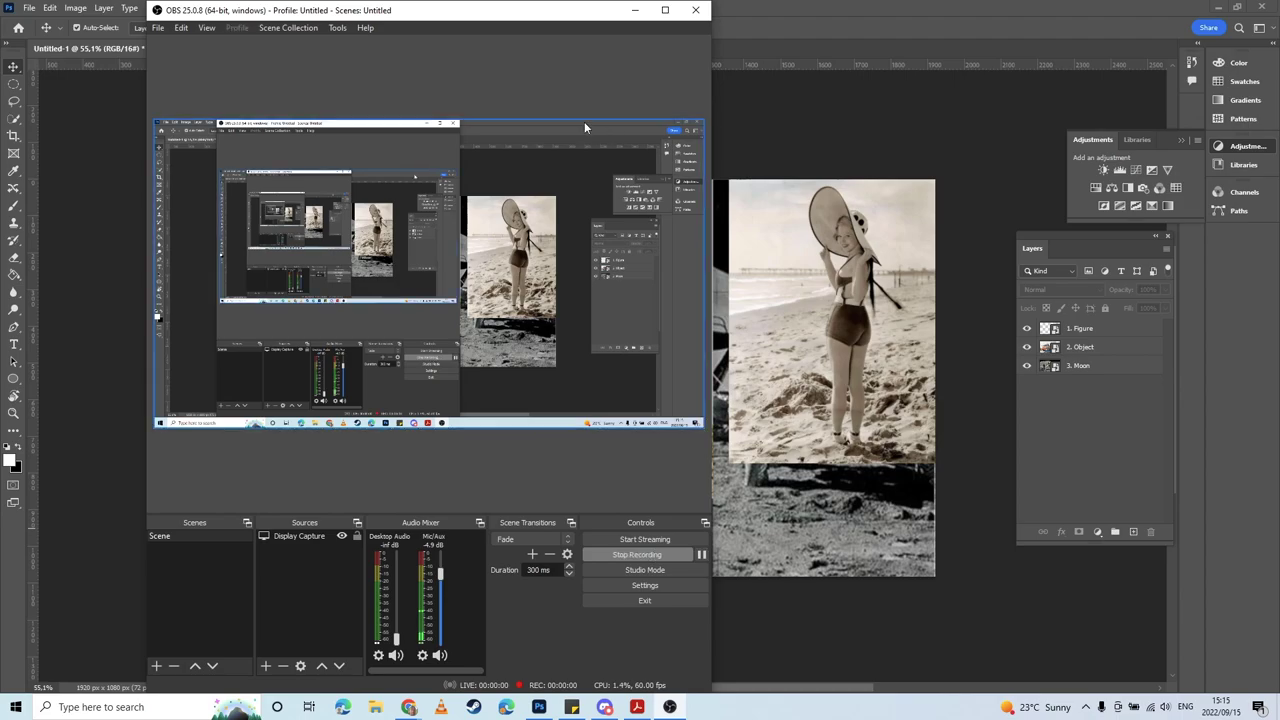
# Step: Minimize the recording window and go through the 1. Figure, 2. Object and 3. Moon layers
pyautogui.click(634, 10)
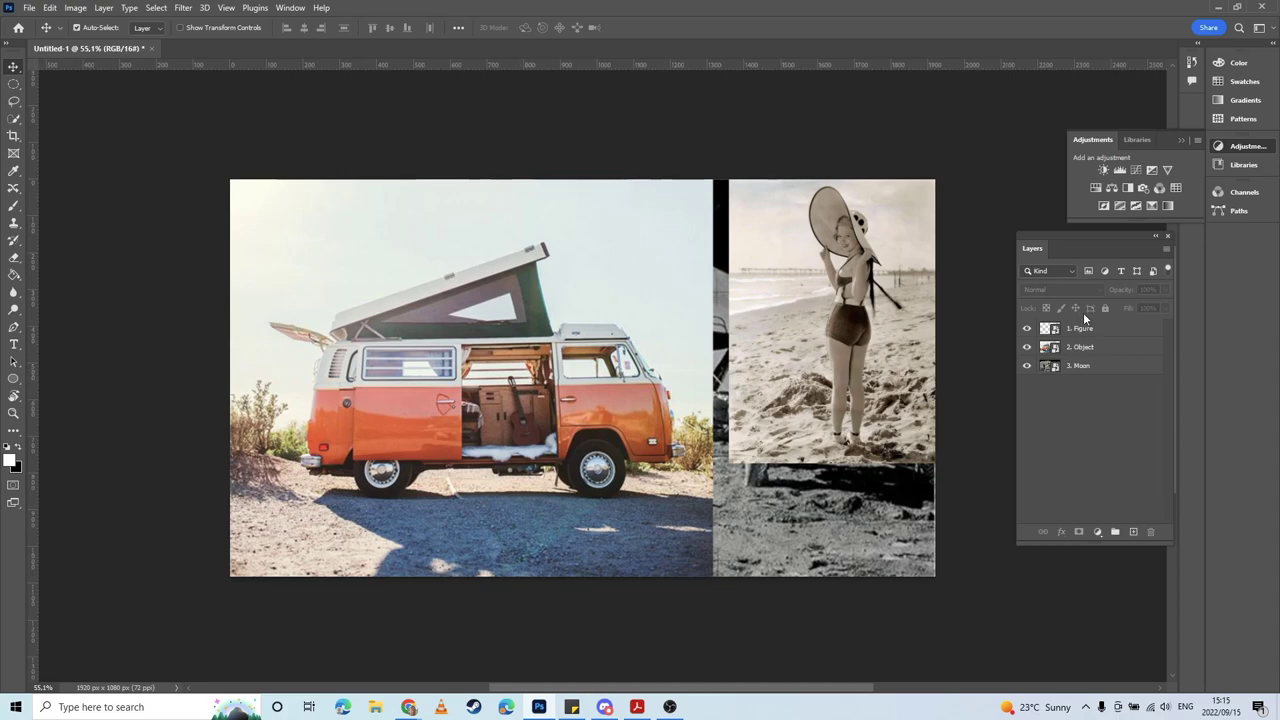
pyautogui.click(1105, 334)
pyautogui.click(1093, 350)
pyautogui.click(1086, 366)
pyautogui.click(1092, 400)
# Step: Examine the Figure, Object and Moon images one by one by hiding and showing their layers
pyautogui.click(1026, 329)
pyautogui.click(1026, 330)
pyautogui.click(1026, 349)
pyautogui.click(1027, 331)
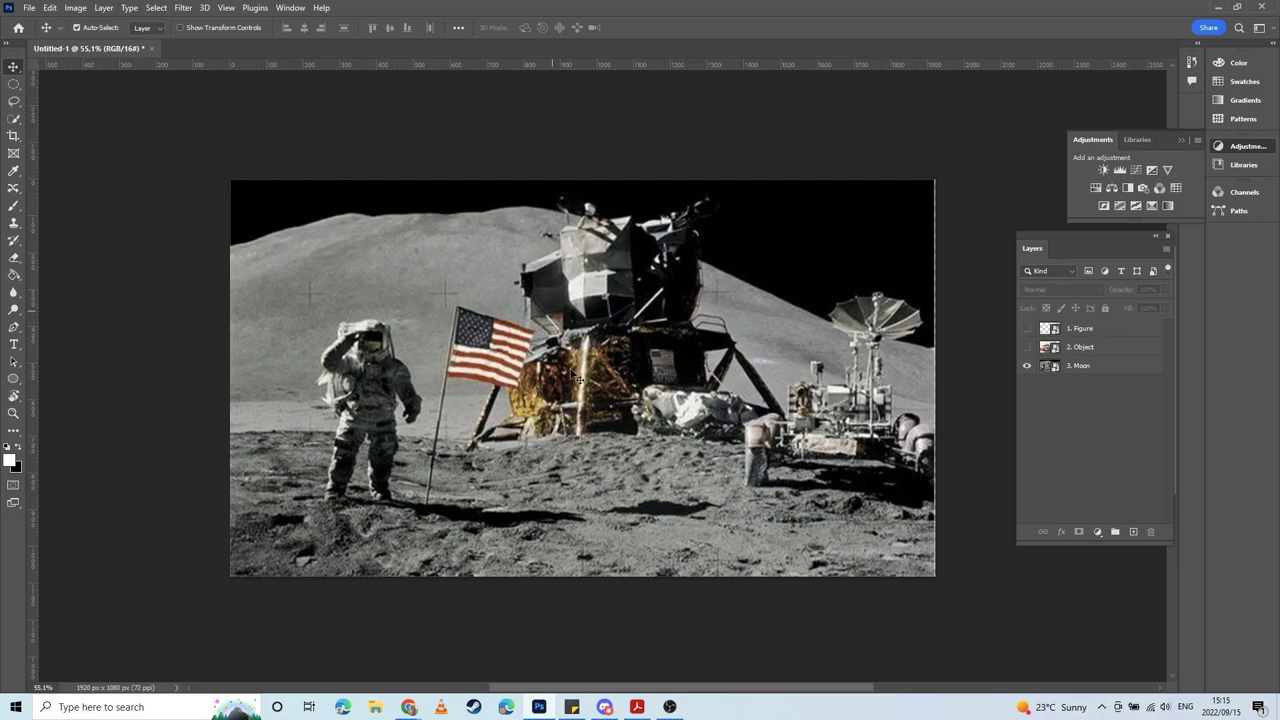
pyautogui.click(1027, 347)
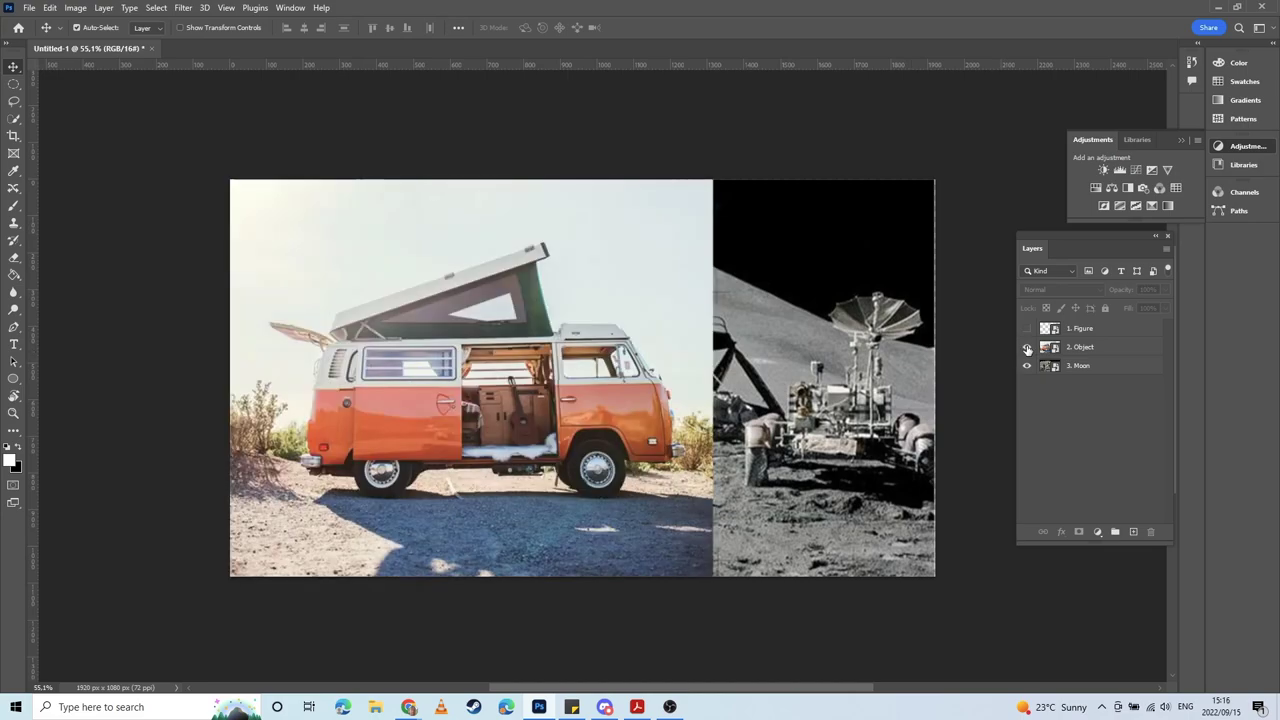
pyautogui.click(1027, 347)
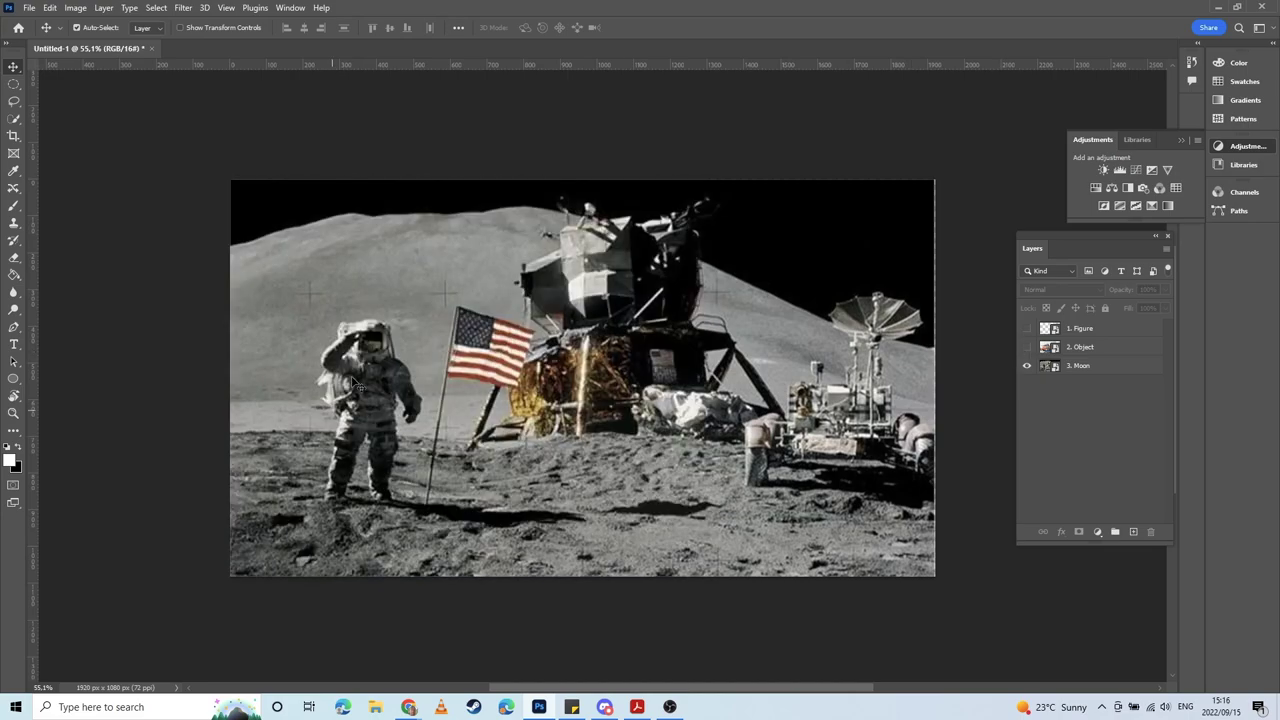
pyautogui.click(1028, 329)
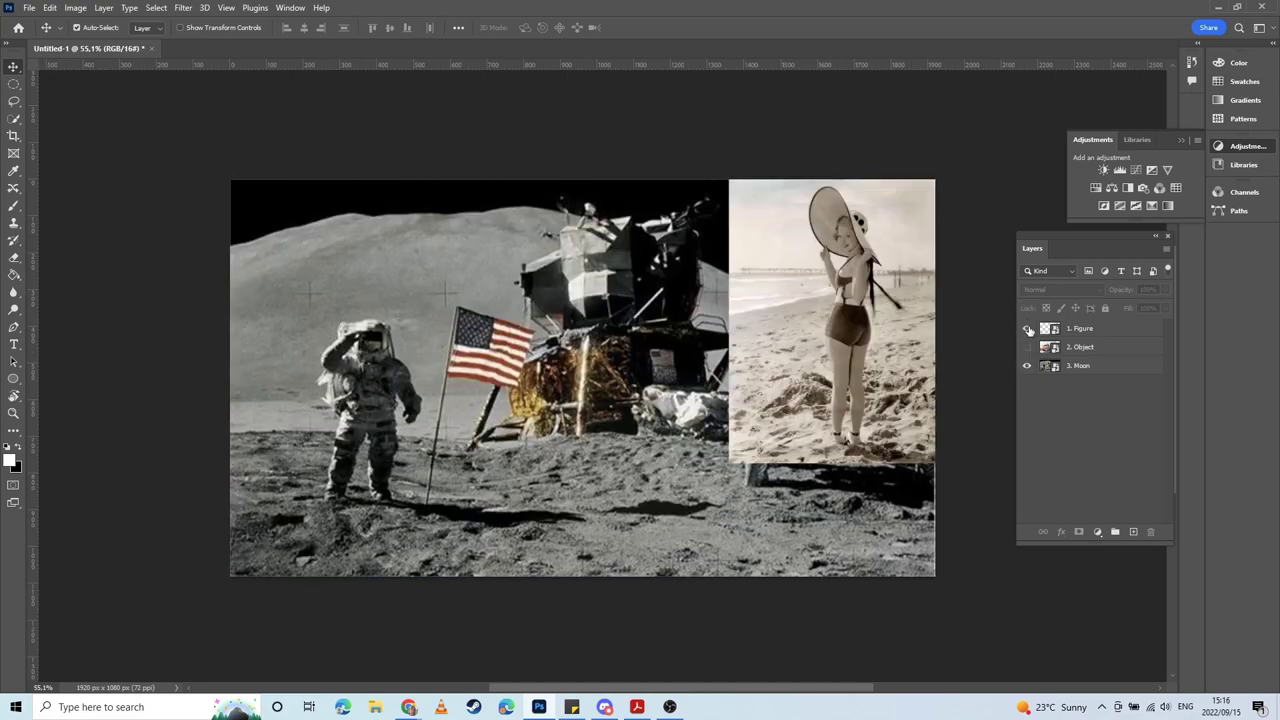
pyautogui.click(1027, 329)
pyautogui.click(1027, 366)
pyautogui.click(1027, 329)
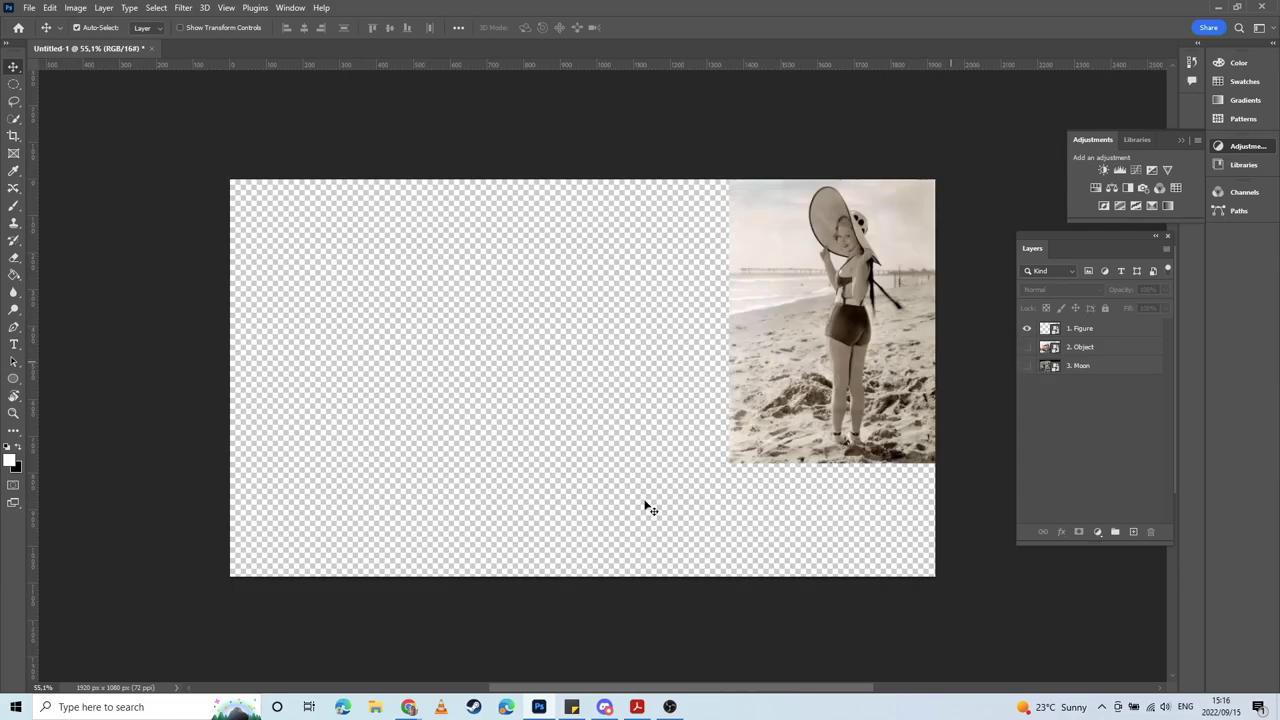
# Step: Move the woman's beach photo toward the middle of the canvas and clear the layer selection
pyautogui.moveTo(815, 334); pyautogui.dragTo(585, 375)
pyautogui.press('z')
pyautogui.moveTo(600, 175); pyautogui.dragTo(587, 383)
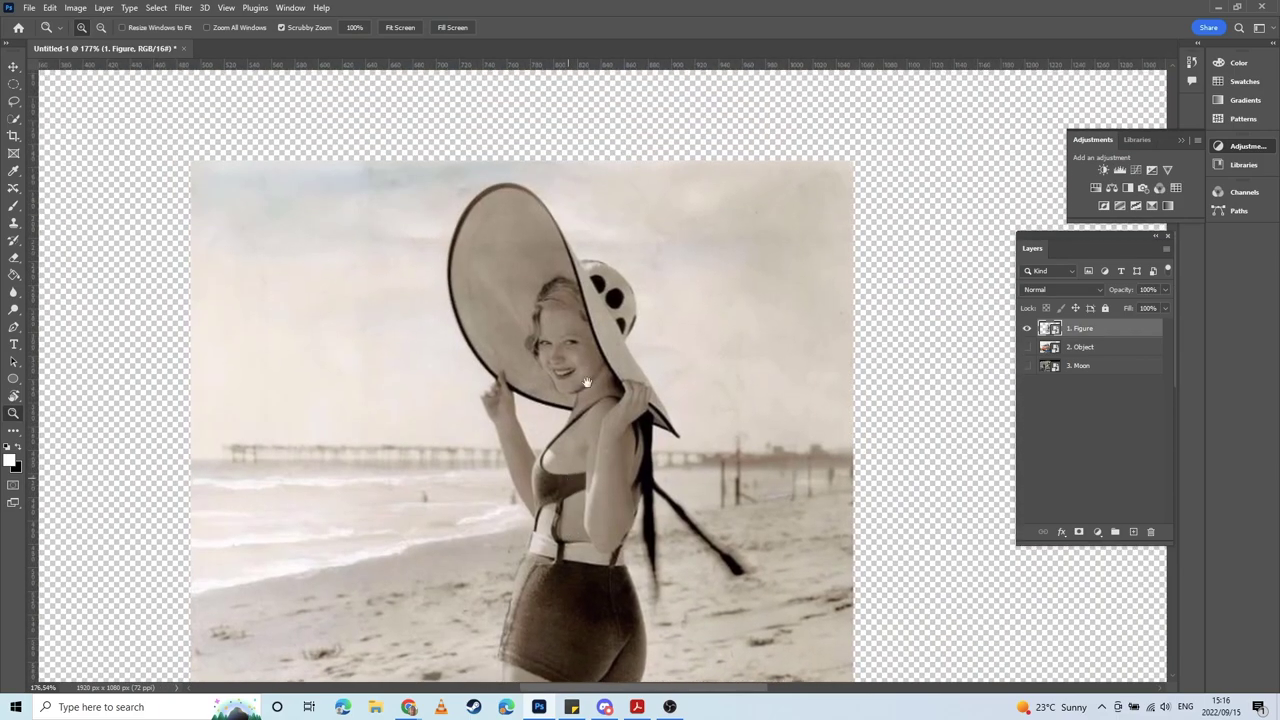
pyautogui.click(1070, 390)
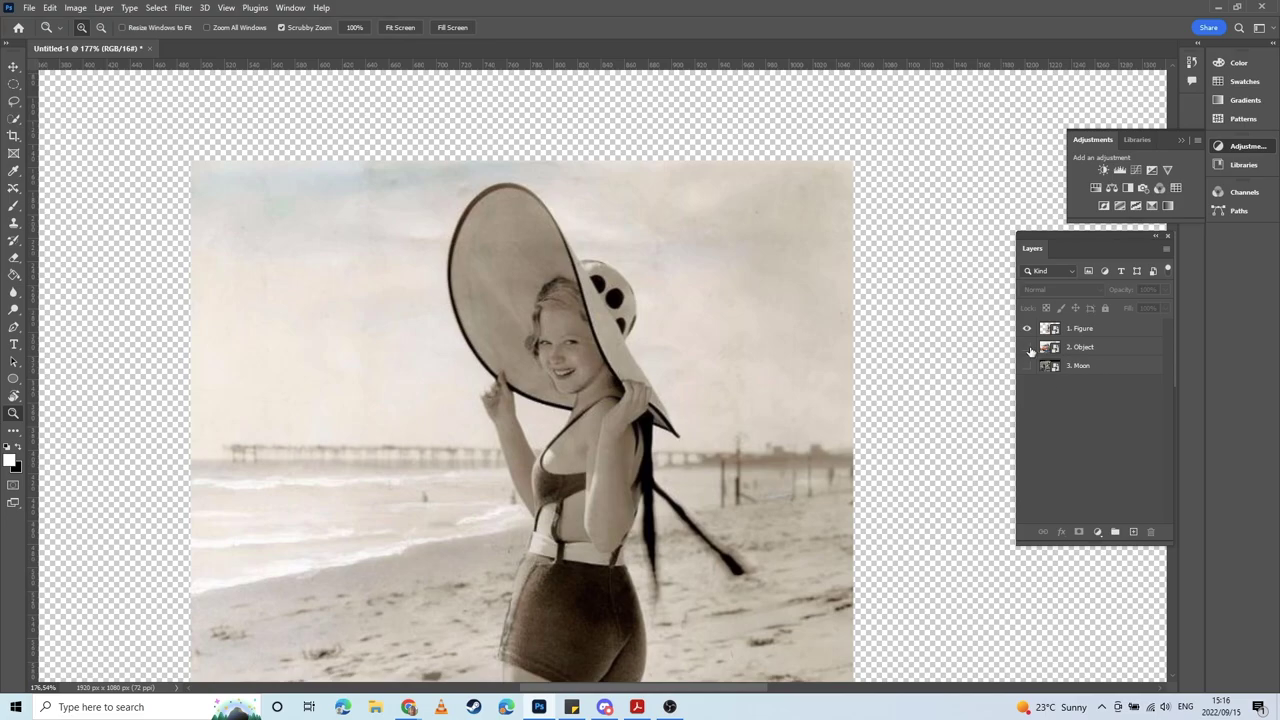
# Step: Group the Figure, Object and Moon layers and name the group OG
pyautogui.click(1085, 331)
pyautogui.keyDown('shift'); pyautogui.click(1087, 368); pyautogui.keyUp('shift')
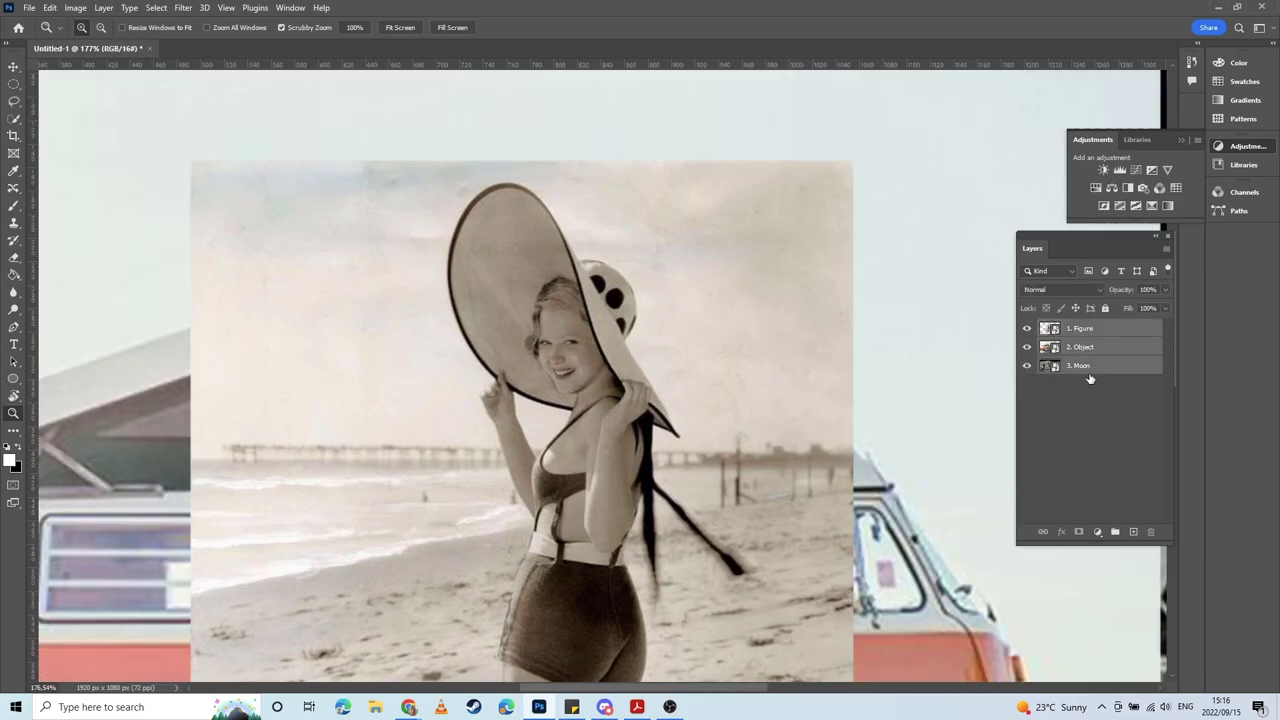
pyautogui.click(1115, 532)
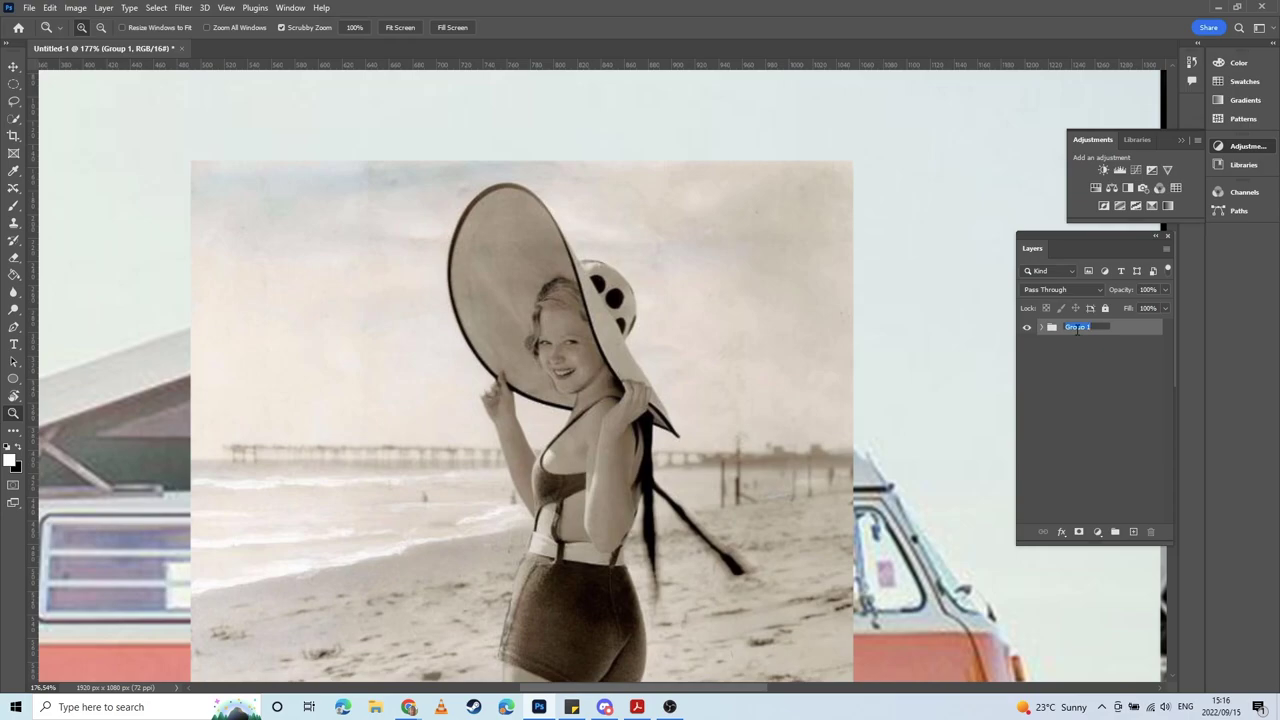
pyautogui.write('OG')
pyautogui.press('Return')
# Step: Duplicate the three layers inside the OG group and place the copies above the group
pyautogui.click(1045, 331)
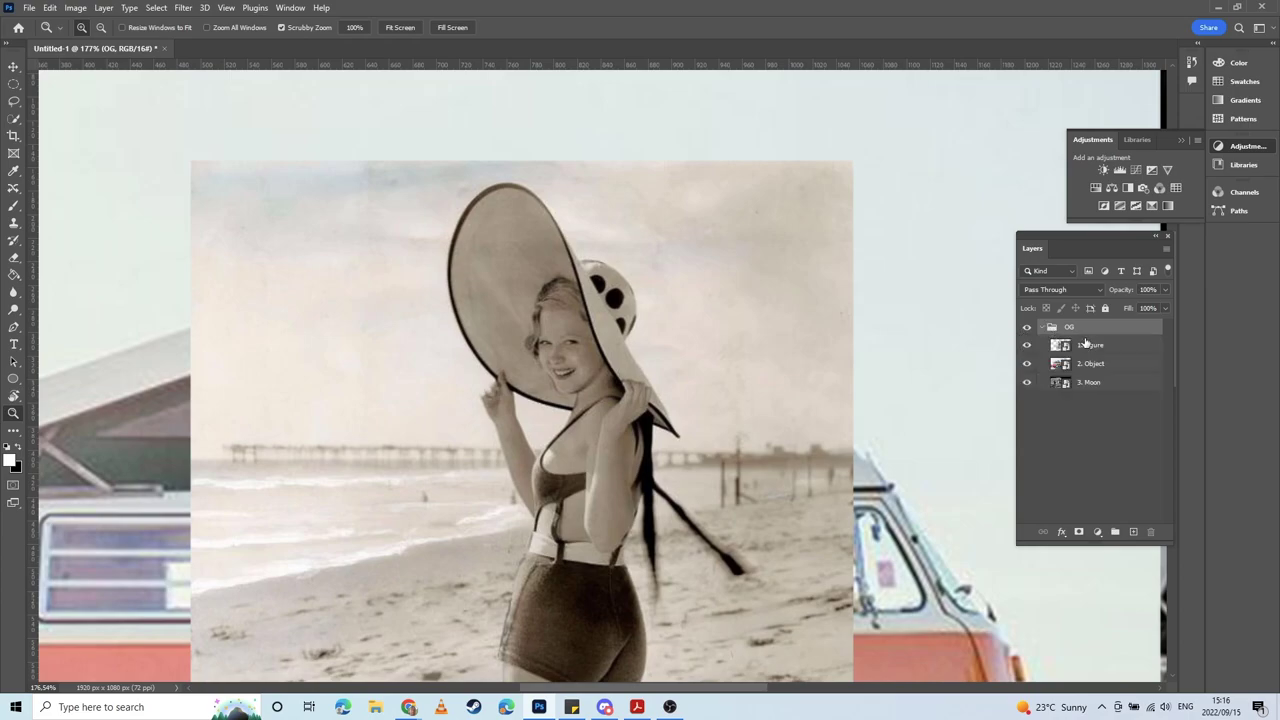
pyautogui.click(1105, 347)
pyautogui.keyDown('shift'); pyautogui.click(1104, 382); pyautogui.keyUp('shift')
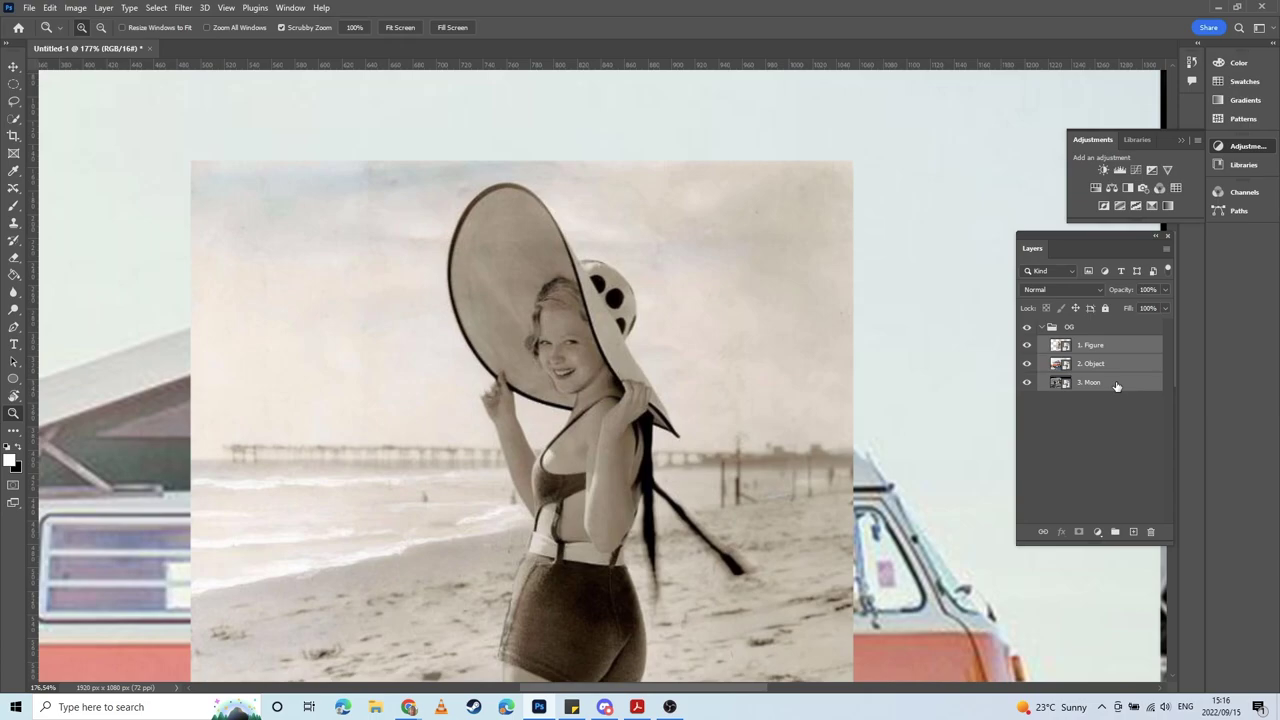
pyautogui.hotkey('ctrl', 'j')
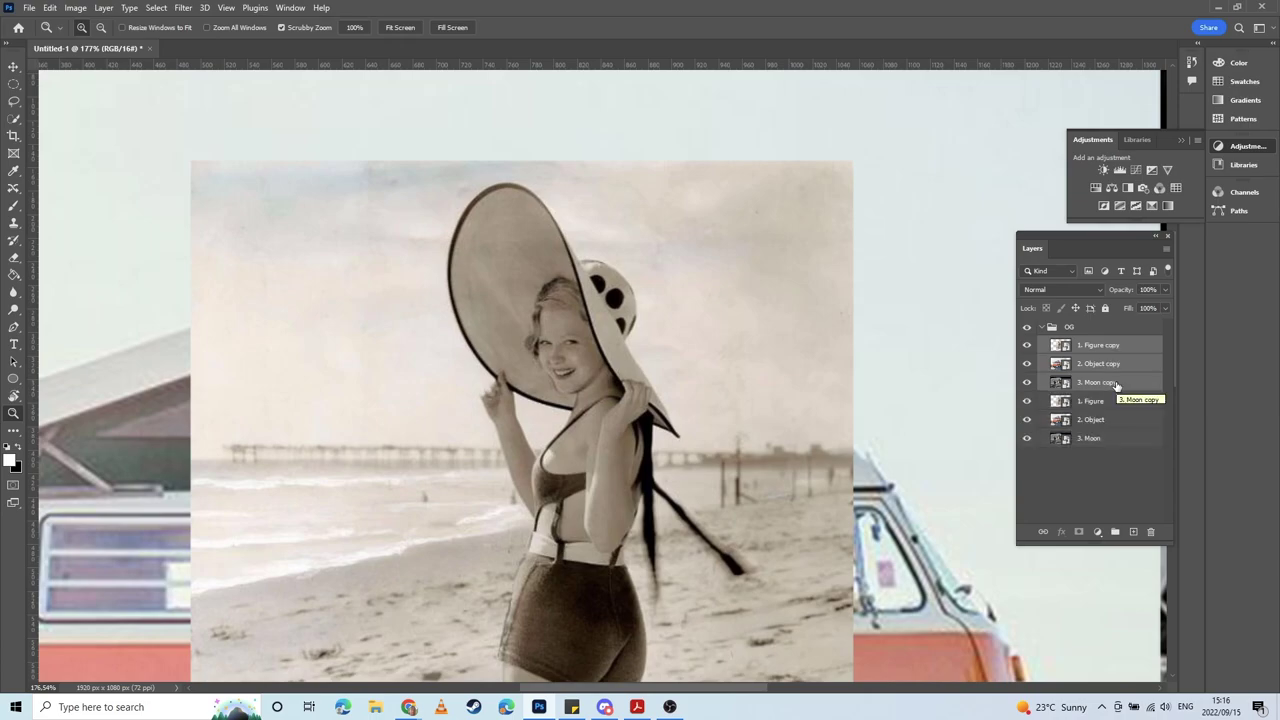
pyautogui.moveTo(1116, 386); pyautogui.dragTo(1084, 324)
# Step: Collapse the OG group, then lock and hide it
pyautogui.click(1070, 384)
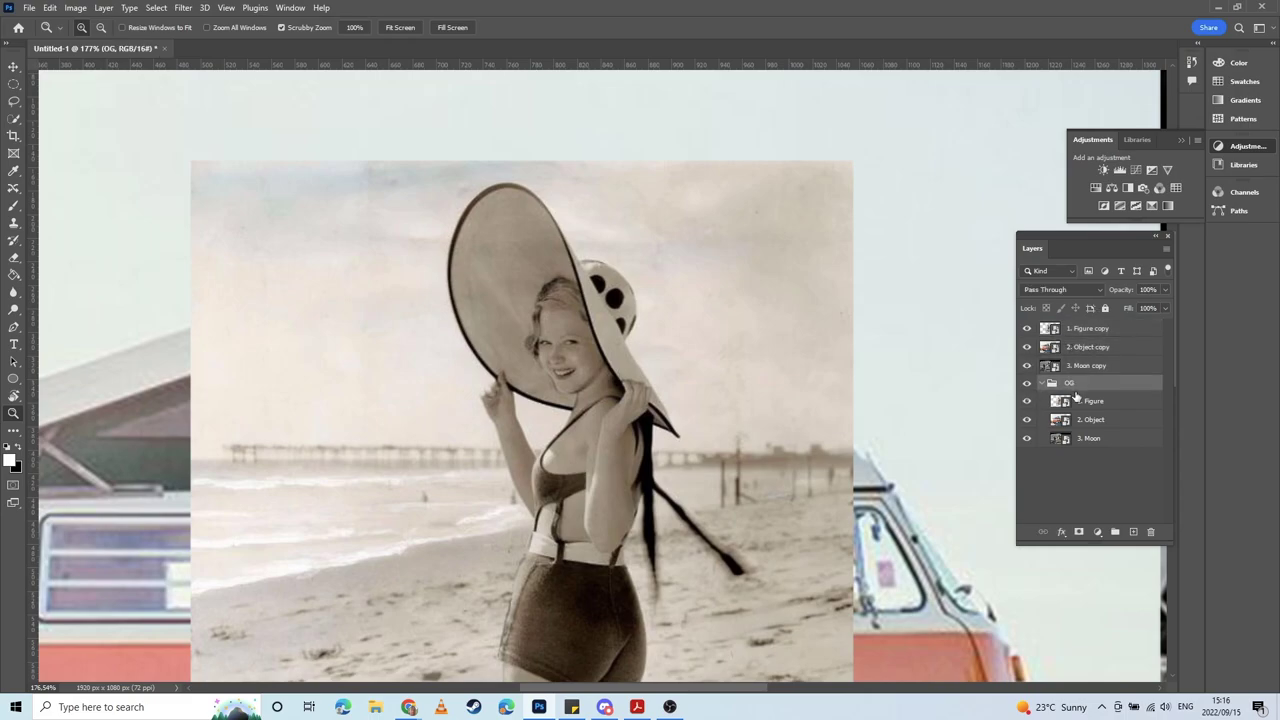
pyautogui.click(1041, 384)
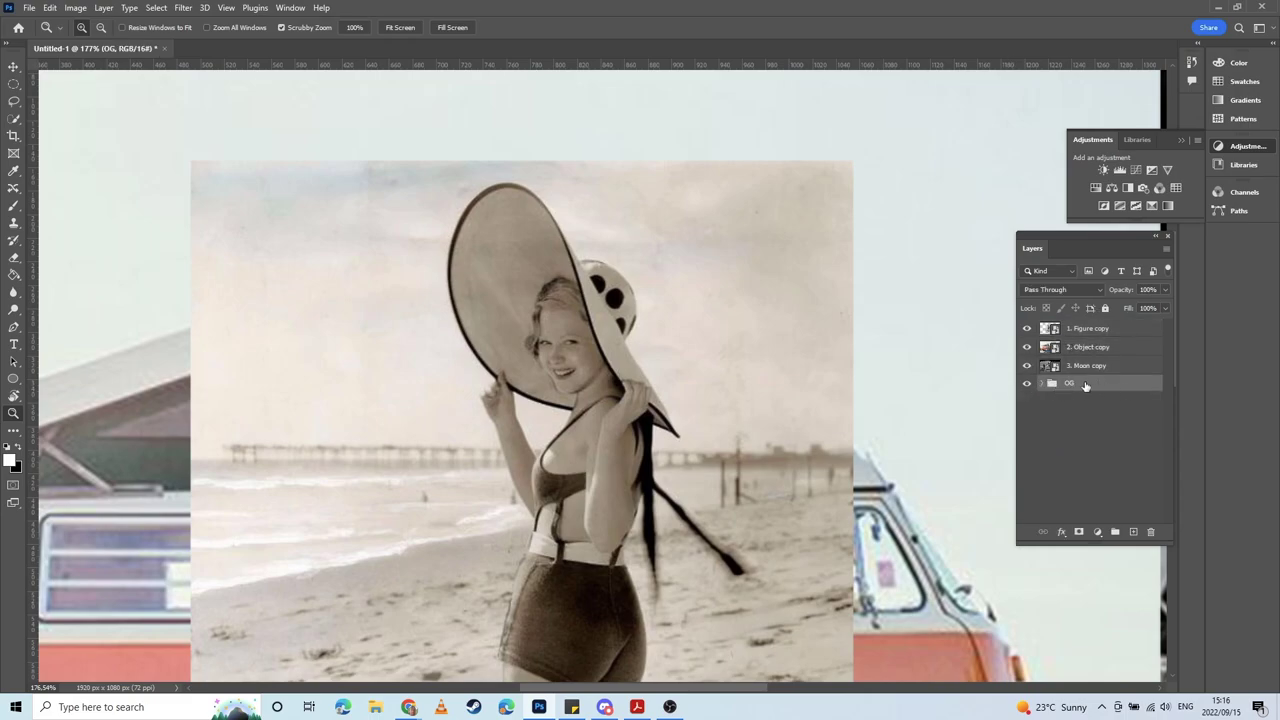
pyautogui.click(1105, 308)
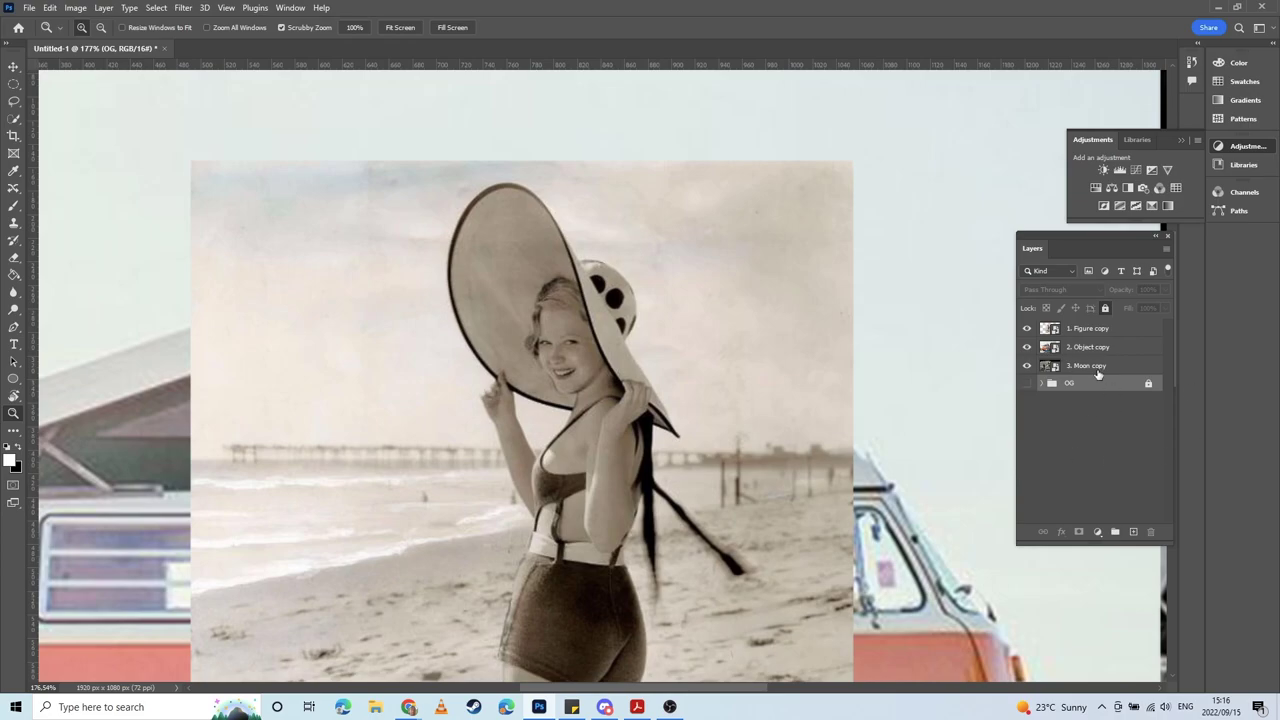
# Step: Rasterize the 1. Figure copy layer and hide the 2. Object copy and 3. Moon copy layers
pyautogui.click(1087, 331)
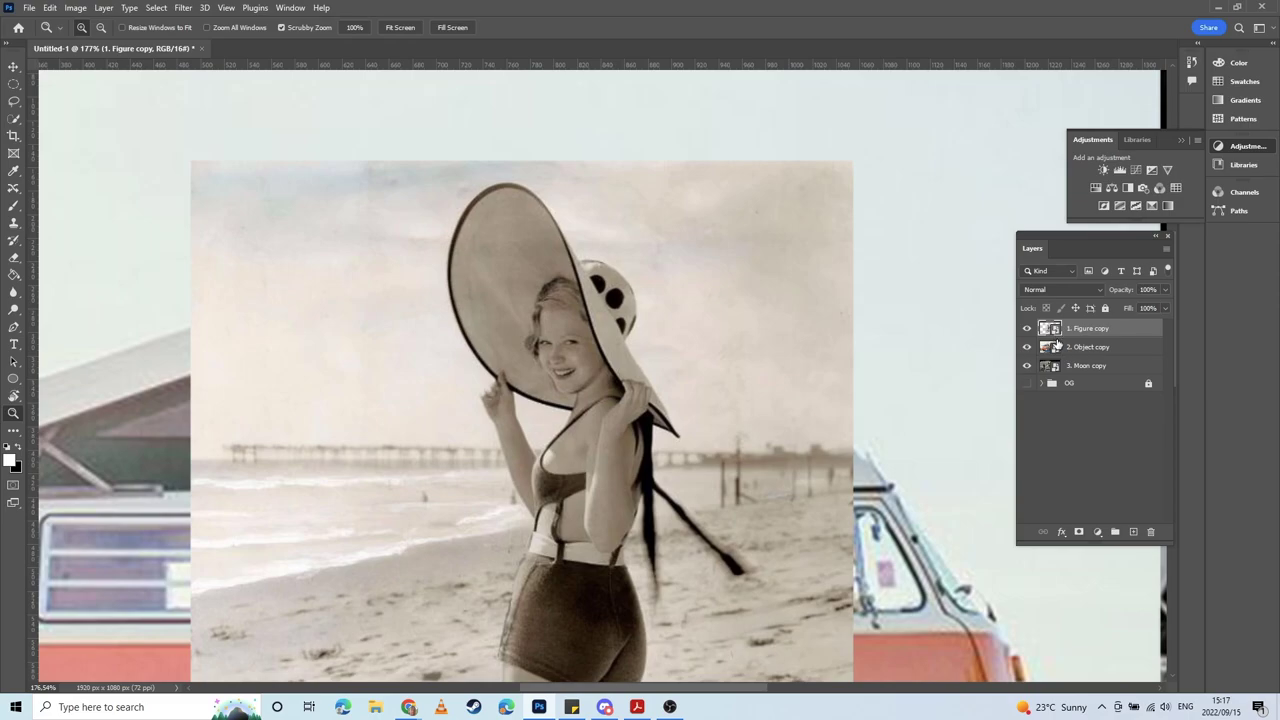
pyautogui.rightClick(1117, 331)
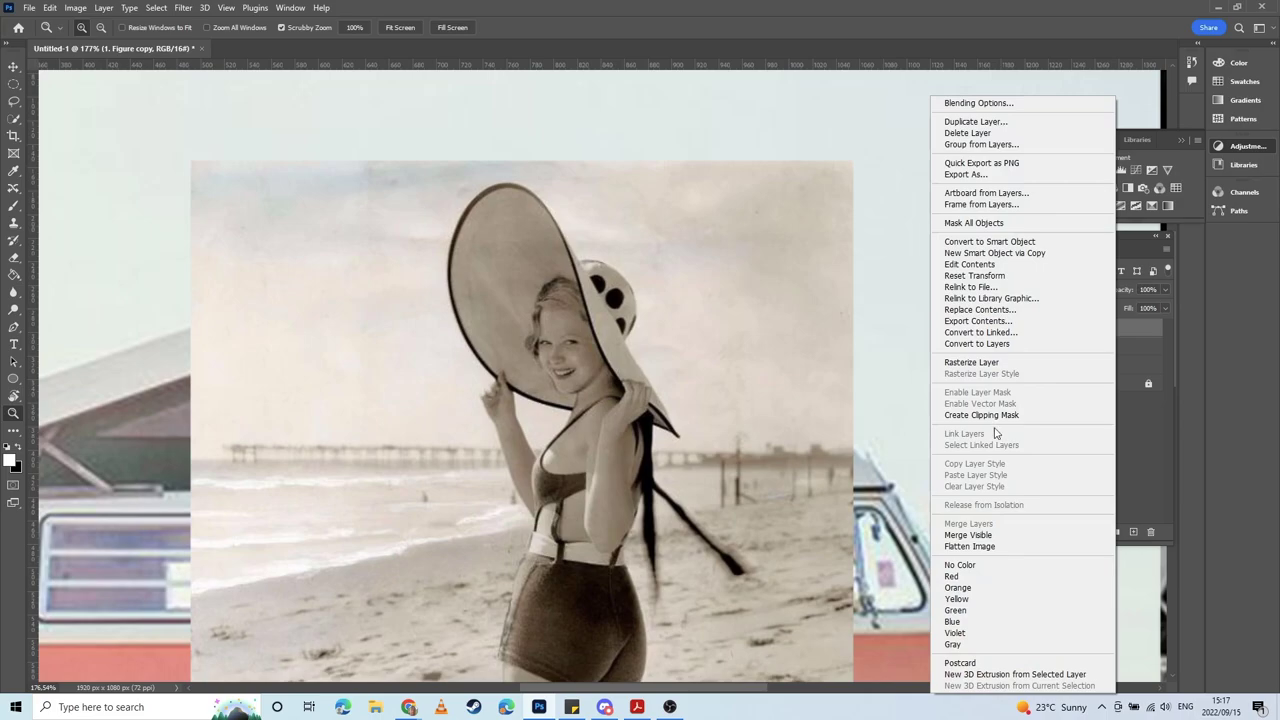
pyautogui.click(1033, 363)
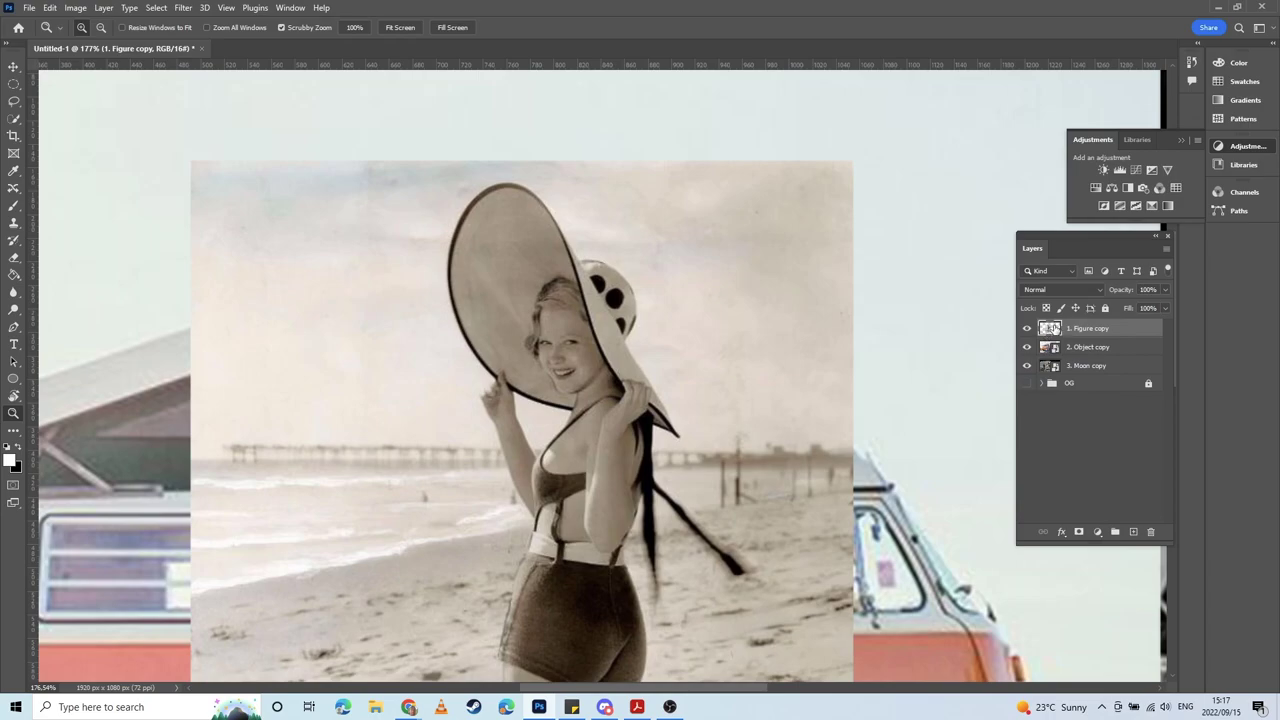
pyautogui.click(1027, 347)
pyautogui.click(1027, 366)
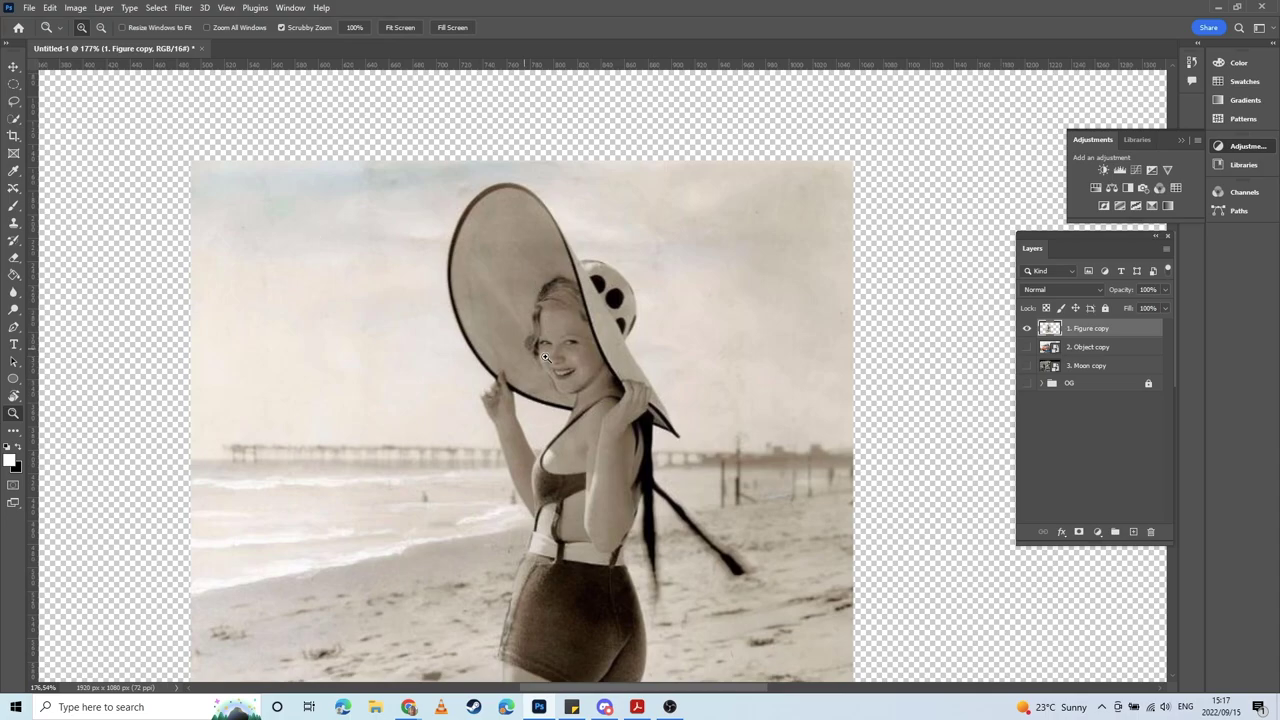
# Step: Activate the Quick Selection tool and set its brush size to 43 px
pyautogui.moveTo(552, 354); pyautogui.dragTo(589, 360)
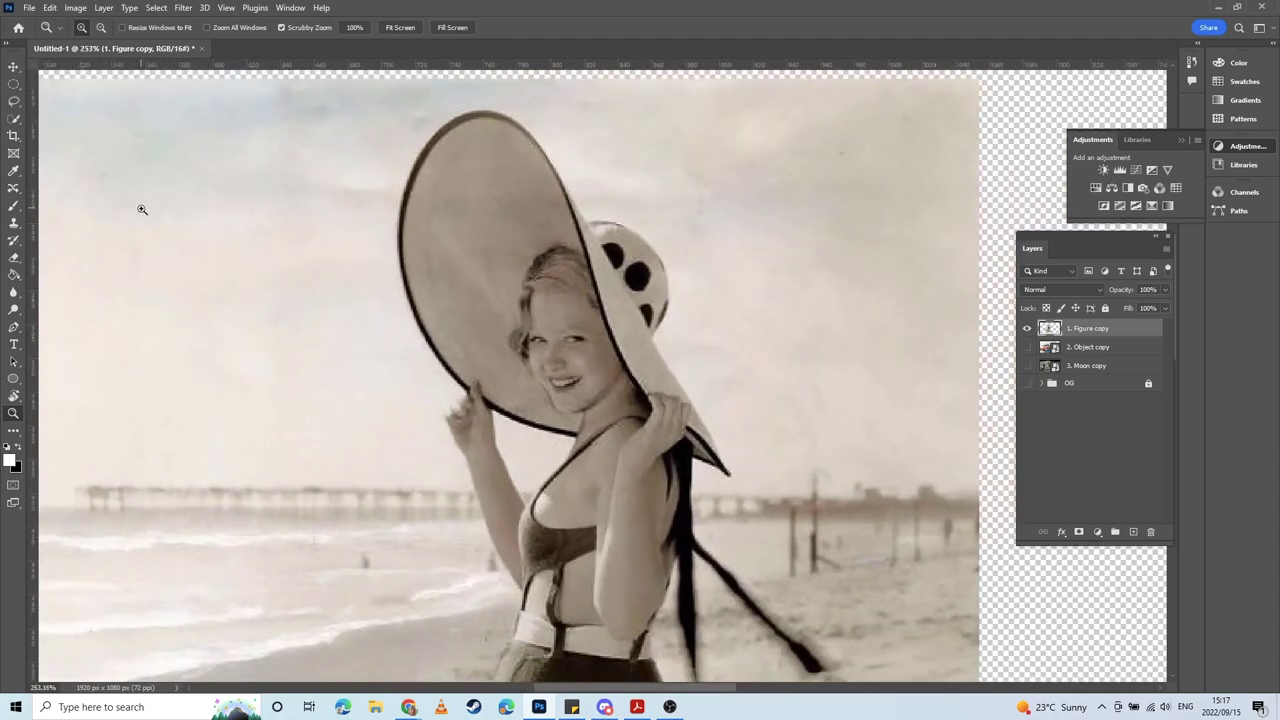
pyautogui.click(15, 121)
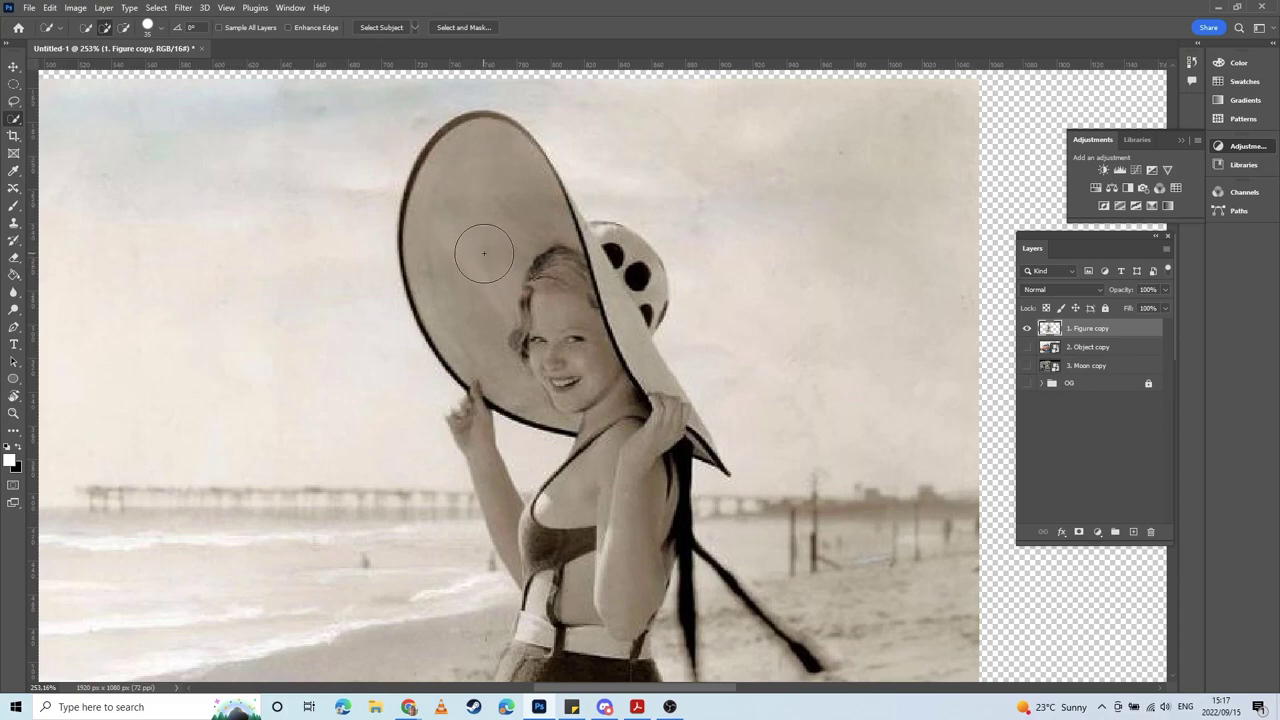
pyautogui.press('[')
pyautogui.press('[')
pyautogui.press('[')
pyautogui.press('[')
pyautogui.press('[')
pyautogui.press('[')
pyautogui.press(']')
pyautogui.press(']')
pyautogui.press(']')
pyautogui.press(']')
pyautogui.press(']')
pyautogui.click(155, 33)
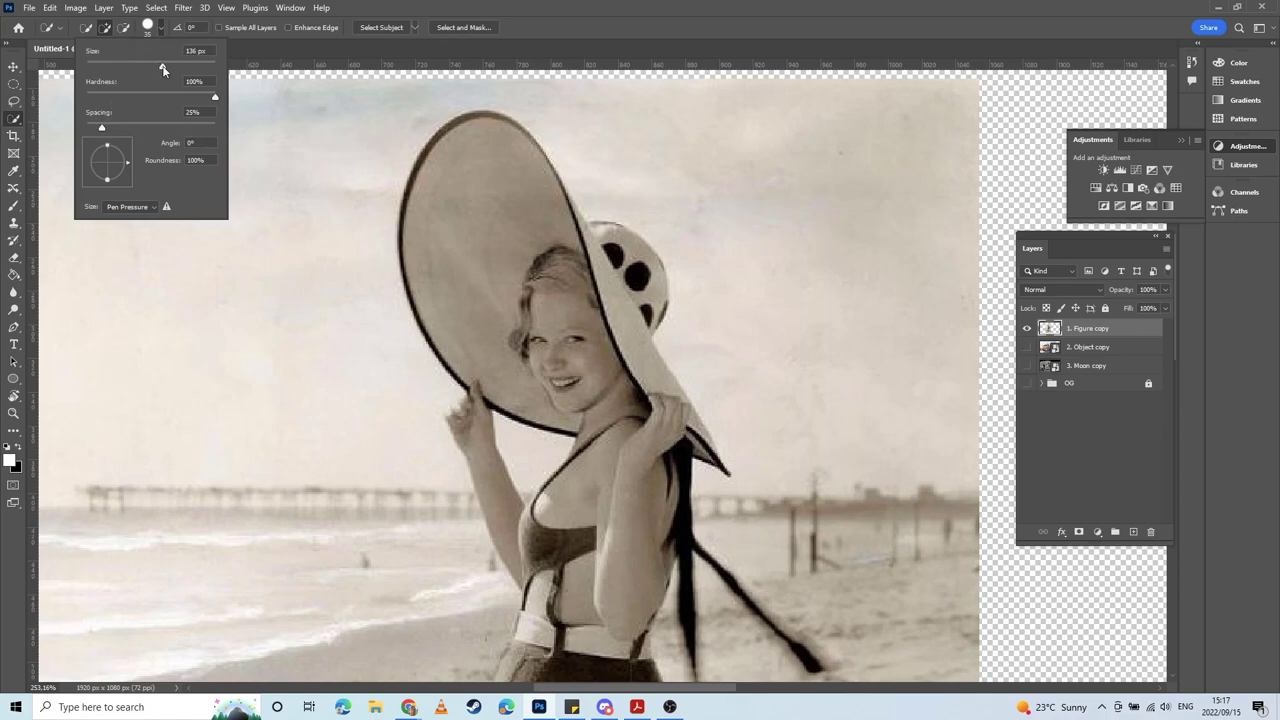
pyautogui.moveTo(163, 68); pyautogui.dragTo(115, 68)
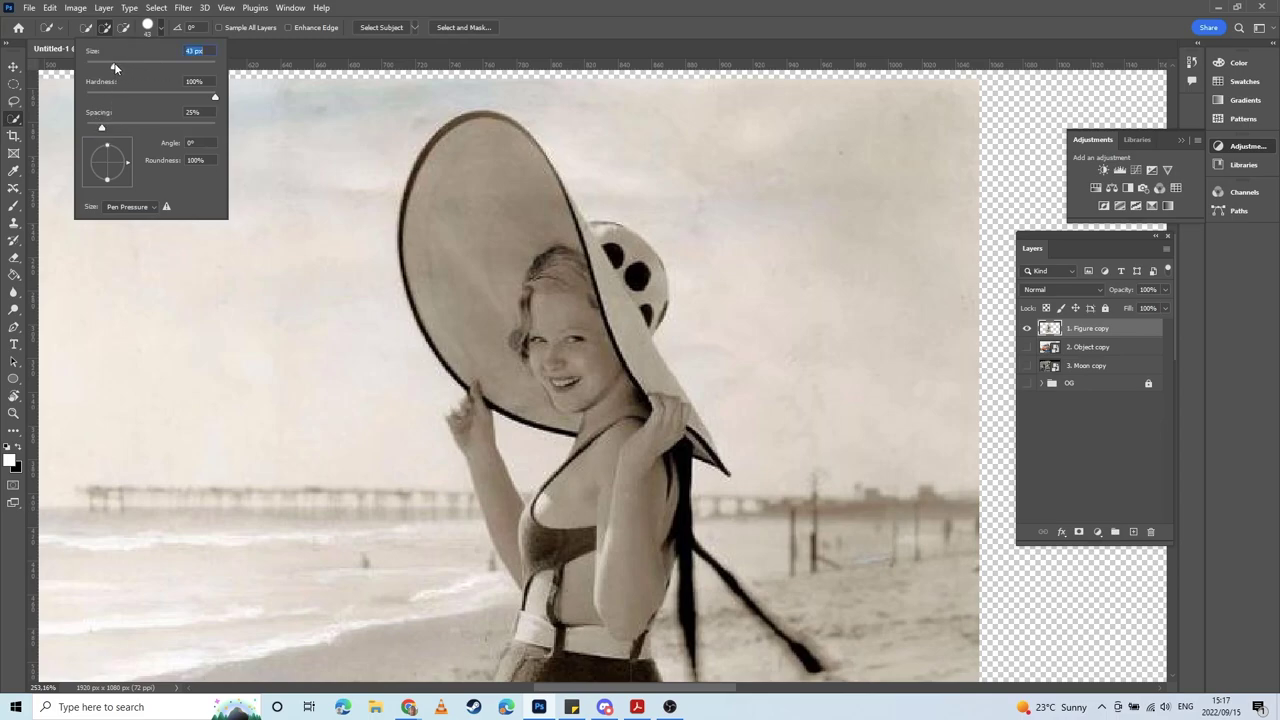
pyautogui.click(162, 31)
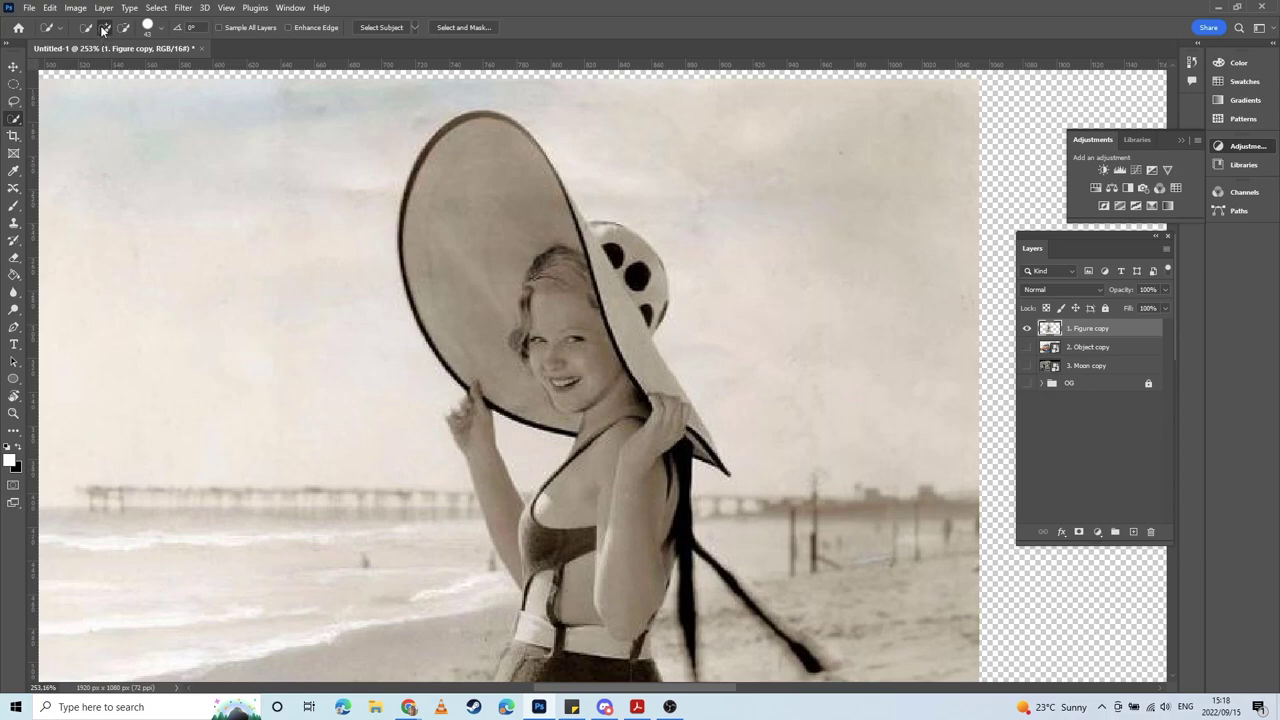
# Step: Select the woman's hat, face, torso, shorts and legs with the Quick Selection tool
pyautogui.moveTo(510, 281)
pyautogui.mouseDown()
pyautogui.moveTo(641, 341)
pyautogui.moveTo(602, 291)
pyautogui.moveTo(614, 271)
pyautogui.moveTo(597, 321)
pyautogui.moveTo(621, 459)
pyautogui.mouseUp()
pyautogui.scroll(-5, 621, 459)
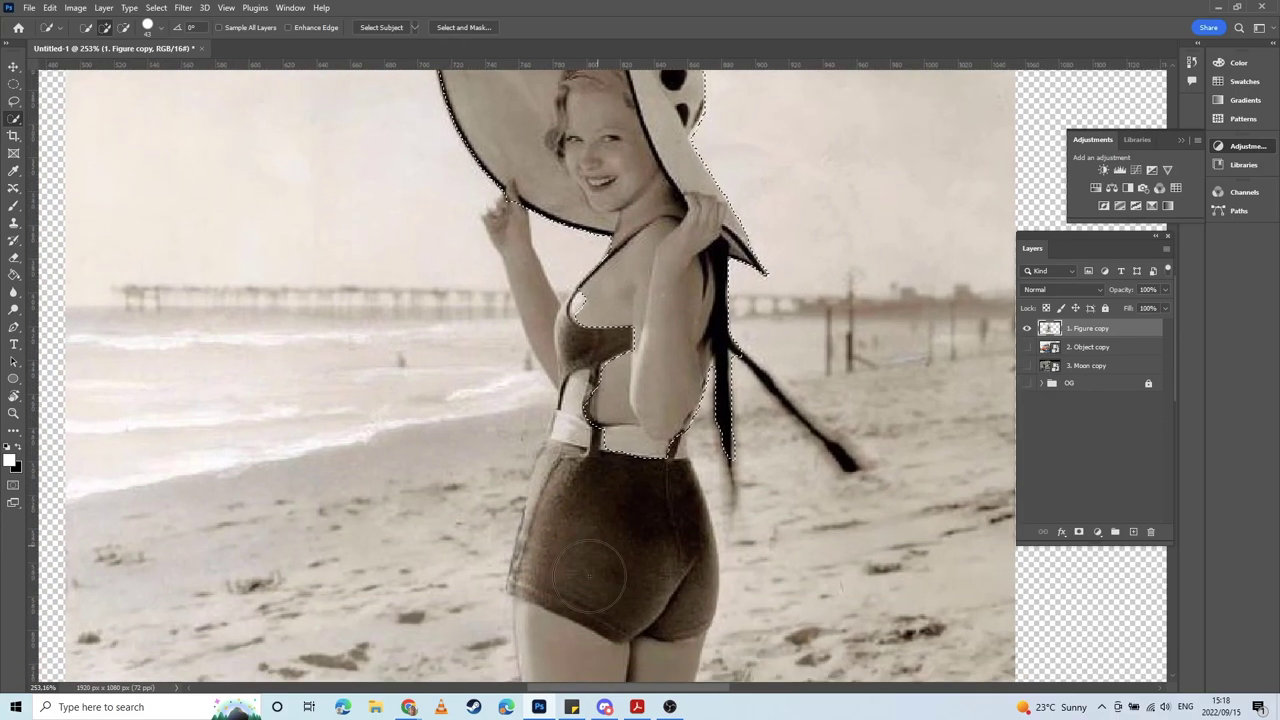
pyautogui.moveTo(611, 574); pyautogui.dragTo(597, 328)
pyautogui.click(555, 468)
pyautogui.moveTo(609, 426); pyautogui.dragTo(565, 194)
pyautogui.moveTo(568, 405)
pyautogui.mouseDown()
pyautogui.moveTo(563, 604)
pyautogui.moveTo(591, 596)
pyautogui.moveTo(633, 520)
pyautogui.mouseUp()
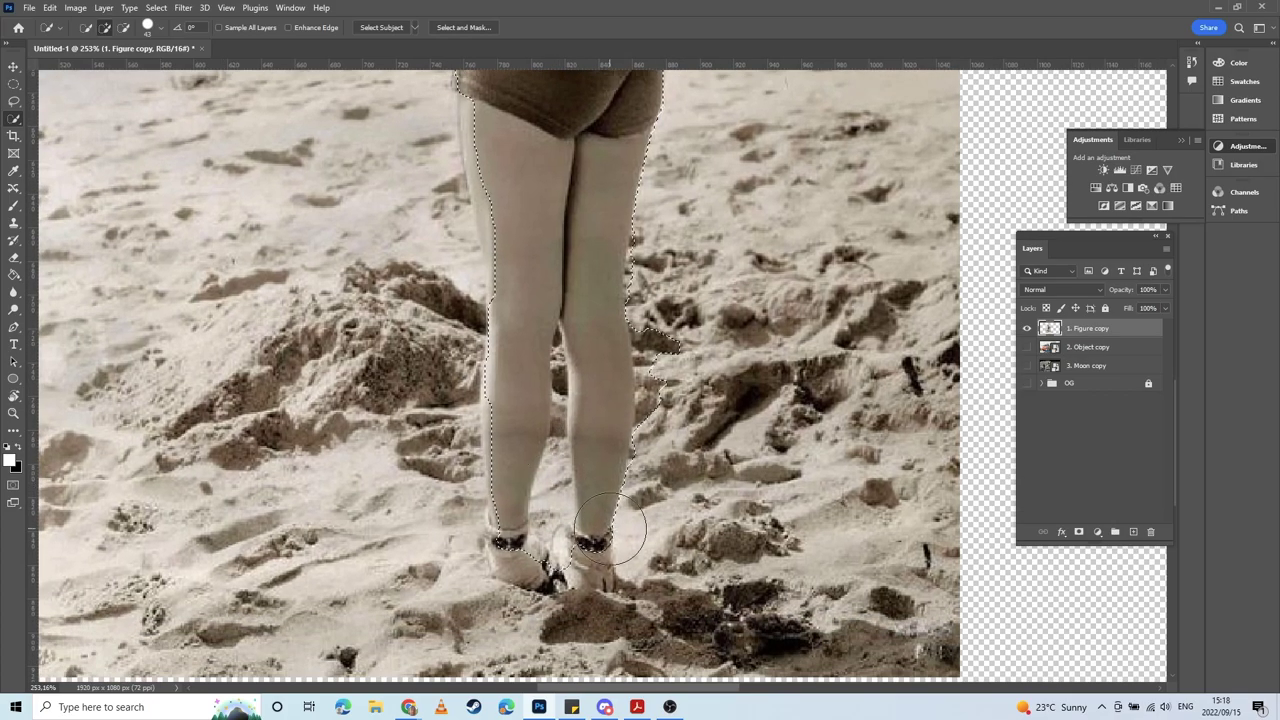
# Step: Reduce the Quick Selection brush to 25 px and add both feet to the selection
pyautogui.press('[')
pyautogui.press('[')
pyautogui.press('[')
pyautogui.press('[')
pyautogui.click(591, 577)
pyautogui.moveTo(508, 548)
pyautogui.mouseDown()
pyautogui.moveTo(516, 566)
pyautogui.moveTo(500, 490)
pyautogui.moveTo(514, 455)
pyautogui.moveTo(509, 366)
pyautogui.mouseUp()
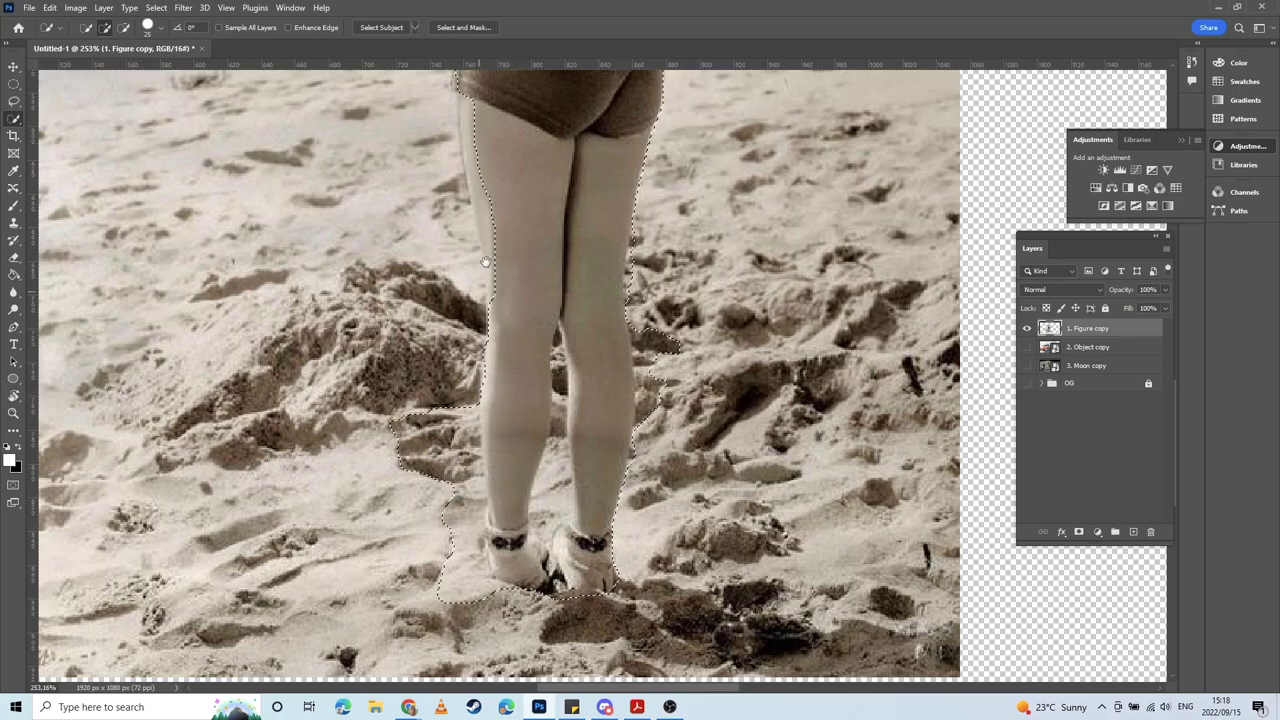
# Step: Add the missing left edges of the thigh and shorts, the belt and the raised arm to the selection
pyautogui.moveTo(488, 235); pyautogui.dragTo(555, 443)
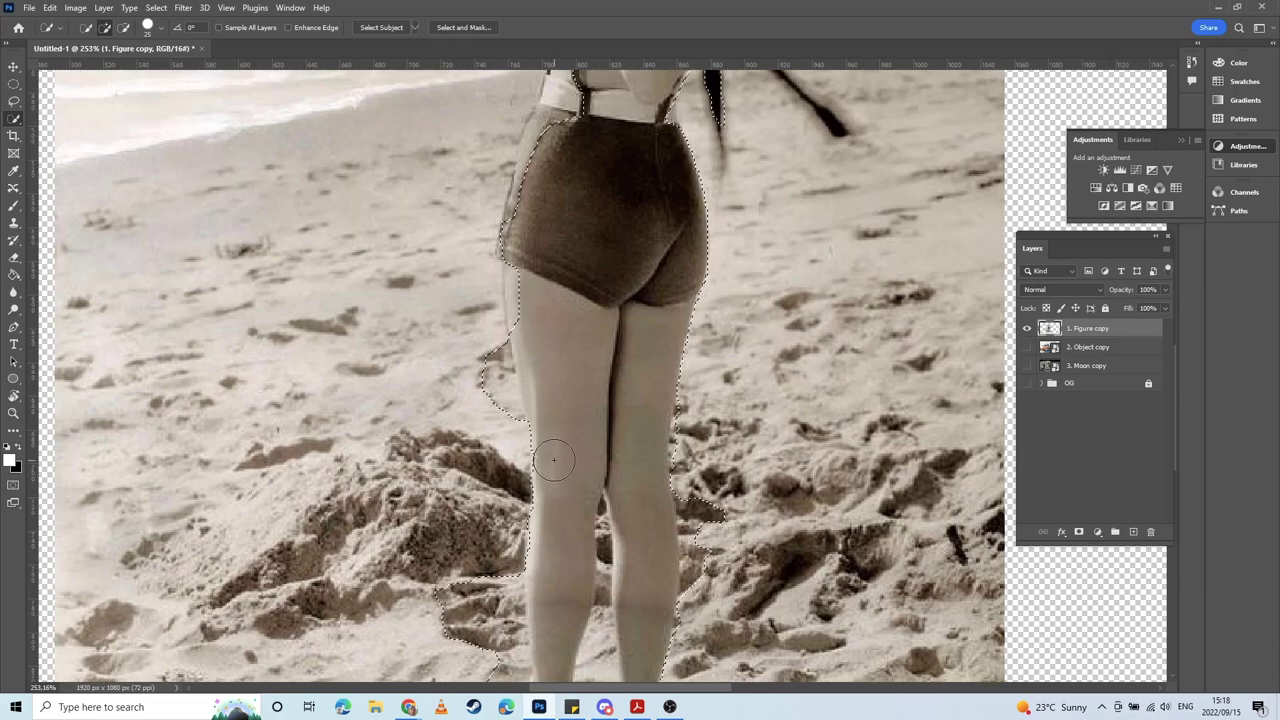
pyautogui.click(525, 305)
pyautogui.moveTo(543, 266)
pyautogui.mouseDown()
pyautogui.moveTo(560, 363)
pyautogui.moveTo(574, 326)
pyautogui.moveTo(582, 392)
pyautogui.mouseUp()
pyautogui.click(538, 341)
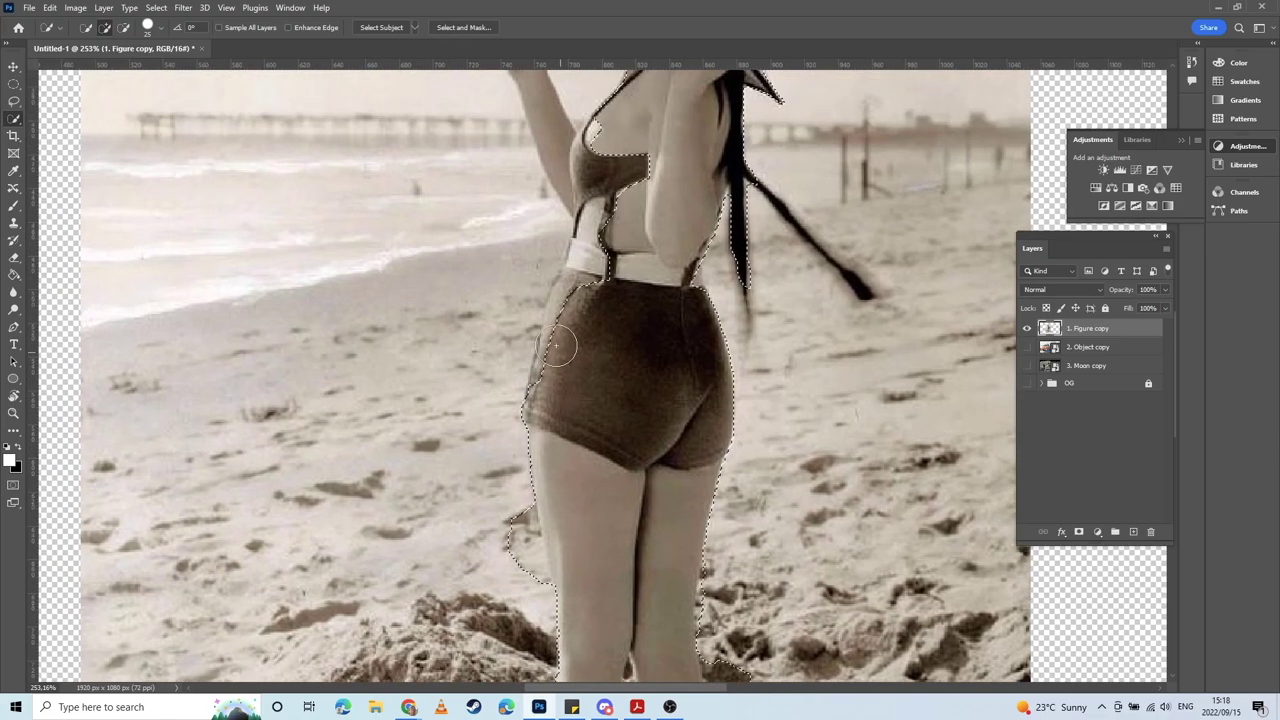
pyautogui.click(560, 346)
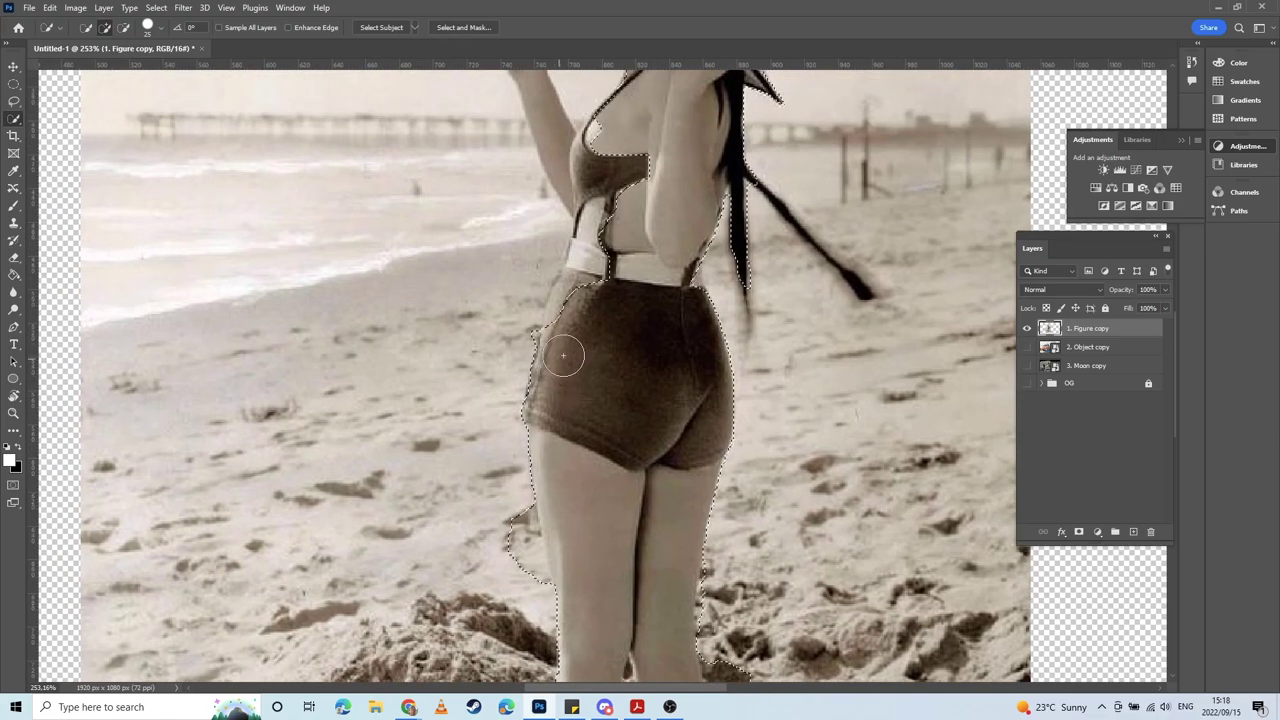
pyautogui.moveTo(580, 330)
pyautogui.mouseDown()
pyautogui.moveTo(586, 453)
pyautogui.moveTo(609, 501)
pyautogui.mouseUp()
pyautogui.click(530, 316)
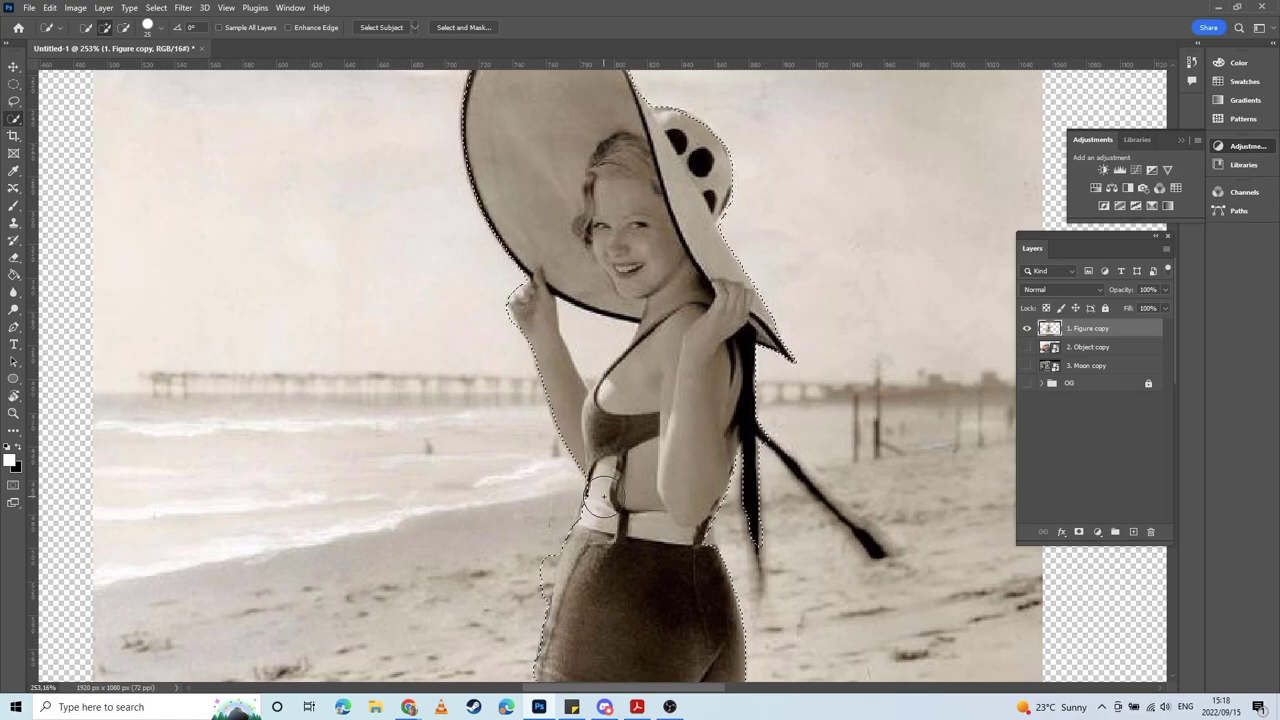
# Step: Activate the Lasso tool for refining the selection around the hanging ribbons beside the waist
pyautogui.moveTo(749, 441); pyautogui.dragTo(677, 487)
pyautogui.scroll(-1, 676, 487)
pyautogui.hscroll(2, 676, 487)
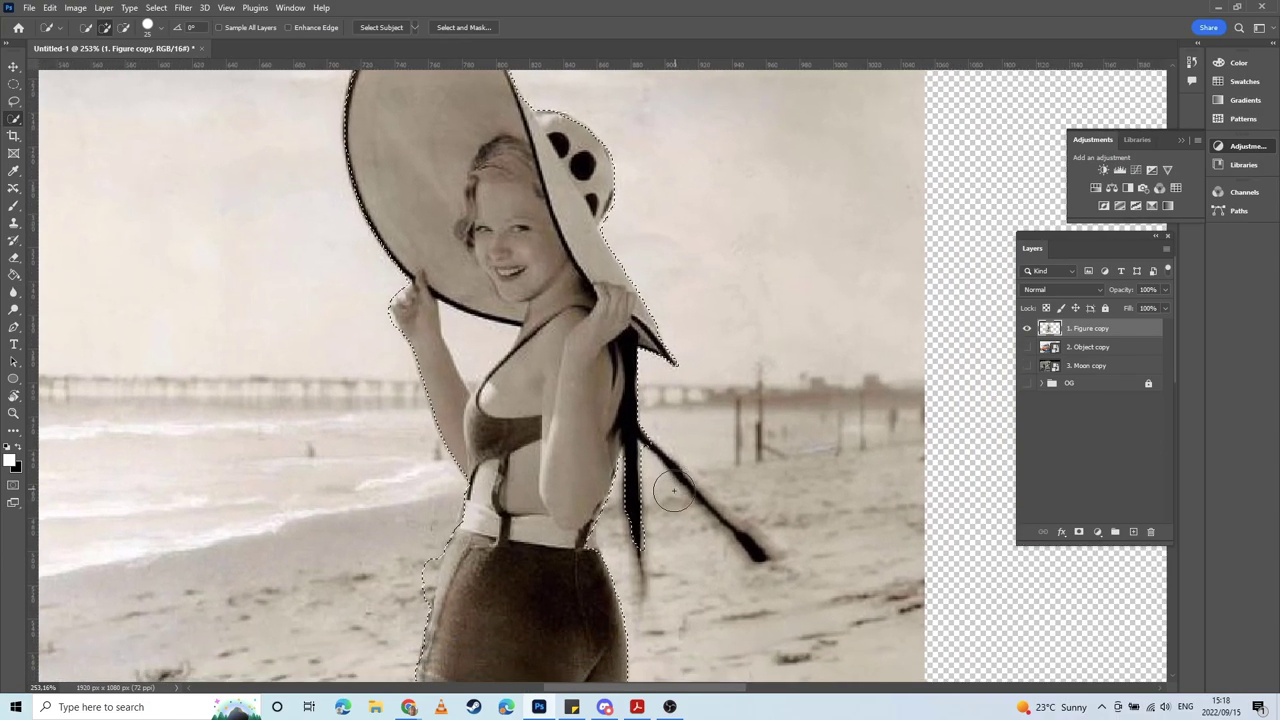
pyautogui.press('z')
pyautogui.moveTo(646, 541); pyautogui.dragTo(745, 538)
pyautogui.moveTo(598, 488); pyautogui.dragTo(577, 303)
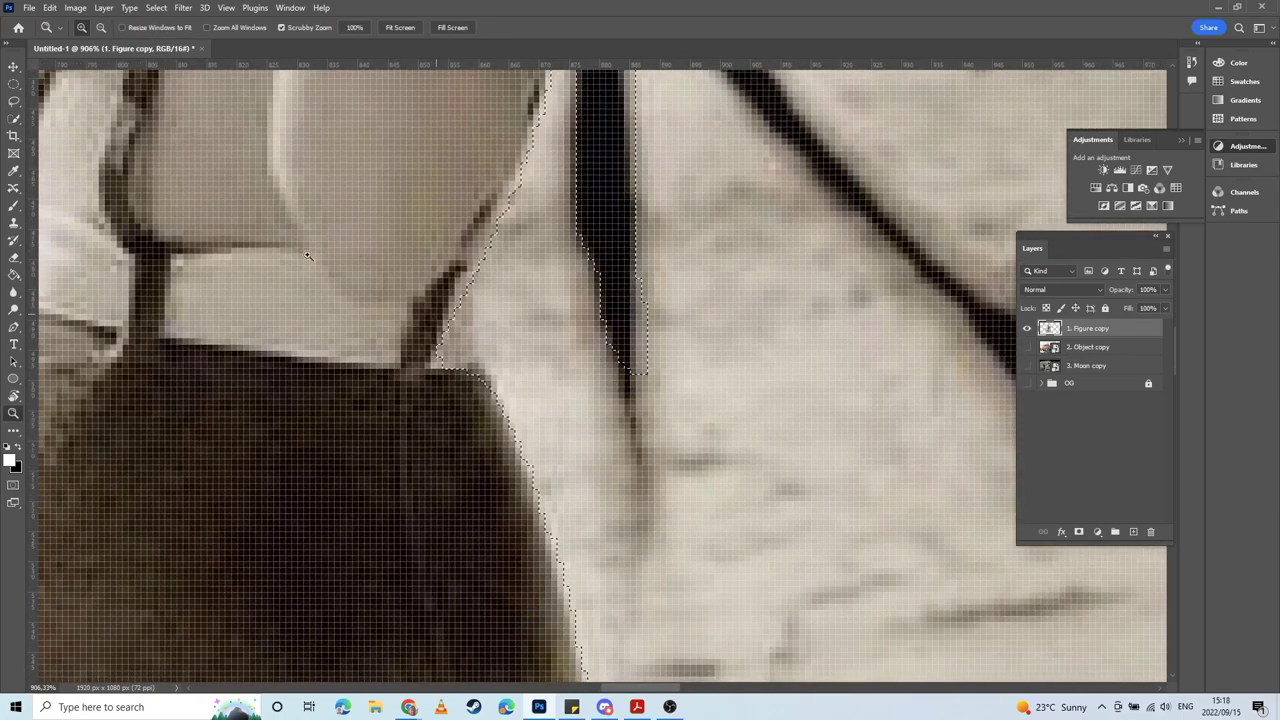
pyautogui.click(14, 102)
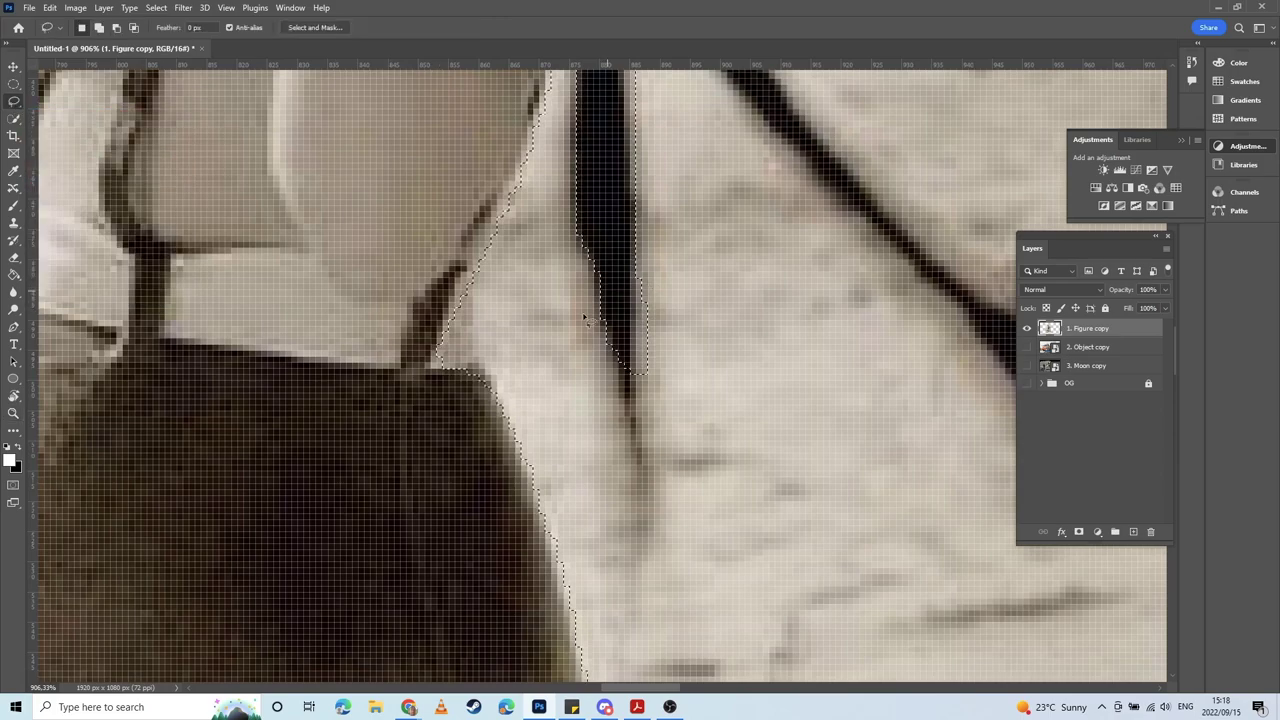
pyautogui.click(583, 240)
pyautogui.moveTo(586, 305); pyautogui.dragTo(584, 301)
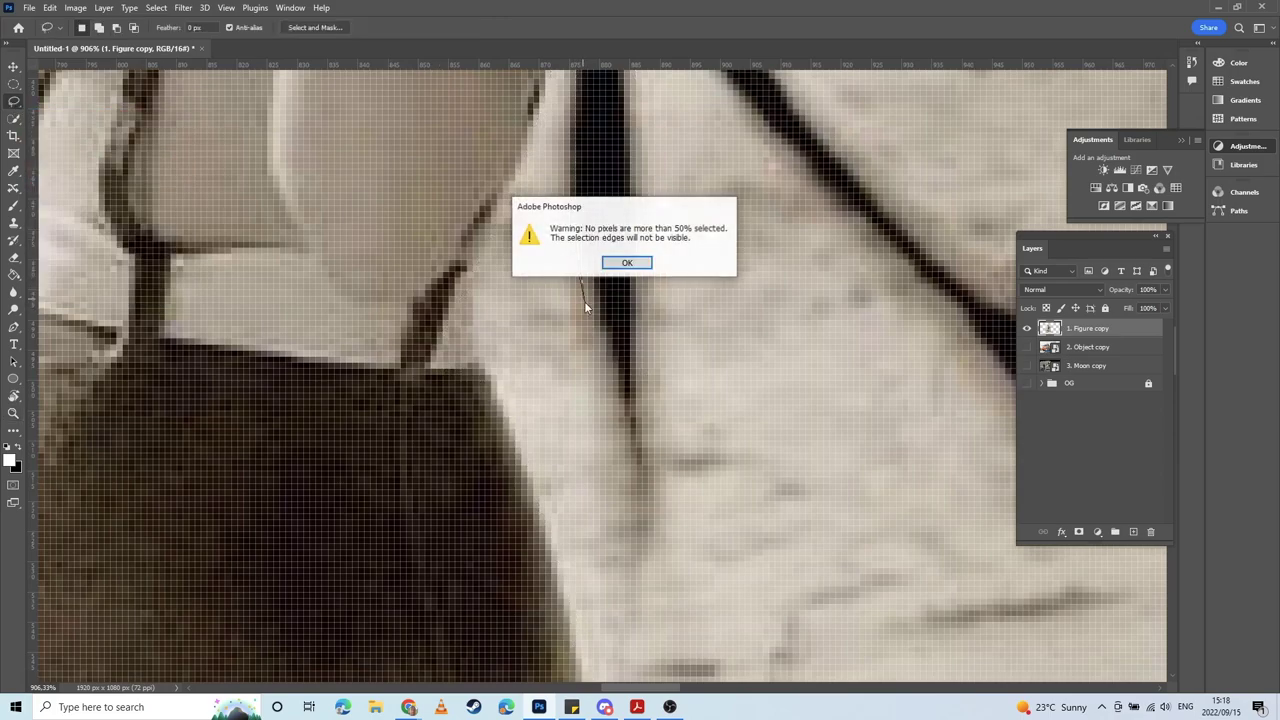
pyautogui.click(642, 264)
pyautogui.hotkey('ctrl', 'z')
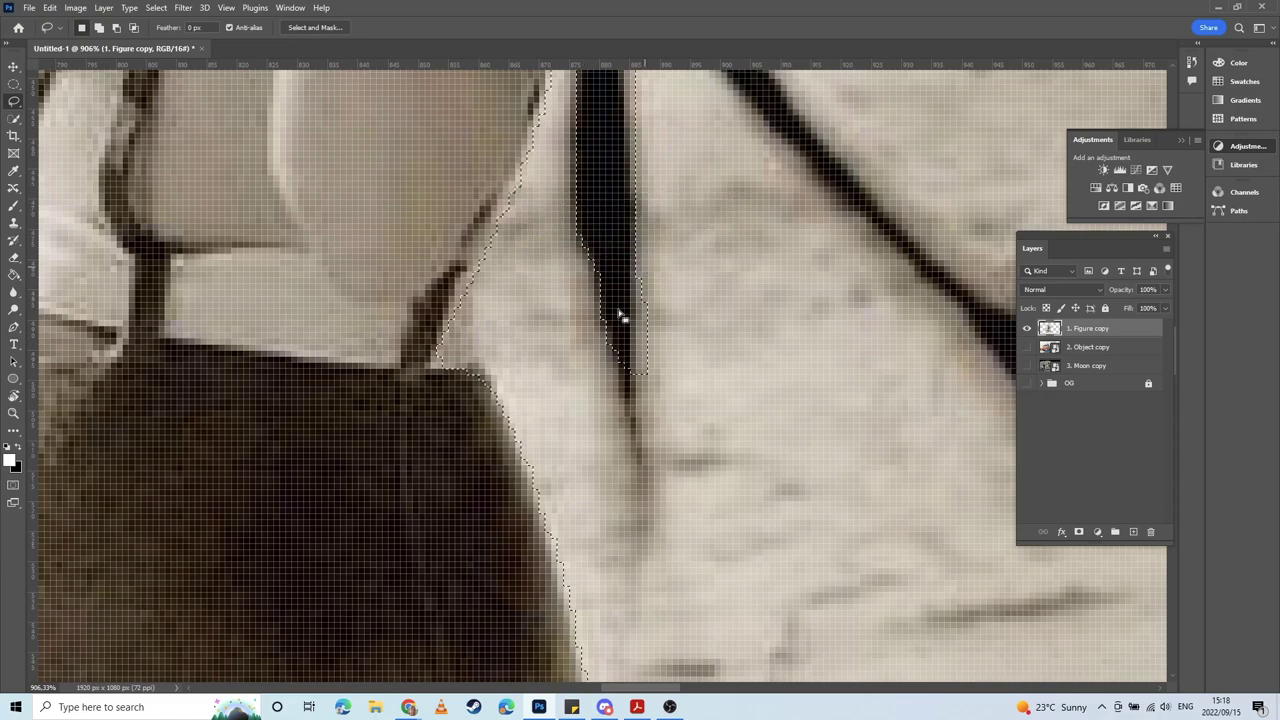
# Step: Add the lower tip of the vertical hanging ribbon to the selection with the Lasso tool
pyautogui.moveTo(604, 303); pyautogui.dragTo(633, 476)
pyautogui.moveTo(652, 398)
pyautogui.mouseDown()
pyautogui.moveTo(645, 346)
pyautogui.moveTo(614, 283)
pyautogui.moveTo(620, 313)
pyautogui.mouseUp()
pyautogui.moveTo(772, 295)
pyautogui.mouseDown()
pyautogui.moveTo(463, 437)
pyautogui.moveTo(527, 583)
pyautogui.moveTo(532, 559)
pyautogui.moveTo(467, 367)
pyautogui.moveTo(548, 398)
pyautogui.moveTo(603, 445)
pyautogui.moveTo(587, 455)
pyautogui.moveTo(488, 328)
pyautogui.mouseUp()
# Step: Refine the selection around the upper part of the diagonal ribbon, adding its missing edges and trimming the excess background
pyautogui.press('shift')
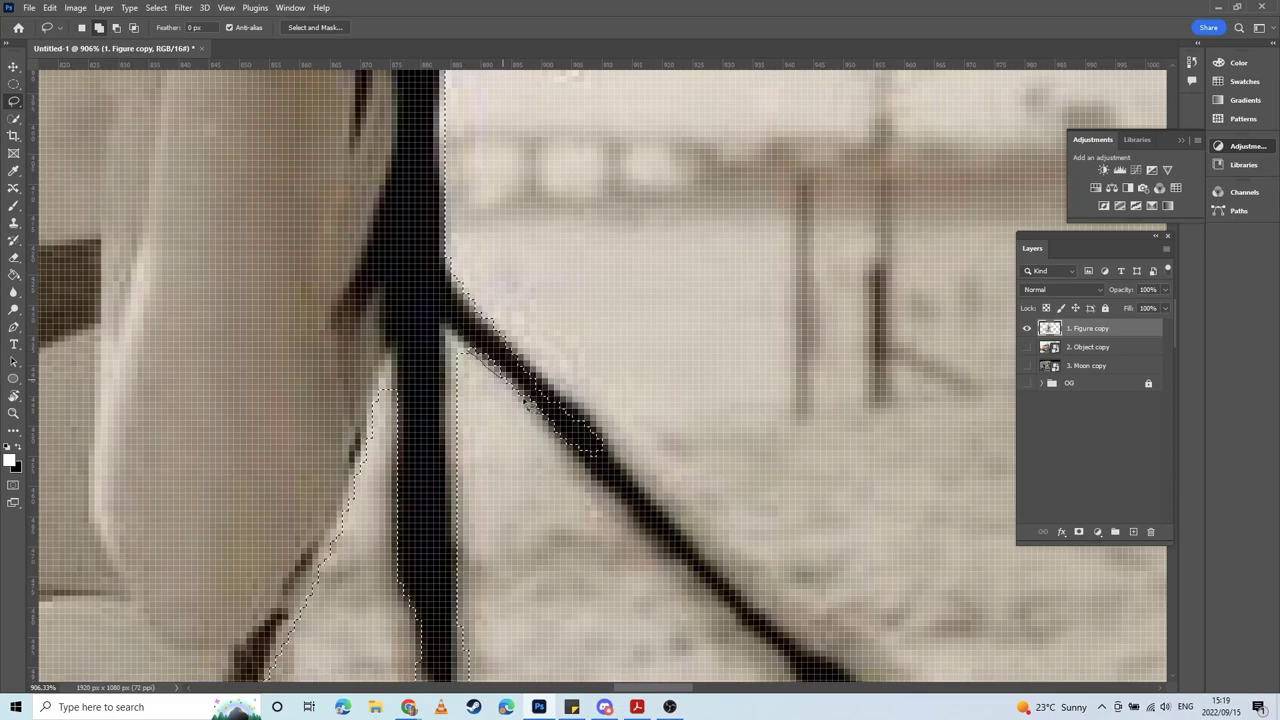
pyautogui.moveTo(527, 399); pyautogui.dragTo(622, 484)
pyautogui.moveTo(600, 435)
pyautogui.mouseDown()
pyautogui.moveTo(546, 366)
pyautogui.moveTo(488, 328)
pyautogui.mouseUp()
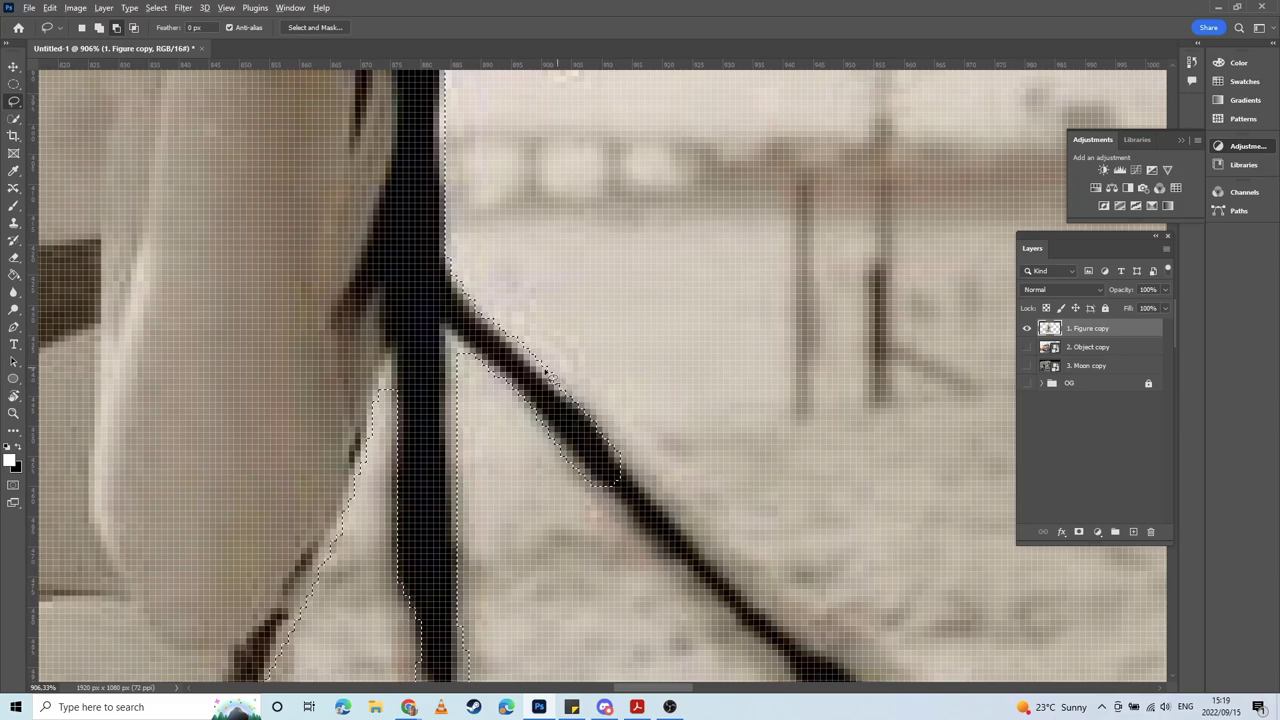
pyautogui.moveTo(558, 371)
pyautogui.mouseDown()
pyautogui.moveTo(567, 440)
pyautogui.moveTo(573, 390)
pyautogui.mouseUp()
pyautogui.press('shift')
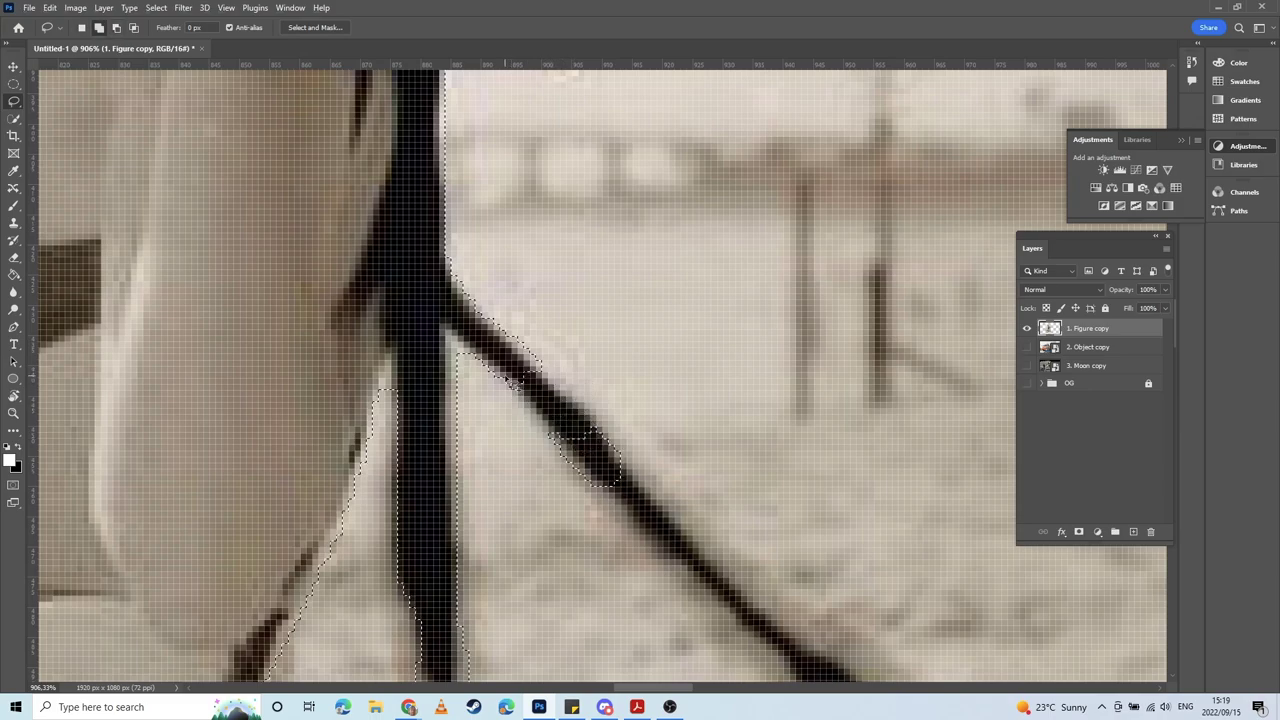
pyautogui.moveTo(545, 440)
pyautogui.mouseDown()
pyautogui.moveTo(593, 445)
pyautogui.moveTo(594, 432)
pyautogui.moveTo(571, 388)
pyautogui.moveTo(543, 372)
pyautogui.mouseUp()
# Step: Add the remaining length of the diagonal ribbon, down to its thick end, to the selection
pyautogui.moveTo(726, 503); pyautogui.dragTo(443, 251)
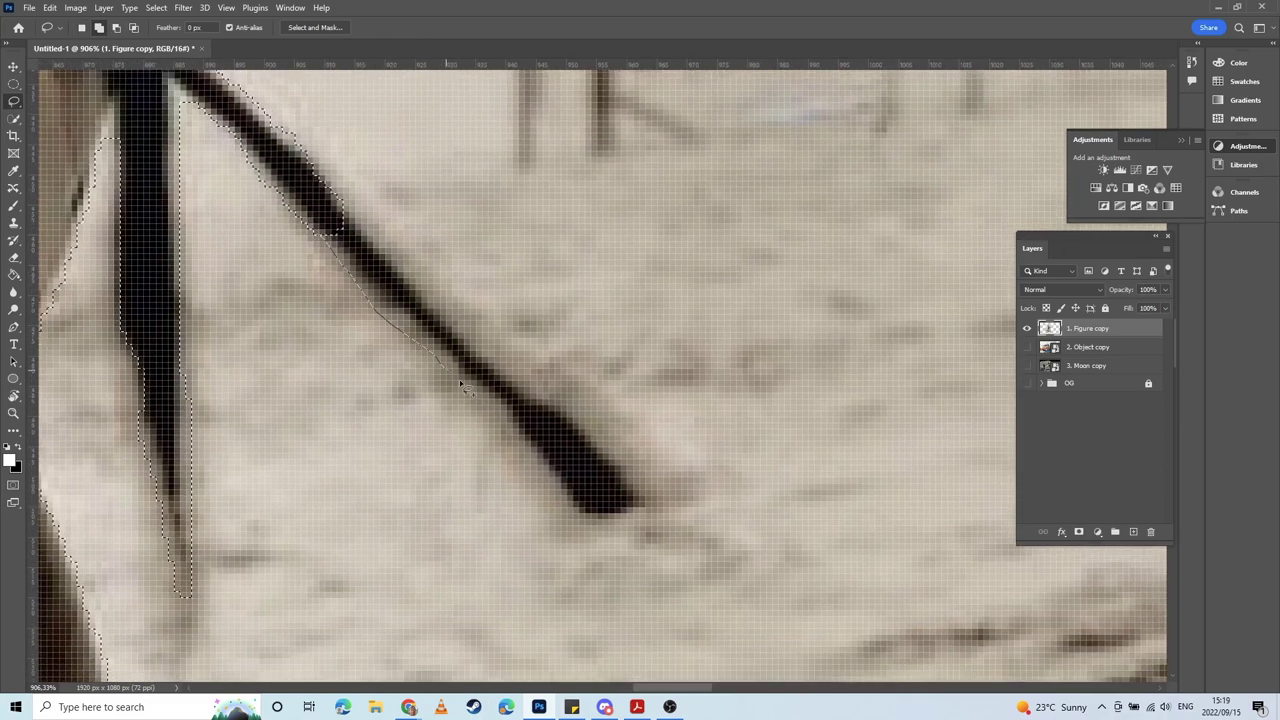
pyautogui.moveTo(460, 386)
pyautogui.mouseDown()
pyautogui.moveTo(498, 407)
pyautogui.moveTo(569, 500)
pyautogui.mouseUp()
pyautogui.moveTo(612, 446); pyautogui.dragTo(524, 386)
pyautogui.moveTo(354, 222); pyautogui.dragTo(331, 256)
pyautogui.moveTo(503, 411)
pyautogui.mouseDown()
pyautogui.moveTo(517, 450)
pyautogui.moveTo(545, 441)
pyautogui.moveTo(519, 414)
pyautogui.mouseUp()
# Step: Add the missing lower edge of the hat brim's pointed tip beside the hand to the selection
pyautogui.moveTo(265, 258); pyautogui.dragTo(664, 530)
pyautogui.moveTo(465, 292); pyautogui.dragTo(539, 632)
pyautogui.moveTo(486, 197); pyautogui.dragTo(517, 408)
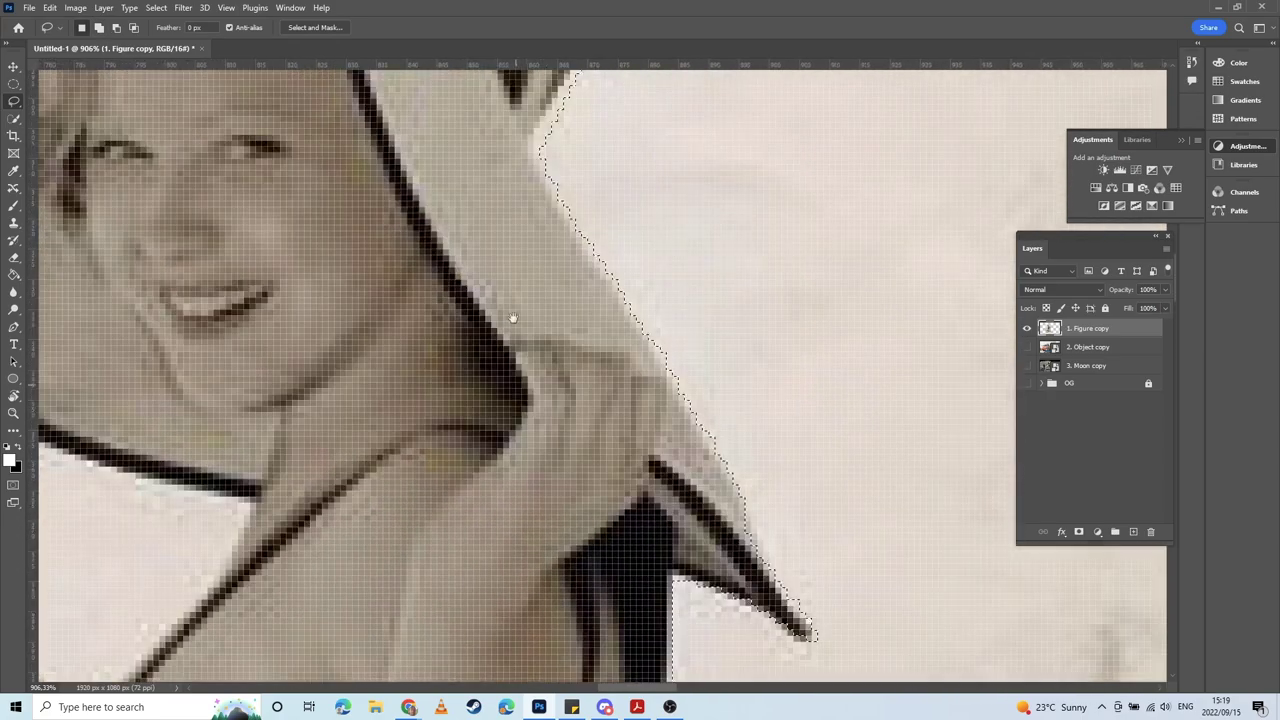
pyautogui.moveTo(535, 282); pyautogui.dragTo(397, 241)
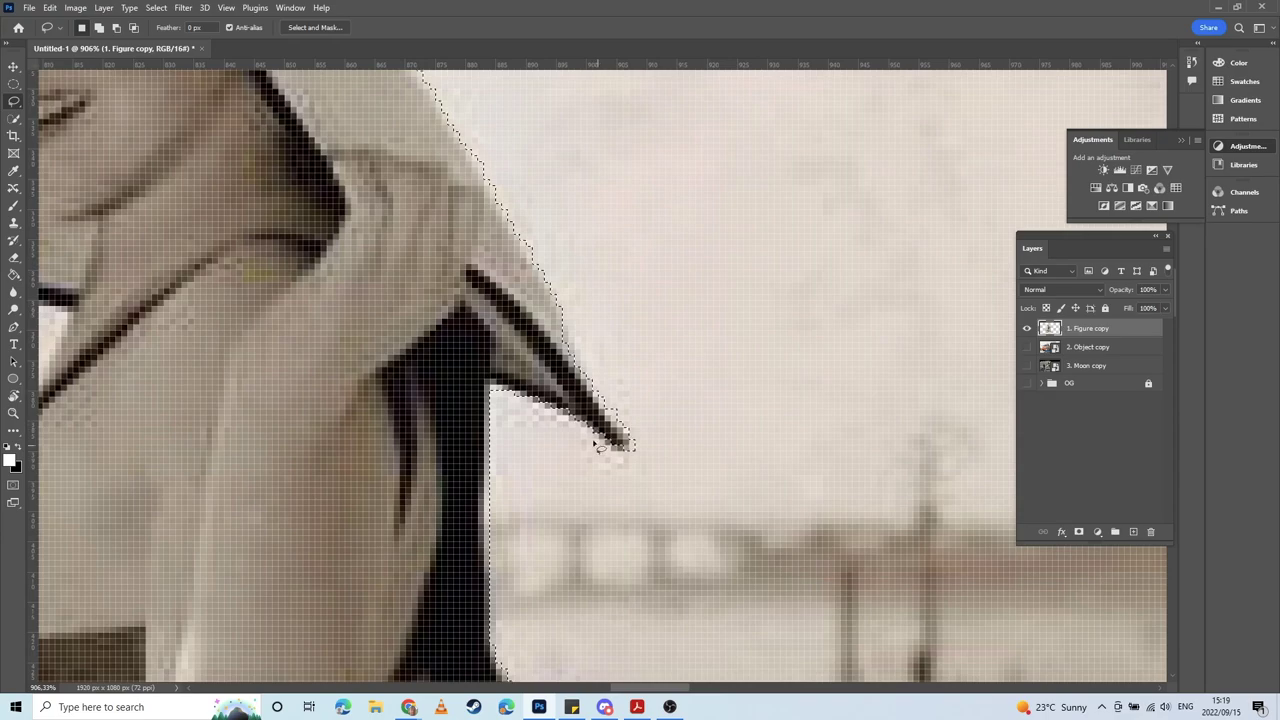
pyautogui.moveTo(548, 407); pyautogui.dragTo(625, 443)
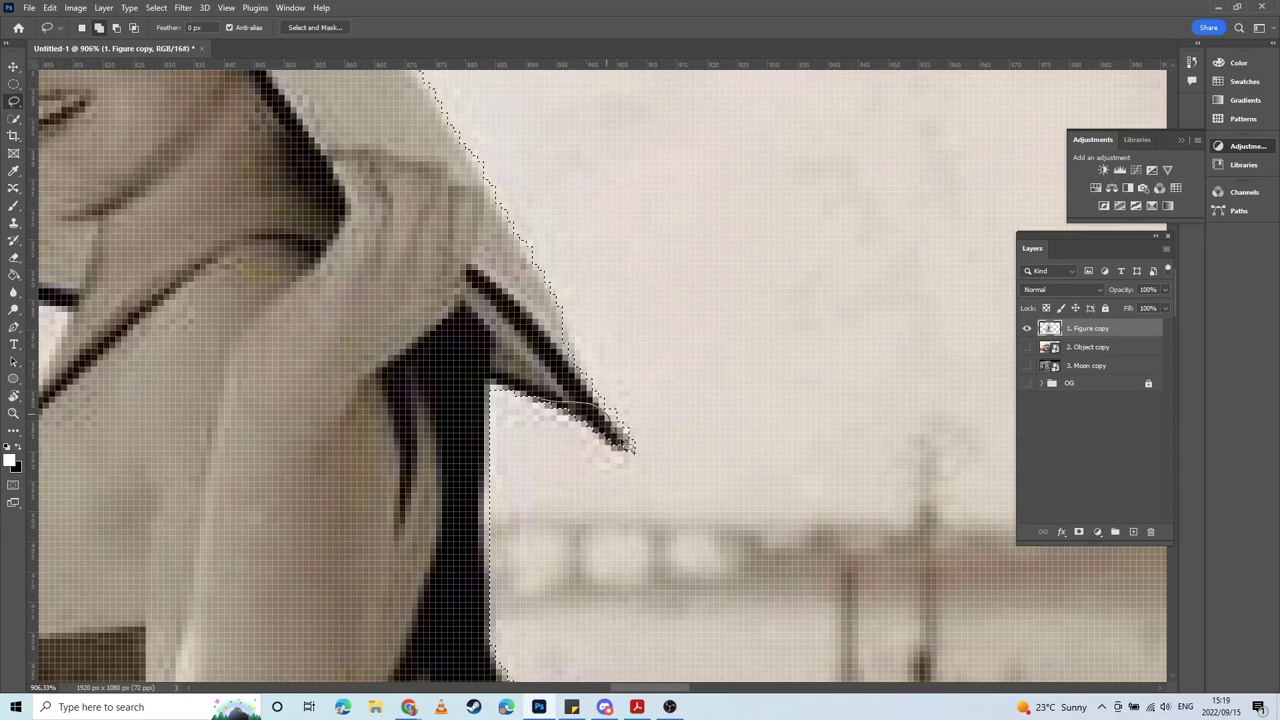
pyautogui.moveTo(547, 400); pyautogui.dragTo(544, 401)
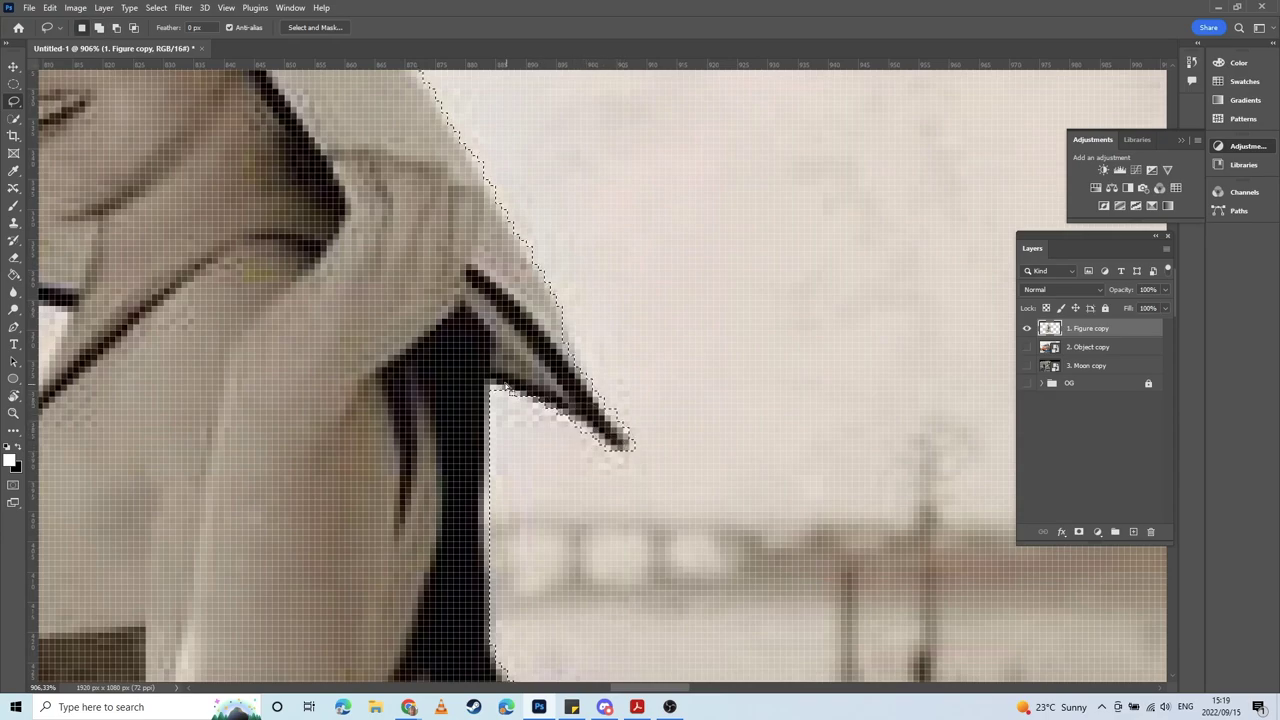
# Step: Add the missing outer and upper edges of the spotted hat crown to the selection
pyautogui.moveTo(468, 322); pyautogui.dragTo(632, 602)
pyautogui.moveTo(528, 448); pyautogui.dragTo(566, 635)
pyautogui.moveTo(450, 240); pyautogui.dragTo(458, 440)
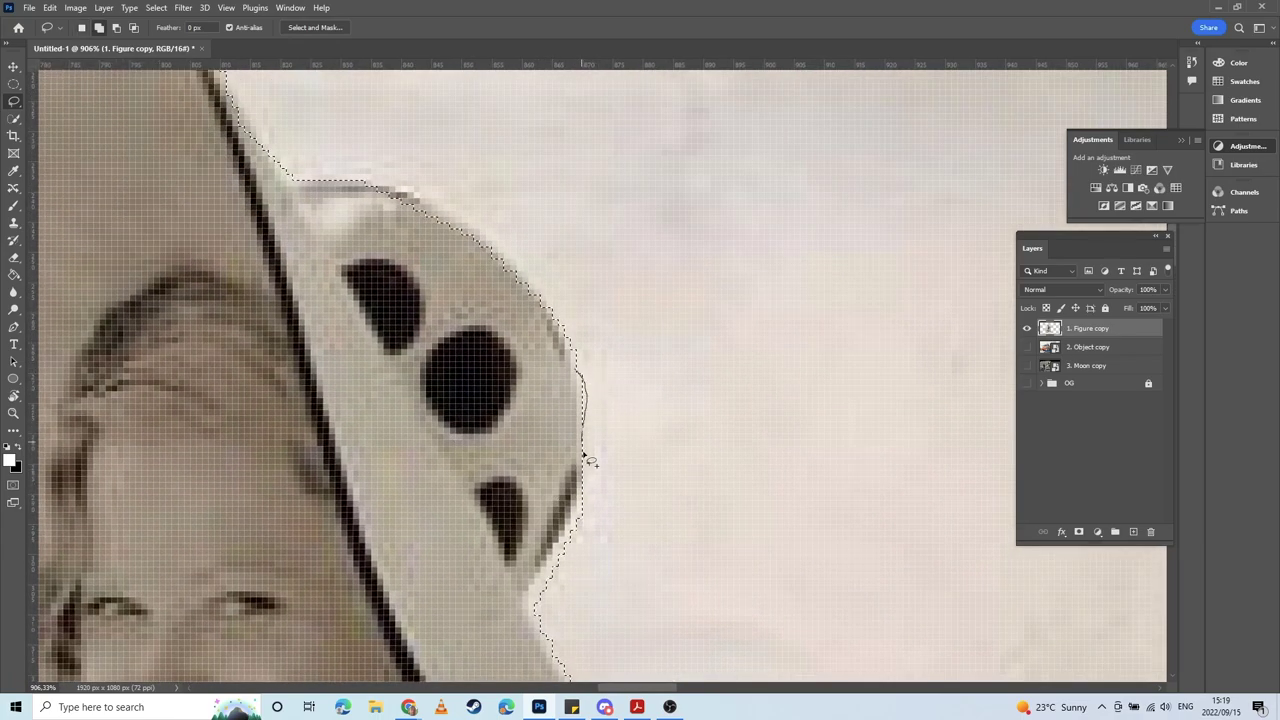
pyautogui.moveTo(576, 500); pyautogui.dragTo(577, 500)
pyautogui.moveTo(571, 434); pyautogui.dragTo(714, 581)
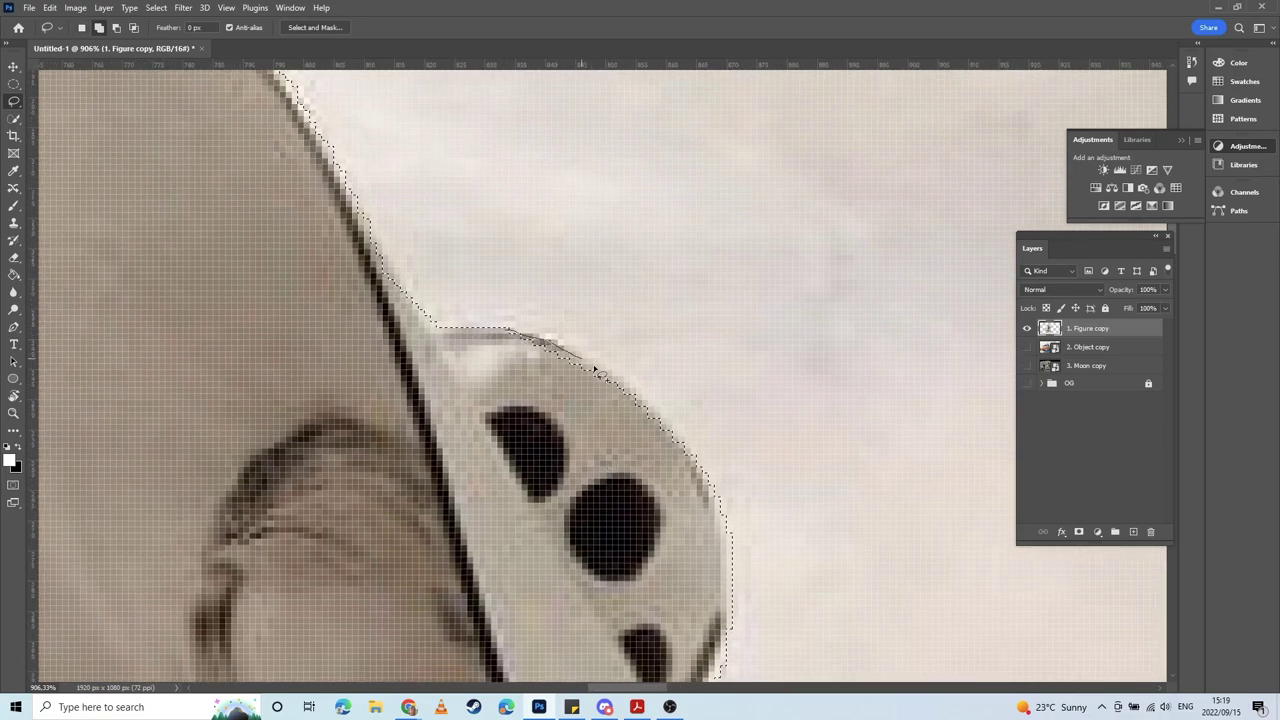
pyautogui.moveTo(650, 415); pyautogui.dragTo(652, 420)
# Step: Add the dark rim along the top of the hat brim to the selection
pyautogui.moveTo(323, 246); pyautogui.dragTo(509, 460)
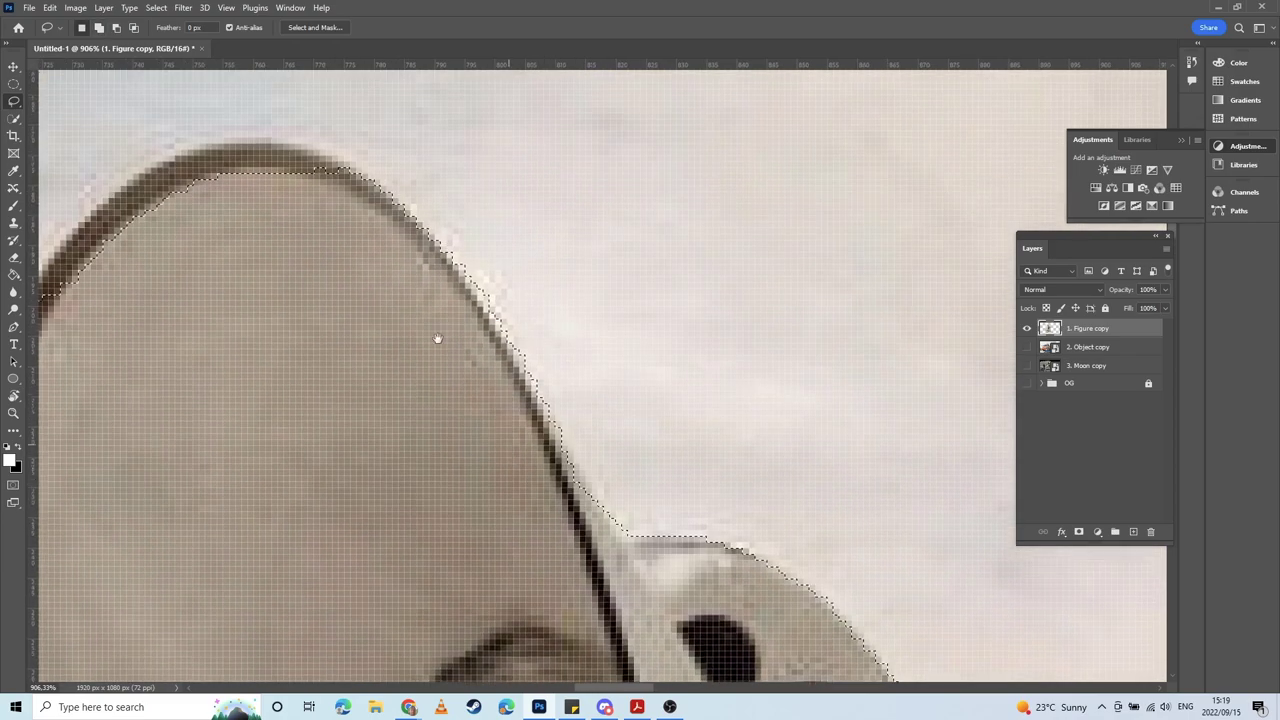
pyautogui.moveTo(148, 166)
pyautogui.mouseDown()
pyautogui.moveTo(148, 223)
pyautogui.moveTo(490, 259)
pyautogui.moveTo(457, 258)
pyautogui.moveTo(364, 318)
pyautogui.moveTo(317, 409)
pyautogui.moveTo(283, 527)
pyautogui.moveTo(472, 400)
pyautogui.moveTo(525, 250)
pyautogui.moveTo(480, 237)
pyautogui.moveTo(590, 233)
pyautogui.moveTo(645, 253)
pyautogui.mouseUp()
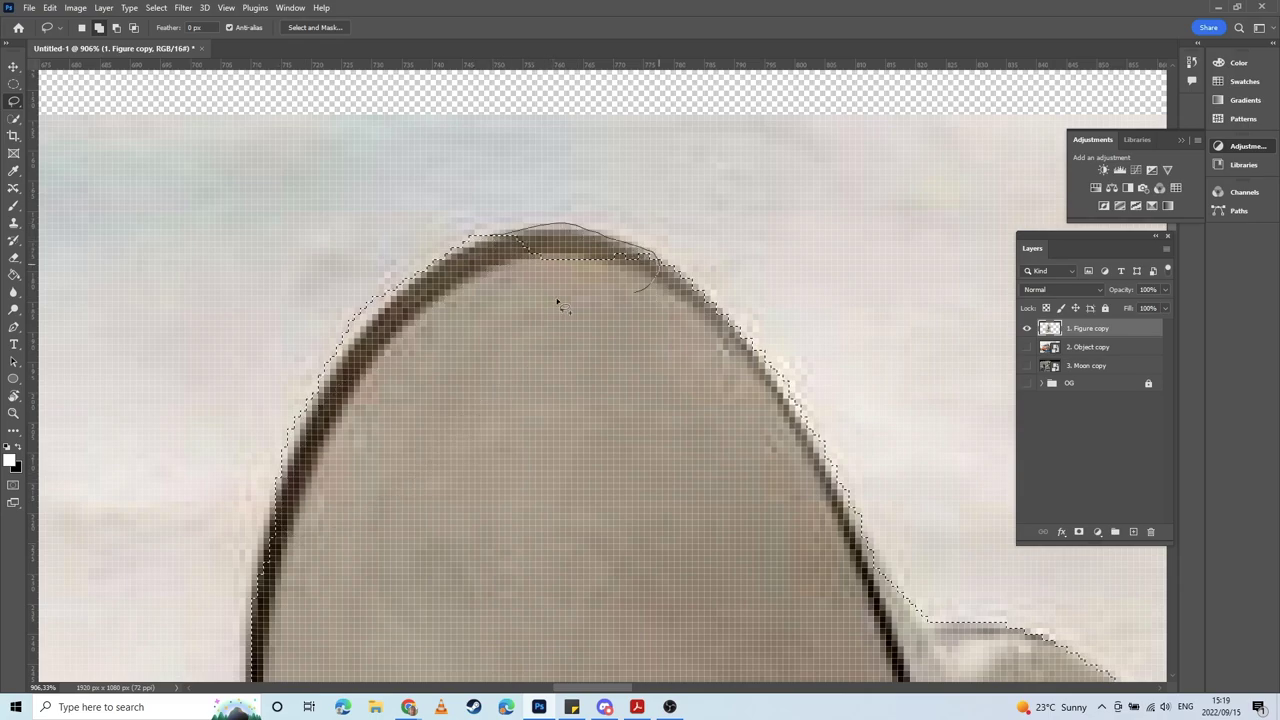
pyautogui.moveTo(557, 301); pyautogui.dragTo(488, 276)
# Step: Add the dark rim along the left side of the hat brim, down to the raised hand, to the selection
pyautogui.moveTo(424, 312); pyautogui.dragTo(533, 143)
pyautogui.moveTo(385, 410); pyautogui.dragTo(486, 271)
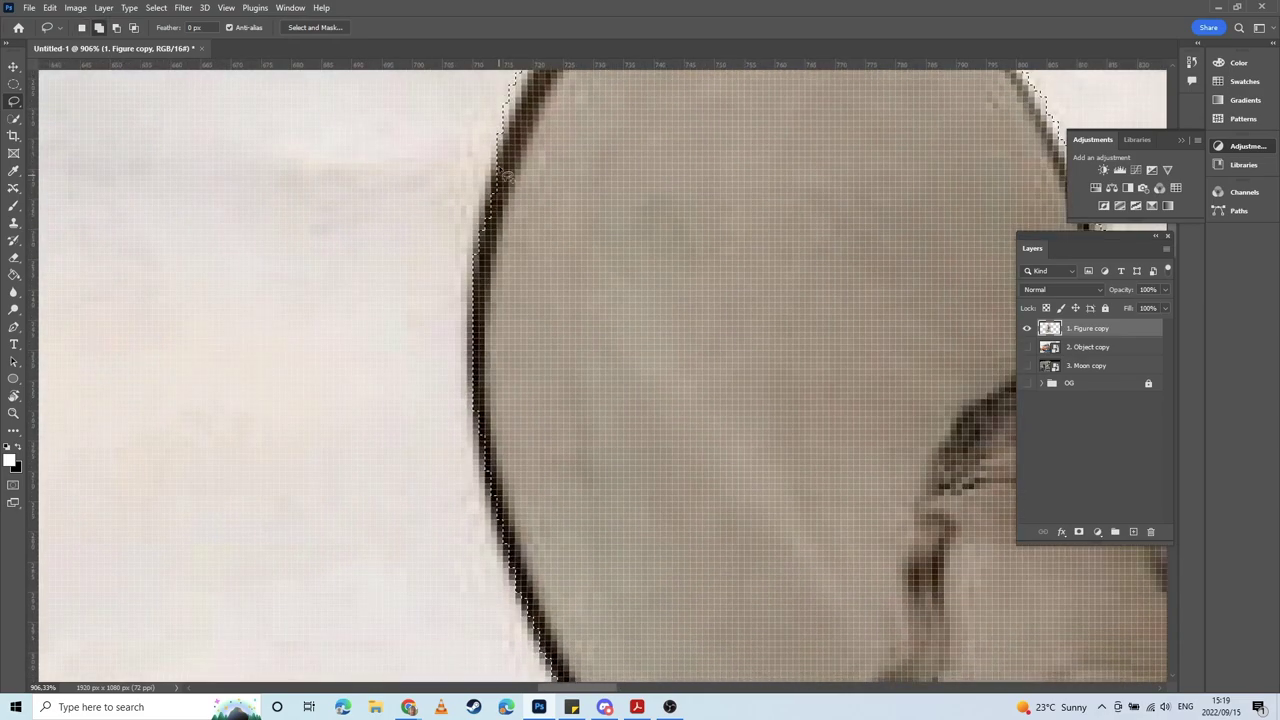
pyautogui.moveTo(499, 148)
pyautogui.mouseDown()
pyautogui.moveTo(481, 242)
pyautogui.moveTo(489, 287)
pyautogui.moveTo(480, 215)
pyautogui.moveTo(473, 260)
pyautogui.moveTo(555, 171)
pyautogui.mouseUp()
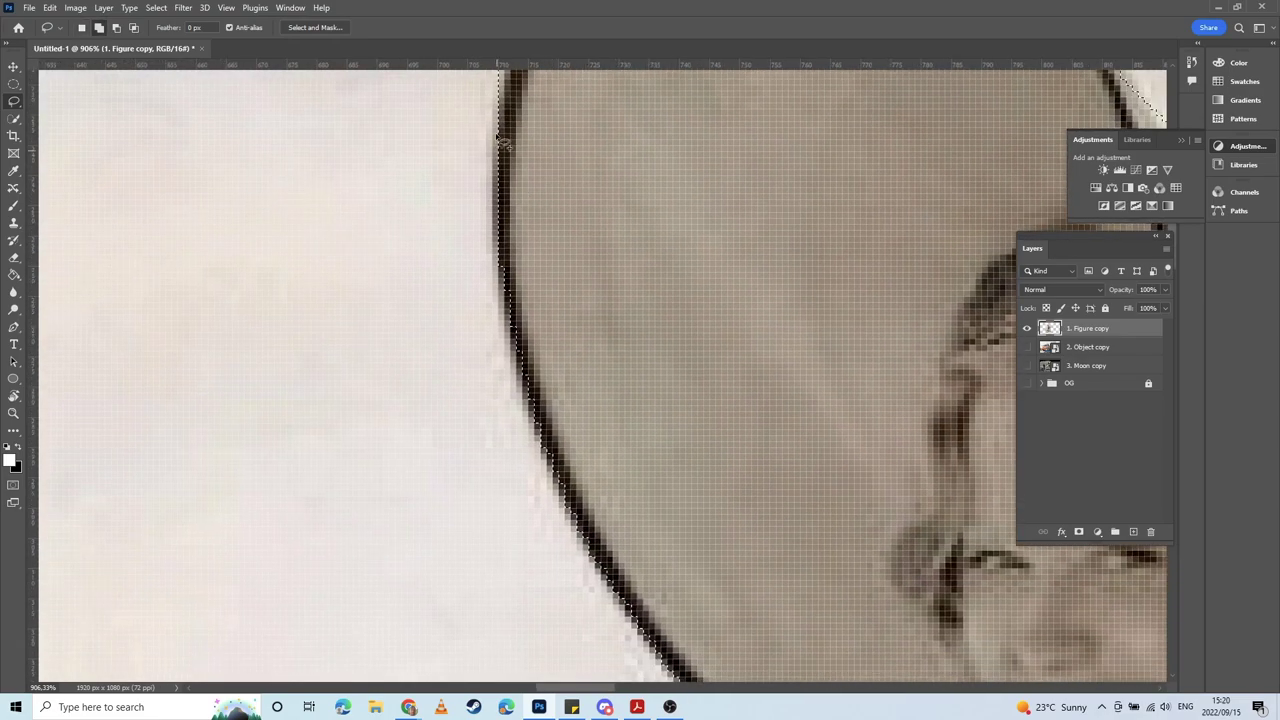
pyautogui.moveTo(500, 86)
pyautogui.mouseDown()
pyautogui.moveTo(488, 249)
pyautogui.moveTo(515, 398)
pyautogui.moveTo(538, 465)
pyautogui.moveTo(592, 511)
pyautogui.mouseUp()
pyautogui.moveTo(626, 423); pyautogui.dragTo(590, 163)
pyautogui.moveTo(520, 218)
pyautogui.mouseDown()
pyautogui.moveTo(610, 398)
pyautogui.moveTo(729, 494)
pyautogui.mouseUp()
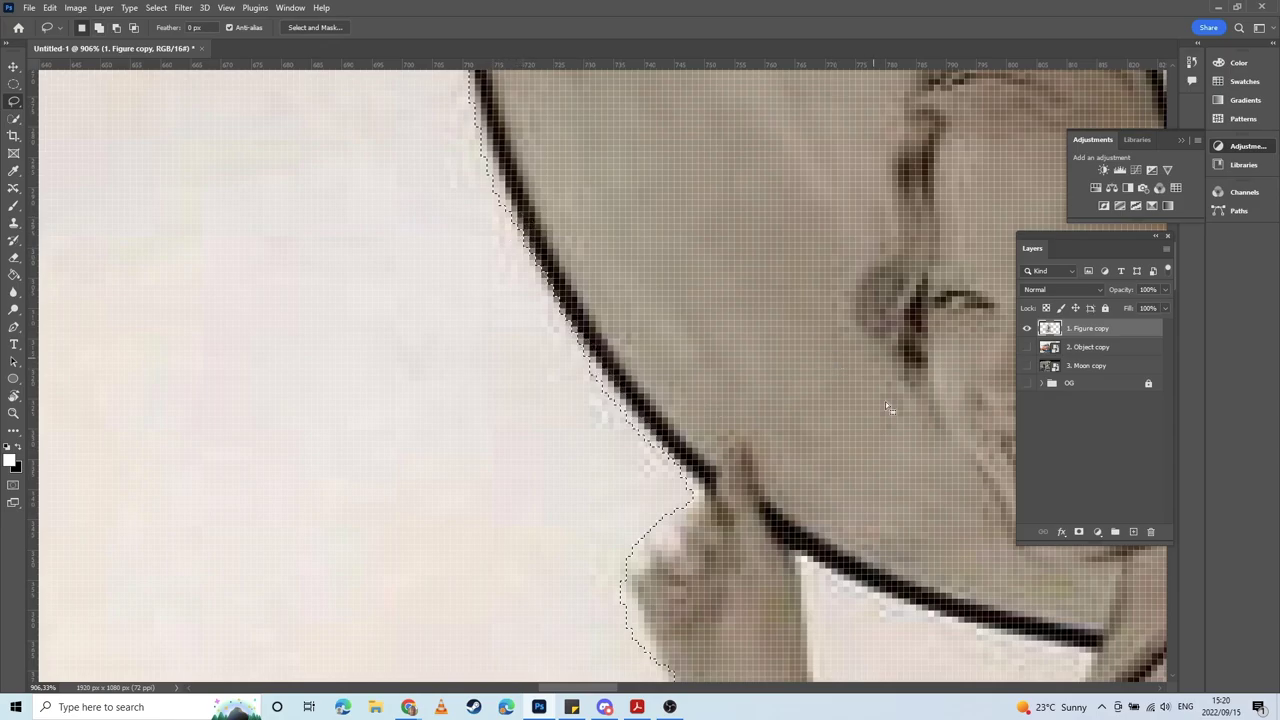
# Step: Add the missing outer edge of the raised forearm below the hand to the selection
pyautogui.moveTo(885, 401); pyautogui.dragTo(620, 148)
pyautogui.moveTo(643, 260); pyautogui.dragTo(750, 93)
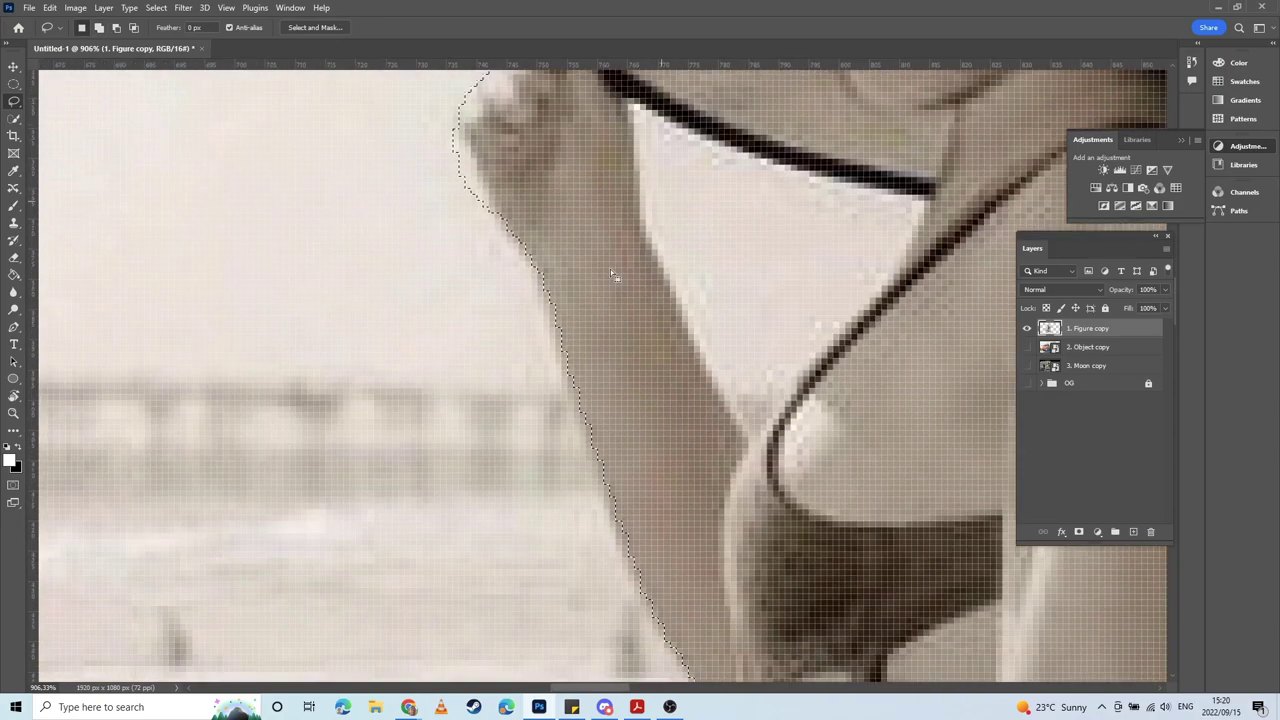
pyautogui.press('shift')
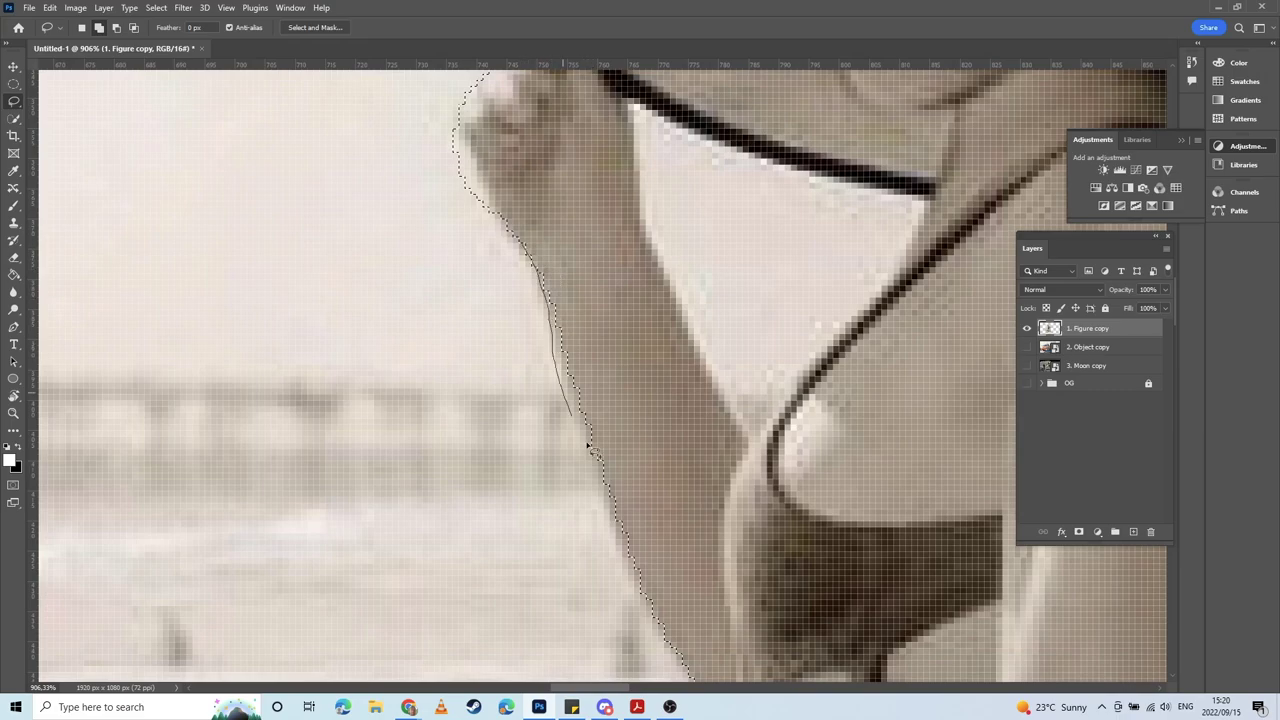
pyautogui.moveTo(632, 558); pyautogui.dragTo(671, 508)
# Step: Subtract the strip of background beside the raised hand's fingers from the selection
pyautogui.moveTo(561, 236); pyautogui.dragTo(546, 522)
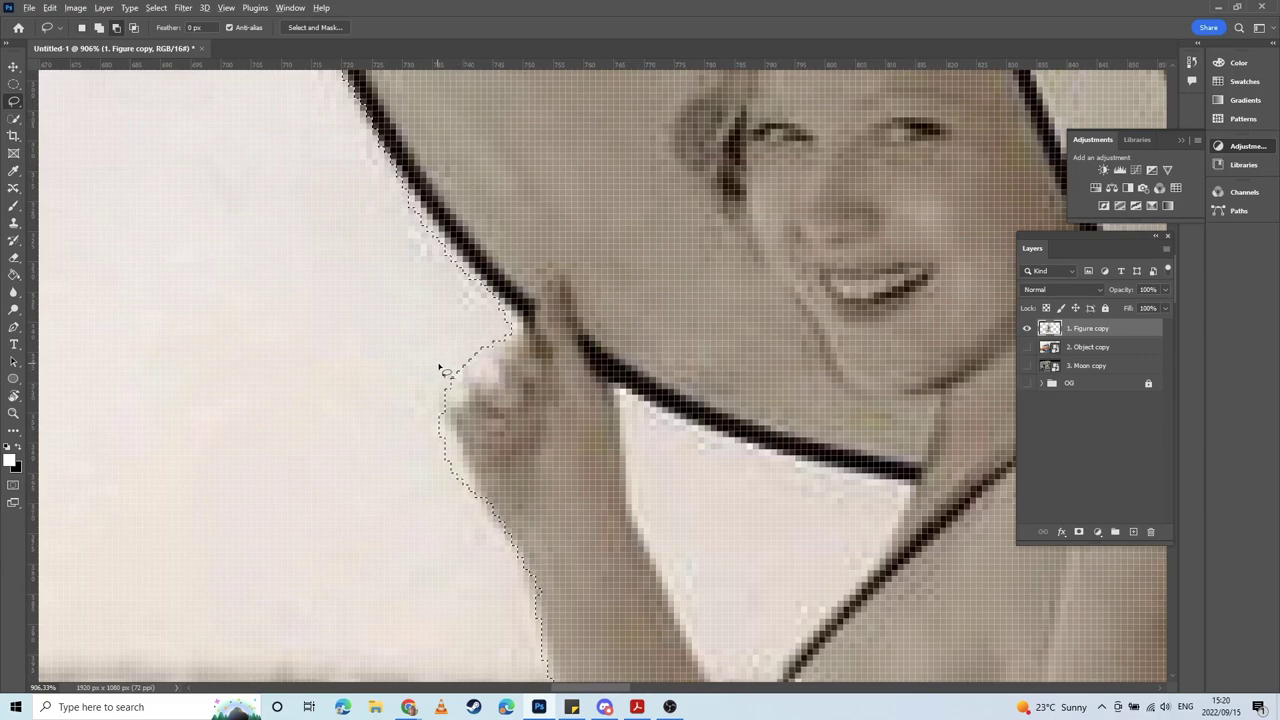
pyautogui.moveTo(458, 377); pyautogui.dragTo(478, 362)
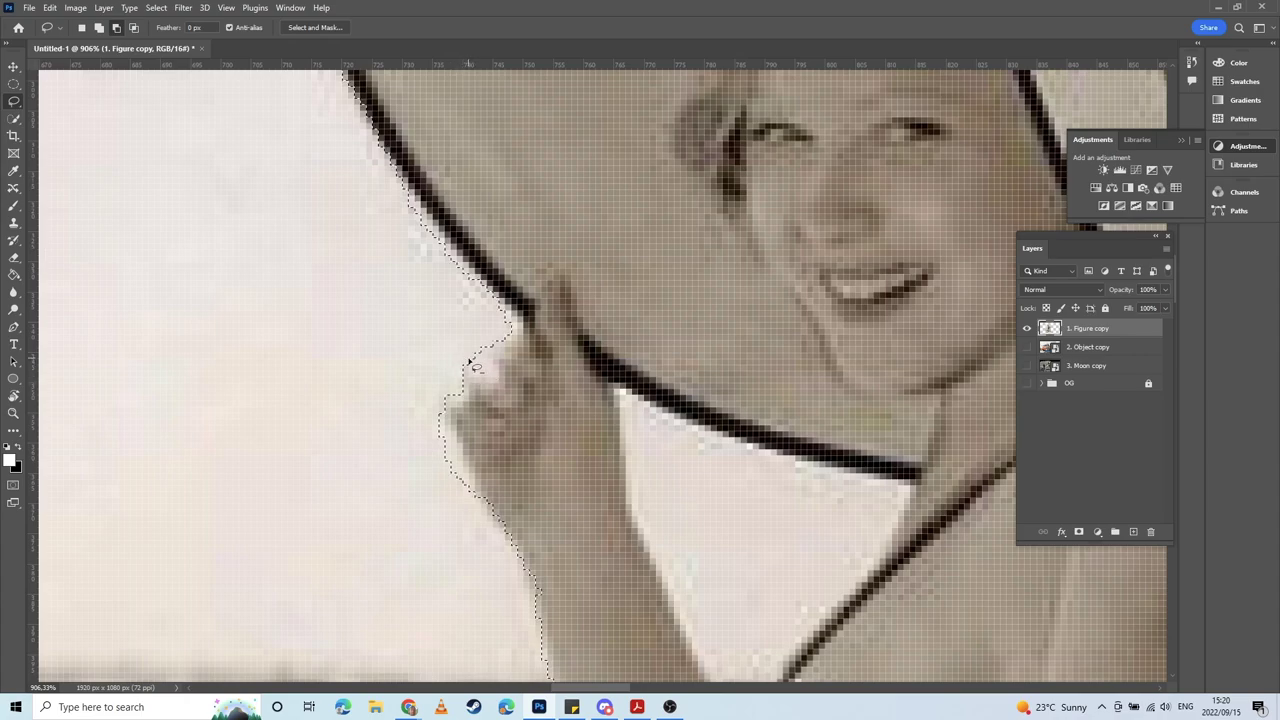
pyautogui.moveTo(472, 356); pyautogui.dragTo(474, 360)
# Step: Subtract the background gap enclosed by the raised arm, the hat brim and the chest from the selection
pyautogui.moveTo(630, 398)
pyautogui.mouseDown()
pyautogui.moveTo(655, 416)
pyautogui.moveTo(907, 488)
pyautogui.moveTo(891, 532)
pyautogui.moveTo(839, 590)
pyautogui.moveTo(717, 579)
pyautogui.moveTo(654, 499)
pyautogui.moveTo(630, 405)
pyautogui.mouseUp()
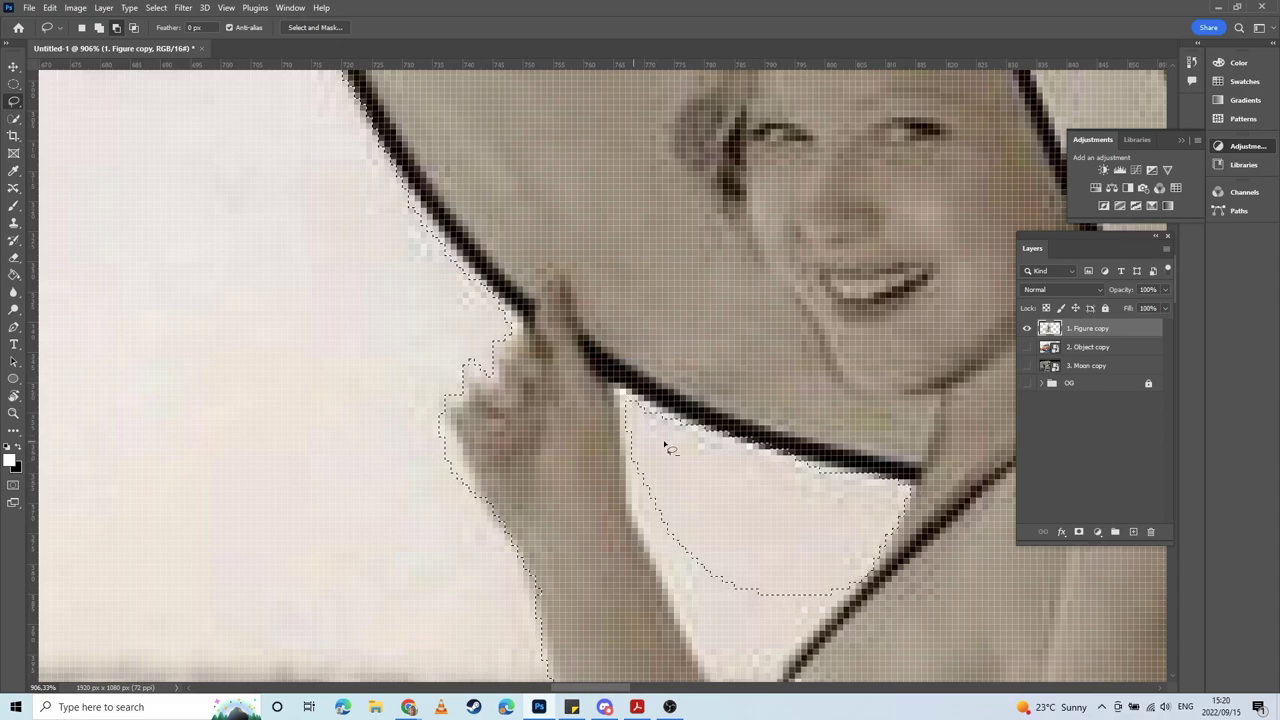
pyautogui.scroll(-4, 651, 257)
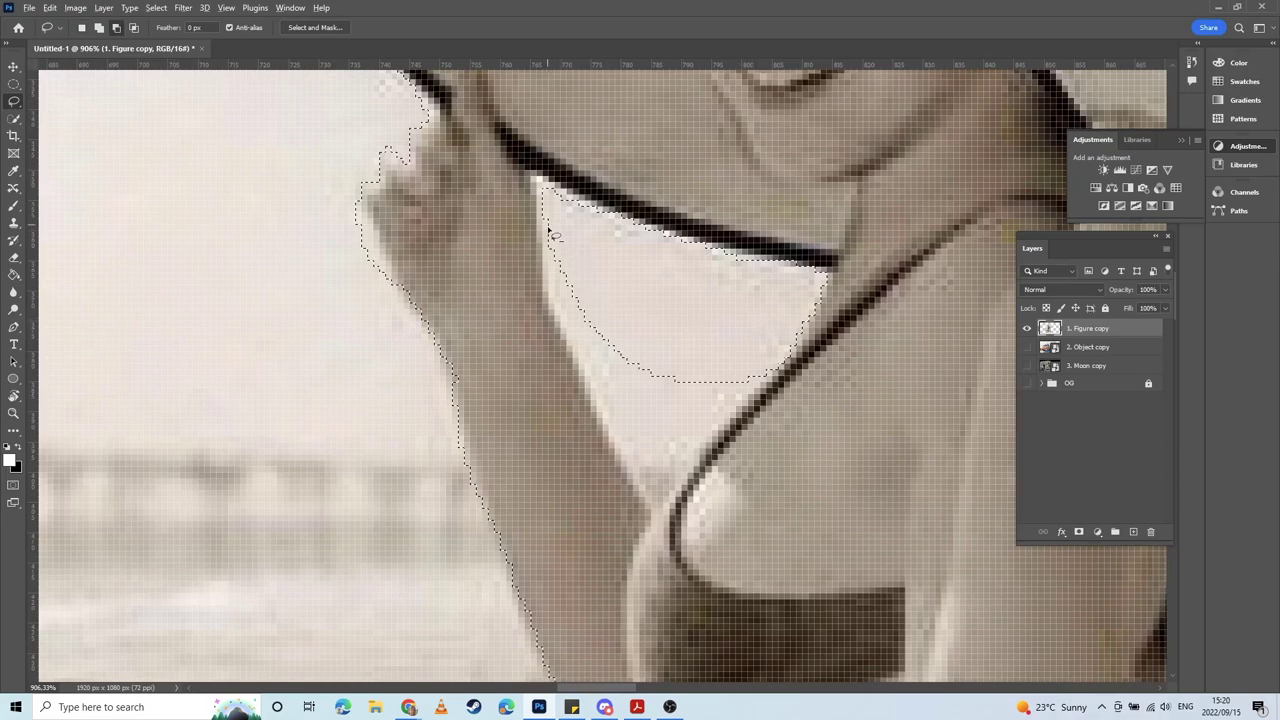
pyautogui.moveTo(548, 229); pyautogui.dragTo(549, 300)
pyautogui.moveTo(586, 374)
pyautogui.mouseDown()
pyautogui.moveTo(634, 465)
pyautogui.moveTo(701, 449)
pyautogui.mouseUp()
pyautogui.moveTo(744, 386); pyautogui.dragTo(745, 387)
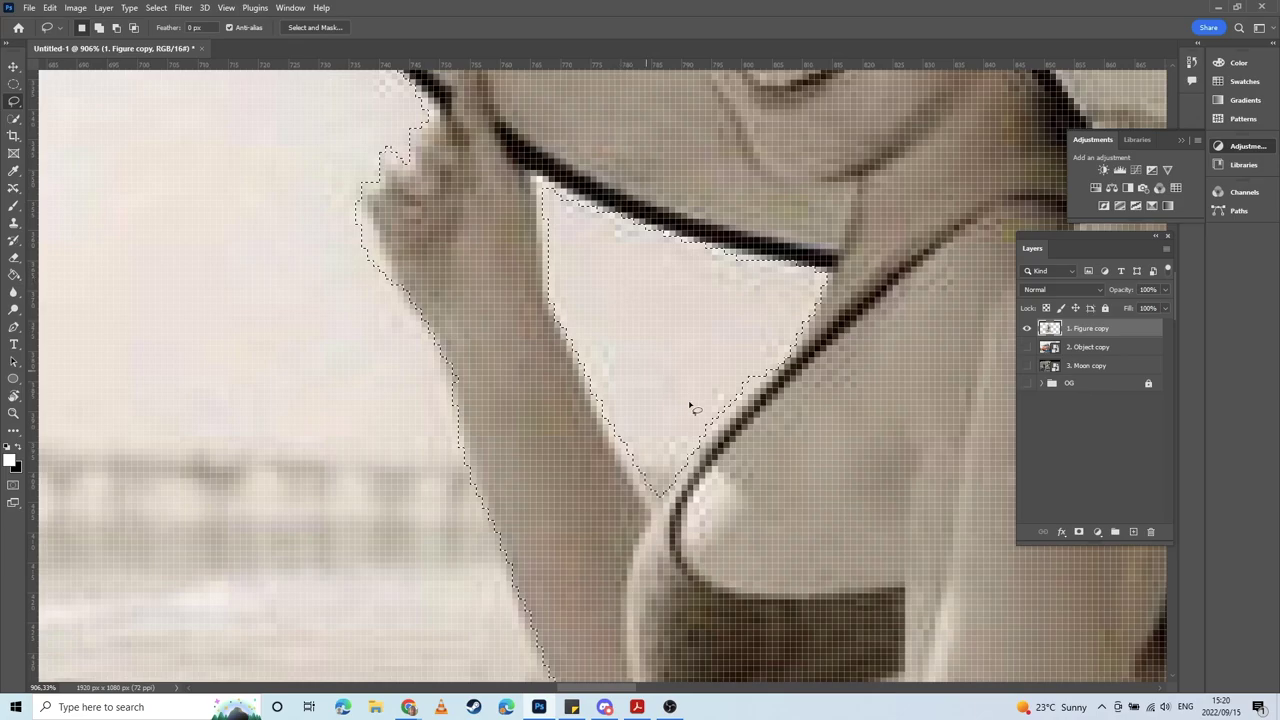
# Step: Add the missing outer edge of the raised arm near the elbow to the selection
pyautogui.moveTo(657, 520); pyautogui.dragTo(622, 235)
pyautogui.moveTo(637, 455); pyautogui.dragTo(643, 280)
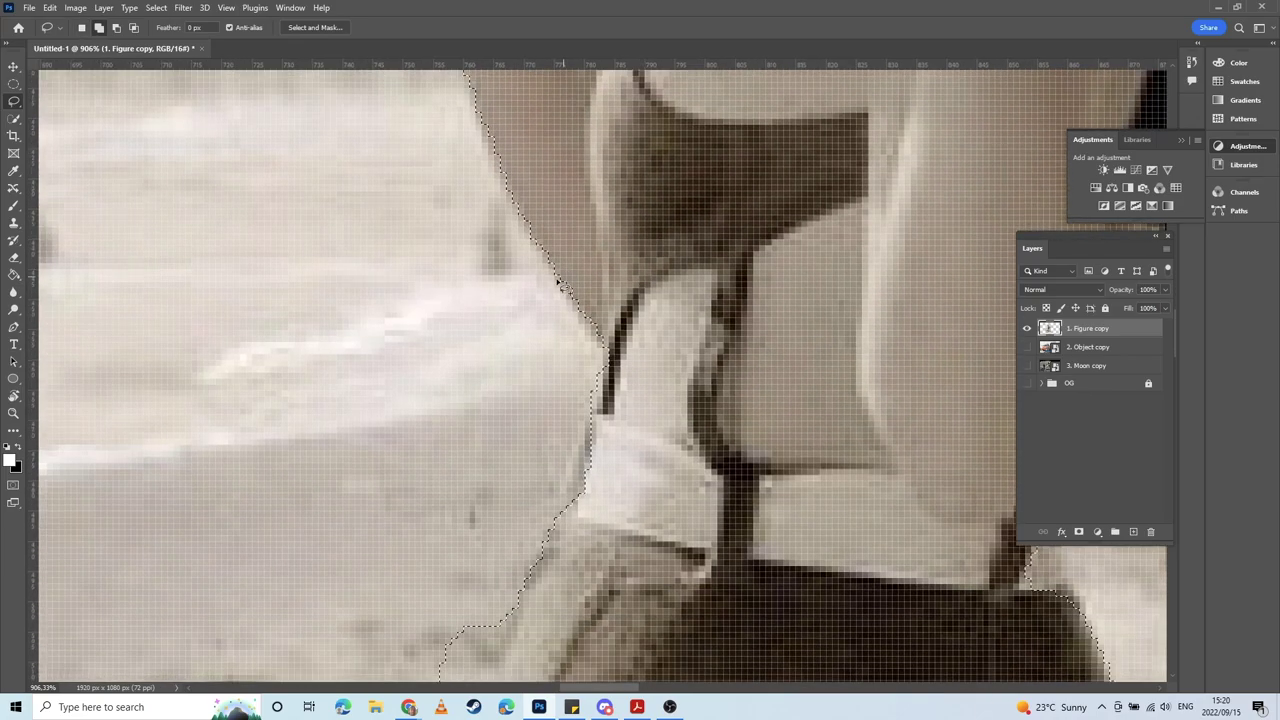
pyautogui.moveTo(555, 275)
pyautogui.mouseDown()
pyautogui.moveTo(608, 352)
pyautogui.moveTo(634, 322)
pyautogui.mouseUp()
# Step: Subtract the bulge of sand along the left edge of the shorts below the belt from the selection
pyautogui.moveTo(617, 508); pyautogui.dragTo(674, 151)
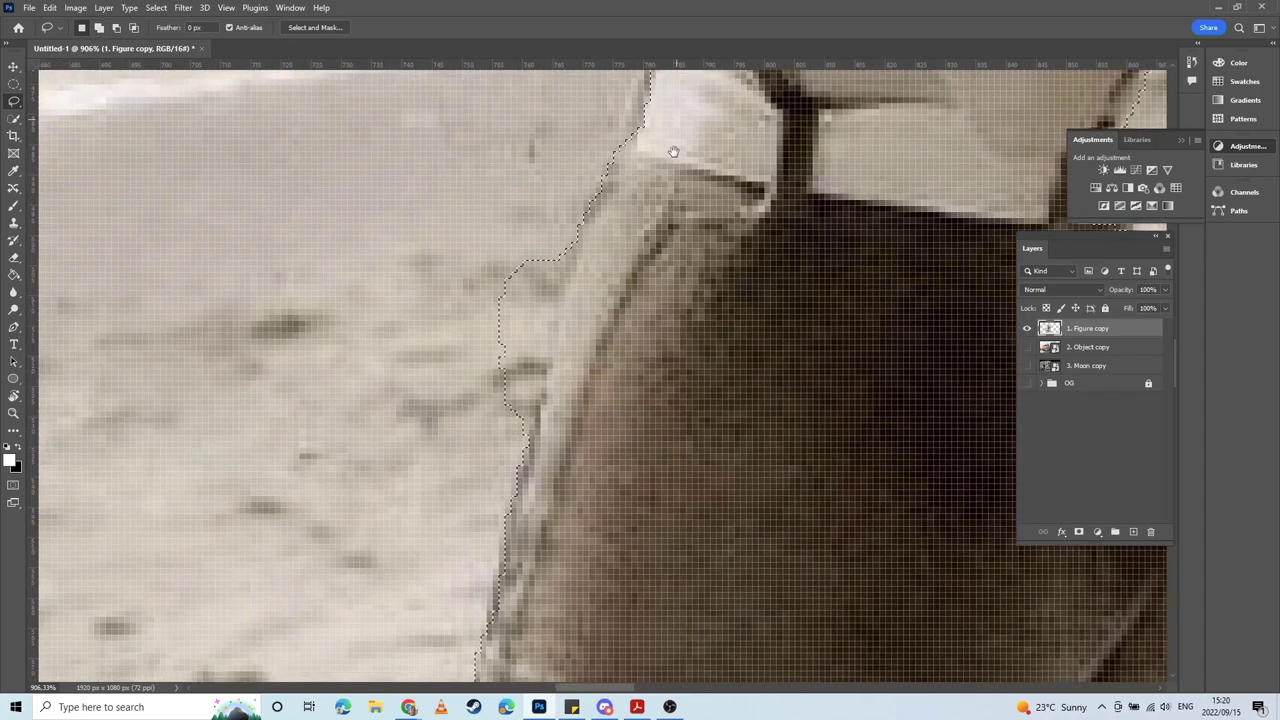
pyautogui.moveTo(582, 442); pyautogui.dragTo(616, 375)
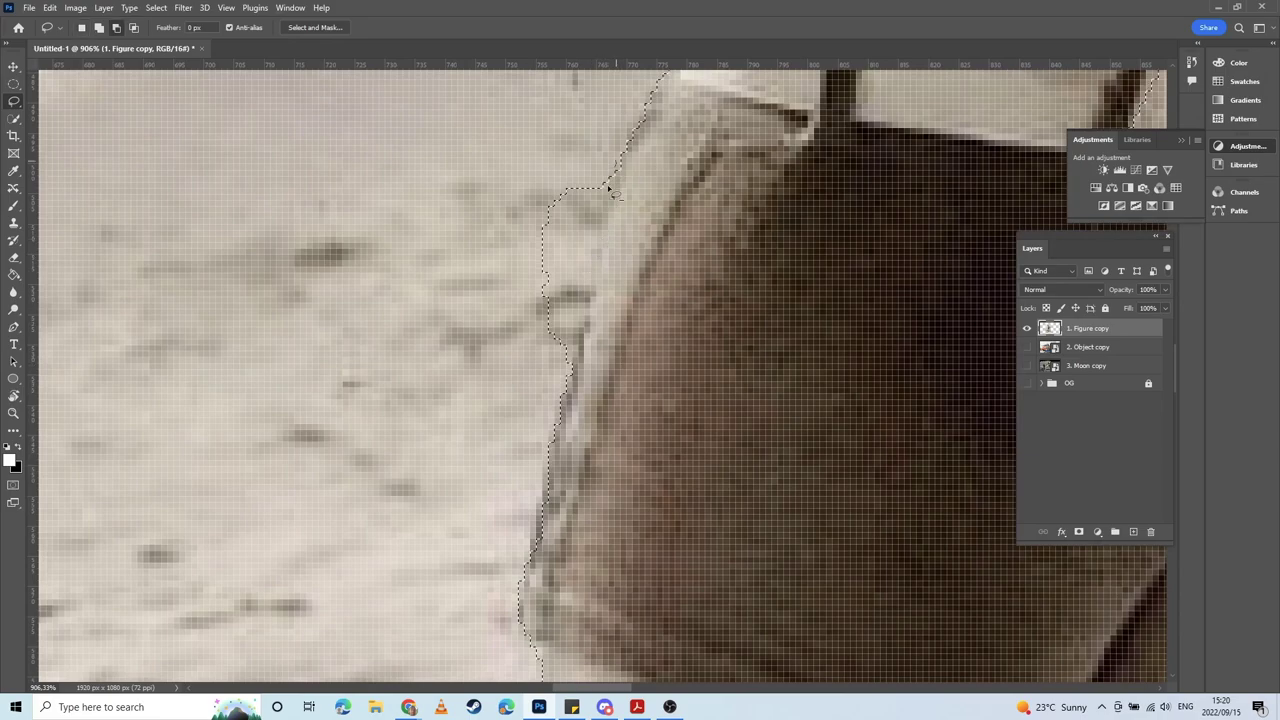
pyautogui.moveTo(590, 283)
pyautogui.mouseDown()
pyautogui.moveTo(572, 371)
pyautogui.moveTo(523, 189)
pyautogui.moveTo(598, 167)
pyautogui.mouseUp()
pyautogui.moveTo(598, 366); pyautogui.dragTo(584, 133)
pyautogui.moveTo(606, 263); pyautogui.dragTo(608, 300)
pyautogui.moveTo(564, 212)
pyautogui.mouseDown()
pyautogui.moveTo(525, 418)
pyautogui.moveTo(545, 444)
pyautogui.mouseUp()
# Step: Subtract the patch of sand beside the left edge of the thigh from the selection
pyautogui.moveTo(726, 558); pyautogui.dragTo(648, 296)
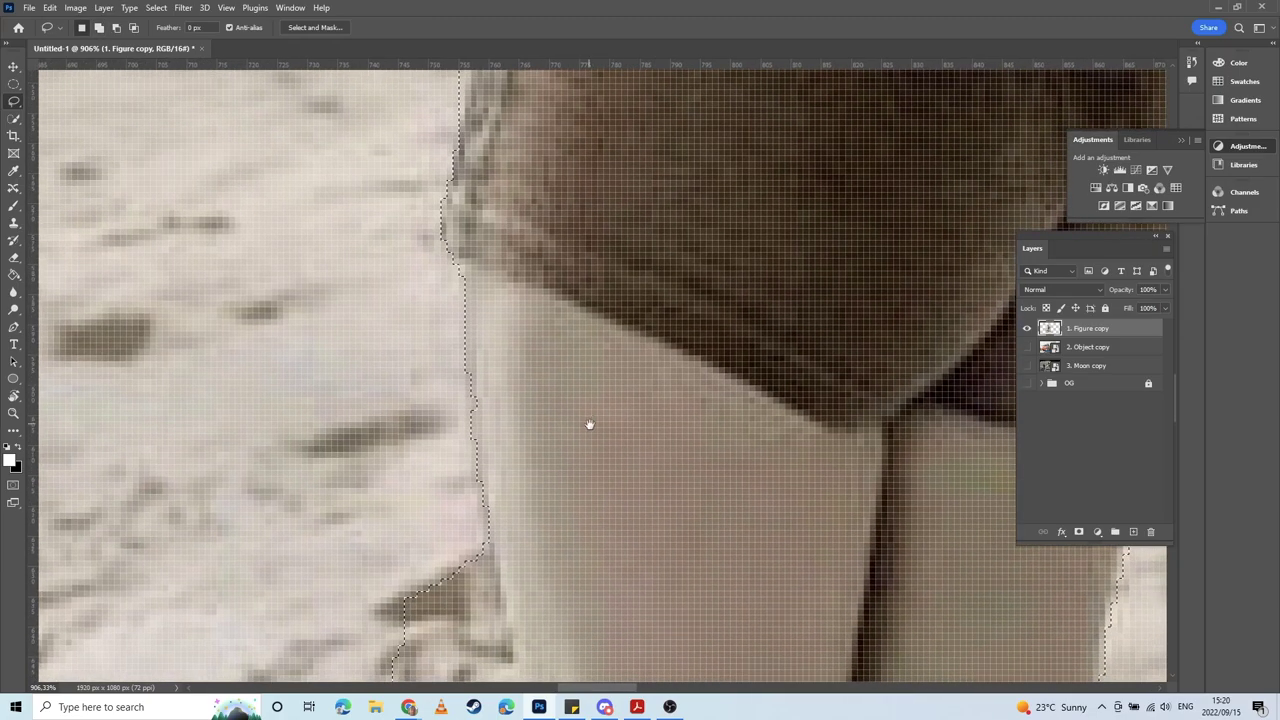
pyautogui.moveTo(590, 425); pyautogui.dragTo(637, 363)
pyautogui.moveTo(546, 486); pyautogui.dragTo(509, 175)
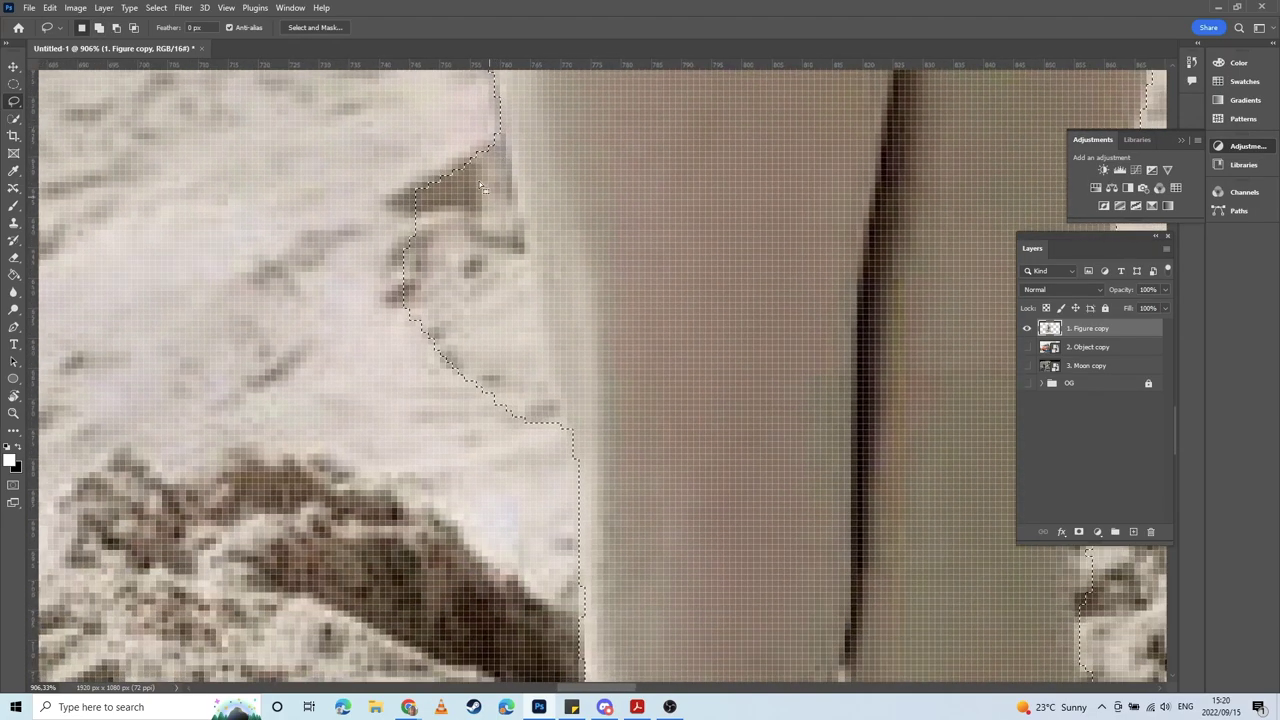
pyautogui.moveTo(497, 130); pyautogui.dragTo(507, 191)
pyautogui.moveTo(570, 433)
pyautogui.mouseDown()
pyautogui.moveTo(334, 309)
pyautogui.moveTo(498, 133)
pyautogui.mouseUp()
# Step: Refine the selection along the outer edge of the left leg around the knee
pyautogui.moveTo(603, 460); pyautogui.dragTo(514, 135)
pyautogui.moveTo(498, 462); pyautogui.dragTo(508, 317)
pyautogui.scroll(5, 507, 317)
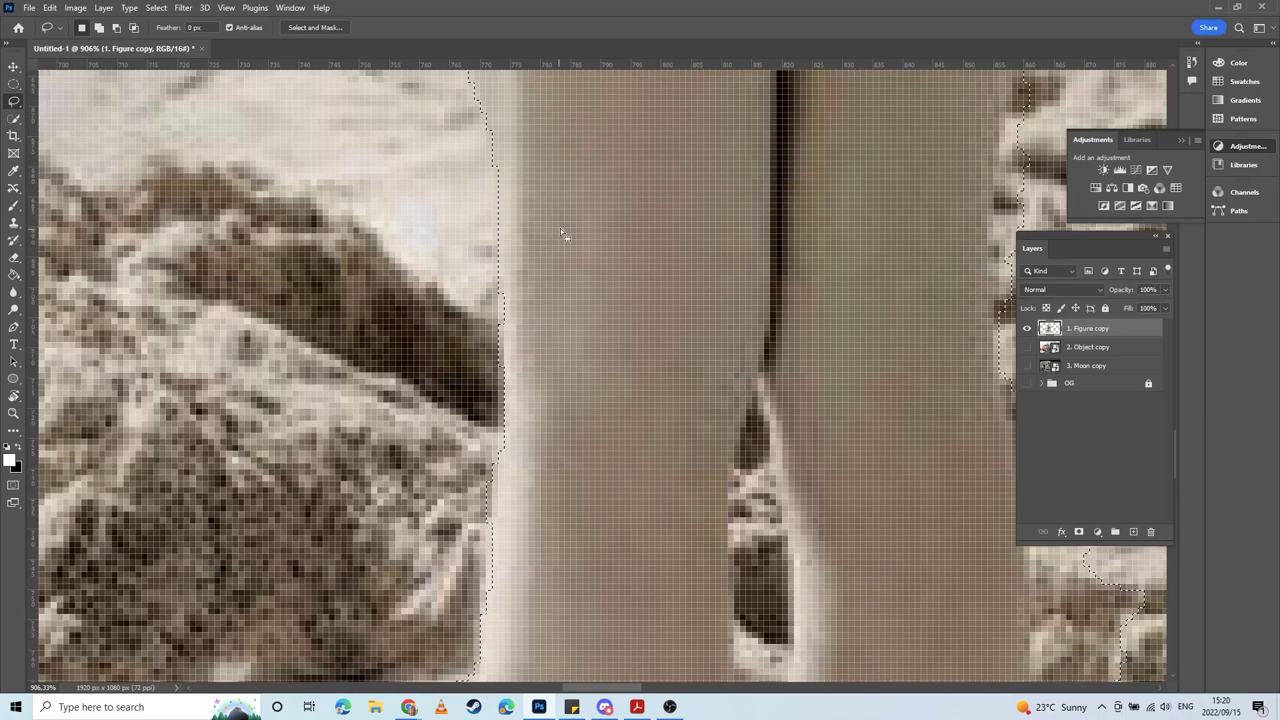
pyautogui.moveTo(499, 371); pyautogui.dragTo(509, 335)
# Step: Subtract the large bulge of sand beside the outer edge of the left calf from the selection
pyautogui.moveTo(532, 502); pyautogui.dragTo(590, 360)
pyautogui.moveTo(577, 575)
pyautogui.mouseDown()
pyautogui.moveTo(537, 209)
pyautogui.moveTo(603, 317)
pyautogui.moveTo(640, 291)
pyautogui.moveTo(658, 298)
pyautogui.mouseUp()
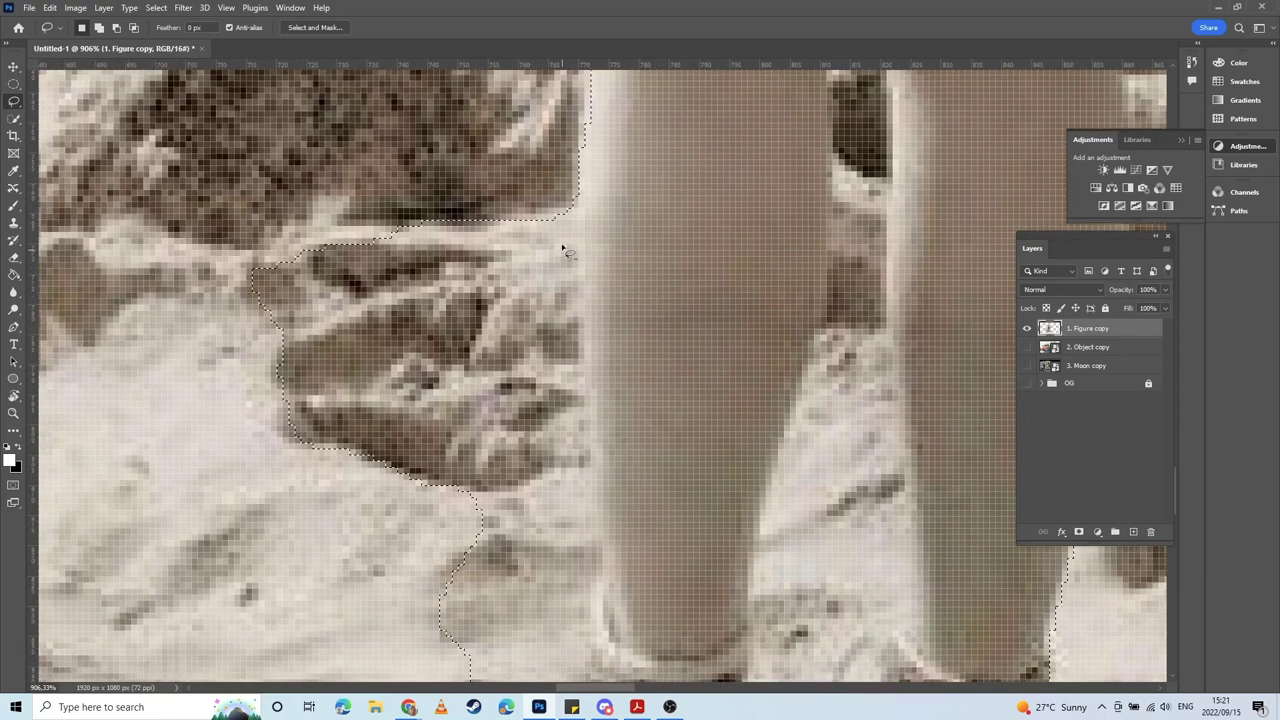
pyautogui.press('alt')
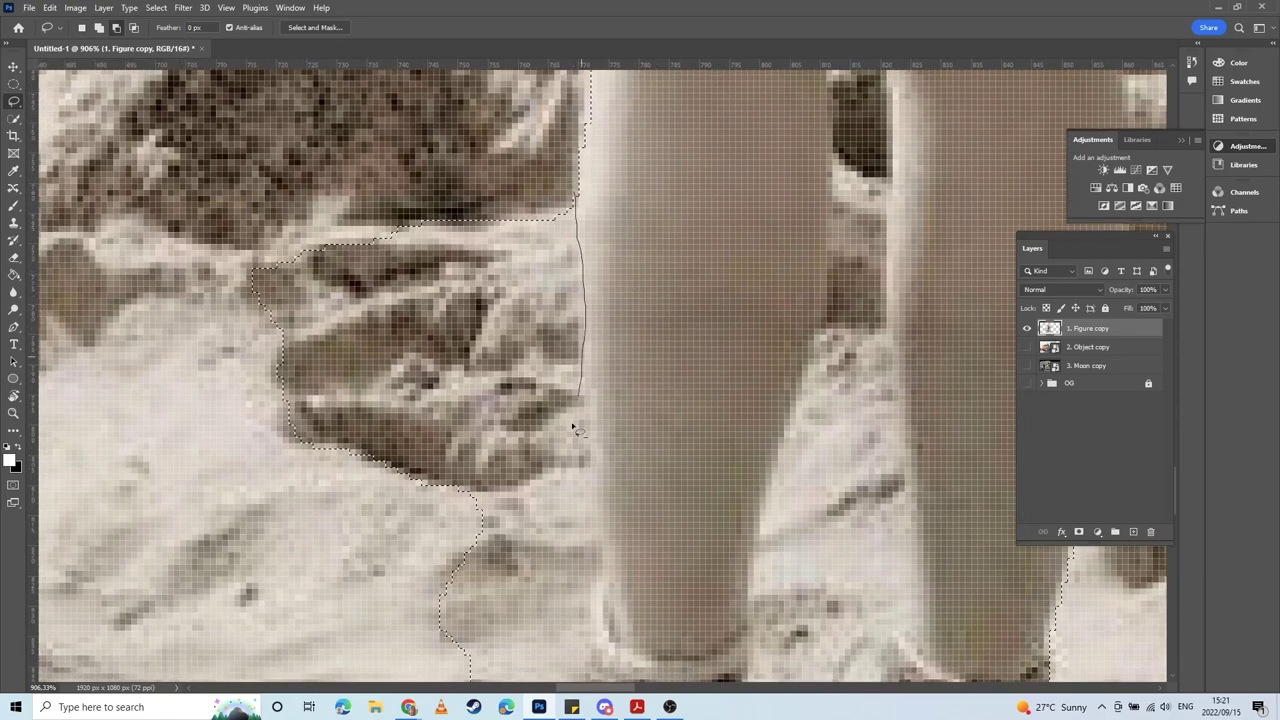
pyautogui.moveTo(573, 426)
pyautogui.mouseDown()
pyautogui.moveTo(263, 474)
pyautogui.moveTo(418, 195)
pyautogui.moveTo(417, 208)
pyautogui.mouseUp()
# Step: Subtract the sand beside the left lower calf, ankle and shoe from the selection, following the edge down to the sole
pyautogui.moveTo(497, 313); pyautogui.dragTo(435, 117)
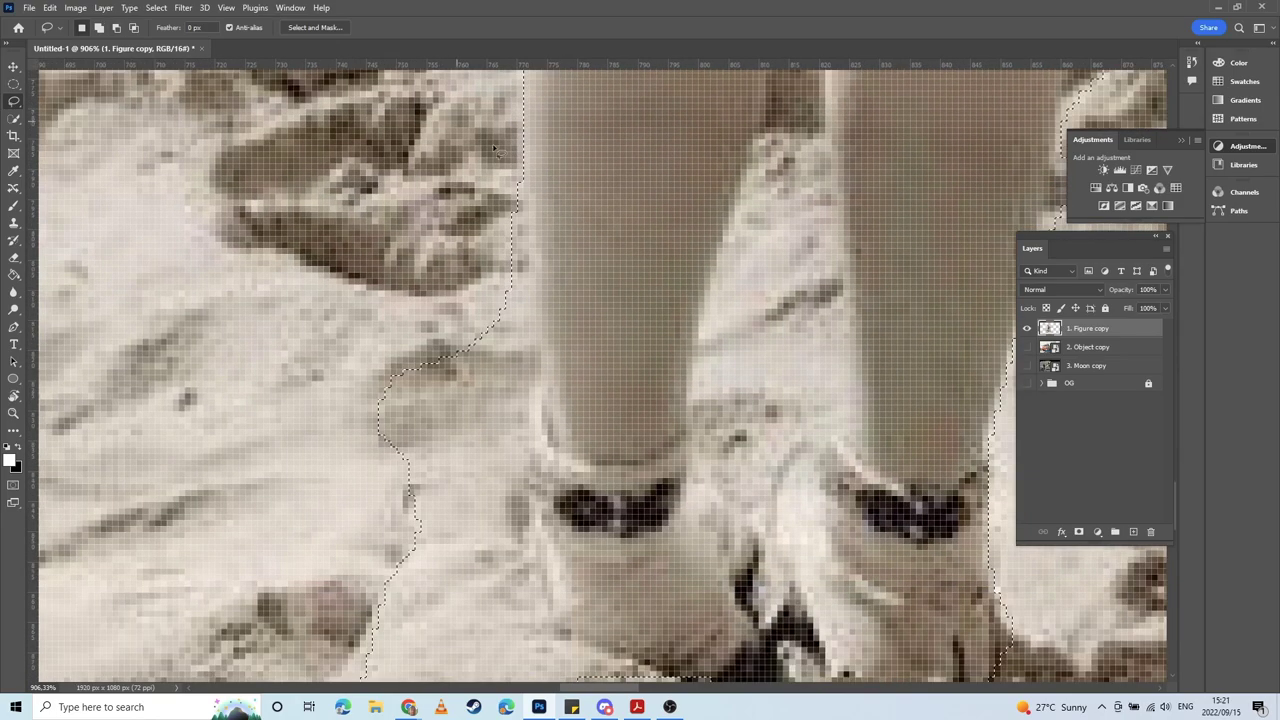
pyautogui.press('alt')
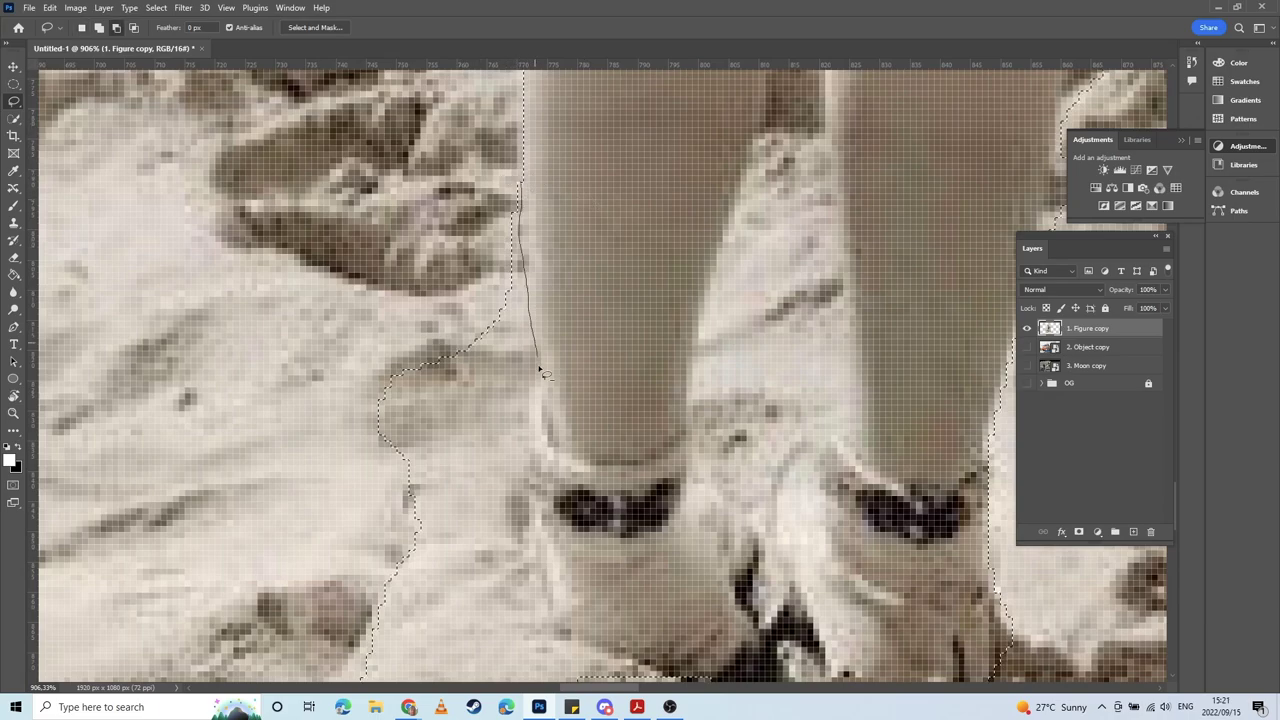
pyautogui.moveTo(503, 441)
pyautogui.mouseDown()
pyautogui.moveTo(407, 318)
pyautogui.moveTo(498, 242)
pyautogui.mouseUp()
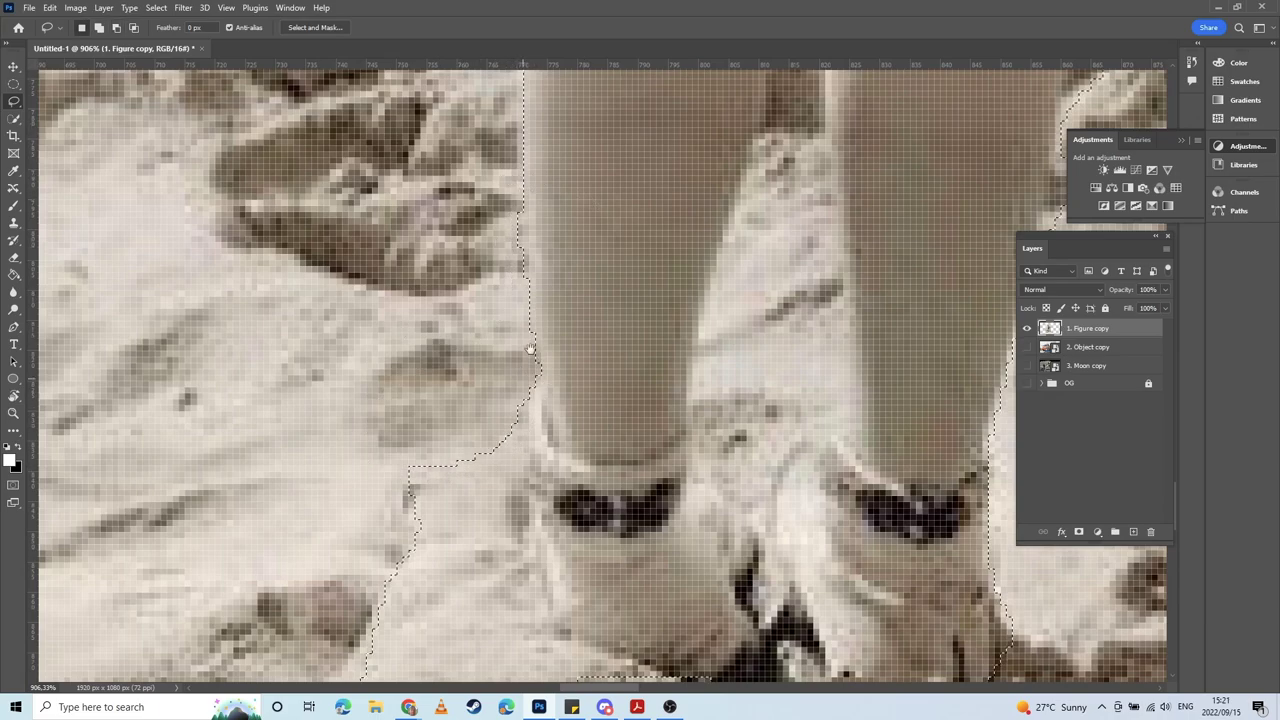
pyautogui.moveTo(531, 368); pyautogui.dragTo(503, 210)
pyautogui.press('alt')
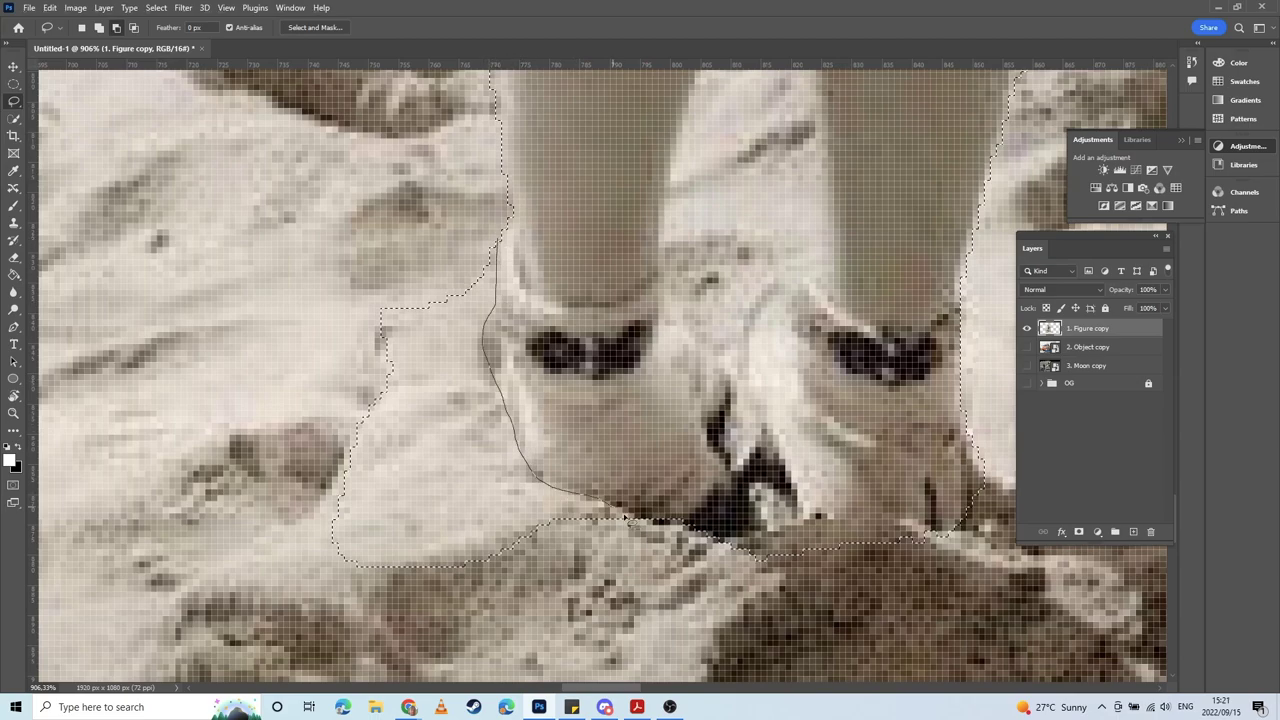
pyautogui.moveTo(628, 520)
pyautogui.mouseDown()
pyautogui.moveTo(415, 612)
pyautogui.moveTo(300, 378)
pyautogui.moveTo(435, 225)
pyautogui.moveTo(470, 230)
pyautogui.mouseUp()
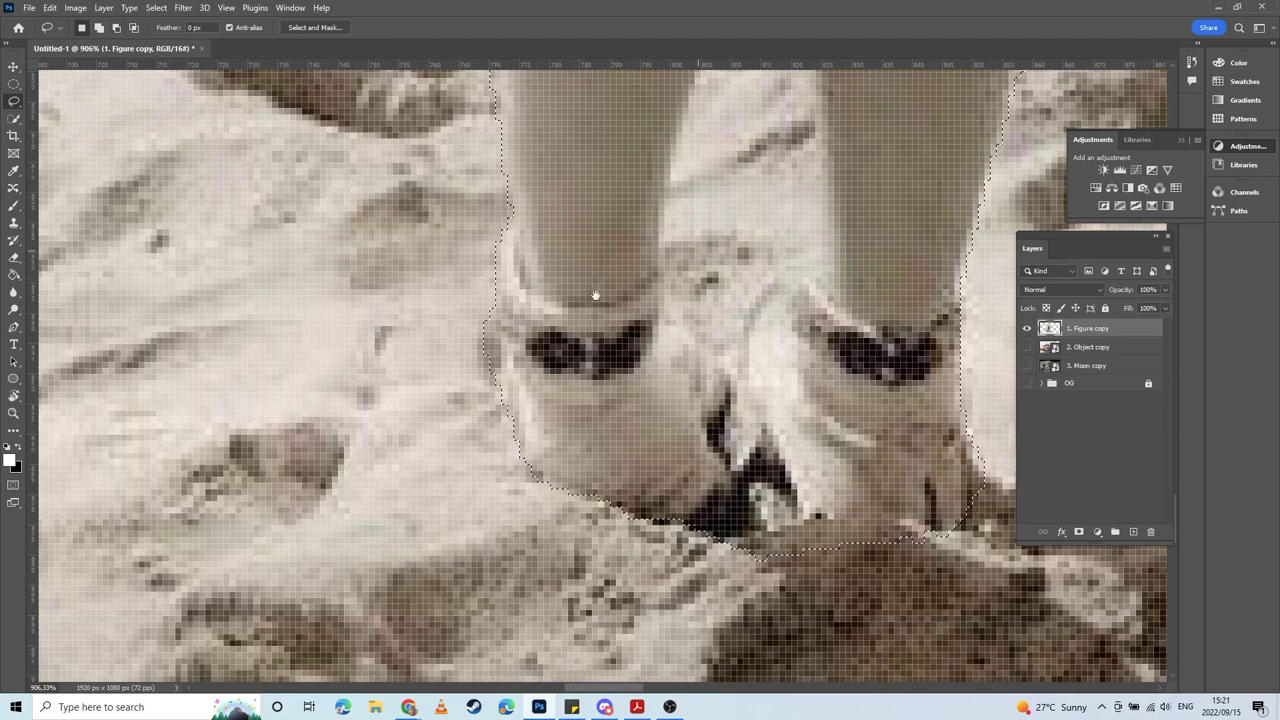
# Step: Subtract the upper part of the gap between the legs, just below the knees, from the selection
pyautogui.moveTo(596, 295); pyautogui.dragTo(550, 465)
pyautogui.moveTo(505, 300)
pyautogui.mouseDown()
pyautogui.moveTo(500, 446)
pyautogui.moveTo(512, 320)
pyautogui.mouseUp()
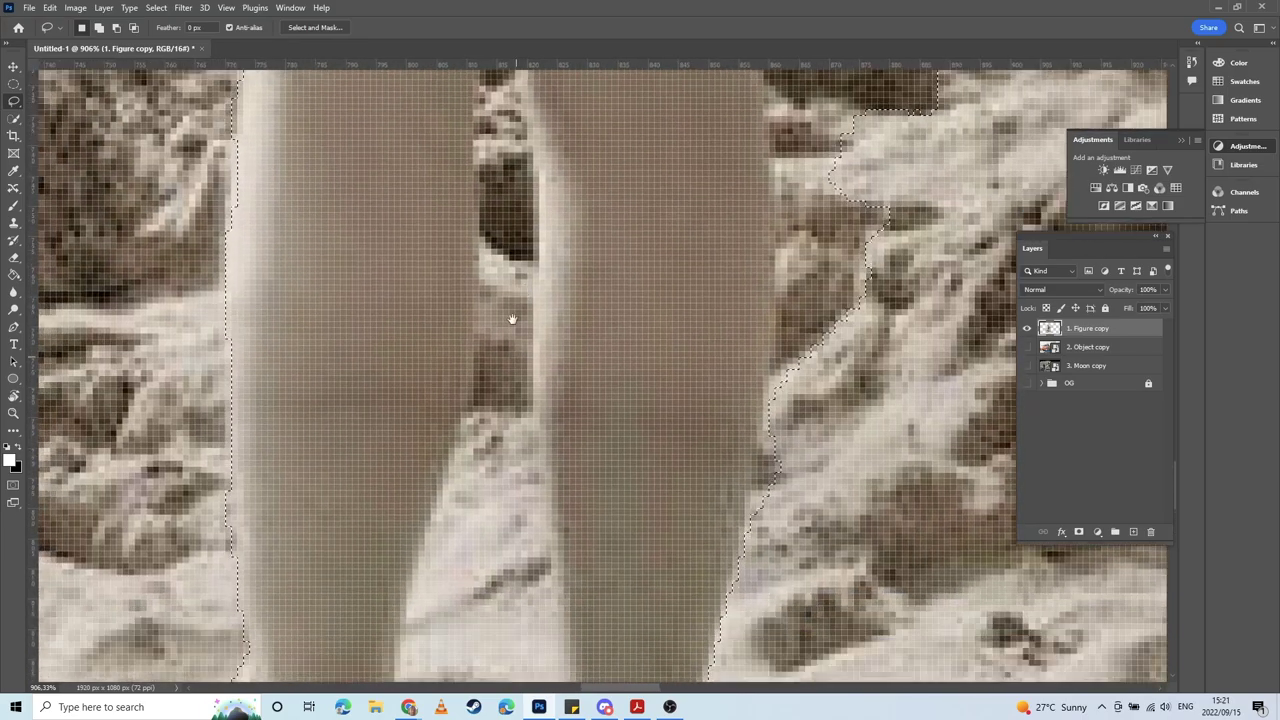
pyautogui.scroll(5, 511, 319)
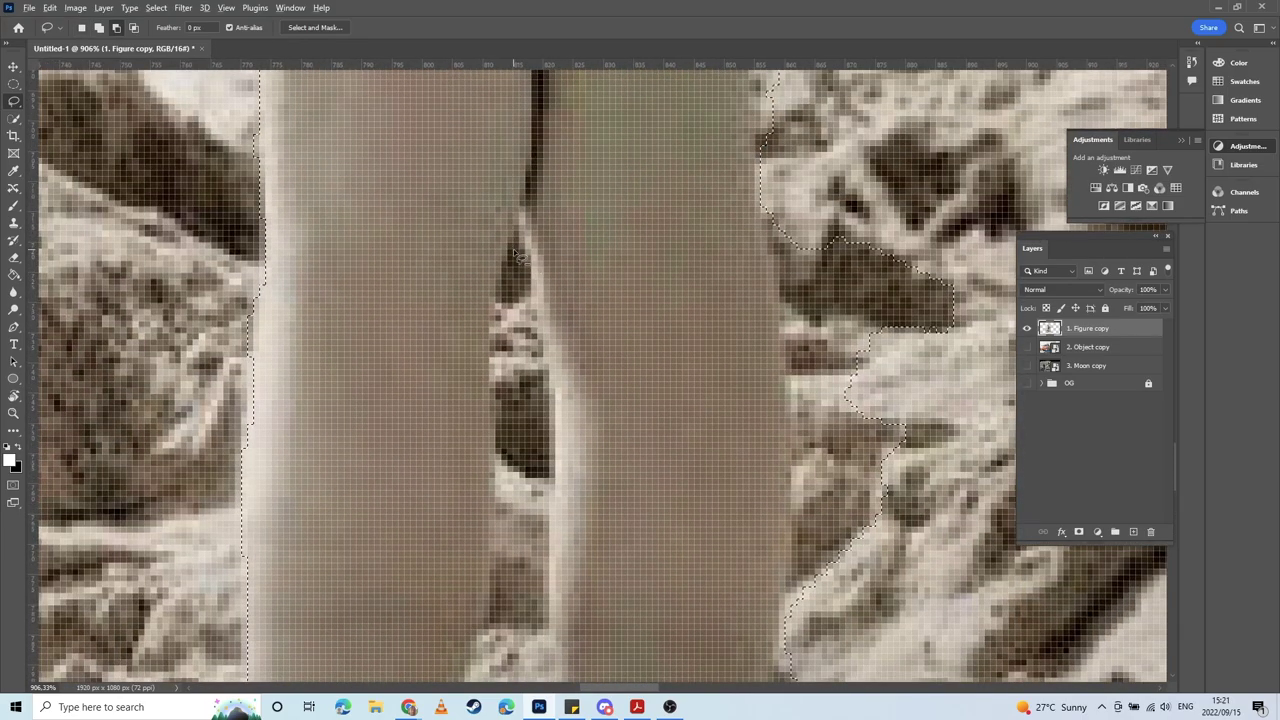
pyautogui.moveTo(516, 252); pyautogui.dragTo(502, 305)
pyautogui.moveTo(492, 380); pyautogui.dragTo(530, 455)
pyautogui.moveTo(556, 392)
pyautogui.mouseDown()
pyautogui.moveTo(538, 292)
pyautogui.moveTo(516, 254)
pyautogui.mouseUp()
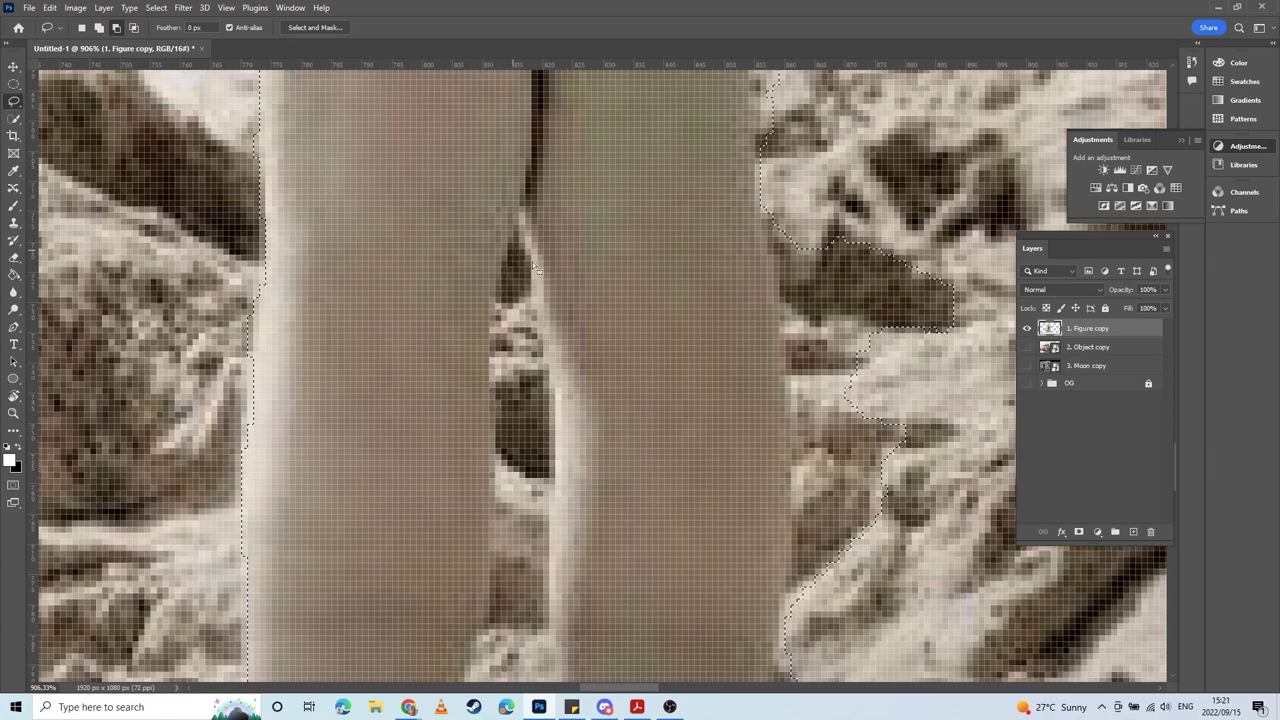
# Step: Check the selection outline against the moon image by temporarily showing the moon layer and toggling the figure layer's visibility
pyautogui.click(1026, 328)
pyautogui.click(1026, 366)
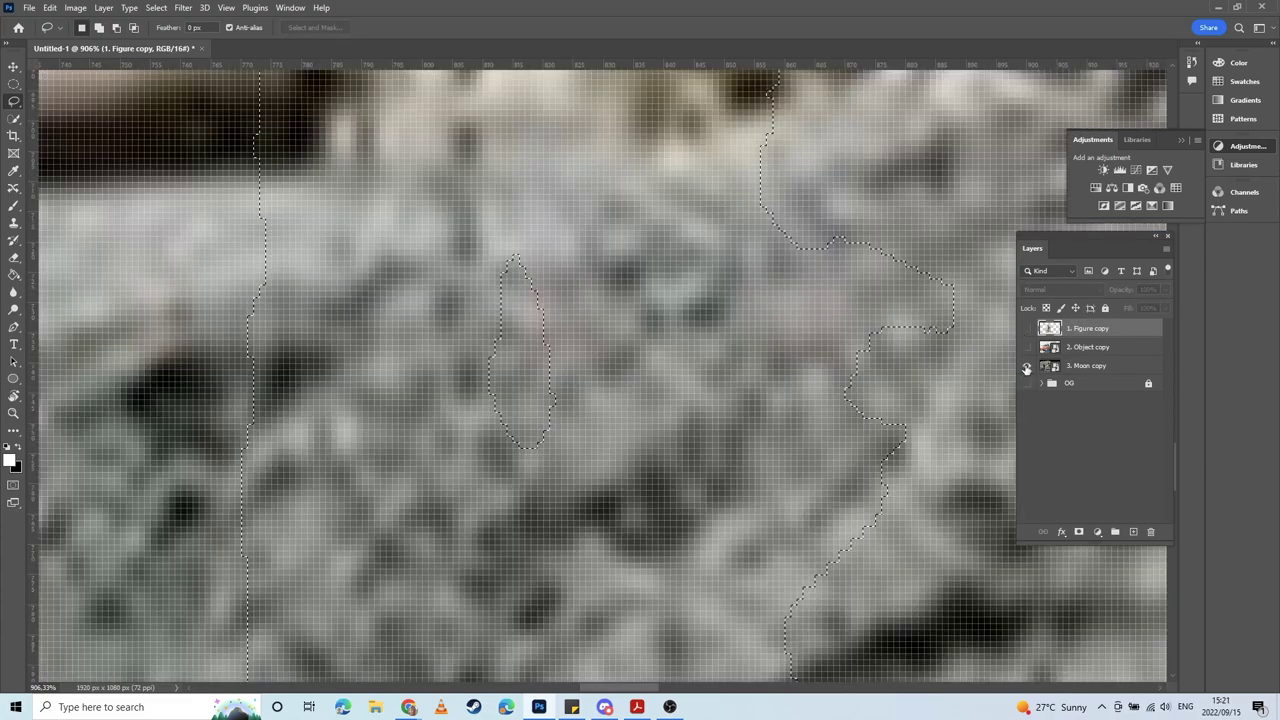
pyautogui.scroll(-10, 728, 362)
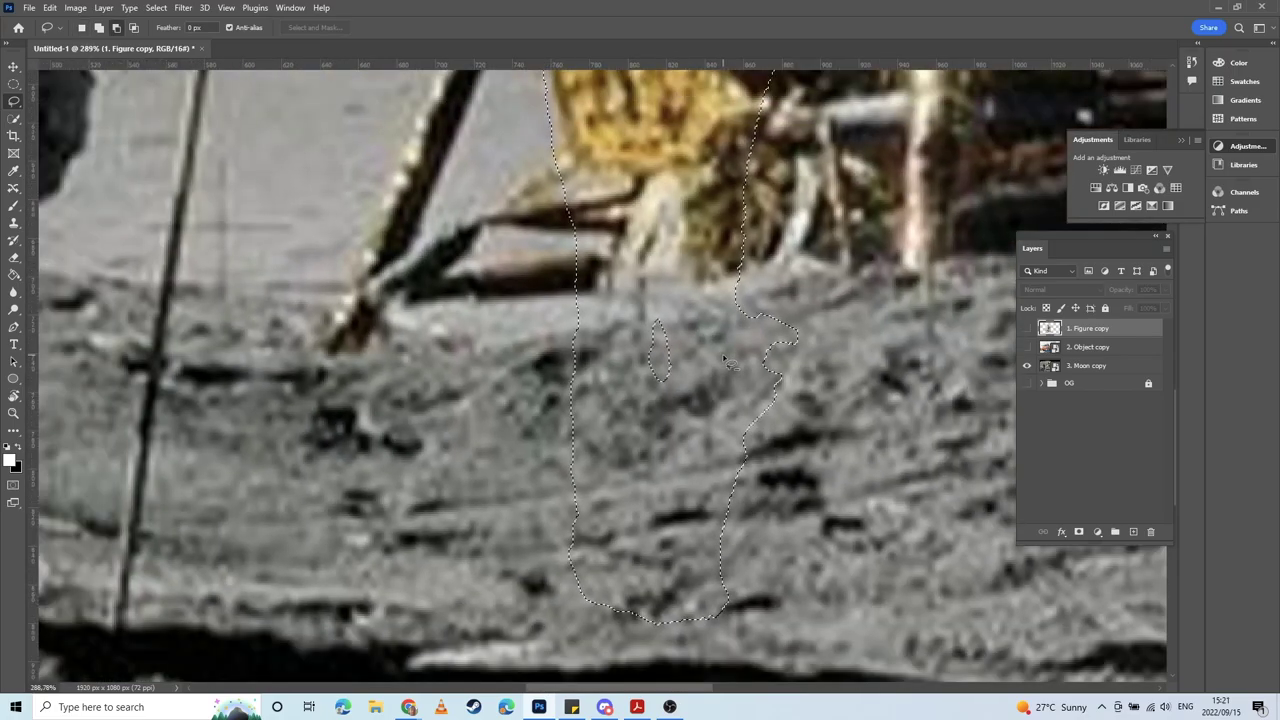
pyautogui.scroll(-2, 728, 362)
pyautogui.click(1026, 328)
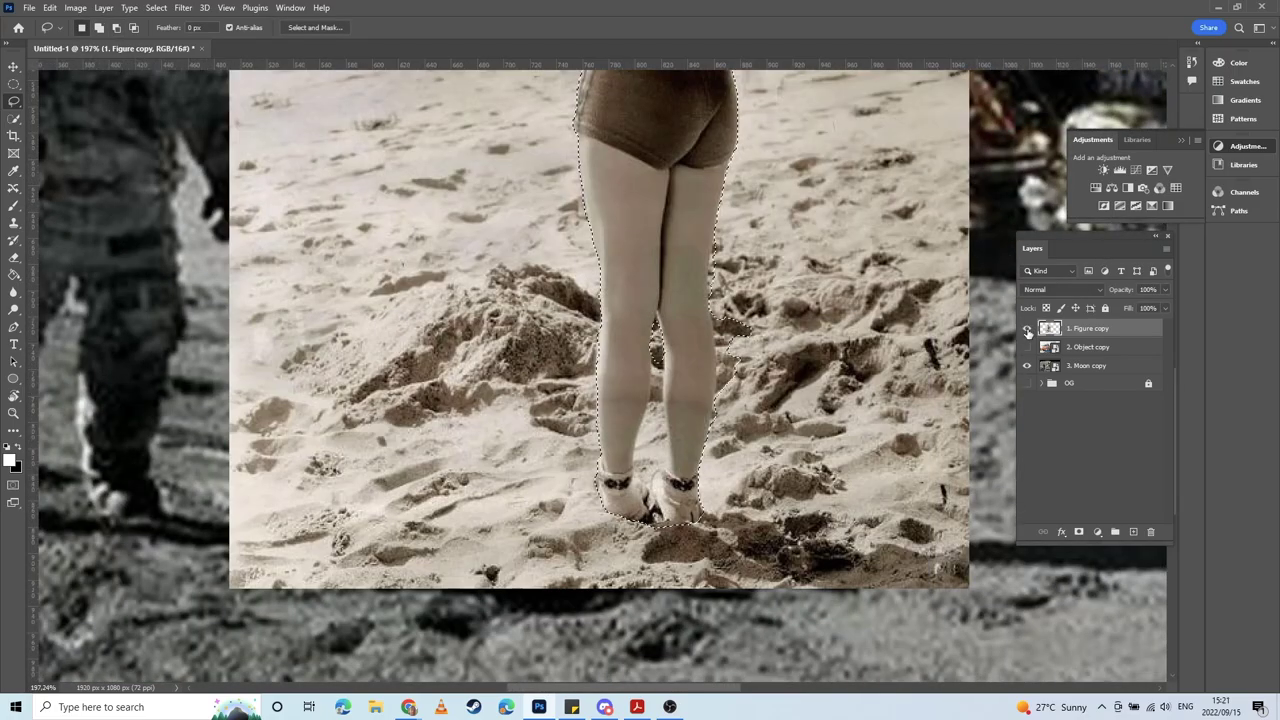
pyautogui.click(1026, 328)
pyautogui.click(1026, 328)
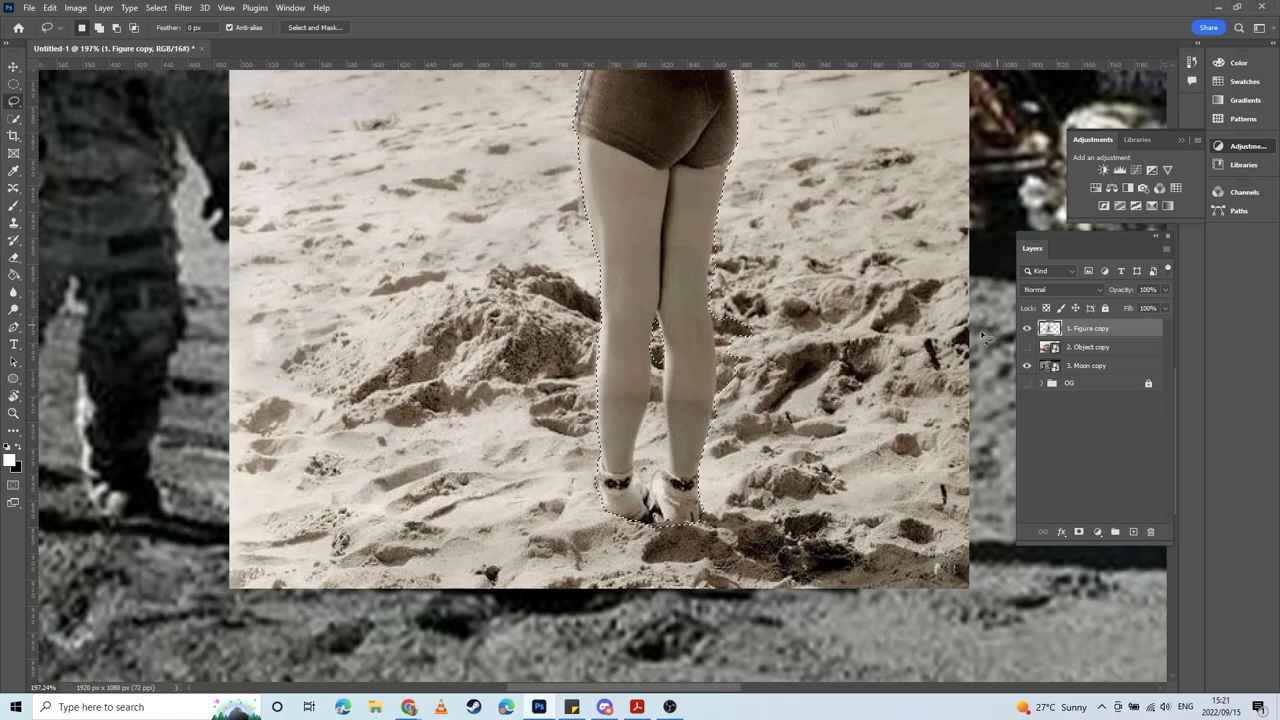
pyautogui.scroll(2, 656, 430)
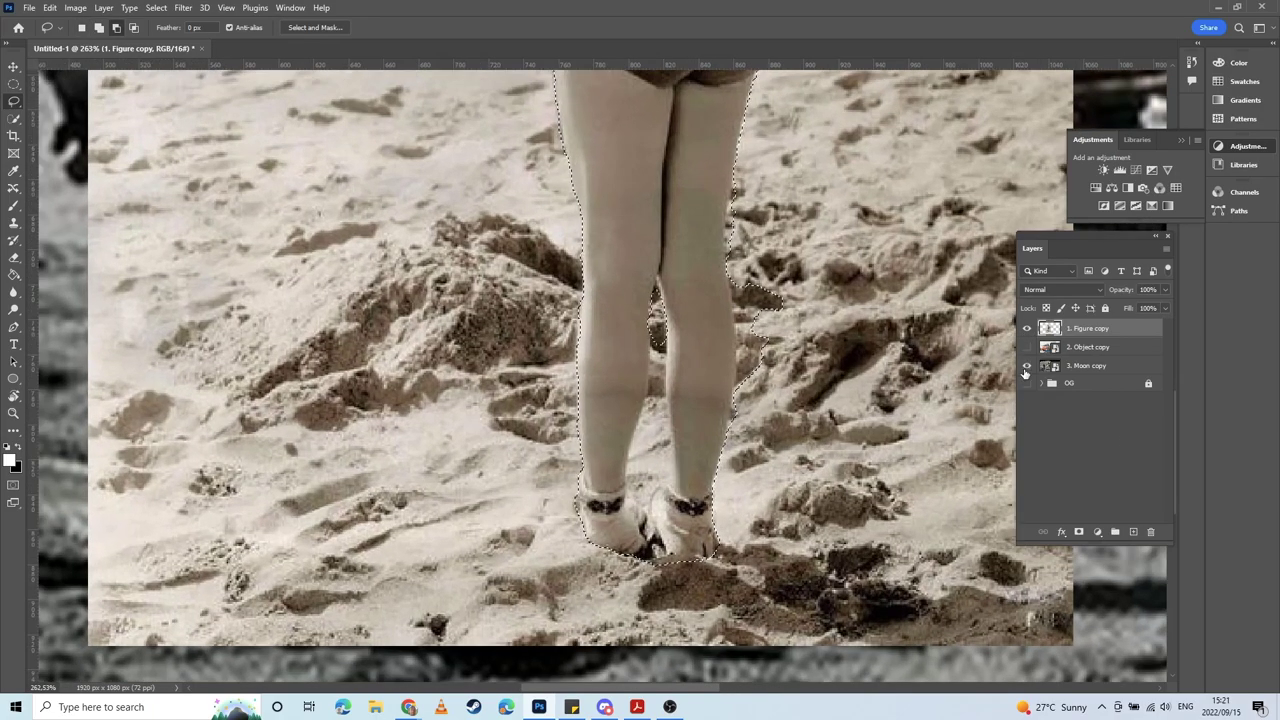
pyautogui.click(1026, 365)
# Step: Subtract the remaining sand between the calves from the selection, down to the tops of the shoes
pyautogui.scroll(2, 722, 379)
pyautogui.scroll(1, 649, 371)
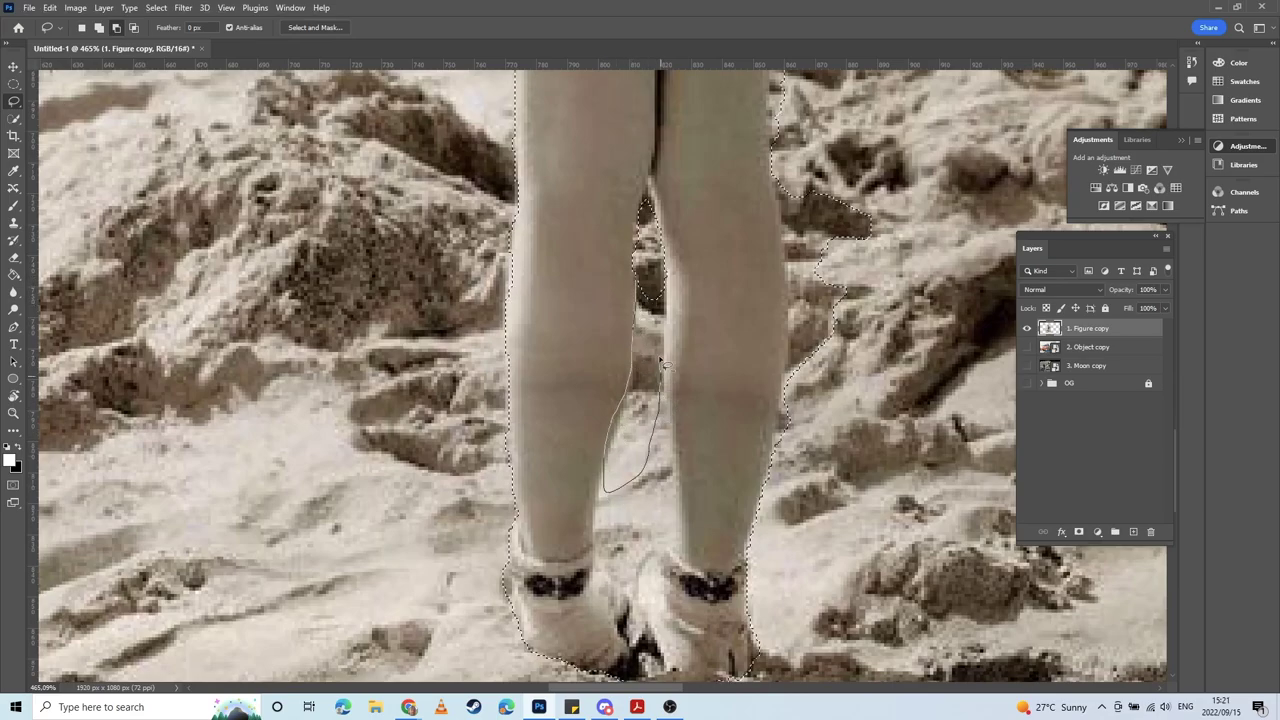
pyautogui.moveTo(667, 291); pyautogui.dragTo(665, 292)
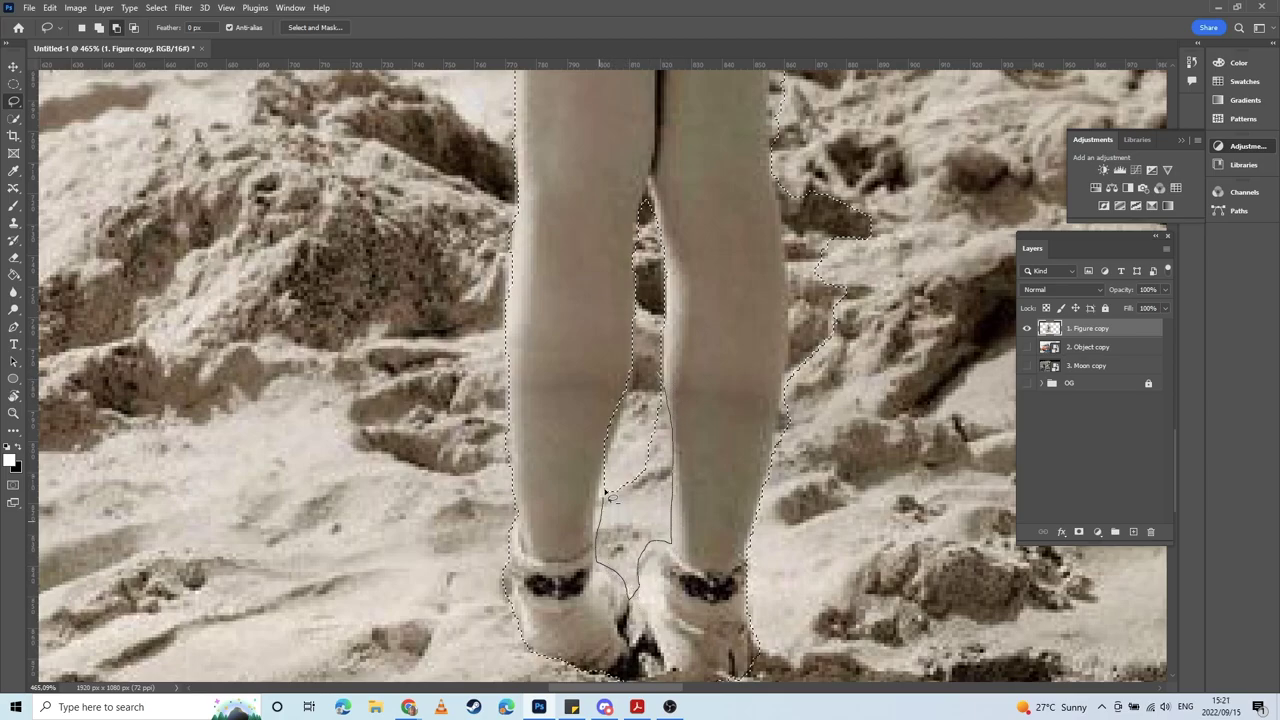
pyautogui.moveTo(605, 494); pyautogui.dragTo(606, 497)
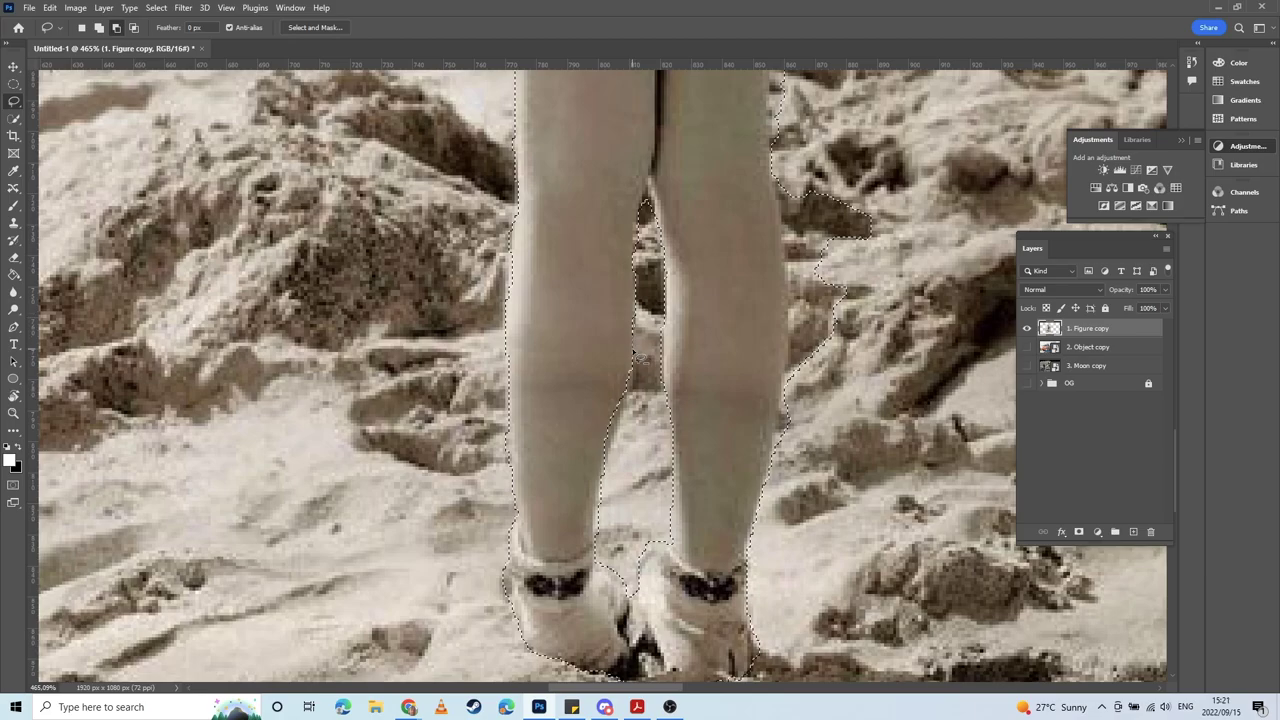
pyautogui.moveTo(632, 317)
pyautogui.mouseDown()
pyautogui.moveTo(638, 360)
pyautogui.moveTo(617, 417)
pyautogui.moveTo(609, 362)
pyautogui.mouseUp()
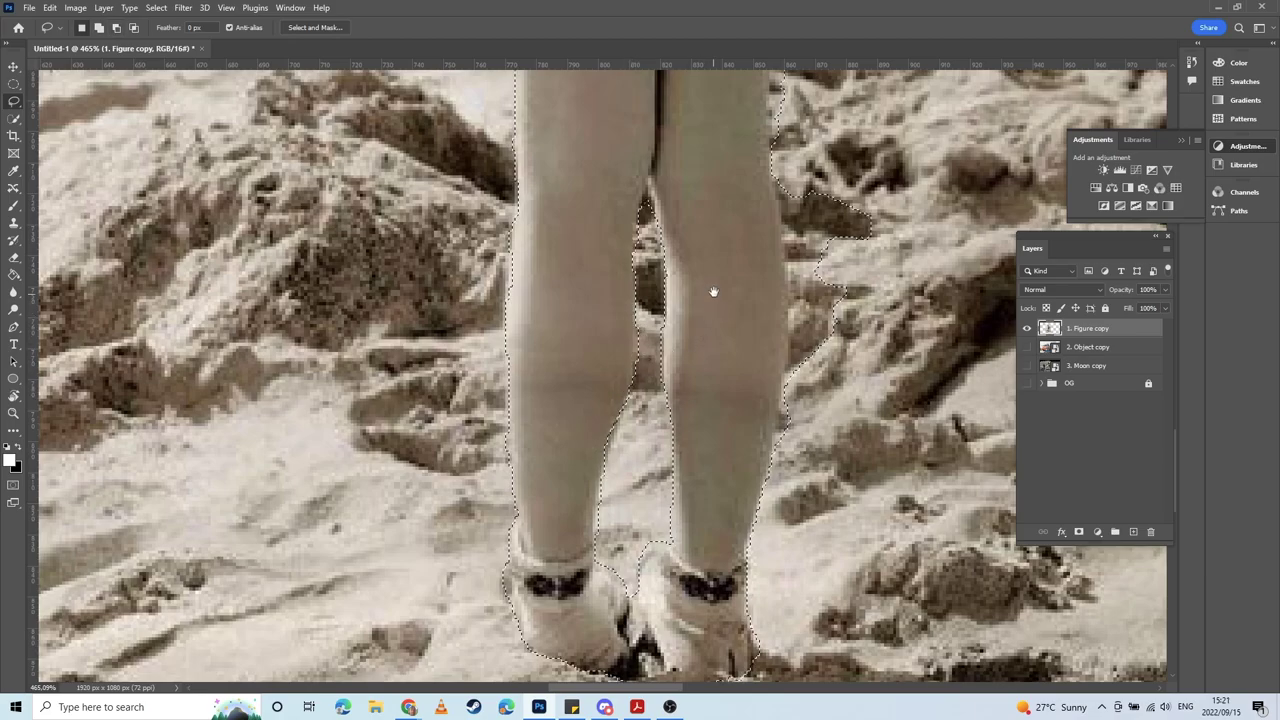
# Step: Subtract the bulges of sand along the outer edge of the right leg, from the calf up to the thigh, from the selection
pyautogui.moveTo(714, 289); pyautogui.dragTo(609, 357)
pyautogui.moveTo(674, 248)
pyautogui.mouseDown()
pyautogui.moveTo(694, 318)
pyautogui.moveTo(684, 437)
pyautogui.mouseUp()
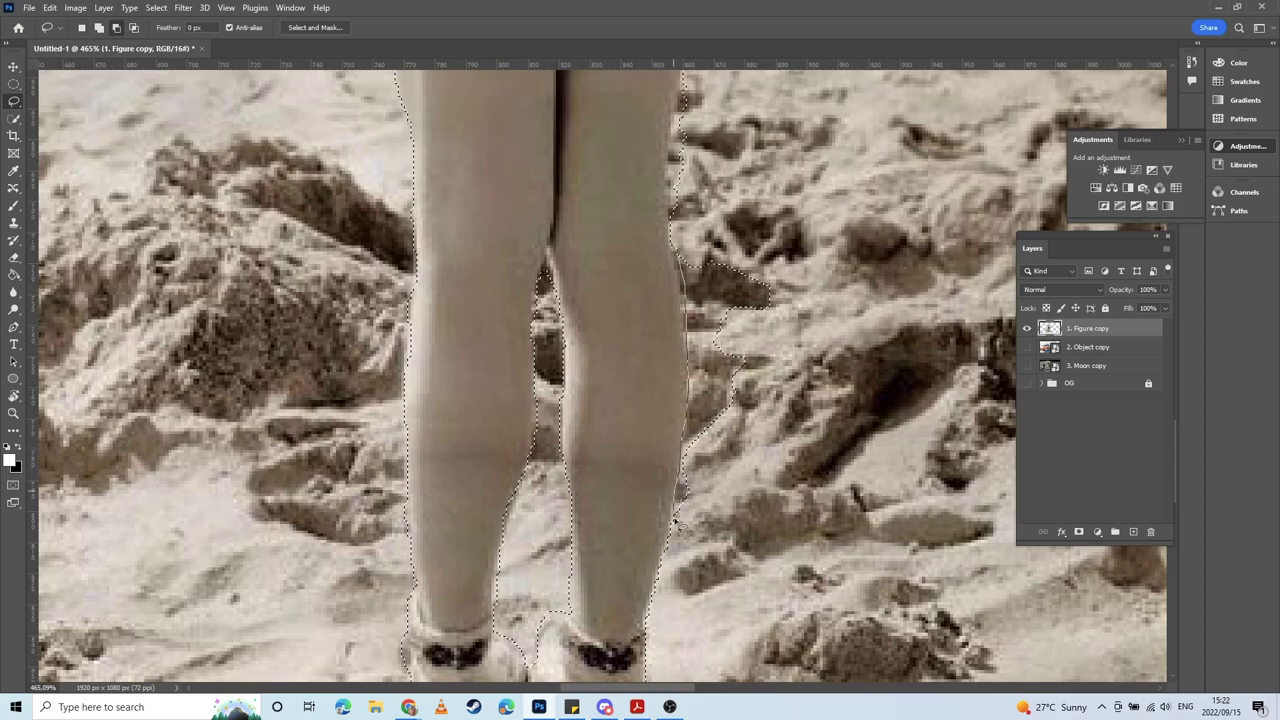
pyautogui.moveTo(674, 520)
pyautogui.mouseDown()
pyautogui.moveTo(805, 360)
pyautogui.moveTo(708, 222)
pyautogui.mouseUp()
pyautogui.moveTo(726, 480); pyautogui.dragTo(733, 650)
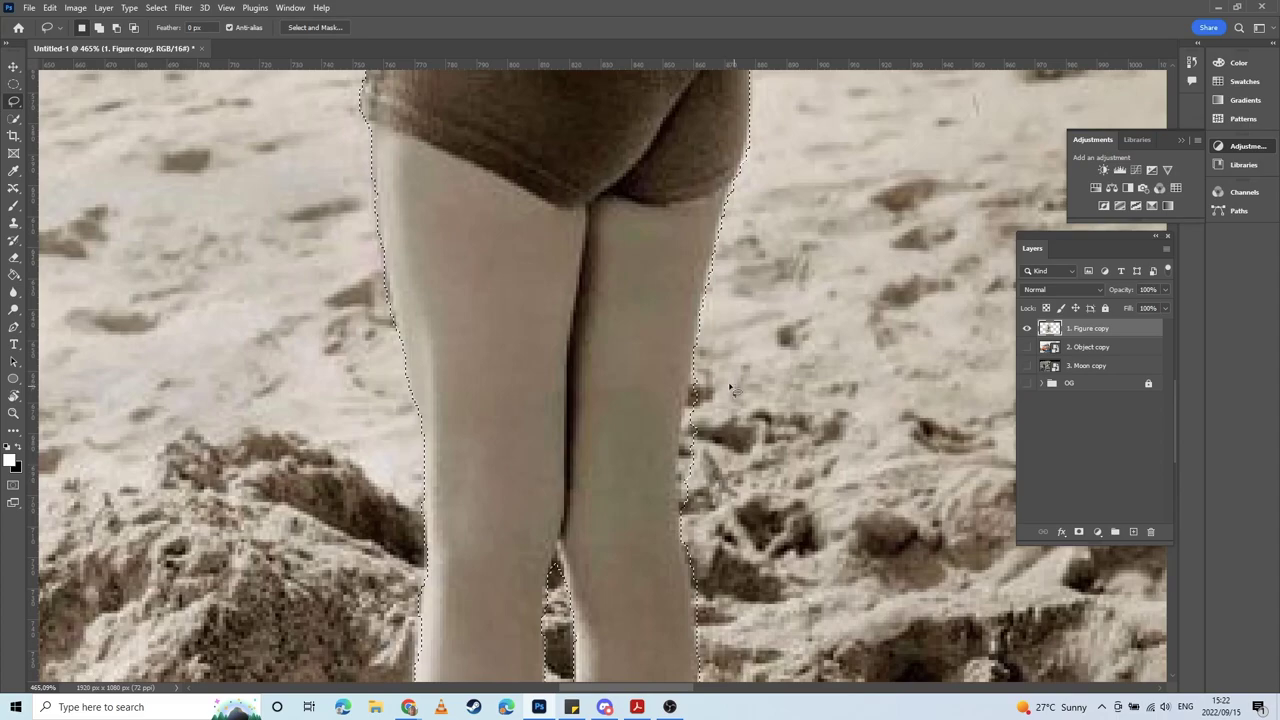
pyautogui.moveTo(689, 411)
pyautogui.mouseDown()
pyautogui.moveTo(678, 500)
pyautogui.moveTo(704, 528)
pyautogui.moveTo(748, 436)
pyautogui.mouseUp()
# Step: Inspect the selection outline from the shorts up to the hat and around the whole figure
pyautogui.moveTo(766, 240); pyautogui.dragTo(749, 537)
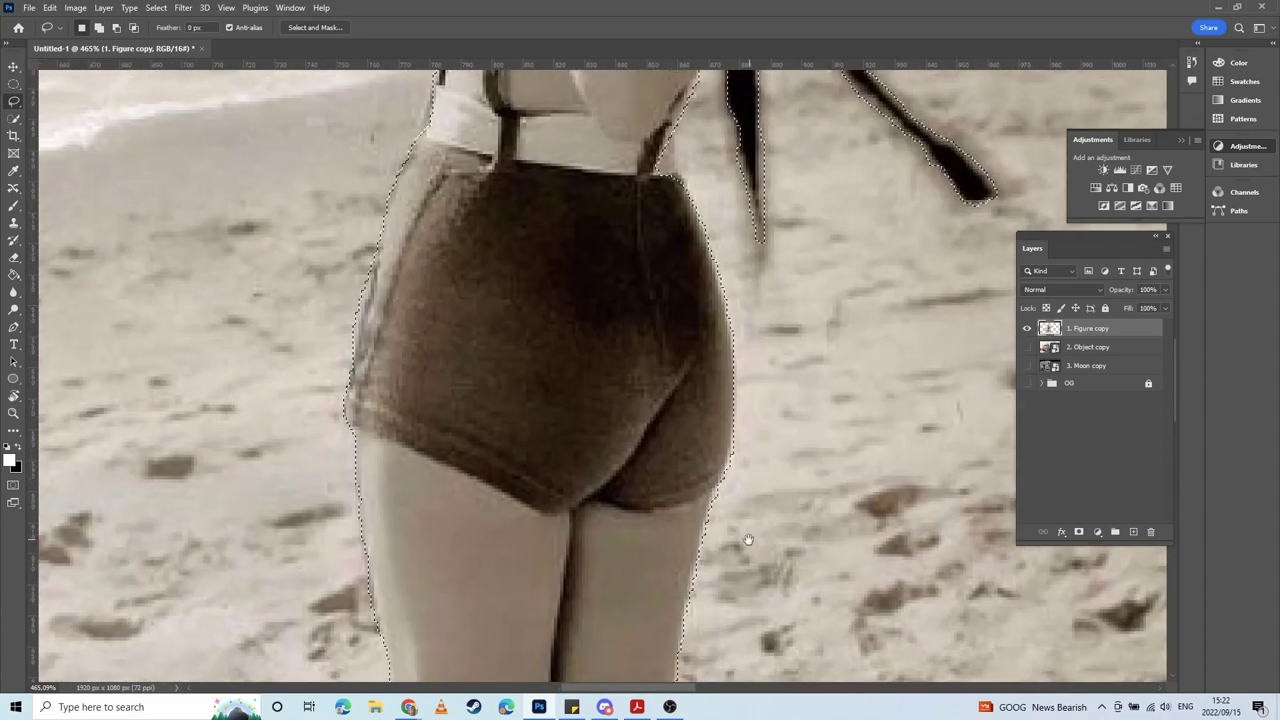
pyautogui.moveTo(678, 436); pyautogui.dragTo(643, 648)
pyautogui.moveTo(646, 352)
pyautogui.mouseDown()
pyautogui.moveTo(642, 342)
pyautogui.moveTo(660, 408)
pyautogui.moveTo(601, 338)
pyautogui.moveTo(622, 336)
pyautogui.mouseUp()
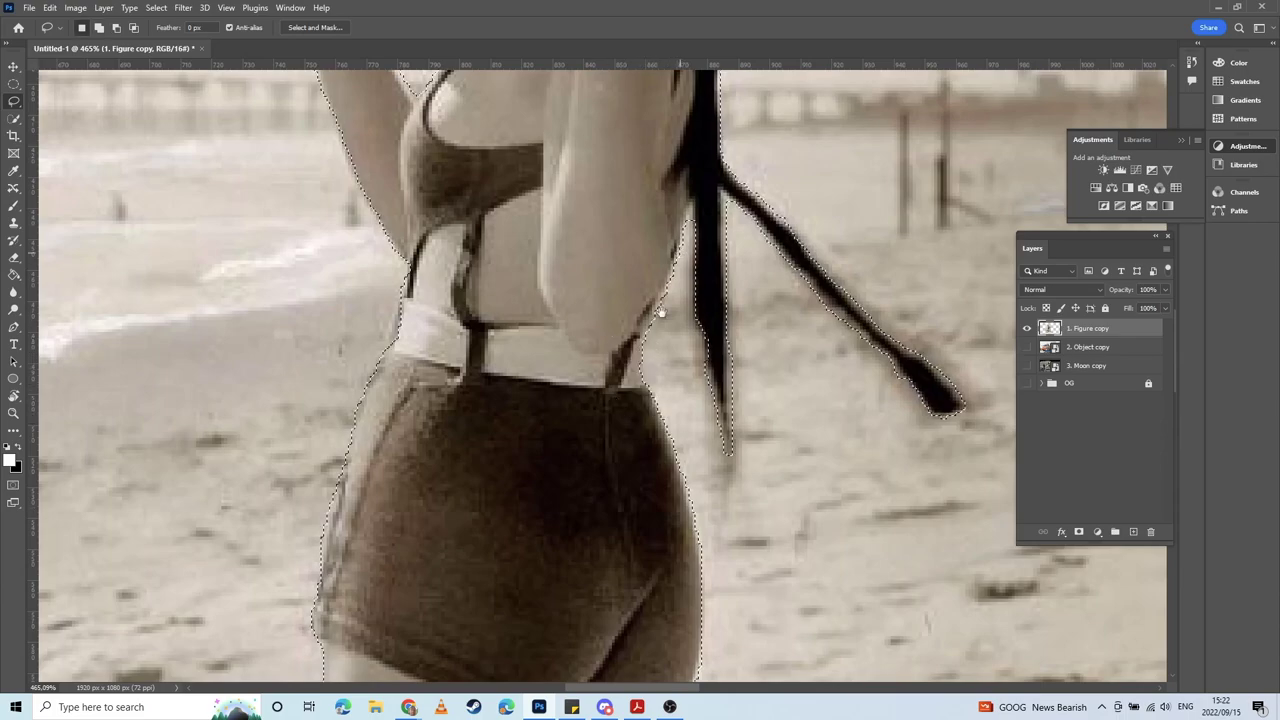
pyautogui.scroll(6, 658, 419)
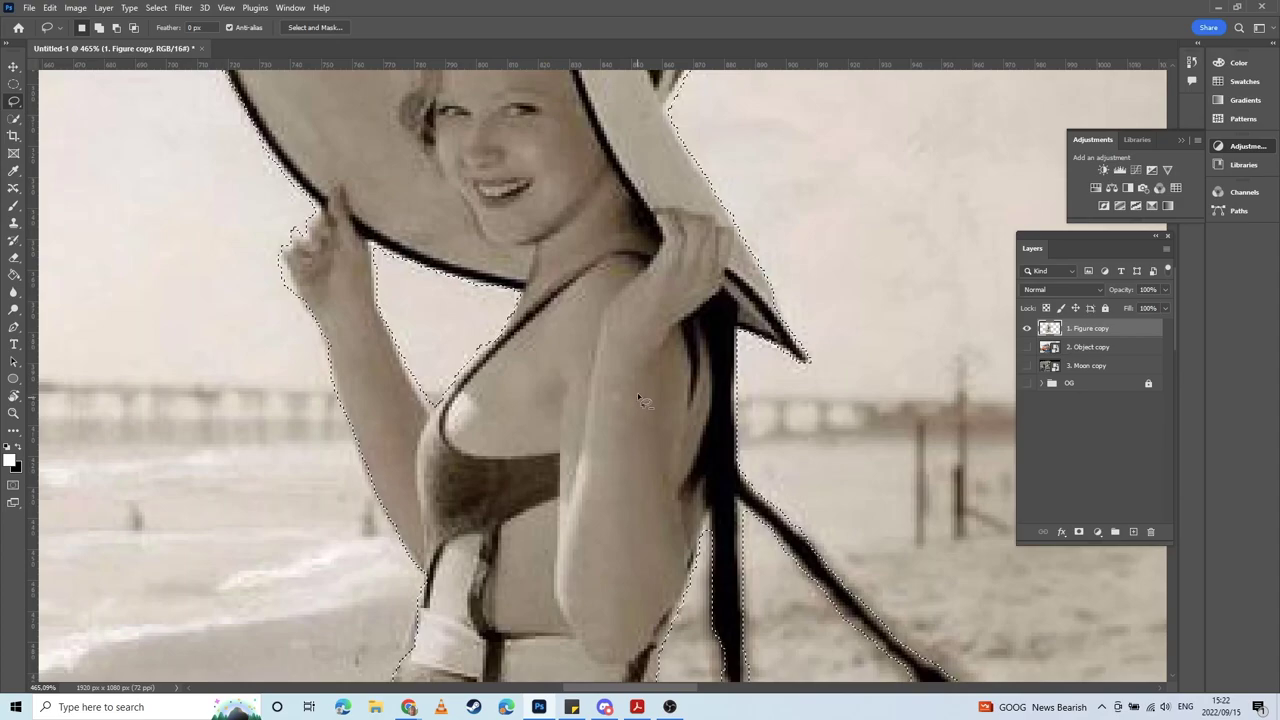
pyautogui.scroll(-5, 658, 419)
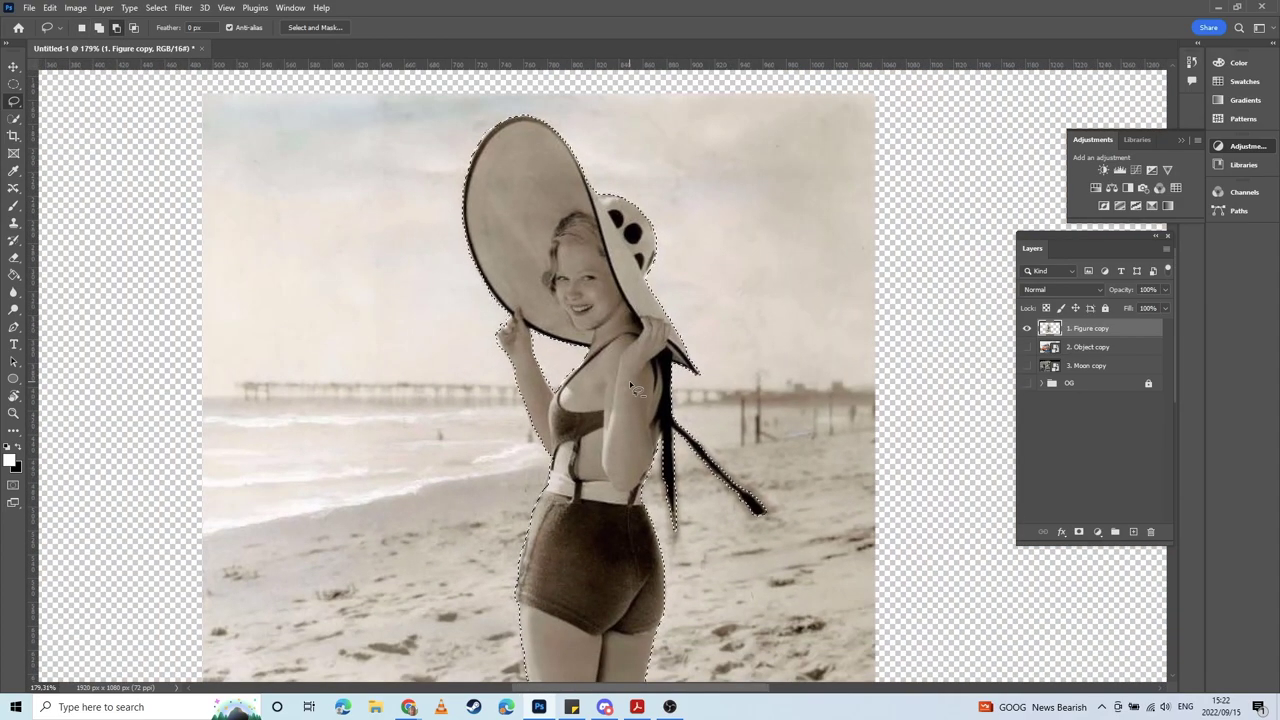
pyautogui.scroll(-2, 632, 385)
pyautogui.moveTo(609, 372); pyautogui.dragTo(598, 282)
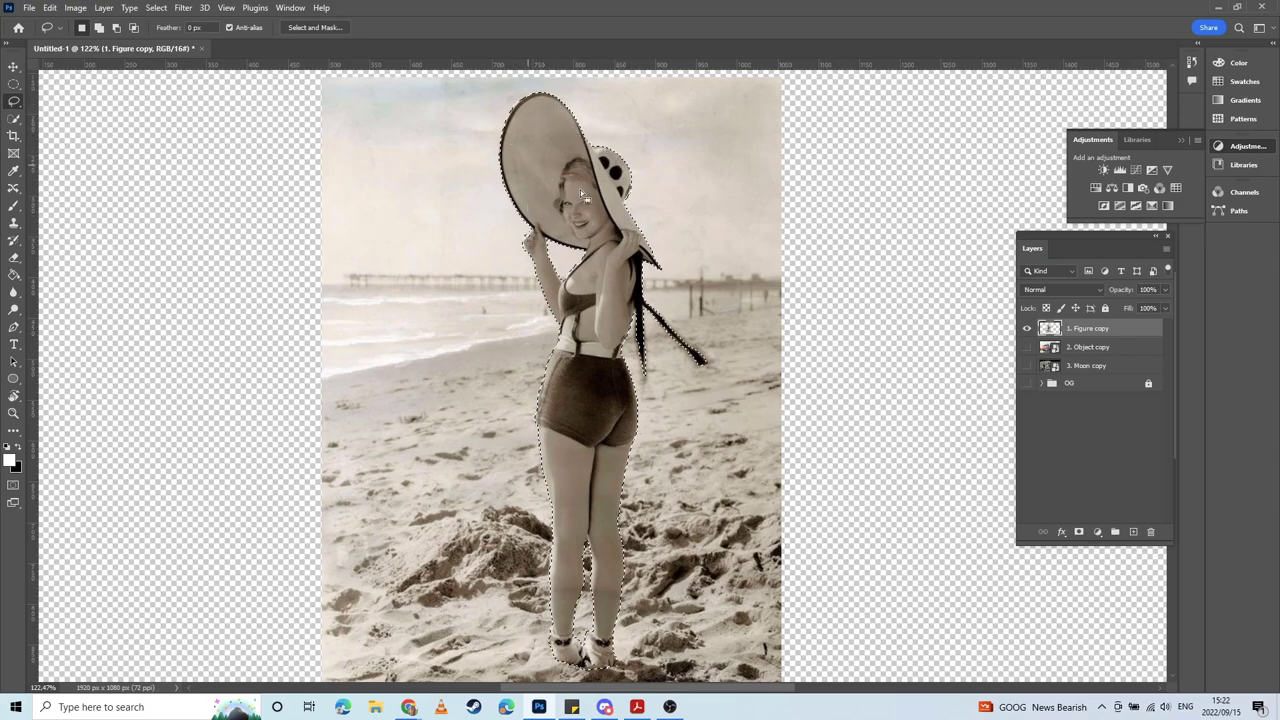
# Step: Refine the woman's selection in Select and Mask with the Object Aware refine mode and apply it
pyautogui.click(14, 119)
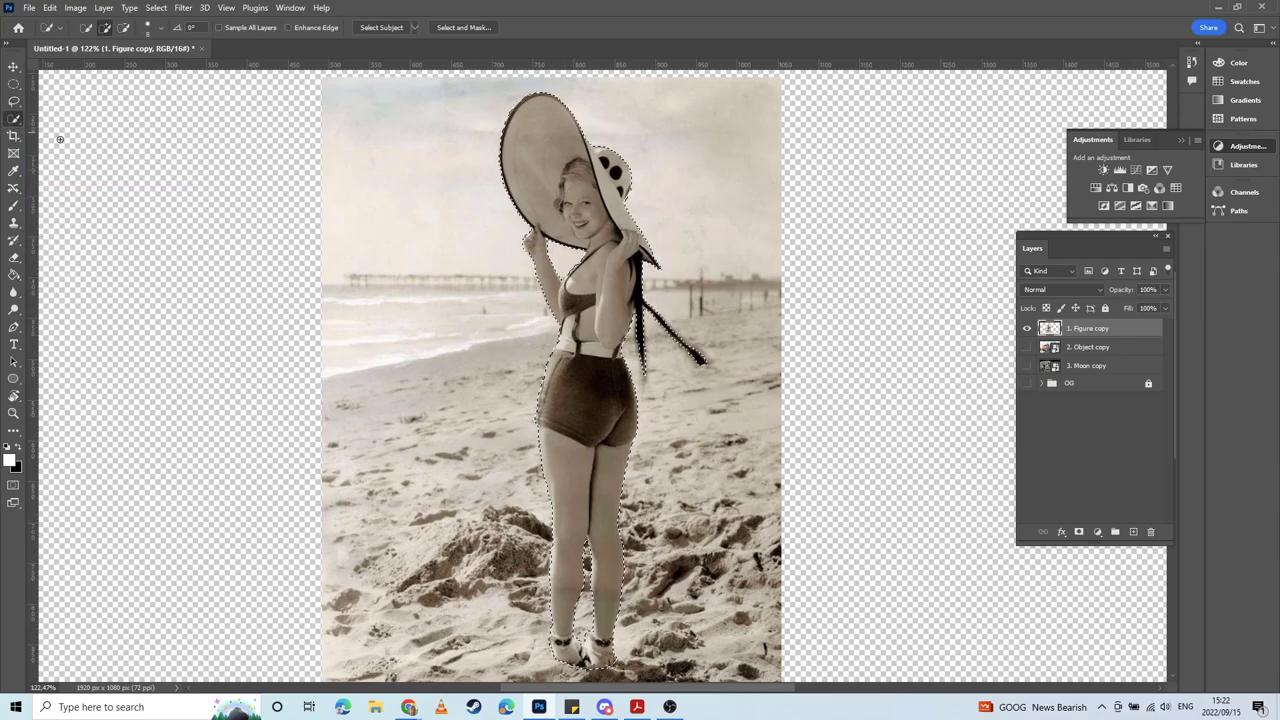
pyautogui.rightClick(568, 189)
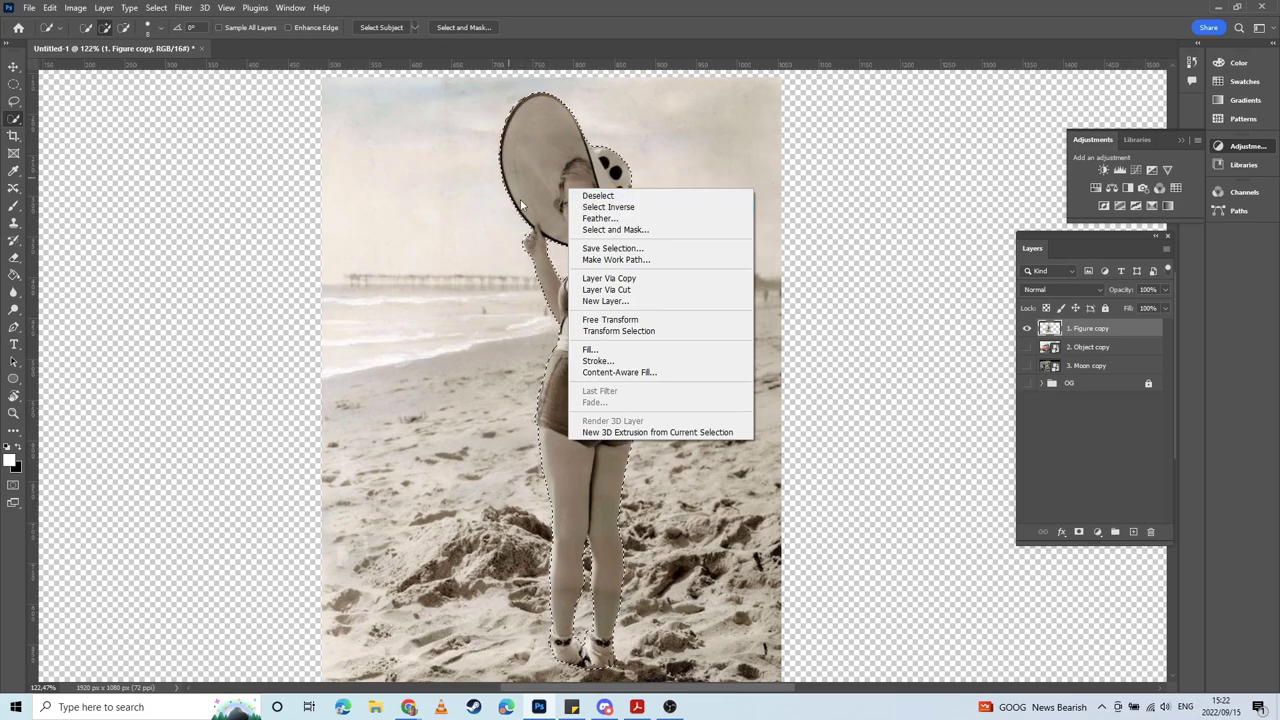
pyautogui.click(648, 233)
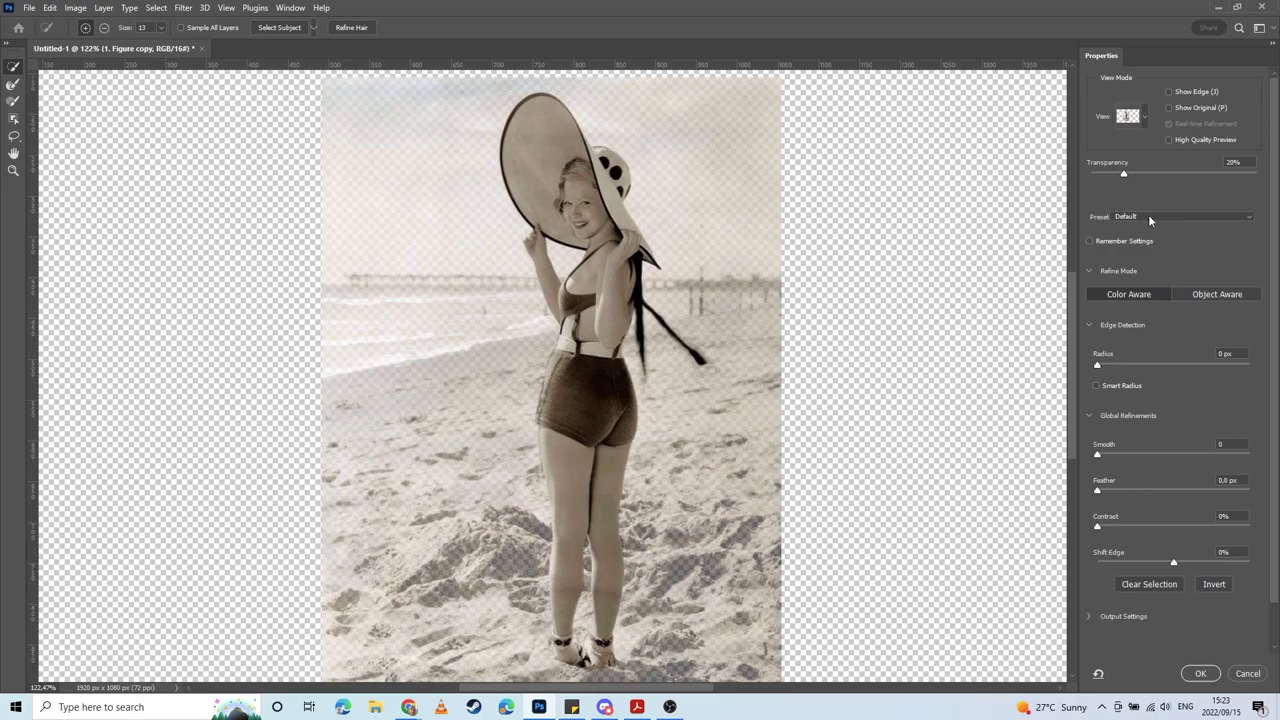
pyautogui.click(1207, 302)
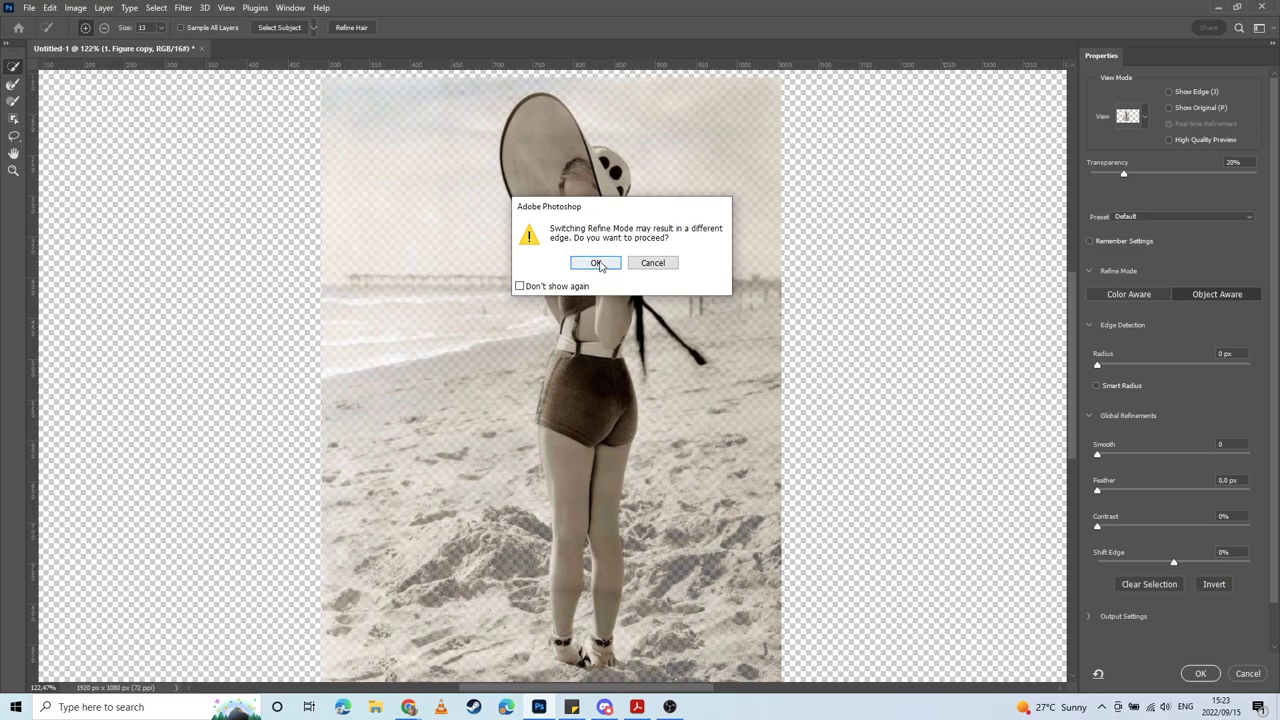
pyautogui.click(598, 264)
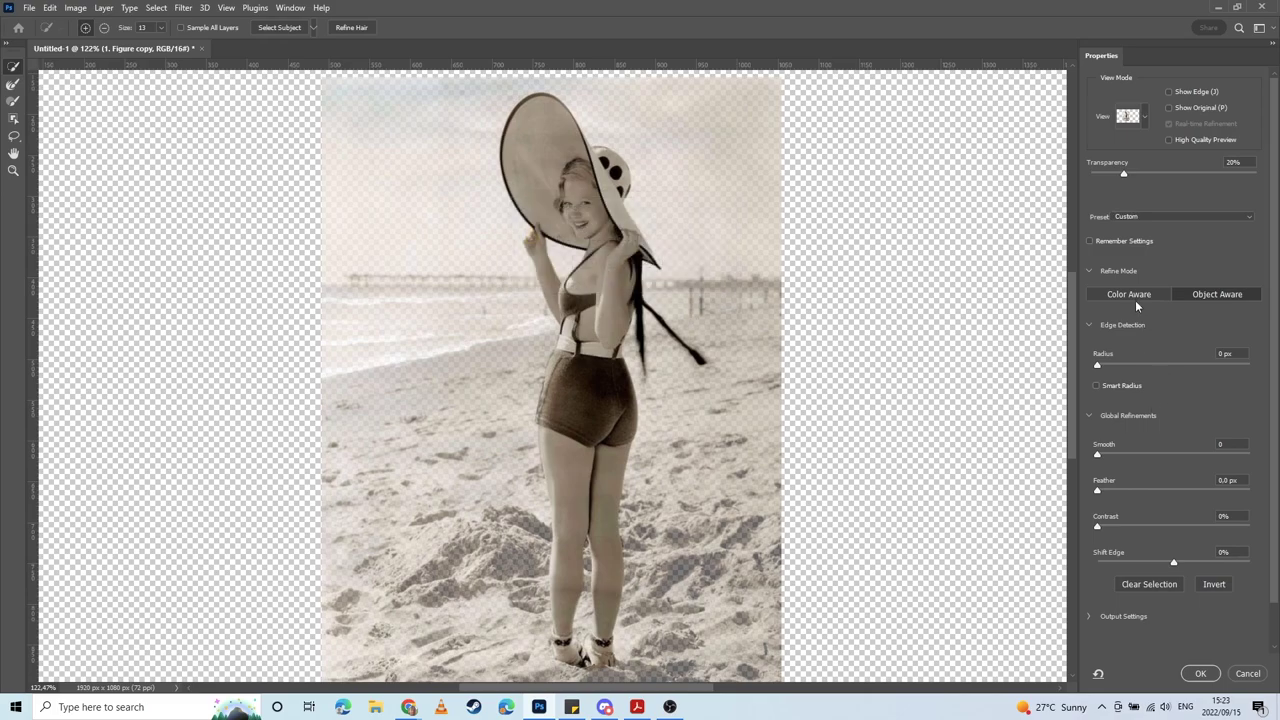
pyautogui.scroll(-2, 1139, 386)
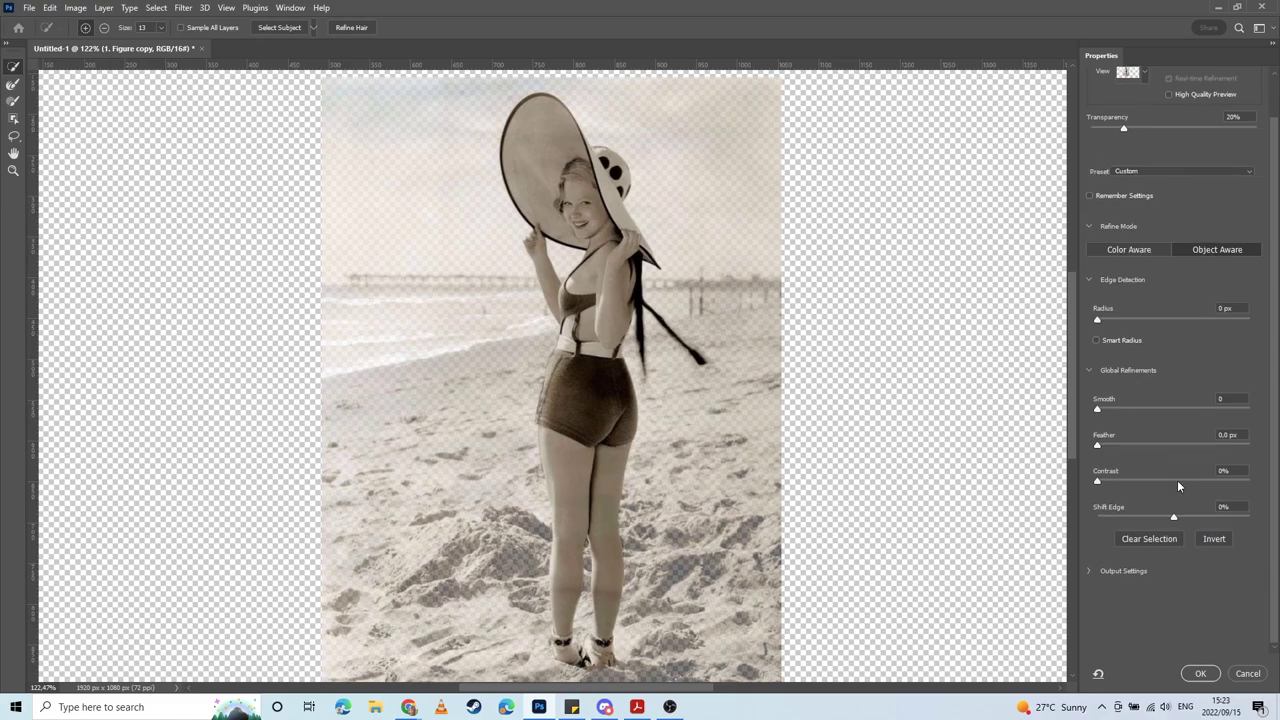
pyautogui.click(1195, 673)
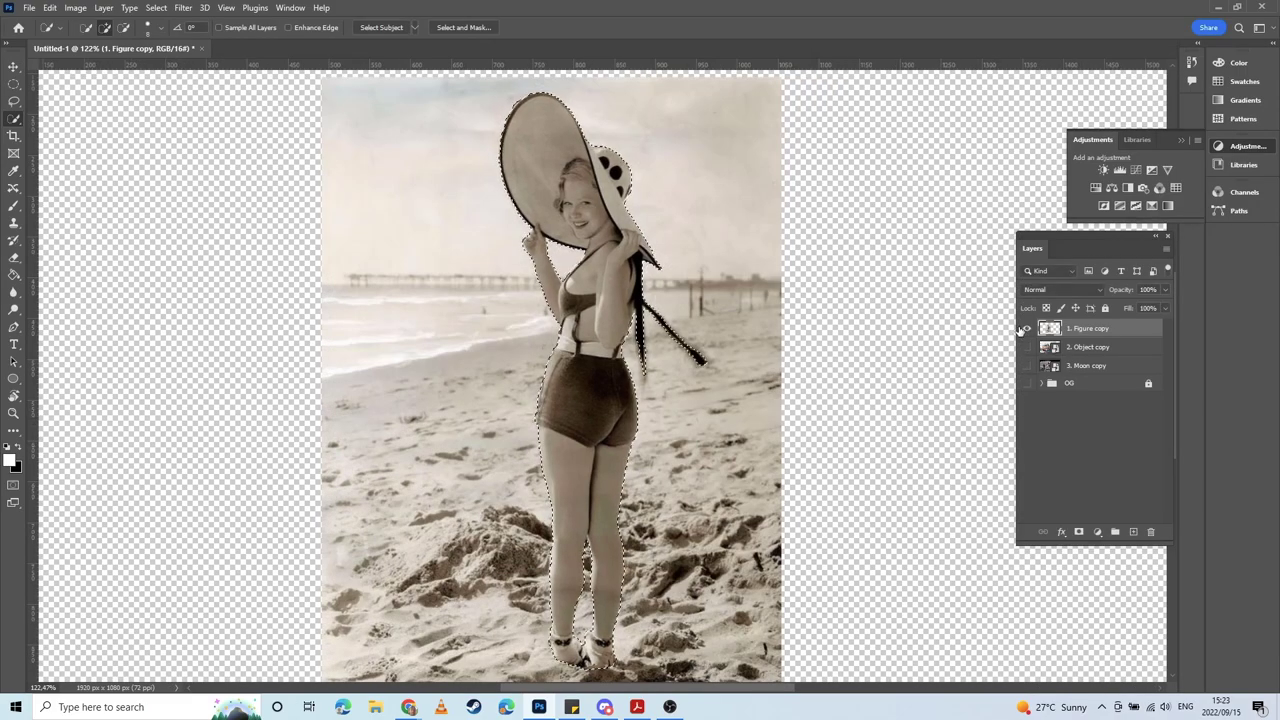
# Step: Cut the selected woman out of the figure layer onto a new layer with Layer Via Cut
pyautogui.click(1027, 329)
pyautogui.click(1027, 329)
pyautogui.rightClick(594, 214)
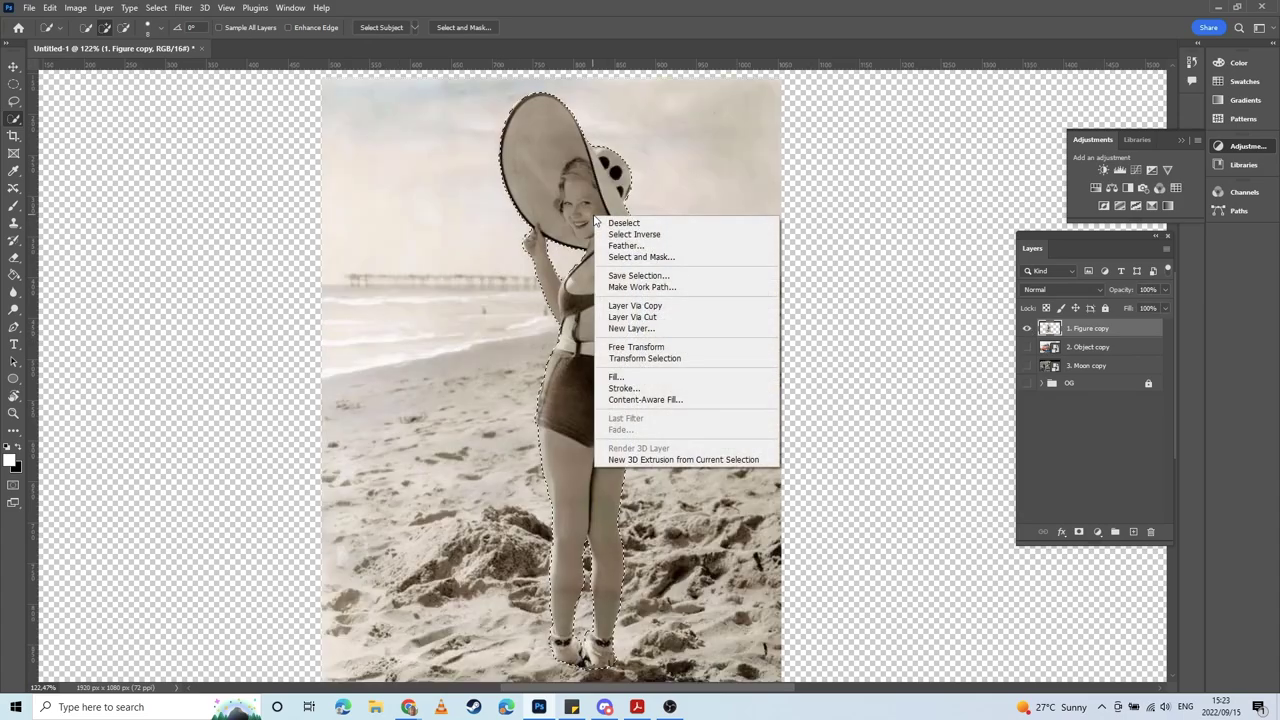
pyautogui.click(659, 319)
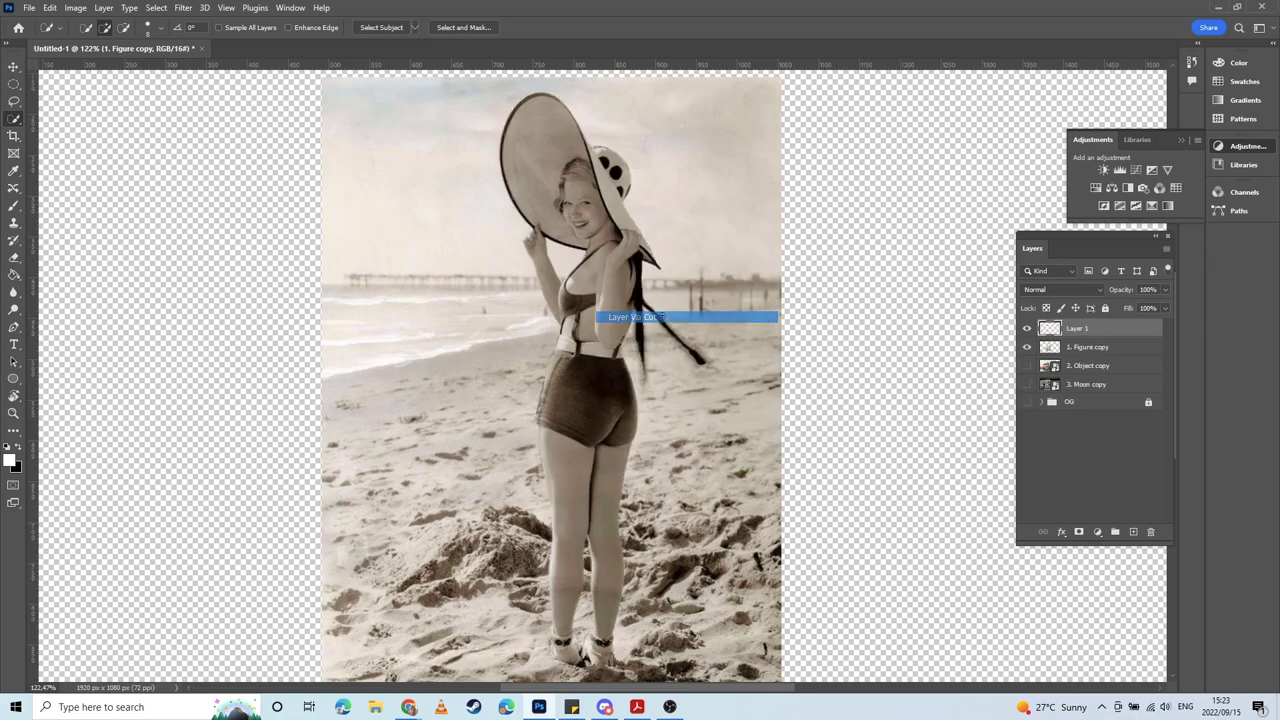
# Step: Inspect the cut-out woman and the leftover beach background separately, leaving both layers hidden
pyautogui.click(1026, 347)
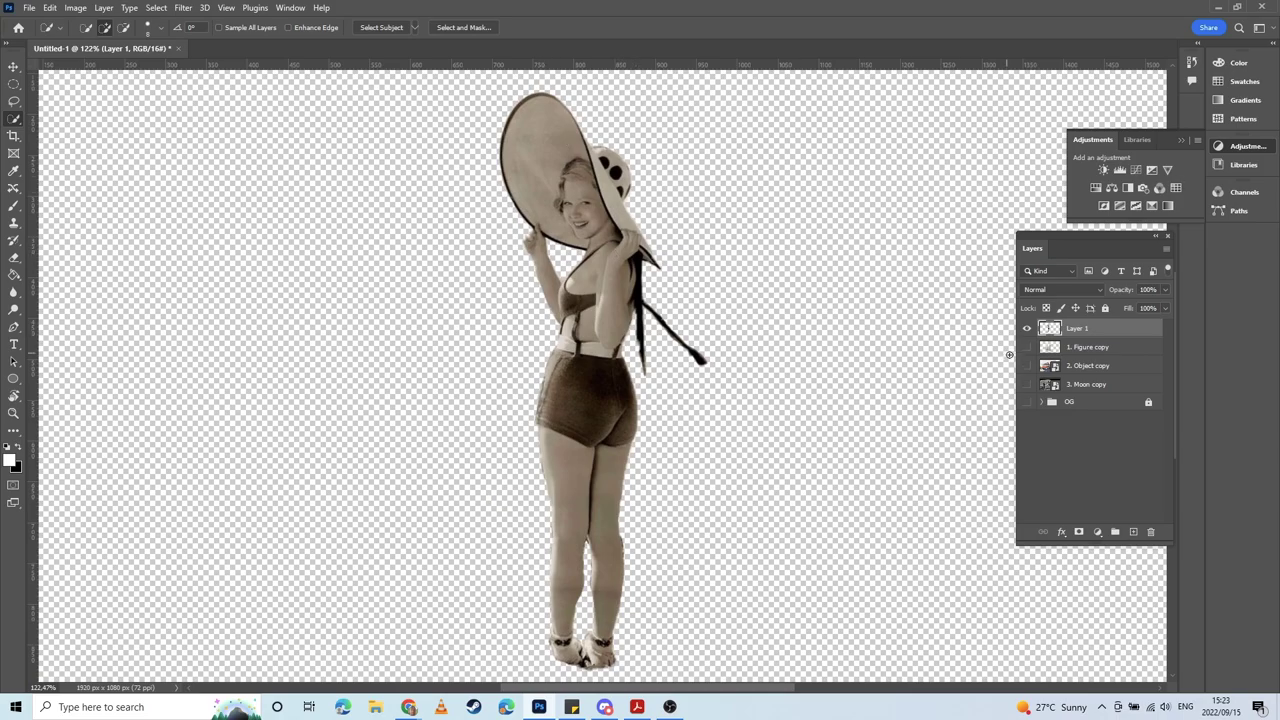
pyautogui.click(1075, 347)
pyautogui.click(1026, 328)
pyautogui.click(1027, 347)
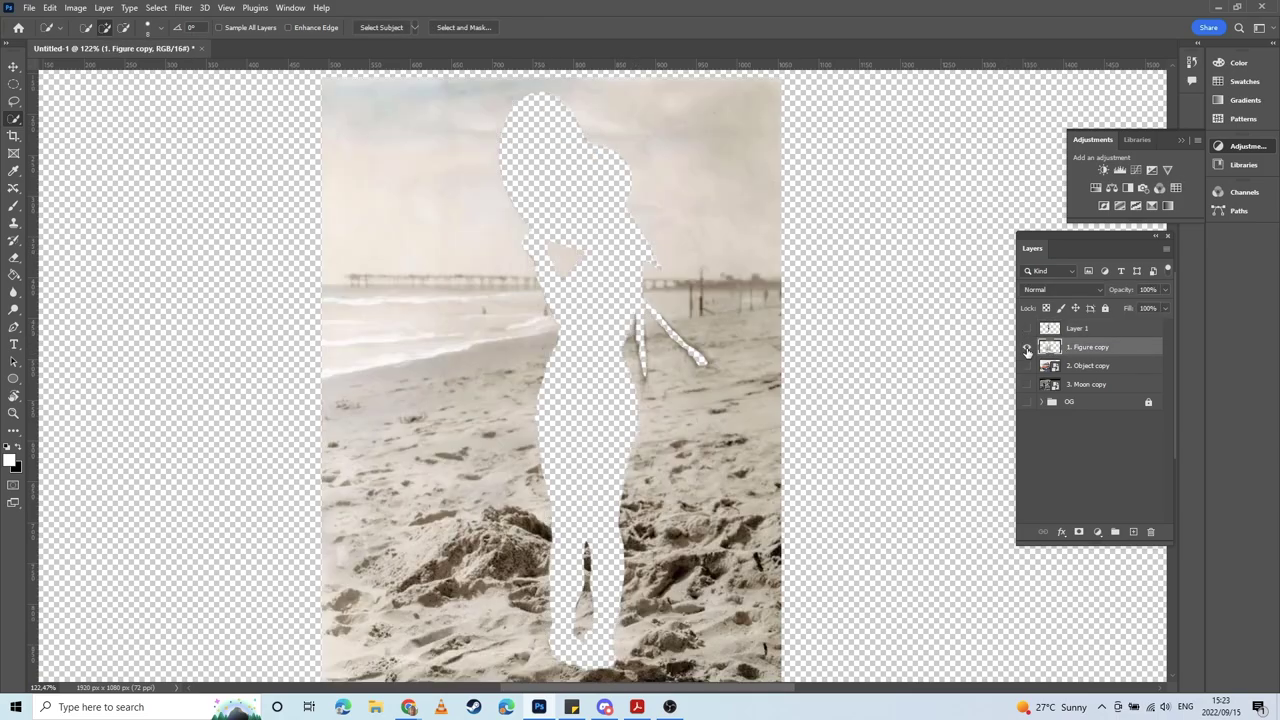
pyautogui.click(1028, 350)
pyautogui.click(1027, 349)
pyautogui.click(1027, 350)
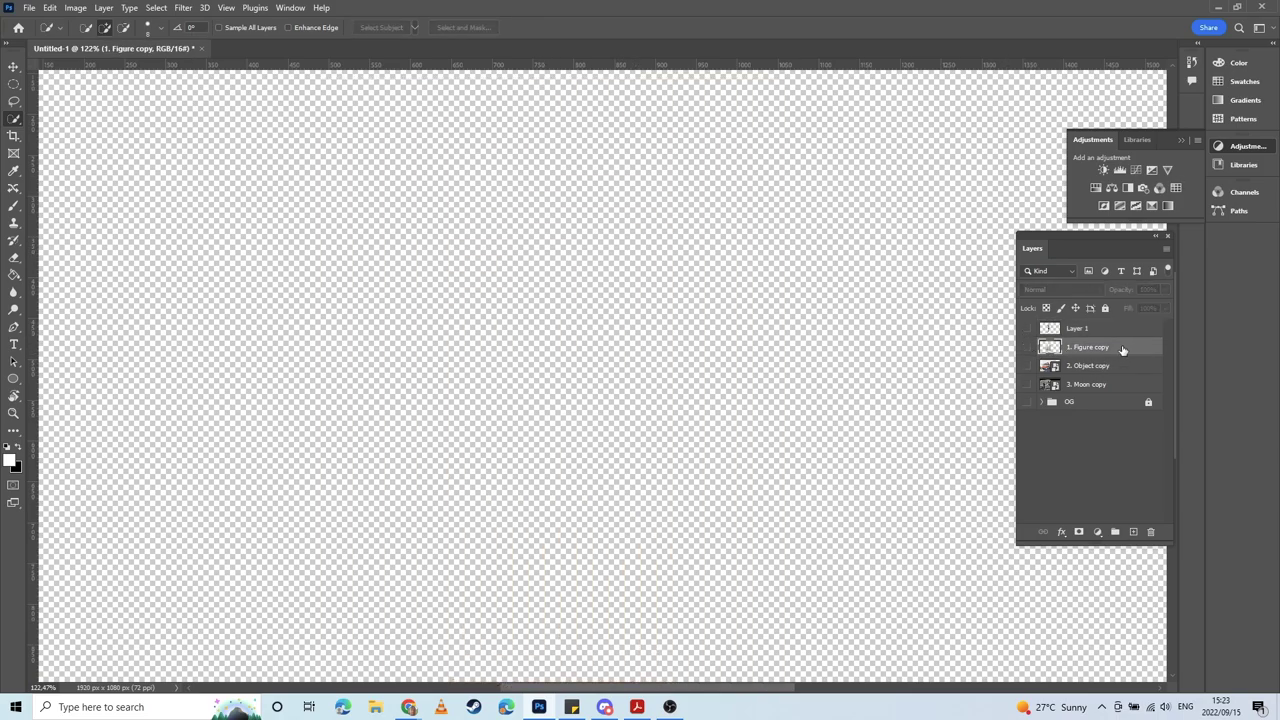
# Step: Move the leftover 1. Figure copy layer beneath the OG group, keep it hidden, and show Layer 1 with the woman
pyautogui.moveTo(1120, 351); pyautogui.dragTo(1070, 406)
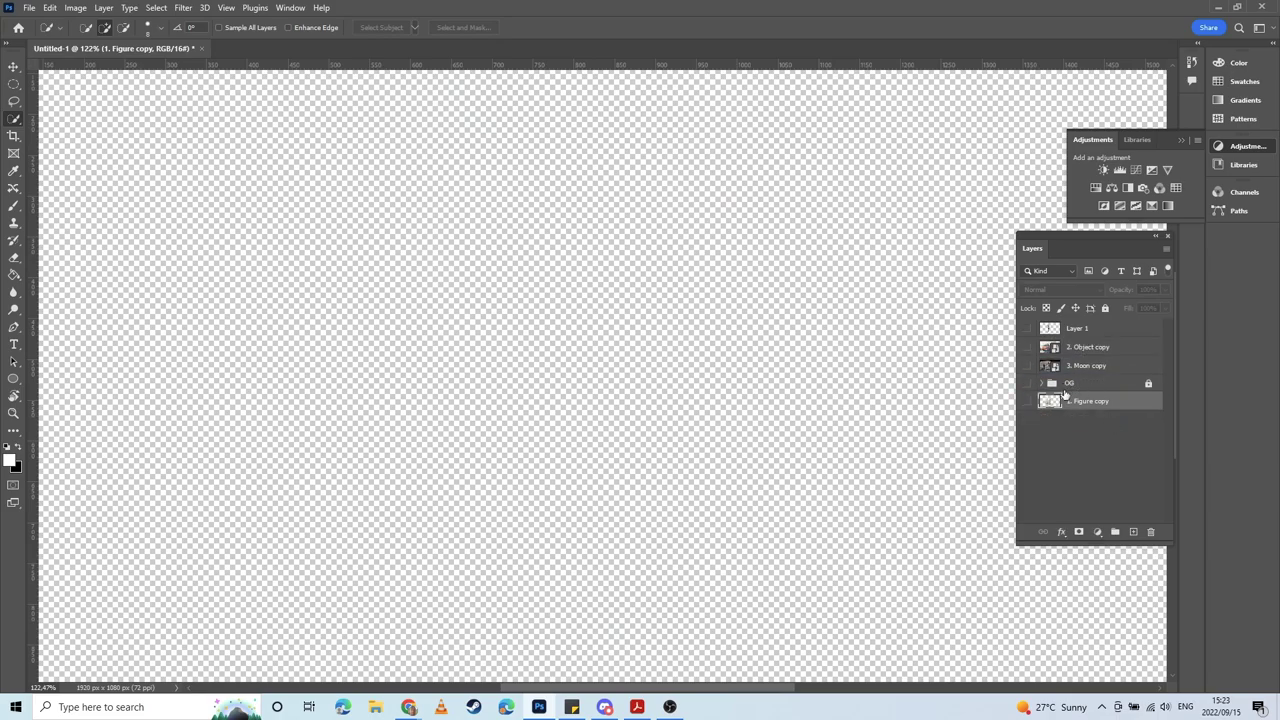
pyautogui.click(1027, 402)
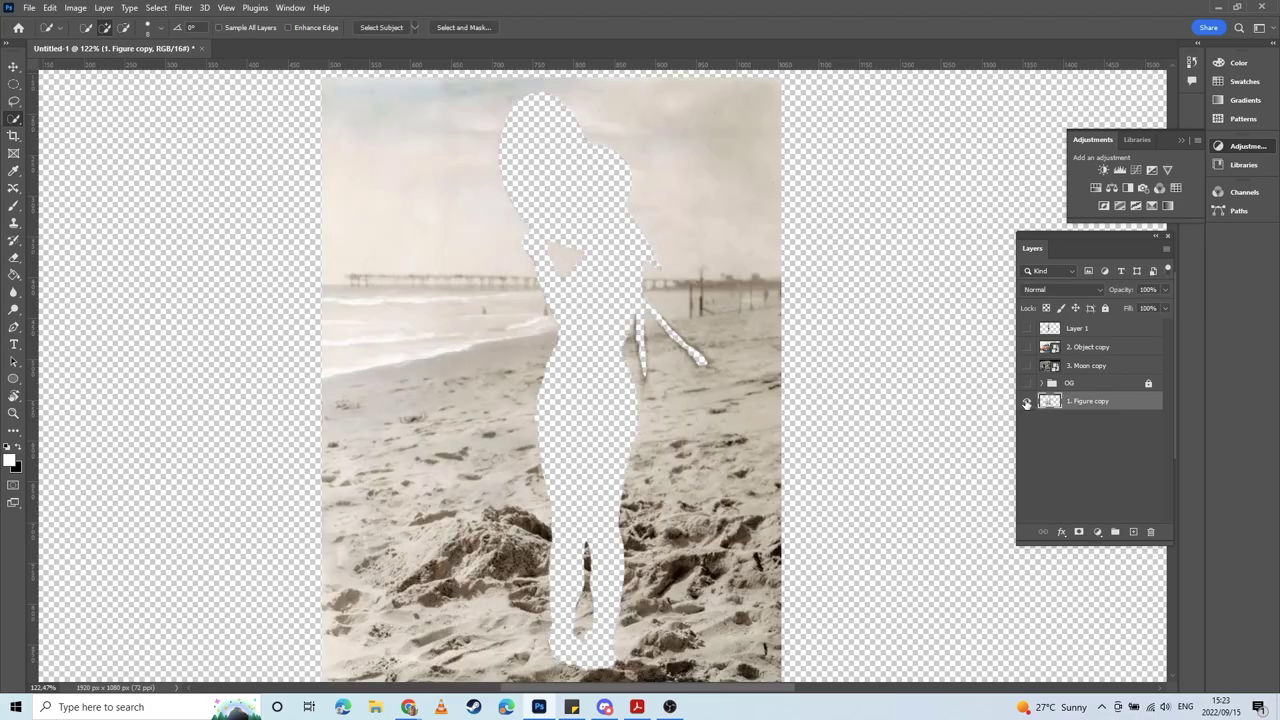
pyautogui.click(1026, 403)
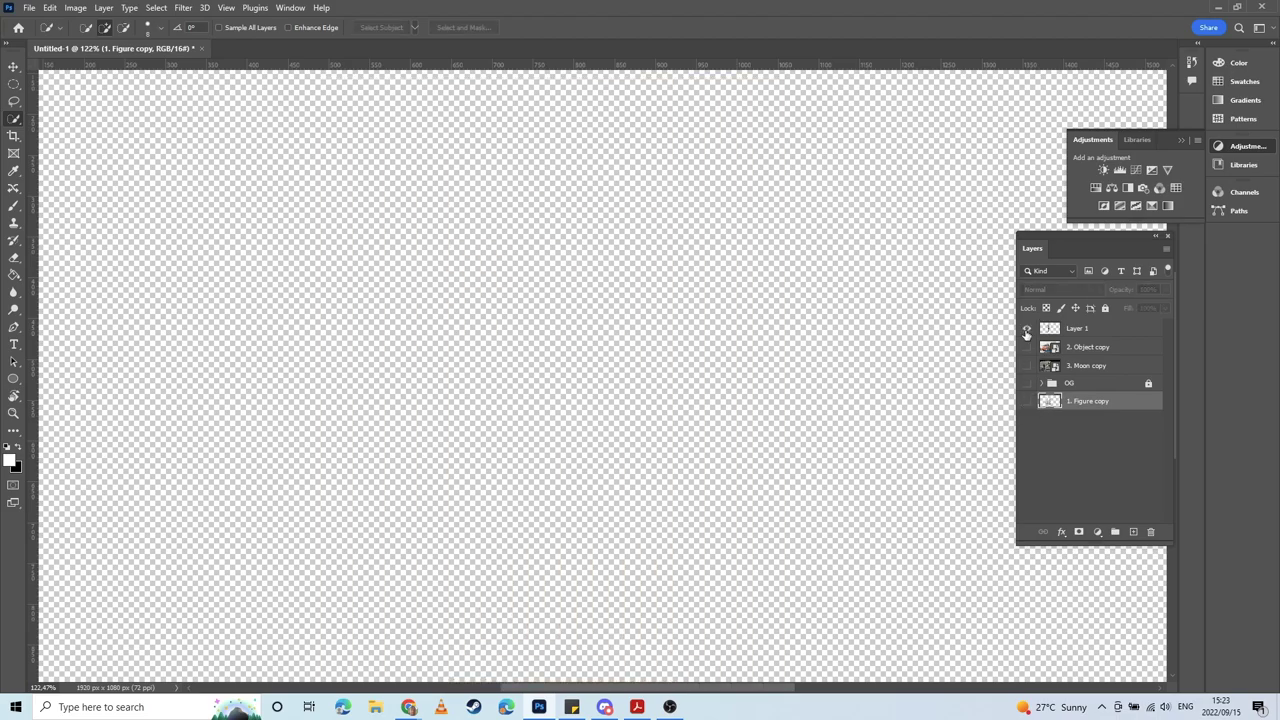
pyautogui.click(1026, 329)
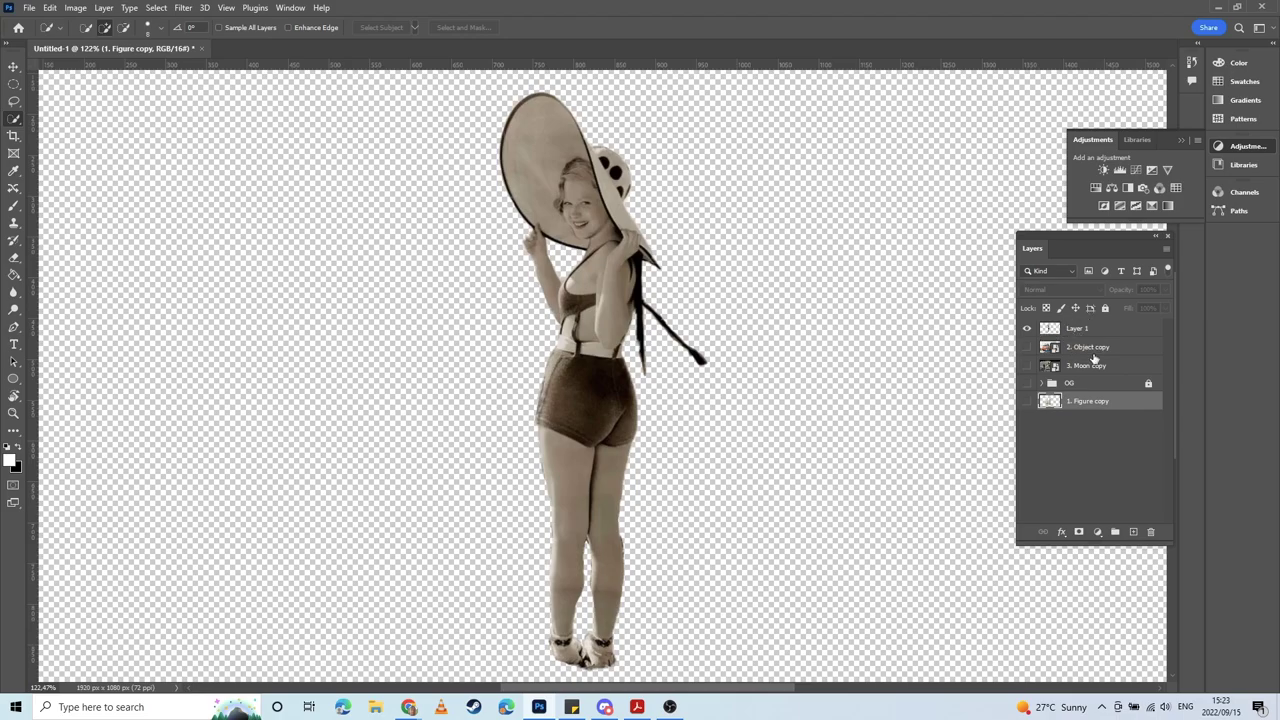
# Step: Review the van and moon images, hiding the woman's layer and leaving only the 3. Moon copy layer visible
pyautogui.click(1027, 347)
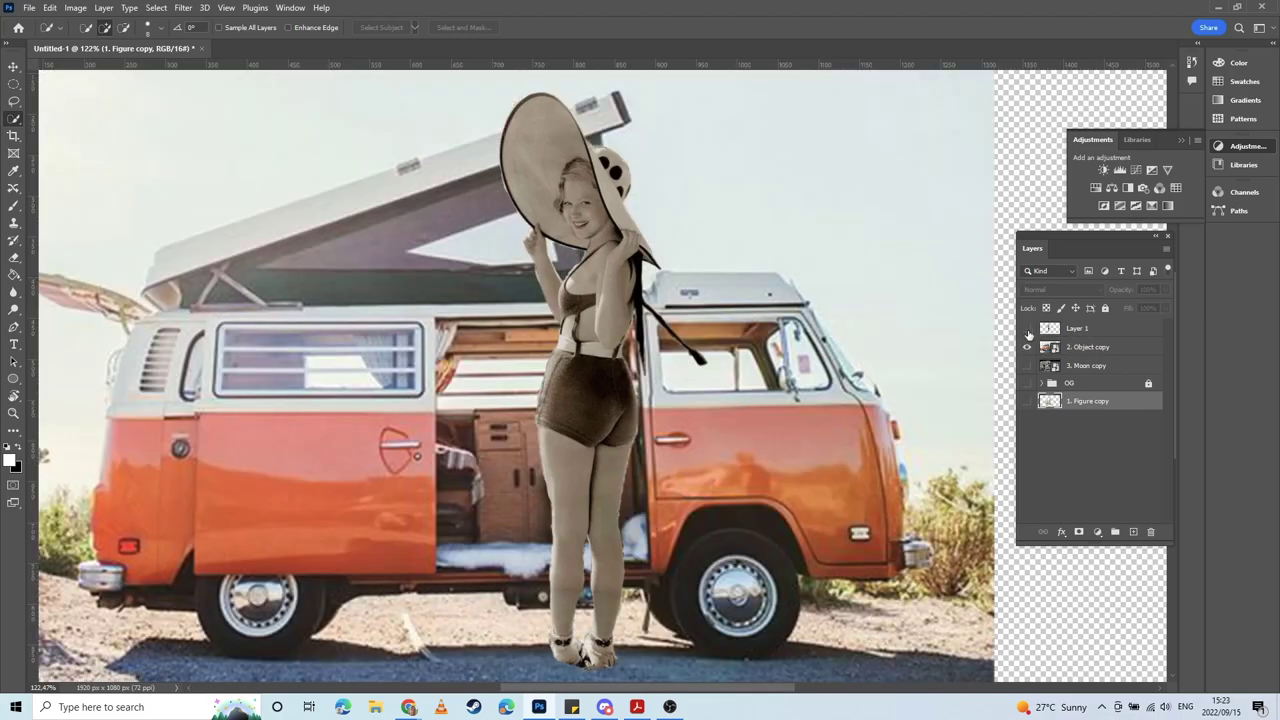
pyautogui.click(1027, 329)
pyautogui.click(1027, 366)
pyautogui.click(1027, 347)
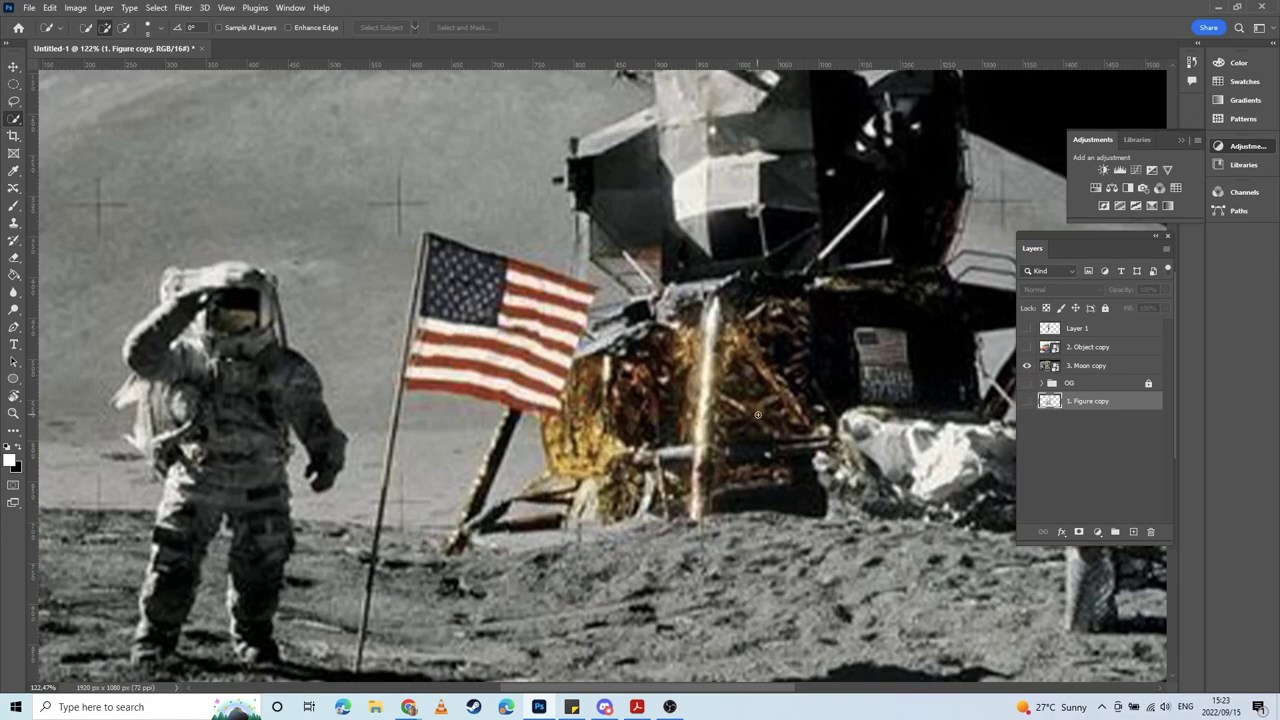
pyautogui.scroll(-1, 751, 402)
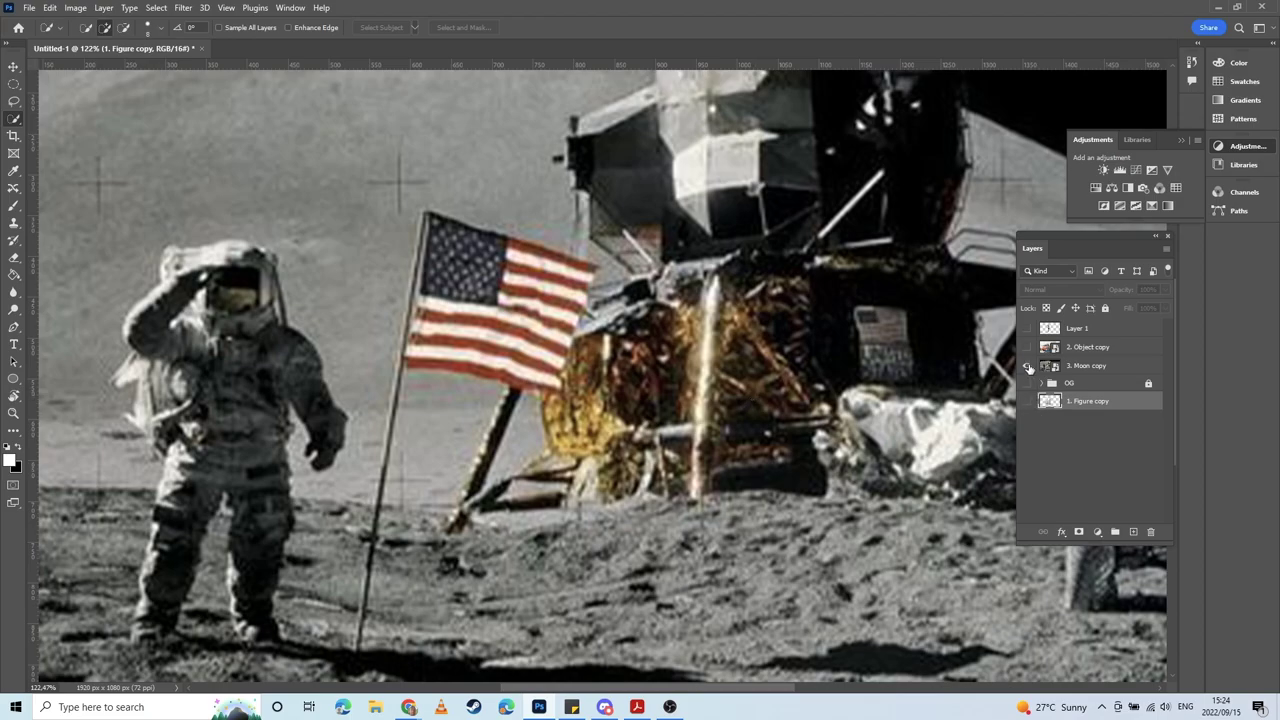
# Step: Show only the 2. Object copy layer with the van, select it and rasterize it
pyautogui.click(1028, 367)
pyautogui.click(1027, 347)
pyautogui.click(1118, 348)
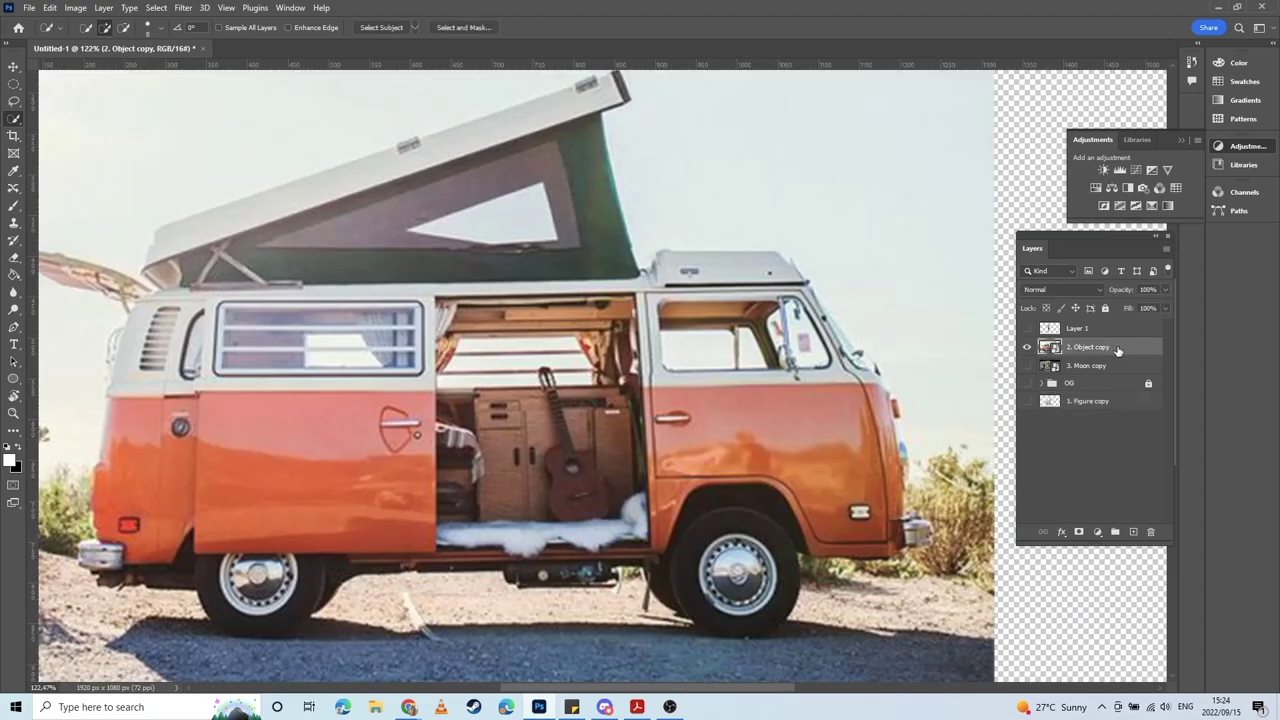
pyautogui.rightClick(1118, 348)
pyautogui.click(1035, 362)
# Step: Select the van's body, front cab, wheels and underside with the Quick Selection tool
pyautogui.moveTo(207, 296)
pyautogui.mouseDown()
pyautogui.moveTo(405, 424)
pyautogui.moveTo(348, 426)
pyautogui.moveTo(329, 462)
pyautogui.moveTo(345, 507)
pyautogui.moveTo(493, 482)
pyautogui.moveTo(427, 448)
pyautogui.moveTo(616, 450)
pyautogui.moveTo(639, 497)
pyautogui.moveTo(686, 440)
pyautogui.moveTo(742, 429)
pyautogui.moveTo(737, 343)
pyautogui.mouseUp()
pyautogui.moveTo(719, 261)
pyautogui.mouseDown()
pyautogui.moveTo(736, 318)
pyautogui.moveTo(691, 313)
pyautogui.moveTo(694, 283)
pyautogui.moveTo(704, 377)
pyautogui.moveTo(775, 291)
pyautogui.moveTo(820, 373)
pyautogui.moveTo(832, 323)
pyautogui.moveTo(861, 375)
pyautogui.moveTo(860, 355)
pyautogui.moveTo(876, 373)
pyautogui.moveTo(897, 424)
pyautogui.moveTo(879, 459)
pyautogui.moveTo(904, 448)
pyautogui.moveTo(892, 444)
pyautogui.moveTo(895, 492)
pyautogui.moveTo(909, 478)
pyautogui.moveTo(921, 536)
pyautogui.mouseUp()
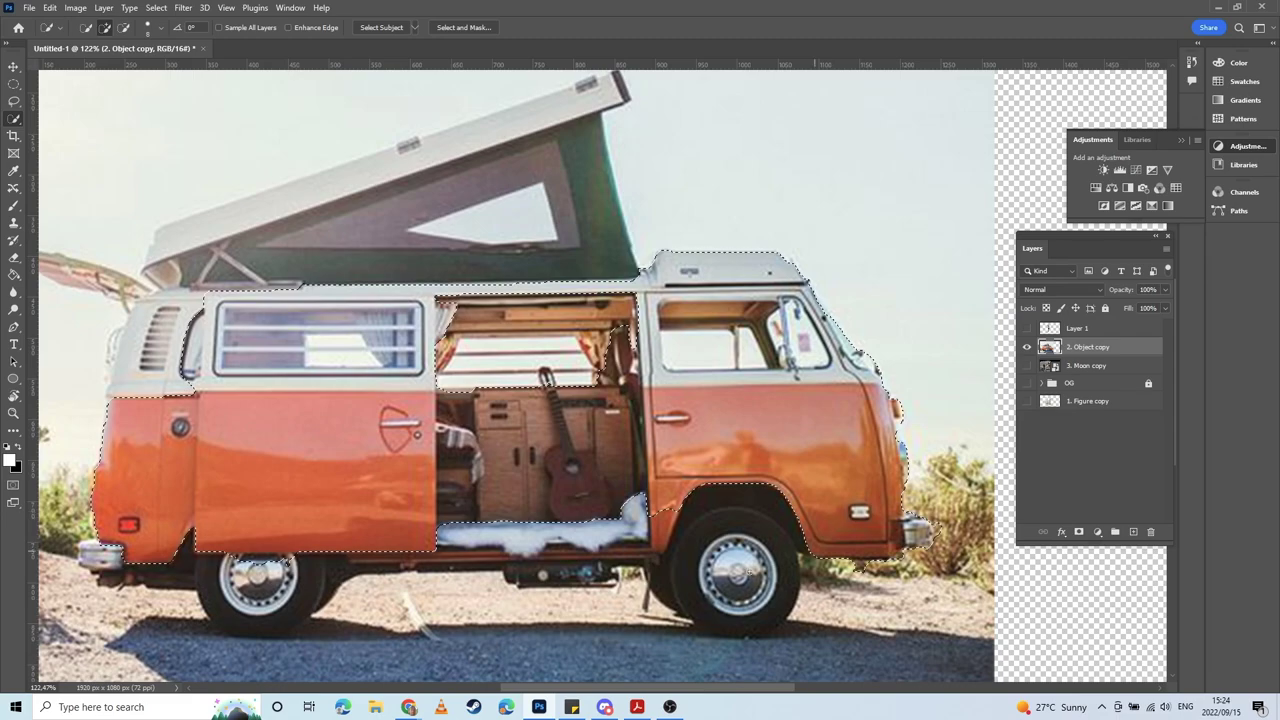
pyautogui.moveTo(719, 480); pyautogui.dragTo(753, 632)
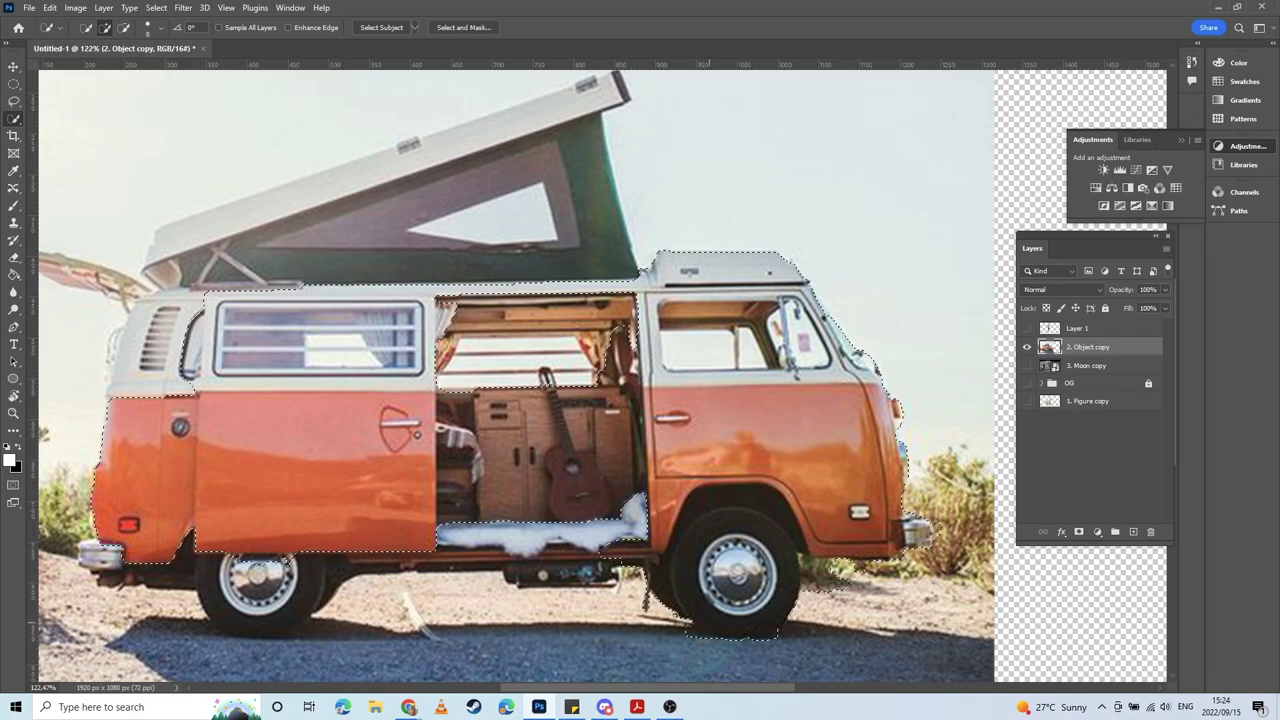
pyautogui.moveTo(590, 526)
pyautogui.mouseDown()
pyautogui.moveTo(645, 604)
pyautogui.moveTo(564, 558)
pyautogui.mouseUp()
pyautogui.moveTo(342, 560)
pyautogui.mouseDown()
pyautogui.moveTo(299, 549)
pyautogui.moveTo(269, 595)
pyautogui.moveTo(345, 558)
pyautogui.moveTo(305, 601)
pyautogui.moveTo(300, 591)
pyautogui.moveTo(245, 621)
pyautogui.moveTo(168, 548)
pyautogui.moveTo(86, 543)
pyautogui.mouseUp()
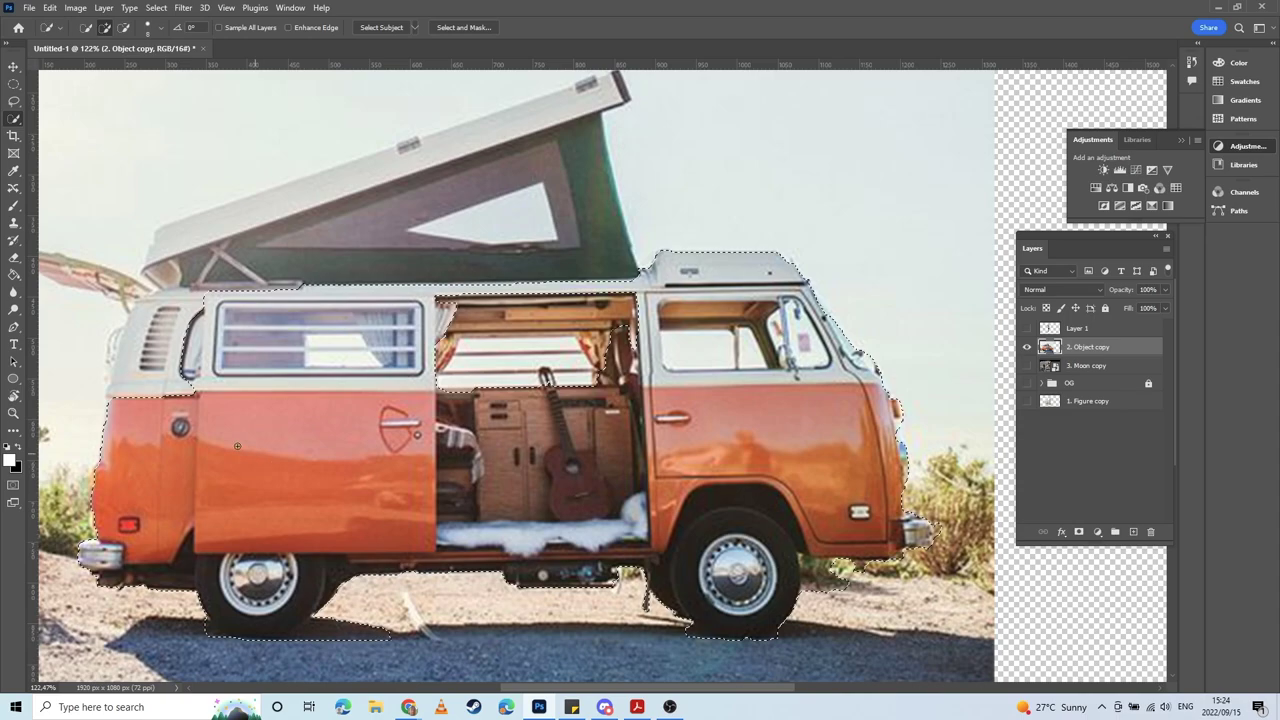
# Step: Add the van's upper rear corner and the raised pop-top roof, including its triangular window and tip, to the selection
pyautogui.moveTo(237, 446); pyautogui.dragTo(513, 485)
pyautogui.moveTo(410, 446); pyautogui.dragTo(442, 356)
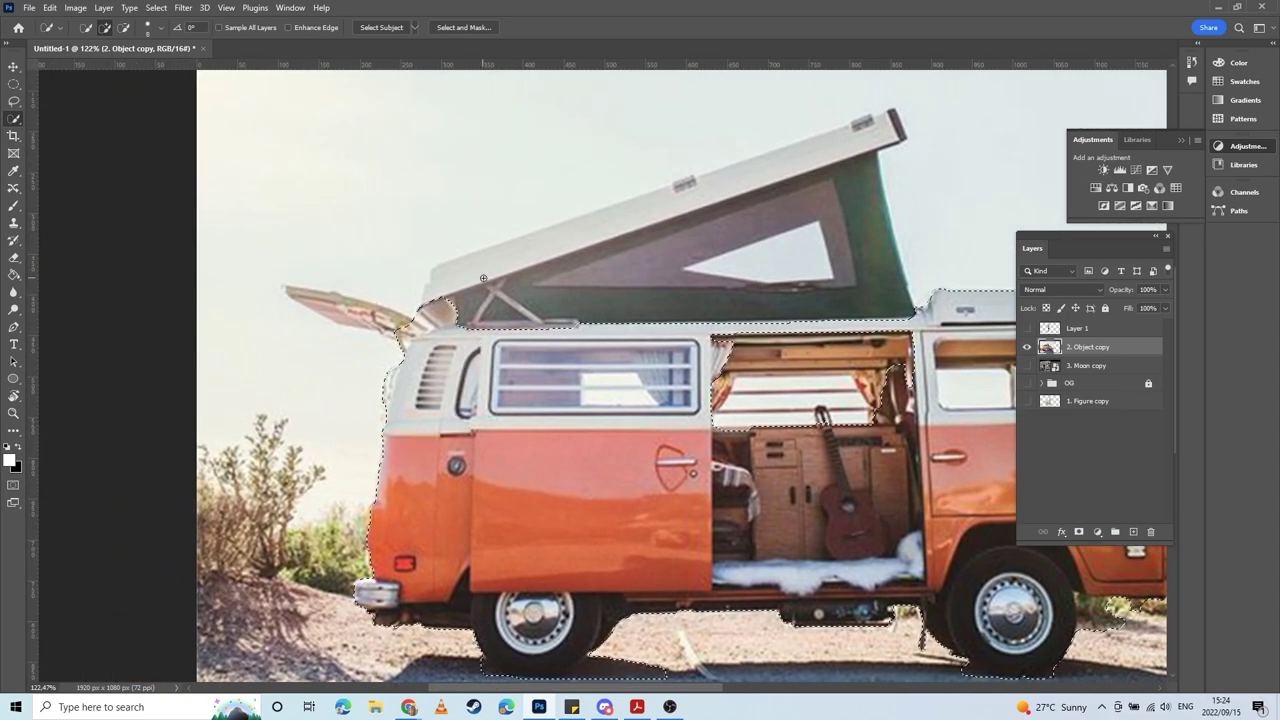
pyautogui.moveTo(483, 278)
pyautogui.mouseDown()
pyautogui.moveTo(598, 247)
pyautogui.moveTo(629, 262)
pyautogui.mouseUp()
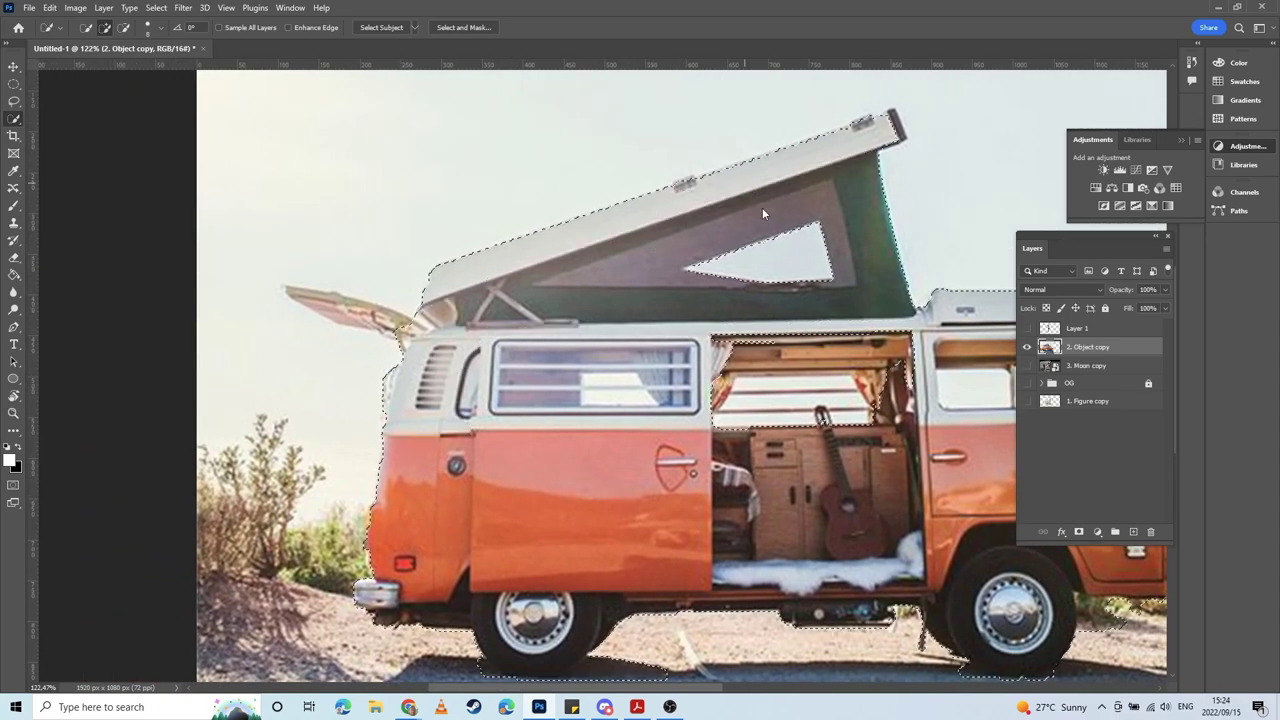
pyautogui.moveTo(762, 207); pyautogui.dragTo(778, 240)
pyautogui.moveTo(856, 125)
pyautogui.mouseDown()
pyautogui.moveTo(898, 124)
pyautogui.moveTo(905, 138)
pyautogui.mouseUp()
# Step: Add the raised tailgate at the van's rear to the selection and undo the stray selection of the sky
pyautogui.click(296, 294)
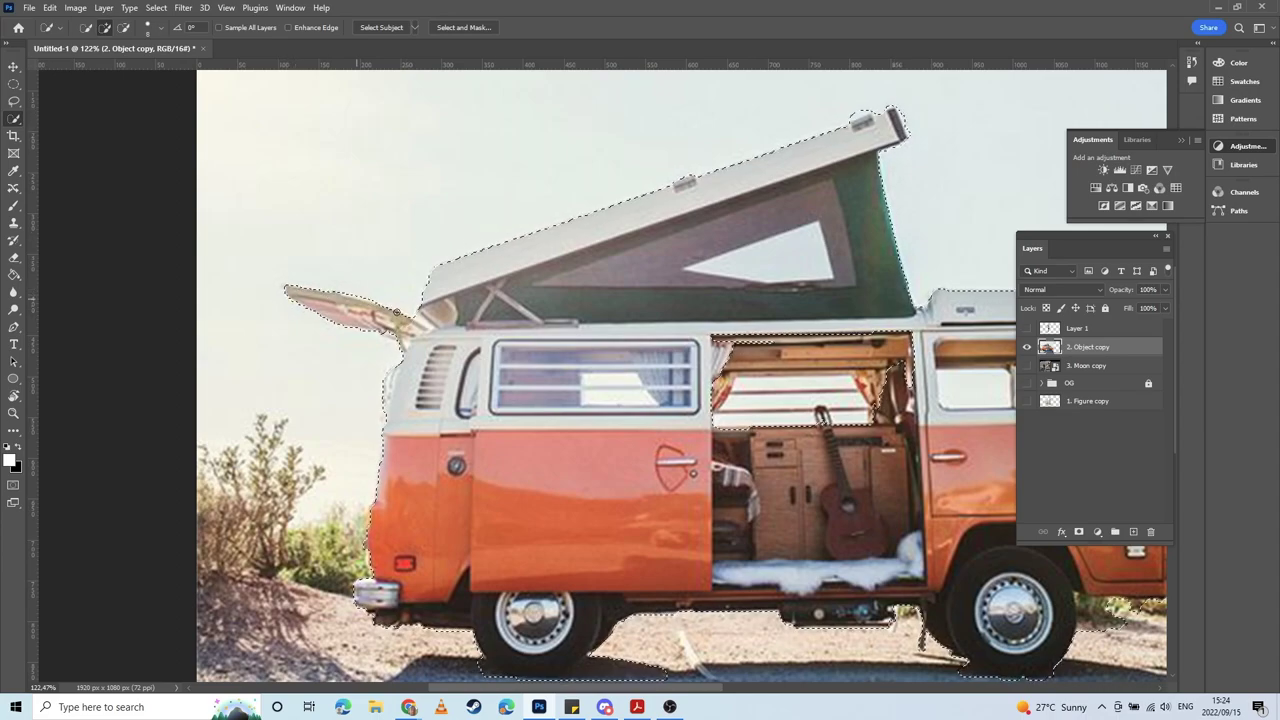
pyautogui.click(287, 304)
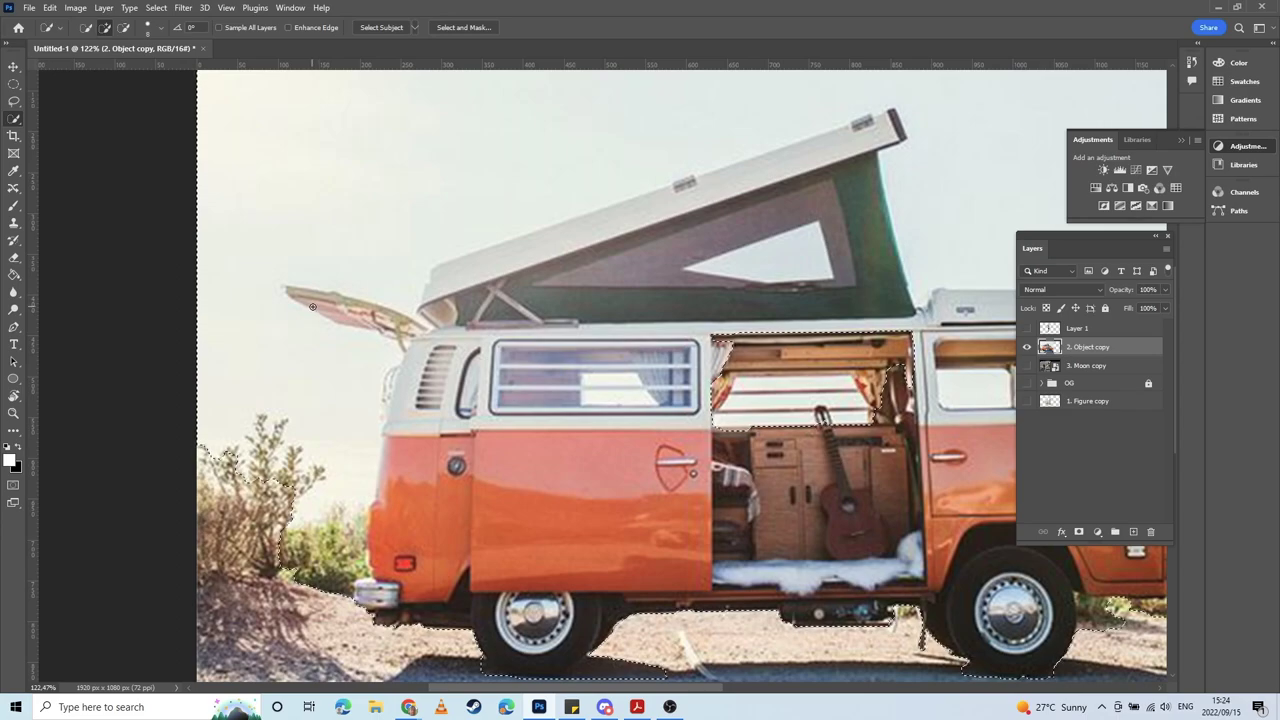
pyautogui.hotkey('ctrl', 'z')
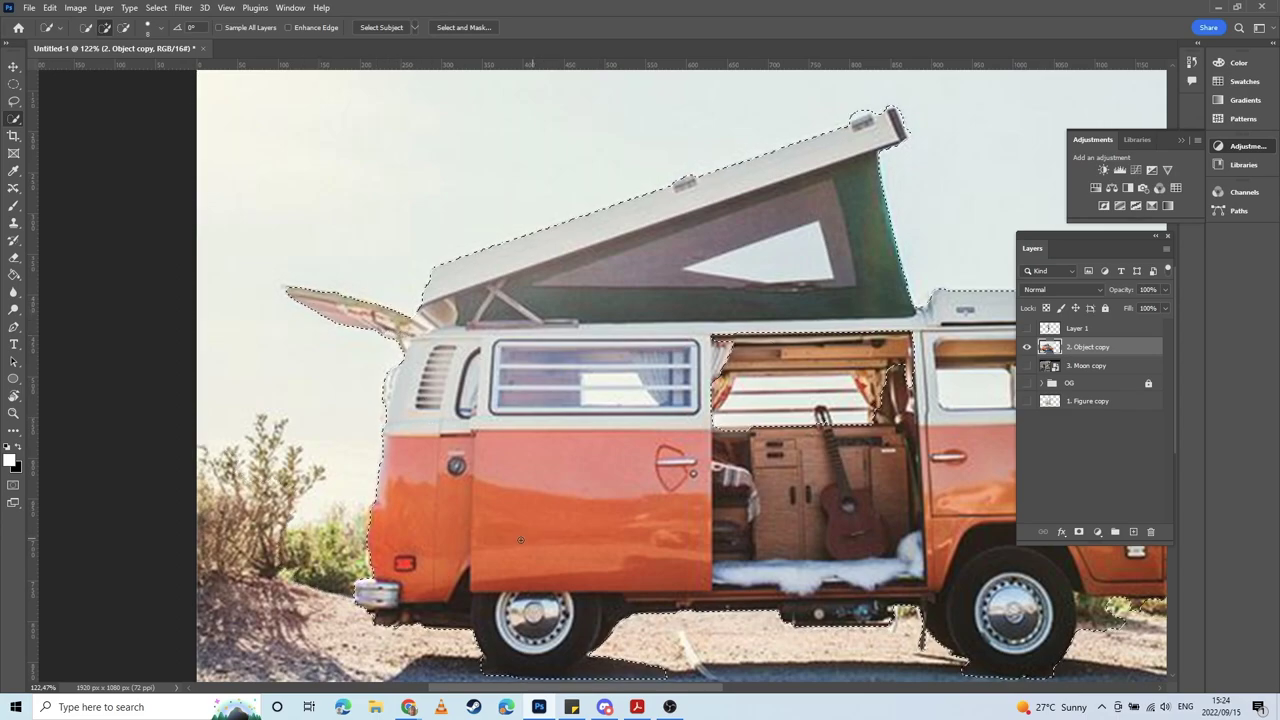
# Step: Add the open side-door area to the van selection and subtract the ground around the front wheel
pyautogui.moveTo(771, 387)
pyautogui.mouseDown()
pyautogui.moveTo(799, 417)
pyautogui.moveTo(852, 414)
pyautogui.moveTo(829, 398)
pyautogui.moveTo(523, 415)
pyautogui.mouseUp()
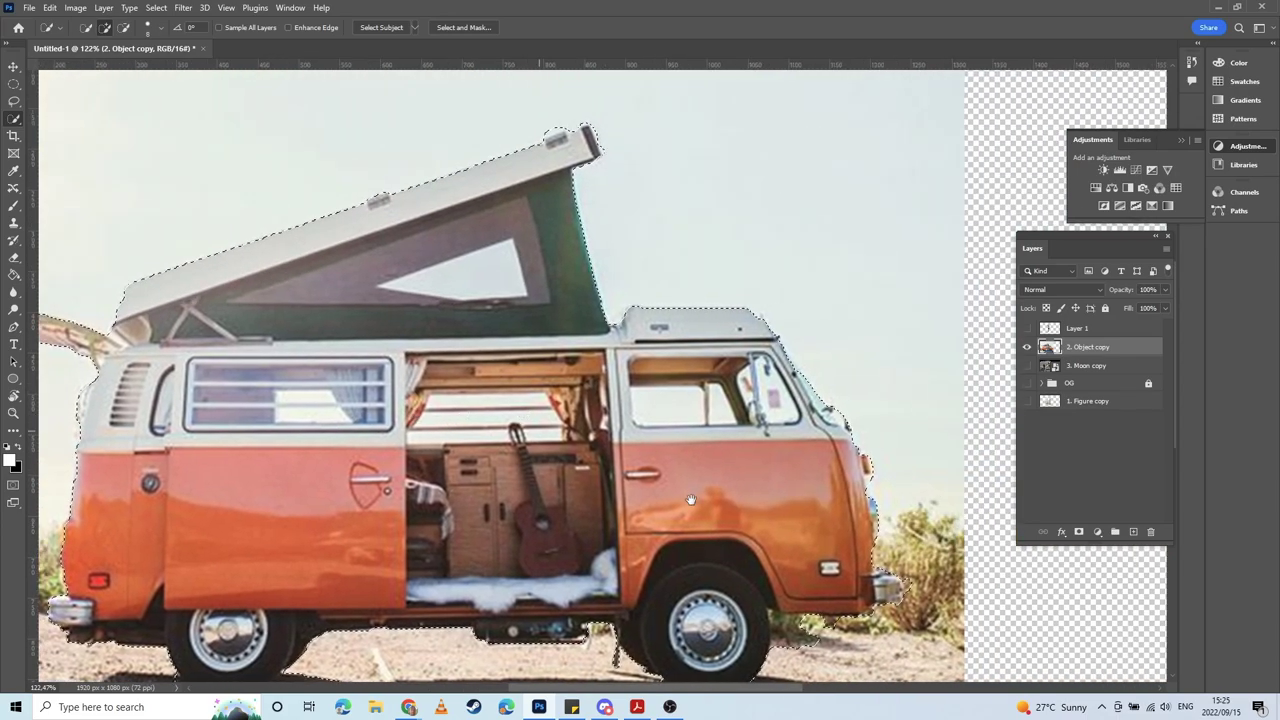
pyautogui.moveTo(688, 501); pyautogui.dragTo(629, 413)
pyautogui.scroll(-2, 653, 549)
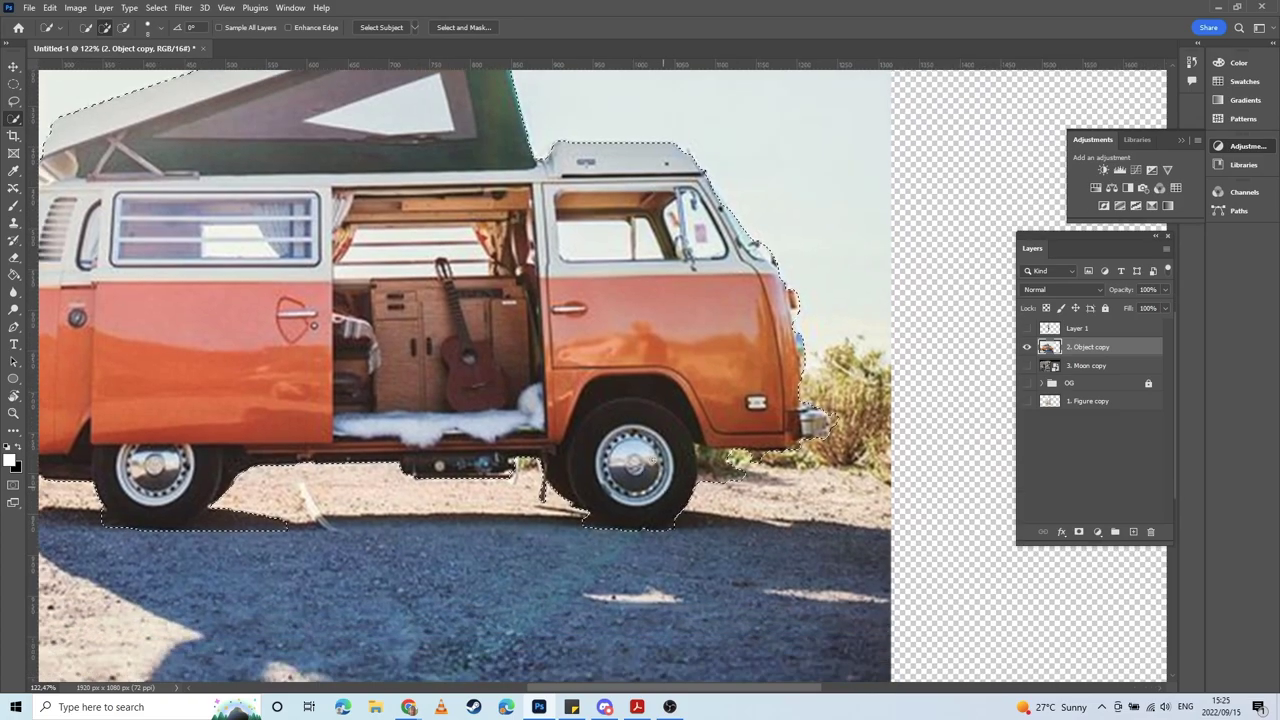
pyautogui.keyDown('alt'); pyautogui.scroll(4, 725, 455); pyautogui.keyUp('alt')
pyautogui.scroll(1, 738, 460)
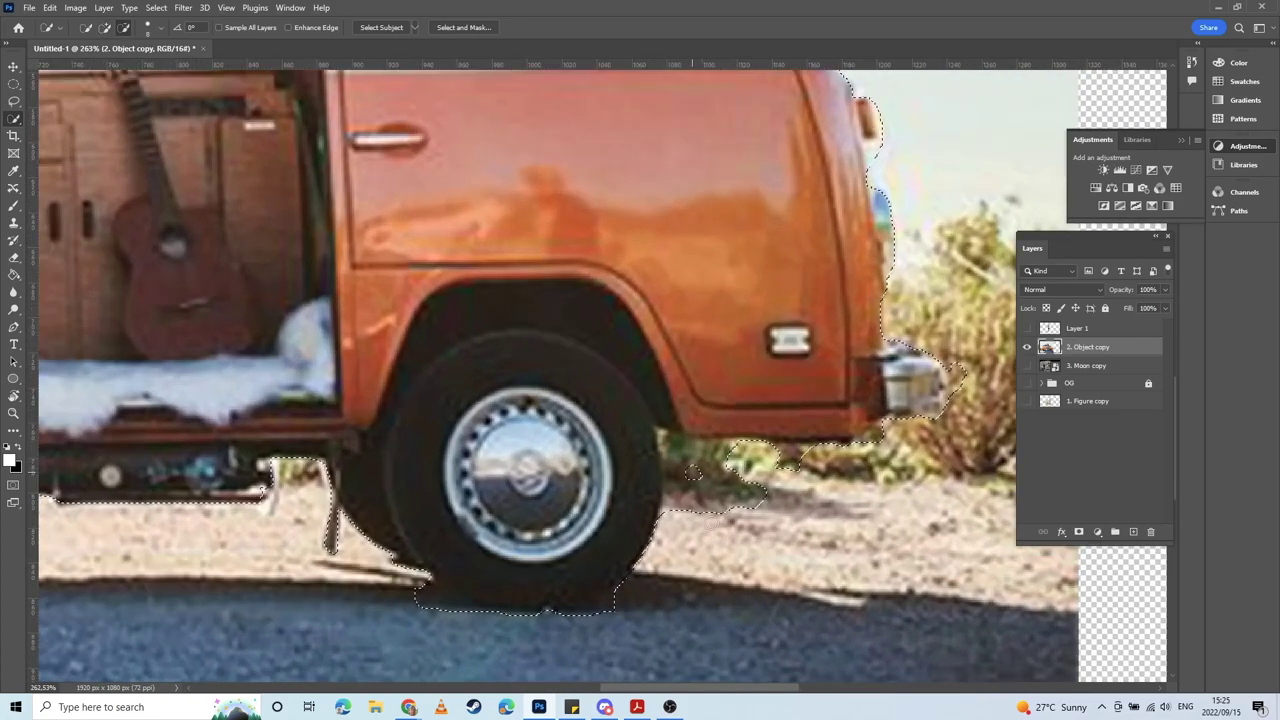
pyautogui.moveTo(711, 461)
pyautogui.keyDown('alt'); pyautogui.mouseDown()
pyautogui.moveTo(663, 439)
pyautogui.moveTo(679, 483)
pyautogui.moveTo(672, 536)
pyautogui.moveTo(611, 571)
pyautogui.moveTo(409, 599)
pyautogui.moveTo(413, 581)
pyautogui.moveTo(442, 601)
pyautogui.moveTo(617, 607)
pyautogui.mouseUp(); pyautogui.keyUp('alt')
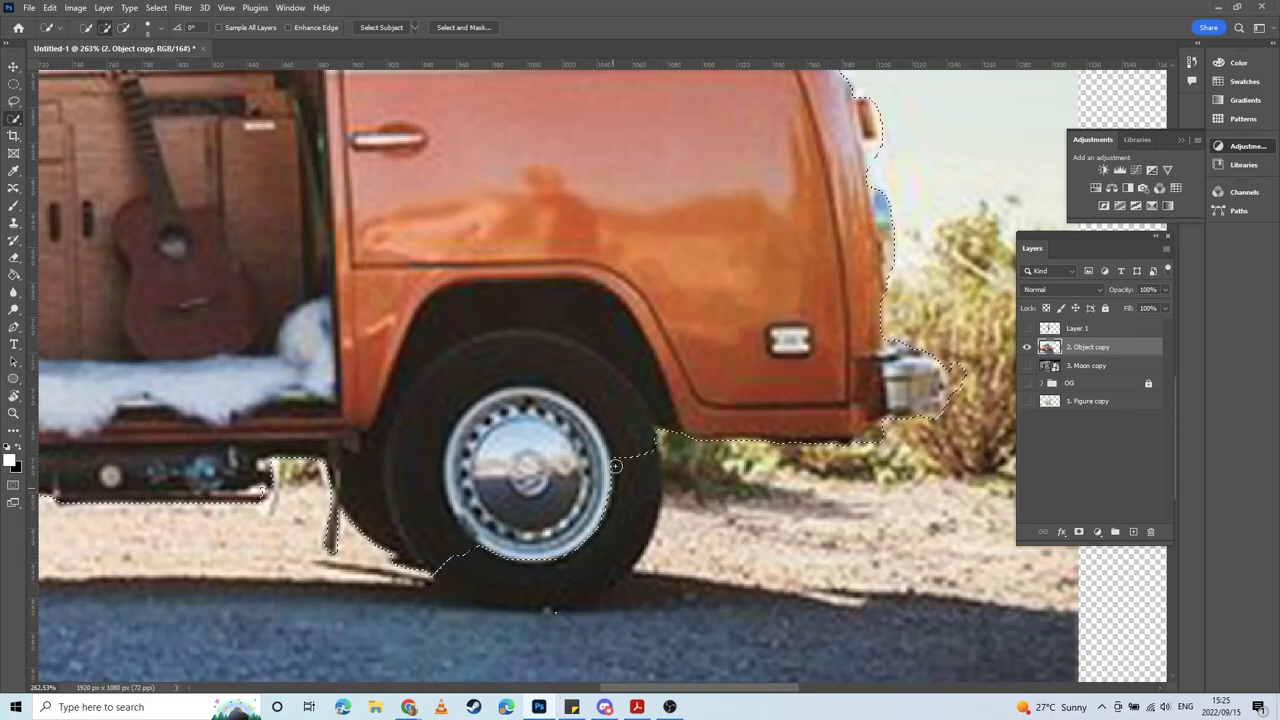
# Step: Restore the front tyre's round outer edge to the selection with the Lasso tool
pyautogui.press('l')
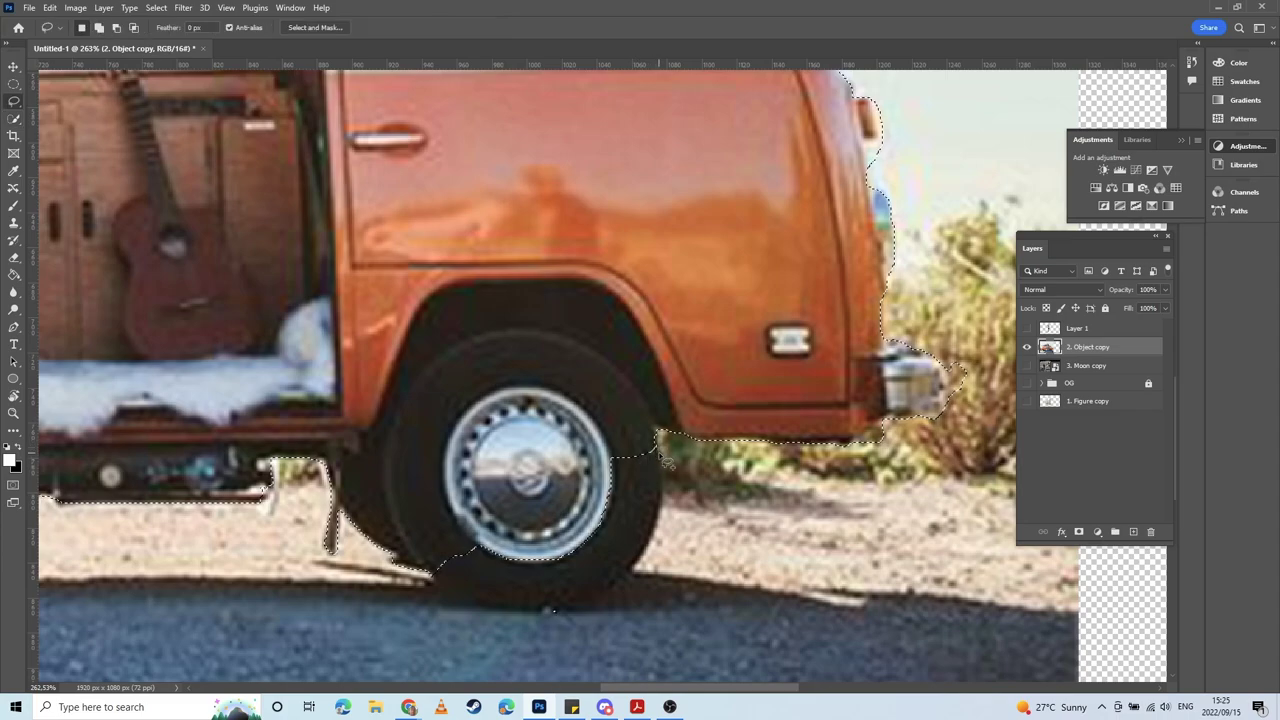
pyautogui.moveTo(661, 450)
pyautogui.mouseDown()
pyautogui.moveTo(660, 530)
pyautogui.moveTo(642, 566)
pyautogui.mouseUp()
pyautogui.moveTo(537, 612)
pyautogui.mouseDown()
pyautogui.moveTo(452, 596)
pyautogui.moveTo(420, 555)
pyautogui.mouseUp()
# Step: Subtract the ground shadow beneath the rear wheel from the selection with the Lasso, following the tyre's curve
pyautogui.moveTo(449, 492); pyautogui.dragTo(695, 489)
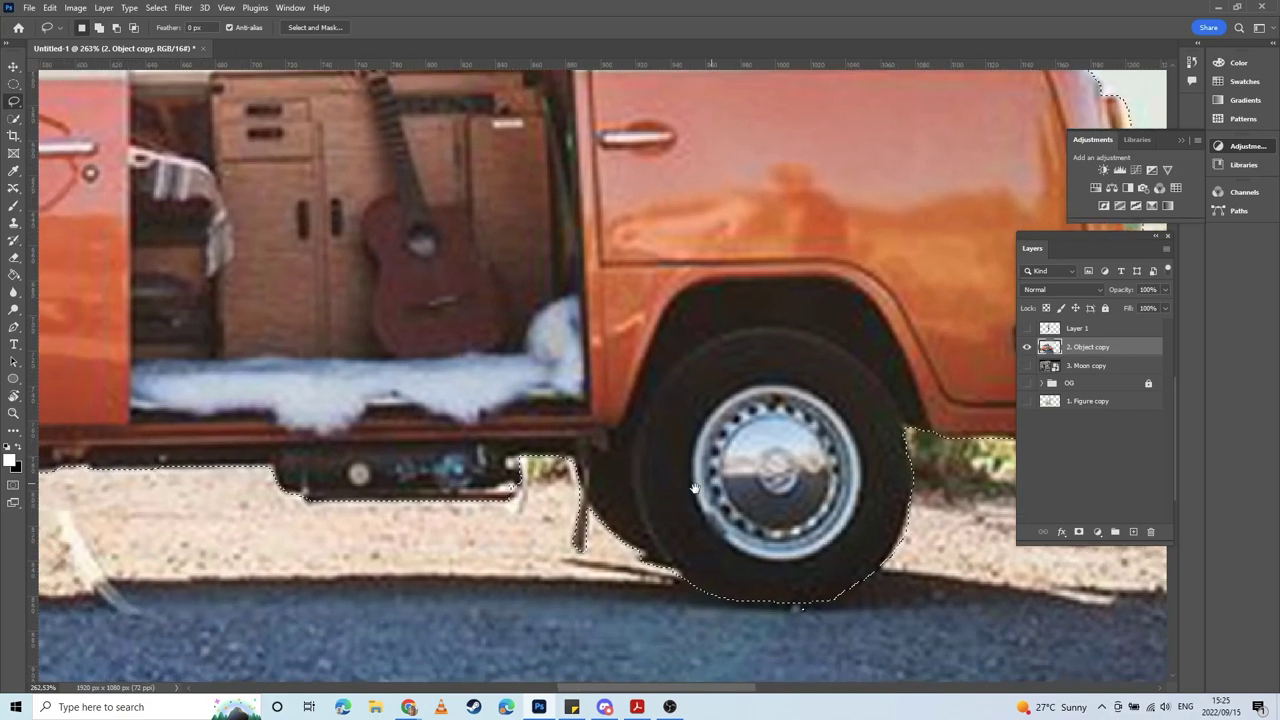
pyautogui.moveTo(516, 482); pyautogui.dragTo(701, 514)
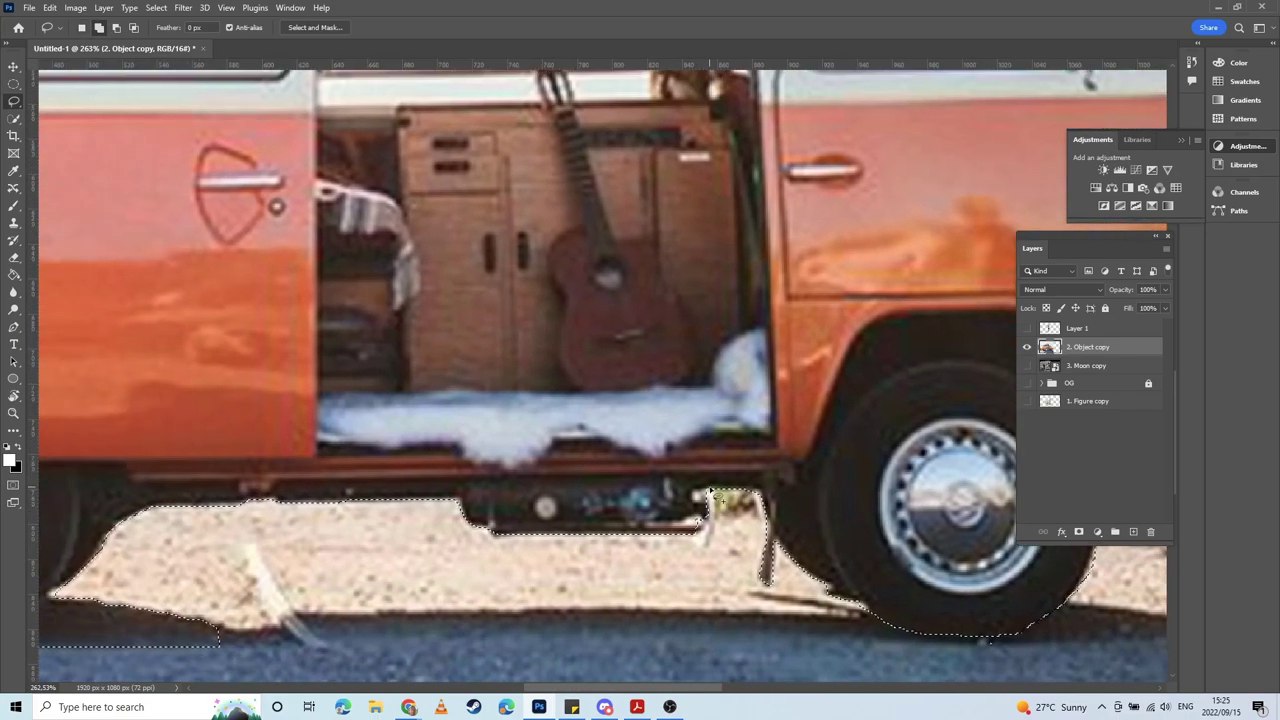
pyautogui.hscroll(-5, 598, 518)
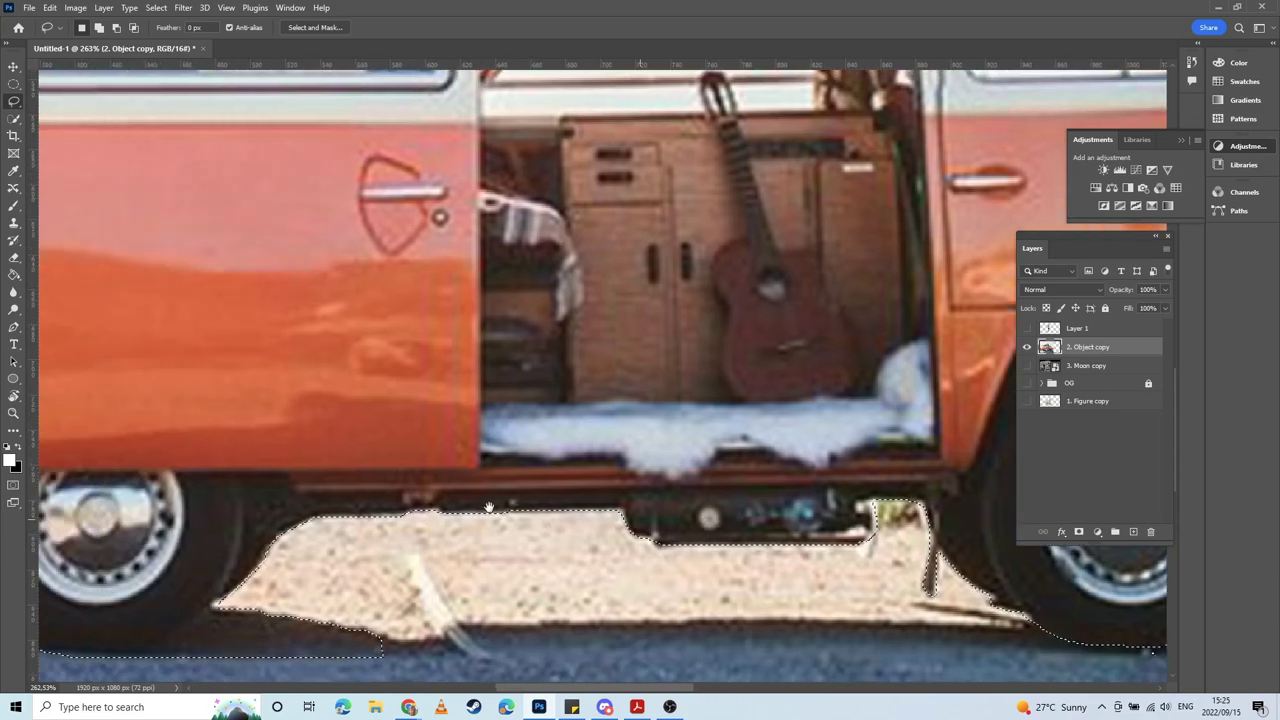
pyautogui.moveTo(668, 505); pyautogui.dragTo(648, 504)
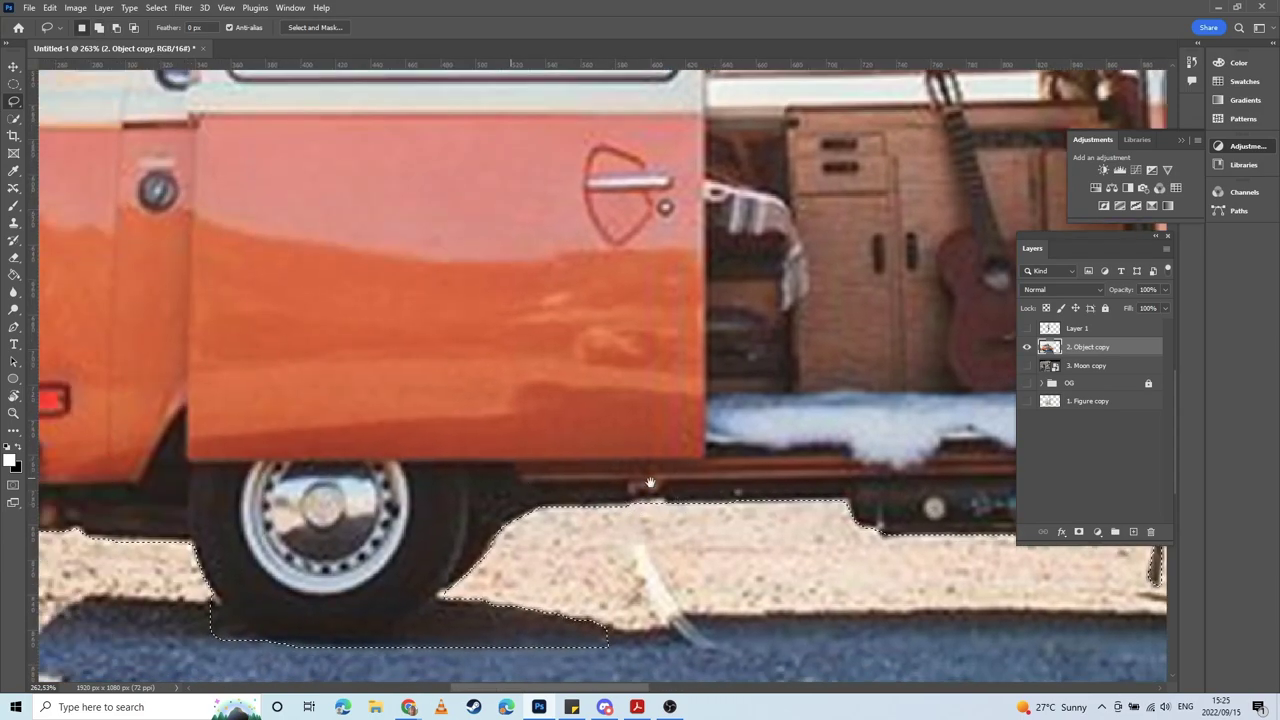
pyautogui.moveTo(510, 479); pyautogui.dragTo(766, 366)
pyautogui.moveTo(700, 486)
pyautogui.mouseDown()
pyautogui.moveTo(622, 519)
pyautogui.moveTo(581, 521)
pyautogui.moveTo(454, 481)
pyautogui.moveTo(492, 549)
pyautogui.moveTo(782, 572)
pyautogui.moveTo(904, 548)
pyautogui.moveTo(840, 470)
pyautogui.mouseUp()
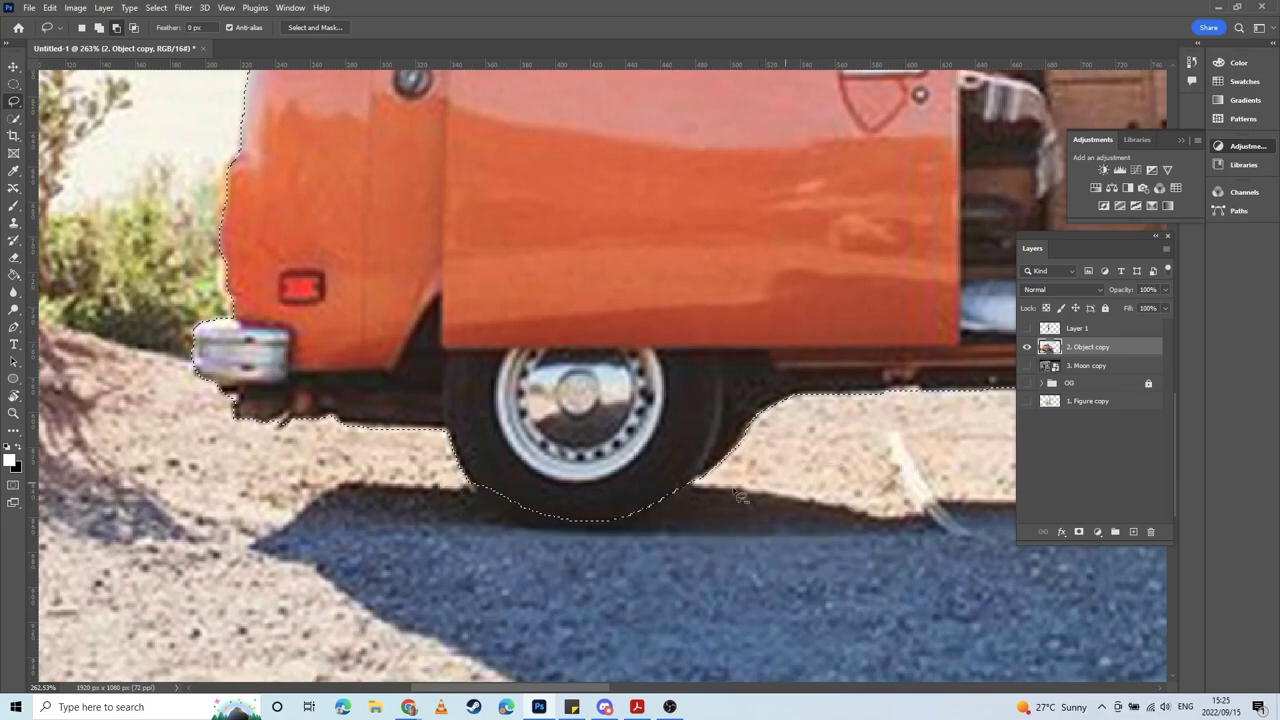
pyautogui.moveTo(484, 497)
pyautogui.mouseDown()
pyautogui.moveTo(540, 522)
pyautogui.moveTo(609, 524)
pyautogui.moveTo(698, 492)
pyautogui.moveTo(631, 432)
pyautogui.moveTo(592, 440)
pyautogui.mouseUp()
# Step: Add the missed edge of the van's orange rear panel above the bumper to the selection with the Lasso
pyautogui.moveTo(523, 474); pyautogui.dragTo(718, 599)
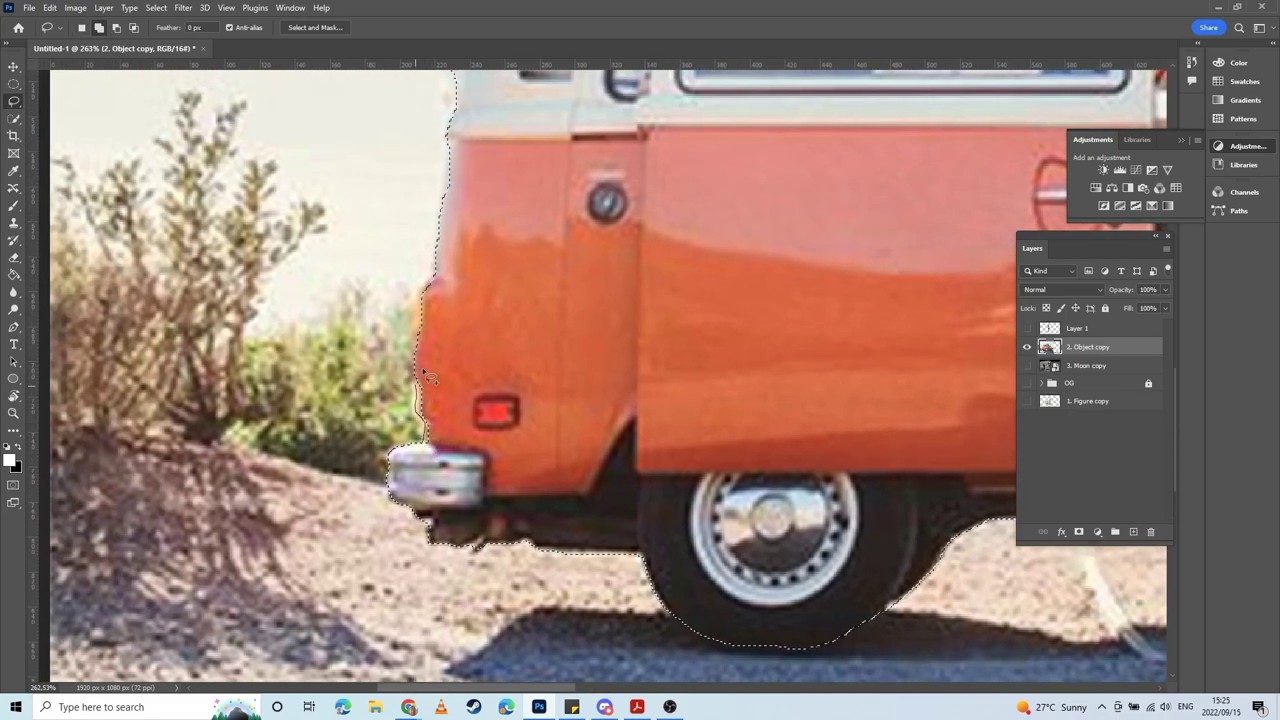
pyautogui.scroll(3, 440, 450)
pyautogui.hscroll(-3, 500, 440)
pyautogui.moveTo(543, 379); pyautogui.dragTo(539, 387)
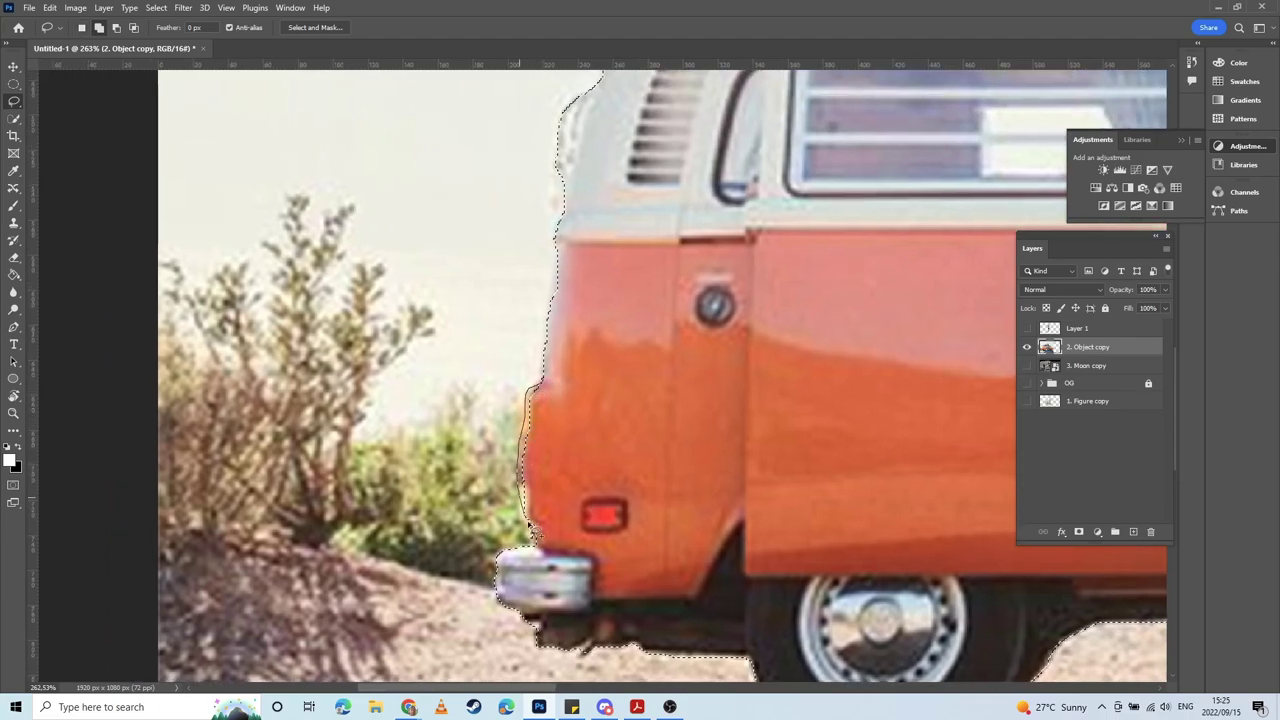
pyautogui.moveTo(528, 522); pyautogui.dragTo(537, 548)
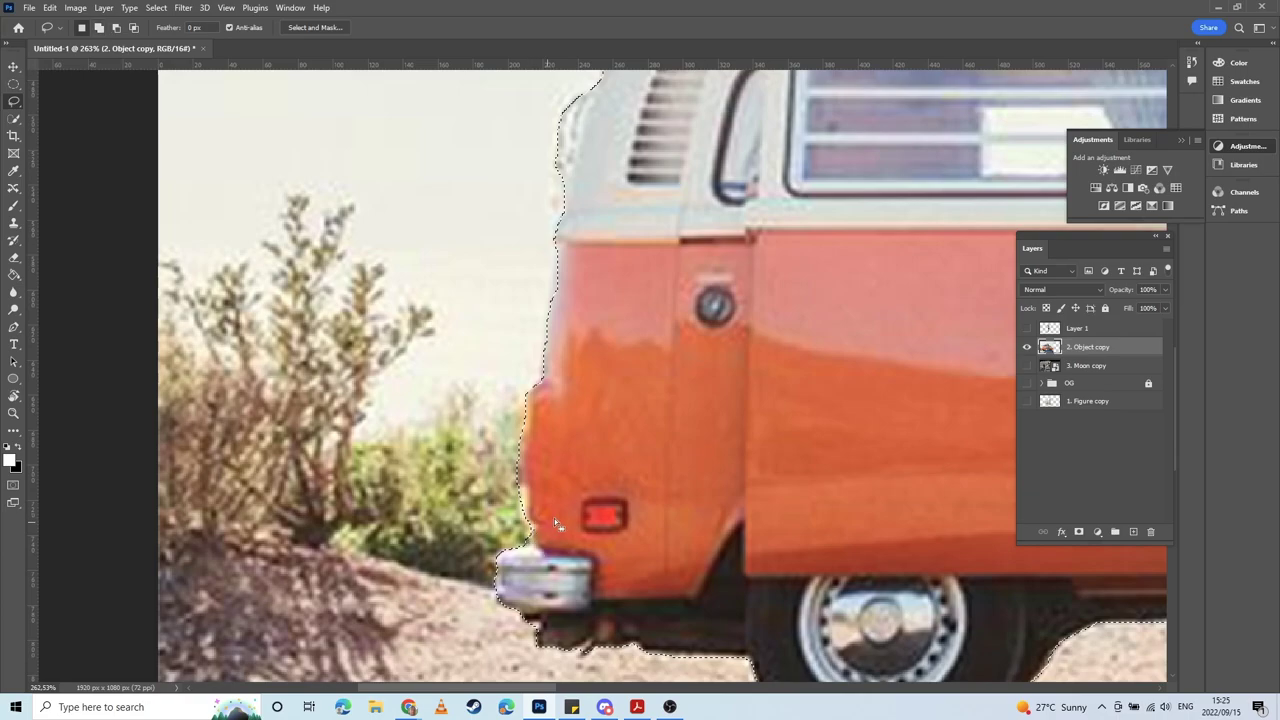
# Step: Subtract the sky wedge between the surfboard and the rear end of the raised roof from the van selection with the Lasso
pyautogui.scroll(6, 558, 540)
pyautogui.hscroll(1, 590, 390)
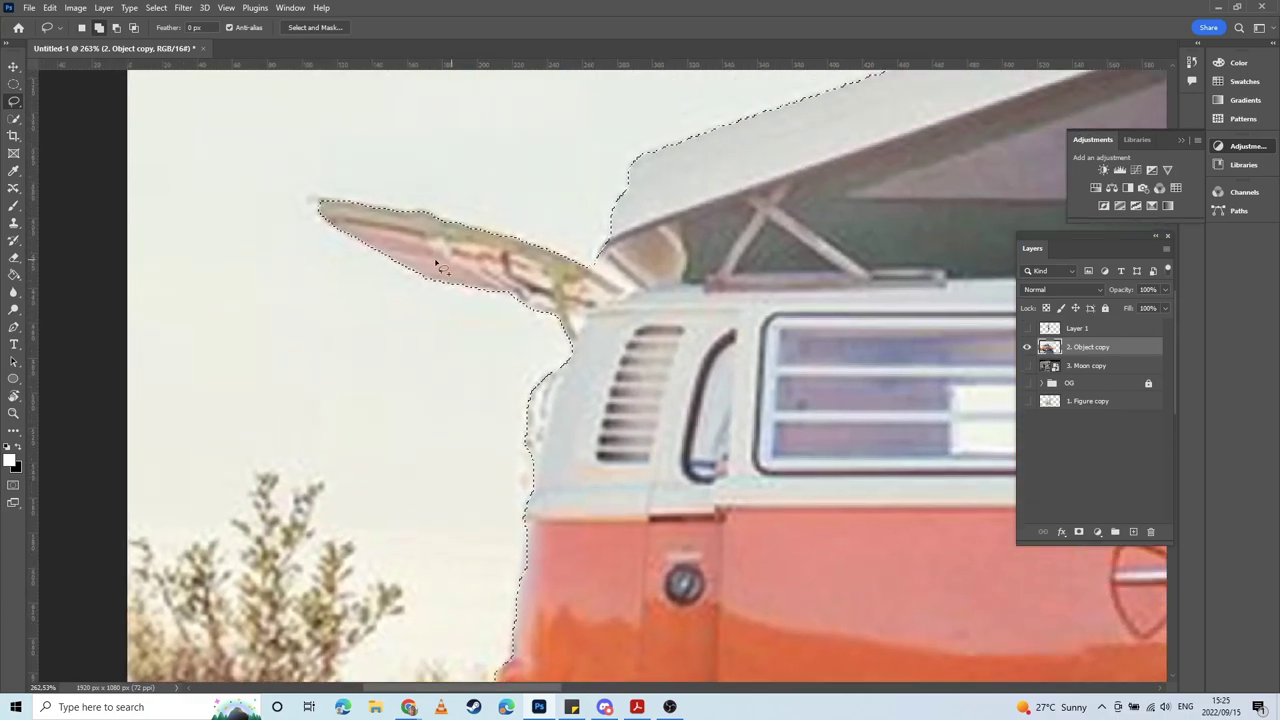
pyautogui.scroll(2, 600, 340)
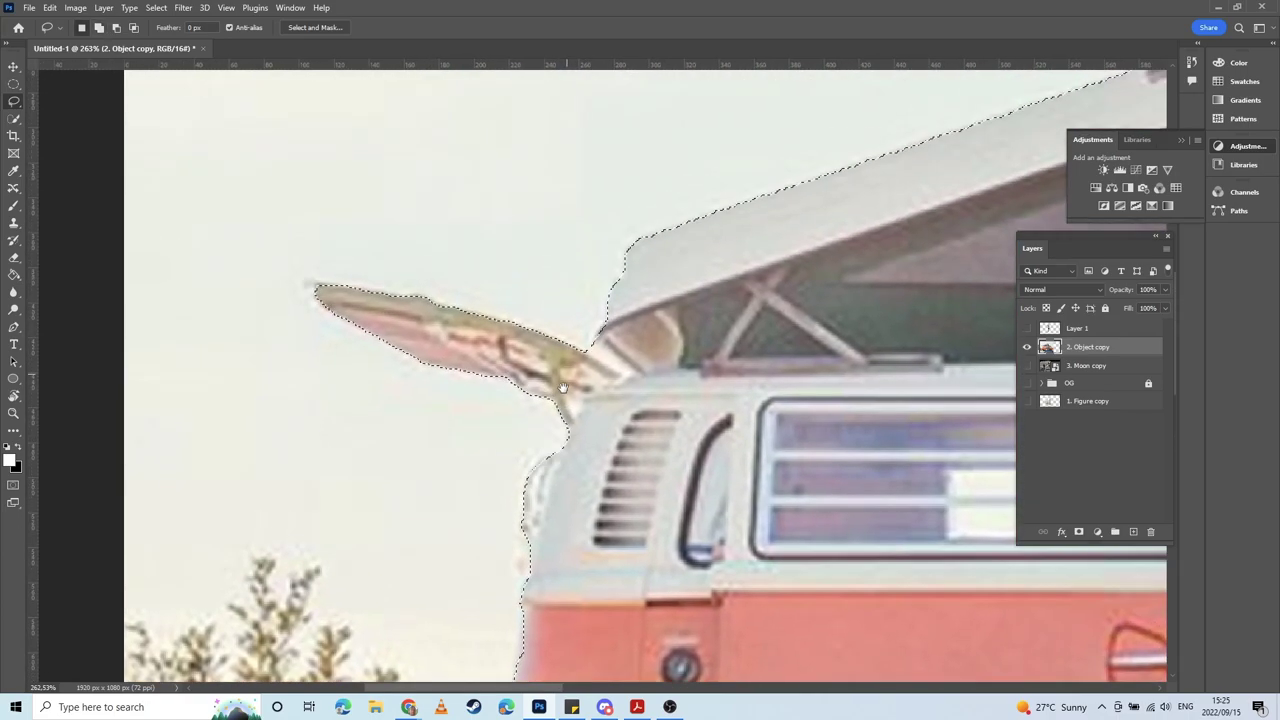
pyautogui.scroll(1, 490, 425)
pyautogui.hscroll(2, 490, 425)
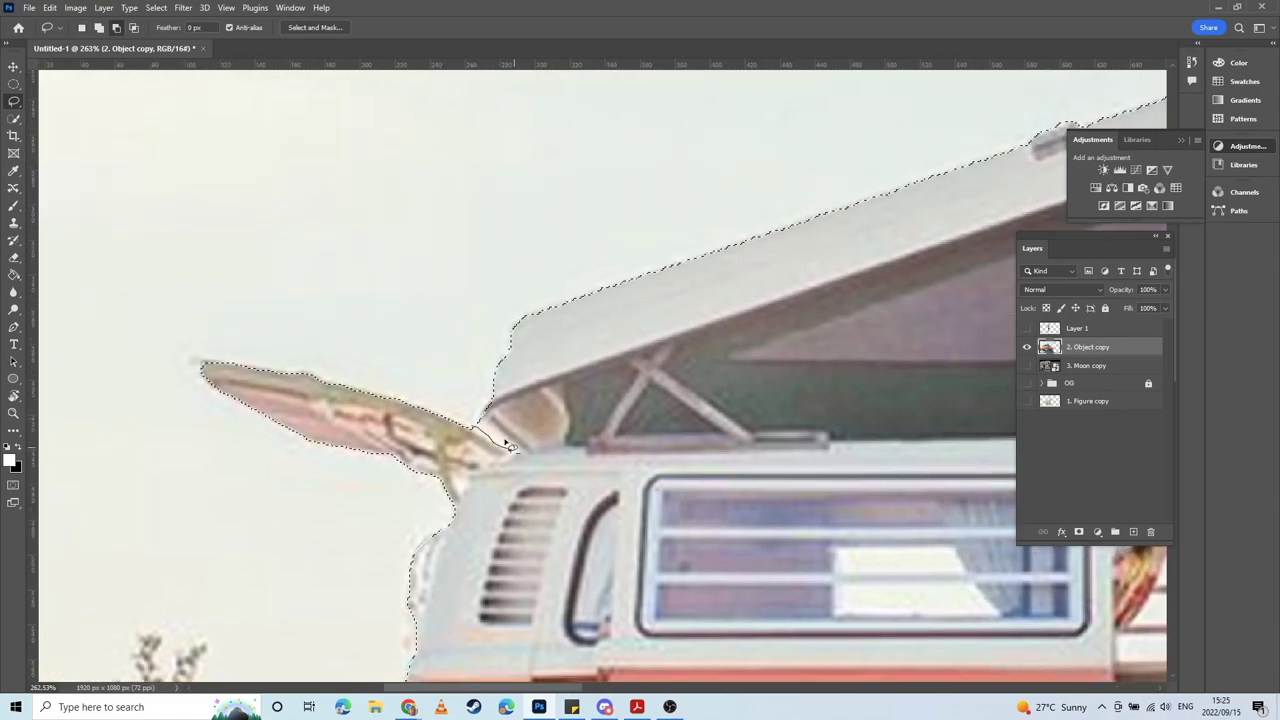
pyautogui.scroll(1, 552, 441)
pyautogui.hscroll(1, 552, 441)
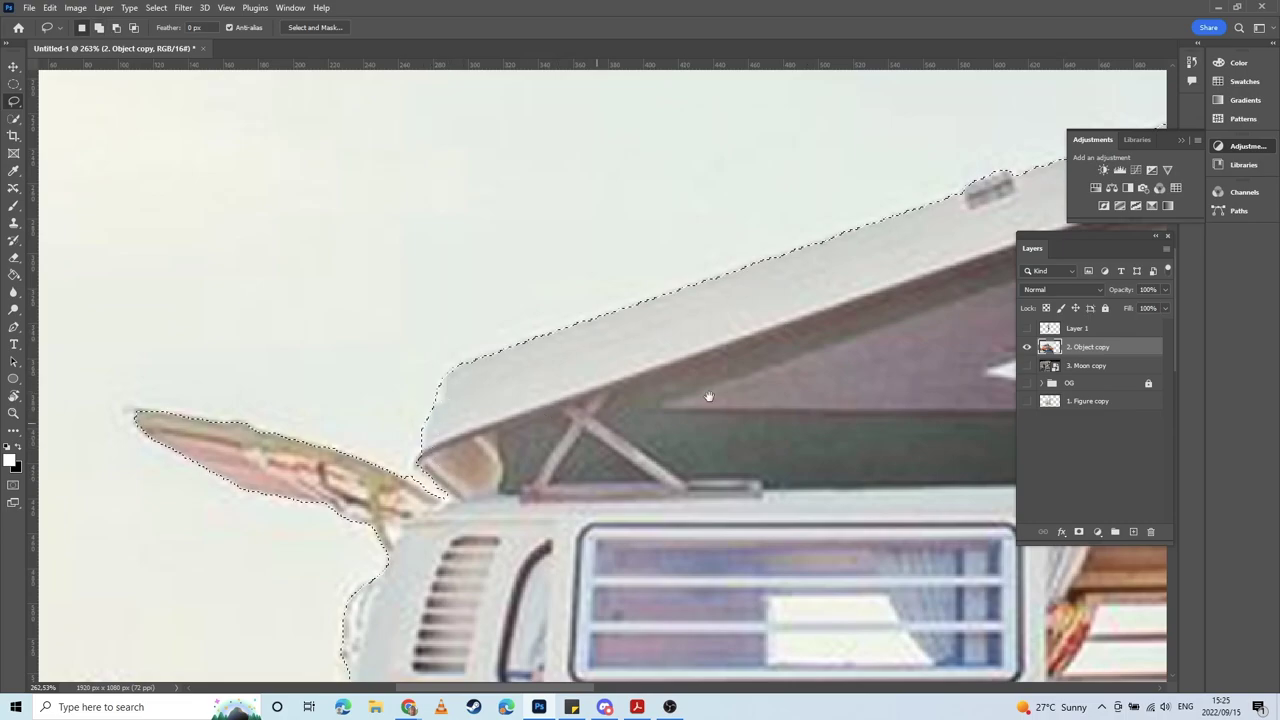
# Step: Subtract the excess sky around the front bracket and front tip of the raised roof from the selection
pyautogui.moveTo(731, 375); pyautogui.dragTo(471, 540)
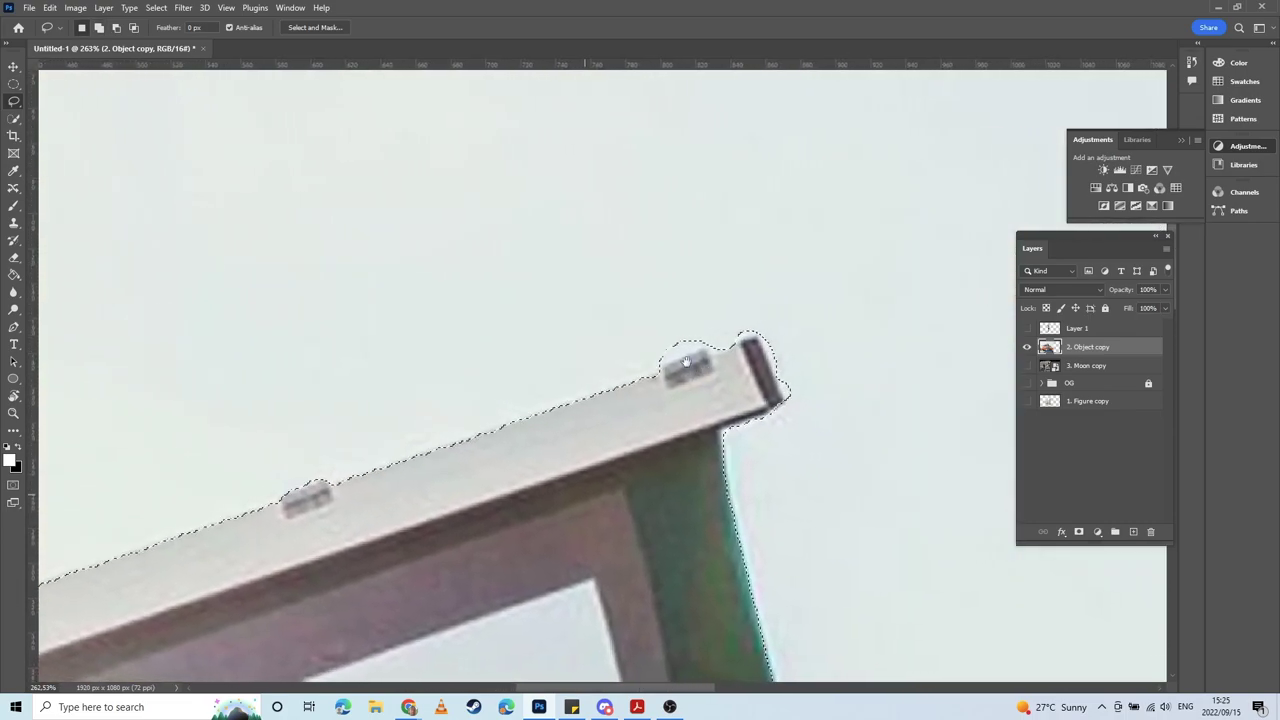
pyautogui.moveTo(647, 371)
pyautogui.mouseDown()
pyautogui.moveTo(692, 353)
pyautogui.moveTo(619, 351)
pyautogui.moveTo(634, 367)
pyautogui.mouseUp()
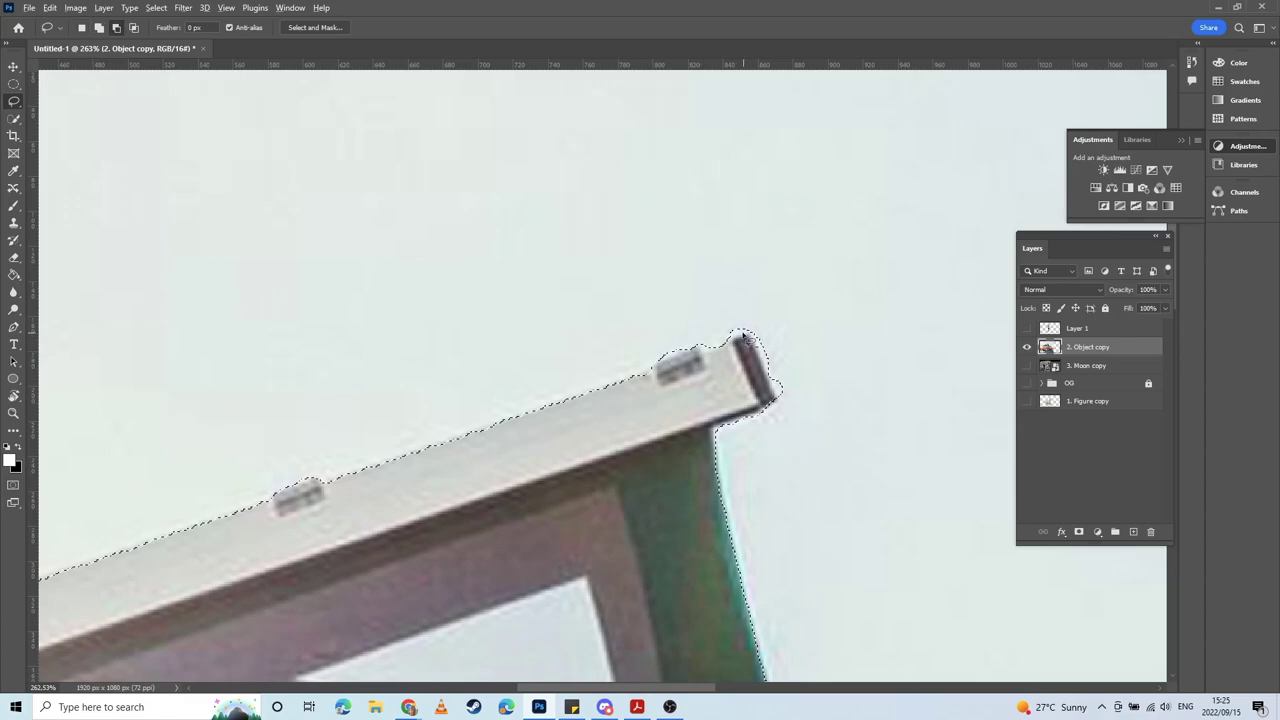
pyautogui.moveTo(727, 340); pyautogui.dragTo(763, 348)
pyautogui.moveTo(778, 397); pyautogui.dragTo(758, 323)
# Step: Subtract the bush background around the tip of the van's front bumper from the selection
pyautogui.moveTo(789, 446); pyautogui.dragTo(686, 266)
pyautogui.moveTo(733, 427); pyautogui.dragTo(543, 366)
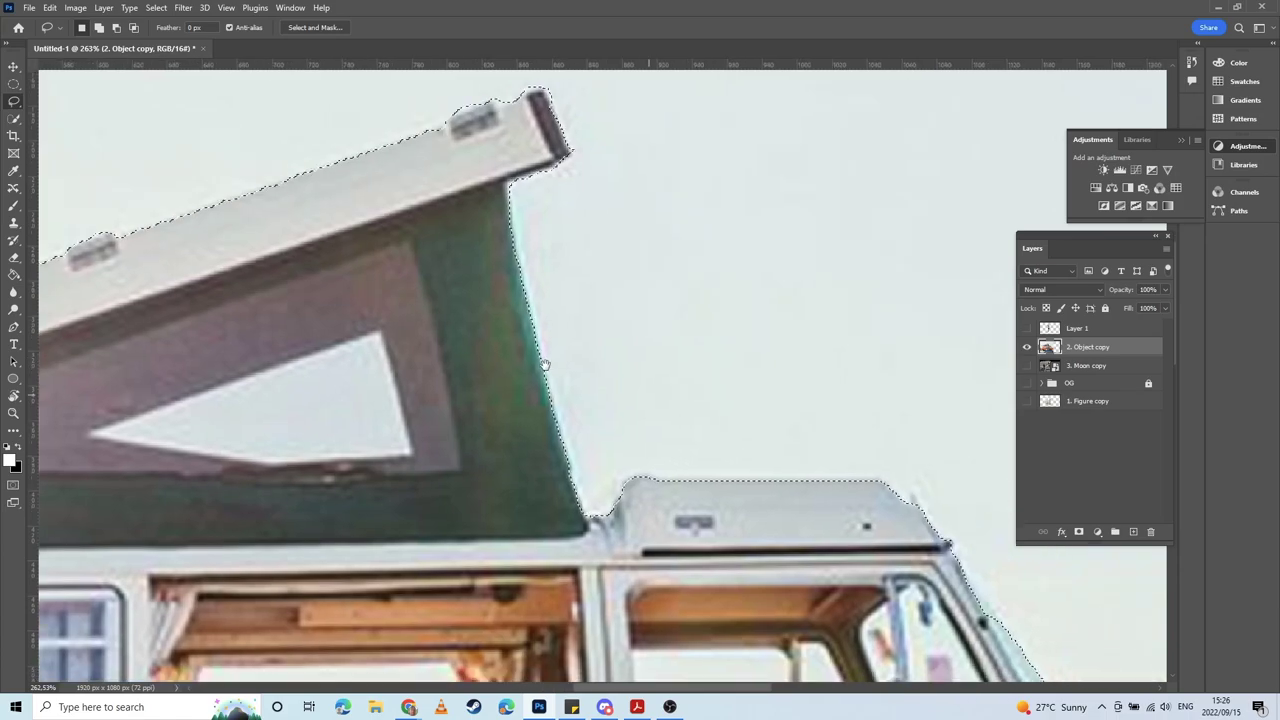
pyautogui.moveTo(760, 515); pyautogui.dragTo(617, 320)
pyautogui.moveTo(789, 346); pyautogui.dragTo(706, 329)
pyautogui.moveTo(602, 505); pyautogui.dragTo(540, 351)
pyautogui.moveTo(572, 618)
pyautogui.mouseDown()
pyautogui.moveTo(506, 406)
pyautogui.moveTo(566, 364)
pyautogui.mouseUp()
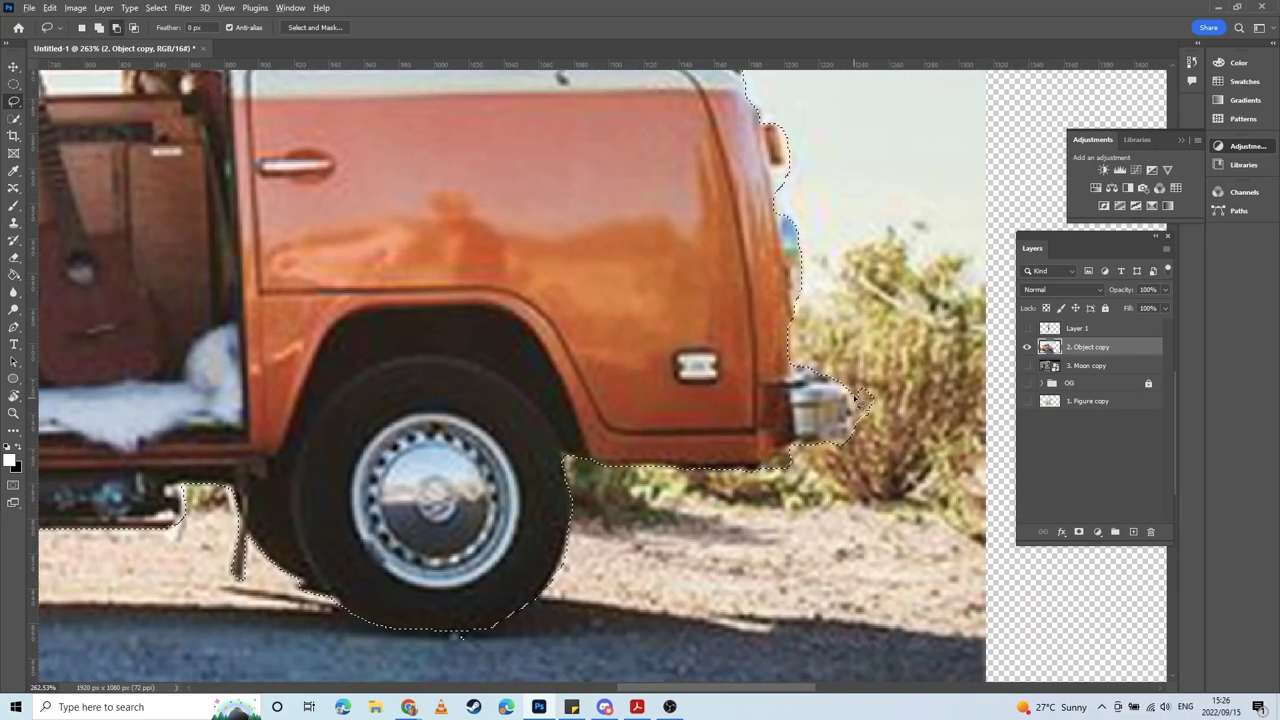
pyautogui.moveTo(881, 427); pyautogui.dragTo(862, 384)
# Step: Cut the selected van out of its photo onto a new layer with Layer Via Cut
pyautogui.moveTo(567, 349)
pyautogui.mouseDown()
pyautogui.moveTo(693, 366)
pyautogui.moveTo(597, 411)
pyautogui.mouseUp()
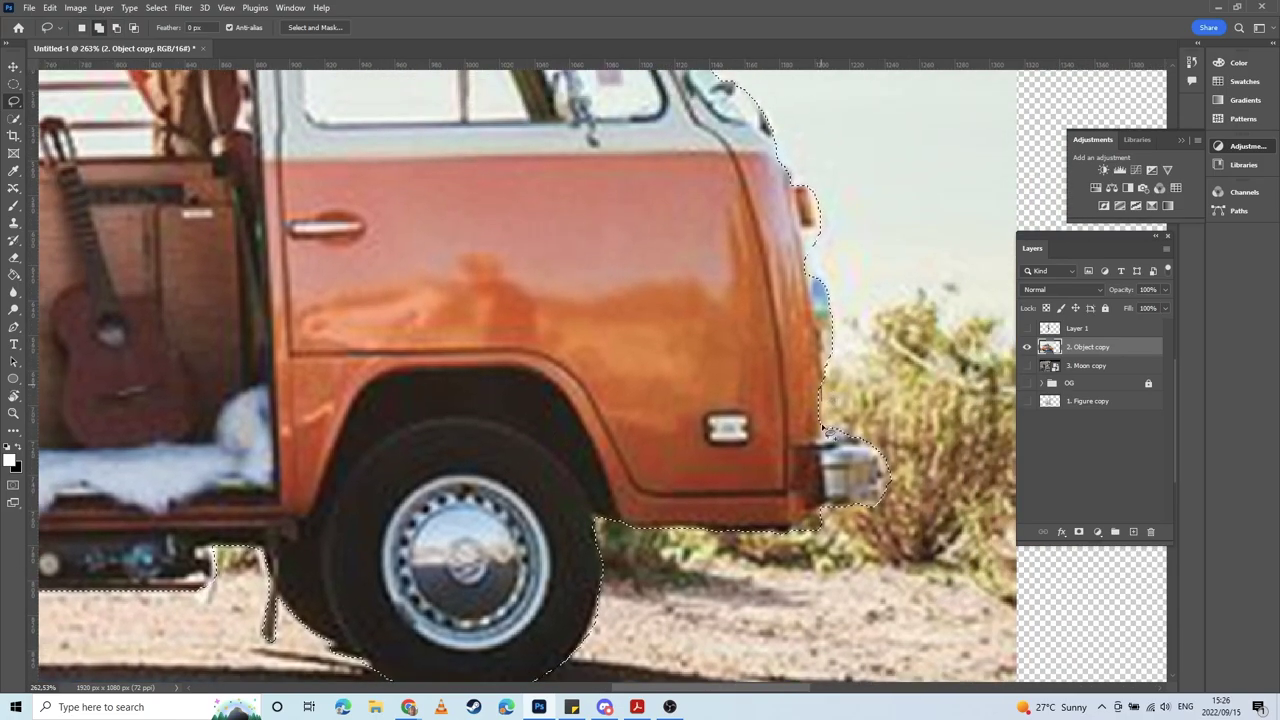
pyautogui.moveTo(486, 410); pyautogui.dragTo(741, 421)
pyautogui.moveTo(568, 456); pyautogui.dragTo(766, 428)
pyautogui.moveTo(593, 423); pyautogui.dragTo(638, 371)
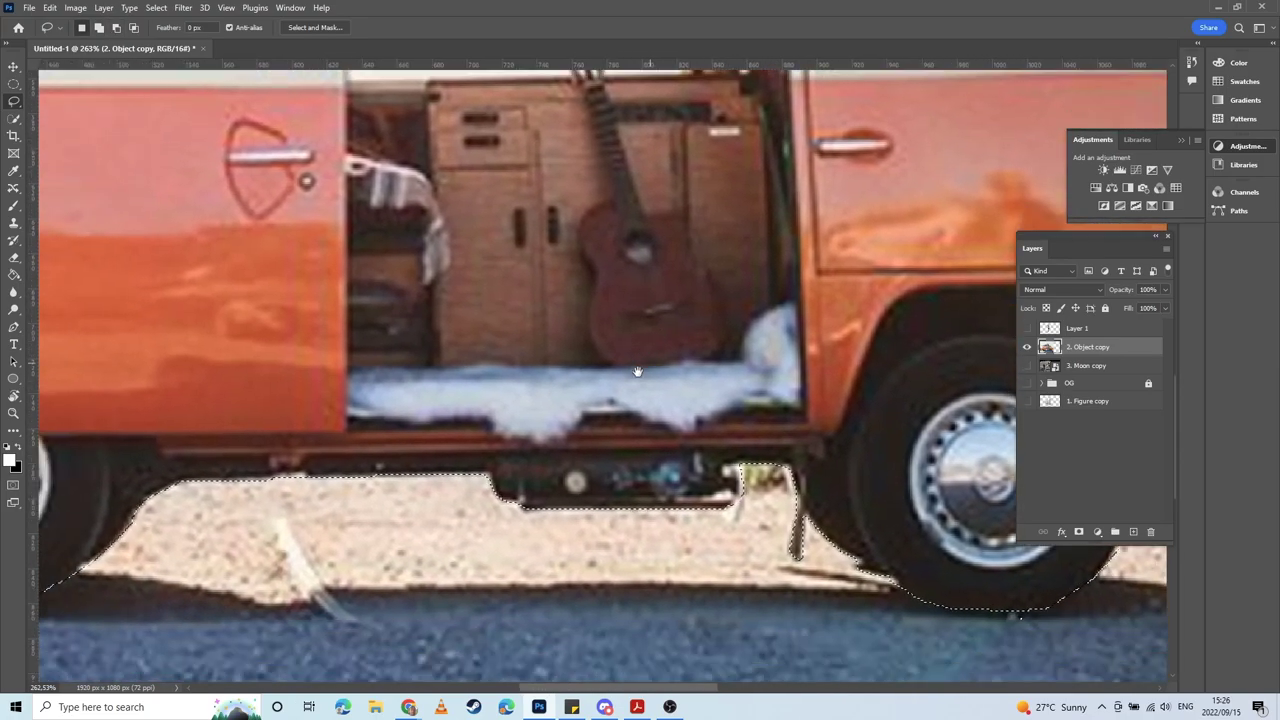
pyautogui.moveTo(363, 372); pyautogui.dragTo(715, 409)
pyautogui.scroll(-5, 670, 409)
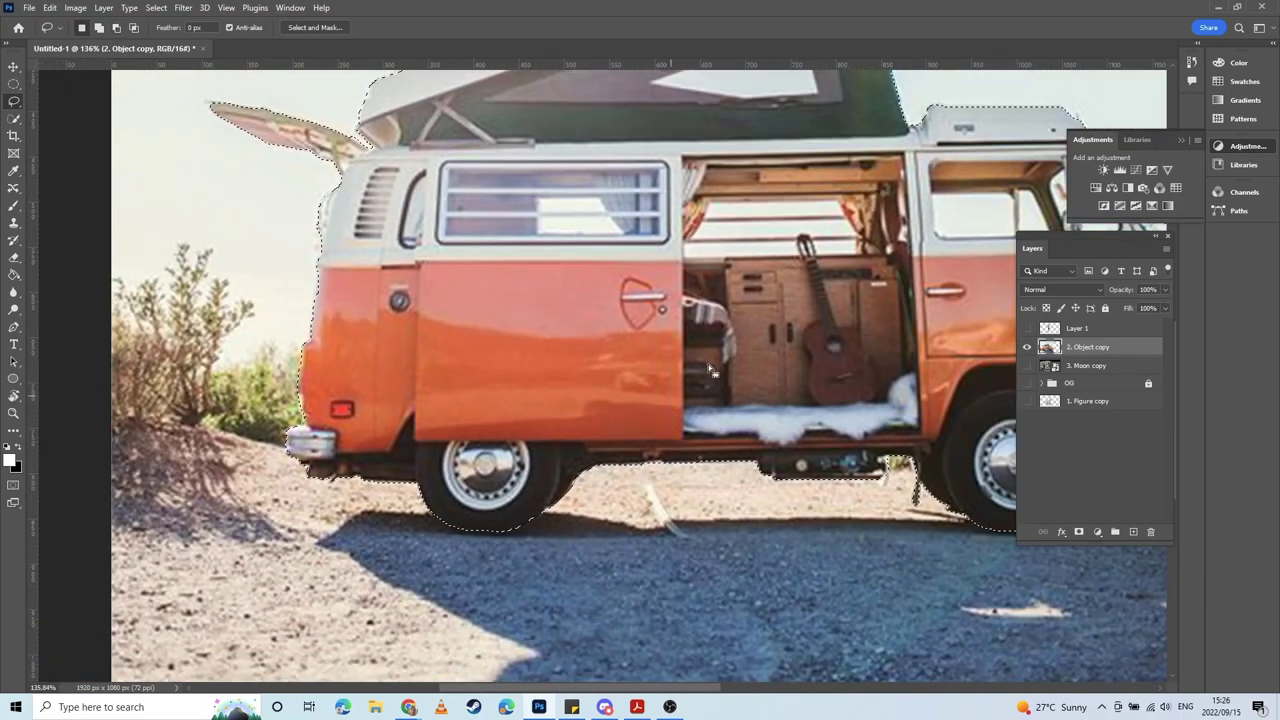
pyautogui.moveTo(708, 364); pyautogui.dragTo(560, 544)
pyautogui.scroll(-2, 572, 493)
pyautogui.rightClick(478, 460)
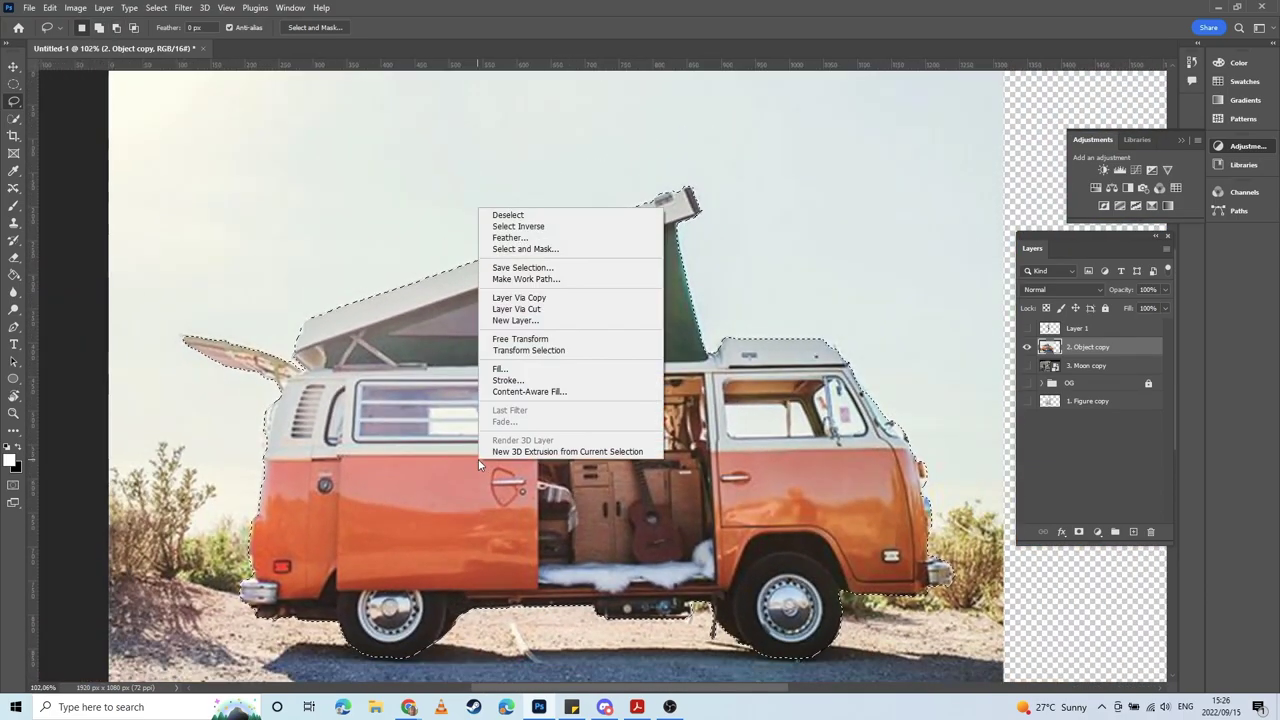
pyautogui.click(578, 318)
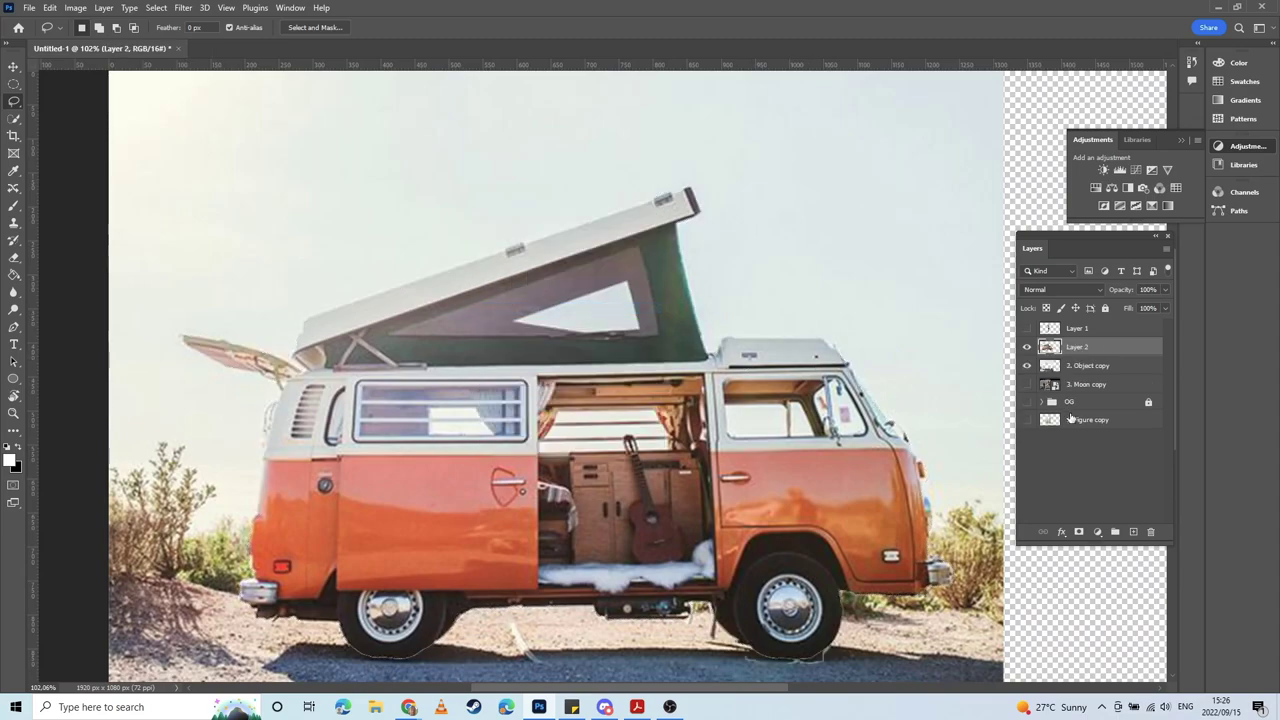
# Step: Move the leftover 2. Object copy layer hidden below 1. Figure copy, and make the cut-out van's Layer 2 active
pyautogui.click(1026, 347)
pyautogui.click(1026, 347)
pyautogui.click(1027, 366)
pyautogui.click(1027, 366)
pyautogui.moveTo(1093, 366); pyautogui.dragTo(1094, 444)
pyautogui.click(1026, 420)
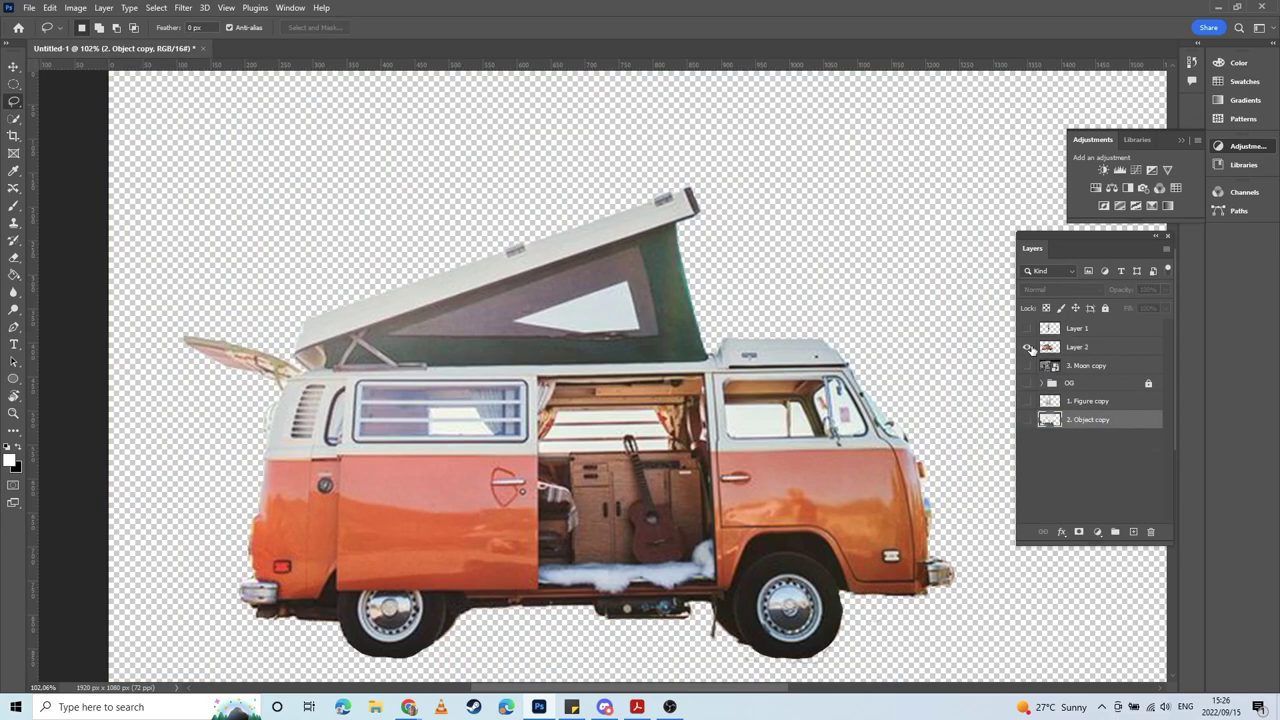
pyautogui.click(1084, 349)
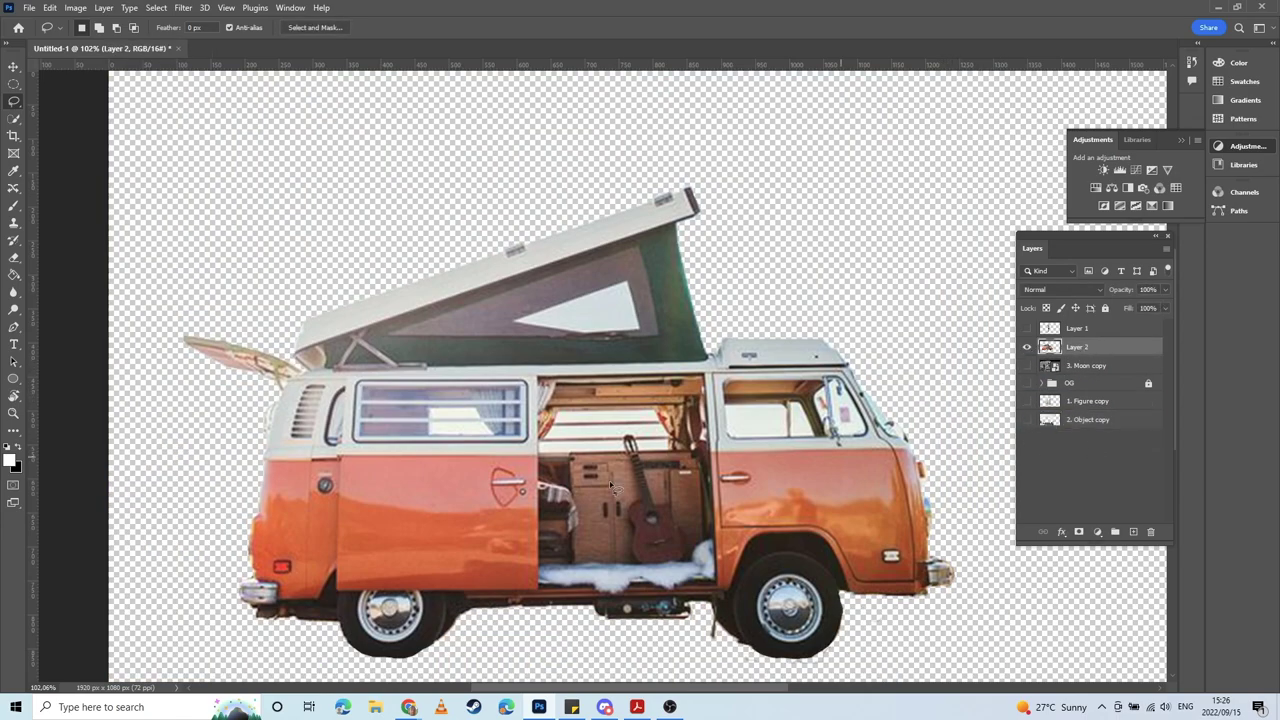
# Step: Select the white background seen through both panes of the van's front cab window with the Quick Selection tool
pyautogui.scroll(8, 753, 443)
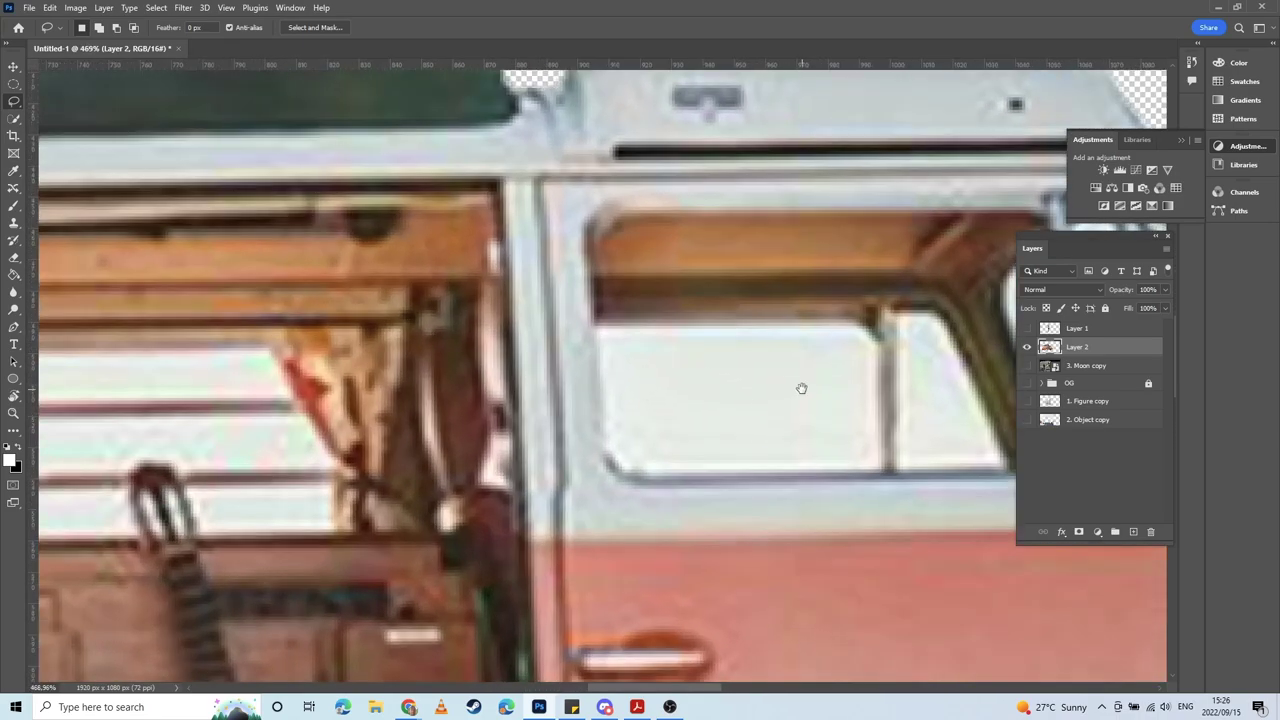
pyautogui.moveTo(801, 388); pyautogui.dragTo(629, 452)
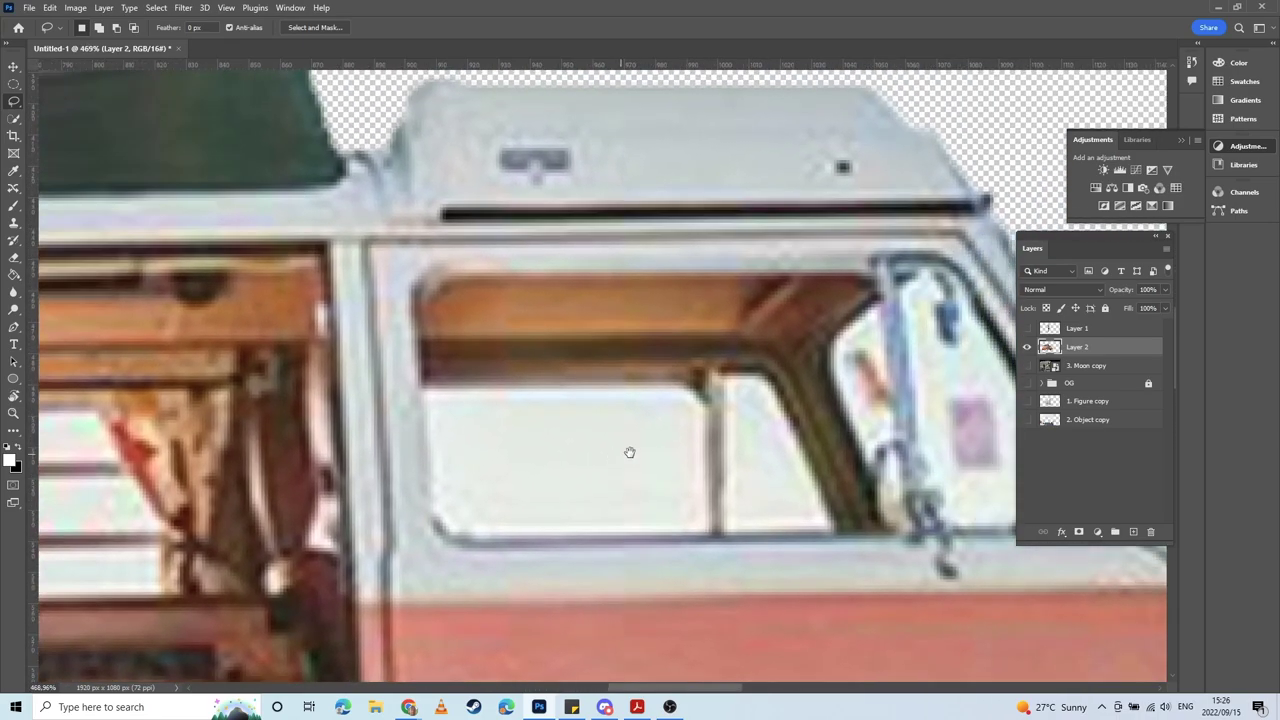
pyautogui.click(14, 119)
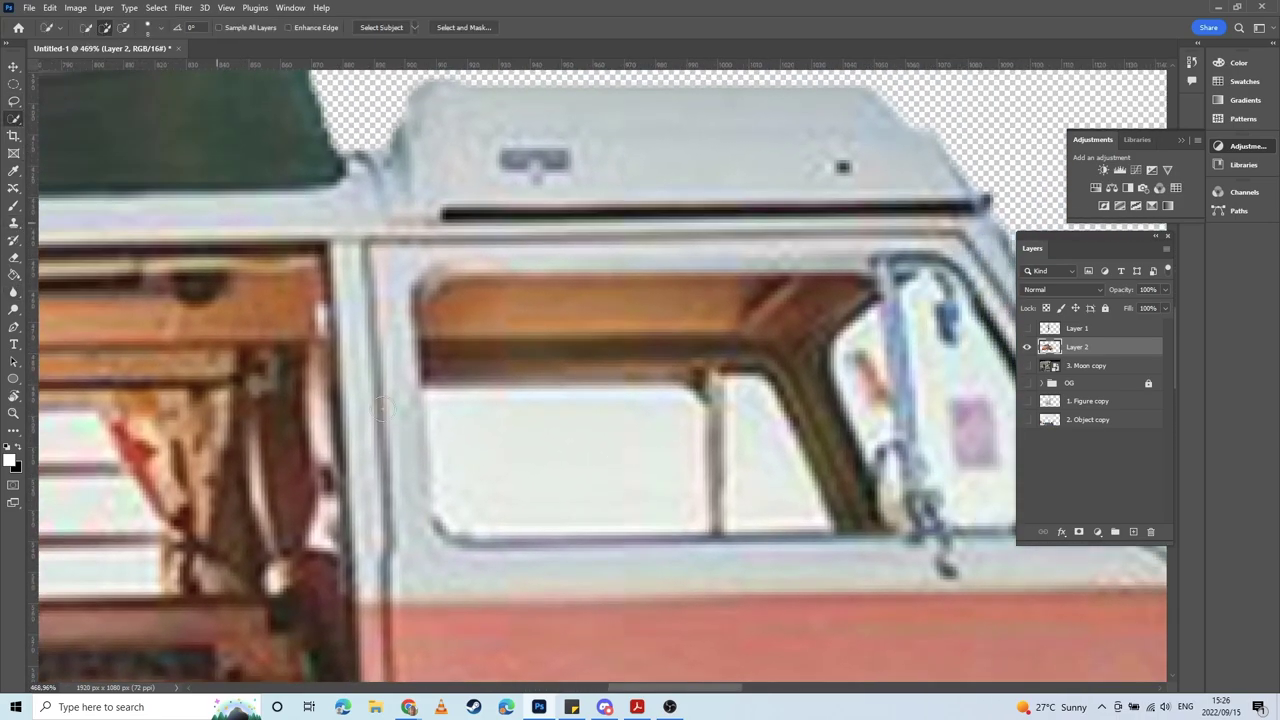
pyautogui.click(518, 440)
pyautogui.click(754, 440)
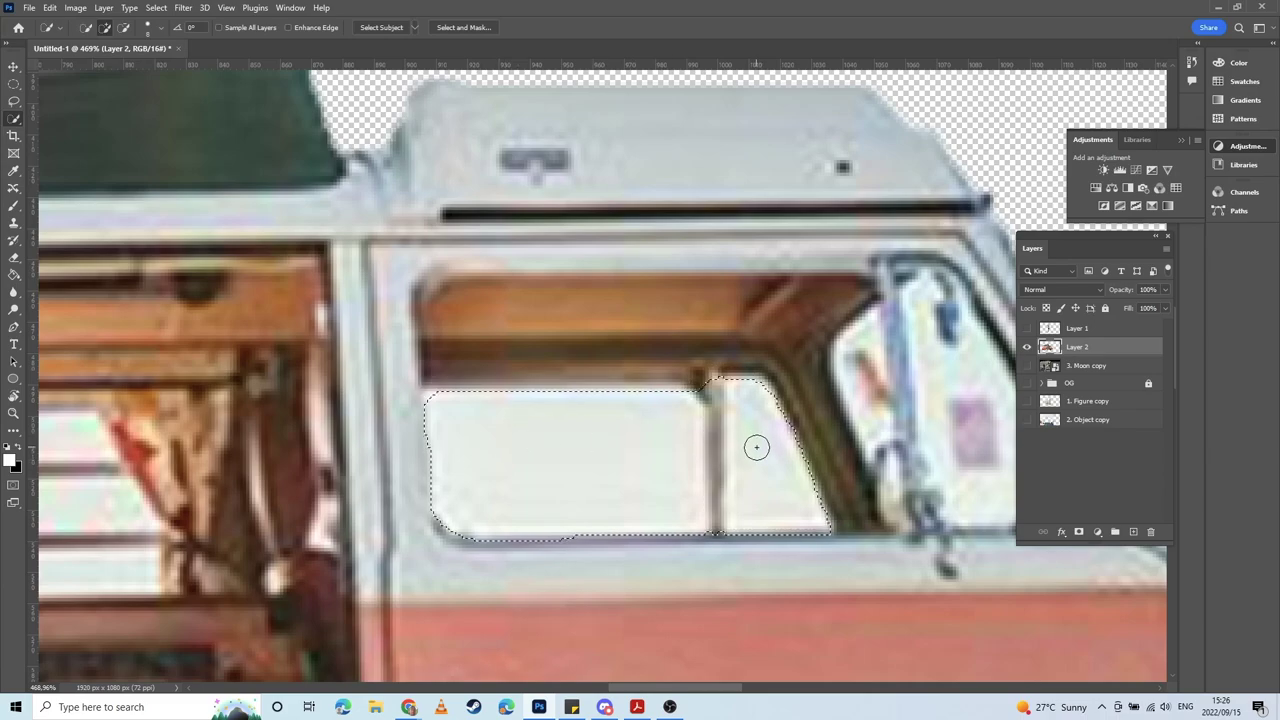
pyautogui.keyDown('alt'); pyautogui.click(756, 446); pyautogui.keyUp('alt')
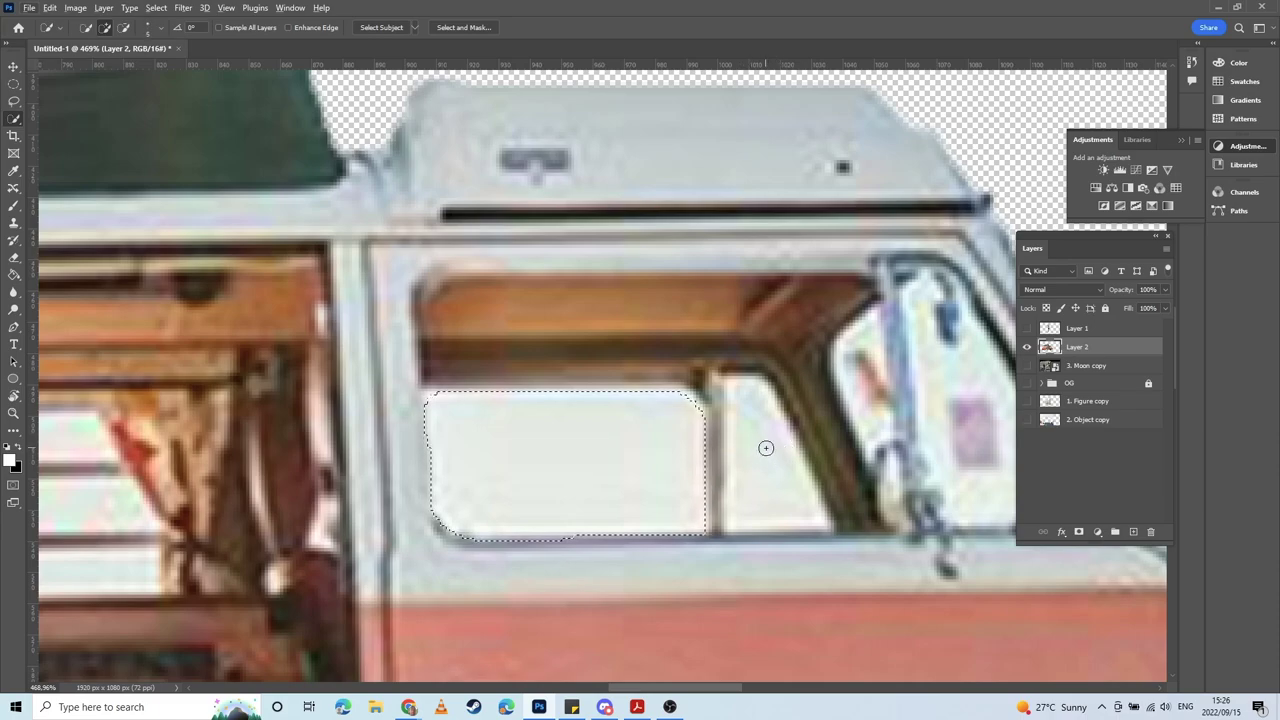
pyautogui.moveTo(764, 448)
pyautogui.mouseDown()
pyautogui.moveTo(749, 380)
pyautogui.moveTo(767, 392)
pyautogui.mouseUp()
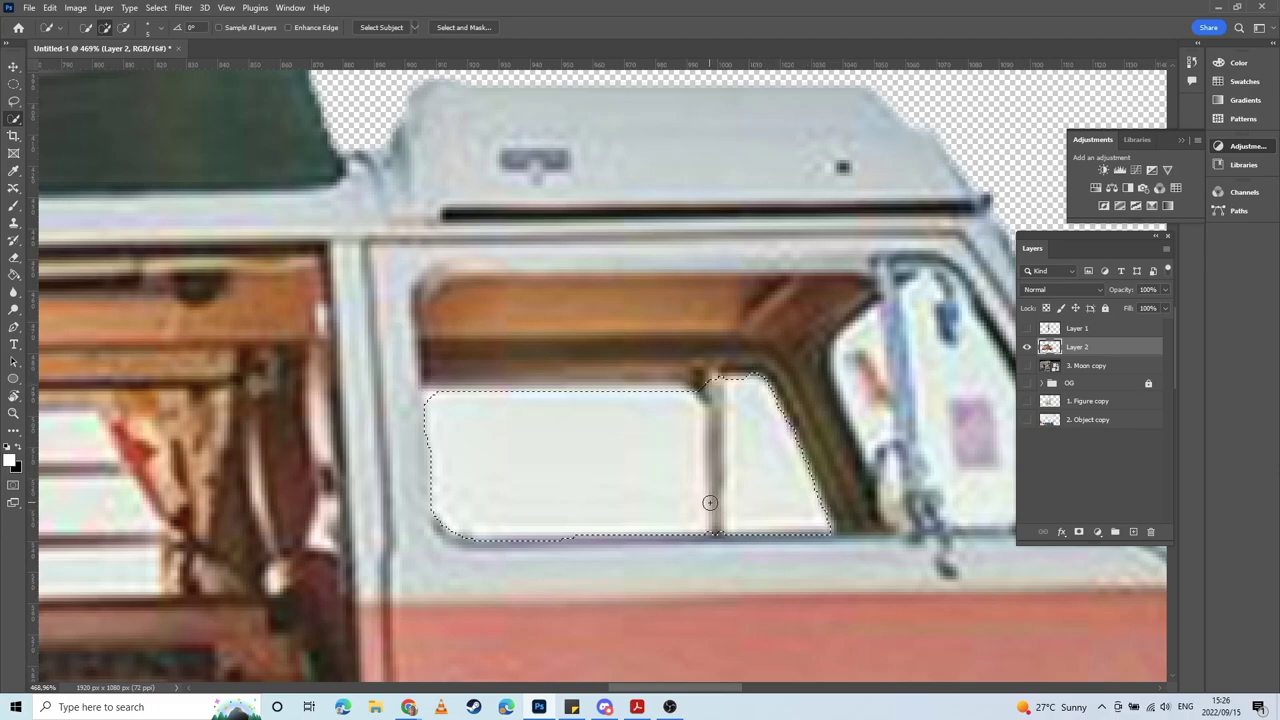
# Step: Subtract the divider post between the two cab window panes with the Lasso and refine the selection along its edges
pyautogui.press('l')
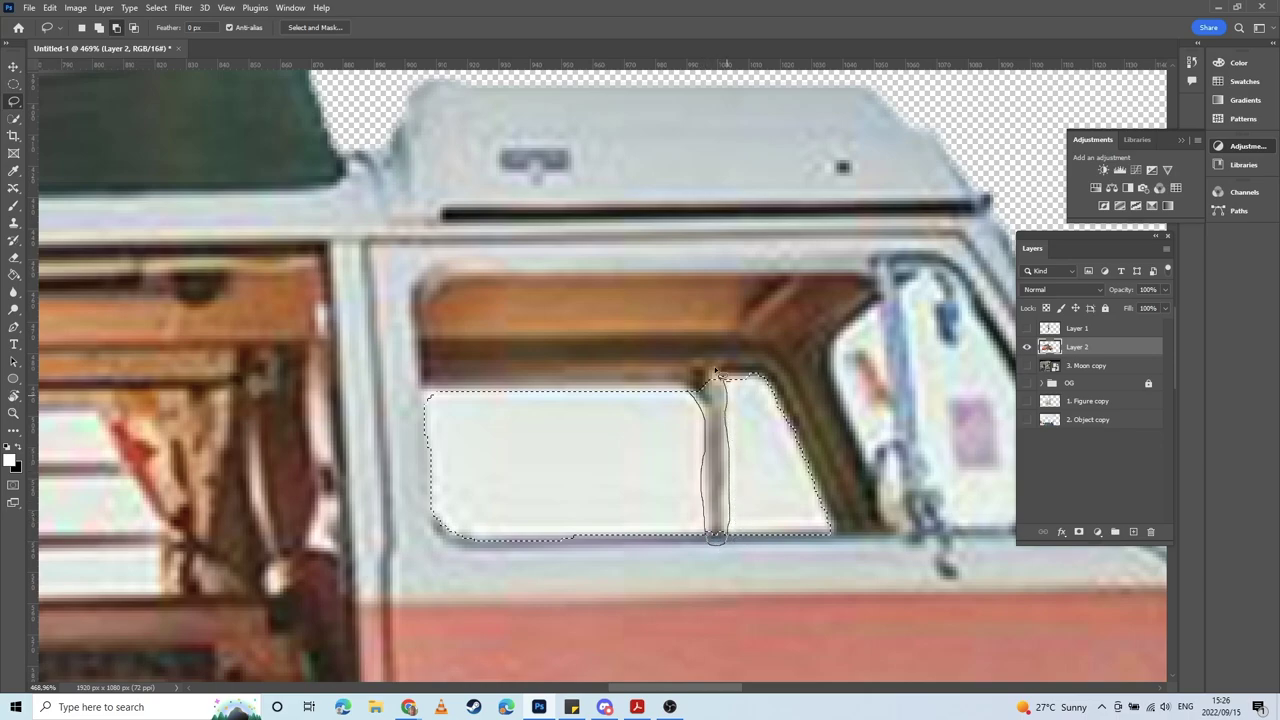
pyautogui.moveTo(715, 372); pyautogui.dragTo(716, 376)
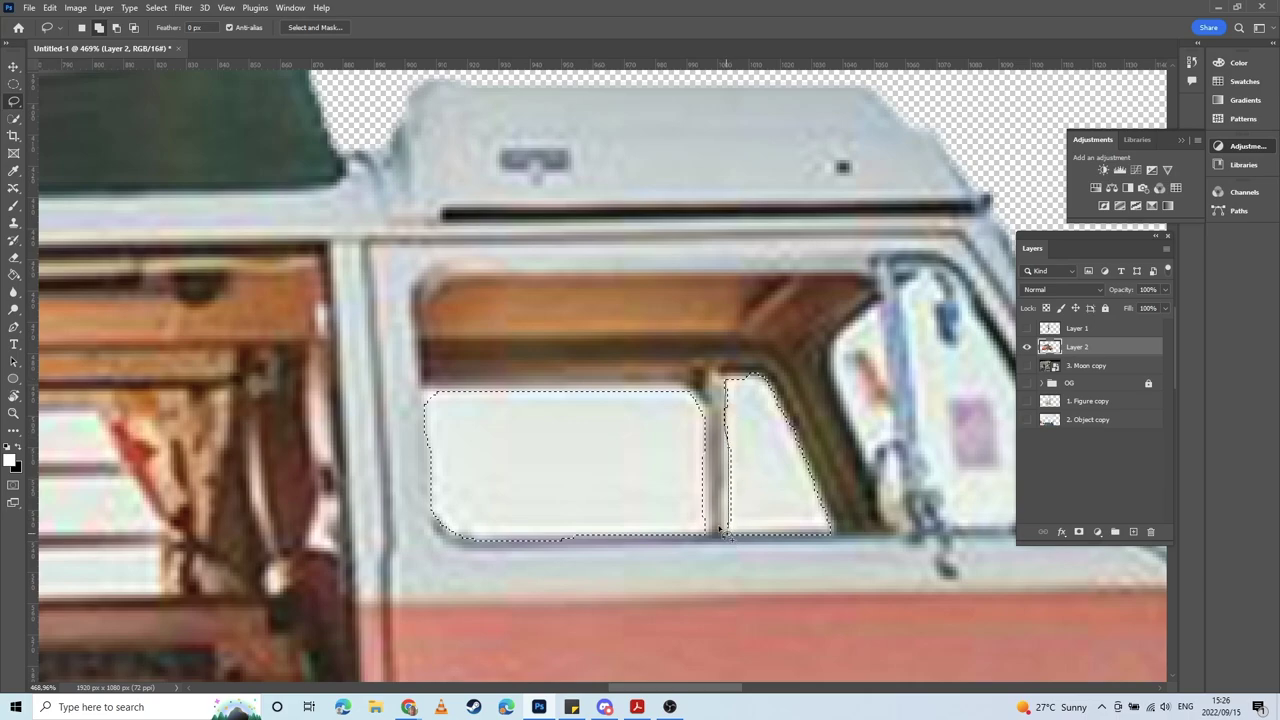
pyautogui.moveTo(719, 529); pyautogui.dragTo(715, 507)
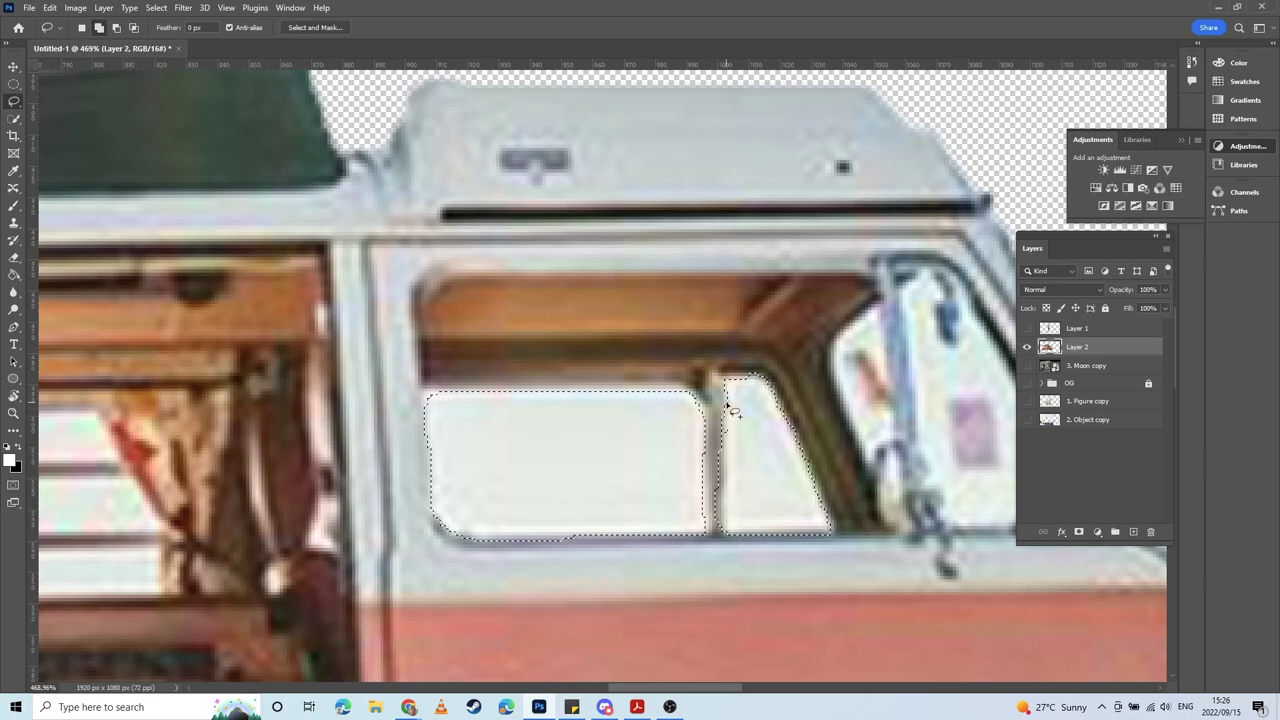
pyautogui.hotkey('alt', 'shift')
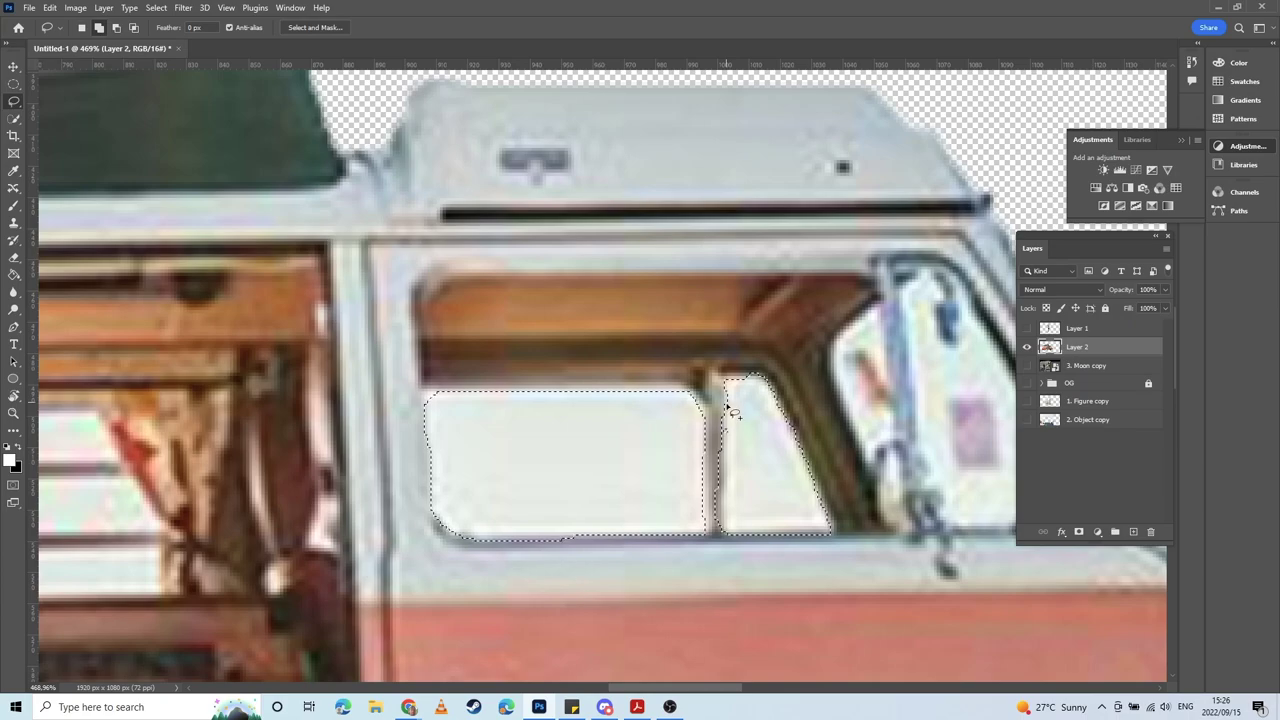
pyautogui.moveTo(731, 410); pyautogui.dragTo(730, 532)
pyautogui.moveTo(714, 448)
pyautogui.mouseDown()
pyautogui.moveTo(721, 413)
pyautogui.moveTo(729, 481)
pyautogui.mouseUp()
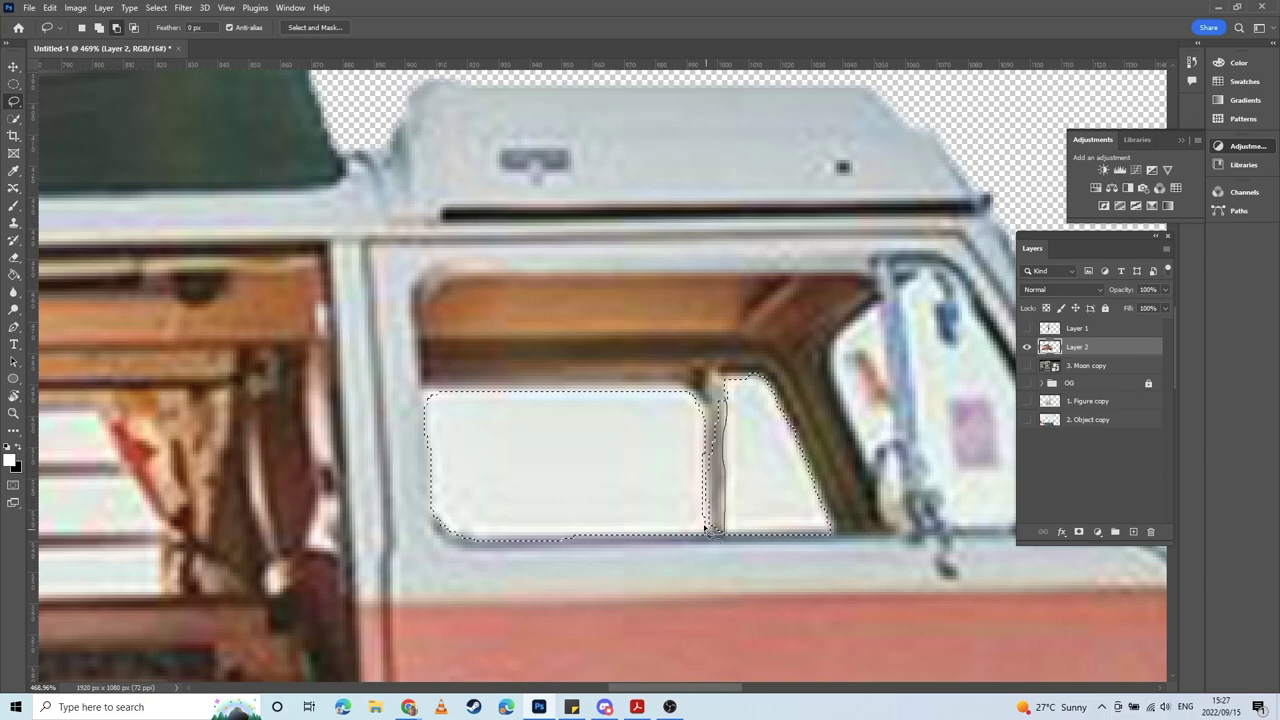
pyautogui.moveTo(714, 403); pyautogui.dragTo(716, 401)
pyautogui.moveTo(786, 486); pyautogui.dragTo(595, 484)
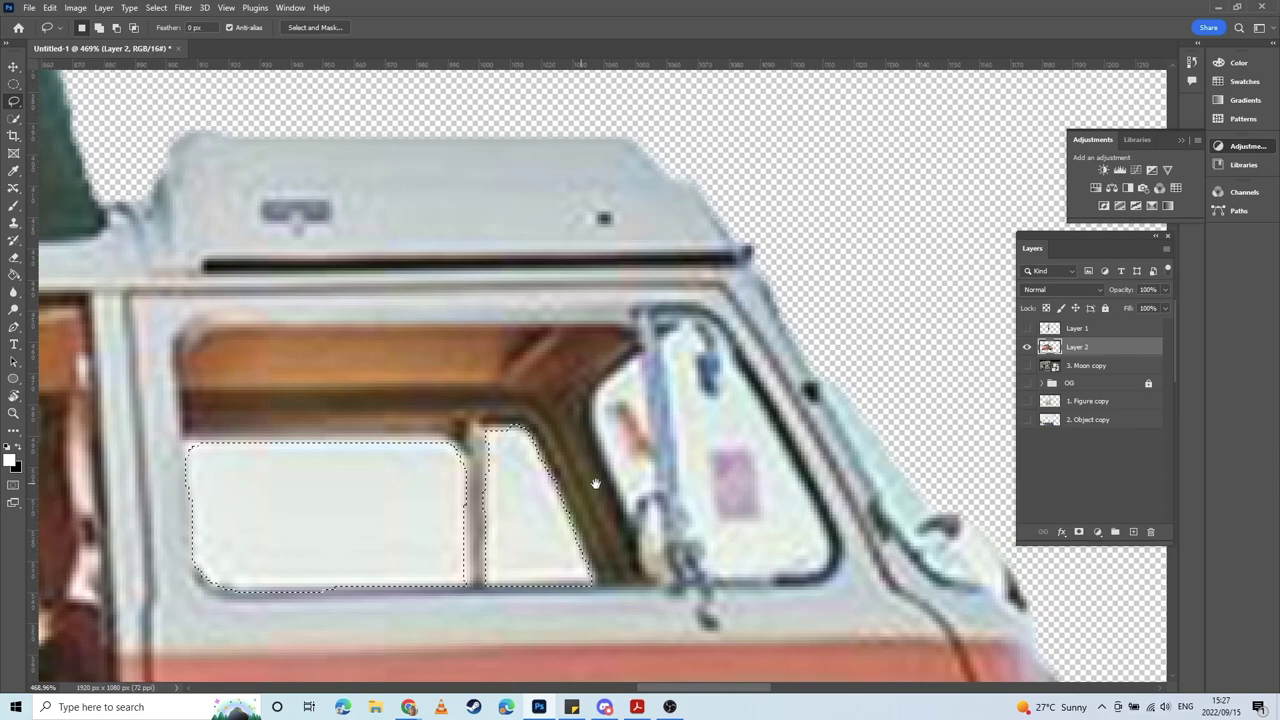
pyautogui.click(630, 370)
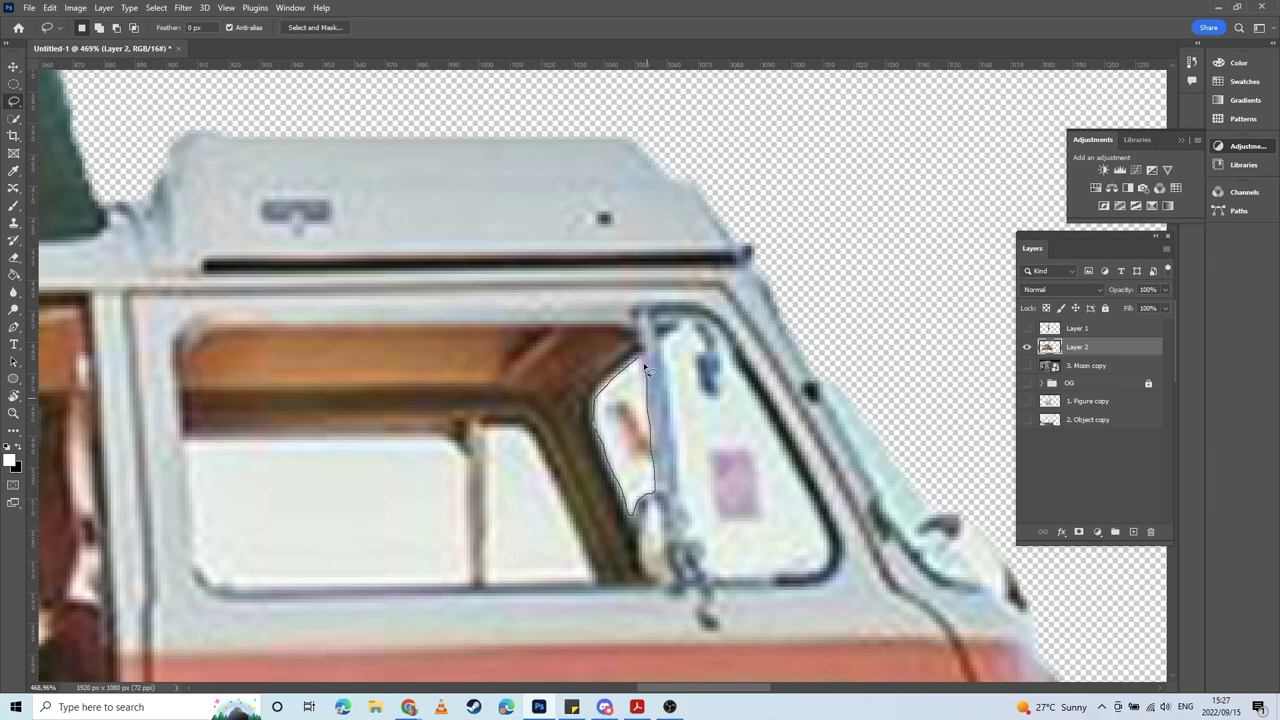
pyautogui.moveTo(645, 369); pyautogui.dragTo(643, 368)
pyautogui.hotkey('ctrl', 'z')
pyautogui.hotkey('ctrl', 'z')
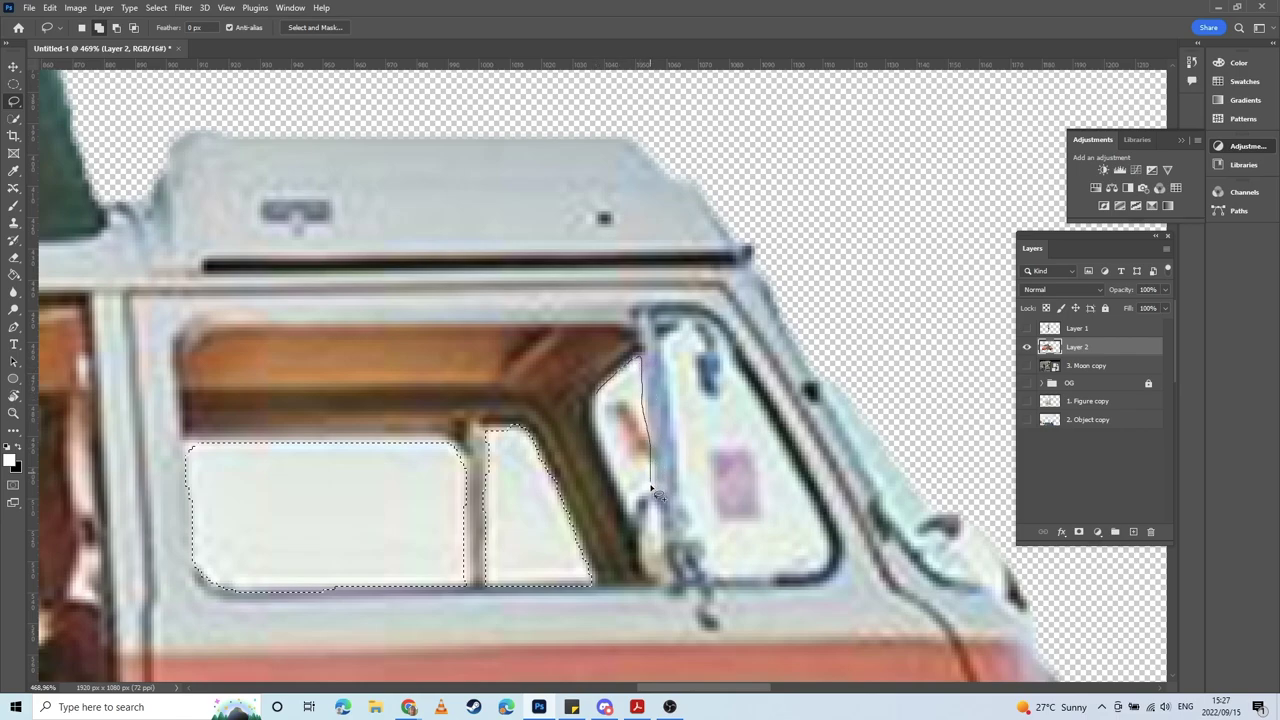
# Step: Add the windscreen glass on both sides of the blue pillar to the window selection with the Lasso
pyautogui.moveTo(636, 503)
pyautogui.mouseDown()
pyautogui.moveTo(599, 426)
pyautogui.moveTo(601, 396)
pyautogui.mouseUp()
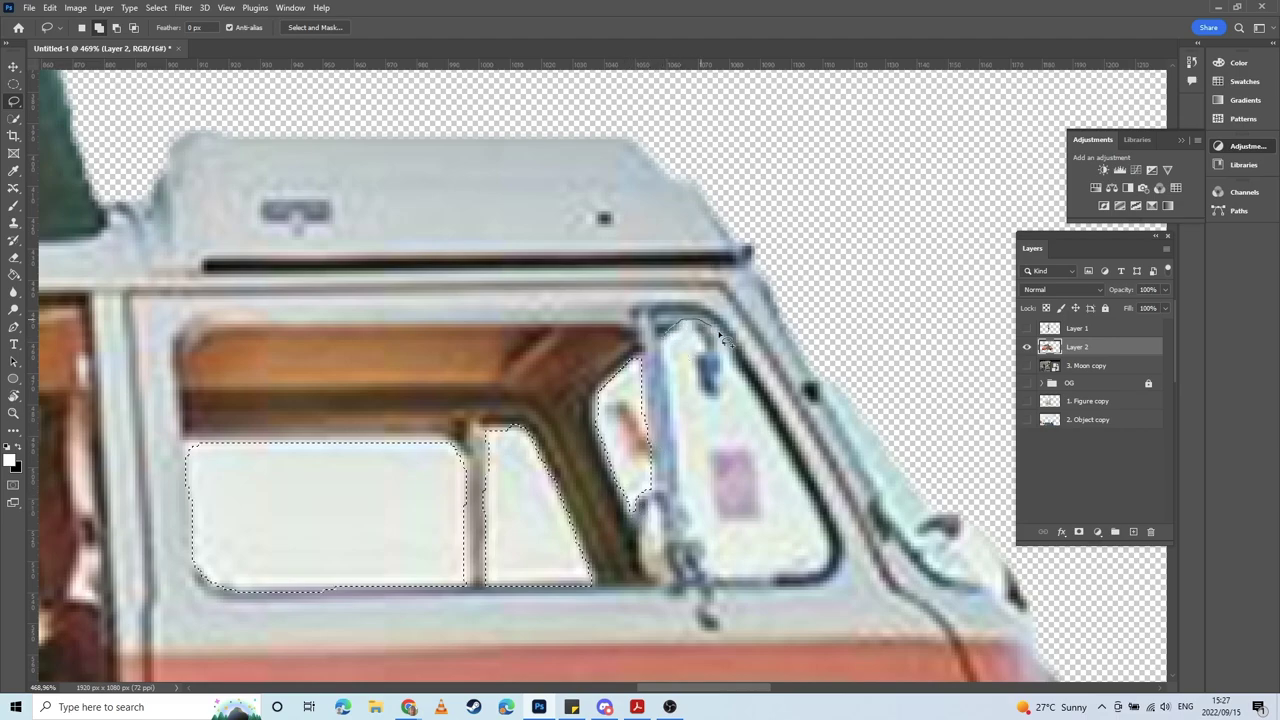
pyautogui.moveTo(722, 336)
pyautogui.mouseDown()
pyautogui.moveTo(815, 510)
pyautogui.moveTo(829, 564)
pyautogui.moveTo(716, 583)
pyautogui.mouseUp()
pyautogui.moveTo(684, 508); pyautogui.dragTo(667, 330)
# Step: Add the white background seen through the far window inside the open side door with the Quick Selection tool
pyautogui.moveTo(130, 443); pyautogui.dragTo(534, 420)
pyautogui.moveTo(222, 412); pyautogui.dragTo(712, 303)
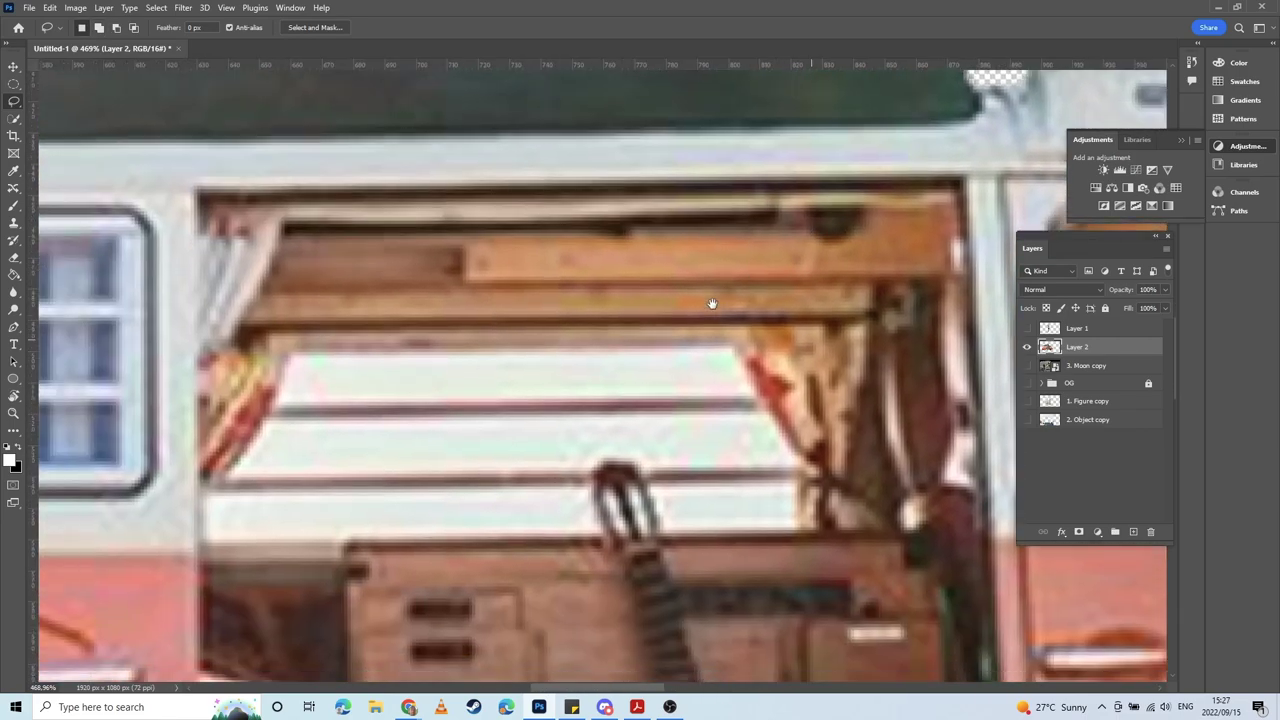
pyautogui.moveTo(532, 358); pyautogui.dragTo(339, 360)
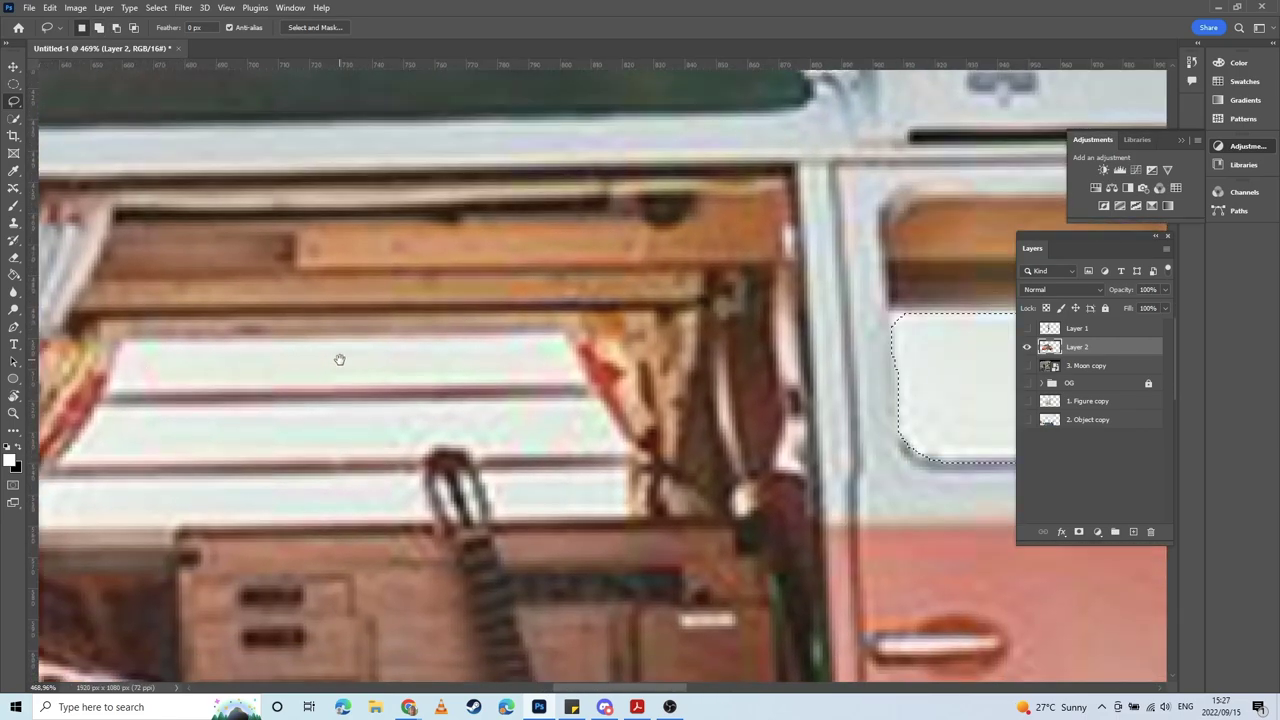
pyautogui.click(15, 103)
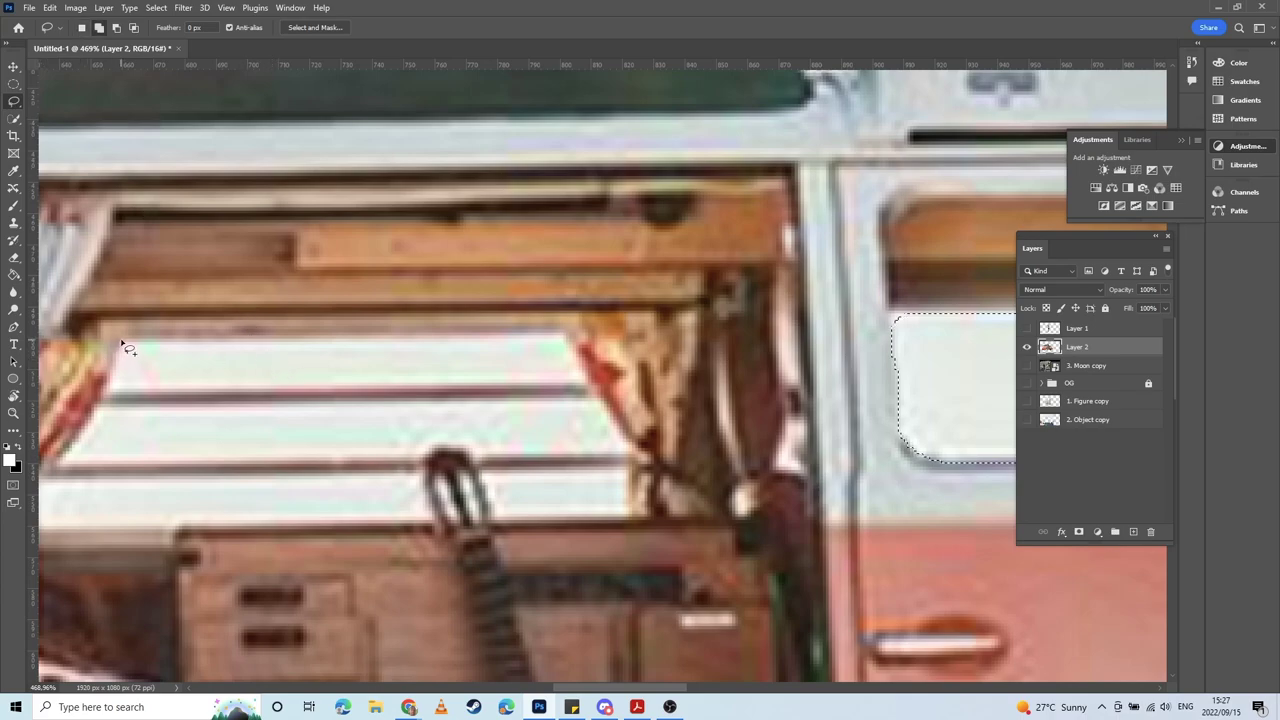
pyautogui.moveTo(116, 371)
pyautogui.mouseDown()
pyautogui.moveTo(108, 392)
pyautogui.moveTo(150, 385)
pyautogui.moveTo(198, 352)
pyautogui.moveTo(121, 343)
pyautogui.mouseUp()
pyautogui.click(13, 119)
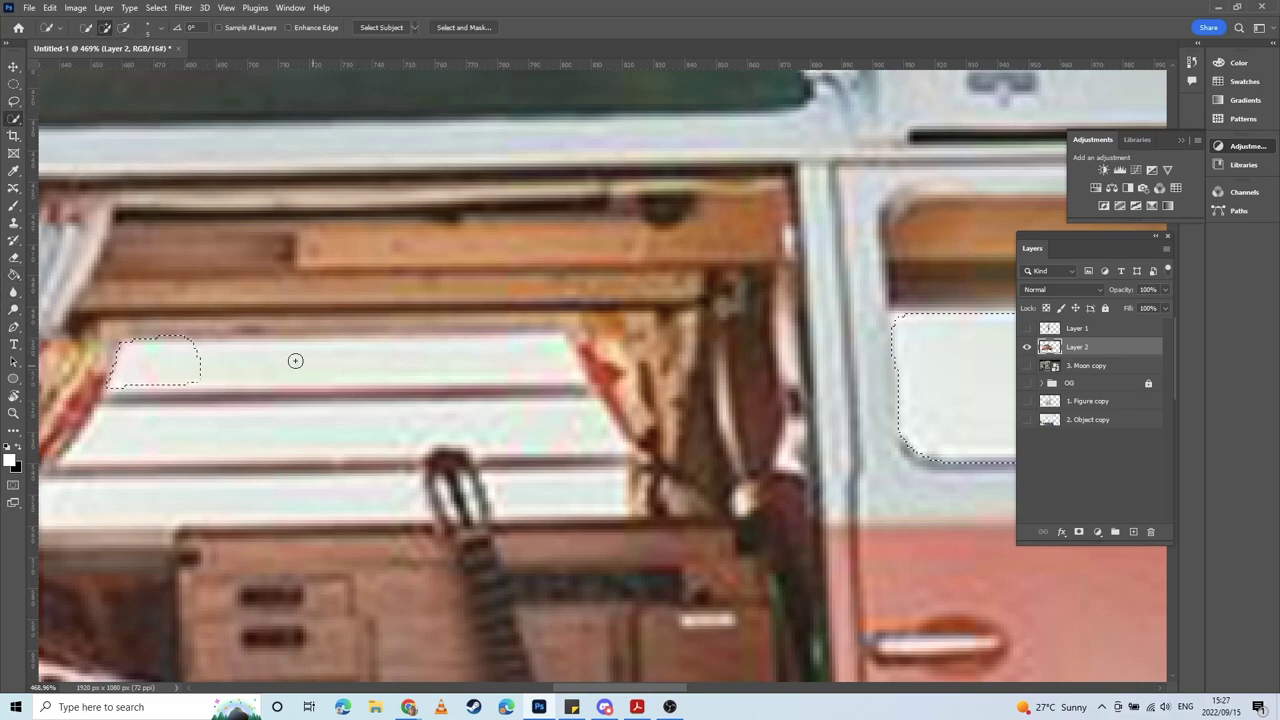
pyautogui.moveTo(295, 360)
pyautogui.mouseDown()
pyautogui.moveTo(414, 393)
pyautogui.moveTo(204, 450)
pyautogui.moveTo(317, 496)
pyautogui.moveTo(298, 492)
pyautogui.moveTo(566, 510)
pyautogui.moveTo(512, 486)
pyautogui.mouseUp()
pyautogui.hscroll(-5, 249, 475)
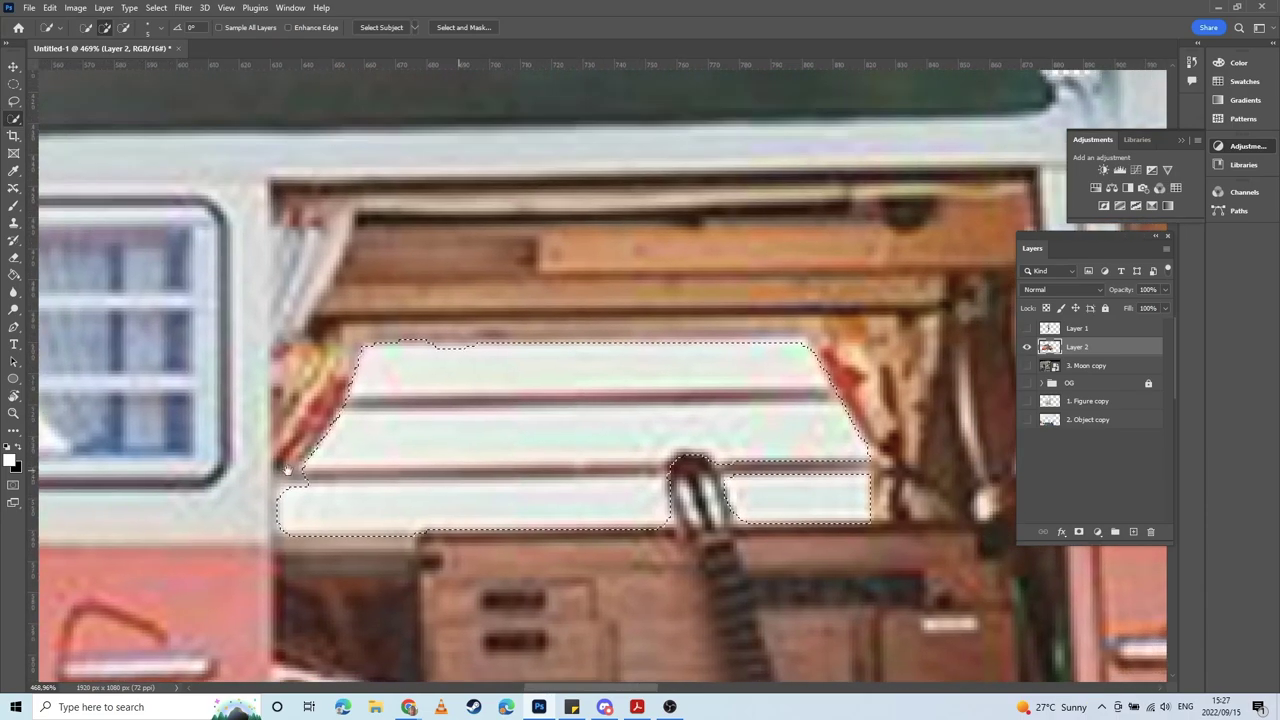
# Step: Subtract the lower horizontal bar from the far window selection inside the open side door with the Lasso
pyautogui.click(14, 102)
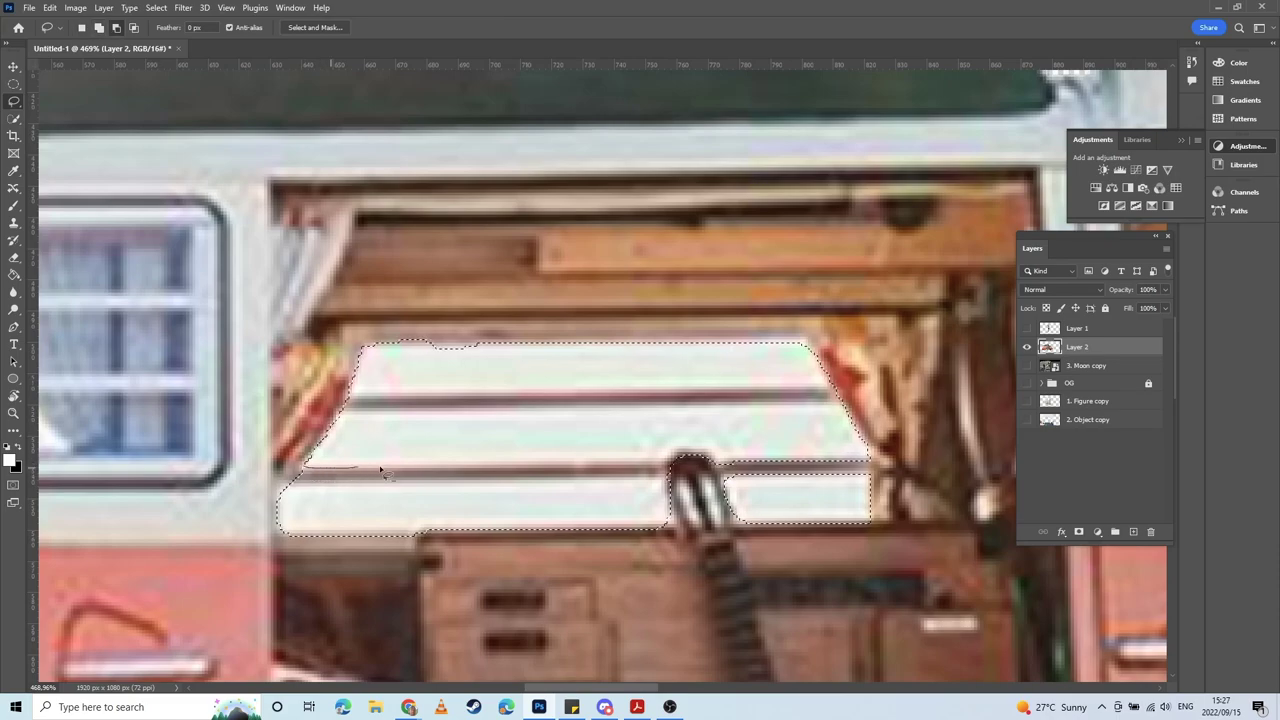
pyautogui.moveTo(380, 468)
pyautogui.mouseDown()
pyautogui.moveTo(524, 474)
pyautogui.moveTo(408, 483)
pyautogui.mouseUp()
pyautogui.moveTo(279, 478); pyautogui.dragTo(283, 481)
pyautogui.moveTo(514, 466); pyautogui.dragTo(716, 461)
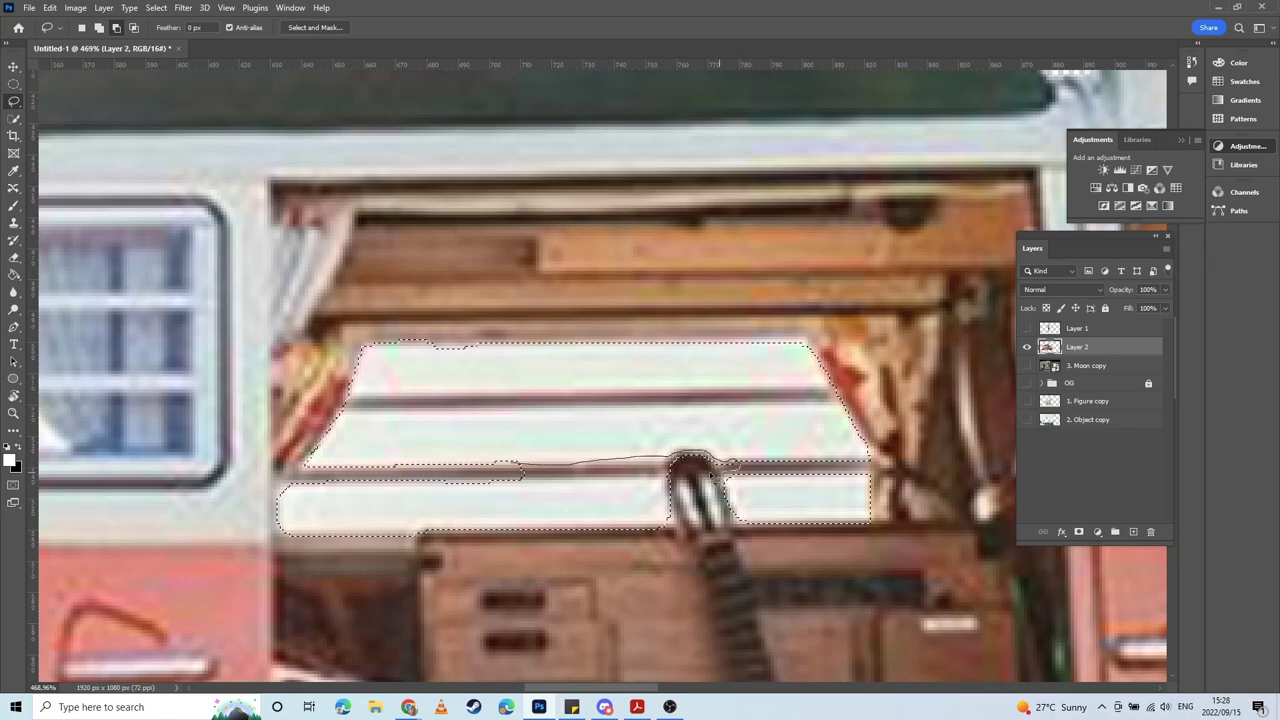
pyautogui.moveTo(513, 486)
pyautogui.mouseDown()
pyautogui.moveTo(540, 466)
pyautogui.moveTo(606, 470)
pyautogui.mouseUp()
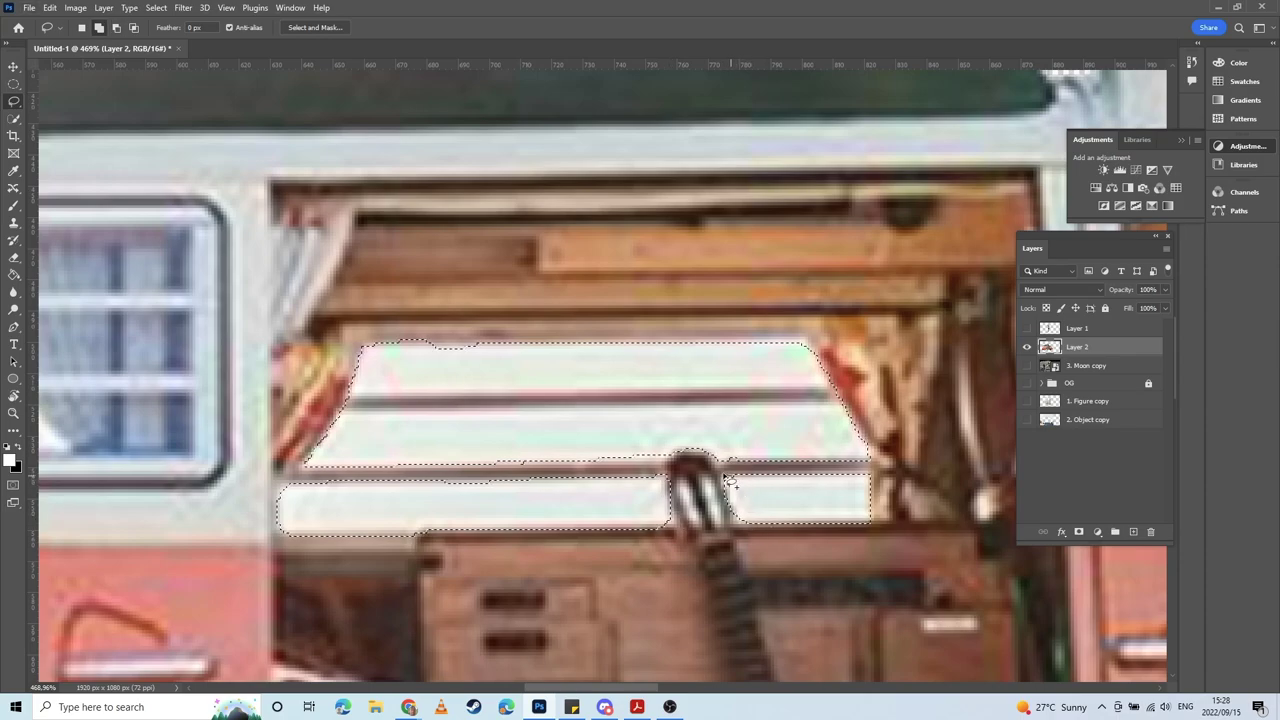
# Step: Refine the far window selection around the guitar's headstock with the Lasso, including the small gap within it
pyautogui.moveTo(723, 478)
pyautogui.mouseDown()
pyautogui.moveTo(737, 521)
pyautogui.moveTo(755, 515)
pyautogui.moveTo(750, 499)
pyautogui.mouseUp()
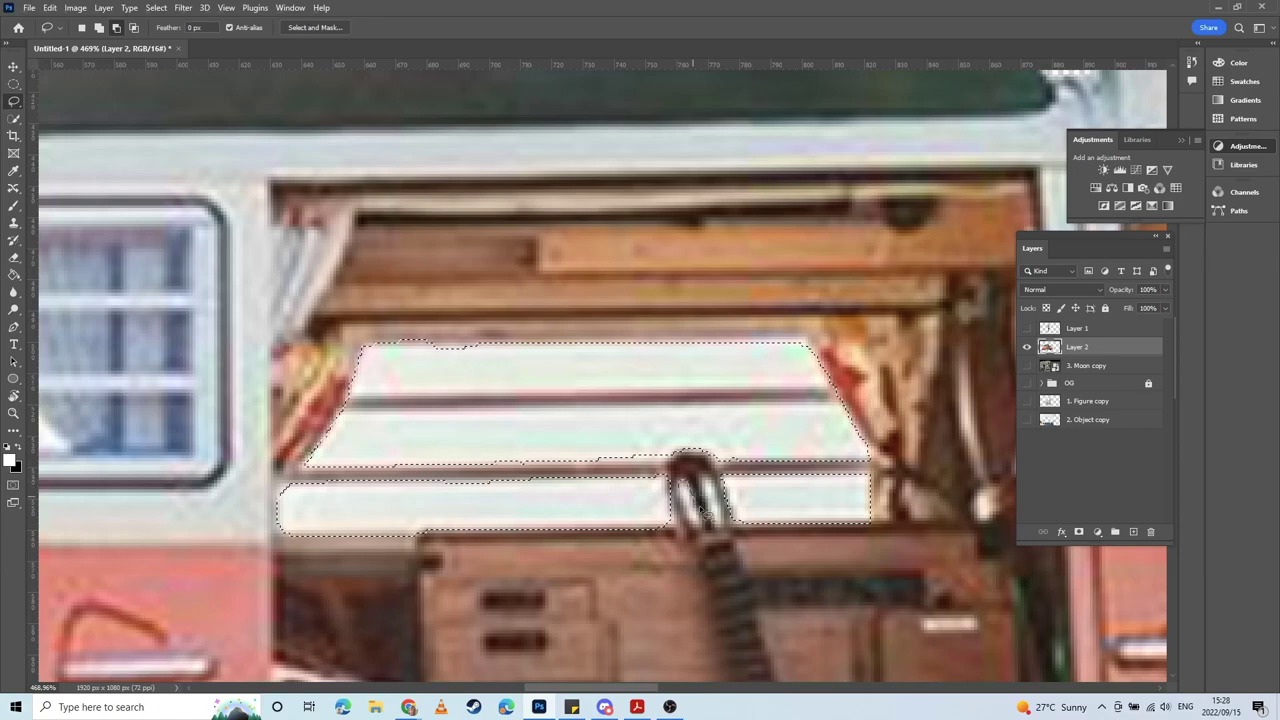
pyautogui.moveTo(704, 528); pyautogui.dragTo(683, 488)
pyautogui.press('alt')
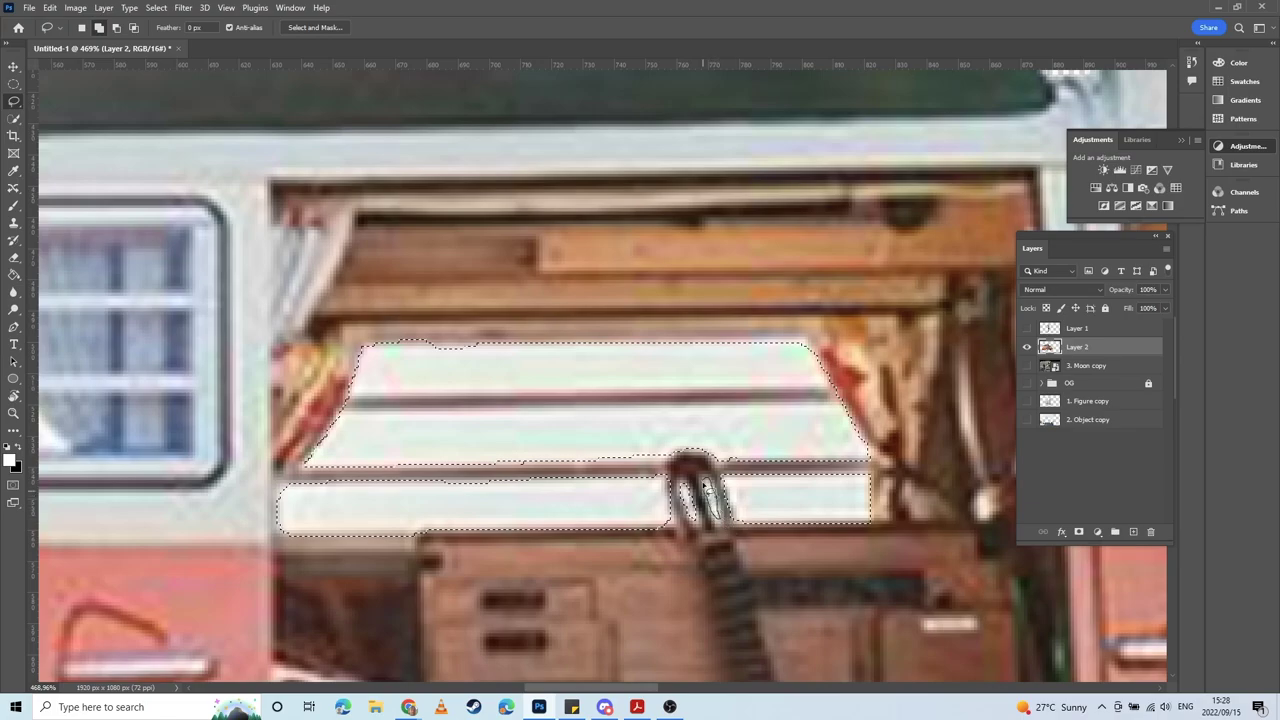
pyautogui.moveTo(704, 489); pyautogui.dragTo(706, 477)
# Step: Add the two white see-through areas between the bars of the van's rear side window to the selection with the Lasso
pyautogui.moveTo(614, 383); pyautogui.dragTo(891, 586)
pyautogui.moveTo(642, 374)
pyautogui.mouseDown()
pyautogui.moveTo(638, 541)
pyautogui.moveTo(481, 622)
pyautogui.mouseUp()
pyautogui.moveTo(512, 545); pyautogui.dragTo(917, 88)
pyautogui.moveTo(382, 549); pyautogui.dragTo(573, 566)
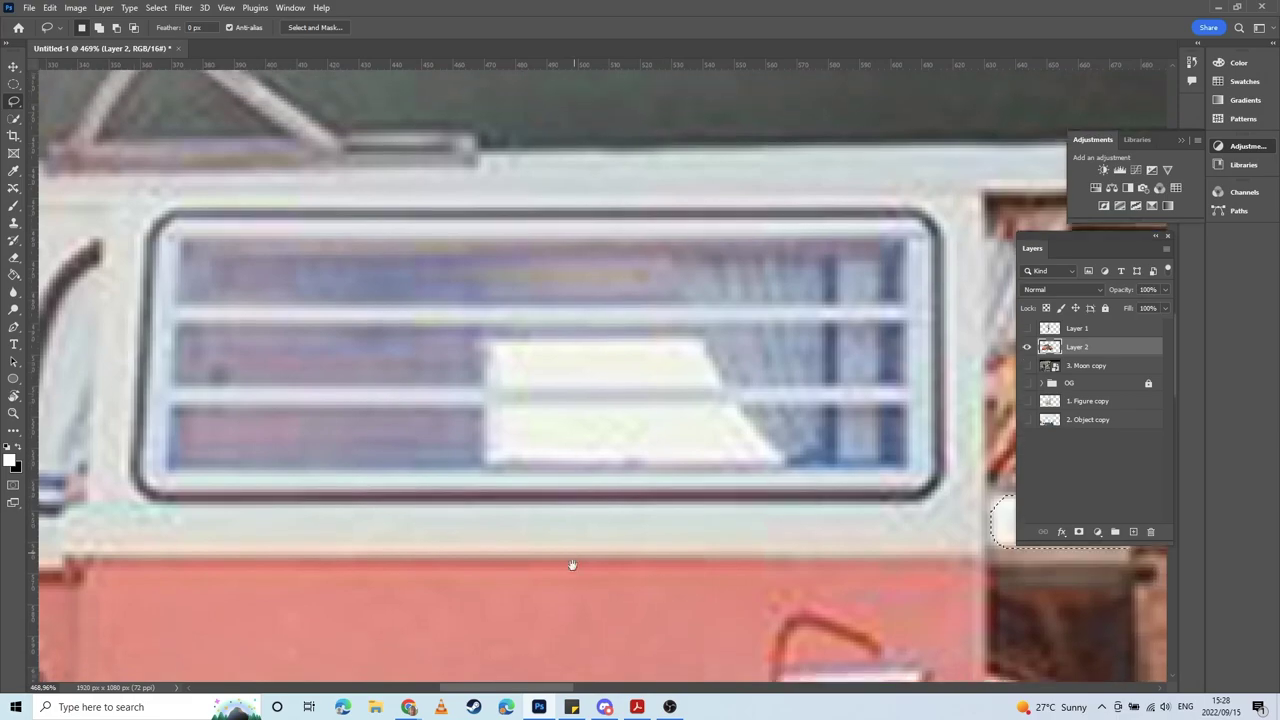
pyautogui.scroll(1, 572, 565)
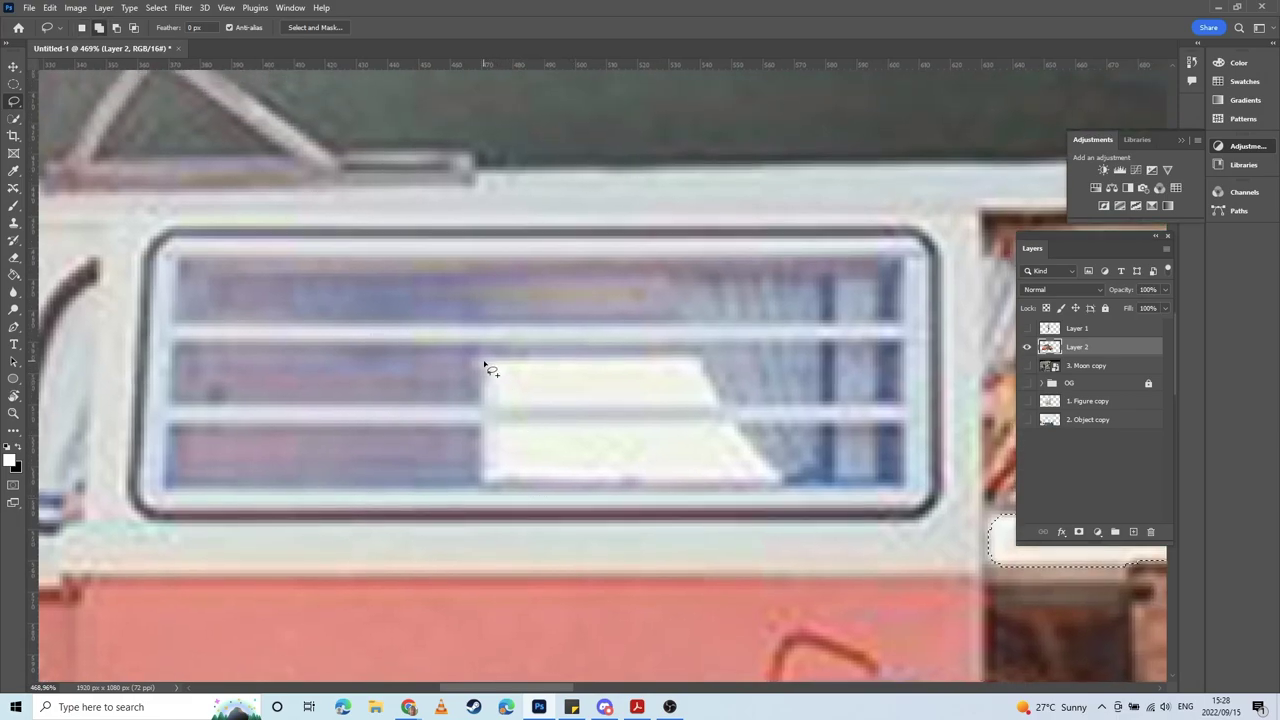
pyautogui.moveTo(484, 364)
pyautogui.mouseDown()
pyautogui.moveTo(484, 382)
pyautogui.moveTo(606, 405)
pyautogui.moveTo(716, 403)
pyautogui.moveTo(606, 360)
pyautogui.moveTo(484, 366)
pyautogui.mouseUp()
pyautogui.moveTo(632, 430); pyautogui.dragTo(714, 431)
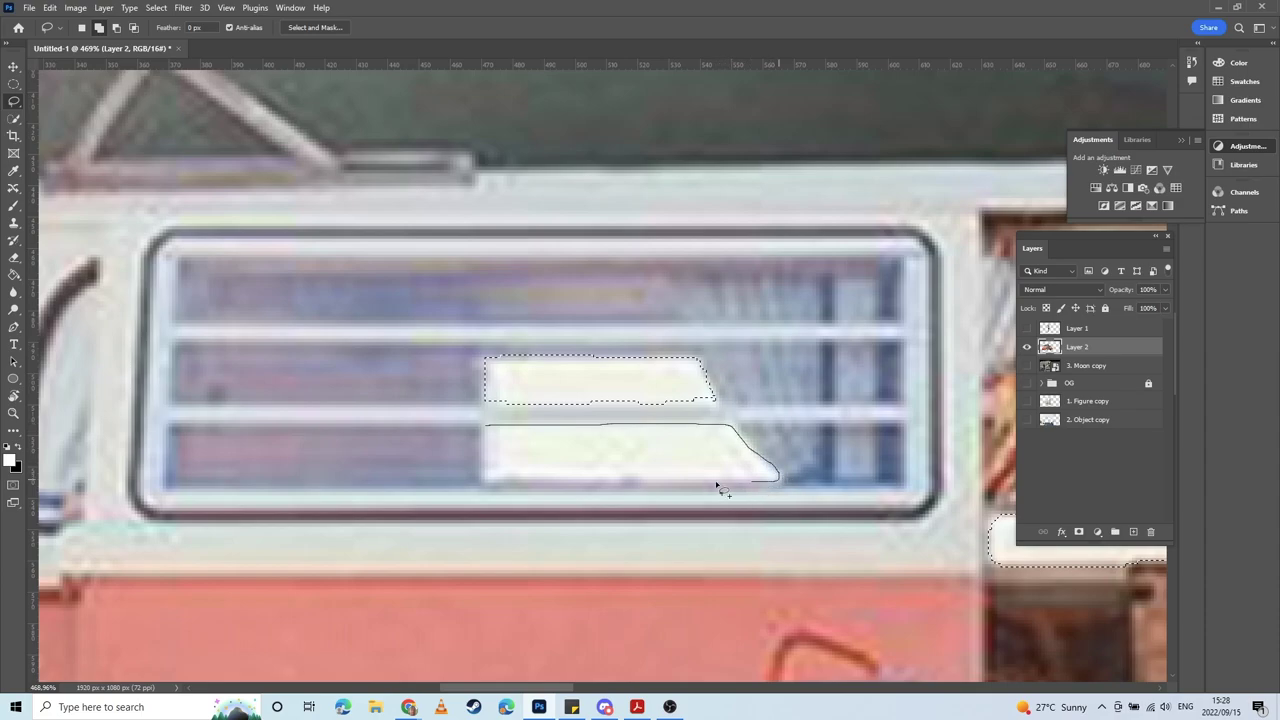
pyautogui.moveTo(716, 485); pyautogui.dragTo(487, 480)
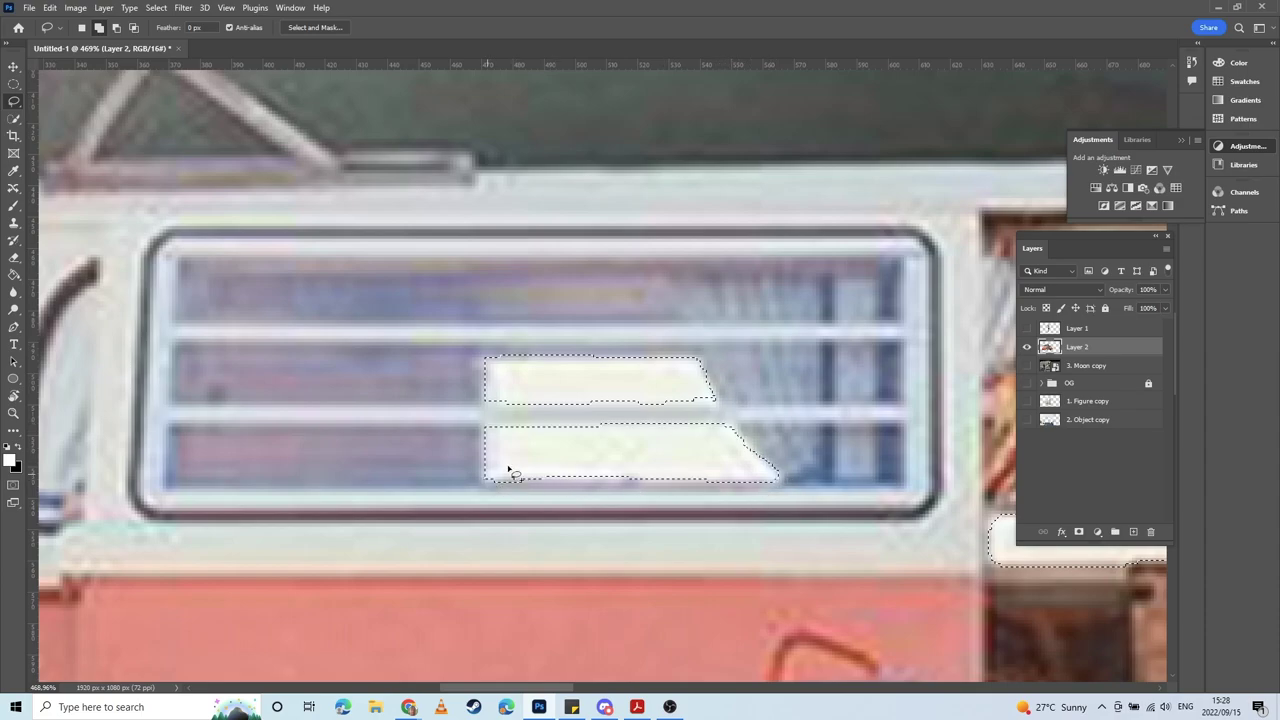
# Step: Roughly add the white triangular window in the pop-up roof's canvas to the selection with the Lasso
pyautogui.moveTo(287, 435); pyautogui.dragTo(748, 446)
pyautogui.moveTo(409, 428); pyautogui.dragTo(368, 620)
pyautogui.moveTo(925, 328); pyautogui.dragTo(340, 369)
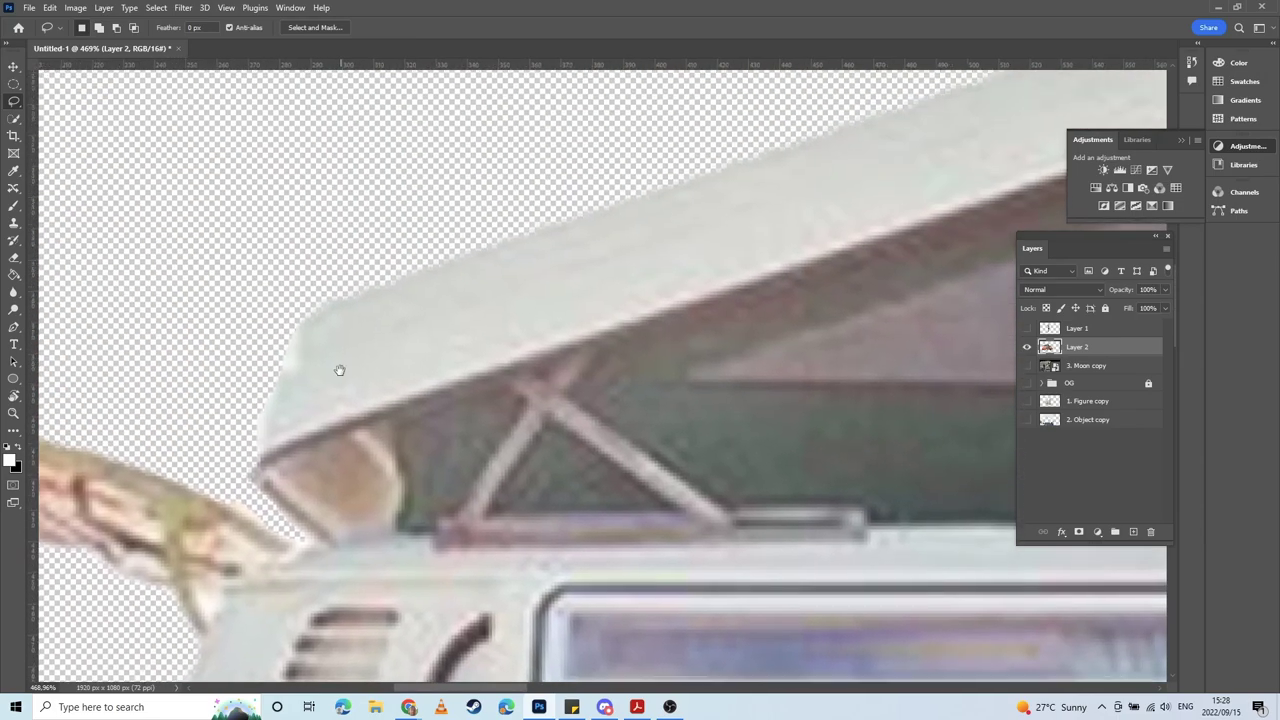
pyautogui.moveTo(768, 350); pyautogui.dragTo(271, 409)
pyautogui.press('shift')
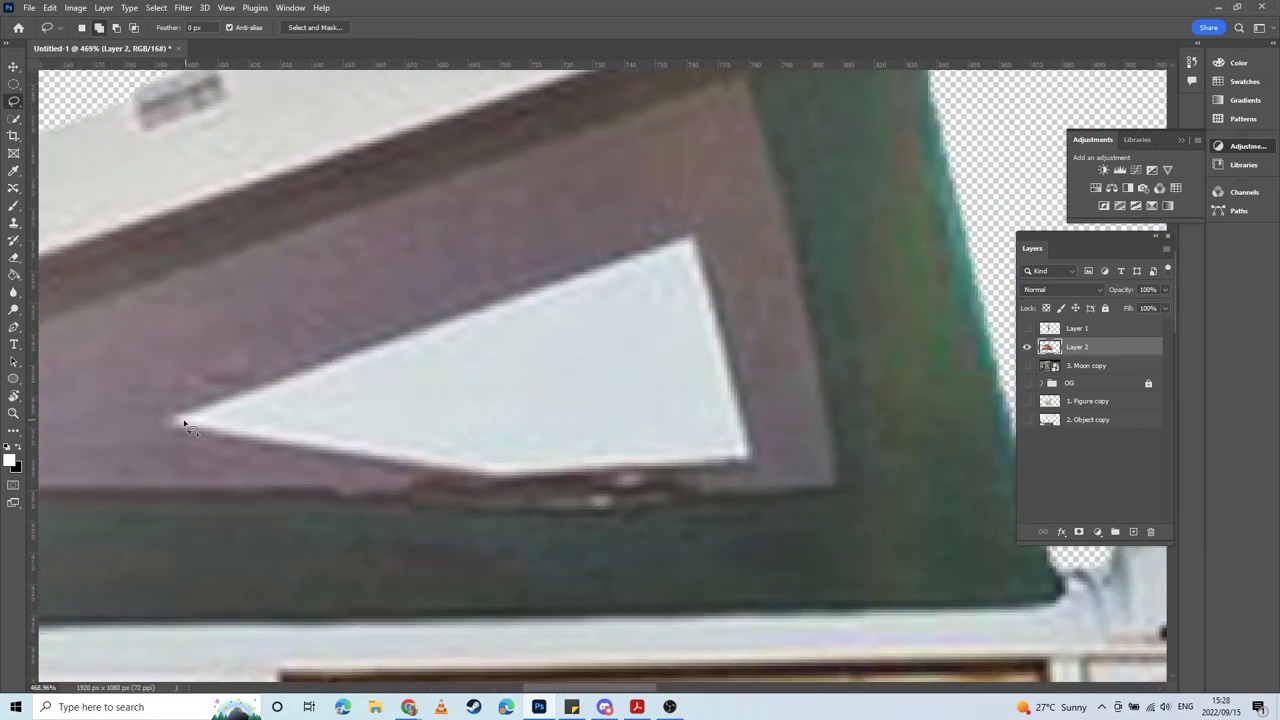
pyautogui.moveTo(181, 421)
pyautogui.mouseDown()
pyautogui.moveTo(295, 387)
pyautogui.moveTo(458, 314)
pyautogui.moveTo(680, 262)
pyautogui.mouseUp()
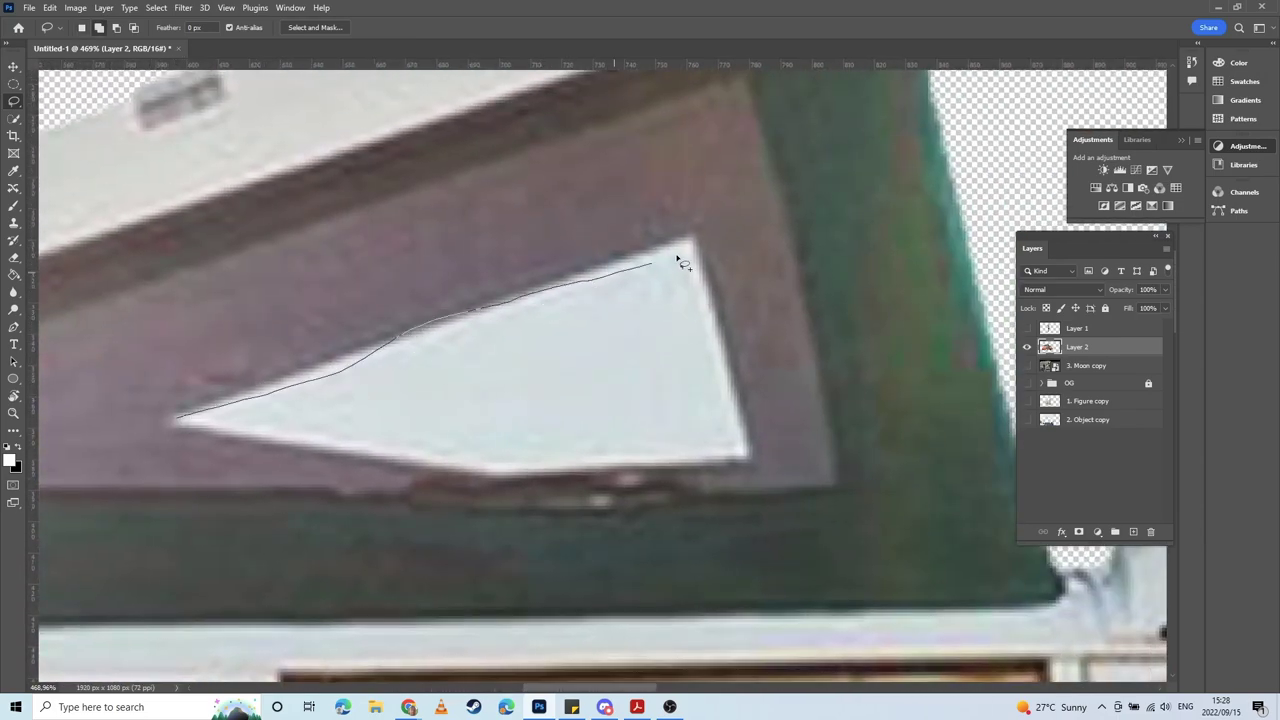
pyautogui.moveTo(697, 337)
pyautogui.mouseDown()
pyautogui.moveTo(690, 418)
pyautogui.moveTo(393, 424)
pyautogui.moveTo(234, 405)
pyautogui.mouseUp()
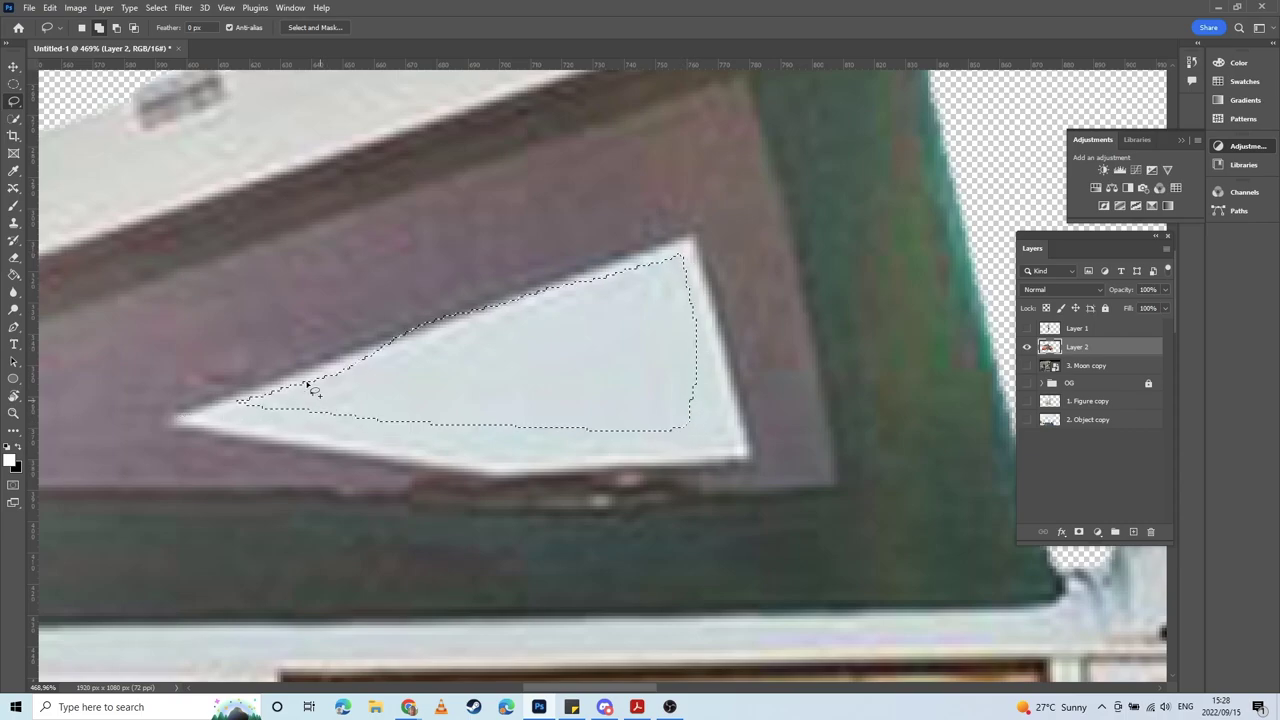
# Step: Extend the triangular window selection to its edges with the Quick Selection tool and complete its corners with the Lasso
pyautogui.click(14, 120)
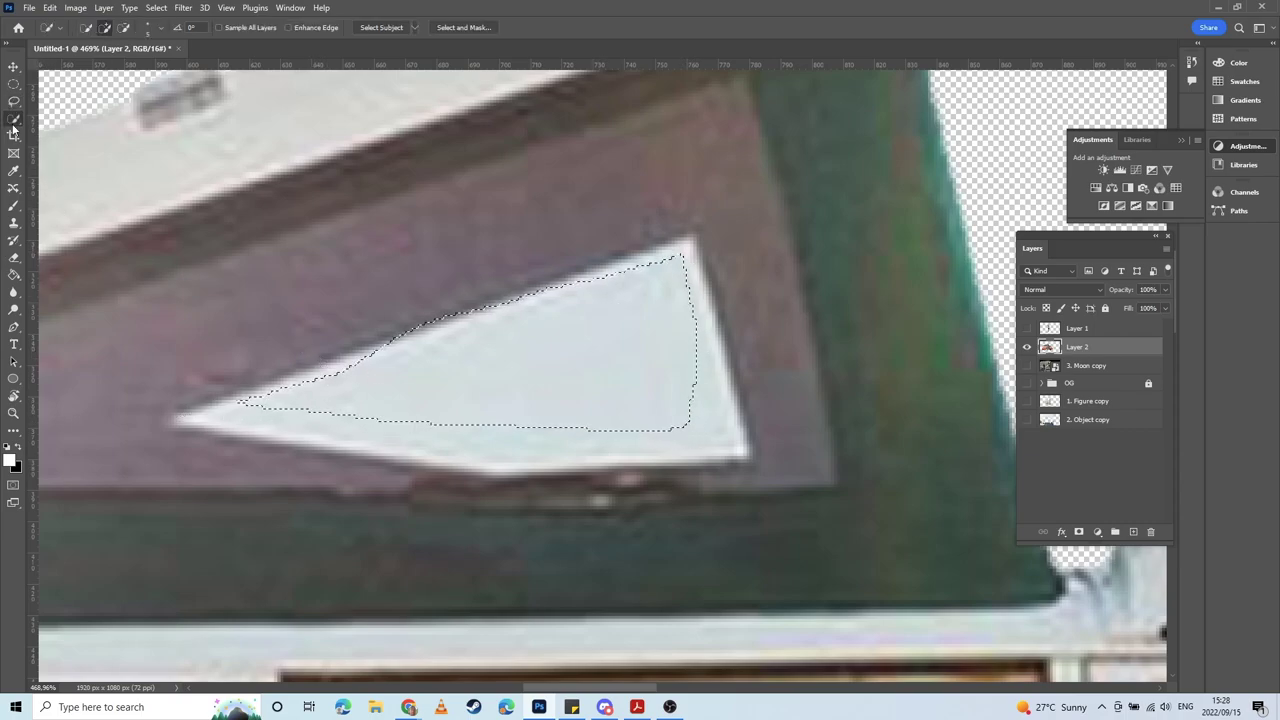
pyautogui.moveTo(637, 270); pyautogui.dragTo(675, 276)
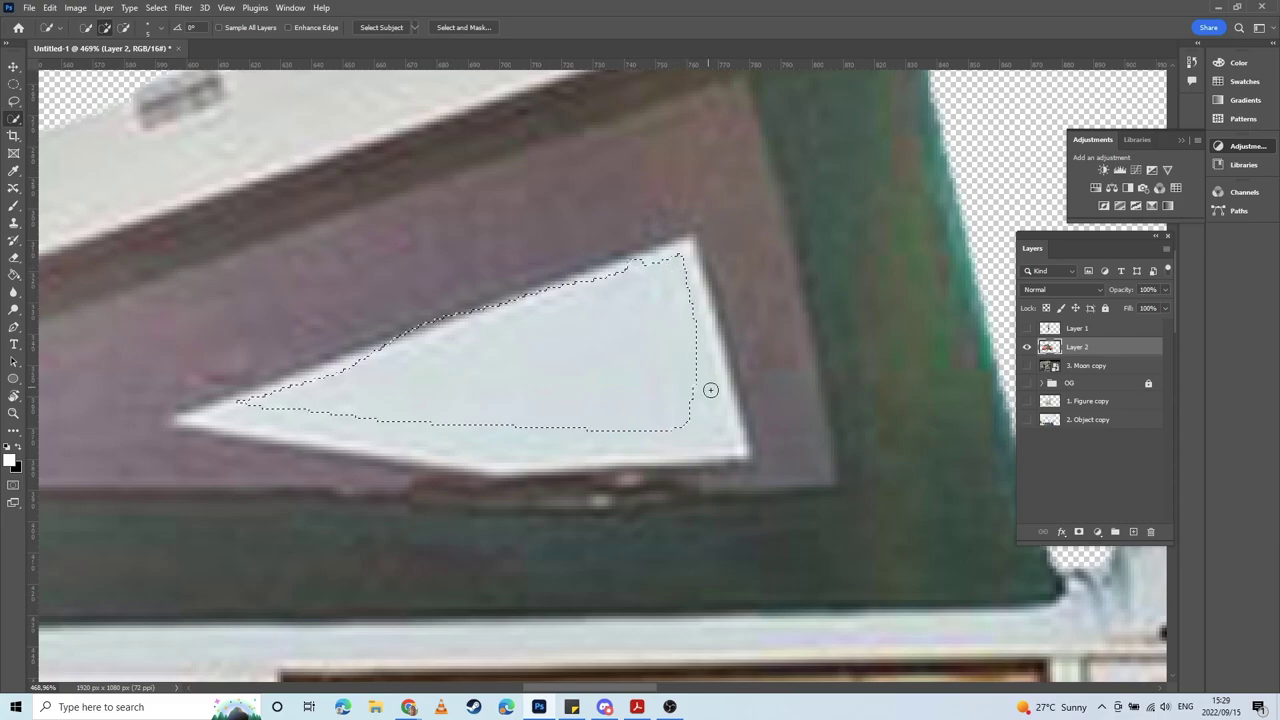
pyautogui.moveTo(710, 389); pyautogui.dragTo(662, 259)
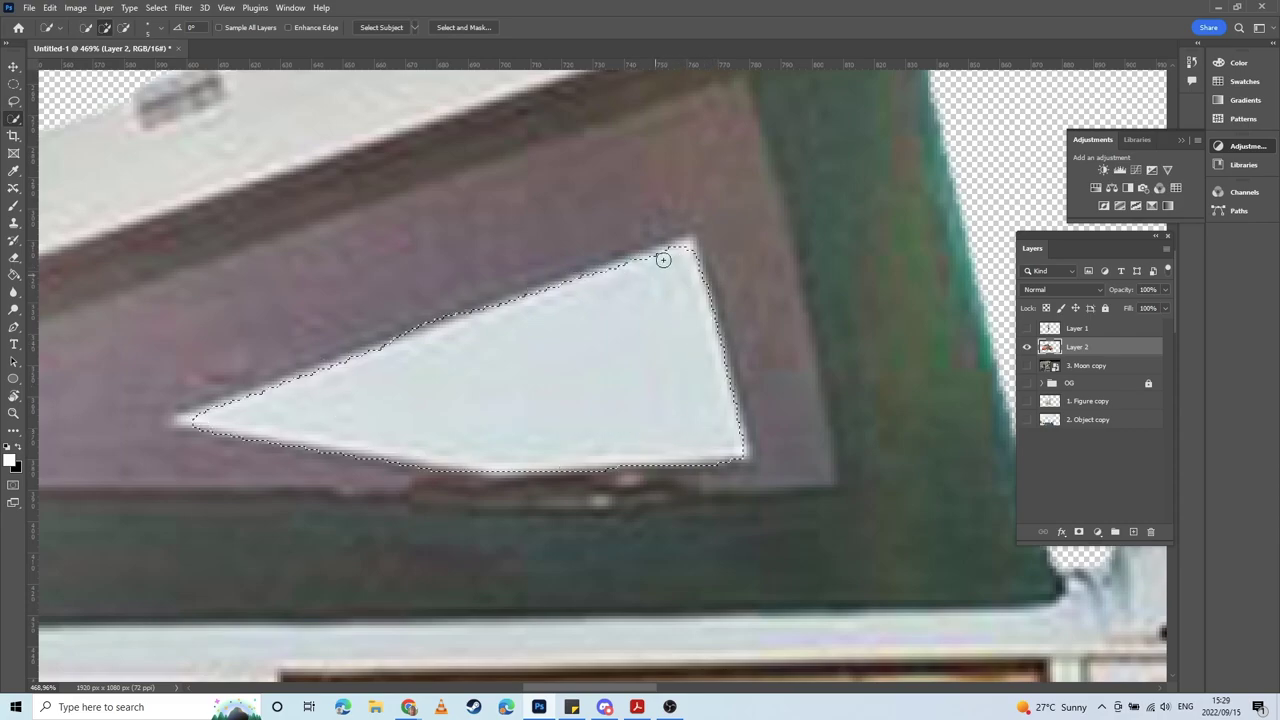
pyautogui.click(14, 101)
pyautogui.moveTo(210, 409)
pyautogui.mouseDown()
pyautogui.moveTo(176, 422)
pyautogui.moveTo(245, 424)
pyautogui.mouseUp()
pyautogui.moveTo(570, 286)
pyautogui.mouseDown()
pyautogui.moveTo(675, 242)
pyautogui.moveTo(696, 268)
pyautogui.mouseUp()
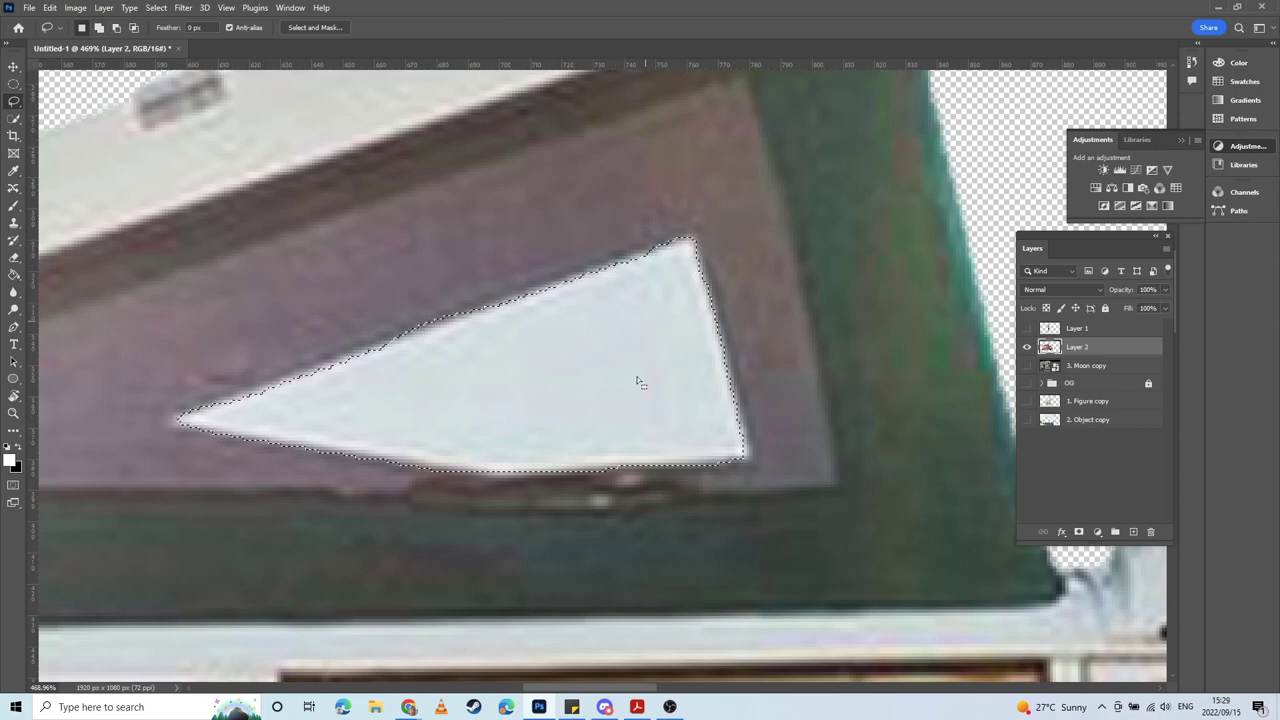
# Step: Cut all the selected window areas out of the van onto a new layer with Layer Via Cut
pyautogui.keyDown('alt'); pyautogui.scroll(-6, 645, 391); pyautogui.keyUp('alt')
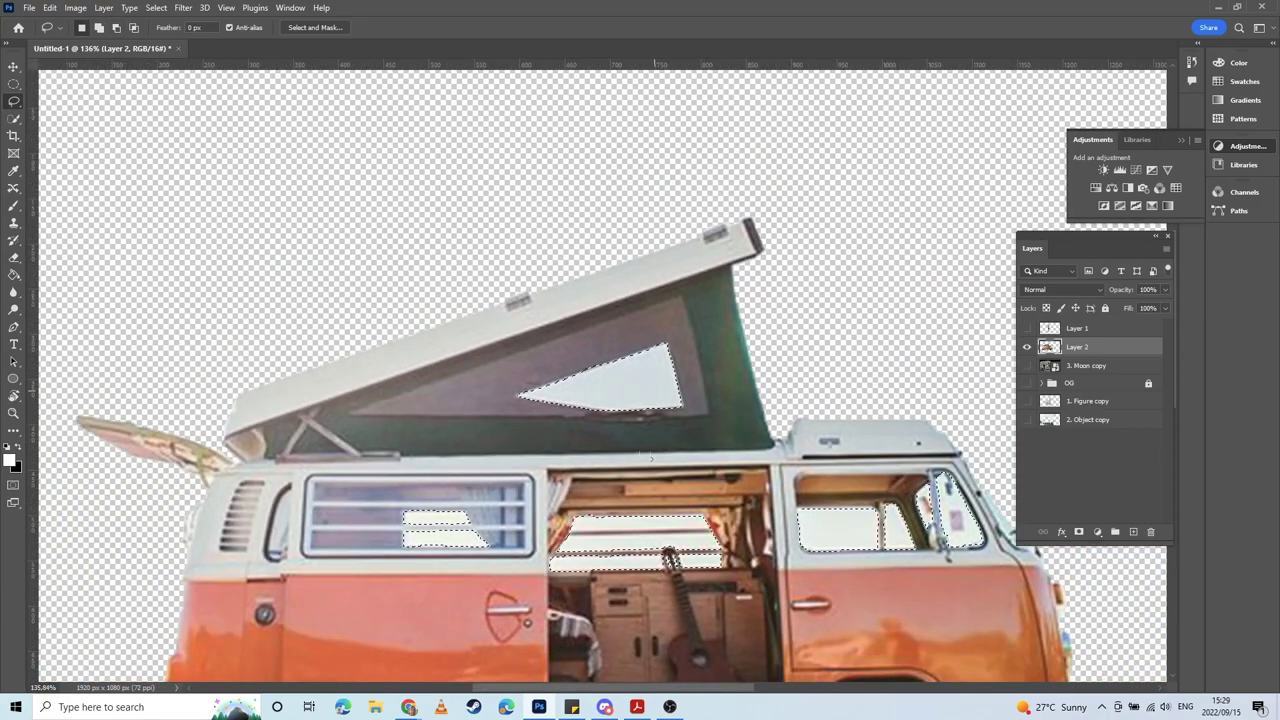
pyautogui.moveTo(663, 519)
pyautogui.mouseDown()
pyautogui.moveTo(551, 219)
pyautogui.moveTo(583, 370)
pyautogui.mouseUp()
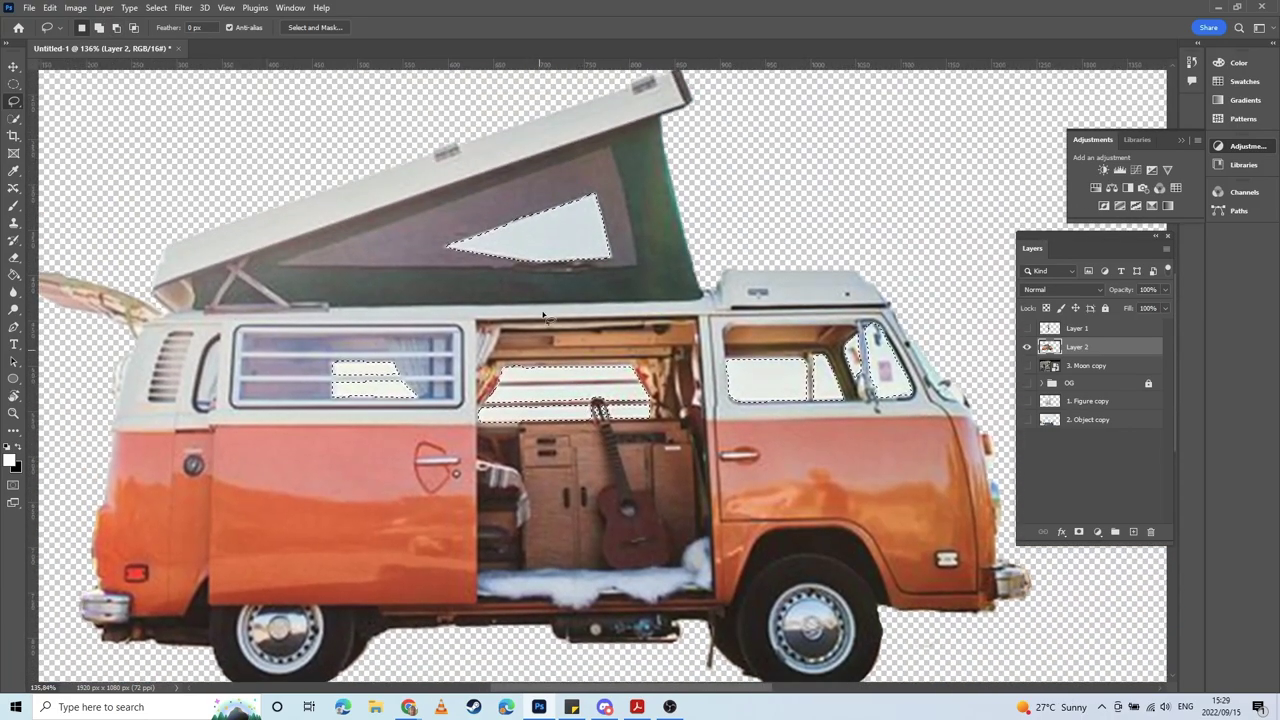
pyautogui.rightClick(553, 241)
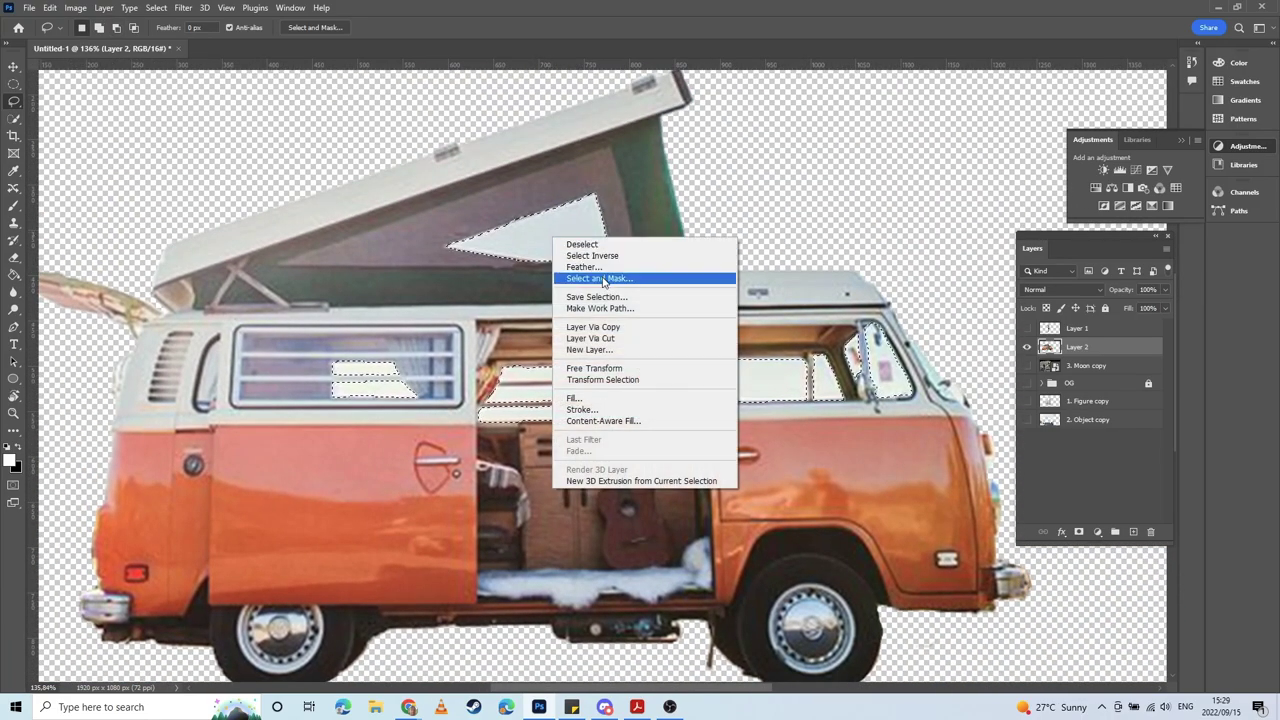
pyautogui.click(608, 340)
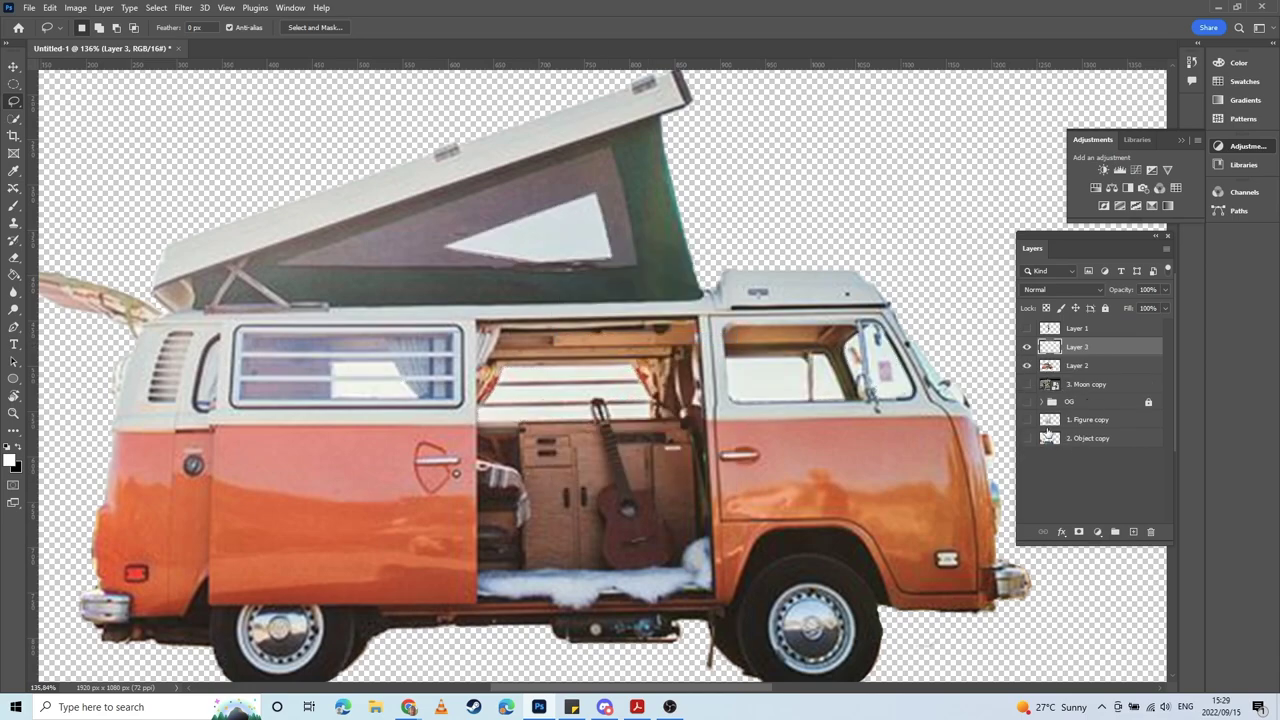
# Step: Hide Layer 3 with the cut window pieces and move it to the end of the layer stack, below 2. Object copy
pyautogui.click(1026, 348)
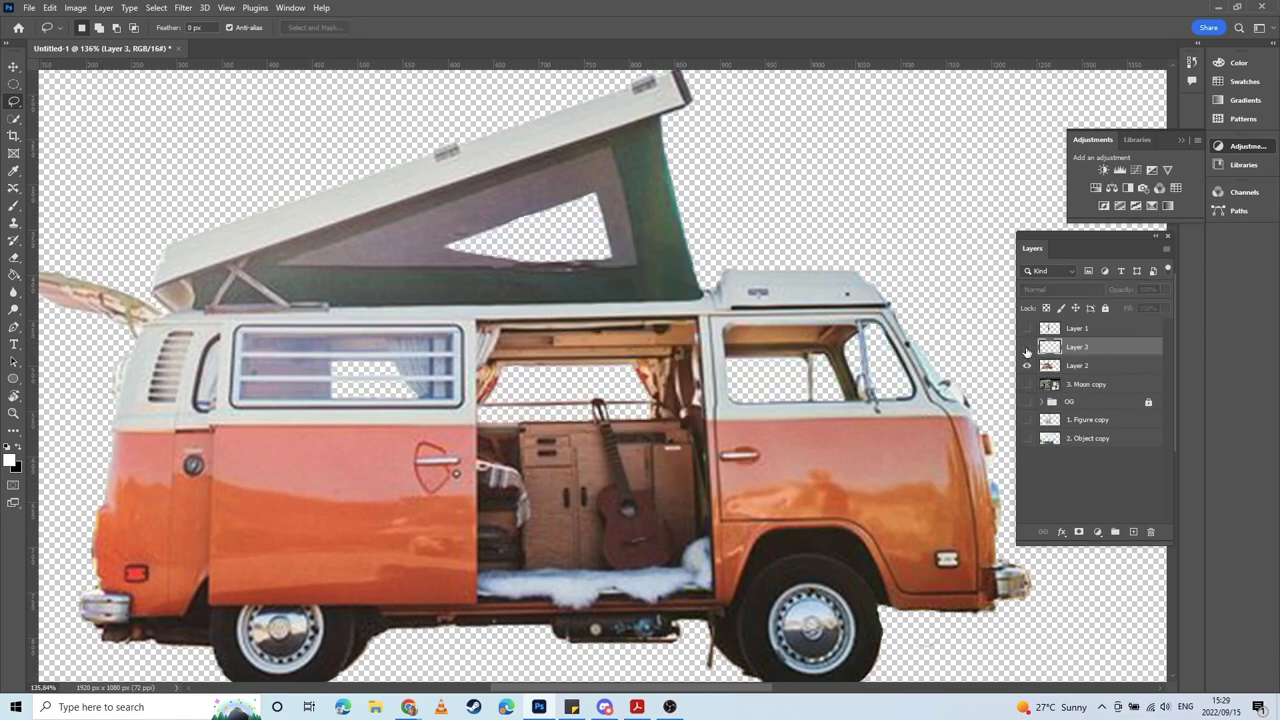
pyautogui.click(1026, 348)
pyautogui.click(1026, 348)
pyautogui.moveTo(1094, 348); pyautogui.dragTo(1114, 454)
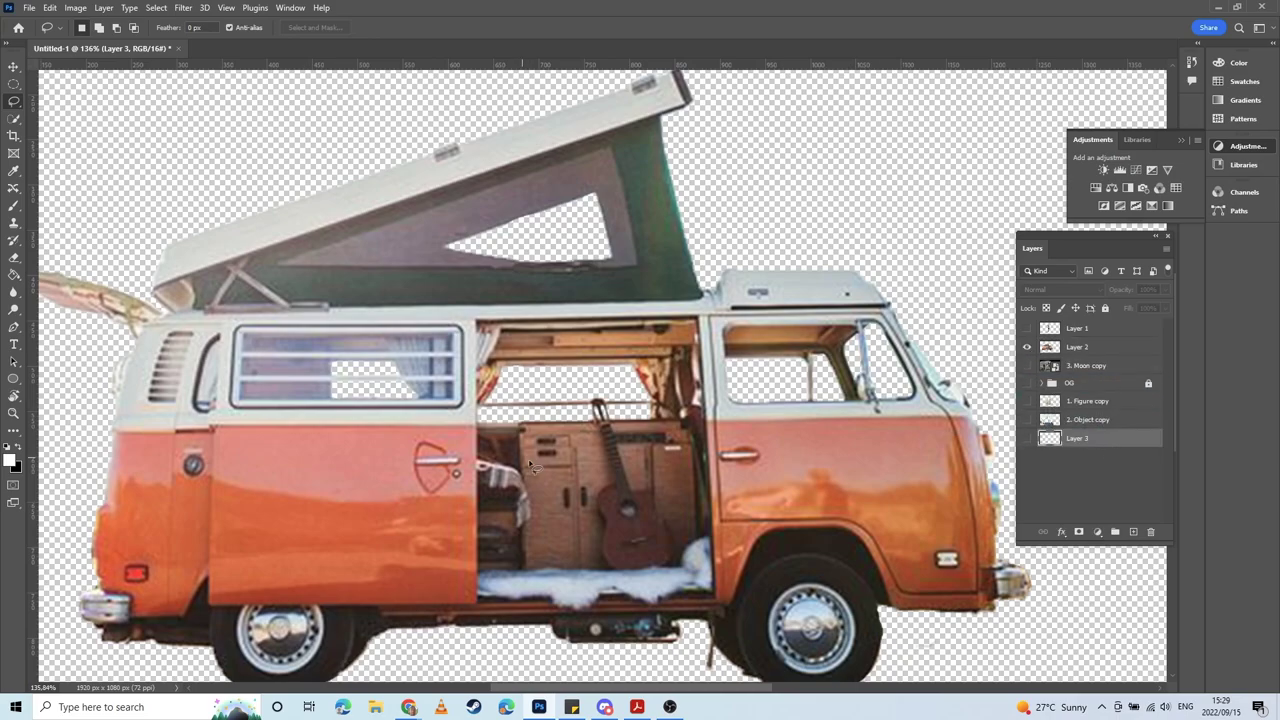
# Step: Hide the van on Layer 2, show the 3. Moon copy layer and rasterize it
pyautogui.scroll(-3, 541, 437)
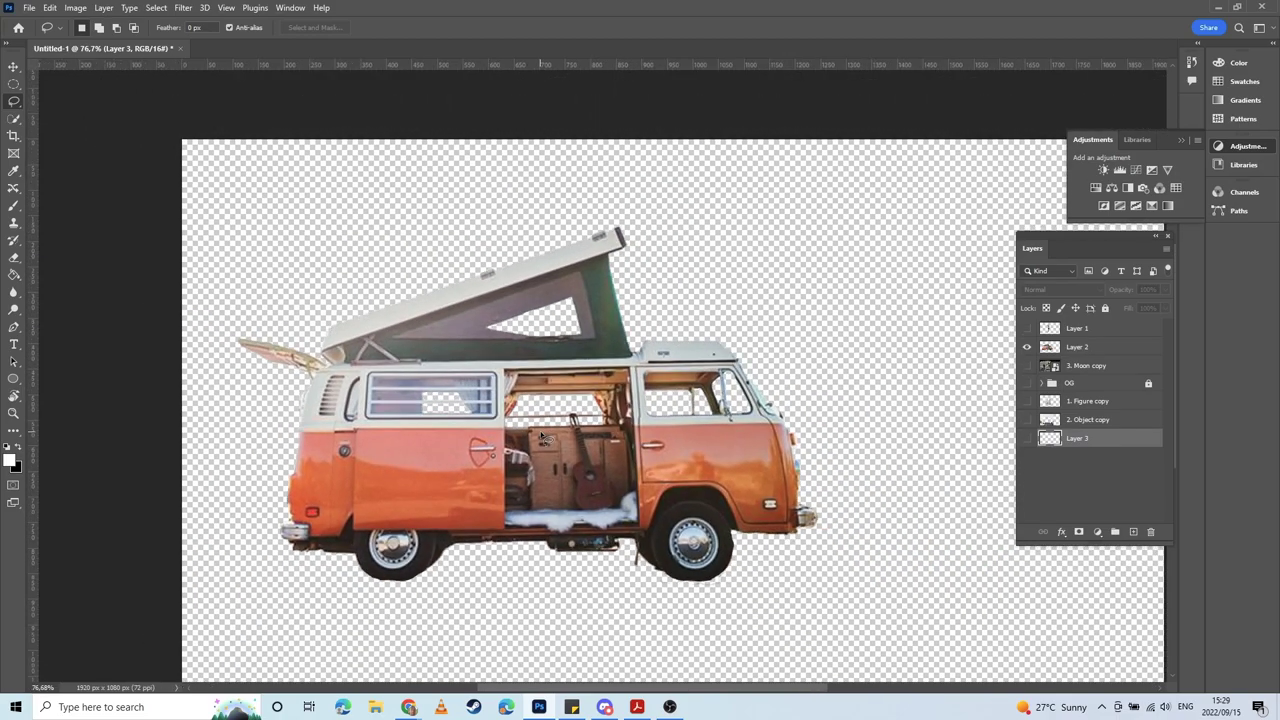
pyautogui.click(1027, 347)
pyautogui.click(1026, 366)
pyautogui.click(1086, 367)
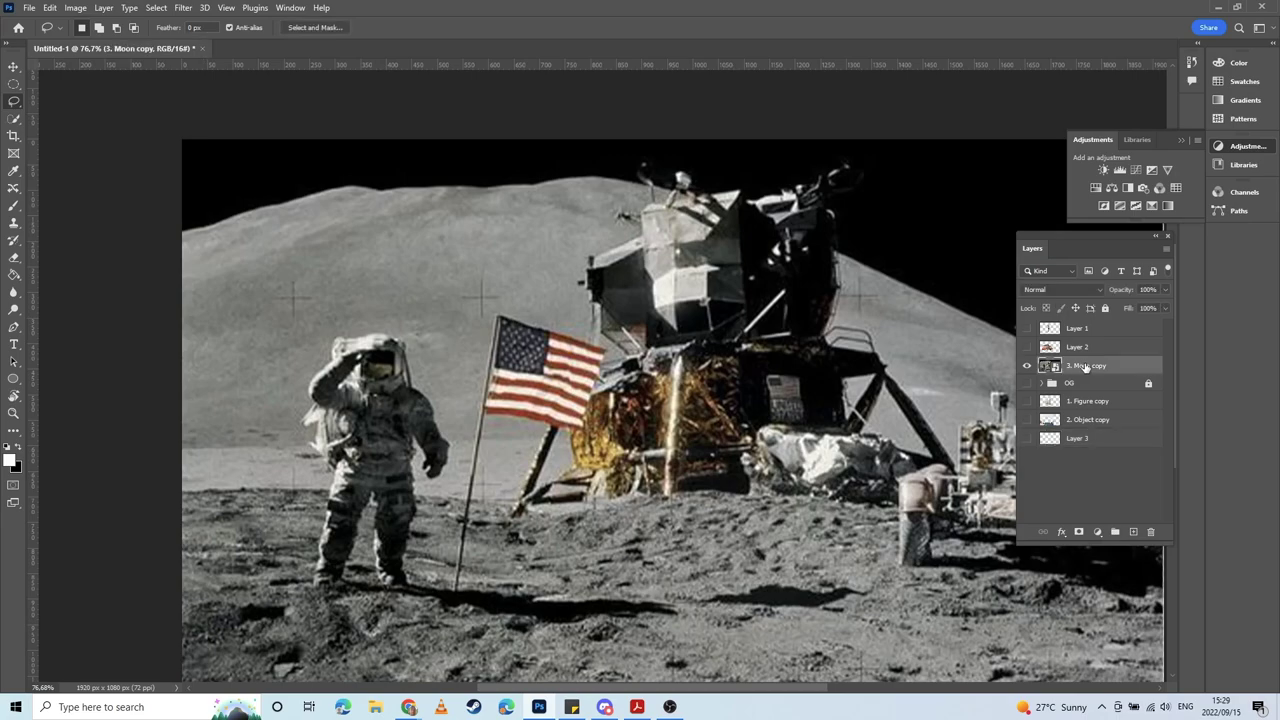
pyautogui.rightClick(1107, 369)
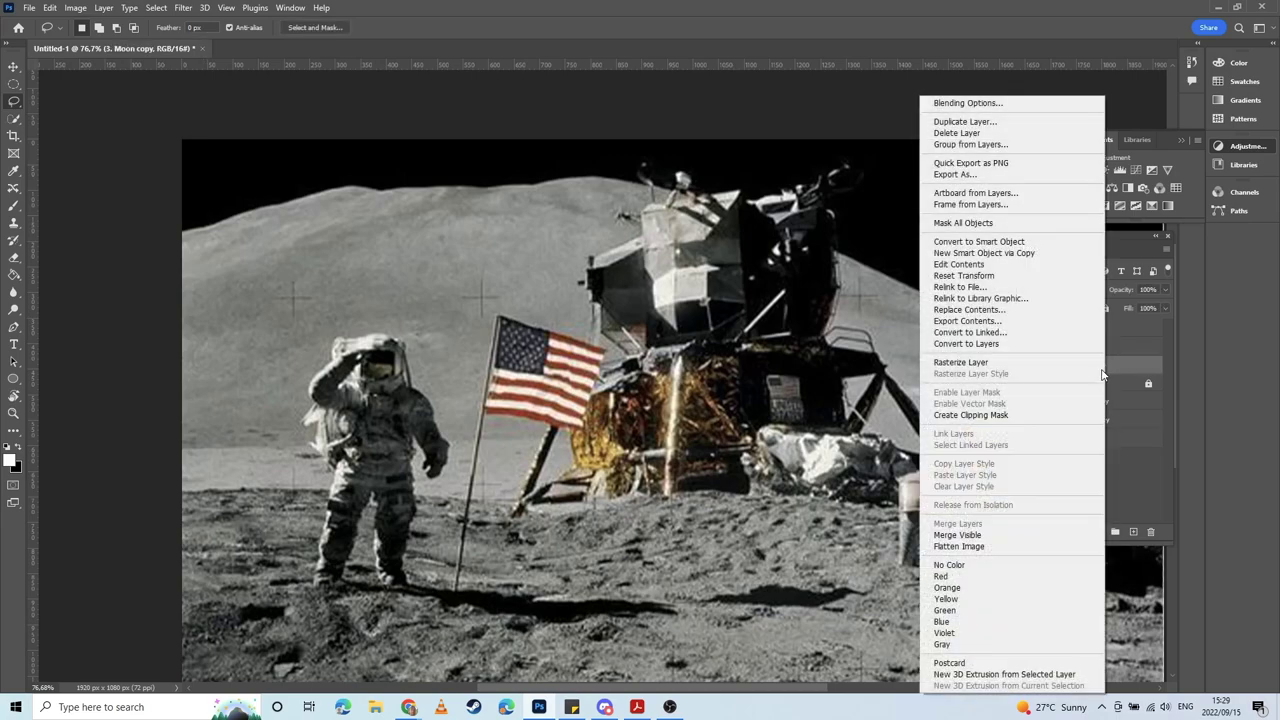
pyautogui.click(1034, 364)
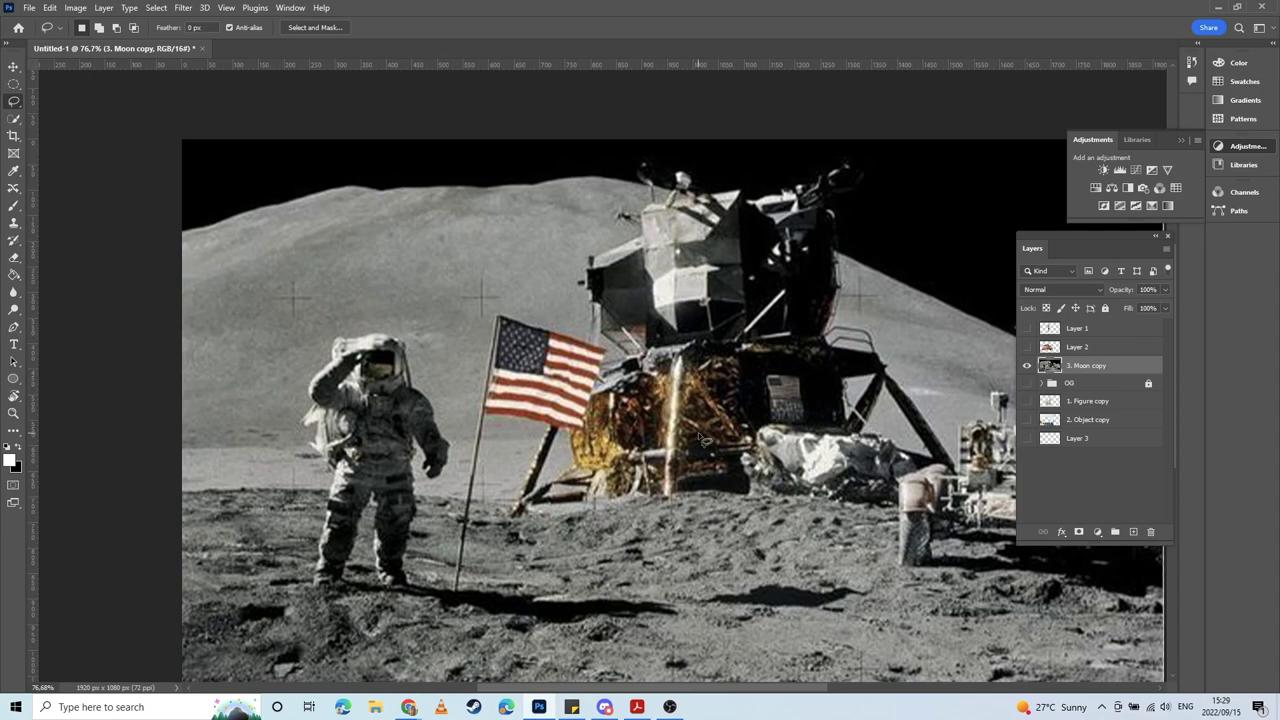
# Step: Select the astronaut's helmet and torso on the 3. Moon copy layer with the Quick Selection tool
pyautogui.moveTo(760, 400); pyautogui.dragTo(258, 376)
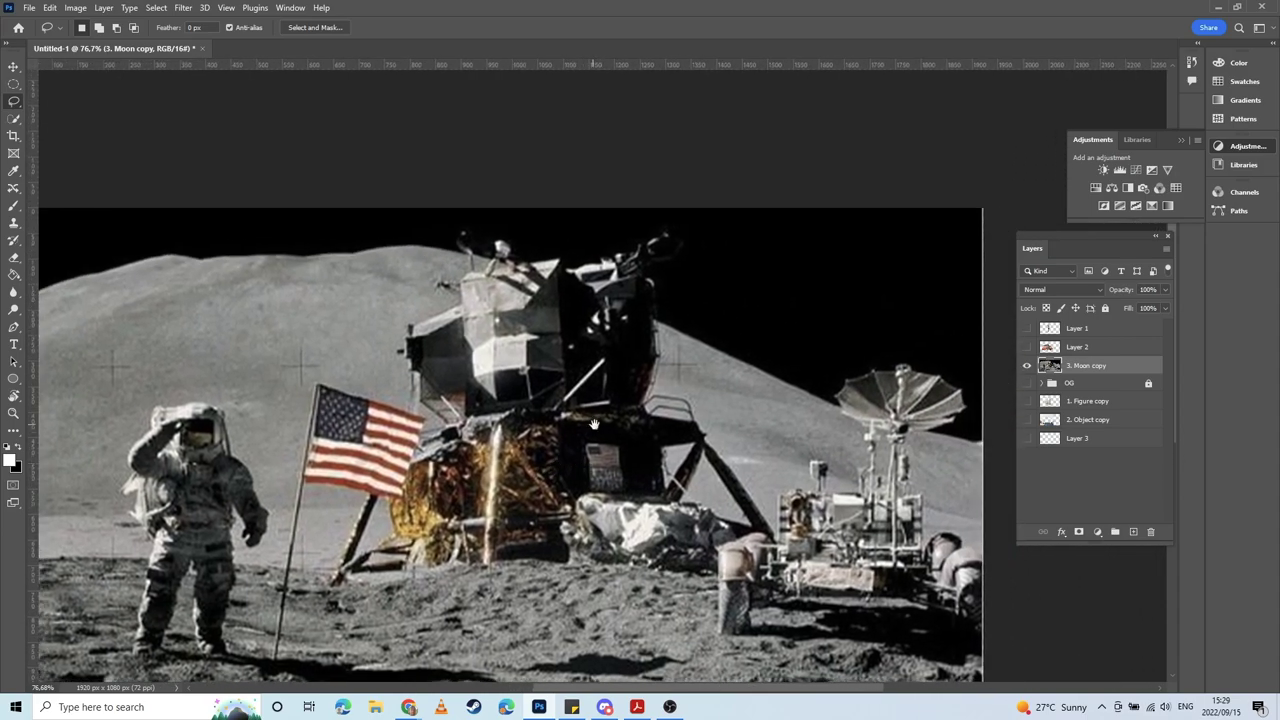
pyautogui.moveTo(594, 424); pyautogui.dragTo(602, 380)
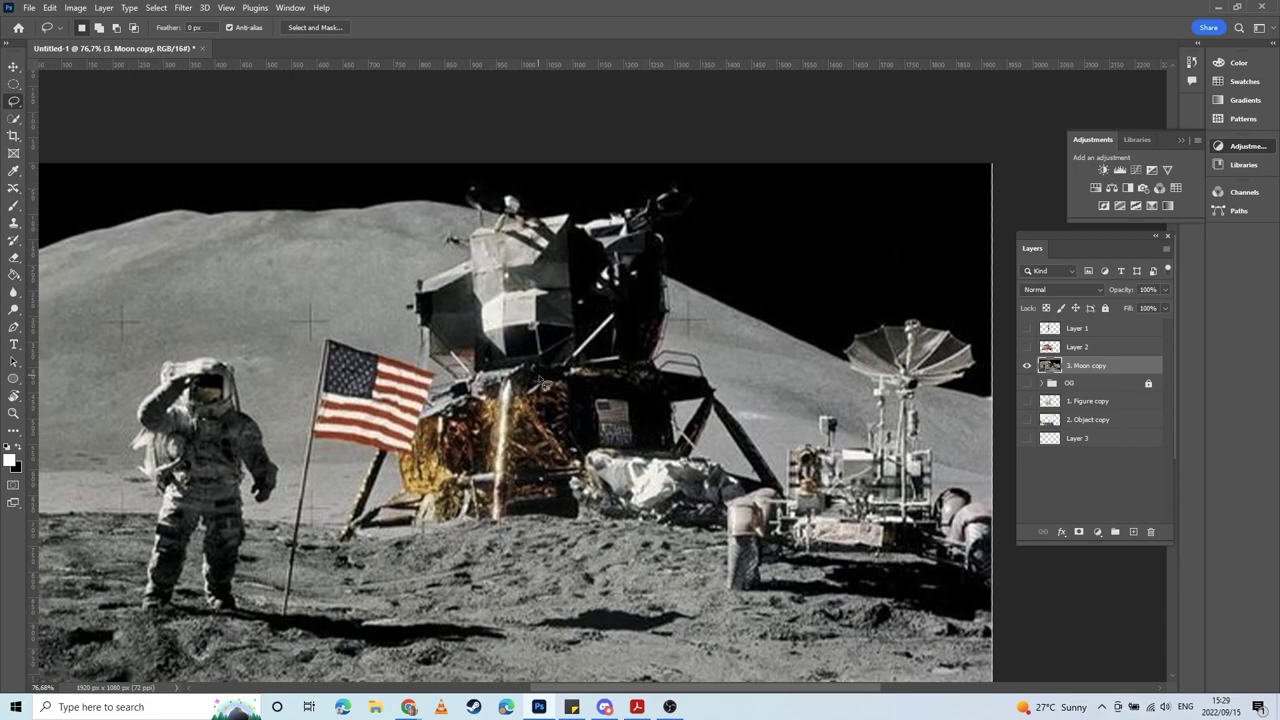
pyautogui.moveTo(475, 384); pyautogui.dragTo(565, 395)
pyautogui.press('z')
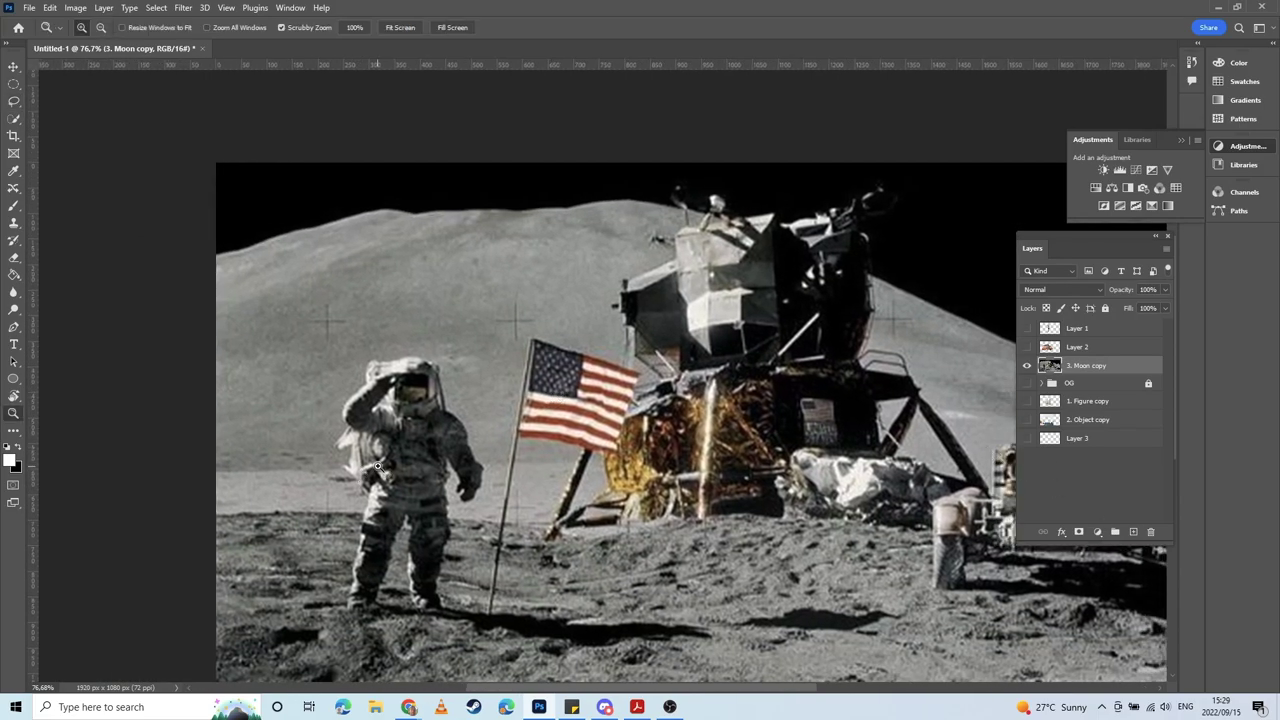
pyautogui.moveTo(393, 464); pyautogui.dragTo(446, 478)
pyautogui.moveTo(437, 463)
pyautogui.mouseDown()
pyautogui.moveTo(503, 354)
pyautogui.moveTo(516, 298)
pyautogui.moveTo(480, 335)
pyautogui.moveTo(501, 336)
pyautogui.mouseUp()
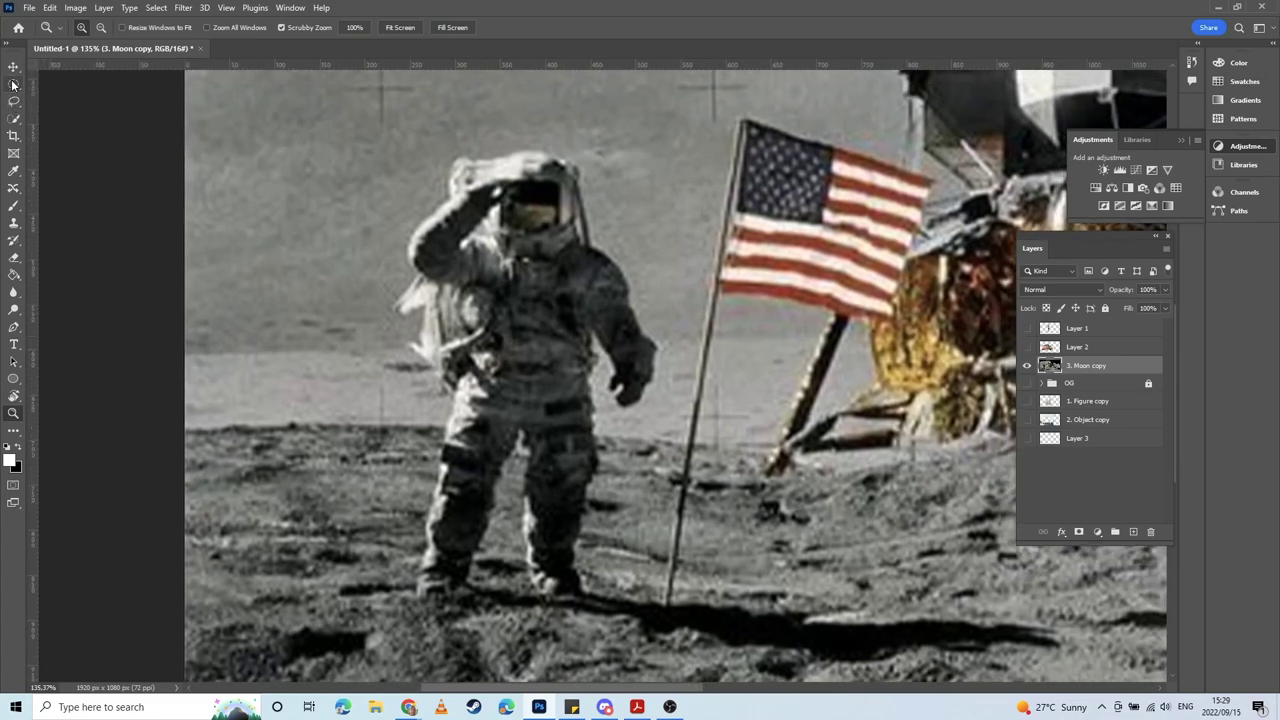
pyautogui.click(14, 118)
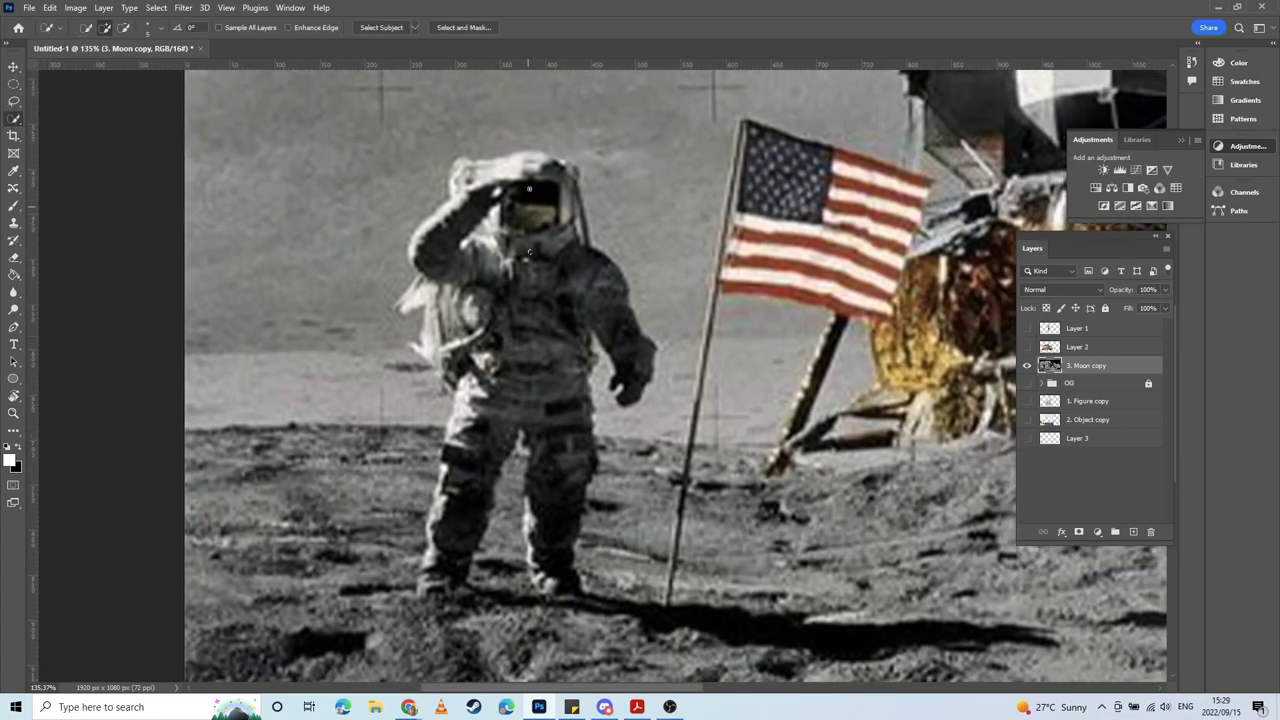
pyautogui.moveTo(529, 188); pyautogui.dragTo(544, 349)
# Step: Enlarge the Quick Selection brush to 30 and extend the selection over the astronaut's raised arm, backpack, legs and boots
pyautogui.press(']')
pyautogui.press(']')
pyautogui.press(']')
pyautogui.press(']')
pyautogui.press(']')
pyautogui.press(']')
pyautogui.press(']')
pyautogui.press(']')
pyautogui.press(']')
pyautogui.moveTo(493, 193)
pyautogui.mouseDown()
pyautogui.moveTo(505, 182)
pyautogui.moveTo(474, 190)
pyautogui.mouseUp()
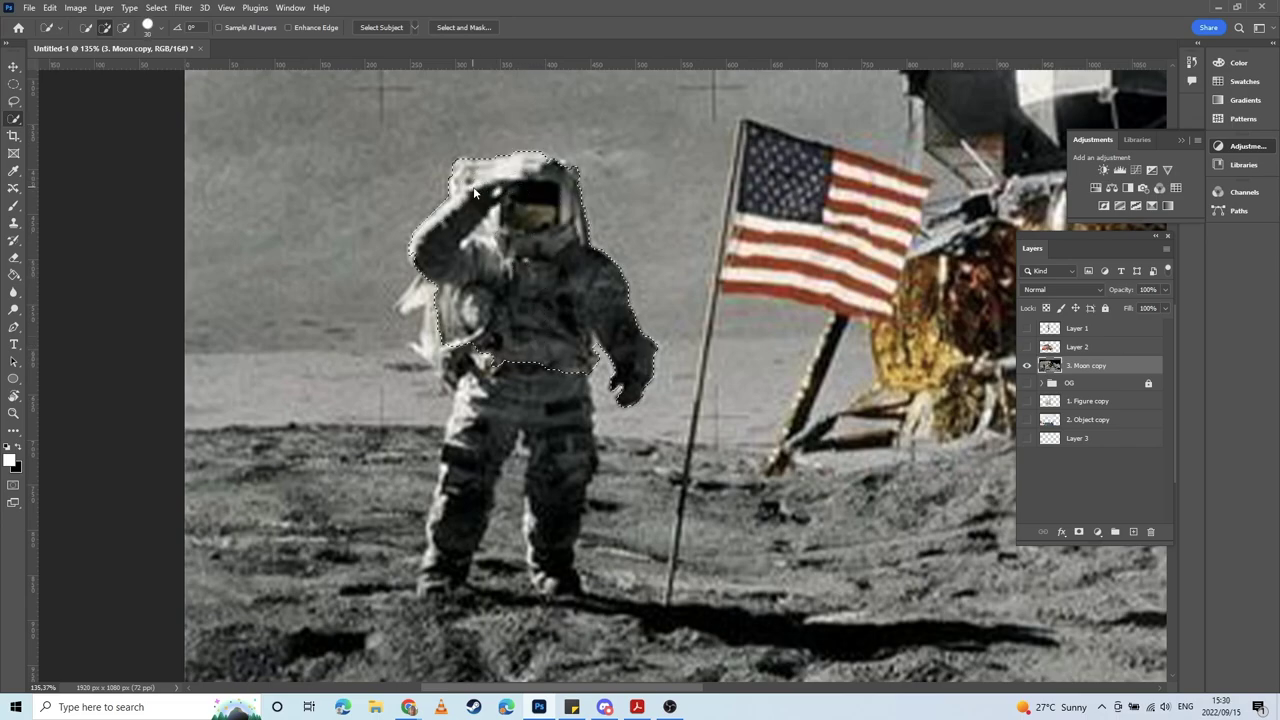
pyautogui.moveTo(427, 290)
pyautogui.mouseDown()
pyautogui.moveTo(456, 307)
pyautogui.moveTo(452, 337)
pyautogui.moveTo(495, 373)
pyautogui.moveTo(507, 414)
pyautogui.moveTo(561, 440)
pyautogui.mouseUp()
pyautogui.moveTo(494, 470)
pyautogui.mouseDown()
pyautogui.moveTo(474, 404)
pyautogui.moveTo(444, 504)
pyautogui.mouseUp()
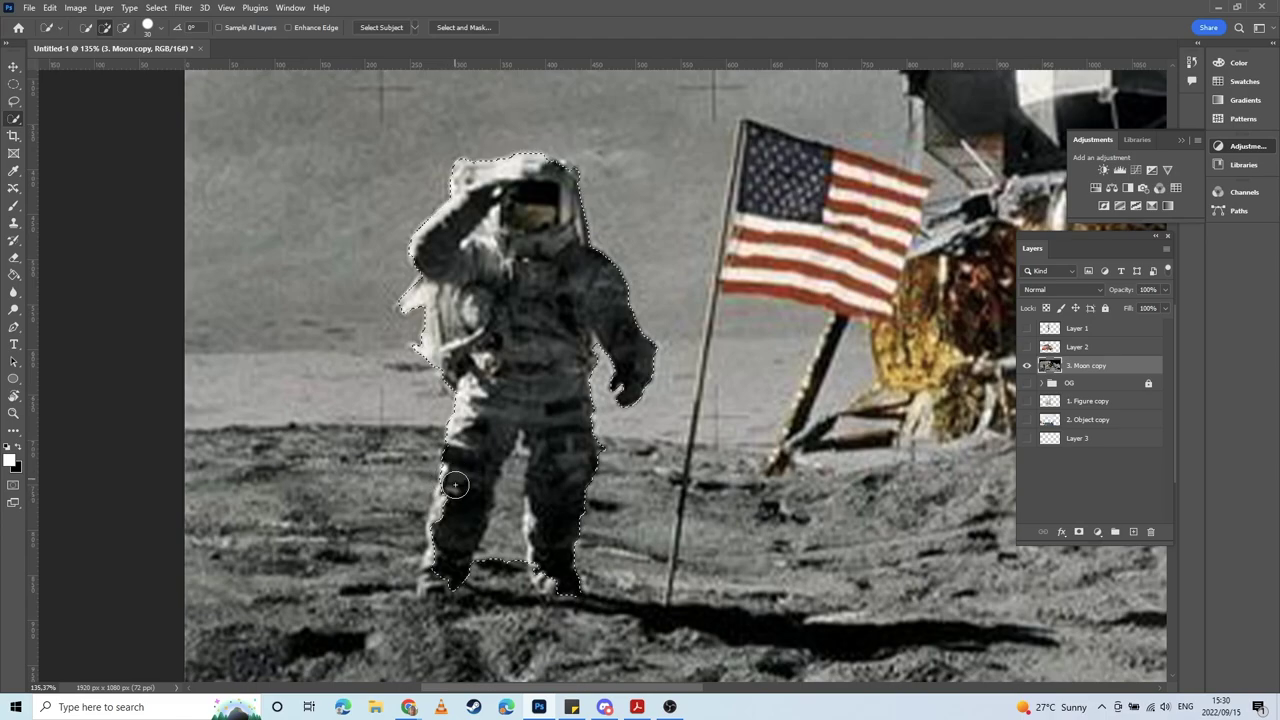
pyautogui.click(438, 560)
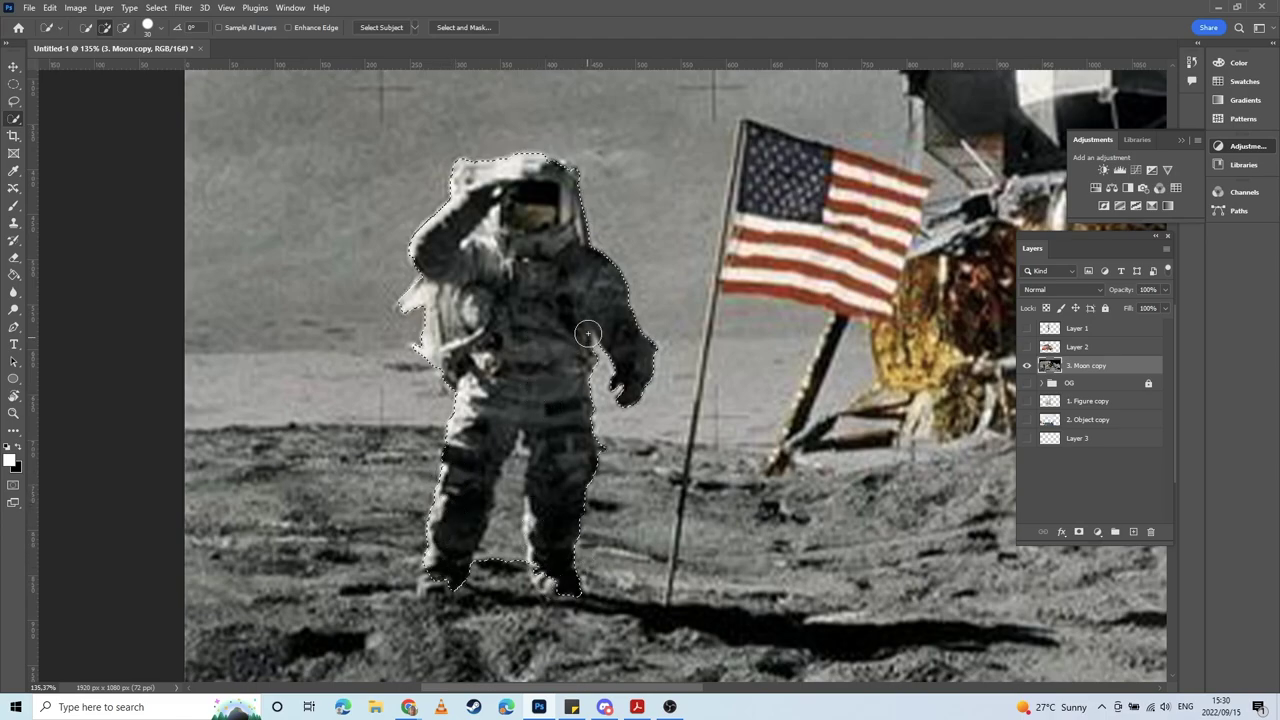
# Step: Add the missed edges of the astronaut's backpack and raised elbow to the selection with the Lasso tool
pyautogui.scroll(3, 509, 297)
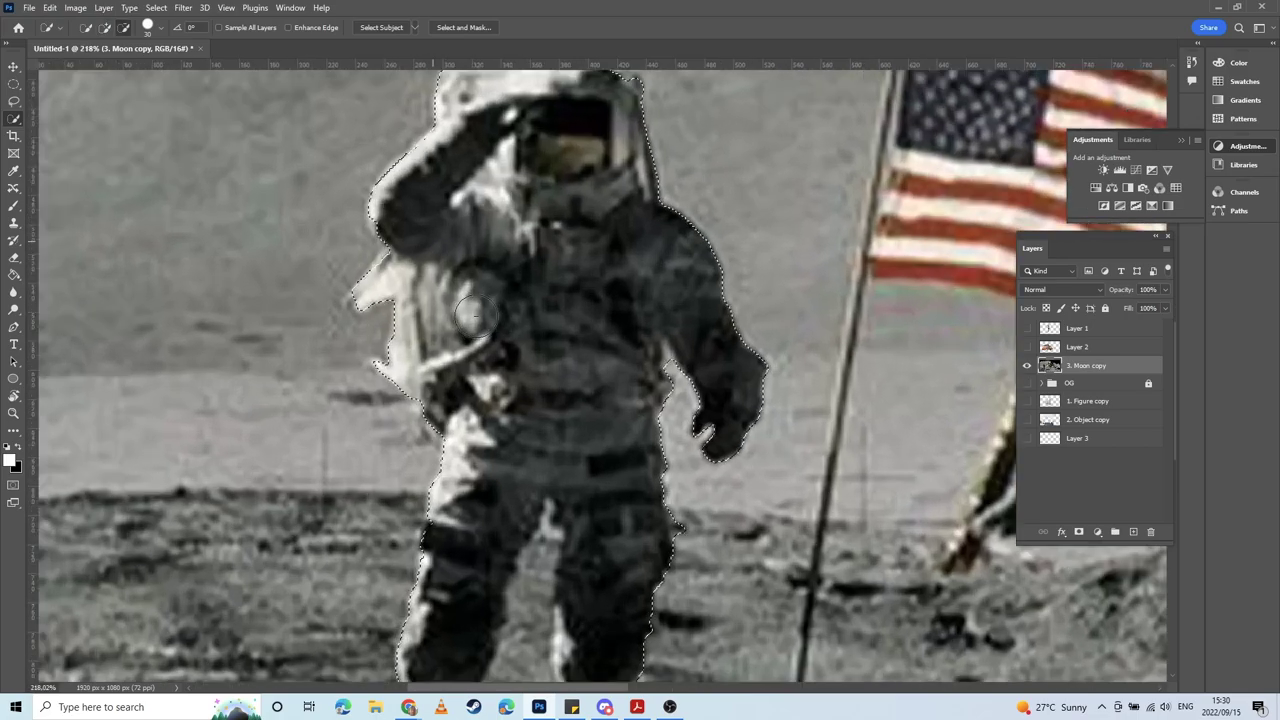
pyautogui.scroll(5, 563, 318)
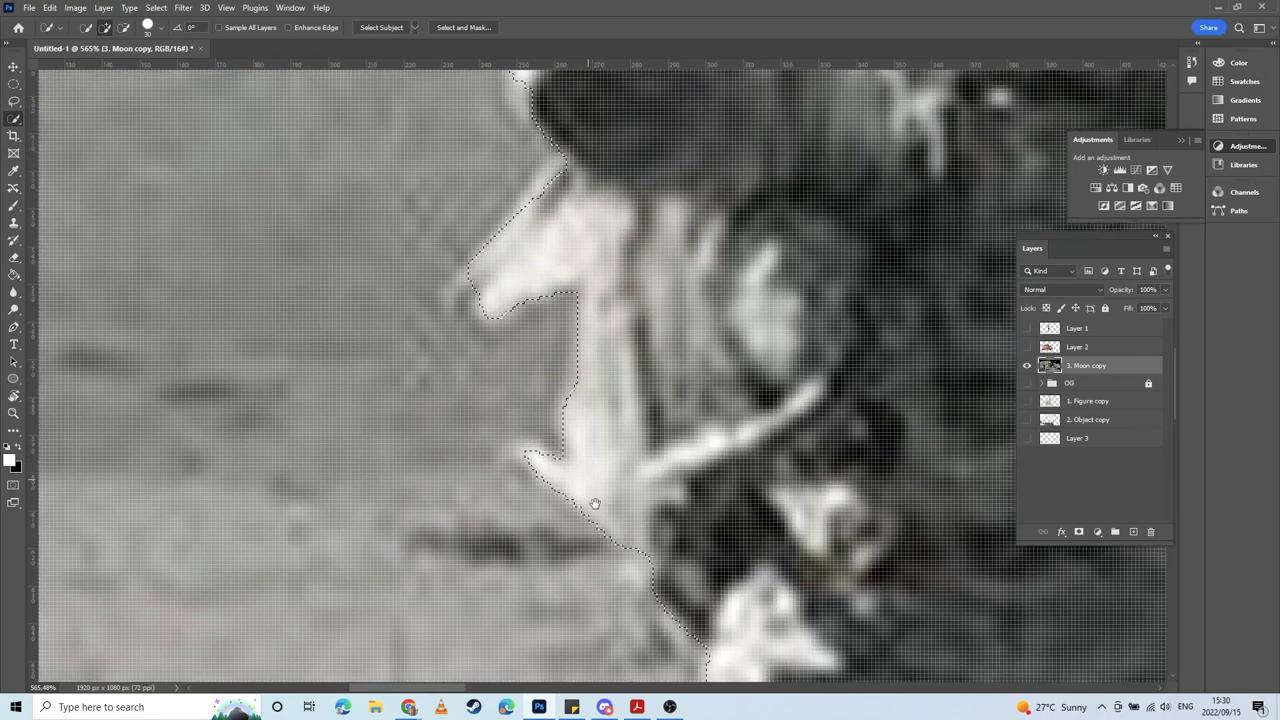
pyautogui.moveTo(595, 504); pyautogui.dragTo(601, 539)
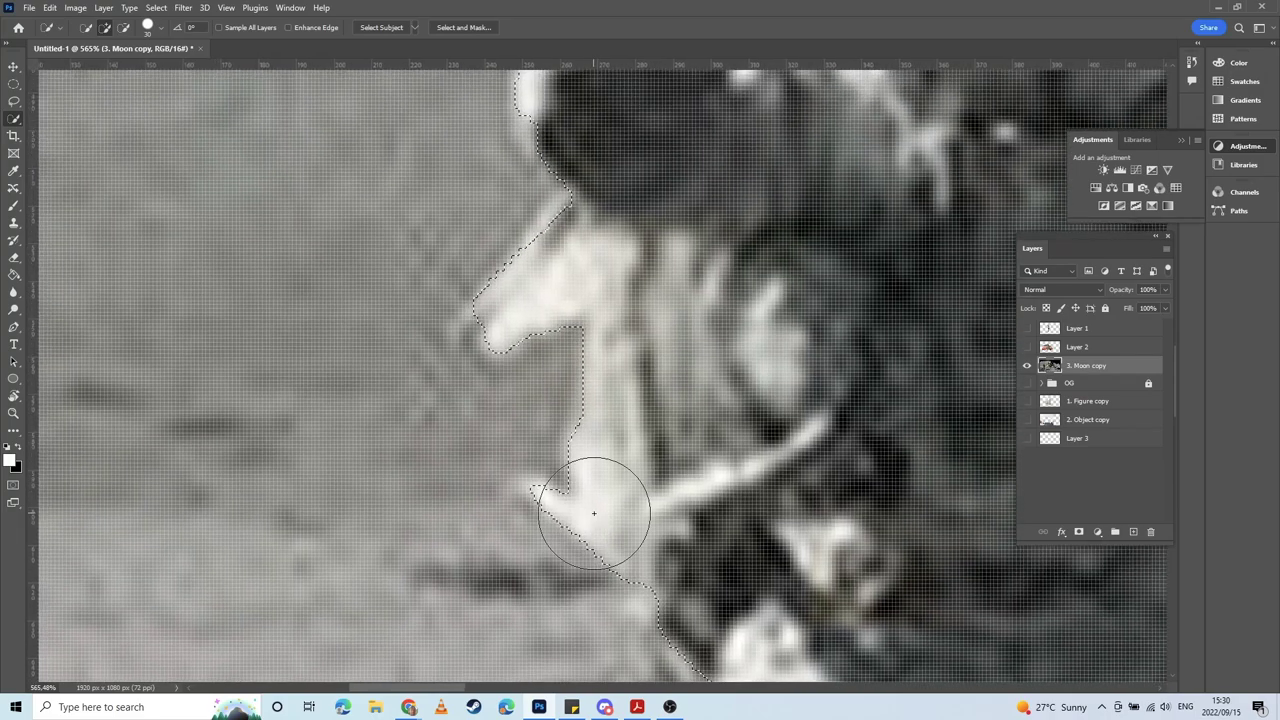
pyautogui.press('l')
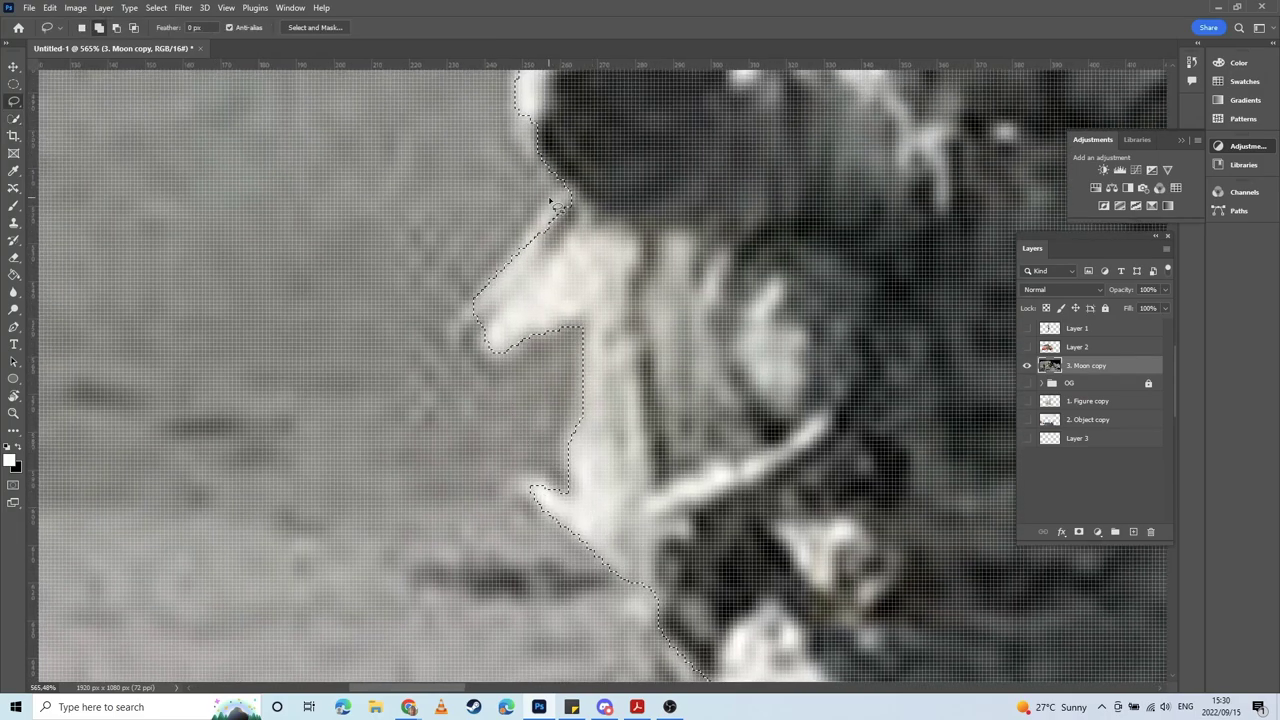
pyautogui.moveTo(565, 185); pyautogui.dragTo(473, 306)
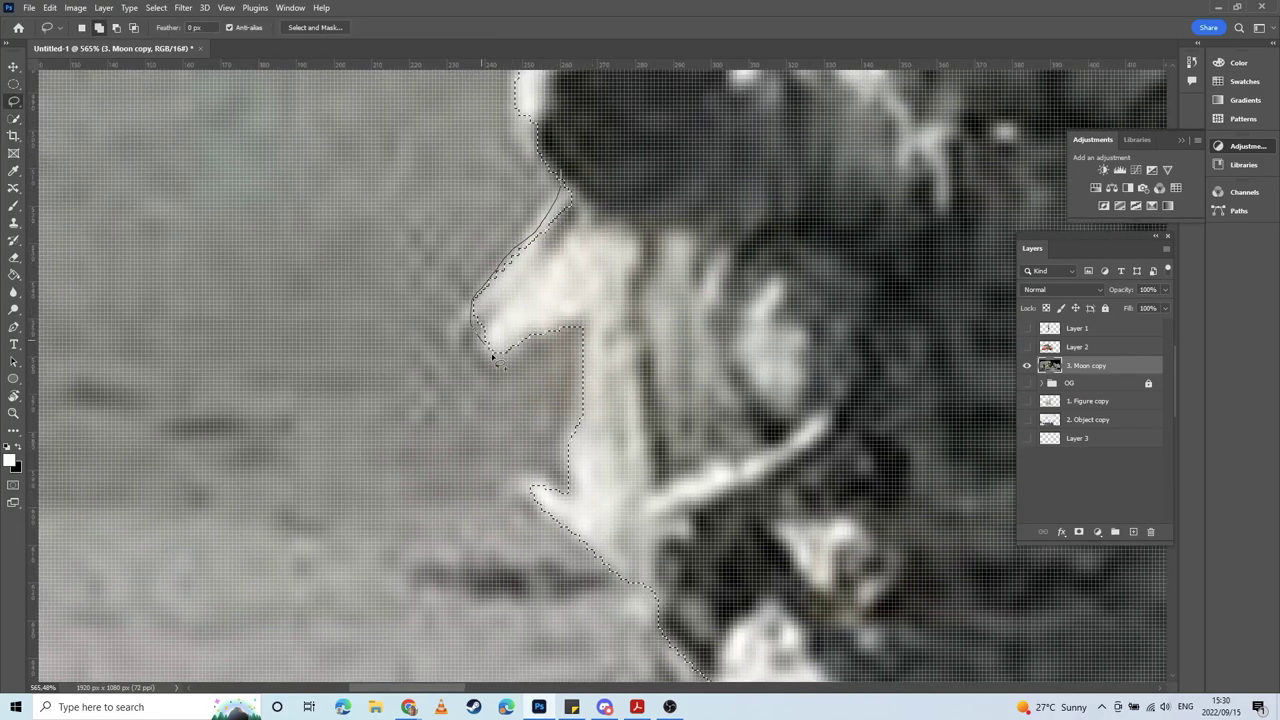
pyautogui.moveTo(492, 357); pyautogui.dragTo(496, 358)
pyautogui.scroll(5, 545, 308)
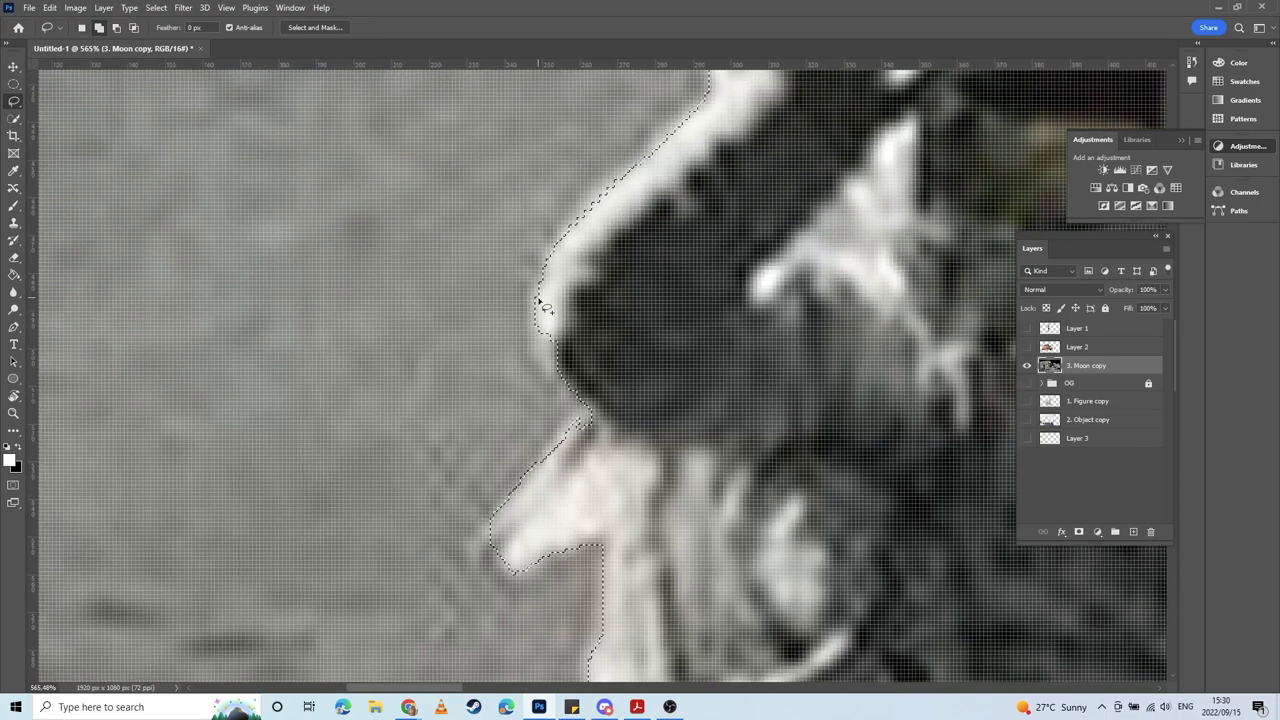
pyautogui.moveTo(563, 447); pyautogui.dragTo(541, 298)
# Step: Extend the selection with the Lasso over the helmet's upper rim, its flag-side edge and the corner where it meets the shoulder
pyautogui.scroll(5, 514, 471)
pyautogui.hscroll(8, 606, 393)
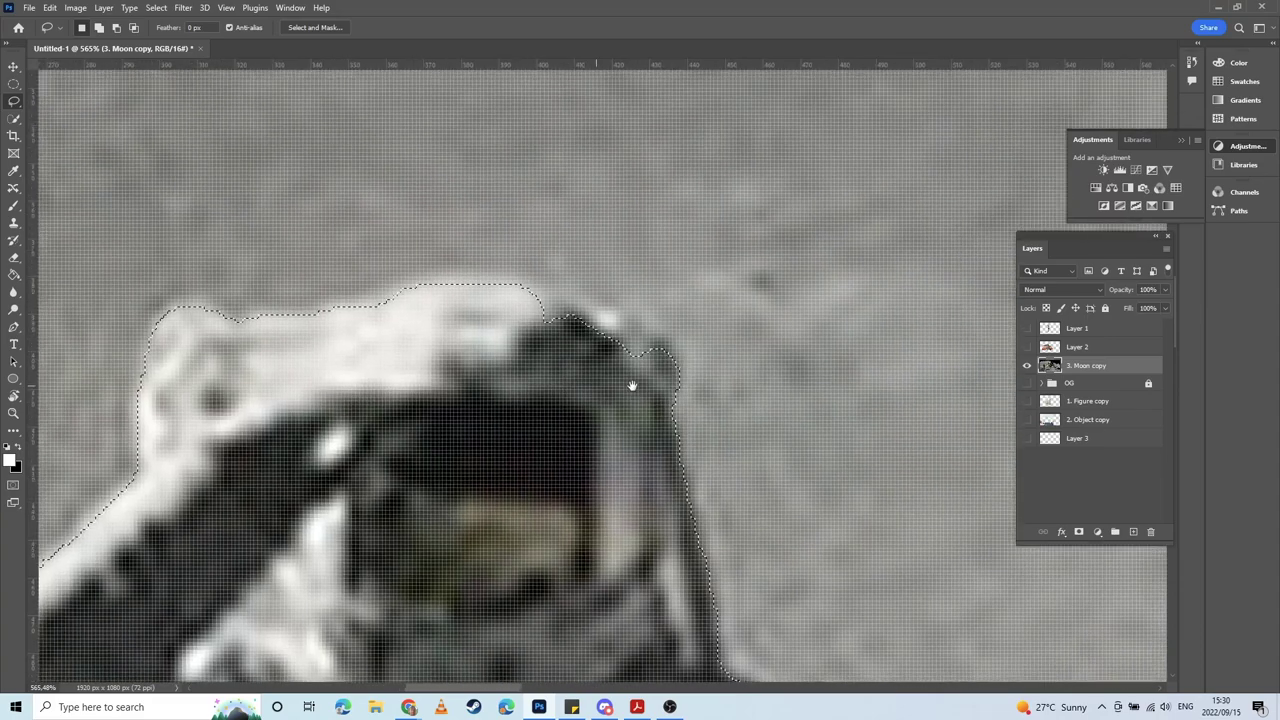
pyautogui.moveTo(305, 317)
pyautogui.mouseDown()
pyautogui.moveTo(431, 277)
pyautogui.moveTo(522, 279)
pyautogui.moveTo(547, 306)
pyautogui.mouseUp()
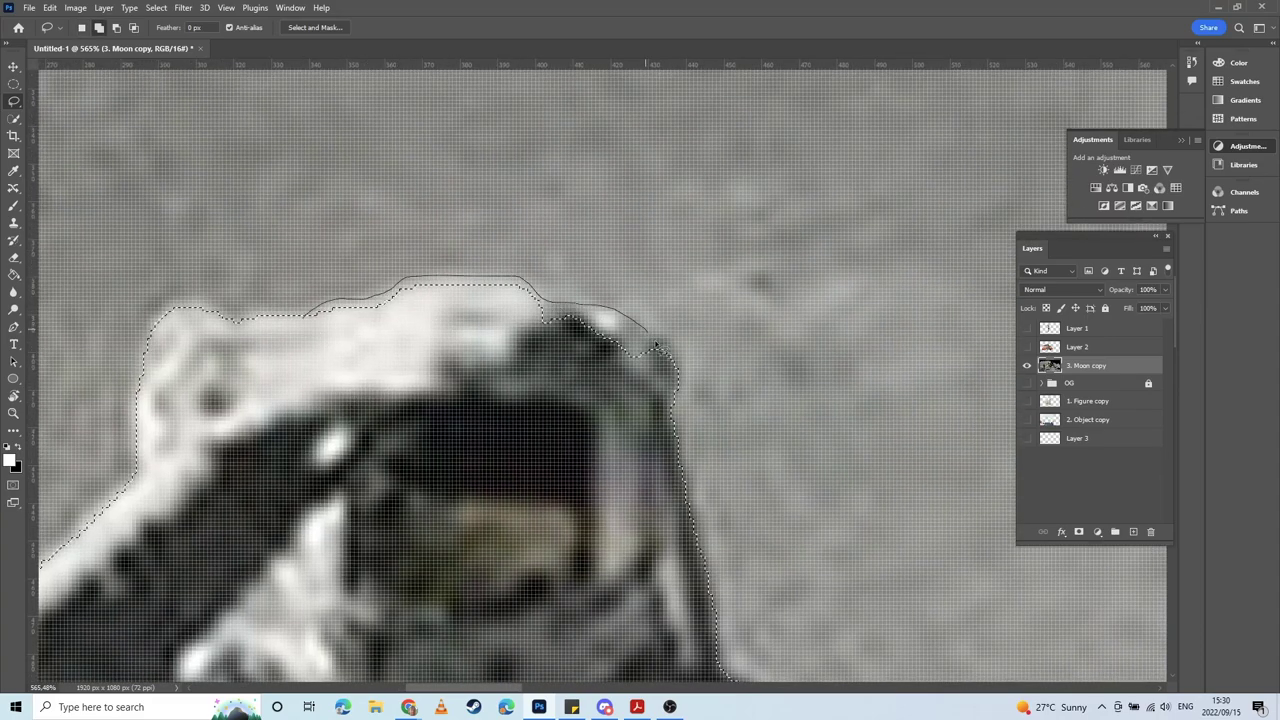
pyautogui.moveTo(678, 378); pyautogui.dragTo(510, 390)
pyautogui.moveTo(495, 440)
pyautogui.mouseDown()
pyautogui.moveTo(377, 291)
pyautogui.moveTo(333, 200)
pyautogui.mouseUp()
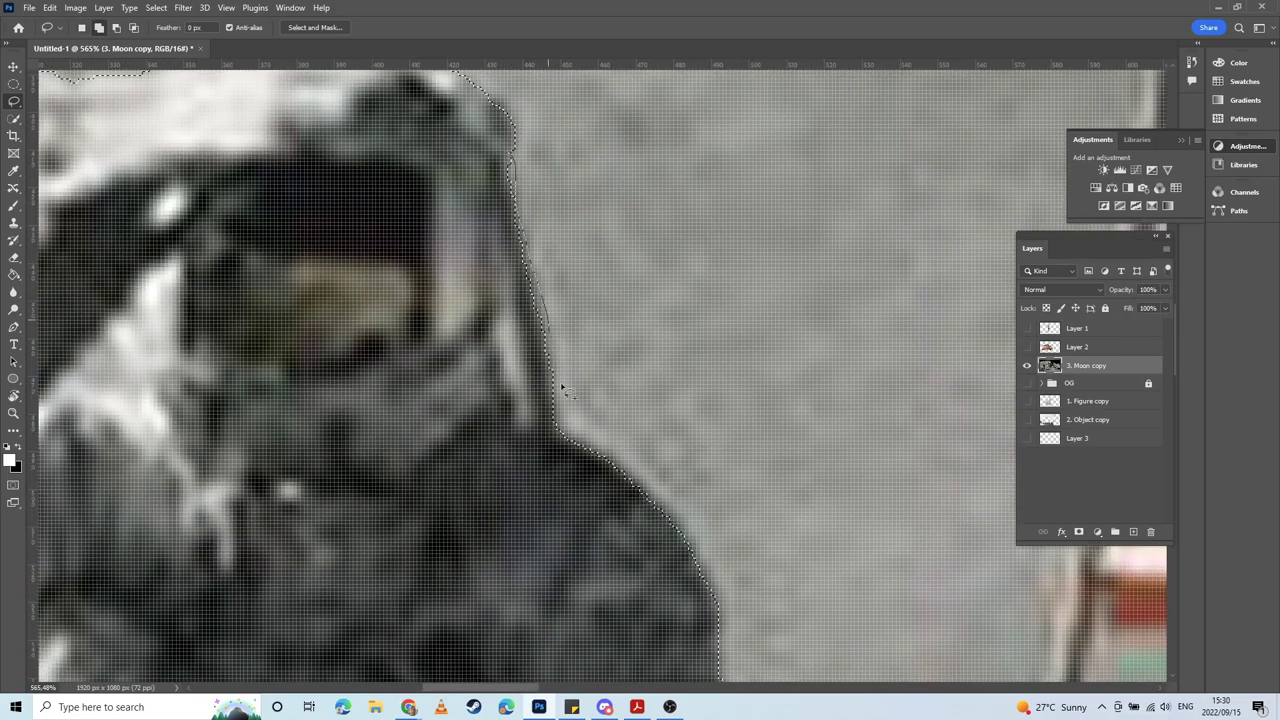
pyautogui.moveTo(562, 386); pyautogui.dragTo(540, 436)
pyautogui.moveTo(647, 588)
pyautogui.mouseDown()
pyautogui.moveTo(571, 414)
pyautogui.moveTo(539, 376)
pyautogui.mouseUp()
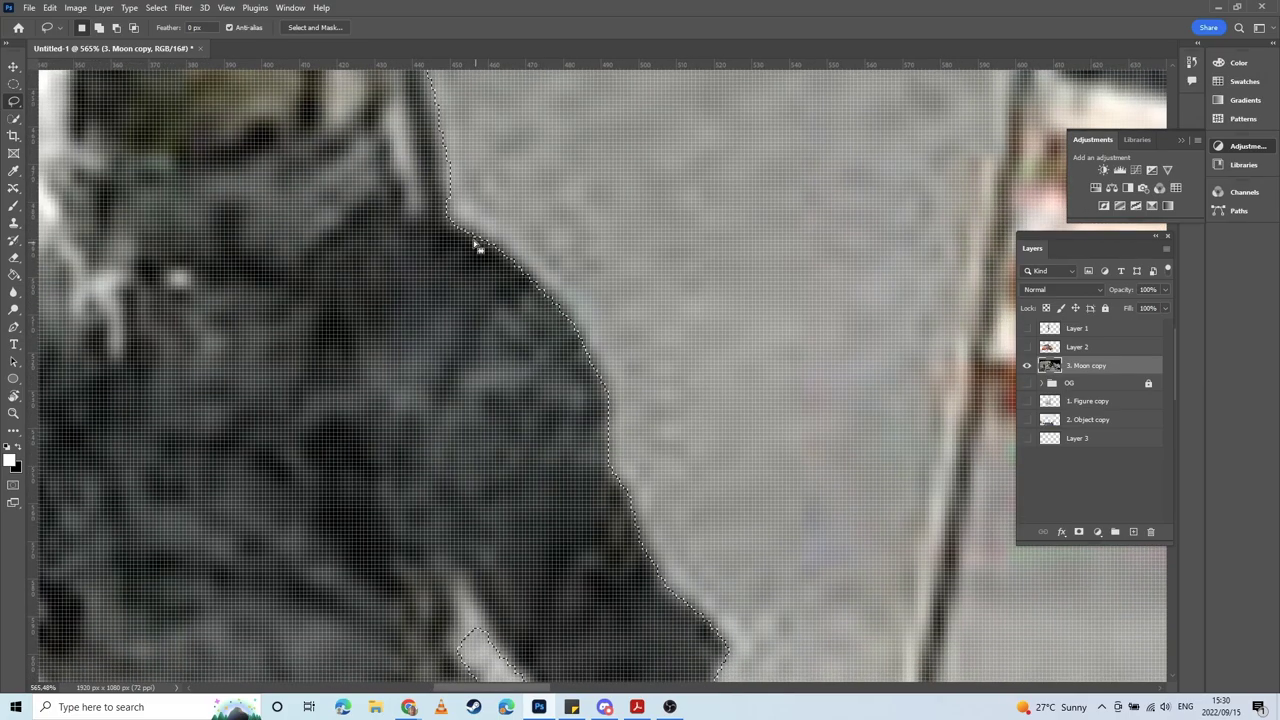
pyautogui.moveTo(449, 220); pyautogui.dragTo(437, 208)
pyautogui.moveTo(507, 260)
pyautogui.mouseDown()
pyautogui.moveTo(444, 225)
pyautogui.moveTo(500, 247)
pyautogui.mouseUp()
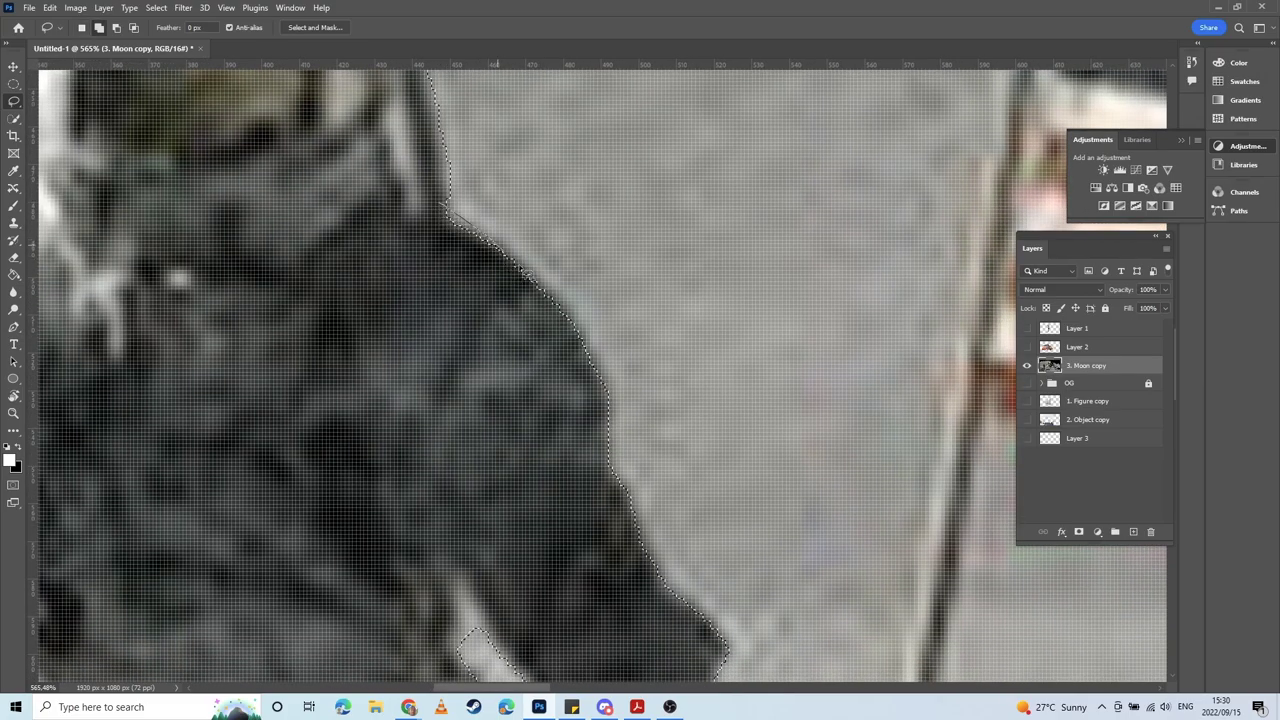
# Step: Refine the selection around the fingers of the lowered glove and the gap beneath that arm with the Lasso
pyautogui.moveTo(535, 473); pyautogui.dragTo(450, 266)
pyautogui.moveTo(462, 481); pyautogui.dragTo(538, 379)
pyautogui.press('shift')
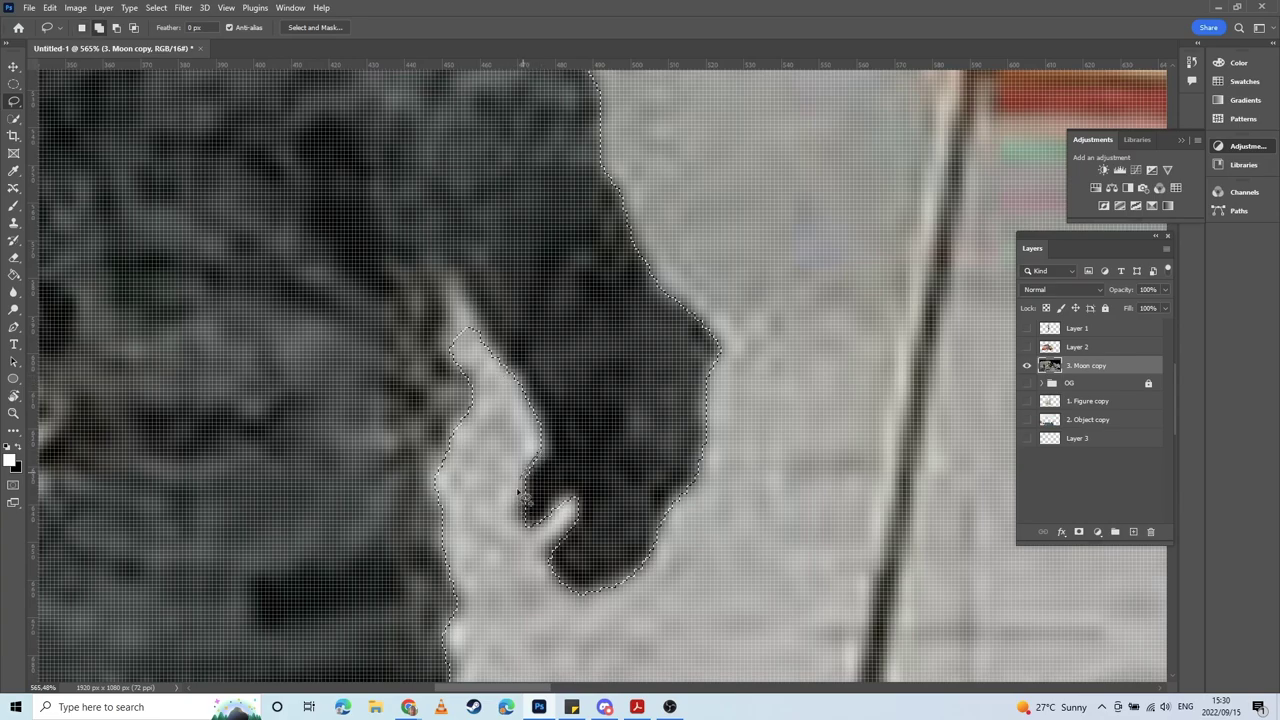
pyautogui.moveTo(519, 530); pyautogui.dragTo(552, 516)
pyautogui.moveTo(618, 457); pyautogui.dragTo(722, 453)
pyautogui.press('shift')
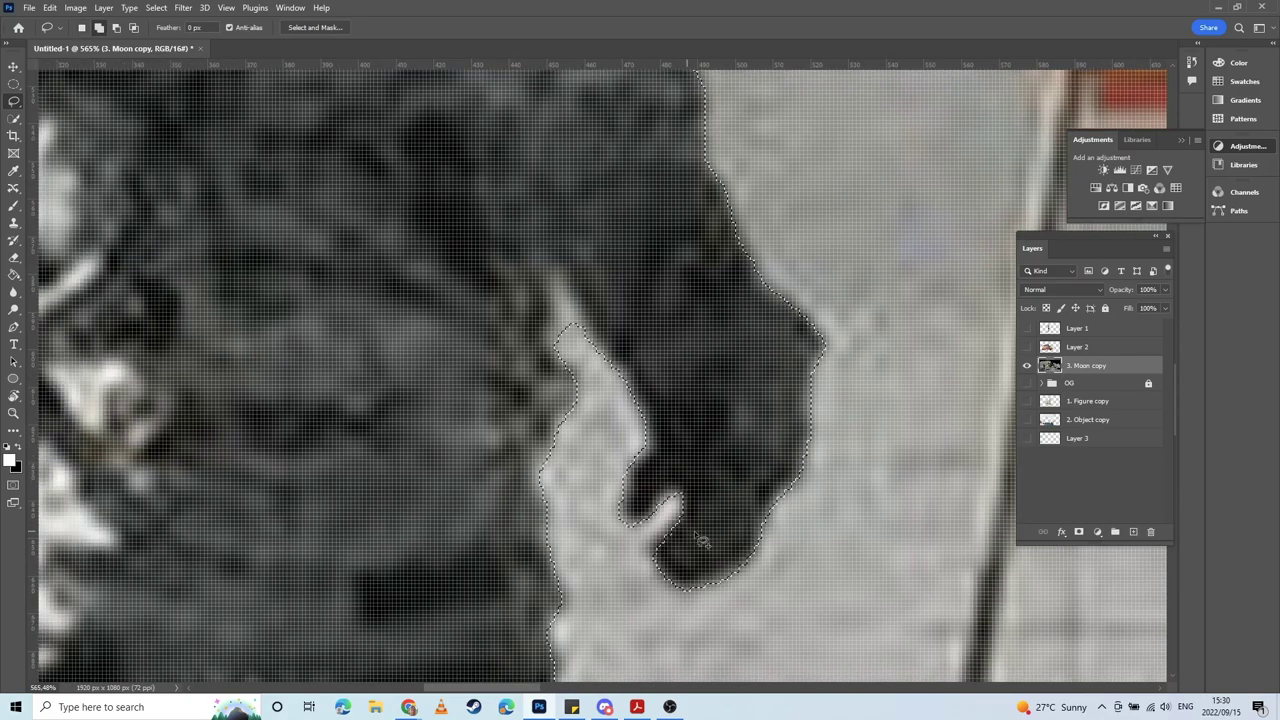
pyautogui.moveTo(692, 509)
pyautogui.mouseDown()
pyautogui.moveTo(647, 557)
pyautogui.moveTo(692, 560)
pyautogui.mouseUp()
pyautogui.moveTo(482, 433); pyautogui.dragTo(509, 477)
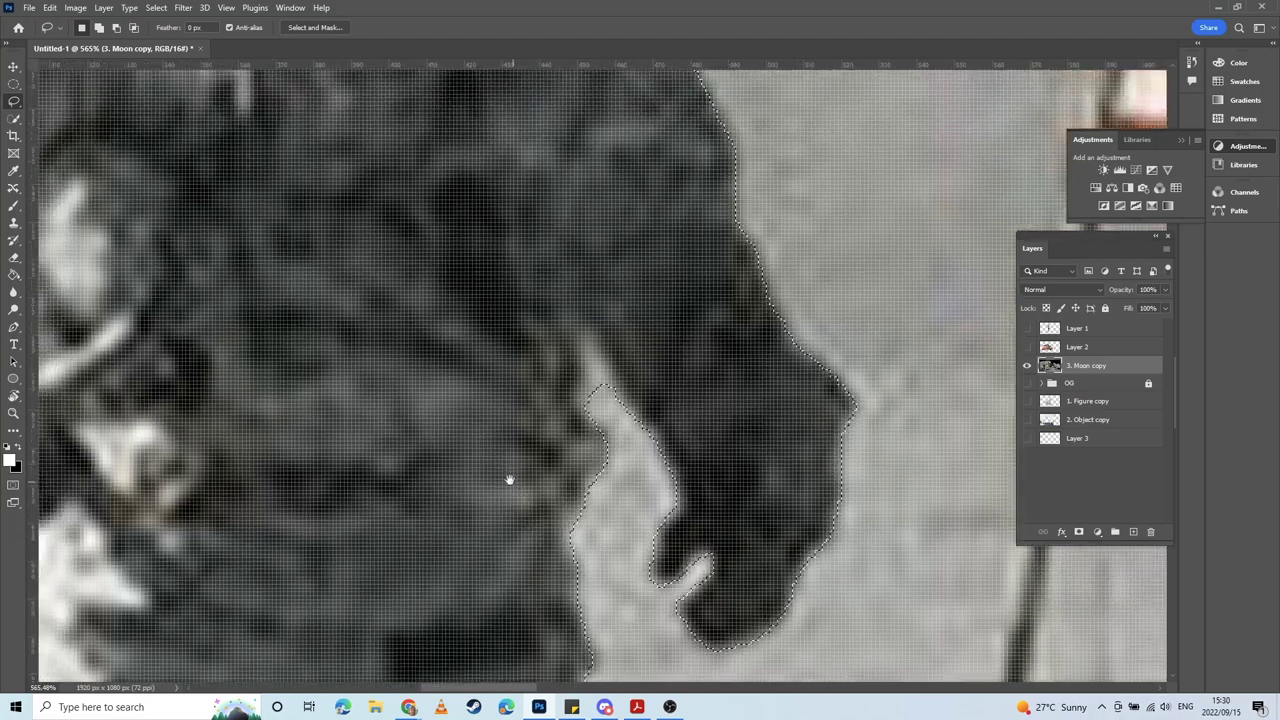
pyautogui.moveTo(509, 410)
pyautogui.mouseDown()
pyautogui.moveTo(512, 356)
pyautogui.moveTo(563, 386)
pyautogui.moveTo(578, 422)
pyautogui.moveTo(532, 428)
pyautogui.mouseUp()
# Step: Smooth the selection edge along the astronaut's waist and the outer side of the leg nearest the flag
pyautogui.scroll(-4, 512, 355)
pyautogui.press('shift')
pyautogui.moveTo(521, 544)
pyautogui.mouseDown()
pyautogui.moveTo(497, 417)
pyautogui.moveTo(517, 406)
pyautogui.mouseUp()
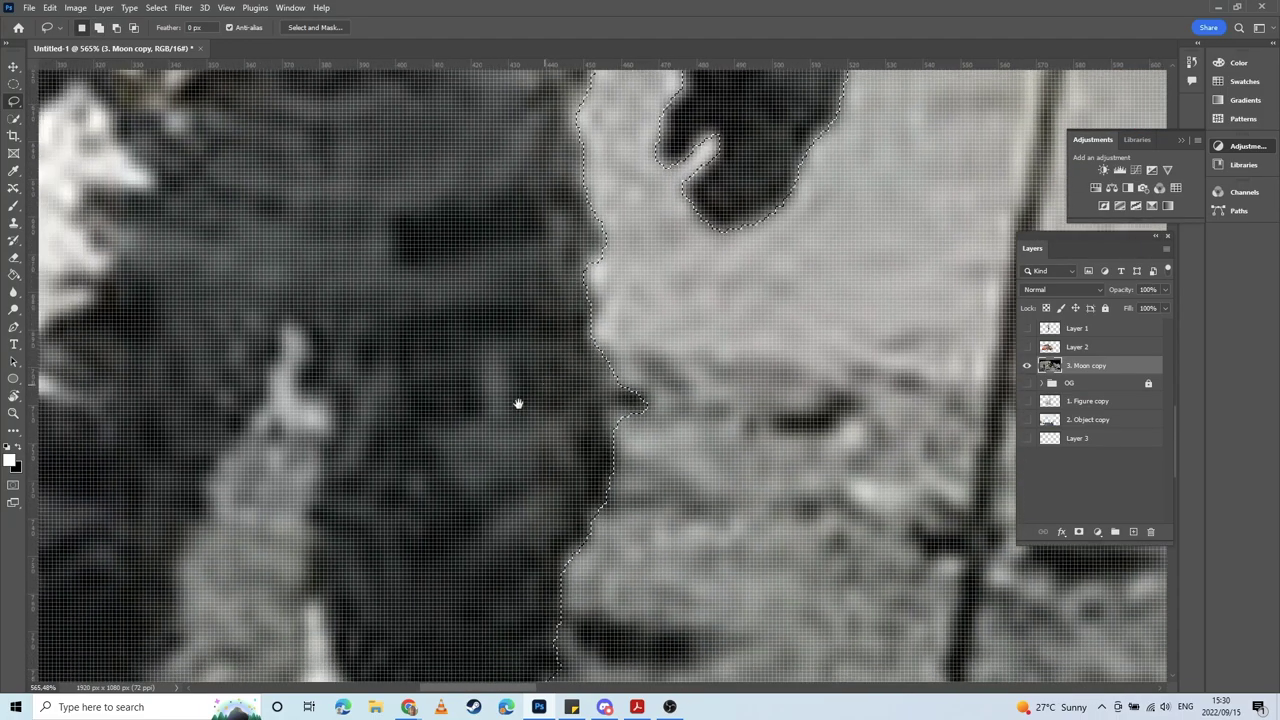
pyautogui.moveTo(492, 464); pyautogui.dragTo(540, 288)
pyautogui.moveTo(603, 509); pyautogui.dragTo(603, 450)
# Step: Add the missing parts of both of the astronaut's boots to the selection with the Lasso
pyautogui.moveTo(541, 413); pyautogui.dragTo(653, 504)
pyautogui.scroll(-4, 556, 336)
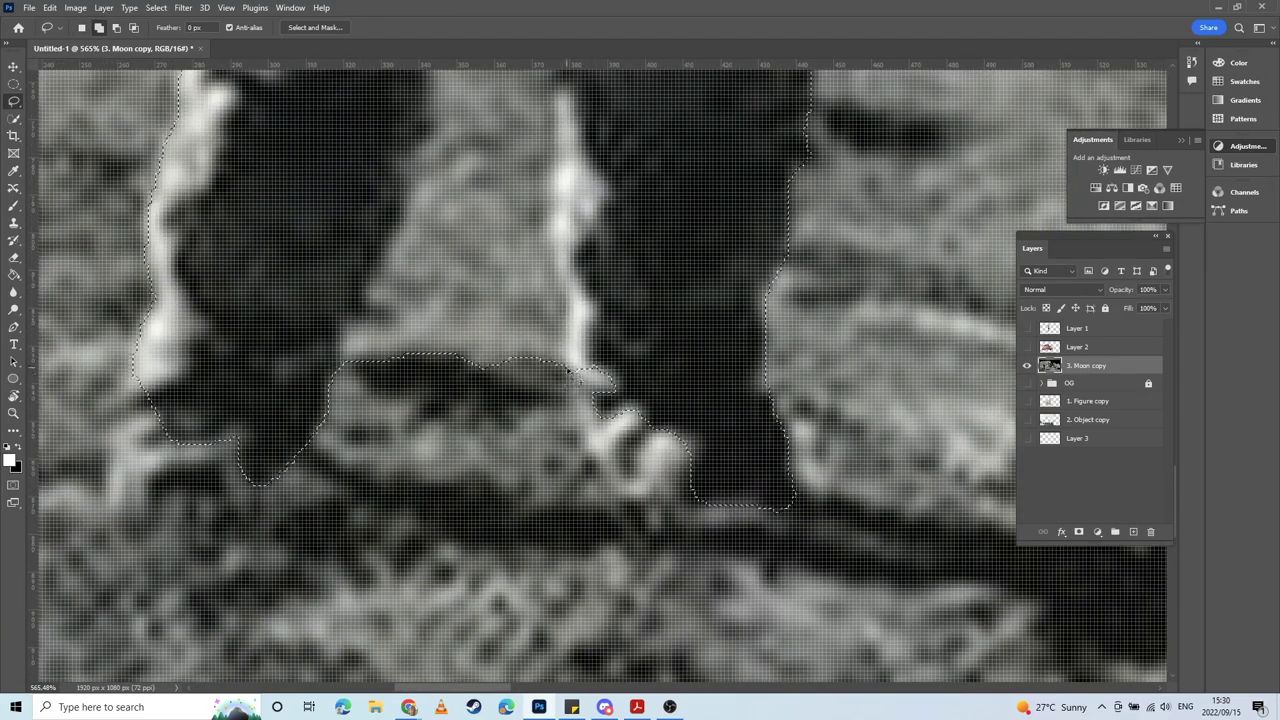
pyautogui.moveTo(596, 474)
pyautogui.mouseDown()
pyautogui.moveTo(657, 510)
pyautogui.moveTo(698, 397)
pyautogui.moveTo(594, 319)
pyautogui.moveTo(650, 457)
pyautogui.mouseUp()
pyautogui.moveTo(442, 390); pyautogui.dragTo(606, 274)
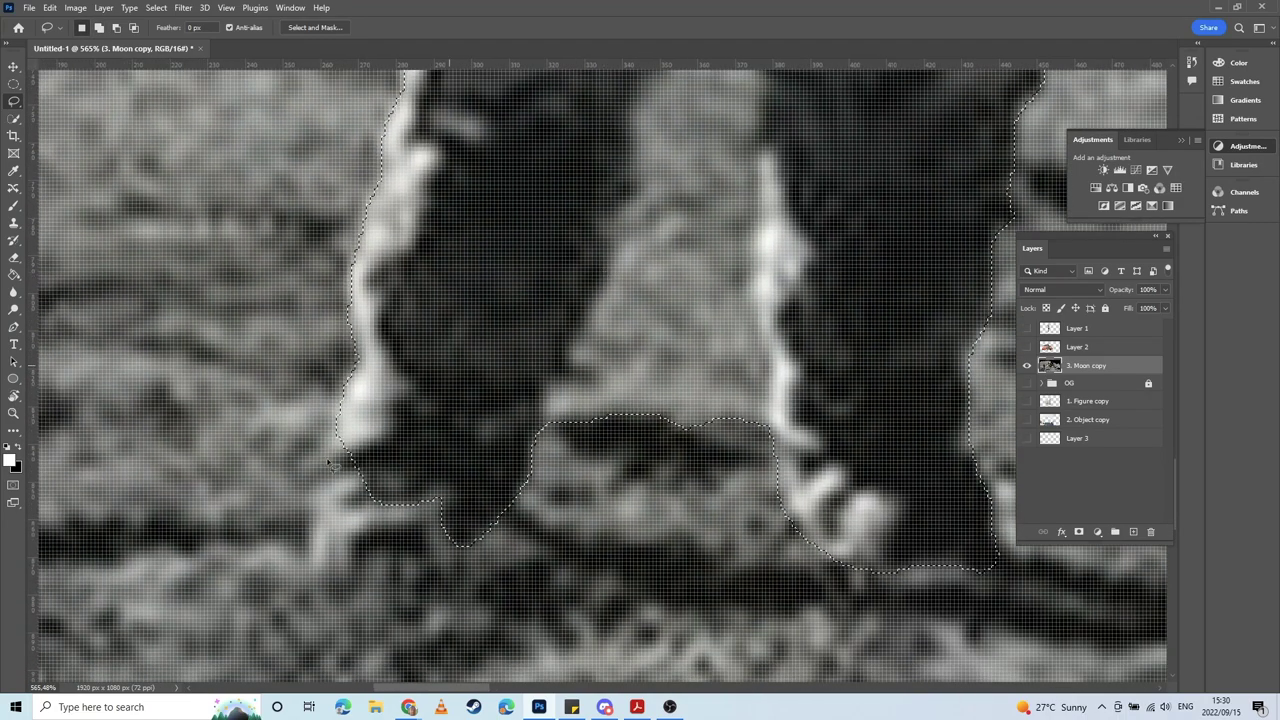
pyautogui.moveTo(346, 393)
pyautogui.mouseDown()
pyautogui.moveTo(311, 473)
pyautogui.moveTo(310, 534)
pyautogui.mouseUp()
pyautogui.moveTo(333, 585)
pyautogui.mouseDown()
pyautogui.moveTo(379, 523)
pyautogui.moveTo(438, 547)
pyautogui.moveTo(476, 516)
pyautogui.mouseUp()
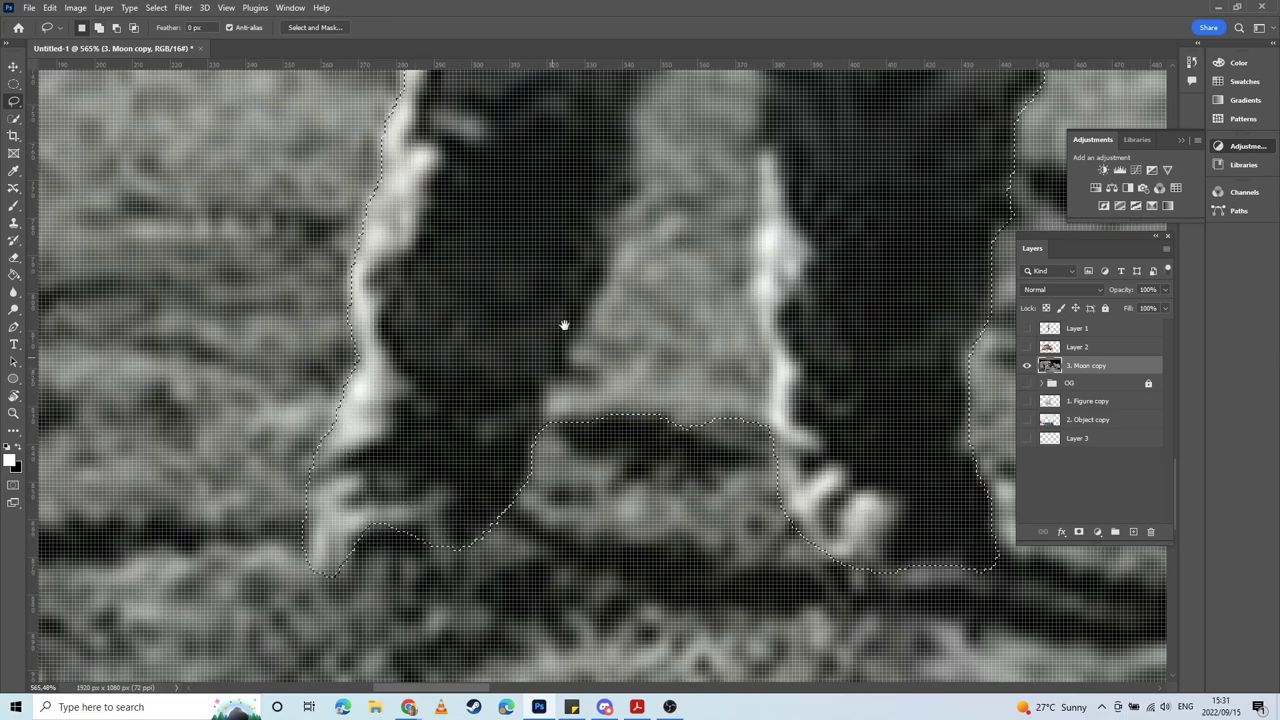
# Step: Subtract the patch of ground between the astronaut's legs from the selection with the Lasso
pyautogui.moveTo(566, 329); pyautogui.dragTo(464, 568)
pyautogui.scroll(-3, 607, 464)
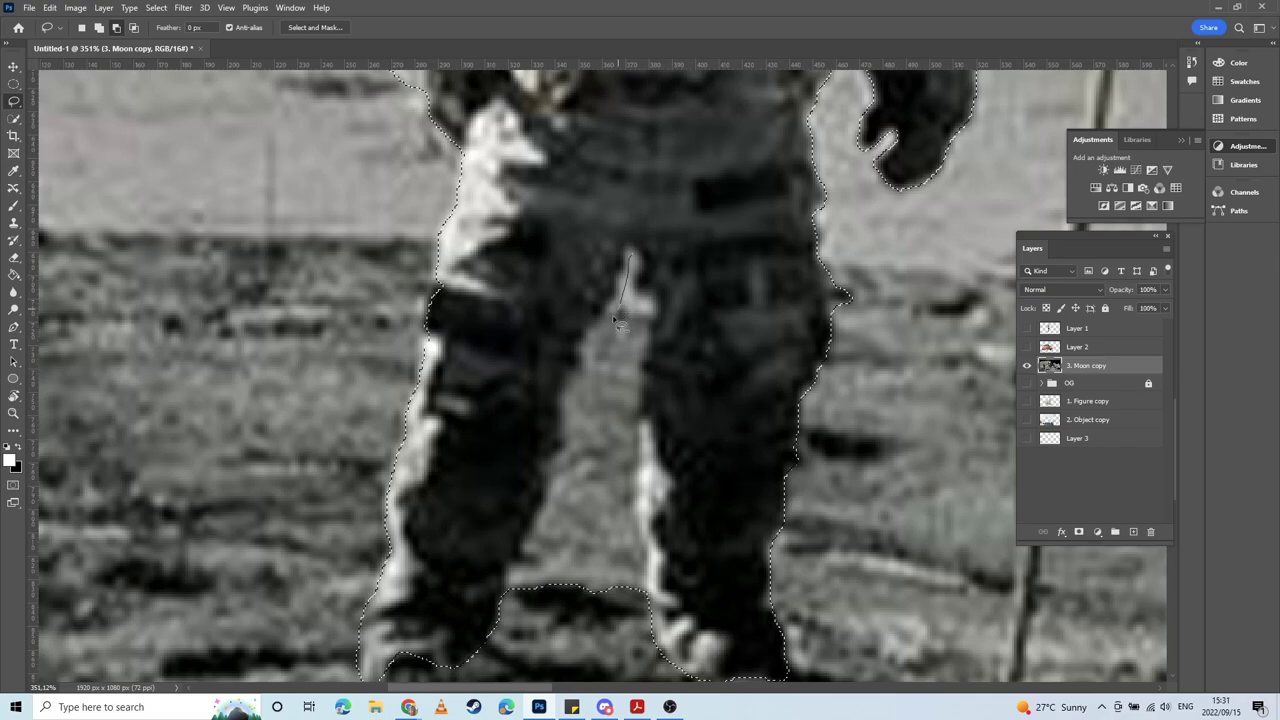
pyautogui.moveTo(583, 365); pyautogui.dragTo(571, 394)
pyautogui.moveTo(556, 476)
pyautogui.mouseDown()
pyautogui.moveTo(505, 598)
pyautogui.moveTo(598, 615)
pyautogui.moveTo(638, 597)
pyautogui.mouseUp()
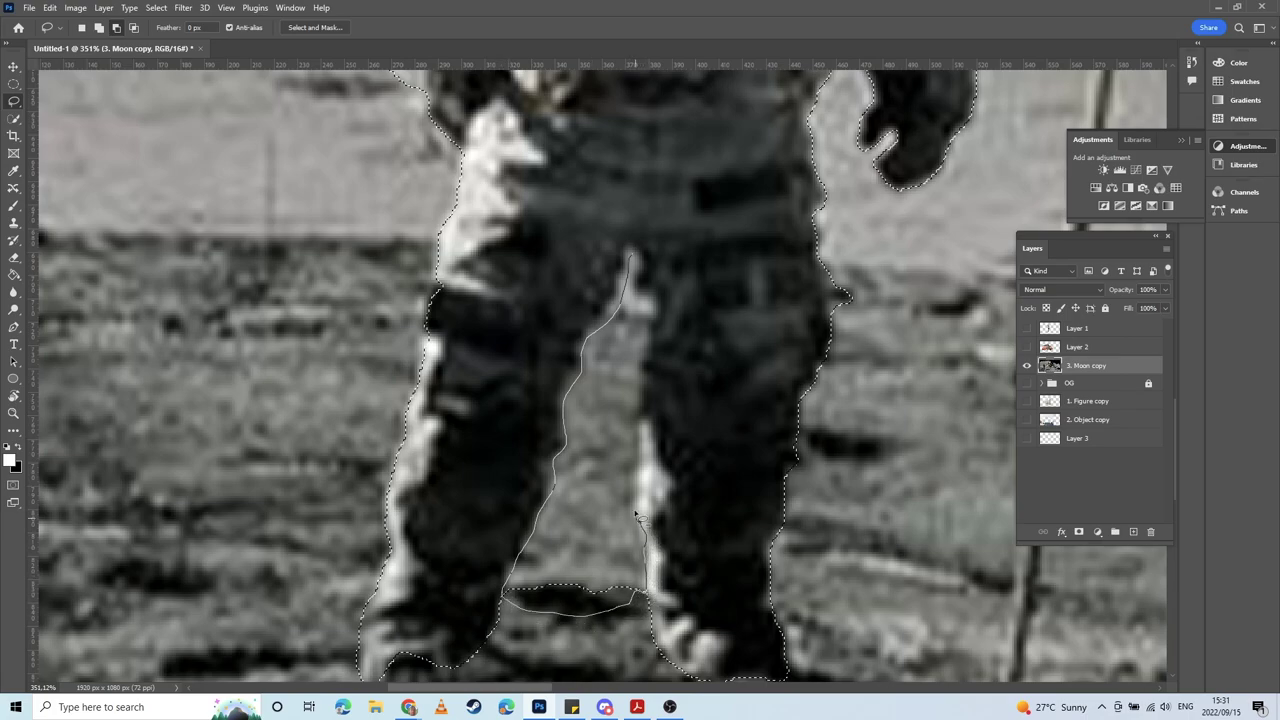
pyautogui.moveTo(635, 440); pyautogui.dragTo(639, 393)
pyautogui.moveTo(641, 341)
pyautogui.mouseDown()
pyautogui.moveTo(637, 260)
pyautogui.moveTo(673, 285)
pyautogui.moveTo(634, 275)
pyautogui.moveTo(675, 290)
pyautogui.mouseUp()
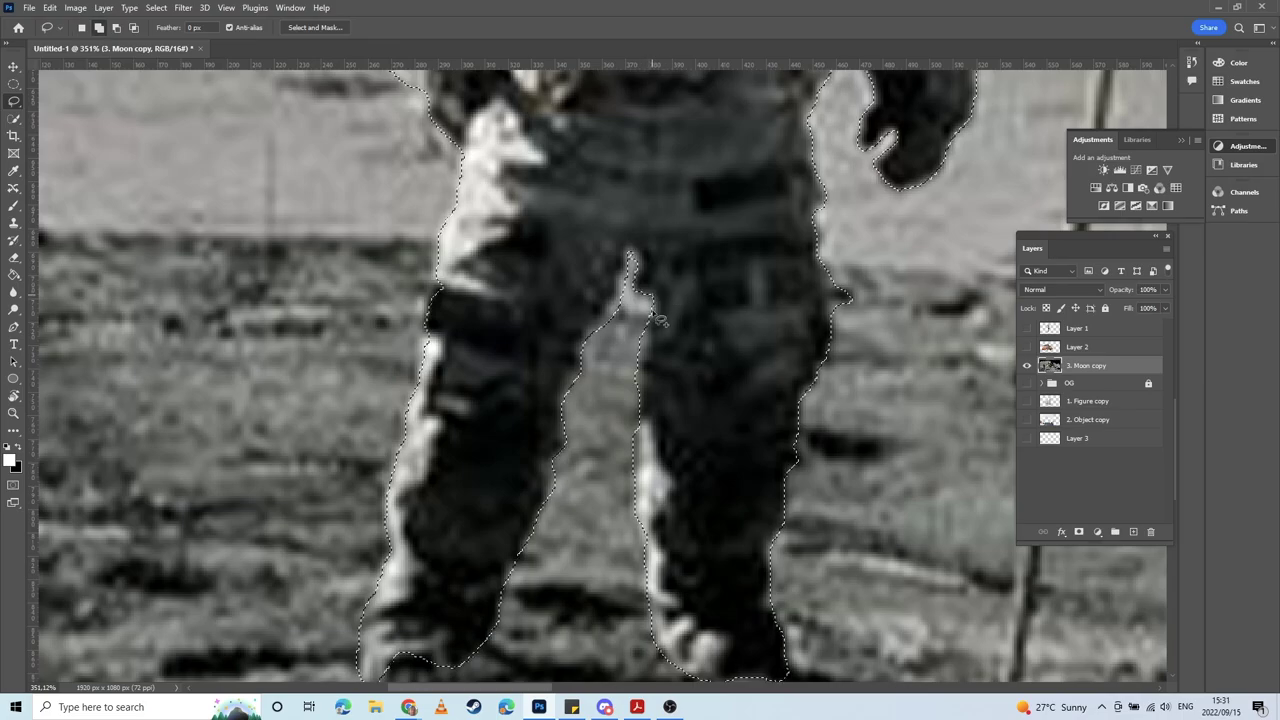
# Step: Check the whole astronaut outline and touch up the selection at the two pointed corners of the backpack
pyautogui.scroll(-5, 657, 440)
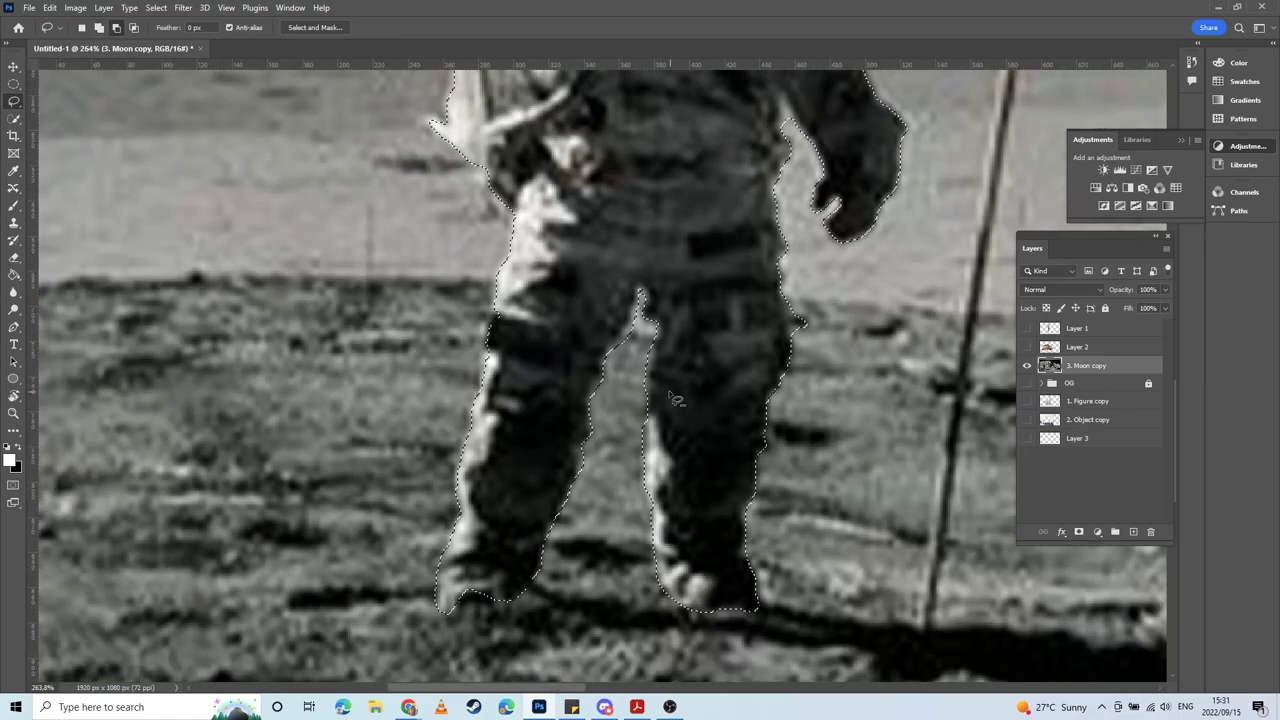
pyautogui.moveTo(603, 160); pyautogui.dragTo(609, 468)
pyautogui.scroll(-1, 611, 458)
pyautogui.scroll(-1, 611, 458)
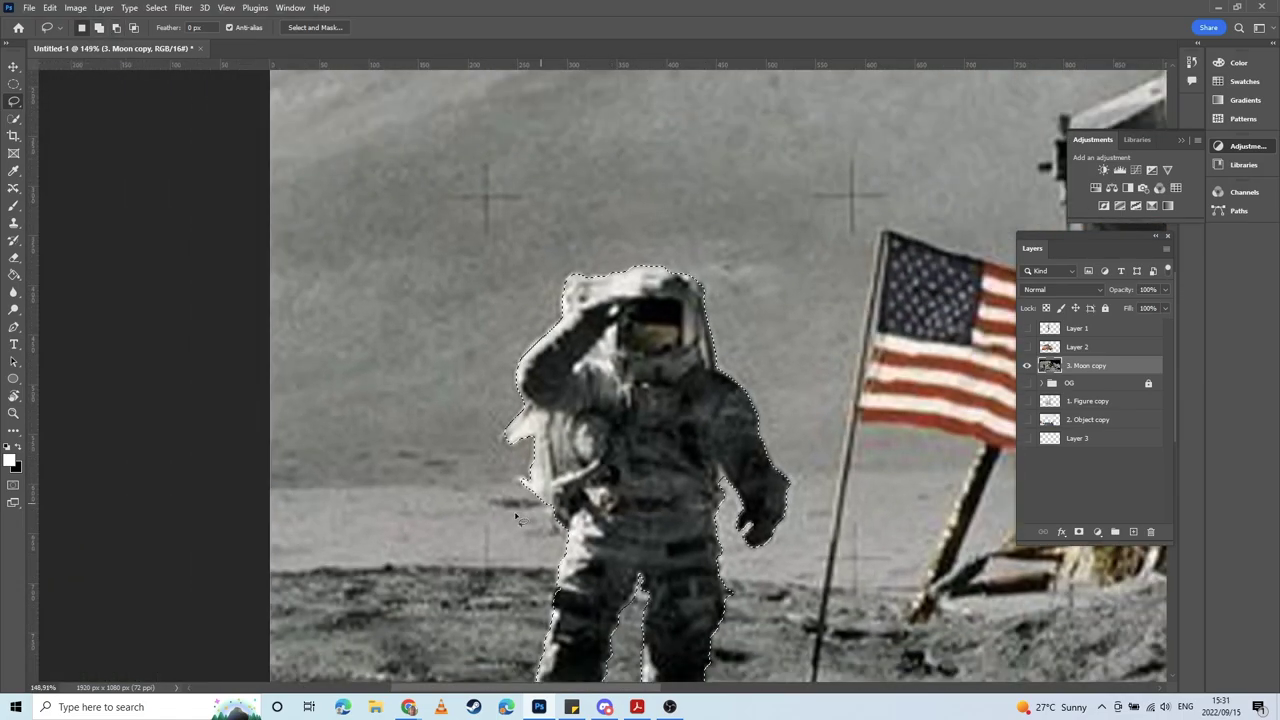
pyautogui.scroll(2, 530, 462)
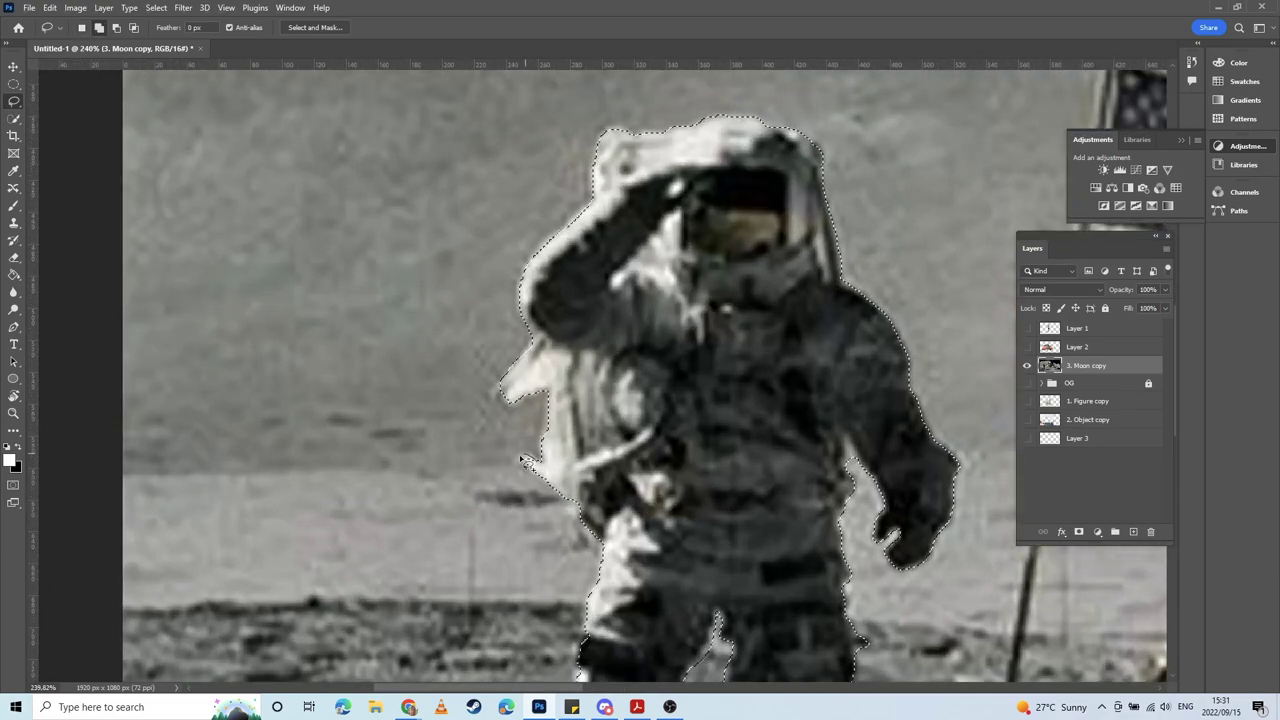
pyautogui.moveTo(521, 457); pyautogui.dragTo(536, 470)
pyautogui.moveTo(503, 393)
pyautogui.mouseDown()
pyautogui.moveTo(518, 411)
pyautogui.moveTo(508, 390)
pyautogui.mouseUp()
pyautogui.scroll(-6, 705, 400)
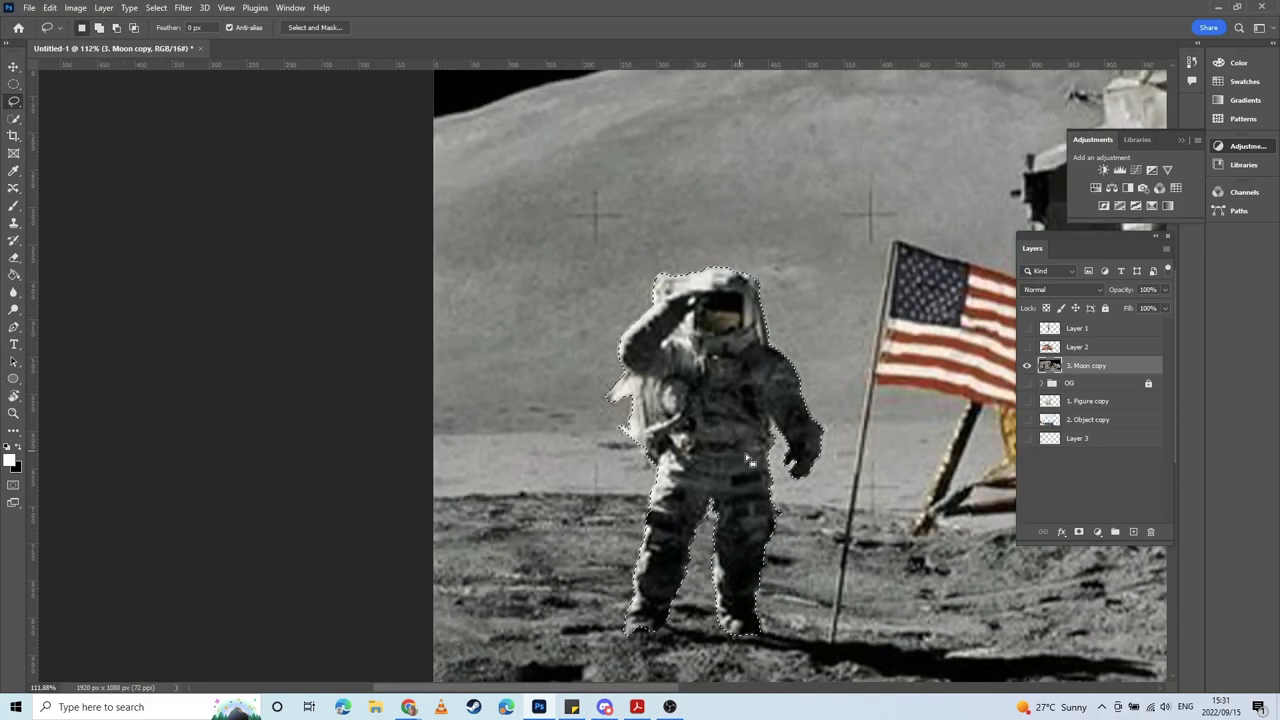
# Step: Cut the selected astronaut onto its own layer with Layer Via Cut
pyautogui.moveTo(750, 462); pyautogui.dragTo(552, 446)
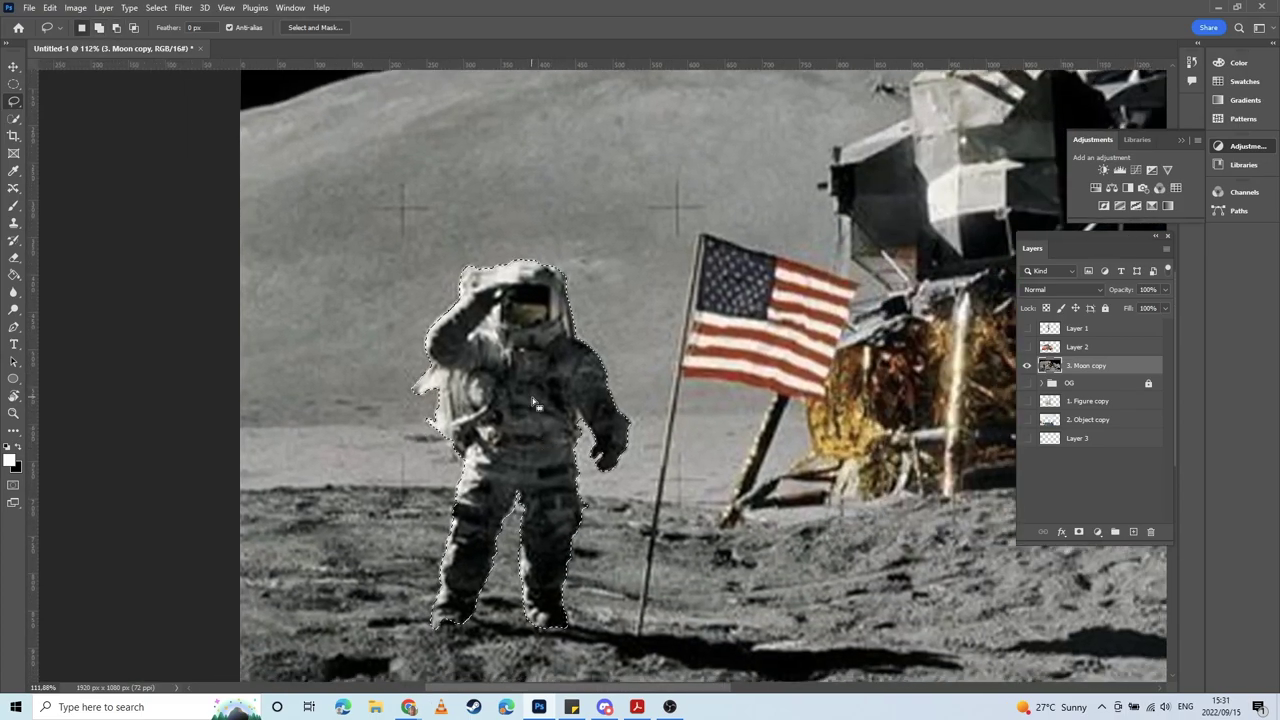
pyautogui.rightClick(533, 400)
pyautogui.click(621, 500)
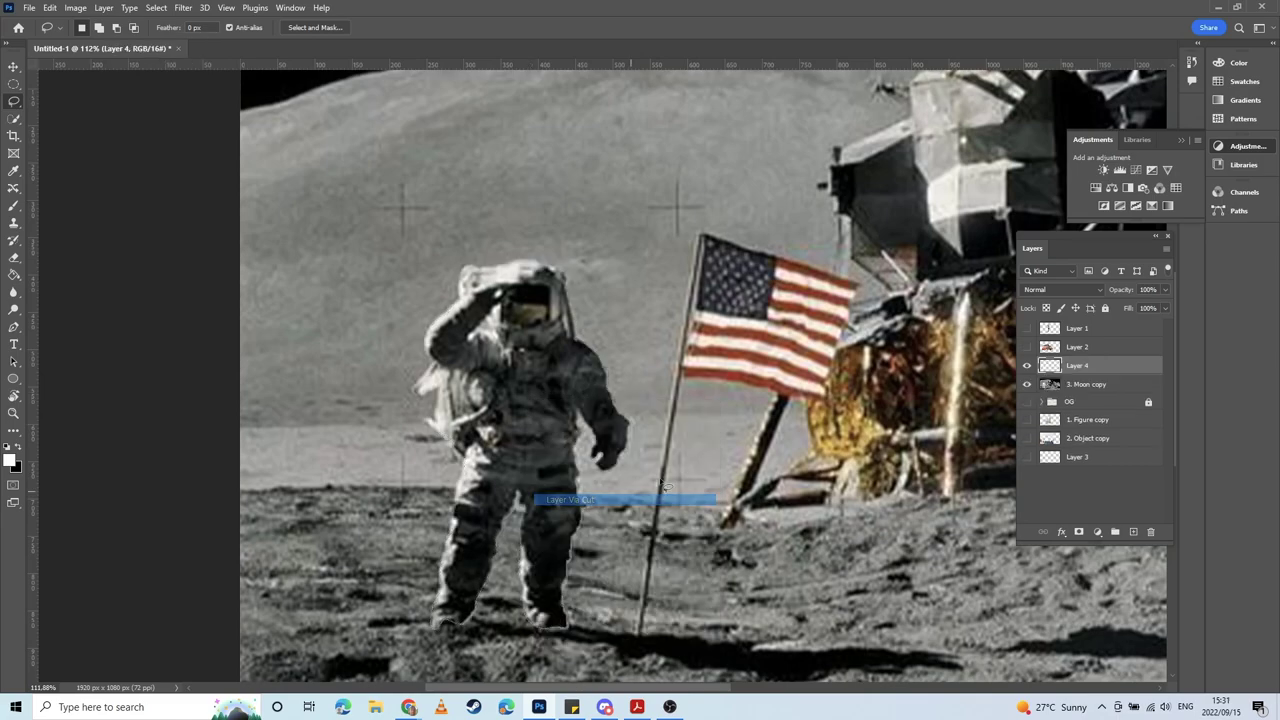
# Step: Hide Layer 4 at the end of the layer stack, below Layer 3, and make the 3. Moon copy layer active
pyautogui.click(1026, 365)
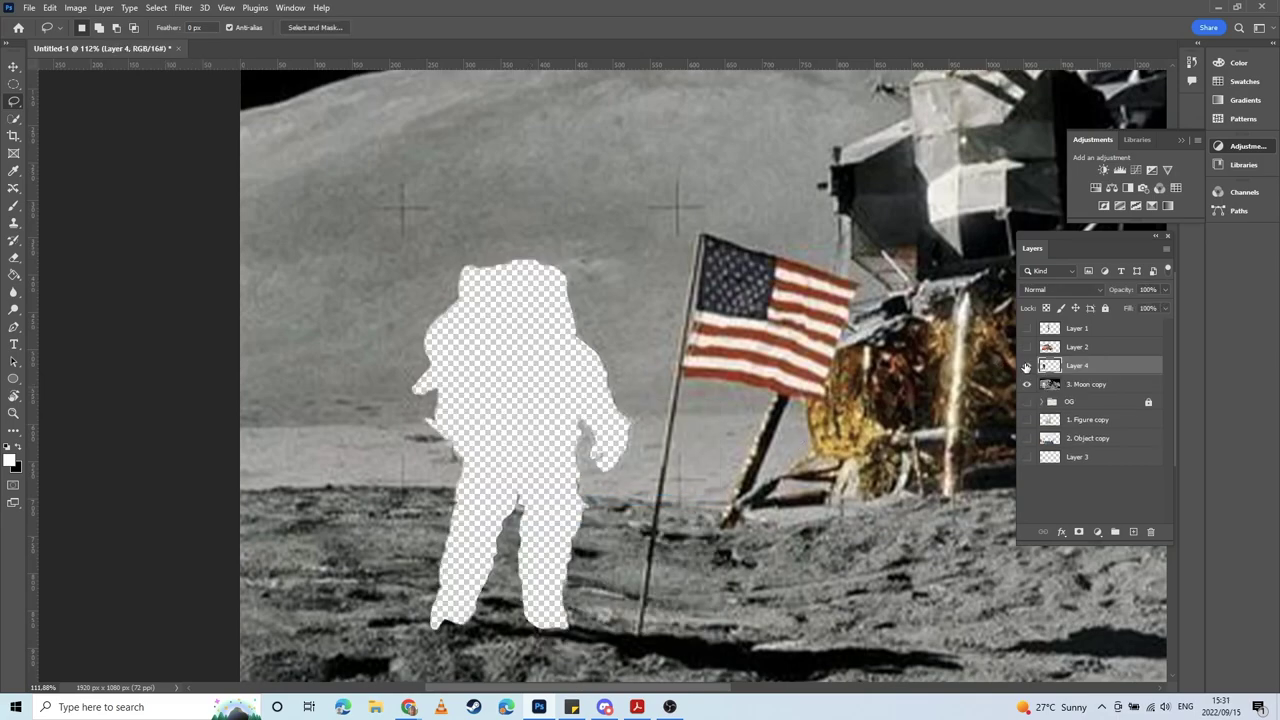
pyautogui.click(1026, 365)
pyautogui.click(1026, 365)
pyautogui.moveTo(1107, 372); pyautogui.dragTo(1105, 468)
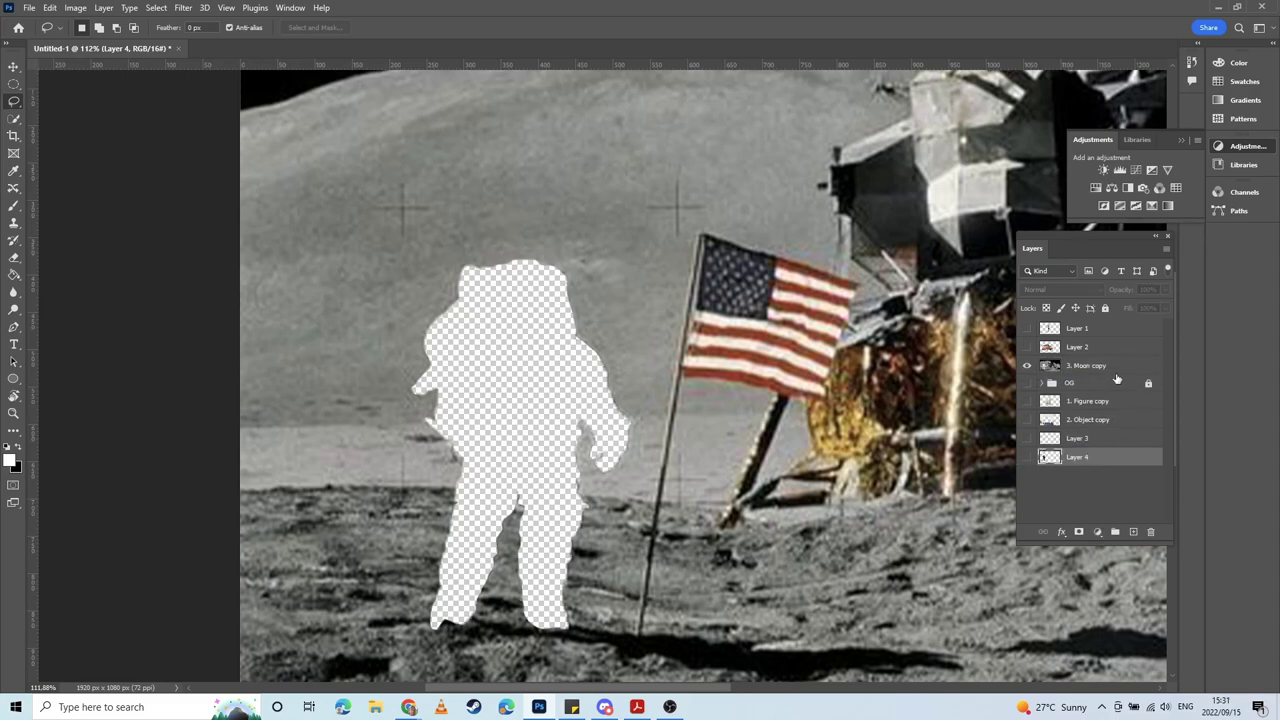
pyautogui.click(1089, 366)
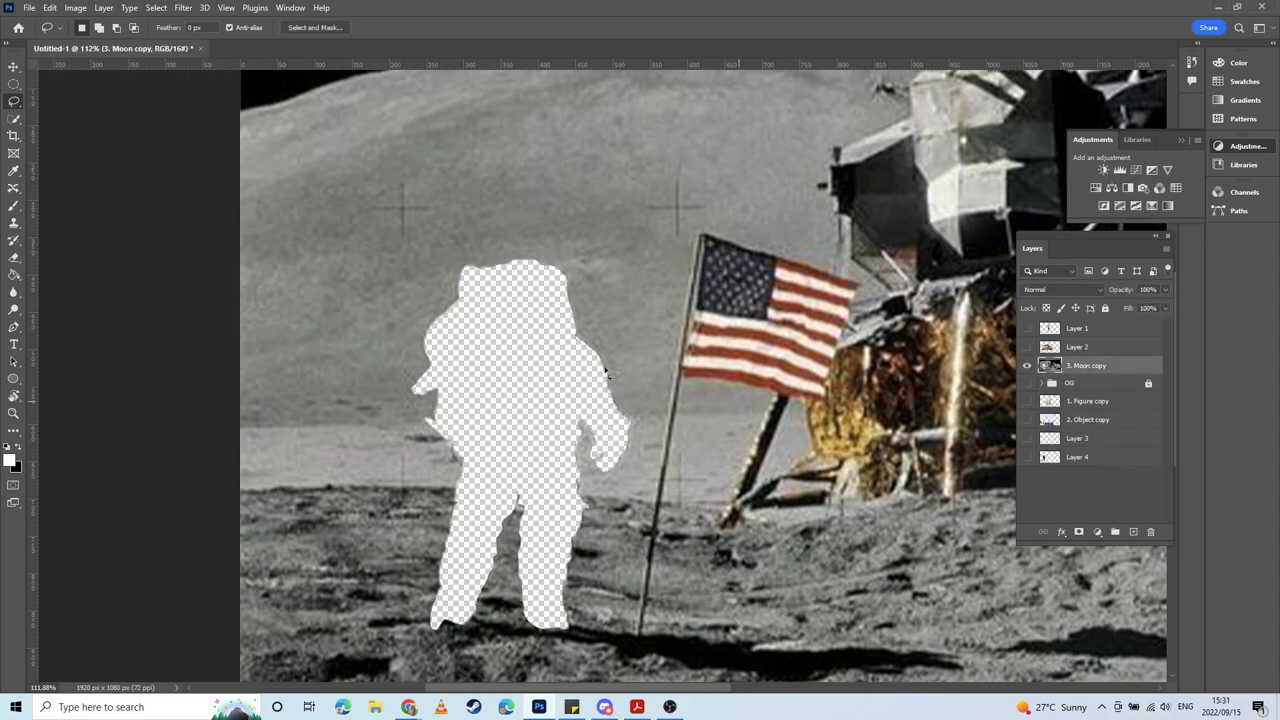
# Step: Examine the flag, lunar lander, rover and mountain skyline on the 3. Moon copy layer
pyautogui.moveTo(829, 434); pyautogui.dragTo(517, 467)
pyautogui.moveTo(377, 282); pyautogui.dragTo(496, 313)
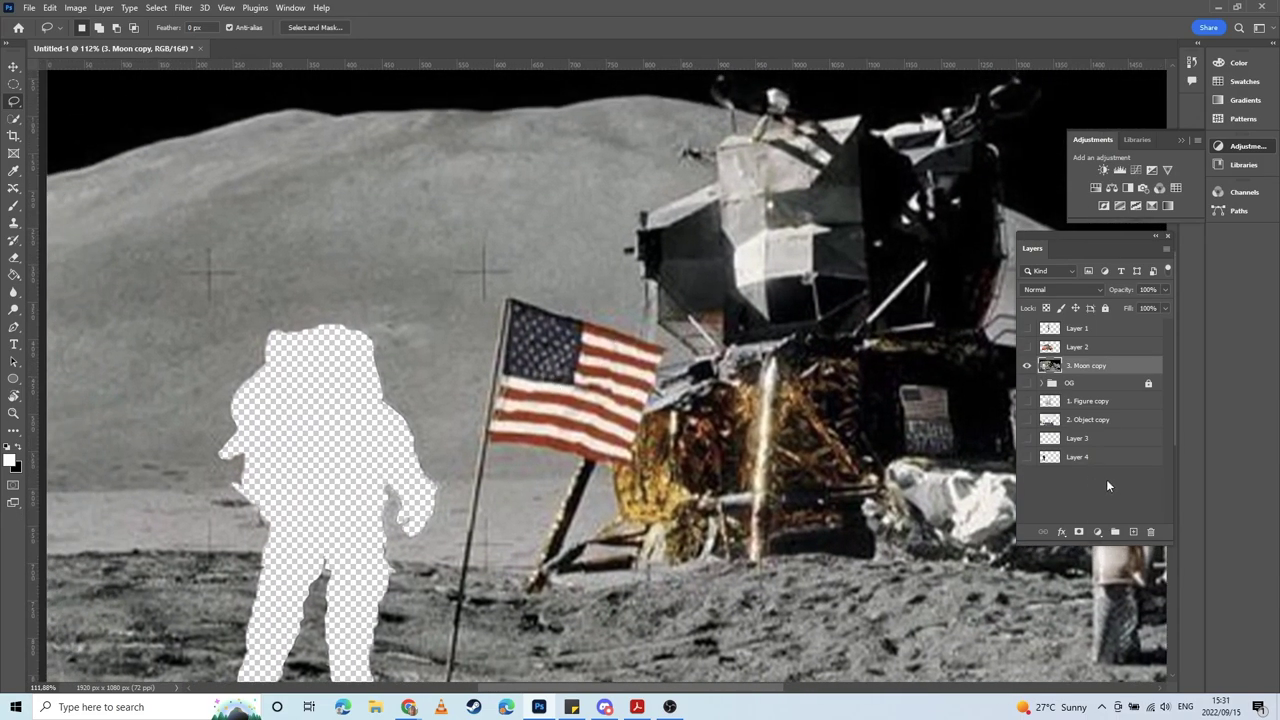
pyautogui.hscroll(3, 533, 480)
pyautogui.scroll(2, 533, 480)
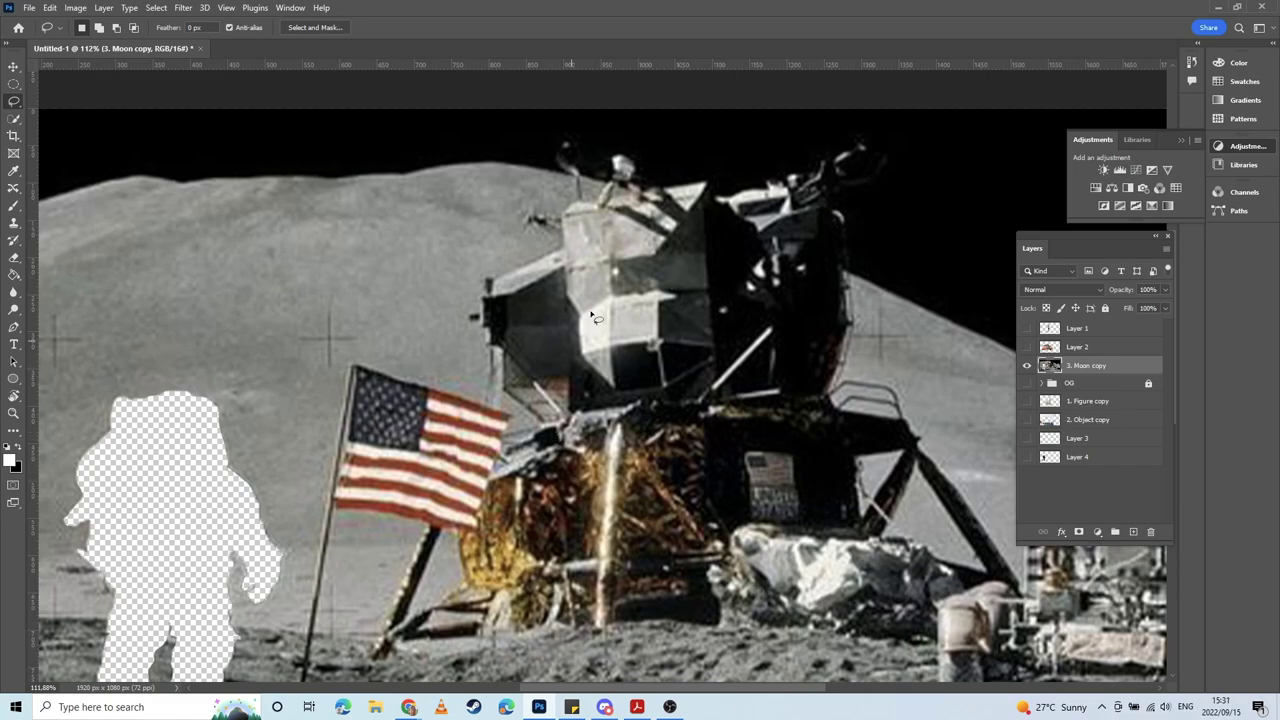
pyautogui.hscroll(6, 717, 478)
pyautogui.scroll(-3, 620, 430)
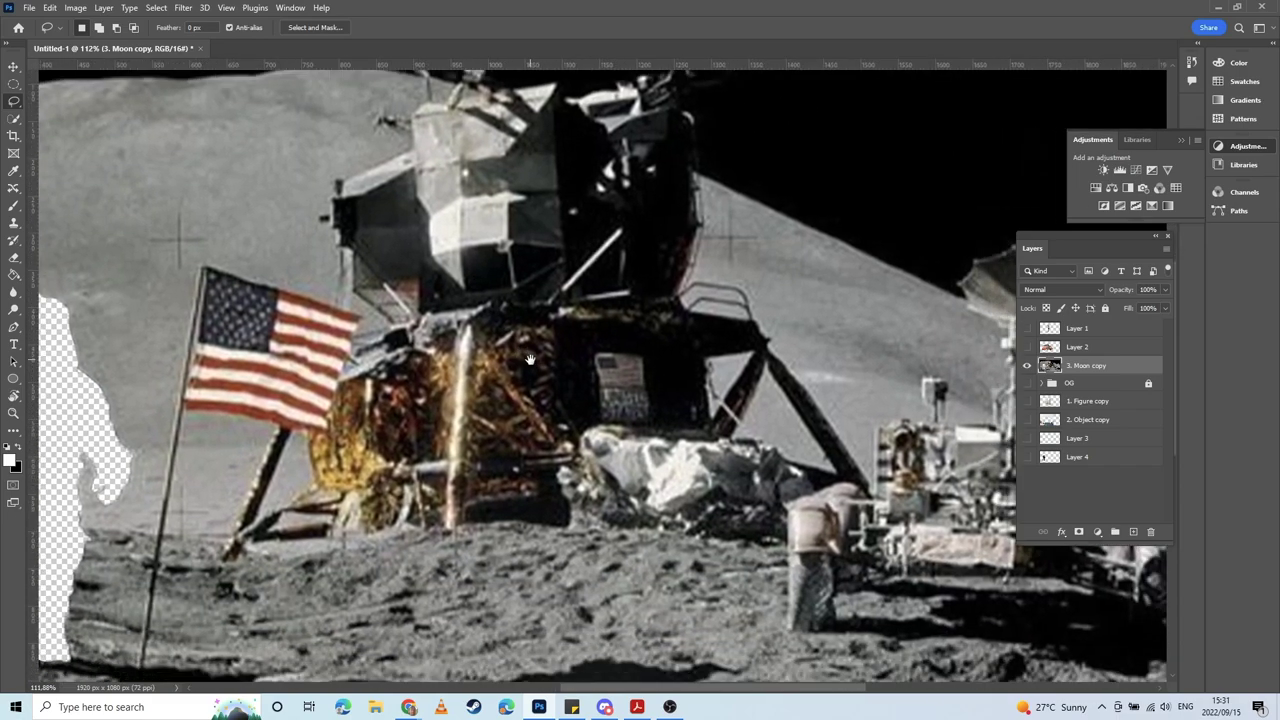
pyautogui.hscroll(1, 530, 390)
pyautogui.scroll(1, 530, 390)
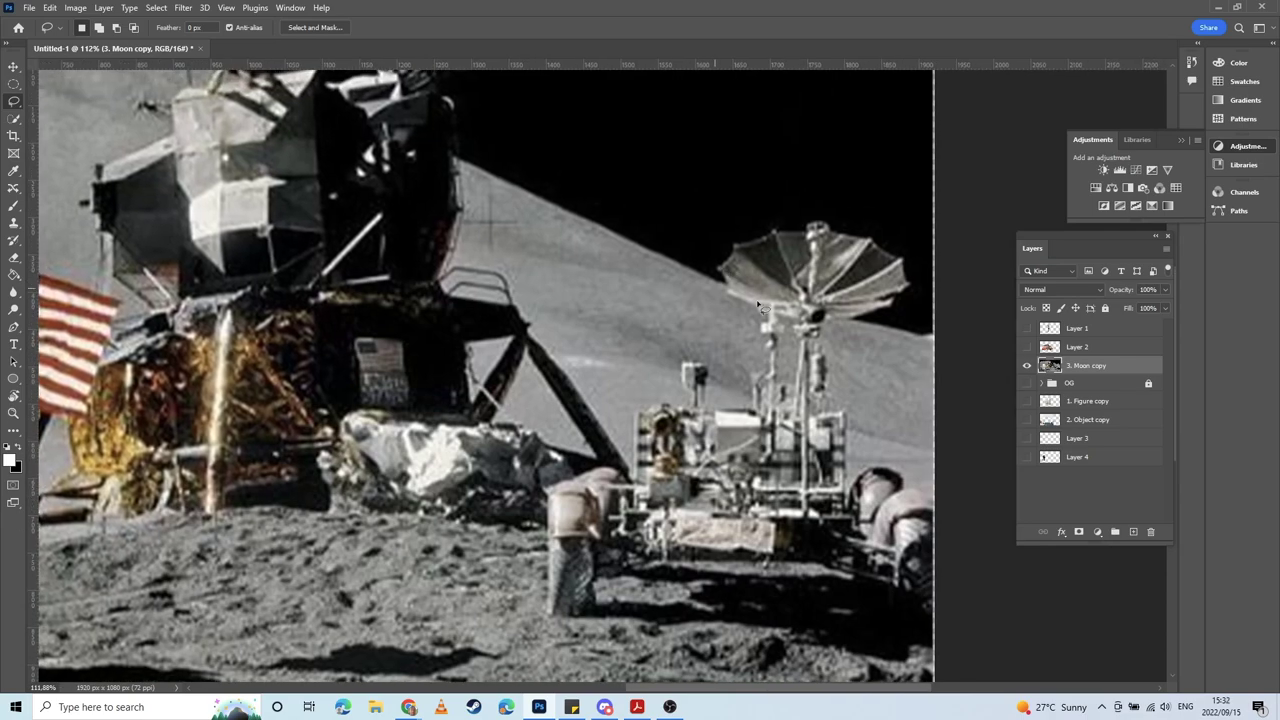
pyautogui.moveTo(468, 187); pyautogui.dragTo(726, 362)
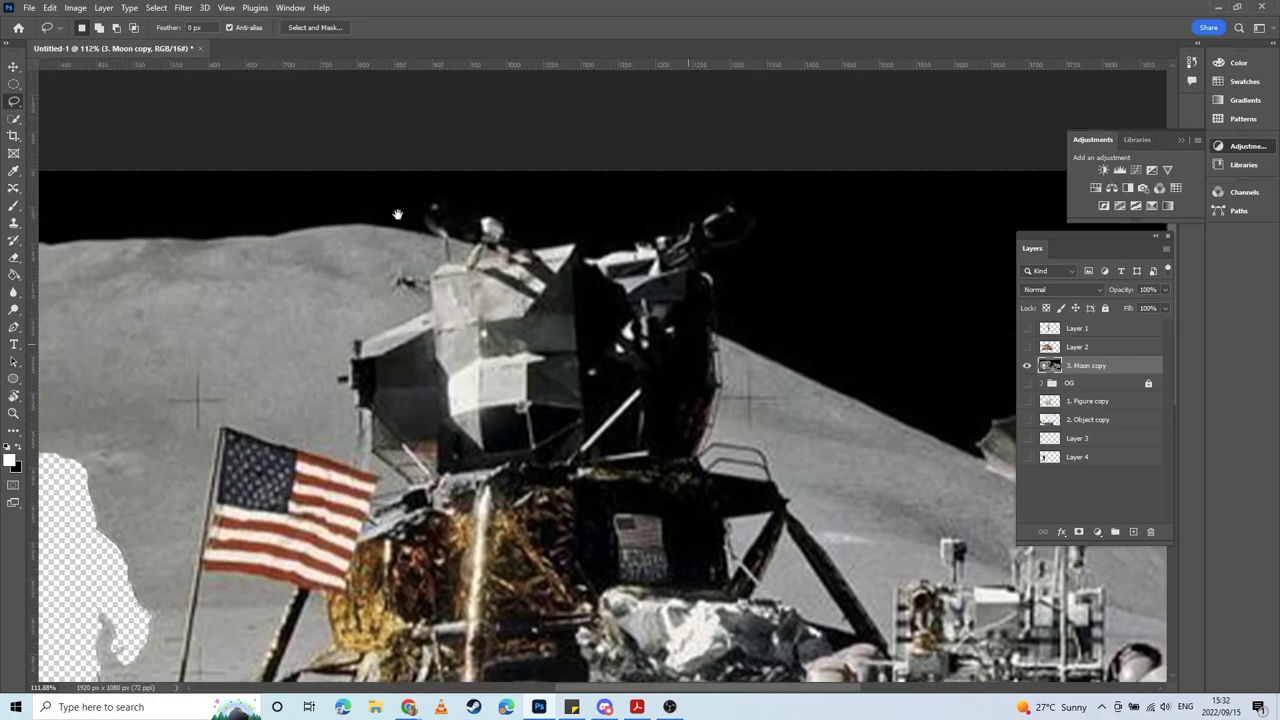
# Step: Select the lander's upper body and dark midsection on the 3. Moon copy layer, plus part of the flag, with the Quick Selection tool
pyautogui.moveTo(286, 158); pyautogui.dragTo(271, 154)
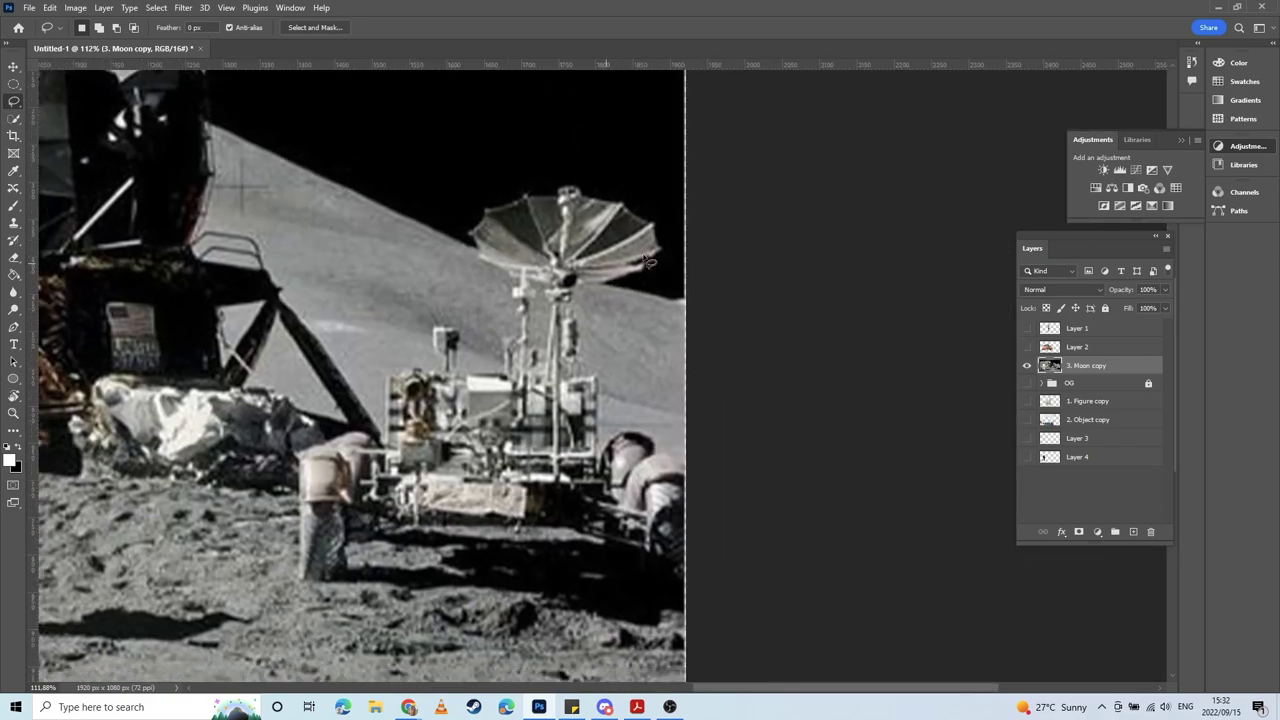
pyautogui.moveTo(296, 290); pyautogui.dragTo(791, 347)
pyautogui.moveTo(140, 232); pyautogui.dragTo(409, 229)
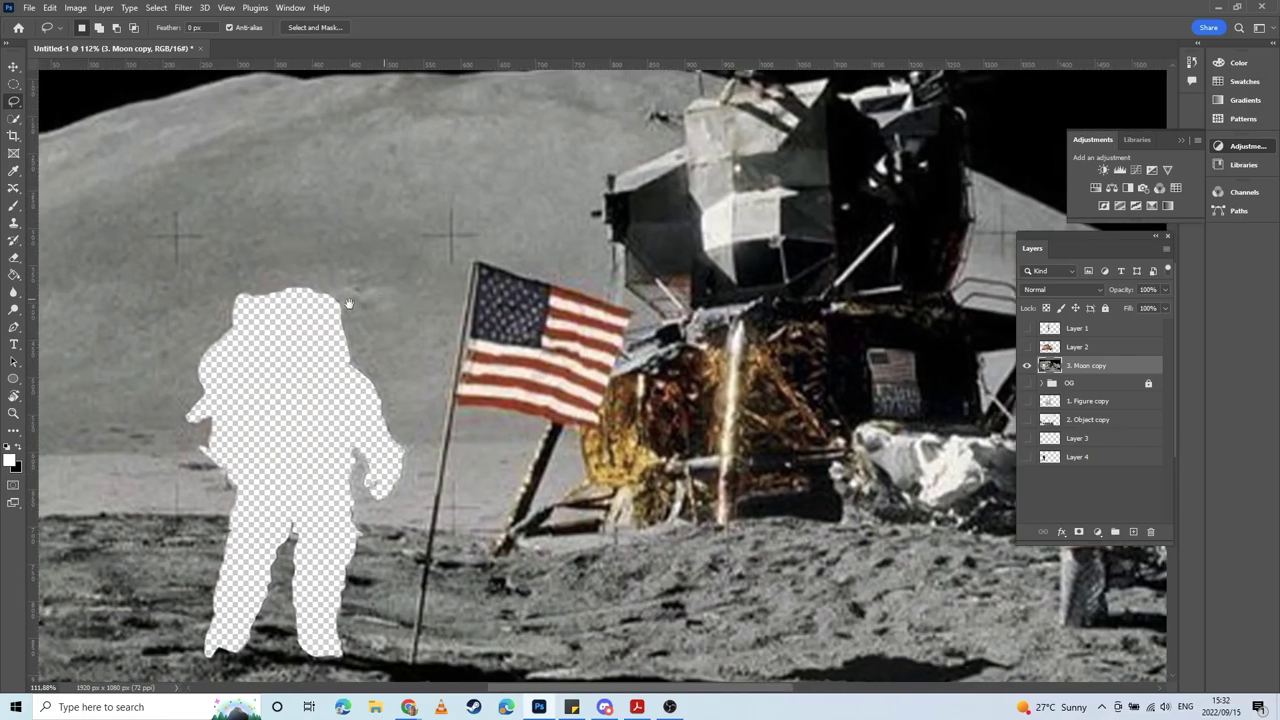
pyautogui.moveTo(349, 303); pyautogui.dragTo(238, 279)
pyautogui.moveTo(96, 132); pyautogui.dragTo(67, 220)
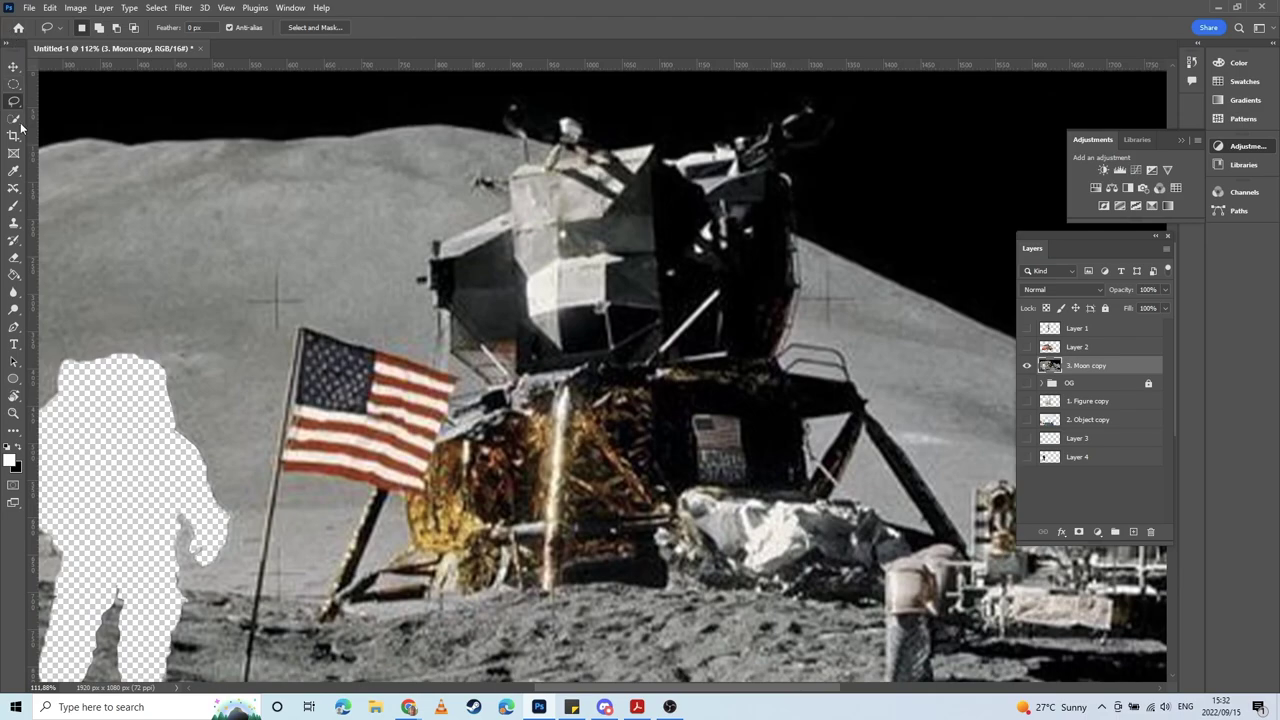
pyautogui.click(14, 118)
pyautogui.click(362, 387)
pyautogui.moveTo(362, 387)
pyautogui.mouseDown()
pyautogui.moveTo(554, 511)
pyautogui.moveTo(562, 408)
pyautogui.moveTo(625, 264)
pyautogui.moveTo(563, 304)
pyautogui.moveTo(590, 211)
pyautogui.moveTo(605, 285)
pyautogui.moveTo(583, 165)
pyautogui.moveTo(686, 185)
pyautogui.moveTo(731, 238)
pyautogui.moveTo(729, 217)
pyautogui.moveTo(748, 381)
pyautogui.moveTo(780, 459)
pyautogui.moveTo(815, 439)
pyautogui.mouseUp()
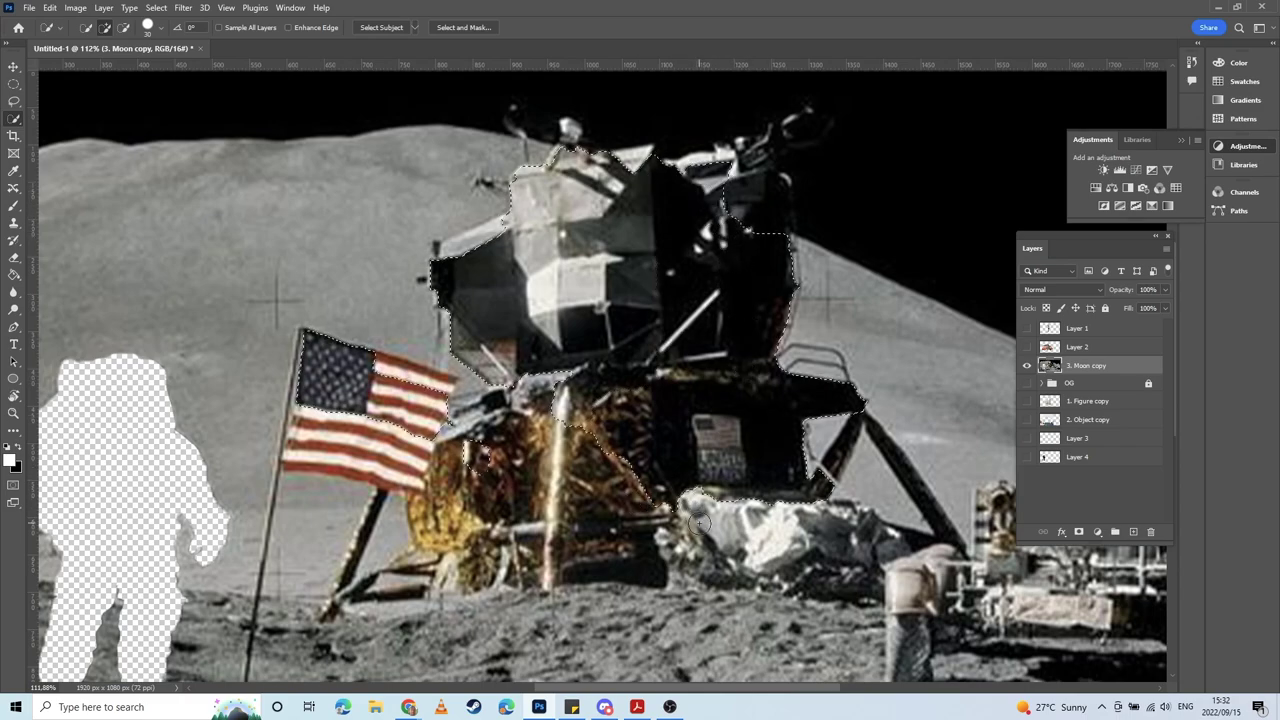
# Step: Extend the quick selection over the lander's gold-foil base, the white bundles beneath it and its right legs
pyautogui.moveTo(700, 522)
pyautogui.mouseDown()
pyautogui.moveTo(760, 524)
pyautogui.moveTo(790, 555)
pyautogui.moveTo(866, 565)
pyautogui.moveTo(912, 540)
pyautogui.mouseUp()
pyautogui.moveTo(635, 553)
pyautogui.mouseDown()
pyautogui.moveTo(724, 561)
pyautogui.moveTo(661, 572)
pyautogui.moveTo(675, 578)
pyautogui.moveTo(831, 564)
pyautogui.moveTo(758, 587)
pyautogui.moveTo(508, 582)
pyautogui.moveTo(558, 572)
pyautogui.moveTo(531, 489)
pyautogui.moveTo(511, 480)
pyautogui.moveTo(498, 495)
pyautogui.moveTo(517, 505)
pyautogui.moveTo(541, 440)
pyautogui.mouseUp()
pyautogui.moveTo(444, 487)
pyautogui.mouseDown()
pyautogui.moveTo(448, 528)
pyautogui.moveTo(418, 495)
pyautogui.moveTo(430, 534)
pyautogui.moveTo(463, 541)
pyautogui.moveTo(476, 592)
pyautogui.moveTo(476, 574)
pyautogui.moveTo(513, 576)
pyautogui.moveTo(507, 566)
pyautogui.moveTo(363, 586)
pyautogui.moveTo(391, 561)
pyautogui.mouseUp()
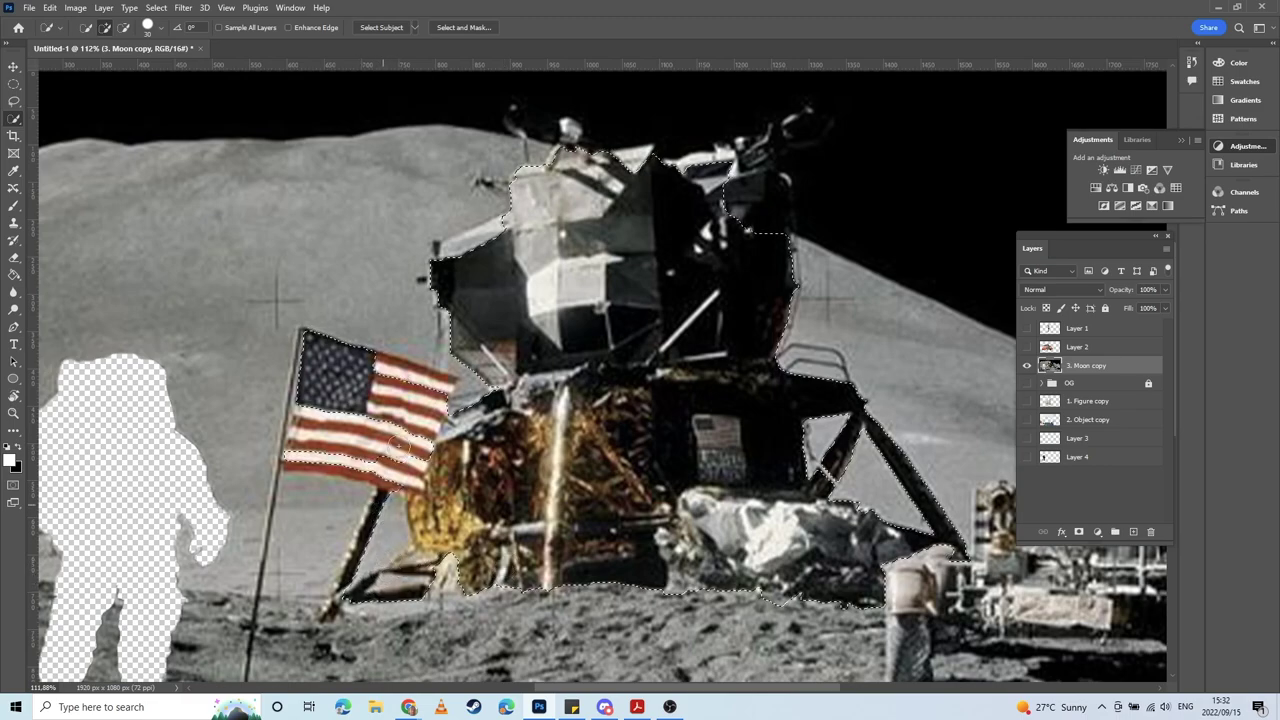
# Step: Add the lander's left leg and the whole flag to the selection, then undo the stroke made at the leg's foot
pyautogui.moveTo(380, 497); pyautogui.dragTo(385, 509)
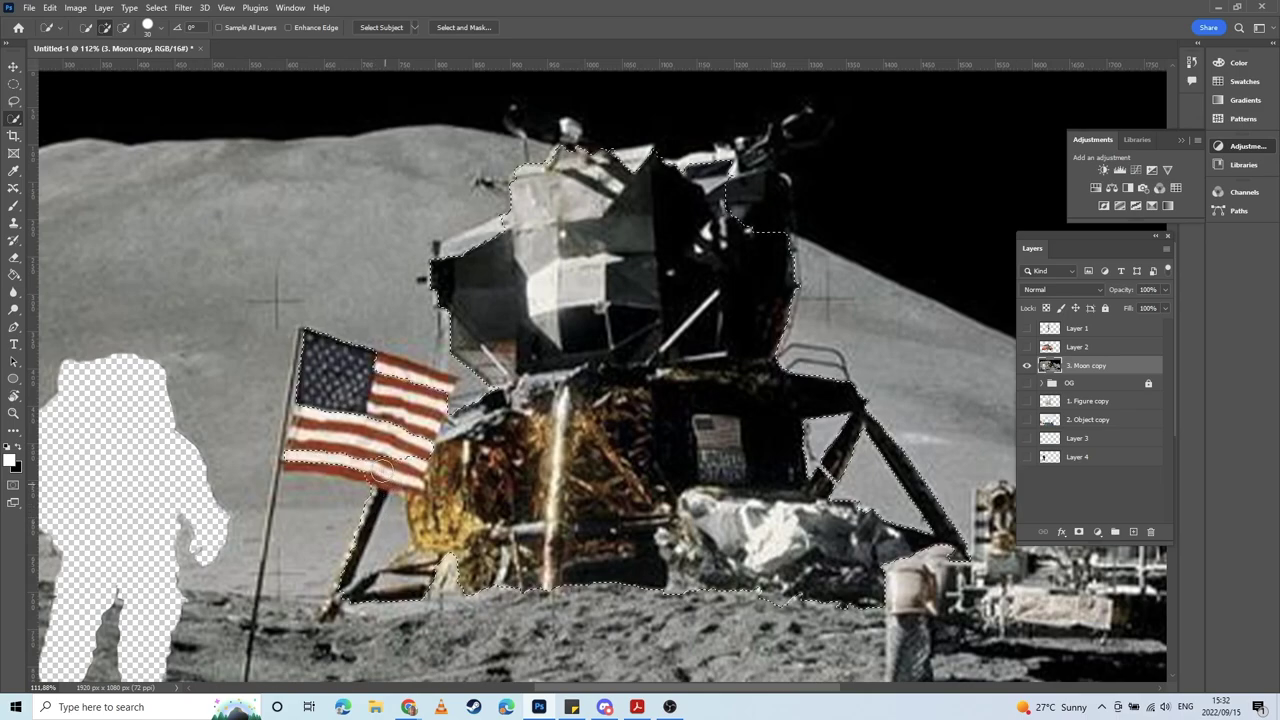
pyautogui.moveTo(322, 453); pyautogui.dragTo(386, 415)
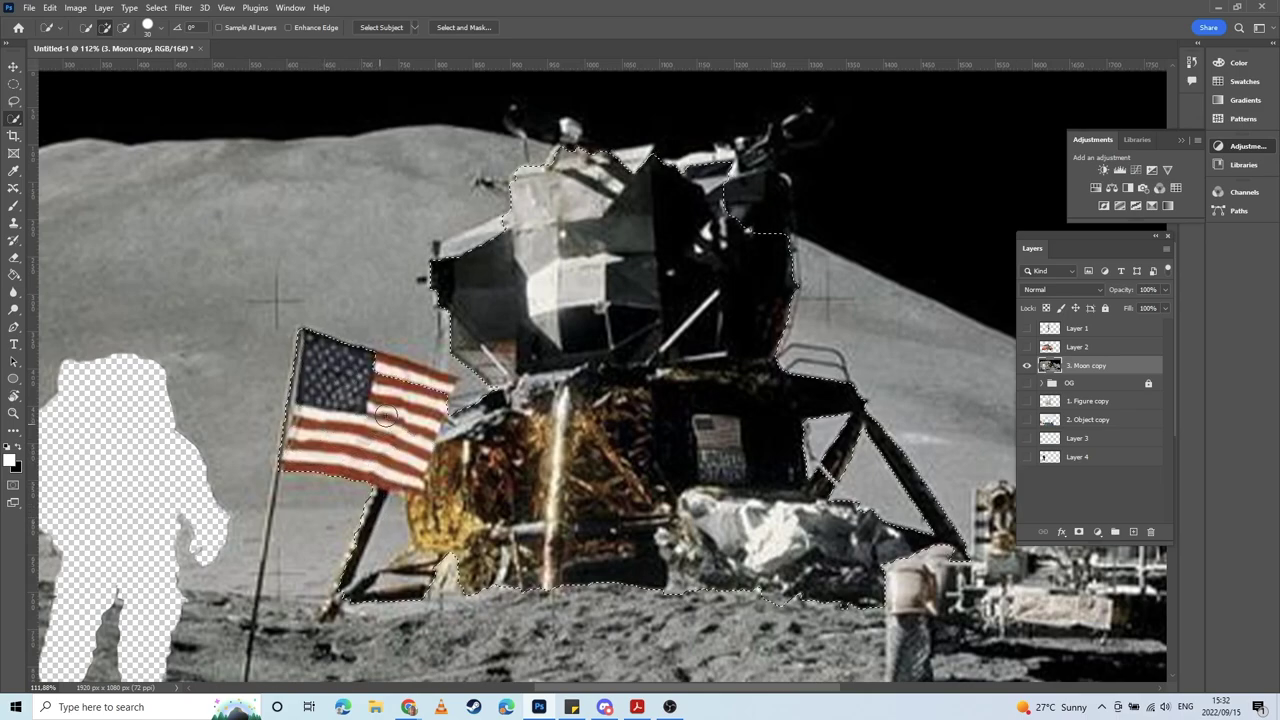
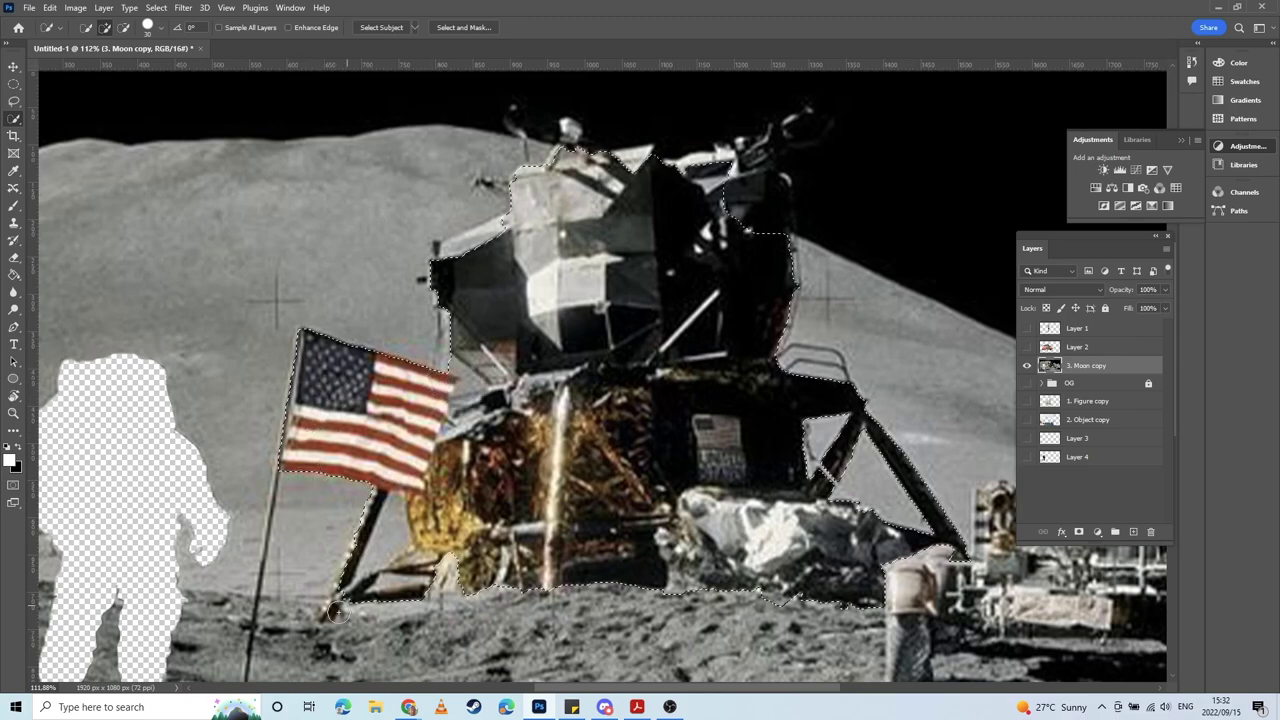
pyautogui.moveTo(338, 613); pyautogui.dragTo(352, 570)
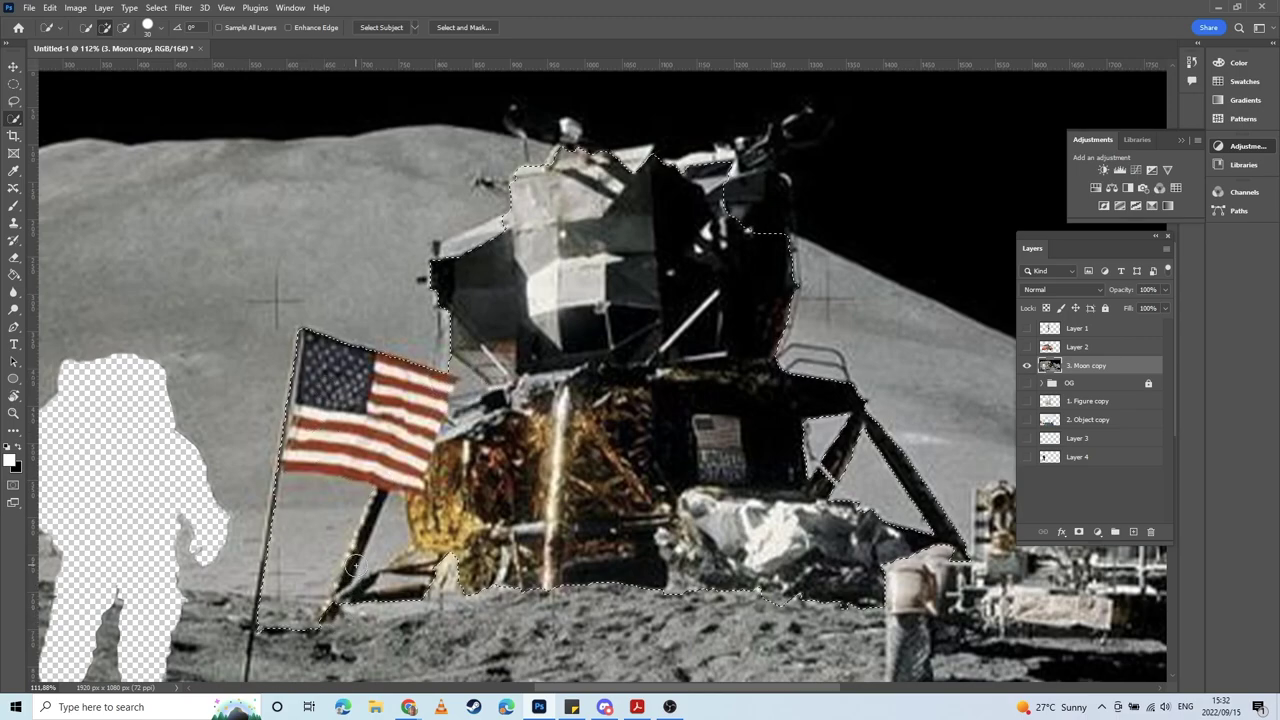
pyautogui.hotkey('ctrl', 'z')
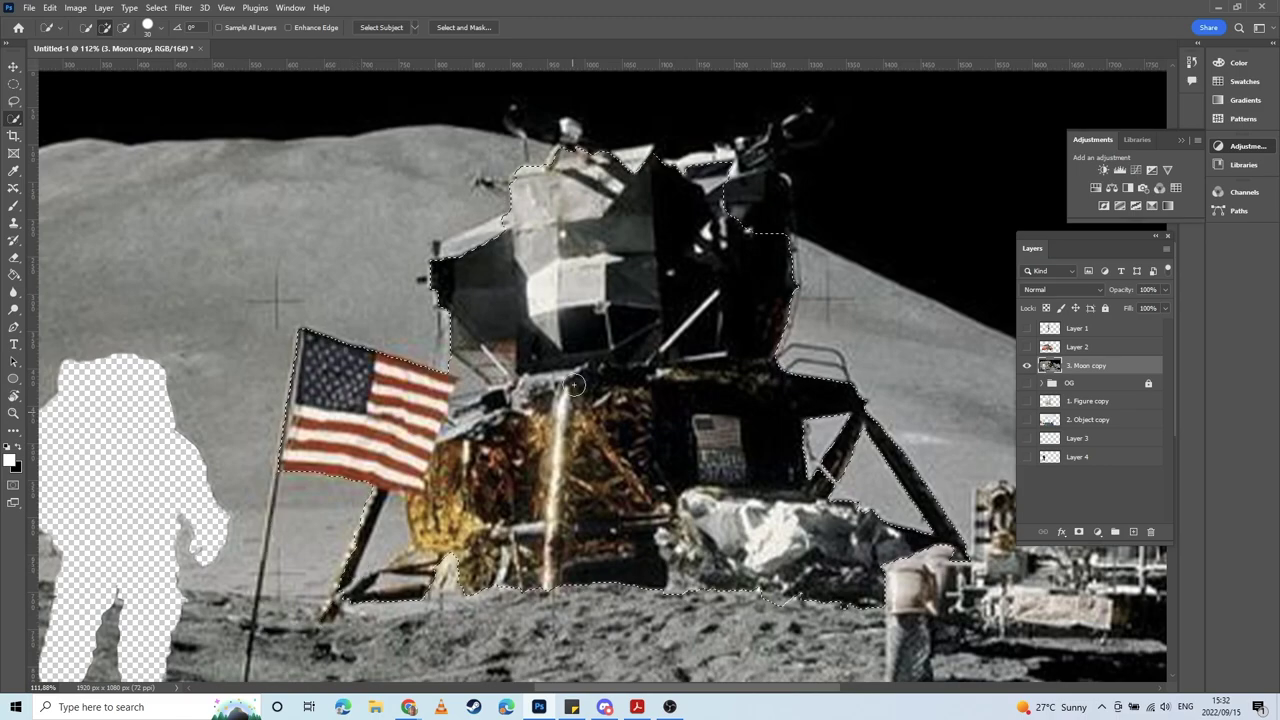
# Step: Using the Lasso, add the round antenna, the pointed panel and the white equipment on the lander's roof to the selection
pyautogui.scroll(4, 575, 385)
pyautogui.hscroll(3, 570, 420)
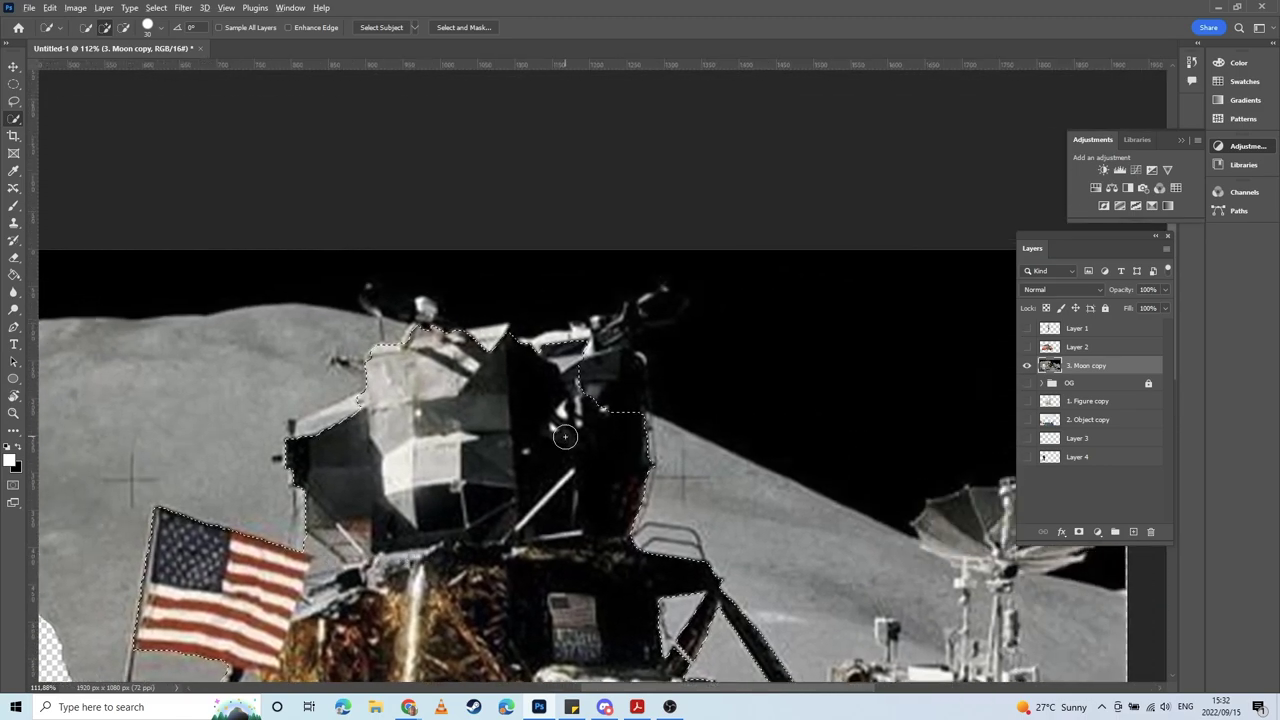
pyautogui.scroll(5, 565, 437)
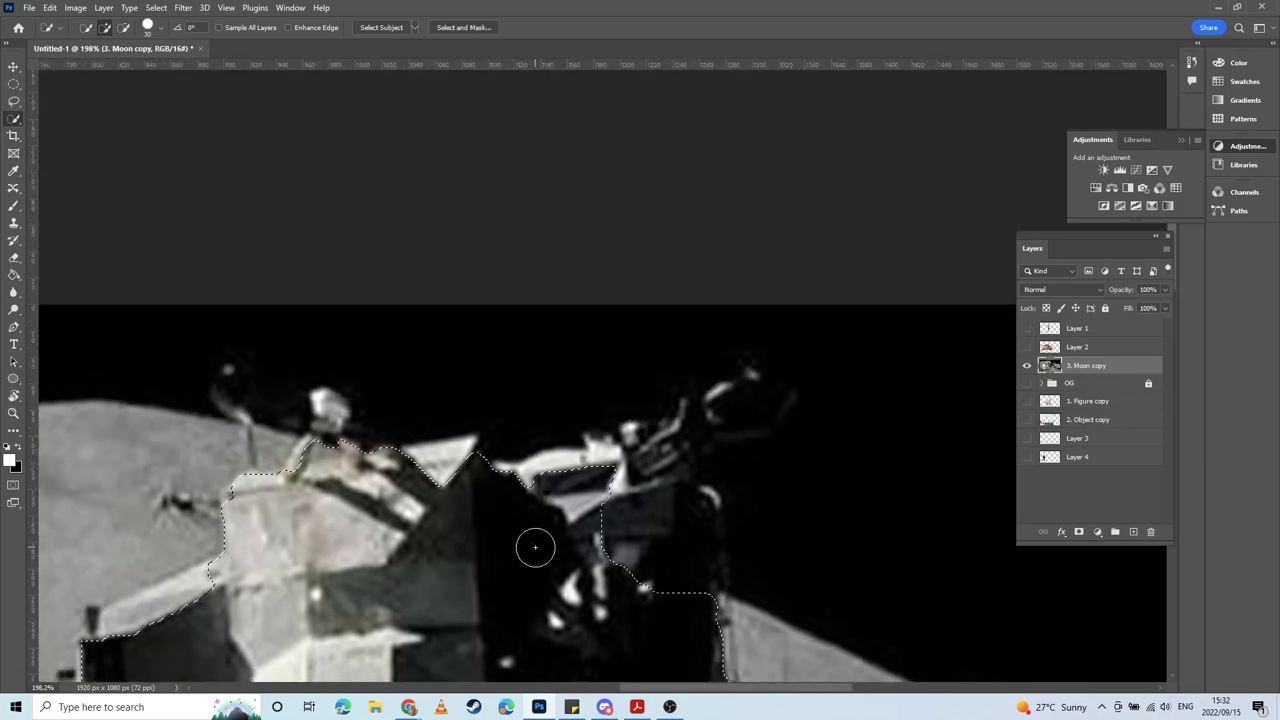
pyautogui.press('l')
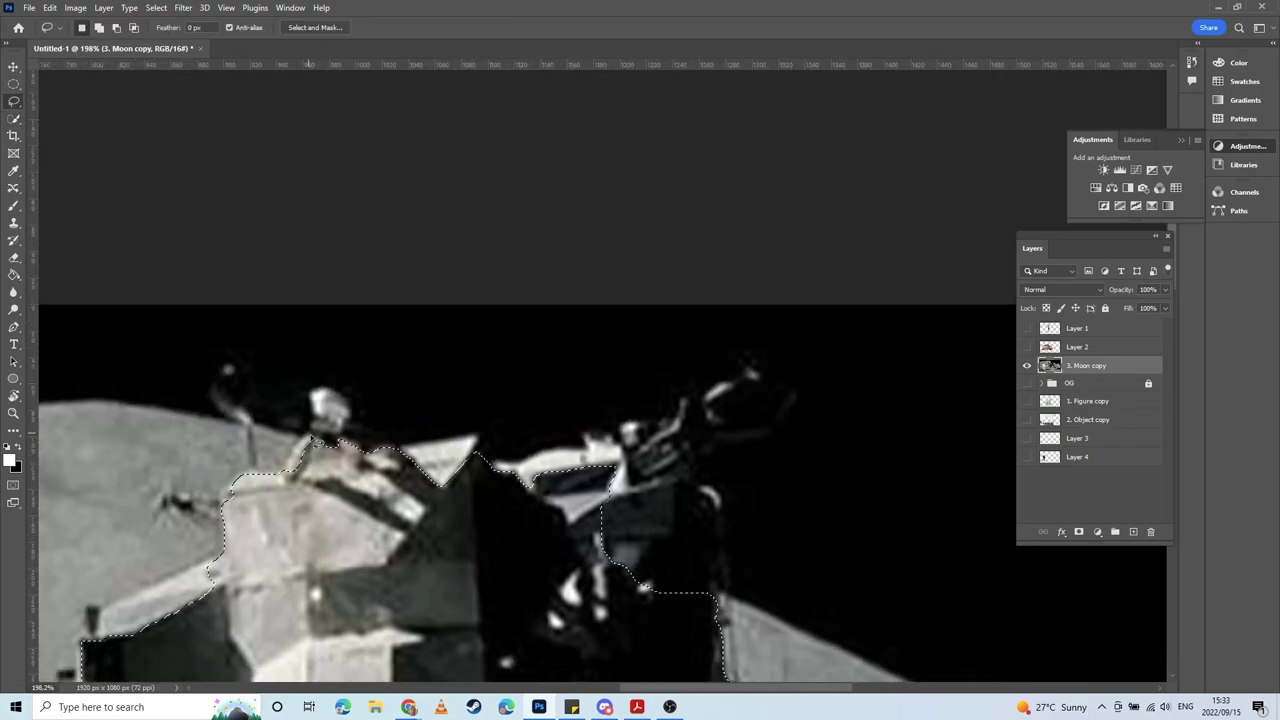
pyautogui.click(308, 440)
pyautogui.hotkey('ctrl', 'z')
pyautogui.moveTo(290, 458)
pyautogui.mouseDown()
pyautogui.moveTo(328, 434)
pyautogui.moveTo(315, 429)
pyautogui.moveTo(312, 444)
pyautogui.moveTo(320, 391)
pyautogui.moveTo(357, 419)
pyautogui.moveTo(341, 455)
pyautogui.moveTo(291, 451)
pyautogui.moveTo(368, 469)
pyautogui.moveTo(357, 454)
pyautogui.moveTo(475, 441)
pyautogui.moveTo(476, 503)
pyautogui.moveTo(532, 466)
pyautogui.mouseUp()
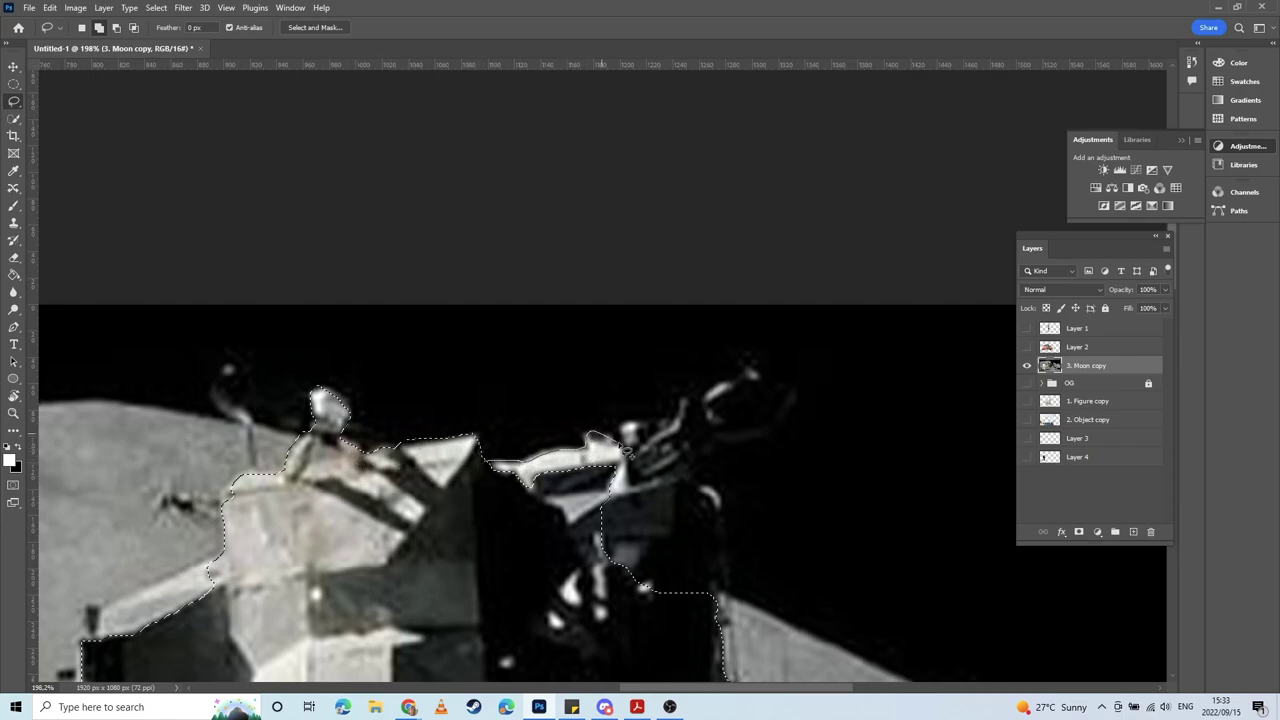
pyautogui.moveTo(627, 452); pyautogui.dragTo(618, 518)
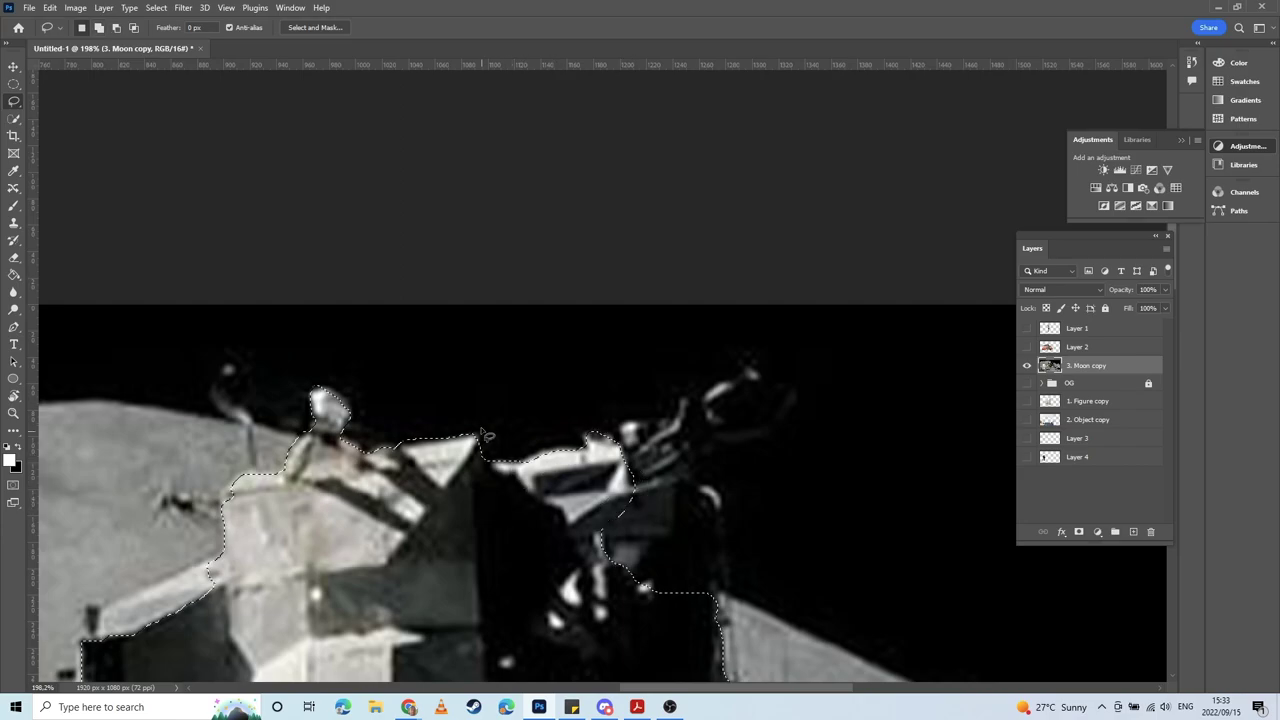
# Step: Restore the dropped selection and add the bracket leading to the antenna at the roof's right end
pyautogui.click(533, 325)
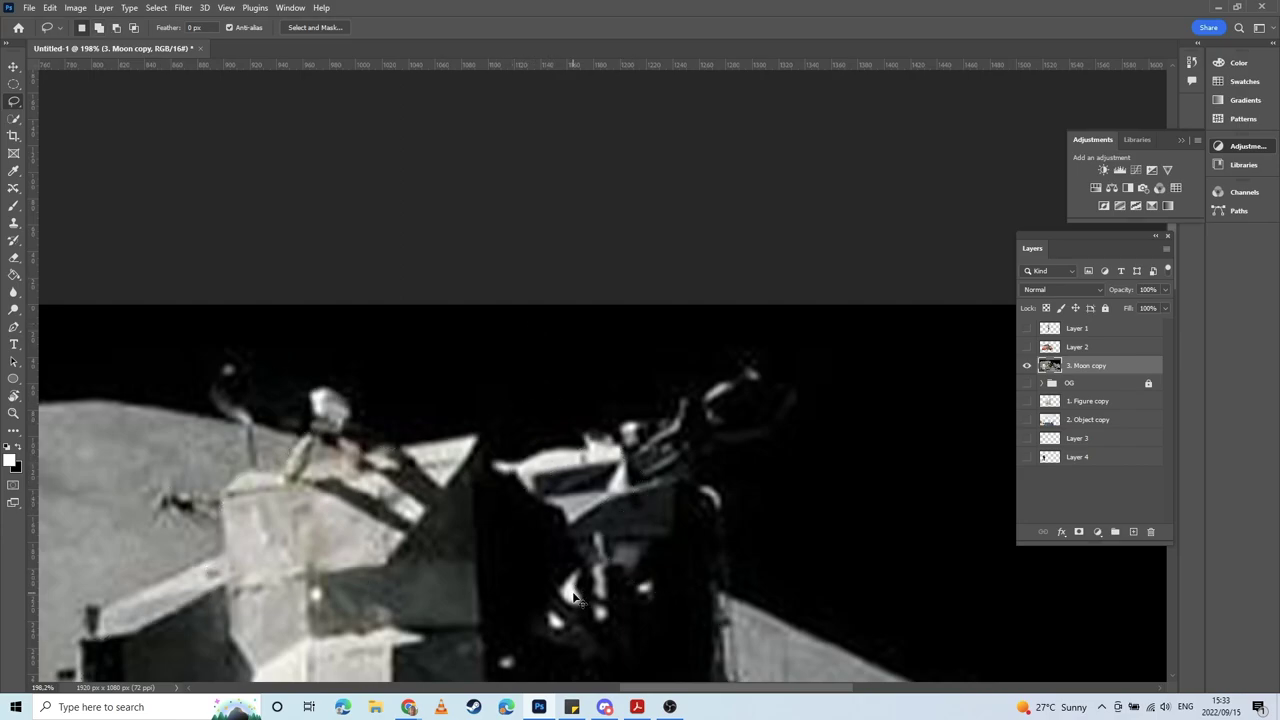
pyautogui.hotkey('ctrl', 'z')
pyautogui.moveTo(620, 477)
pyautogui.mouseDown()
pyautogui.moveTo(503, 535)
pyautogui.moveTo(505, 479)
pyautogui.moveTo(535, 499)
pyautogui.moveTo(578, 458)
pyautogui.moveTo(550, 538)
pyautogui.moveTo(488, 584)
pyautogui.mouseUp()
pyautogui.moveTo(579, 525); pyautogui.dragTo(466, 350)
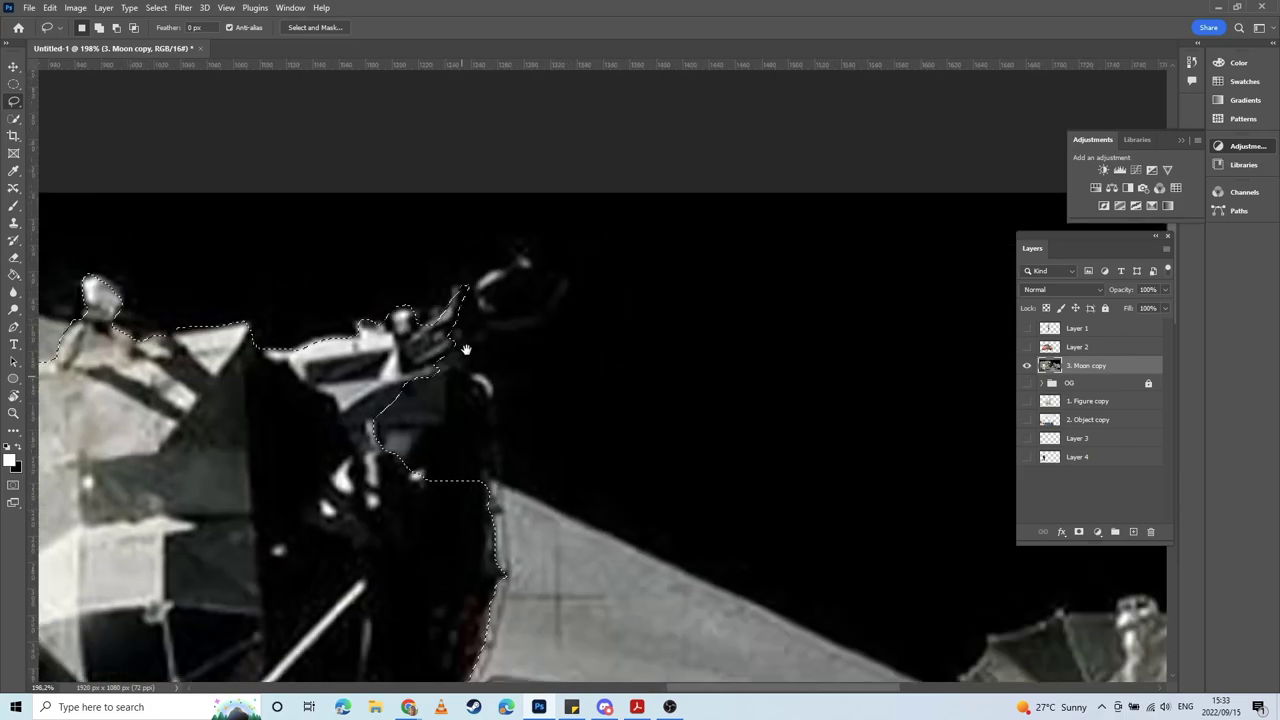
# Step: Add the lander's right side edge and the handrail frame below it to the selection with the Lasso
pyautogui.moveTo(483, 505); pyautogui.dragTo(480, 423)
pyautogui.moveTo(388, 378); pyautogui.dragTo(490, 447)
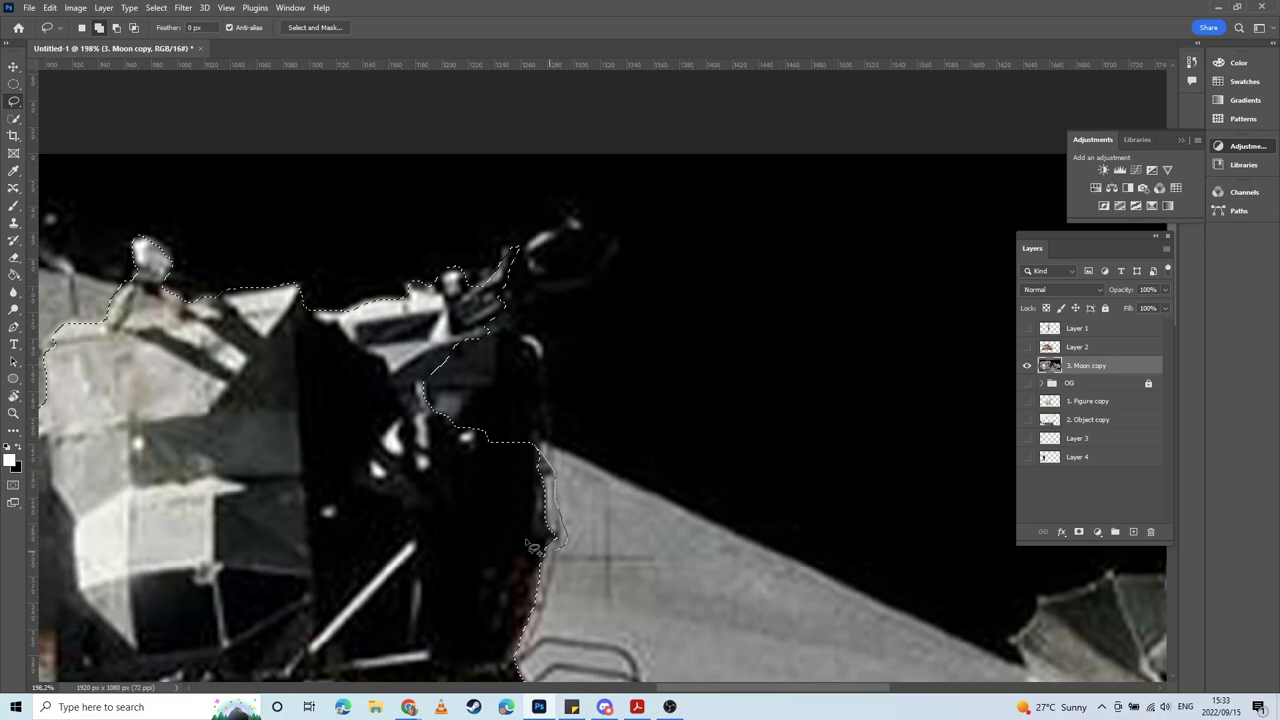
pyautogui.scroll(-3, 515, 460)
pyautogui.moveTo(553, 322); pyautogui.dragTo(550, 367)
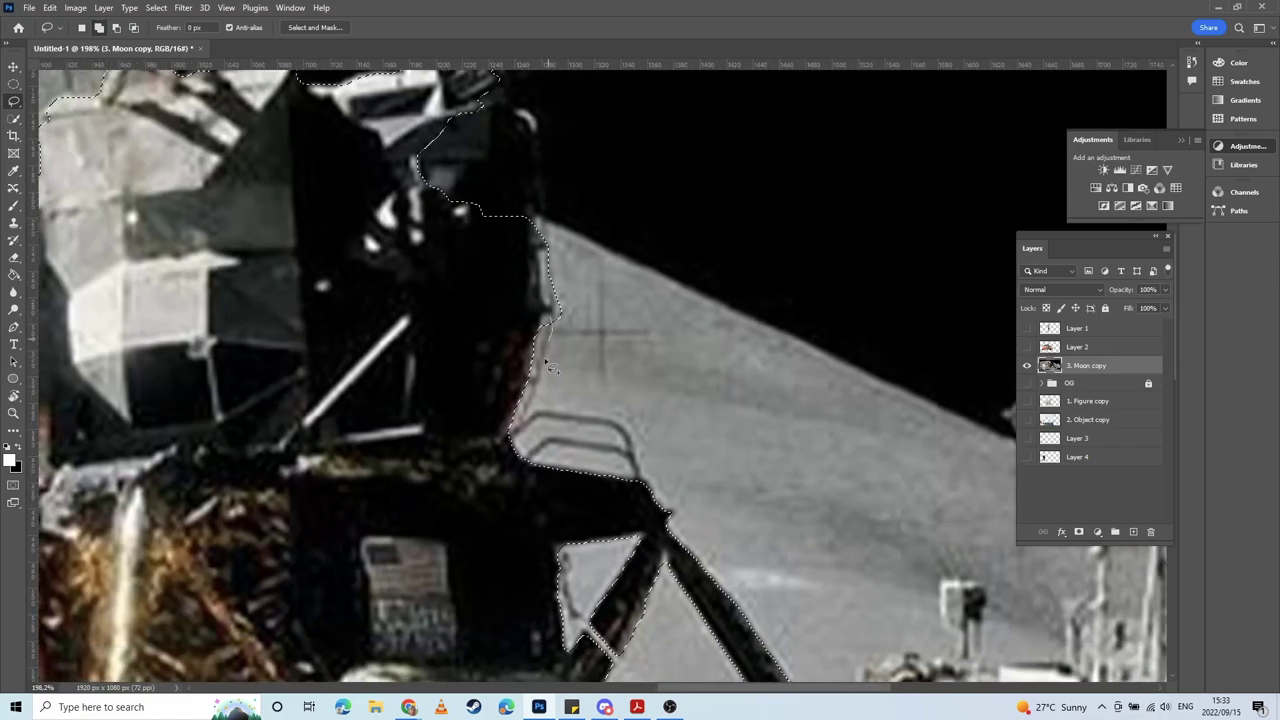
pyautogui.moveTo(525, 425)
pyautogui.mouseDown()
pyautogui.moveTo(512, 440)
pyautogui.moveTo(540, 414)
pyautogui.moveTo(578, 418)
pyautogui.mouseUp()
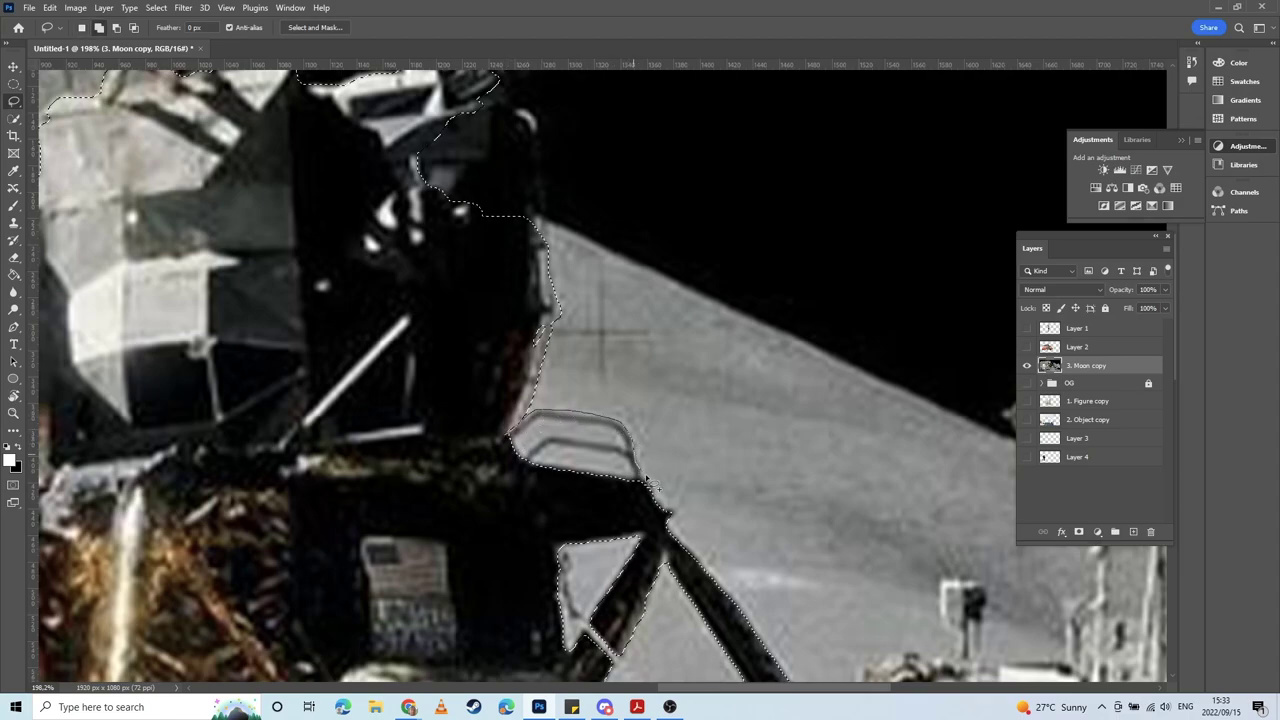
# Step: Add the dark block, the strut beneath it and the sloping white panel on the lander's left side to the selection
pyautogui.moveTo(650, 518); pyautogui.dragTo(570, 505)
pyautogui.moveTo(446, 489); pyautogui.dragTo(597, 394)
pyautogui.moveTo(418, 385)
pyautogui.mouseDown()
pyautogui.moveTo(508, 398)
pyautogui.moveTo(494, 440)
pyautogui.moveTo(653, 580)
pyautogui.mouseUp()
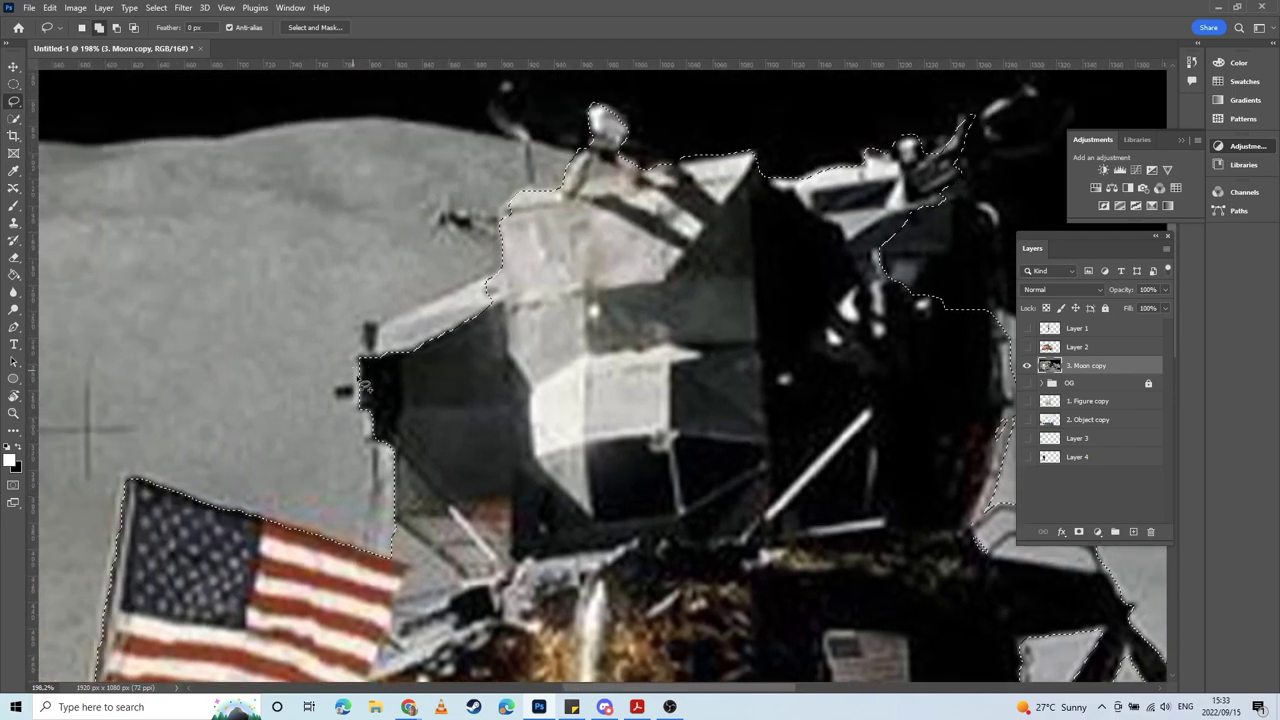
pyautogui.moveTo(358, 353); pyautogui.dragTo(366, 423)
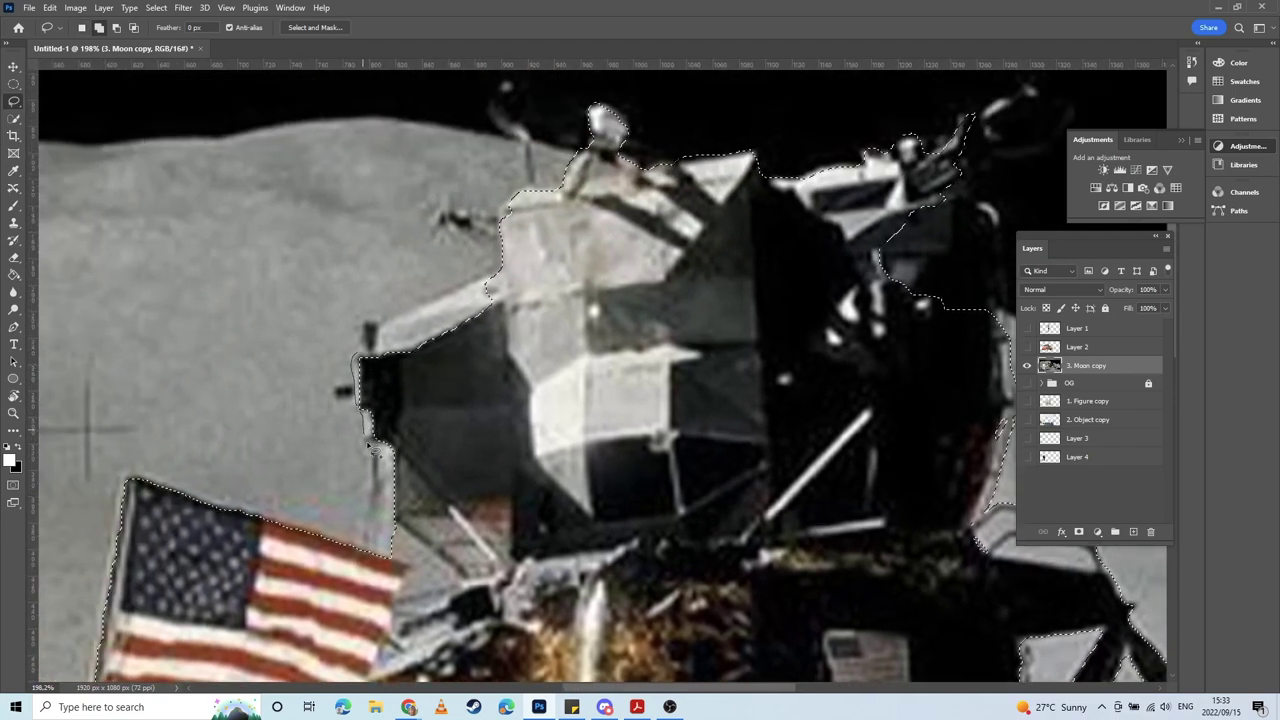
pyautogui.moveTo(370, 564)
pyautogui.mouseDown()
pyautogui.moveTo(416, 412)
pyautogui.moveTo(393, 403)
pyautogui.mouseUp()
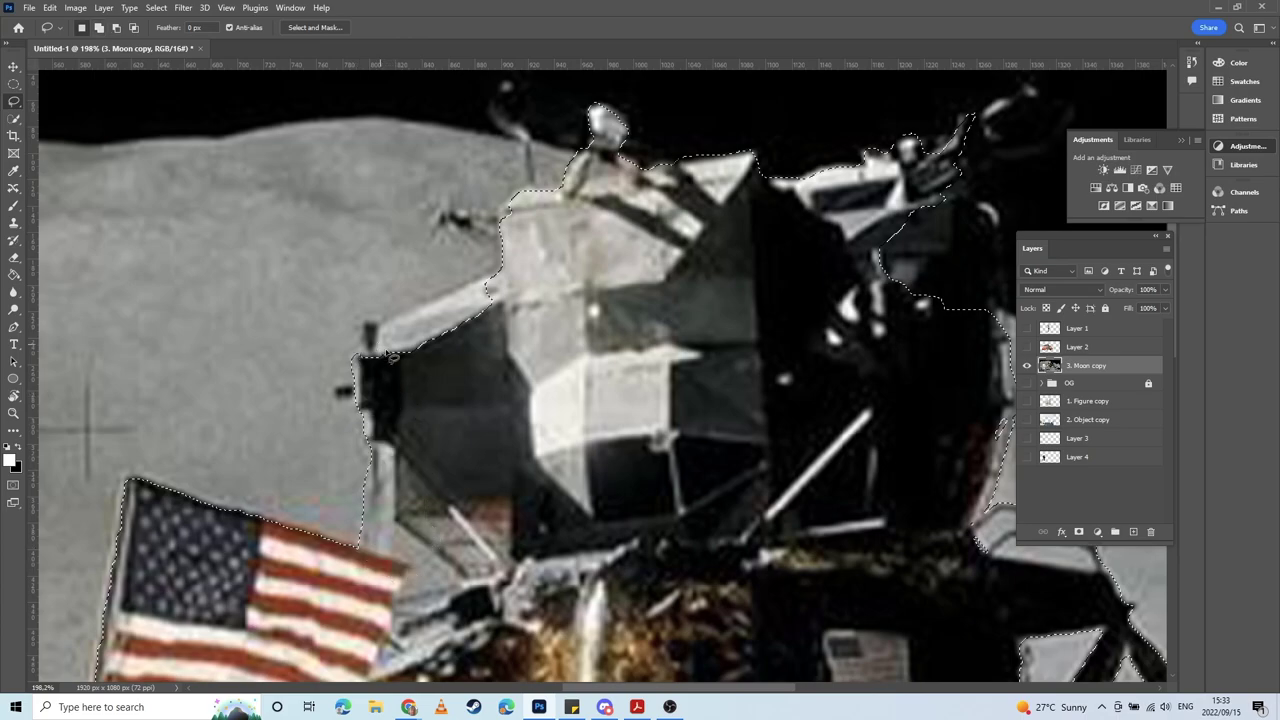
pyautogui.moveTo(417, 358); pyautogui.dragTo(457, 449)
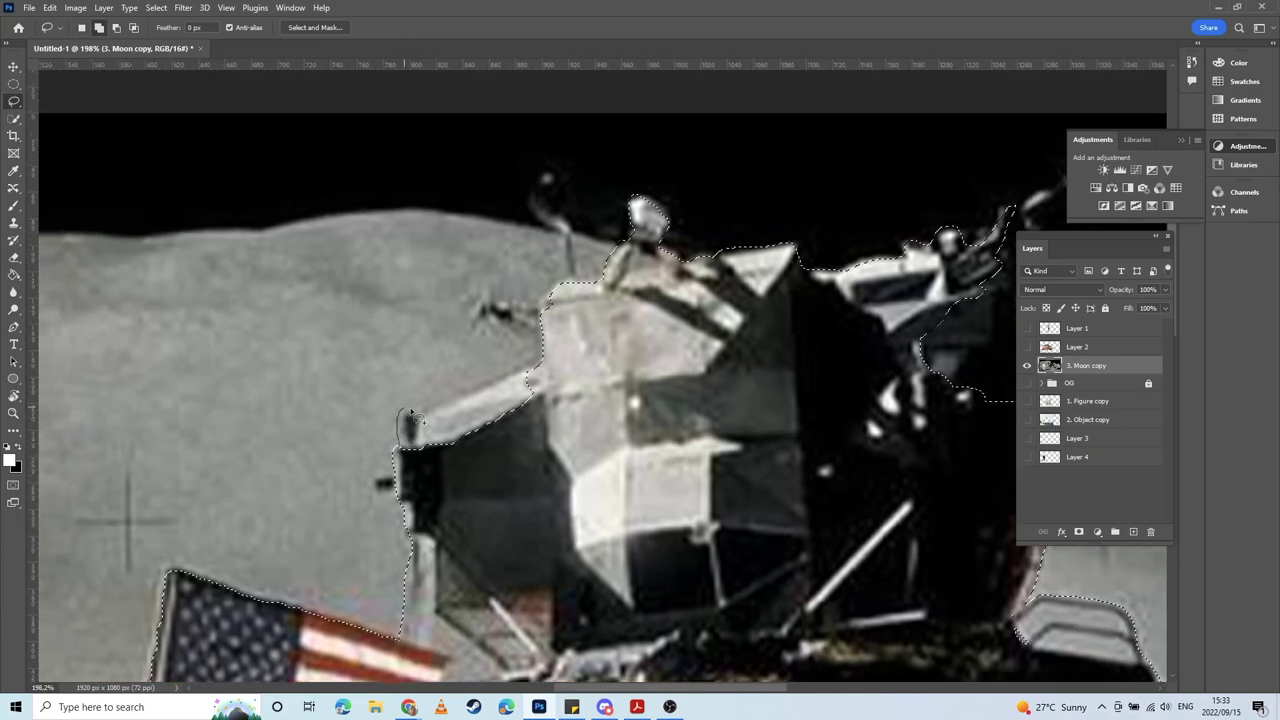
pyautogui.moveTo(568, 420); pyautogui.dragTo(494, 462)
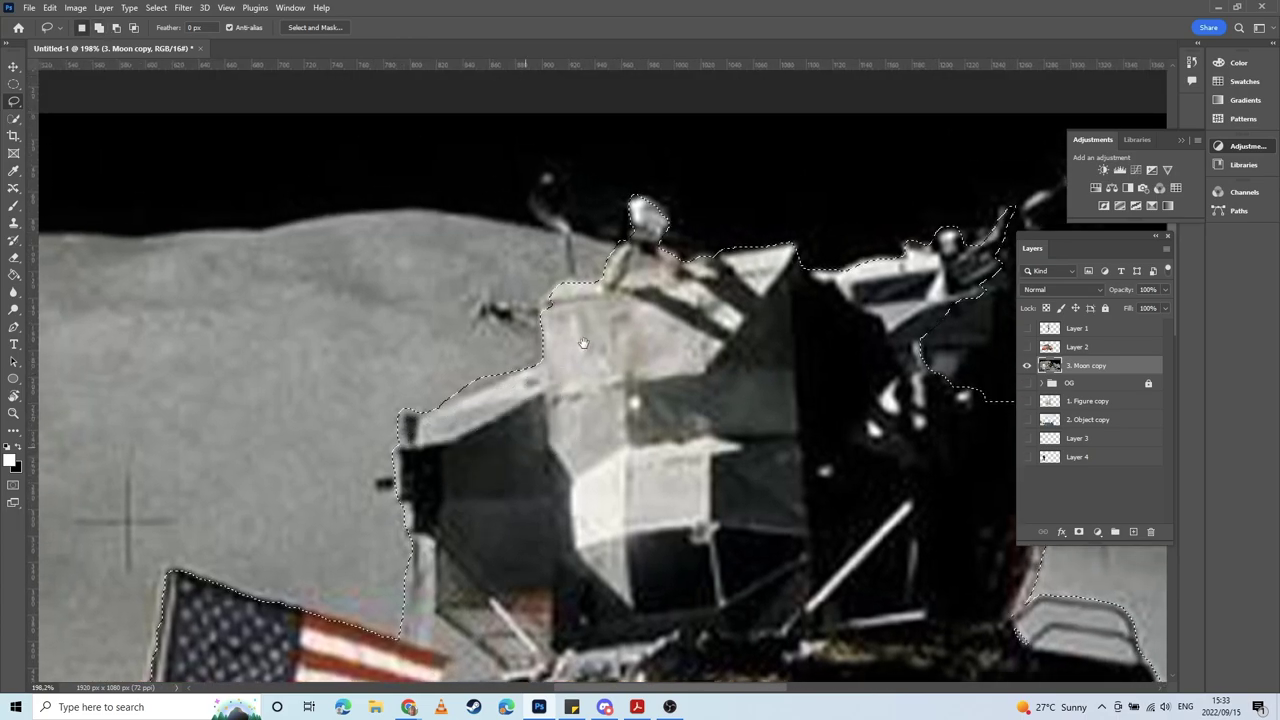
# Step: Refine the outline above the sloping panel and add the thin antenna rod at the roof's left end
pyautogui.moveTo(586, 343); pyautogui.dragTo(568, 429)
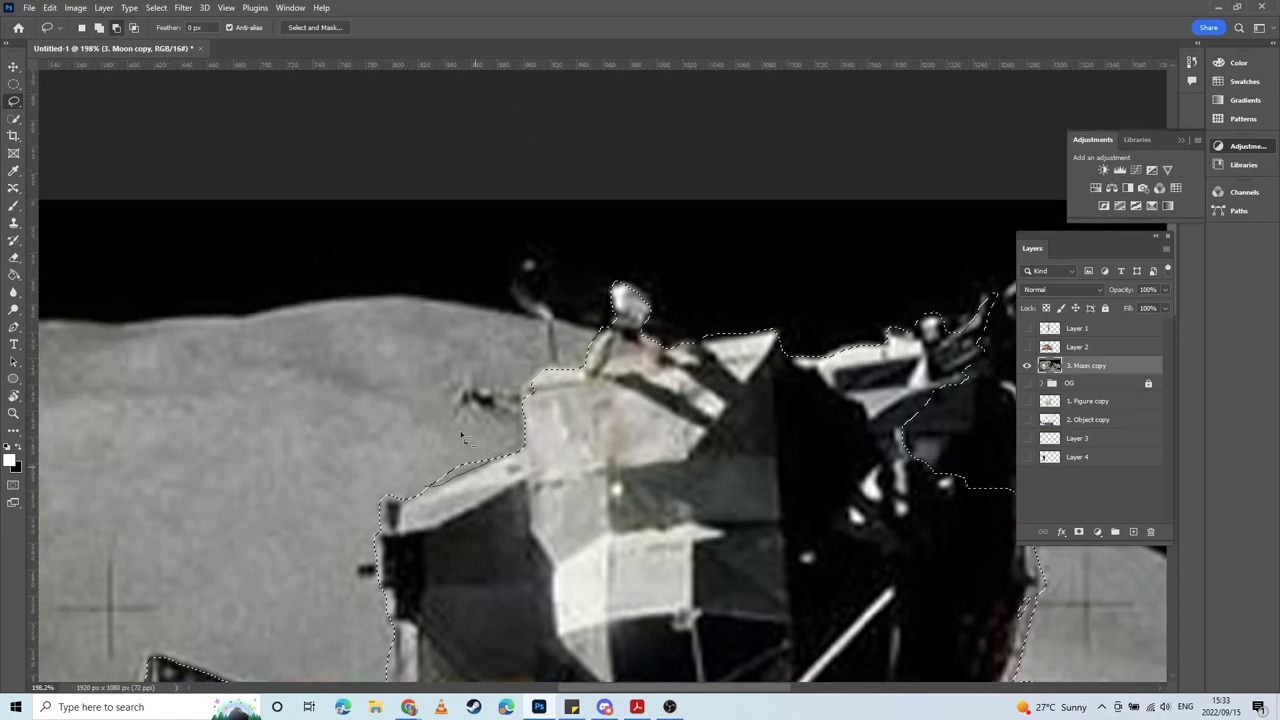
pyautogui.moveTo(461, 433); pyautogui.dragTo(452, 438)
pyautogui.moveTo(562, 371)
pyautogui.mouseDown()
pyautogui.moveTo(452, 462)
pyautogui.moveTo(436, 459)
pyautogui.mouseUp()
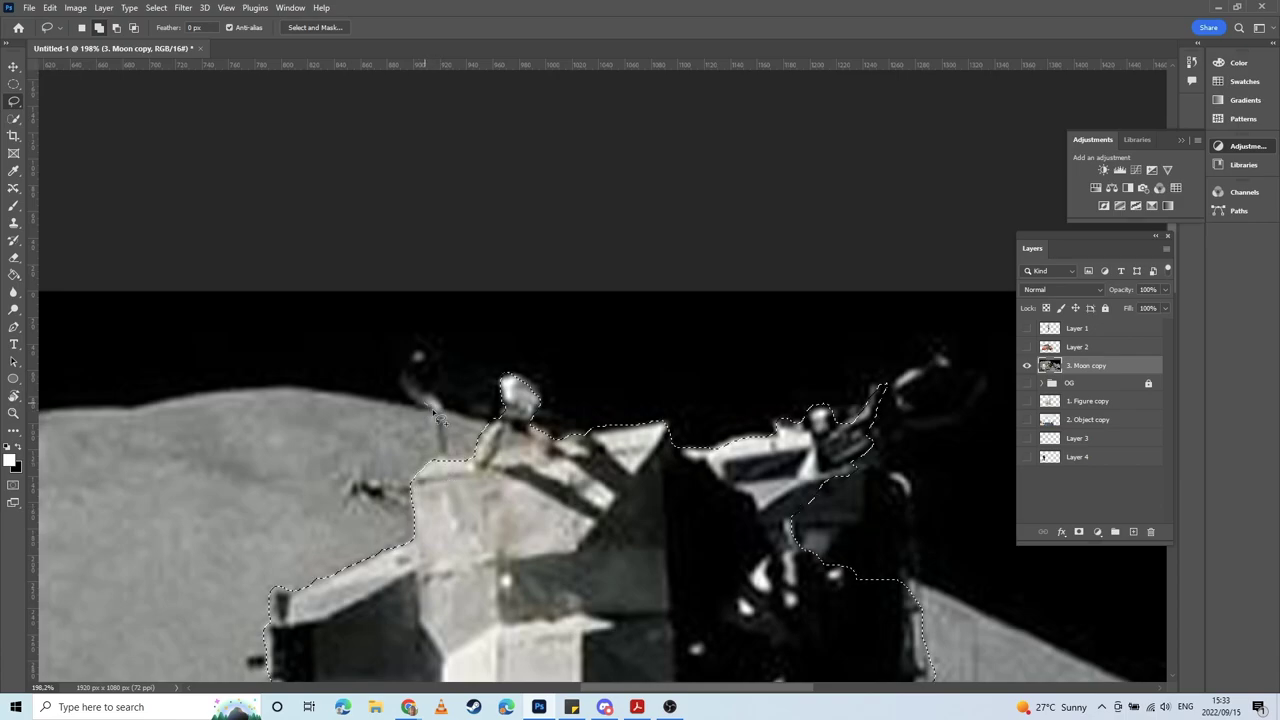
pyautogui.moveTo(448, 473); pyautogui.dragTo(430, 410)
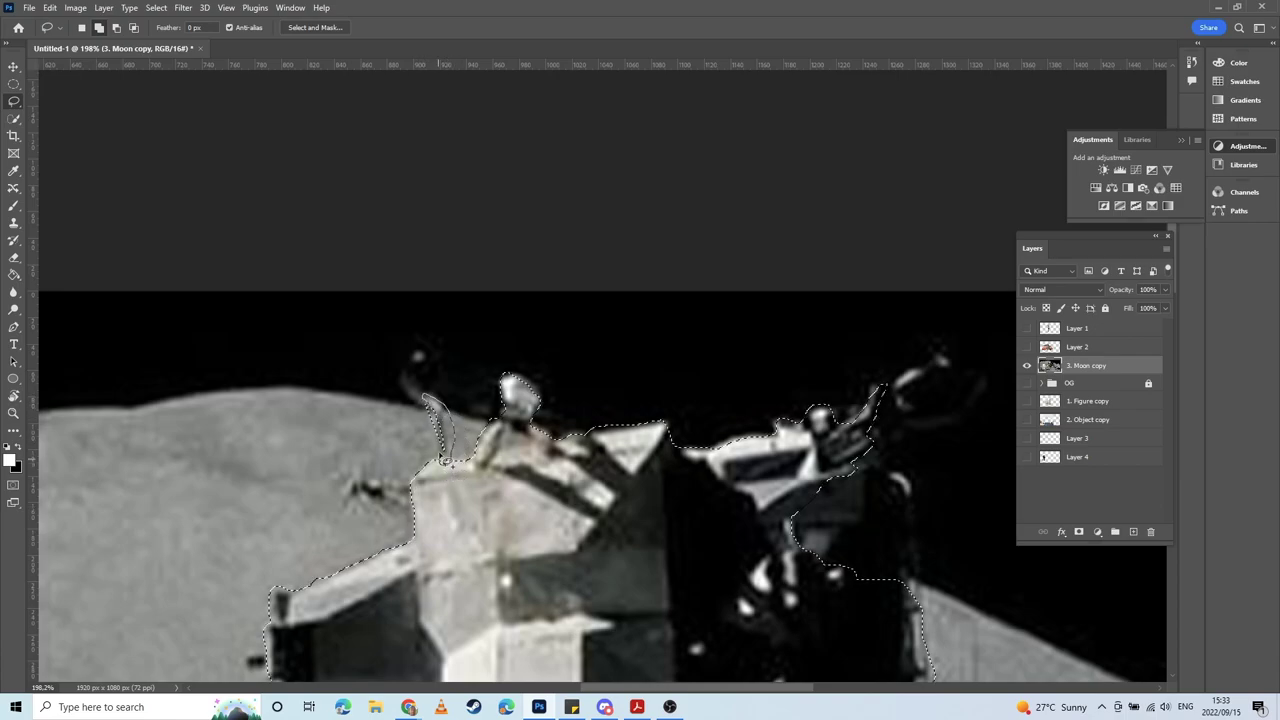
pyautogui.moveTo(445, 462); pyautogui.dragTo(480, 465)
# Step: Check the selection outline around the lander's right legs, along its base and across to the flag
pyautogui.moveTo(511, 529)
pyautogui.mouseDown()
pyautogui.moveTo(446, 489)
pyautogui.moveTo(470, 466)
pyautogui.mouseUp()
pyautogui.moveTo(465, 541); pyautogui.dragTo(440, 406)
pyautogui.moveTo(456, 459); pyautogui.dragTo(454, 375)
pyautogui.moveTo(714, 375); pyautogui.dragTo(560, 398)
pyautogui.moveTo(533, 454); pyautogui.dragTo(555, 230)
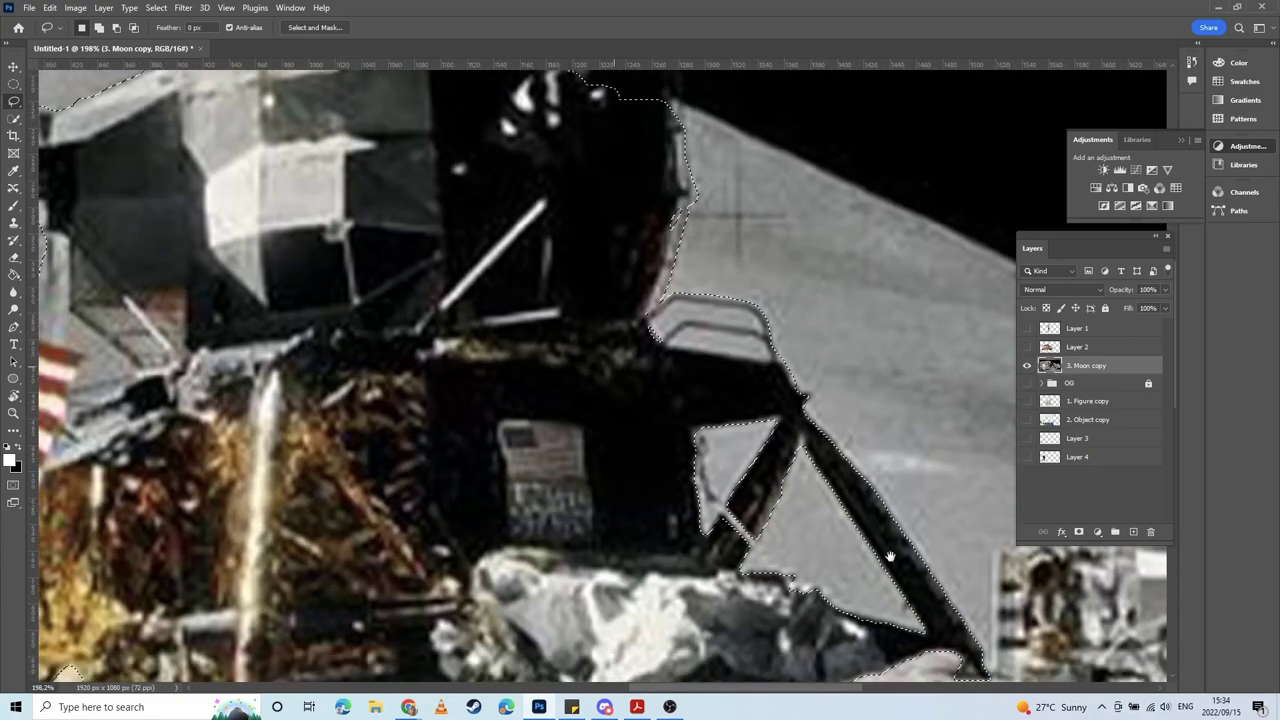
pyautogui.moveTo(557, 348); pyautogui.dragTo(485, 289)
pyautogui.moveTo(354, 302); pyautogui.dragTo(601, 362)
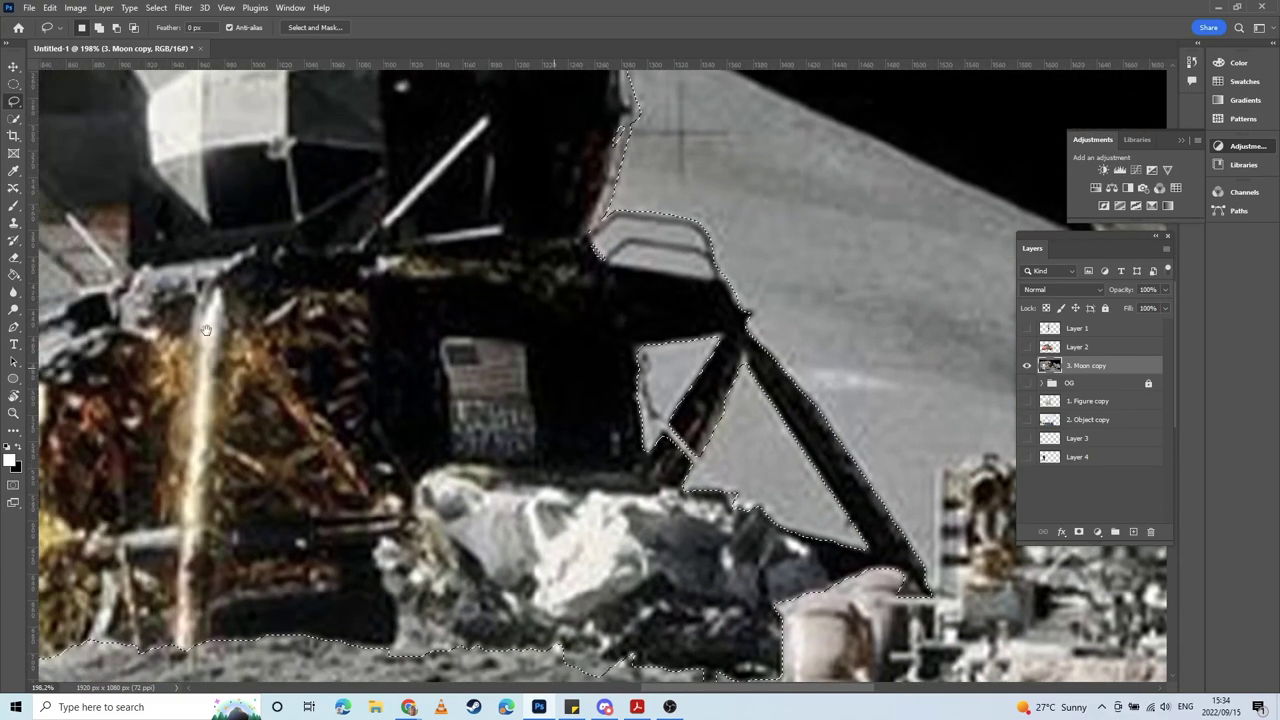
pyautogui.moveTo(206, 329); pyautogui.dragTo(990, 328)
# Step: Subtract the patch of background between the lander's left leg and its gold-foil base from the selection
pyautogui.moveTo(508, 396); pyautogui.dragTo(440, 397)
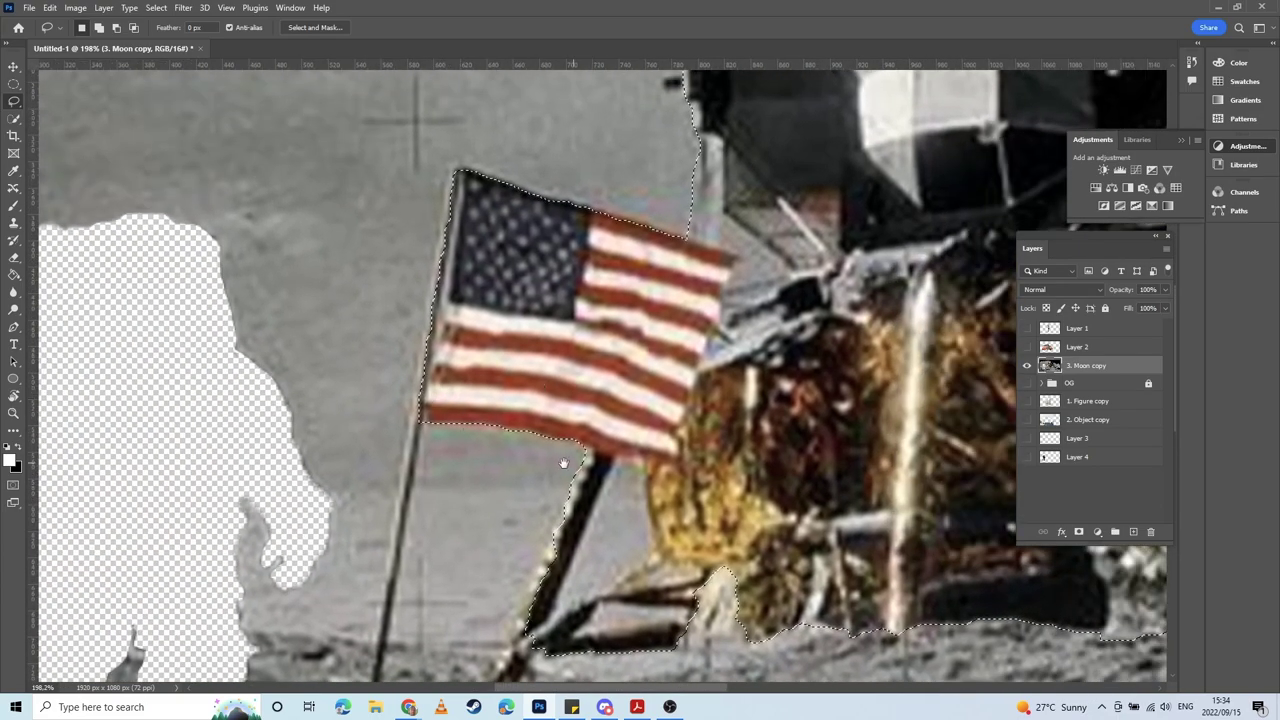
pyautogui.scroll(-2, 563, 463)
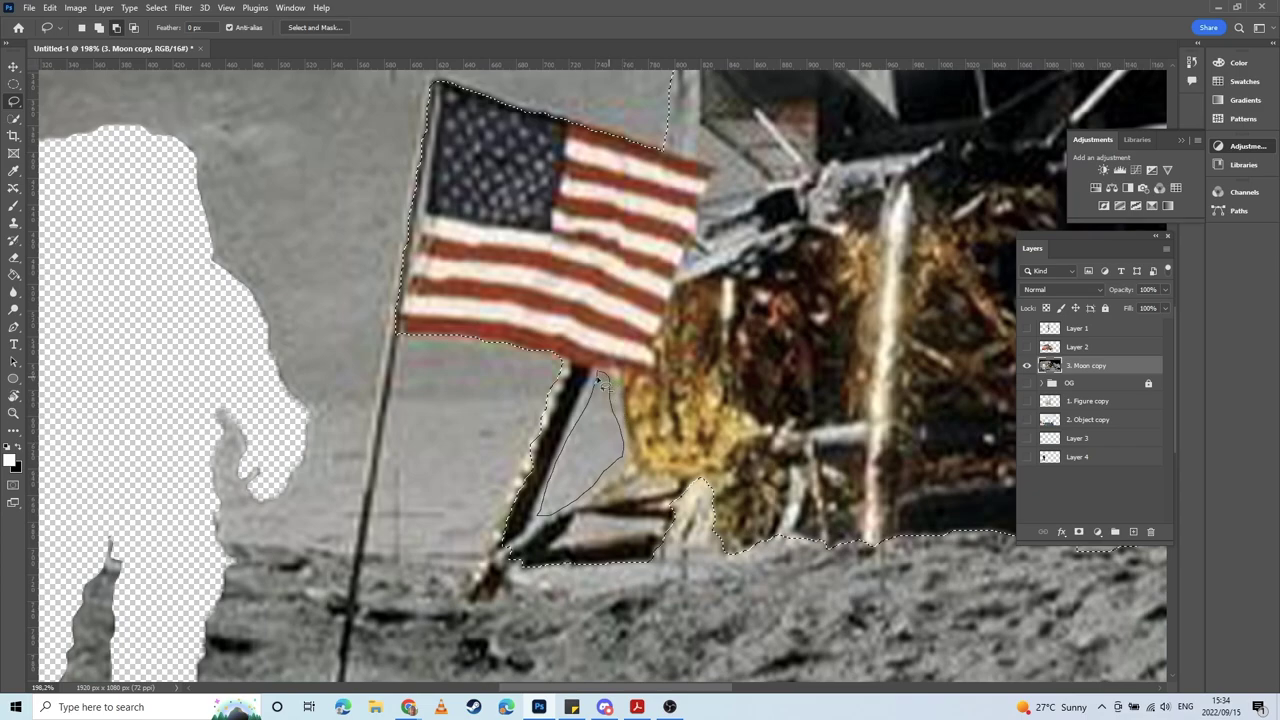
pyautogui.moveTo(599, 380)
pyautogui.mouseDown()
pyautogui.moveTo(548, 415)
pyautogui.moveTo(500, 555)
pyautogui.moveTo(555, 558)
pyautogui.moveTo(572, 472)
pyautogui.mouseUp()
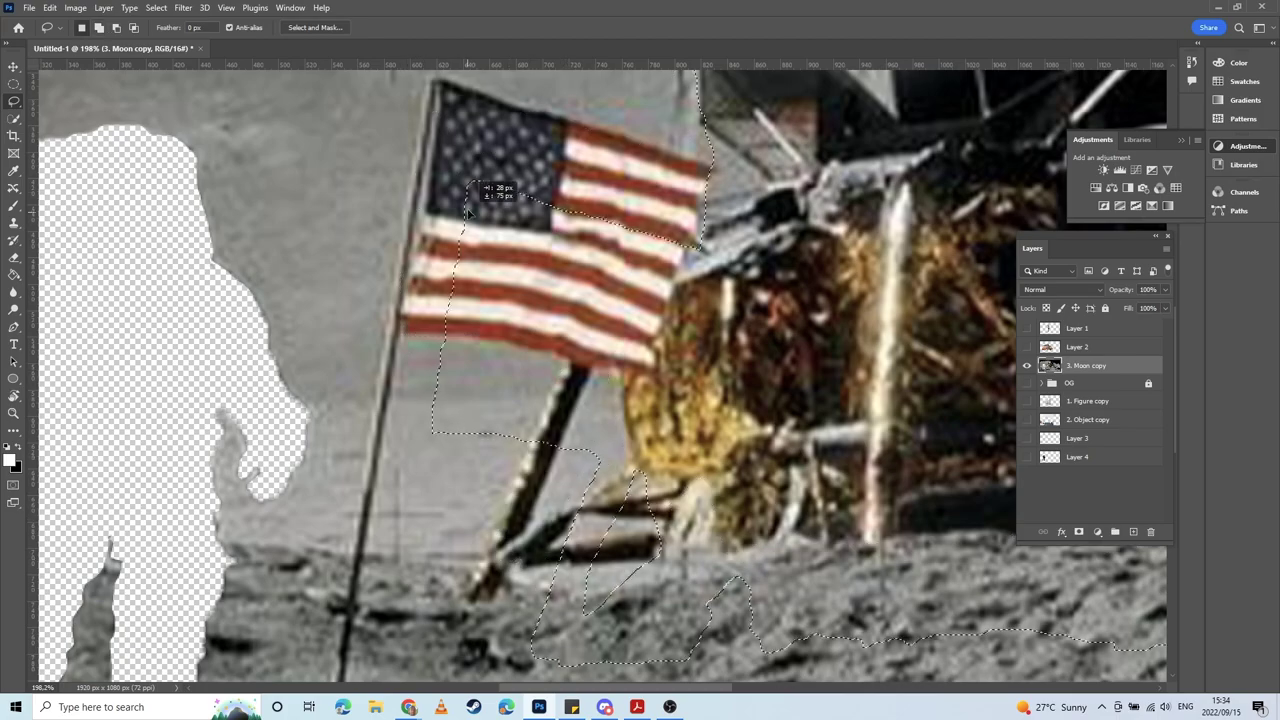
# Step: Widen the selection along the flag's left edge to include the upper part of the flagpole
pyautogui.moveTo(468, 190); pyautogui.dragTo(564, 330)
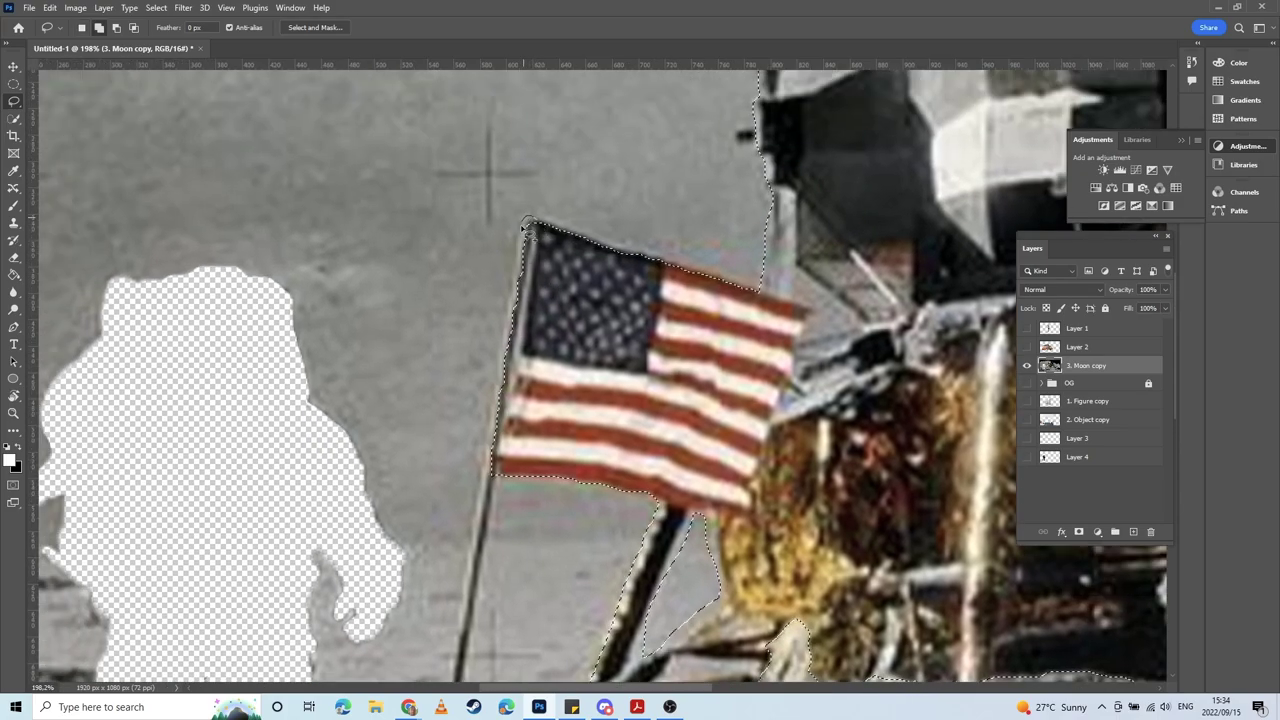
pyautogui.moveTo(522, 228); pyautogui.dragTo(516, 258)
pyautogui.moveTo(484, 428)
pyautogui.mouseDown()
pyautogui.moveTo(481, 476)
pyautogui.moveTo(504, 484)
pyautogui.mouseUp()
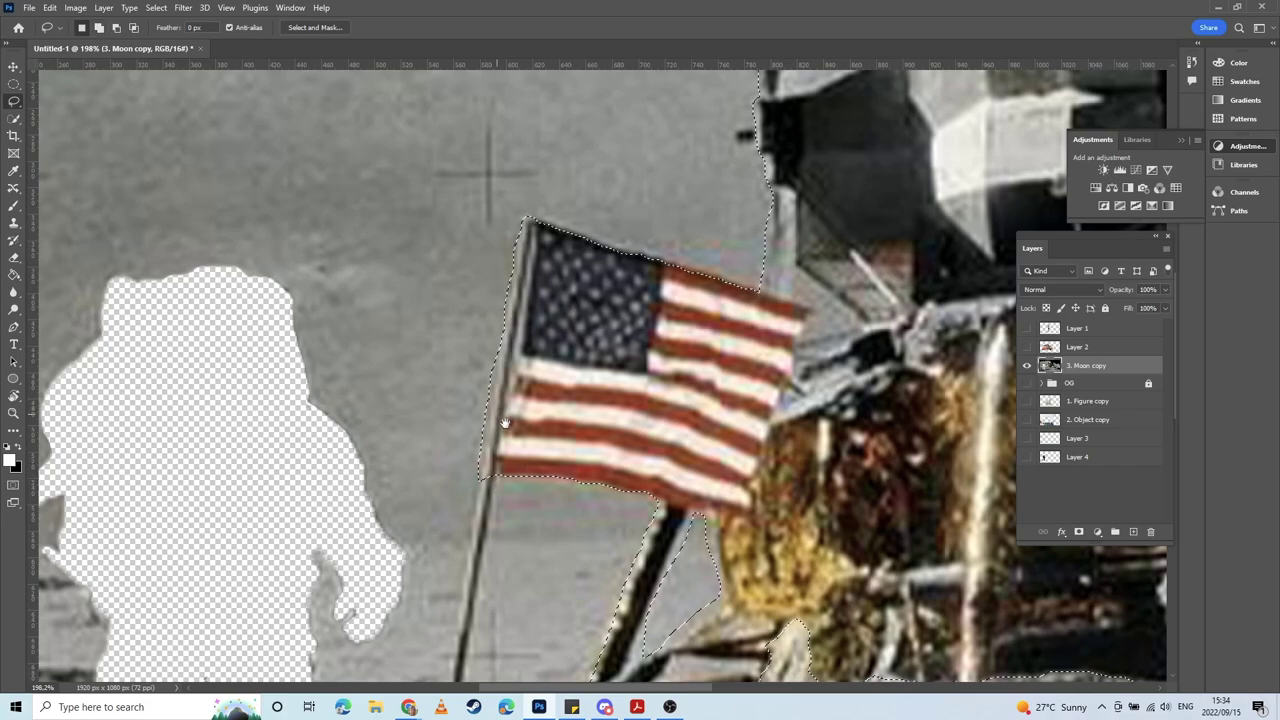
# Step: Add the lower part of the flagpole to the selection, working upward from its base in the lunar soil
pyautogui.scroll(-6, 490, 540)
pyautogui.press('shift')
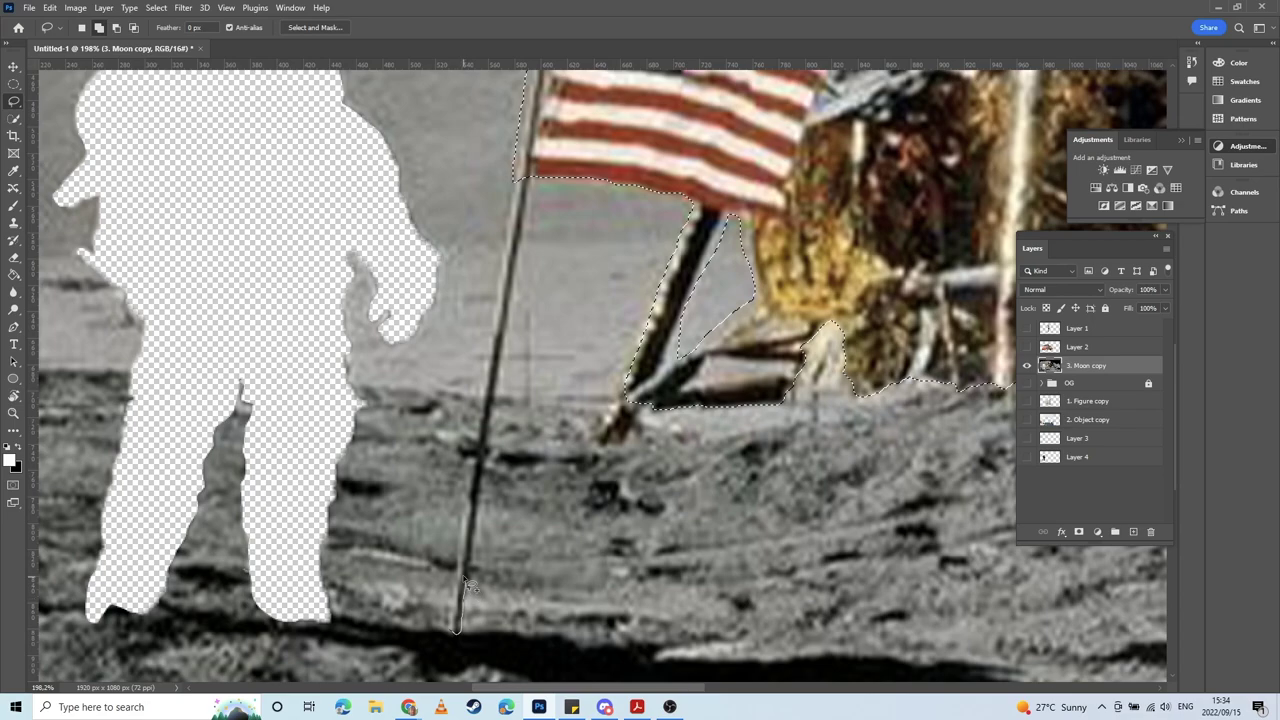
pyautogui.scroll(2, 458, 590)
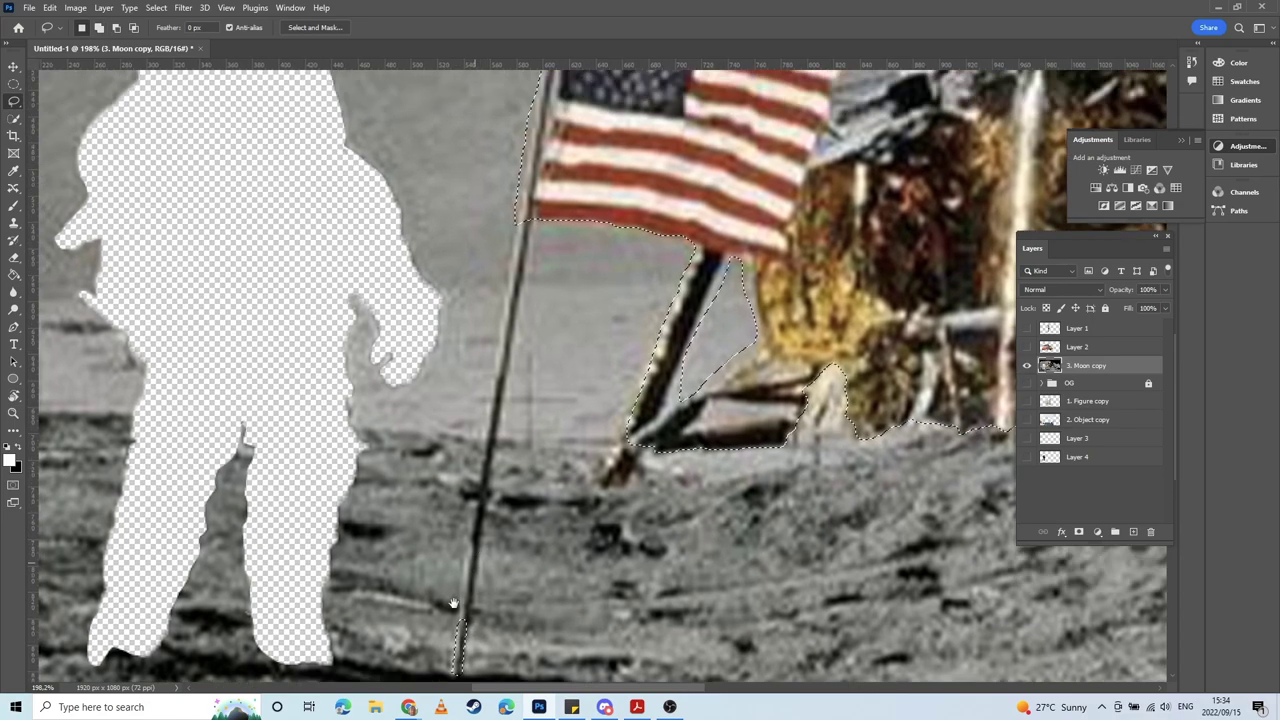
pyautogui.moveTo(462, 630); pyautogui.dragTo(461, 617)
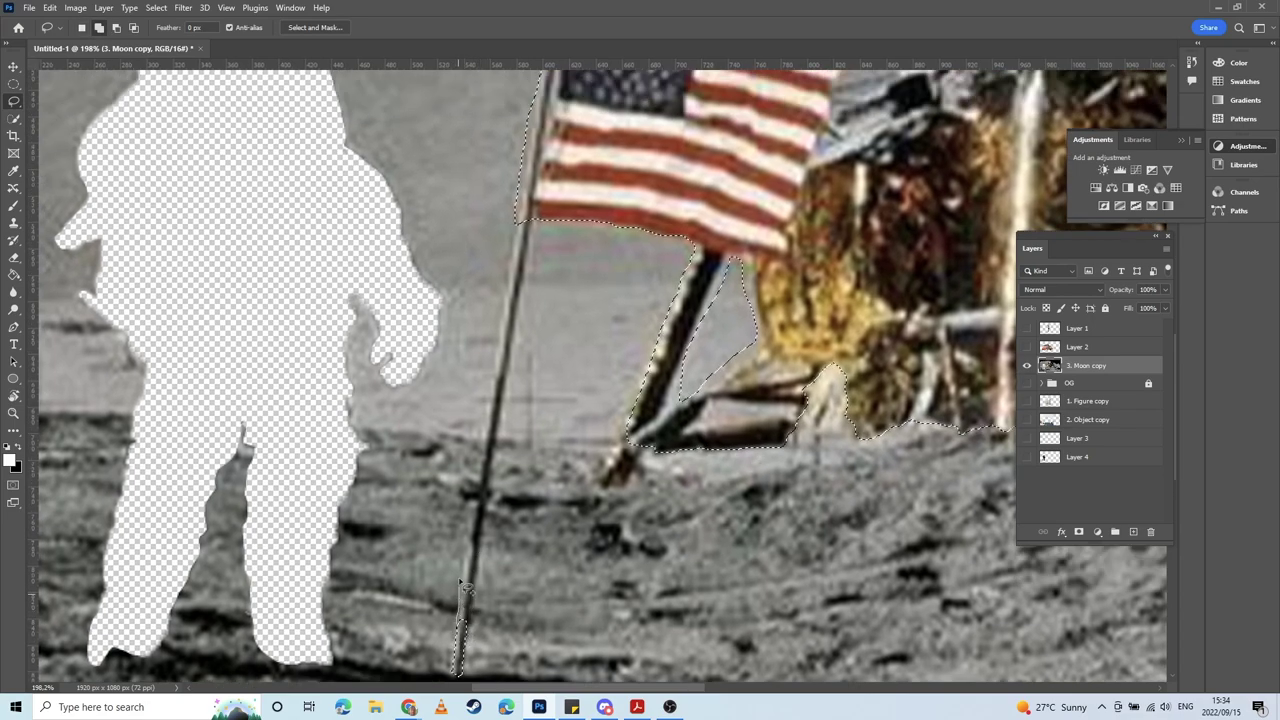
pyautogui.moveTo(479, 530); pyautogui.dragTo(466, 628)
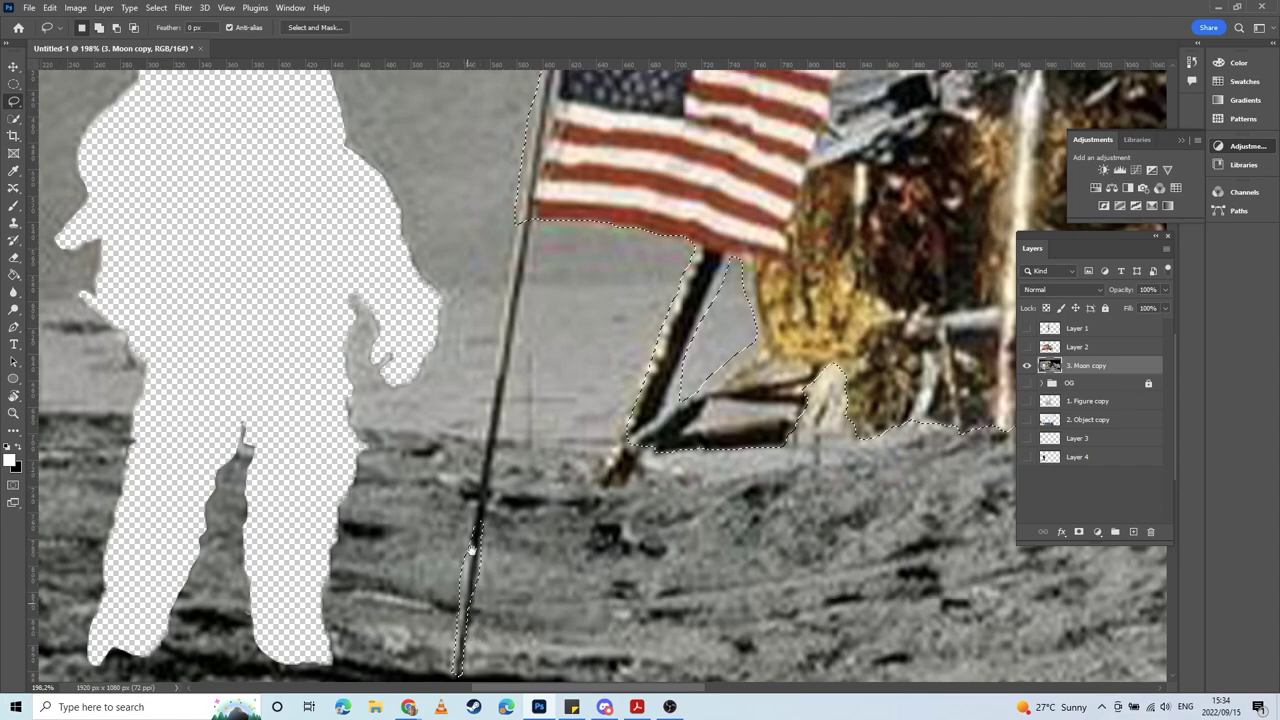
pyautogui.moveTo(477, 497)
pyautogui.mouseDown()
pyautogui.moveTo(466, 577)
pyautogui.moveTo(478, 520)
pyautogui.mouseUp()
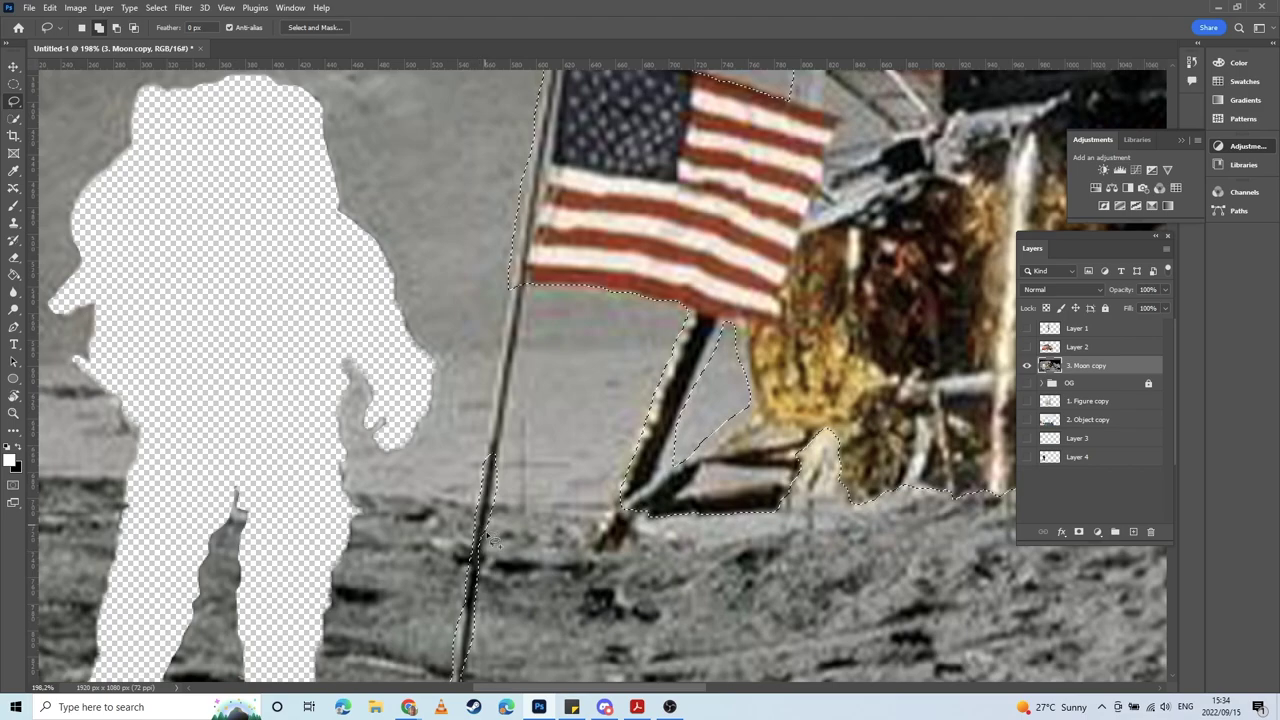
# Step: Extend the selection up the flagpole to the flag and subtract the excess background beside the pole
pyautogui.moveTo(484, 537); pyautogui.dragTo(476, 586)
pyautogui.moveTo(494, 458); pyautogui.dragTo(503, 527)
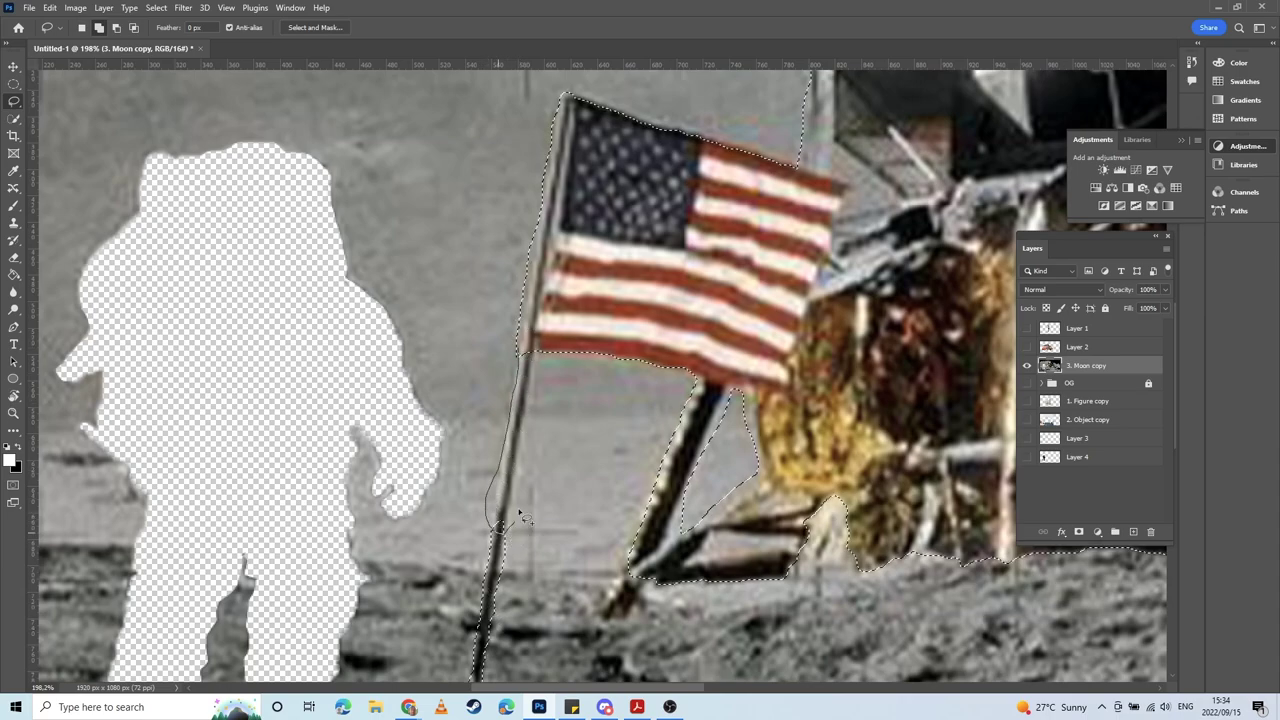
pyautogui.moveTo(529, 401); pyautogui.dragTo(534, 342)
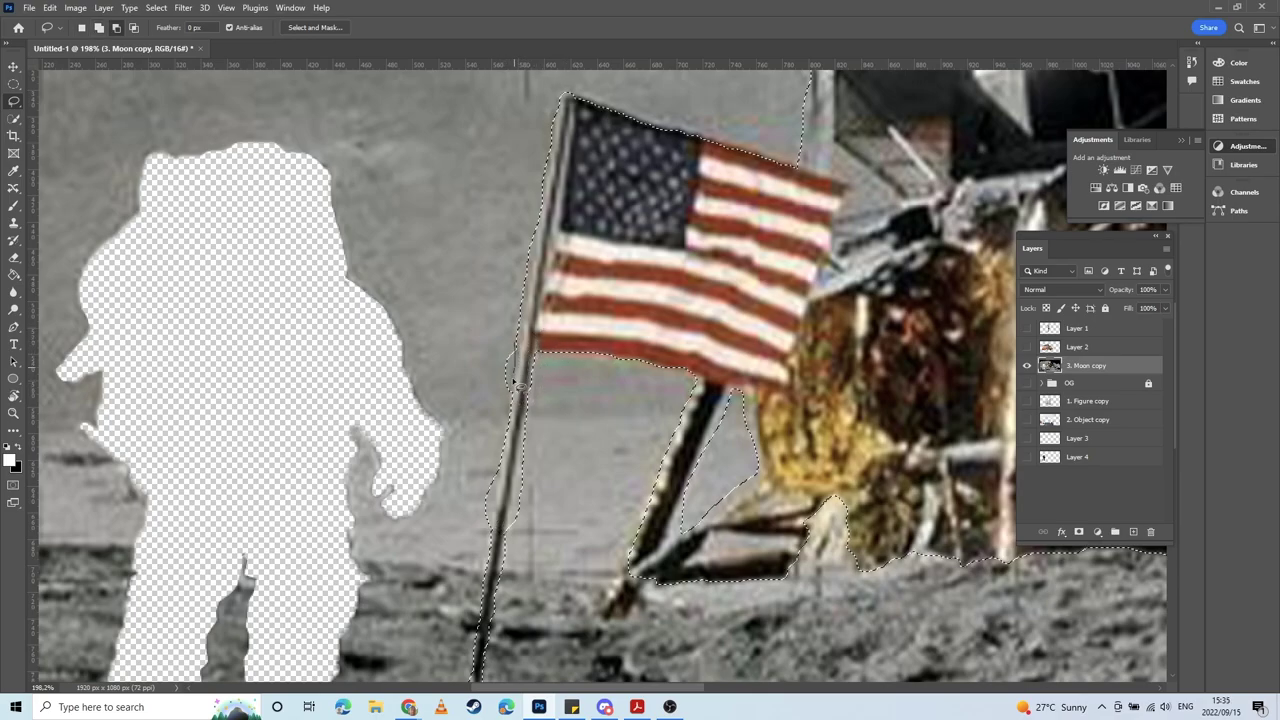
pyautogui.moveTo(496, 330); pyautogui.dragTo(497, 335)
pyautogui.moveTo(498, 465); pyautogui.dragTo(494, 520)
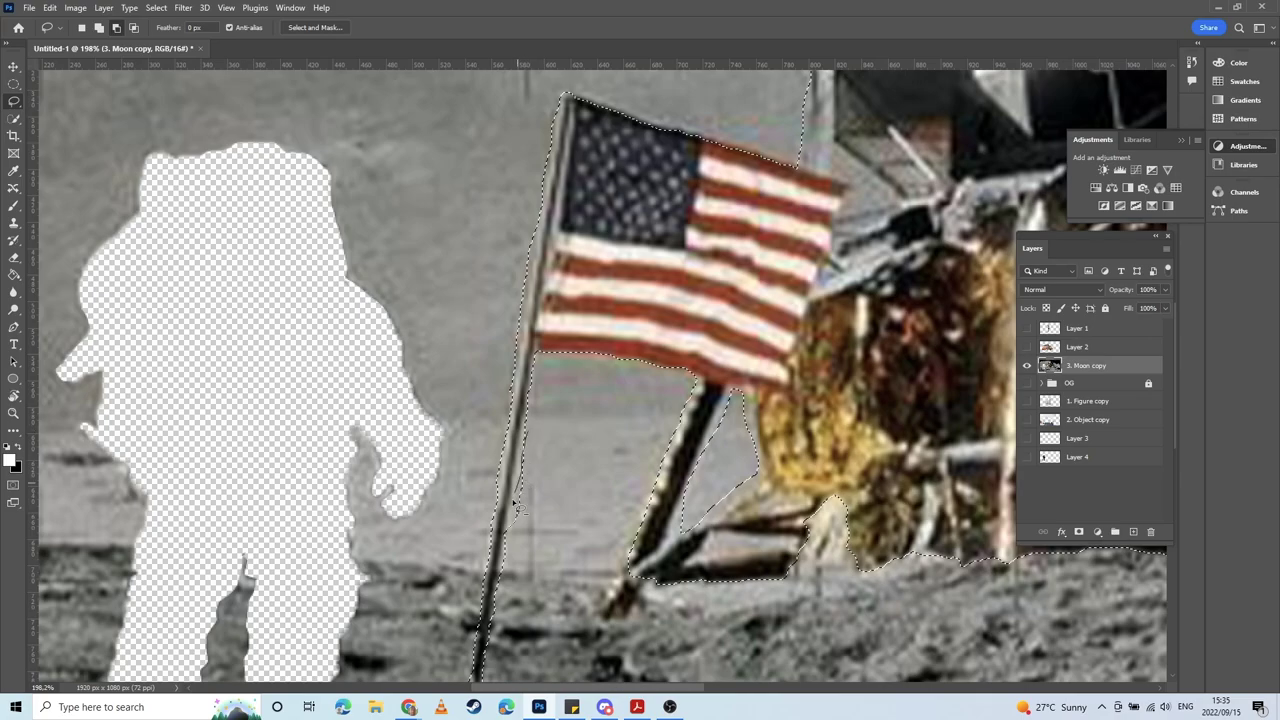
# Step: Cut the selected lander and flag to a new layer, hide that layer and place it below Layer 4
pyautogui.scroll(-5, 567, 502)
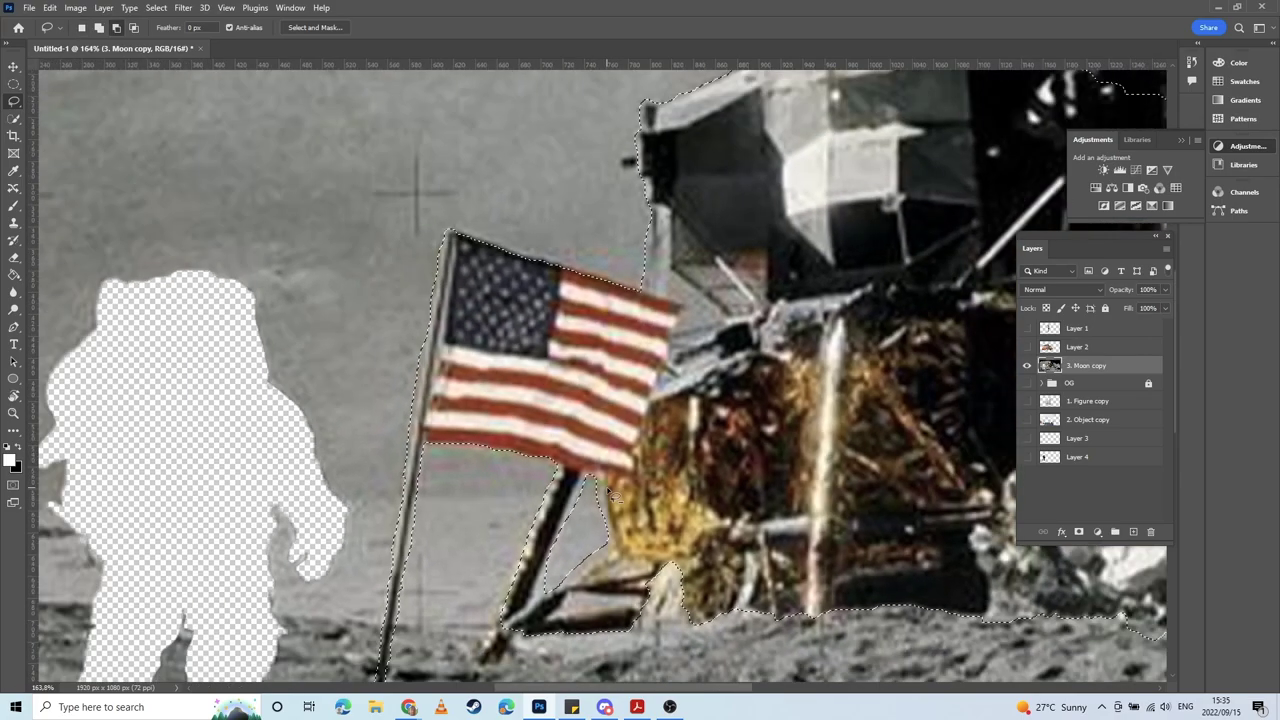
pyautogui.scroll(-3, 617, 490)
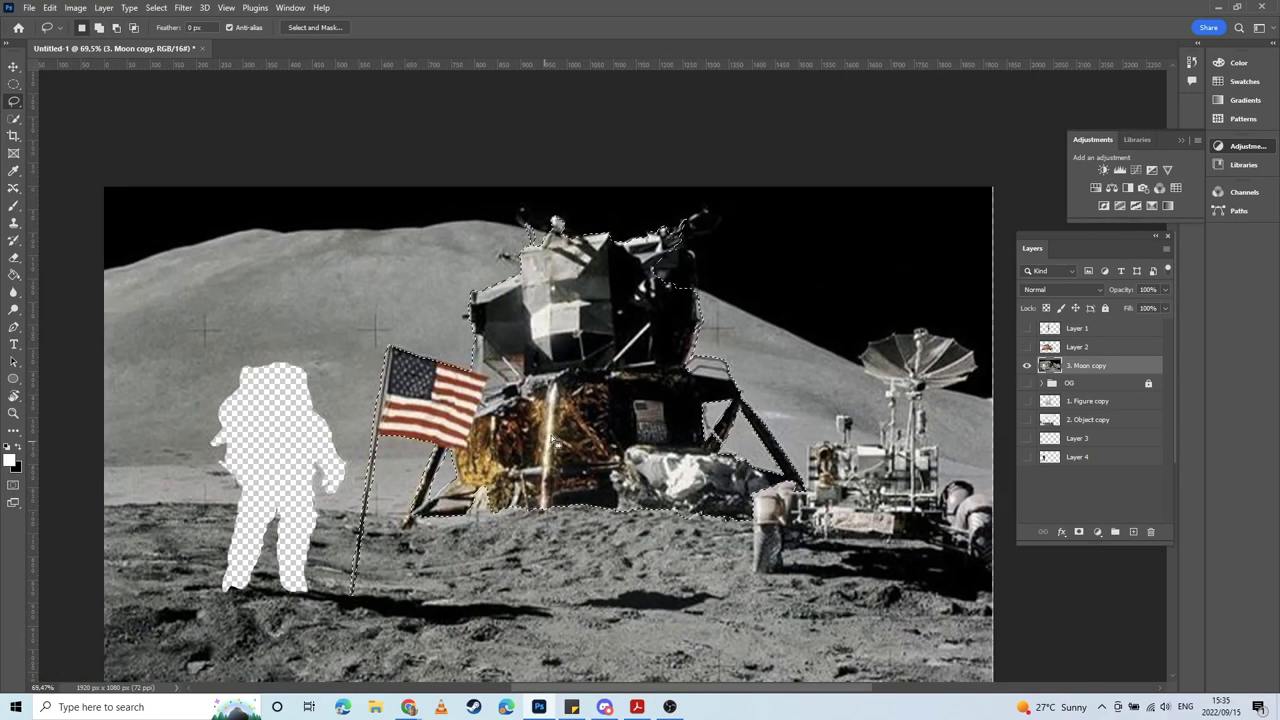
pyautogui.rightClick(520, 444)
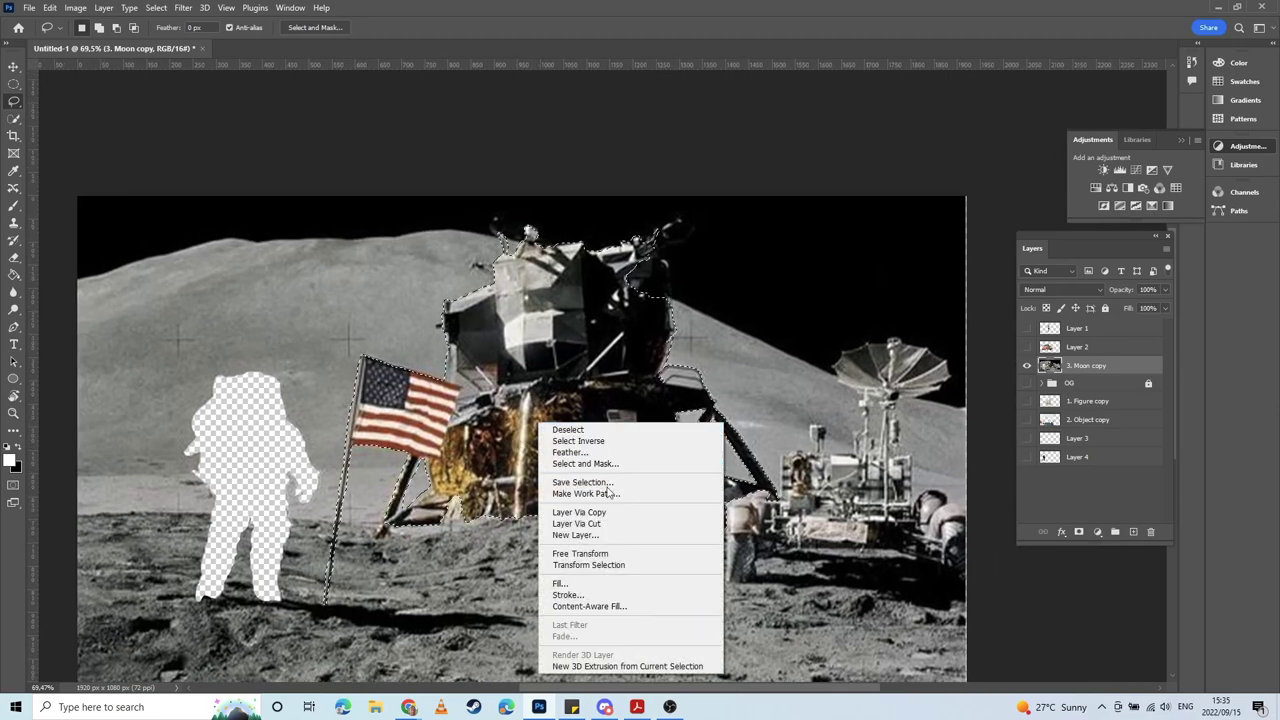
pyautogui.click(602, 524)
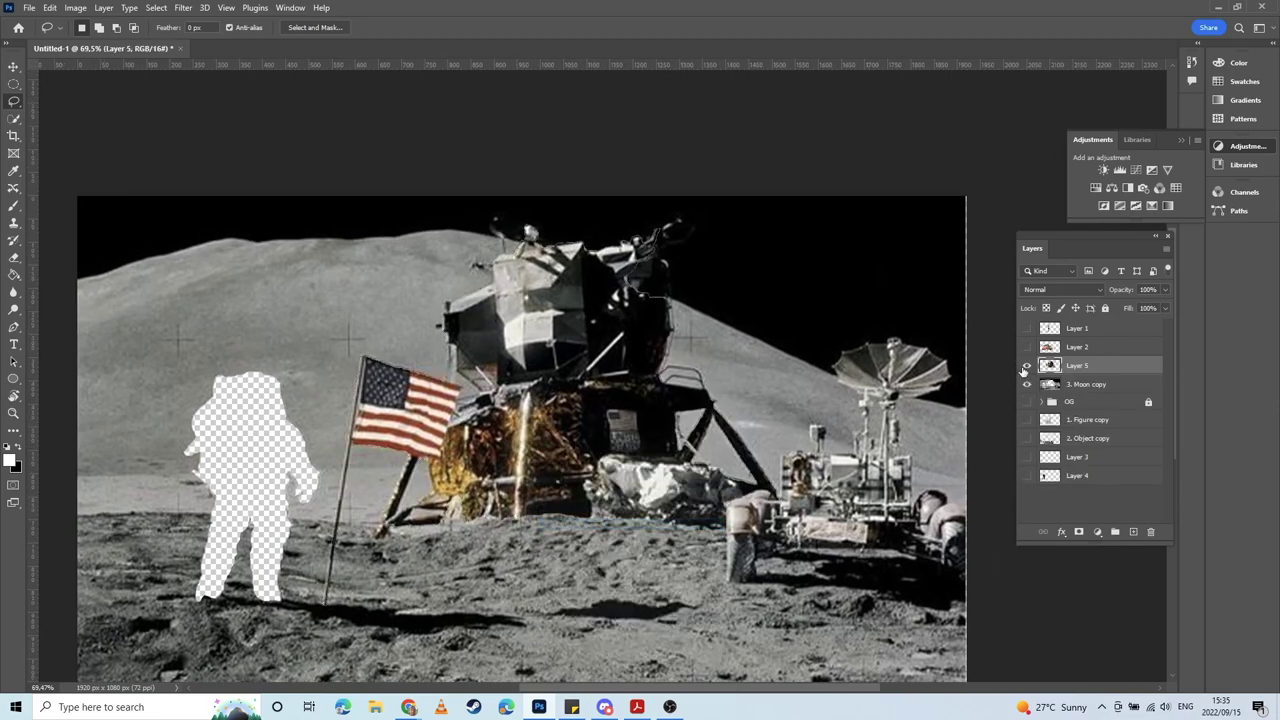
pyautogui.click(1026, 366)
pyautogui.moveTo(1087, 368); pyautogui.dragTo(1074, 492)
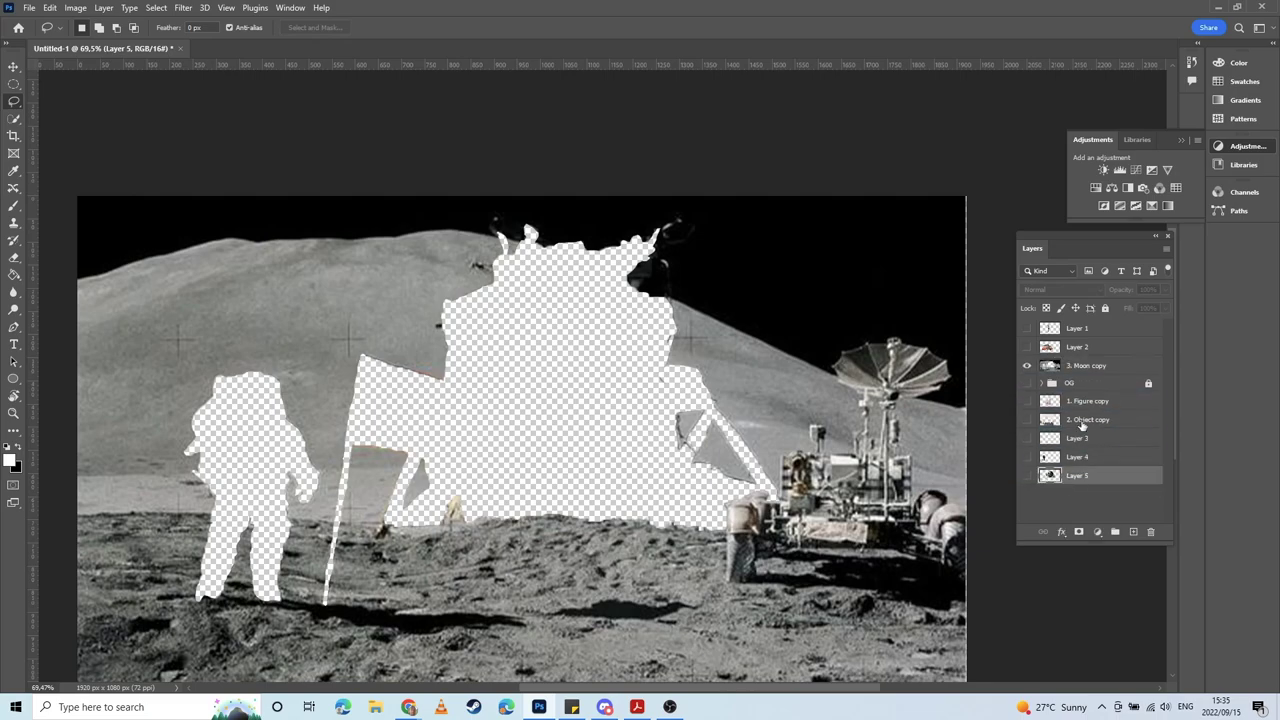
# Step: Show Layer 2 and move the van over the gap left by the lander
pyautogui.click(1026, 346)
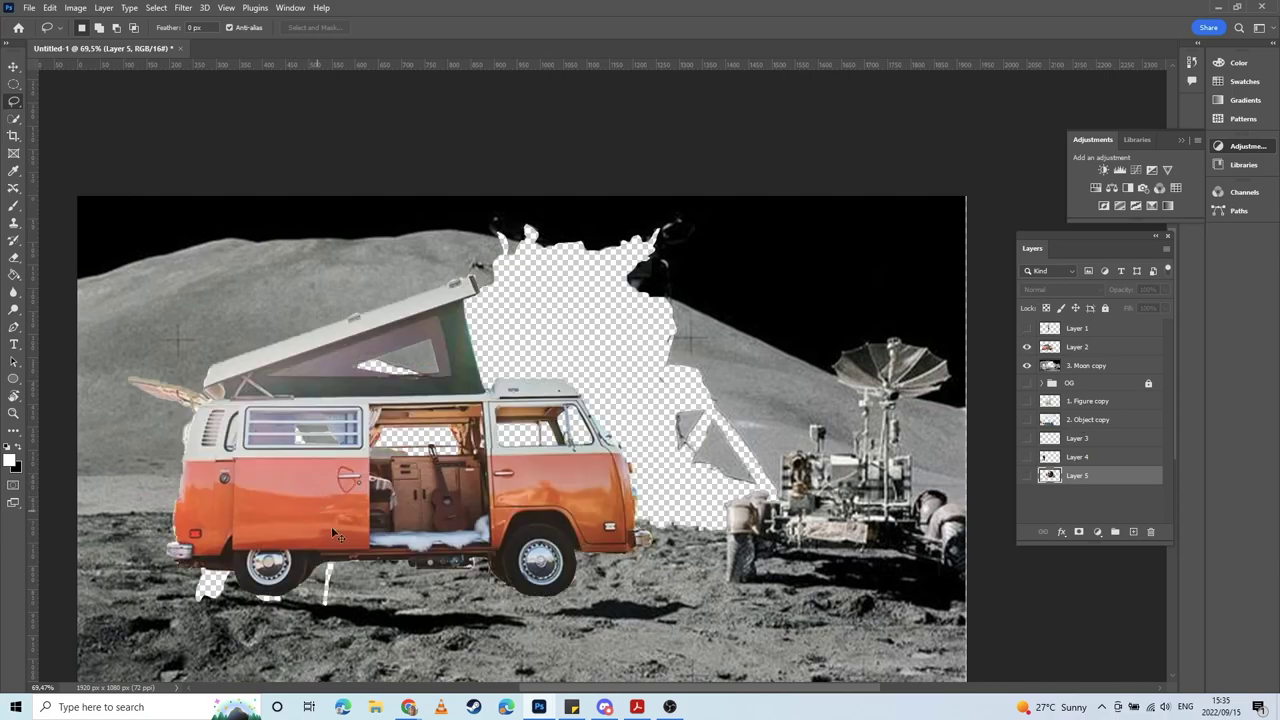
pyautogui.press('v')
pyautogui.moveTo(296, 486); pyautogui.dragTo(481, 421)
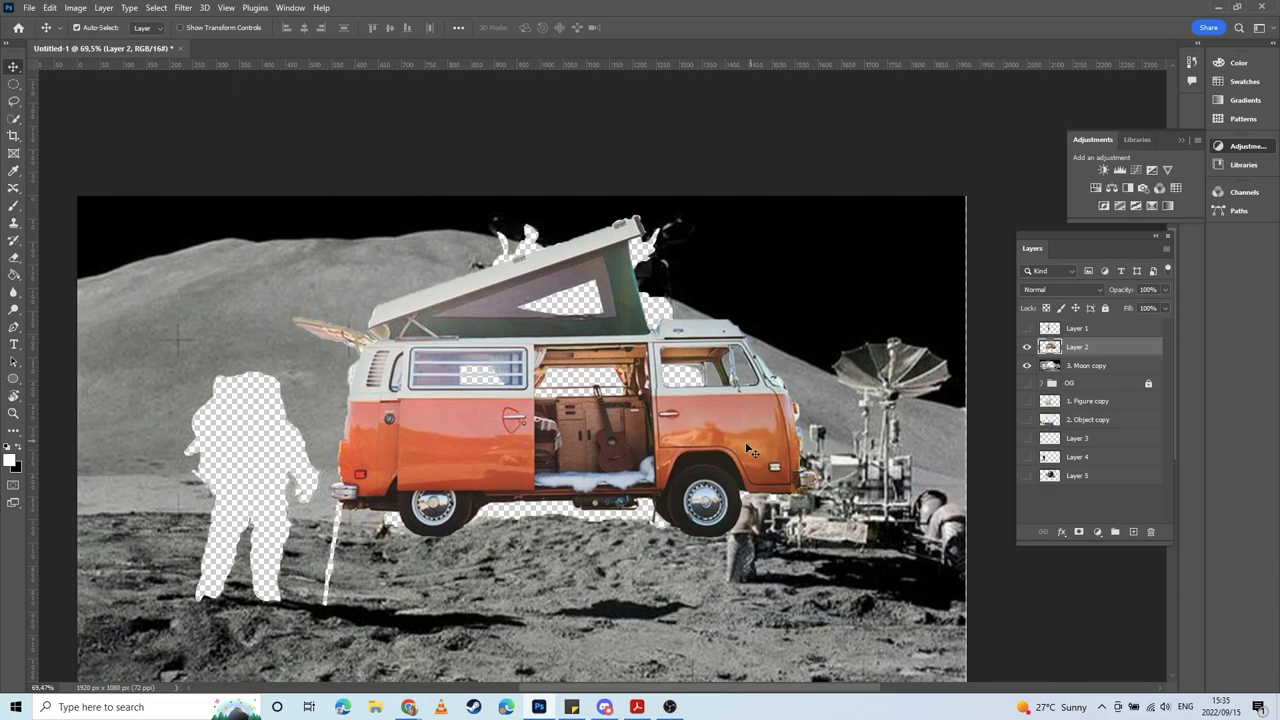
pyautogui.moveTo(720, 432); pyautogui.dragTo(722, 442)
pyautogui.hotkey('shift', 'Left')
# Step: Scale the van to about 76.66%, position it over the lander's gap above the ground and lock its layer
pyautogui.hotkey('ctrl', 't')
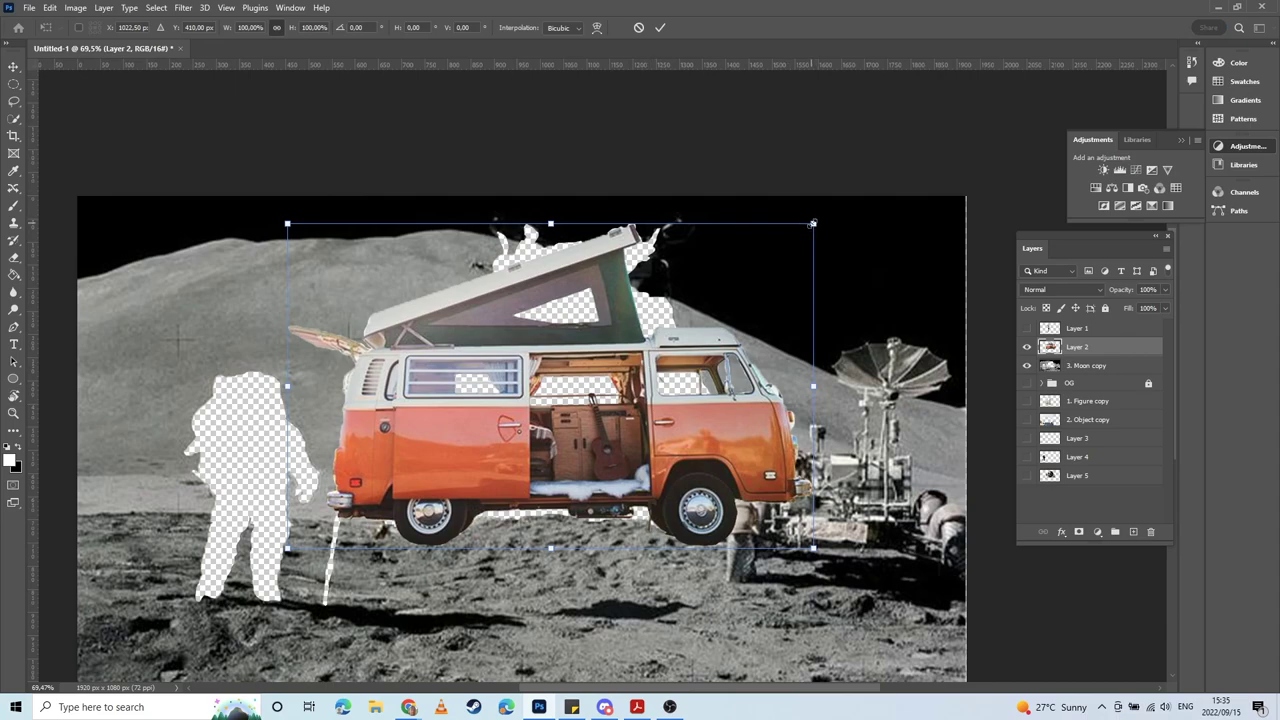
pyautogui.moveTo(813, 223); pyautogui.dragTo(716, 343)
pyautogui.moveTo(427, 477); pyautogui.dragTo(490, 476)
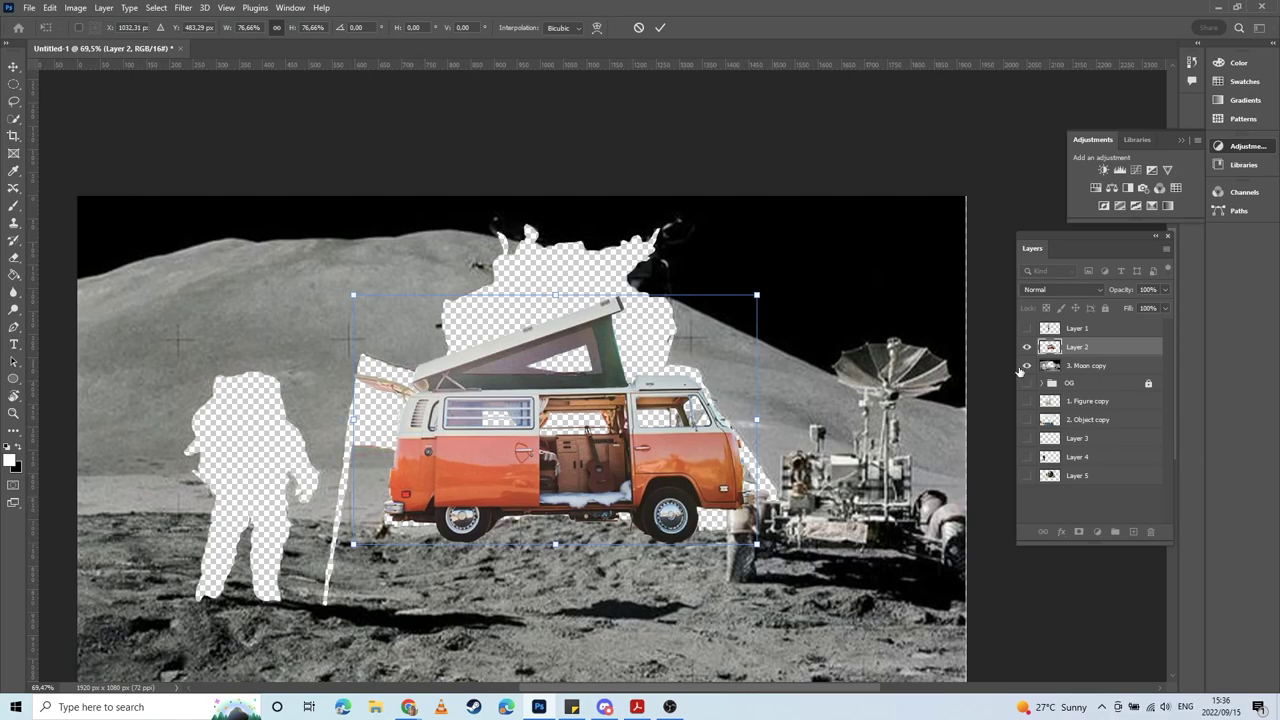
pyautogui.press('Return')
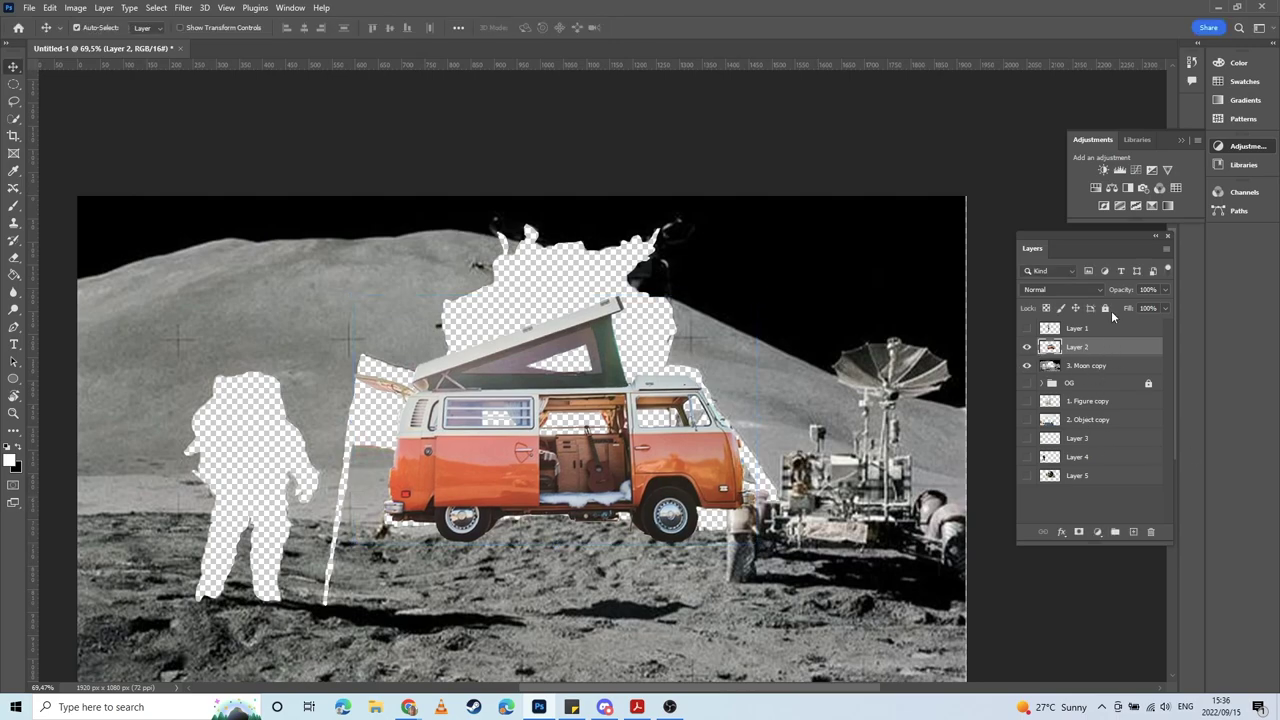
pyautogui.click(1105, 309)
# Step: Show Layer 1 and move the woman with the hat over the astronaut's cutout
pyautogui.click(1027, 329)
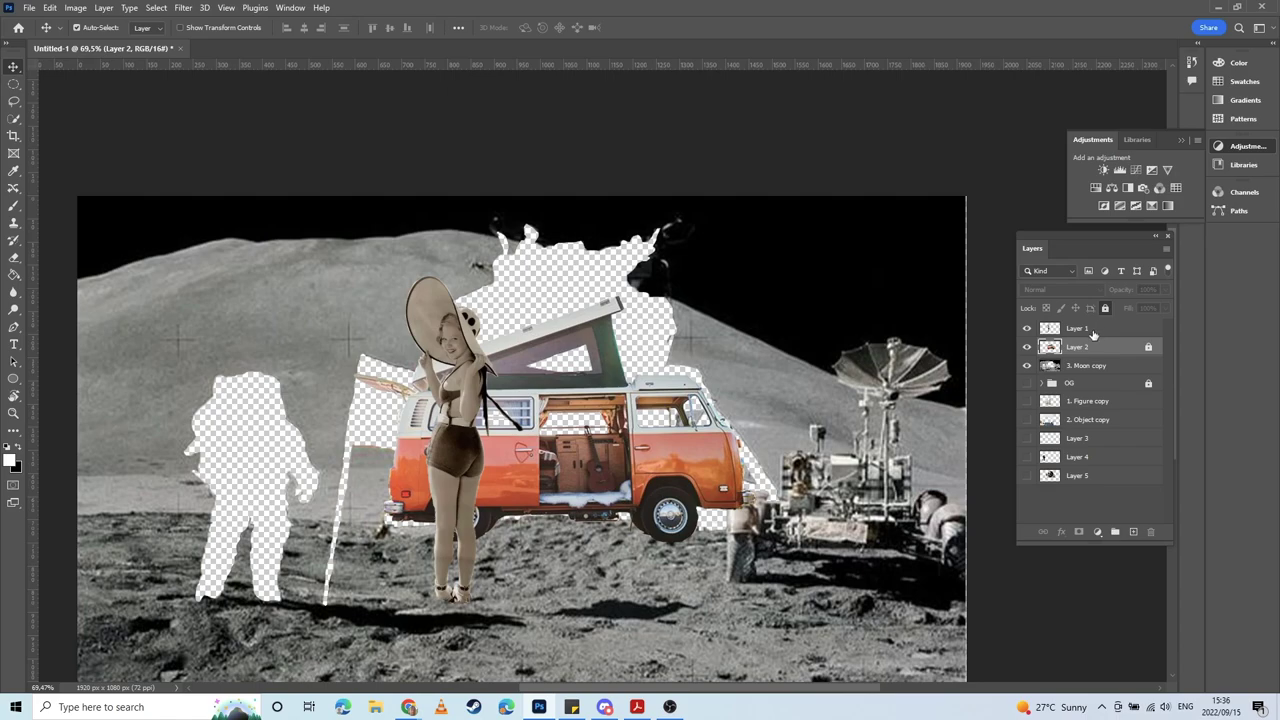
pyautogui.click(1092, 331)
pyautogui.moveTo(476, 437); pyautogui.dragTo(255, 438)
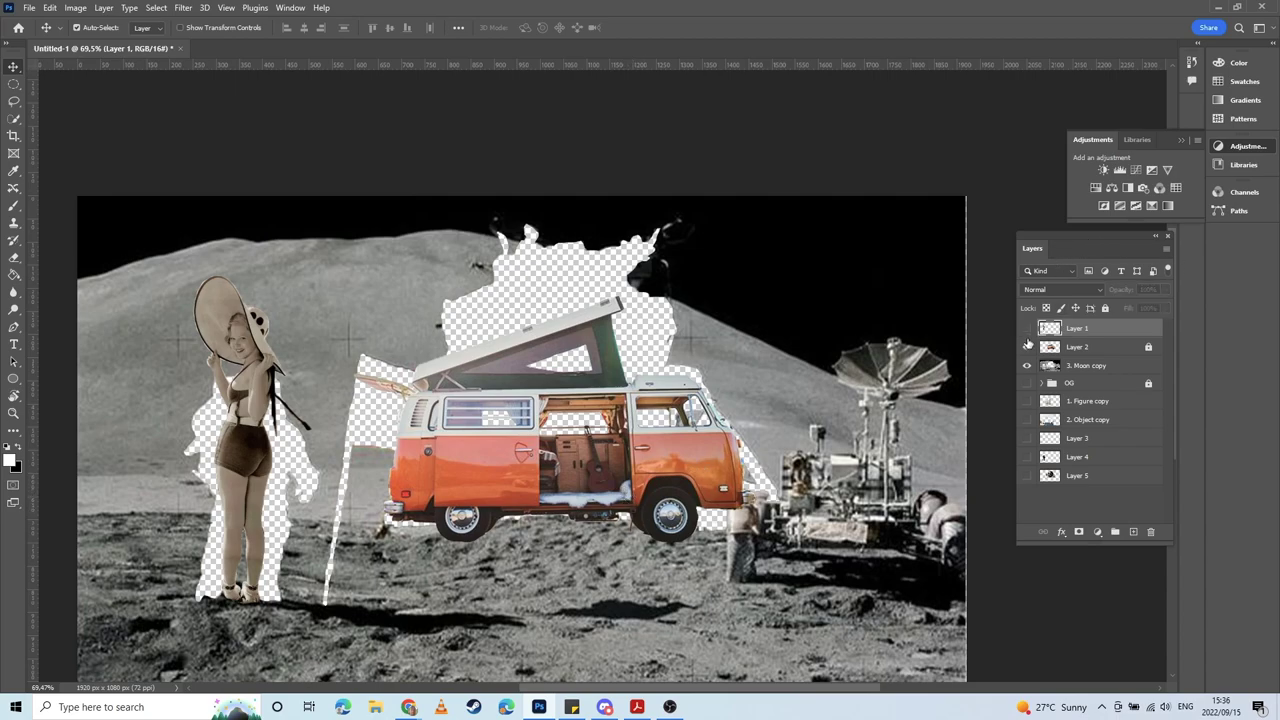
# Step: Hide Layer 1 and Layer 2 and select the 3. Moon copy layer for work on the rover
pyautogui.moveTo(1026, 329); pyautogui.dragTo(1026, 347)
pyautogui.click(1078, 367)
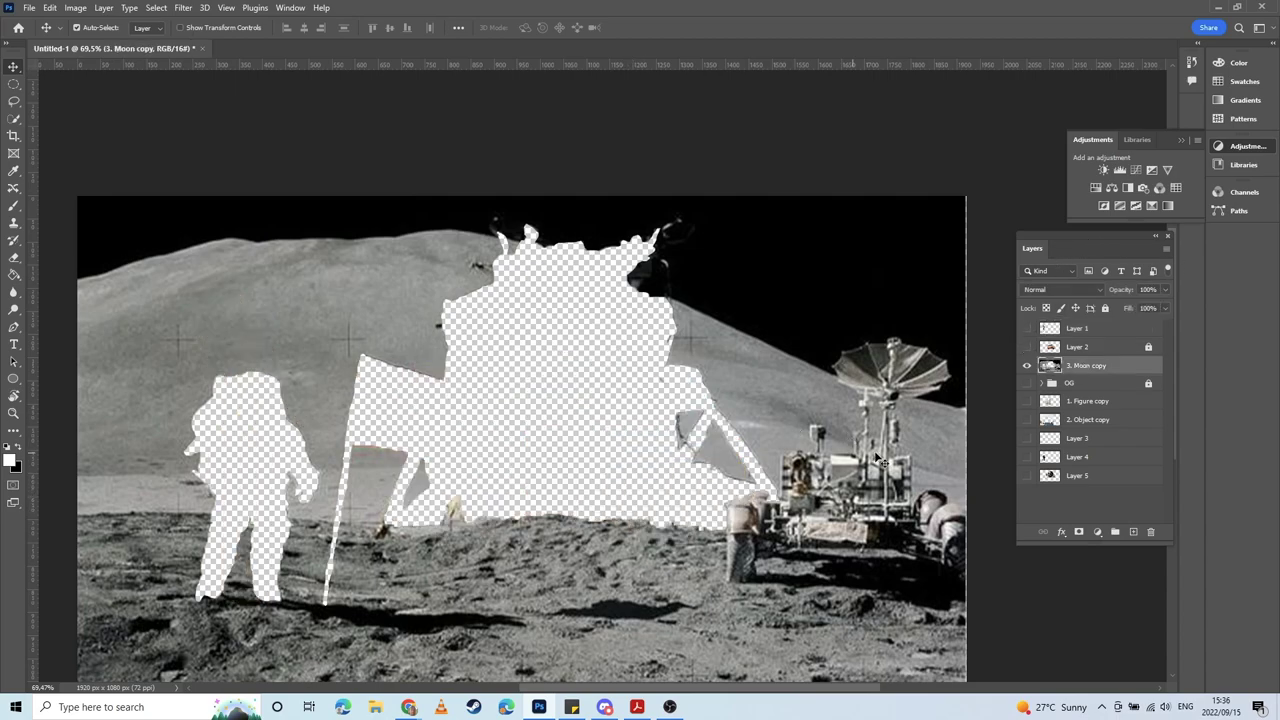
pyautogui.scroll(5, 878, 460)
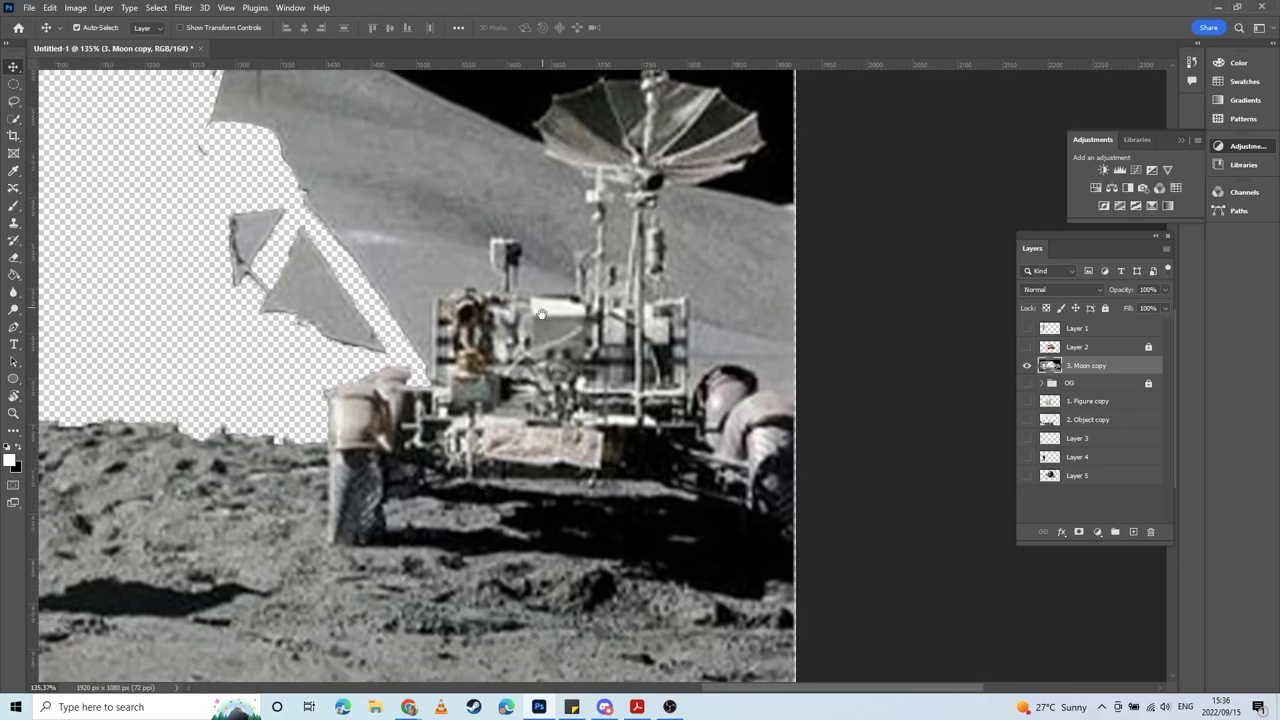
pyautogui.moveTo(517, 417); pyautogui.dragTo(691, 480)
pyautogui.hotkey('ctrl', 'z')
pyautogui.hotkey('ctrl', 'z')
pyautogui.moveTo(545, 341); pyautogui.dragTo(601, 481)
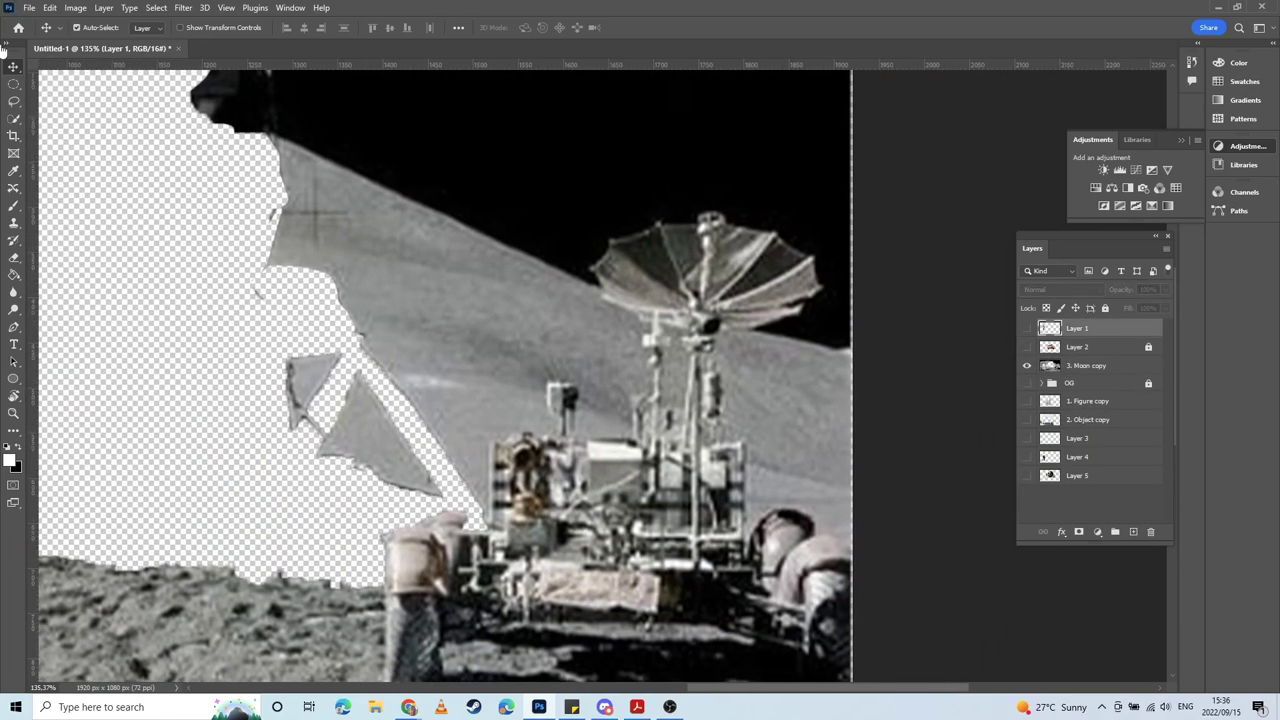
# Step: Activate the Quick Selection tool and make 3. Moon copy the active layer
pyautogui.click(14, 120)
pyautogui.moveTo(610, 512); pyautogui.dragTo(593, 420)
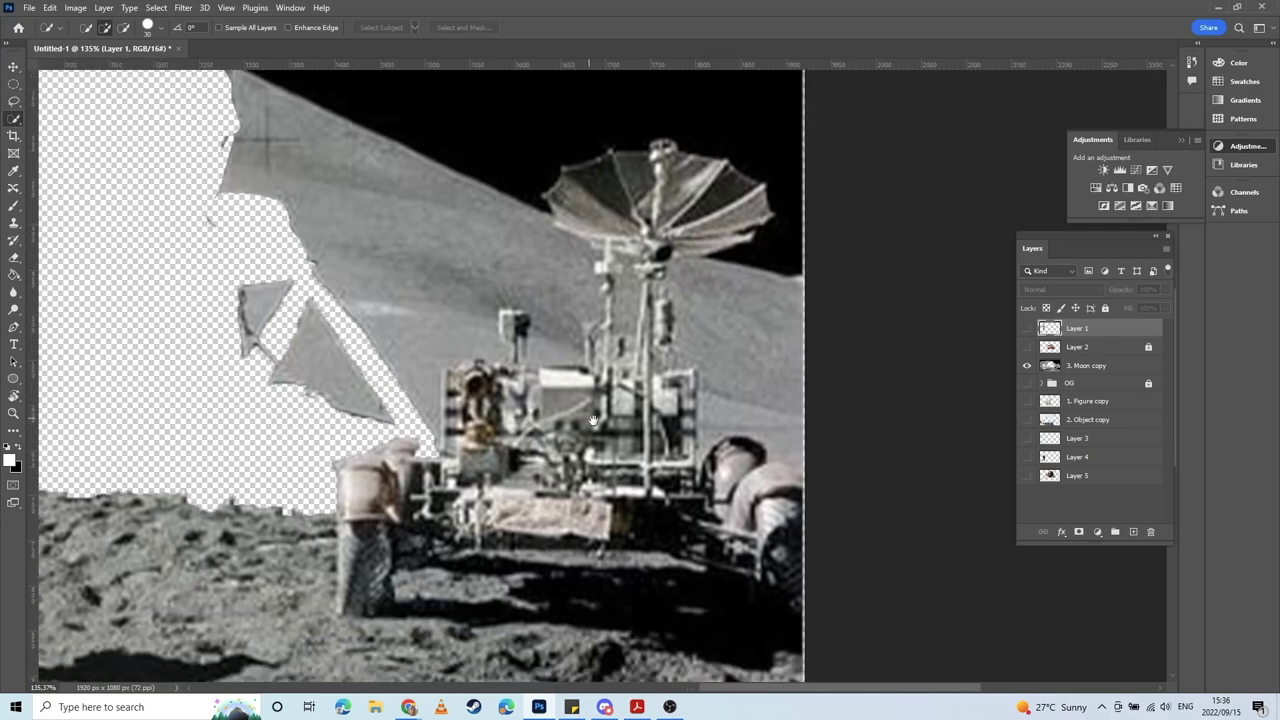
pyautogui.click(1072, 368)
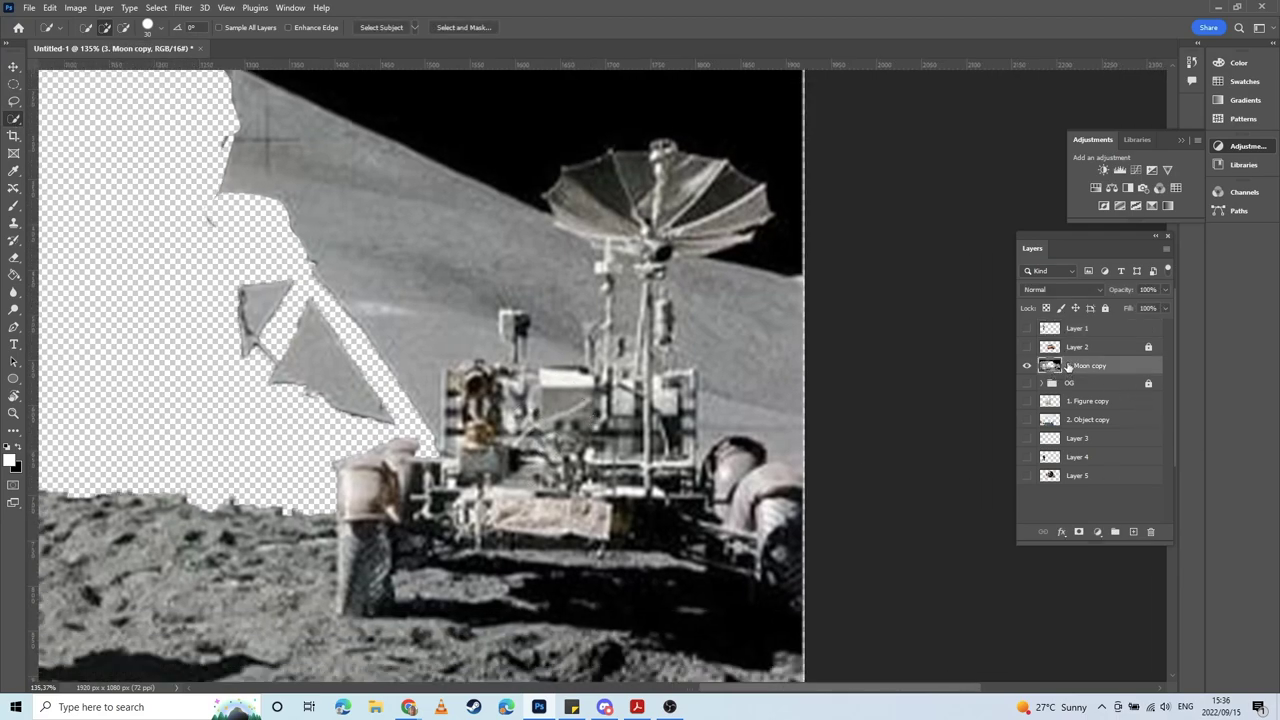
pyautogui.click(1070, 332)
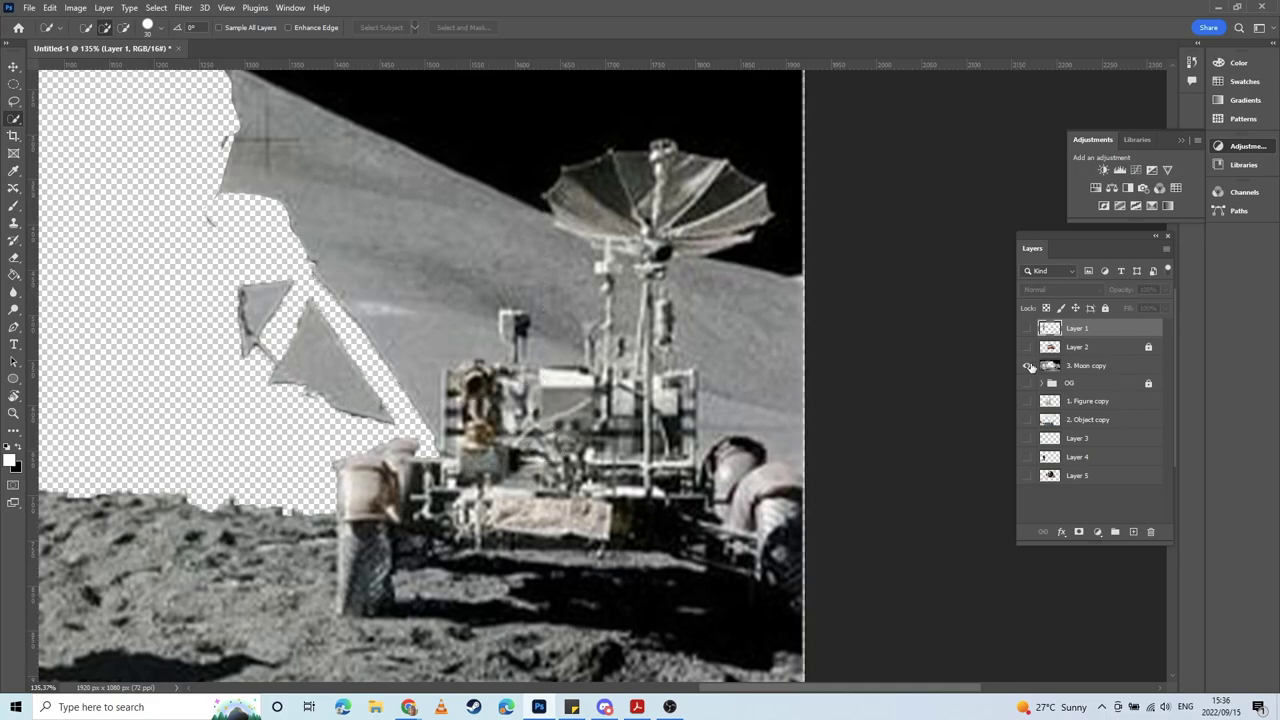
pyautogui.click(1066, 368)
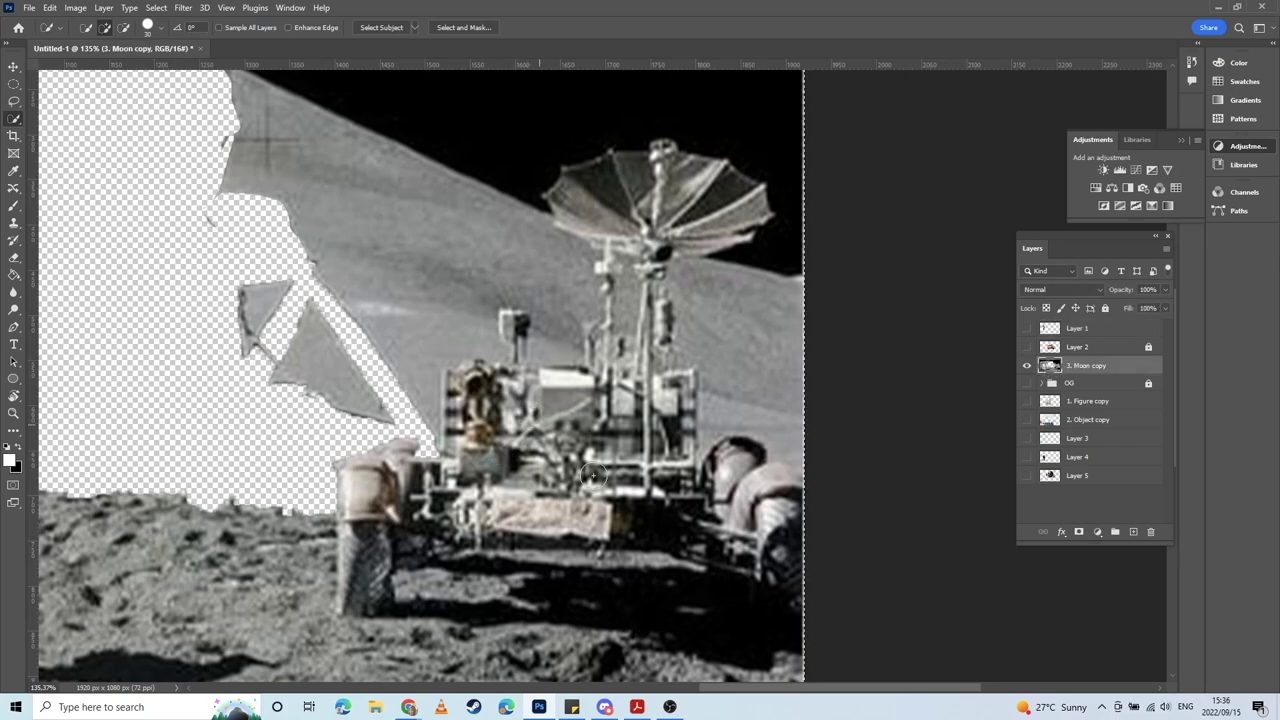
pyautogui.keyDown('ctrl'); pyautogui.click(664, 456); pyautogui.keyUp('ctrl')
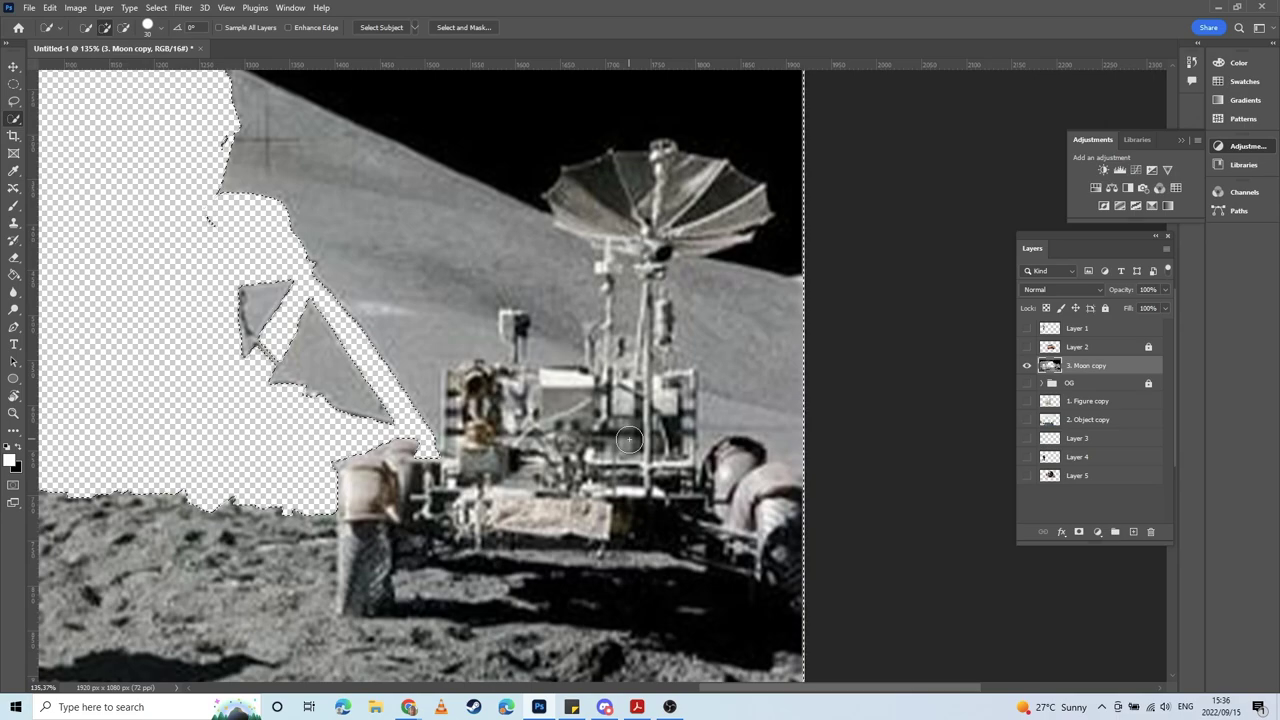
pyautogui.rightClick(623, 428)
pyautogui.click(676, 435)
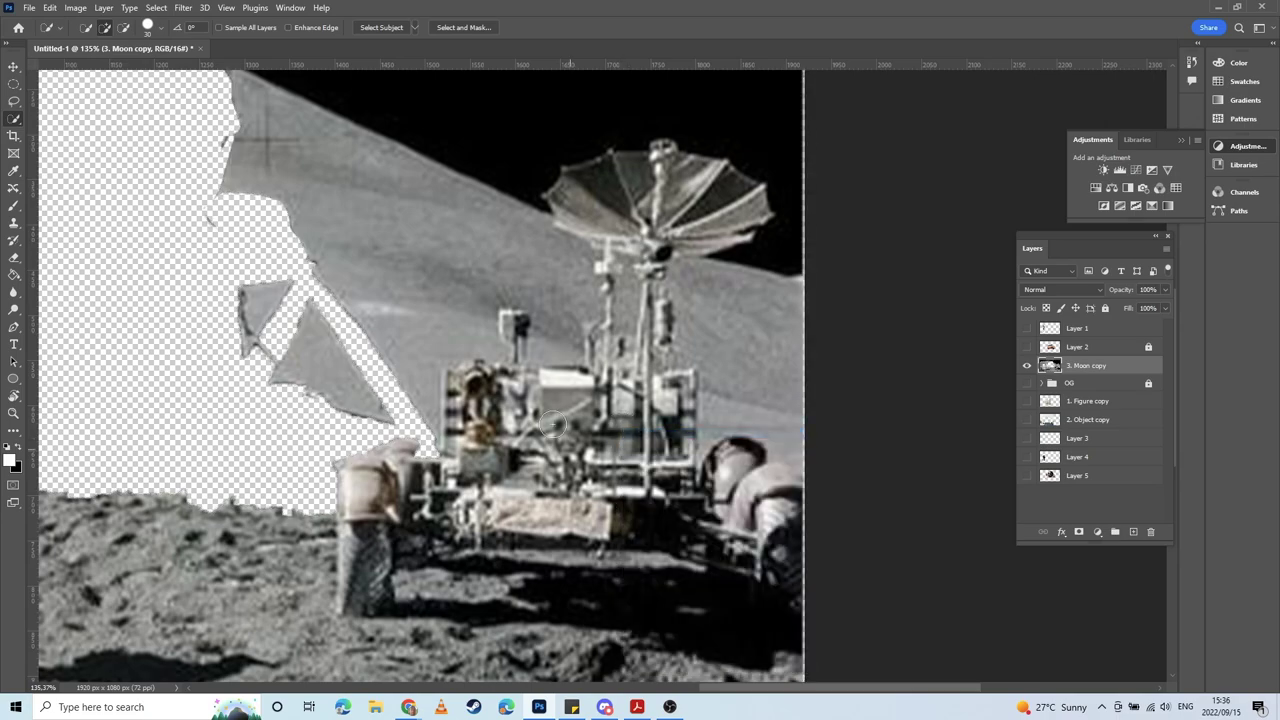
# Step: Quick-select the rover's central equipment, its mast and the umbrella-shaped dish antenna
pyautogui.moveTo(563, 428); pyautogui.dragTo(617, 467)
pyautogui.moveTo(648, 352)
pyautogui.mouseDown()
pyautogui.moveTo(633, 442)
pyautogui.moveTo(679, 206)
pyautogui.moveTo(658, 243)
pyautogui.moveTo(674, 218)
pyautogui.moveTo(672, 172)
pyautogui.moveTo(715, 188)
pyautogui.moveTo(721, 220)
pyautogui.moveTo(687, 245)
pyautogui.mouseUp()
pyautogui.moveTo(655, 203)
pyautogui.mouseDown()
pyautogui.moveTo(657, 289)
pyautogui.moveTo(645, 255)
pyautogui.moveTo(600, 305)
pyautogui.moveTo(600, 280)
pyautogui.moveTo(620, 427)
pyautogui.mouseUp()
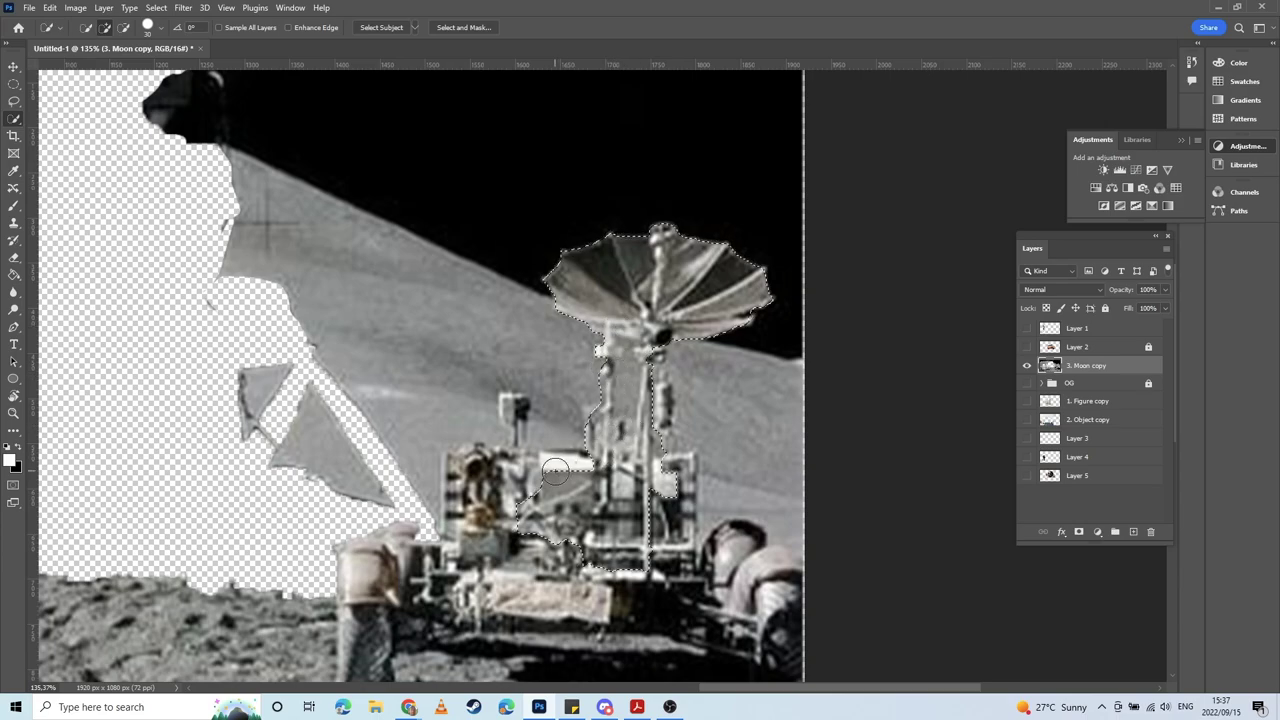
# Step: Extend the selection over the rest of the rover's body and its wheels on both sides
pyautogui.moveTo(556, 470)
pyautogui.mouseDown()
pyautogui.moveTo(503, 487)
pyautogui.moveTo(497, 476)
pyautogui.moveTo(525, 474)
pyautogui.moveTo(464, 468)
pyautogui.moveTo(492, 515)
pyautogui.moveTo(467, 520)
pyautogui.mouseUp()
pyautogui.moveTo(442, 594)
pyautogui.mouseDown()
pyautogui.moveTo(490, 420)
pyautogui.moveTo(430, 398)
pyautogui.moveTo(470, 412)
pyautogui.moveTo(405, 512)
pyautogui.moveTo(488, 491)
pyautogui.mouseUp()
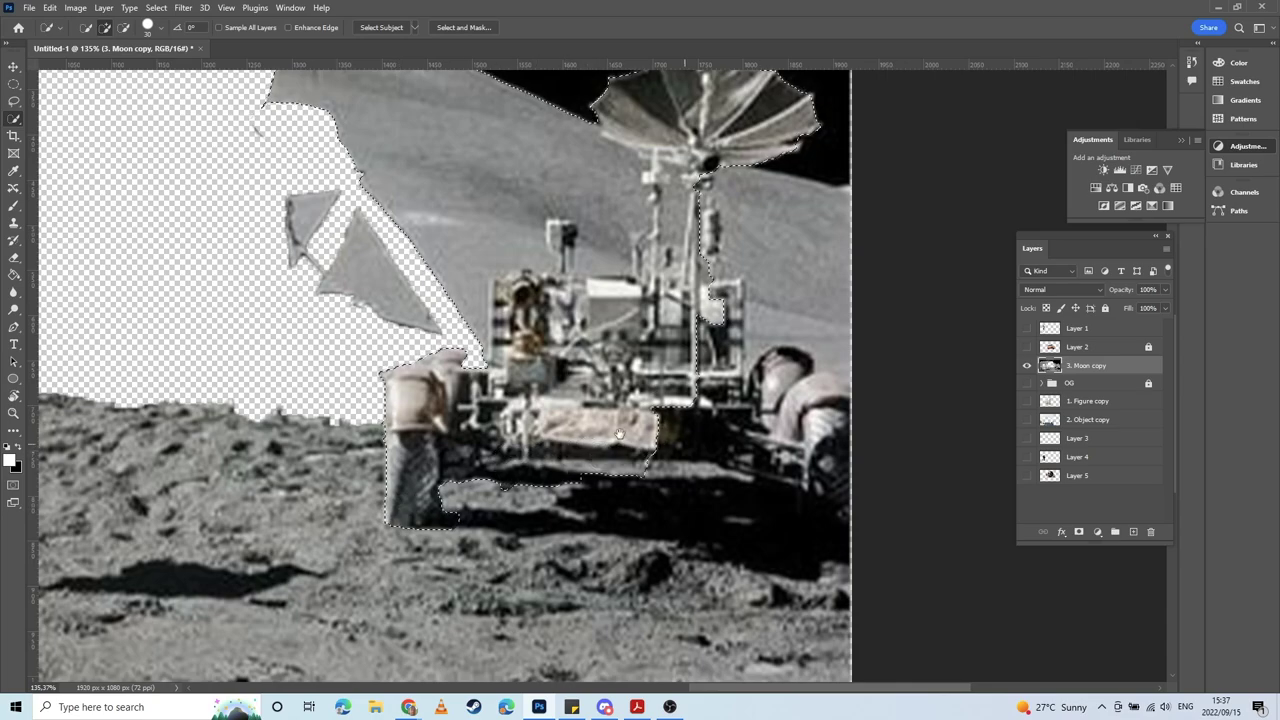
pyautogui.hscroll(4, 492, 455)
pyautogui.moveTo(492, 453); pyautogui.dragTo(526, 408)
pyautogui.moveTo(524, 342)
pyautogui.mouseDown()
pyautogui.moveTo(519, 415)
pyautogui.moveTo(526, 385)
pyautogui.moveTo(535, 420)
pyautogui.moveTo(590, 440)
pyautogui.mouseUp()
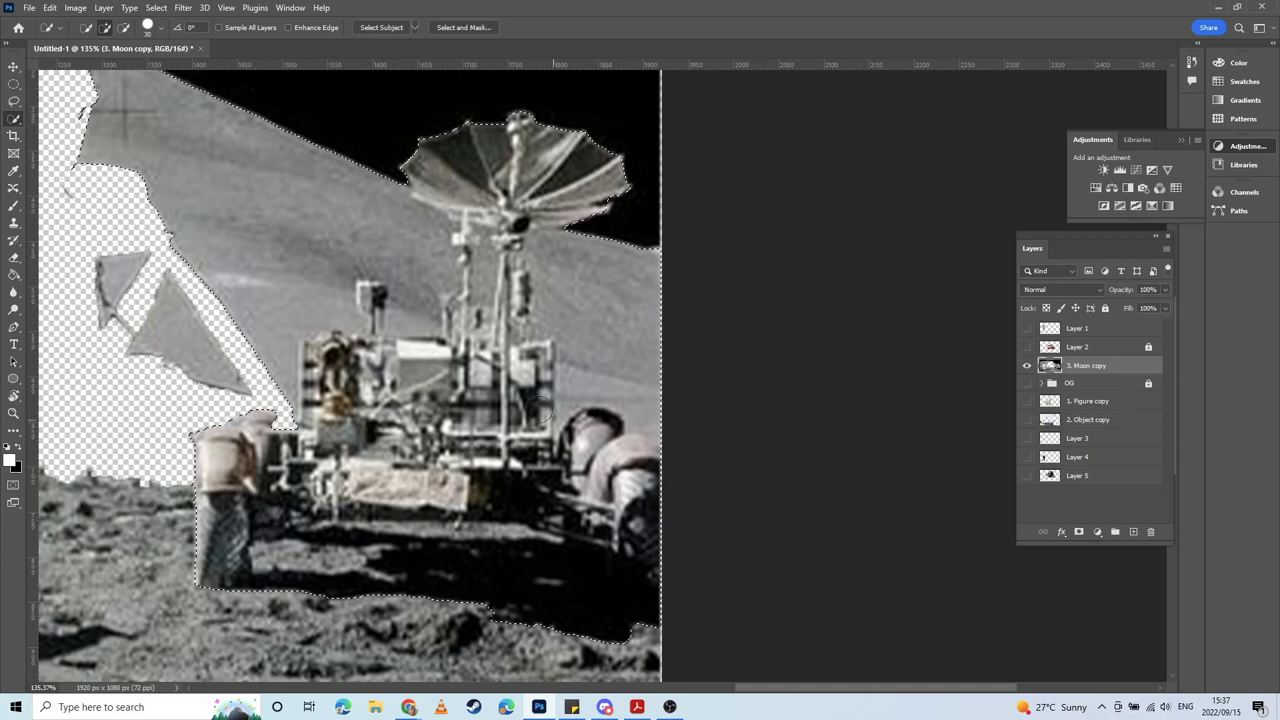
# Step: Subtract the moon hillside on both sides of the mast from the rover's quick selection
pyautogui.moveTo(428, 320); pyautogui.dragTo(485, 428)
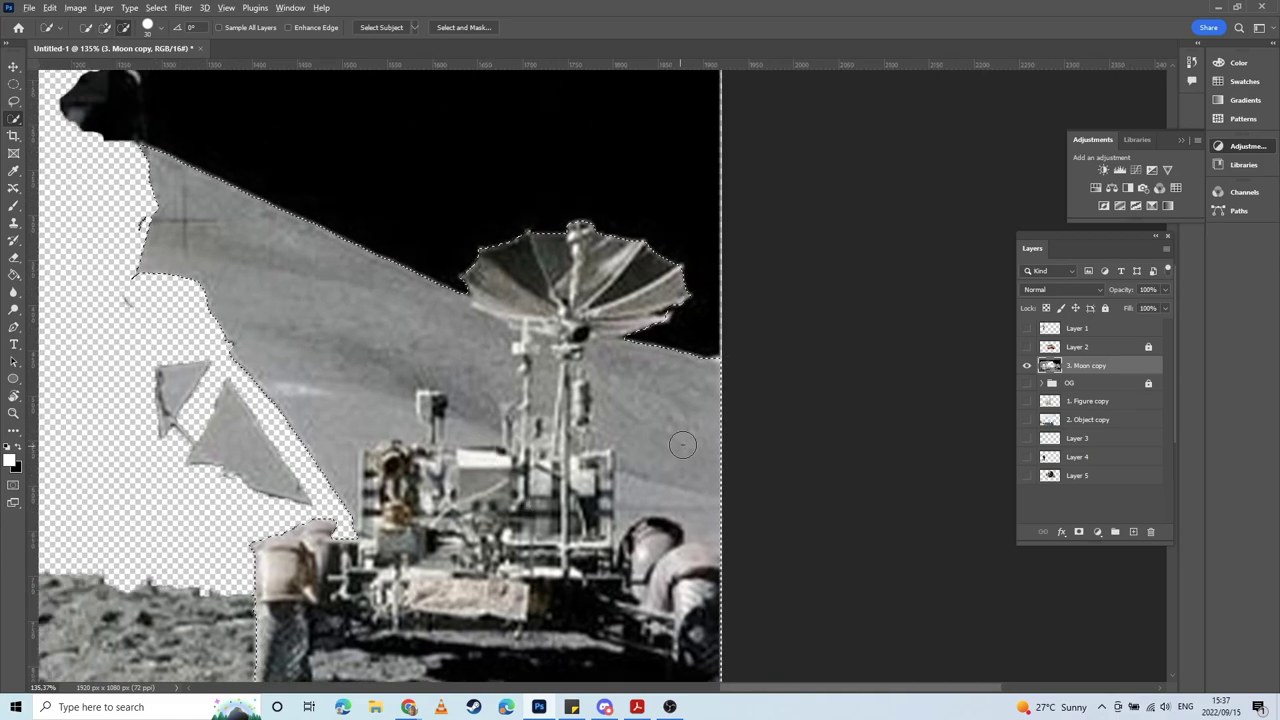
pyautogui.moveTo(657, 354)
pyautogui.mouseDown()
pyautogui.moveTo(660, 410)
pyautogui.moveTo(620, 423)
pyautogui.moveTo(578, 418)
pyautogui.moveTo(573, 370)
pyautogui.mouseUp()
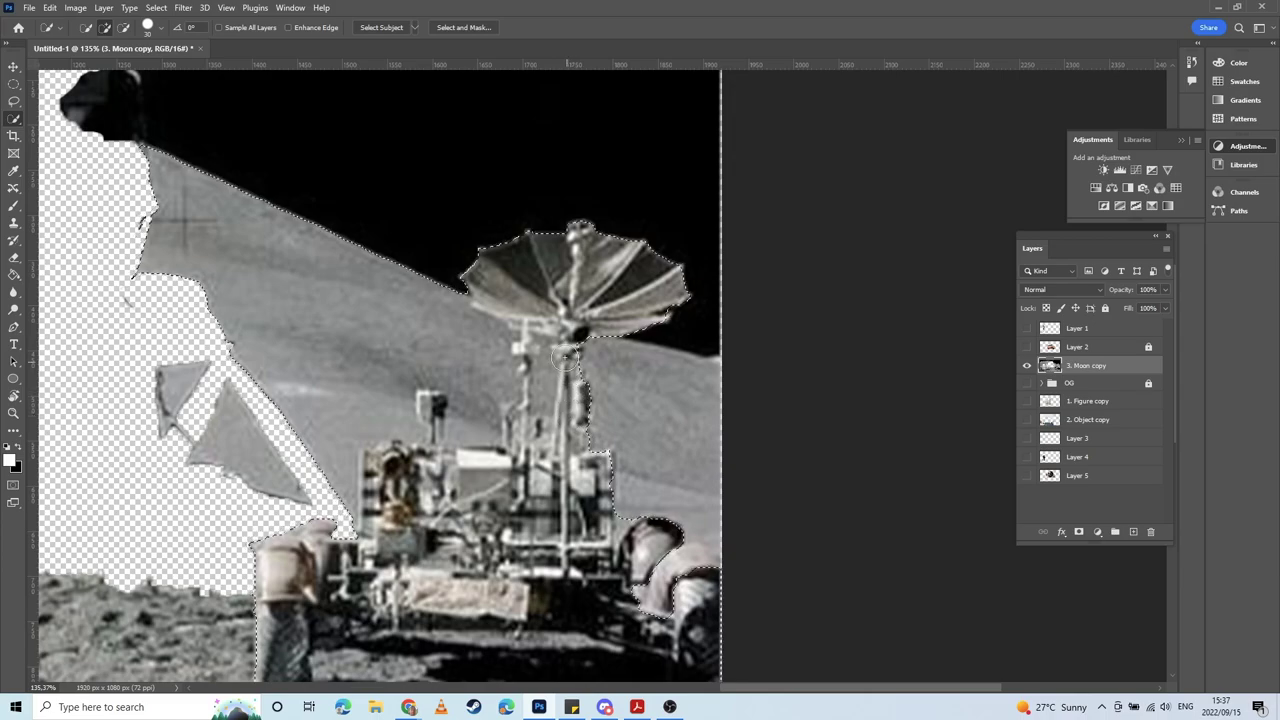
pyautogui.moveTo(430, 340); pyautogui.dragTo(537, 412)
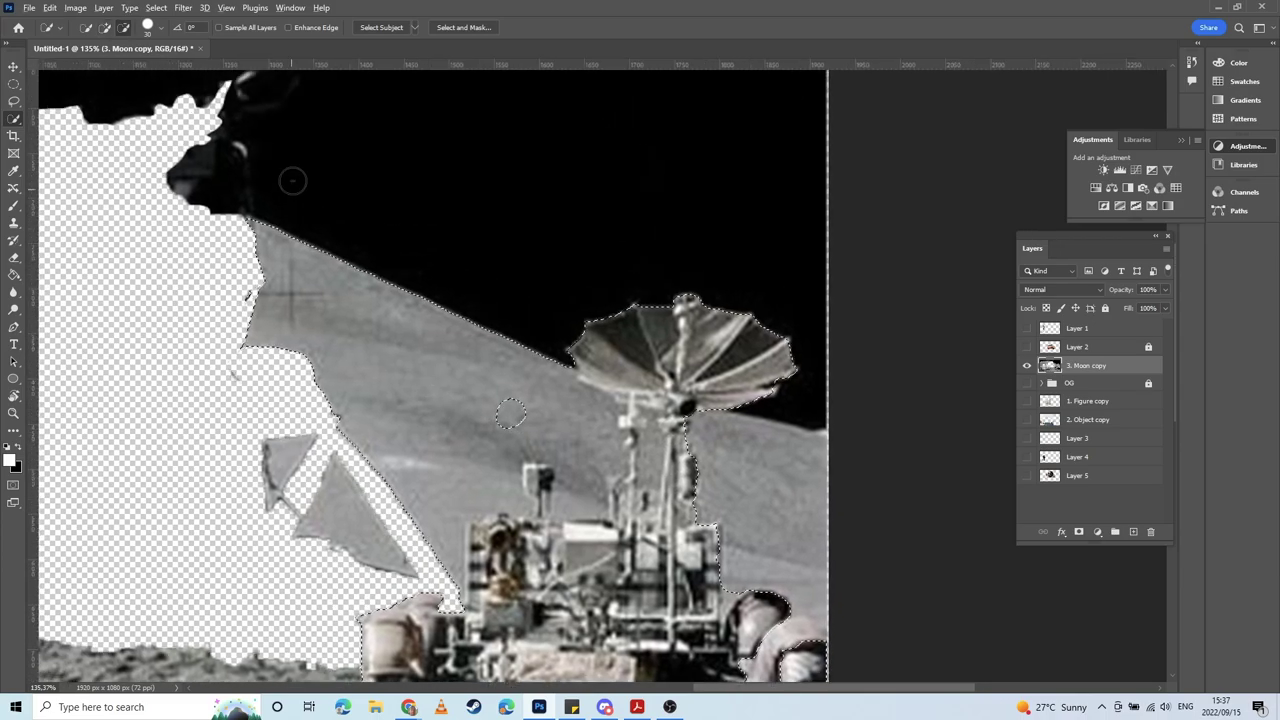
pyautogui.moveTo(292, 252); pyautogui.dragTo(338, 281)
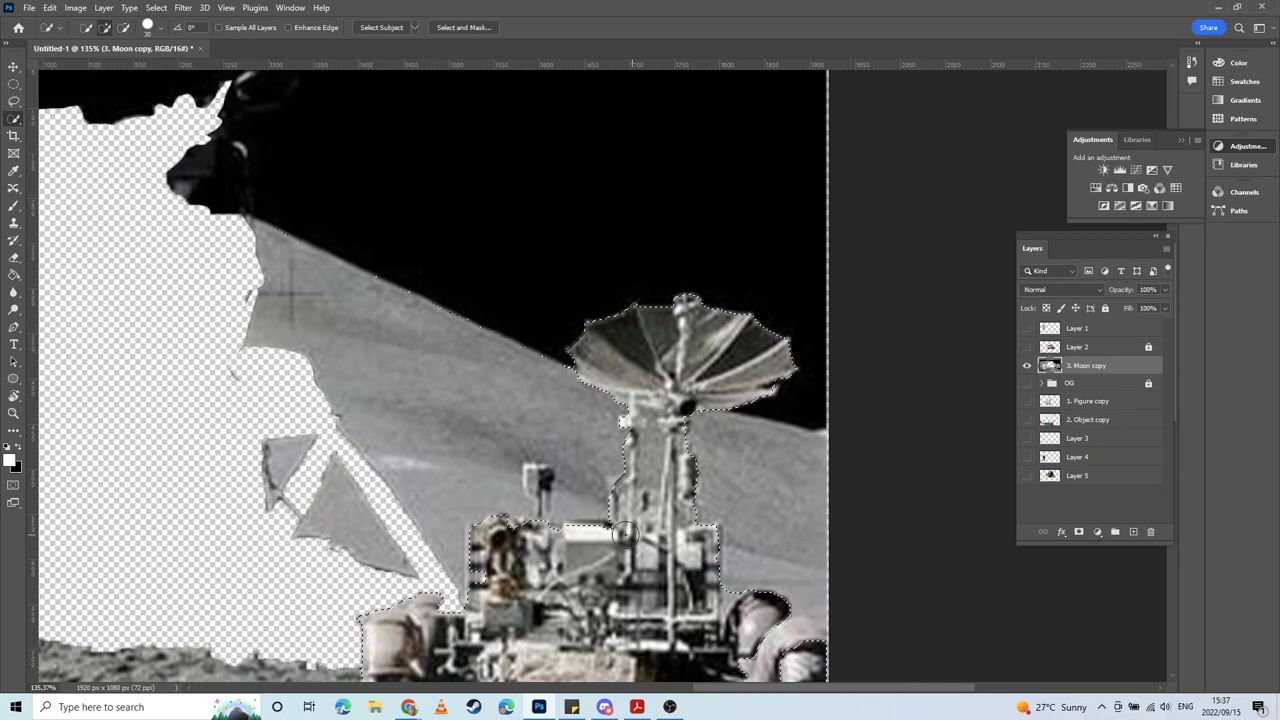
# Step: Refine the selection edges around the umbrella-shaped dish antenna and along the mast with the Lasso tool
pyautogui.scroll(5, 623, 535)
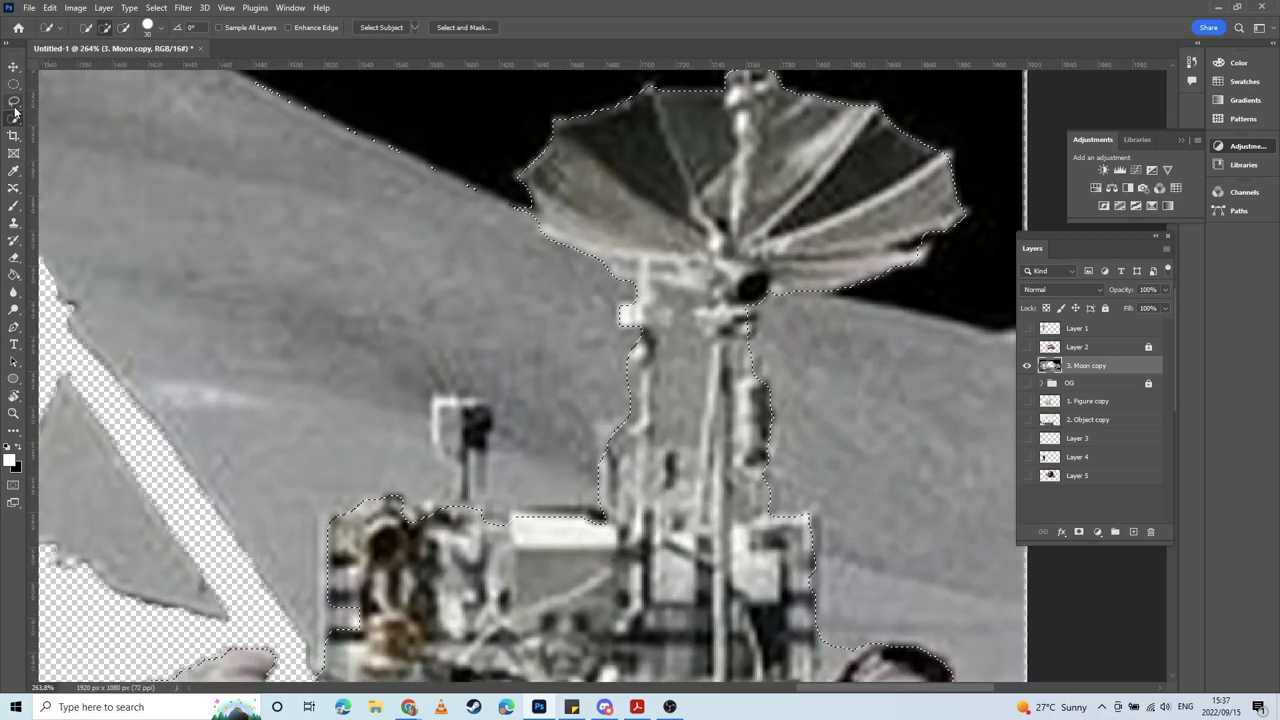
pyautogui.click(15, 102)
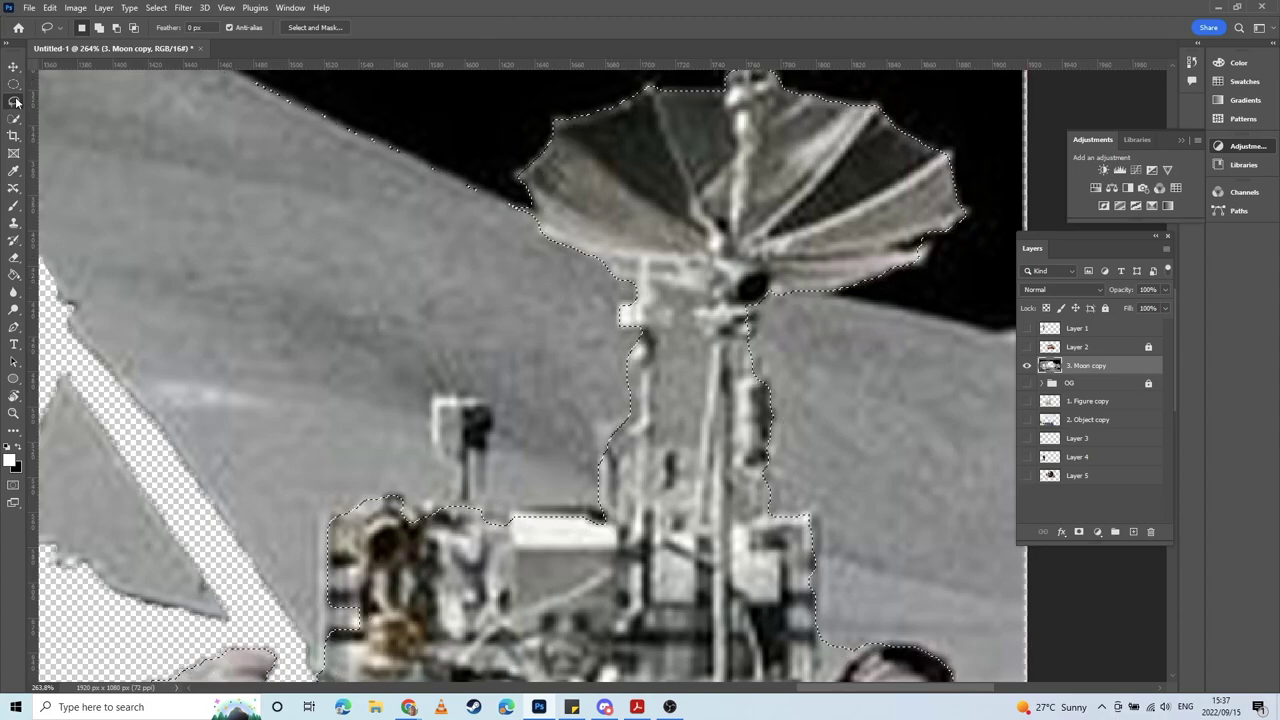
pyautogui.press('shift')
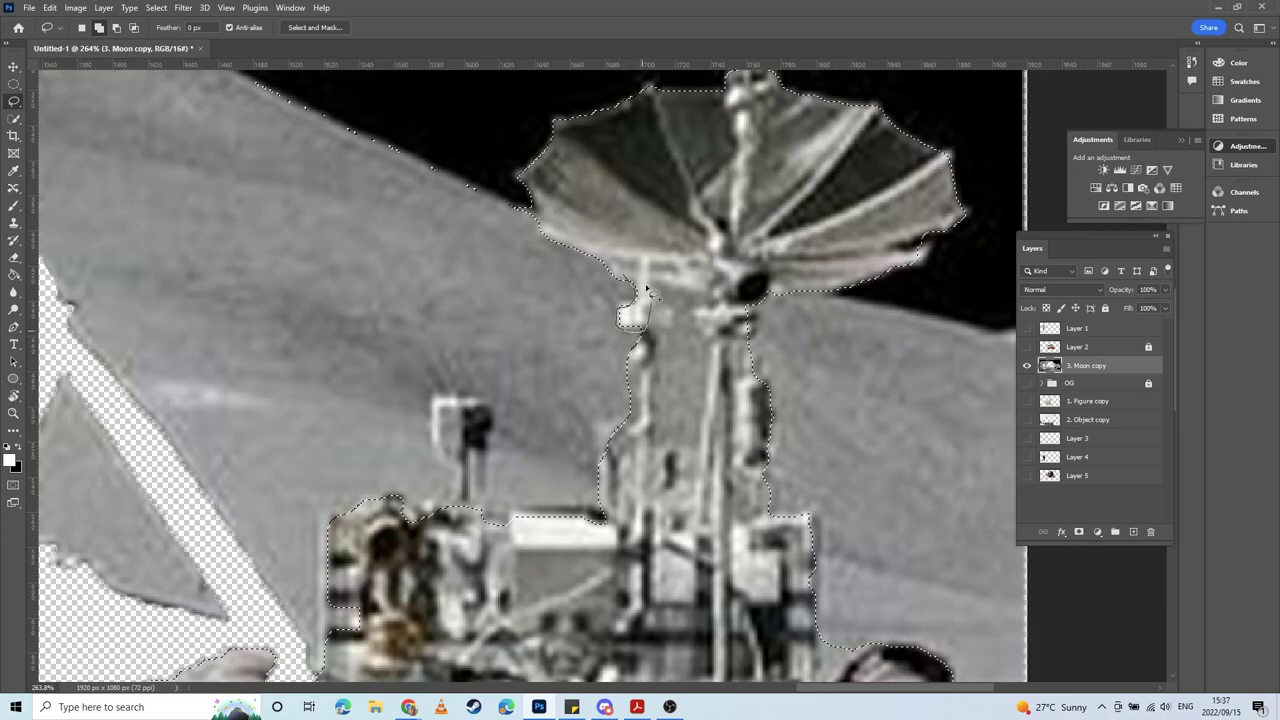
pyautogui.moveTo(521, 207)
pyautogui.mouseDown()
pyautogui.moveTo(528, 192)
pyautogui.moveTo(568, 188)
pyautogui.mouseUp()
pyautogui.press('space')
pyautogui.moveTo(678, 246)
pyautogui.mouseDown()
pyautogui.moveTo(648, 273)
pyautogui.moveTo(573, 282)
pyautogui.mouseUp()
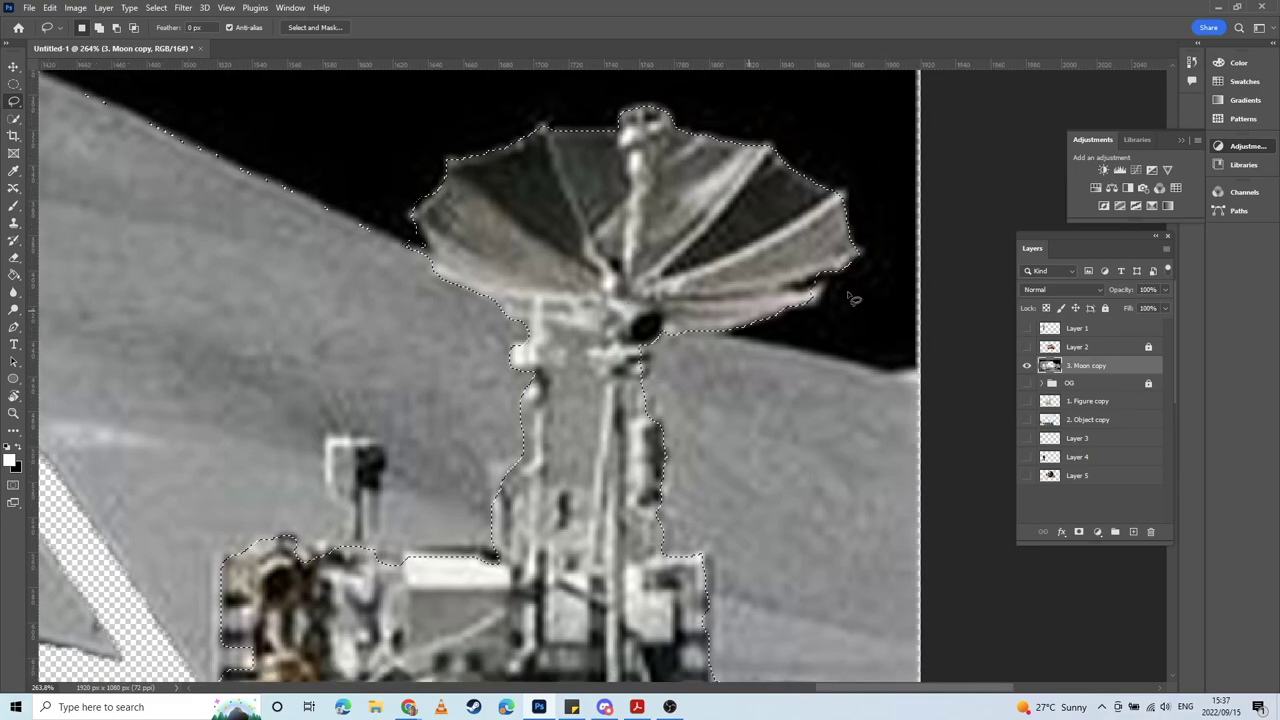
pyautogui.moveTo(793, 283); pyautogui.dragTo(787, 281)
pyautogui.moveTo(635, 241)
pyautogui.mouseDown()
pyautogui.moveTo(648, 300)
pyautogui.moveTo(631, 299)
pyautogui.moveTo(646, 286)
pyautogui.moveTo(647, 298)
pyautogui.moveTo(635, 290)
pyautogui.moveTo(645, 262)
pyautogui.mouseUp()
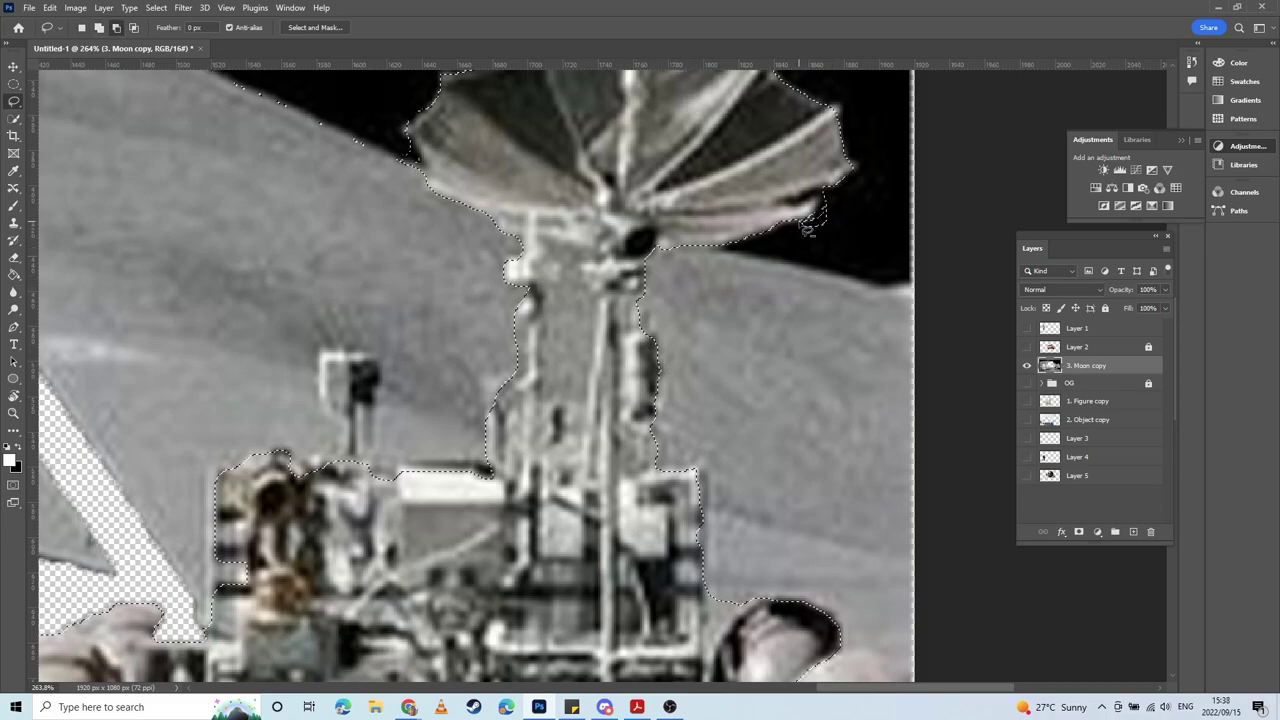
pyautogui.moveTo(806, 228)
pyautogui.mouseDown()
pyautogui.moveTo(823, 206)
pyautogui.moveTo(812, 222)
pyautogui.mouseUp()
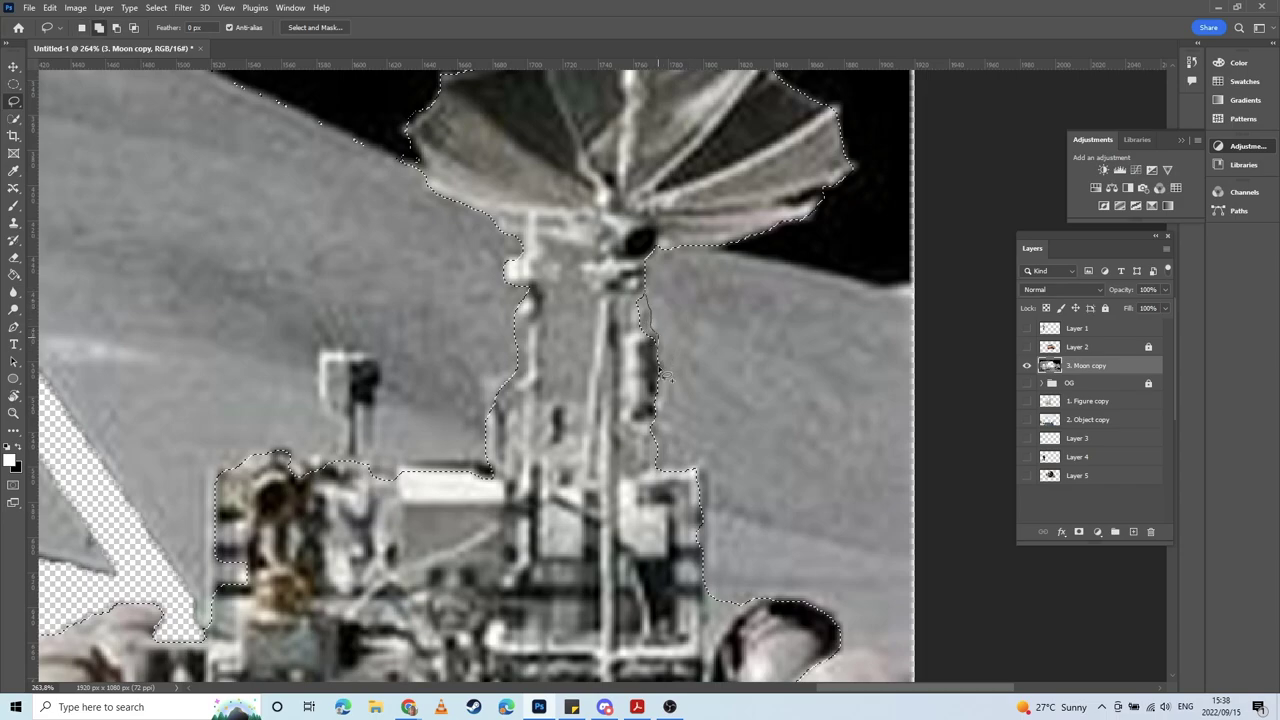
pyautogui.moveTo(668, 377); pyautogui.dragTo(668, 364)
pyautogui.moveTo(643, 293)
pyautogui.mouseDown()
pyautogui.moveTo(583, 368)
pyautogui.moveTo(609, 376)
pyautogui.moveTo(688, 317)
pyautogui.mouseUp()
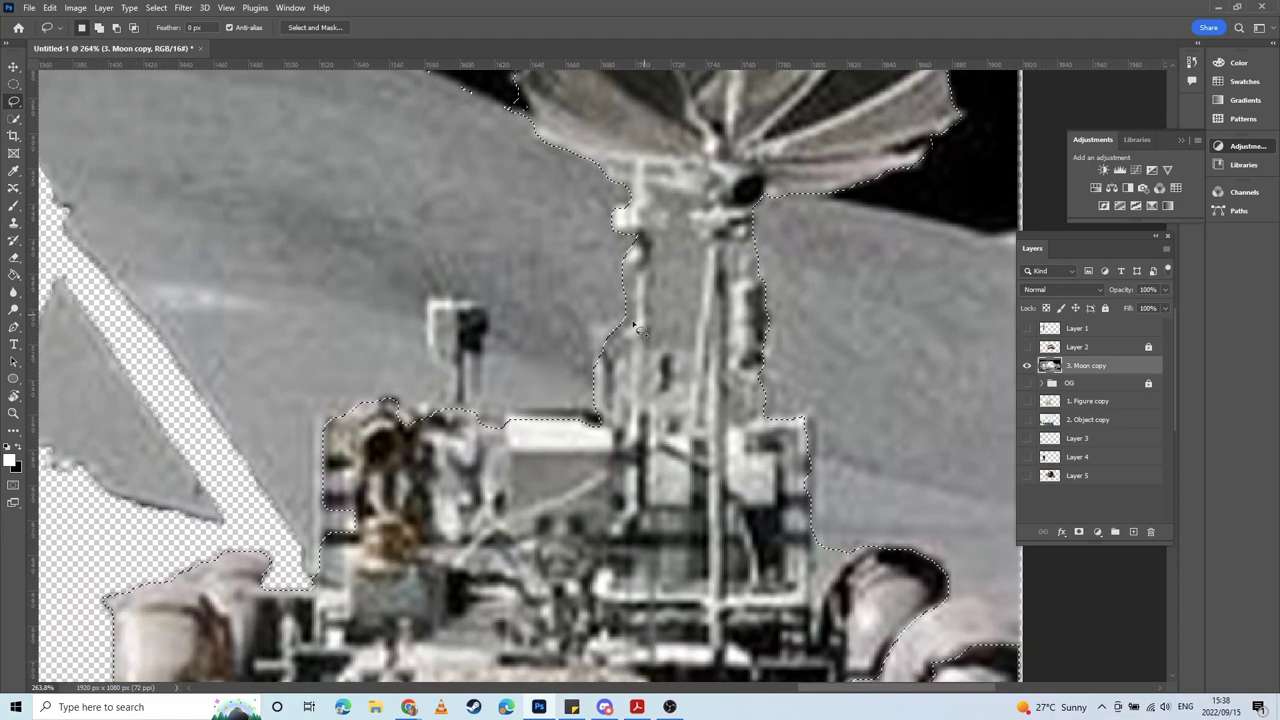
# Step: Add the small box-shaped camera and its post above the rover's equipment to the lasso selection
pyautogui.moveTo(610, 372); pyautogui.dragTo(681, 360)
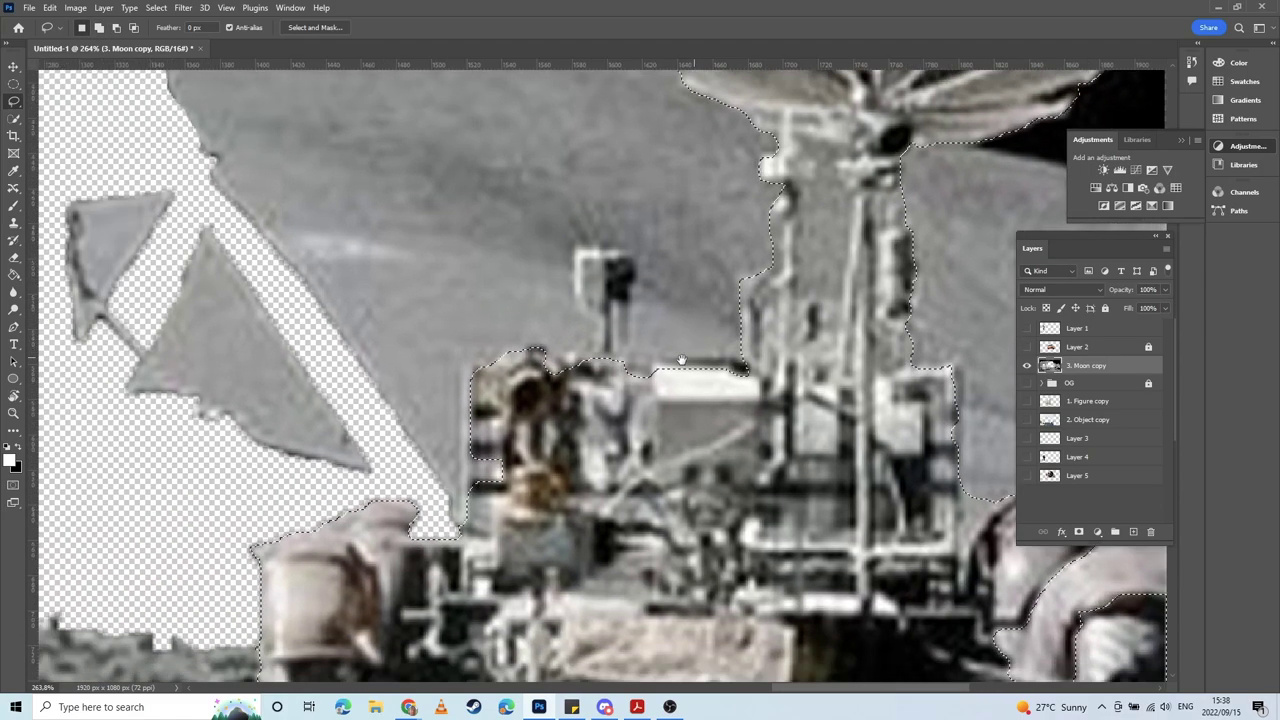
pyautogui.press('shift')
pyautogui.moveTo(580, 257)
pyautogui.mouseDown()
pyautogui.moveTo(629, 248)
pyautogui.moveTo(632, 312)
pyautogui.mouseUp()
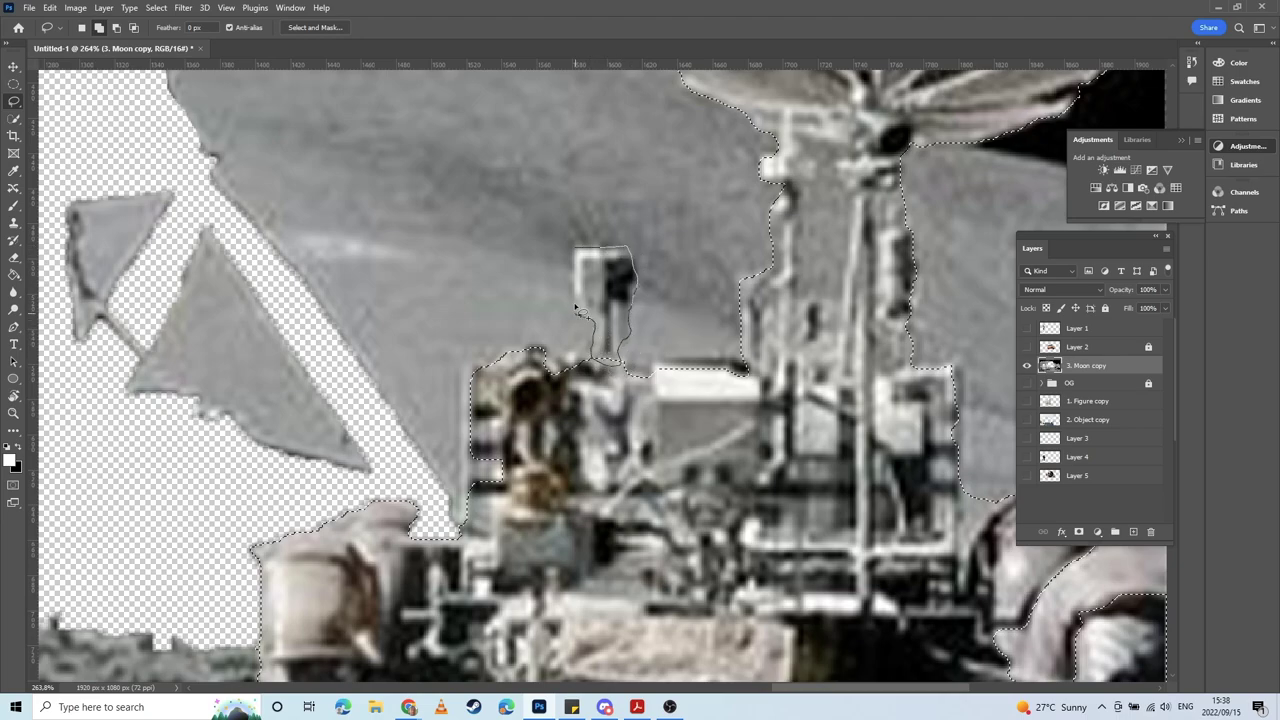
pyautogui.moveTo(592, 257); pyautogui.dragTo(588, 257)
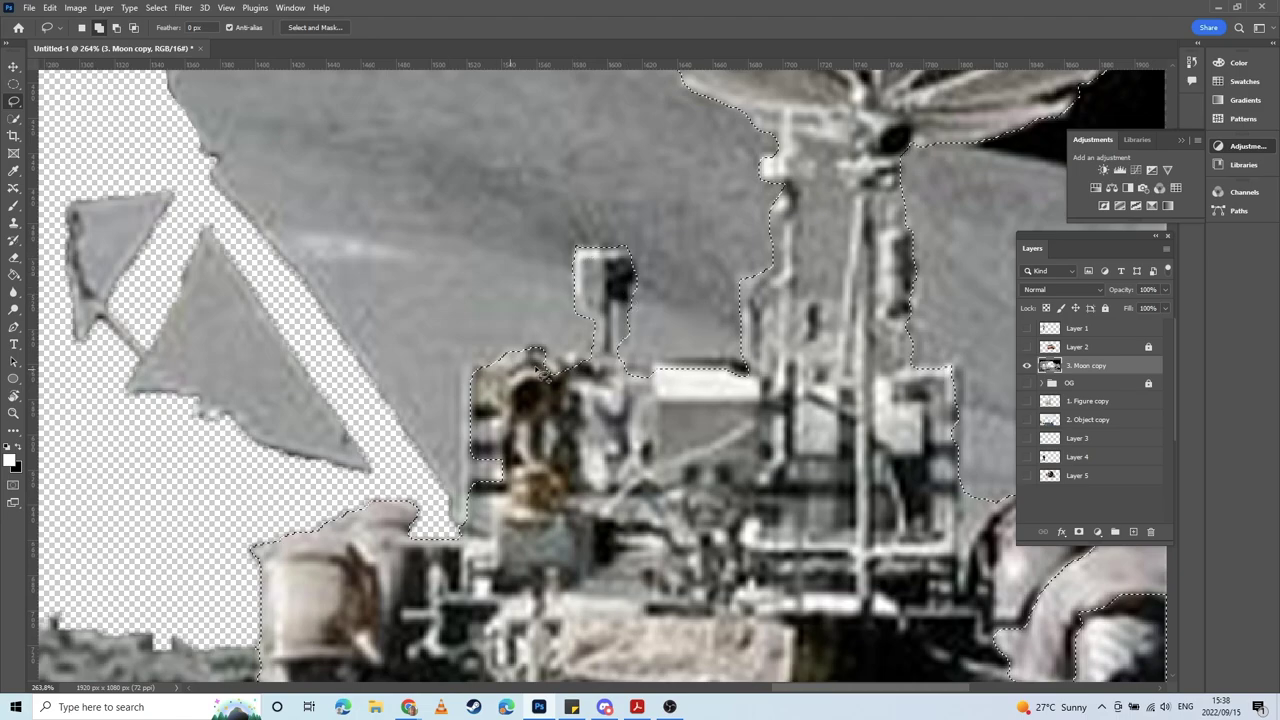
# Step: Extend the lasso selection outward along the left edge of the rover's equipment and around its left fender
pyautogui.moveTo(596, 333); pyautogui.dragTo(547, 355)
pyautogui.moveTo(477, 380)
pyautogui.mouseDown()
pyautogui.moveTo(535, 385)
pyautogui.moveTo(548, 346)
pyautogui.moveTo(618, 305)
pyautogui.moveTo(606, 331)
pyautogui.moveTo(580, 331)
pyautogui.moveTo(573, 310)
pyautogui.moveTo(618, 292)
pyautogui.moveTo(606, 333)
pyautogui.moveTo(558, 366)
pyautogui.moveTo(576, 414)
pyautogui.moveTo(564, 437)
pyautogui.moveTo(660, 380)
pyautogui.moveTo(586, 262)
pyautogui.mouseUp()
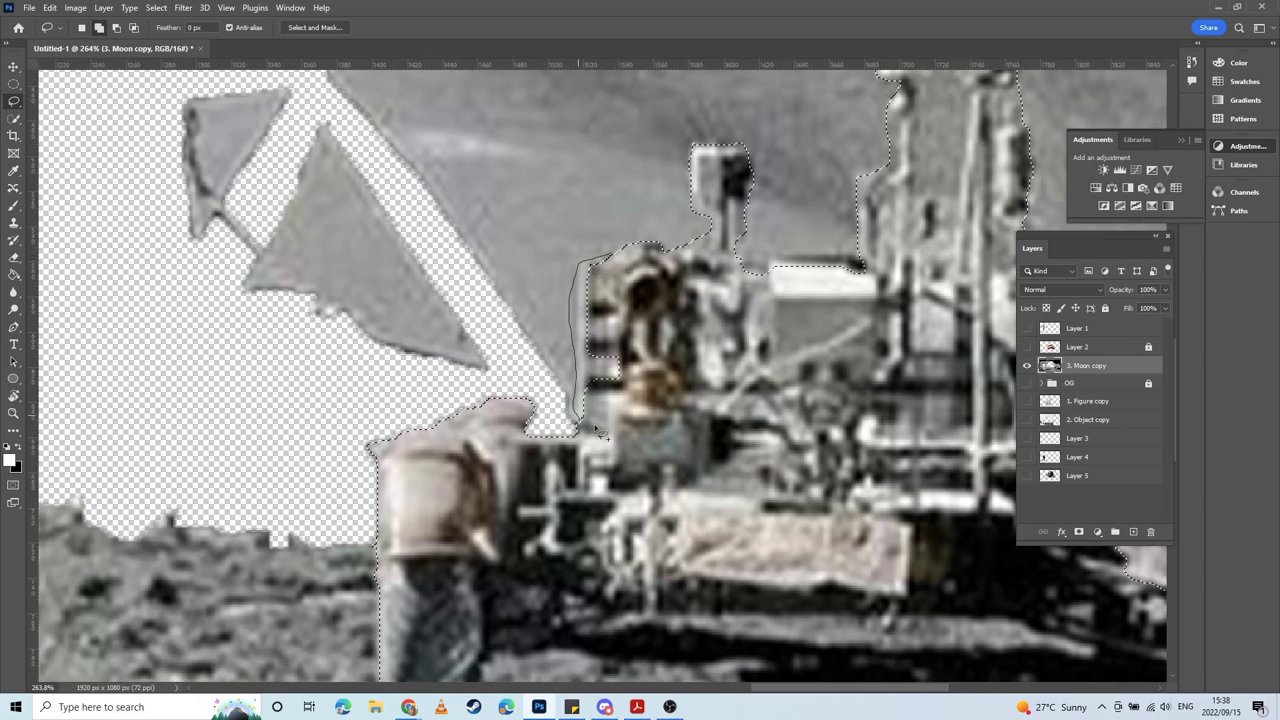
pyautogui.moveTo(598, 432); pyautogui.dragTo(596, 432)
pyautogui.hscroll(-3, 600, 430)
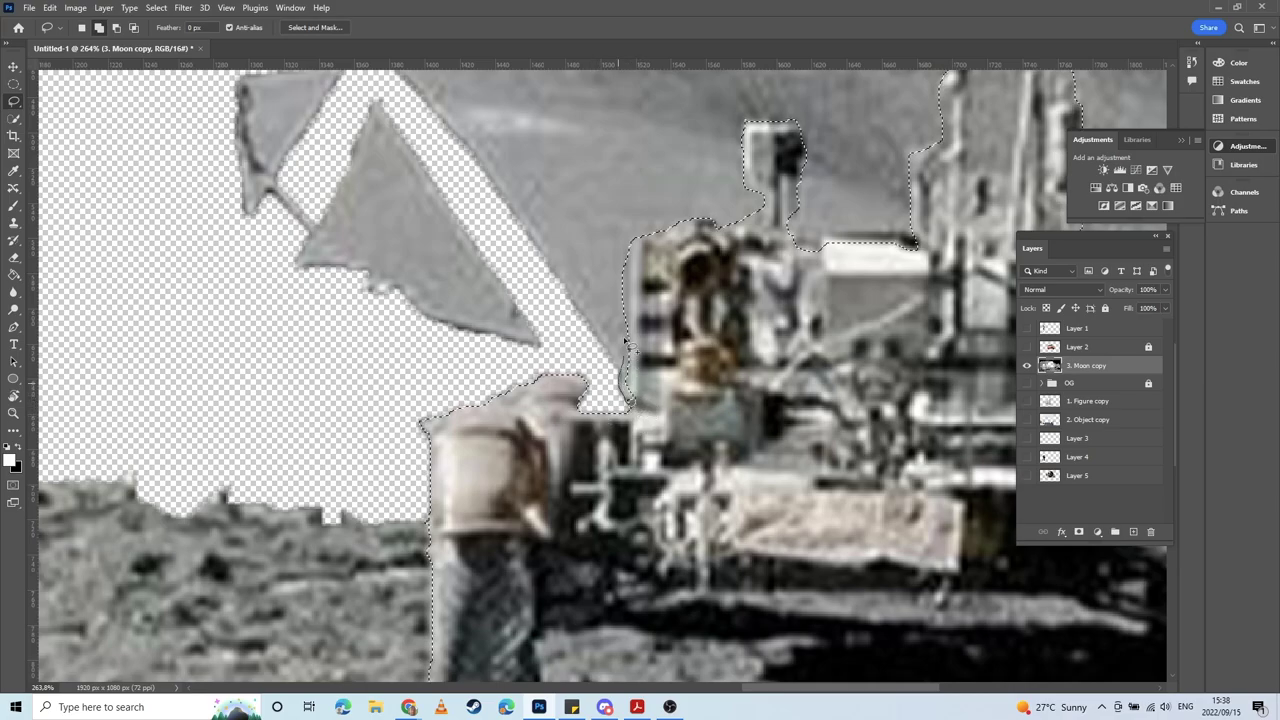
pyautogui.moveTo(597, 378)
pyautogui.mouseDown()
pyautogui.moveTo(525, 366)
pyautogui.moveTo(460, 388)
pyautogui.moveTo(418, 405)
pyautogui.moveTo(412, 446)
pyautogui.mouseUp()
pyautogui.moveTo(427, 500)
pyautogui.mouseDown()
pyautogui.moveTo(572, 498)
pyautogui.moveTo(574, 472)
pyautogui.mouseUp()
pyautogui.moveTo(574, 451); pyautogui.dragTo(645, 320)
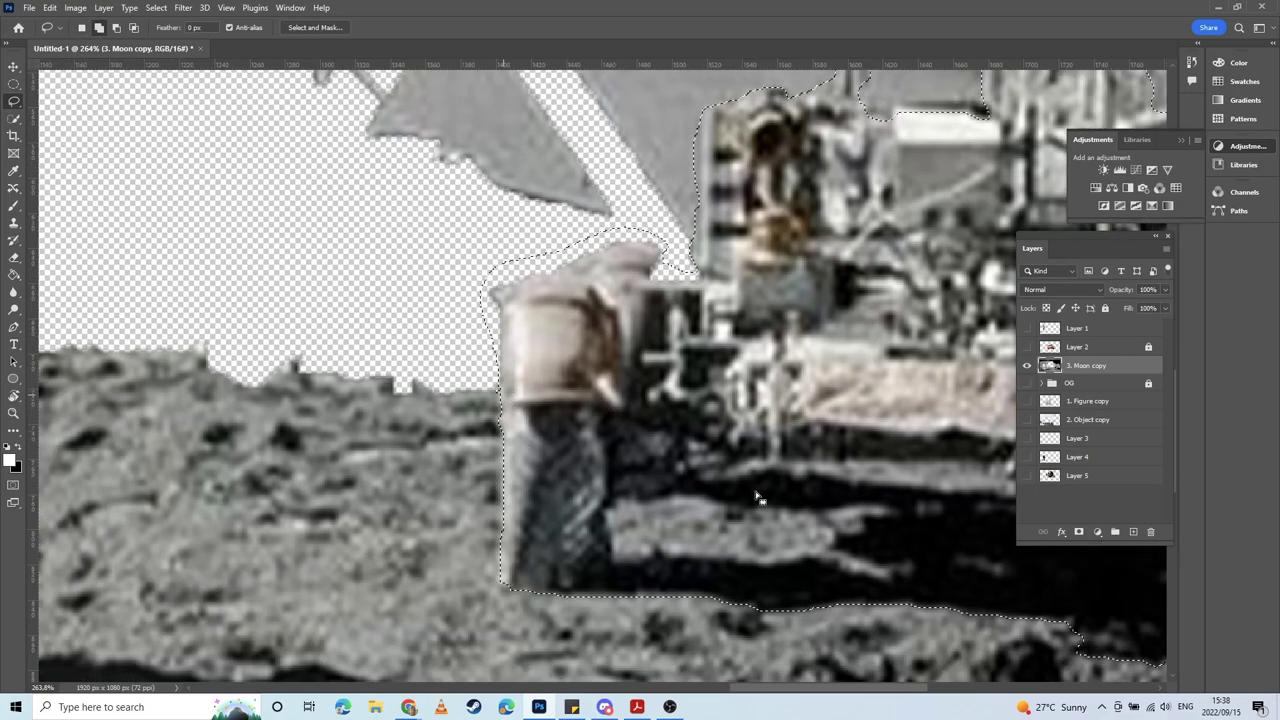
# Step: Add the rover's right wheel fender to the lasso selection and refine the equipment edge beside the mast base
pyautogui.moveTo(760, 498); pyautogui.dragTo(526, 456)
pyautogui.moveTo(616, 434); pyautogui.dragTo(390, 420)
pyautogui.moveTo(583, 257)
pyautogui.mouseDown()
pyautogui.moveTo(634, 471)
pyautogui.moveTo(595, 451)
pyautogui.mouseUp()
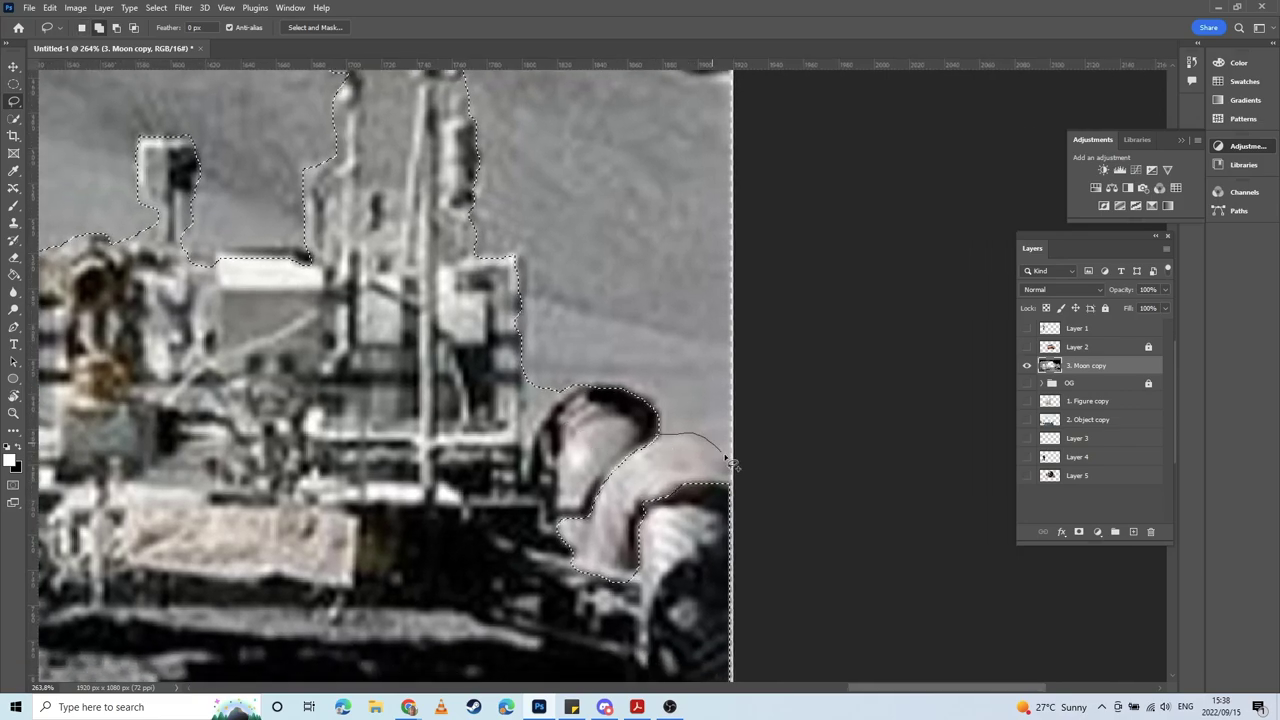
pyautogui.moveTo(600, 440)
pyautogui.mouseDown()
pyautogui.moveTo(612, 484)
pyautogui.moveTo(517, 545)
pyautogui.moveTo(545, 617)
pyautogui.moveTo(652, 637)
pyautogui.moveTo(744, 543)
pyautogui.moveTo(702, 489)
pyautogui.mouseUp()
pyautogui.moveTo(528, 367); pyautogui.dragTo(559, 485)
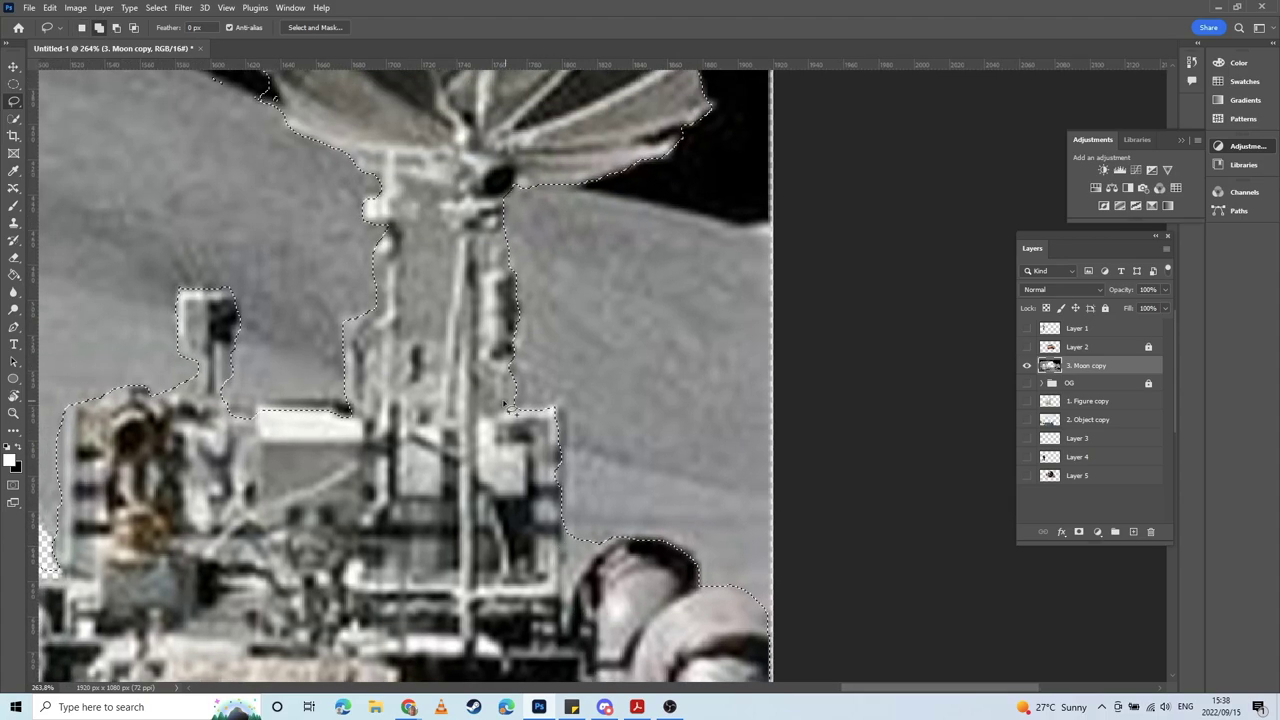
pyautogui.moveTo(510, 401); pyautogui.dragTo(552, 407)
pyautogui.moveTo(562, 487); pyautogui.dragTo(528, 472)
pyautogui.moveTo(556, 406)
pyautogui.mouseDown()
pyautogui.moveTo(567, 440)
pyautogui.moveTo(510, 500)
pyautogui.mouseUp()
# Step: Cut the selected rover from 3. Moon copy onto a new layer and name that layer Rover
pyautogui.keyDown('alt'); pyautogui.scroll(-10, 520, 475); pyautogui.keyUp('alt')
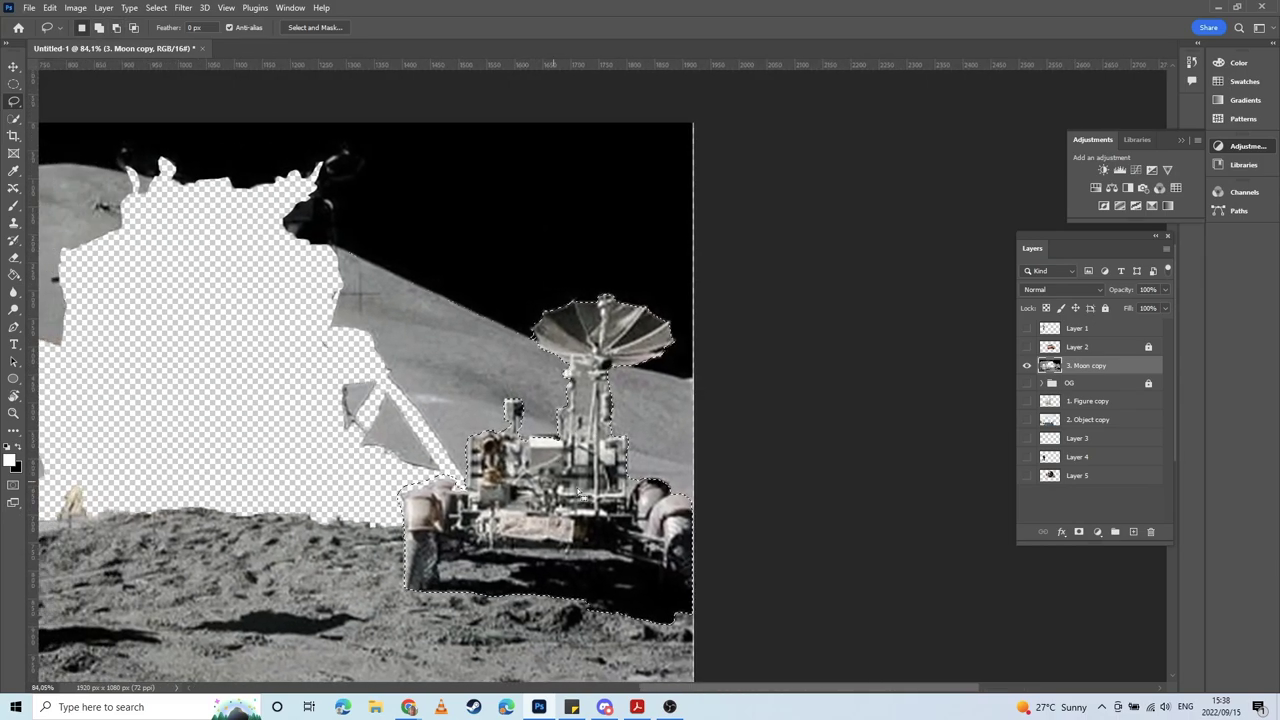
pyautogui.rightClick(578, 490)
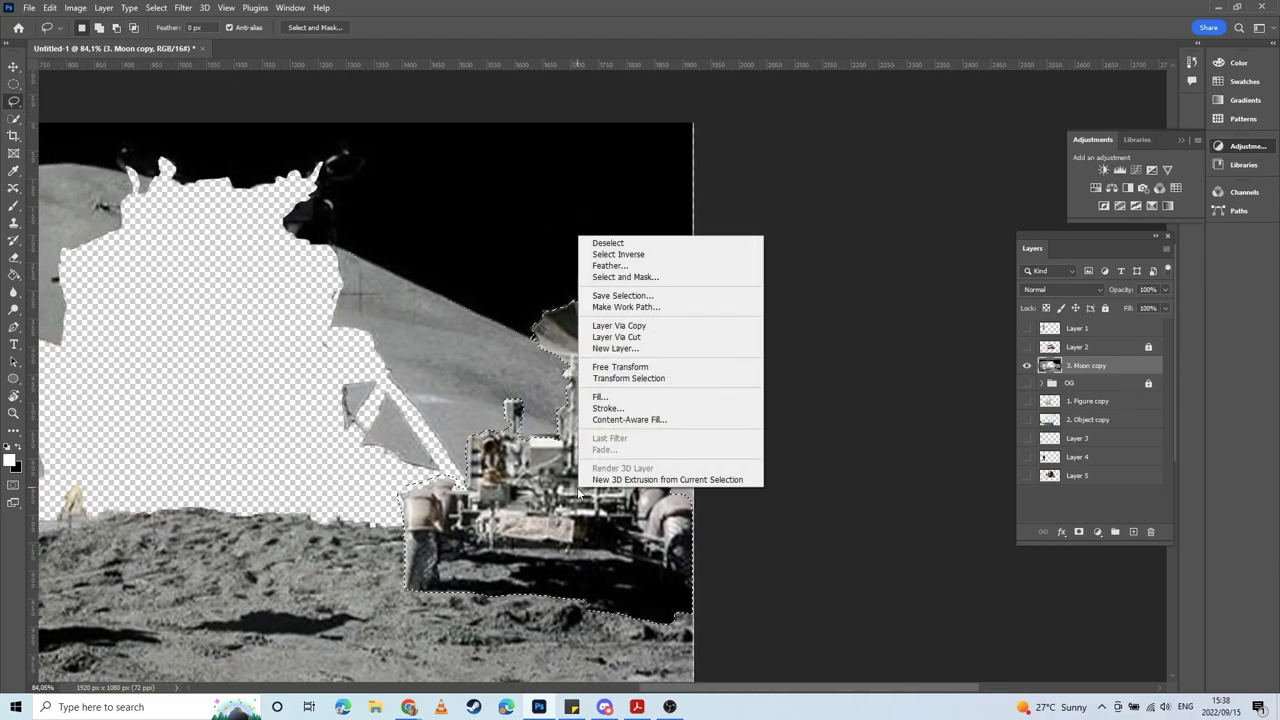
pyautogui.click(640, 337)
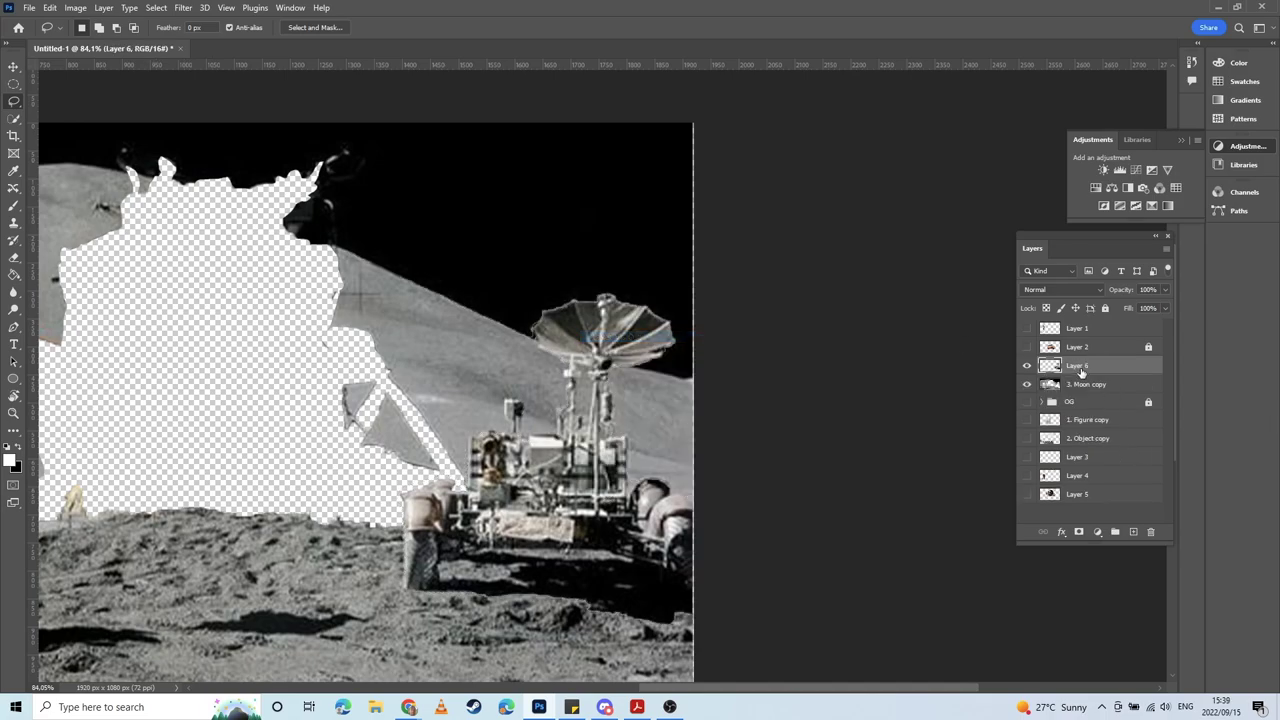
pyautogui.doubleClick(1078, 366)
pyautogui.press('Return')
# Step: Rename Layer 1 as Lady and Layer 2 as Van
pyautogui.doubleClick(1066, 331)
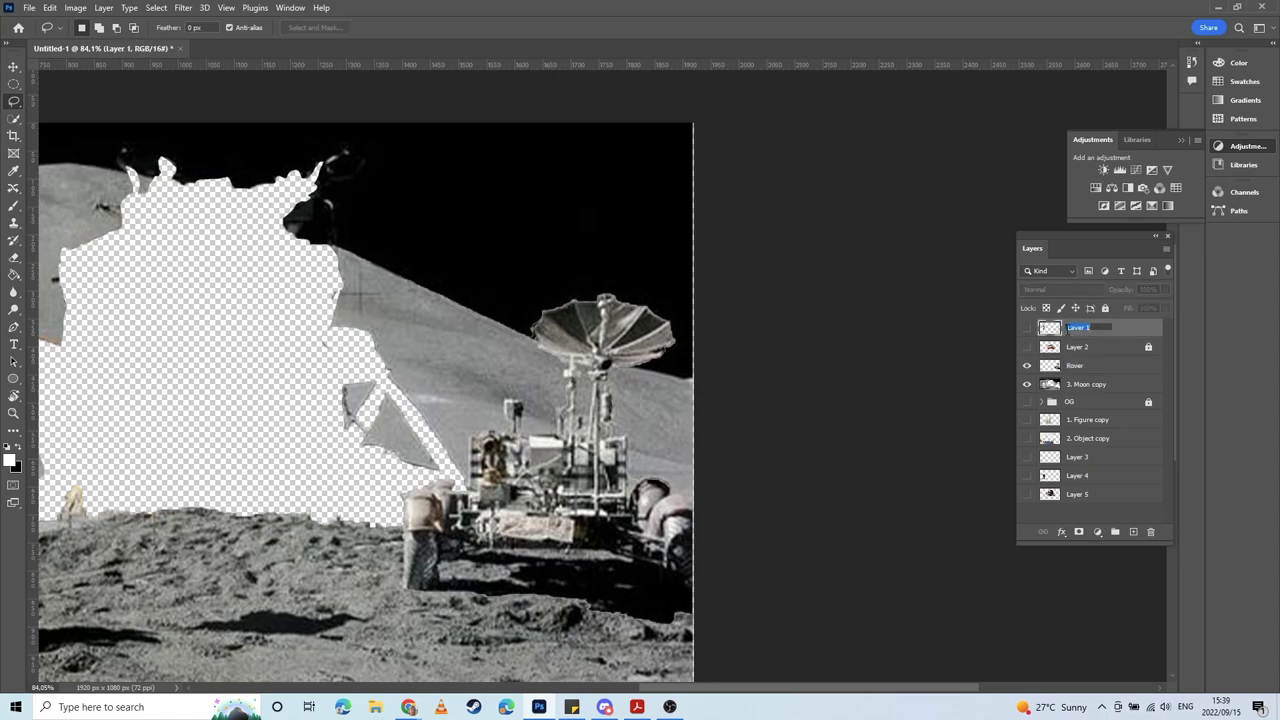
pyautogui.press('Return')
pyautogui.doubleClick(1078, 347)
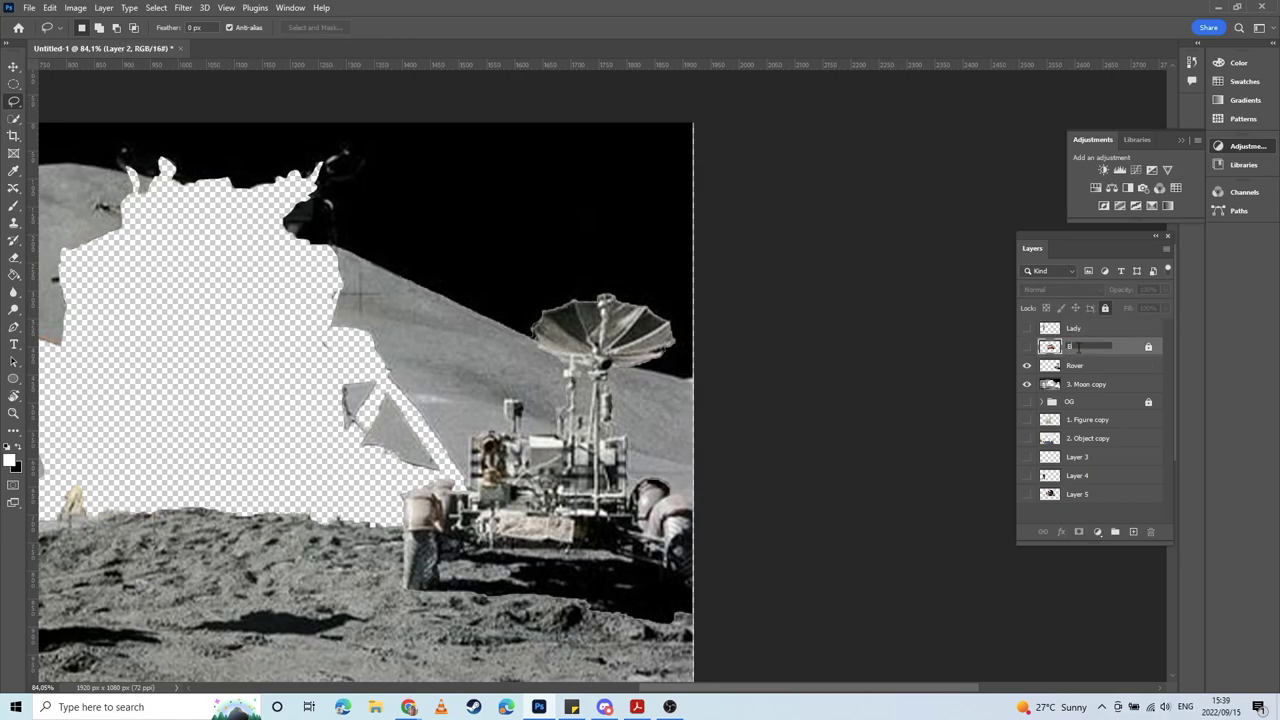
pyautogui.press('Return')
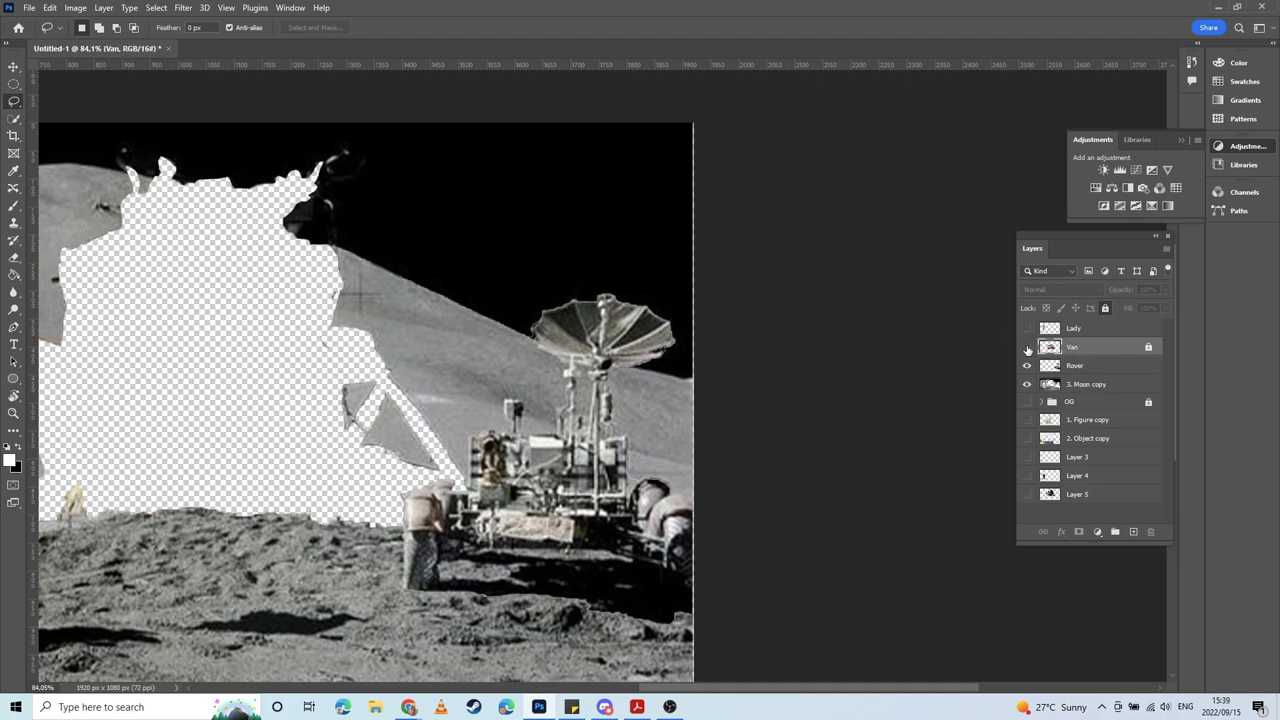
# Step: Show the Lady and Van layers and move the Rover layer to the top of the layer stack
pyautogui.click(1026, 347)
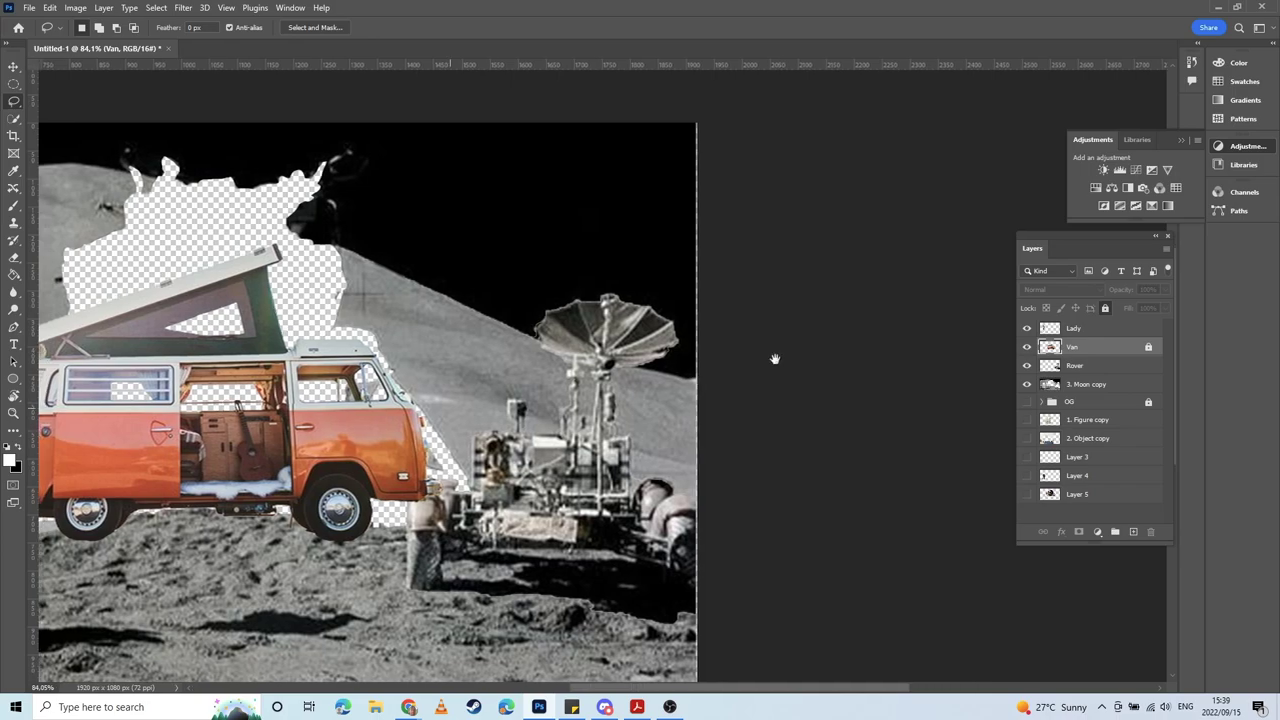
pyautogui.moveTo(775, 359); pyautogui.dragTo(789, 350)
pyautogui.moveTo(676, 397); pyautogui.dragTo(675, 449)
pyautogui.moveTo(526, 412); pyautogui.dragTo(560, 425)
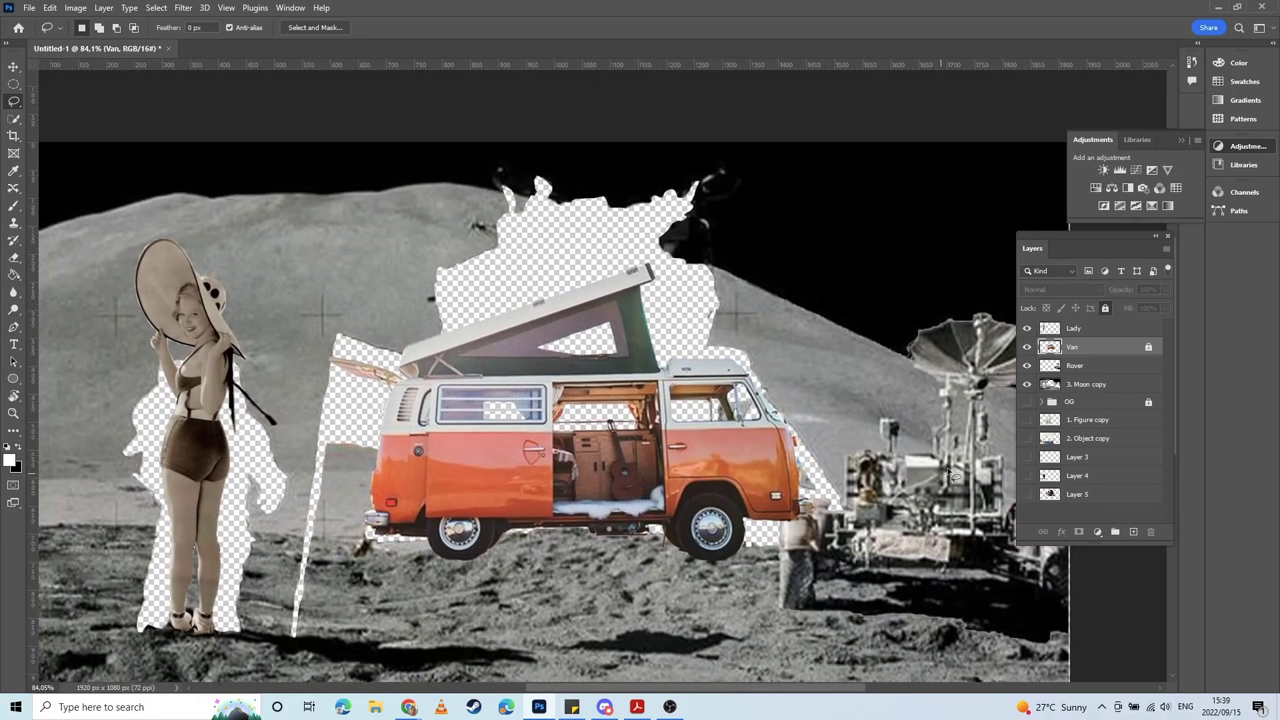
pyautogui.moveTo(1086, 370); pyautogui.dragTo(1050, 322)
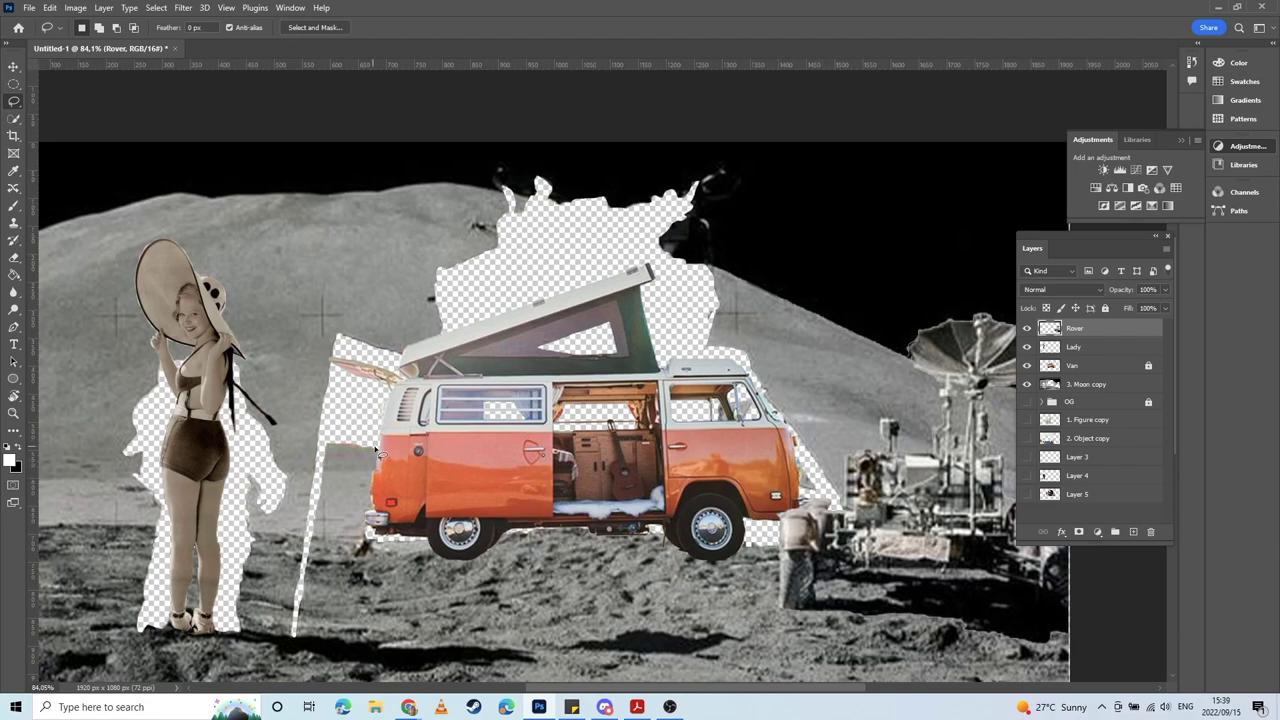
# Step: Show Layer 5 with the lander and flag and move it above the Rover layer
pyautogui.click(1027, 475)
pyautogui.click(1027, 475)
pyautogui.click(1027, 494)
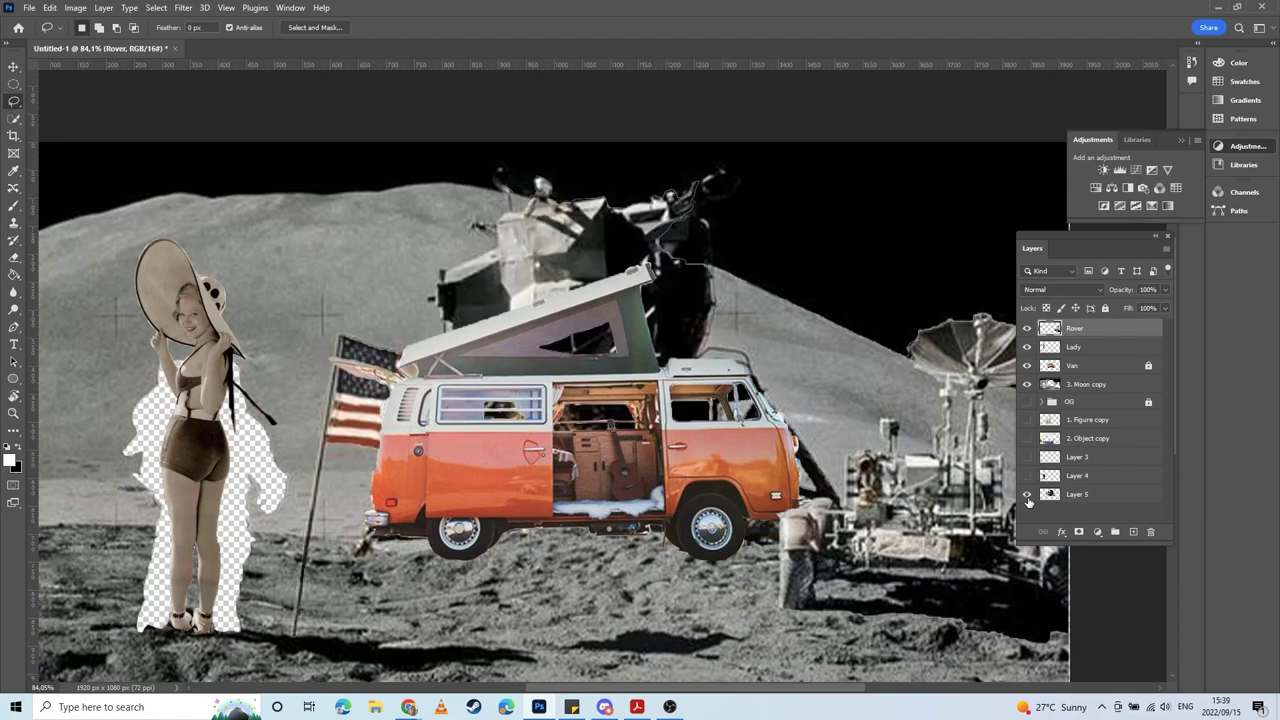
pyautogui.moveTo(1074, 496); pyautogui.dragTo(1076, 328)
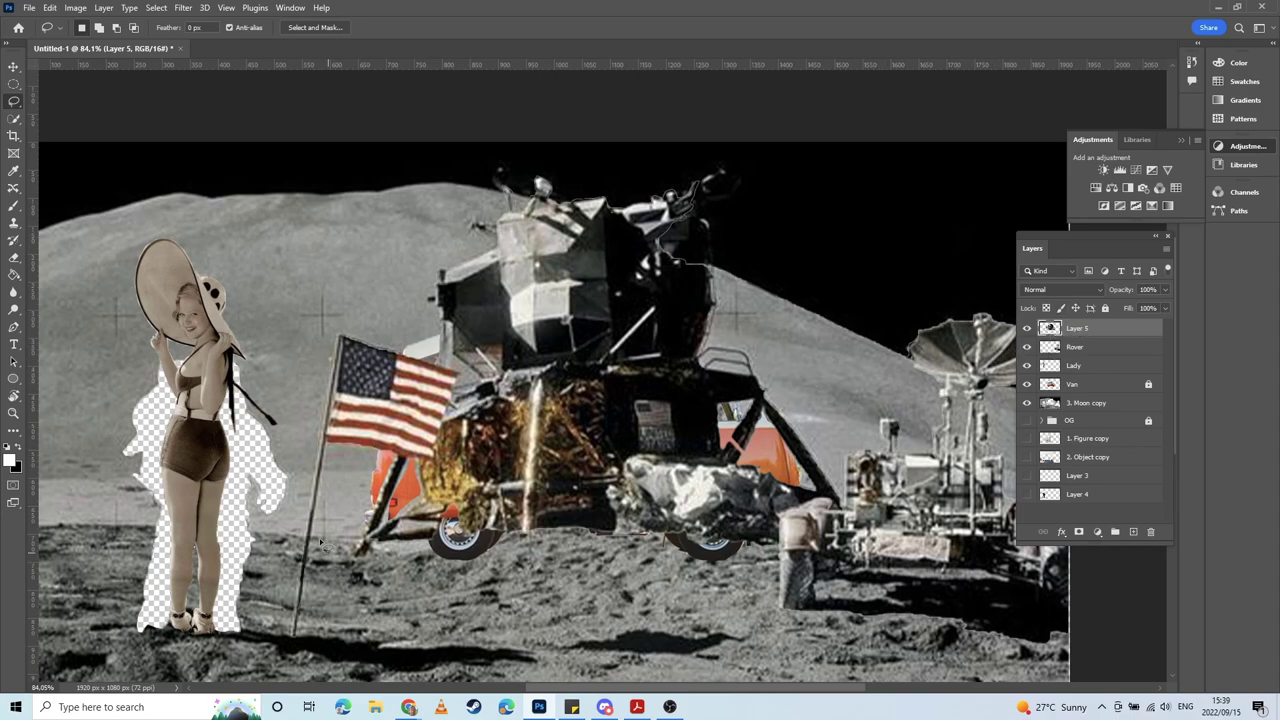
# Step: Hide every visible layer except Layer 5 and outline the flag's cloth with the Lasso tool
pyautogui.hscroll(-2, 224, 509)
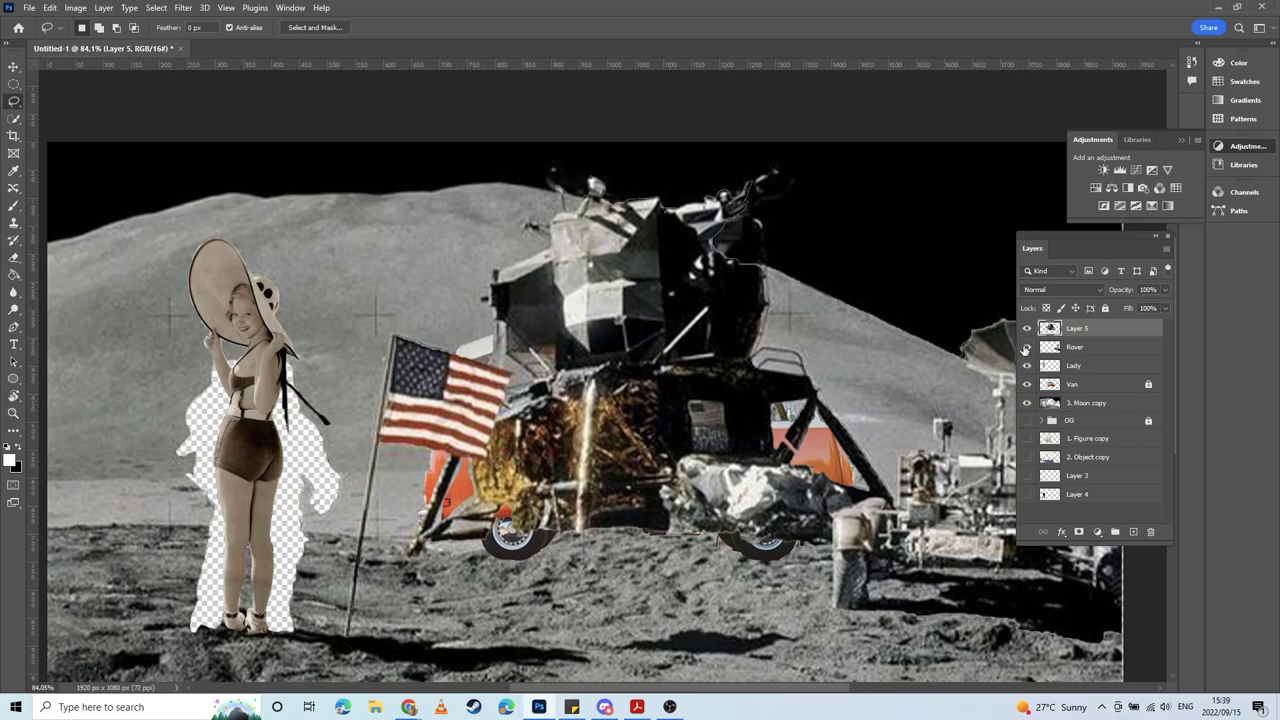
pyautogui.moveTo(1026, 348); pyautogui.dragTo(1028, 406)
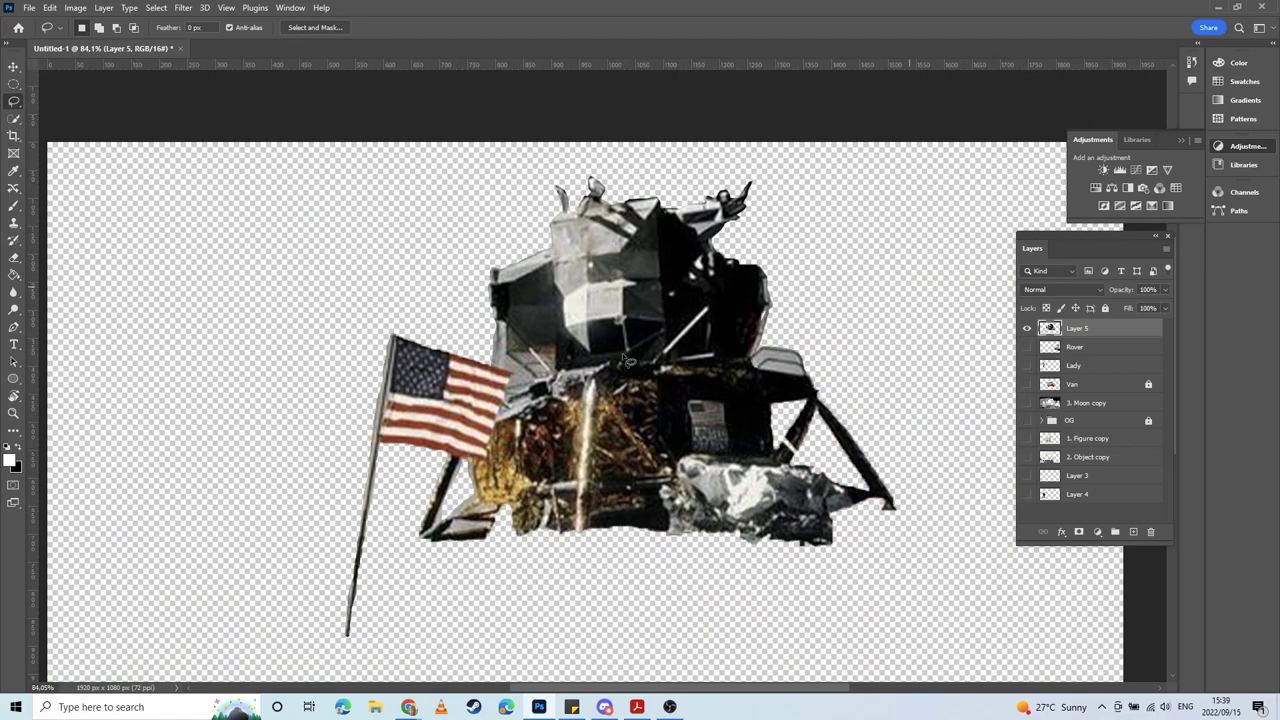
pyautogui.scroll(2, 422, 390)
pyautogui.scroll(1, 506, 412)
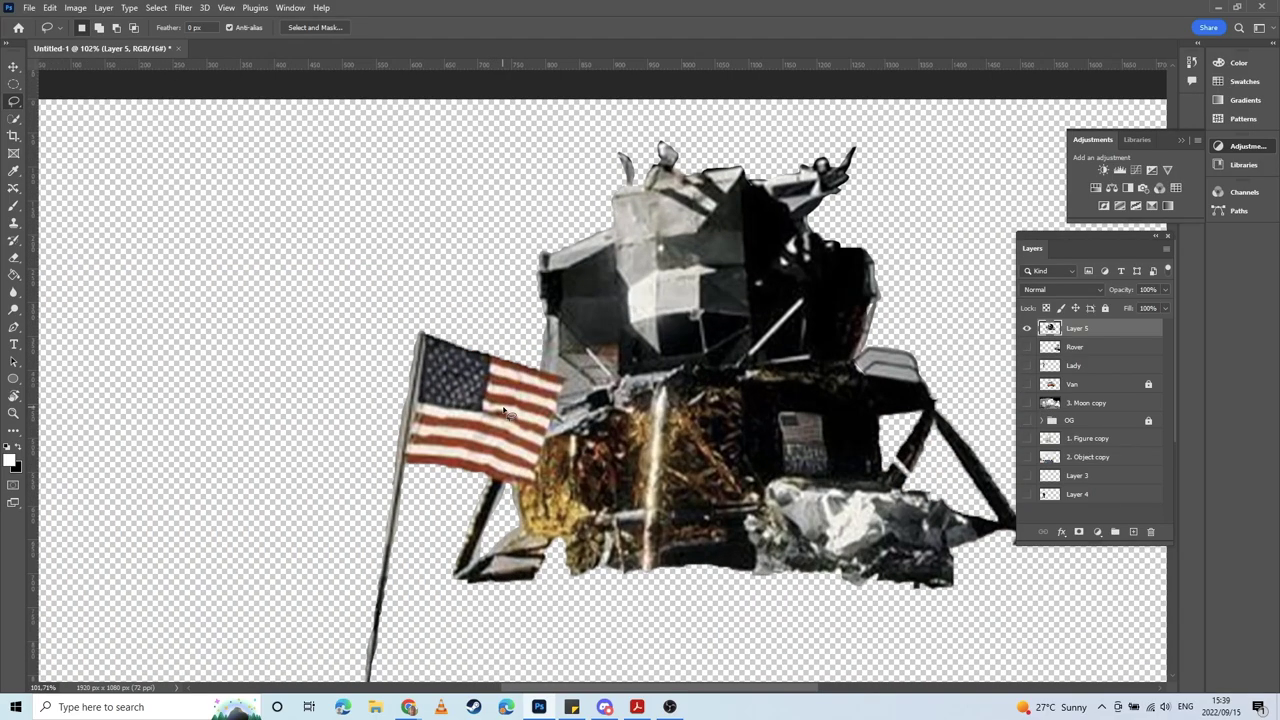
pyautogui.scroll(1, 506, 412)
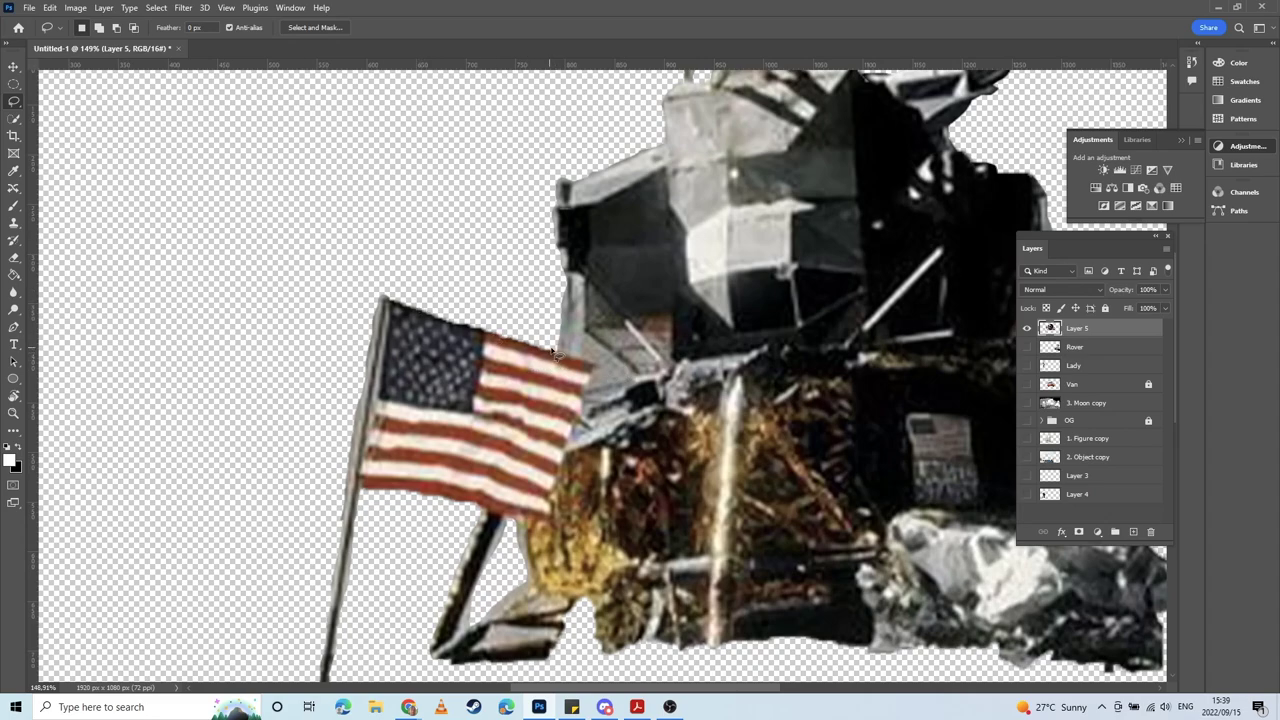
pyautogui.moveTo(553, 353)
pyautogui.mouseDown()
pyautogui.moveTo(597, 380)
pyautogui.moveTo(547, 525)
pyautogui.moveTo(366, 493)
pyautogui.moveTo(320, 466)
pyautogui.moveTo(328, 345)
pyautogui.moveTo(349, 288)
pyautogui.moveTo(447, 310)
pyautogui.mouseUp()
# Step: Add the flagpole to the flag selection and cut the whole flag from Layer 5 onto a new layer
pyautogui.scroll(-5, 430, 515)
pyautogui.hscroll(-3, 430, 515)
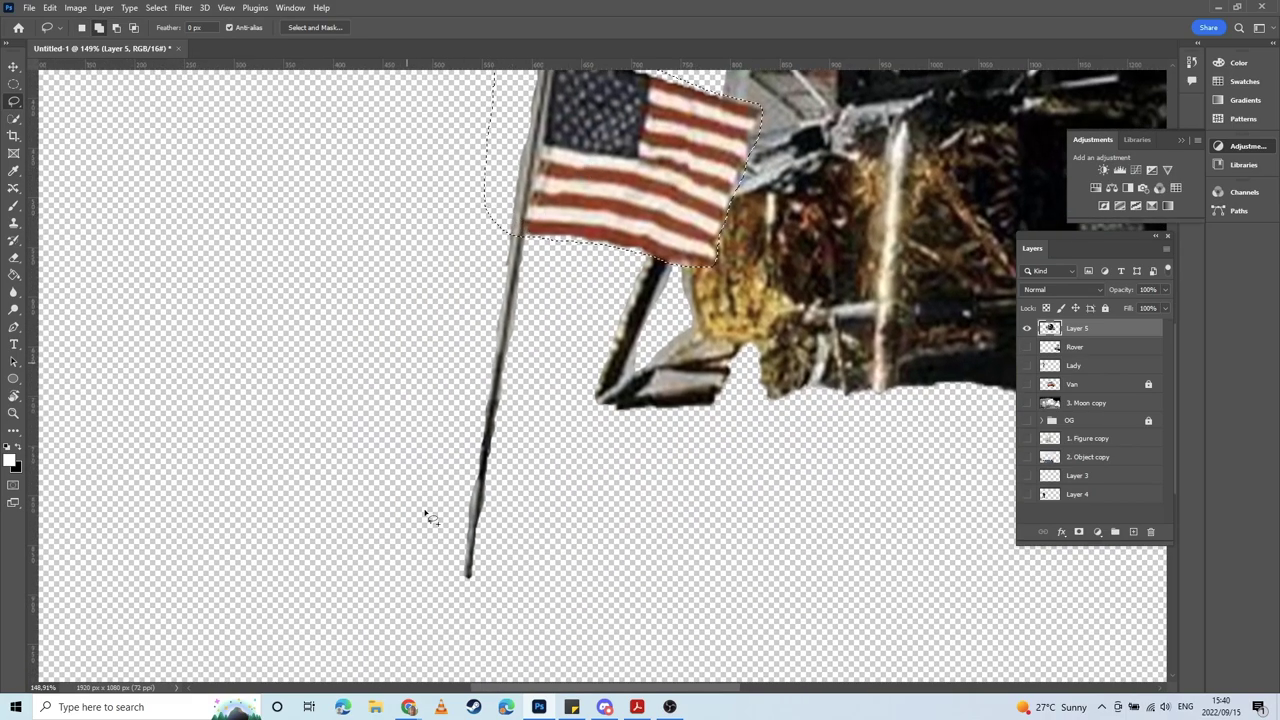
pyautogui.moveTo(561, 238)
pyautogui.mouseDown()
pyautogui.moveTo(544, 580)
pyautogui.moveTo(431, 617)
pyautogui.moveTo(393, 368)
pyautogui.moveTo(446, 241)
pyautogui.moveTo(530, 210)
pyautogui.mouseUp()
pyautogui.scroll(4, 529, 363)
pyautogui.hscroll(3, 529, 363)
pyautogui.rightClick(486, 388)
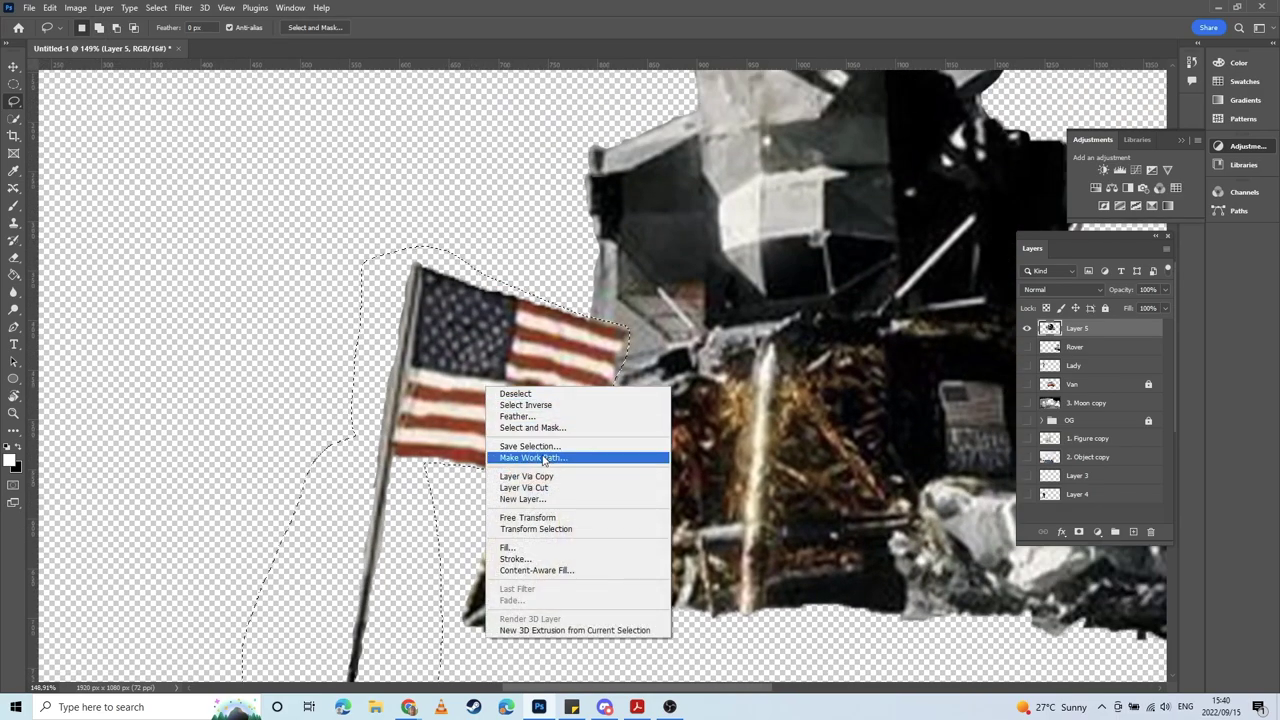
pyautogui.click(556, 486)
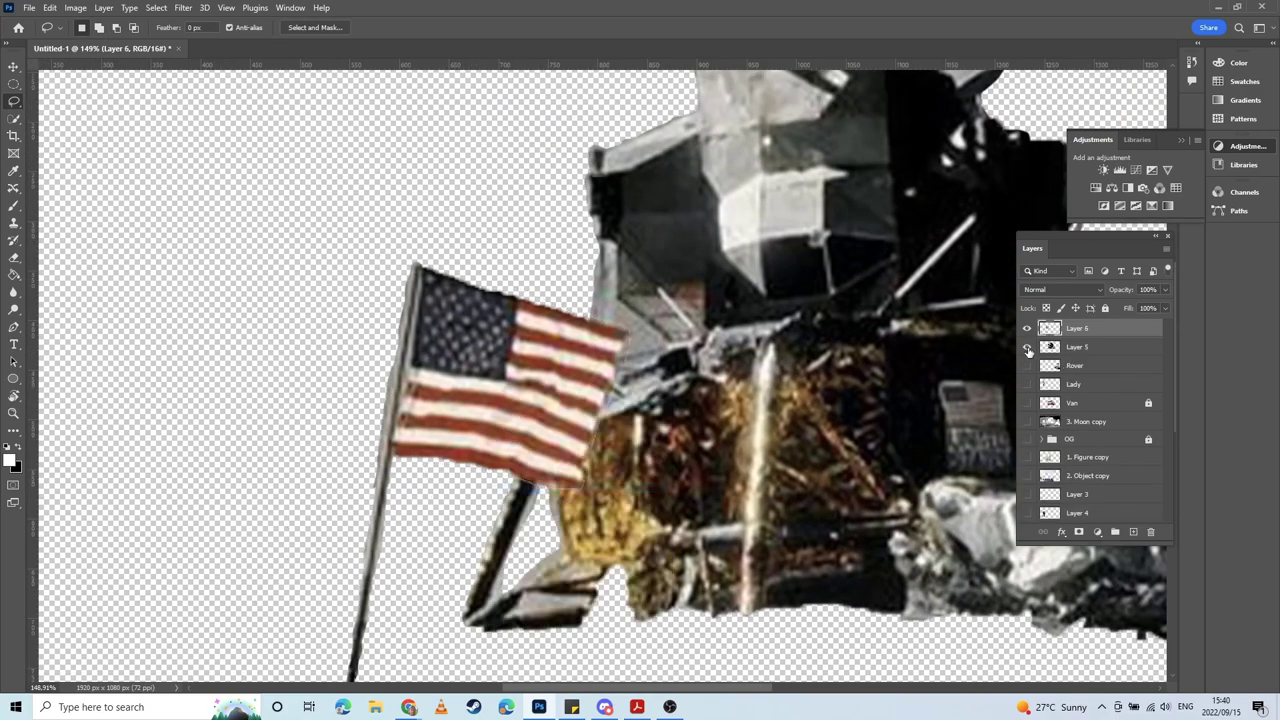
# Step: Hide Layer 5 with the lander and move it below Layer 4 in the layer stack
pyautogui.click(1028, 350)
pyautogui.moveTo(1080, 350); pyautogui.dragTo(1092, 526)
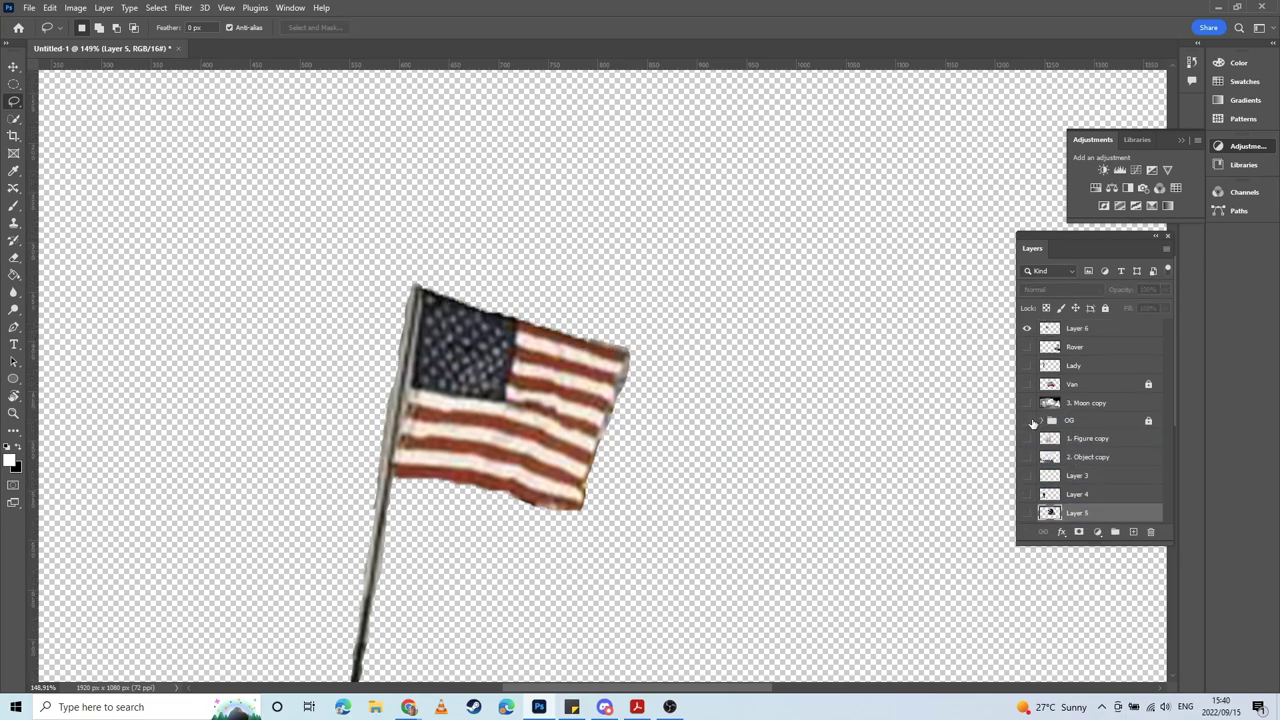
pyautogui.scroll(2, 1033, 423)
pyautogui.scroll(-1, 596, 412)
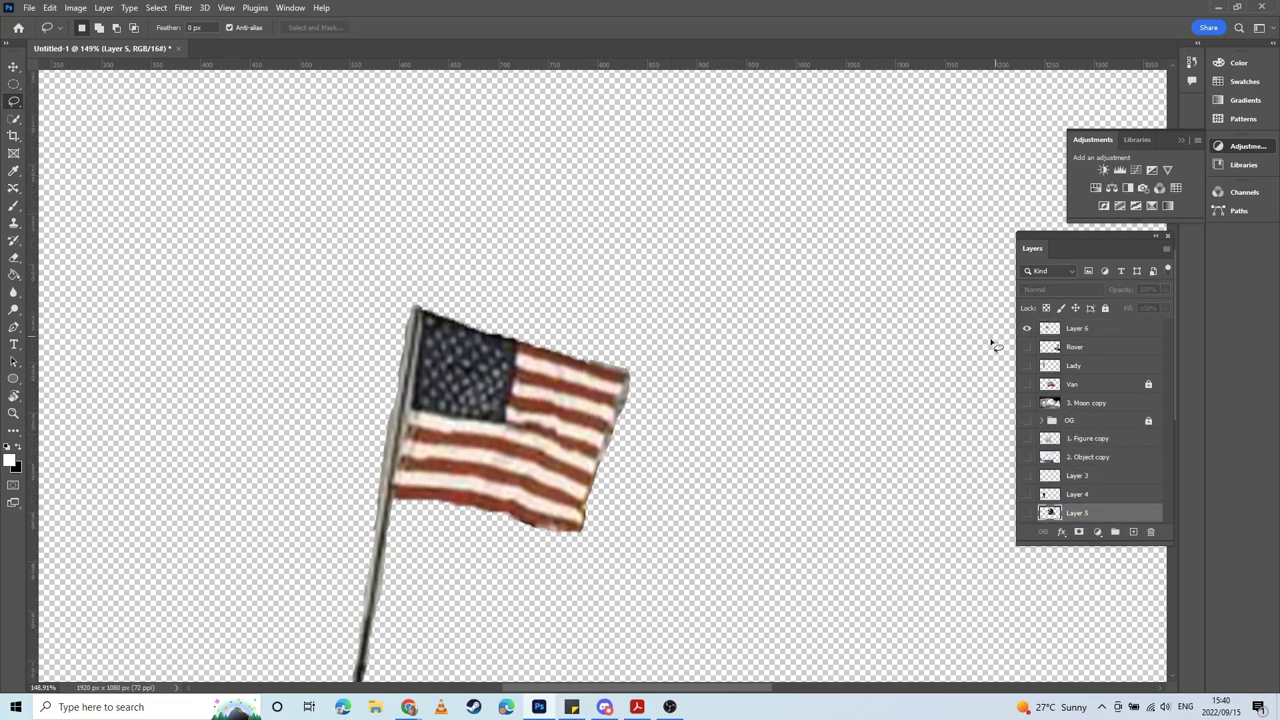
# Step: Rename Layer 6 as Flag
pyautogui.doubleClick(1075, 328)
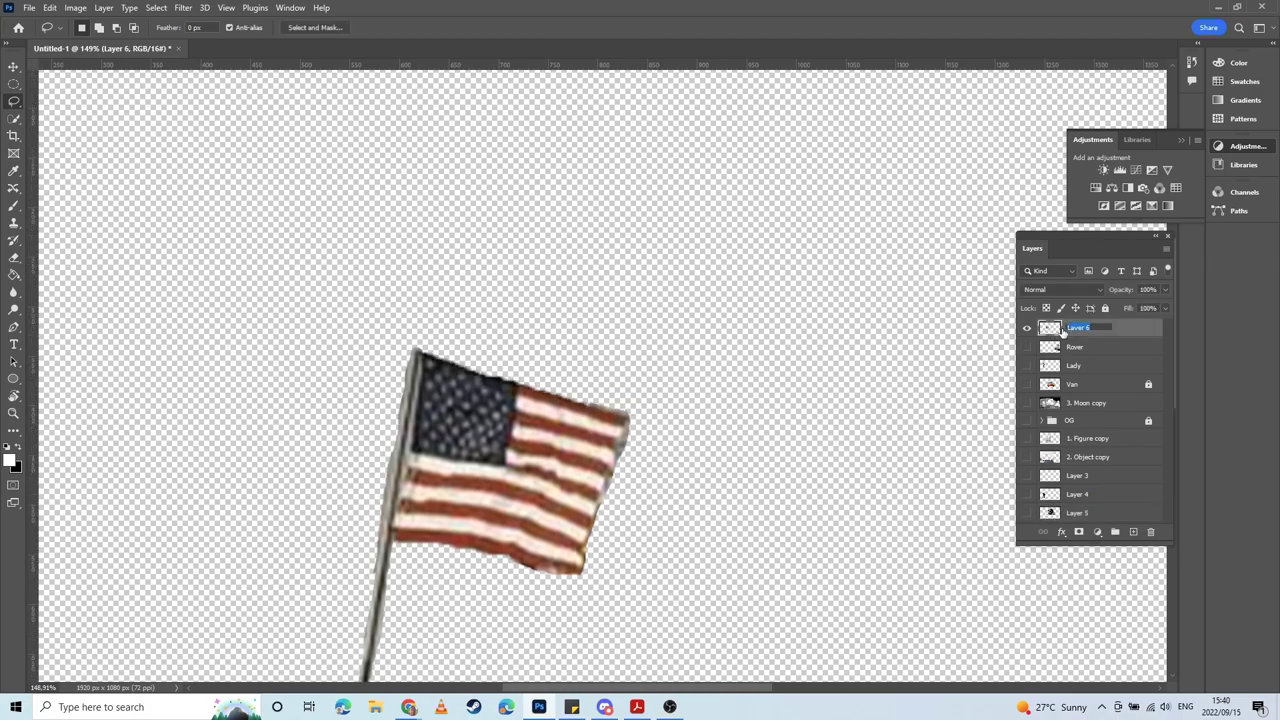
pyautogui.write('Flag')
pyautogui.press('Return')
# Step: Show the Rover, Lady, Van and 3. Moon copy layers to check the flag in the scene, and hide them all together with Flag
pyautogui.click(1026, 365)
pyautogui.click(1026, 384)
pyautogui.click(1026, 402)
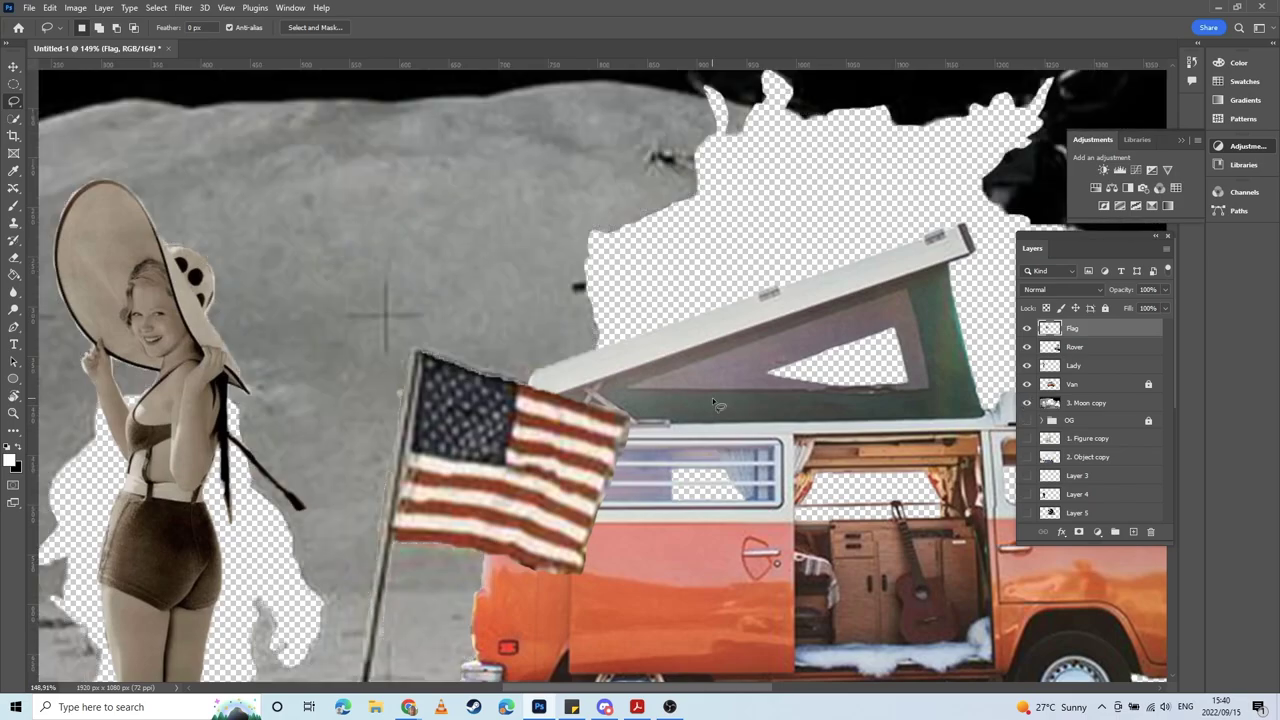
pyautogui.scroll(-5, 694, 379)
pyautogui.scroll(2, 670, 395)
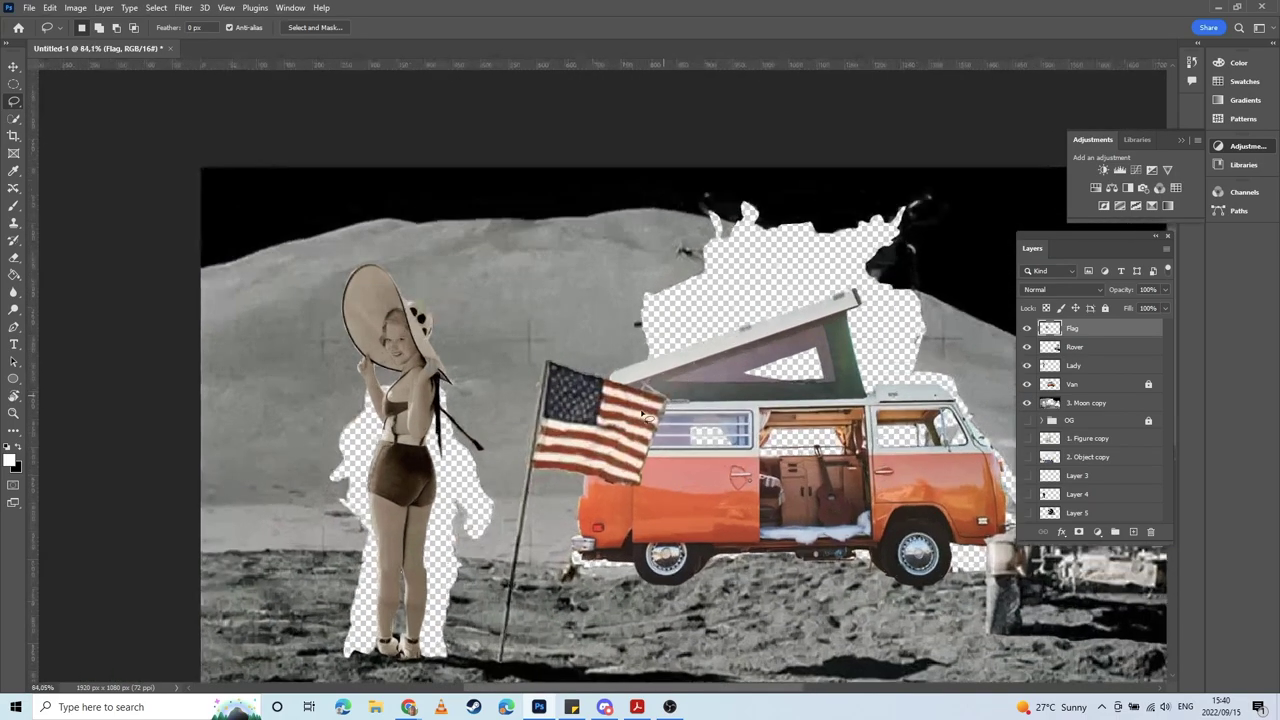
pyautogui.scroll(-1, 648, 410)
pyautogui.moveTo(590, 428)
pyautogui.mouseDown()
pyautogui.moveTo(635, 418)
pyautogui.moveTo(592, 405)
pyautogui.mouseUp()
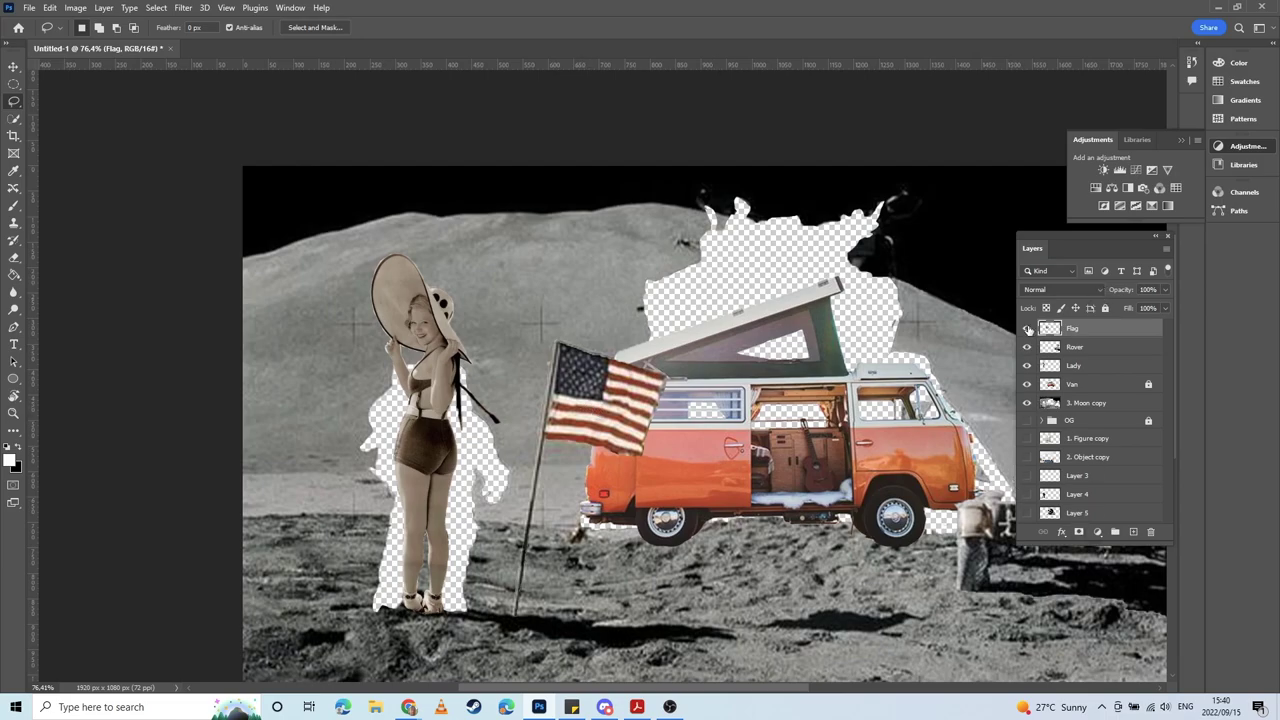
pyautogui.moveTo(1027, 330); pyautogui.dragTo(1025, 412)
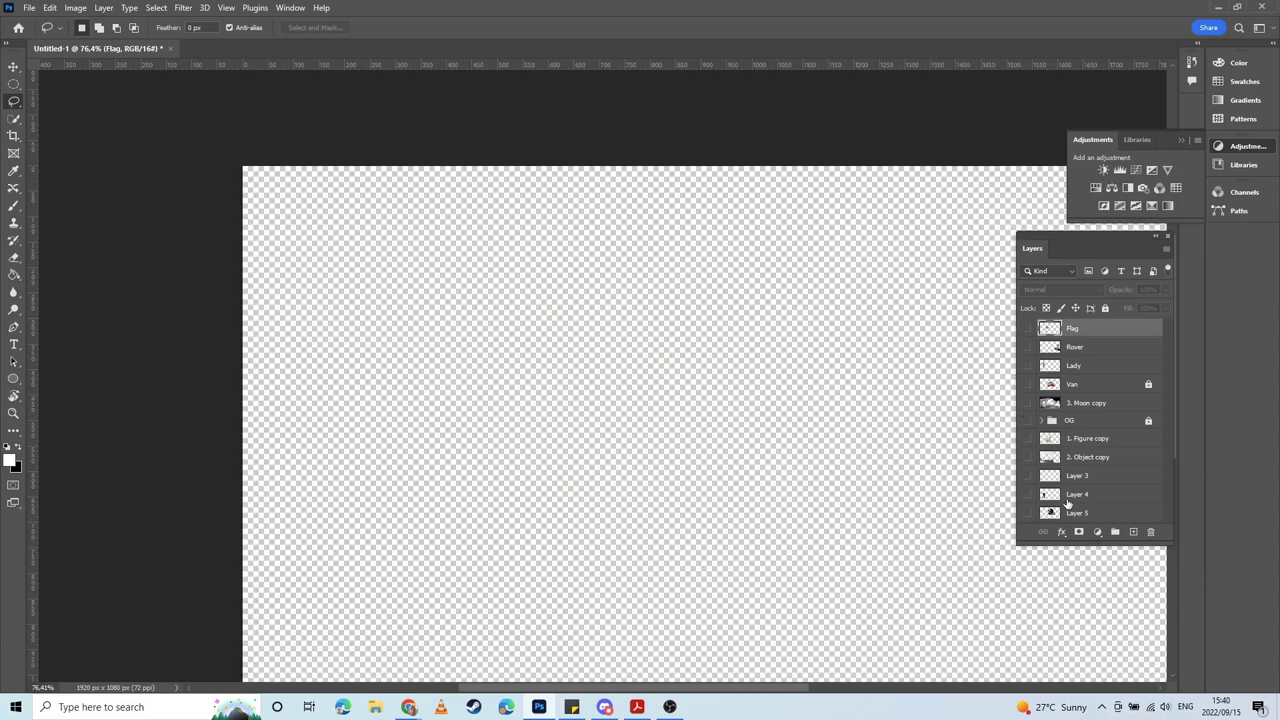
pyautogui.moveTo(1070, 511); pyautogui.dragTo(1047, 404)
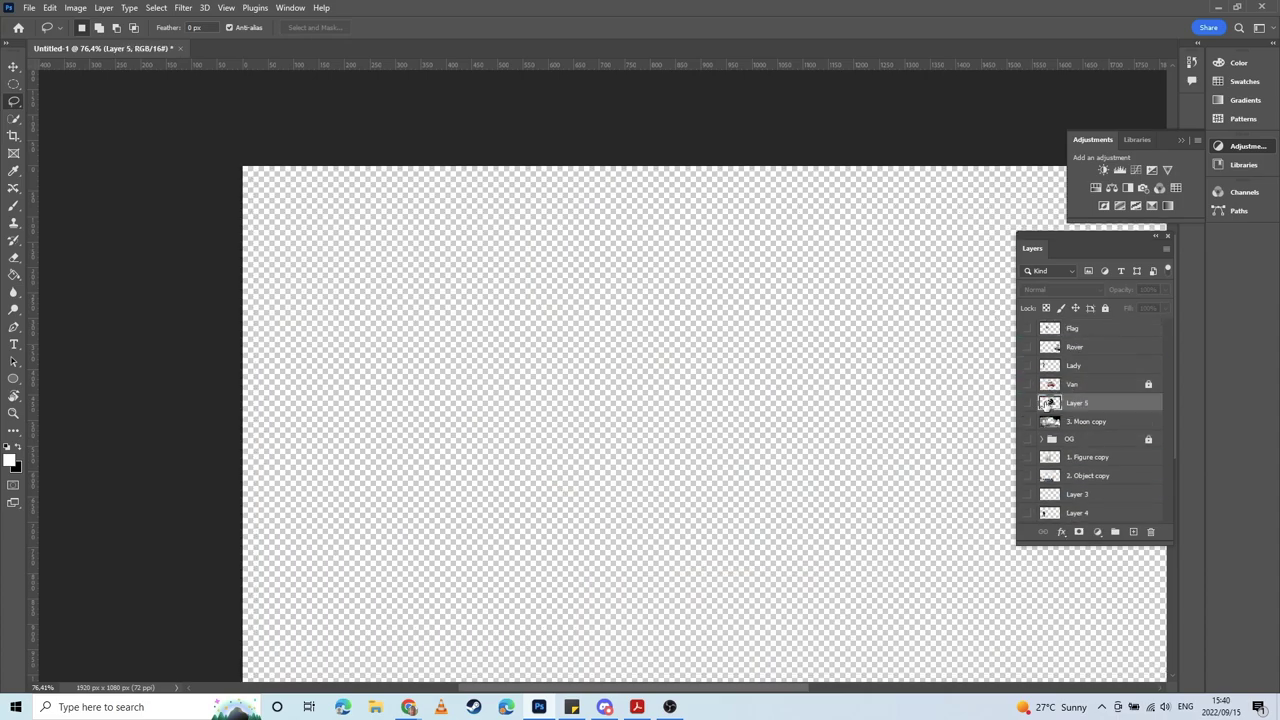
pyautogui.click(1027, 403)
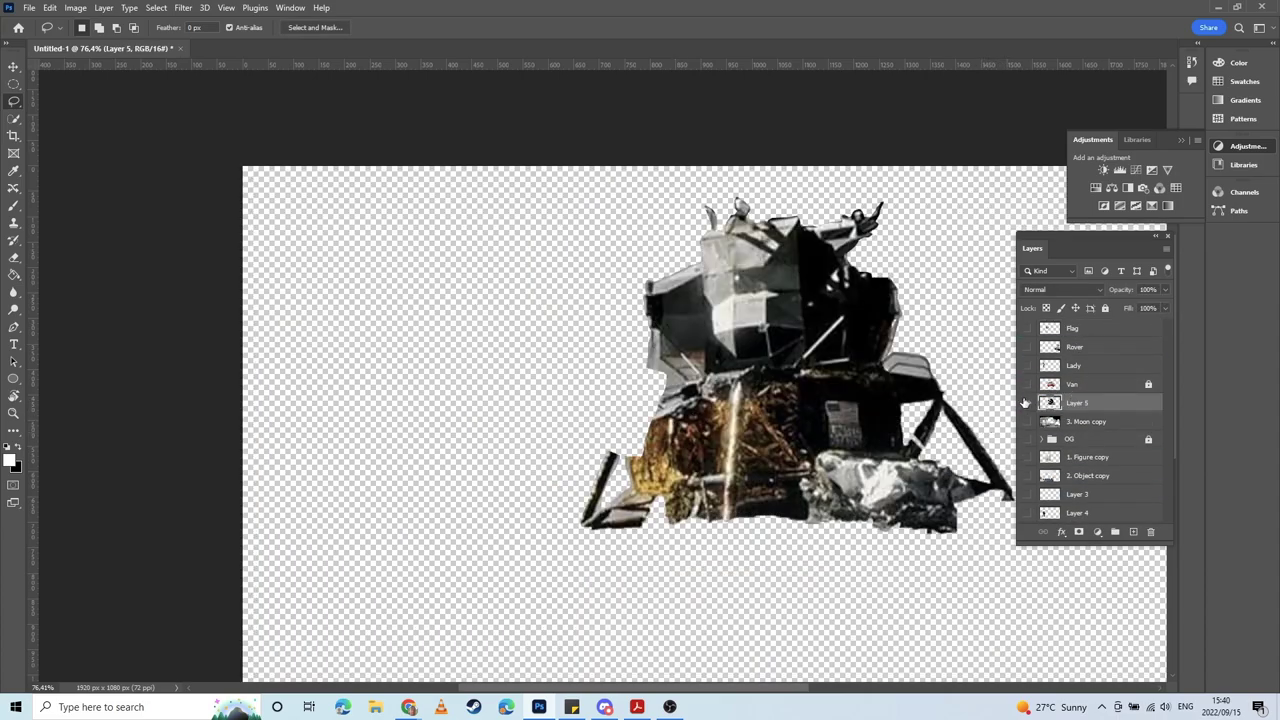
pyautogui.click(1024, 402)
pyautogui.moveTo(1094, 406); pyautogui.dragTo(1090, 516)
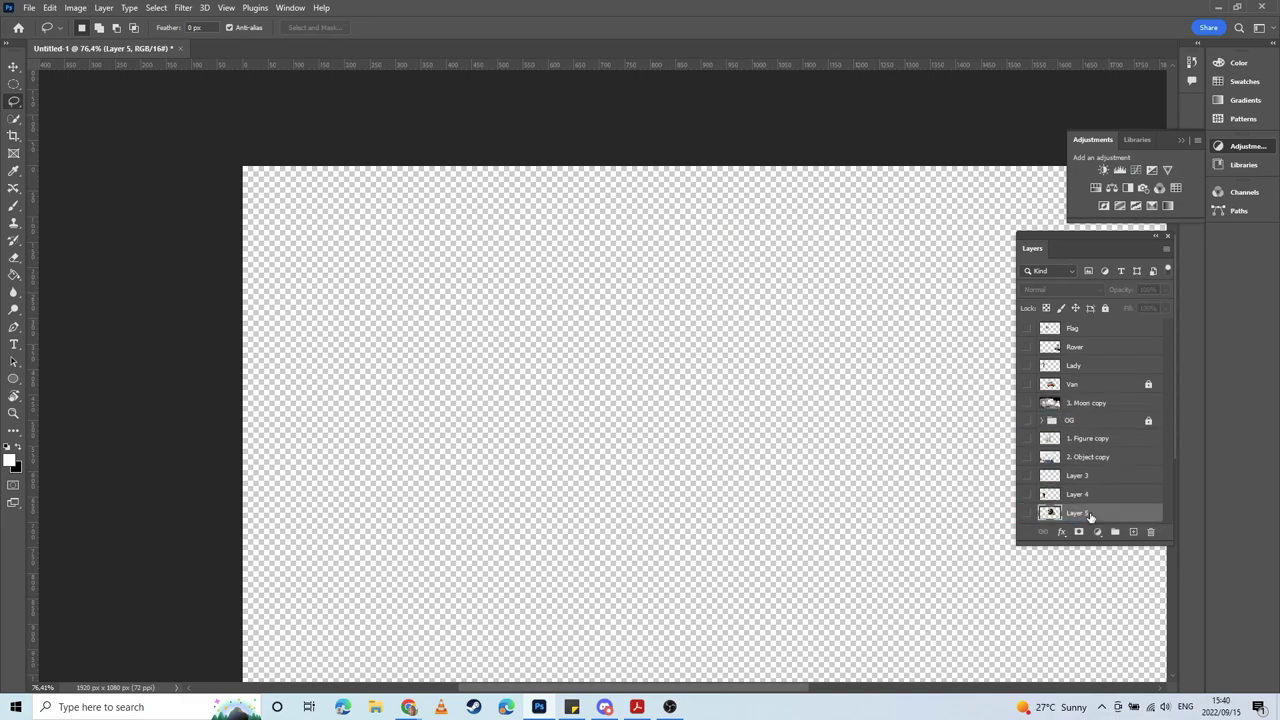
# Step: Show and select the 3. Moon copy layer and lasso the moon's foreground ground up to where it meets the hill
pyautogui.click(1087, 405)
pyautogui.click(1026, 403)
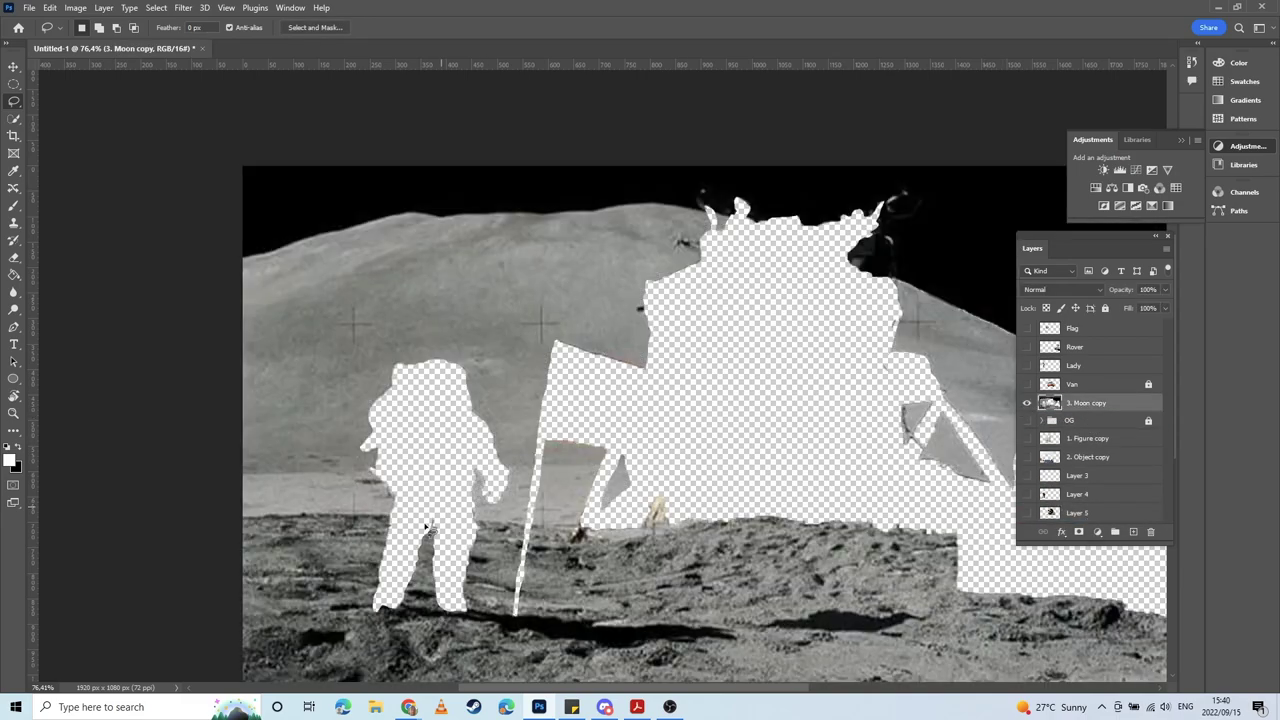
pyautogui.scroll(-3, 643, 500)
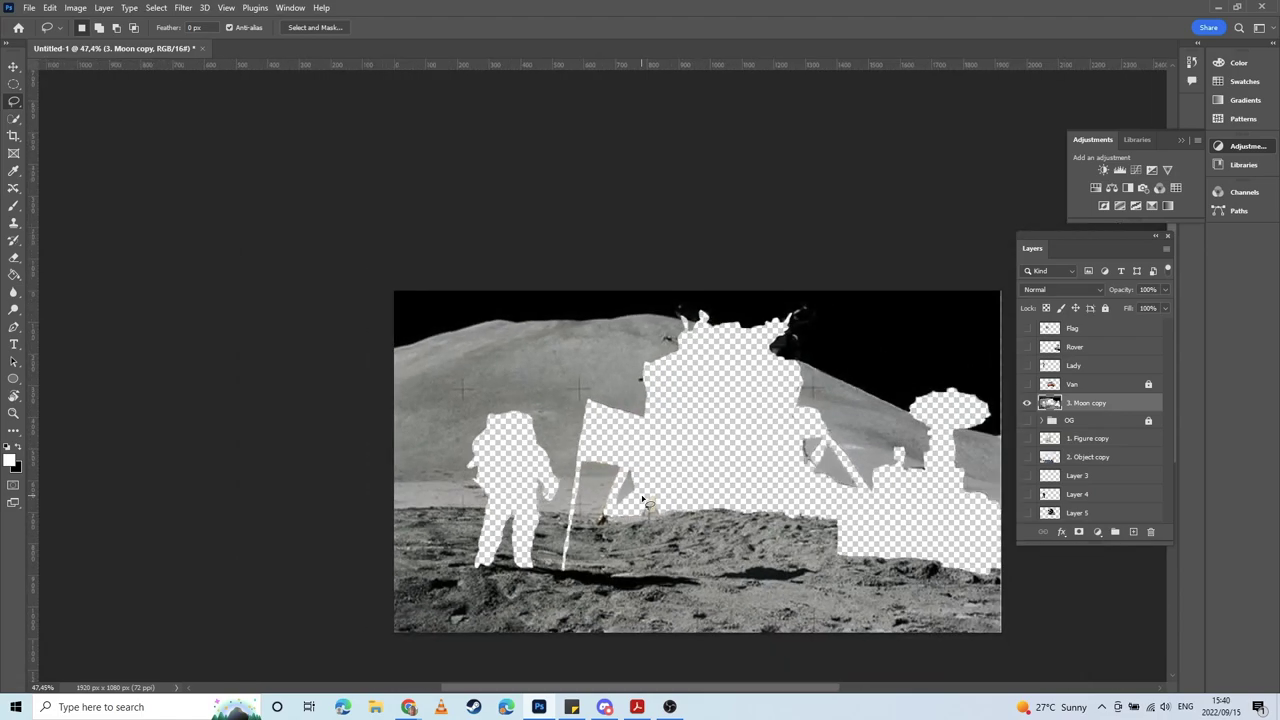
pyautogui.moveTo(748, 472); pyautogui.dragTo(649, 516)
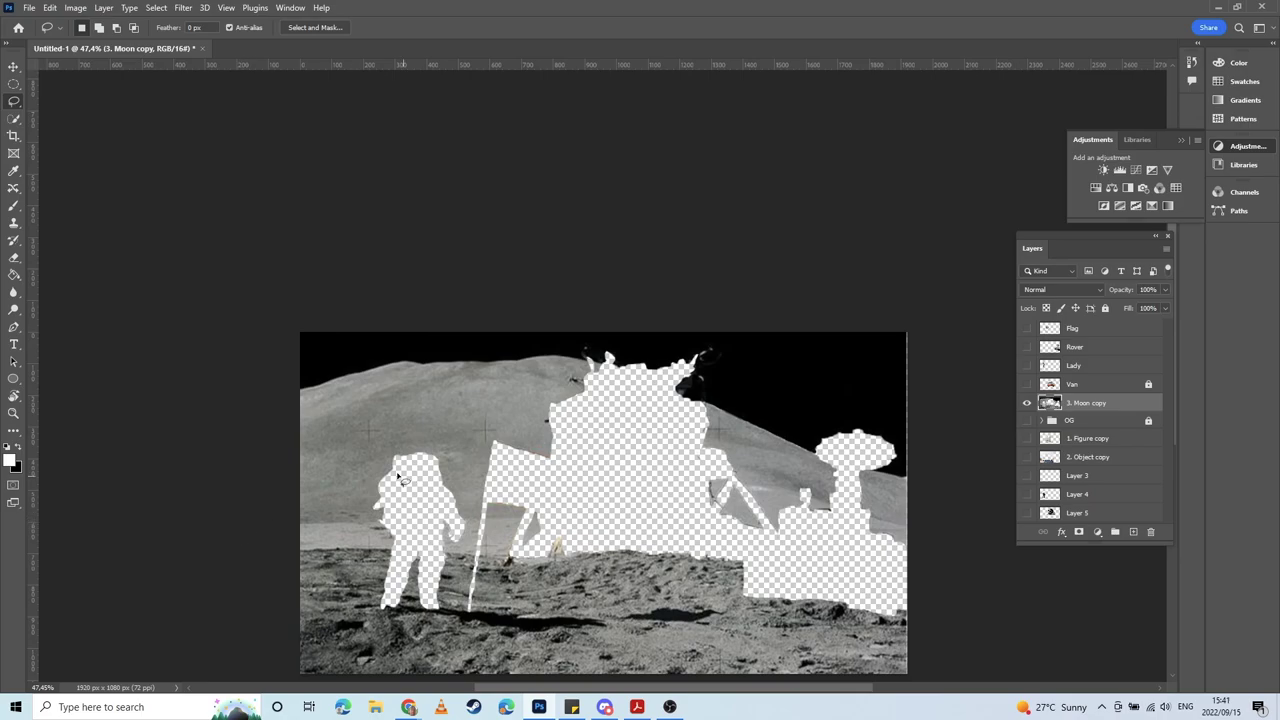
pyautogui.moveTo(299, 553)
pyautogui.mouseDown()
pyautogui.moveTo(377, 545)
pyautogui.moveTo(443, 575)
pyautogui.moveTo(413, 671)
pyautogui.moveTo(312, 670)
pyautogui.moveTo(291, 624)
pyautogui.moveTo(258, 664)
pyautogui.moveTo(294, 688)
pyautogui.moveTo(322, 642)
pyautogui.moveTo(592, 598)
pyautogui.moveTo(492, 550)
pyautogui.moveTo(415, 549)
pyautogui.mouseUp()
pyautogui.moveTo(547, 583)
pyautogui.mouseDown()
pyautogui.moveTo(872, 567)
pyautogui.moveTo(916, 615)
pyautogui.moveTo(751, 677)
pyautogui.moveTo(605, 670)
pyautogui.moveTo(518, 633)
pyautogui.moveTo(534, 585)
pyautogui.moveTo(508, 567)
pyautogui.moveTo(536, 517)
pyautogui.moveTo(626, 488)
pyautogui.moveTo(903, 542)
pyautogui.moveTo(903, 653)
pyautogui.mouseUp()
pyautogui.moveTo(569, 502)
pyautogui.mouseDown()
pyautogui.moveTo(356, 512)
pyautogui.moveTo(545, 516)
pyautogui.moveTo(432, 538)
pyautogui.mouseUp()
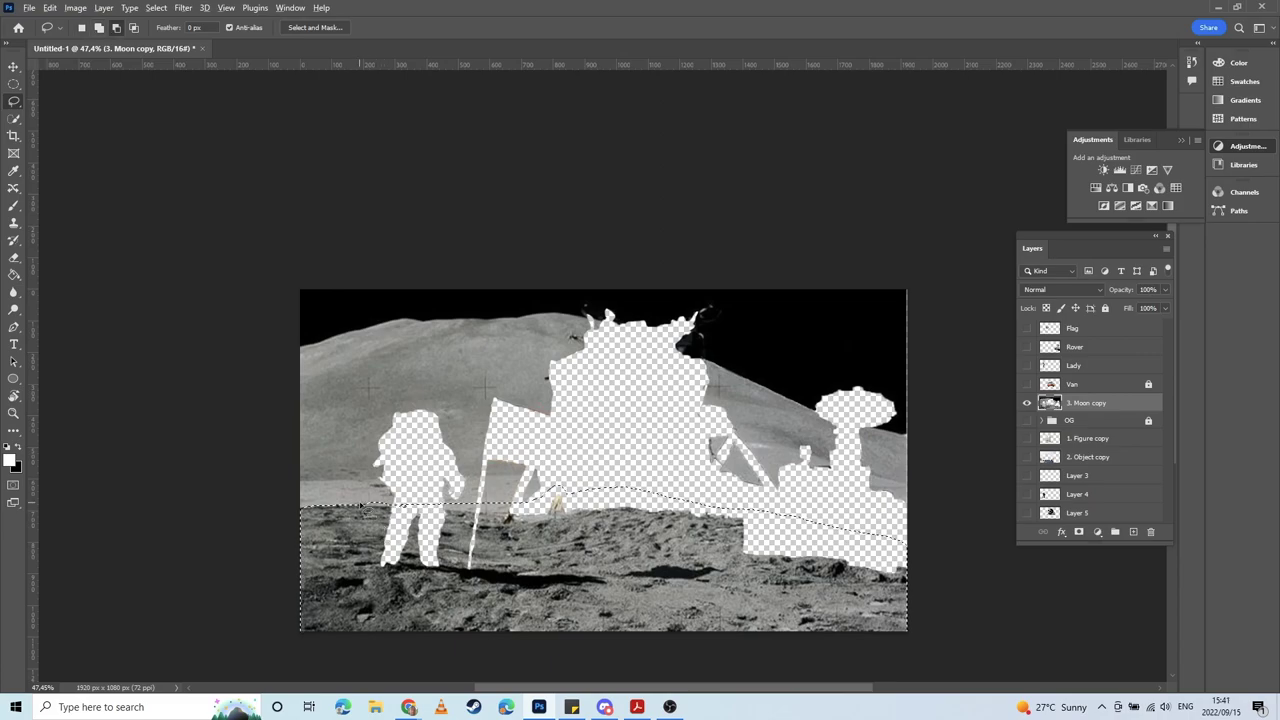
# Step: Trim the ground selection's upper edge along the hill line around the astronaut and flagpole cut-outs, checking it across the image width
pyautogui.moveTo(352, 507); pyautogui.dragTo(373, 508)
pyautogui.scroll(5, 306, 469)
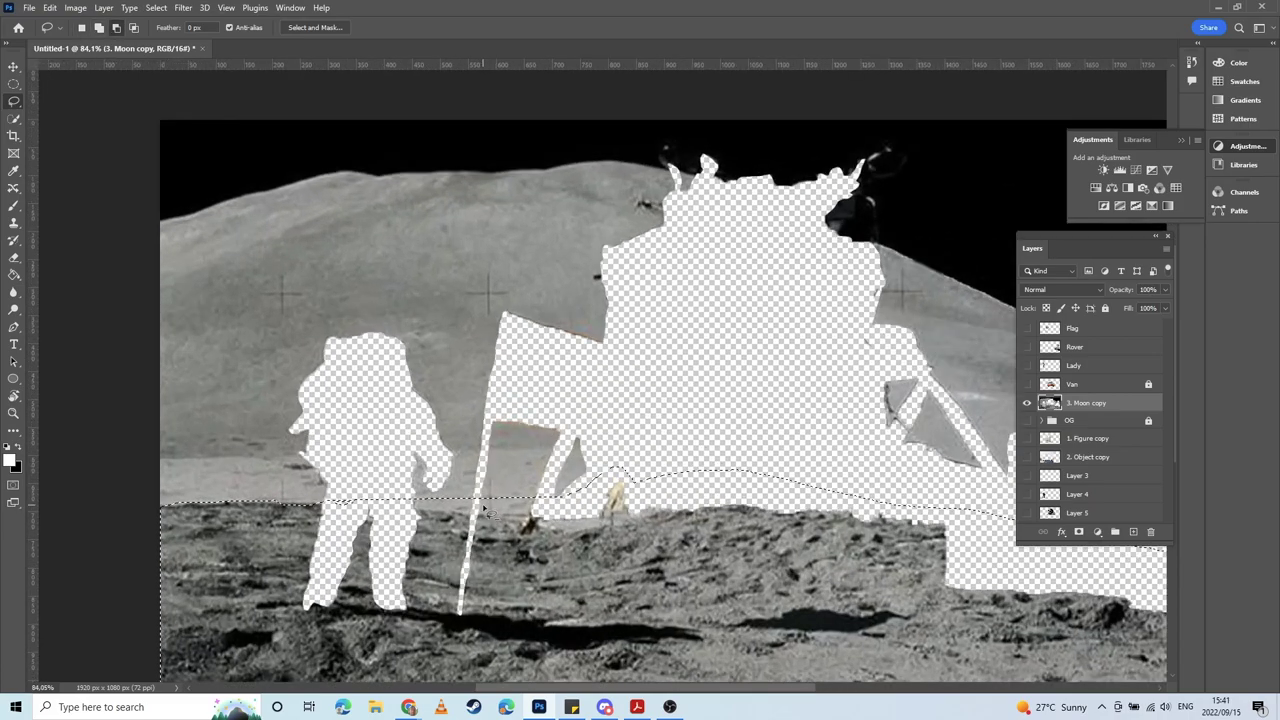
pyautogui.moveTo(410, 516)
pyautogui.mouseDown()
pyautogui.moveTo(572, 498)
pyautogui.moveTo(497, 514)
pyautogui.mouseUp()
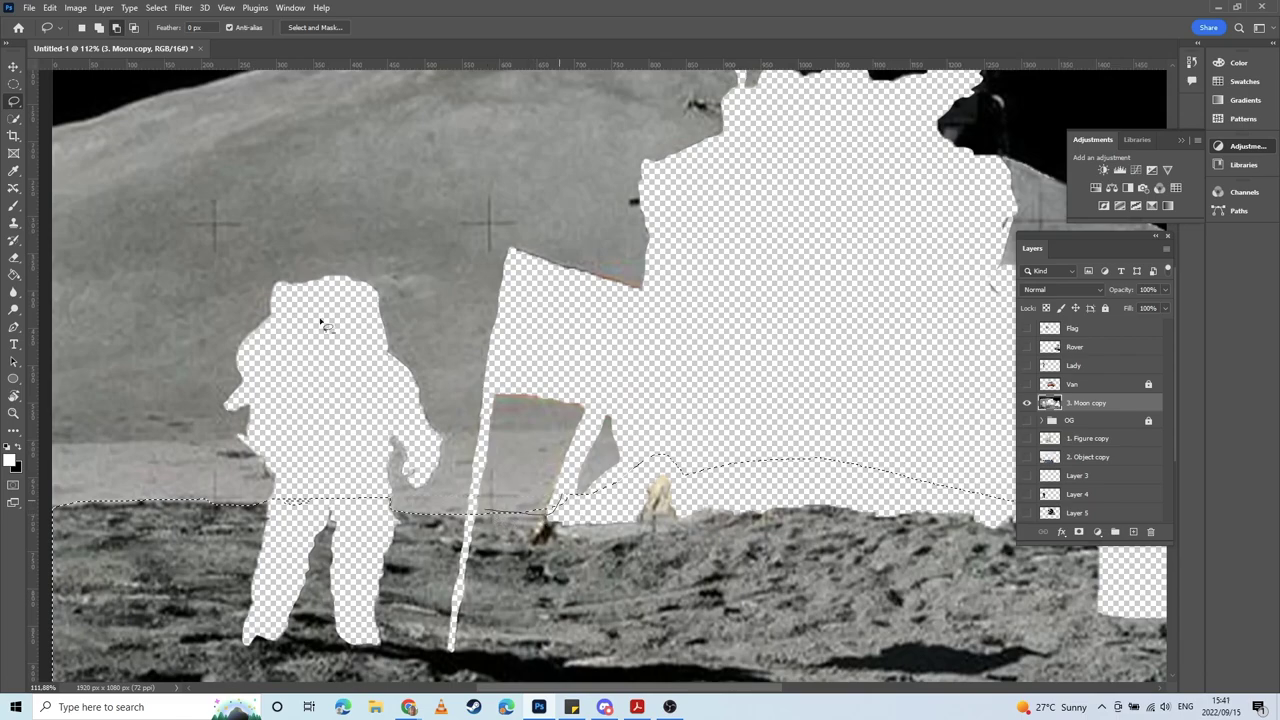
pyautogui.moveTo(322, 325); pyautogui.dragTo(264, 327)
pyautogui.moveTo(246, 507)
pyautogui.mouseDown()
pyautogui.moveTo(344, 508)
pyautogui.moveTo(388, 493)
pyautogui.mouseUp()
pyautogui.hscroll(5, 388, 493)
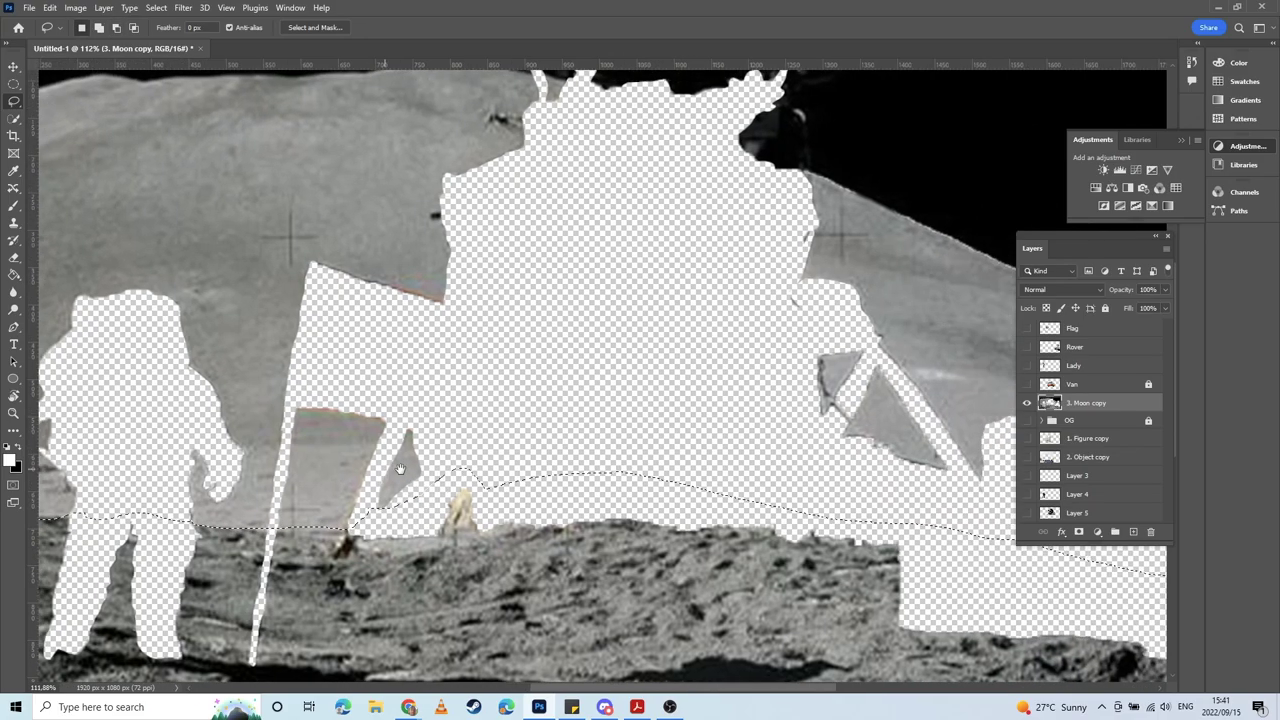
pyautogui.hscroll(10, 535, 545)
pyautogui.scroll(-3, 535, 545)
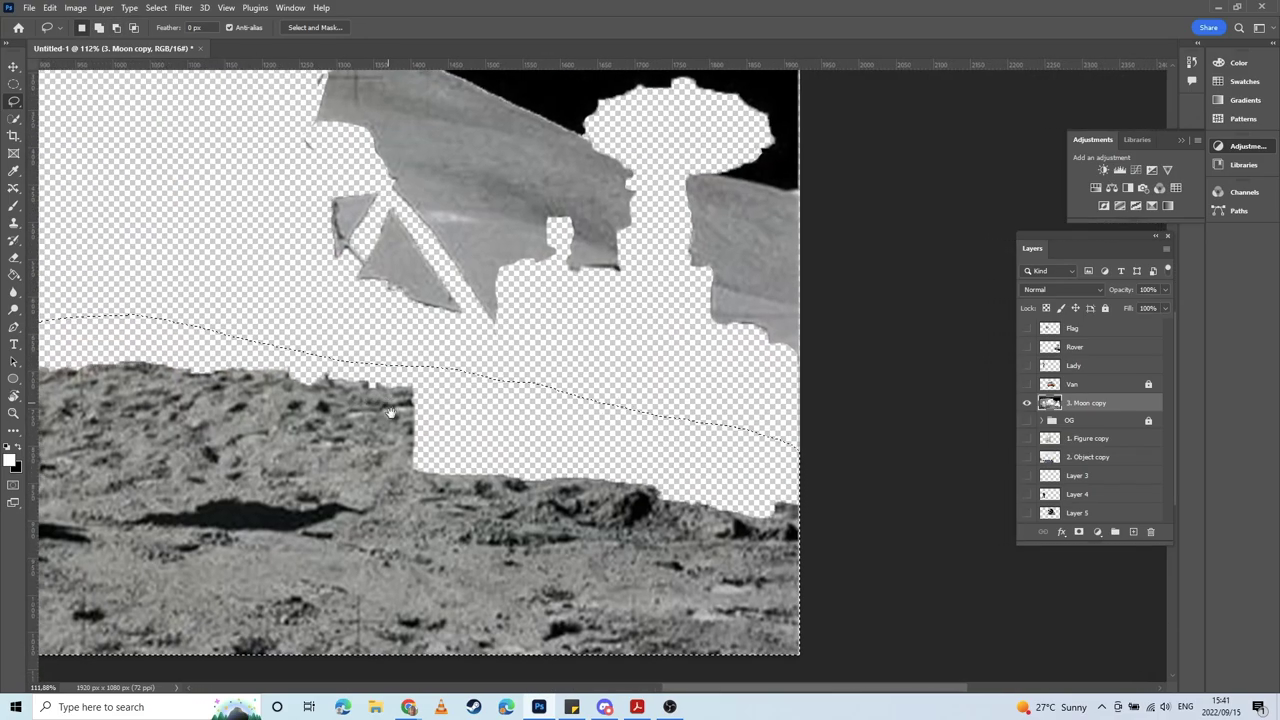
pyautogui.scroll(-6, 364, 391)
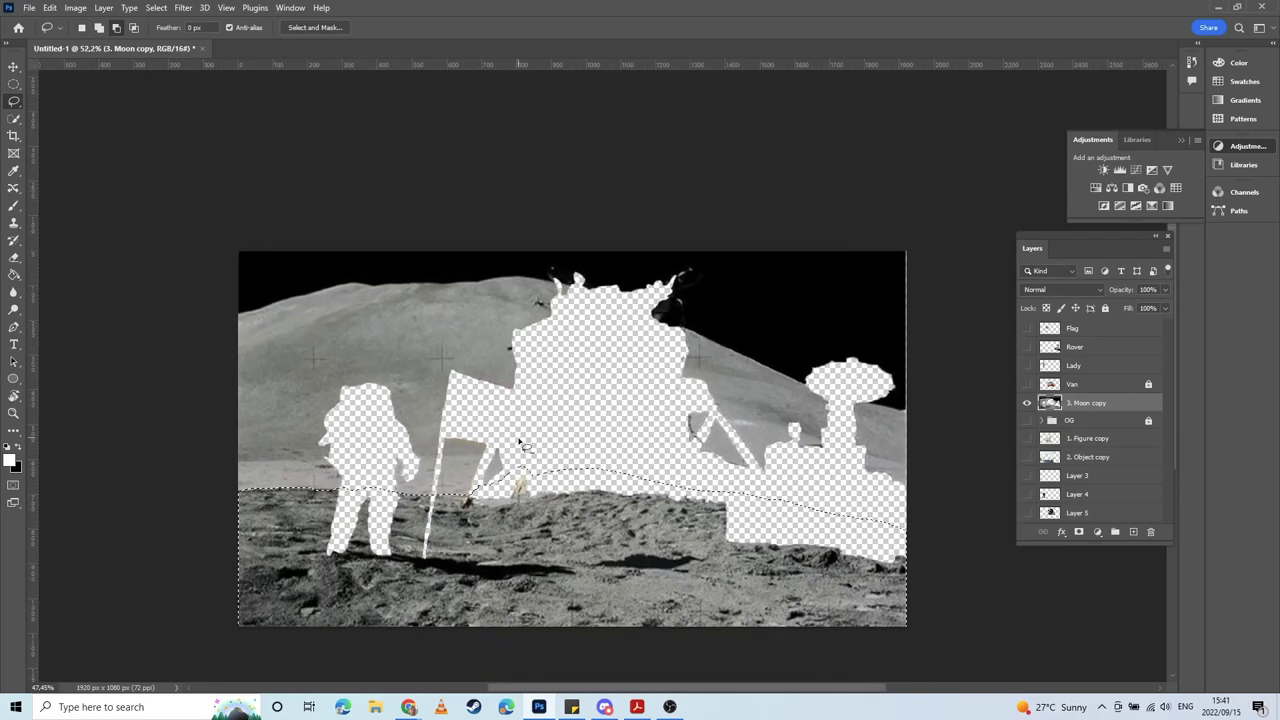
# Step: Cut the selected lunar ground from 3. Moon copy onto its own layer, name it Foreground and hide it
pyautogui.scroll(-1, 519, 441)
pyautogui.rightClick(540, 313)
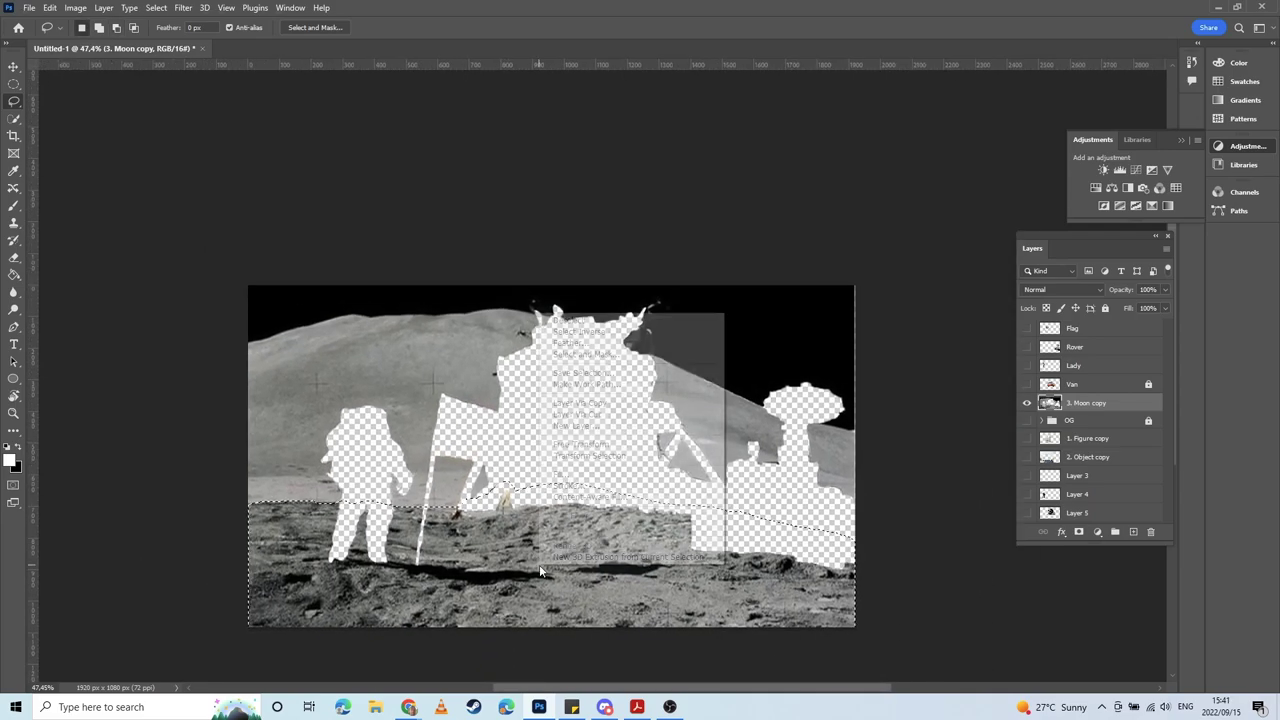
pyautogui.click(608, 416)
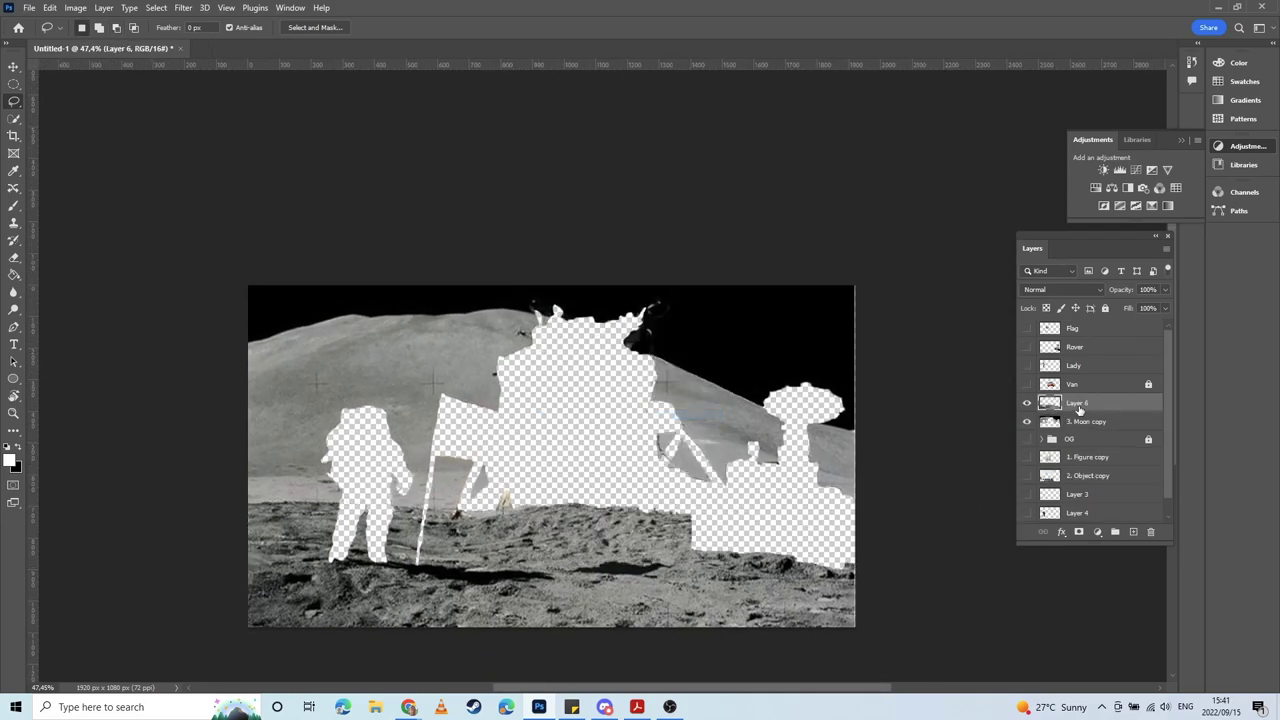
pyautogui.doubleClick(1082, 404)
pyautogui.press('Return')
pyautogui.click(1027, 403)
# Step: Lasso the ground strips along the base of both dune sections on 3. Moon copy and cut them to a new layer
pyautogui.click(1086, 421)
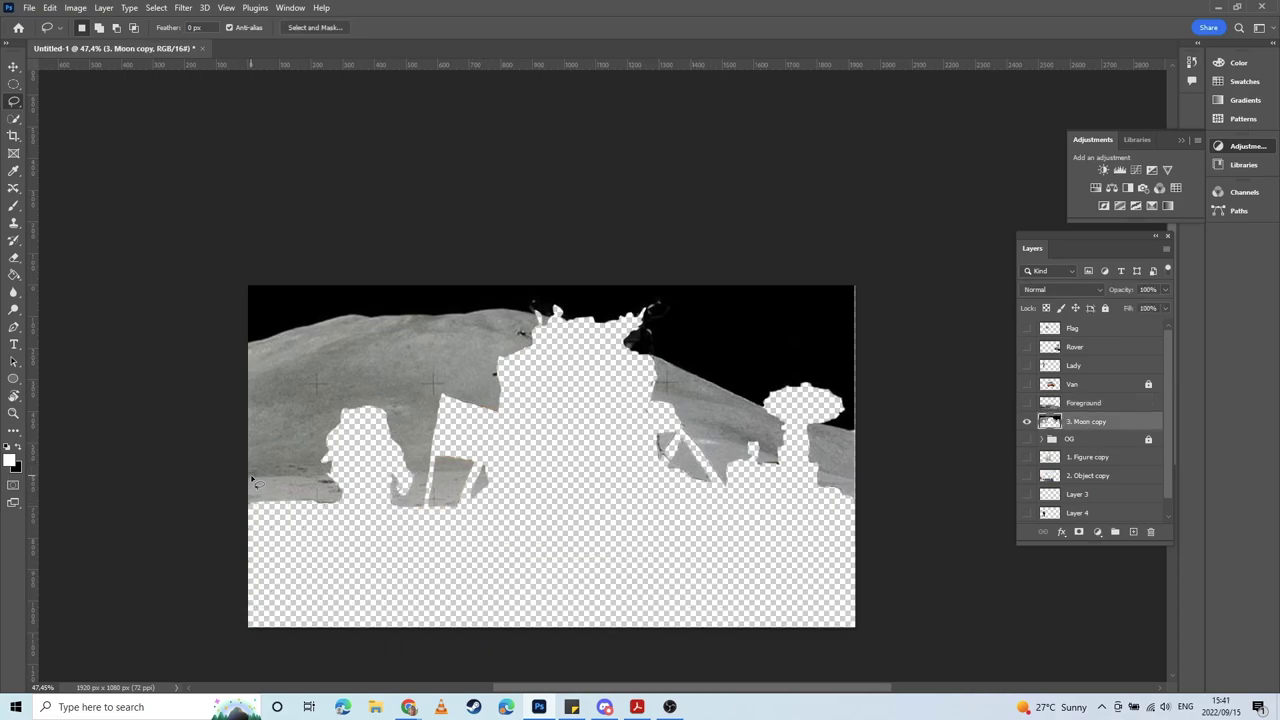
pyautogui.moveTo(249, 479)
pyautogui.mouseDown()
pyautogui.moveTo(447, 473)
pyautogui.moveTo(532, 488)
pyautogui.moveTo(312, 545)
pyautogui.moveTo(250, 522)
pyautogui.mouseUp()
pyautogui.press('shift')
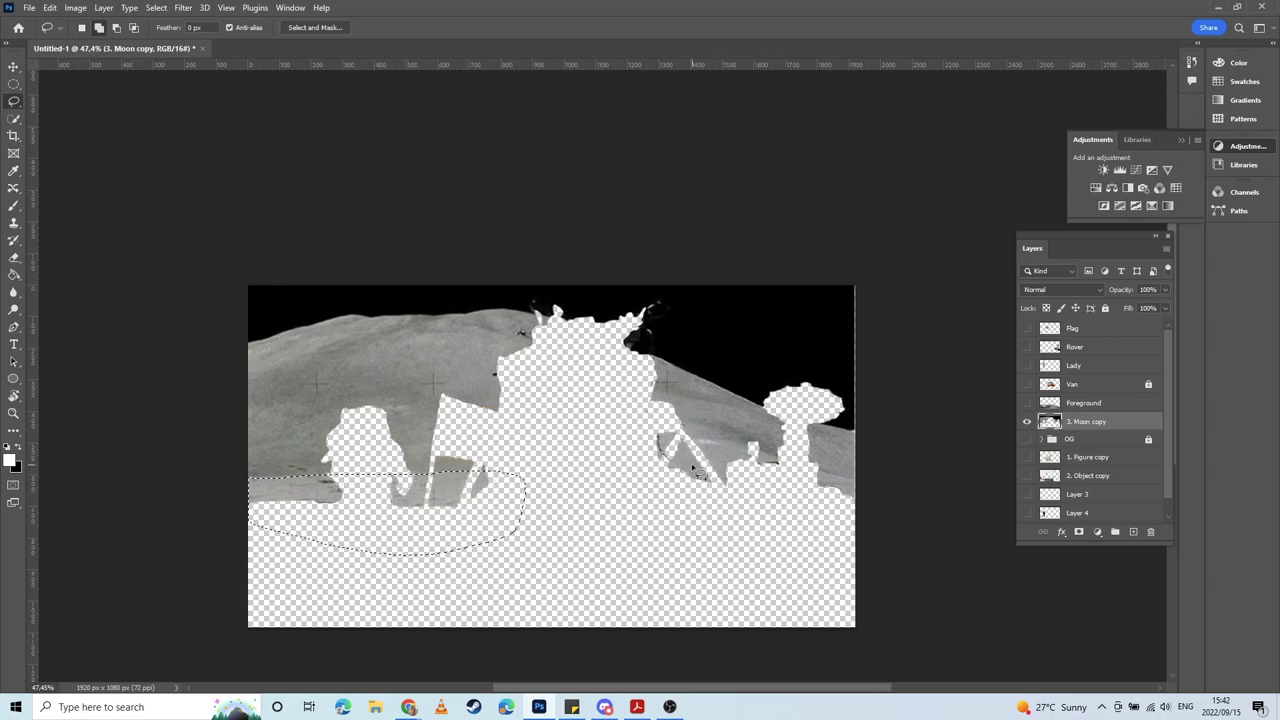
pyautogui.moveTo(463, 478)
pyautogui.mouseDown()
pyautogui.moveTo(489, 463)
pyautogui.moveTo(607, 464)
pyautogui.moveTo(598, 518)
pyautogui.moveTo(472, 486)
pyautogui.moveTo(496, 458)
pyautogui.moveTo(525, 471)
pyautogui.moveTo(485, 492)
pyautogui.mouseUp()
pyautogui.moveTo(663, 429)
pyautogui.mouseDown()
pyautogui.moveTo(856, 479)
pyautogui.moveTo(875, 505)
pyautogui.moveTo(836, 542)
pyautogui.moveTo(702, 529)
pyautogui.moveTo(635, 484)
pyautogui.moveTo(636, 430)
pyautogui.mouseUp()
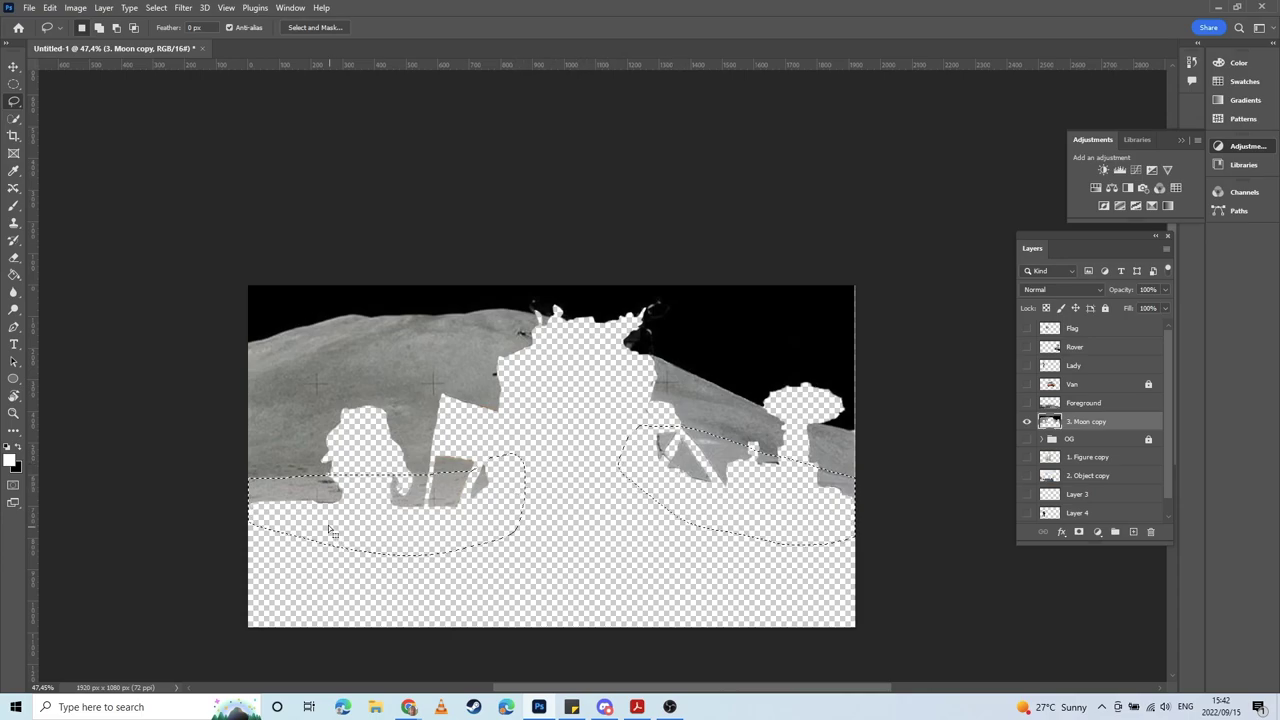
pyautogui.rightClick(461, 490)
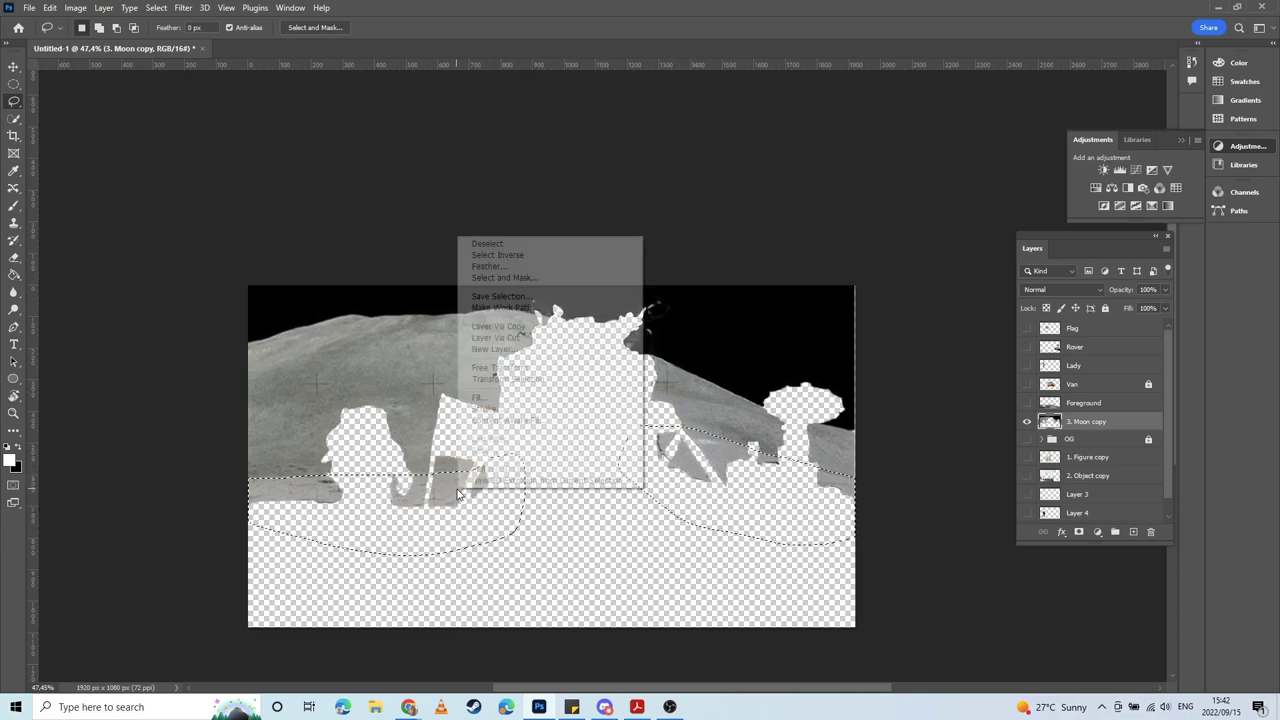
pyautogui.click(519, 339)
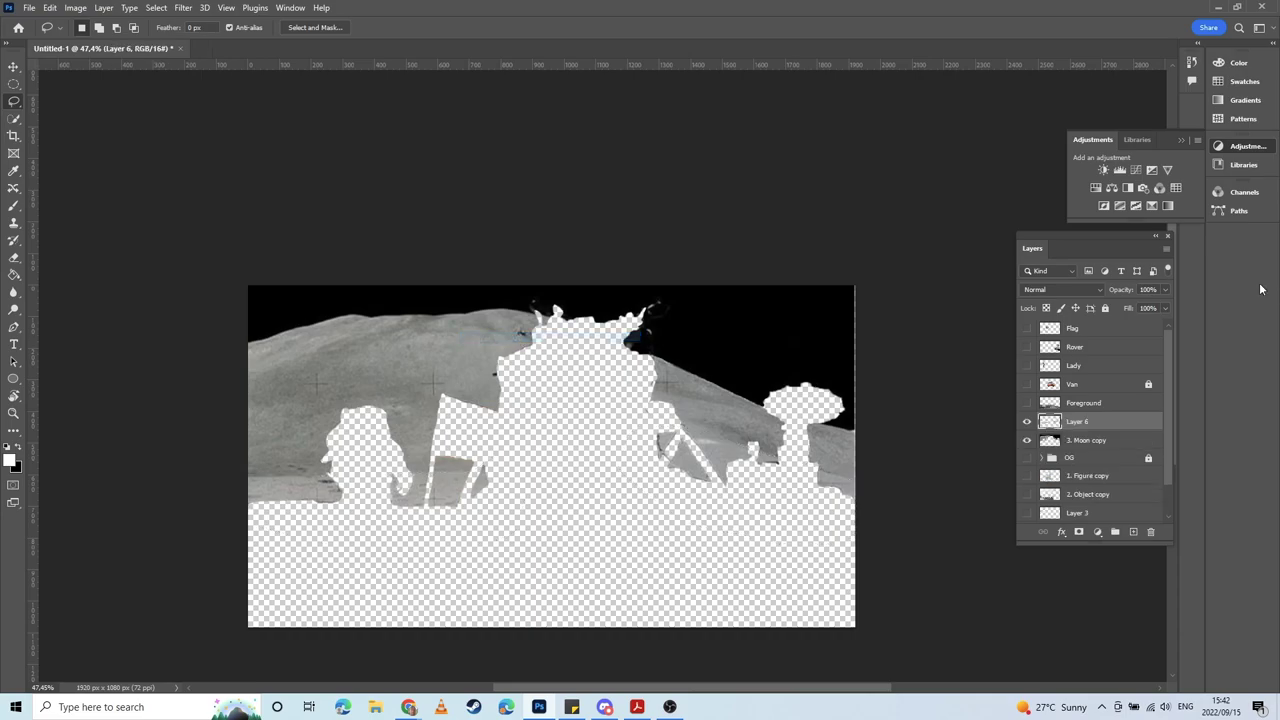
# Step: Toggle the newly cut strip layer to check it, name it Midground and hide it
pyautogui.click(1029, 425)
pyautogui.click(1029, 425)
pyautogui.click(1029, 425)
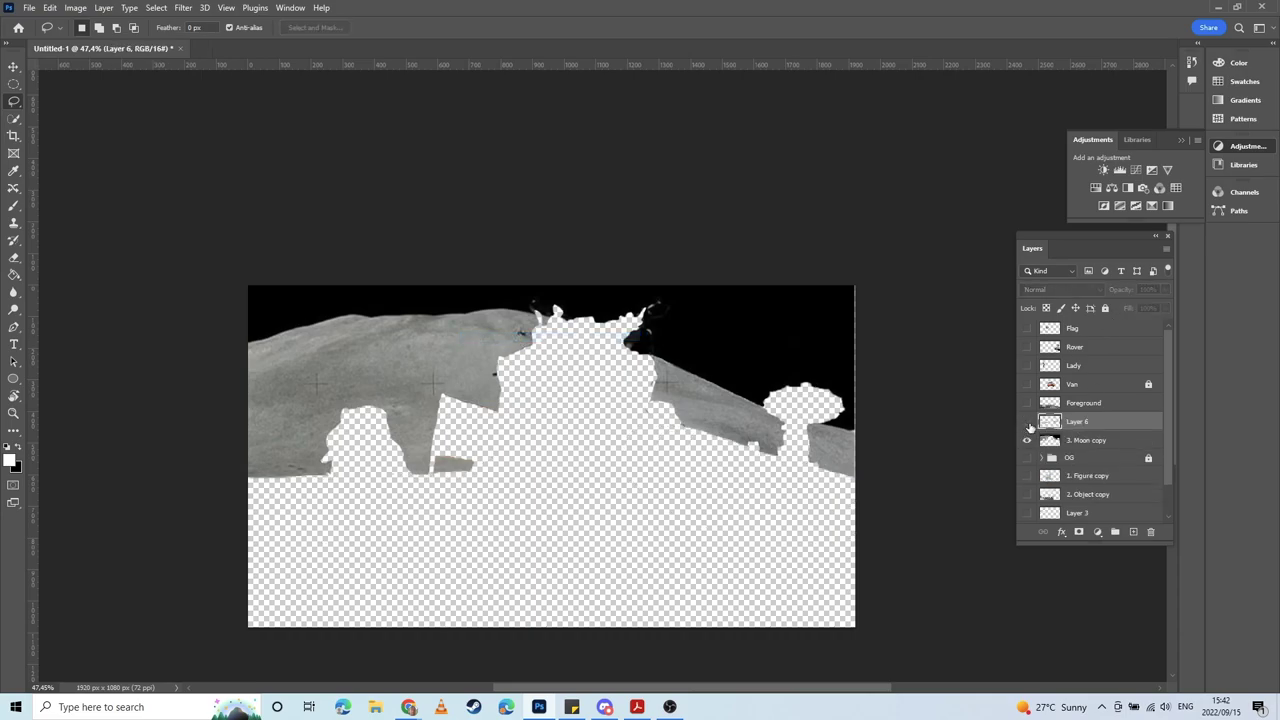
pyautogui.click(1029, 425)
pyautogui.doubleClick(1088, 422)
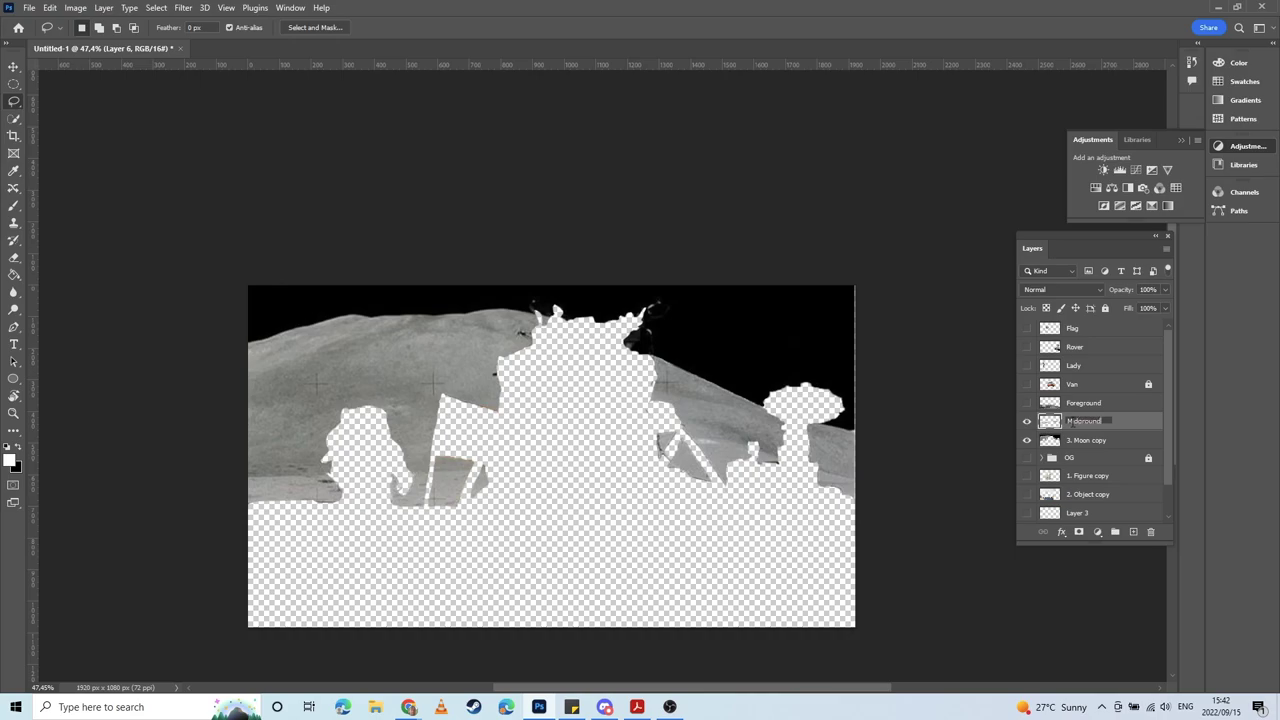
pyautogui.press('Return')
pyautogui.click(1026, 421)
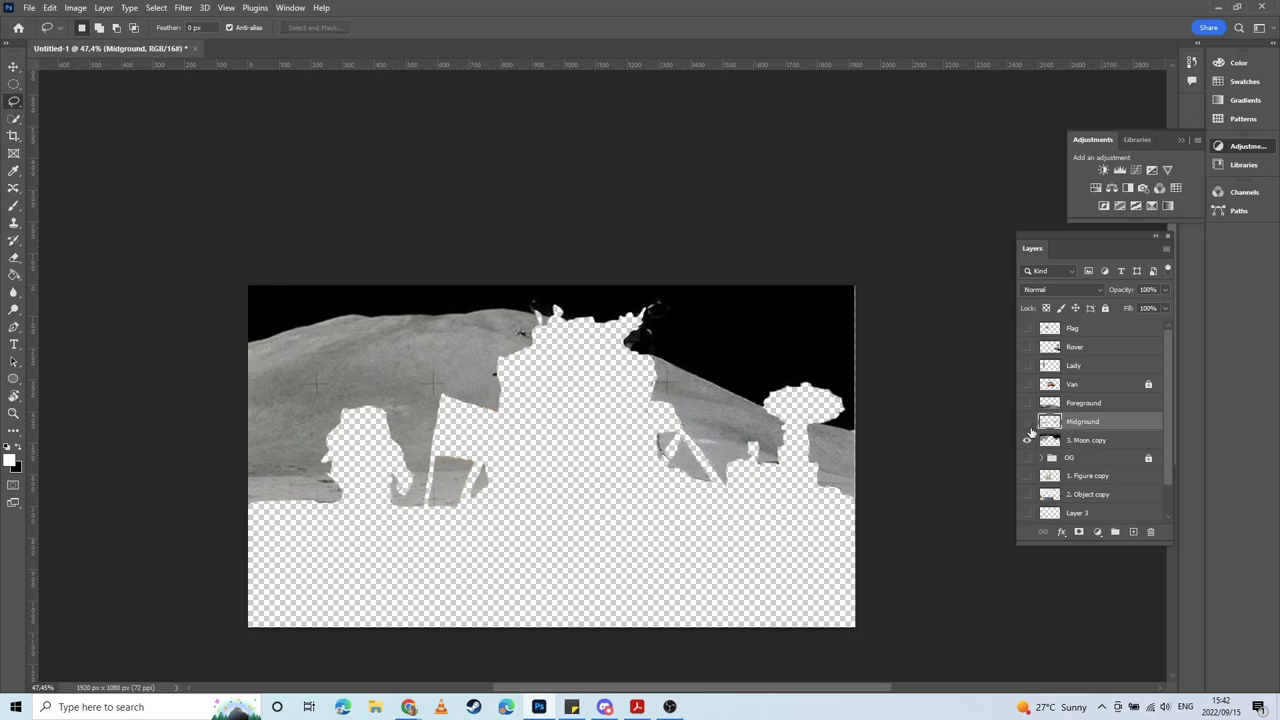
# Step: Select all the remaining grey dune areas on 3. Moon copy with Quick Selection and cut them to a new layer
pyautogui.click(1048, 440)
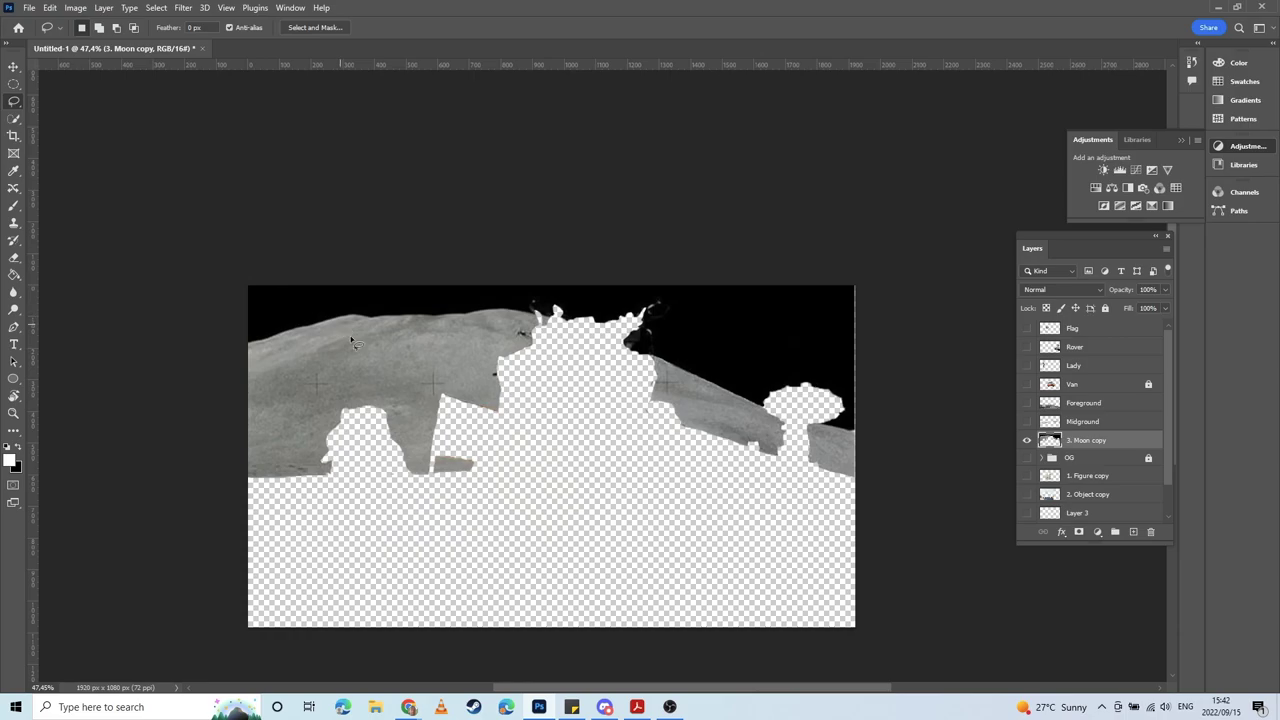
pyautogui.click(14, 119)
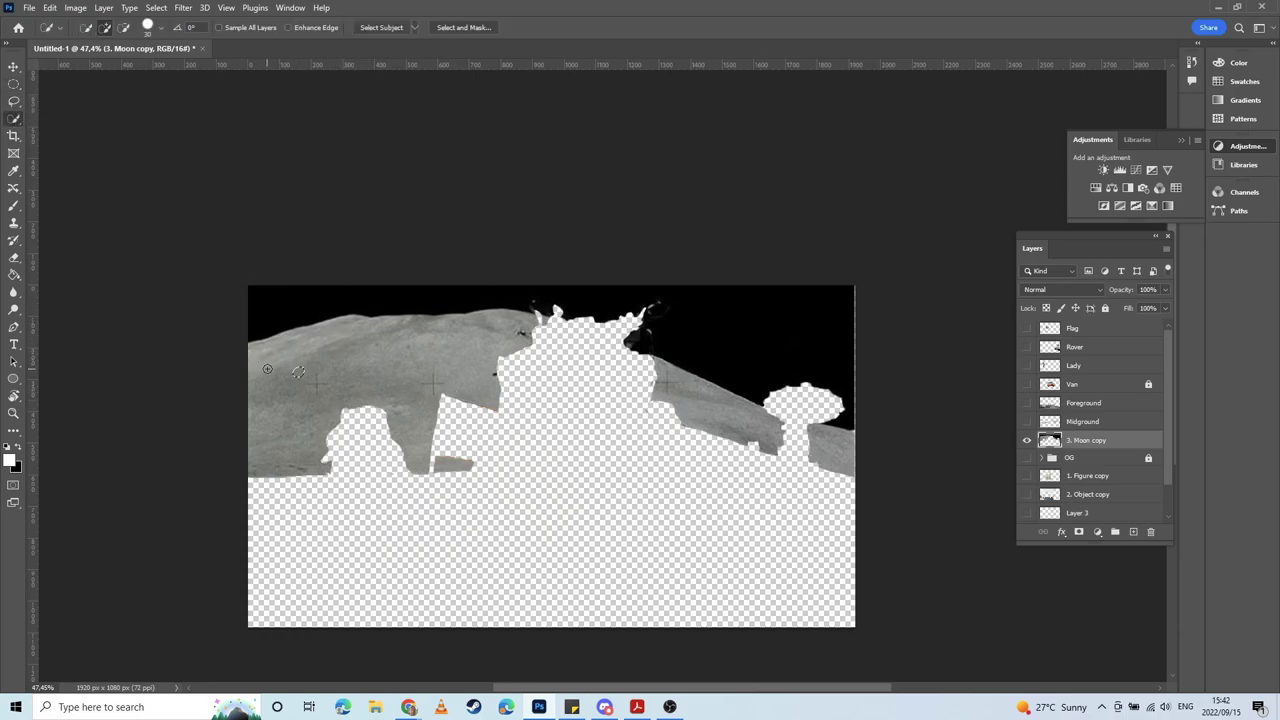
pyautogui.moveTo(267, 369)
pyautogui.mouseDown()
pyautogui.moveTo(386, 360)
pyautogui.moveTo(471, 376)
pyautogui.moveTo(524, 423)
pyautogui.moveTo(469, 471)
pyautogui.mouseUp()
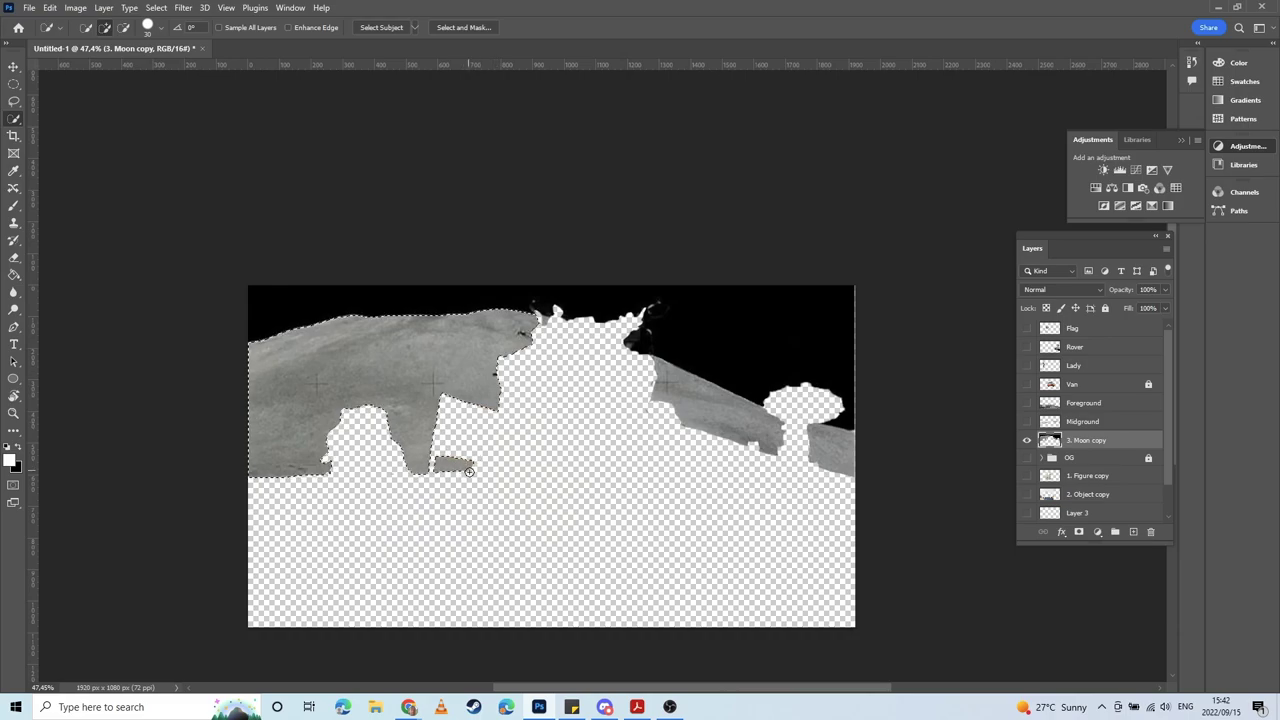
pyautogui.click(704, 408)
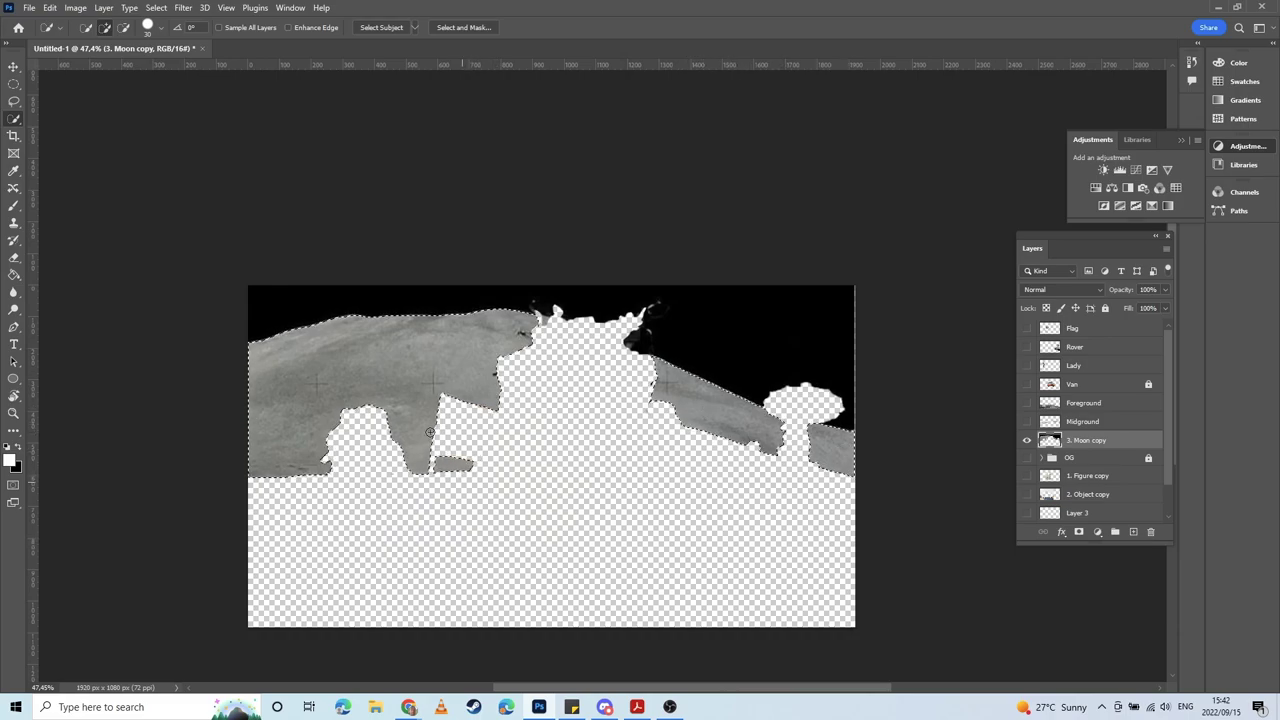
pyautogui.rightClick(434, 377)
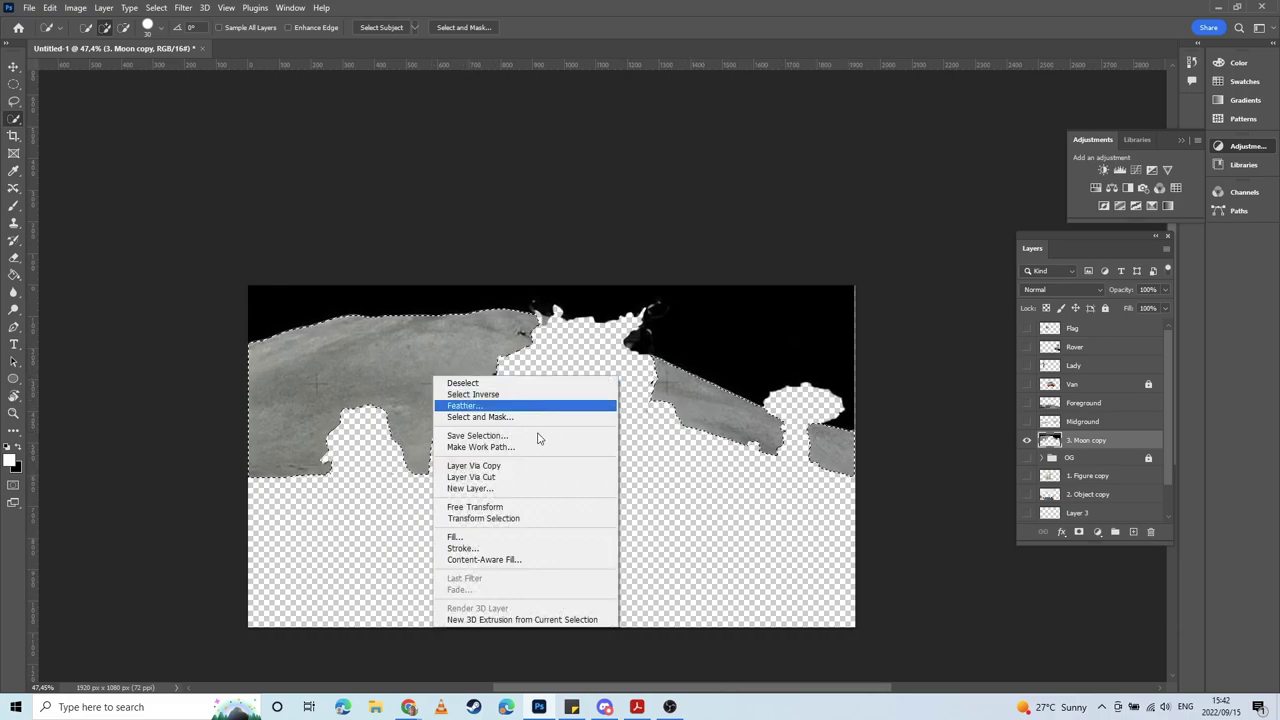
pyautogui.click(470, 477)
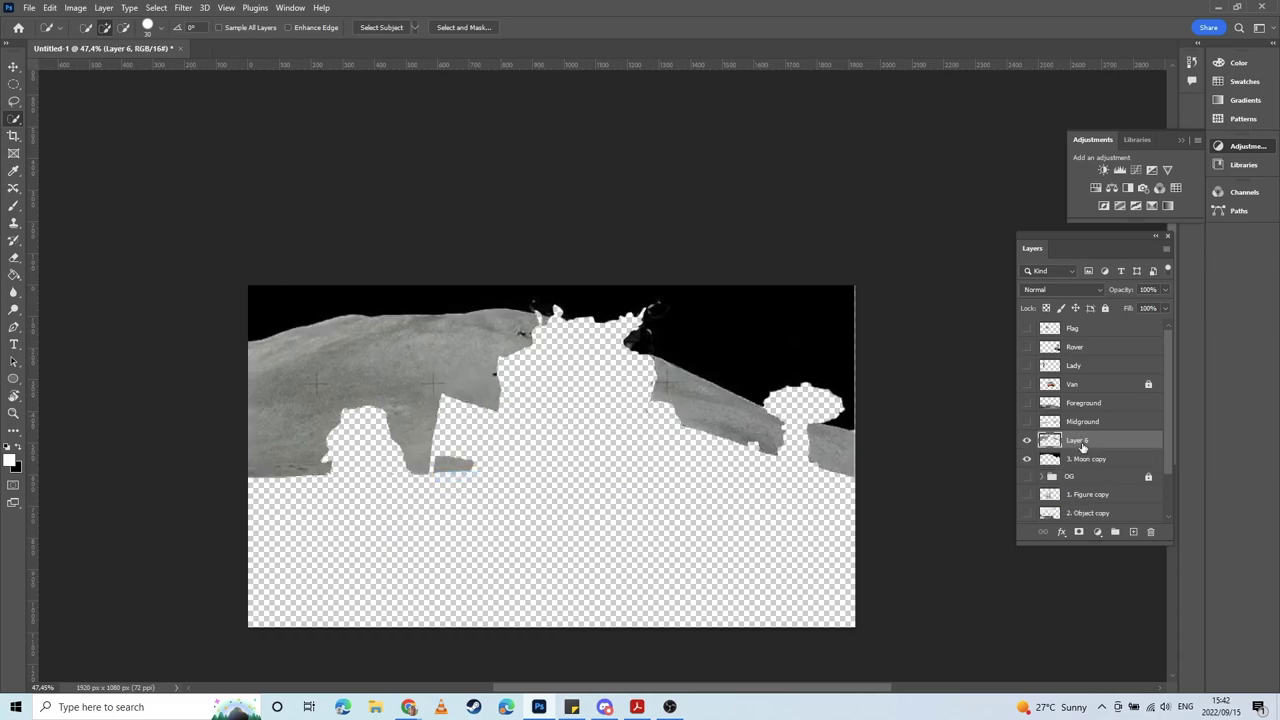
# Step: Rename the newly cut layer as Dune and hide it
pyautogui.doubleClick(1078, 440)
pyautogui.write('Dune')
pyautogui.press('Return')
pyautogui.click(1026, 443)
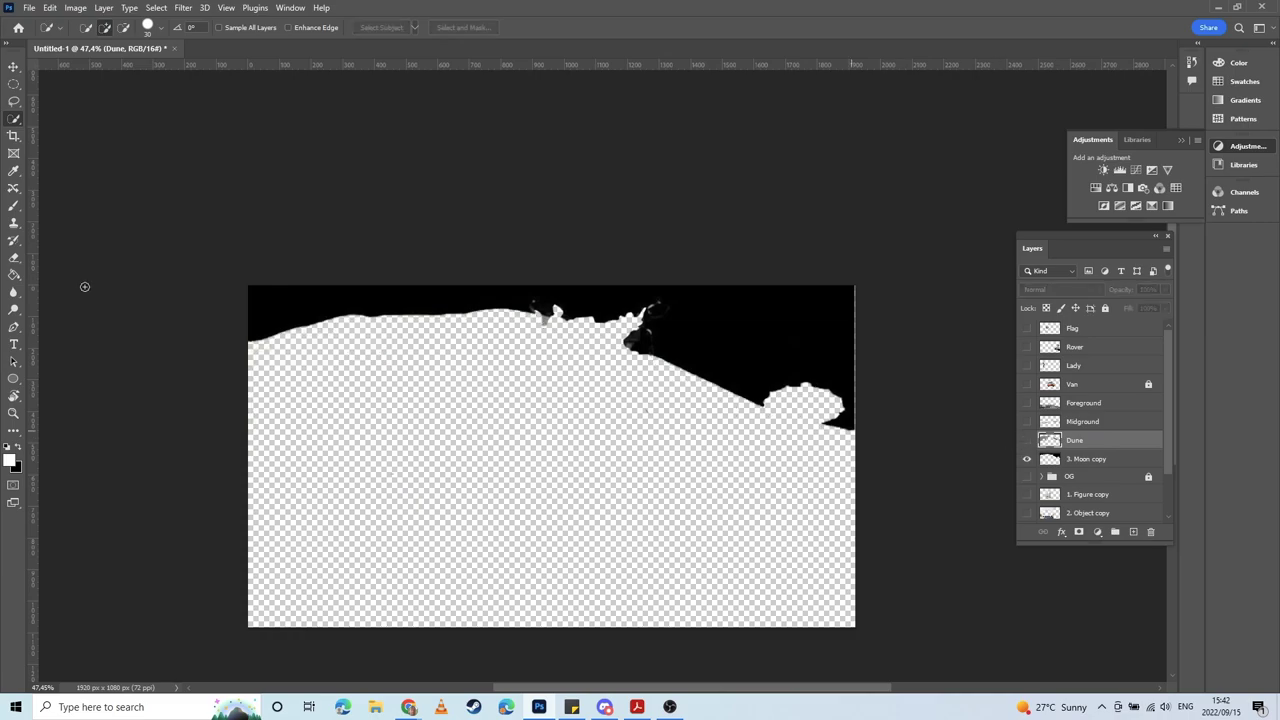
# Step: Rename the 3. Moon copy layer as Space
pyautogui.doubleClick(1080, 459)
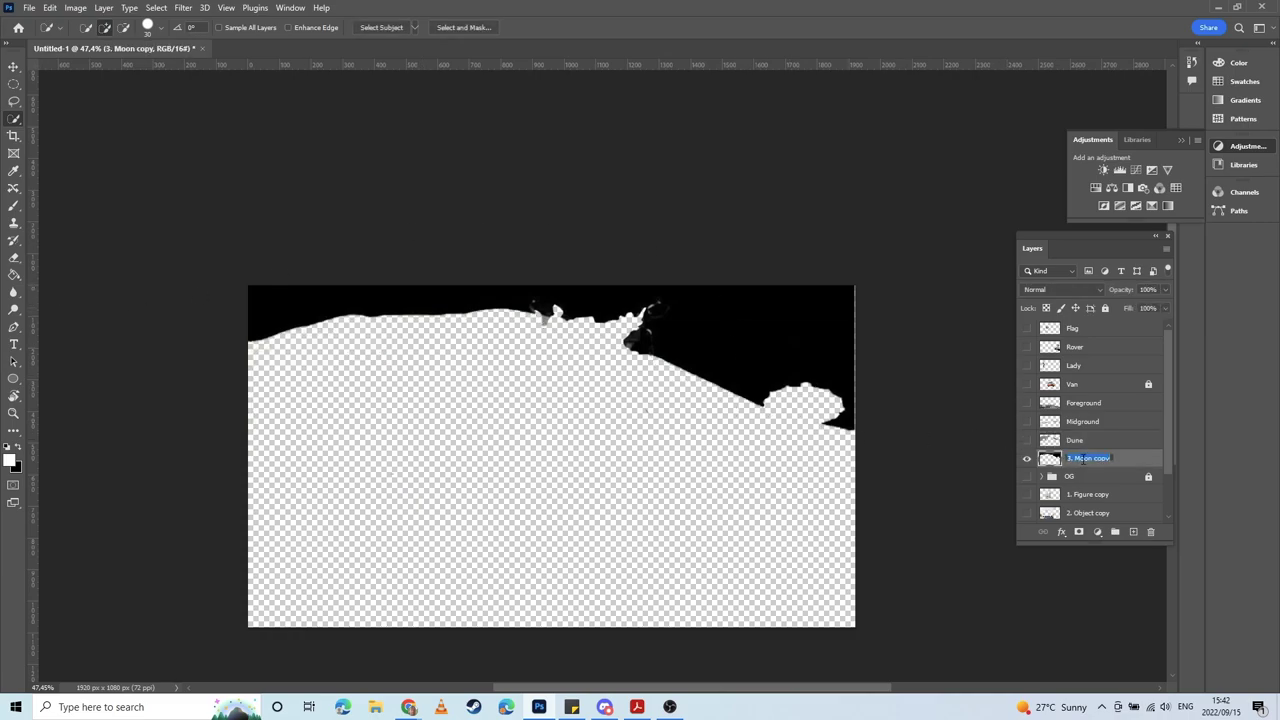
pyautogui.write('Space')
pyautogui.press('Return')
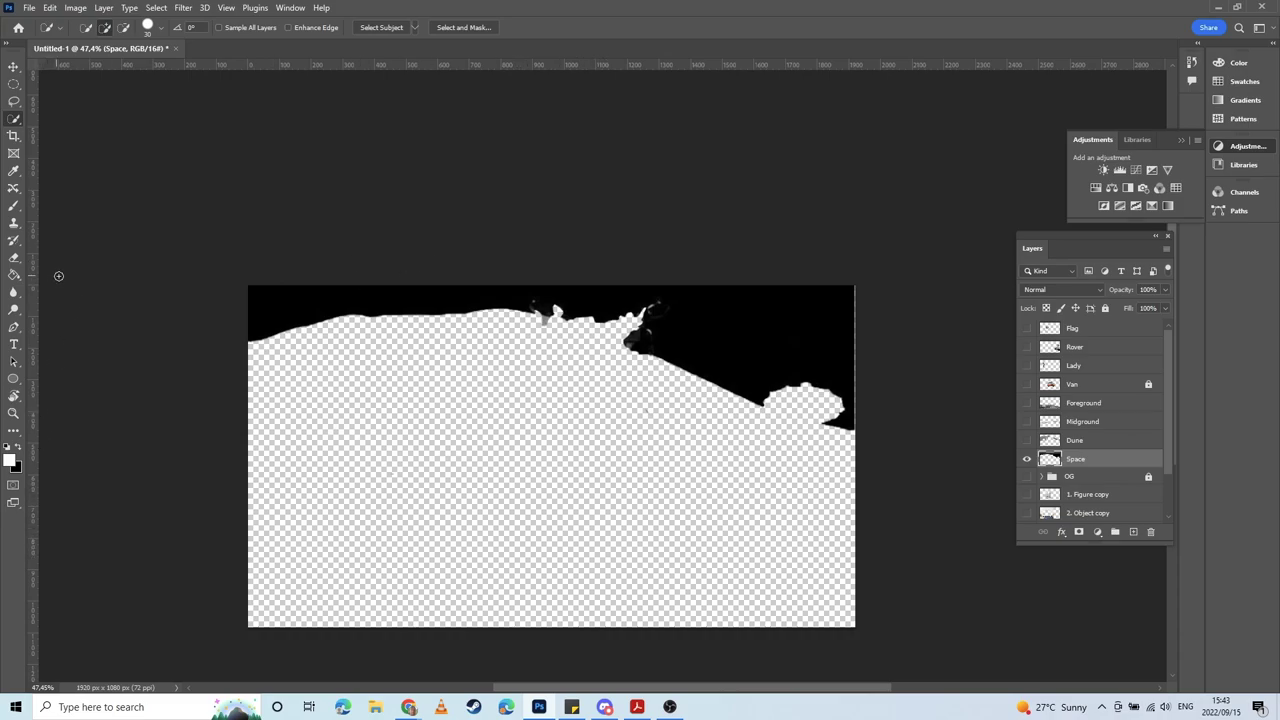
# Step: Paint the whole canvas black on the Space layer with a 259 px brush
pyautogui.press('b')
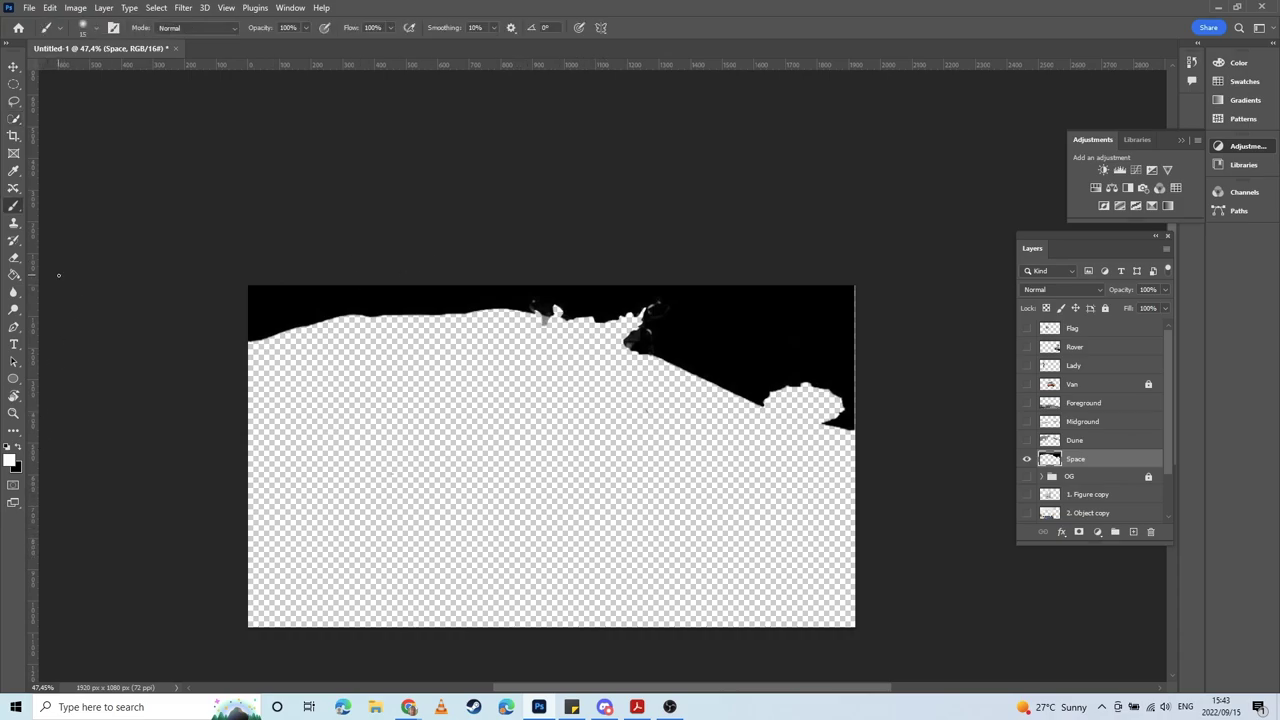
pyautogui.click(19, 448)
pyautogui.click(87, 31)
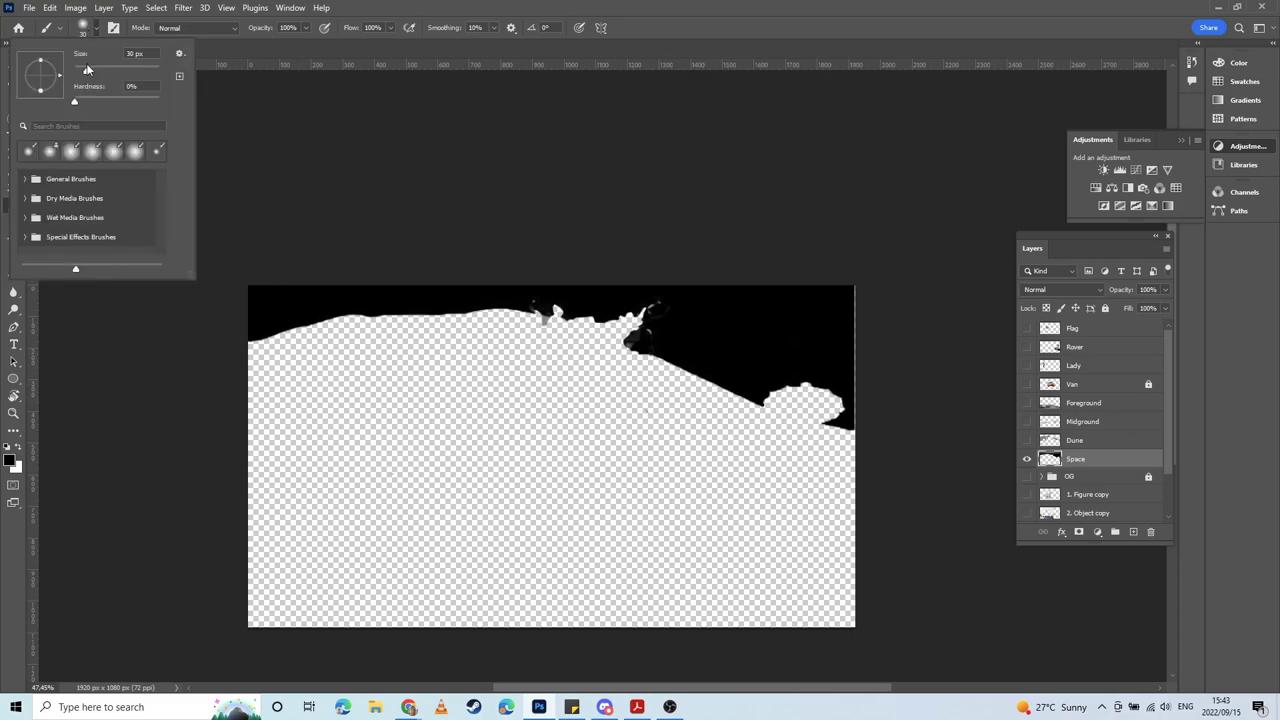
pyautogui.moveTo(85, 65); pyautogui.dragTo(146, 67)
pyautogui.moveTo(260, 340)
pyautogui.mouseDown()
pyautogui.moveTo(467, 307)
pyautogui.moveTo(647, 315)
pyautogui.moveTo(827, 374)
pyautogui.moveTo(781, 420)
pyautogui.moveTo(258, 353)
pyautogui.moveTo(131, 378)
pyautogui.moveTo(693, 445)
pyautogui.moveTo(947, 442)
pyautogui.moveTo(830, 470)
pyautogui.moveTo(836, 278)
pyautogui.moveTo(871, 628)
pyautogui.moveTo(795, 641)
pyautogui.moveTo(753, 573)
pyautogui.moveTo(558, 502)
pyautogui.moveTo(280, 490)
pyautogui.moveTo(237, 455)
pyautogui.moveTo(740, 528)
pyautogui.moveTo(241, 587)
pyautogui.moveTo(889, 616)
pyautogui.moveTo(235, 594)
pyautogui.moveTo(291, 512)
pyautogui.moveTo(227, 511)
pyautogui.moveTo(429, 457)
pyautogui.mouseUp()
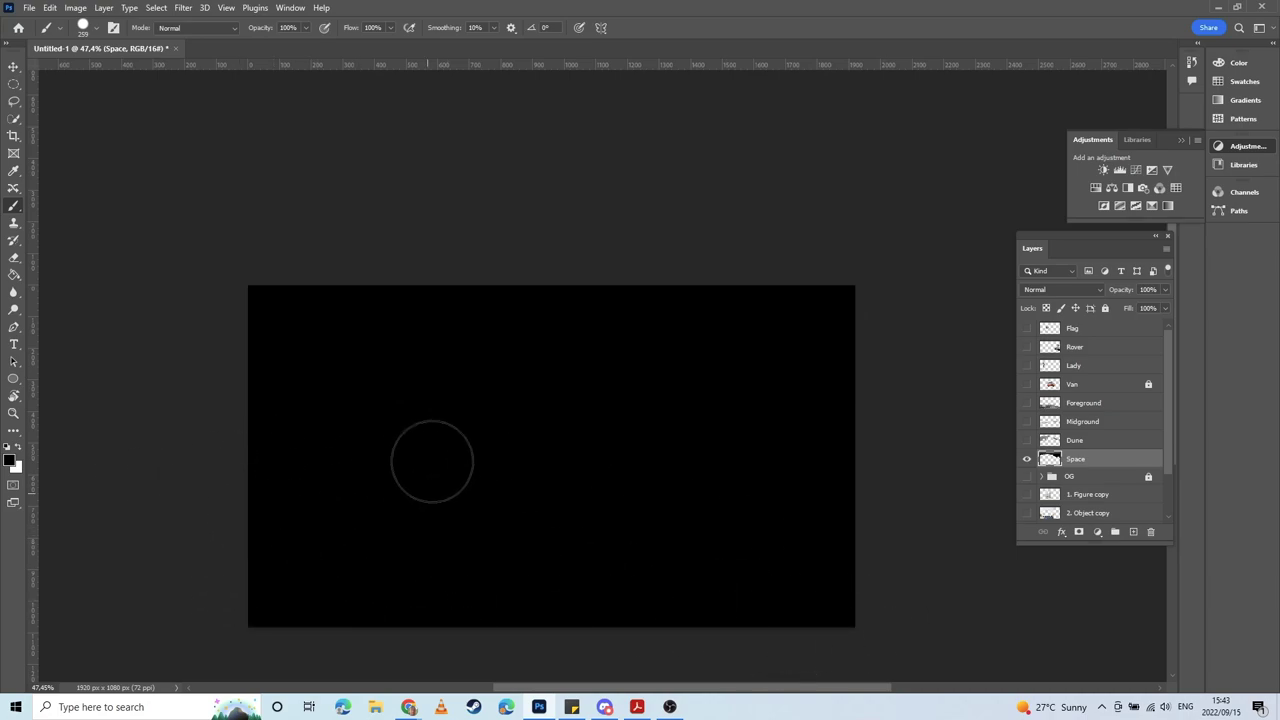
pyautogui.press('v')
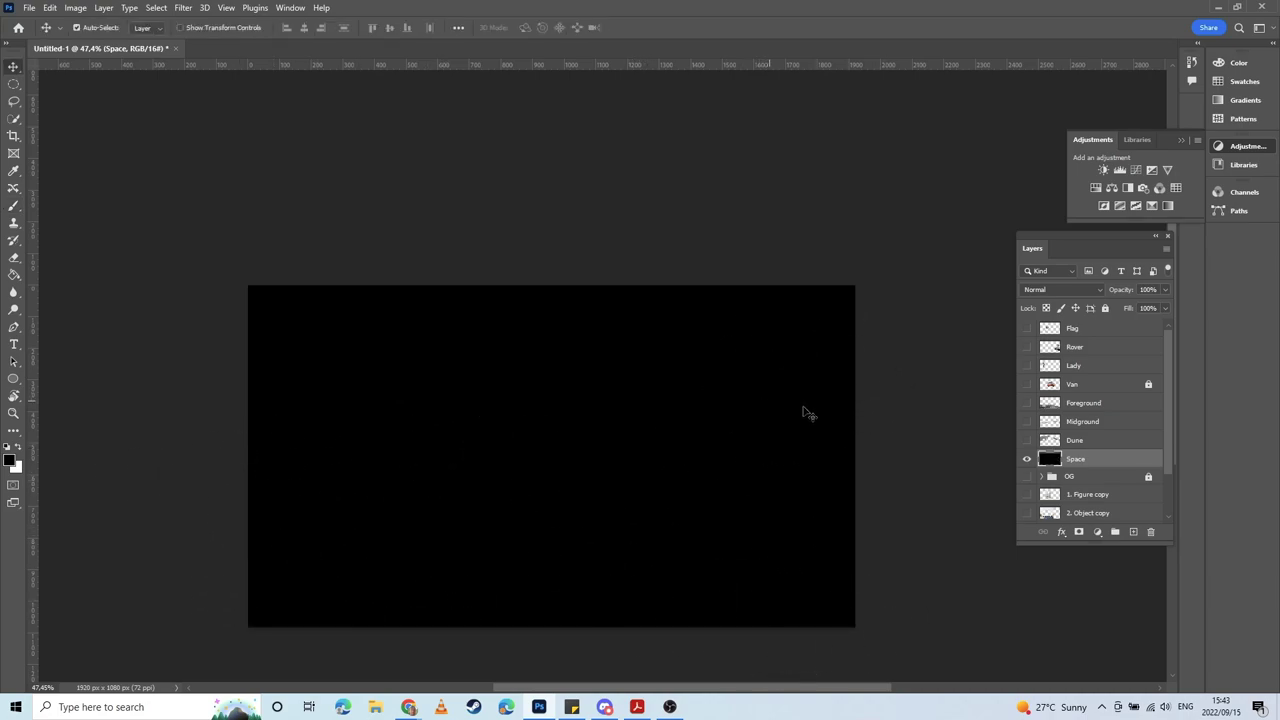
# Step: Show all layers from Dune up to Flag to check the composite, and hide those above Dune again
pyautogui.click(1027, 440)
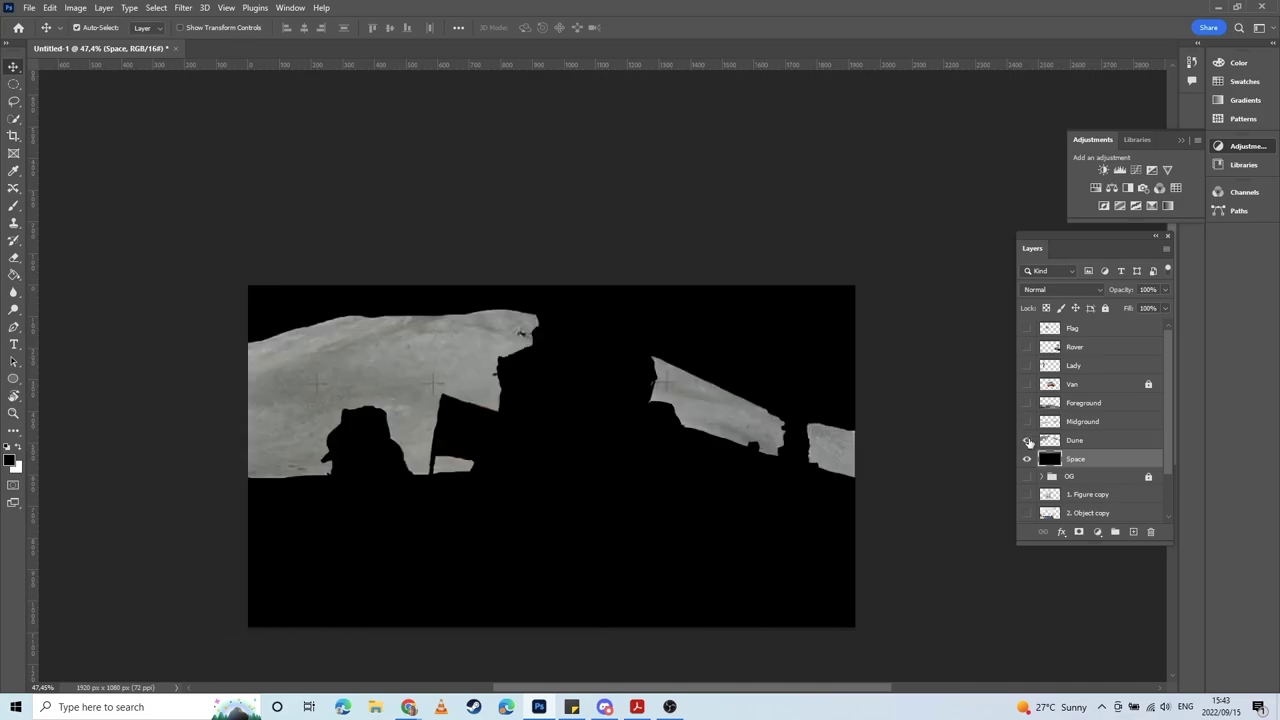
pyautogui.moveTo(1028, 442); pyautogui.dragTo(1027, 330)
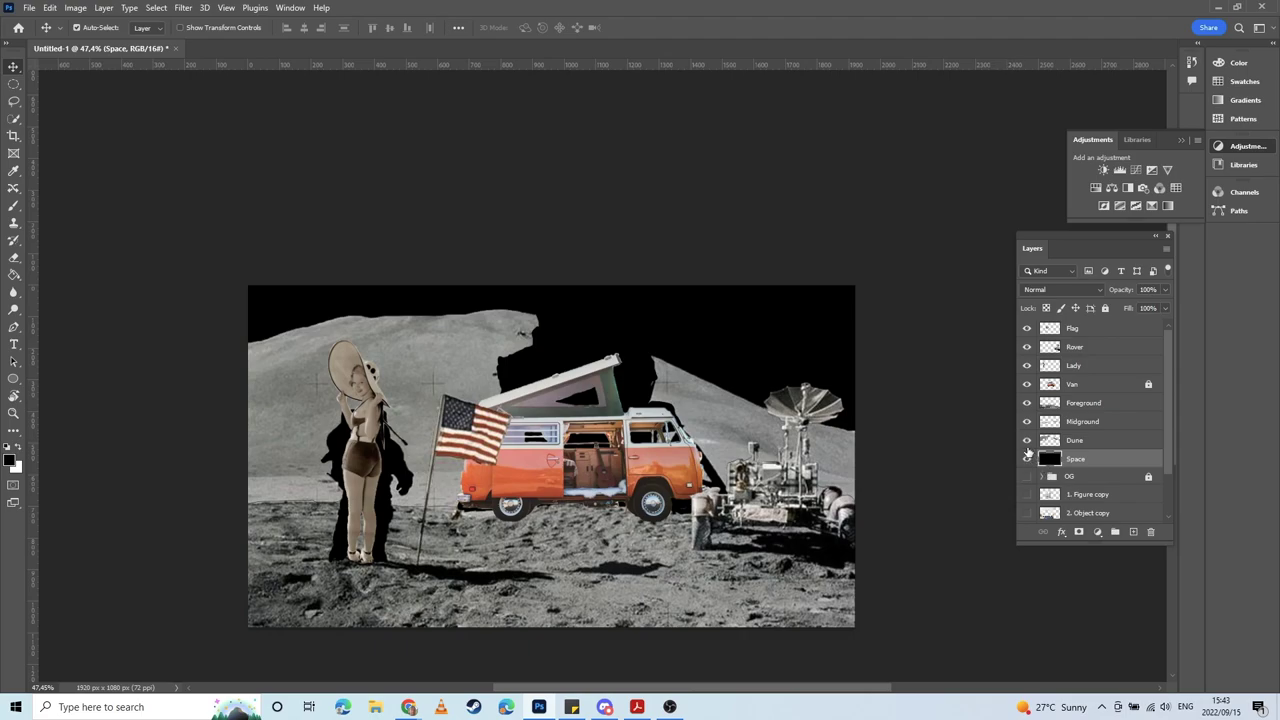
pyautogui.moveTo(1026, 421); pyautogui.dragTo(1026, 328)
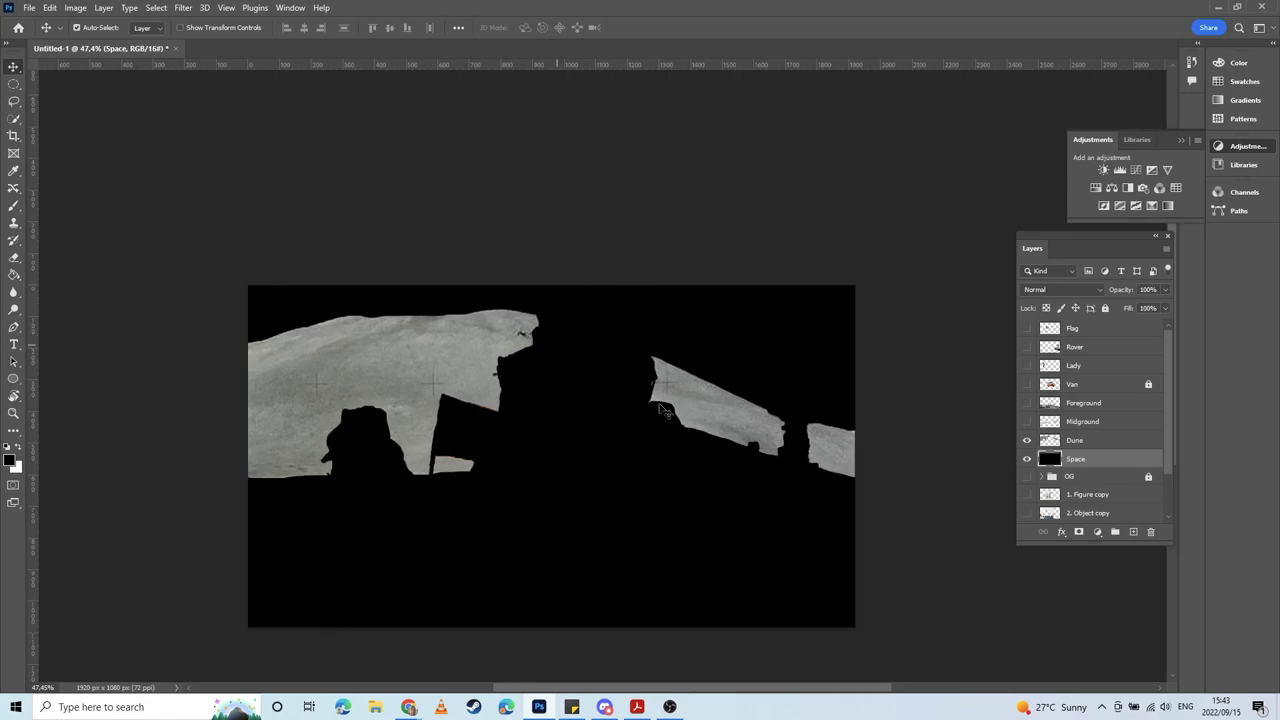
# Step: Set the Clone Stamp brush to 200 px and sample the dune's surface on the Dune layer
pyautogui.click(14, 224)
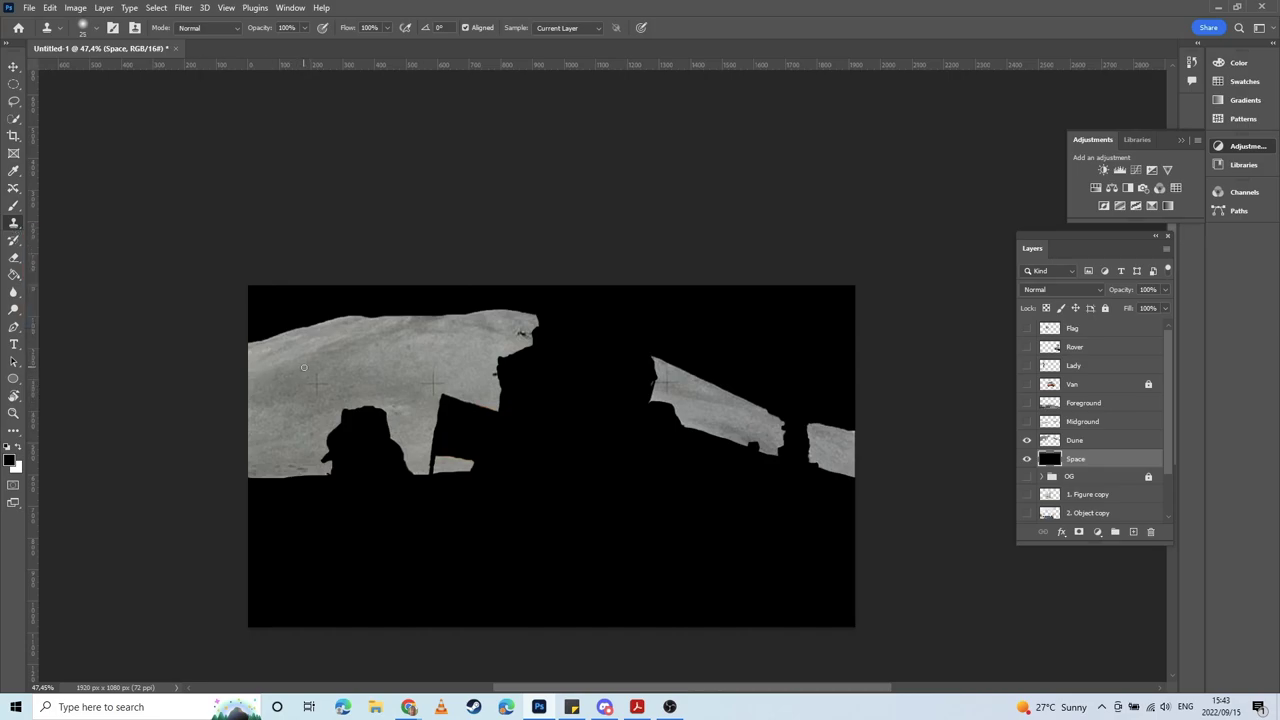
pyautogui.press(']')
pyautogui.press(']')
pyautogui.press(']')
pyautogui.press(']')
pyautogui.press(']')
pyautogui.press(']')
pyautogui.press(']')
pyautogui.press(']')
pyautogui.press(']')
pyautogui.press(']')
pyautogui.press(']')
pyautogui.press(']')
pyautogui.press('alt')
pyautogui.keyDown('alt'); pyautogui.click(284, 361); pyautogui.keyUp('alt')
pyautogui.click(1055, 441)
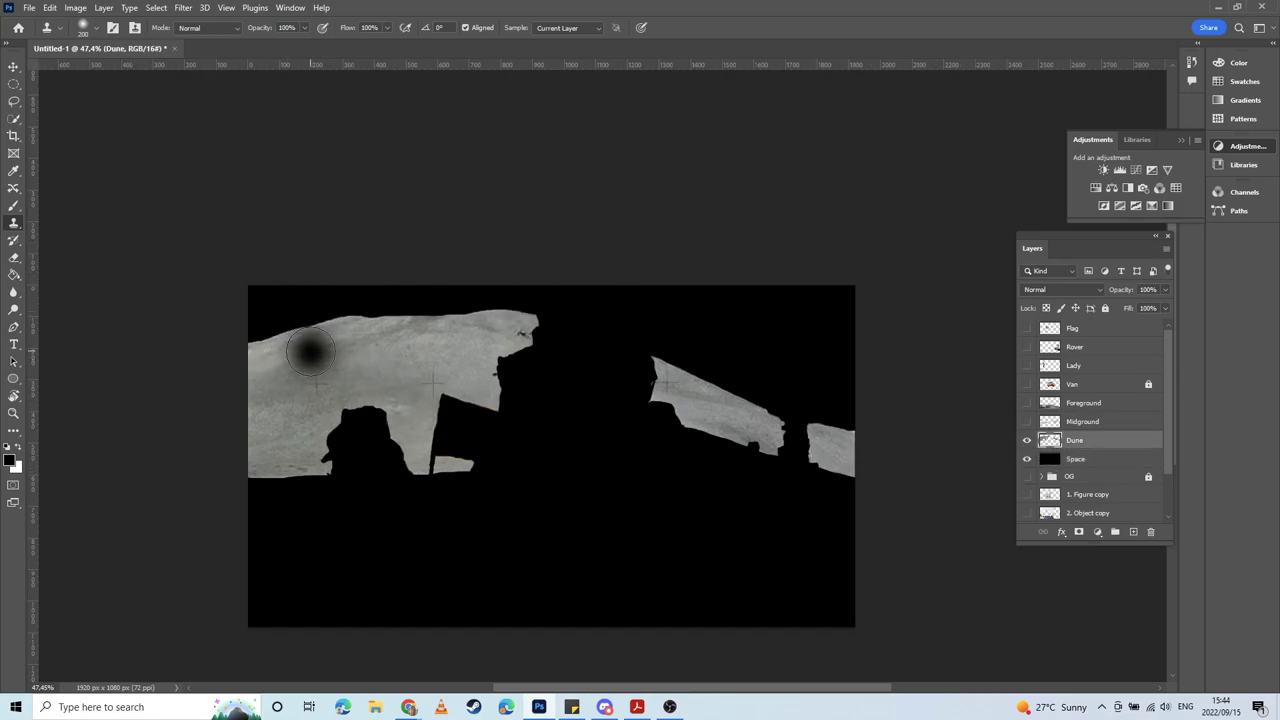
pyautogui.keyDown('alt'); pyautogui.click(285, 345); pyautogui.keyUp('alt')
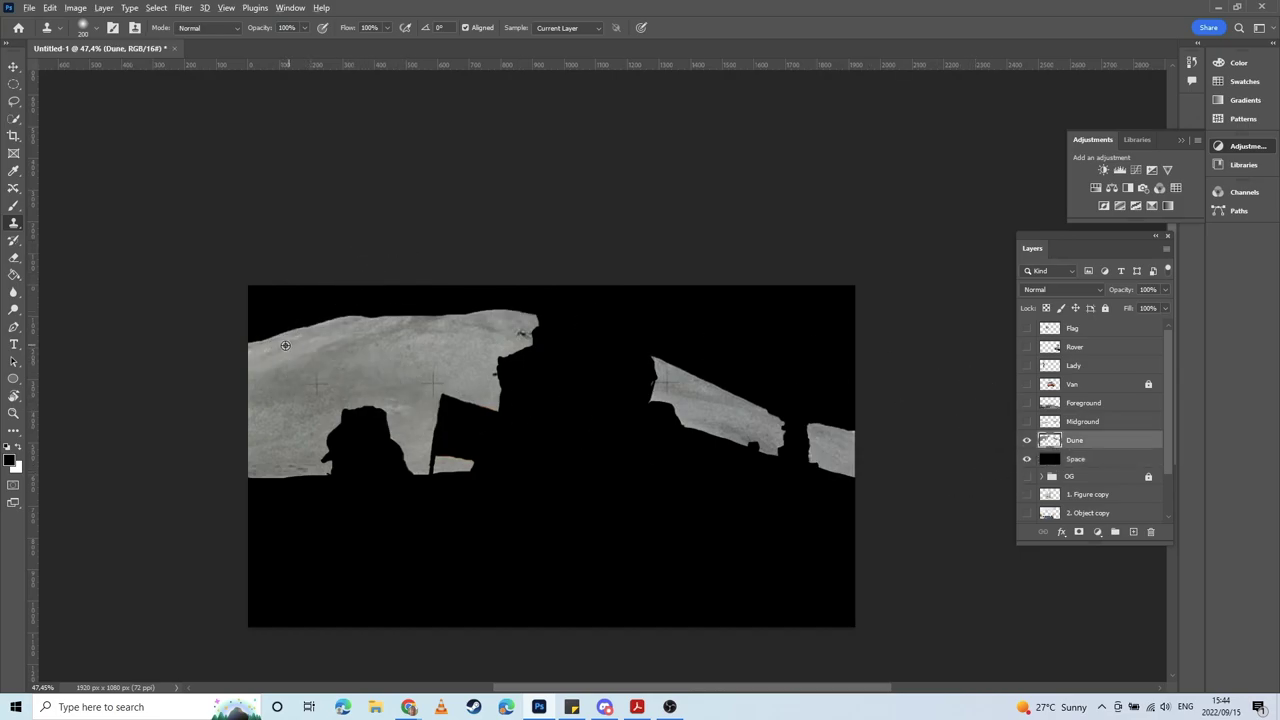
pyautogui.keyDown('alt'); pyautogui.click(318, 384); pyautogui.keyUp('alt')
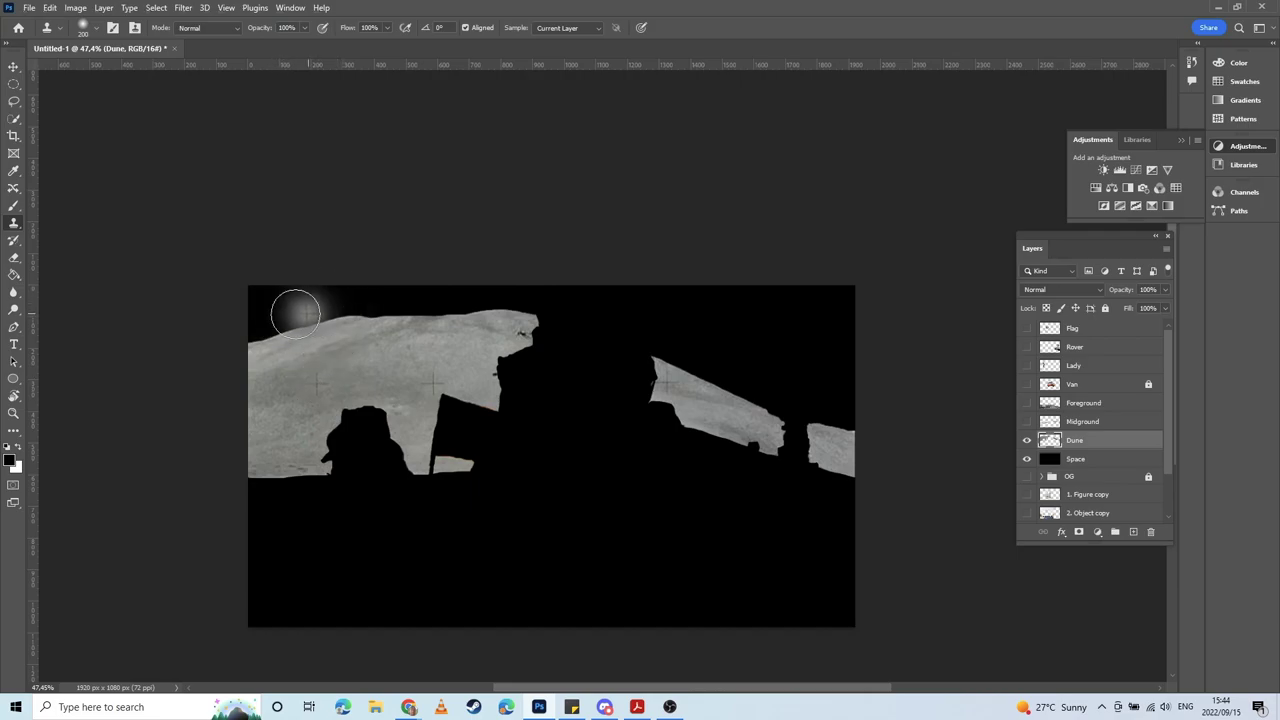
# Step: Harden the Clone Stamp brush's edge and resample the left part of the dune
pyautogui.click(92, 28)
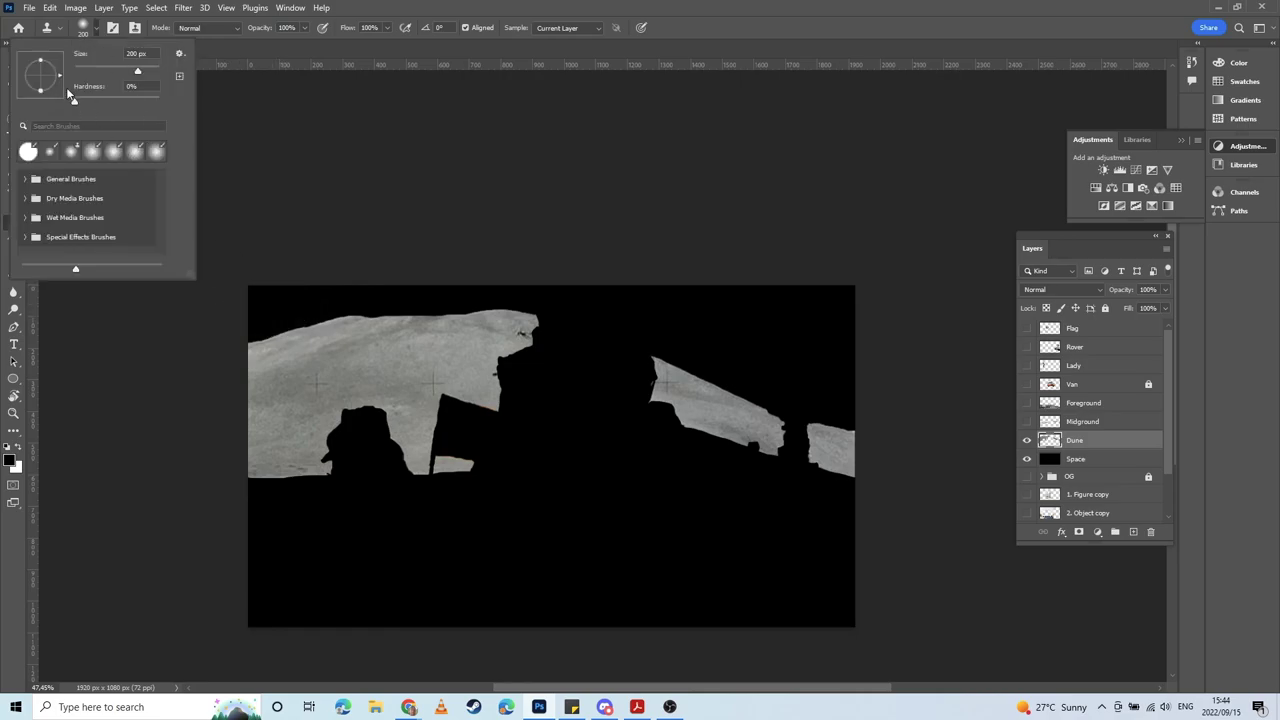
pyautogui.click(91, 28)
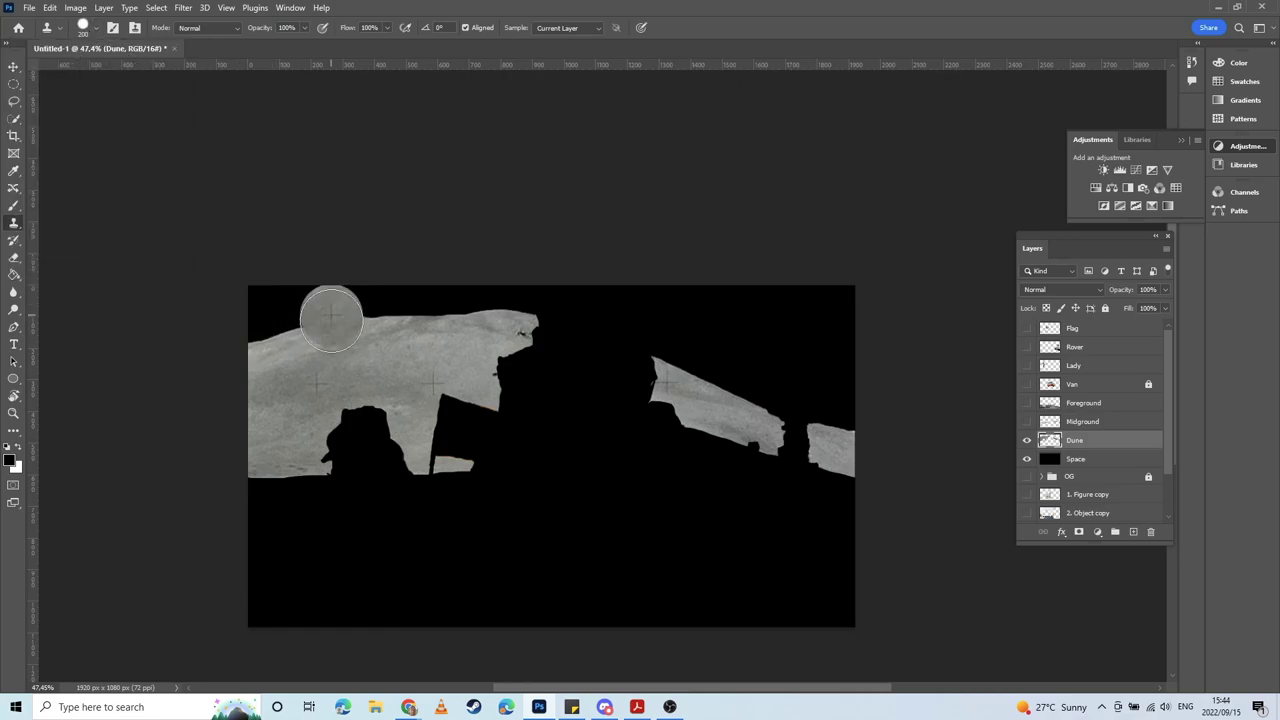
pyautogui.click(315, 346)
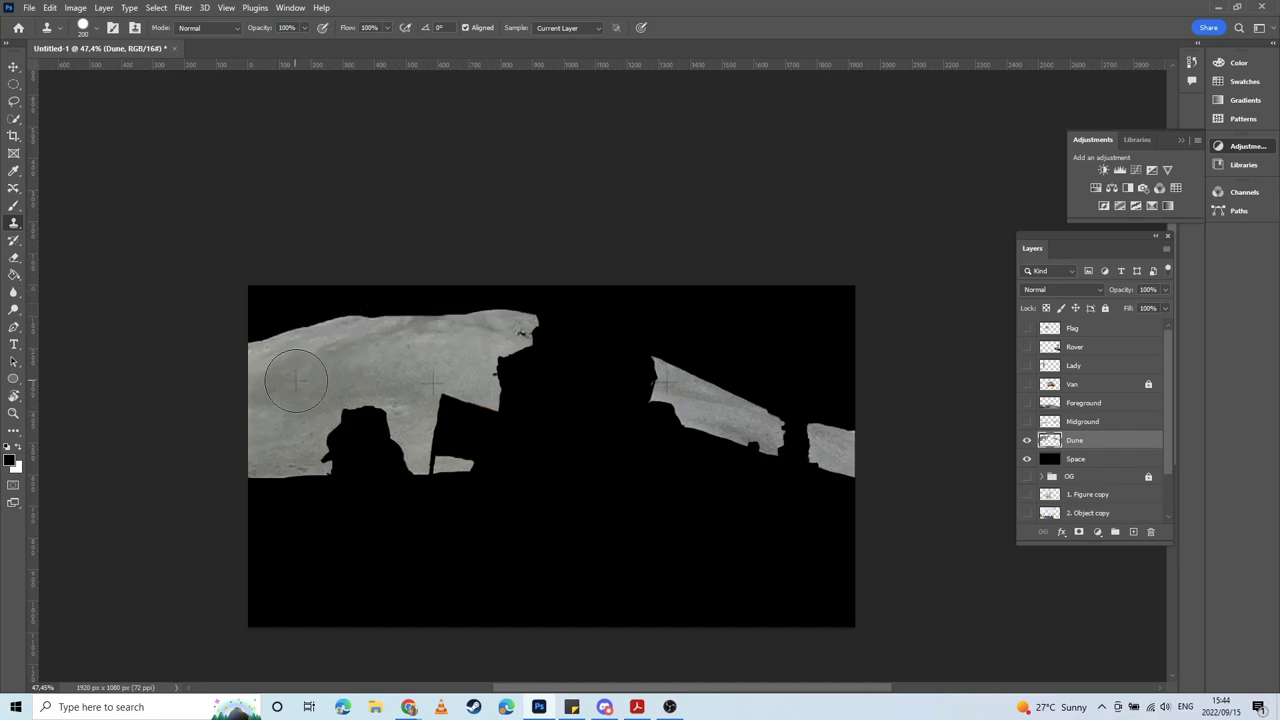
pyautogui.moveTo(520, 322)
pyautogui.mouseDown()
pyautogui.moveTo(447, 353)
pyautogui.moveTo(478, 310)
pyautogui.moveTo(556, 309)
pyautogui.moveTo(460, 308)
pyautogui.moveTo(548, 311)
pyautogui.moveTo(461, 312)
pyautogui.moveTo(532, 308)
pyautogui.moveTo(463, 311)
pyautogui.moveTo(525, 309)
pyautogui.moveTo(467, 313)
pyautogui.moveTo(522, 312)
pyautogui.moveTo(532, 439)
pyautogui.moveTo(517, 312)
pyautogui.moveTo(530, 377)
pyautogui.moveTo(529, 336)
pyautogui.moveTo(502, 303)
pyautogui.moveTo(512, 363)
pyautogui.mouseUp()
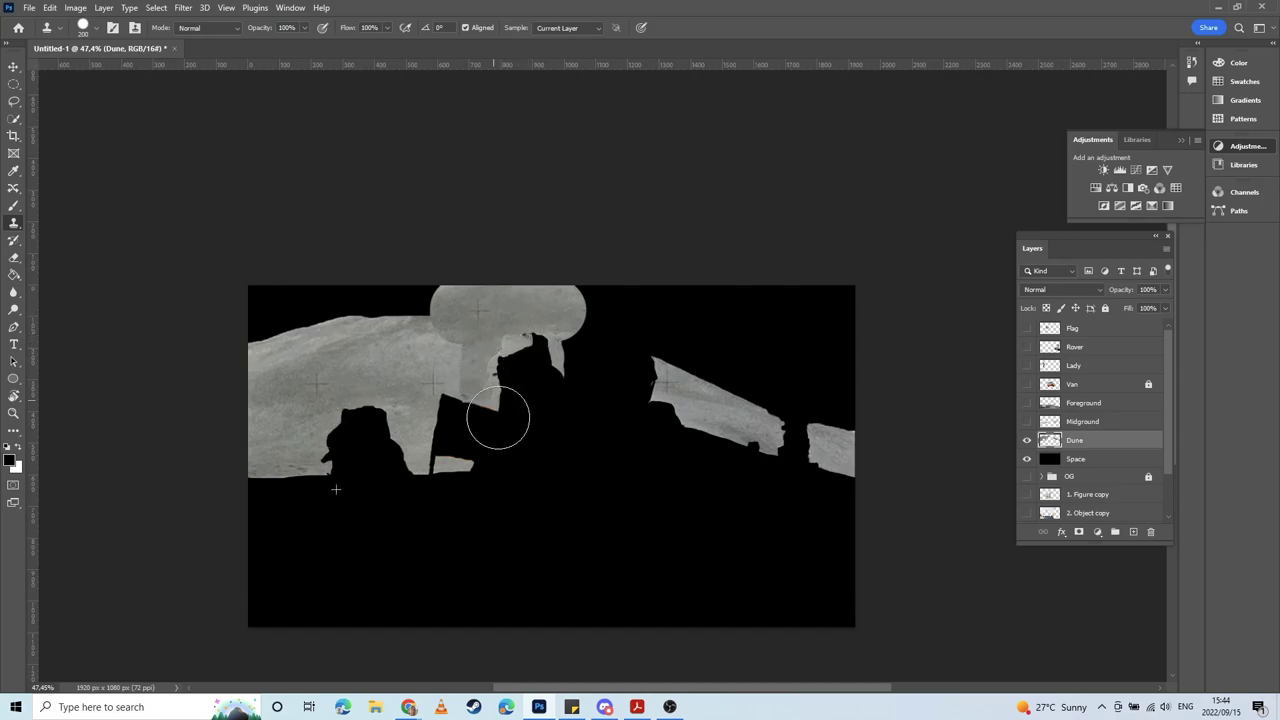
pyautogui.click(594, 372)
pyautogui.moveTo(594, 372)
pyautogui.mouseDown()
pyautogui.moveTo(518, 330)
pyautogui.moveTo(323, 448)
pyautogui.moveTo(328, 464)
pyautogui.moveTo(369, 403)
pyautogui.moveTo(402, 450)
pyautogui.moveTo(363, 364)
pyautogui.moveTo(520, 350)
pyautogui.moveTo(481, 378)
pyautogui.moveTo(495, 354)
pyautogui.moveTo(453, 328)
pyautogui.moveTo(564, 337)
pyautogui.moveTo(569, 409)
pyautogui.moveTo(537, 357)
pyautogui.moveTo(496, 369)
pyautogui.moveTo(519, 393)
pyautogui.moveTo(498, 348)
pyautogui.moveTo(472, 371)
pyautogui.moveTo(511, 336)
pyautogui.moveTo(549, 414)
pyautogui.moveTo(487, 346)
pyautogui.moveTo(510, 420)
pyautogui.moveTo(544, 499)
pyautogui.moveTo(593, 535)
pyautogui.moveTo(552, 523)
pyautogui.moveTo(628, 519)
pyautogui.moveTo(598, 516)
pyautogui.mouseUp()
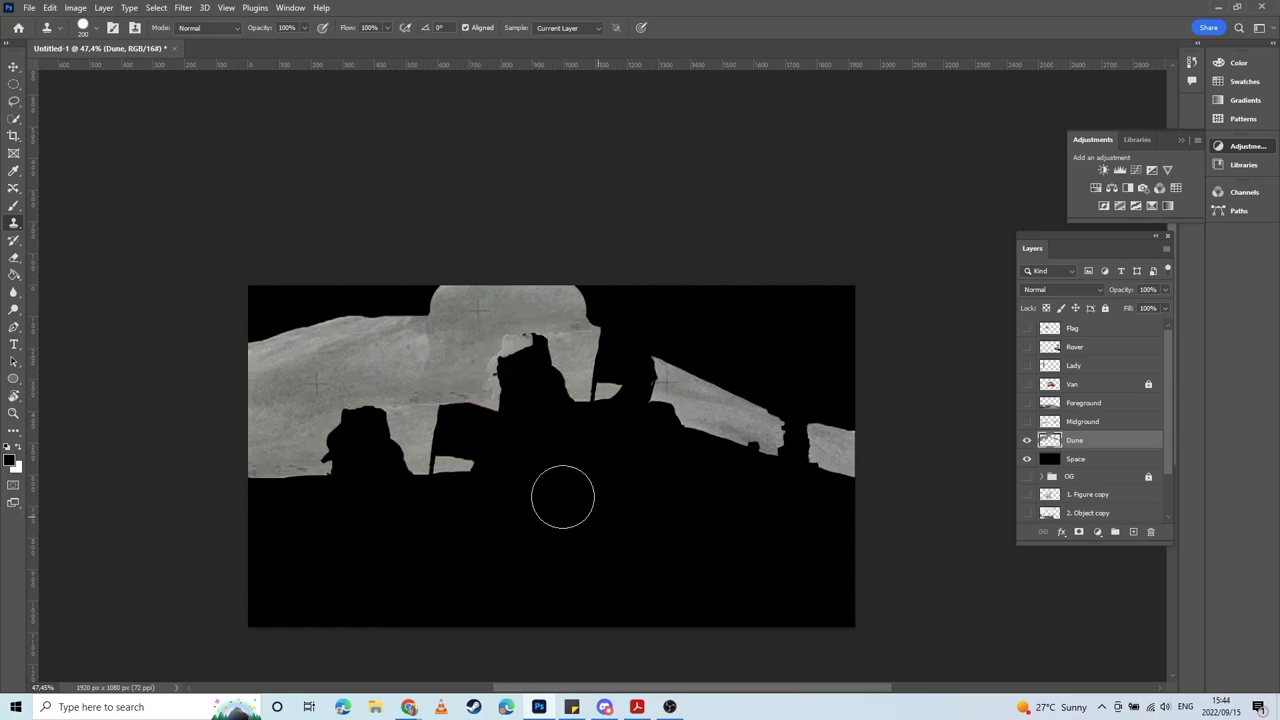
pyautogui.keyDown('alt'); pyautogui.click(344, 356); pyautogui.keyUp('alt')
pyautogui.moveTo(377, 412)
pyautogui.mouseDown()
pyautogui.moveTo(366, 451)
pyautogui.moveTo(506, 529)
pyautogui.moveTo(540, 509)
pyautogui.moveTo(549, 524)
pyautogui.mouseUp()
pyautogui.hotkey('ctrl', 'z')
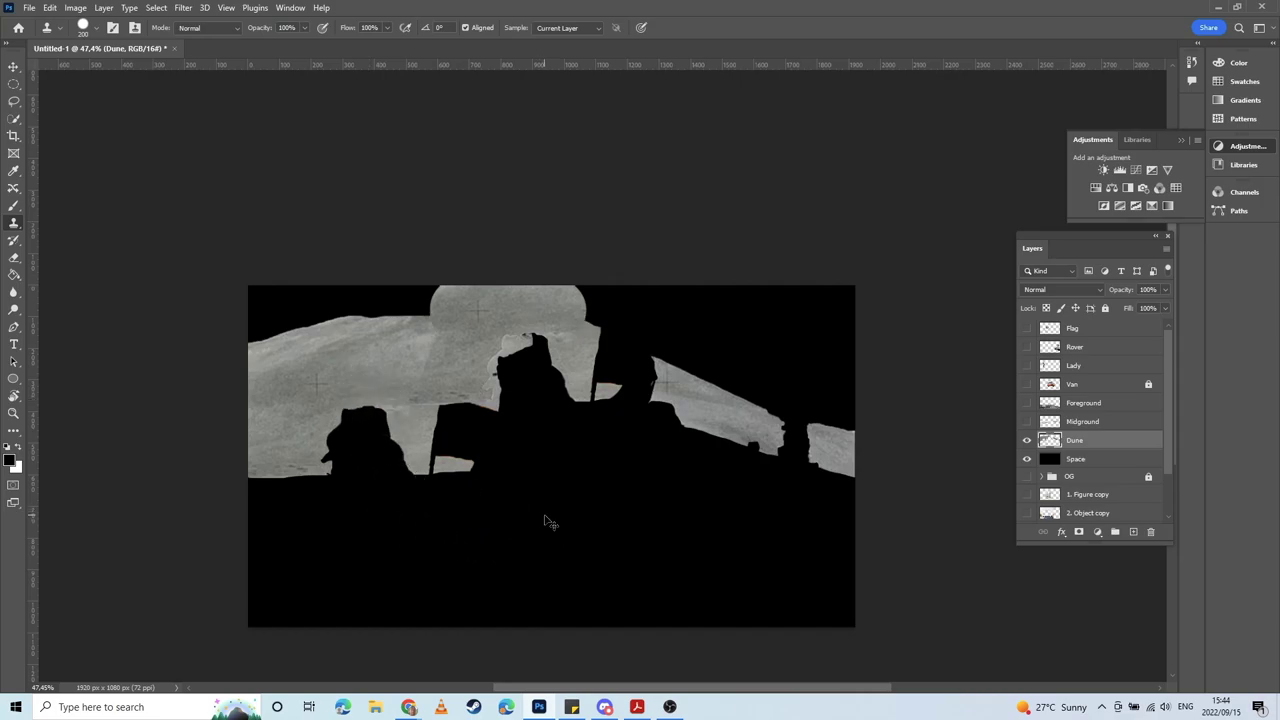
pyautogui.hotkey('ctrl', 'z')
pyautogui.hotkey('ctrl', 'z')
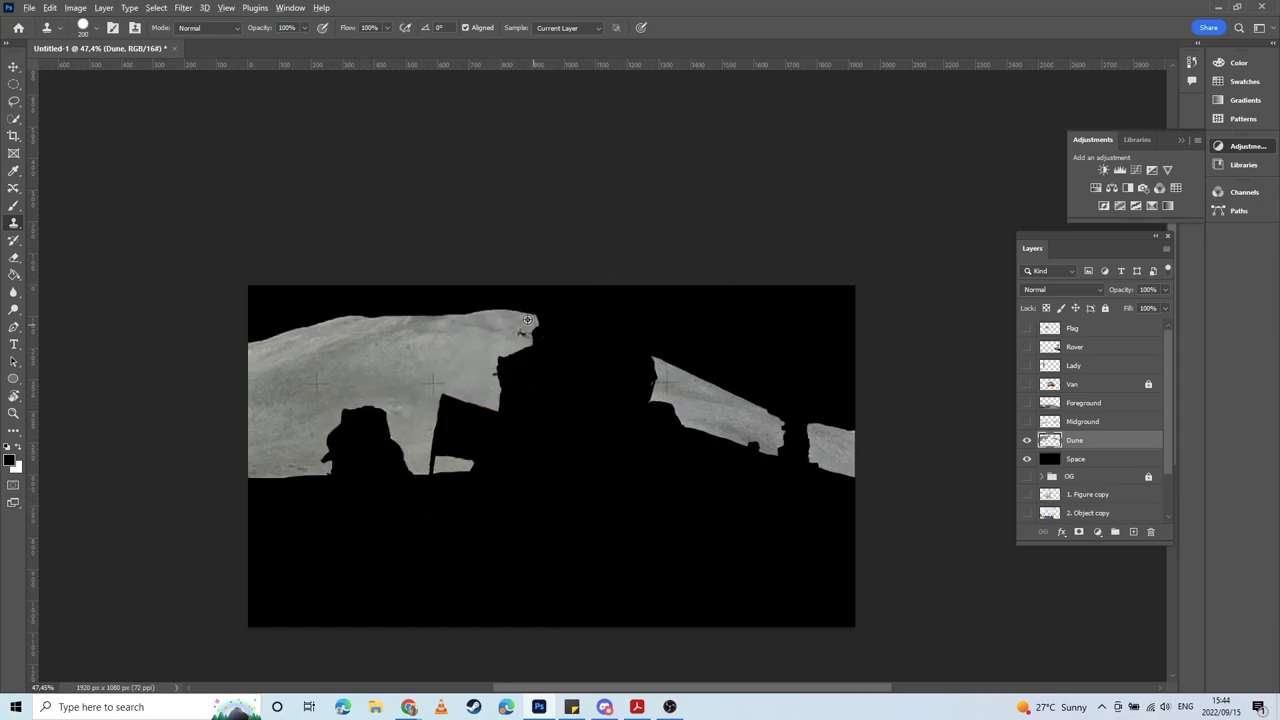
# Step: Try to clone the dune's ridge down to the right slope and cover the figure-shaped hole with the hard 200 px brush
pyautogui.keyDown('alt'); pyautogui.click(524, 312); pyautogui.keyUp('alt')
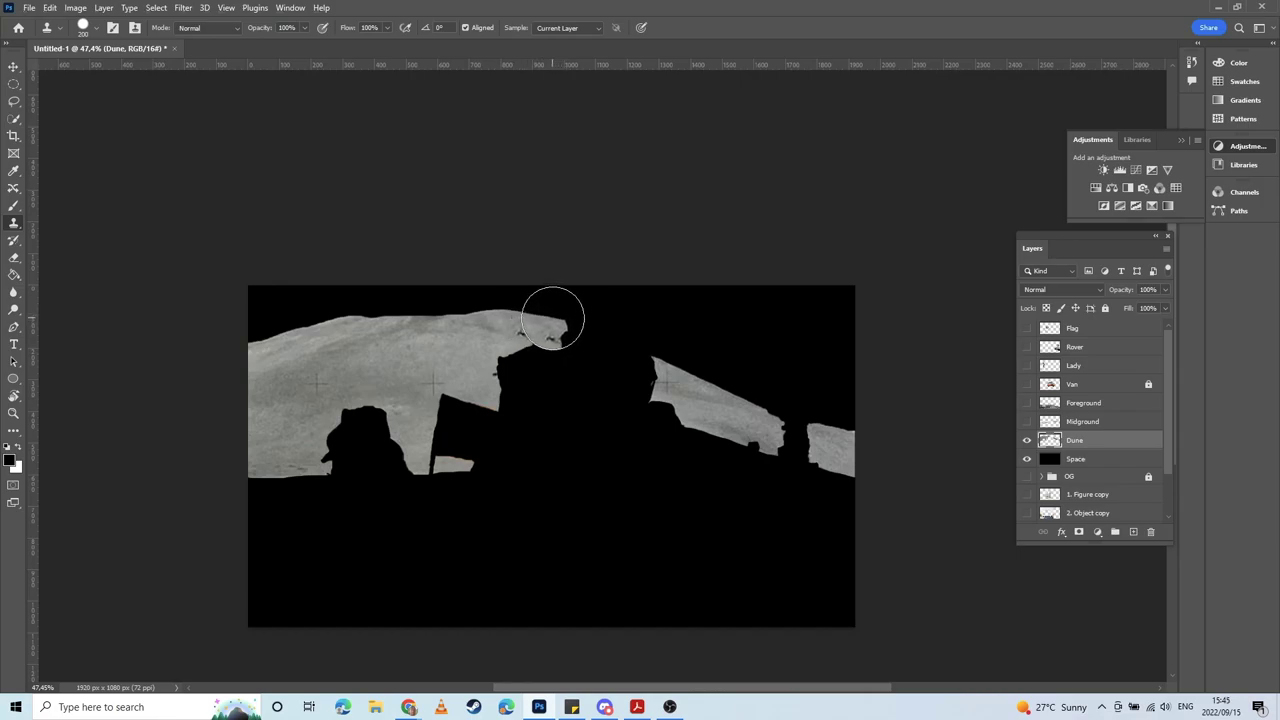
pyautogui.moveTo(553, 319)
pyautogui.mouseDown()
pyautogui.moveTo(628, 370)
pyautogui.moveTo(609, 357)
pyautogui.moveTo(634, 406)
pyautogui.moveTo(649, 360)
pyautogui.moveTo(632, 342)
pyautogui.moveTo(594, 346)
pyautogui.moveTo(604, 364)
pyautogui.moveTo(619, 346)
pyautogui.mouseUp()
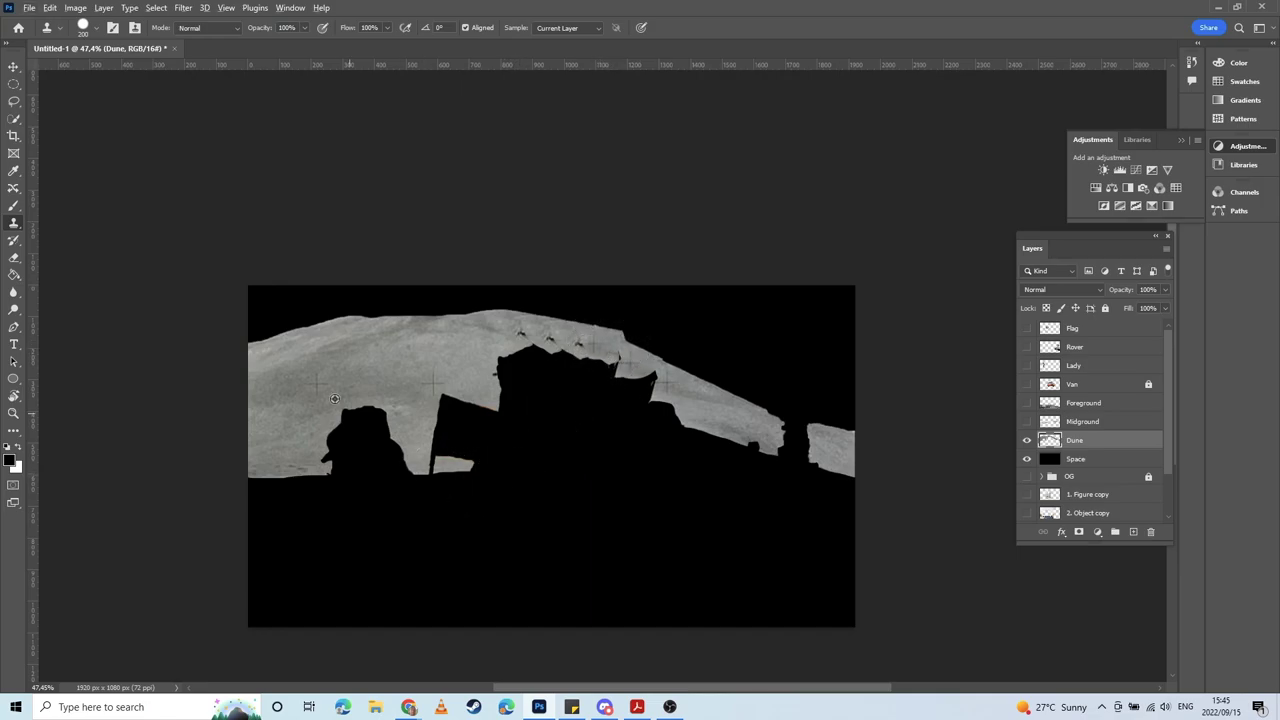
pyautogui.keyDown('alt'); pyautogui.click(382, 360); pyautogui.keyUp('alt')
pyautogui.moveTo(375, 406)
pyautogui.mouseDown()
pyautogui.moveTo(343, 433)
pyautogui.moveTo(348, 447)
pyautogui.moveTo(399, 470)
pyautogui.moveTo(371, 454)
pyautogui.moveTo(319, 496)
pyautogui.moveTo(324, 465)
pyautogui.mouseUp()
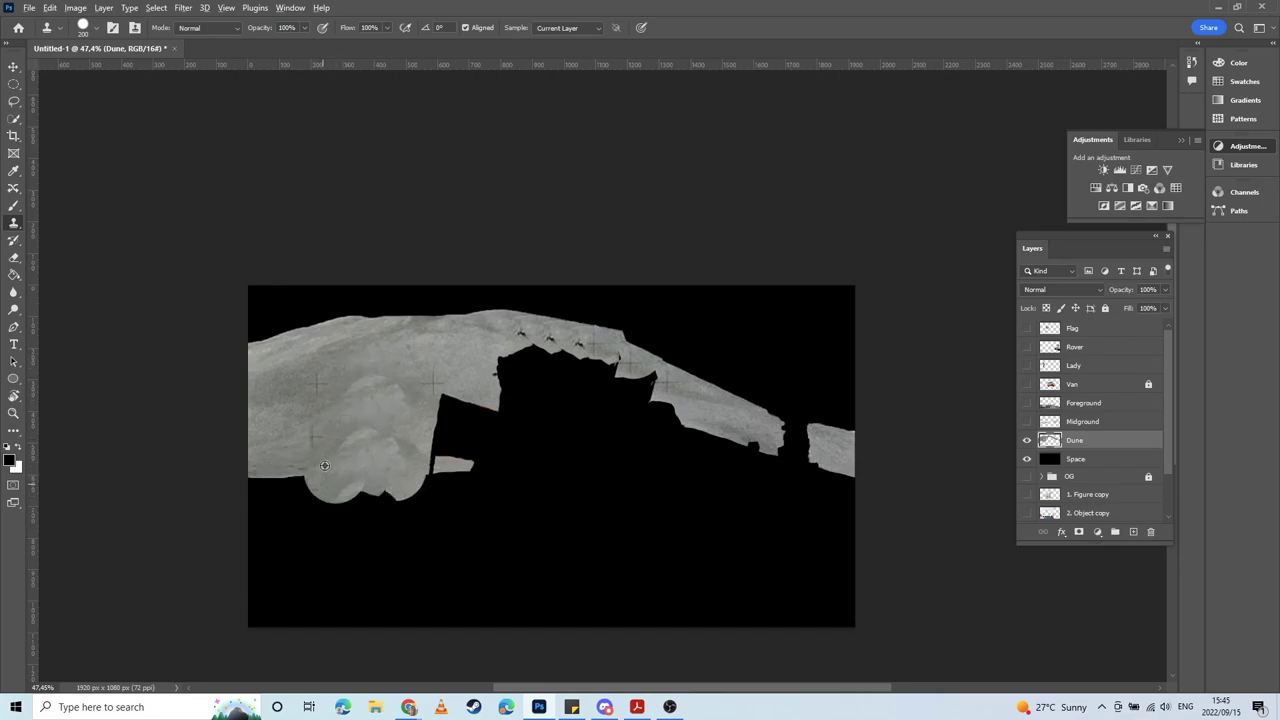
# Step: Try to blend the cloned patches and remove the crosshair marks from the left part of the dune
pyautogui.keyDown('alt'); pyautogui.click(380, 404); pyautogui.keyUp('alt')
pyautogui.keyDown('alt'); pyautogui.click(345, 372); pyautogui.keyUp('alt')
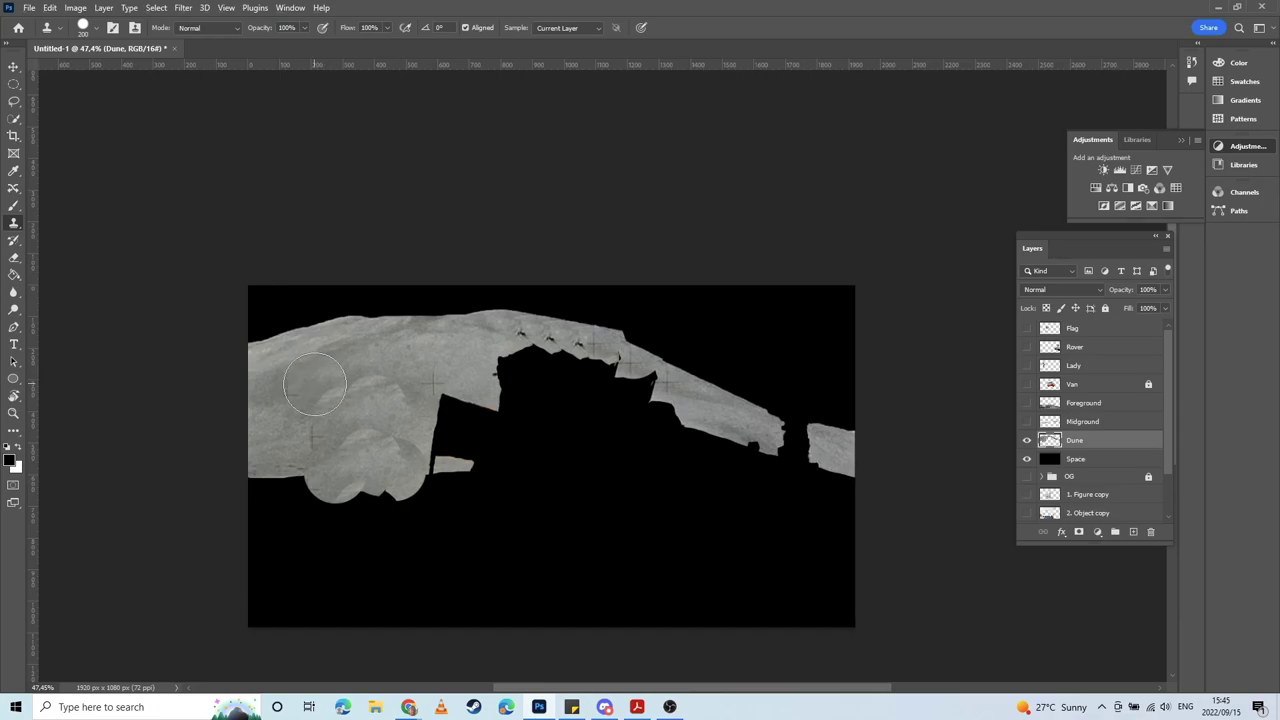
pyautogui.keyDown('alt'); pyautogui.click(278, 392); pyautogui.keyUp('alt')
pyautogui.click(309, 387)
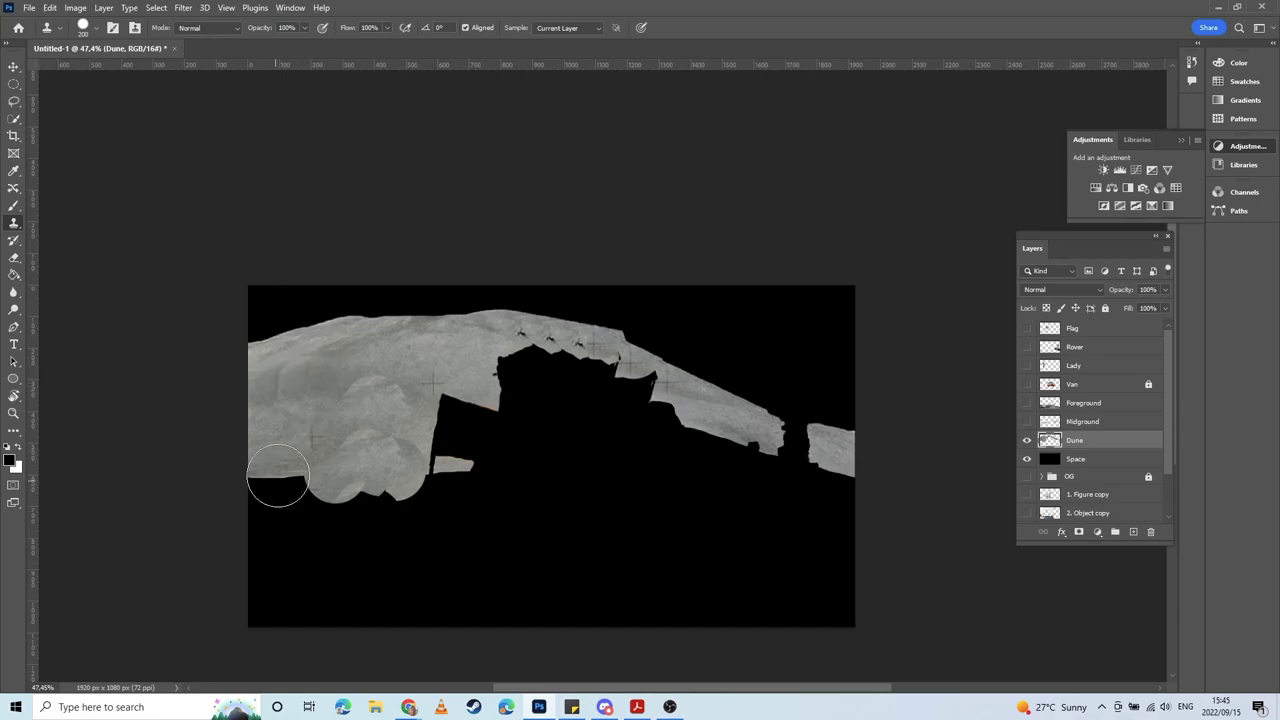
pyautogui.keyDown('alt'); pyautogui.click(273, 442); pyautogui.keyUp('alt')
pyautogui.click(313, 439)
pyautogui.moveTo(313, 440)
pyautogui.mouseDown()
pyautogui.moveTo(385, 383)
pyautogui.moveTo(447, 391)
pyautogui.mouseUp()
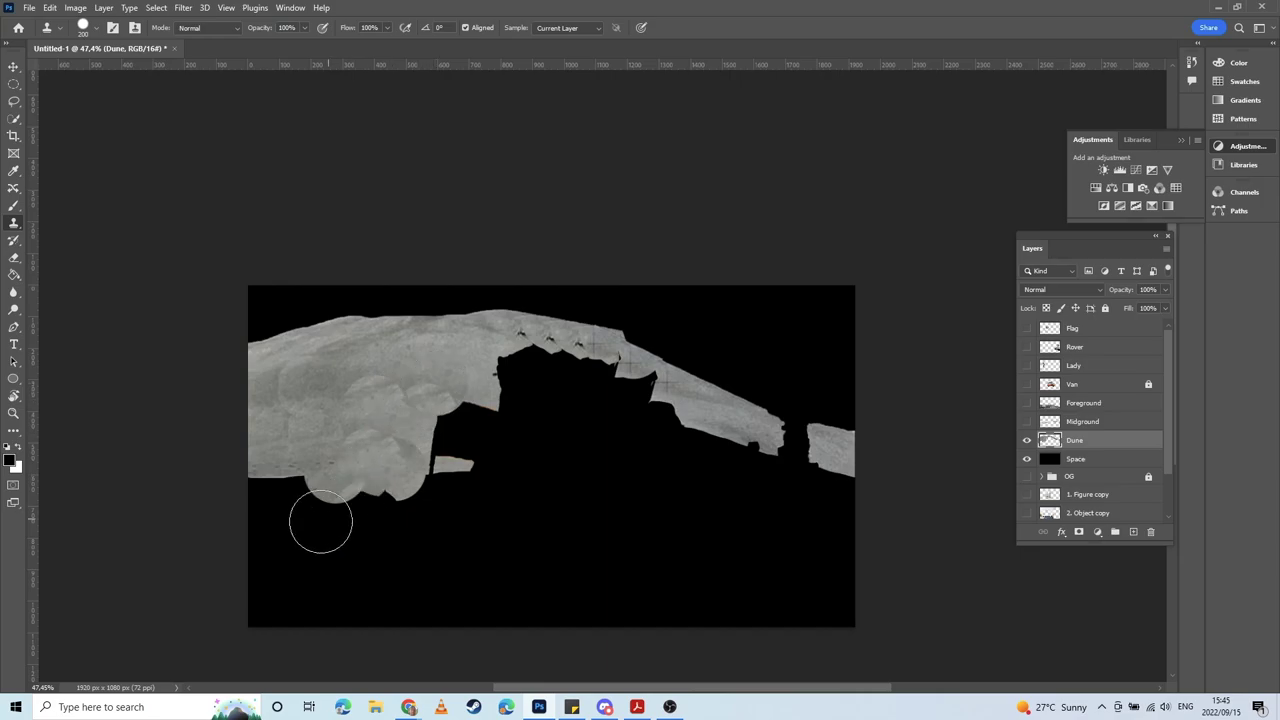
pyautogui.keyDown('alt'); pyautogui.click(402, 376); pyautogui.keyUp('alt')
pyautogui.keyDown('alt'); pyautogui.click(400, 340); pyautogui.keyUp('alt')
pyautogui.click(384, 412)
pyautogui.click(404, 438)
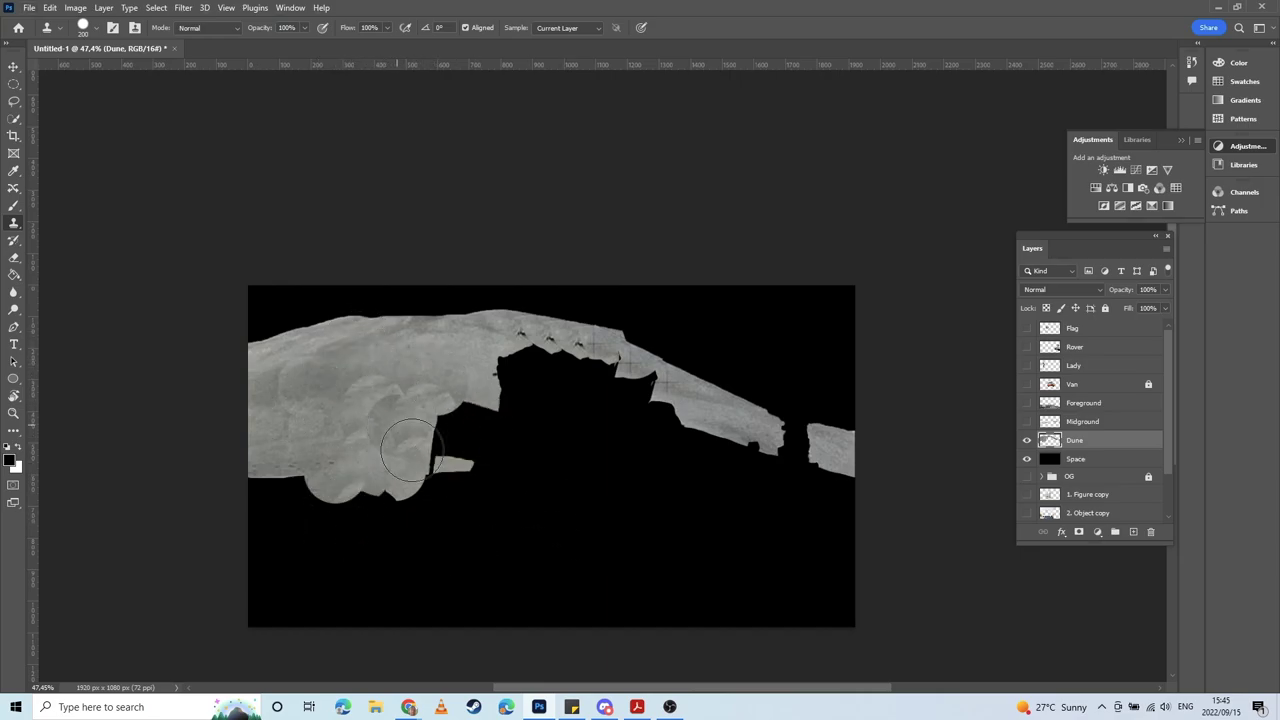
pyautogui.scroll(7, 370, 426)
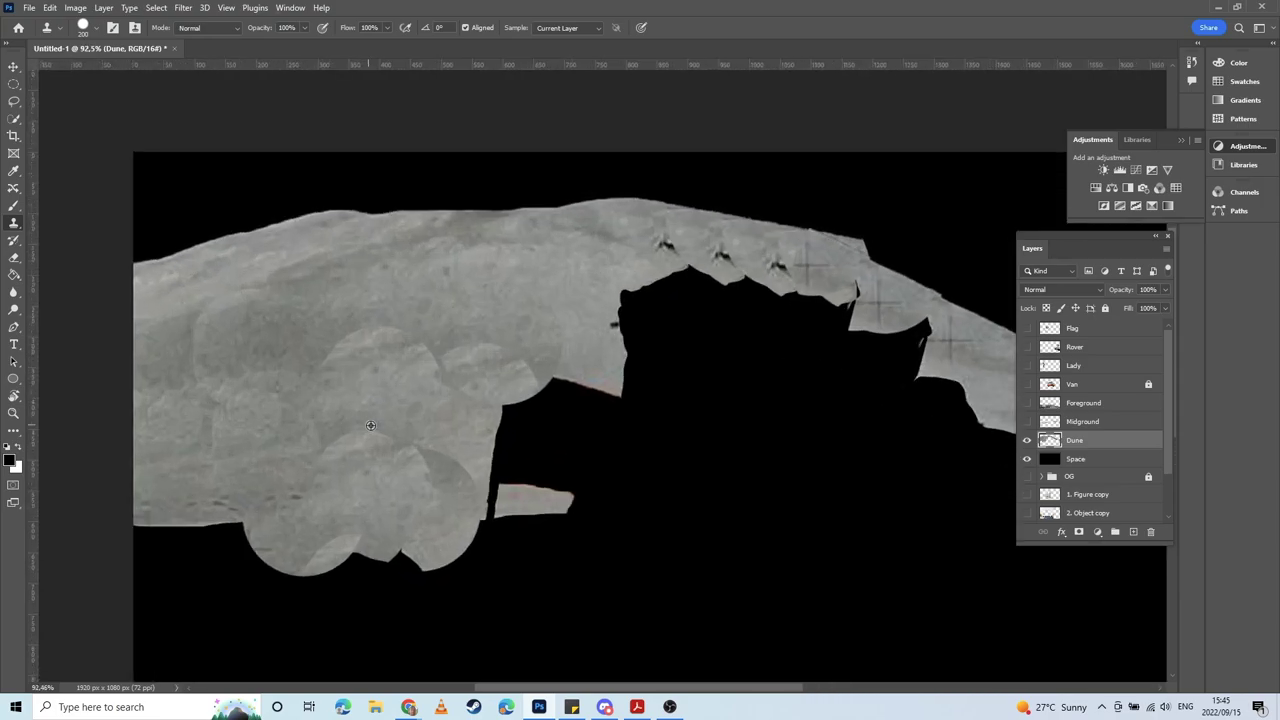
pyautogui.moveTo(505, 393); pyautogui.dragTo(629, 420)
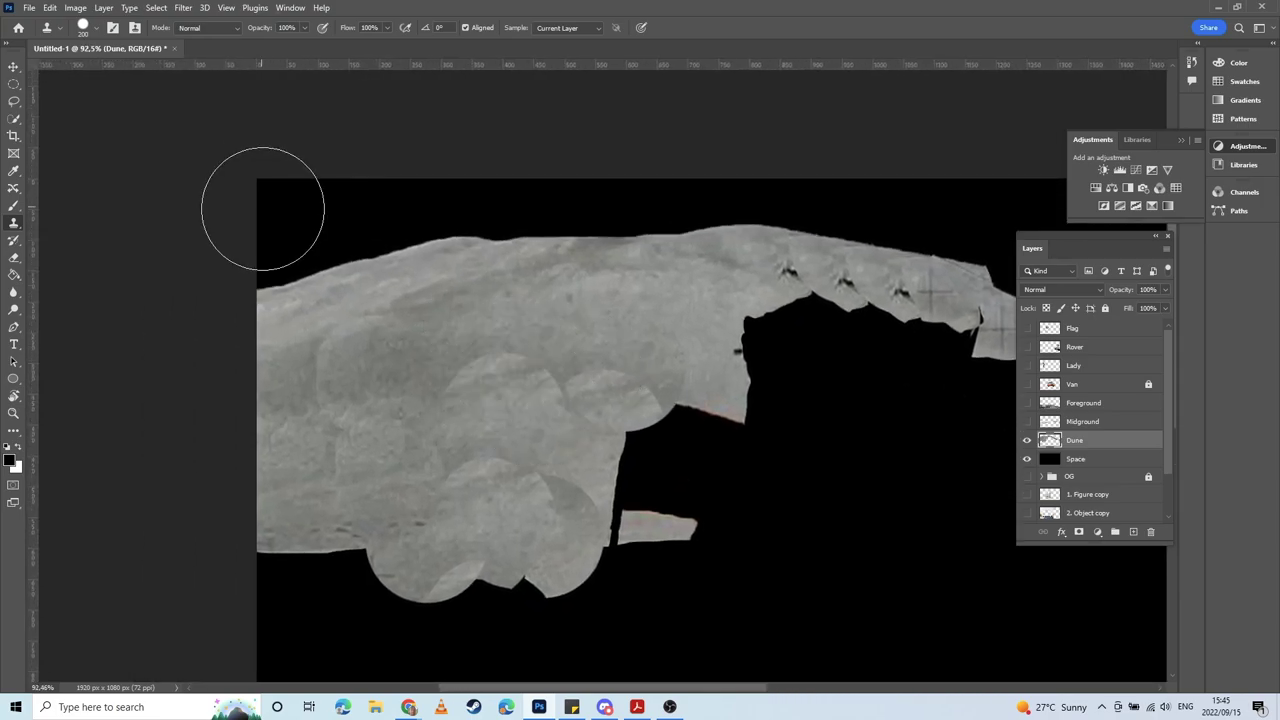
# Step: Undo the hard-edged clone strokes on the dune's ridge, figure-shaped hole and crosshair marks
pyautogui.hotkey('ctrl', 'z')
pyautogui.hotkey('ctrl', 'z')
pyautogui.hotkey('ctrl', 'z')
pyautogui.hotkey('ctrl', 'z')
pyautogui.hotkey('ctrl', 'z')
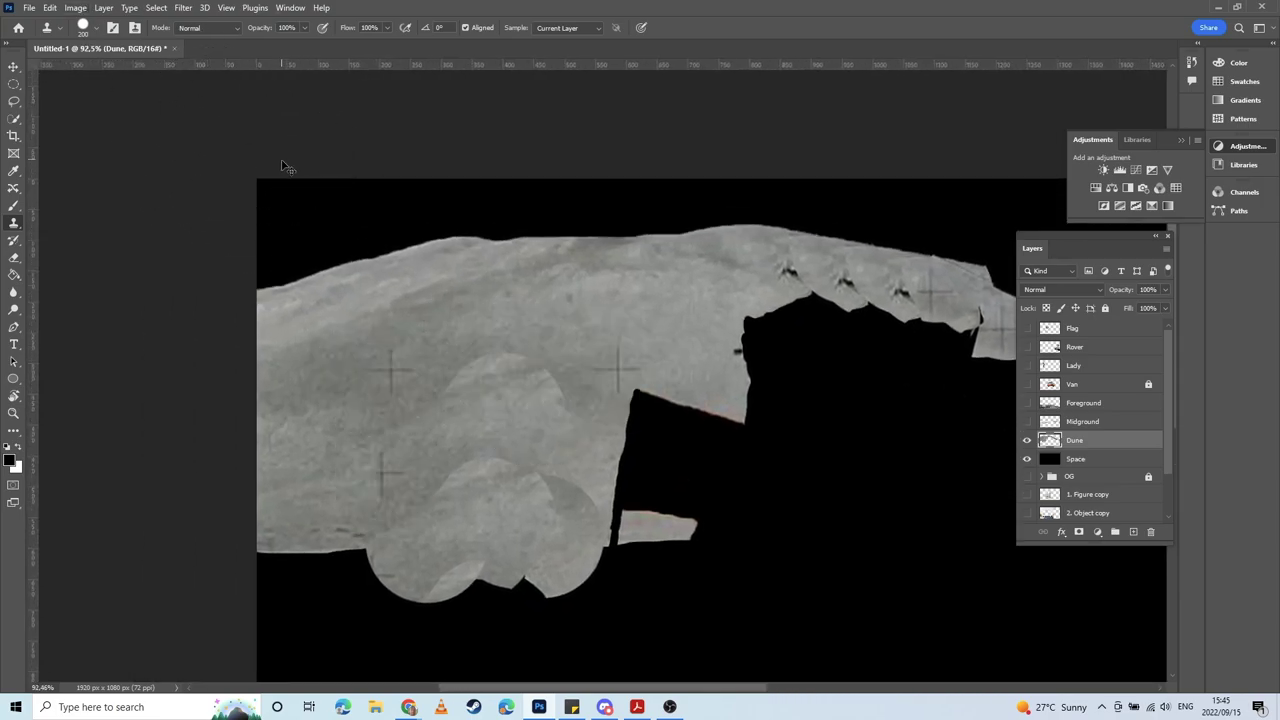
pyautogui.hotkey('ctrl', 'z')
pyautogui.hotkey('ctrl', 'z')
pyautogui.hotkey('ctrl', 'z')
pyautogui.hotkey('ctrl', 'z')
pyautogui.hotkey('ctrl', 'z')
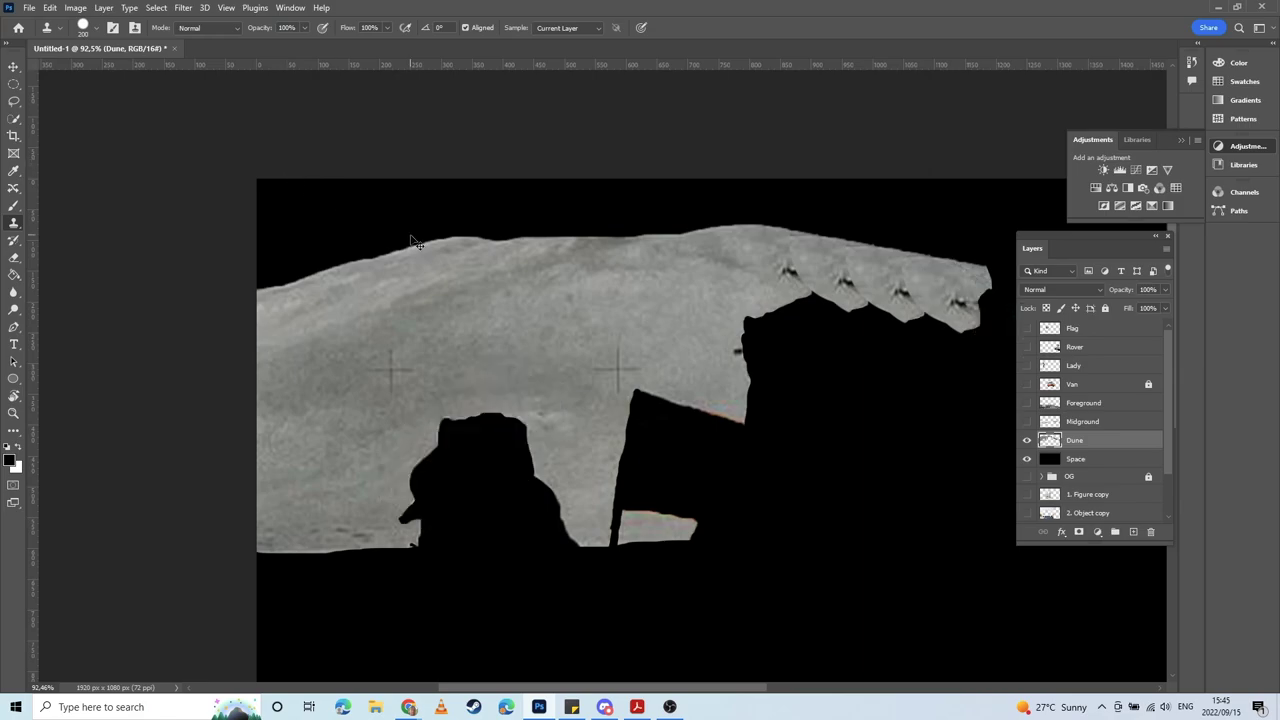
# Step: Lower the Clone Stamp brush's hardness and clone dune texture over the figure-shaped hole and the nearby crosshair marks
pyautogui.click(89, 38)
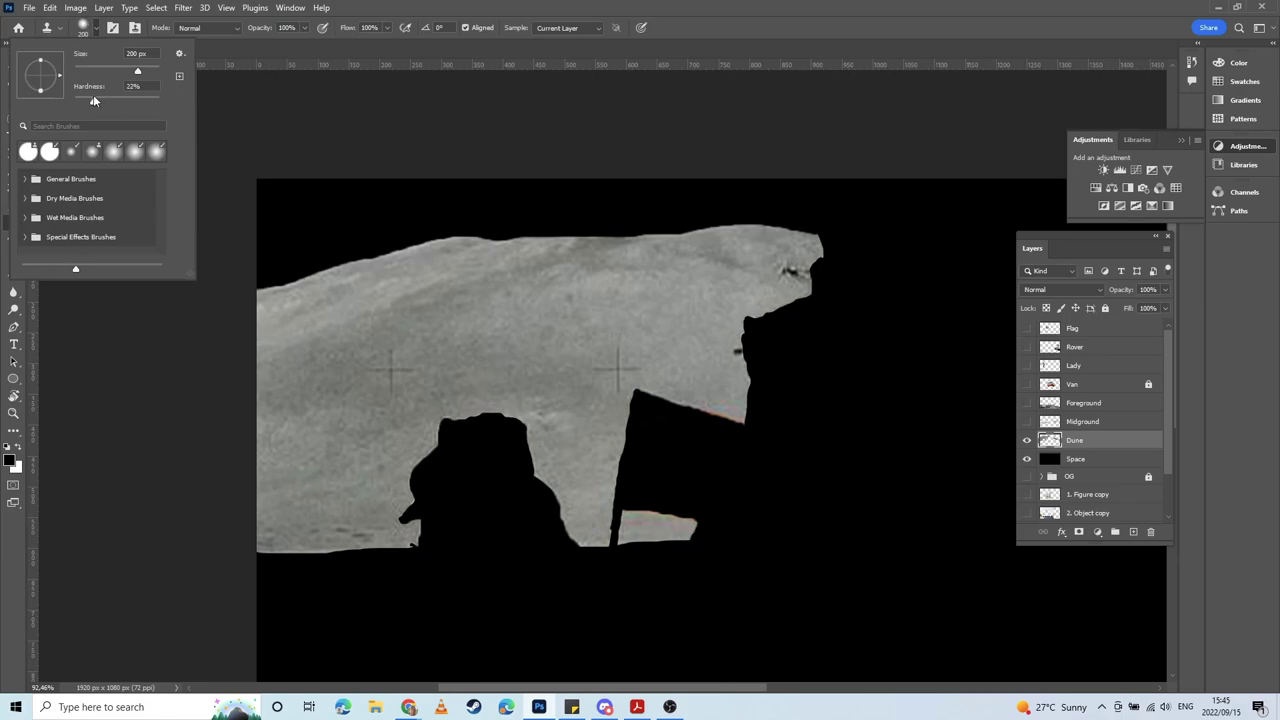
pyautogui.moveTo(100, 97); pyautogui.dragTo(100, 98)
pyautogui.click(474, 331)
pyautogui.moveTo(490, 425)
pyautogui.mouseDown()
pyautogui.moveTo(447, 450)
pyautogui.moveTo(434, 482)
pyautogui.moveTo(525, 497)
pyautogui.moveTo(458, 512)
pyautogui.moveTo(511, 493)
pyautogui.moveTo(409, 450)
pyautogui.moveTo(398, 504)
pyautogui.moveTo(527, 478)
pyautogui.moveTo(573, 493)
pyautogui.mouseUp()
pyautogui.hotkey('ctrl', 'z')
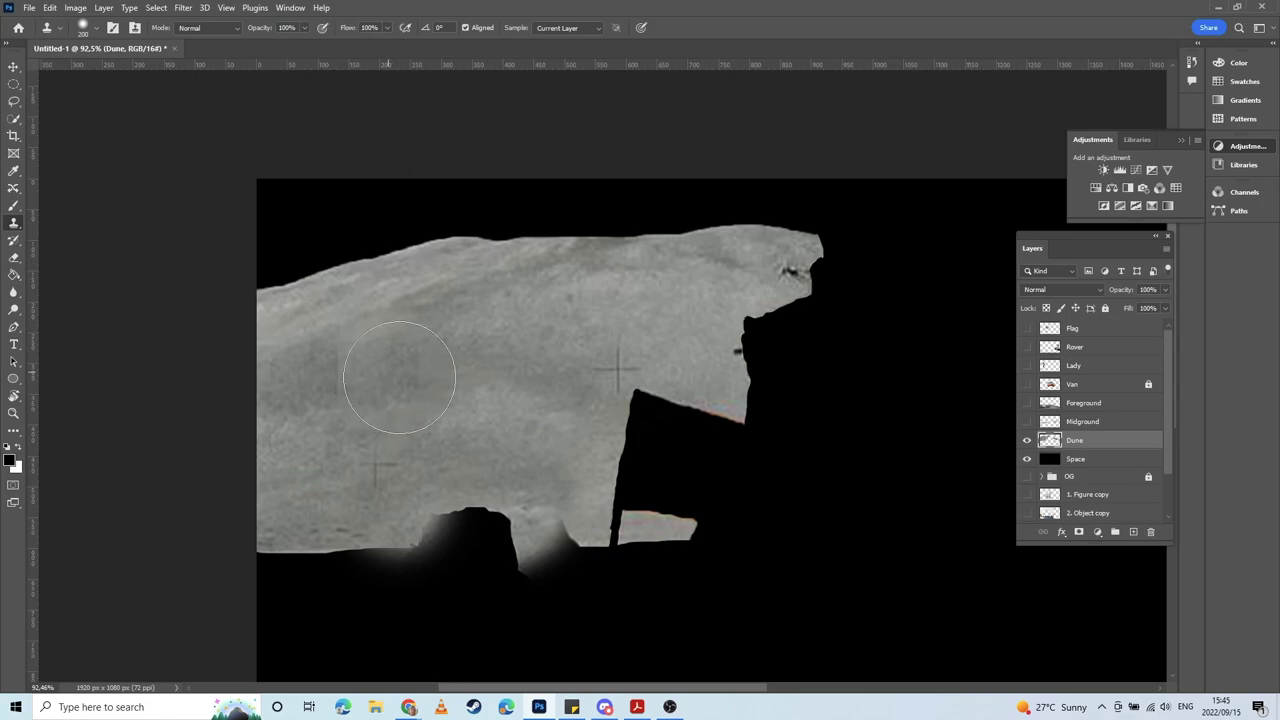
pyautogui.keyDown('alt'); pyautogui.click(594, 318); pyautogui.keyUp('alt')
pyautogui.moveTo(613, 372)
pyautogui.mouseDown()
pyautogui.moveTo(591, 395)
pyautogui.moveTo(419, 434)
pyautogui.moveTo(619, 534)
pyautogui.mouseUp()
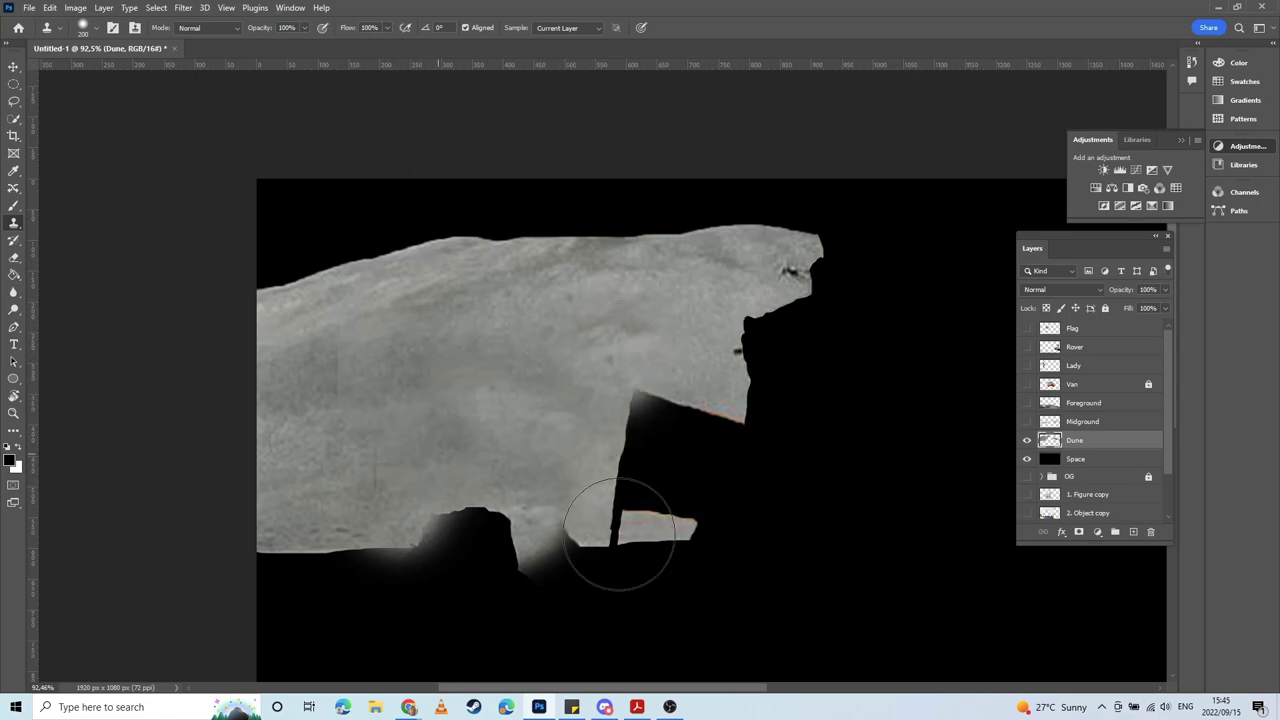
# Step: Clone dune texture across the large gap beneath the ridge to join the peak with the right slope
pyautogui.moveTo(749, 341)
pyautogui.mouseDown()
pyautogui.moveTo(790, 352)
pyautogui.moveTo(564, 457)
pyautogui.moveTo(667, 416)
pyautogui.mouseUp()
pyautogui.moveTo(610, 423)
pyautogui.mouseDown()
pyautogui.moveTo(529, 457)
pyautogui.moveTo(504, 484)
pyautogui.moveTo(562, 477)
pyautogui.moveTo(552, 457)
pyautogui.moveTo(635, 488)
pyautogui.moveTo(700, 486)
pyautogui.moveTo(714, 449)
pyautogui.moveTo(723, 457)
pyautogui.moveTo(703, 437)
pyautogui.moveTo(634, 428)
pyautogui.moveTo(571, 378)
pyautogui.moveTo(523, 371)
pyautogui.moveTo(507, 440)
pyautogui.moveTo(500, 423)
pyautogui.moveTo(537, 390)
pyautogui.moveTo(606, 461)
pyautogui.moveTo(605, 480)
pyautogui.moveTo(720, 508)
pyautogui.moveTo(688, 491)
pyautogui.moveTo(757, 529)
pyautogui.mouseUp()
pyautogui.keyDown('alt'); pyautogui.click(767, 470); pyautogui.keyUp('alt')
pyautogui.hotkey('ctrl', 'z')
pyautogui.click(695, 441)
pyautogui.hotkey('ctrl', 'z')
pyautogui.keyDown('alt'); pyautogui.click(769, 473); pyautogui.keyUp('alt')
pyautogui.moveTo(664, 530)
pyautogui.mouseDown()
pyautogui.moveTo(674, 363)
pyautogui.moveTo(896, 470)
pyautogui.mouseUp()
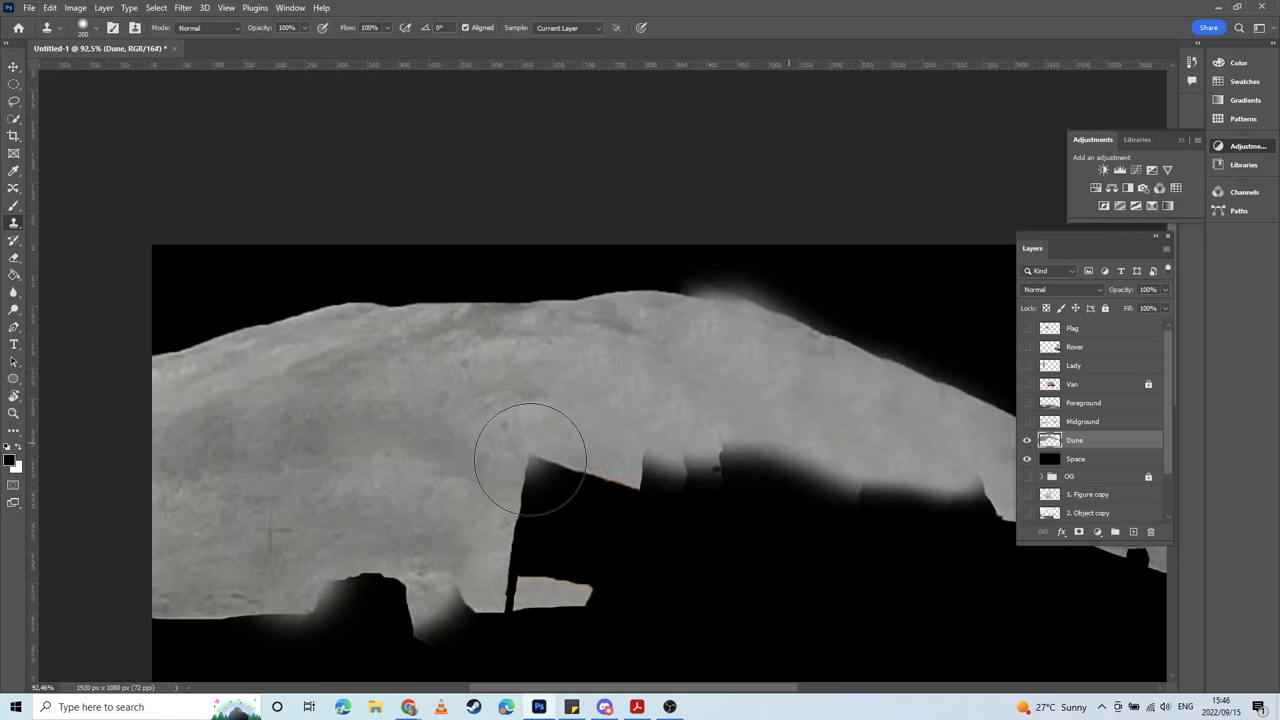
# Step: Fill the angular hole in the dune's lower middle with resampled texture and extend it toward the right slope
pyautogui.keyDown('alt'); pyautogui.click(532, 393); pyautogui.keyUp('alt')
pyautogui.moveTo(550, 470)
pyautogui.mouseDown()
pyautogui.moveTo(523, 437)
pyautogui.moveTo(737, 451)
pyautogui.moveTo(689, 523)
pyautogui.moveTo(483, 545)
pyautogui.moveTo(700, 542)
pyautogui.moveTo(378, 291)
pyautogui.mouseUp()
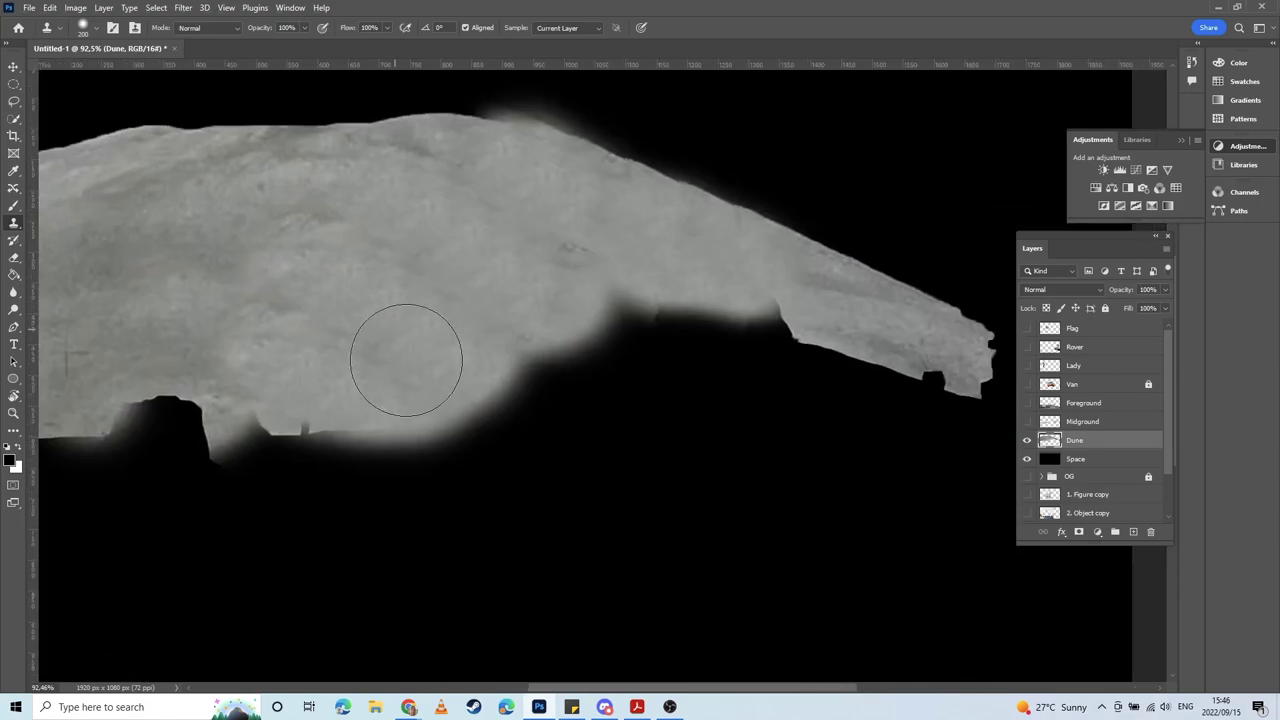
pyautogui.moveTo(550, 371)
pyautogui.mouseDown()
pyautogui.moveTo(591, 305)
pyautogui.moveTo(675, 343)
pyautogui.moveTo(620, 400)
pyautogui.mouseUp()
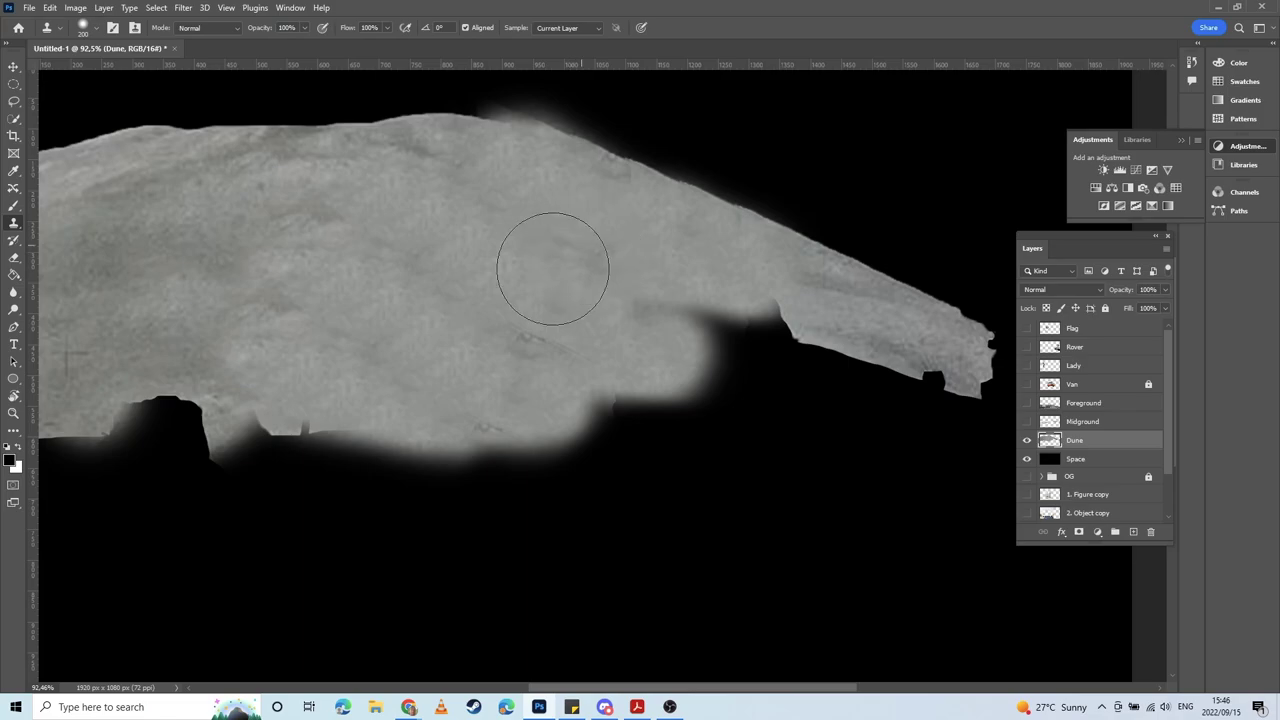
pyautogui.moveTo(514, 263); pyautogui.dragTo(456, 341)
pyautogui.moveTo(646, 339)
pyautogui.mouseDown()
pyautogui.moveTo(442, 413)
pyautogui.moveTo(529, 408)
pyautogui.moveTo(560, 418)
pyautogui.mouseUp()
# Step: Resample the dune's surface and clone it along the lower edge beneath the right slope
pyautogui.keyDown('alt'); pyautogui.click(408, 372); pyautogui.keyUp('alt')
pyautogui.keyDown('alt'); pyautogui.click(348, 361); pyautogui.keyUp('alt')
pyautogui.moveTo(440, 395); pyautogui.dragTo(643, 471)
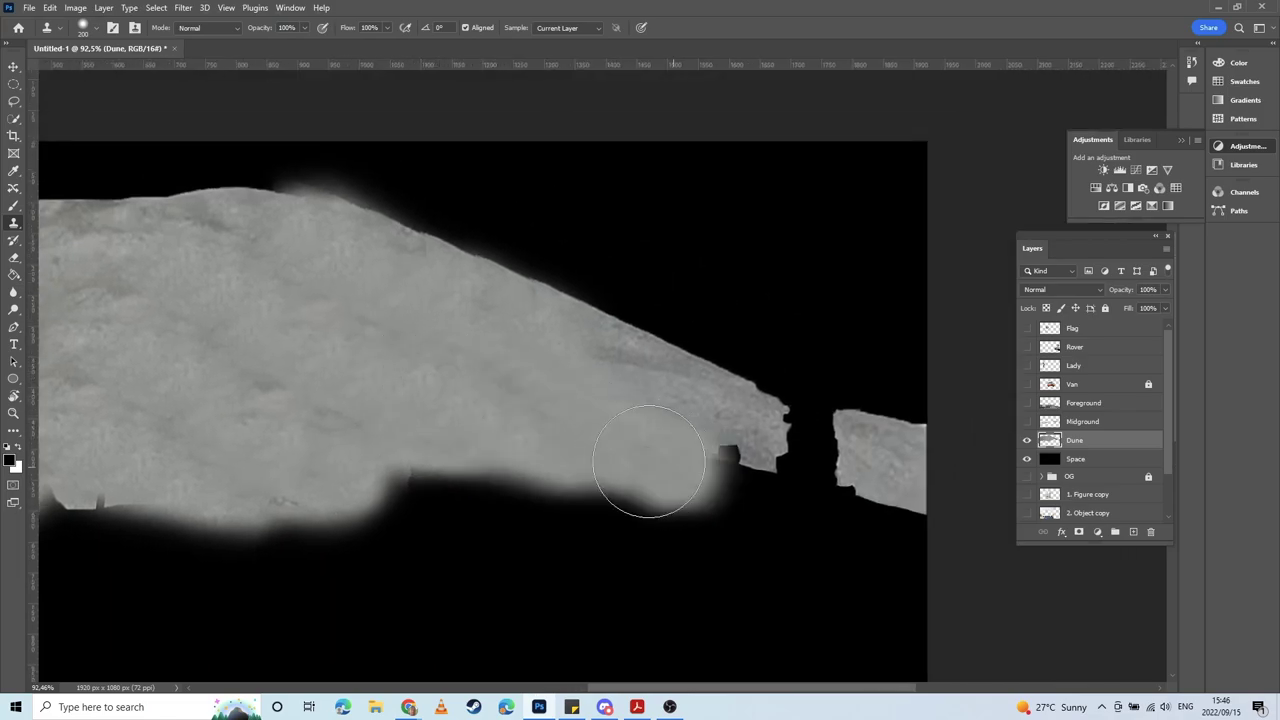
pyautogui.hotkey('ctrl', 'z')
pyautogui.moveTo(408, 423); pyautogui.dragTo(688, 481)
pyautogui.moveTo(394, 460); pyautogui.dragTo(409, 414)
pyautogui.keyDown('alt'); pyautogui.click(222, 347); pyautogui.keyUp('alt')
pyautogui.moveTo(322, 422); pyautogui.dragTo(592, 443)
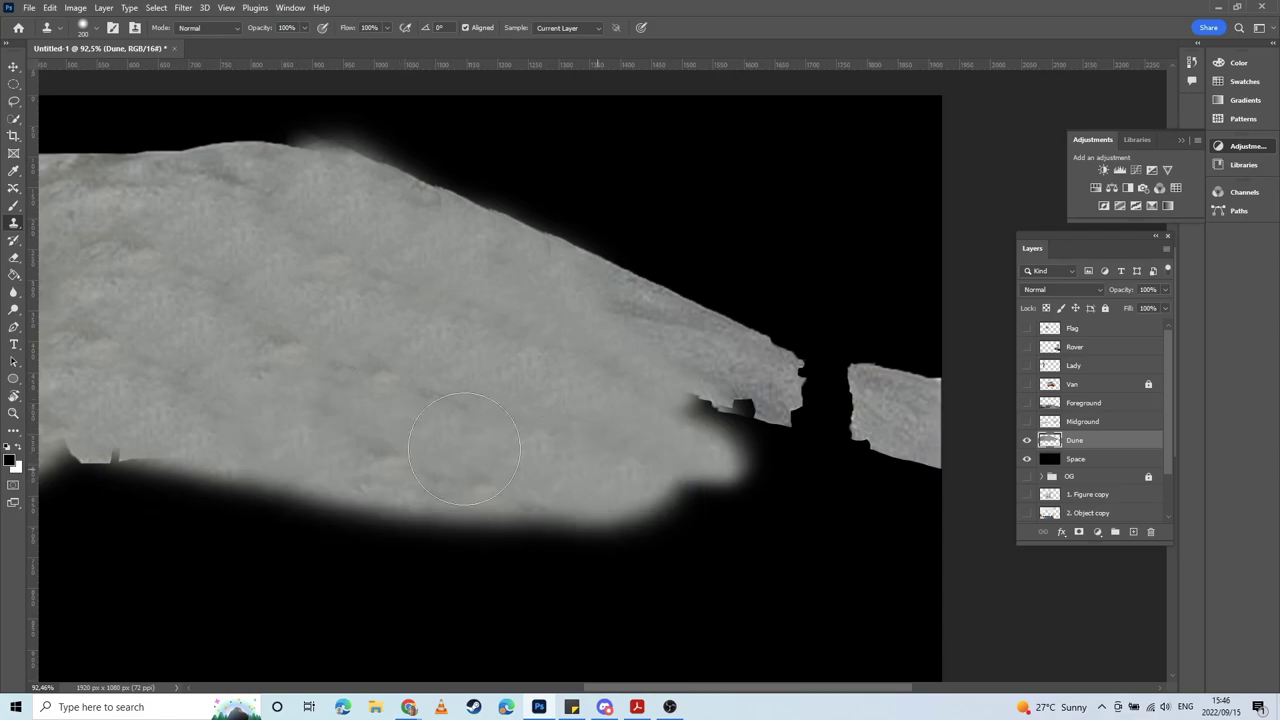
# Step: Clone dune texture across the vertical gap near the canvas's right edge to join the last dune fragment
pyautogui.moveTo(511, 437); pyautogui.dragTo(219, 456)
pyautogui.moveTo(385, 448)
pyautogui.mouseDown()
pyautogui.moveTo(604, 502)
pyautogui.moveTo(587, 492)
pyautogui.mouseUp()
pyautogui.keyDown('alt'); pyautogui.click(294, 440); pyautogui.keyUp('alt')
pyautogui.moveTo(428, 400)
pyautogui.mouseDown()
pyautogui.moveTo(490, 413)
pyautogui.moveTo(520, 363)
pyautogui.moveTo(535, 382)
pyautogui.moveTo(517, 471)
pyautogui.moveTo(465, 490)
pyautogui.moveTo(457, 457)
pyautogui.moveTo(727, 511)
pyautogui.mouseUp()
pyautogui.hotkey('ctrl', 'z')
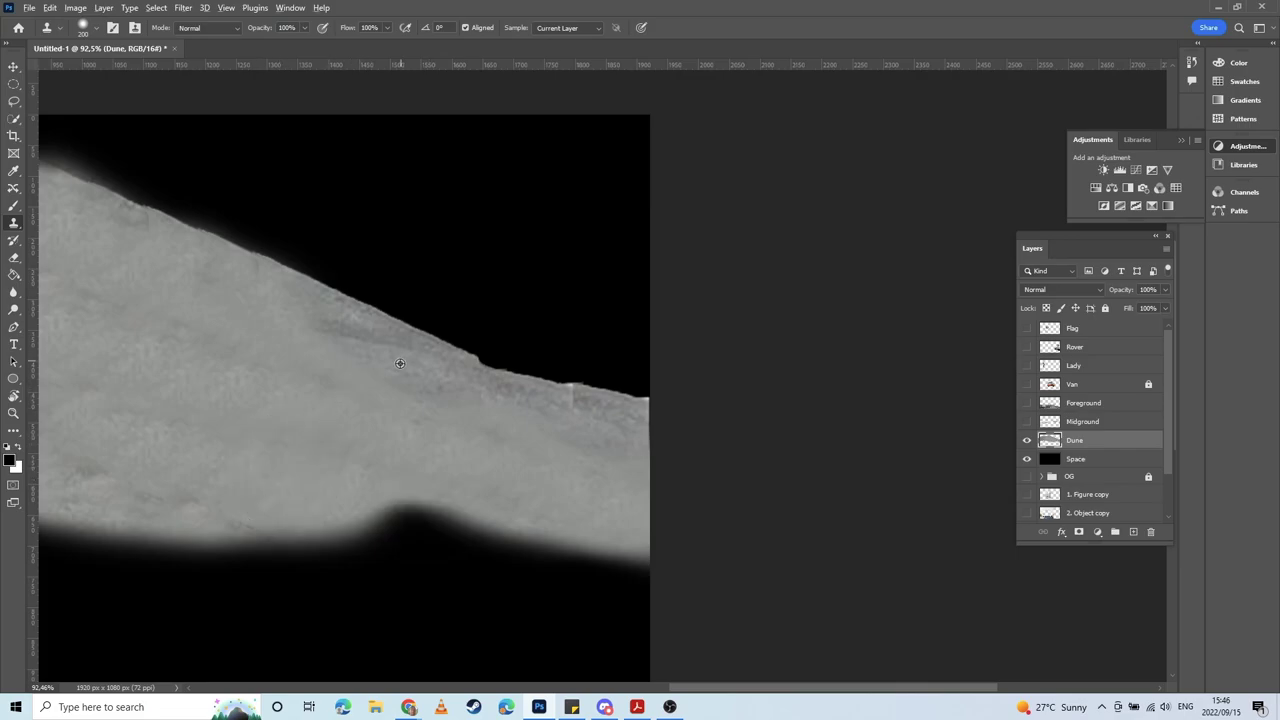
# Step: Cover the remaining hole and crosshair mark in the dune's lower left part and extend its bottom edge downward
pyautogui.moveTo(298, 379); pyautogui.dragTo(789, 409)
pyautogui.moveTo(502, 449); pyautogui.dragTo(882, 426)
pyautogui.moveTo(630, 465); pyautogui.dragTo(464, 492)
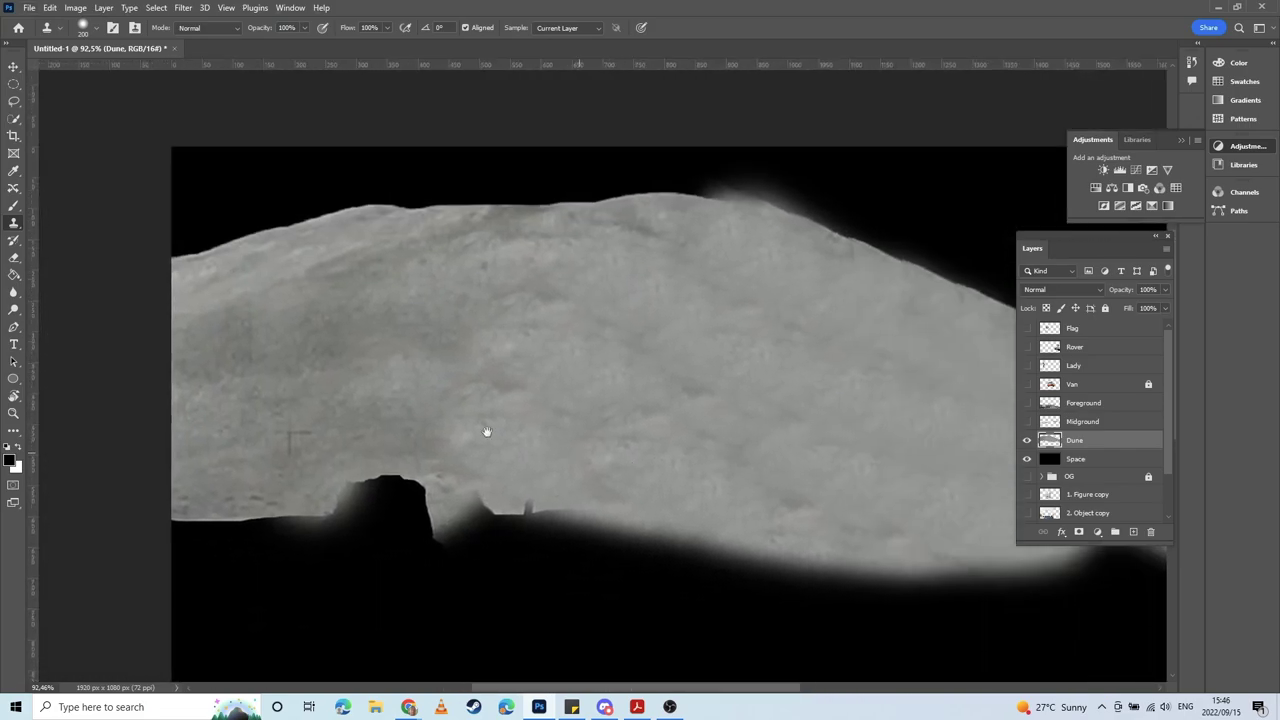
pyautogui.moveTo(487, 431); pyautogui.dragTo(654, 427)
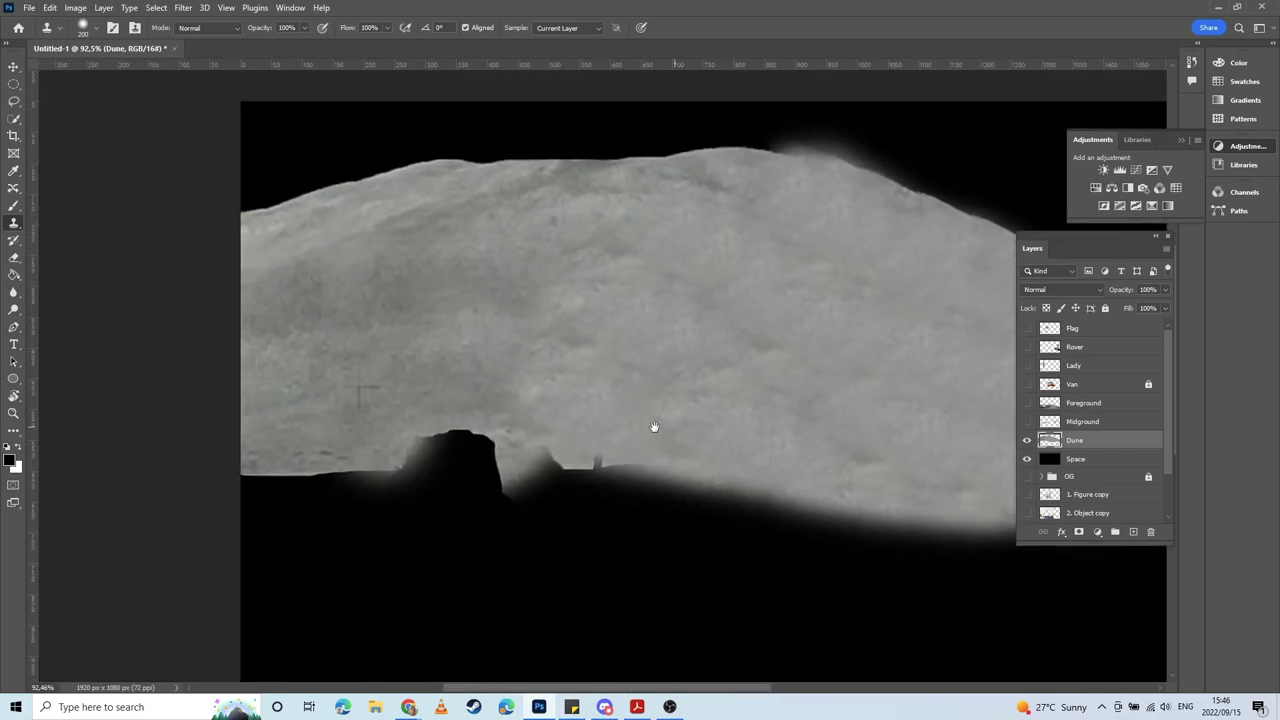
pyautogui.keyDown('alt'); pyautogui.click(300, 343); pyautogui.keyUp('alt')
pyautogui.moveTo(271, 423)
pyautogui.mouseDown()
pyautogui.moveTo(275, 456)
pyautogui.moveTo(447, 478)
pyautogui.moveTo(247, 512)
pyautogui.moveTo(299, 493)
pyautogui.moveTo(316, 565)
pyautogui.moveTo(458, 529)
pyautogui.moveTo(460, 443)
pyautogui.moveTo(496, 501)
pyautogui.moveTo(499, 590)
pyautogui.moveTo(470, 486)
pyautogui.moveTo(577, 527)
pyautogui.moveTo(566, 471)
pyautogui.moveTo(596, 482)
pyautogui.moveTo(515, 577)
pyautogui.moveTo(459, 569)
pyautogui.moveTo(598, 562)
pyautogui.moveTo(556, 594)
pyautogui.moveTo(637, 568)
pyautogui.moveTo(374, 492)
pyautogui.moveTo(346, 496)
pyautogui.moveTo(357, 519)
pyautogui.moveTo(330, 470)
pyautogui.moveTo(356, 424)
pyautogui.moveTo(326, 427)
pyautogui.moveTo(429, 466)
pyautogui.moveTo(635, 469)
pyautogui.moveTo(871, 406)
pyautogui.moveTo(598, 522)
pyautogui.moveTo(281, 512)
pyautogui.moveTo(564, 535)
pyautogui.moveTo(827, 500)
pyautogui.moveTo(930, 470)
pyautogui.mouseUp()
pyautogui.moveTo(338, 534); pyautogui.dragTo(430, 549)
pyautogui.moveTo(609, 515)
pyautogui.mouseDown()
pyautogui.moveTo(691, 498)
pyautogui.moveTo(845, 535)
pyautogui.mouseUp()
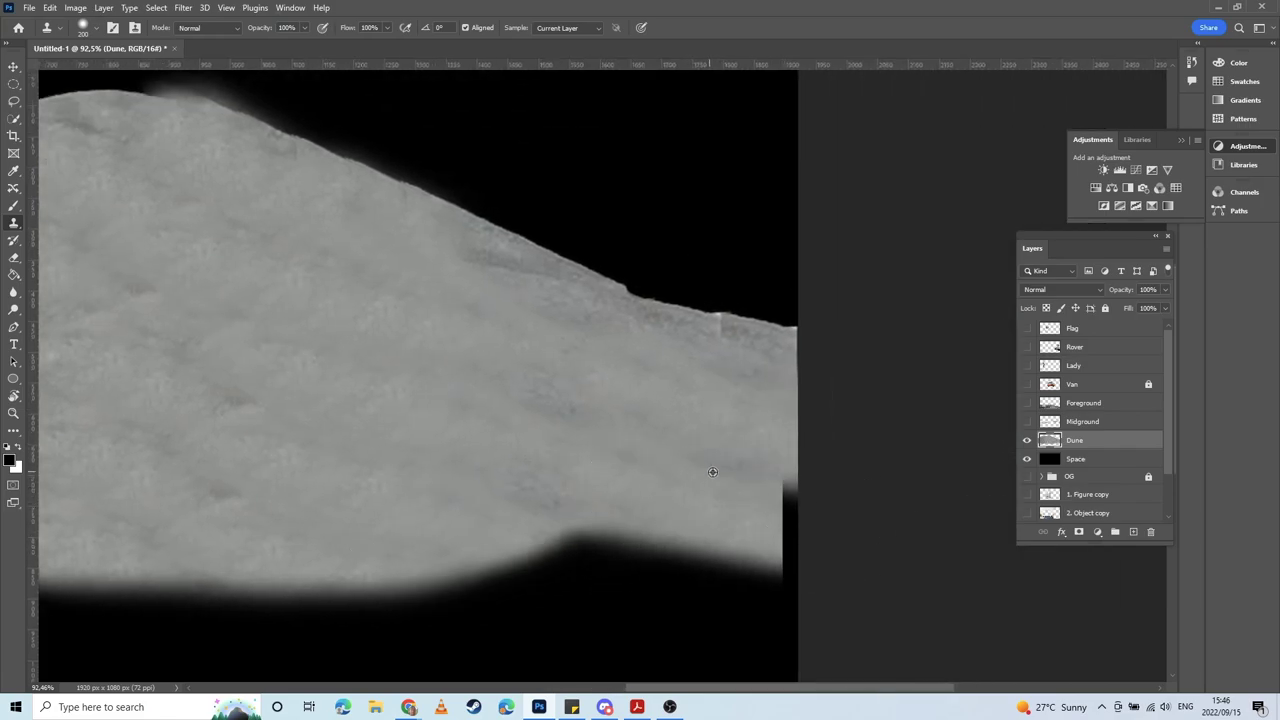
# Step: Fill the missing strip of dune along the canvas's right edge with cloned texture
pyautogui.moveTo(712, 472)
pyautogui.mouseDown()
pyautogui.moveTo(789, 486)
pyautogui.moveTo(790, 576)
pyautogui.moveTo(766, 519)
pyautogui.moveTo(785, 519)
pyautogui.moveTo(744, 497)
pyautogui.mouseUp()
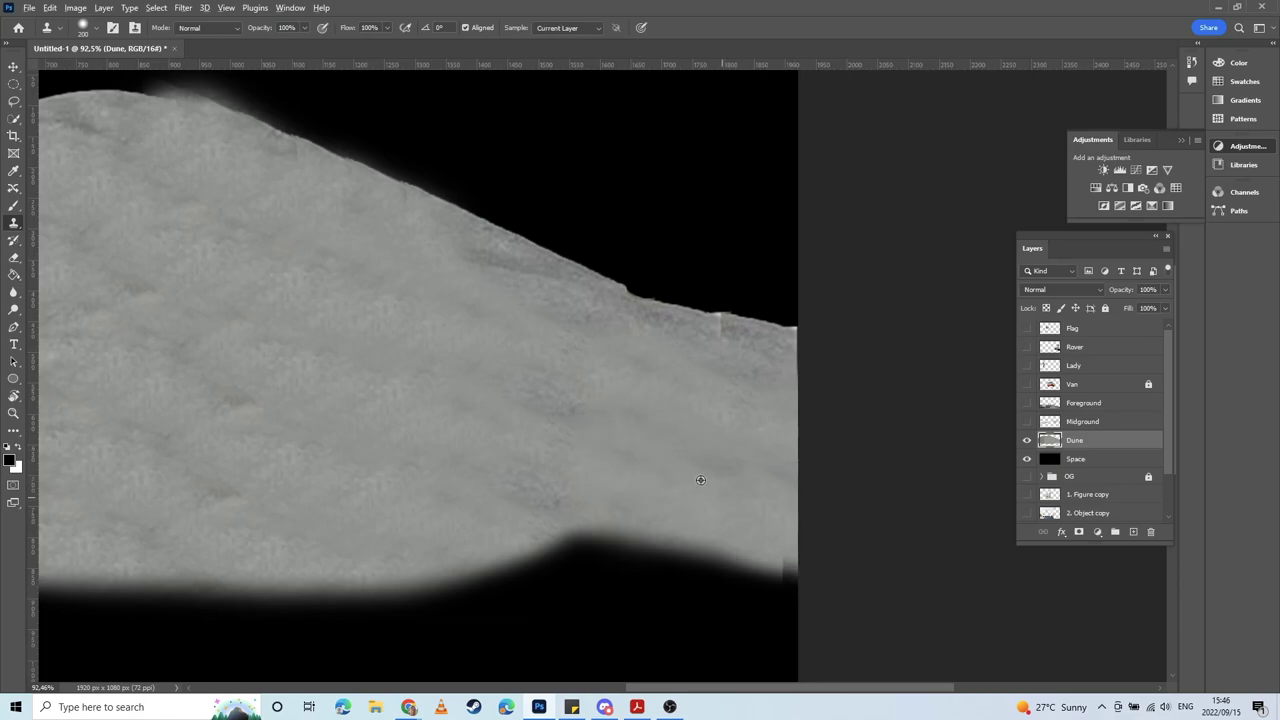
pyautogui.moveTo(491, 451); pyautogui.dragTo(994, 557)
pyautogui.moveTo(612, 494)
pyautogui.mouseDown()
pyautogui.moveTo(506, 407)
pyautogui.moveTo(488, 339)
pyautogui.mouseUp()
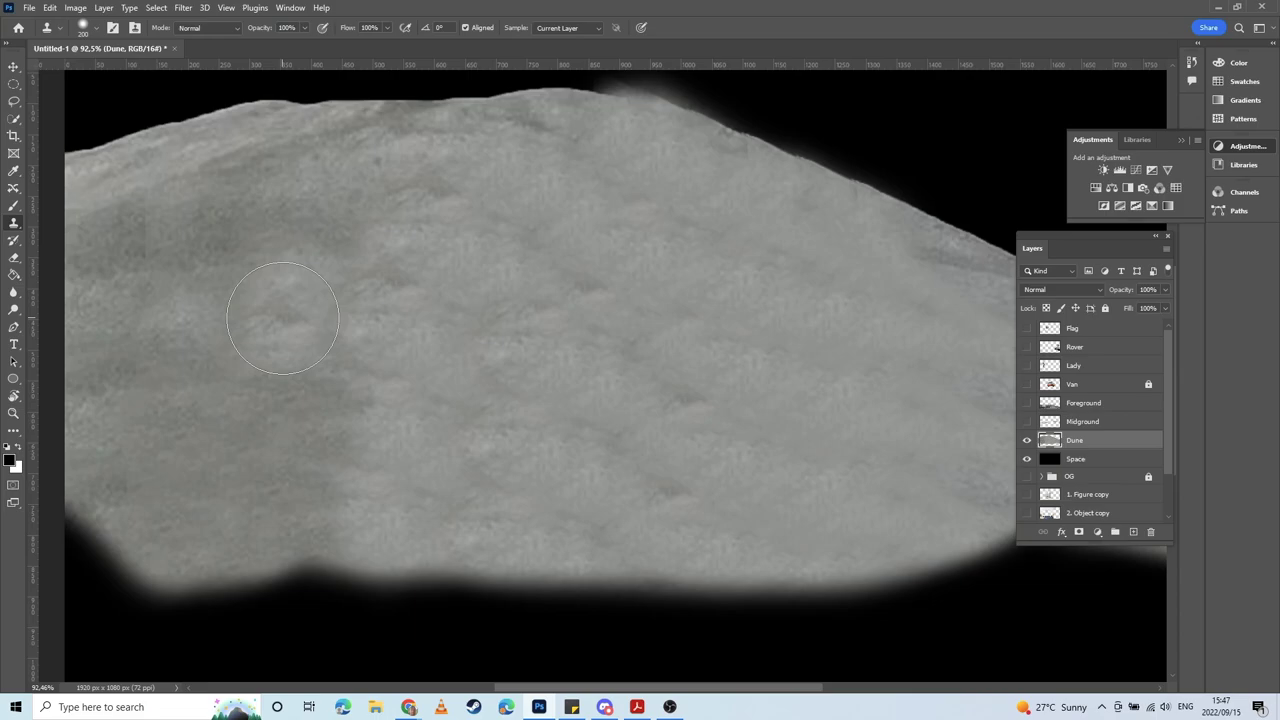
# Step: Switch to the Healing Brush tool and set its brush size to 175 px
pyautogui.press('j')
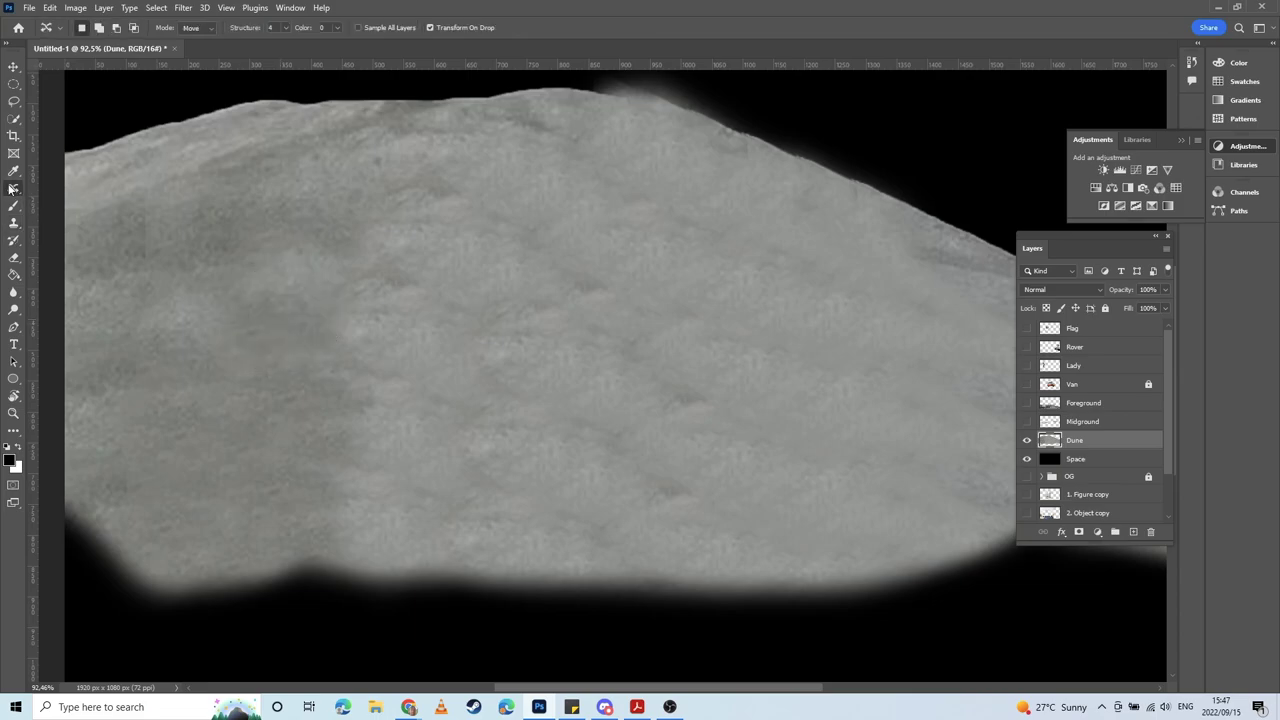
pyautogui.click(13, 190)
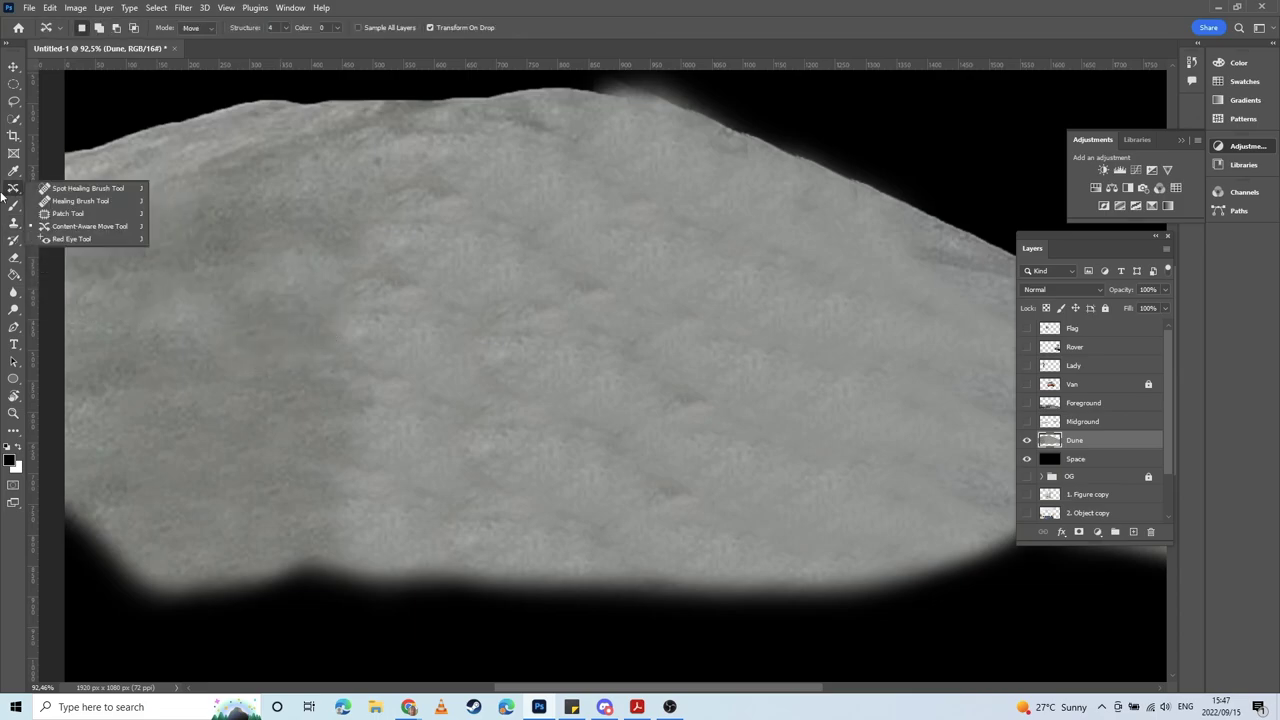
pyautogui.click(12, 190)
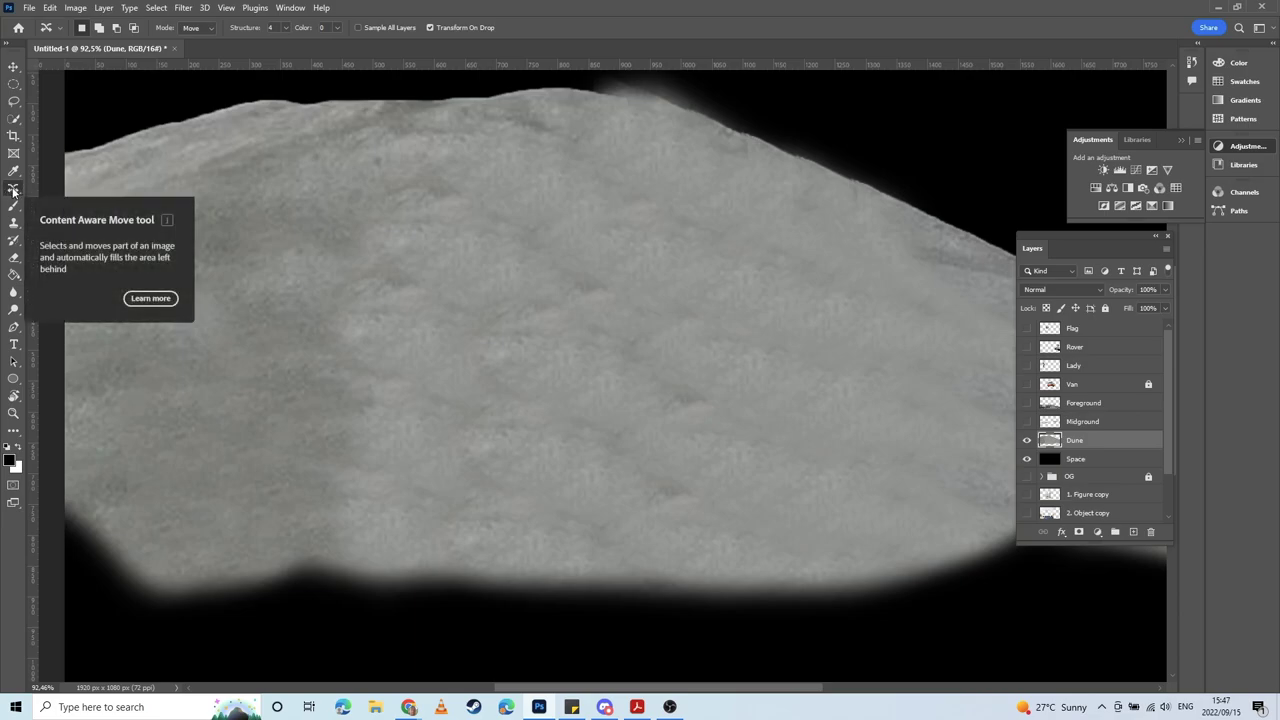
pyautogui.click(13, 190)
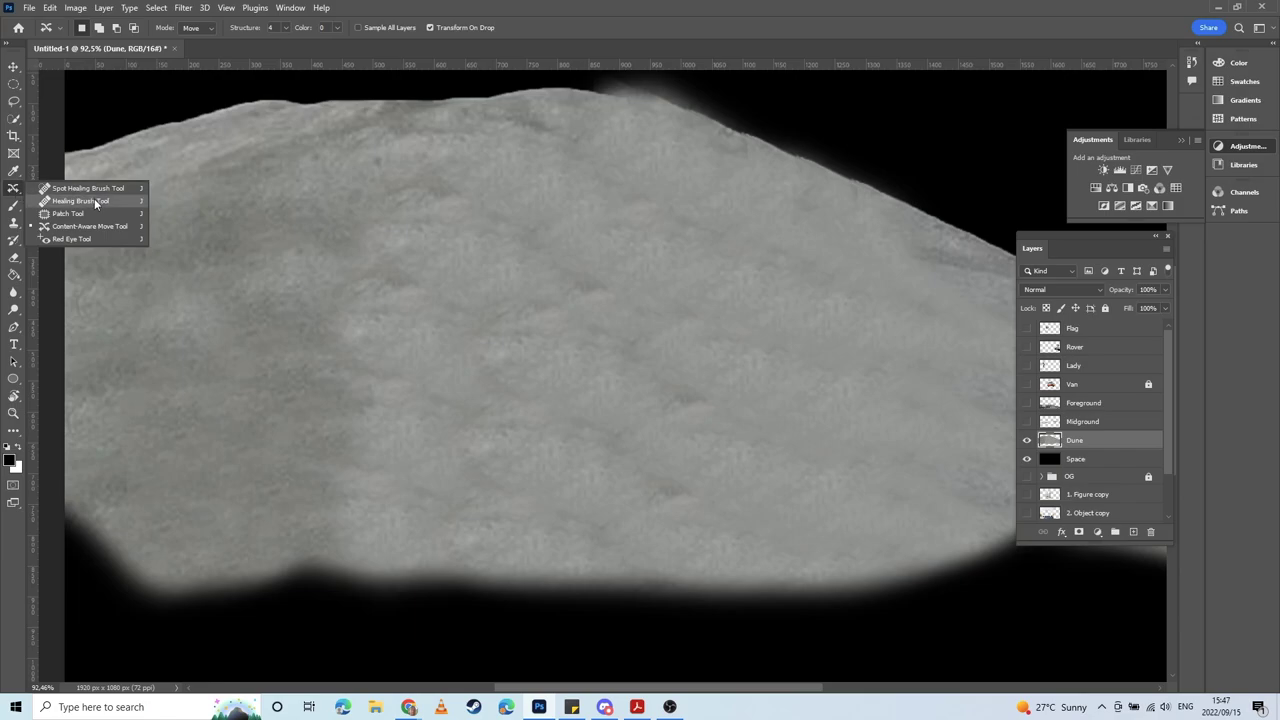
pyautogui.click(94, 200)
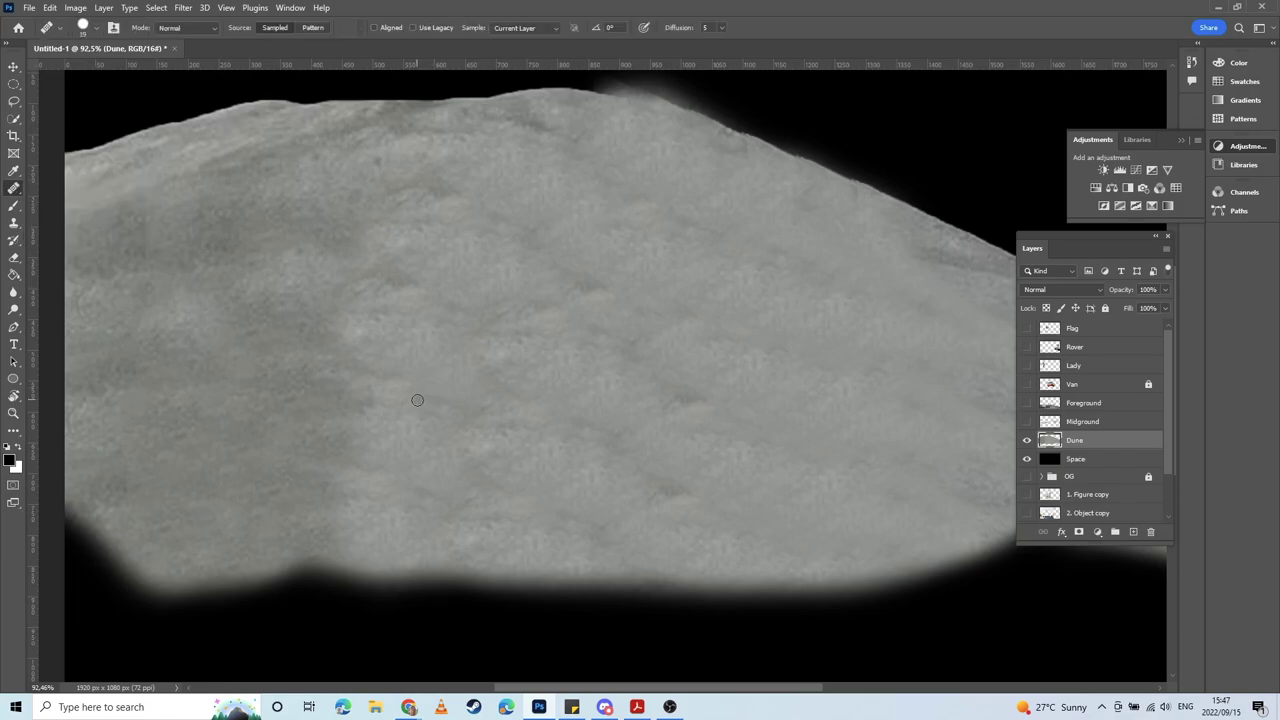
pyautogui.press(']')
pyautogui.press(']')
pyautogui.press(']')
pyautogui.press(']')
pyautogui.press(']')
pyautogui.press(']')
pyautogui.press(']')
pyautogui.press(']')
pyautogui.press(']')
pyautogui.press(']')
pyautogui.press(']')
pyautogui.press(']')
pyautogui.press(']')
pyautogui.press(']')
pyautogui.press(']')
pyautogui.press(']')
pyautogui.press(']')
pyautogui.press(']')
pyautogui.press('[')
pyautogui.press('[')
pyautogui.press('[')
pyautogui.press('[')
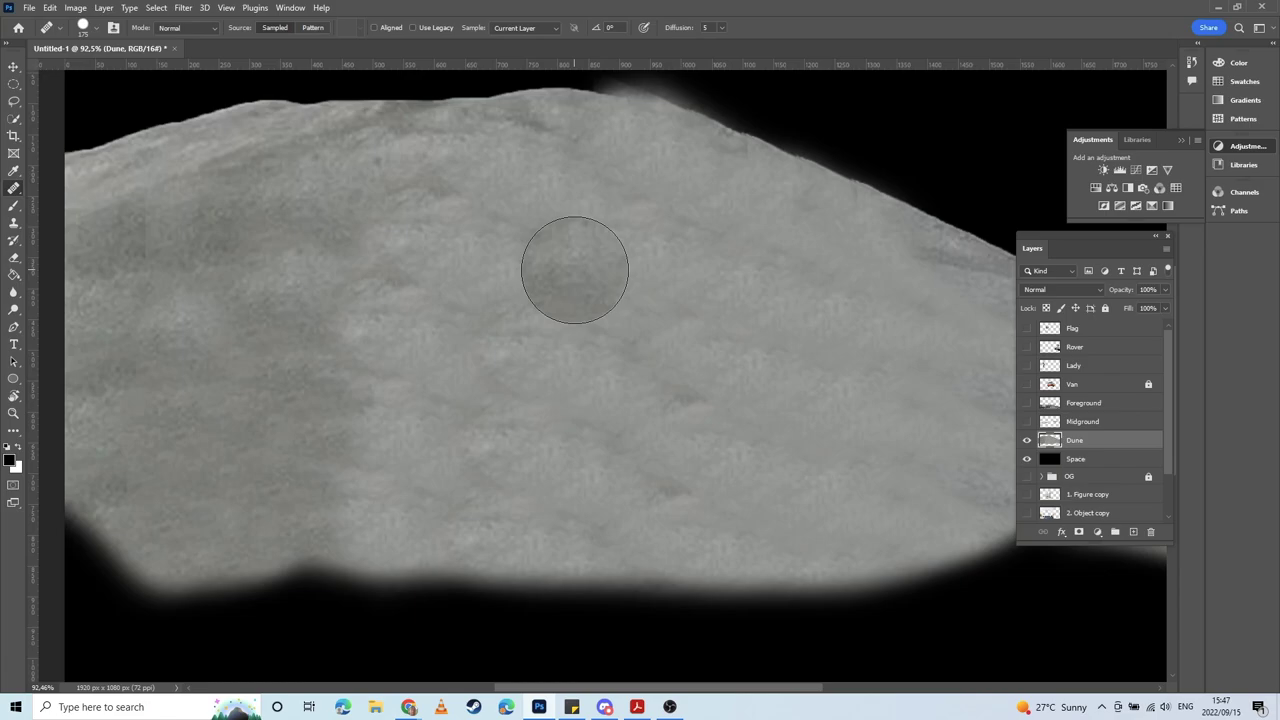
# Step: Soften the healing brush and blend the patchy cloned texture across the middle and right slope of the dune
pyautogui.click(86, 30)
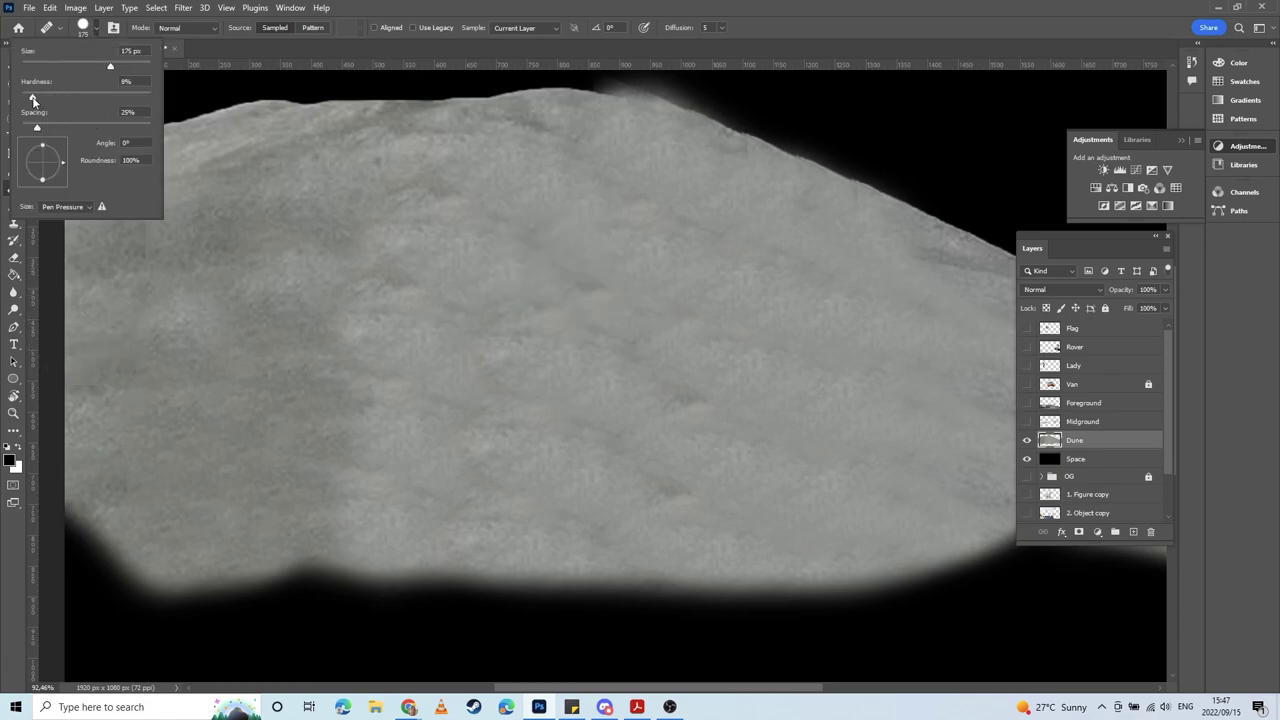
pyautogui.click(94, 31)
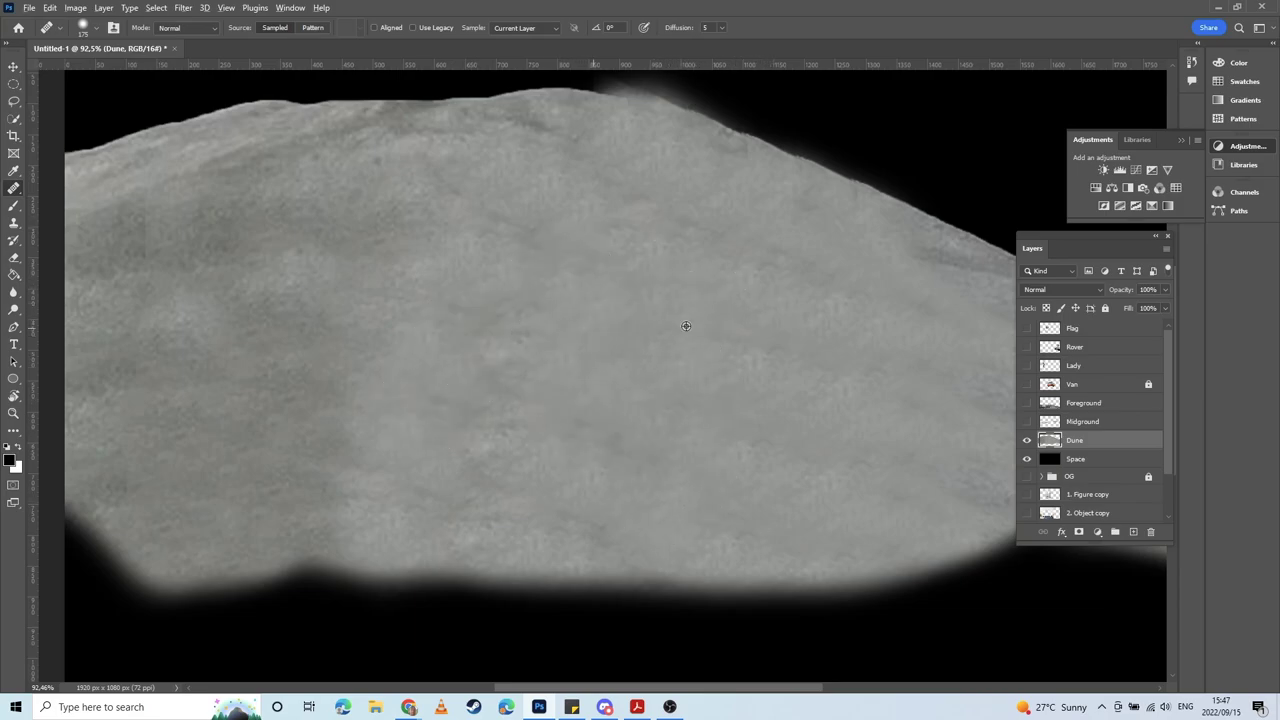
pyautogui.moveTo(810, 342); pyautogui.dragTo(597, 423)
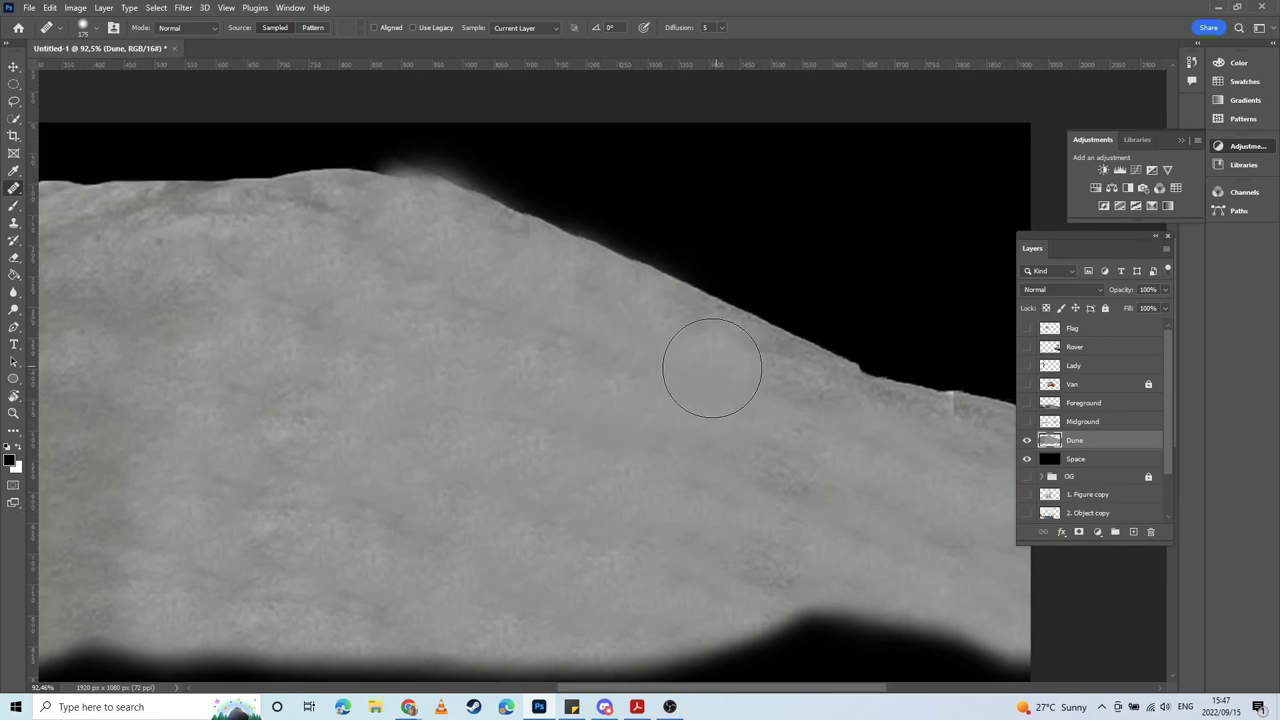
pyautogui.moveTo(749, 457); pyautogui.dragTo(569, 477)
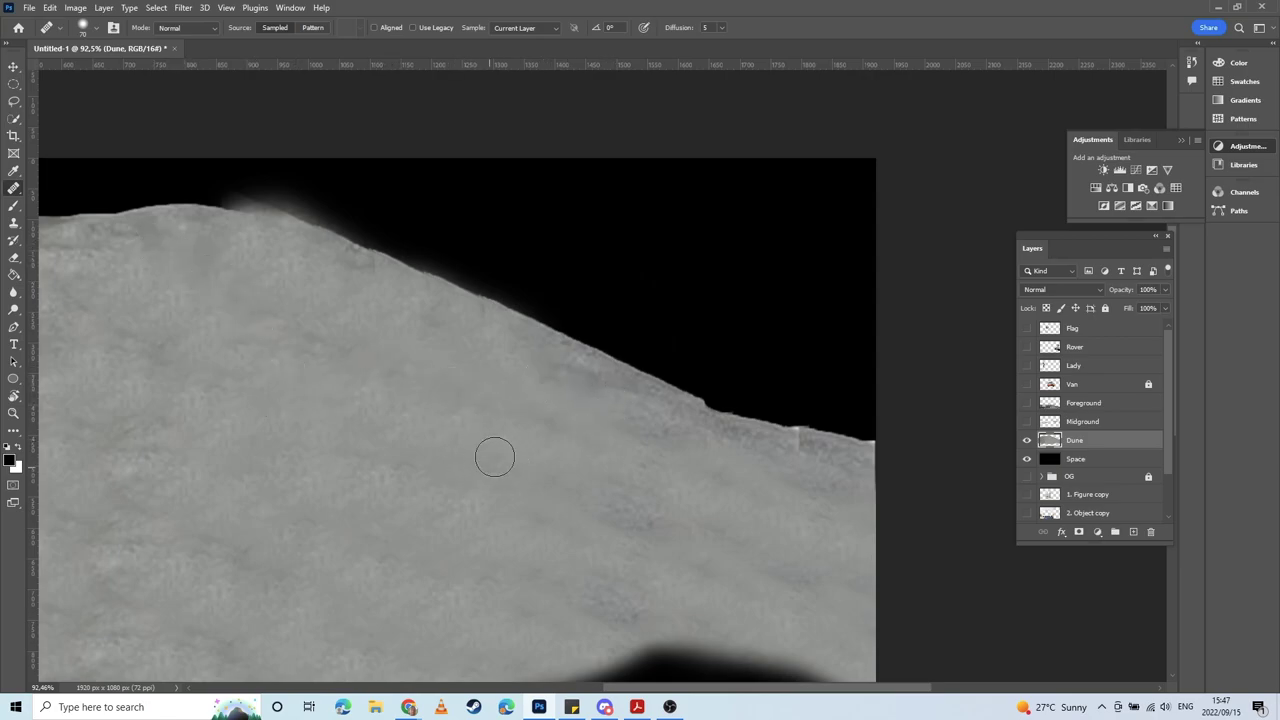
# Step: Compare the Midground layer against the dune by toggling its visibility, and view the midground pieces without the Dune layer
pyautogui.scroll(-5, 495, 457)
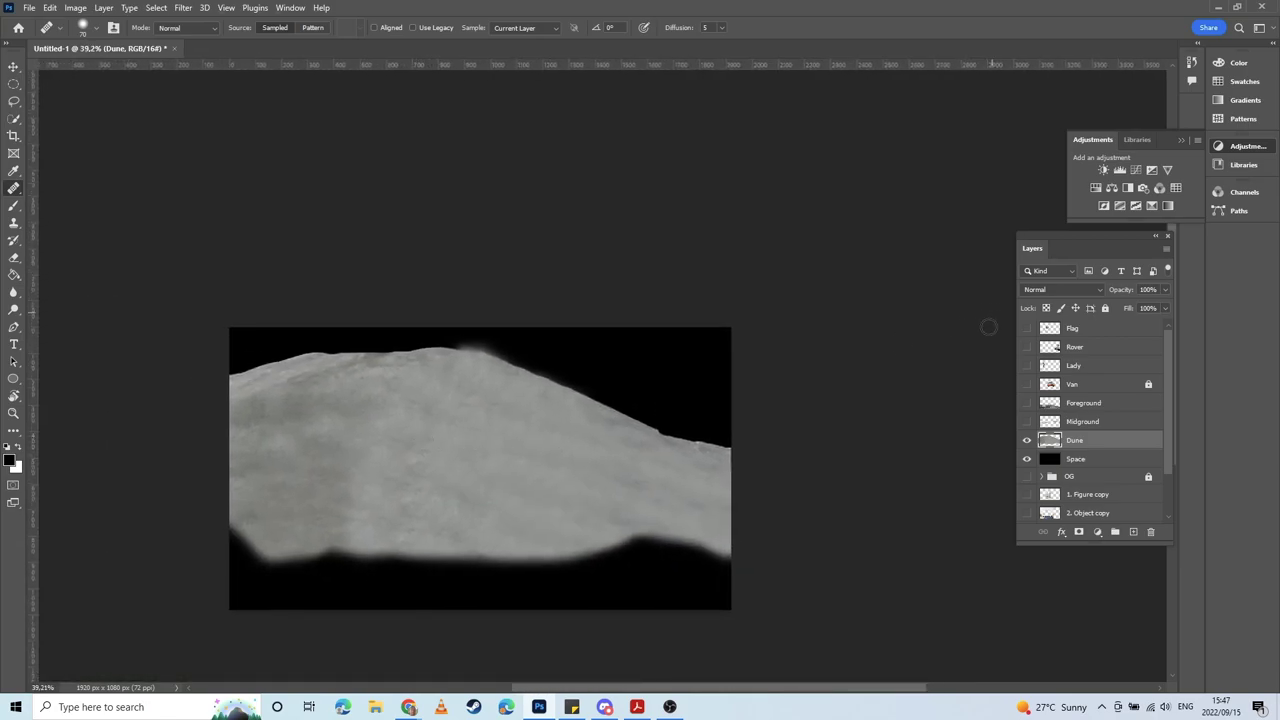
pyautogui.click(1027, 421)
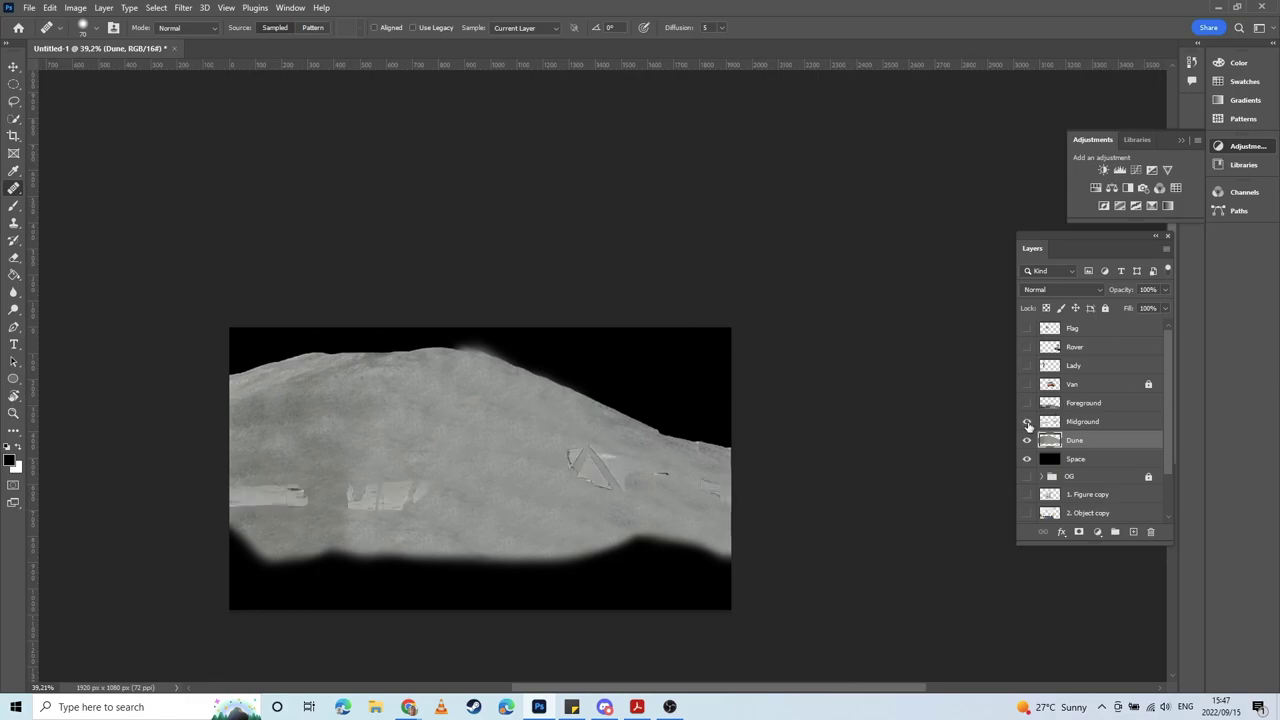
pyautogui.click(1027, 421)
pyautogui.click(1027, 421)
pyautogui.click(1027, 421)
pyautogui.click(1027, 421)
pyautogui.click(1027, 440)
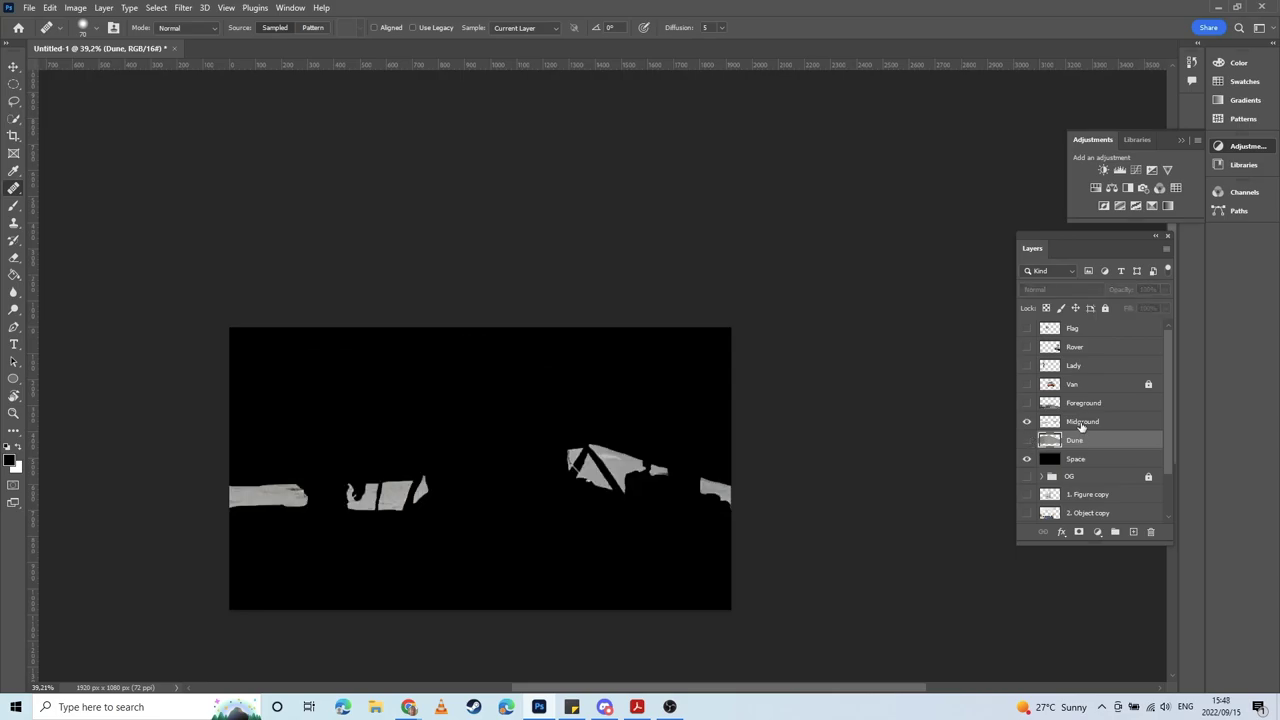
# Step: Check how the Foreground and Midground layers cover the dune, leaving only Dune and Space visible
pyautogui.click(1027, 403)
pyautogui.click(1027, 440)
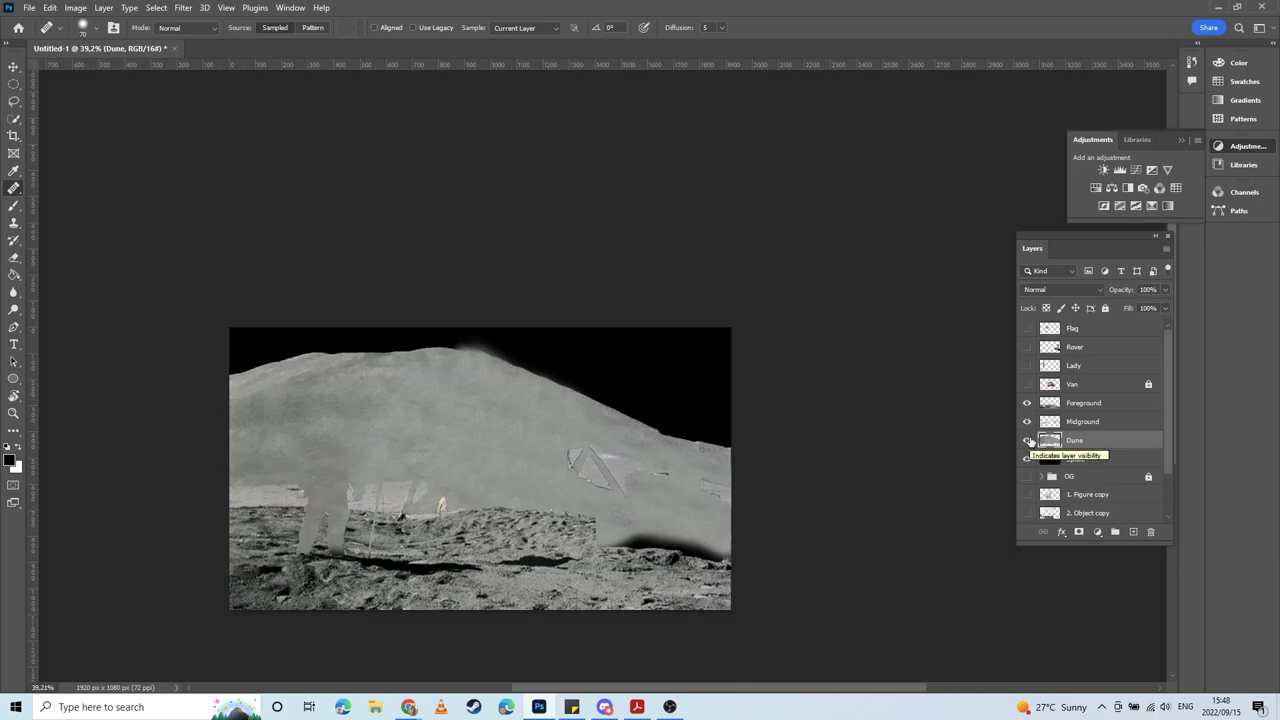
pyautogui.click(1027, 440)
pyautogui.click(1027, 440)
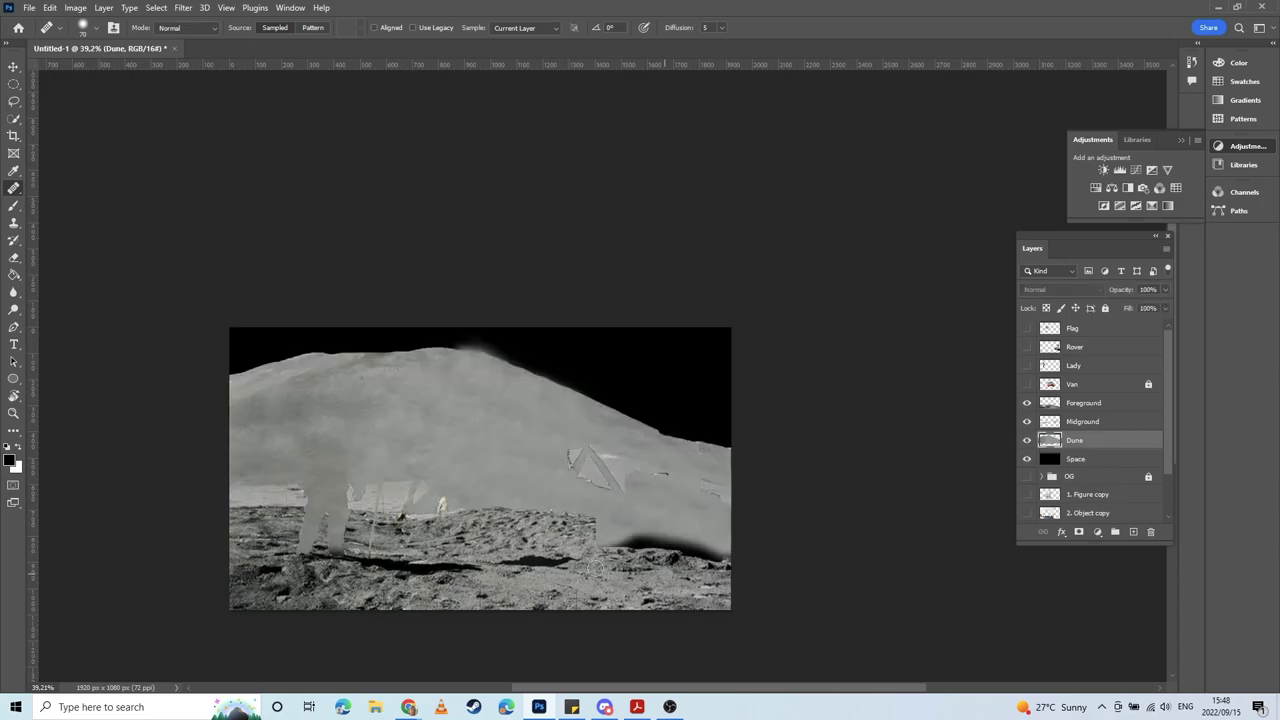
pyautogui.click(1027, 421)
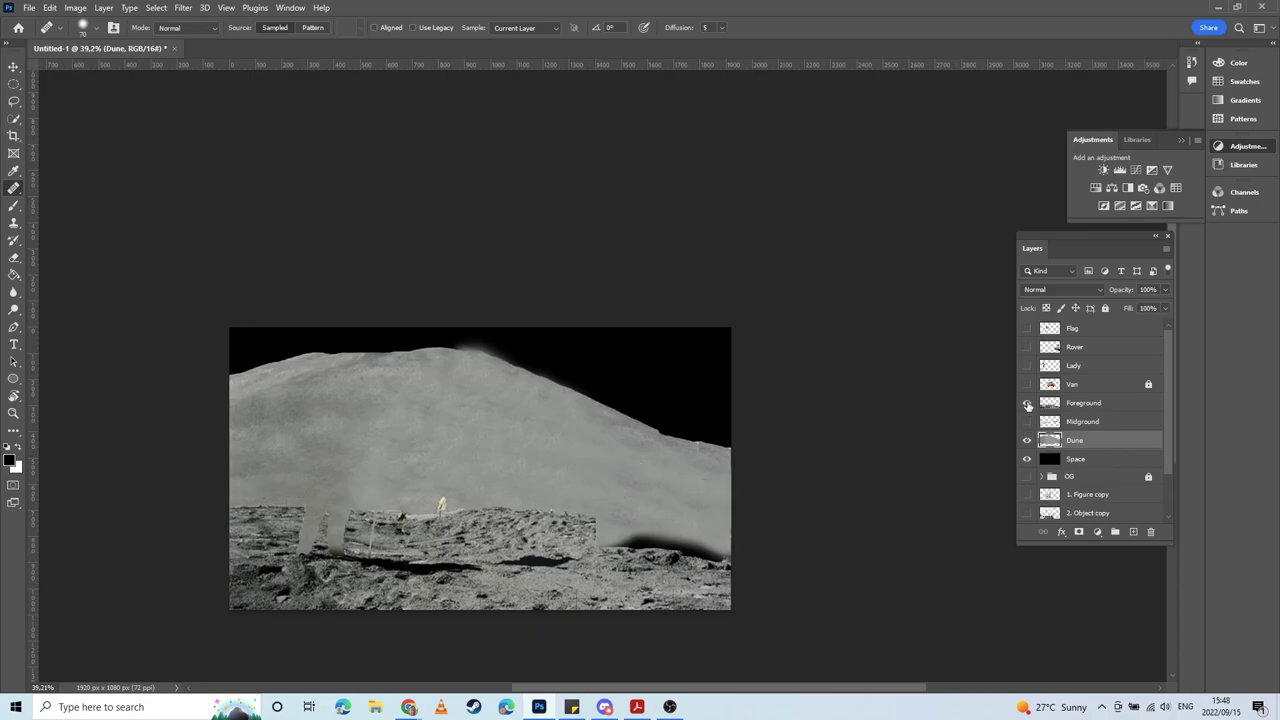
pyautogui.click(1027, 403)
# Step: Clone dune texture over the dark area below the dune so the layer reaches the canvas's bottom edge
pyautogui.press('s')
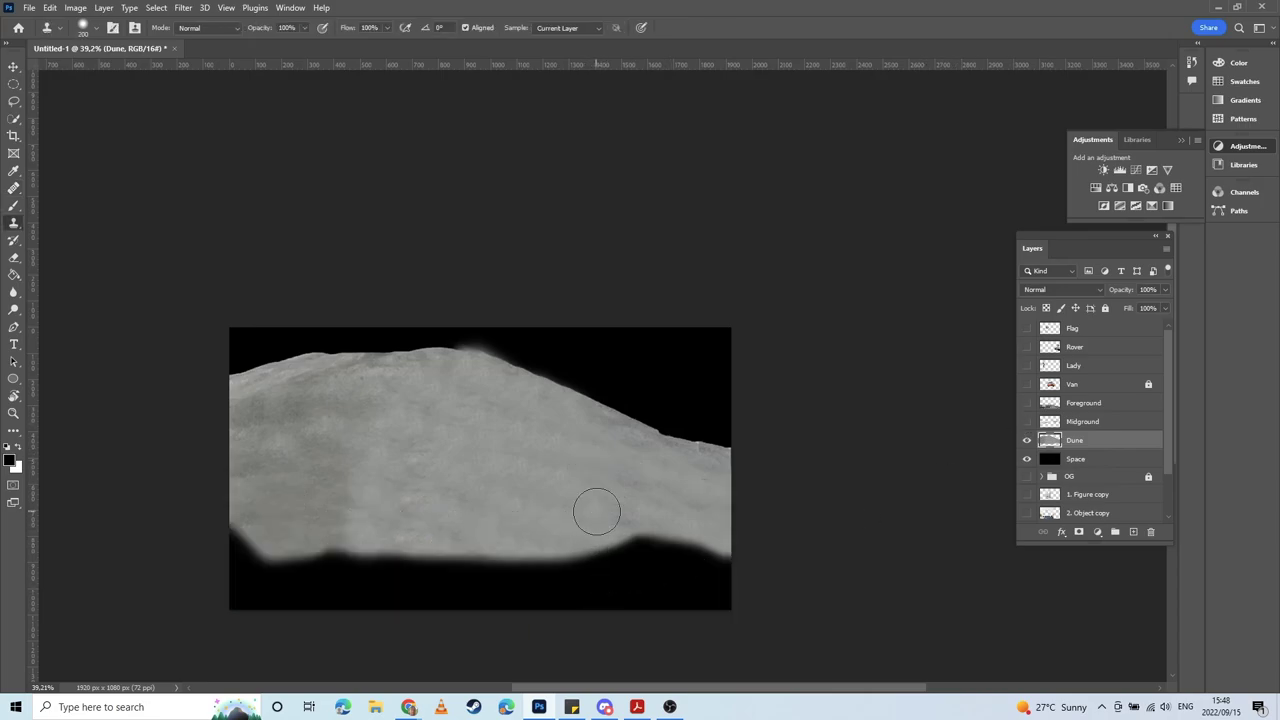
pyautogui.moveTo(737, 543)
pyautogui.mouseDown()
pyautogui.moveTo(617, 543)
pyautogui.moveTo(588, 553)
pyautogui.moveTo(709, 562)
pyautogui.moveTo(543, 572)
pyautogui.moveTo(756, 586)
pyautogui.moveTo(626, 582)
pyautogui.moveTo(434, 621)
pyautogui.moveTo(440, 594)
pyautogui.moveTo(569, 594)
pyautogui.moveTo(447, 564)
pyautogui.moveTo(315, 555)
pyautogui.moveTo(368, 548)
pyautogui.moveTo(364, 567)
pyautogui.moveTo(246, 538)
pyautogui.mouseUp()
pyautogui.moveTo(211, 590); pyautogui.dragTo(457, 598)
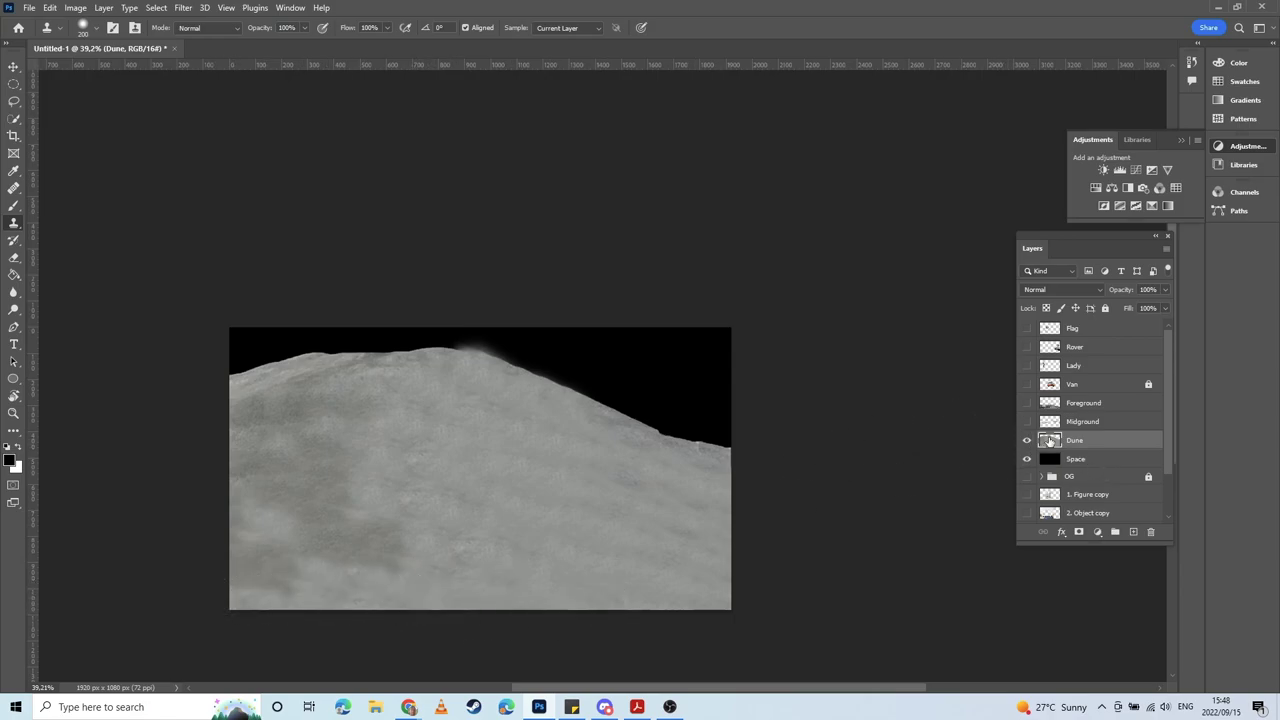
# Step: Show the Midground layer, hide Dune, and make Midground the active layer
pyautogui.click(1026, 421)
pyautogui.click(1026, 440)
pyautogui.click(1088, 421)
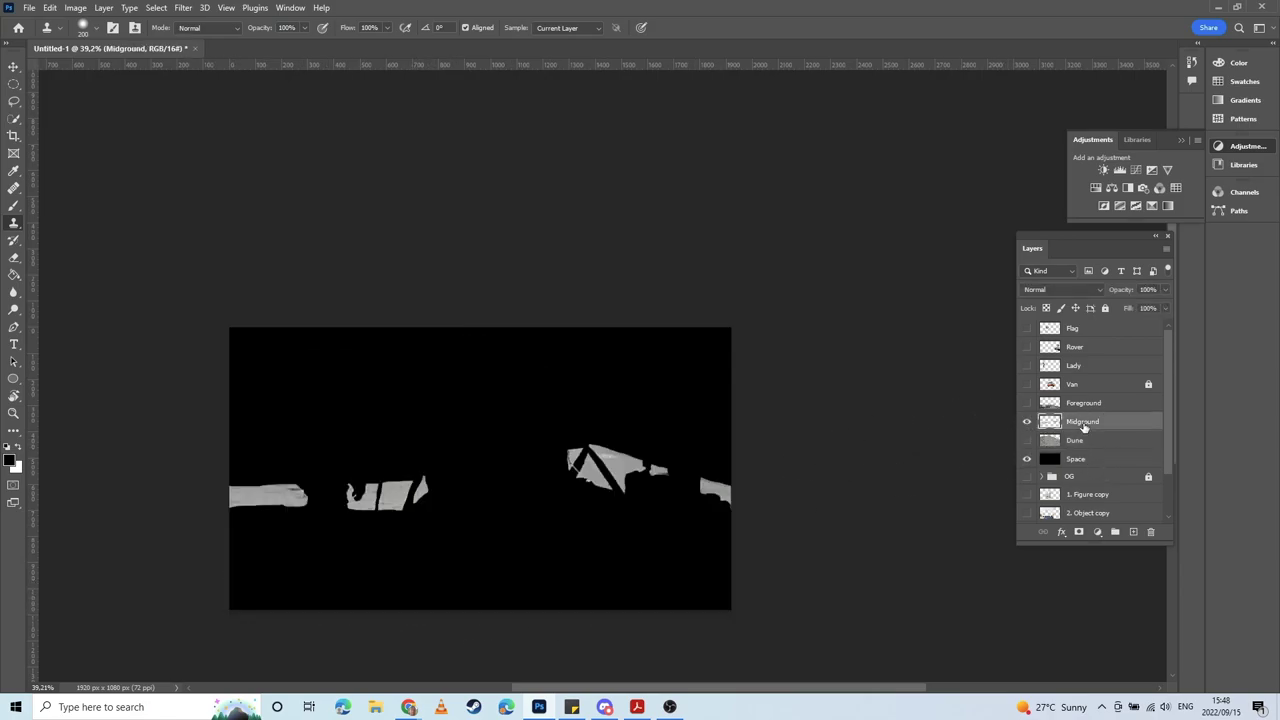
# Step: Set the Clone Stamp brush size to 150 px and increase its hardness for the midground pieces
pyautogui.scroll(8, 409, 441)
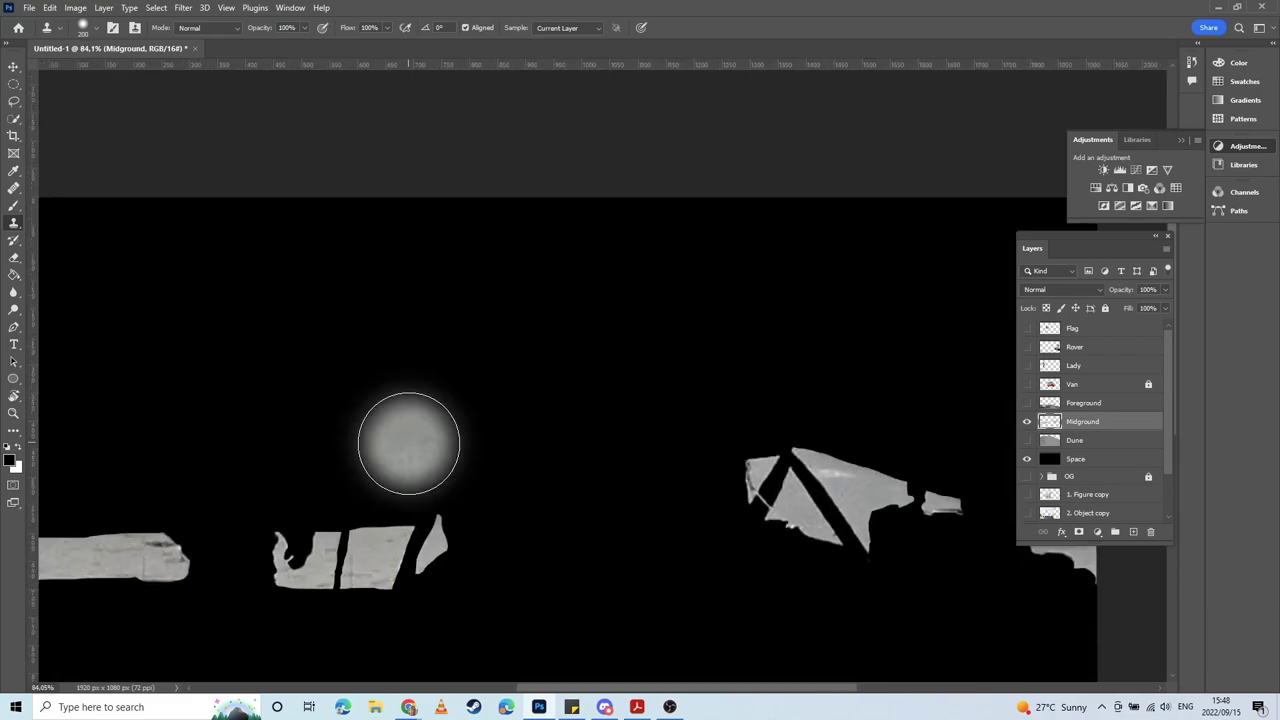
pyautogui.moveTo(383, 449); pyautogui.dragTo(710, 353)
pyautogui.scroll(5, 551, 451)
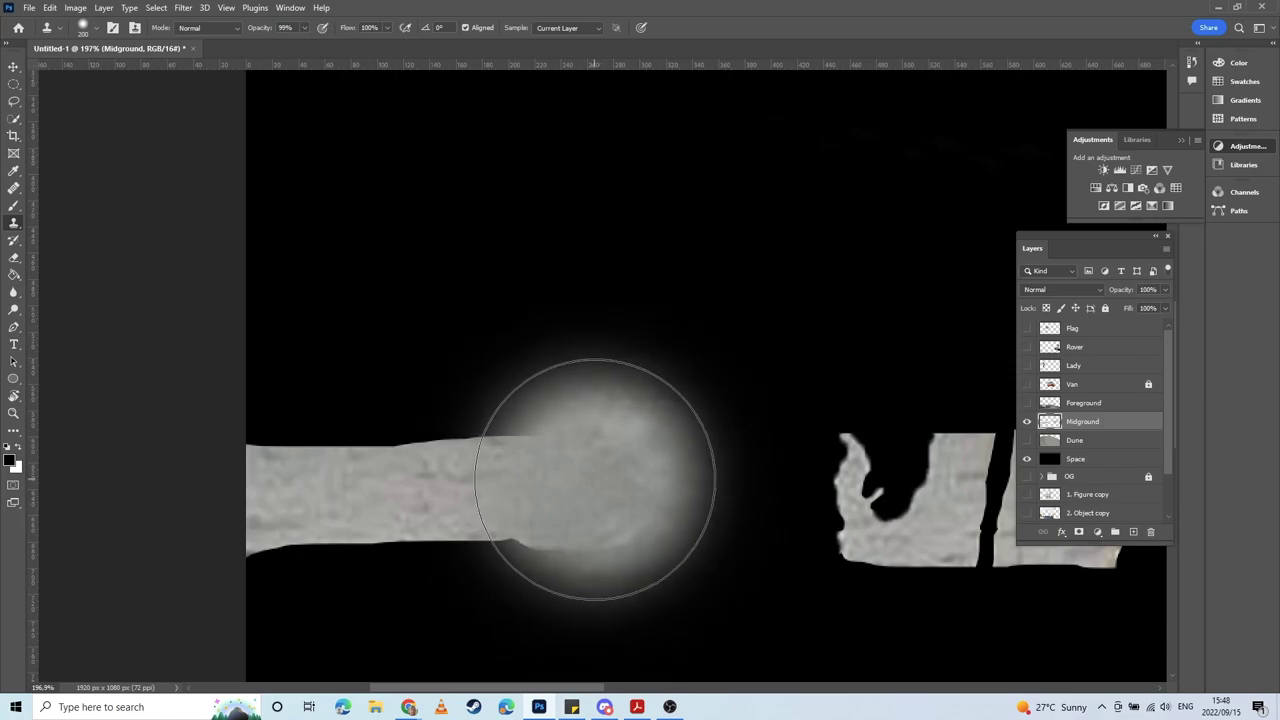
pyautogui.press('[')
pyautogui.press('[')
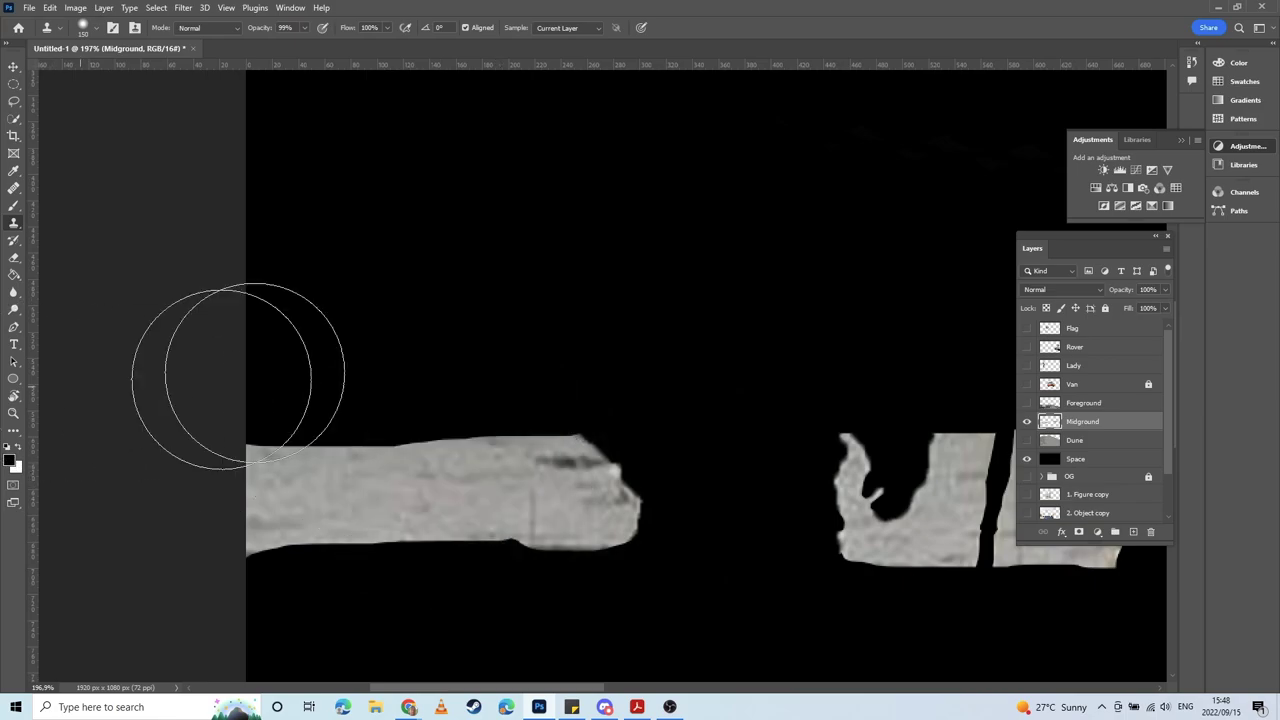
pyautogui.click(90, 30)
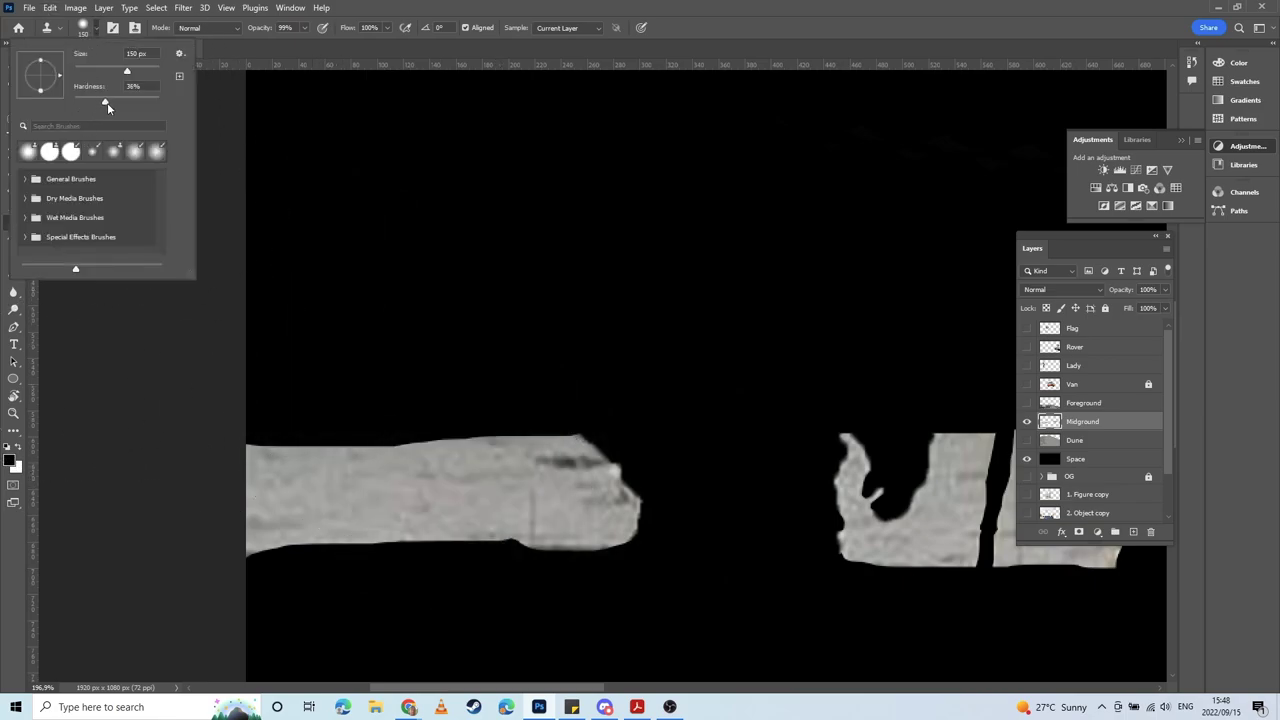
pyautogui.press('Return')
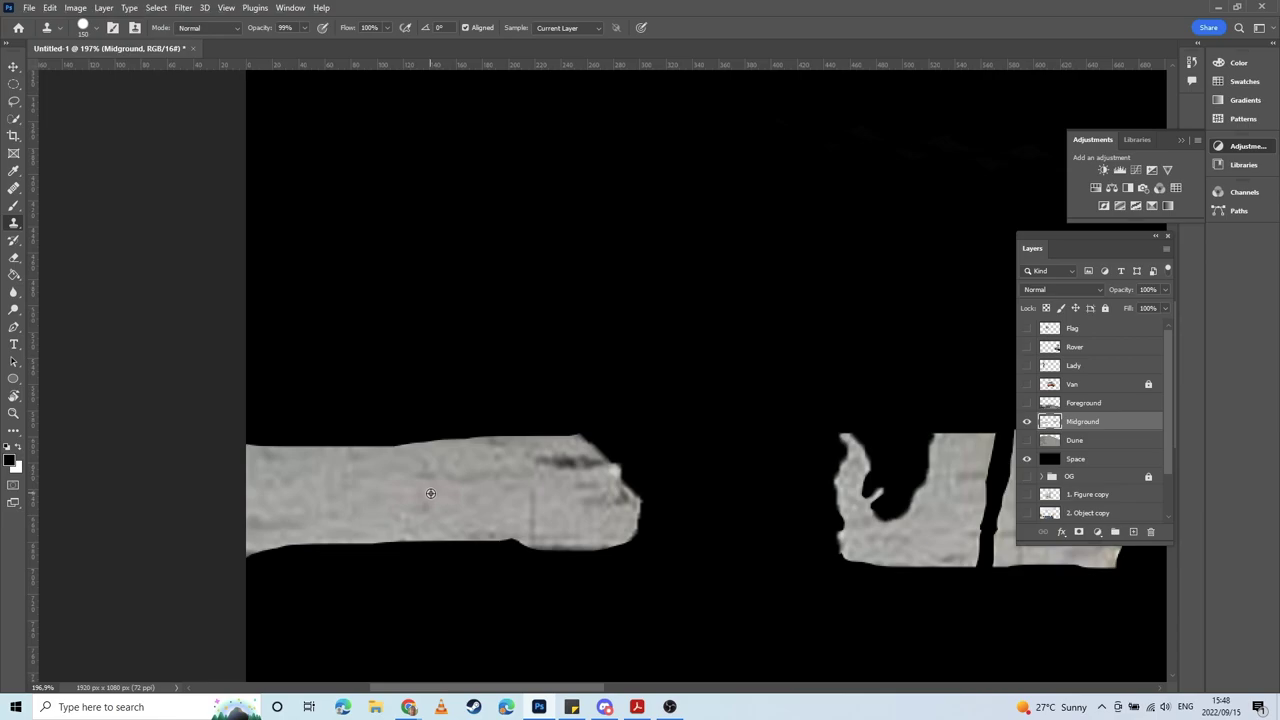
# Step: Clone the left midground strip rightward across the gaps until it reaches the triangular fragments
pyautogui.moveTo(430, 493)
pyautogui.mouseDown()
pyautogui.moveTo(657, 466)
pyautogui.moveTo(658, 481)
pyautogui.mouseUp()
pyautogui.moveTo(702, 505)
pyautogui.mouseDown()
pyautogui.moveTo(771, 485)
pyautogui.moveTo(815, 492)
pyautogui.moveTo(418, 574)
pyautogui.moveTo(541, 590)
pyautogui.moveTo(564, 588)
pyautogui.moveTo(503, 585)
pyautogui.moveTo(629, 582)
pyautogui.moveTo(469, 601)
pyautogui.mouseUp()
pyautogui.click(800, 489)
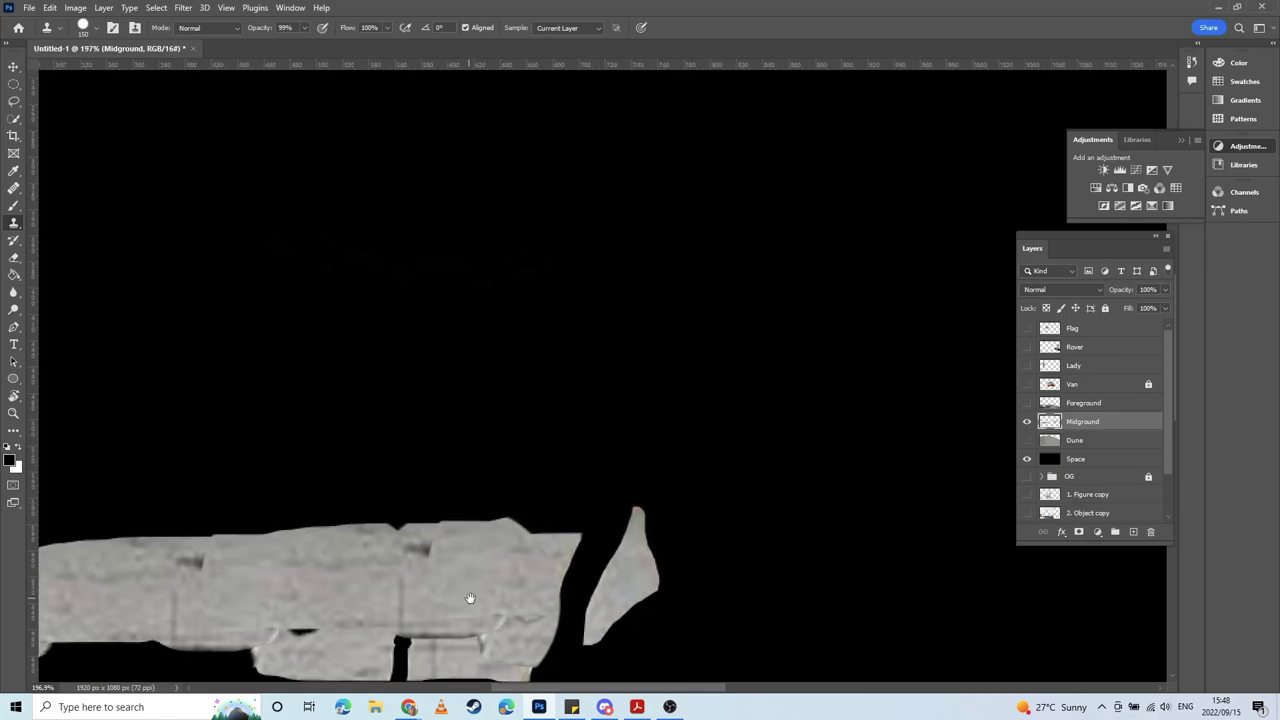
pyautogui.moveTo(552, 591)
pyautogui.mouseDown()
pyautogui.moveTo(564, 589)
pyautogui.moveTo(541, 476)
pyautogui.moveTo(553, 482)
pyautogui.mouseUp()
pyautogui.moveTo(636, 497)
pyautogui.mouseDown()
pyautogui.moveTo(506, 520)
pyautogui.moveTo(643, 509)
pyautogui.moveTo(750, 520)
pyautogui.moveTo(619, 542)
pyautogui.mouseUp()
pyautogui.moveTo(530, 528); pyautogui.dragTo(602, 517)
pyautogui.moveTo(688, 516)
pyautogui.mouseDown()
pyautogui.moveTo(528, 526)
pyautogui.moveTo(714, 471)
pyautogui.moveTo(876, 470)
pyautogui.mouseUp()
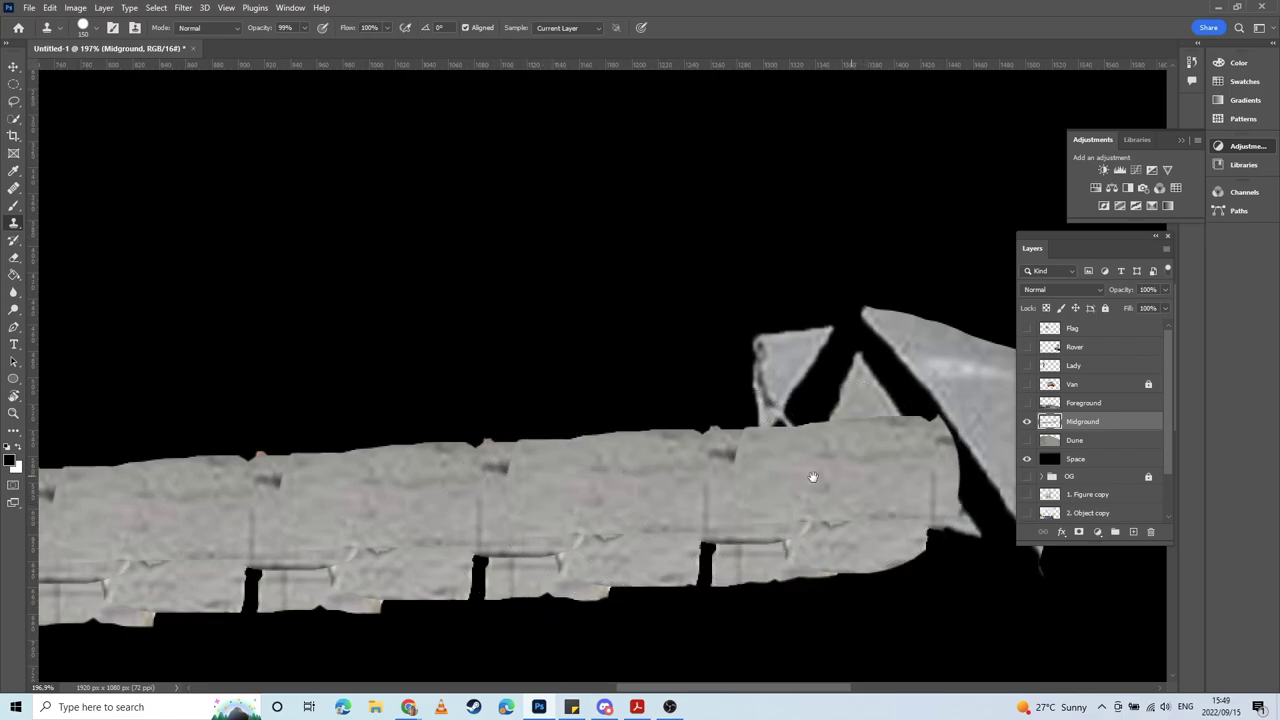
# Step: Clone texture from the triangular fragments to join them and extend the sloping midground to the canvas's right edge
pyautogui.moveTo(770, 484)
pyautogui.mouseDown()
pyautogui.moveTo(304, 416)
pyautogui.moveTo(686, 394)
pyautogui.mouseUp()
pyautogui.moveTo(200, 425); pyautogui.dragTo(600, 391)
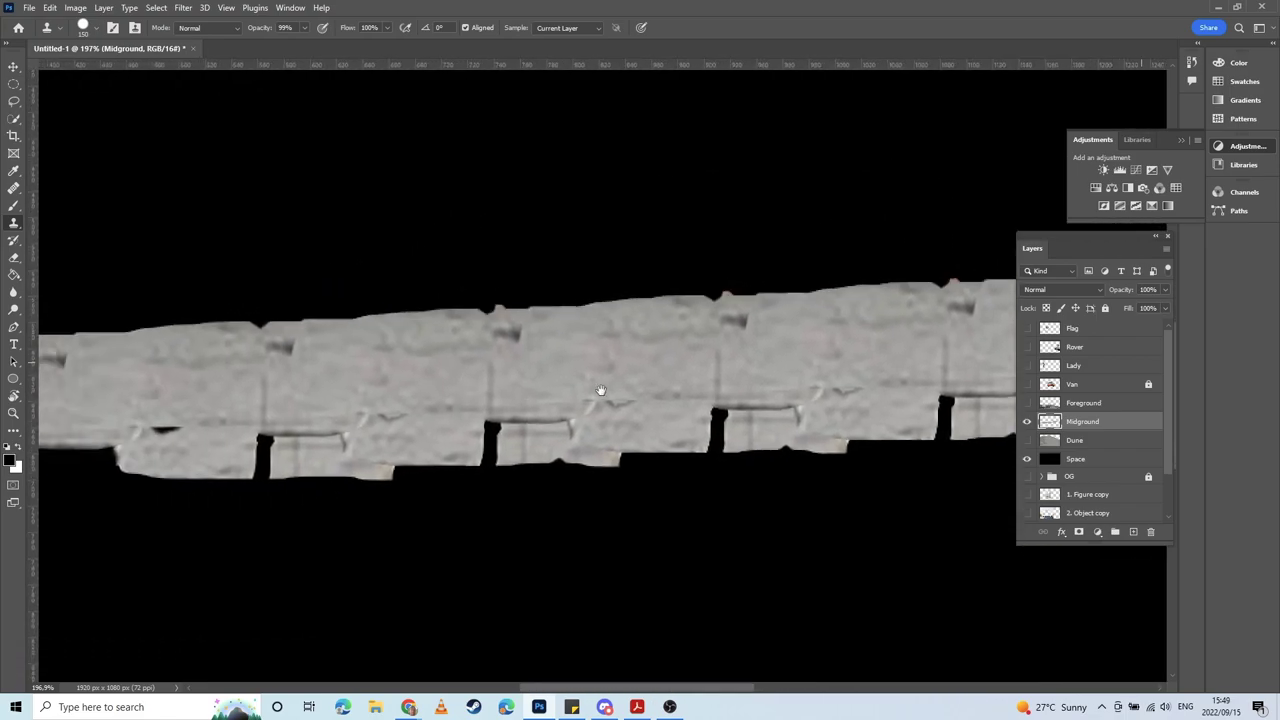
pyautogui.scroll(-4, 608, 388)
pyautogui.scroll(-5, 608, 388)
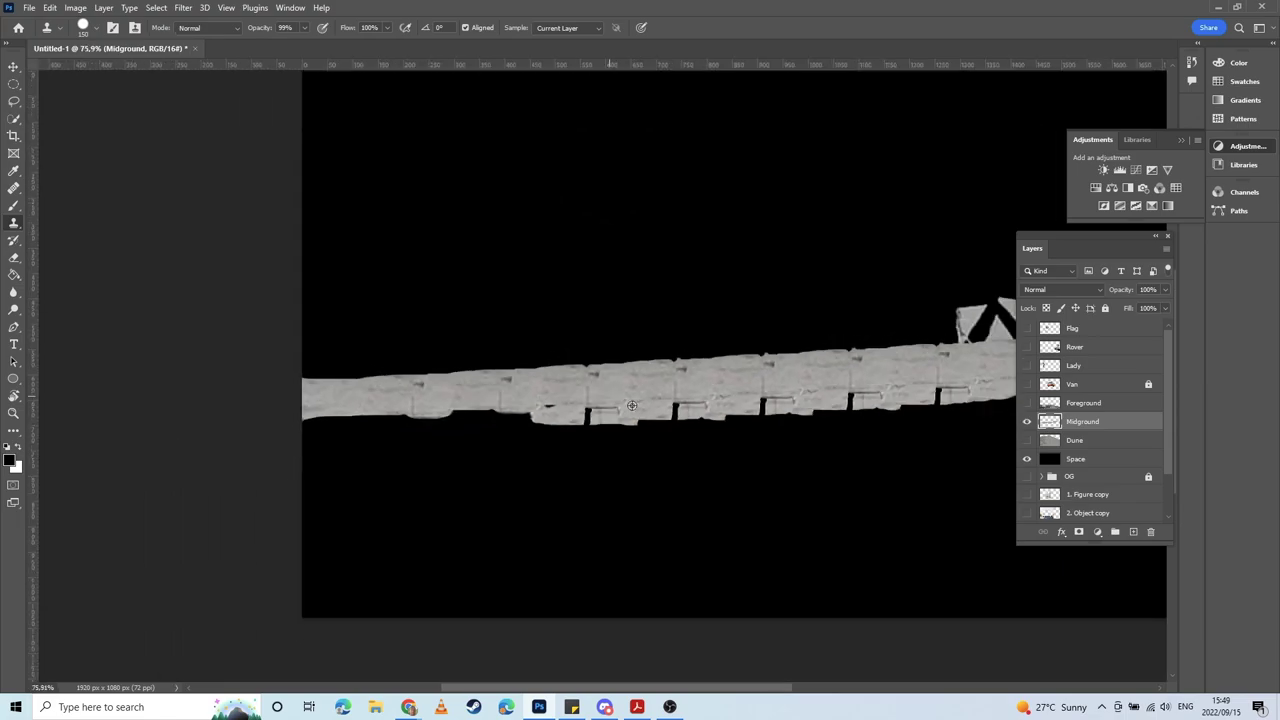
pyautogui.moveTo(713, 394); pyautogui.dragTo(220, 448)
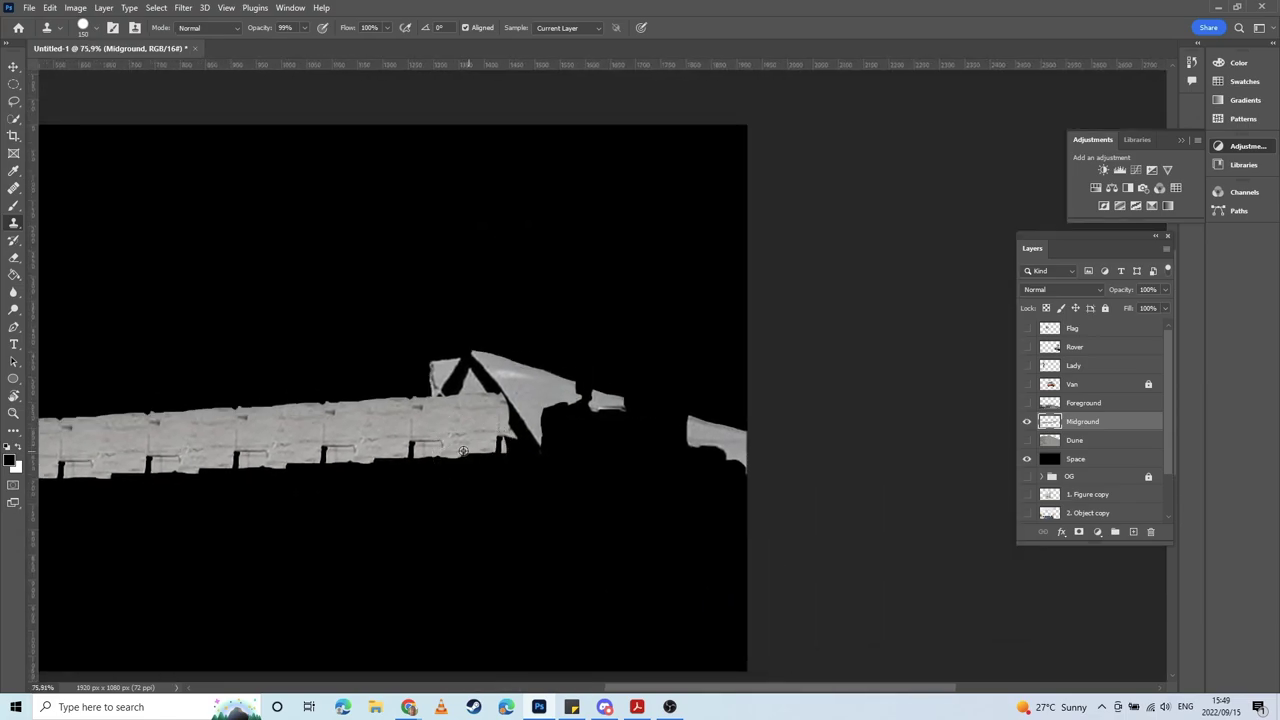
pyautogui.keyDown('alt'); pyautogui.click(489, 357); pyautogui.keyUp('alt')
pyautogui.click(472, 361)
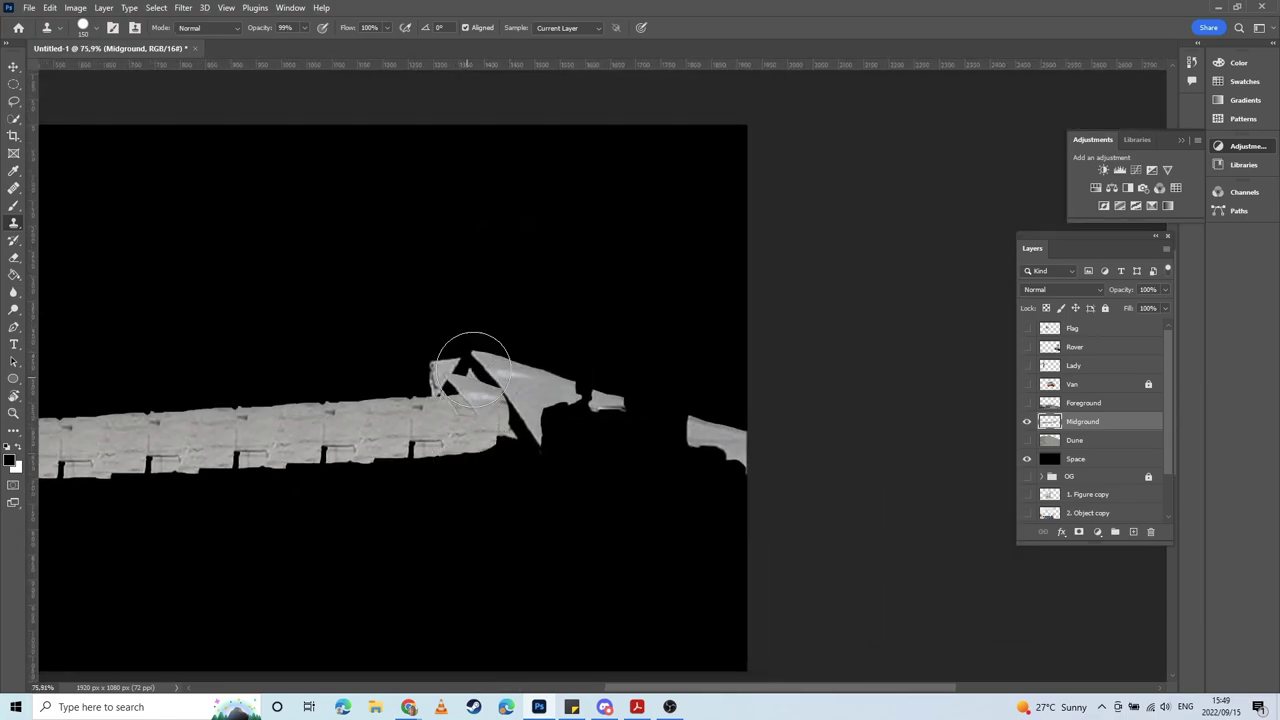
pyautogui.moveTo(476, 360)
pyautogui.mouseDown()
pyautogui.moveTo(444, 396)
pyautogui.moveTo(469, 382)
pyautogui.moveTo(564, 428)
pyautogui.moveTo(524, 418)
pyautogui.moveTo(524, 396)
pyautogui.moveTo(504, 395)
pyautogui.moveTo(530, 430)
pyautogui.moveTo(509, 414)
pyautogui.moveTo(572, 426)
pyautogui.moveTo(582, 417)
pyautogui.moveTo(558, 405)
pyautogui.moveTo(575, 392)
pyautogui.moveTo(686, 432)
pyautogui.mouseUp()
pyautogui.hotkey('ctrl', 'z')
pyautogui.hotkey('ctrl', 'z')
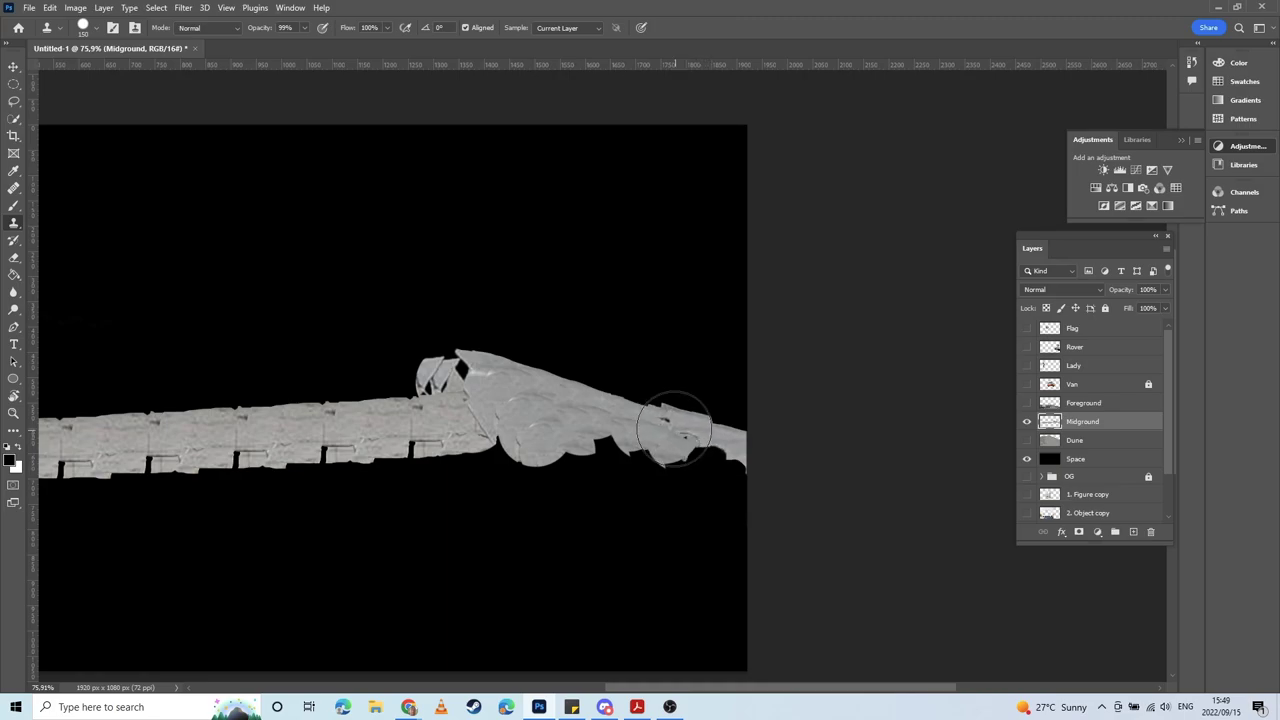
pyautogui.moveTo(664, 435)
pyautogui.mouseDown()
pyautogui.moveTo(616, 445)
pyautogui.moveTo(717, 485)
pyautogui.moveTo(701, 482)
pyautogui.moveTo(720, 462)
pyautogui.moveTo(530, 435)
pyautogui.moveTo(638, 463)
pyautogui.mouseUp()
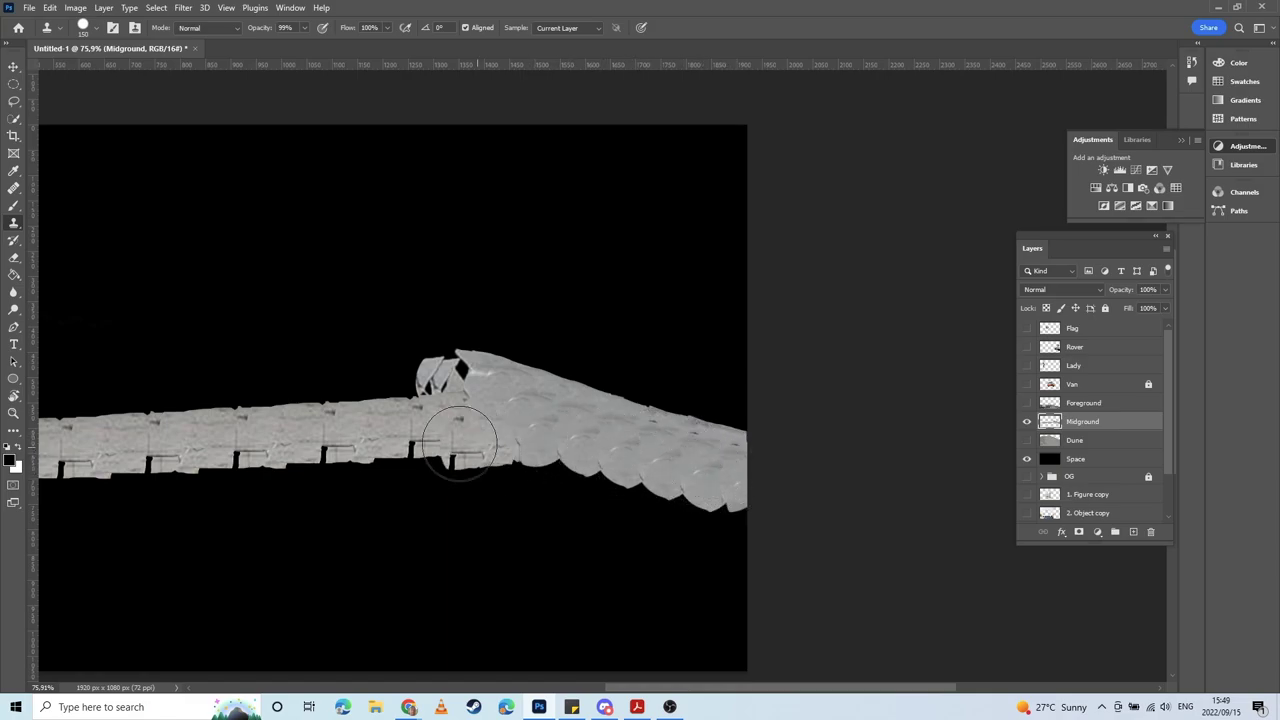
# Step: Clone texture over the notches along the midground strip's lower edge and thicken its left part
pyautogui.moveTo(338, 433); pyautogui.dragTo(603, 418)
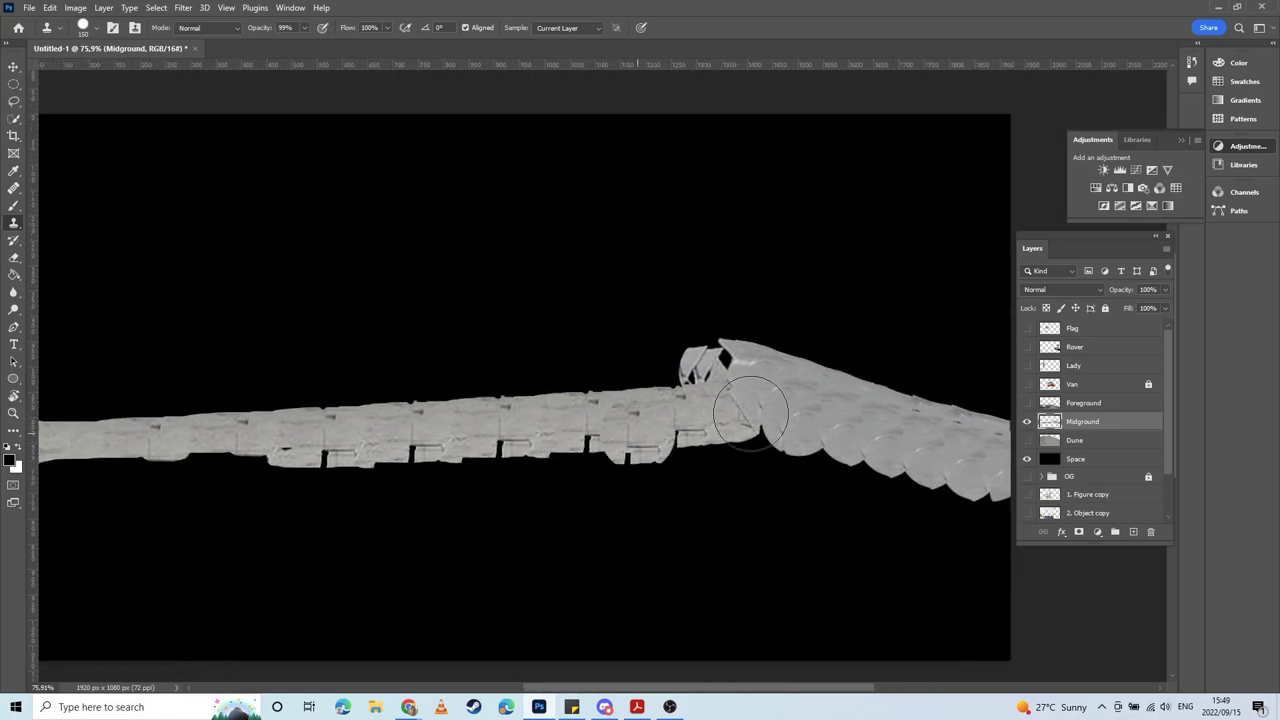
pyautogui.moveTo(763, 402)
pyautogui.mouseDown()
pyautogui.moveTo(699, 418)
pyautogui.moveTo(493, 410)
pyautogui.moveTo(579, 414)
pyautogui.moveTo(422, 431)
pyautogui.moveTo(517, 425)
pyautogui.moveTo(317, 425)
pyautogui.moveTo(571, 431)
pyautogui.moveTo(573, 446)
pyautogui.moveTo(506, 429)
pyautogui.moveTo(290, 431)
pyautogui.moveTo(579, 456)
pyautogui.moveTo(319, 470)
pyautogui.moveTo(514, 456)
pyautogui.moveTo(256, 454)
pyautogui.moveTo(566, 467)
pyautogui.moveTo(381, 457)
pyautogui.moveTo(309, 490)
pyautogui.moveTo(427, 485)
pyautogui.moveTo(240, 461)
pyautogui.moveTo(382, 466)
pyautogui.moveTo(251, 488)
pyautogui.mouseUp()
pyautogui.keyDown('alt'); pyautogui.click(382, 466); pyautogui.keyUp('alt')
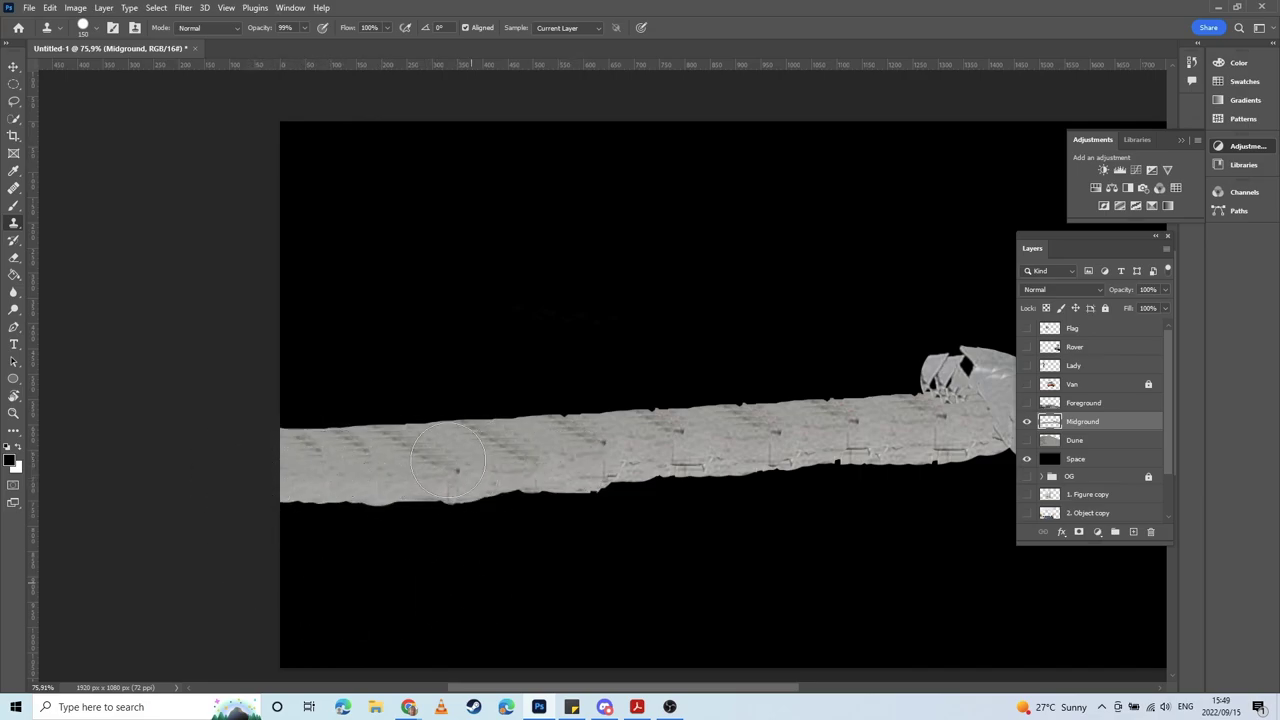
# Step: Blend the repeating seams and marks along the left and middle of the midground strip with the Healing Brush
pyautogui.press('j')
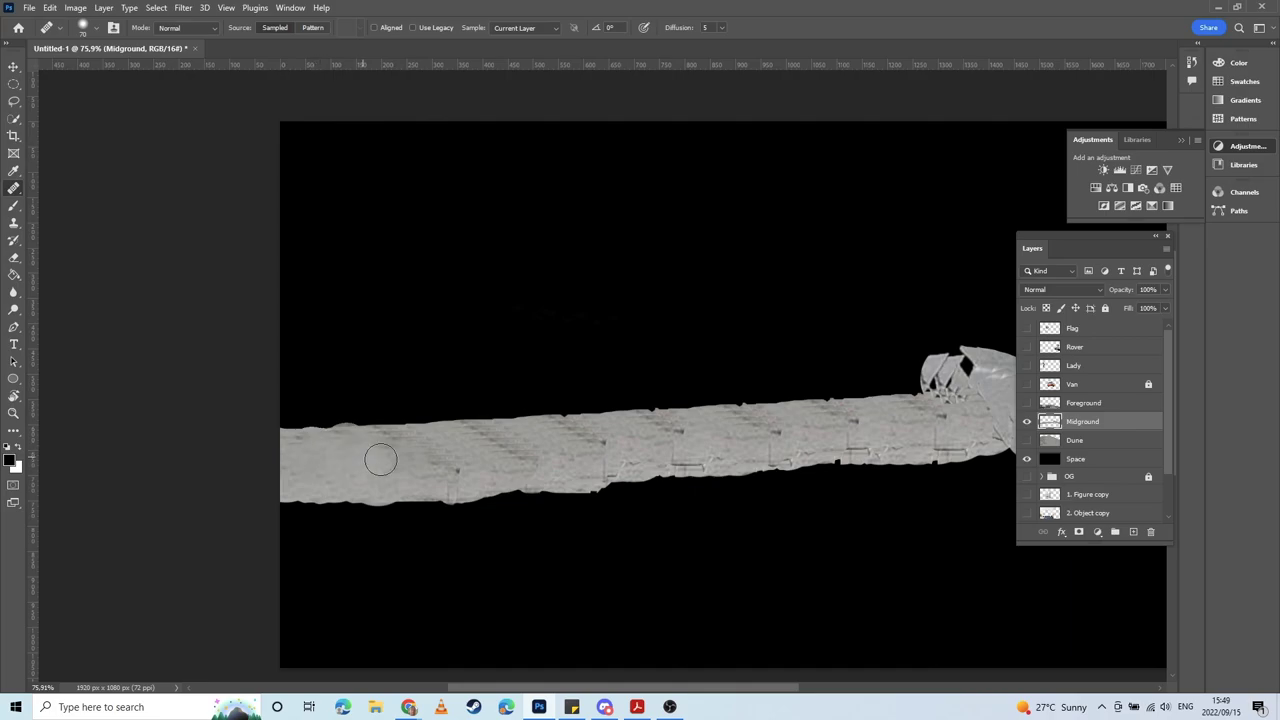
pyautogui.moveTo(383, 442)
pyautogui.mouseDown()
pyautogui.moveTo(443, 444)
pyautogui.moveTo(405, 468)
pyautogui.moveTo(459, 465)
pyautogui.moveTo(421, 438)
pyautogui.moveTo(513, 420)
pyautogui.mouseUp()
pyautogui.moveTo(445, 449); pyautogui.dragTo(390, 453)
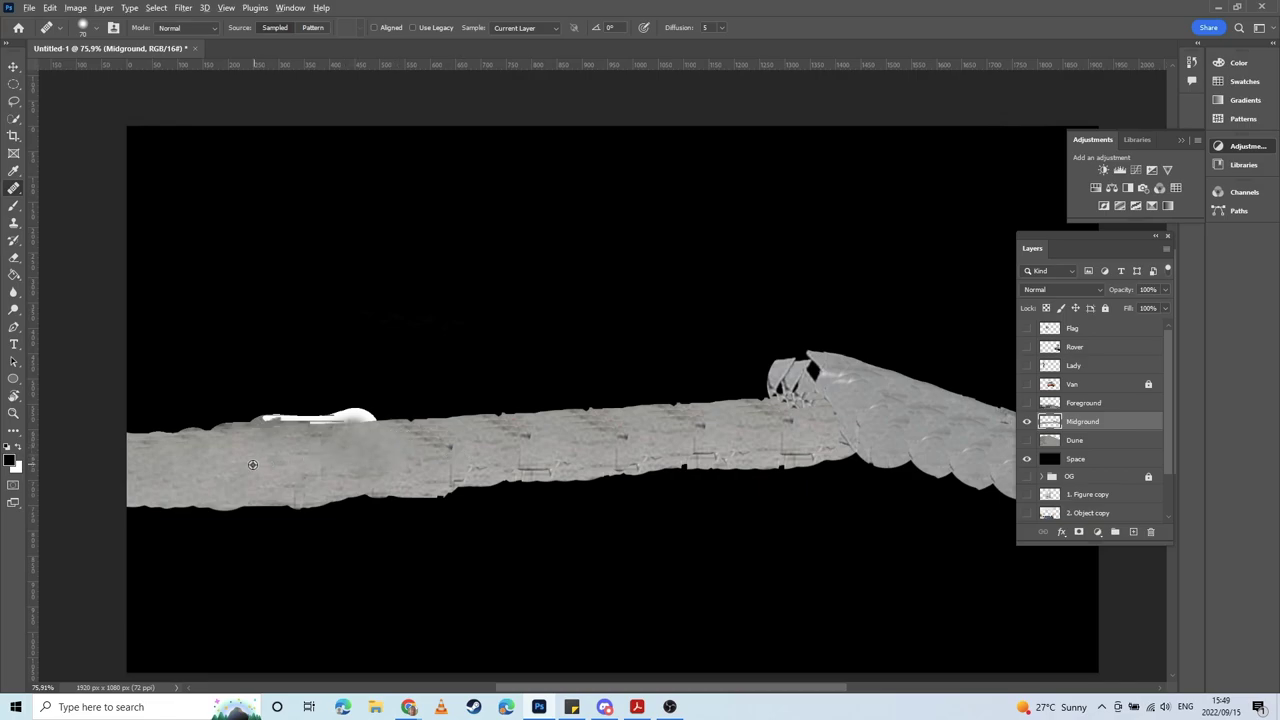
pyautogui.moveTo(449, 455)
pyautogui.mouseDown()
pyautogui.moveTo(386, 443)
pyautogui.moveTo(460, 440)
pyautogui.moveTo(571, 475)
pyautogui.moveTo(477, 460)
pyautogui.moveTo(386, 477)
pyautogui.mouseUp()
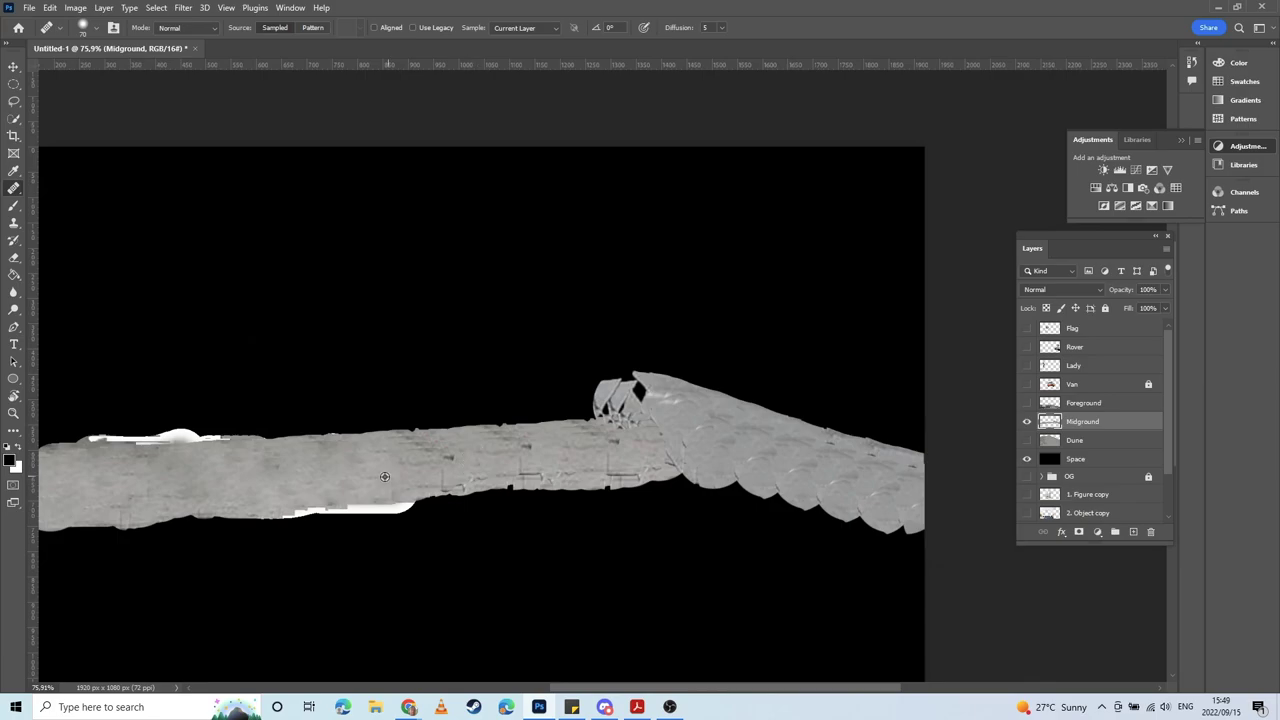
pyautogui.moveTo(510, 457); pyautogui.dragTo(588, 452)
pyautogui.moveTo(511, 474); pyautogui.dragTo(409, 477)
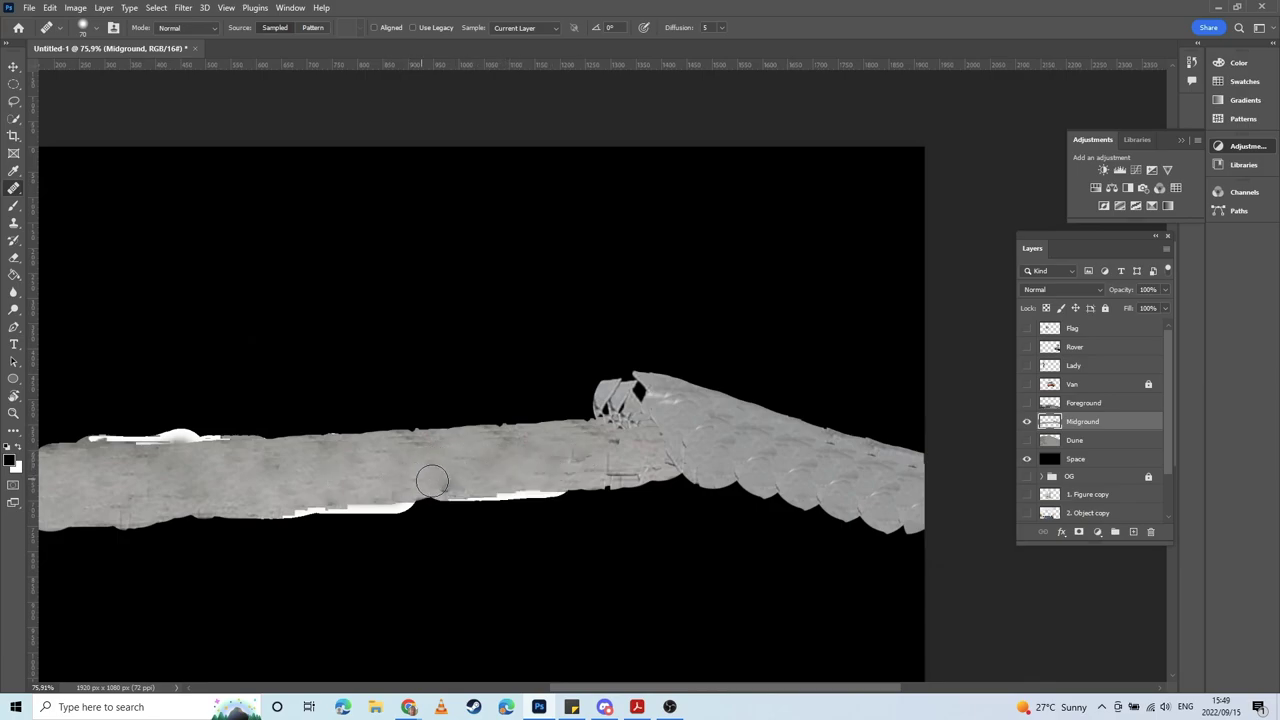
# Step: Heal the seams where the strip meets the right slope and along its lower edge, and switch to the Clone Stamp tool
pyautogui.click(1026, 404)
pyautogui.click(1026, 404)
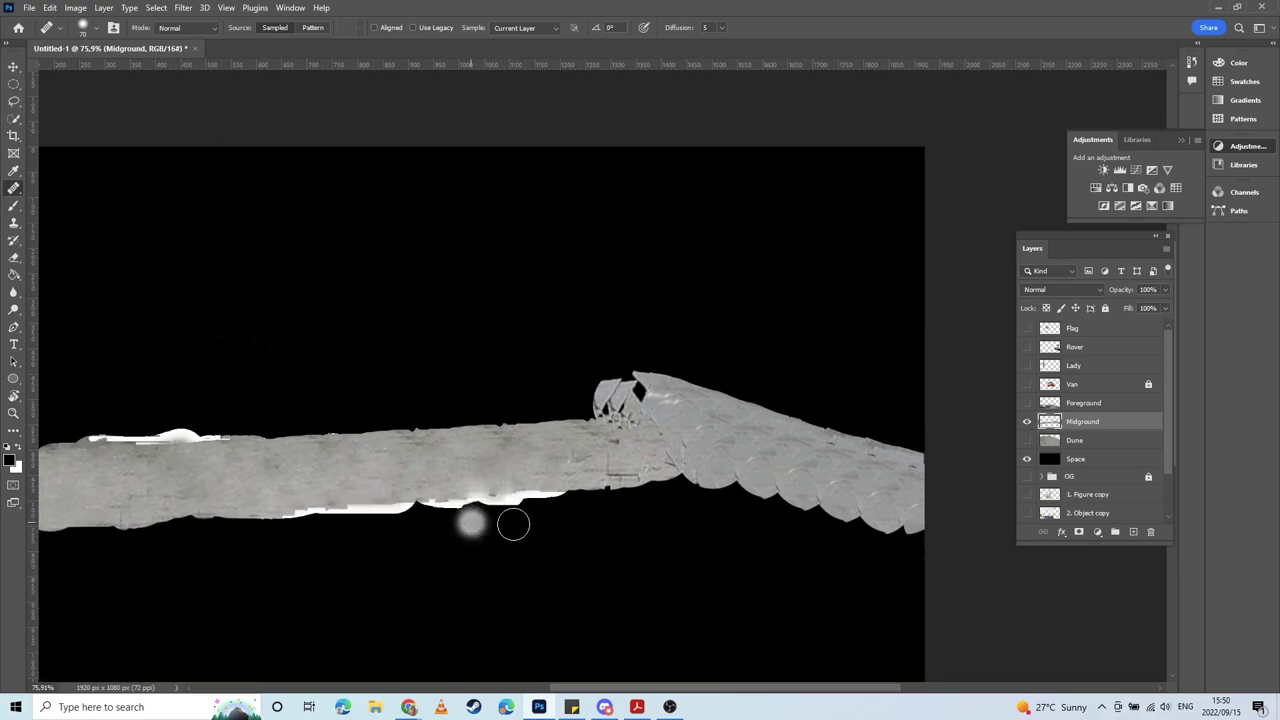
pyautogui.click(706, 503)
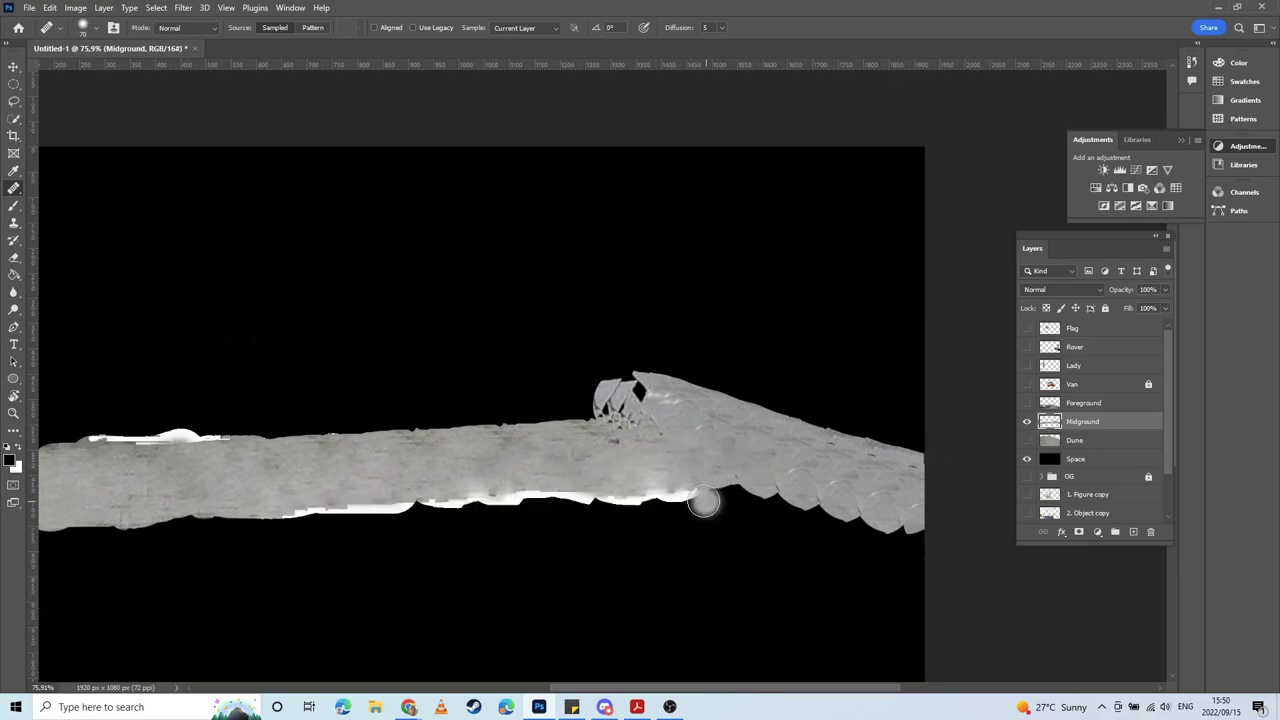
pyautogui.moveTo(719, 485)
pyautogui.mouseDown()
pyautogui.moveTo(440, 422)
pyautogui.moveTo(631, 470)
pyautogui.moveTo(617, 468)
pyautogui.moveTo(639, 433)
pyautogui.moveTo(634, 423)
pyautogui.moveTo(613, 467)
pyautogui.moveTo(553, 452)
pyautogui.mouseUp()
pyautogui.press('s')
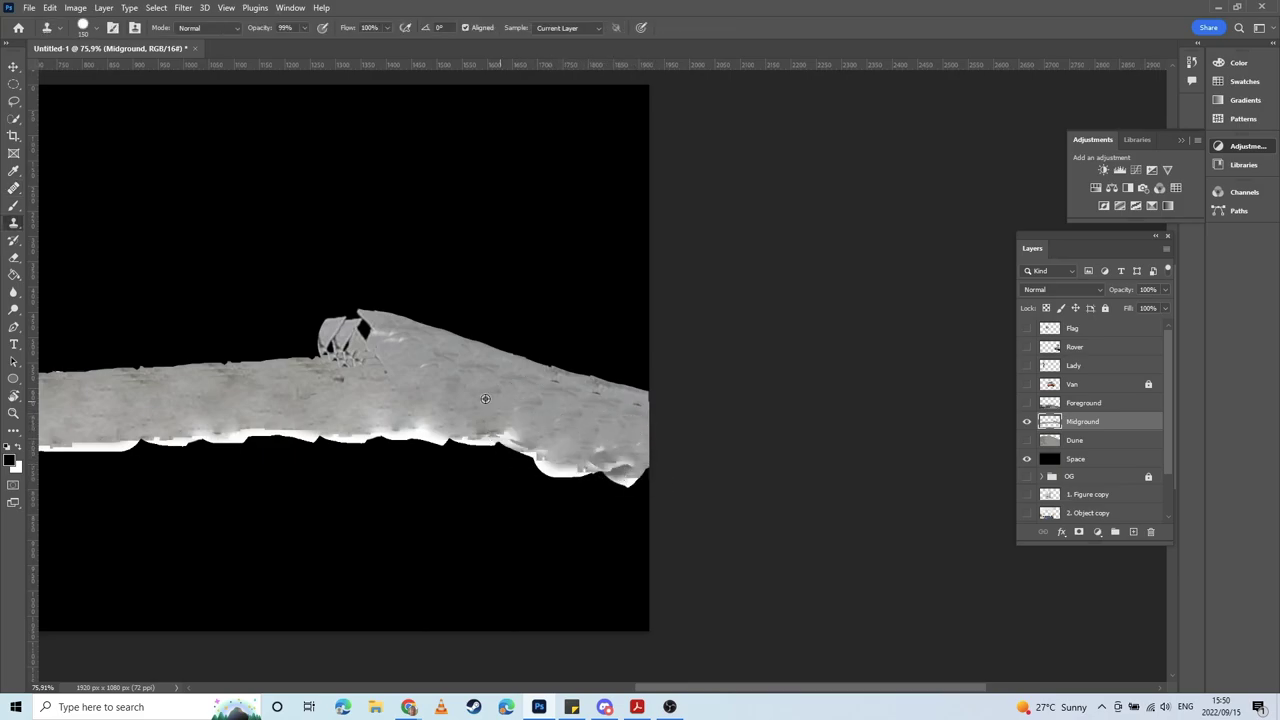
# Step: Clone texture along the midground strip's lower edge to thicken the right slope and cover the white fringe
pyautogui.moveTo(463, 423)
pyautogui.mouseDown()
pyautogui.moveTo(531, 471)
pyautogui.moveTo(476, 436)
pyautogui.moveTo(616, 479)
pyautogui.mouseUp()
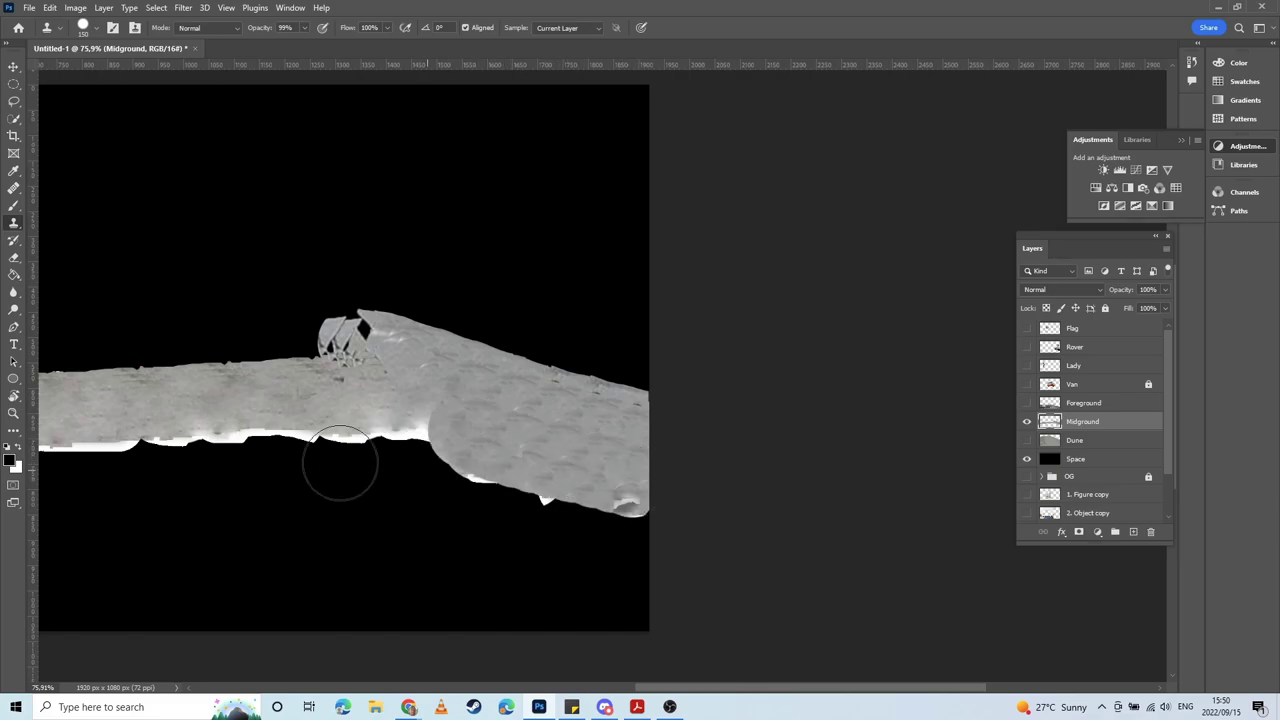
pyautogui.moveTo(440, 467)
pyautogui.mouseDown()
pyautogui.moveTo(331, 431)
pyautogui.moveTo(597, 471)
pyautogui.moveTo(471, 448)
pyautogui.moveTo(212, 463)
pyautogui.mouseUp()
pyautogui.moveTo(220, 464)
pyautogui.mouseDown()
pyautogui.moveTo(529, 506)
pyautogui.moveTo(257, 502)
pyautogui.mouseUp()
pyautogui.moveTo(381, 547); pyautogui.dragTo(262, 525)
pyautogui.moveTo(334, 494); pyautogui.dragTo(390, 473)
pyautogui.moveTo(300, 520)
pyautogui.mouseDown()
pyautogui.moveTo(221, 512)
pyautogui.moveTo(289, 505)
pyautogui.moveTo(253, 488)
pyautogui.moveTo(240, 549)
pyautogui.moveTo(243, 516)
pyautogui.moveTo(255, 567)
pyautogui.moveTo(266, 531)
pyautogui.moveTo(286, 528)
pyautogui.moveTo(295, 542)
pyautogui.moveTo(480, 517)
pyautogui.moveTo(404, 533)
pyautogui.moveTo(650, 542)
pyautogui.moveTo(459, 547)
pyautogui.moveTo(407, 514)
pyautogui.moveTo(345, 540)
pyautogui.moveTo(700, 560)
pyautogui.mouseUp()
# Step: Sample clean midground texture and clone it across the strip's lower middle and right parts to extend them downward
pyautogui.hscroll(4, 361, 503)
pyautogui.keyDown('alt'); pyautogui.click(361, 503); pyautogui.keyUp('alt')
pyautogui.moveTo(427, 523); pyautogui.dragTo(687, 545)
pyautogui.moveTo(601, 549); pyautogui.dragTo(494, 567)
pyautogui.keyDown('alt'); pyautogui.click(409, 536); pyautogui.keyUp('alt')
pyautogui.moveTo(443, 517); pyautogui.dragTo(690, 517)
pyautogui.moveTo(499, 522)
pyautogui.mouseDown()
pyautogui.moveTo(721, 535)
pyautogui.moveTo(498, 568)
pyautogui.mouseUp()
pyautogui.moveTo(380, 550)
pyautogui.mouseDown()
pyautogui.moveTo(523, 557)
pyautogui.moveTo(600, 540)
pyautogui.moveTo(694, 563)
pyautogui.moveTo(486, 534)
pyautogui.moveTo(516, 573)
pyautogui.moveTo(371, 543)
pyautogui.moveTo(449, 550)
pyautogui.mouseUp()
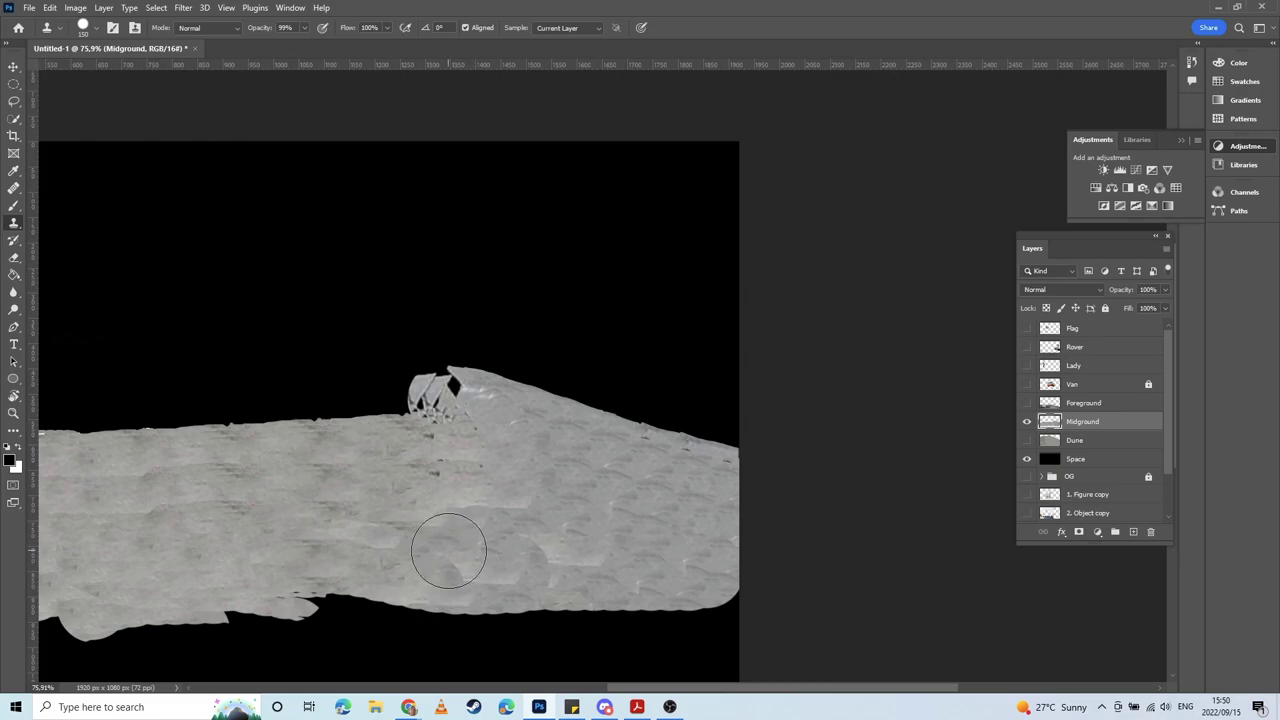
# Step: Blend the repeating clone seams across the middle and right of the midground strip with the Healing Brush
pyautogui.press('j')
pyautogui.moveTo(578, 512)
pyautogui.mouseDown()
pyautogui.moveTo(587, 470)
pyautogui.moveTo(650, 538)
pyautogui.moveTo(732, 571)
pyautogui.mouseUp()
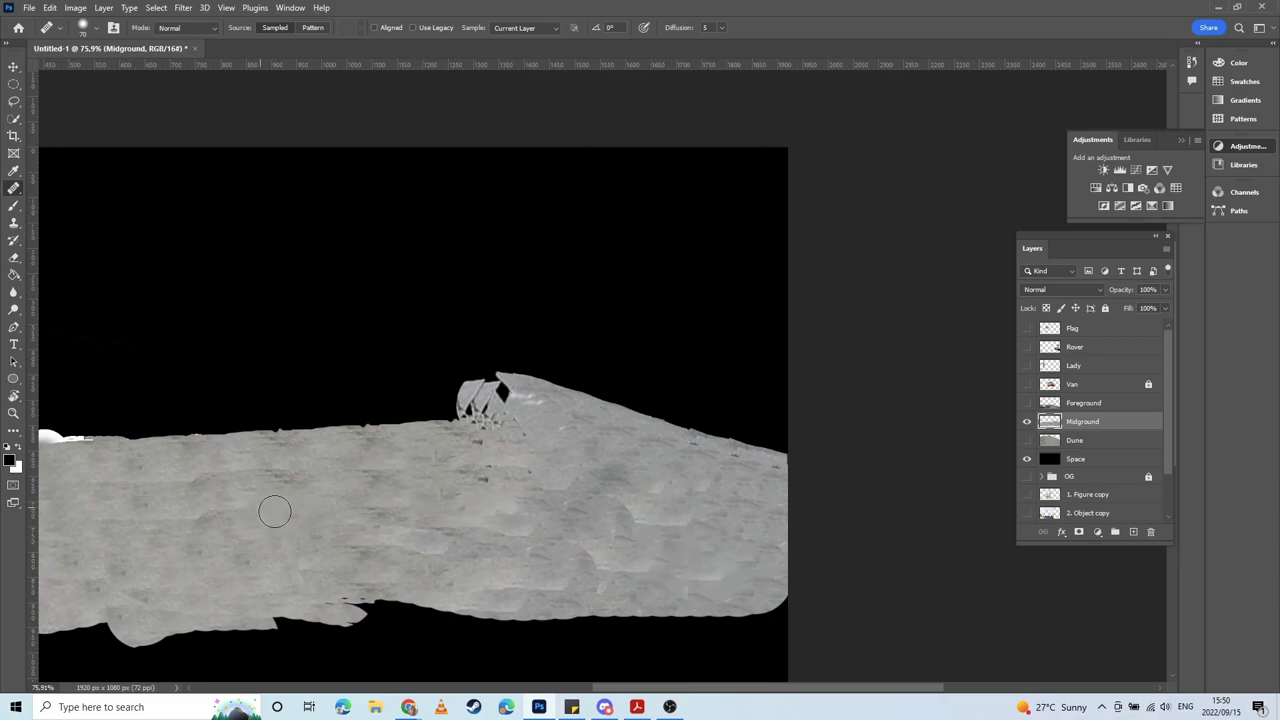
pyautogui.moveTo(274, 511); pyautogui.dragTo(688, 483)
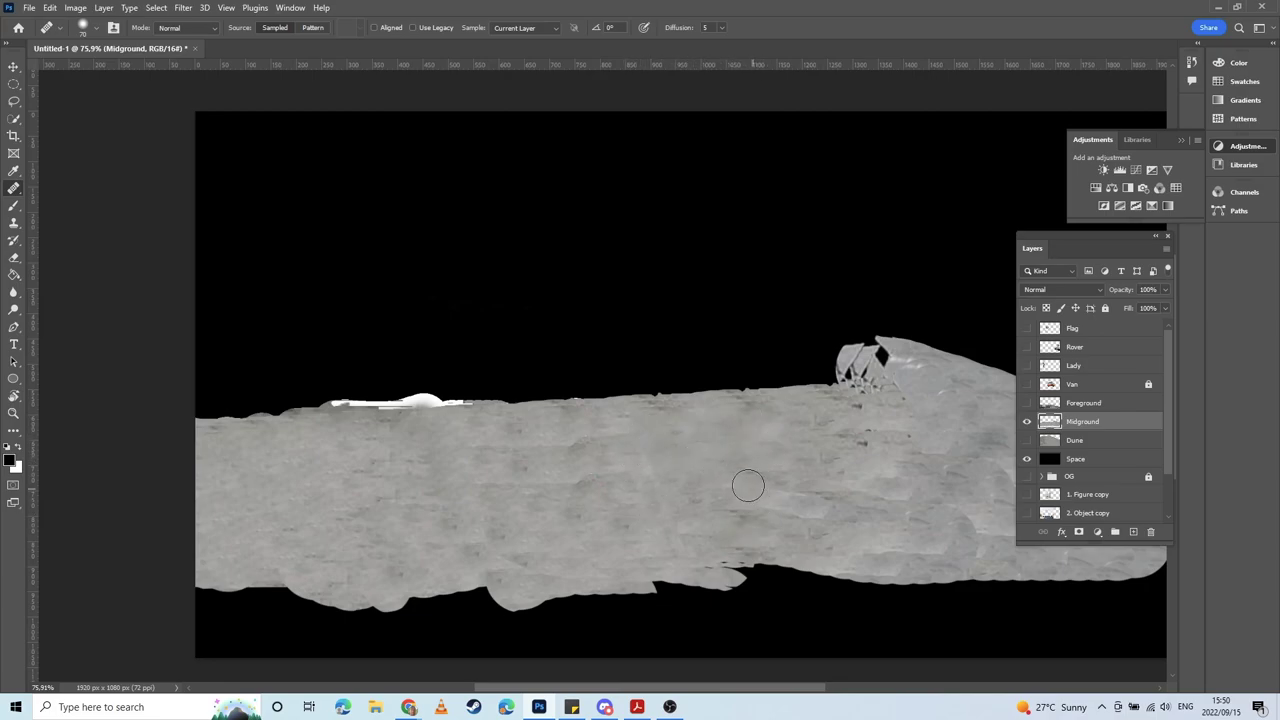
pyautogui.moveTo(769, 511); pyautogui.dragTo(740, 523)
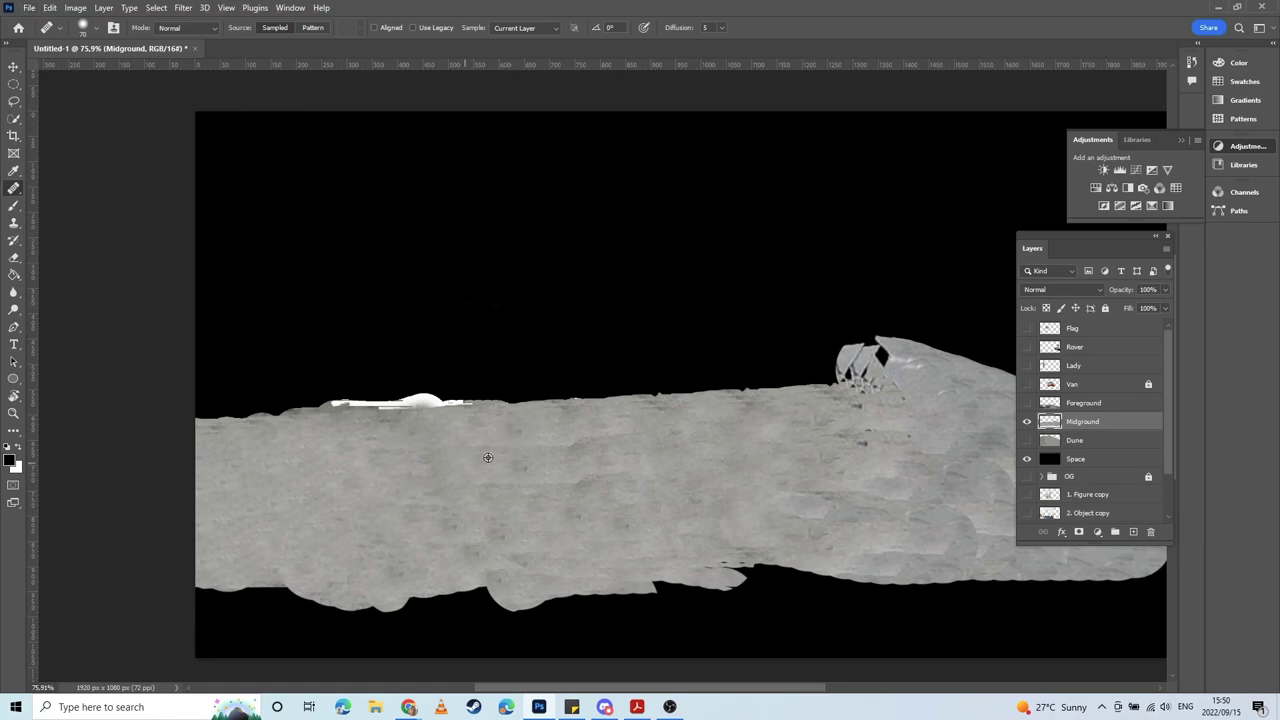
pyautogui.moveTo(816, 458); pyautogui.dragTo(604, 498)
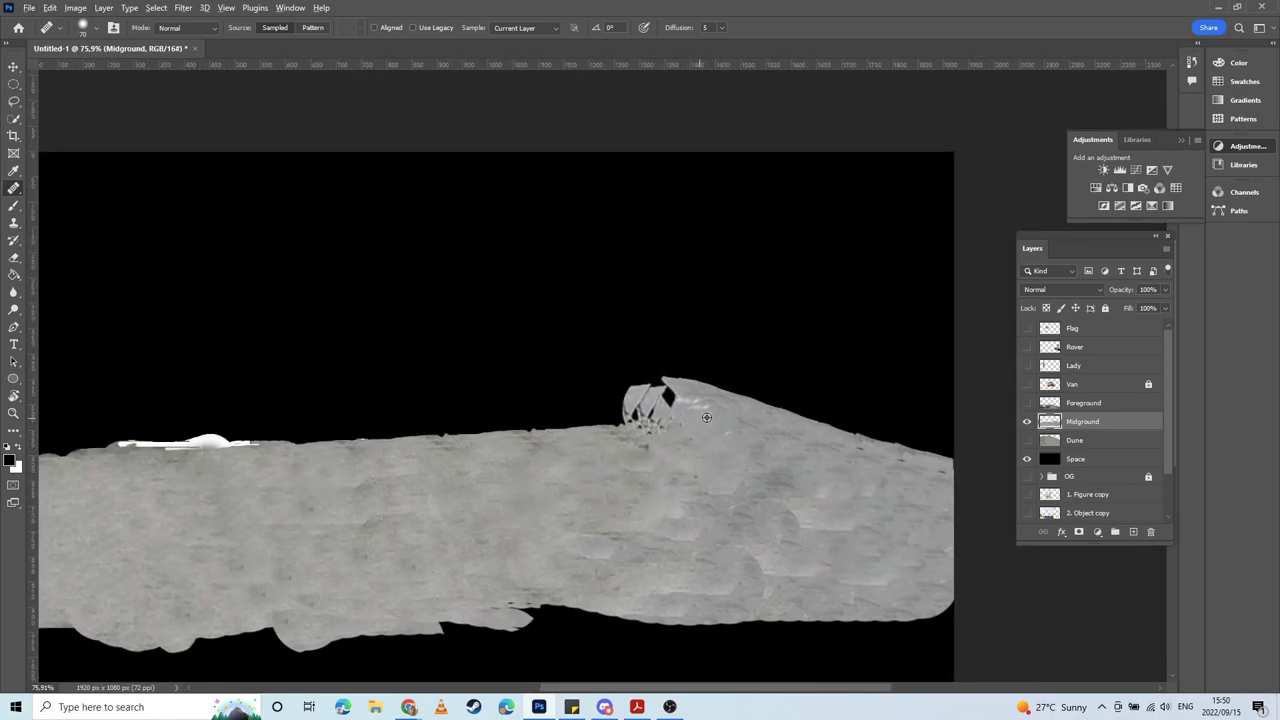
# Step: Heal over the triangular fragments at the slope's peak and along the right slope's upper edge
pyautogui.moveTo(640, 420)
pyautogui.mouseDown()
pyautogui.moveTo(657, 400)
pyautogui.moveTo(663, 420)
pyautogui.moveTo(610, 420)
pyautogui.moveTo(735, 427)
pyautogui.mouseUp()
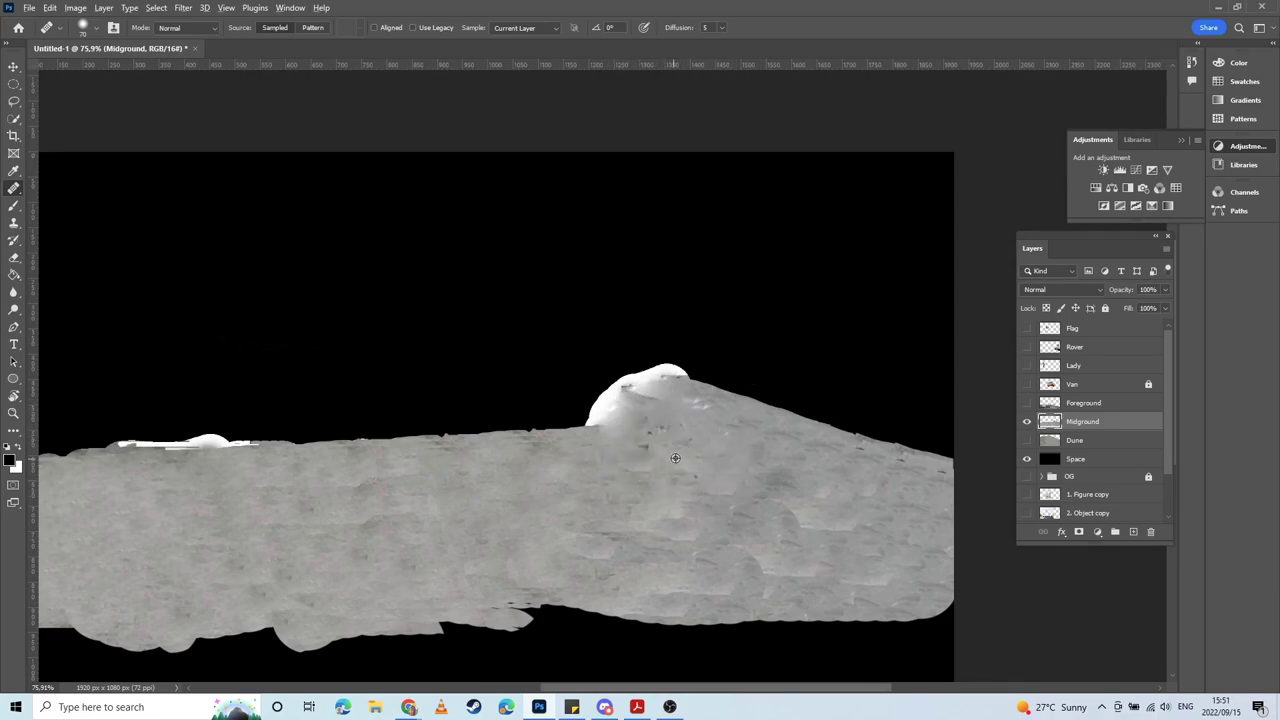
pyautogui.moveTo(650, 411)
pyautogui.mouseDown()
pyautogui.moveTo(629, 409)
pyautogui.moveTo(743, 433)
pyautogui.mouseUp()
pyautogui.moveTo(713, 393)
pyautogui.mouseDown()
pyautogui.moveTo(835, 462)
pyautogui.moveTo(955, 472)
pyautogui.moveTo(913, 452)
pyautogui.moveTo(929, 441)
pyautogui.mouseUp()
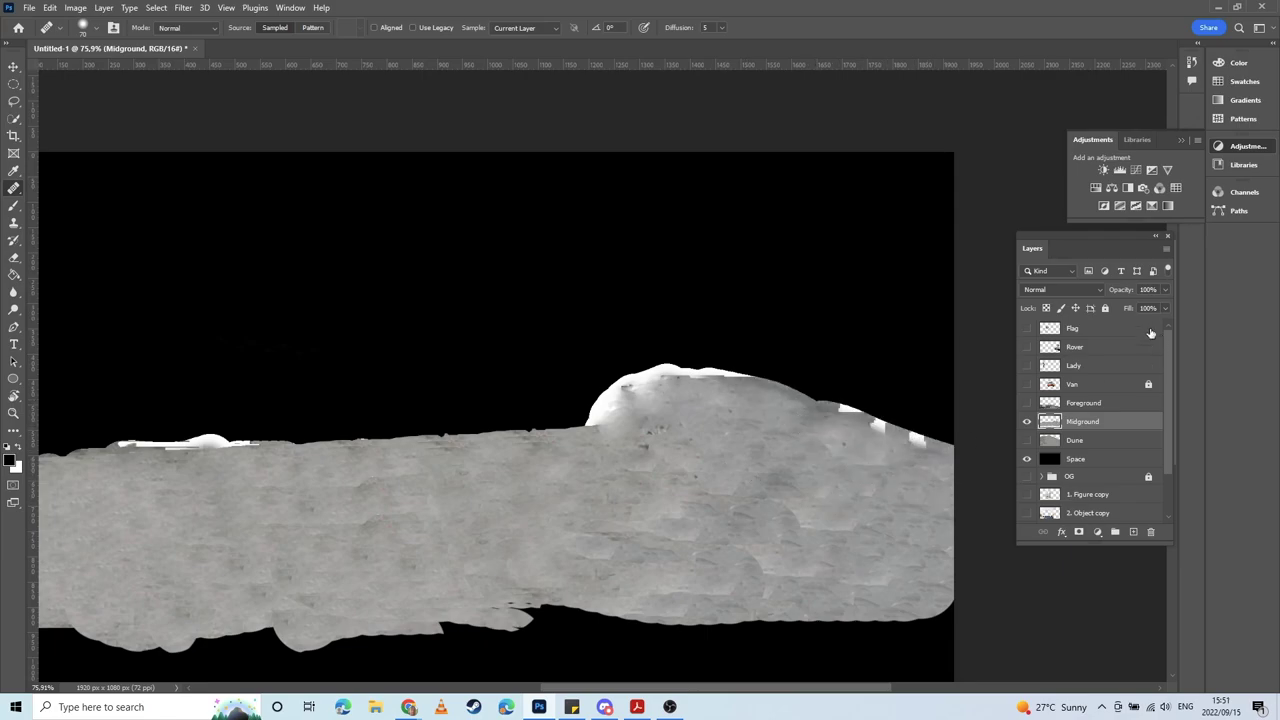
# Step: Show the Foreground layer and compare the midground with the Dune layer shown and hidden
pyautogui.click(1027, 404)
pyautogui.click(1027, 404)
pyautogui.click(1027, 404)
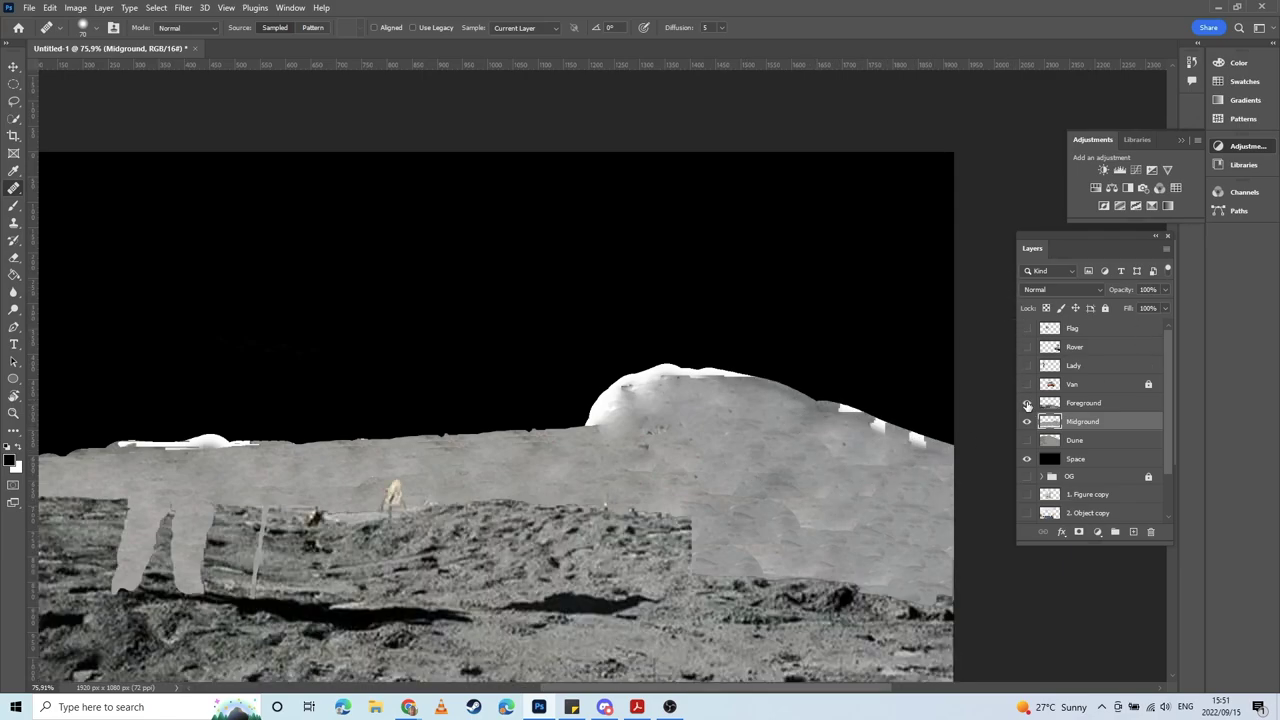
pyautogui.click(1027, 404)
pyautogui.click(1027, 404)
pyautogui.click(1026, 440)
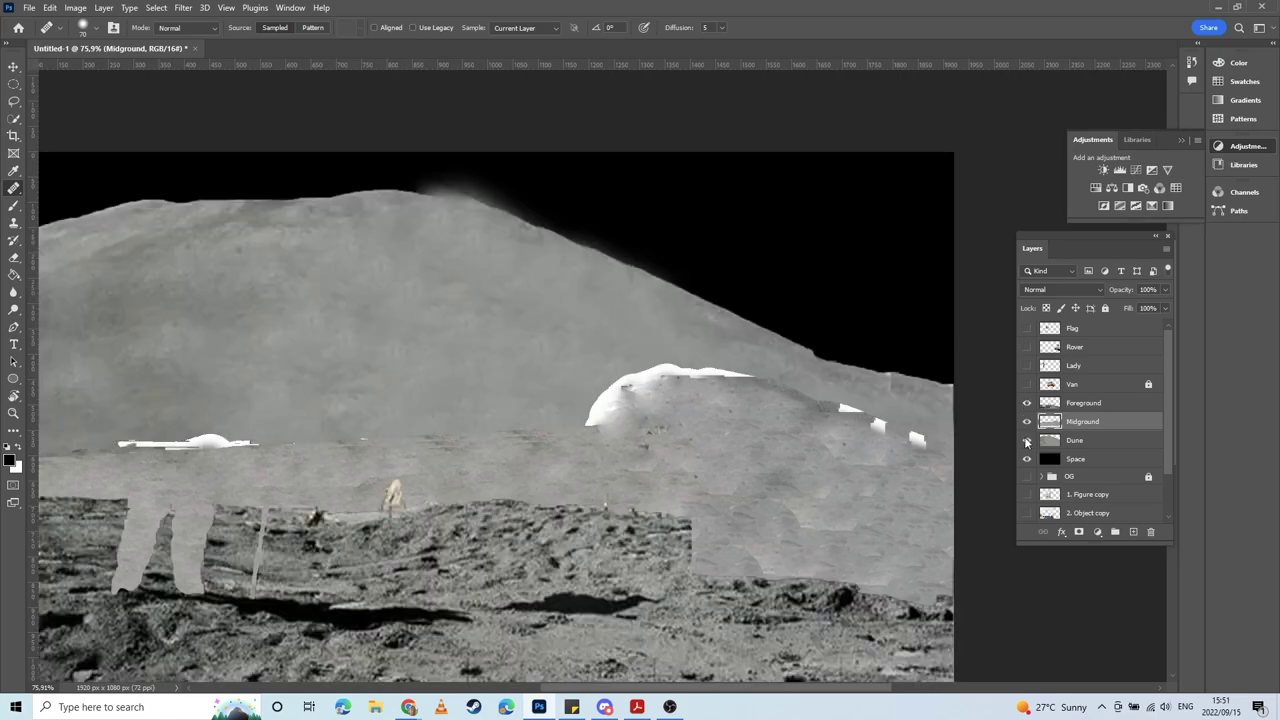
pyautogui.click(1026, 440)
pyautogui.click(1026, 440)
pyautogui.click(1026, 440)
pyautogui.click(1026, 440)
# Step: Hide the Dune layer and heal the marks along the midground's upper edge and across its right slope
pyautogui.moveTo(499, 438); pyautogui.dragTo(537, 471)
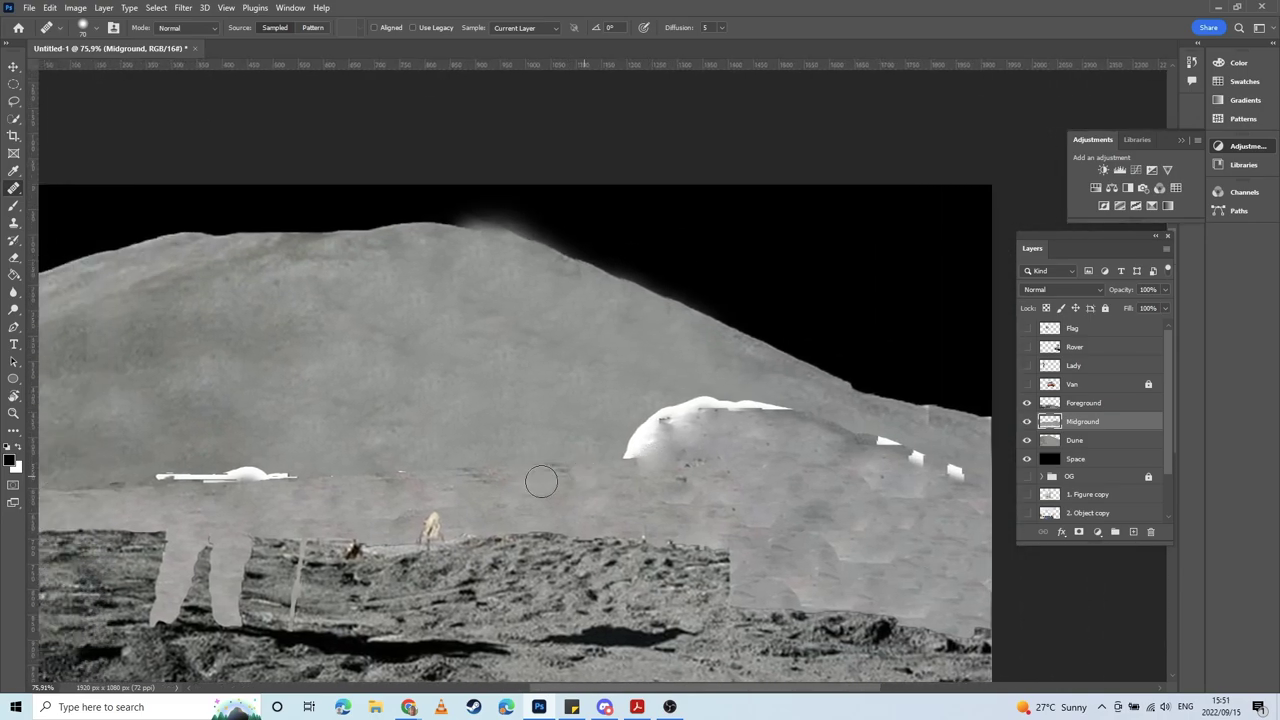
pyautogui.click(1026, 440)
pyautogui.moveTo(489, 481)
pyautogui.mouseDown()
pyautogui.moveTo(610, 483)
pyautogui.moveTo(449, 434)
pyautogui.mouseUp()
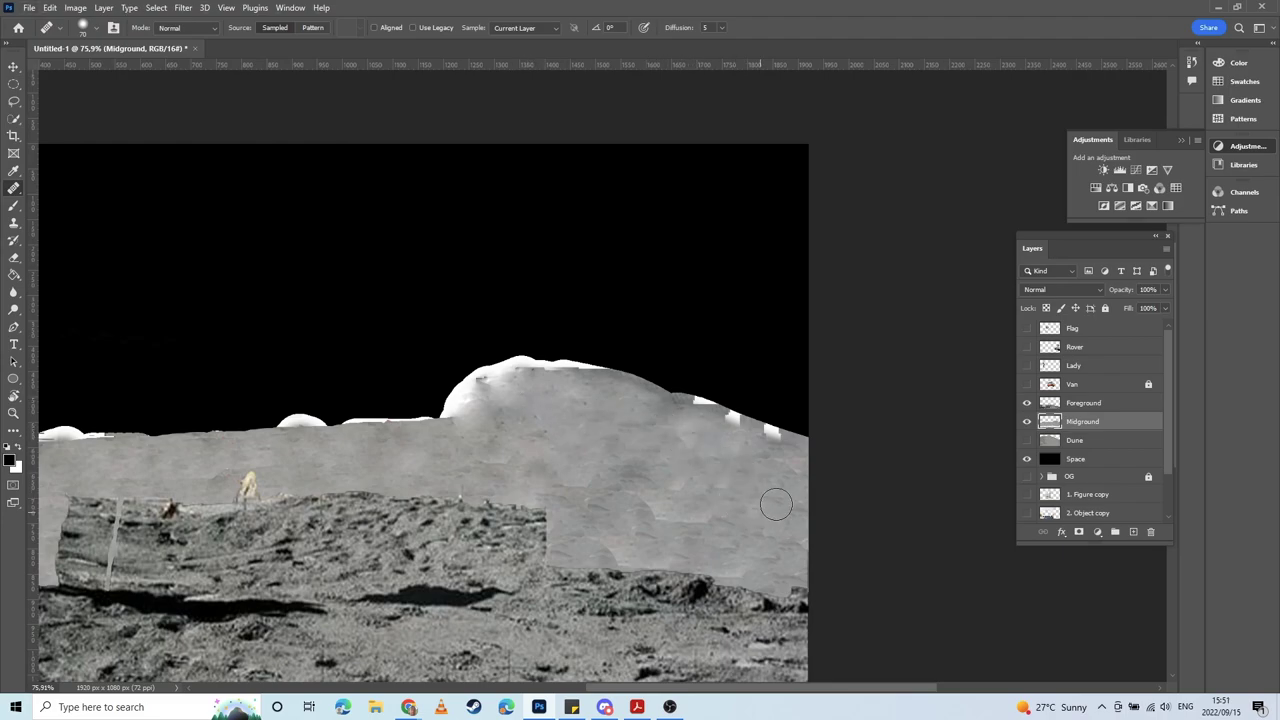
pyautogui.click(722, 485)
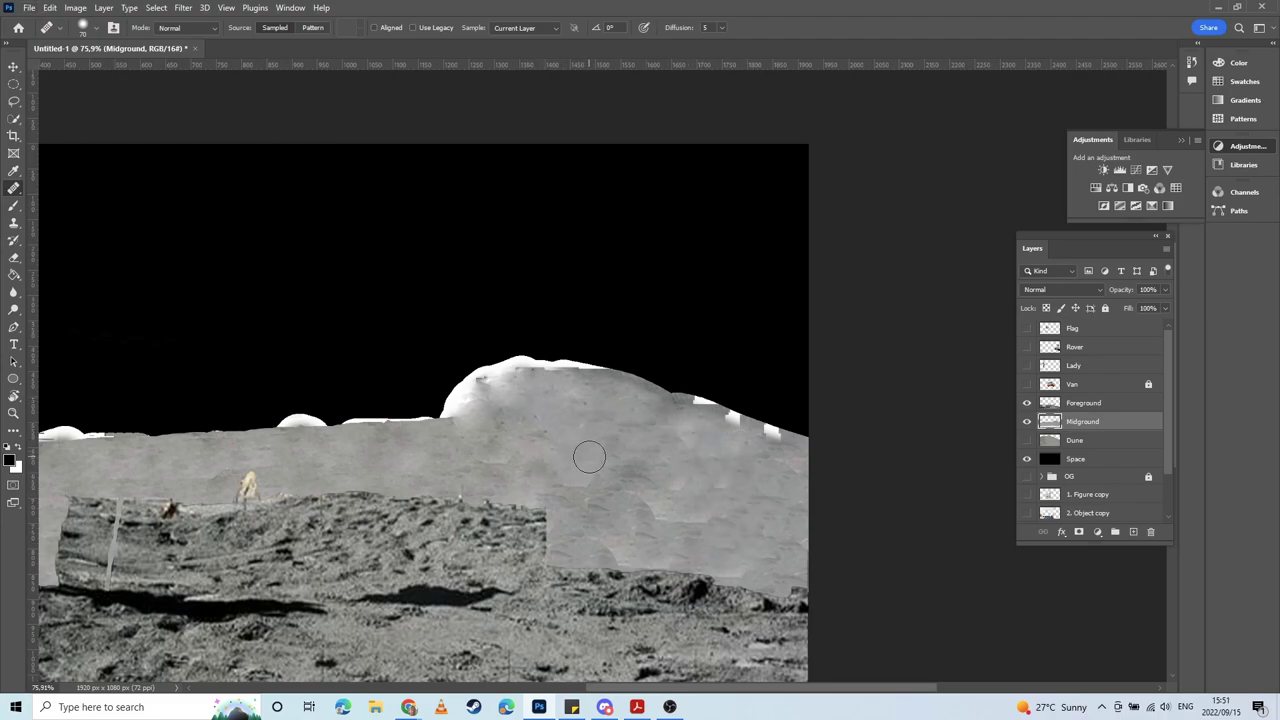
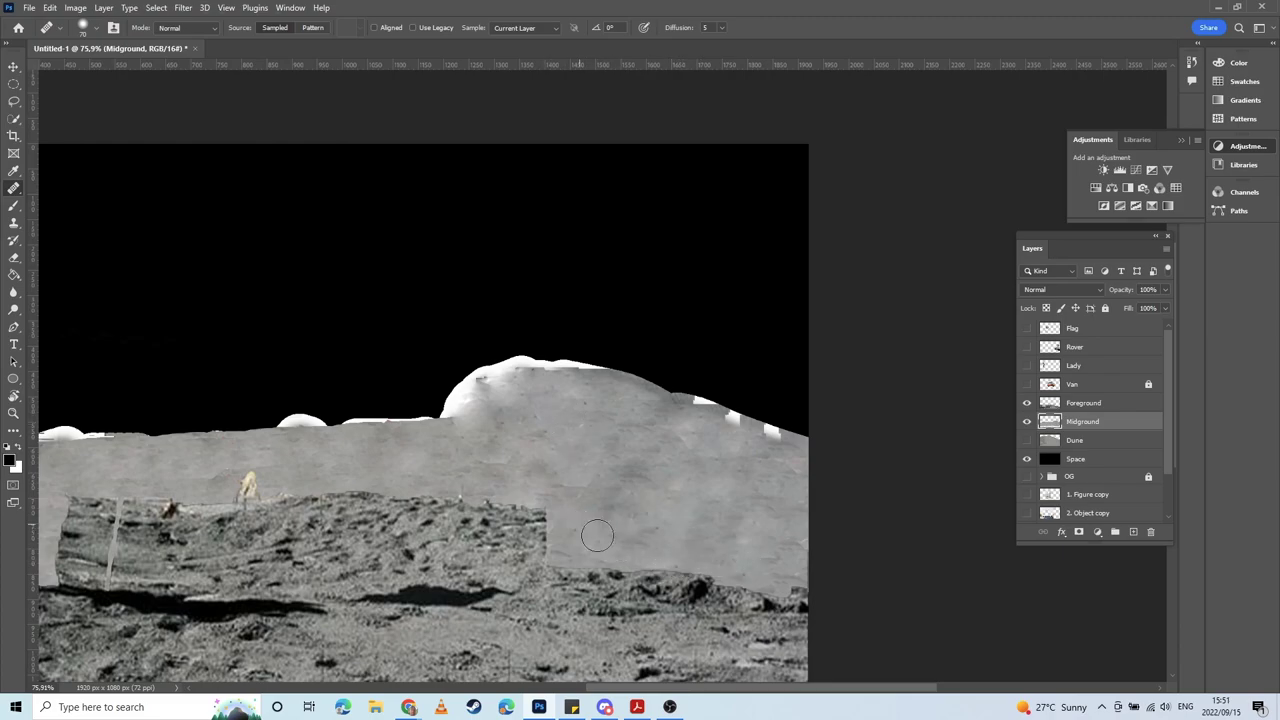
pyautogui.moveTo(682, 438); pyautogui.dragTo(410, 426)
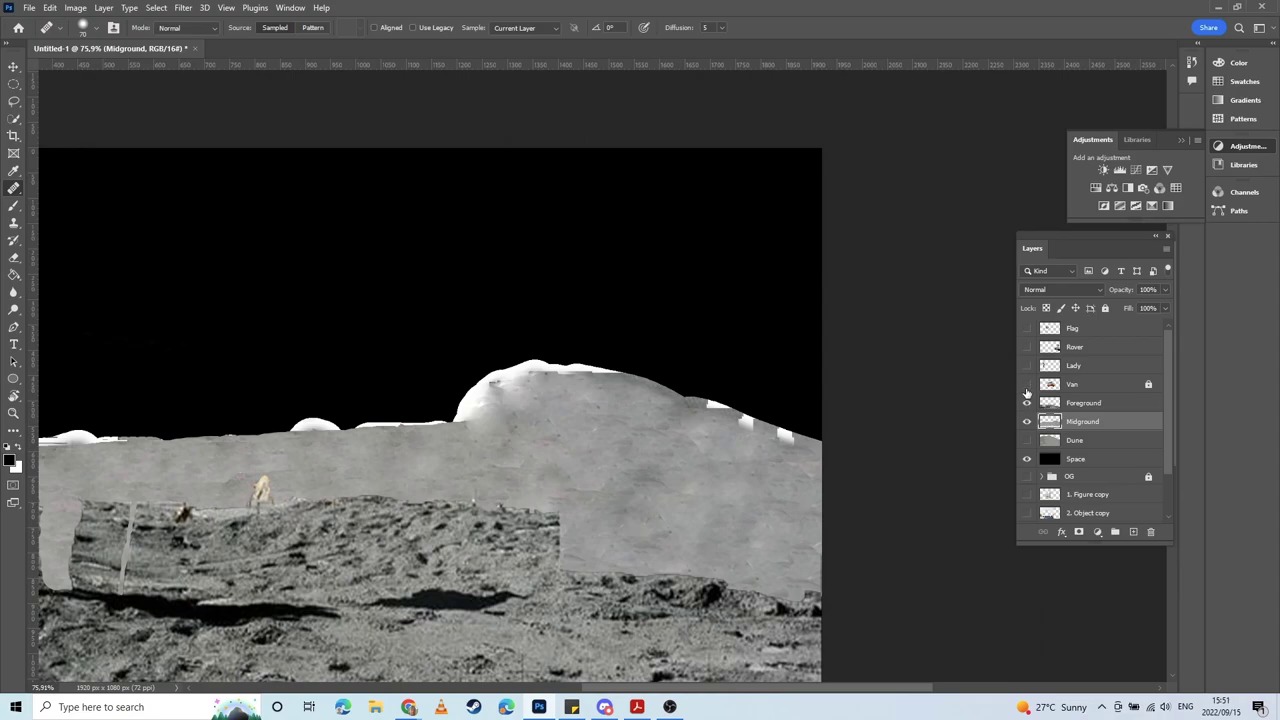
# Step: Show the Van, Lady, Rover, Flag and Dune layers to view the whole composition
pyautogui.moveTo(1026, 388); pyautogui.dragTo(1027, 327)
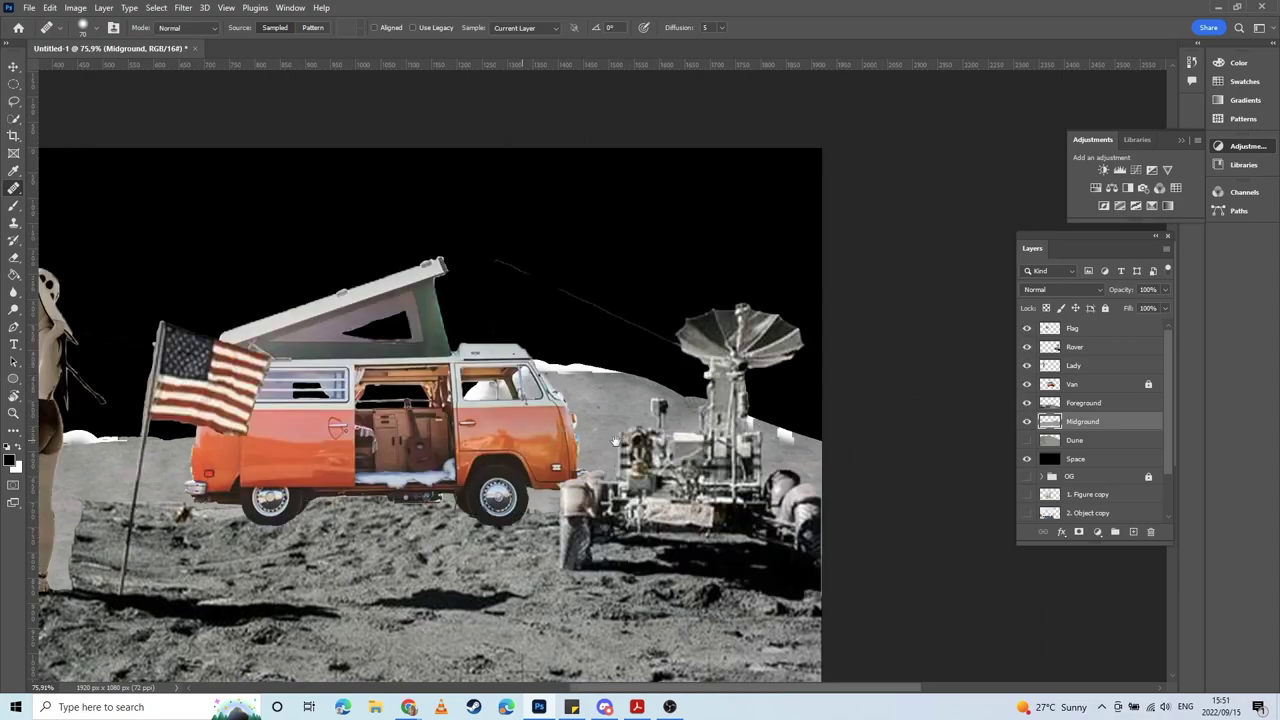
pyautogui.scroll(-5, 676, 450)
pyautogui.scroll(-2, 583, 425)
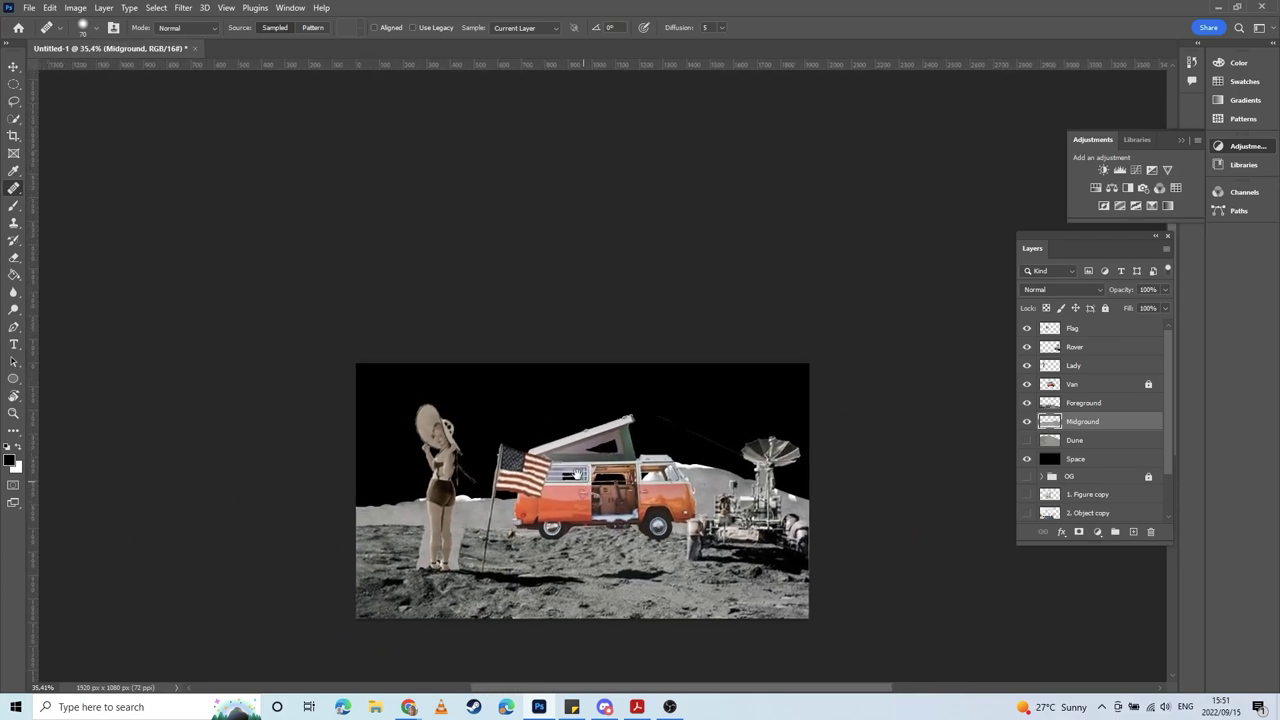
pyautogui.click(1026, 441)
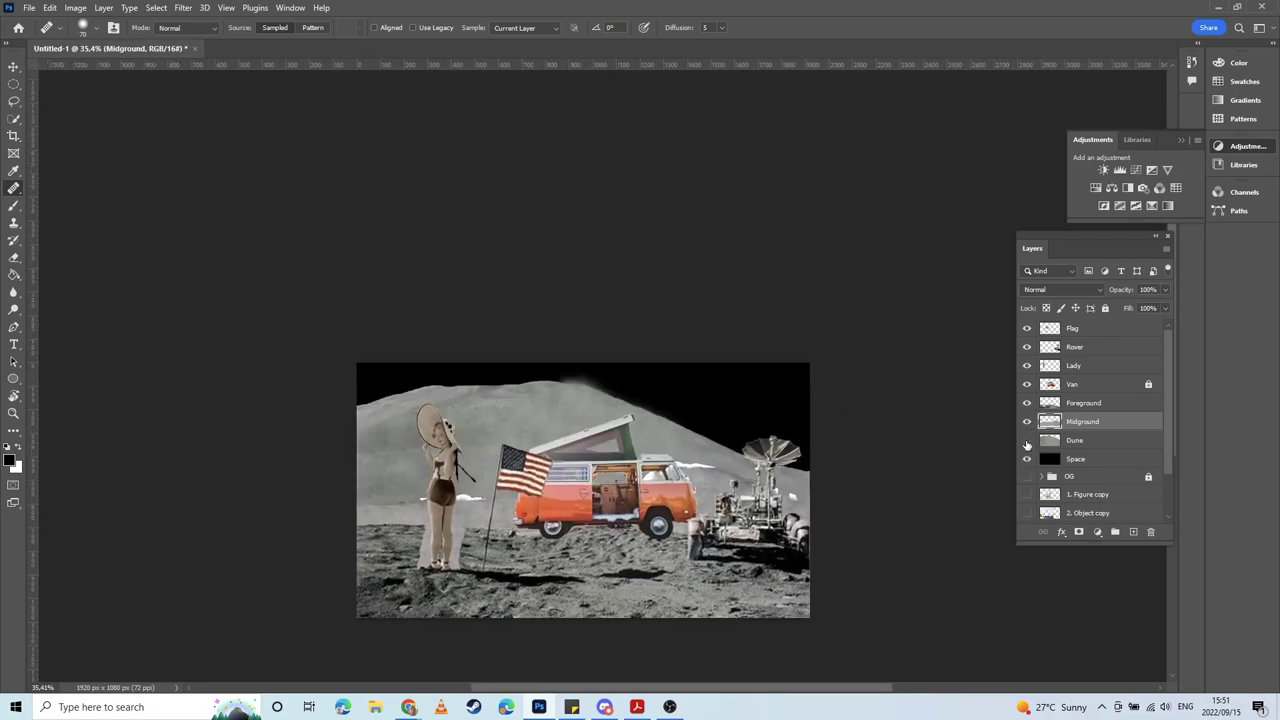
pyautogui.click(1026, 441)
pyautogui.click(1026, 441)
# Step: Check each layer's content by hiding and showing the layers one by one, from Space up to Flag
pyautogui.click(1027, 458)
pyautogui.click(1027, 458)
pyautogui.click(1026, 441)
pyautogui.click(1026, 441)
pyautogui.click(1026, 422)
pyautogui.click(1026, 422)
pyautogui.click(1026, 403)
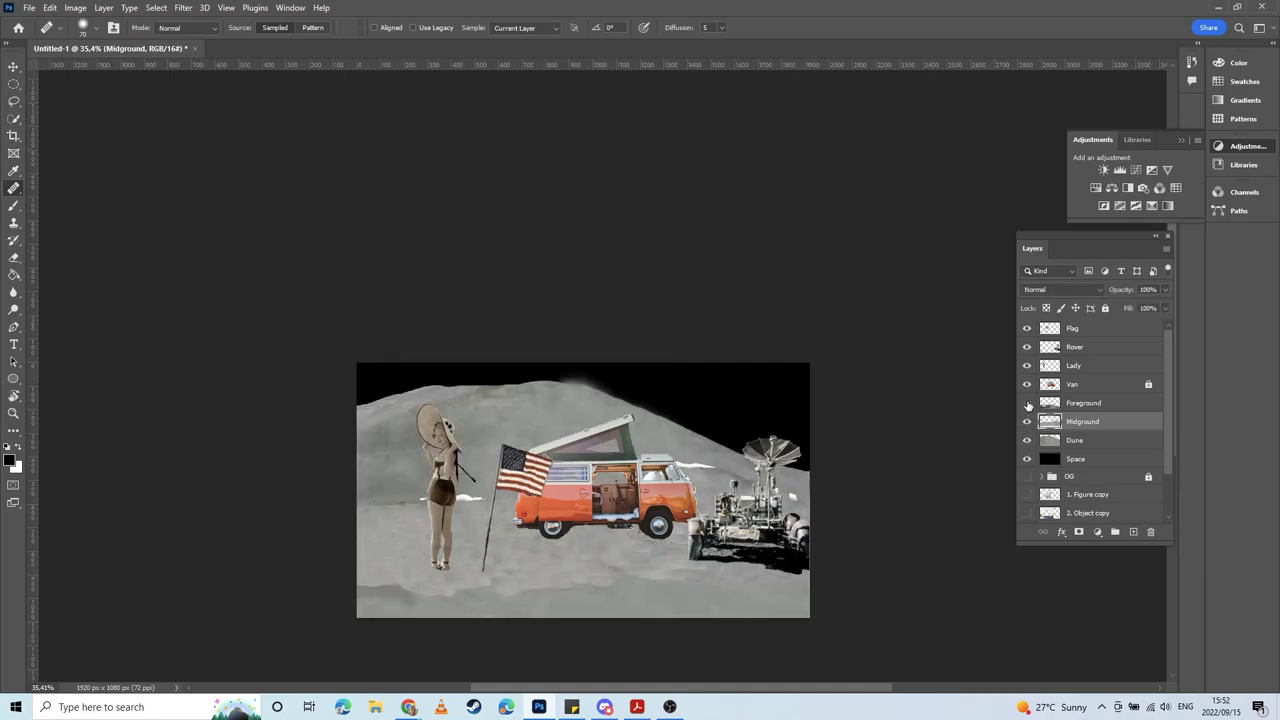
pyautogui.click(1026, 403)
pyautogui.click(1027, 386)
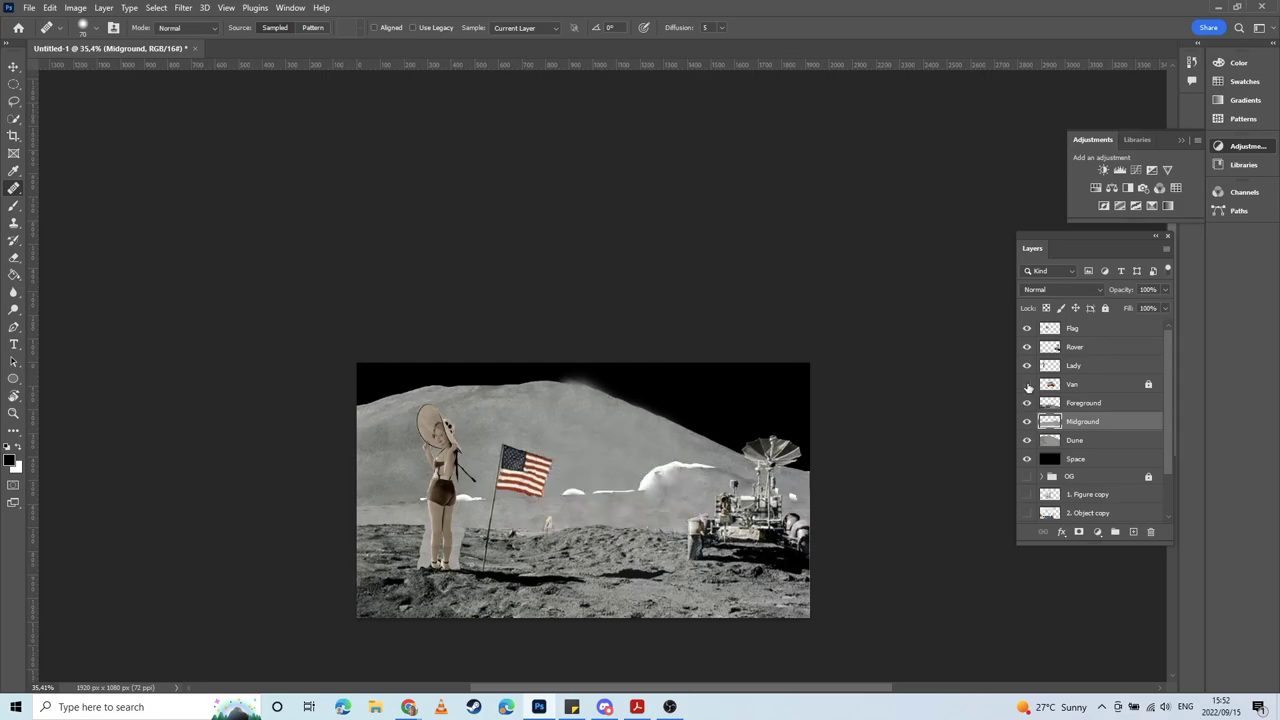
pyautogui.click(1026, 387)
pyautogui.click(1026, 366)
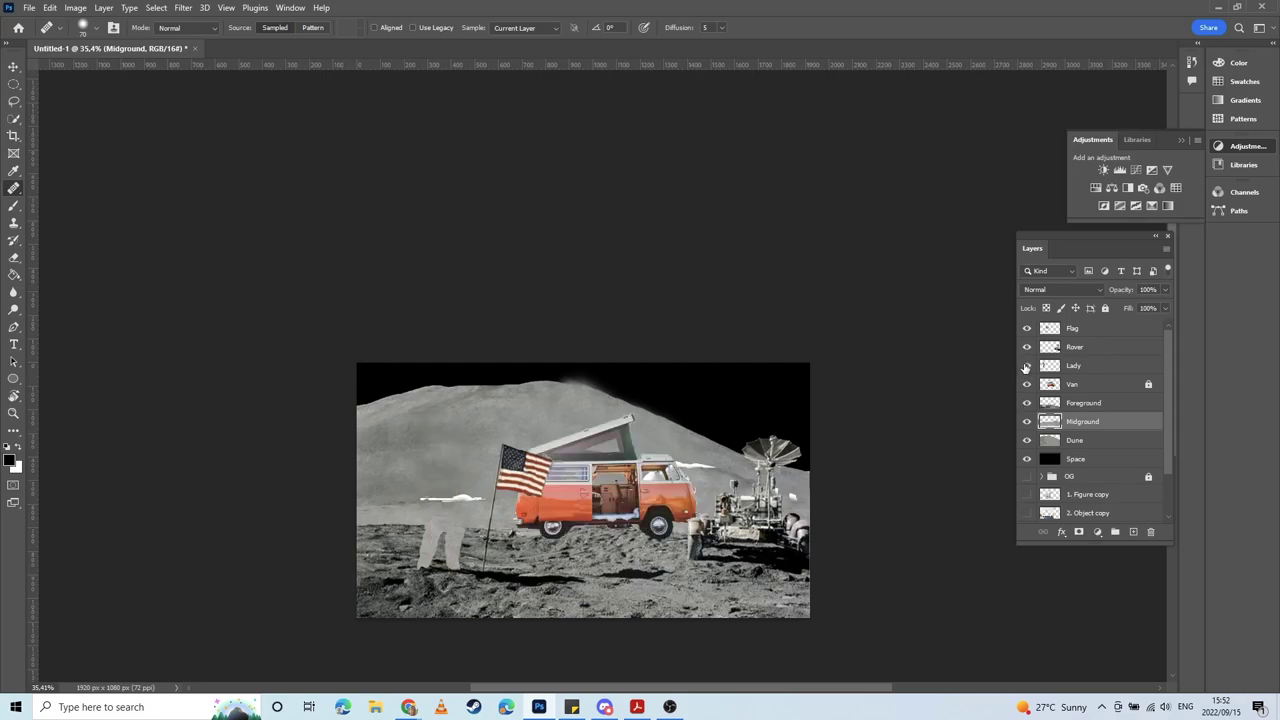
pyautogui.click(1026, 366)
pyautogui.click(1026, 347)
pyautogui.click(1026, 347)
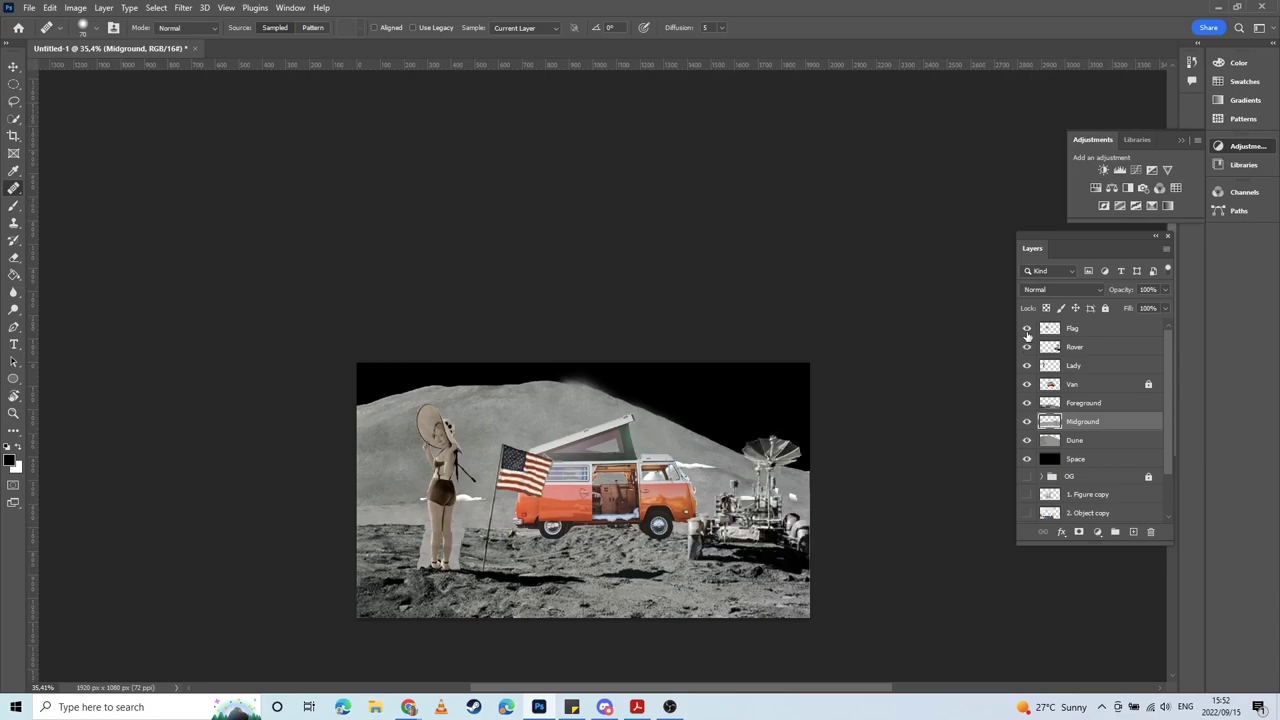
pyautogui.click(1026, 328)
pyautogui.click(1026, 329)
# Step: Select the Foreground layer and hide the Flag, Rover, Lady, Van, Midground and Dune layers
pyautogui.click(1046, 404)
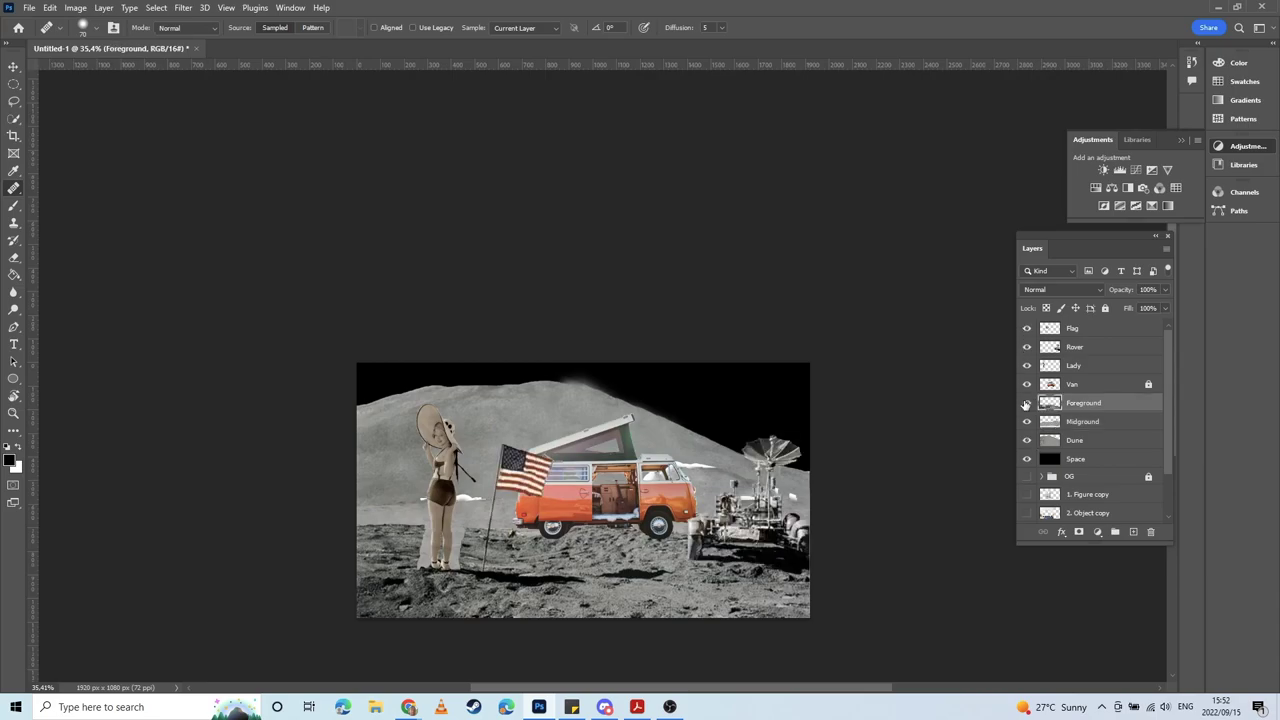
pyautogui.moveTo(1026, 385); pyautogui.dragTo(1026, 328)
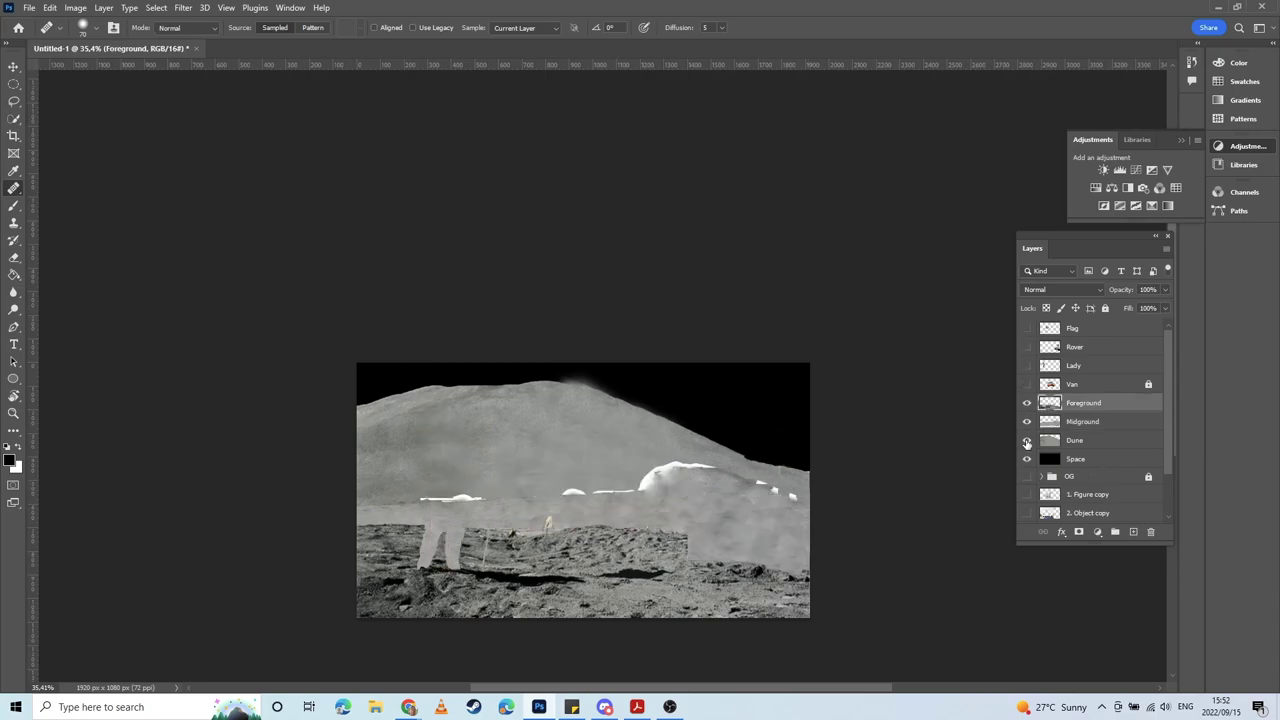
pyautogui.click(1026, 421)
pyautogui.click(1026, 440)
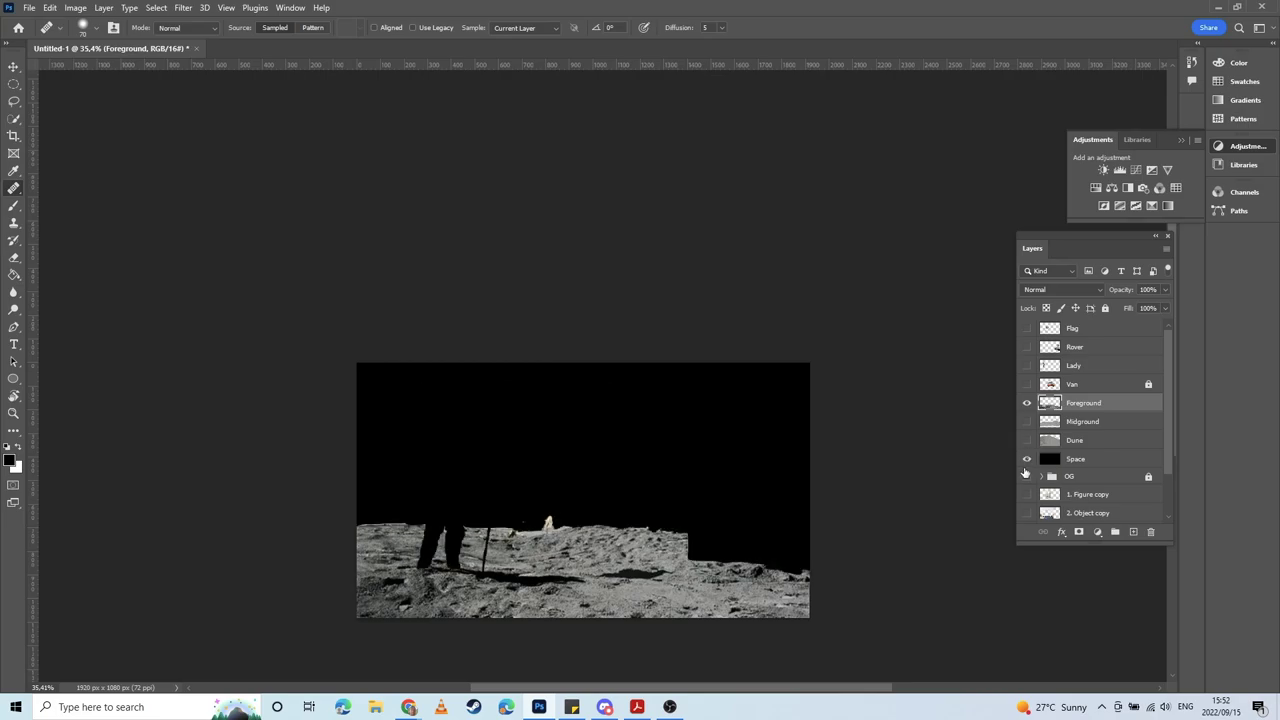
# Step: Clone nearby ground texture over the two leg-shaped holes in the Foreground layer with the Clone Stamp
pyautogui.scroll(9, 443, 549)
pyautogui.keyDown('alt'); pyautogui.click(442, 553); pyautogui.keyUp('alt')
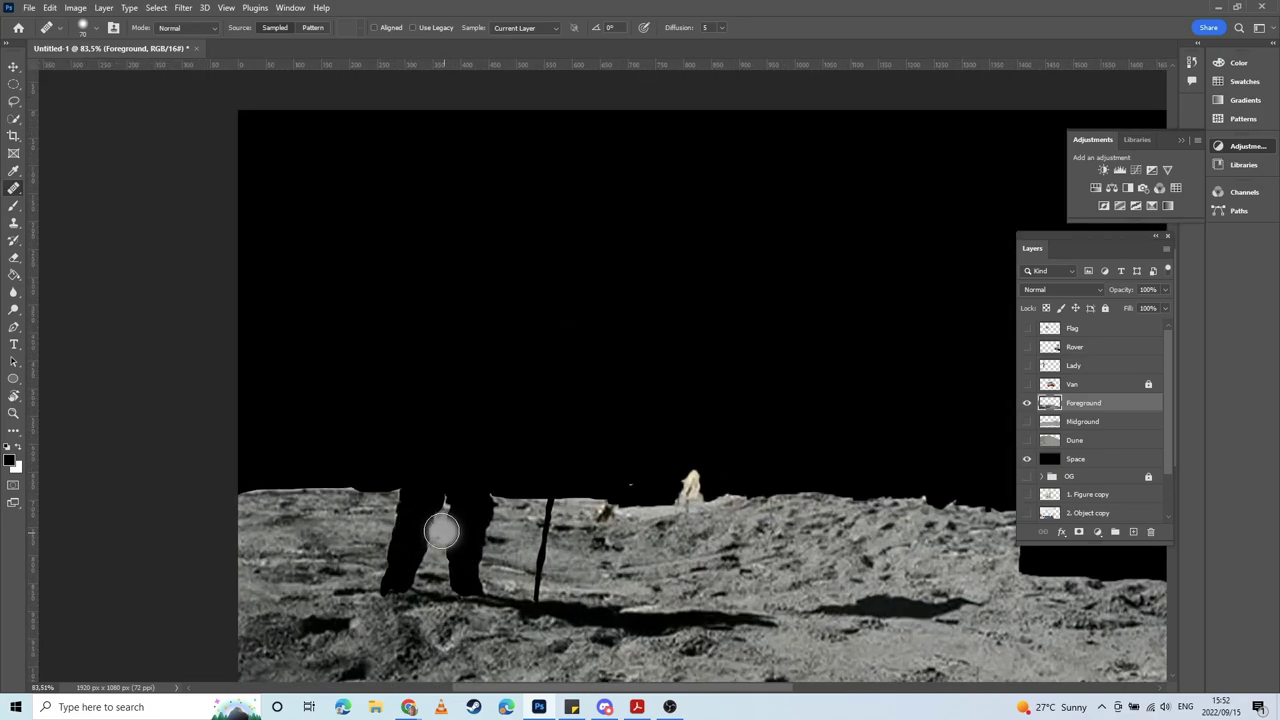
pyautogui.moveTo(400, 532)
pyautogui.mouseDown()
pyautogui.moveTo(466, 514)
pyautogui.moveTo(451, 486)
pyautogui.mouseUp()
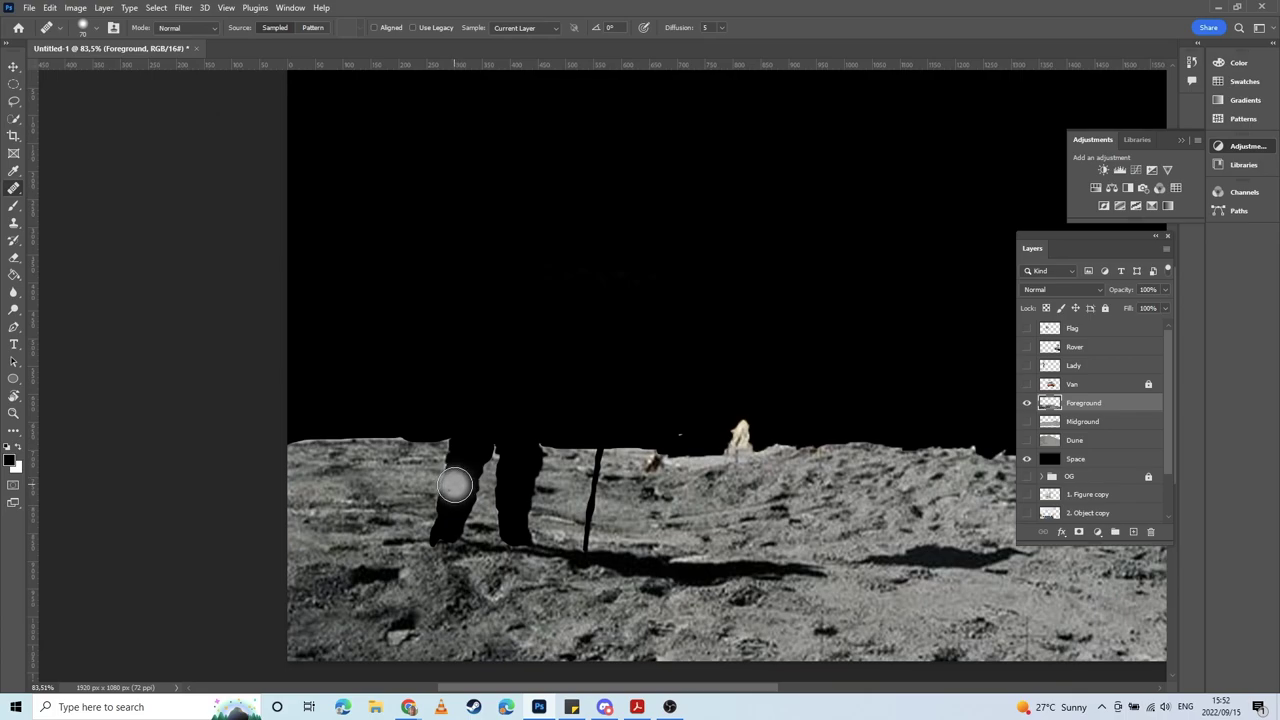
pyautogui.press('s')
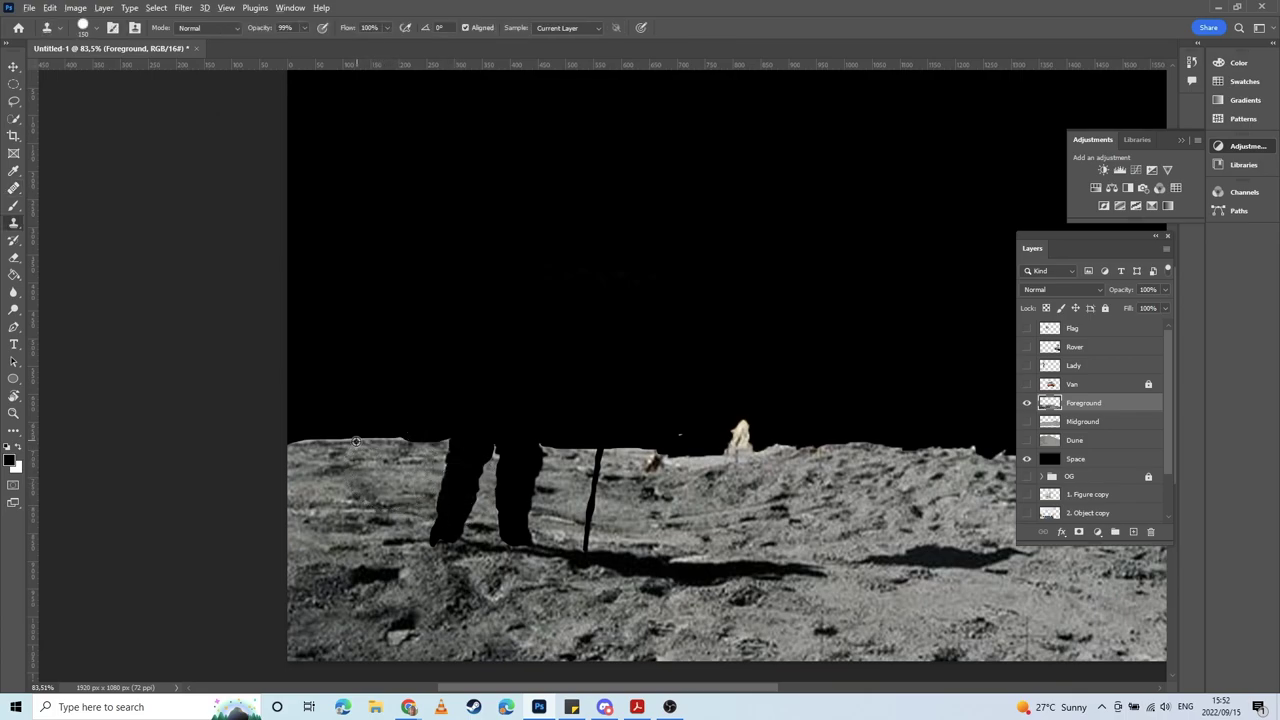
pyautogui.keyDown('alt'); pyautogui.click(288, 449); pyautogui.keyUp('alt')
pyautogui.moveTo(388, 448); pyautogui.dragTo(523, 466)
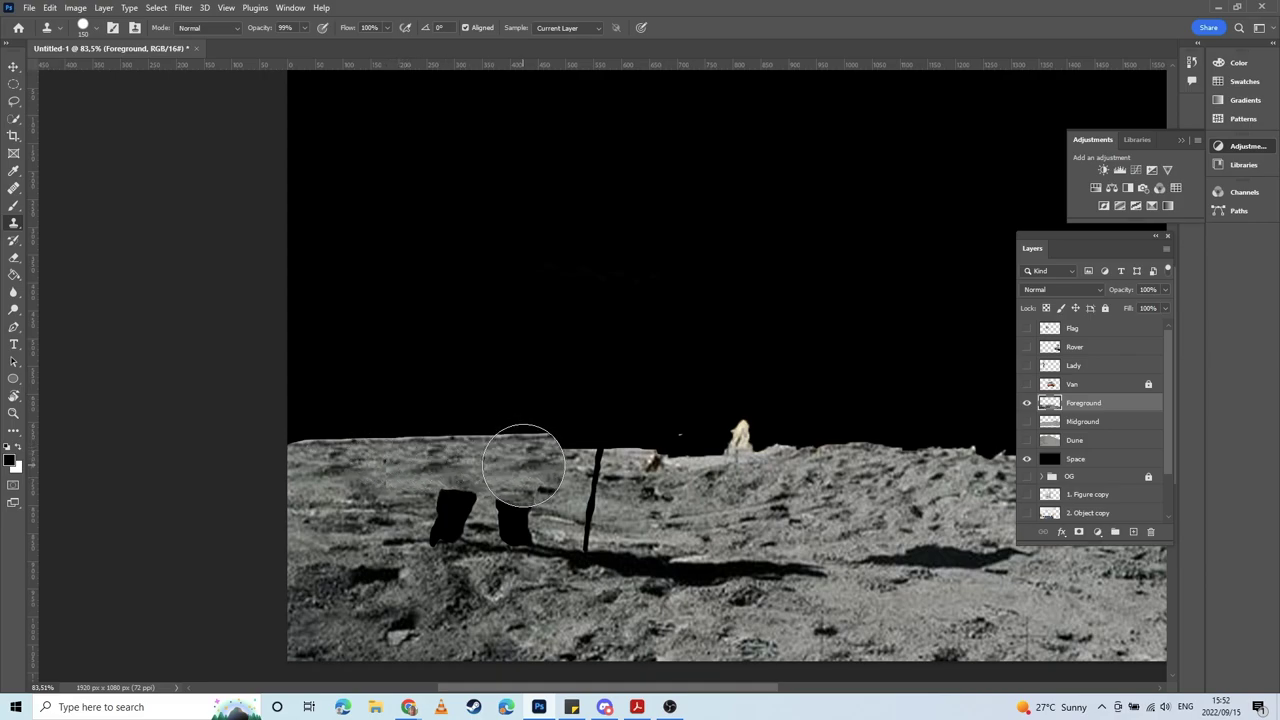
pyautogui.keyDown('alt'); pyautogui.click(379, 522); pyautogui.keyUp('alt')
pyautogui.moveTo(461, 522); pyautogui.dragTo(521, 520)
pyautogui.hotkey('ctrl', 'z')
pyautogui.keyDown('alt'); pyautogui.click(378, 499); pyautogui.keyUp('alt')
pyautogui.click(501, 513)
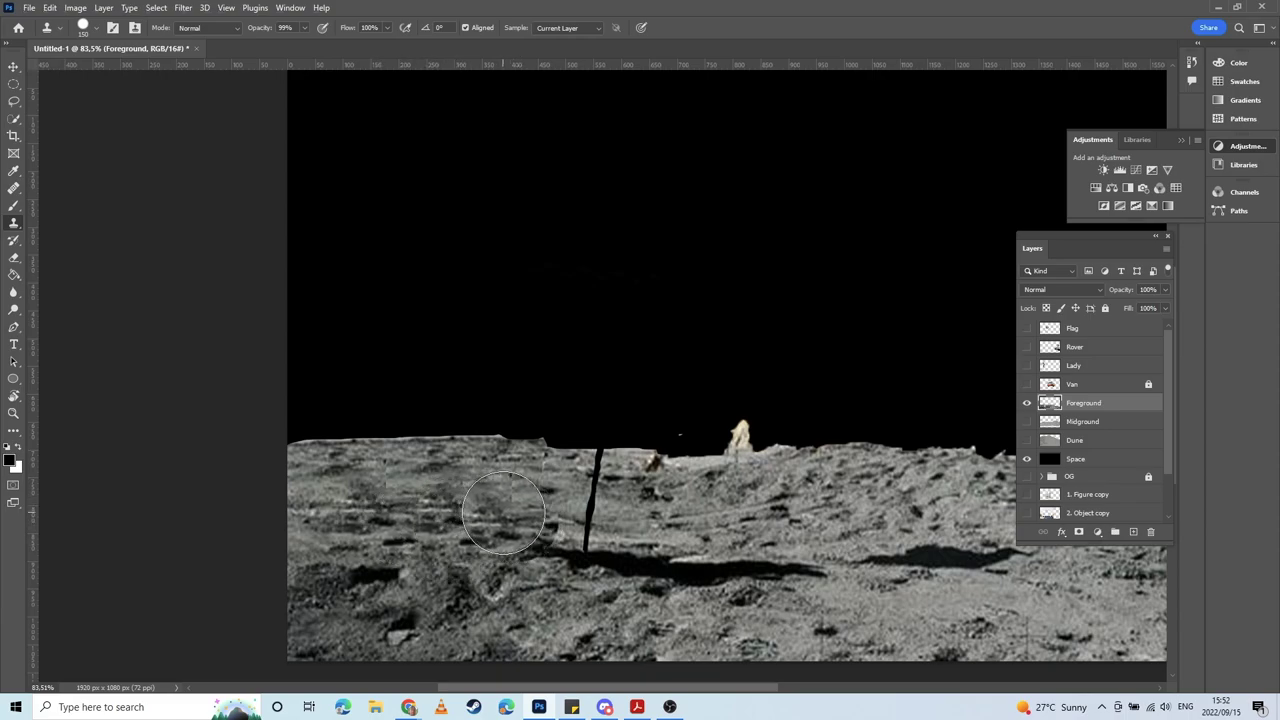
# Step: Clone ground texture over the thin flagpole-shaped gap in the Foreground layer
pyautogui.moveTo(745, 508); pyautogui.dragTo(593, 523)
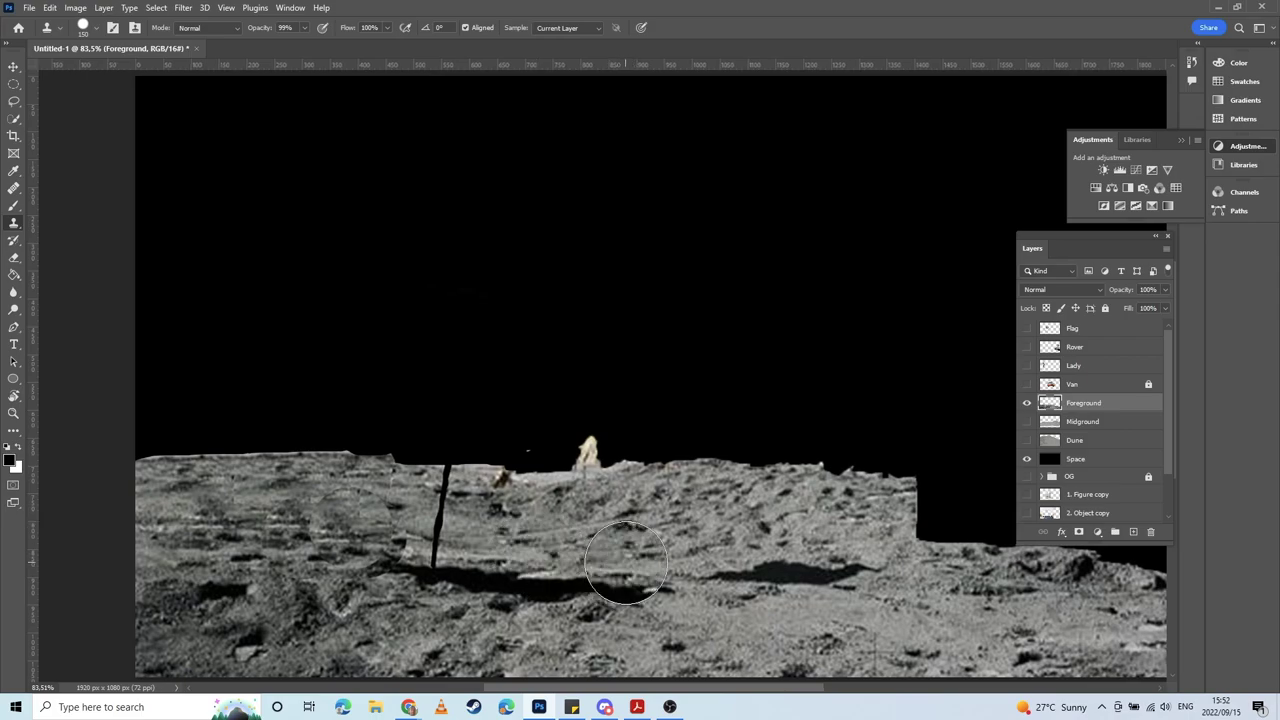
pyautogui.keyDown('alt'); pyautogui.click(514, 519); pyautogui.keyUp('alt')
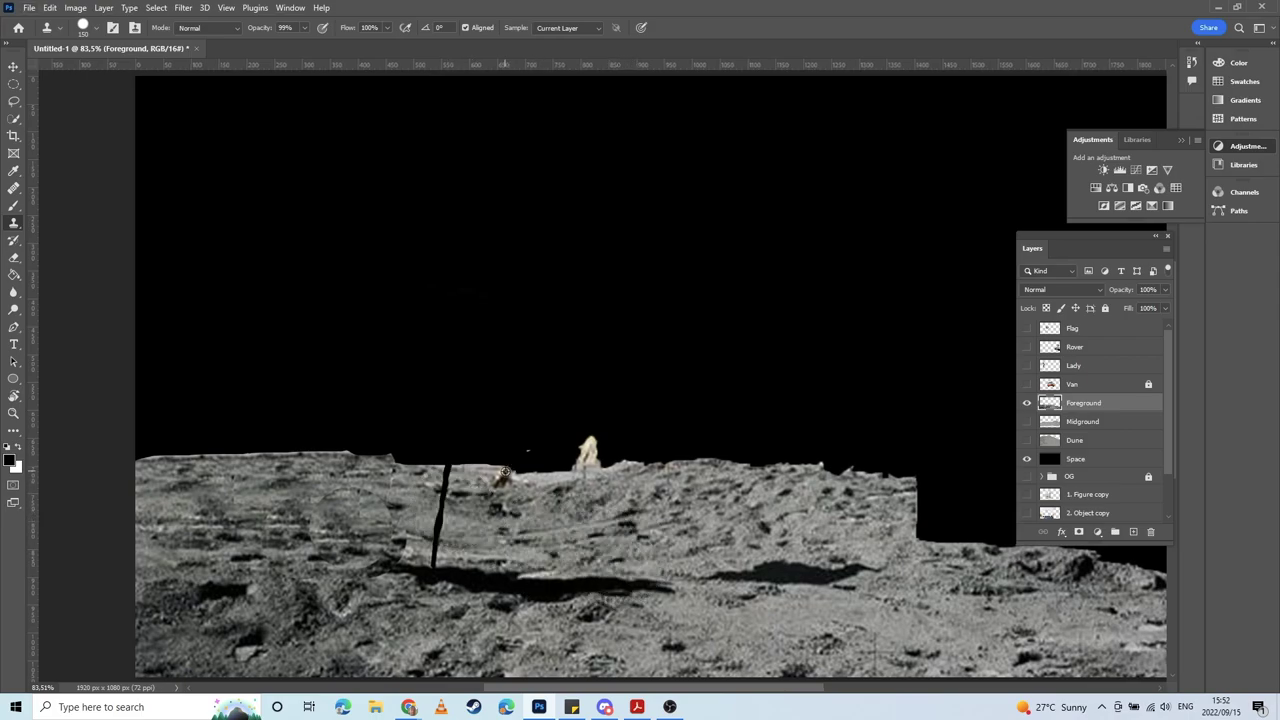
pyautogui.keyDown('alt'); pyautogui.click(505, 471); pyautogui.keyUp('alt')
pyautogui.click(462, 474)
pyautogui.hotkey('ctrl', 'z')
pyautogui.keyDown('alt'); pyautogui.click(323, 465); pyautogui.keyUp('alt')
pyautogui.moveTo(448, 477); pyautogui.dragTo(433, 539)
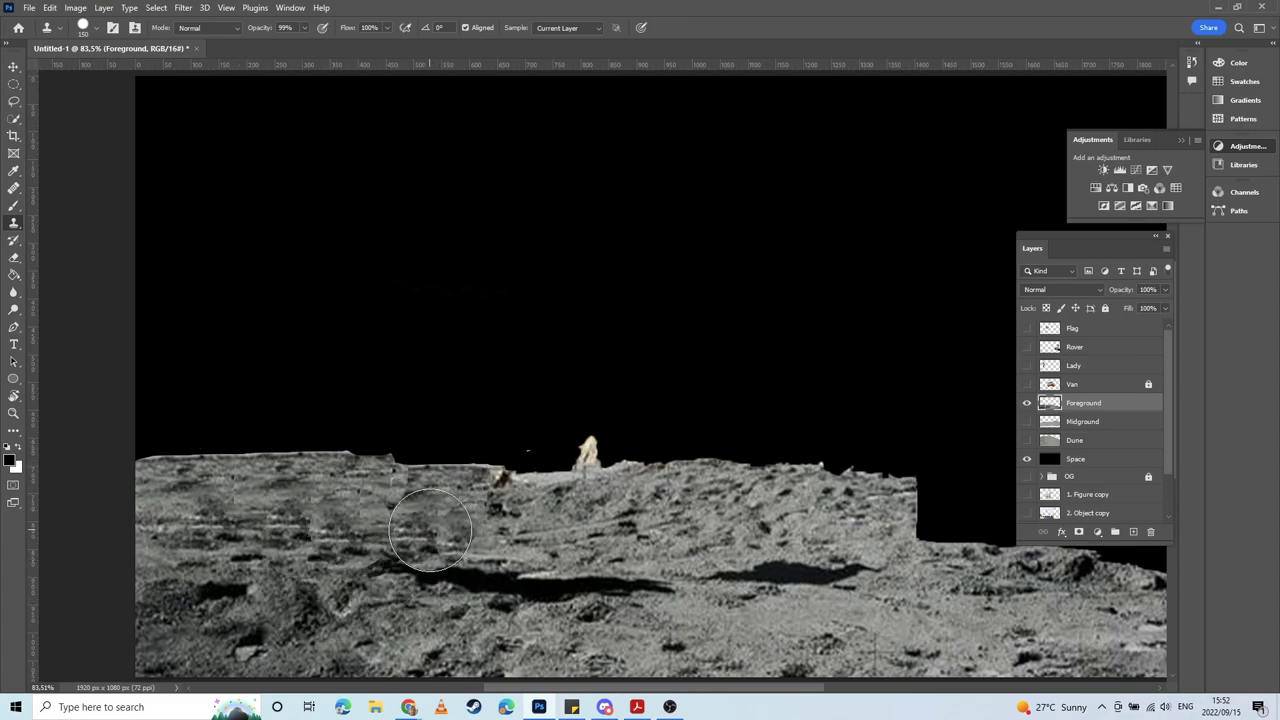
pyautogui.moveTo(636, 519); pyautogui.dragTo(540, 543)
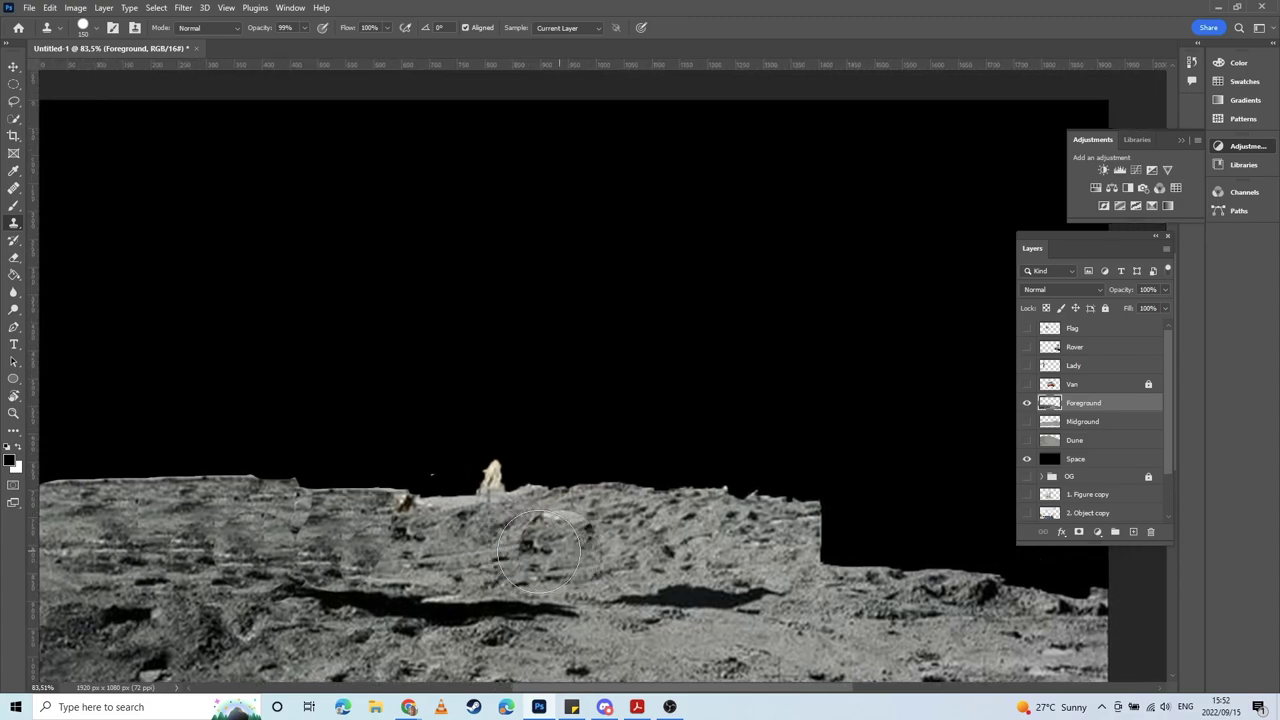
pyautogui.moveTo(610, 490); pyautogui.dragTo(284, 481)
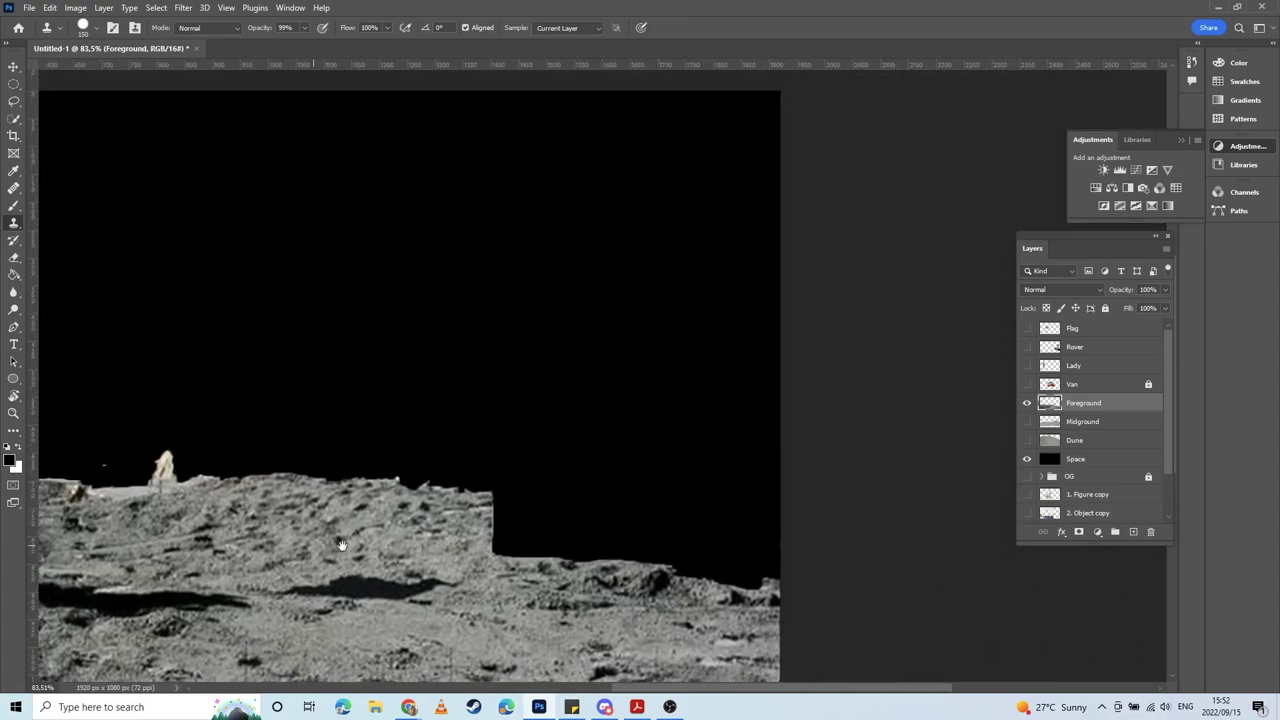
# Step: Clone the neighbouring ground and horizon over the large notch at the right end of the Foreground layer
pyautogui.keyDown('alt'); pyautogui.click(265, 476); pyautogui.keyUp('alt')
pyautogui.moveTo(370, 478)
pyautogui.mouseDown()
pyautogui.moveTo(506, 486)
pyautogui.moveTo(517, 474)
pyautogui.moveTo(567, 493)
pyautogui.moveTo(750, 486)
pyautogui.moveTo(766, 509)
pyautogui.moveTo(771, 586)
pyautogui.moveTo(690, 560)
pyautogui.moveTo(503, 560)
pyautogui.moveTo(766, 571)
pyautogui.mouseUp()
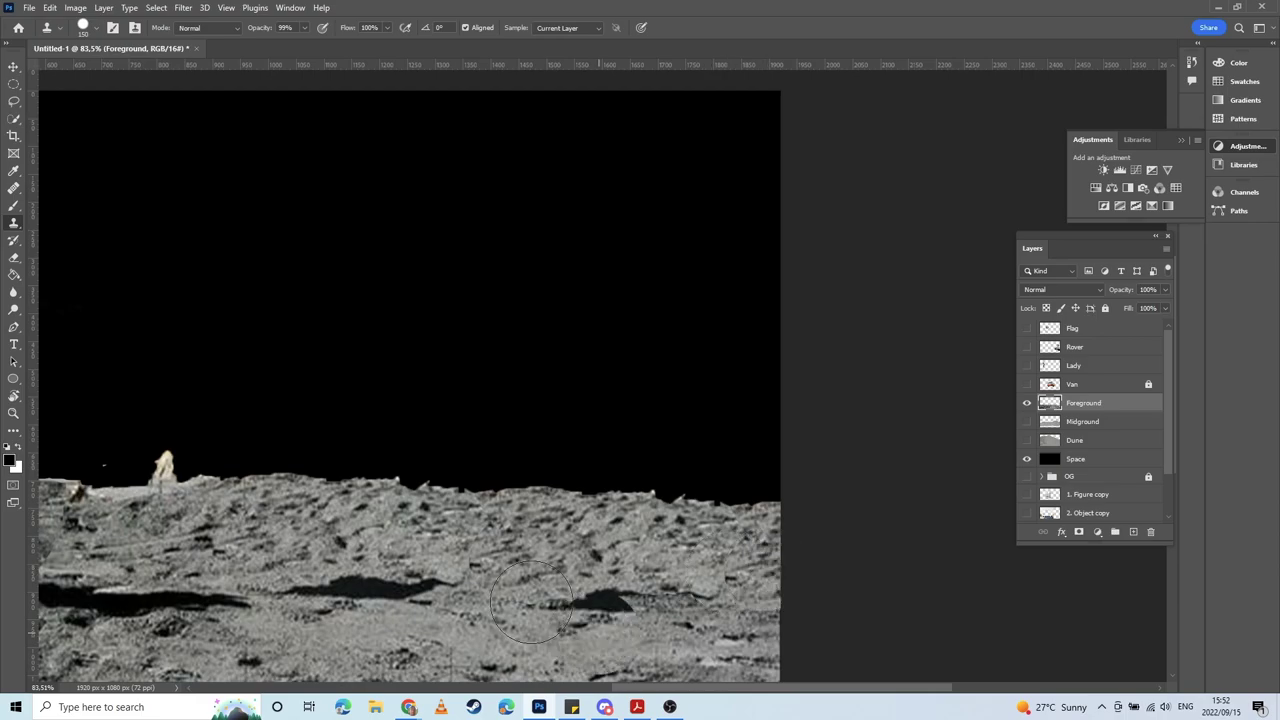
# Step: Inspect the repaired Foreground ground from end to end, briefly toggling the Van, Midground and Dune layers for comparison
pyautogui.moveTo(623, 525); pyautogui.dragTo(482, 534)
pyautogui.scroll(-5, 481, 535)
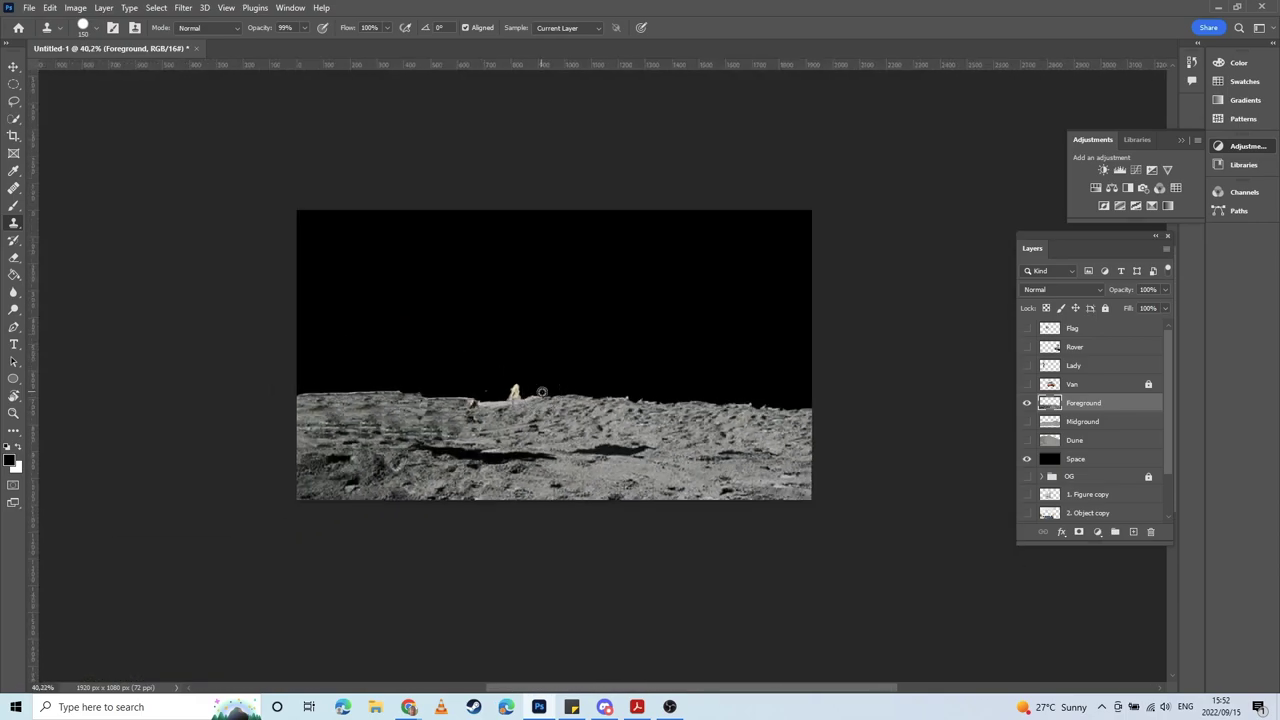
pyautogui.scroll(2, 575, 466)
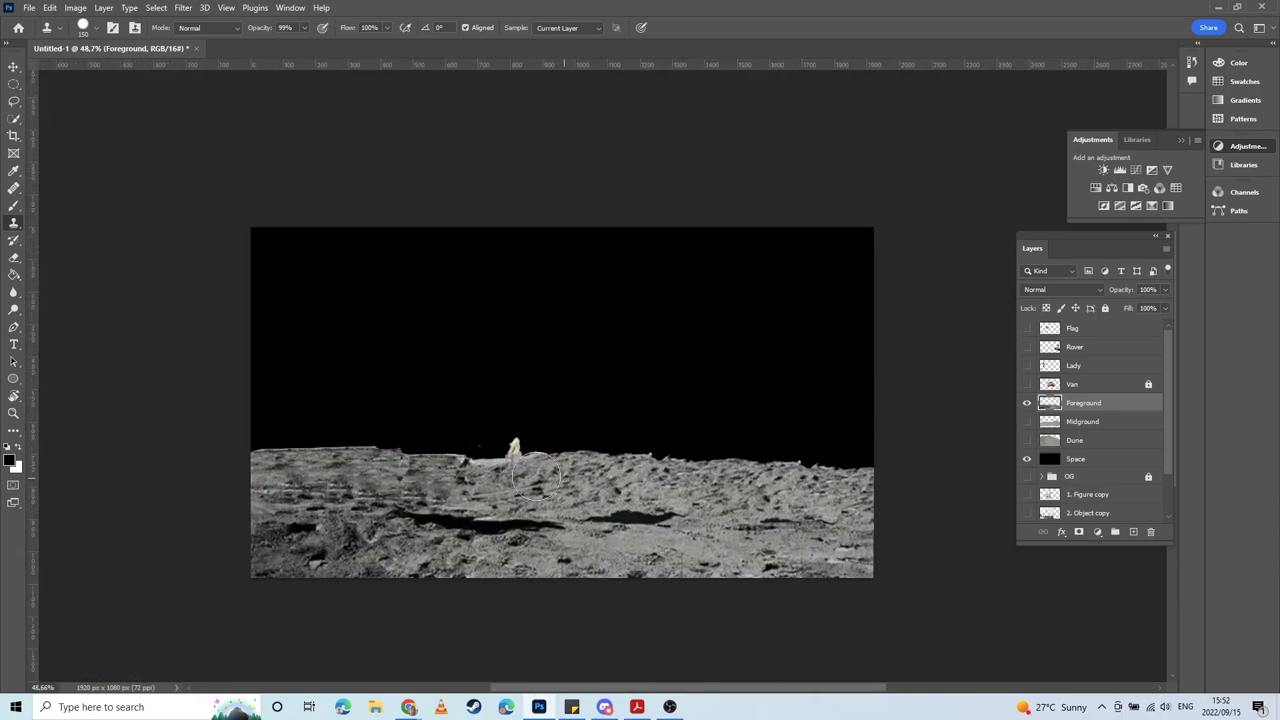
pyautogui.scroll(6, 535, 469)
pyautogui.moveTo(454, 488); pyautogui.dragTo(748, 436)
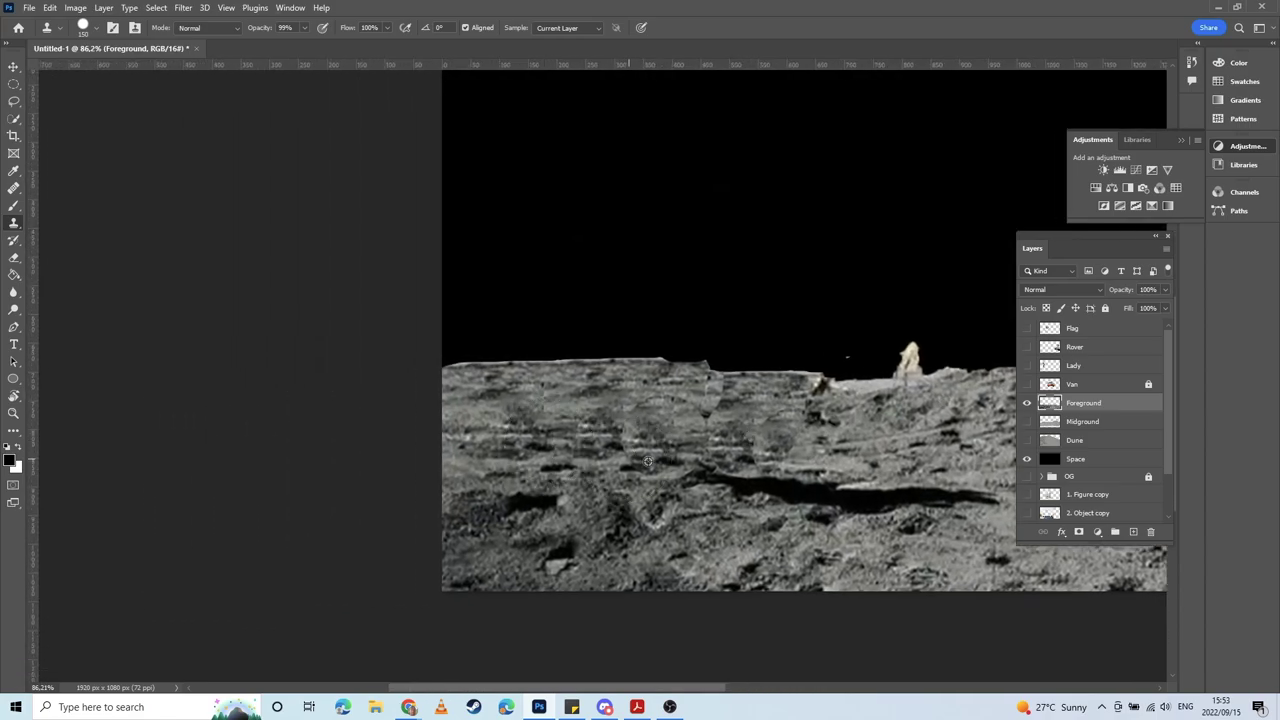
pyautogui.scroll(-2, 650, 460)
pyautogui.moveTo(813, 478); pyautogui.dragTo(478, 497)
pyautogui.scroll(-4, 522, 492)
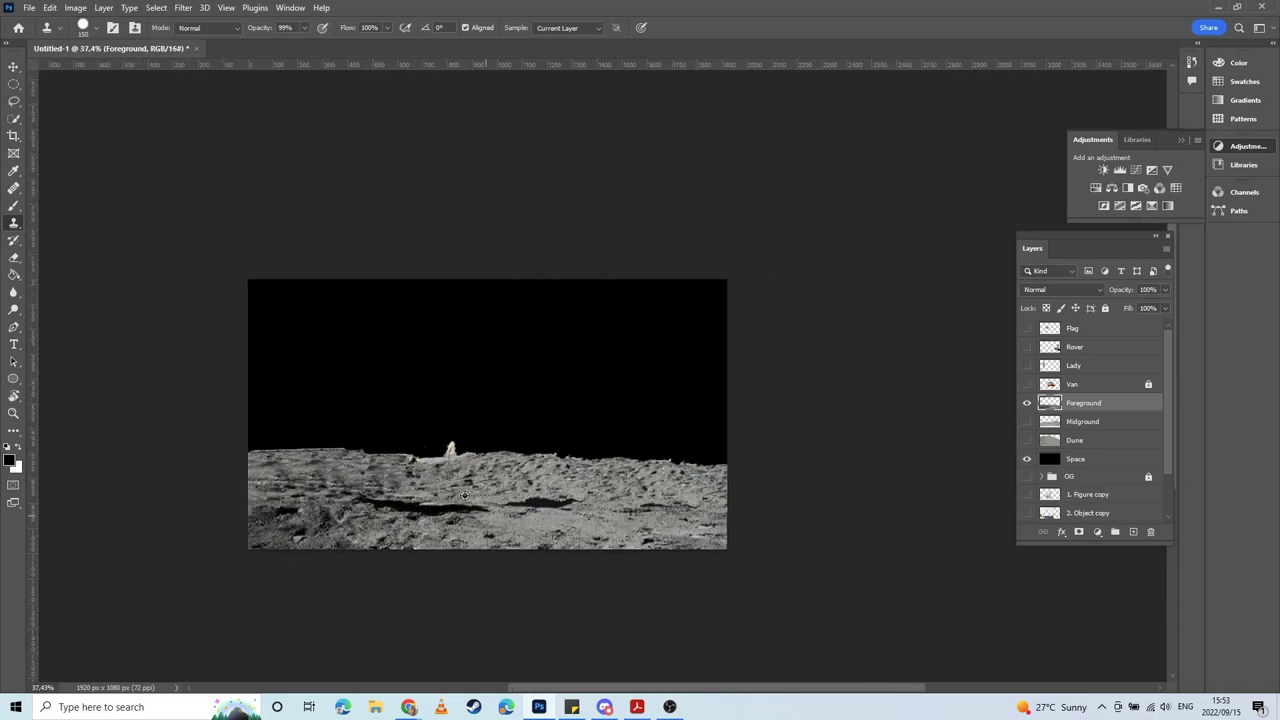
pyautogui.scroll(2, 465, 495)
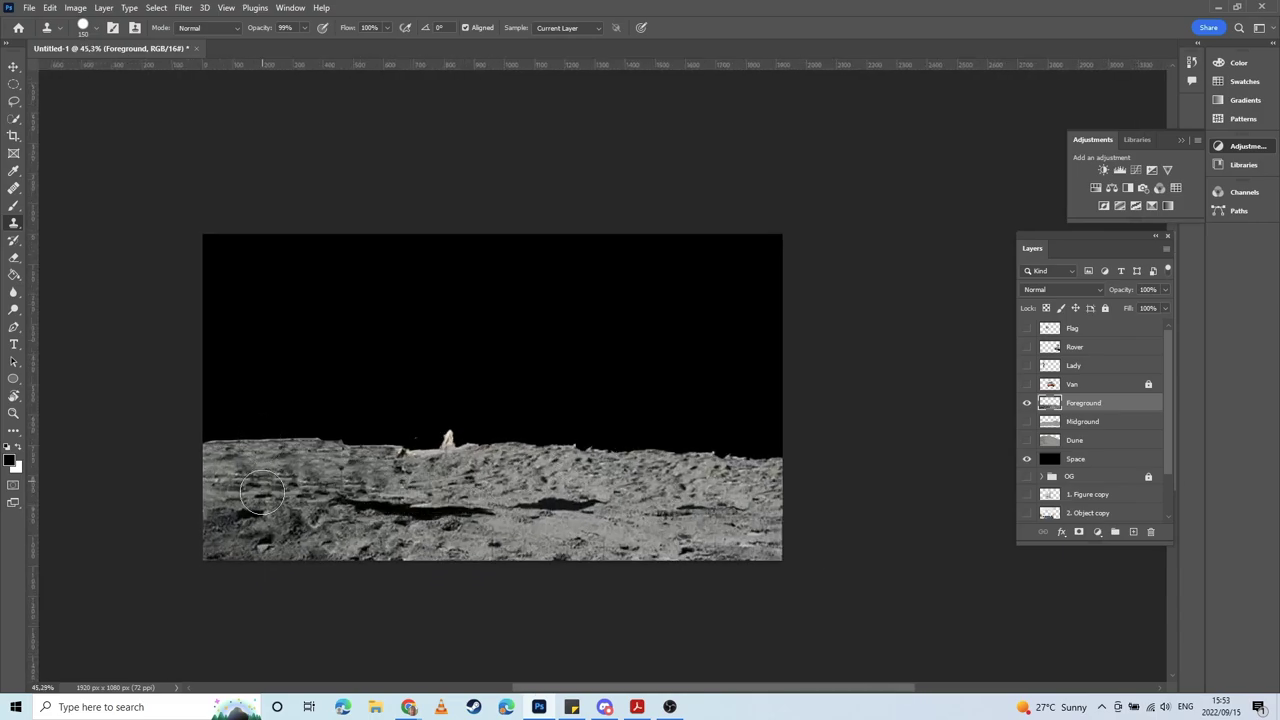
pyautogui.click(529, 483)
pyautogui.click(1026, 386)
pyautogui.click(1026, 386)
pyautogui.click(1025, 422)
pyautogui.click(1026, 423)
pyautogui.click(1026, 441)
pyautogui.click(1026, 441)
pyautogui.scroll(1, 468, 458)
pyautogui.scroll(5, 468, 458)
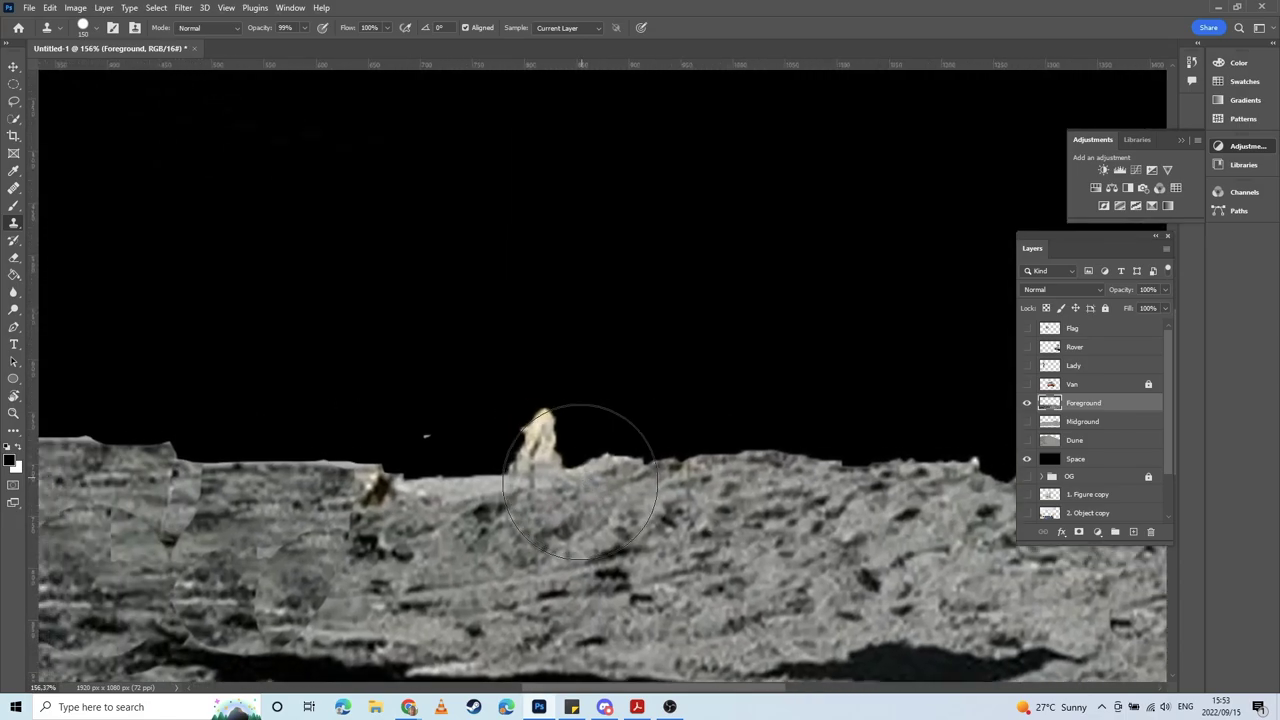
pyautogui.scroll(-5, 474, 456)
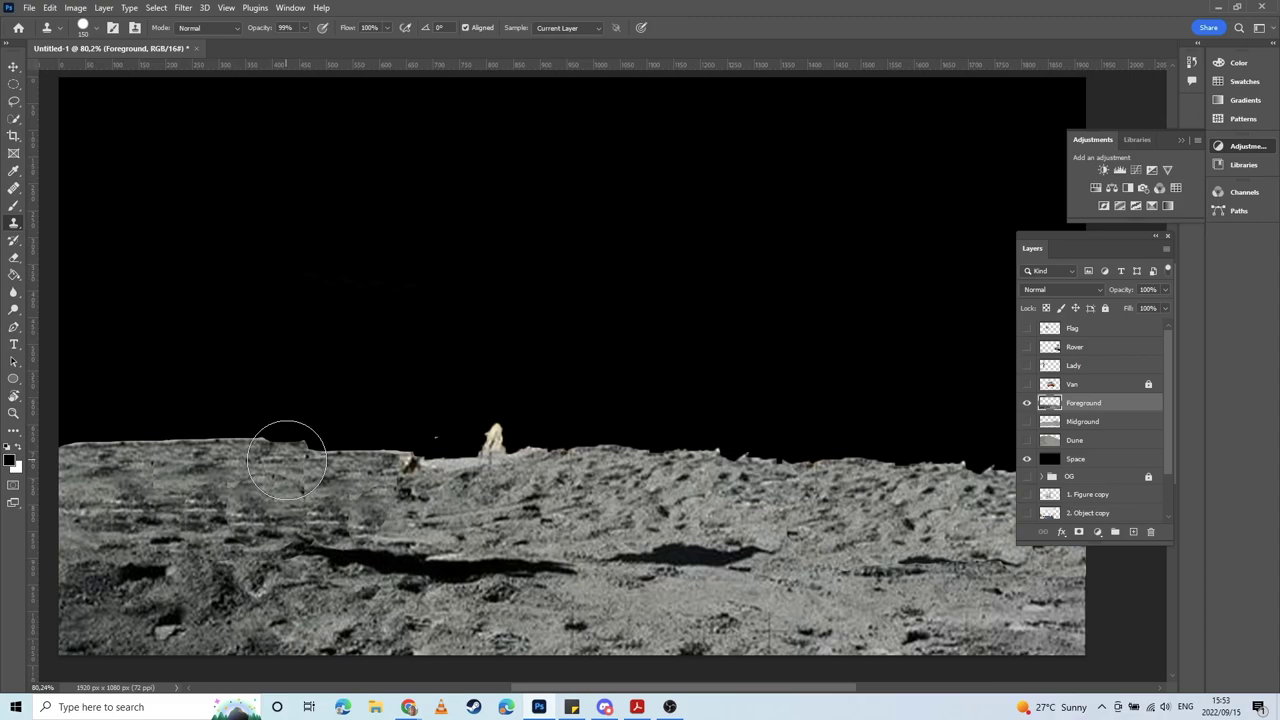
# Step: Clone one dab over the stepped horizon edge left of the rock, and hide the Foreground and Space layers
pyautogui.click(286, 460)
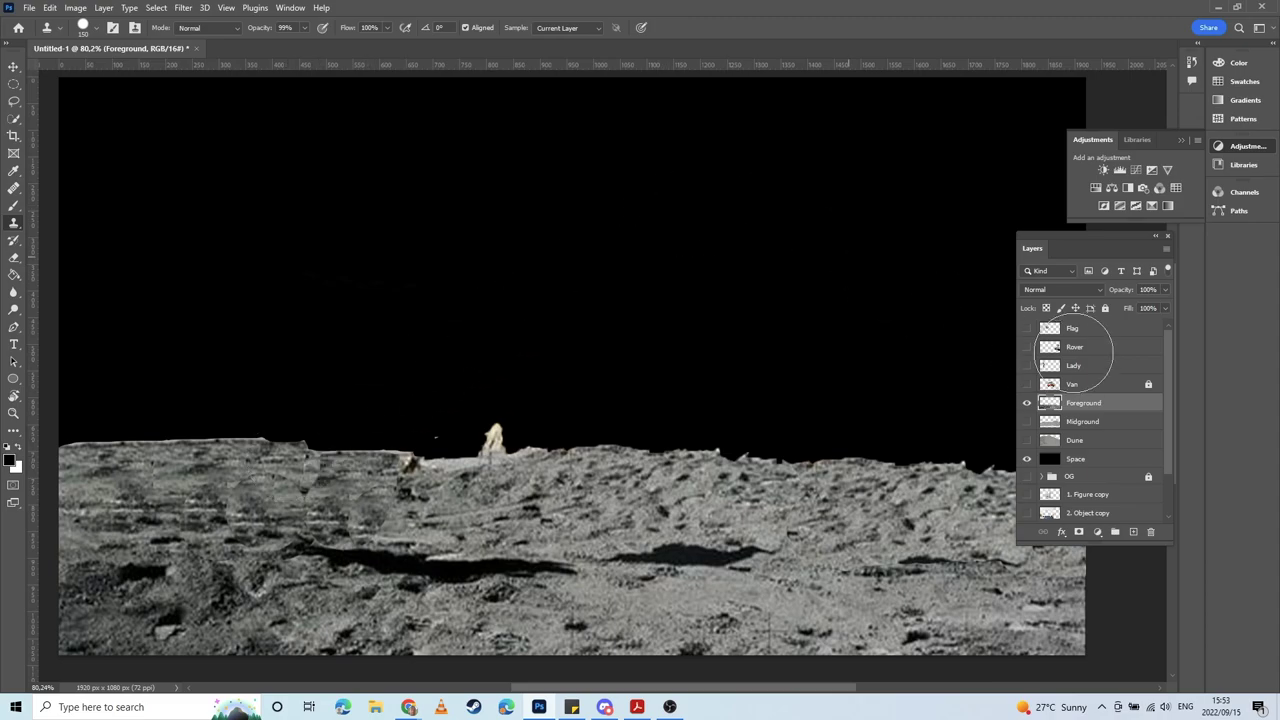
pyautogui.click(1025, 403)
pyautogui.click(1026, 459)
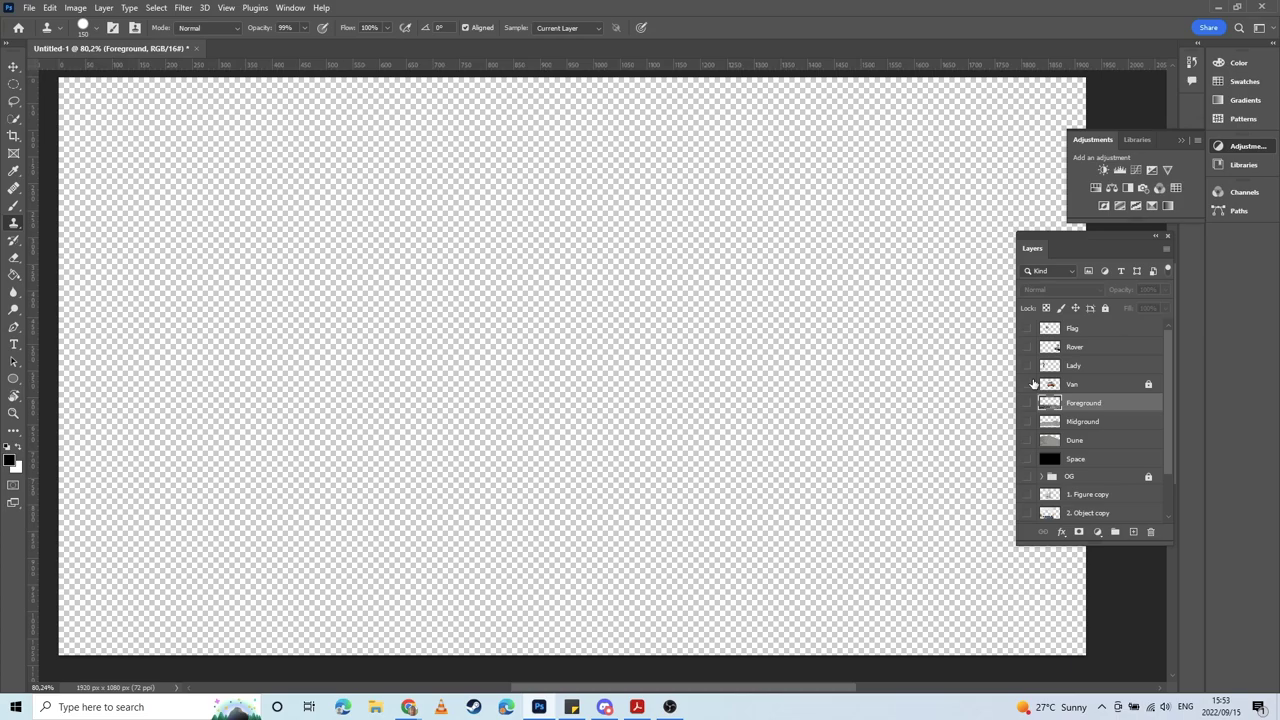
# Step: Save the document on the computer's Desktop in Photoshop format as Parallax Deep Edging Exercise
pyautogui.hotkey('ctrl', 's')
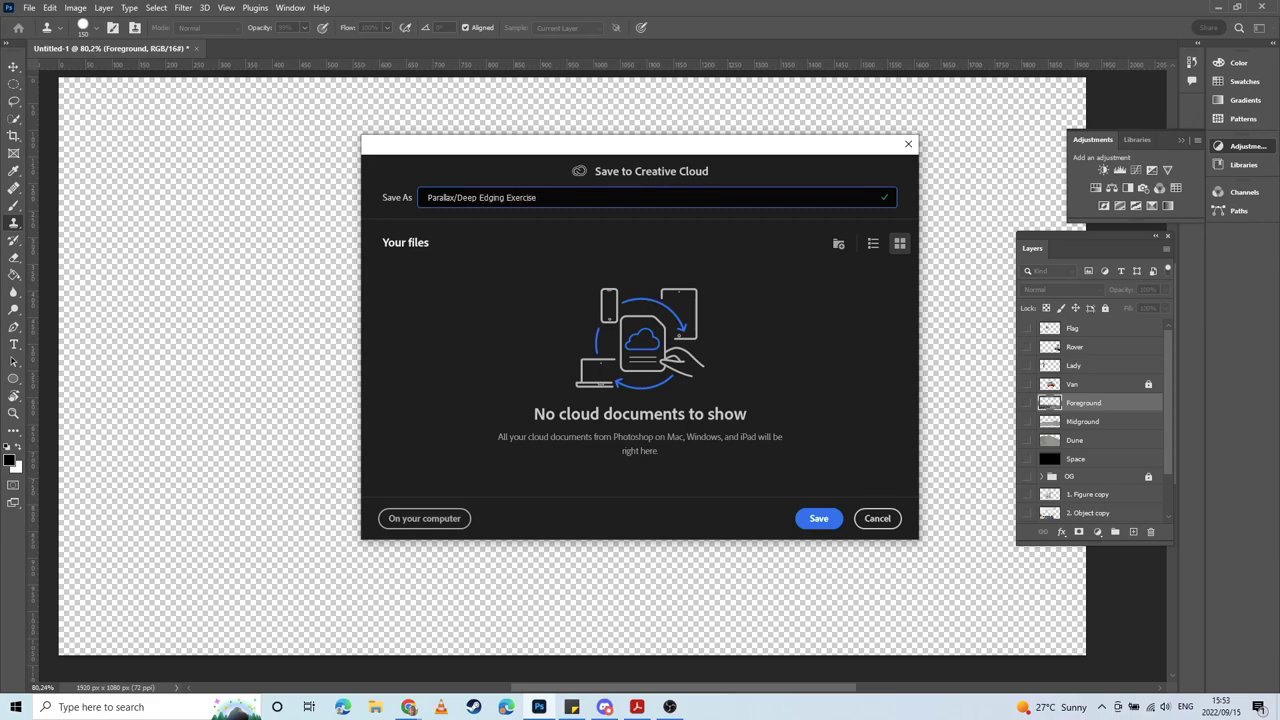
pyautogui.click(440, 520)
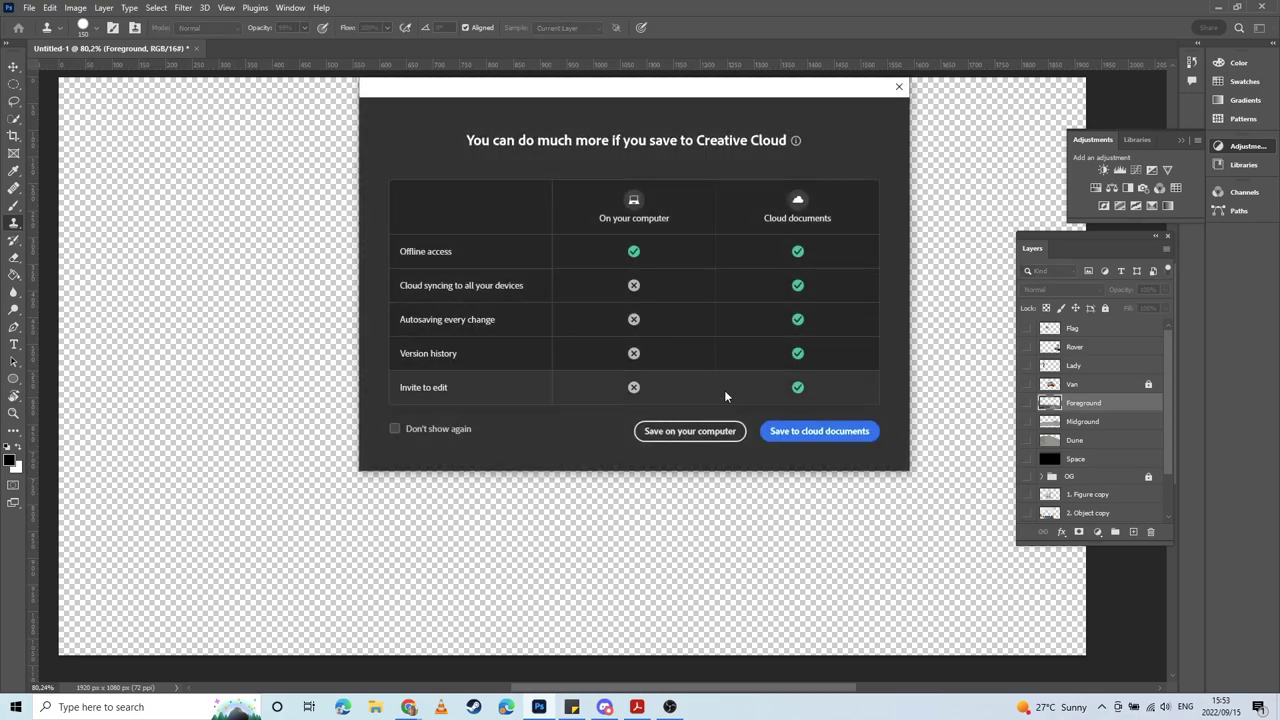
pyautogui.click(703, 437)
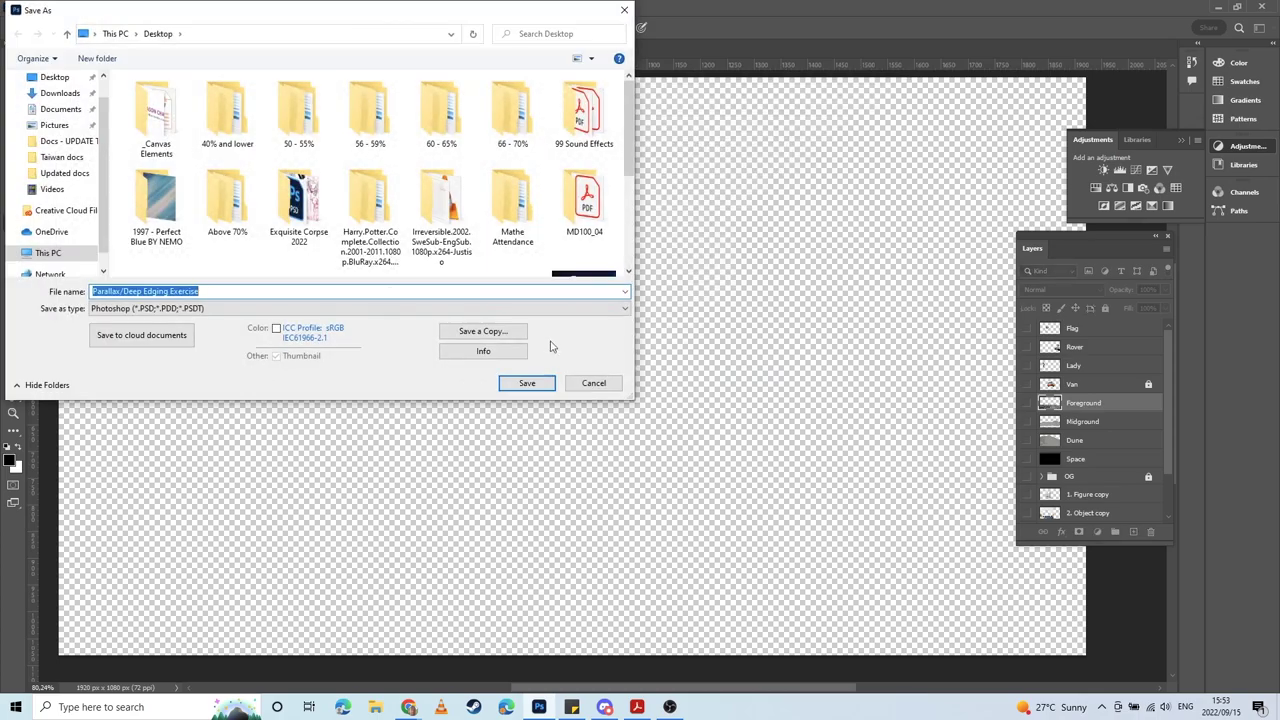
pyautogui.click(48, 78)
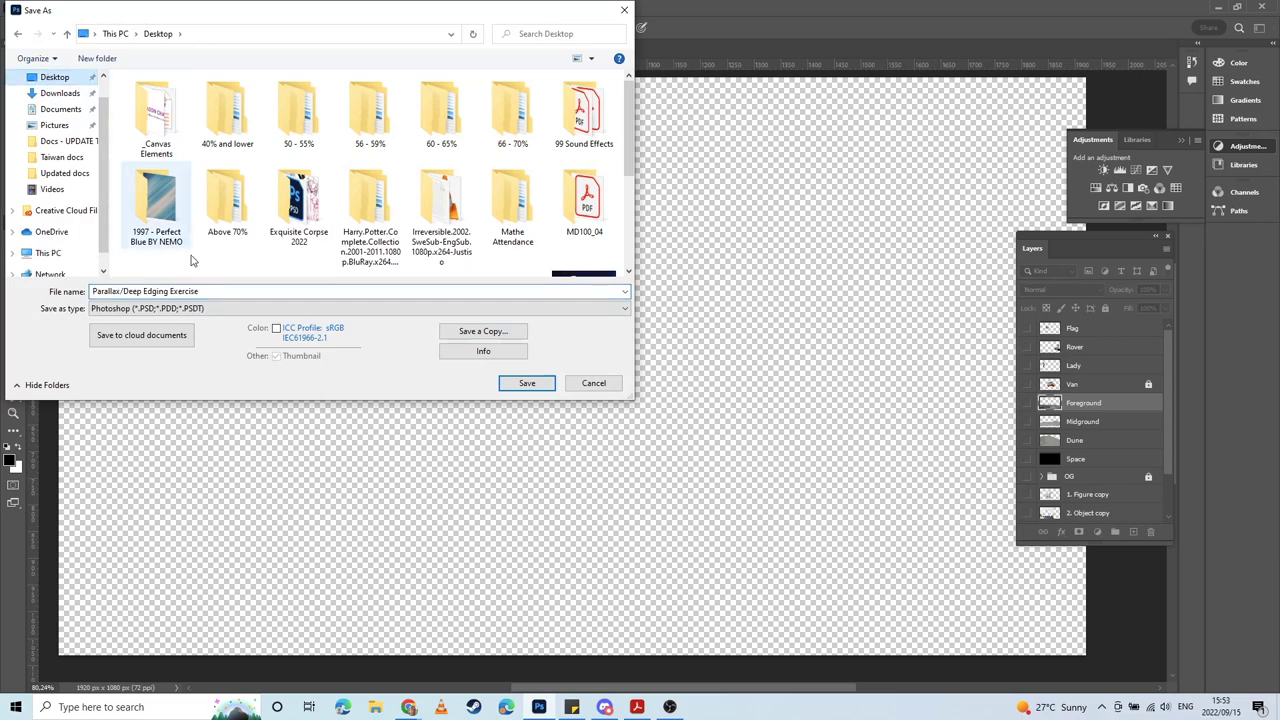
pyautogui.click(545, 386)
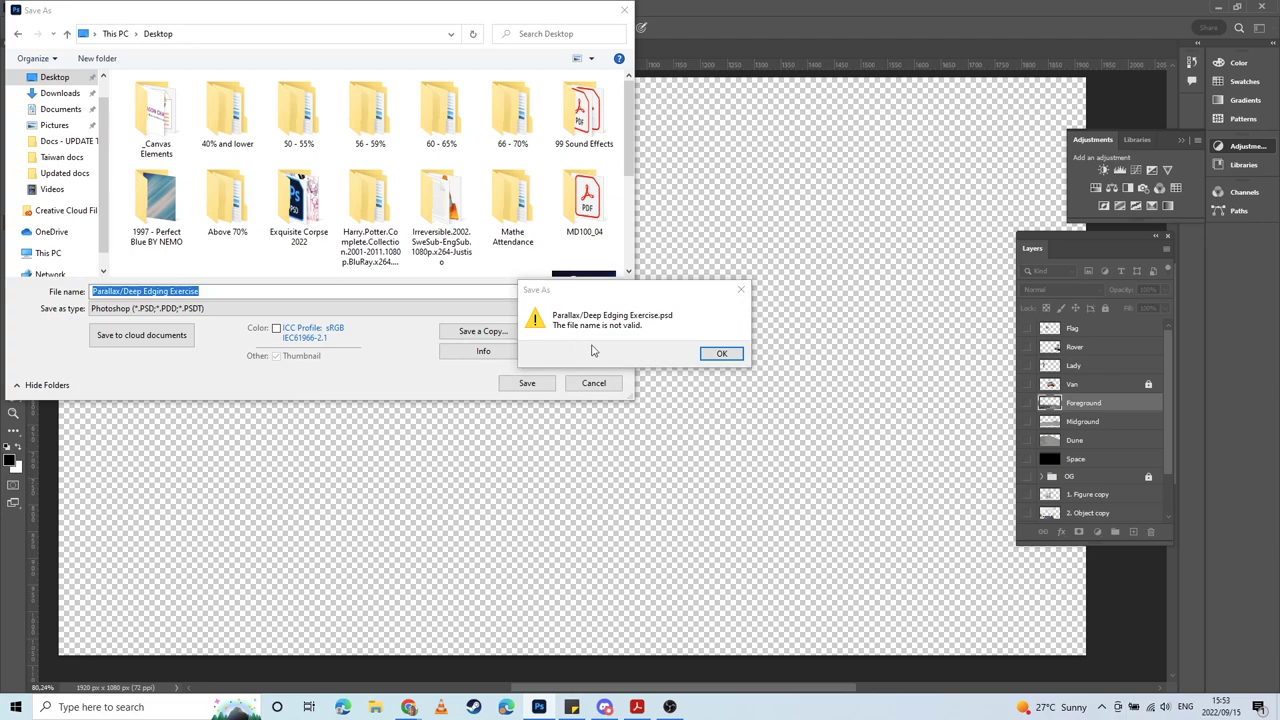
pyautogui.press('Return')
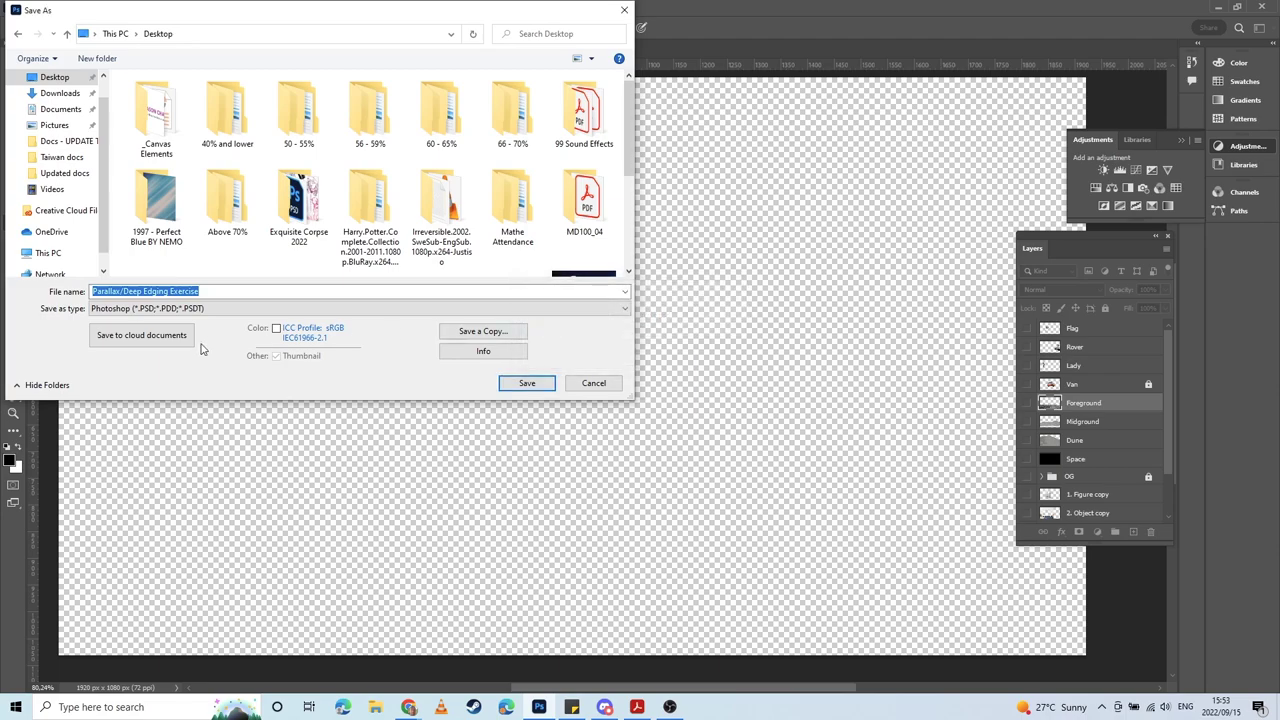
pyautogui.click(122, 291)
pyautogui.press('BackSpace')
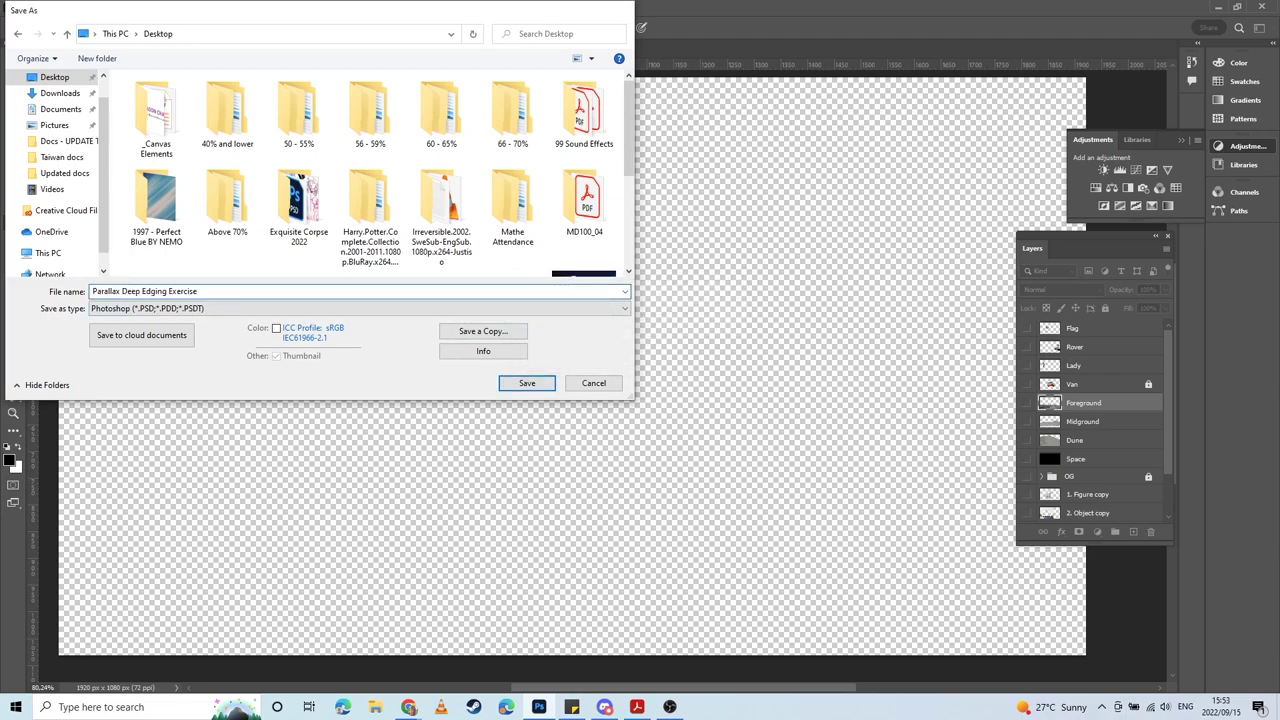
pyautogui.press('Return')
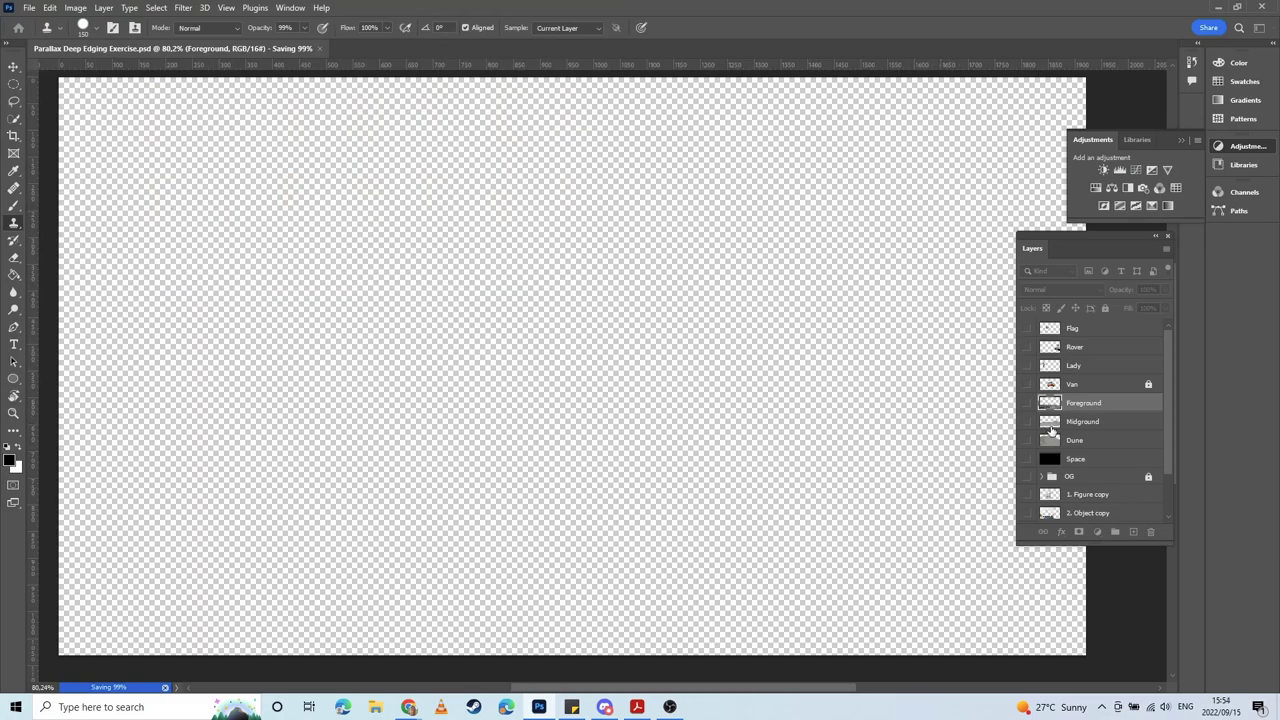
# Step: Show only the Dune layer and examine the left part of its ridge up close
pyautogui.click(1025, 457)
pyautogui.click(1025, 457)
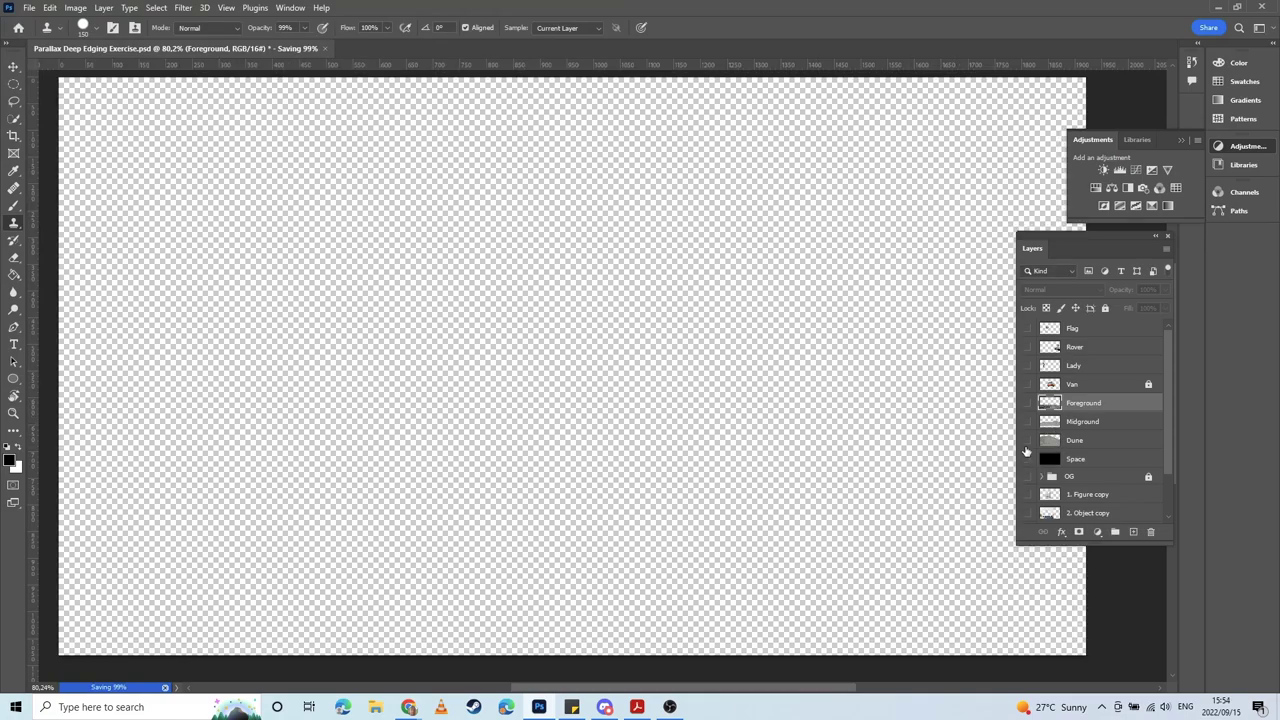
pyautogui.click(1026, 440)
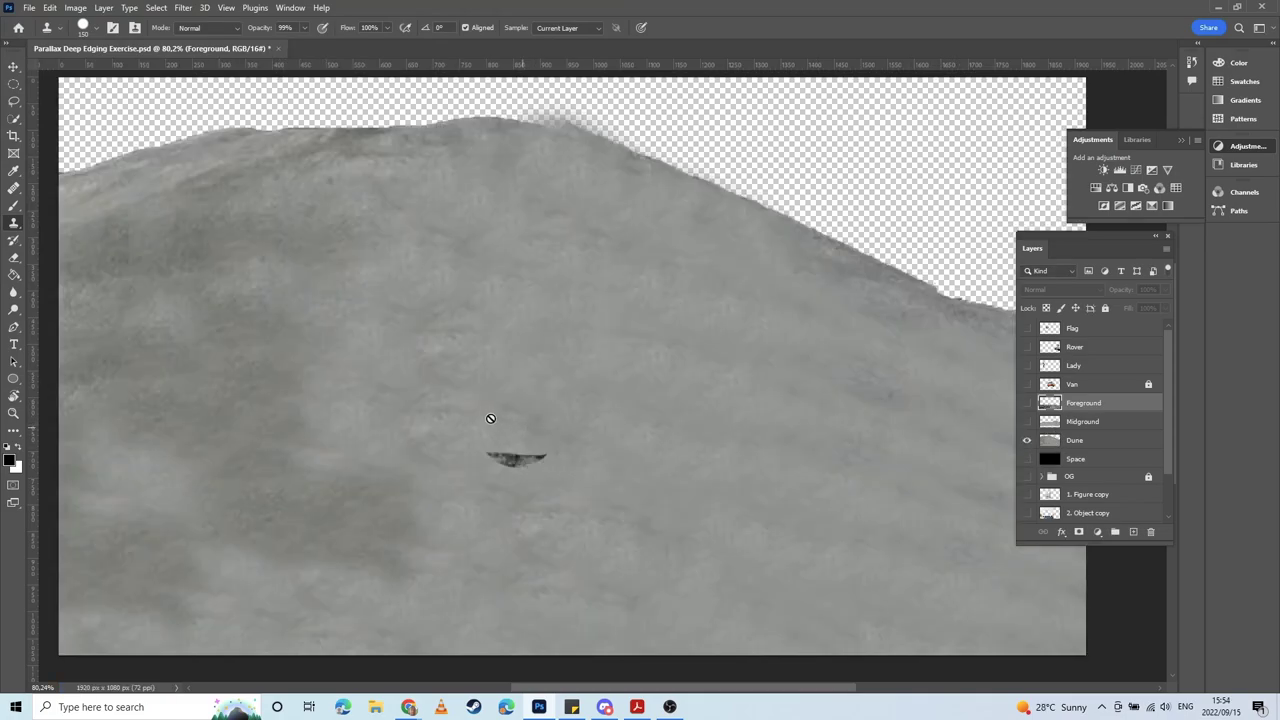
pyautogui.scroll(2, 455, 341)
pyautogui.moveTo(362, 309); pyautogui.dragTo(751, 514)
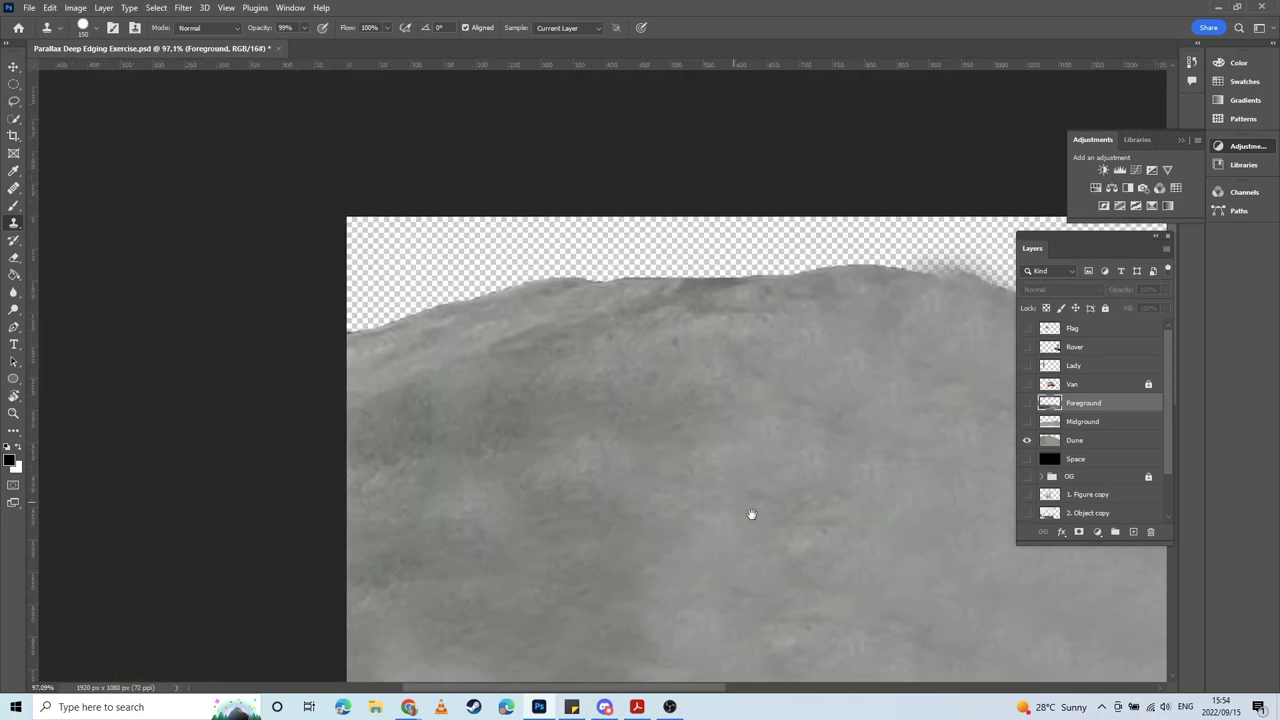
pyautogui.moveTo(602, 394); pyautogui.dragTo(529, 446)
pyautogui.scroll(5, 469, 384)
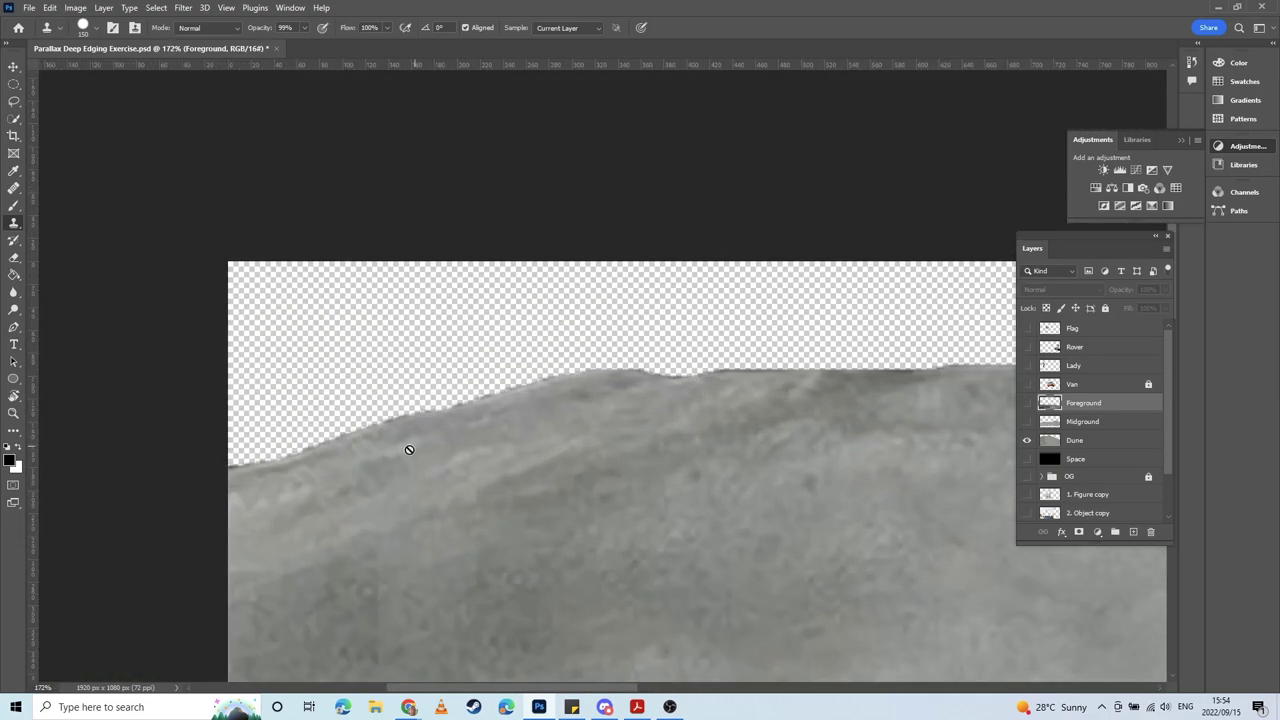
pyautogui.moveTo(409, 450); pyautogui.dragTo(593, 491)
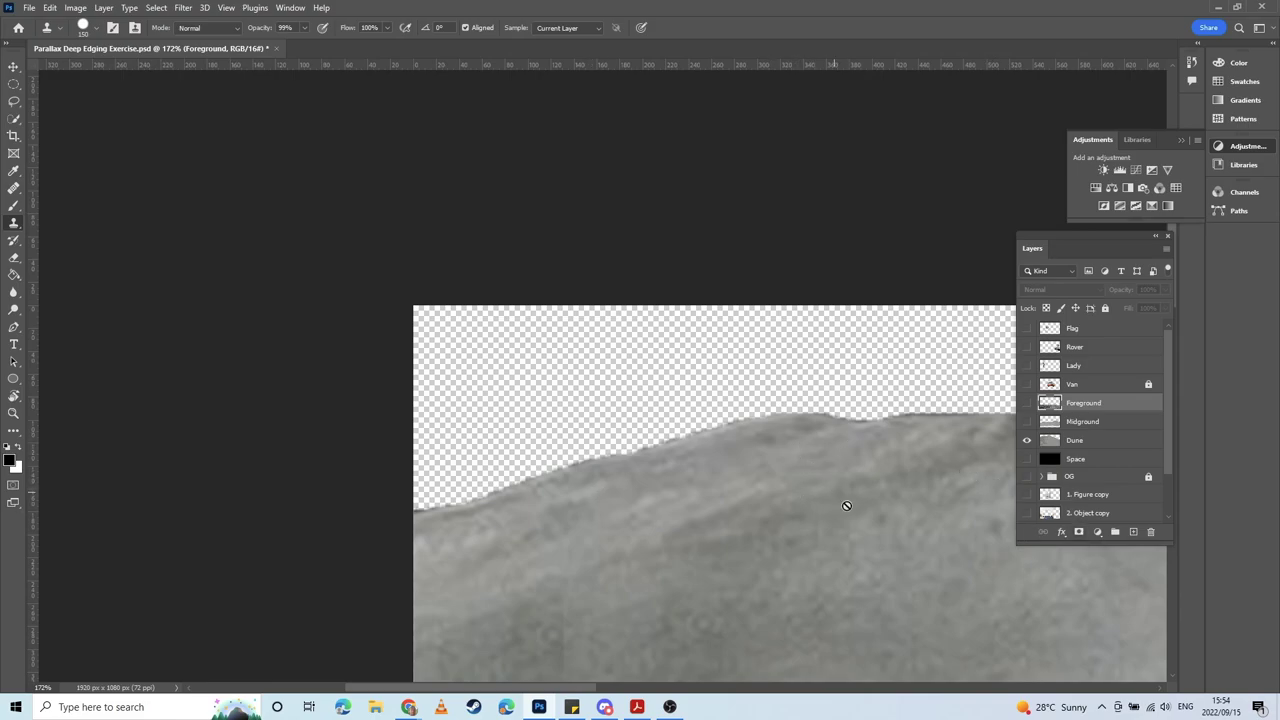
pyautogui.moveTo(846, 505); pyautogui.dragTo(608, 477)
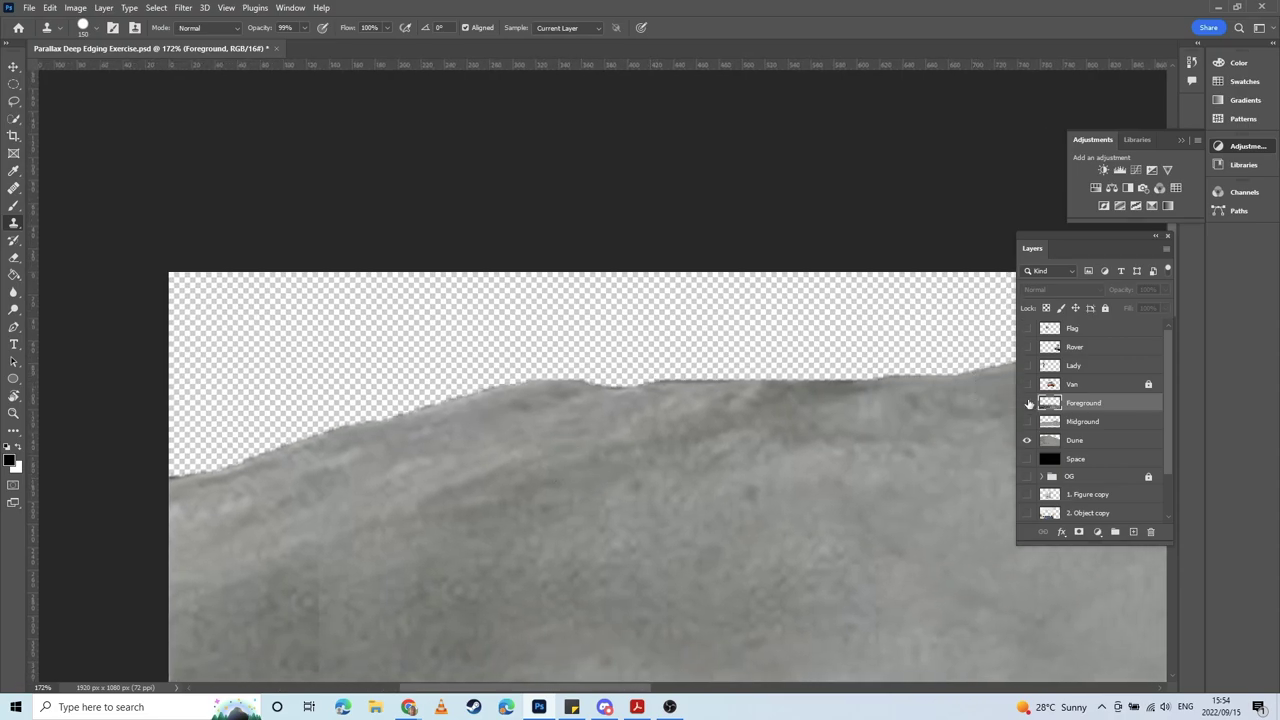
# Step: Select the Dune layer and add a layer mask to it
pyautogui.click(1104, 444)
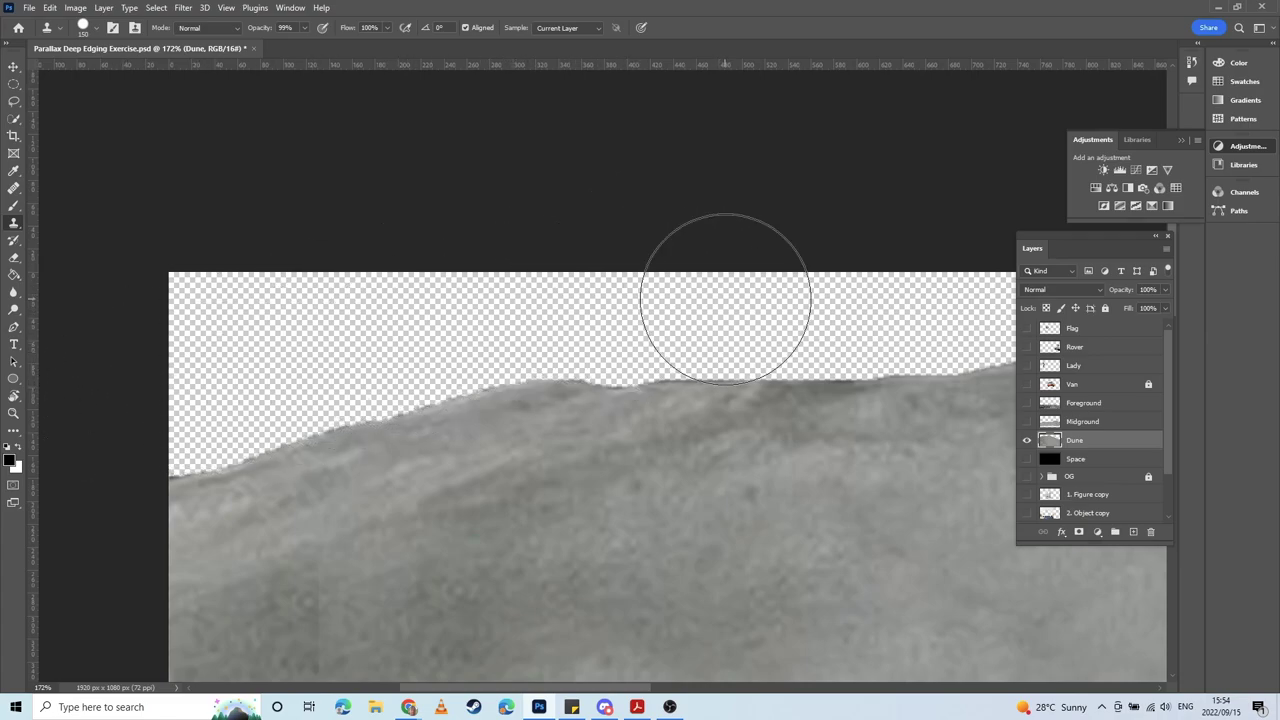
pyautogui.click(1080, 533)
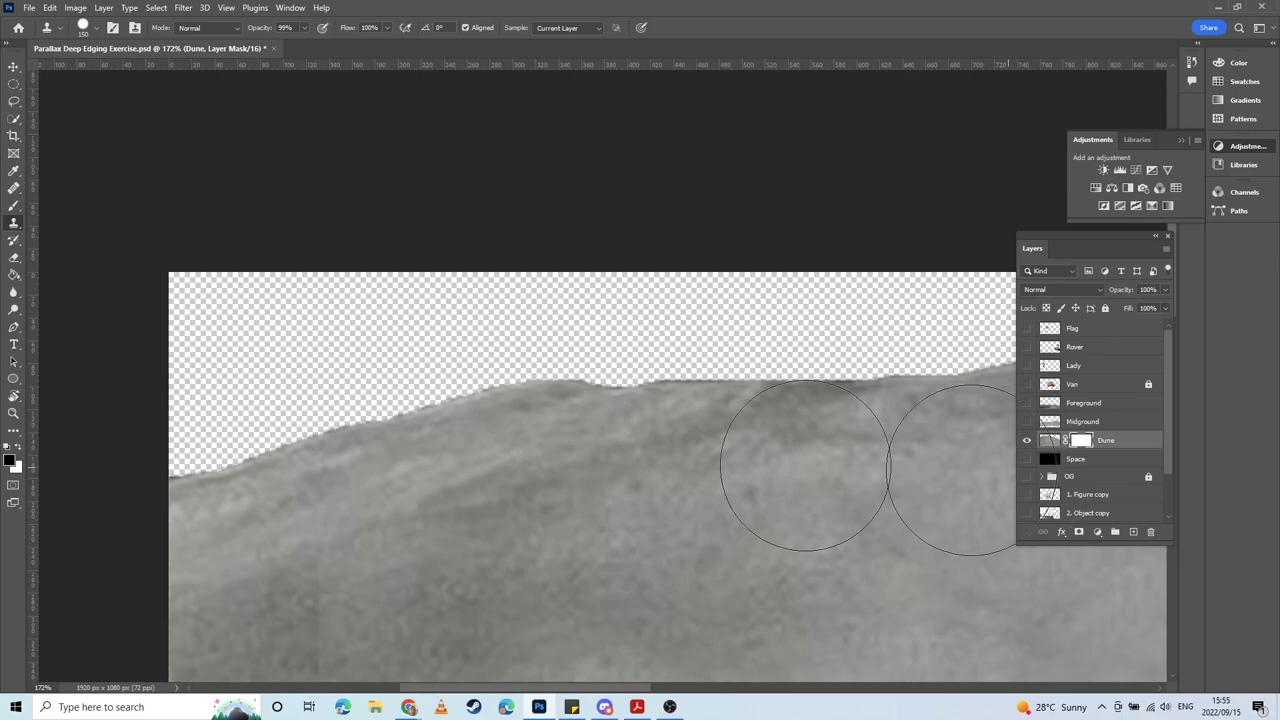
pyautogui.click(575, 325)
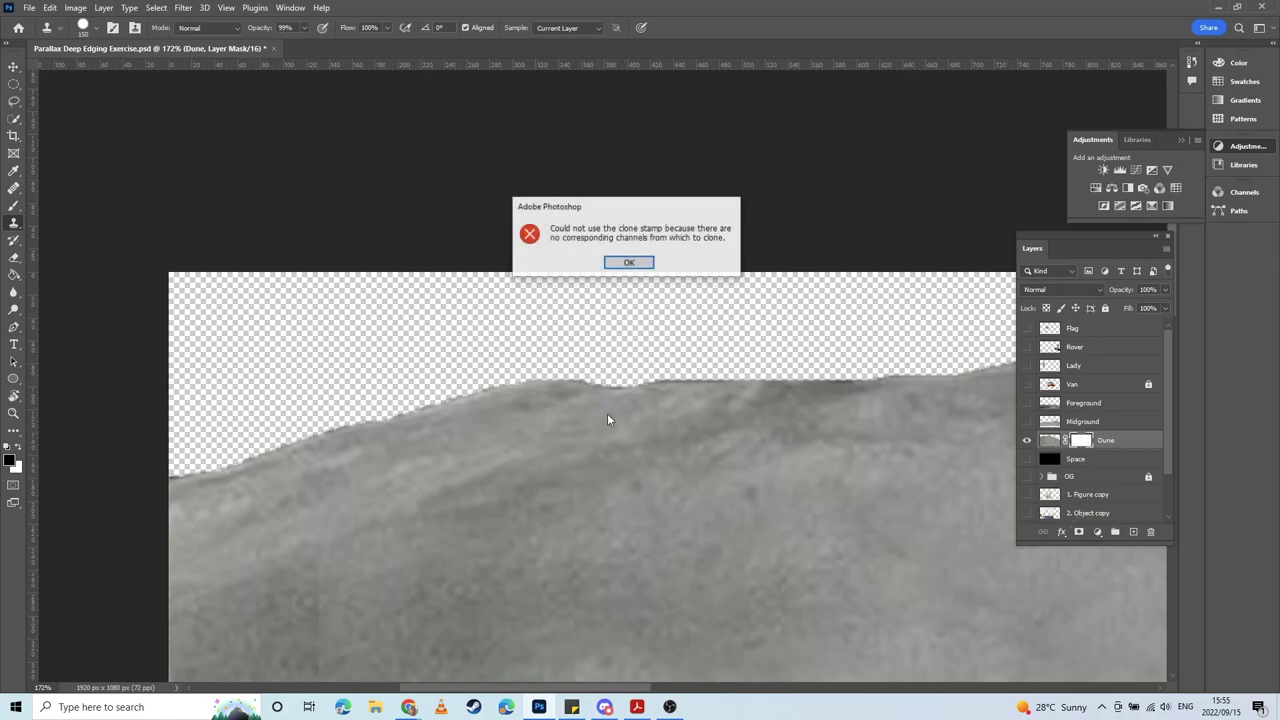
pyautogui.click(628, 263)
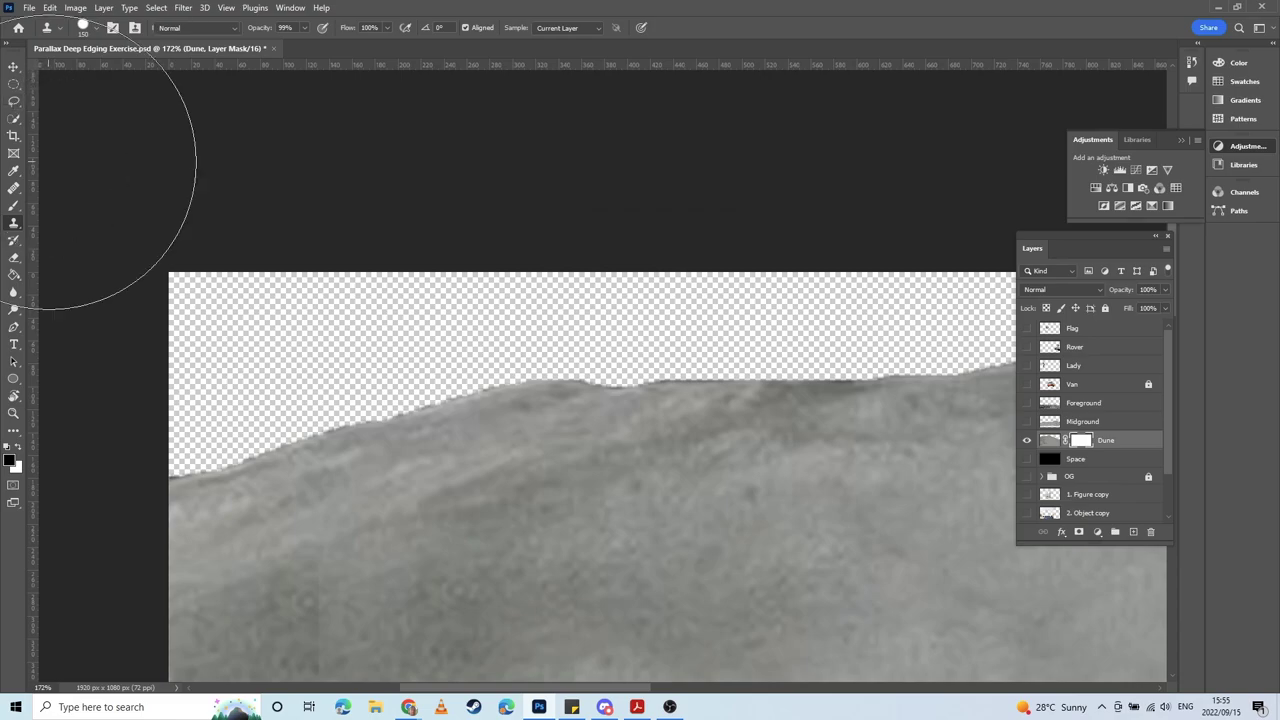
# Step: Hide part of the dune's ridge by painting black on its mask with the Brush, and restore it with white
pyautogui.click(14, 206)
pyautogui.moveTo(465, 357); pyautogui.dragTo(571, 462)
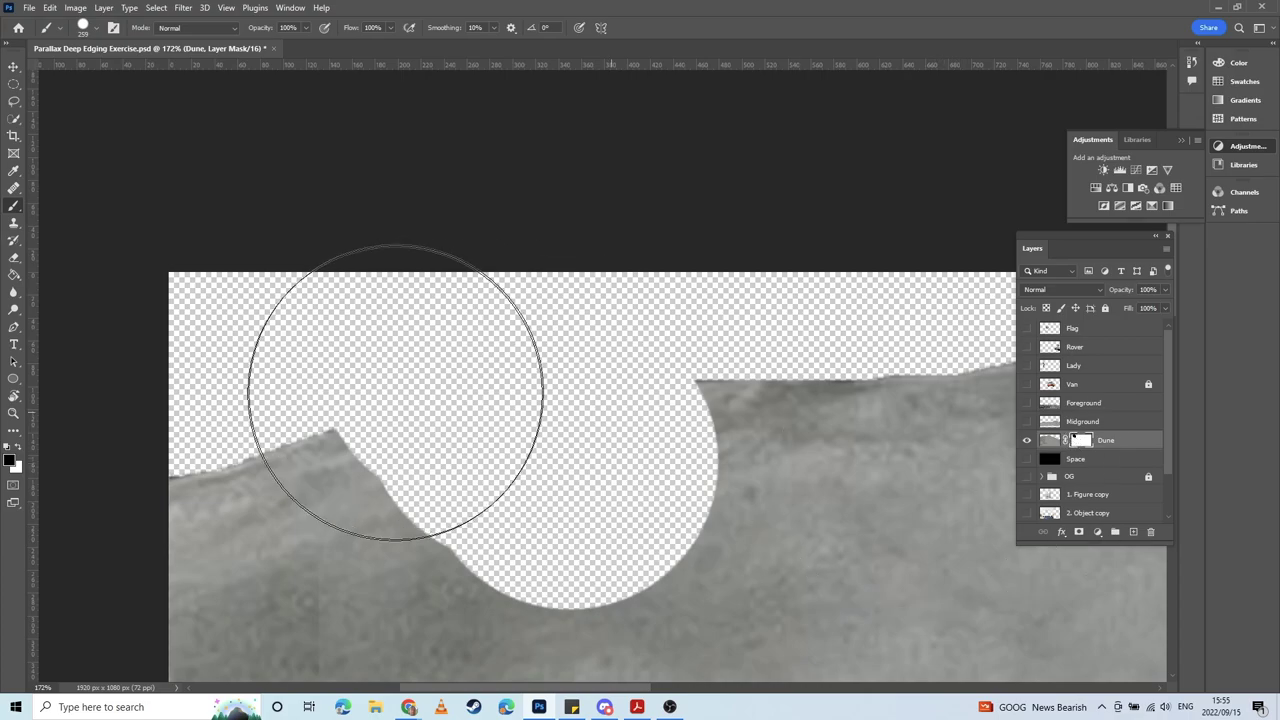
pyautogui.press('x')
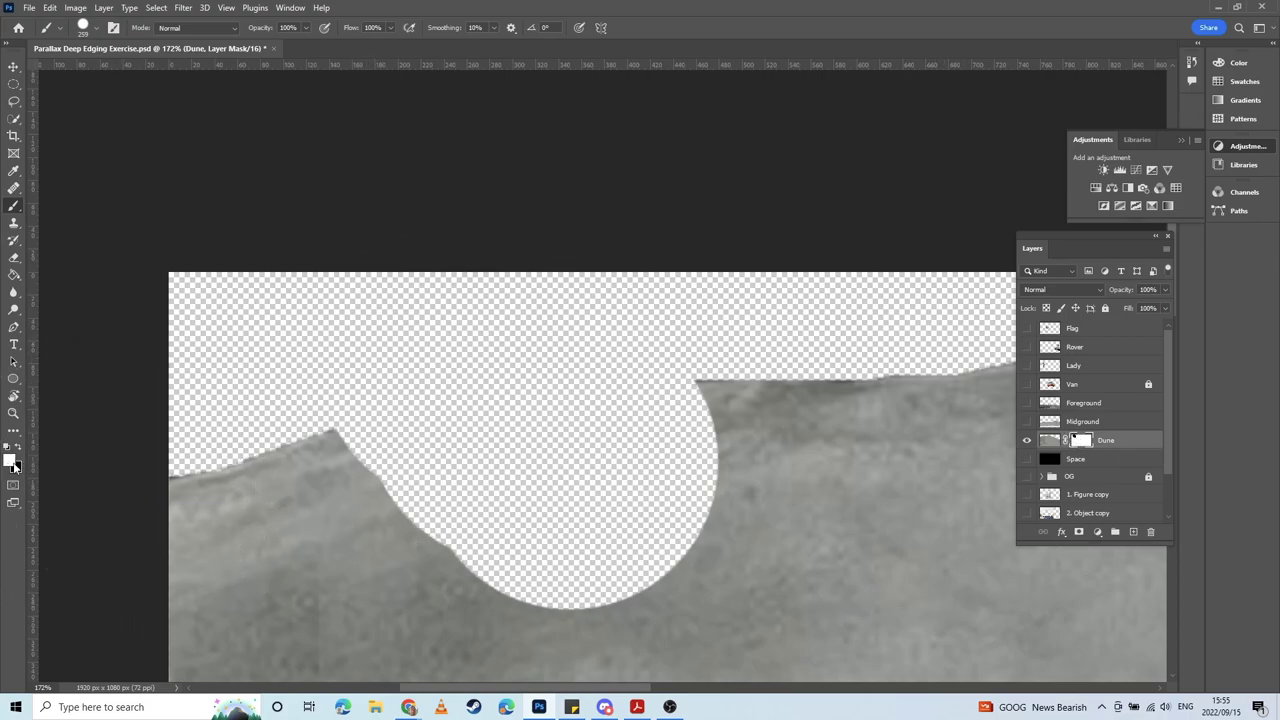
pyautogui.moveTo(323, 457)
pyautogui.mouseDown()
pyautogui.moveTo(591, 457)
pyautogui.moveTo(323, 428)
pyautogui.mouseUp()
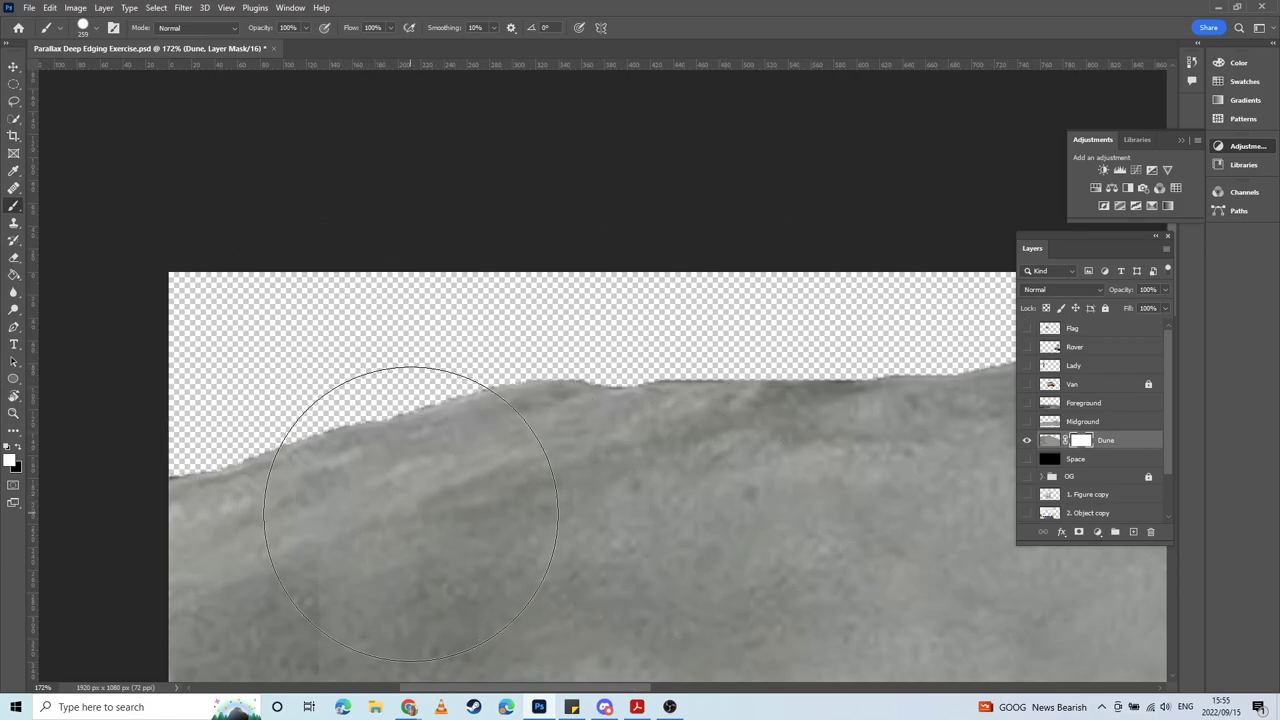
# Step: Set the Brush to size 35 with a reduced hardness for refining the right end of the dune's ridge
pyautogui.click(96, 29)
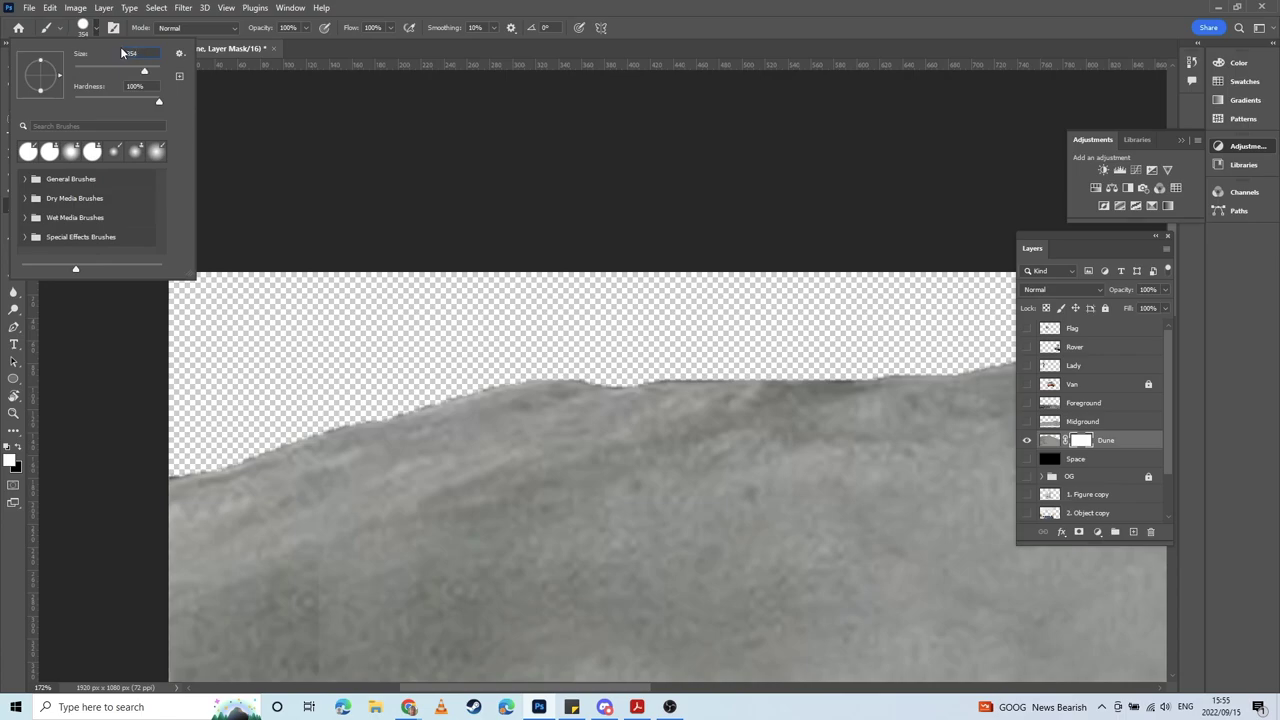
pyautogui.press('Return')
pyautogui.click(95, 29)
pyautogui.moveTo(152, 98); pyautogui.dragTo(91, 102)
pyautogui.press('Return')
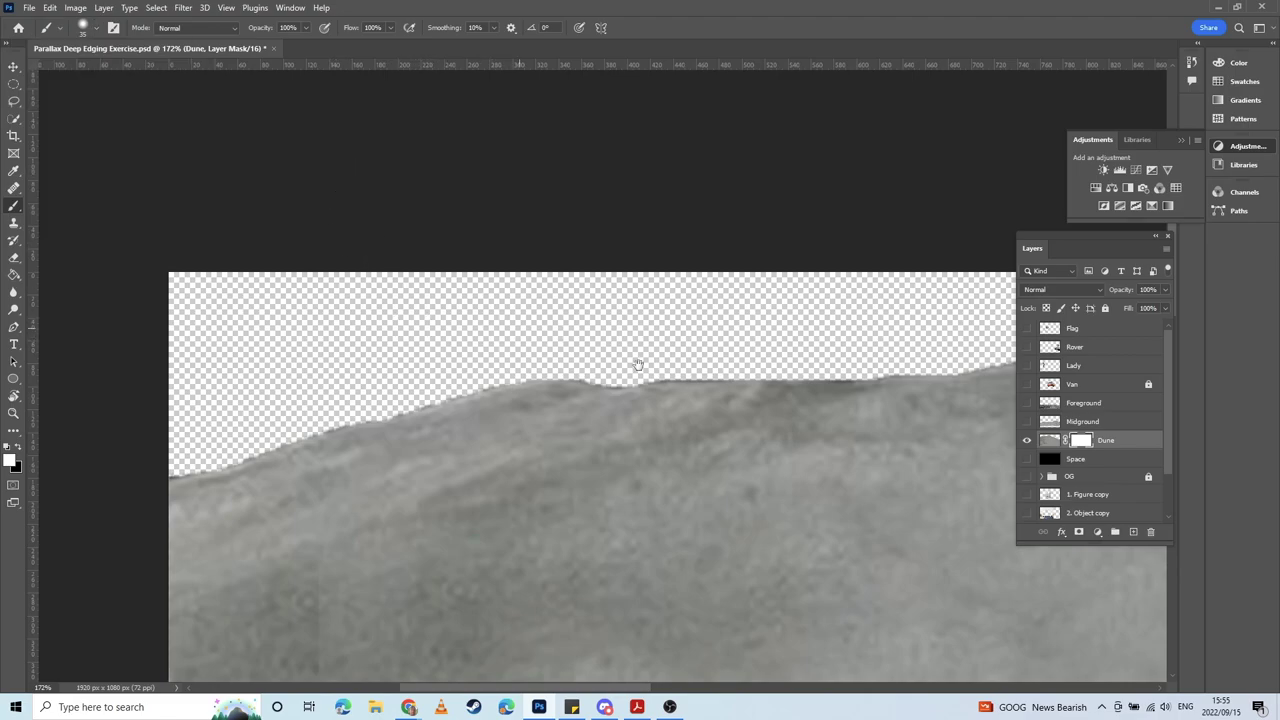
pyautogui.moveTo(660, 372); pyautogui.dragTo(77, 360)
pyautogui.moveTo(556, 404); pyautogui.dragTo(86, 186)
pyautogui.moveTo(385, 298); pyautogui.dragTo(70, 172)
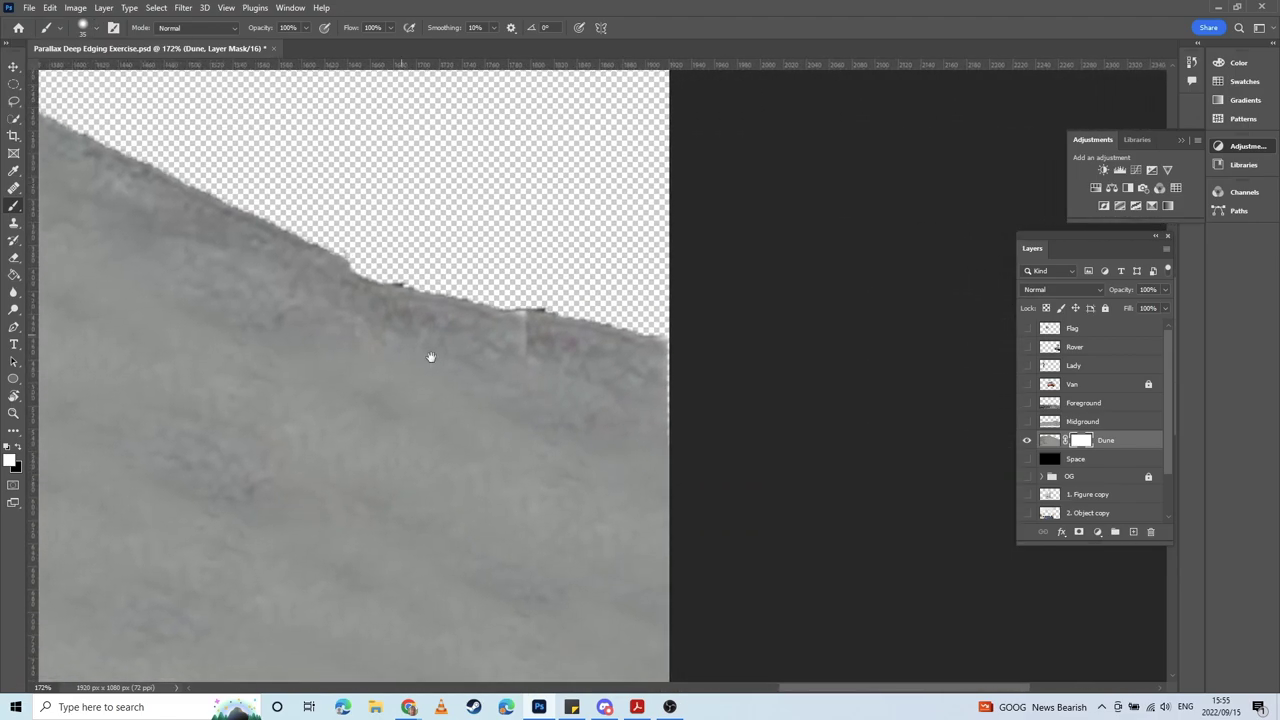
pyautogui.moveTo(431, 357)
pyautogui.mouseDown()
pyautogui.moveTo(540, 400)
pyautogui.moveTo(752, 525)
pyautogui.moveTo(445, 395)
pyautogui.mouseUp()
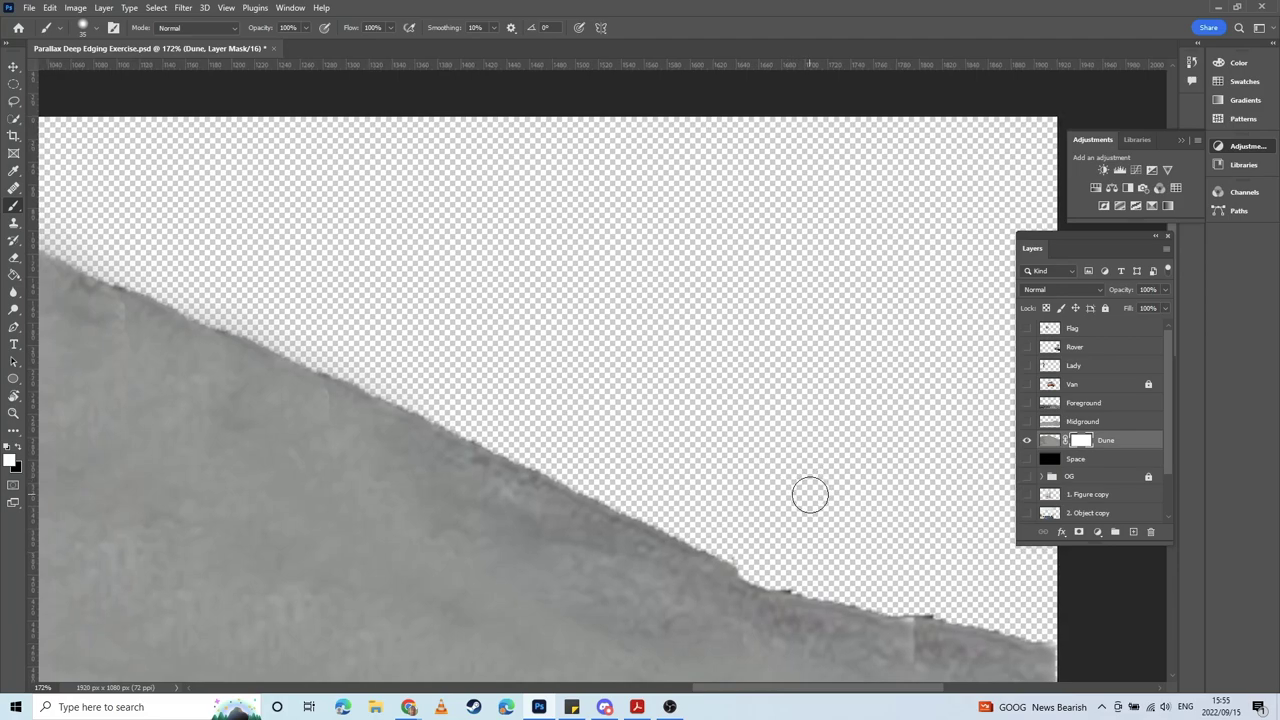
# Step: Rotate the canvas view to 30° for working along the dune's ridge, and ready the Brush with black as the foreground color
pyautogui.press('r')
pyautogui.moveTo(729, 208); pyautogui.dragTo(641, 306)
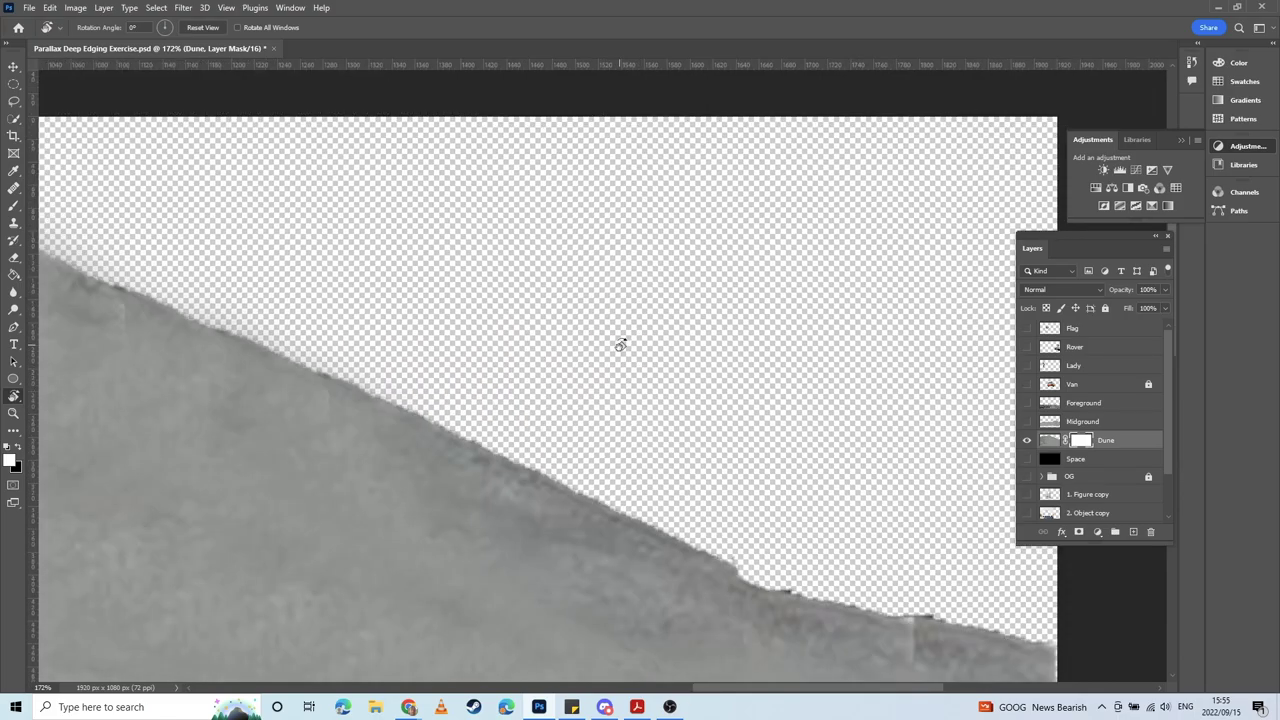
pyautogui.moveTo(578, 267); pyautogui.dragTo(636, 240)
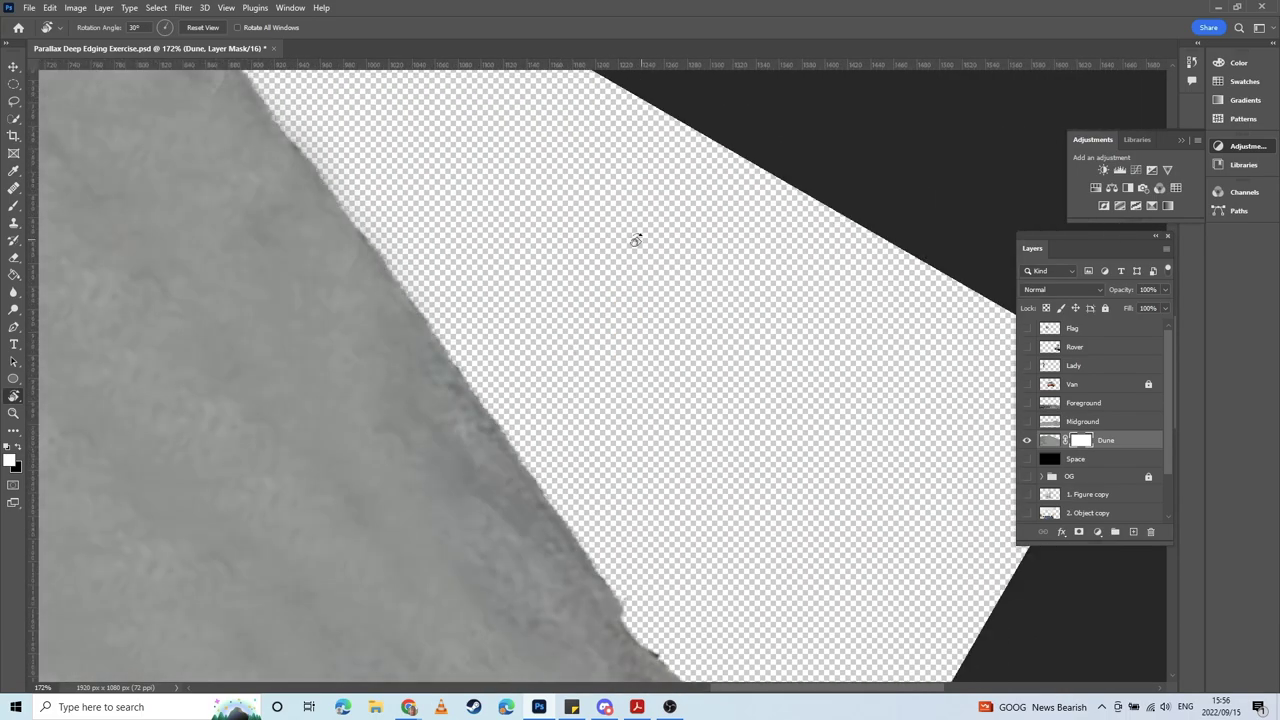
pyautogui.moveTo(350, 218); pyautogui.dragTo(698, 482)
pyautogui.moveTo(594, 425); pyautogui.dragTo(883, 370)
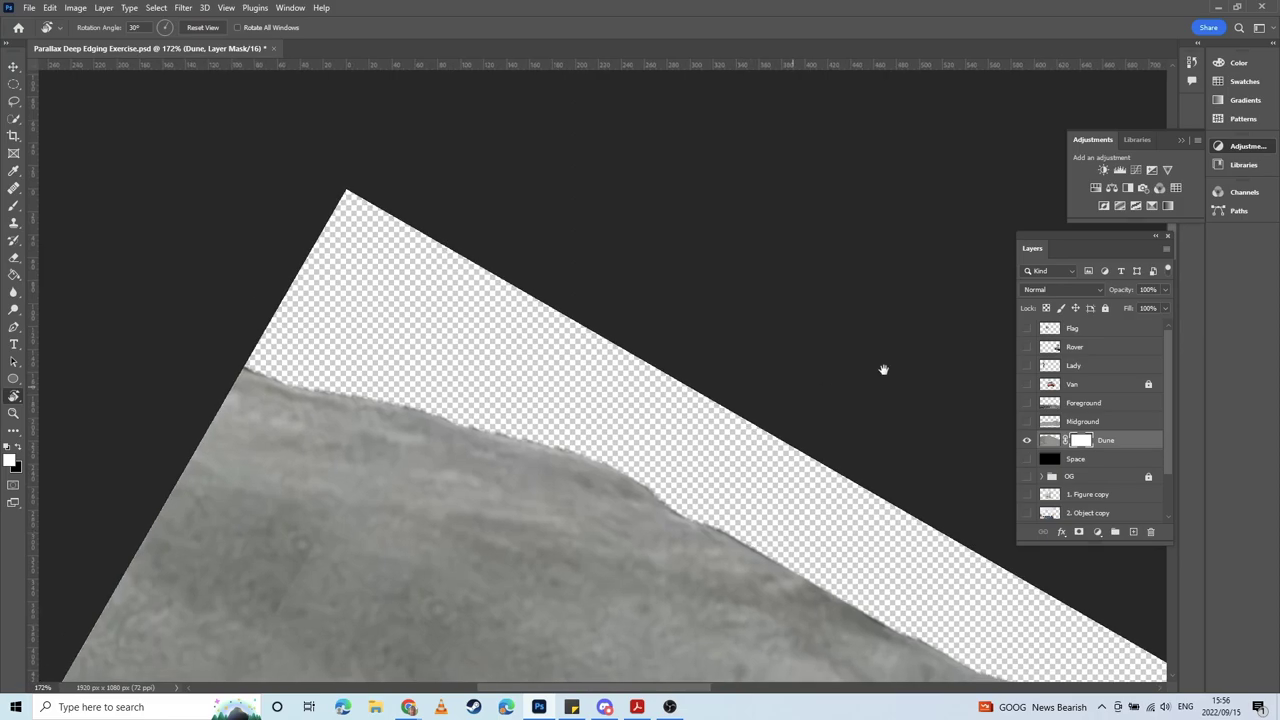
pyautogui.moveTo(397, 366); pyautogui.dragTo(460, 349)
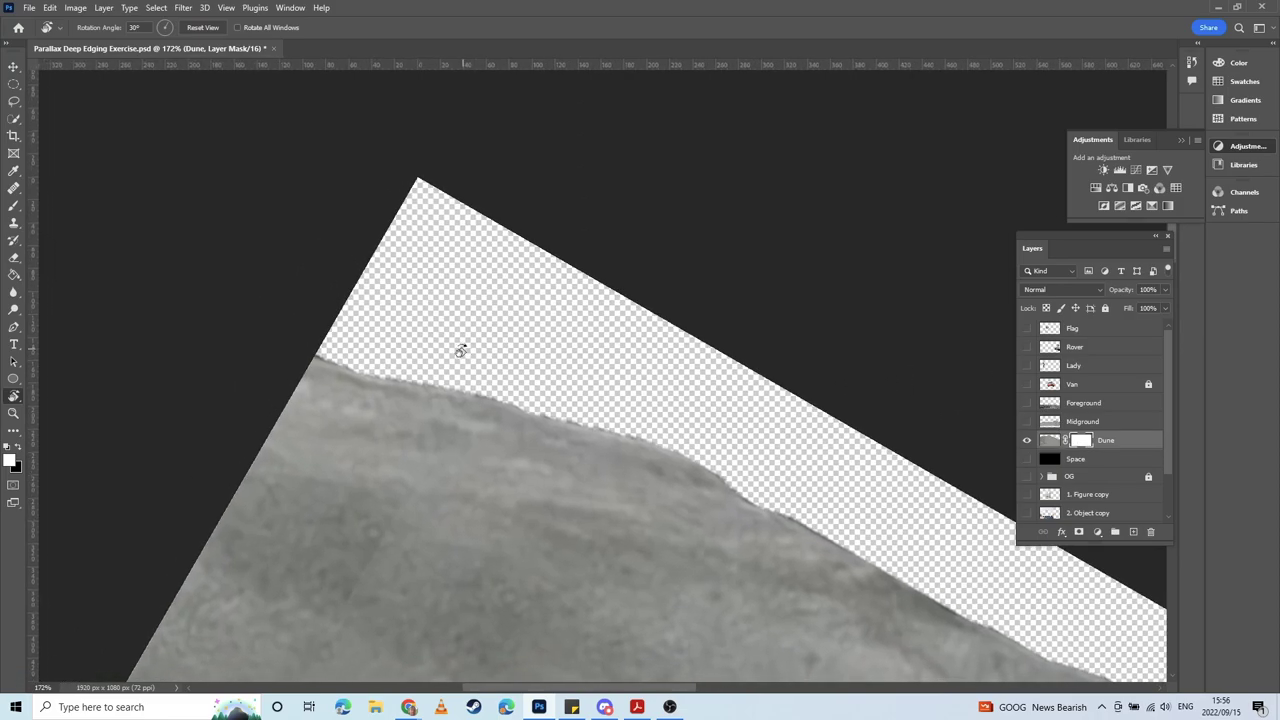
pyautogui.press('b')
pyautogui.press('x')
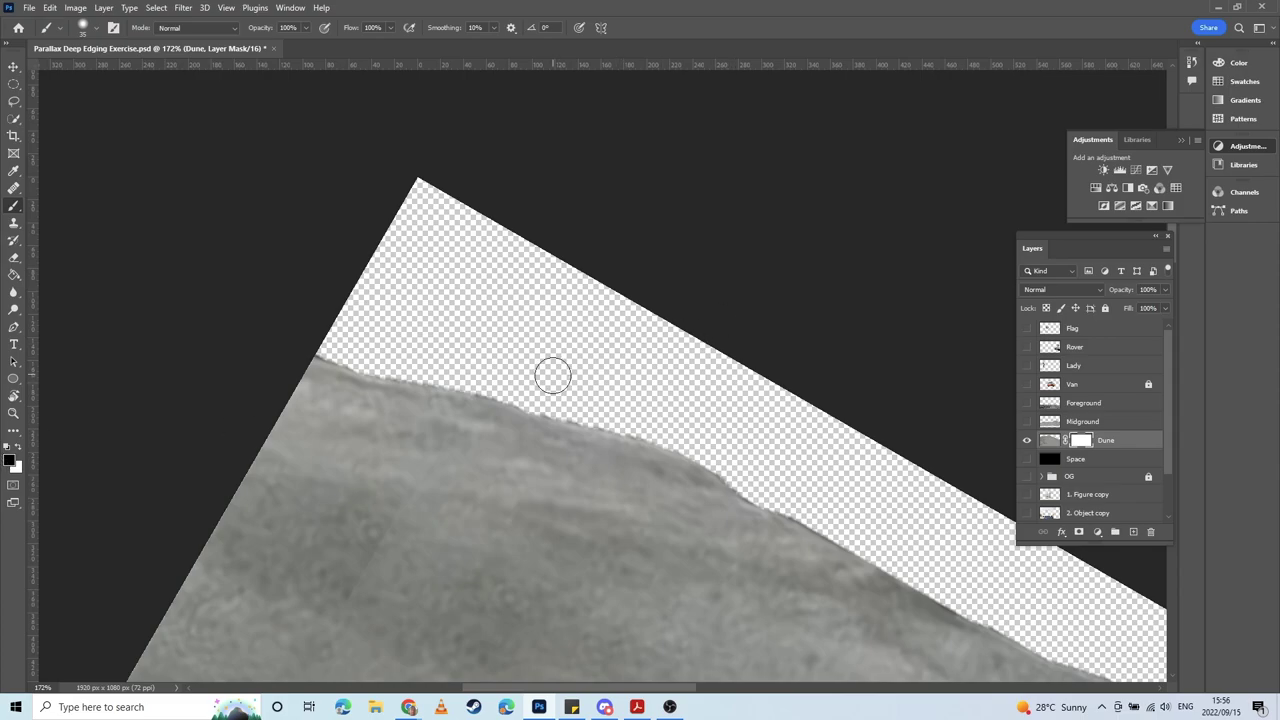
# Step: Enlarge the Brush to size 20 and paint black on the Dune mask to smooth the rough left end of the ridge
pyautogui.scroll(8, 378, 336)
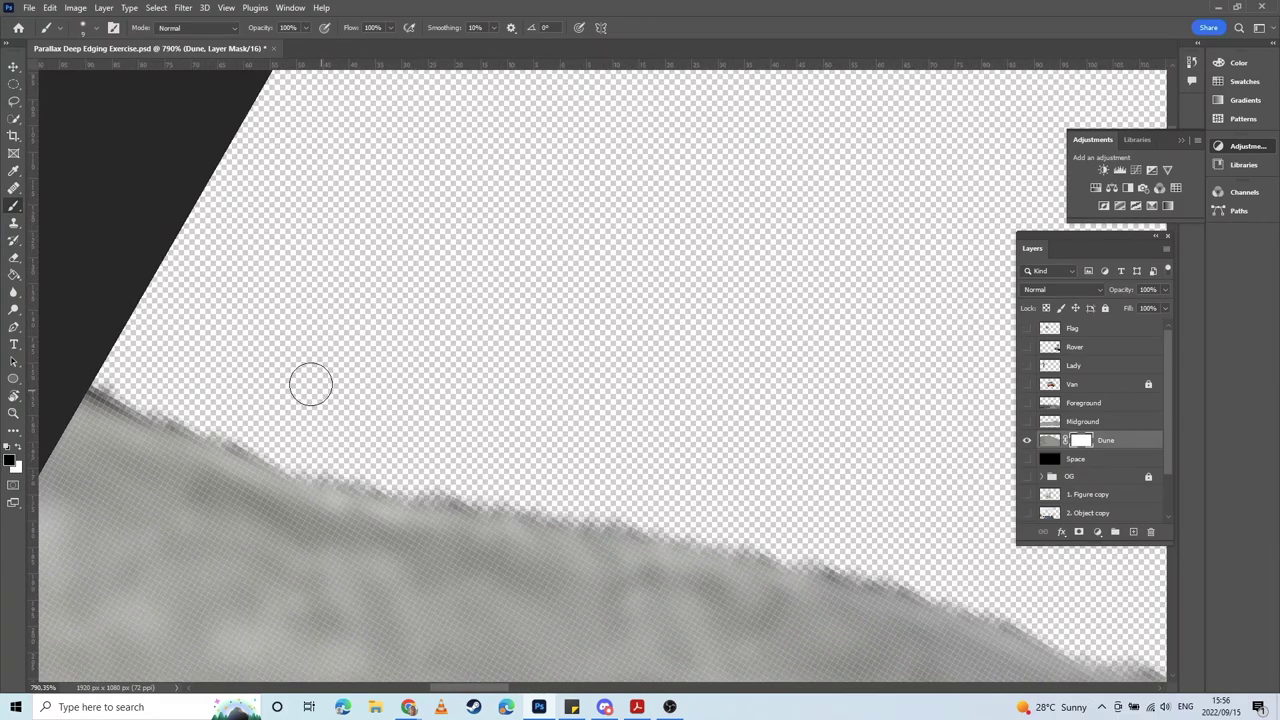
pyautogui.moveTo(253, 370); pyautogui.dragTo(378, 359)
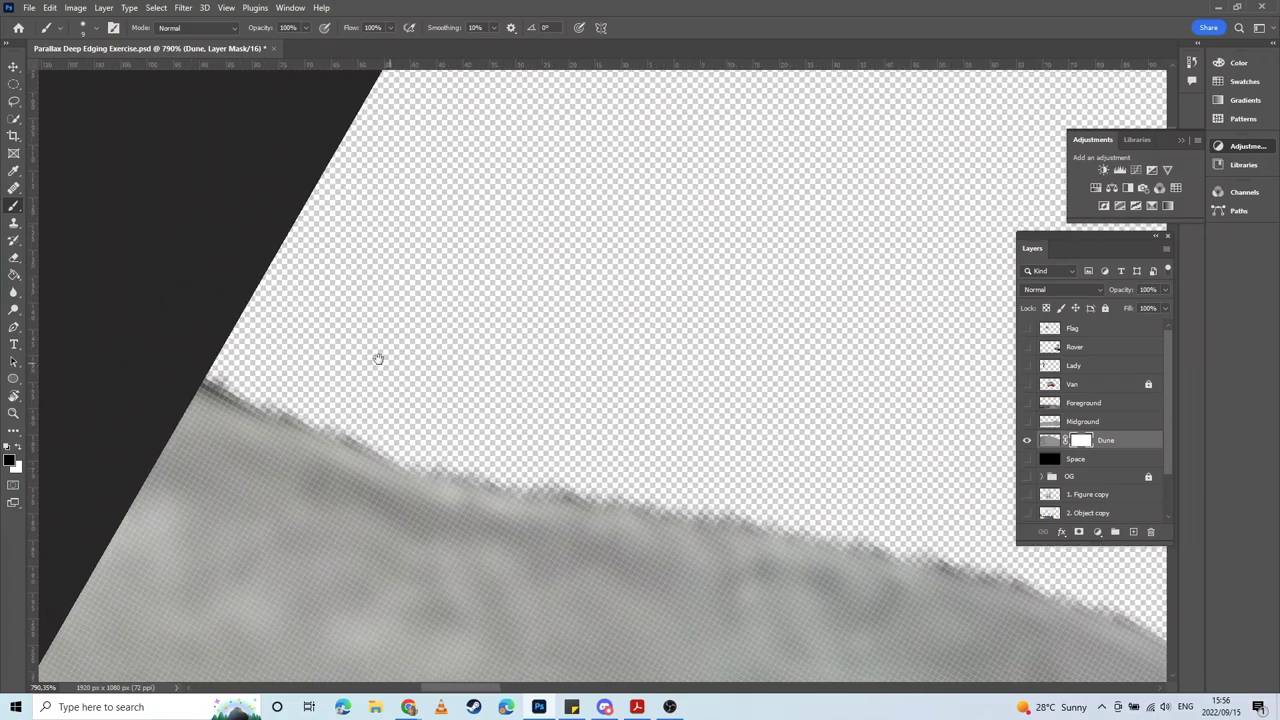
pyautogui.press(']')
pyautogui.press(']')
pyautogui.press(']')
pyautogui.moveTo(234, 336)
pyautogui.mouseDown()
pyautogui.moveTo(389, 398)
pyautogui.moveTo(246, 348)
pyautogui.moveTo(270, 370)
pyautogui.moveTo(461, 447)
pyautogui.moveTo(589, 437)
pyautogui.mouseUp()
pyautogui.hotkey('ctrl', 'z')
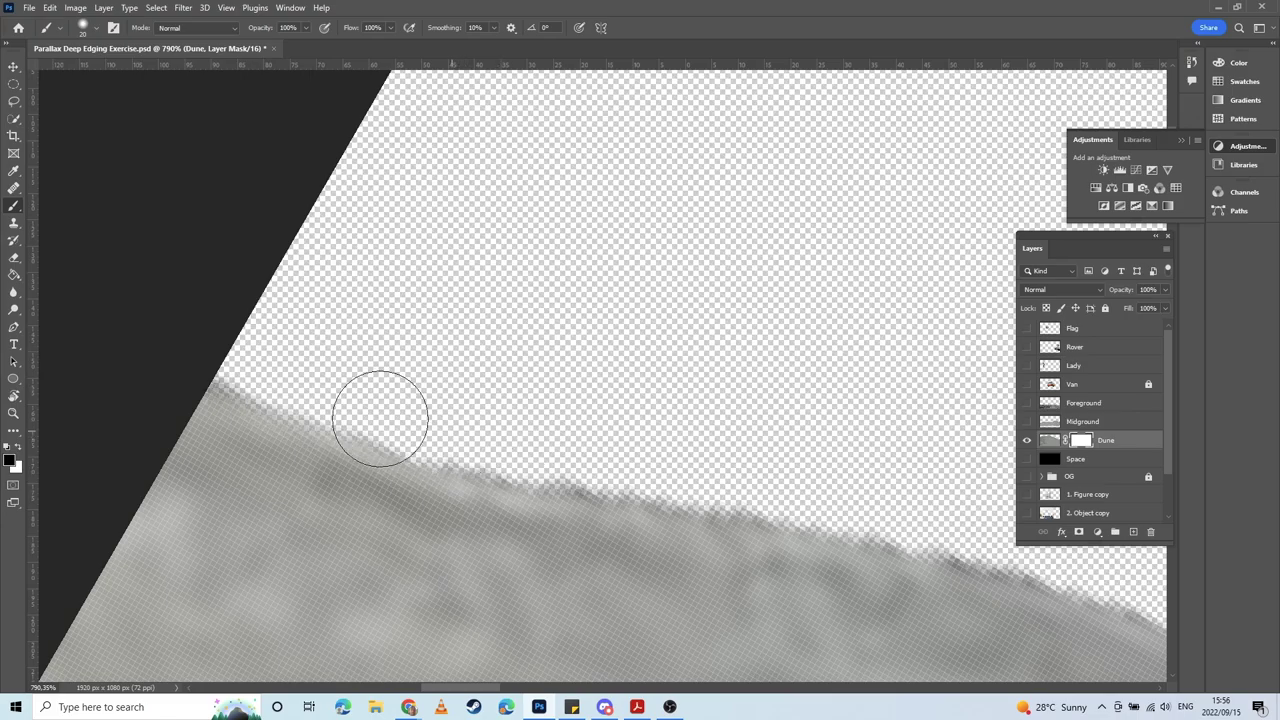
pyautogui.moveTo(468, 427); pyautogui.dragTo(651, 454)
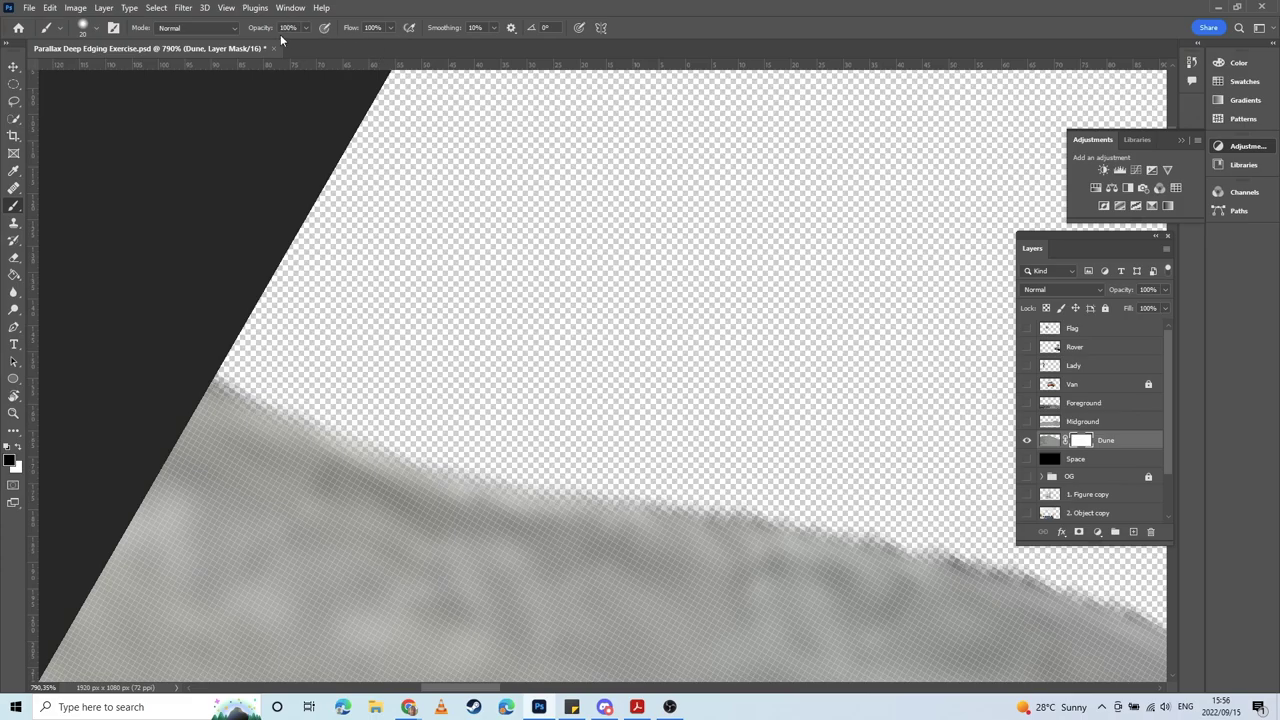
# Step: Set the Brush opacity to 60% and paint the mask along the next stretch of the dune's ridge to soften it
pyautogui.moveTo(703, 414); pyautogui.dragTo(523, 297)
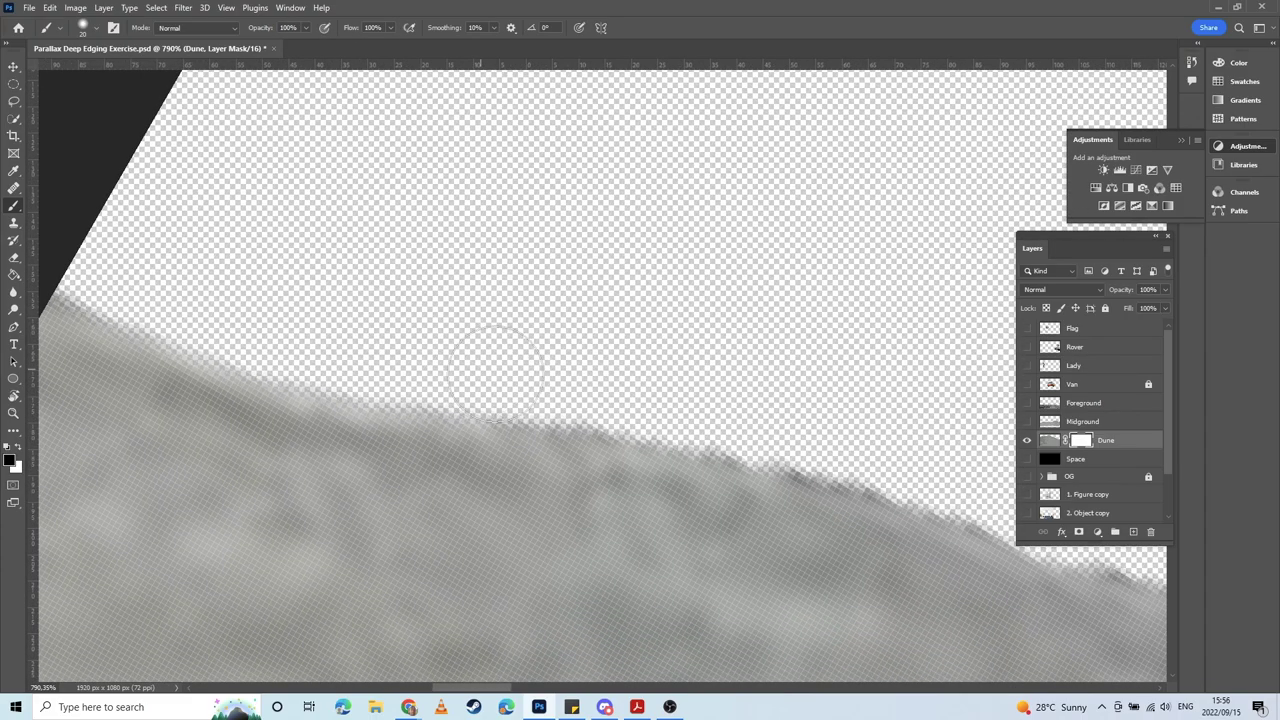
pyautogui.moveTo(674, 354); pyautogui.dragTo(371, 331)
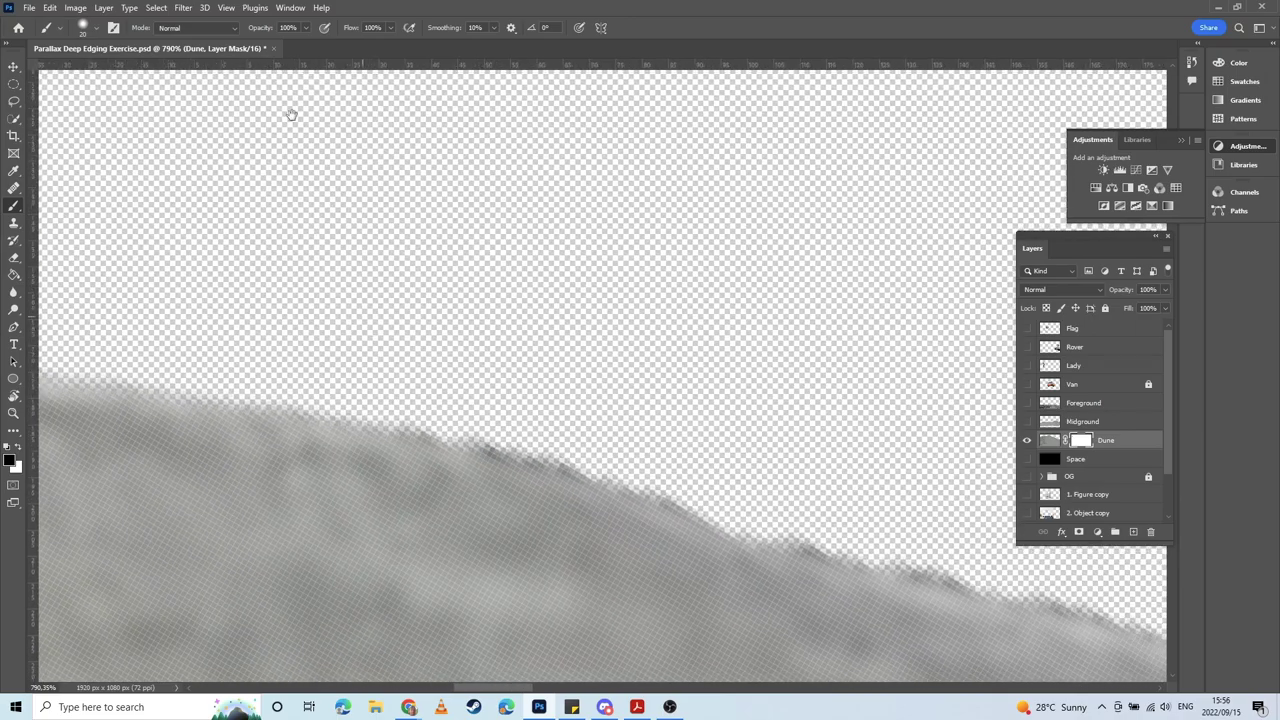
pyautogui.click(305, 28)
pyautogui.moveTo(283, 41); pyautogui.dragTo(285, 42)
pyautogui.click(413, 378)
pyautogui.moveTo(470, 397)
pyautogui.mouseDown()
pyautogui.moveTo(626, 434)
pyautogui.moveTo(417, 374)
pyautogui.moveTo(616, 437)
pyautogui.moveTo(486, 347)
pyautogui.moveTo(494, 366)
pyautogui.moveTo(766, 437)
pyautogui.moveTo(580, 397)
pyautogui.moveTo(888, 462)
pyautogui.mouseUp()
pyautogui.moveTo(800, 438)
pyautogui.mouseDown()
pyautogui.moveTo(328, 308)
pyautogui.moveTo(391, 337)
pyautogui.moveTo(786, 434)
pyautogui.moveTo(634, 397)
pyautogui.moveTo(736, 440)
pyautogui.mouseUp()
pyautogui.moveTo(895, 498); pyautogui.dragTo(230, 90)
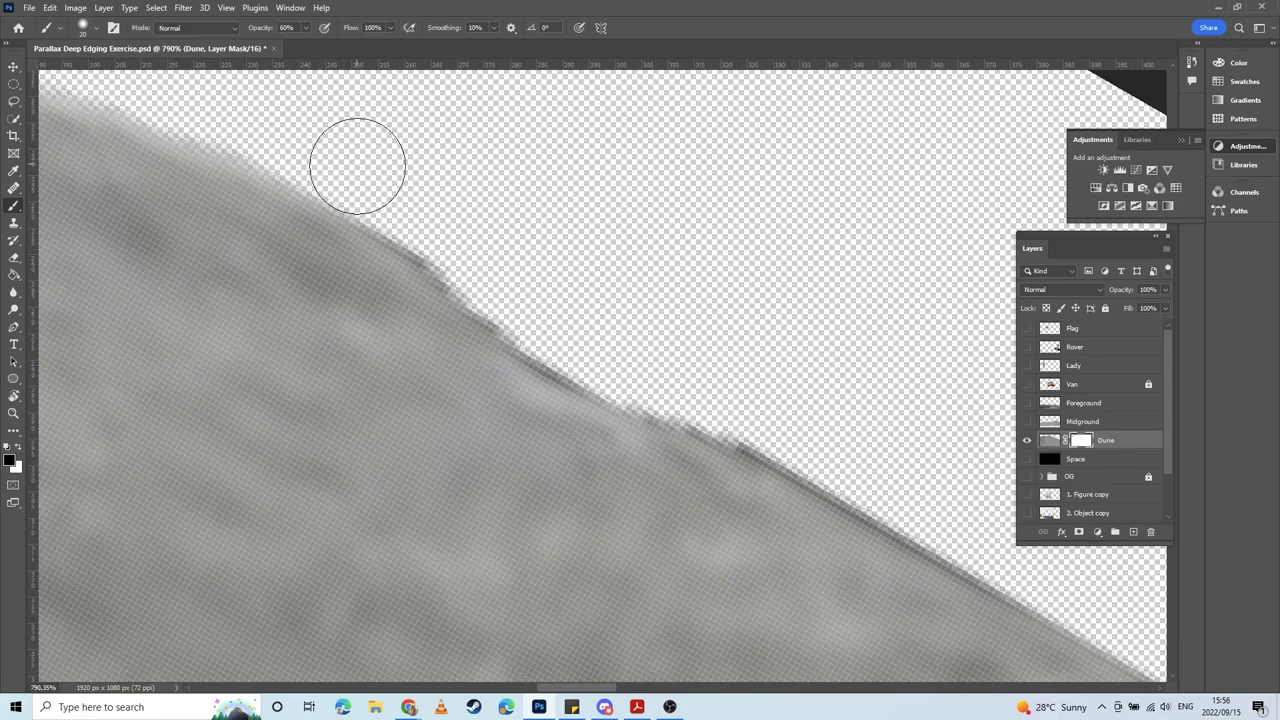
# Step: Continue painting black at 60% opacity over the dark, jagged outline down to the dune's hump
pyautogui.moveTo(490, 260)
pyautogui.mouseDown()
pyautogui.moveTo(357, 162)
pyautogui.moveTo(481, 251)
pyautogui.moveTo(421, 199)
pyautogui.moveTo(469, 259)
pyautogui.moveTo(597, 354)
pyautogui.moveTo(499, 277)
pyautogui.moveTo(538, 319)
pyautogui.moveTo(647, 368)
pyautogui.moveTo(523, 302)
pyautogui.moveTo(702, 408)
pyautogui.mouseUp()
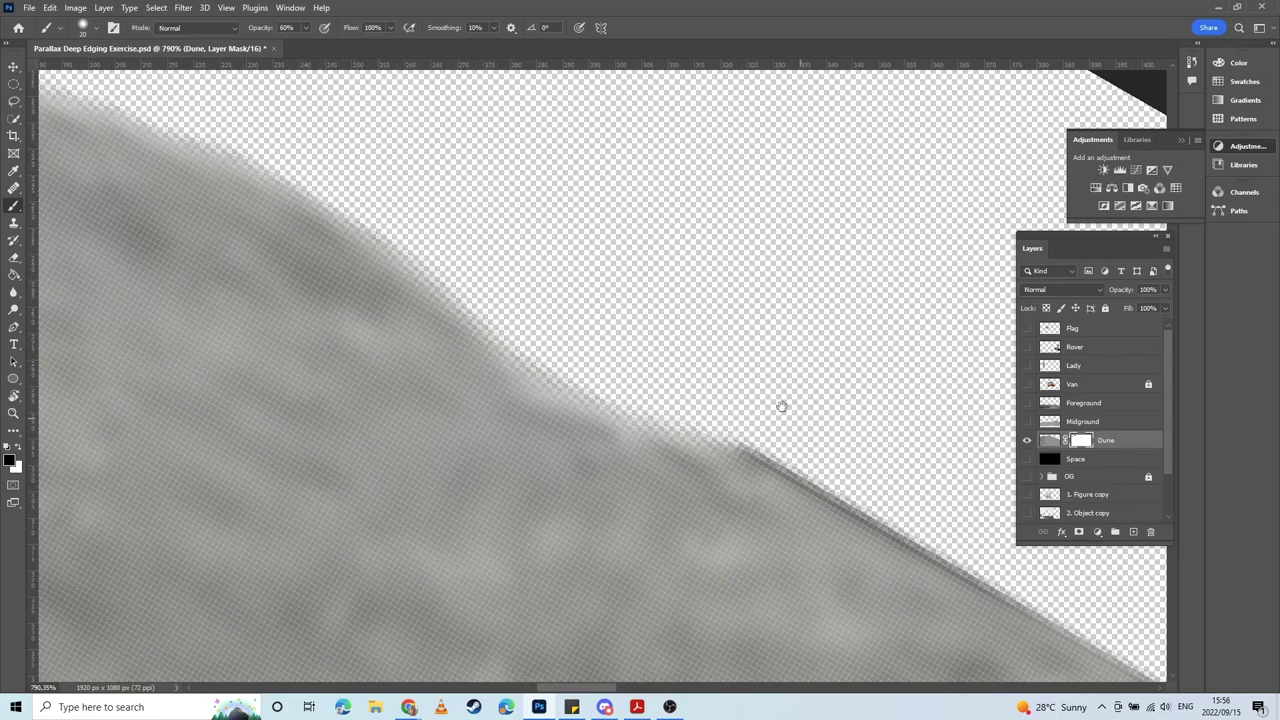
pyautogui.moveTo(786, 411)
pyautogui.mouseDown()
pyautogui.moveTo(349, 179)
pyautogui.moveTo(457, 263)
pyautogui.moveTo(331, 177)
pyautogui.moveTo(567, 327)
pyautogui.moveTo(317, 169)
pyautogui.moveTo(532, 301)
pyautogui.moveTo(451, 214)
pyautogui.moveTo(518, 280)
pyautogui.moveTo(784, 445)
pyautogui.mouseUp()
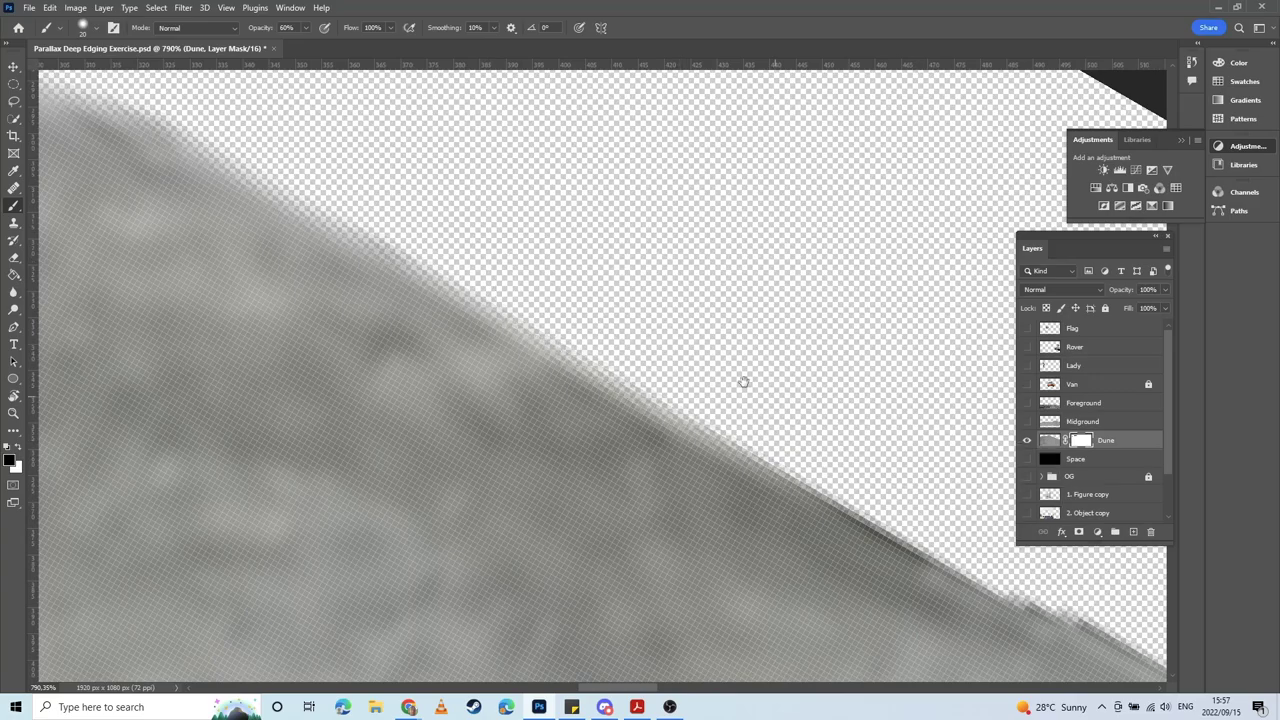
pyautogui.moveTo(744, 381)
pyautogui.mouseDown()
pyautogui.moveTo(466, 241)
pyautogui.moveTo(639, 360)
pyautogui.moveTo(776, 409)
pyautogui.moveTo(779, 395)
pyautogui.moveTo(441, 224)
pyautogui.moveTo(406, 254)
pyautogui.moveTo(769, 416)
pyautogui.moveTo(517, 298)
pyautogui.moveTo(657, 382)
pyautogui.moveTo(785, 422)
pyautogui.moveTo(619, 349)
pyautogui.moveTo(422, 305)
pyautogui.moveTo(420, 354)
pyautogui.moveTo(737, 442)
pyautogui.moveTo(471, 371)
pyautogui.mouseUp()
pyautogui.moveTo(817, 449)
pyautogui.mouseDown()
pyautogui.moveTo(315, 168)
pyautogui.moveTo(320, 197)
pyautogui.moveTo(533, 309)
pyautogui.moveTo(321, 206)
pyautogui.moveTo(689, 371)
pyautogui.moveTo(545, 323)
pyautogui.moveTo(652, 386)
pyautogui.mouseUp()
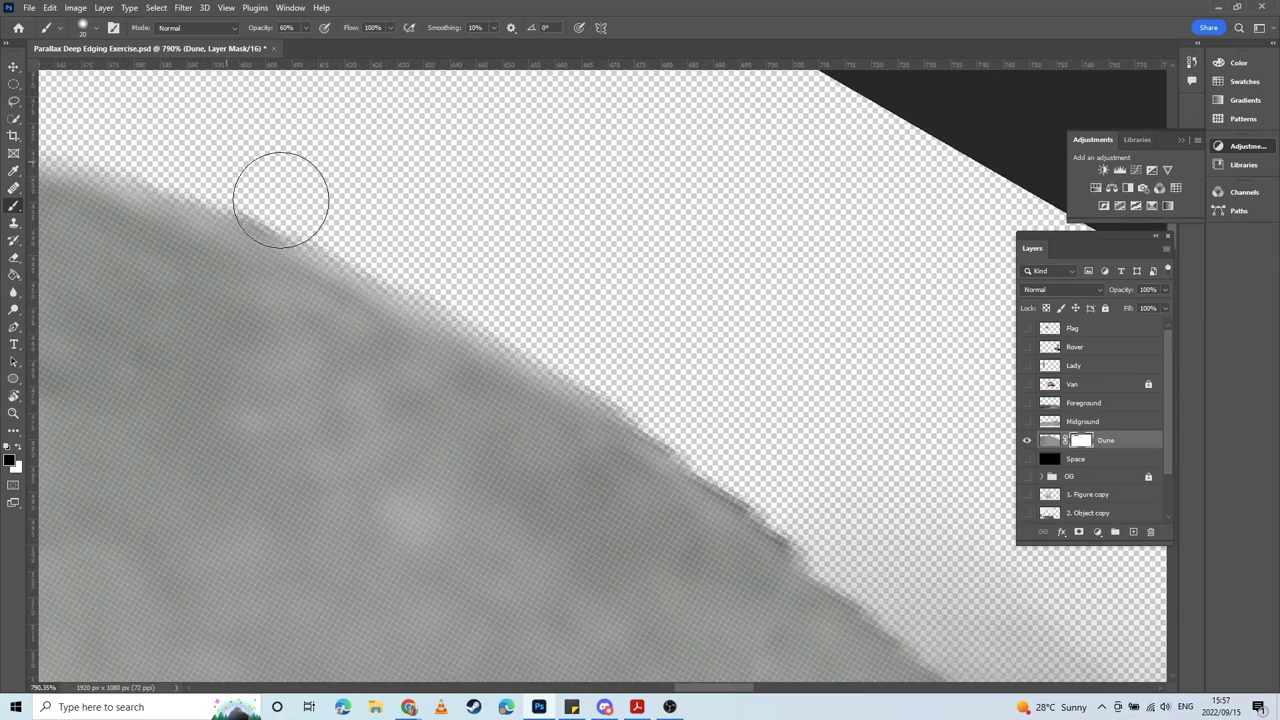
pyautogui.moveTo(280, 200); pyautogui.dragTo(286, 222)
pyautogui.moveTo(544, 270); pyautogui.dragTo(298, 116)
pyautogui.moveTo(429, 240)
pyautogui.mouseDown()
pyautogui.moveTo(510, 321)
pyautogui.moveTo(629, 394)
pyautogui.moveTo(438, 254)
pyautogui.moveTo(863, 597)
pyautogui.mouseUp()
pyautogui.moveTo(746, 492); pyautogui.dragTo(510, 235)
# Step: Undo the last mask stroke and paint away the grey haze beside the hump with the Brush at 100% opacity
pyautogui.scroll(-8, 580, 337)
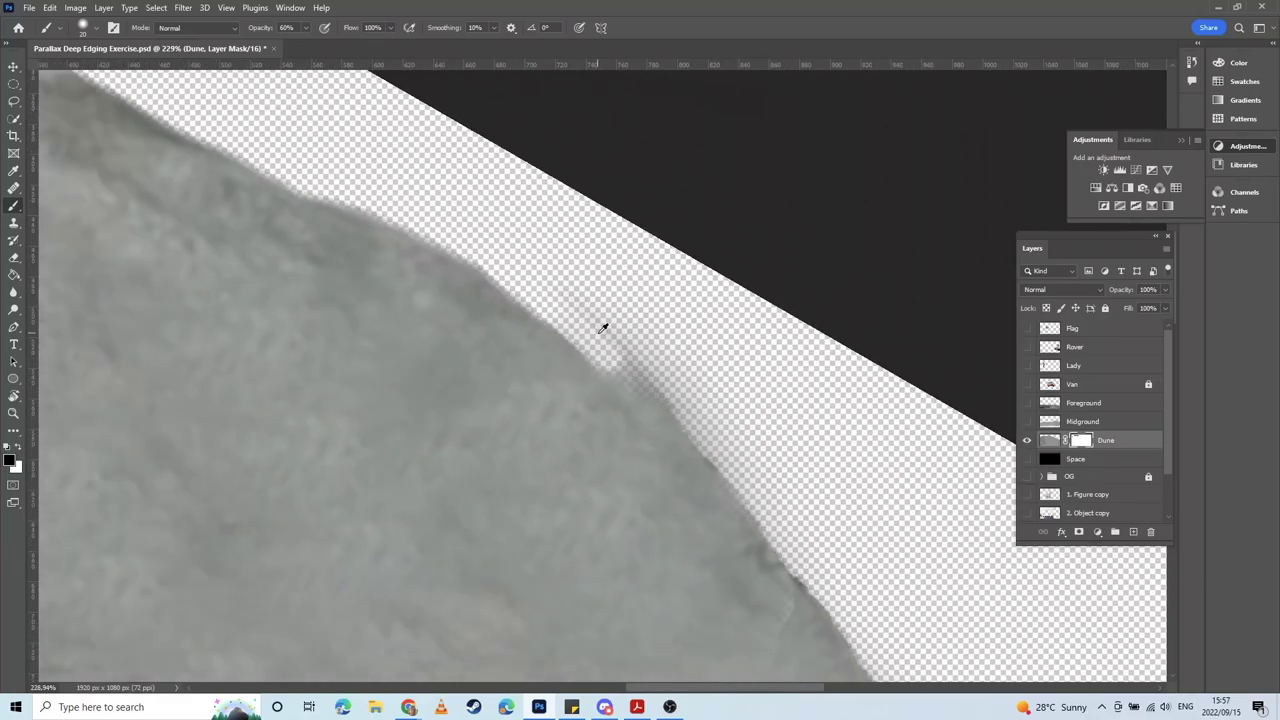
pyautogui.moveTo(604, 362); pyautogui.dragTo(604, 347)
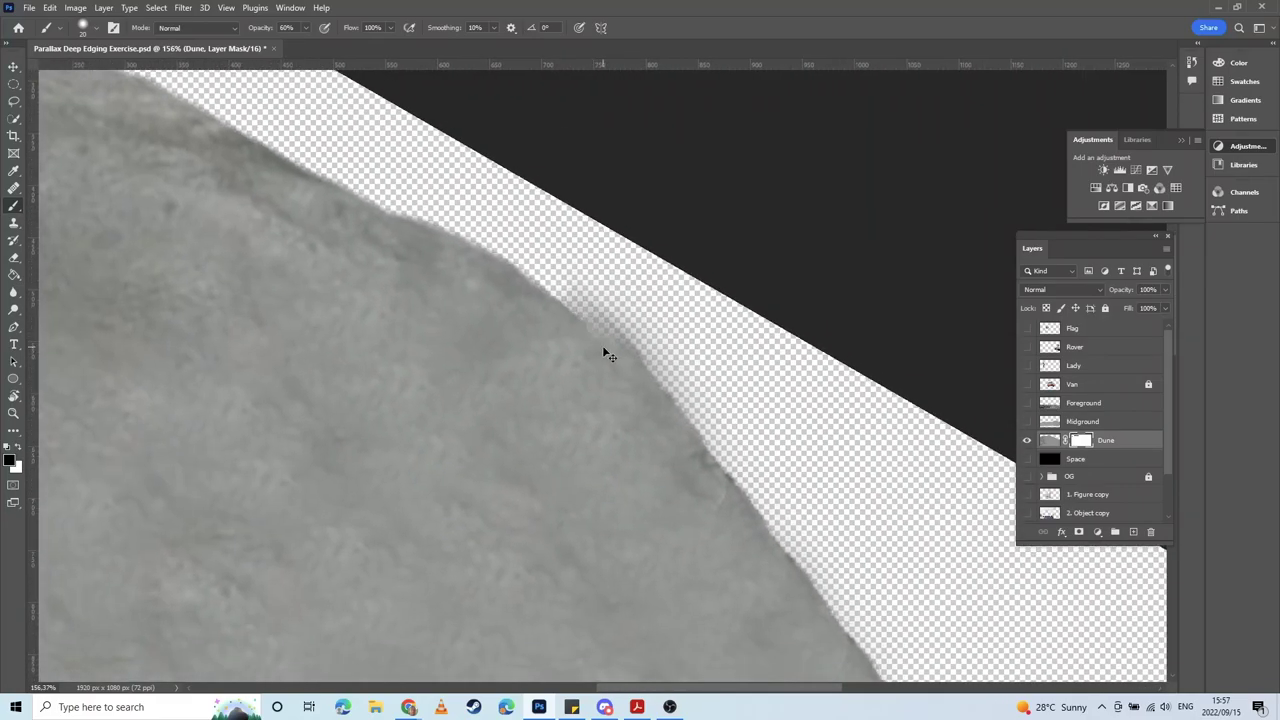
pyautogui.hotkey('ctrl', 'z')
pyautogui.moveTo(572, 297)
pyautogui.mouseDown()
pyautogui.moveTo(653, 385)
pyautogui.moveTo(563, 269)
pyautogui.moveTo(625, 334)
pyautogui.mouseUp()
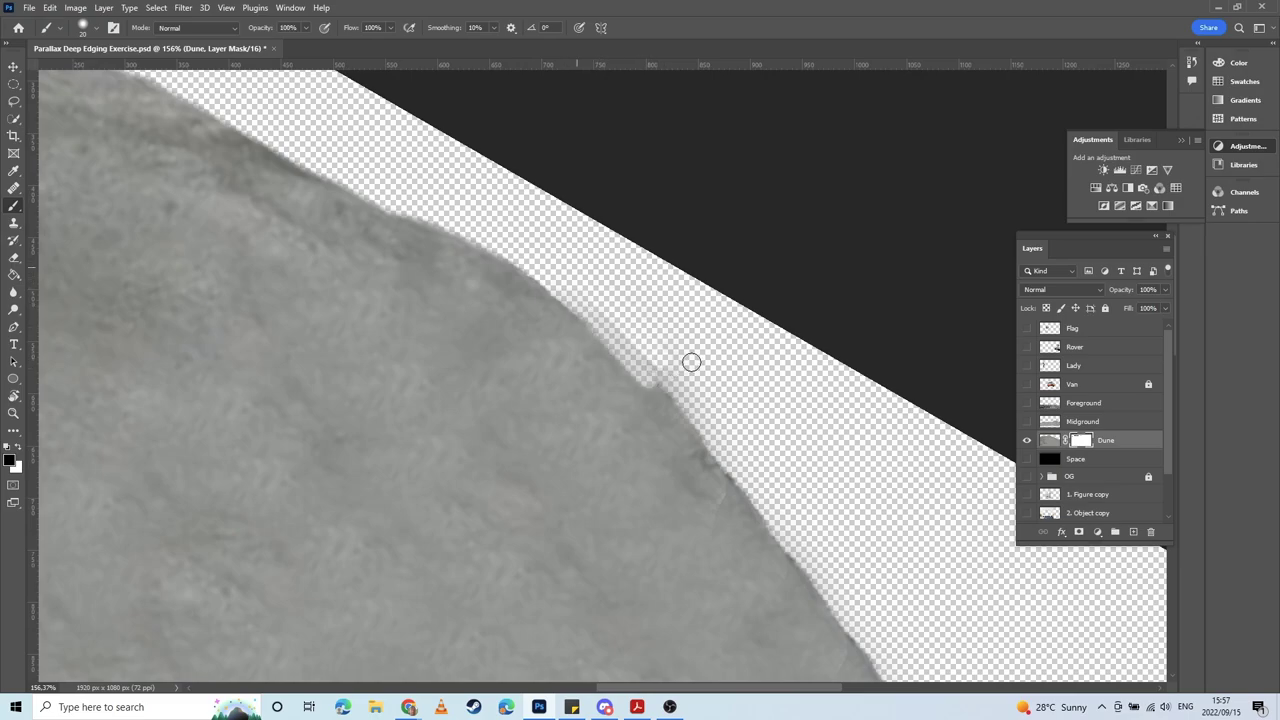
pyautogui.moveTo(566, 276)
pyautogui.mouseDown()
pyautogui.moveTo(624, 337)
pyautogui.moveTo(540, 267)
pyautogui.moveTo(724, 443)
pyautogui.moveTo(760, 454)
pyautogui.moveTo(652, 334)
pyautogui.mouseUp()
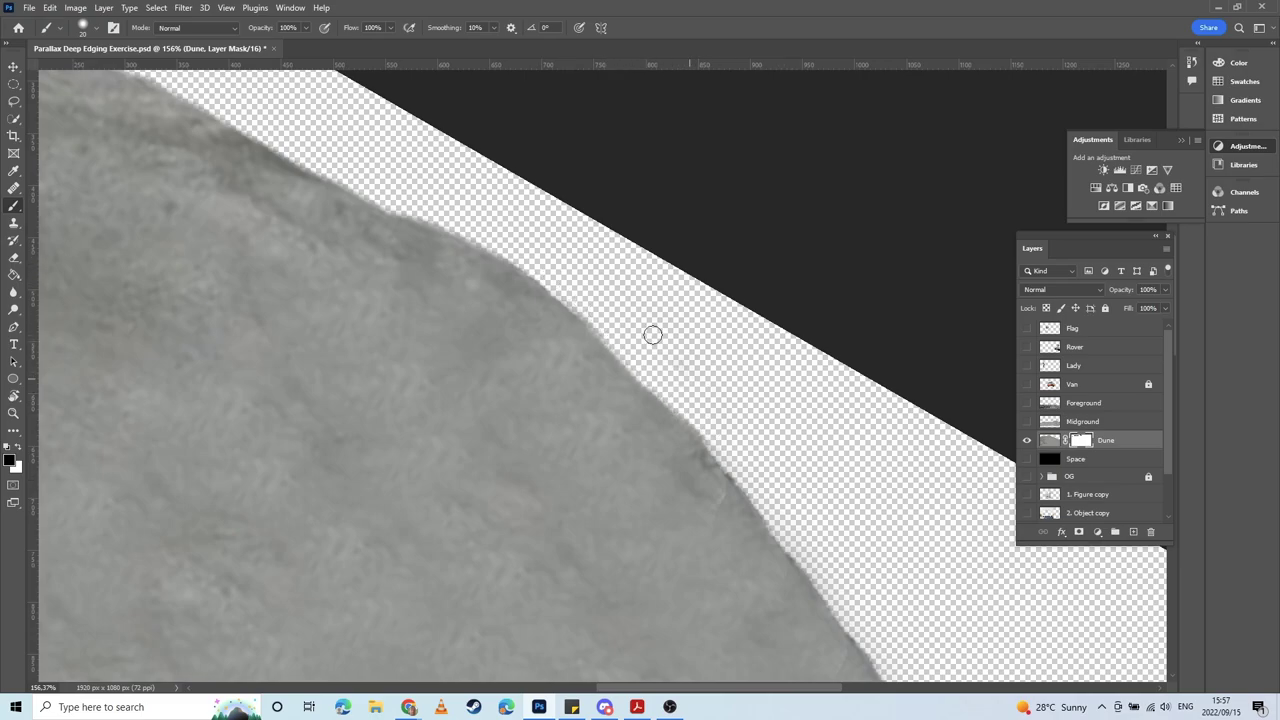
# Step: Set the Brush opacity to 40% and soften the dune's edge on the mask along the slope below the hump
pyautogui.moveTo(767, 410); pyautogui.dragTo(695, 296)
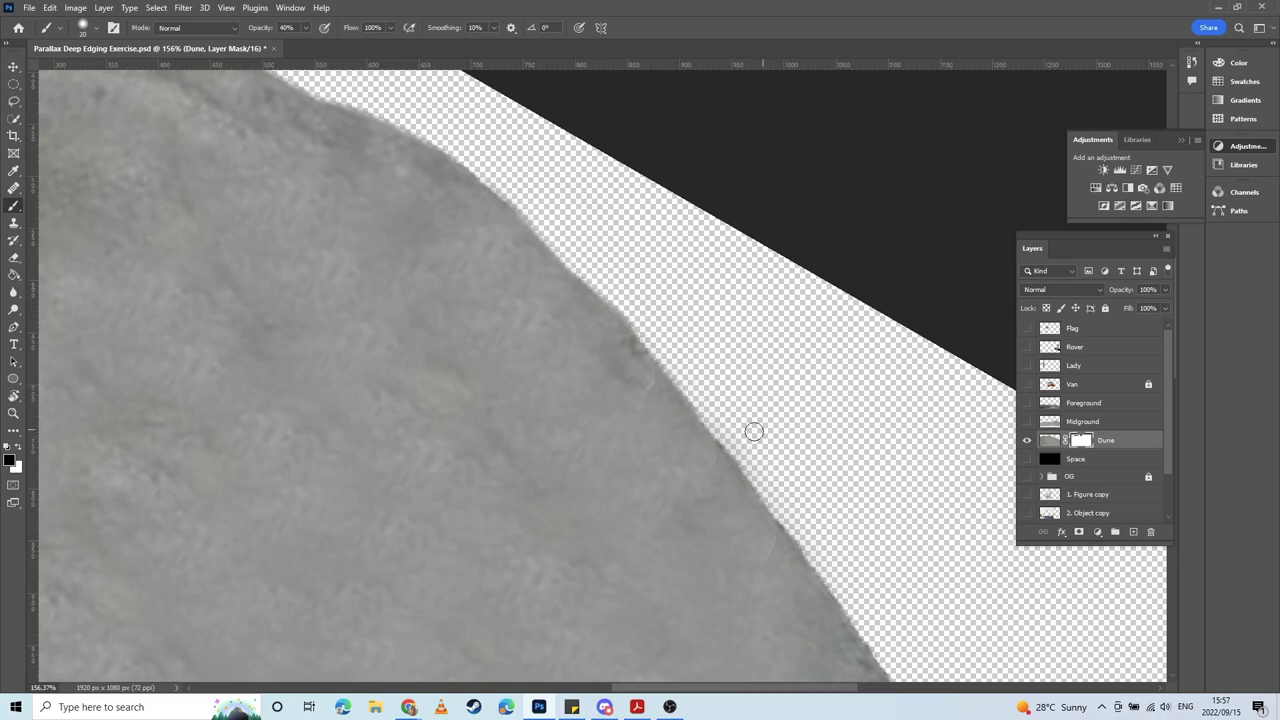
pyautogui.moveTo(754, 431)
pyautogui.mouseDown()
pyautogui.moveTo(665, 303)
pyautogui.moveTo(671, 352)
pyautogui.mouseUp()
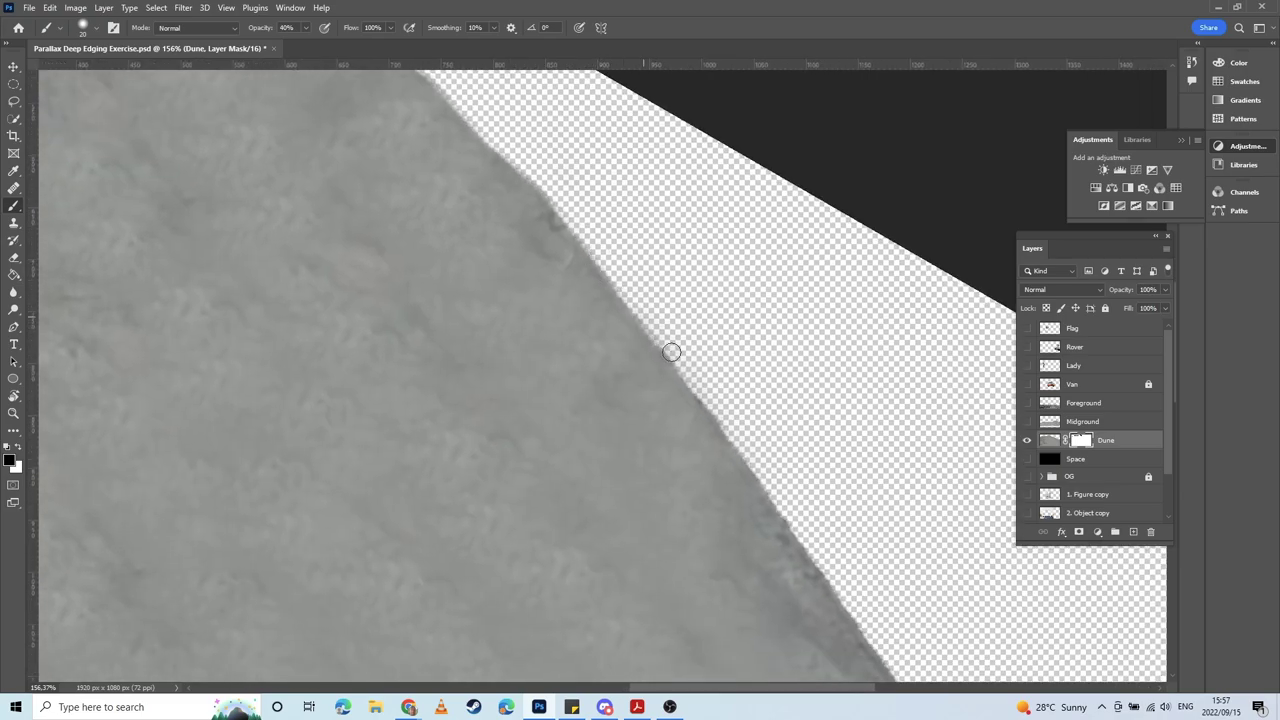
pyautogui.moveTo(710, 409)
pyautogui.mouseDown()
pyautogui.moveTo(758, 441)
pyautogui.moveTo(705, 341)
pyautogui.mouseUp()
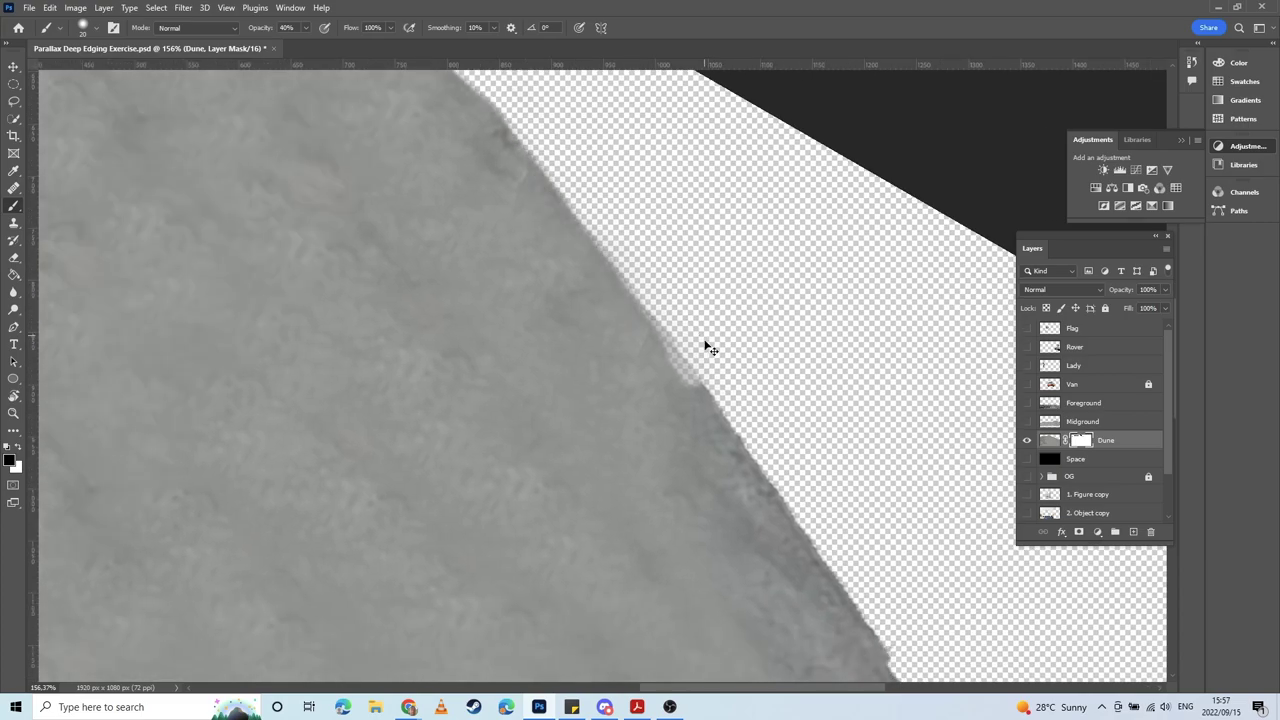
pyautogui.moveTo(700, 385); pyautogui.dragTo(600, 229)
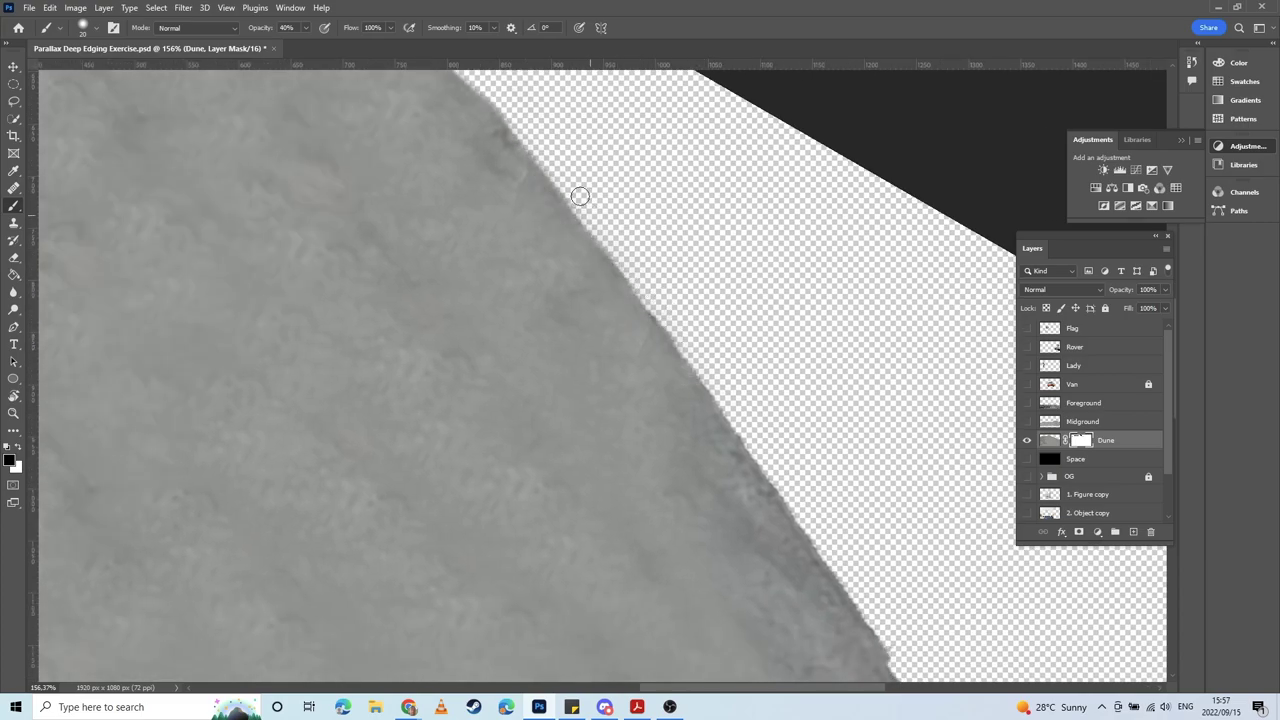
pyautogui.moveTo(537, 143); pyautogui.dragTo(773, 470)
# Step: Smooth the jagged bumps along the lower right end of the dune's ridge by painting black on the mask at 40% opacity
pyautogui.scroll(3, 596, 224)
pyautogui.moveTo(742, 386)
pyautogui.mouseDown()
pyautogui.moveTo(577, 163)
pyautogui.moveTo(663, 349)
pyautogui.moveTo(831, 566)
pyautogui.mouseUp()
pyautogui.moveTo(670, 387); pyautogui.dragTo(533, 221)
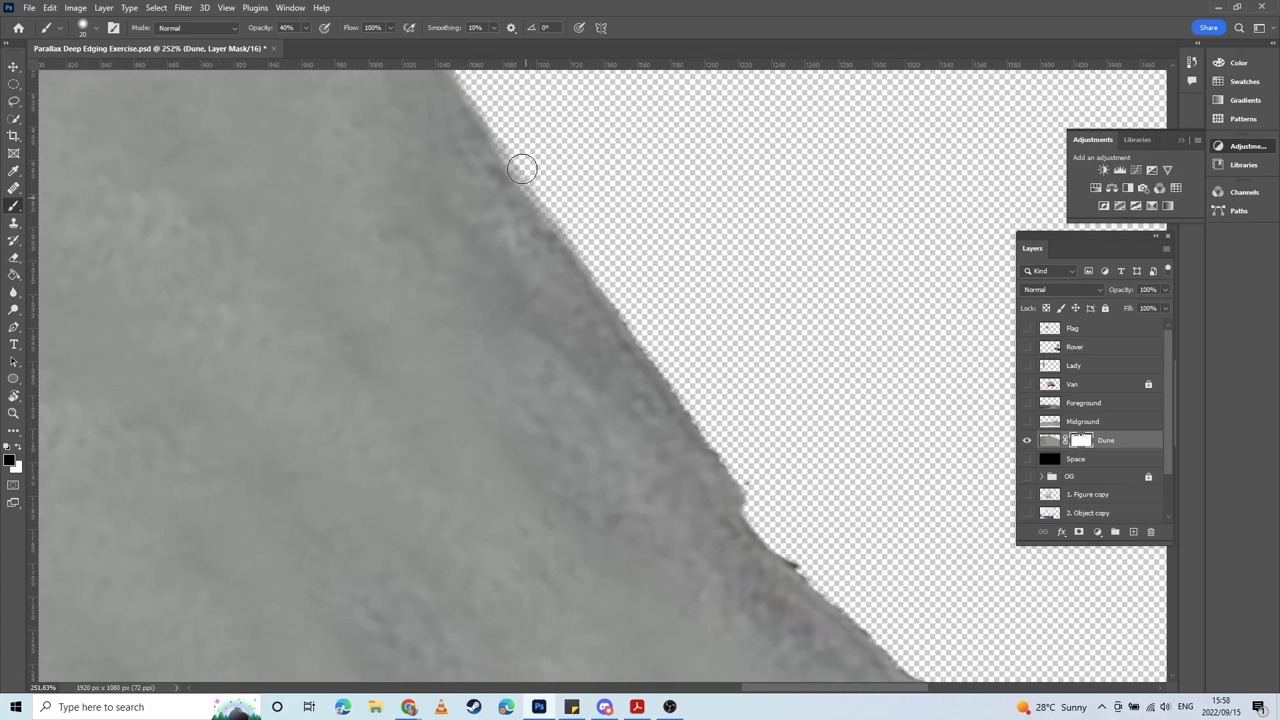
pyautogui.moveTo(610, 289)
pyautogui.mouseDown()
pyautogui.moveTo(691, 406)
pyautogui.moveTo(637, 370)
pyautogui.mouseUp()
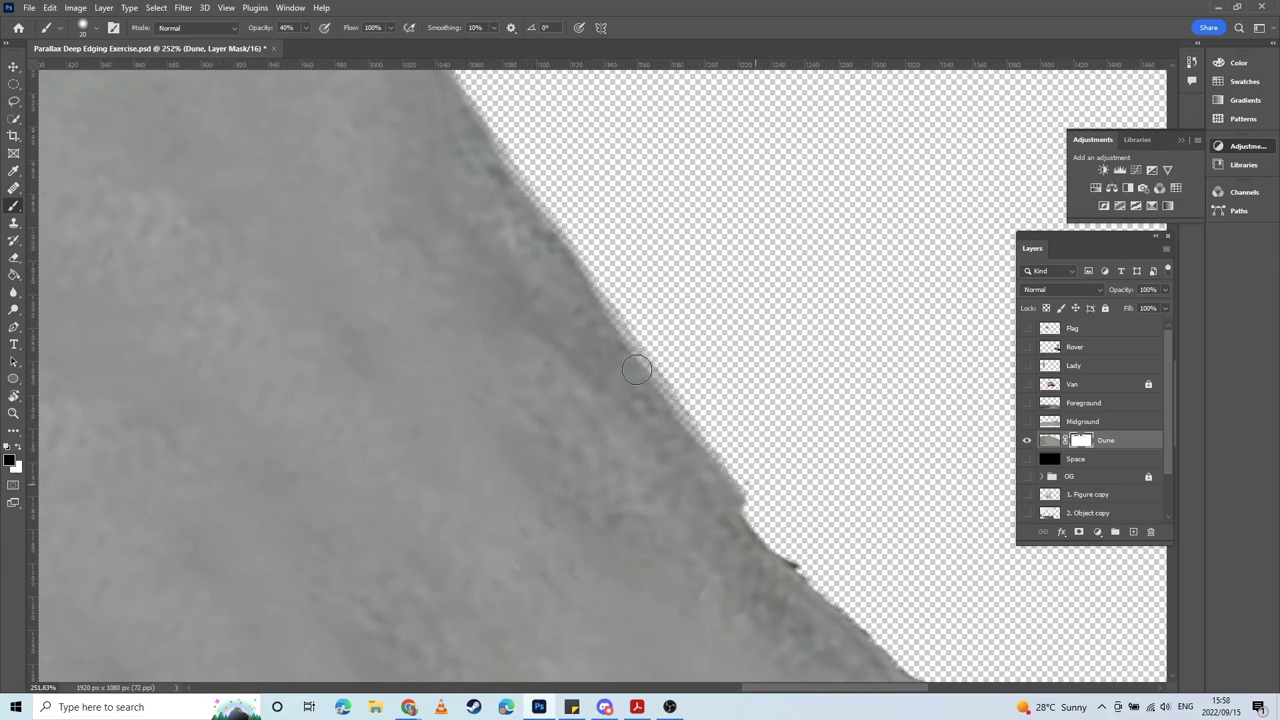
pyautogui.moveTo(641, 326)
pyautogui.mouseDown()
pyautogui.moveTo(723, 451)
pyautogui.moveTo(834, 571)
pyautogui.moveTo(629, 321)
pyautogui.moveTo(643, 377)
pyautogui.moveTo(634, 349)
pyautogui.moveTo(788, 474)
pyautogui.mouseUp()
pyautogui.moveTo(716, 393); pyautogui.dragTo(626, 258)
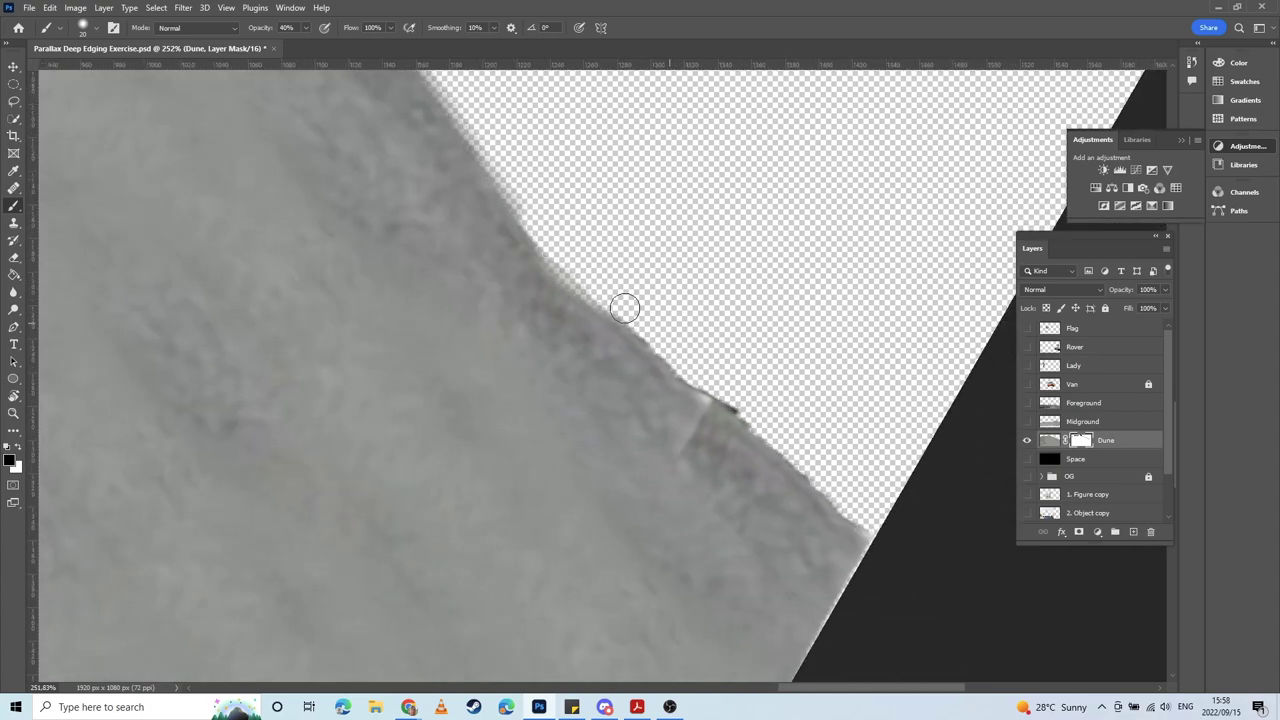
pyautogui.moveTo(629, 319)
pyautogui.mouseDown()
pyautogui.moveTo(674, 371)
pyautogui.moveTo(716, 385)
pyautogui.moveTo(910, 542)
pyautogui.mouseUp()
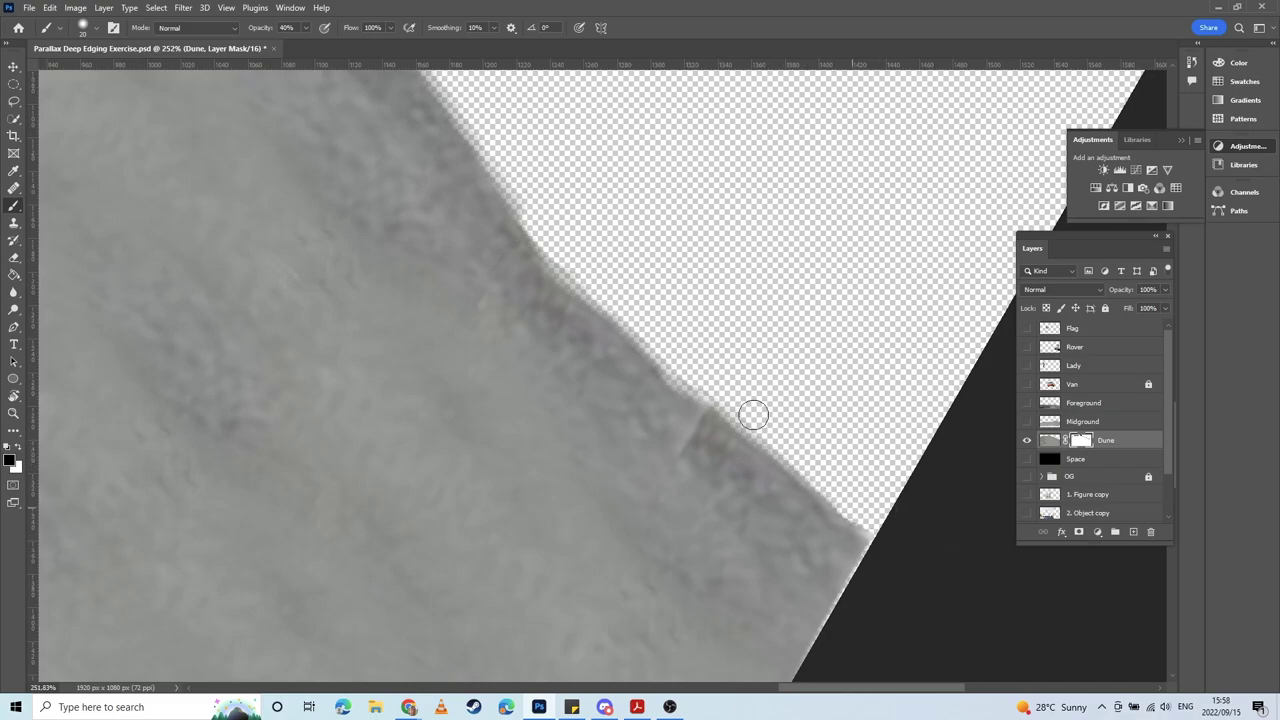
pyautogui.moveTo(751, 414)
pyautogui.mouseDown()
pyautogui.moveTo(734, 523)
pyautogui.moveTo(454, 191)
pyautogui.moveTo(575, 370)
pyautogui.moveTo(968, 494)
pyautogui.mouseUp()
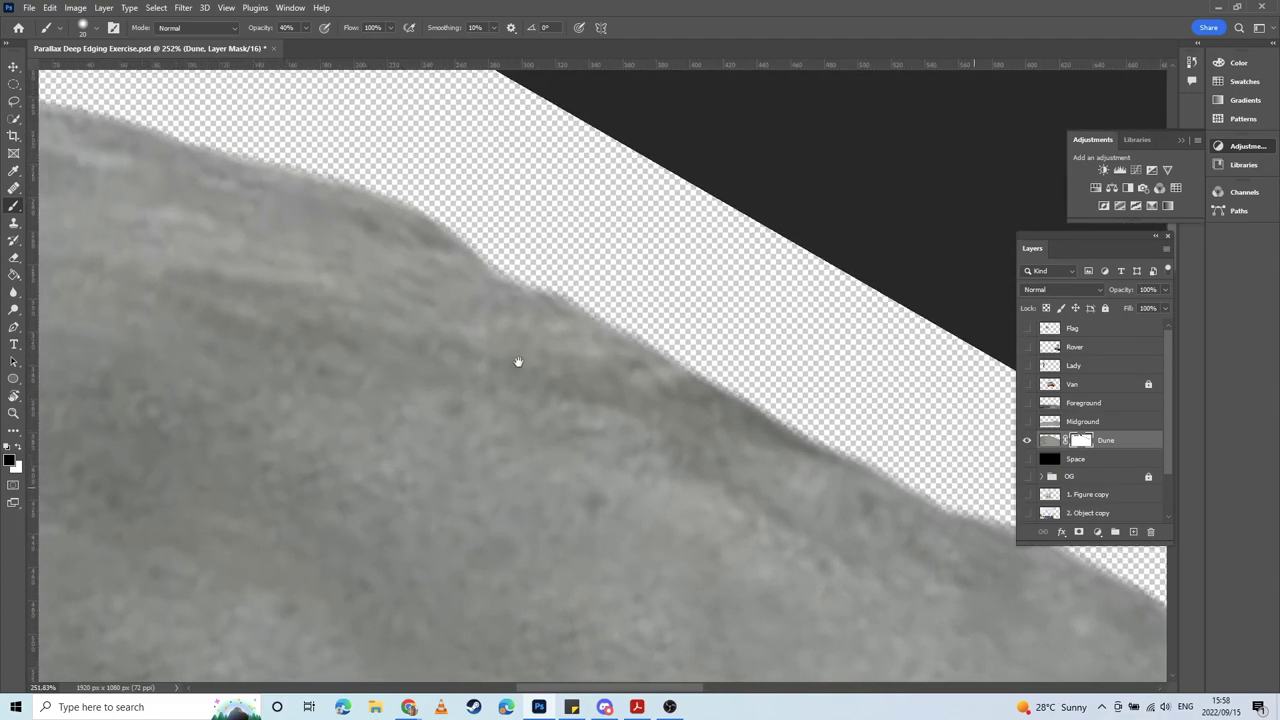
# Step: Check the refined ridge from end to end, return the canvas rotation to 0°, and review the whole dune
pyautogui.moveTo(440, 270); pyautogui.dragTo(890, 643)
pyautogui.moveTo(414, 420); pyautogui.dragTo(334, 211)
pyautogui.moveTo(371, 337); pyautogui.dragTo(262, 118)
pyautogui.scroll(-6, 454, 300)
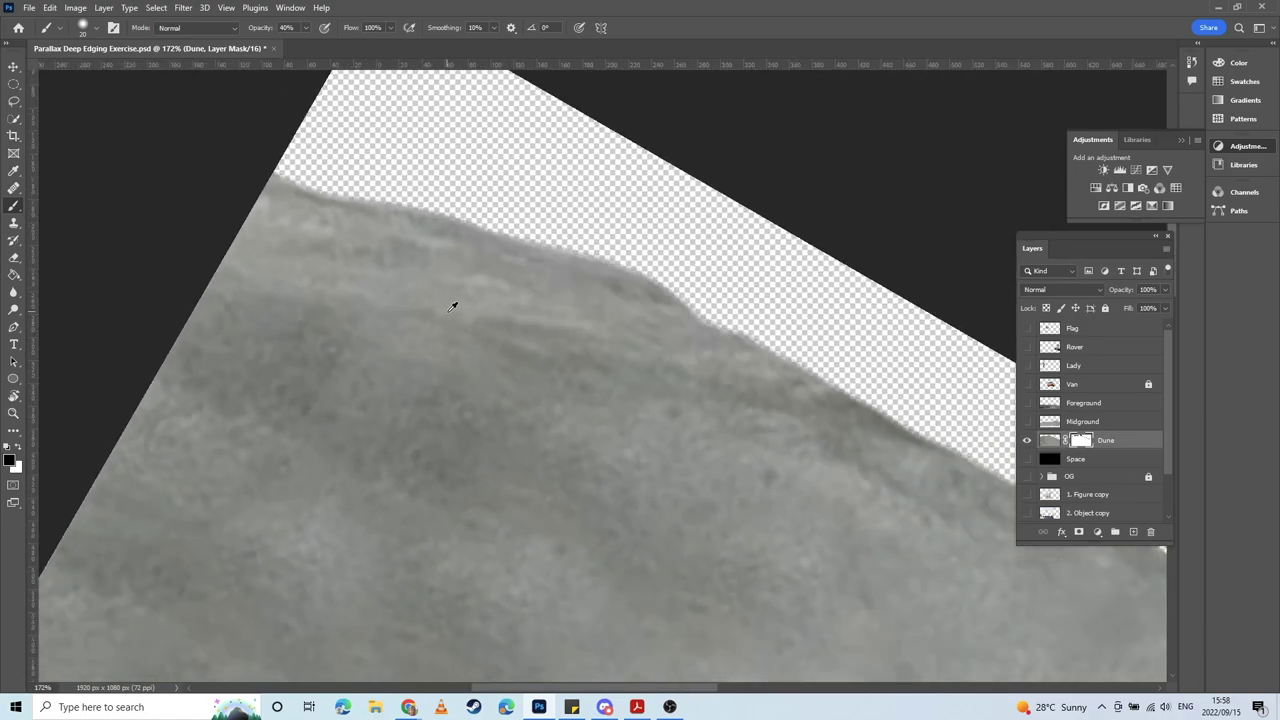
pyautogui.moveTo(602, 452); pyautogui.dragTo(412, 282)
pyautogui.press('r')
pyautogui.moveTo(402, 353); pyautogui.dragTo(413, 459)
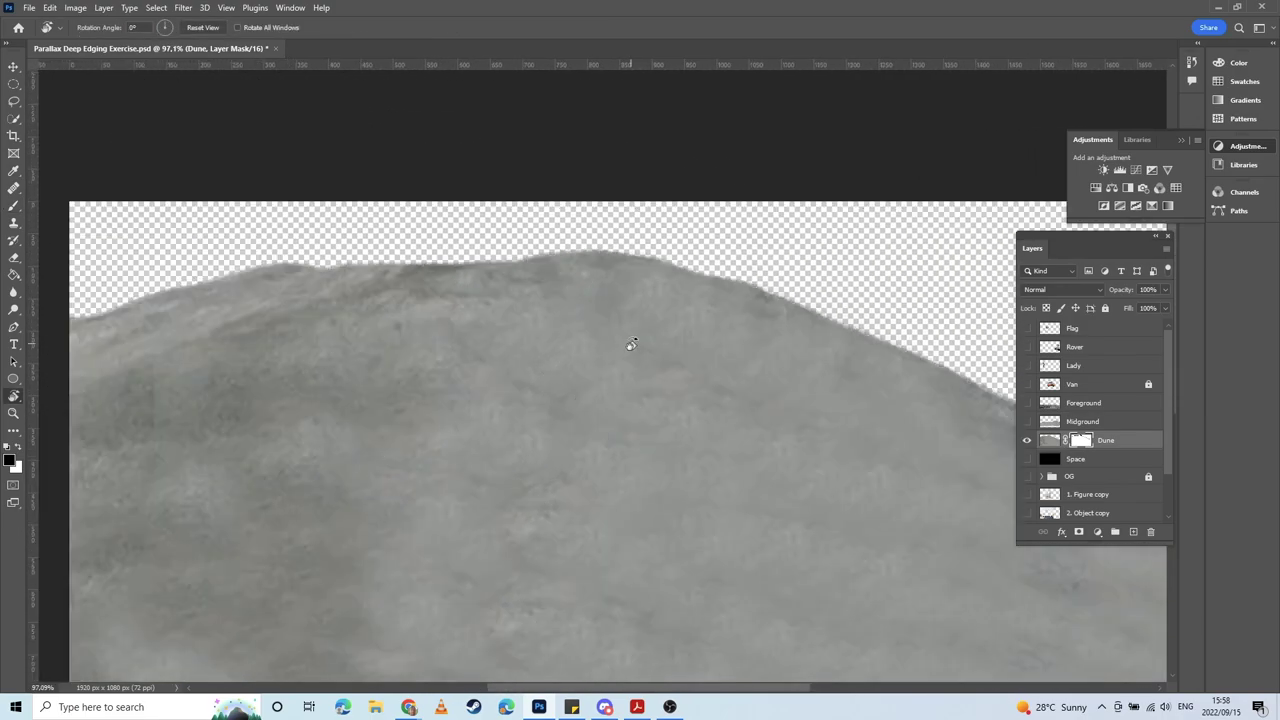
pyautogui.scroll(-3, 630, 344)
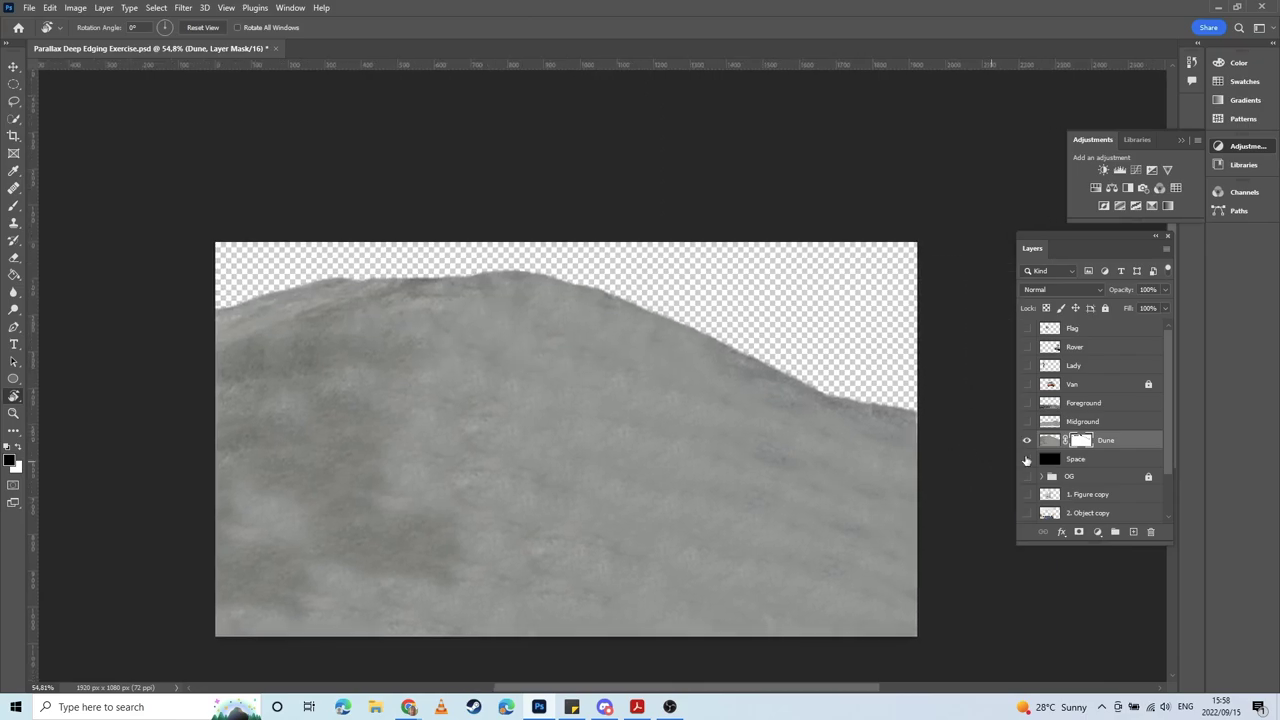
# Step: Show and select only the Midground layer, hiding the Dune layer, and ready the Healing Brush for repairing it
pyautogui.click(1027, 422)
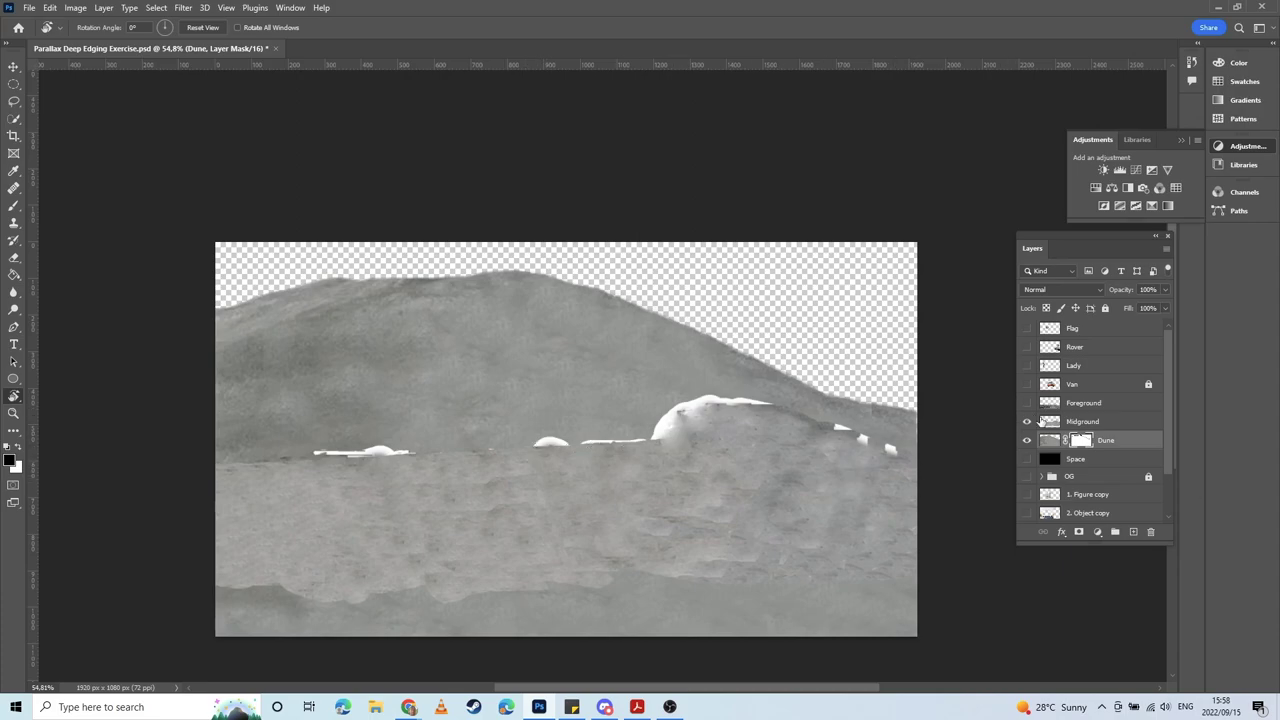
pyautogui.click(1048, 424)
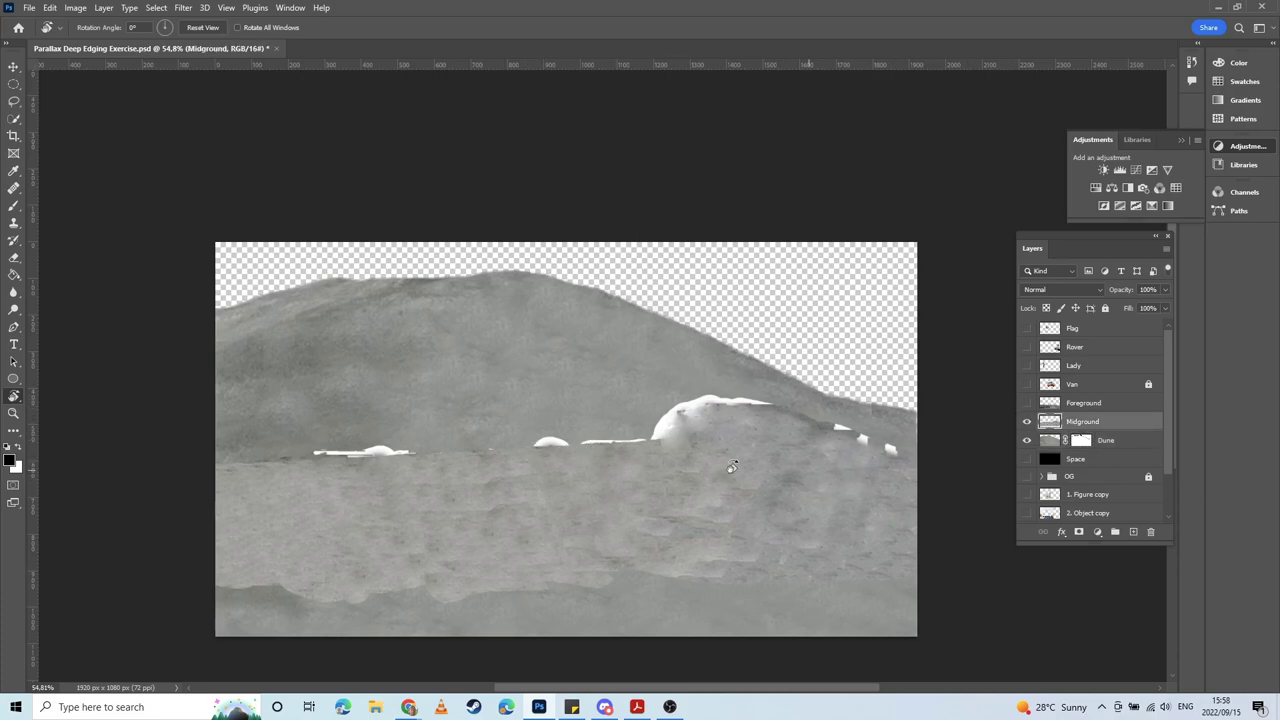
pyautogui.press('j')
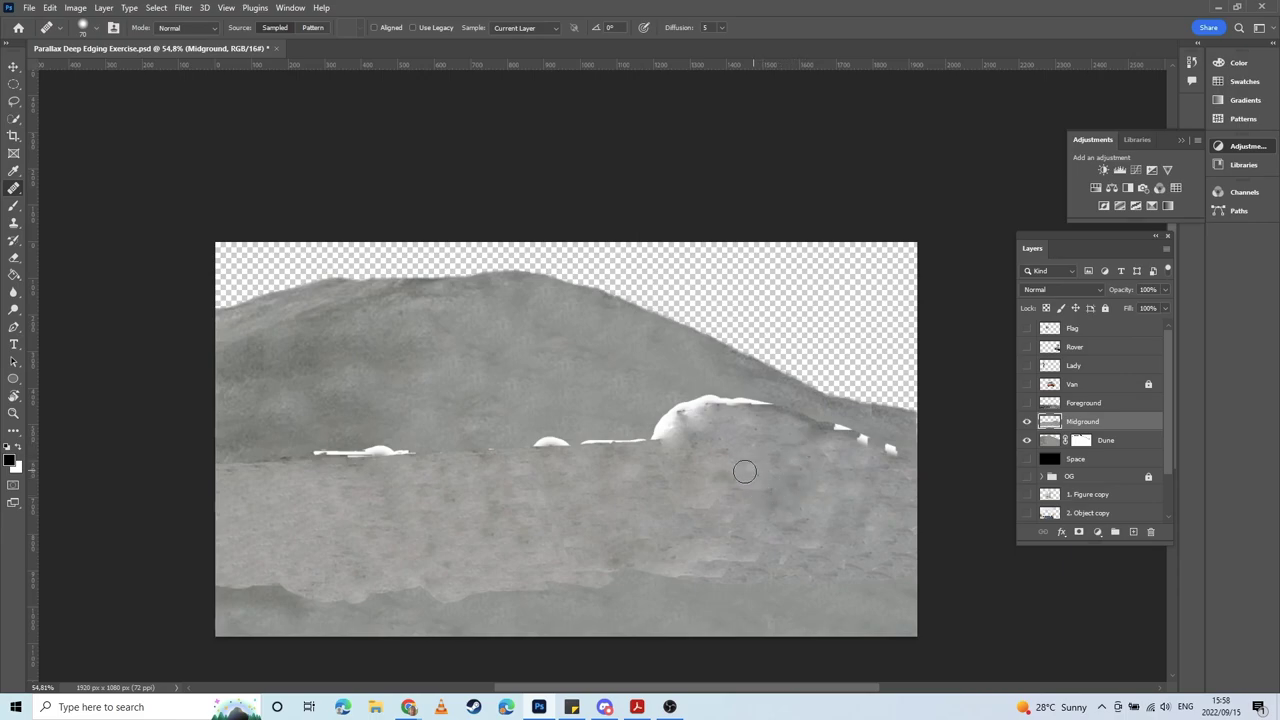
pyautogui.click(1027, 441)
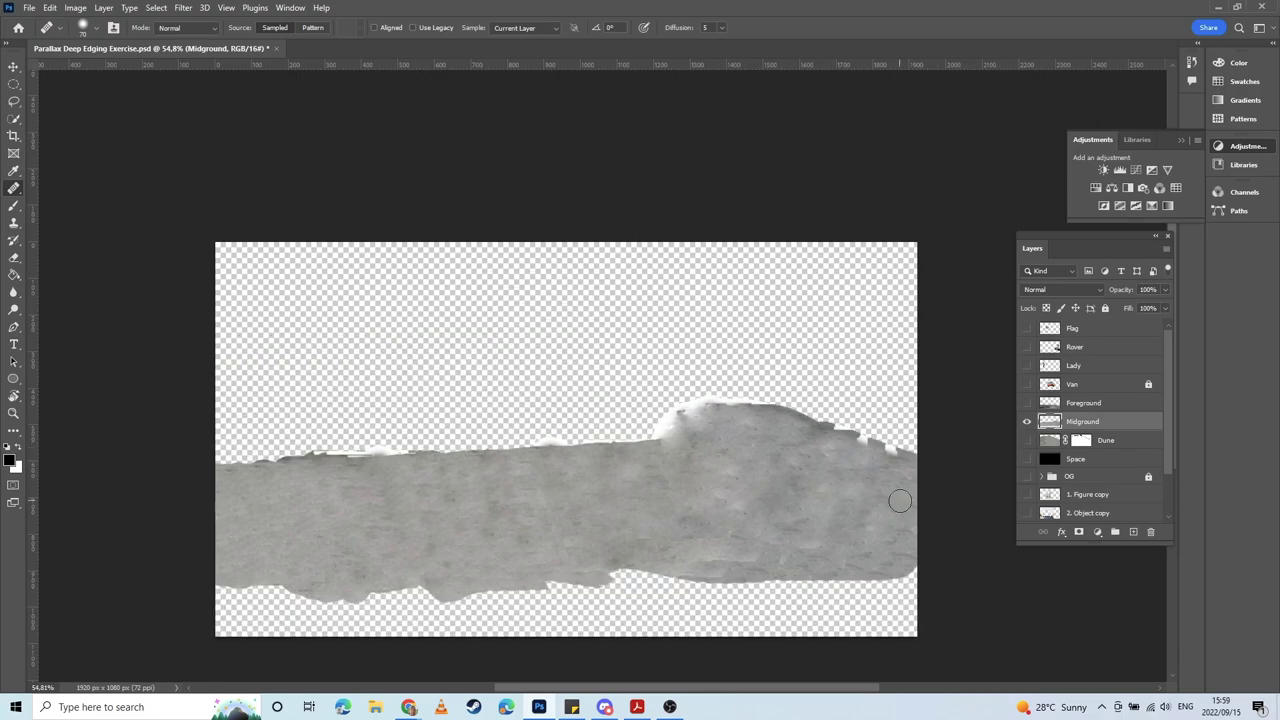
# Step: Rotate the canvas view to 60°, add a layer mask to the Midground layer, and examine its ragged upper edge with the Brush ready
pyautogui.press('r')
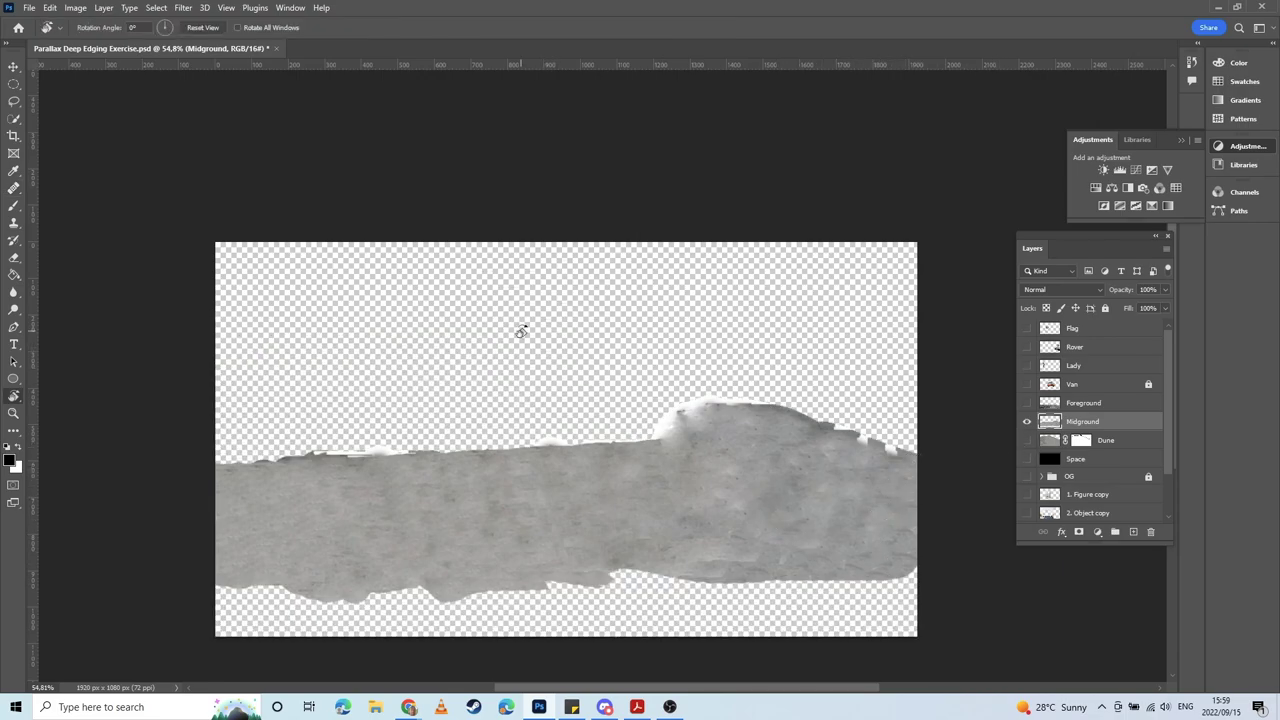
pyautogui.moveTo(535, 351)
pyautogui.mouseDown()
pyautogui.moveTo(423, 451)
pyautogui.moveTo(466, 357)
pyautogui.moveTo(666, 403)
pyautogui.moveTo(521, 342)
pyautogui.moveTo(591, 320)
pyautogui.moveTo(580, 329)
pyautogui.mouseUp()
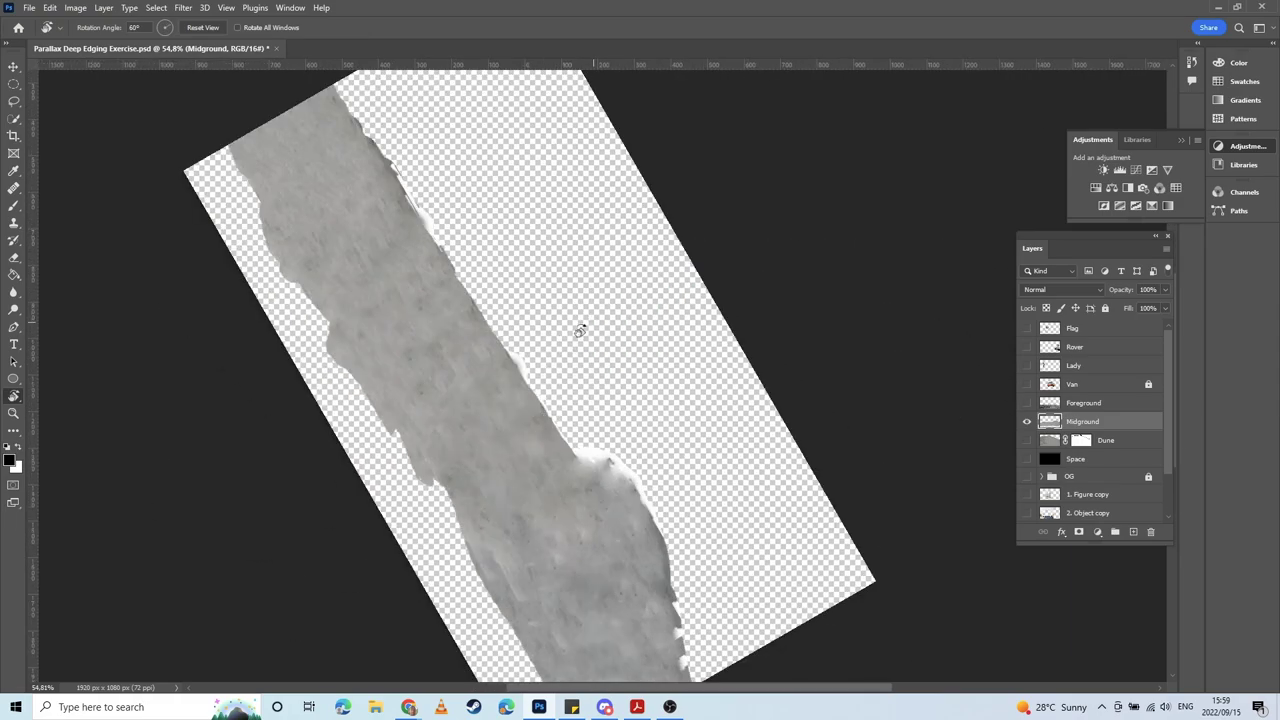
pyautogui.press('b')
pyautogui.moveTo(481, 290); pyautogui.dragTo(680, 491)
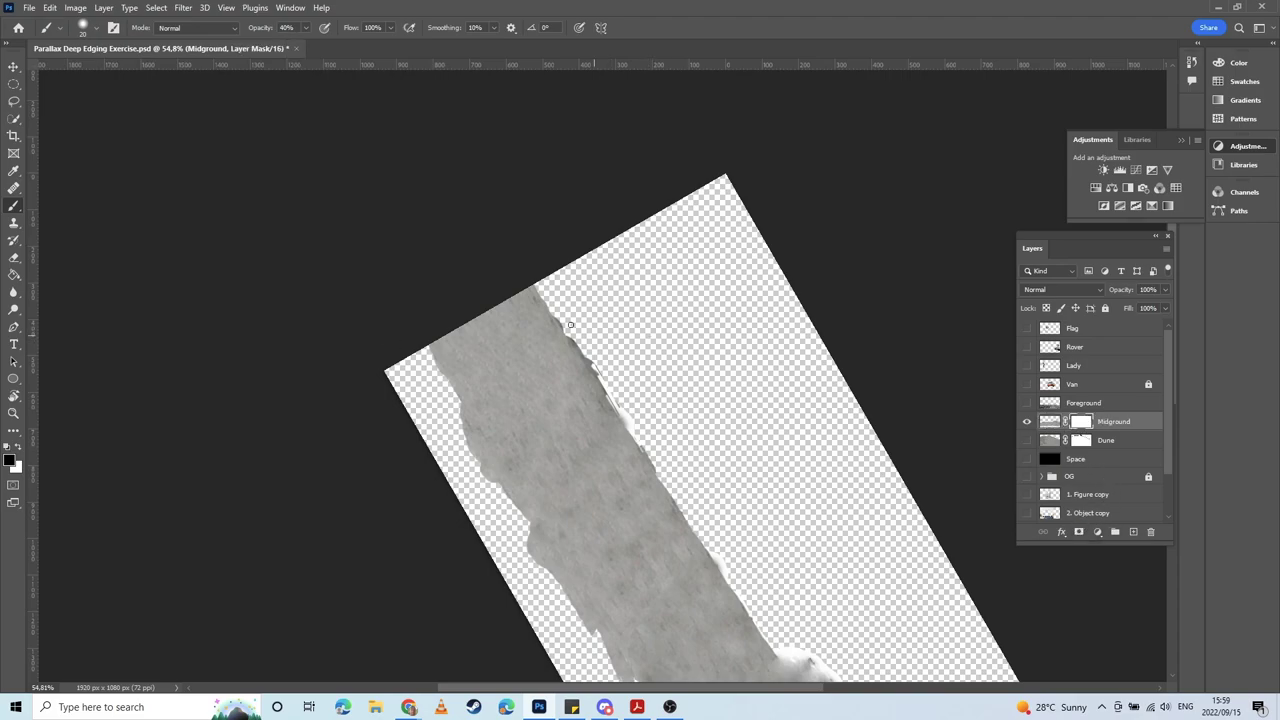
pyautogui.scroll(4, 568, 306)
pyautogui.scroll(-5, 630, 370)
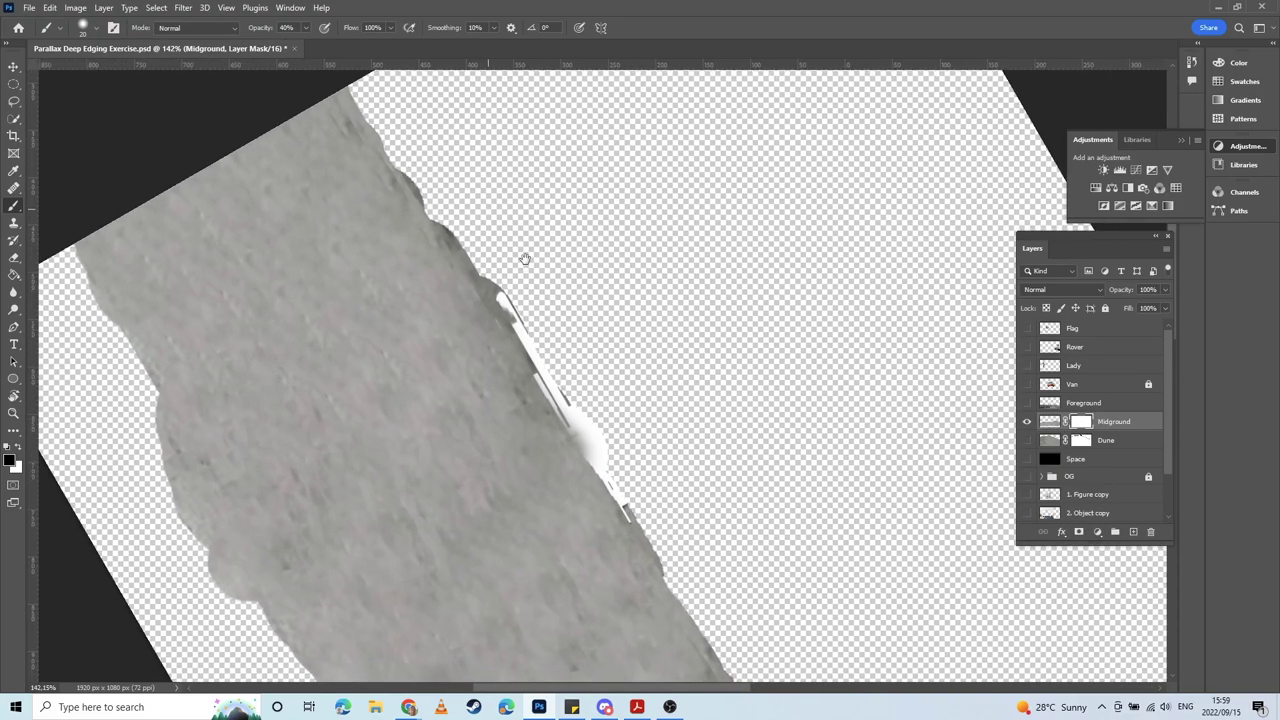
pyautogui.scroll(-1, 525, 259)
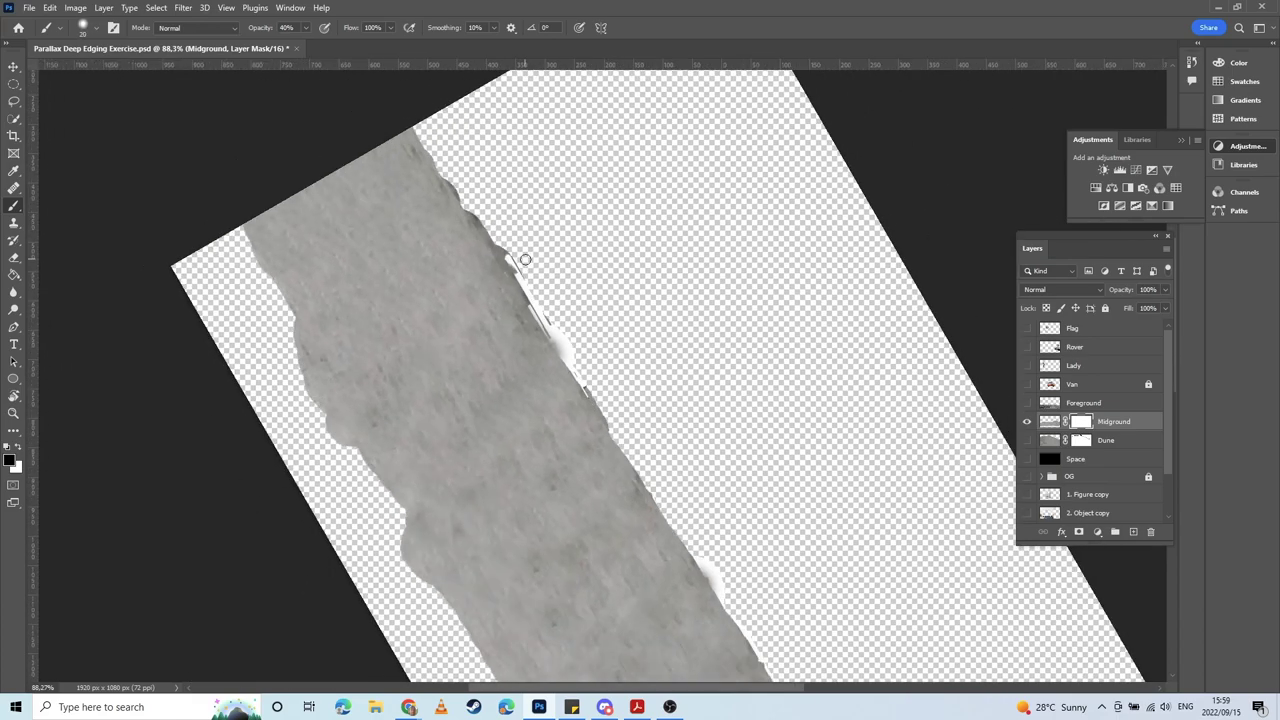
# Step: Trim the white fringe and bumps along the Midground's ridge on the mask, using a 50 px black brush at 100% hardness and opacity
pyautogui.click(92, 26)
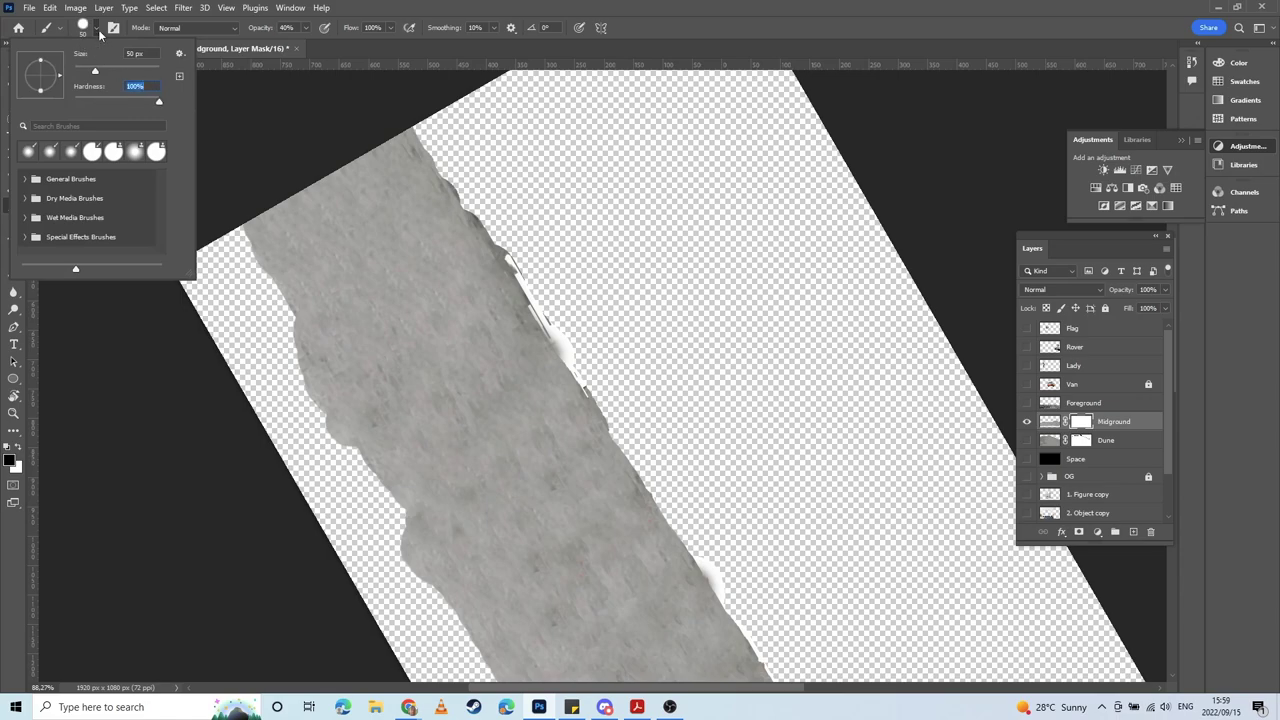
pyautogui.click(97, 29)
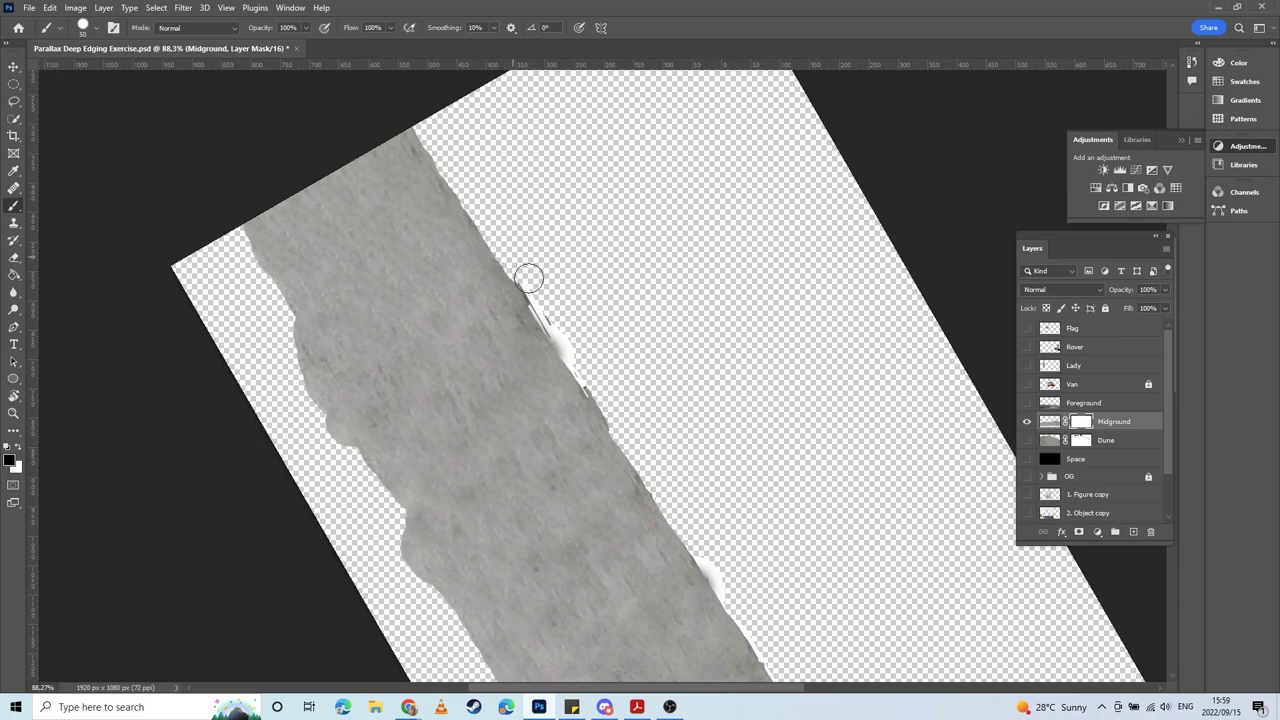
pyautogui.scroll(-5, 594, 149)
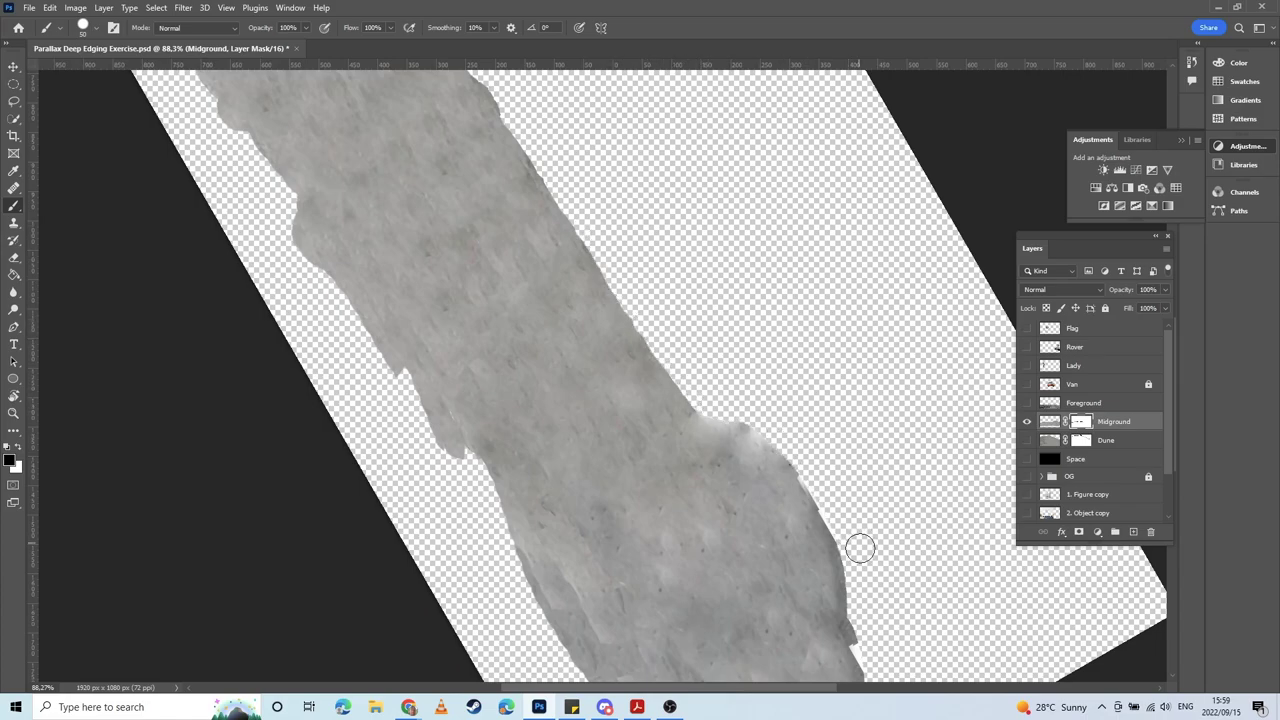
pyautogui.moveTo(860, 548); pyautogui.dragTo(652, 207)
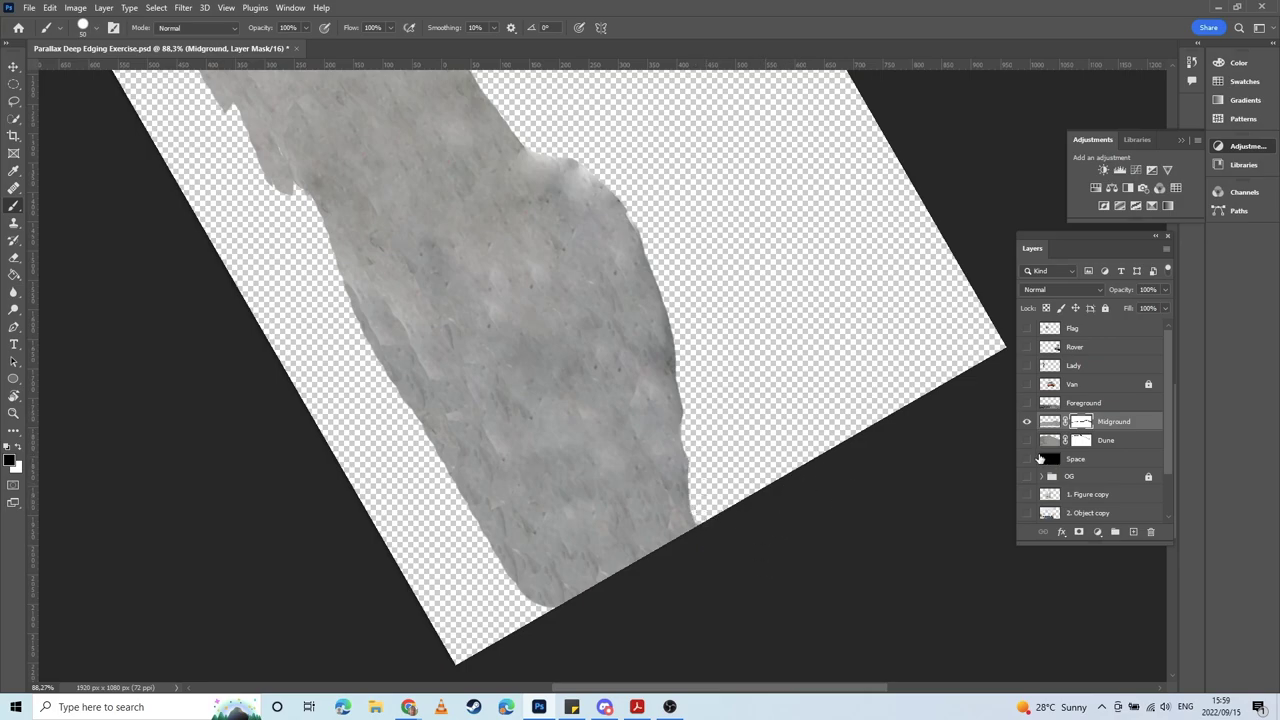
# Step: Show the Dune layer to check the trimmed Midground edge against it, and hide the Dune layer again
pyautogui.click(1026, 440)
pyautogui.moveTo(544, 260); pyautogui.dragTo(731, 629)
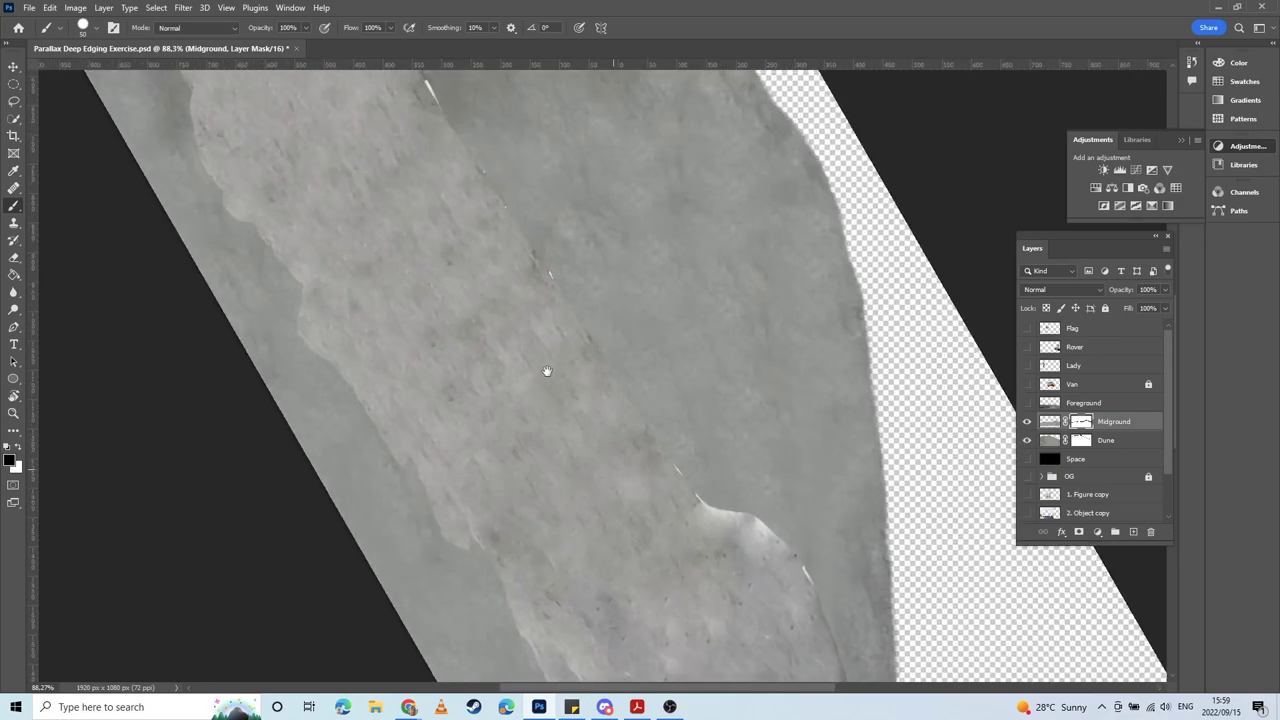
pyautogui.moveTo(546, 371); pyautogui.dragTo(586, 434)
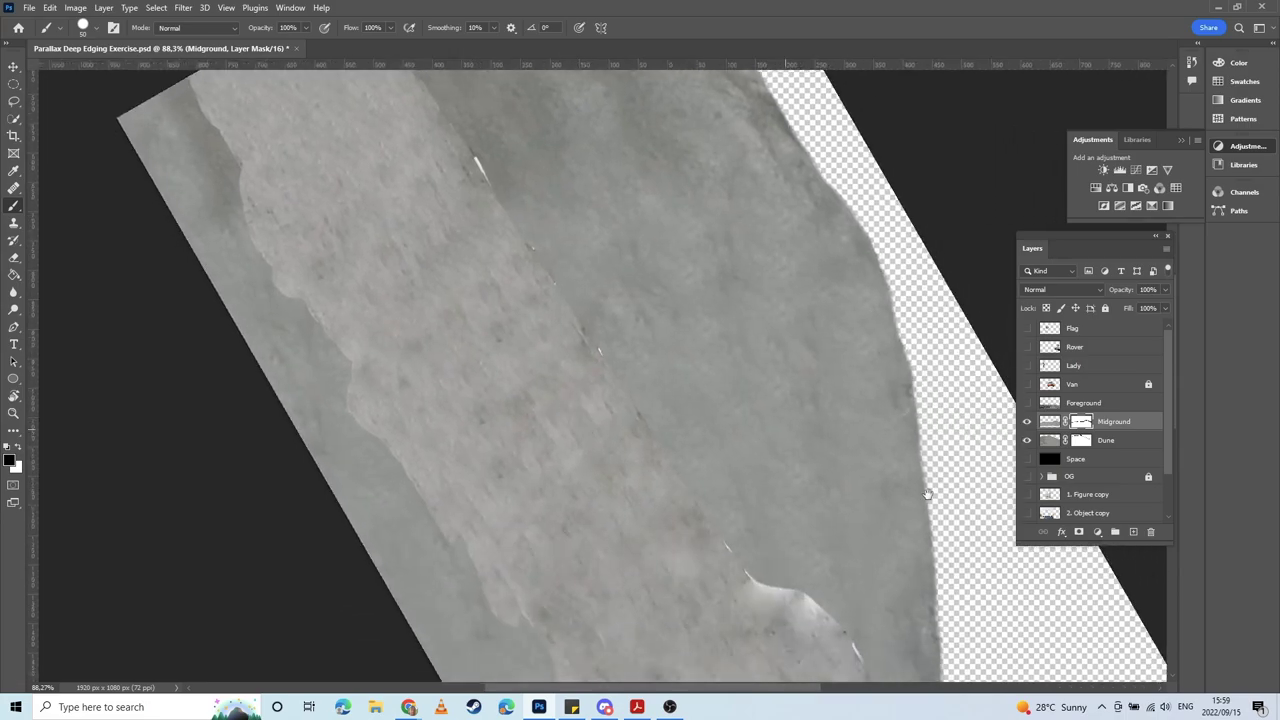
pyautogui.click(1027, 441)
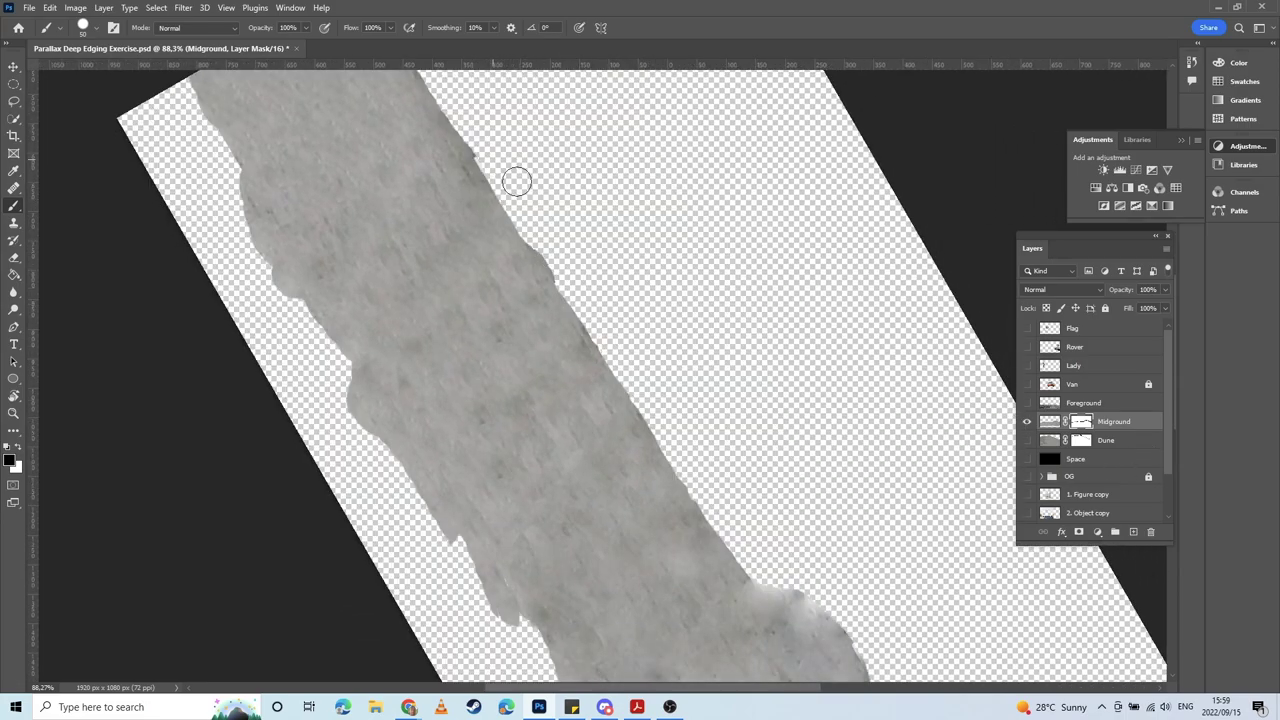
# Step: Set the Brush to 35 px, 37% hardness and 70% opacity for refining the start of the Midground's ridge
pyautogui.moveTo(385, 160); pyautogui.dragTo(610, 424)
pyautogui.scroll(10, 645, 312)
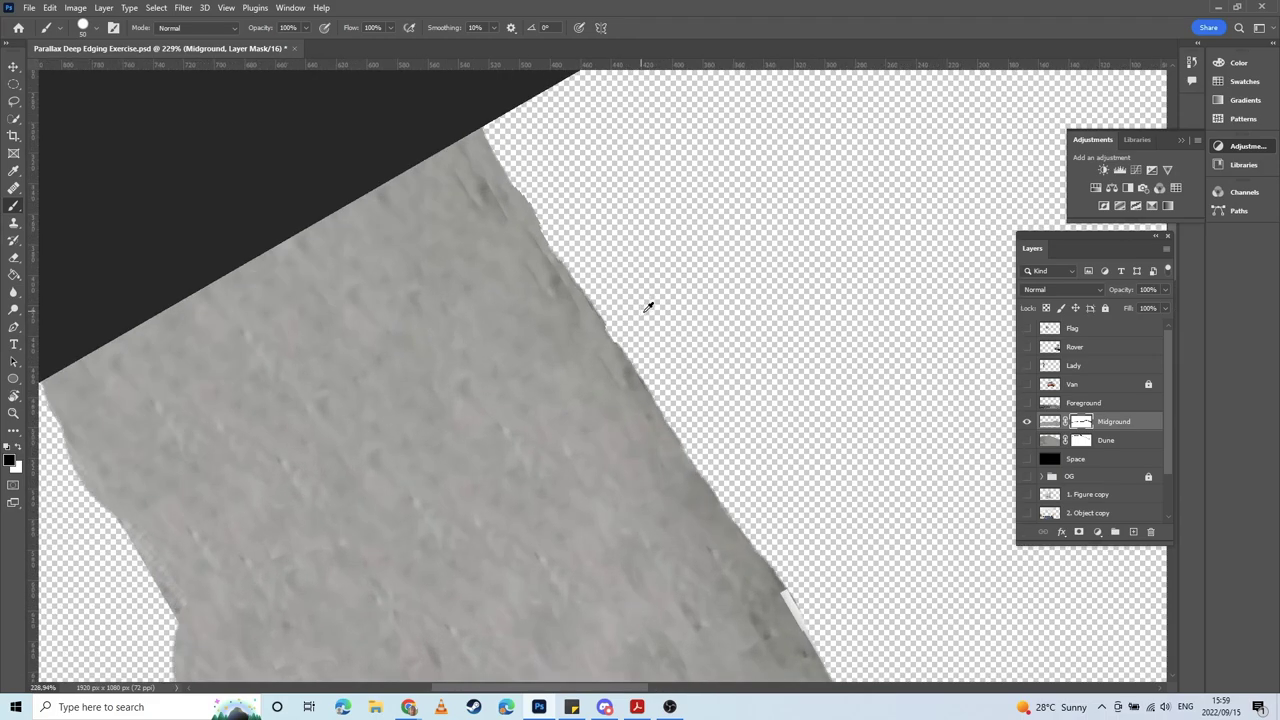
pyautogui.scroll(3, 648, 307)
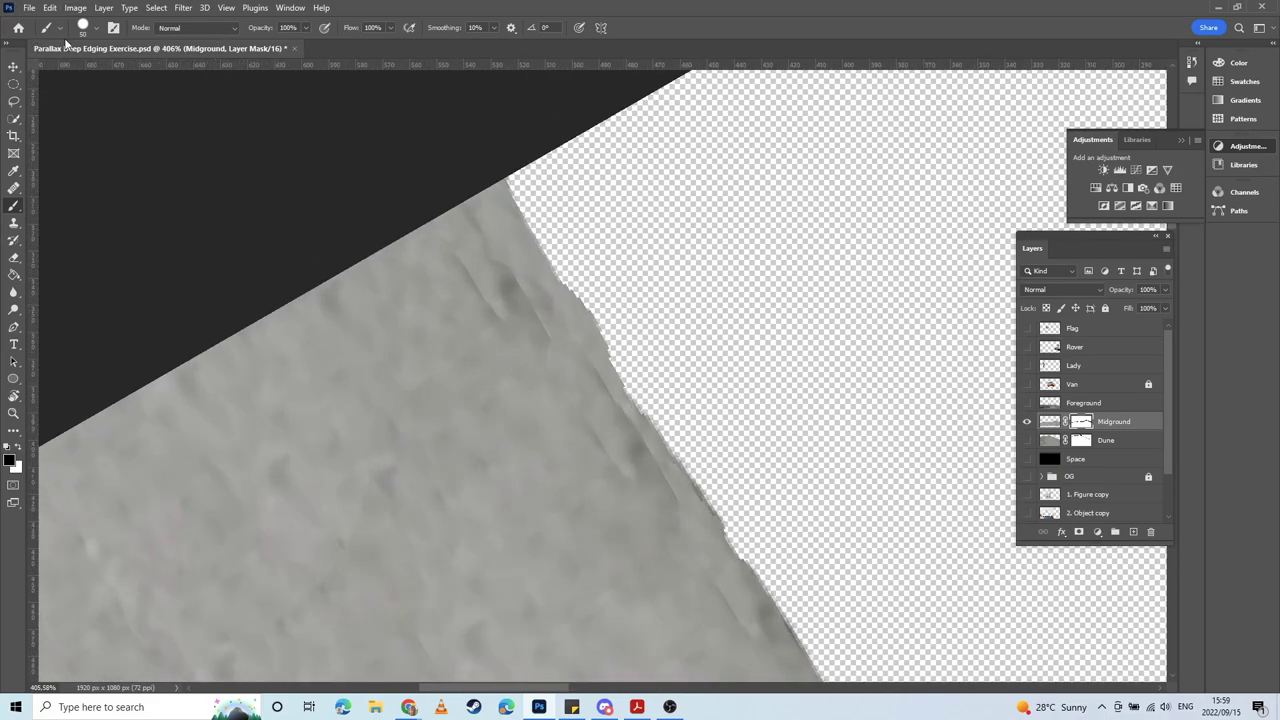
pyautogui.click(89, 30)
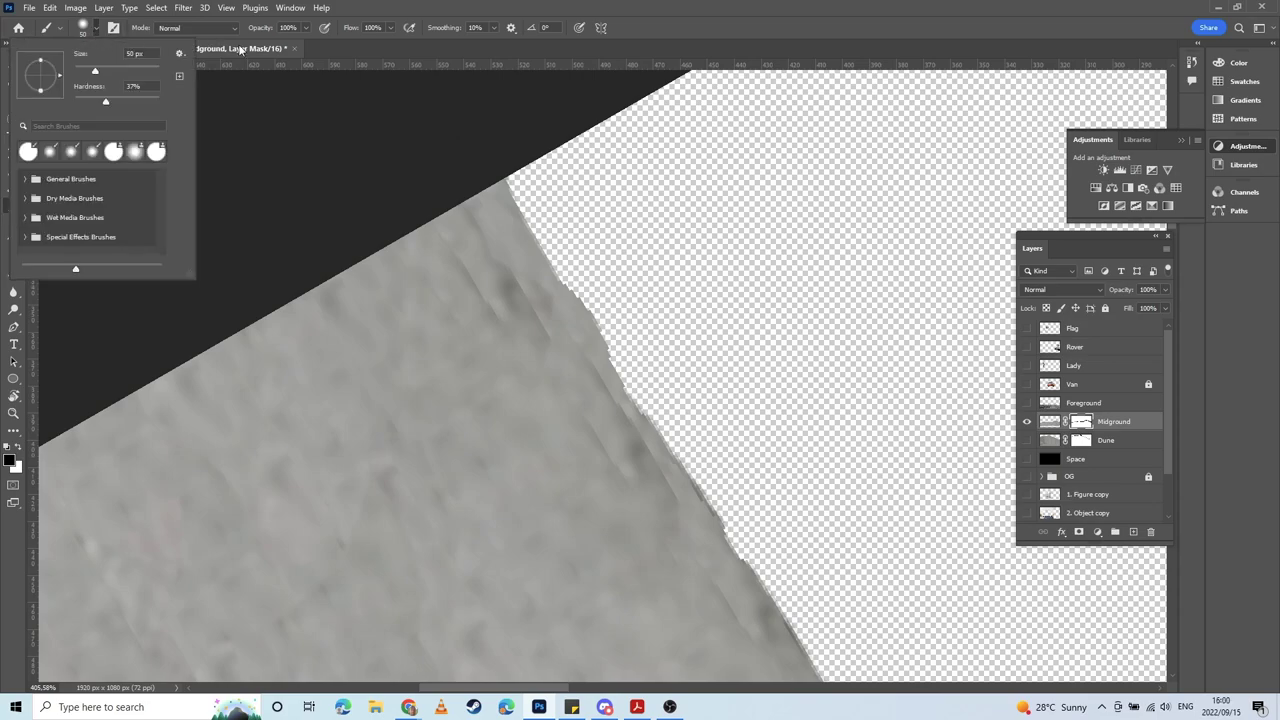
pyautogui.click(307, 27)
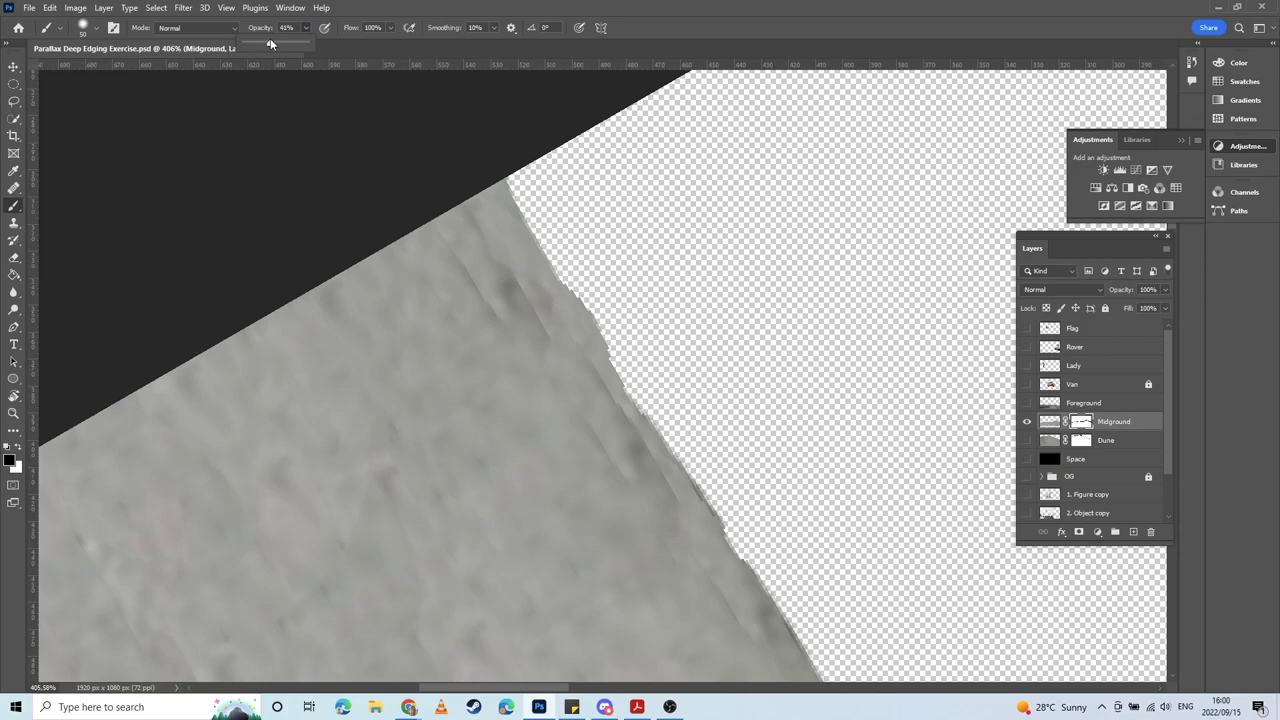
pyautogui.click(270, 38)
pyautogui.press('[')
pyautogui.press('[')
pyautogui.press('[')
# Step: Soften the first stretch of the Midground's ridge, starting from its left end, by painting black on the mask at 70% opacity
pyautogui.moveTo(549, 163)
pyautogui.mouseDown()
pyautogui.moveTo(644, 323)
pyautogui.moveTo(531, 150)
pyautogui.moveTo(657, 358)
pyautogui.moveTo(565, 205)
pyautogui.moveTo(549, 185)
pyautogui.moveTo(572, 233)
pyautogui.moveTo(523, 164)
pyautogui.moveTo(657, 344)
pyautogui.moveTo(621, 291)
pyautogui.moveTo(684, 361)
pyautogui.moveTo(703, 362)
pyautogui.moveTo(617, 293)
pyautogui.moveTo(771, 530)
pyautogui.mouseUp()
pyautogui.moveTo(634, 323)
pyautogui.mouseDown()
pyautogui.moveTo(702, 439)
pyautogui.moveTo(789, 546)
pyautogui.mouseUp()
pyautogui.press('space')
pyautogui.moveTo(749, 497)
pyautogui.mouseDown()
pyautogui.moveTo(547, 184)
pyautogui.moveTo(576, 187)
pyautogui.moveTo(733, 445)
pyautogui.moveTo(667, 367)
pyautogui.moveTo(773, 506)
pyautogui.moveTo(685, 417)
pyautogui.moveTo(694, 388)
pyautogui.moveTo(679, 400)
pyautogui.moveTo(704, 439)
pyautogui.moveTo(667, 381)
pyautogui.moveTo(726, 415)
pyautogui.moveTo(595, 452)
pyautogui.moveTo(641, 366)
pyautogui.moveTo(672, 352)
pyautogui.moveTo(791, 559)
pyautogui.moveTo(496, 250)
pyautogui.moveTo(506, 287)
pyautogui.moveTo(514, 275)
pyautogui.moveTo(561, 359)
pyautogui.moveTo(616, 413)
pyautogui.moveTo(542, 356)
pyautogui.moveTo(537, 329)
pyautogui.moveTo(558, 332)
pyautogui.moveTo(698, 510)
pyautogui.mouseUp()
pyautogui.press('space')
pyautogui.press('space')
pyautogui.moveTo(574, 383); pyautogui.dragTo(714, 551)
pyautogui.press('space')
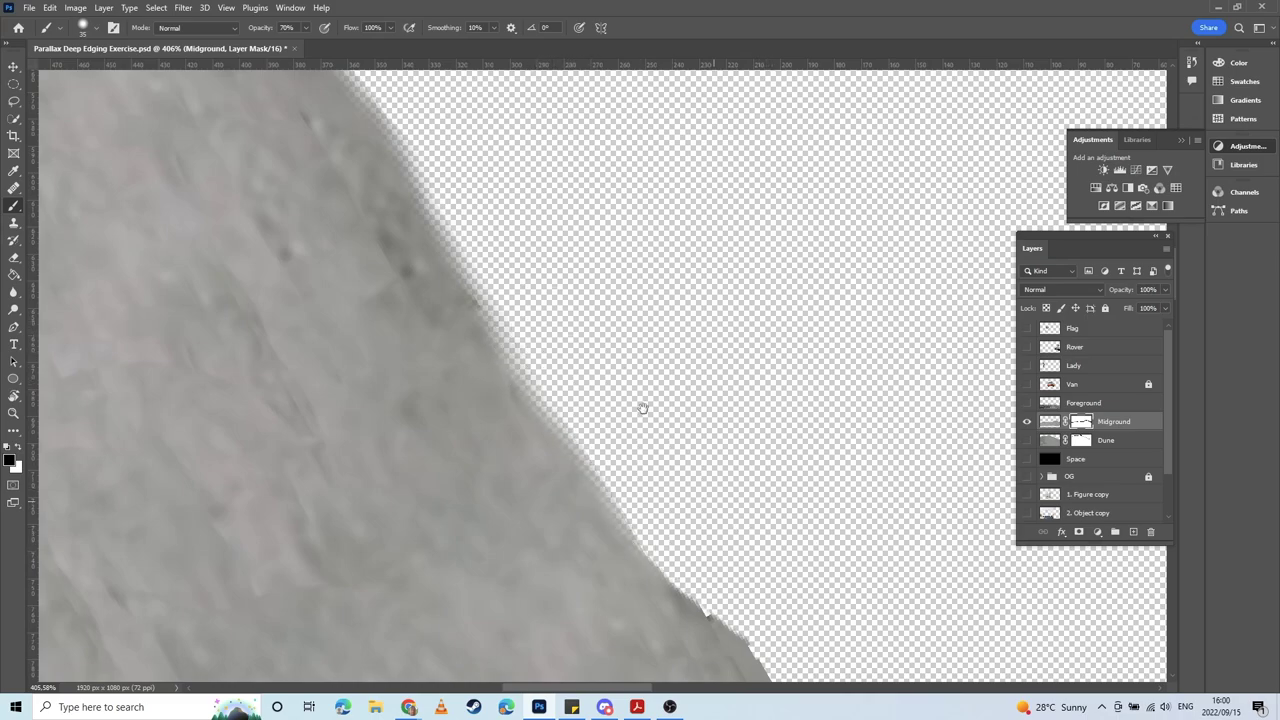
# Step: Smooth the bumps along the middle stretch of the Midground's ridge by painting black on the mask
pyautogui.moveTo(645, 409); pyautogui.dragTo(557, 289)
pyautogui.moveTo(597, 389)
pyautogui.mouseDown()
pyautogui.moveTo(545, 354)
pyautogui.moveTo(610, 438)
pyautogui.moveTo(695, 499)
pyautogui.moveTo(616, 448)
pyautogui.moveTo(702, 507)
pyautogui.moveTo(643, 466)
pyautogui.moveTo(729, 563)
pyautogui.moveTo(576, 284)
pyautogui.moveTo(545, 270)
pyautogui.moveTo(594, 362)
pyautogui.moveTo(528, 259)
pyautogui.moveTo(626, 385)
pyautogui.moveTo(593, 357)
pyautogui.moveTo(616, 390)
pyautogui.moveTo(584, 360)
pyautogui.moveTo(593, 385)
pyautogui.moveTo(658, 419)
pyautogui.moveTo(607, 275)
pyautogui.mouseUp()
pyautogui.press('space')
pyautogui.press('space')
pyautogui.moveTo(508, 174); pyautogui.dragTo(664, 383)
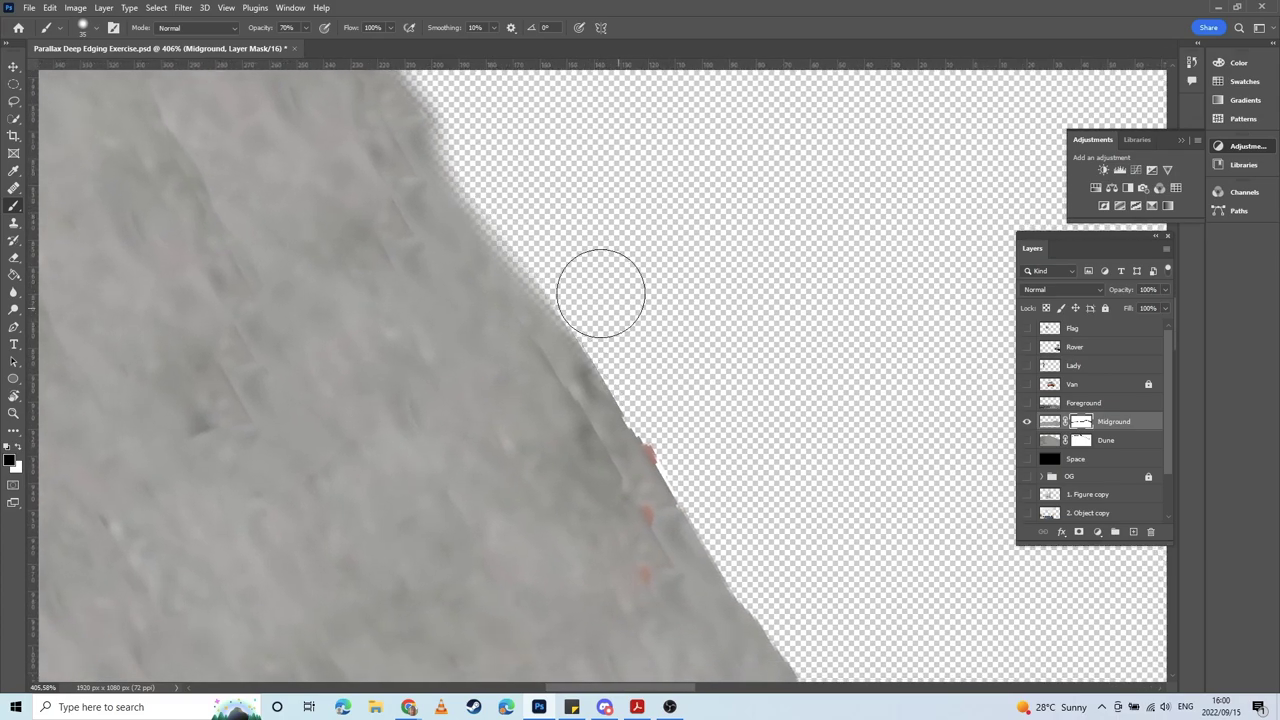
pyautogui.moveTo(582, 290)
pyautogui.mouseDown()
pyautogui.moveTo(707, 457)
pyautogui.moveTo(578, 297)
pyautogui.moveTo(583, 284)
pyautogui.moveTo(708, 439)
pyautogui.moveTo(658, 393)
pyautogui.moveTo(710, 468)
pyautogui.moveTo(430, 133)
pyautogui.moveTo(680, 517)
pyautogui.mouseUp()
pyautogui.press('space')
pyautogui.press('space')
pyautogui.moveTo(658, 449); pyautogui.dragTo(566, 271)
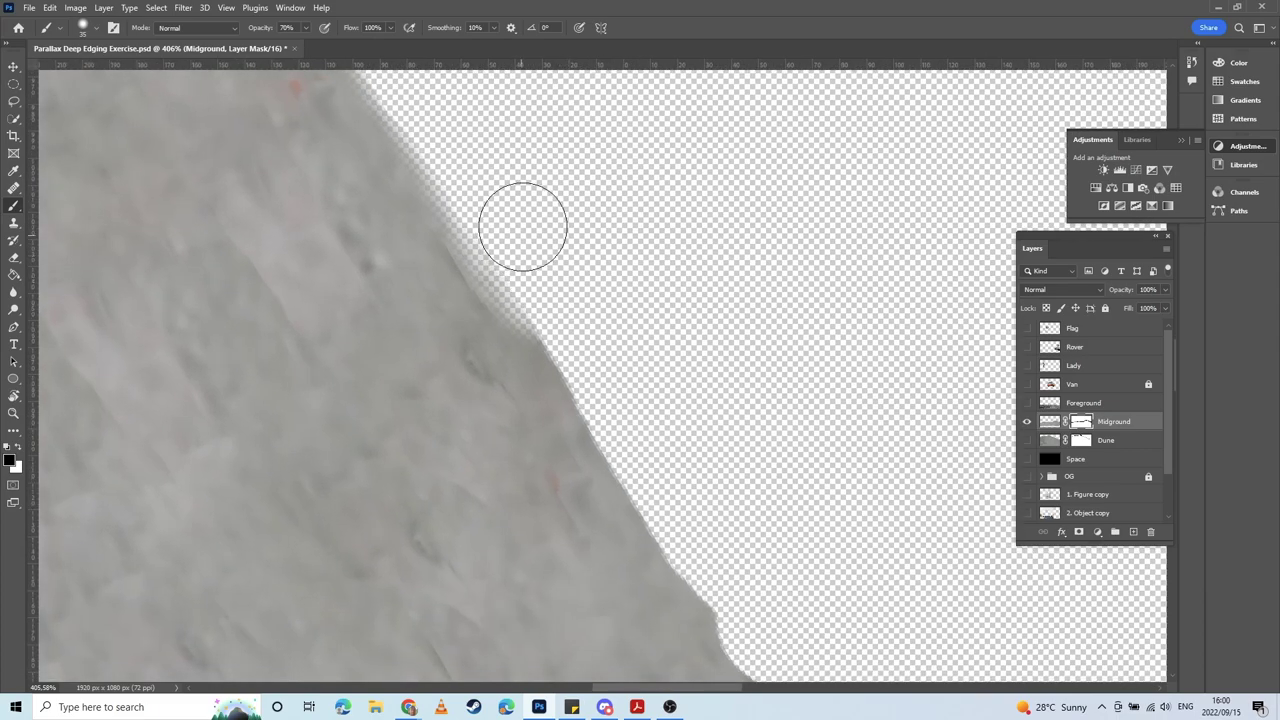
# Step: Restore part of the over-trimmed middle ridge by painting white on the mask, and repaint its edge in black to remove the revealed fringe
pyautogui.press('x')
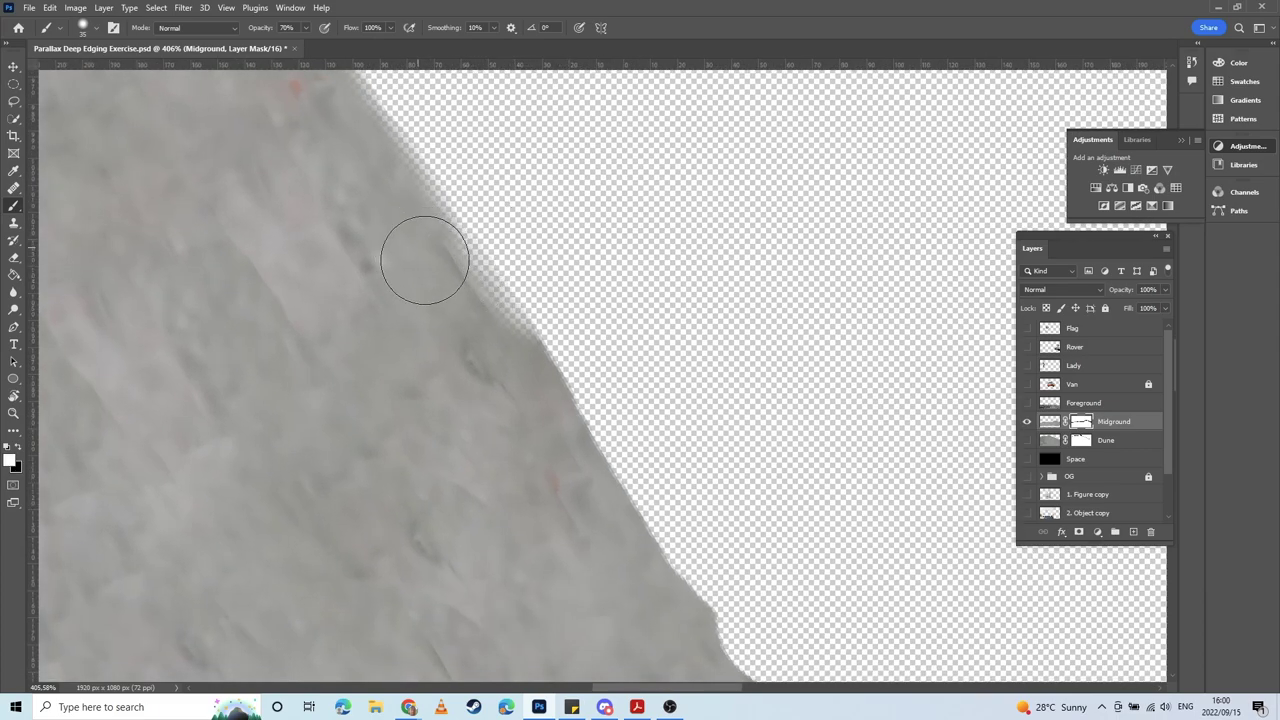
pyautogui.moveTo(426, 260); pyautogui.dragTo(518, 402)
pyautogui.moveTo(438, 302)
pyautogui.mouseDown()
pyautogui.moveTo(425, 256)
pyautogui.moveTo(477, 349)
pyautogui.mouseUp()
pyautogui.moveTo(539, 252)
pyautogui.mouseDown()
pyautogui.moveTo(577, 369)
pyautogui.moveTo(620, 420)
pyautogui.mouseUp()
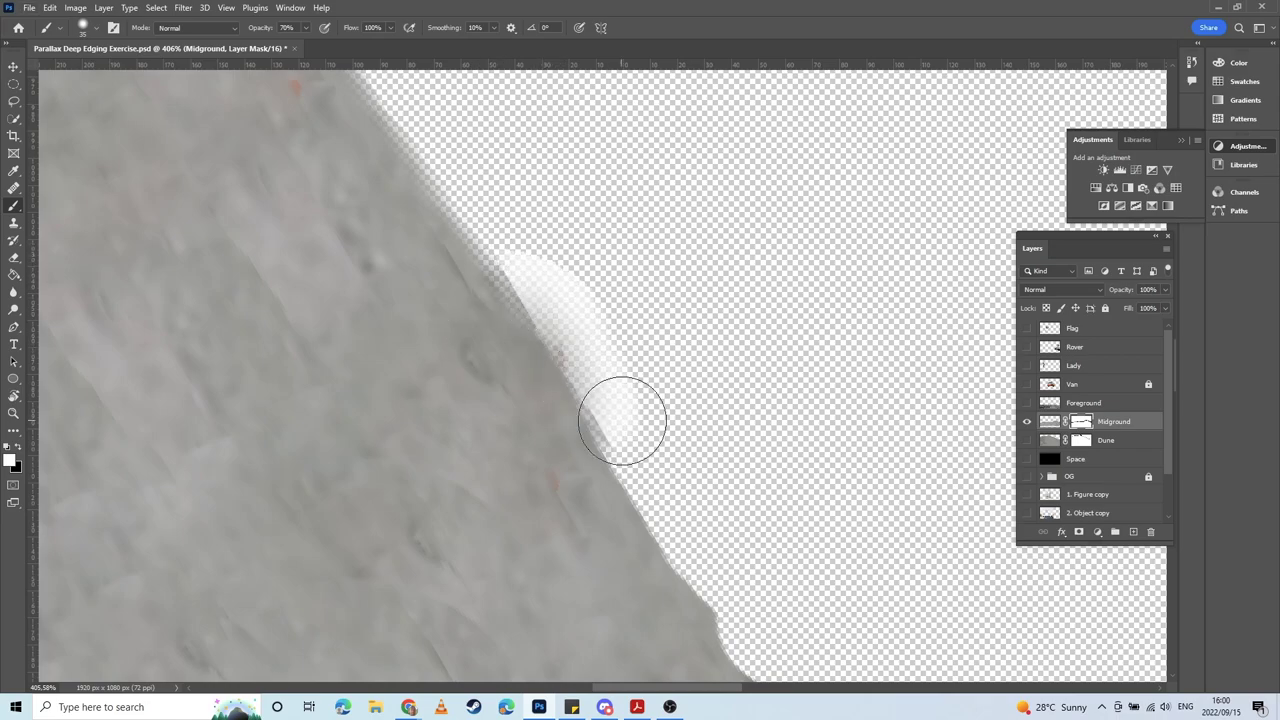
pyautogui.press('x')
pyautogui.moveTo(524, 232); pyautogui.dragTo(686, 477)
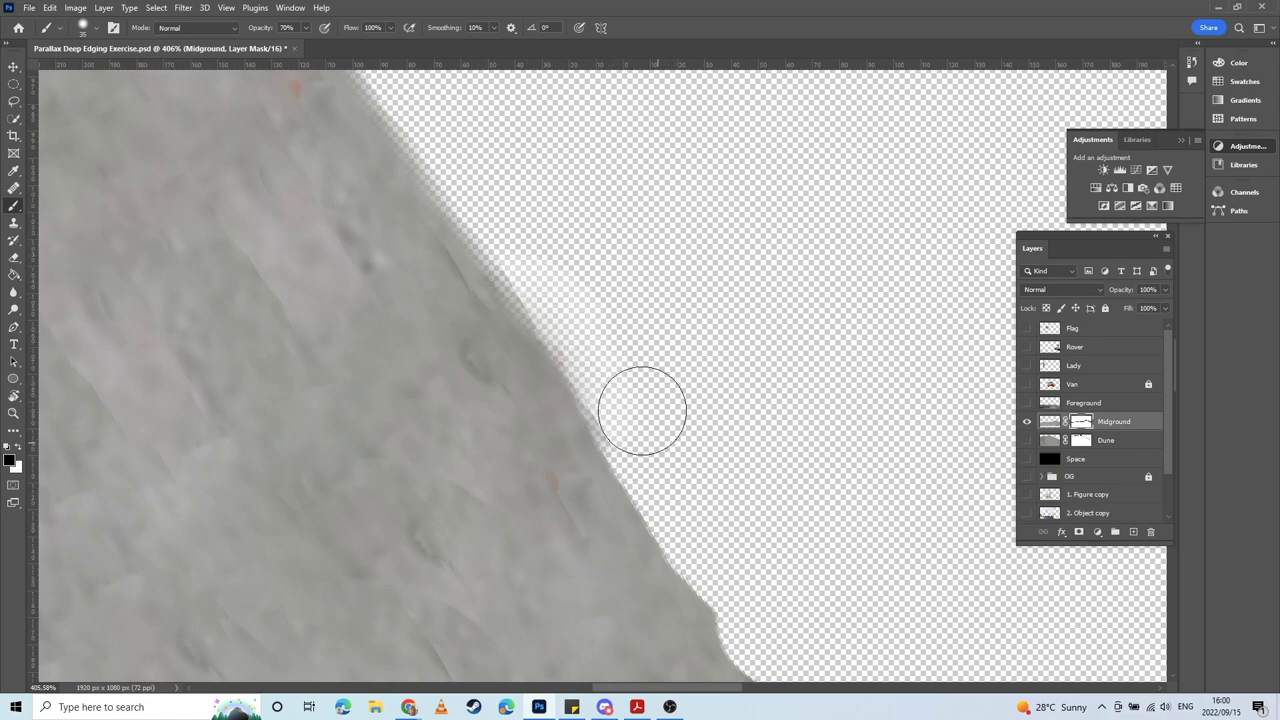
pyautogui.moveTo(643, 411)
pyautogui.mouseDown()
pyautogui.moveTo(508, 220)
pyautogui.moveTo(637, 417)
pyautogui.mouseUp()
# Step: Soften the Midground's edge on the mask from the flat stretch up and over the hump, removing the jagged notch and light fringe
pyautogui.moveTo(686, 474); pyautogui.dragTo(449, 194)
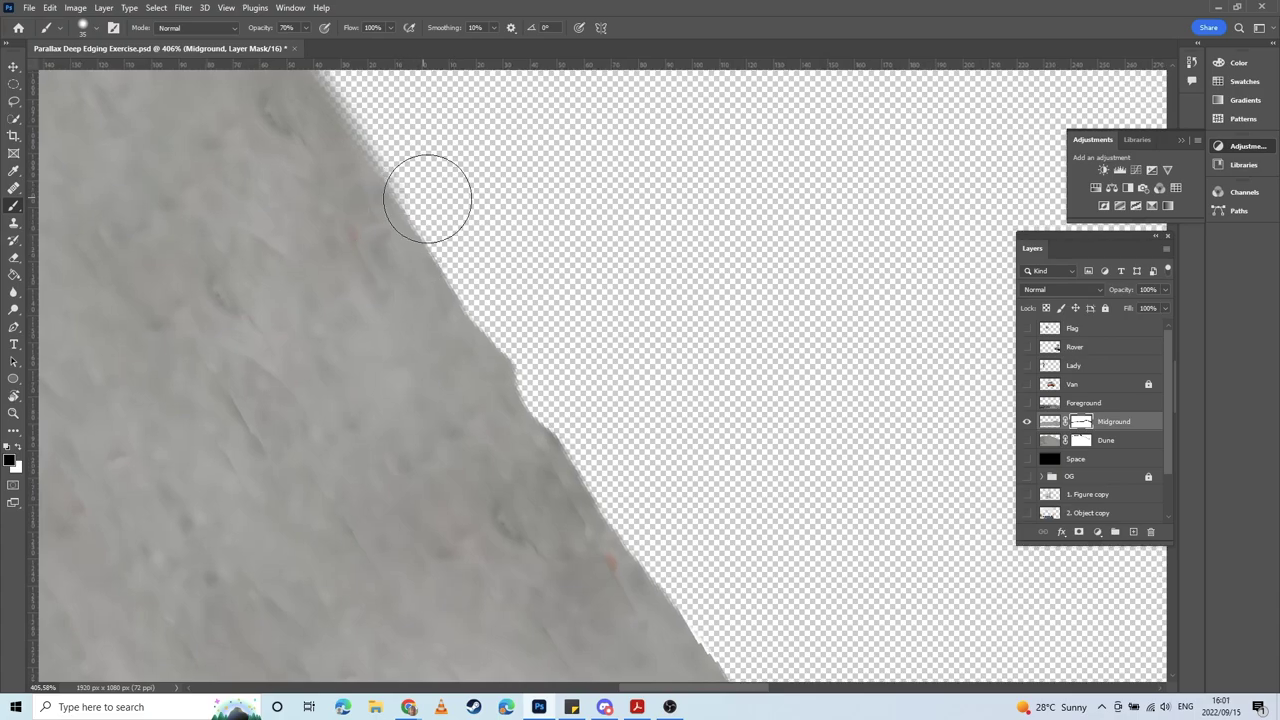
pyautogui.moveTo(496, 265)
pyautogui.mouseDown()
pyautogui.moveTo(486, 249)
pyautogui.moveTo(562, 387)
pyautogui.mouseUp()
pyautogui.moveTo(663, 483)
pyautogui.mouseDown()
pyautogui.moveTo(491, 226)
pyautogui.moveTo(497, 280)
pyautogui.moveTo(566, 366)
pyautogui.moveTo(535, 366)
pyautogui.moveTo(563, 377)
pyautogui.moveTo(577, 329)
pyautogui.moveTo(590, 394)
pyautogui.moveTo(380, 206)
pyautogui.mouseUp()
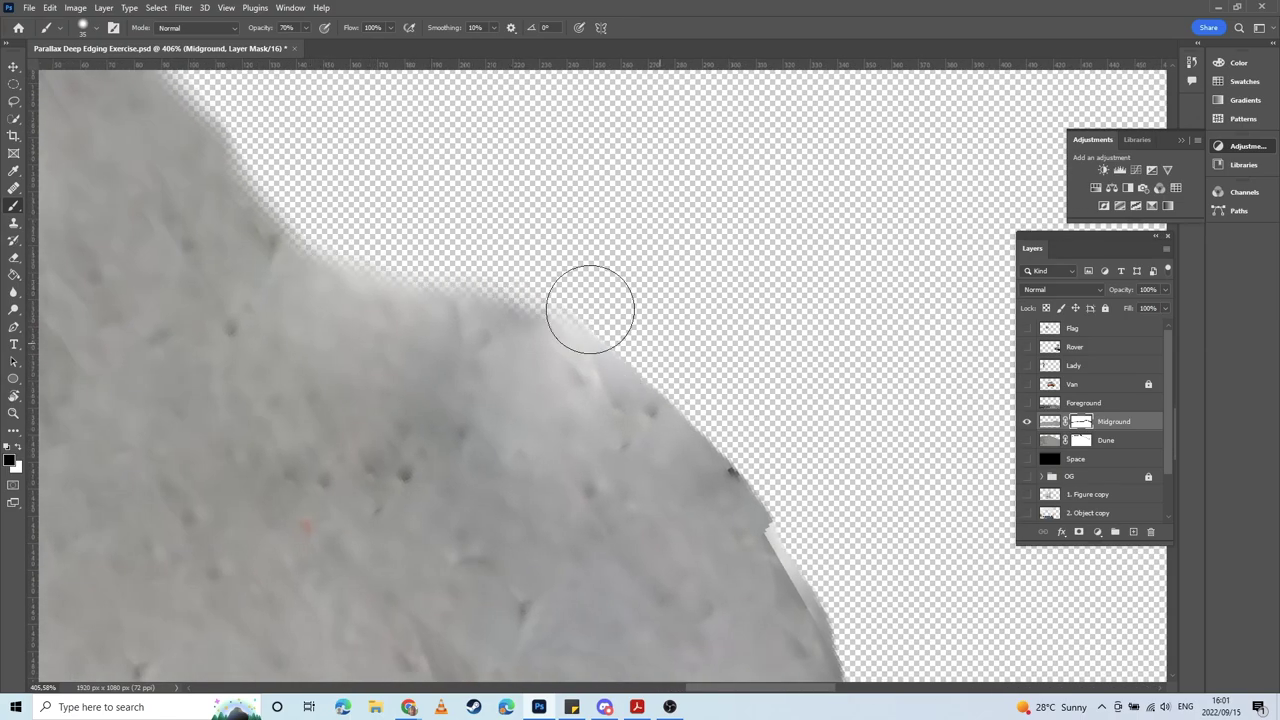
pyautogui.moveTo(725, 383); pyautogui.dragTo(525, 193)
pyautogui.moveTo(456, 153); pyautogui.dragTo(591, 280)
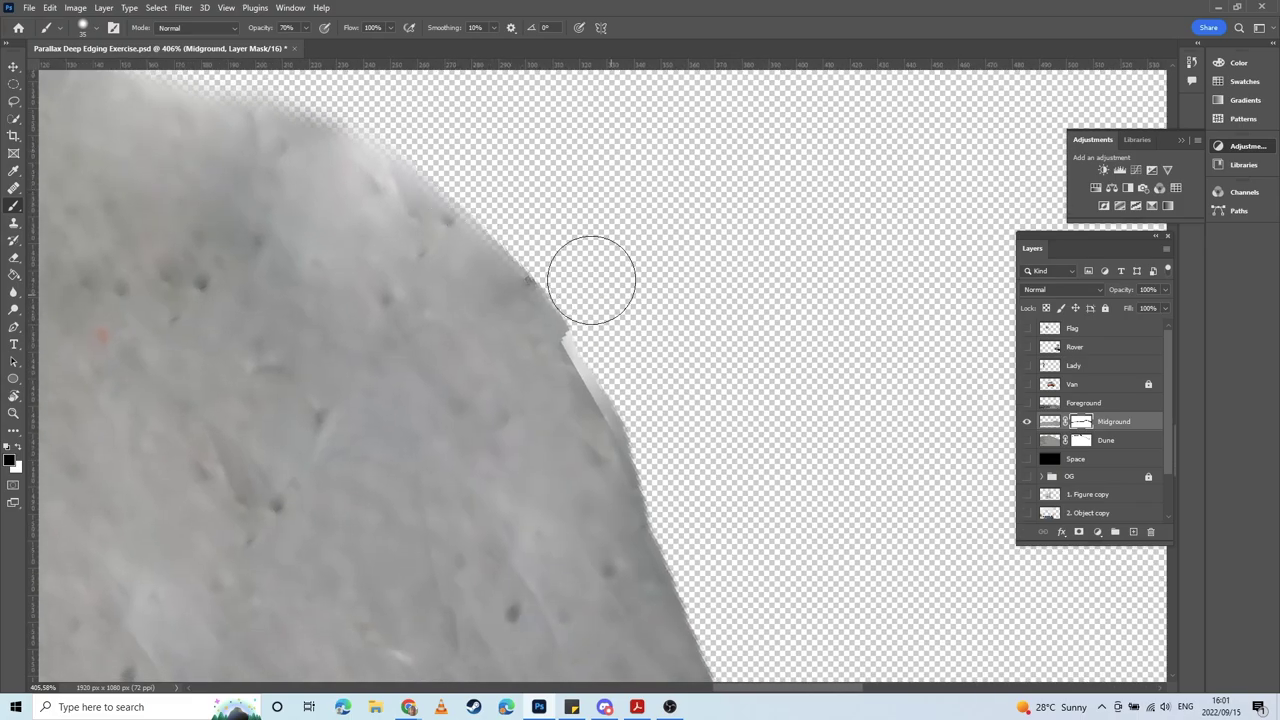
pyautogui.moveTo(431, 126); pyautogui.dragTo(607, 320)
pyautogui.moveTo(543, 243)
pyautogui.mouseDown()
pyautogui.moveTo(642, 373)
pyautogui.moveTo(616, 361)
pyautogui.moveTo(806, 581)
pyautogui.mouseUp()
pyautogui.moveTo(689, 469)
pyautogui.mouseDown()
pyautogui.moveTo(539, 237)
pyautogui.moveTo(503, 229)
pyautogui.moveTo(589, 397)
pyautogui.moveTo(548, 354)
pyautogui.moveTo(667, 620)
pyautogui.mouseUp()
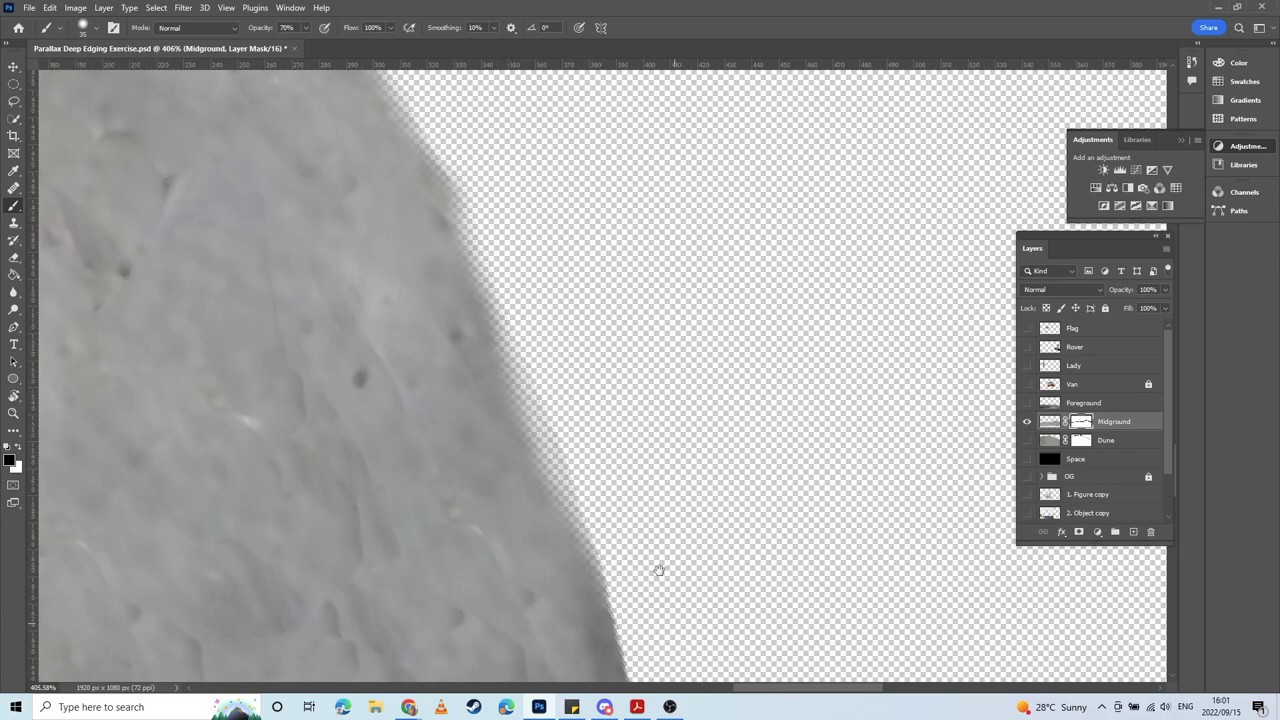
# Step: Smooth the Midground's edge on the mask down the hump's far slope to the right end of the image
pyautogui.moveTo(657, 569); pyautogui.dragTo(567, 283)
pyautogui.moveTo(486, 131)
pyautogui.mouseDown()
pyautogui.moveTo(582, 369)
pyautogui.moveTo(537, 278)
pyautogui.moveTo(603, 558)
pyautogui.mouseUp()
pyautogui.moveTo(597, 460); pyautogui.dragTo(556, 248)
pyautogui.moveTo(508, 166)
pyautogui.mouseDown()
pyautogui.moveTo(560, 334)
pyautogui.moveTo(591, 571)
pyautogui.moveTo(559, 253)
pyautogui.moveTo(543, 366)
pyautogui.moveTo(517, 371)
pyautogui.moveTo(534, 354)
pyautogui.moveTo(538, 217)
pyautogui.mouseUp()
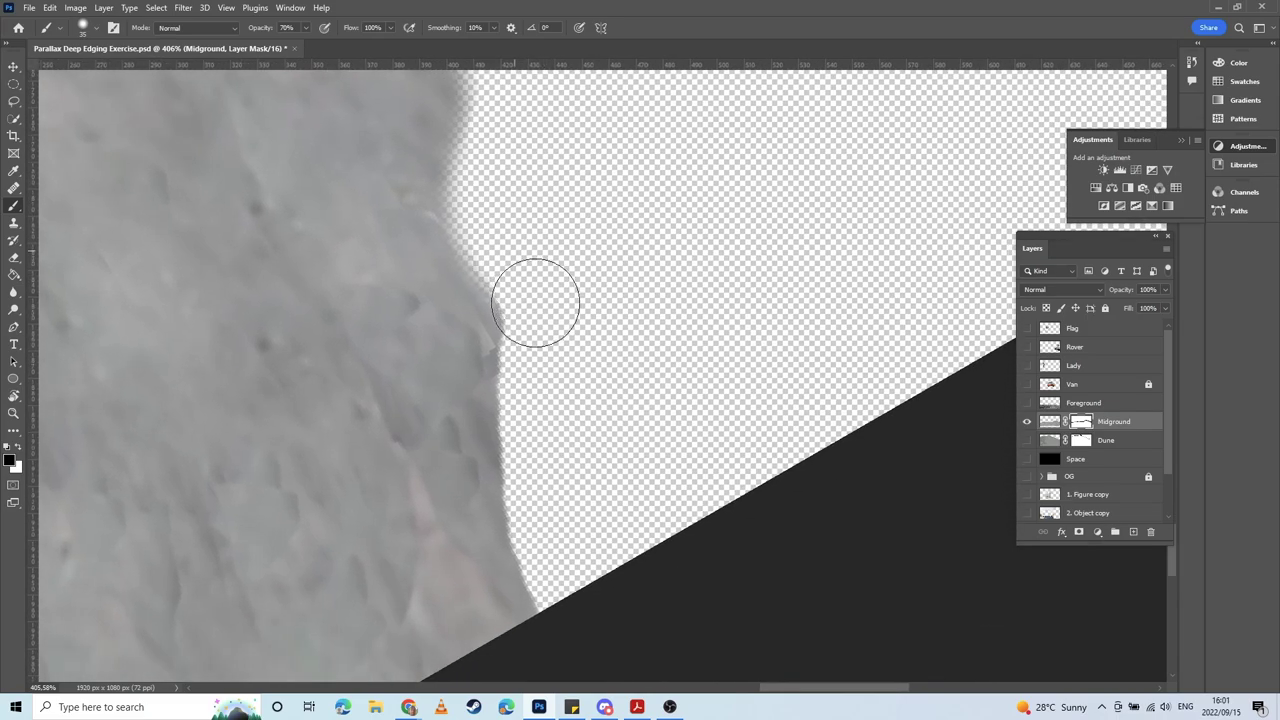
pyautogui.moveTo(533, 385); pyautogui.dragTo(560, 600)
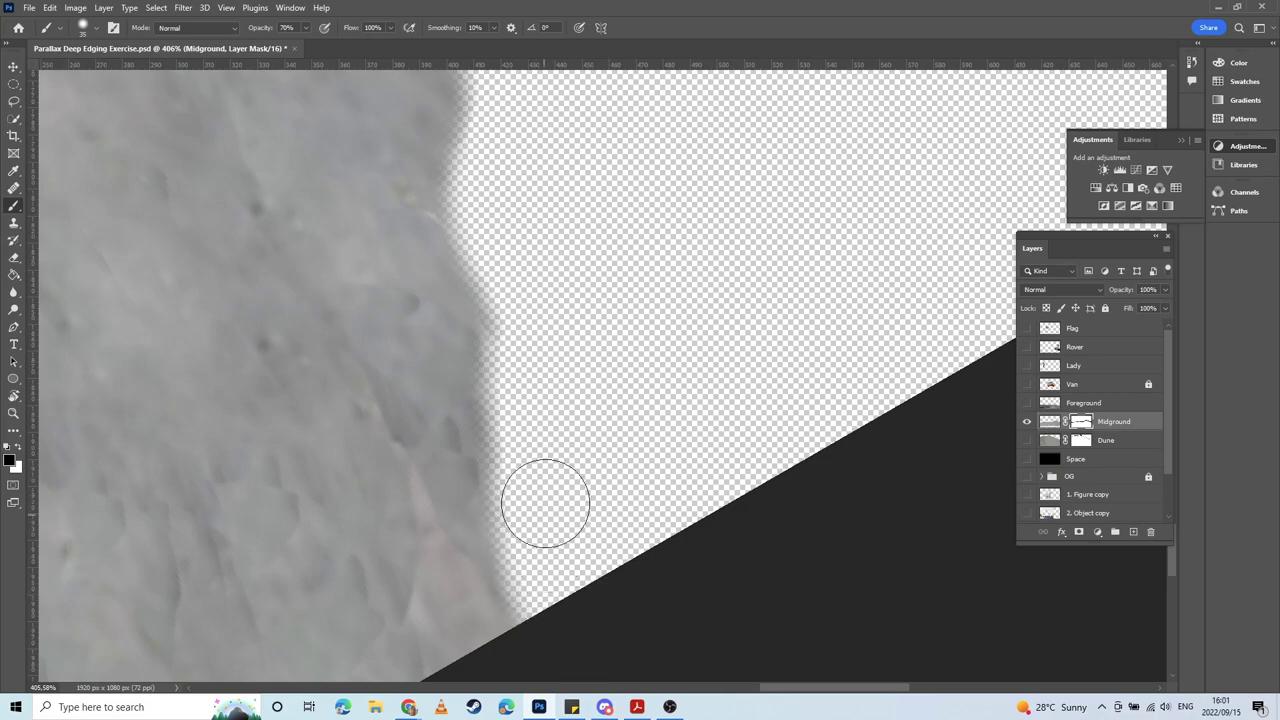
# Step: Review the whole refined Midground edge, return the canvas rotation to 0°, and switch to the Move tool
pyautogui.scroll(-10, 447, 323)
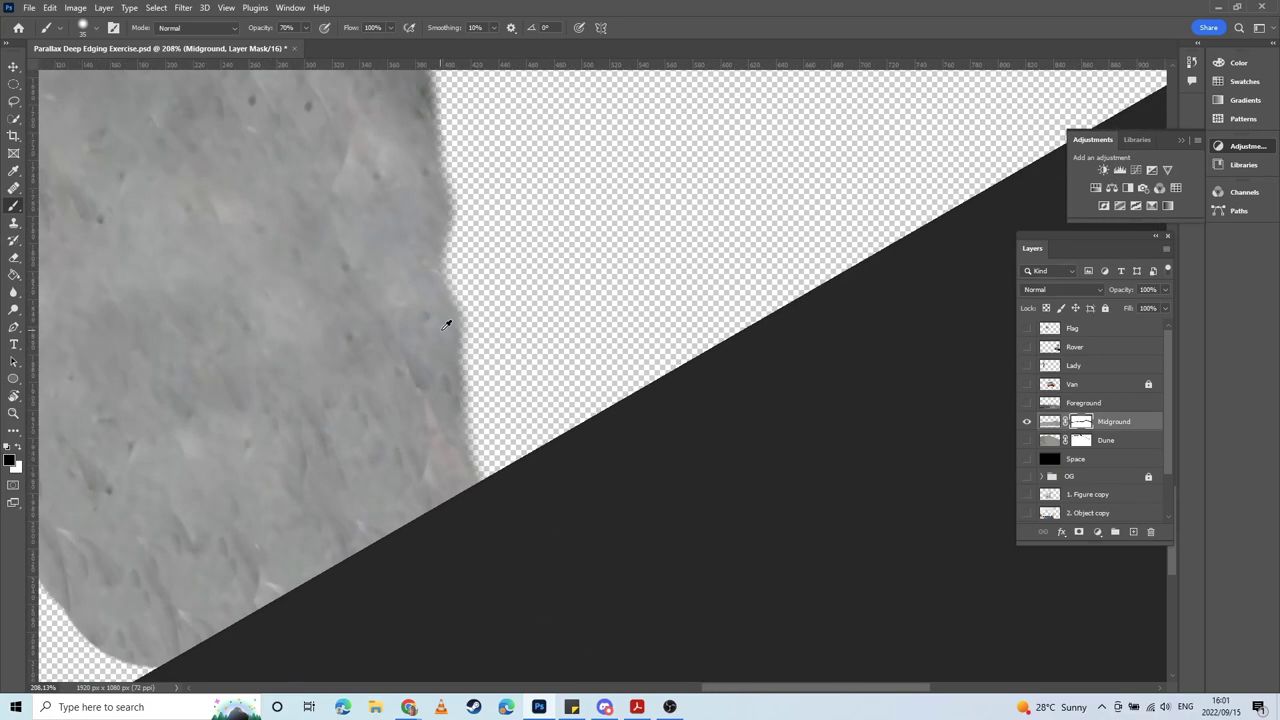
pyautogui.moveTo(188, 206); pyautogui.dragTo(441, 482)
pyautogui.scroll(-10, 441, 481)
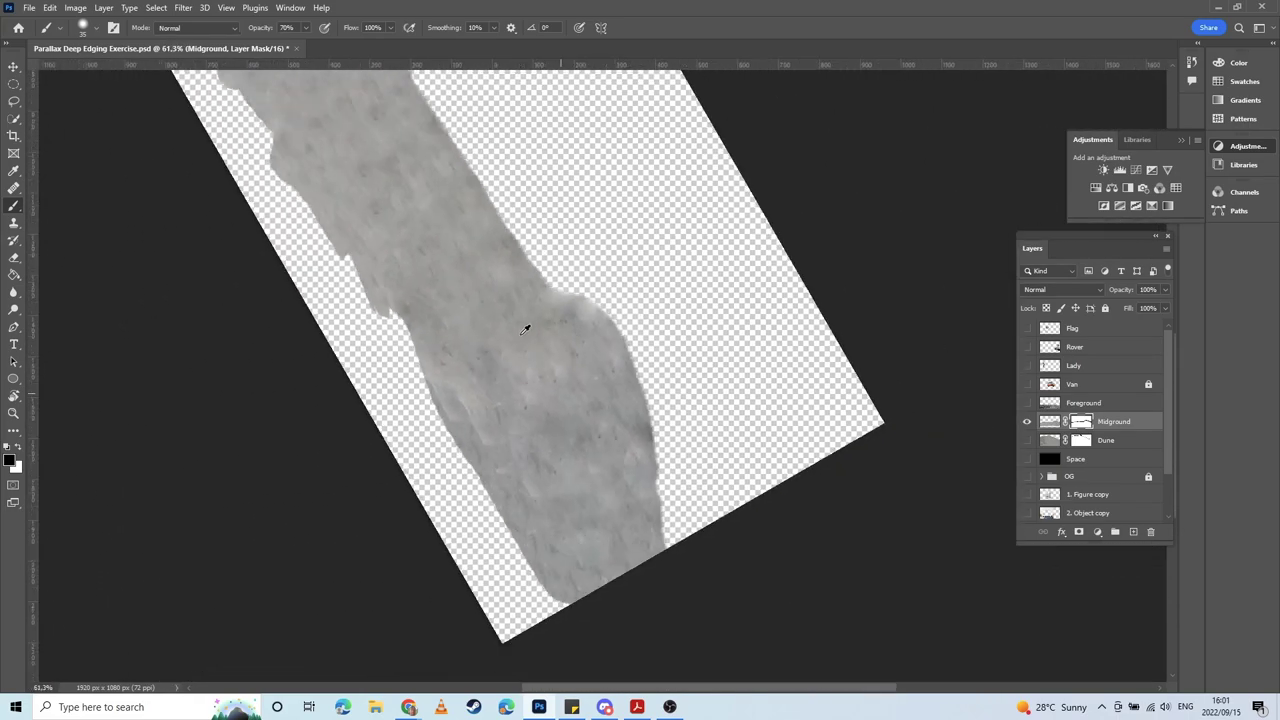
pyautogui.press('r')
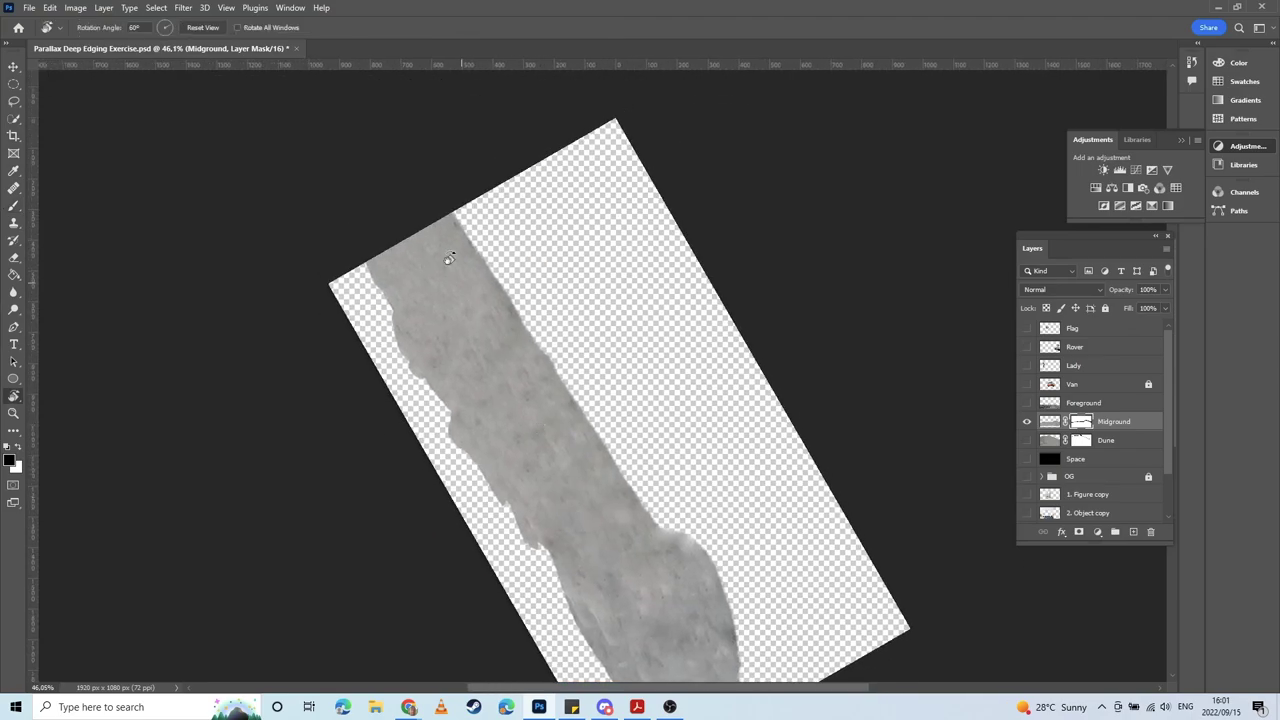
pyautogui.moveTo(447, 259); pyautogui.dragTo(419, 410)
pyautogui.press('v')
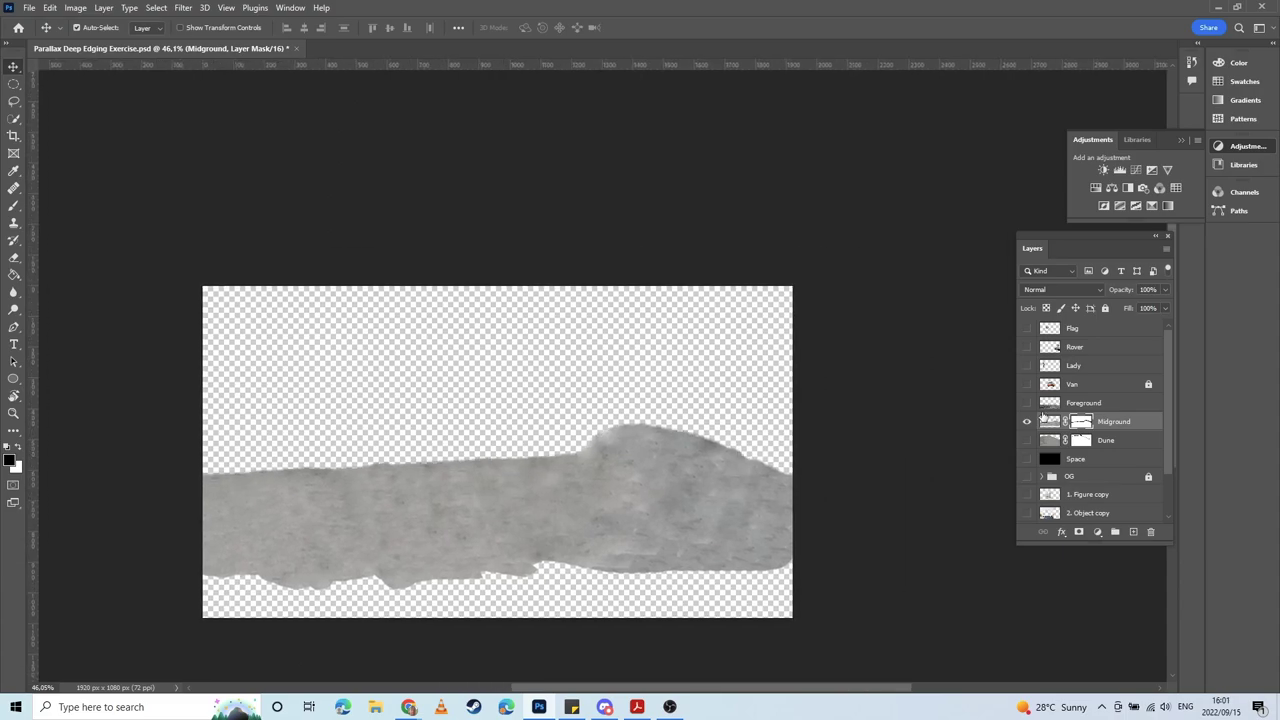
# Step: Show the Dune layer, compare the view with the Midground on and off, and display the Foreground with the Midground hidden
pyautogui.click(1027, 441)
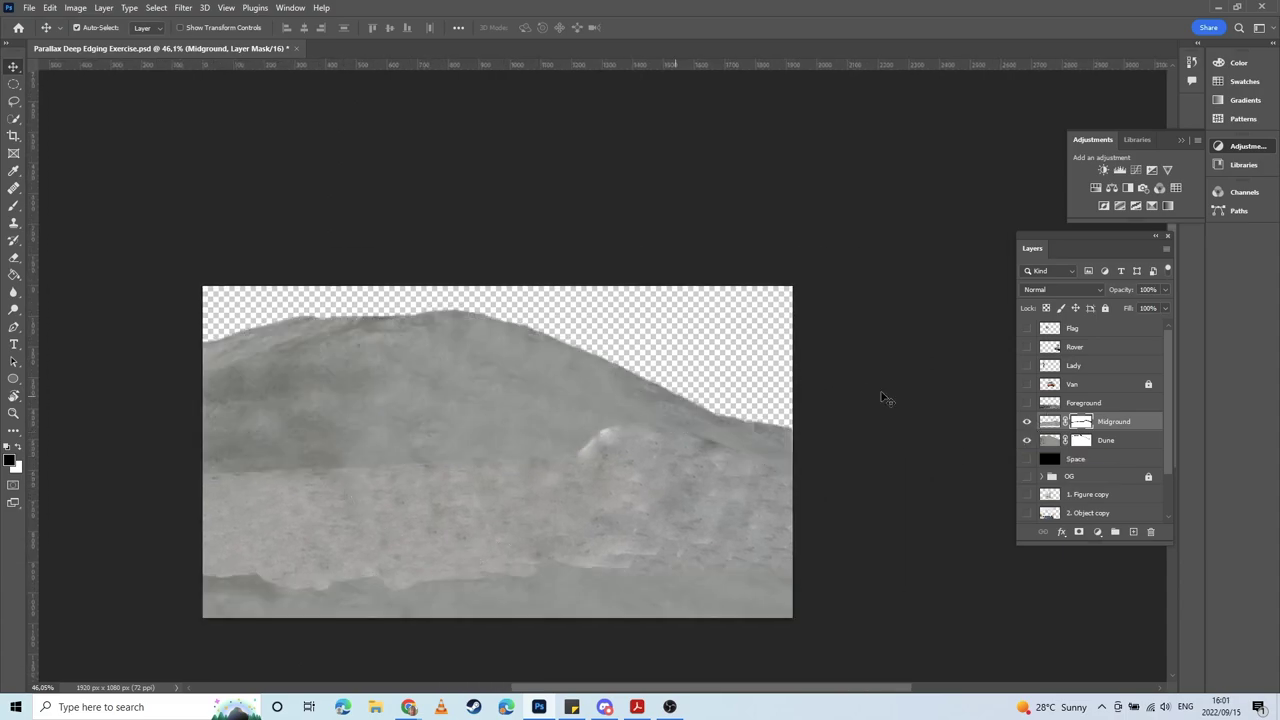
pyautogui.click(1027, 422)
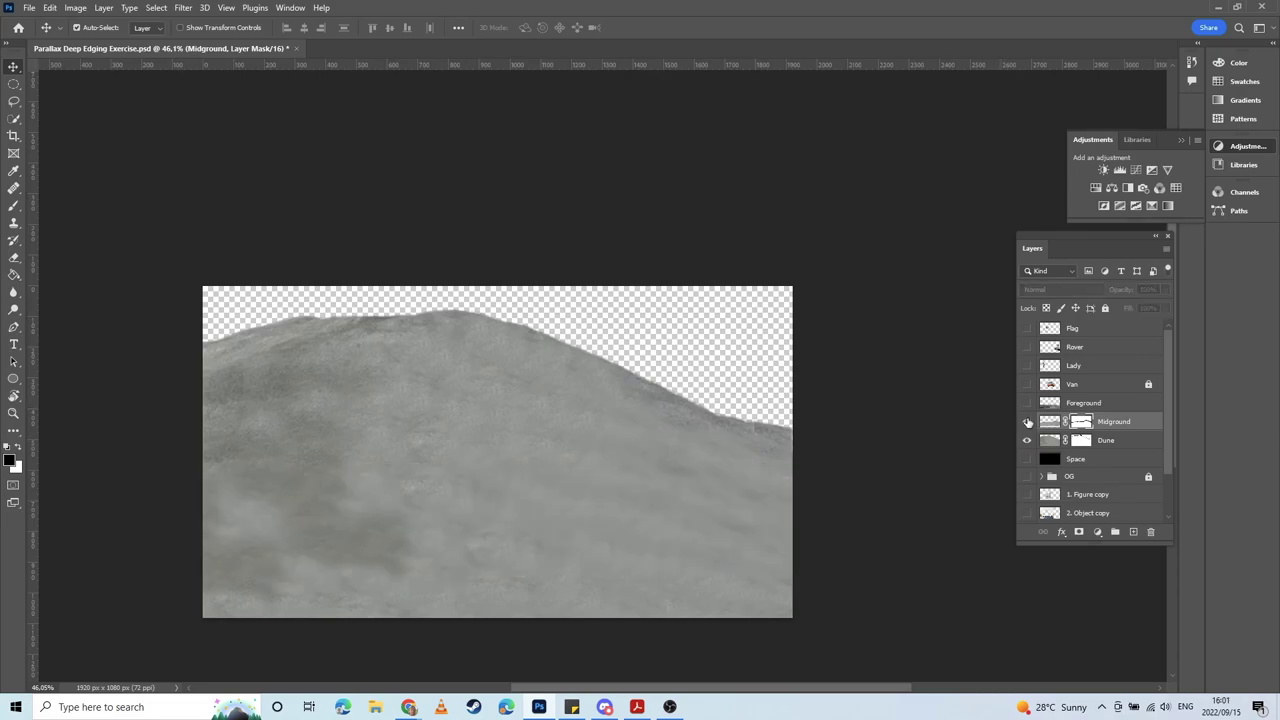
pyautogui.click(1027, 422)
pyautogui.click(1027, 421)
pyautogui.click(1027, 403)
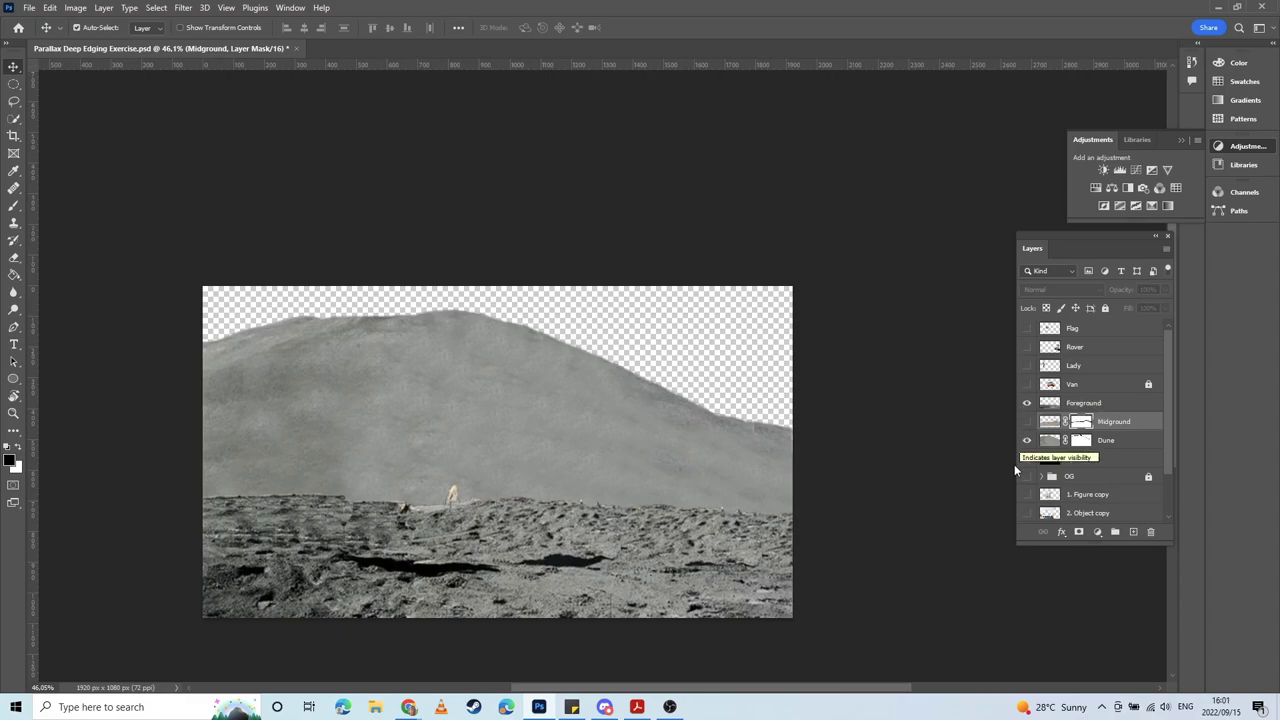
# Step: Hide the Dune layer, rotate the canvas to 45°, and add a layer mask to the Foreground layer
pyautogui.click(1027, 440)
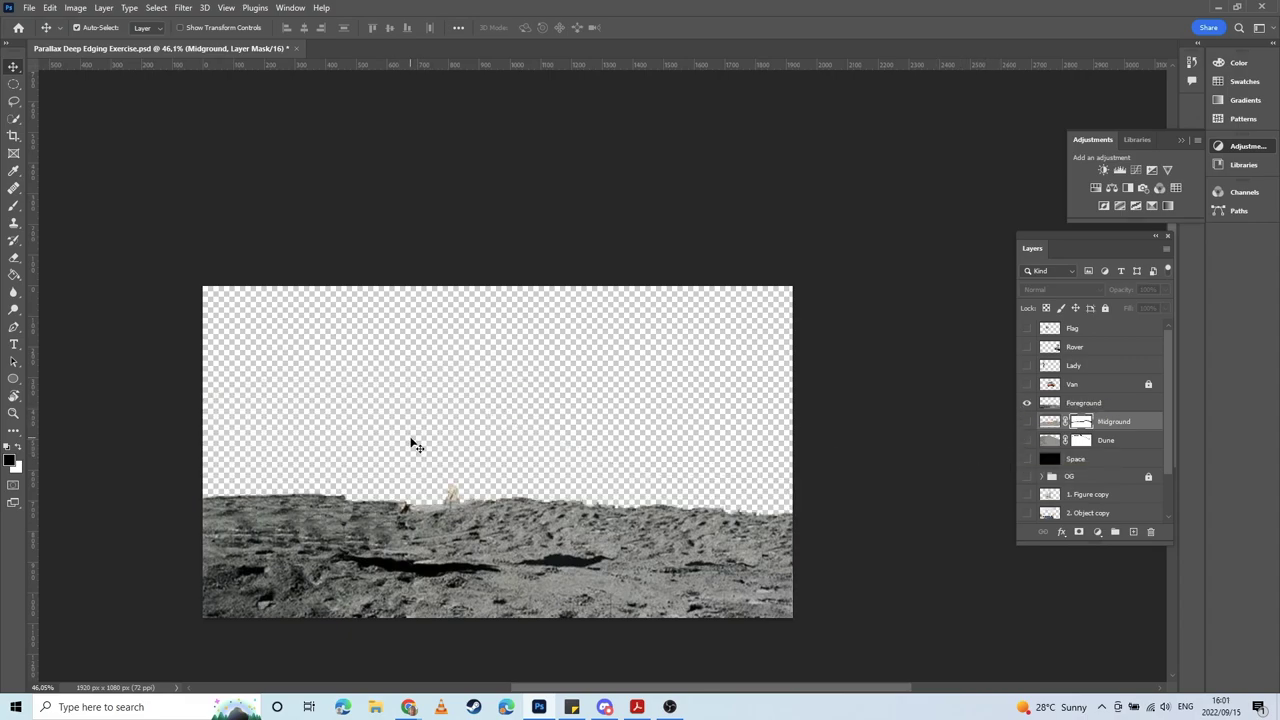
pyautogui.press('r')
pyautogui.moveTo(409, 434); pyautogui.dragTo(409, 249)
pyautogui.scroll(5, 606, 551)
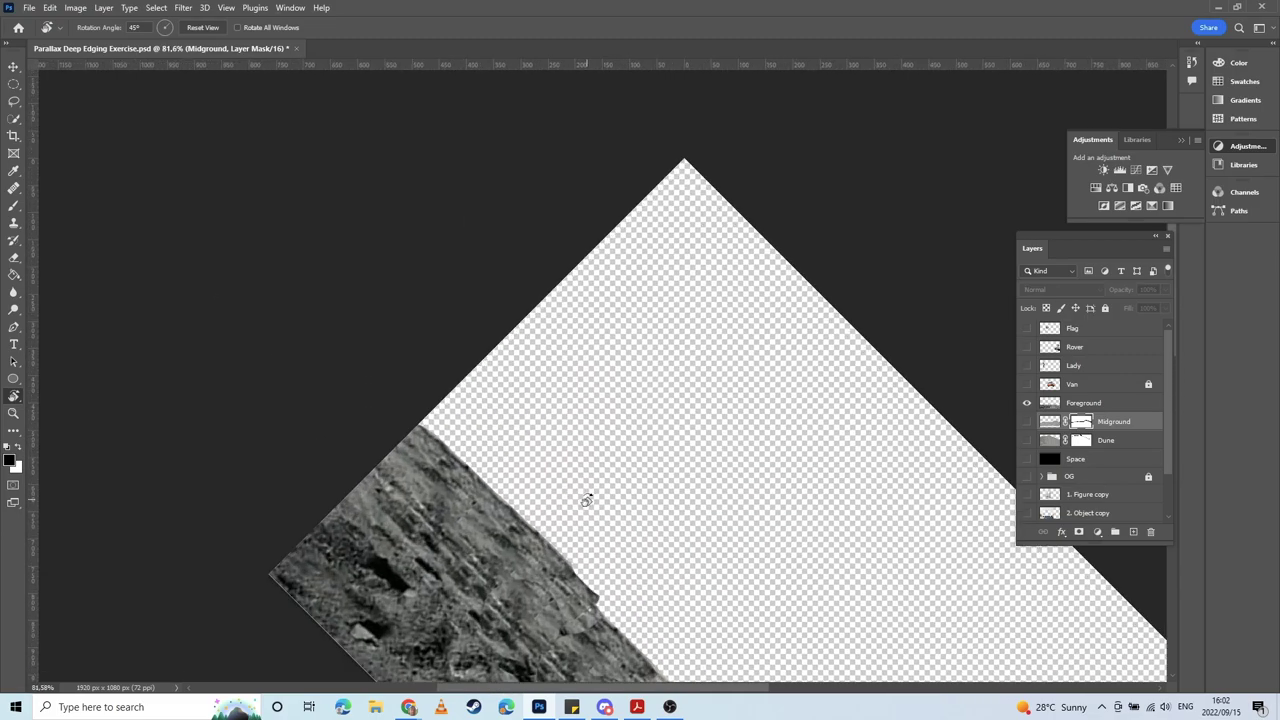
pyautogui.scroll(5, 518, 470)
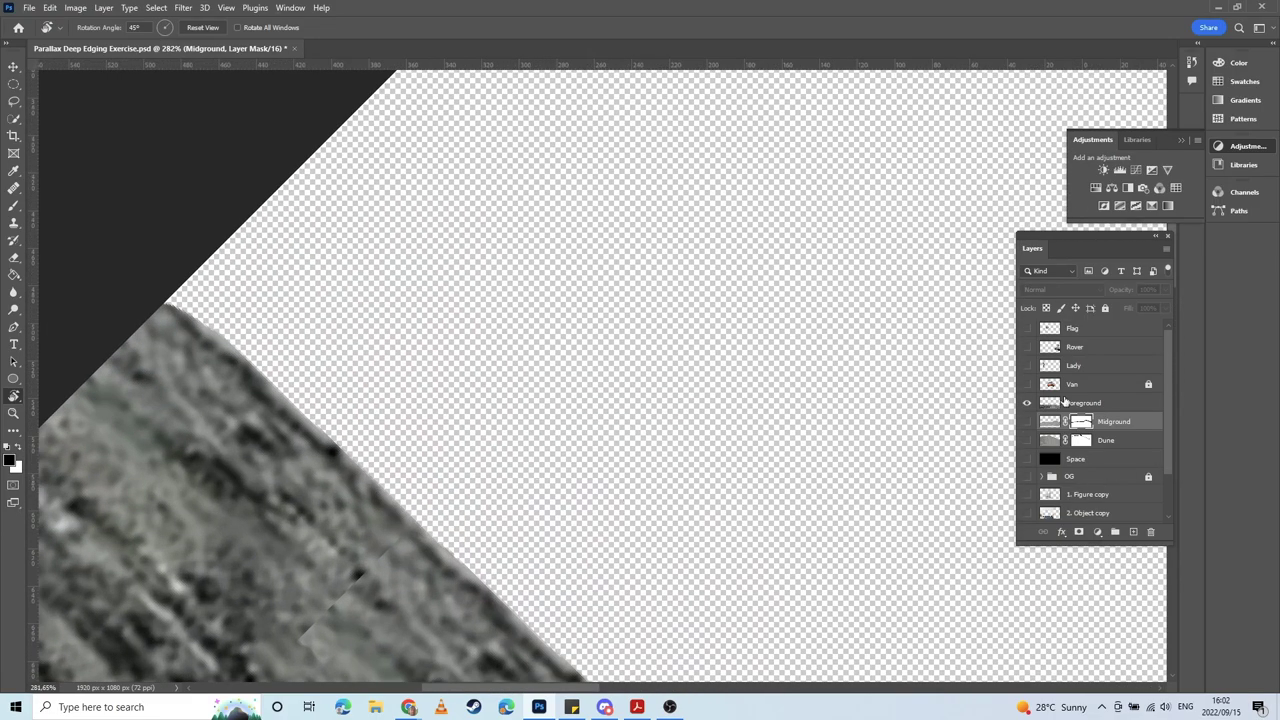
pyautogui.click(1049, 404)
pyautogui.click(1079, 532)
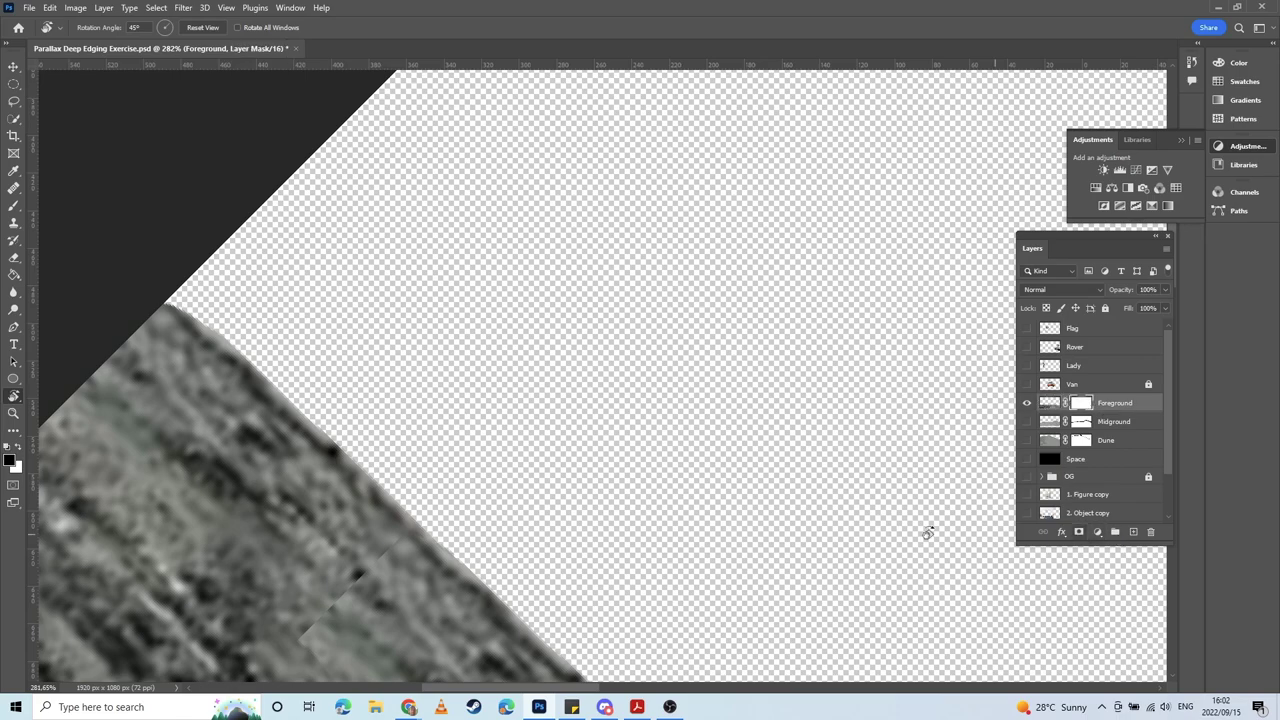
# Step: Brush black on the Foreground mask along the ridge's left portion to smooth and soften its edge up to the figure remnants
pyautogui.press('b')
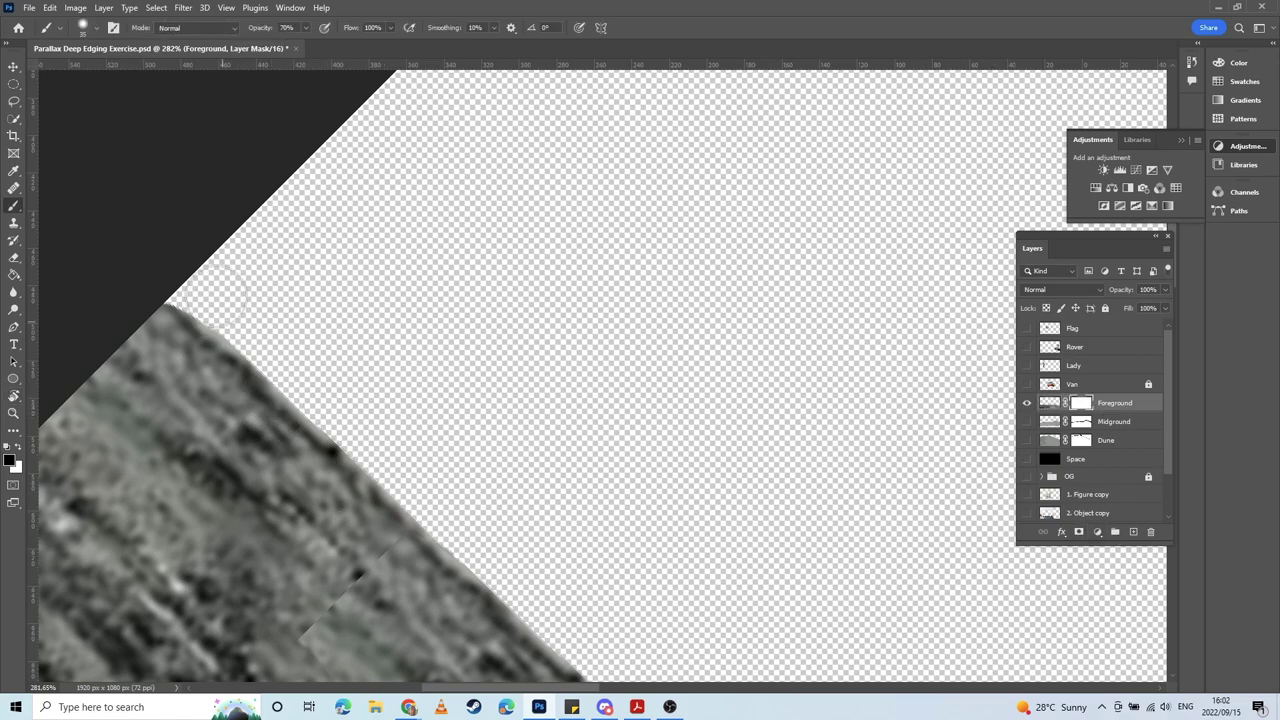
pyautogui.moveTo(196, 284)
pyautogui.mouseDown()
pyautogui.moveTo(339, 416)
pyautogui.moveTo(322, 399)
pyautogui.moveTo(358, 418)
pyautogui.moveTo(381, 455)
pyautogui.moveTo(425, 477)
pyautogui.moveTo(320, 337)
pyautogui.moveTo(350, 358)
pyautogui.moveTo(417, 433)
pyautogui.moveTo(499, 492)
pyautogui.moveTo(473, 477)
pyautogui.moveTo(523, 534)
pyautogui.moveTo(437, 361)
pyautogui.moveTo(560, 484)
pyautogui.moveTo(579, 478)
pyautogui.moveTo(550, 473)
pyautogui.moveTo(591, 484)
pyautogui.moveTo(551, 347)
pyautogui.moveTo(542, 381)
pyautogui.moveTo(557, 408)
pyautogui.moveTo(589, 417)
pyautogui.moveTo(557, 421)
pyautogui.moveTo(609, 446)
pyautogui.moveTo(581, 316)
pyautogui.moveTo(514, 314)
pyautogui.moveTo(517, 343)
pyautogui.moveTo(706, 514)
pyautogui.moveTo(526, 269)
pyautogui.moveTo(717, 513)
pyautogui.mouseUp()
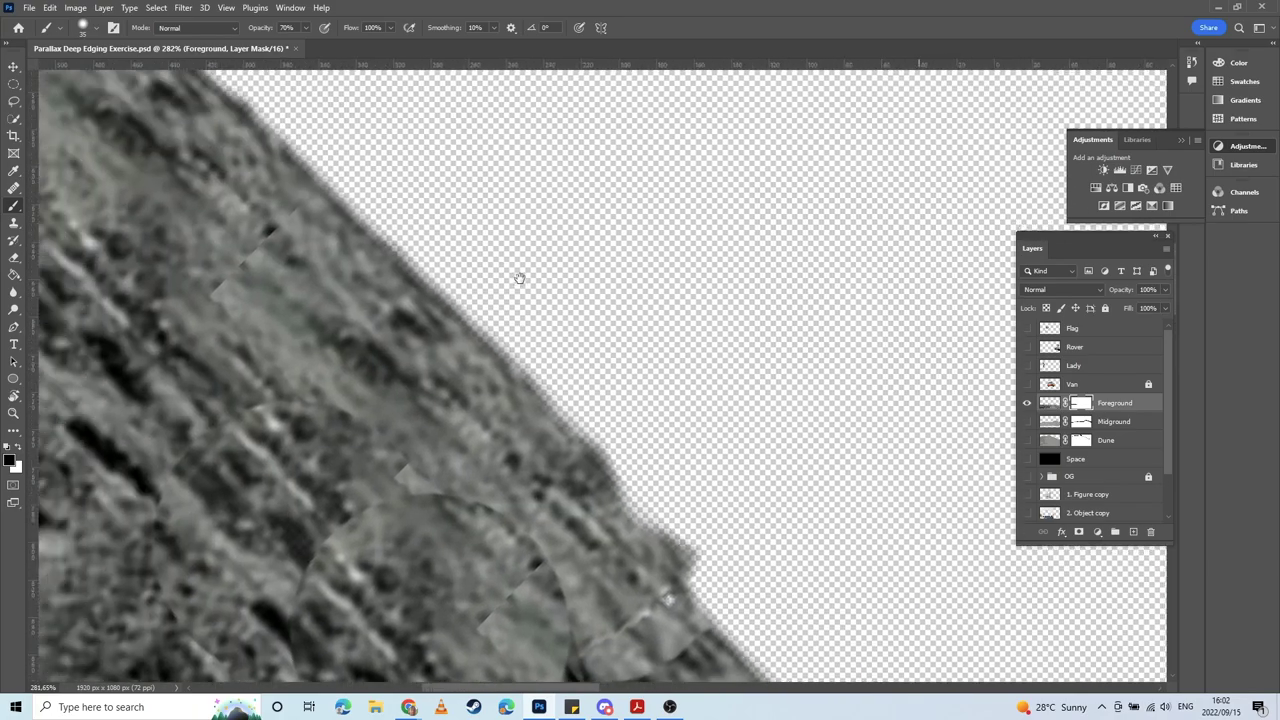
pyautogui.moveTo(520, 277); pyautogui.dragTo(695, 600)
pyautogui.moveTo(700, 492); pyautogui.dragTo(355, 145)
pyautogui.moveTo(580, 420); pyautogui.dragTo(486, 186)
pyautogui.moveTo(546, 337); pyautogui.dragTo(405, 143)
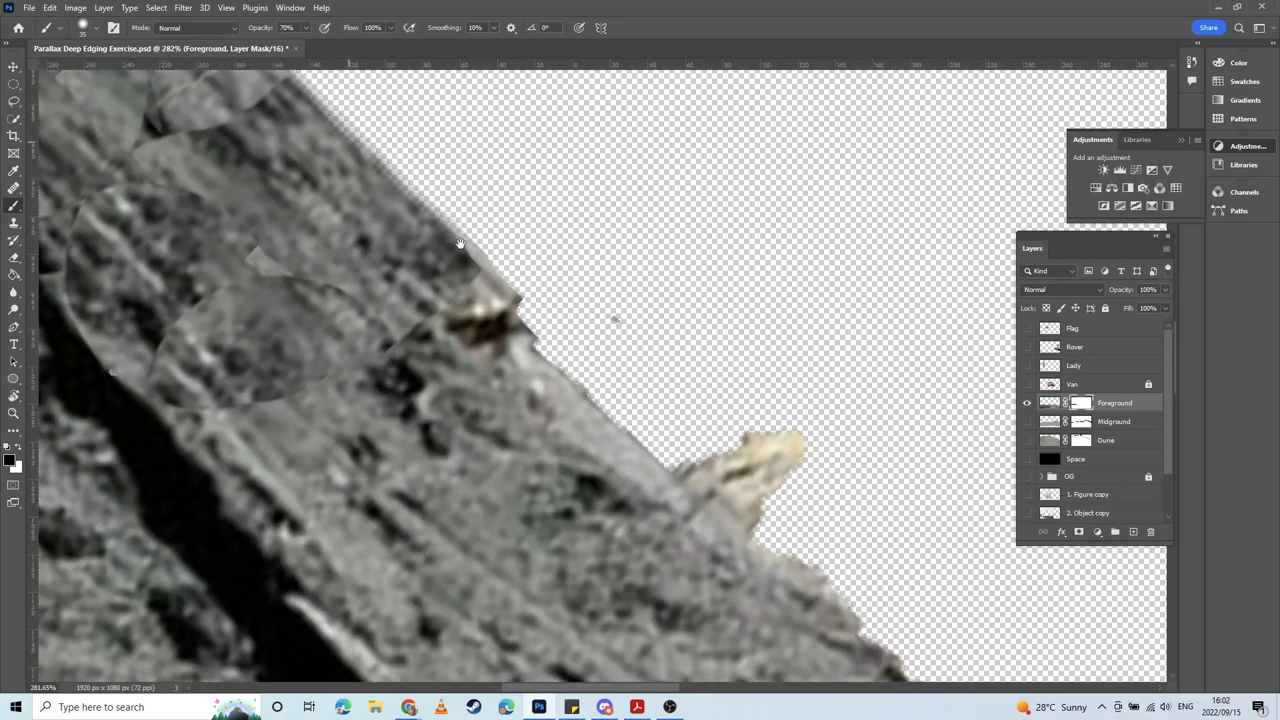
# Step: Mask out the jagged edge beside the brown remnant and the cream-coloured figure remnant sticking out of the Foreground ridge
pyautogui.moveTo(481, 220)
pyautogui.mouseDown()
pyautogui.moveTo(514, 248)
pyautogui.moveTo(499, 221)
pyautogui.moveTo(530, 276)
pyautogui.moveTo(517, 248)
pyautogui.moveTo(557, 331)
pyautogui.mouseUp()
pyautogui.moveTo(626, 355); pyautogui.dragTo(643, 324)
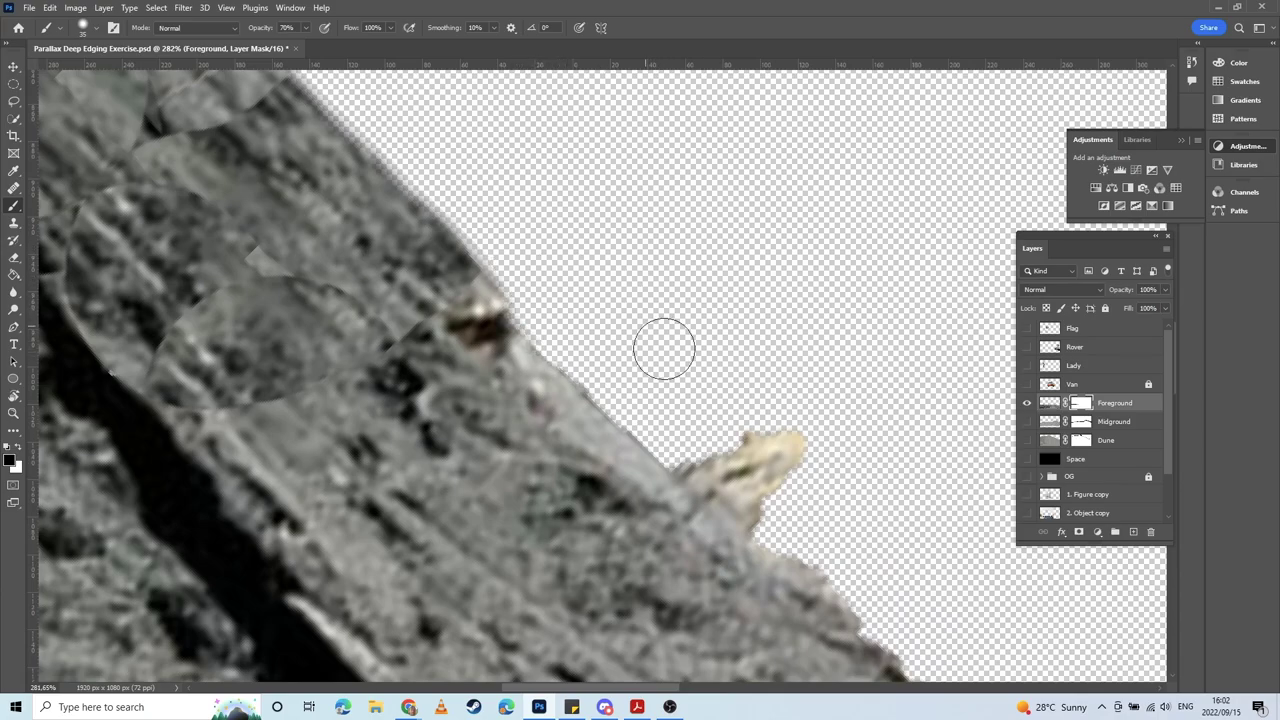
pyautogui.moveTo(803, 460); pyautogui.dragTo(743, 391)
pyautogui.moveTo(737, 474)
pyautogui.mouseDown()
pyautogui.moveTo(626, 360)
pyautogui.moveTo(752, 483)
pyautogui.moveTo(611, 361)
pyautogui.moveTo(773, 512)
pyautogui.moveTo(689, 431)
pyautogui.mouseUp()
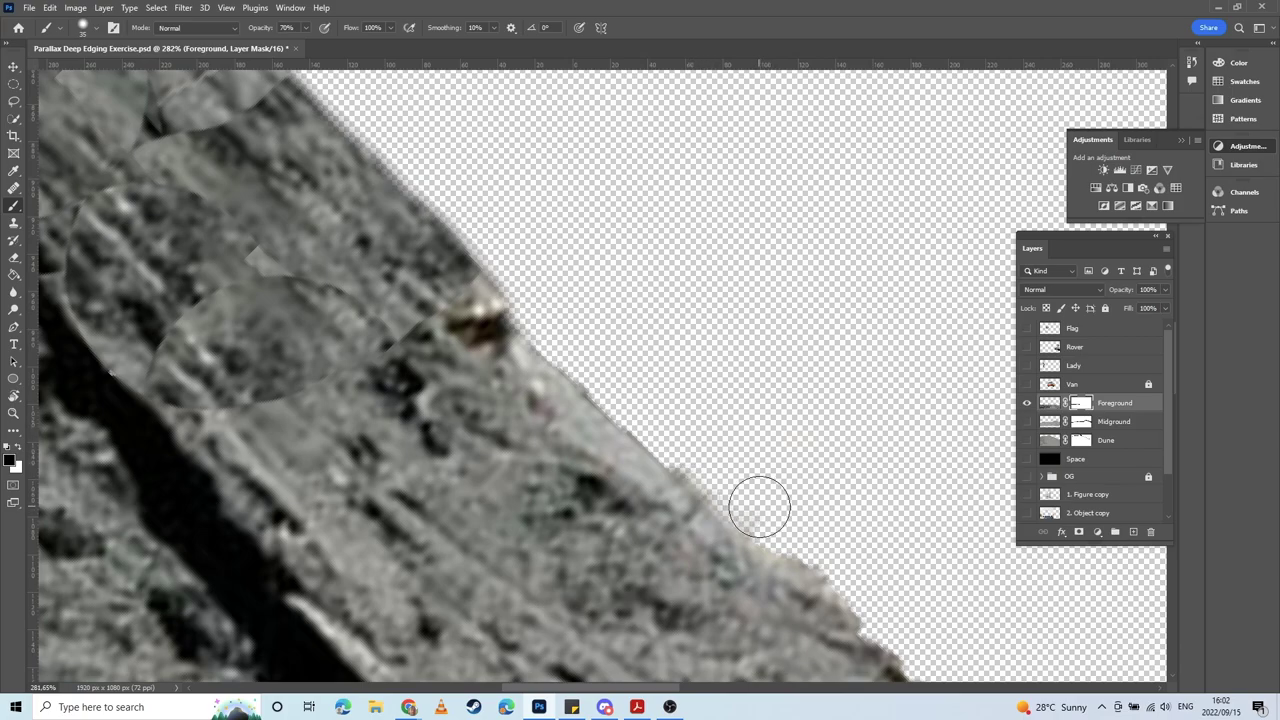
# Step: Smooth the Foreground's edge on the mask from the removed figure to the right end of the image, trimming the jagged bumps
pyautogui.moveTo(759, 507)
pyautogui.mouseDown()
pyautogui.moveTo(669, 439)
pyautogui.moveTo(764, 499)
pyautogui.moveTo(644, 415)
pyautogui.moveTo(575, 341)
pyautogui.moveTo(675, 452)
pyautogui.moveTo(760, 500)
pyautogui.moveTo(677, 449)
pyautogui.moveTo(509, 251)
pyautogui.moveTo(443, 206)
pyautogui.mouseUp()
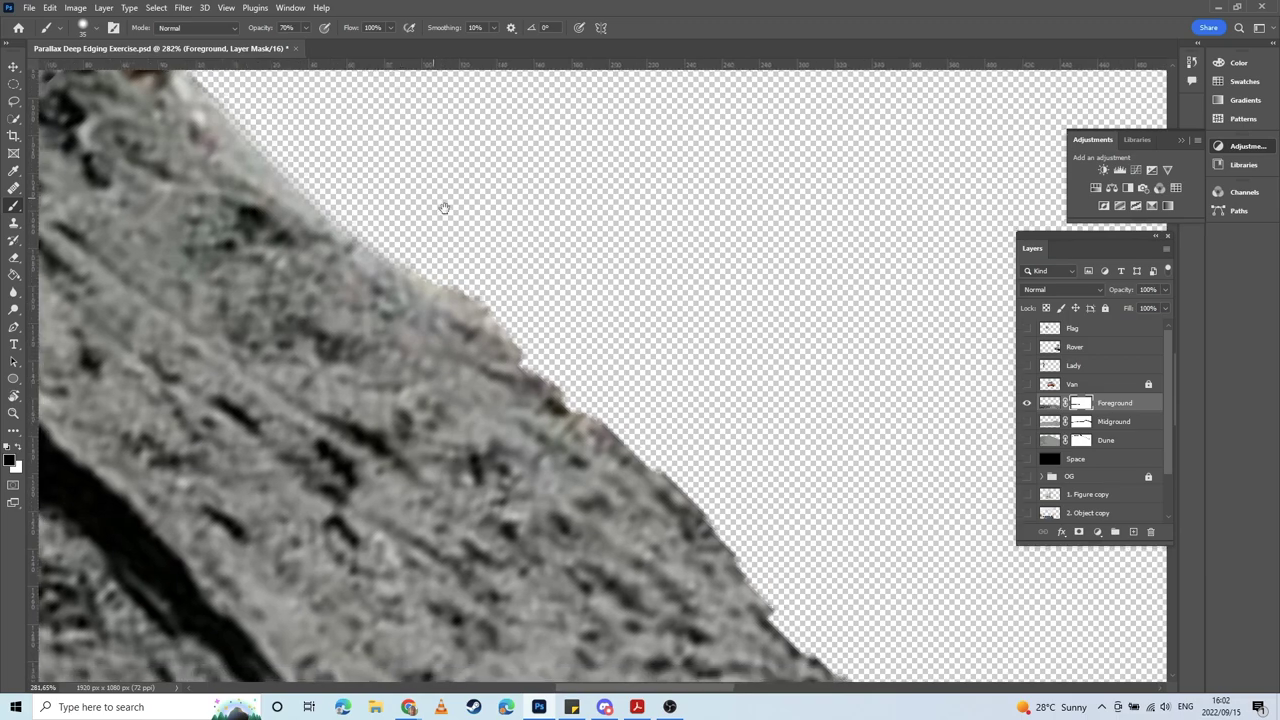
pyautogui.moveTo(452, 270)
pyautogui.mouseDown()
pyautogui.moveTo(586, 381)
pyautogui.moveTo(559, 368)
pyautogui.moveTo(660, 434)
pyautogui.mouseUp()
pyautogui.moveTo(562, 261); pyautogui.dragTo(542, 146)
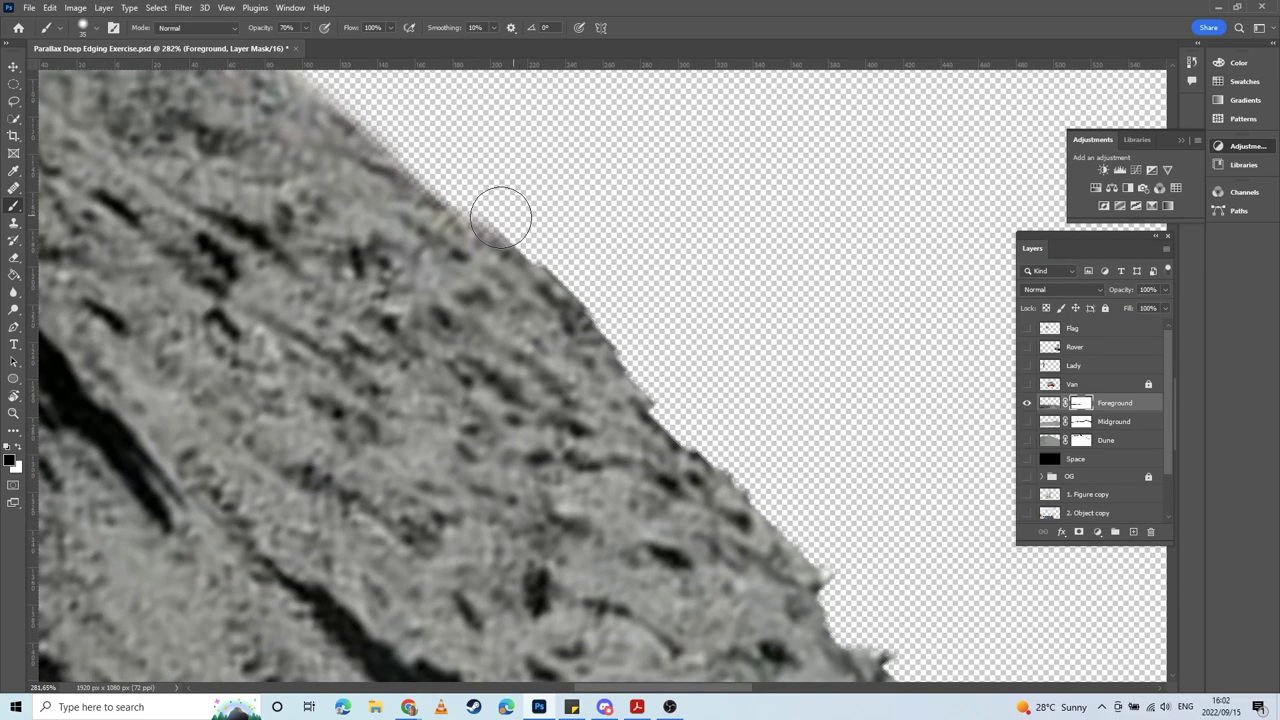
pyautogui.moveTo(500, 197)
pyautogui.mouseDown()
pyautogui.moveTo(623, 312)
pyautogui.moveTo(608, 299)
pyautogui.moveTo(606, 321)
pyautogui.moveTo(674, 392)
pyautogui.moveTo(637, 338)
pyautogui.moveTo(708, 435)
pyautogui.moveTo(658, 373)
pyautogui.moveTo(674, 403)
pyautogui.mouseUp()
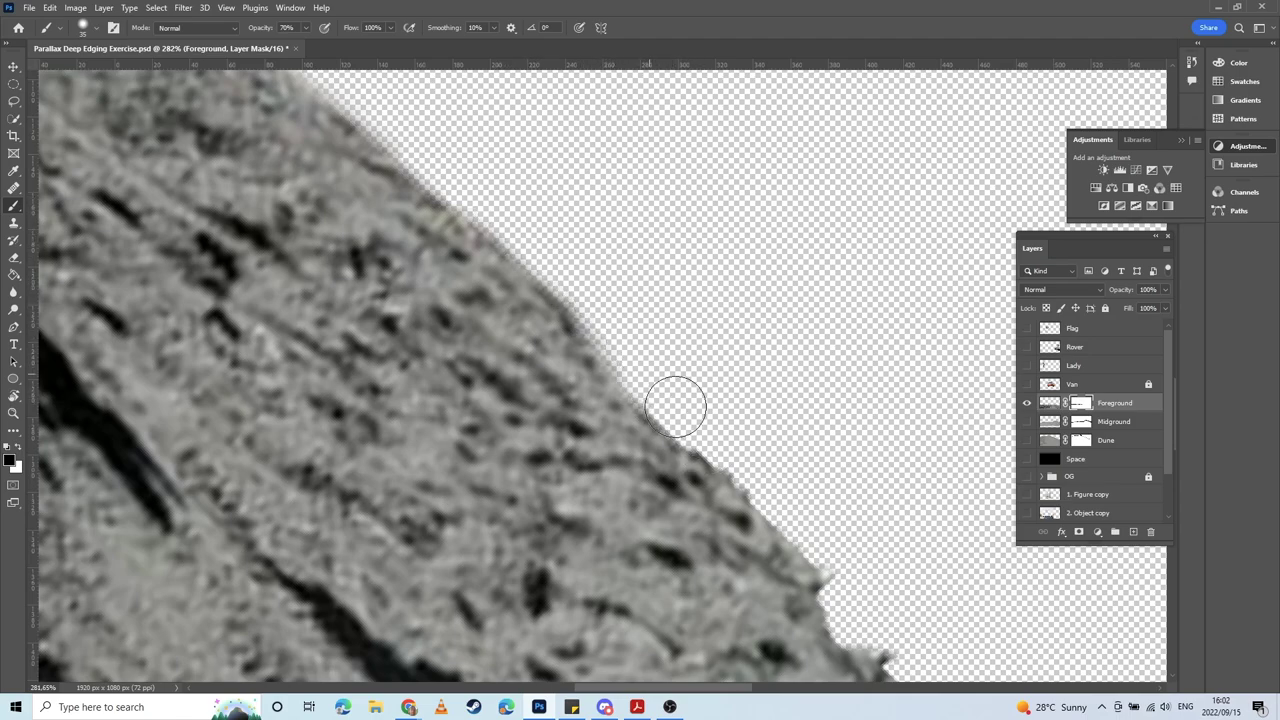
pyautogui.moveTo(603, 282); pyautogui.dragTo(463, 148)
pyautogui.moveTo(500, 197)
pyautogui.mouseDown()
pyautogui.moveTo(543, 246)
pyautogui.moveTo(534, 253)
pyautogui.moveTo(634, 334)
pyautogui.moveTo(663, 409)
pyautogui.moveTo(688, 414)
pyautogui.moveTo(700, 391)
pyautogui.moveTo(606, 252)
pyautogui.moveTo(586, 243)
pyautogui.moveTo(631, 303)
pyautogui.moveTo(686, 339)
pyautogui.moveTo(609, 261)
pyautogui.moveTo(631, 309)
pyautogui.moveTo(686, 358)
pyautogui.moveTo(820, 451)
pyautogui.moveTo(586, 234)
pyautogui.moveTo(592, 299)
pyautogui.moveTo(630, 345)
pyautogui.moveTo(568, 248)
pyautogui.moveTo(603, 323)
pyautogui.moveTo(623, 329)
pyautogui.moveTo(703, 429)
pyautogui.moveTo(604, 318)
pyautogui.mouseUp()
pyautogui.moveTo(702, 456)
pyautogui.mouseDown()
pyautogui.moveTo(709, 491)
pyautogui.moveTo(789, 500)
pyautogui.moveTo(548, 253)
pyautogui.mouseUp()
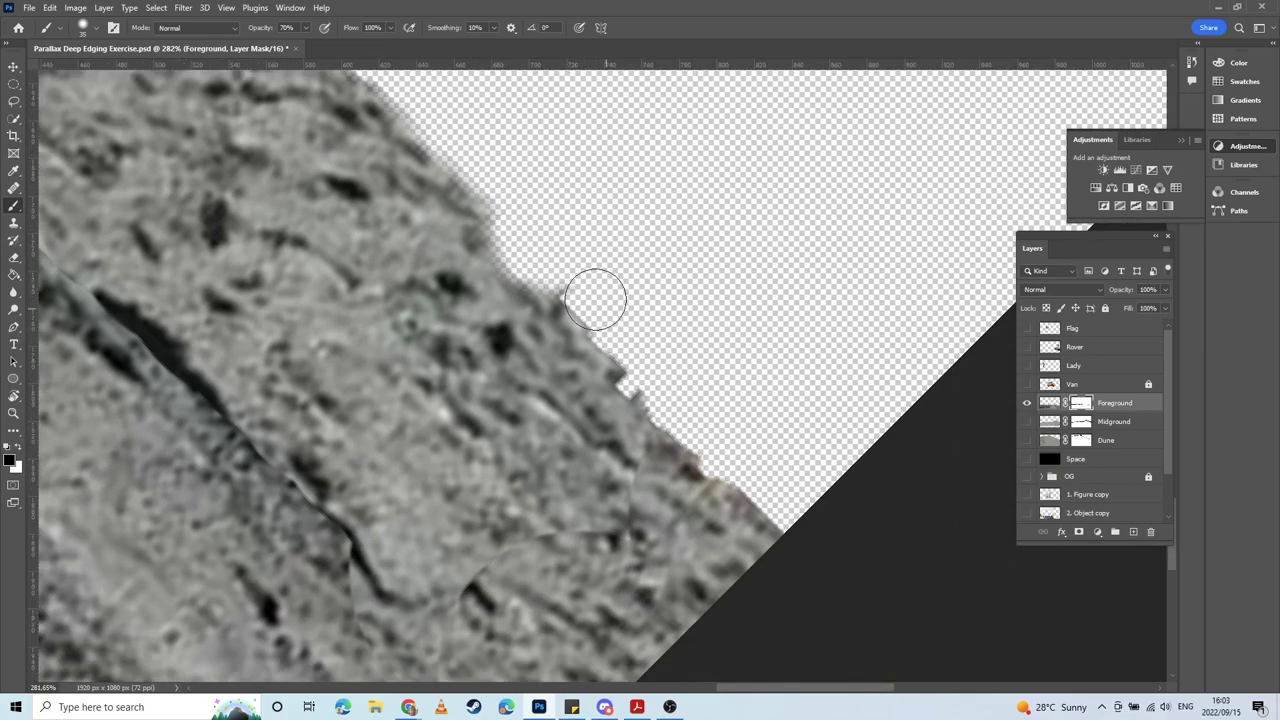
pyautogui.moveTo(613, 334)
pyautogui.mouseDown()
pyautogui.moveTo(639, 376)
pyautogui.moveTo(661, 369)
pyautogui.moveTo(667, 384)
pyautogui.moveTo(641, 371)
pyautogui.moveTo(661, 399)
pyautogui.moveTo(719, 432)
pyautogui.moveTo(603, 349)
pyautogui.moveTo(689, 395)
pyautogui.moveTo(674, 403)
pyautogui.moveTo(638, 381)
pyautogui.moveTo(686, 430)
pyautogui.mouseUp()
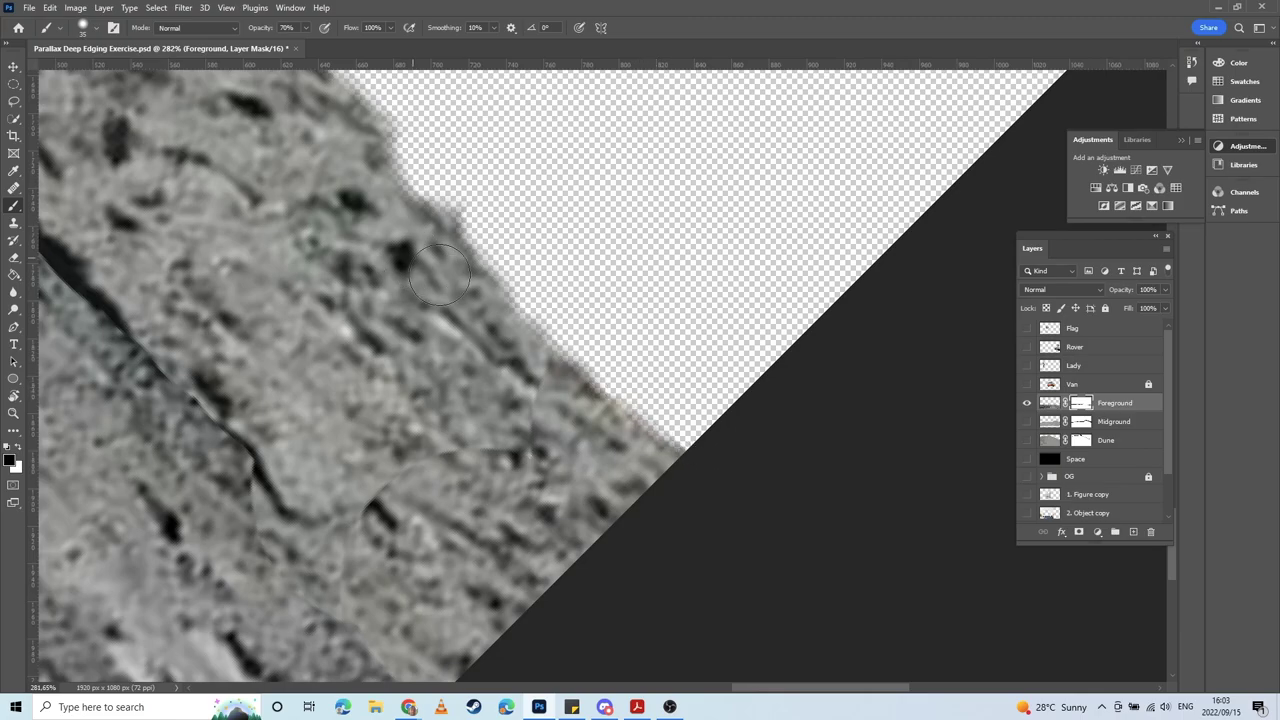
# Step: Return the canvas rotation to 0°, show the Midground layer, and inspect the Foreground ridge against it
pyautogui.scroll(-6, 451, 288)
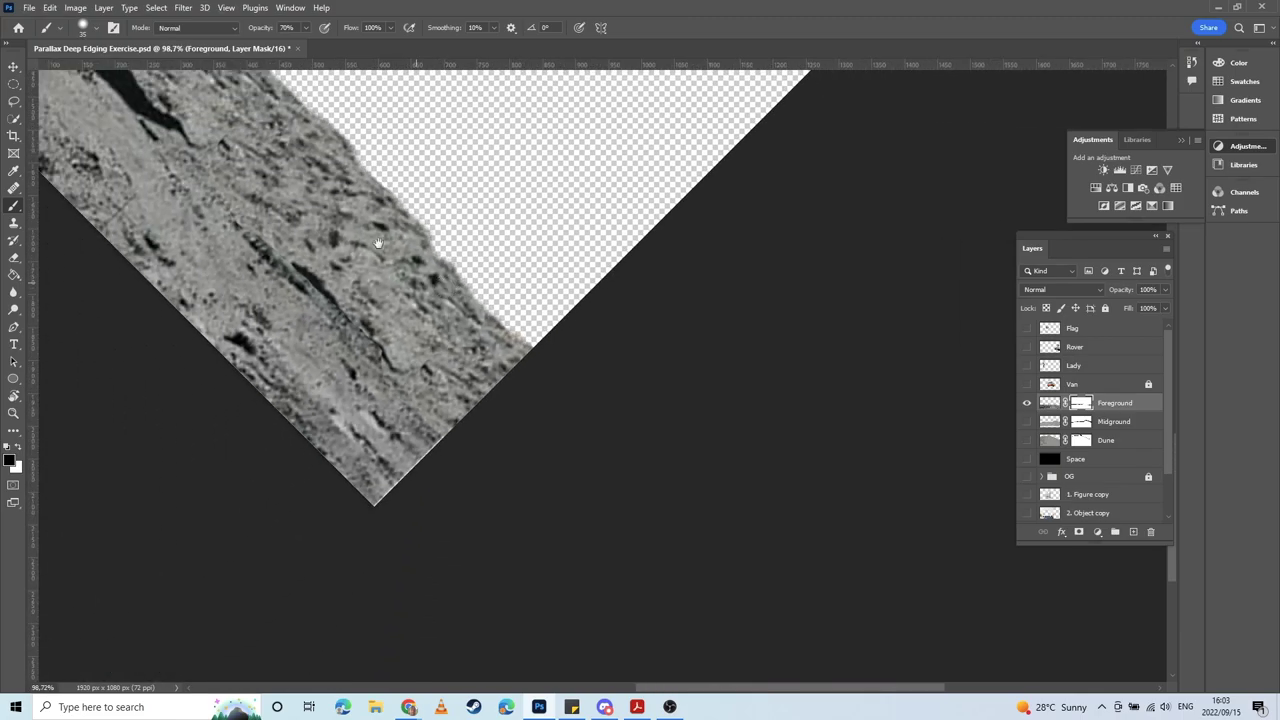
pyautogui.moveTo(378, 243); pyautogui.dragTo(657, 484)
pyautogui.press('r')
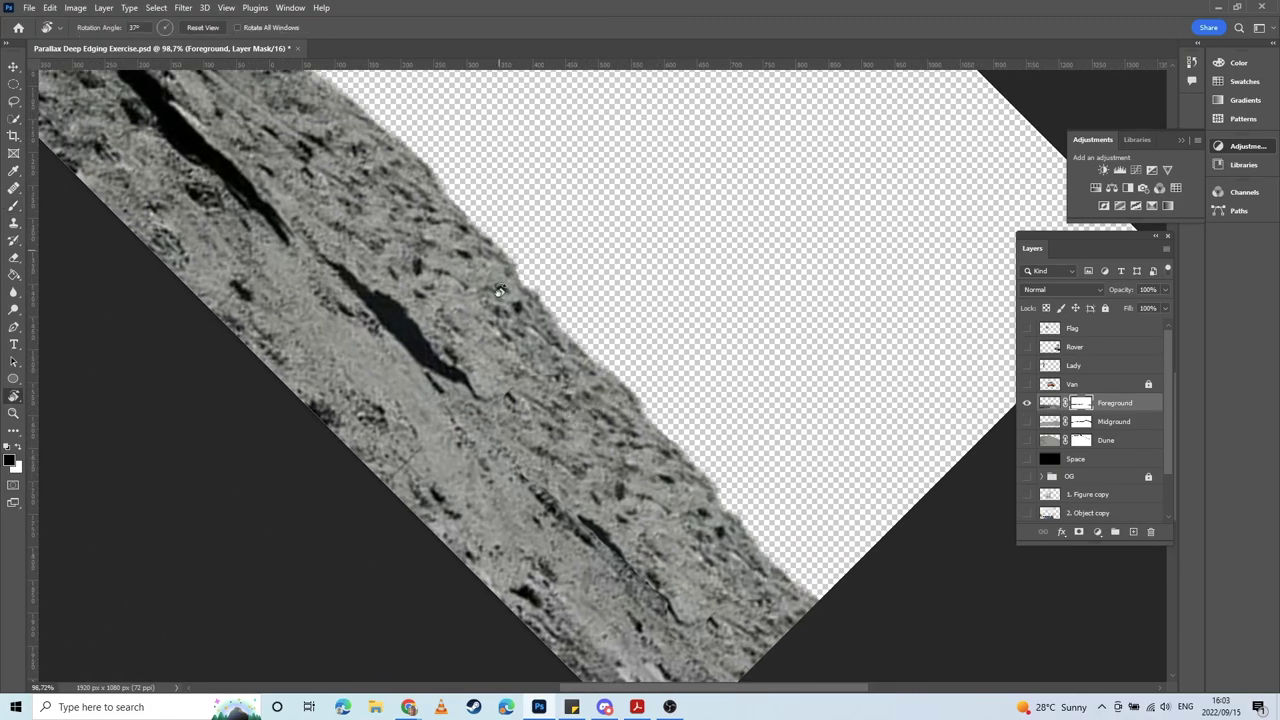
pyautogui.moveTo(498, 290); pyautogui.dragTo(521, 372)
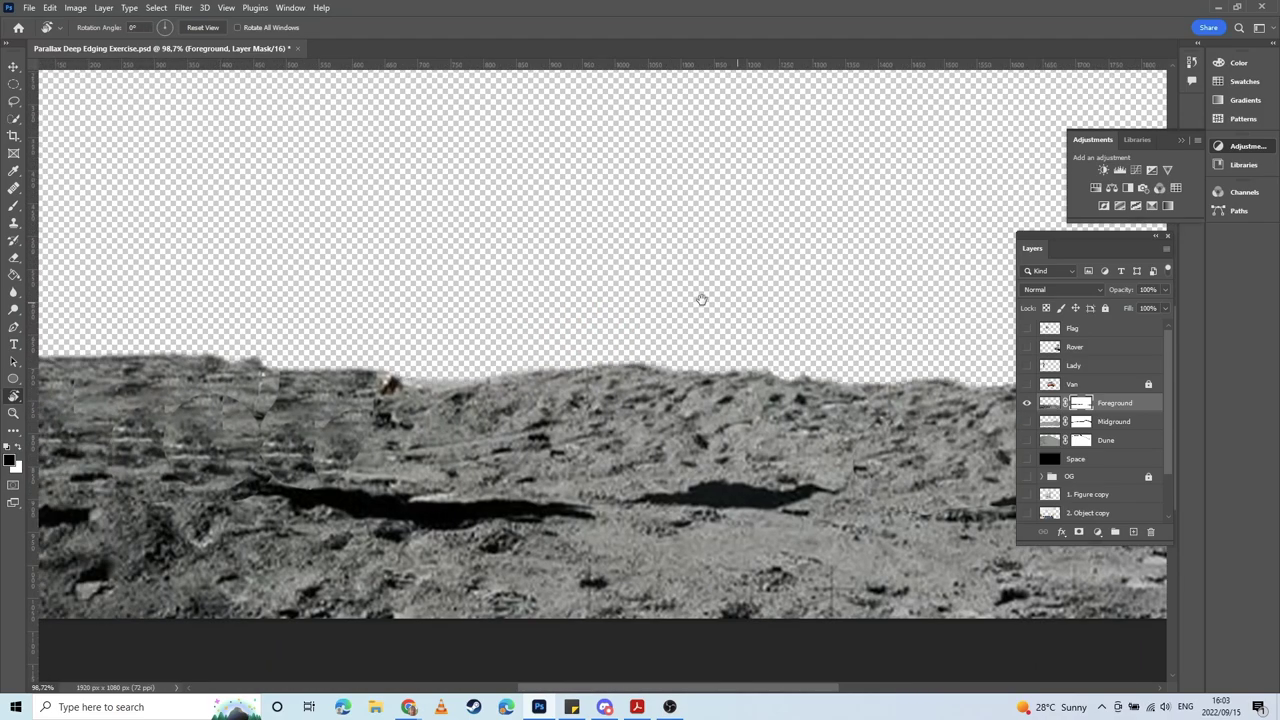
pyautogui.scroll(-3, 650, 302)
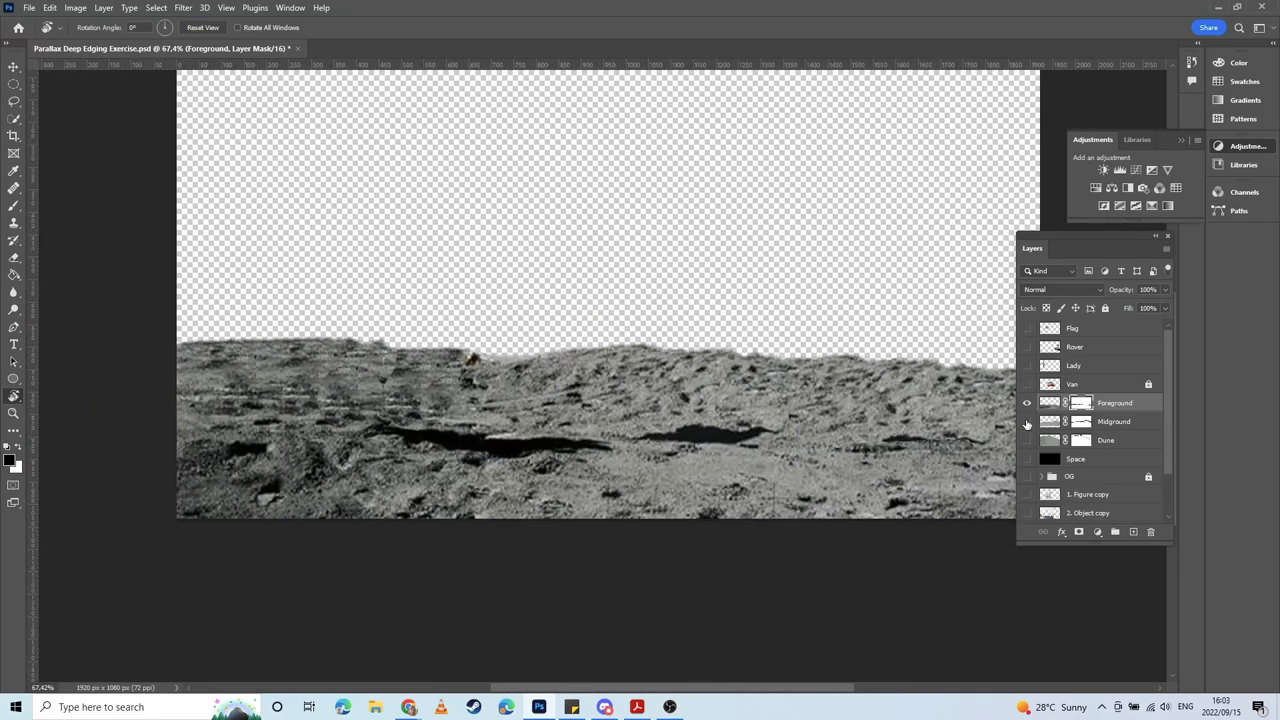
pyautogui.click(1026, 422)
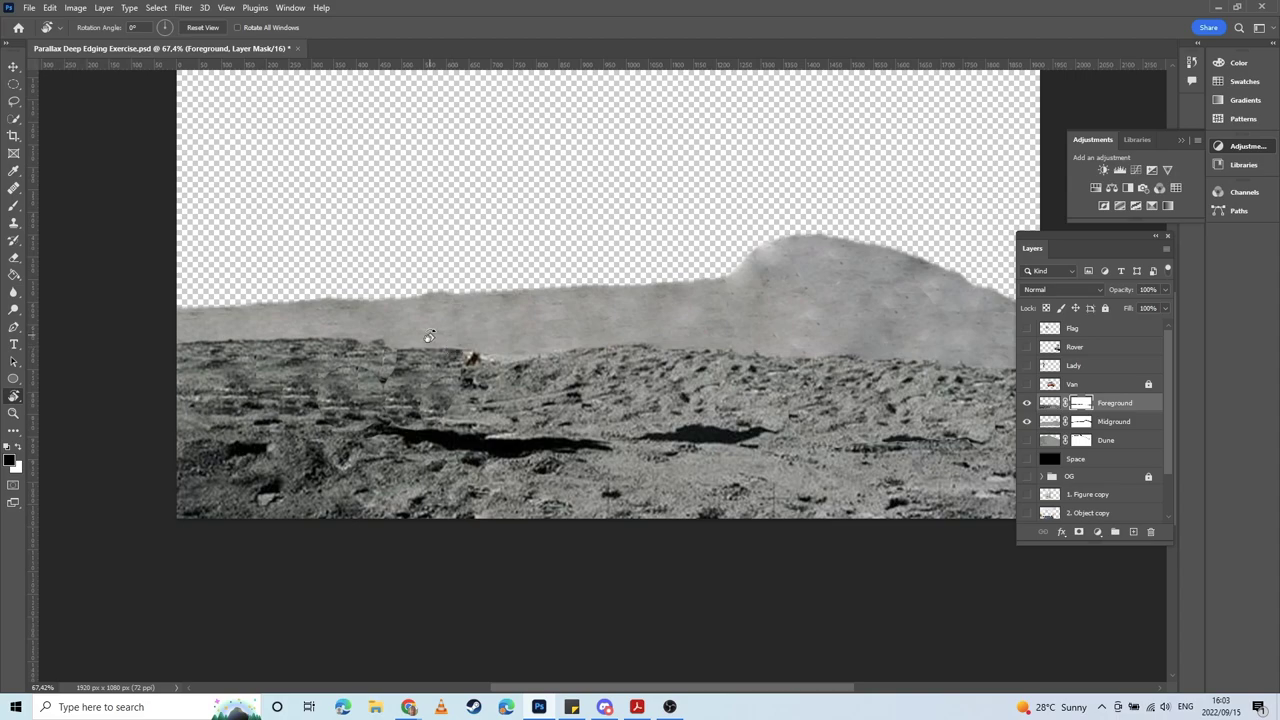
pyautogui.scroll(10, 428, 336)
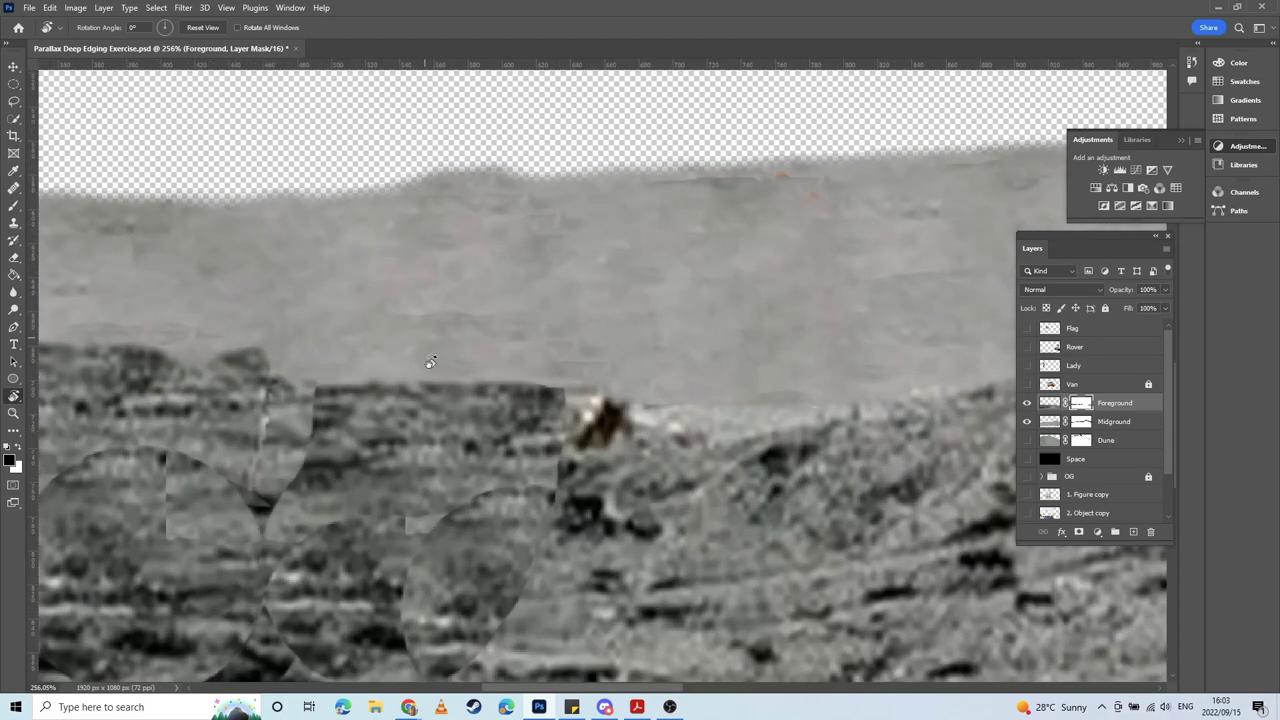
pyautogui.moveTo(428, 363); pyautogui.dragTo(696, 368)
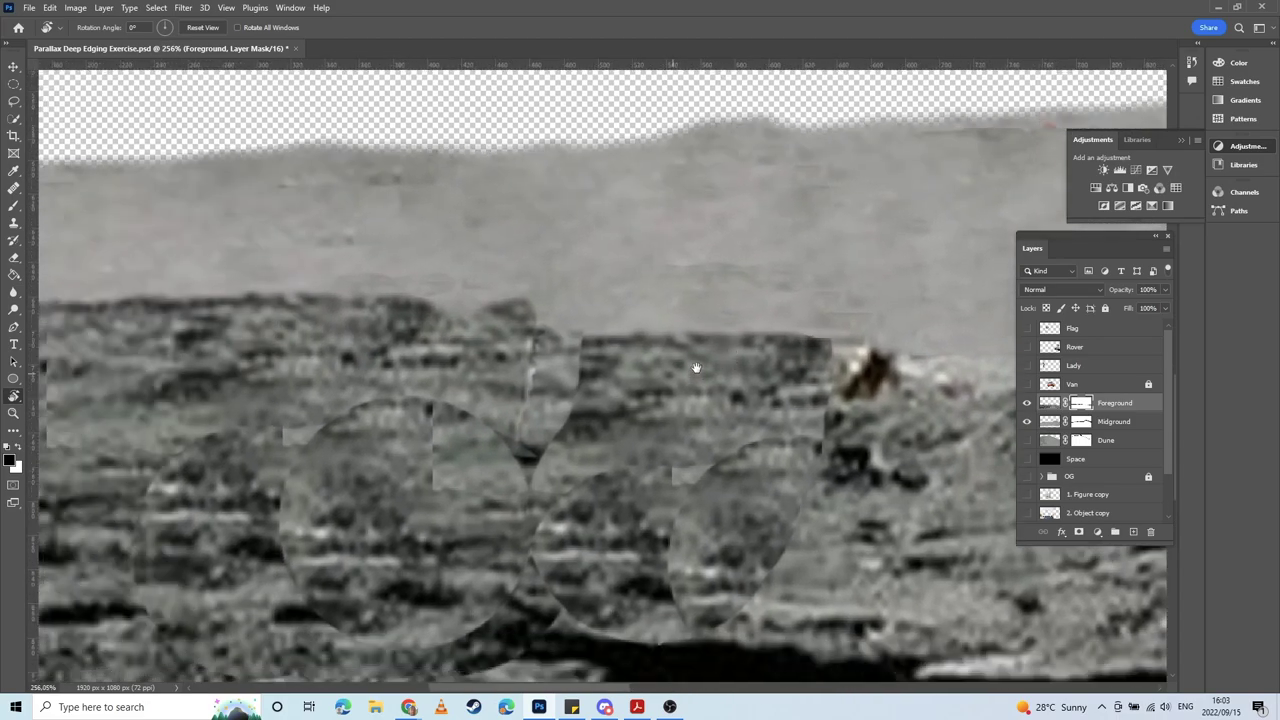
pyautogui.moveTo(377, 326); pyautogui.dragTo(563, 366)
pyautogui.moveTo(376, 382); pyautogui.dragTo(419, 372)
# Step: Blend the straight and circular clone seams in the left part of the Foreground image using the Healing Brush and sampled ground texture
pyautogui.click(1049, 403)
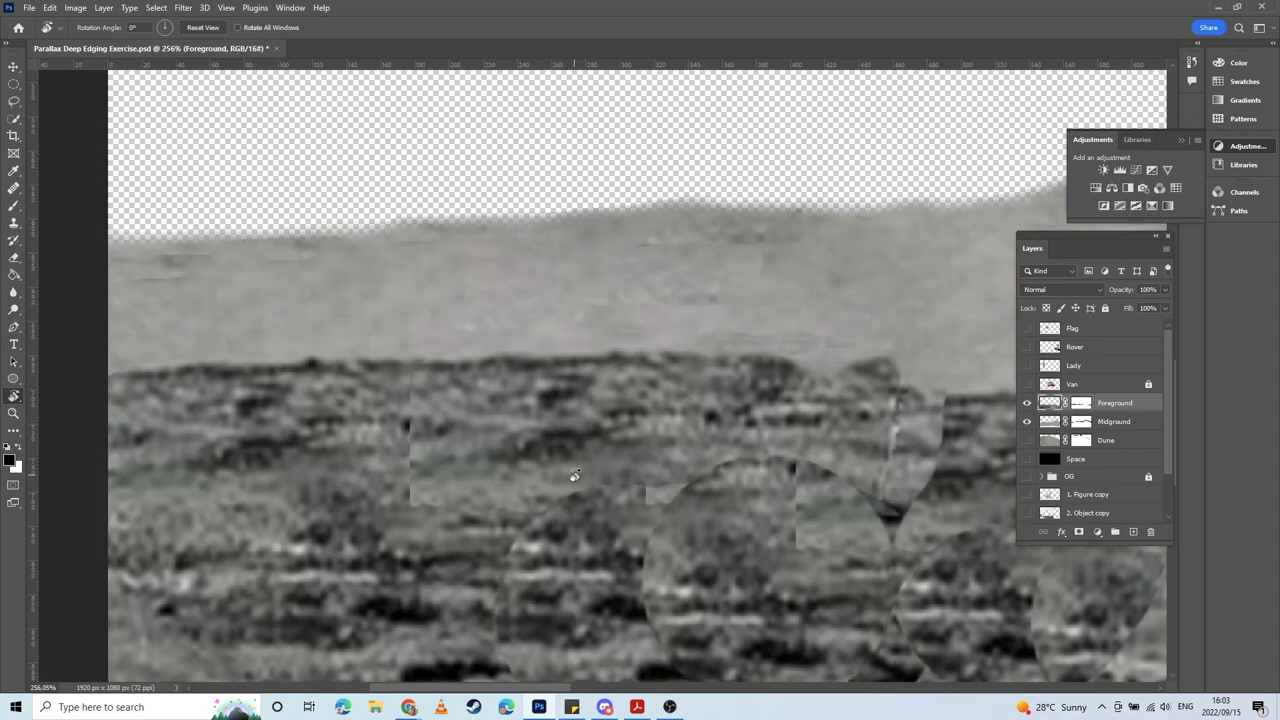
pyautogui.press('j')
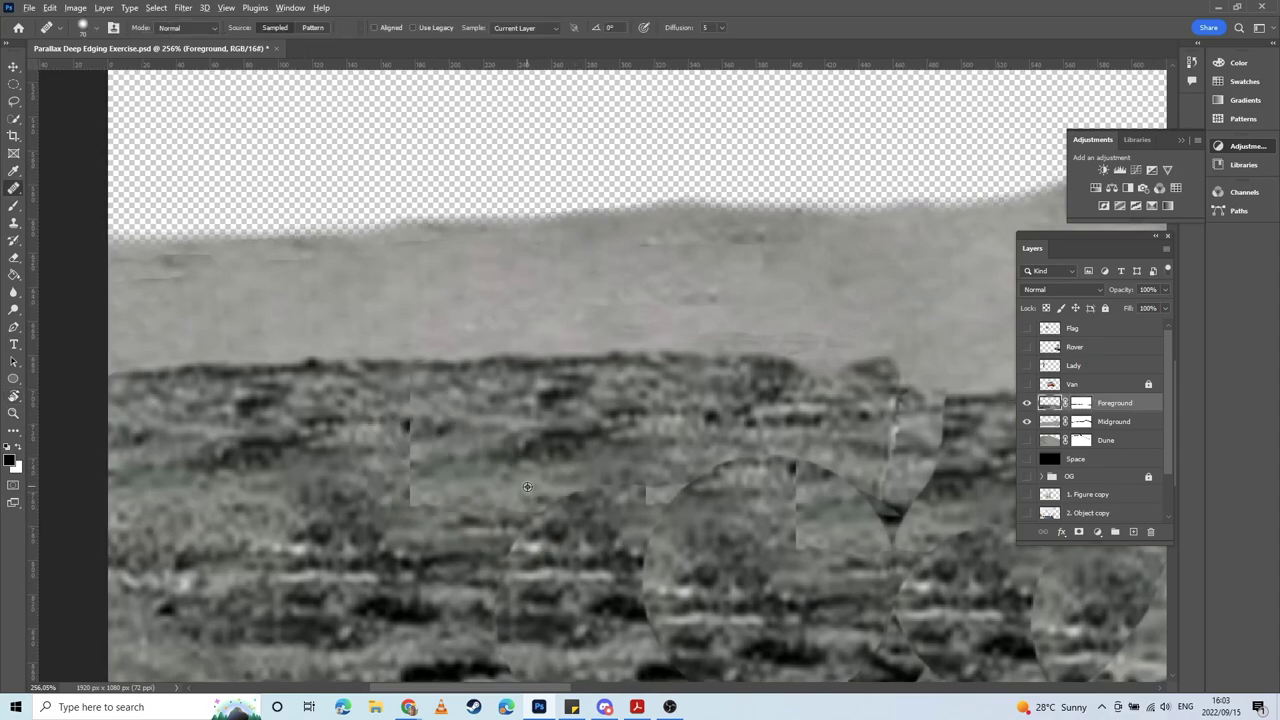
pyautogui.moveTo(409, 406); pyautogui.dragTo(404, 552)
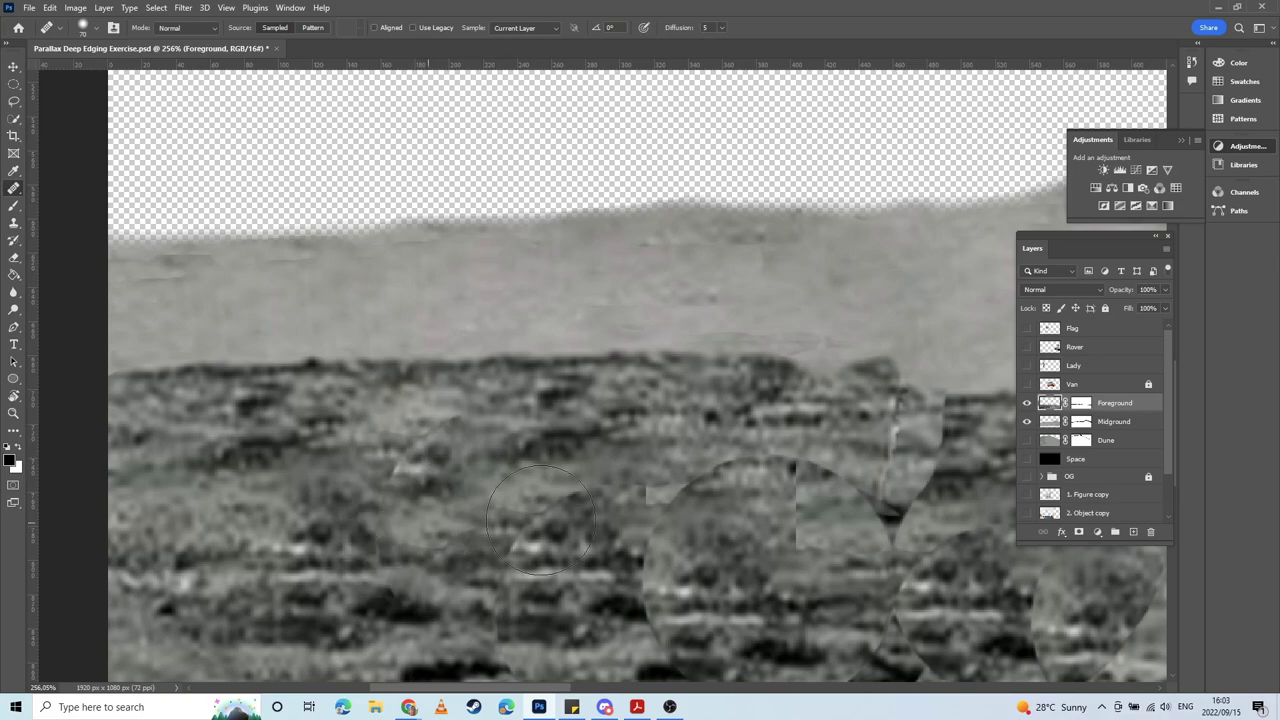
pyautogui.scroll(-5, 709, 519)
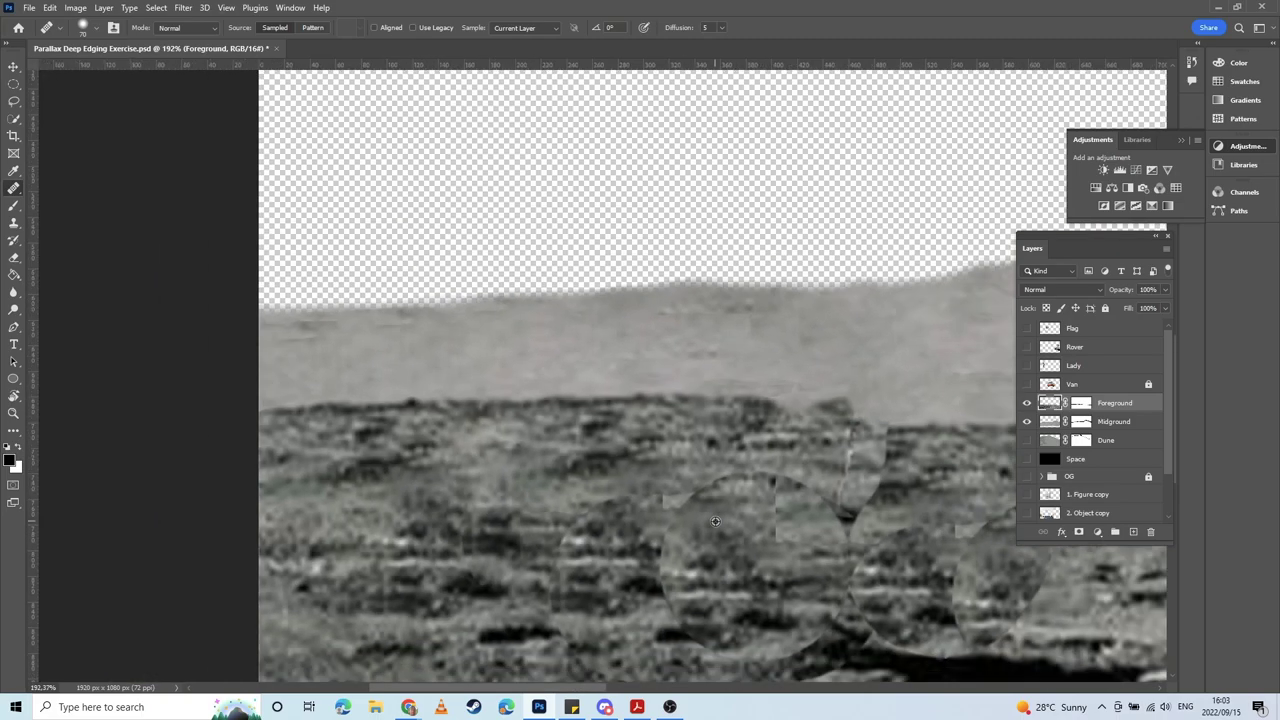
pyautogui.moveTo(551, 519)
pyautogui.mouseDown()
pyautogui.moveTo(336, 511)
pyautogui.moveTo(360, 488)
pyautogui.moveTo(412, 482)
pyautogui.mouseUp()
pyautogui.keyDown('alt'); pyautogui.click(179, 488); pyautogui.keyUp('alt')
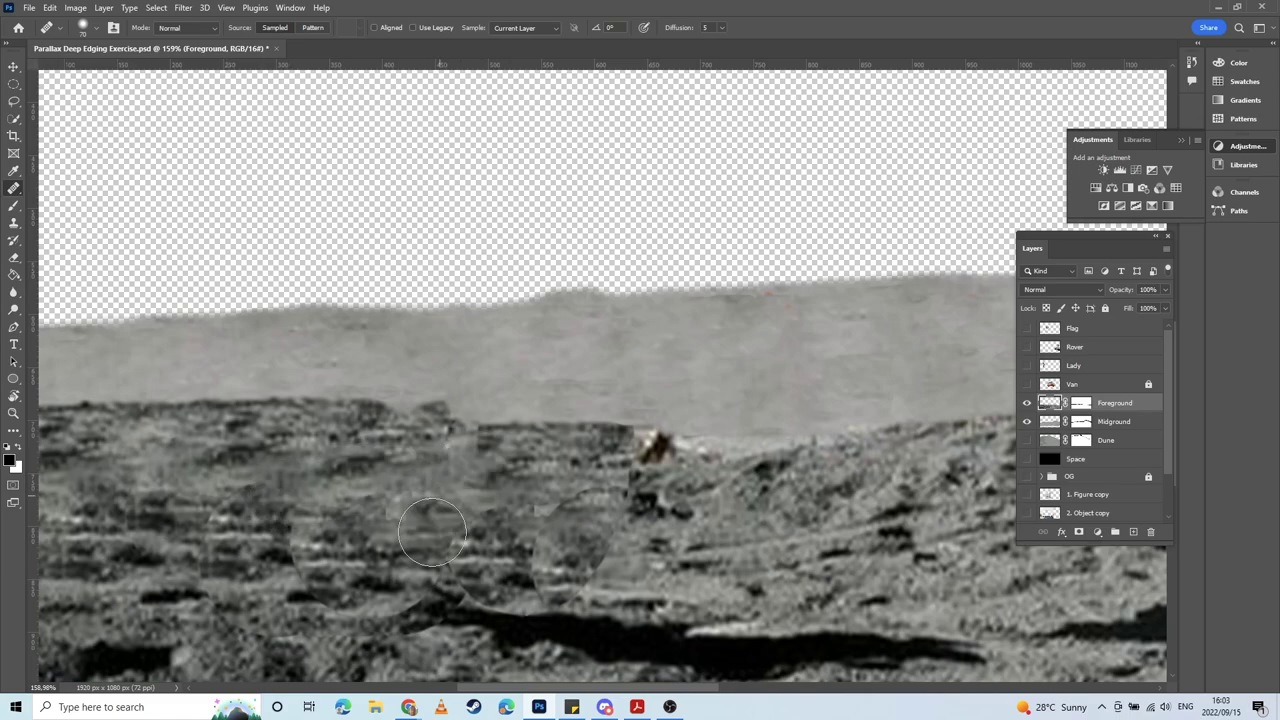
pyautogui.moveTo(450, 583); pyautogui.dragTo(582, 572)
pyautogui.moveTo(288, 586); pyautogui.dragTo(401, 591)
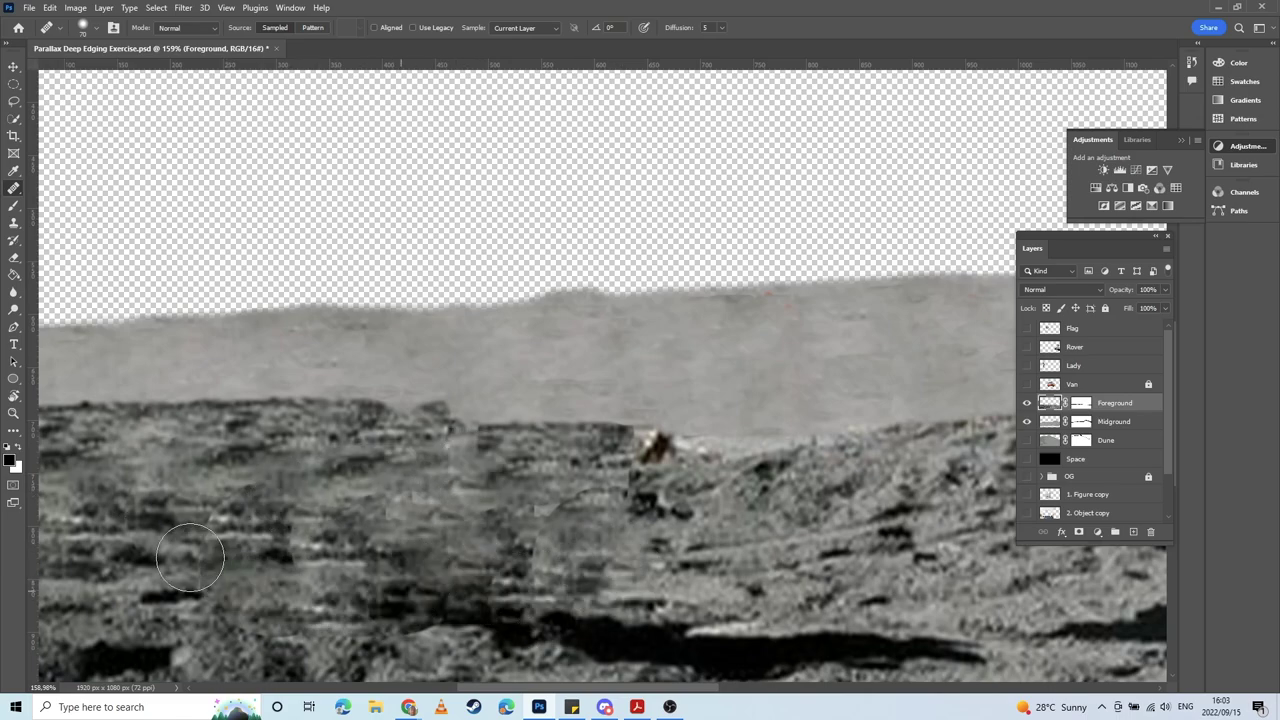
# Step: Check the healed Foreground across the whole image, show the Dune layer, and save the document
pyautogui.moveTo(618, 523); pyautogui.dragTo(368, 491)
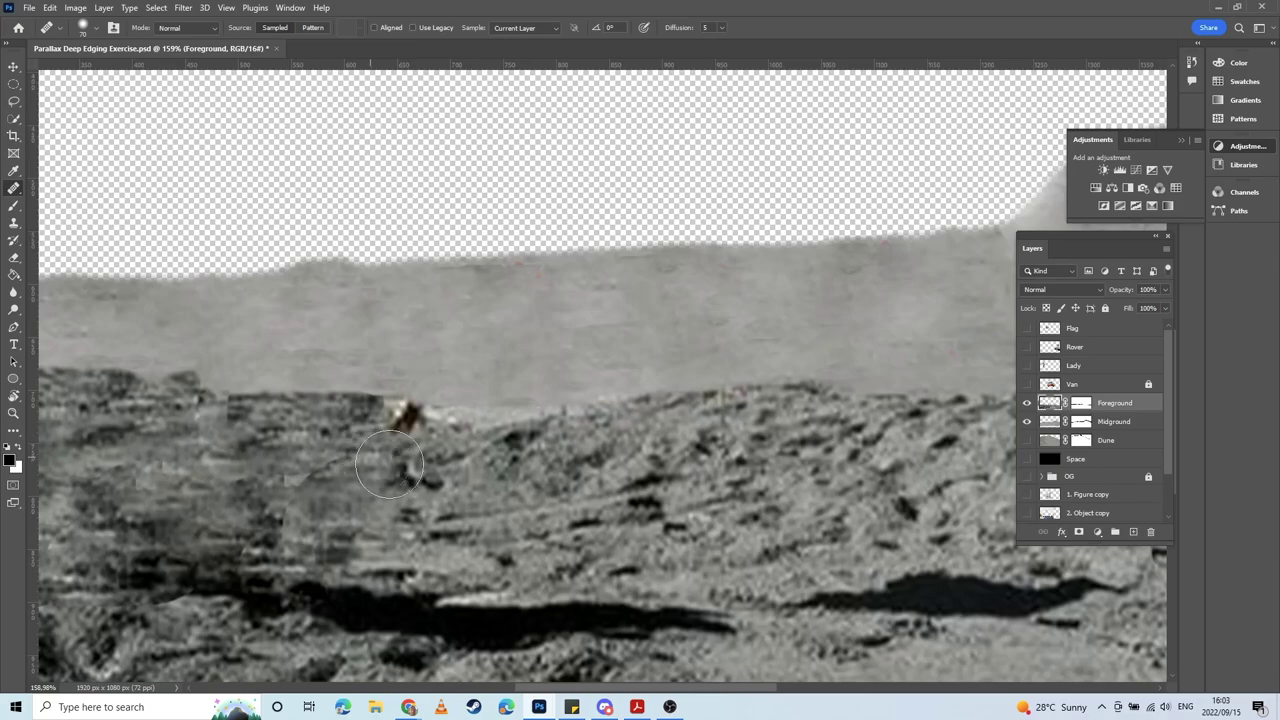
pyautogui.moveTo(530, 516); pyautogui.dragTo(271, 516)
pyautogui.moveTo(633, 502); pyautogui.dragTo(305, 512)
pyautogui.scroll(-6, 632, 461)
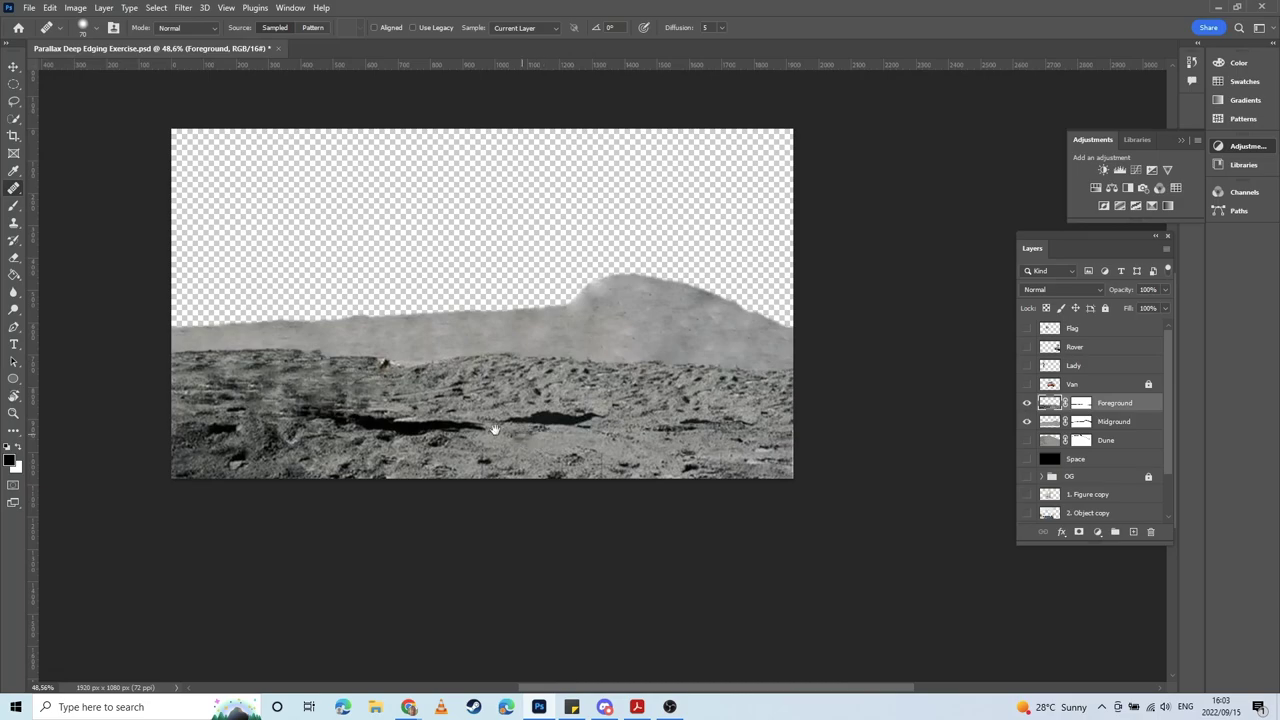
pyautogui.moveTo(495, 429); pyautogui.dragTo(561, 489)
pyautogui.scroll(-2, 547, 465)
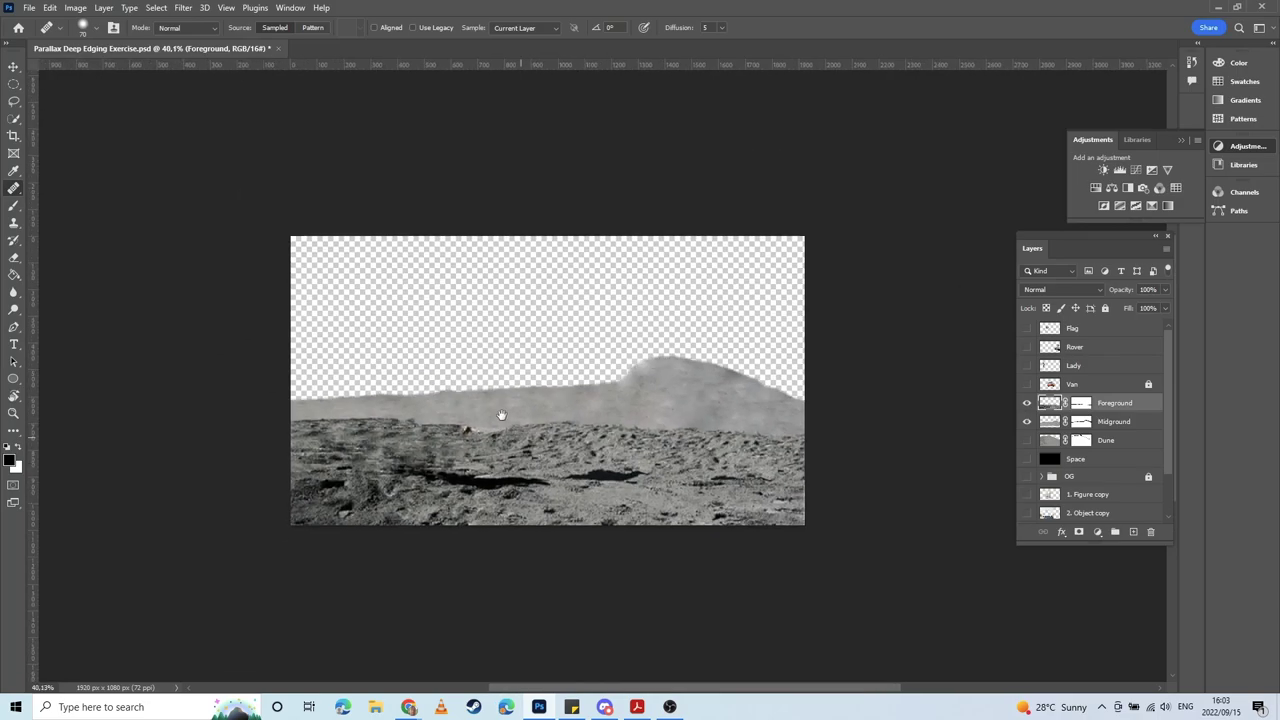
pyautogui.moveTo(500, 414); pyautogui.dragTo(504, 488)
pyautogui.click(1026, 440)
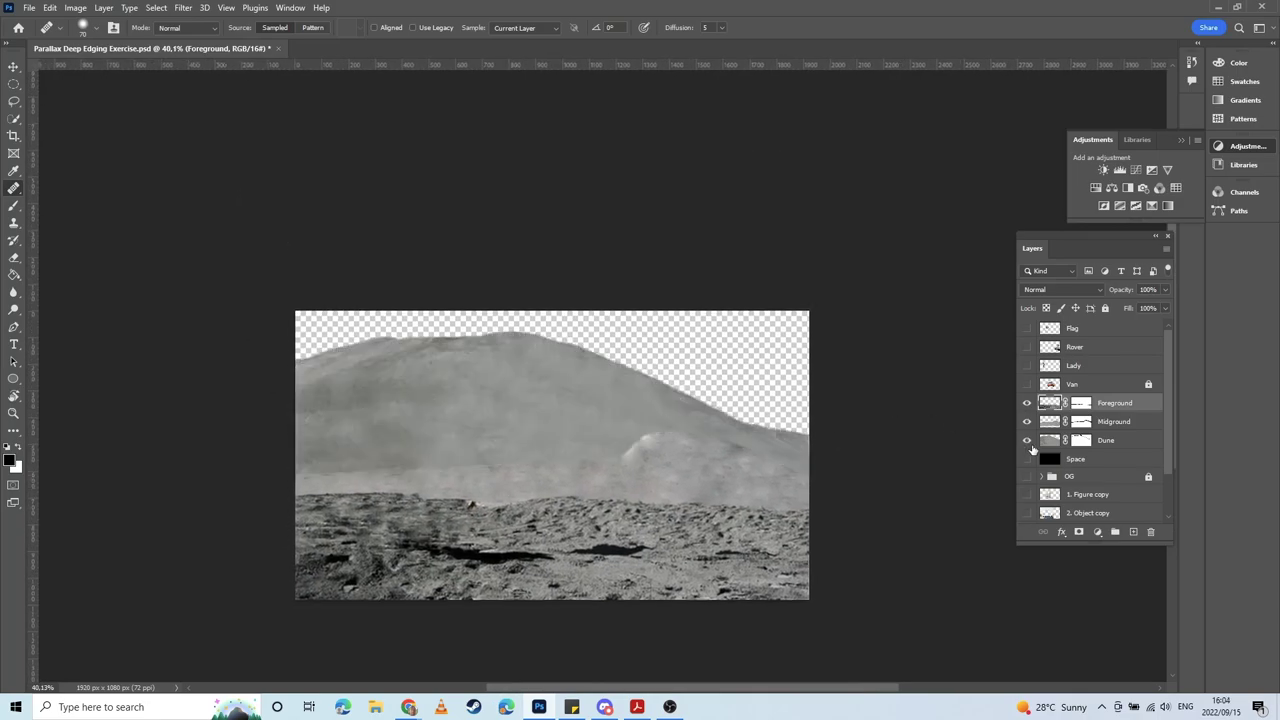
pyautogui.hotkey('ctrl', 's')
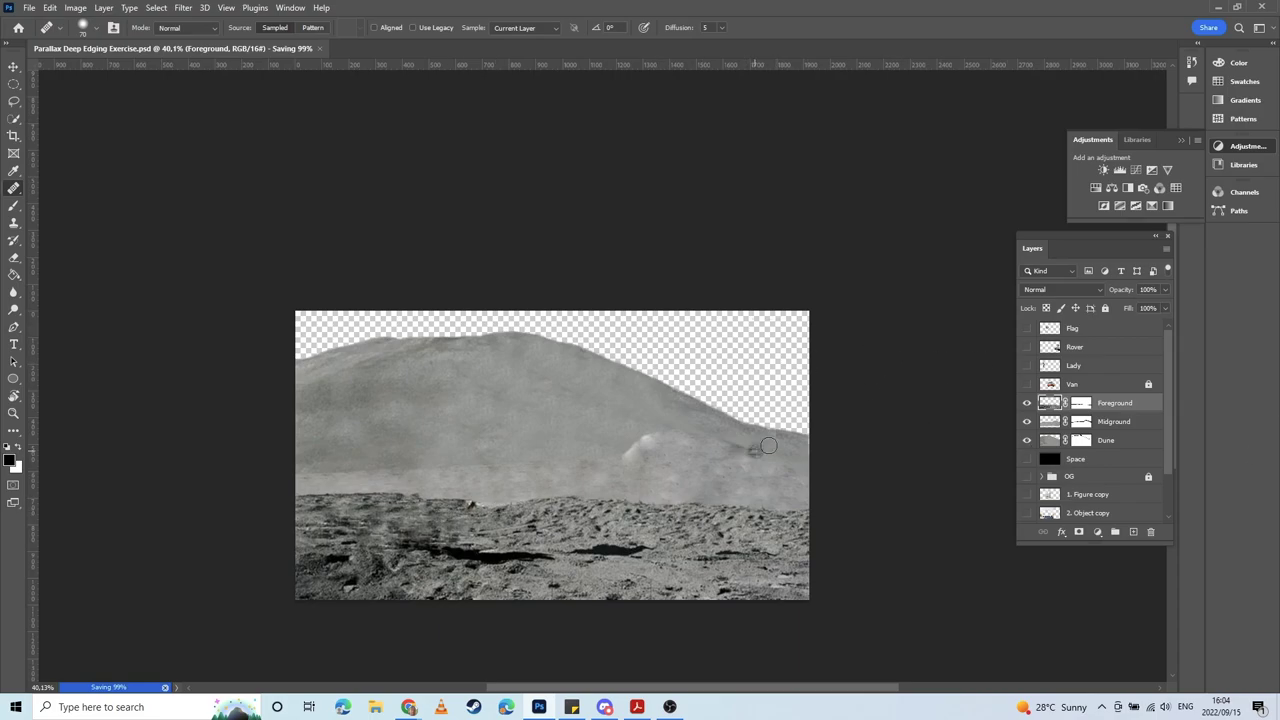
# Step: Preview the Van over the landscape, hide the Van, Foreground, Midground and Dune layers, and check the 1. Figure copy layer
pyautogui.click(1026, 385)
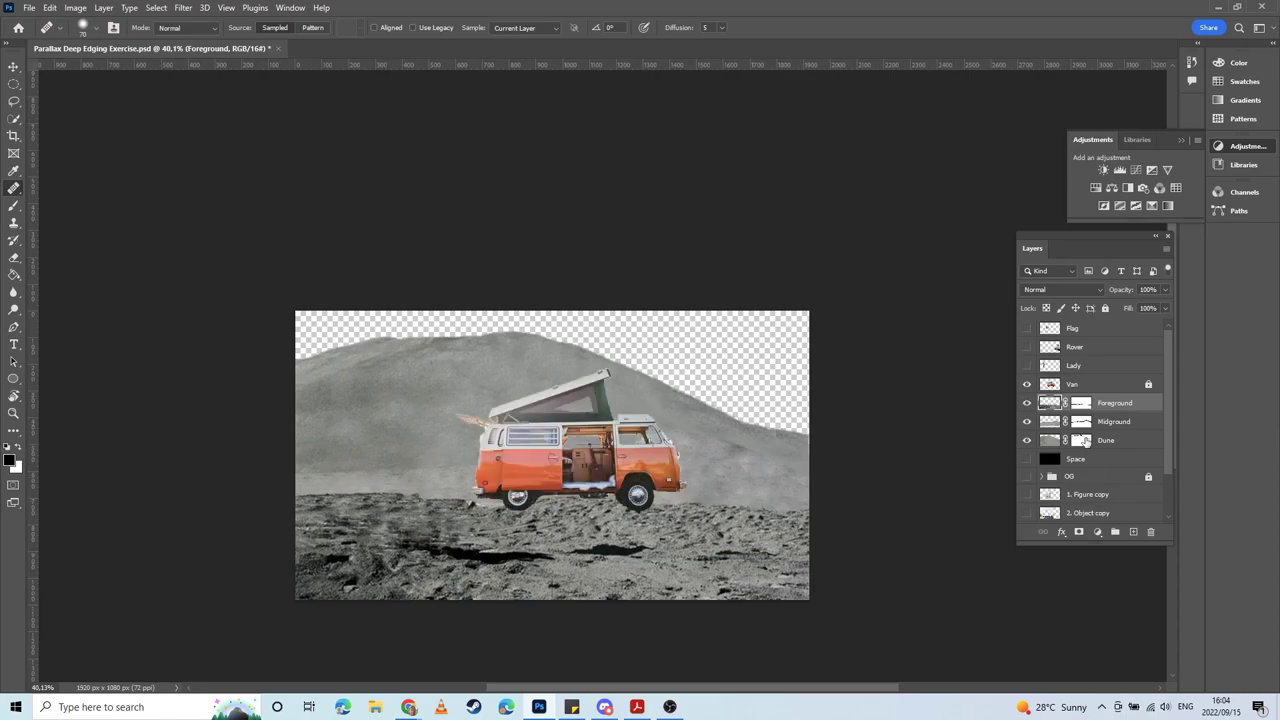
pyautogui.scroll(-3, 1089, 466)
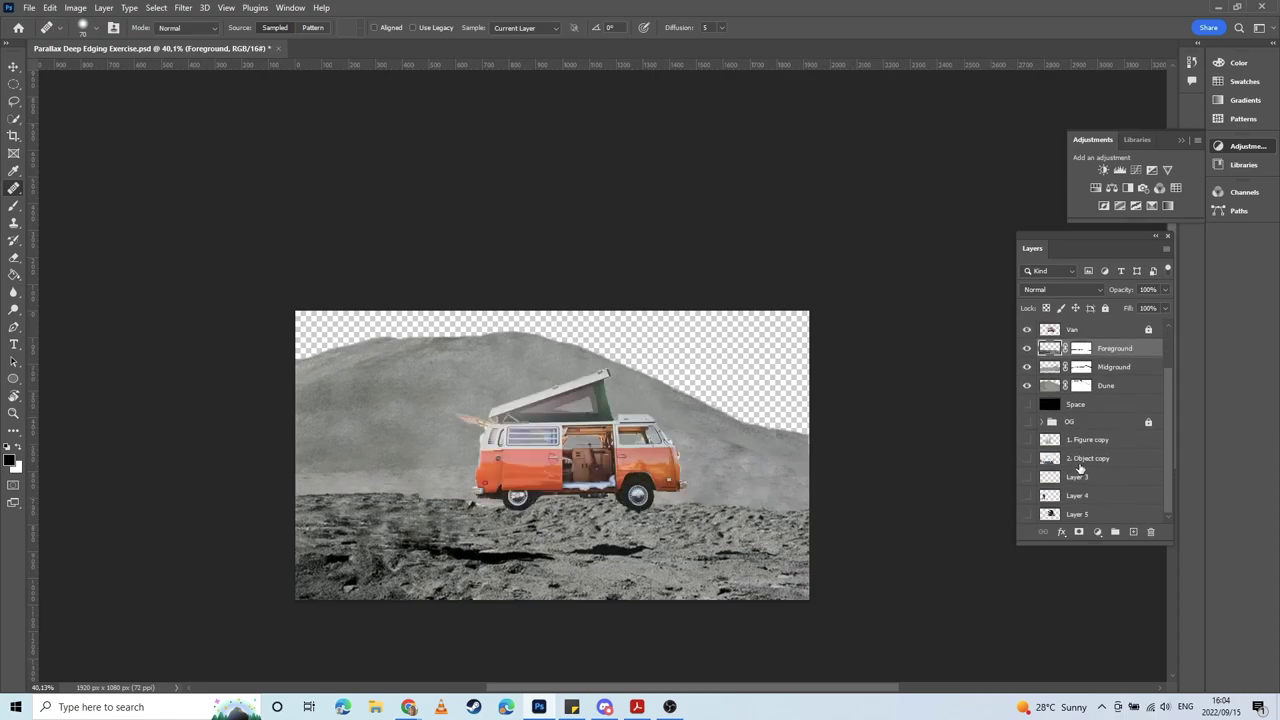
pyautogui.moveTo(1024, 338); pyautogui.dragTo(1026, 392)
pyautogui.click(1027, 440)
pyautogui.click(1027, 441)
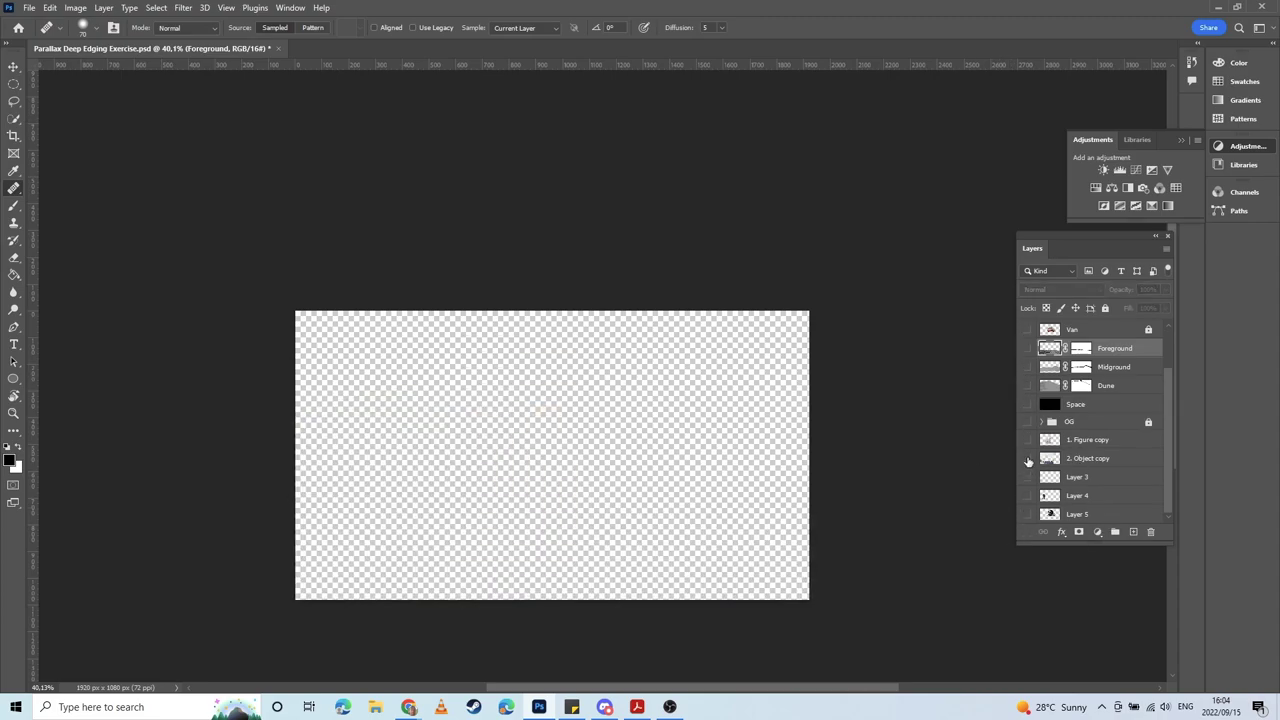
# Step: Show the 2. Object copy layer, inspect the ground shadow under the van cutout up close, and make that layer active
pyautogui.click(1027, 458)
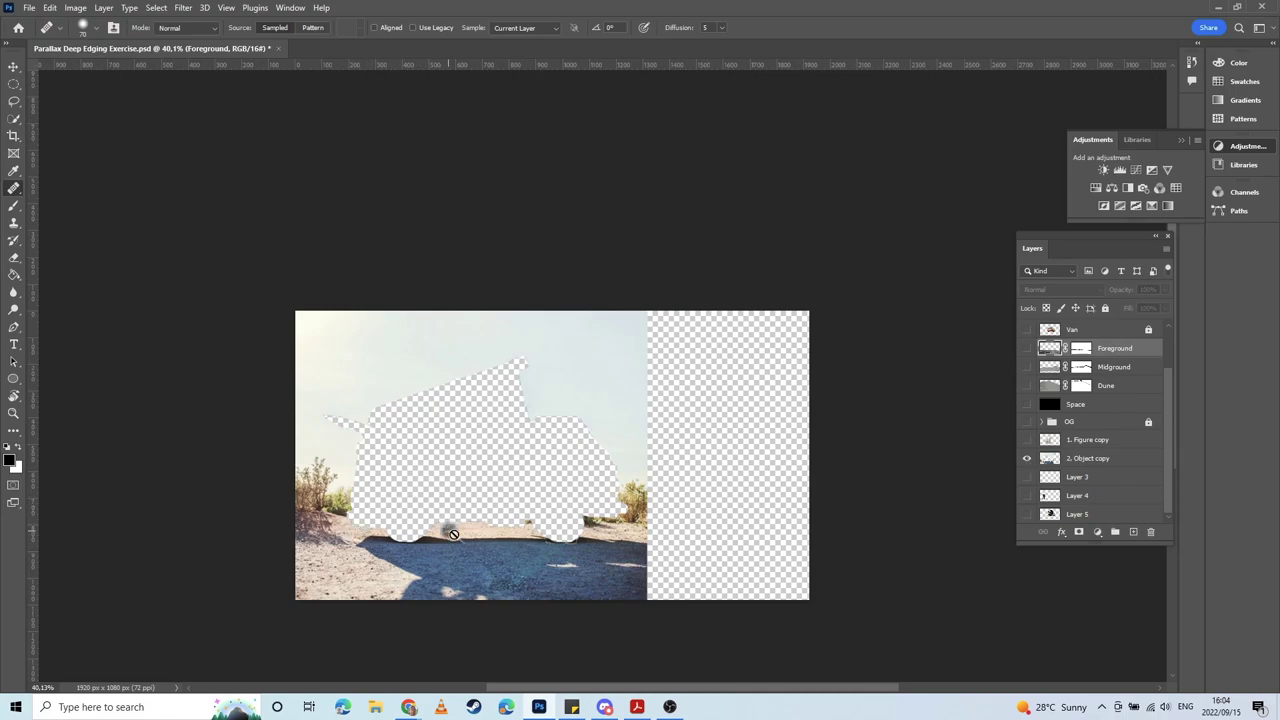
pyautogui.scroll(5, 454, 534)
pyautogui.moveTo(404, 568); pyautogui.dragTo(504, 514)
pyautogui.scroll(3, 453, 522)
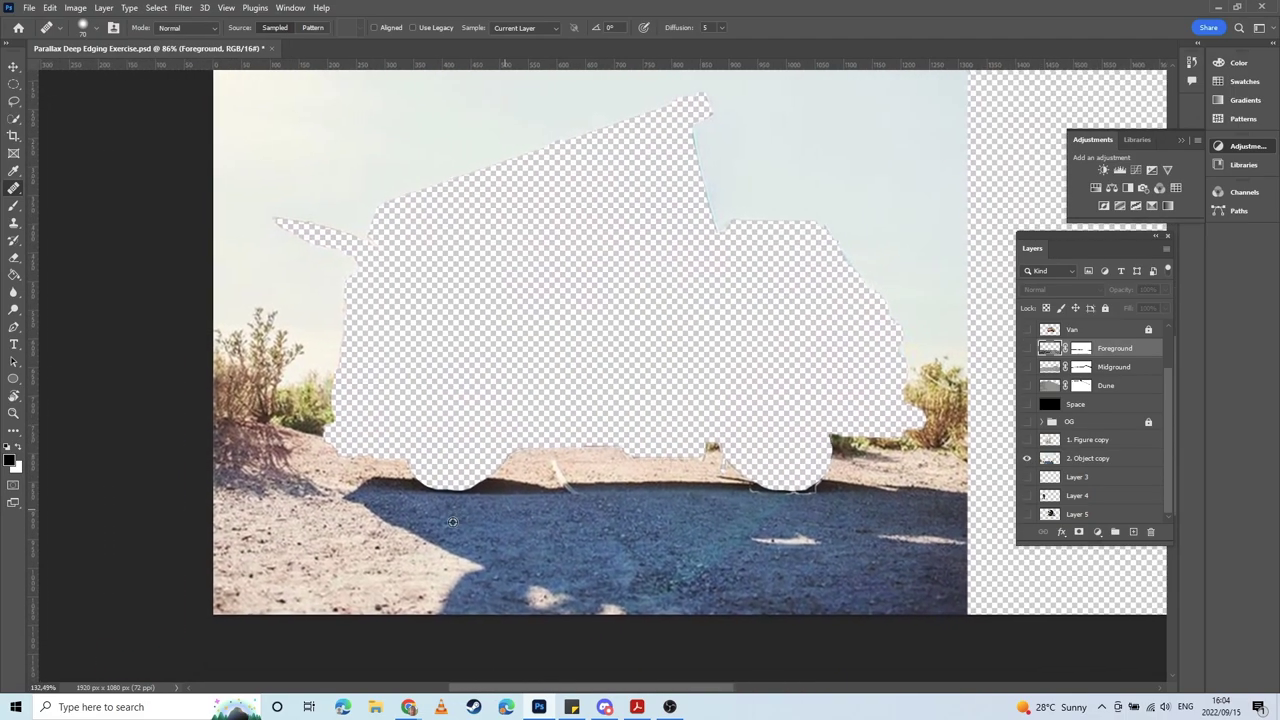
pyautogui.scroll(5, 453, 521)
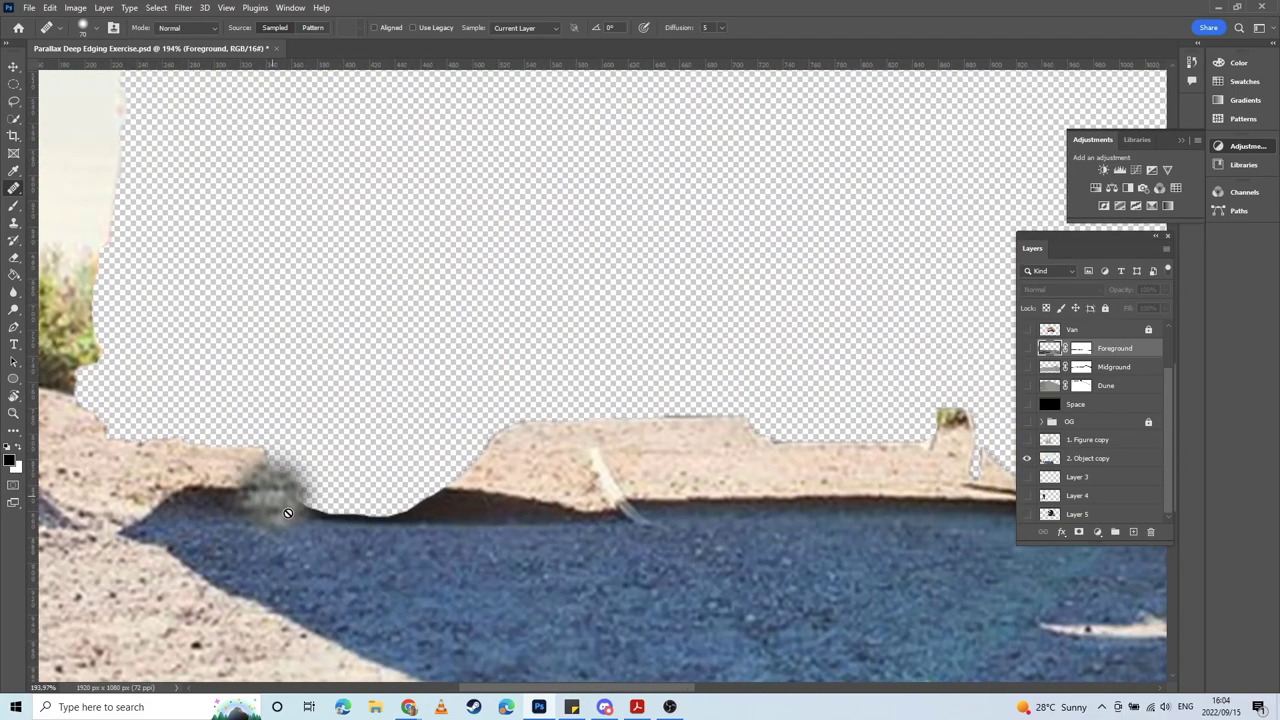
pyautogui.click(1050, 459)
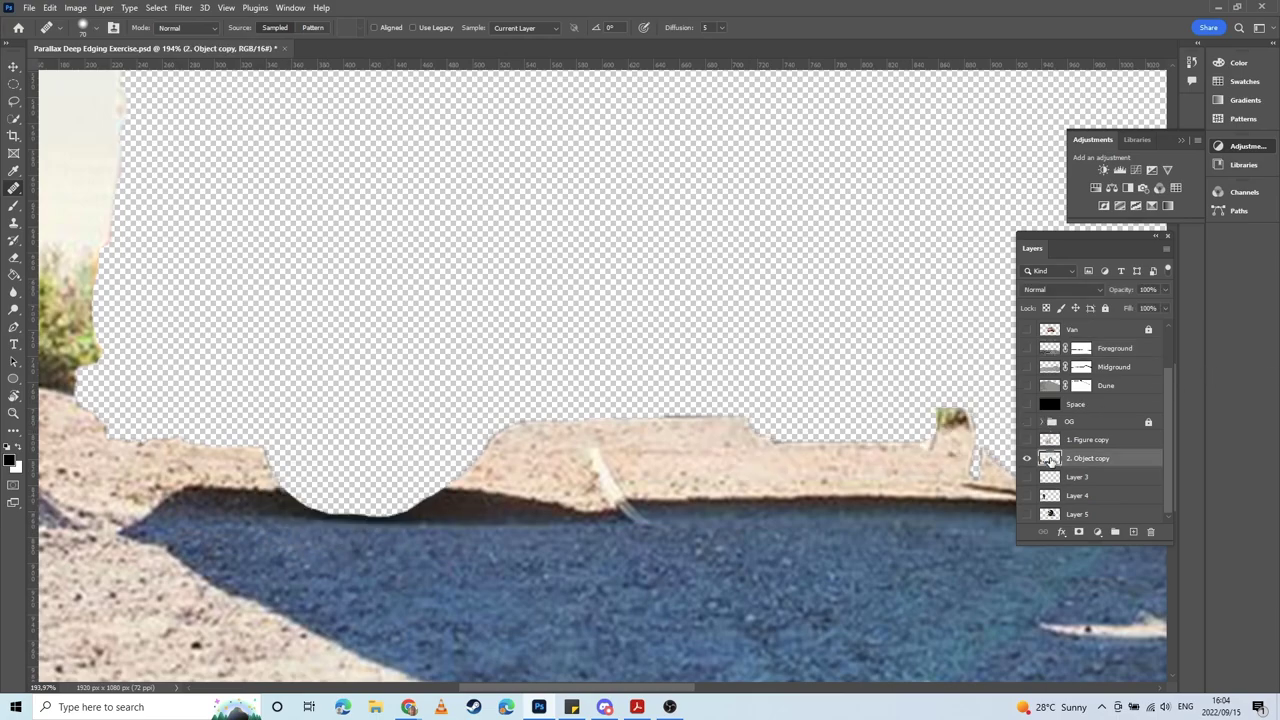
# Step: Outline the shadow's upper edge with the Lasso, from its left tip beneath both wheel cutouts to past the front wheel
pyautogui.press('l')
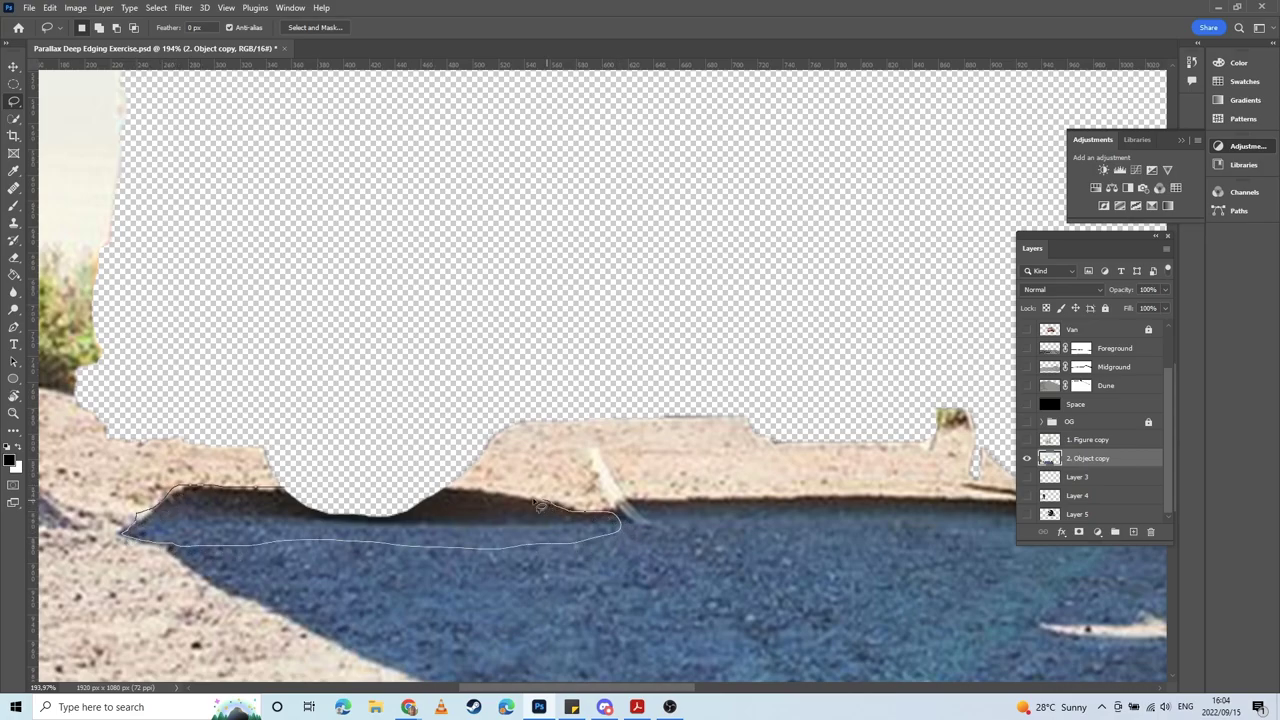
pyautogui.moveTo(390, 496)
pyautogui.mouseDown()
pyautogui.moveTo(457, 520)
pyautogui.moveTo(622, 514)
pyautogui.moveTo(464, 545)
pyautogui.mouseUp()
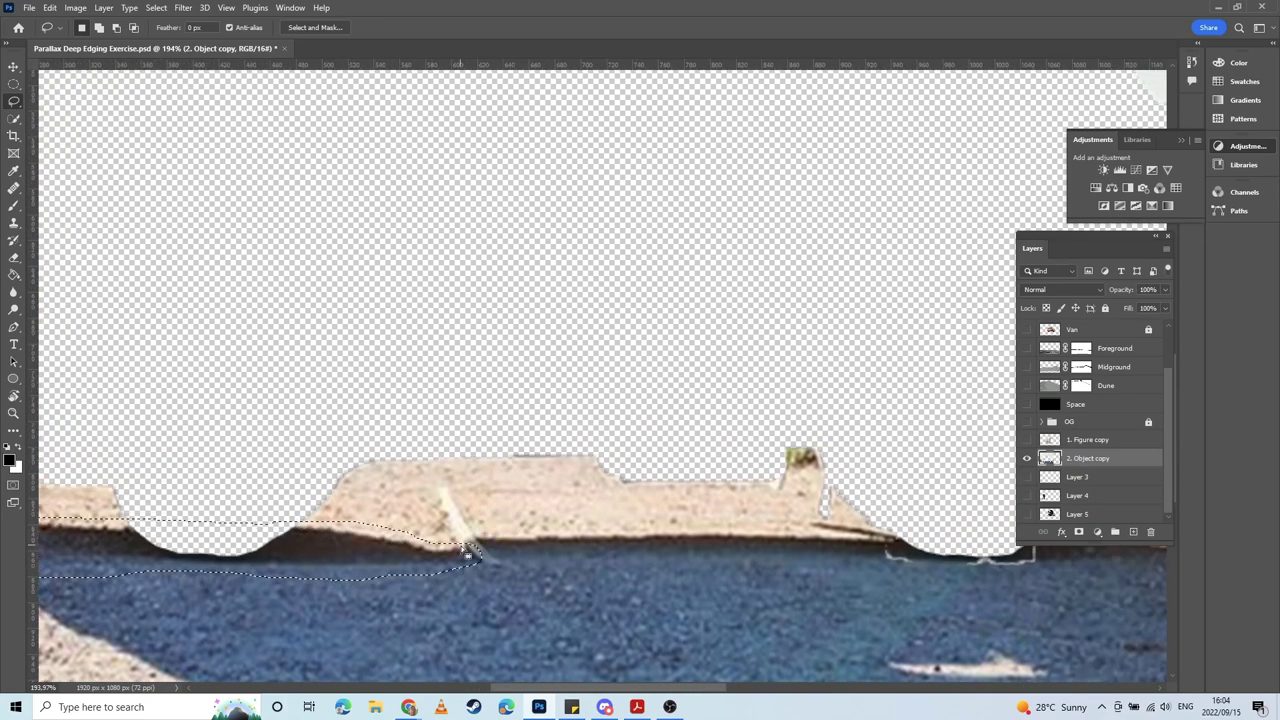
pyautogui.hotkey('ctrl', 'z')
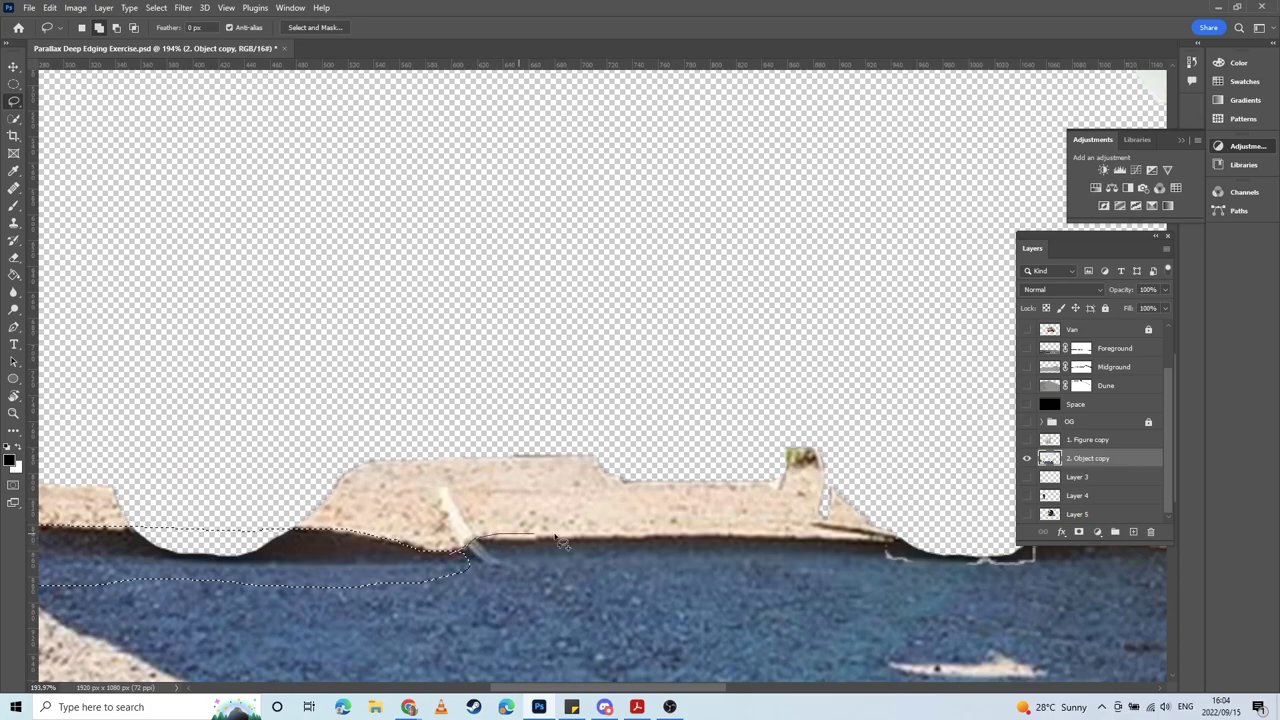
pyautogui.moveTo(838, 548)
pyautogui.mouseDown()
pyautogui.moveTo(914, 541)
pyautogui.moveTo(954, 573)
pyautogui.moveTo(745, 612)
pyautogui.mouseUp()
pyautogui.moveTo(441, 587); pyautogui.dragTo(440, 574)
pyautogui.moveTo(726, 558); pyautogui.dragTo(197, 586)
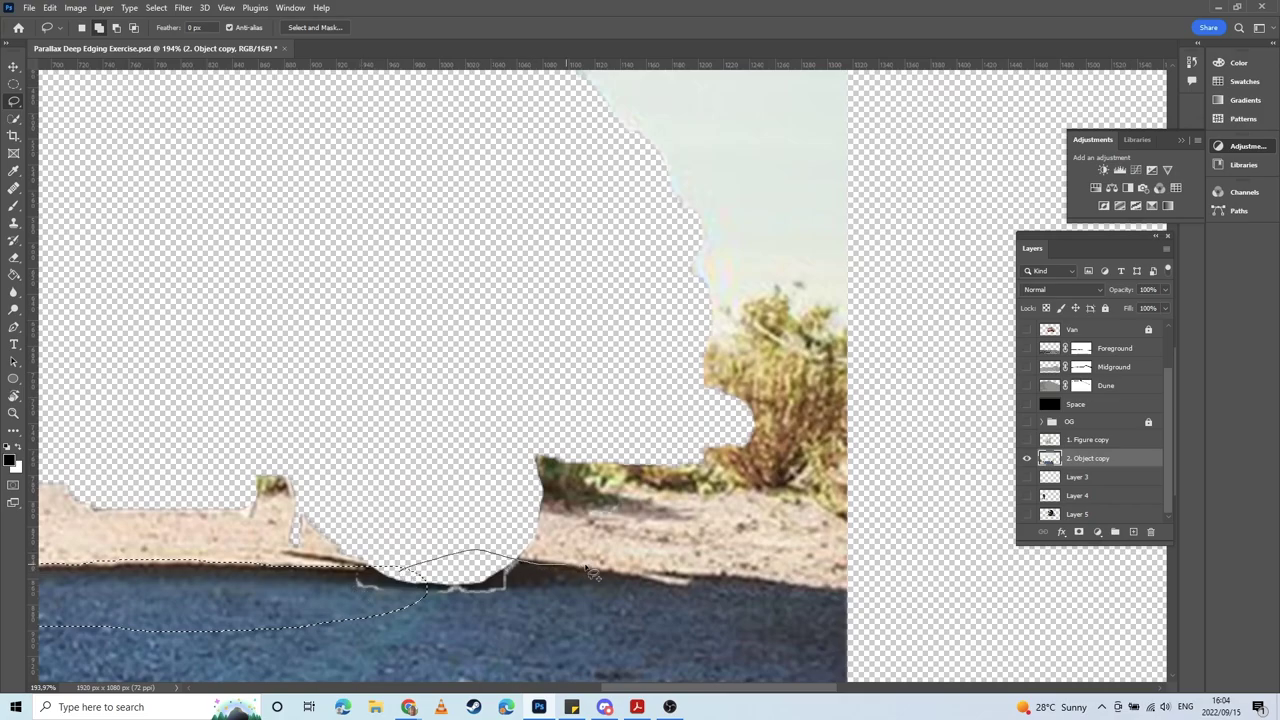
pyautogui.moveTo(408, 604); pyautogui.dragTo(412, 600)
pyautogui.scroll(-9, 463, 571)
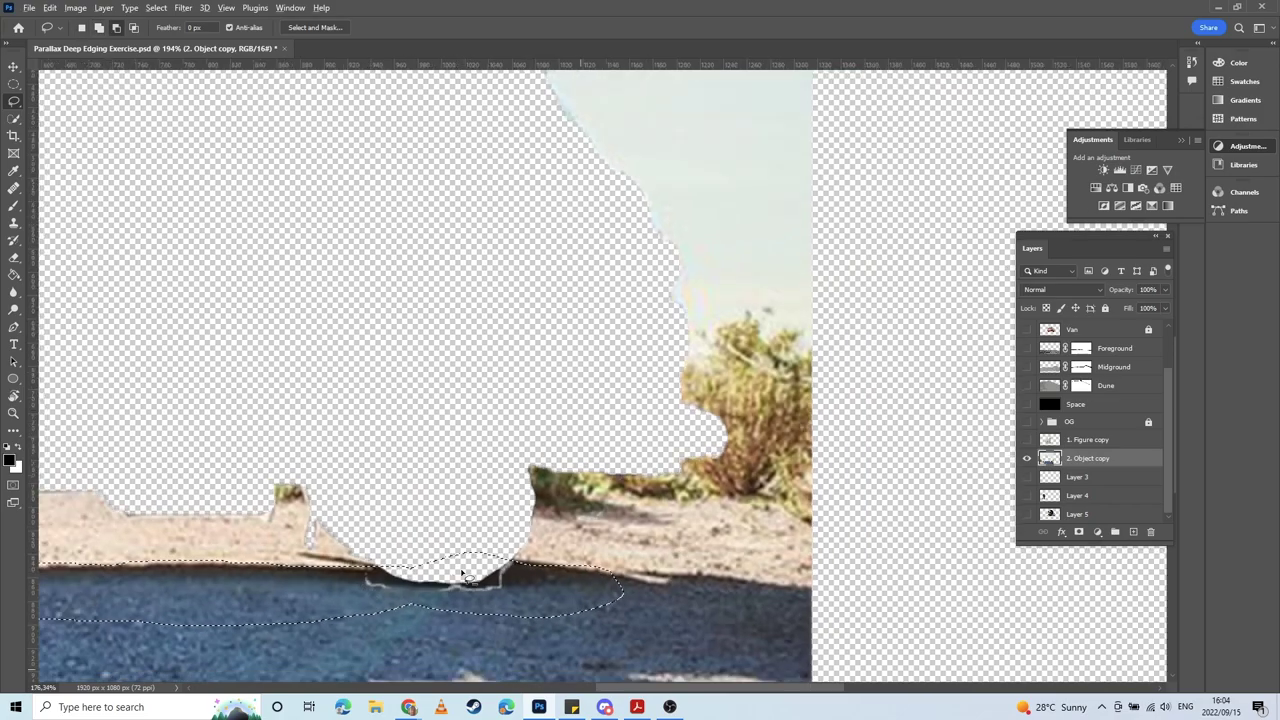
pyautogui.moveTo(549, 503); pyautogui.dragTo(582, 478)
pyautogui.scroll(-3, 582, 478)
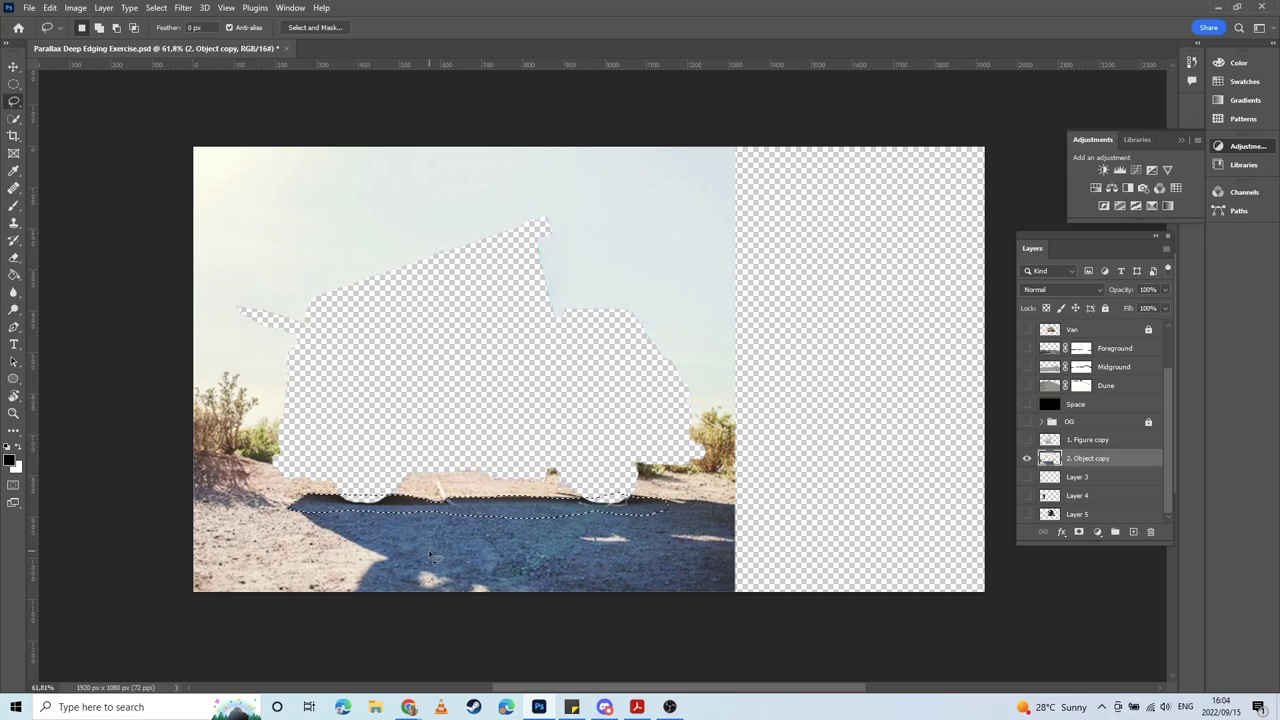
# Step: Extend the selection over the whole blue ground shadow with Quick Selection and separate it onto its own layer
pyautogui.click(13, 119)
pyautogui.moveTo(378, 511)
pyautogui.mouseDown()
pyautogui.moveTo(410, 555)
pyautogui.moveTo(542, 570)
pyautogui.mouseUp()
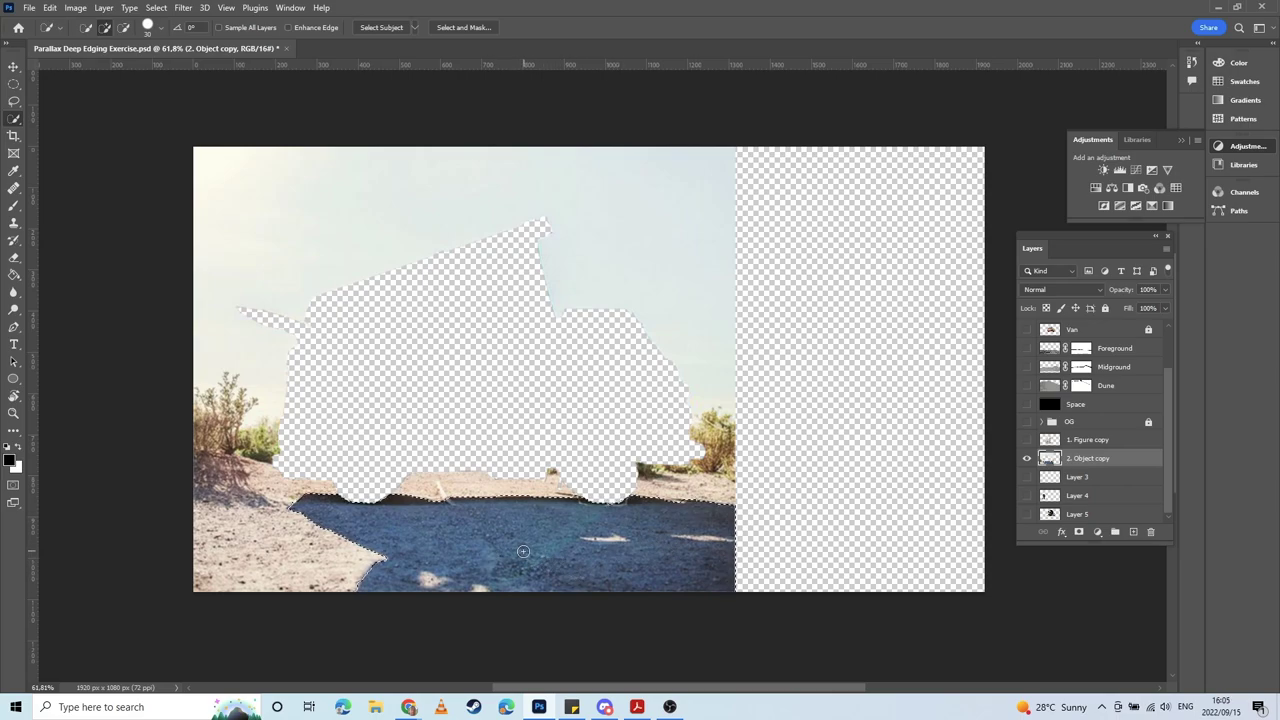
pyautogui.press('l')
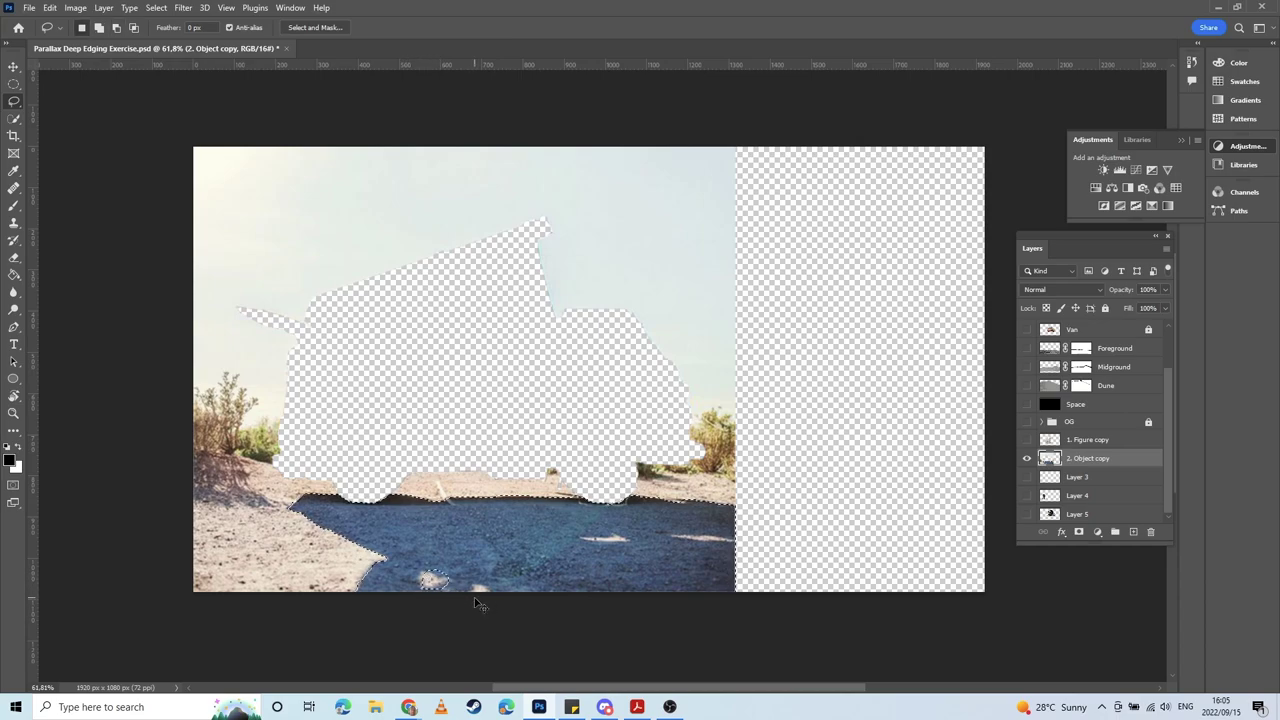
pyautogui.rightClick(535, 563)
pyautogui.click(603, 408)
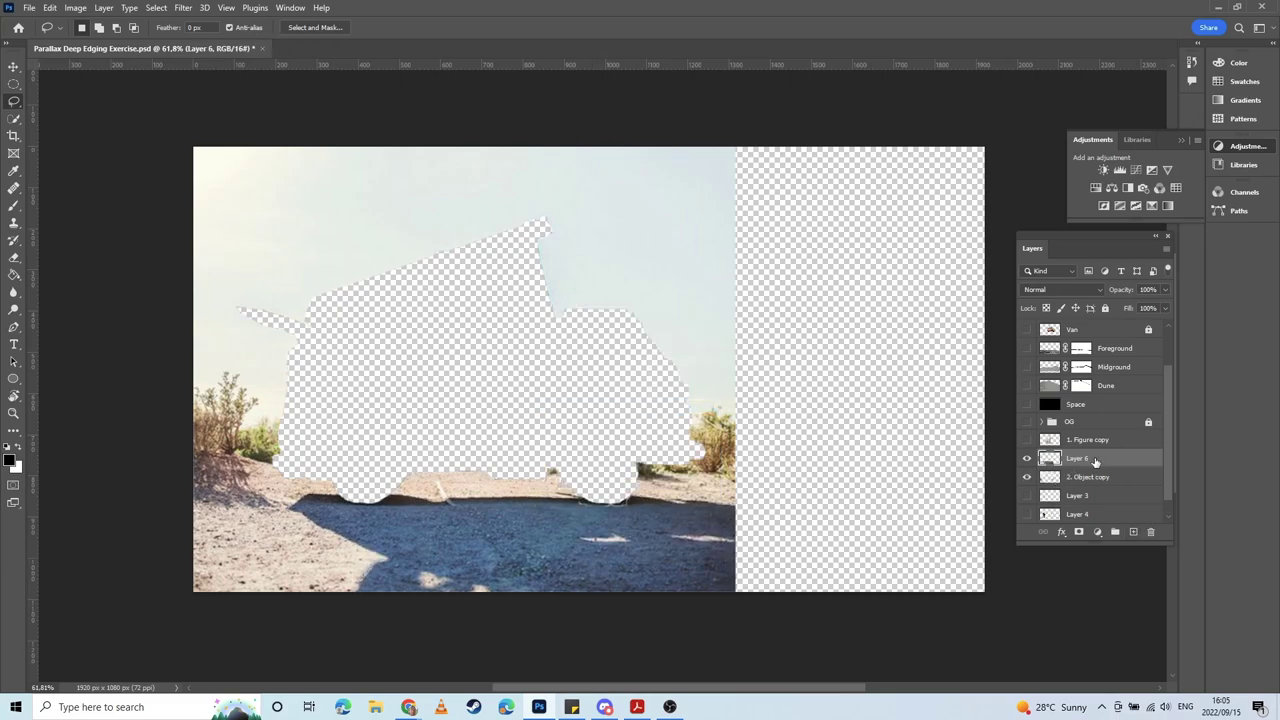
# Step: Place the new shadow layer between Van and Foreground, with the 2. Object copy layer hidden and the Van layer shown
pyautogui.moveTo(1095, 461); pyautogui.dragTo(1078, 342)
pyautogui.click(1027, 477)
pyautogui.click(1027, 330)
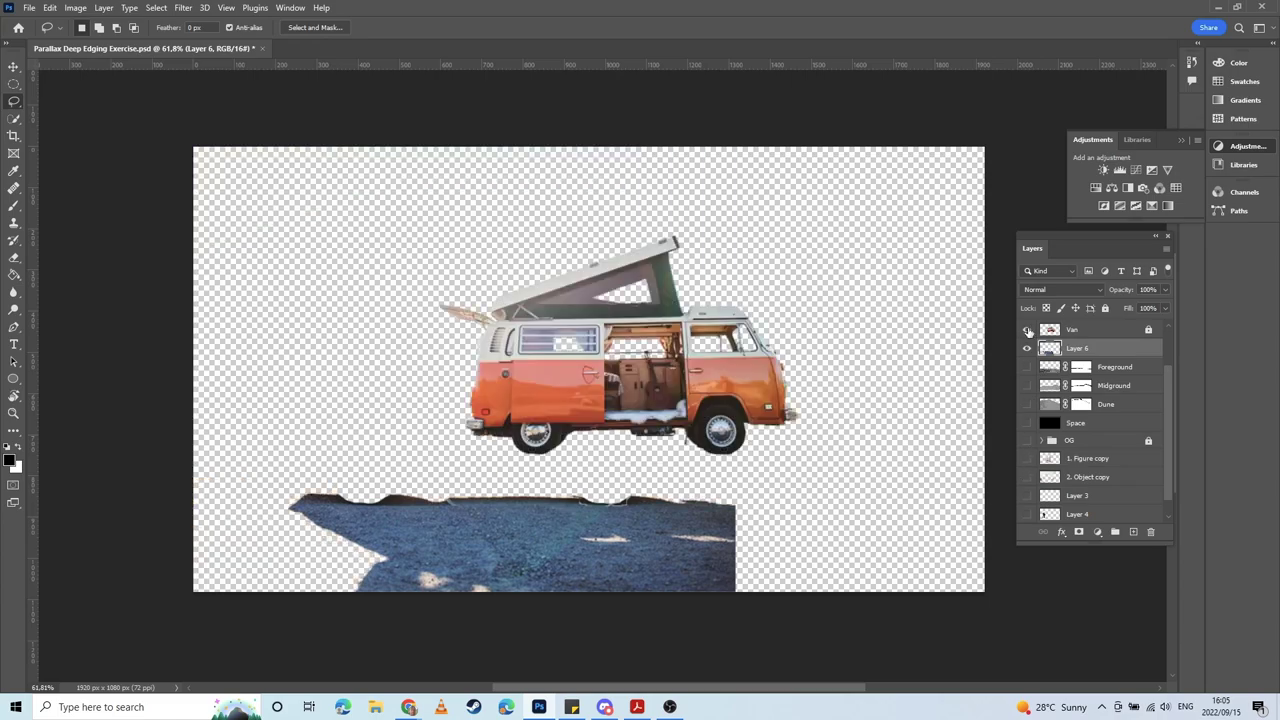
# Step: Move the shadow under the van's wheels and scale it down proportionally to roughly match the van's width
pyautogui.press('v')
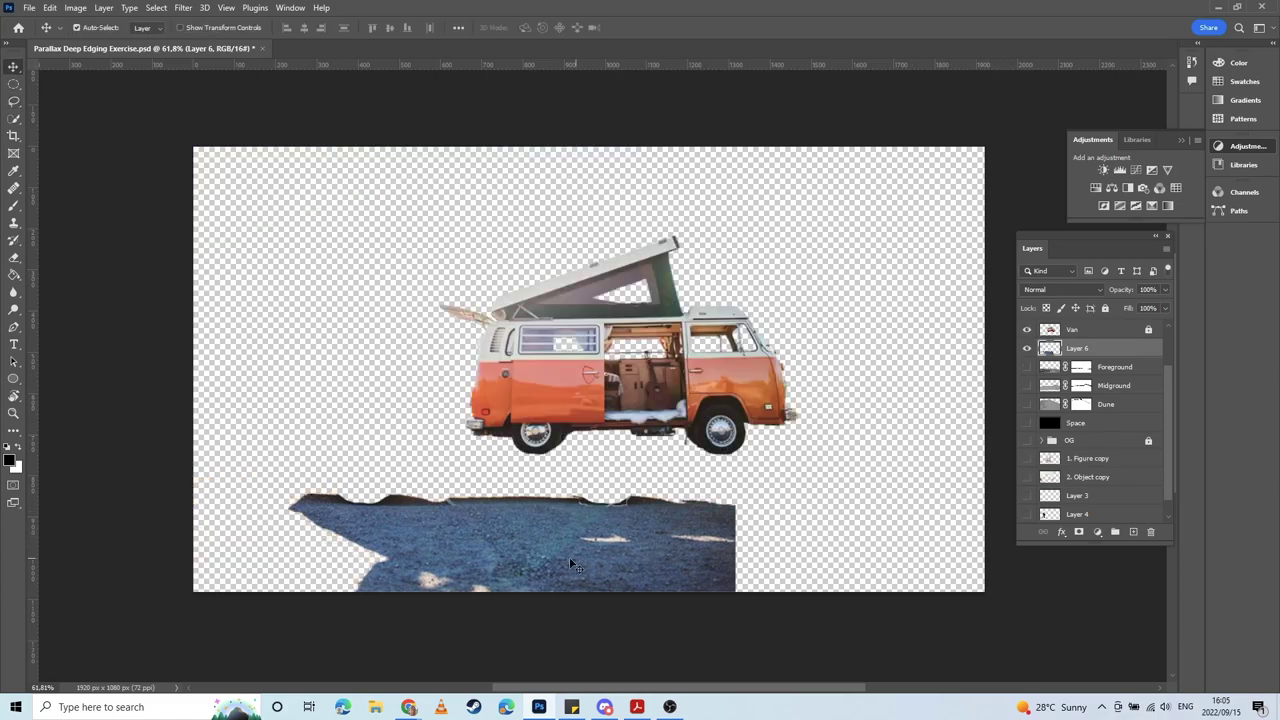
pyautogui.moveTo(572, 565); pyautogui.dragTo(712, 518)
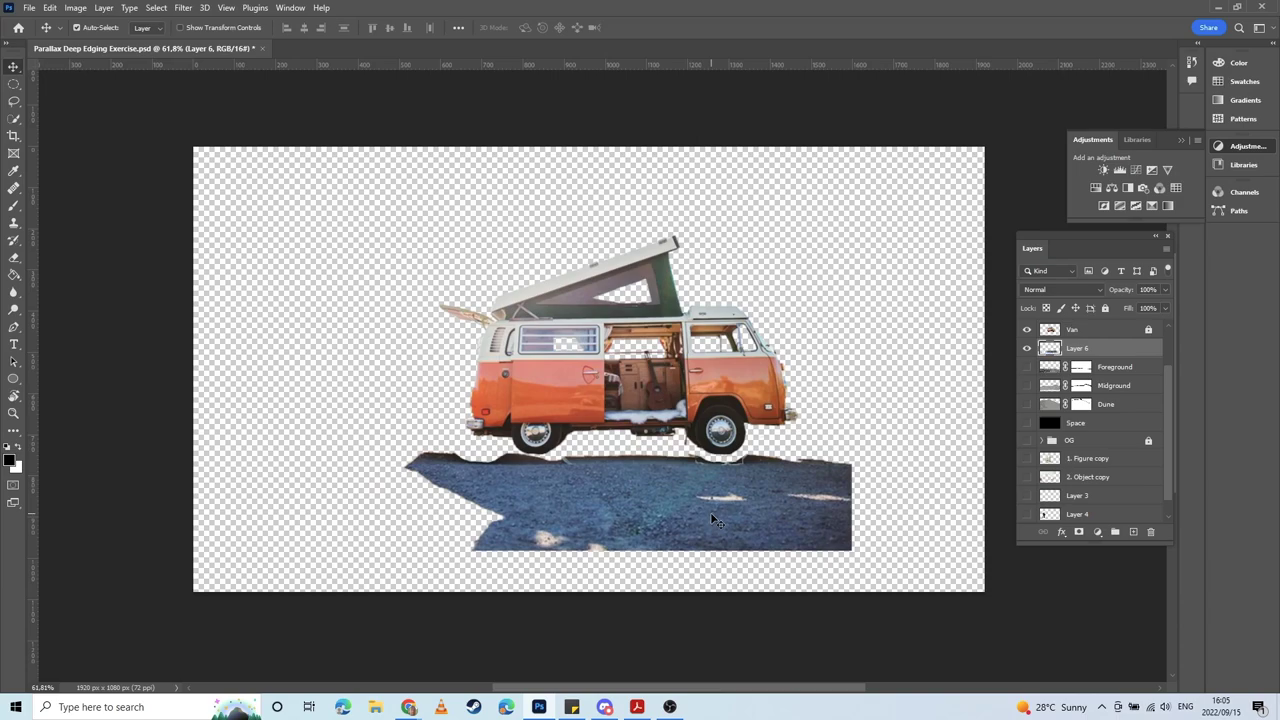
pyautogui.hotkey('ctrl', 't')
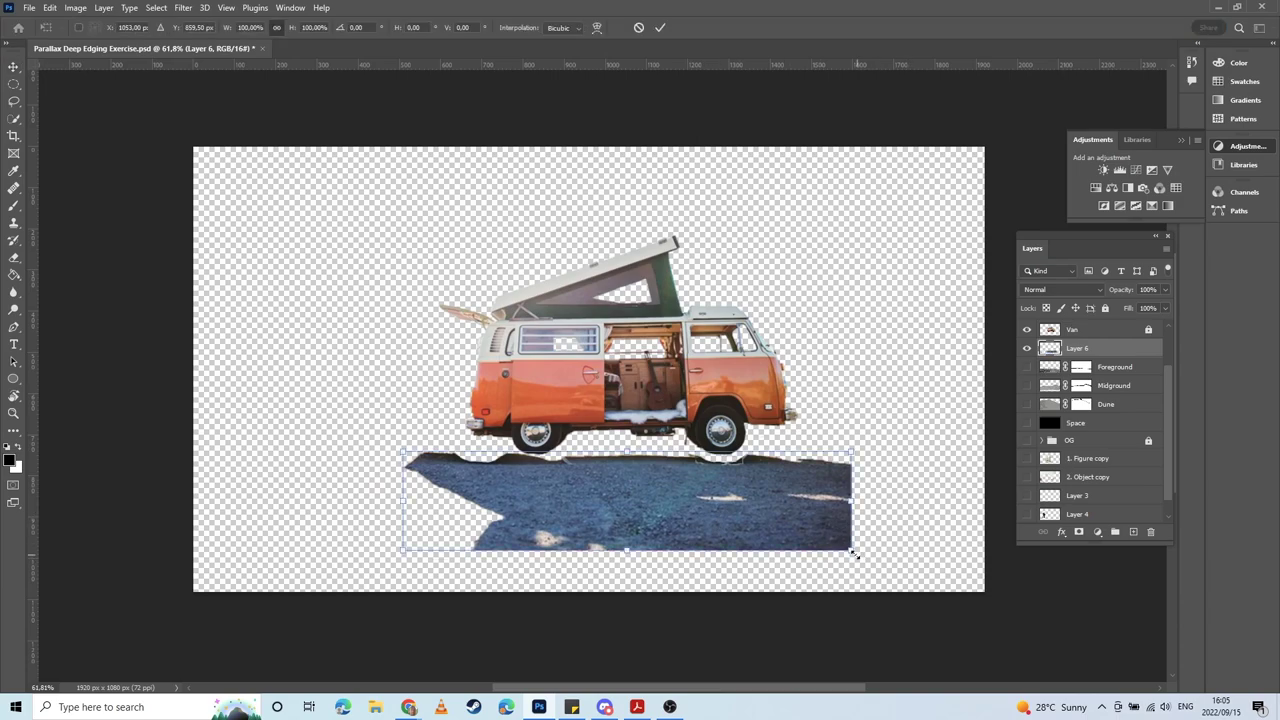
pyautogui.moveTo(852, 551); pyautogui.dragTo(768, 531)
pyautogui.moveTo(590, 498); pyautogui.dragTo(651, 491)
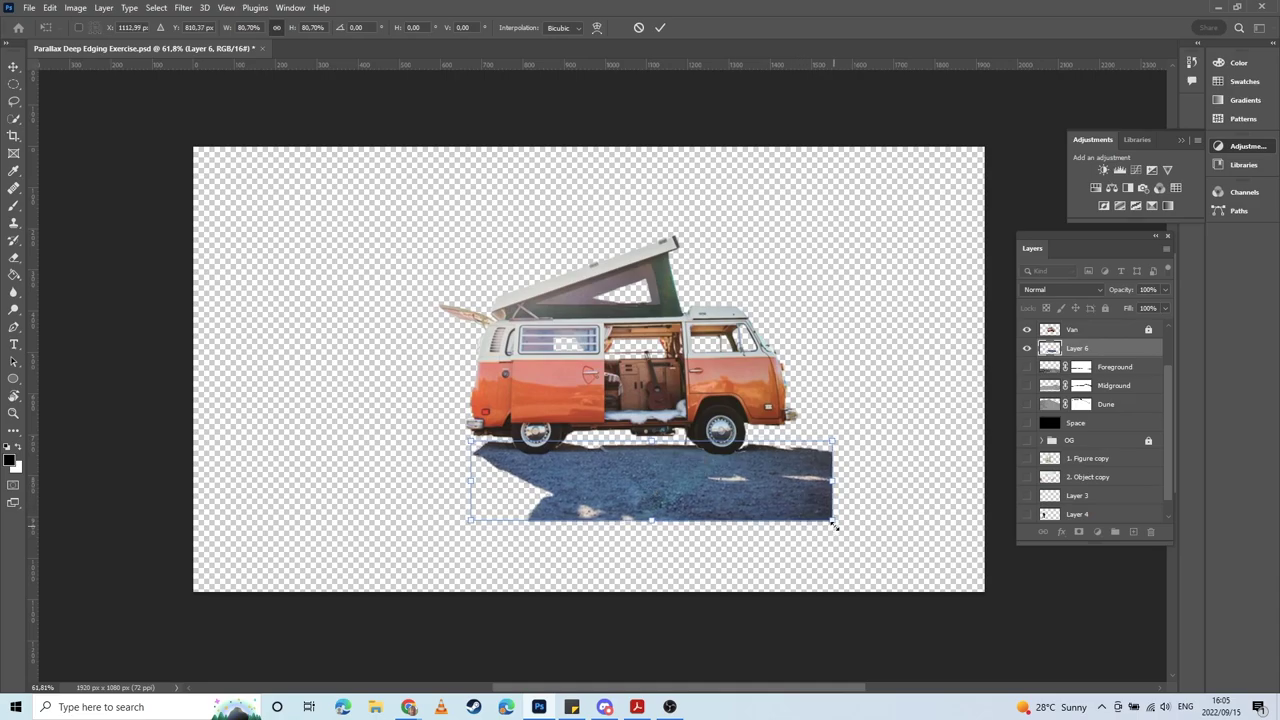
pyautogui.moveTo(833, 524); pyautogui.dragTo(823, 517)
pyautogui.moveTo(668, 476); pyautogui.dragTo(671, 483)
pyautogui.press('Return')
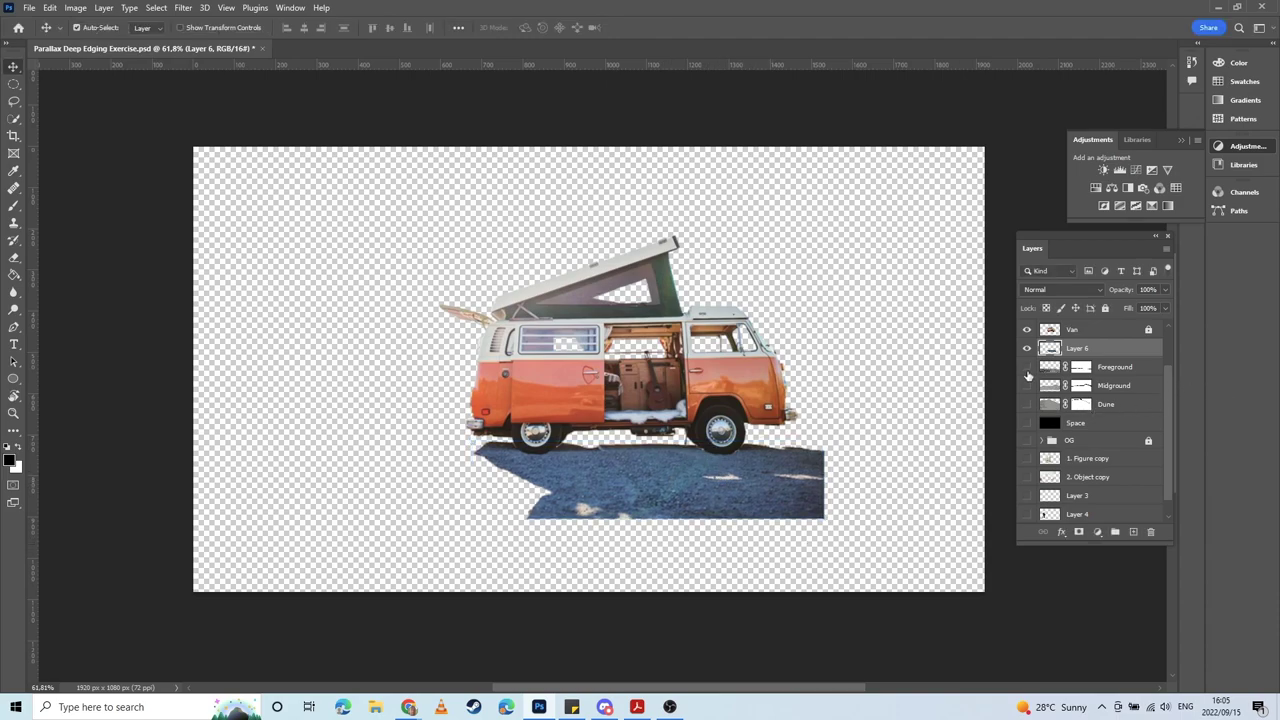
# Step: Show the Foreground layer behind the shadow and rename the shadow layer as Van Shadow
pyautogui.click(1026, 368)
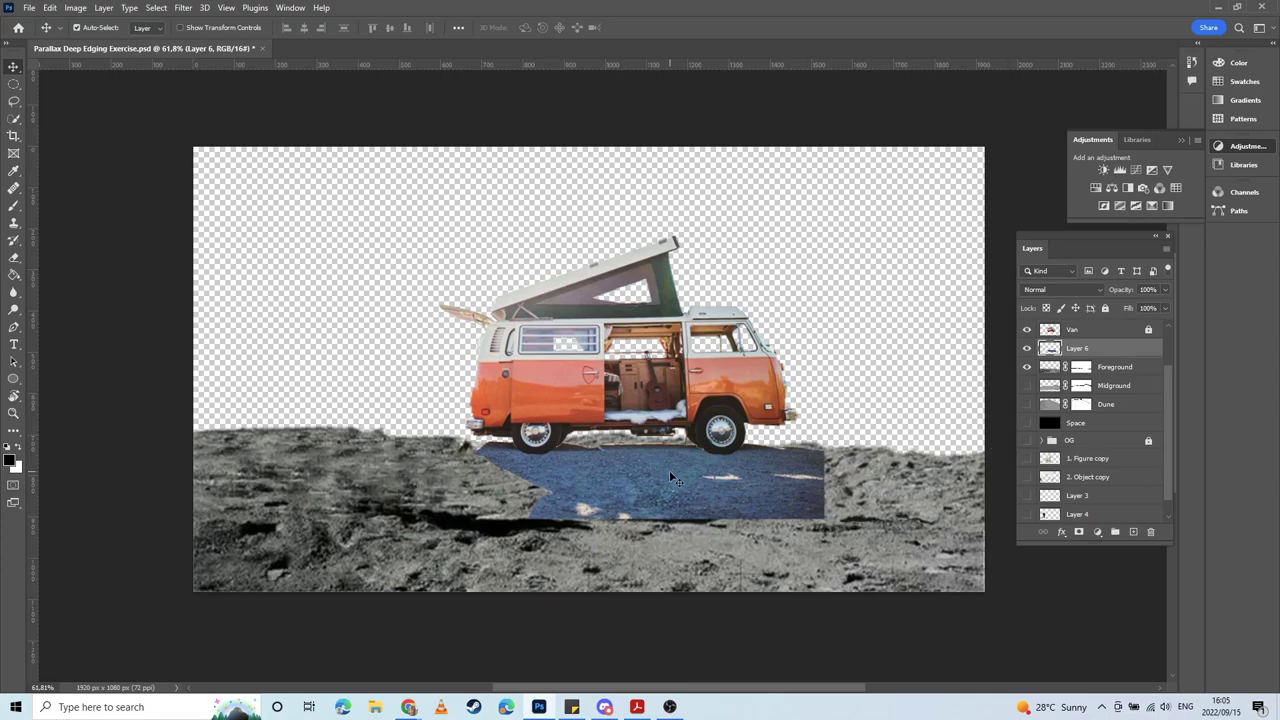
pyautogui.scroll(9, 652, 477)
pyautogui.moveTo(654, 502); pyautogui.dragTo(560, 481)
pyautogui.scroll(-3, 560, 482)
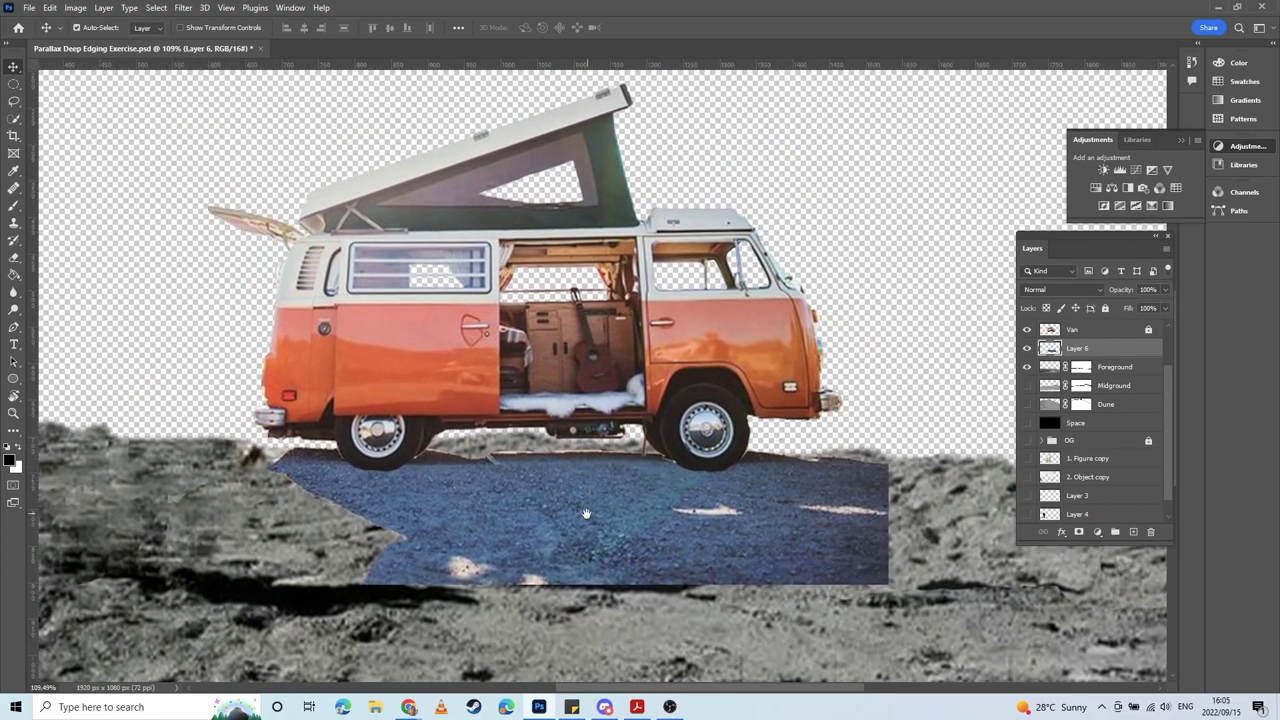
pyautogui.doubleClick(1077, 347)
pyautogui.write('Van Shadow')
pyautogui.press('Return')
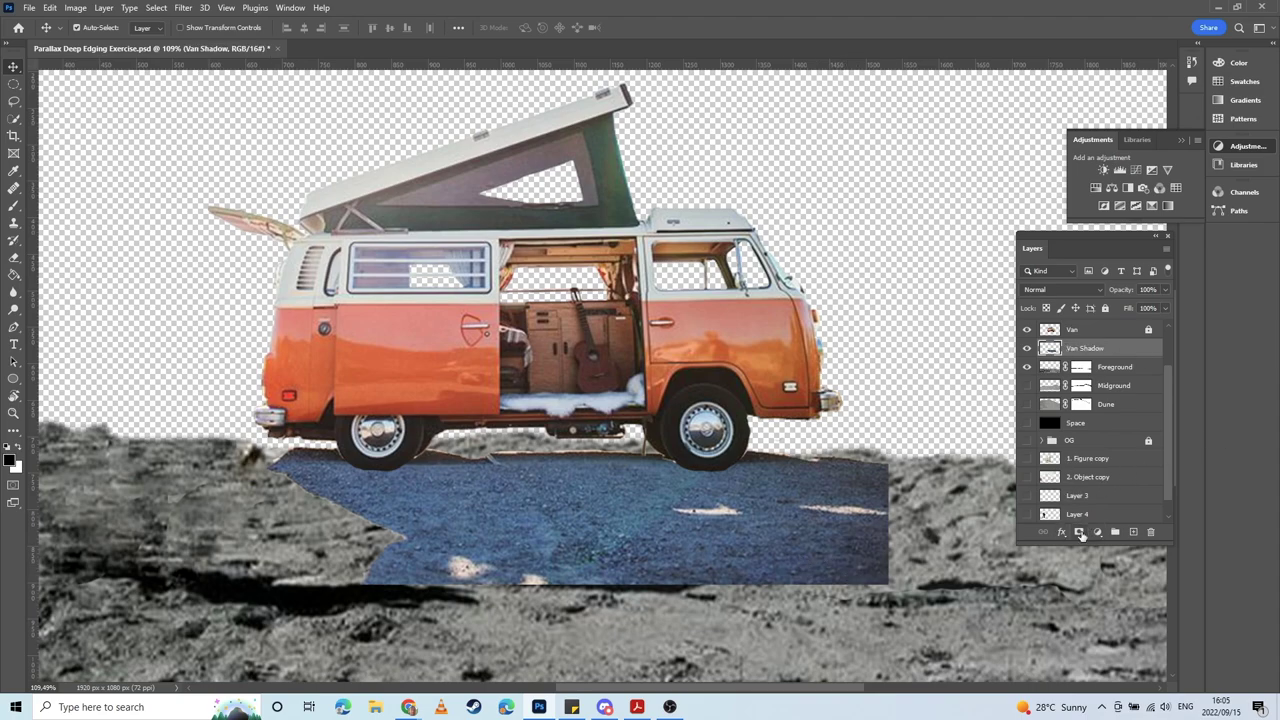
# Step: Add a mask to Van Shadow and fade the shadow's hard outer edges with a soft black 100 px brush at 30% opacity
pyautogui.click(1080, 533)
pyautogui.press('b')
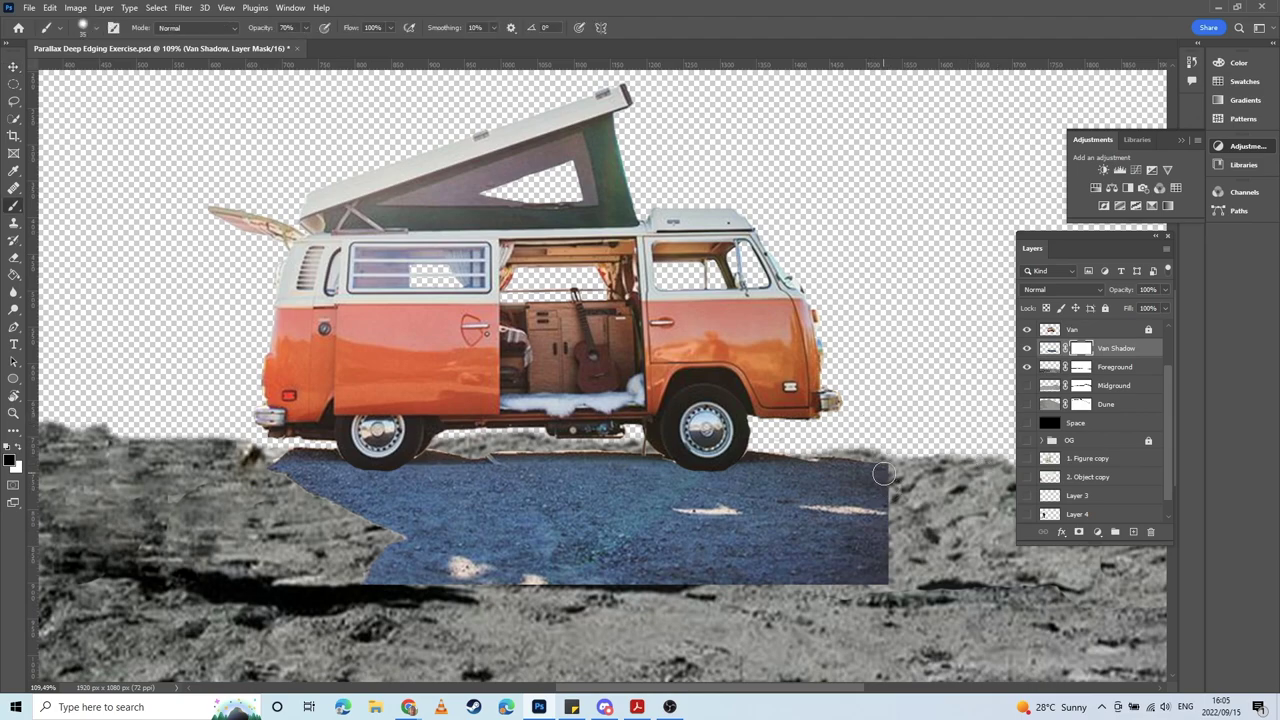
pyautogui.press(']')
pyautogui.press(']')
pyautogui.press(']')
pyautogui.press(']')
pyautogui.press(']')
pyautogui.press(']')
pyautogui.press(']')
pyautogui.press('4')
pyautogui.press('3')
pyautogui.moveTo(703, 643)
pyautogui.mouseDown()
pyautogui.moveTo(897, 539)
pyautogui.moveTo(766, 630)
pyautogui.moveTo(540, 624)
pyautogui.moveTo(924, 536)
pyautogui.moveTo(933, 552)
pyautogui.moveTo(860, 613)
pyautogui.moveTo(896, 558)
pyautogui.moveTo(910, 447)
pyautogui.moveTo(945, 471)
pyautogui.moveTo(911, 432)
pyautogui.moveTo(942, 490)
pyautogui.moveTo(908, 452)
pyautogui.moveTo(936, 547)
pyautogui.moveTo(918, 499)
pyautogui.moveTo(926, 469)
pyautogui.moveTo(901, 525)
pyautogui.moveTo(922, 557)
pyautogui.moveTo(904, 518)
pyautogui.moveTo(896, 571)
pyautogui.moveTo(953, 445)
pyautogui.moveTo(894, 598)
pyautogui.moveTo(930, 490)
pyautogui.moveTo(917, 551)
pyautogui.moveTo(907, 463)
pyautogui.moveTo(916, 515)
pyautogui.moveTo(917, 489)
pyautogui.moveTo(887, 418)
pyautogui.moveTo(892, 441)
pyautogui.moveTo(804, 423)
pyautogui.mouseUp()
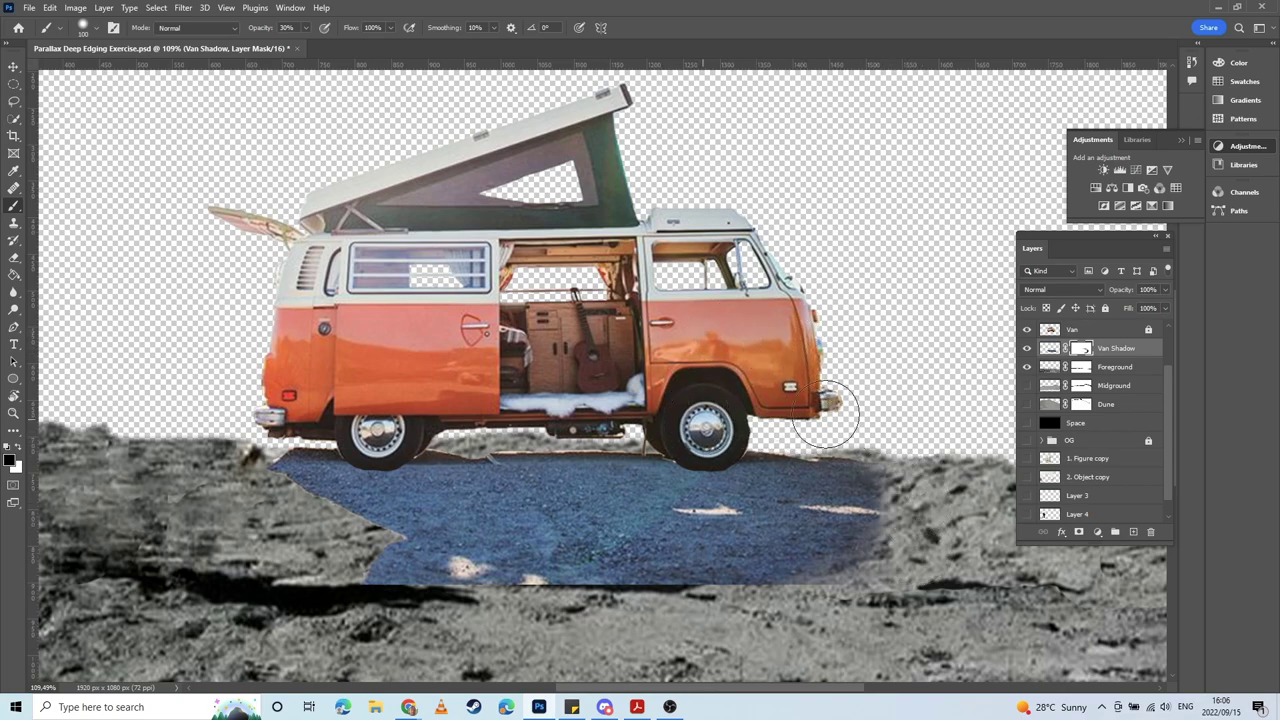
pyautogui.moveTo(831, 434); pyautogui.dragTo(903, 440)
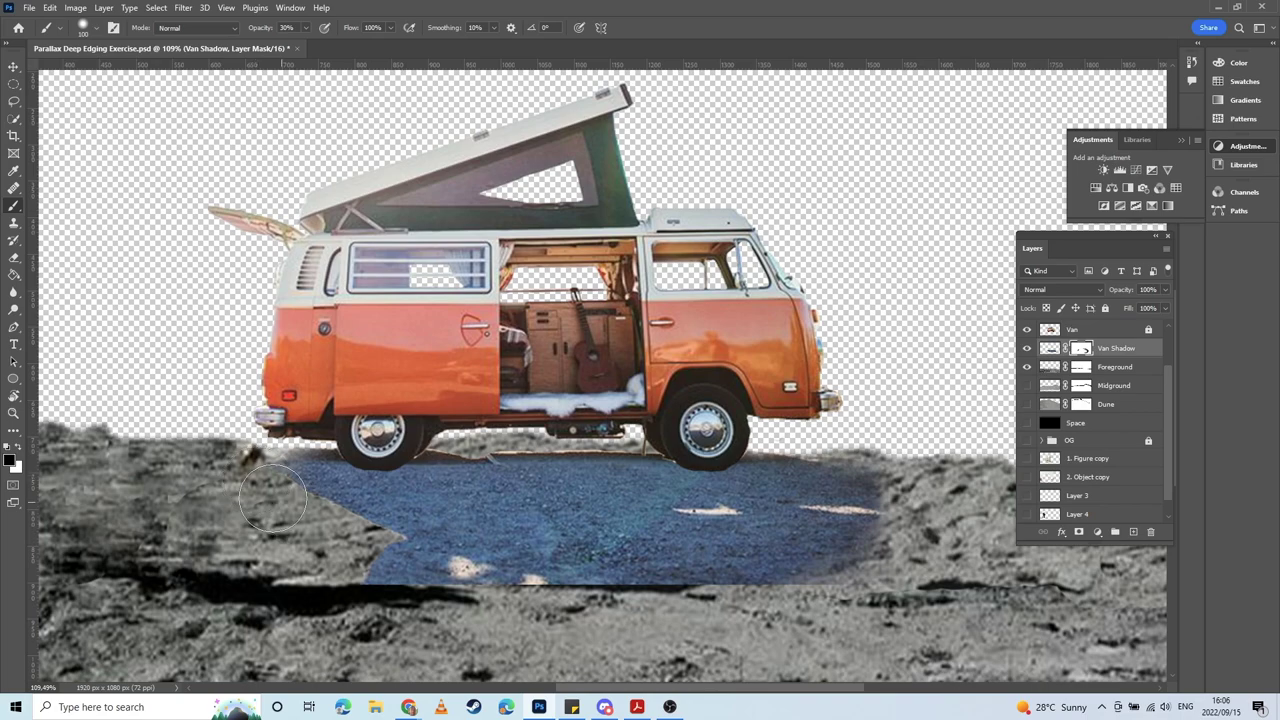
pyautogui.moveTo(393, 555)
pyautogui.mouseDown()
pyautogui.moveTo(377, 591)
pyautogui.moveTo(467, 603)
pyautogui.moveTo(400, 608)
pyautogui.moveTo(832, 618)
pyautogui.moveTo(444, 612)
pyautogui.moveTo(839, 608)
pyautogui.moveTo(861, 596)
pyautogui.moveTo(402, 596)
pyautogui.moveTo(861, 609)
pyautogui.moveTo(446, 554)
pyautogui.moveTo(534, 599)
pyautogui.moveTo(773, 596)
pyautogui.moveTo(526, 583)
pyautogui.moveTo(789, 570)
pyautogui.moveTo(428, 586)
pyautogui.moveTo(627, 548)
pyautogui.moveTo(548, 571)
pyautogui.moveTo(191, 482)
pyautogui.moveTo(678, 620)
pyautogui.moveTo(351, 541)
pyautogui.moveTo(290, 469)
pyautogui.moveTo(269, 483)
pyautogui.moveTo(747, 642)
pyautogui.moveTo(904, 613)
pyautogui.moveTo(710, 613)
pyautogui.moveTo(1075, 554)
pyautogui.moveTo(898, 564)
pyautogui.moveTo(906, 478)
pyautogui.moveTo(764, 619)
pyautogui.moveTo(843, 604)
pyautogui.mouseUp()
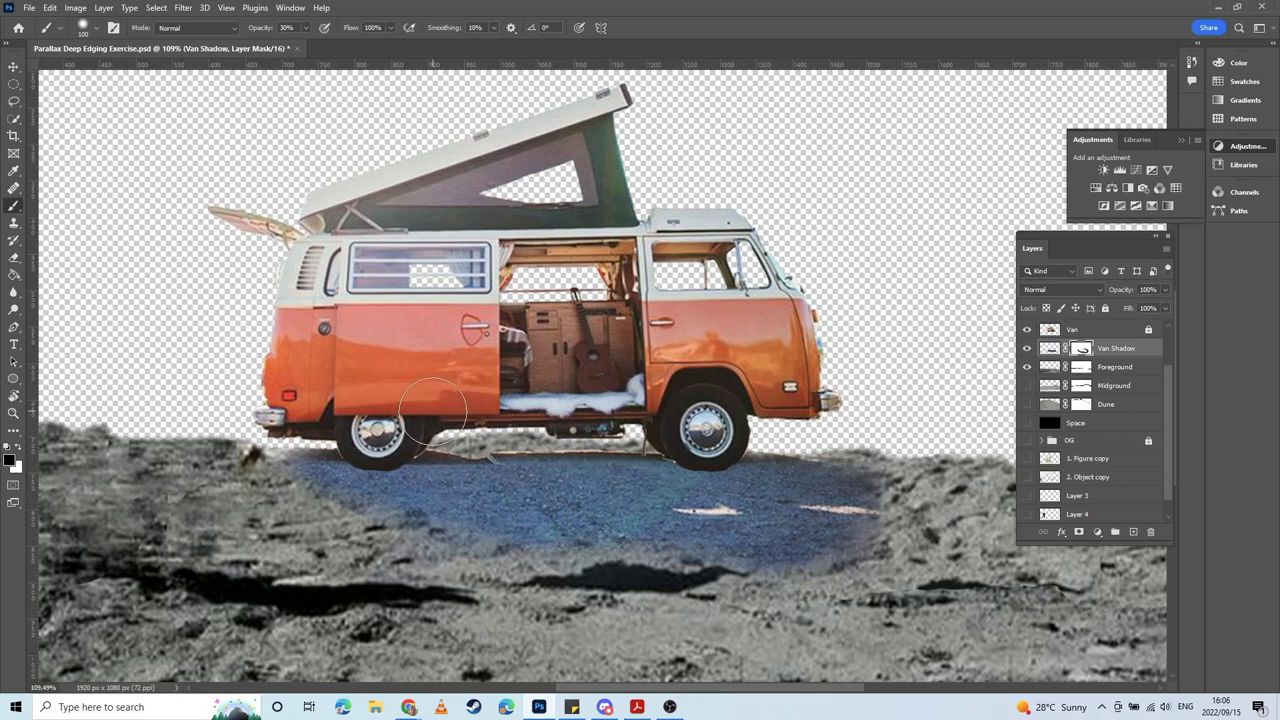
pyautogui.moveTo(470, 418); pyautogui.dragTo(705, 430)
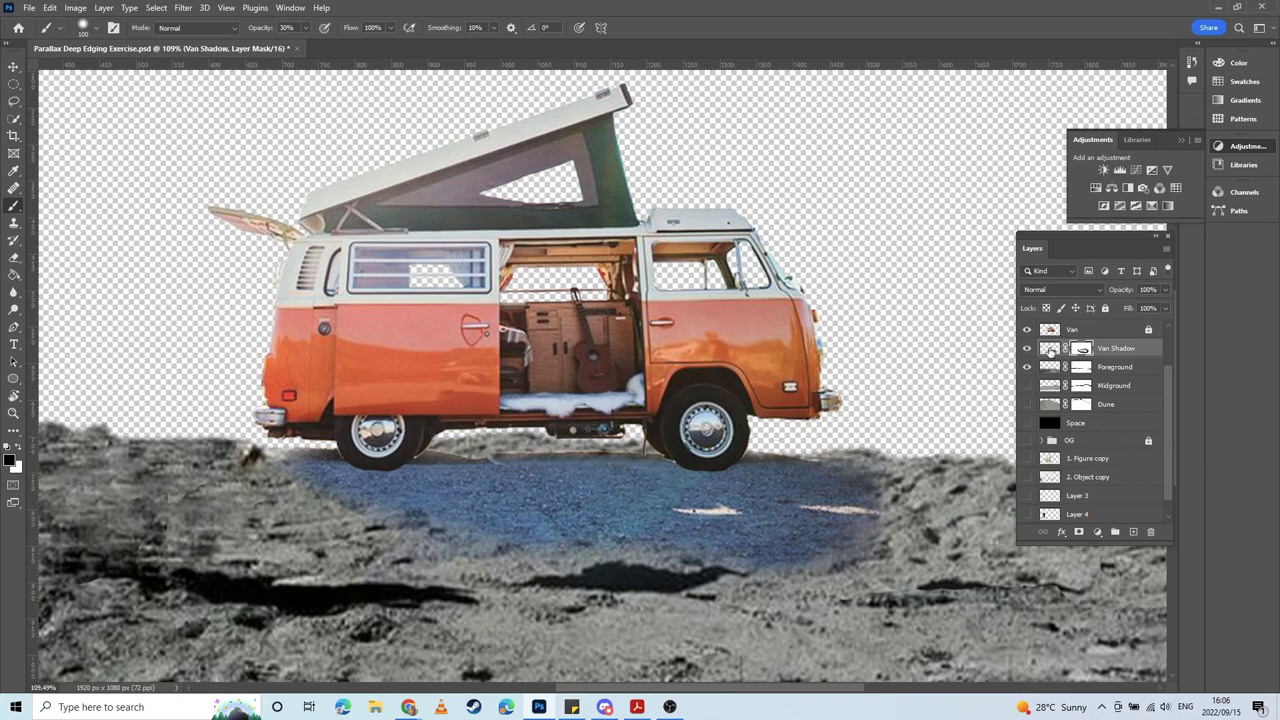
# Step: Compare the scene with and without the Van Shadow layer, and set its blend mode to Multiply
pyautogui.click(1049, 348)
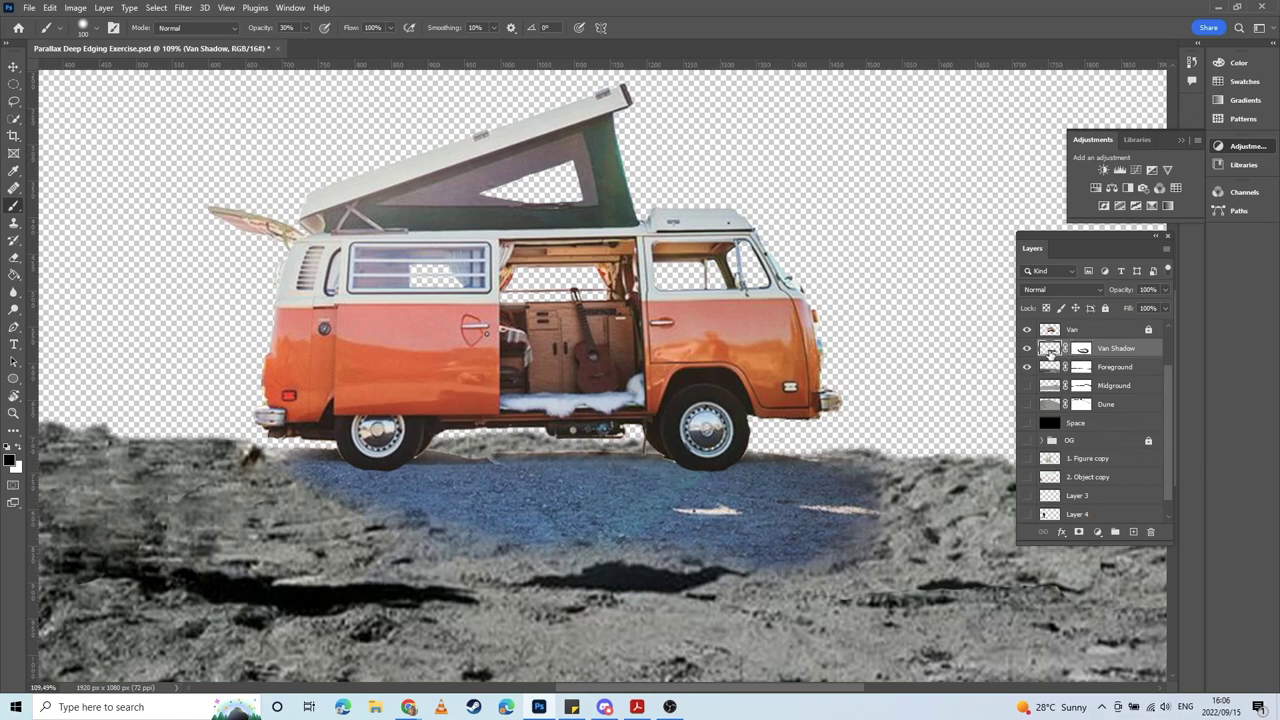
pyautogui.click(1027, 348)
pyautogui.click(1027, 348)
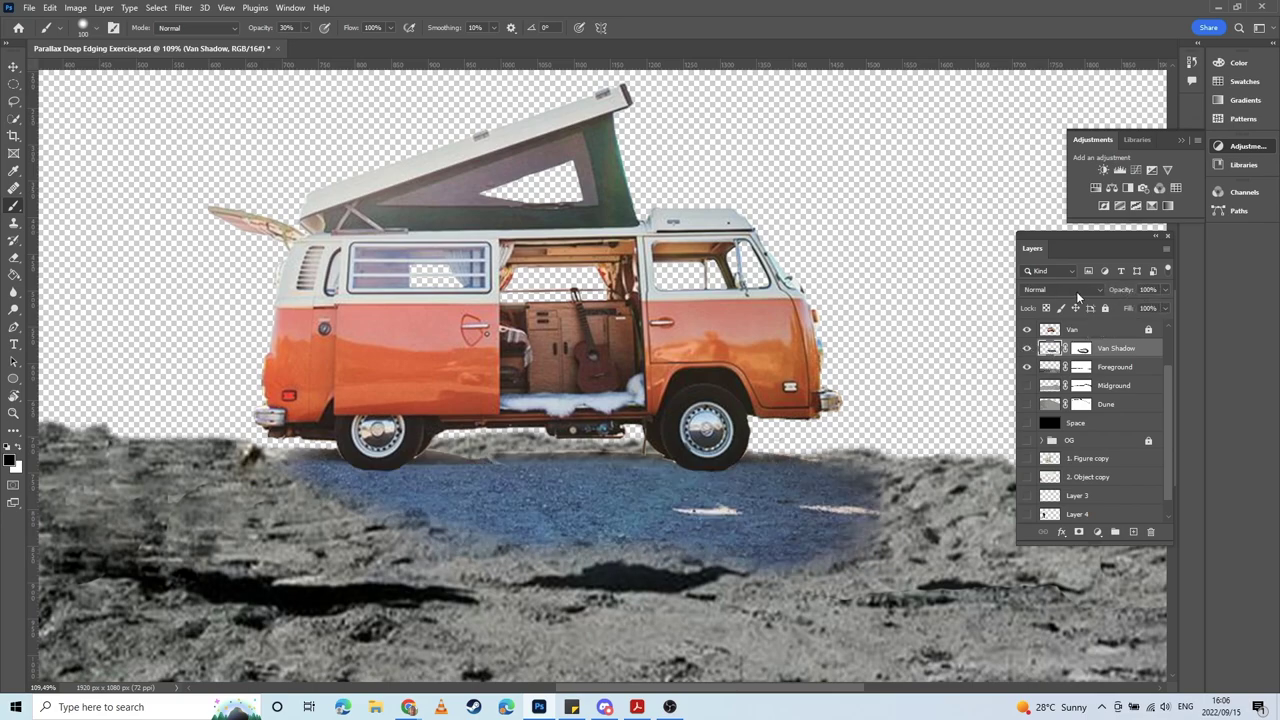
pyautogui.click(1069, 293)
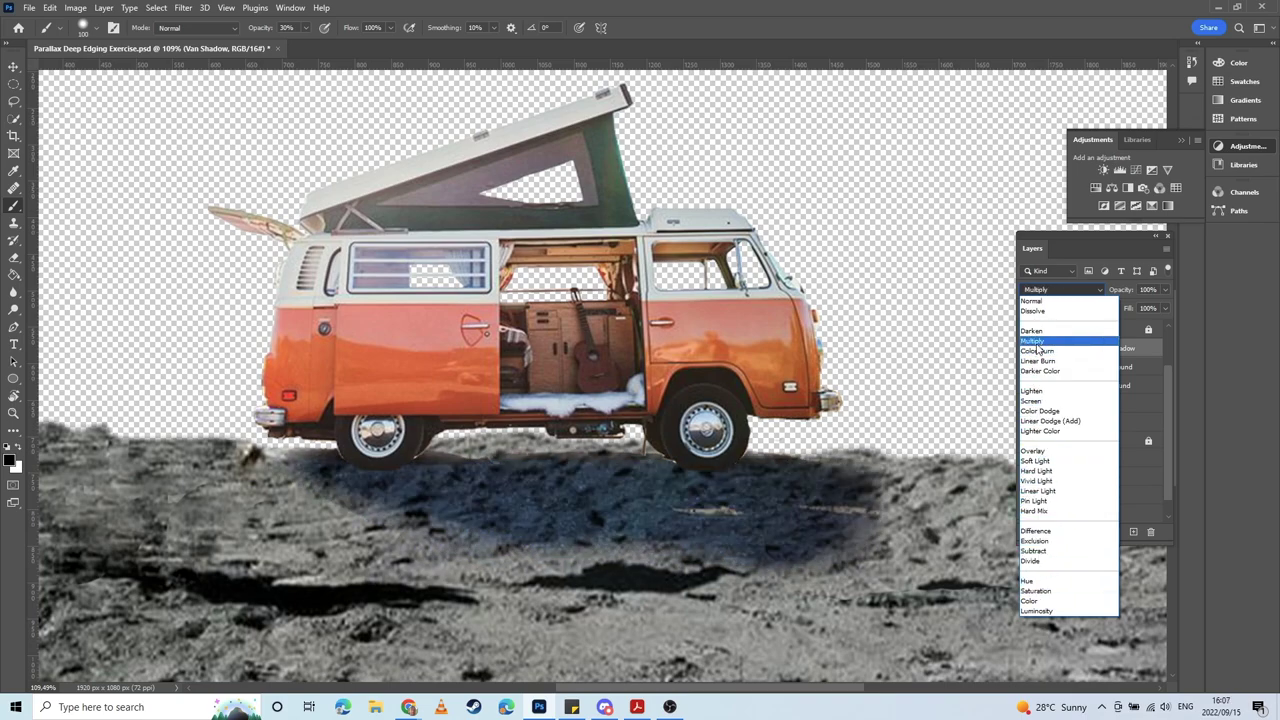
pyautogui.click(1037, 343)
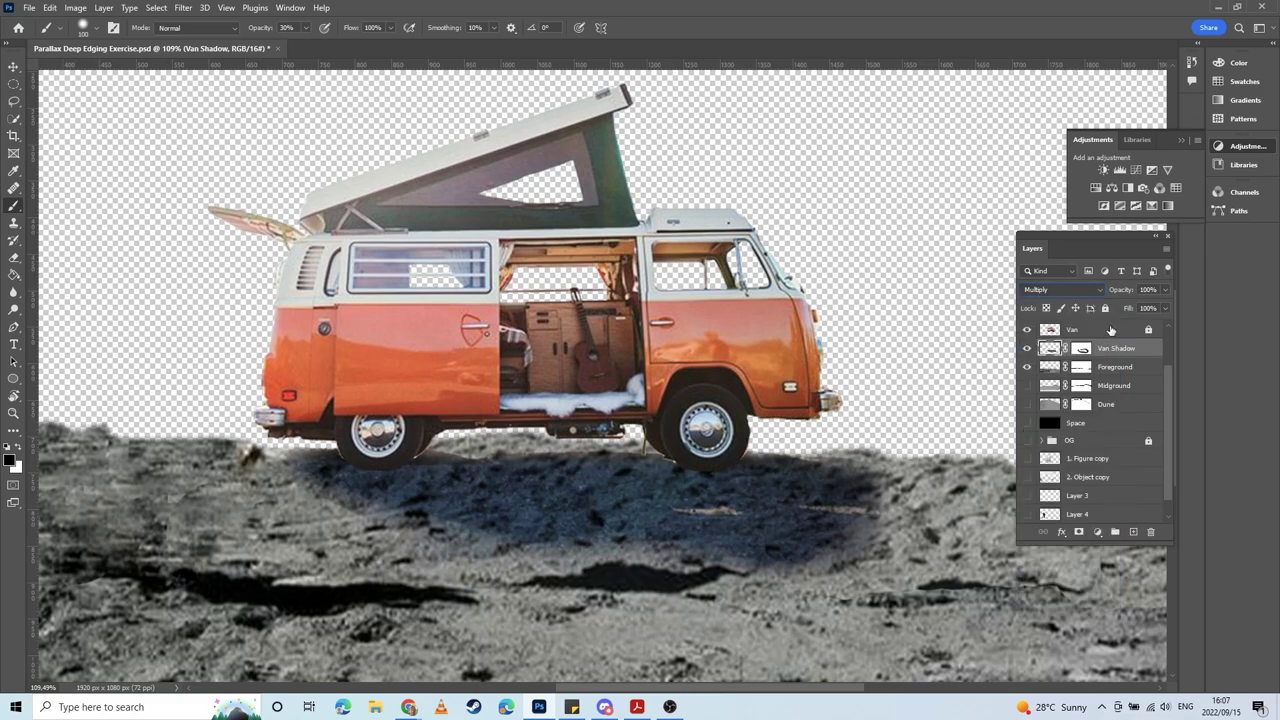
# Step: Preview different opacities for the Van Shadow layer, return it to 100%, and undo the stray brush dab beside the van
pyautogui.click(1165, 289)
pyautogui.click(1126, 307)
pyautogui.moveTo(1126, 307); pyautogui.dragTo(1165, 308)
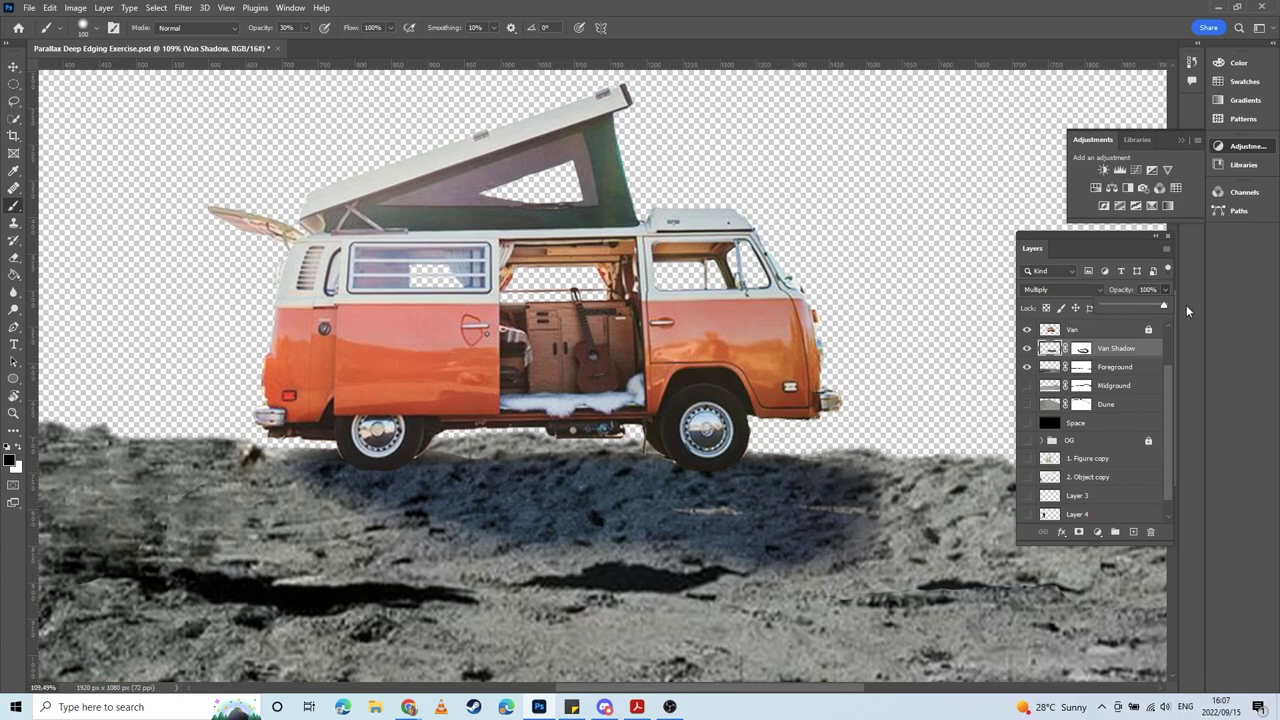
pyautogui.moveTo(1163, 307); pyautogui.dragTo(1165, 300)
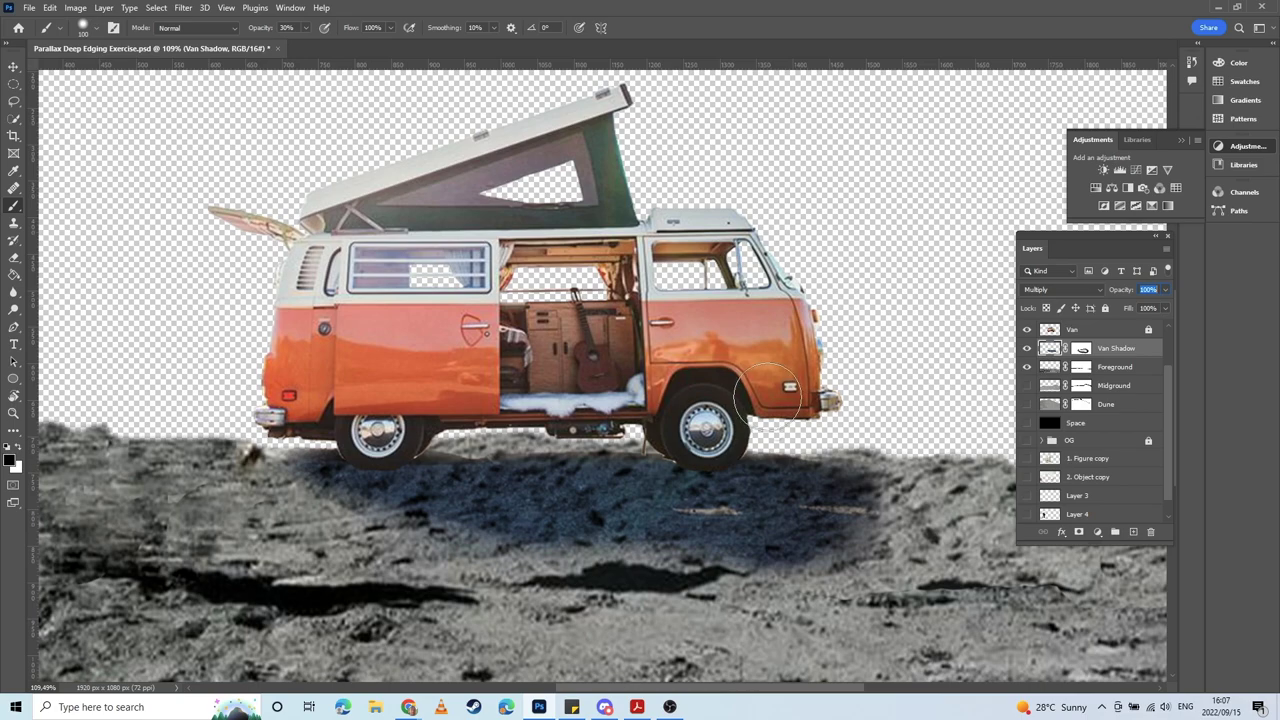
pyautogui.click(898, 310)
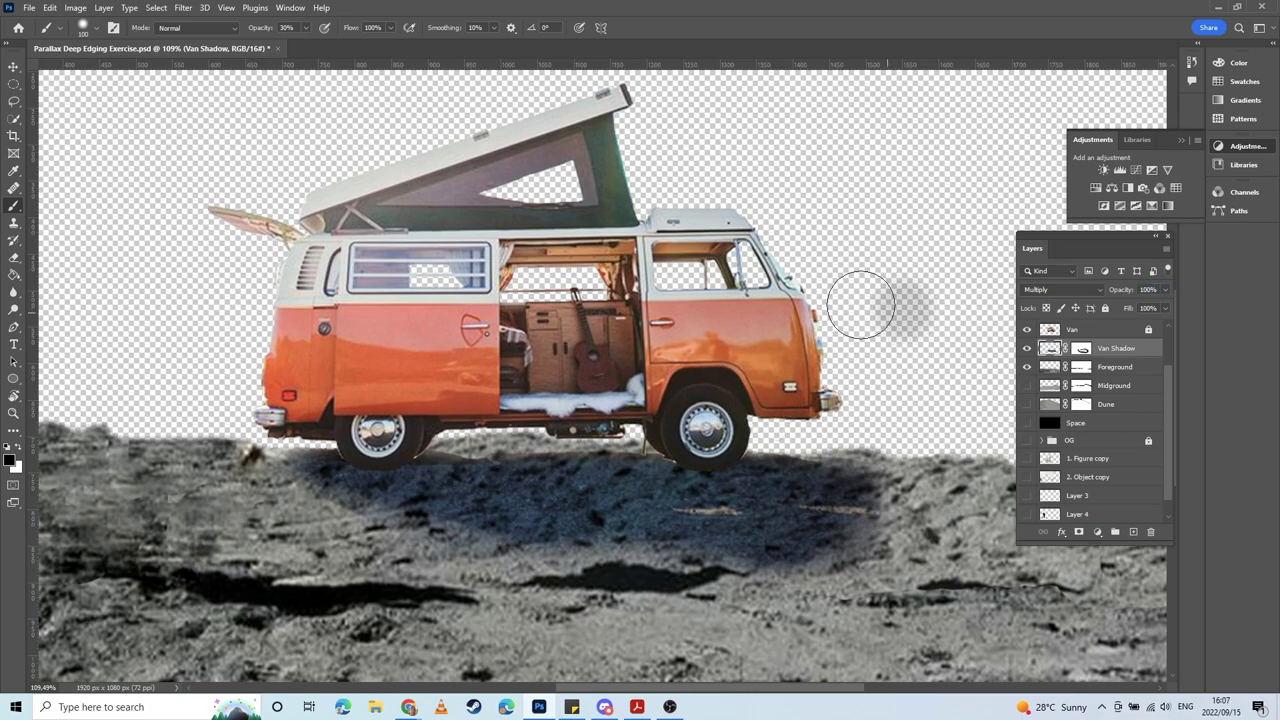
pyautogui.hotkey('ctrl', 'z')
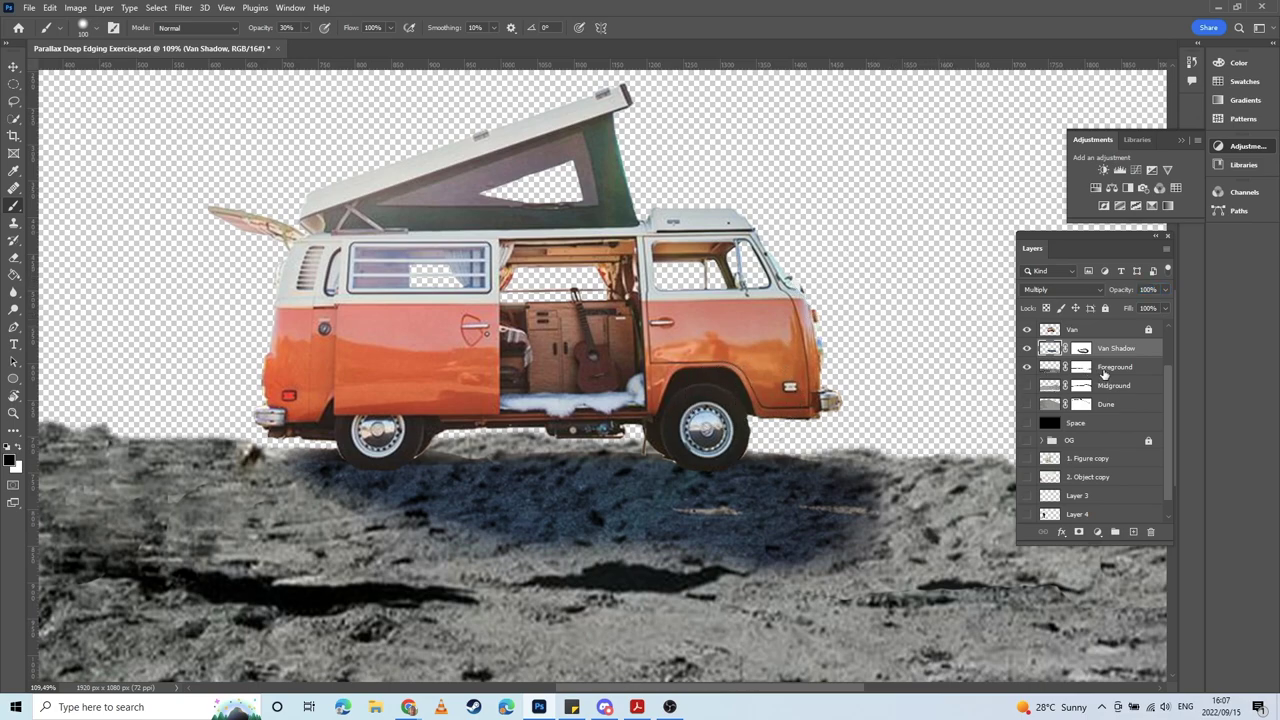
# Step: Lock the Van Shadow and Foreground layers
pyautogui.click(1103, 370)
pyautogui.scroll(-11, 792, 362)
pyautogui.moveTo(531, 300); pyautogui.dragTo(577, 366)
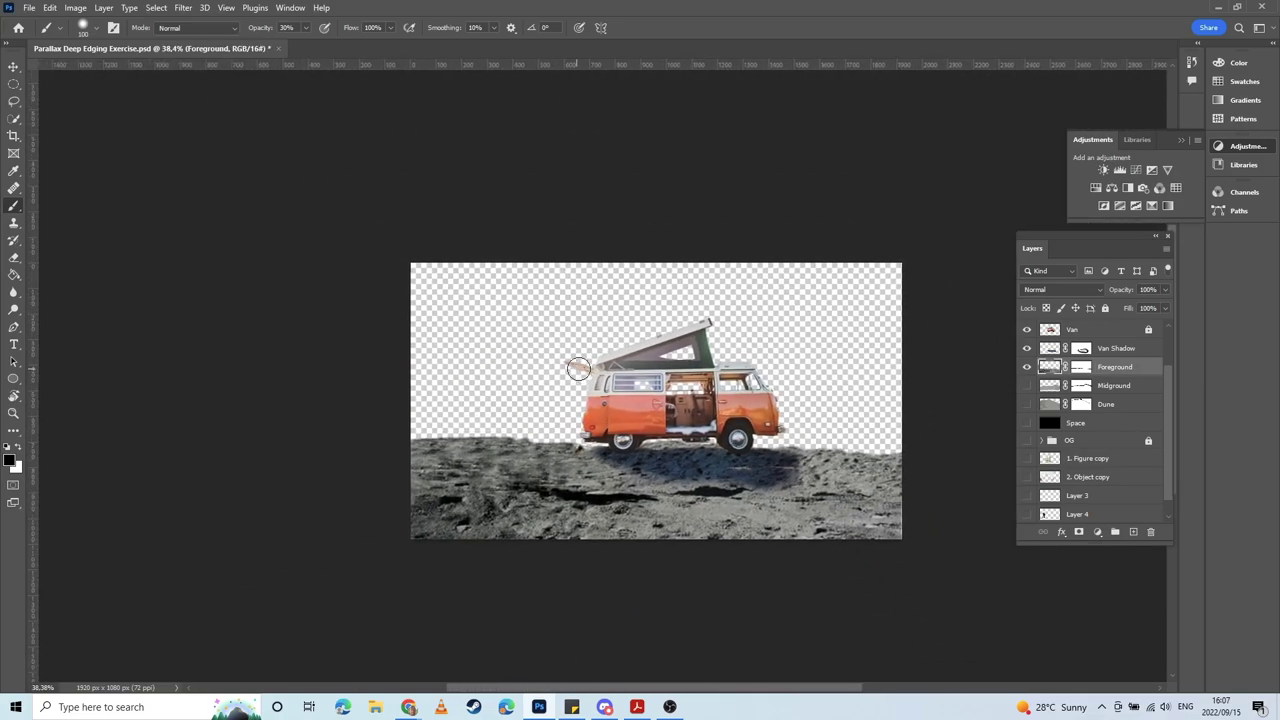
pyautogui.scroll(5, 641, 387)
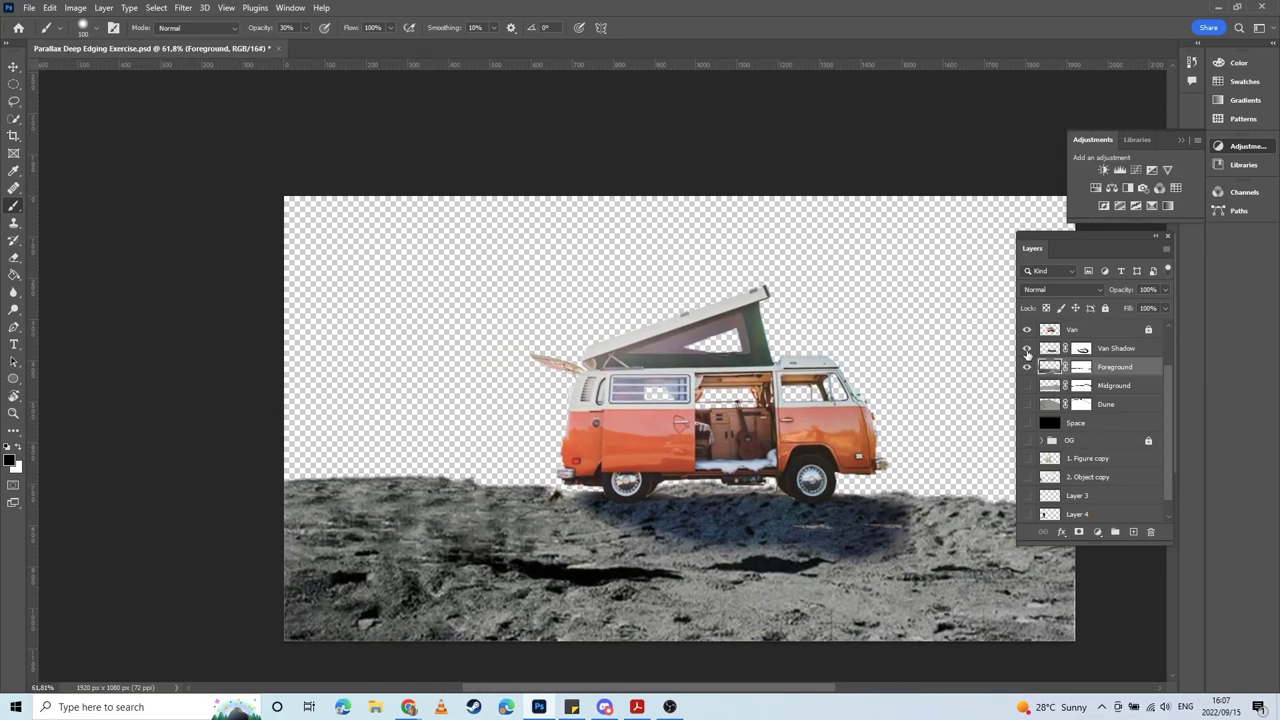
pyautogui.scroll(3, 1055, 373)
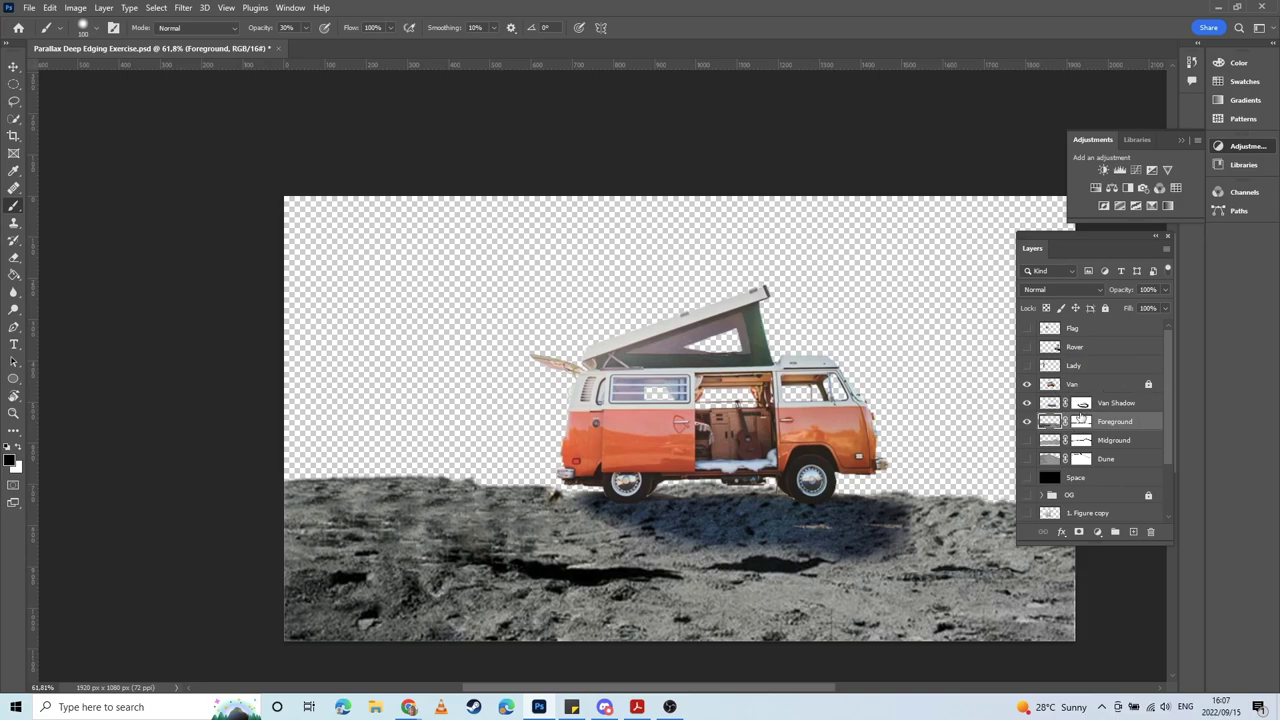
pyautogui.click(1115, 408)
pyautogui.click(1105, 308)
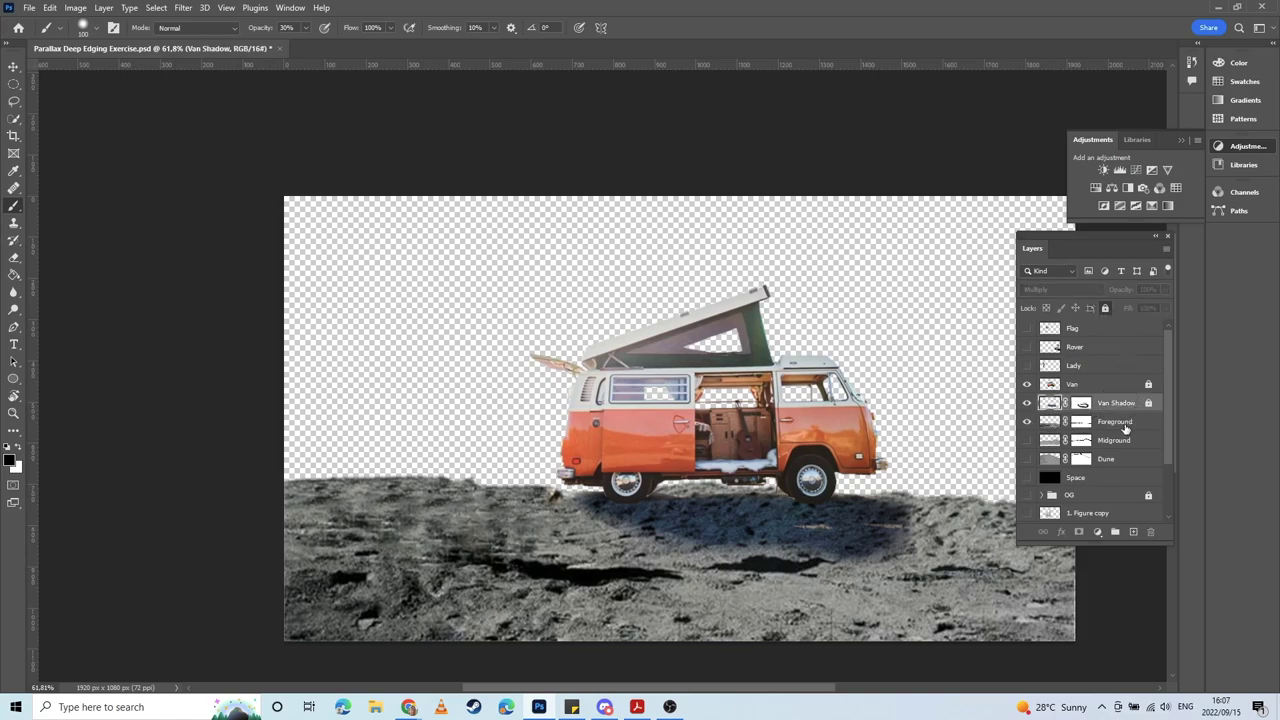
pyautogui.click(1125, 428)
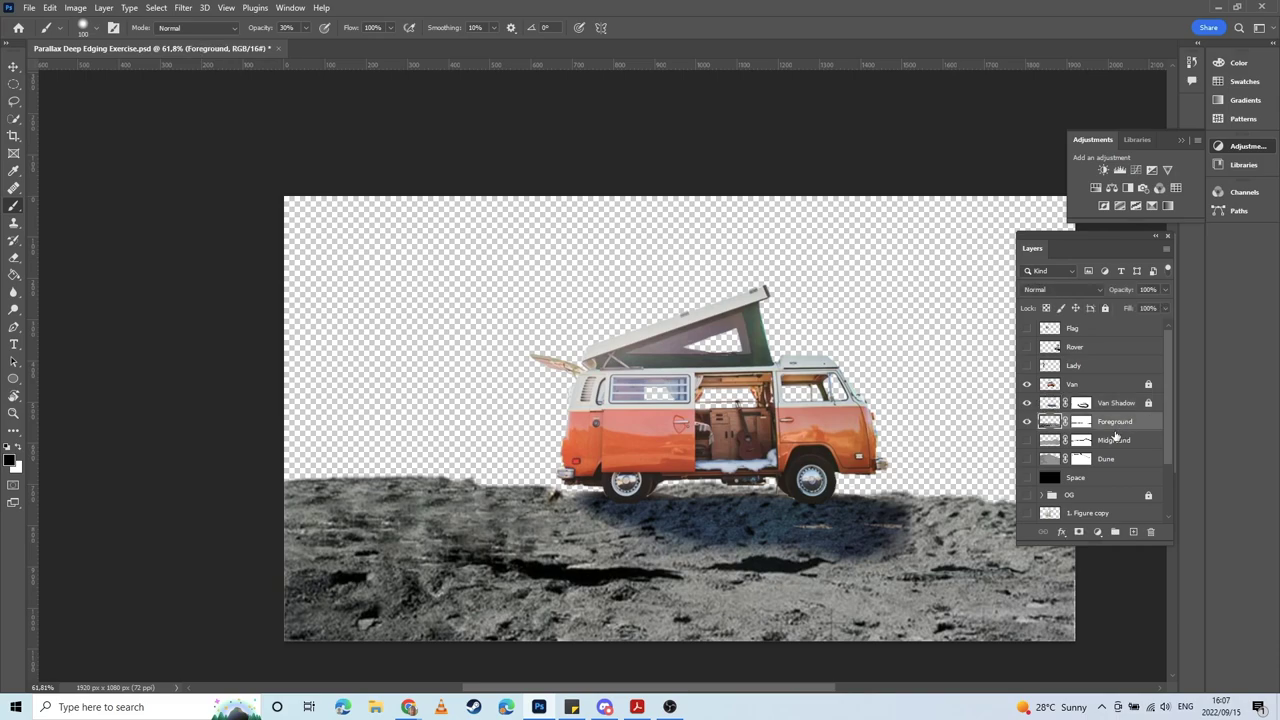
pyautogui.click(1105, 308)
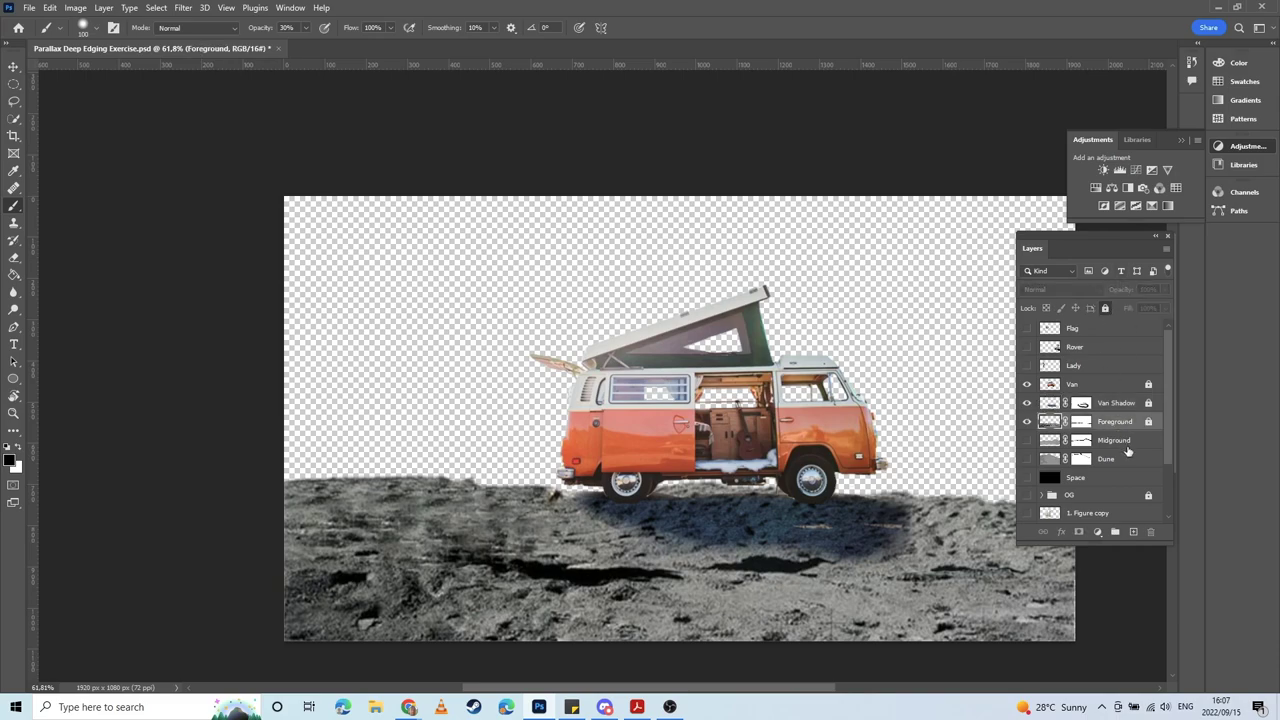
# Step: Lock the Midground, Dune, and Space layers against further edits
pyautogui.click(1120, 441)
pyautogui.click(1105, 308)
pyautogui.click(1120, 459)
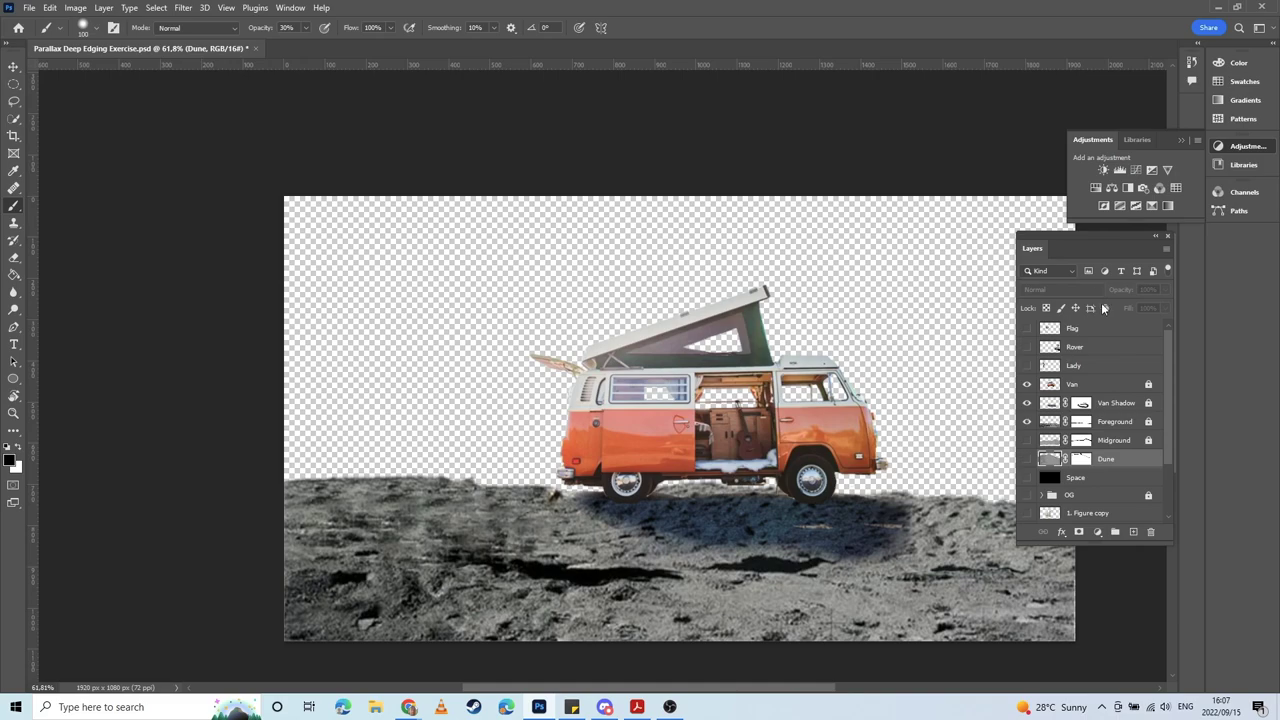
pyautogui.click(1120, 478)
pyautogui.click(1105, 308)
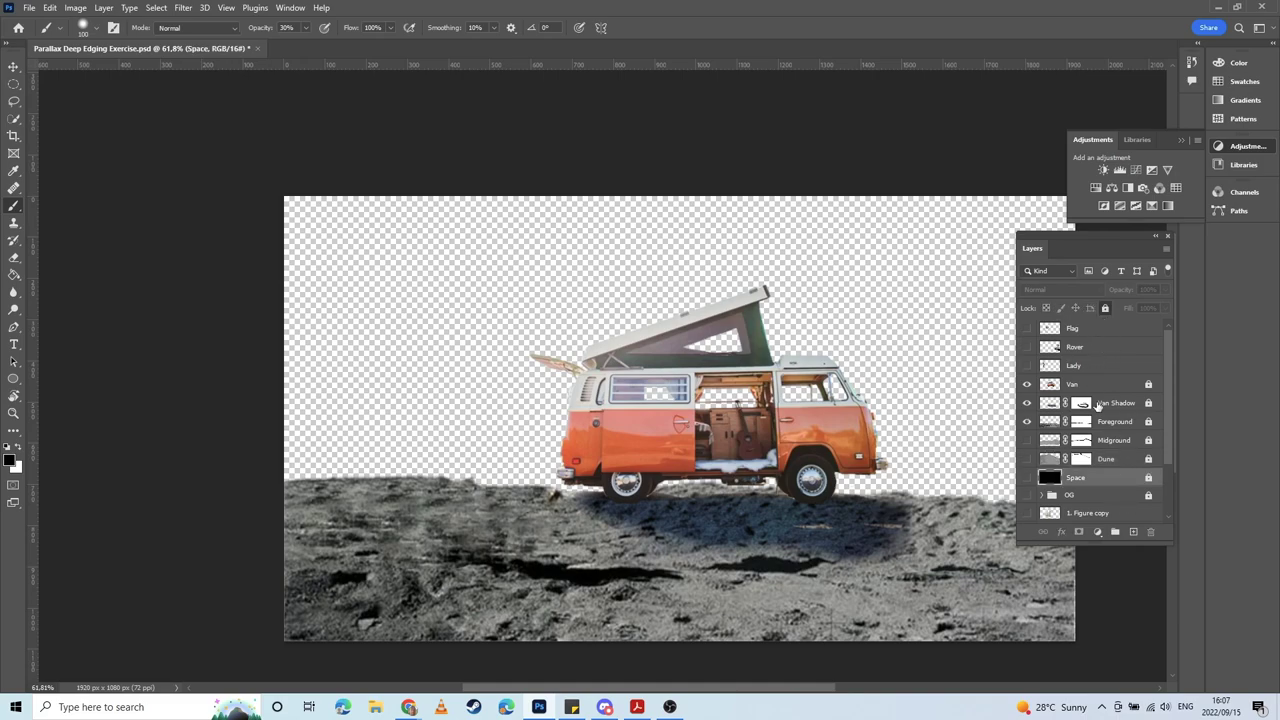
# Step: Examine the Van layer's cut-out edges along its body, surfboard, and raised pop-up roof
pyautogui.click(1094, 388)
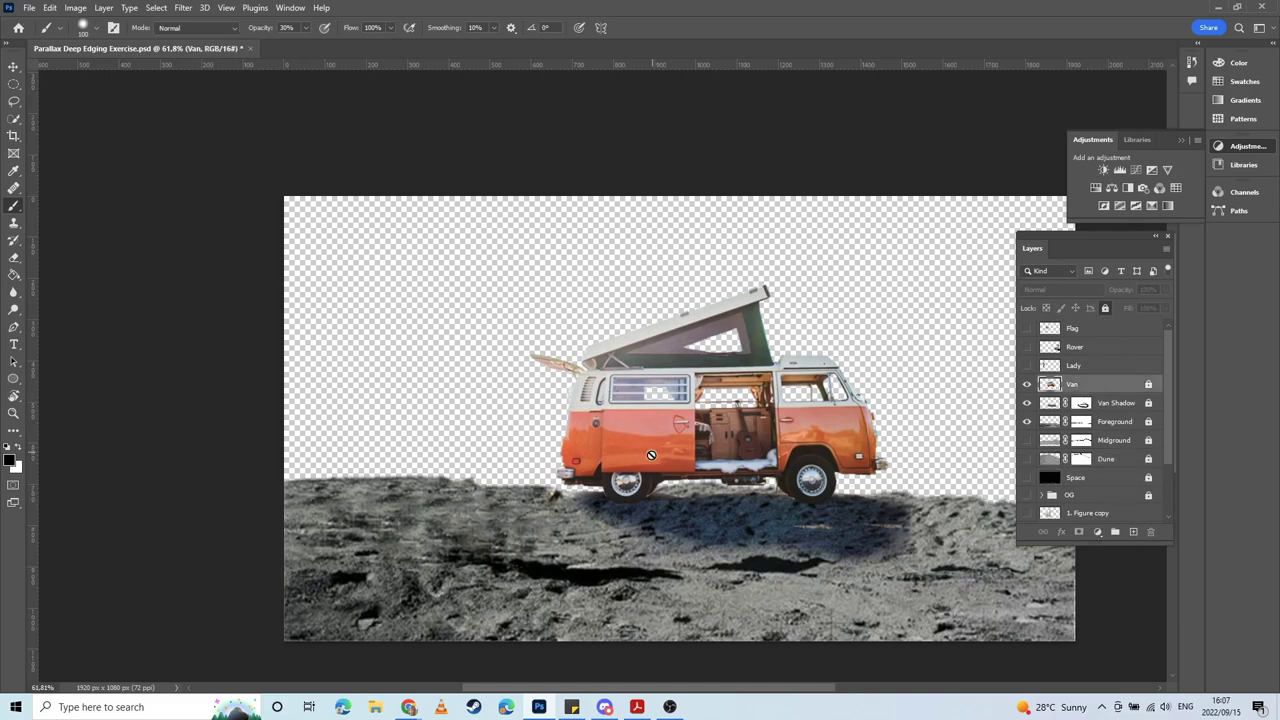
pyautogui.scroll(6, 651, 455)
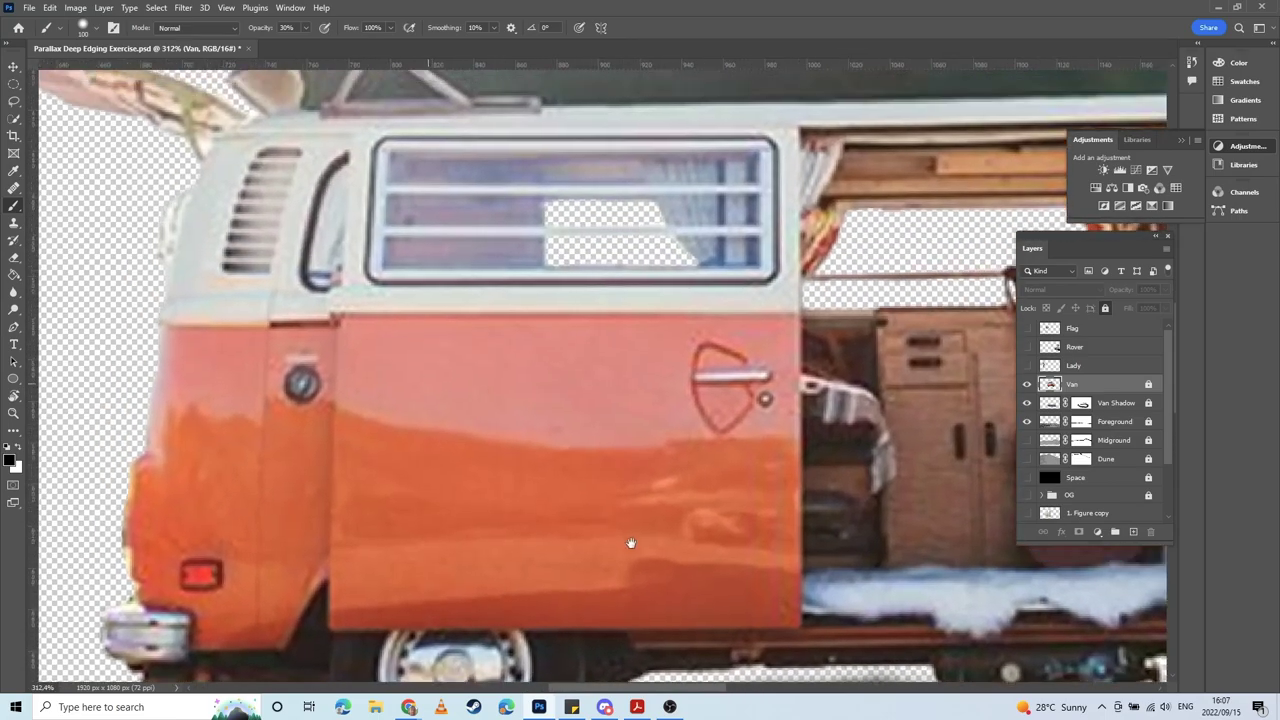
pyautogui.moveTo(631, 543); pyautogui.dragTo(650, 565)
pyautogui.moveTo(410, 336); pyautogui.dragTo(513, 540)
pyautogui.moveTo(757, 381); pyautogui.dragTo(563, 538)
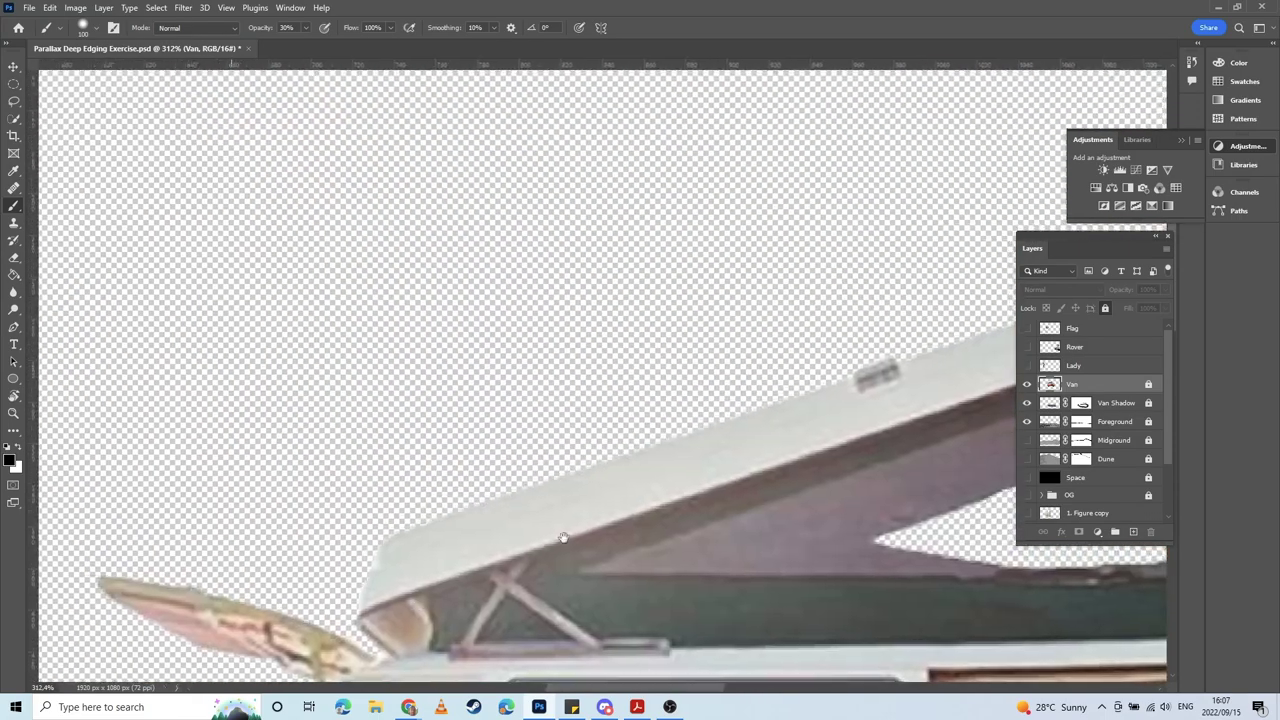
pyautogui.moveTo(681, 496); pyautogui.dragTo(152, 601)
pyautogui.moveTo(508, 474); pyautogui.dragTo(432, 491)
pyautogui.moveTo(764, 459); pyautogui.dragTo(697, 453)
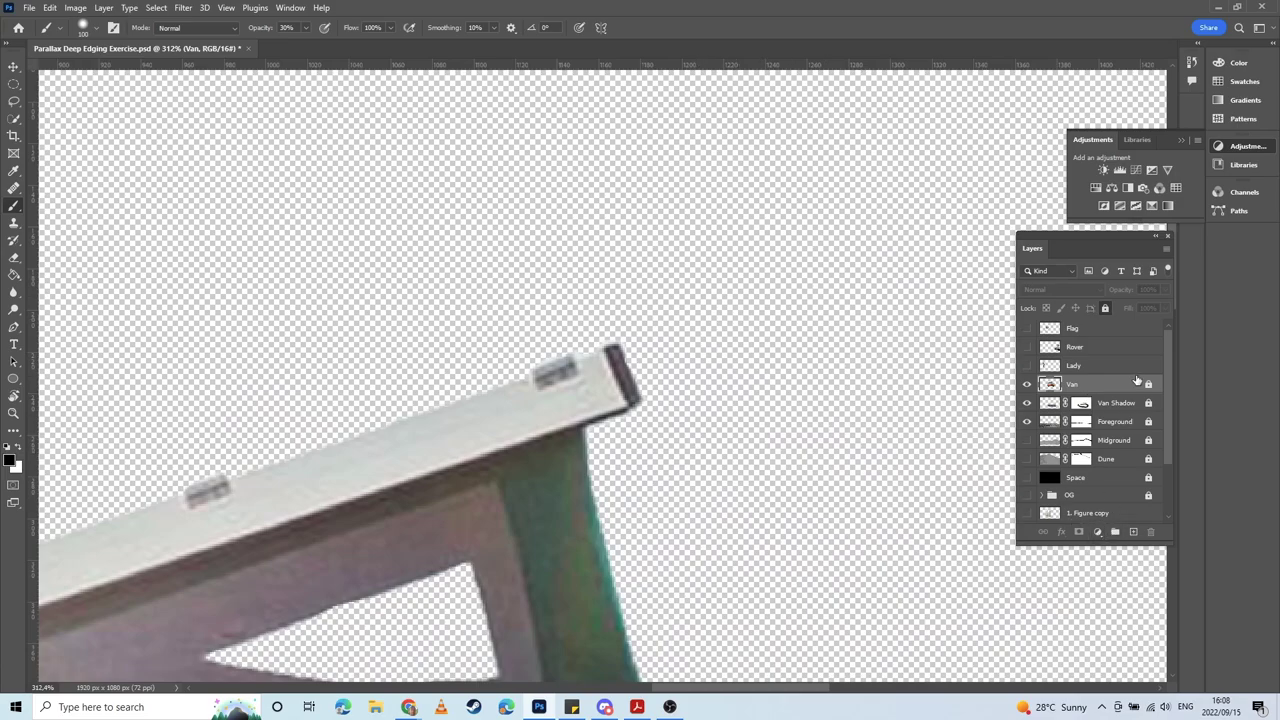
# Step: Unlock the Van layer and set the brush to about 15 px at 75% opacity
pyautogui.click(1104, 309)
pyautogui.click(1105, 309)
pyautogui.click(1147, 385)
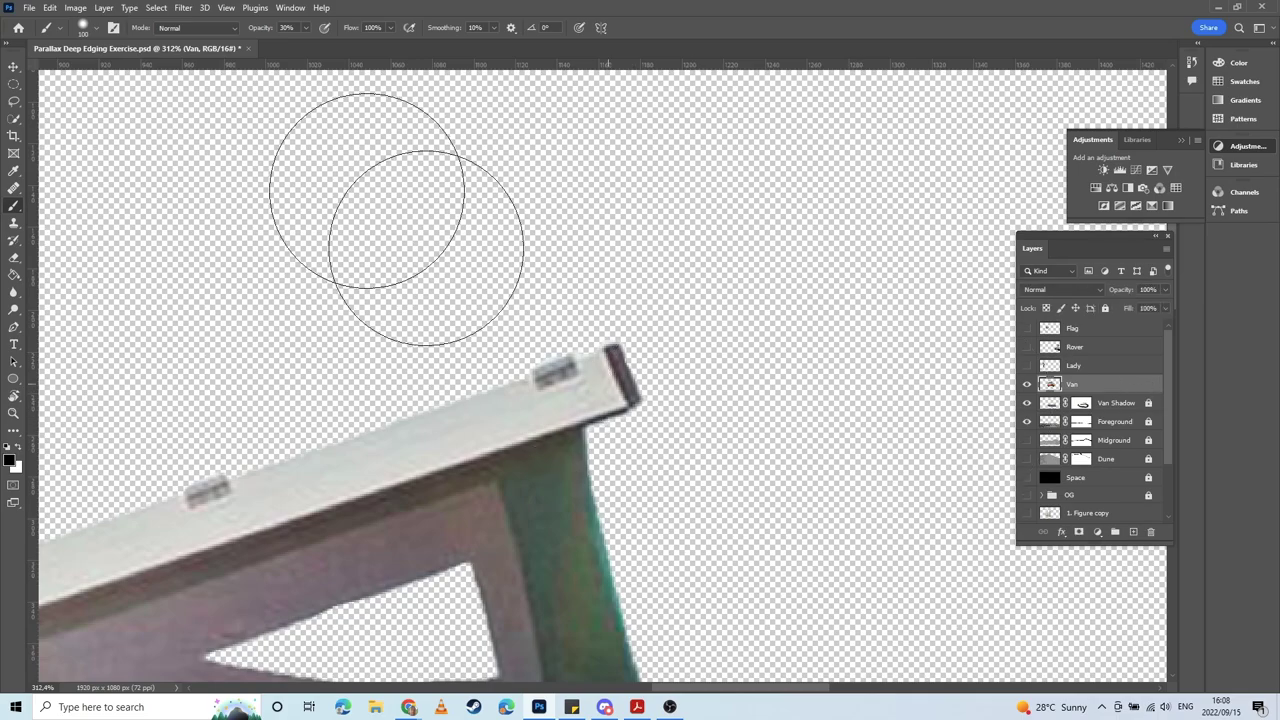
pyautogui.click(82, 27)
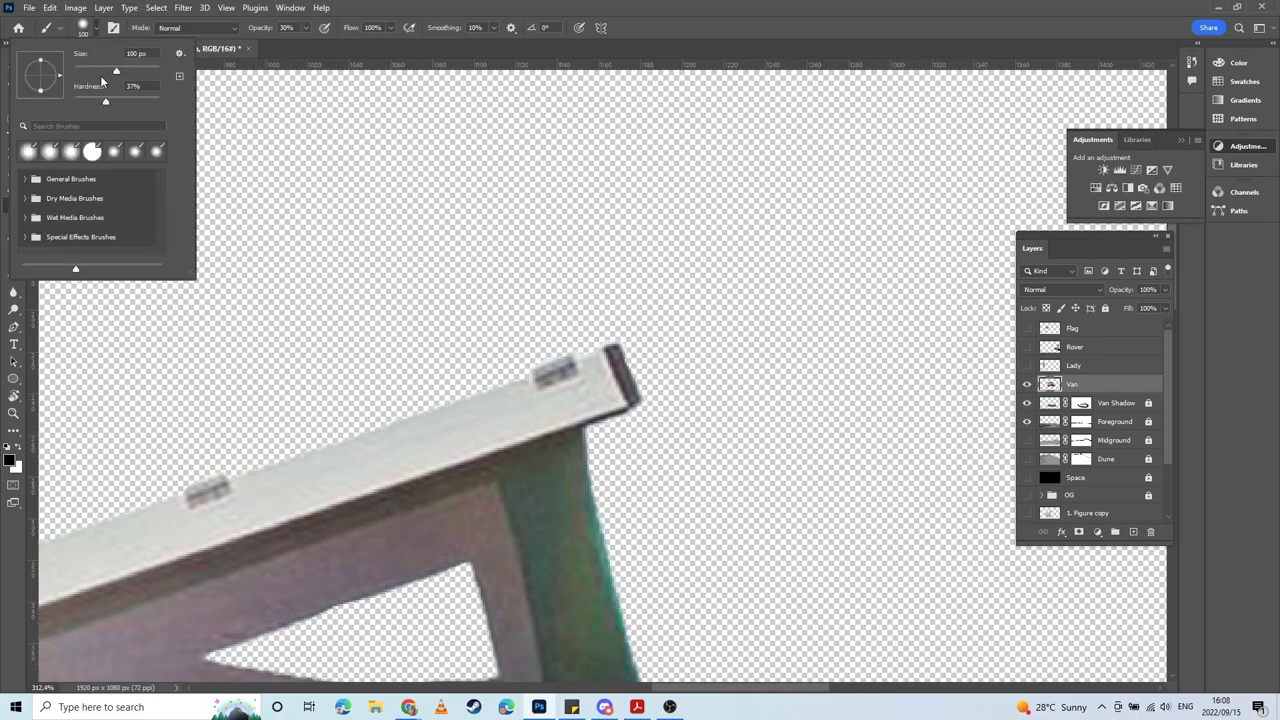
pyautogui.moveTo(116, 70); pyautogui.dragTo(80, 71)
pyautogui.click(91, 32)
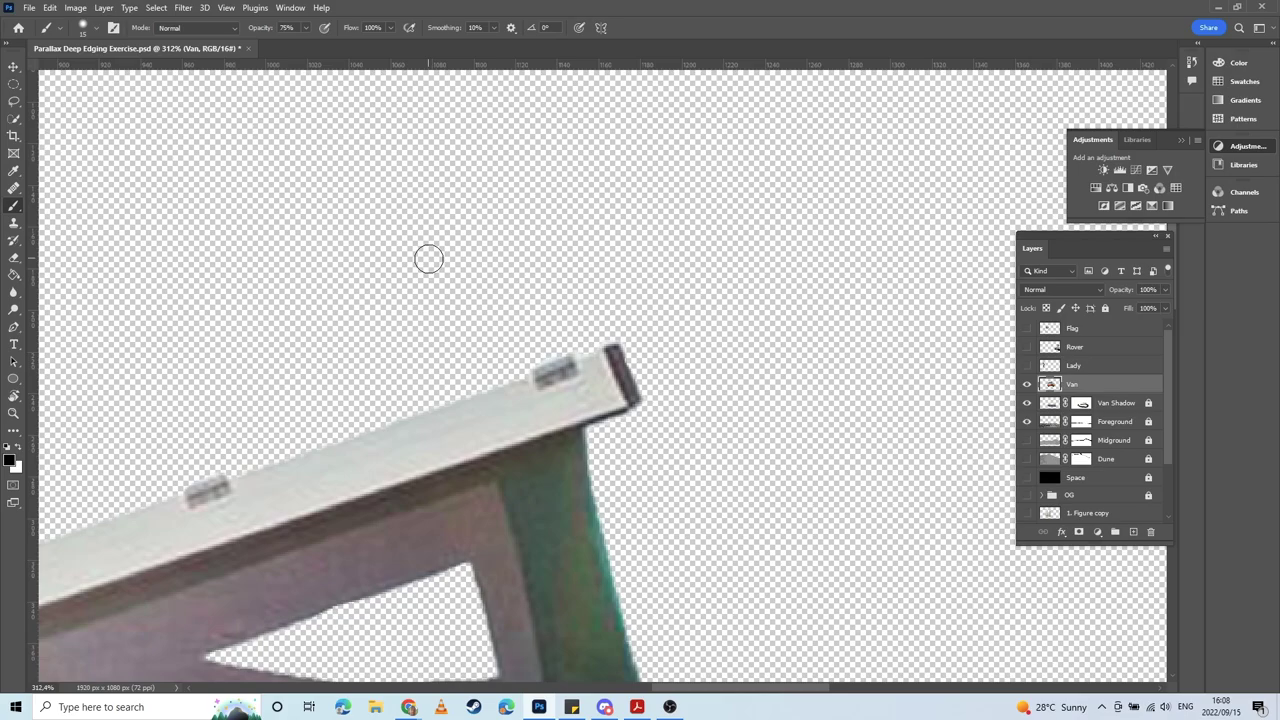
# Step: Show the black Space layer behind the van's raised roof tip and add a layer mask to Van
pyautogui.press('z')
pyautogui.moveTo(605, 398); pyautogui.dragTo(682, 414)
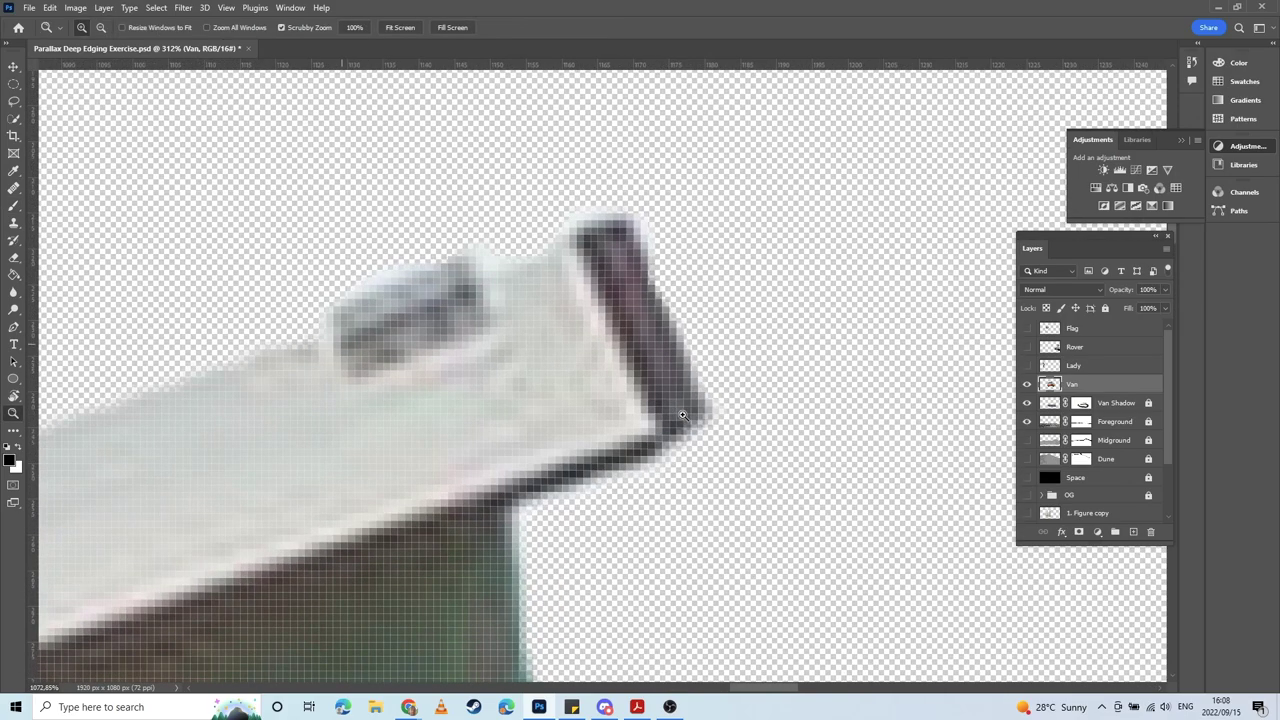
pyautogui.moveTo(619, 360); pyautogui.dragTo(651, 471)
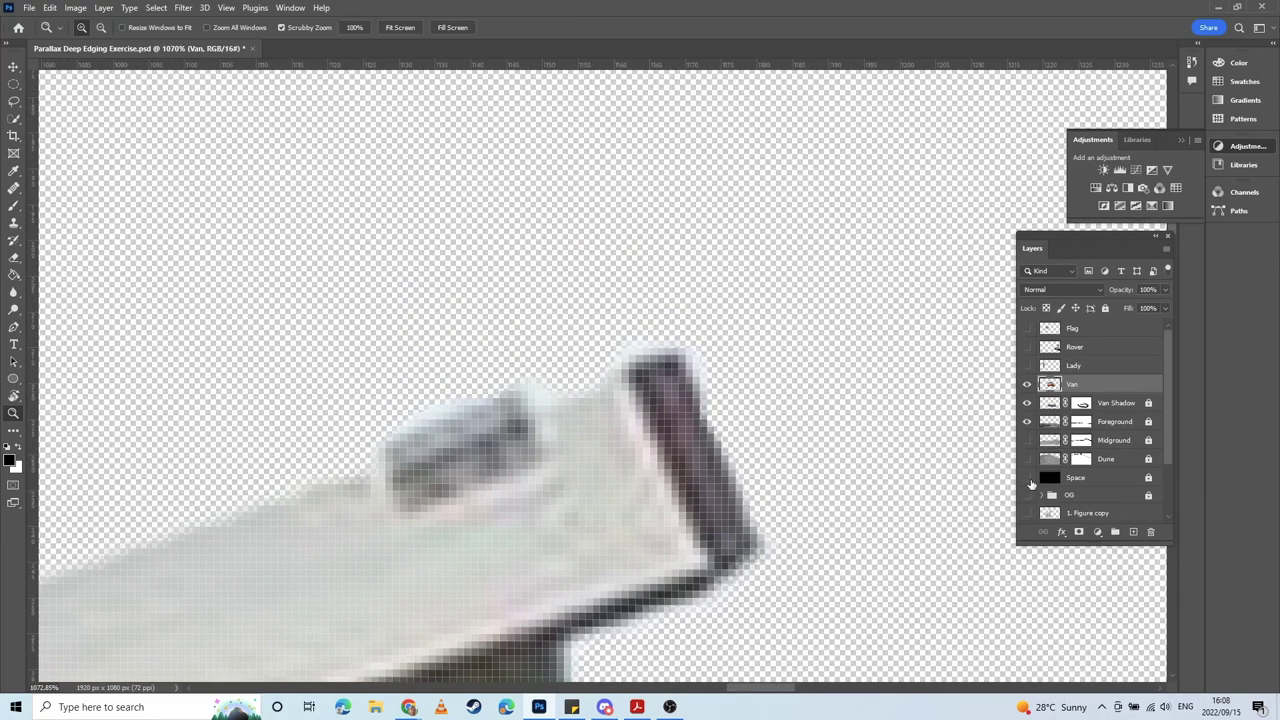
pyautogui.click(1028, 479)
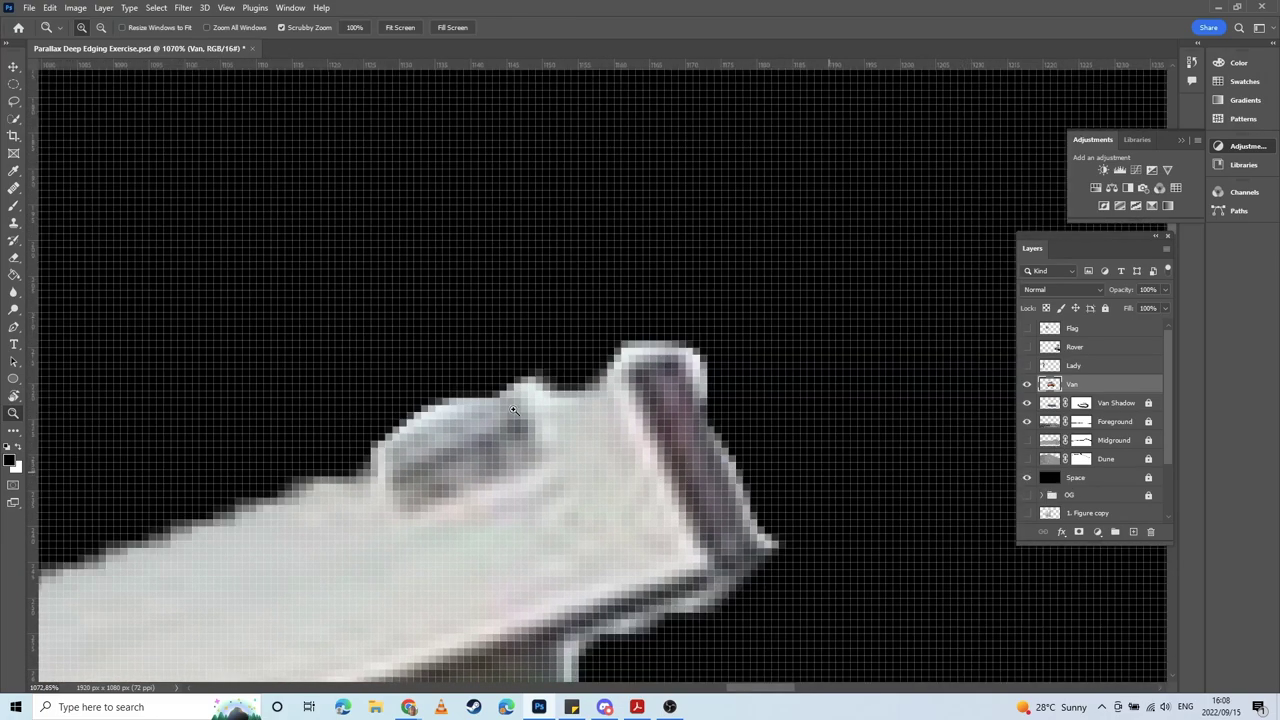
pyautogui.press('v')
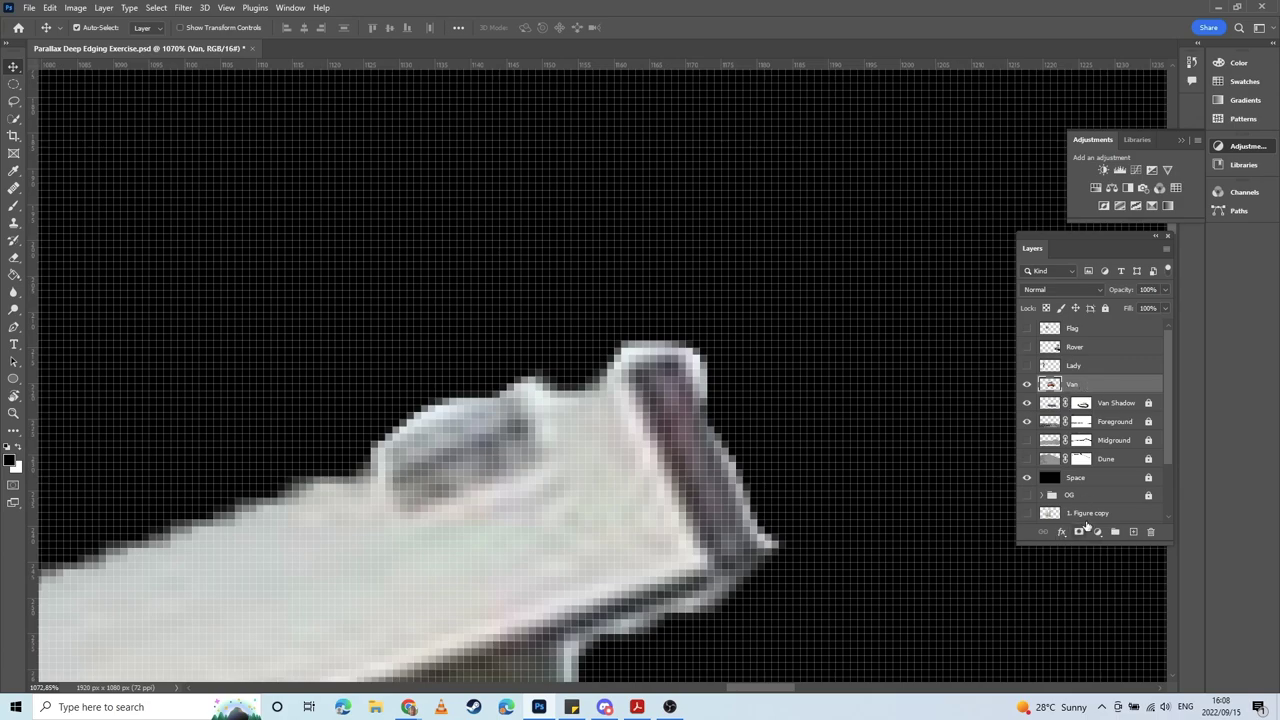
pyautogui.click(1079, 531)
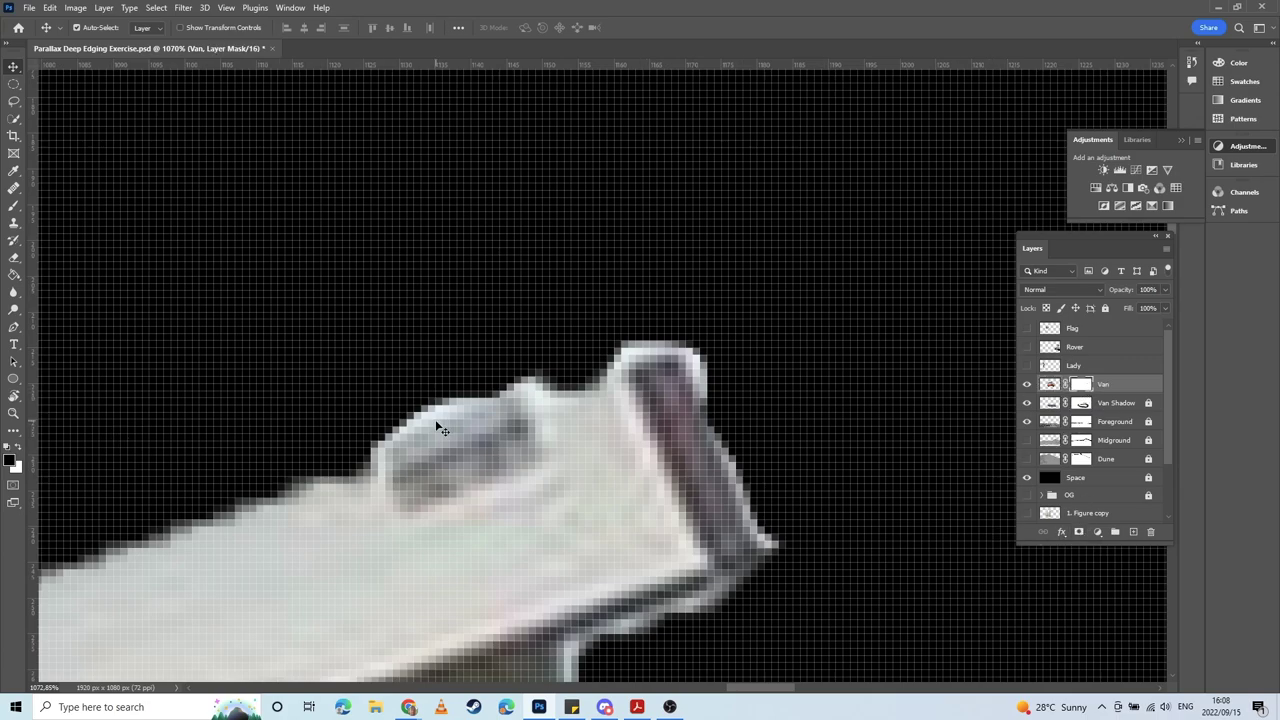
# Step: Paint black on the Van mask to remove the pale fringe around the pop-up roof's tip, hinge, and underside
pyautogui.press('b')
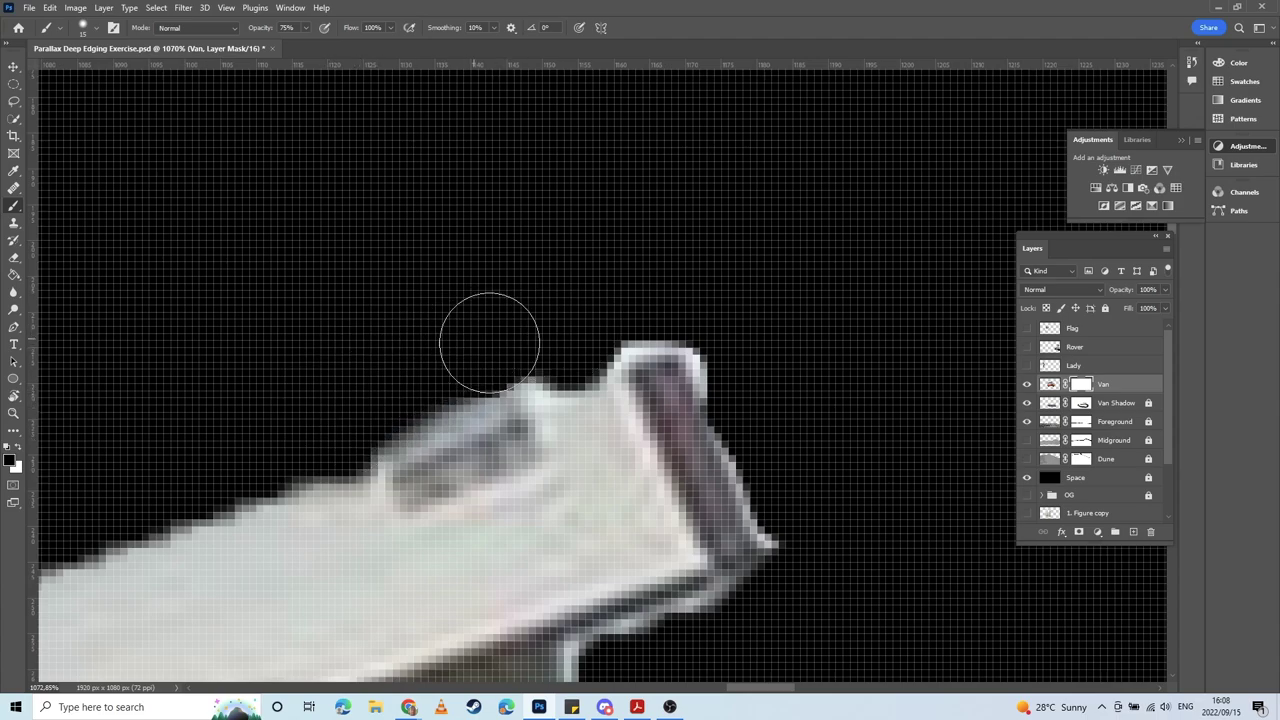
pyautogui.moveTo(490, 343)
pyautogui.mouseDown()
pyautogui.moveTo(600, 325)
pyautogui.moveTo(685, 287)
pyautogui.mouseUp()
pyautogui.moveTo(583, 331)
pyautogui.mouseDown()
pyautogui.moveTo(665, 290)
pyautogui.moveTo(653, 303)
pyautogui.moveTo(763, 335)
pyautogui.moveTo(709, 326)
pyautogui.moveTo(774, 429)
pyautogui.moveTo(814, 461)
pyautogui.moveTo(762, 410)
pyautogui.moveTo(814, 508)
pyautogui.moveTo(795, 455)
pyautogui.moveTo(814, 548)
pyautogui.moveTo(781, 462)
pyautogui.moveTo(838, 590)
pyautogui.mouseUp()
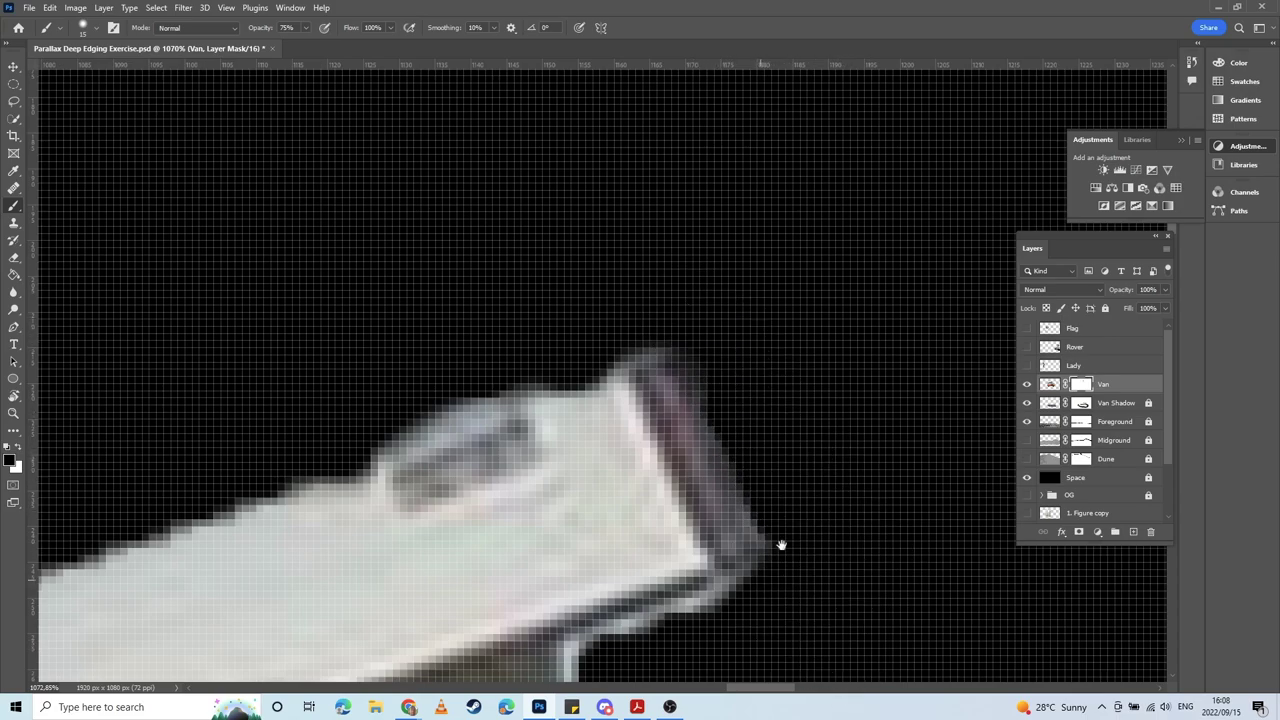
pyautogui.moveTo(781, 545); pyautogui.dragTo(869, 380)
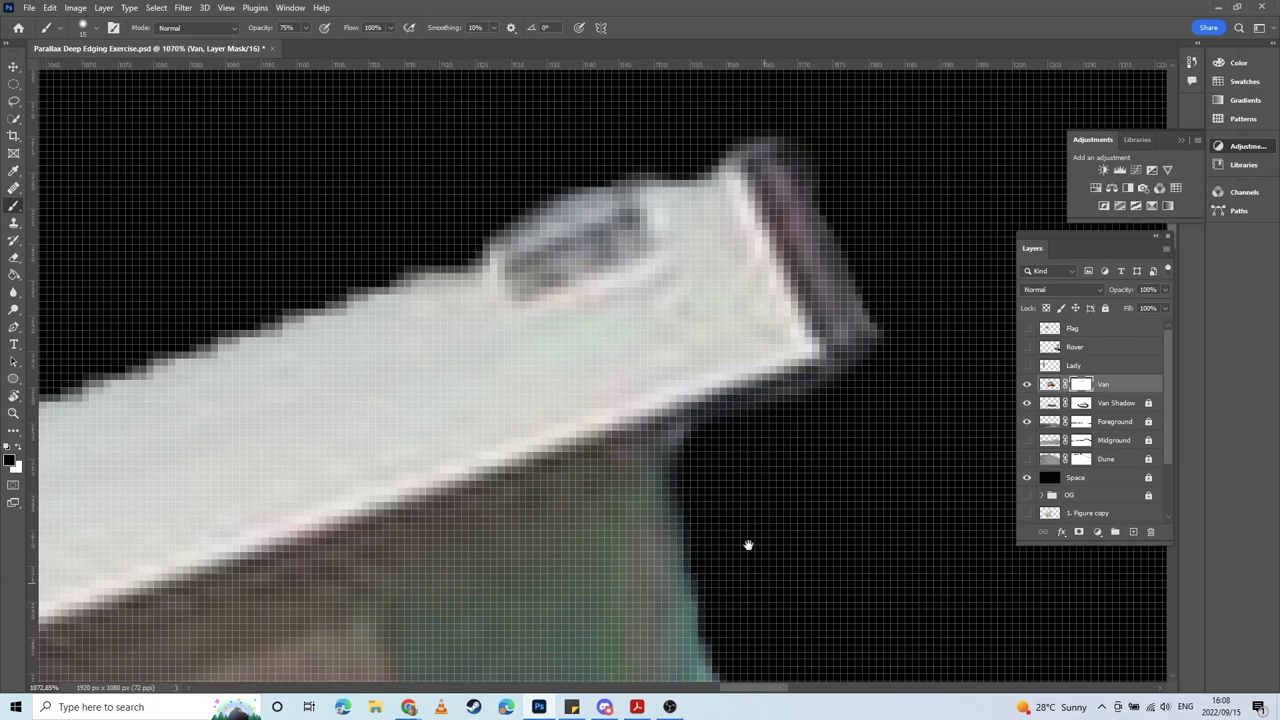
pyautogui.moveTo(748, 543); pyautogui.dragTo(694, 328)
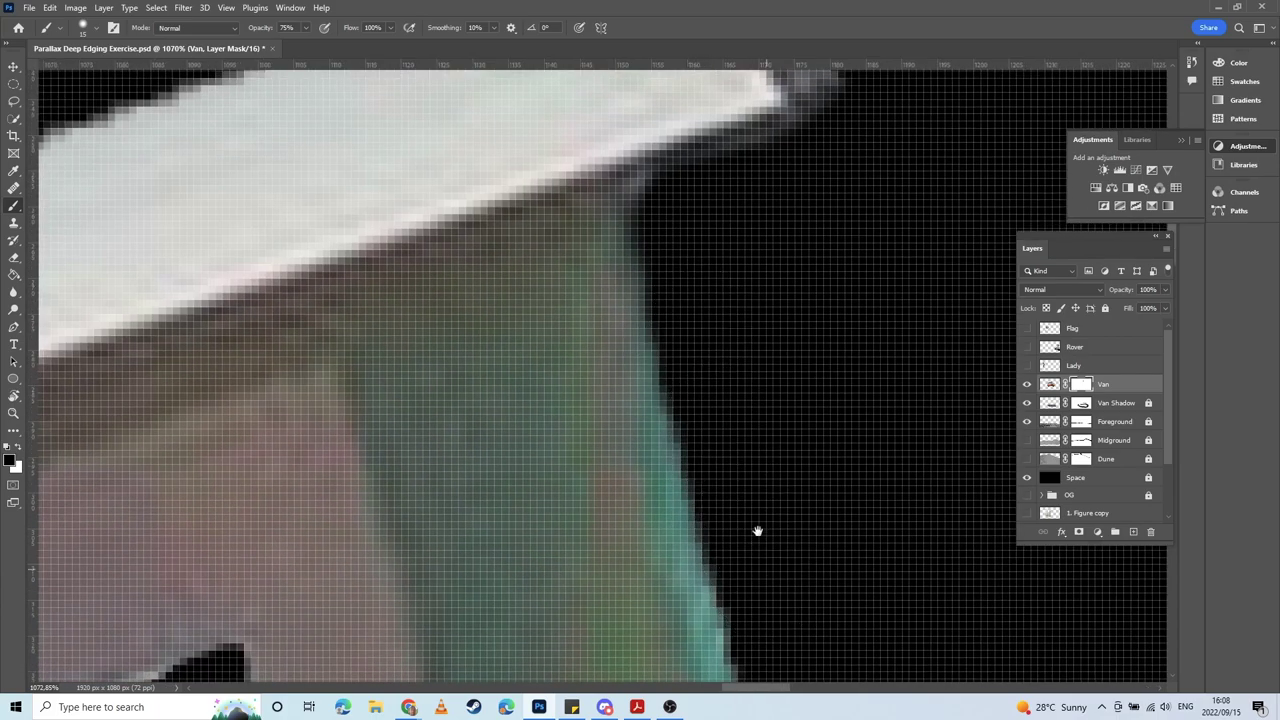
# Step: Mask away the bright teal fringe along the outer edge of the pop-up roof's green canvas
pyautogui.moveTo(701, 462); pyautogui.dragTo(696, 302)
pyautogui.moveTo(726, 466)
pyautogui.mouseDown()
pyautogui.moveTo(735, 322)
pyautogui.moveTo(793, 615)
pyautogui.mouseUp()
pyautogui.moveTo(800, 562)
pyautogui.mouseDown()
pyautogui.moveTo(745, 320)
pyautogui.moveTo(770, 554)
pyautogui.mouseUp()
pyautogui.moveTo(762, 344)
pyautogui.mouseDown()
pyautogui.moveTo(751, 254)
pyautogui.moveTo(710, 129)
pyautogui.mouseUp()
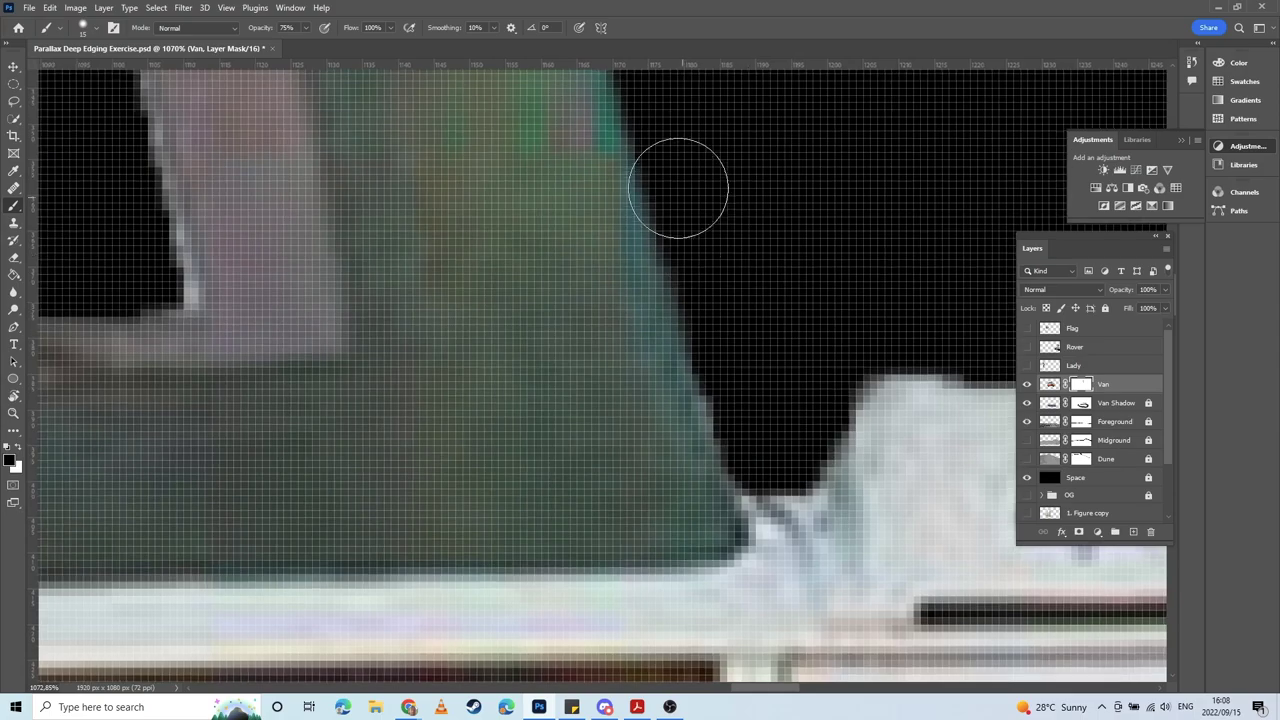
# Step: Soften the Van mask along the small front roof section and down the windshield edge
pyautogui.moveTo(694, 202)
pyautogui.mouseDown()
pyautogui.moveTo(746, 437)
pyautogui.moveTo(778, 458)
pyautogui.moveTo(860, 355)
pyautogui.moveTo(452, 366)
pyautogui.mouseUp()
pyautogui.moveTo(506, 398)
pyautogui.mouseDown()
pyautogui.moveTo(607, 365)
pyautogui.moveTo(521, 382)
pyautogui.moveTo(812, 363)
pyautogui.moveTo(593, 359)
pyautogui.moveTo(510, 378)
pyautogui.moveTo(615, 383)
pyautogui.moveTo(902, 346)
pyautogui.moveTo(566, 360)
pyautogui.moveTo(369, 397)
pyautogui.mouseUp()
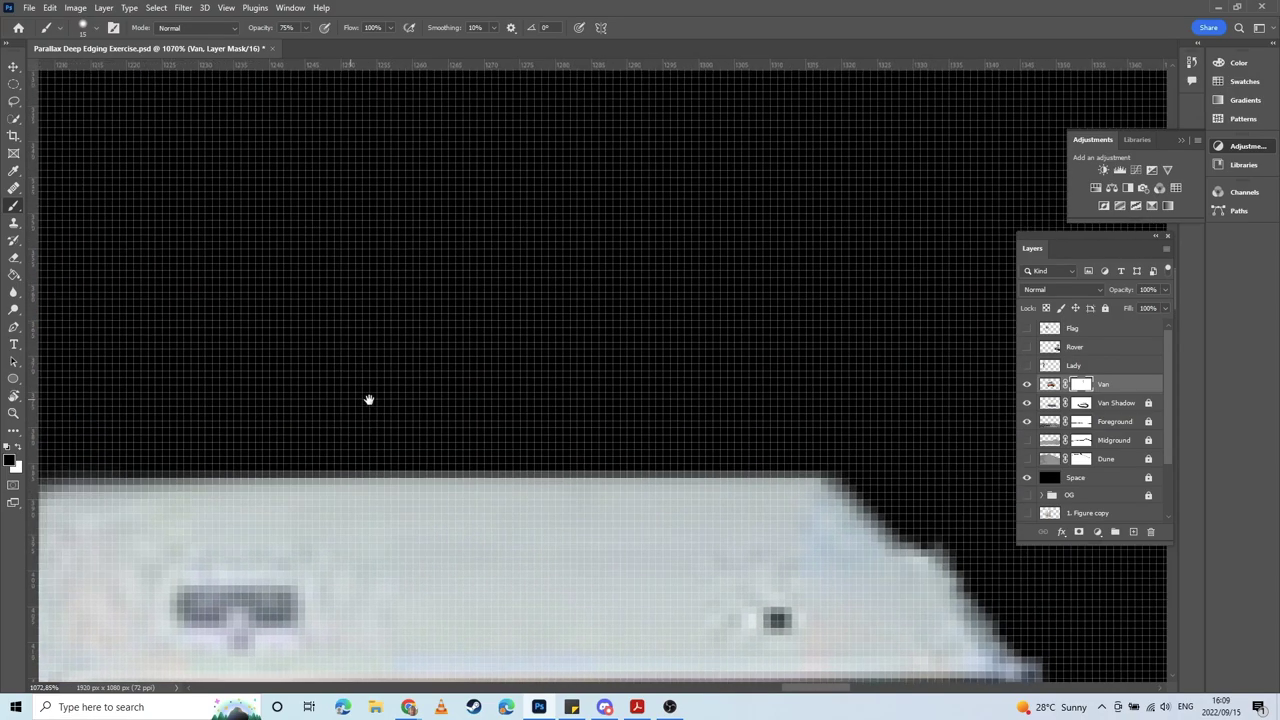
pyautogui.moveTo(160, 425)
pyautogui.mouseDown()
pyautogui.moveTo(343, 374)
pyautogui.moveTo(694, 355)
pyautogui.moveTo(669, 346)
pyautogui.moveTo(246, 383)
pyautogui.moveTo(447, 390)
pyautogui.moveTo(637, 369)
pyautogui.moveTo(400, 391)
pyautogui.moveTo(454, 403)
pyautogui.moveTo(804, 398)
pyautogui.moveTo(650, 397)
pyautogui.mouseUp()
pyautogui.moveTo(804, 371)
pyautogui.mouseDown()
pyautogui.moveTo(474, 280)
pyautogui.moveTo(493, 355)
pyautogui.moveTo(543, 371)
pyautogui.moveTo(688, 480)
pyautogui.moveTo(659, 308)
pyautogui.moveTo(646, 326)
pyautogui.moveTo(726, 451)
pyautogui.moveTo(645, 243)
pyautogui.moveTo(671, 334)
pyautogui.moveTo(769, 431)
pyautogui.mouseUp()
pyautogui.moveTo(769, 431)
pyautogui.mouseDown()
pyautogui.moveTo(679, 206)
pyautogui.moveTo(620, 180)
pyautogui.moveTo(800, 415)
pyautogui.mouseUp()
pyautogui.moveTo(837, 360)
pyautogui.mouseDown()
pyautogui.moveTo(734, 251)
pyautogui.moveTo(691, 266)
pyautogui.moveTo(726, 280)
pyautogui.moveTo(825, 383)
pyautogui.mouseUp()
pyautogui.moveTo(760, 326)
pyautogui.mouseDown()
pyautogui.moveTo(811, 377)
pyautogui.moveTo(865, 506)
pyautogui.mouseUp()
# Step: Mask the fringe down the van's front and around its protruding upper light, reducing the brush to 6 px and 30% opacity
pyautogui.moveTo(826, 403); pyautogui.dragTo(748, 253)
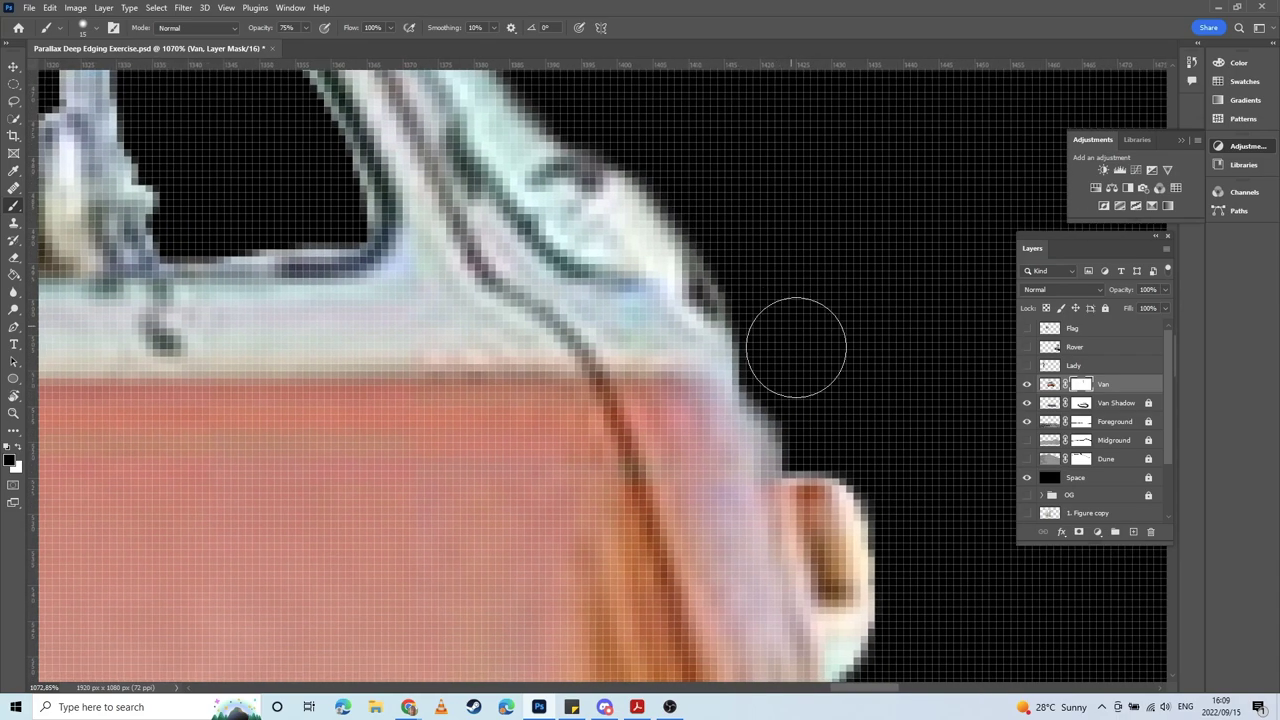
pyautogui.moveTo(762, 321)
pyautogui.mouseDown()
pyautogui.moveTo(800, 401)
pyautogui.moveTo(845, 445)
pyautogui.mouseUp()
pyautogui.moveTo(813, 373); pyautogui.dragTo(693, 243)
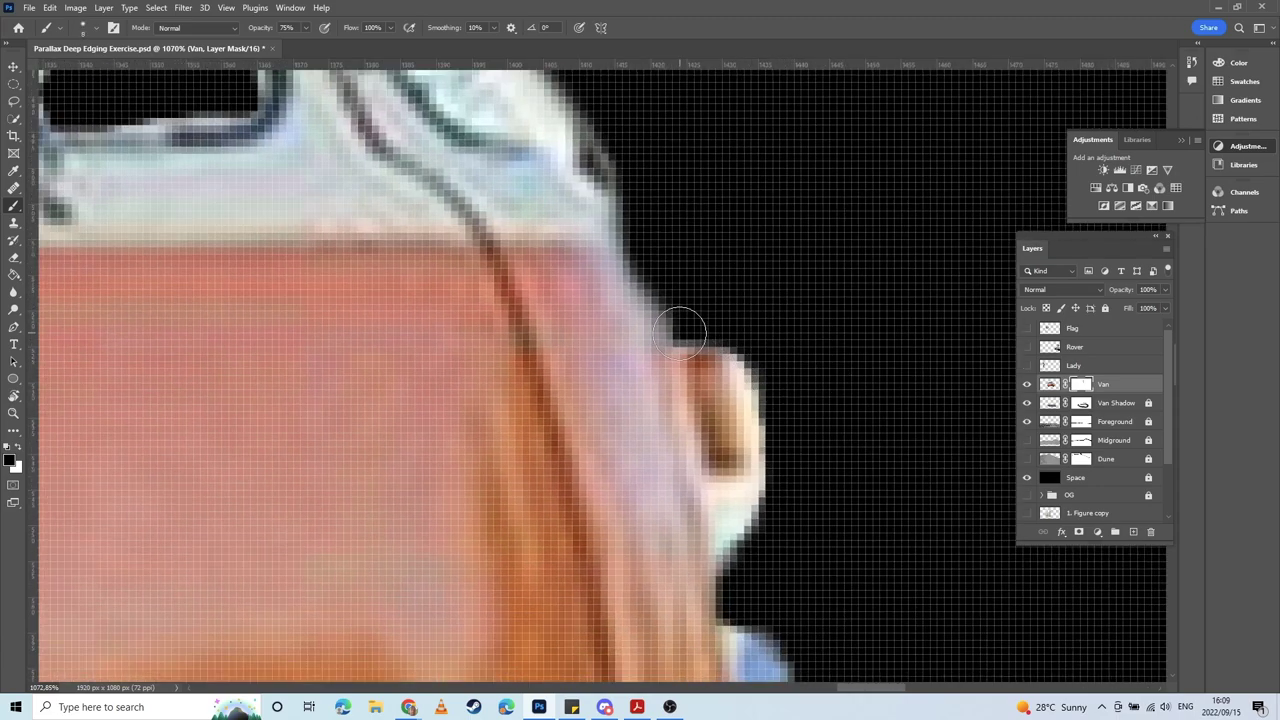
pyautogui.moveTo(720, 331)
pyautogui.mouseDown()
pyautogui.moveTo(785, 388)
pyautogui.moveTo(766, 377)
pyautogui.moveTo(792, 531)
pyautogui.mouseUp()
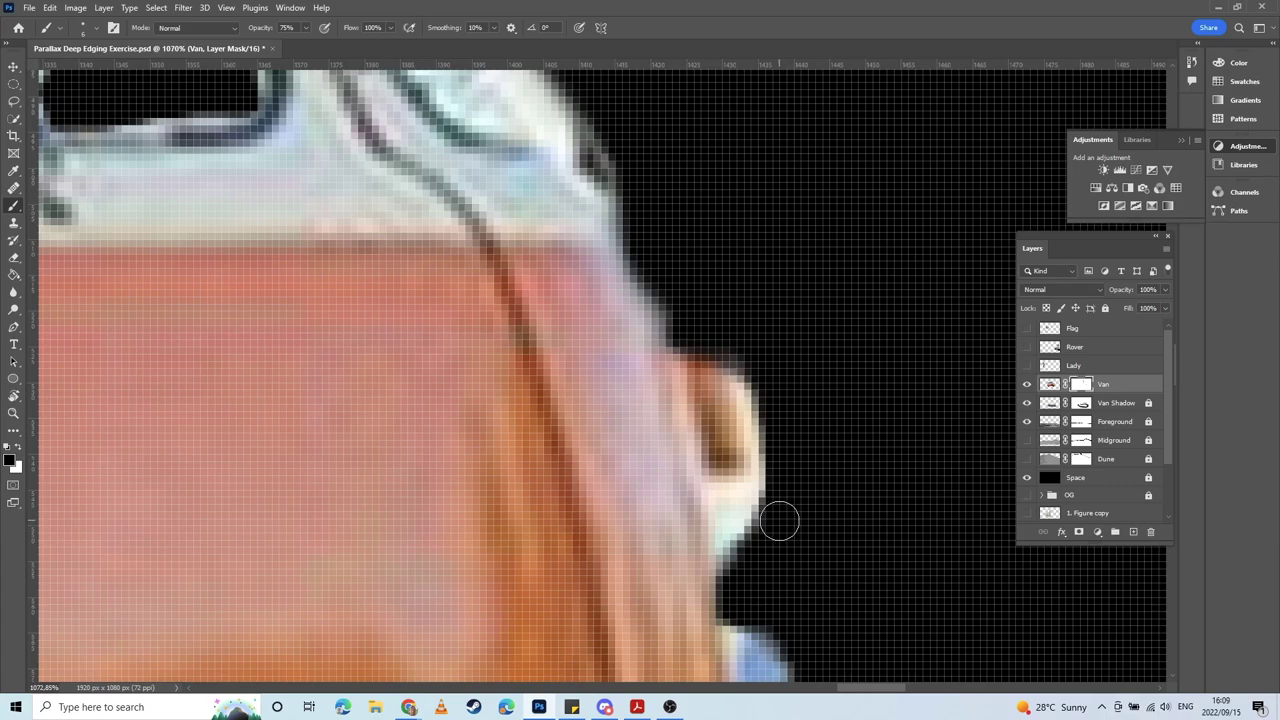
pyautogui.moveTo(767, 396)
pyautogui.mouseDown()
pyautogui.moveTo(777, 523)
pyautogui.moveTo(738, 585)
pyautogui.moveTo(729, 357)
pyautogui.mouseUp()
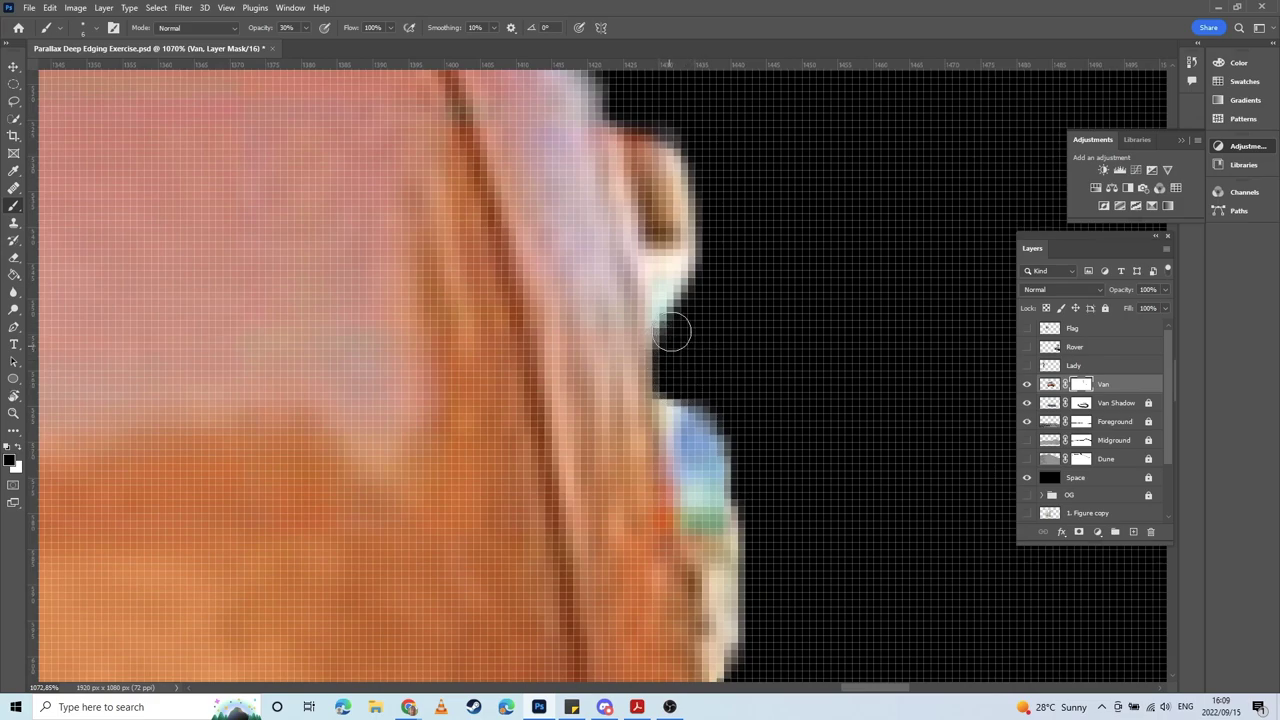
pyautogui.moveTo(702, 271)
pyautogui.mouseDown()
pyautogui.moveTo(668, 382)
pyautogui.moveTo(757, 471)
pyautogui.mouseUp()
# Step: Set the painting colour back to black and fade the Van mask along the blue-and-cream bulge above the front bumper
pyautogui.press('x')
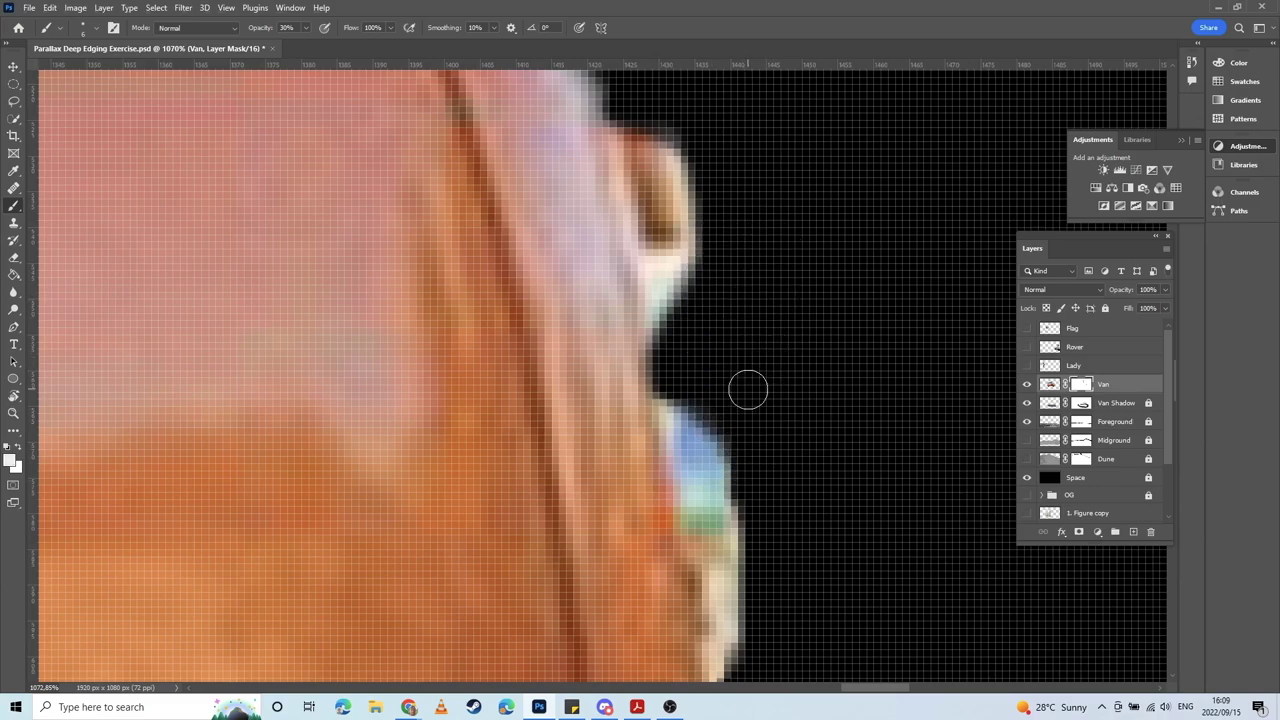
pyautogui.moveTo(776, 351); pyautogui.dragTo(807, 299)
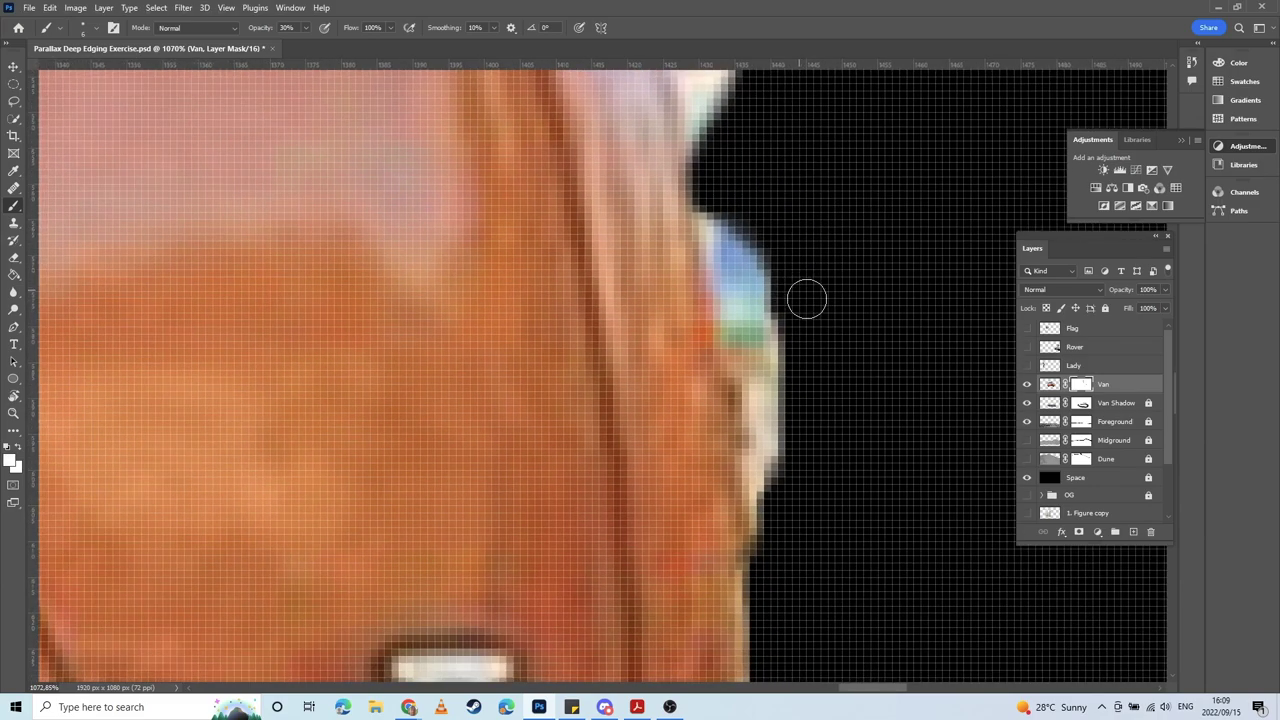
pyautogui.click(12, 461)
pyautogui.click(566, 326)
pyautogui.click(763, 157)
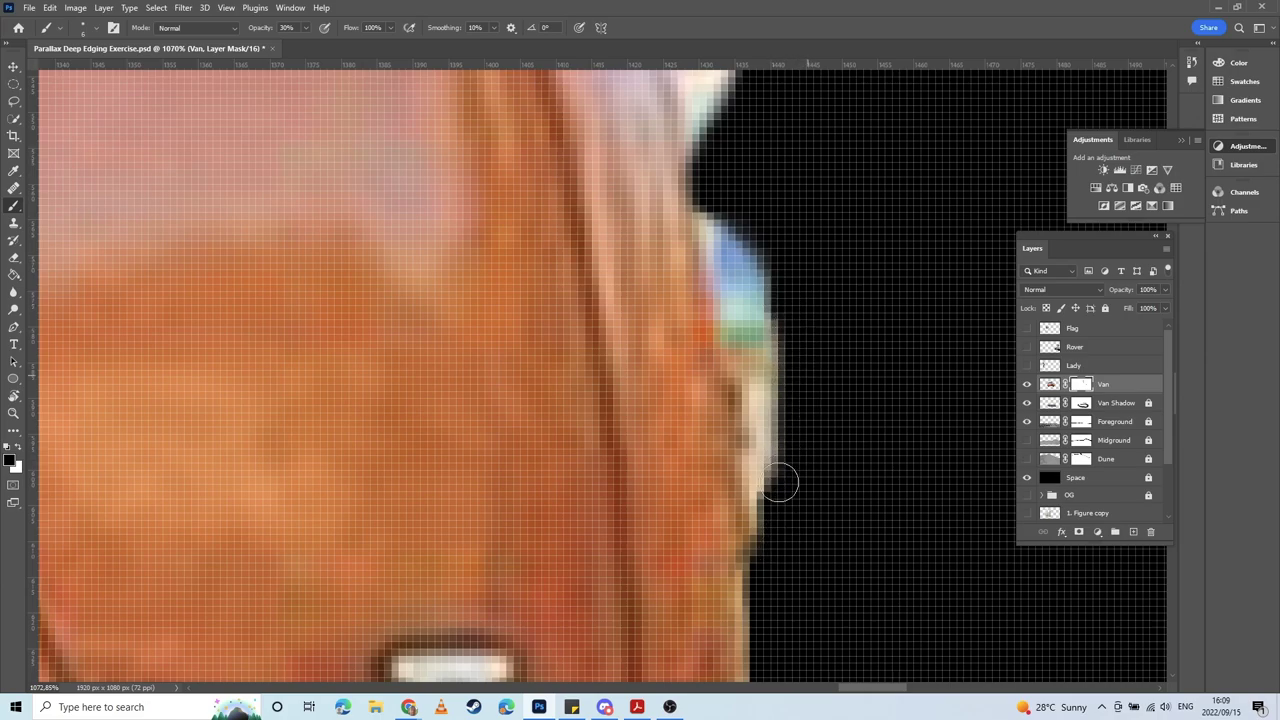
pyautogui.moveTo(796, 462); pyautogui.dragTo(793, 601)
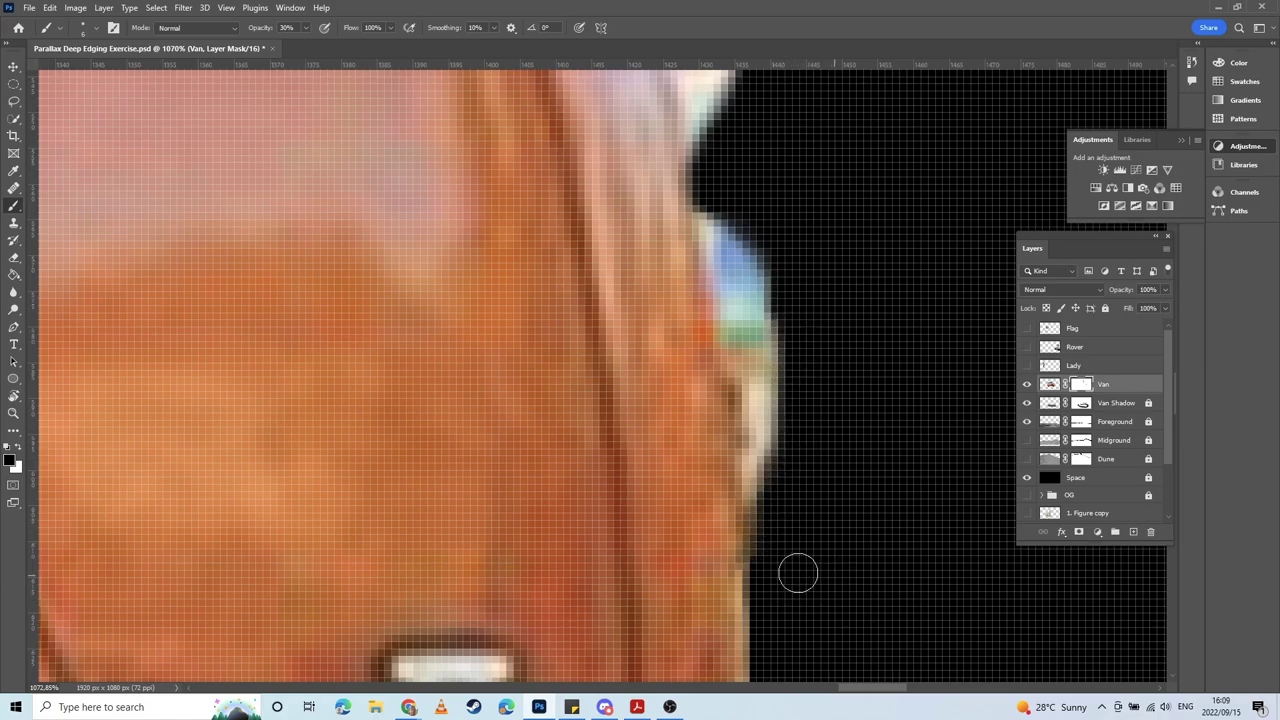
pyautogui.scroll(-3, 737, 286)
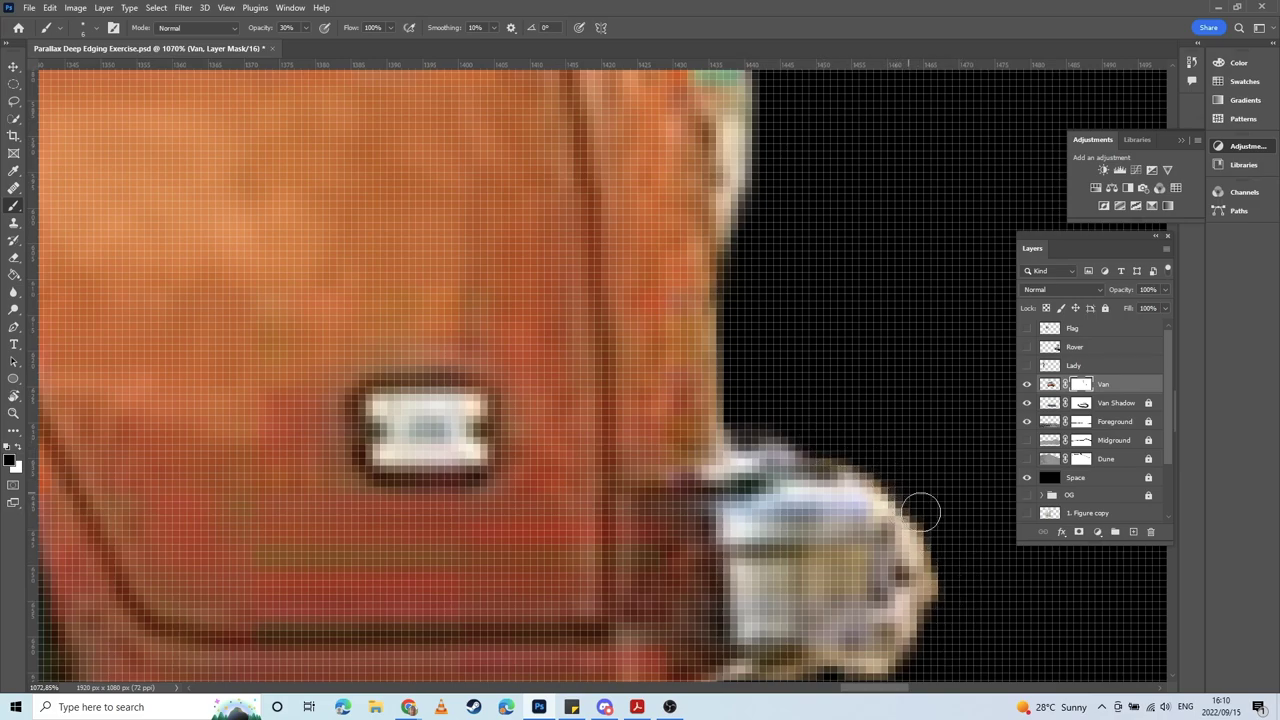
# Step: Mask away the fringe around the chrome end of the front bumper and along the bottom edge of the adjoining orange bodywork
pyautogui.moveTo(921, 512)
pyautogui.mouseDown()
pyautogui.moveTo(952, 645)
pyautogui.moveTo(952, 611)
pyautogui.mouseUp()
pyautogui.moveTo(928, 524)
pyautogui.mouseDown()
pyautogui.moveTo(849, 451)
pyautogui.moveTo(932, 608)
pyautogui.mouseUp()
pyautogui.moveTo(932, 677)
pyautogui.mouseDown()
pyautogui.moveTo(878, 409)
pyautogui.moveTo(746, 429)
pyautogui.moveTo(886, 340)
pyautogui.moveTo(777, 409)
pyautogui.moveTo(644, 428)
pyautogui.moveTo(650, 460)
pyautogui.moveTo(534, 514)
pyautogui.moveTo(628, 500)
pyautogui.mouseUp()
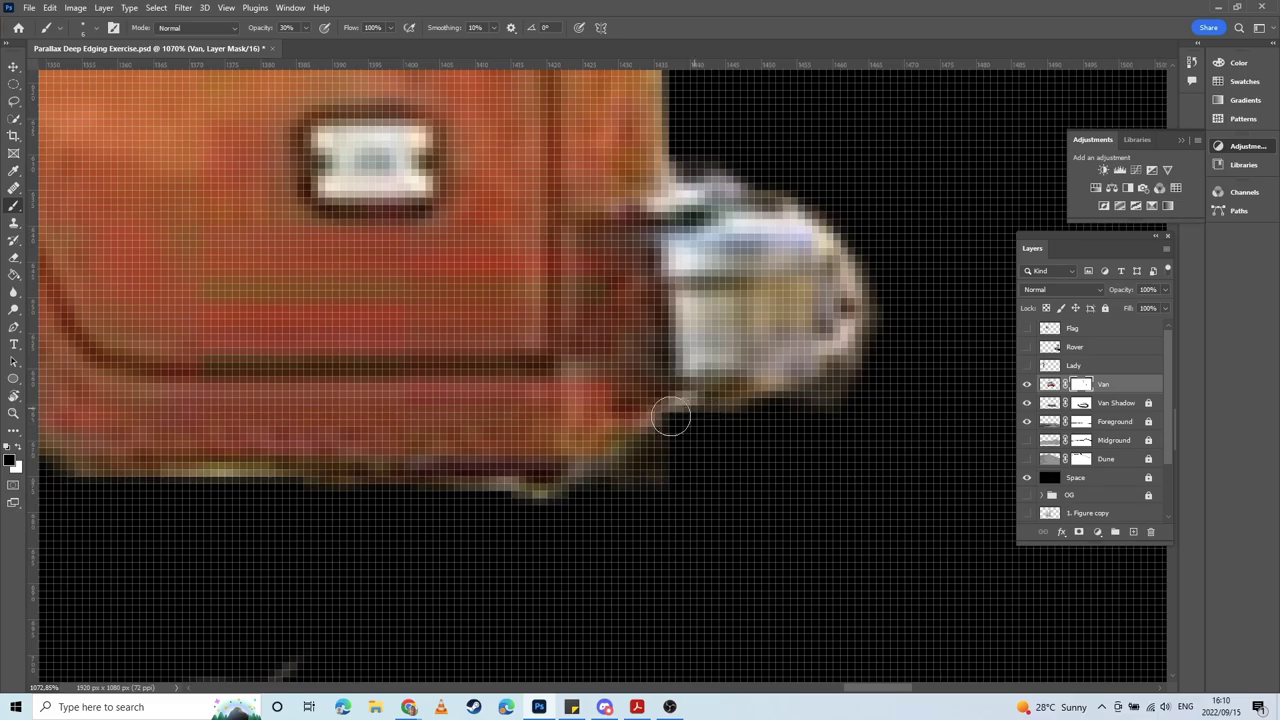
pyautogui.moveTo(670, 417)
pyautogui.mouseDown()
pyautogui.moveTo(409, 503)
pyautogui.moveTo(659, 481)
pyautogui.mouseUp()
pyautogui.moveTo(322, 461); pyautogui.dragTo(855, 467)
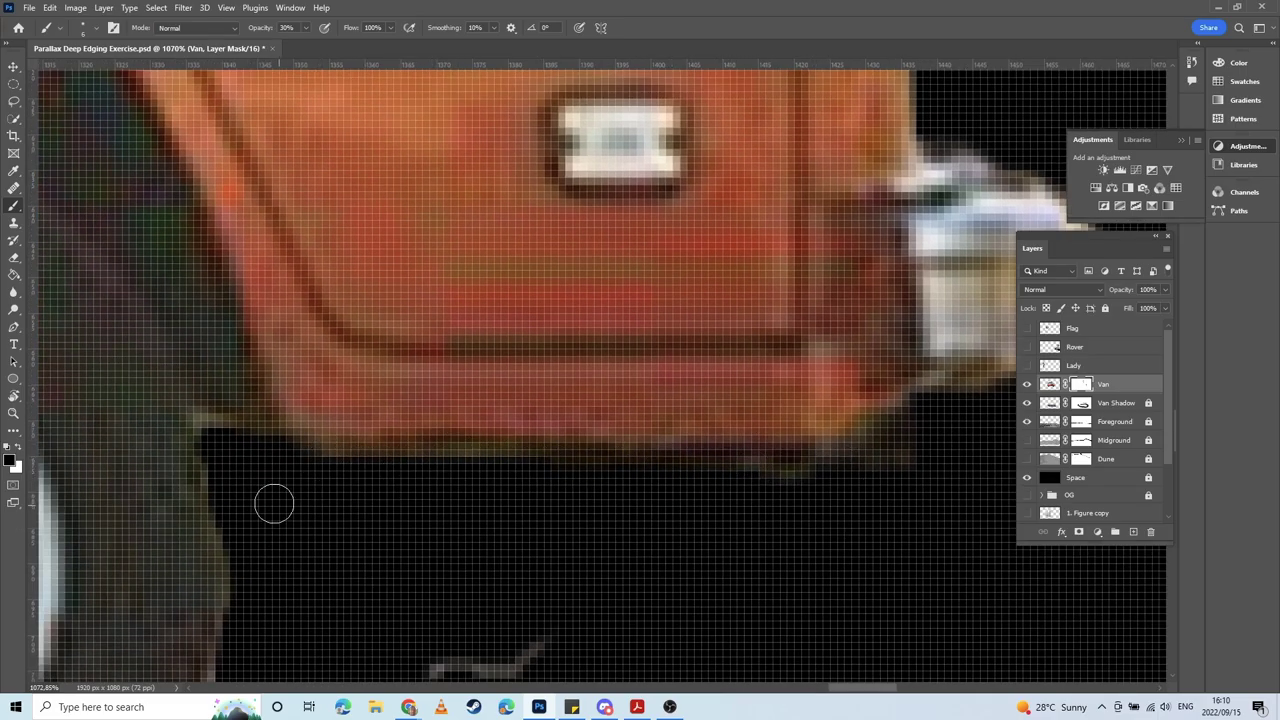
# Step: Fade the Van mask along the front tyre's outer edges, removing the pale rim at its front curve and lower rear side
pyautogui.moveTo(274, 503)
pyautogui.mouseDown()
pyautogui.moveTo(826, 586)
pyautogui.moveTo(737, 314)
pyautogui.moveTo(618, 428)
pyautogui.moveTo(505, 373)
pyautogui.mouseUp()
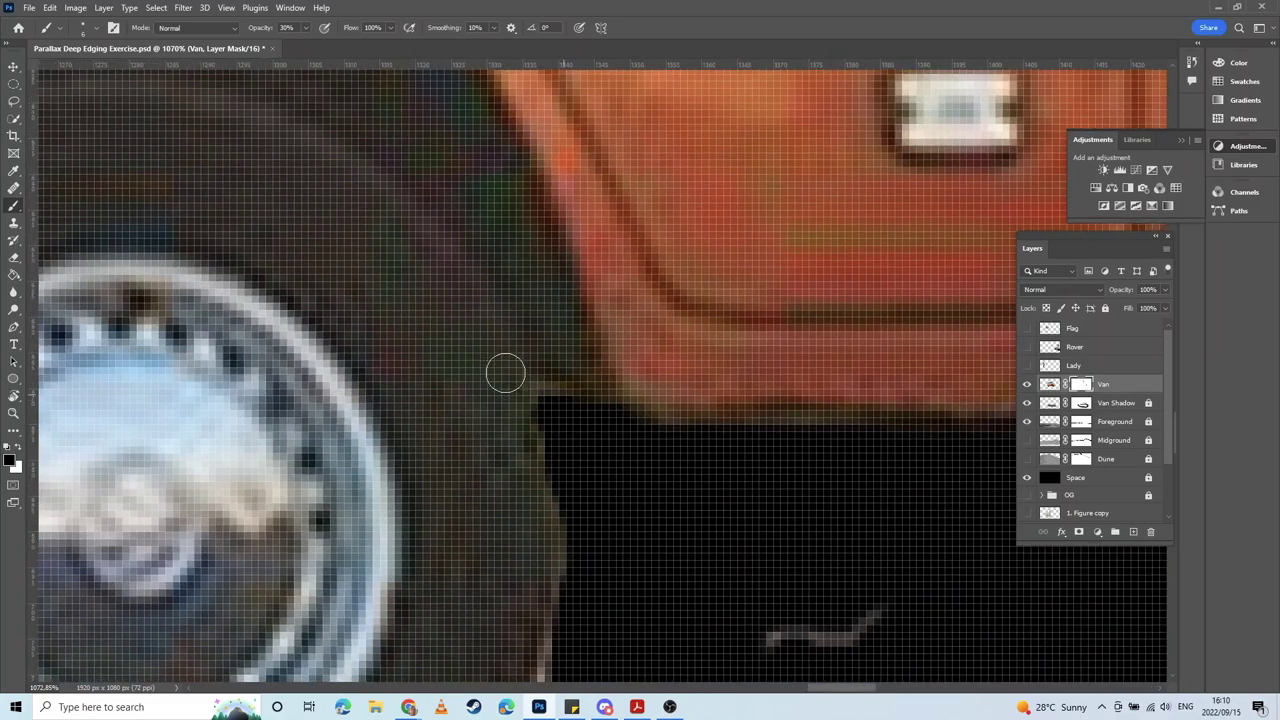
pyautogui.moveTo(536, 480)
pyautogui.mouseDown()
pyautogui.moveTo(557, 514)
pyautogui.moveTo(561, 575)
pyautogui.mouseUp()
pyautogui.moveTo(603, 566); pyautogui.dragTo(665, 289)
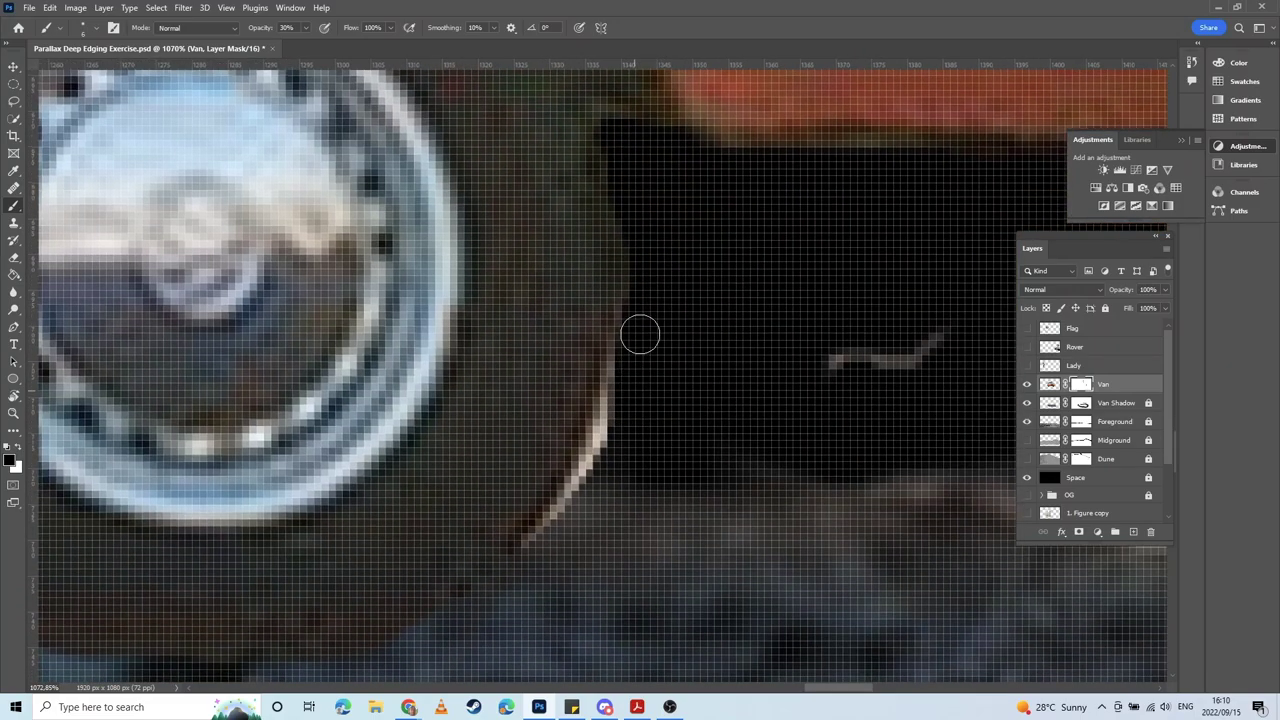
pyautogui.moveTo(611, 412)
pyautogui.mouseDown()
pyautogui.moveTo(509, 574)
pyautogui.moveTo(594, 426)
pyautogui.moveTo(625, 335)
pyautogui.moveTo(543, 537)
pyautogui.mouseUp()
pyautogui.moveTo(408, 523); pyautogui.dragTo(894, 331)
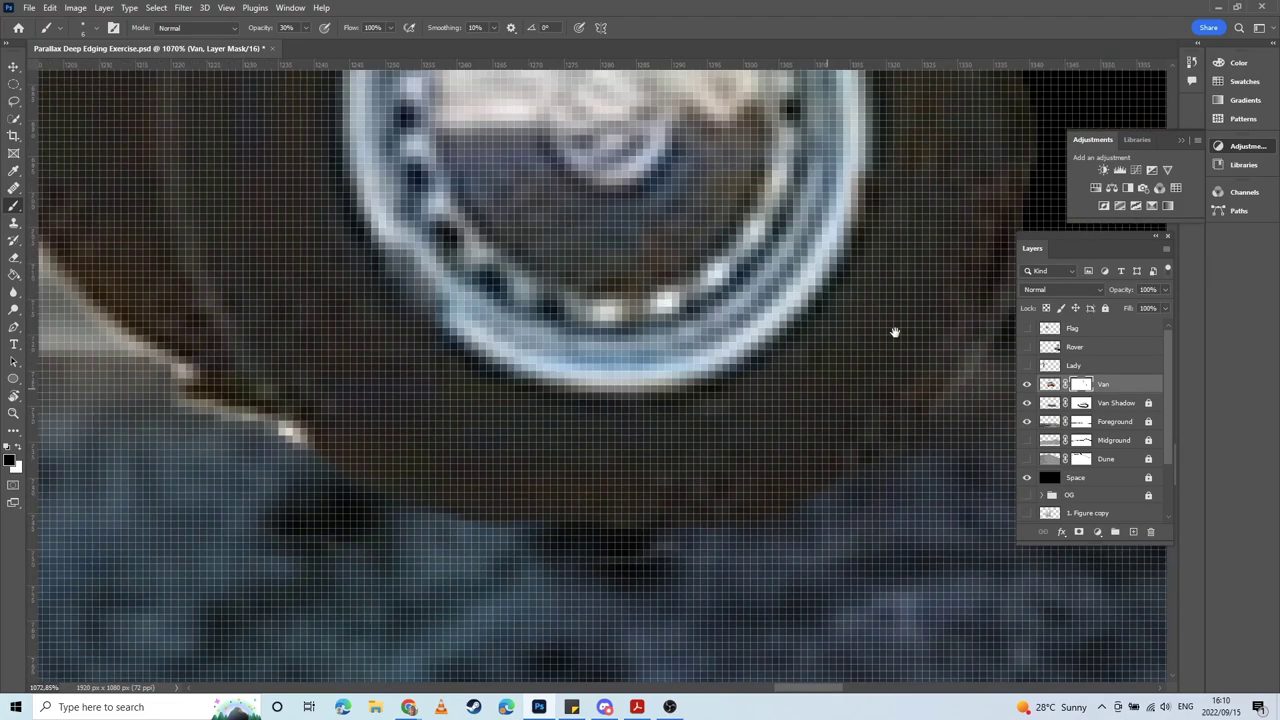
pyautogui.moveTo(456, 414); pyautogui.dragTo(654, 556)
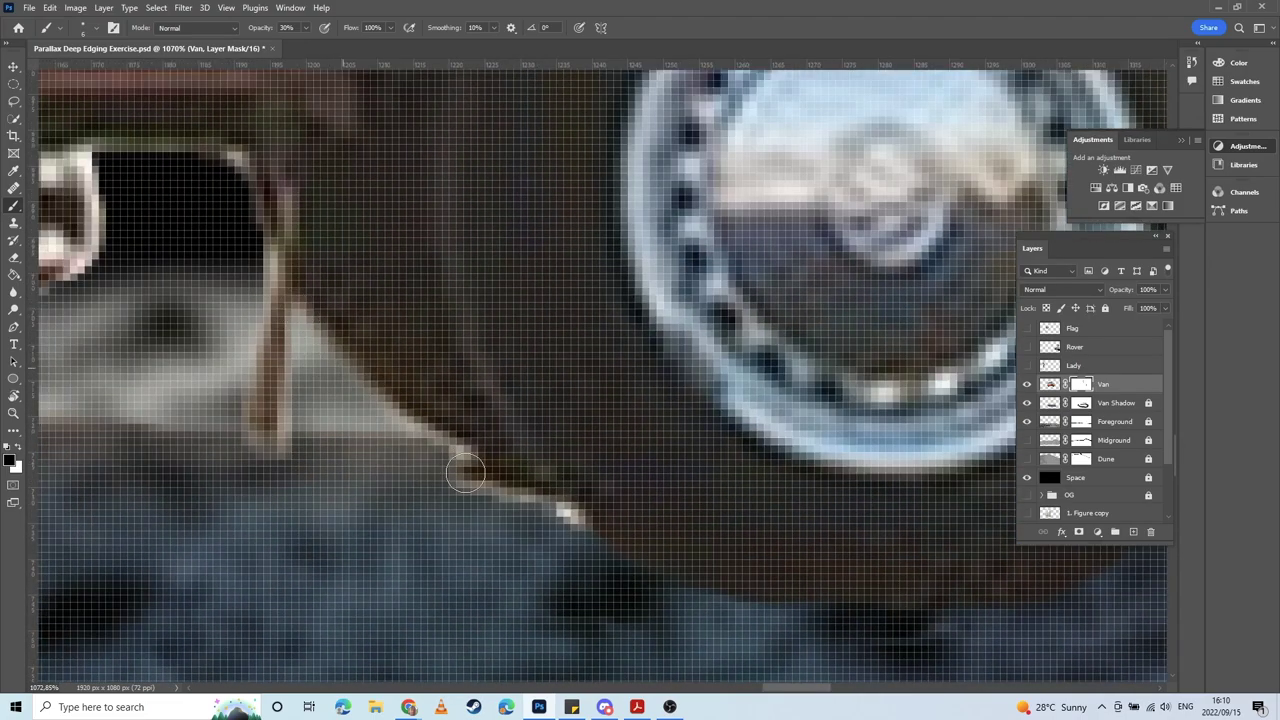
pyautogui.moveTo(465, 473); pyautogui.dragTo(556, 519)
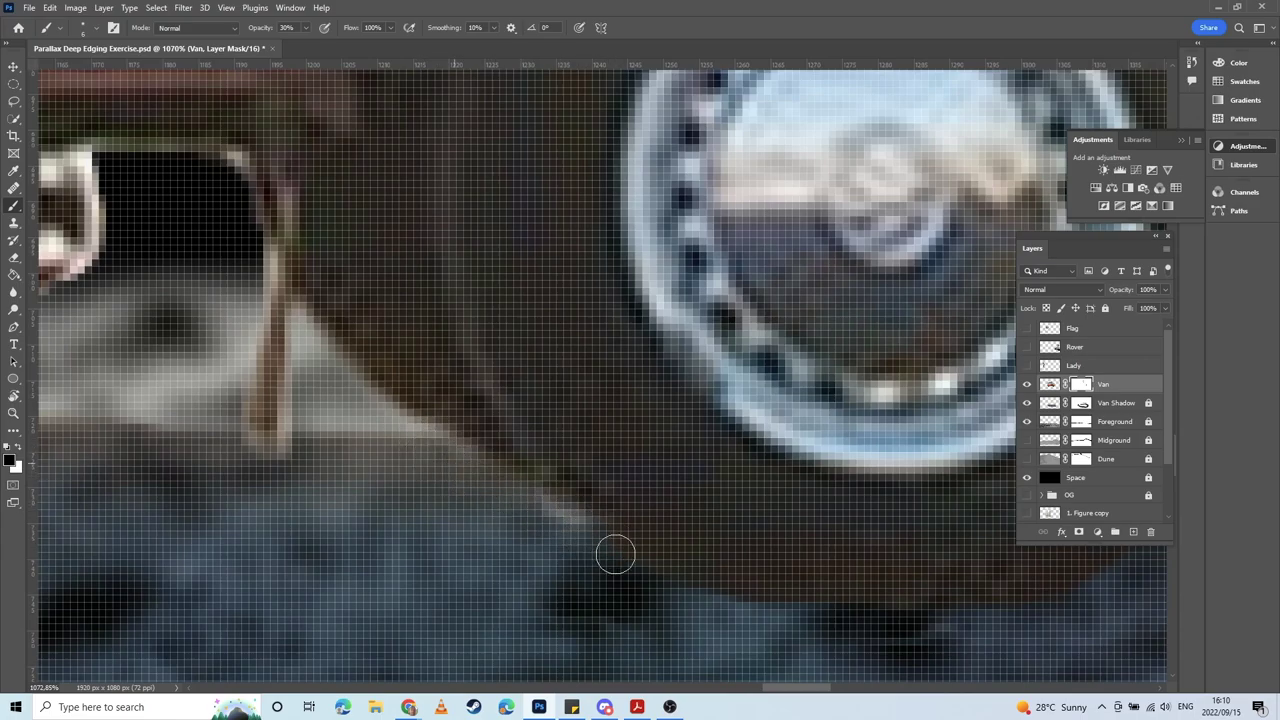
# Step: Soften the Van mask around the dark opening behind the front wheel, along its upper edge and the pale curved metal end
pyautogui.scroll(3, 540, 500)
pyautogui.hscroll(-5, 640, 570)
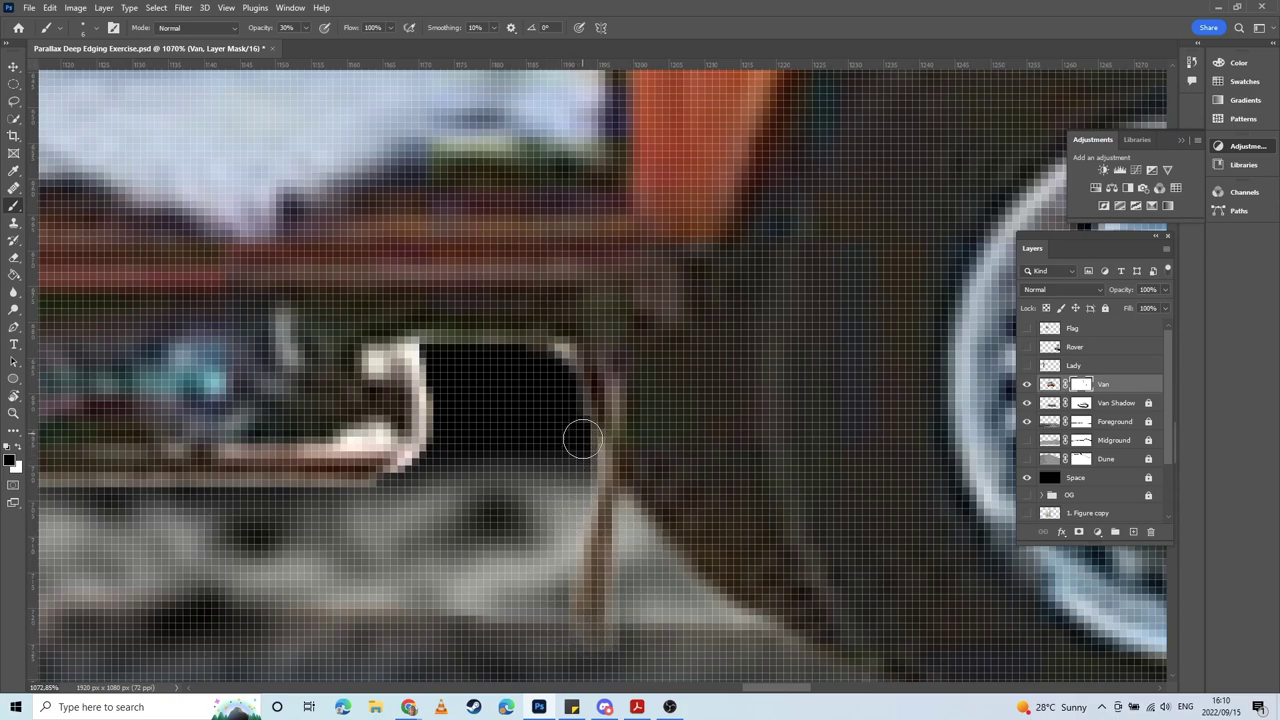
pyautogui.scroll(4, 560, 615)
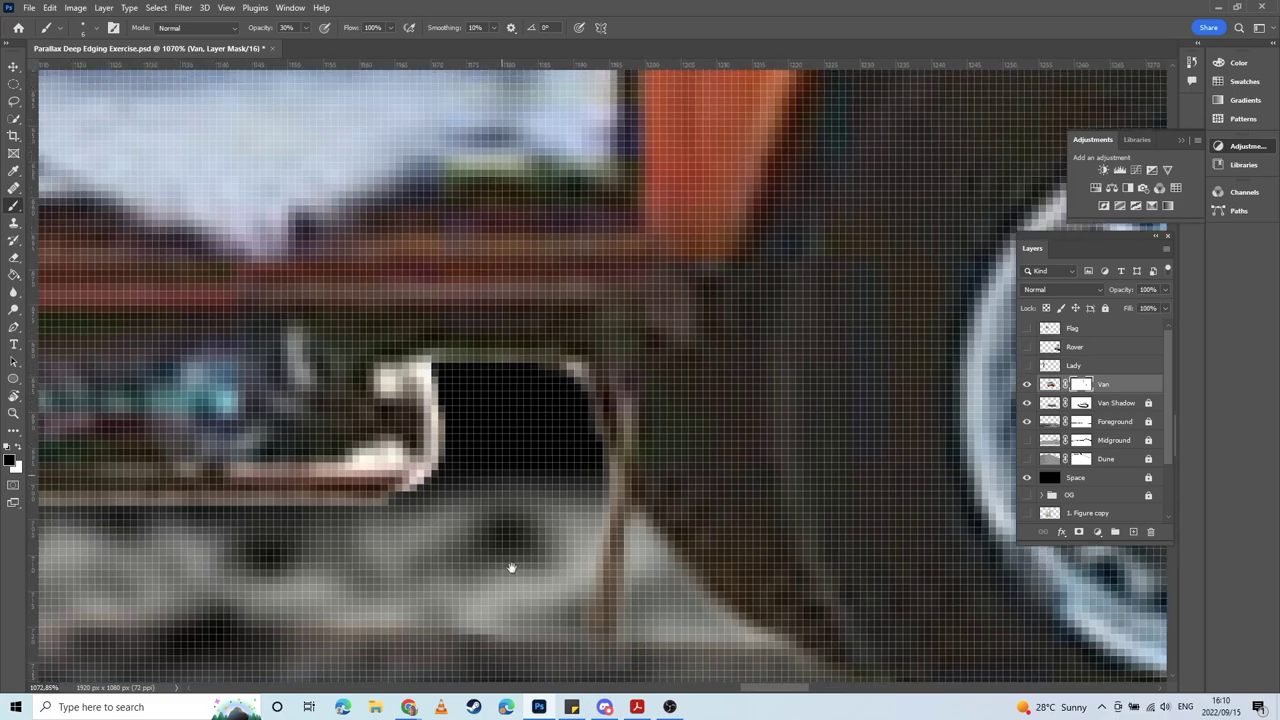
pyautogui.hscroll(-2, 590, 568)
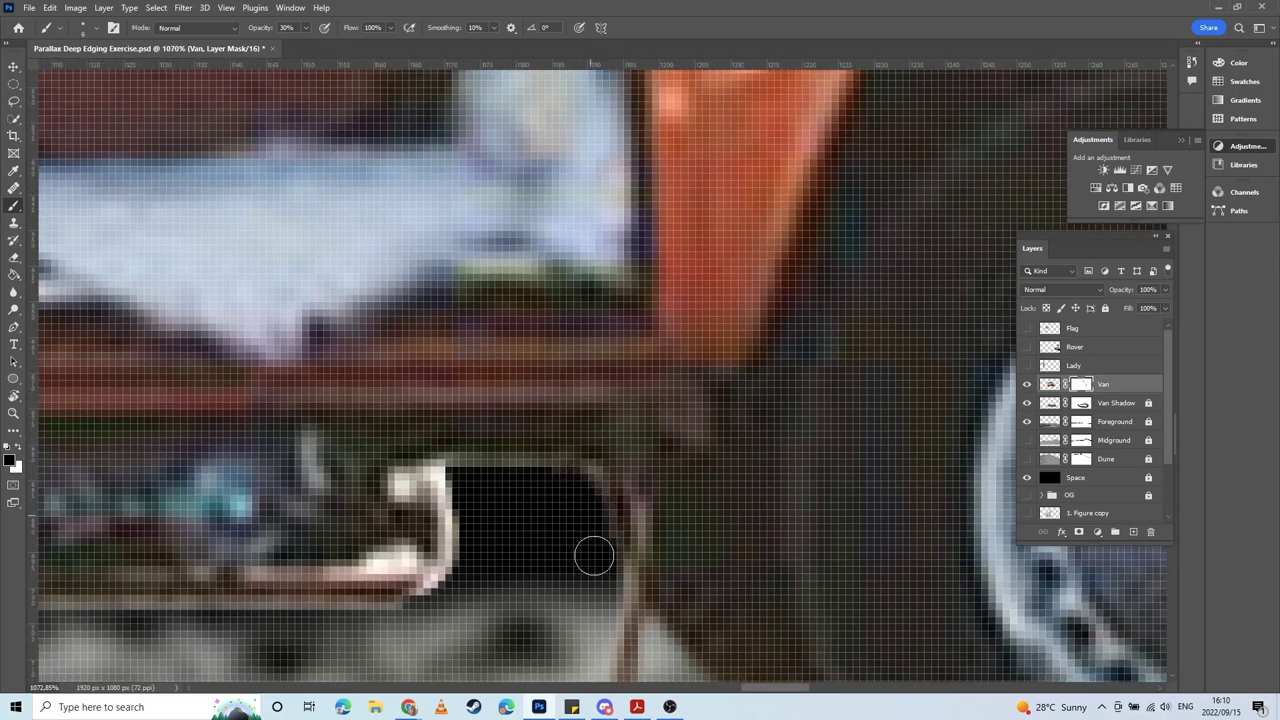
pyautogui.moveTo(573, 488); pyautogui.dragTo(470, 472)
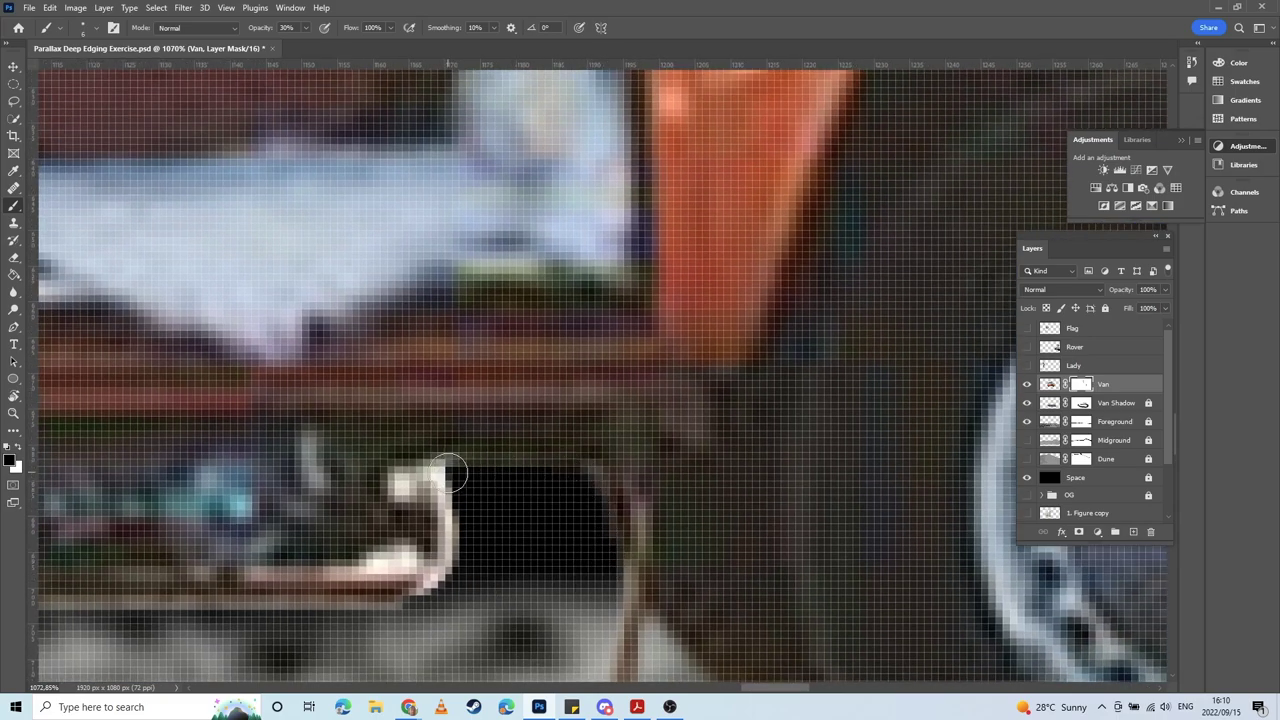
pyautogui.moveTo(450, 524); pyautogui.dragTo(663, 474)
pyautogui.moveTo(670, 422)
pyautogui.mouseDown()
pyautogui.moveTo(669, 523)
pyautogui.moveTo(604, 566)
pyautogui.mouseUp()
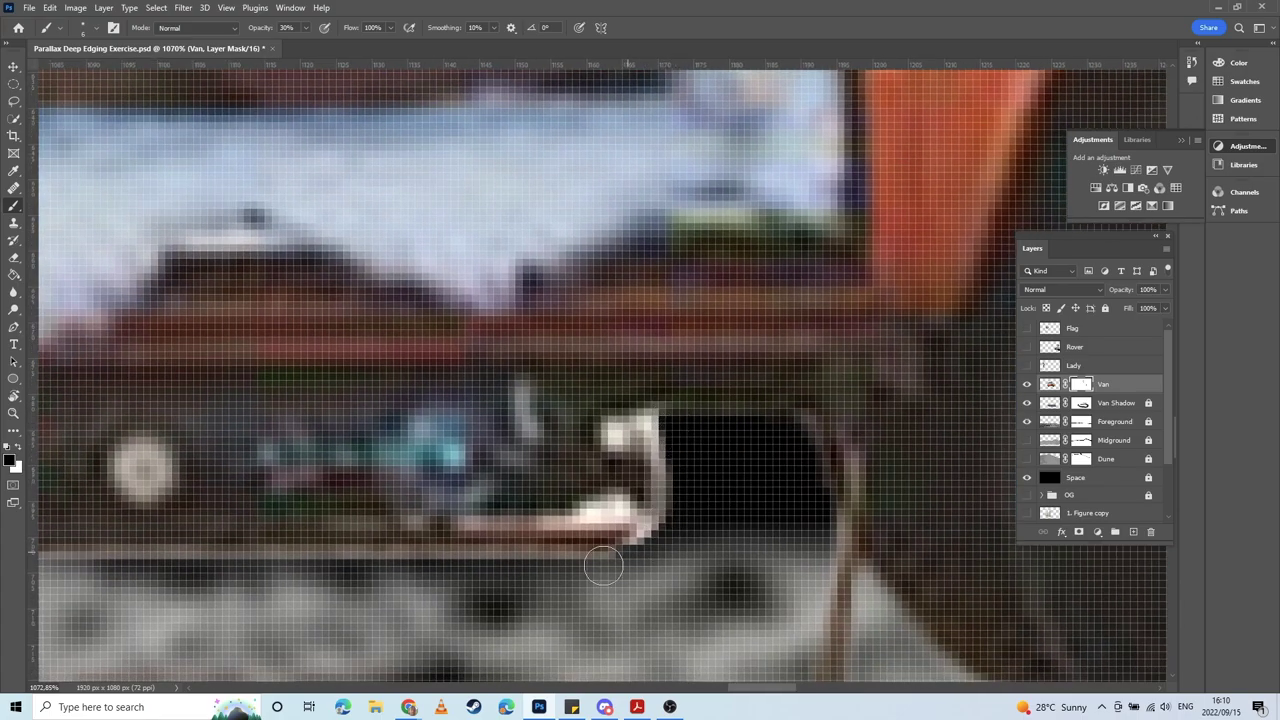
# Step: Paint black at 30% opacity on the Van layer mask to soften the lower edge of the underbody box between the wheels
pyautogui.moveTo(673, 529); pyautogui.dragTo(571, 559)
pyautogui.moveTo(678, 431); pyautogui.dragTo(672, 548)
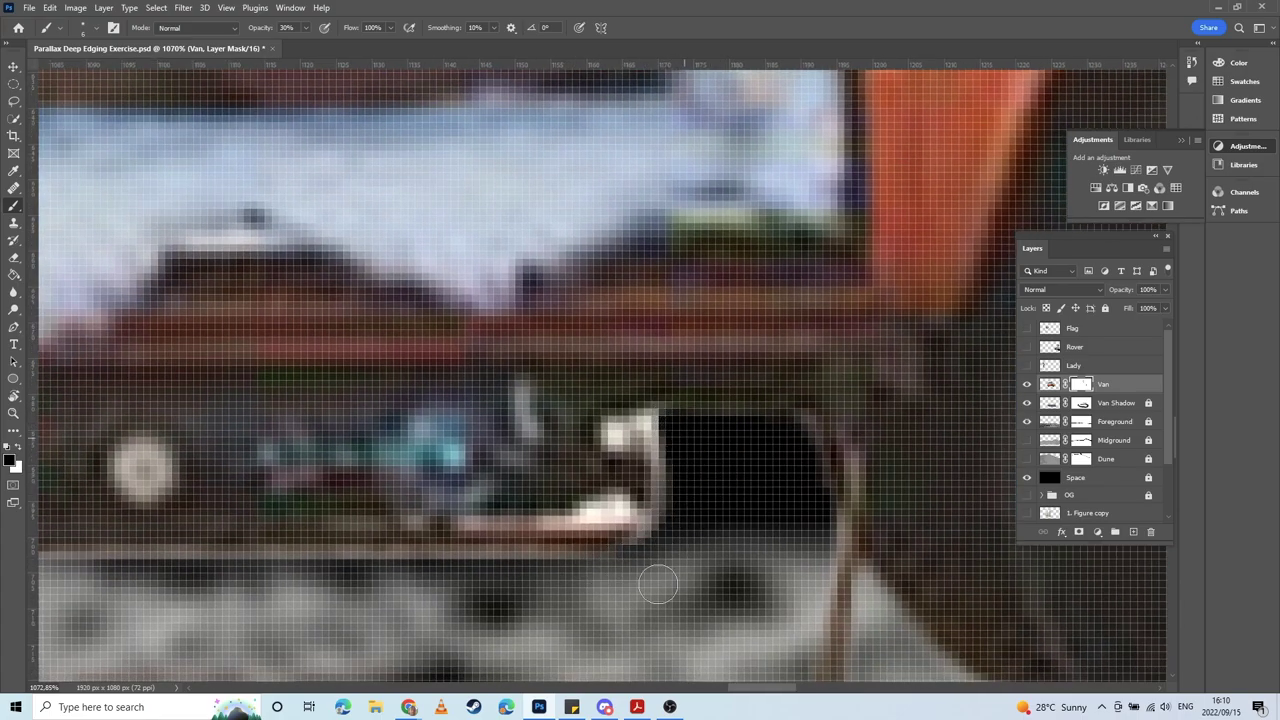
pyautogui.moveTo(232, 541); pyautogui.dragTo(660, 554)
pyautogui.moveTo(780, 579); pyautogui.dragTo(666, 575)
pyautogui.moveTo(827, 578); pyautogui.dragTo(543, 570)
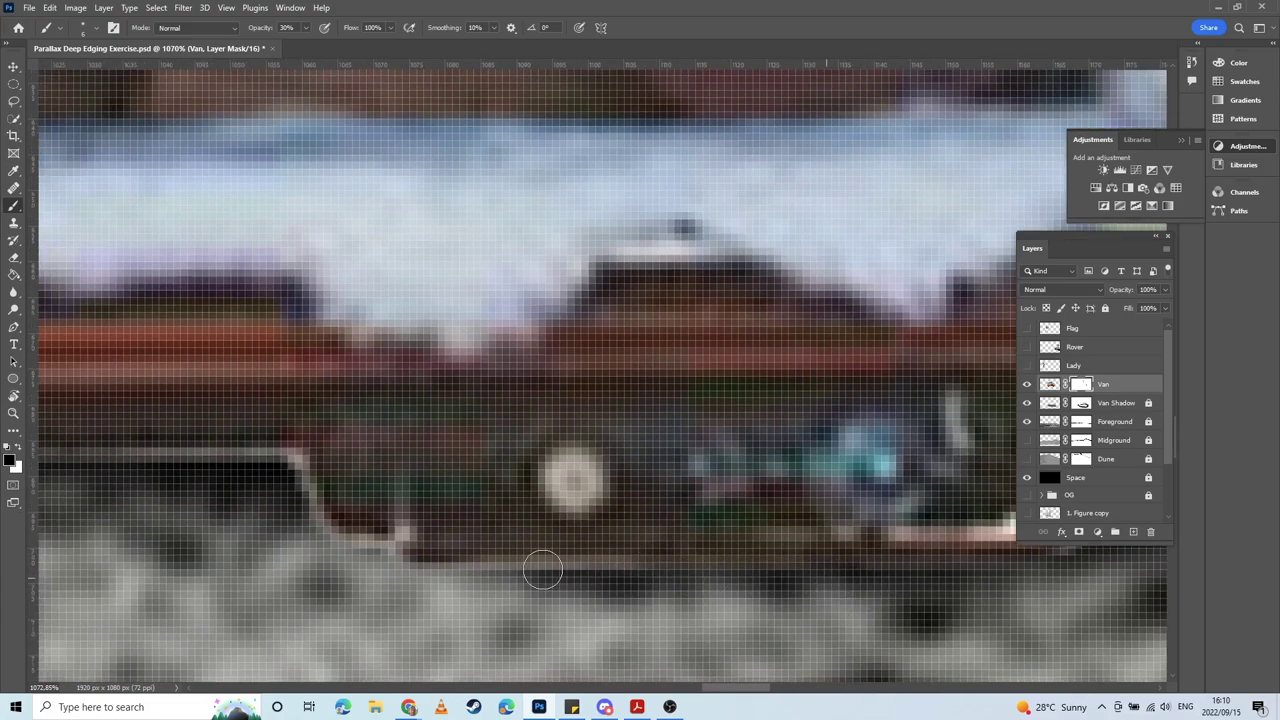
pyautogui.moveTo(730, 581)
pyautogui.mouseDown()
pyautogui.moveTo(454, 565)
pyautogui.moveTo(420, 548)
pyautogui.mouseUp()
pyautogui.moveTo(627, 557)
pyautogui.mouseDown()
pyautogui.moveTo(350, 550)
pyautogui.moveTo(555, 597)
pyautogui.mouseUp()
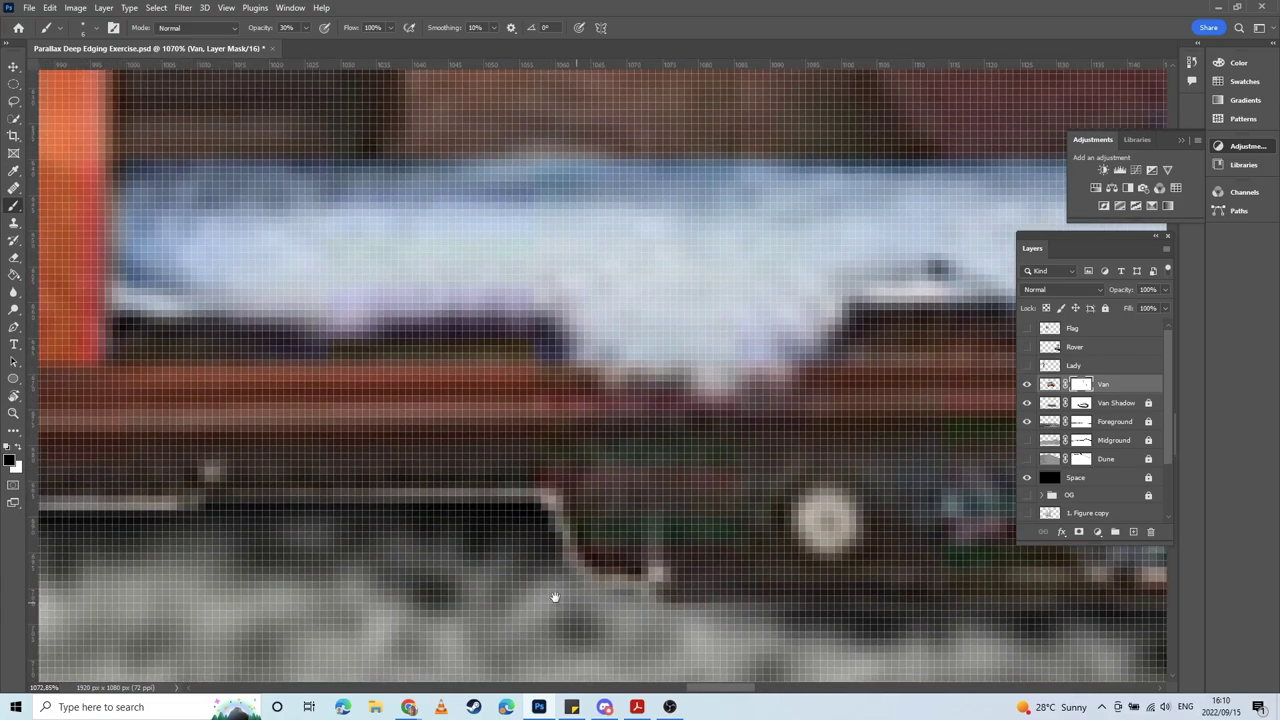
# Step: Fade the light fringe on the Van mask around the underbody box's stepped end and along the adjoining sill
pyautogui.moveTo(553, 501)
pyautogui.mouseDown()
pyautogui.moveTo(543, 566)
pyautogui.moveTo(619, 597)
pyautogui.mouseUp()
pyautogui.moveTo(636, 548); pyautogui.dragTo(592, 551)
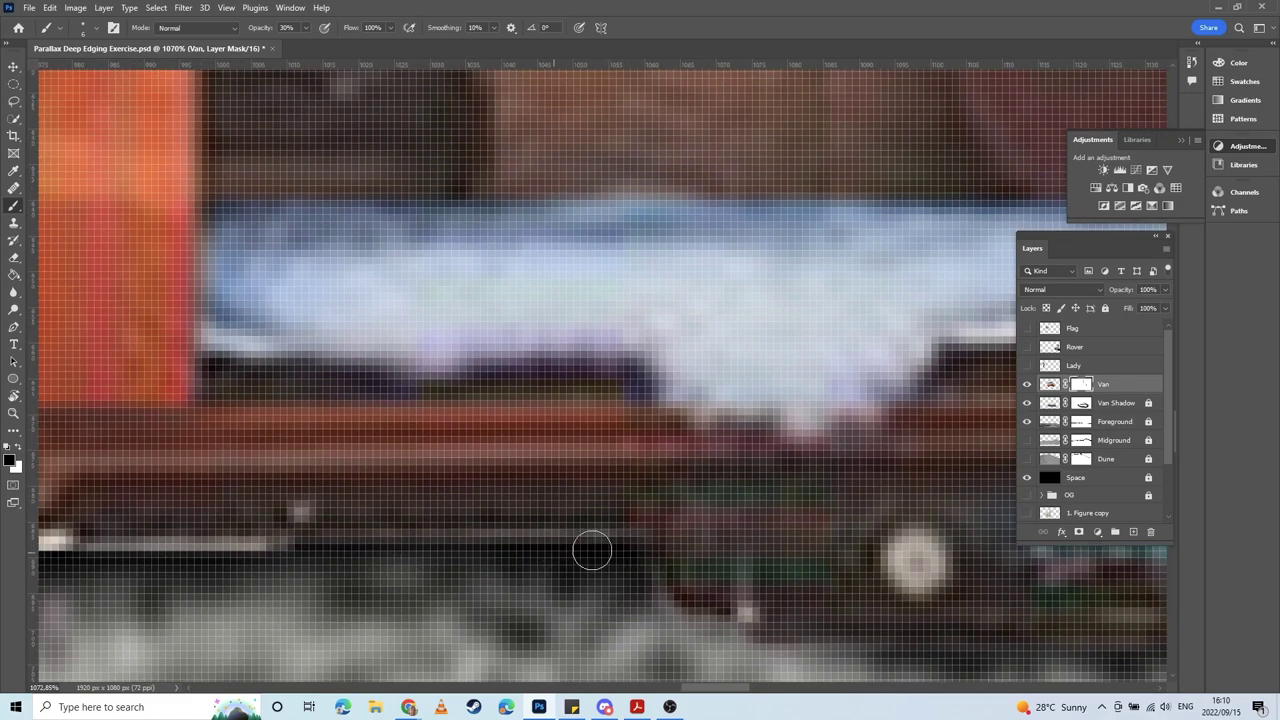
pyautogui.moveTo(468, 548)
pyautogui.mouseDown()
pyautogui.moveTo(640, 540)
pyautogui.moveTo(309, 554)
pyautogui.moveTo(756, 563)
pyautogui.moveTo(438, 546)
pyautogui.mouseUp()
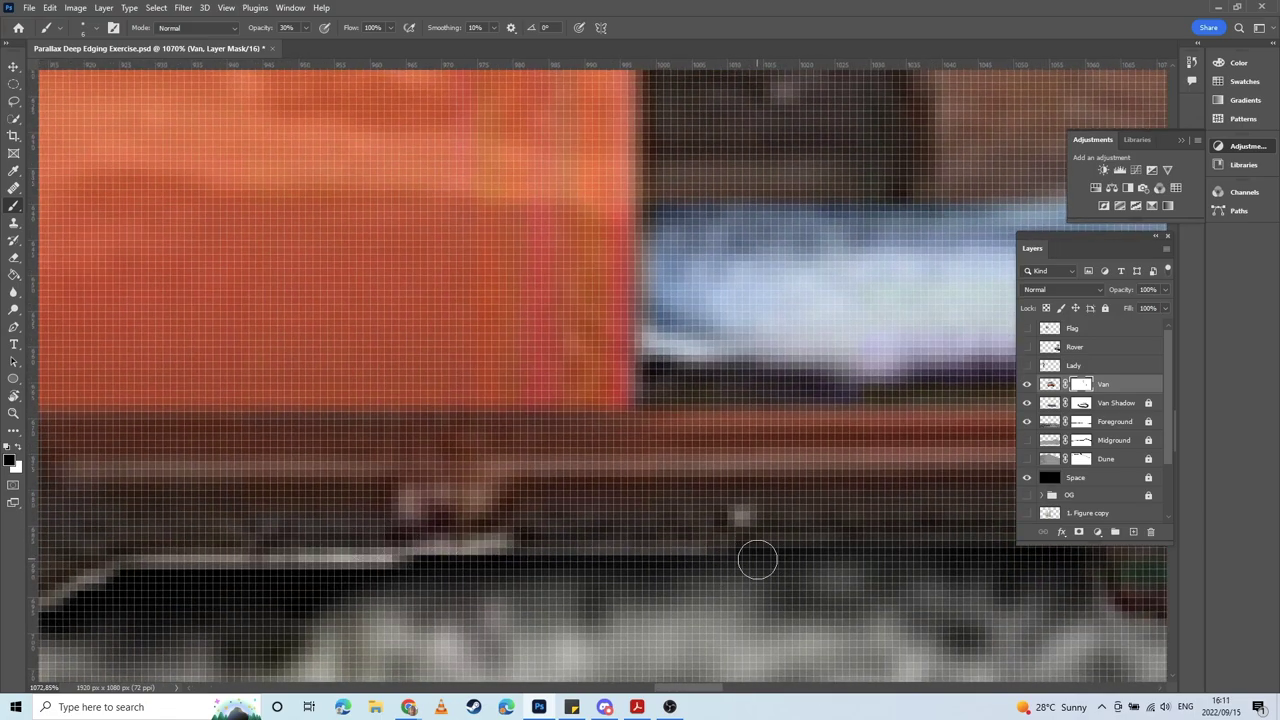
pyautogui.moveTo(757, 559); pyautogui.dragTo(429, 562)
pyautogui.moveTo(430, 608); pyautogui.dragTo(640, 560)
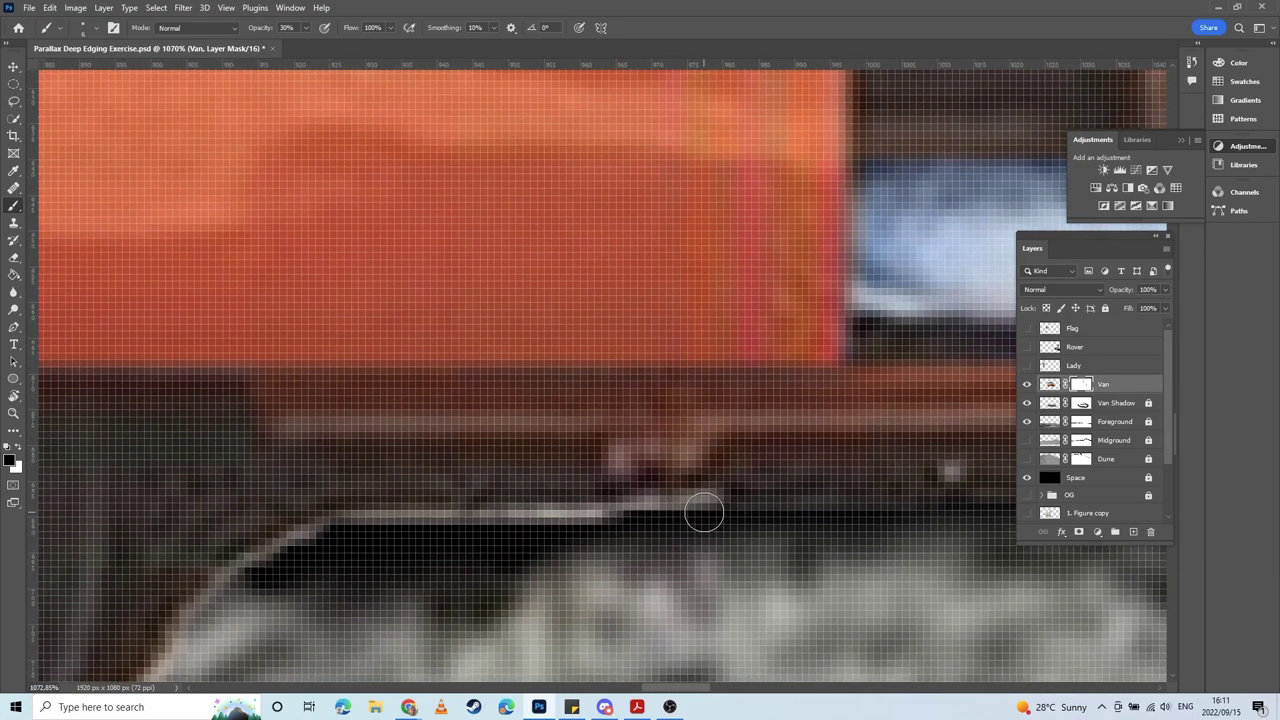
# Step: Brush away the light fringe on the Van mask along the sill beside the rear wheel and down the tyre's inner edge
pyautogui.moveTo(705, 511); pyautogui.dragTo(476, 533)
pyautogui.moveTo(713, 512)
pyautogui.mouseDown()
pyautogui.moveTo(686, 506)
pyautogui.moveTo(620, 531)
pyautogui.moveTo(383, 523)
pyautogui.moveTo(352, 540)
pyautogui.moveTo(461, 525)
pyautogui.moveTo(362, 524)
pyautogui.mouseUp()
pyautogui.moveTo(449, 514)
pyautogui.mouseDown()
pyautogui.moveTo(635, 443)
pyautogui.moveTo(631, 423)
pyautogui.moveTo(532, 498)
pyautogui.mouseUp()
pyautogui.moveTo(477, 606); pyautogui.dragTo(456, 579)
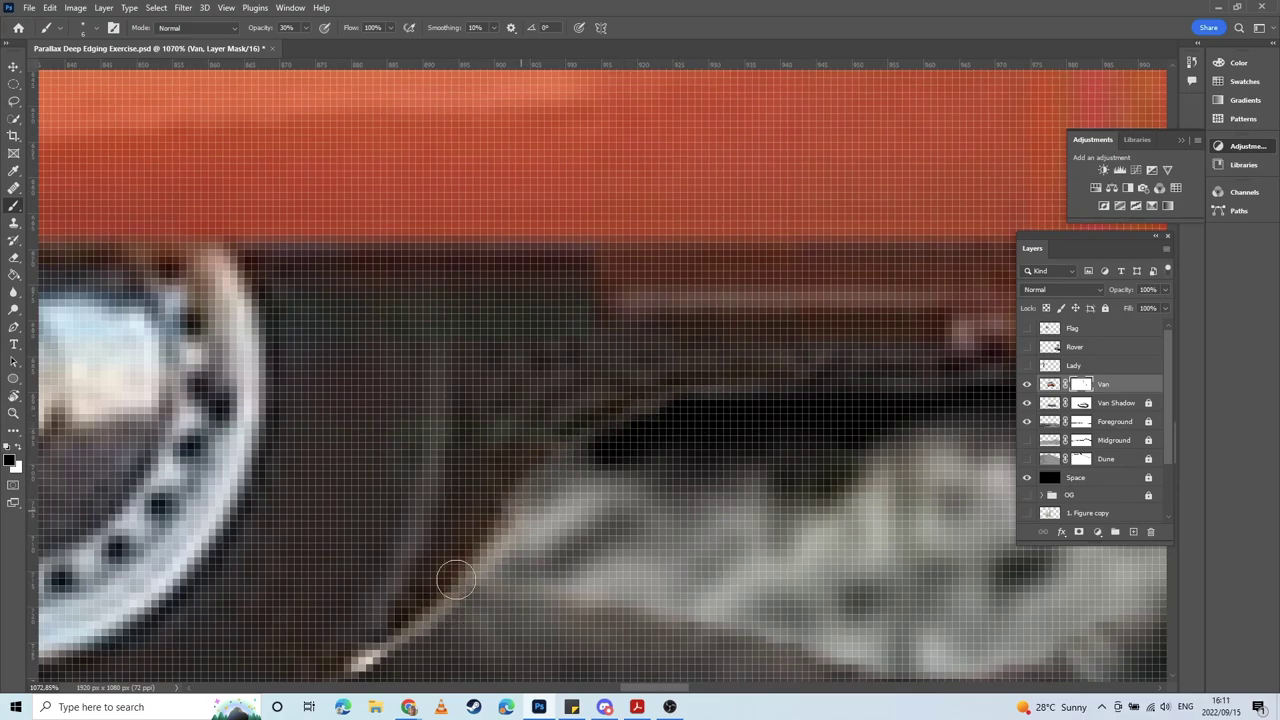
pyautogui.moveTo(535, 562)
pyautogui.mouseDown()
pyautogui.moveTo(685, 432)
pyautogui.moveTo(470, 565)
pyautogui.mouseUp()
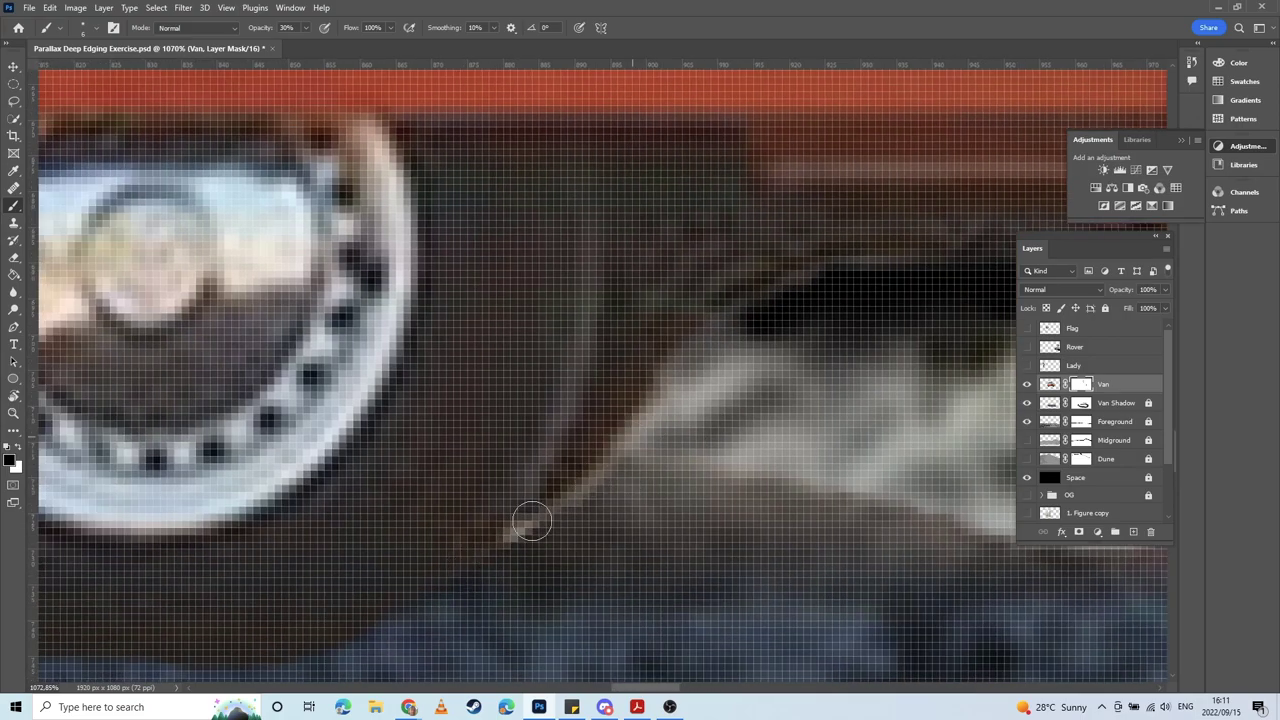
pyautogui.moveTo(532, 521); pyautogui.dragTo(510, 540)
pyautogui.moveTo(720, 335); pyautogui.dragTo(519, 538)
pyautogui.moveTo(441, 513); pyautogui.dragTo(540, 466)
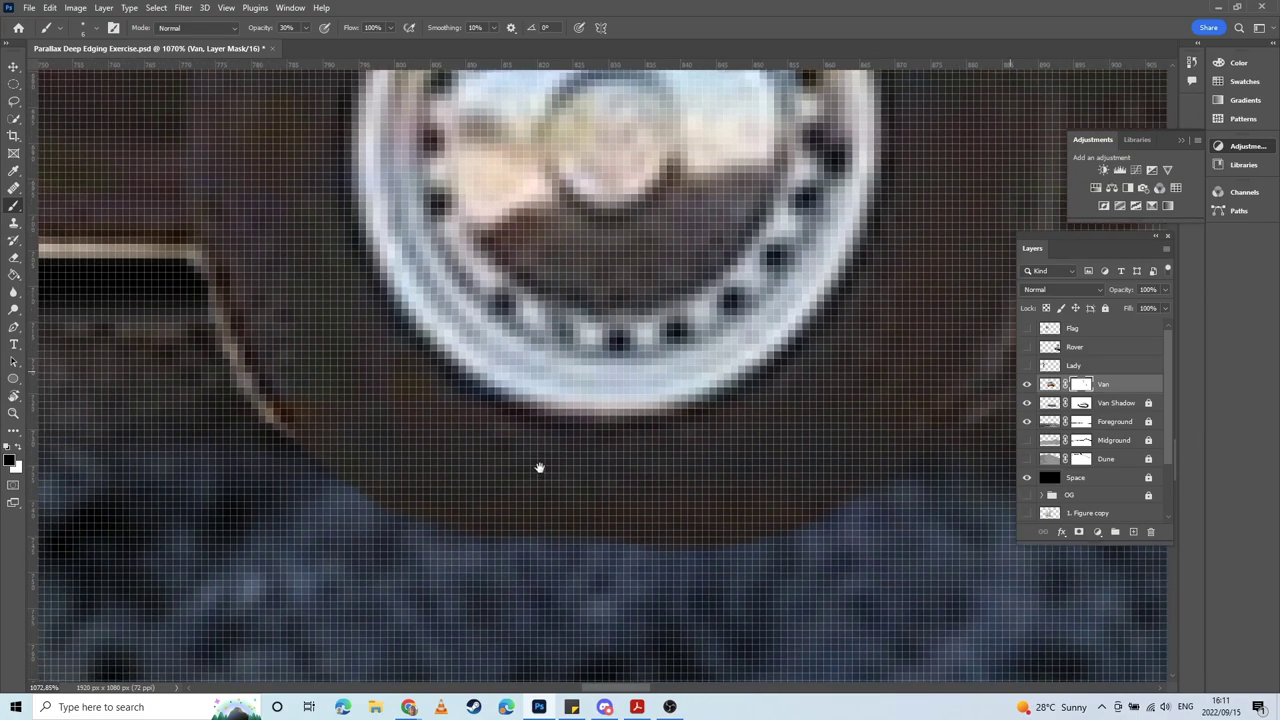
# Step: Mask out the pale fringe on the rear tyre's other side, up to its corner with the rear underbody
pyautogui.moveTo(851, 476); pyautogui.dragTo(533, 551)
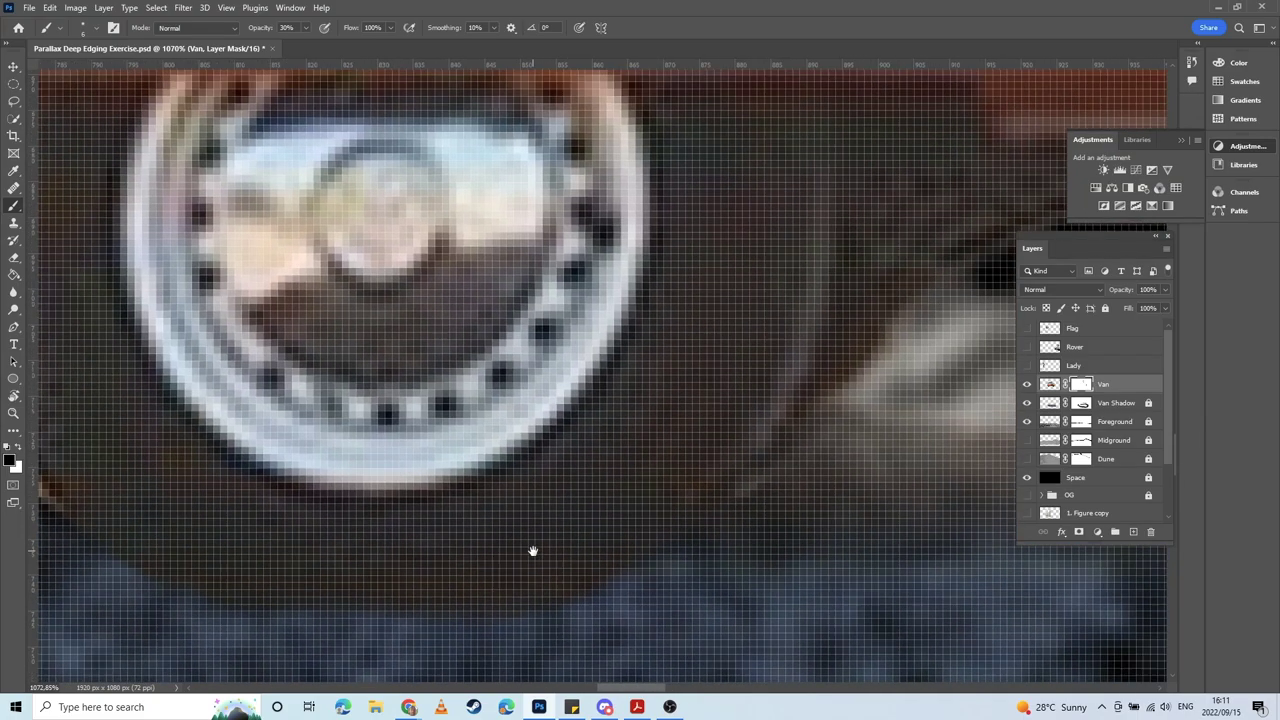
pyautogui.moveTo(420, 547); pyautogui.dragTo(610, 597)
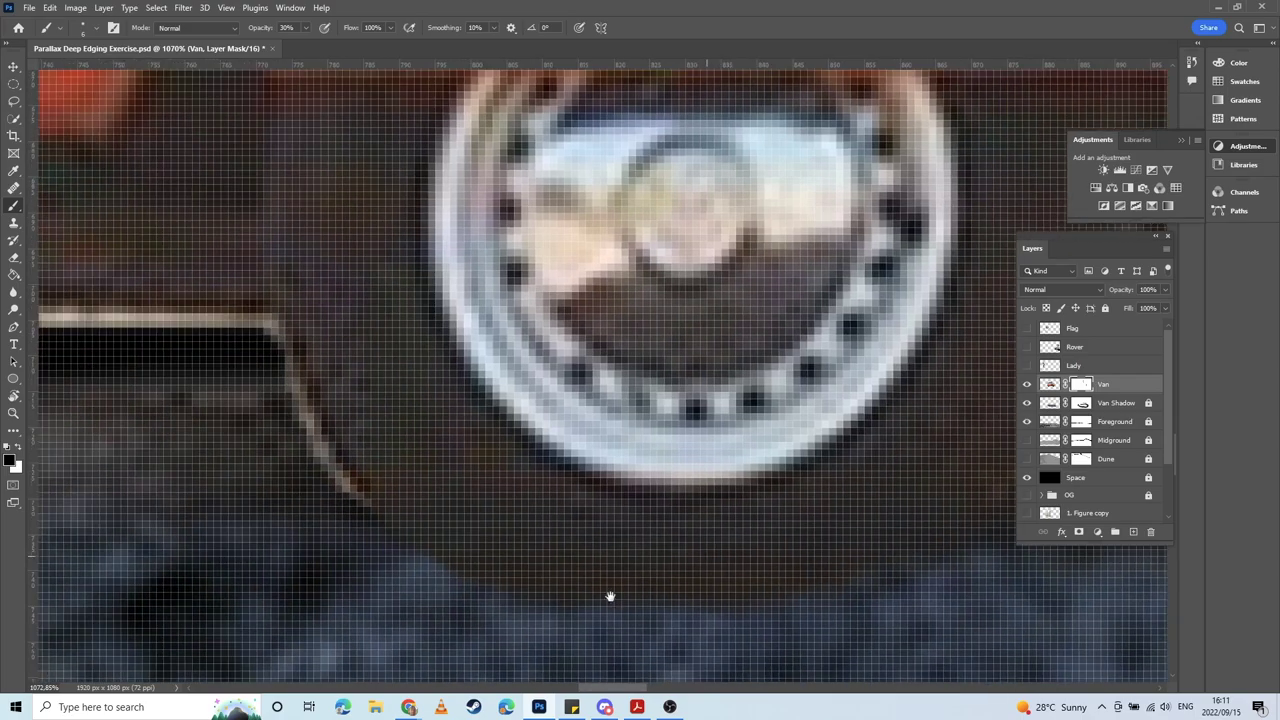
pyautogui.moveTo(322, 485); pyautogui.dragTo(330, 488)
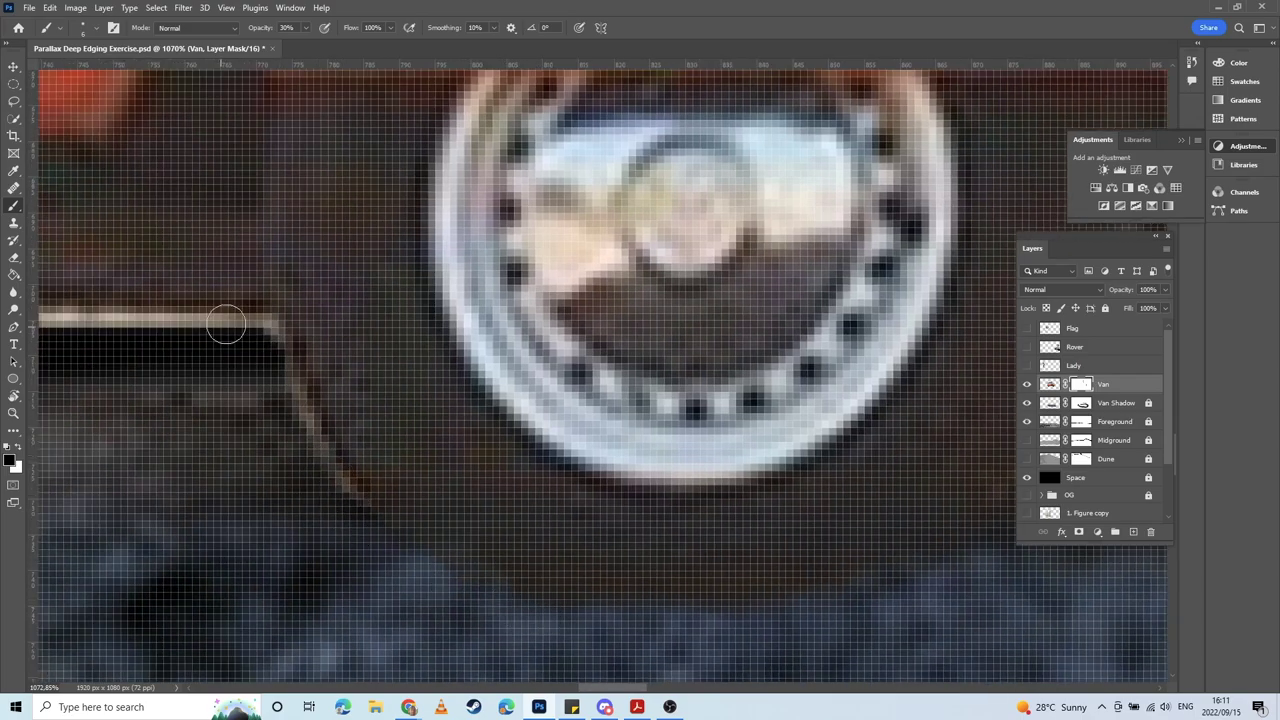
pyautogui.moveTo(225, 293); pyautogui.dragTo(300, 411)
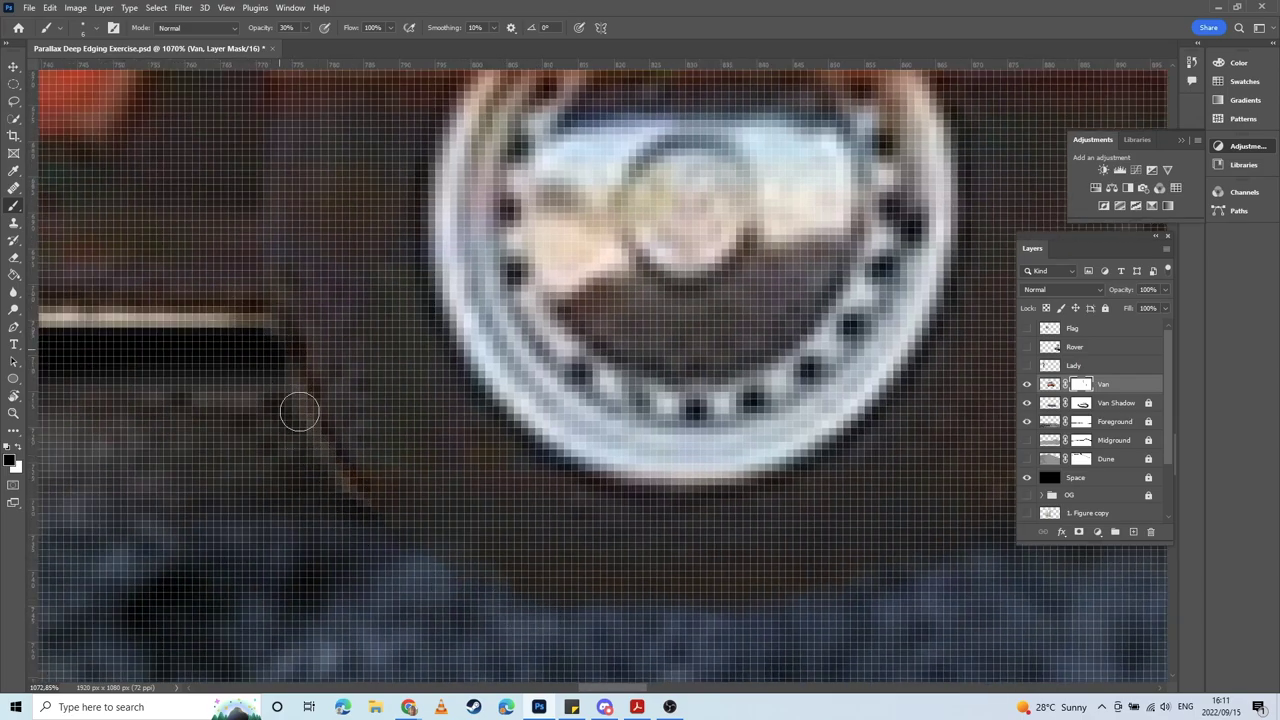
# Step: Examine the Van mask's edges around the bottoms of both tyres against the ground
pyautogui.moveTo(774, 568); pyautogui.dragTo(520, 586)
pyautogui.moveTo(694, 451); pyautogui.dragTo(337, 394)
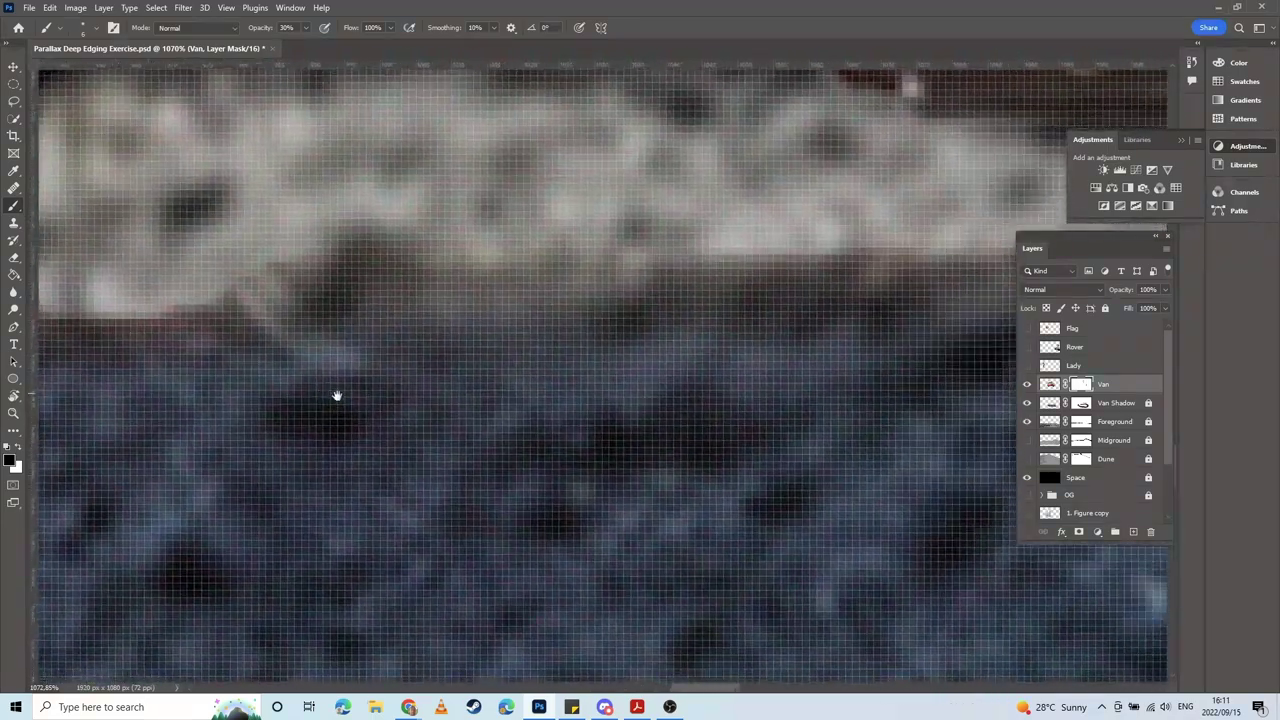
pyautogui.moveTo(850, 415); pyautogui.dragTo(506, 400)
pyautogui.moveTo(620, 427)
pyautogui.mouseDown()
pyautogui.moveTo(508, 390)
pyautogui.moveTo(234, 392)
pyautogui.mouseUp()
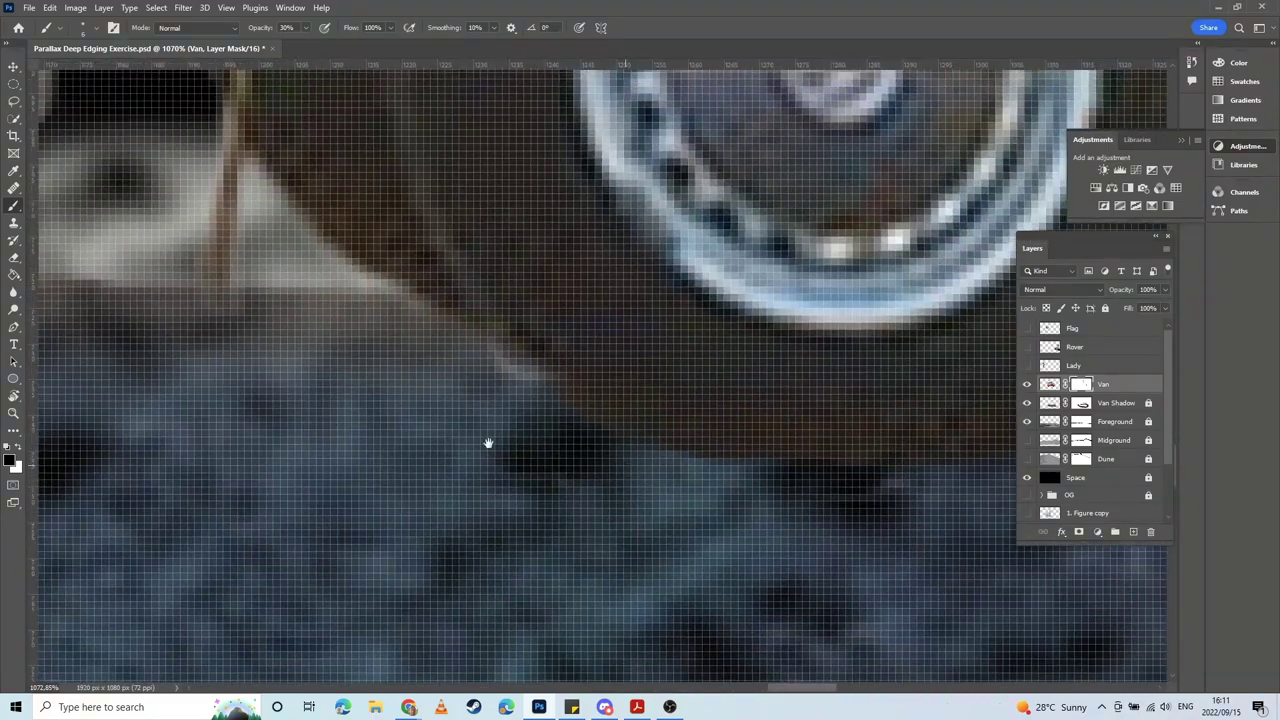
pyautogui.moveTo(610, 463); pyautogui.dragTo(430, 434)
pyautogui.moveTo(625, 406); pyautogui.dragTo(446, 570)
pyautogui.moveTo(807, 549); pyautogui.dragTo(622, 491)
pyautogui.moveTo(337, 508)
pyautogui.mouseDown()
pyautogui.moveTo(749, 431)
pyautogui.moveTo(608, 446)
pyautogui.moveTo(800, 455)
pyautogui.mouseUp()
pyautogui.moveTo(443, 411)
pyautogui.mouseDown()
pyautogui.moveTo(707, 453)
pyautogui.moveTo(606, 449)
pyautogui.moveTo(874, 446)
pyautogui.moveTo(622, 379)
pyautogui.mouseUp()
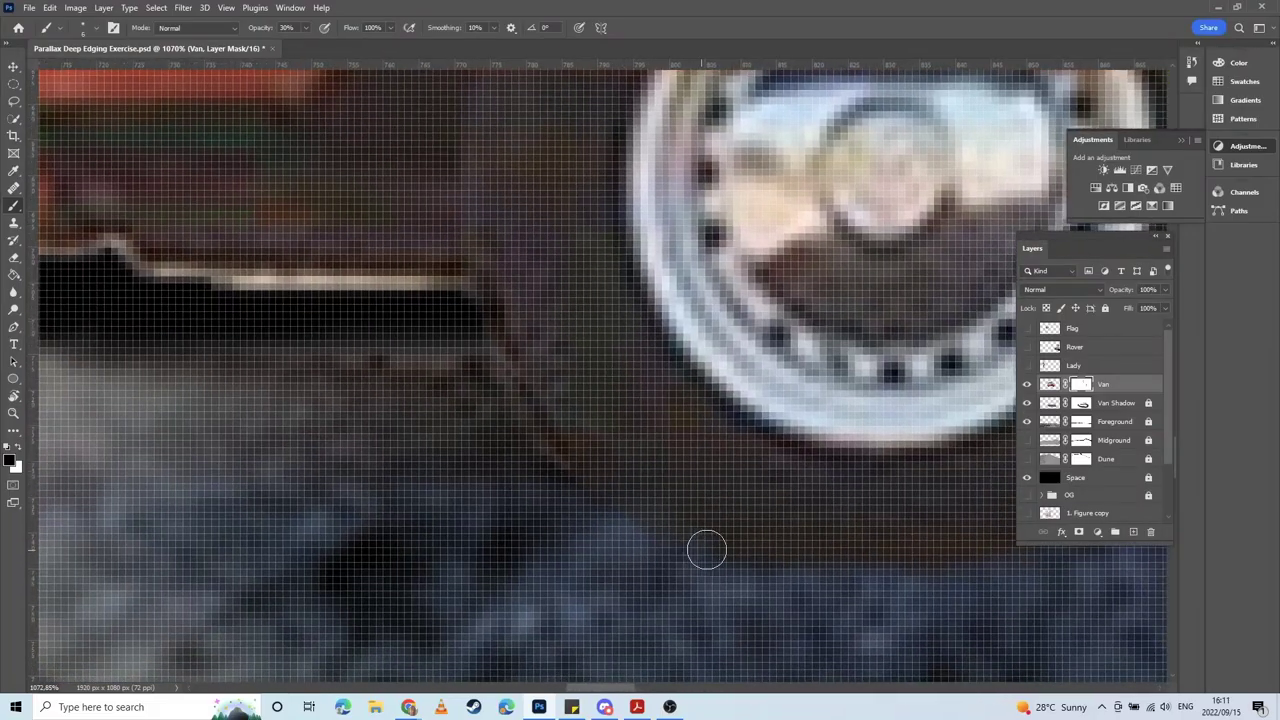
# Step: Paint out the bright fringe on the Van mask along the underbody edge between the rear wheel and the bumper
pyautogui.moveTo(301, 292); pyautogui.dragTo(671, 411)
pyautogui.moveTo(829, 417); pyautogui.dragTo(628, 412)
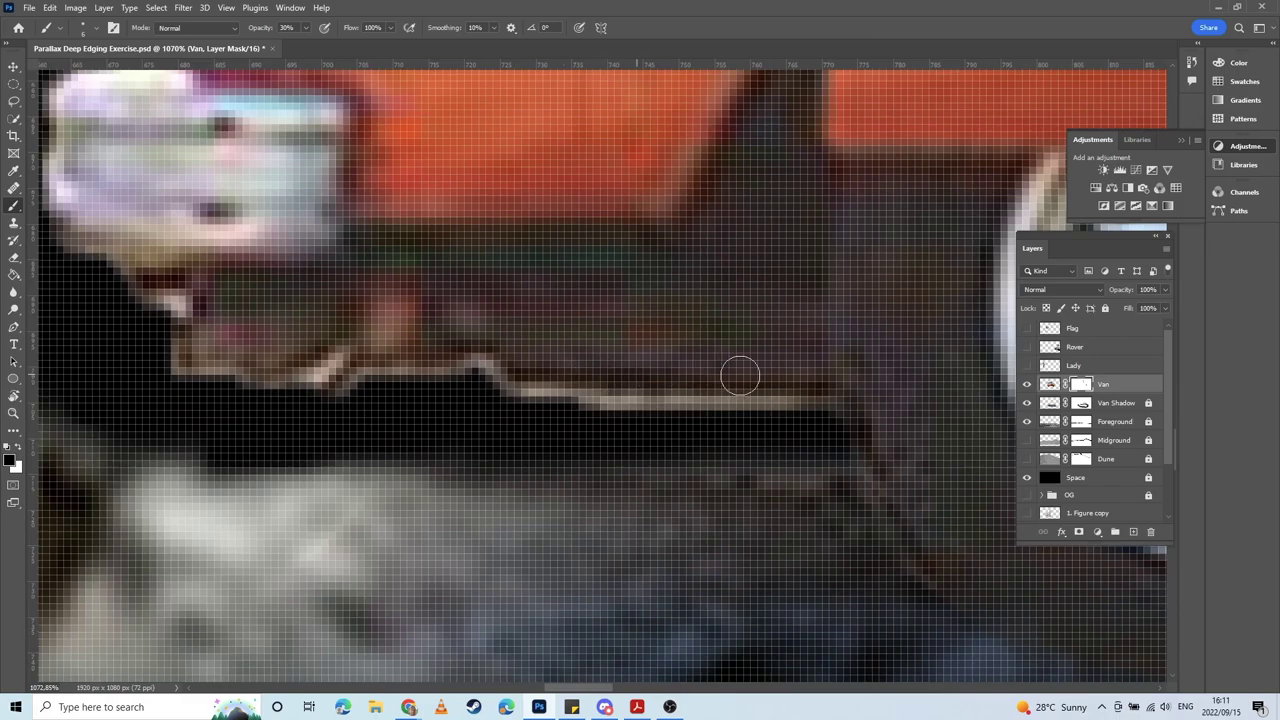
pyautogui.moveTo(777, 407)
pyautogui.mouseDown()
pyautogui.moveTo(543, 409)
pyautogui.moveTo(820, 418)
pyautogui.mouseUp()
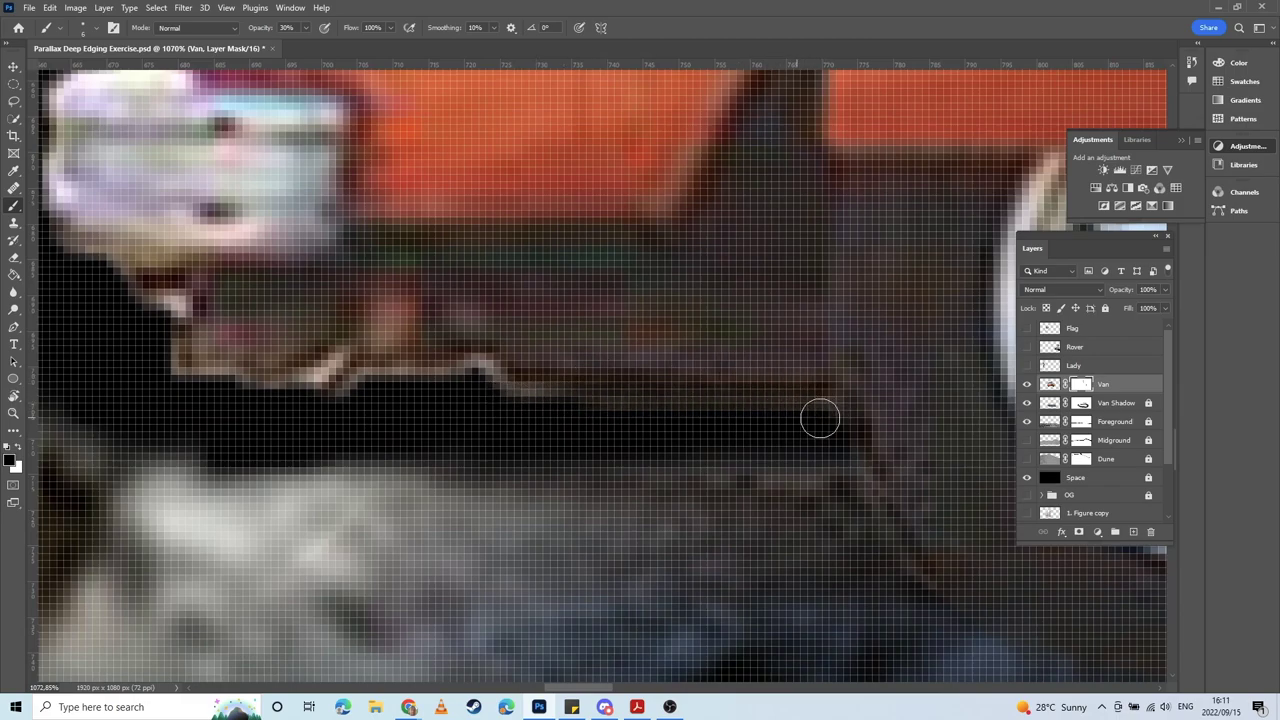
pyautogui.moveTo(532, 404); pyautogui.dragTo(542, 409)
pyautogui.moveTo(474, 370); pyautogui.dragTo(371, 382)
pyautogui.moveTo(417, 418); pyautogui.dragTo(727, 486)
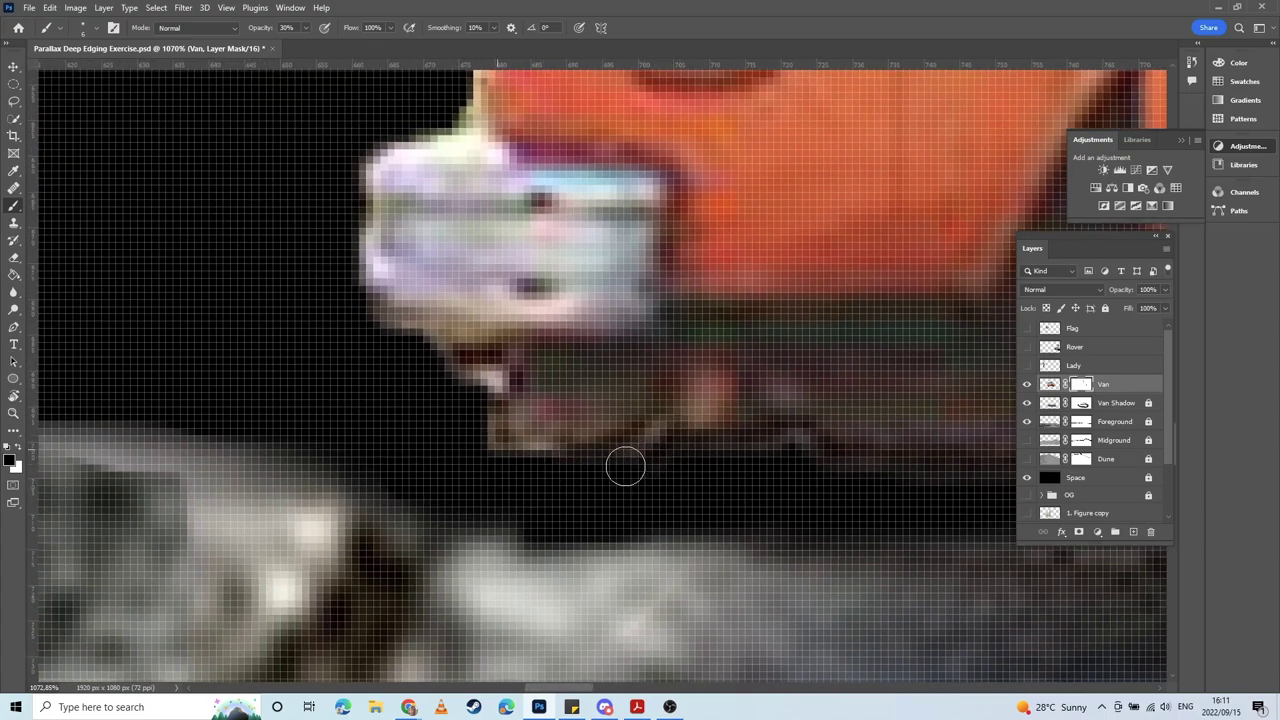
# Step: Soften the Van mask along the jagged underside directly below the rear bumper
pyautogui.moveTo(509, 457)
pyautogui.mouseDown()
pyautogui.moveTo(500, 400)
pyautogui.moveTo(620, 553)
pyautogui.mouseUp()
pyautogui.moveTo(589, 505); pyautogui.dragTo(655, 512)
pyautogui.moveTo(655, 512)
pyautogui.mouseDown()
pyautogui.moveTo(580, 484)
pyautogui.moveTo(535, 448)
pyautogui.mouseUp()
pyautogui.moveTo(610, 510); pyautogui.dragTo(500, 386)
pyautogui.moveTo(461, 431); pyautogui.dragTo(564, 624)
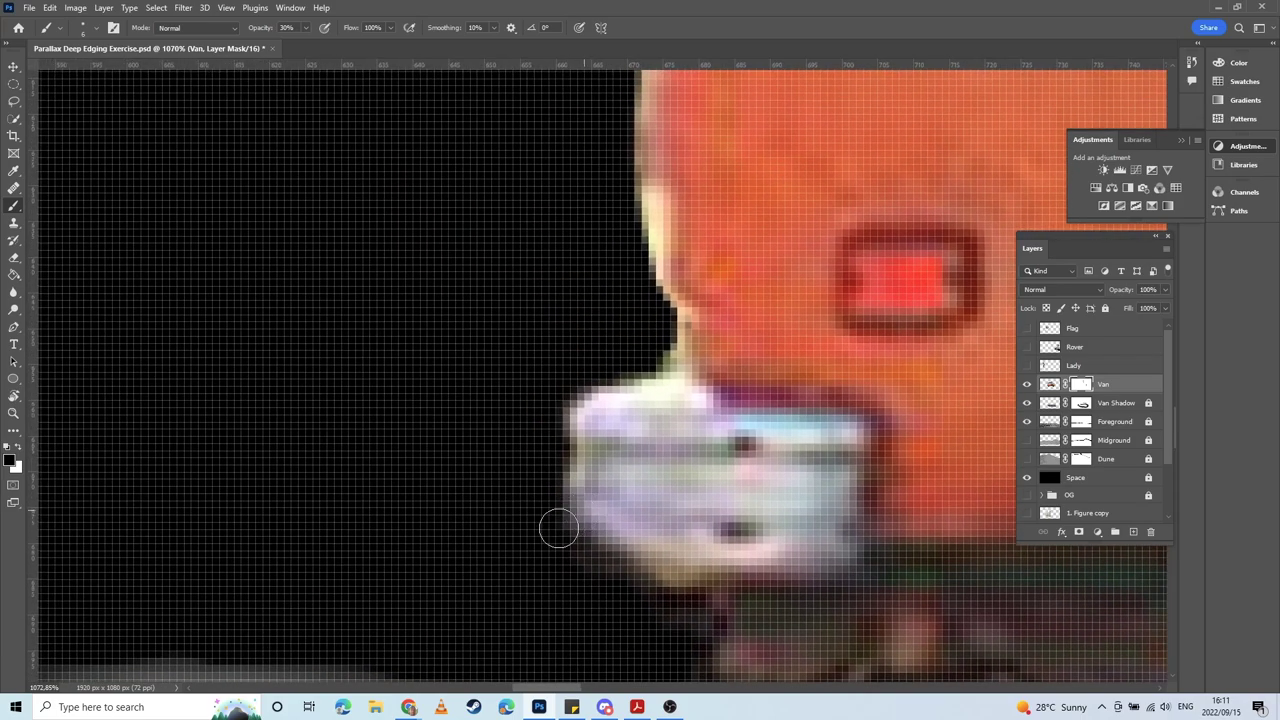
# Step: Soften the Van mask around the outer end and upper edge of the white rear bumper
pyautogui.moveTo(555, 540); pyautogui.dragTo(581, 409)
pyautogui.moveTo(545, 489); pyautogui.dragTo(579, 357)
pyautogui.moveTo(554, 407); pyautogui.dragTo(663, 345)
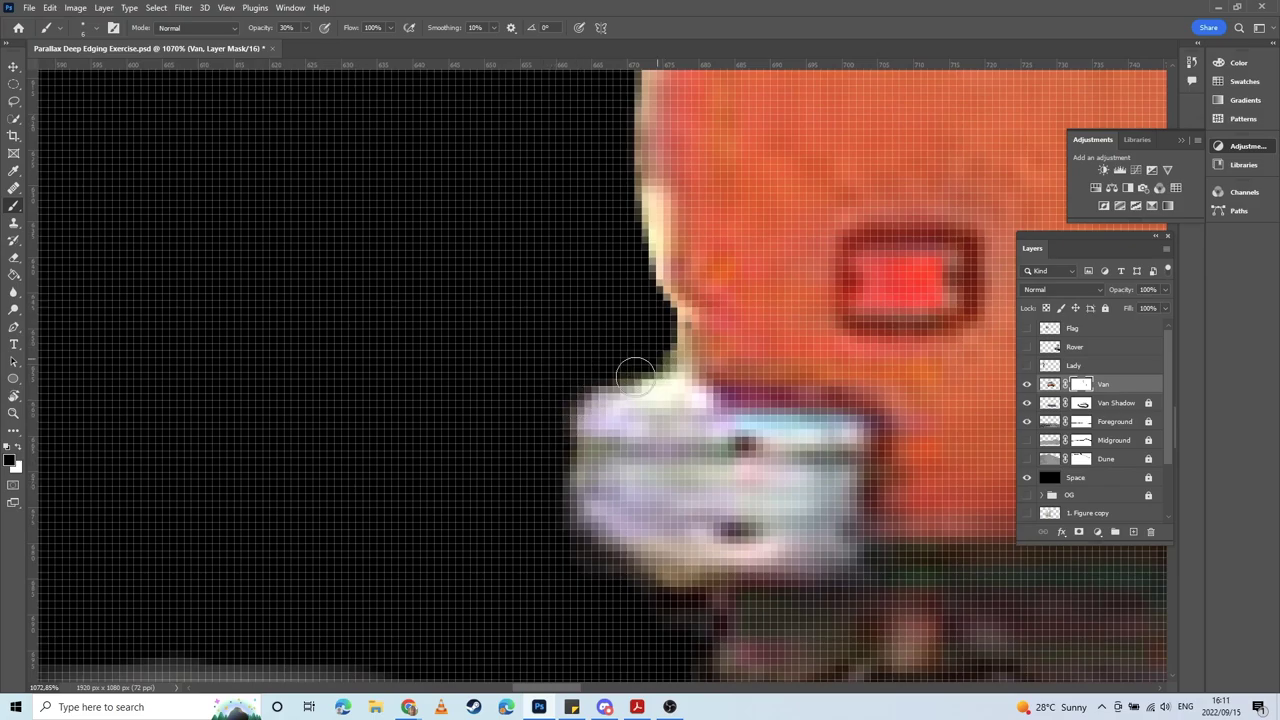
pyautogui.moveTo(582, 383)
pyautogui.mouseDown()
pyautogui.moveTo(663, 346)
pyautogui.moveTo(592, 491)
pyautogui.mouseUp()
pyautogui.moveTo(652, 449)
pyautogui.mouseDown()
pyautogui.moveTo(634, 500)
pyautogui.moveTo(646, 491)
pyautogui.moveTo(606, 443)
pyautogui.moveTo(550, 519)
pyautogui.moveTo(580, 509)
pyautogui.moveTo(571, 325)
pyautogui.mouseUp()
# Step: Brush away the pale outline on the Van mask along the orange rear body panel above the bumper
pyautogui.moveTo(586, 517); pyautogui.dragTo(566, 241)
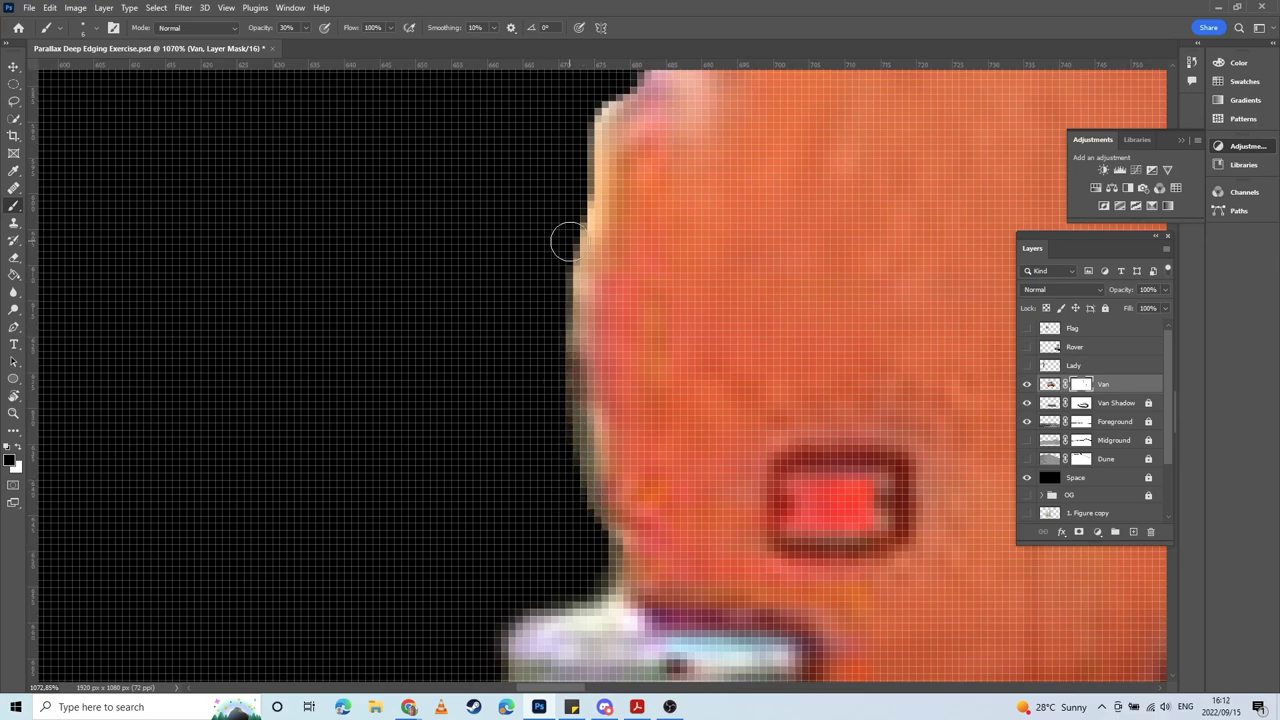
pyautogui.moveTo(583, 190)
pyautogui.mouseDown()
pyautogui.moveTo(560, 211)
pyautogui.moveTo(578, 544)
pyautogui.mouseUp()
pyautogui.moveTo(552, 422); pyautogui.dragTo(516, 518)
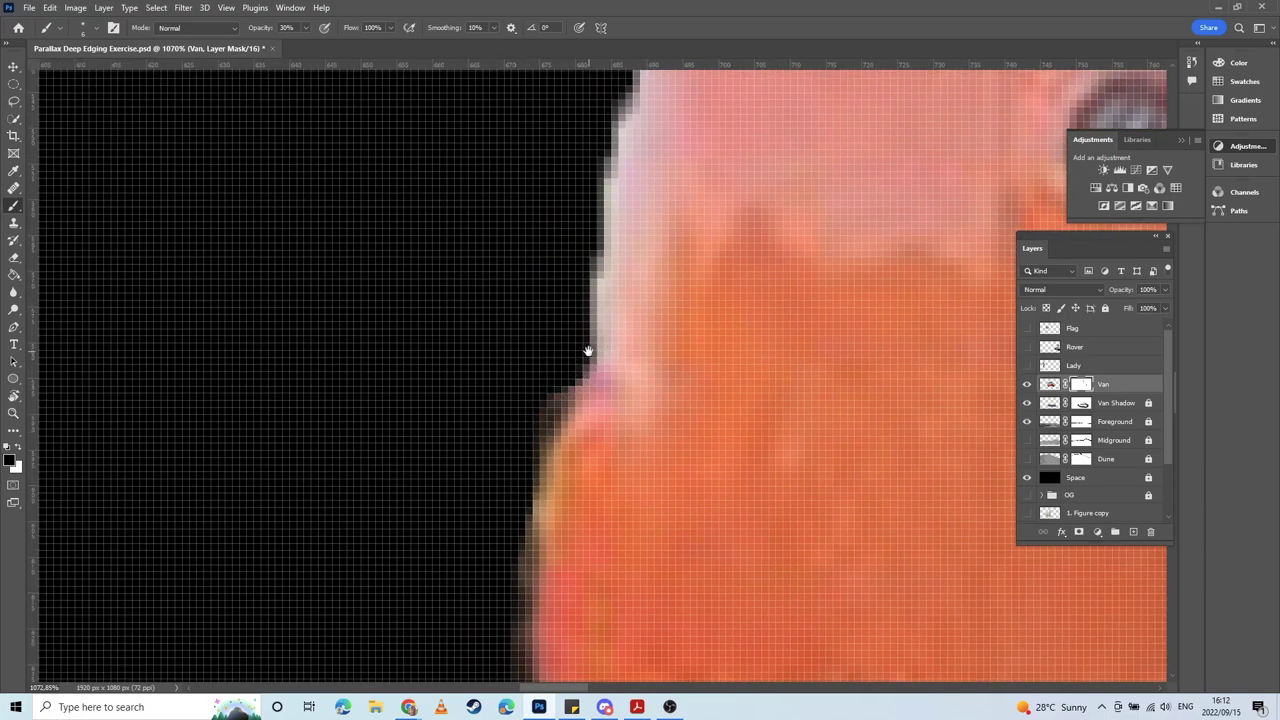
pyautogui.moveTo(589, 350); pyautogui.dragTo(511, 486)
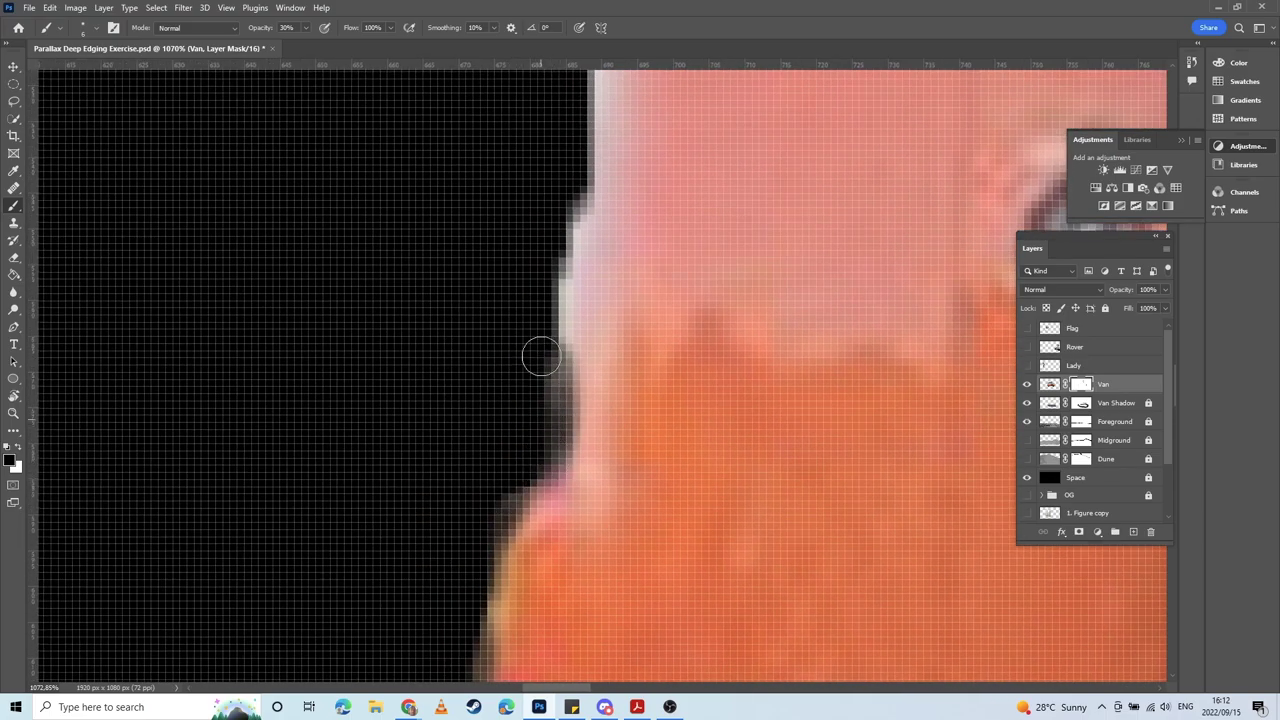
pyautogui.moveTo(523, 377); pyautogui.dragTo(534, 491)
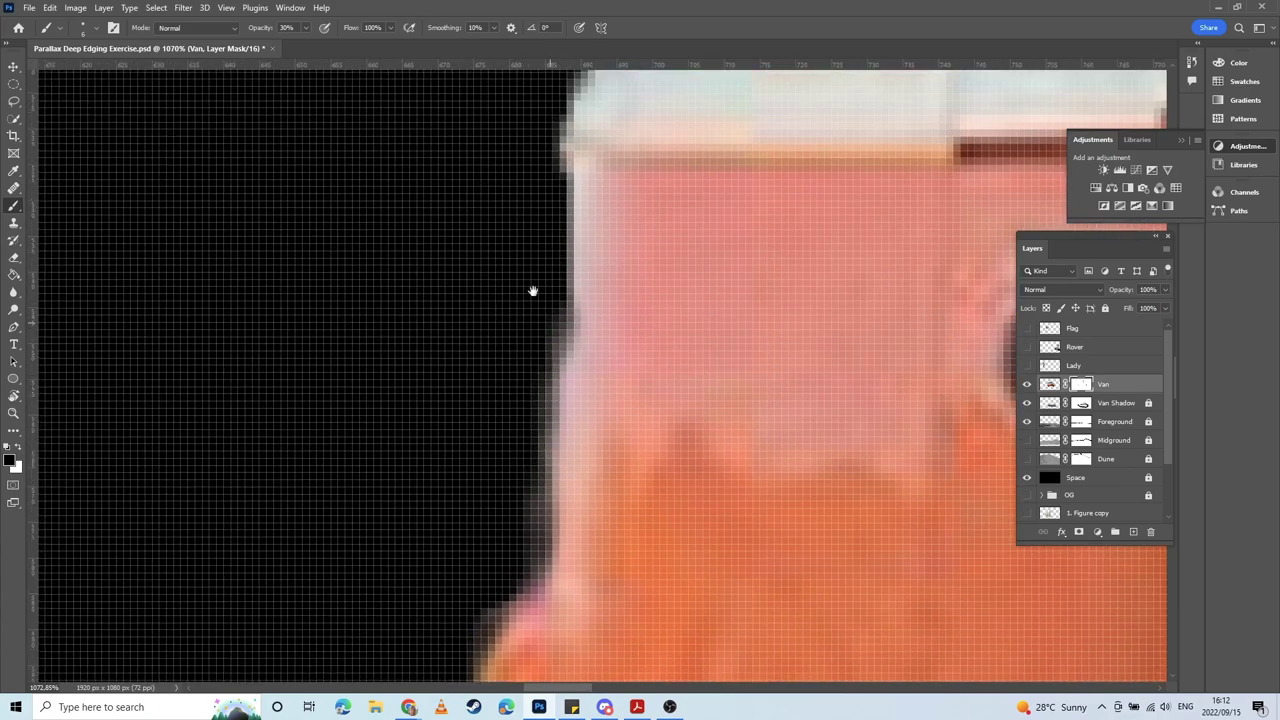
# Step: Soften the Van mask along the pink rear panel and up to the white bodywork beside the vents
pyautogui.moveTo(562, 212); pyautogui.dragTo(513, 485)
pyautogui.moveTo(508, 616); pyautogui.dragTo(515, 357)
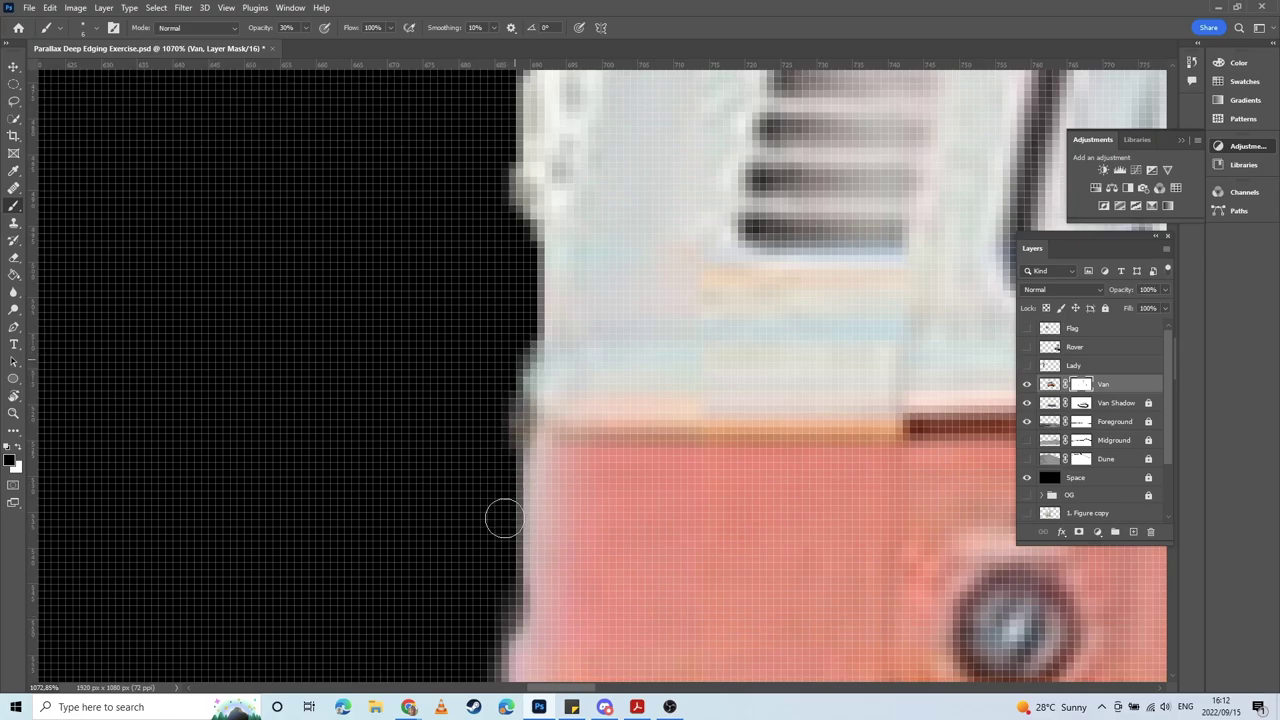
pyautogui.moveTo(509, 568)
pyautogui.mouseDown()
pyautogui.moveTo(529, 354)
pyautogui.moveTo(530, 404)
pyautogui.mouseUp()
pyautogui.moveTo(522, 378); pyautogui.dragTo(486, 457)
pyautogui.moveTo(500, 286)
pyautogui.mouseDown()
pyautogui.moveTo(493, 278)
pyautogui.moveTo(480, 331)
pyautogui.moveTo(489, 443)
pyautogui.moveTo(497, 243)
pyautogui.moveTo(450, 462)
pyautogui.moveTo(414, 406)
pyautogui.moveTo(420, 334)
pyautogui.moveTo(406, 414)
pyautogui.mouseUp()
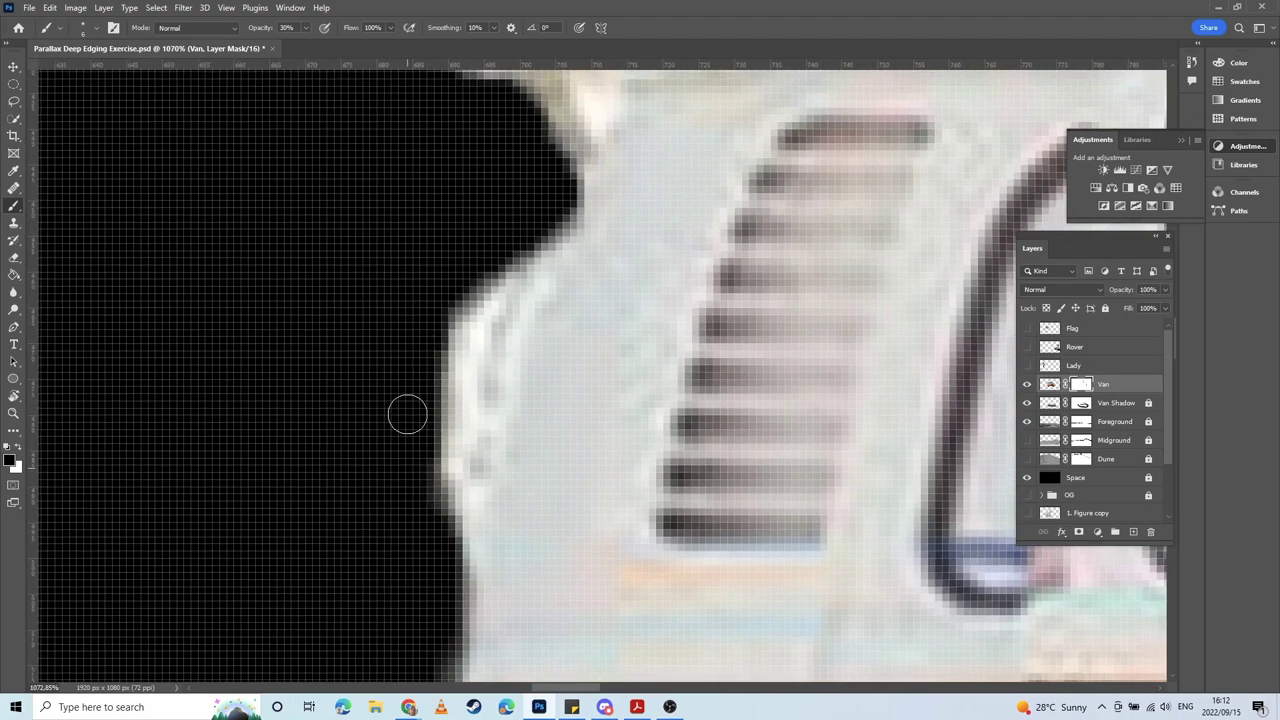
# Step: Soften the Van mask around the bulge beside the vents and along the underside of the raised rear hatch
pyautogui.moveTo(463, 264); pyautogui.dragTo(441, 379)
pyautogui.moveTo(424, 434)
pyautogui.mouseDown()
pyautogui.moveTo(406, 437)
pyautogui.moveTo(531, 329)
pyautogui.moveTo(506, 429)
pyautogui.moveTo(520, 394)
pyautogui.moveTo(509, 429)
pyautogui.moveTo(474, 317)
pyautogui.moveTo(353, 291)
pyautogui.moveTo(482, 296)
pyautogui.moveTo(408, 260)
pyautogui.moveTo(391, 301)
pyautogui.moveTo(546, 484)
pyautogui.mouseUp()
pyautogui.moveTo(652, 459); pyautogui.dragTo(388, 414)
pyautogui.moveTo(505, 452)
pyautogui.mouseDown()
pyautogui.moveTo(713, 535)
pyautogui.moveTo(468, 450)
pyautogui.mouseUp()
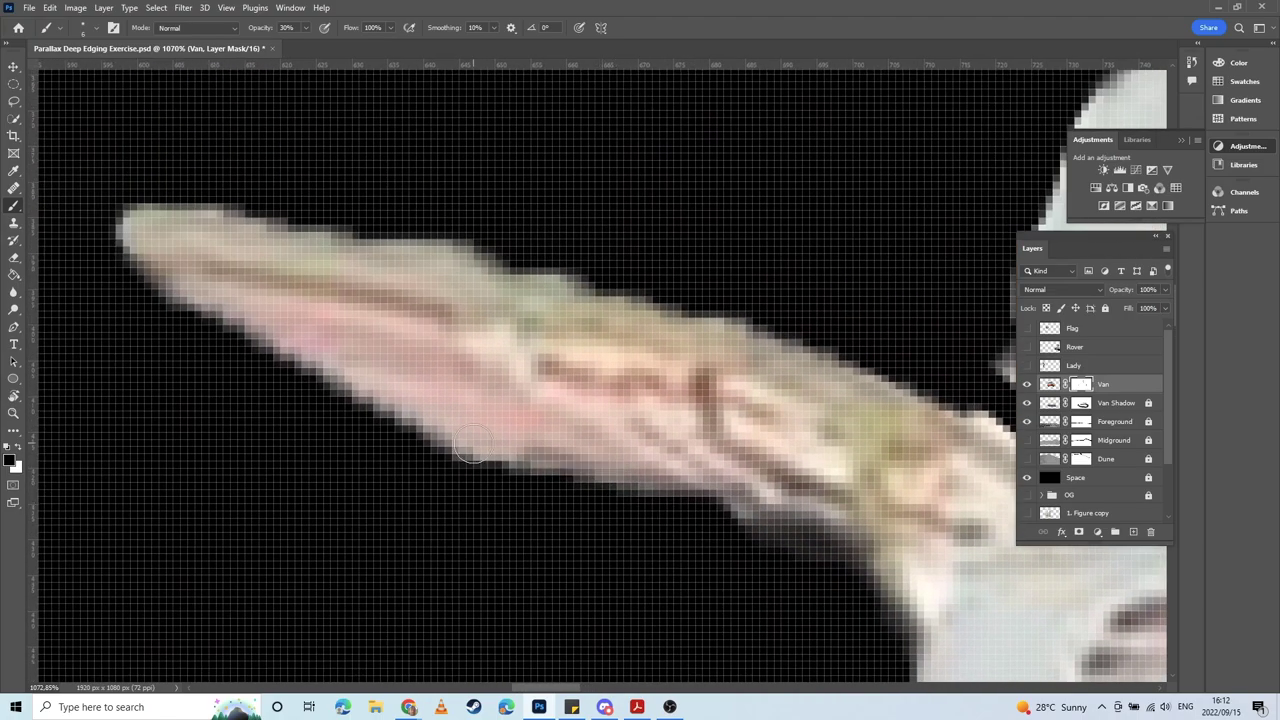
pyautogui.moveTo(617, 485); pyautogui.dragTo(399, 437)
# Step: Soften the Van mask along the upper edge of the raised rear hatch, from its tip towards the roof
pyautogui.moveTo(560, 476)
pyautogui.mouseDown()
pyautogui.moveTo(362, 430)
pyautogui.moveTo(507, 460)
pyautogui.moveTo(350, 400)
pyautogui.moveTo(117, 262)
pyautogui.moveTo(209, 340)
pyautogui.moveTo(113, 236)
pyautogui.moveTo(118, 214)
pyautogui.moveTo(125, 262)
pyautogui.moveTo(111, 207)
pyautogui.moveTo(165, 190)
pyautogui.moveTo(127, 207)
pyautogui.moveTo(230, 194)
pyautogui.moveTo(185, 185)
pyautogui.moveTo(568, 267)
pyautogui.mouseUp()
pyautogui.moveTo(592, 267)
pyautogui.mouseDown()
pyautogui.moveTo(376, 313)
pyautogui.moveTo(422, 326)
pyautogui.mouseUp()
pyautogui.moveTo(340, 316); pyautogui.dragTo(515, 357)
pyautogui.moveTo(677, 383); pyautogui.dragTo(577, 358)
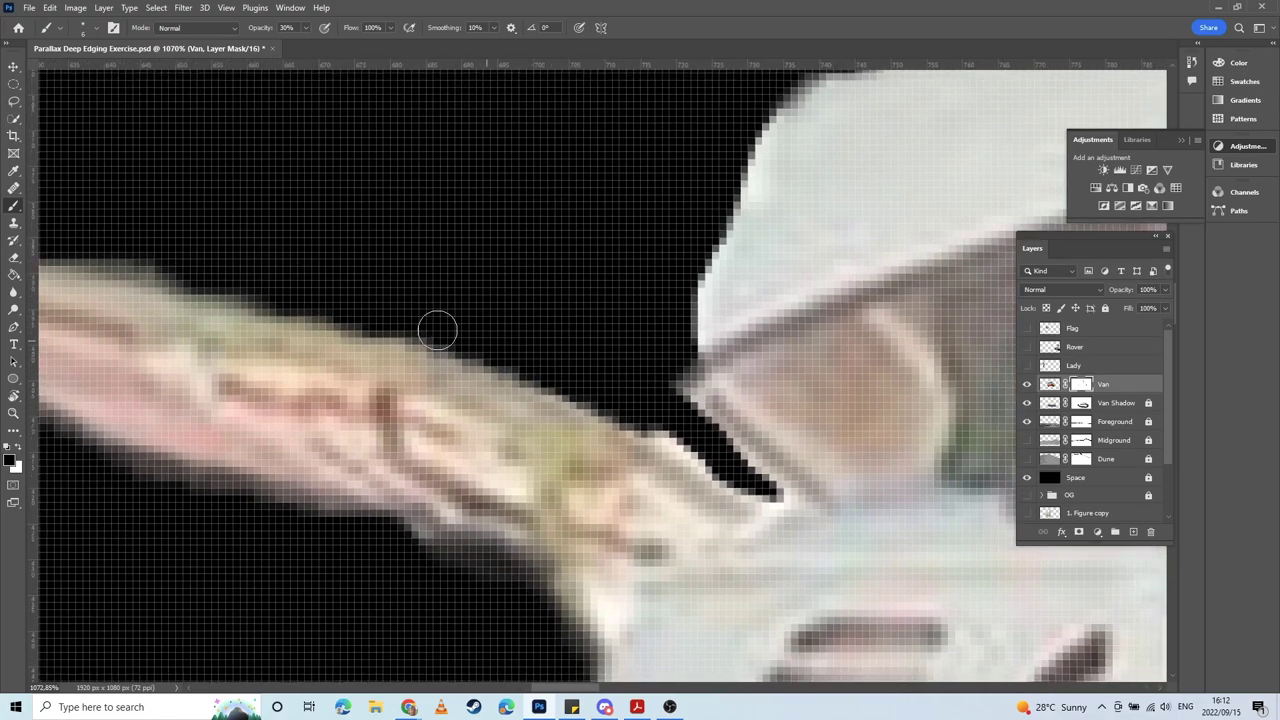
pyautogui.moveTo(377, 319); pyautogui.dragTo(579, 389)
pyautogui.moveTo(424, 340)
pyautogui.mouseDown()
pyautogui.moveTo(634, 409)
pyautogui.moveTo(609, 406)
pyautogui.moveTo(770, 494)
pyautogui.moveTo(671, 422)
pyautogui.moveTo(686, 391)
pyautogui.moveTo(654, 391)
pyautogui.moveTo(750, 462)
pyautogui.moveTo(718, 418)
pyautogui.mouseUp()
# Step: Smooth the Van mask along the roof's rear end and its rounded corner above the hatch
pyautogui.moveTo(658, 367)
pyautogui.mouseDown()
pyautogui.moveTo(506, 446)
pyautogui.moveTo(491, 467)
pyautogui.moveTo(586, 243)
pyautogui.moveTo(526, 398)
pyautogui.moveTo(532, 355)
pyautogui.mouseUp()
pyautogui.moveTo(660, 256); pyautogui.dragTo(381, 499)
pyautogui.moveTo(387, 421)
pyautogui.mouseDown()
pyautogui.moveTo(283, 492)
pyautogui.moveTo(450, 365)
pyautogui.moveTo(527, 344)
pyautogui.moveTo(443, 454)
pyautogui.moveTo(412, 555)
pyautogui.mouseUp()
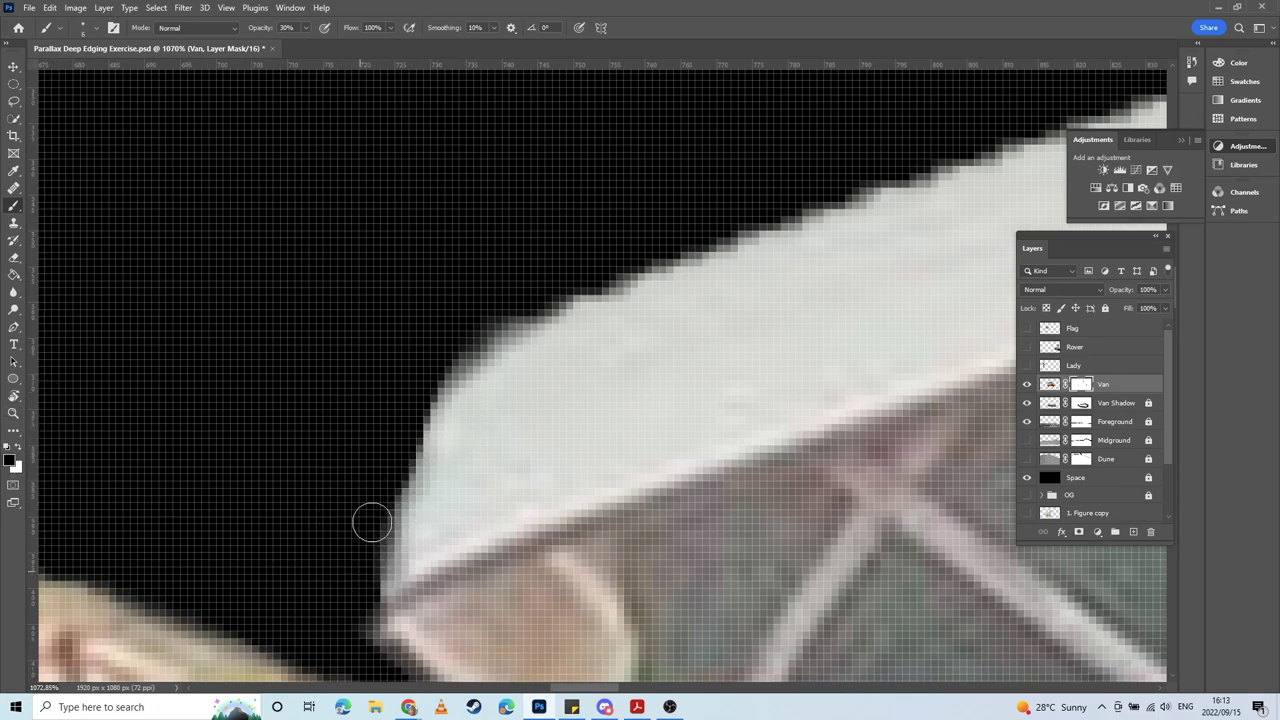
pyautogui.moveTo(503, 260); pyautogui.dragTo(323, 434)
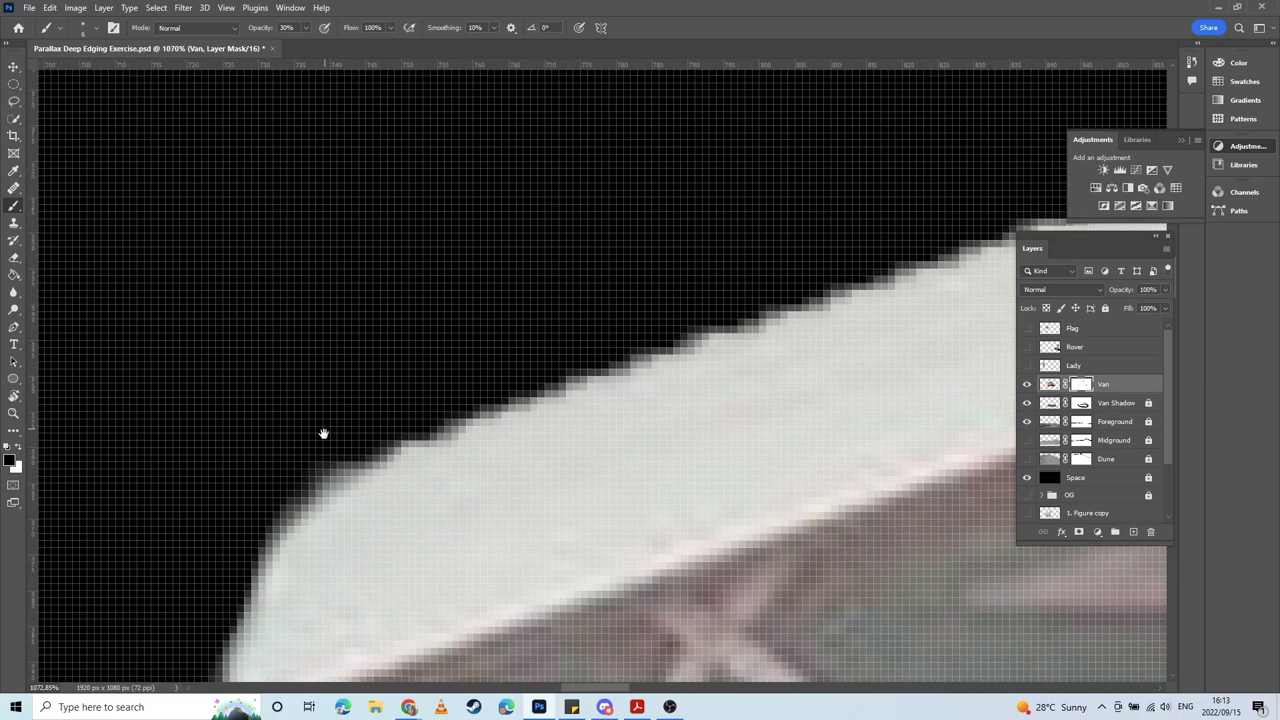
# Step: Soften the Van mask along the raised roof's upper edge, from its rear corner towards the first roof bracket
pyautogui.moveTo(403, 431); pyautogui.dragTo(500, 395)
pyautogui.moveTo(492, 398)
pyautogui.mouseDown()
pyautogui.moveTo(377, 417)
pyautogui.moveTo(275, 491)
pyautogui.moveTo(393, 440)
pyautogui.mouseUp()
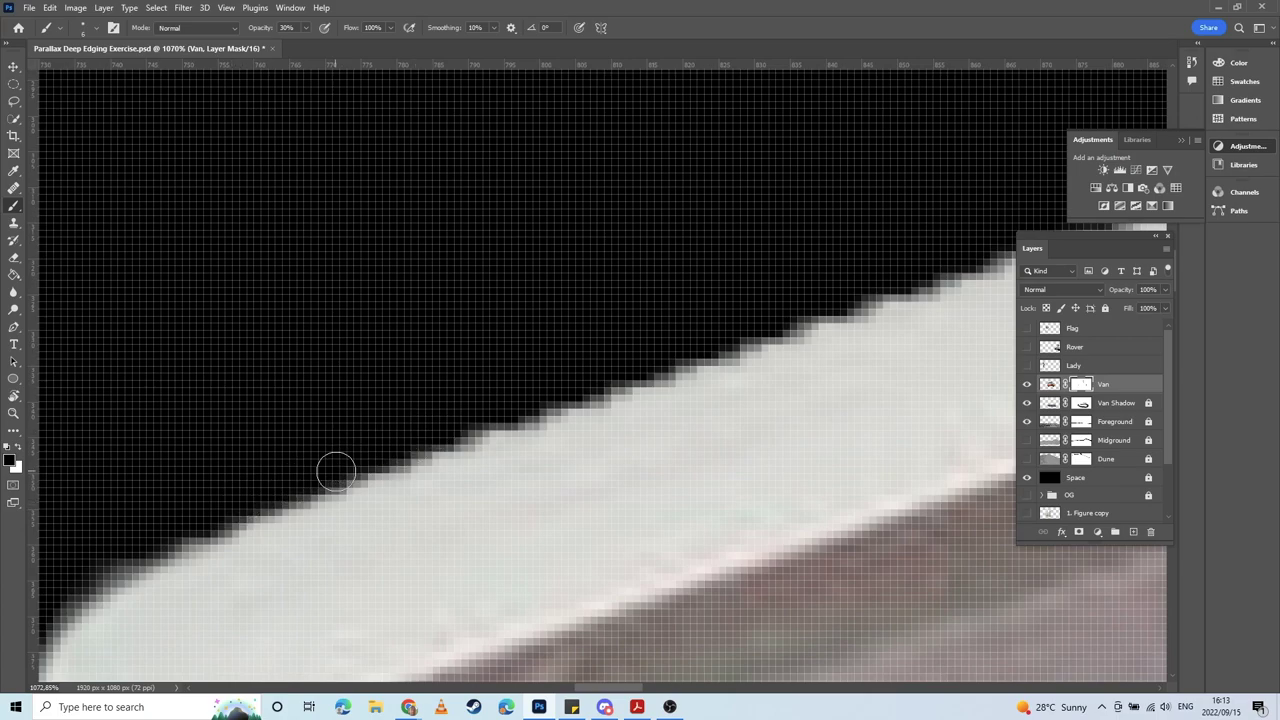
pyautogui.moveTo(766, 337)
pyautogui.mouseDown()
pyautogui.moveTo(377, 454)
pyautogui.moveTo(306, 497)
pyautogui.mouseUp()
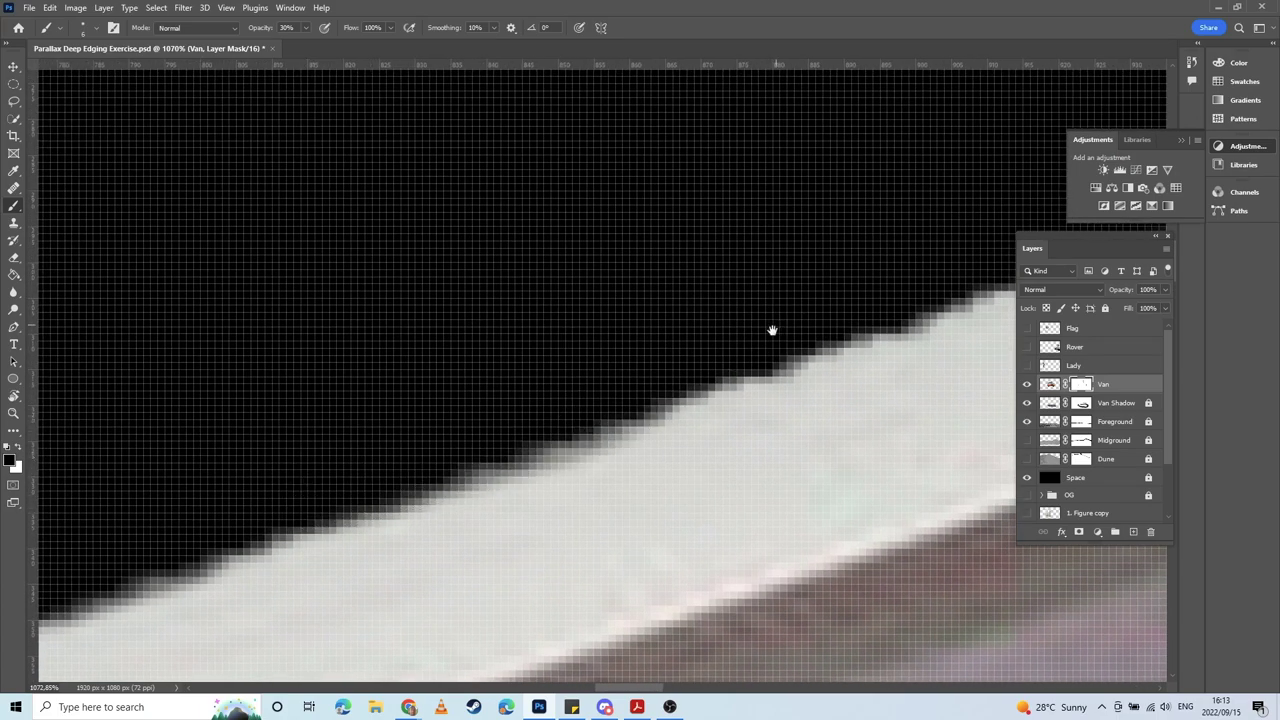
pyautogui.moveTo(771, 331); pyautogui.dragTo(454, 436)
pyautogui.moveTo(377, 482); pyautogui.dragTo(404, 455)
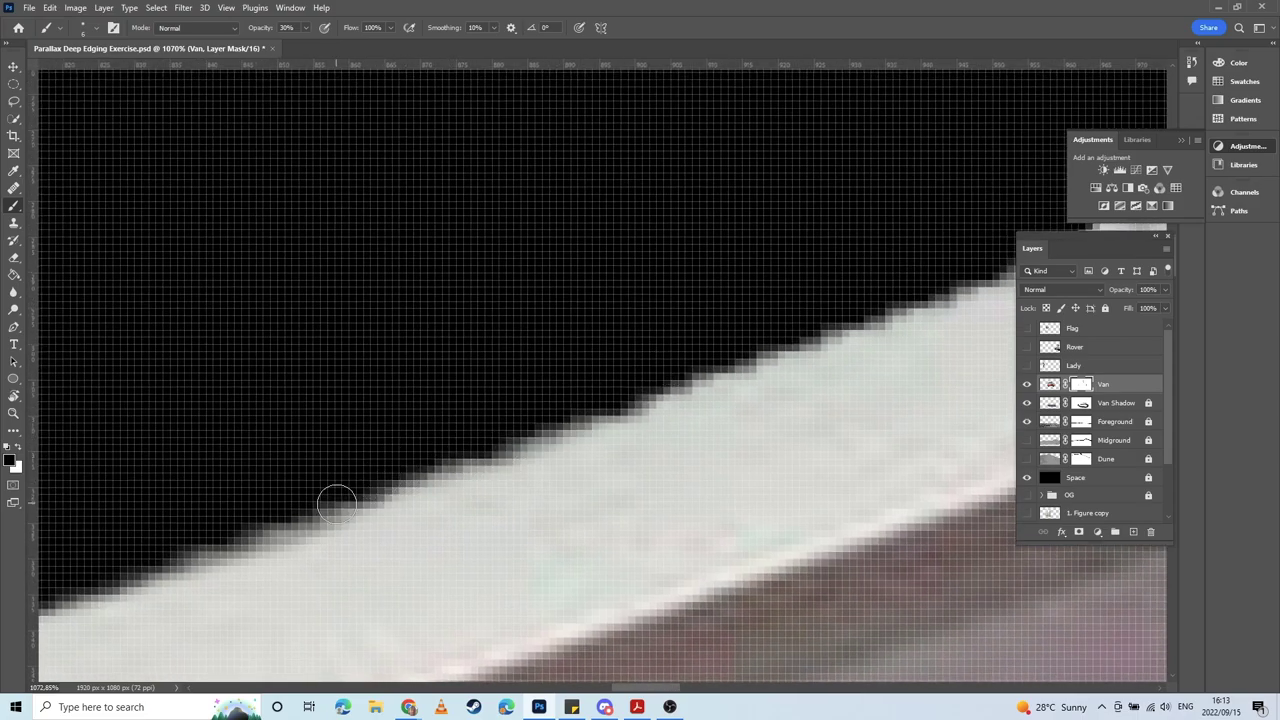
pyautogui.moveTo(337, 504)
pyautogui.mouseDown()
pyautogui.moveTo(555, 420)
pyautogui.moveTo(417, 466)
pyautogui.moveTo(534, 426)
pyautogui.mouseUp()
pyautogui.moveTo(608, 381)
pyautogui.mouseDown()
pyautogui.moveTo(386, 459)
pyautogui.moveTo(480, 449)
pyautogui.moveTo(263, 526)
pyautogui.moveTo(490, 455)
pyautogui.mouseUp()
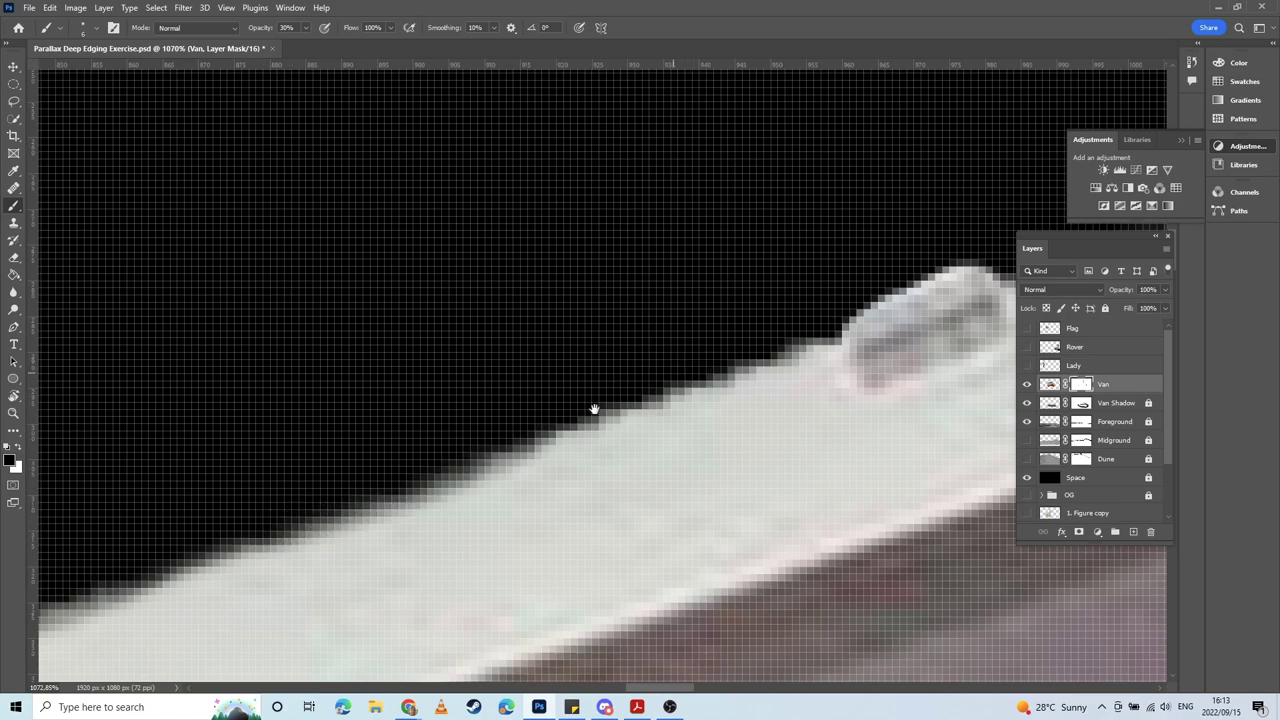
# Step: Smooth the Van mask along the raised roof's upper edge, from the first roof bracket up to the second
pyautogui.moveTo(594, 409)
pyautogui.mouseDown()
pyautogui.moveTo(476, 487)
pyautogui.moveTo(484, 511)
pyautogui.moveTo(469, 505)
pyautogui.moveTo(517, 459)
pyautogui.moveTo(477, 501)
pyautogui.moveTo(606, 441)
pyautogui.moveTo(552, 453)
pyautogui.moveTo(494, 479)
pyautogui.moveTo(670, 443)
pyautogui.mouseUp()
pyautogui.moveTo(714, 390); pyautogui.dragTo(389, 489)
pyautogui.moveTo(348, 543)
pyautogui.mouseDown()
pyautogui.moveTo(456, 500)
pyautogui.moveTo(445, 487)
pyautogui.moveTo(363, 537)
pyautogui.moveTo(579, 472)
pyautogui.moveTo(441, 527)
pyautogui.moveTo(430, 521)
pyautogui.moveTo(524, 485)
pyautogui.moveTo(501, 470)
pyautogui.moveTo(393, 500)
pyautogui.mouseUp()
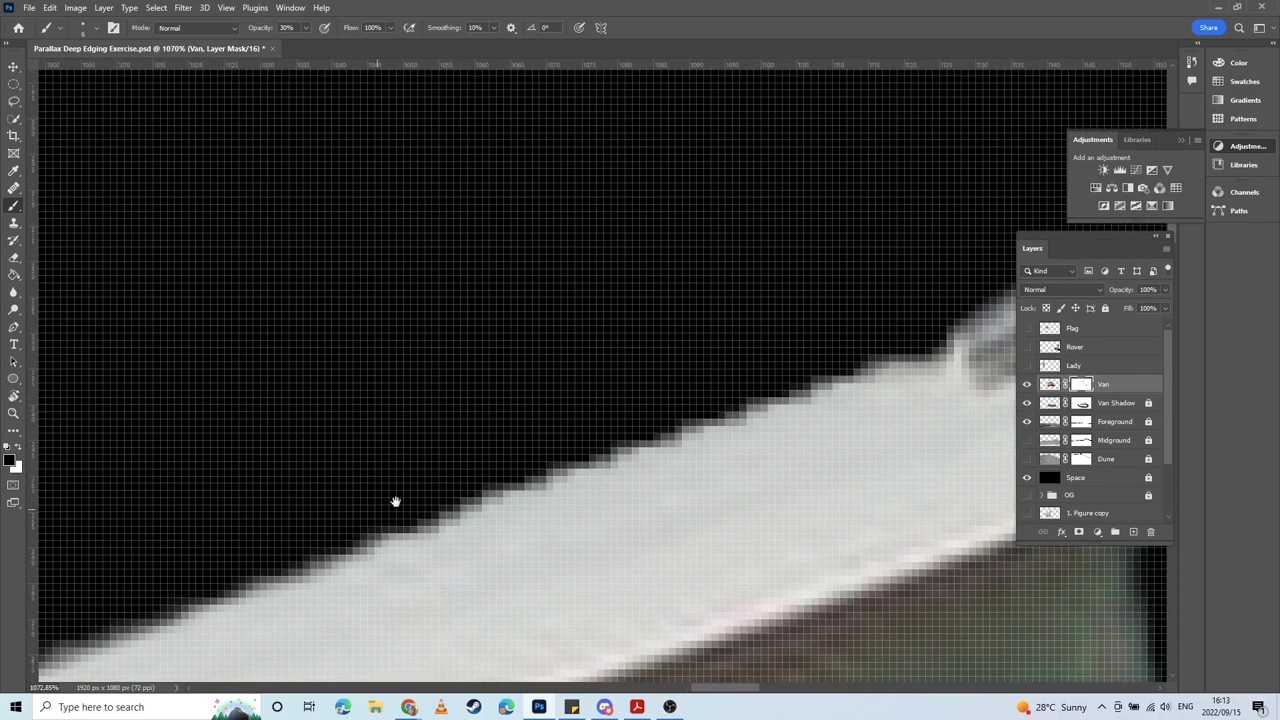
pyautogui.moveTo(279, 561)
pyautogui.mouseDown()
pyautogui.moveTo(588, 450)
pyautogui.moveTo(426, 503)
pyautogui.mouseUp()
pyautogui.moveTo(740, 405); pyautogui.dragTo(470, 463)
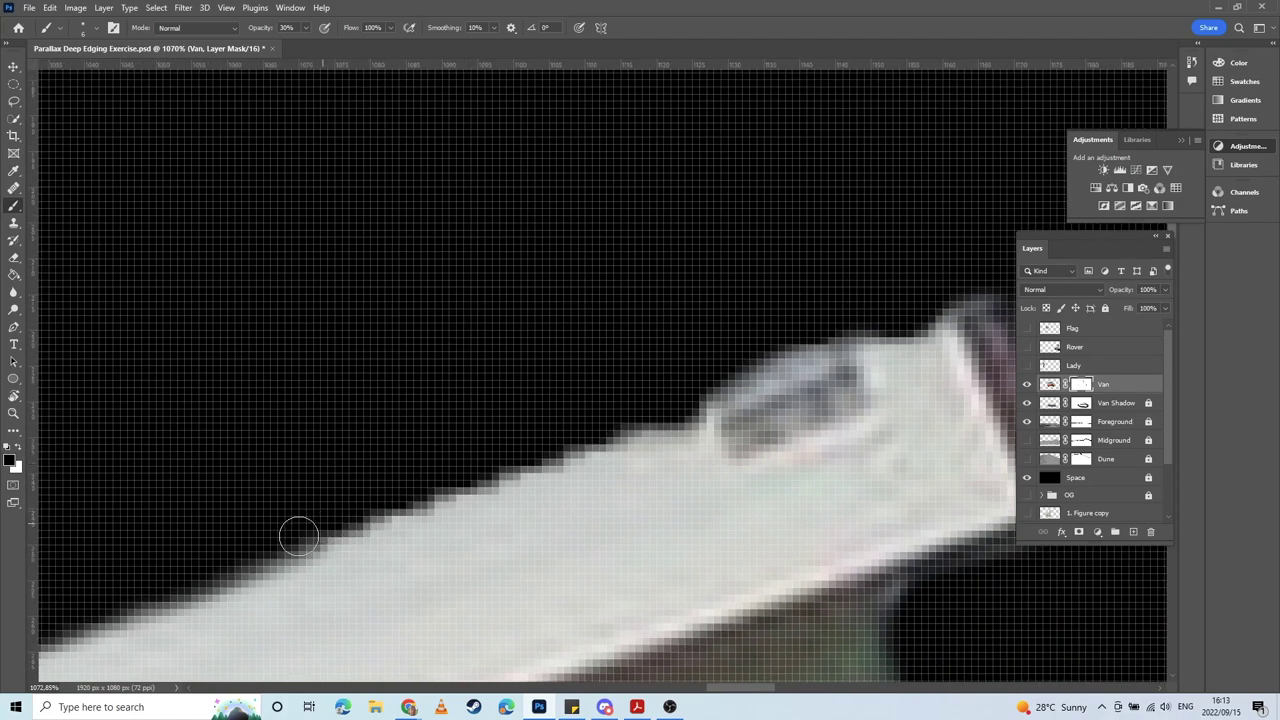
pyautogui.moveTo(298, 537)
pyautogui.mouseDown()
pyautogui.moveTo(514, 463)
pyautogui.moveTo(283, 543)
pyautogui.moveTo(583, 437)
pyautogui.moveTo(697, 417)
pyautogui.moveTo(682, 400)
pyautogui.mouseUp()
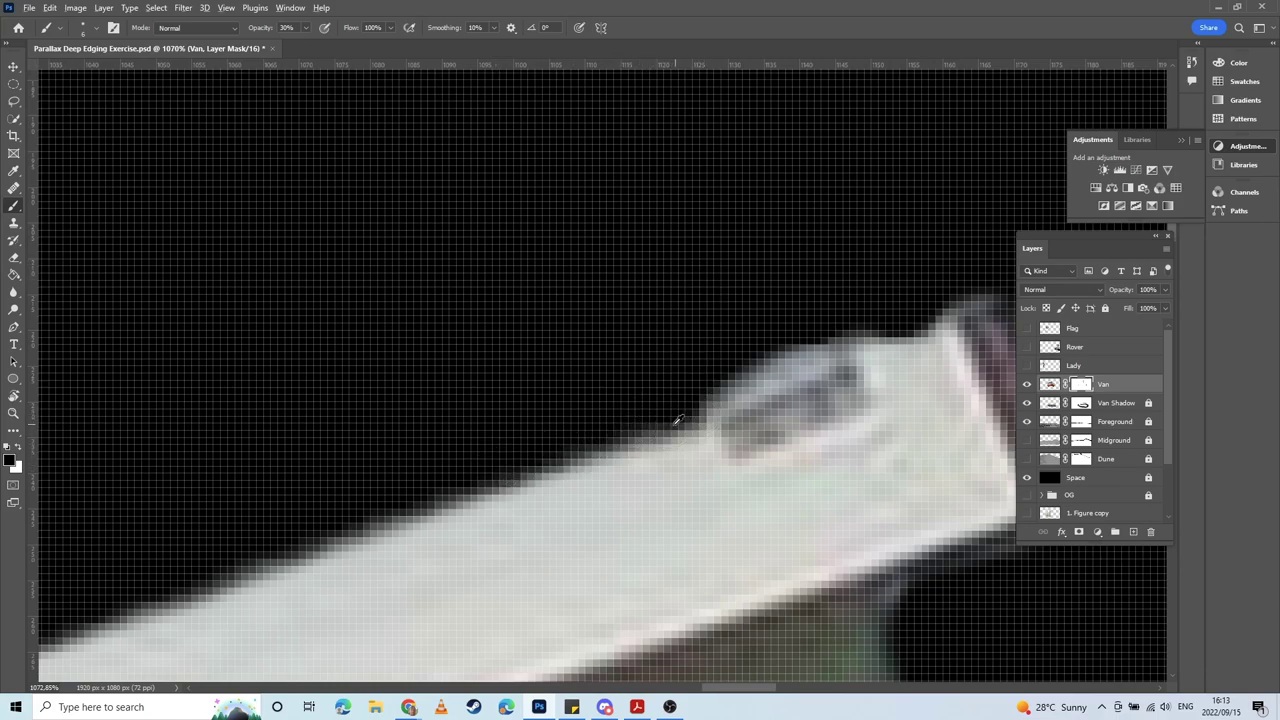
# Step: Examine the softened mask edges along the raised roof, rear hatch, rear bodywork and bumper
pyautogui.scroll(-6, 677, 421)
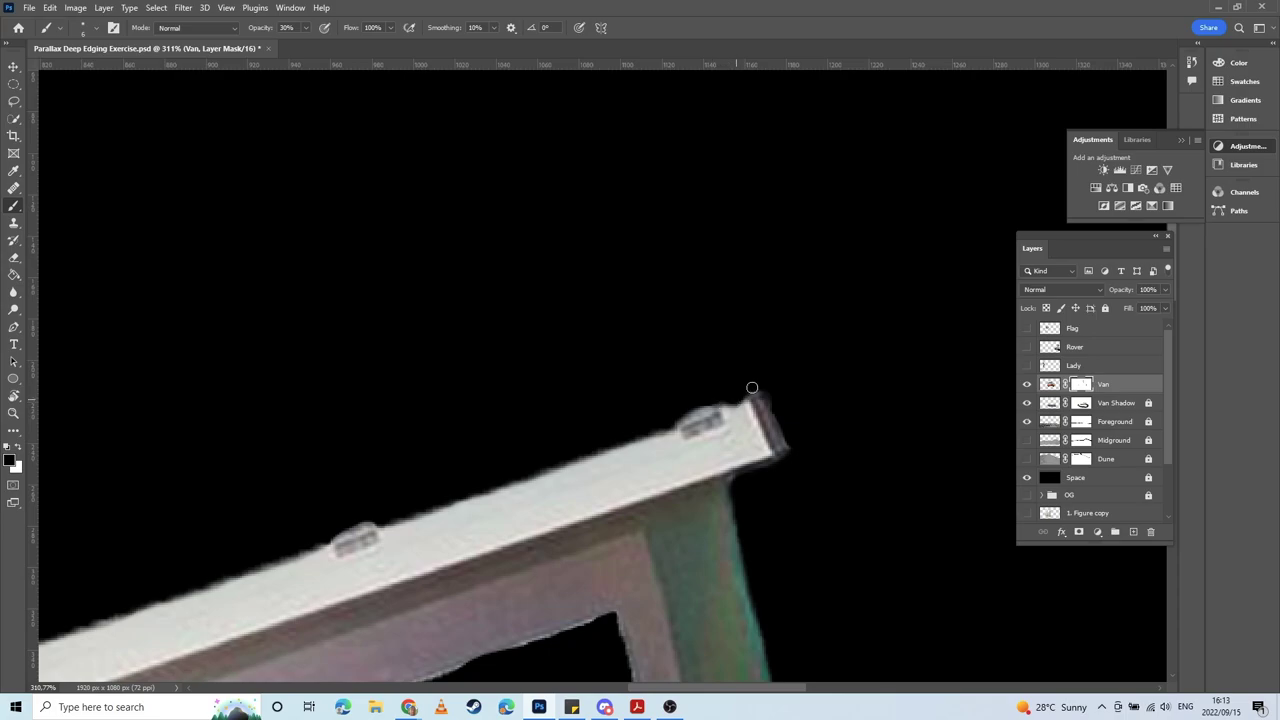
pyautogui.moveTo(652, 491); pyautogui.dragTo(906, 289)
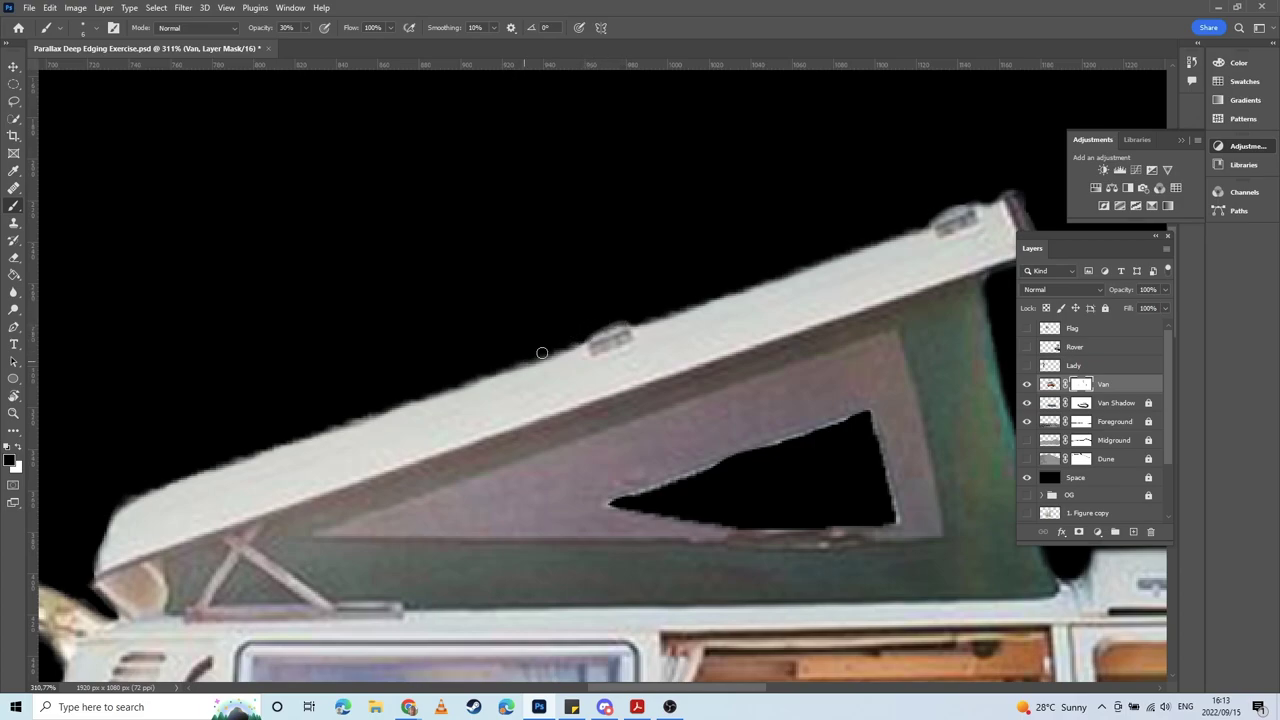
pyautogui.moveTo(419, 382); pyautogui.dragTo(606, 310)
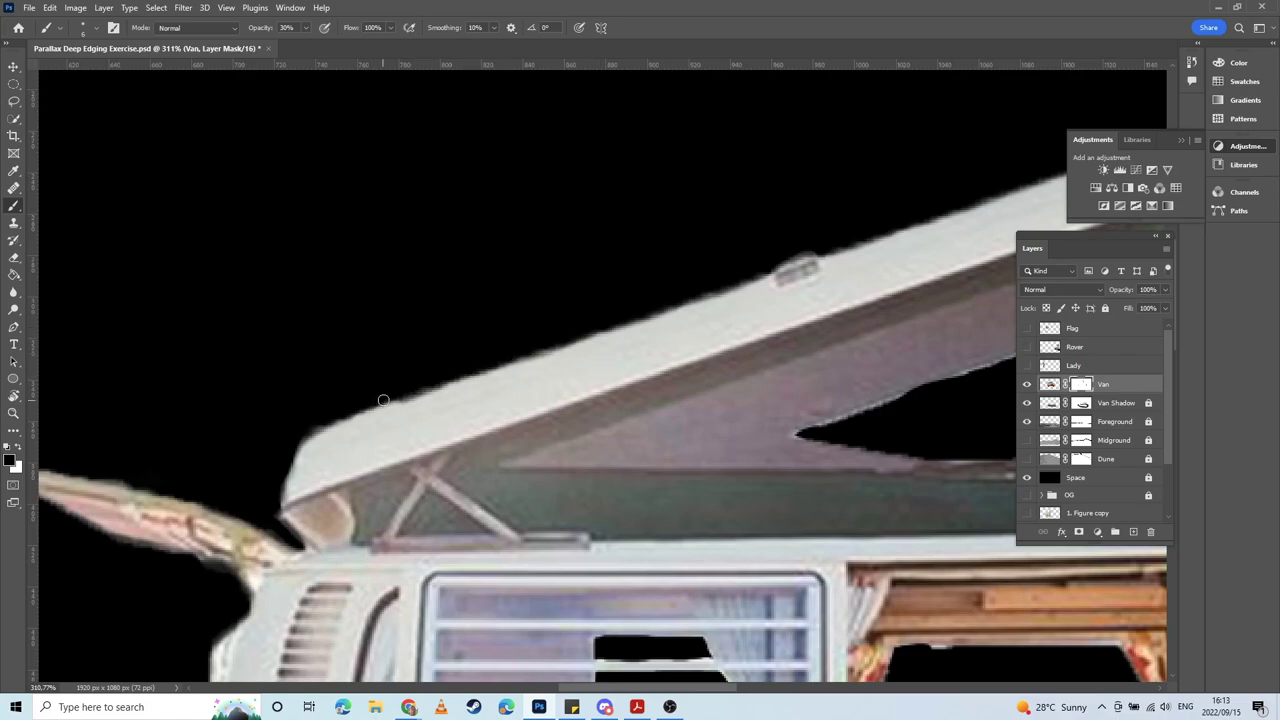
pyautogui.moveTo(296, 414); pyautogui.dragTo(718, 295)
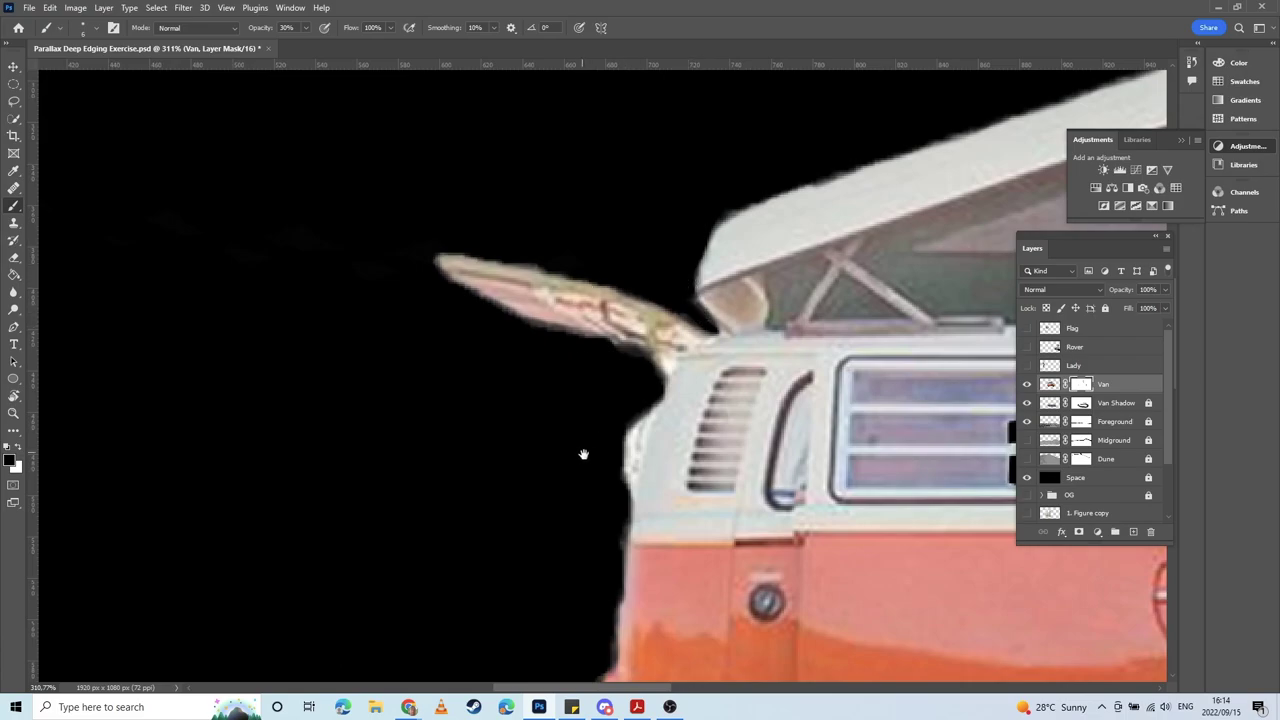
pyautogui.moveTo(584, 455); pyautogui.dragTo(631, 266)
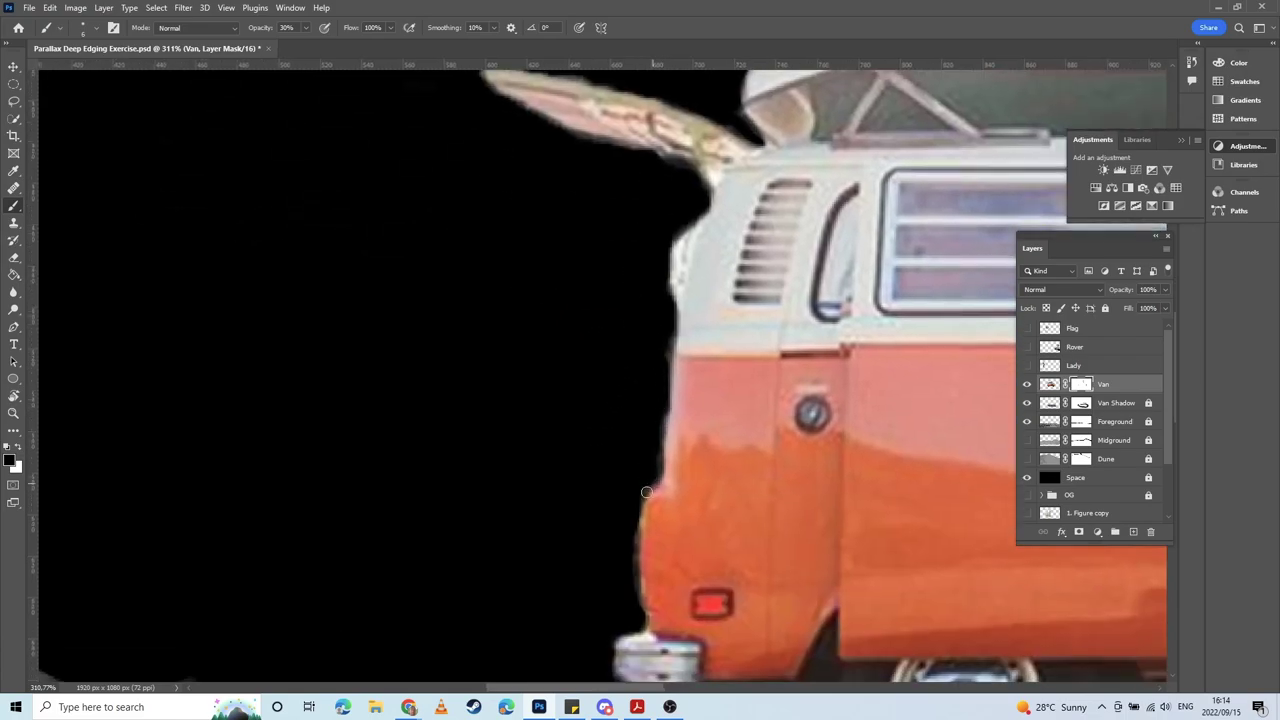
pyautogui.moveTo(647, 492); pyautogui.dragTo(547, 220)
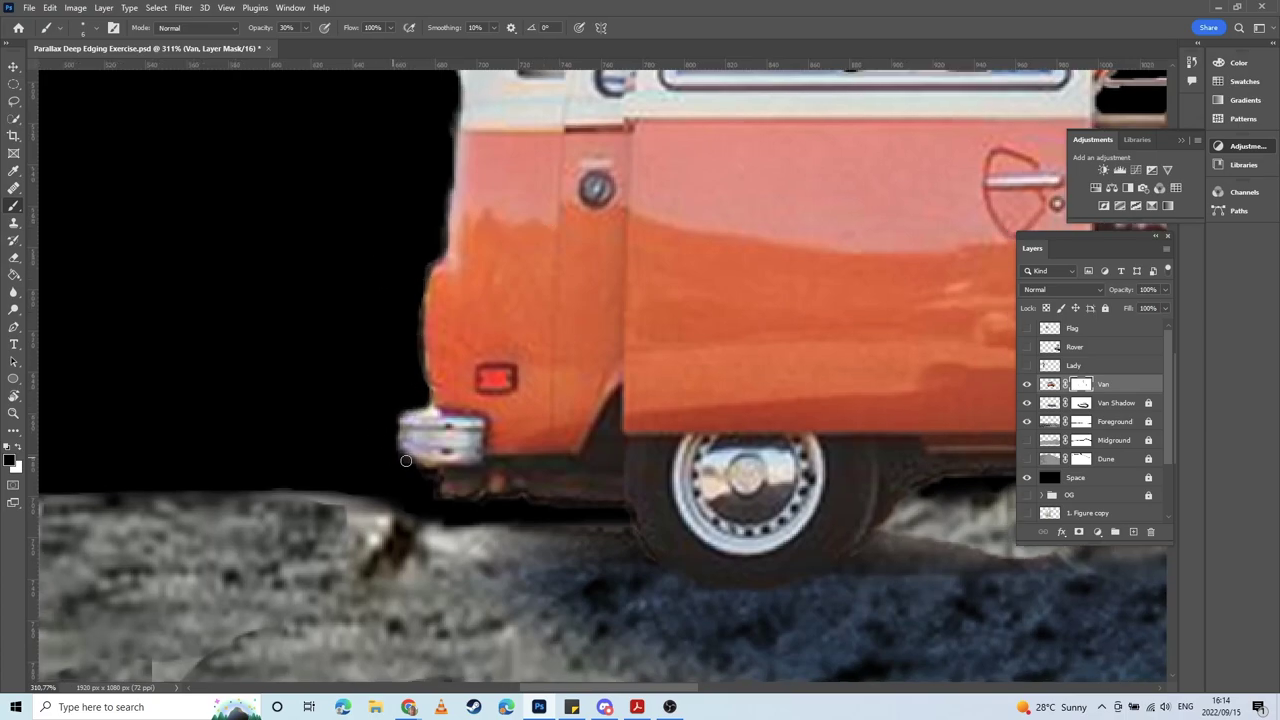
pyautogui.scroll(-6, 644, 403)
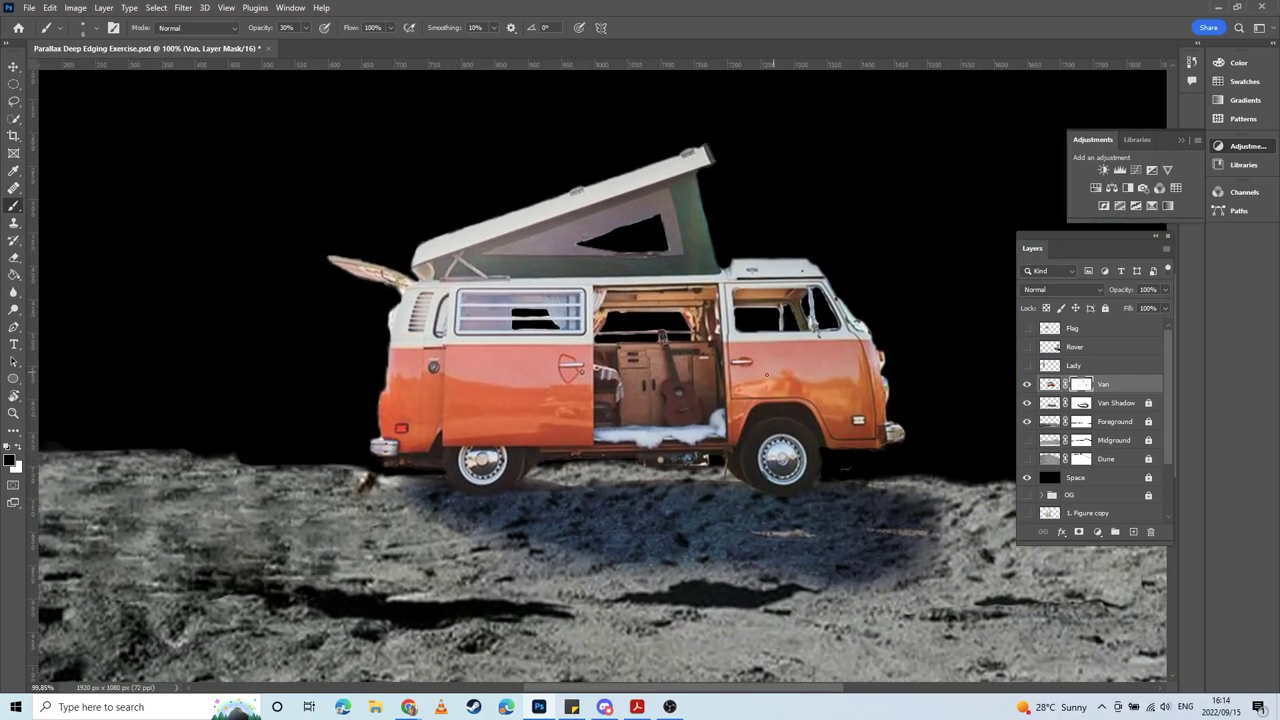
# Step: Soften the Van mask around the edges of the upper cut-out in the rear louvred side window
pyautogui.scroll(10, 496, 230)
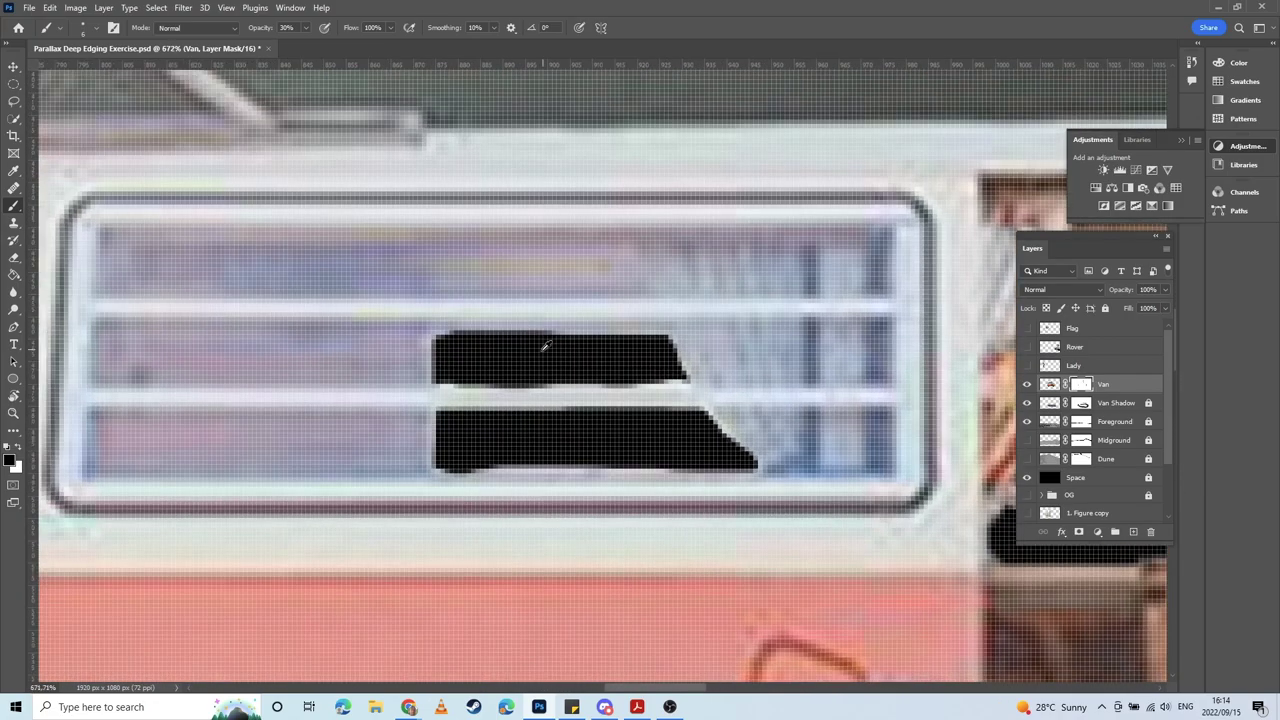
pyautogui.scroll(3, 545, 345)
pyautogui.moveTo(387, 375)
pyautogui.mouseDown()
pyautogui.moveTo(380, 337)
pyautogui.moveTo(374, 351)
pyautogui.moveTo(387, 332)
pyautogui.moveTo(612, 316)
pyautogui.moveTo(617, 331)
pyautogui.moveTo(694, 323)
pyautogui.moveTo(746, 340)
pyautogui.moveTo(766, 374)
pyautogui.moveTo(618, 382)
pyautogui.mouseUp()
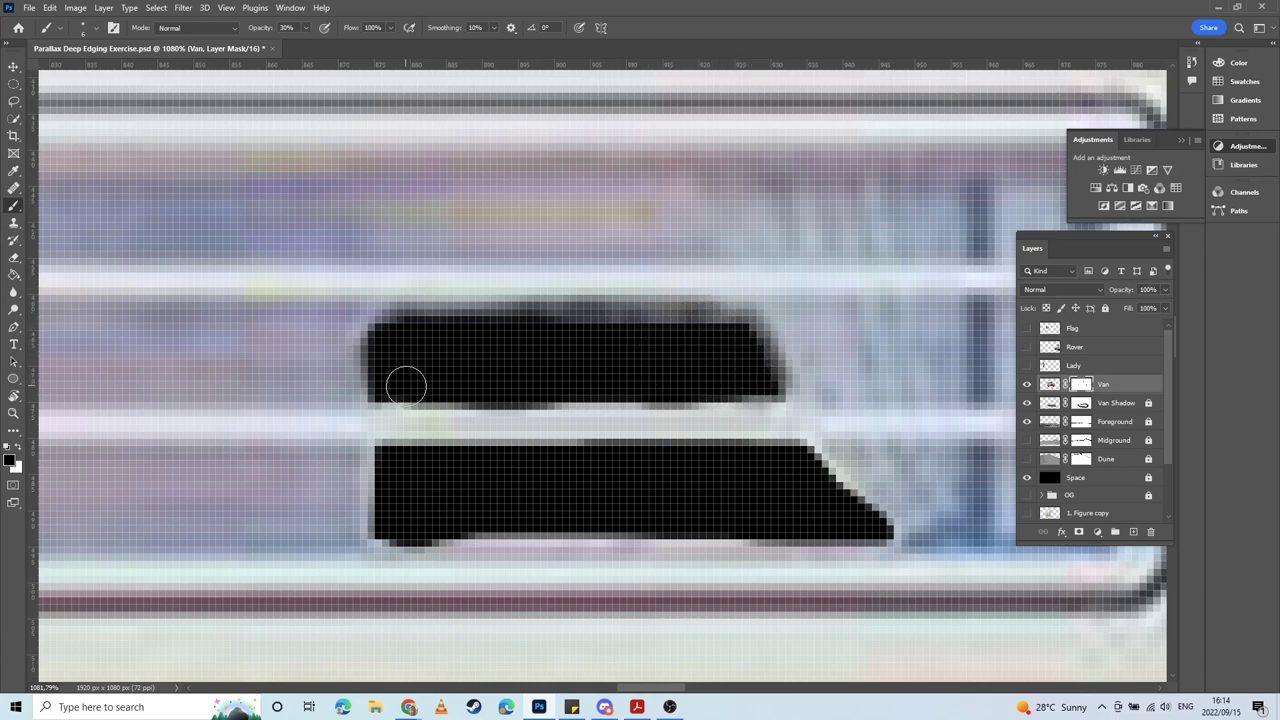
pyautogui.moveTo(387, 386)
pyautogui.mouseDown()
pyautogui.moveTo(723, 391)
pyautogui.moveTo(757, 380)
pyautogui.moveTo(509, 419)
pyautogui.mouseUp()
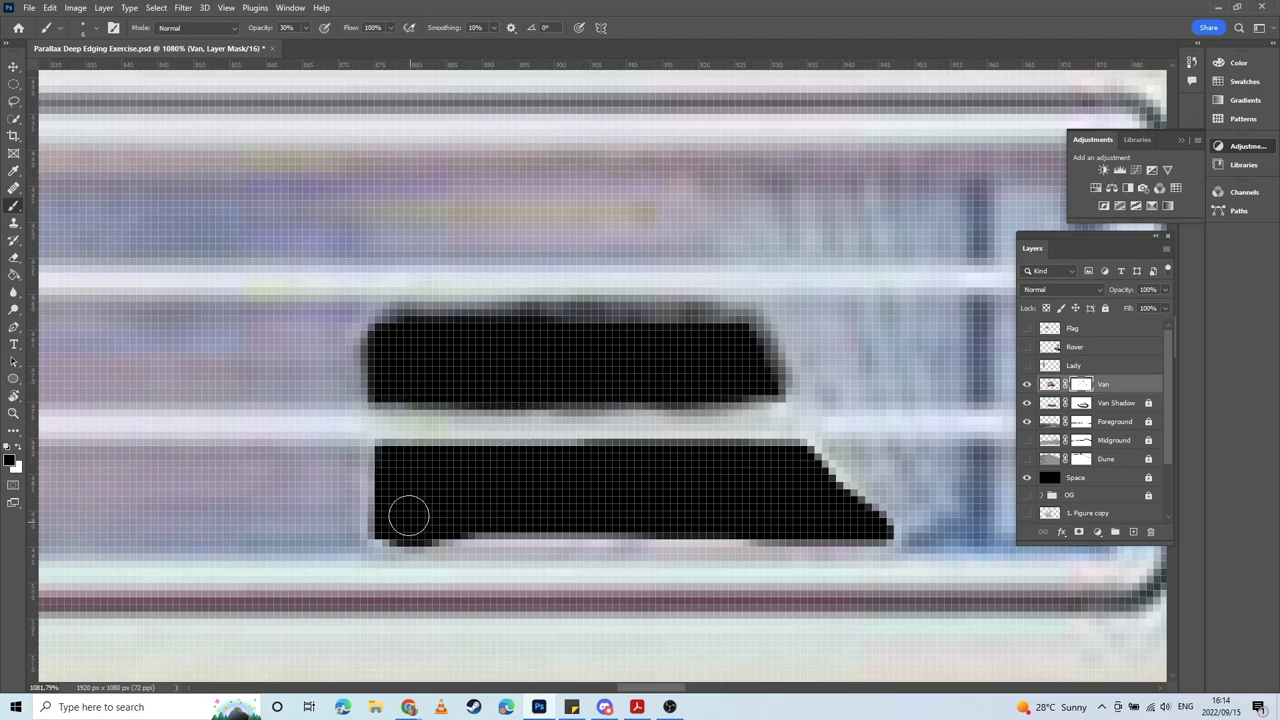
# Step: Soften the Van mask around the edges of the lower cut-out in the rear louvred side window
pyautogui.moveTo(392, 465)
pyautogui.mouseDown()
pyautogui.moveTo(385, 518)
pyautogui.moveTo(441, 518)
pyautogui.mouseUp()
pyautogui.moveTo(390, 465); pyautogui.dragTo(779, 447)
pyautogui.moveTo(605, 459)
pyautogui.mouseDown()
pyautogui.moveTo(787, 456)
pyautogui.moveTo(809, 484)
pyautogui.moveTo(871, 514)
pyautogui.moveTo(447, 524)
pyautogui.moveTo(728, 518)
pyautogui.mouseUp()
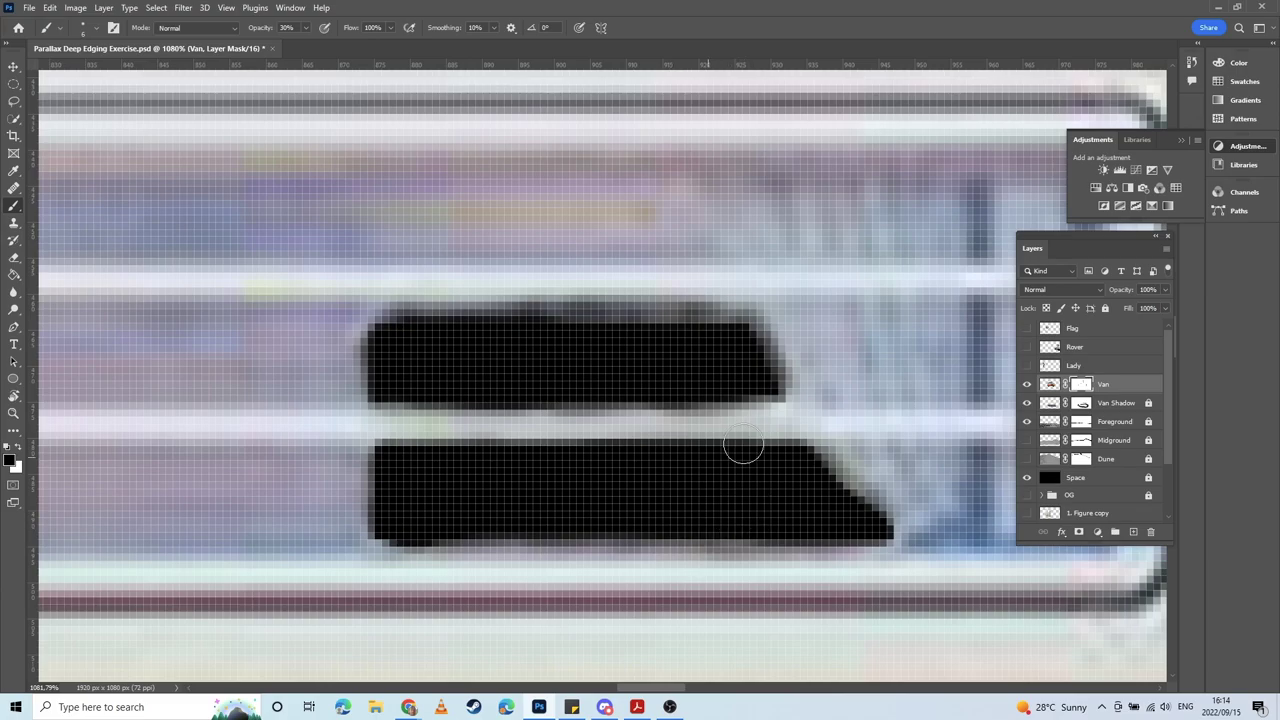
pyautogui.moveTo(785, 458); pyautogui.dragTo(403, 463)
# Step: Soften the Van mask along the top of the window seen through the open side door and down both curtains
pyautogui.moveTo(774, 420)
pyautogui.mouseDown()
pyautogui.moveTo(552, 400)
pyautogui.moveTo(340, 412)
pyautogui.moveTo(668, 356)
pyautogui.mouseUp()
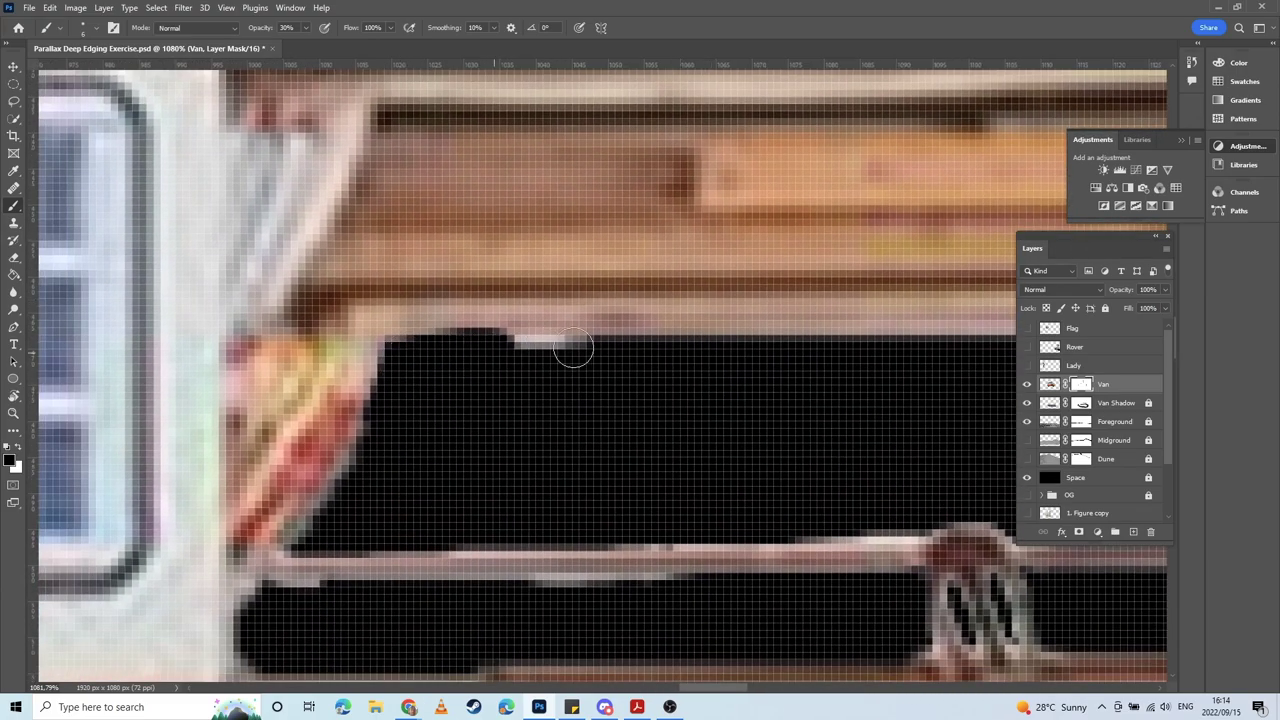
pyautogui.moveTo(573, 348)
pyautogui.mouseDown()
pyautogui.moveTo(420, 343)
pyautogui.moveTo(329, 527)
pyautogui.mouseUp()
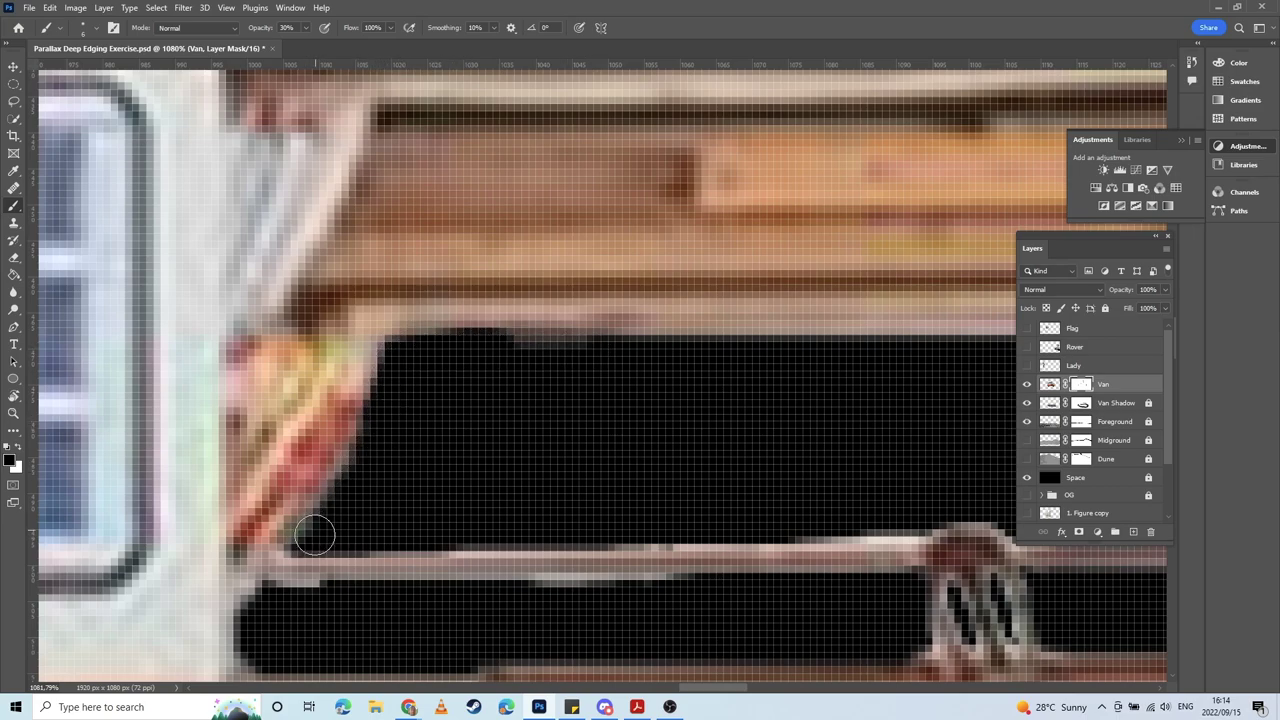
pyautogui.moveTo(785, 438); pyautogui.dragTo(502, 491)
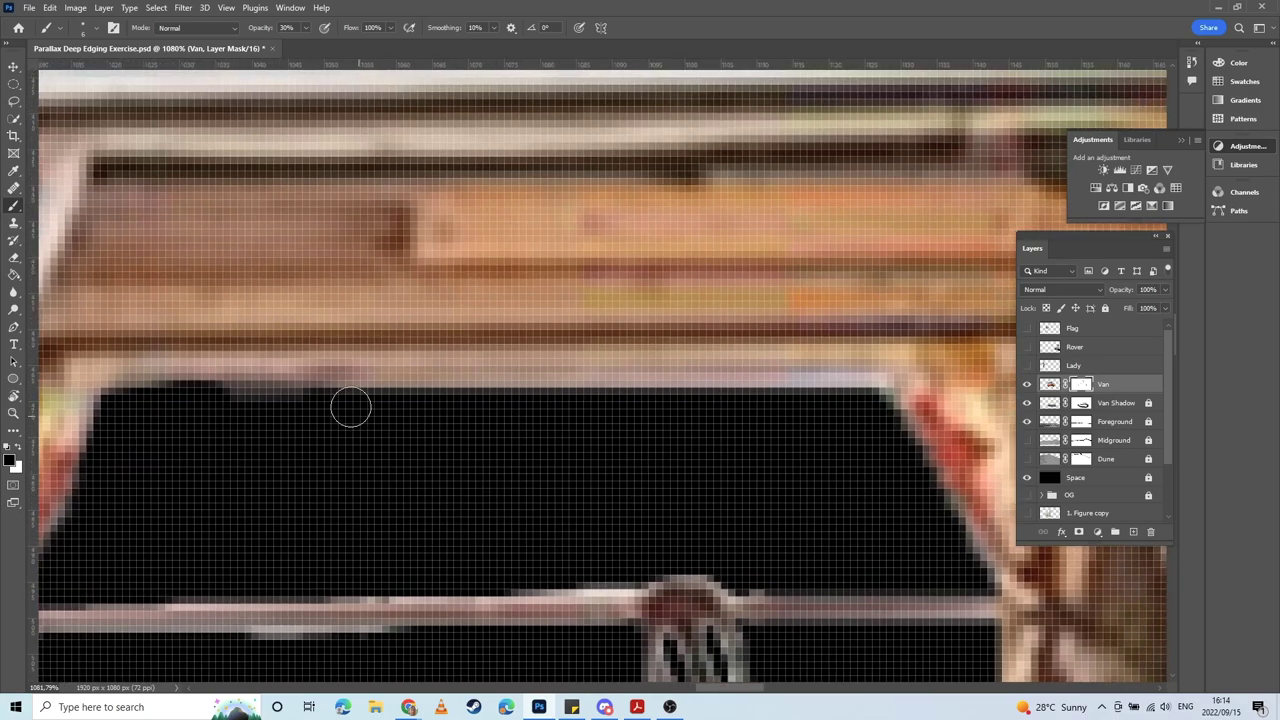
pyautogui.moveTo(342, 402); pyautogui.dragTo(548, 411)
pyautogui.moveTo(365, 408)
pyautogui.mouseDown()
pyautogui.moveTo(669, 400)
pyautogui.moveTo(609, 391)
pyautogui.moveTo(502, 429)
pyautogui.moveTo(460, 403)
pyautogui.moveTo(734, 409)
pyautogui.moveTo(642, 393)
pyautogui.moveTo(880, 382)
pyautogui.moveTo(842, 396)
pyautogui.moveTo(606, 401)
pyautogui.mouseUp()
pyautogui.moveTo(758, 466); pyautogui.dragTo(351, 403)
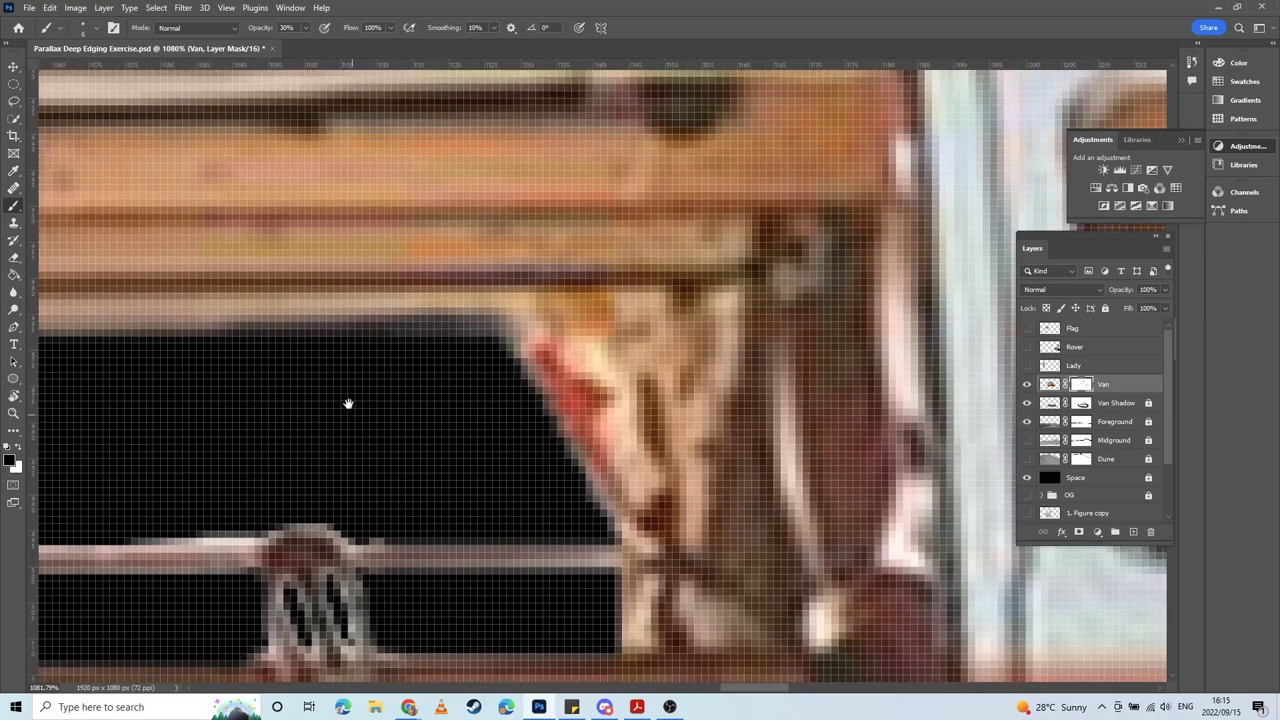
pyautogui.moveTo(463, 340)
pyautogui.mouseDown()
pyautogui.moveTo(563, 491)
pyautogui.moveTo(517, 409)
pyautogui.moveTo(488, 396)
pyautogui.mouseUp()
pyautogui.moveTo(220, 510)
pyautogui.mouseDown()
pyautogui.moveTo(306, 483)
pyautogui.moveTo(317, 517)
pyautogui.moveTo(561, 522)
pyautogui.moveTo(349, 499)
pyautogui.mouseUp()
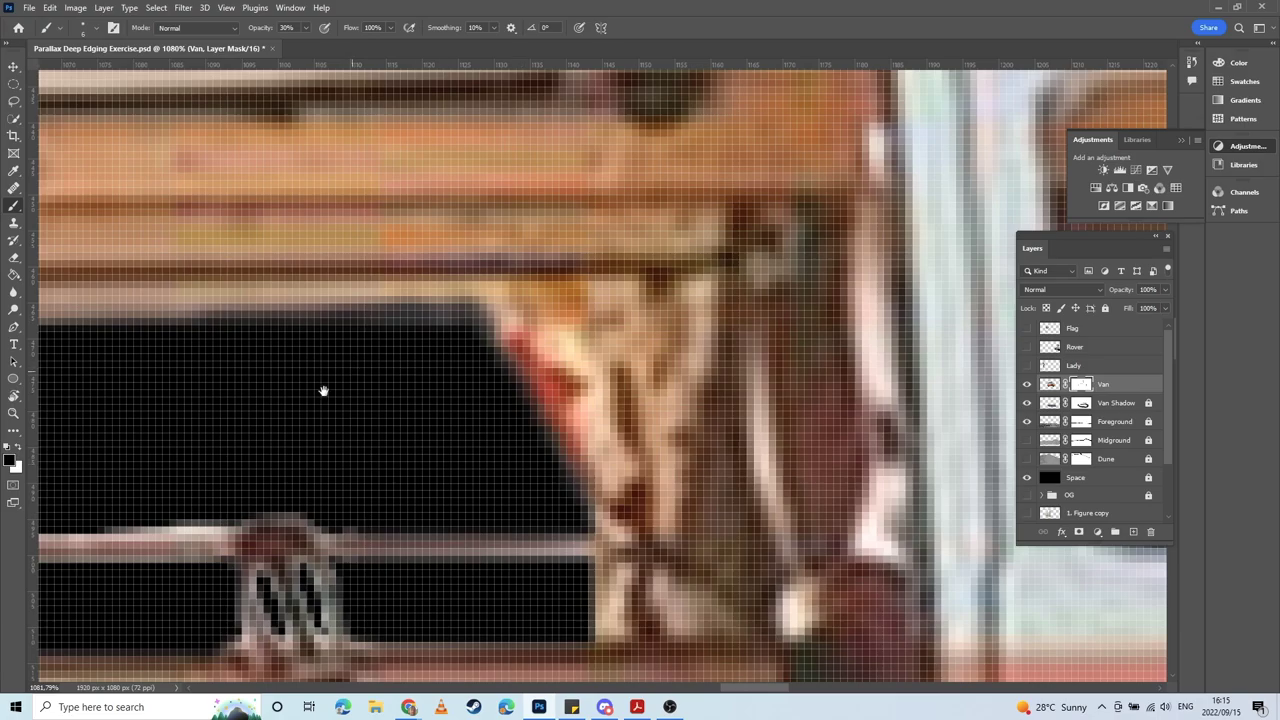
# Step: Remove the light fringe from the Van mask along the upper edge of the rail beside the guitar head
pyautogui.moveTo(323, 390); pyautogui.dragTo(705, 306)
pyautogui.moveTo(516, 357); pyautogui.dragTo(709, 383)
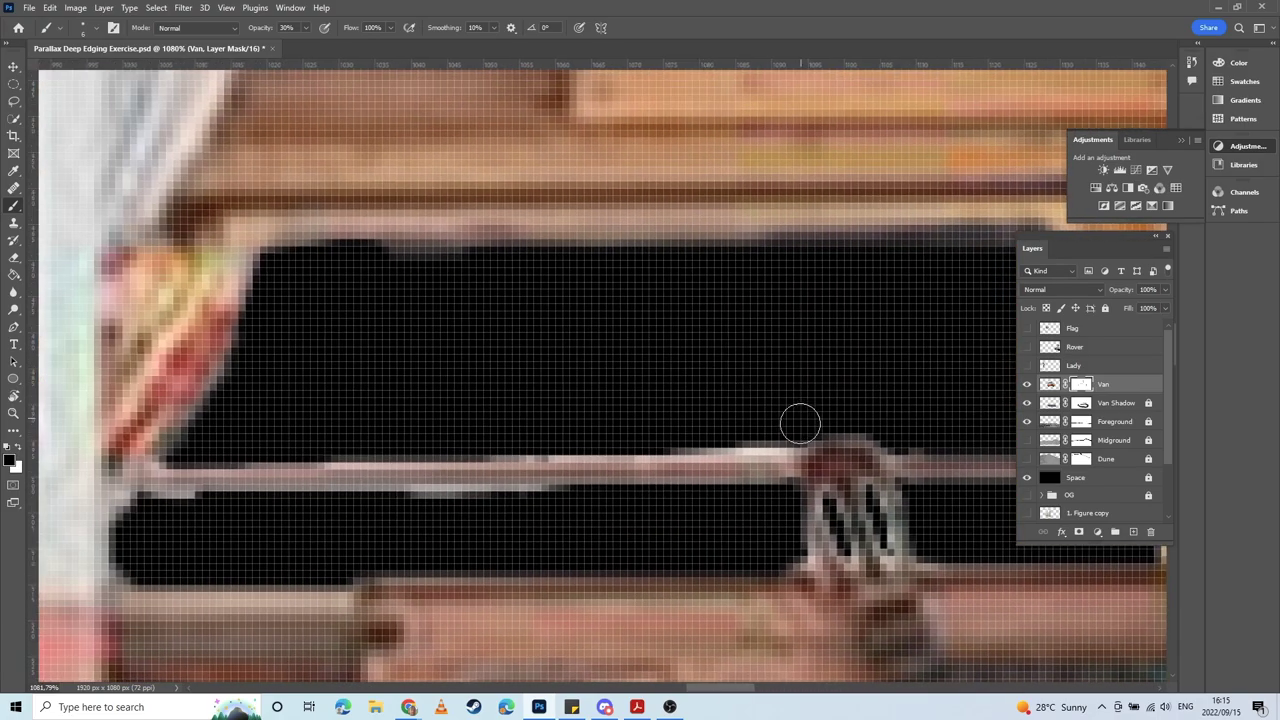
pyautogui.moveTo(800, 424); pyautogui.dragTo(625, 430)
pyautogui.moveTo(797, 426); pyautogui.dragTo(502, 441)
pyautogui.moveTo(740, 431); pyautogui.dragTo(494, 438)
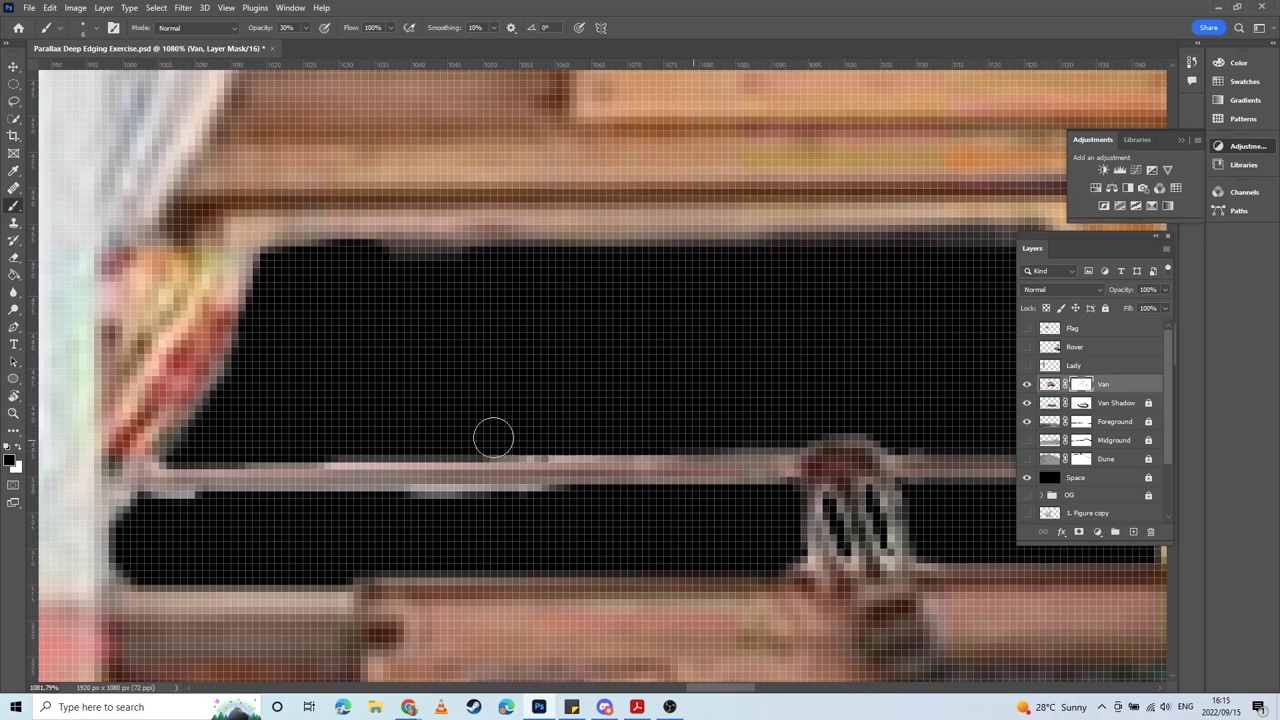
pyautogui.moveTo(692, 445); pyautogui.dragTo(465, 445)
pyautogui.moveTo(511, 436); pyautogui.dragTo(332, 446)
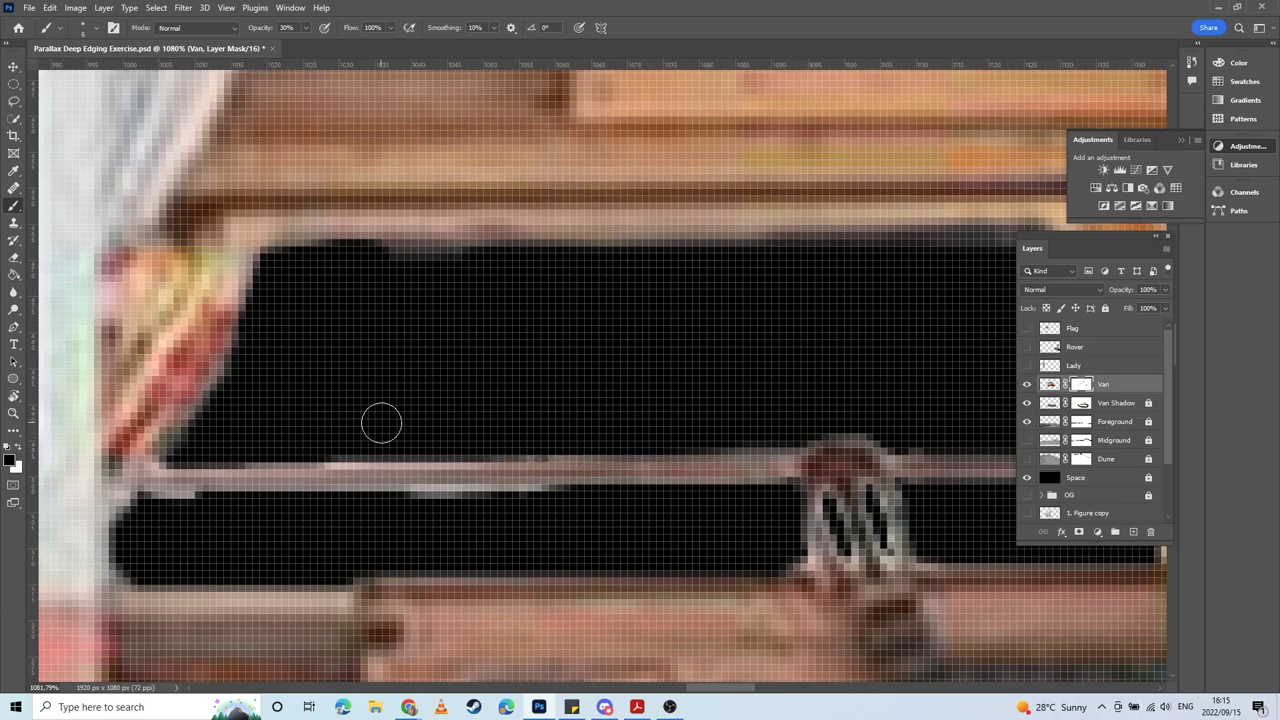
pyautogui.moveTo(195, 455)
pyautogui.mouseDown()
pyautogui.moveTo(323, 452)
pyautogui.moveTo(333, 440)
pyautogui.moveTo(279, 442)
pyautogui.moveTo(439, 452)
pyautogui.moveTo(341, 446)
pyautogui.moveTo(480, 440)
pyautogui.mouseUp()
pyautogui.moveTo(392, 447)
pyautogui.mouseDown()
pyautogui.moveTo(560, 443)
pyautogui.moveTo(398, 449)
pyautogui.mouseUp()
# Step: Soften the Van mask around the narrow gap below the rail, on both sides of the guitar head
pyautogui.moveTo(236, 513)
pyautogui.mouseDown()
pyautogui.moveTo(142, 512)
pyautogui.moveTo(173, 511)
pyautogui.moveTo(117, 541)
pyautogui.moveTo(140, 518)
pyautogui.moveTo(129, 514)
pyautogui.moveTo(114, 557)
pyautogui.moveTo(180, 583)
pyautogui.moveTo(148, 575)
pyautogui.moveTo(661, 579)
pyautogui.moveTo(540, 563)
pyautogui.moveTo(382, 571)
pyautogui.moveTo(726, 569)
pyautogui.moveTo(605, 582)
pyautogui.moveTo(746, 580)
pyautogui.moveTo(798, 563)
pyautogui.moveTo(795, 497)
pyautogui.moveTo(386, 509)
pyautogui.mouseUp()
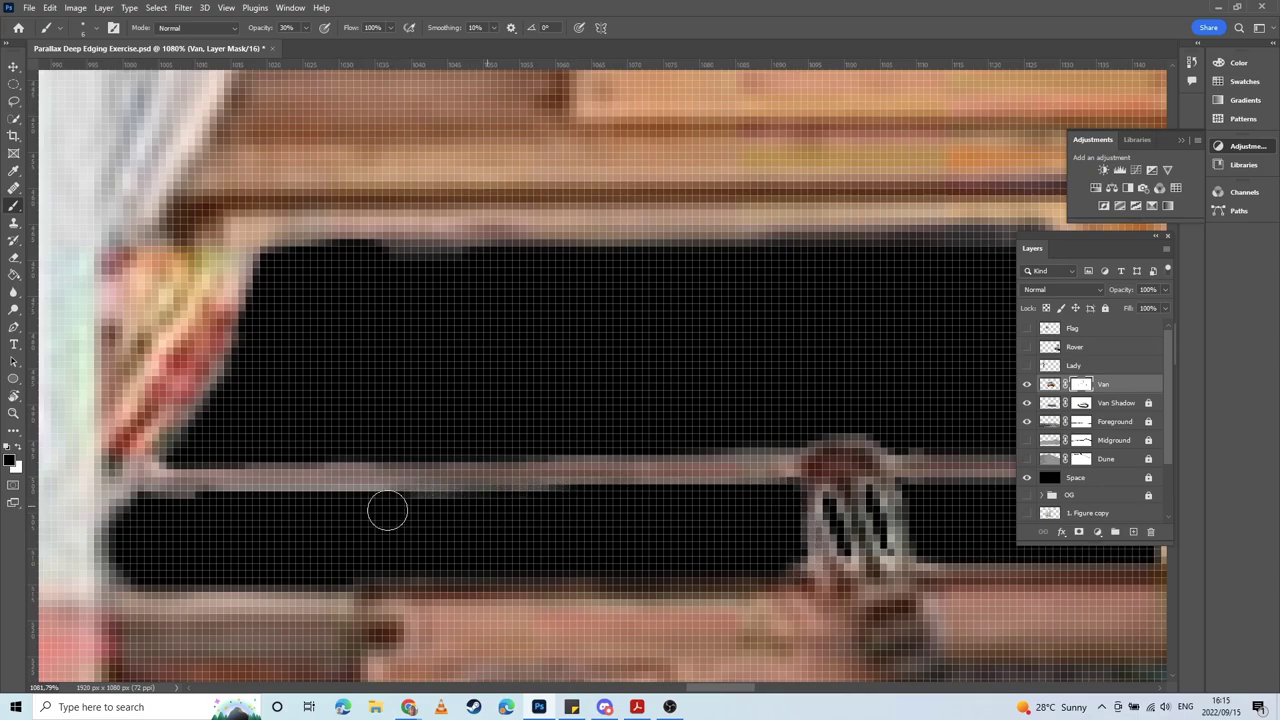
pyautogui.press('space')
pyautogui.moveTo(731, 503)
pyautogui.mouseDown()
pyautogui.moveTo(279, 444)
pyautogui.moveTo(486, 466)
pyautogui.moveTo(423, 475)
pyautogui.moveTo(295, 432)
pyautogui.moveTo(344, 405)
pyautogui.moveTo(514, 417)
pyautogui.moveTo(417, 403)
pyautogui.moveTo(509, 400)
pyautogui.moveTo(528, 403)
pyautogui.moveTo(534, 423)
pyautogui.moveTo(525, 472)
pyautogui.mouseUp()
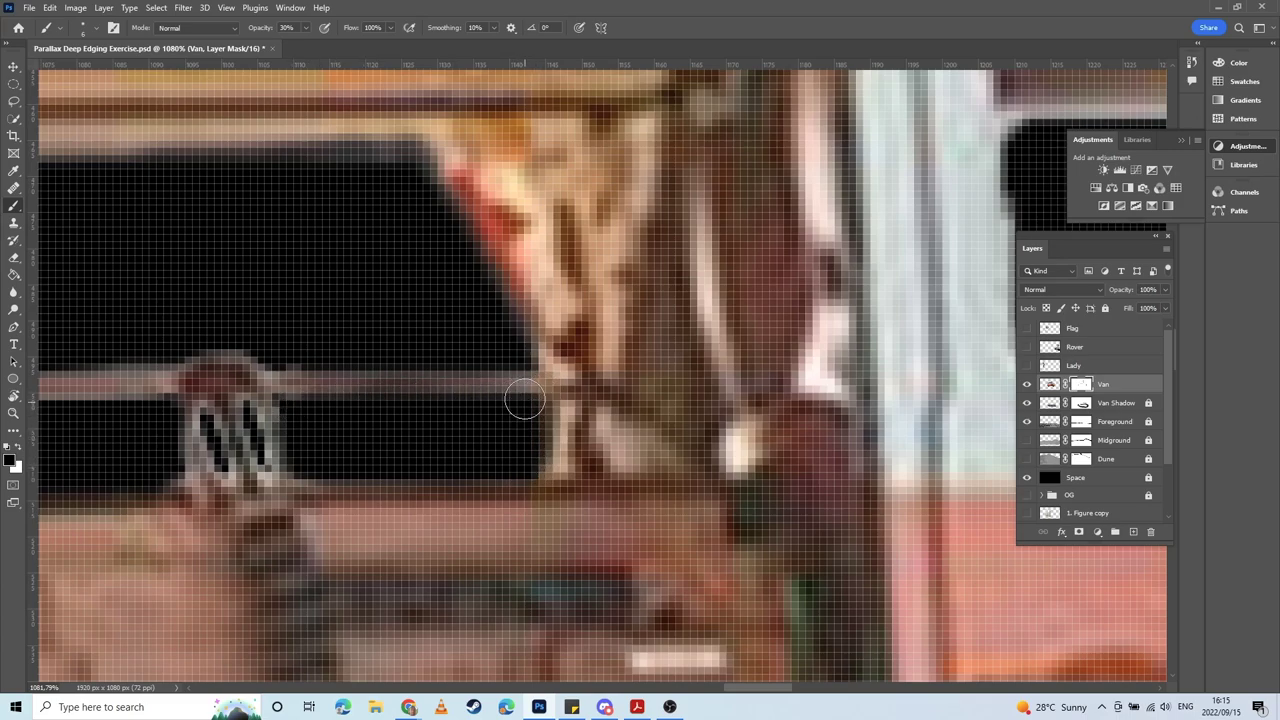
pyautogui.moveTo(698, 426); pyautogui.dragTo(67, 484)
pyautogui.moveTo(460, 486); pyautogui.dragTo(552, 489)
# Step: Soften the Van mask along the top of the front door's window cut-out and down the rear side of its pale pillar
pyautogui.scroll(-10, 551, 489)
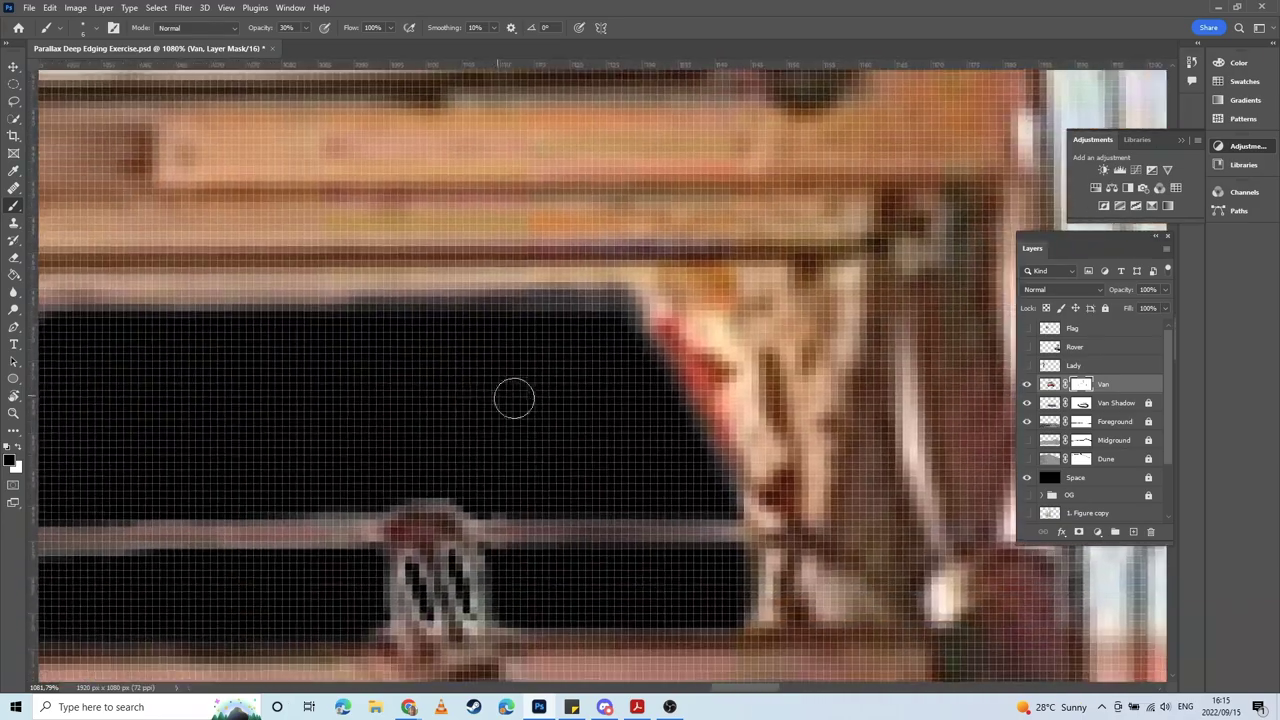
pyautogui.scroll(-3, 556, 438)
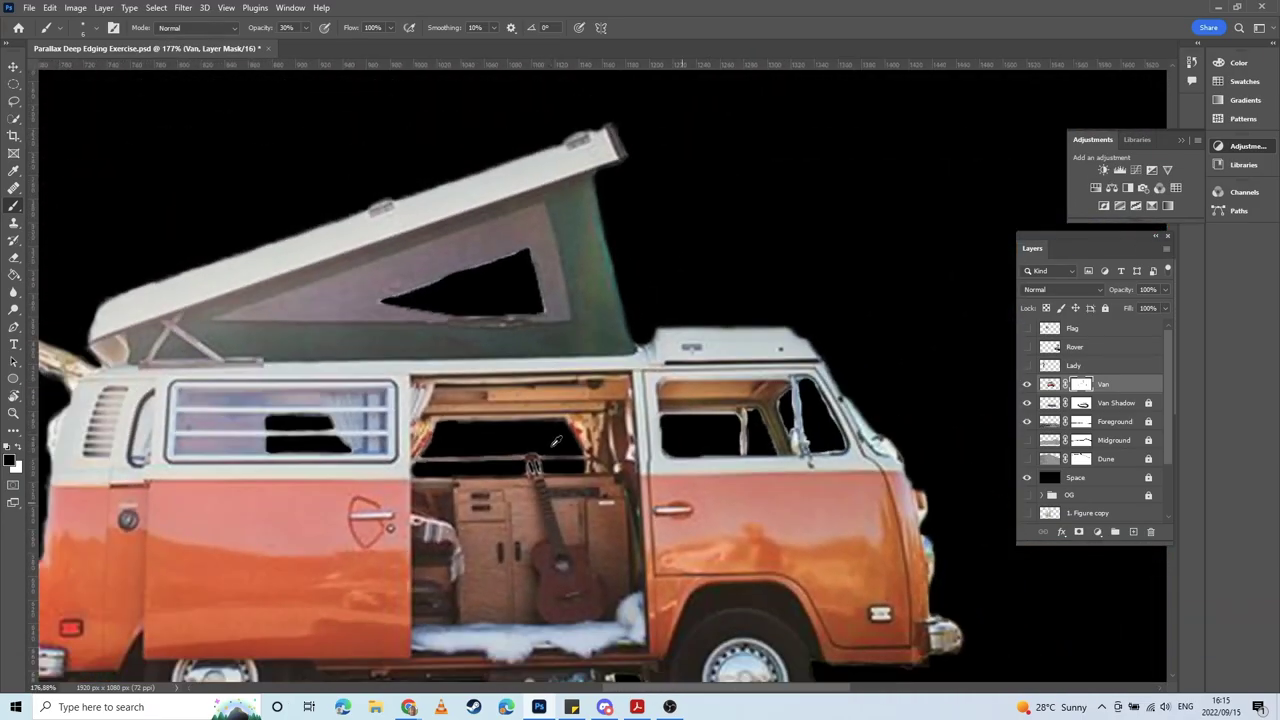
pyautogui.scroll(4, 746, 453)
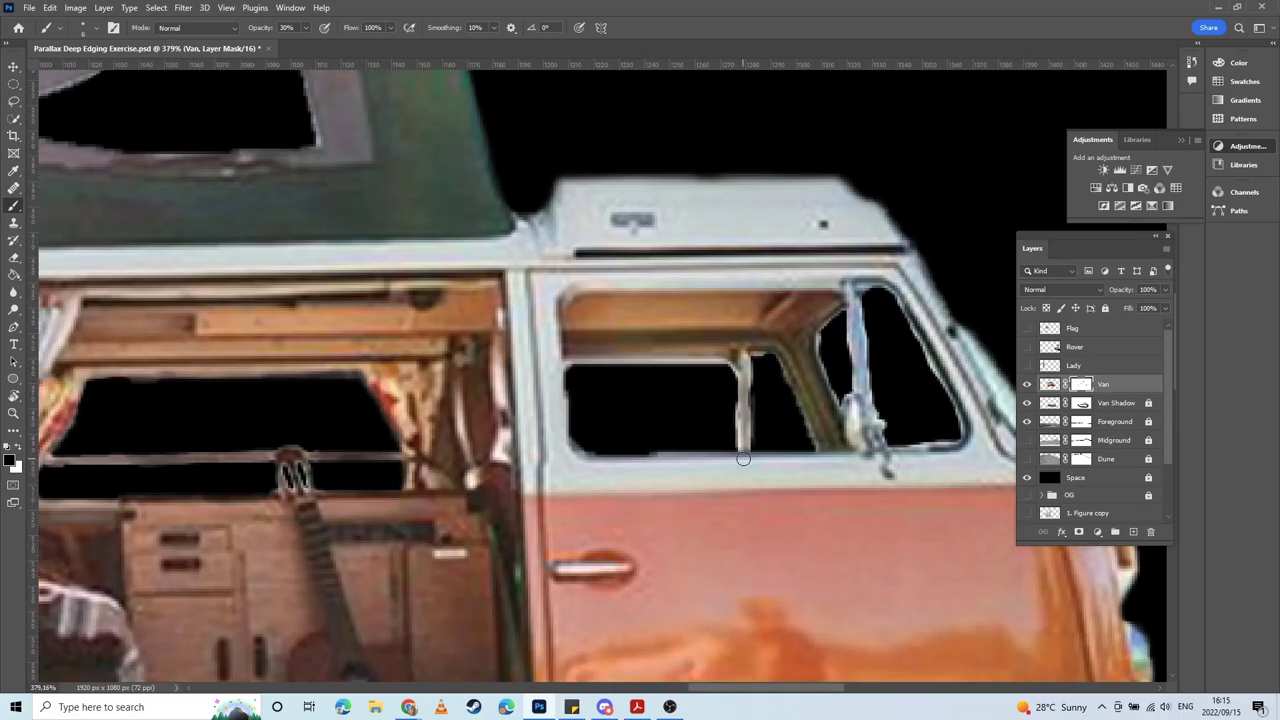
pyautogui.scroll(3, 578, 468)
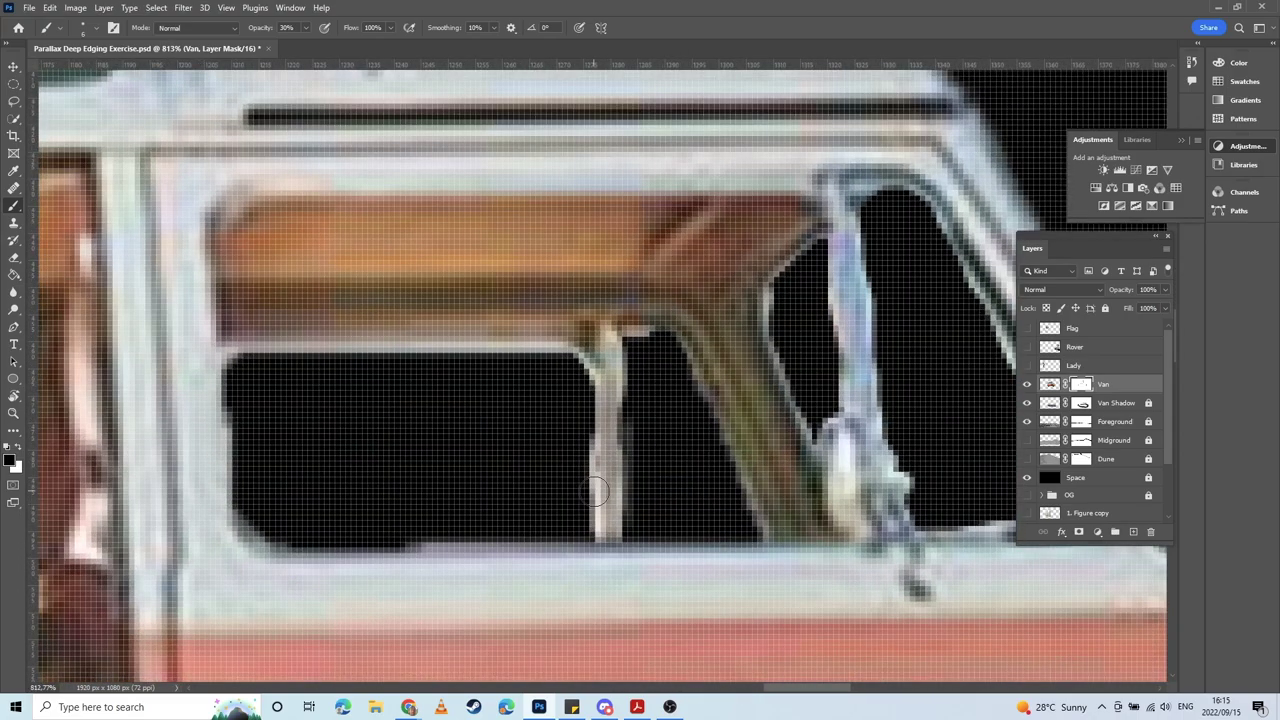
pyautogui.scroll(1, 392, 370)
pyautogui.moveTo(185, 373)
pyautogui.mouseDown()
pyautogui.moveTo(251, 354)
pyautogui.moveTo(214, 360)
pyautogui.moveTo(457, 346)
pyautogui.moveTo(289, 361)
pyautogui.moveTo(634, 357)
pyautogui.moveTo(202, 353)
pyautogui.mouseUp()
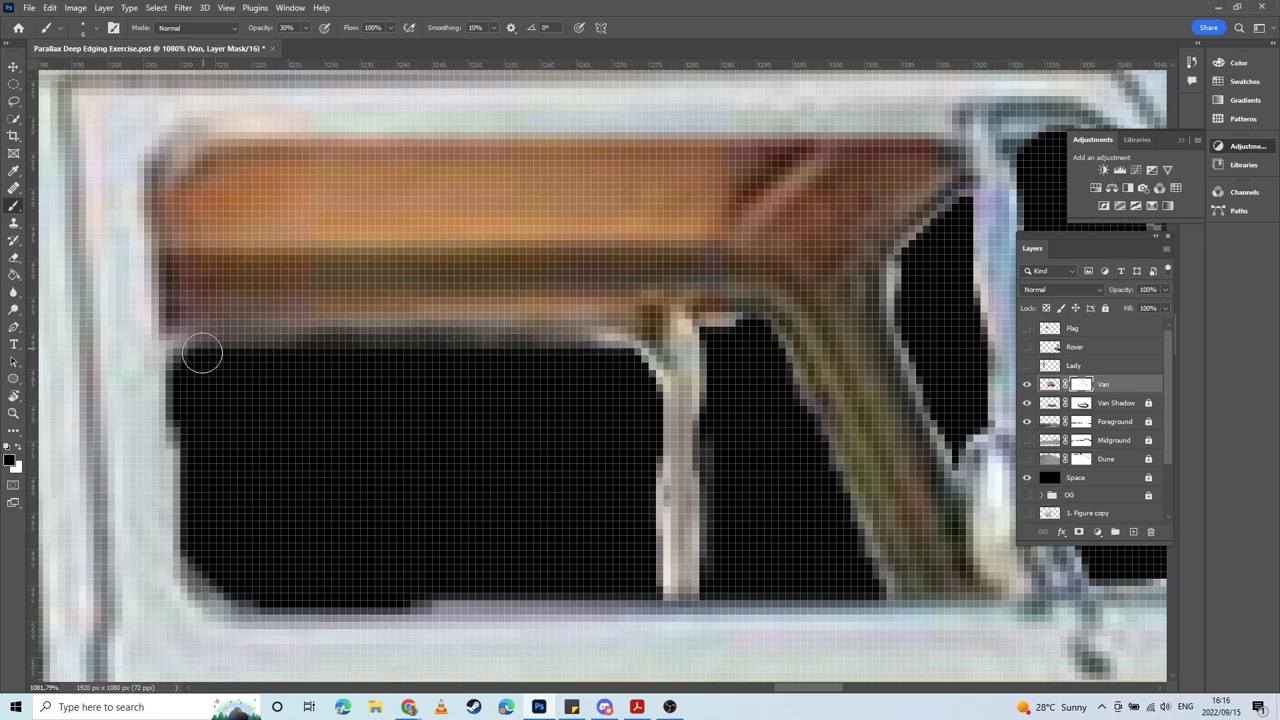
pyautogui.moveTo(582, 357)
pyautogui.mouseDown()
pyautogui.moveTo(619, 349)
pyautogui.moveTo(648, 373)
pyautogui.moveTo(621, 349)
pyautogui.moveTo(654, 390)
pyautogui.moveTo(648, 579)
pyautogui.moveTo(644, 417)
pyautogui.moveTo(638, 483)
pyautogui.mouseUp()
pyautogui.moveTo(648, 585); pyautogui.dragTo(643, 473)
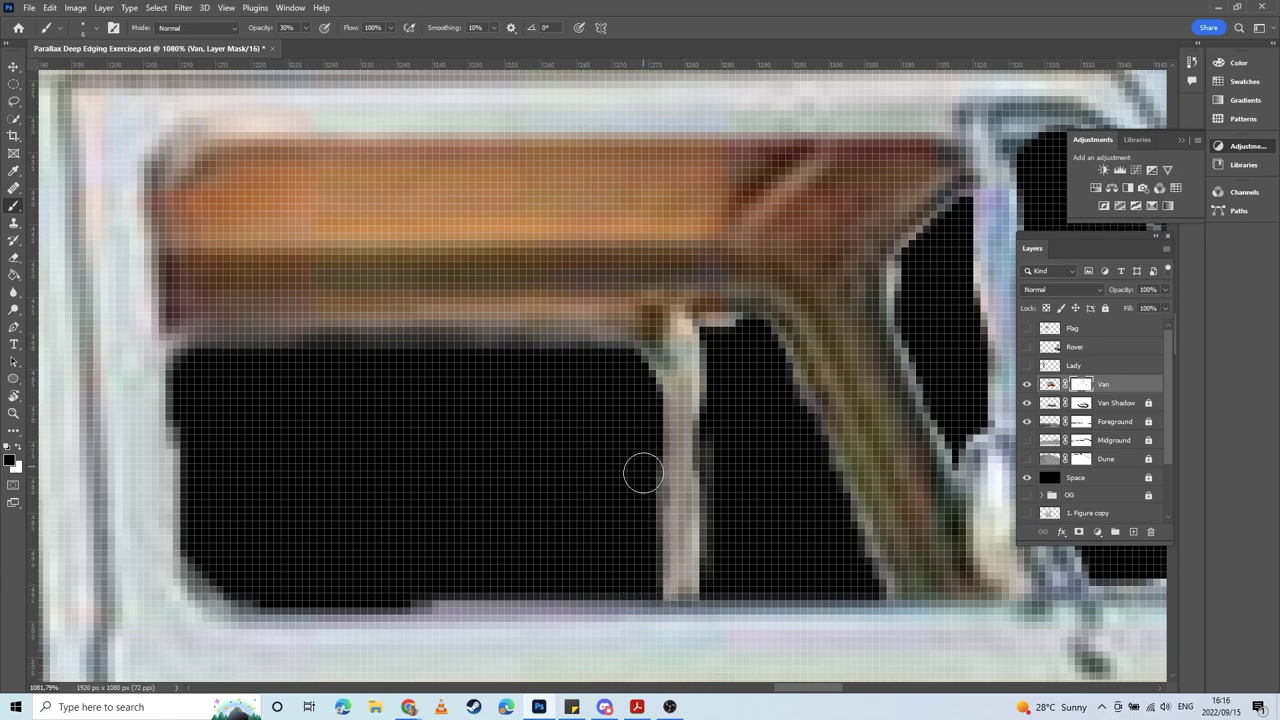
pyautogui.moveTo(651, 590); pyautogui.dragTo(639, 361)
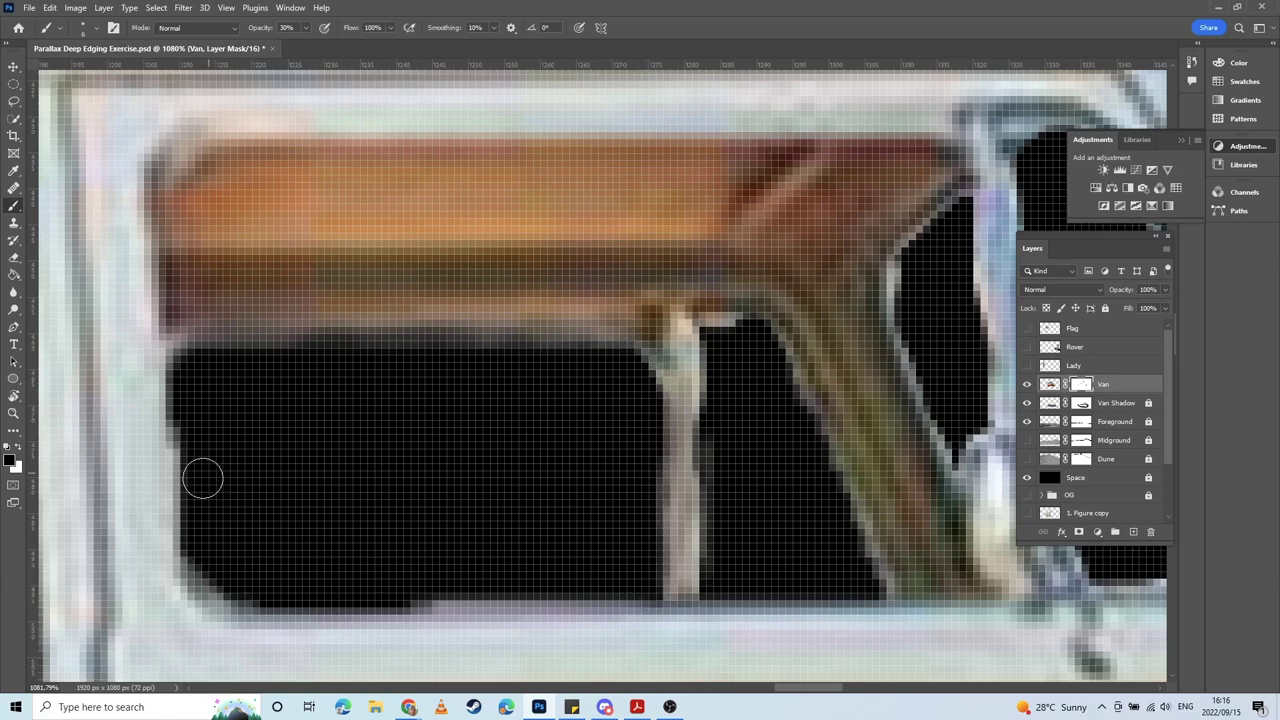
# Step: Soften the Van mask along the rear and bottom edges of the front door window and around the gap ahead of its pale pillar
pyautogui.moveTo(193, 427)
pyautogui.mouseDown()
pyautogui.moveTo(205, 592)
pyautogui.moveTo(282, 605)
pyautogui.moveTo(262, 607)
pyautogui.moveTo(447, 586)
pyautogui.moveTo(383, 590)
pyautogui.moveTo(632, 588)
pyautogui.moveTo(404, 598)
pyautogui.moveTo(683, 498)
pyautogui.mouseUp()
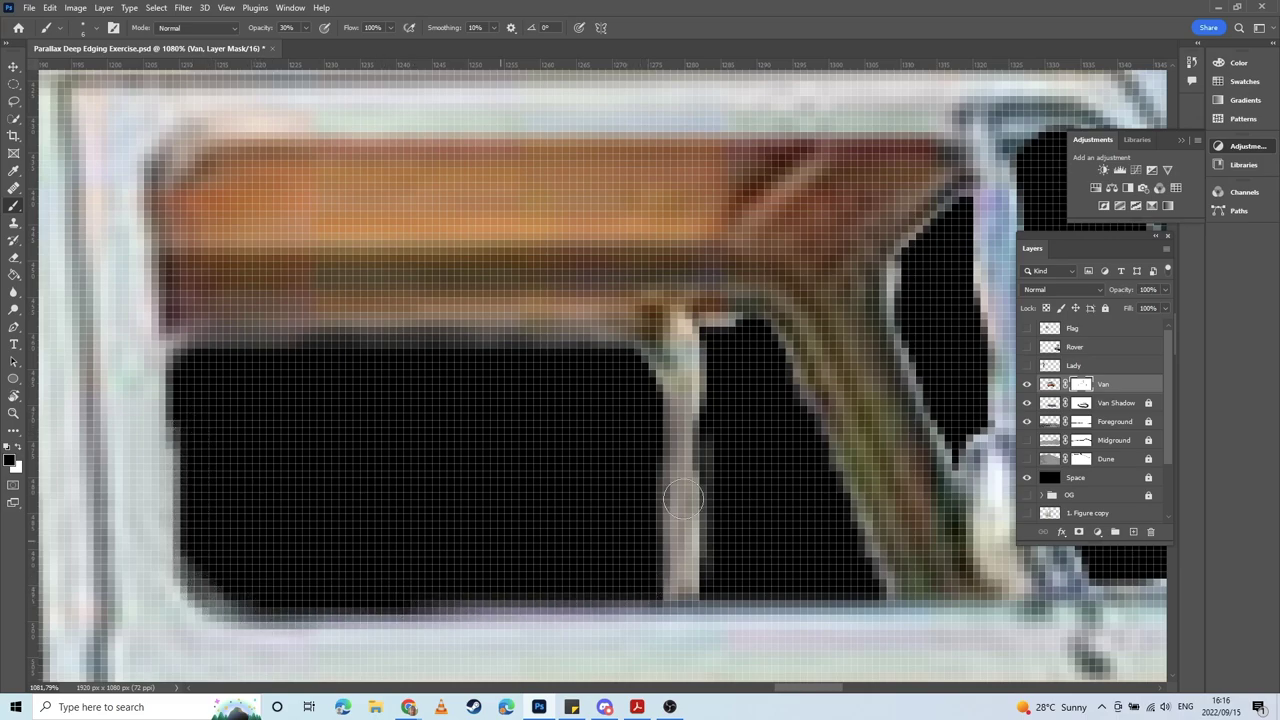
pyautogui.moveTo(718, 322)
pyautogui.mouseDown()
pyautogui.moveTo(712, 444)
pyautogui.moveTo(690, 338)
pyautogui.moveTo(704, 340)
pyautogui.moveTo(712, 385)
pyautogui.moveTo(712, 342)
pyautogui.moveTo(716, 555)
pyautogui.moveTo(719, 473)
pyautogui.moveTo(731, 571)
pyautogui.mouseUp()
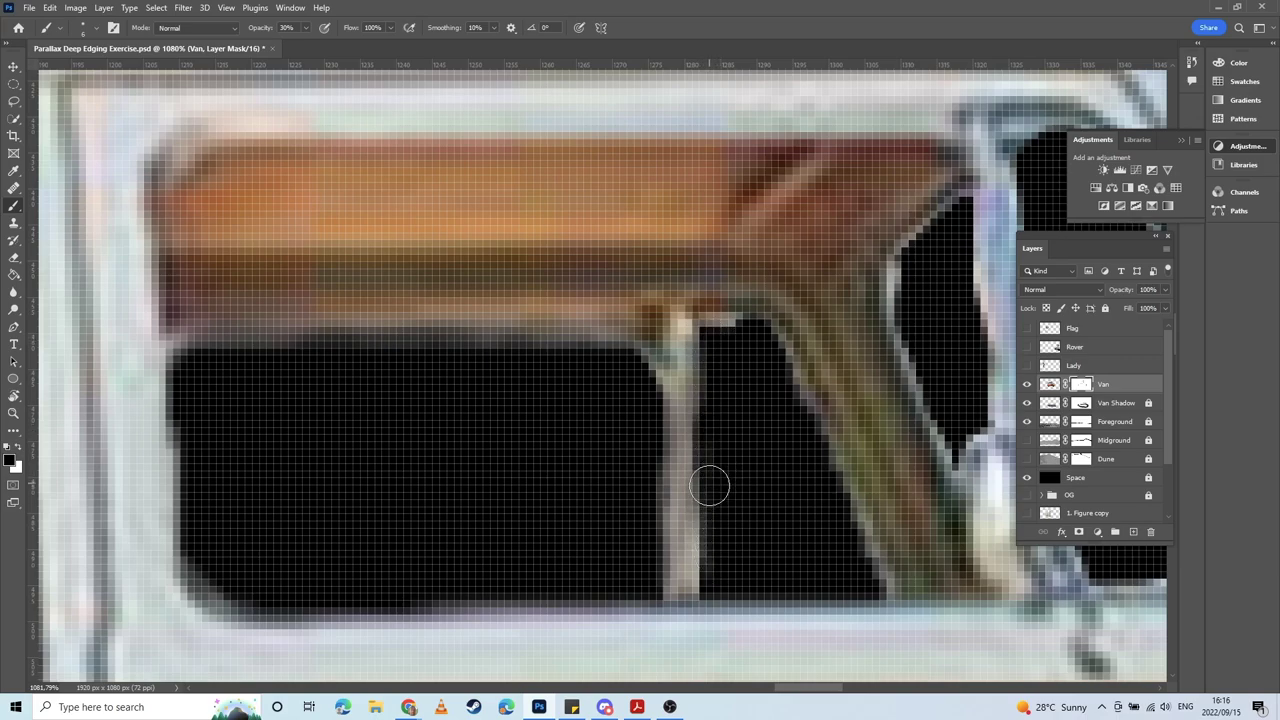
pyautogui.moveTo(709, 485)
pyautogui.mouseDown()
pyautogui.moveTo(715, 590)
pyautogui.moveTo(707, 474)
pyautogui.moveTo(720, 571)
pyautogui.moveTo(709, 555)
pyautogui.moveTo(706, 594)
pyautogui.moveTo(797, 591)
pyautogui.moveTo(755, 582)
pyautogui.moveTo(722, 591)
pyautogui.moveTo(884, 596)
pyautogui.moveTo(763, 342)
pyautogui.moveTo(850, 505)
pyautogui.moveTo(871, 583)
pyautogui.mouseUp()
pyautogui.moveTo(743, 339)
pyautogui.mouseDown()
pyautogui.moveTo(717, 322)
pyautogui.moveTo(736, 337)
pyautogui.mouseUp()
pyautogui.moveTo(690, 536); pyautogui.dragTo(690, 471)
# Step: Soften the Van mask around the small dark gap between the slanted brown frame and the front door's blue-white window post
pyautogui.moveTo(852, 341); pyautogui.dragTo(415, 444)
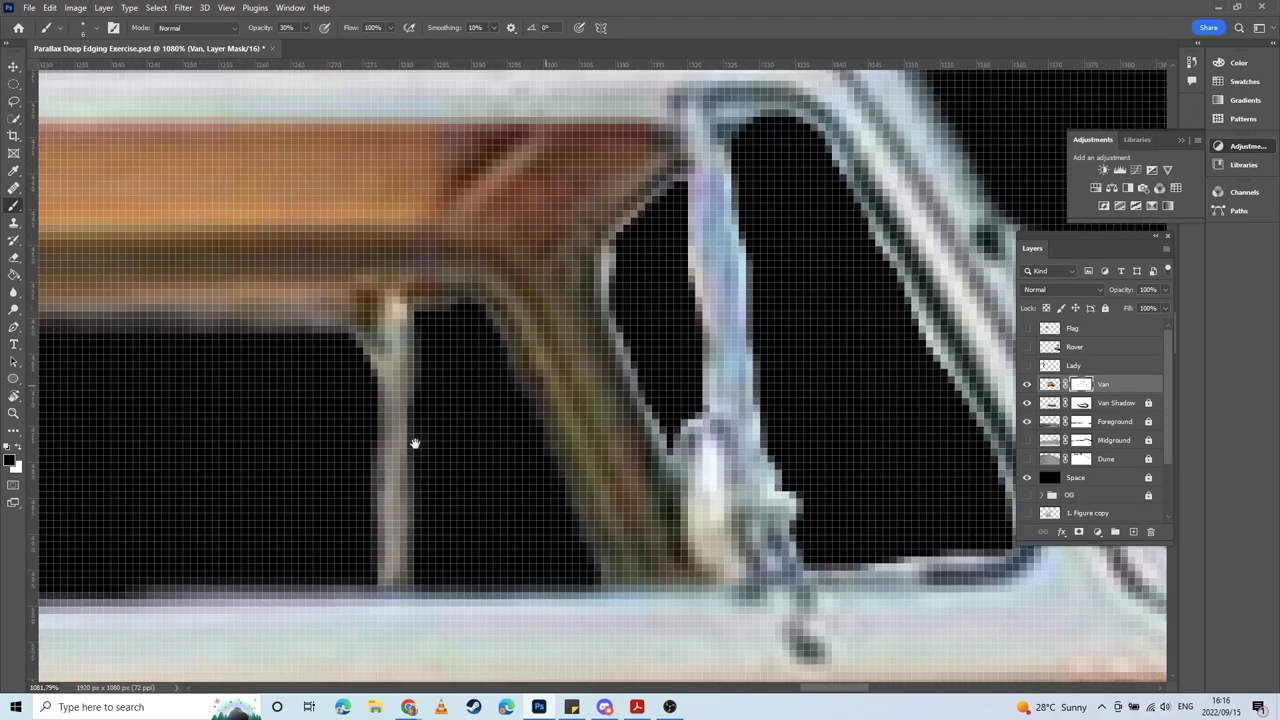
pyautogui.moveTo(522, 240)
pyautogui.mouseDown()
pyautogui.moveTo(452, 319)
pyautogui.moveTo(502, 275)
pyautogui.moveTo(475, 345)
pyautogui.moveTo(476, 308)
pyautogui.moveTo(478, 357)
pyautogui.moveTo(459, 319)
pyautogui.moveTo(487, 428)
pyautogui.moveTo(475, 395)
pyautogui.moveTo(521, 485)
pyautogui.moveTo(516, 455)
pyautogui.moveTo(526, 508)
pyautogui.moveTo(542, 453)
pyautogui.moveTo(511, 500)
pyautogui.moveTo(521, 336)
pyautogui.mouseUp()
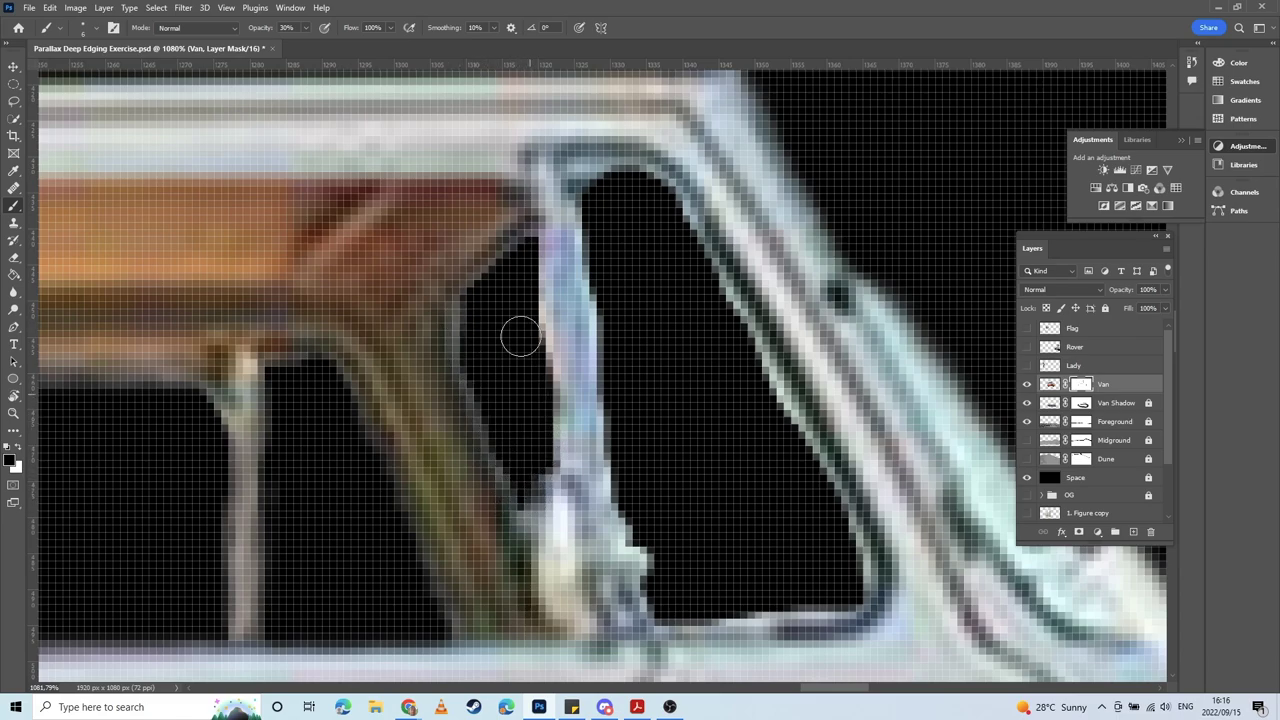
pyautogui.moveTo(526, 247); pyautogui.dragTo(517, 370)
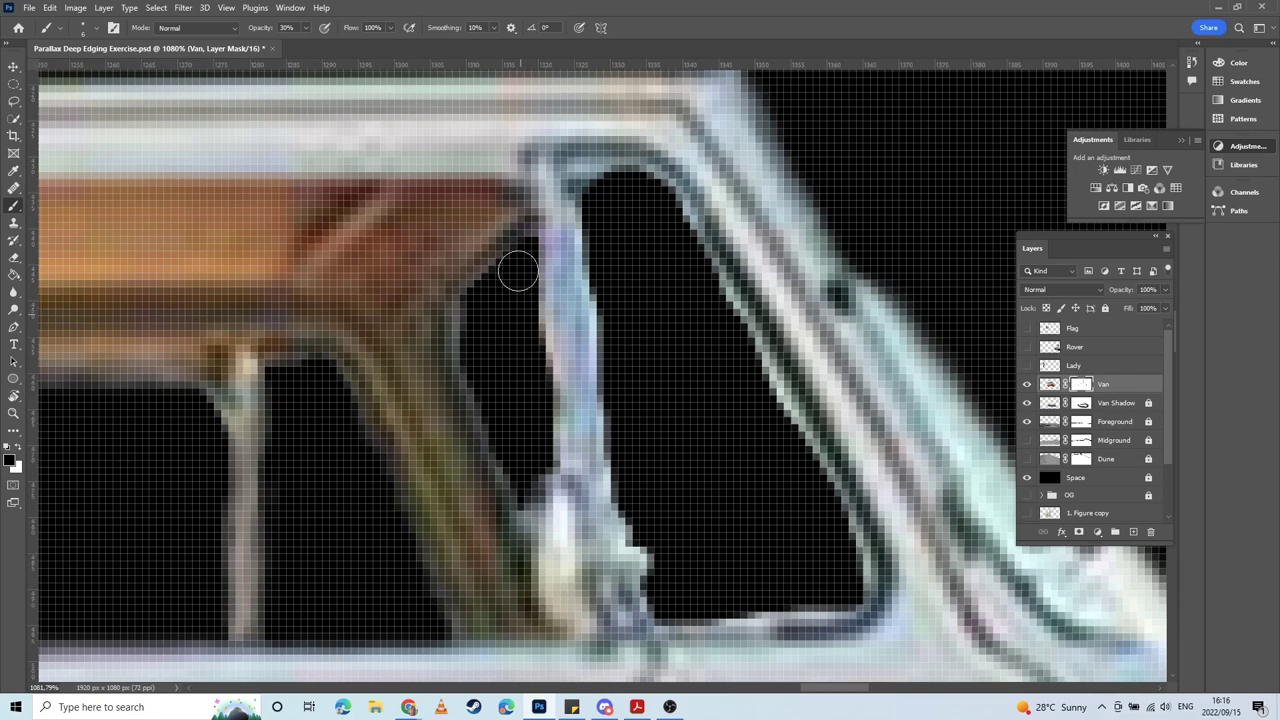
pyautogui.moveTo(518, 271); pyautogui.dragTo(535, 321)
pyautogui.moveTo(522, 231)
pyautogui.mouseDown()
pyautogui.moveTo(540, 399)
pyautogui.moveTo(528, 460)
pyautogui.mouseUp()
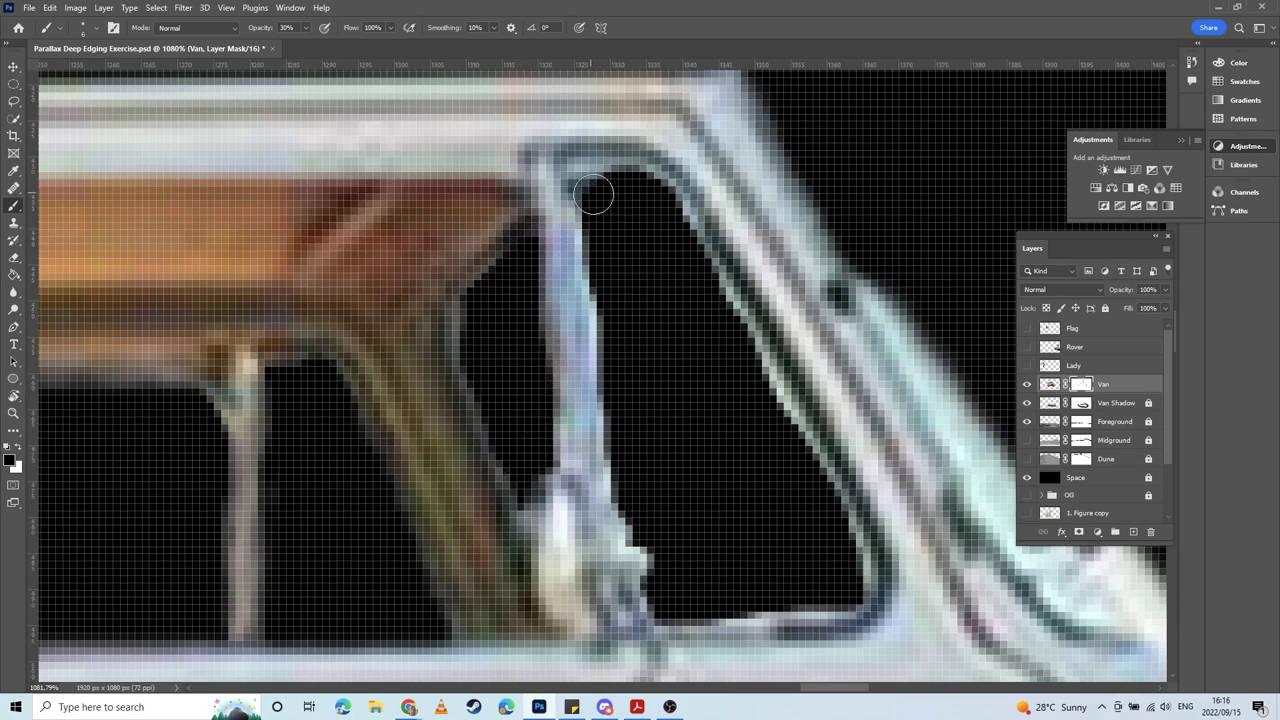
# Step: Soften the Van mask all around the front quarter window, including its slanted front edge, base and rear post
pyautogui.moveTo(593, 195)
pyautogui.mouseDown()
pyautogui.moveTo(644, 186)
pyautogui.moveTo(593, 189)
pyautogui.moveTo(638, 171)
pyautogui.moveTo(667, 208)
pyautogui.moveTo(661, 195)
pyautogui.moveTo(734, 300)
pyautogui.moveTo(671, 217)
pyautogui.moveTo(705, 272)
pyautogui.moveTo(720, 342)
pyautogui.moveTo(709, 288)
pyautogui.moveTo(778, 418)
pyautogui.moveTo(742, 336)
pyautogui.moveTo(813, 450)
pyautogui.moveTo(721, 287)
pyautogui.moveTo(809, 435)
pyautogui.moveTo(814, 487)
pyautogui.moveTo(888, 600)
pyautogui.moveTo(709, 604)
pyautogui.moveTo(820, 588)
pyautogui.moveTo(814, 608)
pyautogui.moveTo(689, 614)
pyautogui.moveTo(854, 588)
pyautogui.moveTo(659, 612)
pyautogui.moveTo(832, 594)
pyautogui.moveTo(765, 611)
pyautogui.moveTo(855, 604)
pyautogui.moveTo(832, 515)
pyautogui.moveTo(860, 565)
pyautogui.mouseUp()
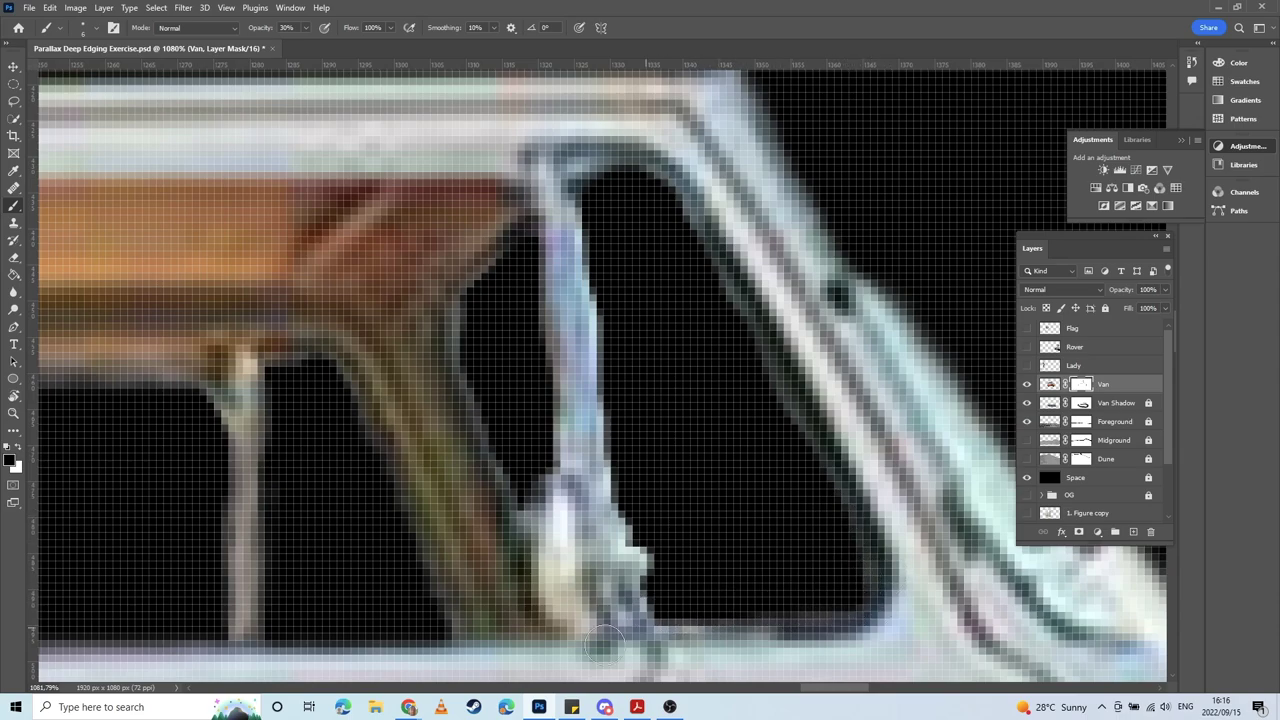
pyautogui.moveTo(785, 612)
pyautogui.mouseDown()
pyautogui.moveTo(673, 617)
pyautogui.moveTo(656, 598)
pyautogui.moveTo(639, 509)
pyautogui.moveTo(675, 617)
pyautogui.moveTo(630, 483)
pyautogui.moveTo(645, 541)
pyautogui.moveTo(604, 462)
pyautogui.moveTo(626, 520)
pyautogui.moveTo(622, 383)
pyautogui.moveTo(642, 532)
pyautogui.moveTo(618, 399)
pyautogui.moveTo(614, 480)
pyautogui.moveTo(620, 330)
pyautogui.mouseUp()
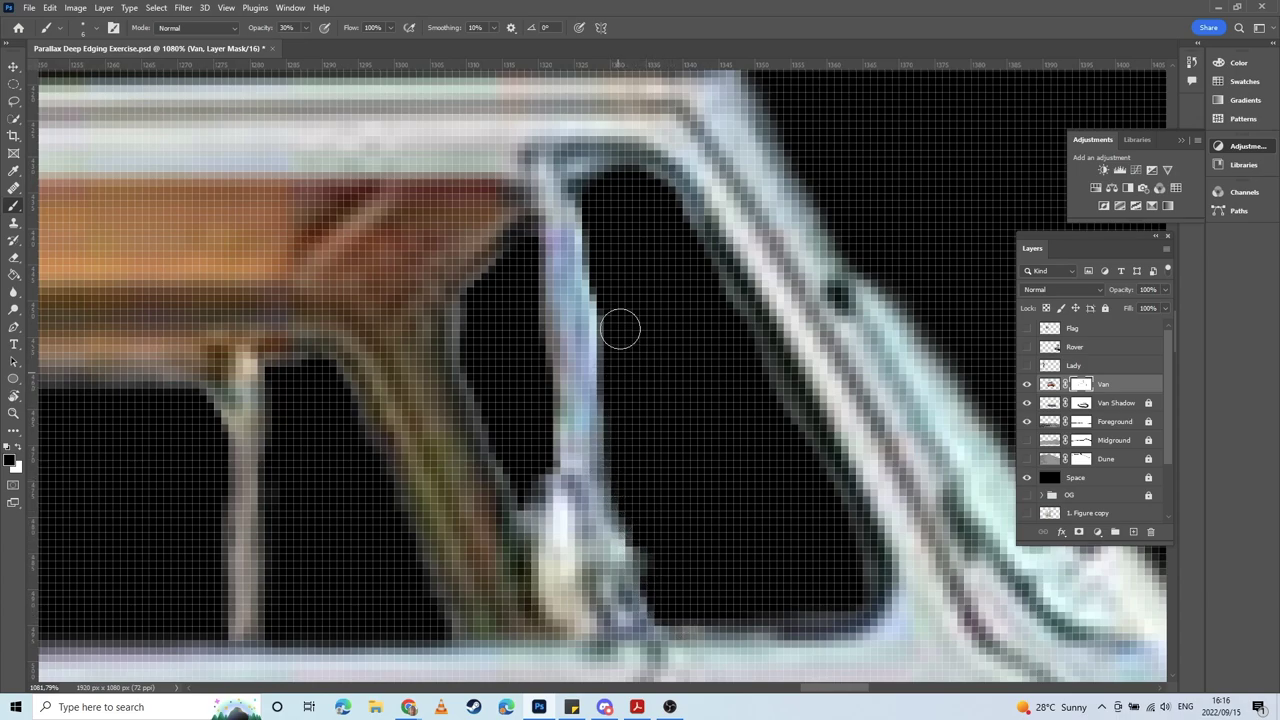
pyautogui.moveTo(615, 386)
pyautogui.mouseDown()
pyautogui.moveTo(594, 191)
pyautogui.moveTo(609, 509)
pyautogui.moveTo(649, 529)
pyautogui.mouseUp()
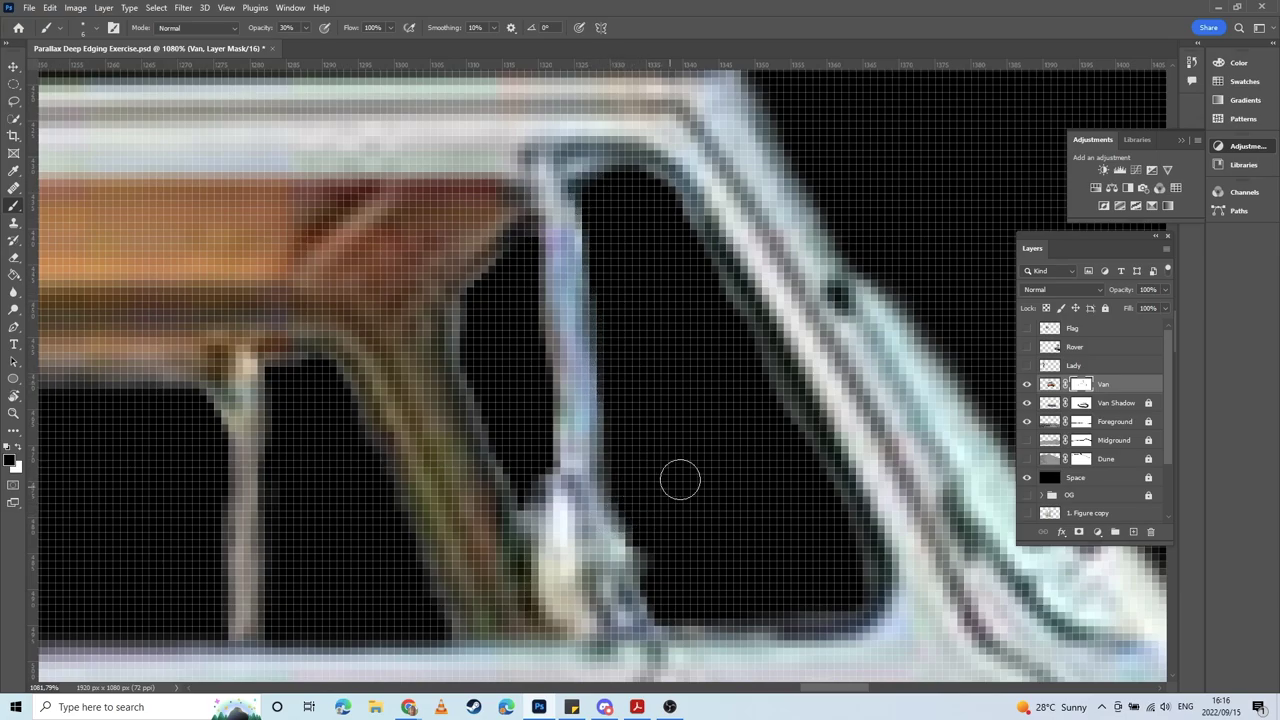
# Step: Remove the light fringe from the Van mask along the sloping upper edge of the pop-up roof's triangular window
pyautogui.scroll(-10, 701, 497)
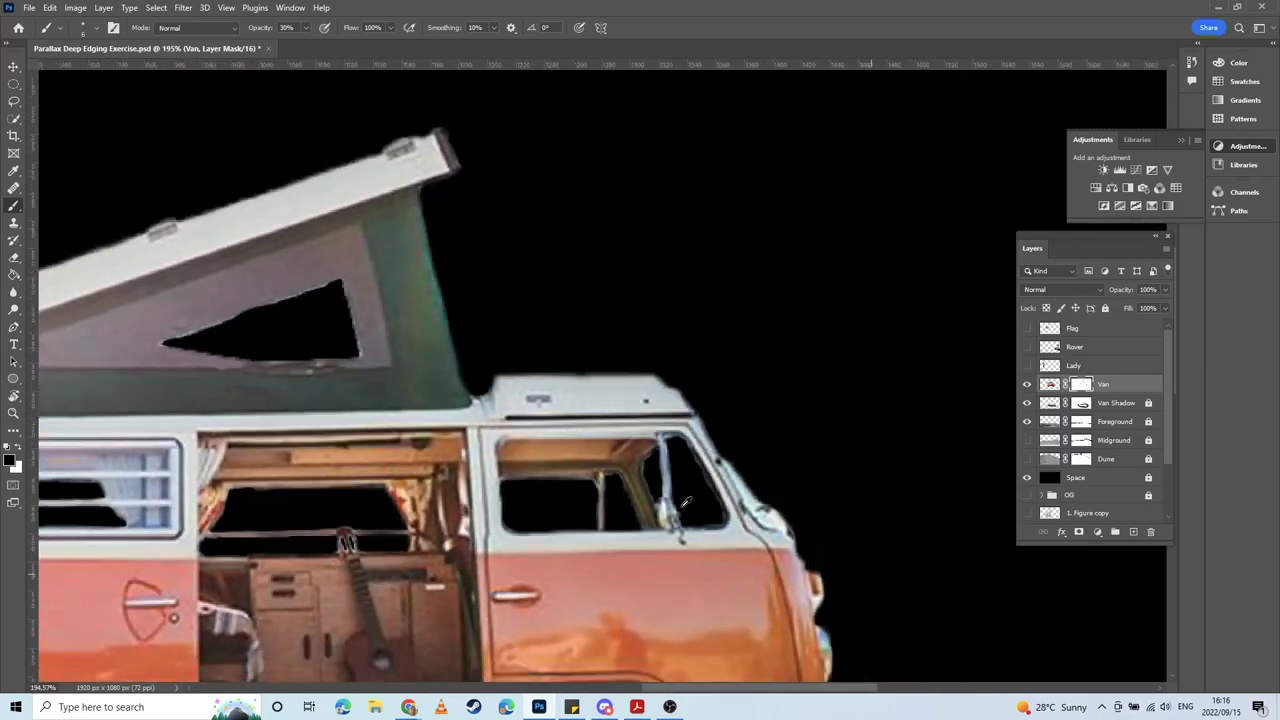
pyautogui.scroll(10, 533, 414)
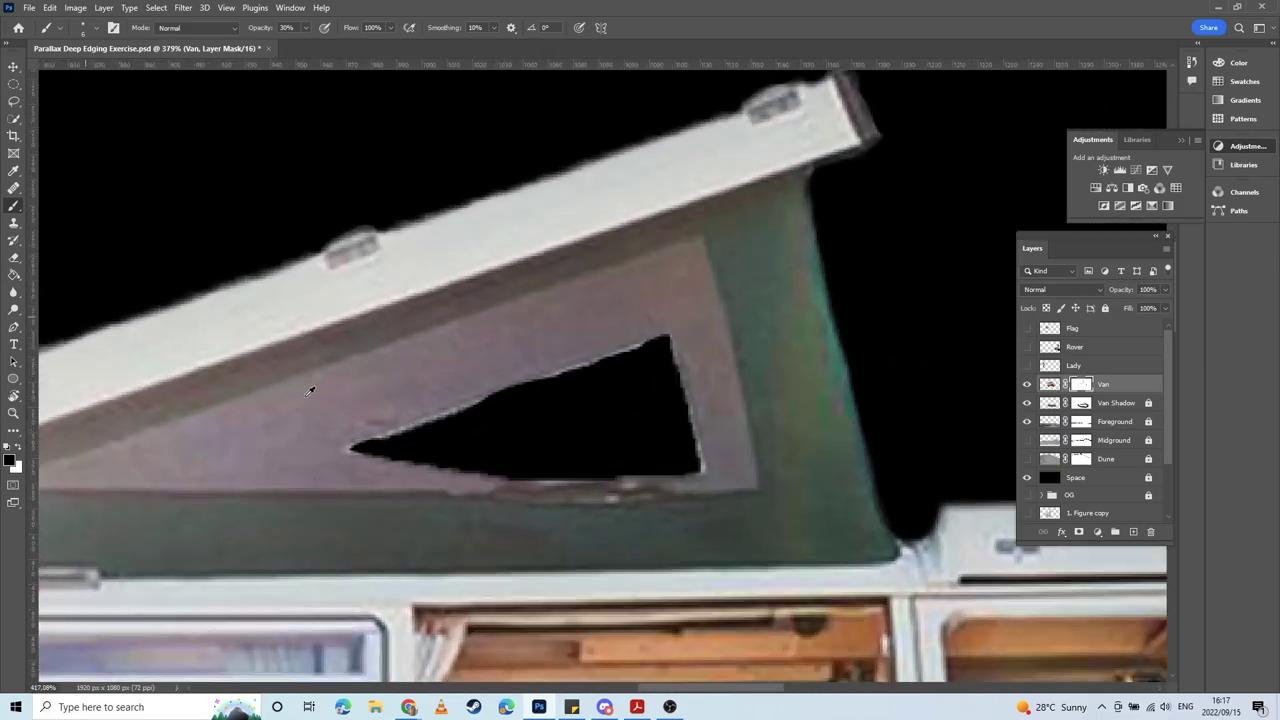
pyautogui.scroll(5, 691, 488)
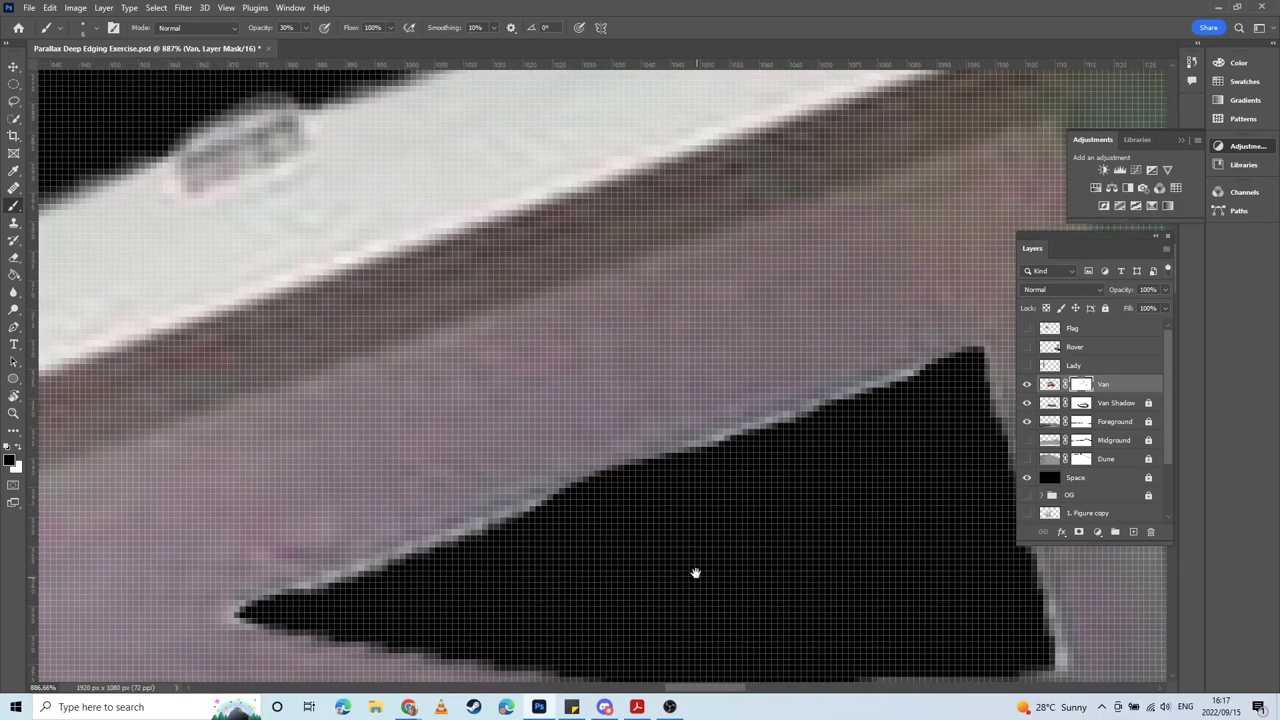
pyautogui.moveTo(247, 612); pyautogui.dragTo(367, 594)
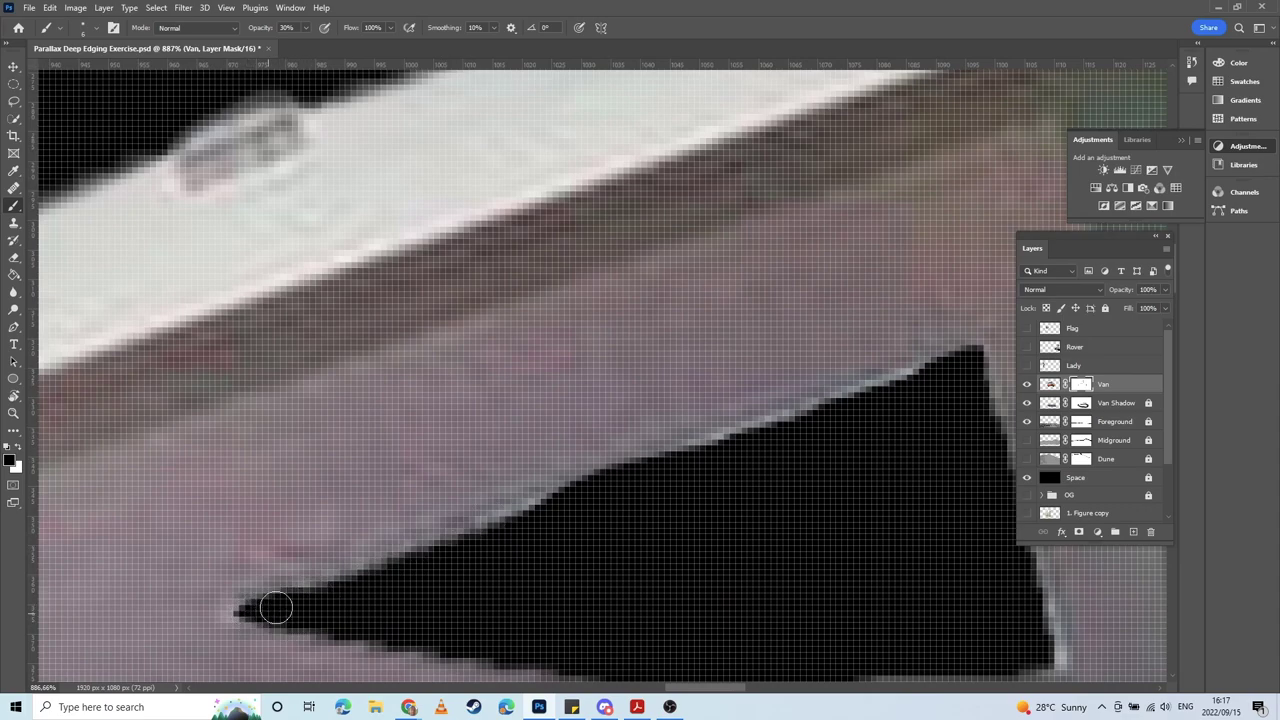
pyautogui.moveTo(276, 607); pyautogui.dragTo(642, 459)
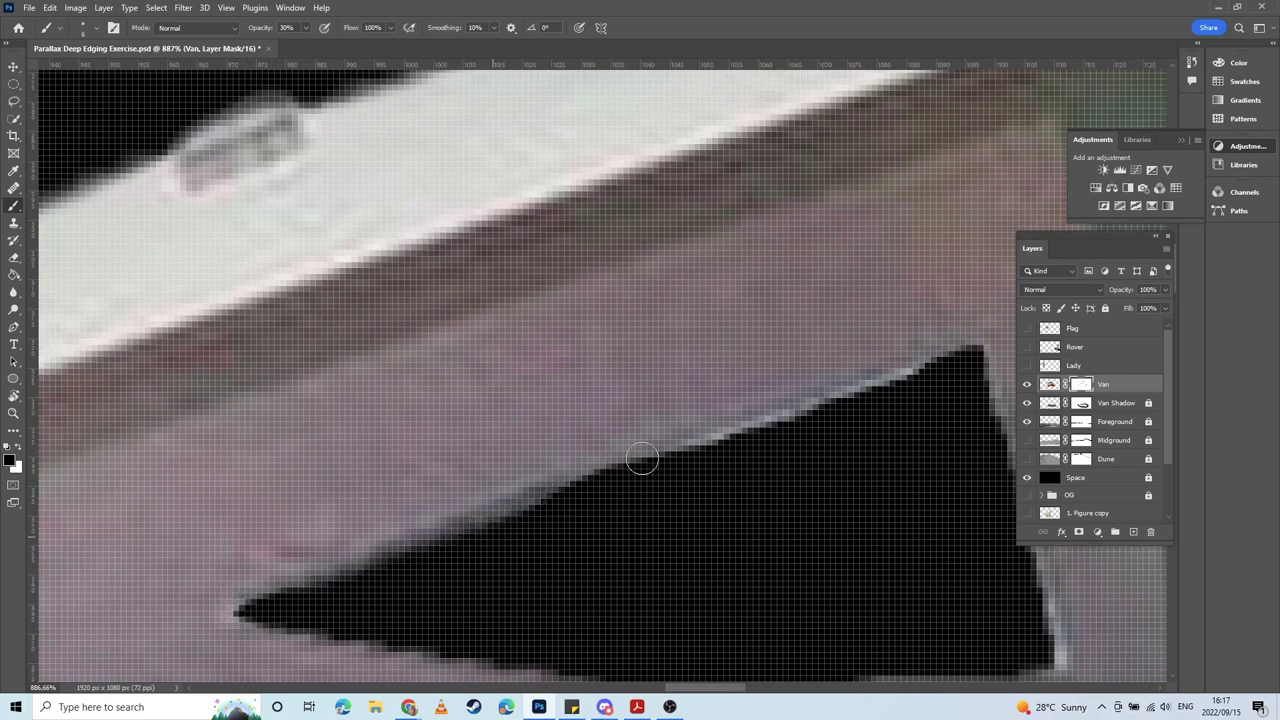
pyautogui.moveTo(474, 541); pyautogui.dragTo(768, 435)
pyautogui.moveTo(578, 509); pyautogui.dragTo(911, 371)
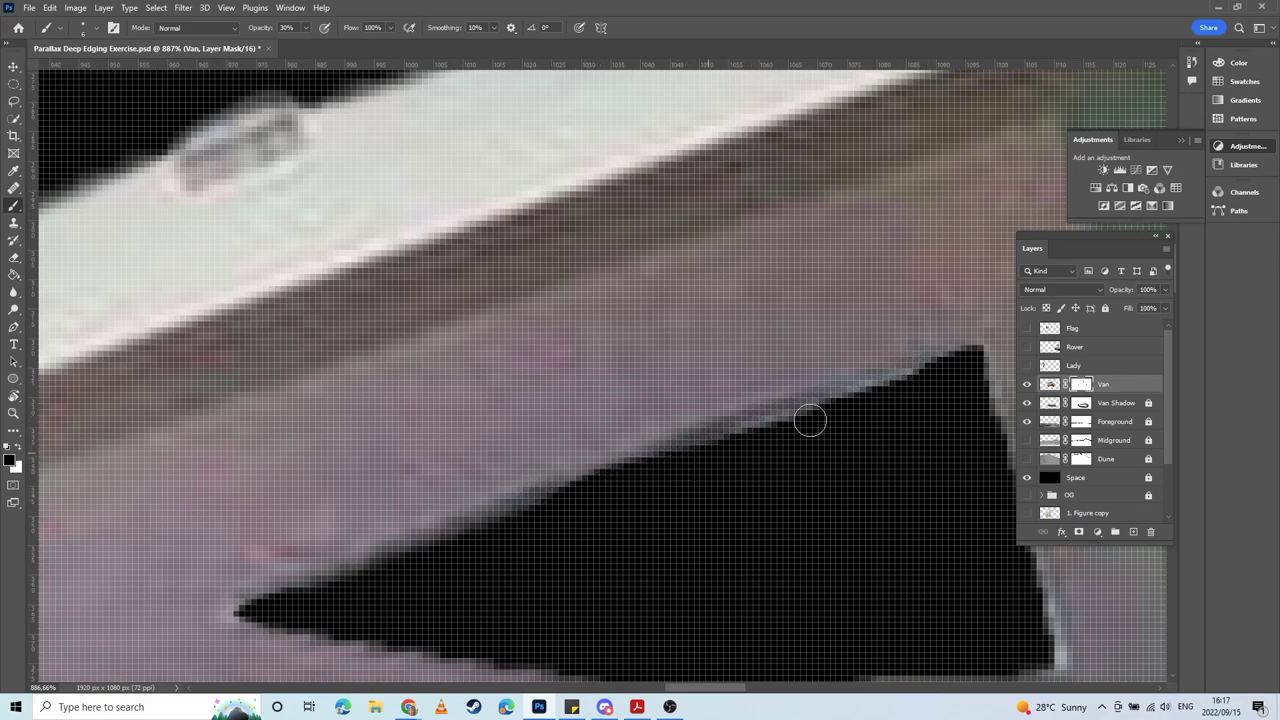
pyautogui.moveTo(811, 420)
pyautogui.mouseDown()
pyautogui.moveTo(924, 378)
pyautogui.moveTo(754, 445)
pyautogui.moveTo(948, 358)
pyautogui.mouseUp()
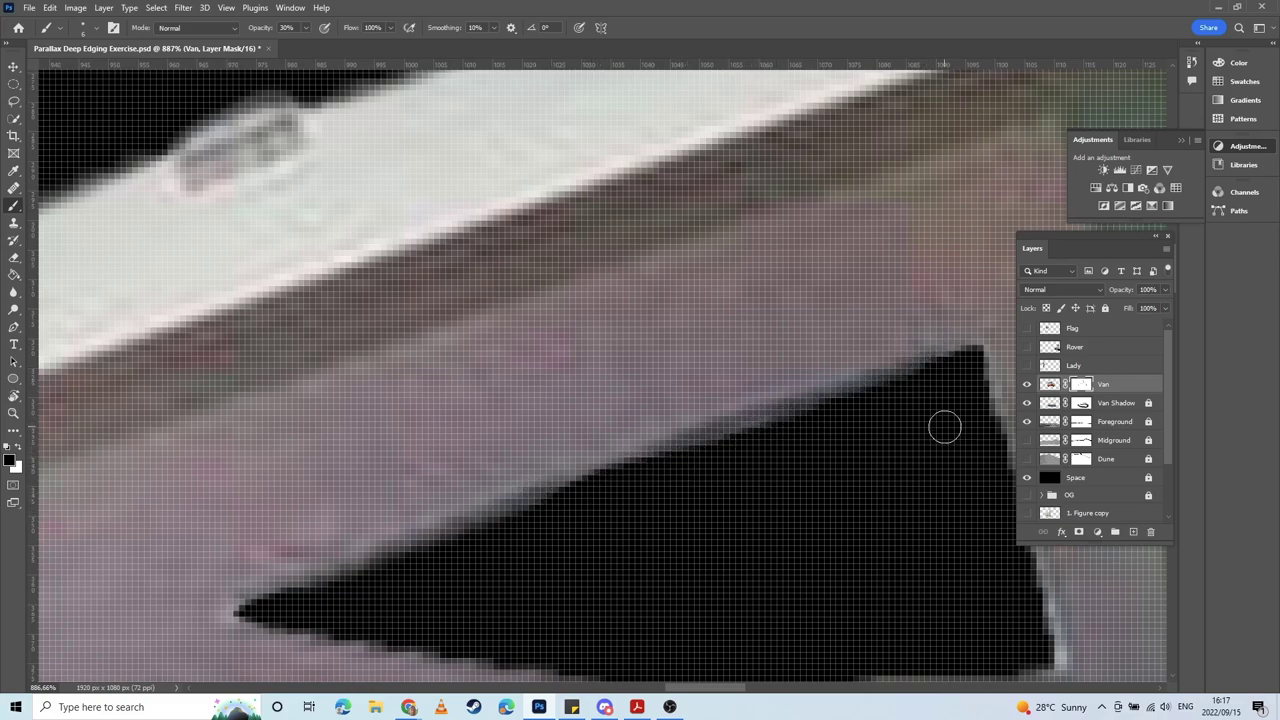
# Step: Soften the Van mask around the triangular roof window's upper corner and down its steep front edge to the lower corner
pyautogui.moveTo(790, 371); pyautogui.dragTo(627, 407)
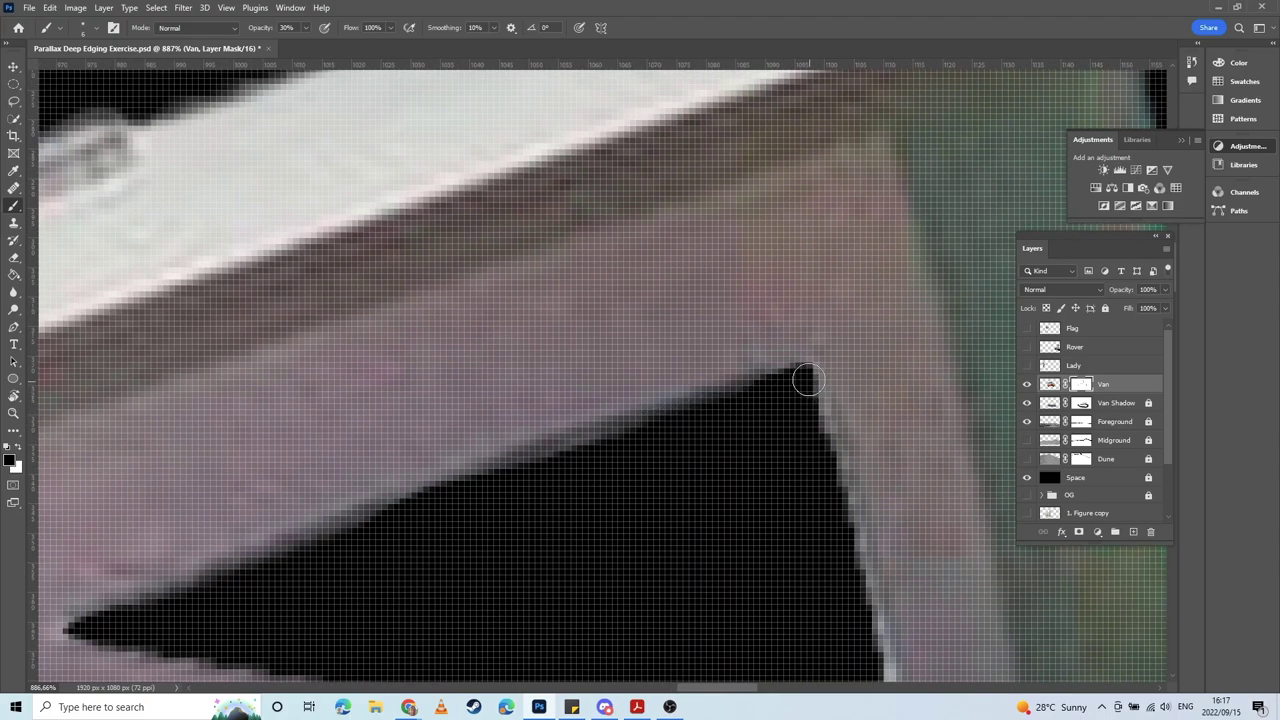
pyautogui.moveTo(808, 380); pyautogui.dragTo(731, 394)
pyautogui.moveTo(811, 390); pyautogui.dragTo(839, 513)
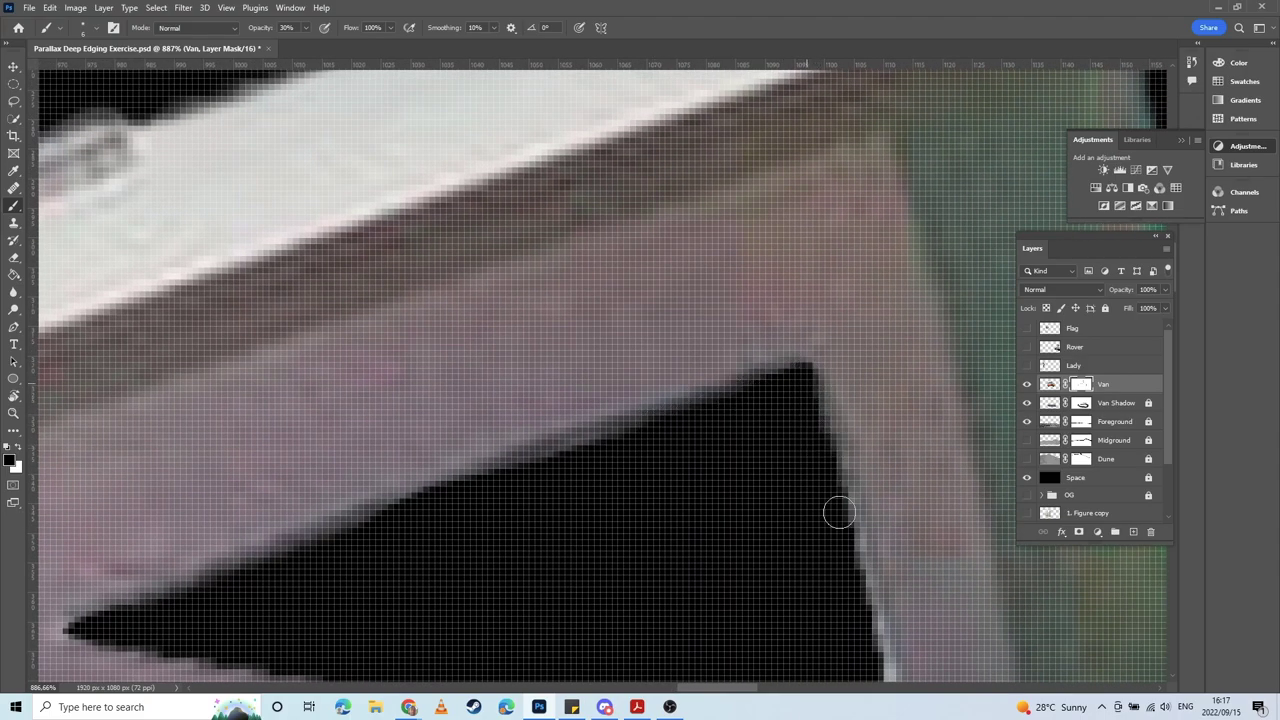
pyautogui.moveTo(754, 439); pyautogui.dragTo(748, 419)
pyautogui.moveTo(741, 305); pyautogui.dragTo(771, 409)
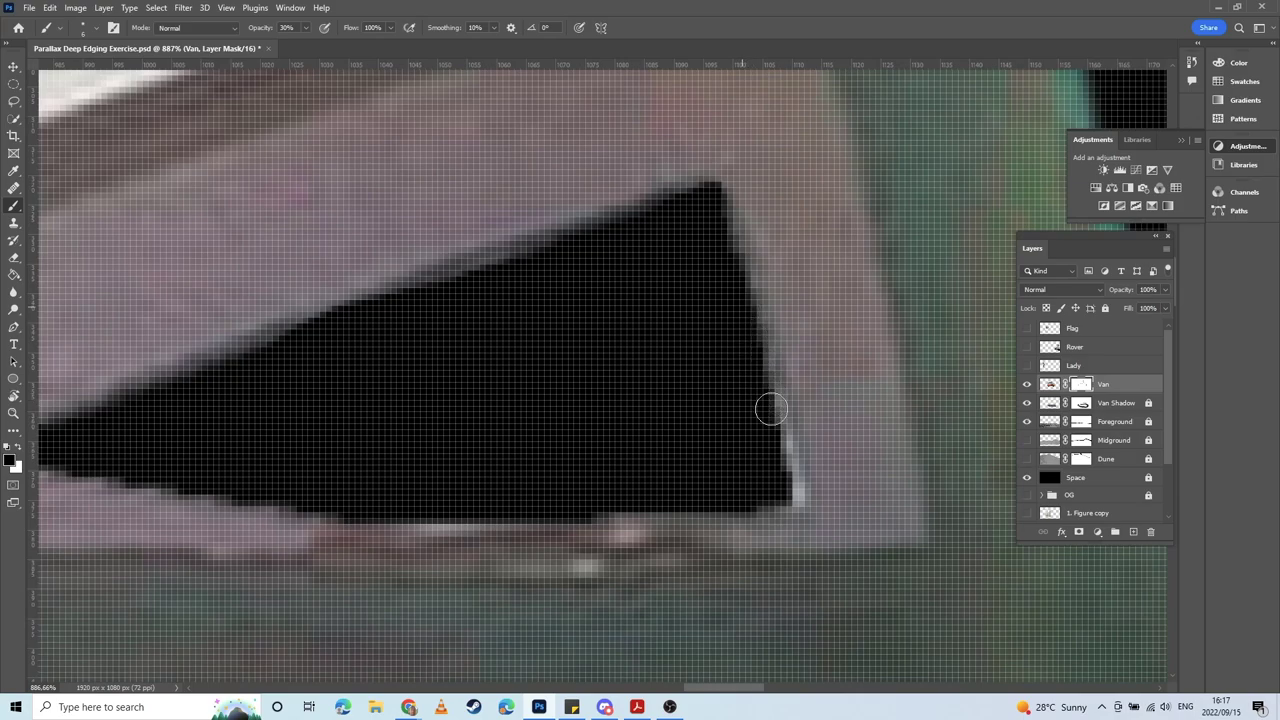
pyautogui.moveTo(754, 364)
pyautogui.mouseDown()
pyautogui.moveTo(785, 437)
pyautogui.moveTo(791, 497)
pyautogui.moveTo(608, 511)
pyautogui.moveTo(783, 516)
pyautogui.mouseUp()
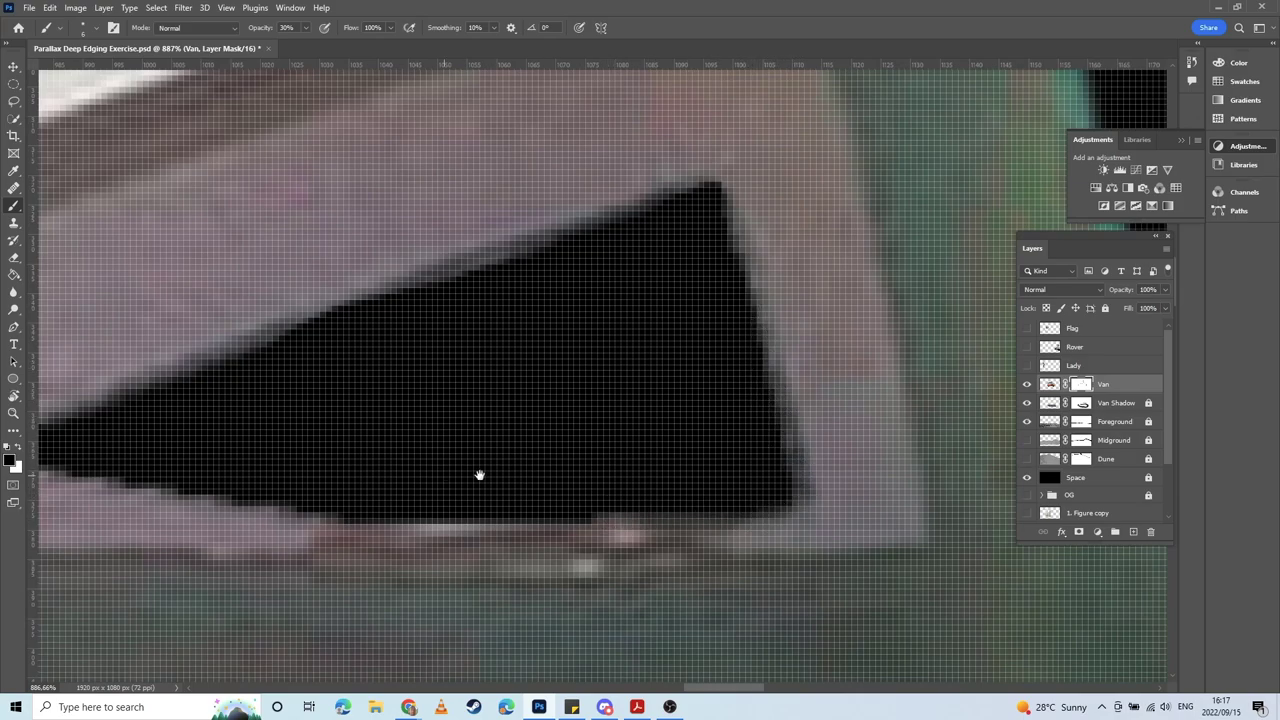
# Step: Soften the Van mask along the lower edge of the triangular roof window, back to its rear tip
pyautogui.moveTo(480, 477); pyautogui.dragTo(574, 465)
pyautogui.moveTo(495, 497)
pyautogui.mouseDown()
pyautogui.moveTo(731, 491)
pyautogui.moveTo(546, 506)
pyautogui.moveTo(574, 506)
pyautogui.moveTo(303, 473)
pyautogui.moveTo(443, 499)
pyautogui.mouseUp()
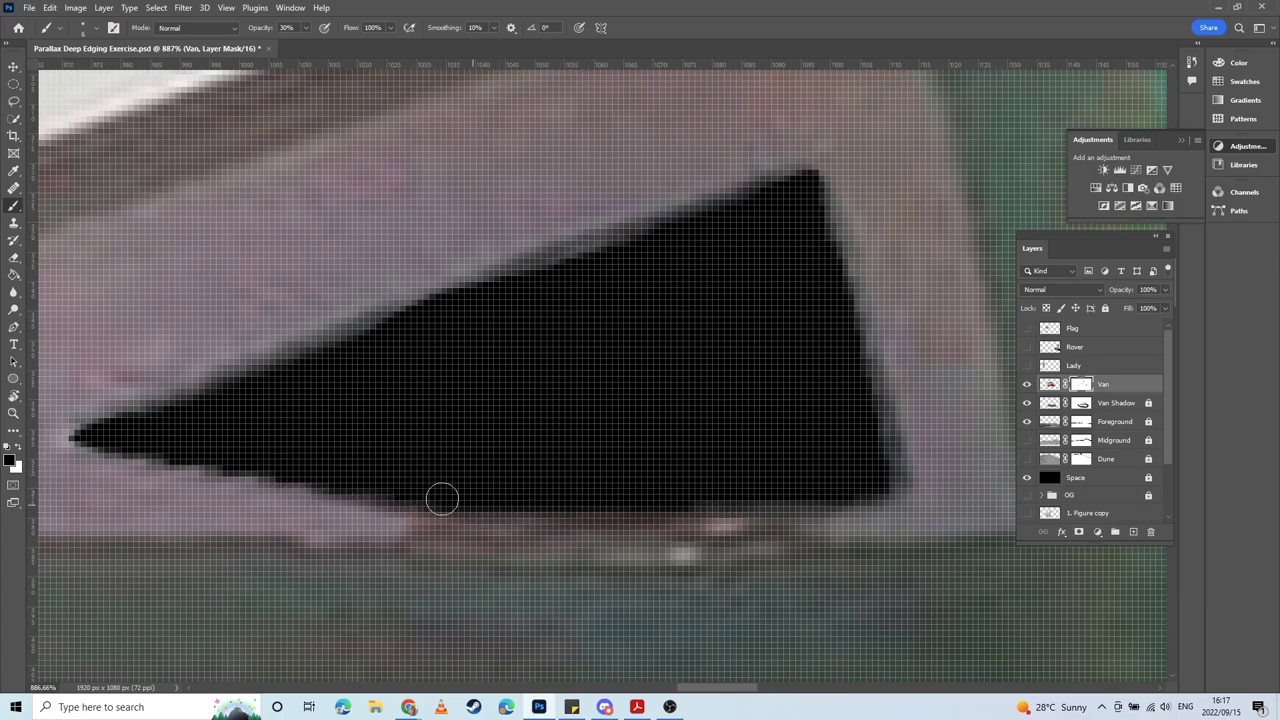
pyautogui.moveTo(234, 468)
pyautogui.mouseDown()
pyautogui.moveTo(94, 443)
pyautogui.moveTo(155, 450)
pyautogui.mouseUp()
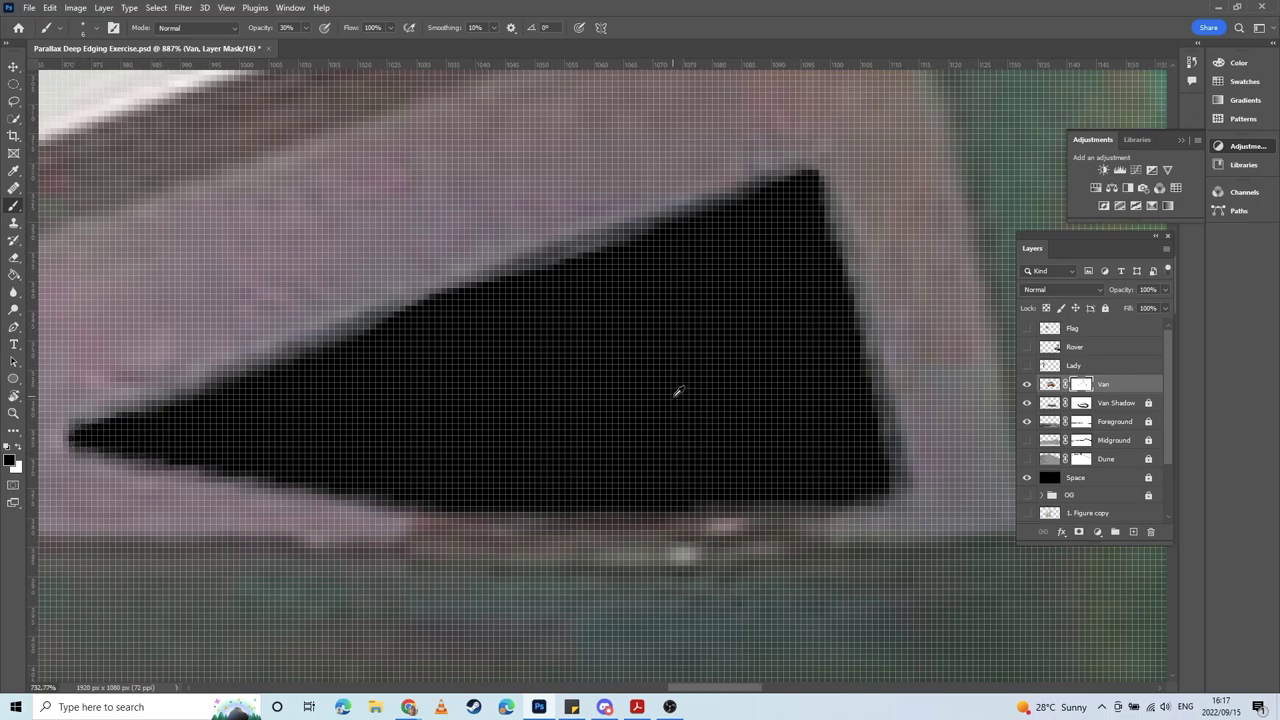
# Step: Show the Lady layer and add a layer mask to it
pyautogui.scroll(-20, 676, 395)
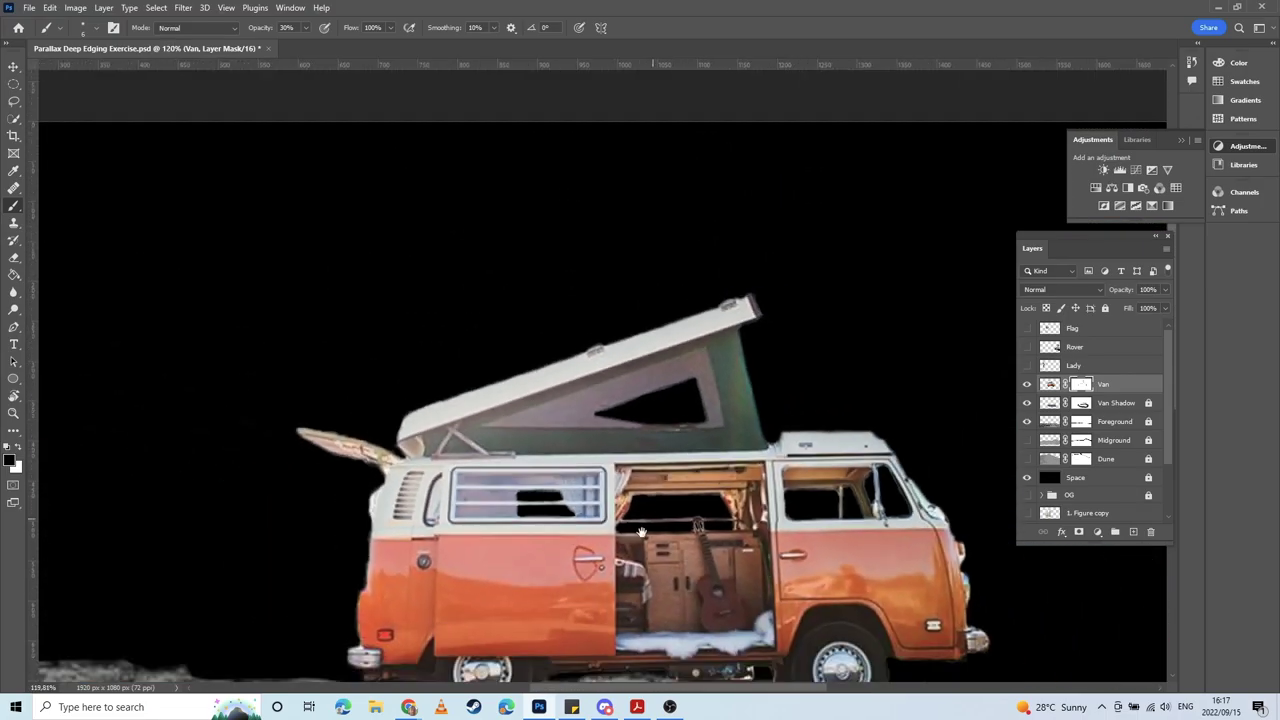
pyautogui.scroll(-4, 641, 531)
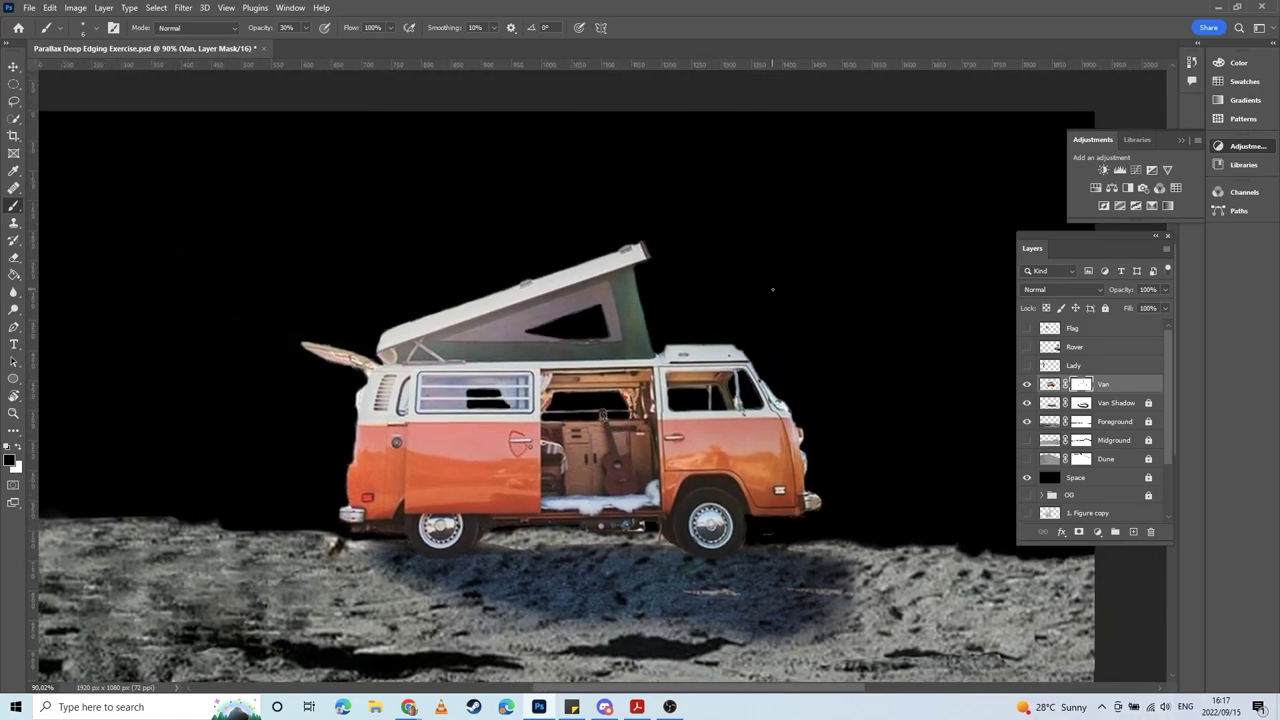
pyautogui.click(1026, 366)
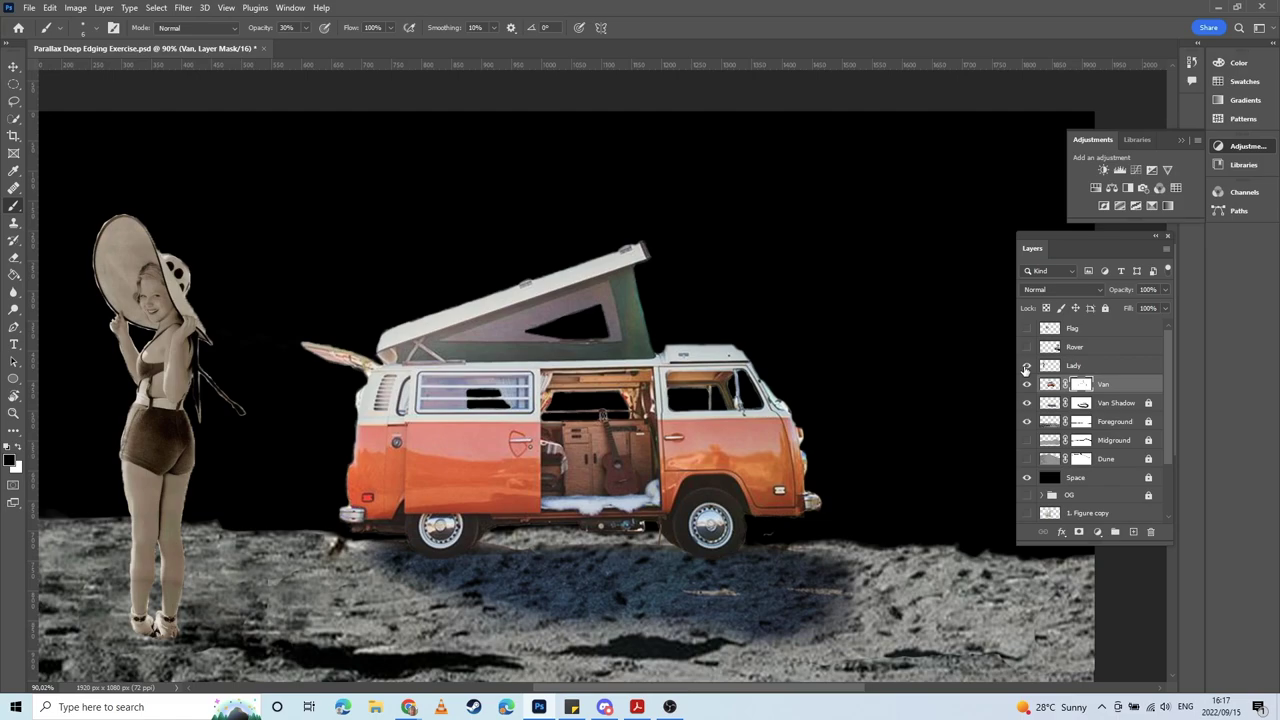
pyautogui.click(1080, 365)
pyautogui.scroll(8, 197, 298)
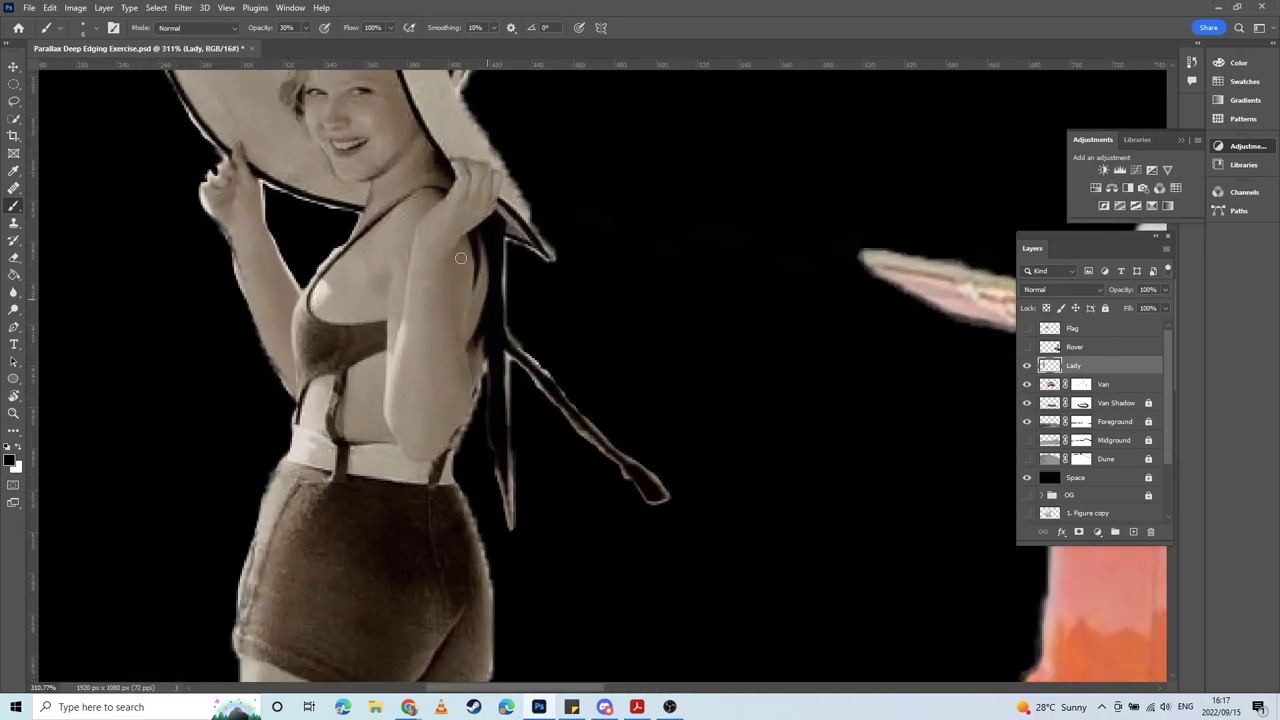
pyautogui.moveTo(461, 258); pyautogui.dragTo(607, 463)
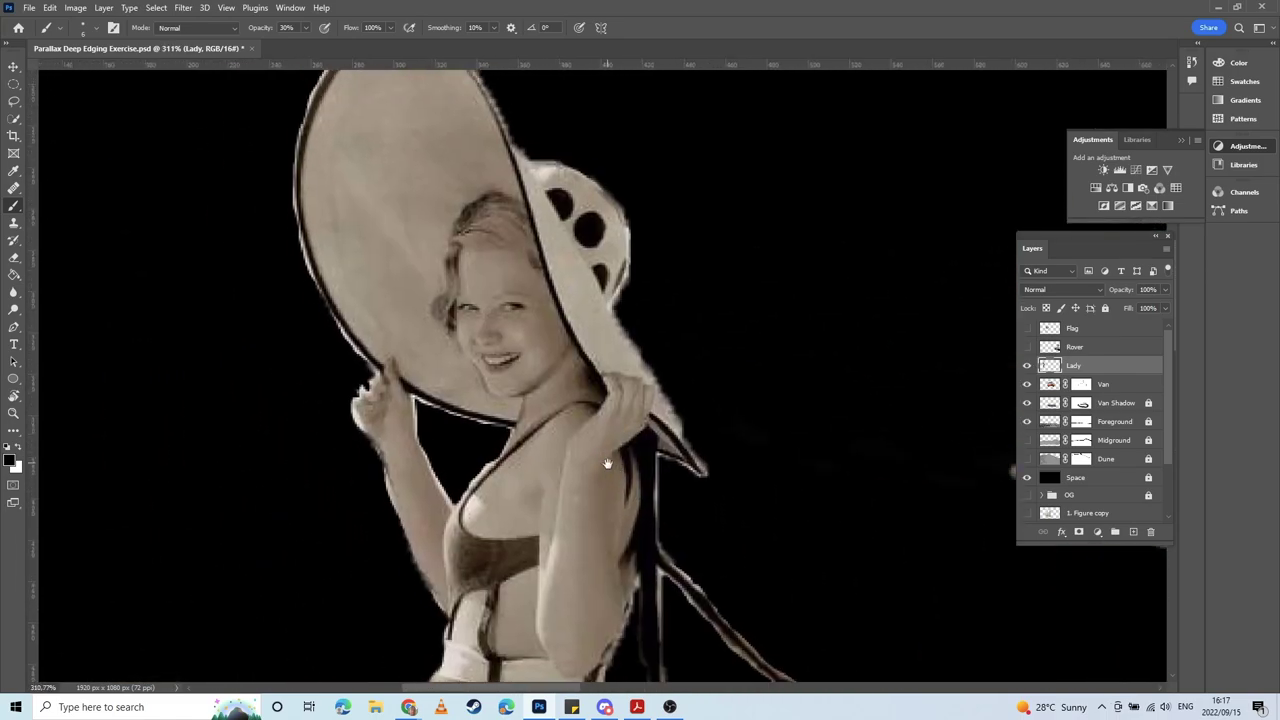
pyautogui.moveTo(546, 300); pyautogui.dragTo(556, 357)
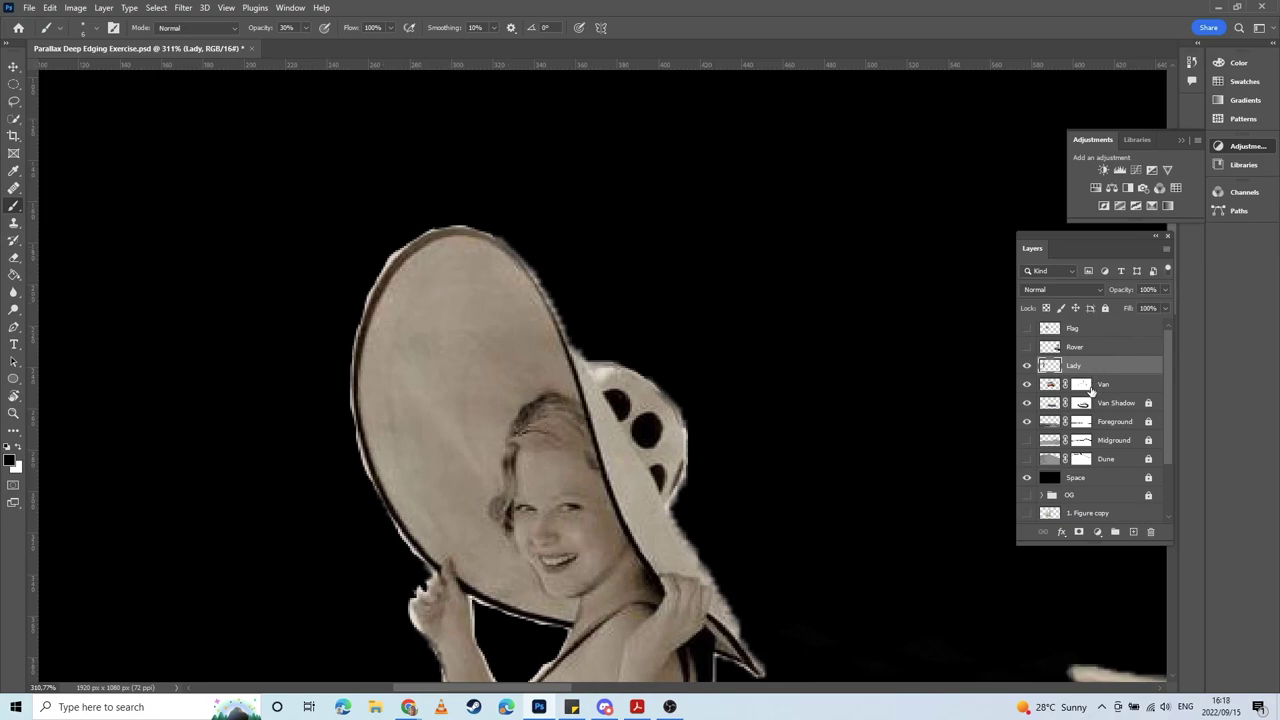
pyautogui.click(1079, 532)
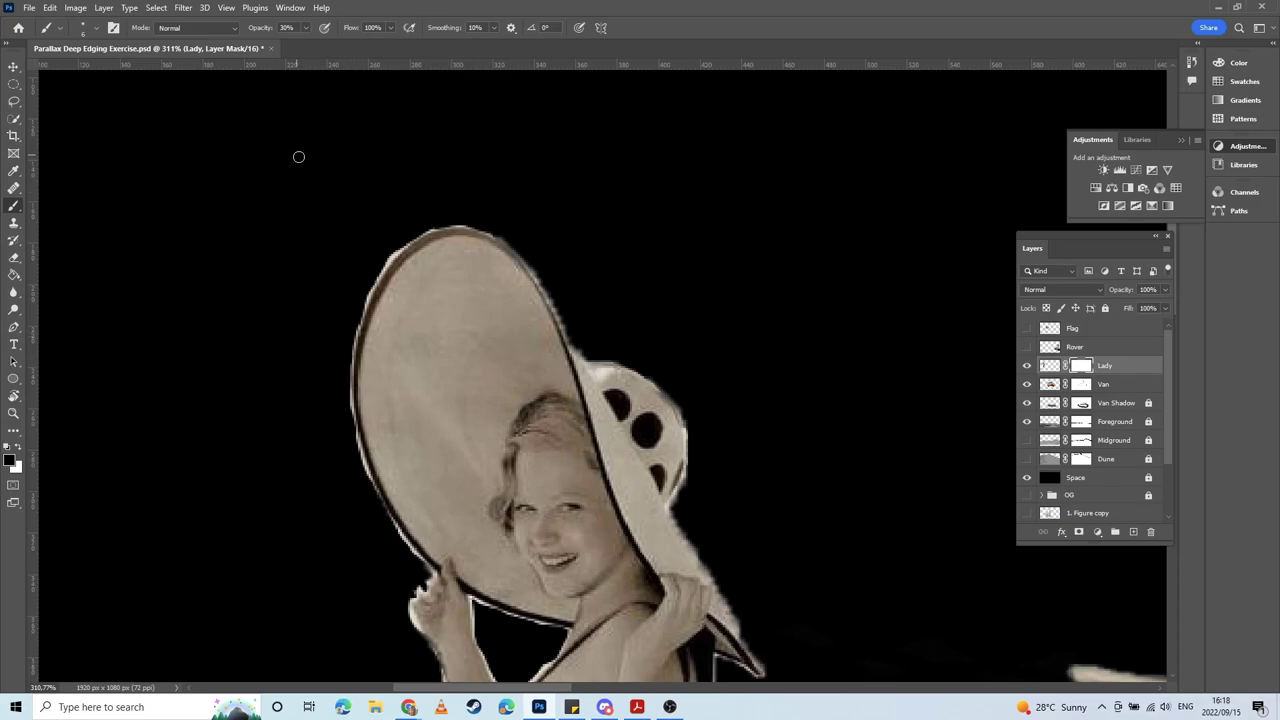
# Step: Soften the Lady mask over the crest of the hat brim and down both its sides with the 30% opacity black brush
pyautogui.scroll(5, 462, 229)
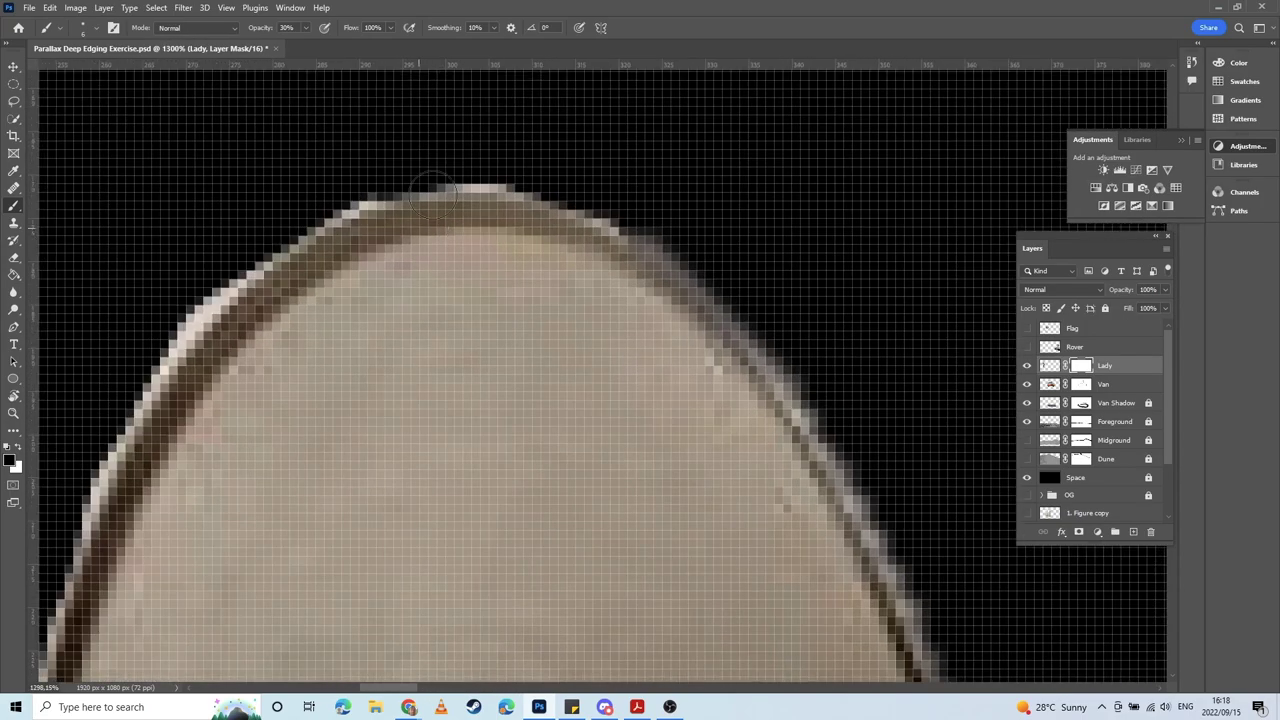
pyautogui.moveTo(367, 184)
pyautogui.mouseDown()
pyautogui.moveTo(409, 186)
pyautogui.moveTo(486, 160)
pyautogui.moveTo(380, 180)
pyautogui.moveTo(563, 188)
pyautogui.moveTo(577, 200)
pyautogui.moveTo(563, 206)
pyautogui.moveTo(551, 189)
pyautogui.moveTo(625, 231)
pyautogui.moveTo(746, 337)
pyautogui.moveTo(880, 417)
pyautogui.moveTo(831, 414)
pyautogui.moveTo(769, 343)
pyautogui.moveTo(831, 429)
pyautogui.moveTo(657, 257)
pyautogui.moveTo(885, 493)
pyautogui.mouseUp()
pyautogui.moveTo(366, 194)
pyautogui.mouseDown()
pyautogui.moveTo(251, 229)
pyautogui.moveTo(193, 276)
pyautogui.mouseUp()
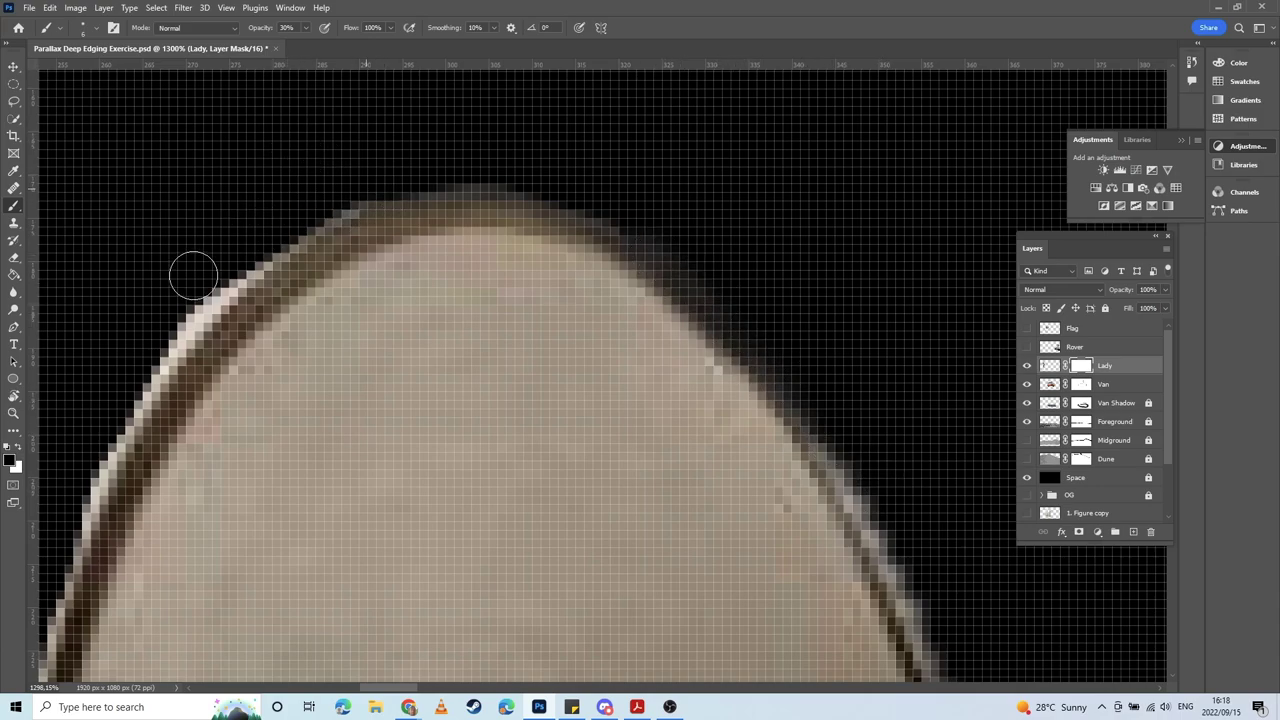
pyautogui.moveTo(370, 200)
pyautogui.mouseDown()
pyautogui.moveTo(206, 274)
pyautogui.moveTo(128, 352)
pyautogui.mouseUp()
pyautogui.moveTo(185, 314); pyautogui.dragTo(420, 177)
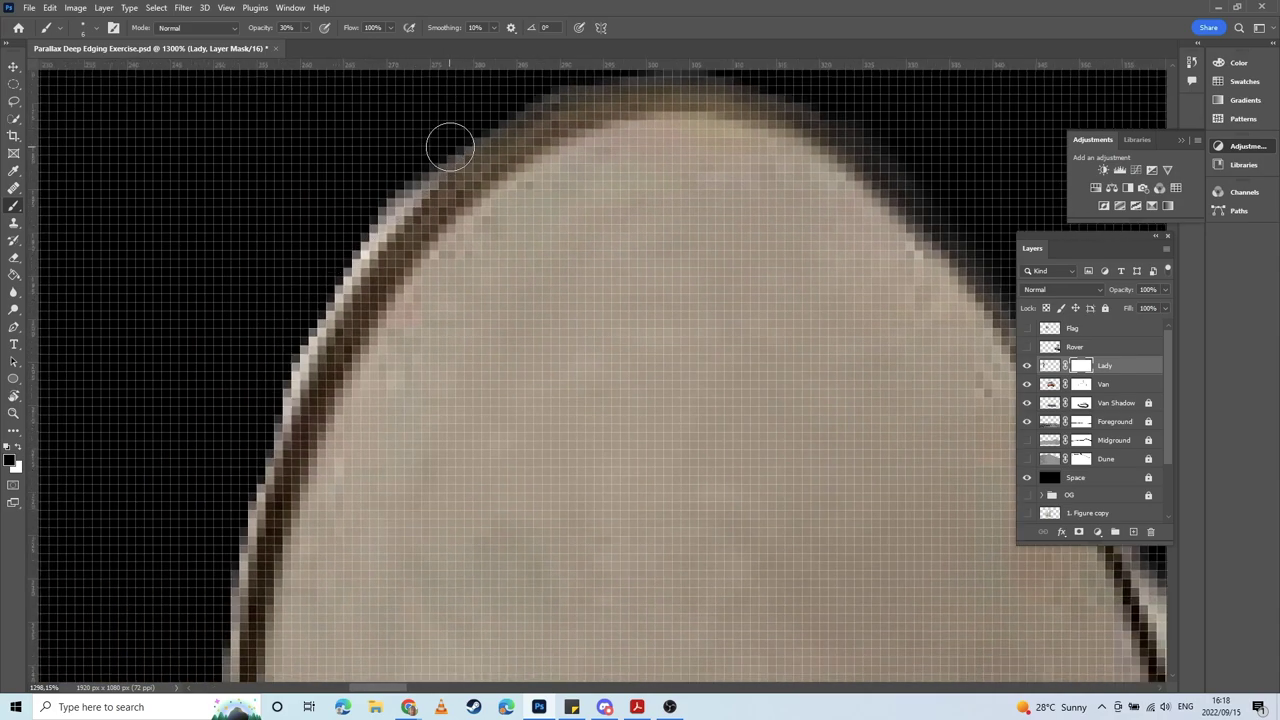
pyautogui.moveTo(432, 123)
pyautogui.mouseDown()
pyautogui.moveTo(314, 286)
pyautogui.moveTo(458, 140)
pyautogui.moveTo(334, 271)
pyautogui.moveTo(268, 394)
pyautogui.mouseUp()
# Step: Set the brush opacity to 100% and remove the light fringe down the left edge of the hat brim on the Lady mask
pyautogui.press('0')
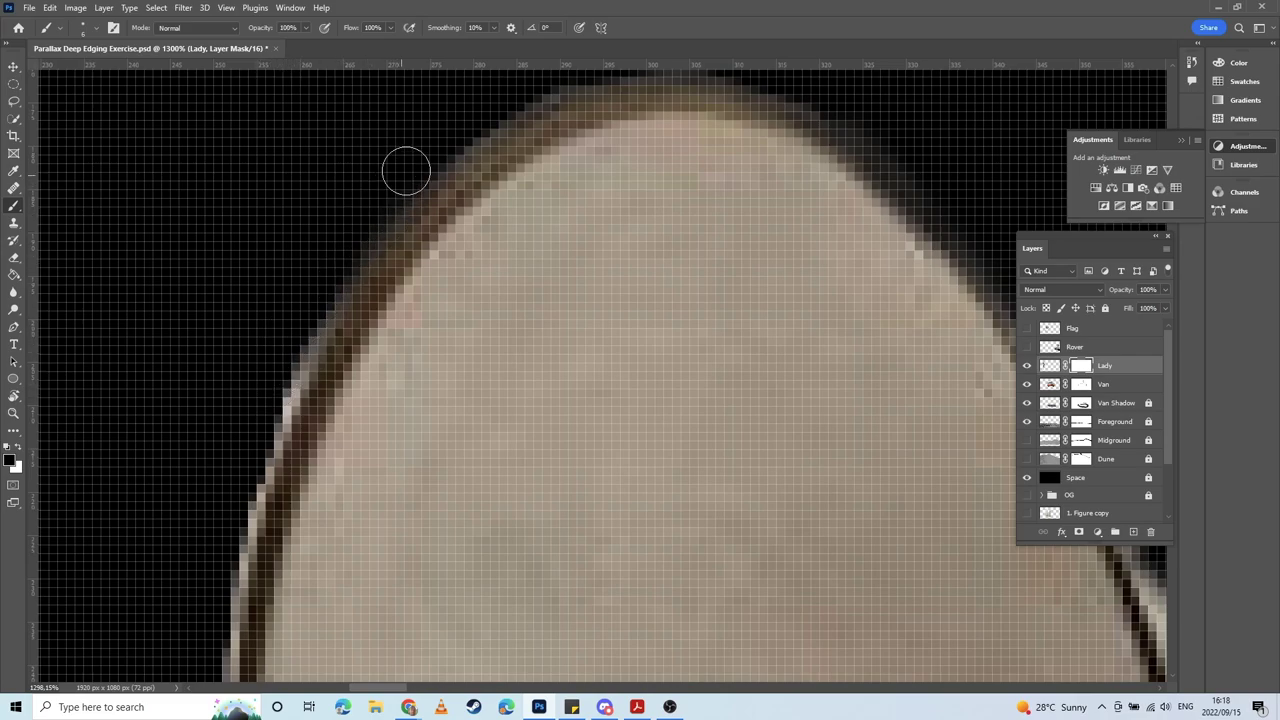
pyautogui.moveTo(406, 171)
pyautogui.mouseDown()
pyautogui.moveTo(291, 331)
pyautogui.moveTo(300, 363)
pyautogui.moveTo(274, 400)
pyautogui.moveTo(260, 477)
pyautogui.moveTo(419, 203)
pyautogui.moveTo(377, 309)
pyautogui.moveTo(348, 462)
pyautogui.mouseUp()
pyautogui.moveTo(342, 326)
pyautogui.mouseDown()
pyautogui.moveTo(373, 156)
pyautogui.moveTo(400, 227)
pyautogui.moveTo(379, 428)
pyautogui.mouseUp()
pyautogui.moveTo(346, 290)
pyautogui.mouseDown()
pyautogui.moveTo(311, 198)
pyautogui.moveTo(357, 315)
pyautogui.moveTo(362, 386)
pyautogui.moveTo(345, 346)
pyautogui.mouseUp()
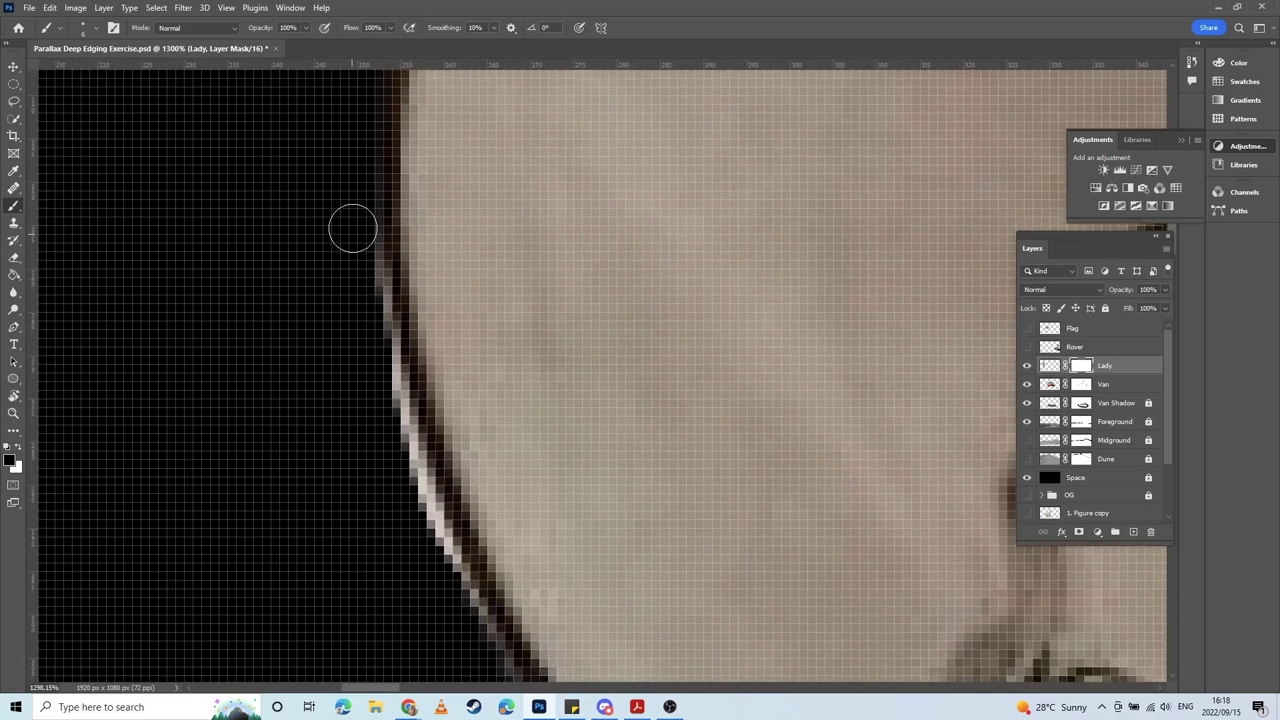
pyautogui.moveTo(364, 254)
pyautogui.mouseDown()
pyautogui.moveTo(371, 343)
pyautogui.moveTo(354, 391)
pyautogui.moveTo(334, 212)
pyautogui.mouseUp()
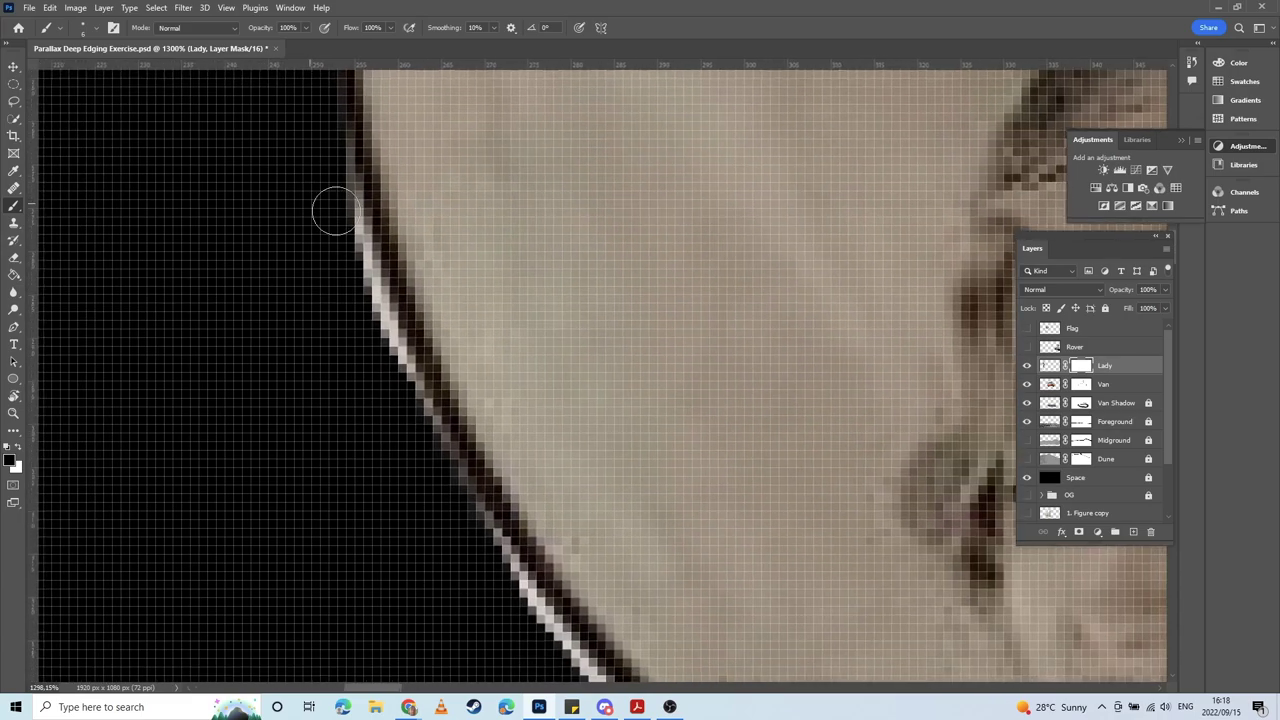
pyautogui.moveTo(327, 157)
pyautogui.mouseDown()
pyautogui.moveTo(371, 337)
pyautogui.moveTo(398, 366)
pyautogui.mouseUp()
pyautogui.moveTo(331, 203)
pyautogui.mouseDown()
pyautogui.moveTo(486, 591)
pyautogui.moveTo(311, 234)
pyautogui.moveTo(327, 233)
pyautogui.mouseUp()
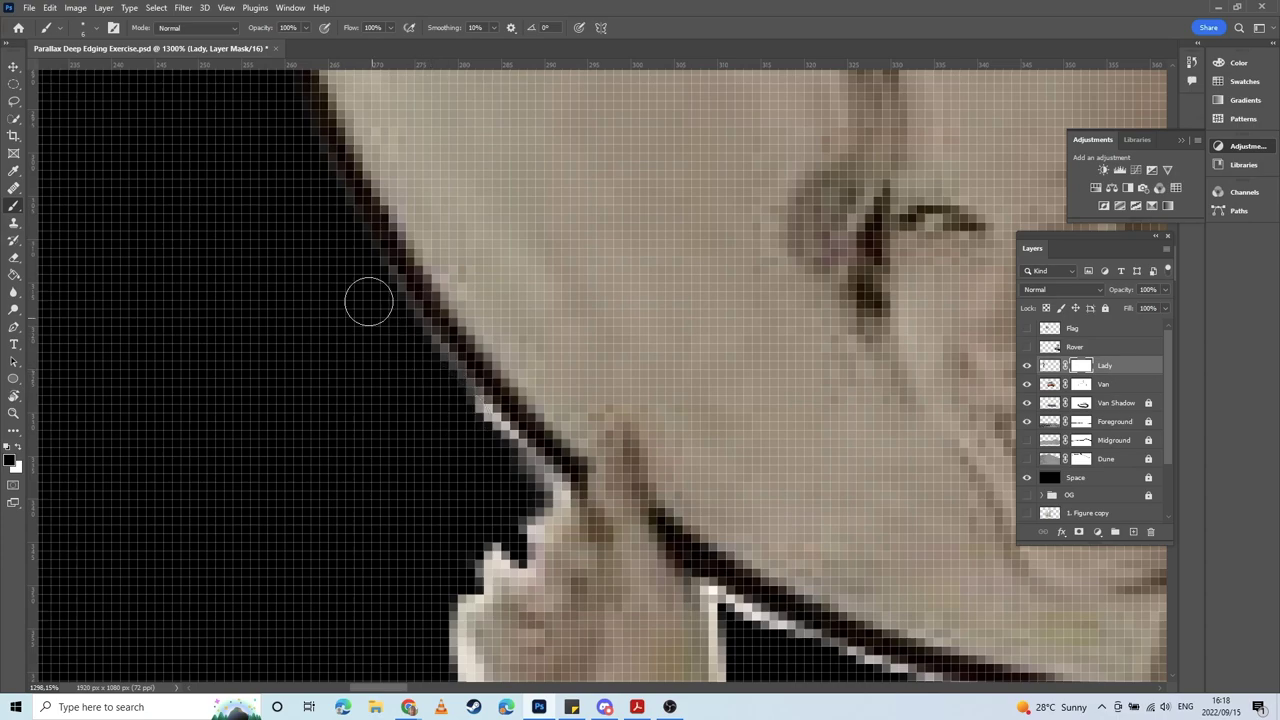
# Step: Remove the light fringe along the brim's lower edge on both sides of the raised hand
pyautogui.moveTo(369, 302)
pyautogui.mouseDown()
pyautogui.moveTo(451, 366)
pyautogui.moveTo(503, 443)
pyautogui.moveTo(558, 468)
pyautogui.moveTo(496, 309)
pyautogui.mouseUp()
pyautogui.moveTo(918, 617); pyautogui.dragTo(723, 437)
pyautogui.moveTo(515, 300); pyautogui.dragTo(873, 398)
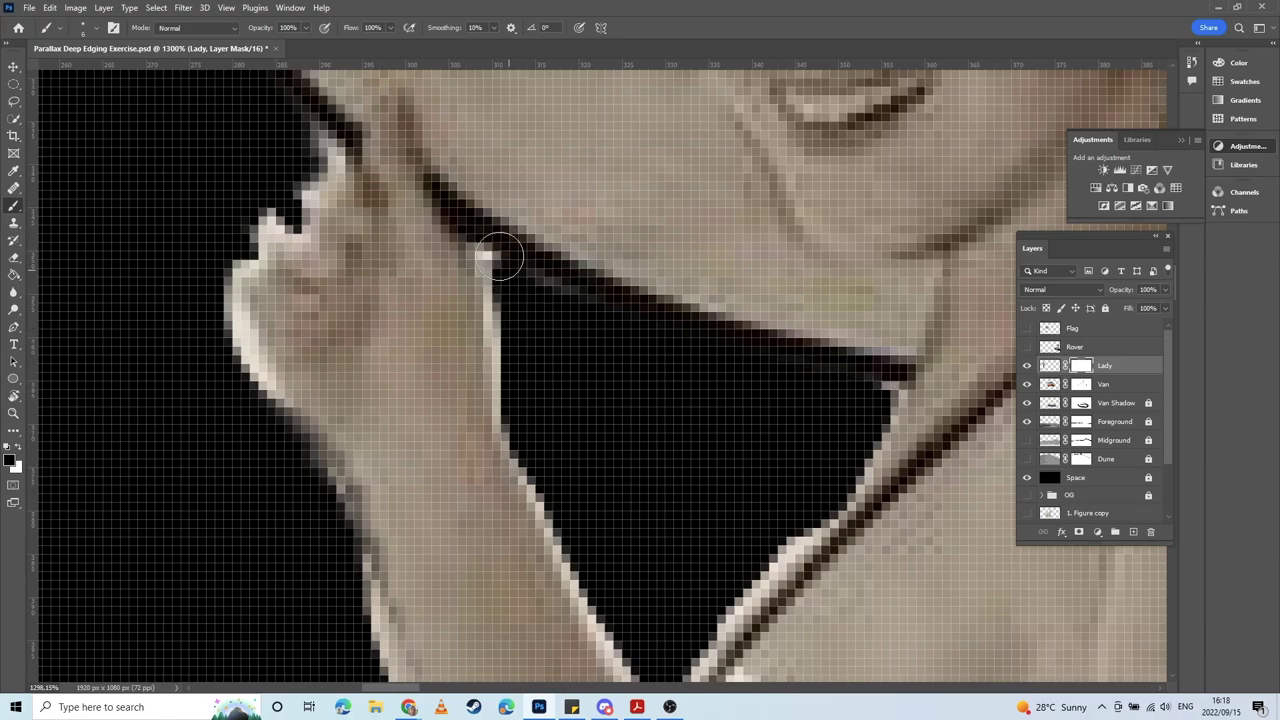
pyautogui.moveTo(305, 341); pyautogui.dragTo(409, 299)
# Step: Soften the Lady mask over the top of the perforated hat flap, from the brim around its upper curve
pyautogui.moveTo(664, 596); pyautogui.dragTo(634, 351)
pyautogui.moveTo(954, 213); pyautogui.dragTo(190, 335)
pyautogui.moveTo(490, 150); pyautogui.dragTo(525, 494)
pyautogui.moveTo(500, 174); pyautogui.dragTo(520, 540)
pyautogui.moveTo(500, 130); pyautogui.dragTo(511, 488)
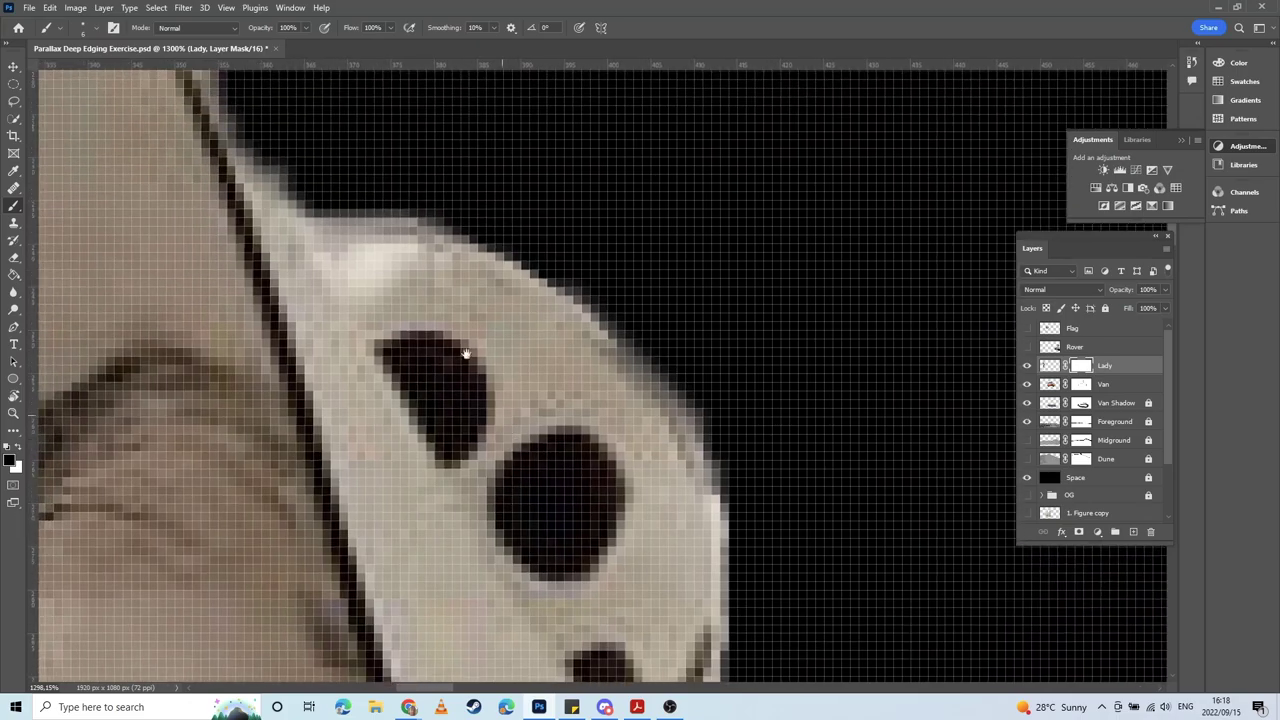
pyautogui.moveTo(465, 354)
pyautogui.mouseDown()
pyautogui.moveTo(497, 371)
pyautogui.moveTo(497, 311)
pyautogui.moveTo(391, 120)
pyautogui.moveTo(535, 200)
pyautogui.moveTo(646, 429)
pyautogui.moveTo(700, 508)
pyautogui.mouseUp()
pyautogui.moveTo(637, 354)
pyautogui.mouseDown()
pyautogui.moveTo(514, 275)
pyautogui.moveTo(671, 298)
pyautogui.mouseUp()
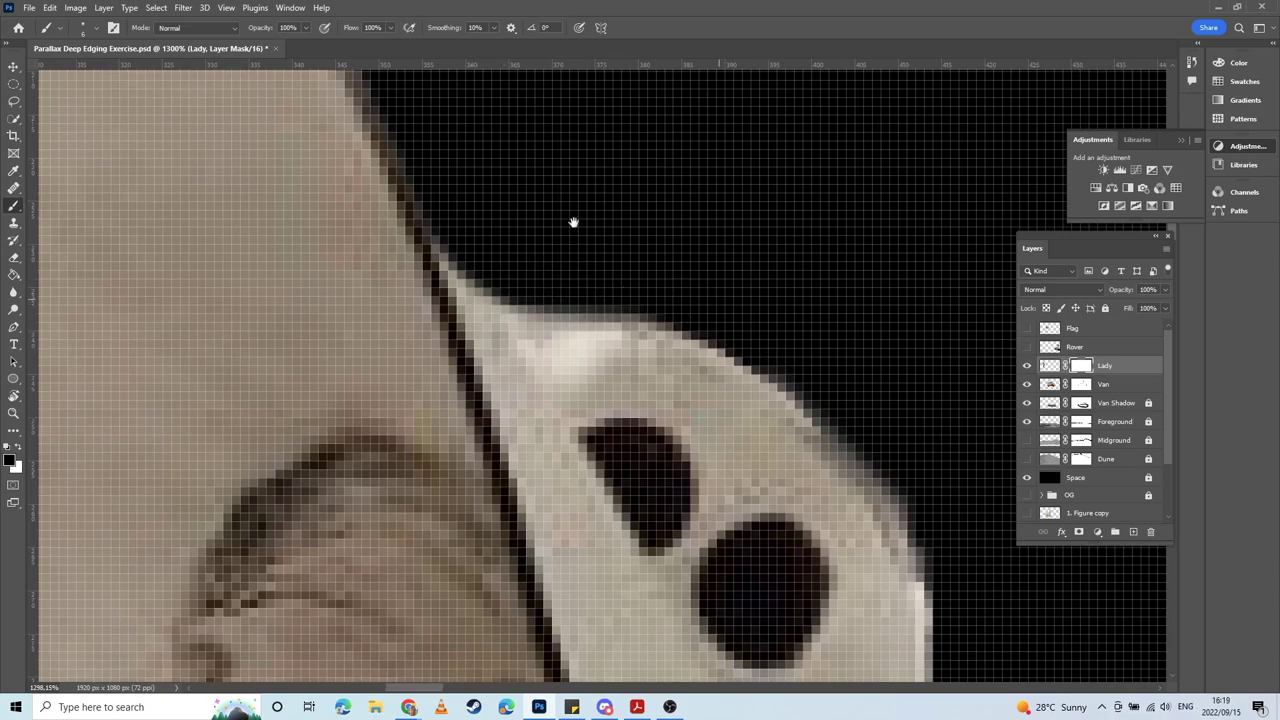
pyautogui.moveTo(573, 222); pyautogui.dragTo(343, 102)
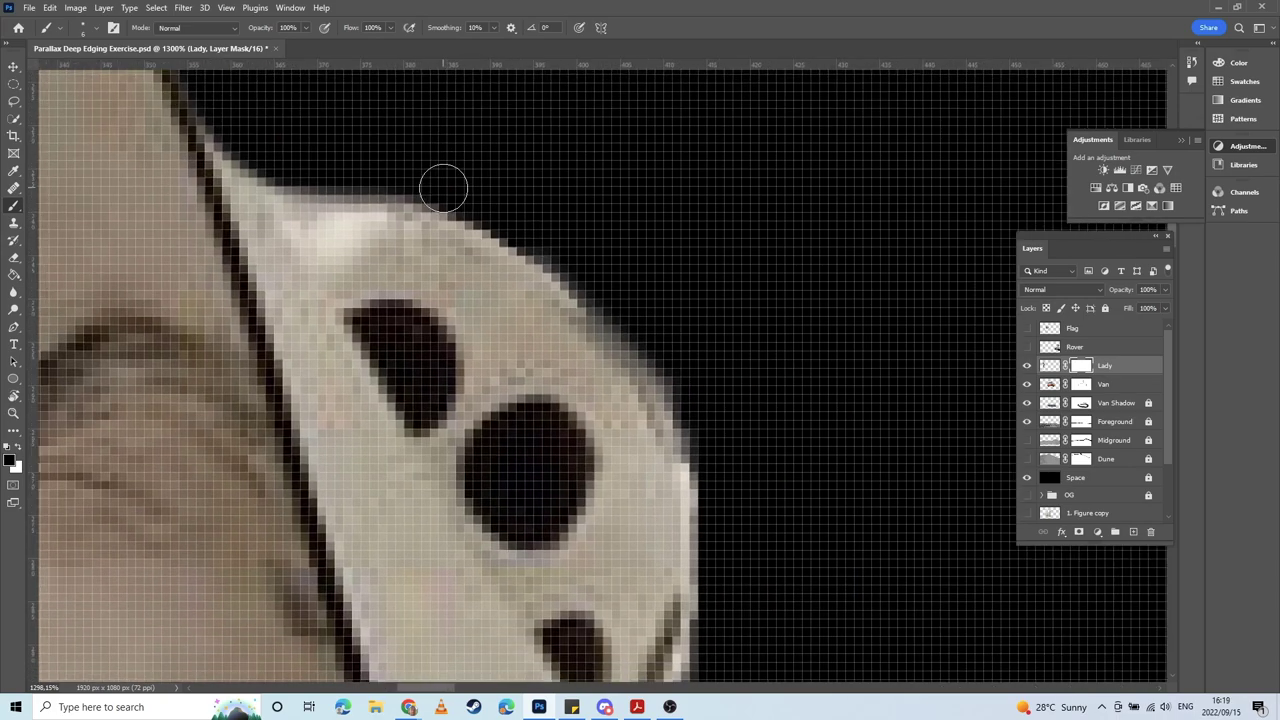
pyautogui.moveTo(419, 189)
pyautogui.mouseDown()
pyautogui.moveTo(514, 229)
pyautogui.moveTo(614, 309)
pyautogui.moveTo(694, 470)
pyautogui.mouseUp()
# Step: Set the brush opacity to 80% and remove the light fringe down the outer edge of the perforated flap to its lower notch
pyautogui.moveTo(682, 360); pyautogui.dragTo(602, 187)
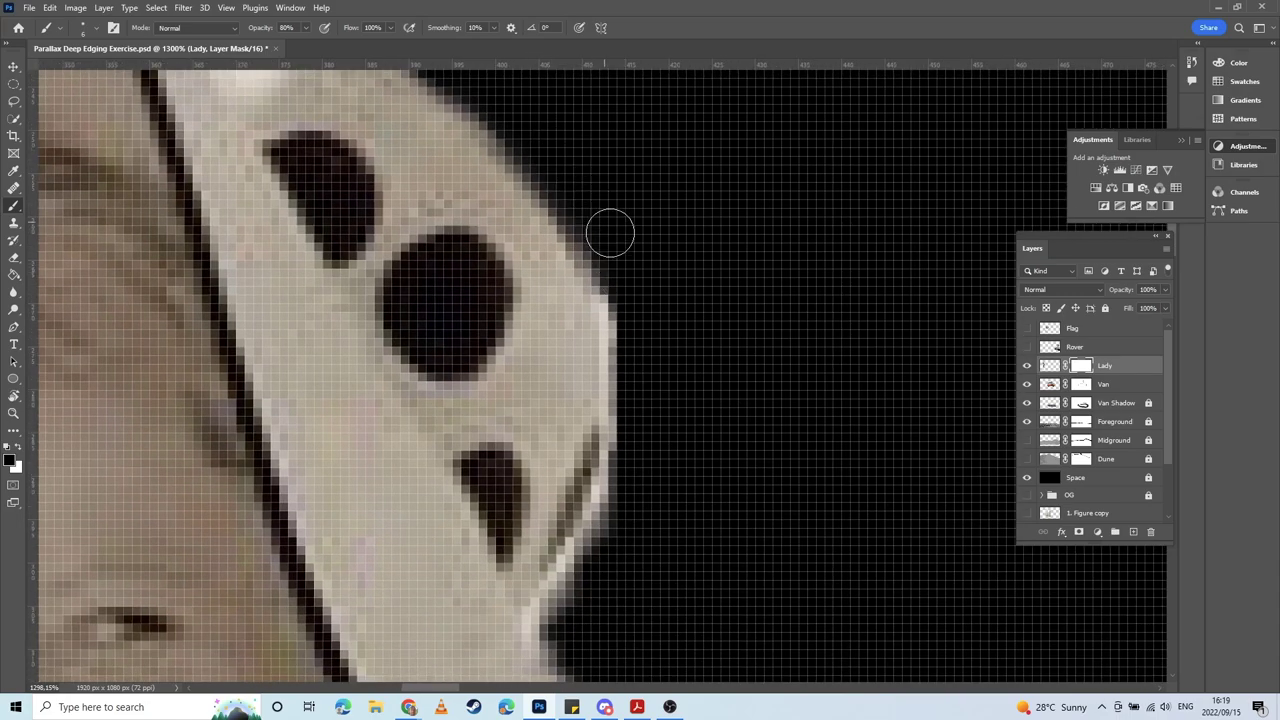
pyautogui.moveTo(610, 233)
pyautogui.mouseDown()
pyautogui.moveTo(634, 363)
pyautogui.moveTo(634, 294)
pyautogui.moveTo(608, 562)
pyautogui.mouseUp()
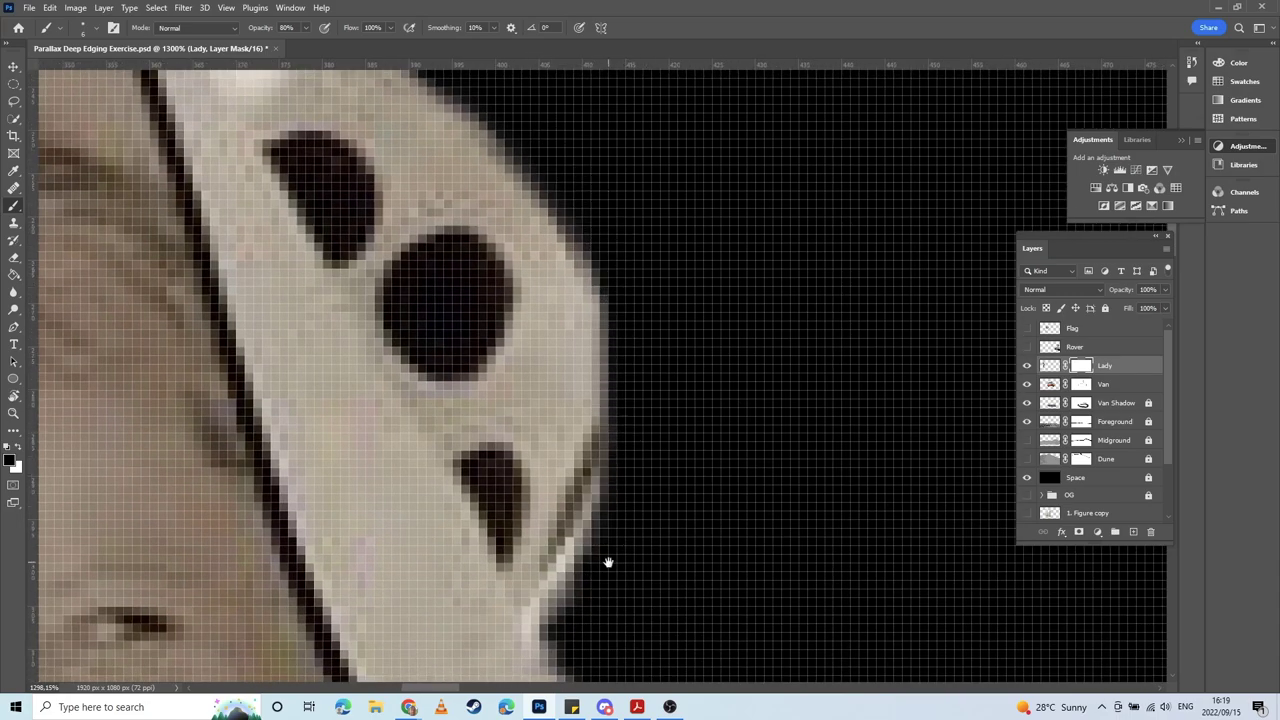
pyautogui.moveTo(628, 434)
pyautogui.mouseDown()
pyautogui.moveTo(663, 311)
pyautogui.moveTo(609, 474)
pyautogui.mouseUp()
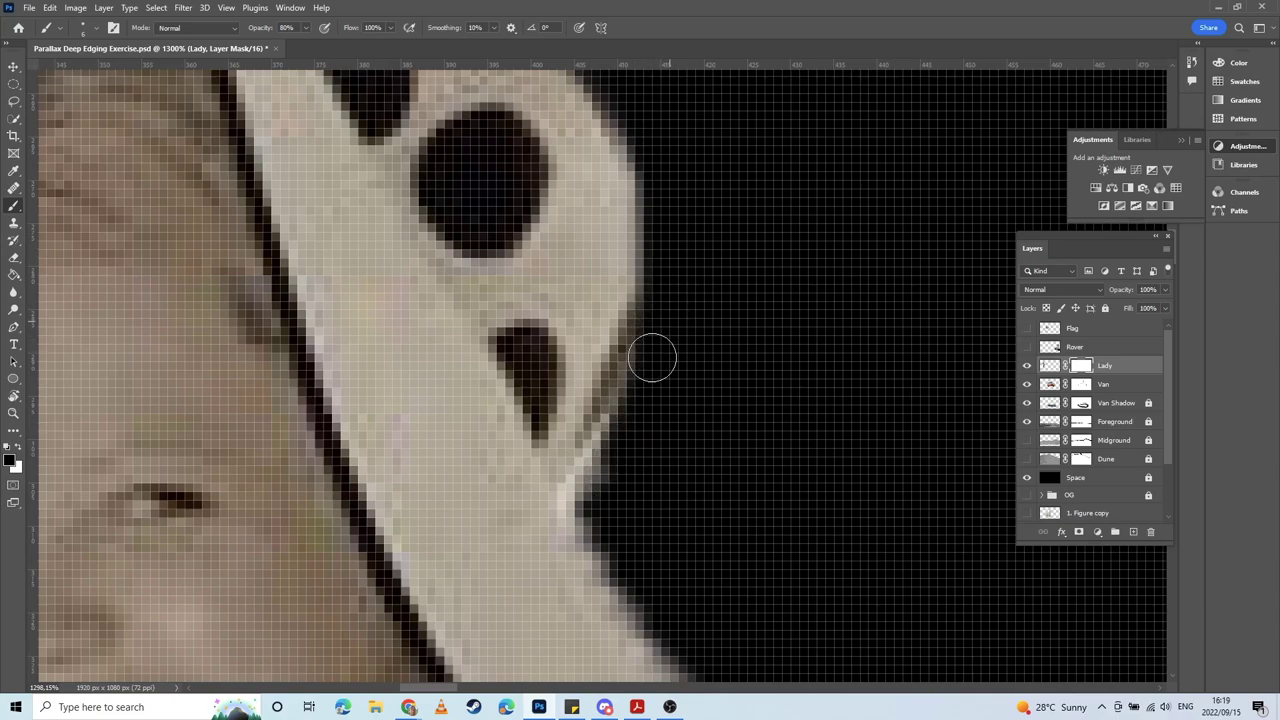
pyautogui.moveTo(652, 358); pyautogui.dragTo(593, 500)
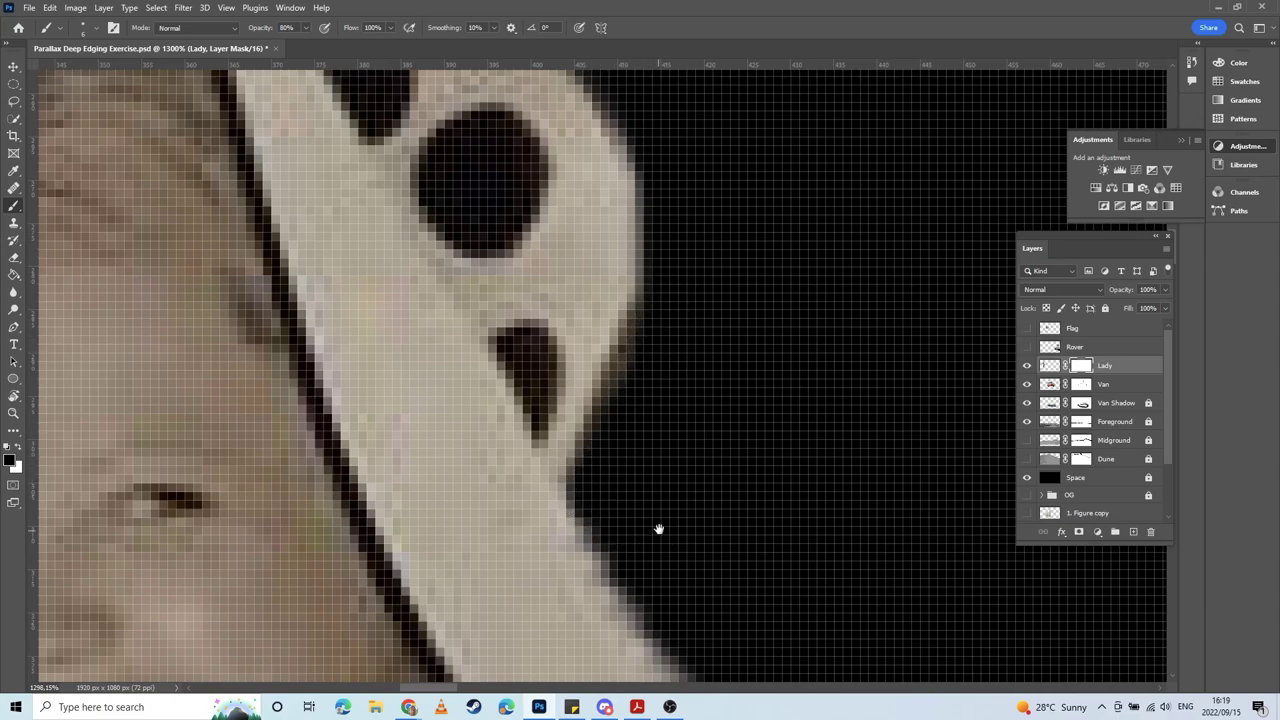
# Step: Soften the Lady mask along the outer edge of the scarf below the flap, down to its pointed tip
pyautogui.moveTo(658, 529); pyautogui.dragTo(530, 179)
pyautogui.moveTo(441, 123)
pyautogui.mouseDown()
pyautogui.moveTo(519, 270)
pyautogui.moveTo(498, 247)
pyautogui.moveTo(487, 214)
pyautogui.moveTo(635, 441)
pyautogui.moveTo(581, 252)
pyautogui.moveTo(594, 296)
pyautogui.moveTo(570, 290)
pyautogui.moveTo(632, 368)
pyautogui.mouseUp()
pyautogui.moveTo(740, 464); pyautogui.dragTo(656, 262)
pyautogui.moveTo(534, 160)
pyautogui.mouseDown()
pyautogui.moveTo(660, 390)
pyautogui.moveTo(643, 382)
pyautogui.moveTo(619, 323)
pyautogui.moveTo(733, 521)
pyautogui.moveTo(693, 461)
pyautogui.moveTo(716, 550)
pyautogui.mouseUp()
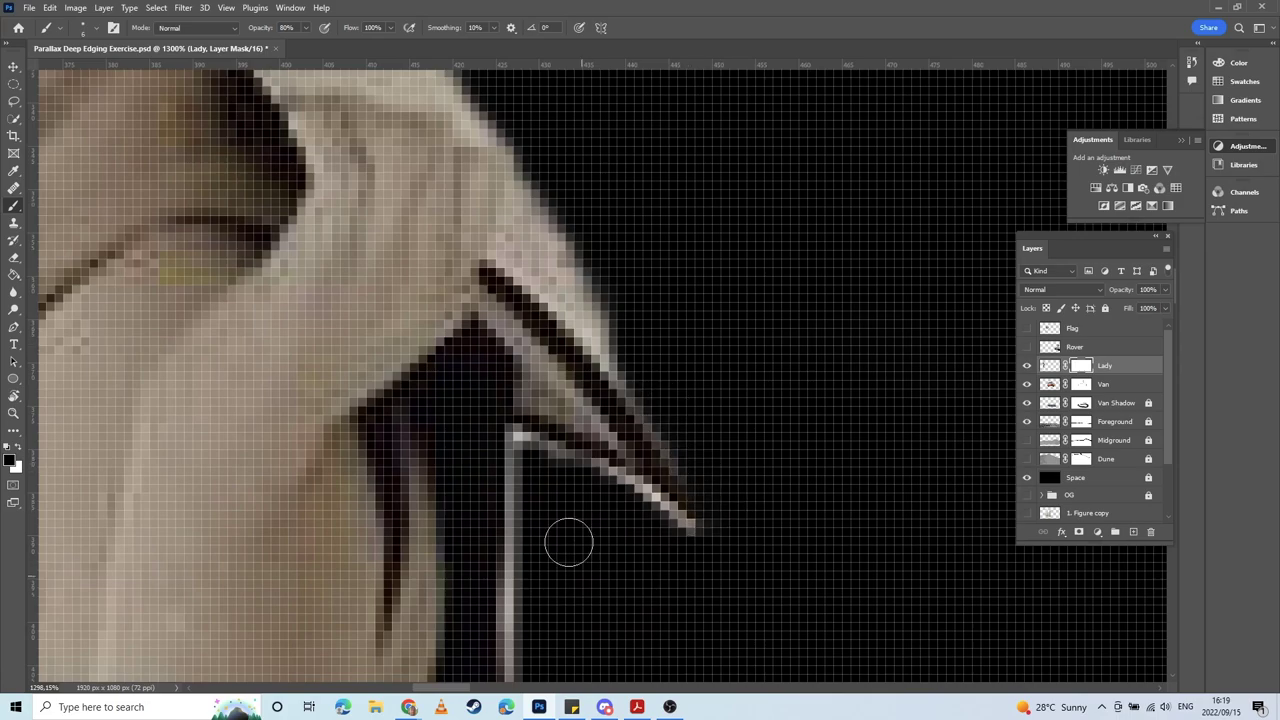
# Step: Remove the light fringe under the scarf's pointed tip and down the outer edge of the dark vertical strap
pyautogui.moveTo(568, 470)
pyautogui.mouseDown()
pyautogui.moveTo(655, 507)
pyautogui.moveTo(699, 548)
pyautogui.mouseUp()
pyautogui.moveTo(540, 476)
pyautogui.mouseDown()
pyautogui.moveTo(540, 561)
pyautogui.moveTo(560, 296)
pyautogui.moveTo(577, 264)
pyautogui.mouseUp()
pyautogui.moveTo(561, 188)
pyautogui.mouseDown()
pyautogui.moveTo(563, 269)
pyautogui.moveTo(549, 240)
pyautogui.moveTo(561, 476)
pyautogui.moveTo(523, 349)
pyautogui.moveTo(551, 446)
pyautogui.moveTo(622, 518)
pyautogui.mouseUp()
pyautogui.moveTo(700, 534); pyautogui.dragTo(500, 231)
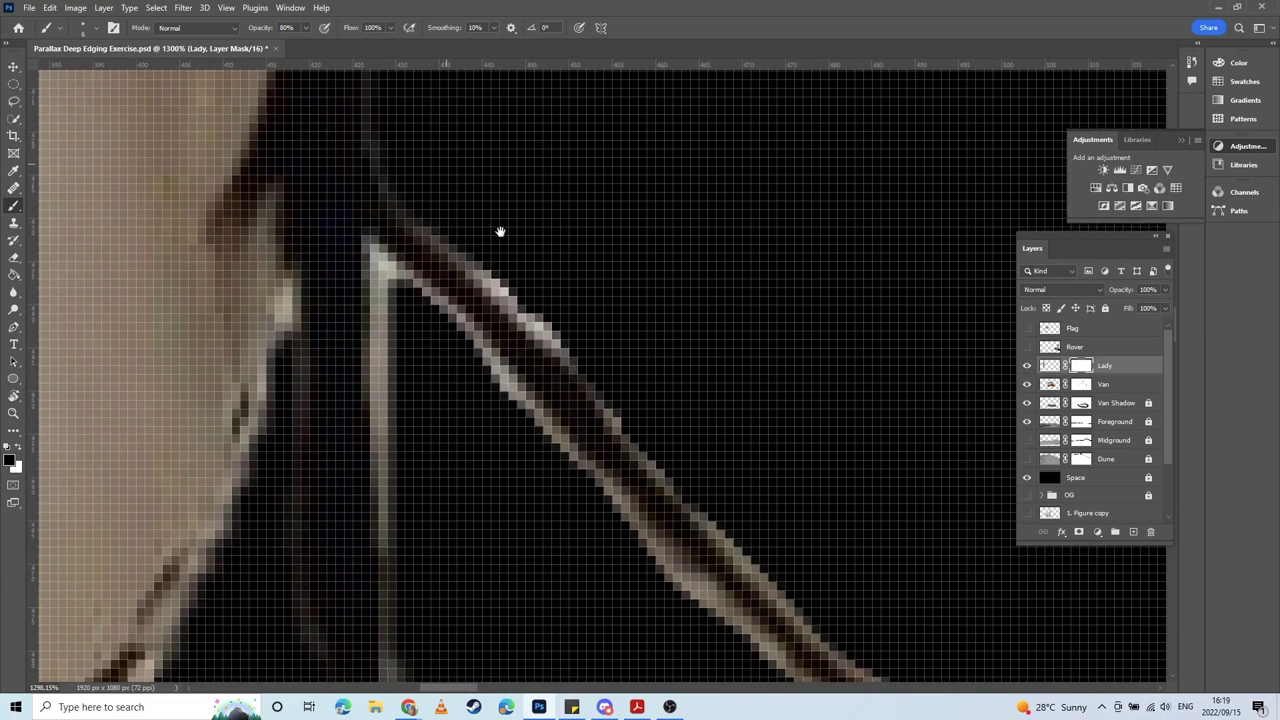
# Step: Hide the Space layer and soften the Lady mask along the upper edge of the diagonal strap to its blunt end
pyautogui.click(1026, 478)
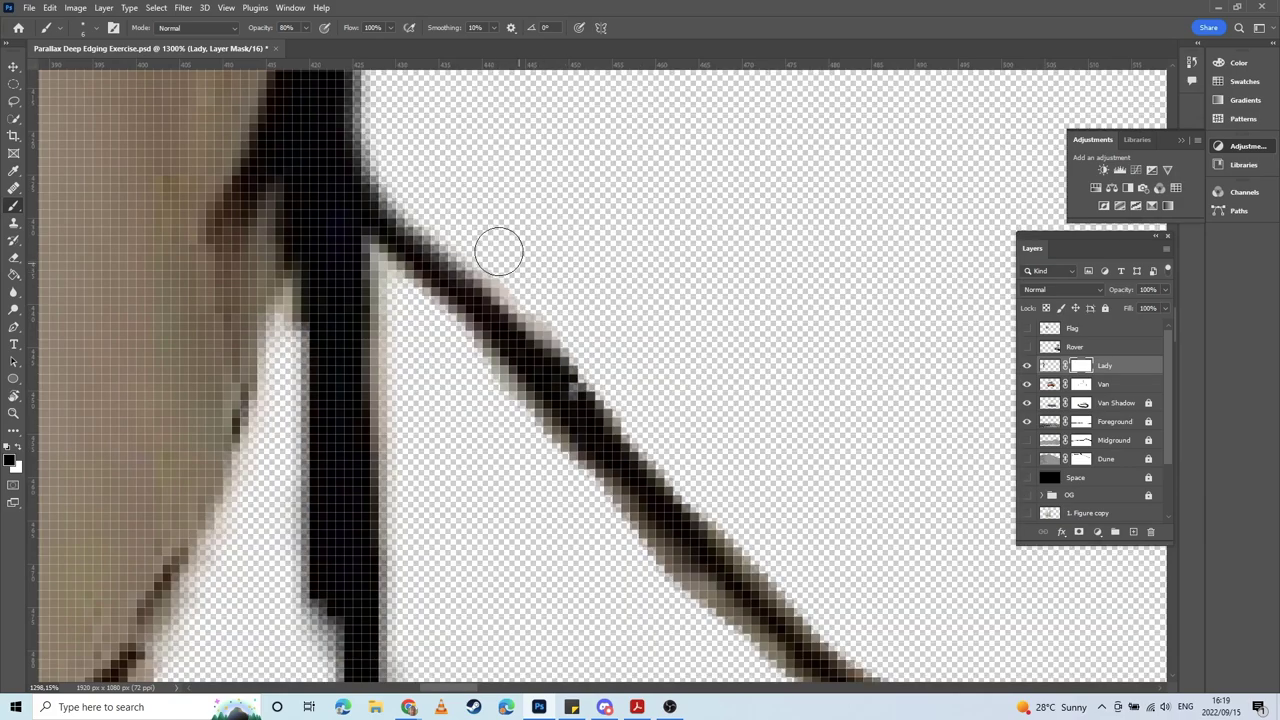
pyautogui.moveTo(493, 261); pyautogui.dragTo(693, 443)
pyautogui.moveTo(485, 253)
pyautogui.mouseDown()
pyautogui.moveTo(771, 486)
pyautogui.moveTo(511, 171)
pyautogui.mouseUp()
pyautogui.moveTo(434, 143); pyautogui.dragTo(596, 307)
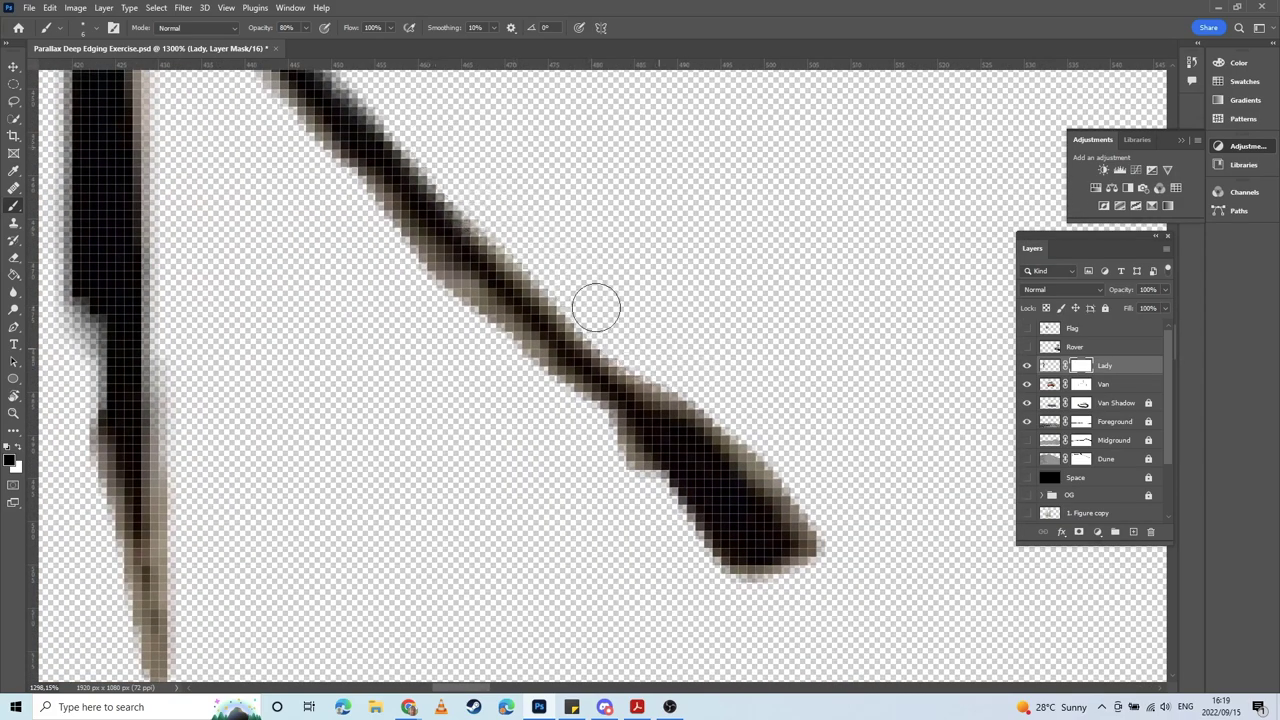
pyautogui.moveTo(653, 355)
pyautogui.mouseDown()
pyautogui.moveTo(753, 422)
pyautogui.moveTo(811, 483)
pyautogui.mouseUp()
pyautogui.moveTo(721, 420); pyautogui.dragTo(840, 525)
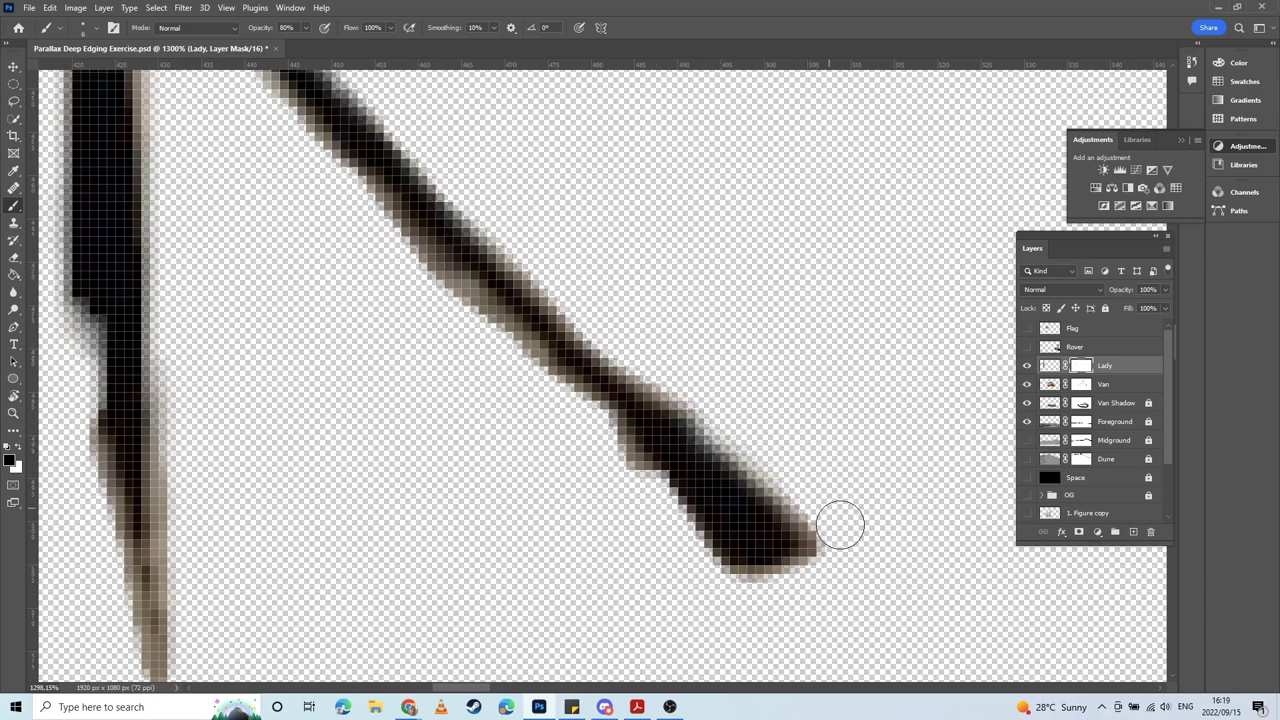
pyautogui.moveTo(733, 426); pyautogui.dragTo(813, 498)
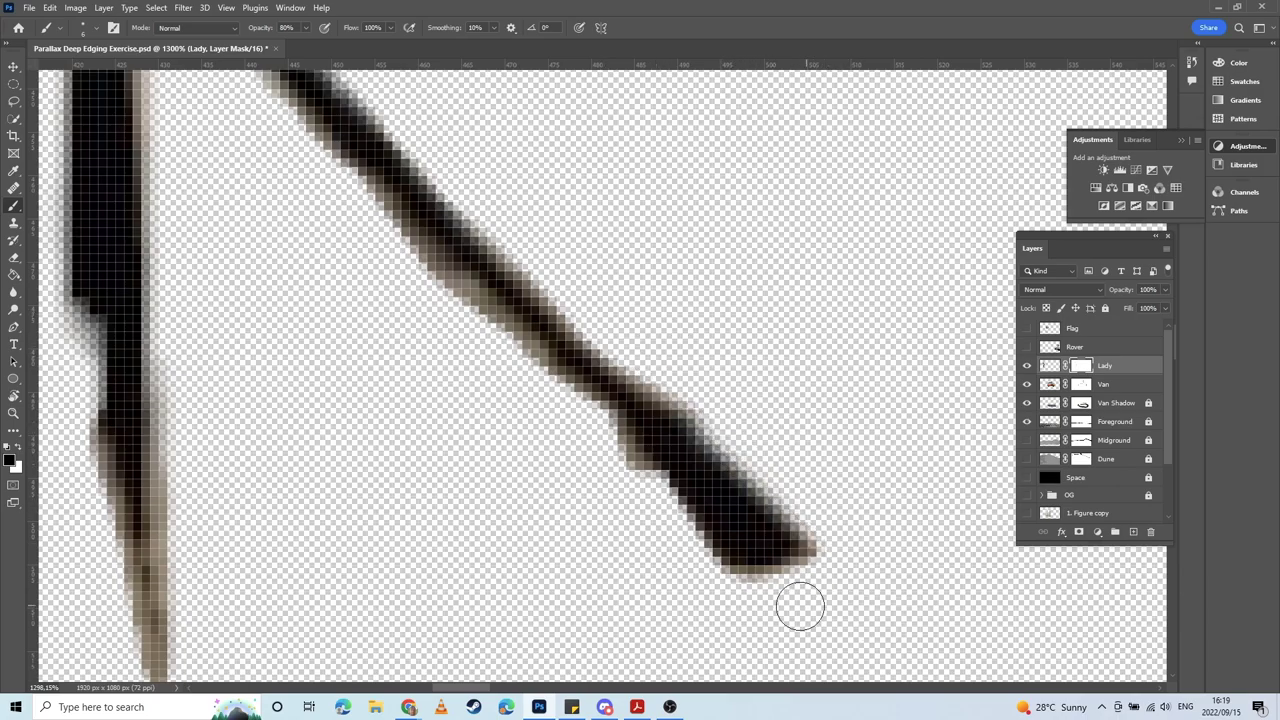
# Step: Soften the Lady mask around the diagonal strap's blunt end and back along its underside to the vertical strap
pyautogui.moveTo(696, 452)
pyautogui.mouseDown()
pyautogui.moveTo(757, 500)
pyautogui.moveTo(789, 555)
pyautogui.moveTo(827, 560)
pyautogui.moveTo(741, 599)
pyautogui.mouseUp()
pyautogui.press('x')
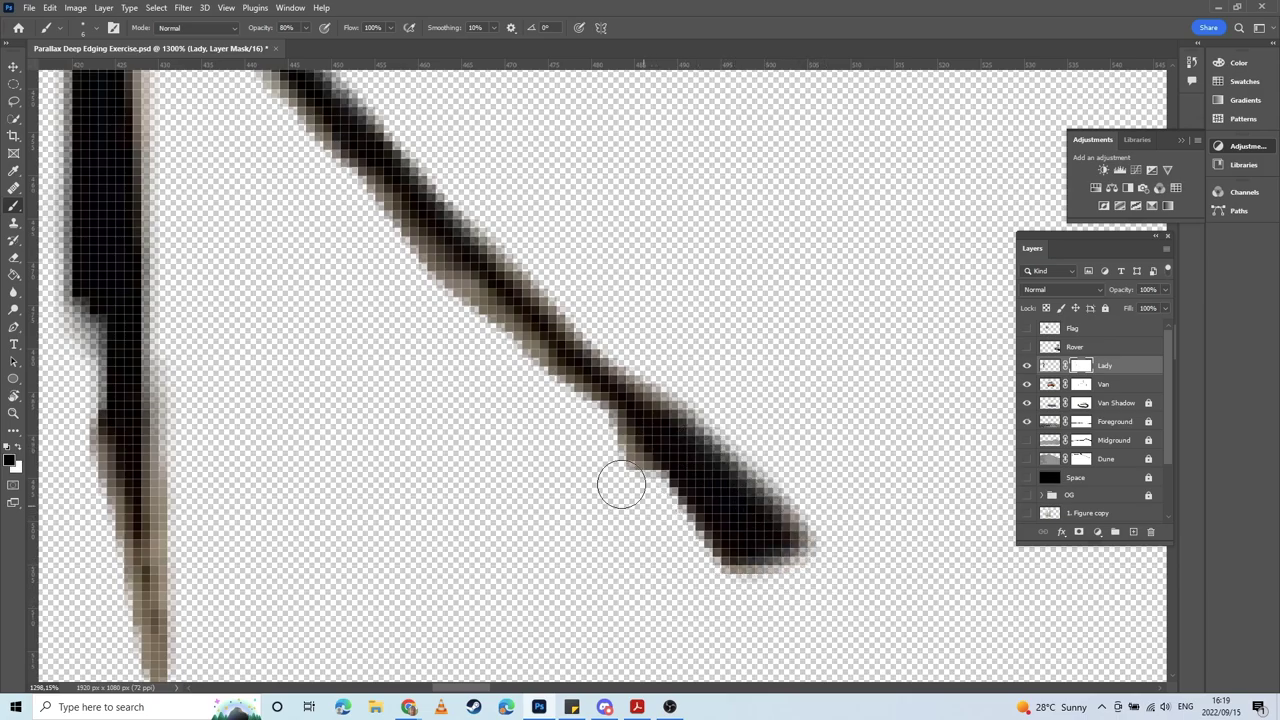
pyautogui.moveTo(606, 440)
pyautogui.mouseDown()
pyautogui.moveTo(660, 498)
pyautogui.moveTo(709, 577)
pyautogui.mouseUp()
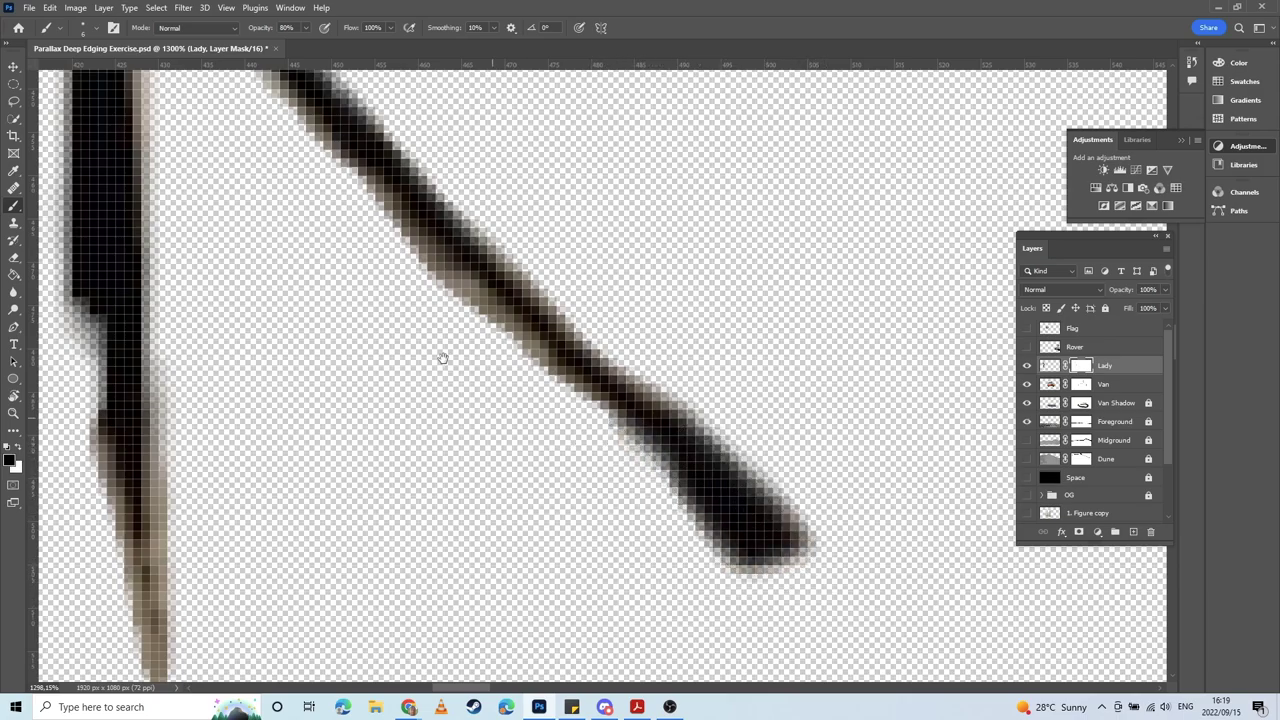
pyautogui.moveTo(443, 358); pyautogui.dragTo(648, 549)
pyautogui.moveTo(350, 155)
pyautogui.mouseDown()
pyautogui.moveTo(453, 259)
pyautogui.moveTo(625, 477)
pyautogui.moveTo(680, 516)
pyautogui.mouseUp()
pyautogui.moveTo(569, 440)
pyautogui.mouseDown()
pyautogui.moveTo(523, 388)
pyautogui.moveTo(715, 508)
pyautogui.mouseUp()
pyautogui.moveTo(478, 380); pyautogui.dragTo(684, 588)
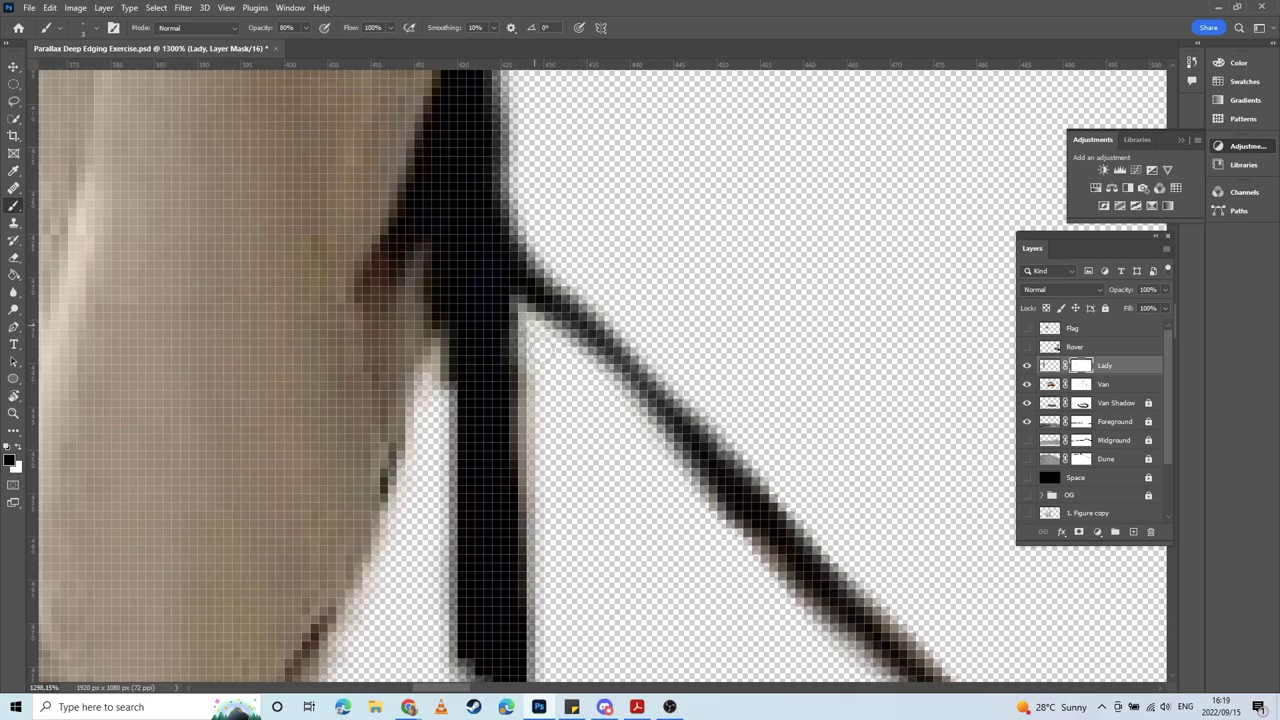
pyautogui.moveTo(528, 323)
pyautogui.mouseDown()
pyautogui.moveTo(538, 477)
pyautogui.moveTo(572, 483)
pyautogui.moveTo(558, 260)
pyautogui.mouseUp()
# Step: Soften the Lady mask along both edges of the vertical strap, thinning it towards its lower tip
pyautogui.moveTo(551, 157)
pyautogui.mouseDown()
pyautogui.moveTo(597, 516)
pyautogui.moveTo(592, 406)
pyautogui.mouseUp()
pyautogui.moveTo(563, 186)
pyautogui.mouseDown()
pyautogui.moveTo(557, 294)
pyautogui.moveTo(603, 552)
pyautogui.moveTo(596, 250)
pyautogui.mouseUp()
pyautogui.moveTo(571, 209)
pyautogui.mouseDown()
pyautogui.moveTo(572, 434)
pyautogui.moveTo(539, 483)
pyautogui.moveTo(524, 466)
pyautogui.moveTo(620, 445)
pyautogui.moveTo(527, 452)
pyautogui.moveTo(489, 398)
pyautogui.moveTo(518, 427)
pyautogui.moveTo(489, 355)
pyautogui.moveTo(492, 217)
pyautogui.mouseUp()
pyautogui.moveTo(500, 274)
pyautogui.mouseDown()
pyautogui.moveTo(557, 460)
pyautogui.moveTo(550, 517)
pyautogui.mouseUp()
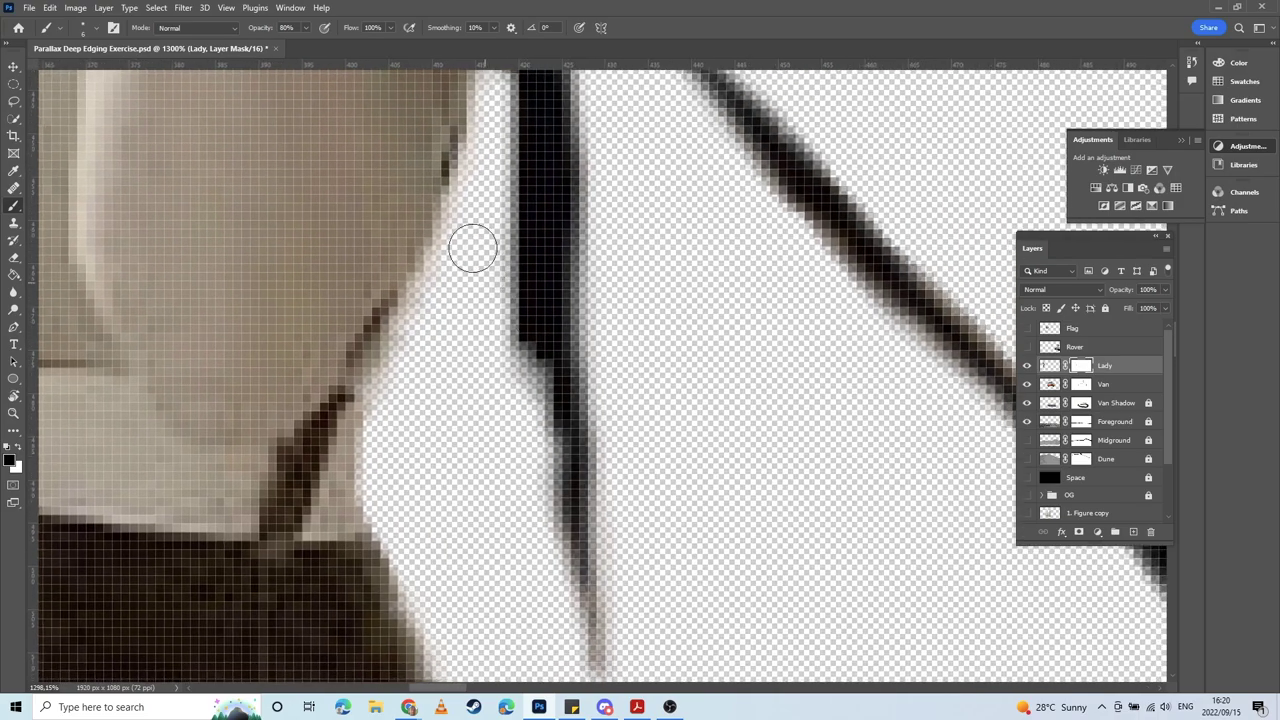
pyautogui.moveTo(489, 170)
pyautogui.mouseDown()
pyautogui.moveTo(503, 309)
pyautogui.moveTo(534, 389)
pyautogui.moveTo(529, 541)
pyautogui.mouseUp()
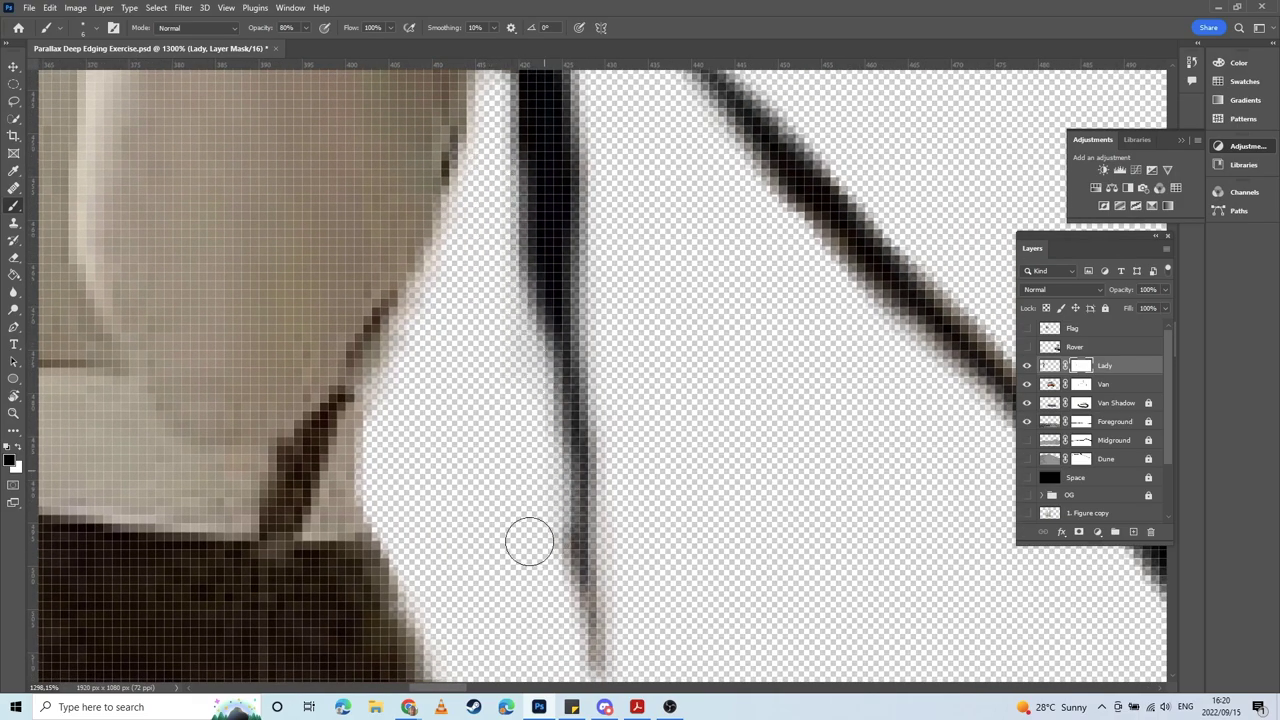
pyautogui.moveTo(499, 305); pyautogui.dragTo(601, 469)
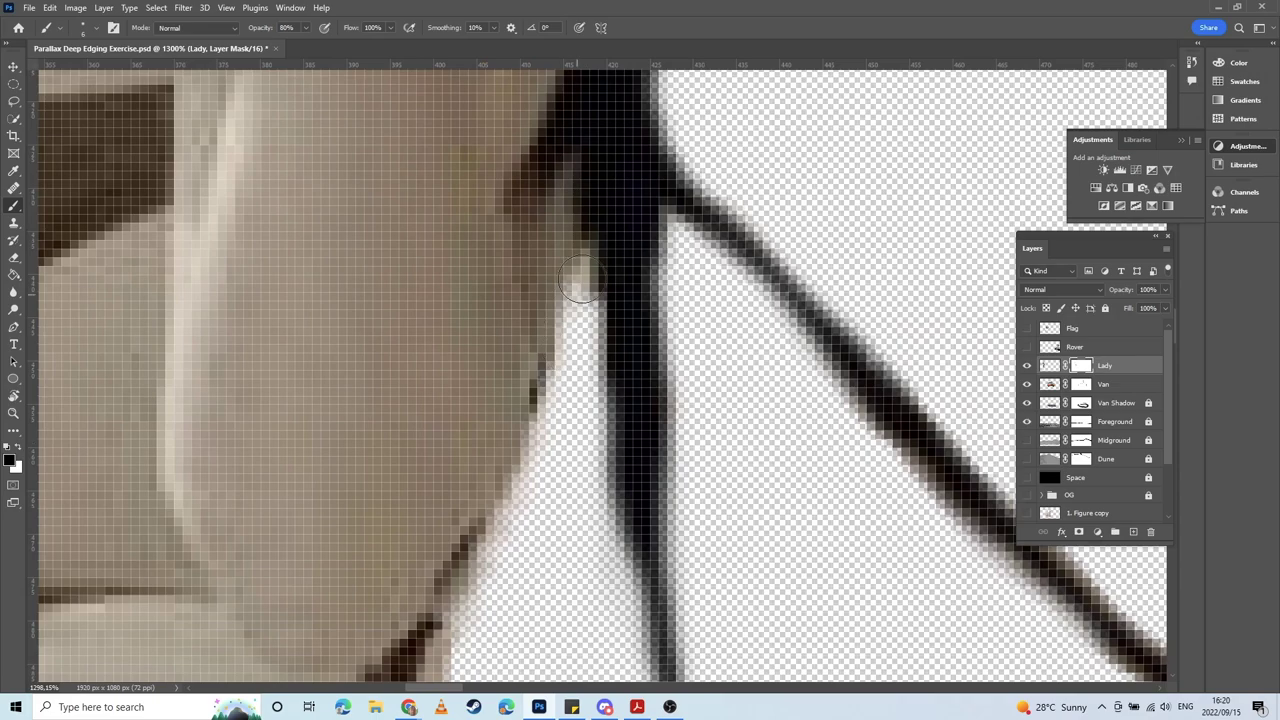
pyautogui.moveTo(578, 284); pyautogui.dragTo(594, 576)
# Step: Remove the light fringe along the Lady's back from the gap beside the strap down to the waist
pyautogui.moveTo(582, 296); pyautogui.dragTo(527, 495)
pyautogui.moveTo(527, 495)
pyautogui.mouseDown()
pyautogui.moveTo(614, 301)
pyautogui.moveTo(580, 357)
pyautogui.moveTo(551, 474)
pyautogui.mouseUp()
pyautogui.moveTo(563, 557); pyautogui.dragTo(571, 264)
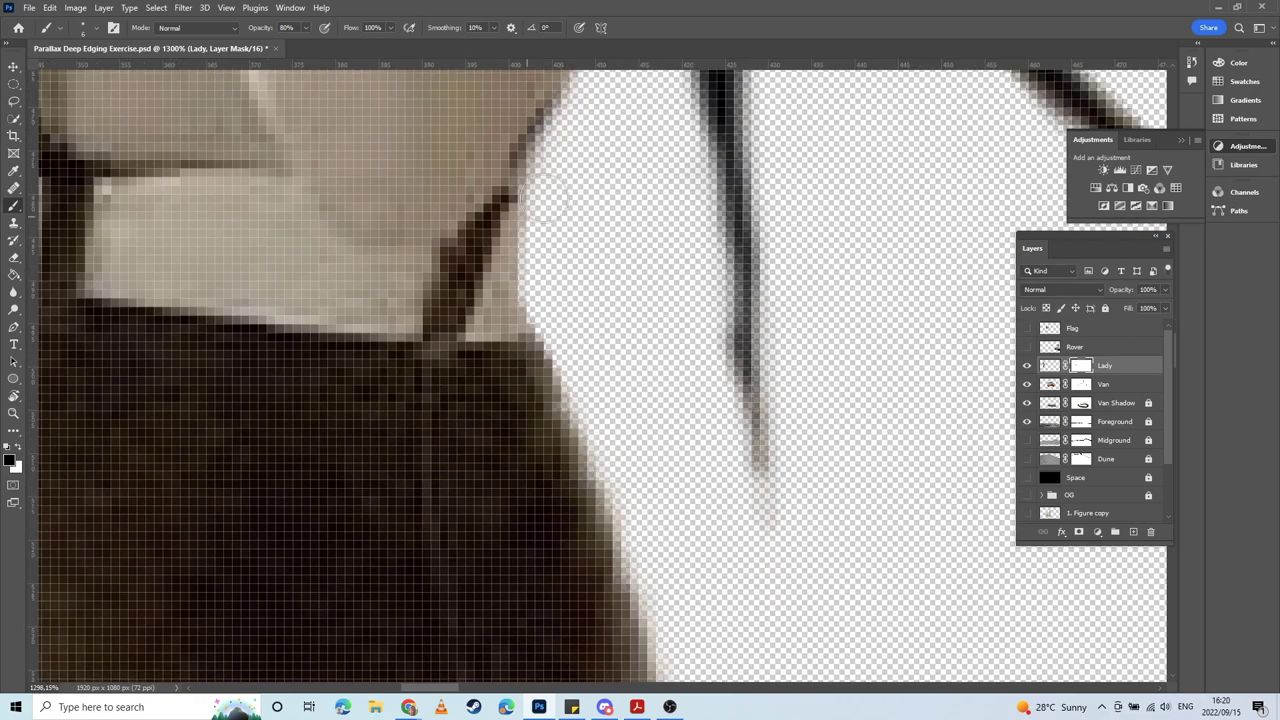
# Step: Refine the Lady mask down the upper outer edge of the dark garment below the waist, using black and white brush strokes
pyautogui.moveTo(544, 320); pyautogui.dragTo(604, 470)
pyautogui.moveTo(604, 470); pyautogui.dragTo(547, 224)
pyautogui.moveTo(556, 277); pyautogui.dragTo(598, 397)
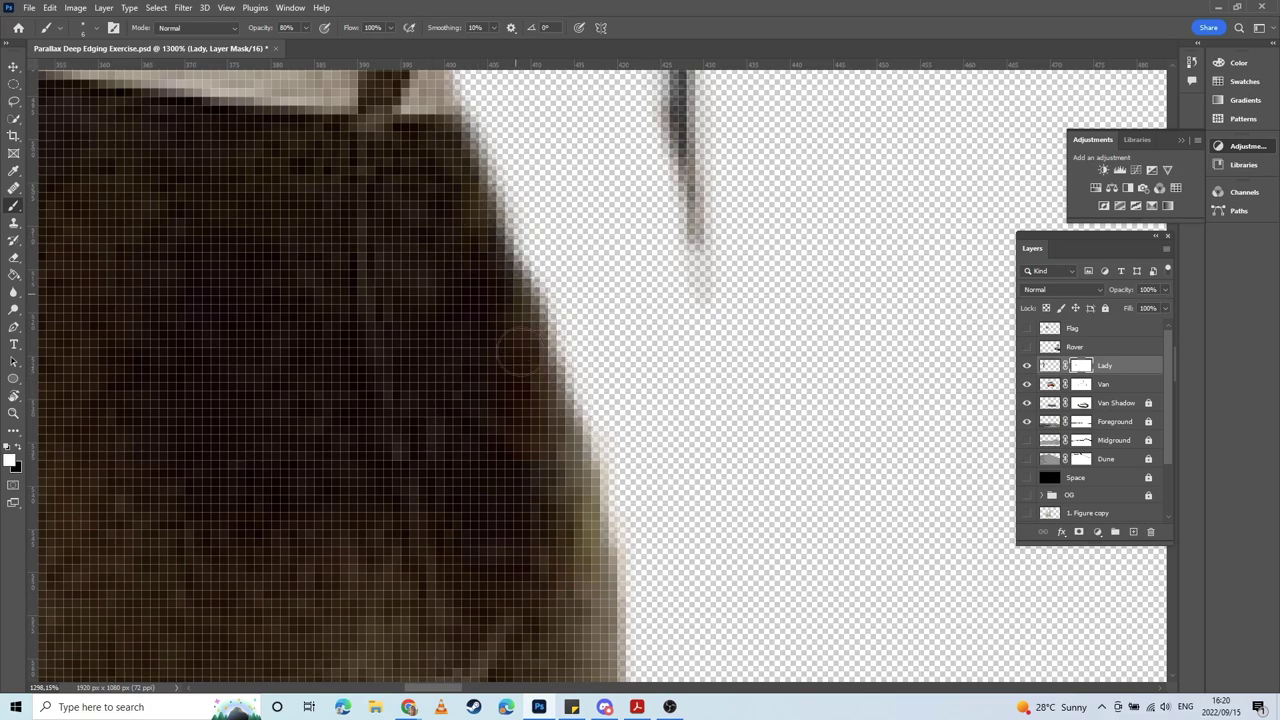
pyautogui.moveTo(560, 274)
pyautogui.mouseDown()
pyautogui.moveTo(657, 611)
pyautogui.moveTo(605, 211)
pyautogui.mouseUp()
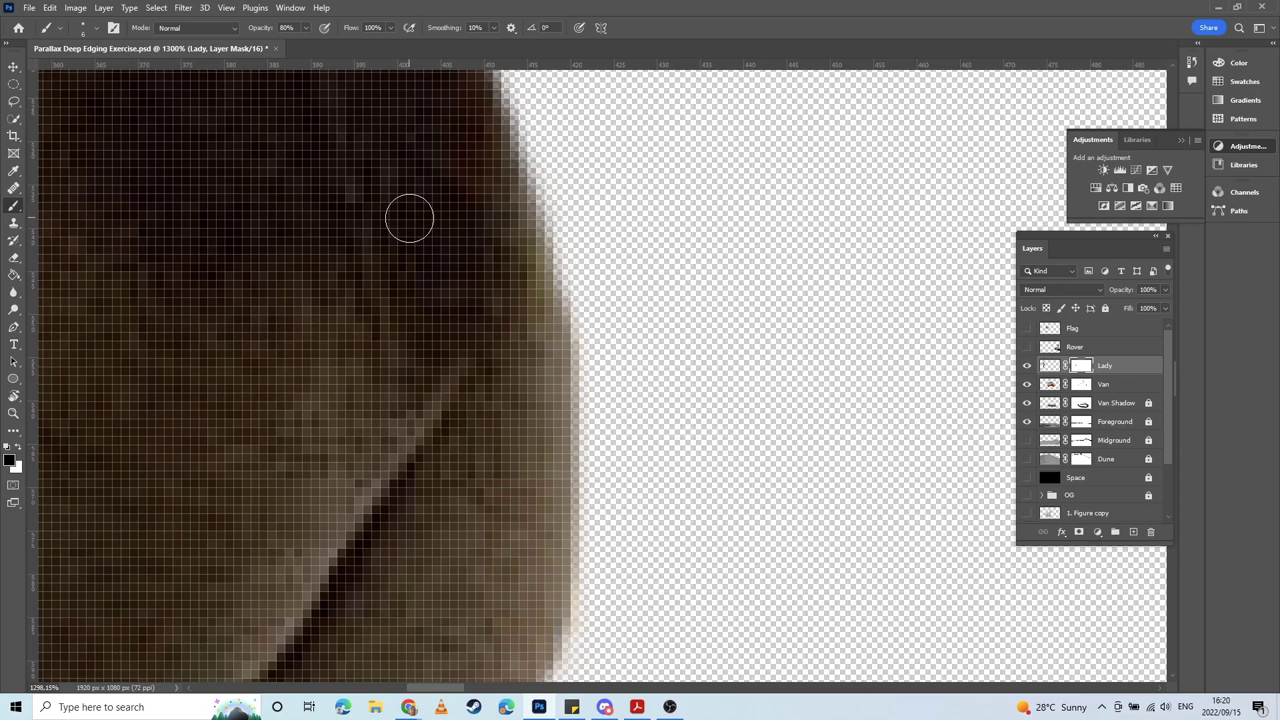
# Step: Smooth the mask around the dark garment's lower outer curve, restoring over-erased pixels with white and trimming the hem with black
pyautogui.moveTo(576, 285)
pyautogui.mouseDown()
pyautogui.moveTo(603, 449)
pyautogui.moveTo(657, 280)
pyautogui.moveTo(656, 209)
pyautogui.moveTo(643, 417)
pyautogui.moveTo(618, 541)
pyautogui.mouseUp()
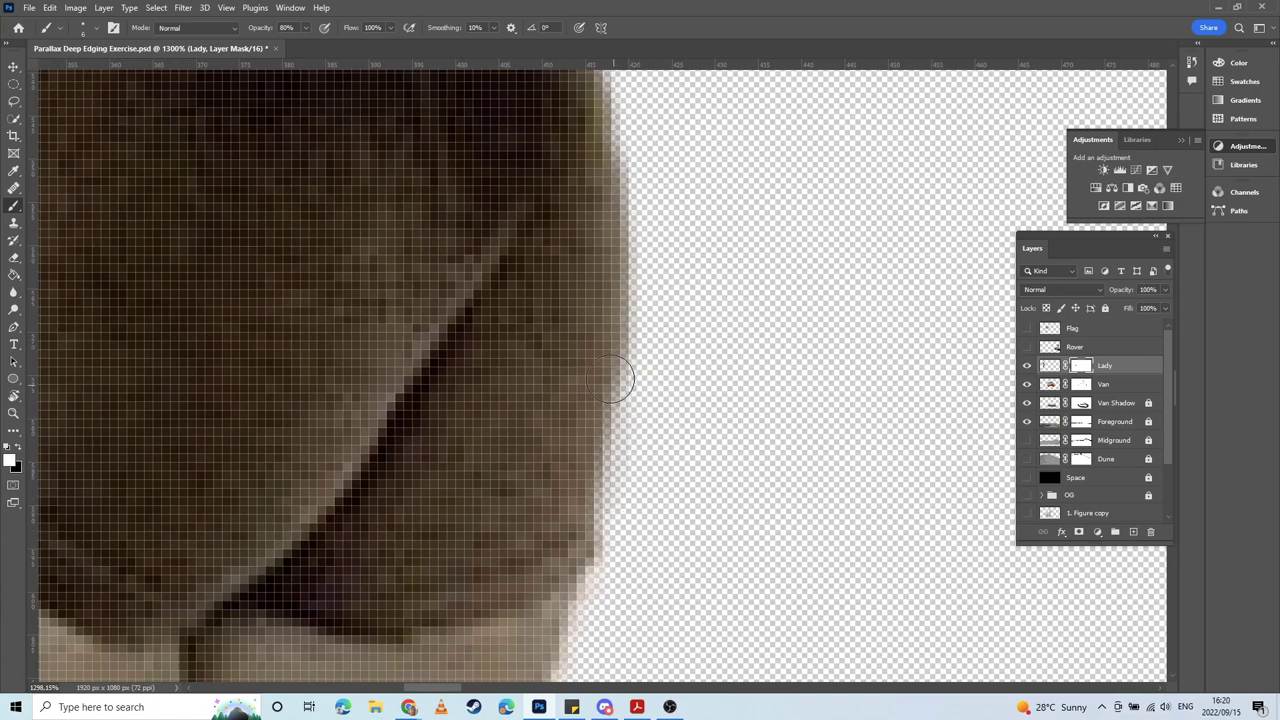
pyautogui.moveTo(590, 417)
pyautogui.mouseDown()
pyautogui.moveTo(557, 551)
pyautogui.moveTo(598, 404)
pyautogui.mouseUp()
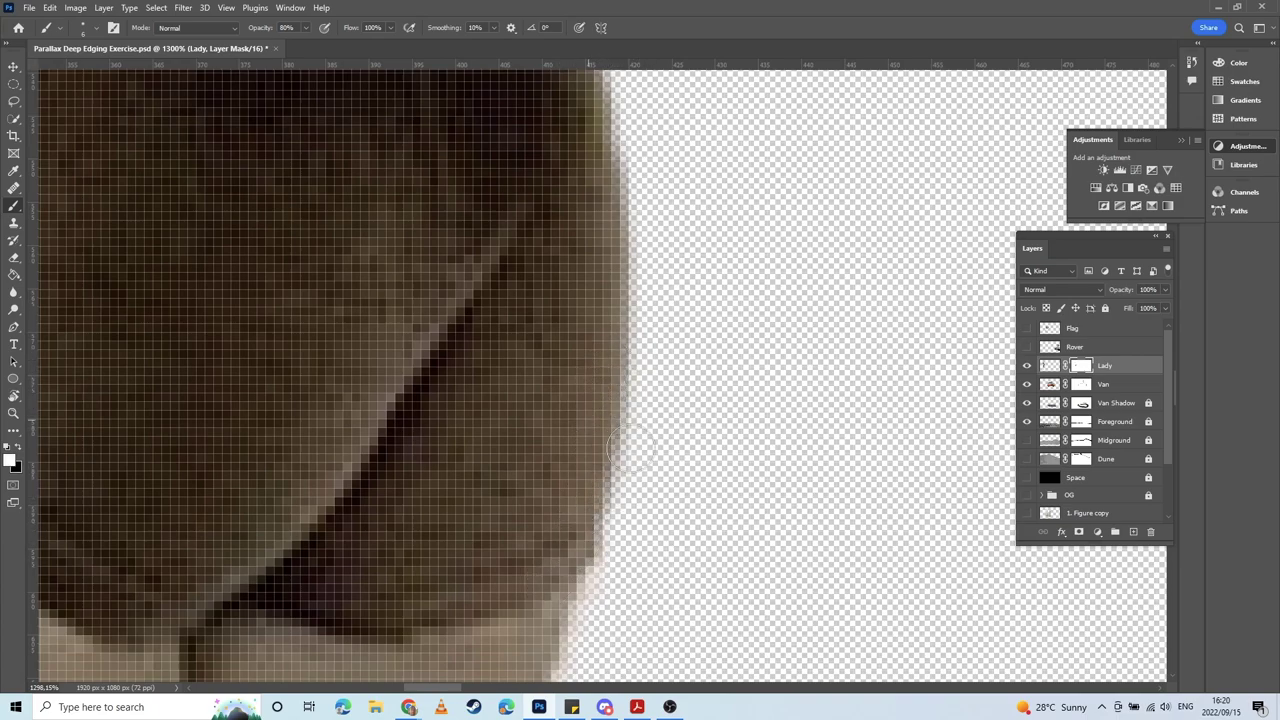
pyautogui.moveTo(625, 525); pyautogui.dragTo(575, 645)
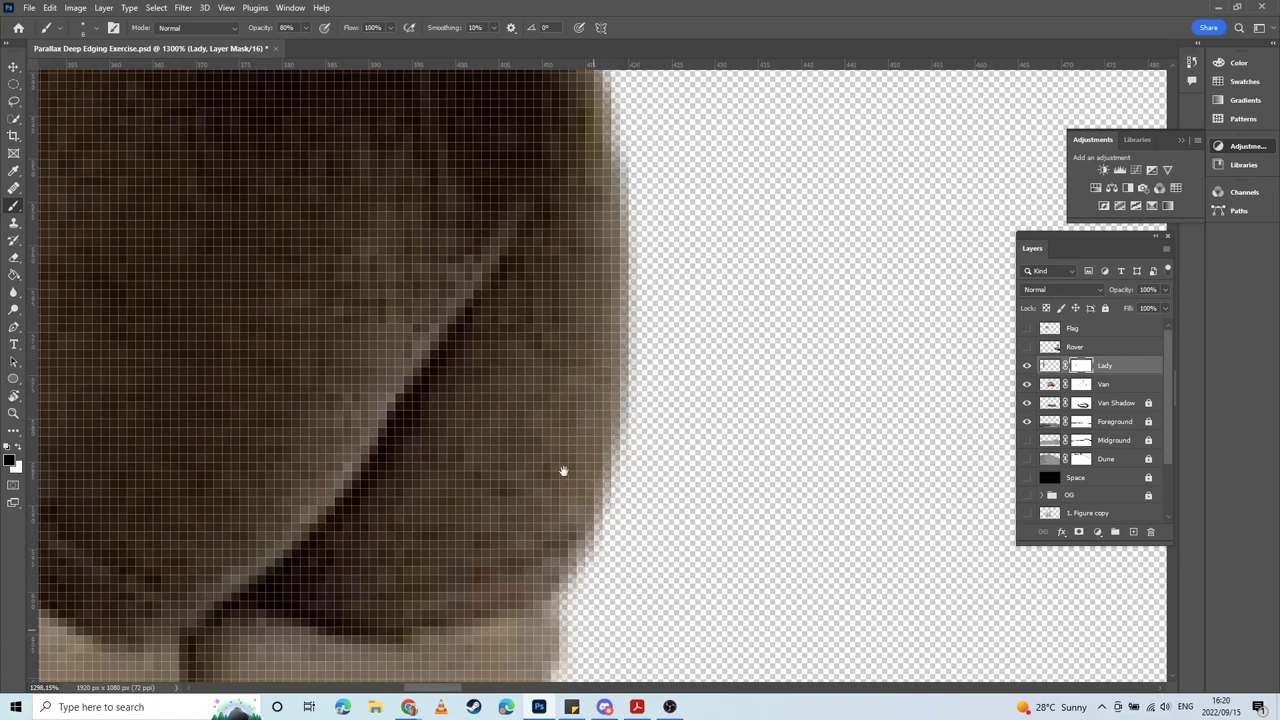
# Step: Remove the fringe along the outer edge of the leg below the garment, down to the top of the foreground rocks
pyautogui.moveTo(563, 471)
pyautogui.mouseDown()
pyautogui.moveTo(548, 176)
pyautogui.moveTo(506, 489)
pyautogui.moveTo(583, 304)
pyautogui.mouseUp()
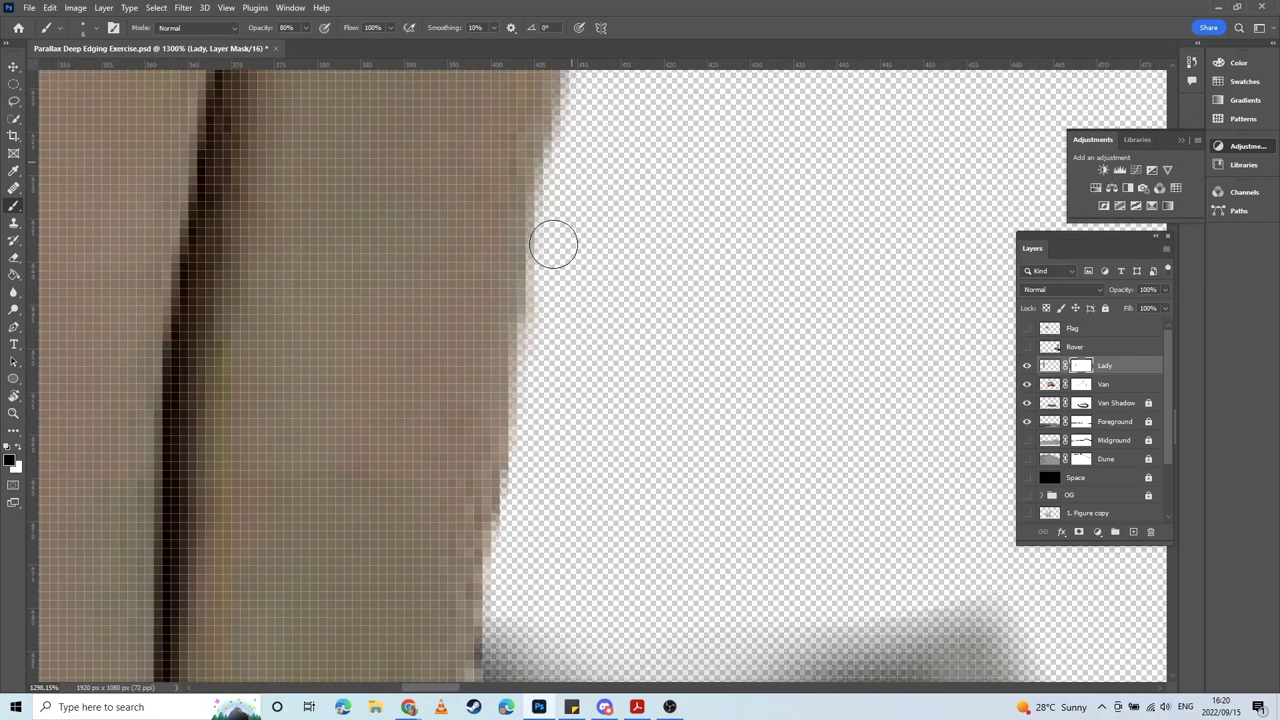
pyautogui.moveTo(553, 243); pyautogui.dragTo(522, 458)
pyautogui.moveTo(597, 360); pyautogui.dragTo(579, 171)
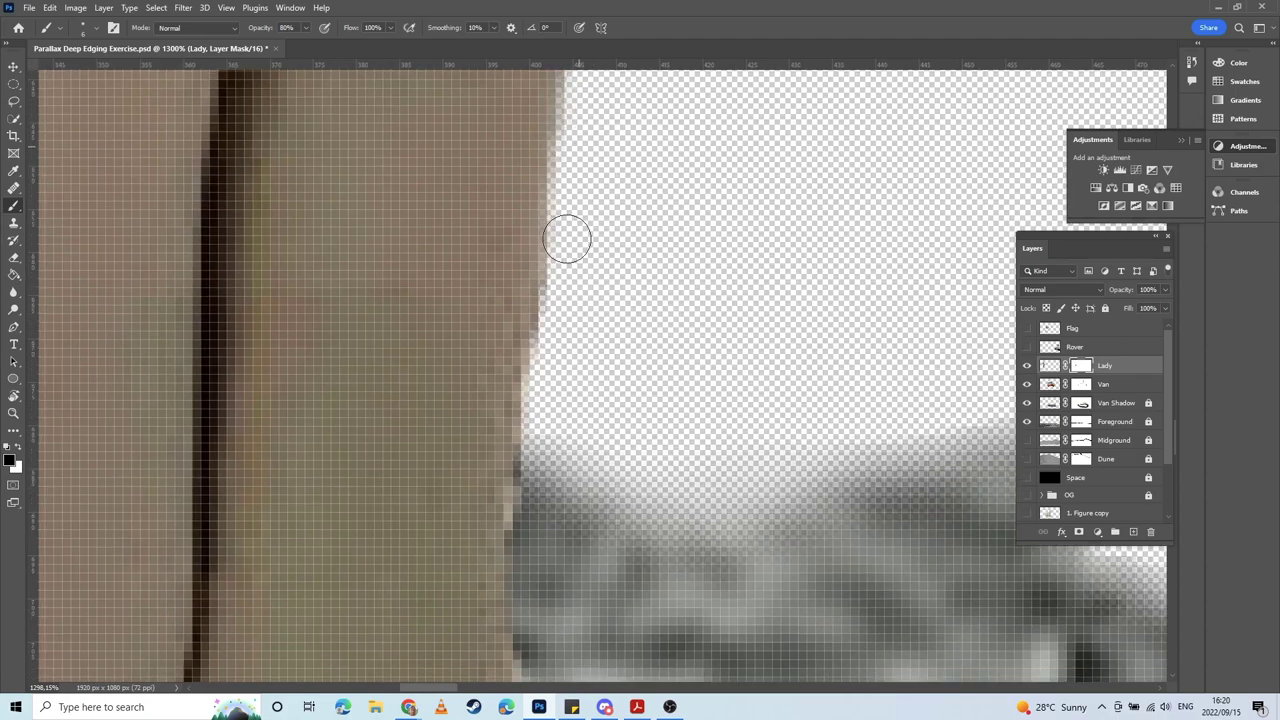
pyautogui.moveTo(567, 238); pyautogui.dragTo(551, 396)
pyautogui.moveTo(618, 368); pyautogui.dragTo(658, 568)
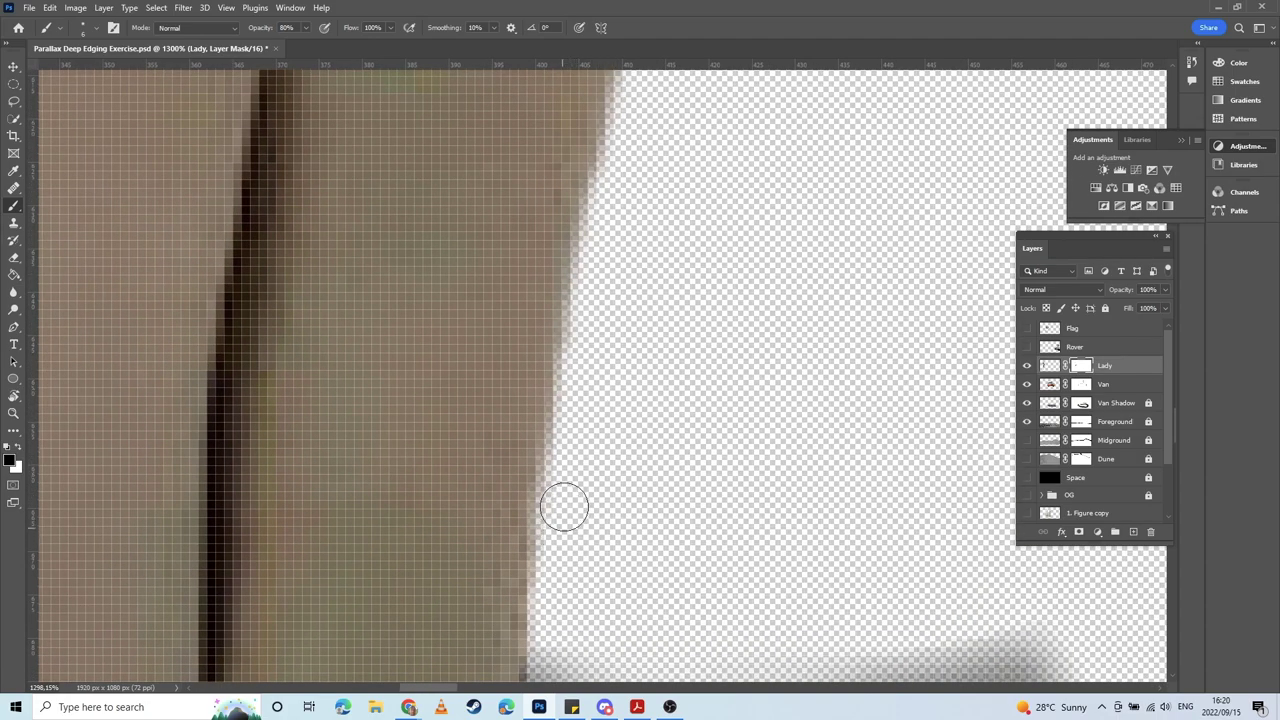
pyautogui.scroll(-5, 631, 199)
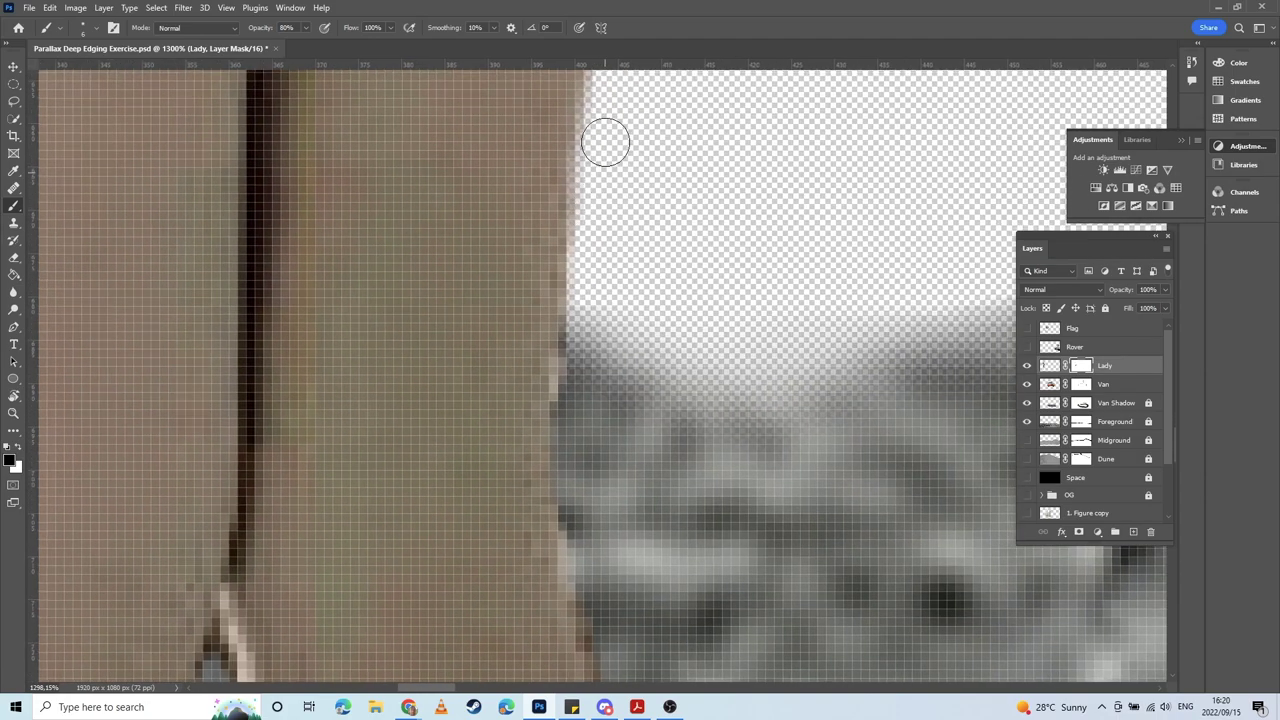
pyautogui.moveTo(606, 134); pyautogui.dragTo(583, 318)
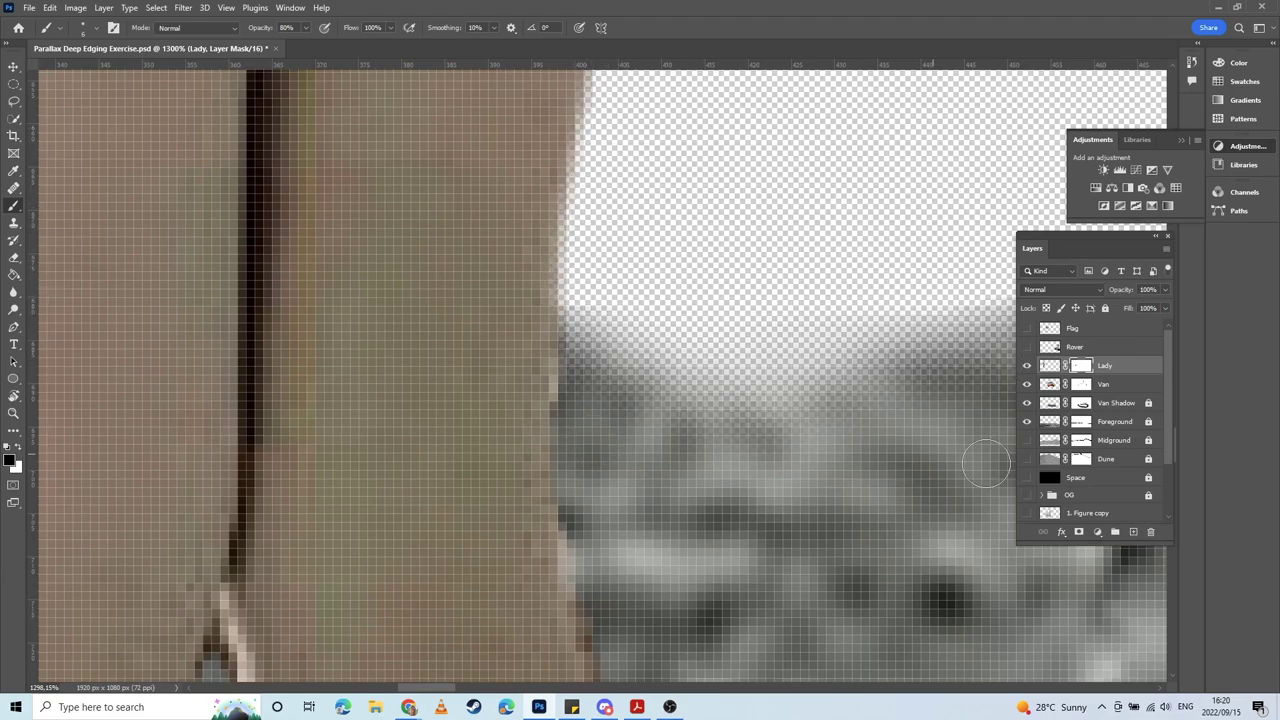
# Step: Hide the Foreground layer and remove the fringe down the rear edge of the Lady's back leg with a larger black brush
pyautogui.click(1026, 421)
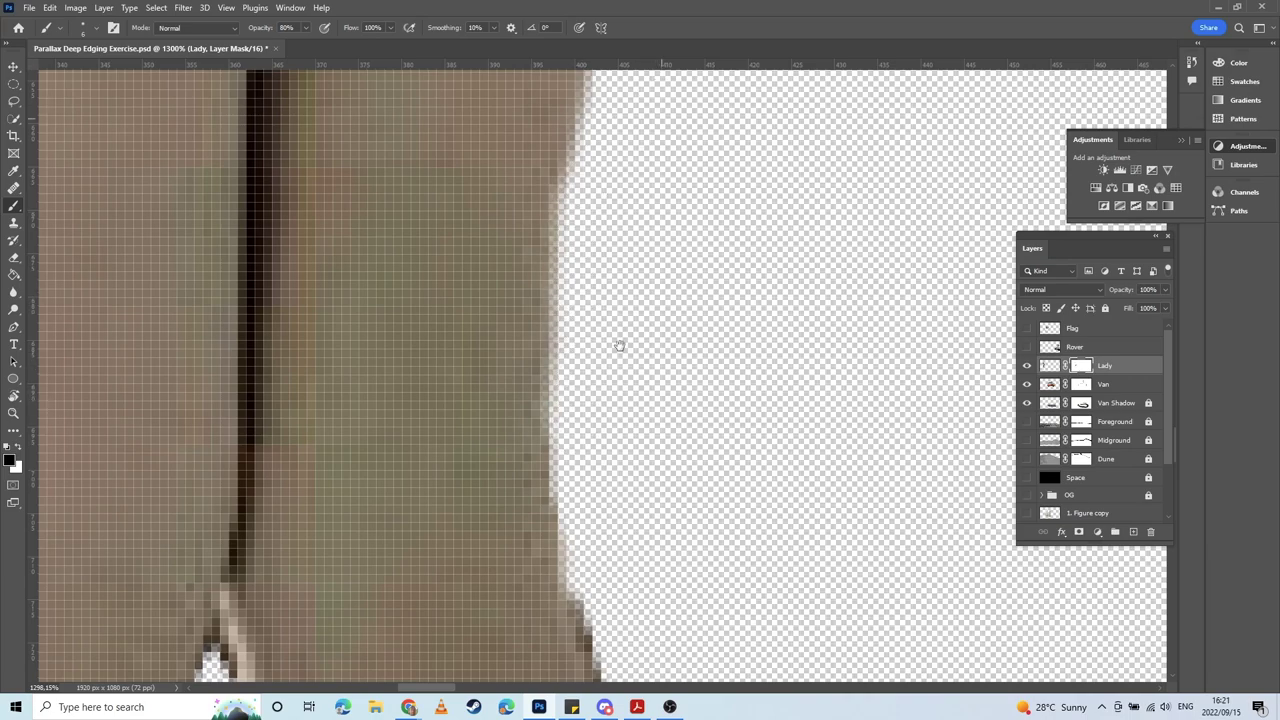
pyautogui.moveTo(617, 346); pyautogui.dragTo(528, 157)
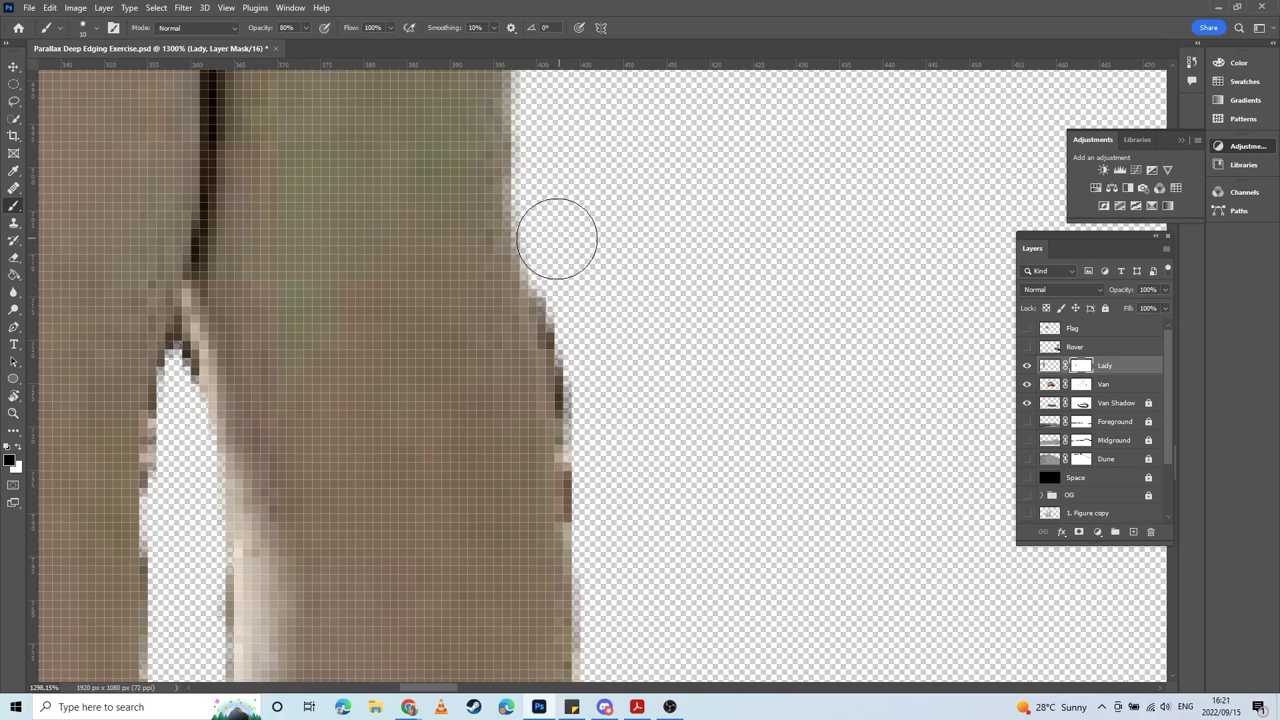
pyautogui.press(']')
pyautogui.moveTo(579, 237); pyautogui.dragTo(614, 319)
pyautogui.moveTo(587, 263)
pyautogui.mouseDown()
pyautogui.moveTo(641, 377)
pyautogui.moveTo(633, 441)
pyautogui.moveTo(674, 236)
pyautogui.moveTo(626, 354)
pyautogui.moveTo(638, 406)
pyautogui.mouseUp()
pyautogui.moveTo(601, 266); pyautogui.dragTo(641, 472)
pyautogui.moveTo(630, 372)
pyautogui.mouseDown()
pyautogui.moveTo(638, 527)
pyautogui.moveTo(706, 302)
pyautogui.moveTo(706, 315)
pyautogui.mouseUp()
pyautogui.moveTo(652, 270)
pyautogui.mouseDown()
pyautogui.moveTo(668, 429)
pyautogui.moveTo(657, 337)
pyautogui.moveTo(646, 603)
pyautogui.moveTo(680, 251)
pyautogui.moveTo(640, 286)
pyautogui.moveTo(586, 549)
pyautogui.moveTo(612, 394)
pyautogui.mouseUp()
pyautogui.moveTo(613, 525)
pyautogui.mouseDown()
pyautogui.moveTo(637, 420)
pyautogui.moveTo(567, 367)
pyautogui.mouseUp()
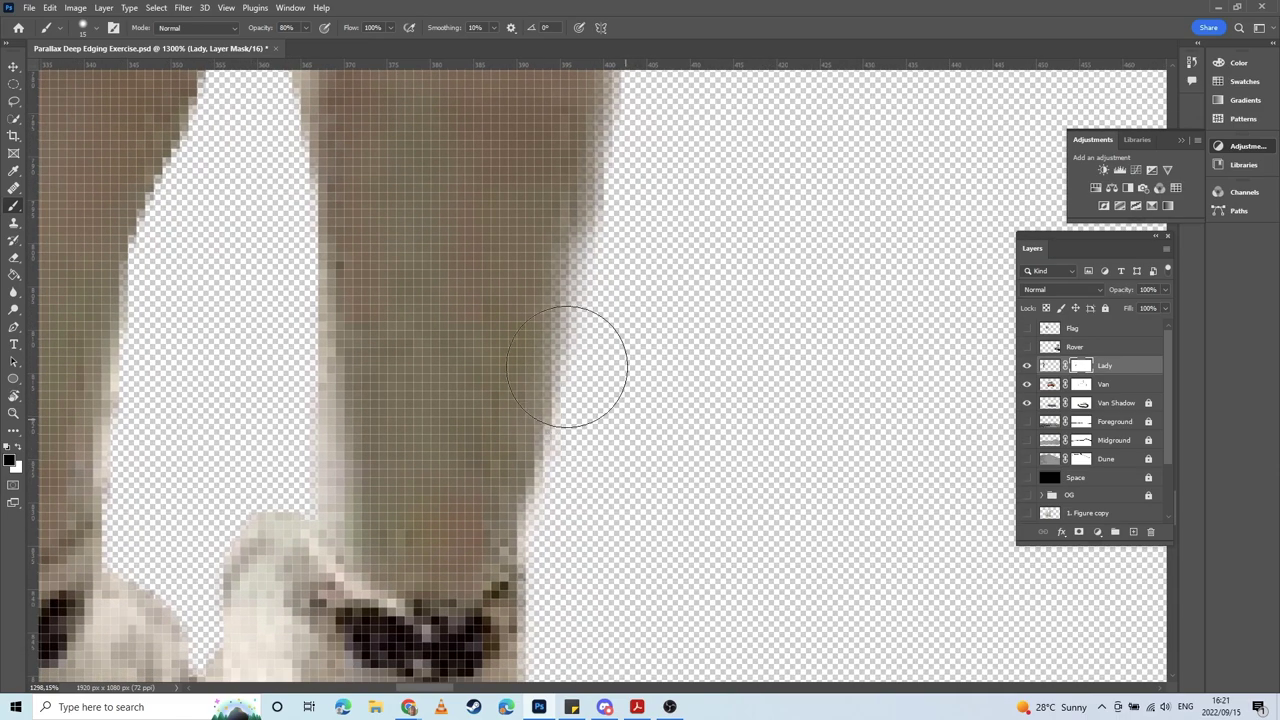
# Step: Soften the Lady mask along the rear edge of the back ankle and around the heel and sole of that shoe
pyautogui.moveTo(518, 232); pyautogui.dragTo(505, 290)
pyautogui.press('x')
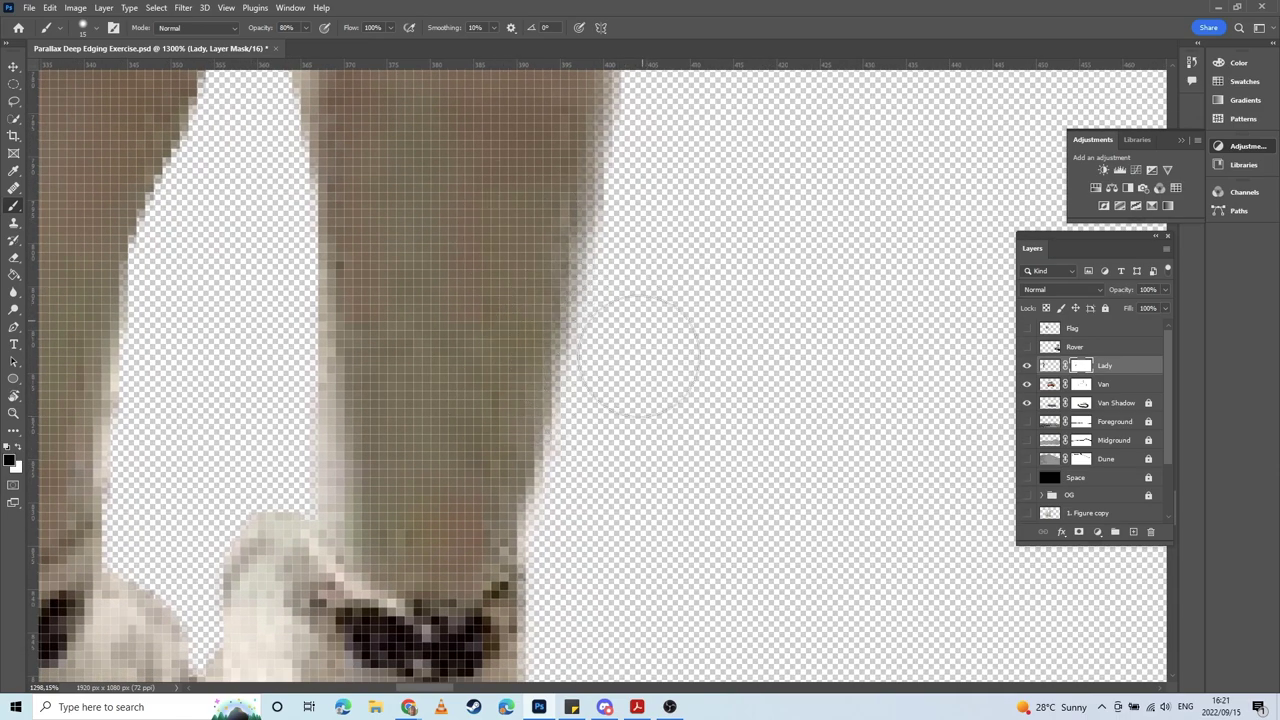
pyautogui.moveTo(625, 402); pyautogui.dragTo(598, 540)
pyautogui.moveTo(609, 480)
pyautogui.mouseDown()
pyautogui.moveTo(593, 531)
pyautogui.moveTo(608, 318)
pyautogui.moveTo(586, 235)
pyautogui.mouseUp()
pyautogui.moveTo(586, 325); pyautogui.dragTo(580, 453)
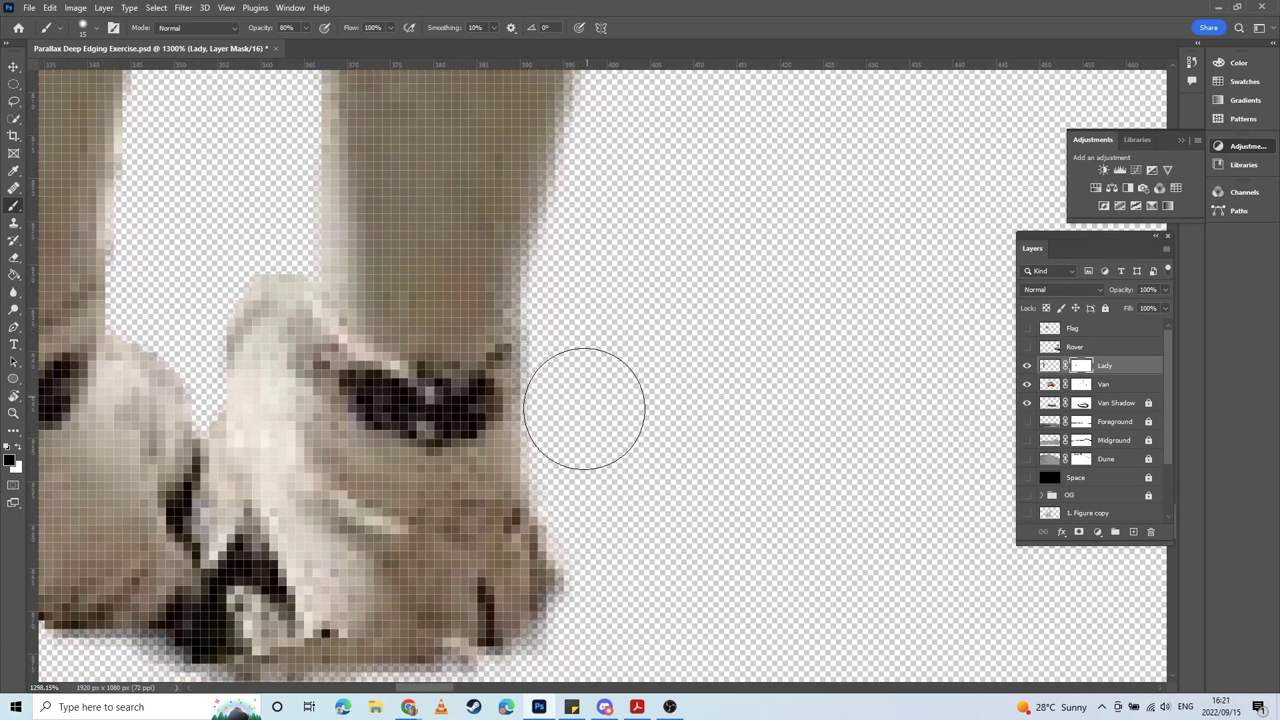
pyautogui.moveTo(586, 409)
pyautogui.mouseDown()
pyautogui.moveTo(611, 552)
pyautogui.moveTo(586, 623)
pyautogui.mouseUp()
pyautogui.moveTo(606, 534); pyautogui.dragTo(782, 446)
pyautogui.moveTo(757, 583)
pyautogui.mouseDown()
pyautogui.moveTo(623, 629)
pyautogui.moveTo(263, 610)
pyautogui.mouseUp()
# Step: Trim the mask around the front shoe and up the outer edge of the front ankle and lower leg
pyautogui.moveTo(263, 610)
pyautogui.mouseDown()
pyautogui.moveTo(612, 568)
pyautogui.moveTo(443, 491)
pyautogui.moveTo(523, 549)
pyautogui.moveTo(380, 471)
pyautogui.moveTo(428, 491)
pyautogui.mouseUp()
pyautogui.moveTo(318, 303); pyautogui.dragTo(353, 416)
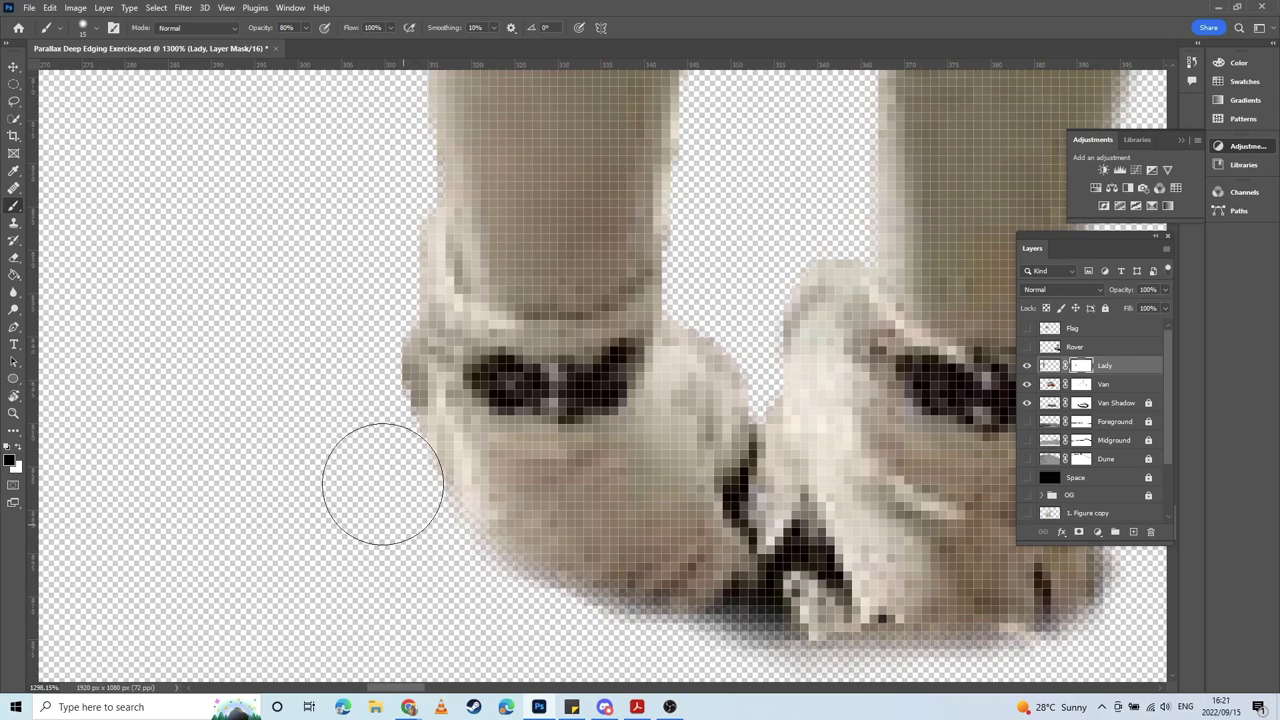
pyautogui.moveTo(377, 214); pyautogui.dragTo(380, 380)
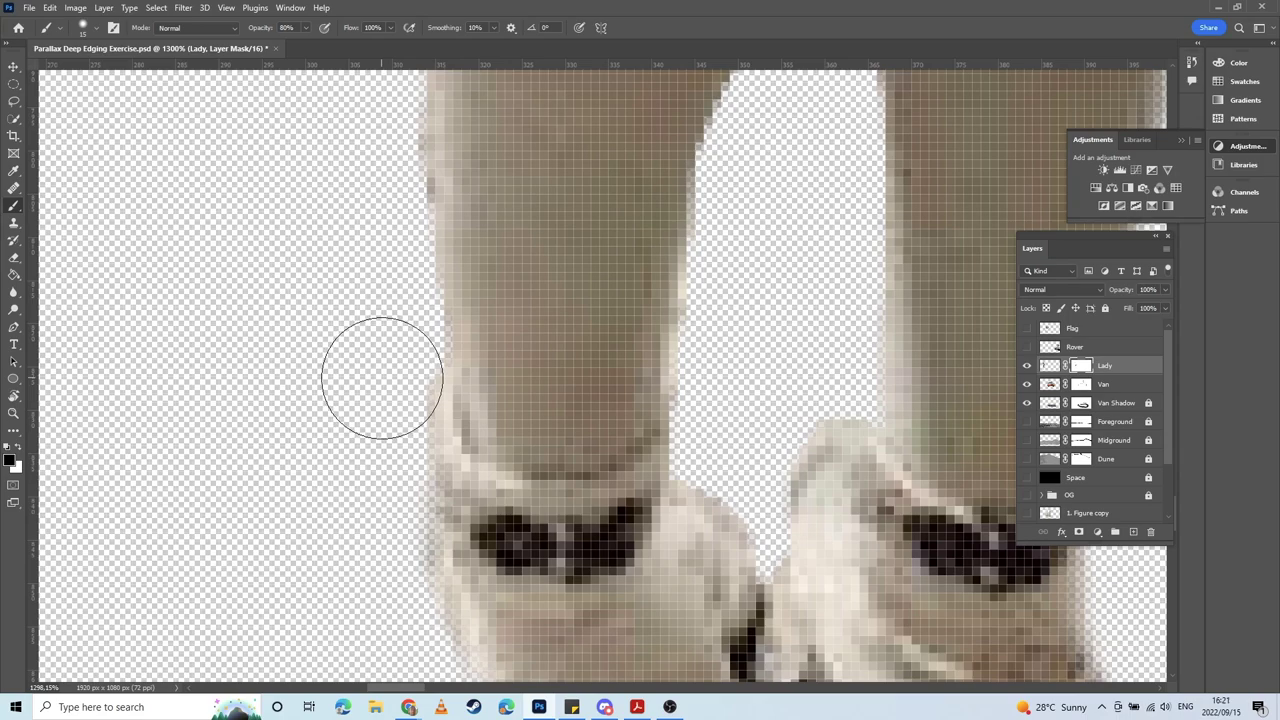
pyautogui.moveTo(388, 372)
pyautogui.mouseDown()
pyautogui.moveTo(391, 240)
pyautogui.moveTo(372, 132)
pyautogui.moveTo(373, 239)
pyautogui.mouseUp()
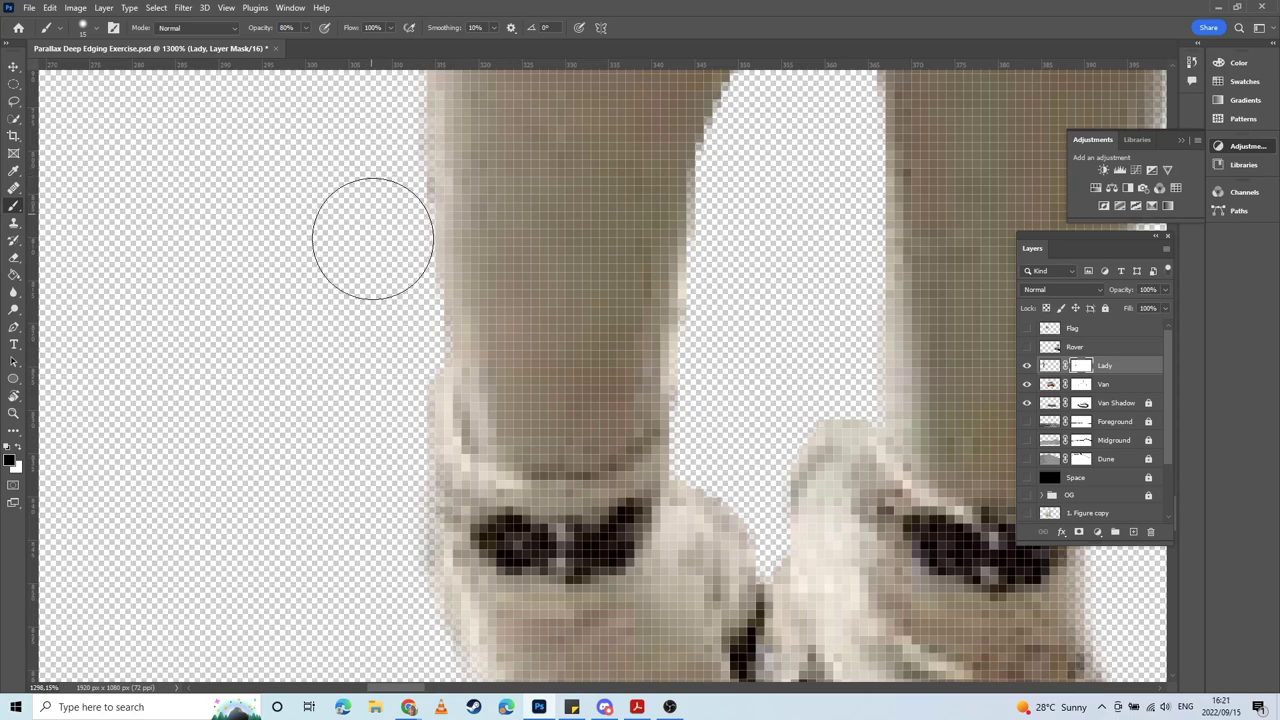
pyautogui.moveTo(385, 558); pyautogui.dragTo(386, 346)
pyautogui.moveTo(388, 240); pyautogui.dragTo(415, 505)
pyautogui.moveTo(422, 606)
pyautogui.mouseDown()
pyautogui.moveTo(427, 519)
pyautogui.moveTo(393, 237)
pyautogui.mouseUp()
pyautogui.moveTo(416, 333); pyautogui.dragTo(426, 381)
pyautogui.moveTo(429, 449)
pyautogui.mouseDown()
pyautogui.moveTo(405, 197)
pyautogui.moveTo(400, 406)
pyautogui.moveTo(430, 243)
pyautogui.moveTo(408, 466)
pyautogui.moveTo(432, 301)
pyautogui.moveTo(427, 219)
pyautogui.mouseUp()
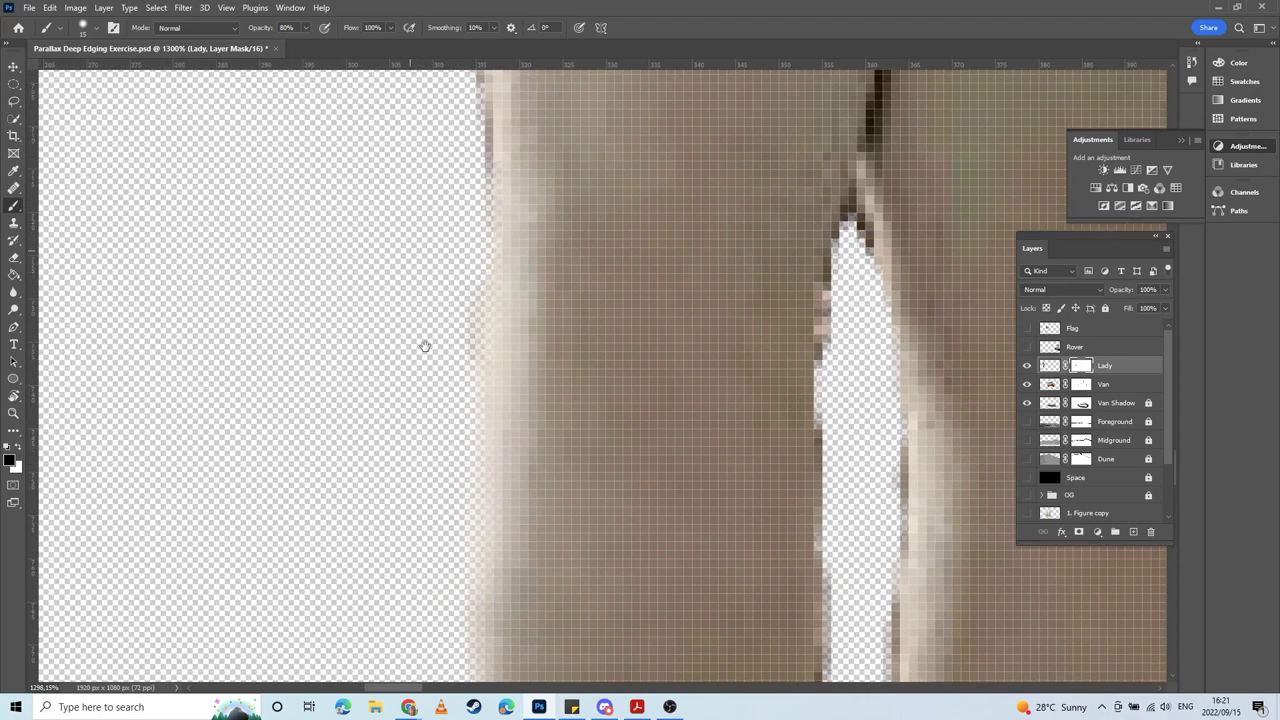
# Step: Remove the fringe up the outer edge of the front thigh to the hem of the dark garment
pyautogui.moveTo(425, 346)
pyautogui.mouseDown()
pyautogui.moveTo(426, 457)
pyautogui.moveTo(449, 226)
pyautogui.mouseUp()
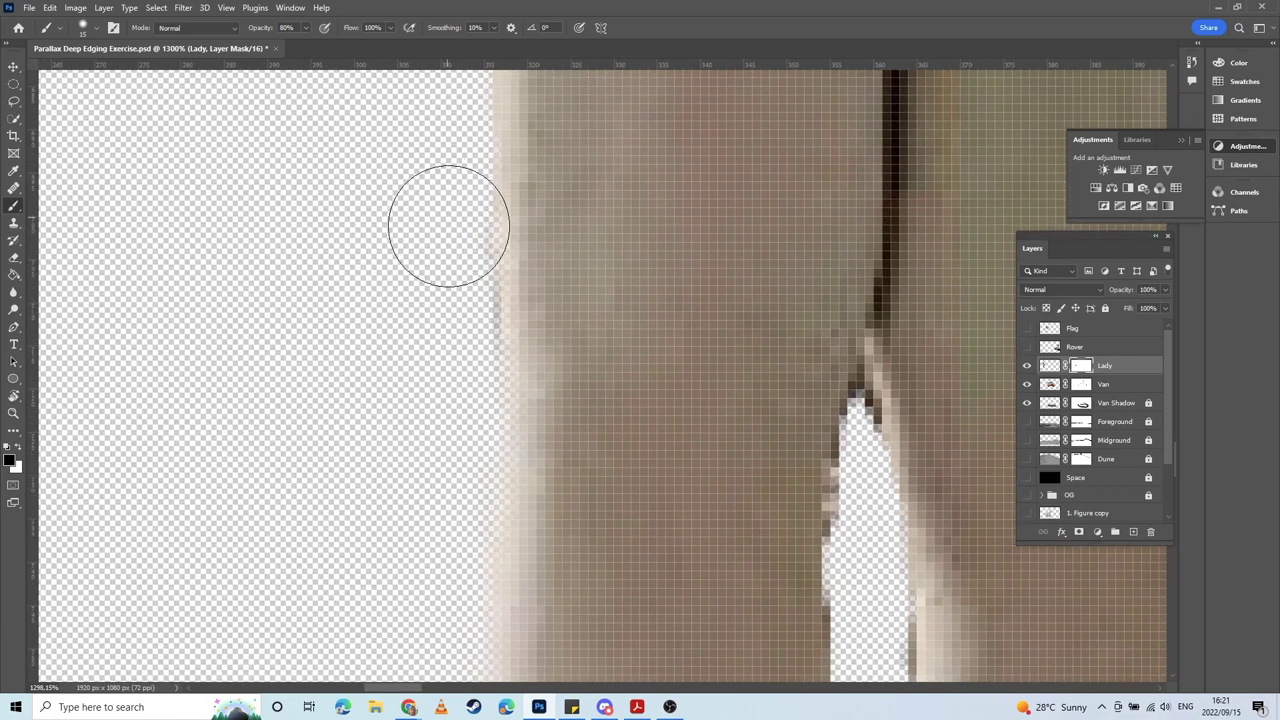
pyautogui.moveTo(431, 371)
pyautogui.mouseDown()
pyautogui.moveTo(451, 589)
pyautogui.moveTo(449, 435)
pyautogui.mouseUp()
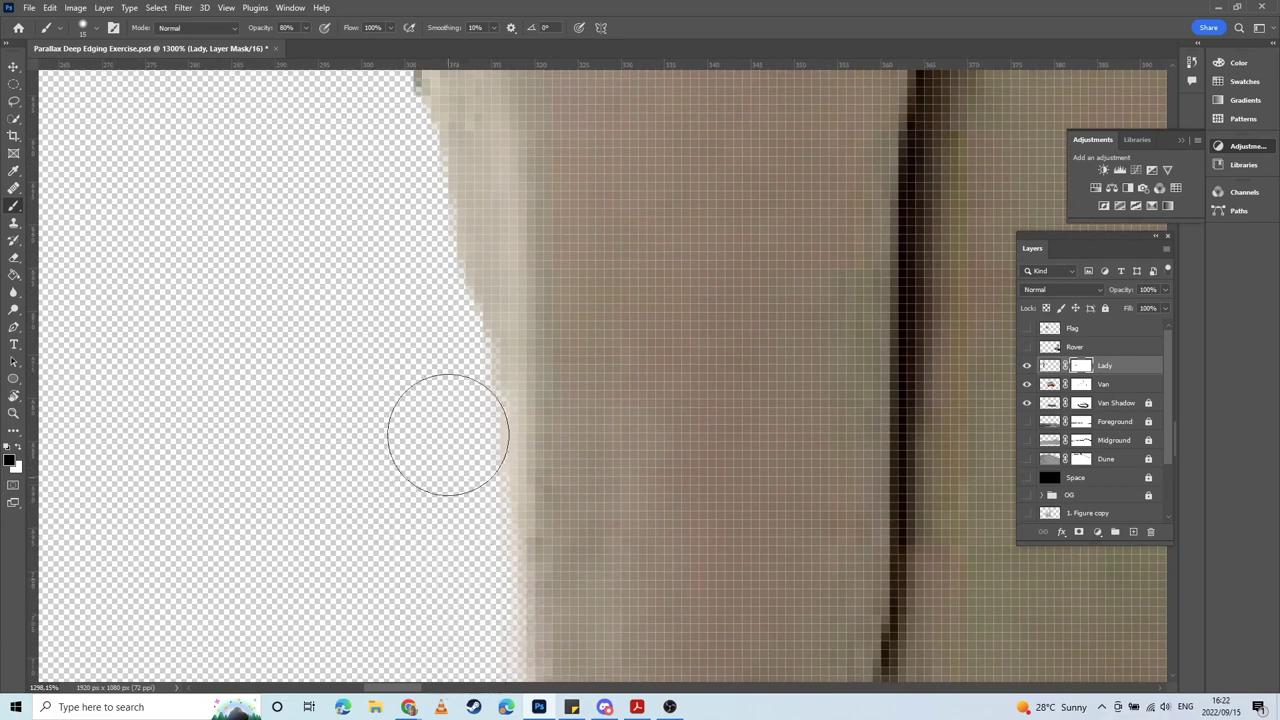
pyautogui.moveTo(397, 277); pyautogui.dragTo(471, 443)
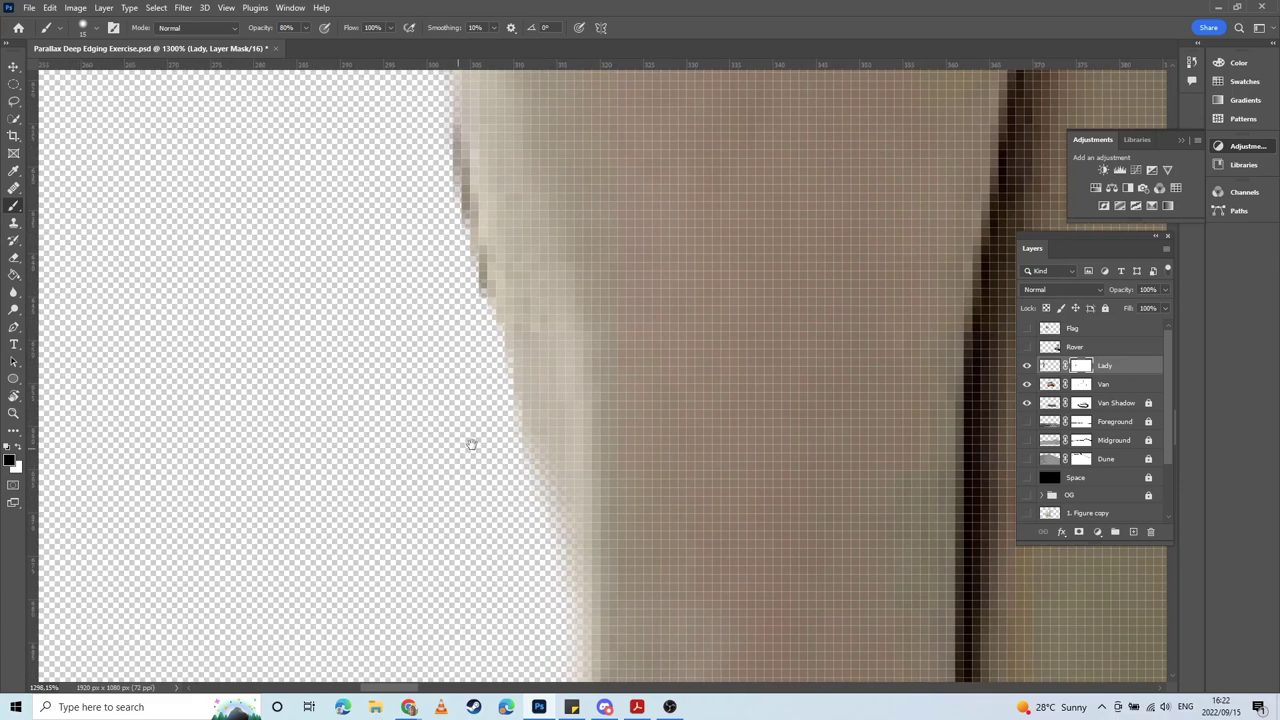
pyautogui.moveTo(426, 288); pyautogui.dragTo(466, 477)
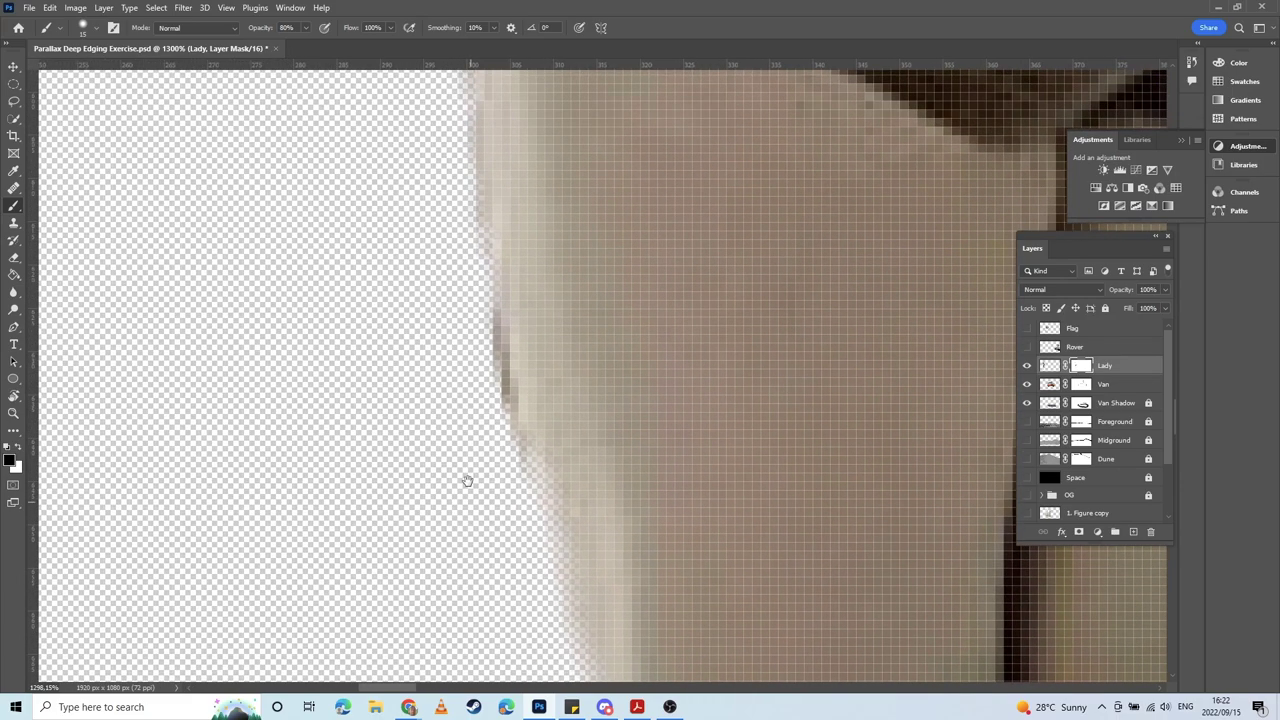
pyautogui.moveTo(443, 277); pyautogui.dragTo(478, 494)
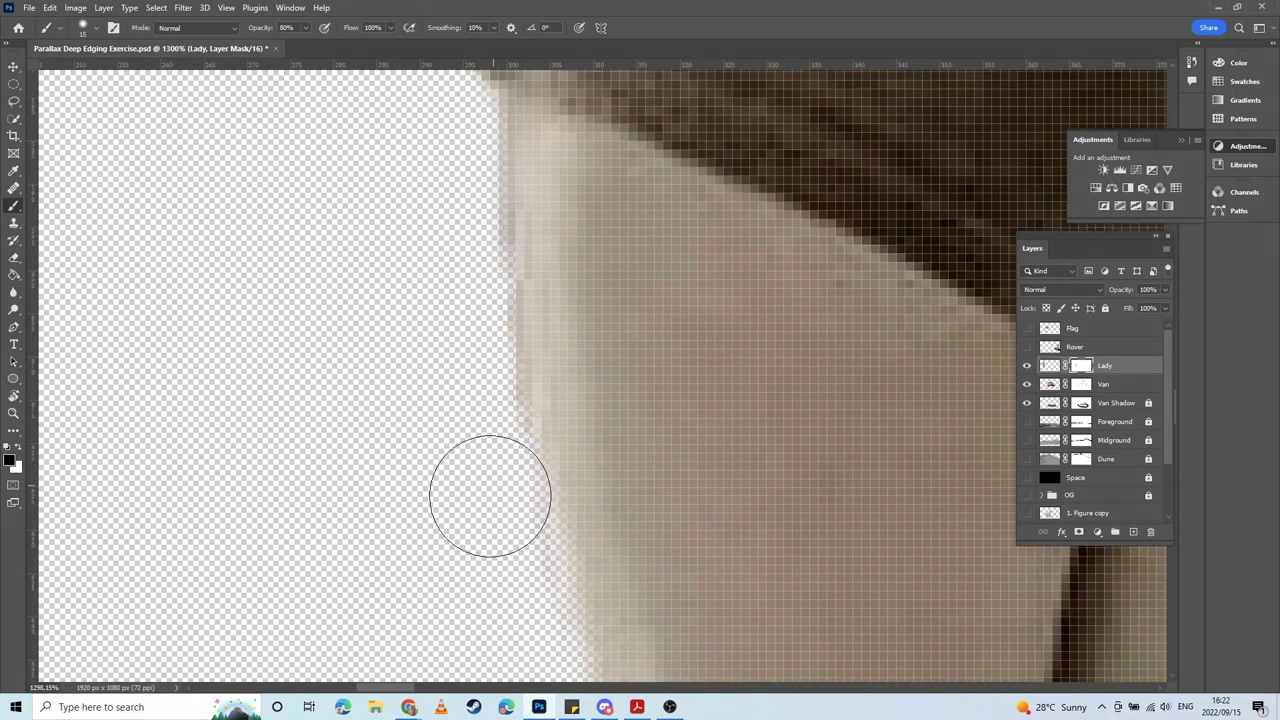
pyautogui.moveTo(463, 314)
pyautogui.mouseDown()
pyautogui.moveTo(494, 546)
pyautogui.moveTo(495, 329)
pyautogui.mouseUp()
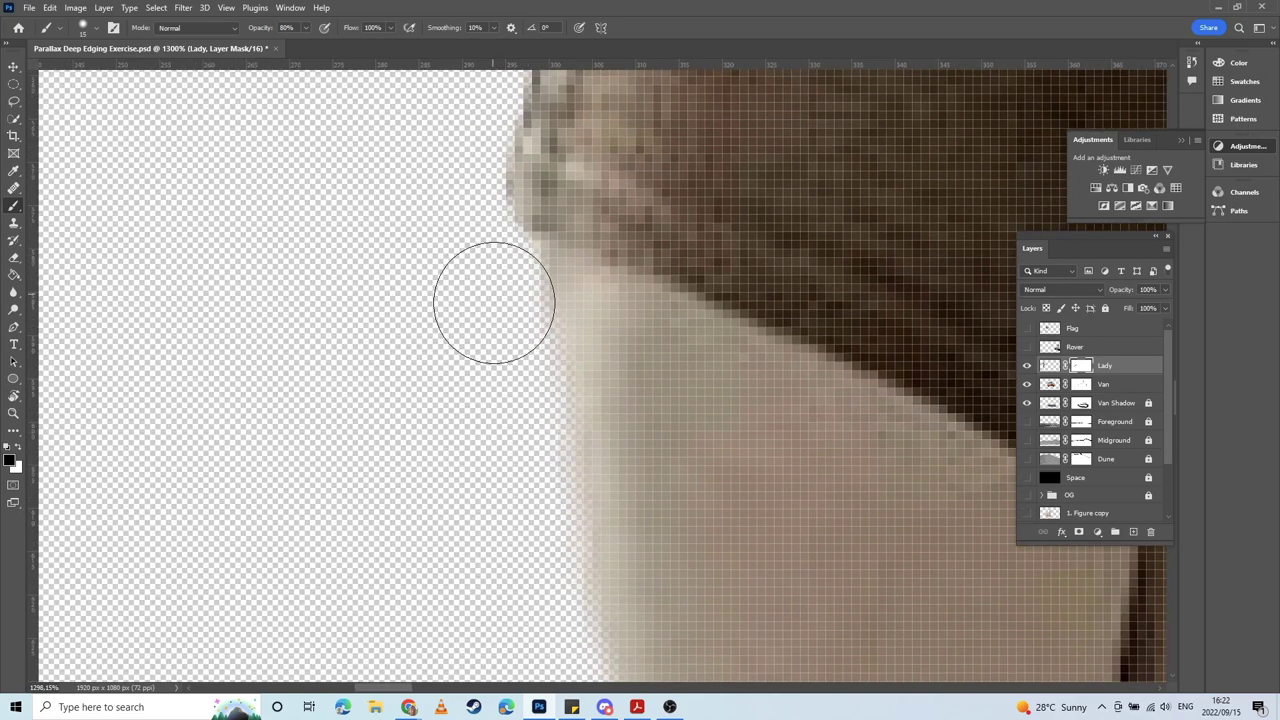
pyautogui.moveTo(477, 277); pyautogui.dragTo(454, 618)
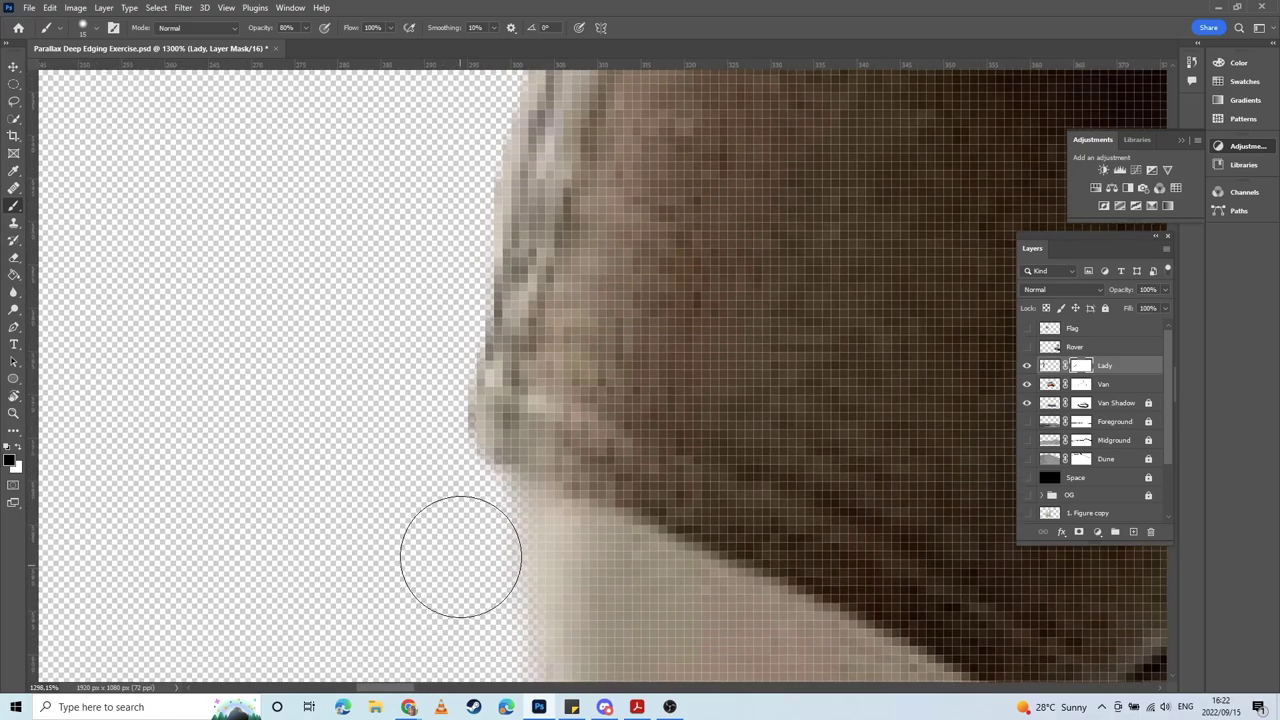
pyautogui.moveTo(479, 535)
pyautogui.mouseDown()
pyautogui.moveTo(452, 507)
pyautogui.moveTo(407, 409)
pyautogui.mouseUp()
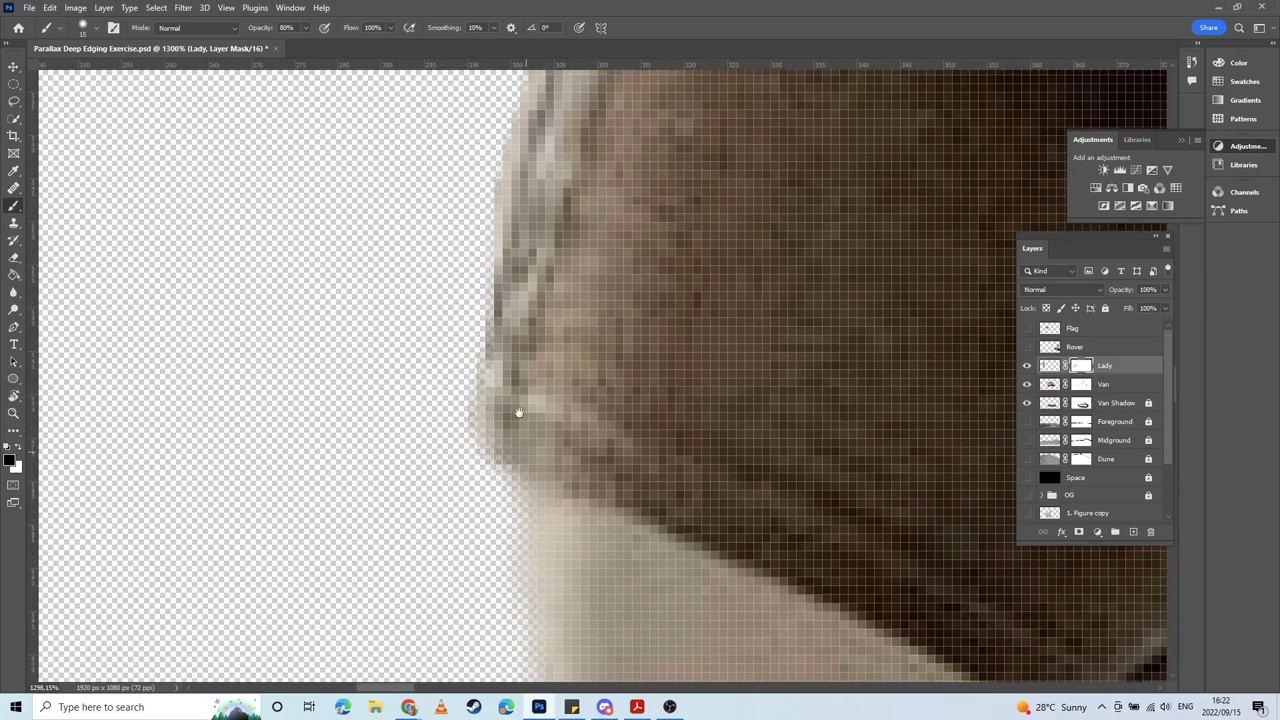
# Step: Paint away the light fringe along the front edge of the dark garment, from the hem towards the waist
pyautogui.moveTo(517, 409); pyautogui.dragTo(563, 451)
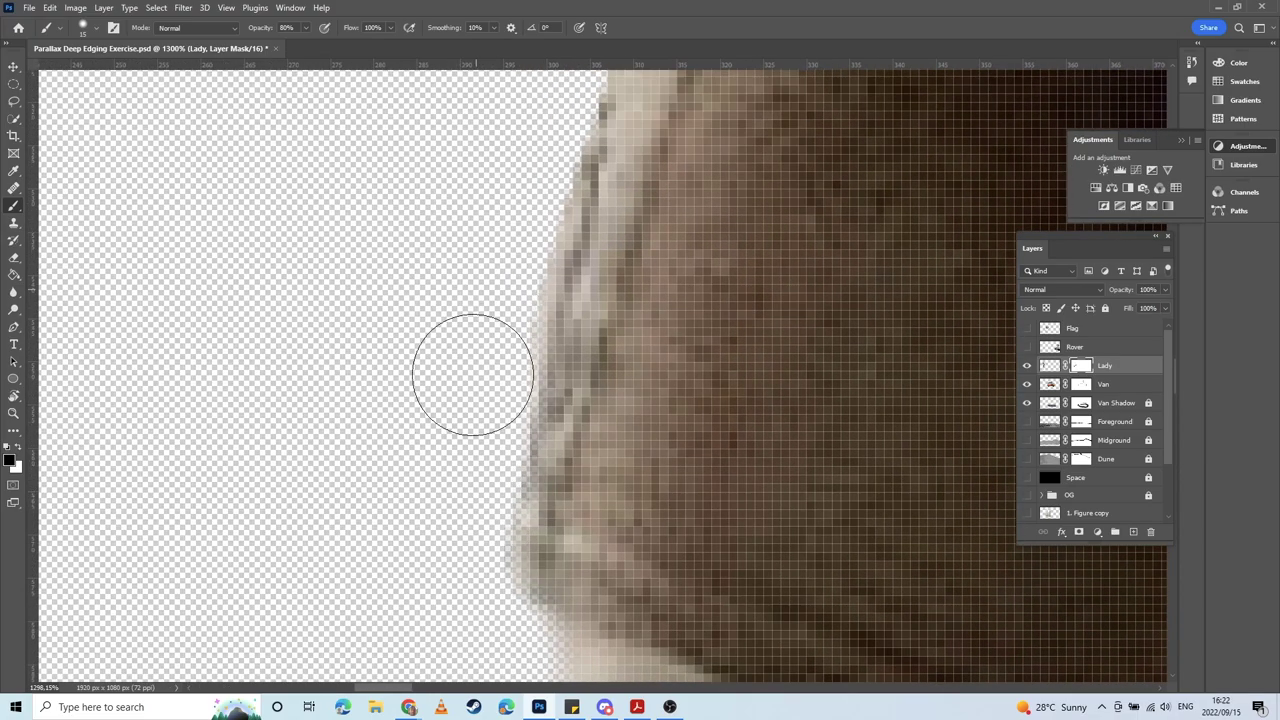
pyautogui.moveTo(565, 189); pyautogui.dragTo(531, 507)
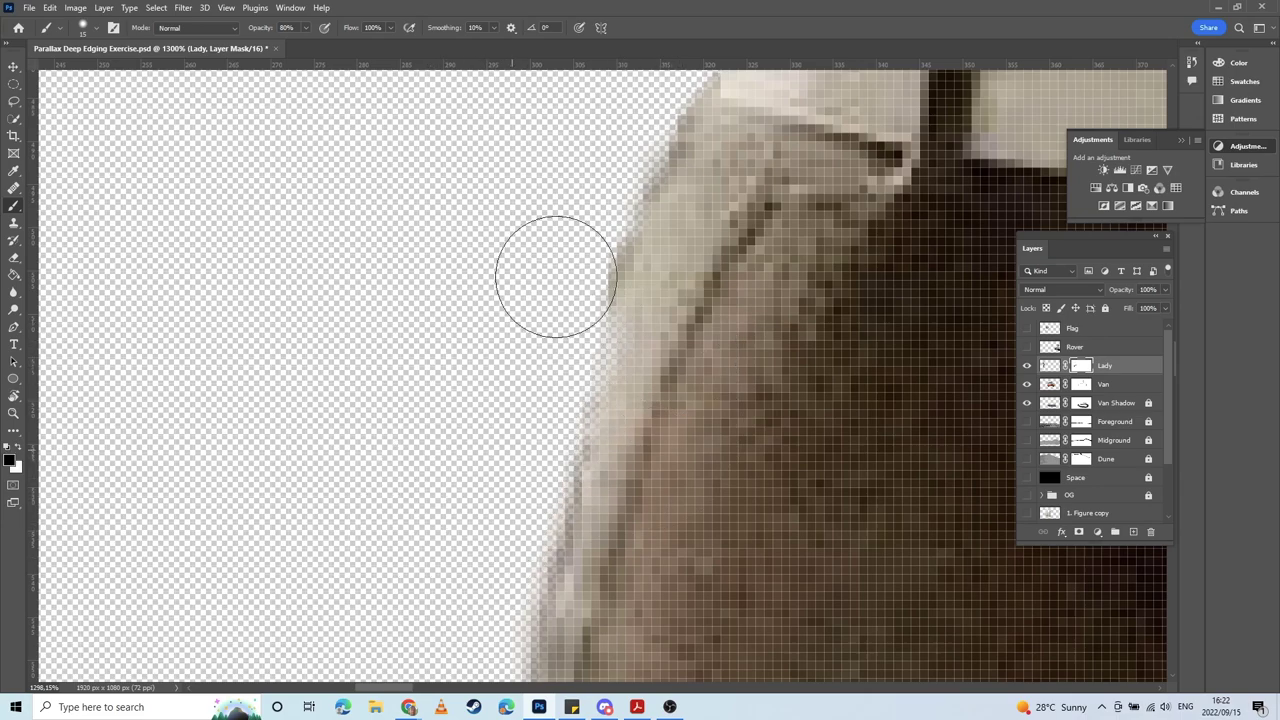
pyautogui.moveTo(557, 274); pyautogui.dragTo(433, 497)
pyautogui.moveTo(433, 553)
pyautogui.mouseDown()
pyautogui.moveTo(557, 340)
pyautogui.moveTo(534, 351)
pyautogui.mouseUp()
# Step: Refine the garment's front edge below the waist by restoring the mask with white and trimming it again with black
pyautogui.press('x')
pyautogui.moveTo(489, 489)
pyautogui.mouseDown()
pyautogui.moveTo(632, 432)
pyautogui.moveTo(524, 628)
pyautogui.moveTo(697, 406)
pyautogui.moveTo(693, 422)
pyautogui.mouseUp()
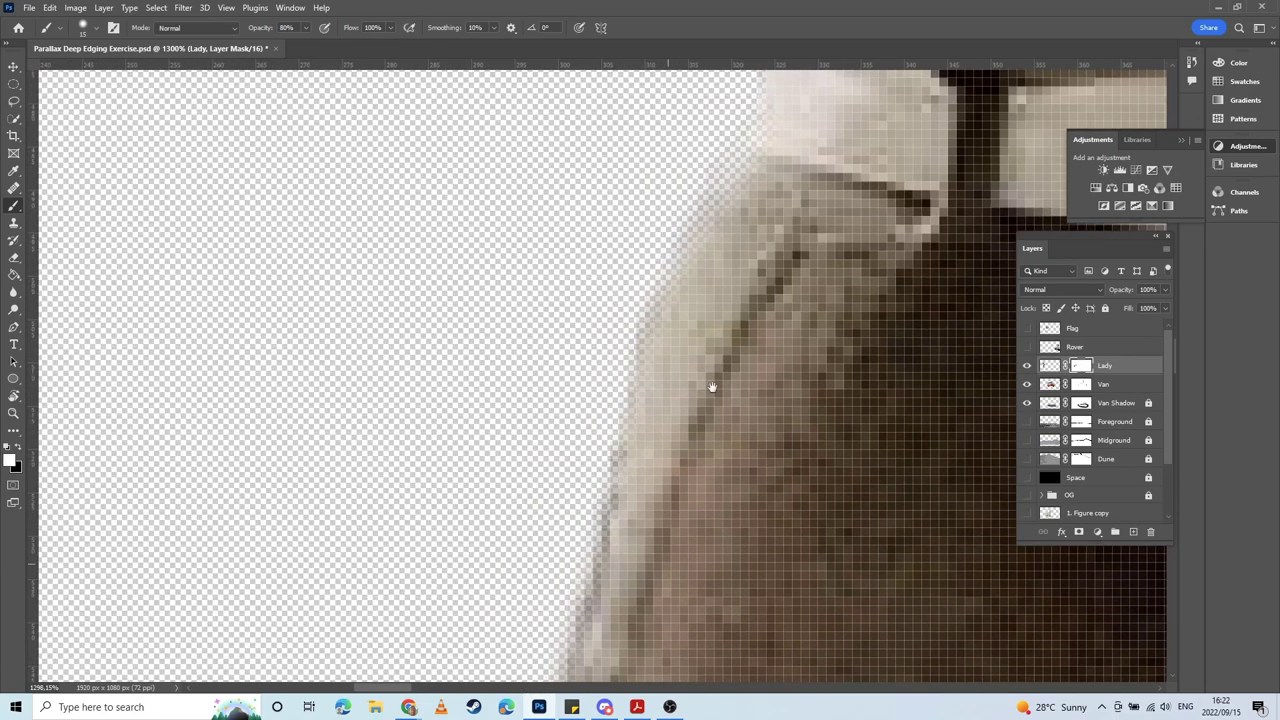
pyautogui.moveTo(762, 303); pyautogui.dragTo(659, 570)
pyautogui.moveTo(688, 487); pyautogui.dragTo(745, 245)
pyautogui.moveTo(664, 397); pyautogui.dragTo(798, 280)
pyautogui.moveTo(653, 359); pyautogui.dragTo(629, 534)
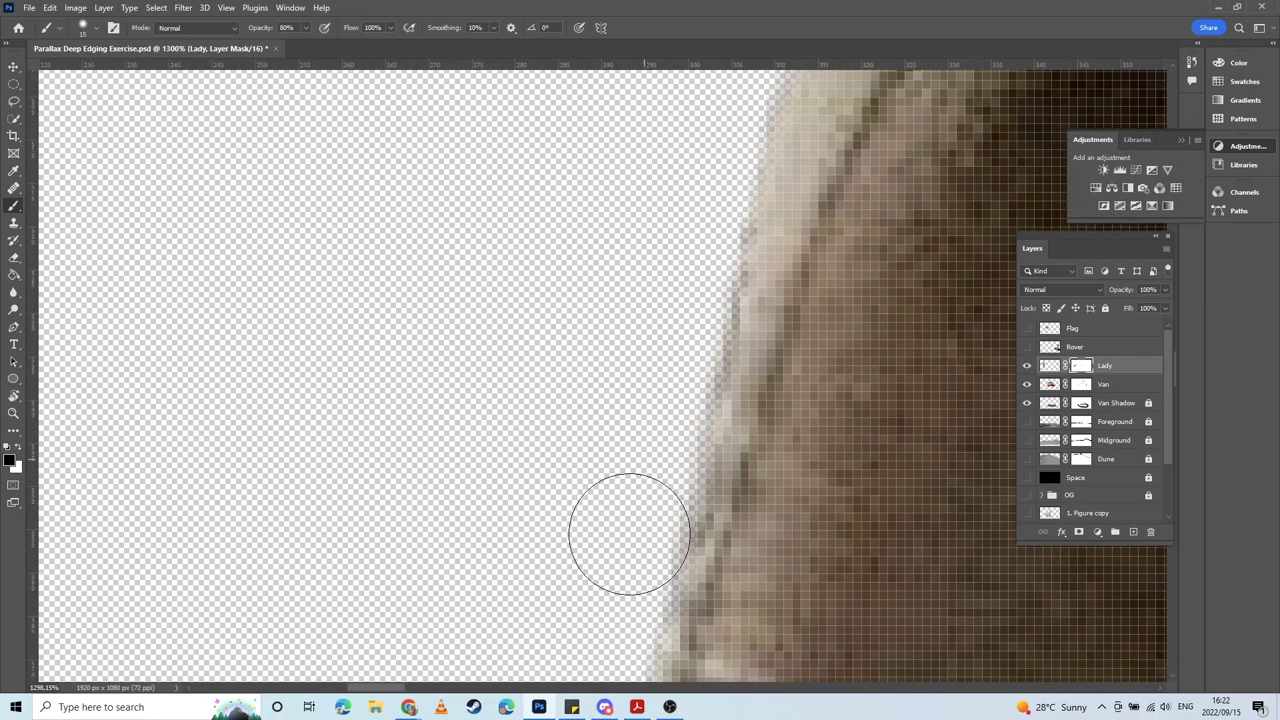
pyautogui.moveTo(743, 232)
pyautogui.mouseDown()
pyautogui.moveTo(686, 343)
pyautogui.moveTo(655, 465)
pyautogui.mouseUp()
pyautogui.moveTo(725, 255)
pyautogui.mouseDown()
pyautogui.moveTo(635, 487)
pyautogui.moveTo(693, 377)
pyautogui.moveTo(541, 534)
pyautogui.mouseUp()
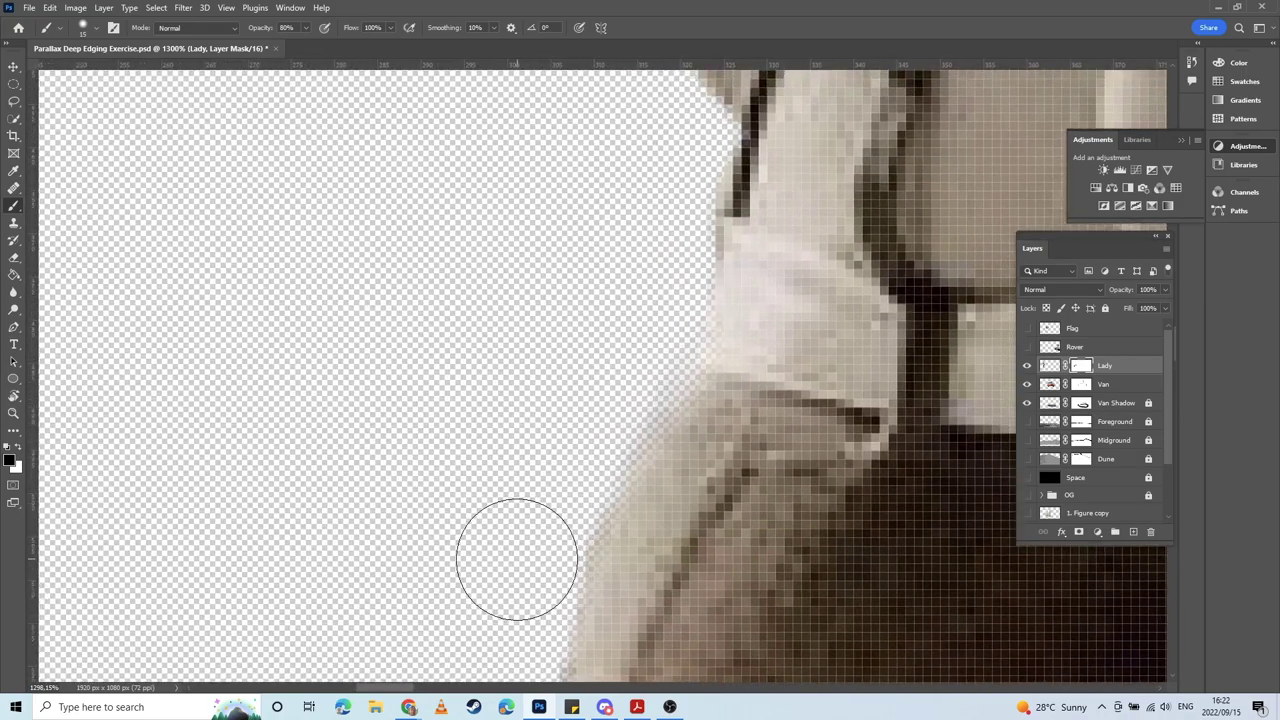
# Step: Remove the fringe from the waist up the outer edge of the raised arm and around the hand at the hat brim
pyautogui.moveTo(651, 266)
pyautogui.mouseDown()
pyautogui.moveTo(592, 384)
pyautogui.moveTo(602, 445)
pyautogui.moveTo(602, 359)
pyautogui.moveTo(609, 326)
pyautogui.moveTo(616, 403)
pyautogui.moveTo(641, 255)
pyautogui.moveTo(628, 288)
pyautogui.mouseUp()
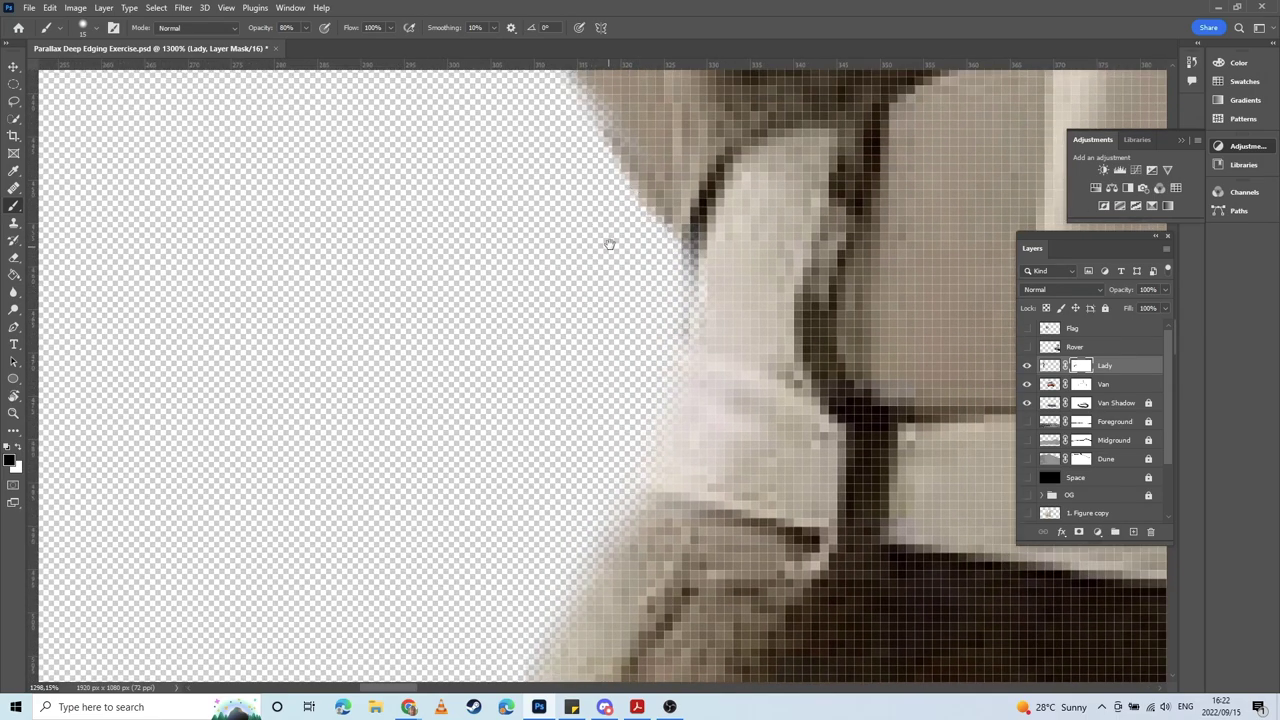
pyautogui.moveTo(608, 243); pyautogui.dragTo(563, 394)
pyautogui.moveTo(470, 208)
pyautogui.mouseDown()
pyautogui.moveTo(614, 440)
pyautogui.moveTo(555, 343)
pyautogui.mouseUp()
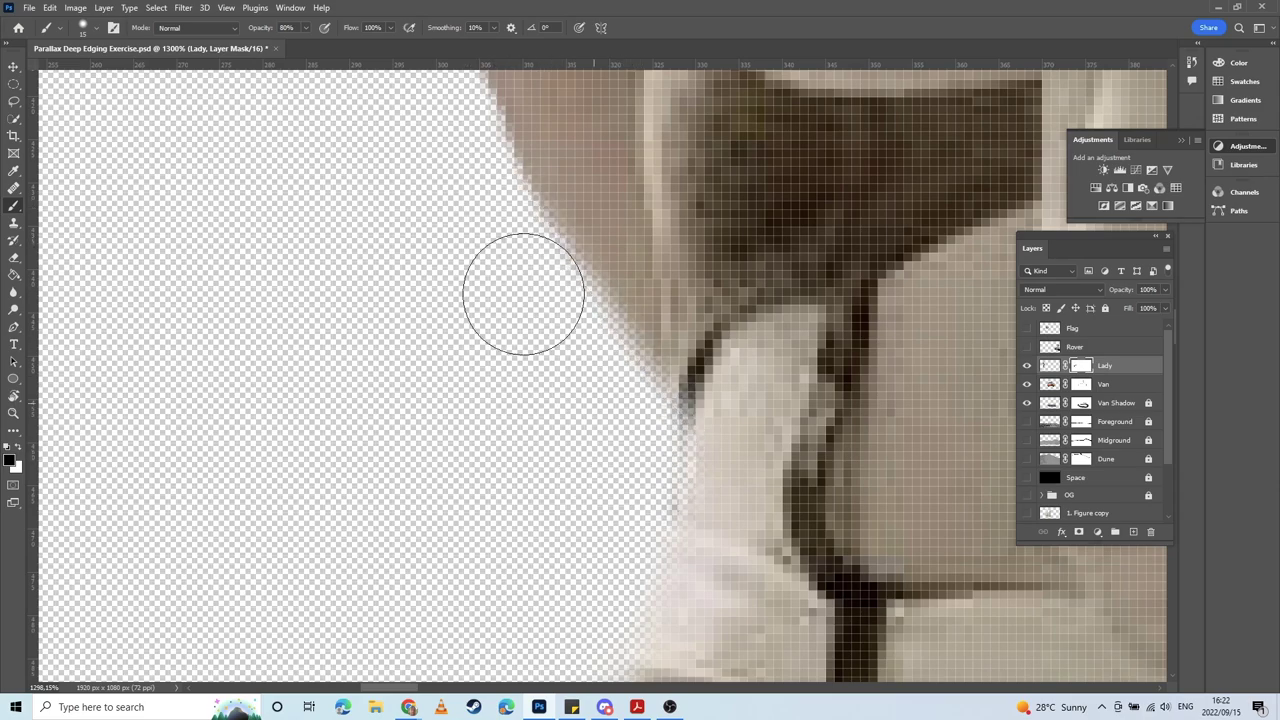
pyautogui.moveTo(523, 286)
pyautogui.mouseDown()
pyautogui.moveTo(609, 537)
pyautogui.moveTo(623, 543)
pyautogui.mouseUp()
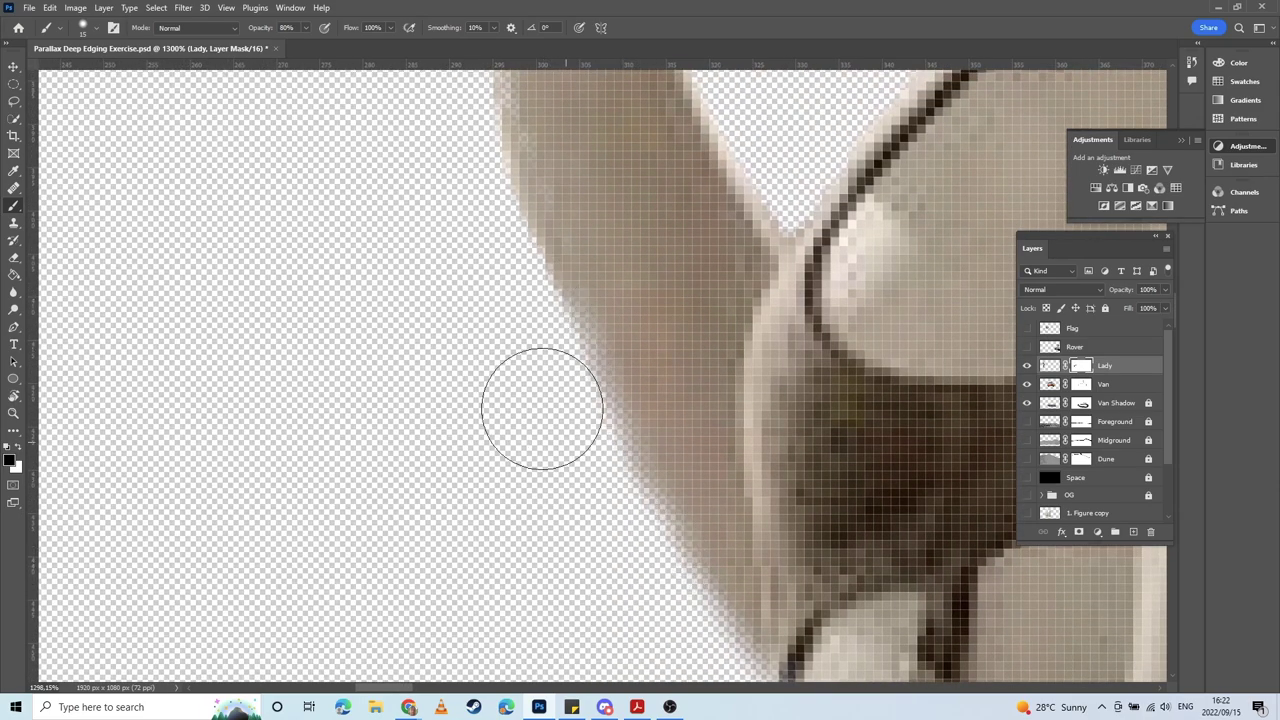
pyautogui.moveTo(451, 166)
pyautogui.mouseDown()
pyautogui.moveTo(523, 457)
pyautogui.moveTo(526, 424)
pyautogui.mouseUp()
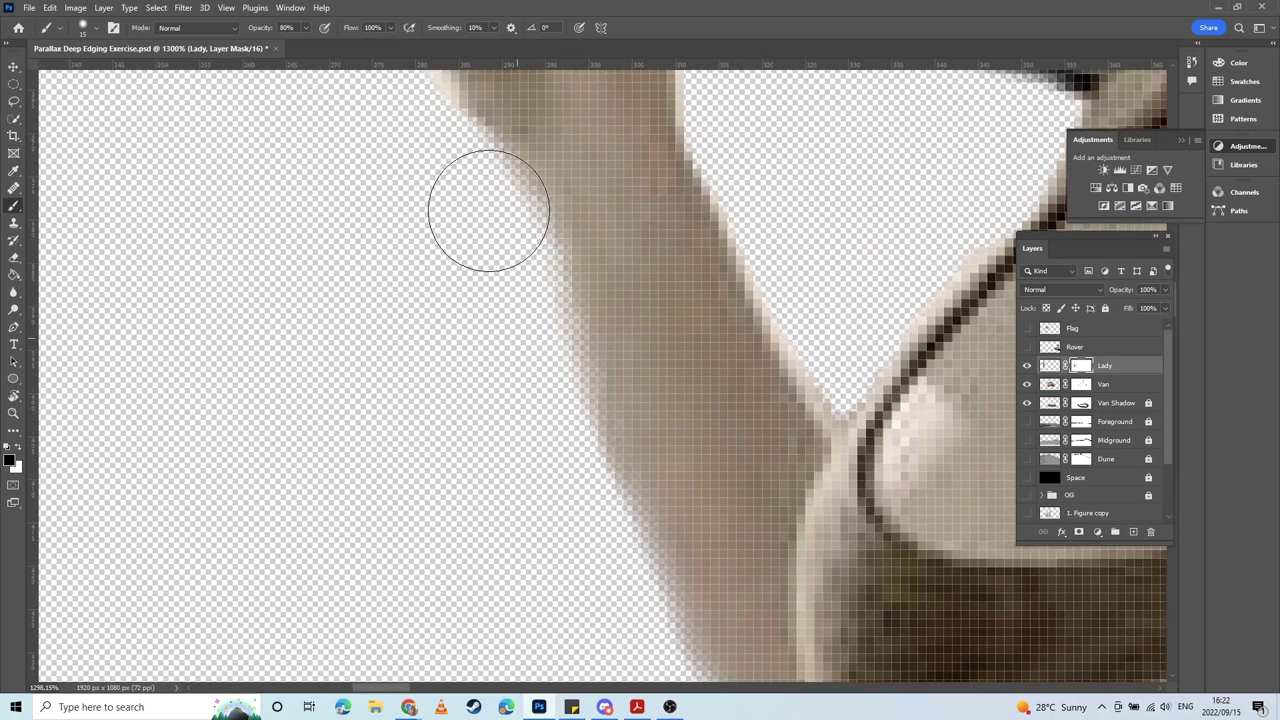
pyautogui.moveTo(486, 209)
pyautogui.mouseDown()
pyautogui.moveTo(571, 520)
pyautogui.moveTo(491, 423)
pyautogui.moveTo(437, 278)
pyautogui.mouseUp()
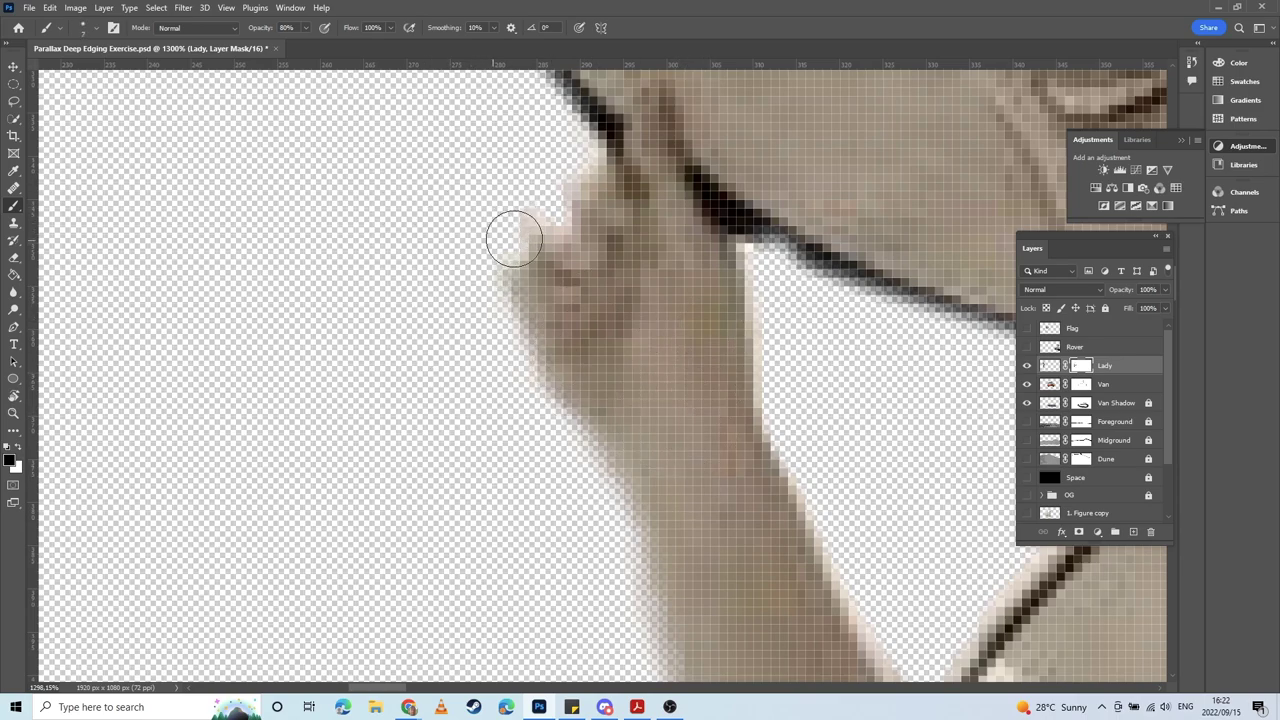
pyautogui.moveTo(514, 238)
pyautogui.mouseDown()
pyautogui.moveTo(530, 206)
pyautogui.moveTo(554, 217)
pyautogui.moveTo(587, 157)
pyautogui.mouseUp()
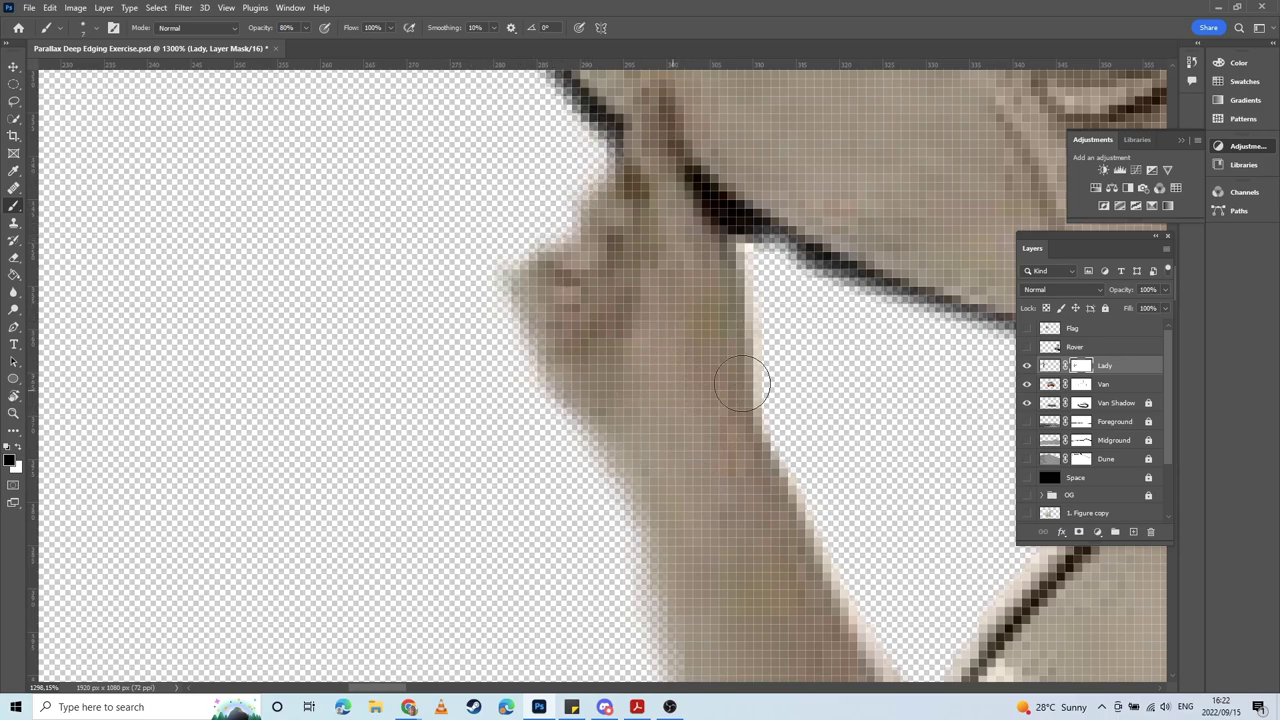
# Step: Clean the mask inside the gap between the raised arm, hat brim and shoulder, undoing one stroke along the way
pyautogui.moveTo(773, 268)
pyautogui.mouseDown()
pyautogui.moveTo(768, 385)
pyautogui.moveTo(811, 462)
pyautogui.mouseUp()
pyautogui.moveTo(804, 420); pyautogui.dragTo(730, 364)
pyautogui.hotkey('ctrl', 'z')
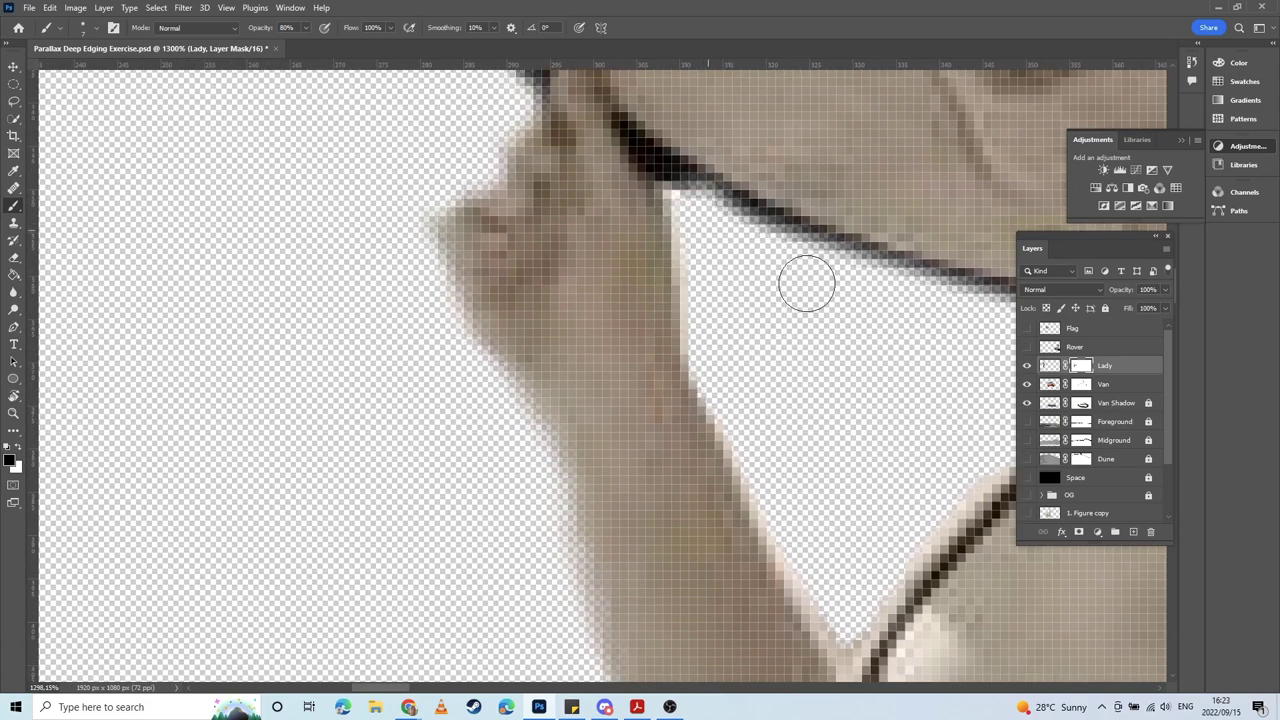
pyautogui.moveTo(838, 404); pyautogui.dragTo(709, 326)
pyautogui.moveTo(932, 268)
pyautogui.mouseDown()
pyautogui.moveTo(867, 386)
pyautogui.moveTo(795, 440)
pyautogui.mouseUp()
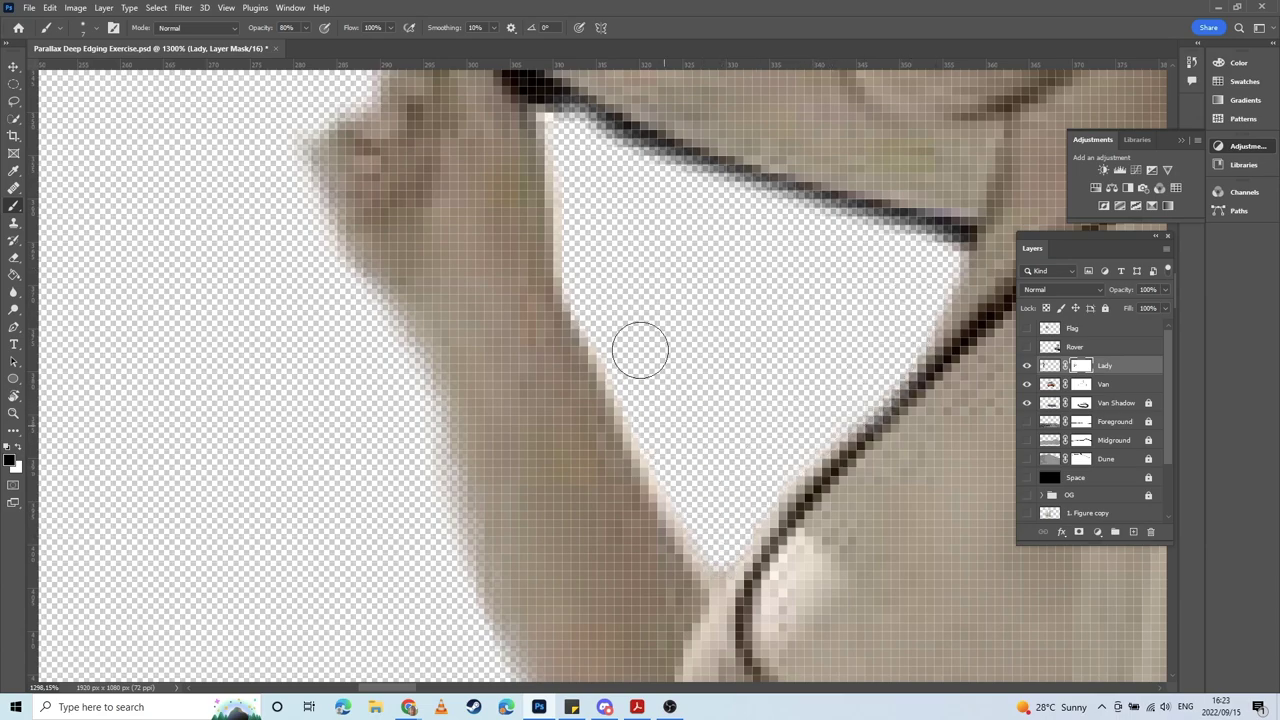
pyautogui.moveTo(614, 338)
pyautogui.mouseDown()
pyautogui.moveTo(657, 457)
pyautogui.moveTo(688, 495)
pyautogui.mouseUp()
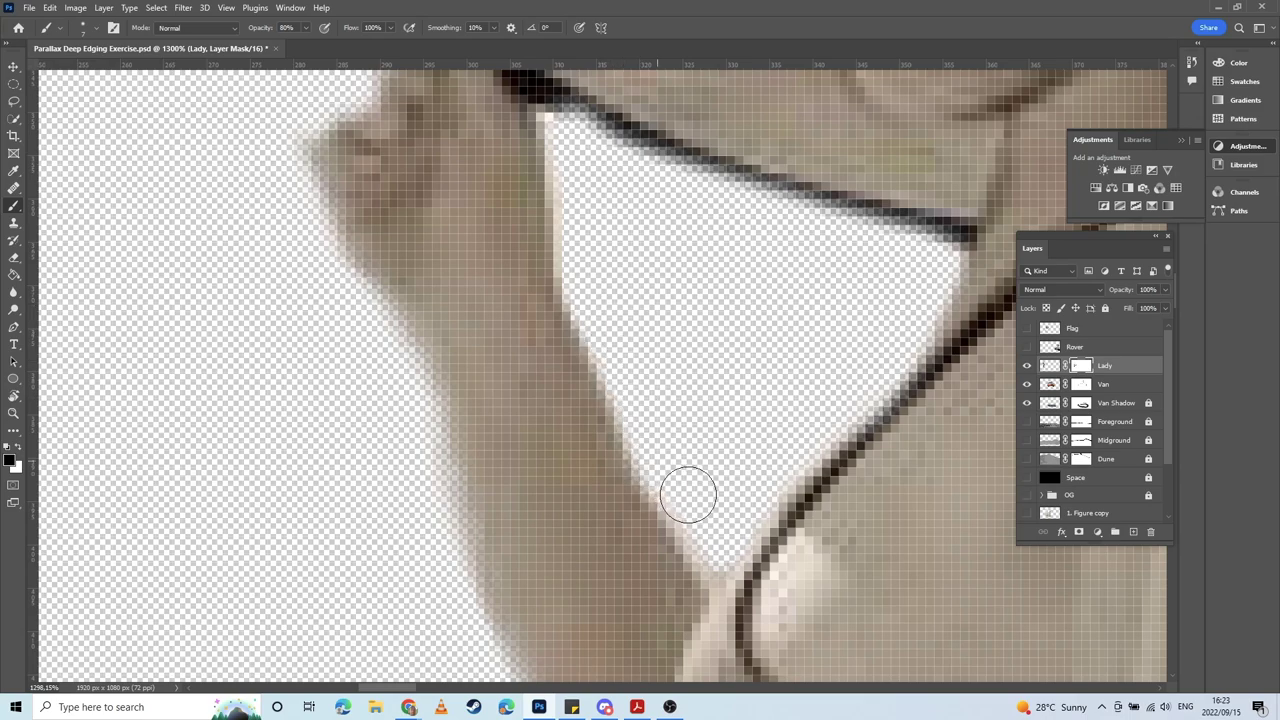
pyautogui.moveTo(656, 313); pyautogui.dragTo(663, 458)
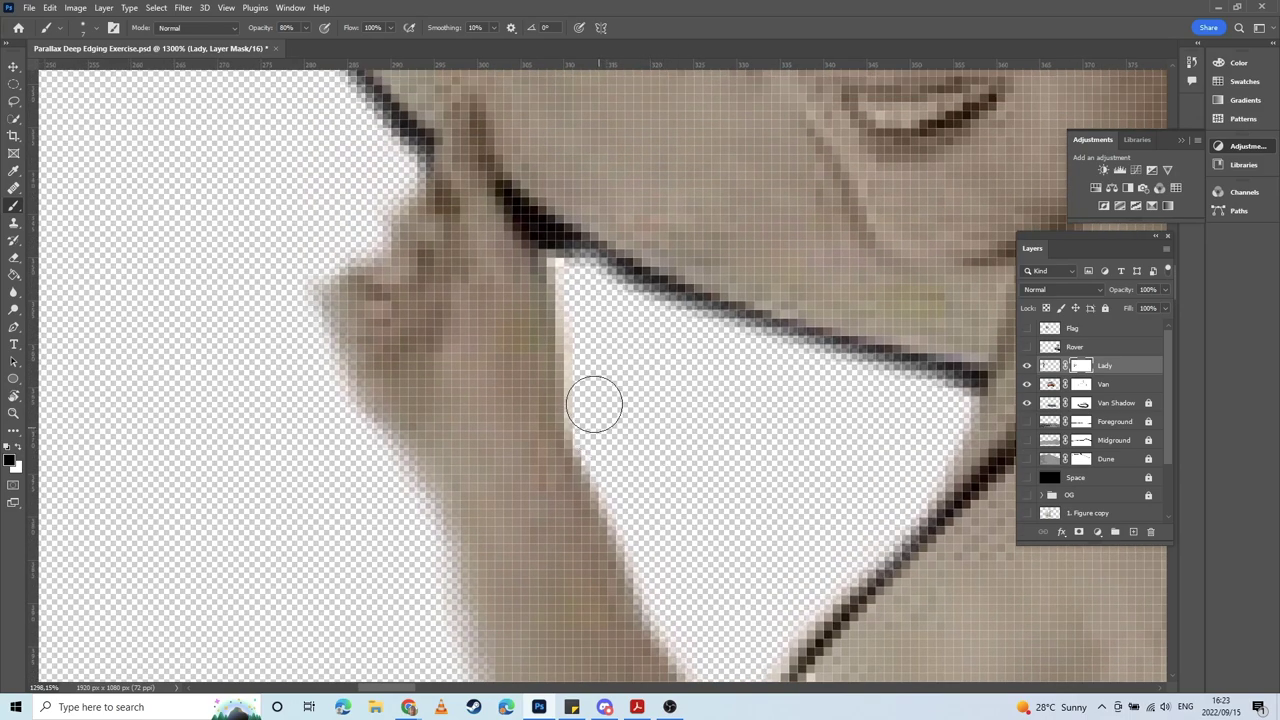
pyautogui.moveTo(594, 404); pyautogui.dragTo(578, 280)
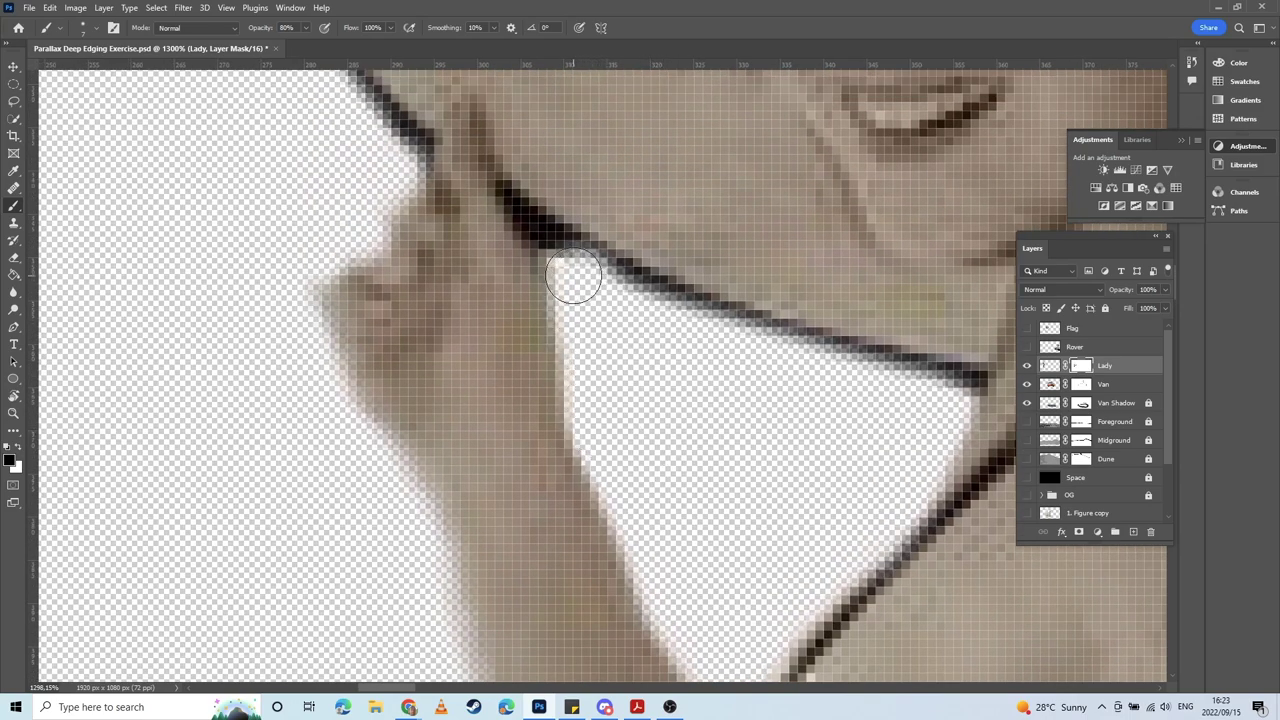
pyautogui.click(573, 275)
# Step: Clean the Lady's mask inside the narrow gap between the legs around the knees, painting away the jagged pixels on both sides
pyautogui.moveTo(940, 335); pyautogui.dragTo(568, 375)
pyautogui.moveTo(980, 325); pyautogui.dragTo(440, 480)
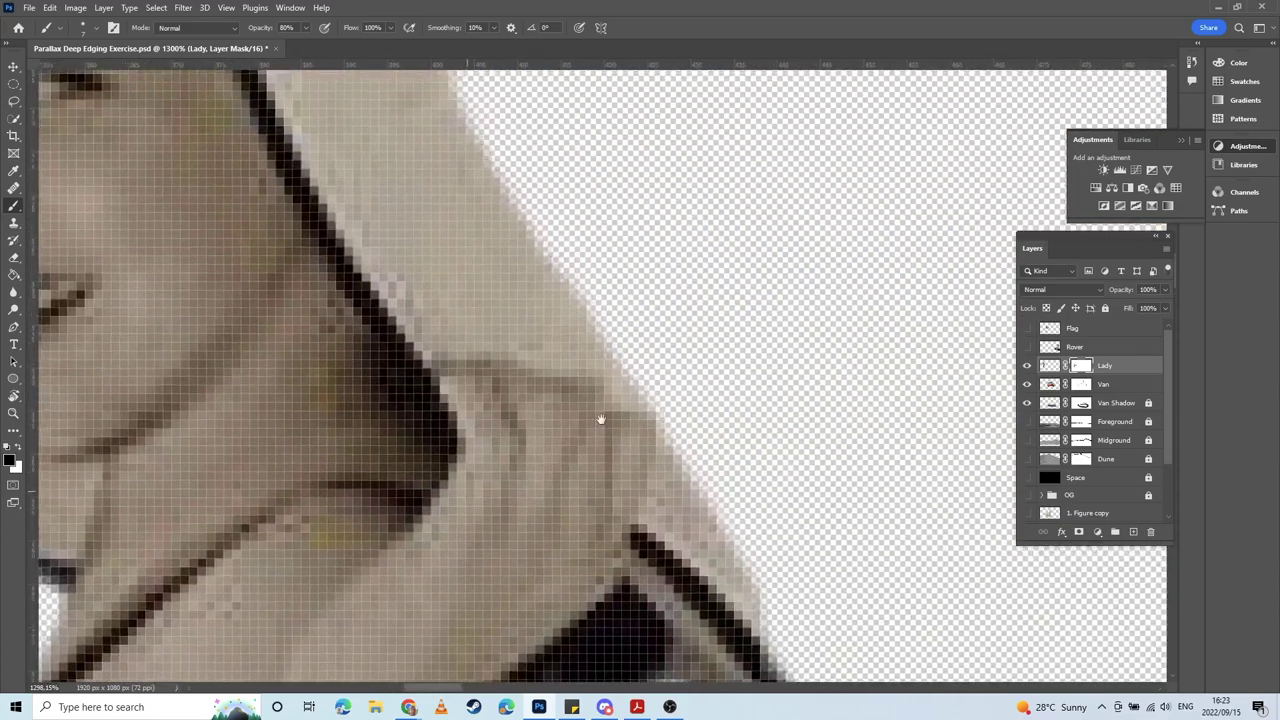
pyautogui.moveTo(601, 419); pyautogui.dragTo(514, 240)
pyautogui.moveTo(570, 560); pyautogui.dragTo(557, 283)
pyautogui.moveTo(600, 580); pyautogui.dragTo(585, 150)
pyautogui.moveTo(680, 320); pyautogui.dragTo(650, 33)
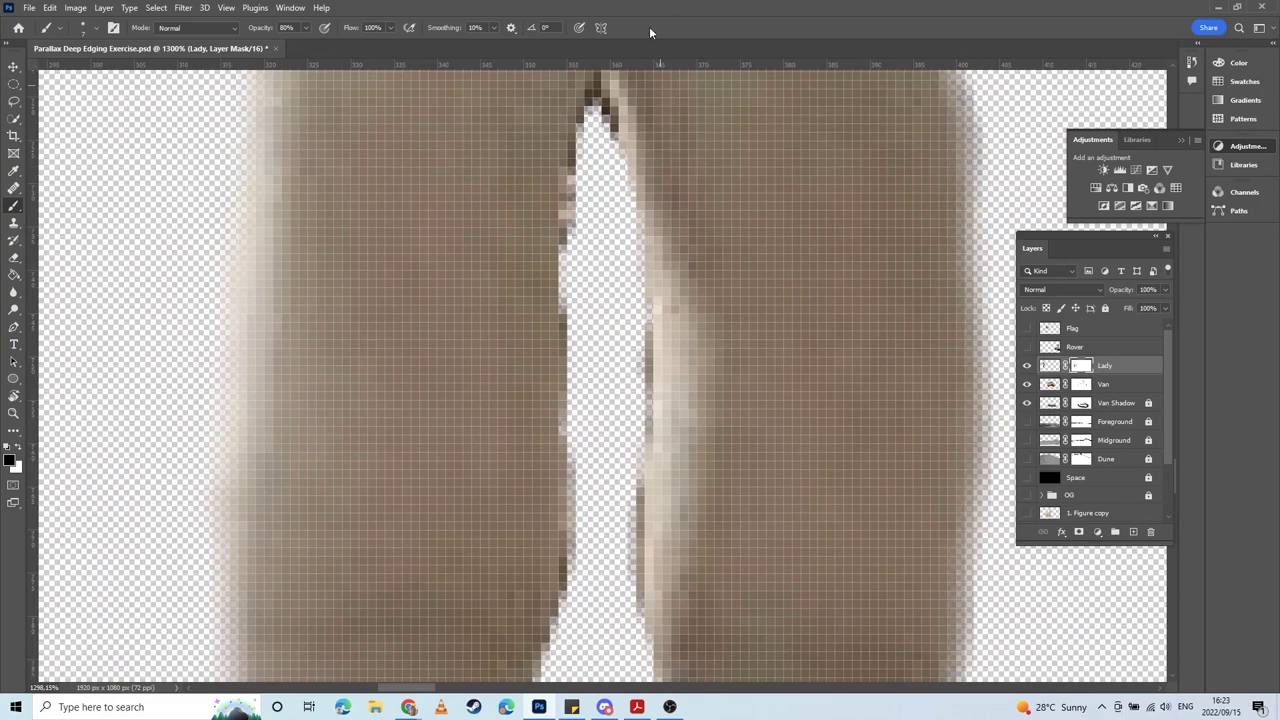
pyautogui.moveTo(641, 144)
pyautogui.mouseDown()
pyautogui.moveTo(647, 273)
pyautogui.moveTo(609, 280)
pyautogui.moveTo(614, 384)
pyautogui.mouseUp()
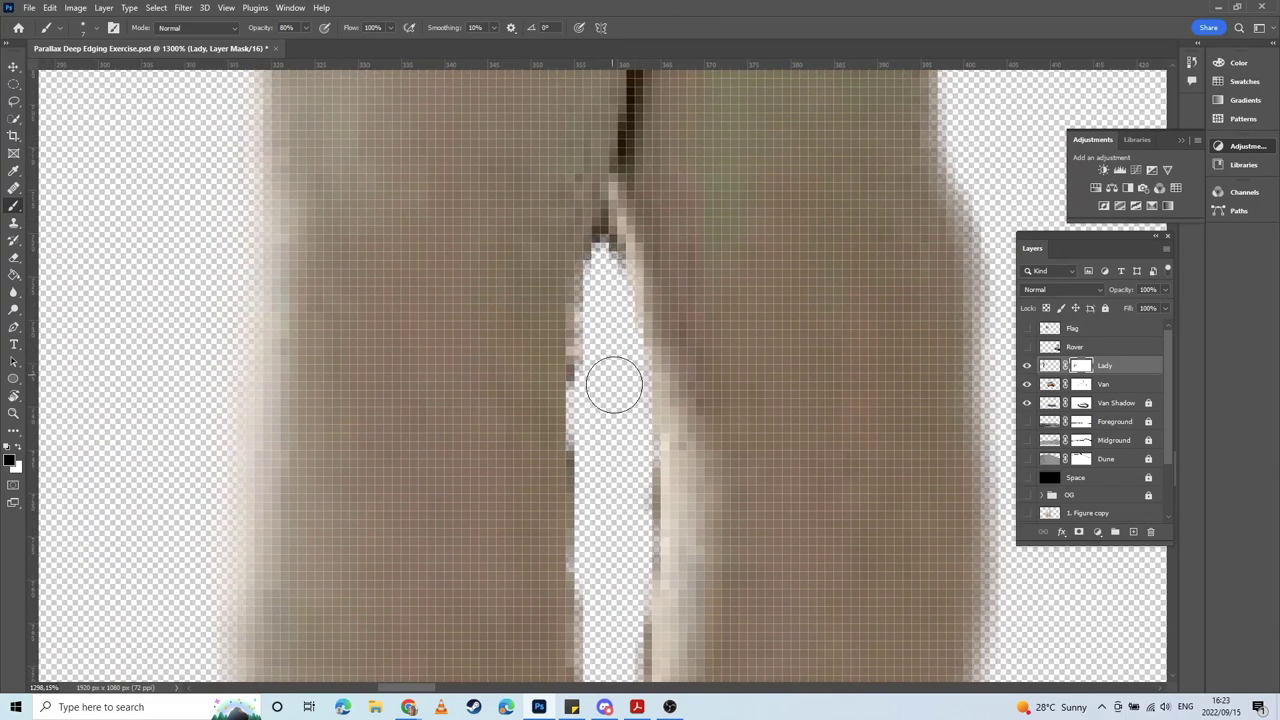
pyautogui.moveTo(604, 239); pyautogui.dragTo(604, 222)
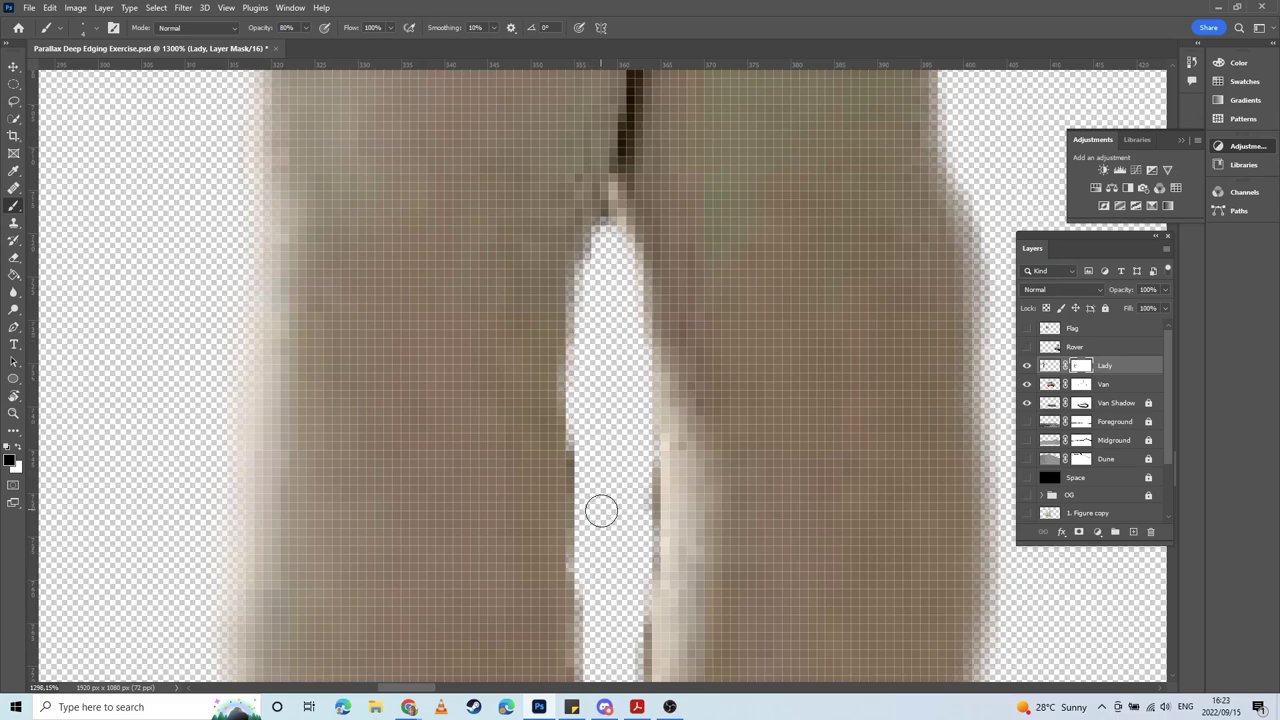
pyautogui.moveTo(624, 426)
pyautogui.mouseDown()
pyautogui.moveTo(629, 317)
pyautogui.moveTo(593, 446)
pyautogui.mouseUp()
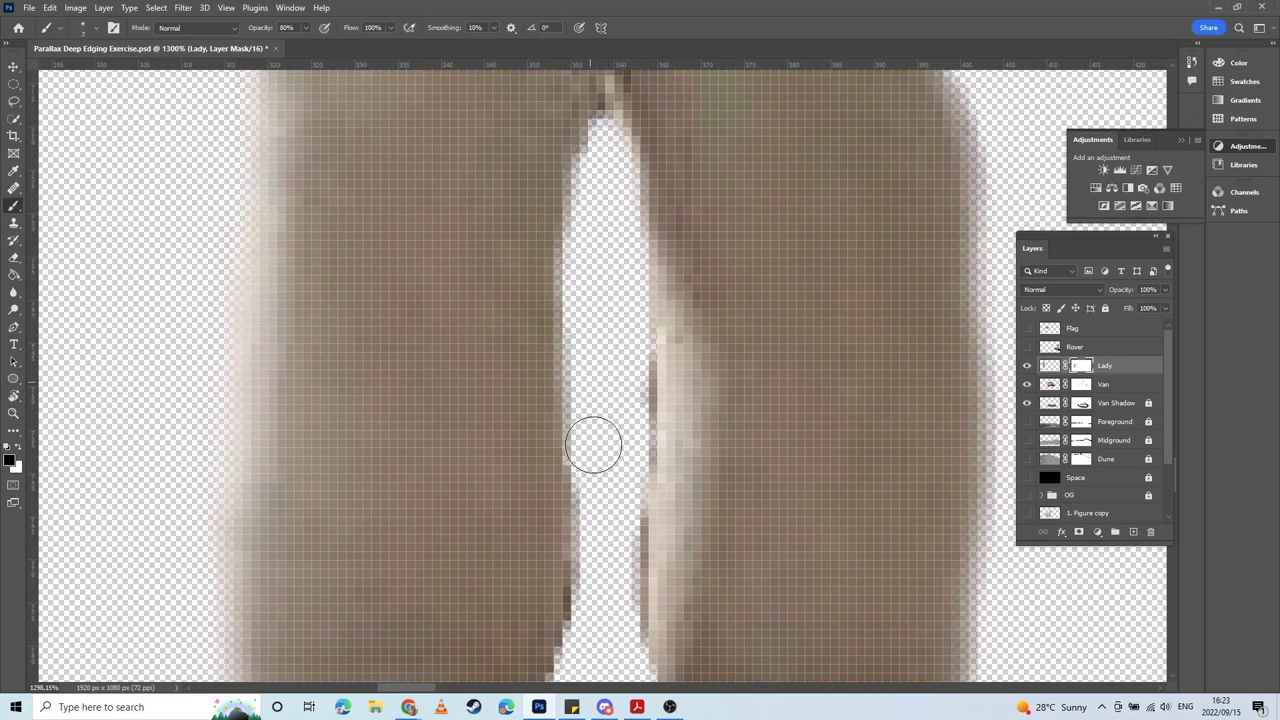
pyautogui.moveTo(591, 394)
pyautogui.mouseDown()
pyautogui.moveTo(584, 487)
pyautogui.moveTo(592, 329)
pyautogui.moveTo(600, 477)
pyautogui.moveTo(629, 320)
pyautogui.moveTo(620, 500)
pyautogui.moveTo(628, 415)
pyautogui.mouseUp()
pyautogui.moveTo(631, 366)
pyautogui.mouseDown()
pyautogui.moveTo(646, 297)
pyautogui.moveTo(640, 186)
pyautogui.mouseUp()
pyautogui.moveTo(655, 230); pyautogui.dragTo(622, 389)
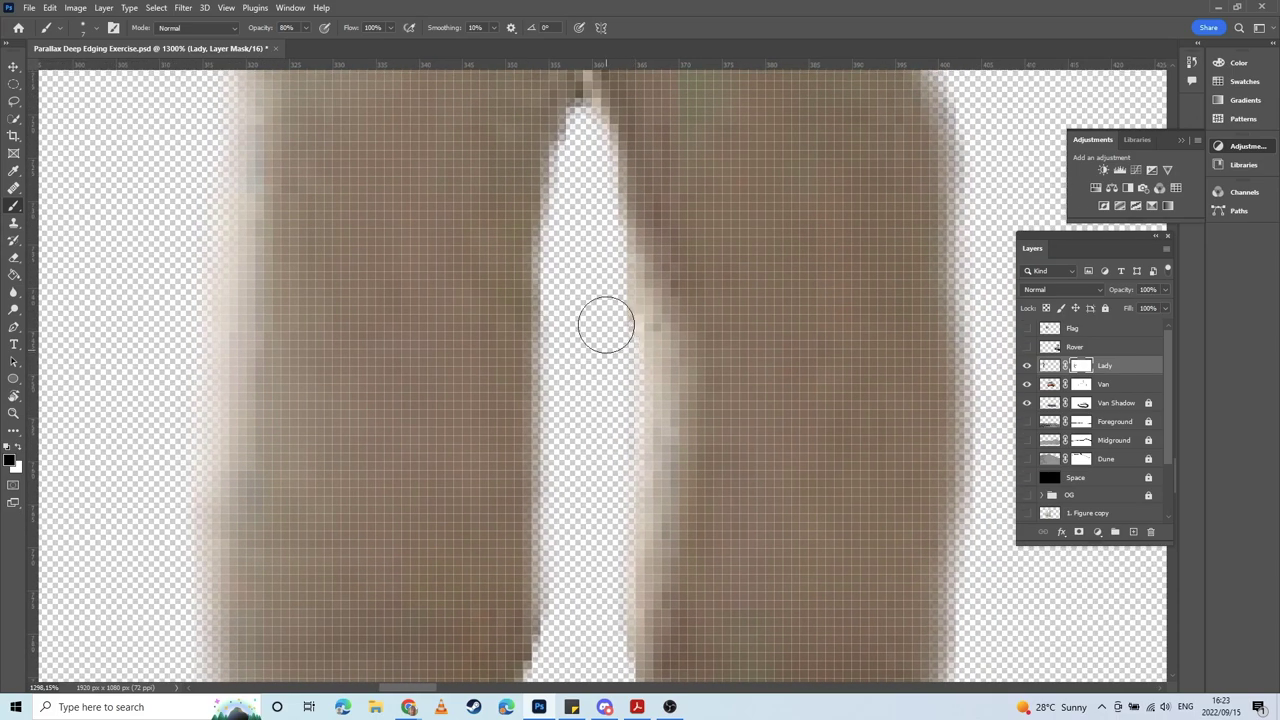
pyautogui.moveTo(606, 325)
pyautogui.mouseDown()
pyautogui.moveTo(608, 247)
pyautogui.moveTo(585, 138)
pyautogui.mouseUp()
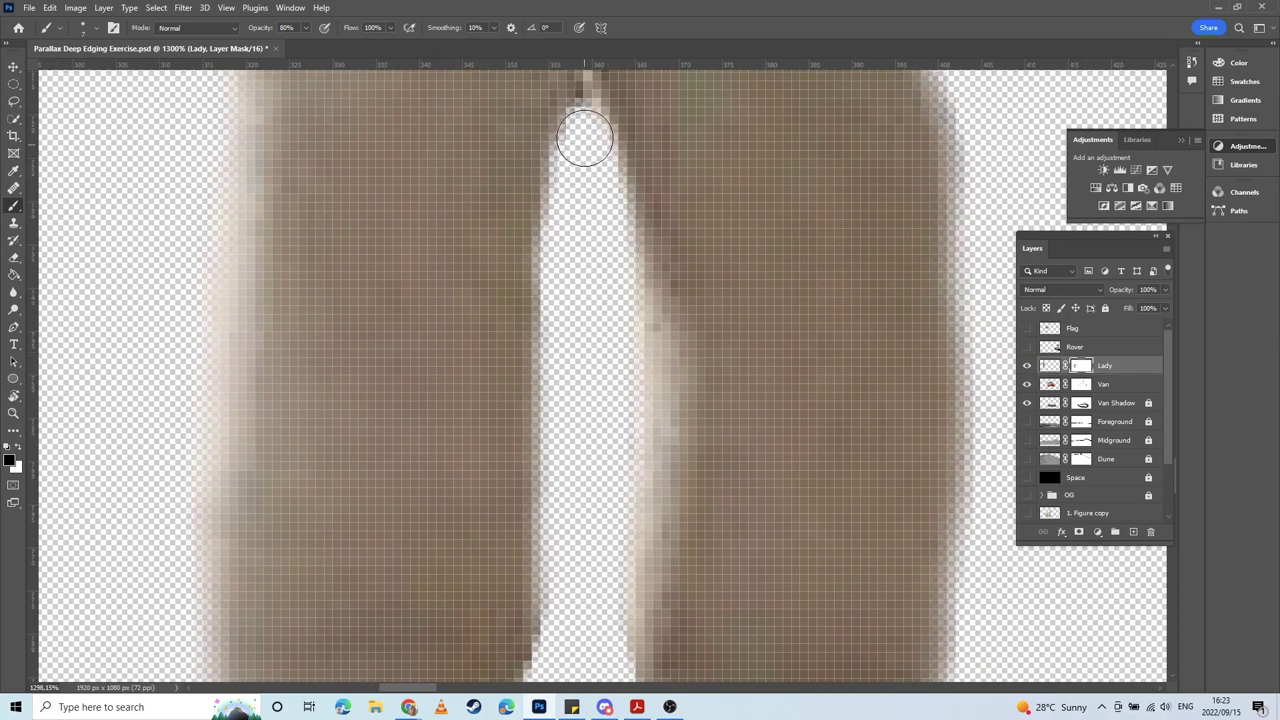
# Step: Paint away the fringe along the inner edges of both of the Lady's lower legs, from the calves down towards the shoes
pyautogui.scroll(-5, 600, 165)
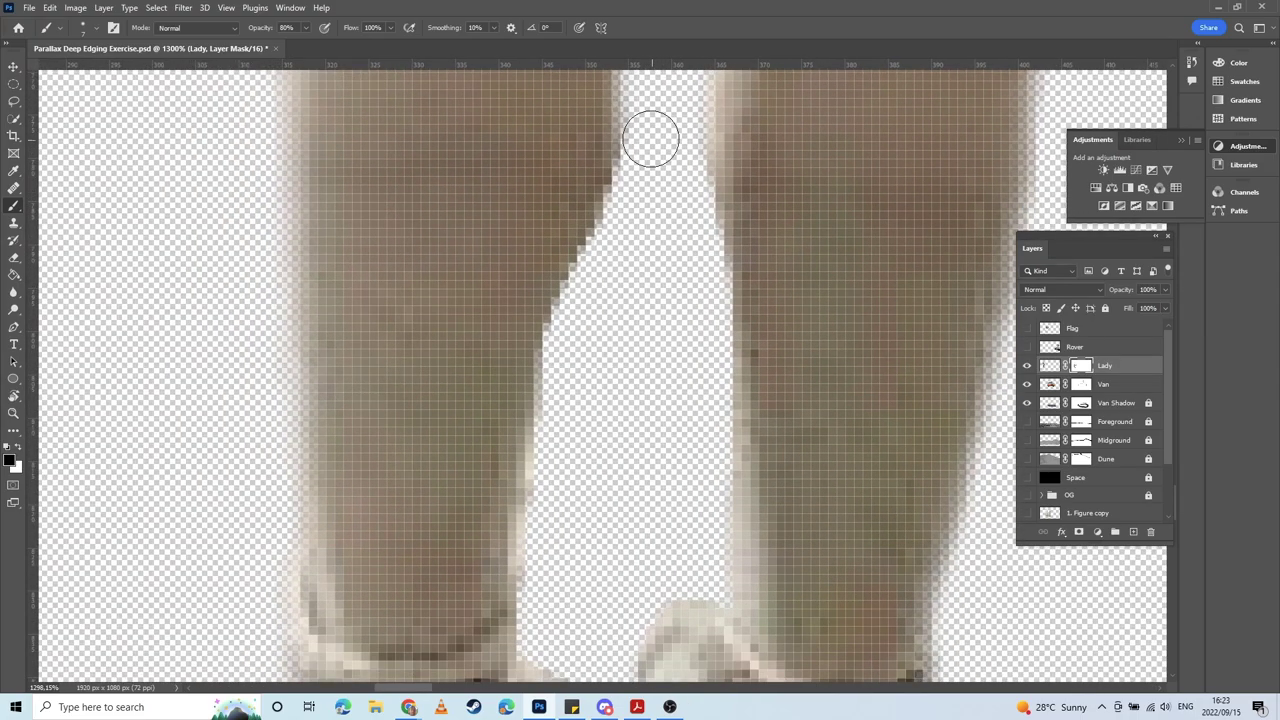
pyautogui.moveTo(631, 211)
pyautogui.mouseDown()
pyautogui.moveTo(610, 234)
pyautogui.moveTo(644, 155)
pyautogui.moveTo(564, 347)
pyautogui.moveTo(585, 469)
pyautogui.mouseUp()
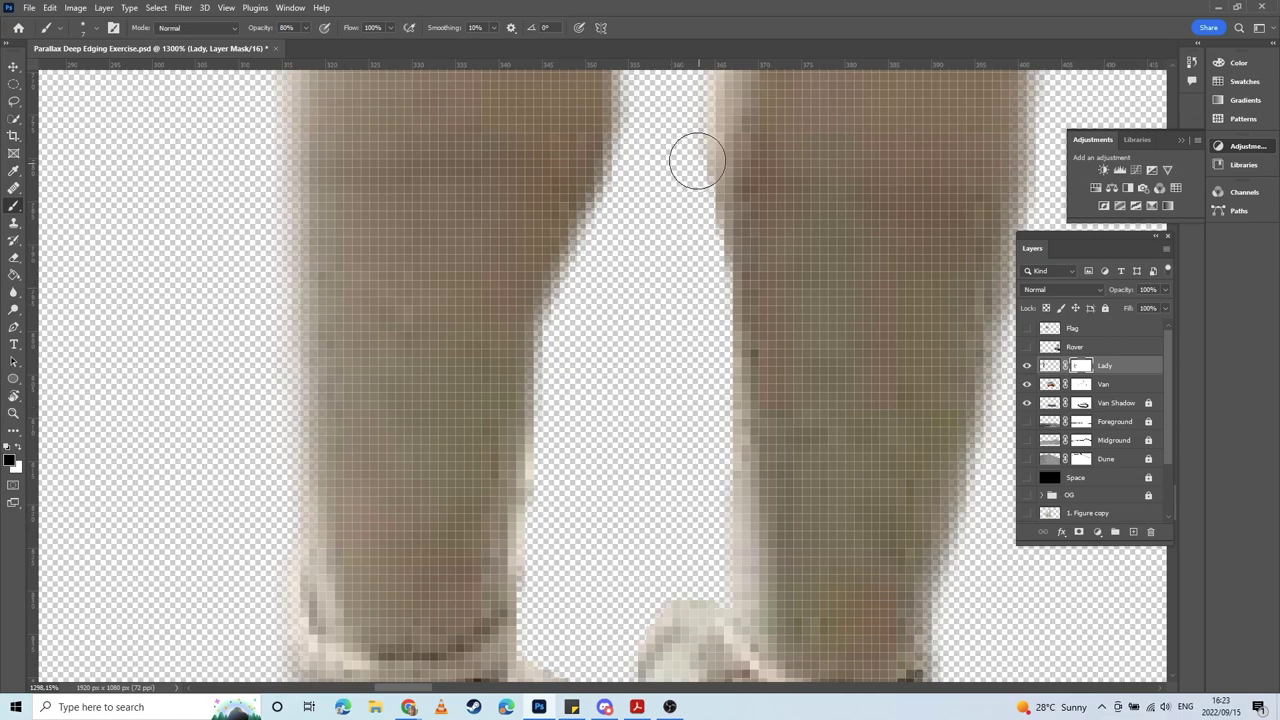
pyautogui.moveTo(686, 168); pyautogui.dragTo(724, 362)
pyautogui.moveTo(702, 345); pyautogui.dragTo(677, 293)
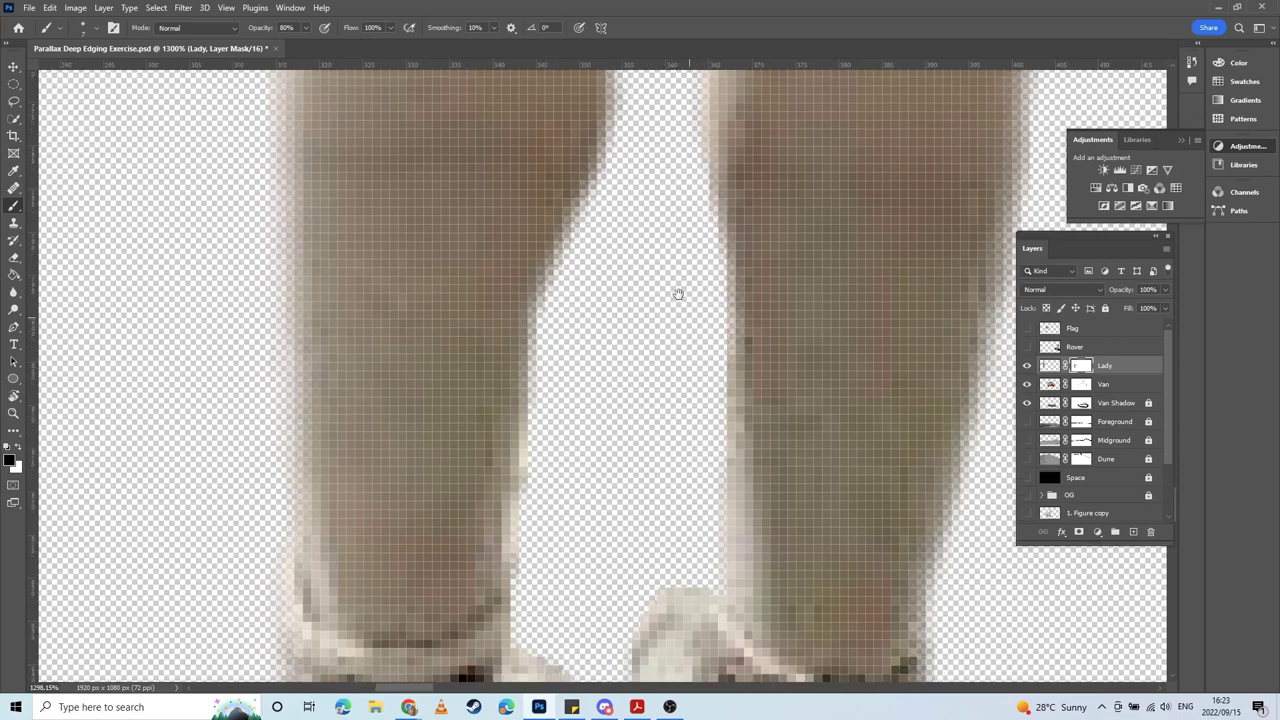
pyautogui.moveTo(684, 196); pyautogui.dragTo(708, 520)
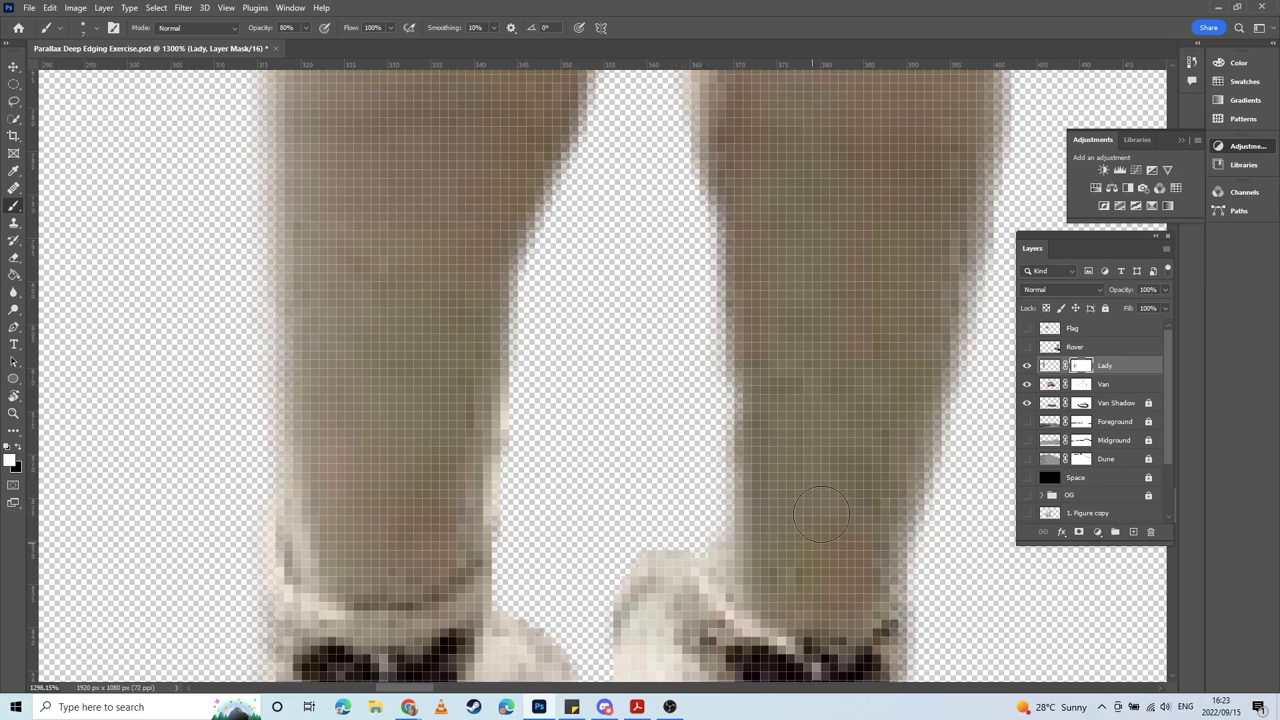
# Step: Restore the over-trimmed inner edge of the rear lower leg with white, and trim the facing leg's edge near the ankle with a smaller black brush
pyautogui.moveTo(728, 540)
pyautogui.mouseDown()
pyautogui.moveTo(746, 404)
pyautogui.moveTo(738, 226)
pyautogui.mouseUp()
pyautogui.moveTo(752, 272); pyautogui.dragTo(720, 448)
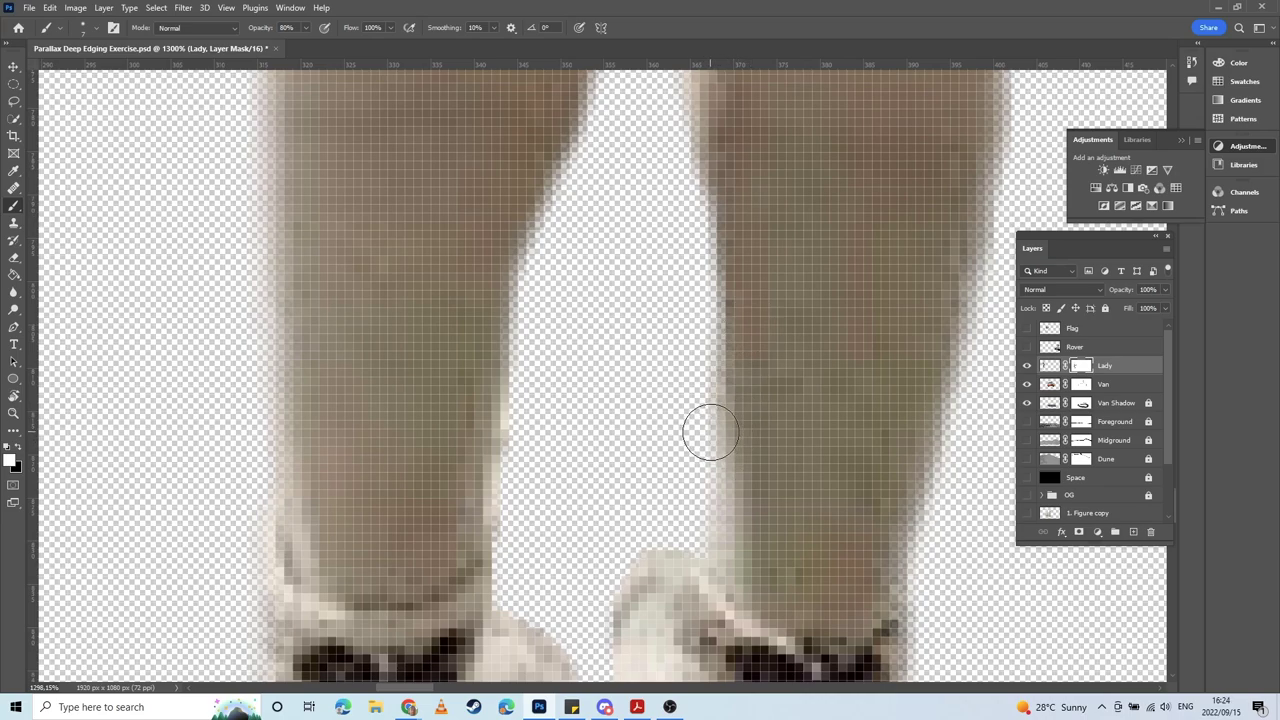
pyautogui.moveTo(697, 437); pyautogui.dragTo(732, 327)
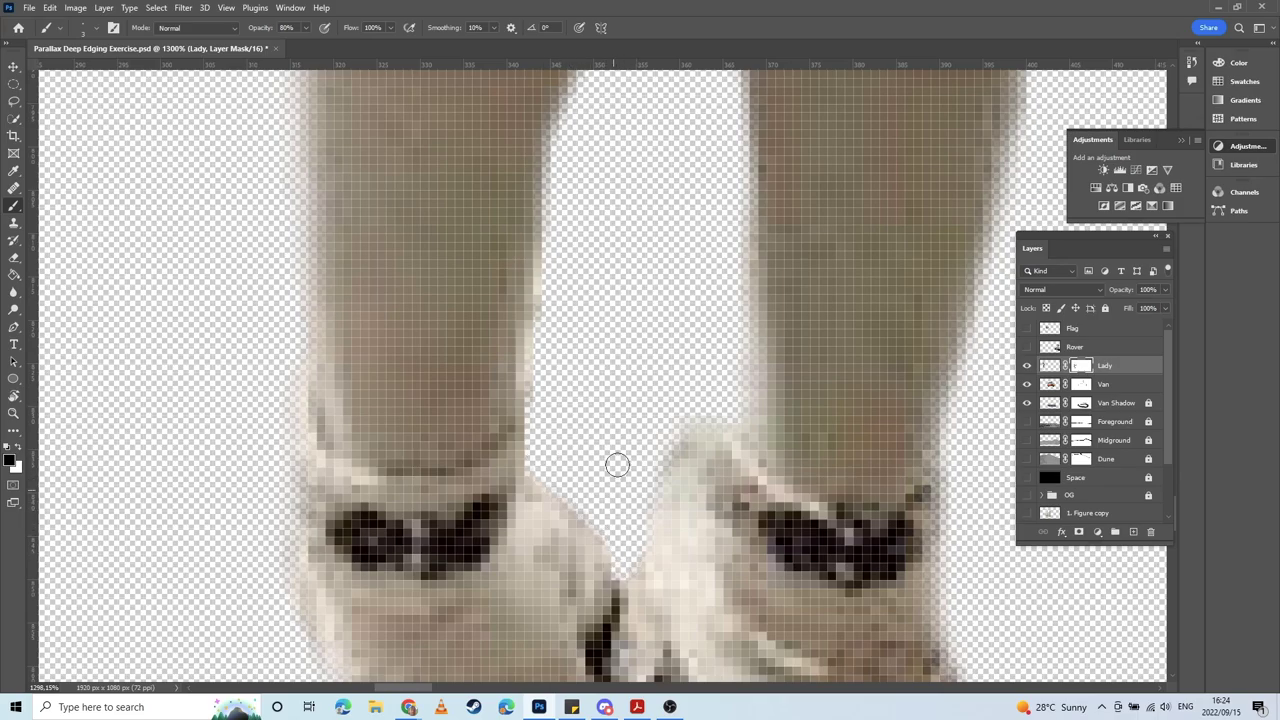
pyautogui.moveTo(617, 465); pyautogui.dragTo(466, 528)
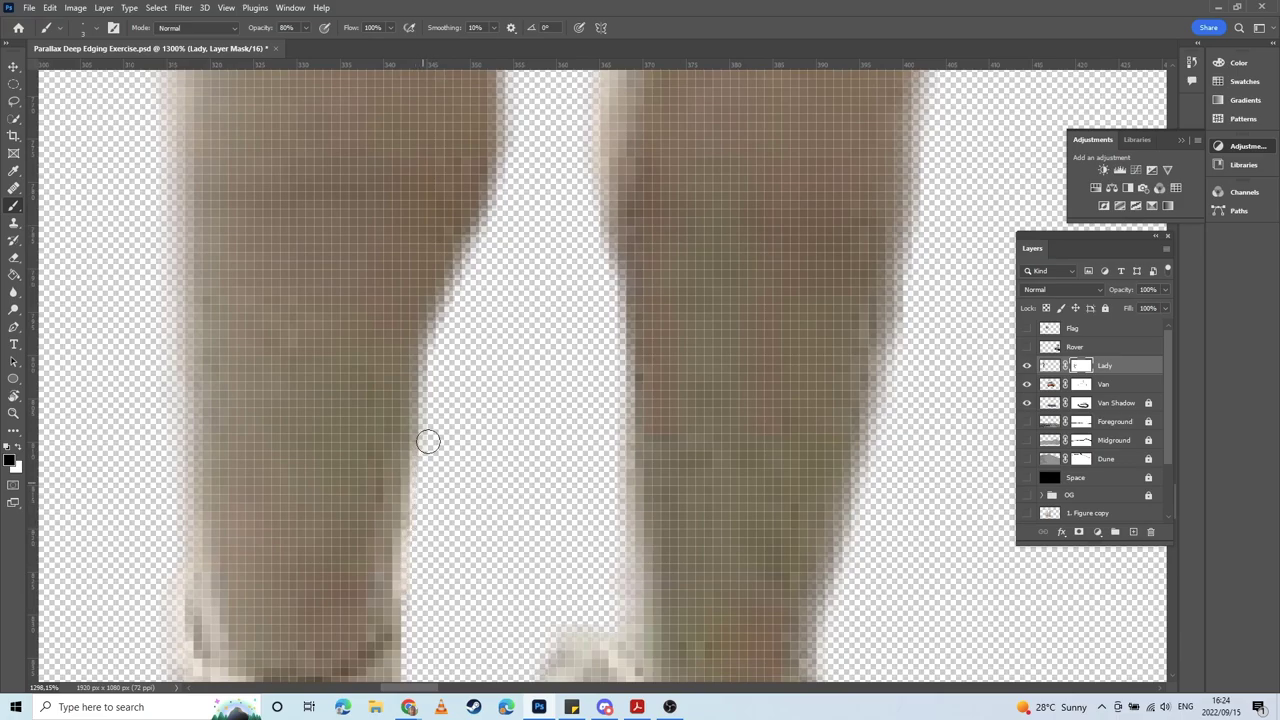
pyautogui.moveTo(239, 581); pyautogui.dragTo(500, 324)
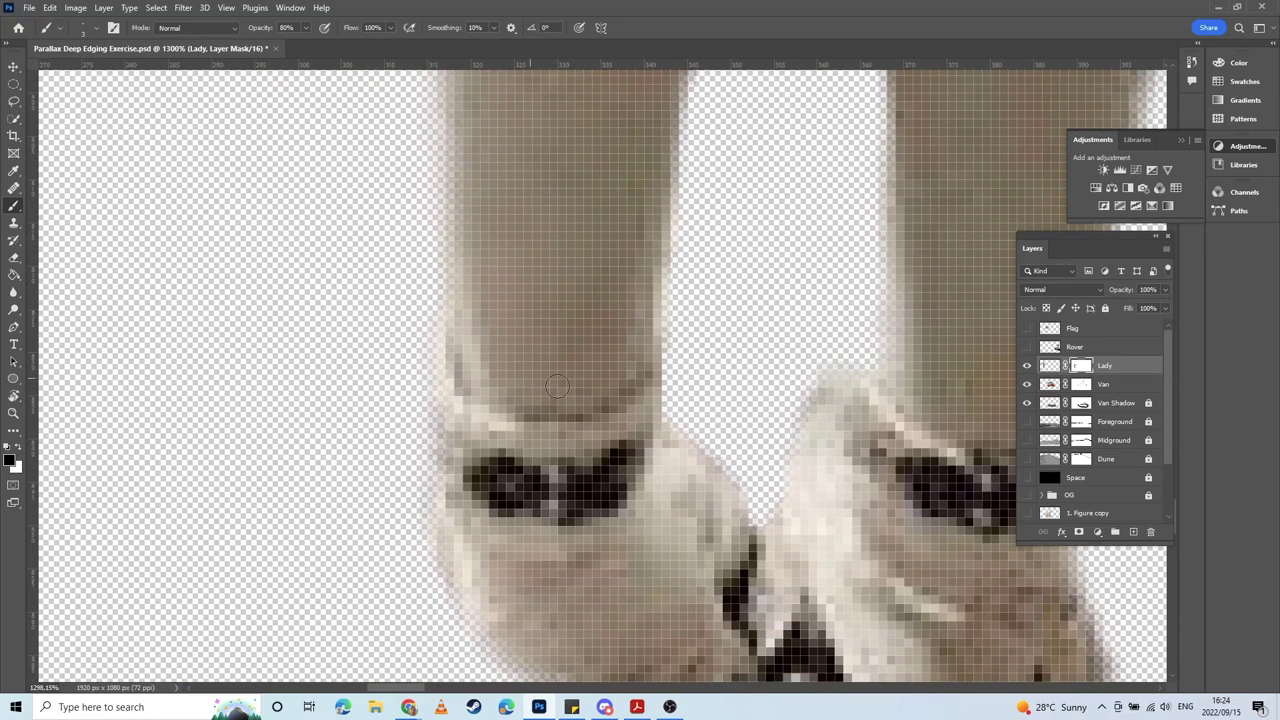
# Step: Show the Foreground, Midground and Dune layers and examine the Lady's cut-out edges against the landscape, both close up and in the full composite
pyautogui.scroll(-10, 557, 385)
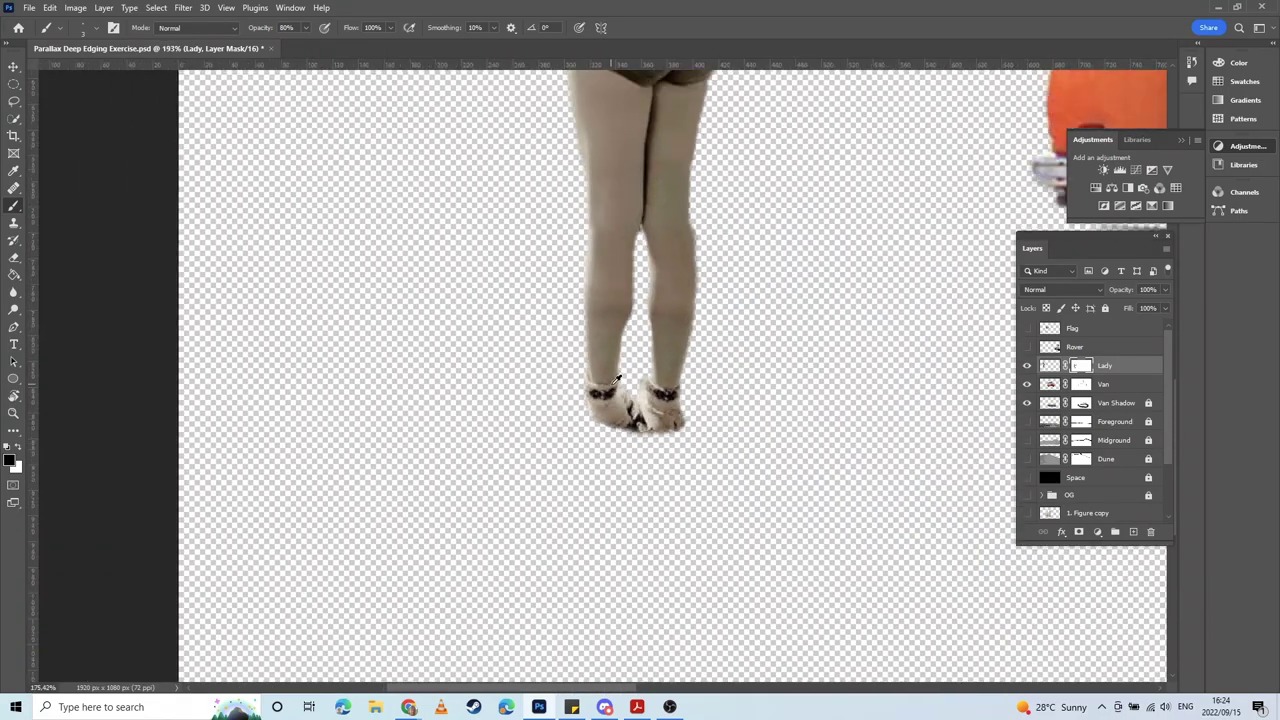
pyautogui.scroll(-2, 616, 380)
pyautogui.moveTo(603, 297); pyautogui.dragTo(469, 523)
pyautogui.moveTo(488, 413); pyautogui.dragTo(508, 571)
pyautogui.scroll(-2, 571, 457)
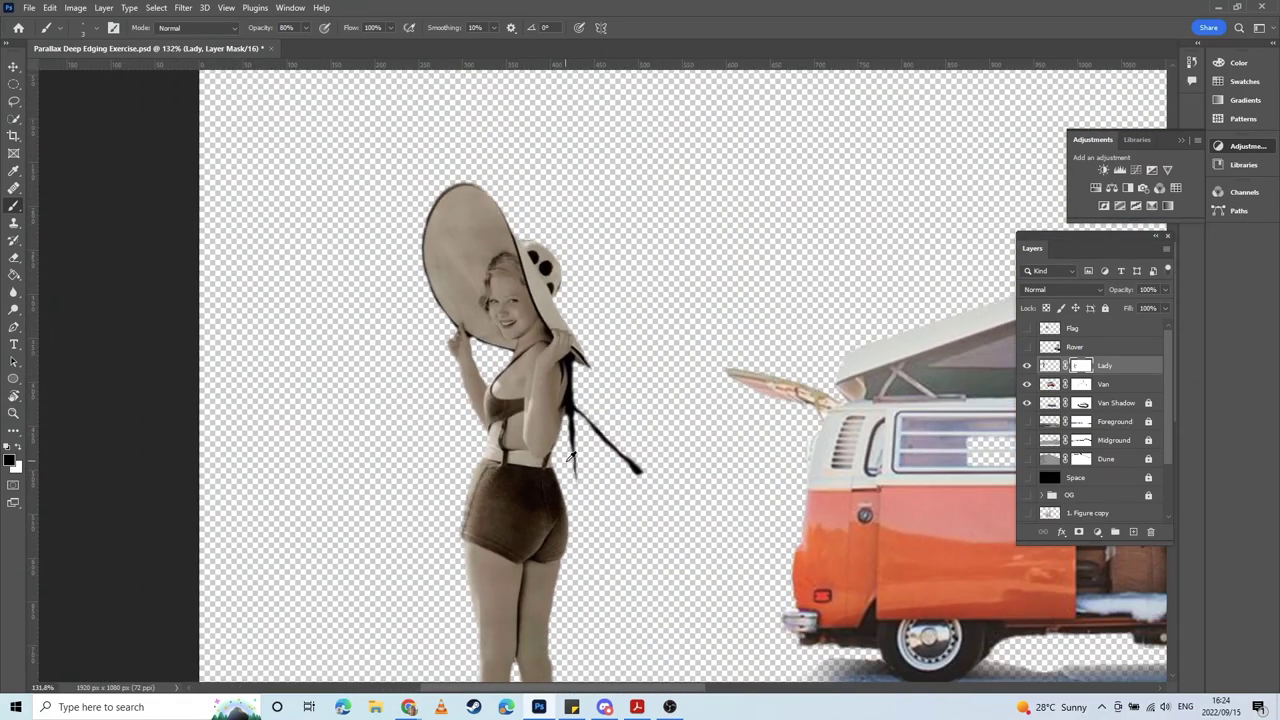
pyautogui.scroll(-5, 570, 458)
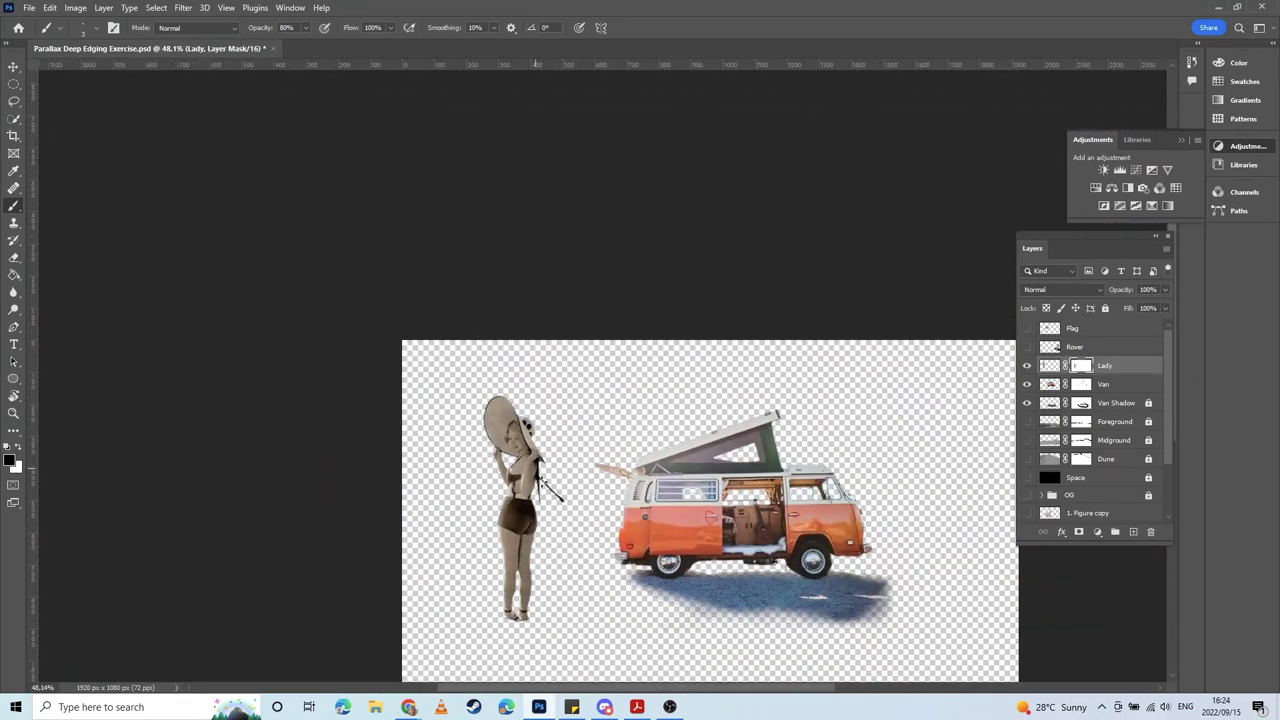
pyautogui.moveTo(542, 482); pyautogui.dragTo(498, 387)
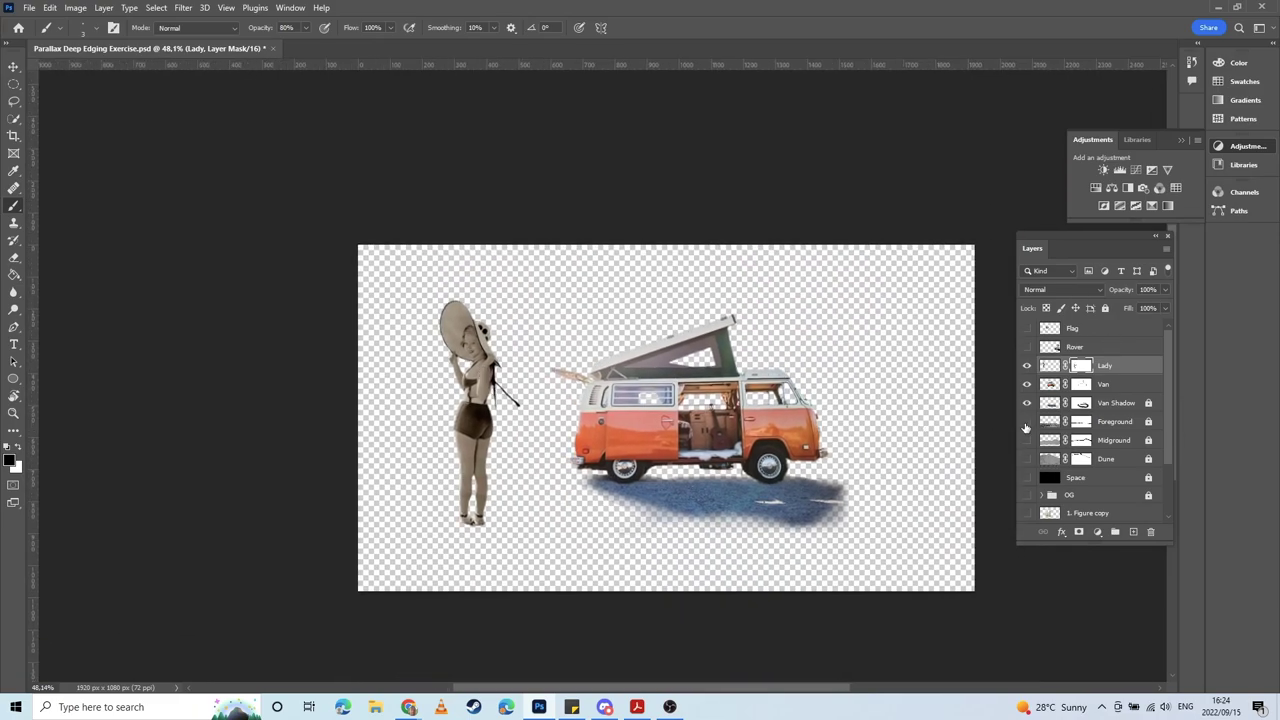
pyautogui.click(1026, 422)
pyautogui.click(1026, 441)
pyautogui.click(1026, 459)
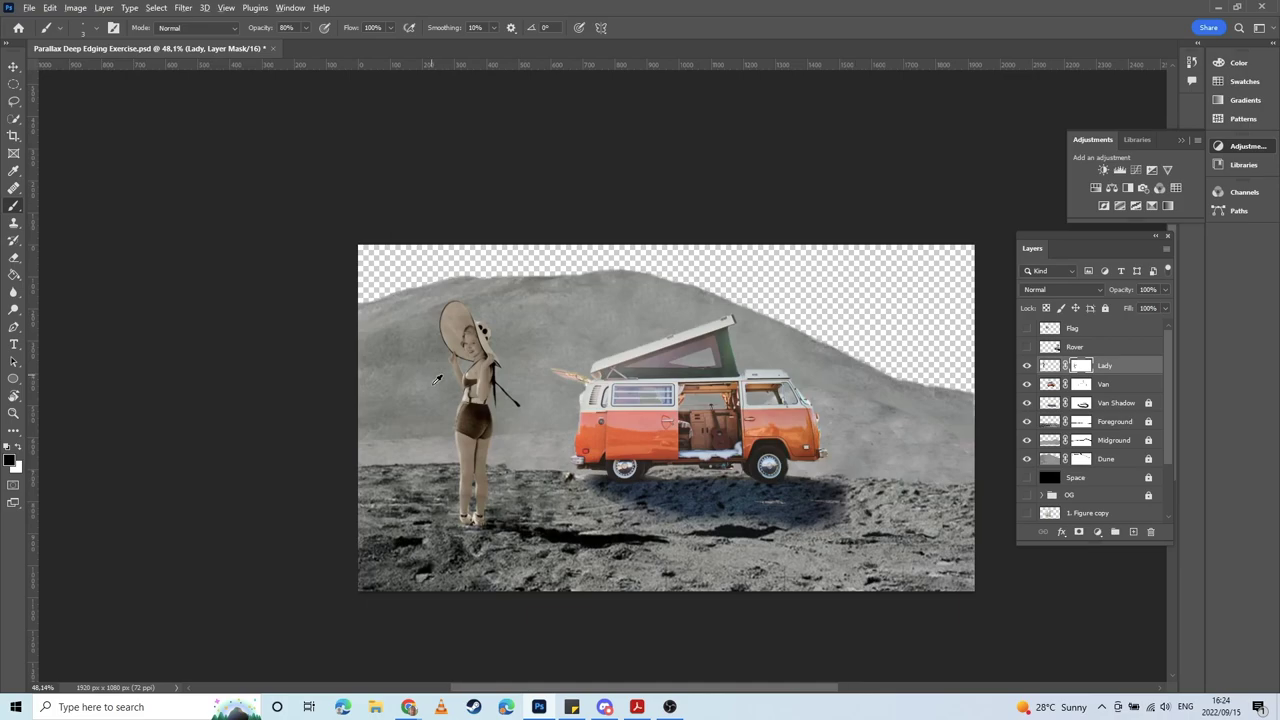
pyautogui.scroll(5, 442, 380)
pyautogui.scroll(-1, 518, 367)
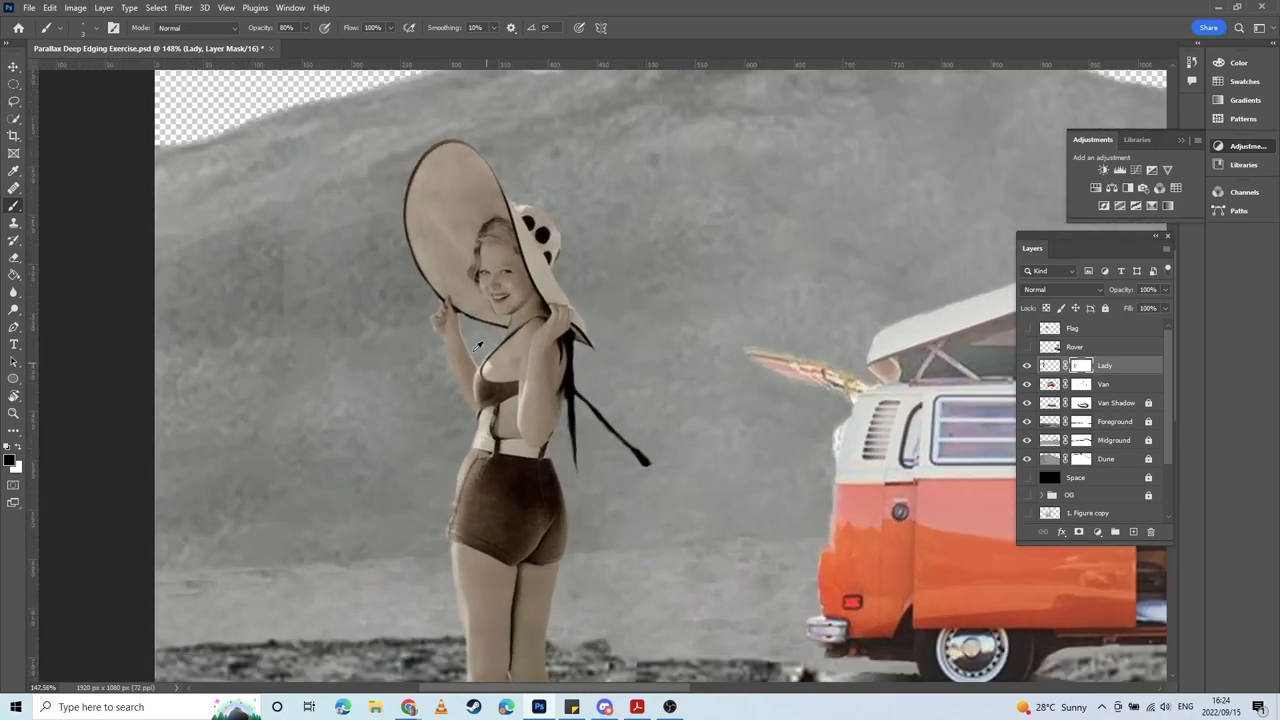
pyautogui.scroll(3, 478, 345)
pyautogui.scroll(-6, 503, 371)
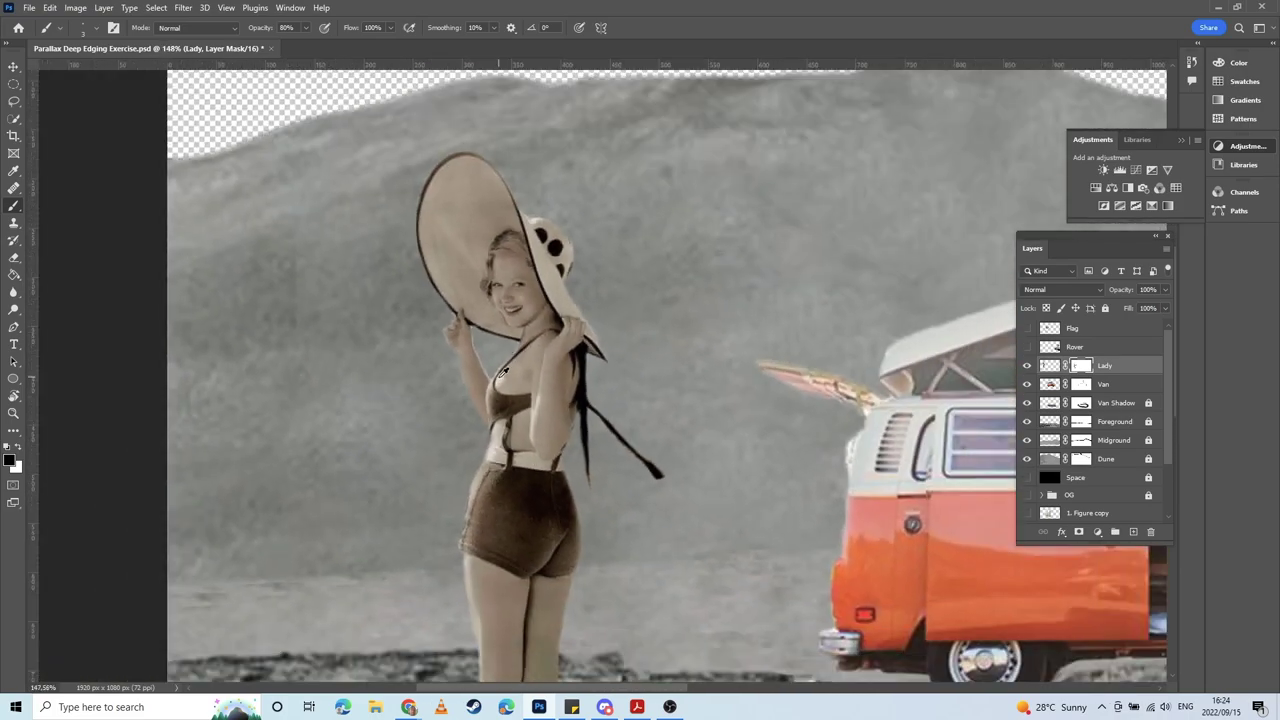
pyautogui.scroll(-3, 560, 429)
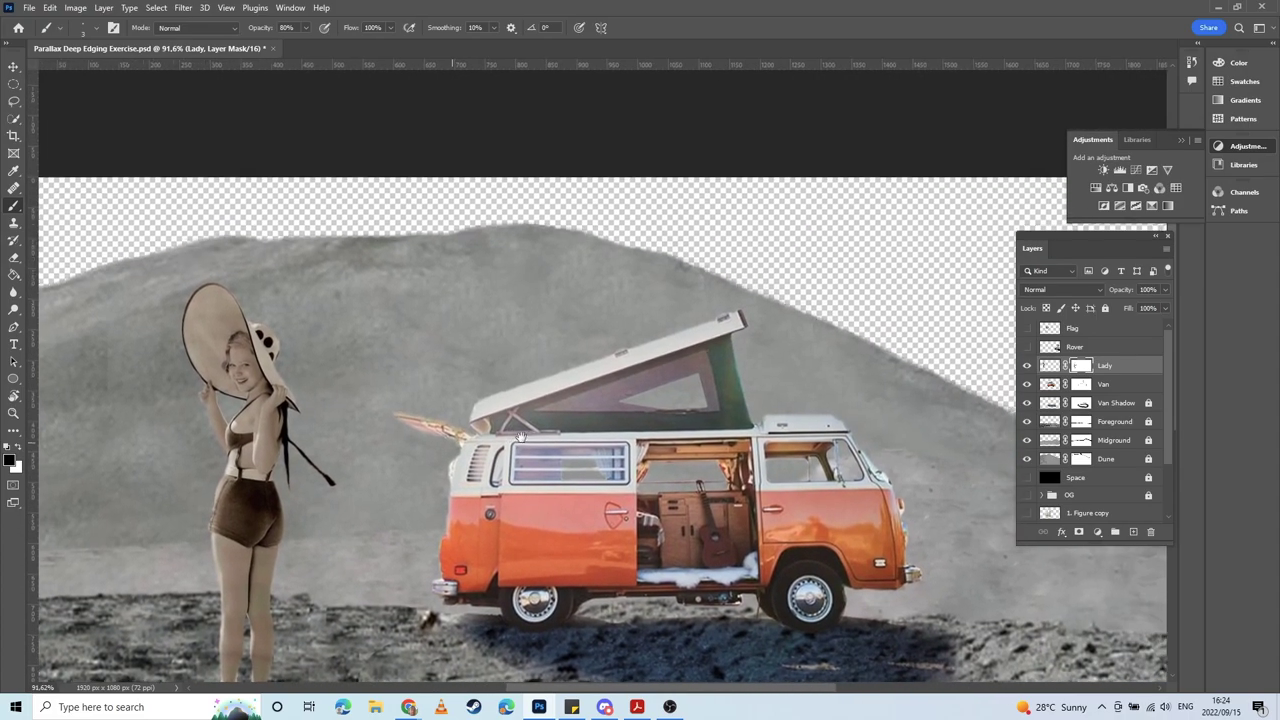
pyautogui.moveTo(522, 480); pyautogui.dragTo(521, 447)
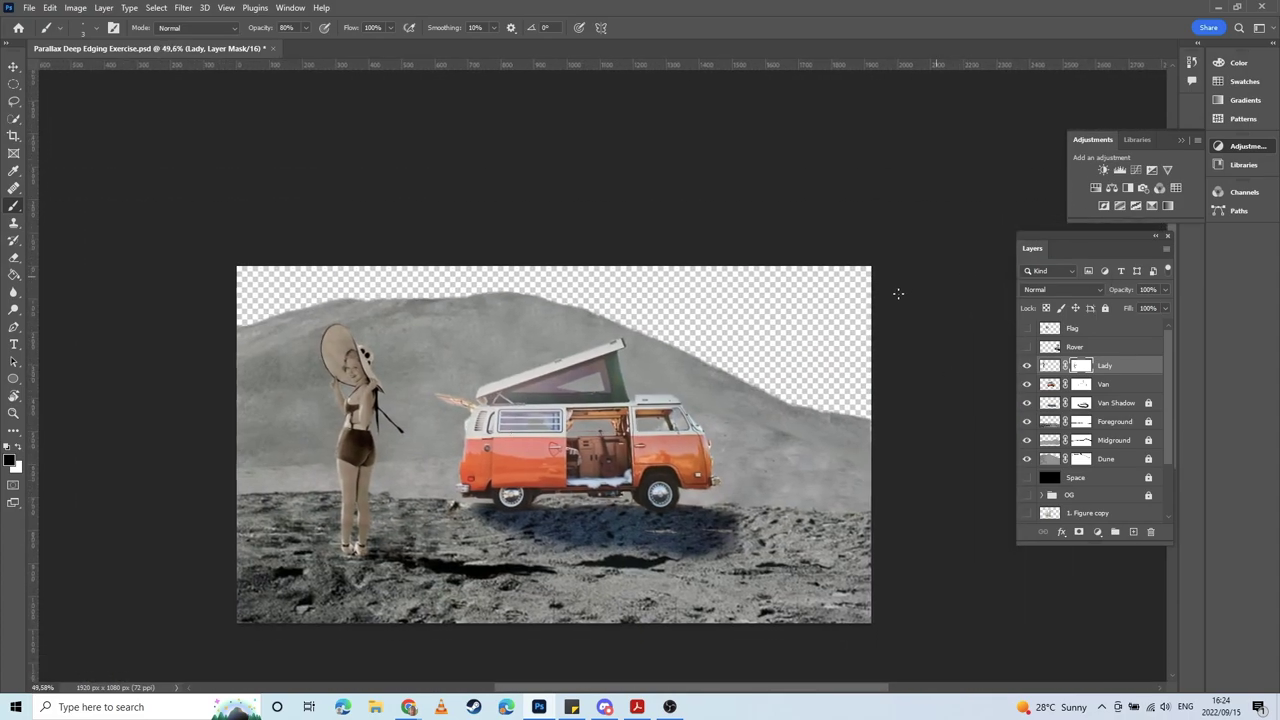
# Step: Make the Rover layer visible and add a layer mask to it
pyautogui.click(1026, 347)
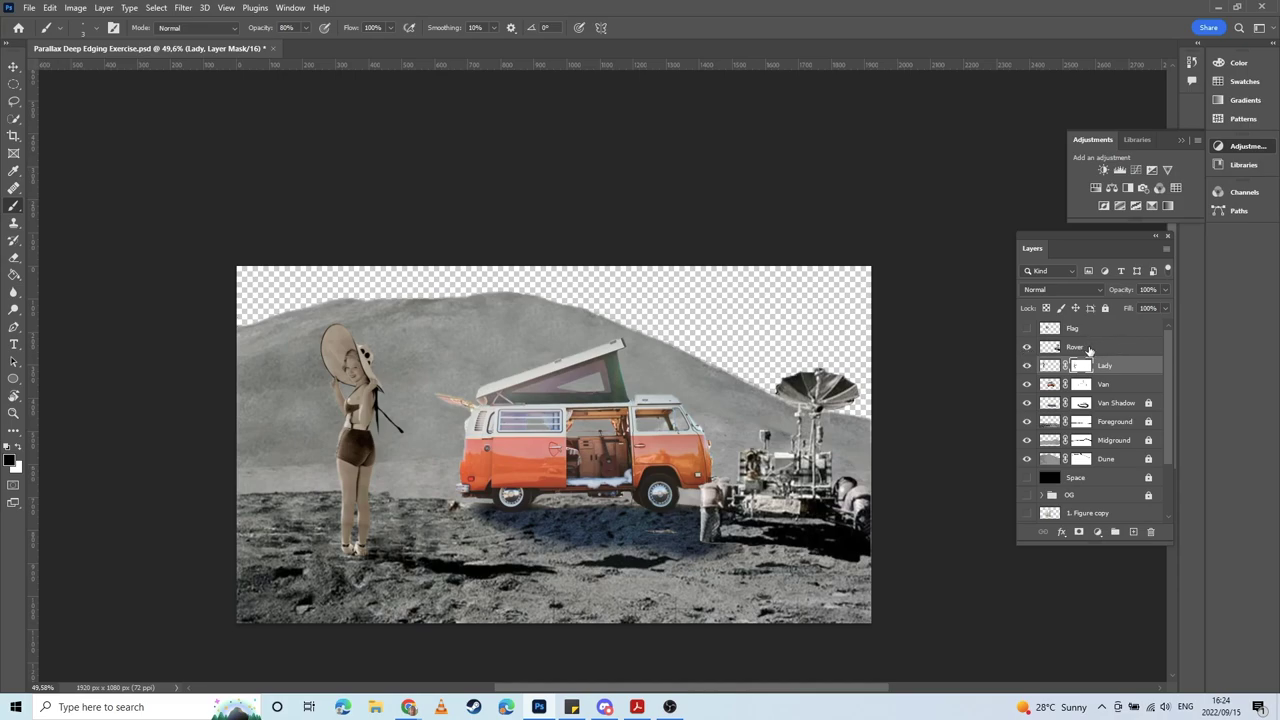
pyautogui.click(1090, 347)
pyautogui.click(1078, 533)
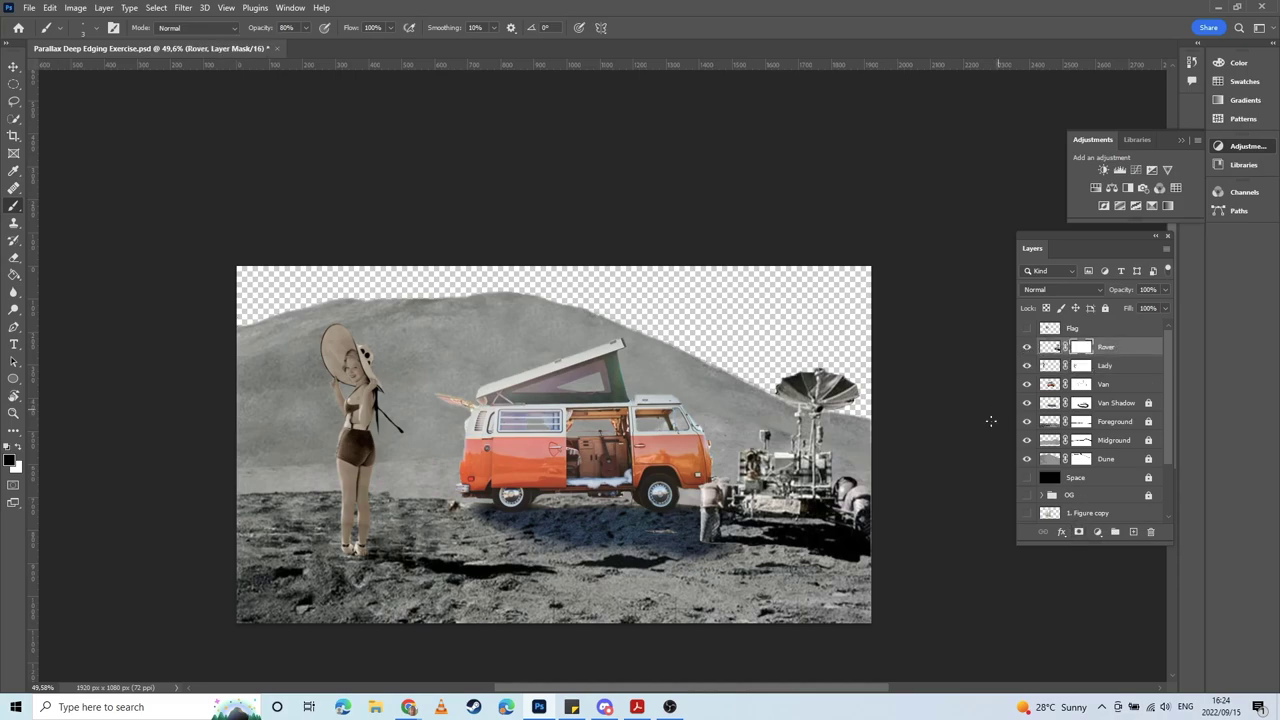
# Step: Hide the Lady, Van, Van Shadow, Foreground, Midground and Dune layers and show the black Space layer behind the Rover
pyautogui.scroll(6, 731, 466)
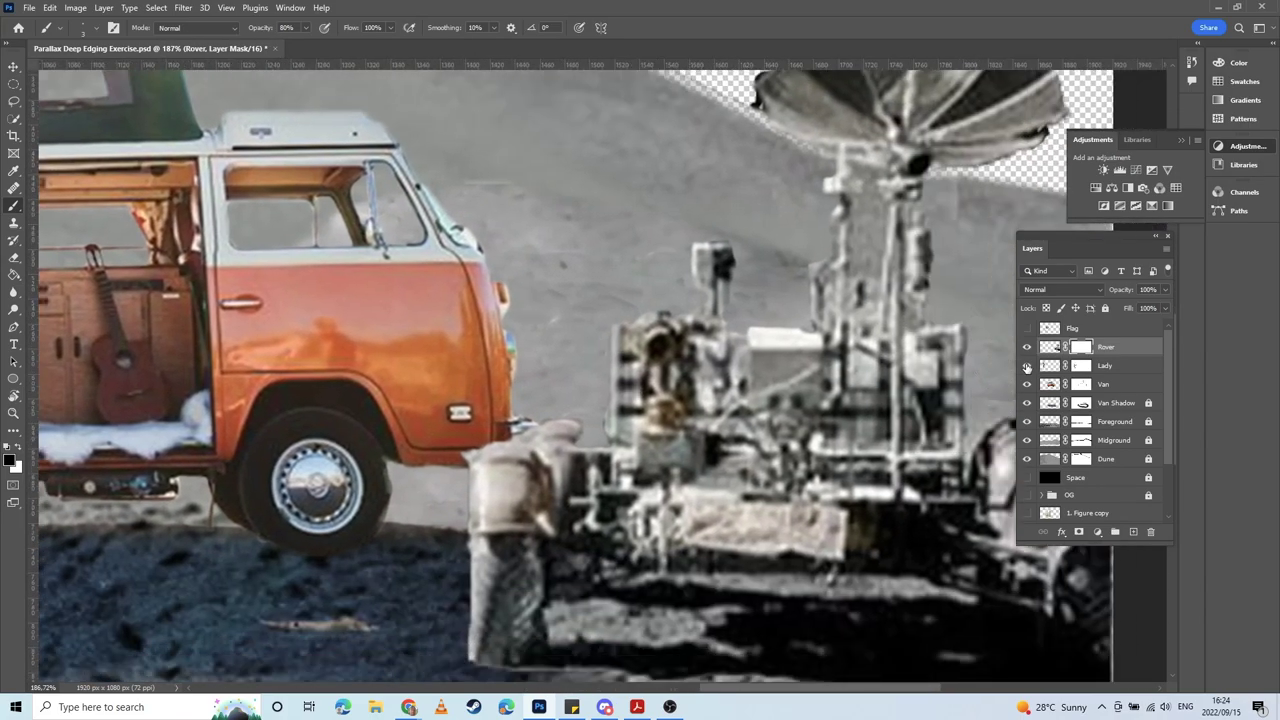
pyautogui.click(1026, 440)
pyautogui.click(1026, 458)
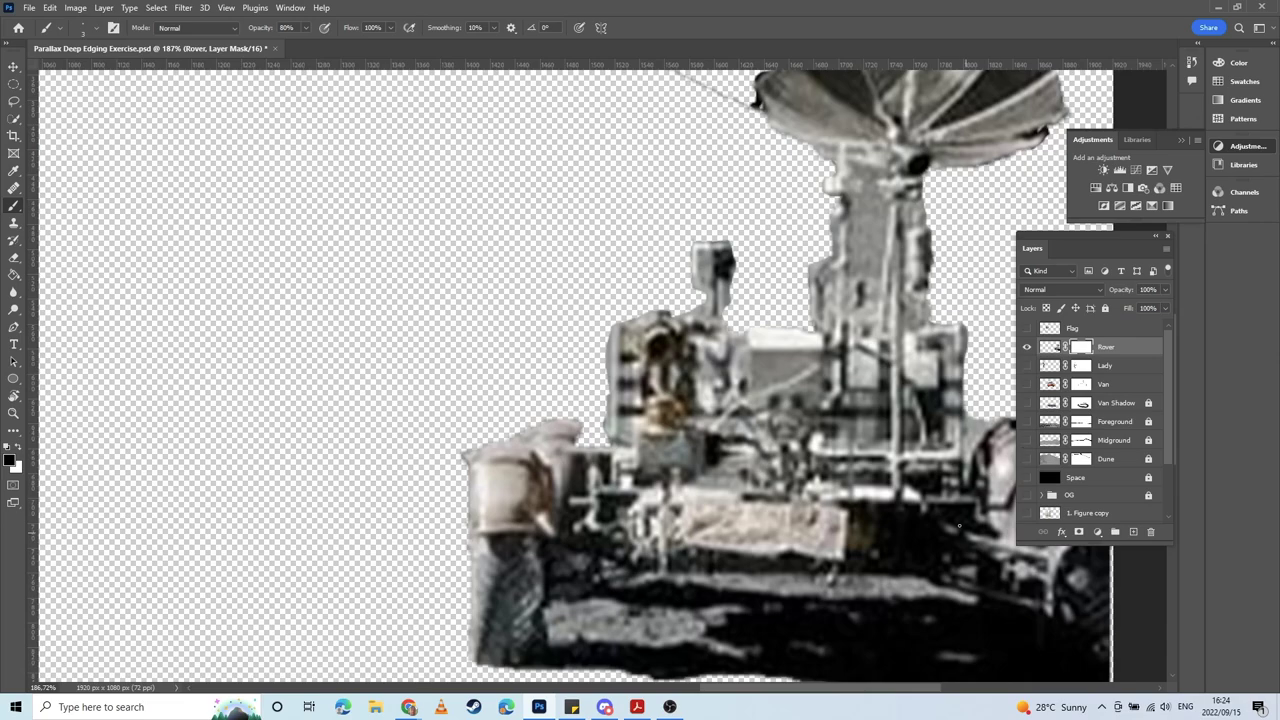
pyautogui.click(1027, 477)
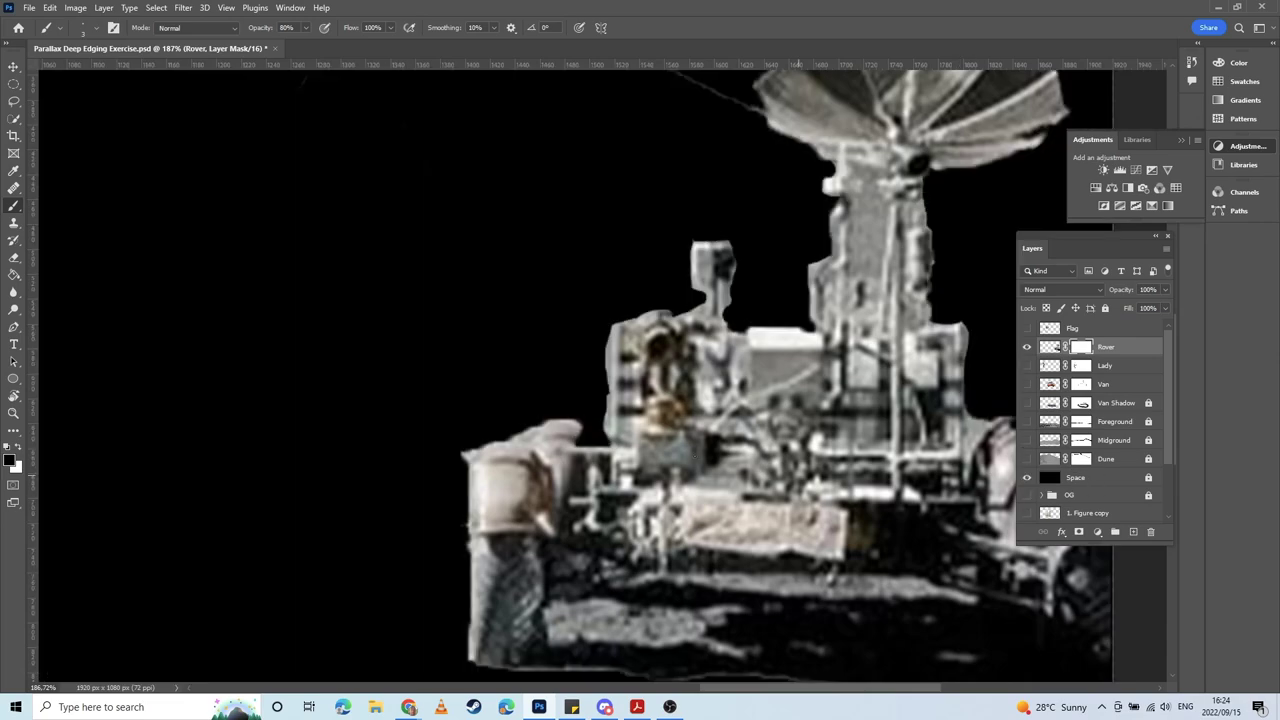
pyautogui.moveTo(669, 440); pyautogui.dragTo(669, 488)
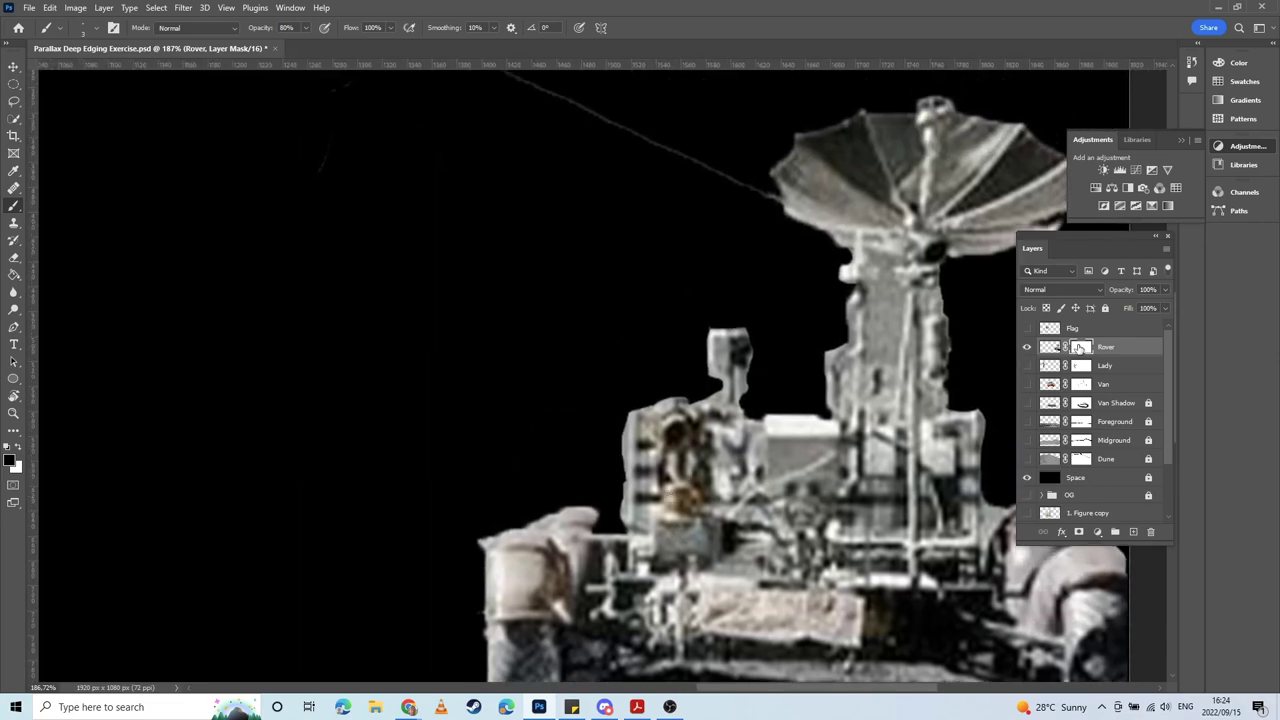
# Step: Trim the Rover's mask along the small mast and the top edge of the equipment beside it with an enlarged black brush
pyautogui.scroll(17, 690, 400)
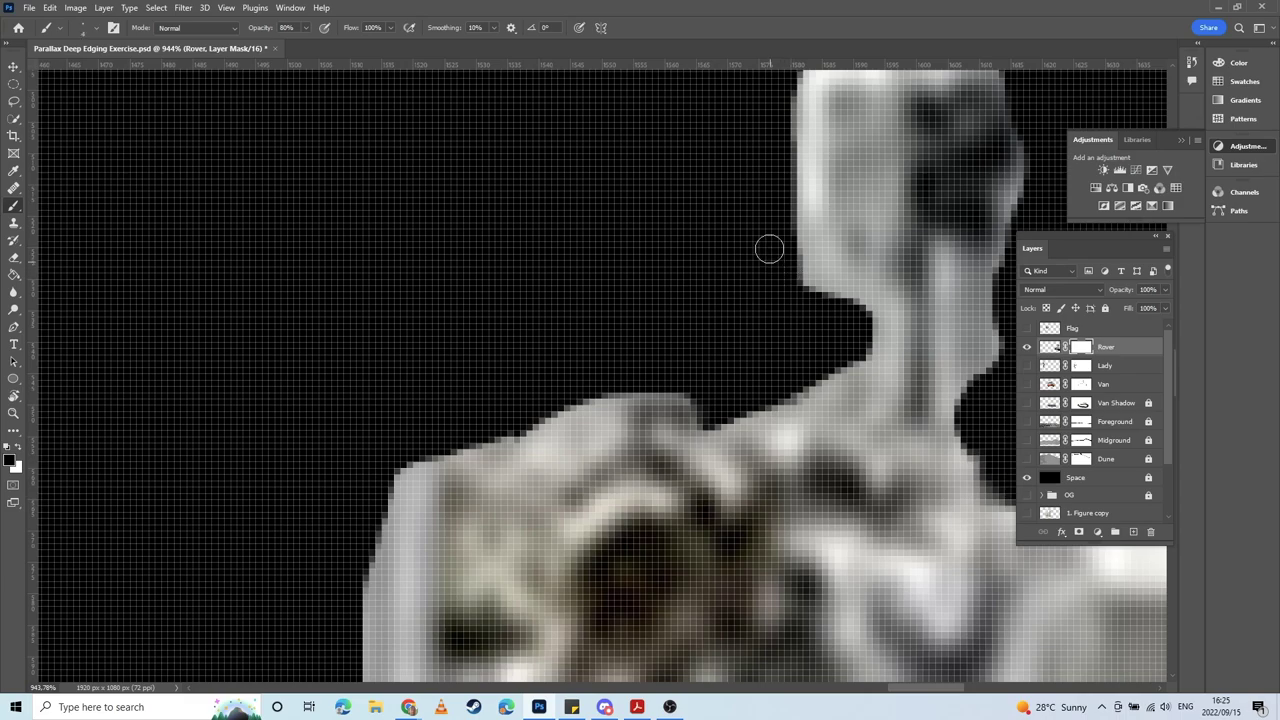
pyautogui.press(']')
pyautogui.press(']')
pyautogui.press(']')
pyautogui.press('0')
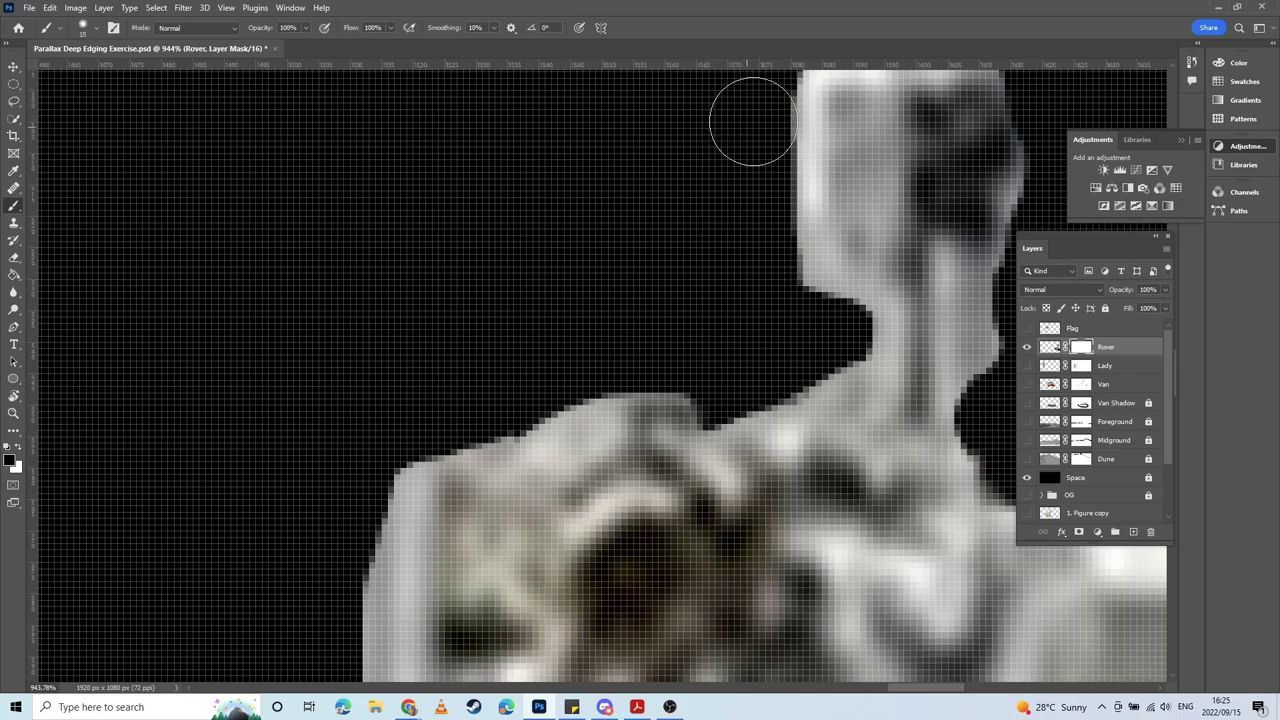
pyautogui.moveTo(760, 80)
pyautogui.mouseDown()
pyautogui.moveTo(763, 271)
pyautogui.moveTo(832, 337)
pyautogui.moveTo(721, 387)
pyautogui.moveTo(691, 363)
pyautogui.moveTo(646, 357)
pyautogui.moveTo(490, 376)
pyautogui.mouseUp()
pyautogui.moveTo(569, 346)
pyautogui.mouseDown()
pyautogui.moveTo(721, 280)
pyautogui.moveTo(600, 346)
pyautogui.mouseUp()
pyautogui.moveTo(697, 323)
pyautogui.mouseDown()
pyautogui.moveTo(591, 350)
pyautogui.moveTo(493, 425)
pyautogui.moveTo(572, 223)
pyautogui.mouseUp()
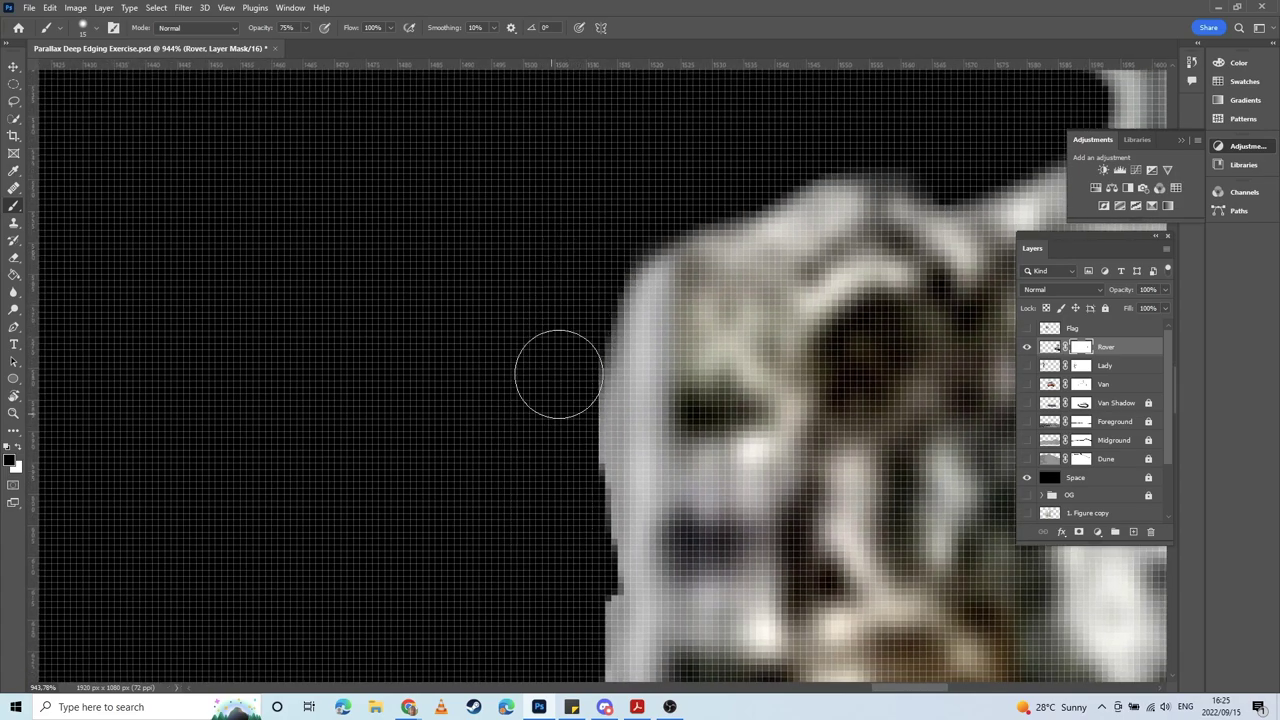
# Step: Mask the fringe along the outer side of the Rover's equipment box and in the gap beside the wheel fender, reducing the black brush
pyautogui.moveTo(559, 374); pyautogui.dragTo(569, 511)
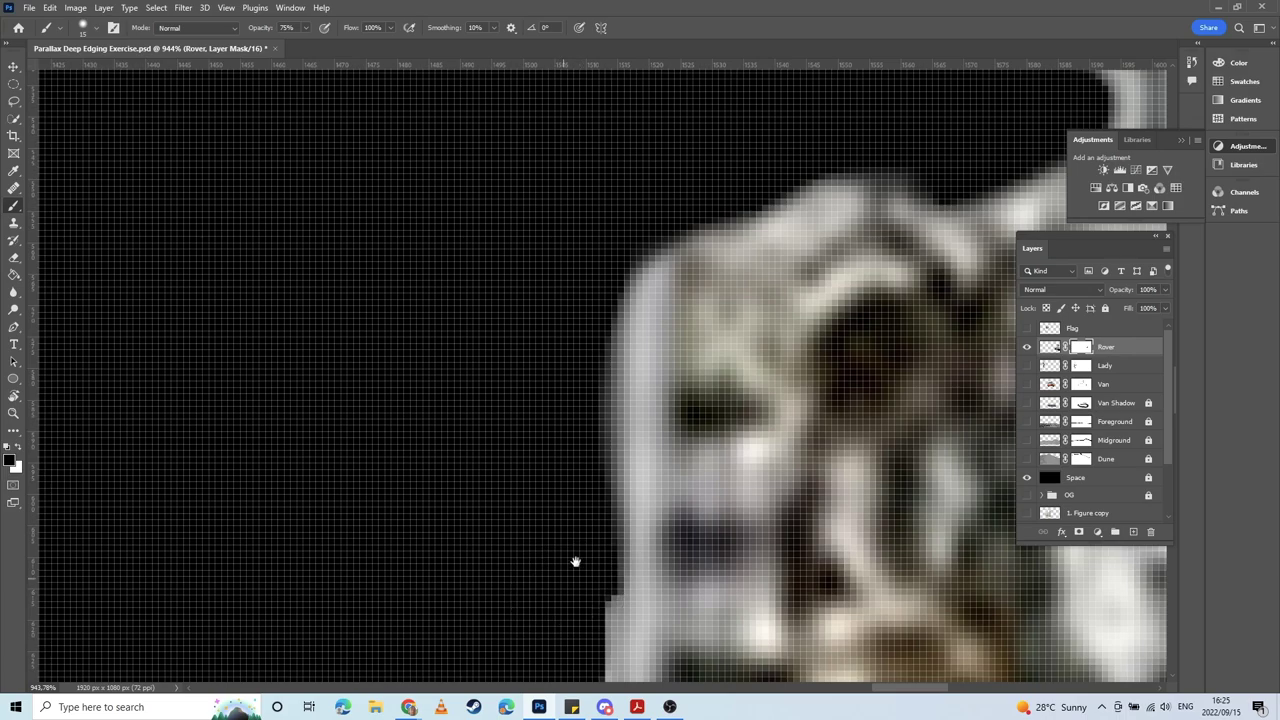
pyautogui.moveTo(574, 557)
pyautogui.mouseDown()
pyautogui.moveTo(556, 278)
pyautogui.moveTo(572, 555)
pyautogui.moveTo(542, 507)
pyautogui.moveTo(588, 574)
pyautogui.mouseUp()
pyautogui.press('[')
pyautogui.press('[')
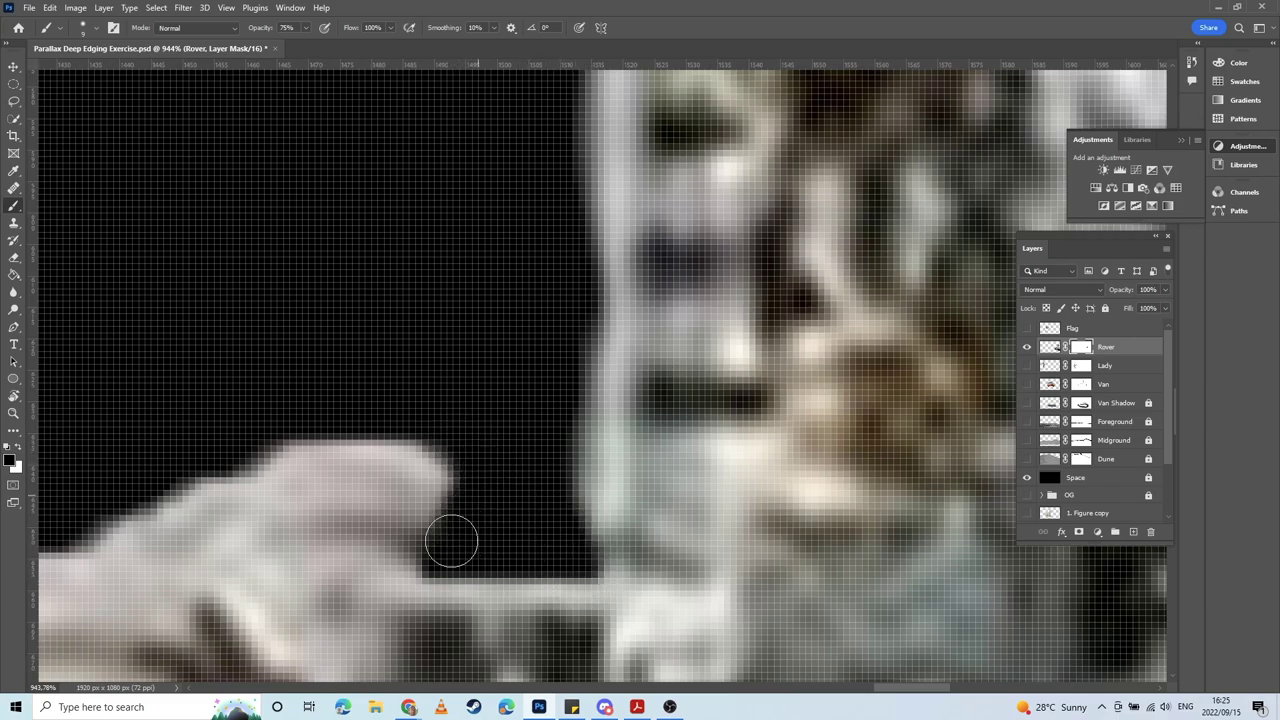
pyautogui.moveTo(440, 556); pyautogui.dragTo(580, 564)
pyautogui.moveTo(490, 522)
pyautogui.mouseDown()
pyautogui.moveTo(666, 457)
pyautogui.moveTo(654, 455)
pyautogui.mouseUp()
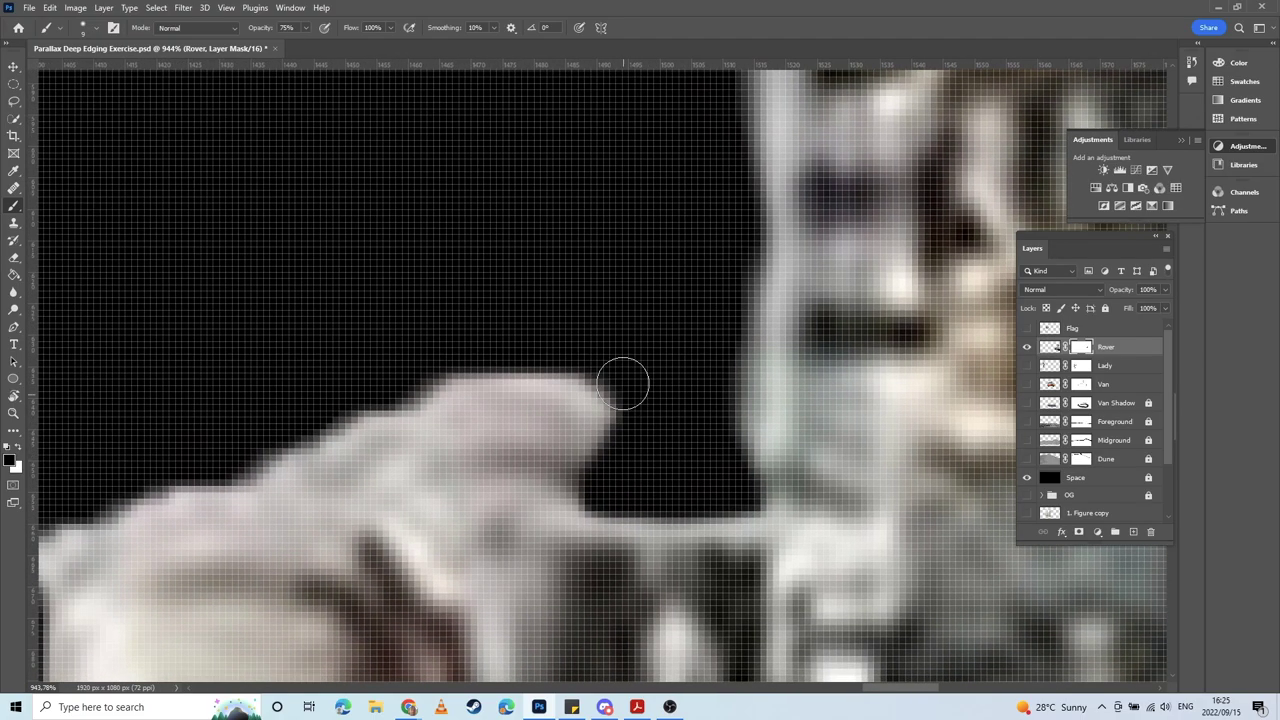
# Step: Trim the Rover's mask along the top edge and outer corner of the pale wheel fender with the small black brush
pyautogui.moveTo(604, 363)
pyautogui.mouseDown()
pyautogui.moveTo(540, 347)
pyautogui.moveTo(571, 349)
pyautogui.moveTo(446, 360)
pyautogui.moveTo(295, 433)
pyautogui.mouseUp()
pyautogui.moveTo(444, 385); pyautogui.dragTo(744, 297)
pyautogui.moveTo(606, 334)
pyautogui.mouseDown()
pyautogui.moveTo(617, 314)
pyautogui.moveTo(543, 363)
pyautogui.moveTo(515, 365)
pyautogui.moveTo(551, 366)
pyautogui.moveTo(271, 451)
pyautogui.moveTo(300, 455)
pyautogui.mouseUp()
pyautogui.moveTo(297, 438)
pyautogui.mouseDown()
pyautogui.moveTo(447, 311)
pyautogui.moveTo(477, 420)
pyautogui.moveTo(480, 560)
pyautogui.moveTo(510, 317)
pyautogui.moveTo(486, 371)
pyautogui.moveTo(480, 466)
pyautogui.moveTo(497, 571)
pyautogui.mouseUp()
pyautogui.moveTo(481, 499); pyautogui.dragTo(426, 168)
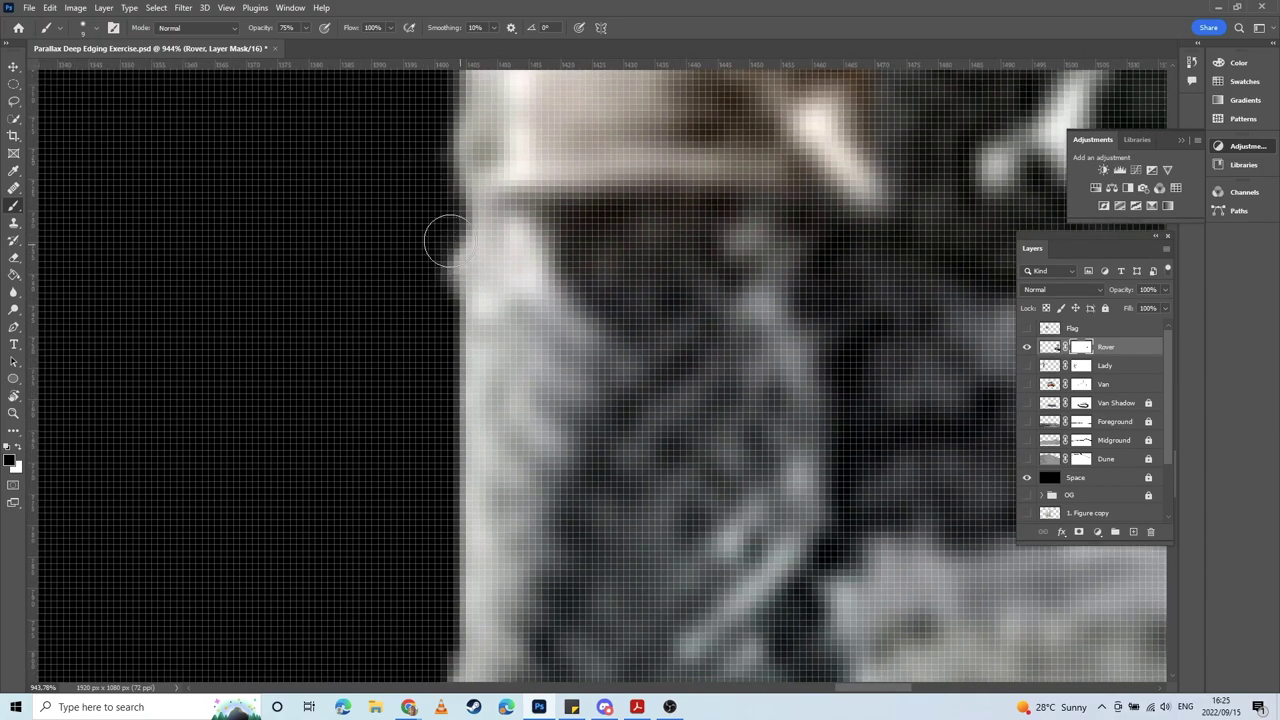
# Step: Mask the fringe along the outer edge of the Rover's wheel, touching up one spot with white
pyautogui.moveTo(441, 240); pyautogui.dragTo(452, 600)
pyautogui.moveTo(389, 460)
pyautogui.mouseDown()
pyautogui.moveTo(426, 234)
pyautogui.moveTo(434, 280)
pyautogui.moveTo(404, 440)
pyautogui.moveTo(403, 534)
pyautogui.moveTo(437, 577)
pyautogui.mouseUp()
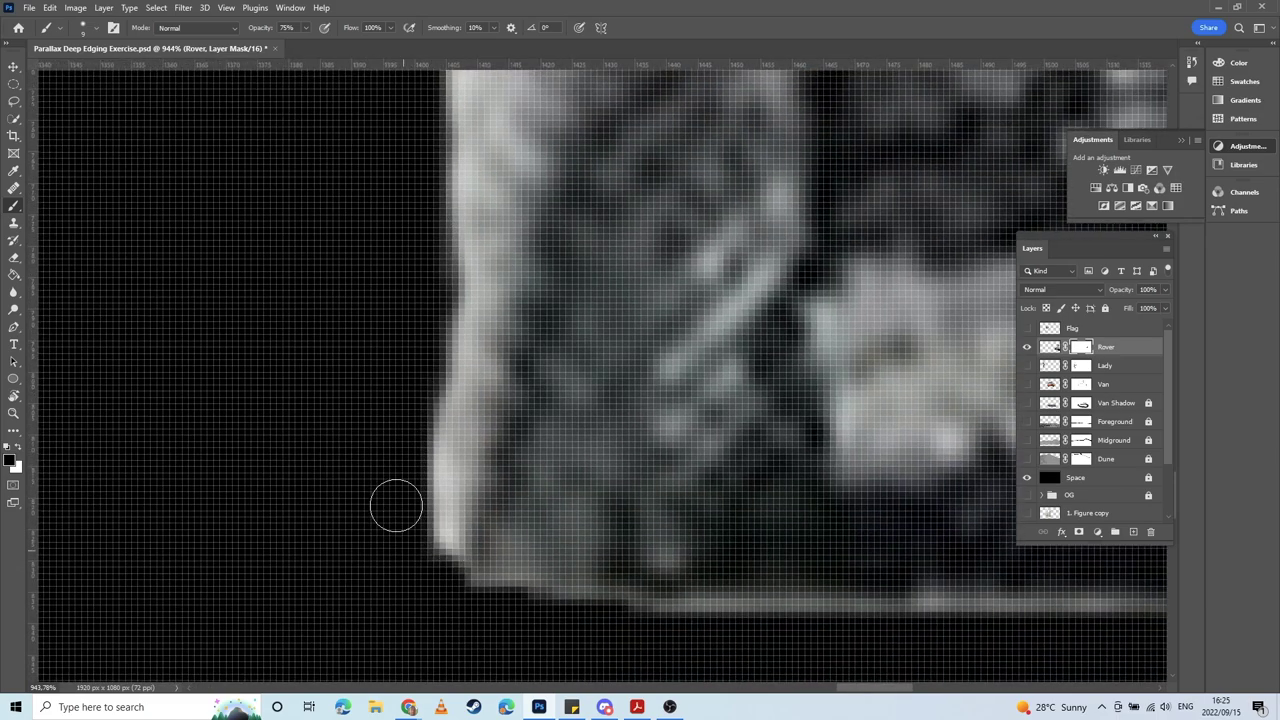
pyautogui.press('x')
pyautogui.moveTo(480, 229)
pyautogui.mouseDown()
pyautogui.moveTo(468, 397)
pyautogui.moveTo(476, 212)
pyautogui.mouseUp()
pyautogui.press('x')
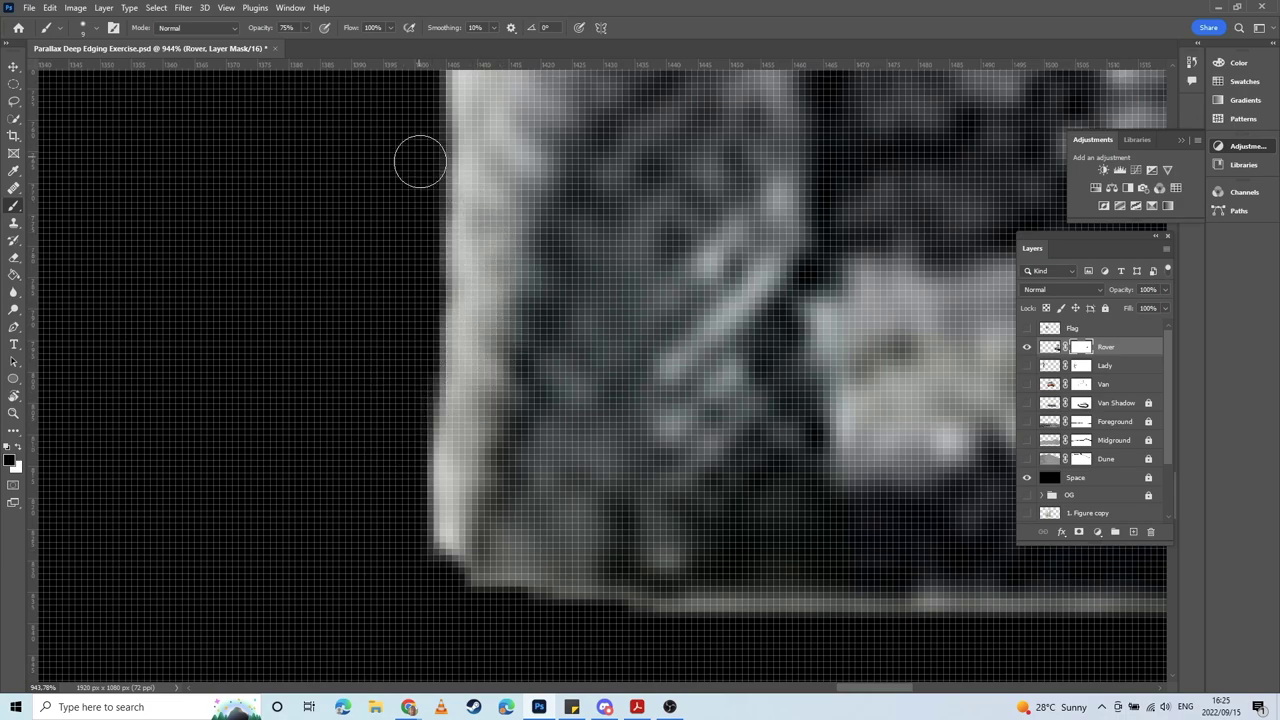
pyautogui.moveTo(421, 162)
pyautogui.mouseDown()
pyautogui.moveTo(423, 331)
pyautogui.moveTo(377, 453)
pyautogui.moveTo(423, 397)
pyautogui.moveTo(406, 451)
pyautogui.moveTo(426, 554)
pyautogui.moveTo(515, 610)
pyautogui.moveTo(263, 329)
pyautogui.moveTo(137, 329)
pyautogui.mouseUp()
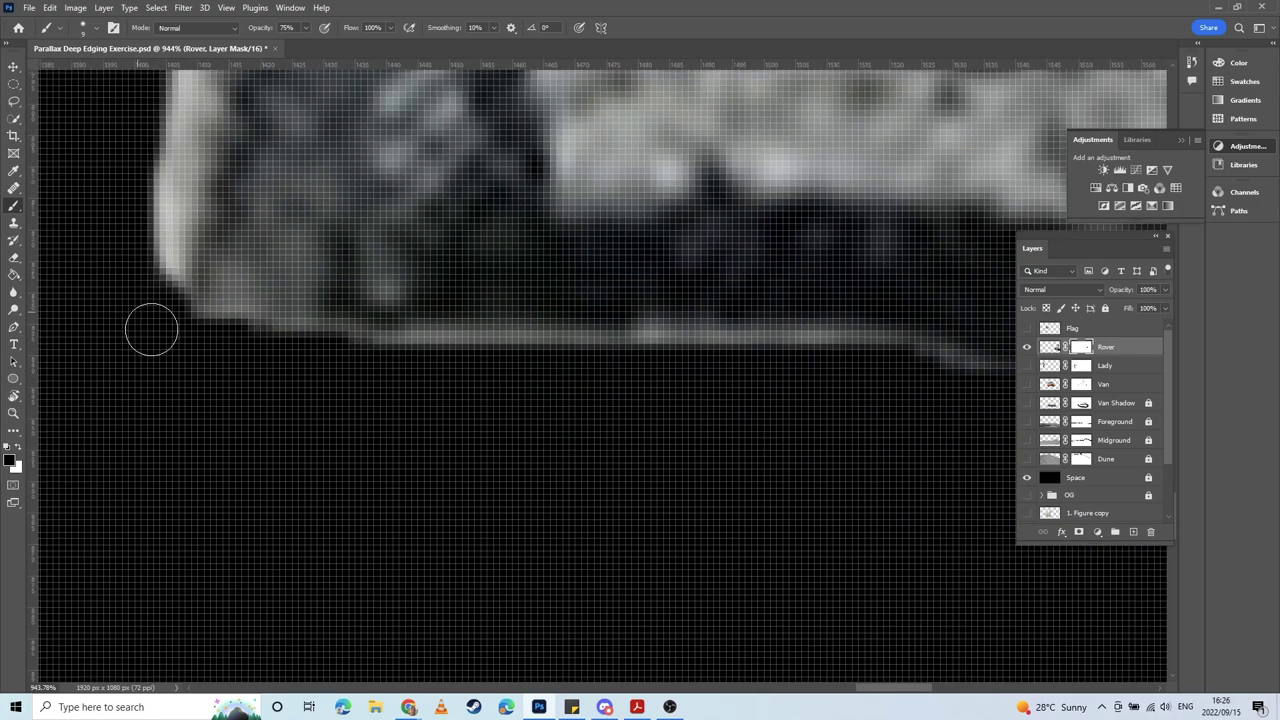
# Step: Paint out the light fringe along the underside of the Rover and the lower edge of its dark shadow
pyautogui.moveTo(221, 348)
pyautogui.mouseDown()
pyautogui.moveTo(286, 337)
pyautogui.moveTo(698, 348)
pyautogui.moveTo(337, 438)
pyautogui.moveTo(491, 429)
pyautogui.moveTo(380, 414)
pyautogui.moveTo(609, 424)
pyautogui.moveTo(689, 443)
pyautogui.moveTo(697, 514)
pyautogui.moveTo(517, 537)
pyautogui.moveTo(731, 494)
pyautogui.moveTo(457, 508)
pyautogui.moveTo(643, 485)
pyautogui.moveTo(806, 500)
pyautogui.mouseUp()
pyautogui.moveTo(750, 500)
pyautogui.mouseDown()
pyautogui.moveTo(652, 487)
pyautogui.moveTo(358, 490)
pyautogui.mouseUp()
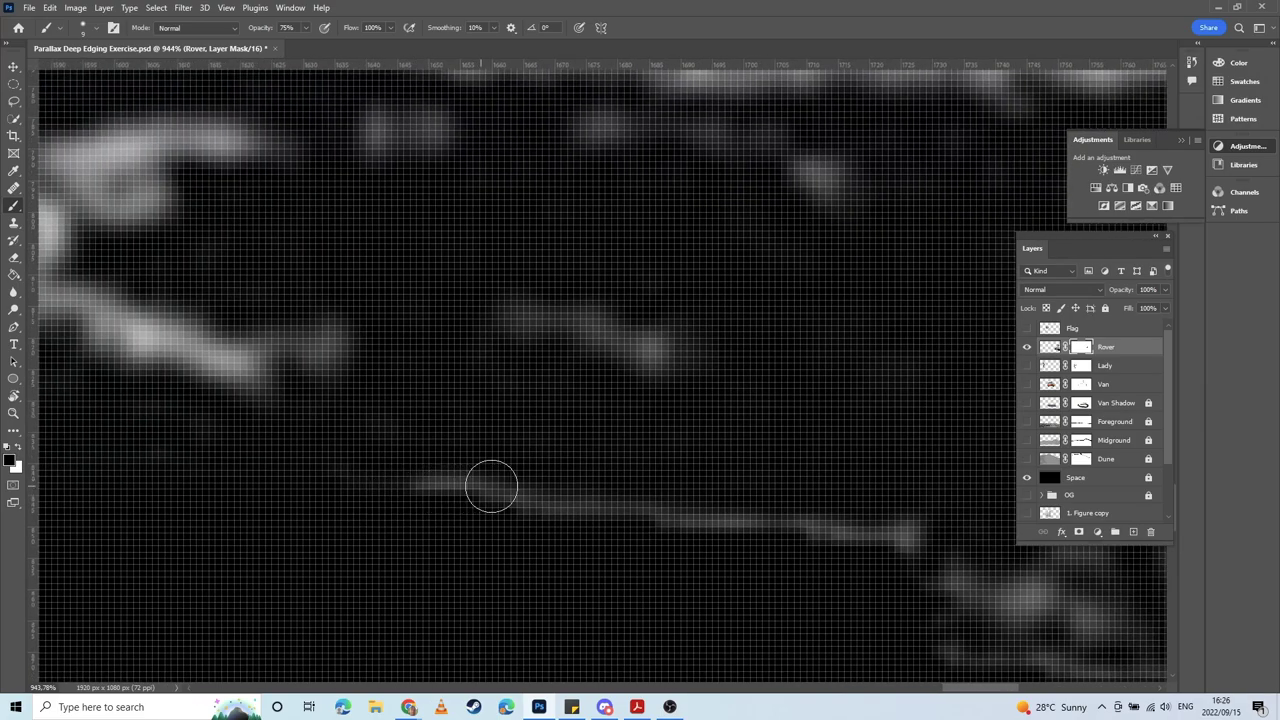
pyautogui.scroll(-5, 532, 412)
pyautogui.scroll(-4, 531, 411)
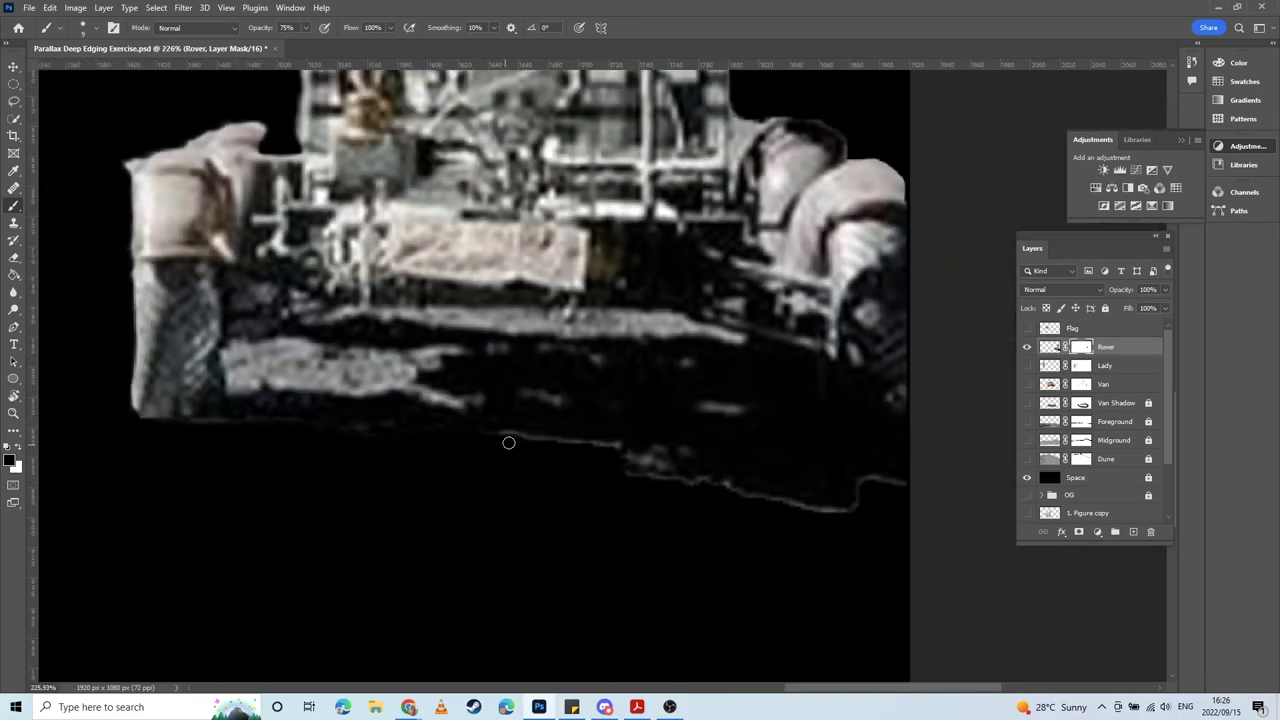
pyautogui.moveTo(508, 442); pyautogui.dragTo(581, 440)
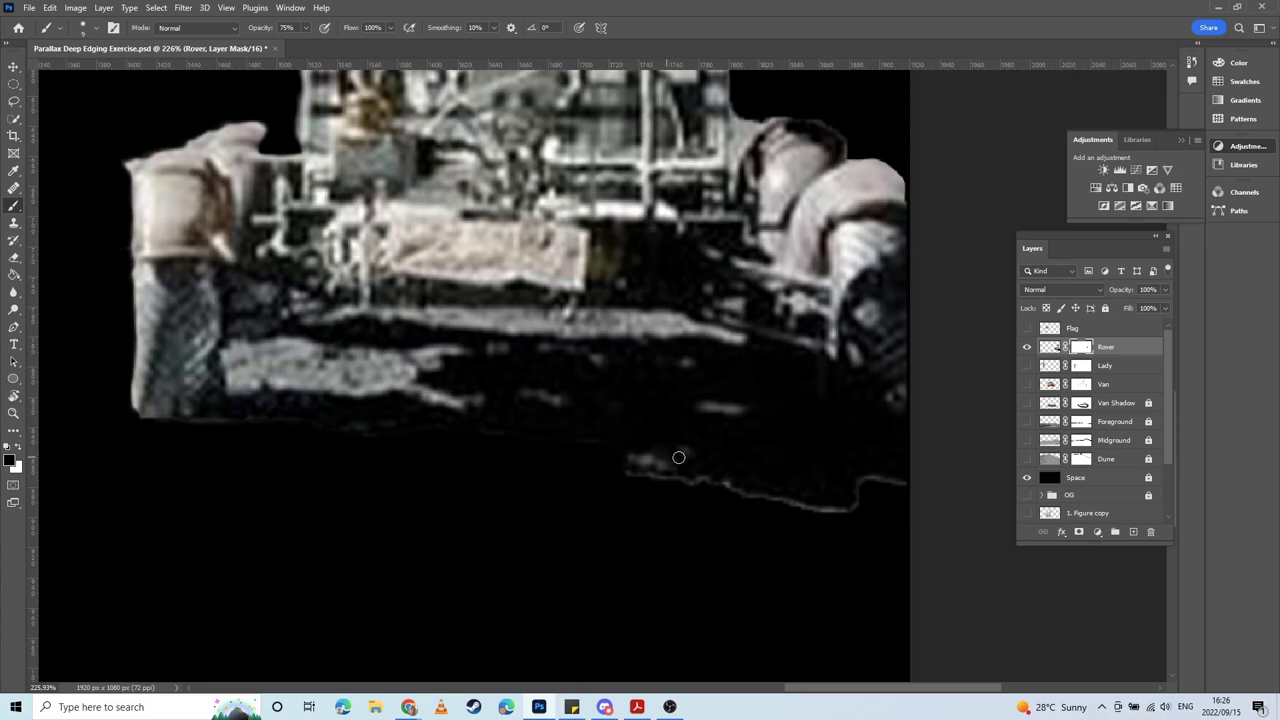
pyautogui.moveTo(680, 460)
pyautogui.mouseDown()
pyautogui.moveTo(645, 469)
pyautogui.moveTo(688, 474)
pyautogui.moveTo(628, 458)
pyautogui.moveTo(657, 475)
pyautogui.moveTo(734, 478)
pyautogui.mouseUp()
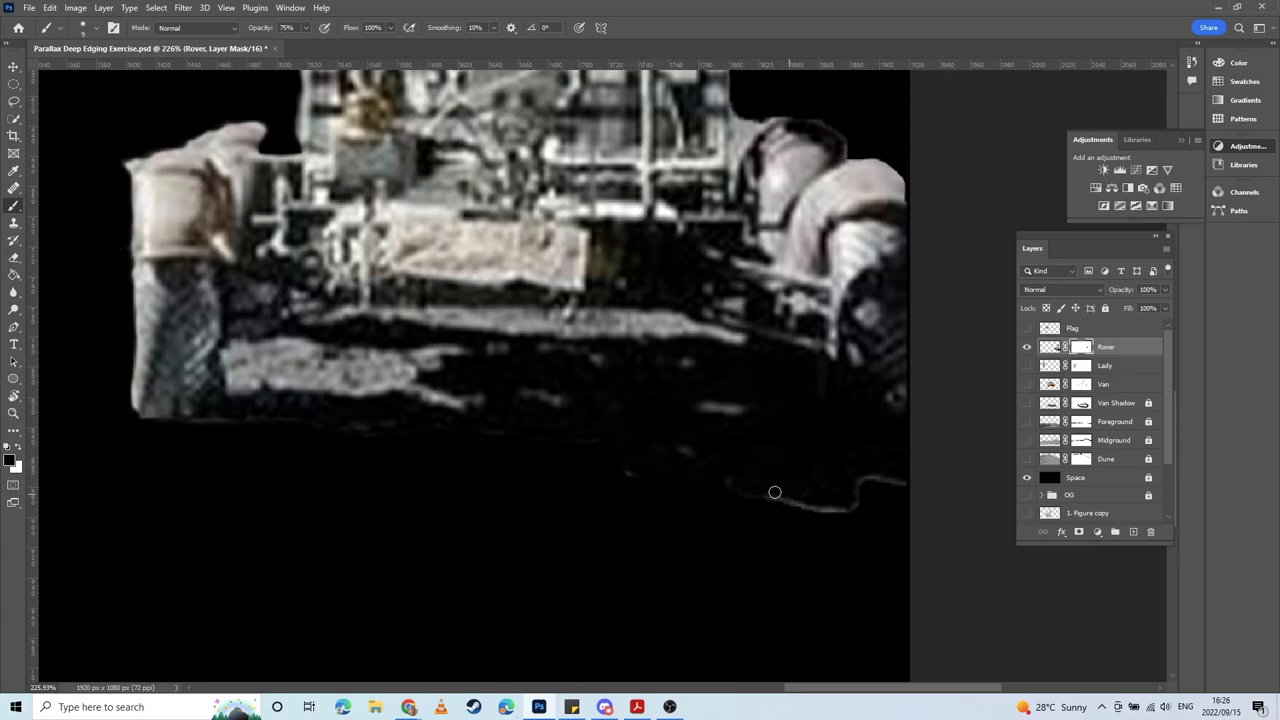
# Step: Trim the Rover's mask along the outer edge of the main mast just below the dish antenna with a size 20 black brush
pyautogui.moveTo(768, 264); pyautogui.dragTo(620, 522)
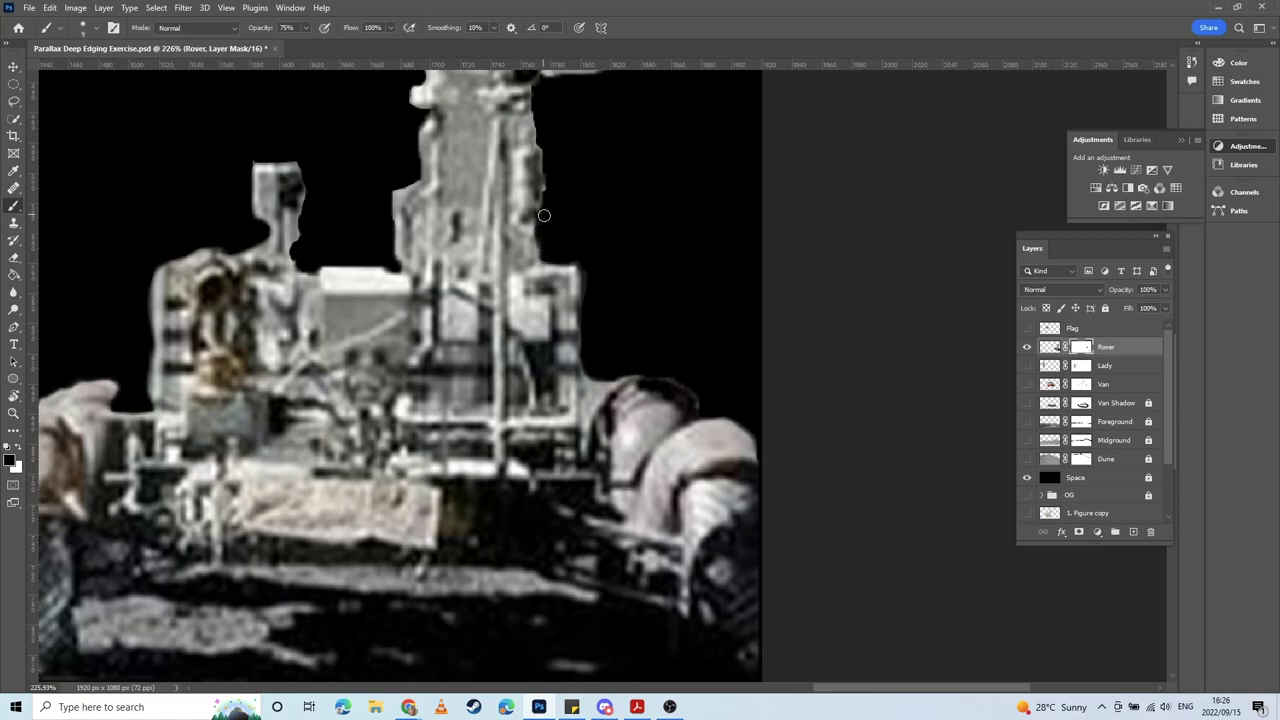
pyautogui.moveTo(527, 162); pyautogui.dragTo(575, 324)
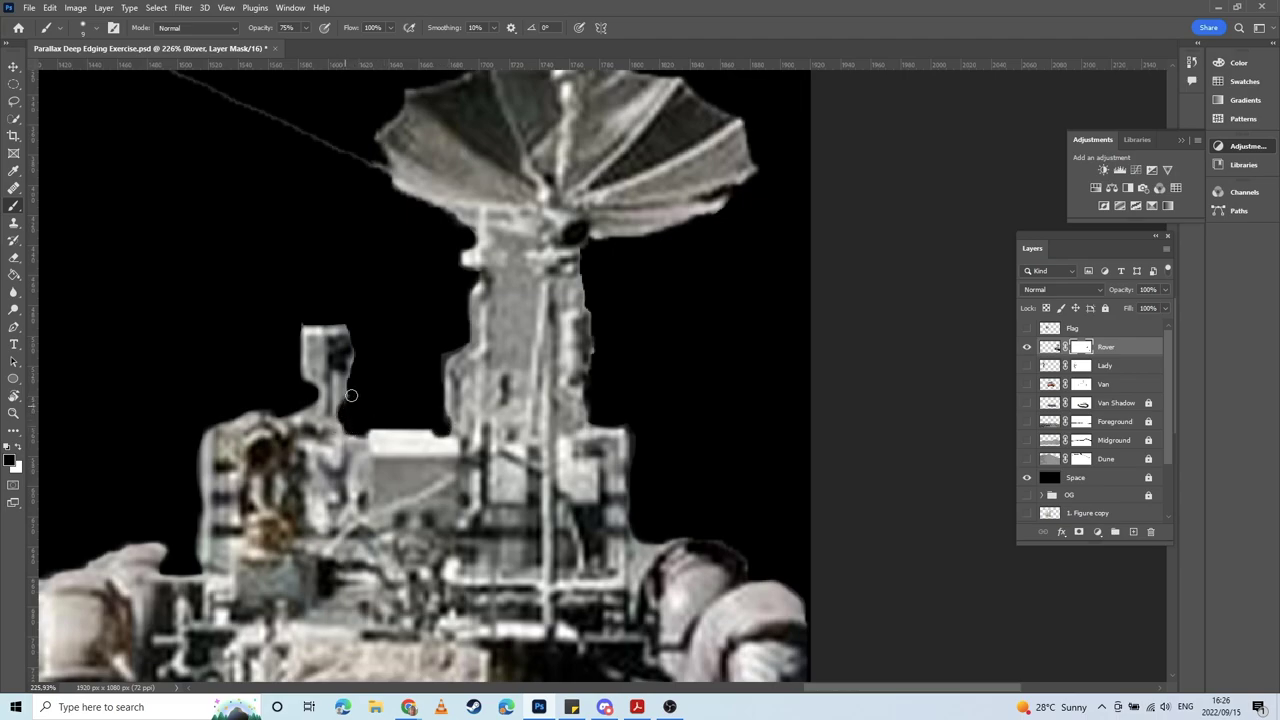
pyautogui.scroll(2, 369, 272)
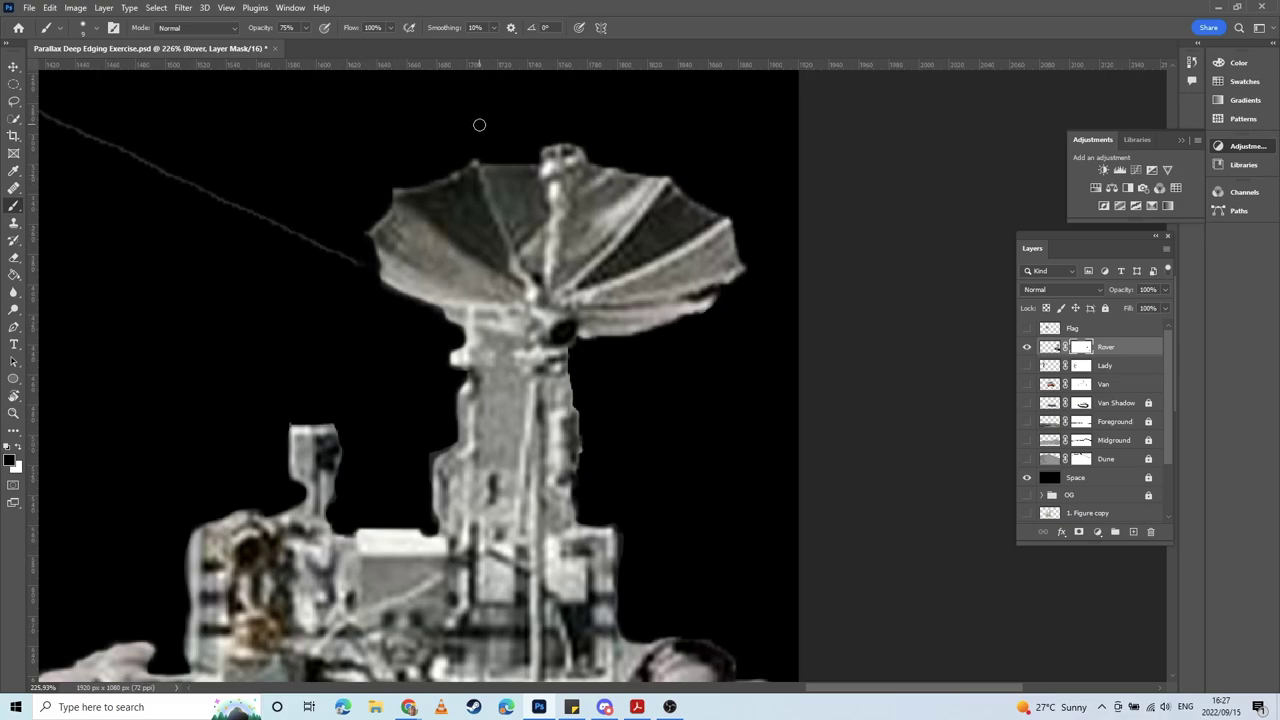
pyautogui.moveTo(612, 158); pyautogui.dragTo(545, 181)
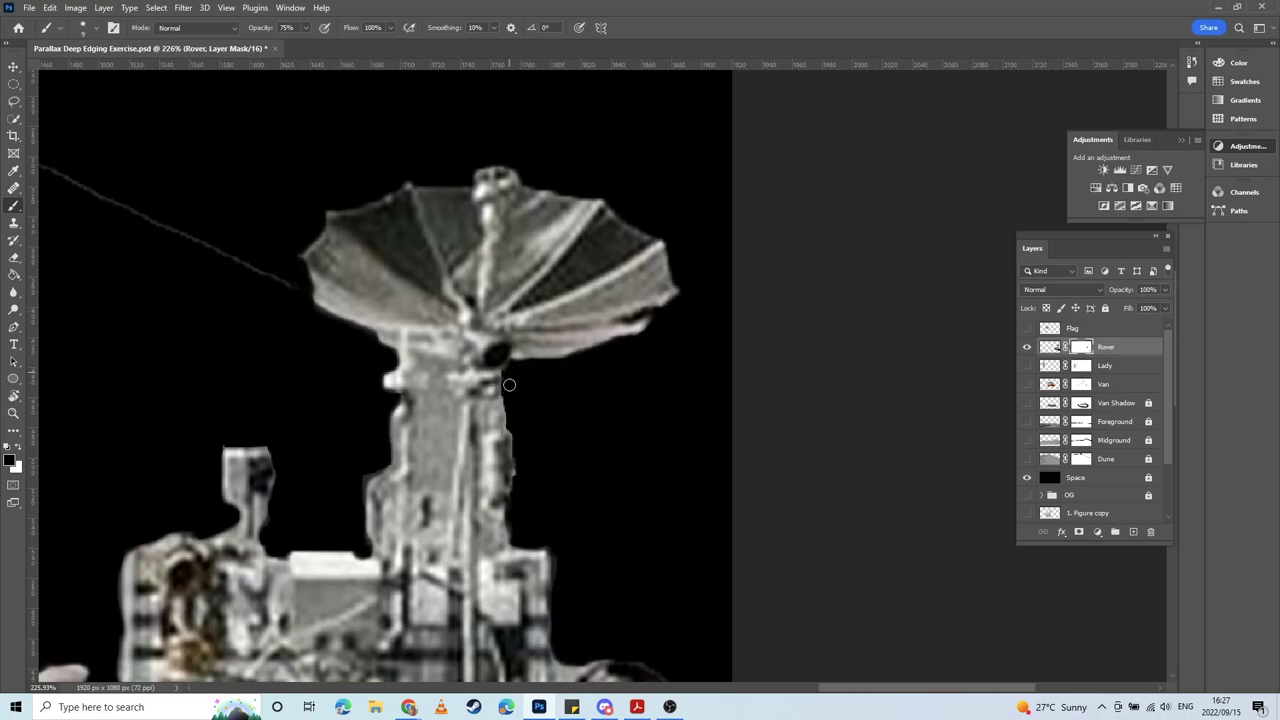
pyautogui.scroll(5, 537, 403)
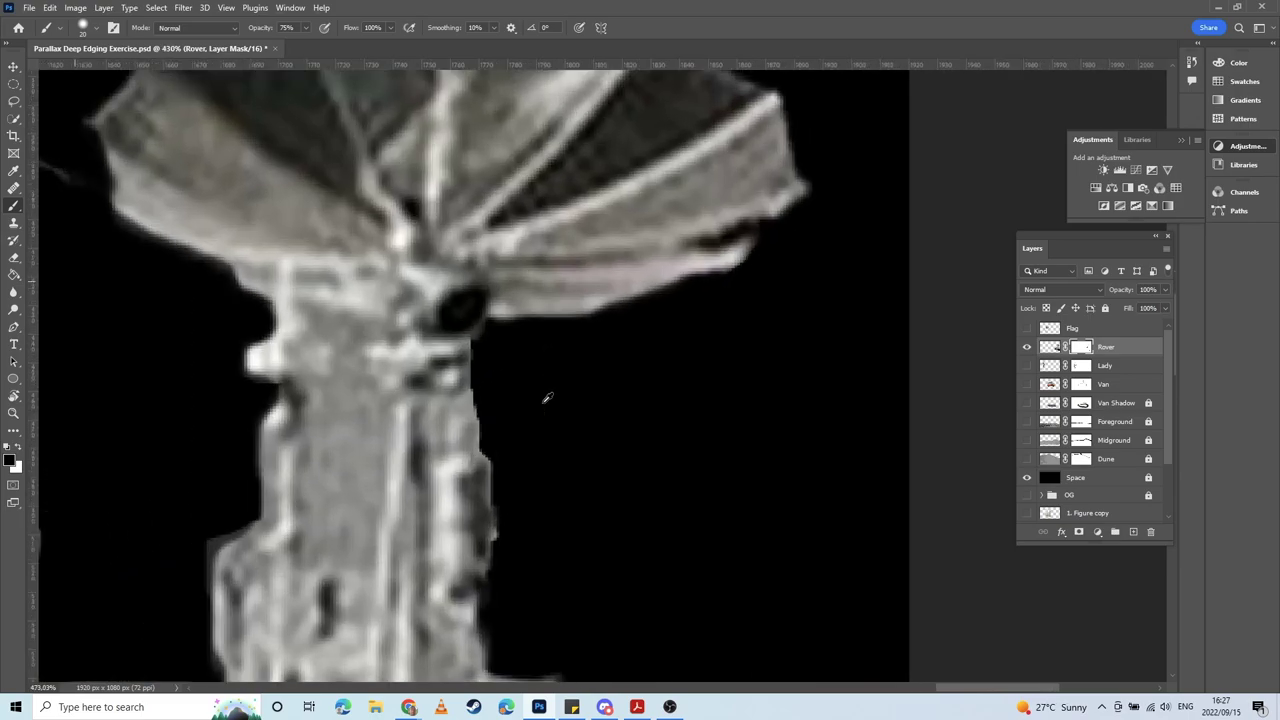
pyautogui.moveTo(484, 343)
pyautogui.mouseDown()
pyautogui.moveTo(509, 524)
pyautogui.moveTo(564, 296)
pyautogui.moveTo(563, 368)
pyautogui.mouseUp()
pyautogui.moveTo(561, 290)
pyautogui.mouseDown()
pyautogui.moveTo(546, 411)
pyautogui.moveTo(542, 362)
pyautogui.moveTo(537, 401)
pyautogui.moveTo(560, 466)
pyautogui.moveTo(556, 456)
pyautogui.moveTo(655, 462)
pyautogui.mouseUp()
pyautogui.scroll(-5, 638, 441)
pyautogui.scroll(-4, 640, 437)
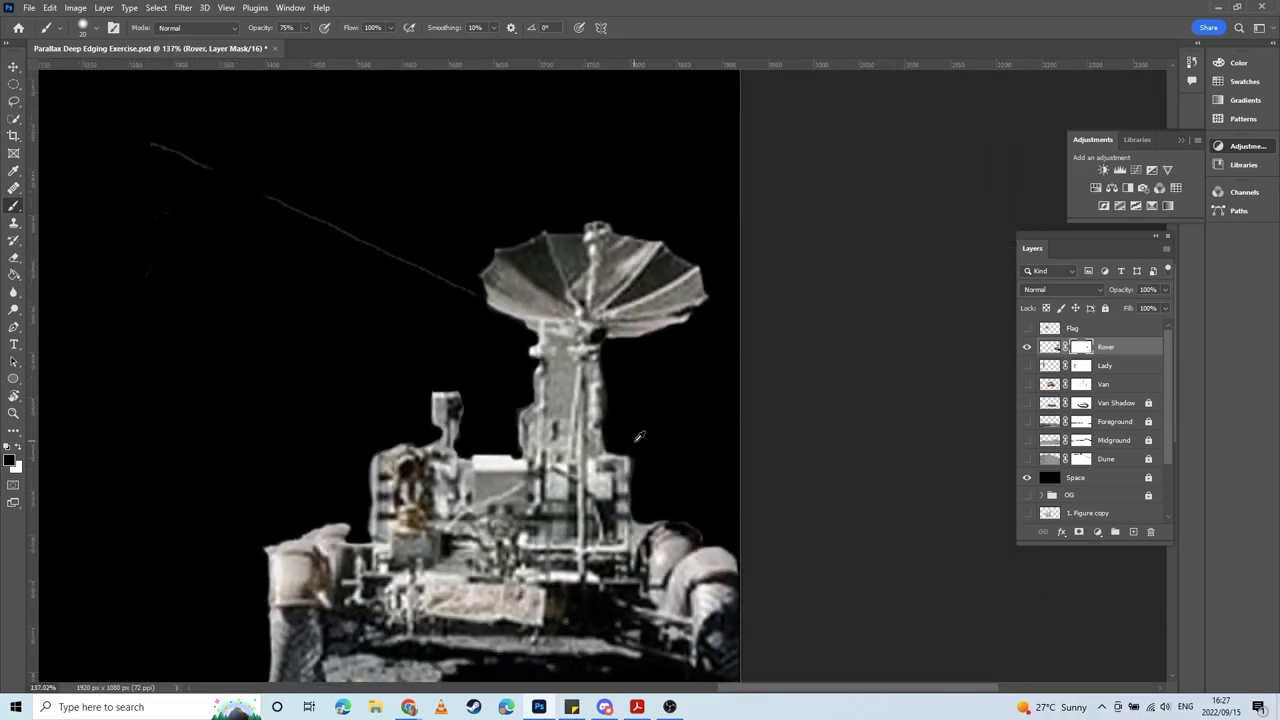
# Step: Mask the pointed corner of the Rover's pale wheel fender and smooth the outer edge of the fender and wheel
pyautogui.scroll(5, 463, 501)
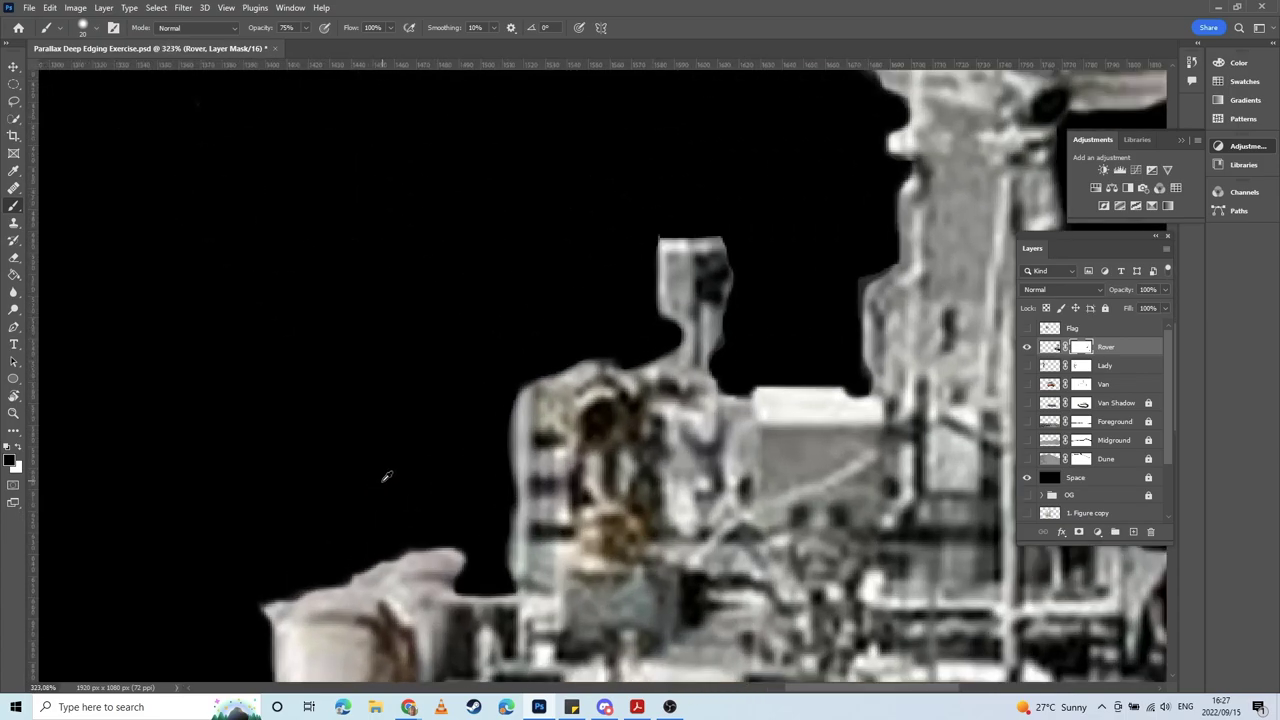
pyautogui.scroll(2, 386, 477)
pyautogui.moveTo(434, 554); pyautogui.dragTo(666, 191)
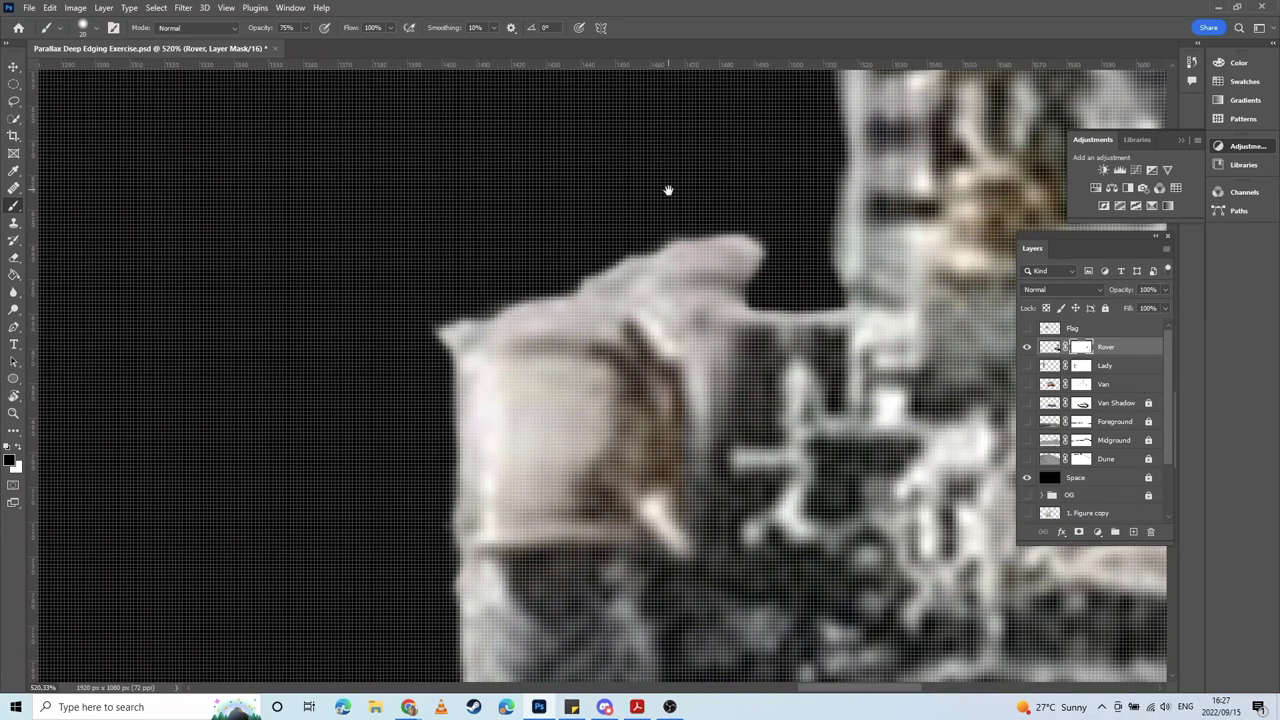
pyautogui.moveTo(410, 351)
pyautogui.mouseDown()
pyautogui.moveTo(491, 277)
pyautogui.moveTo(588, 259)
pyautogui.moveTo(626, 235)
pyautogui.moveTo(568, 270)
pyautogui.moveTo(639, 223)
pyautogui.mouseUp()
pyautogui.scroll(-2, 497, 466)
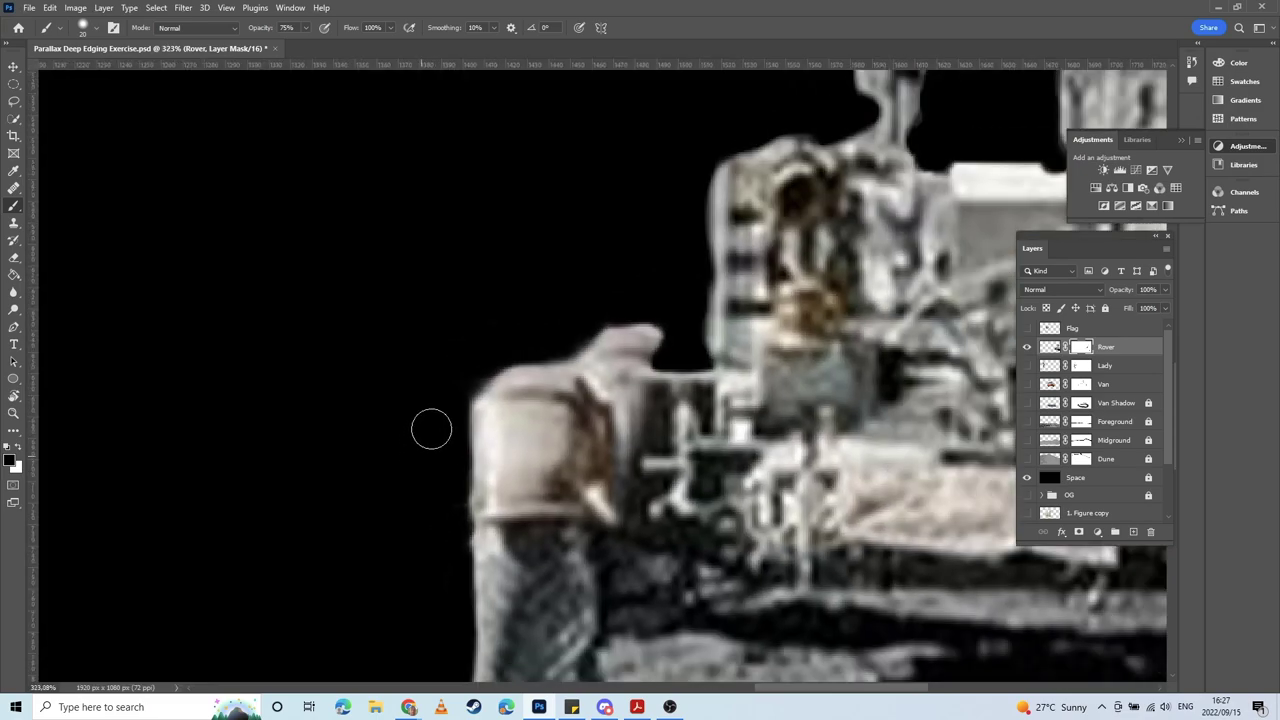
pyautogui.moveTo(451, 420)
pyautogui.mouseDown()
pyautogui.moveTo(446, 617)
pyautogui.moveTo(552, 627)
pyautogui.mouseUp()
pyautogui.scroll(-2, 434, 409)
pyautogui.scroll(-3, 622, 560)
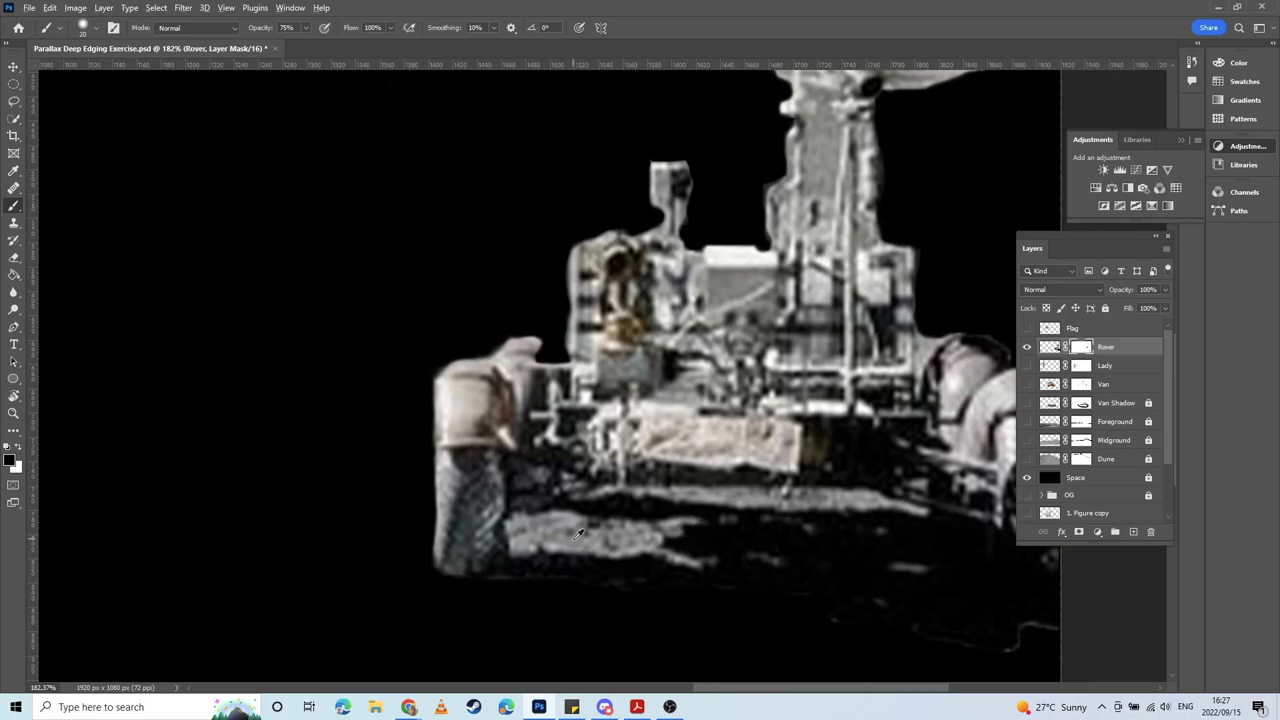
# Step: Show the Lady, Van, Van Shadow, Foreground, Midground and Dune layers to examine the trimmed Rover in the full composite
pyautogui.scroll(-5, 578, 534)
pyautogui.moveTo(326, 367); pyautogui.dragTo(511, 446)
pyautogui.moveTo(649, 566); pyautogui.dragTo(531, 368)
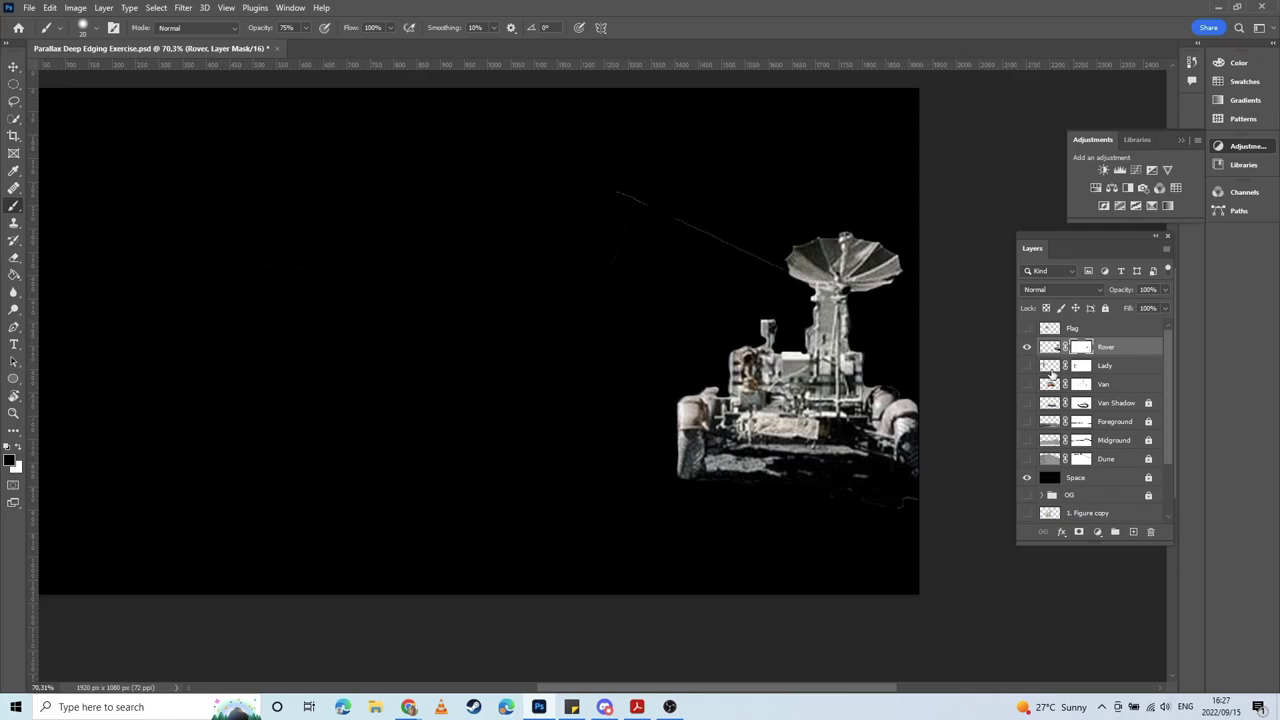
pyautogui.click(1027, 459)
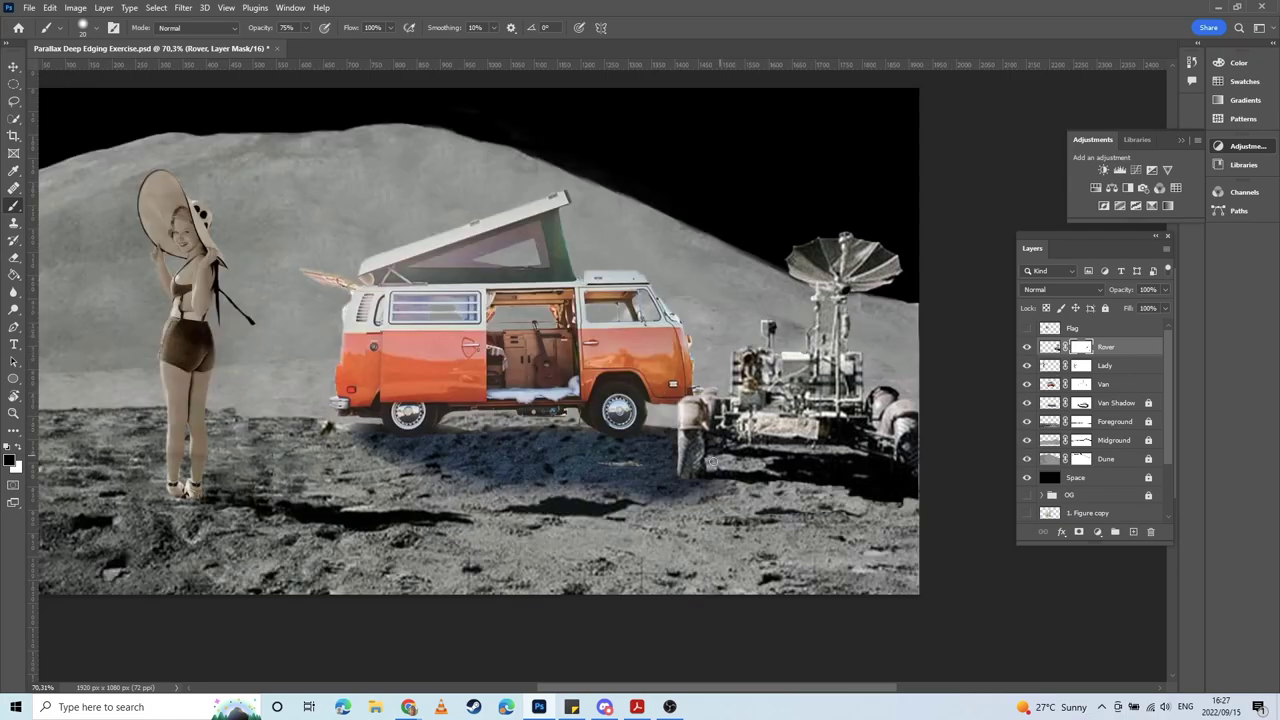
# Step: Show the Flag layer on its own with all other layers hidden, and add a layer mask to it
pyautogui.click(1027, 328)
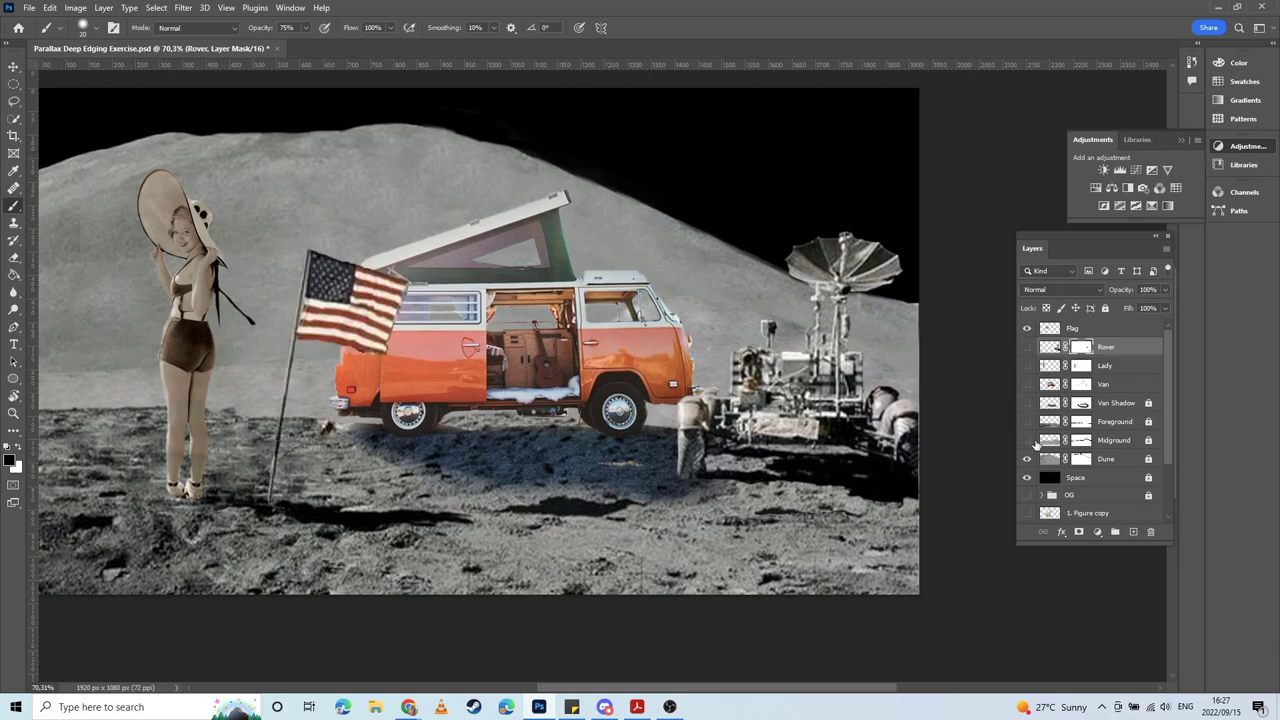
pyautogui.click(1029, 477)
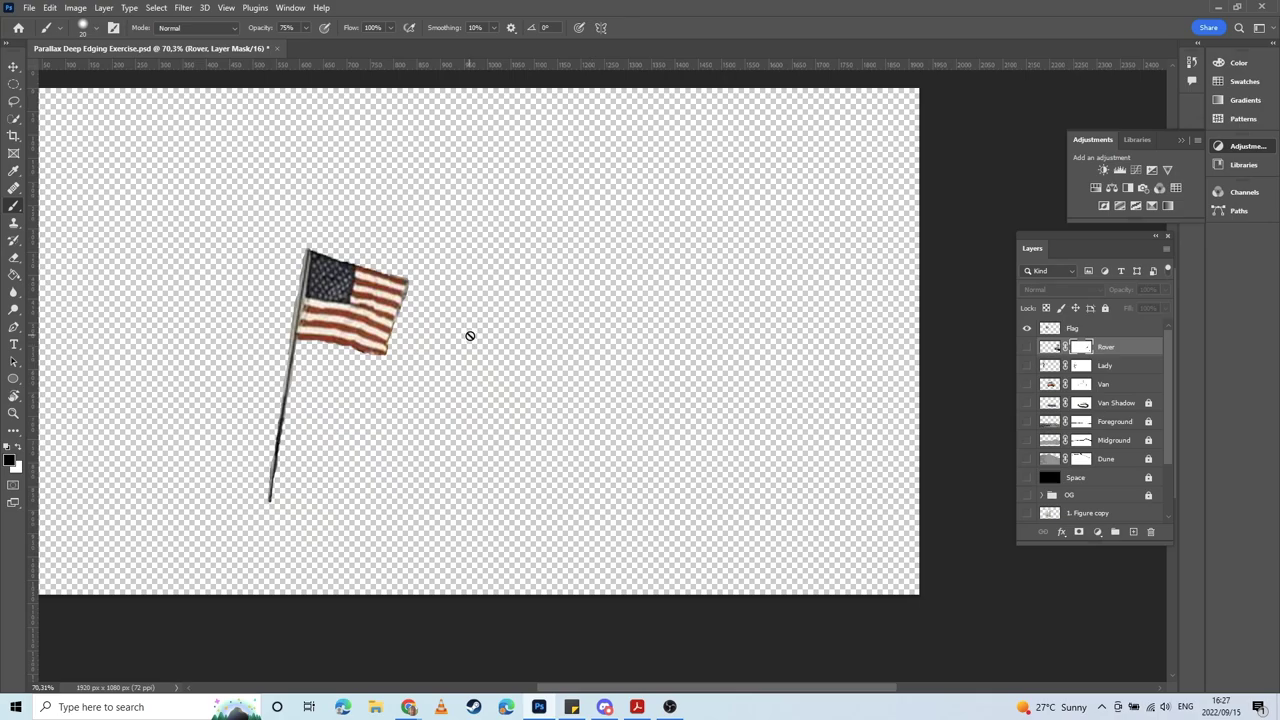
pyautogui.scroll(10, 450, 318)
pyautogui.moveTo(391, 291); pyautogui.dragTo(700, 301)
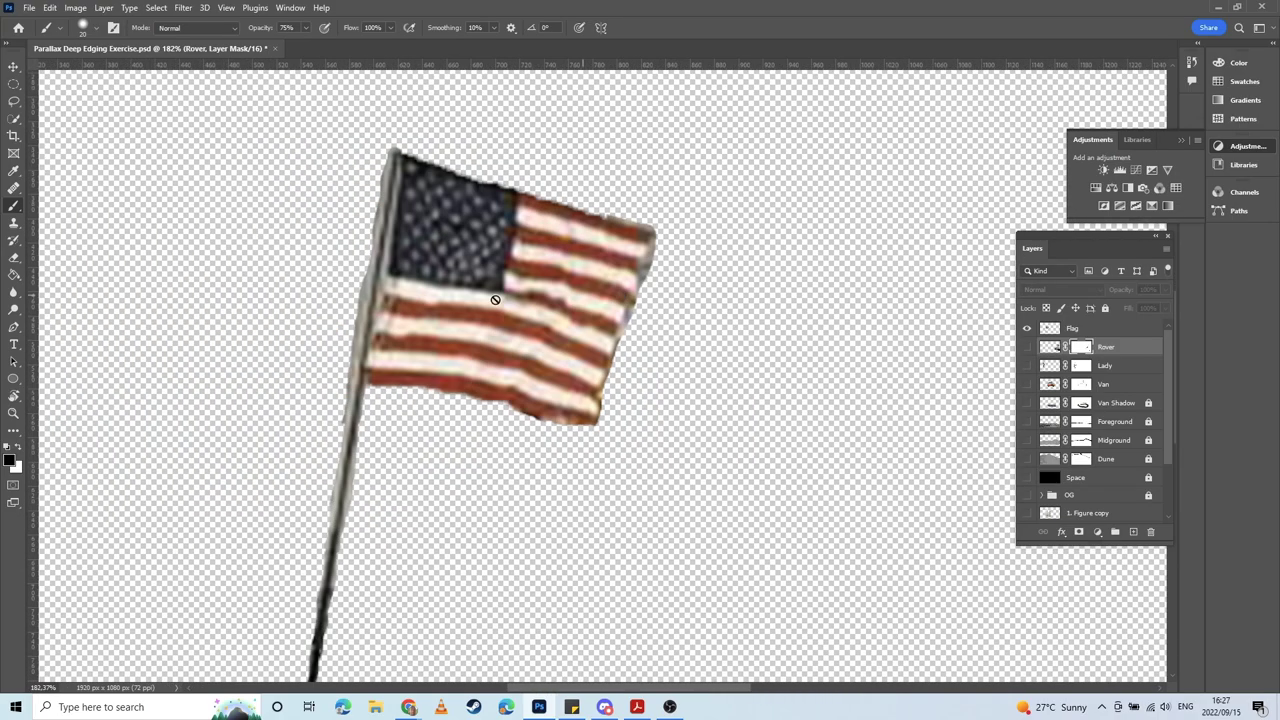
pyautogui.scroll(3, 494, 280)
pyautogui.moveTo(517, 242); pyautogui.dragTo(556, 322)
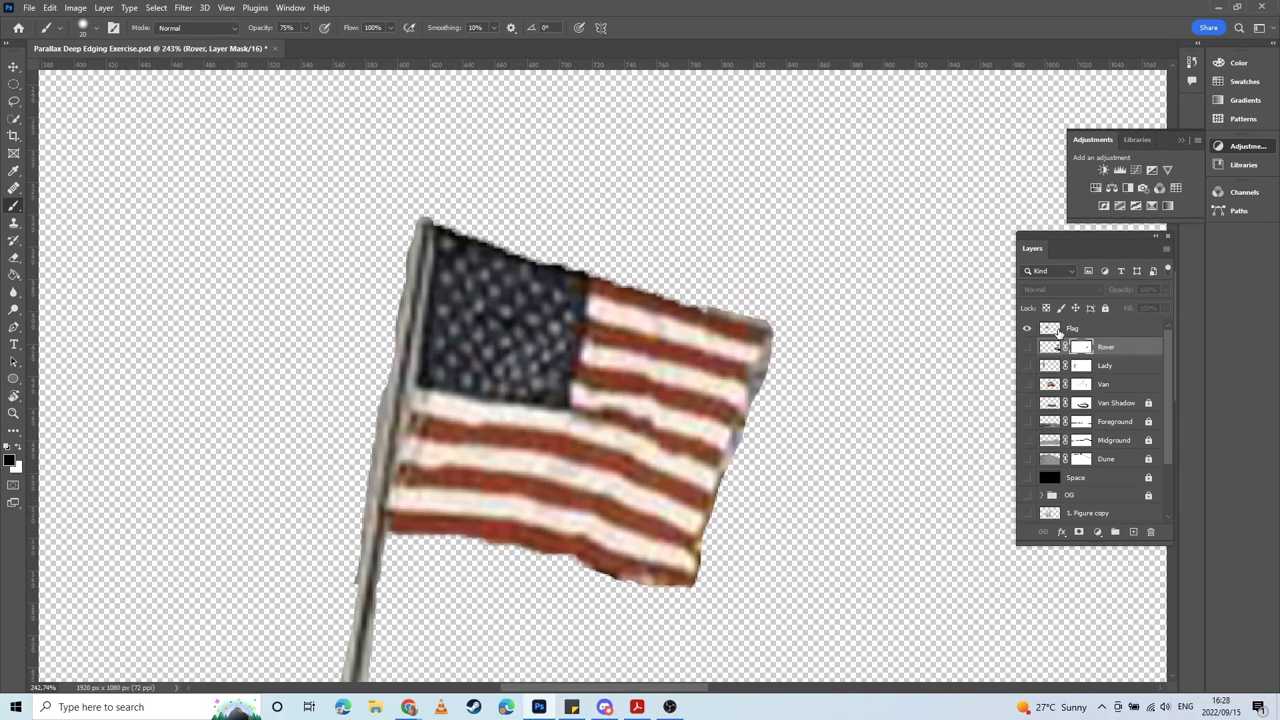
pyautogui.click(1059, 331)
pyautogui.click(1078, 533)
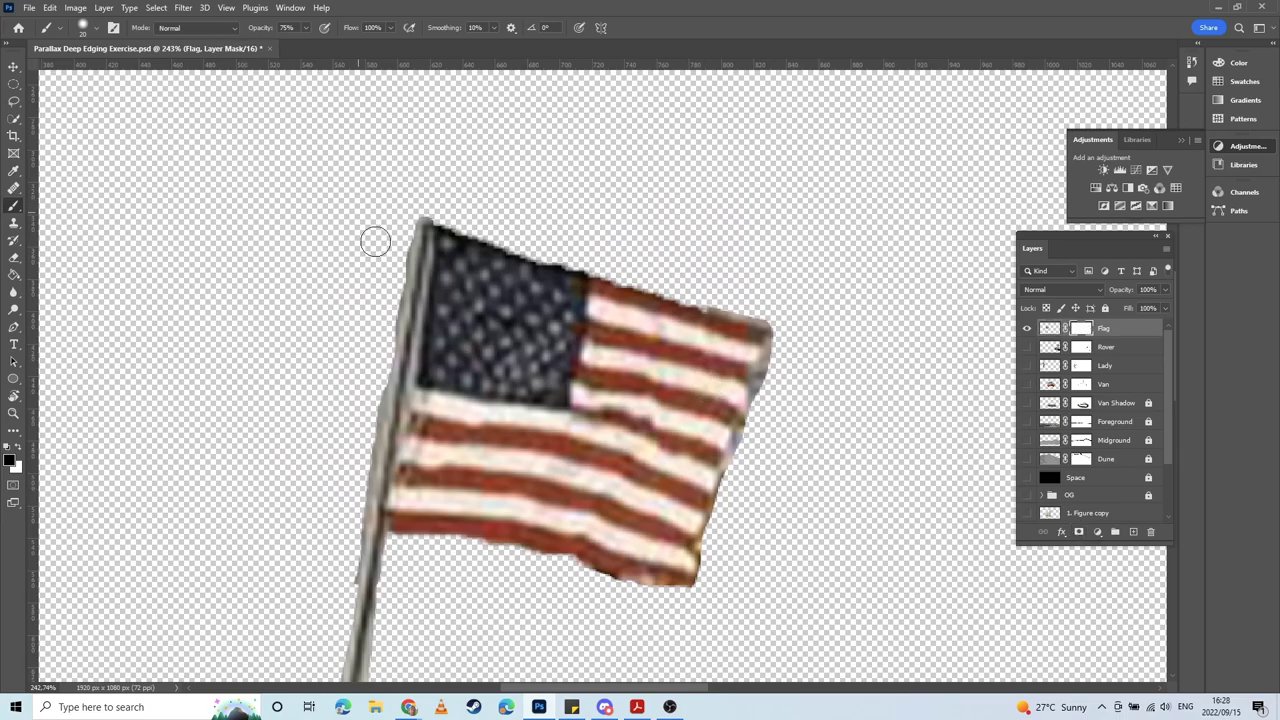
# Step: Trim the Flag's mask along the top, outer and lower edges of the cloth with the soft black brush
pyautogui.moveTo(407, 213)
pyautogui.mouseDown()
pyautogui.moveTo(423, 206)
pyautogui.moveTo(686, 286)
pyautogui.moveTo(669, 277)
pyautogui.moveTo(786, 329)
pyautogui.moveTo(788, 360)
pyautogui.moveTo(760, 406)
pyautogui.moveTo(783, 334)
pyautogui.moveTo(727, 519)
pyautogui.mouseUp()
pyautogui.moveTo(742, 451); pyautogui.dragTo(707, 579)
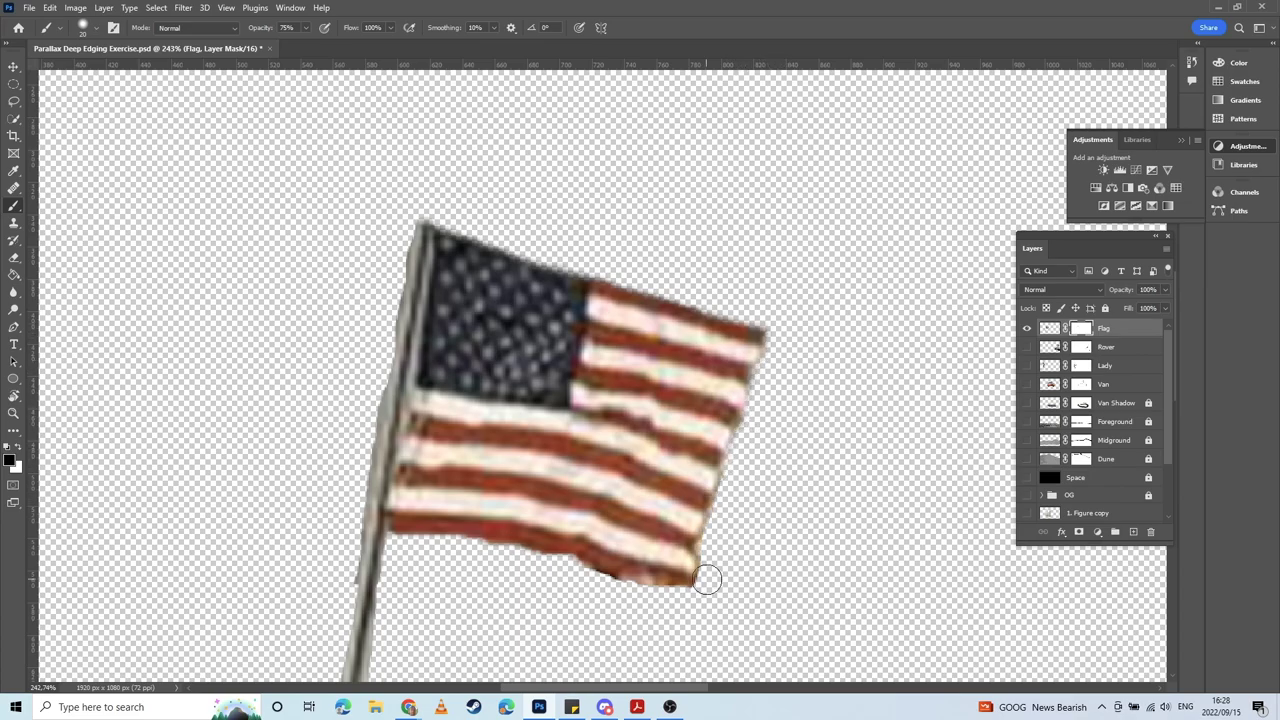
pyautogui.moveTo(731, 493); pyautogui.dragTo(691, 607)
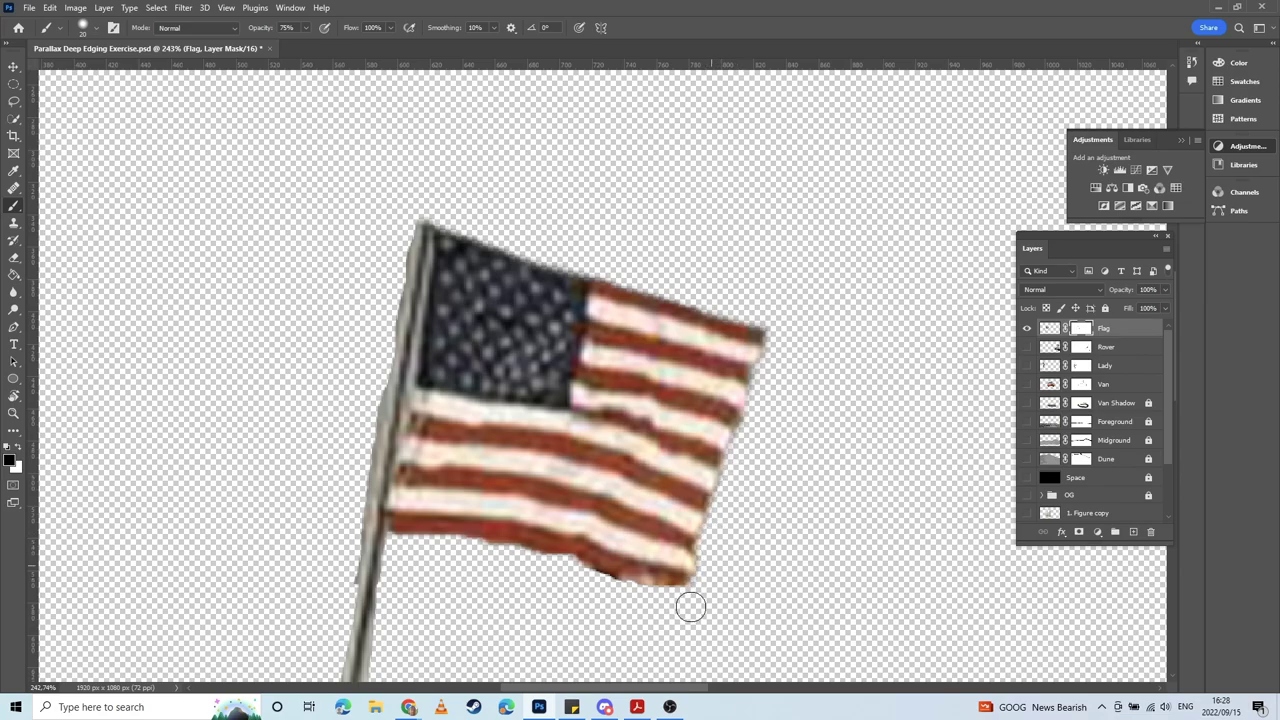
pyautogui.moveTo(397, 556)
pyautogui.mouseDown()
pyautogui.moveTo(453, 547)
pyautogui.moveTo(435, 547)
pyautogui.moveTo(510, 569)
pyautogui.moveTo(476, 554)
pyautogui.moveTo(529, 556)
pyautogui.moveTo(633, 595)
pyautogui.moveTo(600, 579)
pyautogui.moveTo(686, 597)
pyautogui.moveTo(649, 599)
pyautogui.mouseUp()
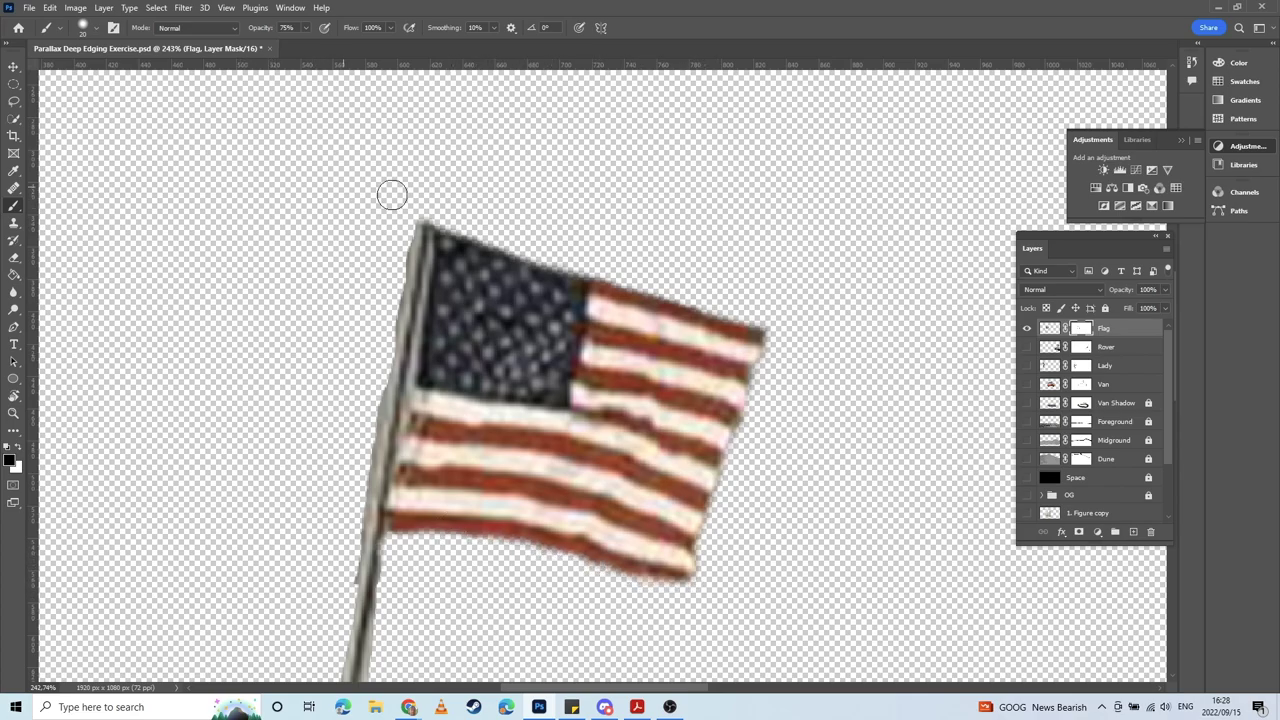
# Step: Thin the flagpole on the Flag mask with the soft black brush, along both sides of the lower pole and up its outer edge beside the cloth
pyautogui.moveTo(376, 367); pyautogui.dragTo(520, 83)
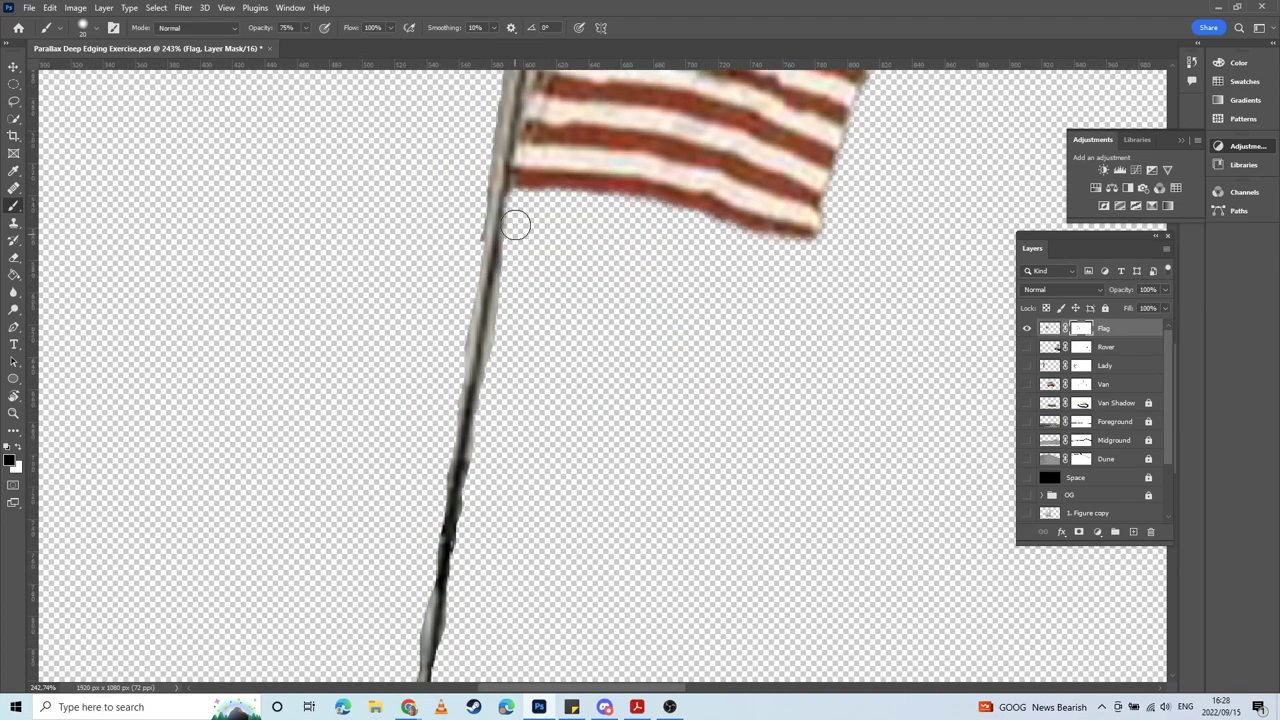
pyautogui.moveTo(516, 256)
pyautogui.mouseDown()
pyautogui.moveTo(495, 440)
pyautogui.moveTo(516, 295)
pyautogui.mouseUp()
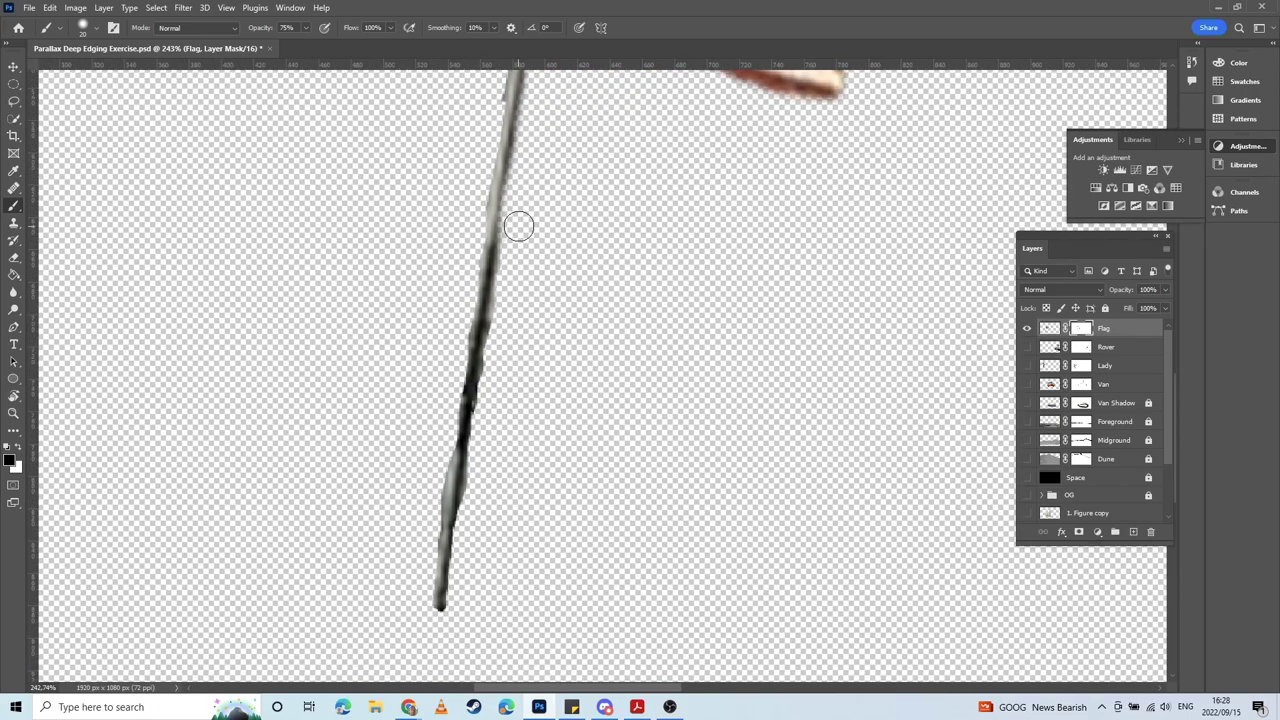
pyautogui.moveTo(519, 226)
pyautogui.mouseDown()
pyautogui.moveTo(500, 309)
pyautogui.moveTo(508, 348)
pyautogui.moveTo(491, 363)
pyautogui.moveTo(461, 492)
pyautogui.moveTo(471, 509)
pyautogui.moveTo(455, 590)
pyautogui.mouseUp()
pyautogui.moveTo(440, 450); pyautogui.dragTo(407, 644)
pyautogui.moveTo(443, 443); pyautogui.dragTo(457, 347)
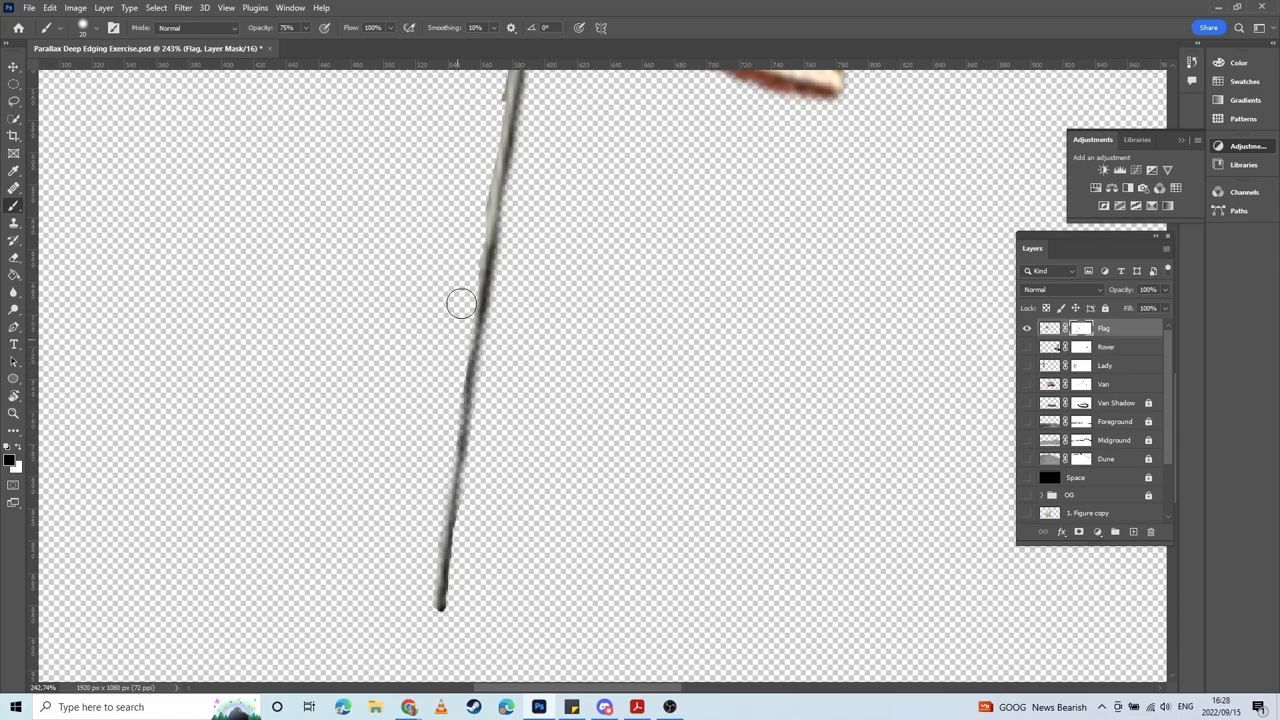
pyautogui.scroll(3, 470, 200)
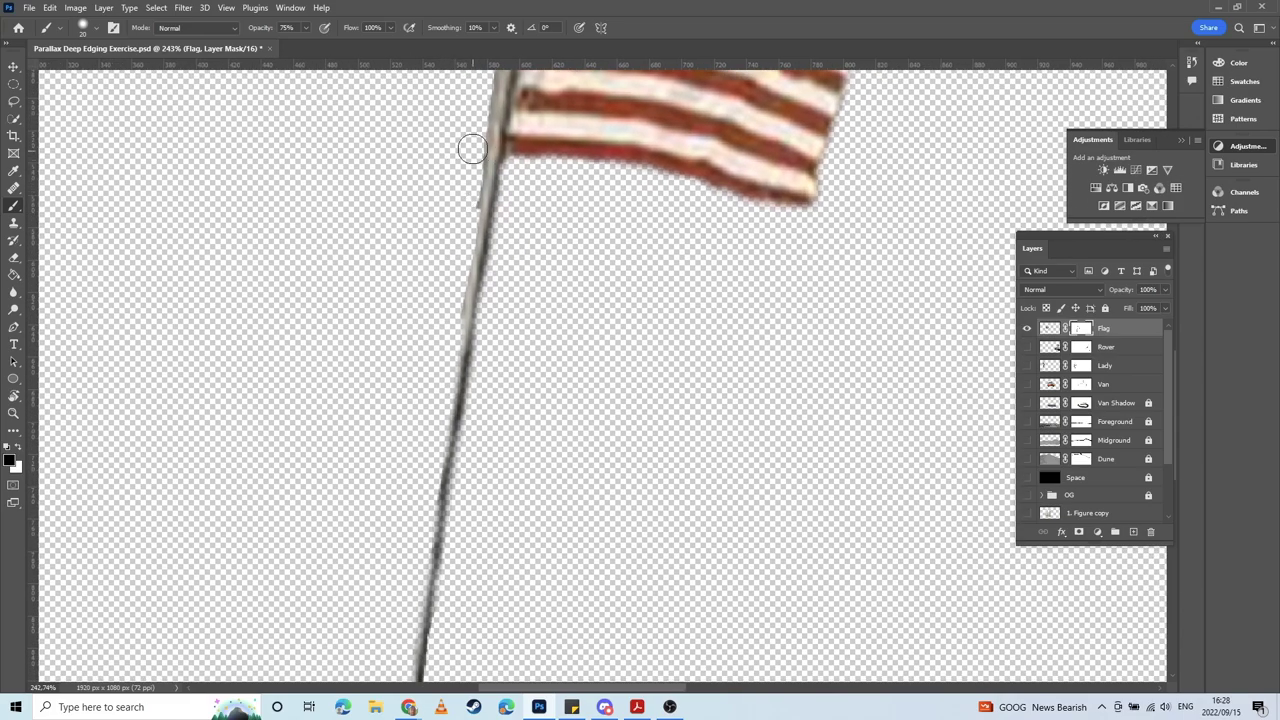
pyautogui.moveTo(471, 143); pyautogui.dragTo(451, 316)
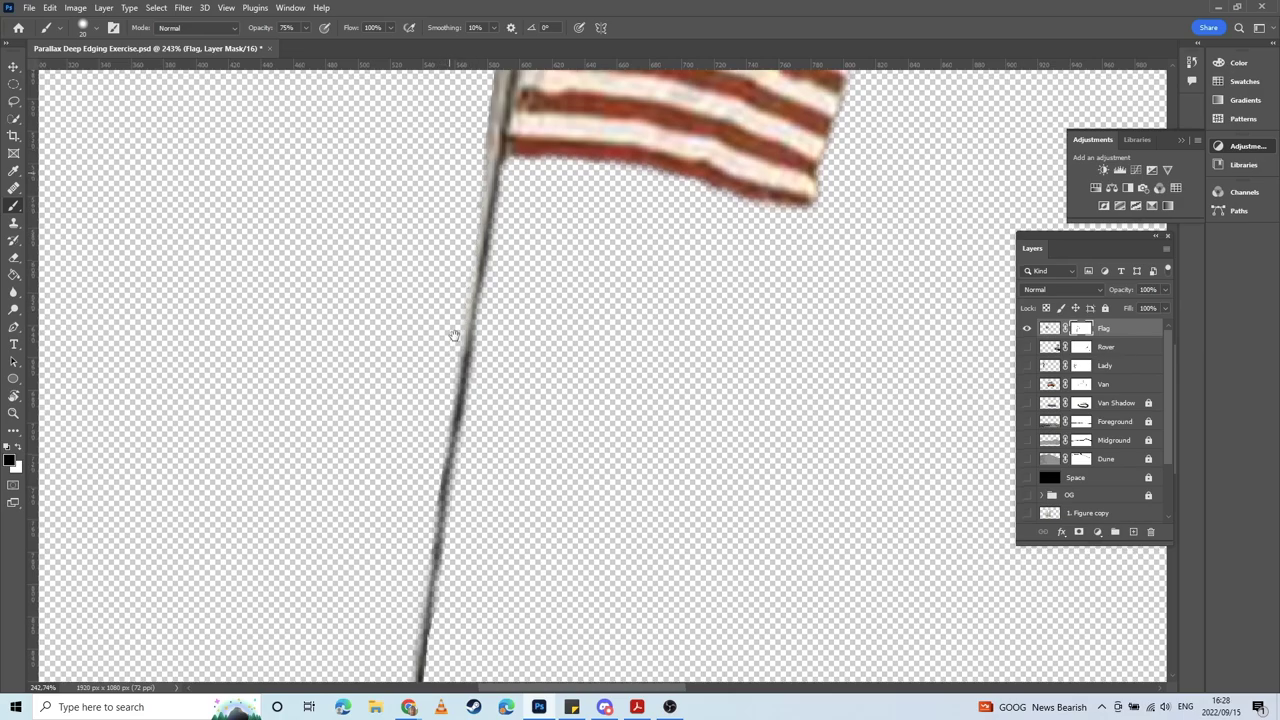
pyautogui.scroll(5, 457, 400)
pyautogui.moveTo(495, 362); pyautogui.dragTo(540, 180)
pyautogui.scroll(1, 540, 180)
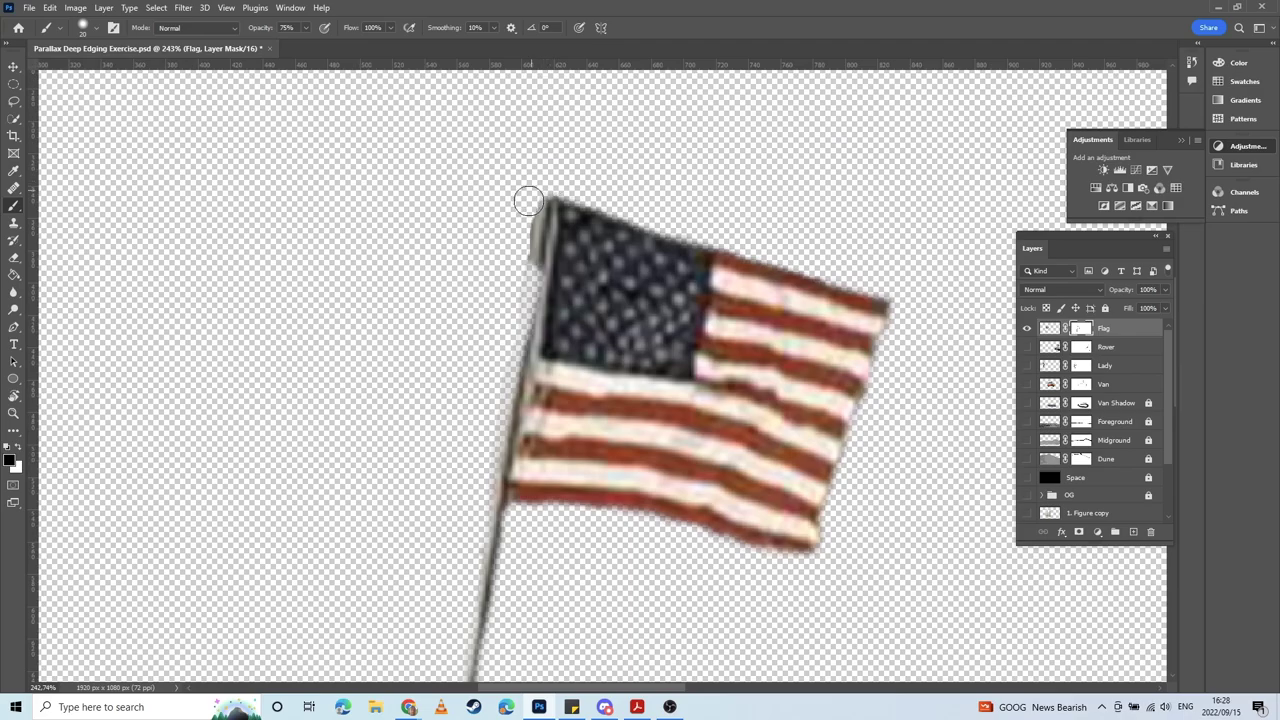
# Step: Restore the pole's outer edge beside the cloth by painting white on the Flag mask, finishing with a smaller brush at 100% opacity
pyautogui.press('x')
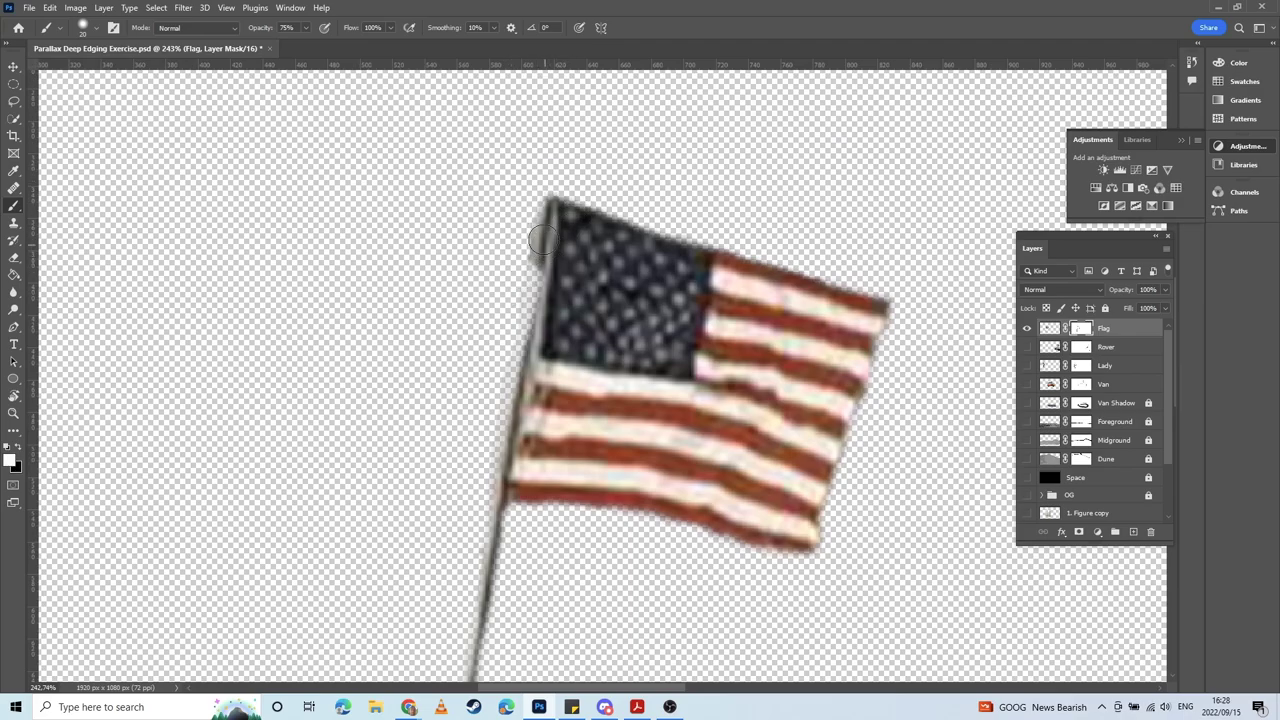
pyautogui.moveTo(543, 240)
pyautogui.mouseDown()
pyautogui.moveTo(551, 221)
pyautogui.moveTo(527, 368)
pyautogui.mouseUp()
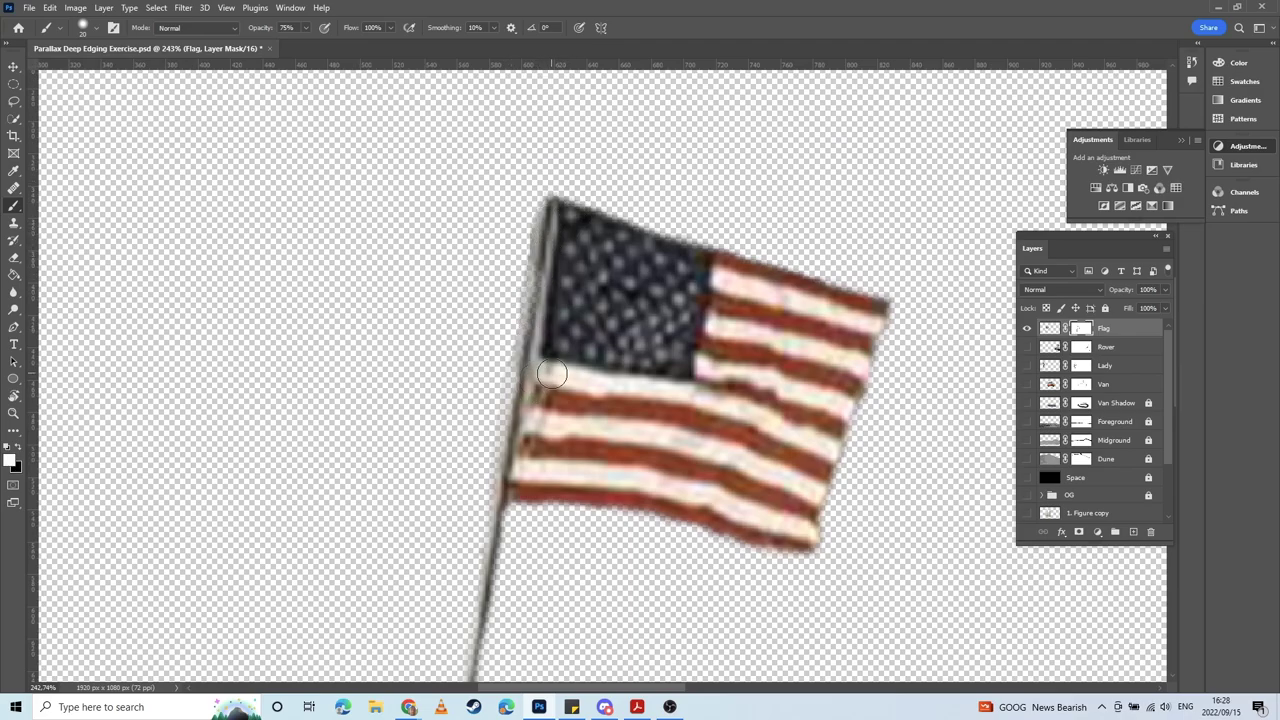
pyautogui.press(']')
pyautogui.press(']')
pyautogui.press('[')
pyautogui.press('[')
pyautogui.press('[')
pyautogui.press('[')
pyautogui.press('[')
pyautogui.scroll(3, 548, 276)
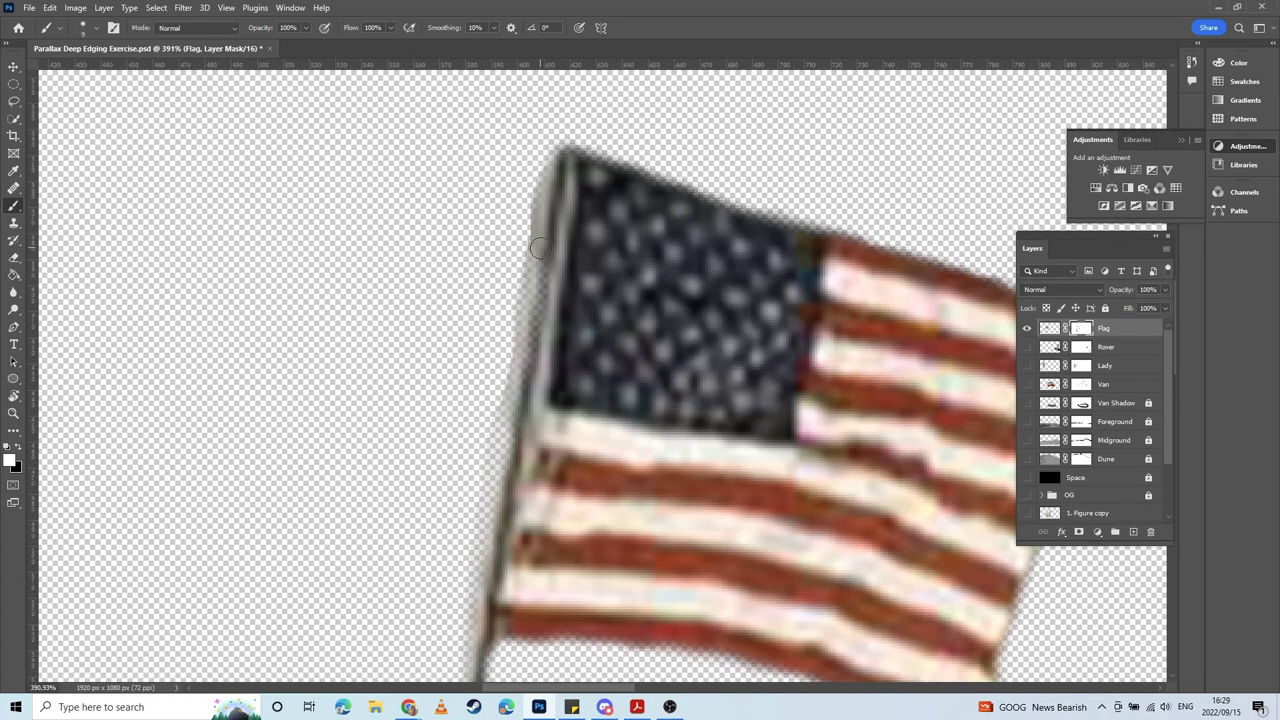
pyautogui.moveTo(540, 247); pyautogui.dragTo(552, 333)
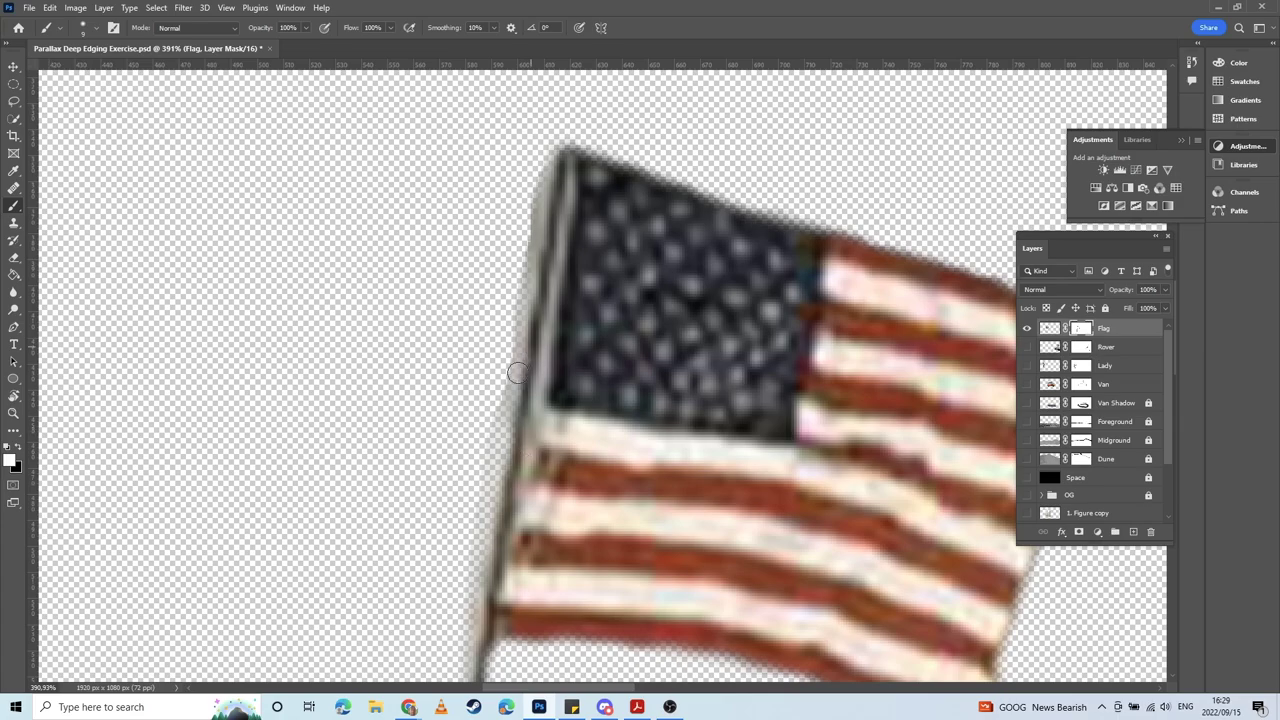
pyautogui.moveTo(517, 372); pyautogui.dragTo(503, 459)
pyautogui.hotkey('ctrl', 'z')
pyautogui.moveTo(521, 389); pyautogui.dragTo(511, 478)
# Step: Paint white on the Flag mask with a slightly smaller brush to restore the pole just below the cloth and along its middle
pyautogui.moveTo(510, 546); pyautogui.dragTo(554, 382)
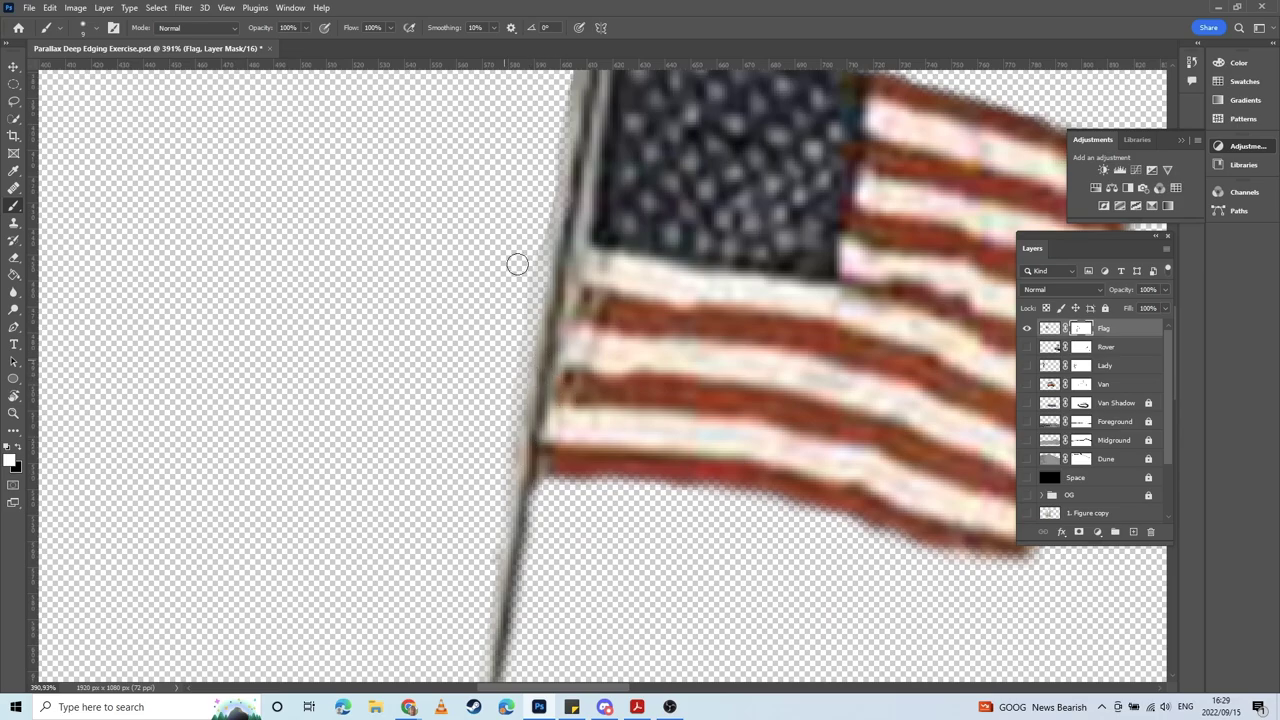
pyautogui.press('x')
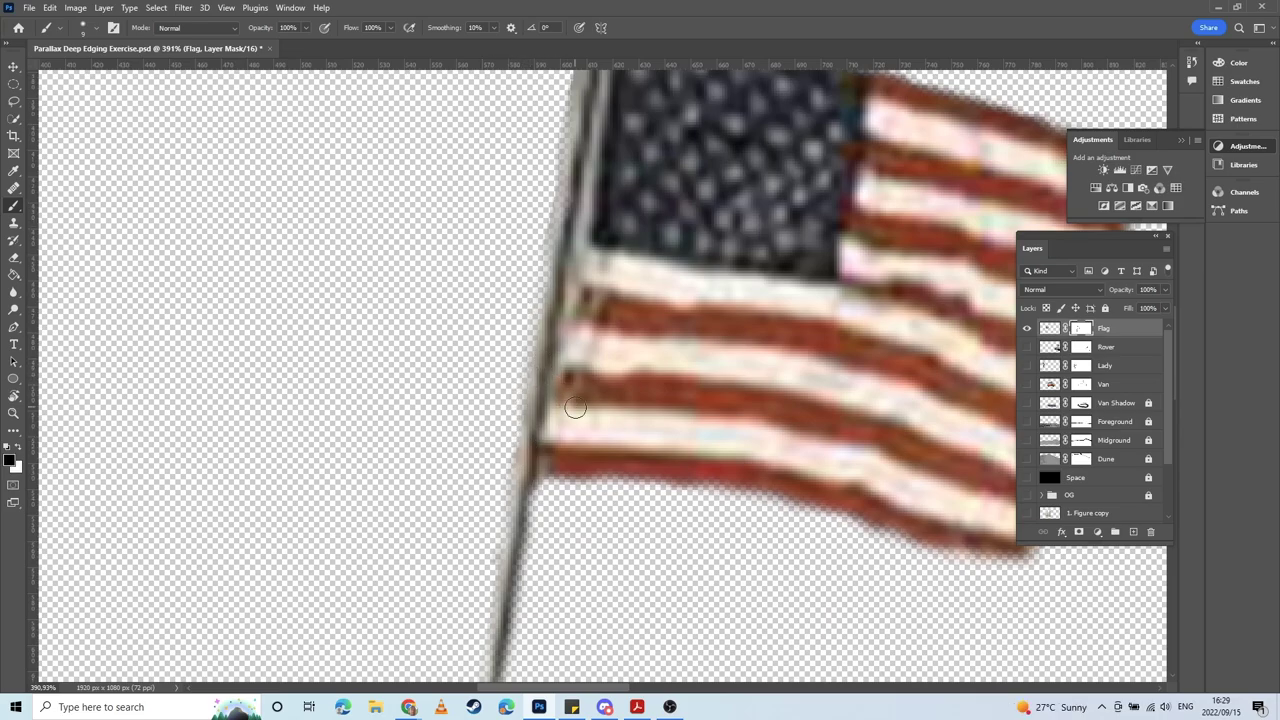
pyautogui.press('x')
pyautogui.moveTo(563, 420); pyautogui.dragTo(618, 310)
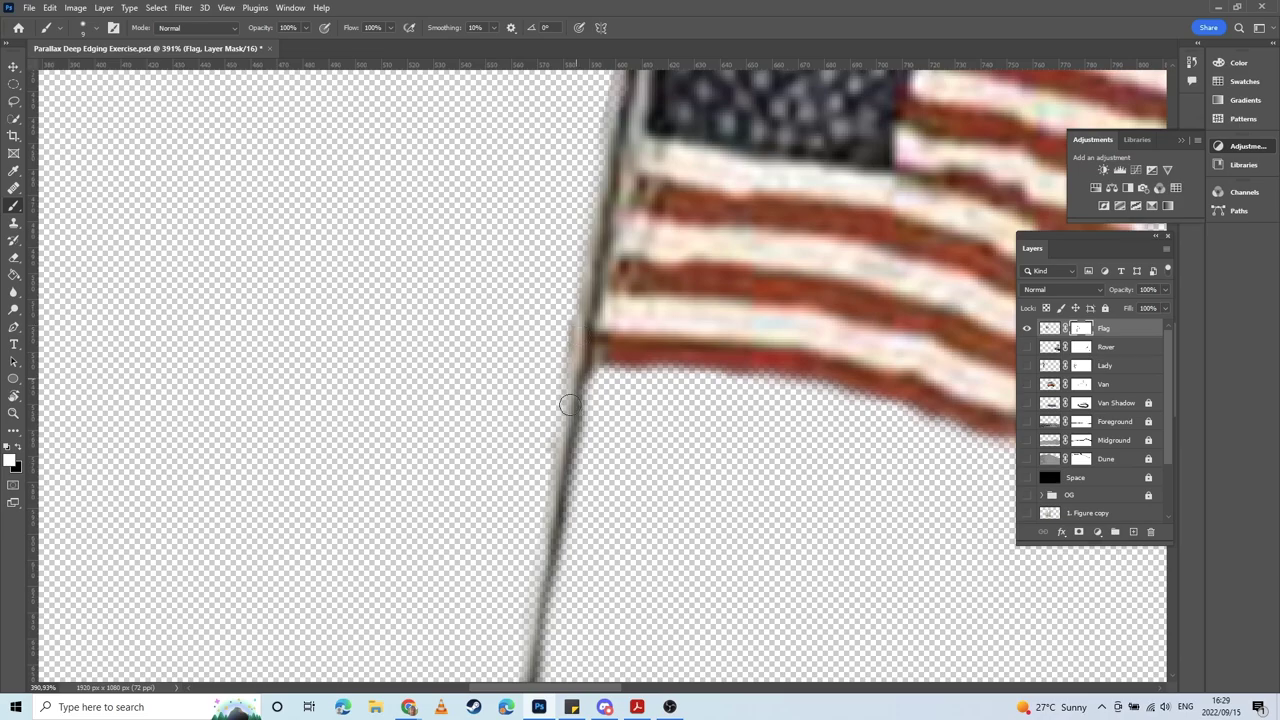
pyautogui.moveTo(568, 404)
pyautogui.mouseDown()
pyautogui.moveTo(557, 507)
pyautogui.moveTo(584, 373)
pyautogui.moveTo(578, 450)
pyautogui.mouseUp()
pyautogui.press('[')
pyautogui.moveTo(579, 364)
pyautogui.mouseDown()
pyautogui.moveTo(578, 476)
pyautogui.moveTo(578, 442)
pyautogui.moveTo(558, 588)
pyautogui.mouseUp()
pyautogui.moveTo(573, 490)
pyautogui.mouseDown()
pyautogui.moveTo(567, 375)
pyautogui.moveTo(539, 562)
pyautogui.mouseUp()
pyautogui.moveTo(550, 511); pyautogui.dragTo(558, 393)
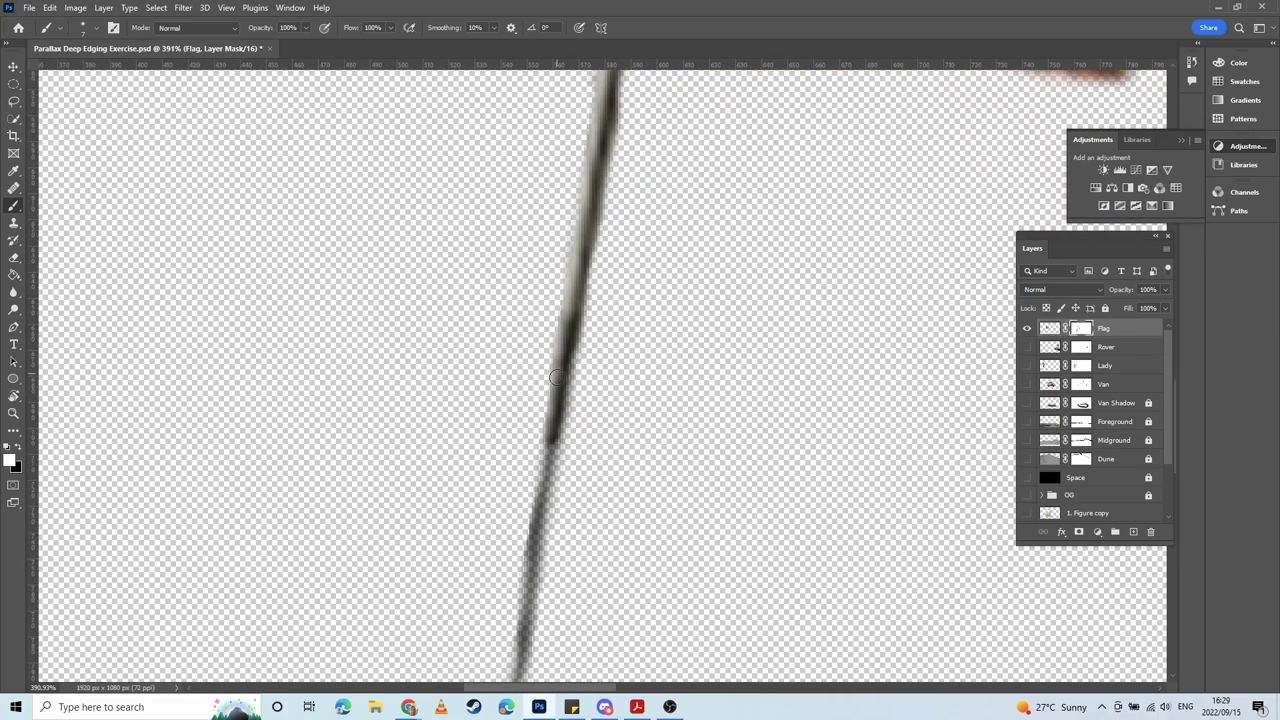
# Step: Restore the lowest stretch of the flagpole down to its foot with white strokes on the Flag mask
pyautogui.moveTo(552, 440); pyautogui.dragTo(533, 555)
pyautogui.moveTo(542, 497); pyautogui.dragTo(556, 382)
pyautogui.moveTo(551, 433)
pyautogui.mouseDown()
pyautogui.moveTo(531, 609)
pyautogui.moveTo(572, 329)
pyautogui.mouseUp()
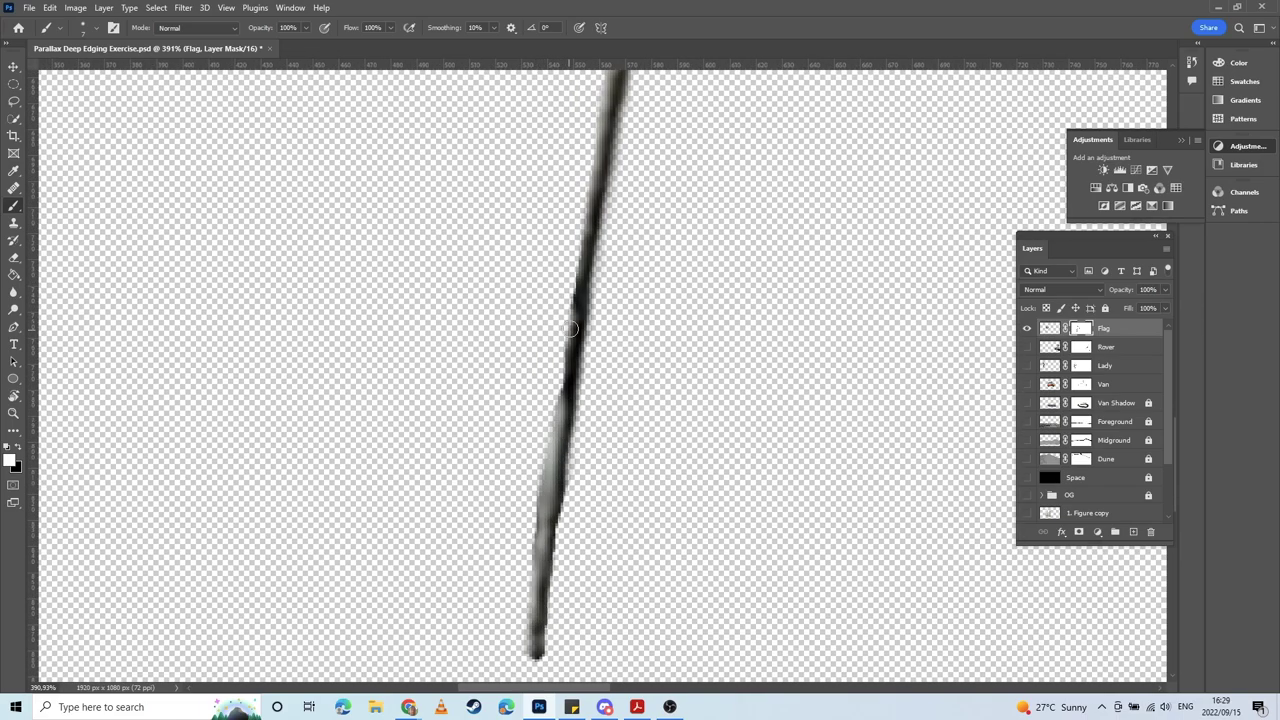
pyautogui.moveTo(562, 424); pyautogui.dragTo(590, 276)
# Step: Show the Rover, Lady, Van, Van Shadow, Foreground, Midground, Dune and Space layers to examine the Flag in the full composite
pyautogui.keyDown('alt'); pyautogui.scroll(-2, 643, 304); pyautogui.keyUp('alt')
pyautogui.scroll(-7, 643, 304)
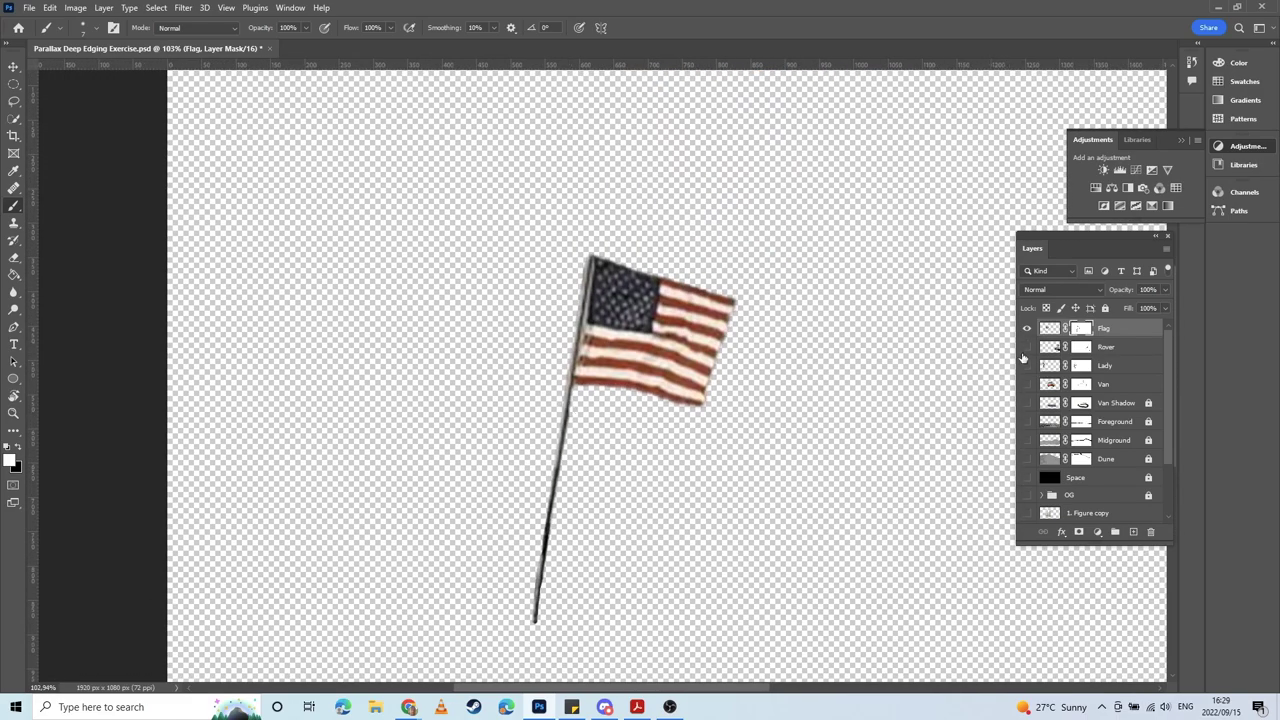
pyautogui.moveTo(1025, 349); pyautogui.dragTo(1024, 490)
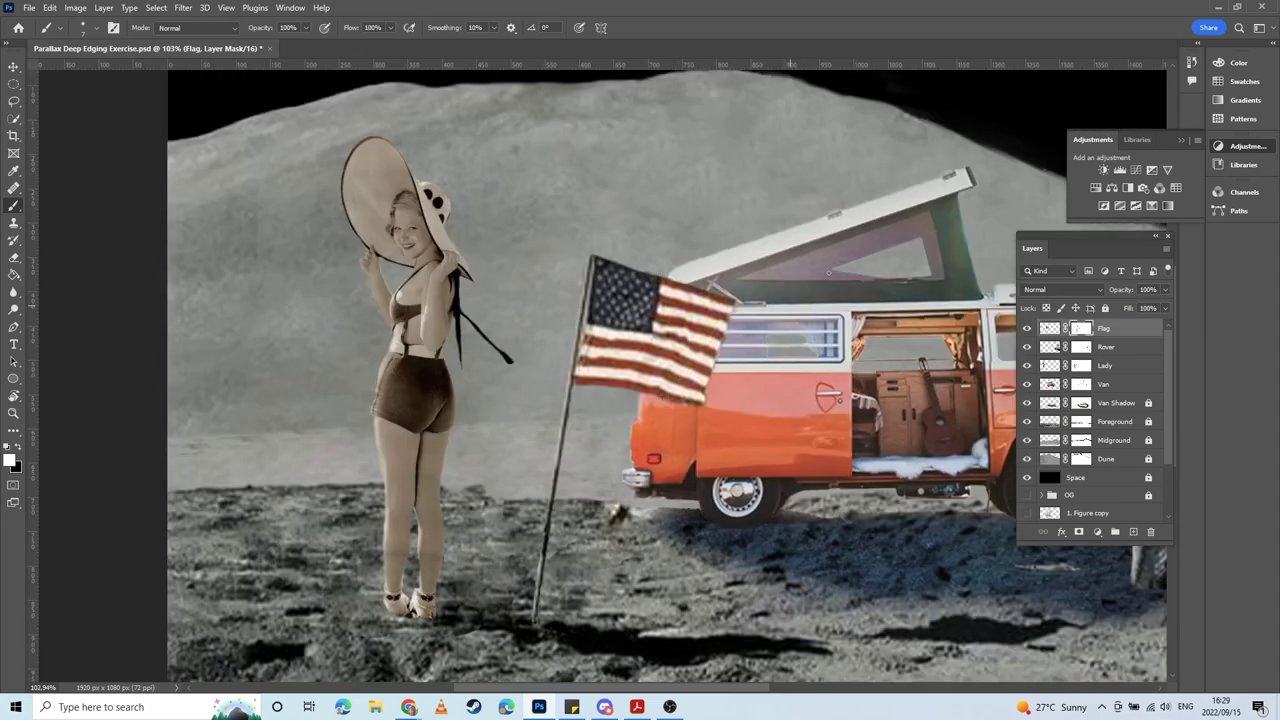
pyautogui.scroll(-3, 700, 306)
pyautogui.moveTo(741, 285); pyautogui.dragTo(473, 377)
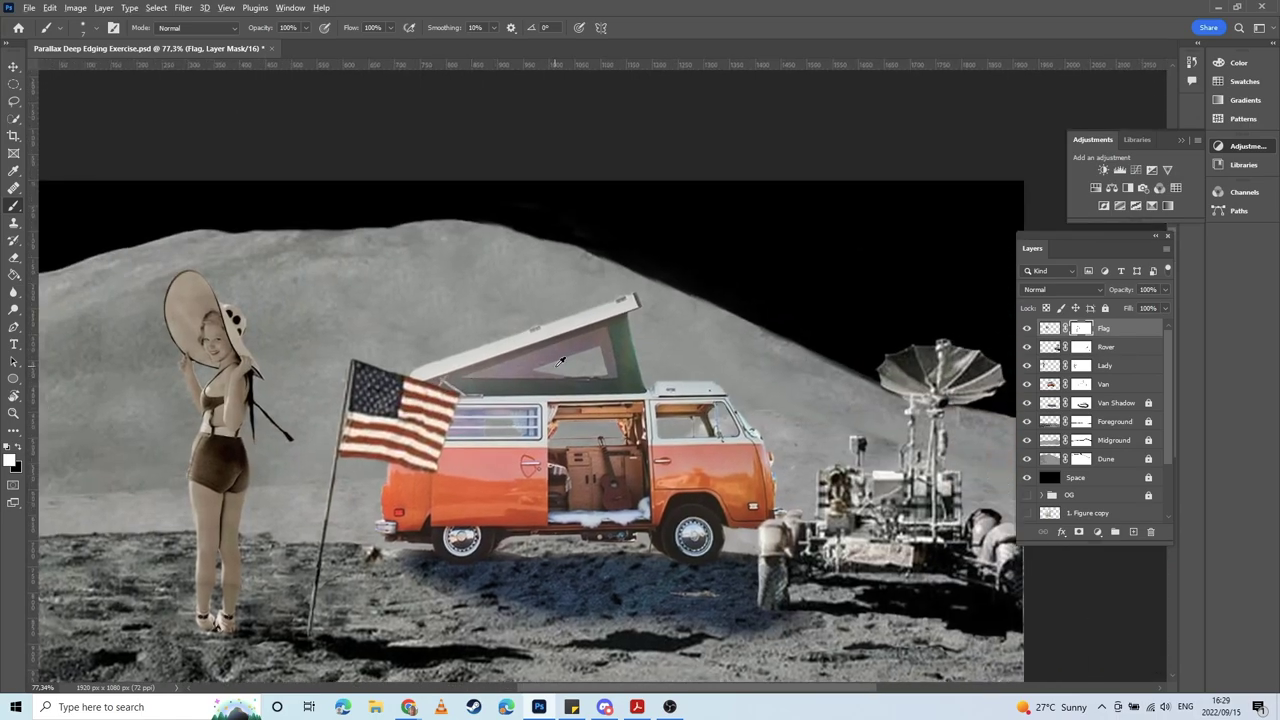
pyautogui.scroll(-4, 562, 361)
pyautogui.moveTo(582, 336); pyautogui.dragTo(545, 381)
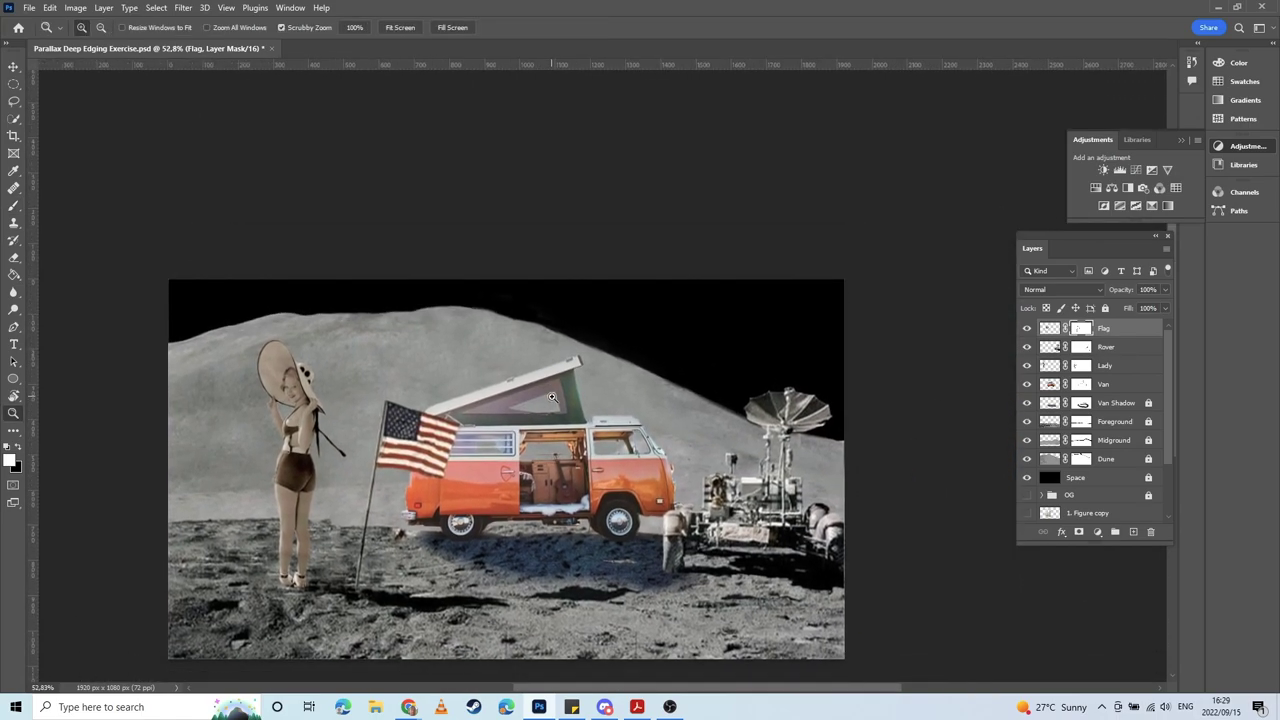
pyautogui.scroll(-2, 551, 397)
pyautogui.press('b')
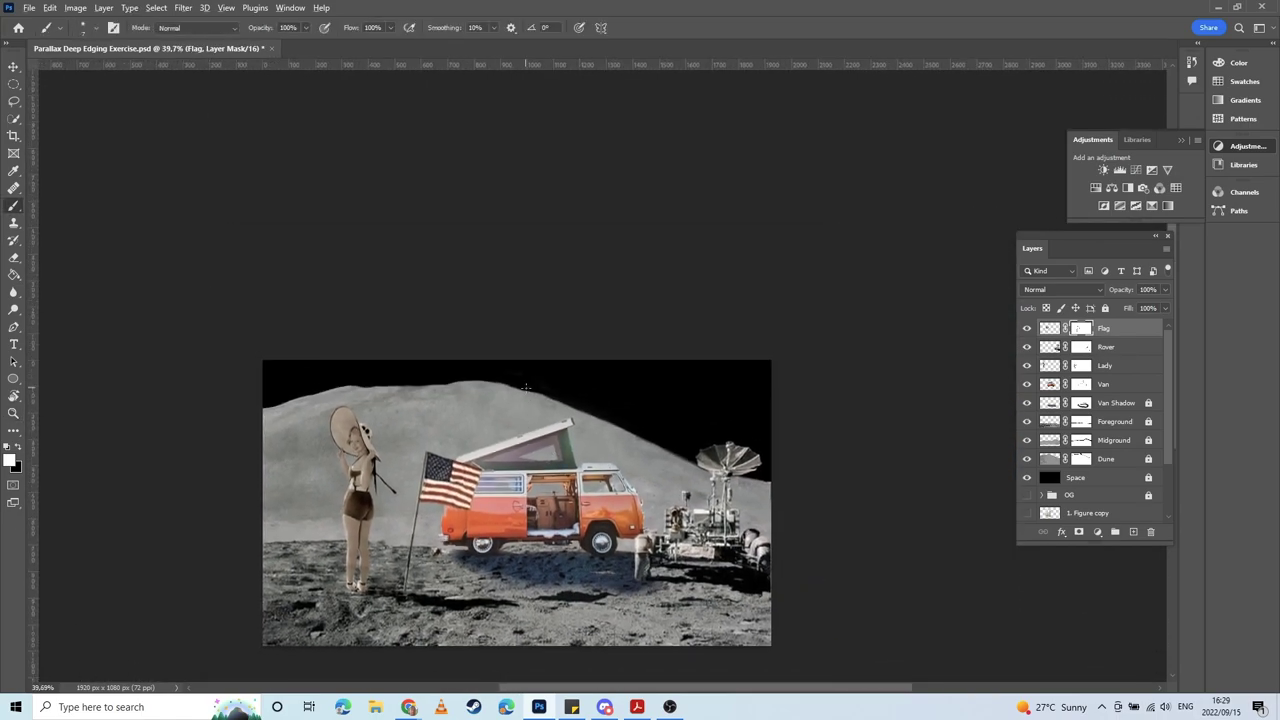
# Step: Deselect the Flag layer with the Move tool and save the document
pyautogui.hotkey('alt', 's')
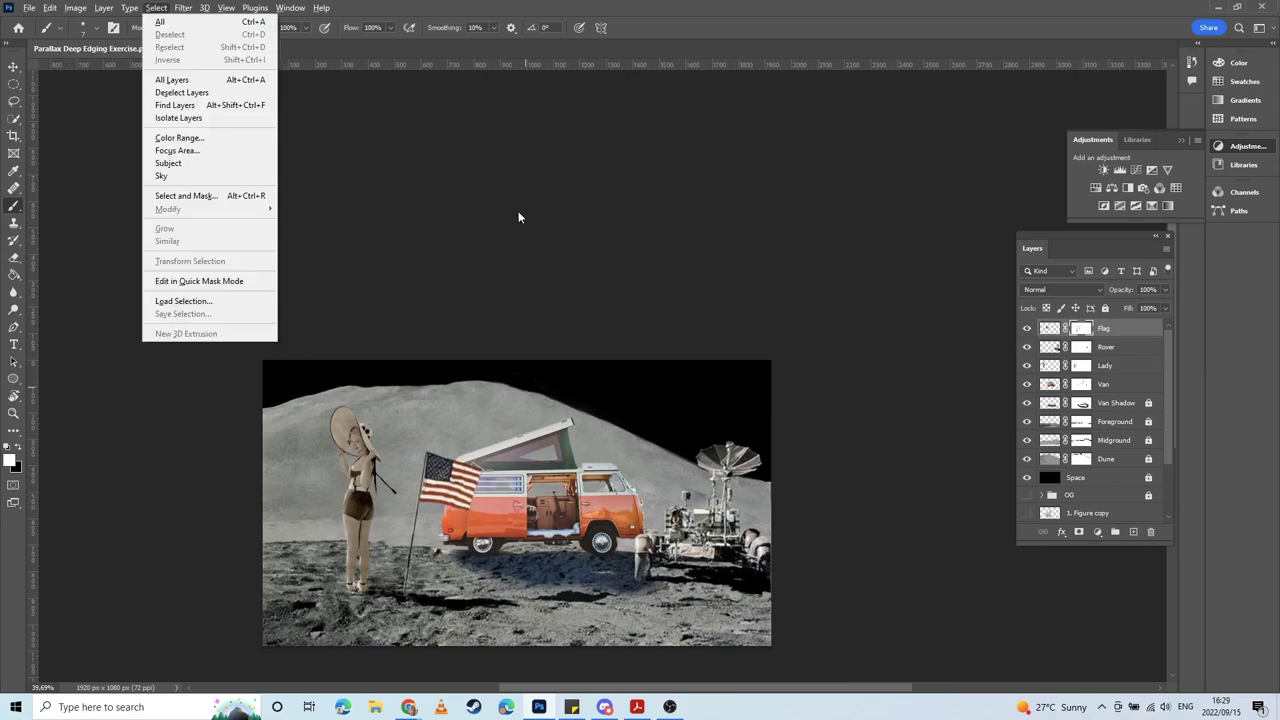
pyautogui.click(518, 213)
pyautogui.press('v')
pyautogui.click(491, 223)
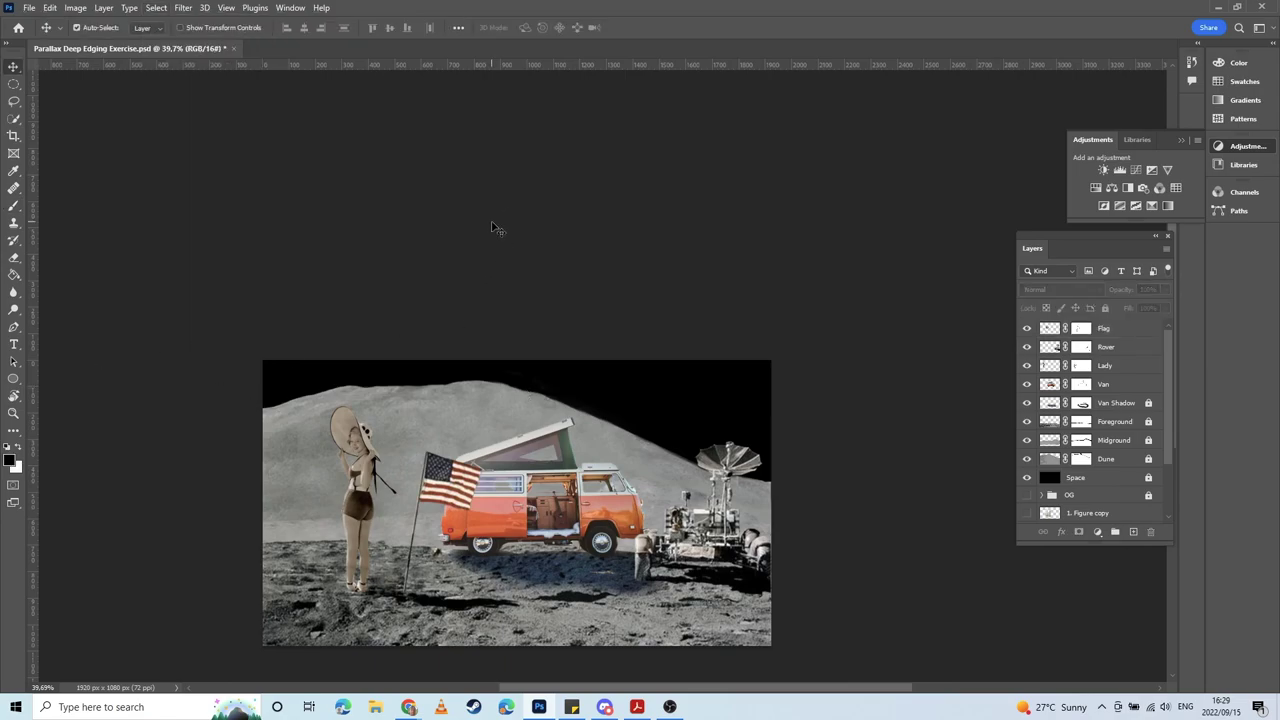
pyautogui.hotkey('alt', 's')
pyautogui.press('Escape')
pyautogui.hotkey('ctrl', 's')
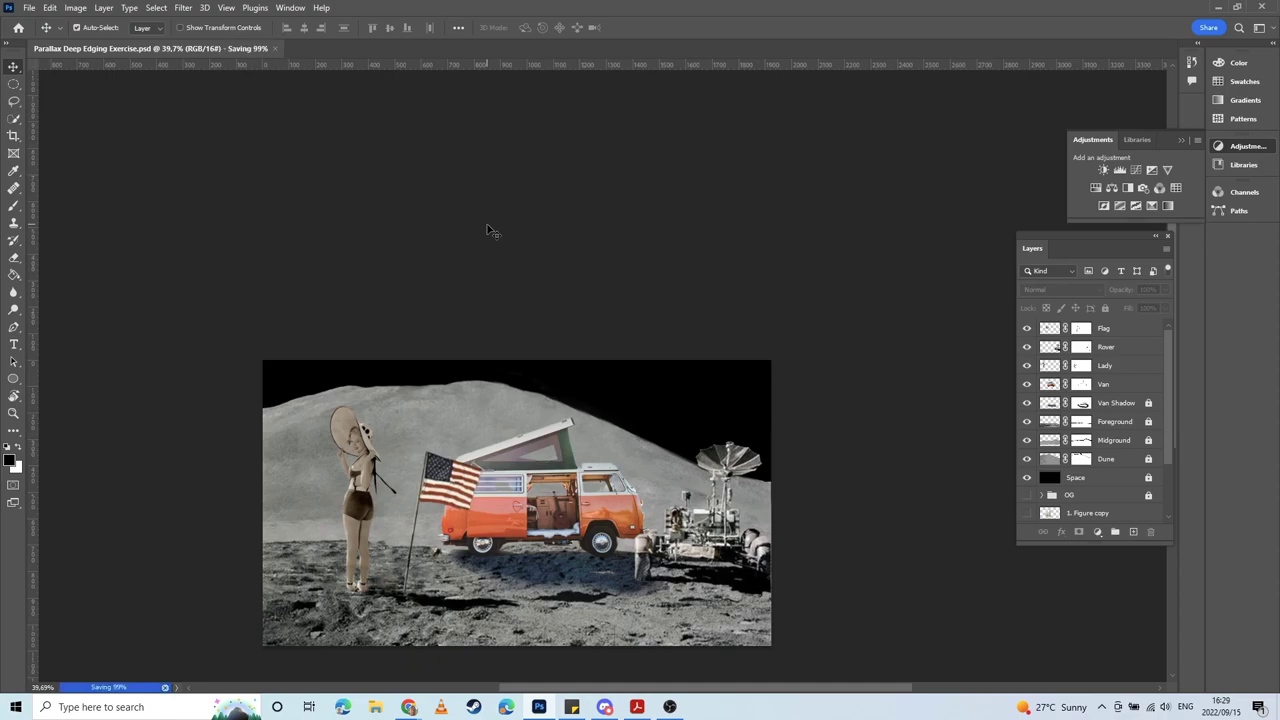
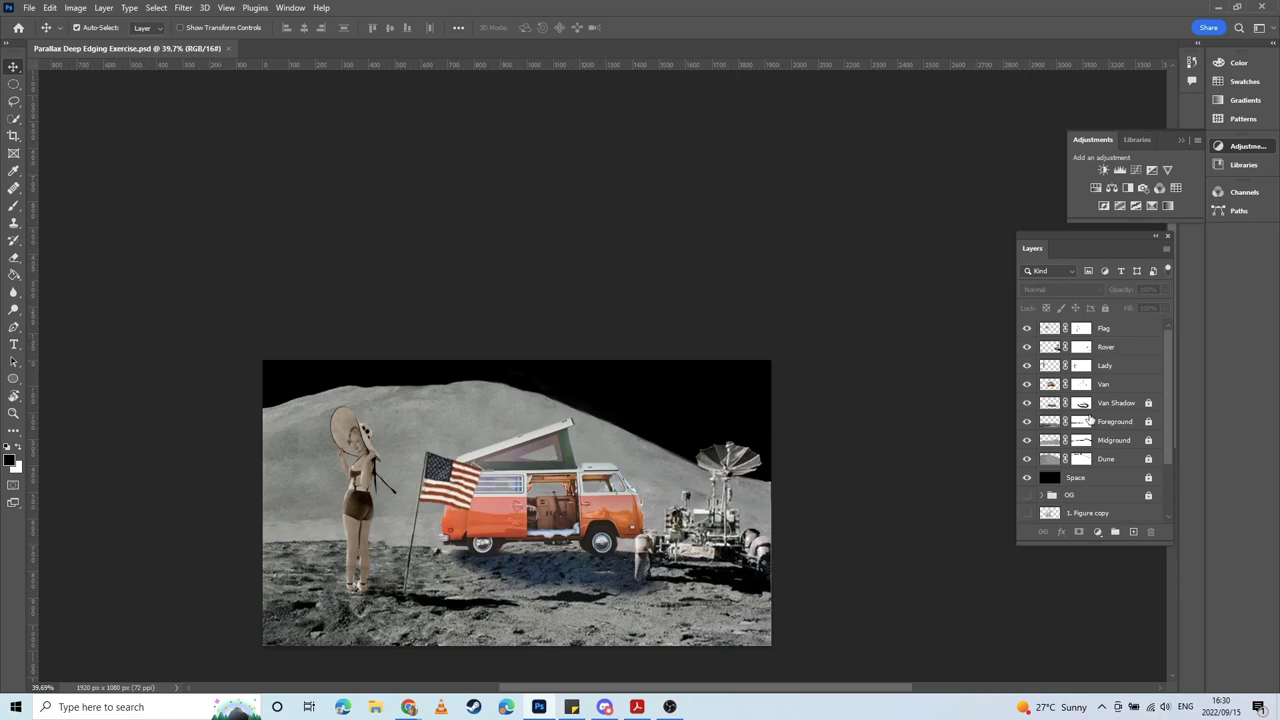
# Step: Unlock the Van Shadow, Foreground, Midground, Dune and Space layers
pyautogui.click(1156, 404)
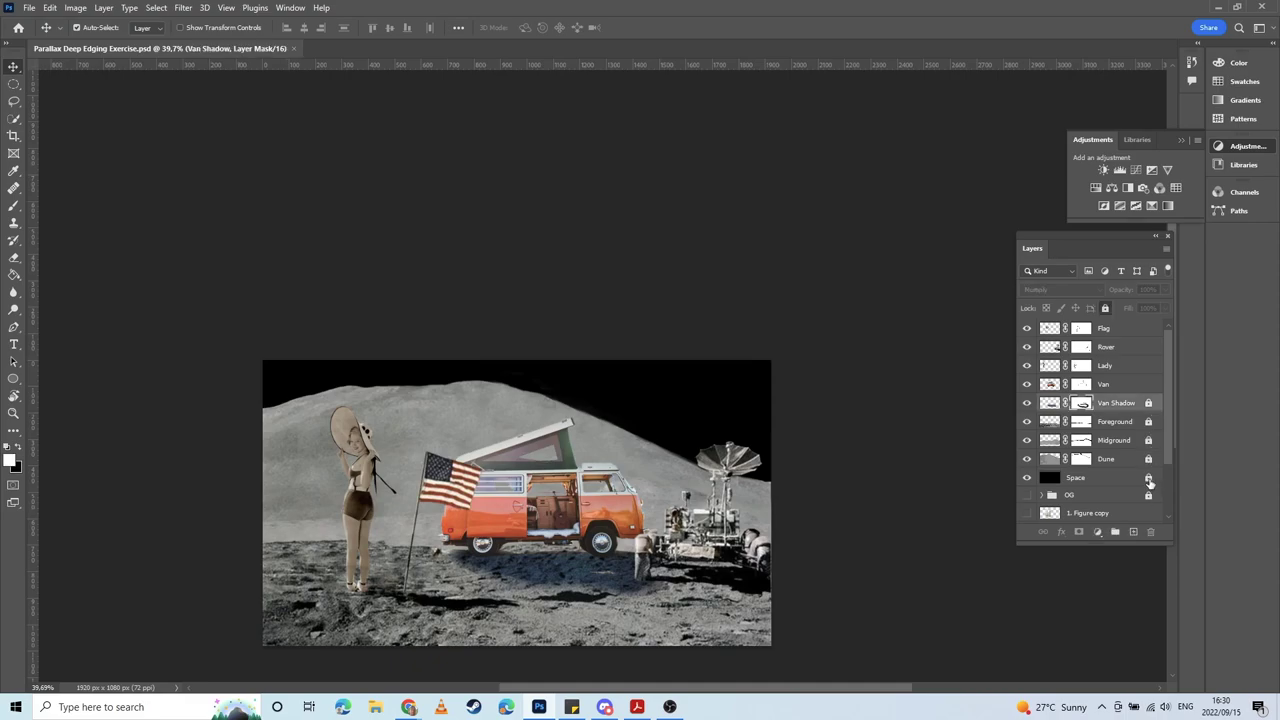
pyautogui.click(1150, 478)
pyautogui.click(1149, 422)
pyautogui.click(1149, 441)
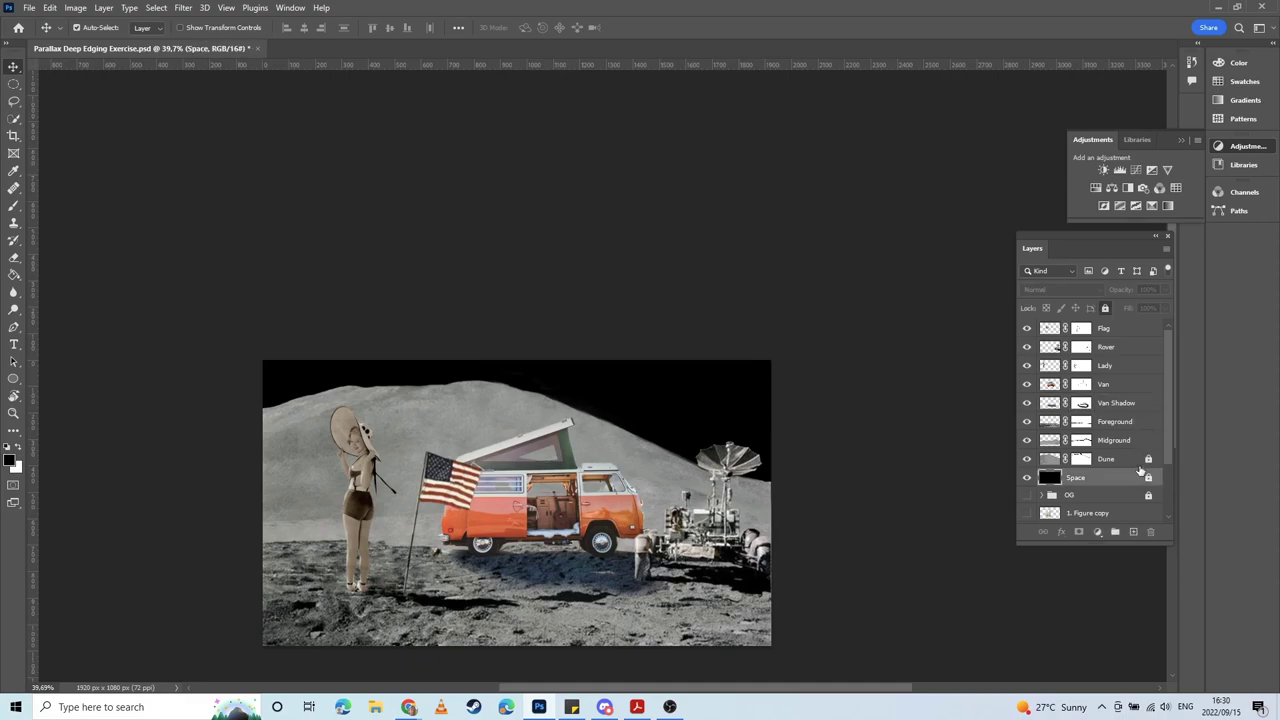
pyautogui.click(1146, 464)
pyautogui.click(1154, 480)
pyautogui.click(1149, 461)
pyautogui.click(1149, 479)
# Step: Create a new layer group directly above the Space layer and name it Edits
pyautogui.scroll(-2, 1093, 459)
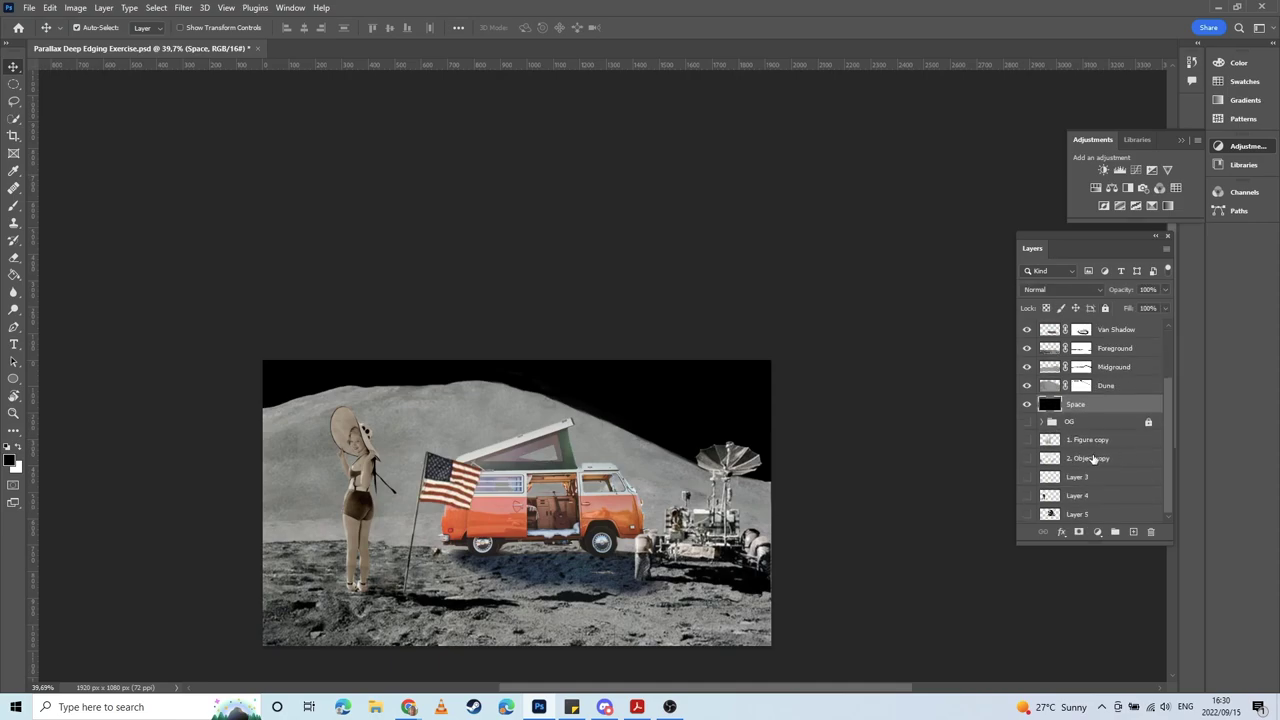
pyautogui.scroll(2, 1093, 459)
pyautogui.click(1116, 532)
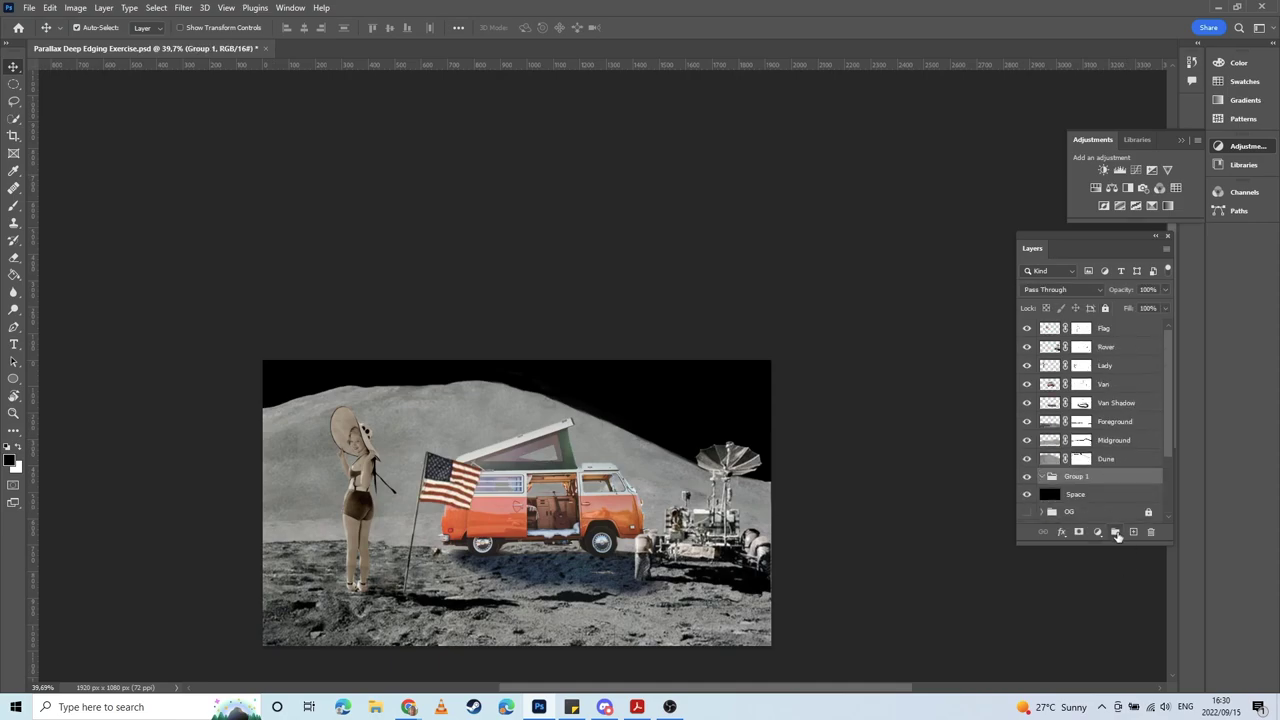
pyautogui.doubleClick(1077, 477)
pyautogui.write('Edits')
pyautogui.press('Return')
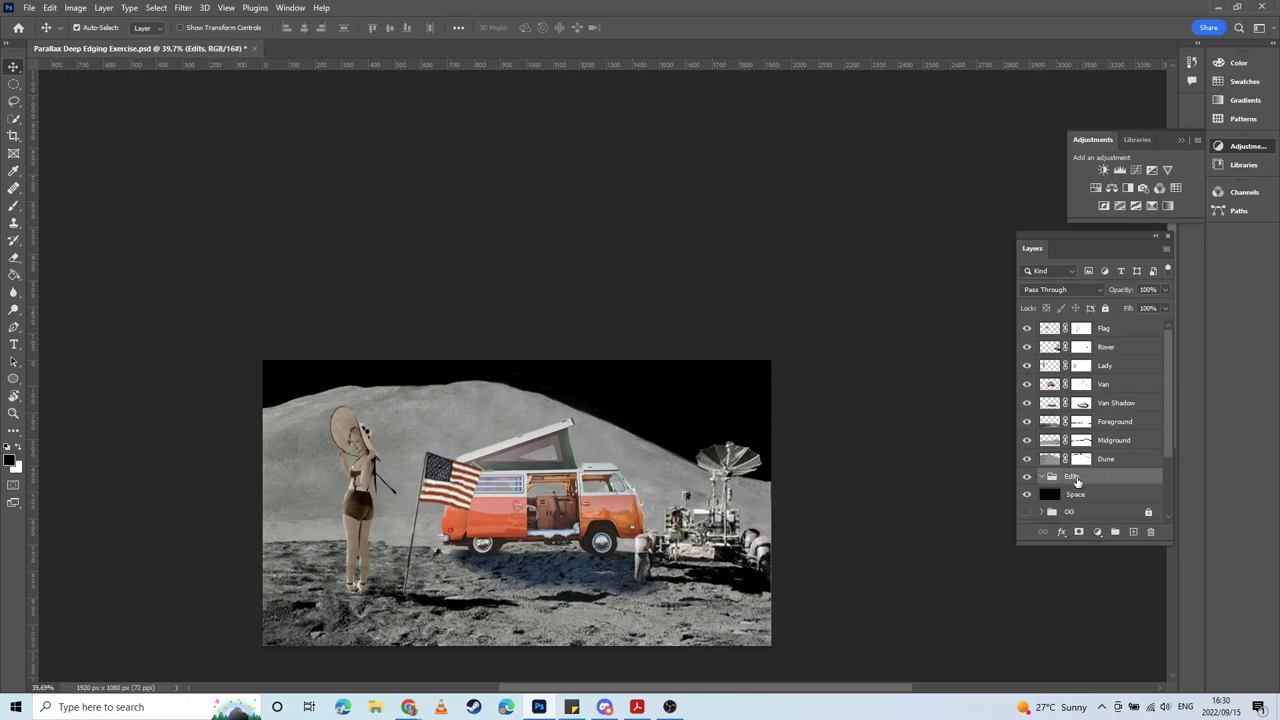
# Step: Move the Space layer and all layers from Flag through Dune into the Edits group
pyautogui.moveTo(1105, 496); pyautogui.dragTo(1106, 477)
pyautogui.click(1122, 460)
pyautogui.keyDown('shift'); pyautogui.click(1128, 330); pyautogui.keyUp('shift')
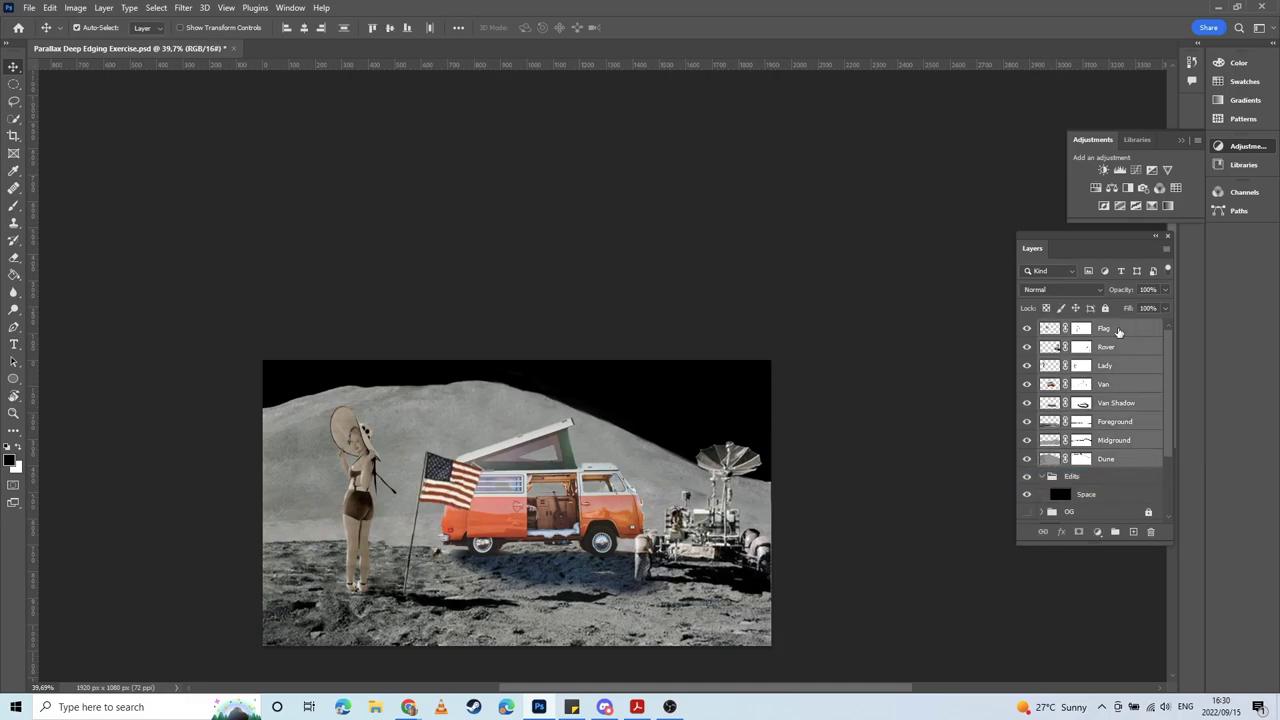
pyautogui.moveTo(1128, 330); pyautogui.dragTo(1090, 478)
pyautogui.scroll(-3, 1089, 478)
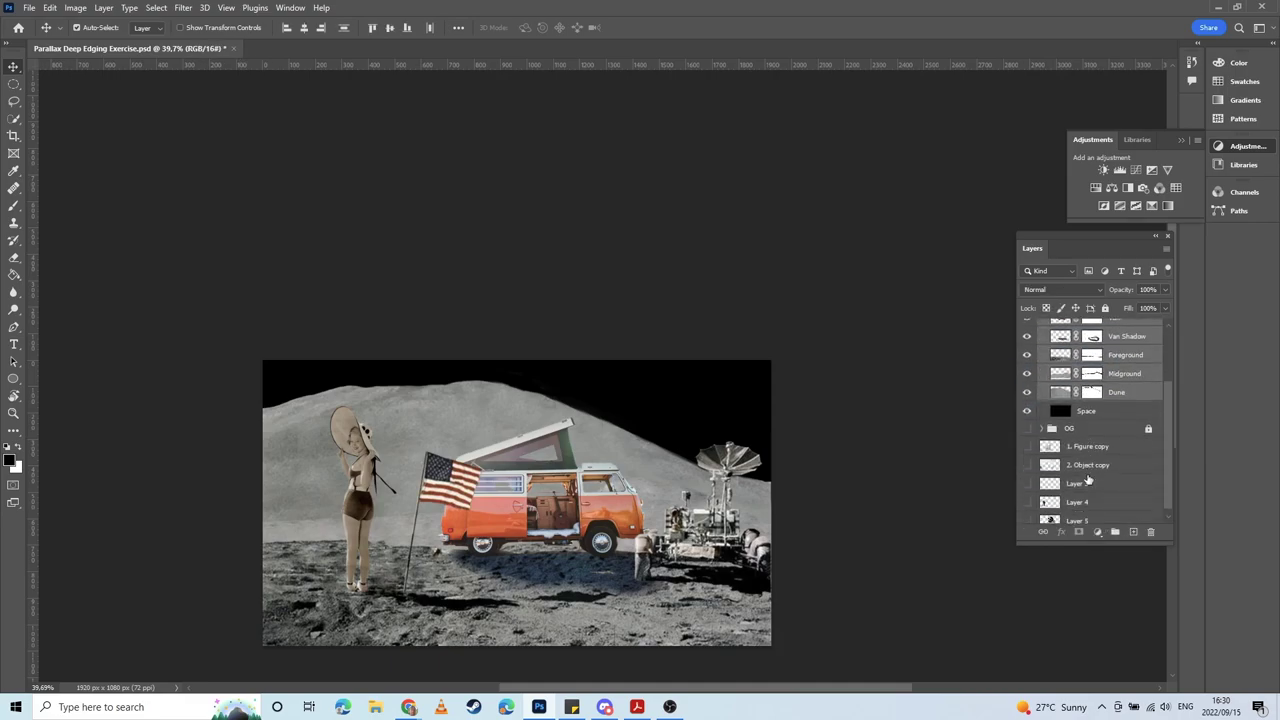
pyautogui.scroll(3, 1089, 478)
# Step: Duplicate all layers from Flag through Space and move the copies out above the Edits group
pyautogui.click(1110, 494)
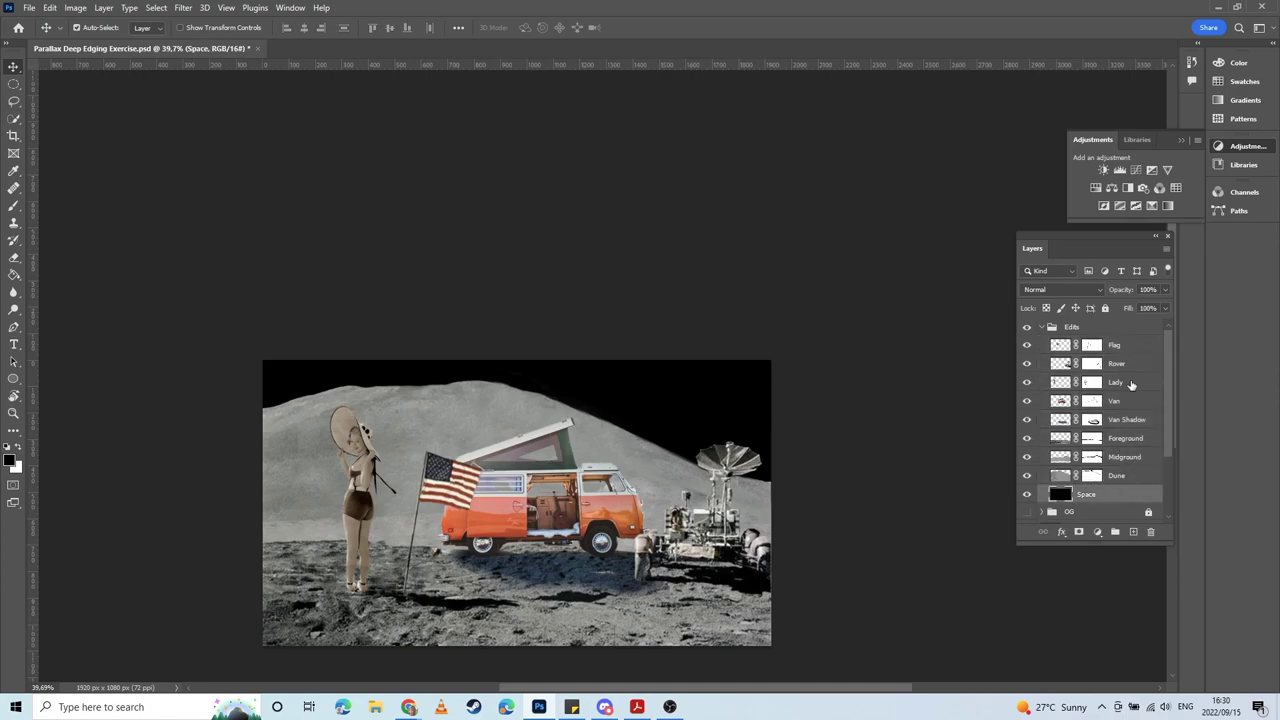
pyautogui.keyDown('shift'); pyautogui.click(1126, 351); pyautogui.keyUp('shift')
pyautogui.hotkey('ctrl', 'j')
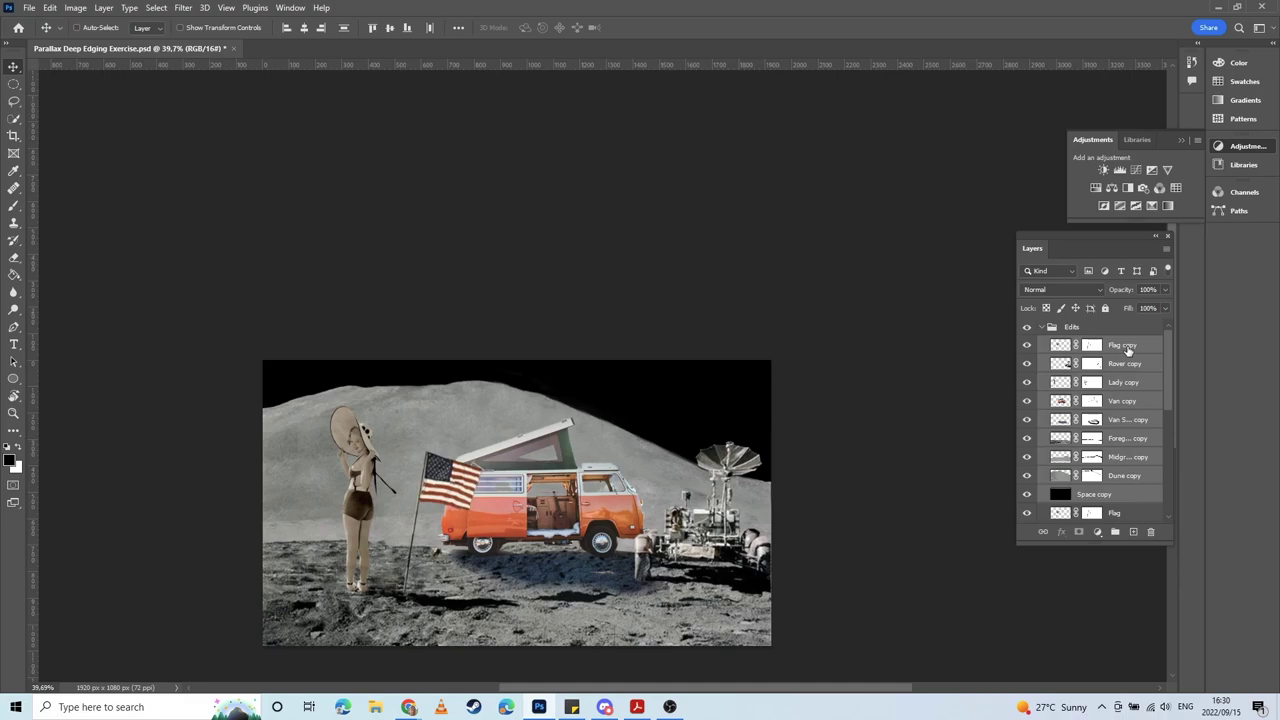
pyautogui.moveTo(1128, 357); pyautogui.dragTo(1121, 322)
# Step: Collapse the Edits group in the layer stack
pyautogui.scroll(-3, 1058, 403)
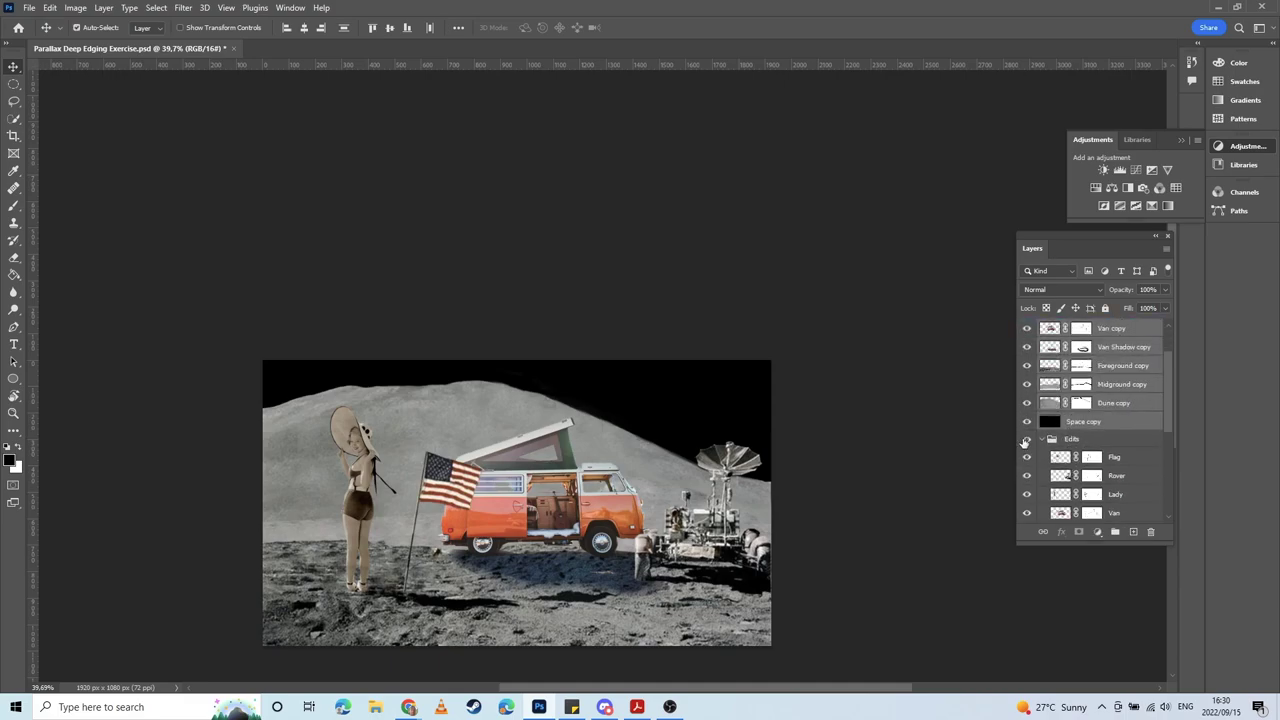
pyautogui.click(1048, 441)
pyautogui.click(1050, 432)
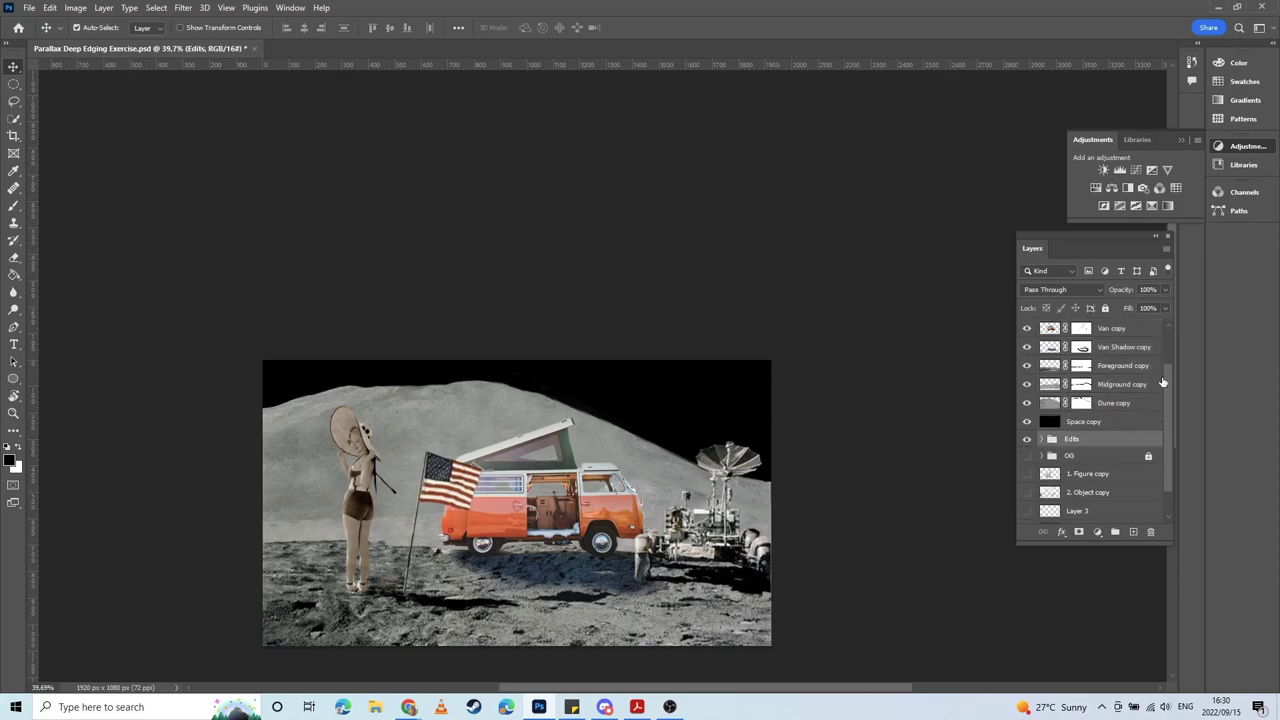
# Step: Lock the Edits group and hide it
pyautogui.click(1105, 308)
pyautogui.click(1026, 440)
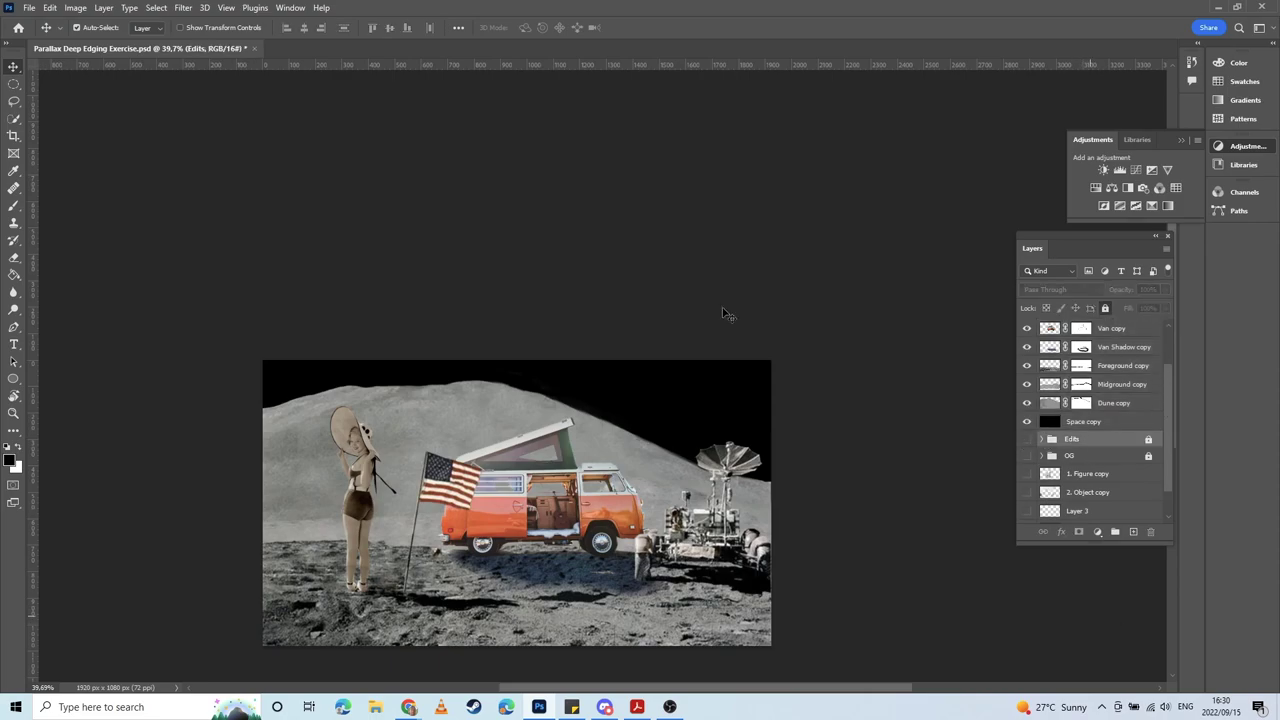
# Step: Select the Van Shadow copy layer and compare the composite with it hidden and shown
pyautogui.scroll(-1, 500, 437)
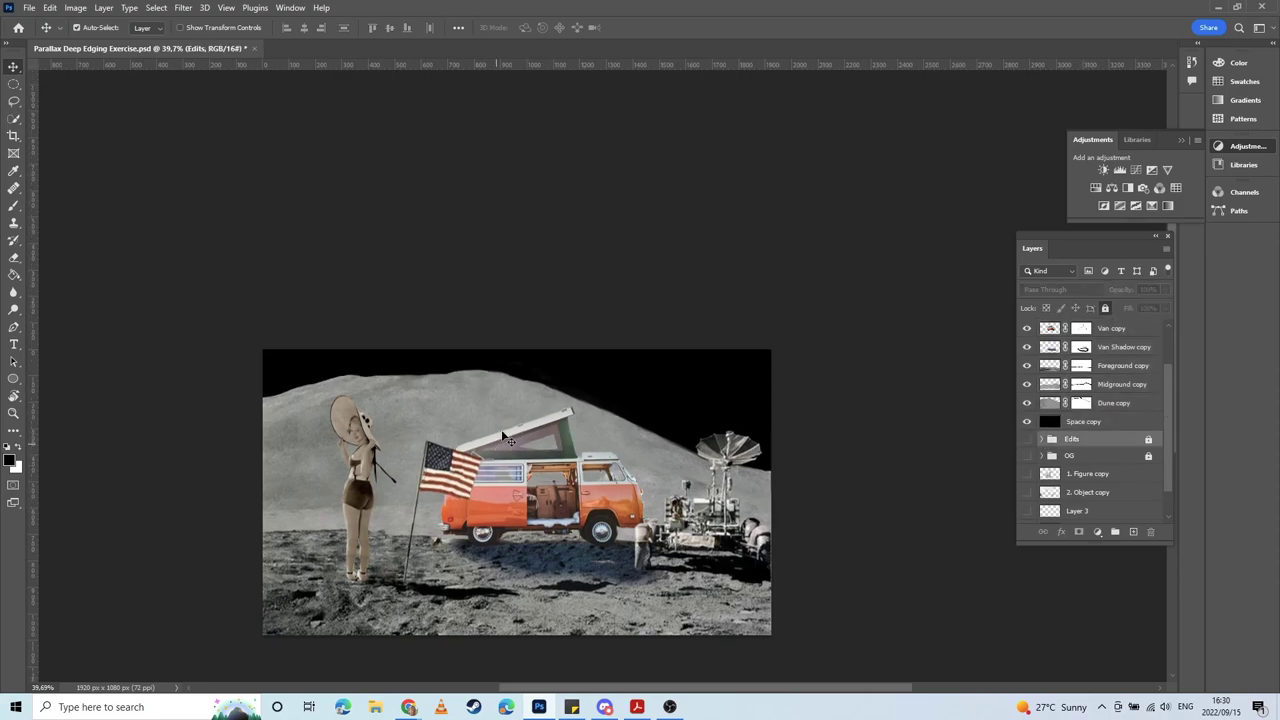
pyautogui.scroll(5, 502, 428)
pyautogui.moveTo(508, 454); pyautogui.dragTo(556, 326)
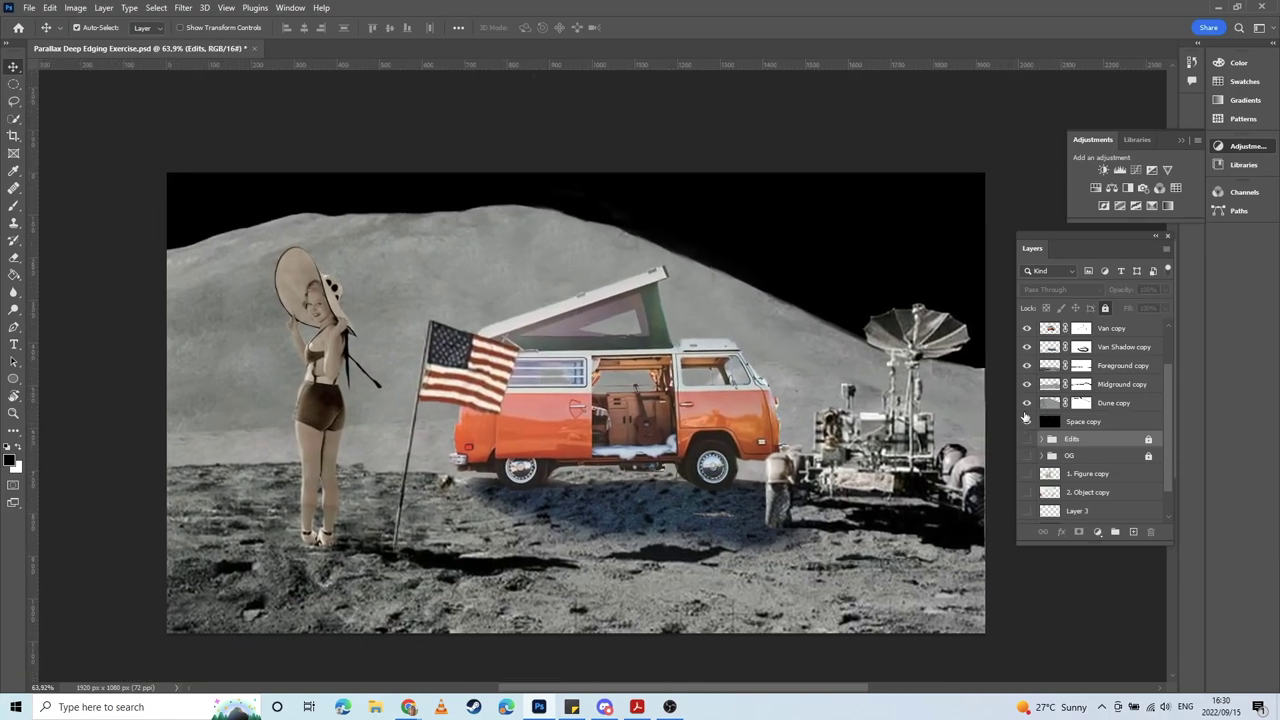
pyautogui.scroll(2, 1100, 380)
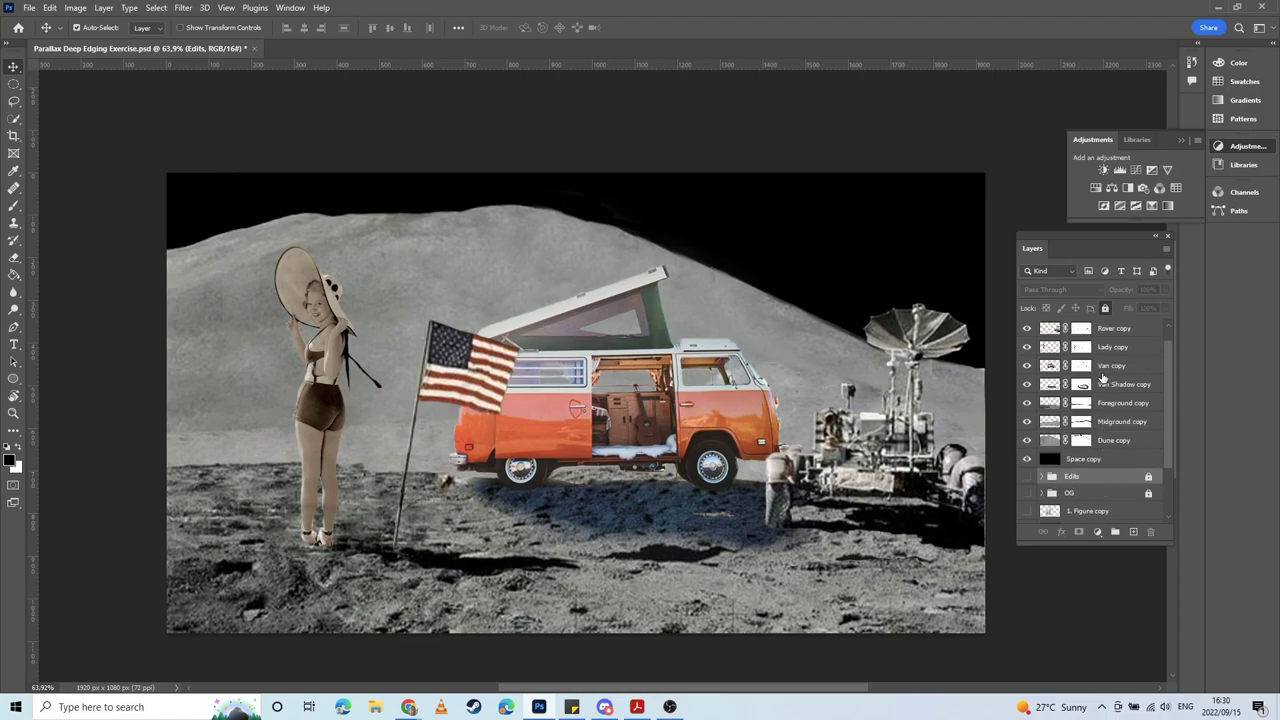
pyautogui.click(1040, 386)
pyautogui.click(1026, 385)
pyautogui.click(1026, 385)
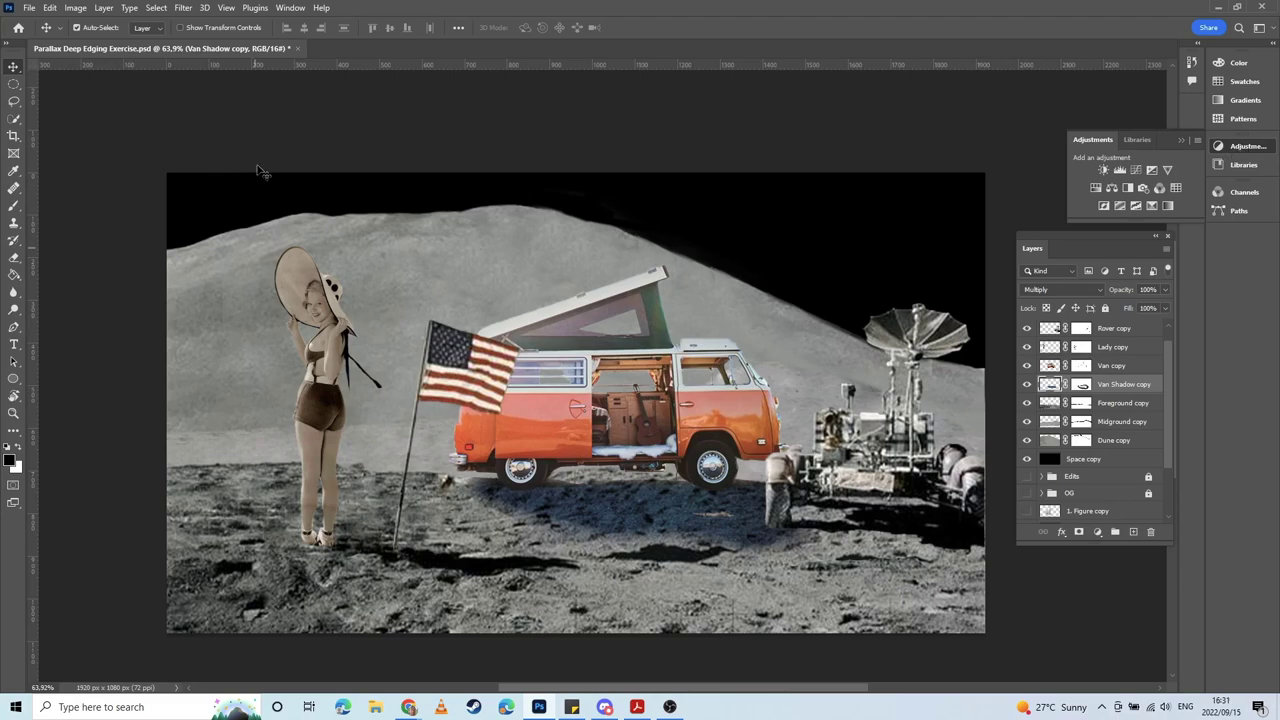
# Step: Add a Hue/Saturation adjustment layer directly above the Van Shadow copy layer
pyautogui.click(226, 8)
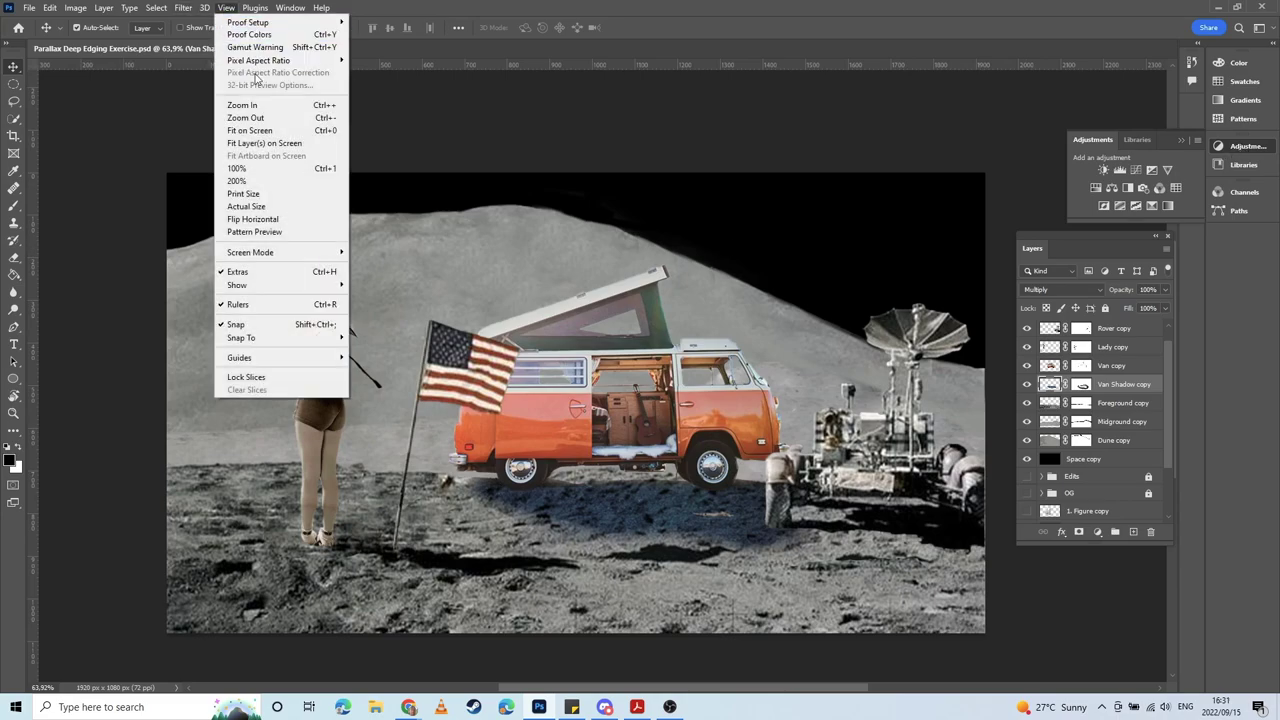
pyautogui.moveTo(296, 8)
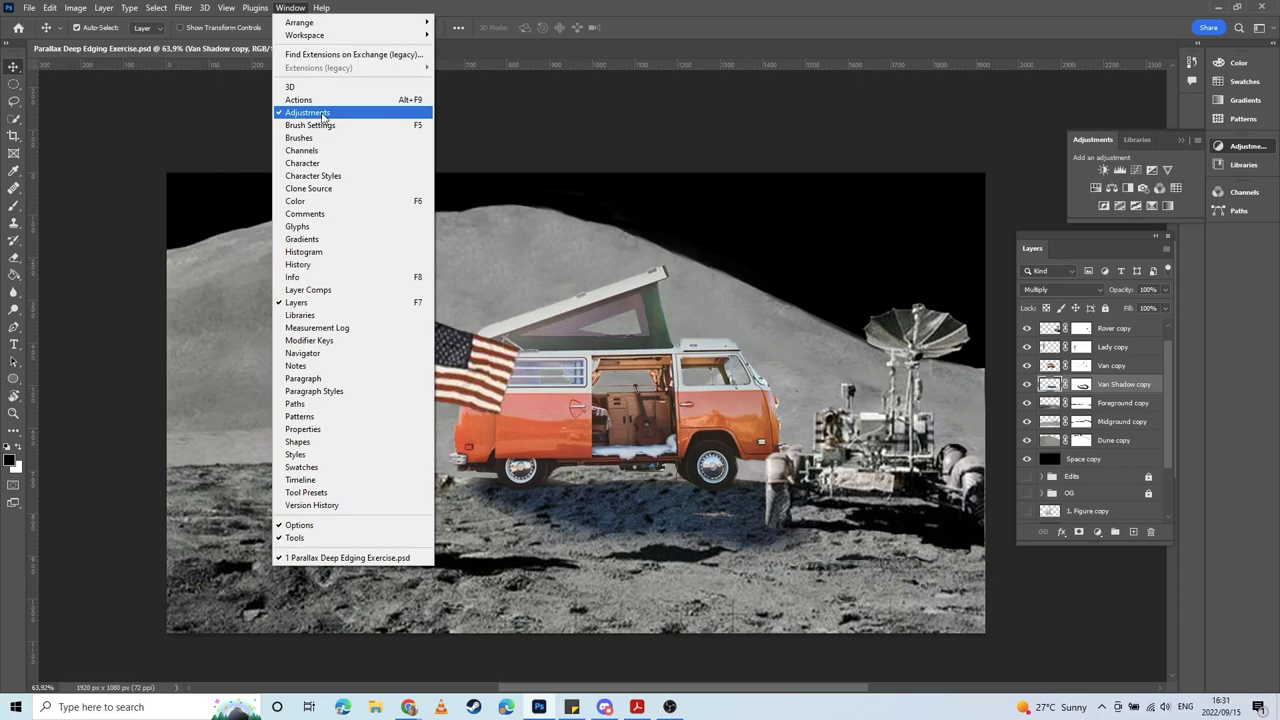
pyautogui.click(1078, 205)
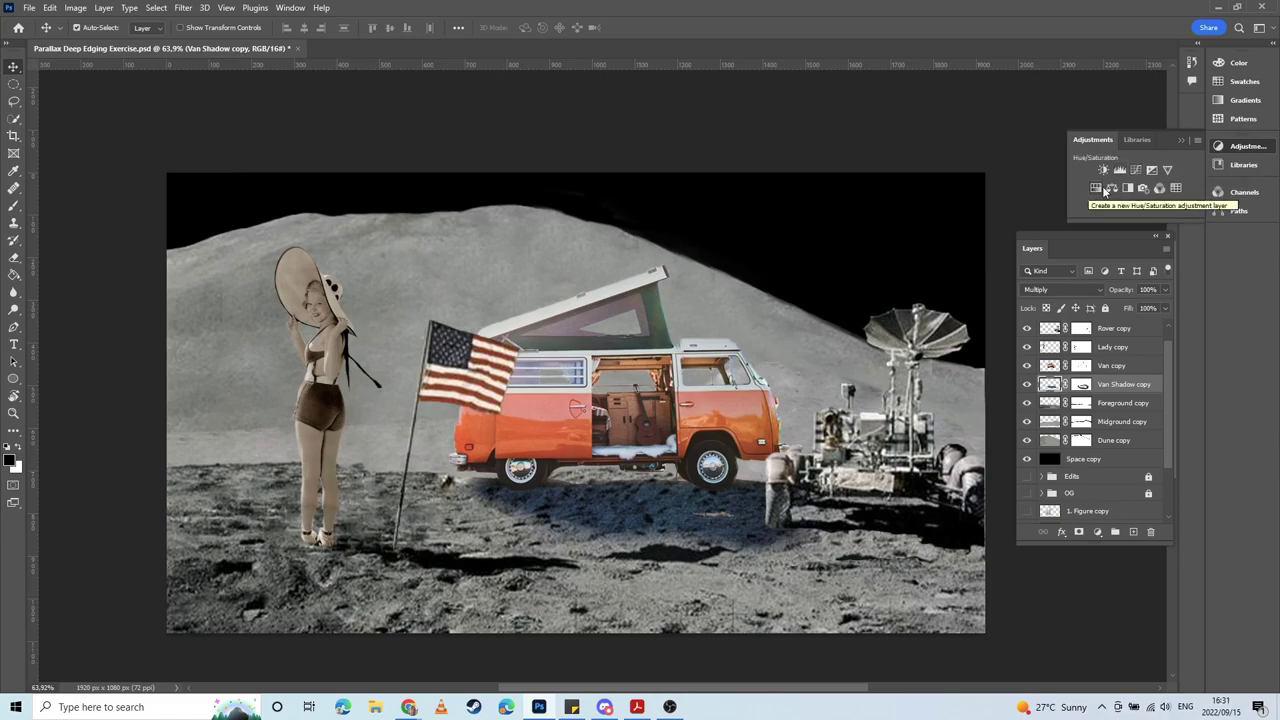
pyautogui.click(1107, 189)
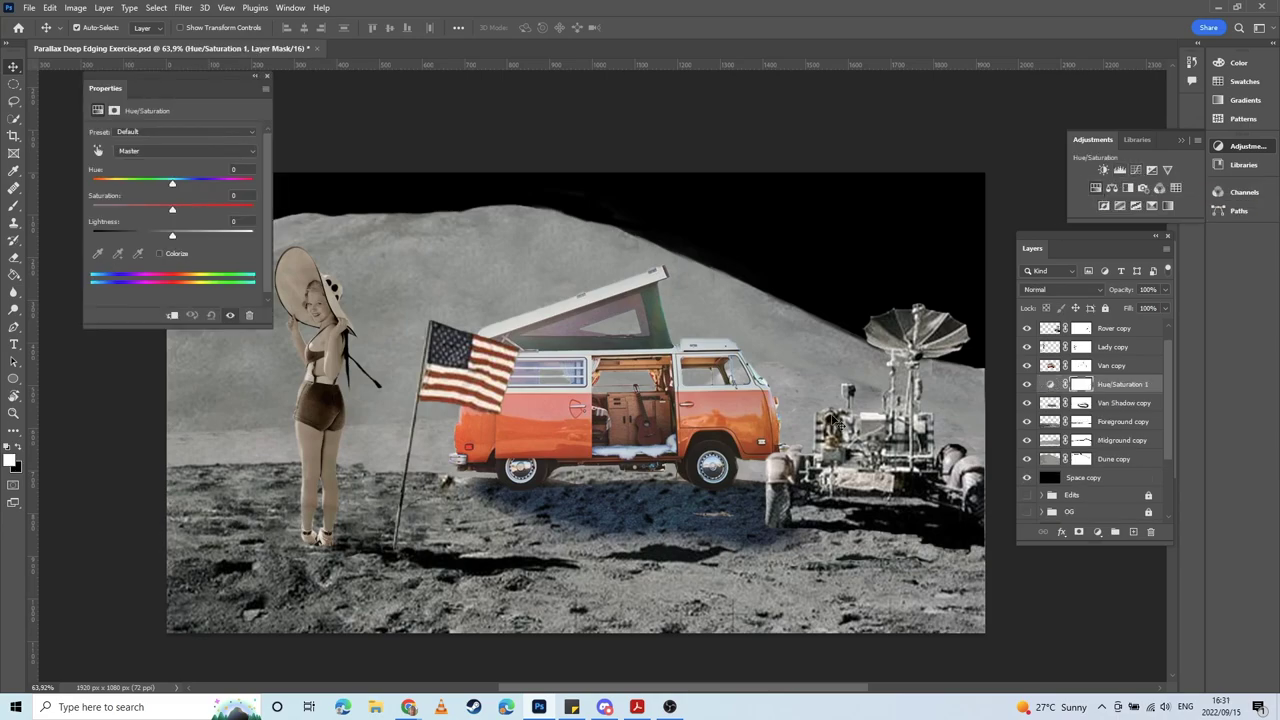
pyautogui.moveTo(122, 74); pyautogui.dragTo(847, 158)
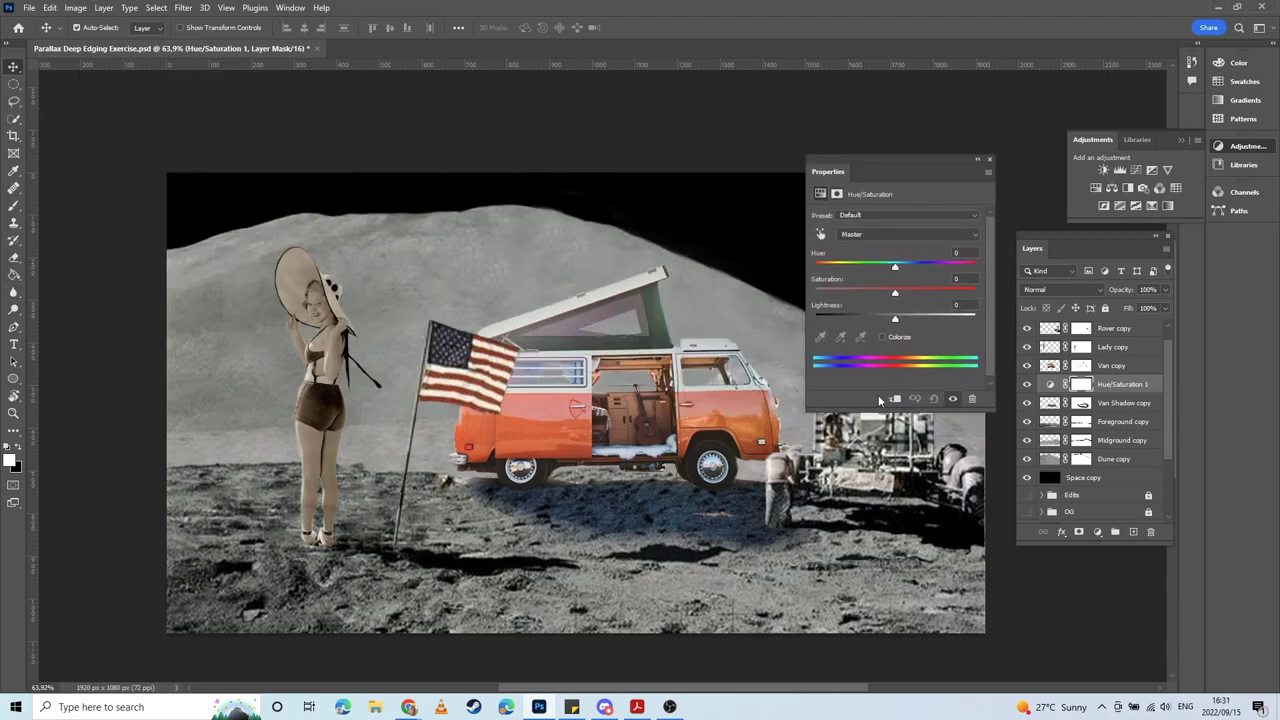
# Step: Set the adjustment's saturation to -100 and lightness to about -8, then close its properties
pyautogui.click(1052, 386)
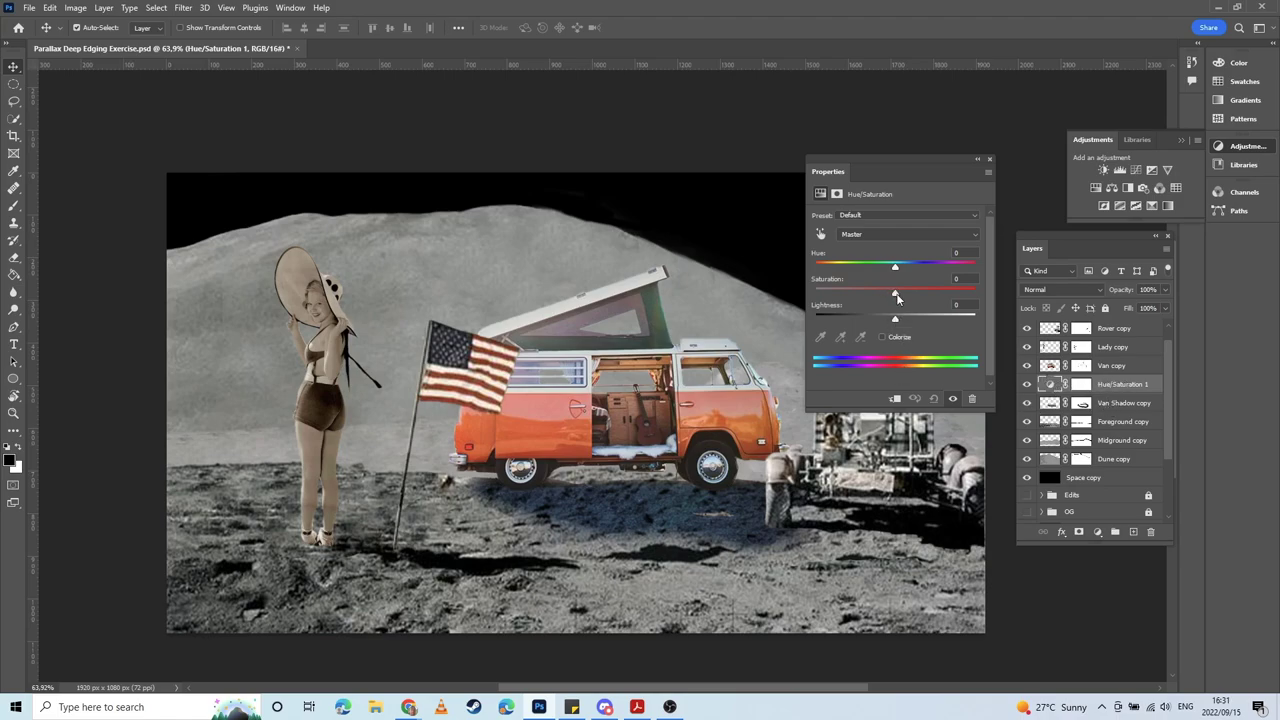
pyautogui.moveTo(896, 293); pyautogui.dragTo(816, 297)
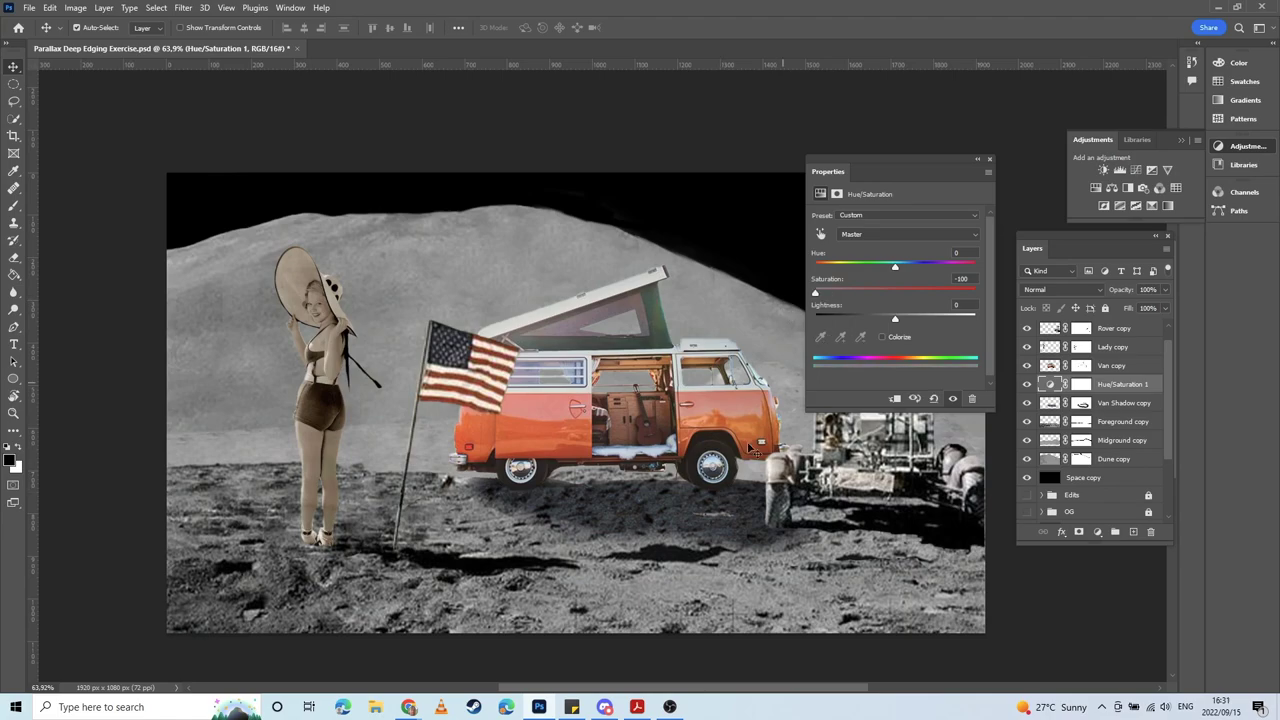
pyautogui.click(816, 291)
pyautogui.moveTo(896, 320); pyautogui.dragTo(887, 320)
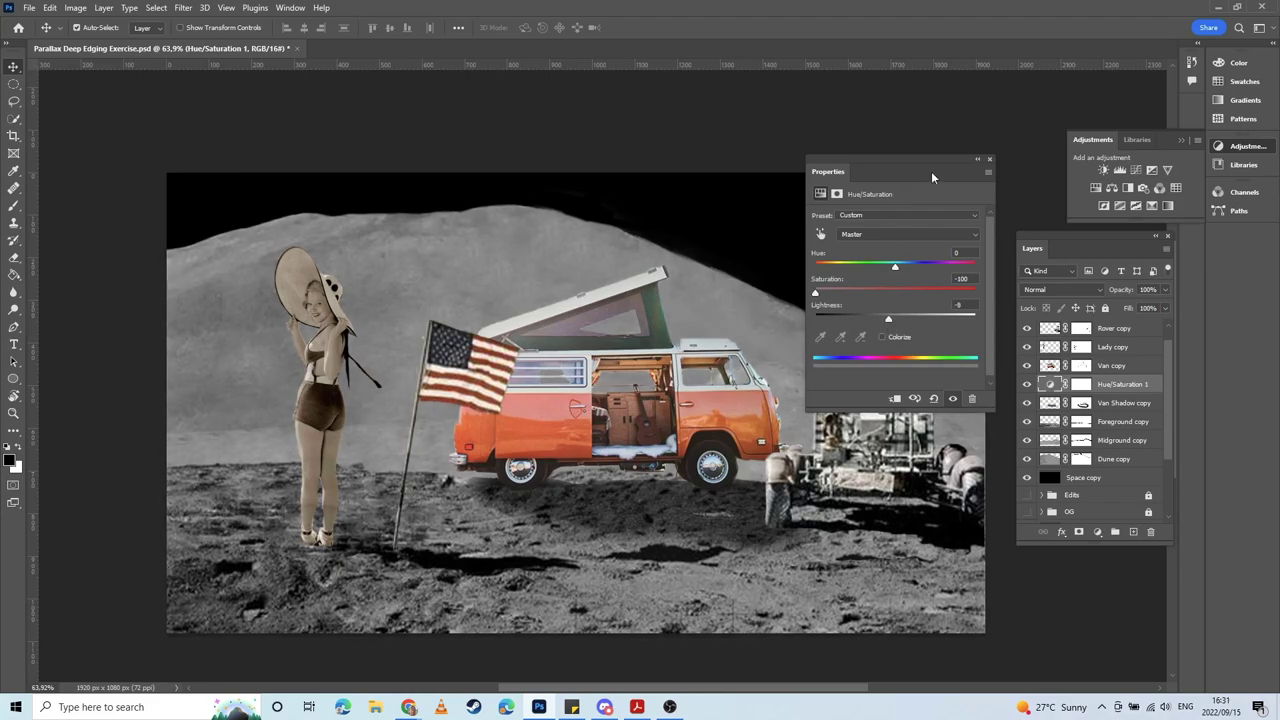
pyautogui.click(990, 160)
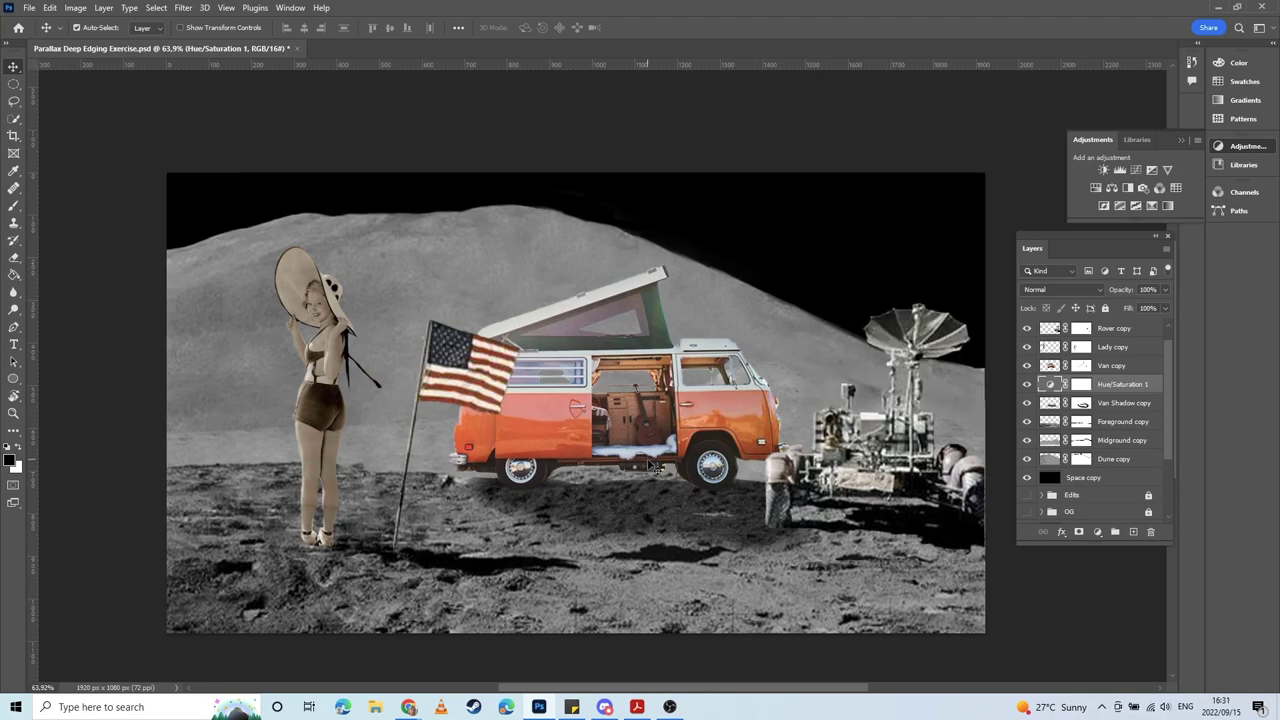
# Step: Compare the whole composite with the Hue/Saturation 1 adjustment switched off and on
pyautogui.scroll(-2, 655, 467)
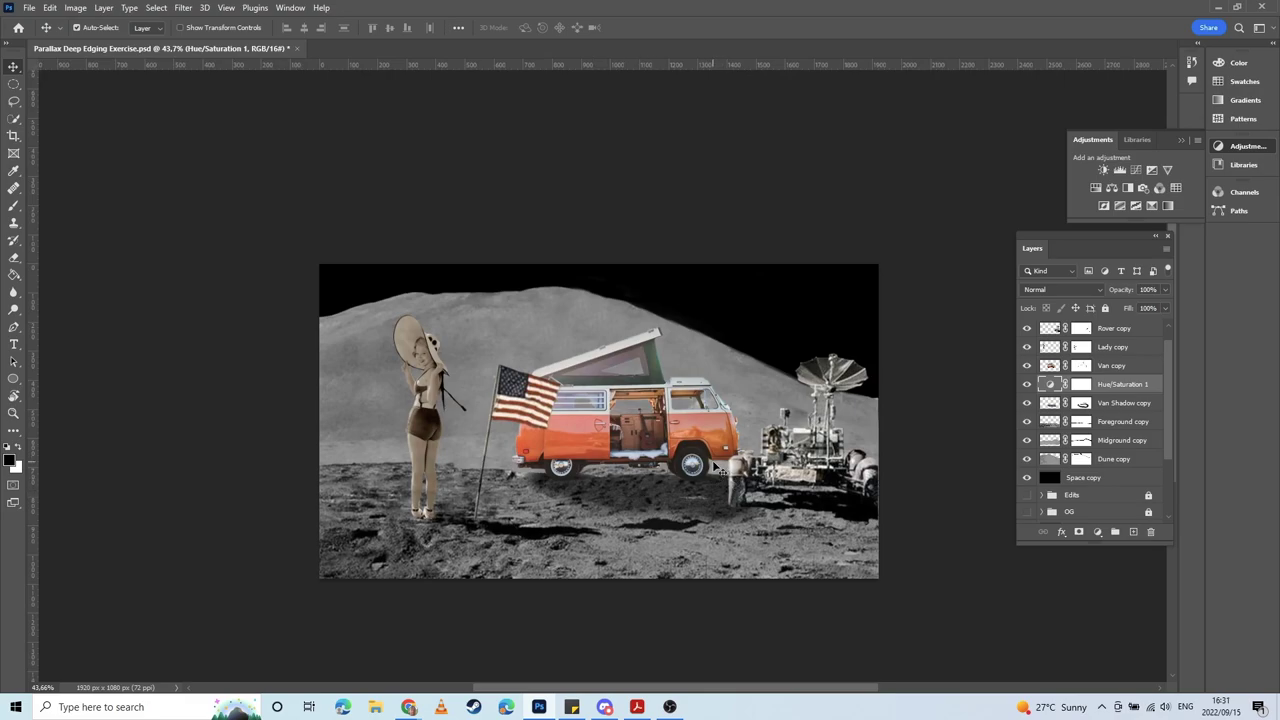
pyautogui.click(1025, 385)
pyautogui.click(1025, 385)
pyautogui.click(1025, 385)
pyautogui.click(1025, 385)
pyautogui.click(1026, 386)
pyautogui.click(1026, 386)
# Step: Merge the Hue/Saturation 1 and Van Shadow copy layers, and compare the composite with the merged layer hidden and shown
pyautogui.keyDown('shift'); pyautogui.click(1117, 408); pyautogui.keyUp('shift')
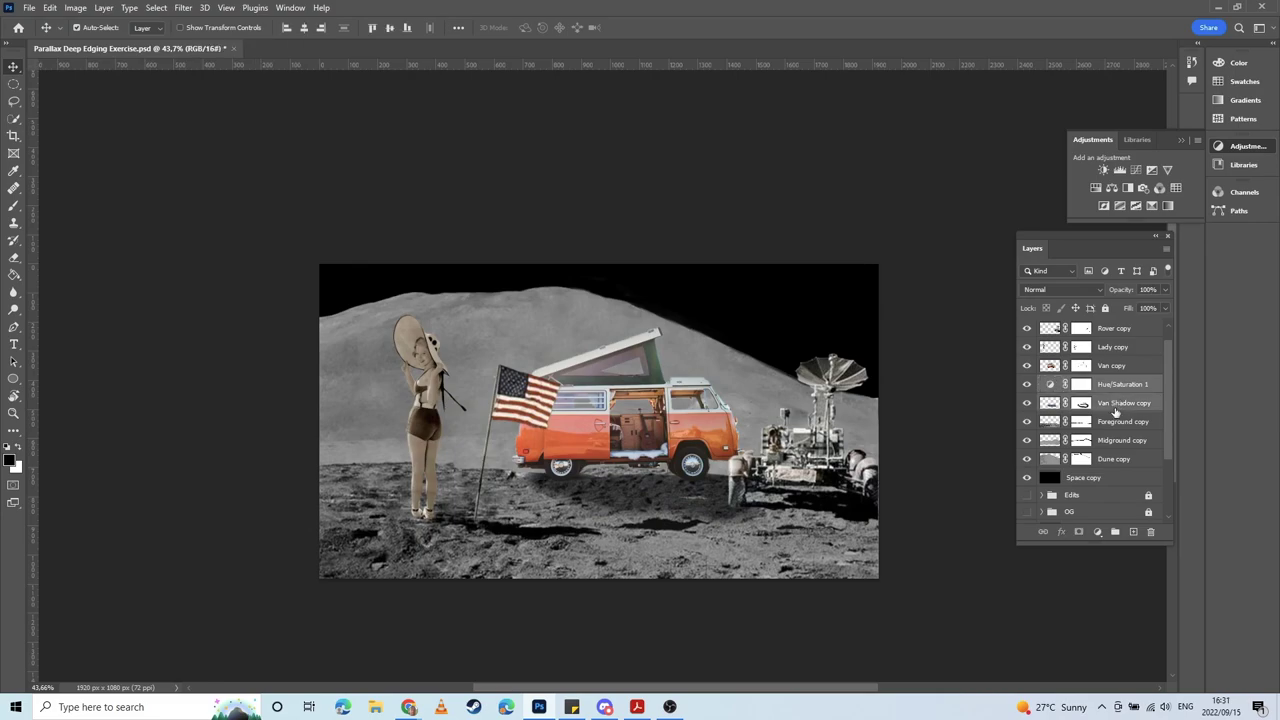
pyautogui.rightClick(1097, 390)
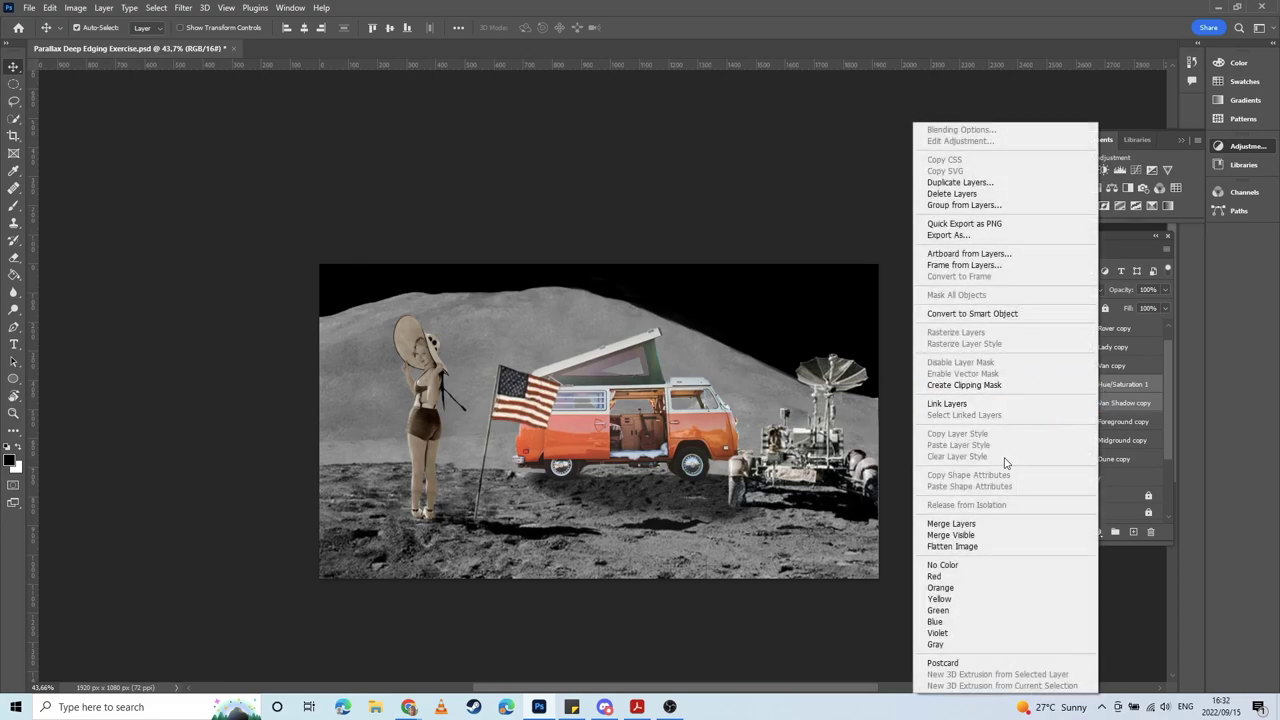
pyautogui.click(966, 527)
pyautogui.click(1026, 385)
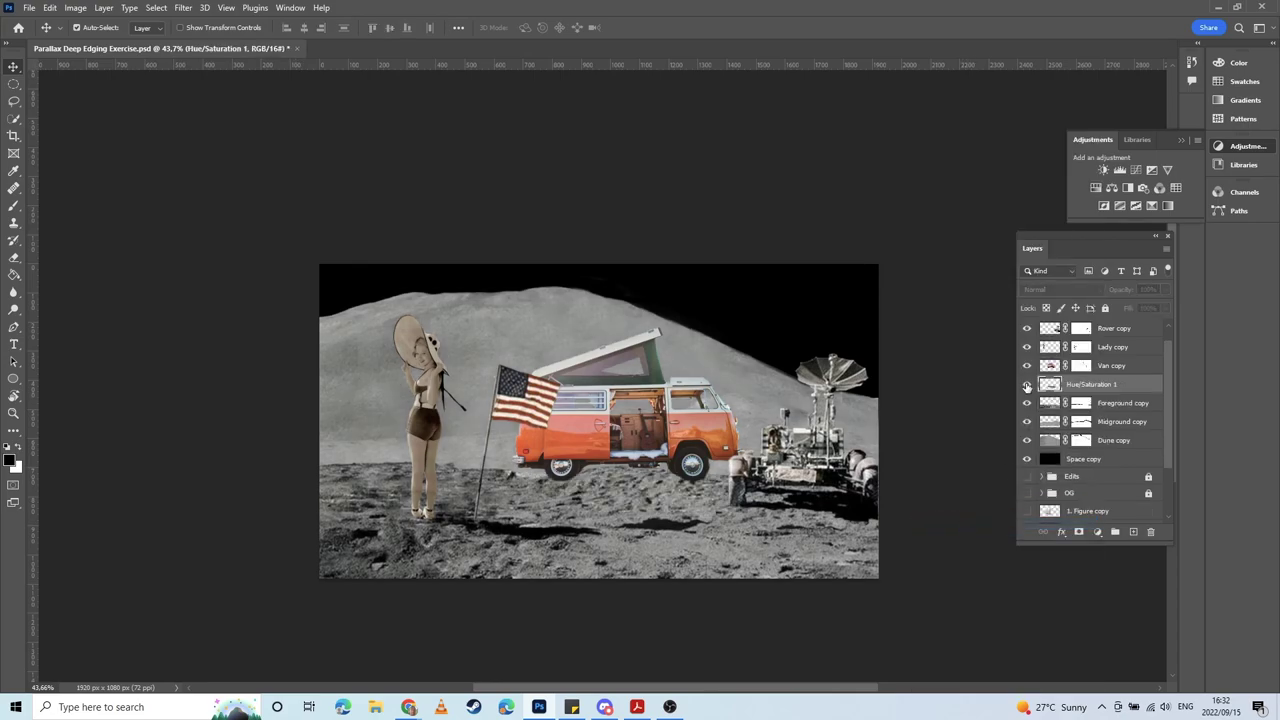
pyautogui.click(1026, 385)
pyautogui.click(1026, 385)
pyautogui.click(1026, 385)
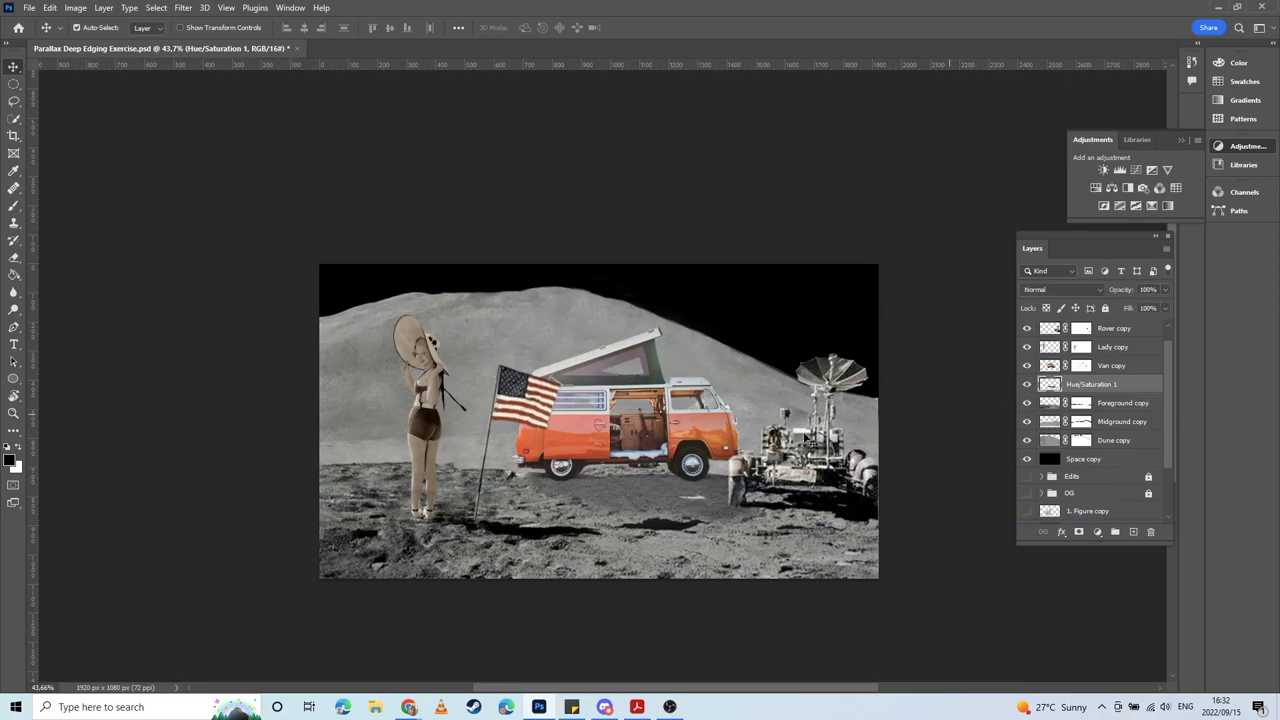
# Step: Rename the merged layer as Van shadow
pyautogui.doubleClick(1100, 385)
pyautogui.write('Van shadow')
pyautogui.press('Return')
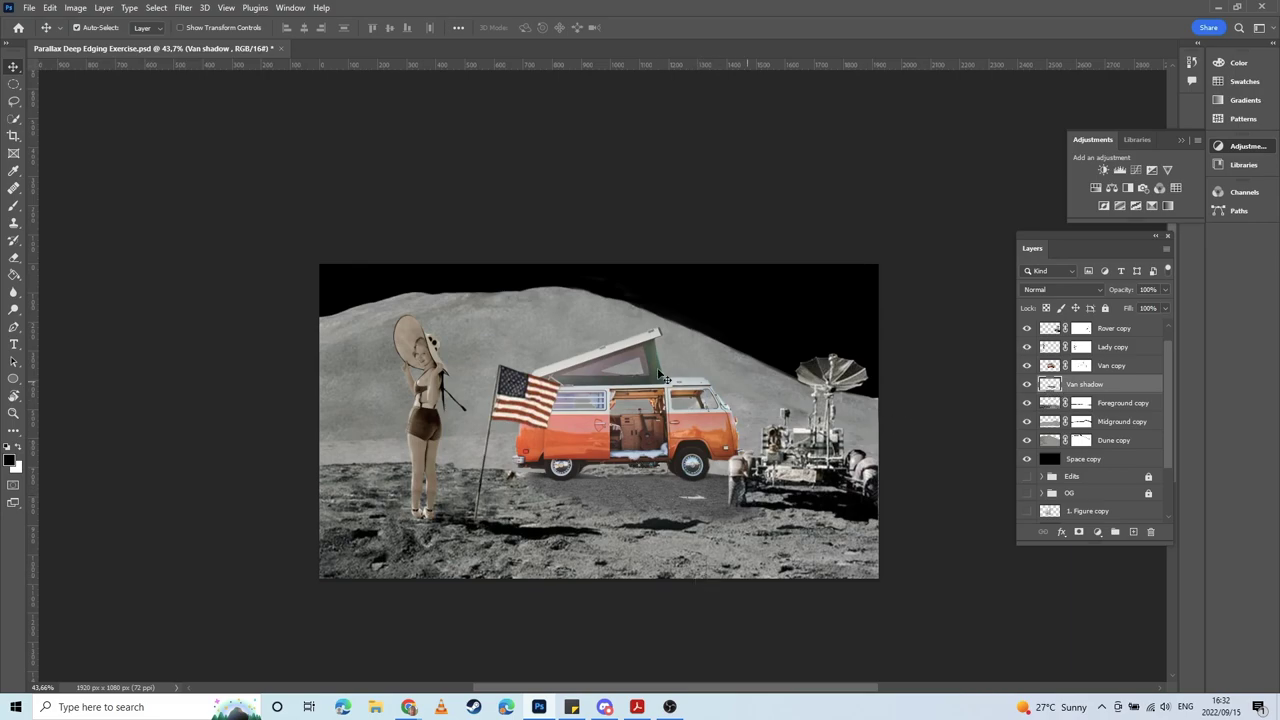
# Step: Add a layer mask to Van shadow and paint black along the light ground patch below the van's front wheel
pyautogui.scroll(5, 693, 470)
pyautogui.scroll(3, 695, 475)
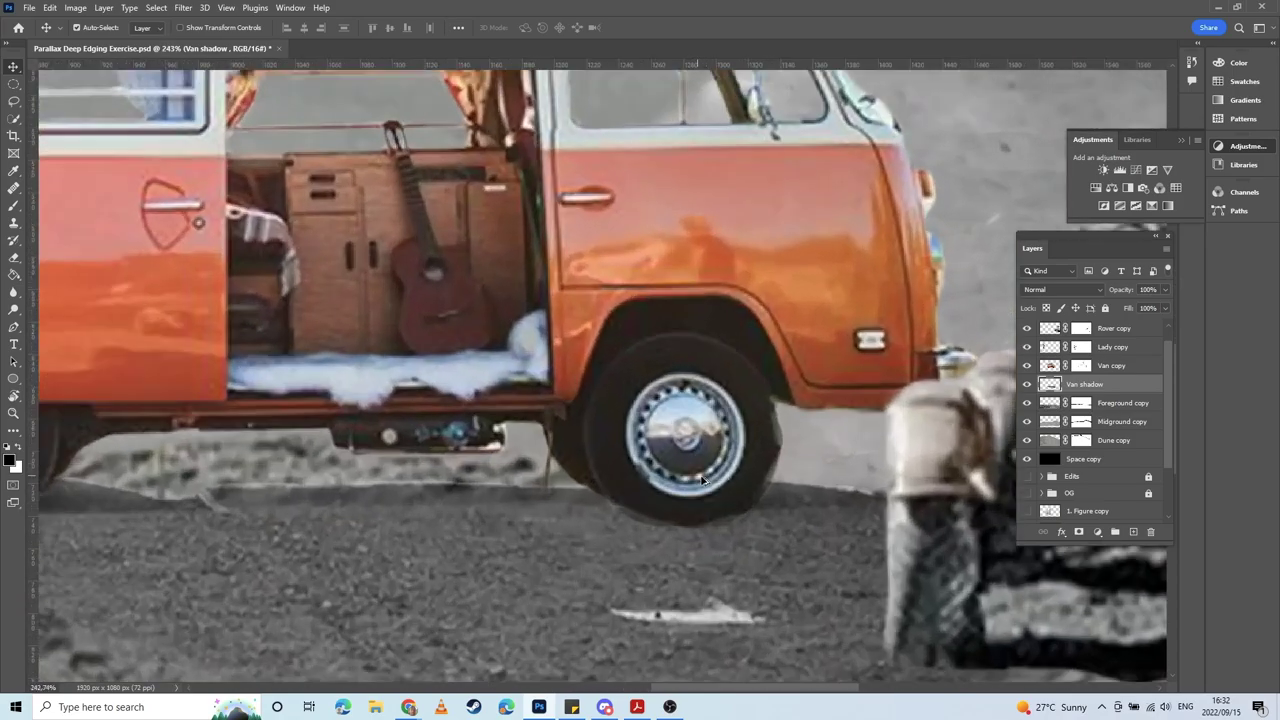
pyautogui.scroll(1, 695, 475)
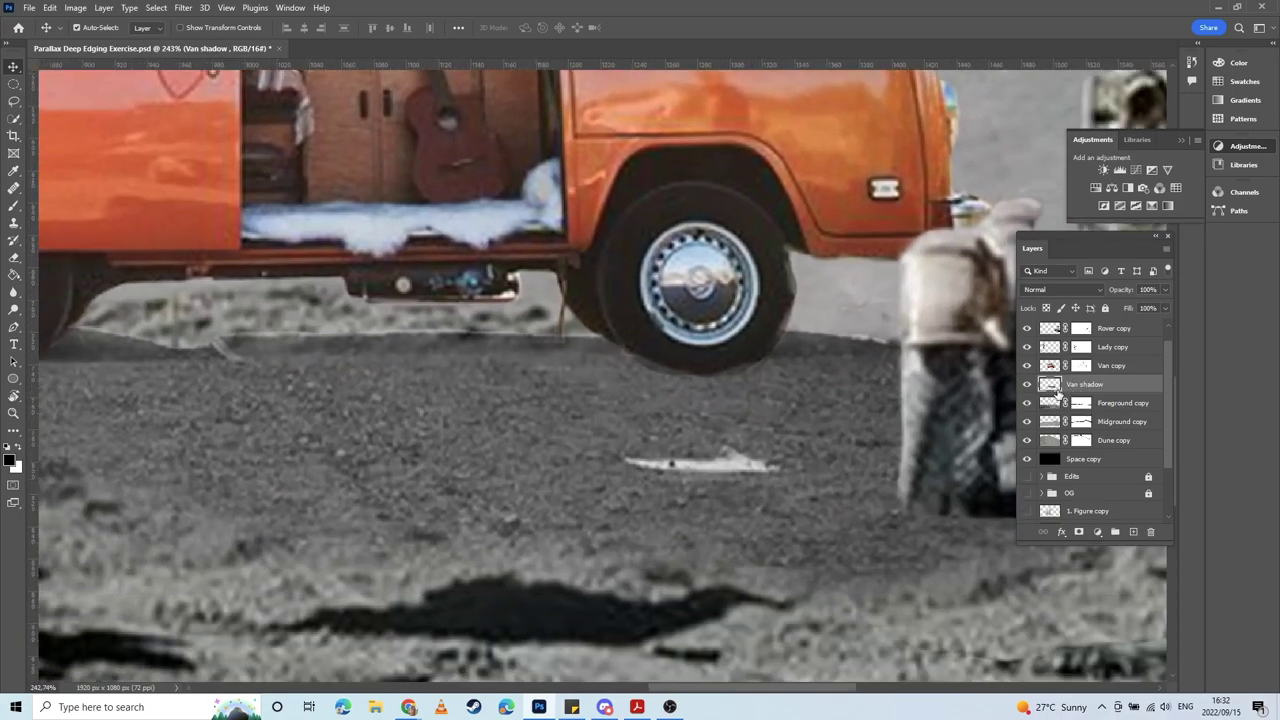
pyautogui.click(1079, 532)
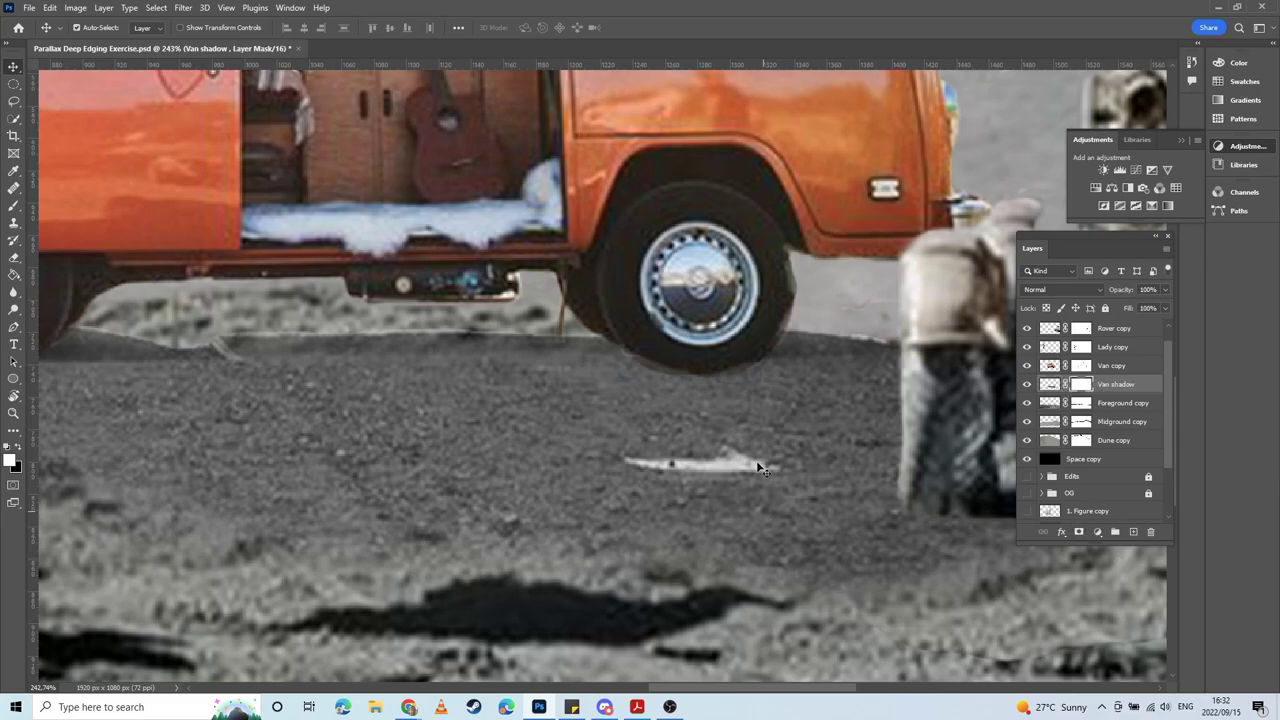
pyautogui.press('b')
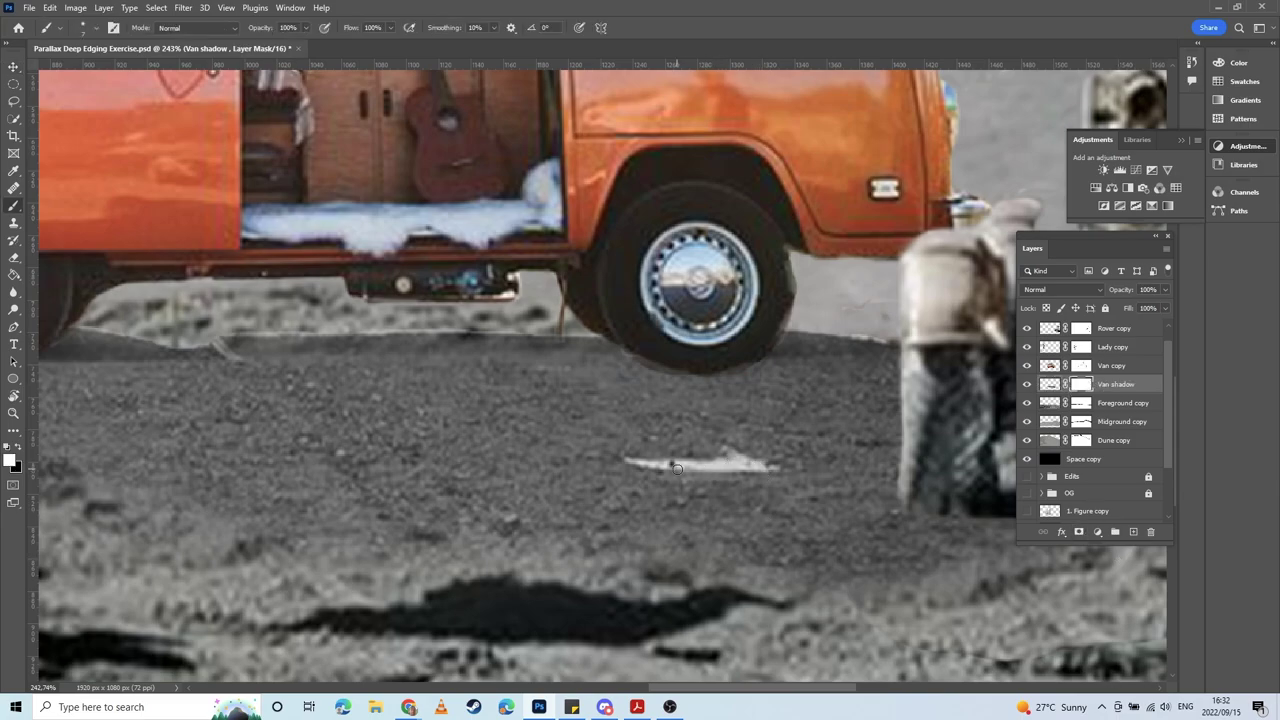
pyautogui.press('x')
pyautogui.moveTo(630, 460)
pyautogui.mouseDown()
pyautogui.moveTo(717, 465)
pyautogui.moveTo(699, 464)
pyautogui.moveTo(728, 451)
pyautogui.moveTo(773, 466)
pyautogui.moveTo(706, 460)
pyautogui.mouseUp()
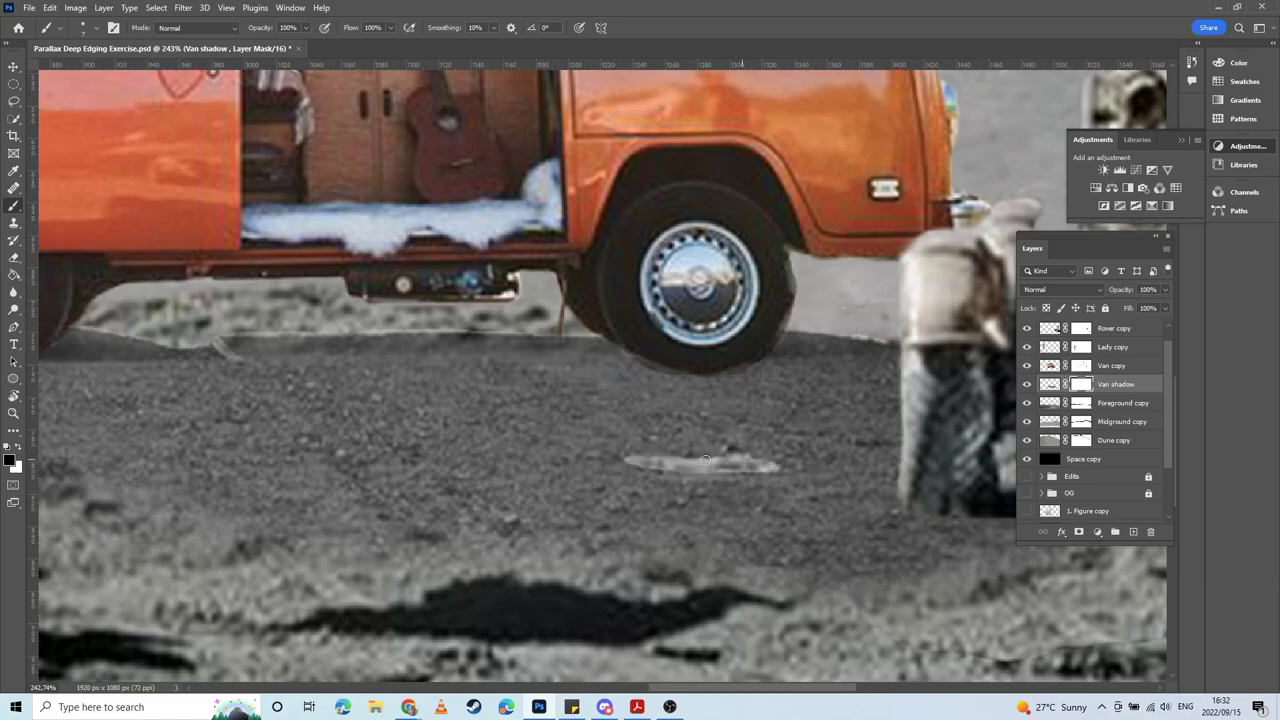
# Step: Soften the edges of the light patch on the Van shadow mask with a black 10 px brush at 0% hardness
pyautogui.scroll(5, 704, 466)
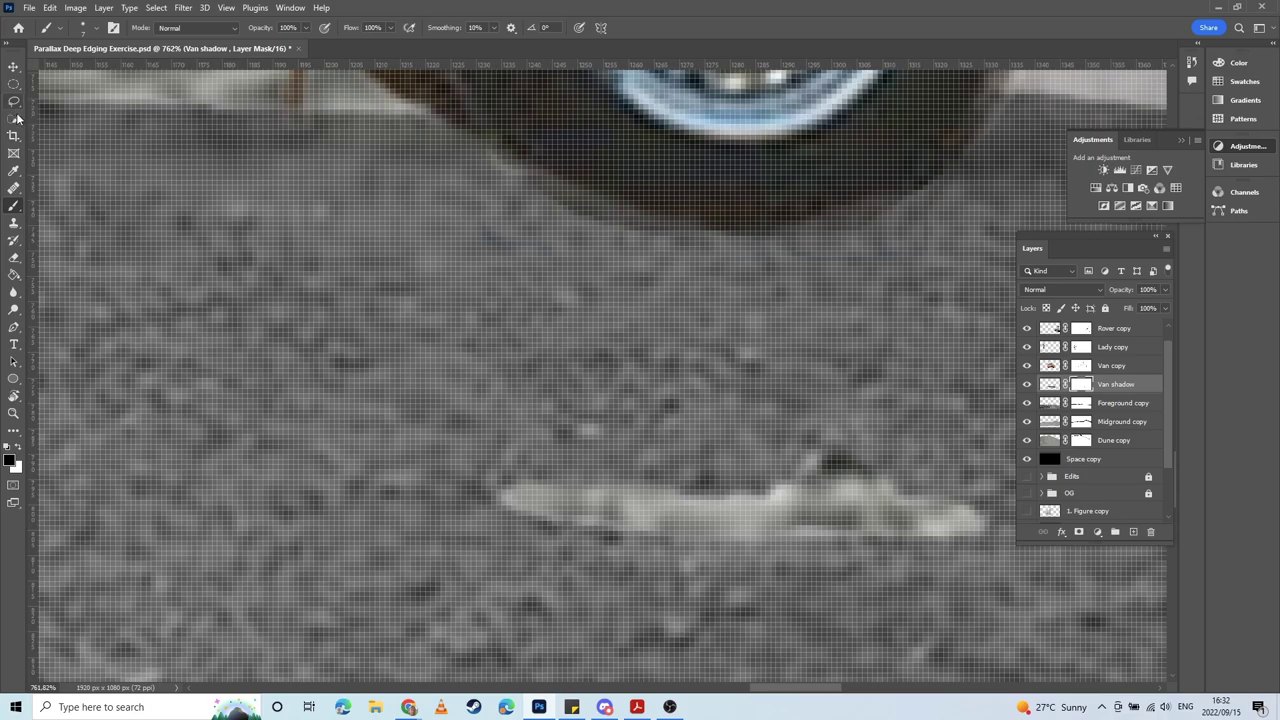
pyautogui.click(86, 28)
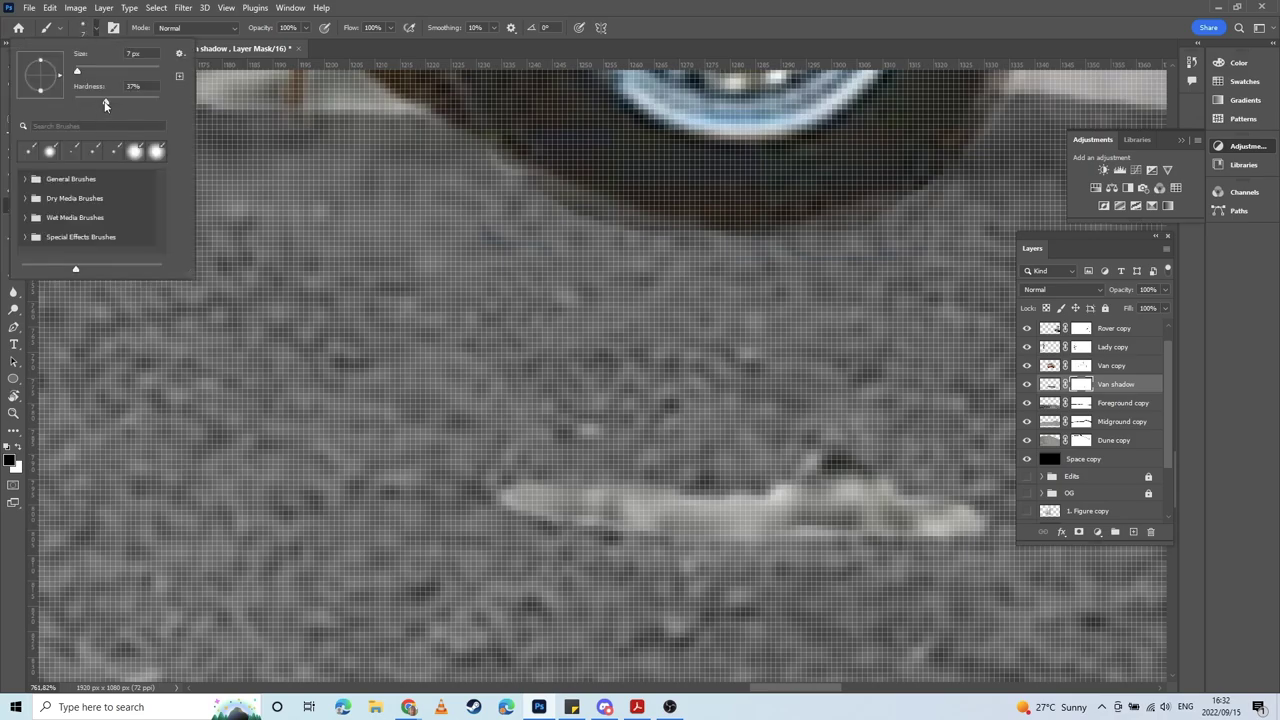
pyautogui.moveTo(105, 105)
pyautogui.mouseDown()
pyautogui.moveTo(74, 101)
pyautogui.moveTo(105, 70)
pyautogui.mouseUp()
pyautogui.click(75, 101)
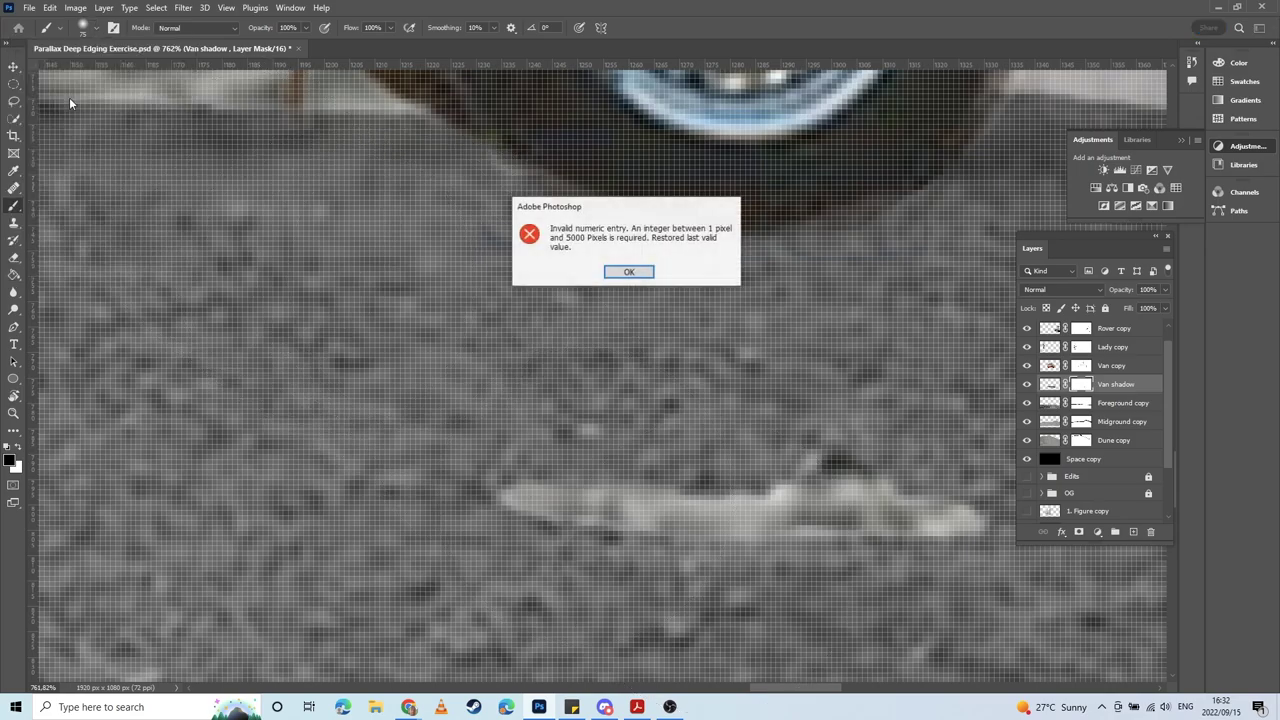
pyautogui.press('Return')
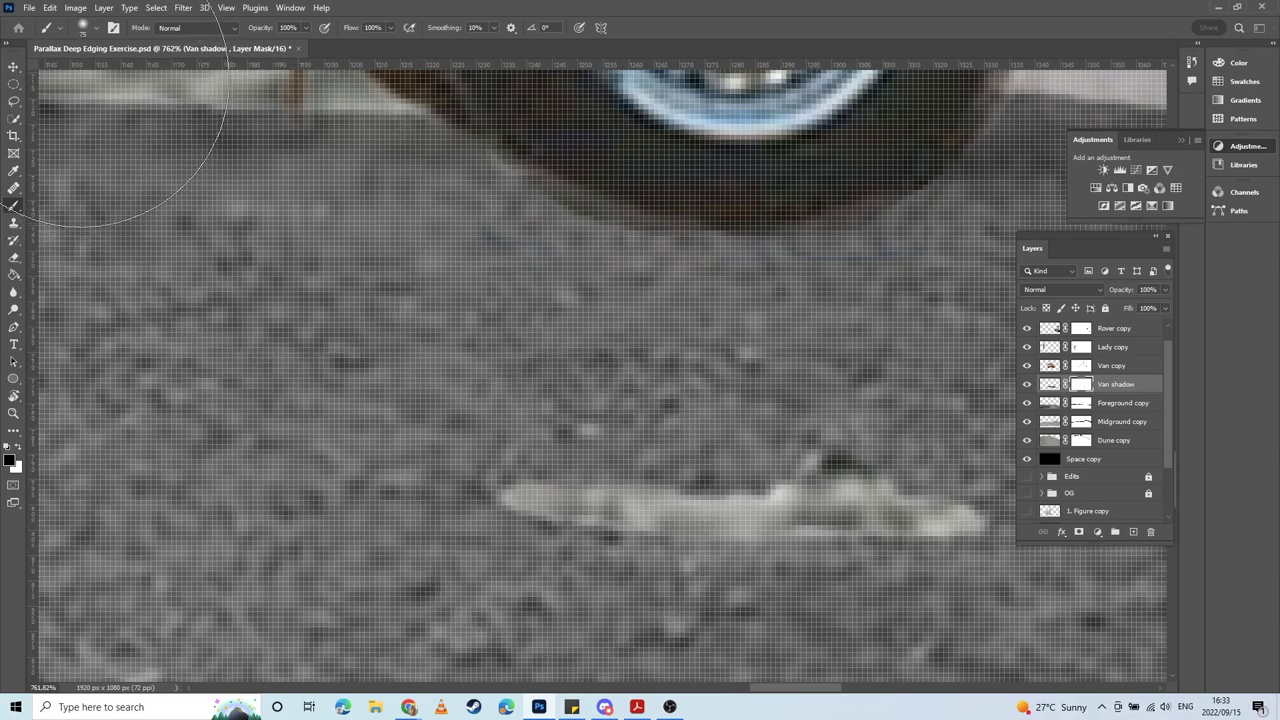
pyautogui.click(90, 27)
pyautogui.click(630, 272)
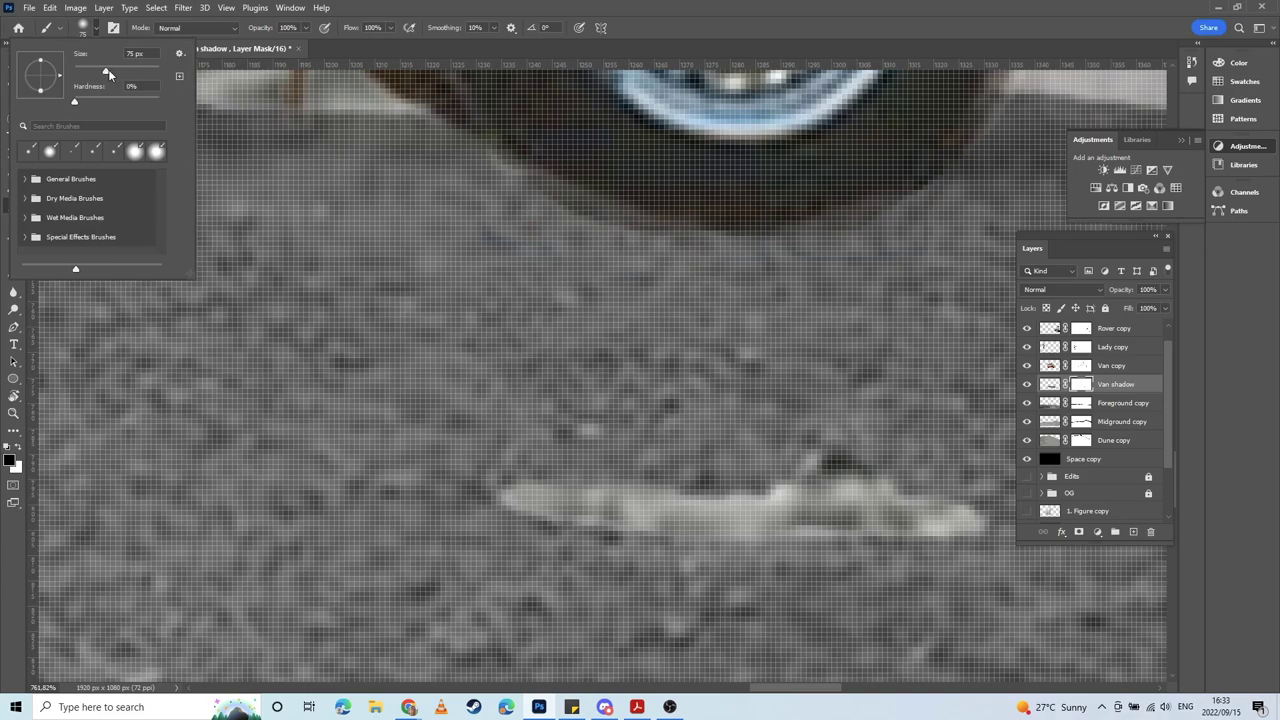
pyautogui.moveTo(108, 74); pyautogui.dragTo(84, 70)
pyautogui.click(241, 151)
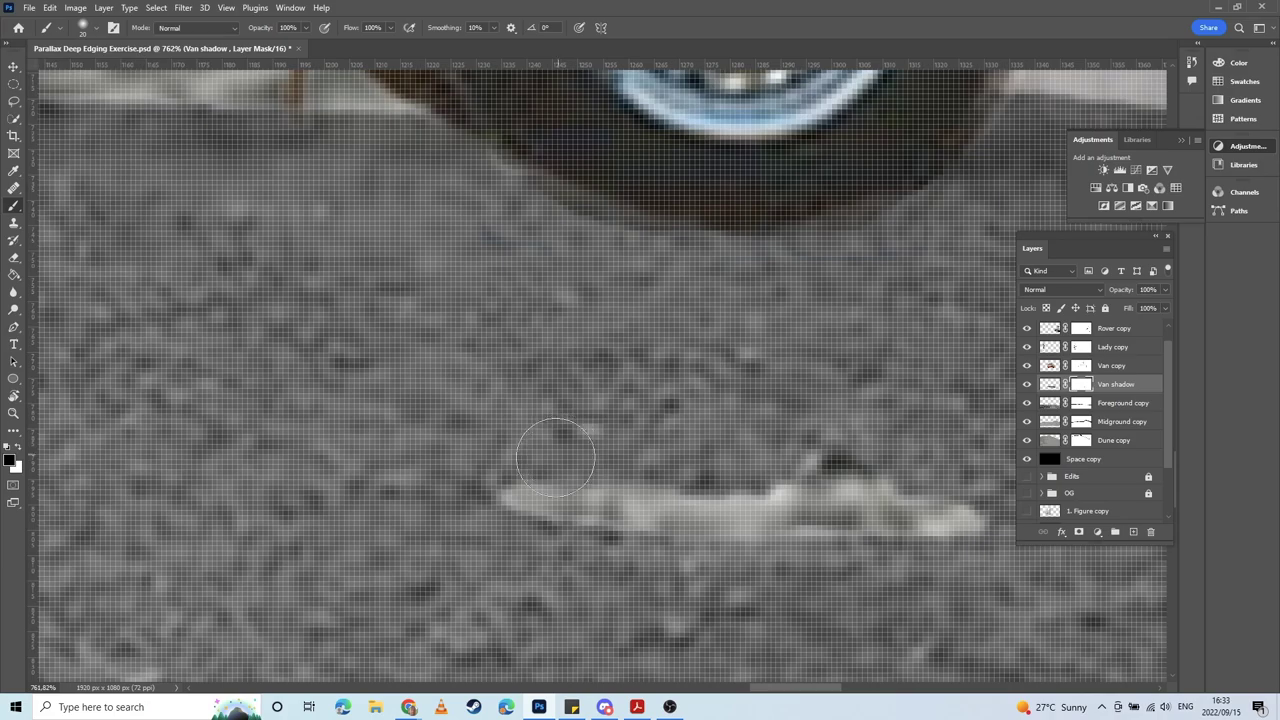
pyautogui.press('[')
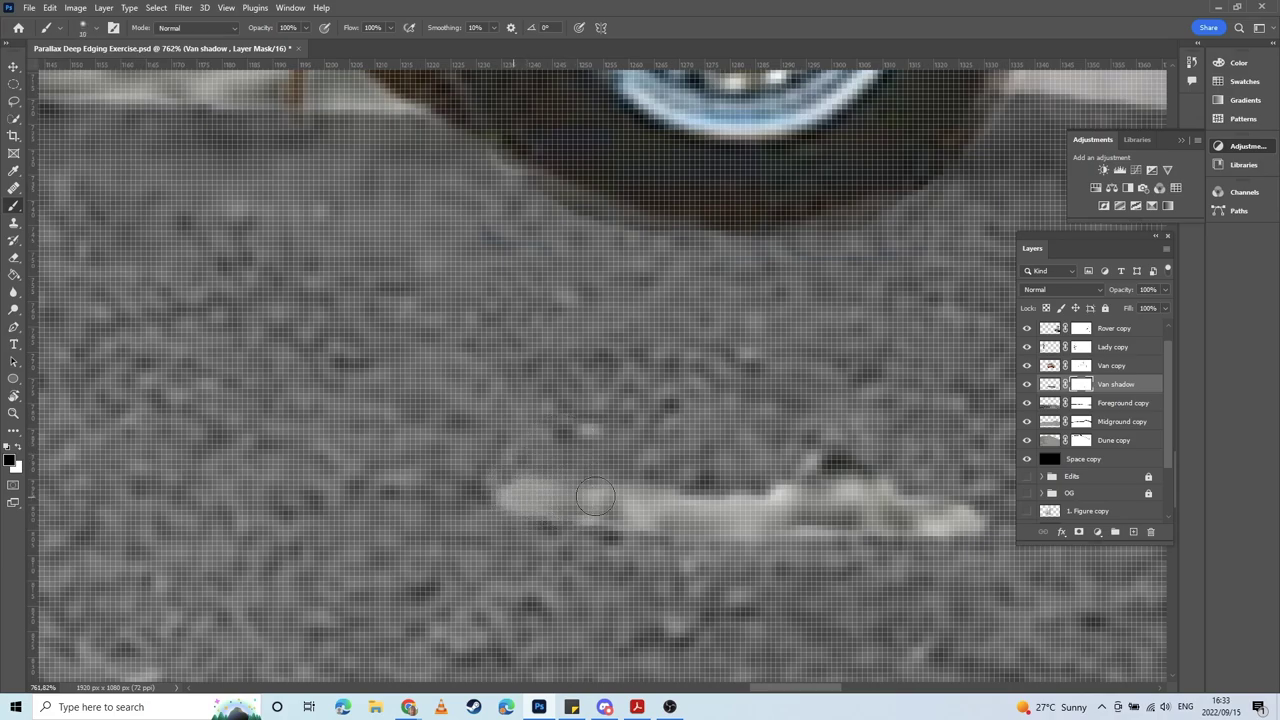
pyautogui.moveTo(722, 509)
pyautogui.mouseDown()
pyautogui.moveTo(850, 475)
pyautogui.moveTo(923, 496)
pyautogui.moveTo(970, 528)
pyautogui.moveTo(706, 517)
pyautogui.mouseUp()
# Step: Select the Van copy layer and hide it in the composite
pyautogui.scroll(-5, 730, 510)
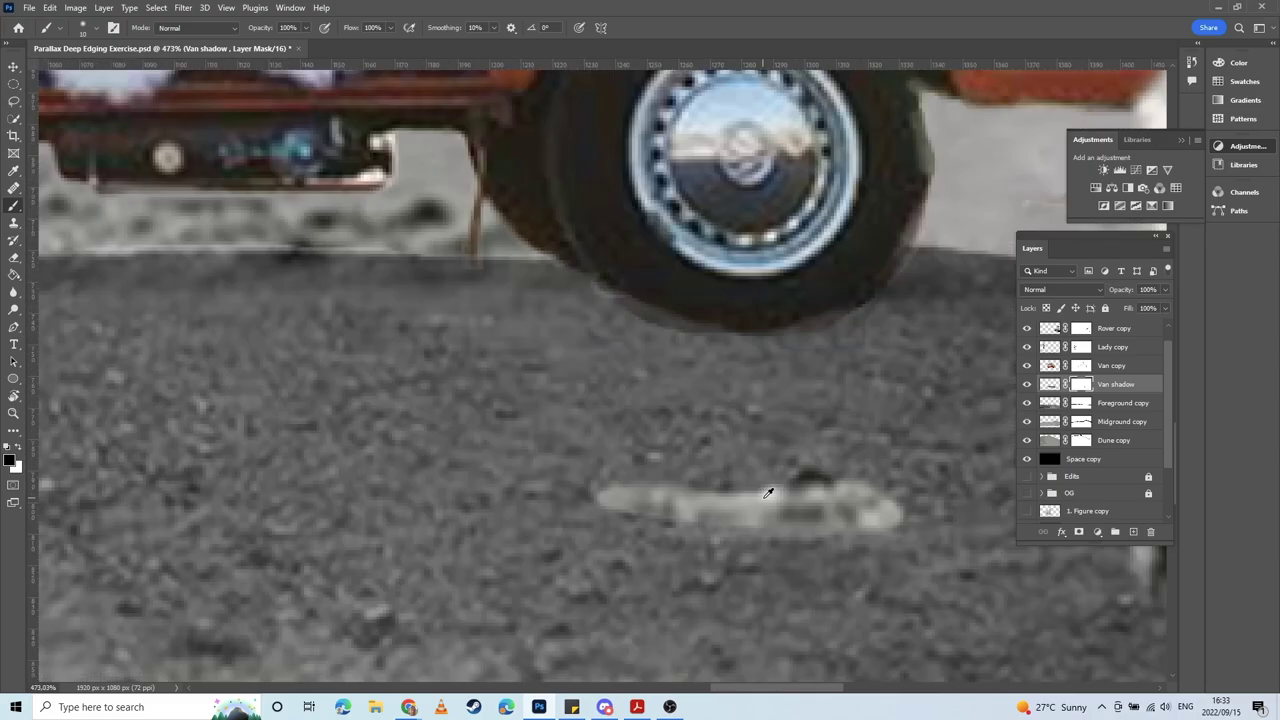
pyautogui.scroll(-6, 768, 493)
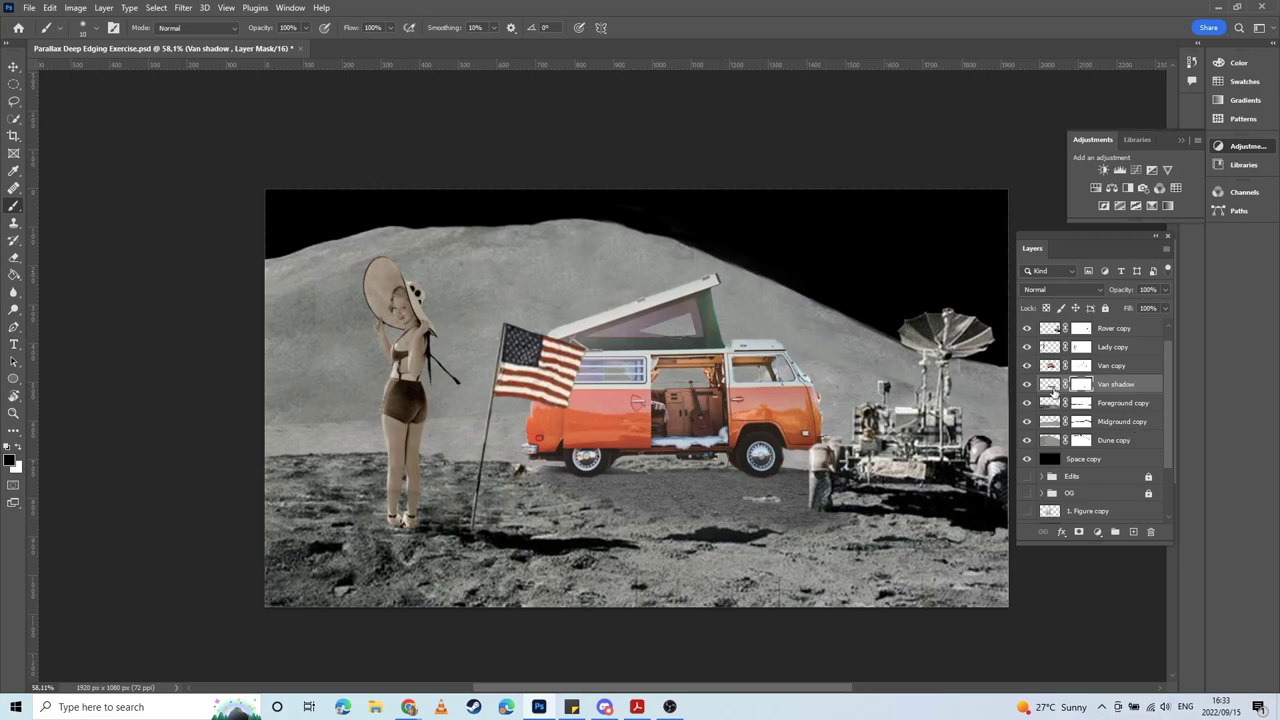
pyautogui.click(1056, 367)
pyautogui.click(1027, 366)
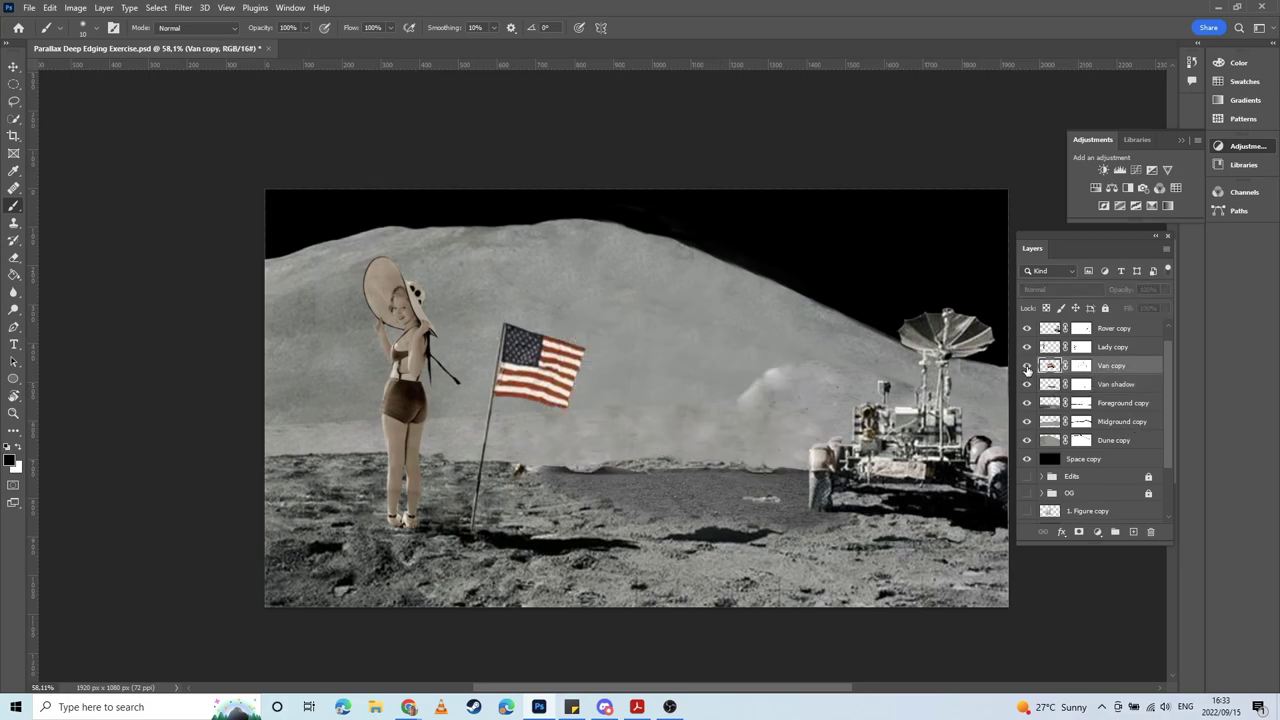
# Step: Show the Van copy layer and add a Hue/Saturation adjustment directly above it with saturation at -100
pyautogui.click(1026, 366)
pyautogui.click(1026, 366)
pyautogui.click(1026, 366)
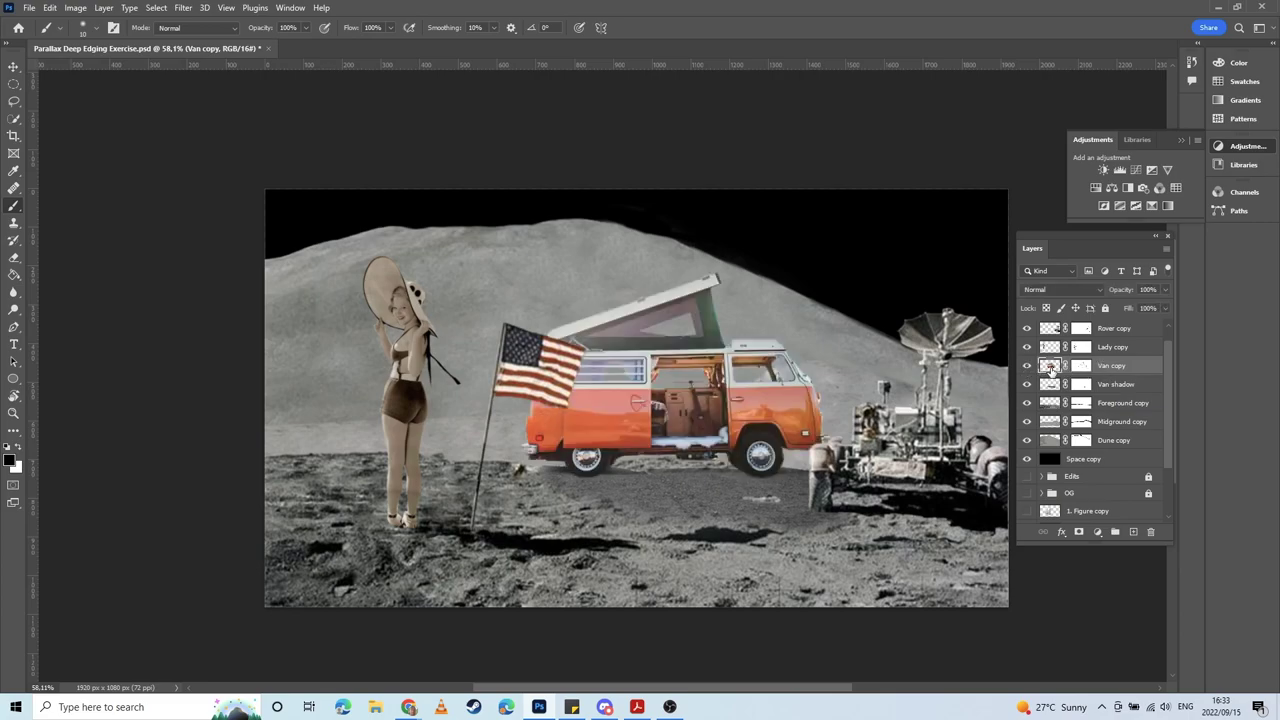
pyautogui.click(1096, 188)
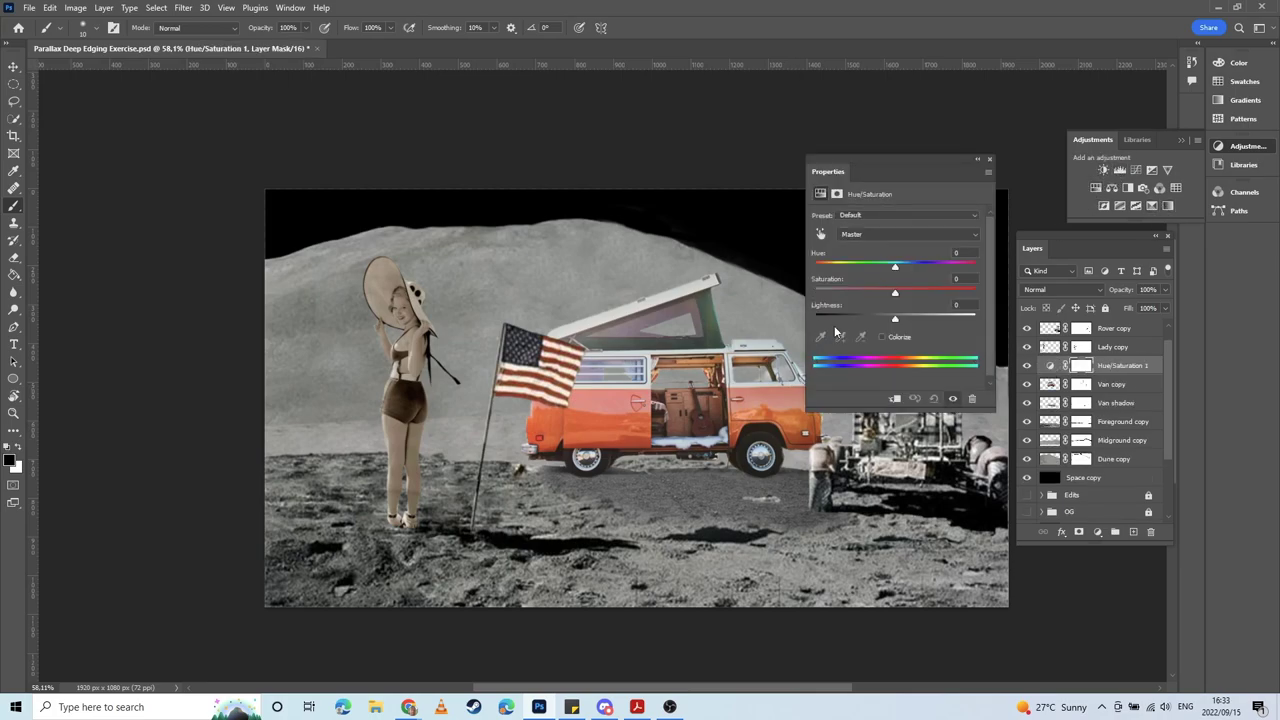
pyautogui.moveTo(895, 292); pyautogui.dragTo(815, 292)
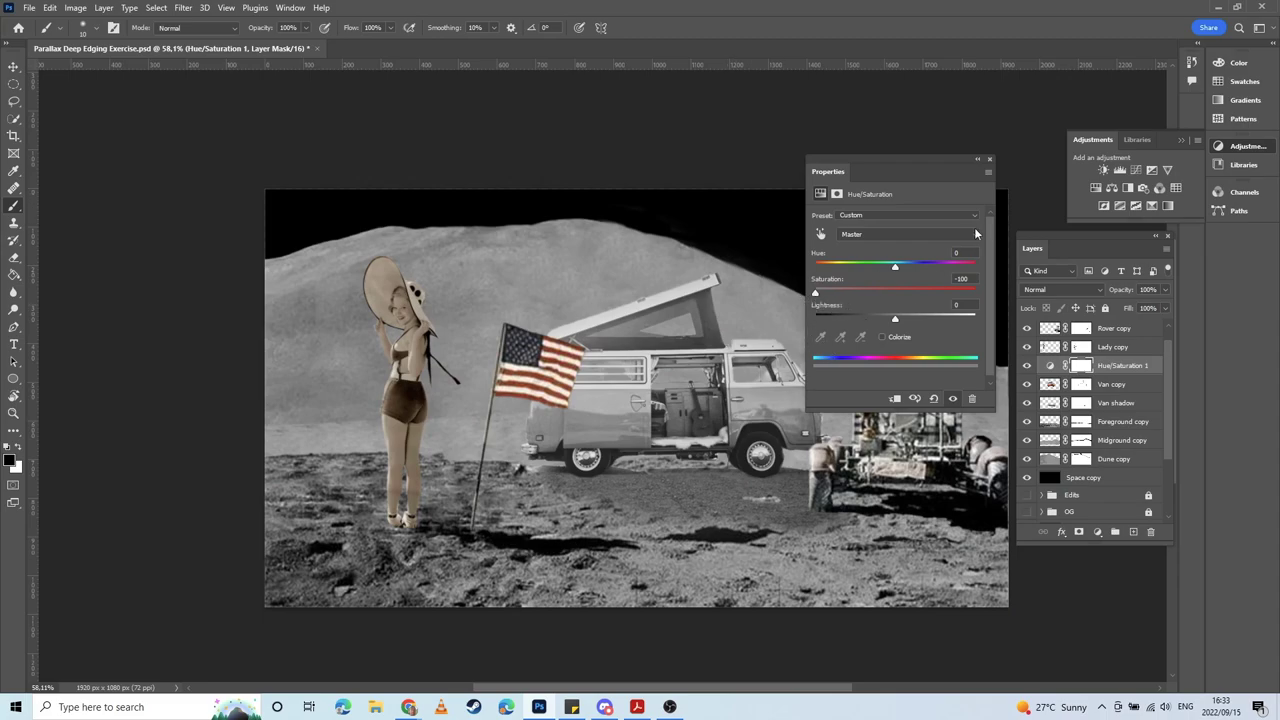
pyautogui.click(989, 160)
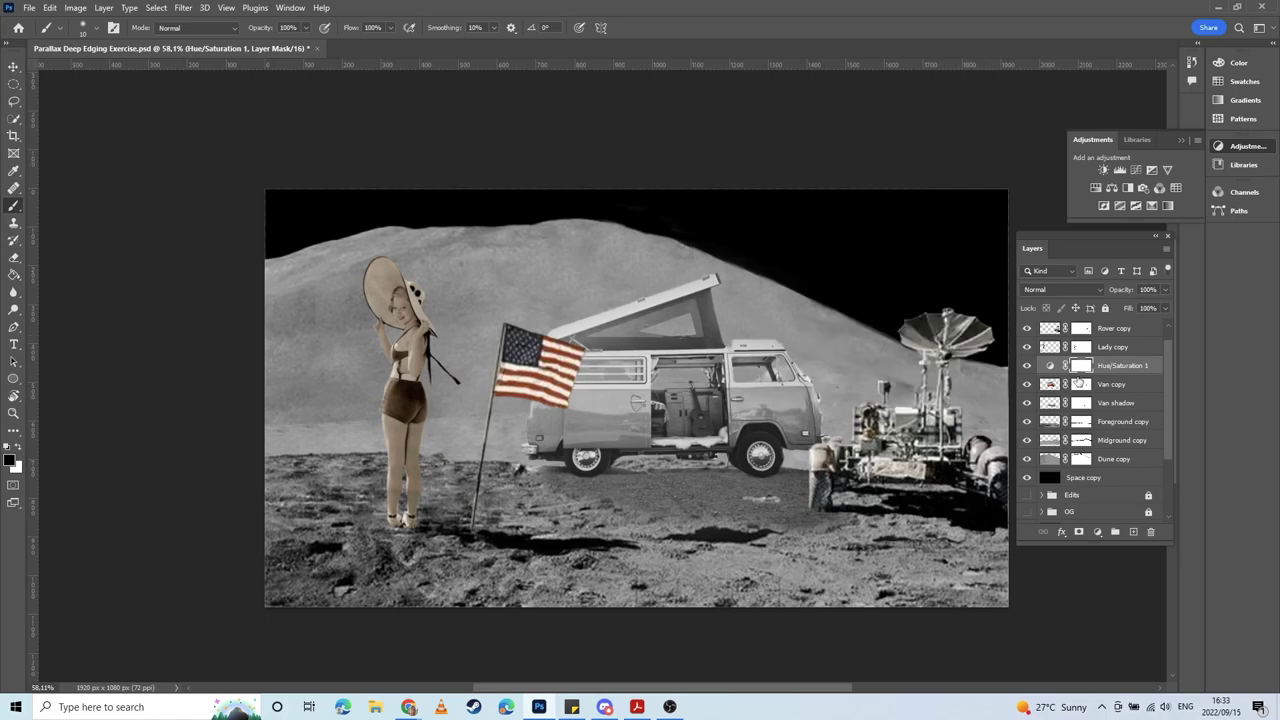
# Step: Add a Curves adjustment above the van's Hue/Saturation layer and adjust one shadow point and one highlight point on the RGB curve
pyautogui.click(1135, 171)
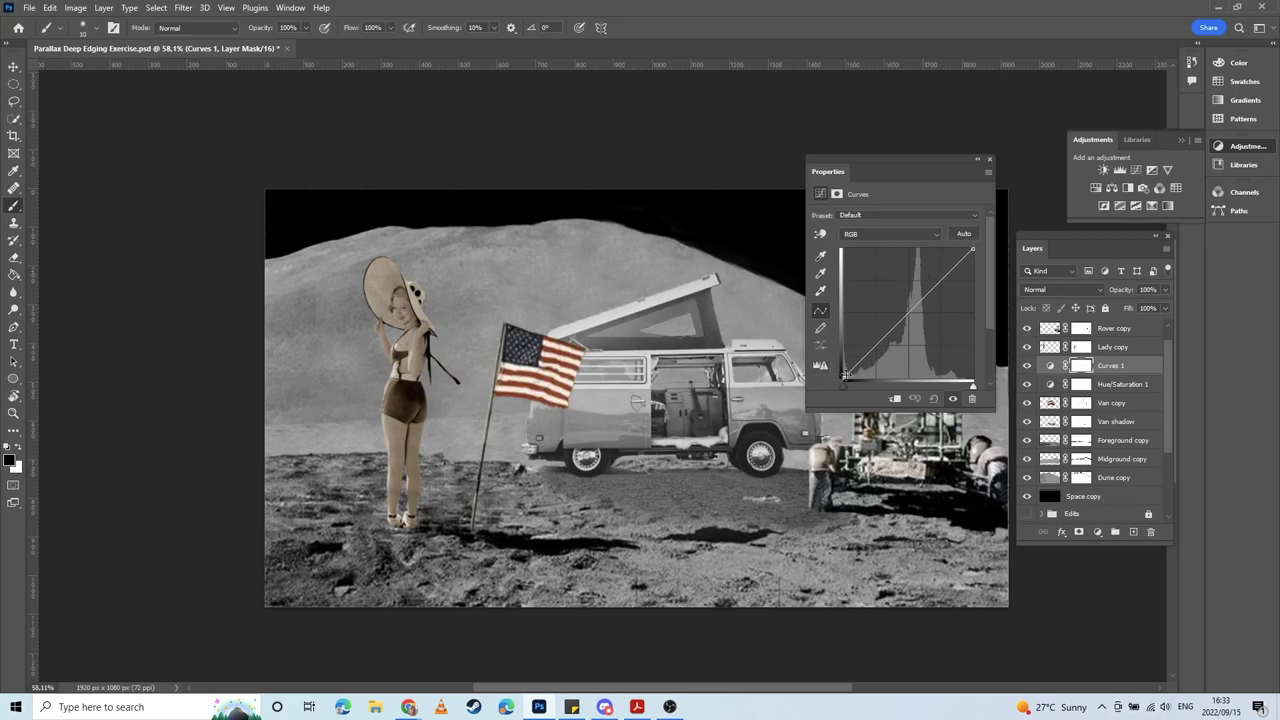
pyautogui.moveTo(881, 338); pyautogui.dragTo(887, 343)
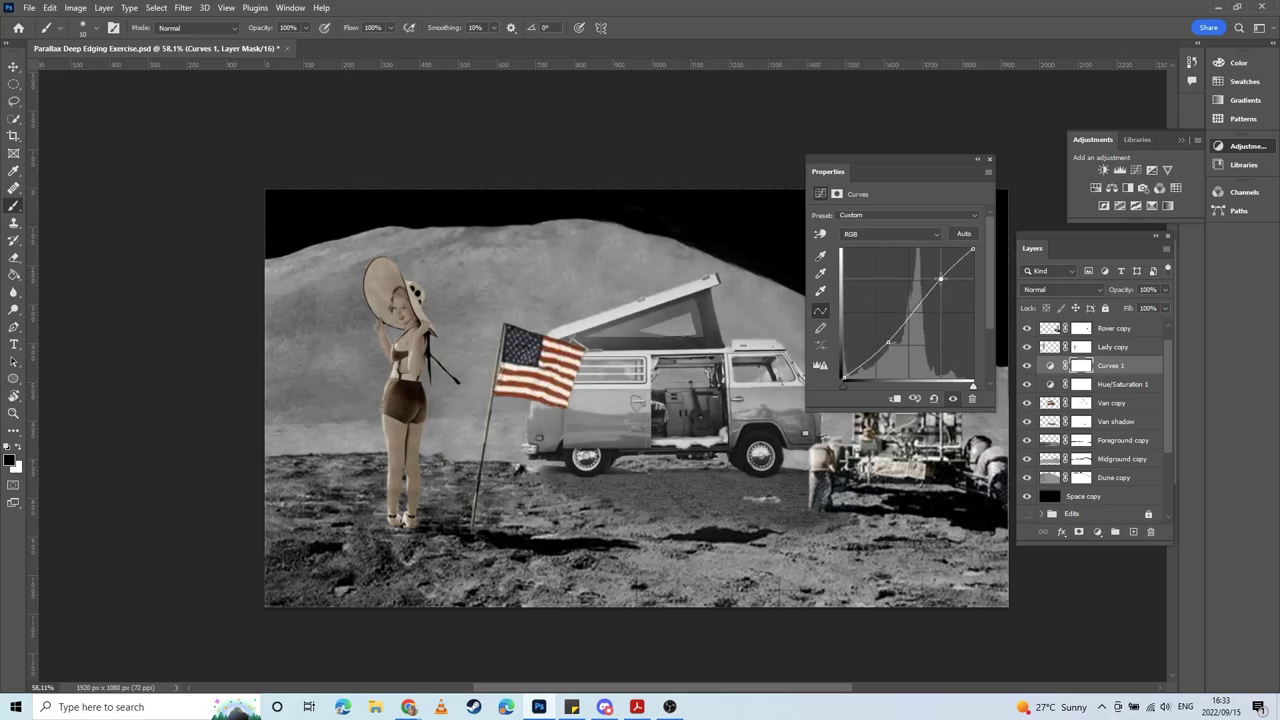
pyautogui.moveTo(933, 290); pyautogui.dragTo(934, 276)
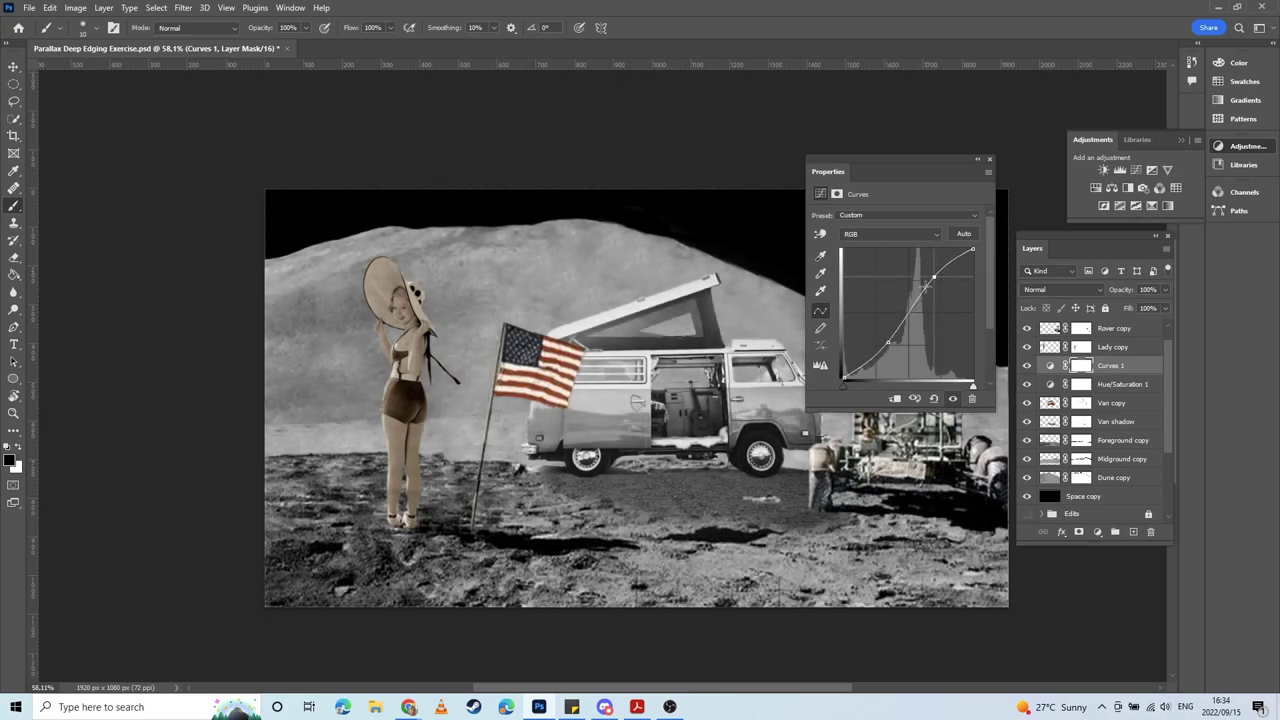
pyautogui.moveTo(887, 343); pyautogui.dragTo(891, 344)
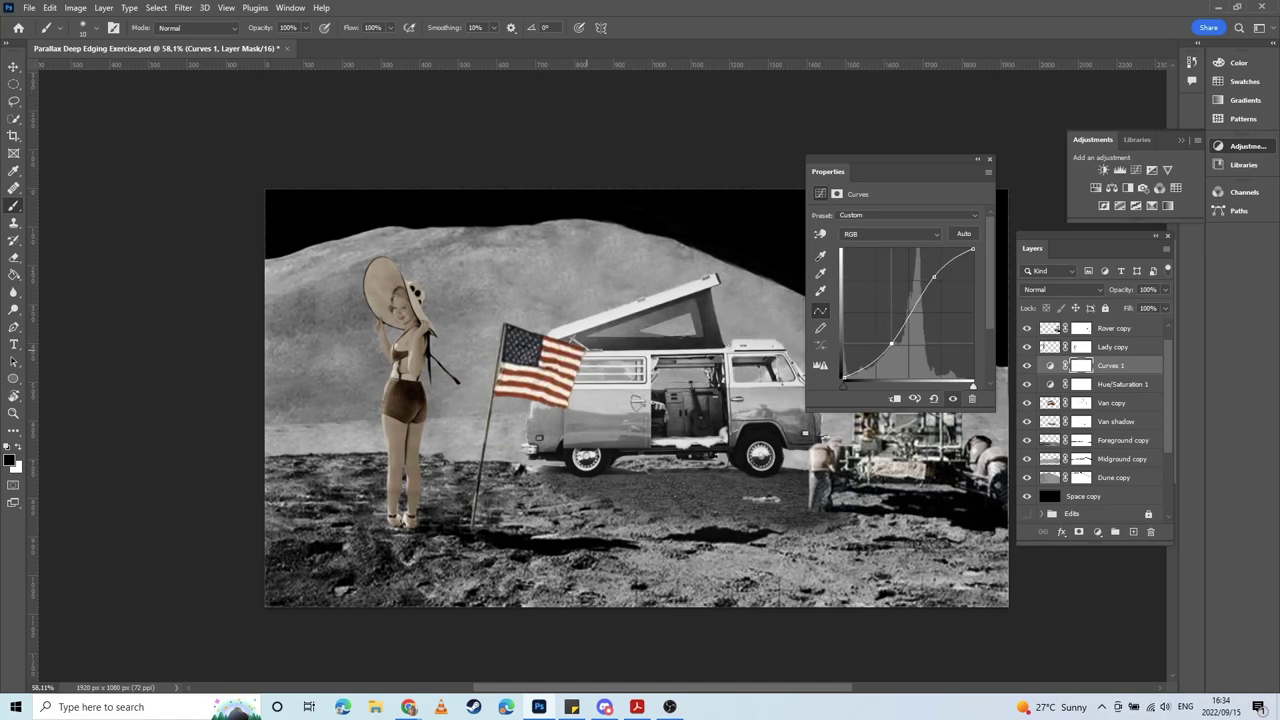
pyautogui.moveTo(934, 277); pyautogui.dragTo(937, 275)
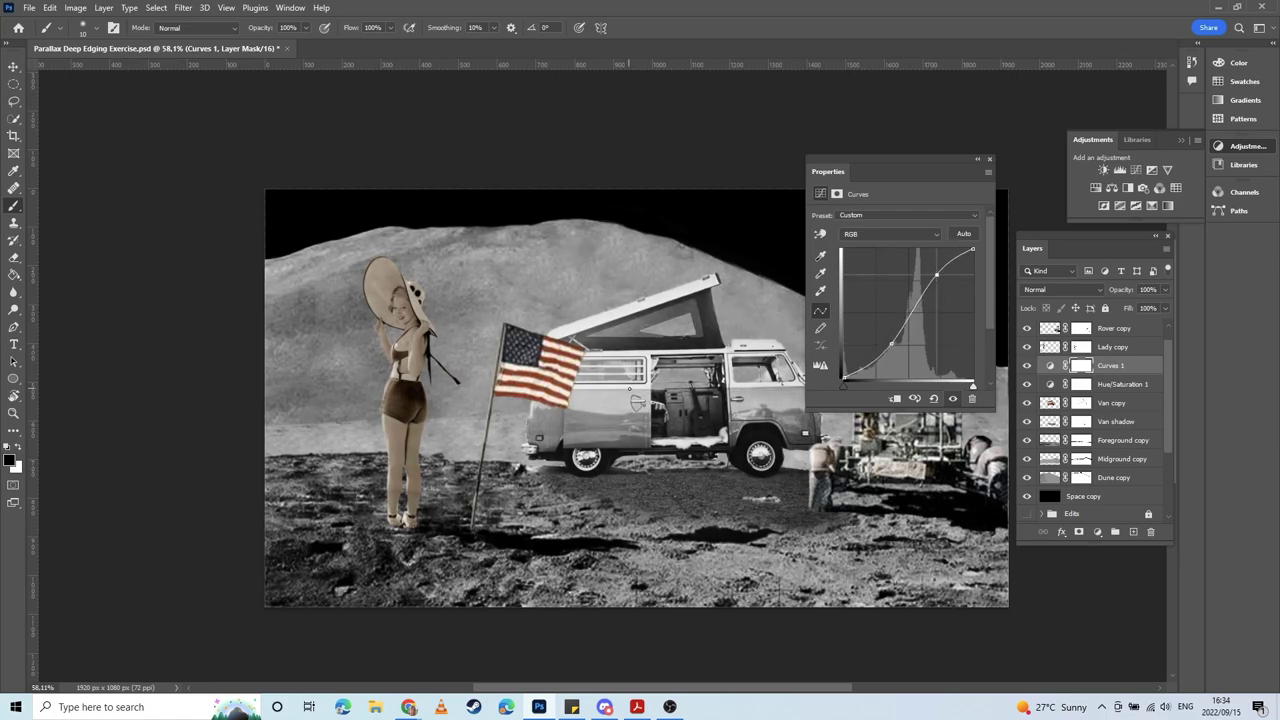
pyautogui.moveTo(891, 344); pyautogui.dragTo(887, 347)
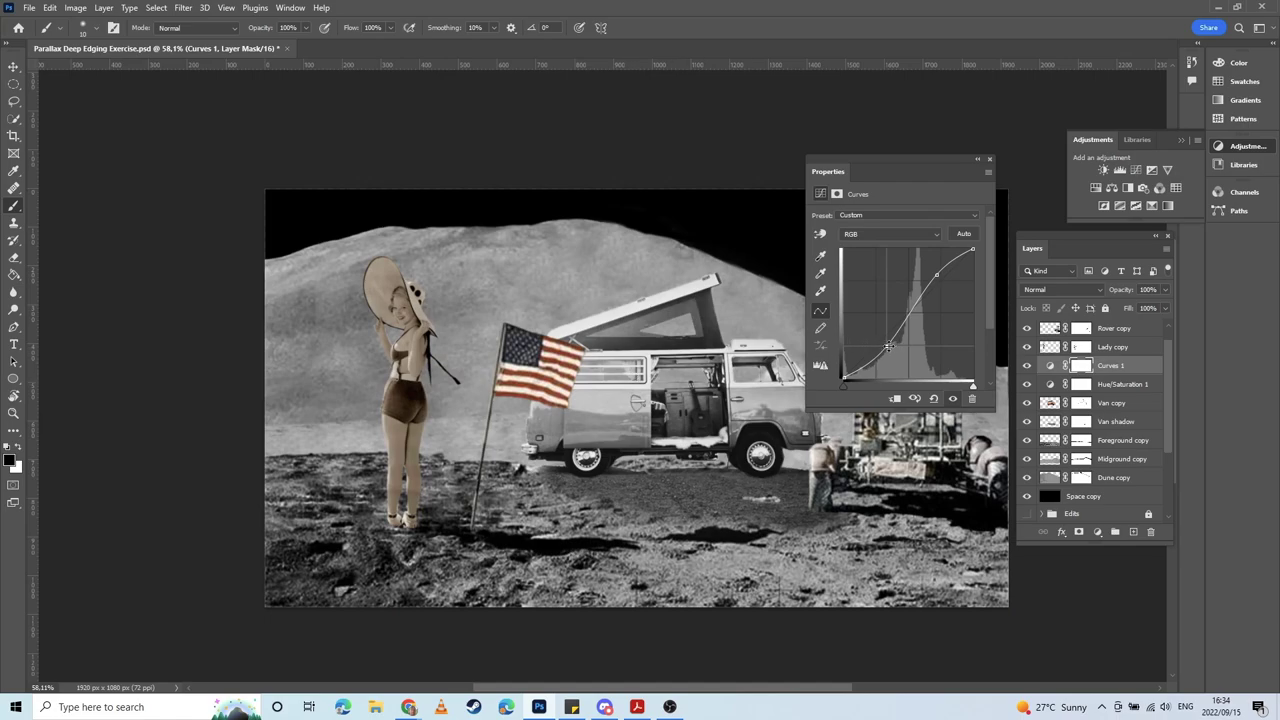
pyautogui.moveTo(887, 347)
pyautogui.mouseDown()
pyautogui.moveTo(876, 336)
pyautogui.moveTo(881, 347)
pyautogui.moveTo(905, 305)
pyautogui.moveTo(866, 347)
pyautogui.mouseUp()
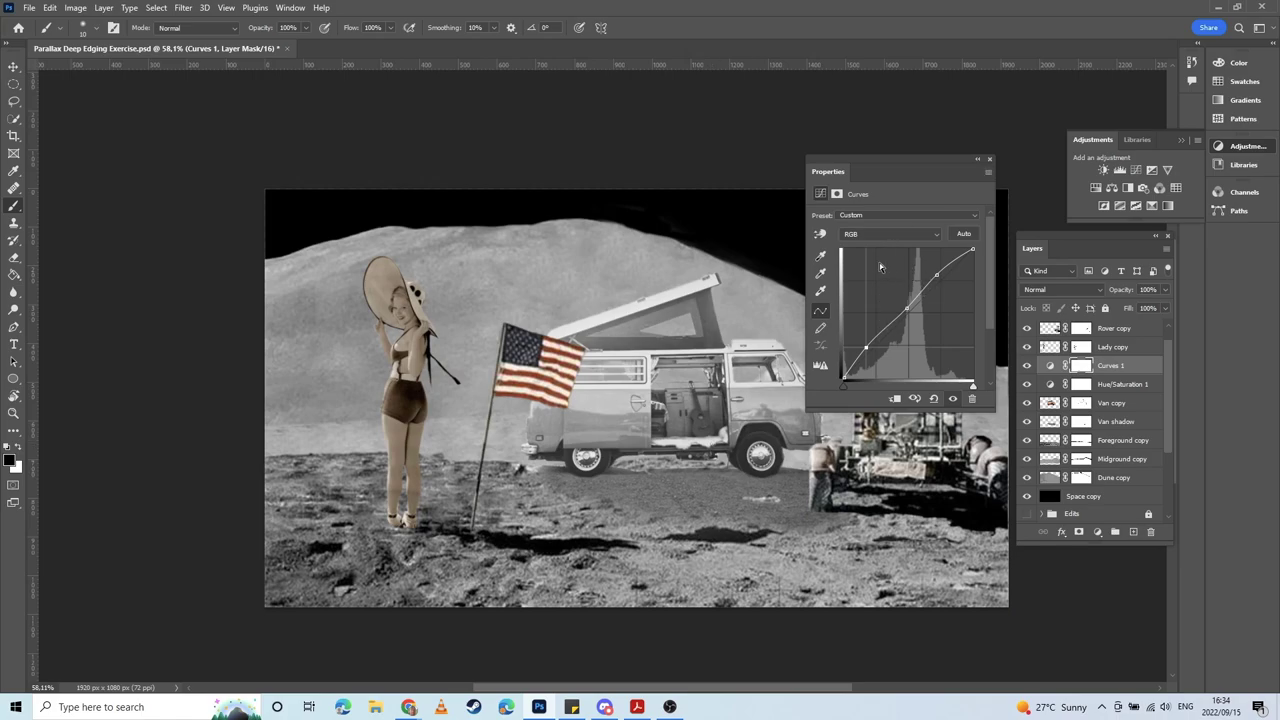
# Step: Compare the van's tones with the Curves adjustment switched on and off
pyautogui.click(953, 399)
pyautogui.click(953, 399)
pyautogui.click(953, 399)
pyautogui.click(953, 399)
pyautogui.click(953, 399)
pyautogui.click(953, 399)
pyautogui.click(954, 400)
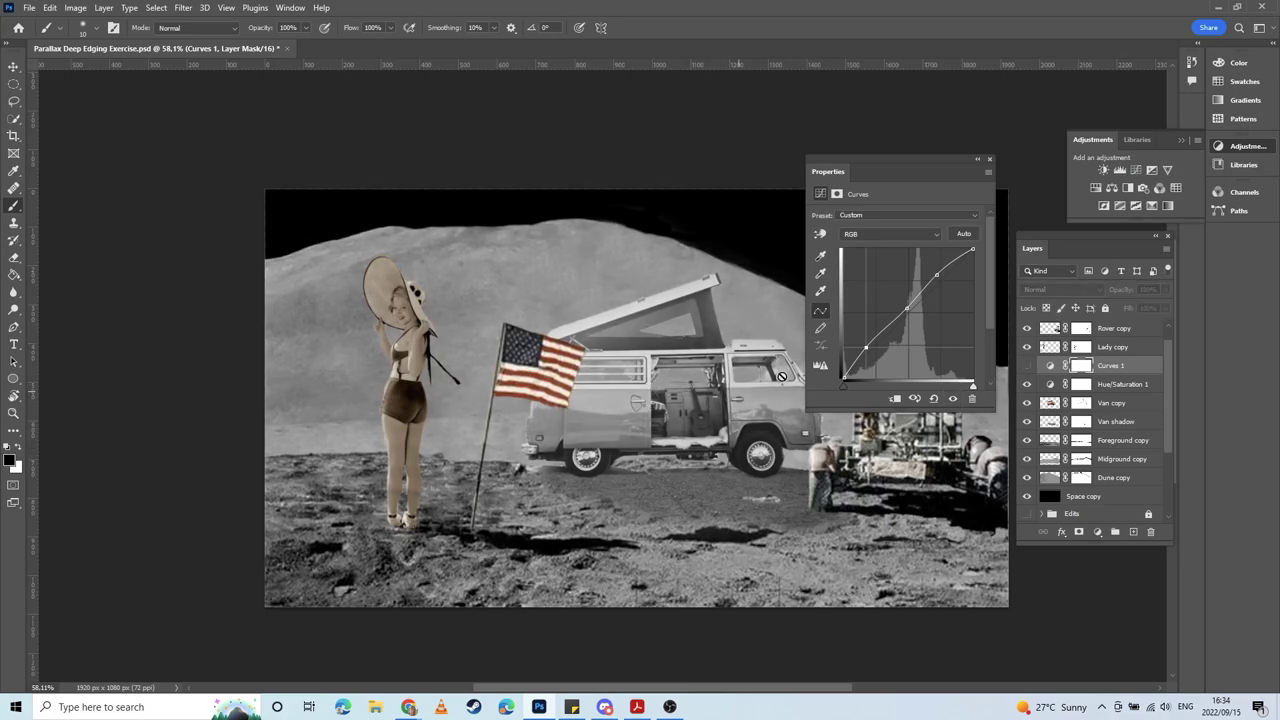
# Step: Reshape the van's curve into a smooth S with darker shadows and raised highlights, and switch the Curves adjustment on
pyautogui.moveTo(906, 307); pyautogui.dragTo(865, 360)
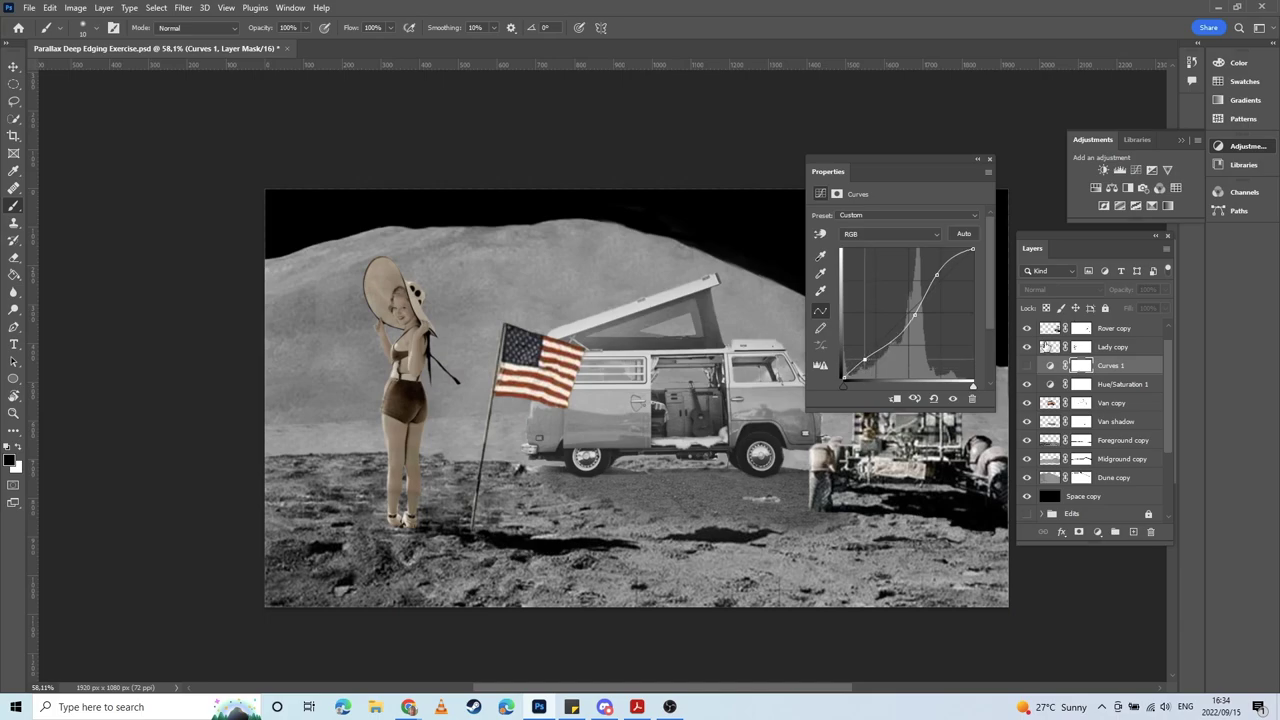
pyautogui.click(1050, 366)
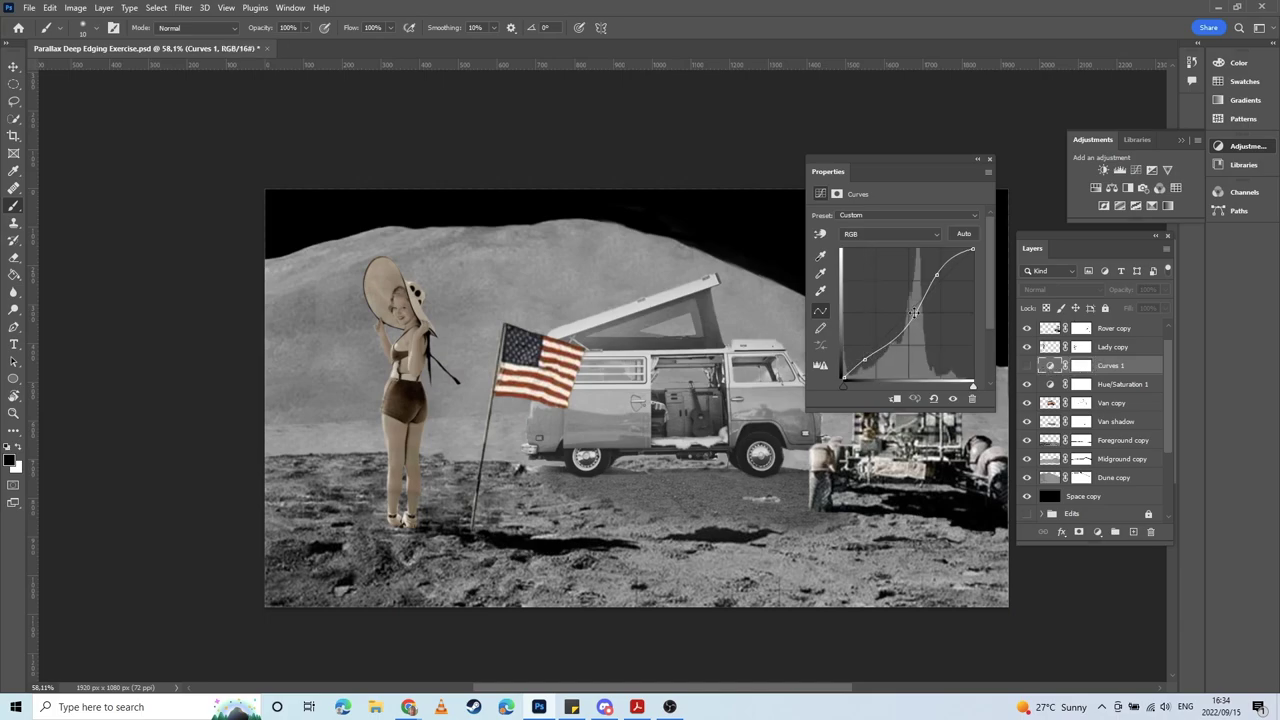
pyautogui.moveTo(913, 313); pyautogui.dragTo(918, 321)
pyautogui.click(874, 355)
pyautogui.moveTo(865, 360)
pyautogui.mouseDown()
pyautogui.moveTo(907, 345)
pyautogui.moveTo(921, 291)
pyautogui.moveTo(905, 300)
pyautogui.moveTo(897, 349)
pyautogui.moveTo(860, 367)
pyautogui.mouseUp()
pyautogui.click(953, 399)
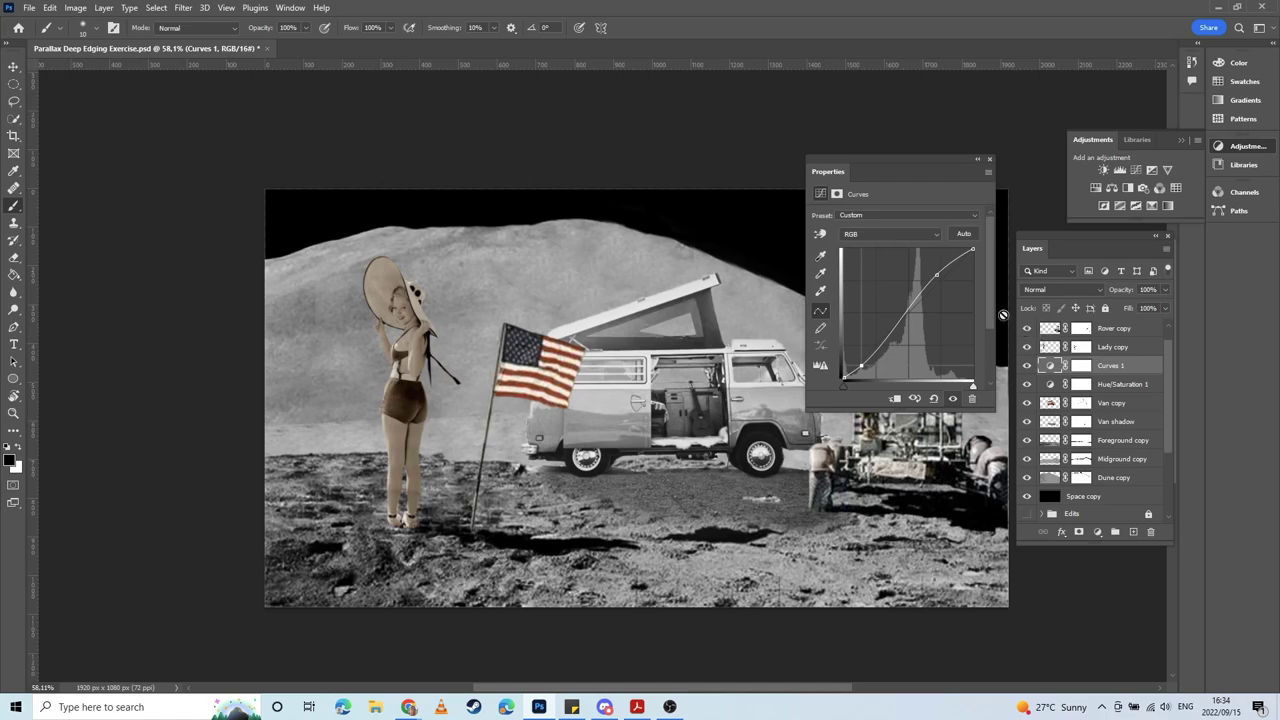
pyautogui.click(988, 160)
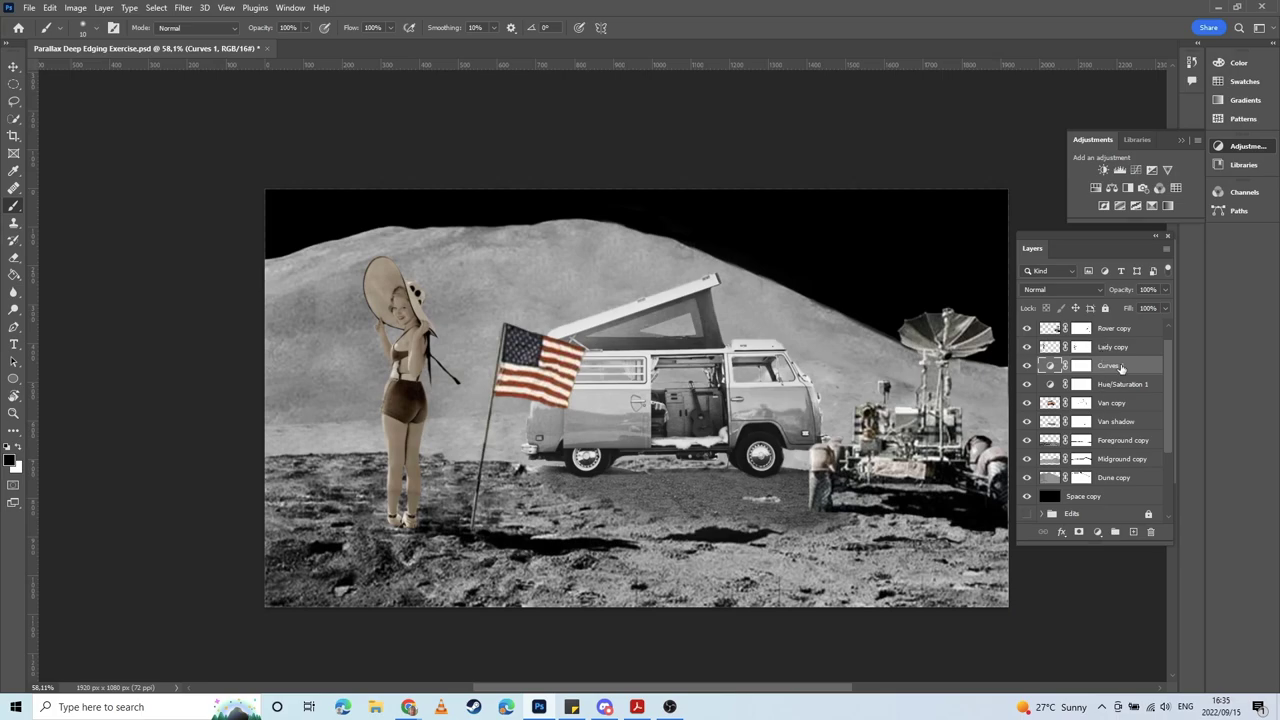
# Step: Merge the Curves, Hue/Saturation and Van copy layers into one layer and rename it Van
pyautogui.keyDown('shift'); pyautogui.click(1130, 388); pyautogui.keyUp('shift')
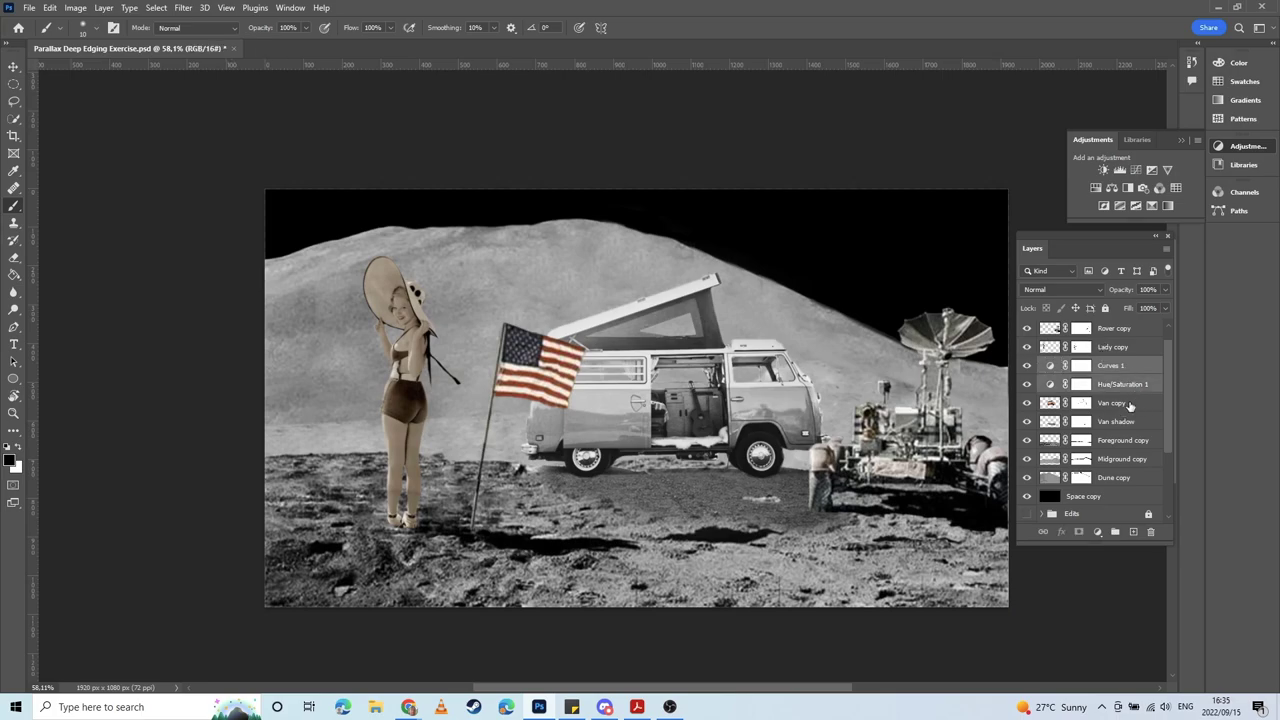
pyautogui.keyDown('shift'); pyautogui.click(1130, 404); pyautogui.keyUp('shift')
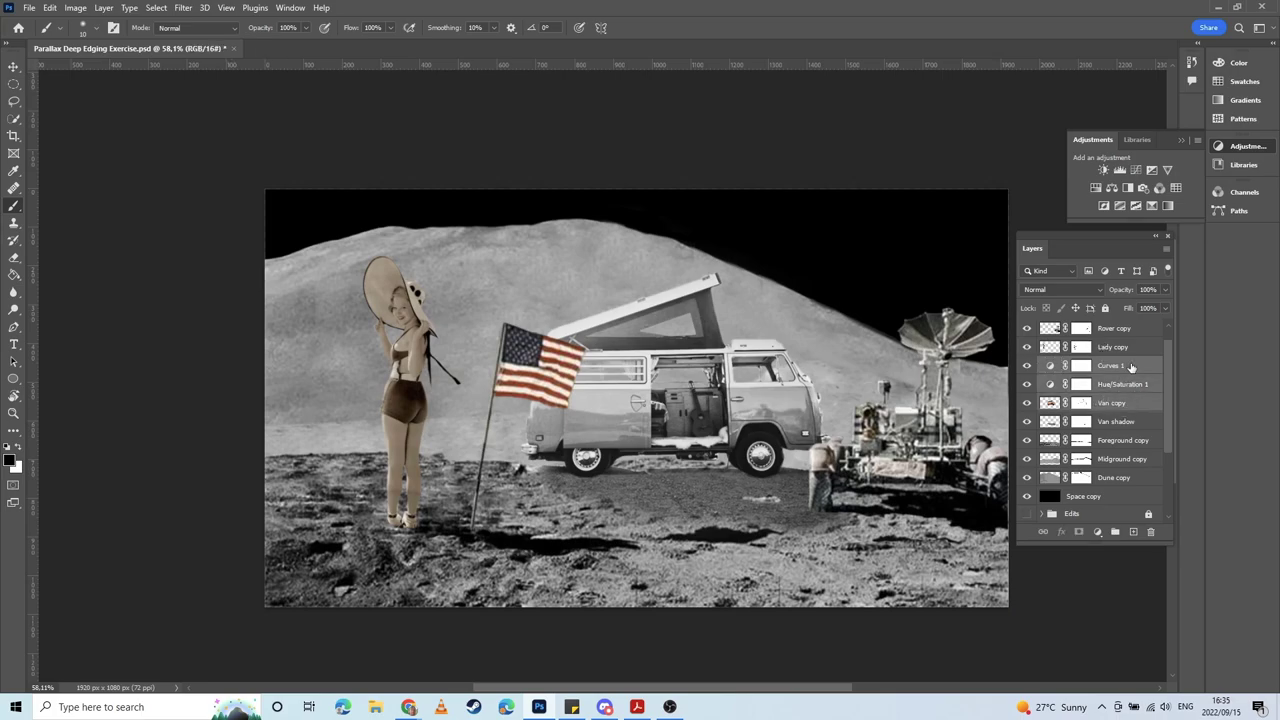
pyautogui.rightClick(1132, 370)
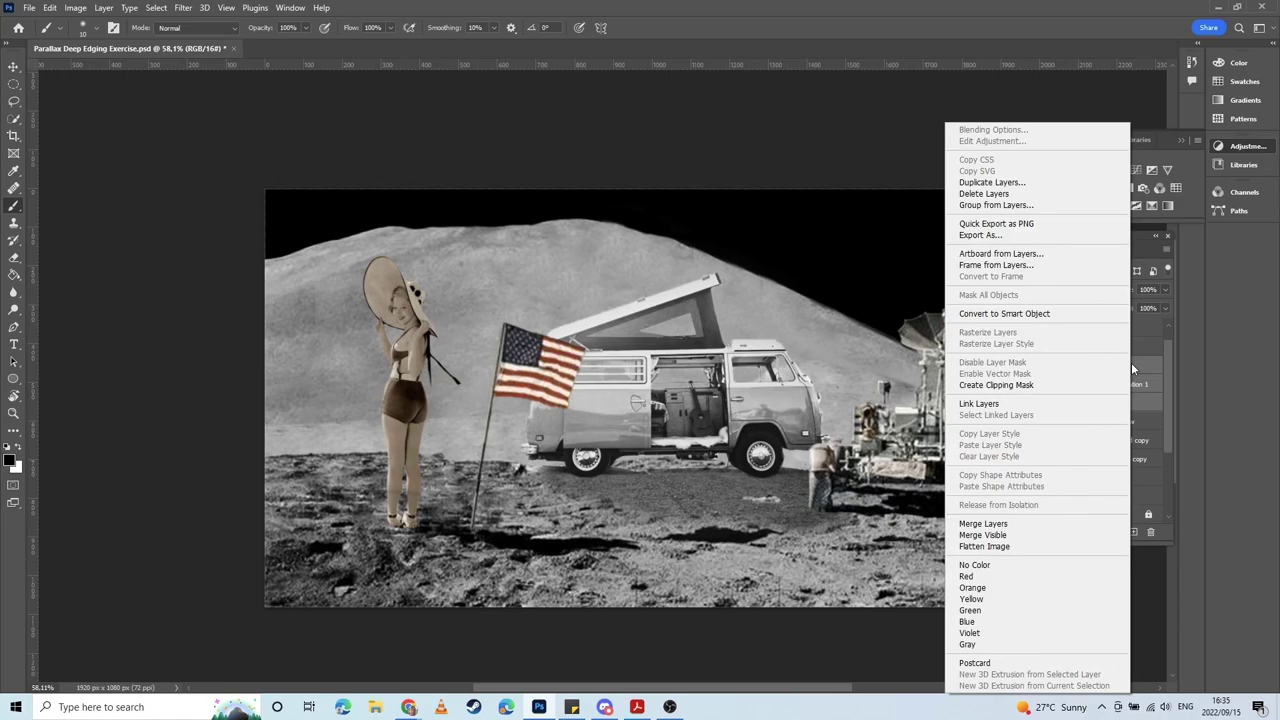
pyautogui.click(1015, 527)
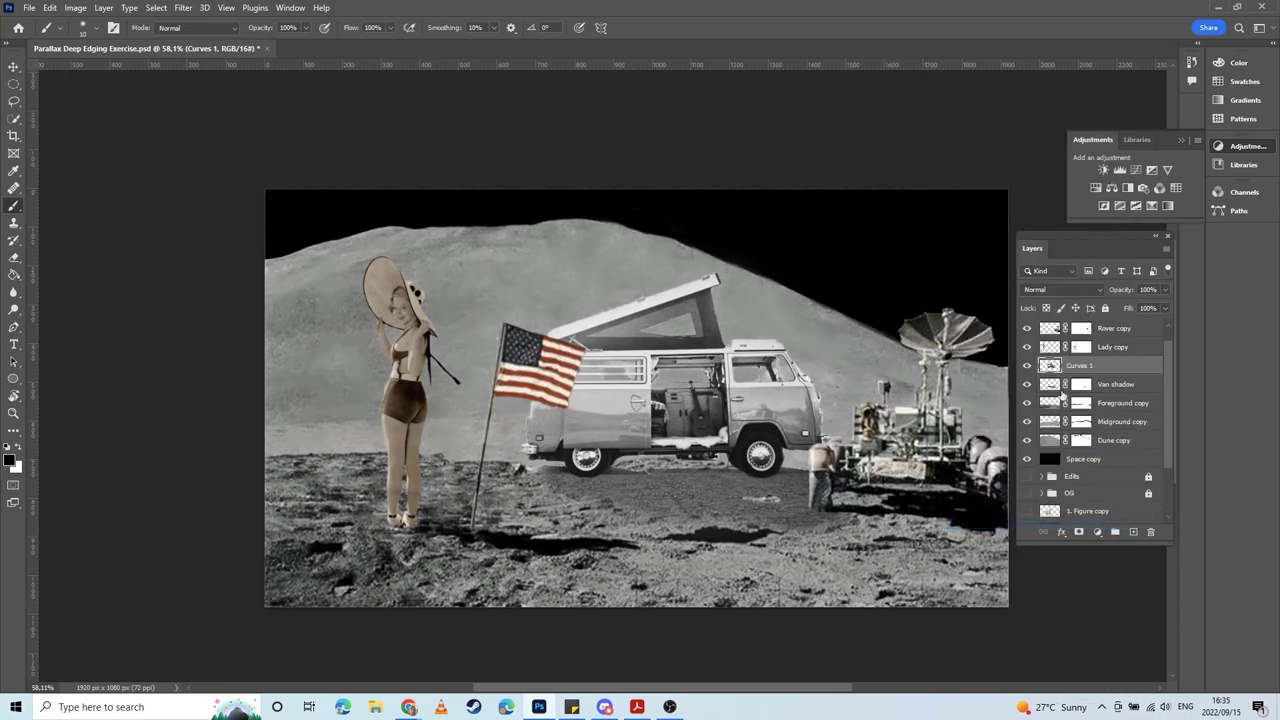
pyautogui.doubleClick(1075, 366)
pyautogui.write('Van')
pyautogui.press('Return')
# Step: Add a Hue/Saturation adjustment above the Lady copy layer with saturation at -100
pyautogui.click(1102, 348)
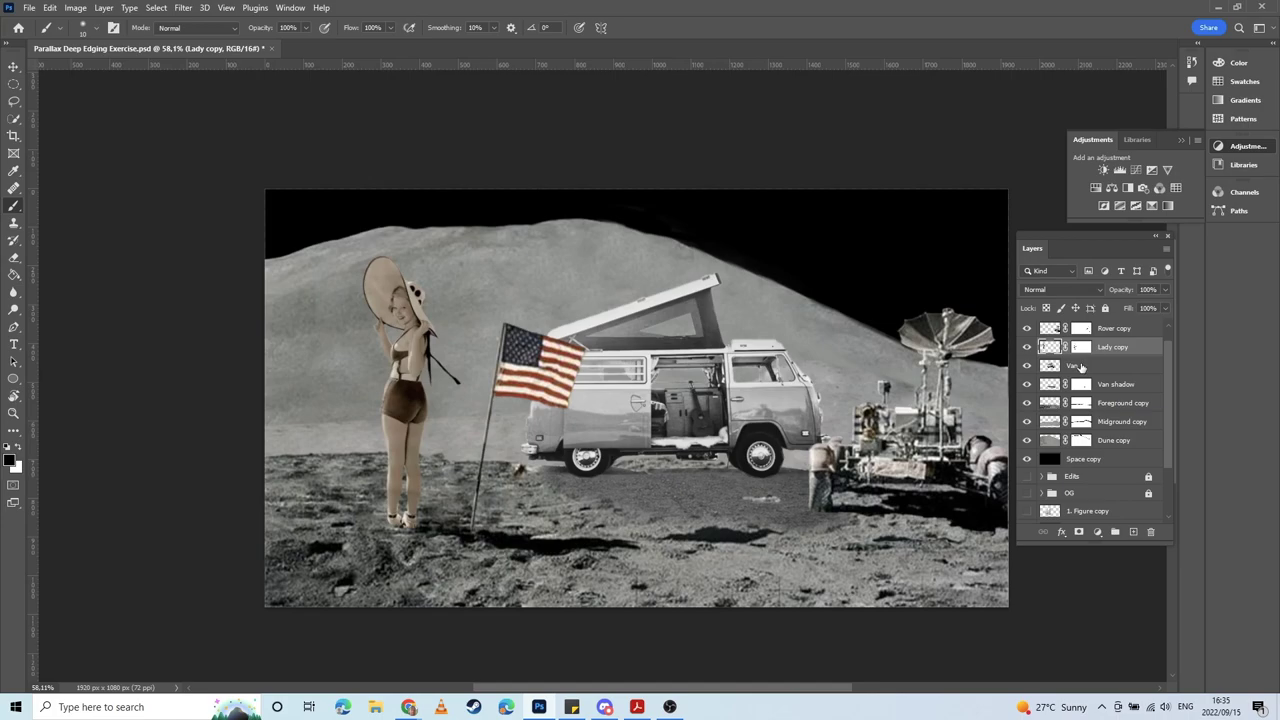
pyautogui.click(1096, 187)
pyautogui.moveTo(895, 292); pyautogui.dragTo(776, 300)
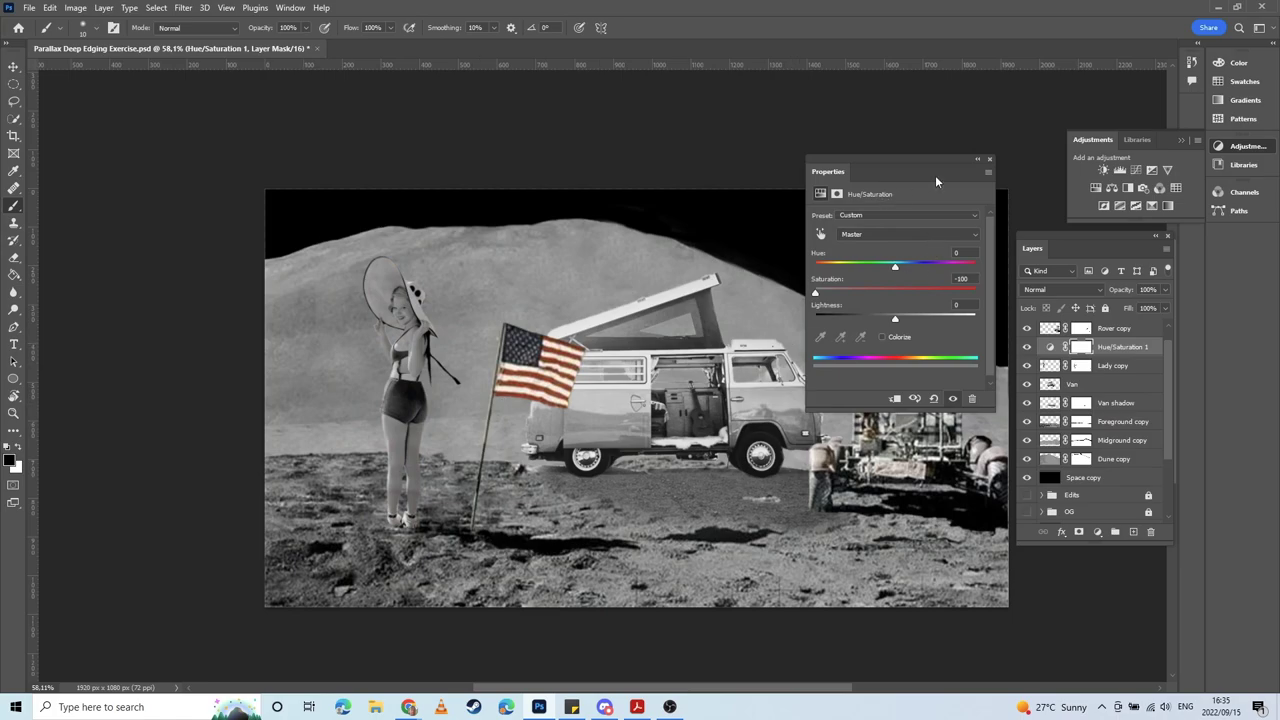
pyautogui.click(989, 160)
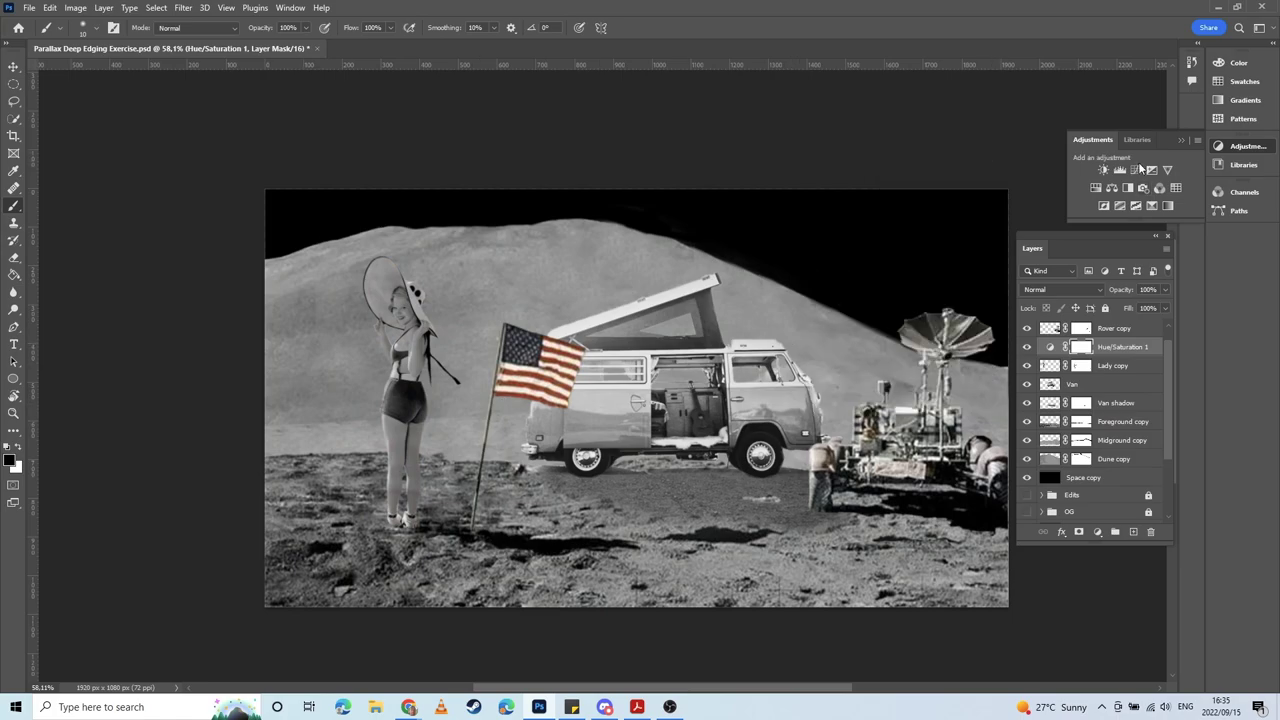
# Step: Add a Curves adjustment above the lady's Hue/Saturation layer and shape an S-curve that lowers the shadows and lifts the highlights
pyautogui.click(1135, 170)
pyautogui.moveTo(874, 347); pyautogui.dragTo(880, 351)
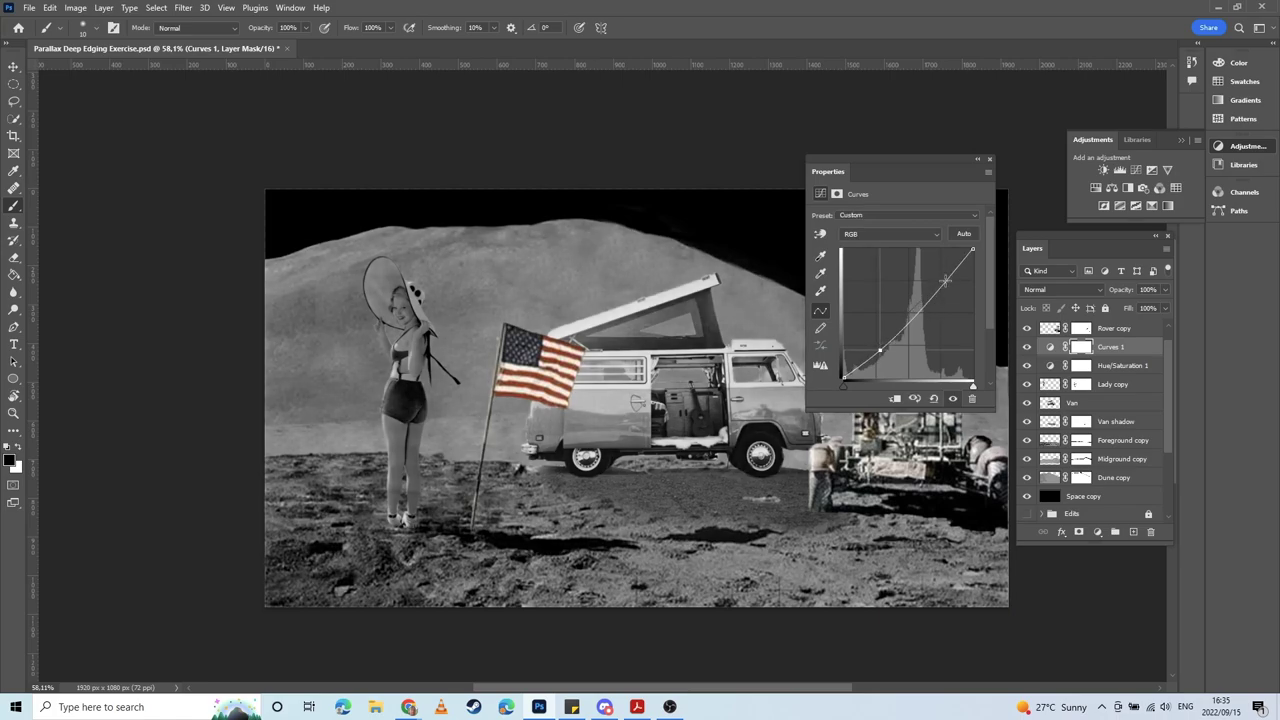
pyautogui.moveTo(944, 280); pyautogui.dragTo(936, 274)
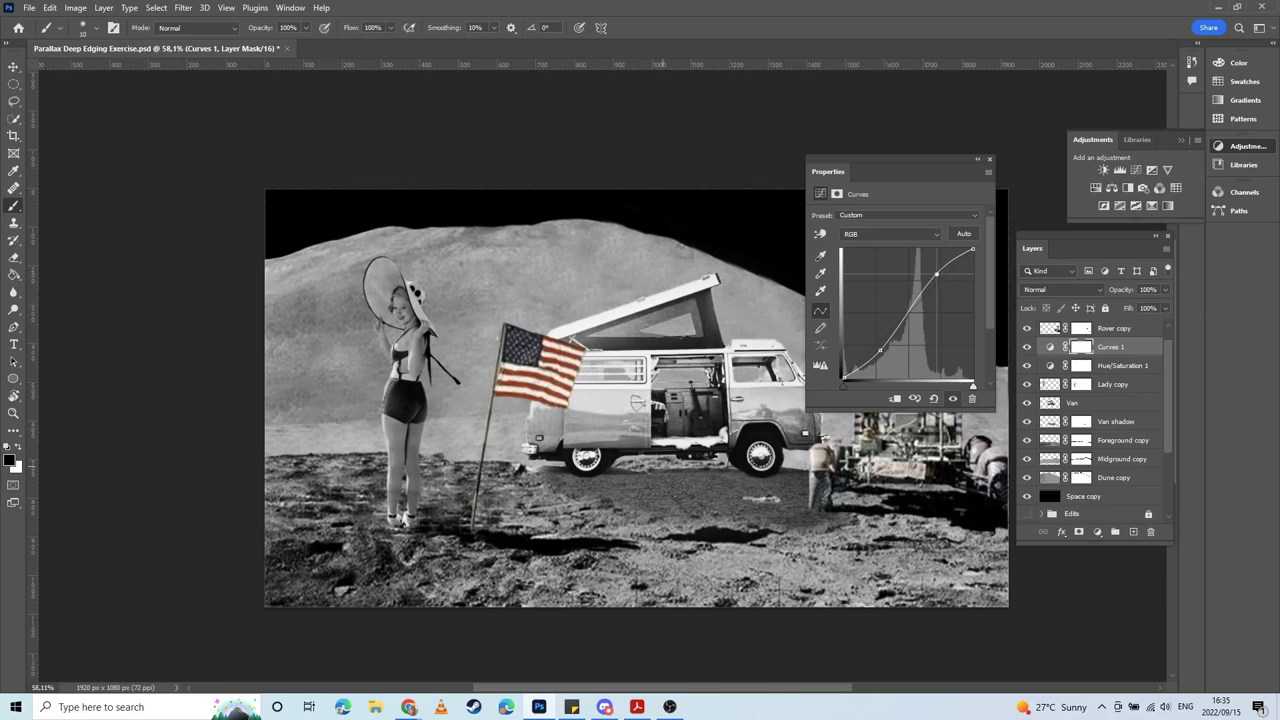
# Step: Compare the lady's contrast with the Curves adjustment switched on and off, leaving it on
pyautogui.click(955, 399)
pyautogui.click(955, 399)
pyautogui.click(955, 399)
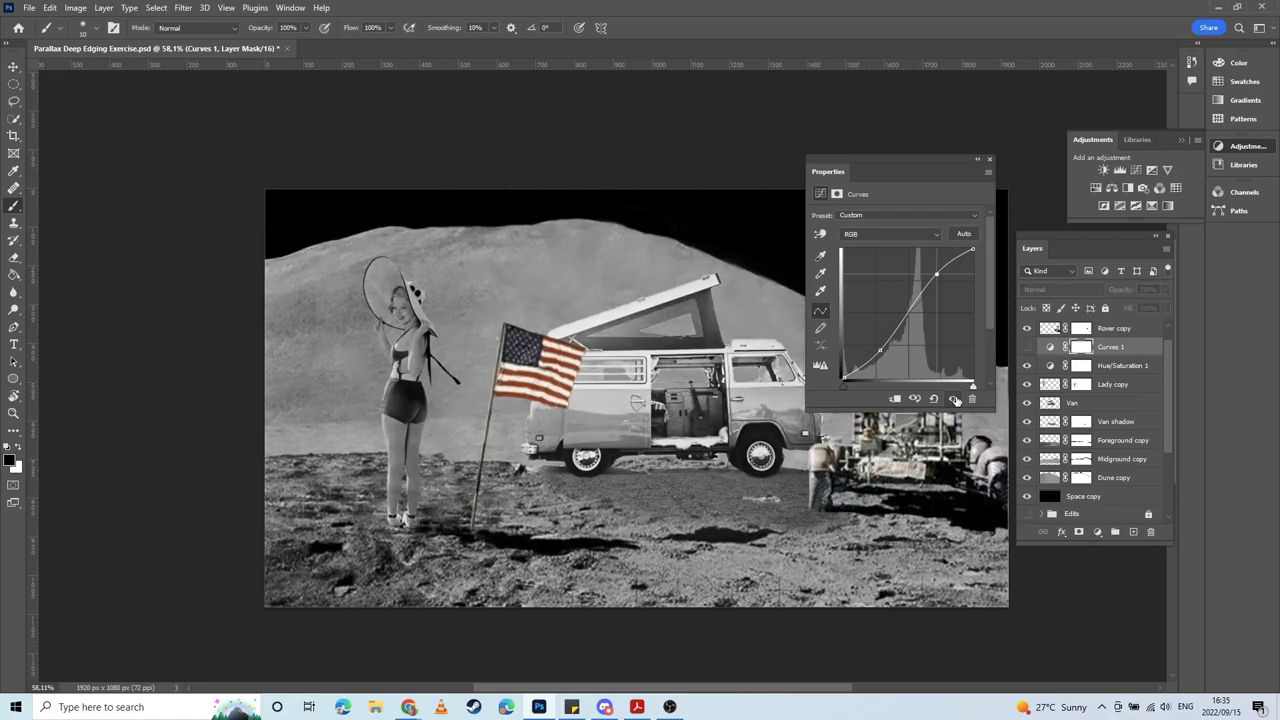
pyautogui.click(955, 399)
pyautogui.click(953, 399)
pyautogui.click(953, 399)
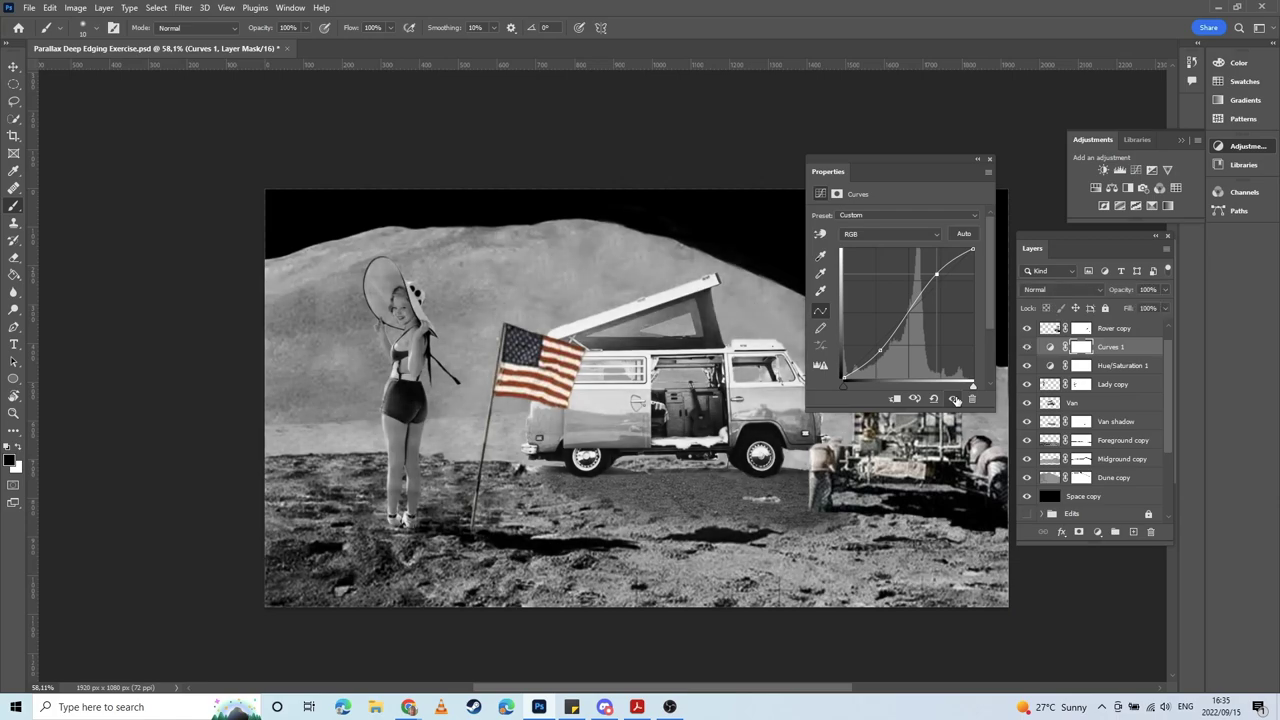
pyautogui.click(953, 399)
pyautogui.click(953, 399)
pyautogui.click(990, 160)
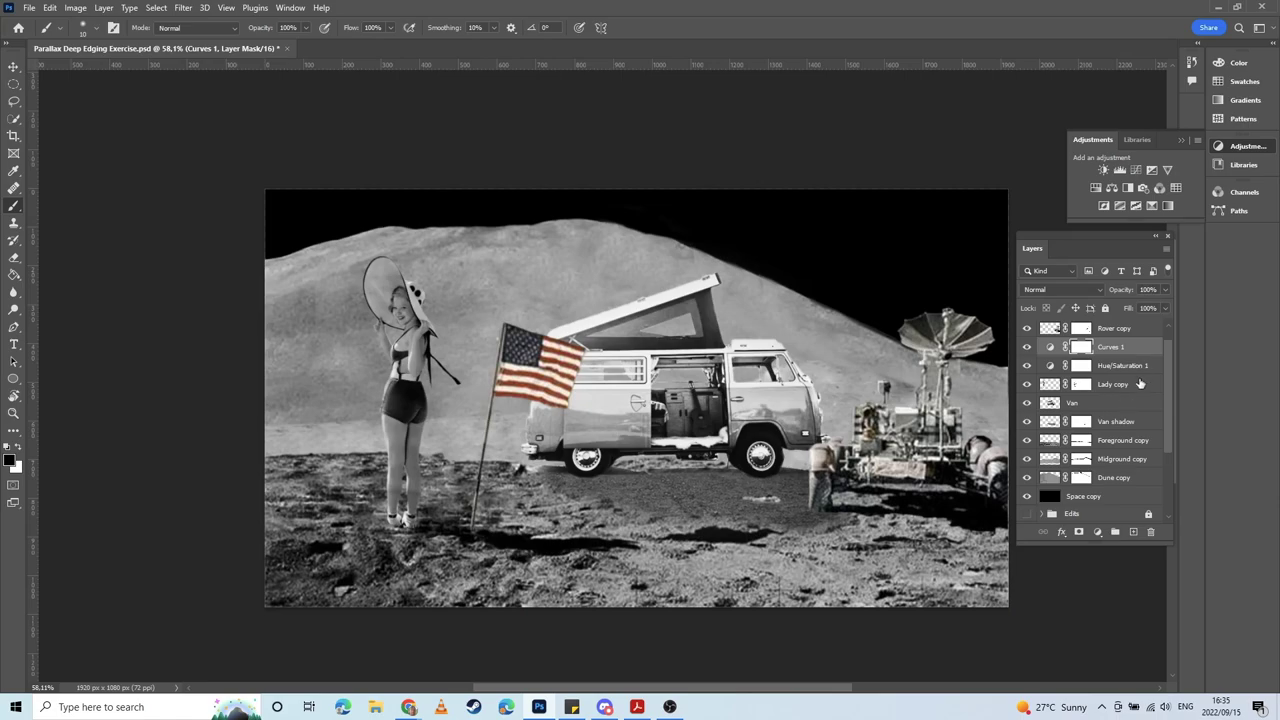
# Step: Merge the Curves, Hue/Saturation and Lady copy layers into a single layer
pyautogui.keyDown('shift'); pyautogui.click(1136, 373); pyautogui.keyUp('shift')
pyautogui.keyDown('shift'); pyautogui.click(1133, 389); pyautogui.keyUp('shift')
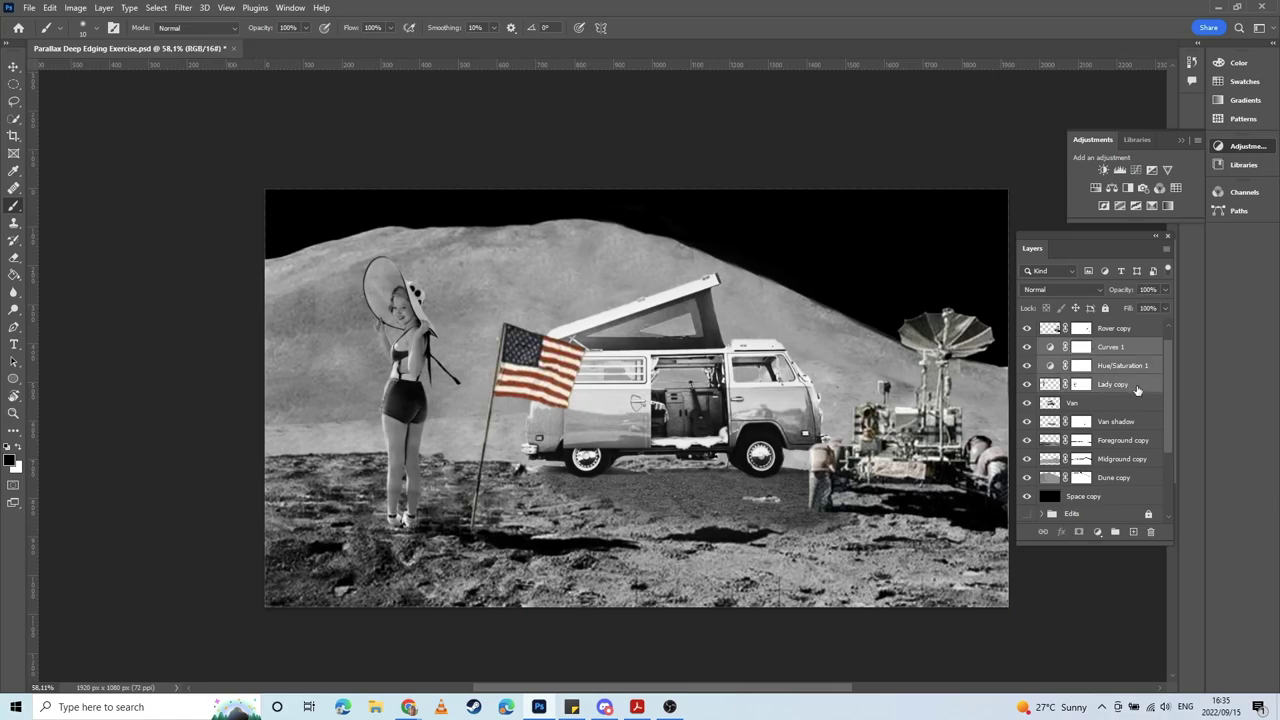
pyautogui.rightClick(1137, 390)
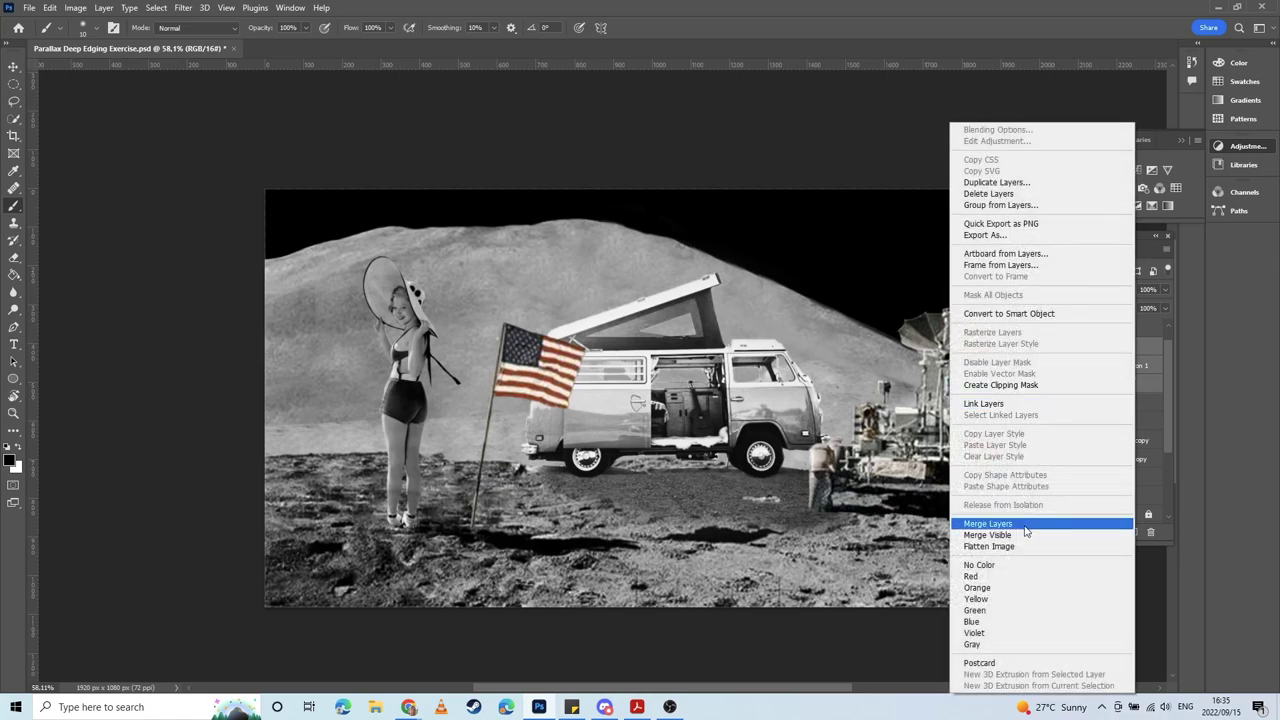
pyautogui.click(987, 523)
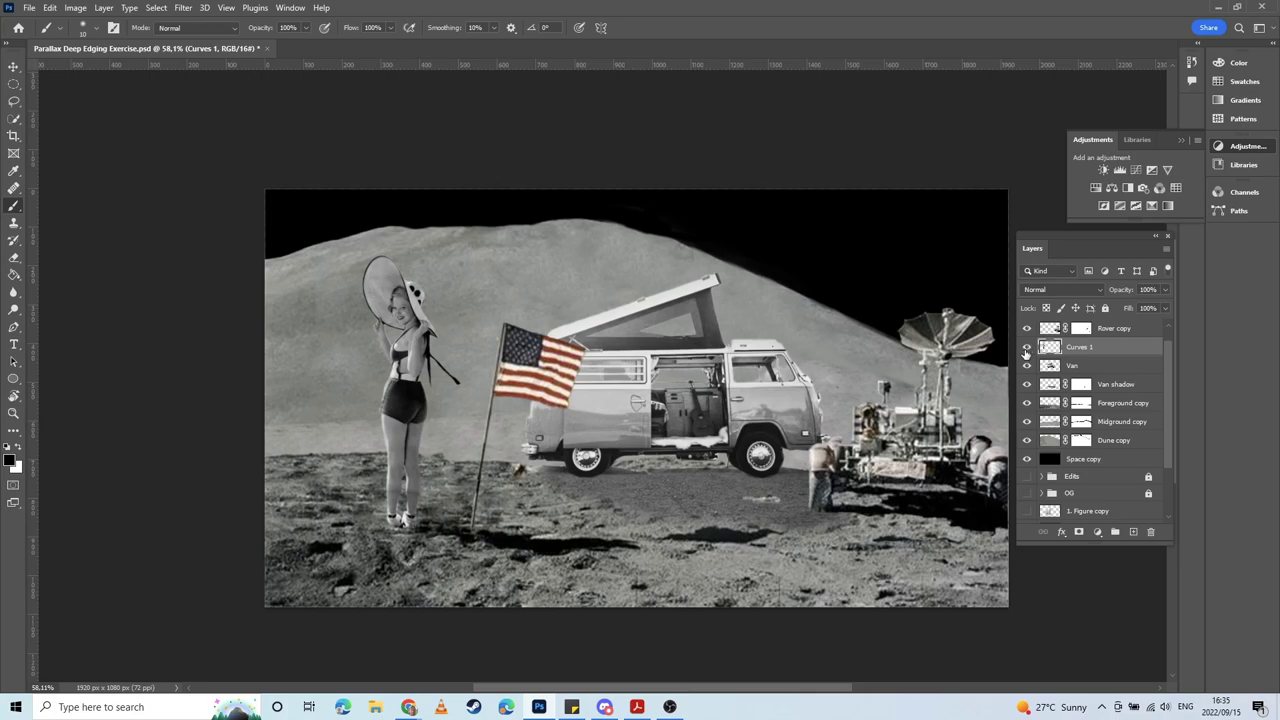
# Step: Add a Curves adjustment above Rover copy and shape a contrast S-curve with lowered shadows and raised highlights
pyautogui.click(1120, 333)
pyautogui.scroll(1, 1058, 352)
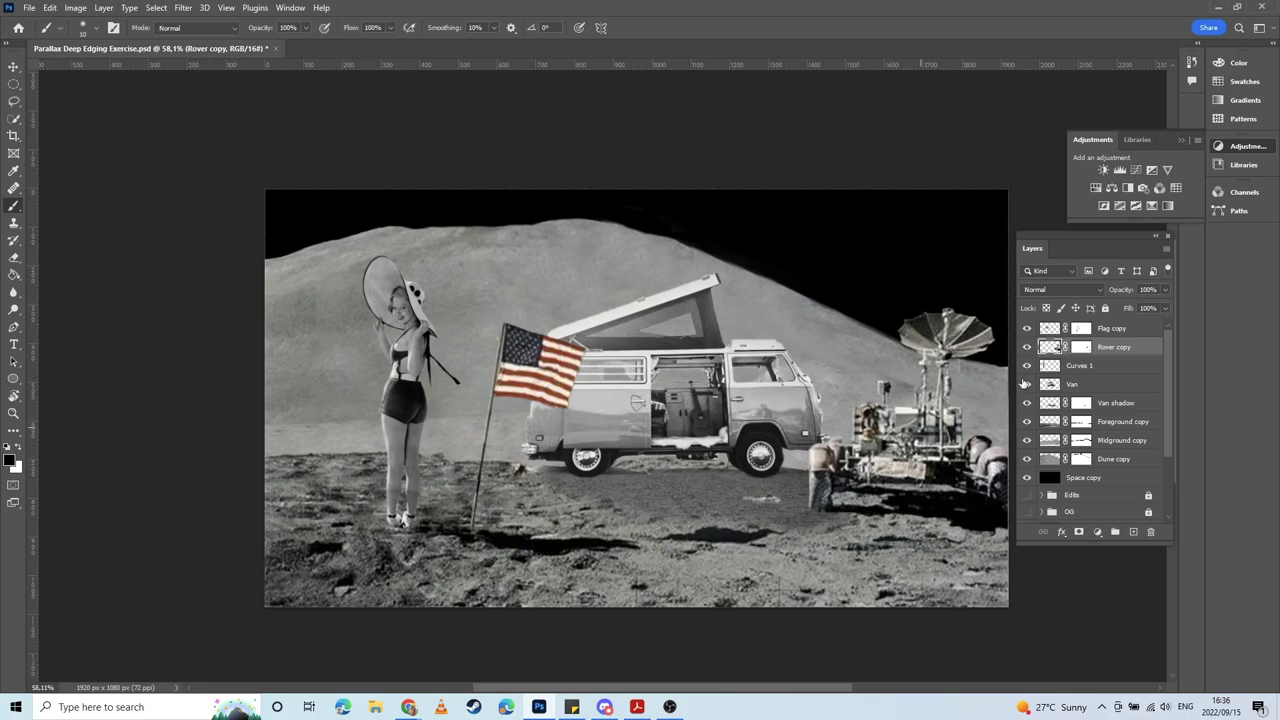
pyautogui.click(1136, 169)
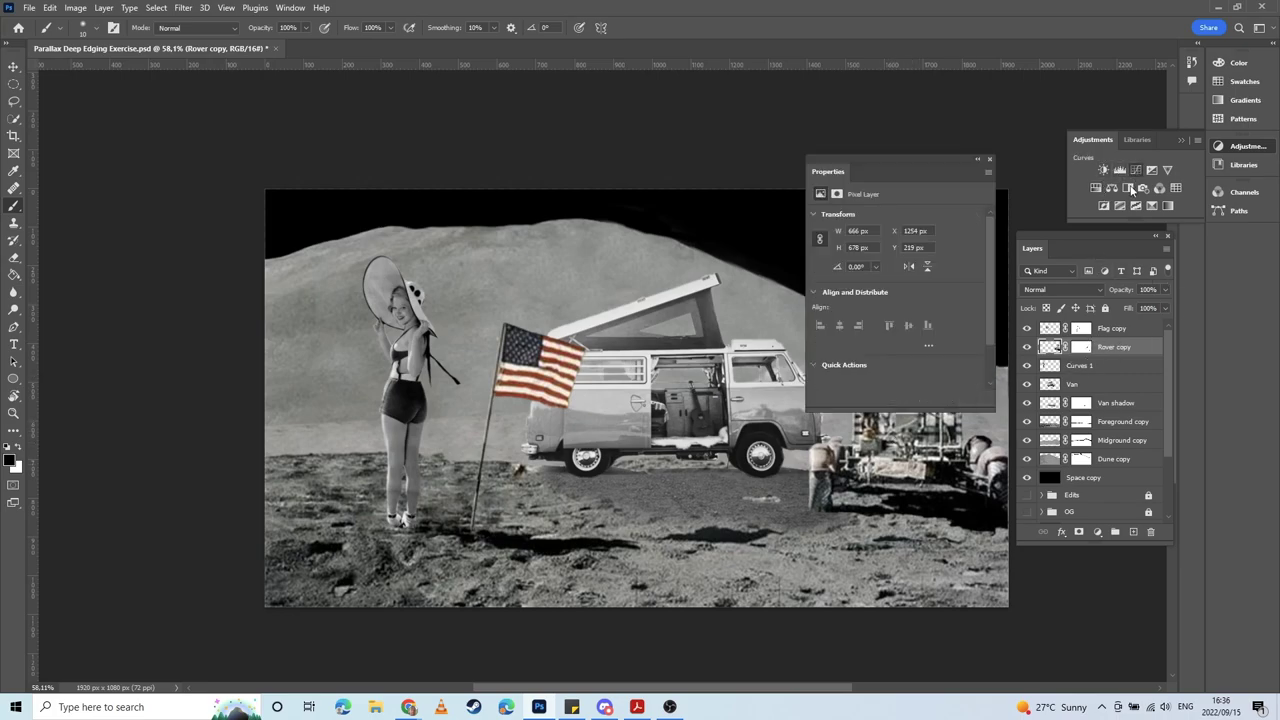
pyautogui.moveTo(914, 181); pyautogui.dragTo(644, 42)
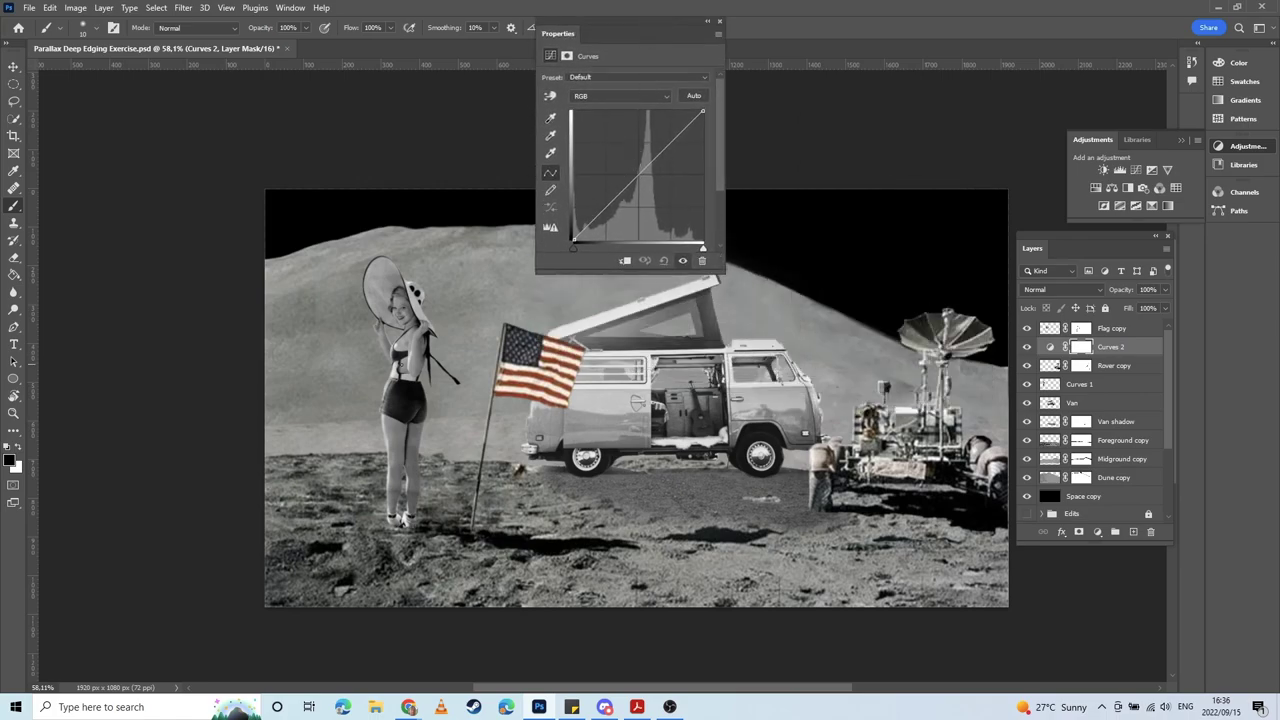
pyautogui.moveTo(606, 204); pyautogui.dragTo(609, 212)
pyautogui.moveTo(676, 140); pyautogui.dragTo(669, 136)
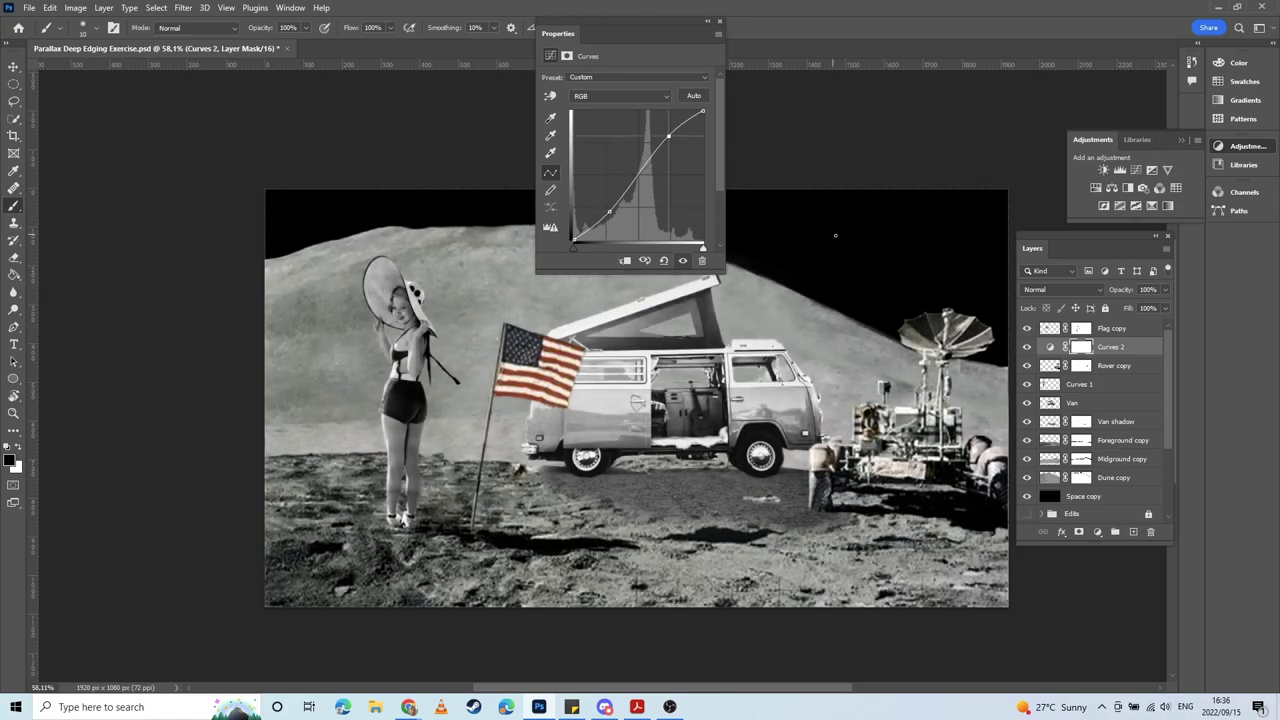
# Step: Add a Hue/Saturation adjustment above the rover's Curves layer with Saturation set to -100
pyautogui.click(719, 22)
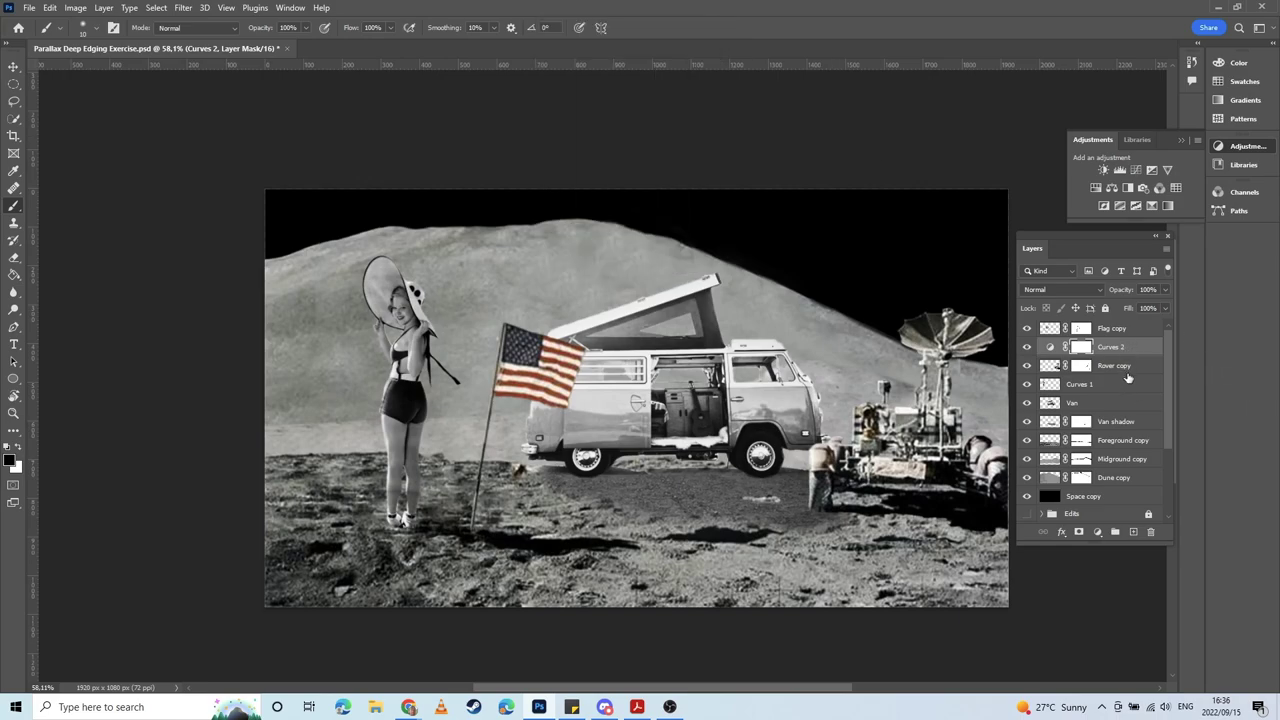
pyautogui.click(1094, 188)
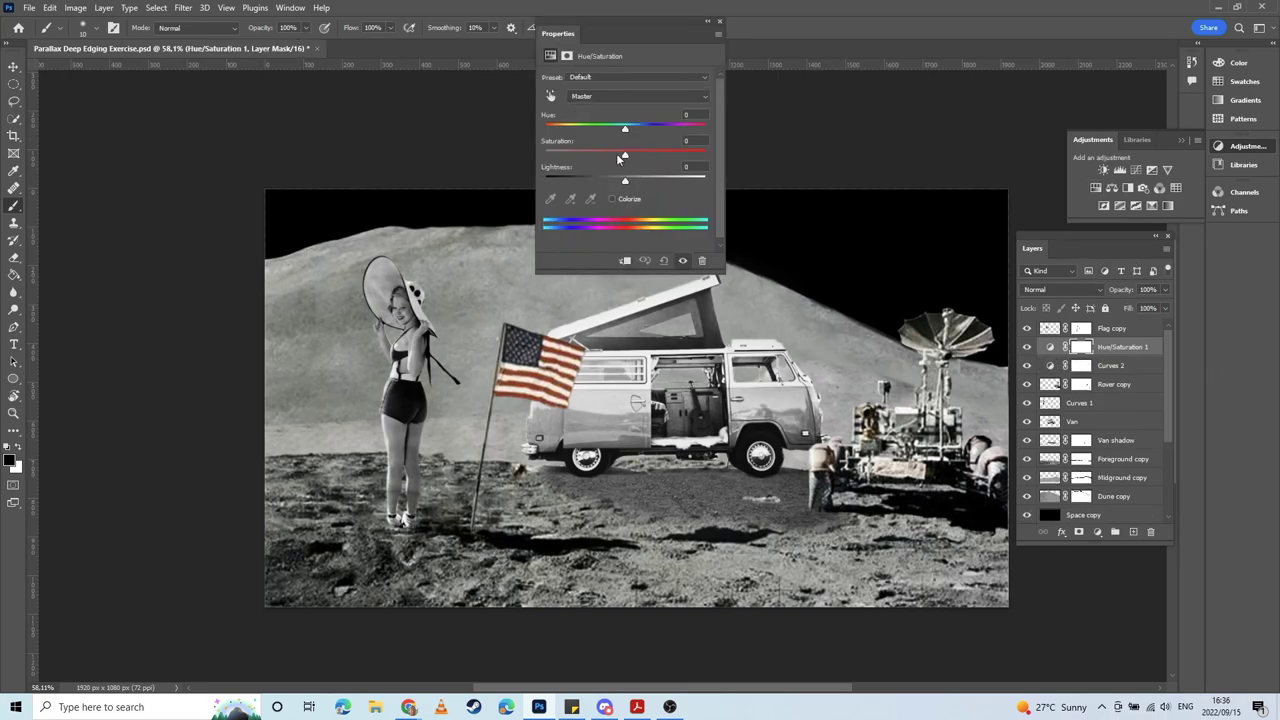
pyautogui.moveTo(623, 157); pyautogui.dragTo(445, 161)
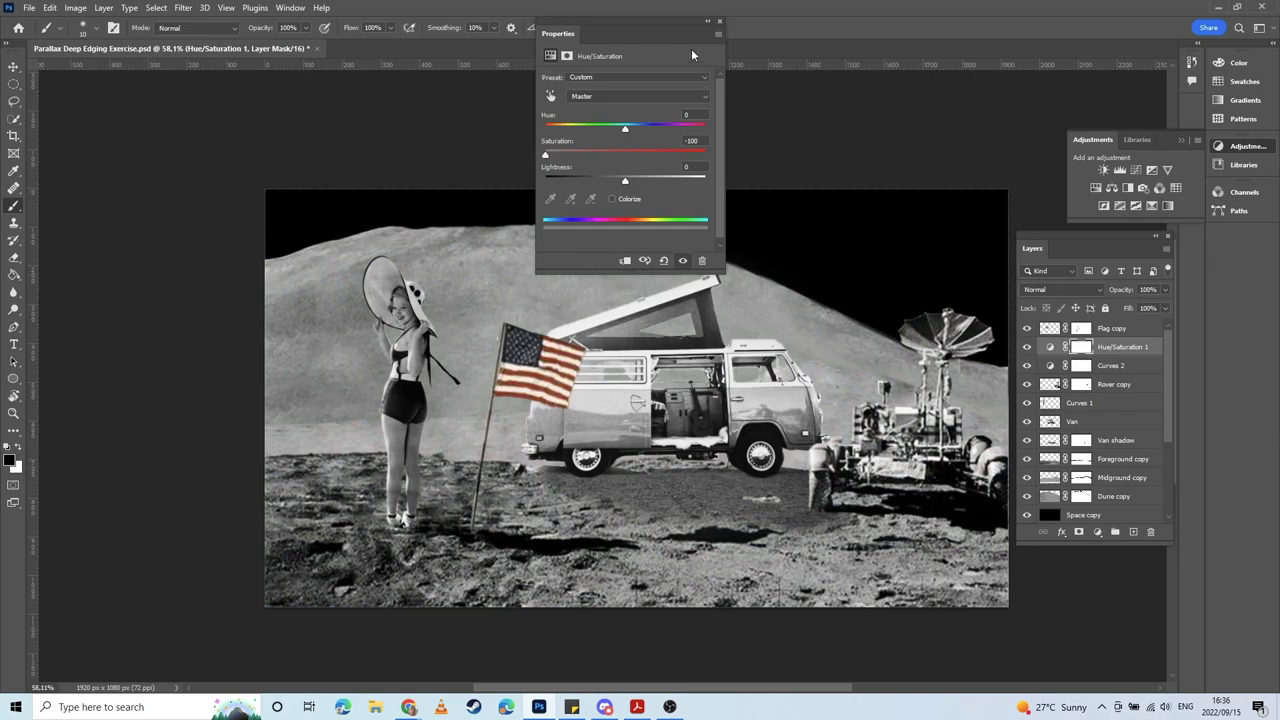
pyautogui.click(721, 22)
pyautogui.moveTo(1117, 352); pyautogui.dragTo(1126, 373)
pyautogui.click(1136, 350)
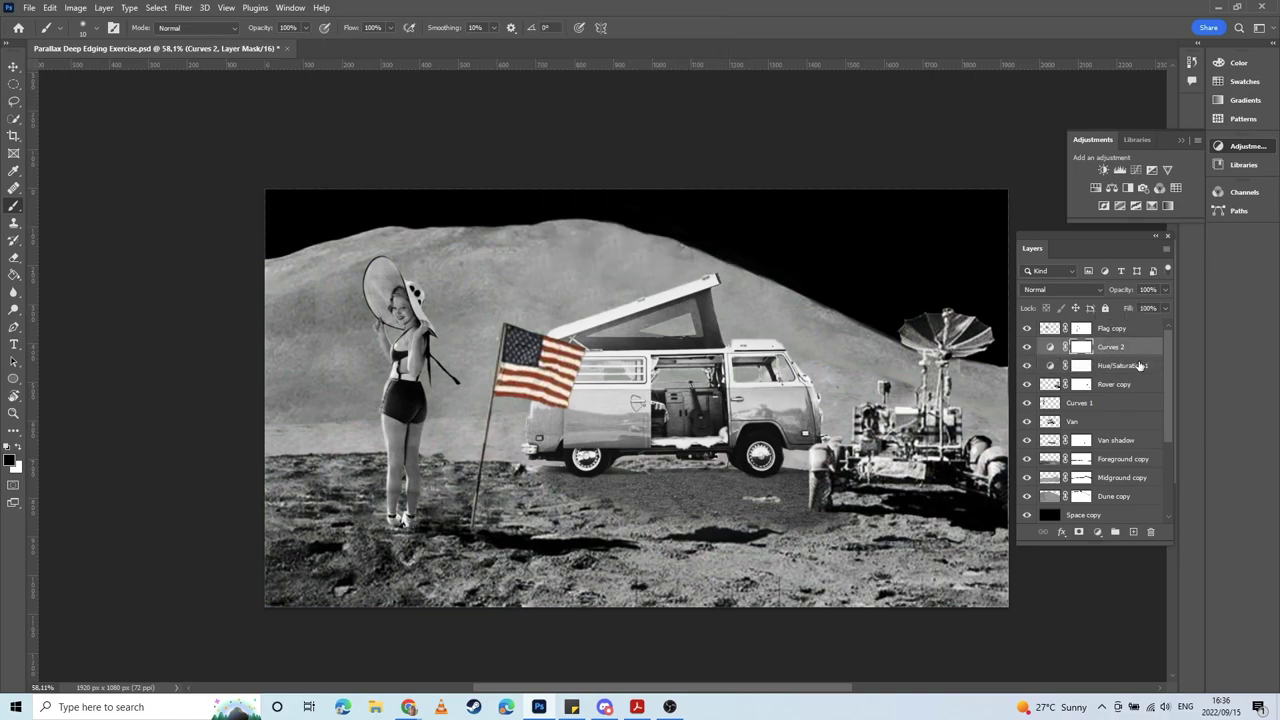
pyautogui.moveTo(1135, 366); pyautogui.dragTo(1132, 339)
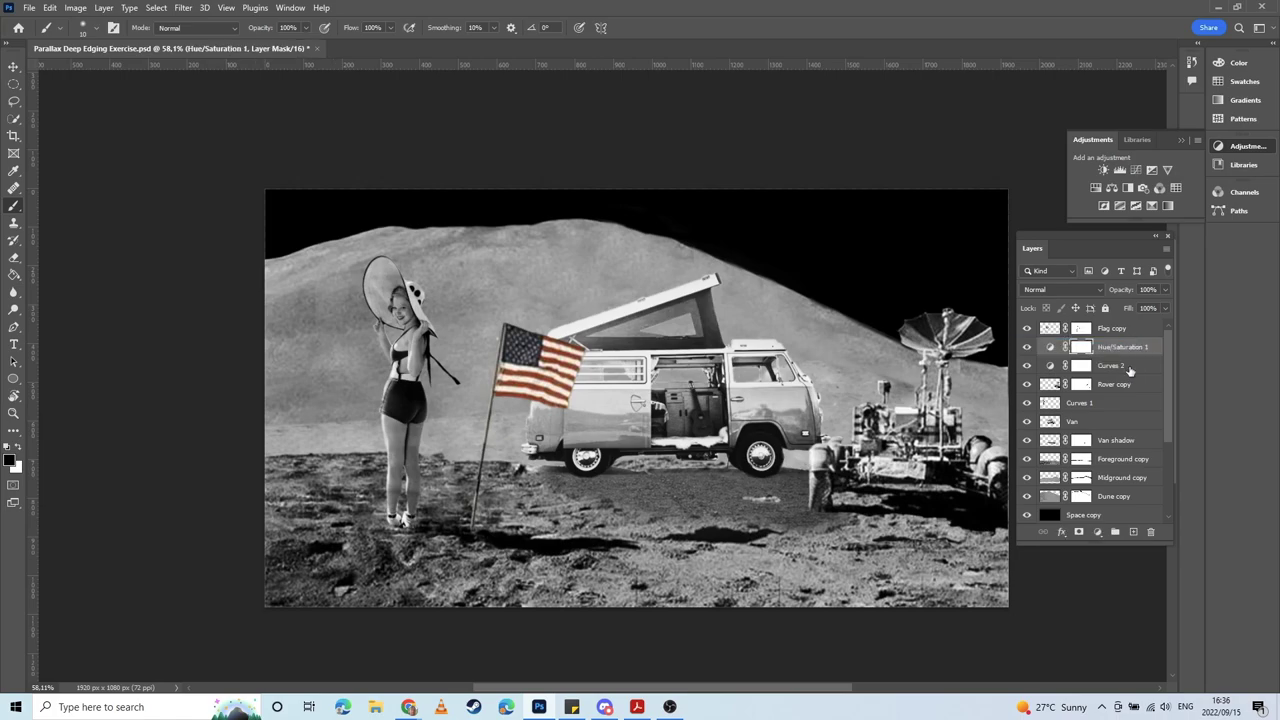
# Step: Merge the Hue/Saturation 1, Curves 2 and Rover copy layers into one layer and rename it Rover
pyautogui.keyDown('shift'); pyautogui.click(1130, 372); pyautogui.keyUp('shift')
pyautogui.keyDown('shift'); pyautogui.click(1130, 391); pyautogui.keyUp('shift')
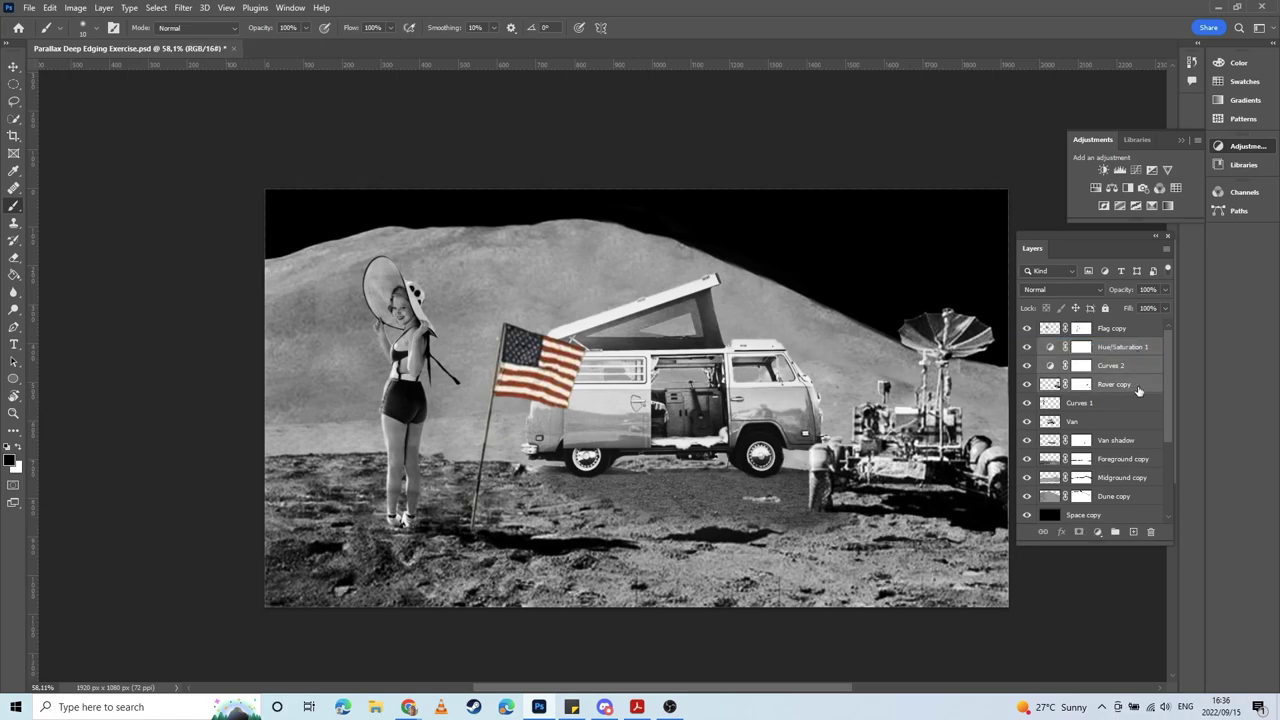
pyautogui.rightClick(1137, 392)
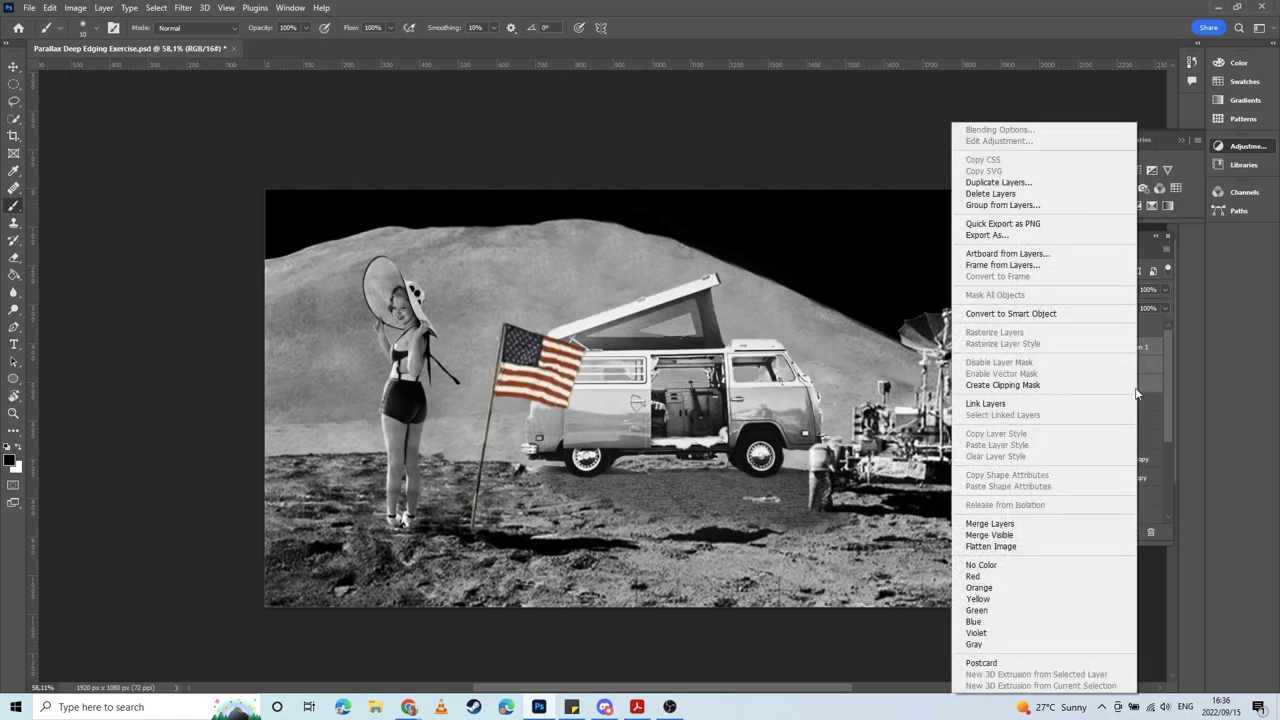
pyautogui.click(1010, 524)
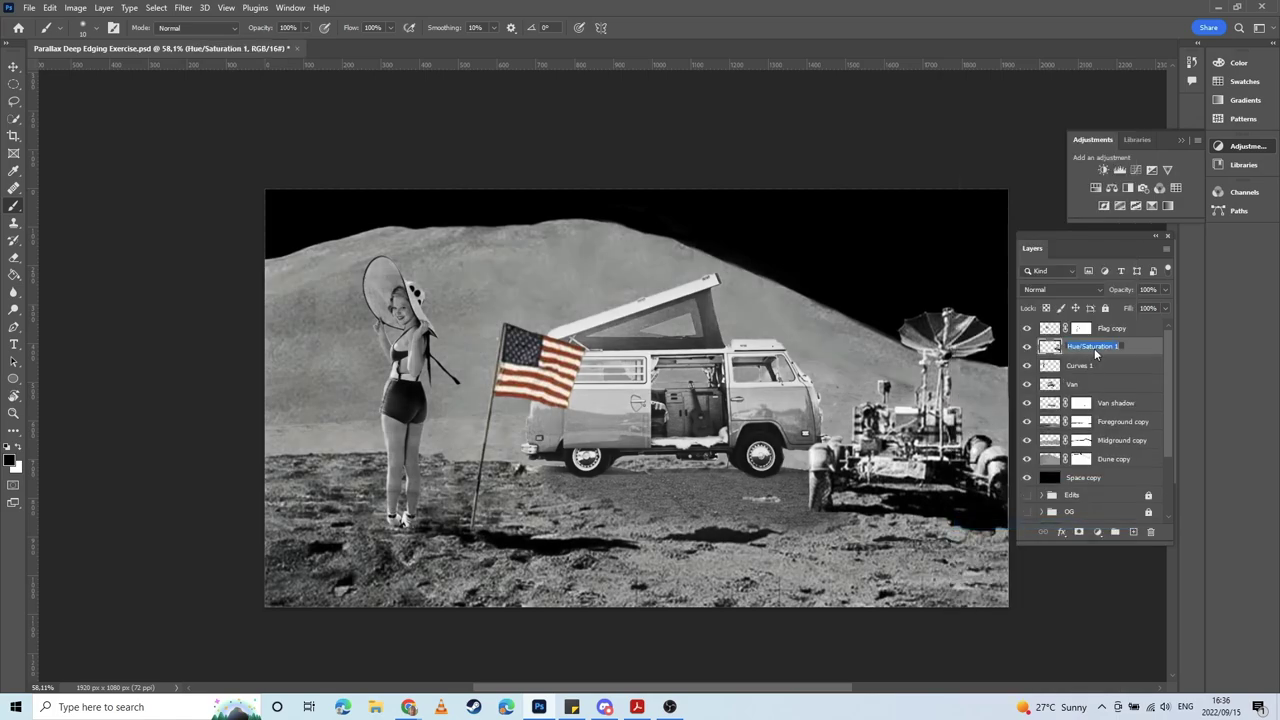
pyautogui.click(1095, 348)
pyautogui.write('Rover')
pyautogui.press('Return')
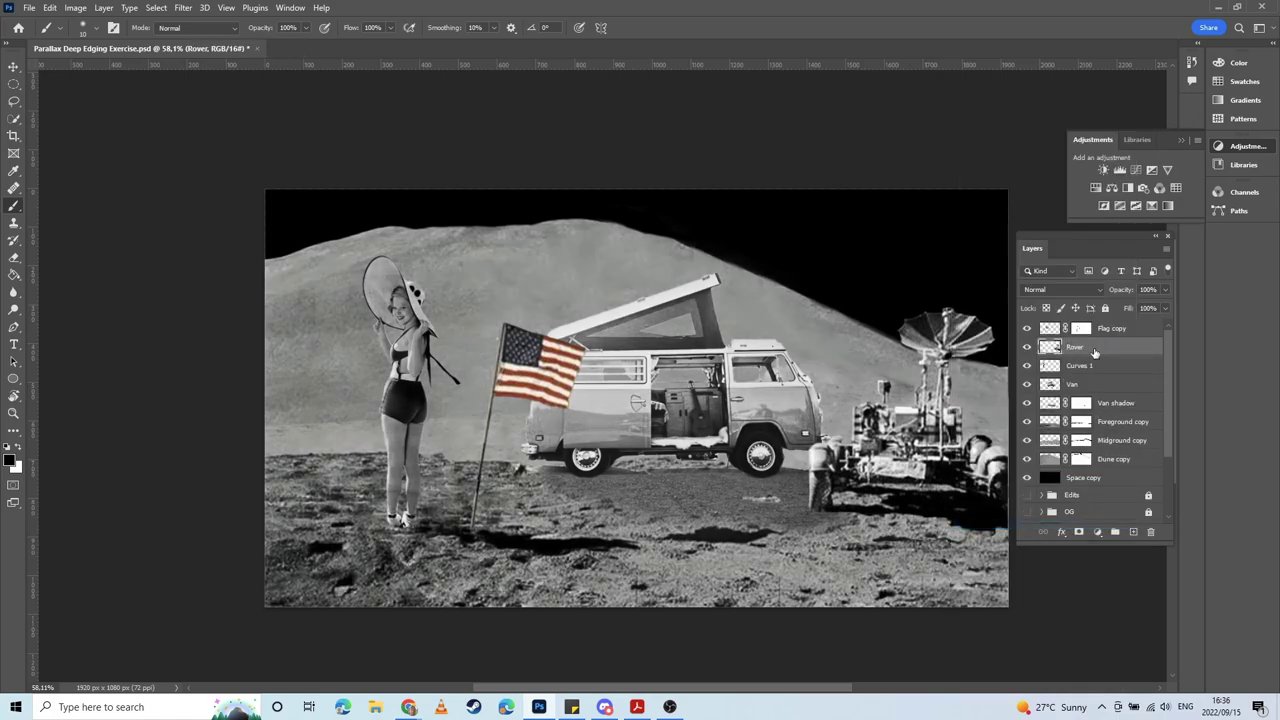
# Step: Compare the scene with the Rover layer hidden and shown, leaving it visible
pyautogui.click(1027, 347)
pyautogui.click(1027, 347)
pyautogui.click(1028, 347)
pyautogui.click(1029, 348)
# Step: Add a Hue/Saturation adjustment above Flag copy with Saturation set to -100
pyautogui.click(1140, 330)
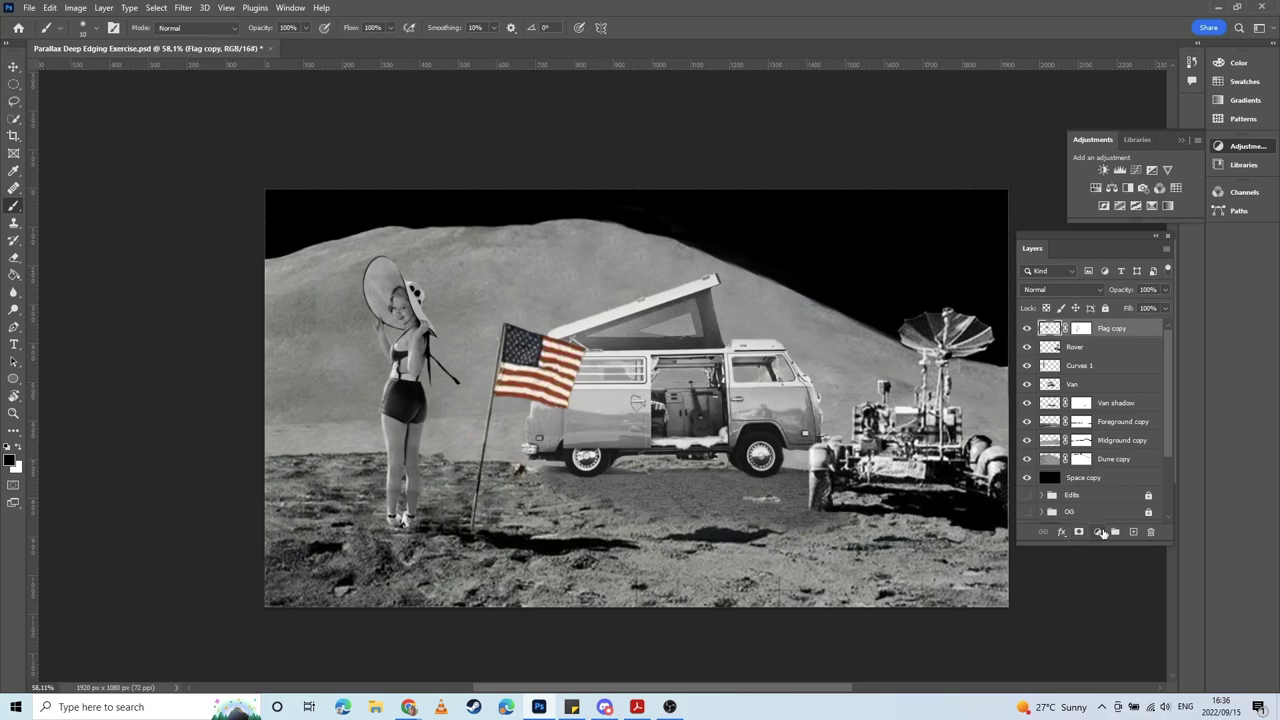
pyautogui.click(1096, 189)
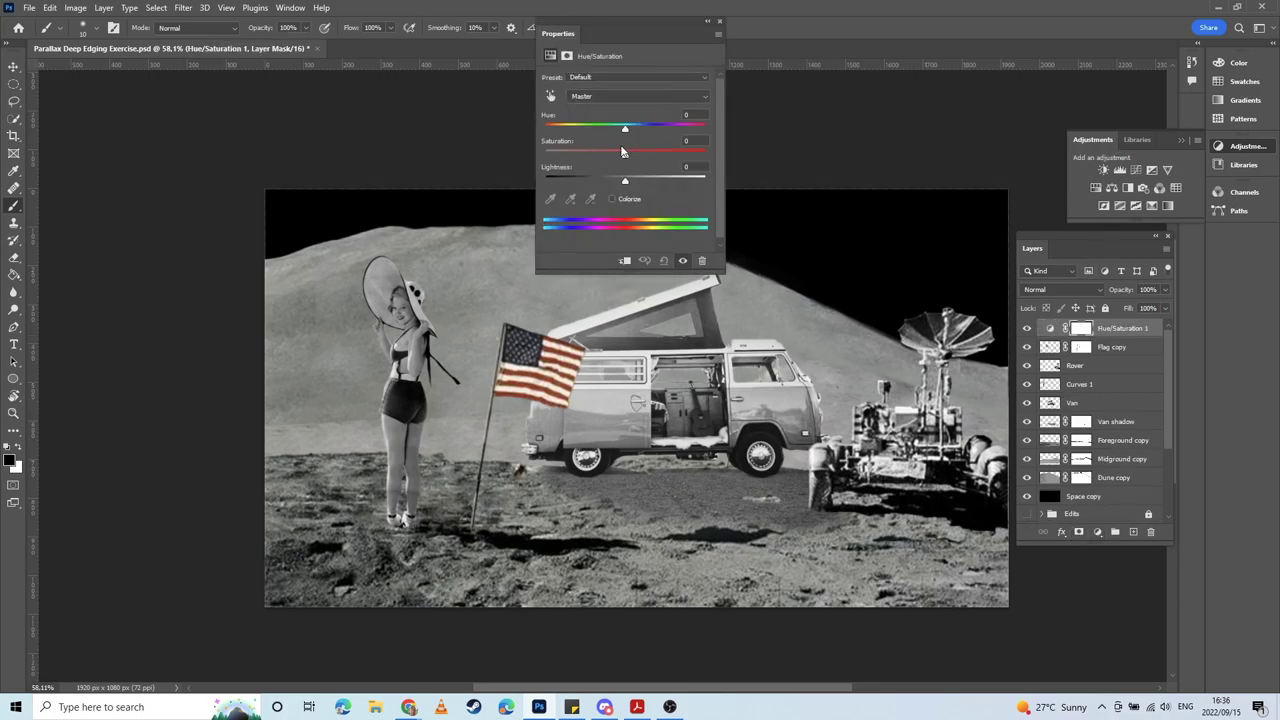
pyautogui.moveTo(611, 155); pyautogui.dragTo(519, 156)
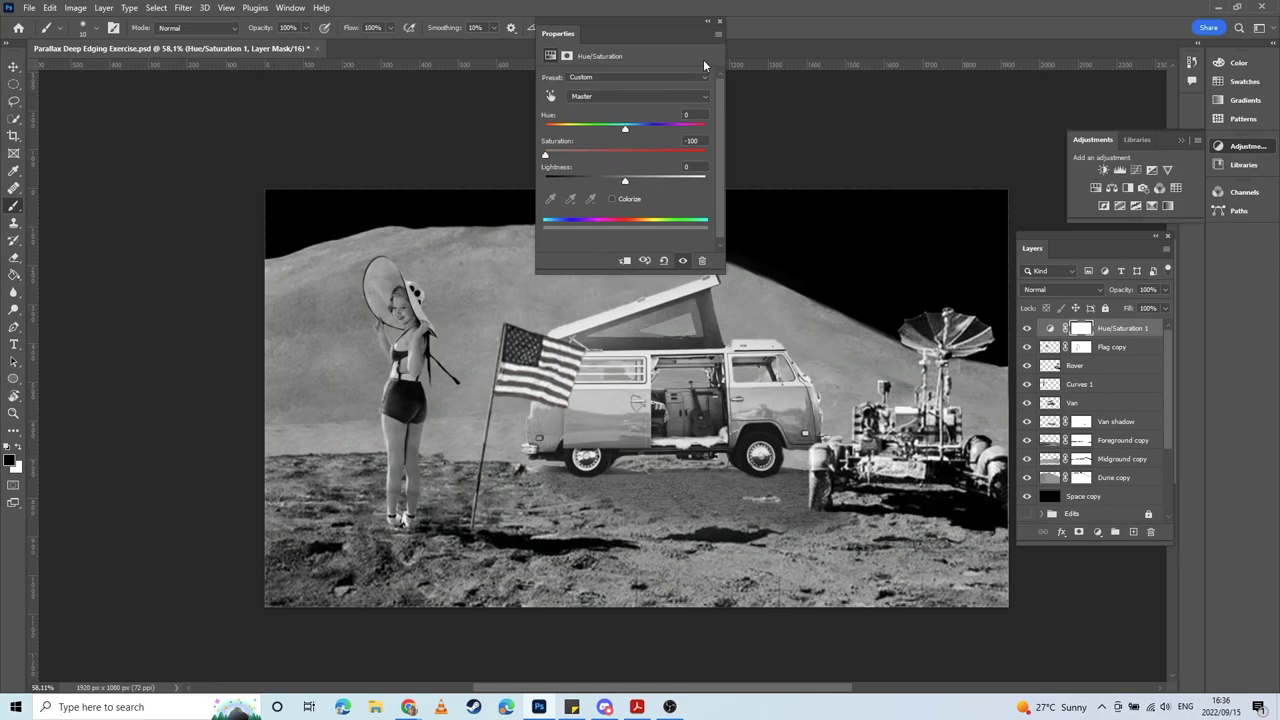
pyautogui.click(721, 20)
# Step: Add a Curves adjustment above the flag's Hue/Saturation layer and shape an S-curve with lowered shadows and raised highlights
pyautogui.click(1135, 170)
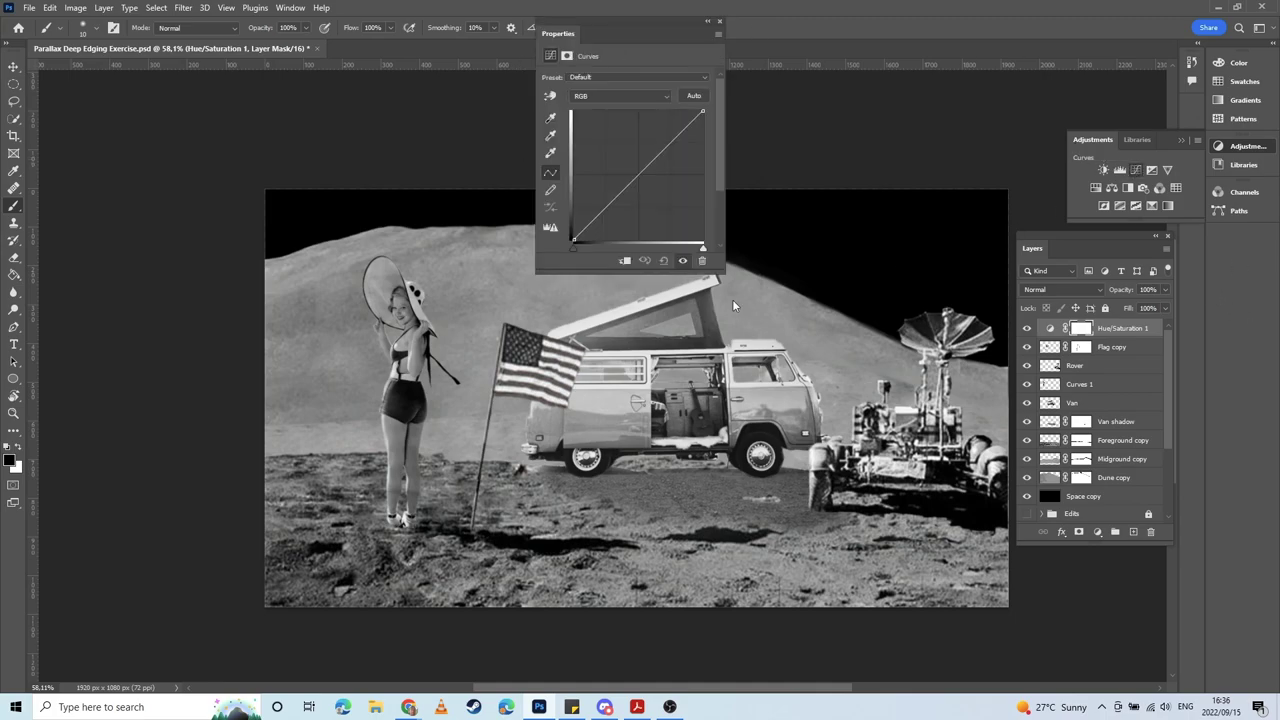
pyautogui.moveTo(604, 207); pyautogui.dragTo(609, 213)
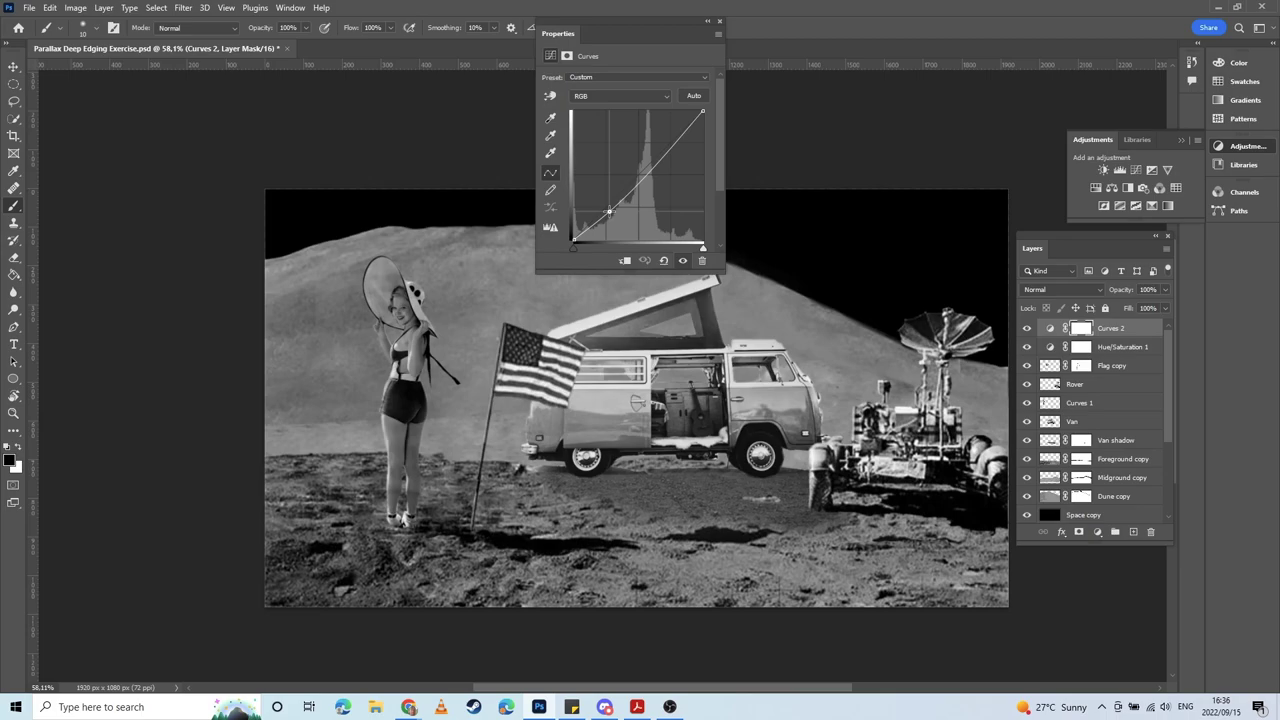
pyautogui.moveTo(674, 142)
pyautogui.mouseDown()
pyautogui.moveTo(663, 126)
pyautogui.moveTo(668, 137)
pyautogui.mouseUp()
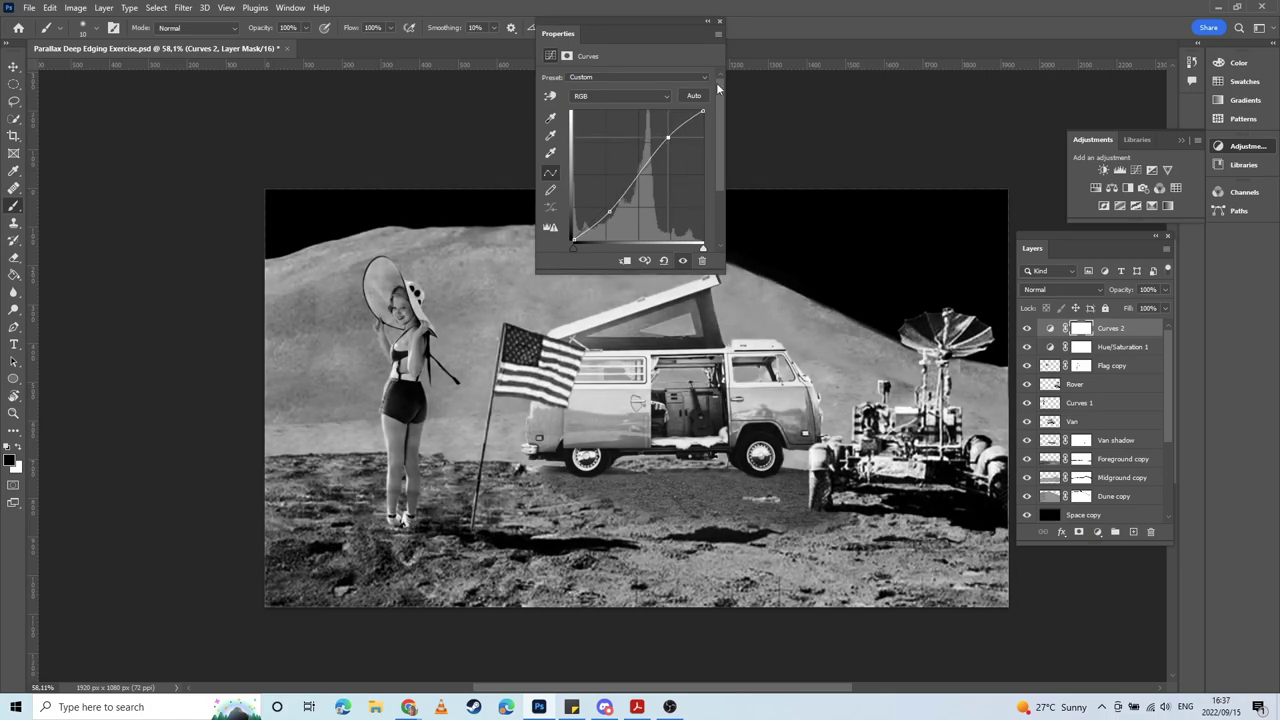
pyautogui.click(720, 22)
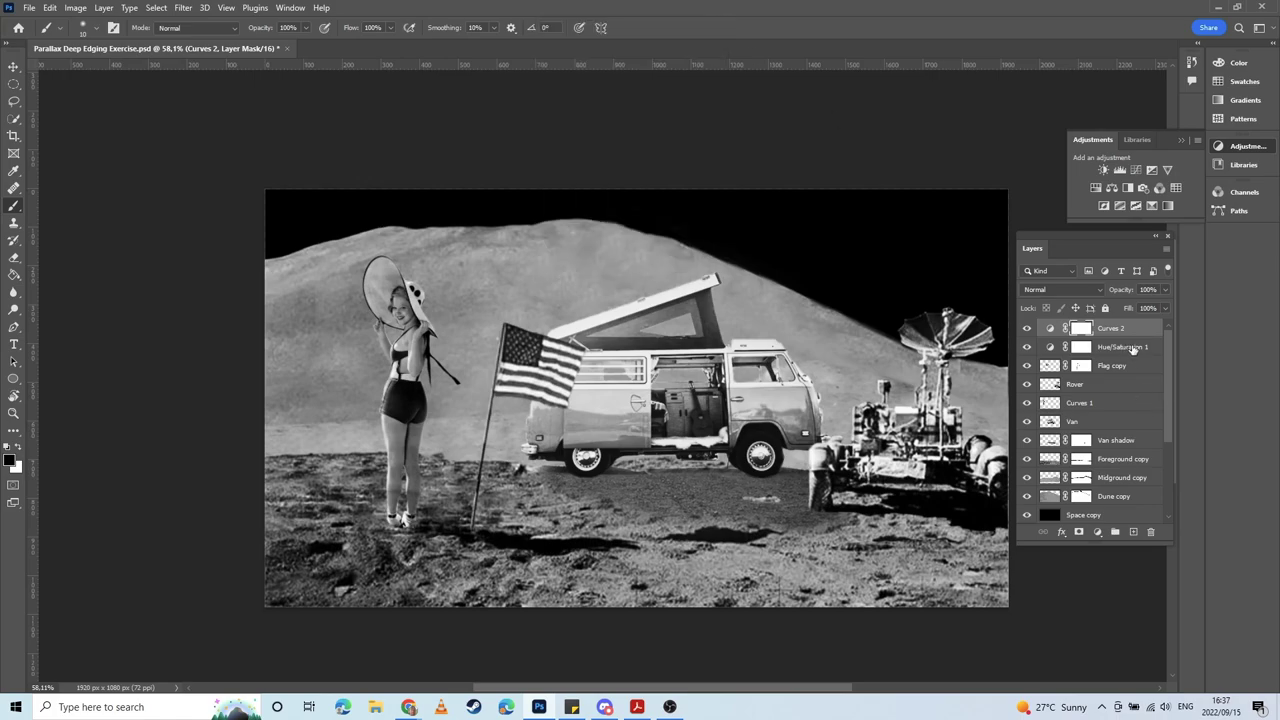
# Step: Merge the Curves 2, Hue/Saturation 1 and Flag copy layers into one layer and rename it Flag
pyautogui.click(1133, 347)
pyautogui.click(1126, 366)
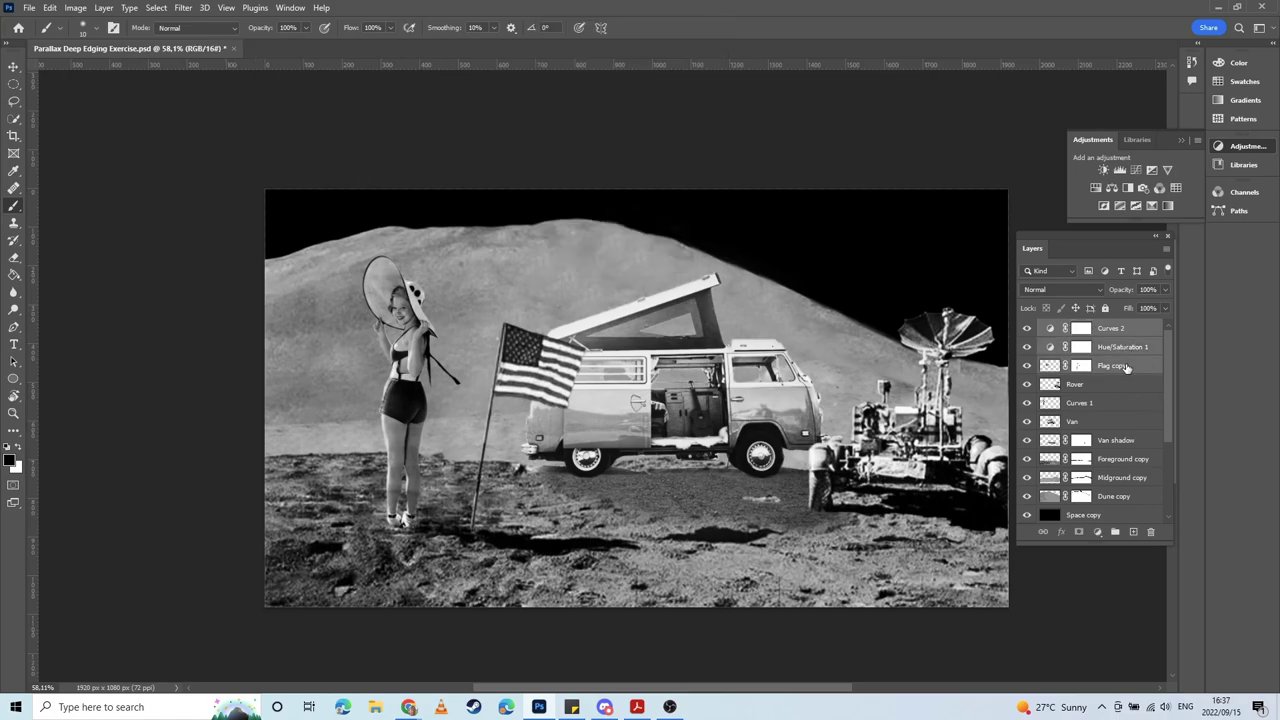
pyautogui.rightClick(1129, 366)
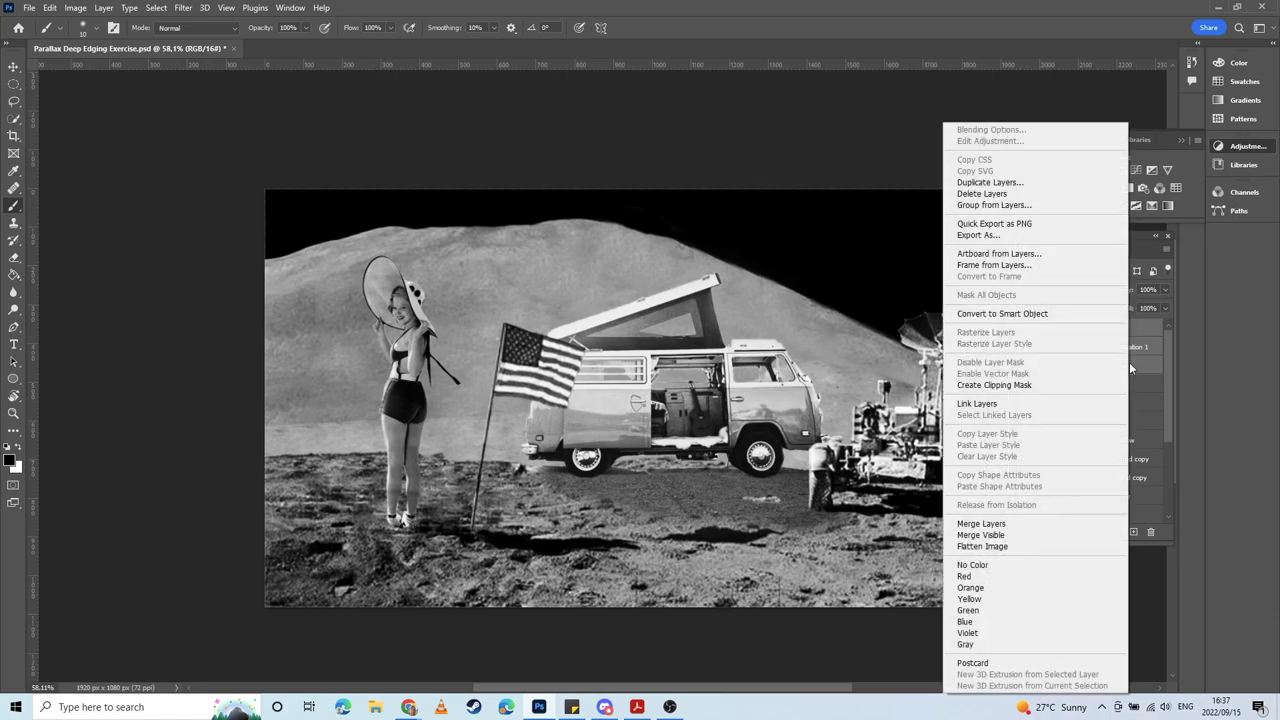
pyautogui.click(994, 527)
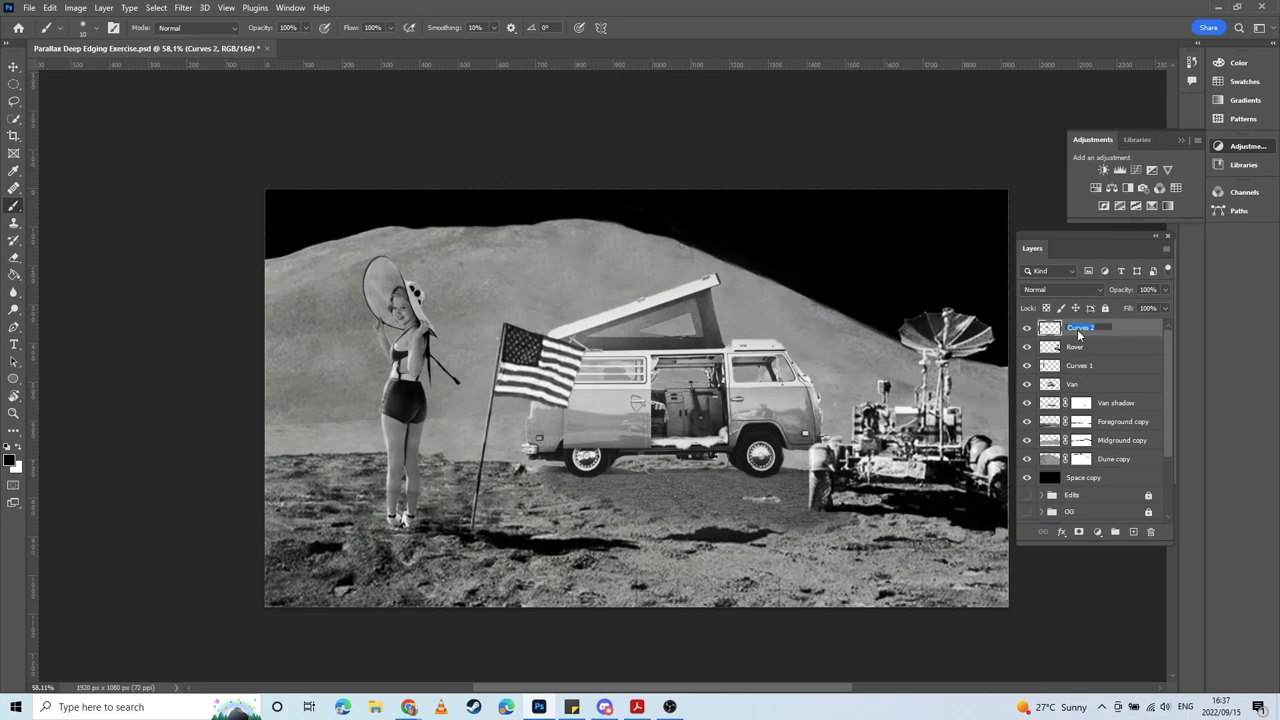
pyautogui.write('Flag')
pyautogui.press('Return')
# Step: Hide the Flag, Rover, Curves 1 and Van layers, checking each object's appearance against the moonscape
pyautogui.click(1027, 329)
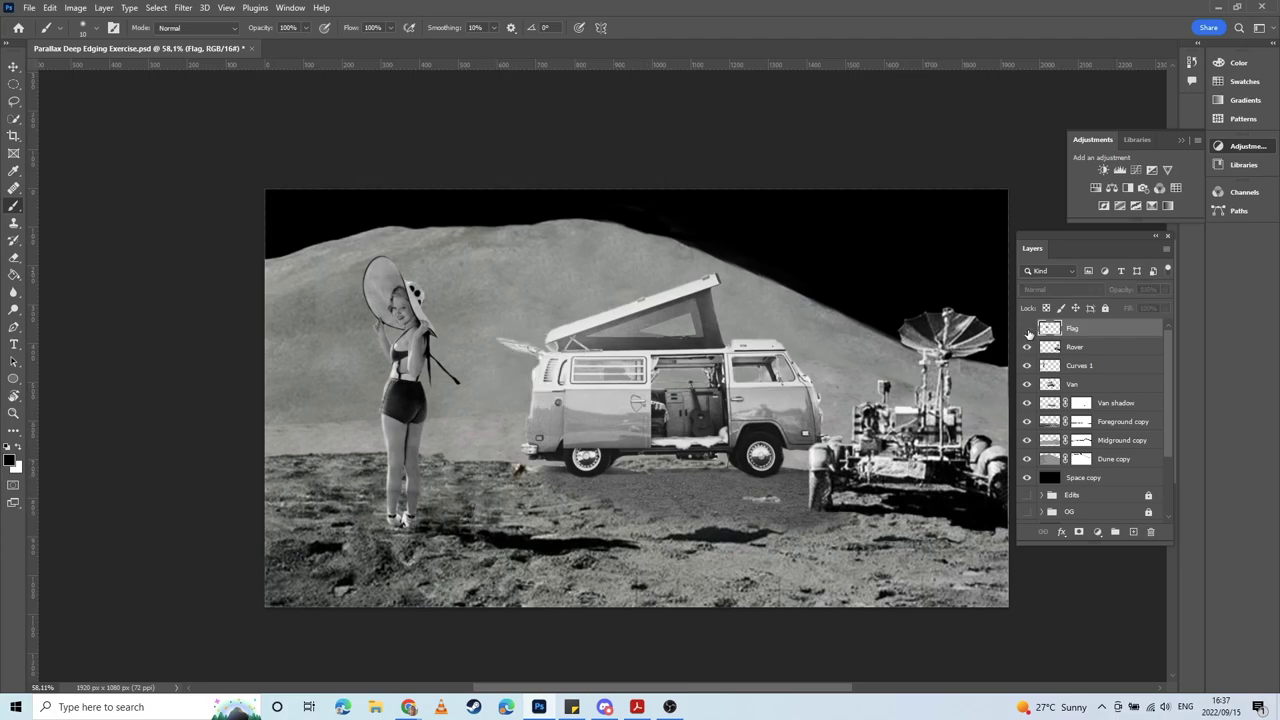
pyautogui.click(1027, 347)
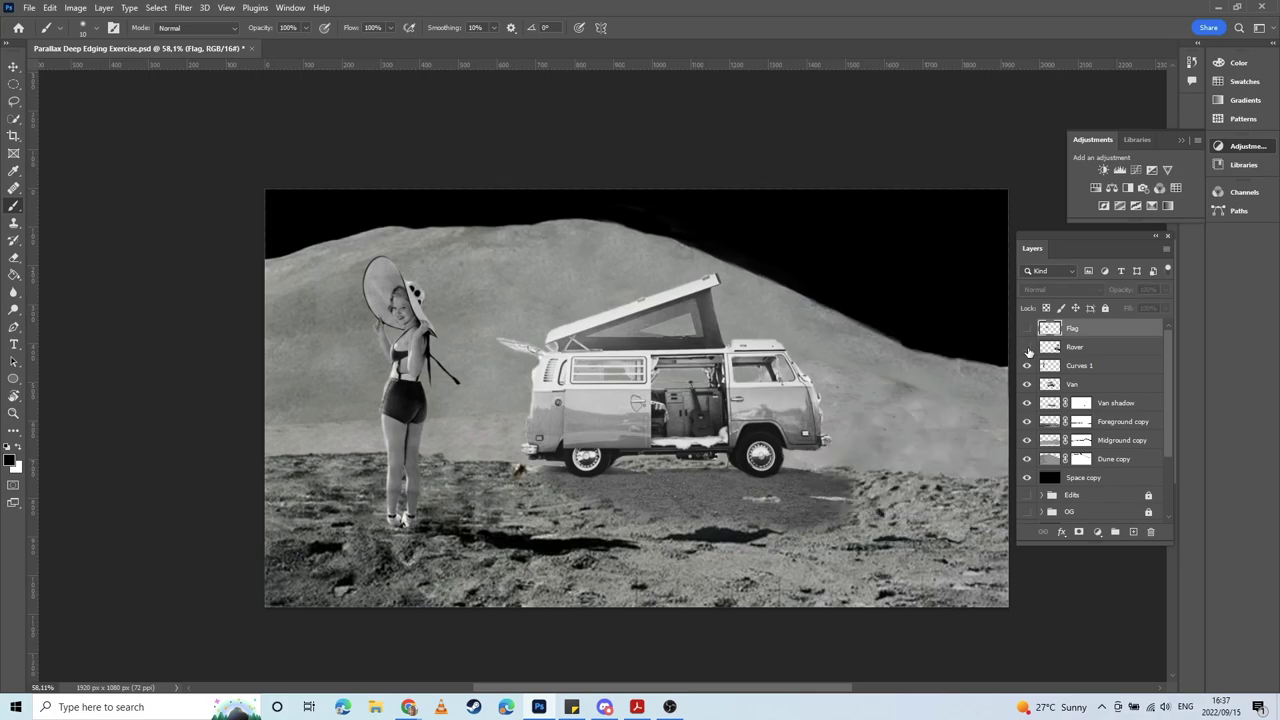
pyautogui.click(1027, 347)
pyautogui.click(1027, 347)
pyautogui.click(1027, 366)
pyautogui.click(1027, 366)
pyautogui.click(1027, 366)
pyautogui.click(1027, 385)
pyautogui.click(1027, 385)
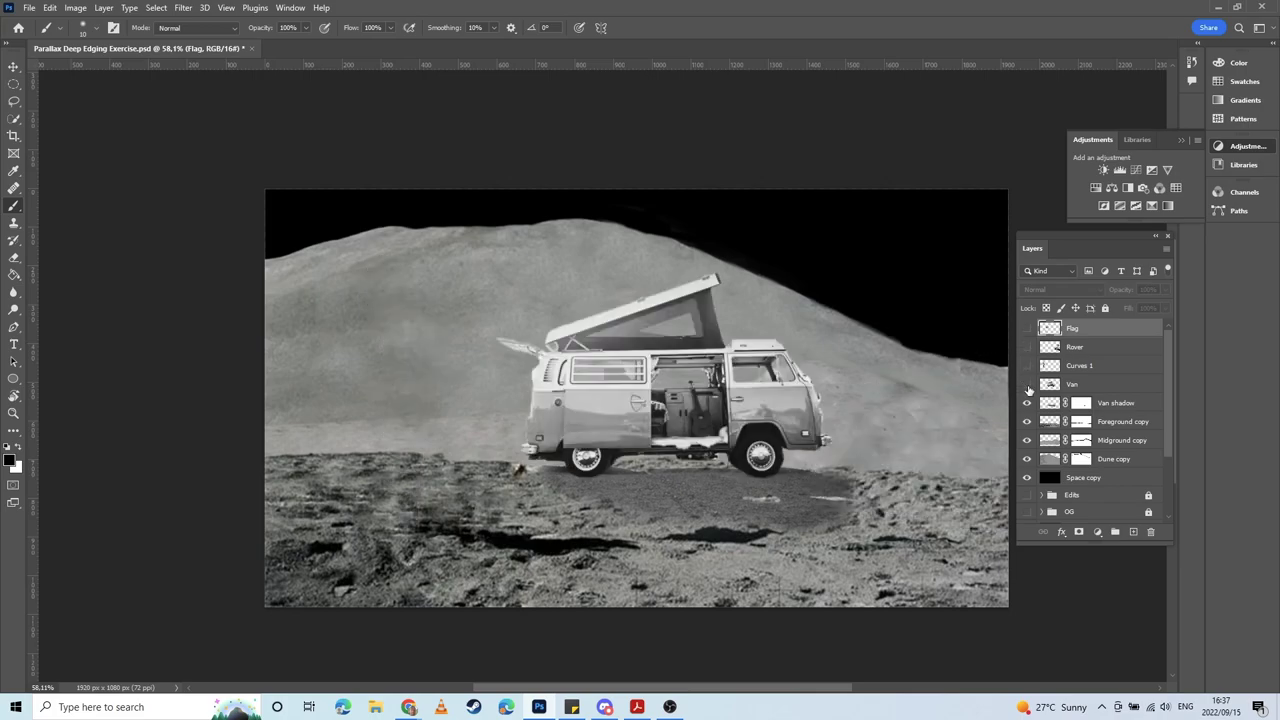
pyautogui.click(1027, 385)
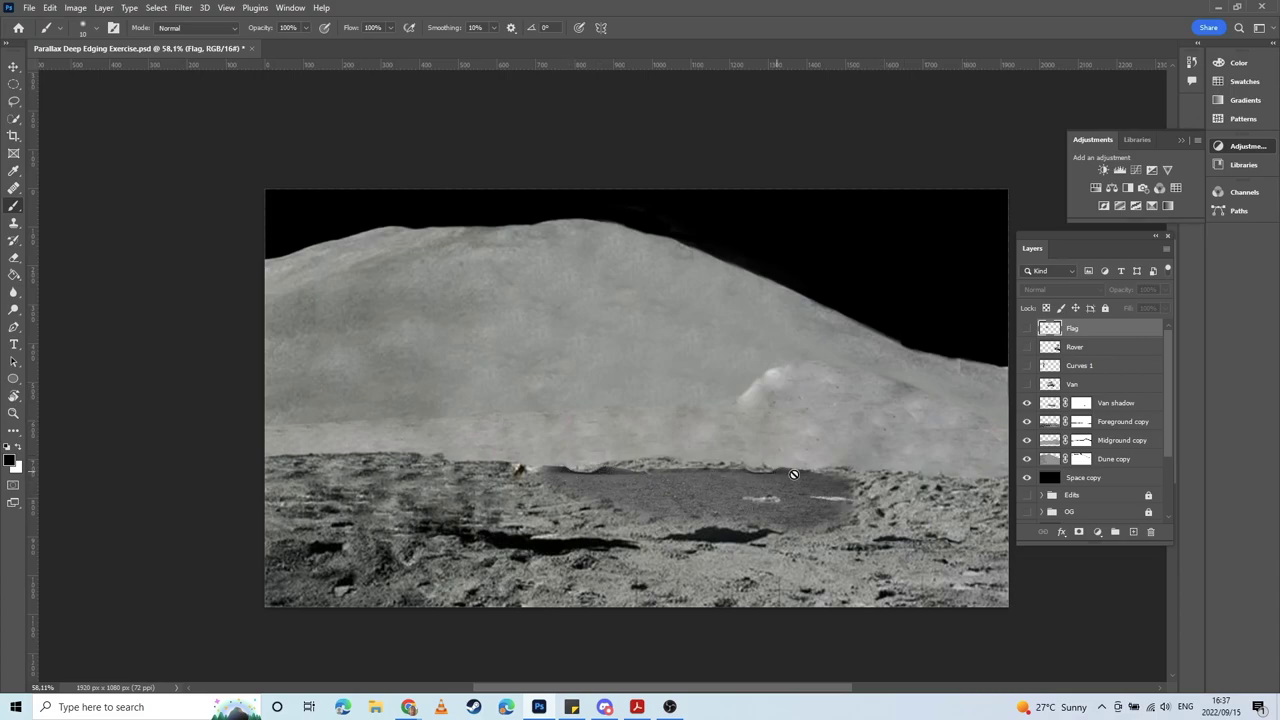
# Step: Toggle the visibility of Van shadow, Foreground copy, Midground copy and Dune copy to examine each background layer's tone
pyautogui.click(1027, 403)
pyautogui.click(1027, 403)
pyautogui.click(1027, 422)
pyautogui.click(1027, 422)
pyautogui.click(1027, 422)
pyautogui.click(1027, 422)
pyautogui.click(1026, 441)
pyautogui.click(1026, 441)
pyautogui.click(1026, 441)
pyautogui.click(1027, 422)
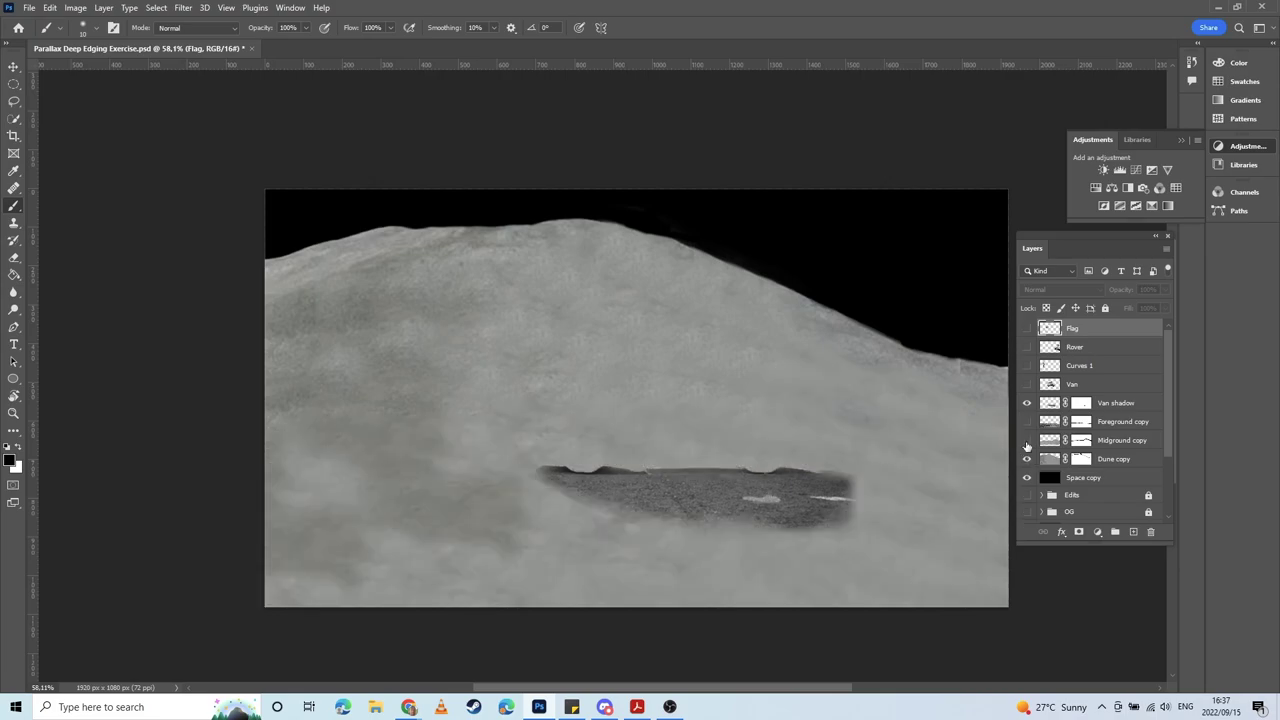
pyautogui.click(1026, 441)
pyautogui.click(1026, 441)
pyautogui.click(1026, 441)
pyautogui.click(1027, 422)
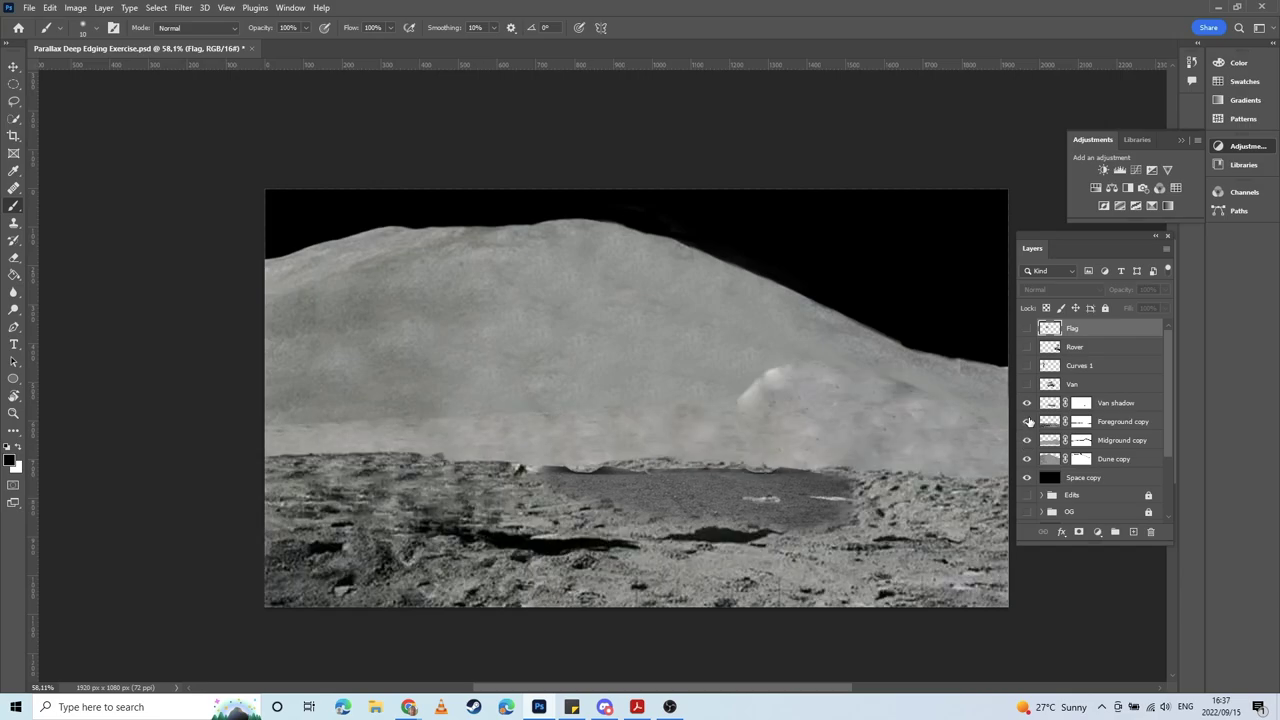
pyautogui.click(1027, 422)
pyautogui.click(1027, 422)
pyautogui.click(1026, 459)
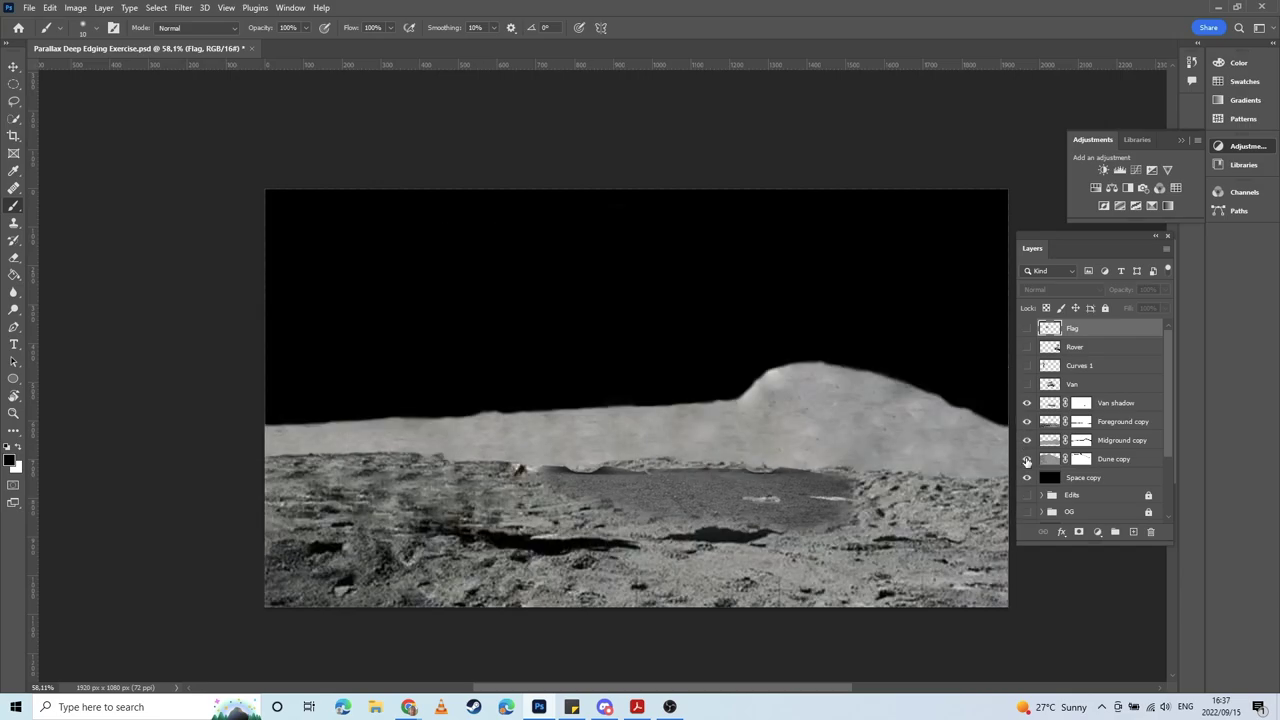
# Step: Compare the Dune copy and Midground copy layers, then make the Dune copy, Van, Curves 1, Rover and Flag layers visible
pyautogui.click(1026, 459)
pyautogui.click(1026, 459)
pyautogui.click(1026, 441)
pyautogui.click(1026, 441)
pyautogui.click(1026, 459)
pyautogui.click(1026, 384)
pyautogui.click(1026, 365)
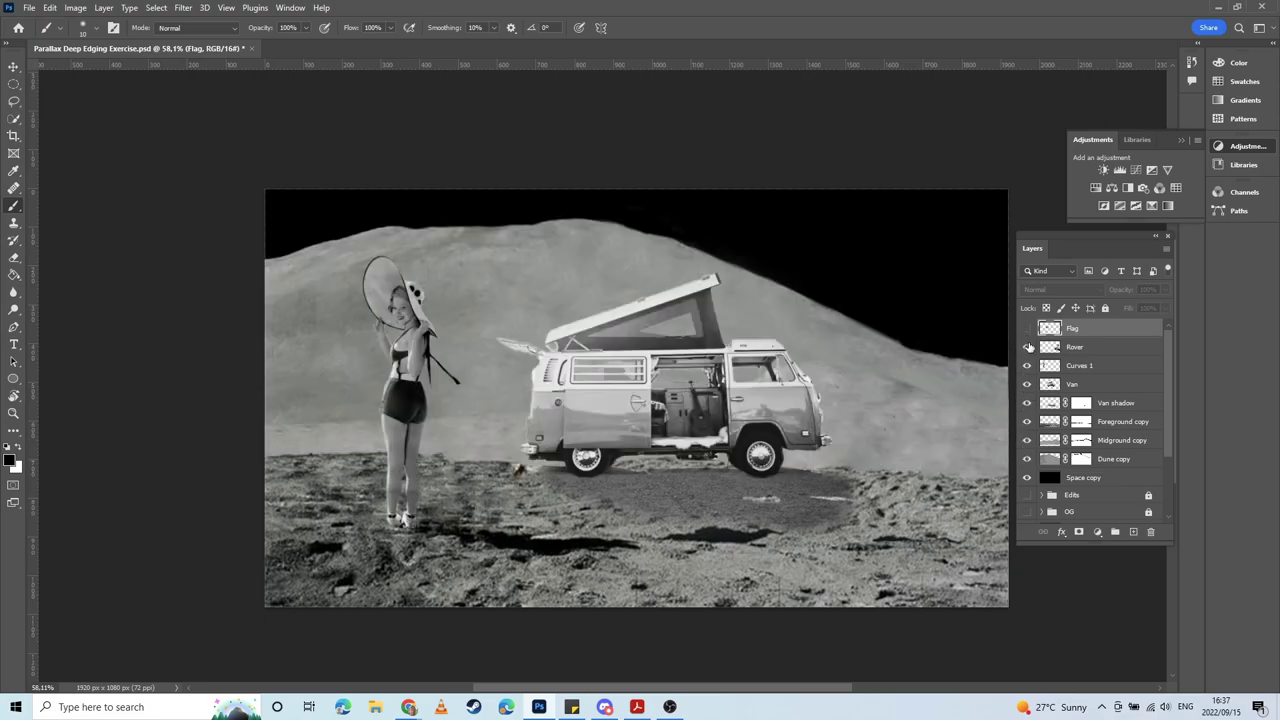
pyautogui.click(1026, 347)
pyautogui.click(1026, 328)
# Step: Hide the Van layer and clone dark ground over the pale notches at the flag end of the Van shadow layer
pyautogui.click(1026, 384)
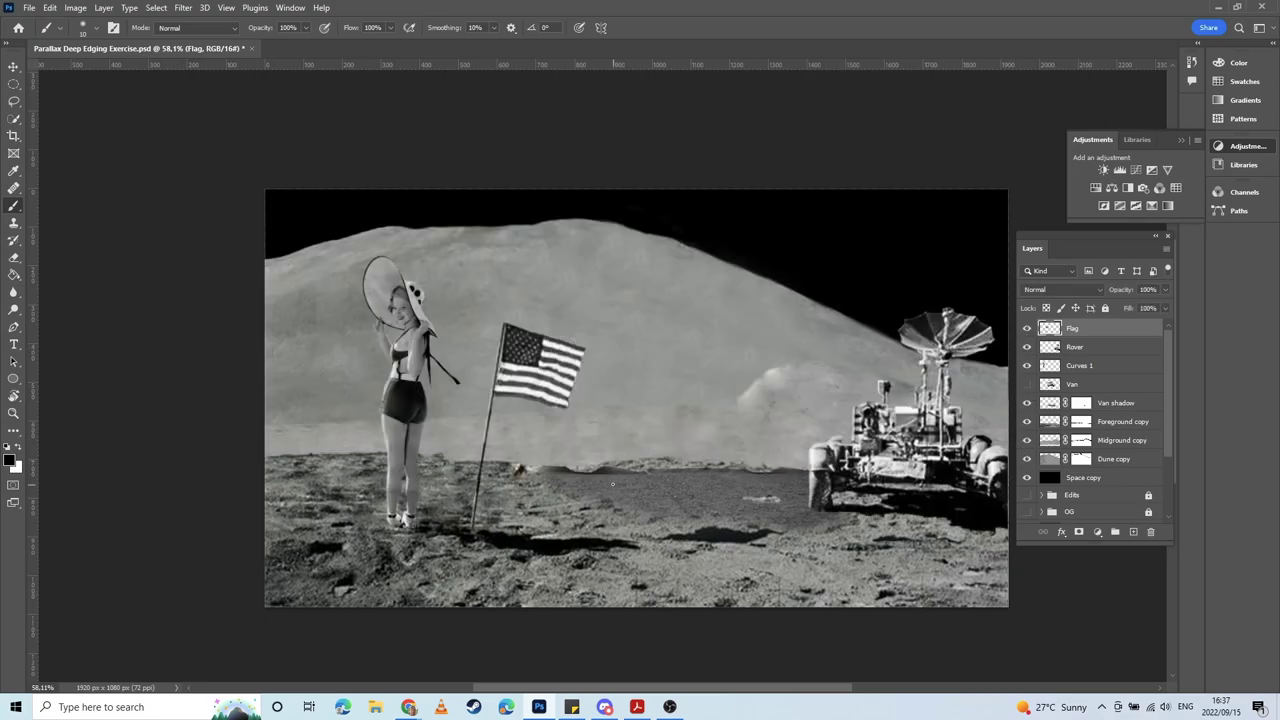
pyautogui.keyDown('alt'); pyautogui.scroll(8, 613, 484); pyautogui.keyUp('alt')
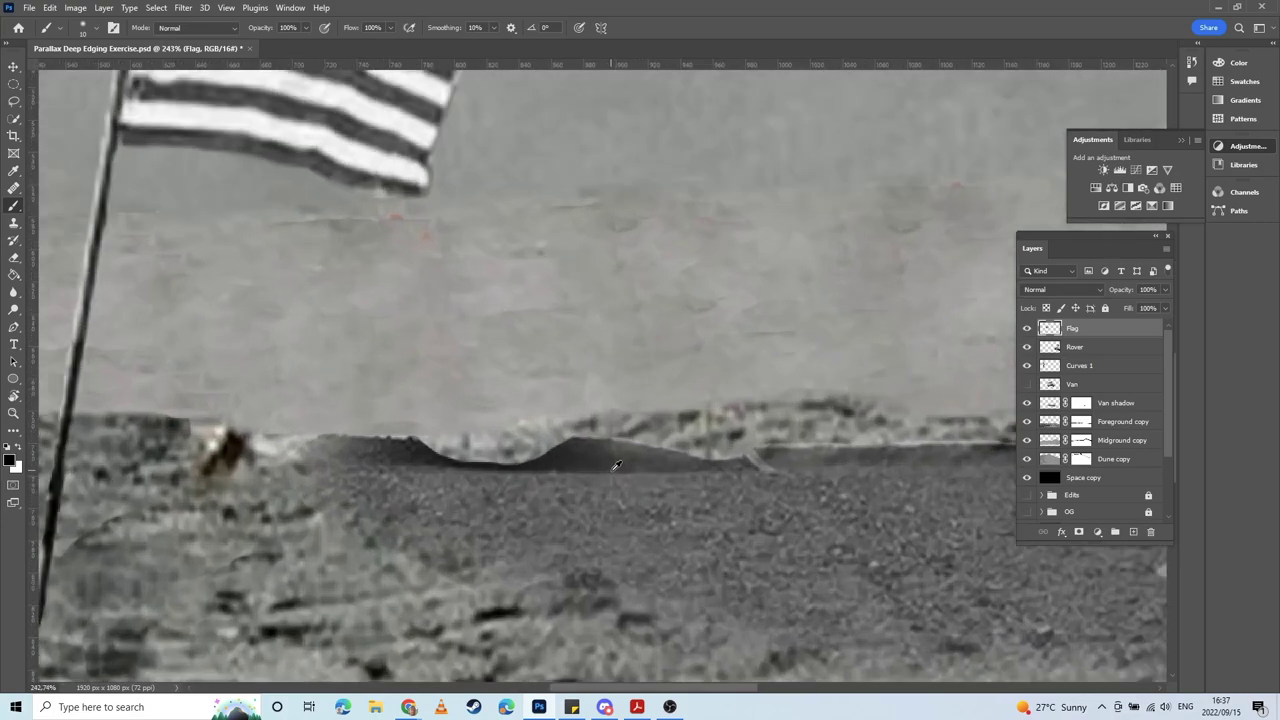
pyautogui.keyDown('alt'); pyautogui.scroll(1, 616, 465); pyautogui.keyUp('alt')
pyautogui.keyDown('alt'); pyautogui.scroll(3, 734, 443); pyautogui.keyUp('alt')
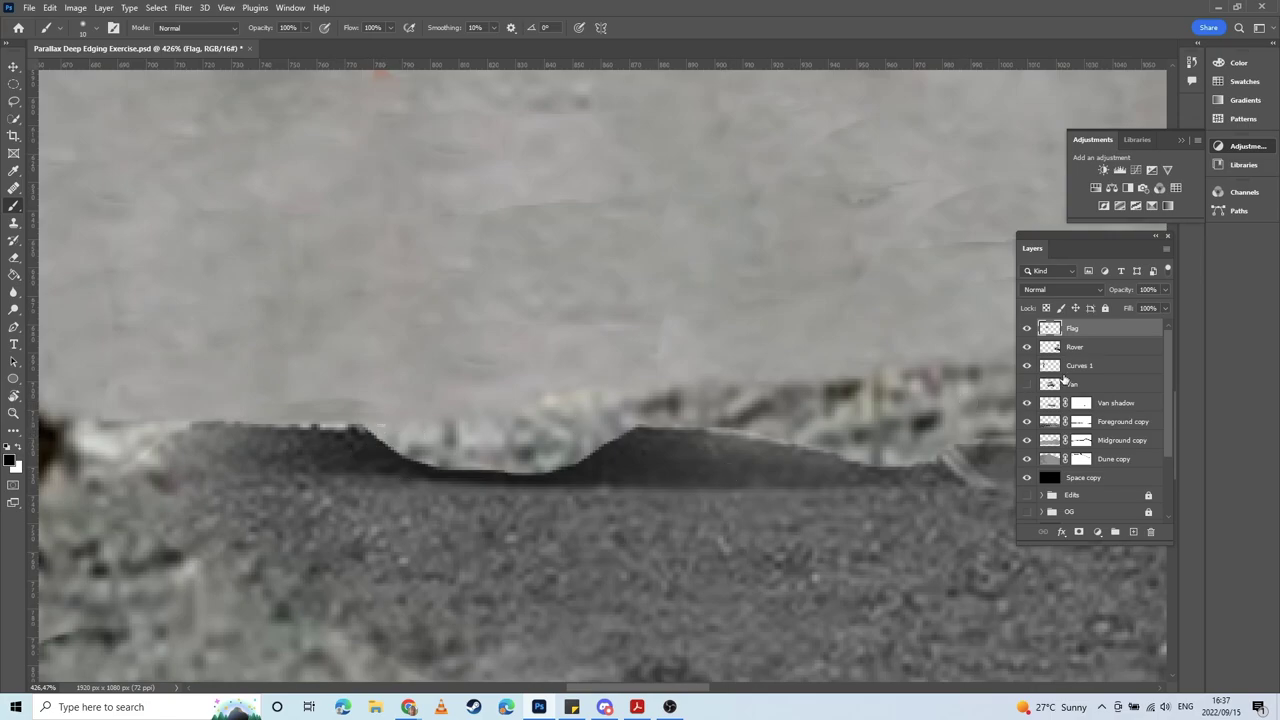
pyautogui.click(1050, 406)
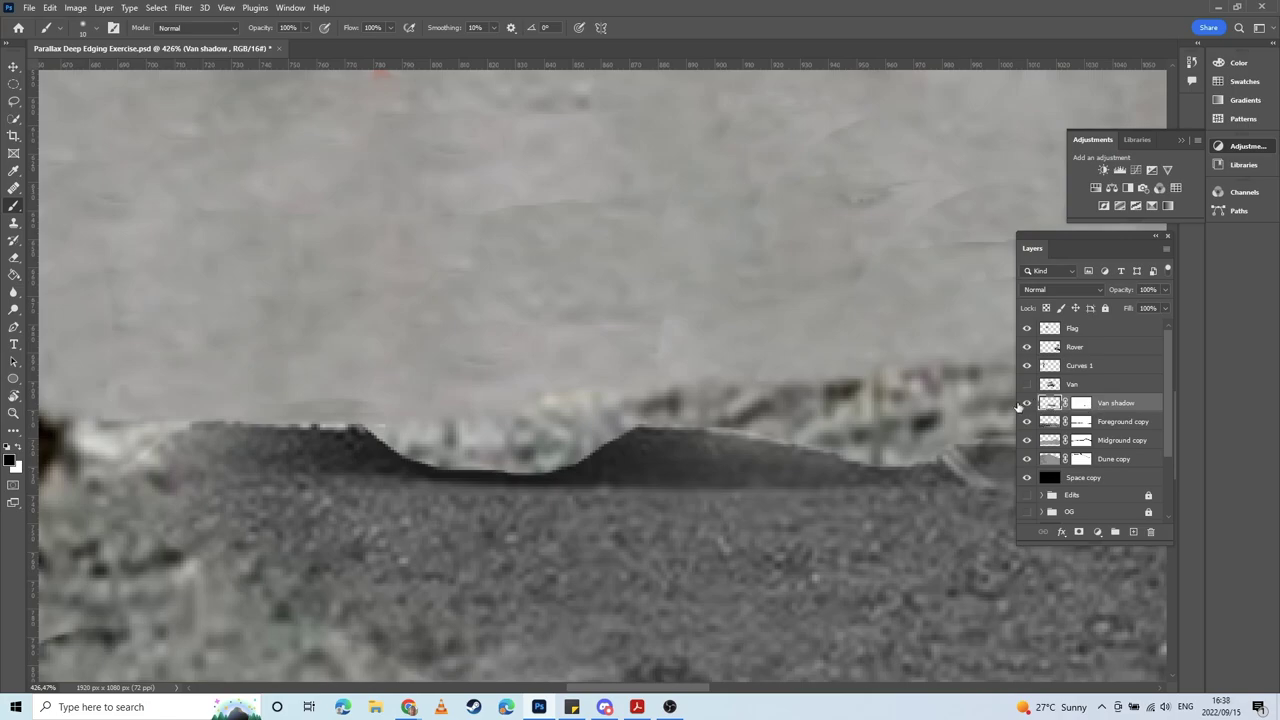
pyautogui.press('s')
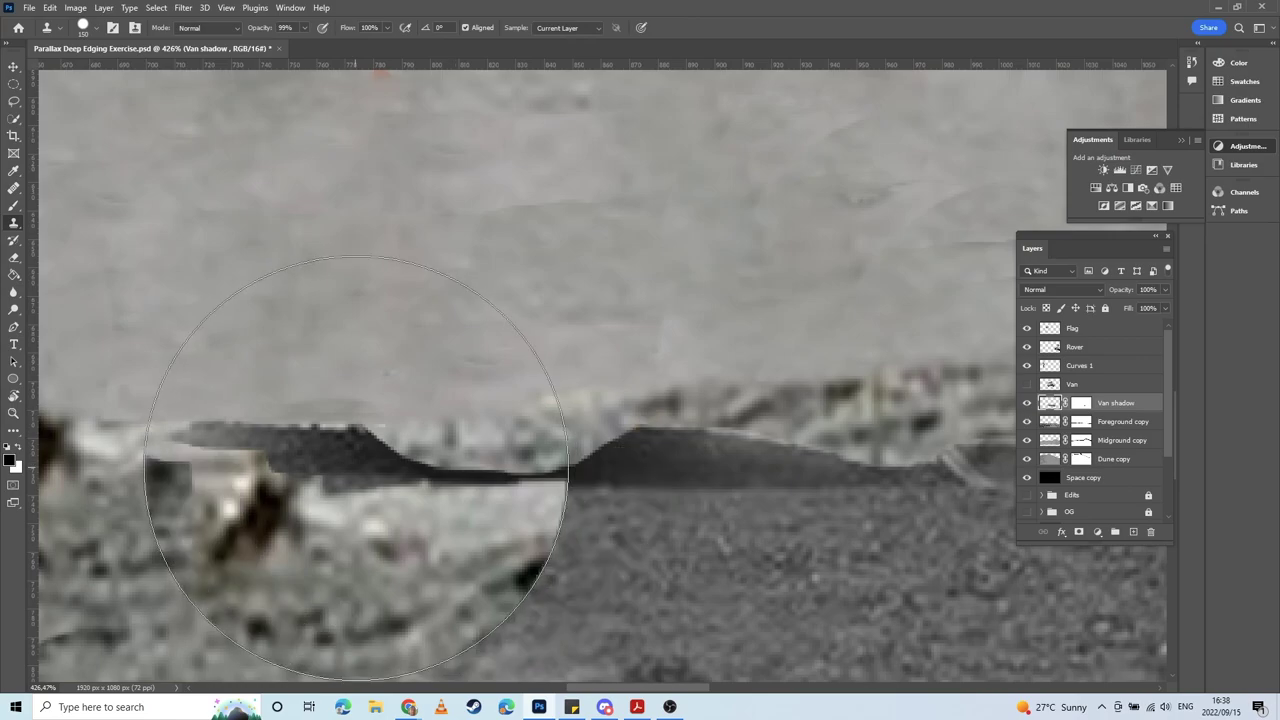
pyautogui.keyDown('alt'); pyautogui.click(321, 463); pyautogui.keyUp('alt')
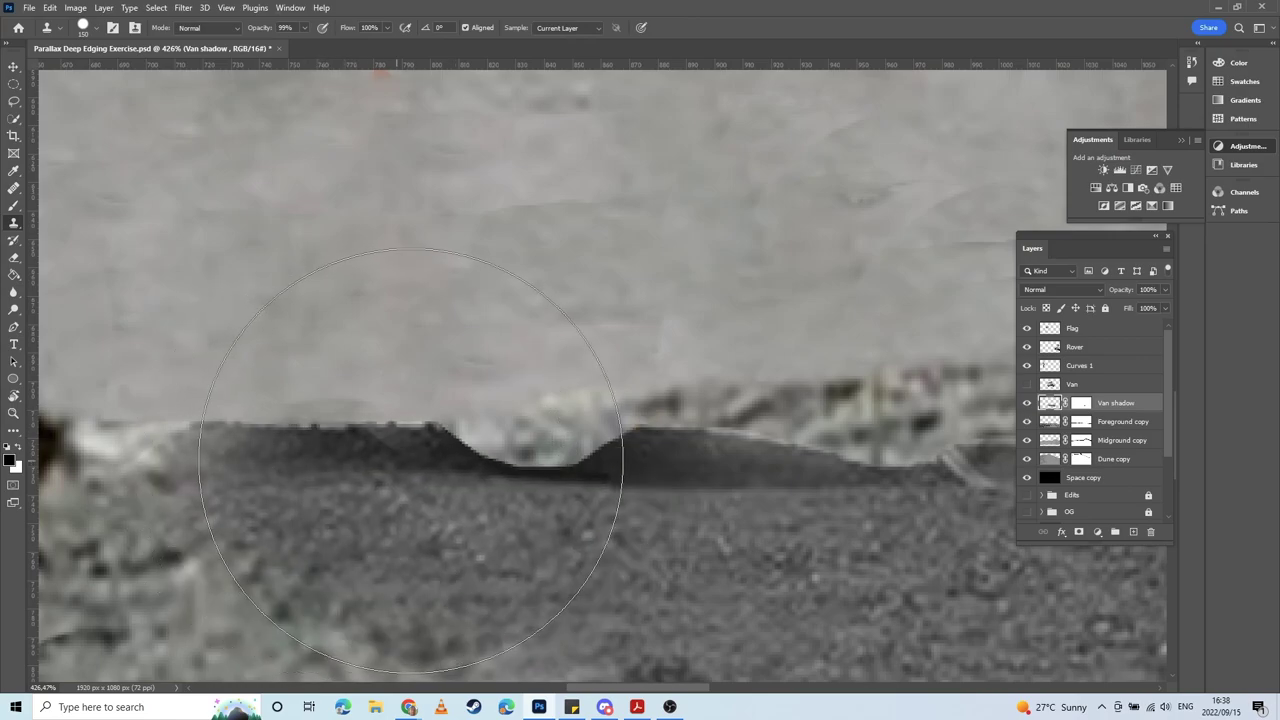
pyautogui.moveTo(352, 468)
pyautogui.mouseDown()
pyautogui.moveTo(719, 447)
pyautogui.moveTo(727, 427)
pyautogui.moveTo(770, 426)
pyautogui.mouseUp()
pyautogui.click(781, 429)
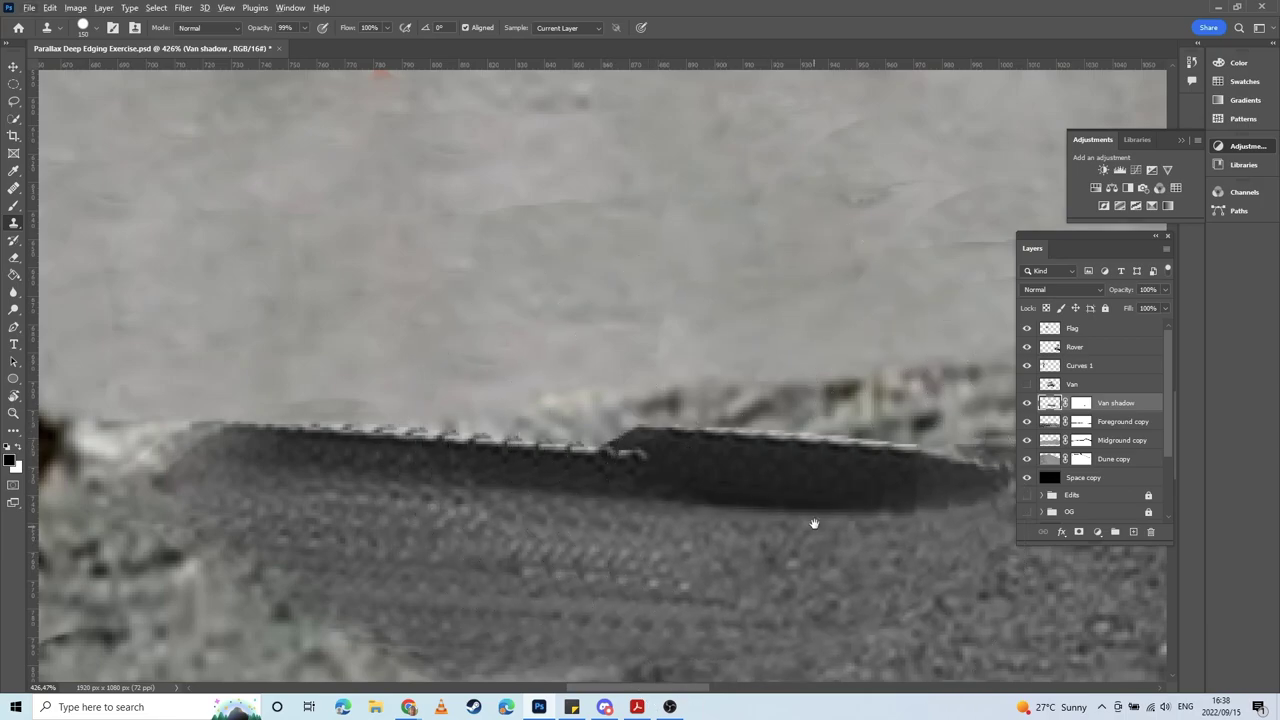
# Step: Resample the dark edge of the Van shadow layer and clone it along the upper rim of the shadow
pyautogui.moveTo(818, 522); pyautogui.dragTo(440, 526)
pyautogui.keyDown('alt'); pyautogui.click(335, 456); pyautogui.keyUp('alt')
pyautogui.moveTo(308, 446); pyautogui.dragTo(541, 453)
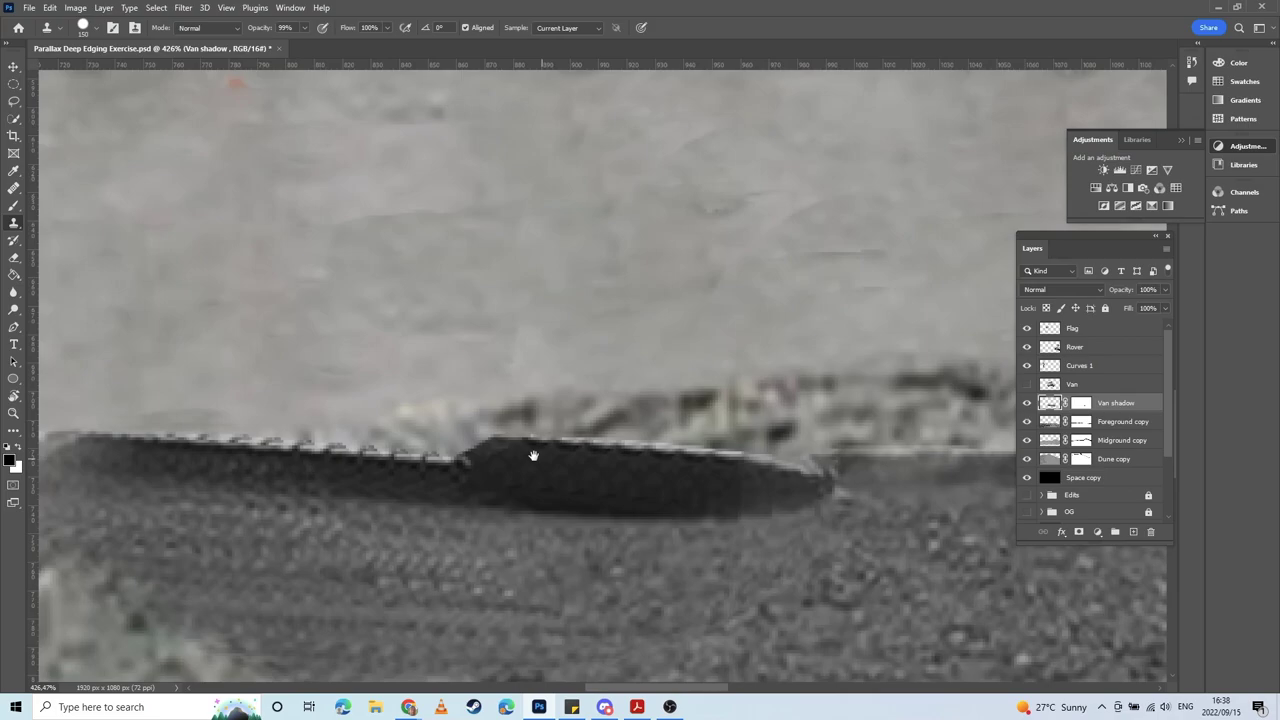
pyautogui.keyDown('alt'); pyautogui.click(531, 454); pyautogui.keyUp('alt')
pyautogui.moveTo(440, 446); pyautogui.dragTo(457, 442)
pyautogui.click(459, 438)
pyautogui.click(404, 436)
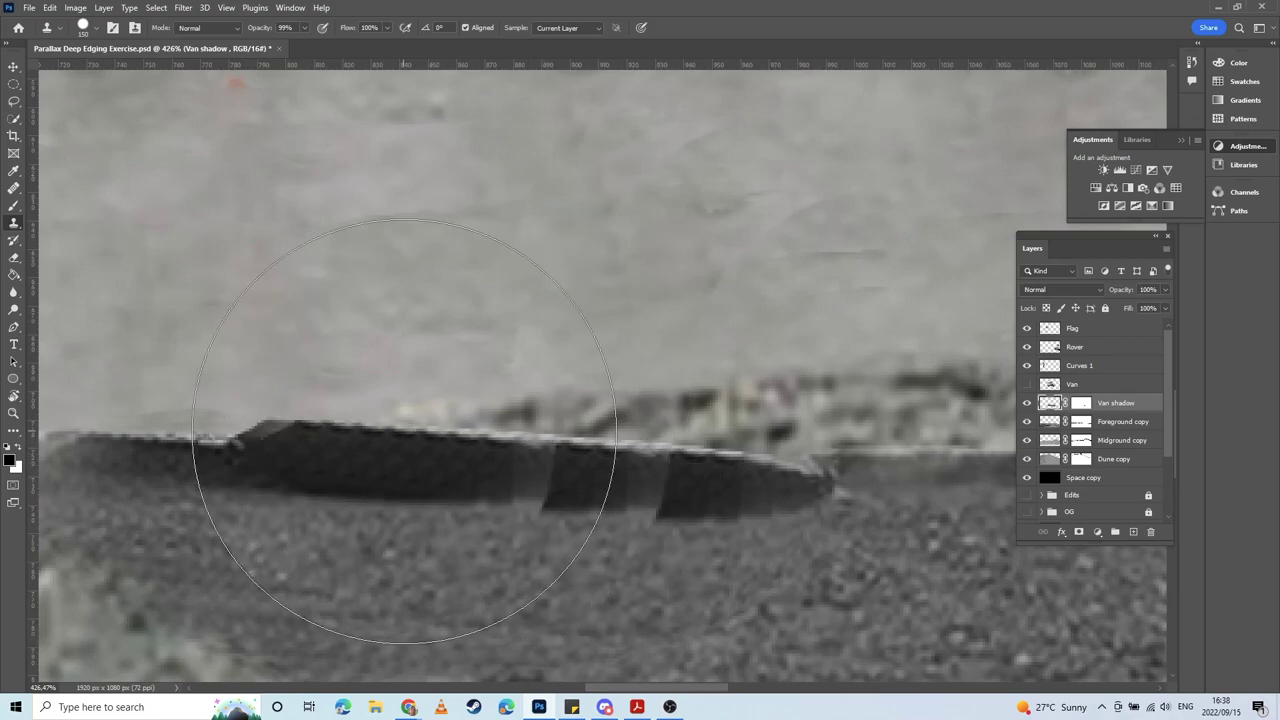
pyautogui.moveTo(346, 438); pyautogui.dragTo(562, 426)
pyautogui.click(405, 437)
# Step: Clone the ground edge over the dip near the rover on the Van shadow layer, undoing the last stamp
pyautogui.moveTo(706, 437); pyautogui.dragTo(205, 427)
pyautogui.moveTo(985, 430); pyautogui.dragTo(306, 425)
pyautogui.moveTo(620, 460); pyautogui.dragTo(547, 472)
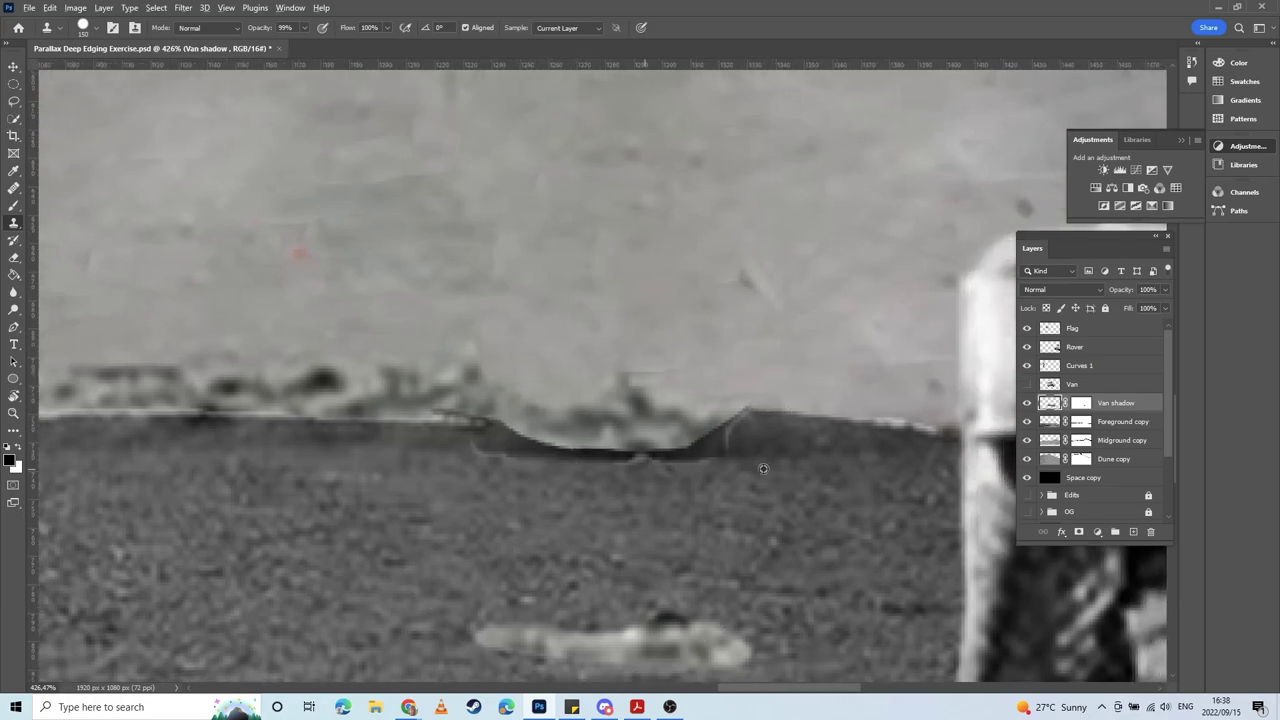
pyautogui.keyDown('alt'); pyautogui.click(845, 420); pyautogui.keyUp('alt')
pyautogui.click(645, 446)
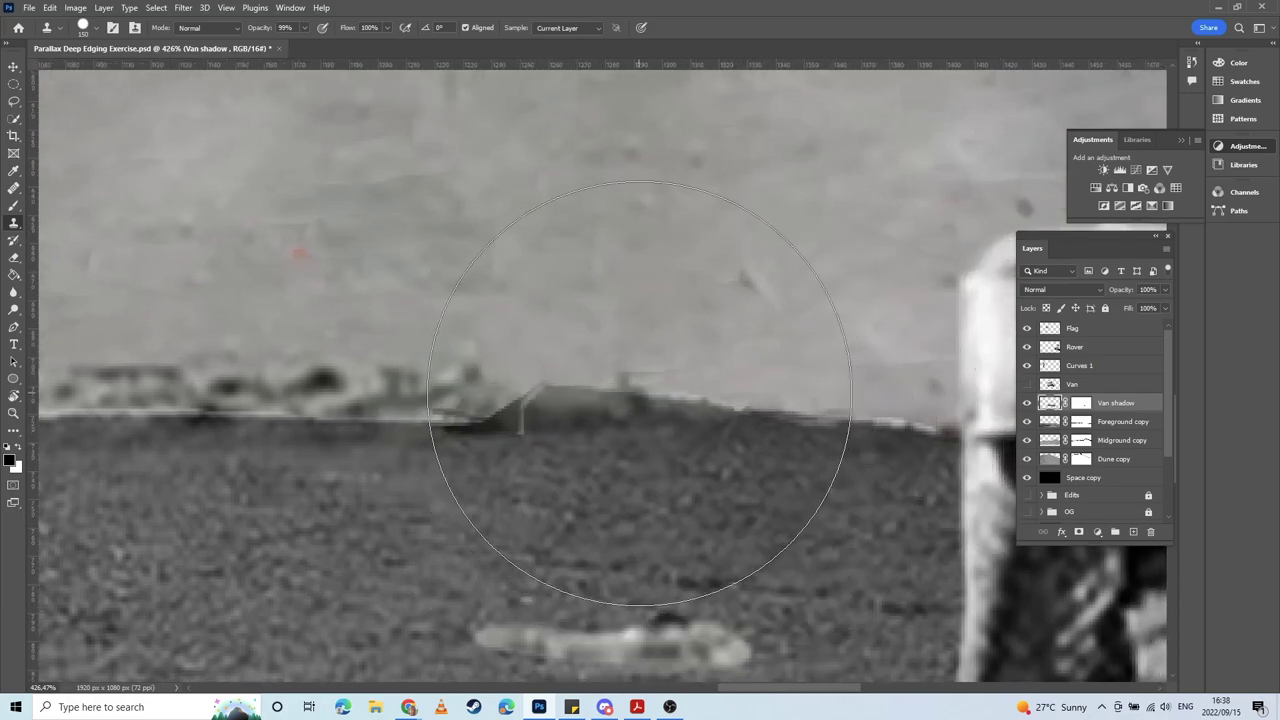
pyautogui.click(639, 397)
pyautogui.hotkey('ctrl', 'z')
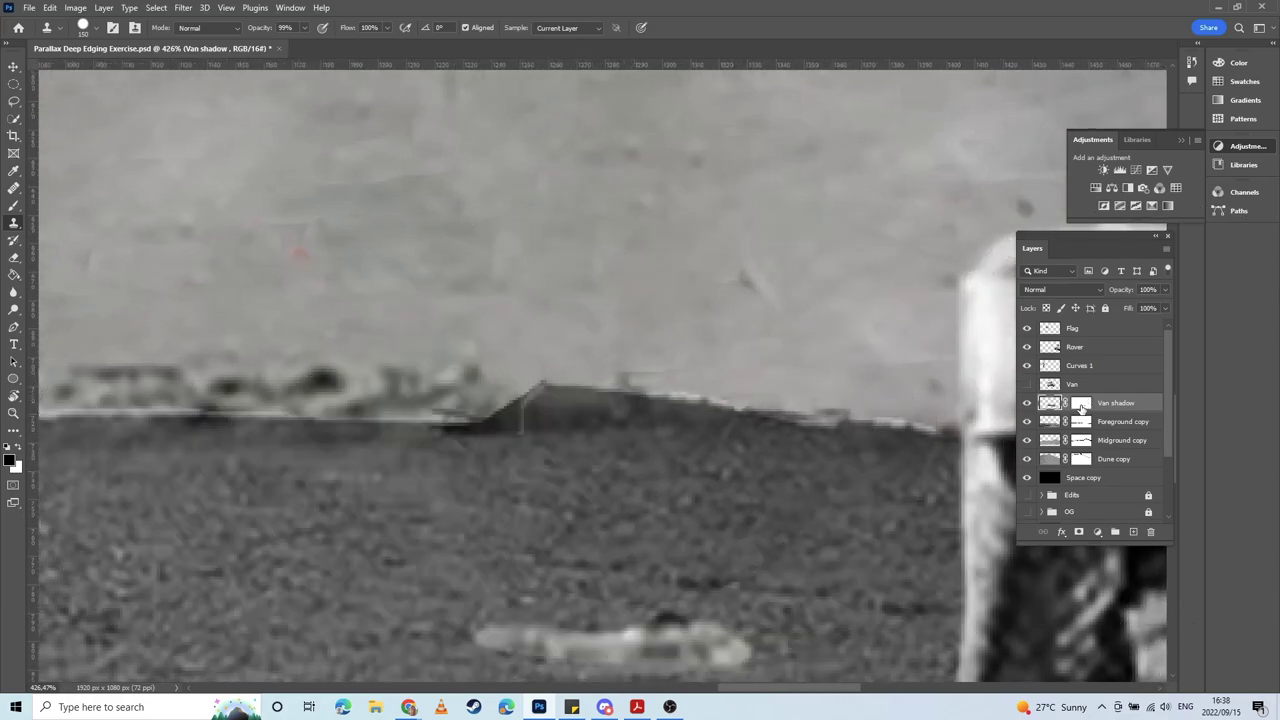
# Step: Mask out the raised edge near the rover on the Van shadow mask with a size 25 brush at 50% opacity
pyautogui.click(1081, 403)
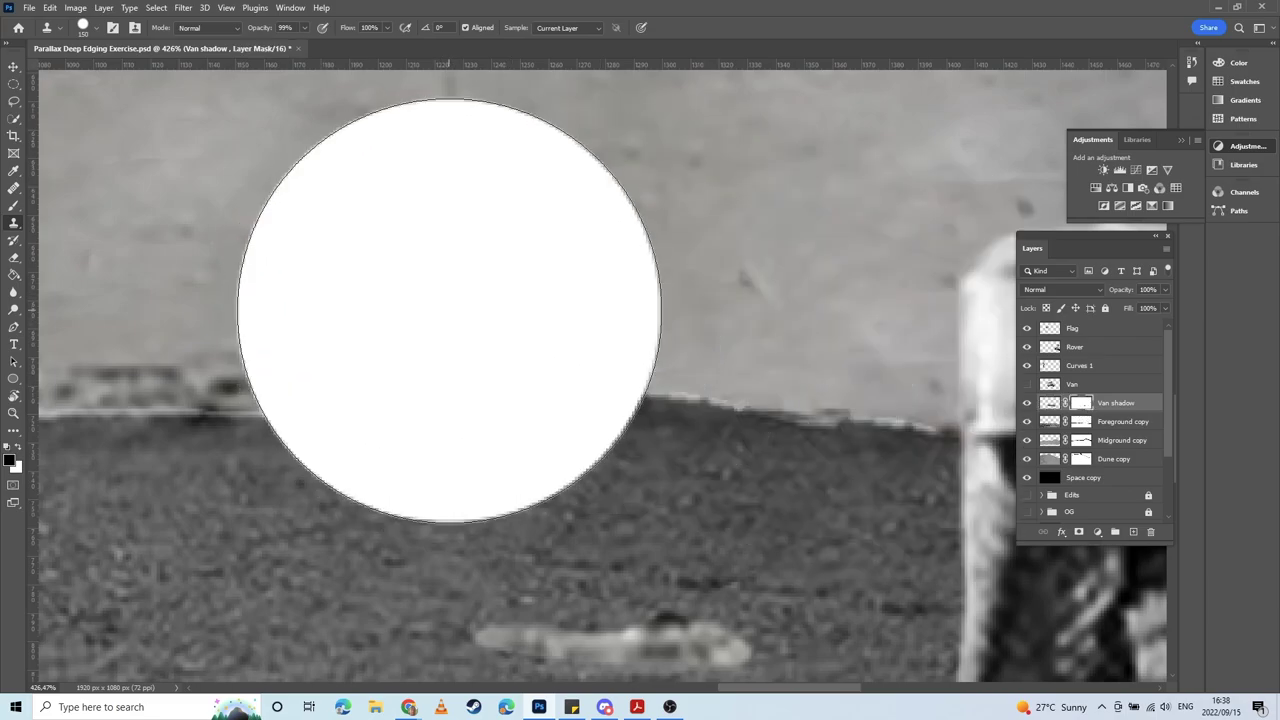
pyautogui.press('b')
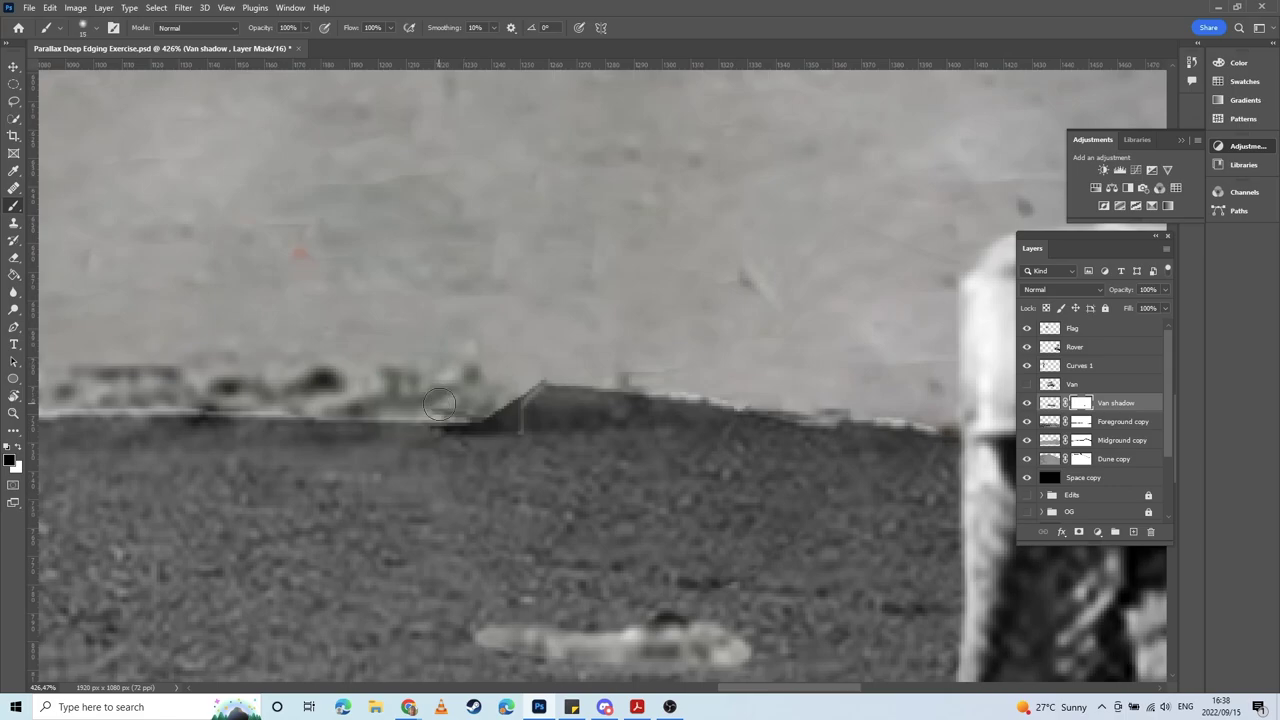
pyautogui.press(']')
pyautogui.press('5')
pyautogui.moveTo(445, 408)
pyautogui.mouseDown()
pyautogui.moveTo(536, 364)
pyautogui.moveTo(425, 397)
pyautogui.moveTo(562, 348)
pyautogui.moveTo(542, 367)
pyautogui.moveTo(772, 359)
pyautogui.moveTo(492, 342)
pyautogui.moveTo(507, 369)
pyautogui.moveTo(701, 364)
pyautogui.moveTo(621, 362)
pyautogui.moveTo(916, 403)
pyautogui.moveTo(702, 368)
pyautogui.moveTo(755, 382)
pyautogui.mouseUp()
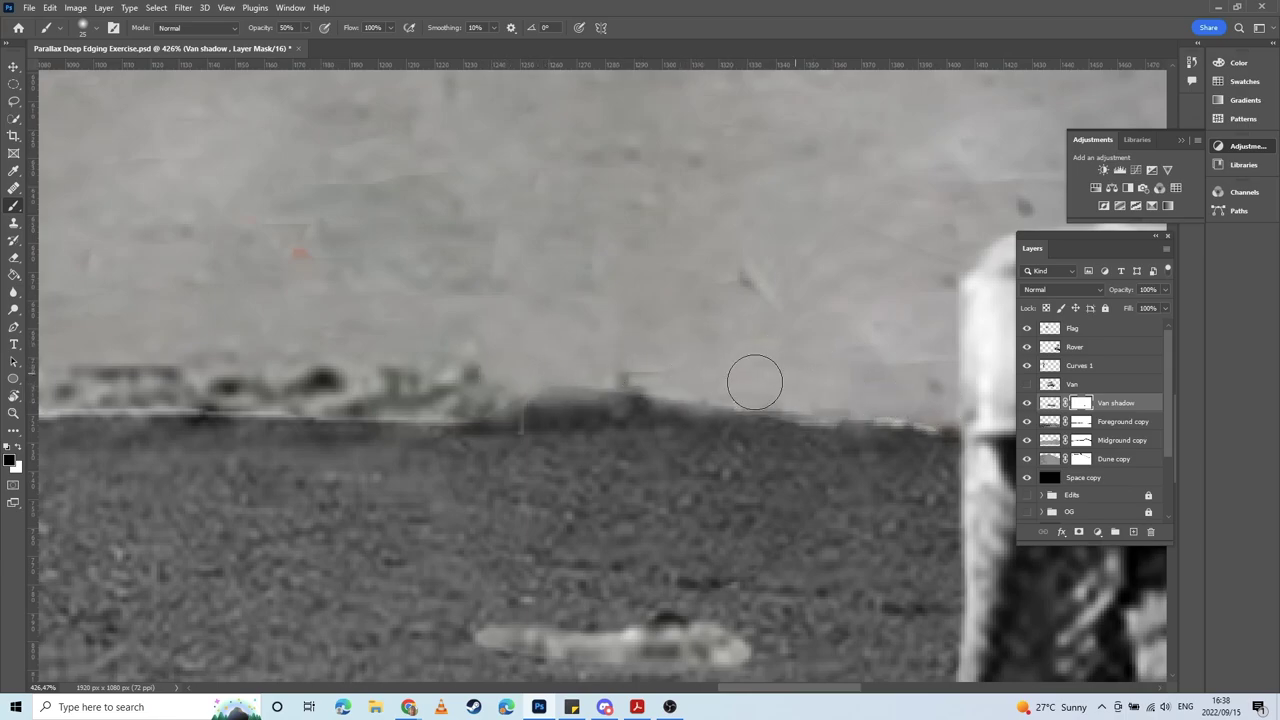
pyautogui.moveTo(669, 398)
pyautogui.mouseDown()
pyautogui.moveTo(736, 414)
pyautogui.moveTo(1121, 421)
pyautogui.mouseUp()
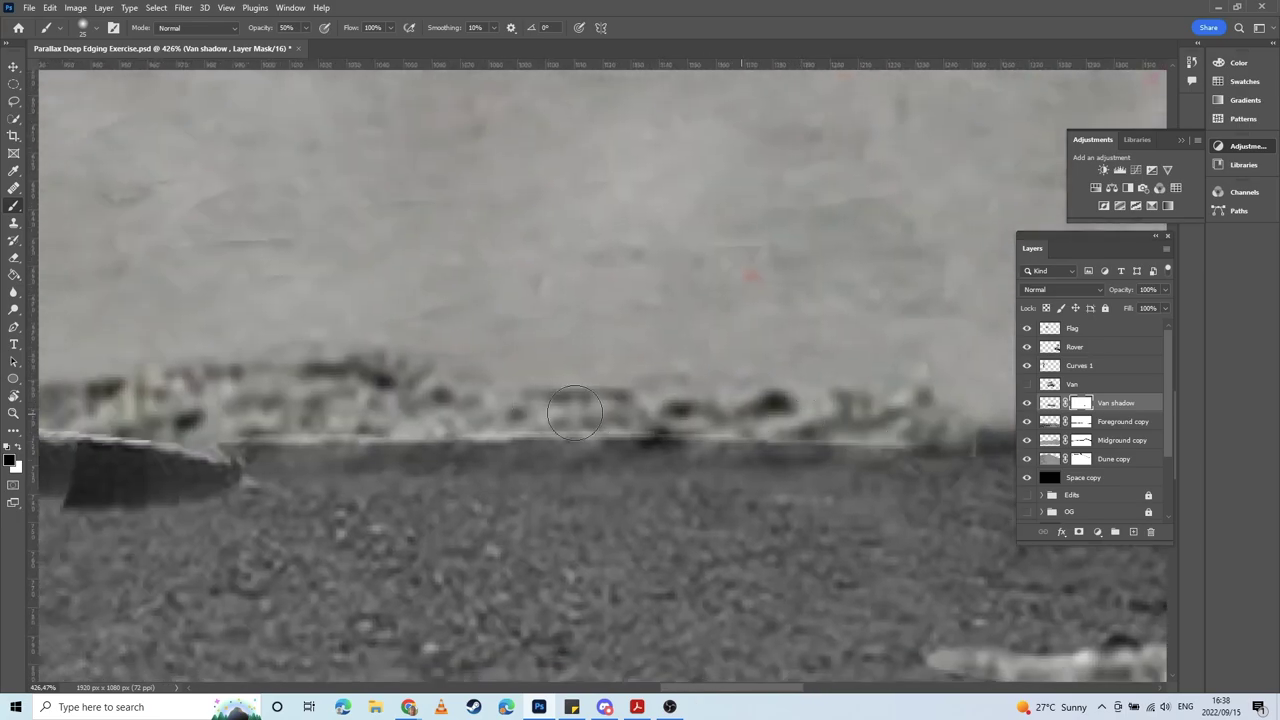
# Step: Brush away the light upper rim along the middle of the ground shadow on the Van shadow mask
pyautogui.moveTo(205, 437); pyautogui.dragTo(697, 403)
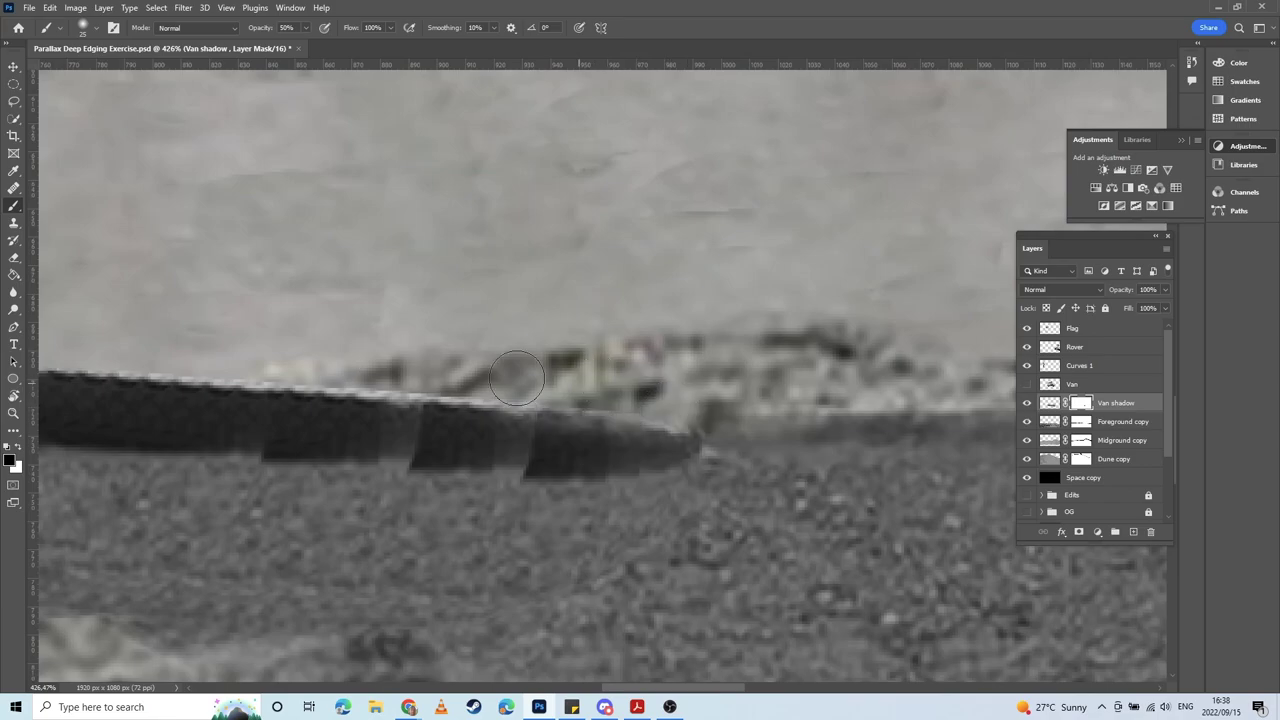
pyautogui.moveTo(347, 380)
pyautogui.mouseDown()
pyautogui.moveTo(727, 430)
pyautogui.moveTo(430, 403)
pyautogui.mouseUp()
pyautogui.moveTo(657, 420); pyautogui.dragTo(413, 398)
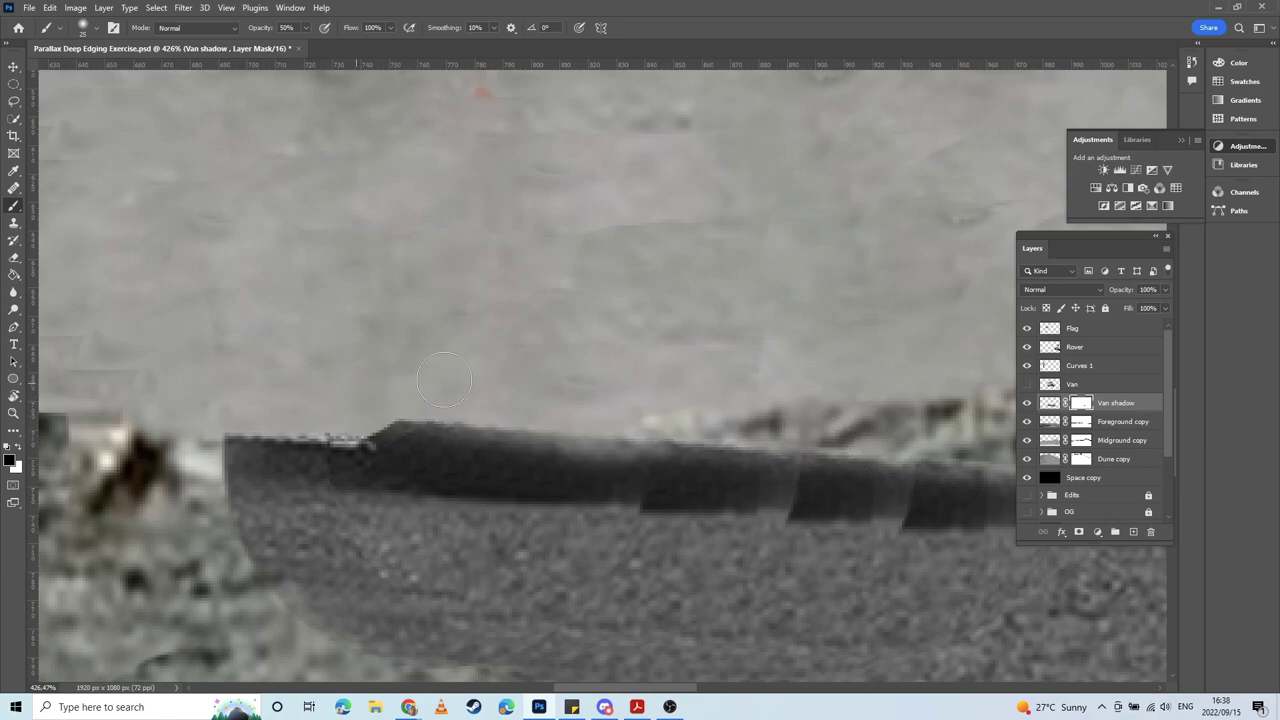
# Step: Soften the hard corner and curved edge at the shadow's flag end on the Van shadow mask
pyautogui.moveTo(320, 415)
pyautogui.mouseDown()
pyautogui.moveTo(225, 405)
pyautogui.moveTo(335, 423)
pyautogui.moveTo(228, 414)
pyautogui.moveTo(176, 522)
pyautogui.moveTo(220, 439)
pyautogui.moveTo(144, 501)
pyautogui.moveTo(208, 431)
pyautogui.moveTo(201, 597)
pyautogui.mouseUp()
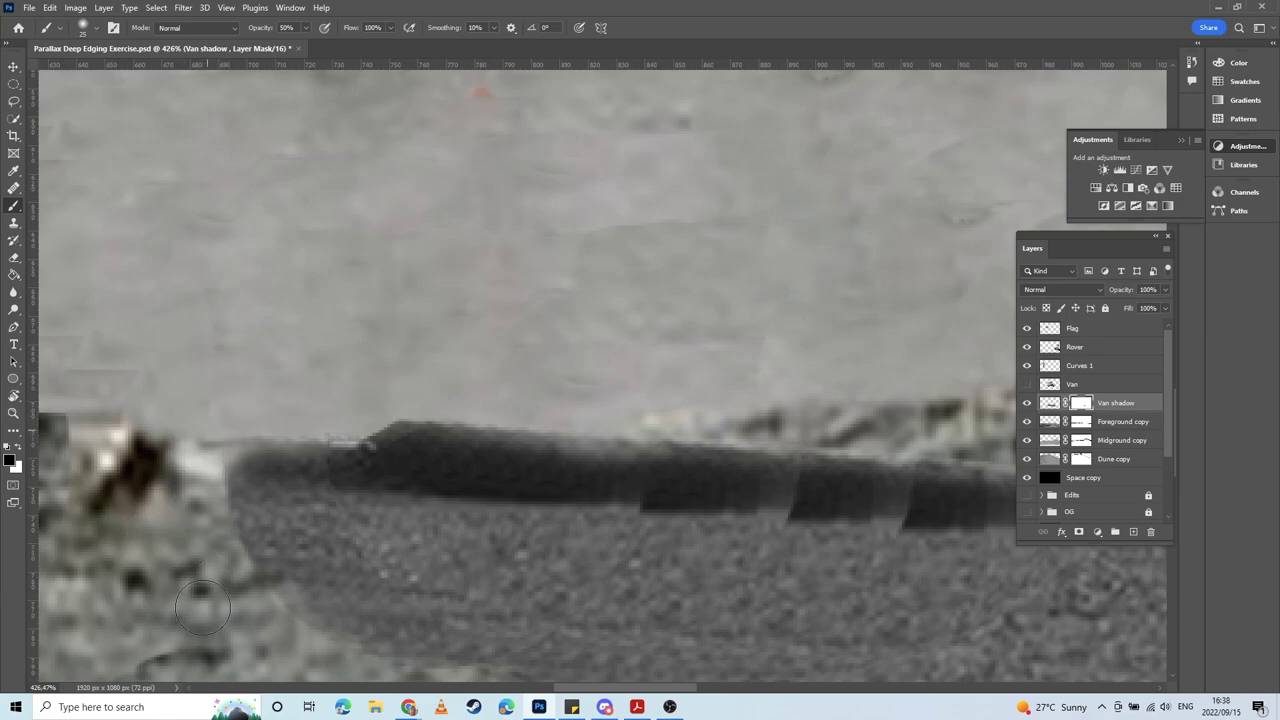
pyautogui.moveTo(207, 464); pyautogui.dragTo(204, 504)
pyautogui.moveTo(261, 607)
pyautogui.mouseDown()
pyautogui.moveTo(198, 490)
pyautogui.moveTo(297, 636)
pyautogui.mouseUp()
pyautogui.moveTo(198, 489); pyautogui.dragTo(297, 636)
pyautogui.scroll(-7, 595, 608)
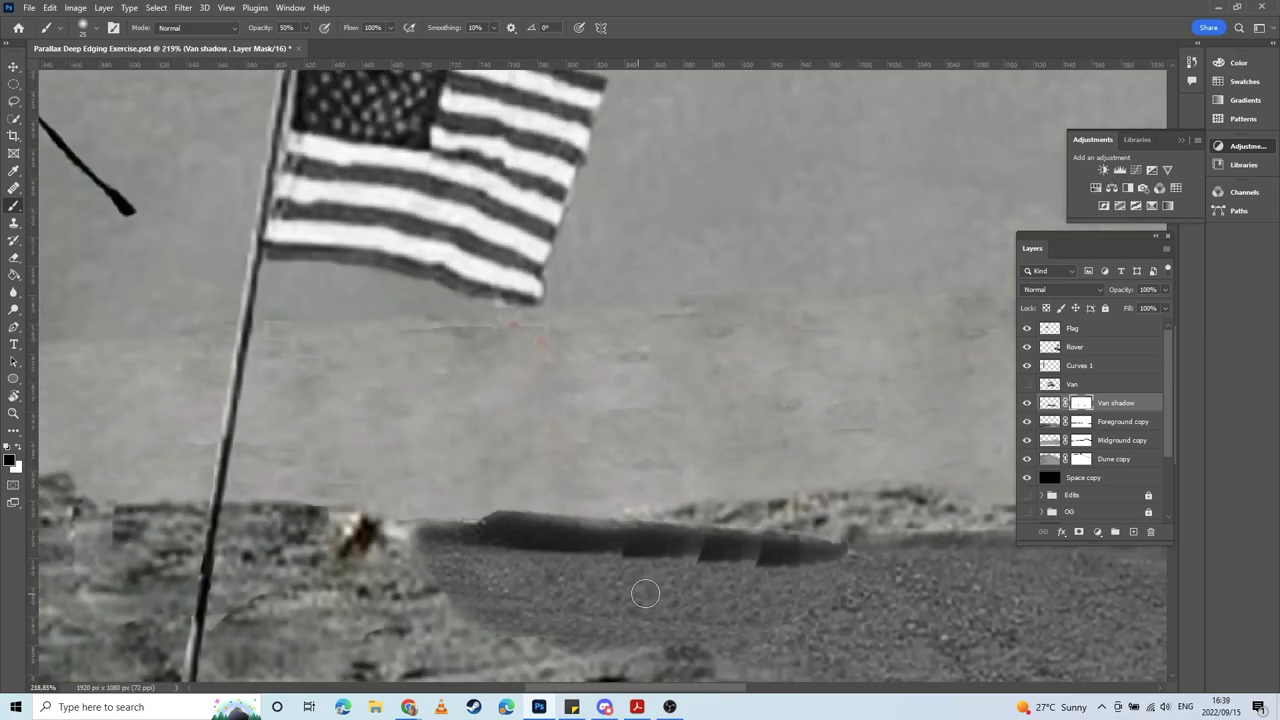
pyautogui.moveTo(650, 595); pyautogui.dragTo(474, 390)
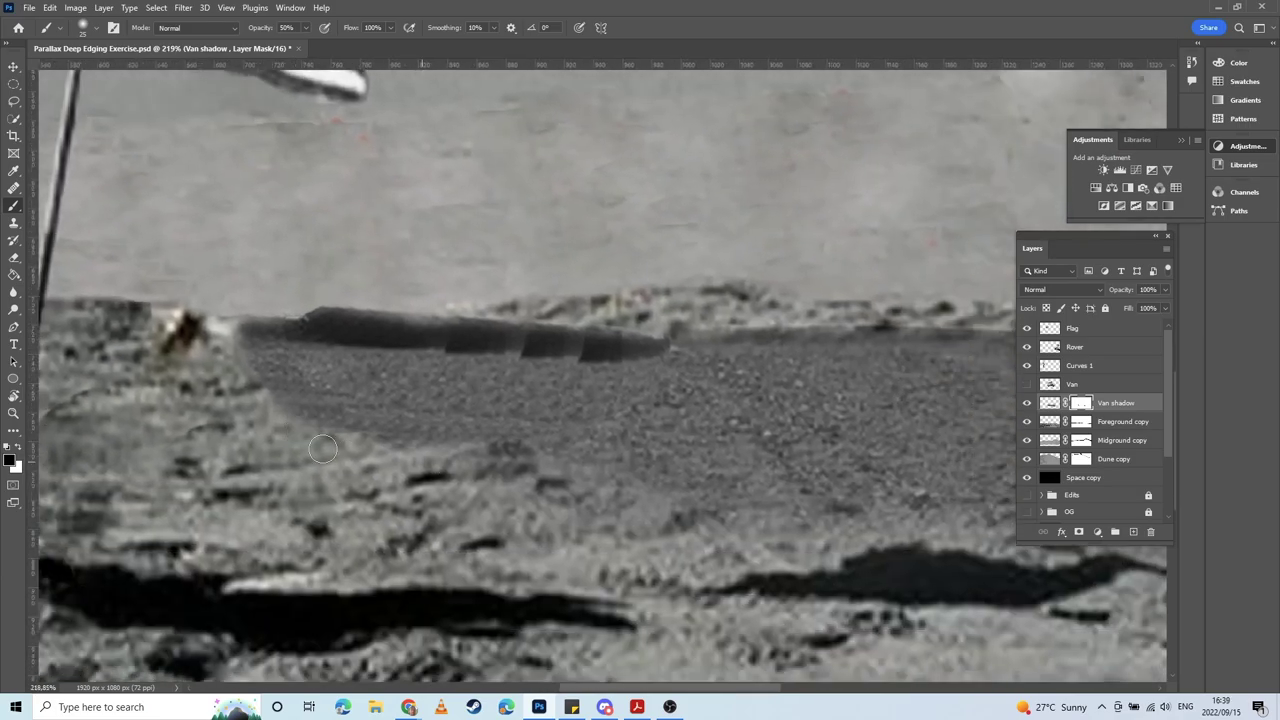
pyautogui.scroll(-3, 643, 497)
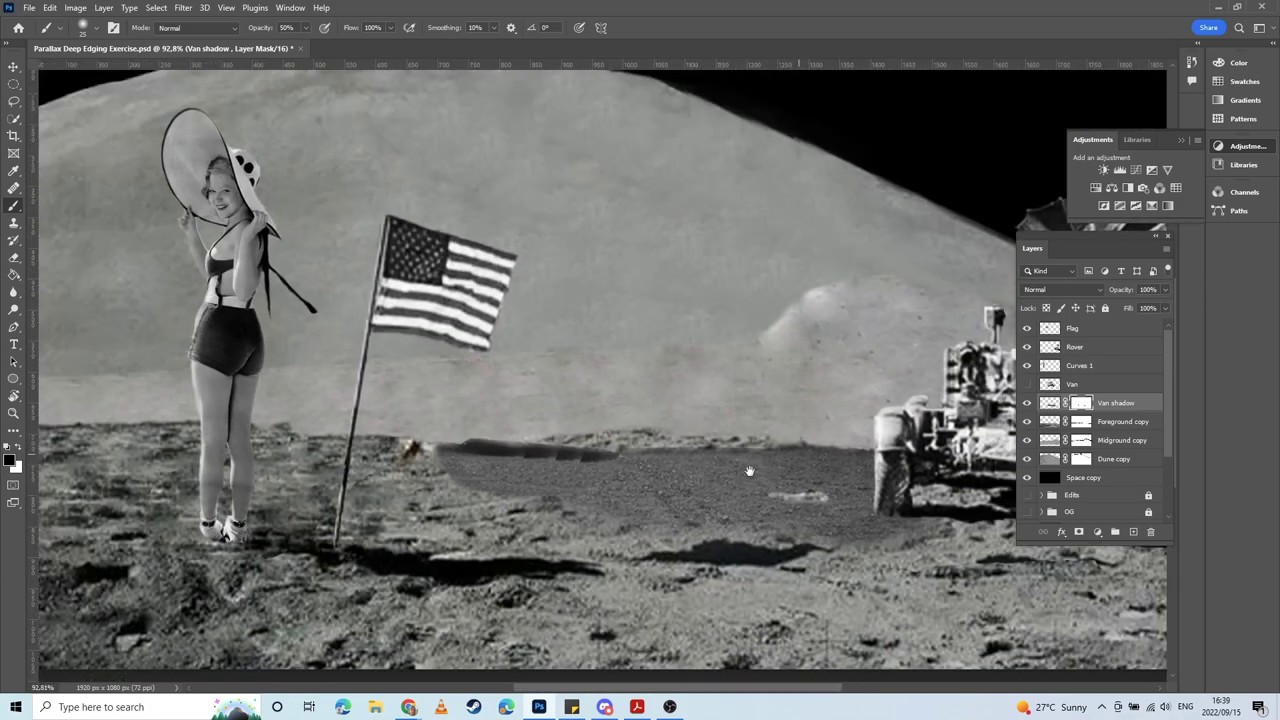
# Step: Show the Van layer and view the van over its shadow in the full composition
pyautogui.moveTo(794, 454); pyautogui.dragTo(746, 472)
pyautogui.click(1025, 385)
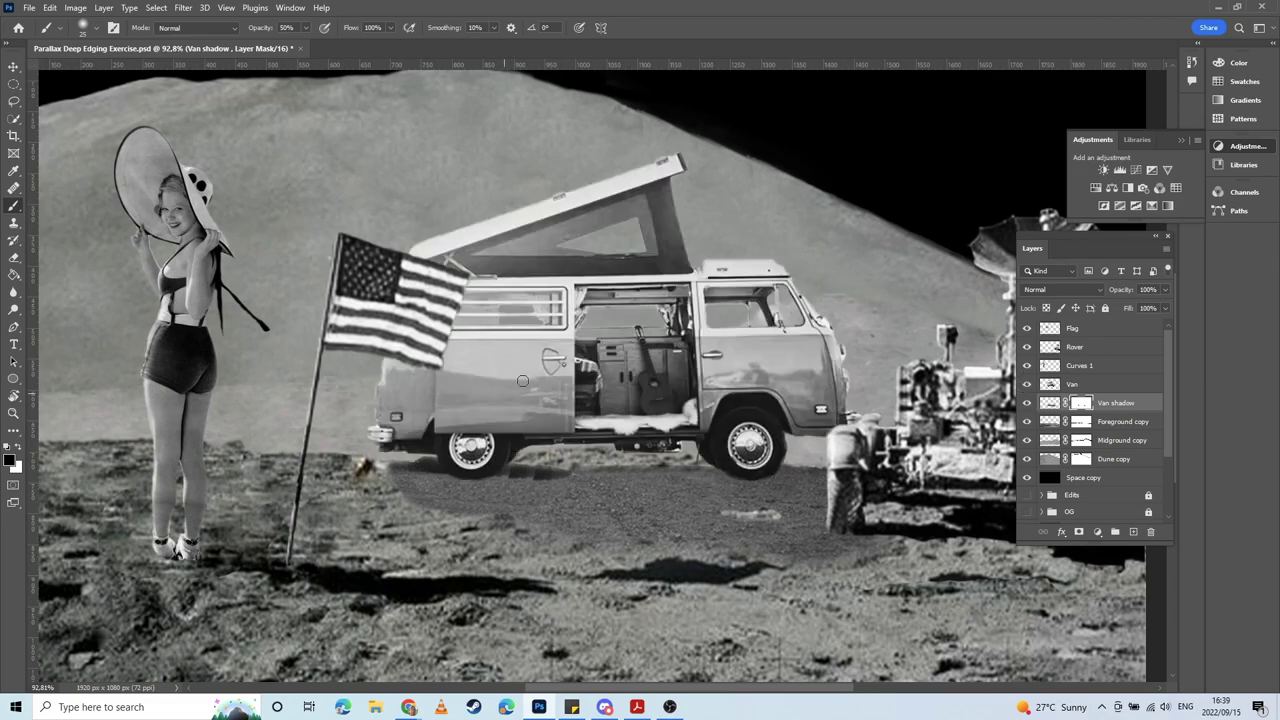
pyautogui.moveTo(443, 369); pyautogui.dragTo(512, 502)
pyautogui.scroll(-3, 562, 474)
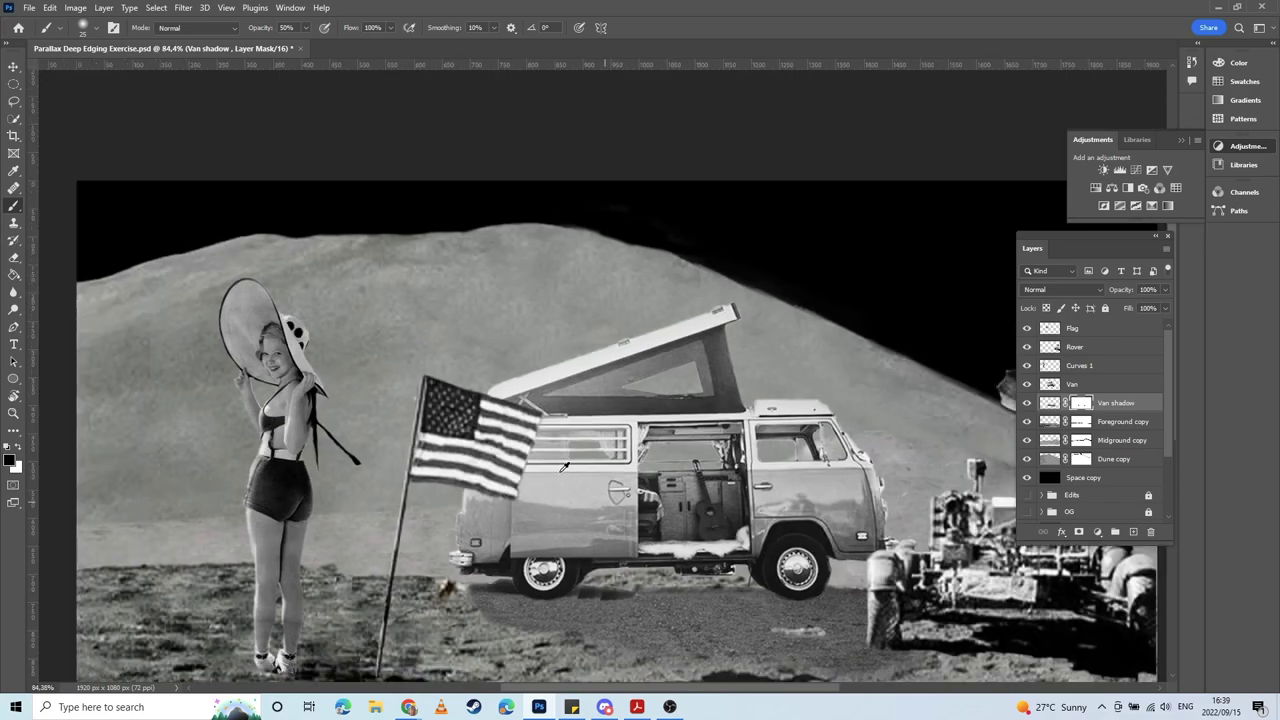
pyautogui.moveTo(602, 517); pyautogui.dragTo(537, 449)
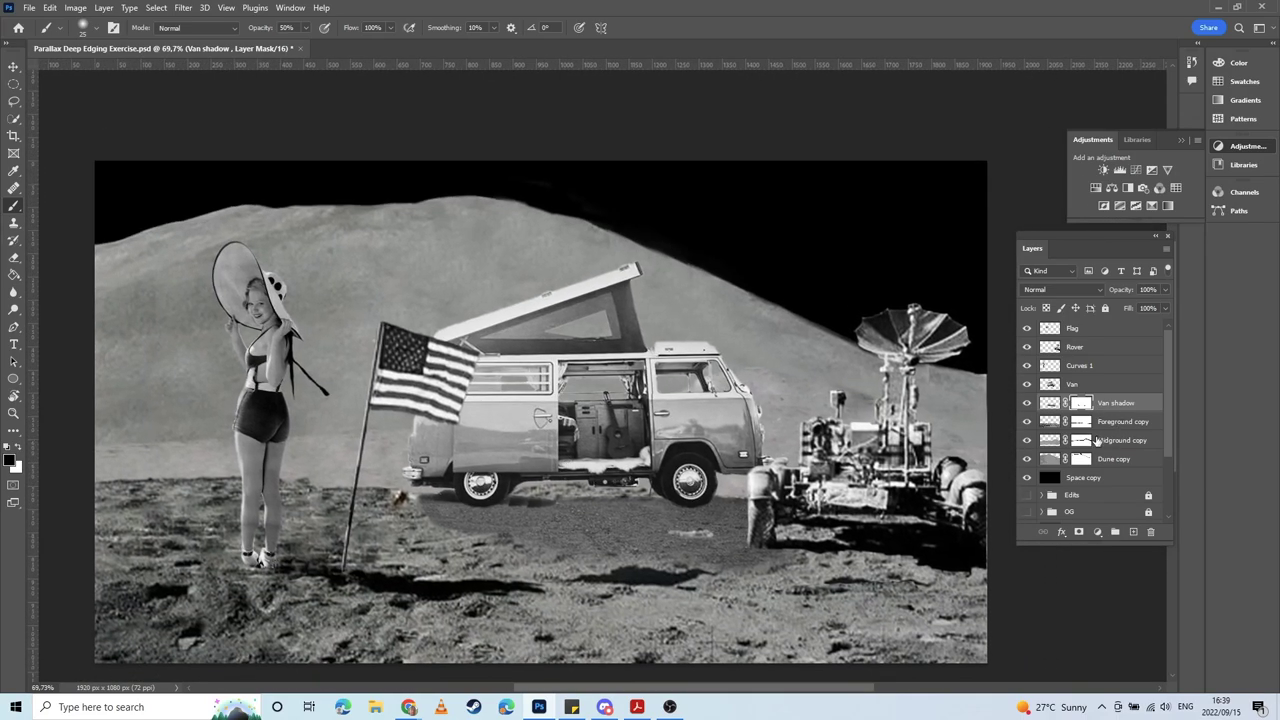
# Step: Set the Van shadow layer's opacity to 80%
pyautogui.click(1049, 404)
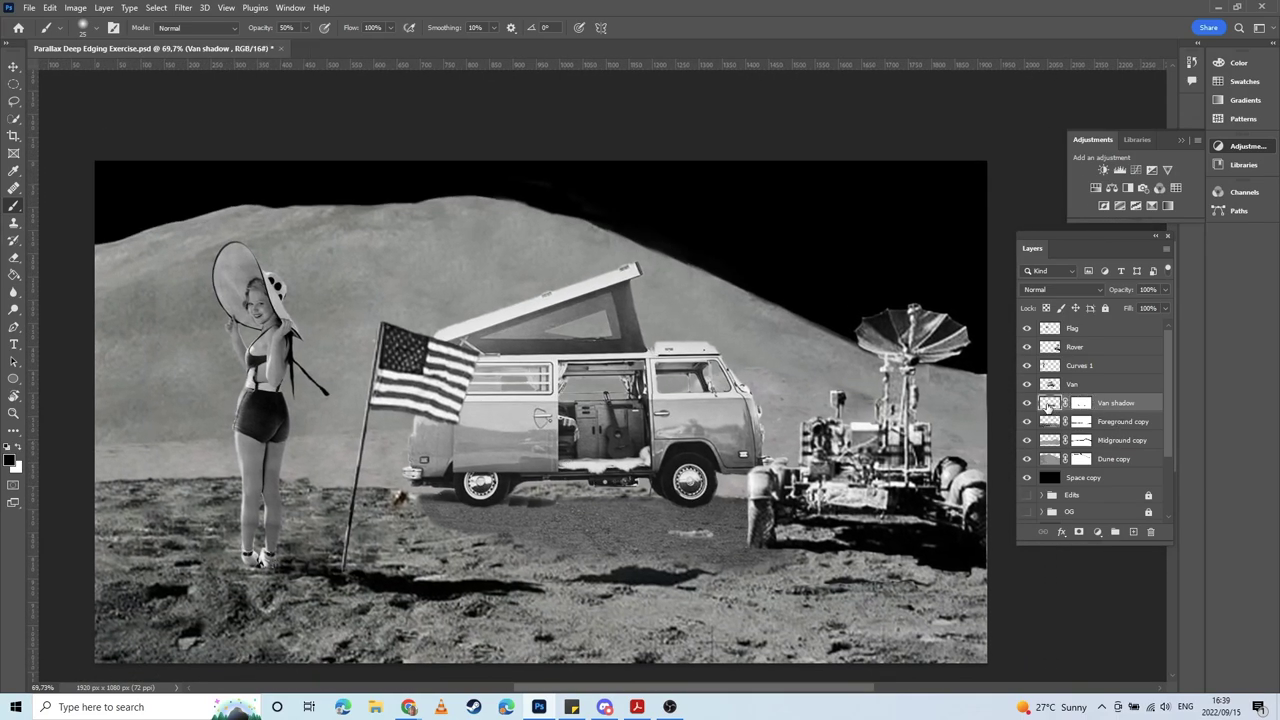
pyautogui.click(1164, 289)
pyautogui.moveTo(1165, 306); pyautogui.dragTo(1120, 289)
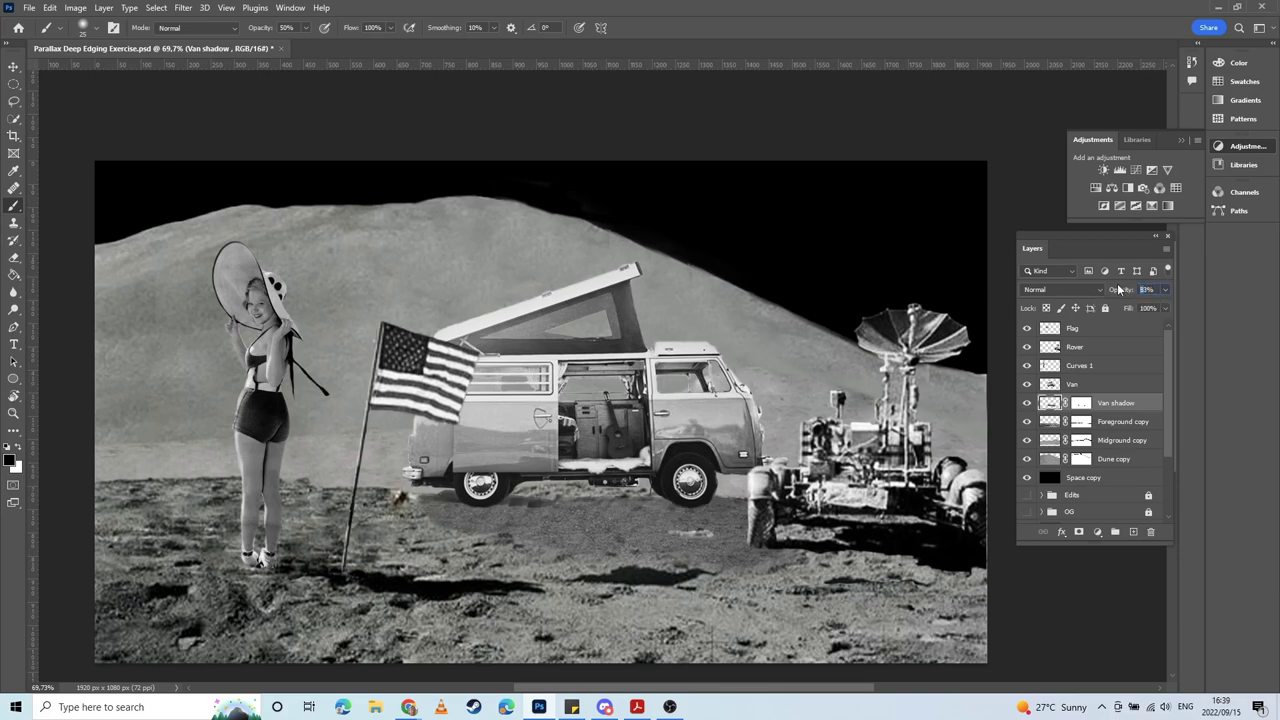
pyautogui.write('3')
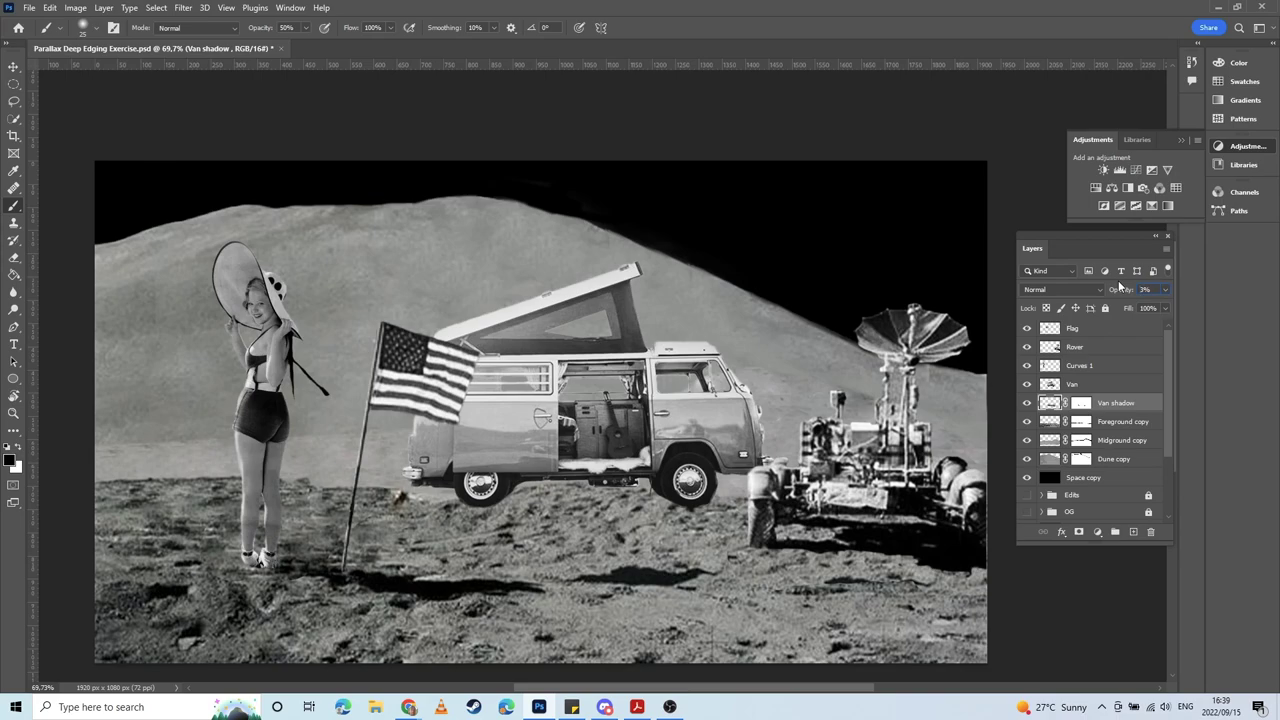
pyautogui.write('80')
pyautogui.press('Return')
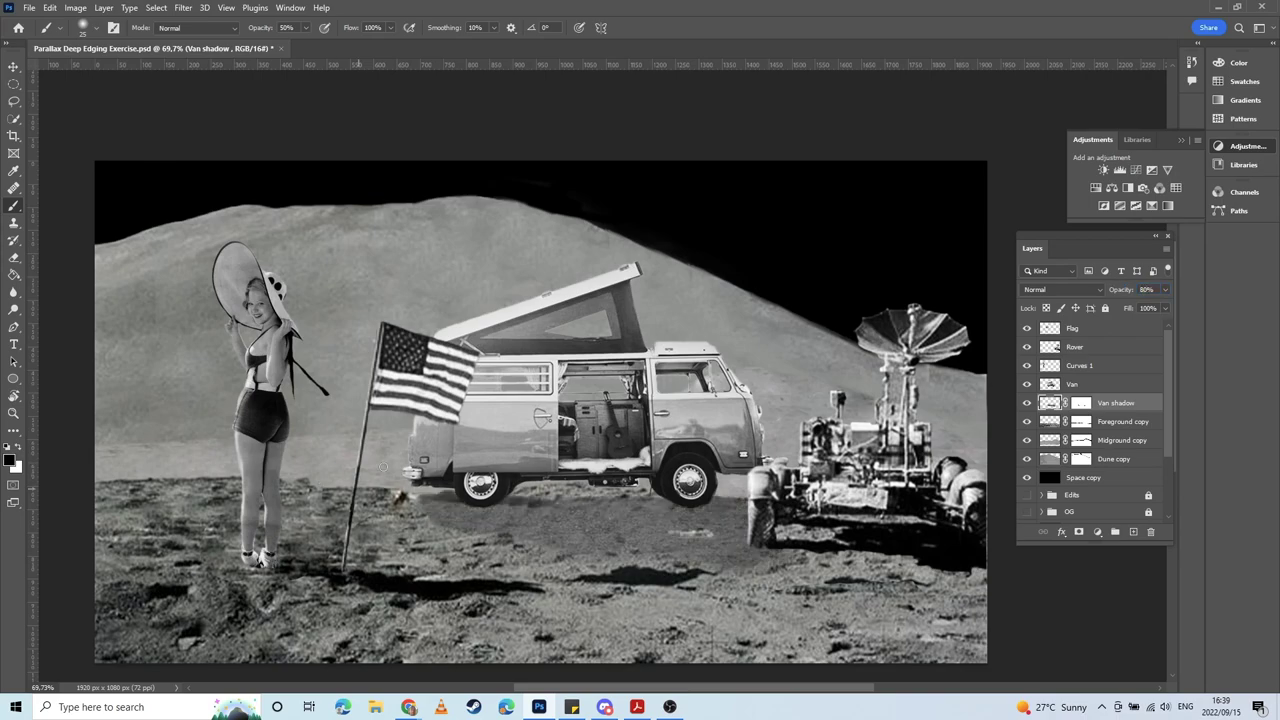
# Step: Target the Van shadow layer mask and set the brush to size 175 at 10% opacity
pyautogui.scroll(-4, 443, 457)
pyautogui.moveTo(464, 380); pyautogui.dragTo(515, 370)
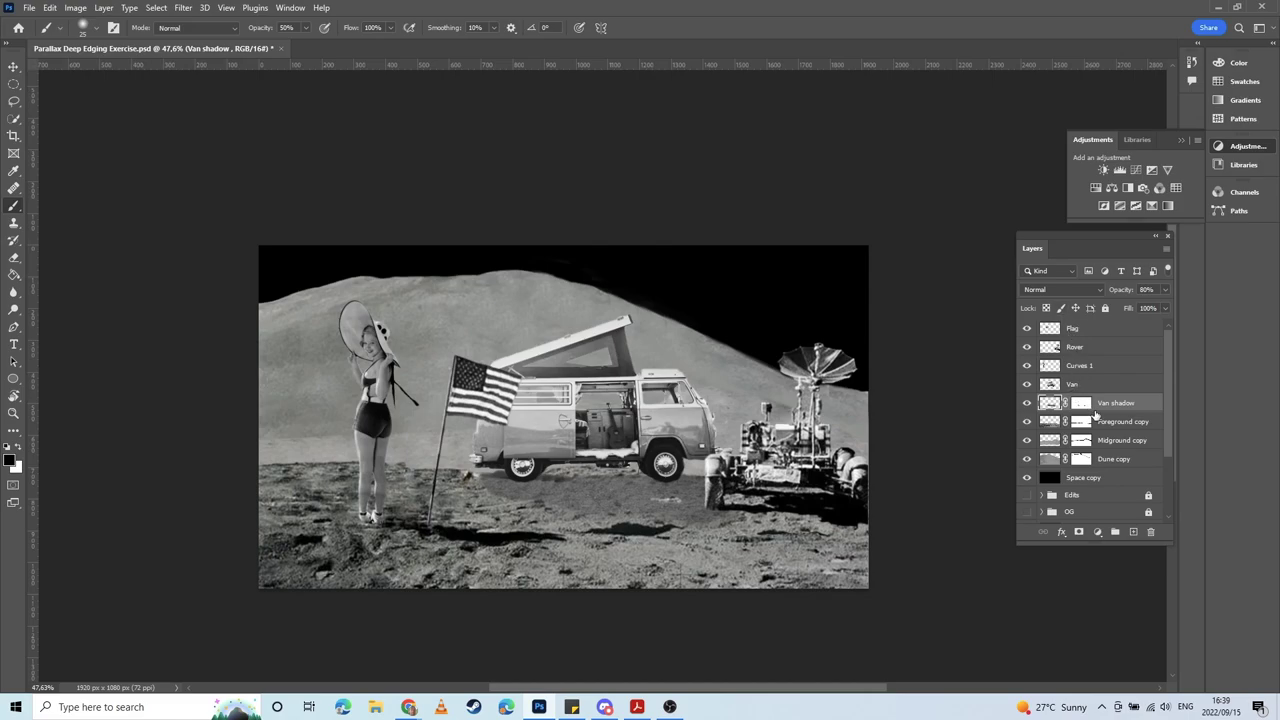
pyautogui.scroll(-1, 1095, 368)
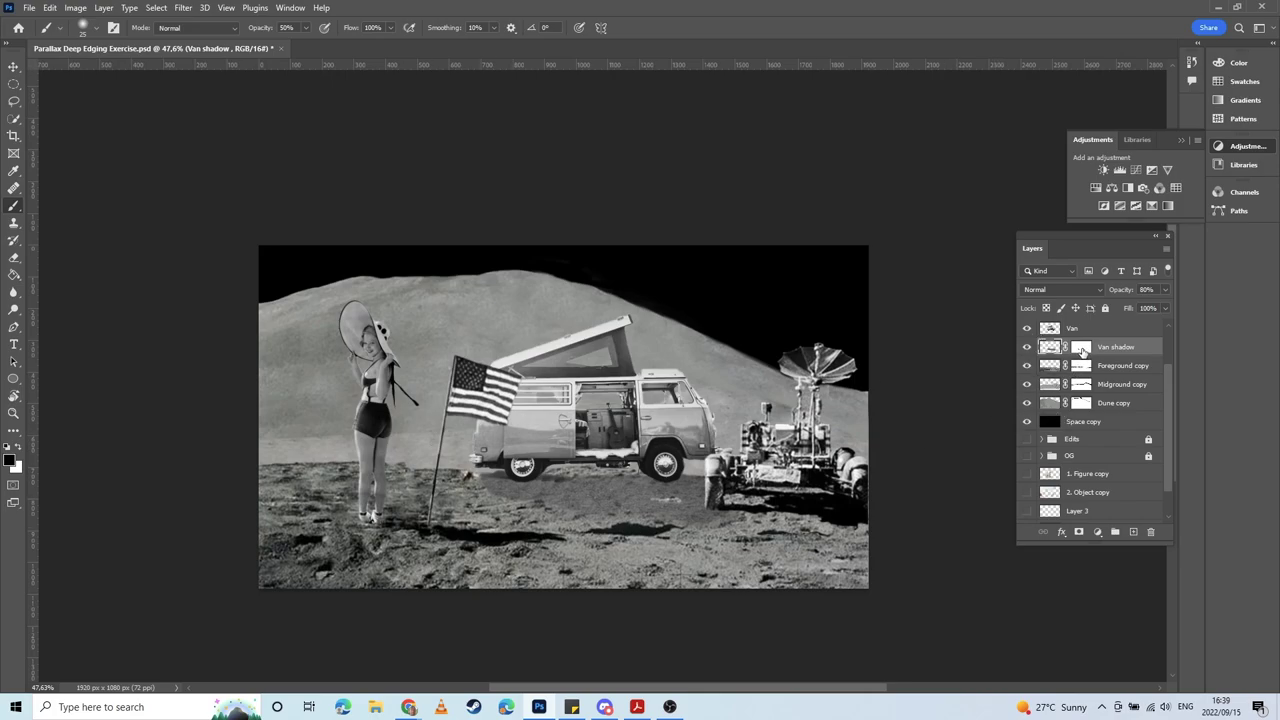
pyautogui.click(1080, 348)
pyautogui.press(']')
pyautogui.press(']')
pyautogui.press(']')
pyautogui.press(']')
pyautogui.press(']')
pyautogui.press(']')
pyautogui.press(']')
pyautogui.press(']')
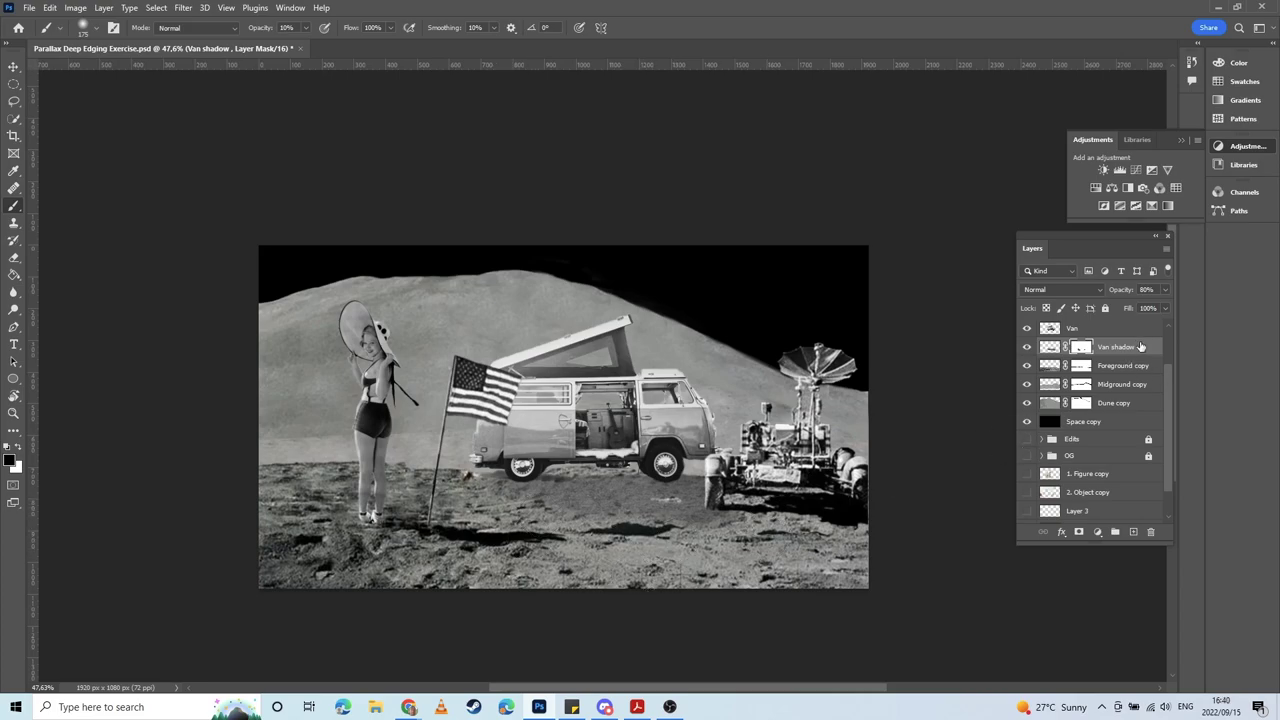
pyautogui.click(1064, 348)
pyautogui.rightClick(1141, 348)
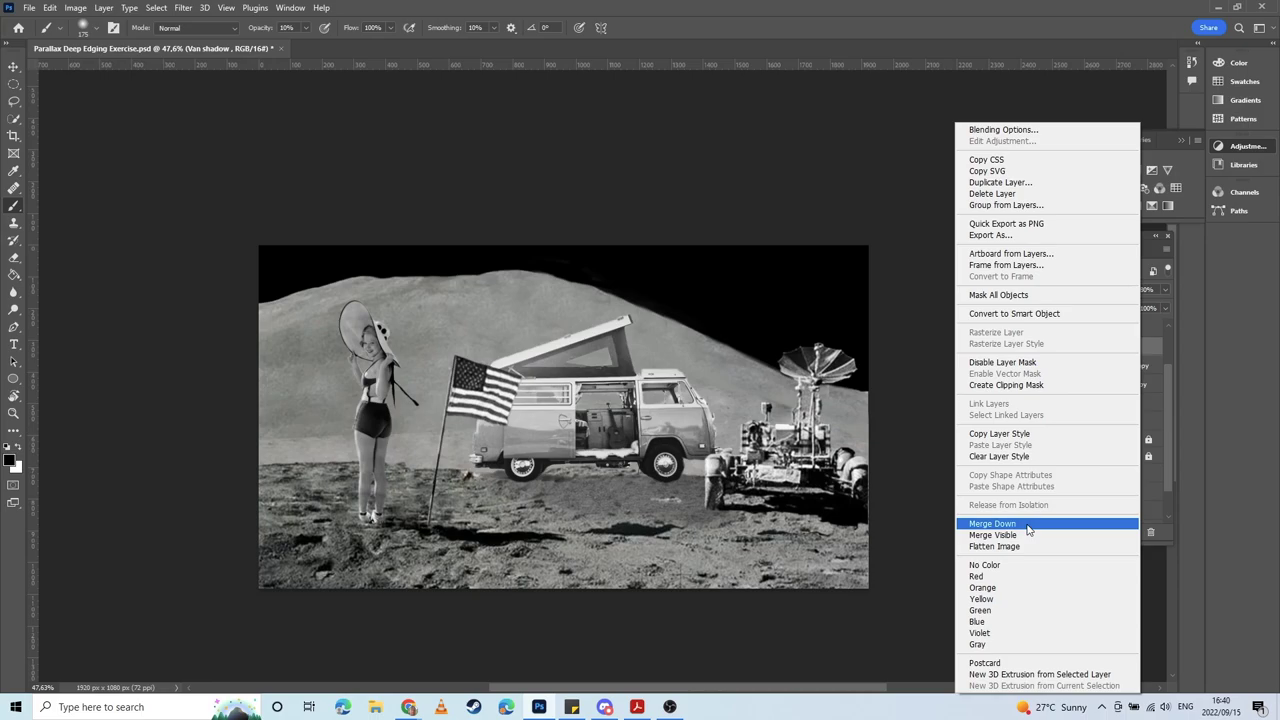
pyautogui.click(1149, 505)
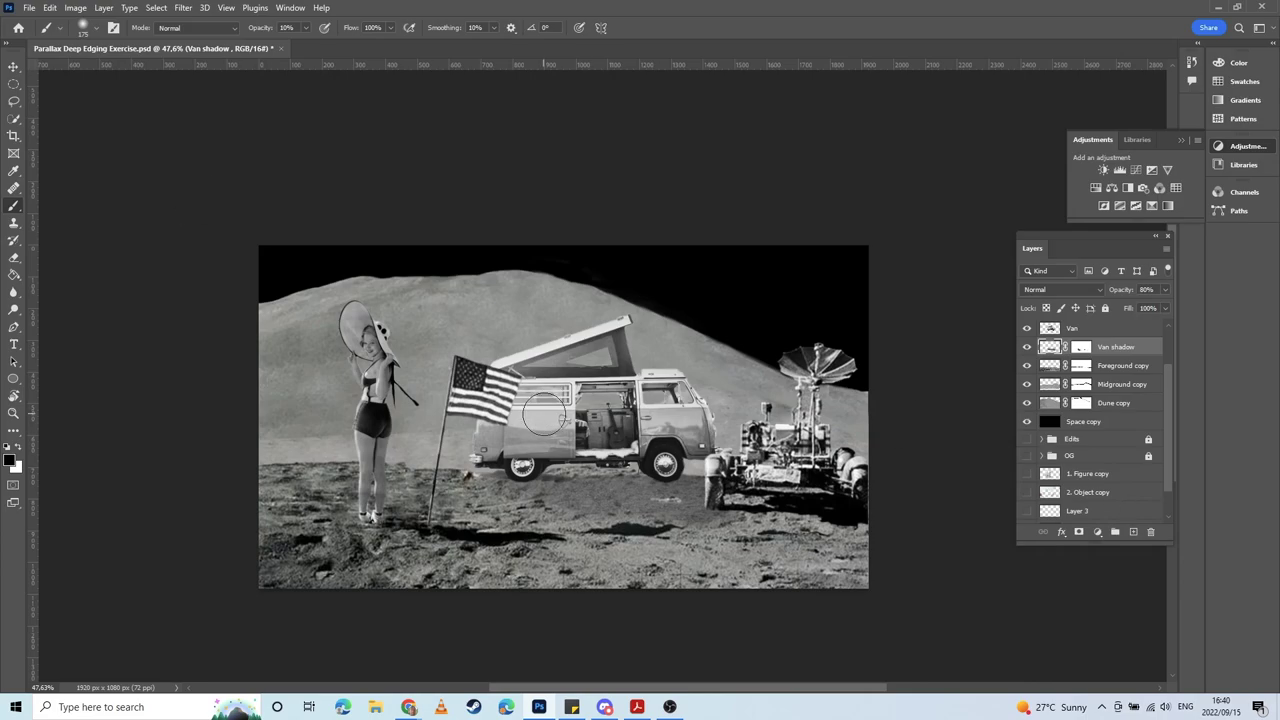
# Step: Save the document and group the layers from 1. Figure copy through Layer 5 into a group named Extras
pyautogui.hotkey('ctrl', 's')
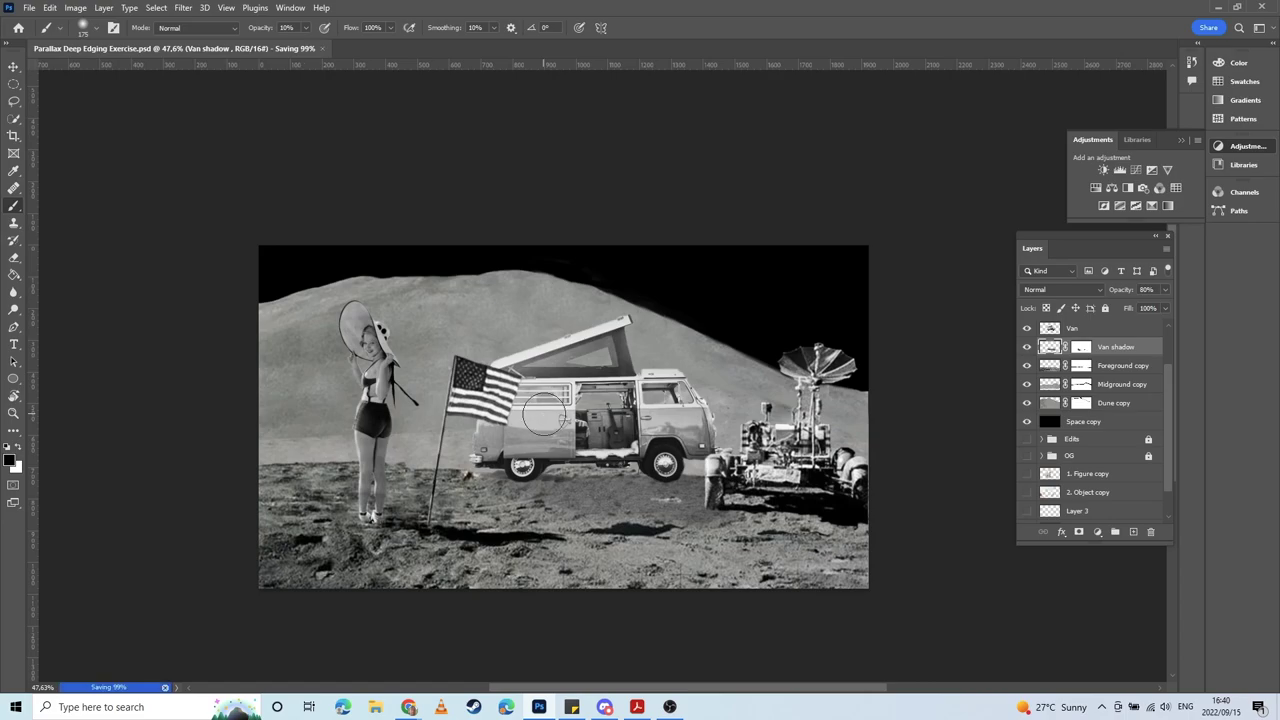
pyautogui.scroll(-2, 1082, 436)
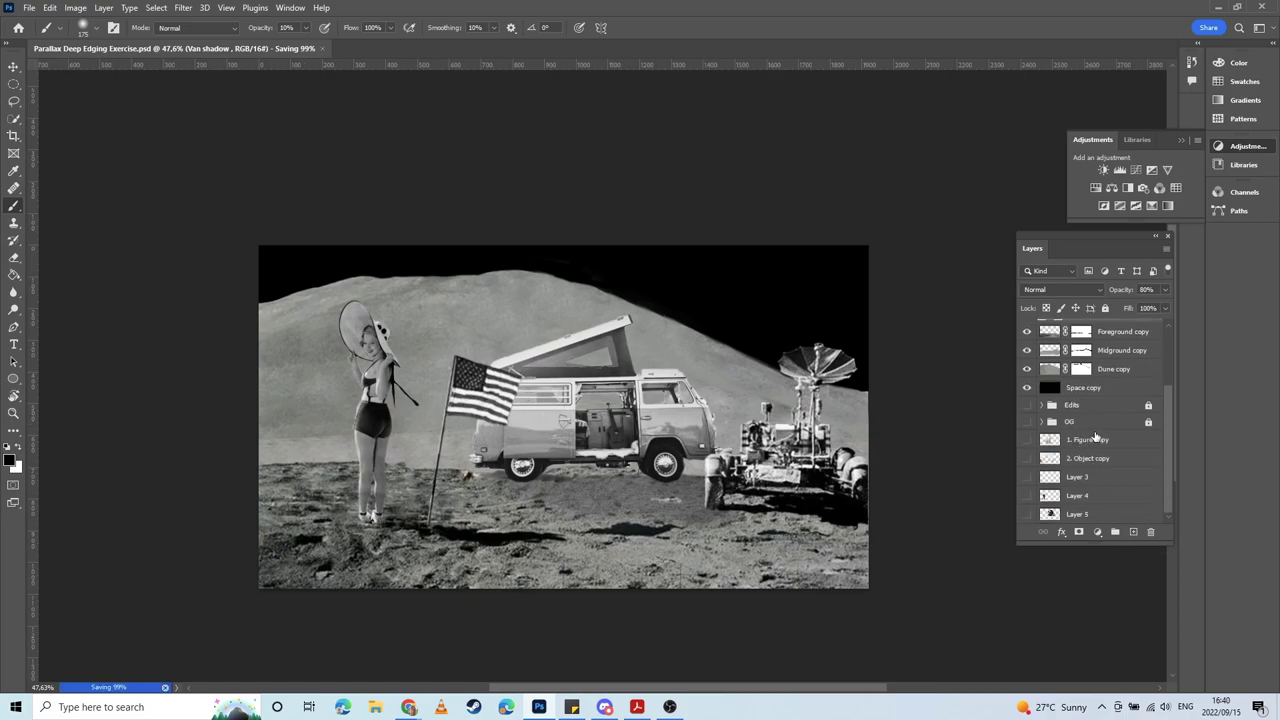
pyautogui.click(1097, 438)
pyautogui.click(1066, 406)
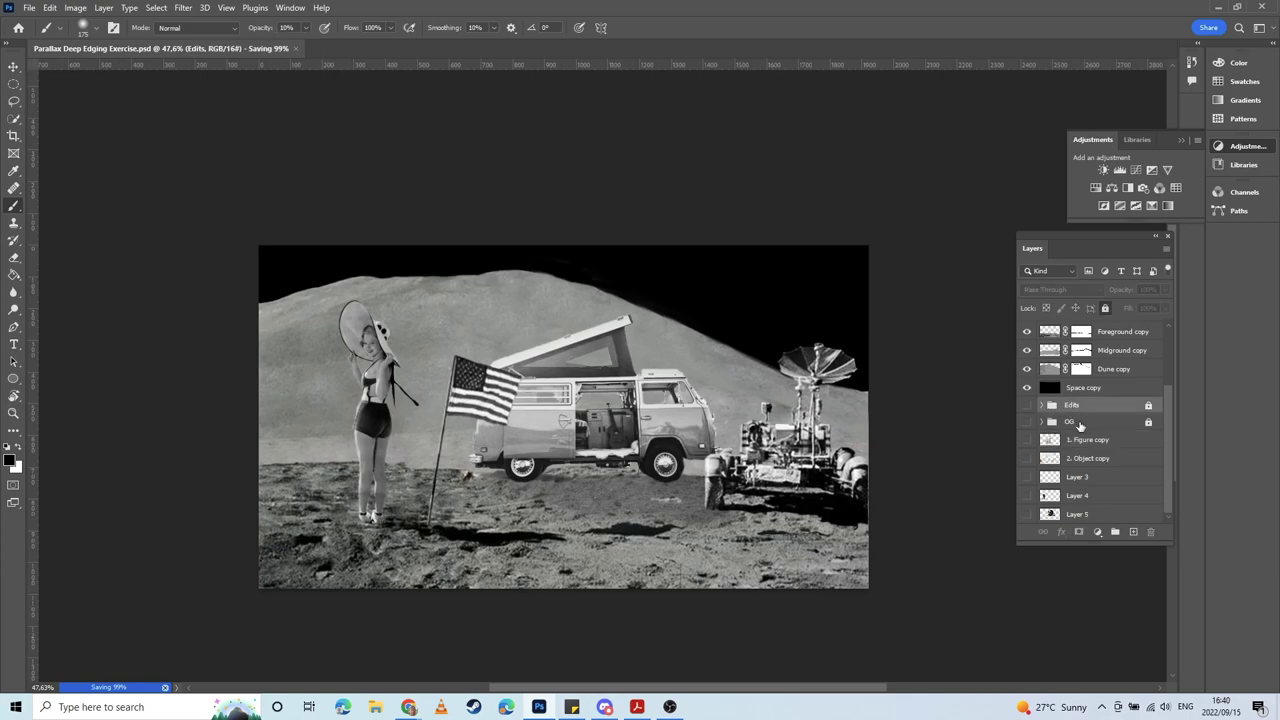
pyautogui.click(1080, 424)
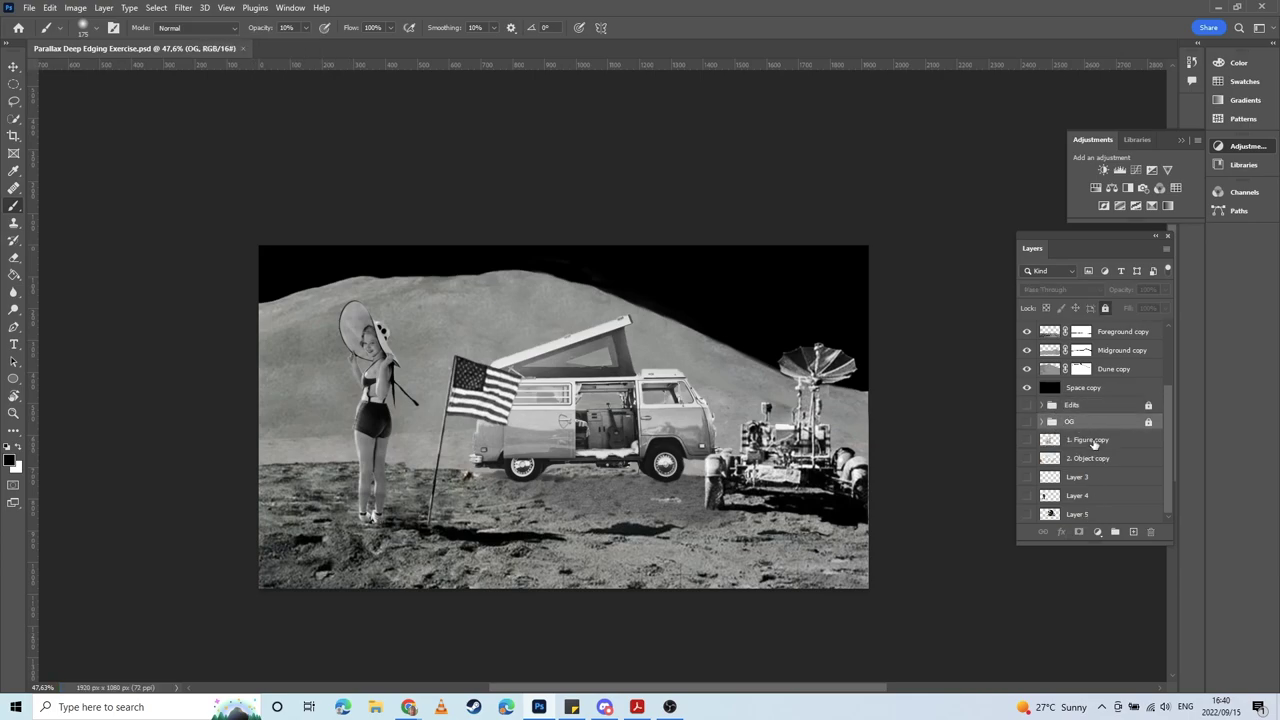
pyautogui.click(1093, 443)
pyautogui.keyDown('shift'); pyautogui.click(1108, 518); pyautogui.keyUp('shift')
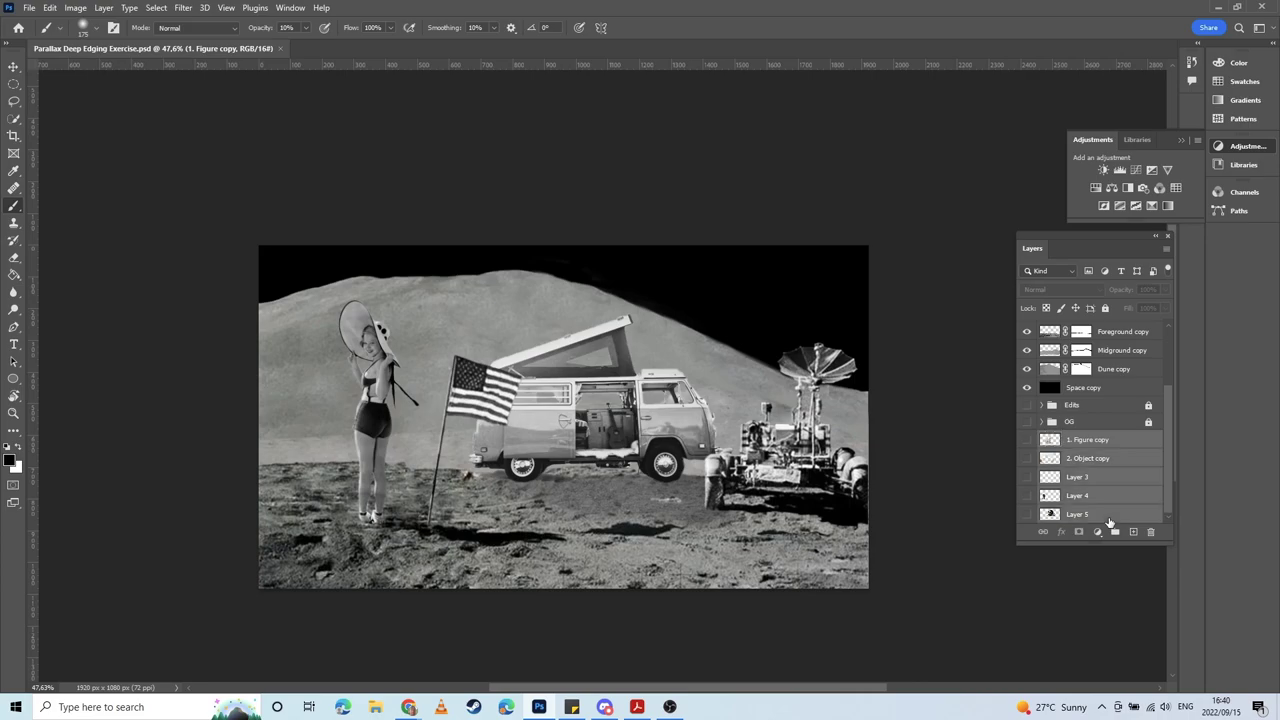
pyautogui.click(1115, 531)
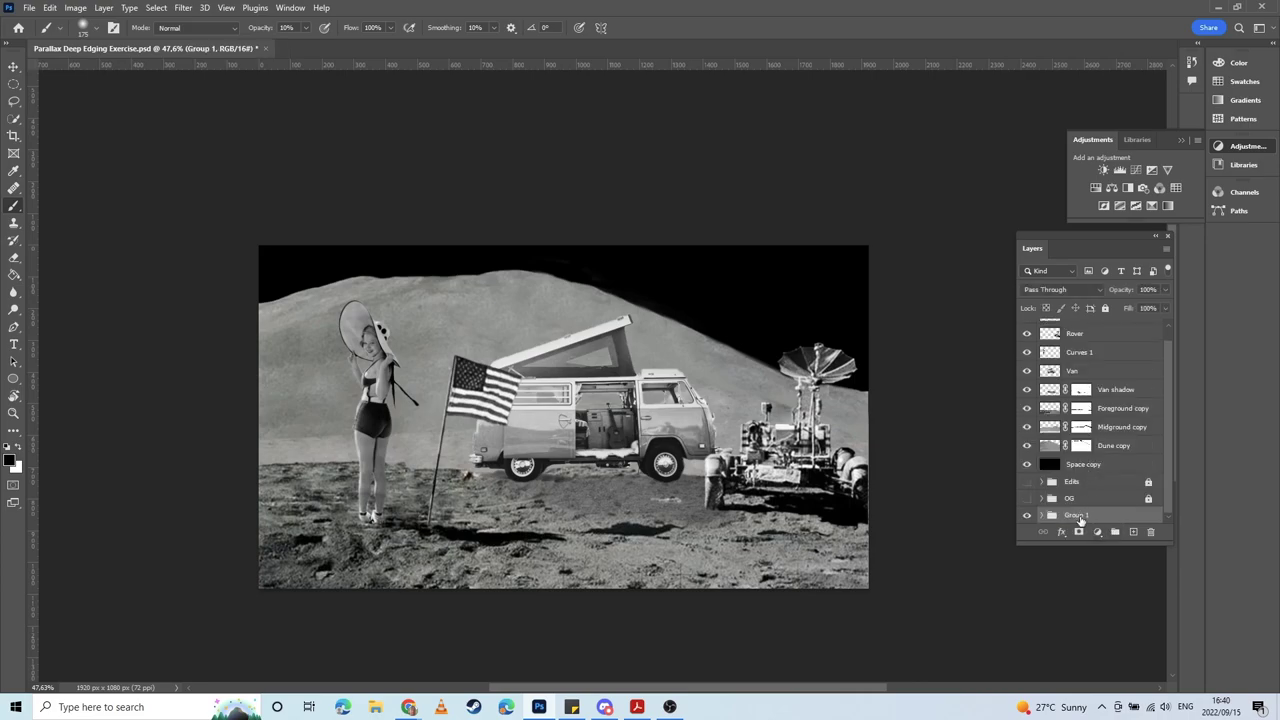
pyautogui.doubleClick(1077, 515)
pyautogui.write('c')
pyautogui.press('Return')
# Step: Lock and hide the Extras group, and save the document
pyautogui.click(1105, 309)
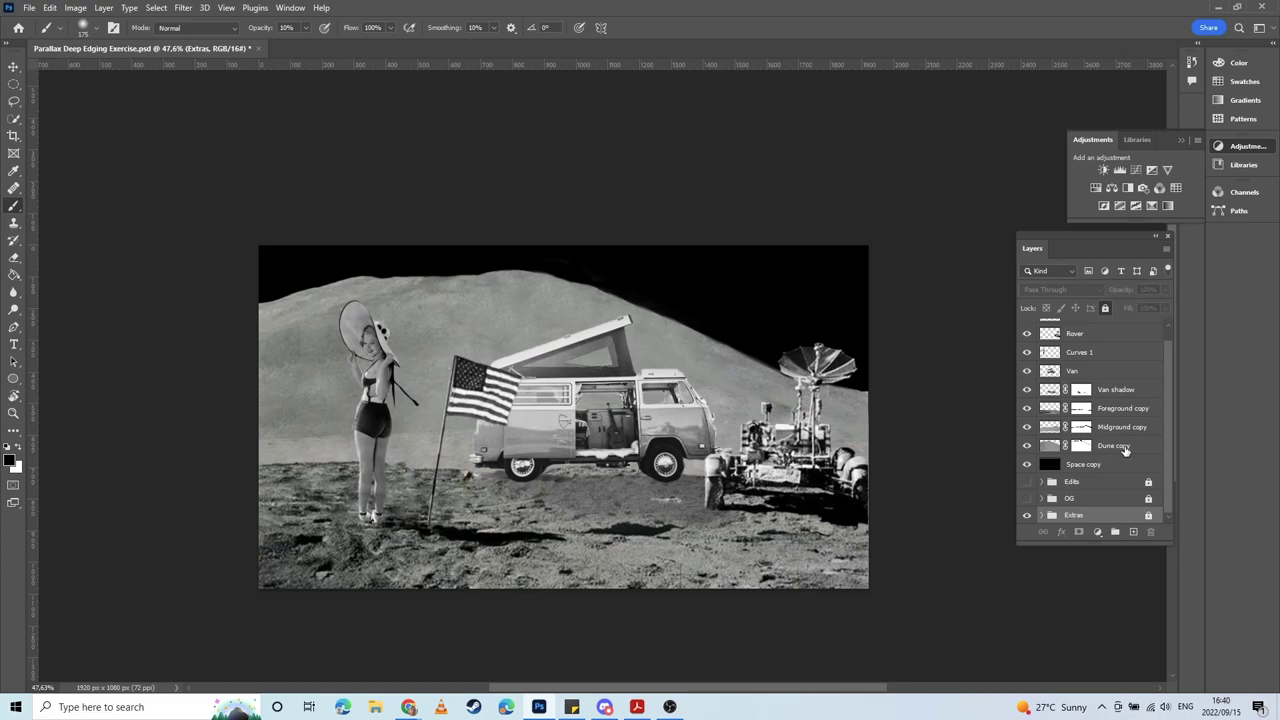
pyautogui.click(1026, 516)
pyautogui.hotkey('ctrl', 's')
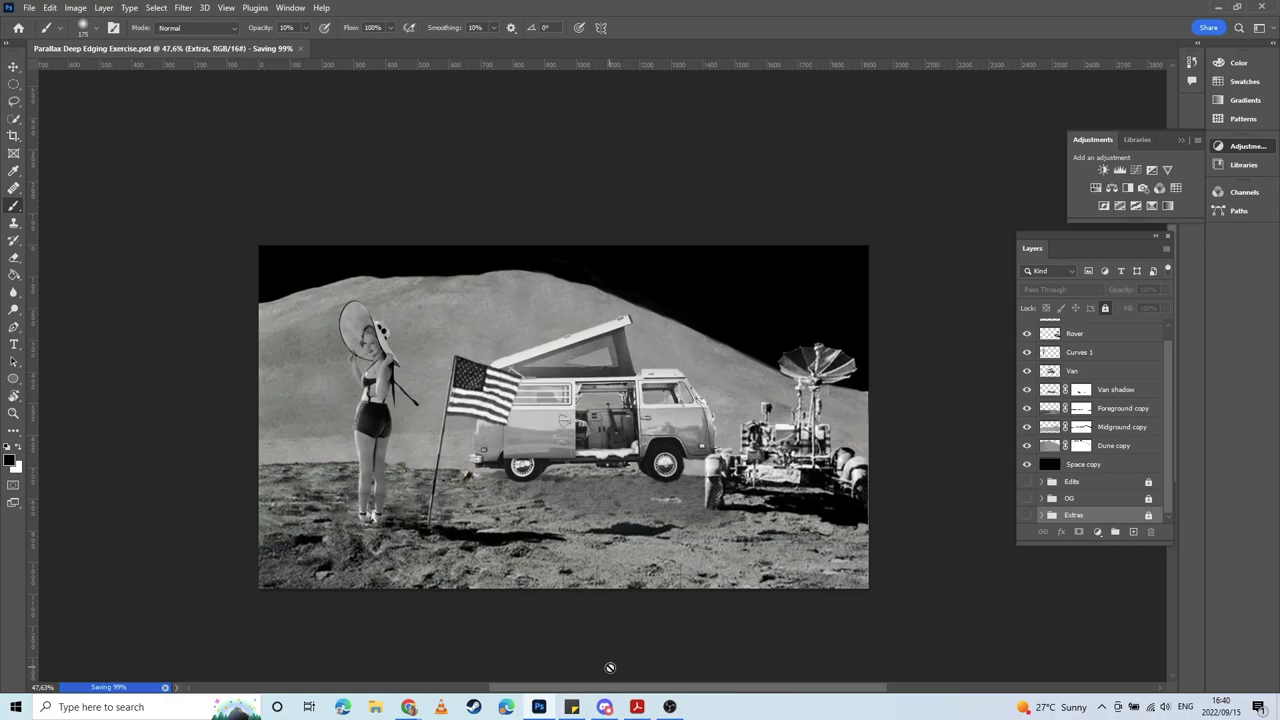
pyautogui.click(669, 706)
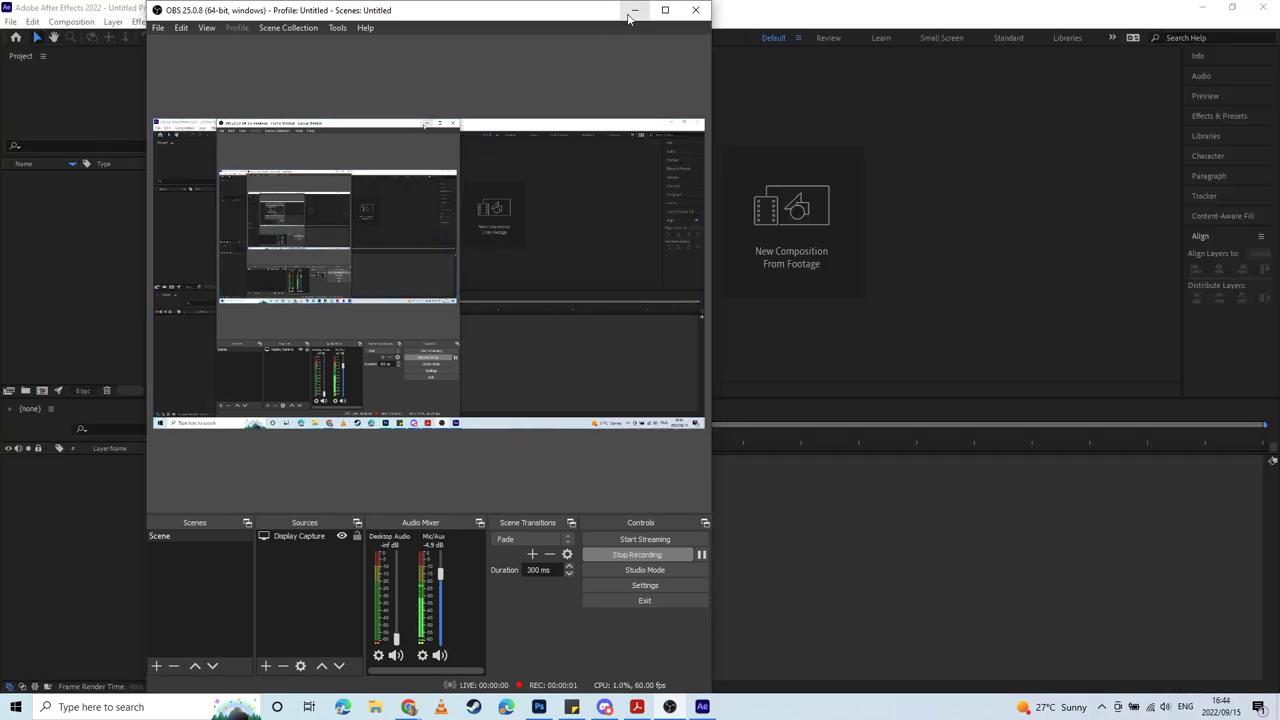
pyautogui.click(633, 12)
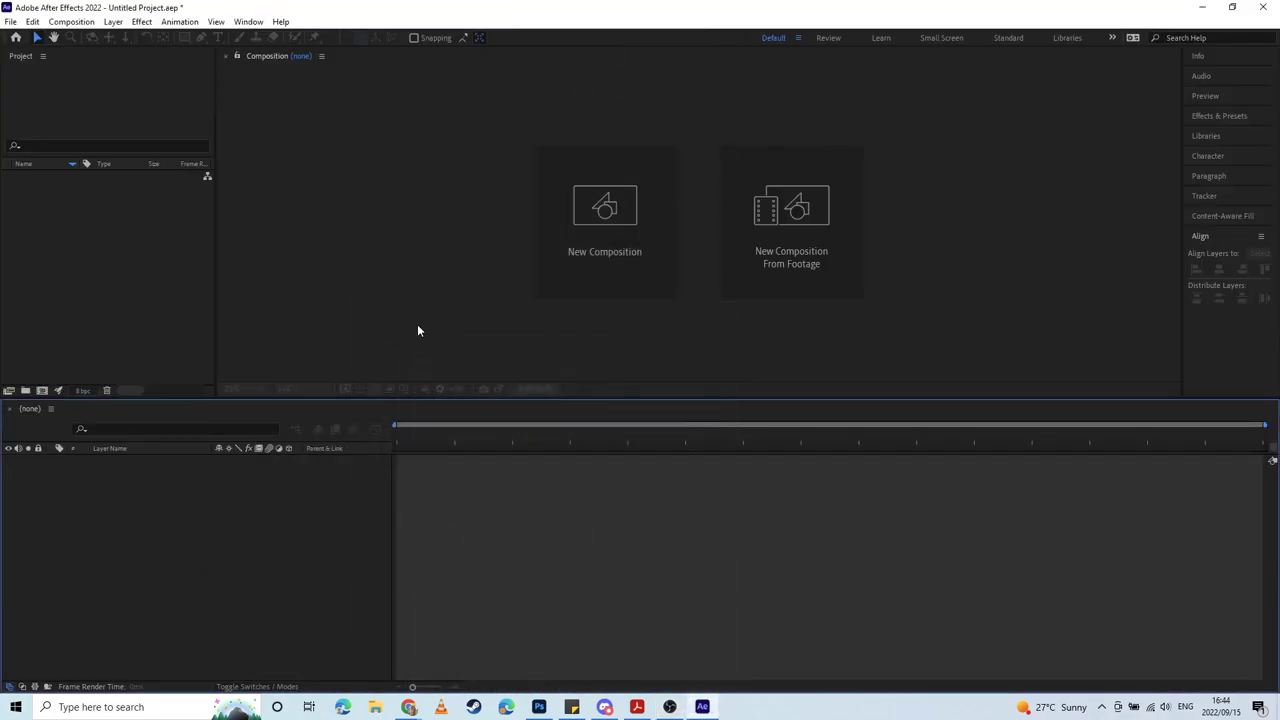
# Step: Import Parallax Deep Edging Exercise.psd from the Desktop into After Effects as Composition - Retain Layer Sizes with Editable Layer Styles
pyautogui.doubleClick(95, 240)
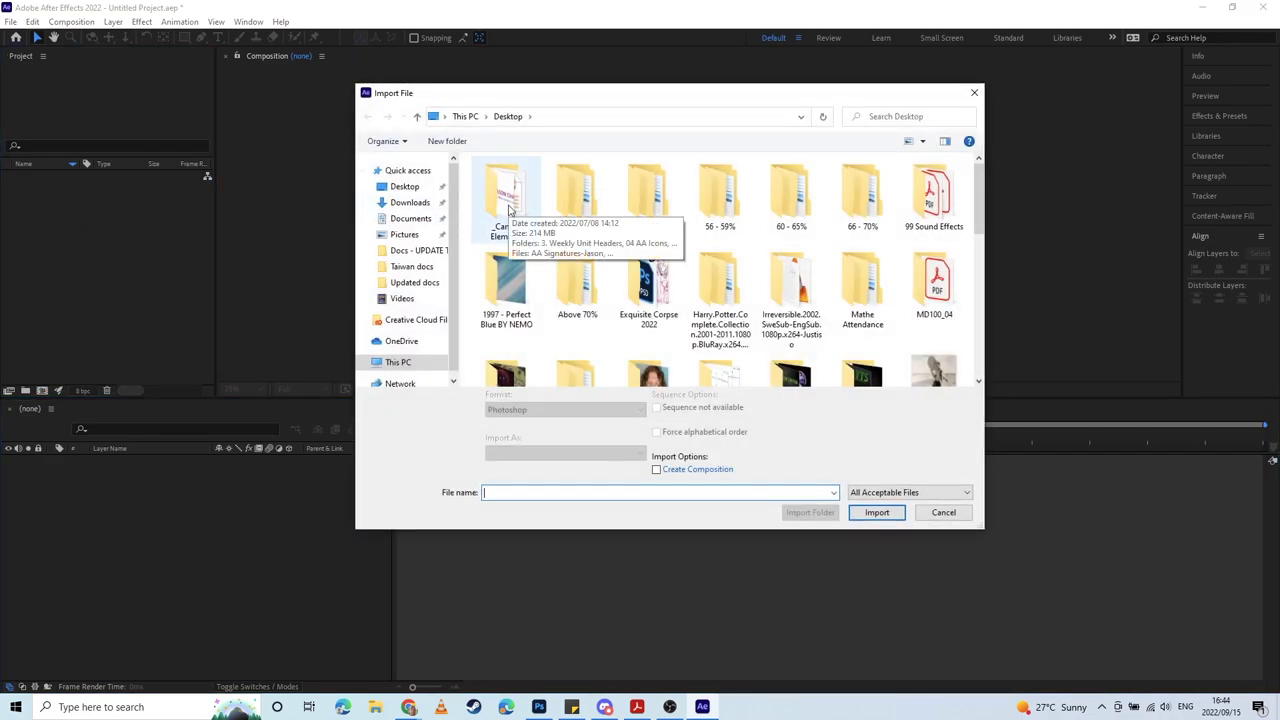
pyautogui.scroll(-5, 630, 265)
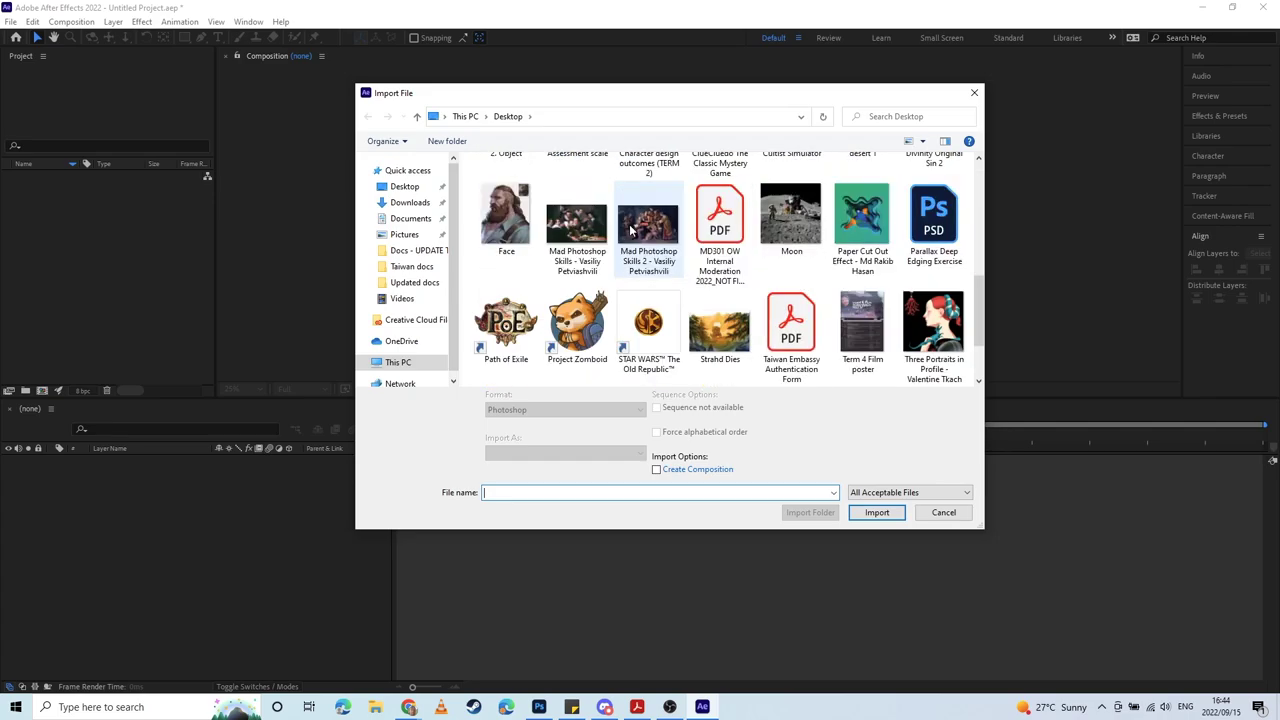
pyautogui.click(936, 228)
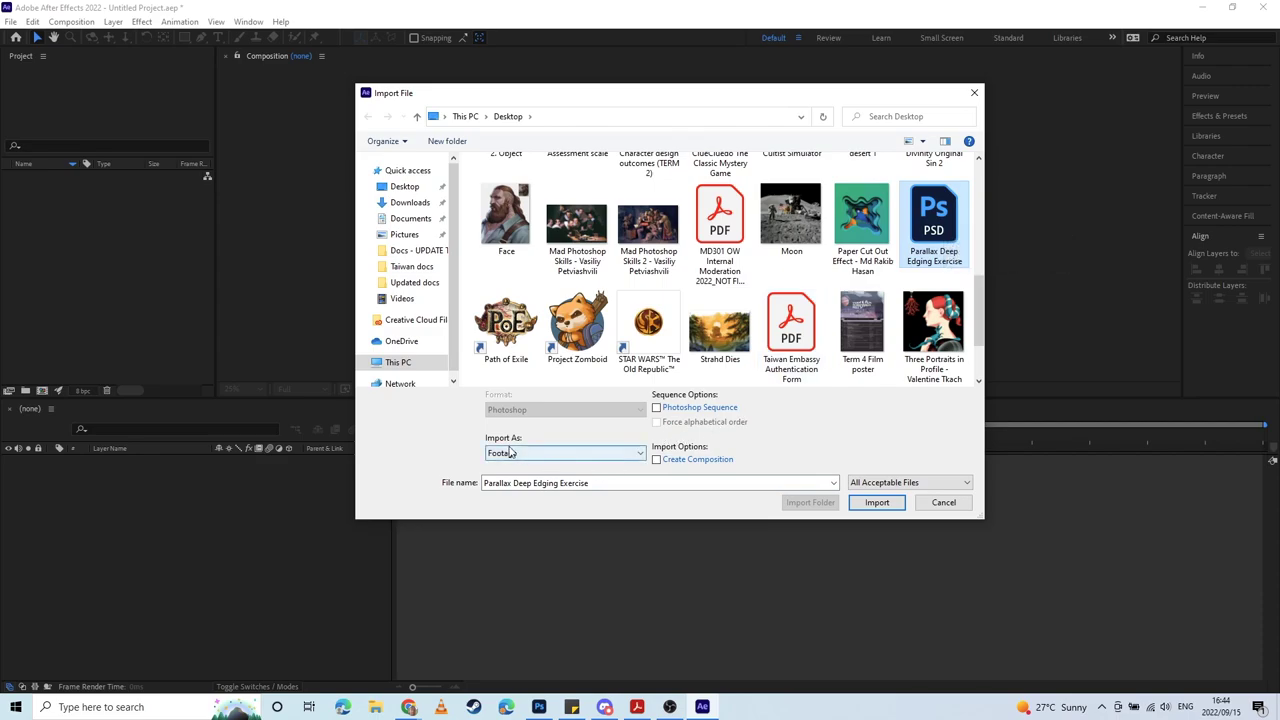
pyautogui.click(565, 453)
pyautogui.click(530, 479)
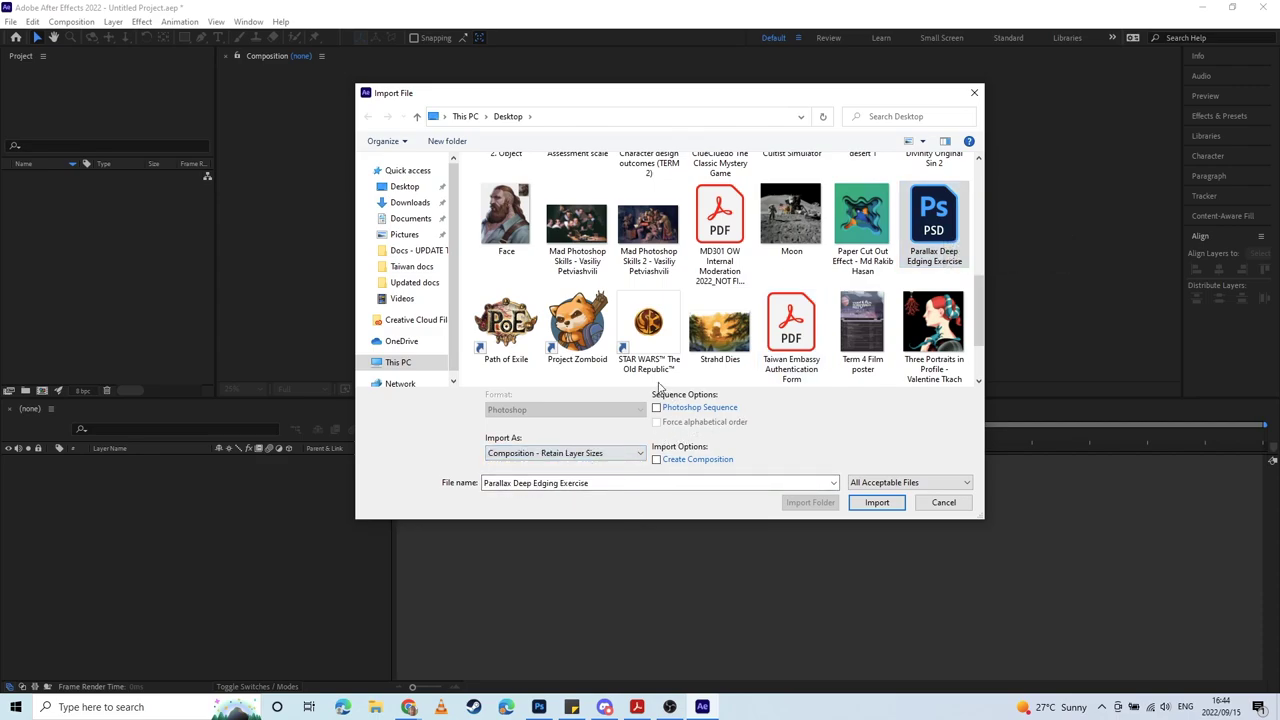
pyautogui.click(876, 503)
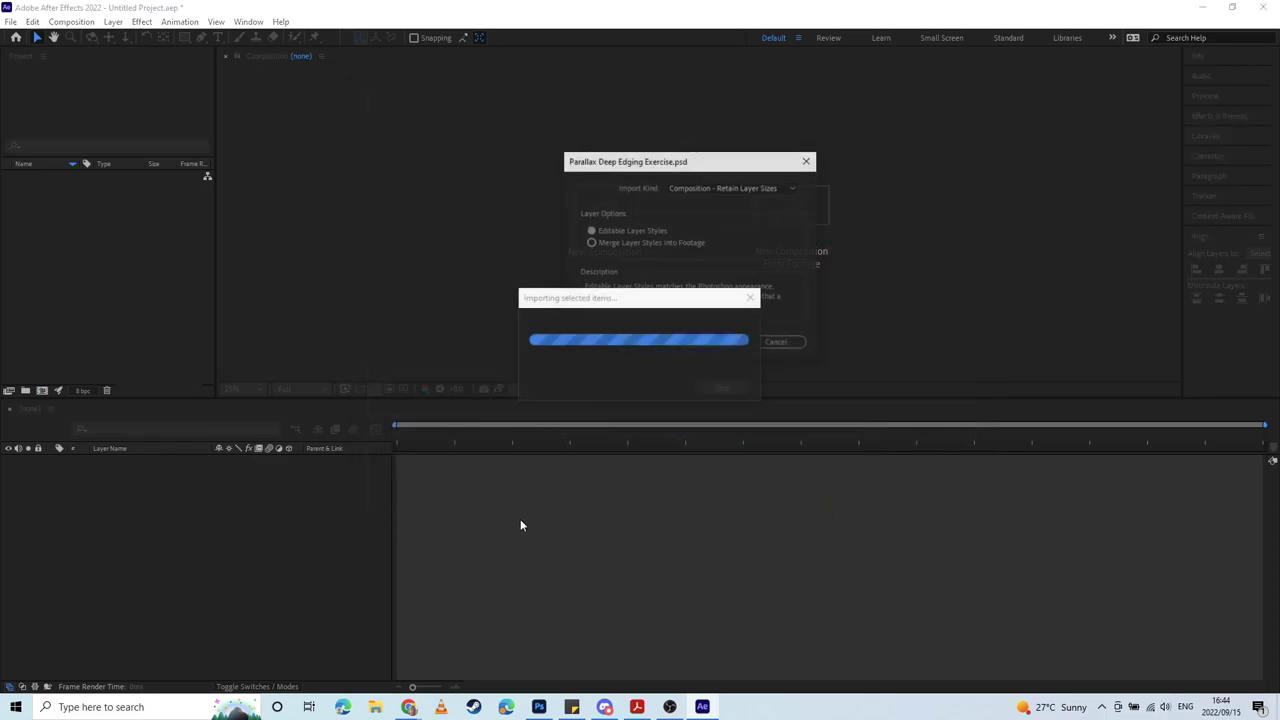
pyautogui.moveTo(690, 167); pyautogui.dragTo(646, 187)
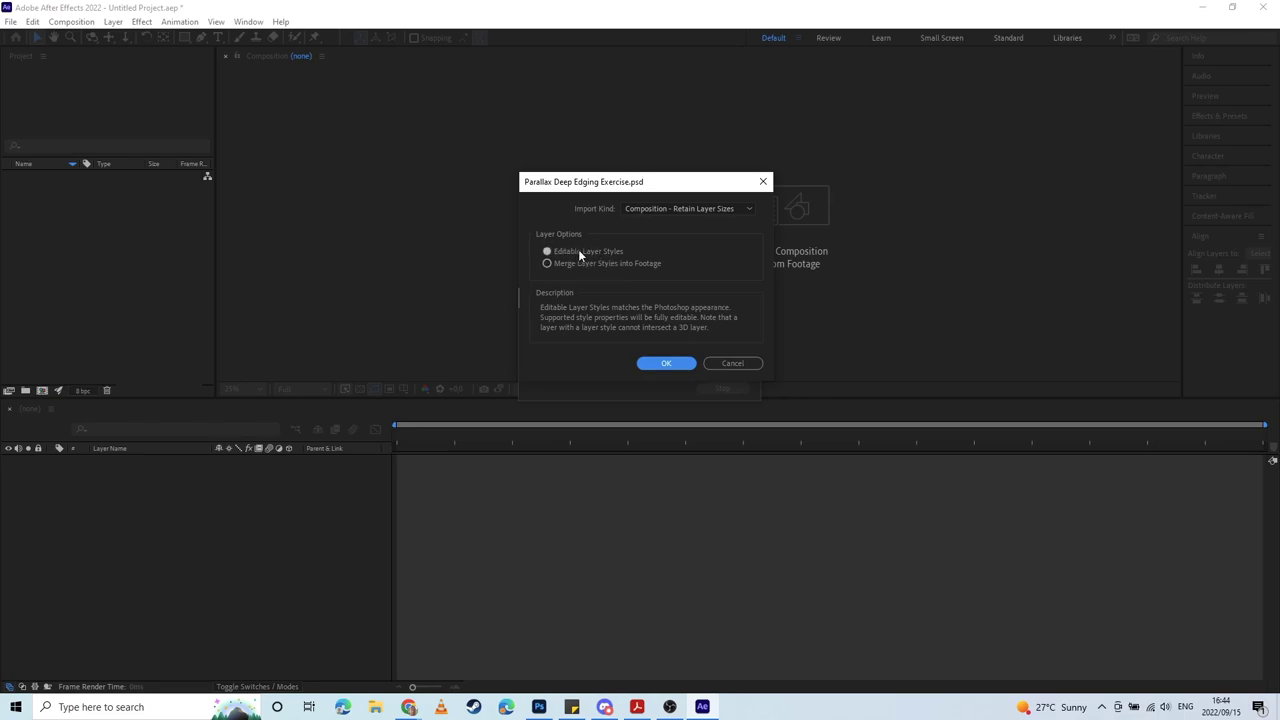
pyautogui.click(667, 363)
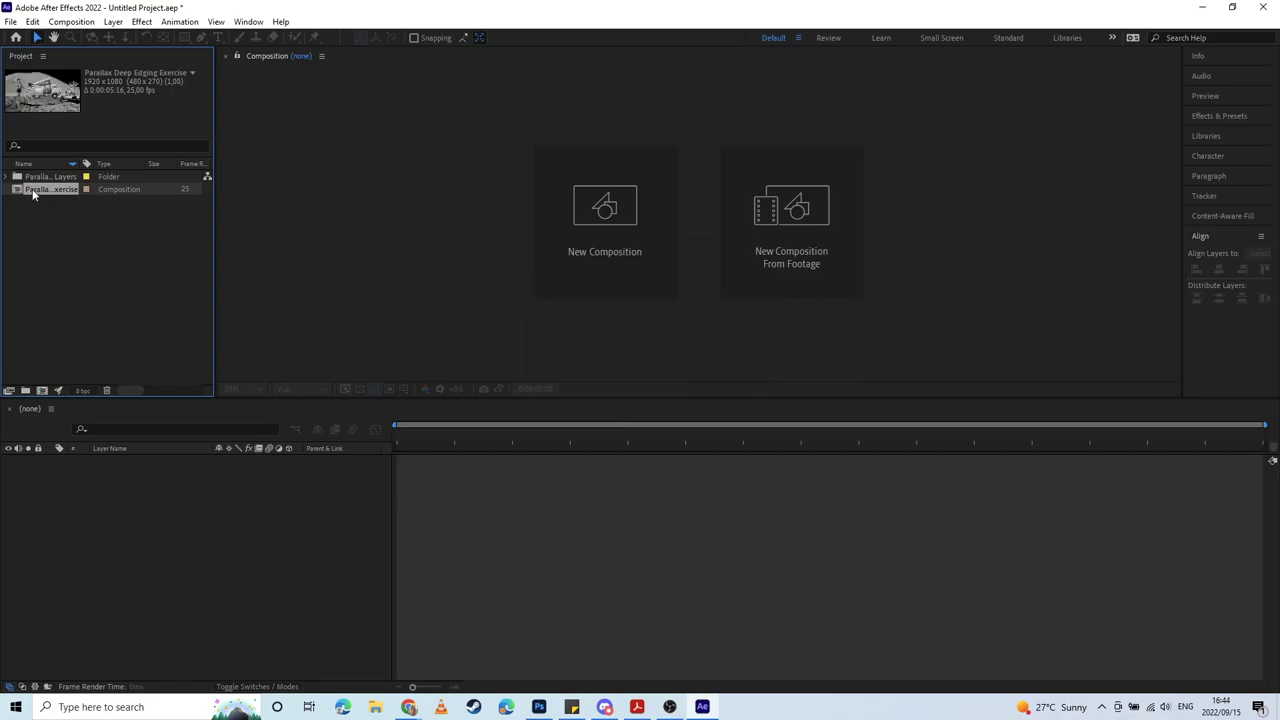
# Step: Open the imported composition and move its layers folder into a new project folder named Footage
pyautogui.doubleClick(33, 191)
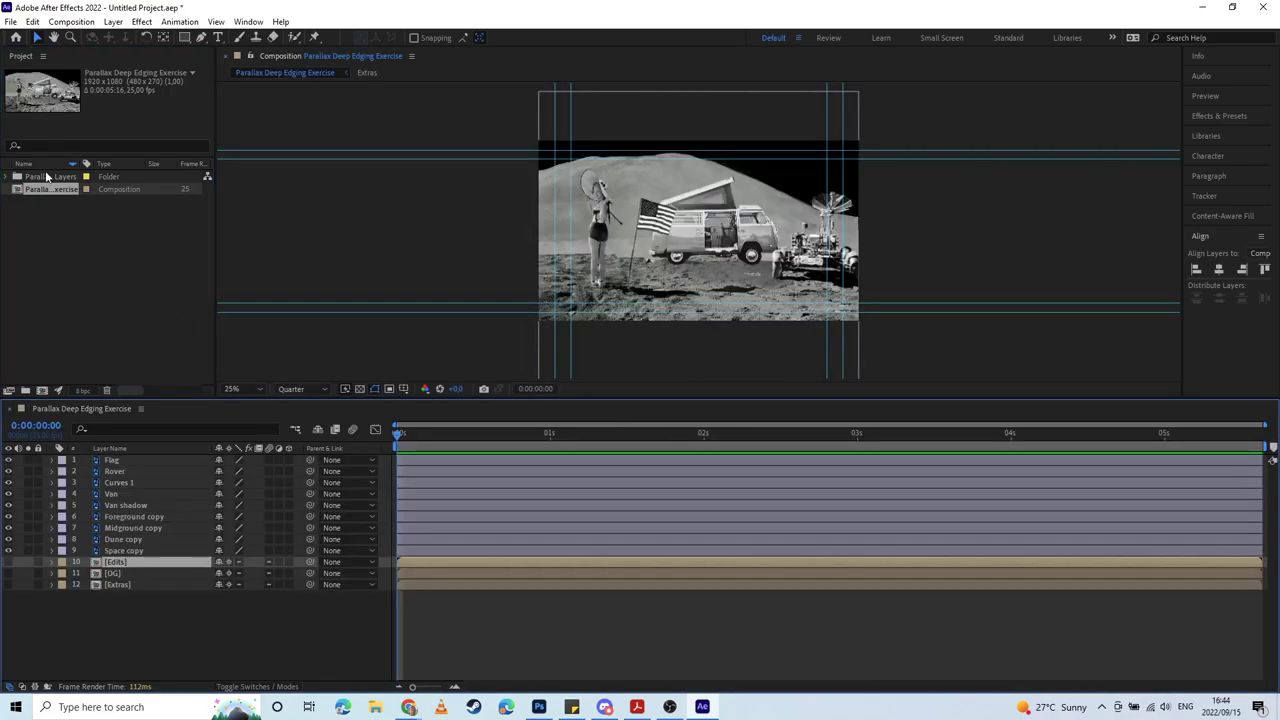
pyautogui.click(46, 176)
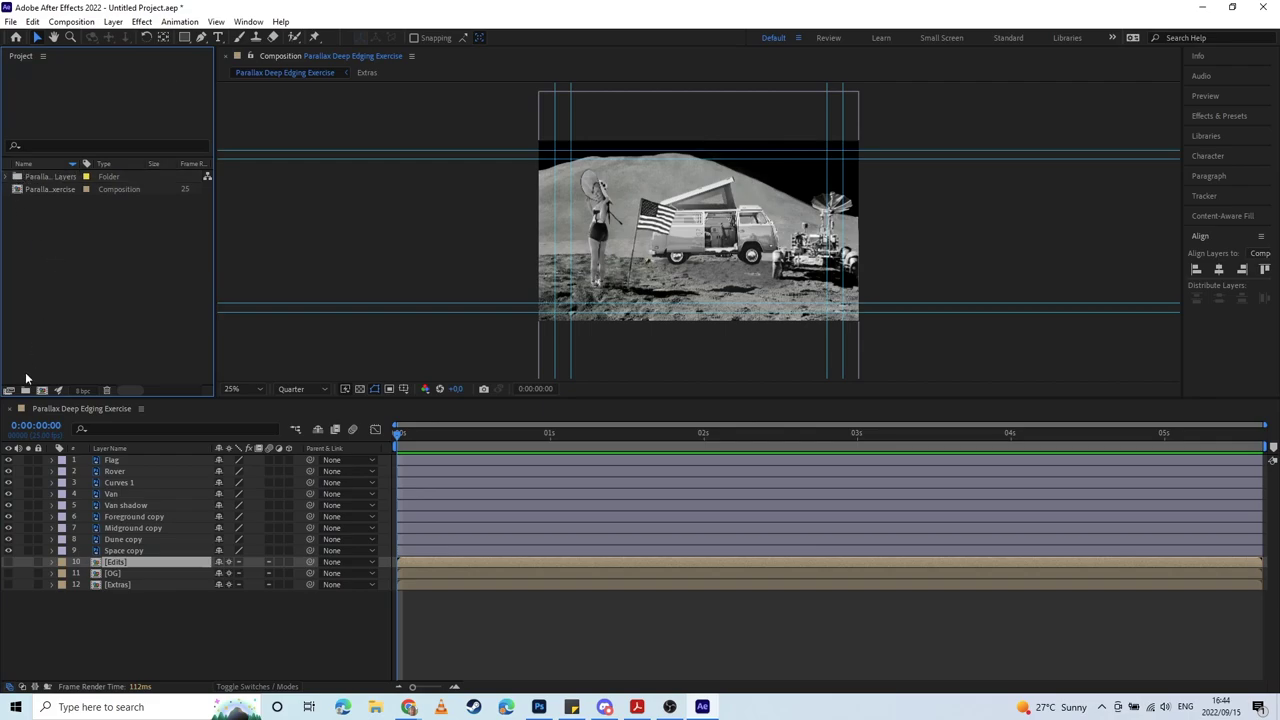
pyautogui.click(25, 390)
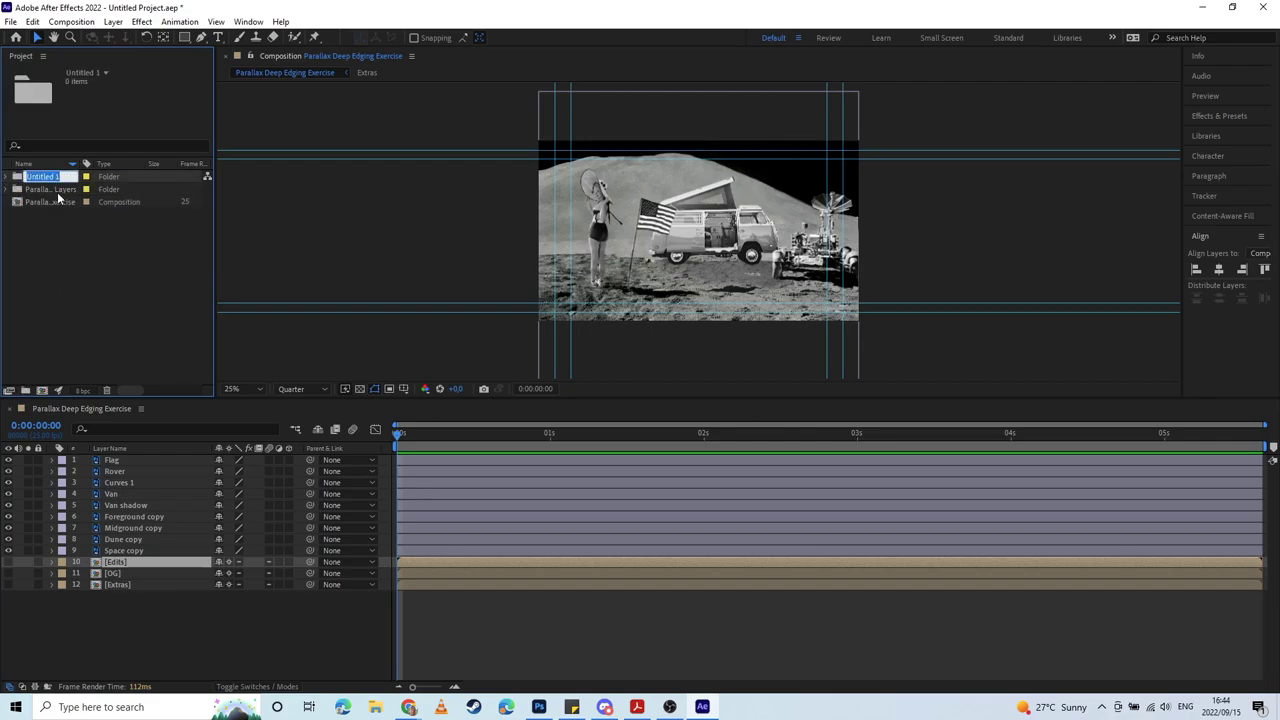
pyautogui.write('Footage')
pyautogui.press('Return')
pyautogui.moveTo(43, 178); pyautogui.dragTo(54, 203)
# Step: Create a project folder named Comps and move the Parallax Deep Edging Exercise composition into it
pyautogui.click(25, 390)
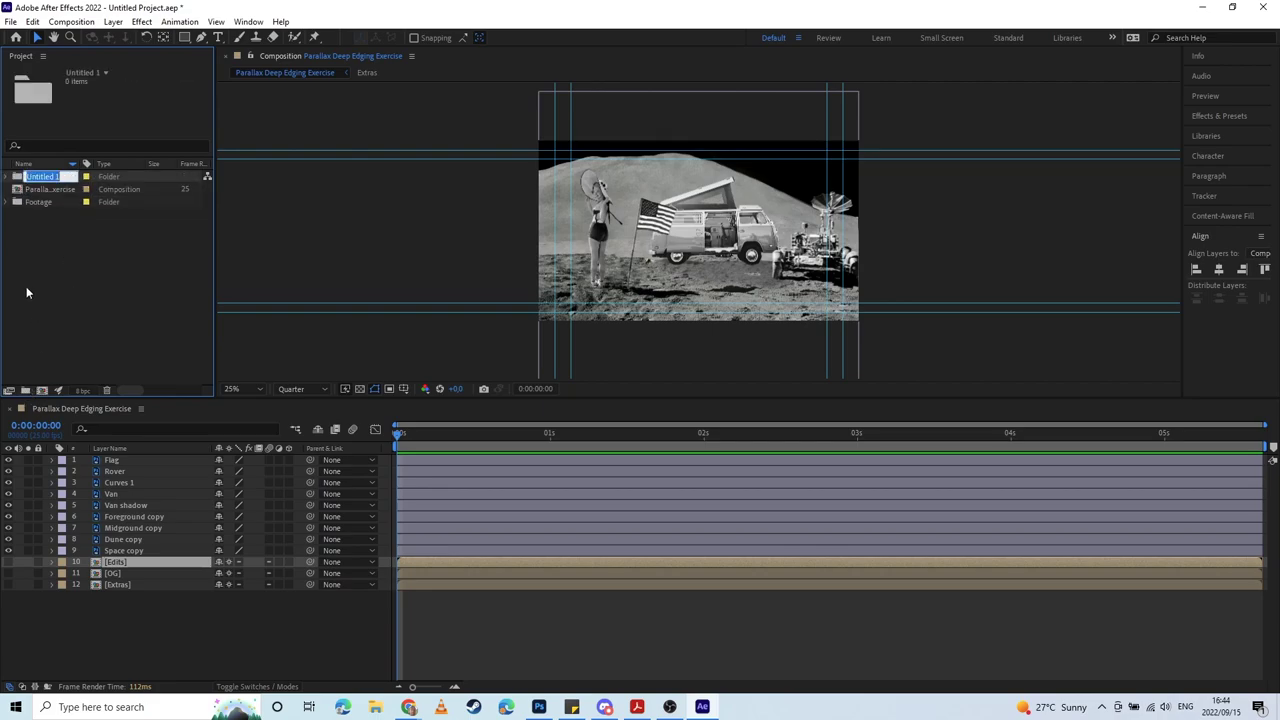
pyautogui.write('Cops')
pyautogui.press('Return')
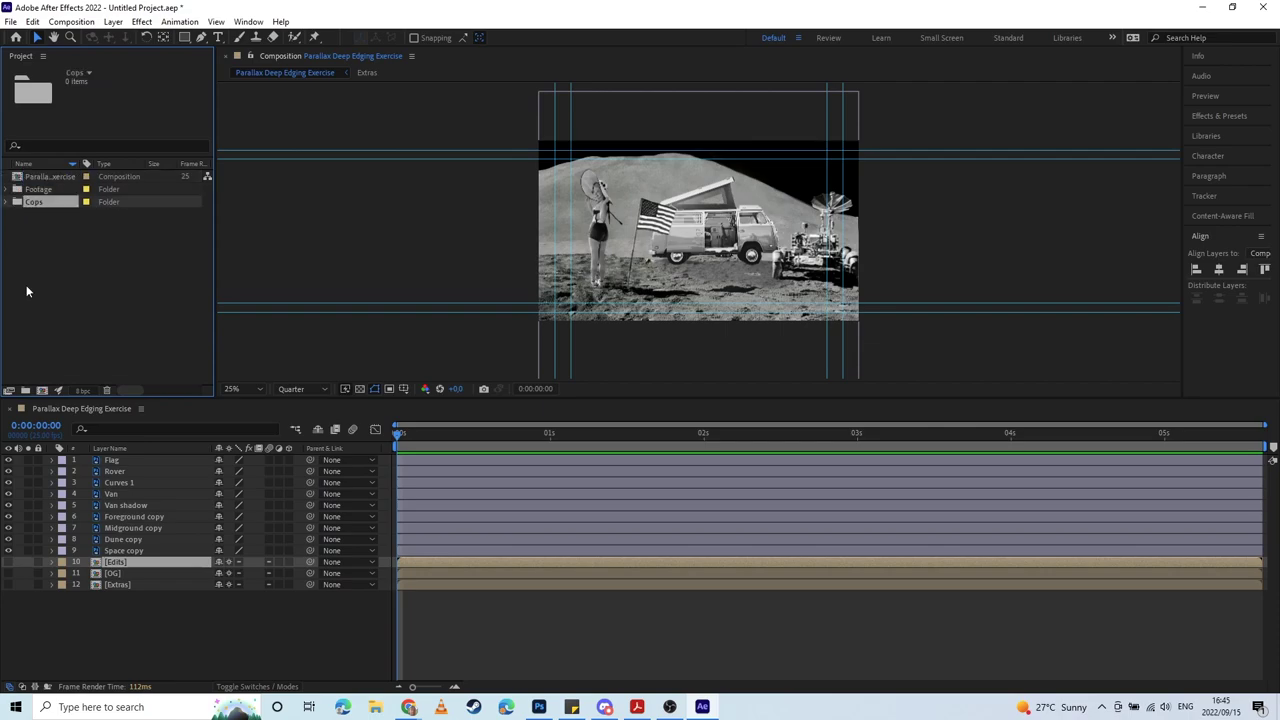
pyautogui.click(33, 203)
pyautogui.write('Comps')
pyautogui.press('Return')
pyautogui.moveTo(43, 180); pyautogui.dragTo(57, 203)
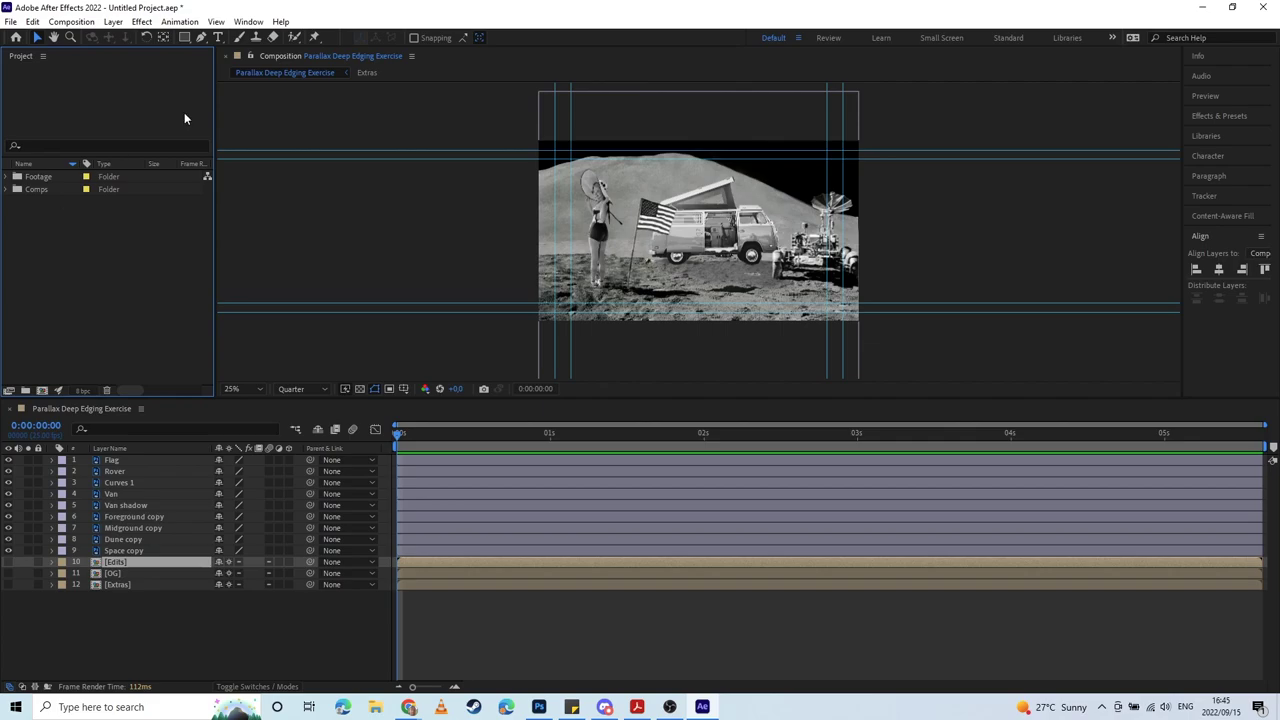
# Step: Compare the composition preview around the flag and van at Full and Quarter resolution, ending on Quarter
pyautogui.scroll(4, 547, 220)
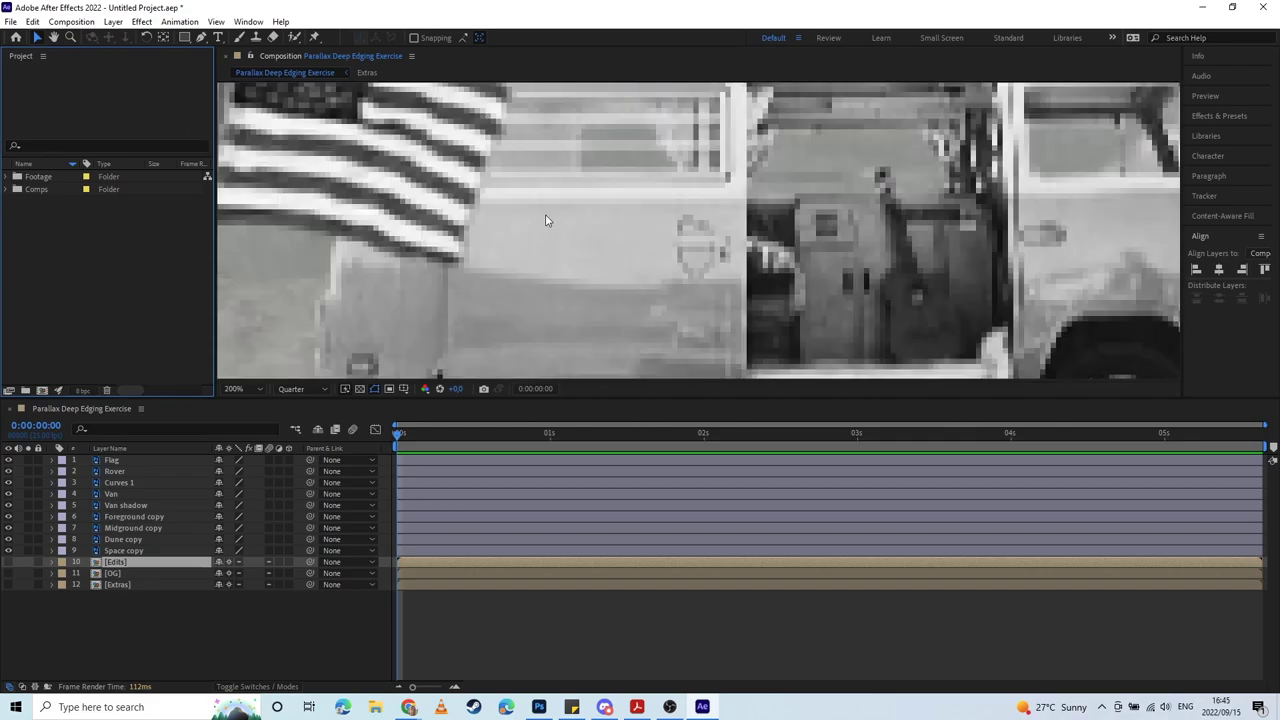
pyautogui.scroll(-4, 547, 220)
pyautogui.scroll(3, 547, 220)
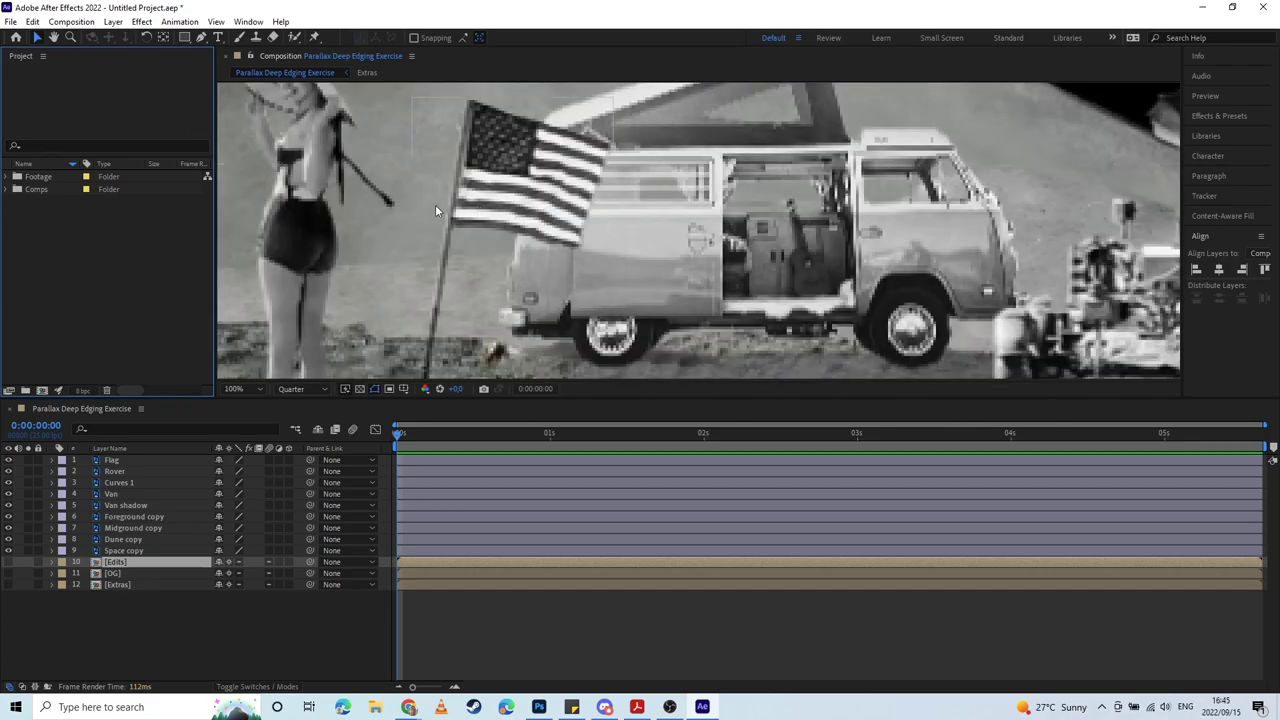
pyautogui.click(310, 390)
pyautogui.click(310, 419)
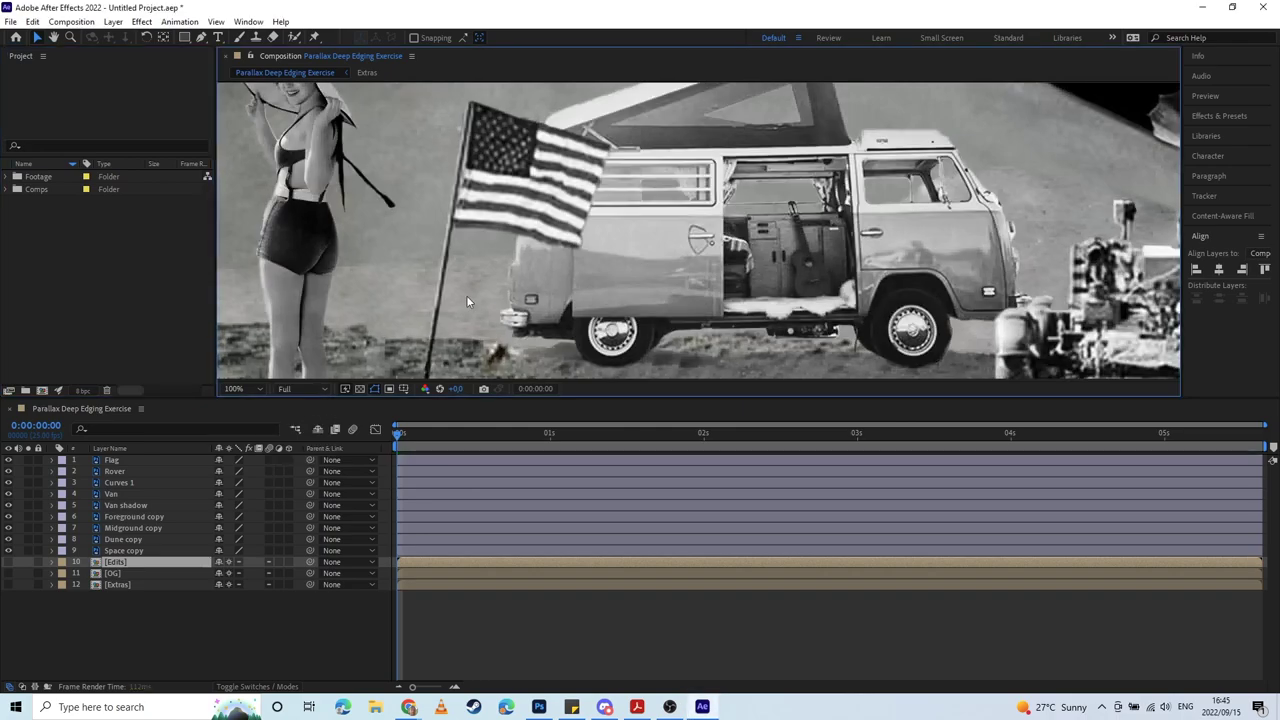
pyautogui.scroll(-2, 476, 230)
pyautogui.scroll(2, 476, 230)
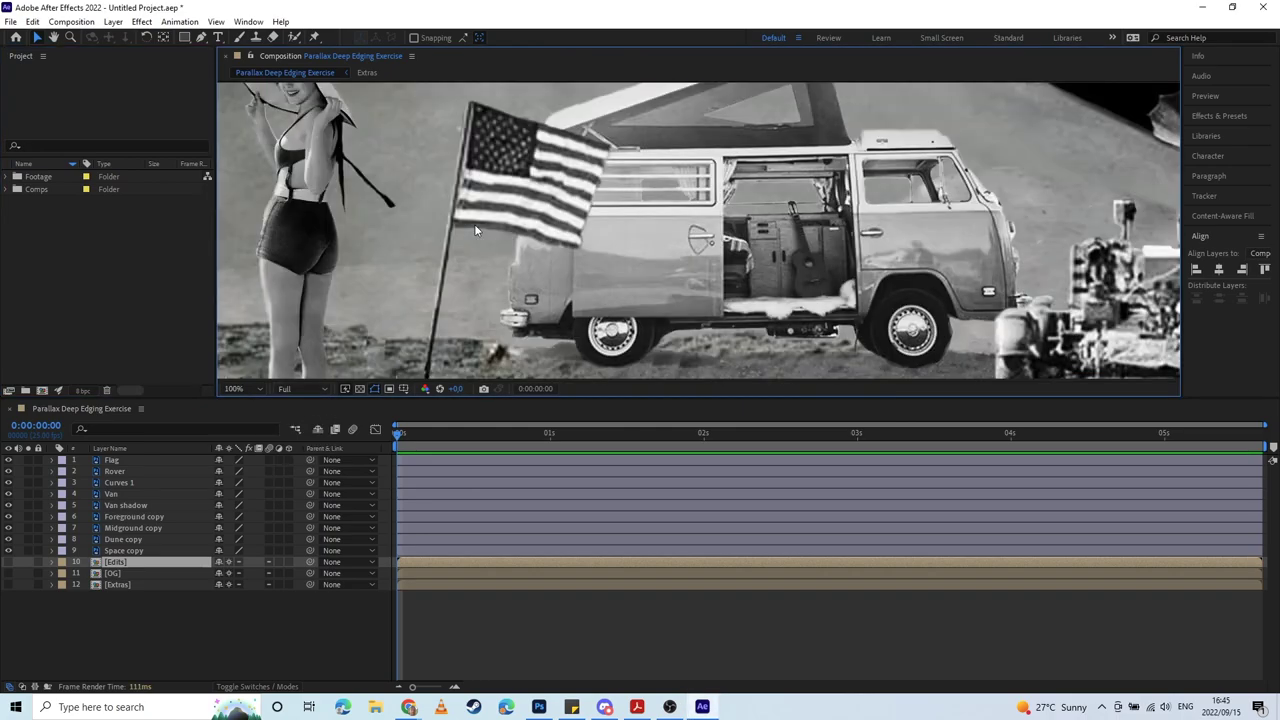
pyautogui.click(305, 389)
pyautogui.click(302, 465)
pyautogui.scroll(-4, 469, 146)
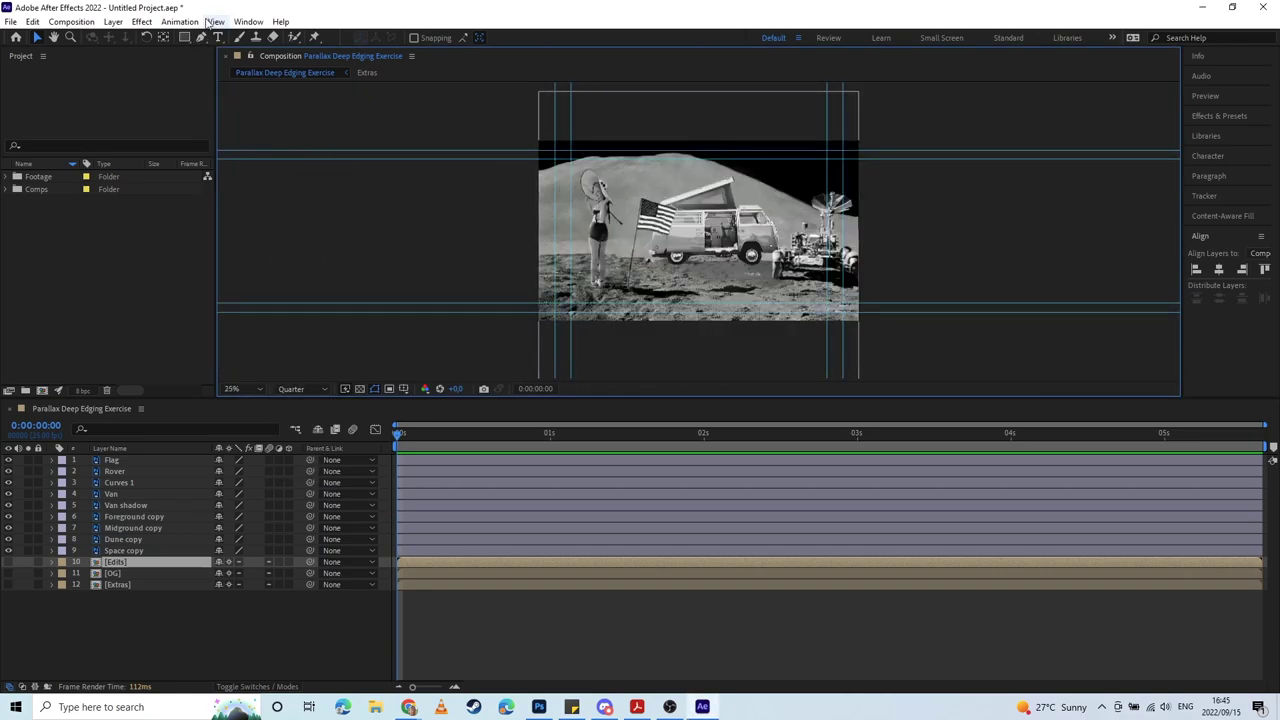
# Step: Hide the guides in the composition view
pyautogui.click(215, 21)
pyautogui.click(286, 207)
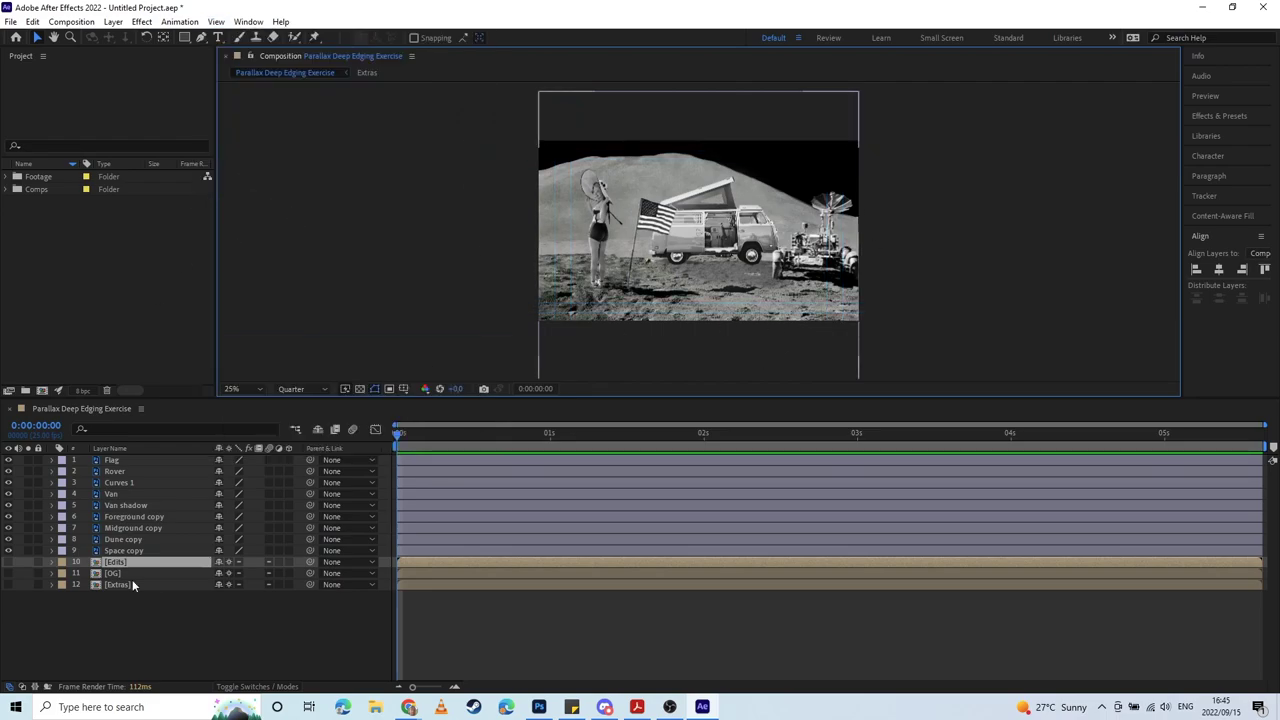
# Step: Open the nested Edits, OG and Extras compositions in turn to examine the layers each contains
pyautogui.click(138, 613)
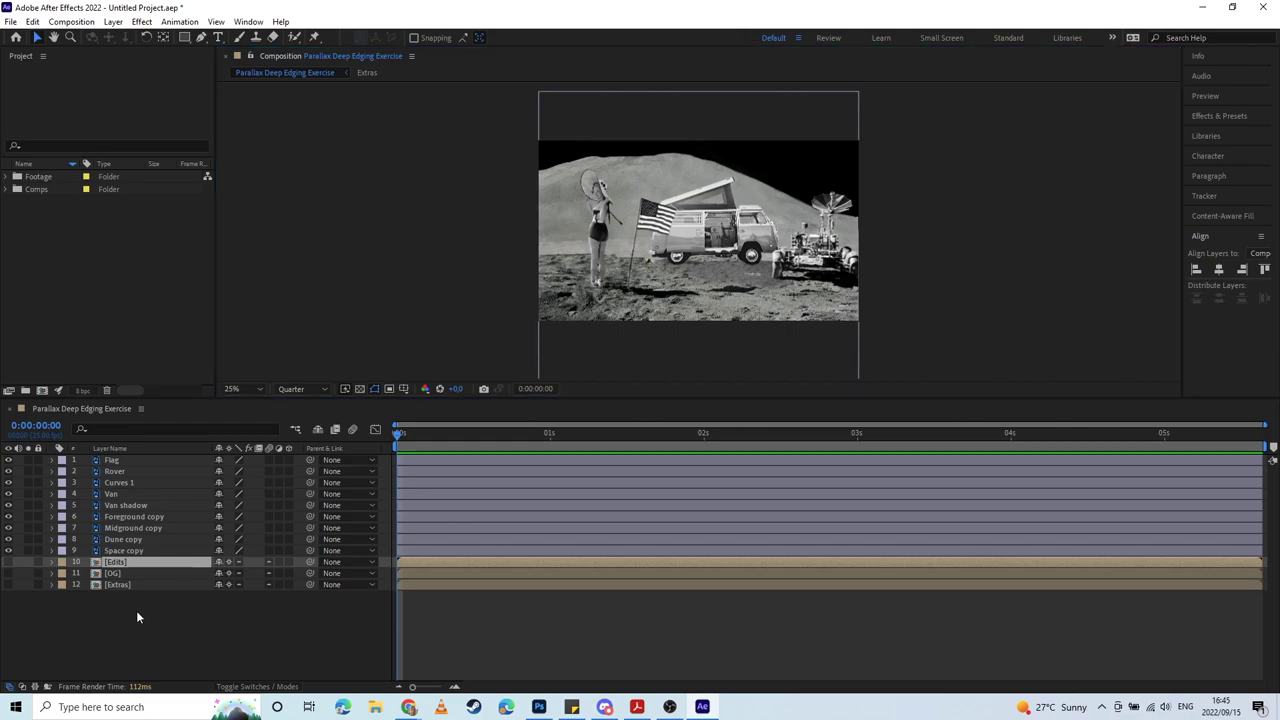
pyautogui.click(141, 564)
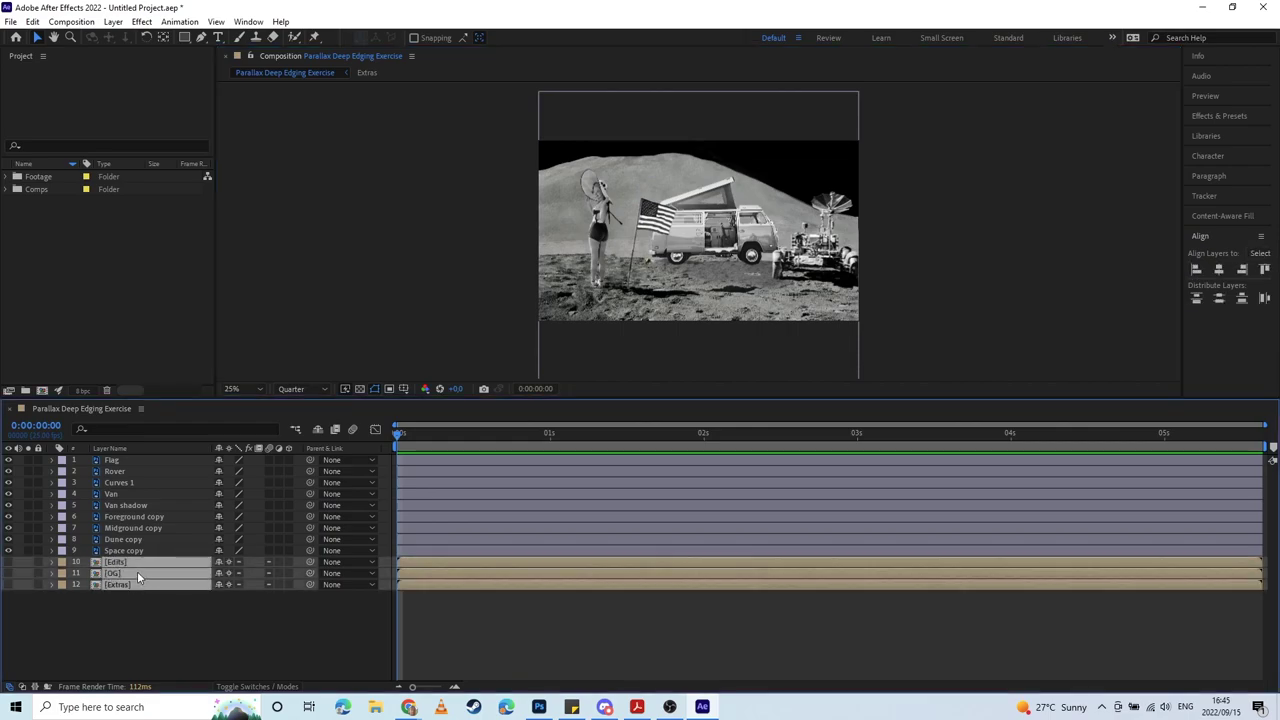
pyautogui.click(124, 604)
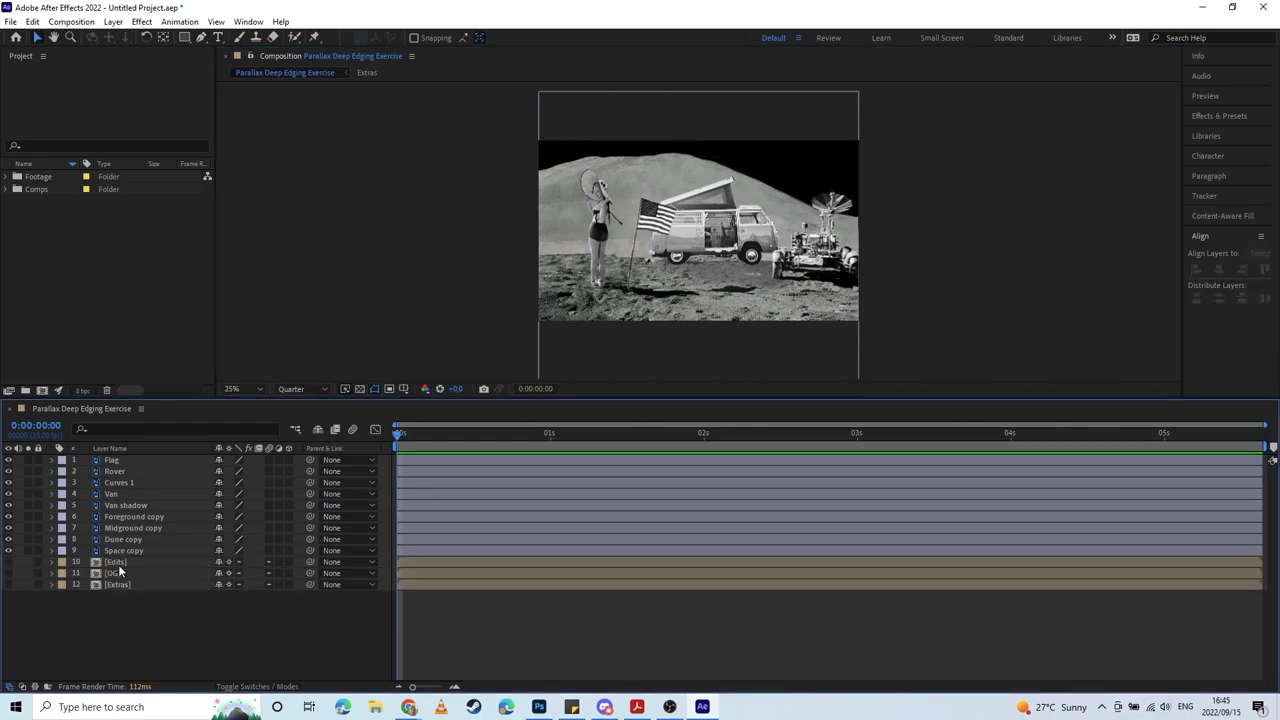
pyautogui.doubleClick(116, 562)
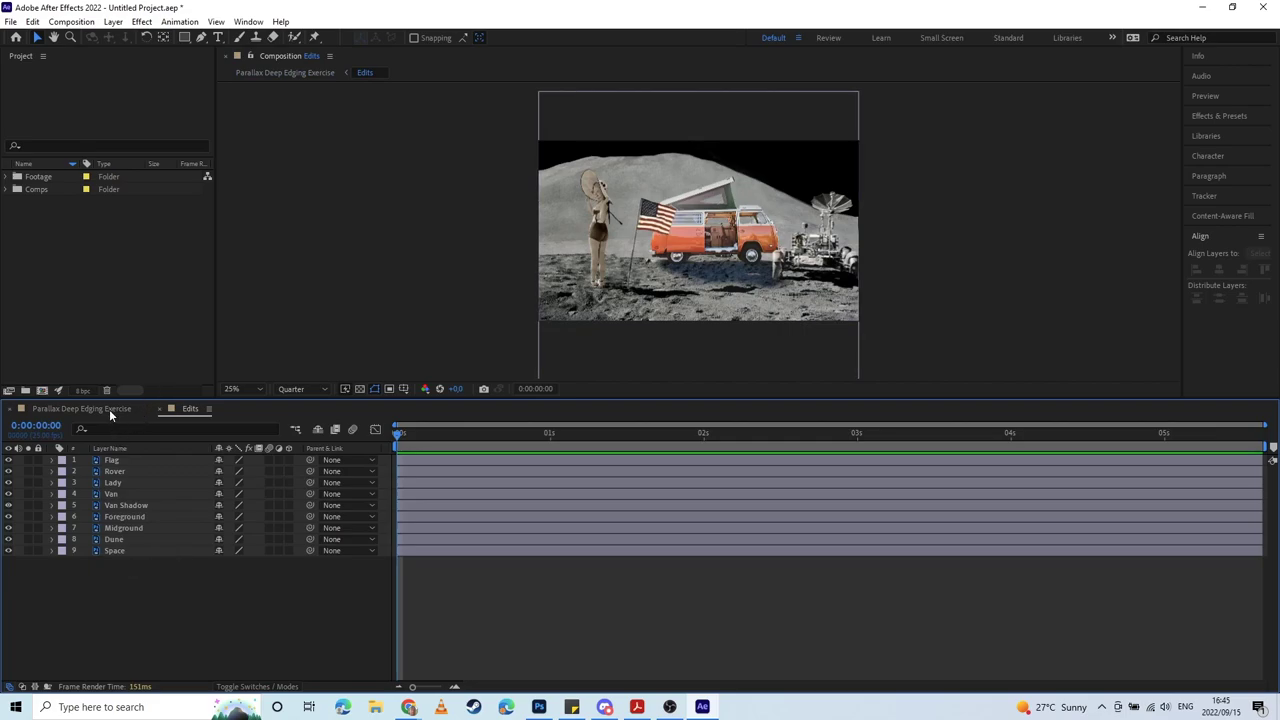
pyautogui.click(110, 412)
pyautogui.doubleClick(128, 574)
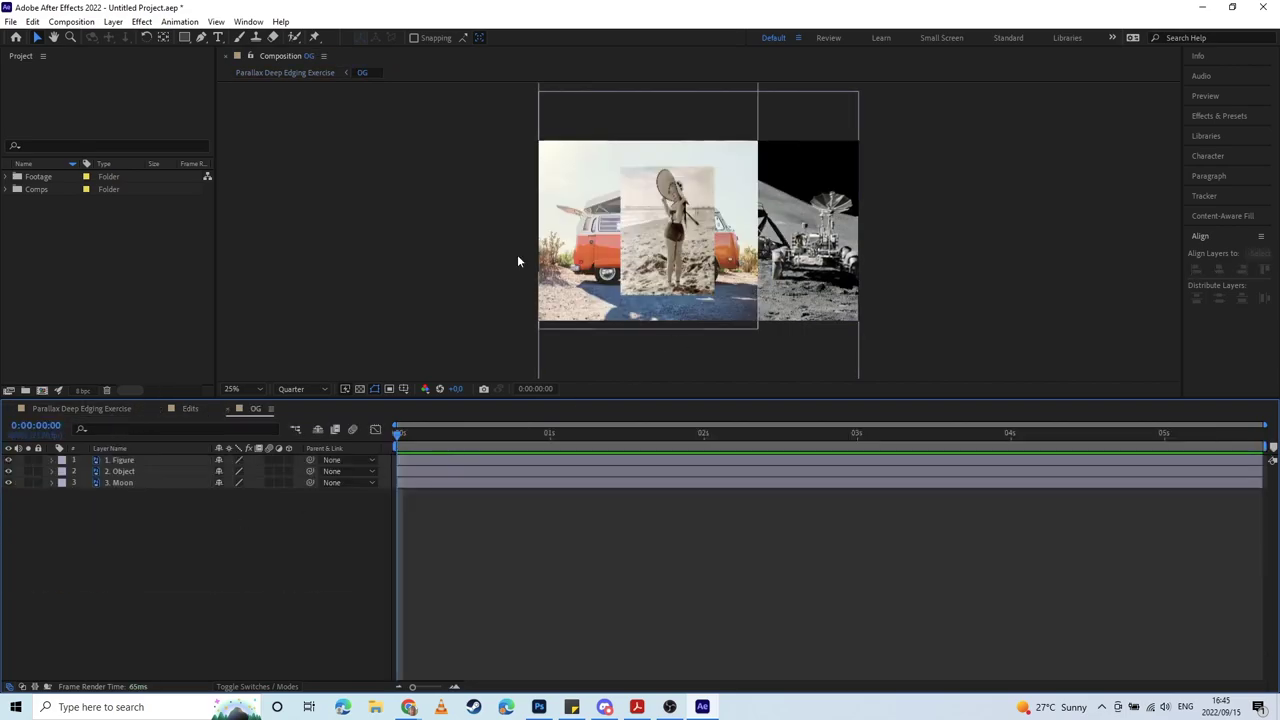
pyautogui.click(82, 408)
pyautogui.doubleClick(127, 586)
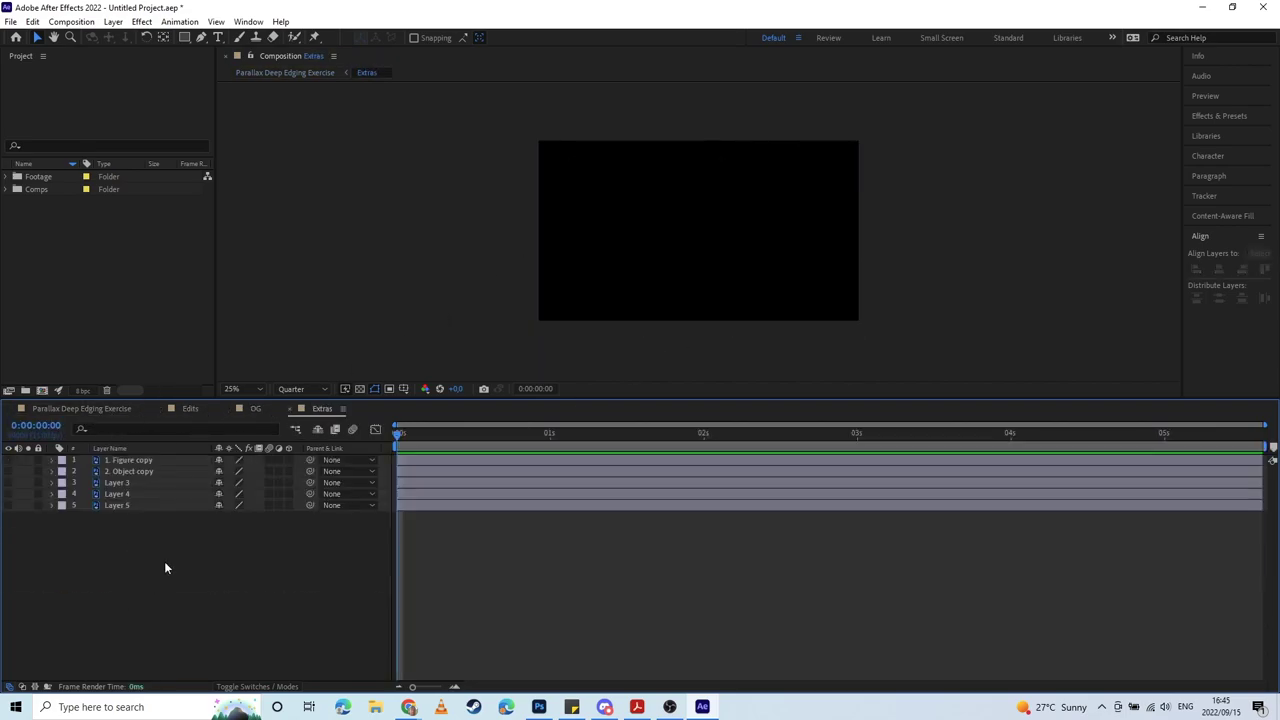
# Step: Mark the Edits, OG and Extras layers of the Parallax Deep Edging Exercise composition as shy and hide shy layers in the timeline
pyautogui.click(82, 408)
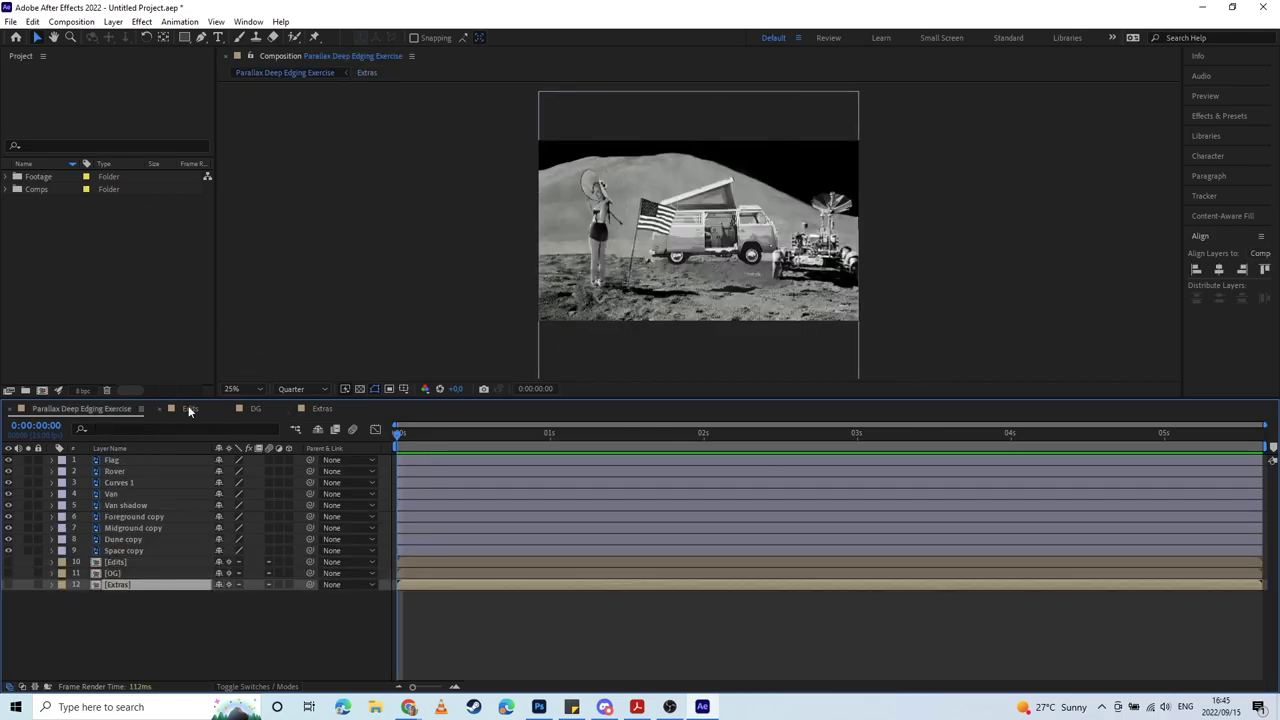
pyautogui.keyDown('shift'); pyautogui.click(131, 563); pyautogui.keyUp('shift')
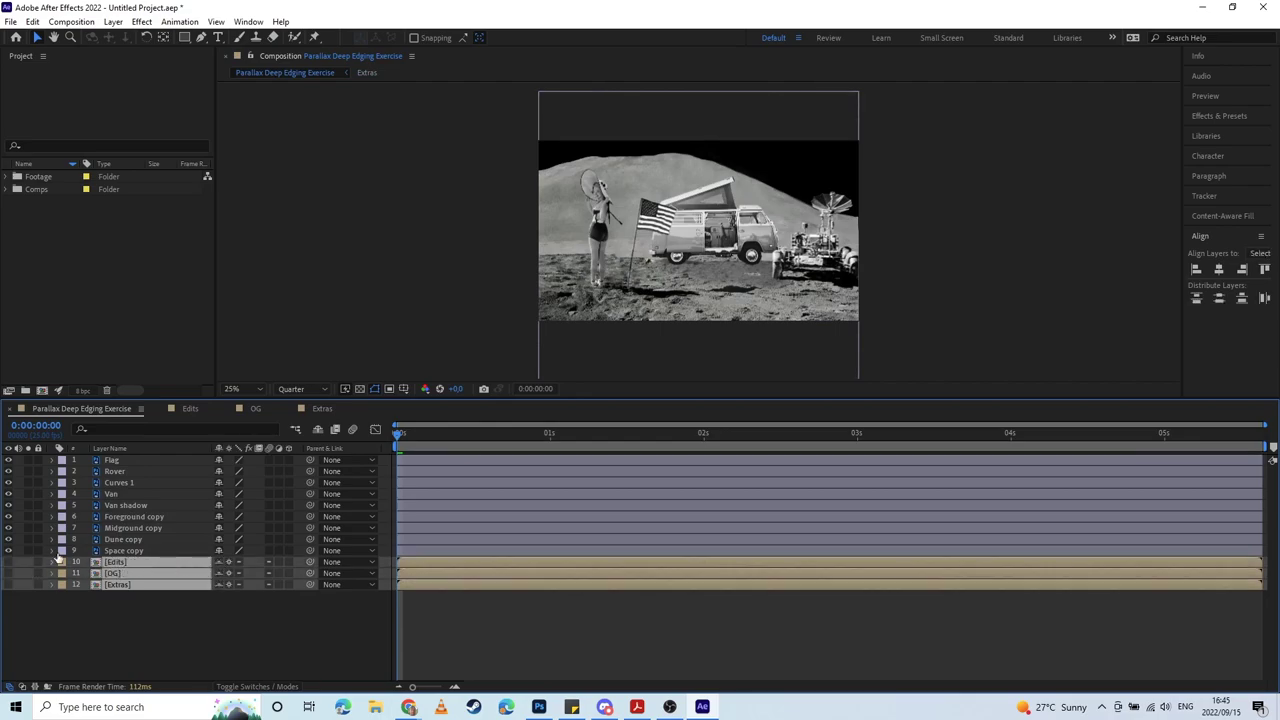
pyautogui.moveTo(38, 562); pyautogui.dragTo(38, 584)
pyautogui.click(318, 429)
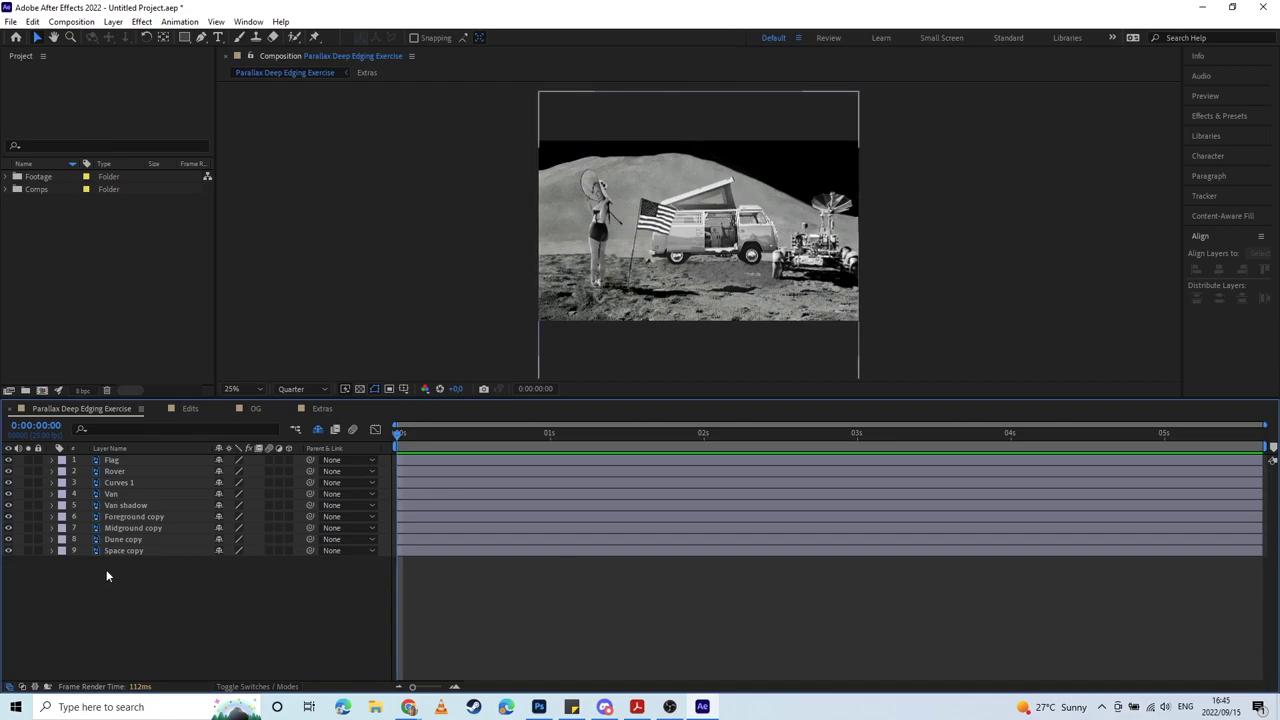
# Step: Make all nine visible layers, from Flag down to Space copy, 3D layers
pyautogui.moveTo(47, 583); pyautogui.dragTo(160, 429)
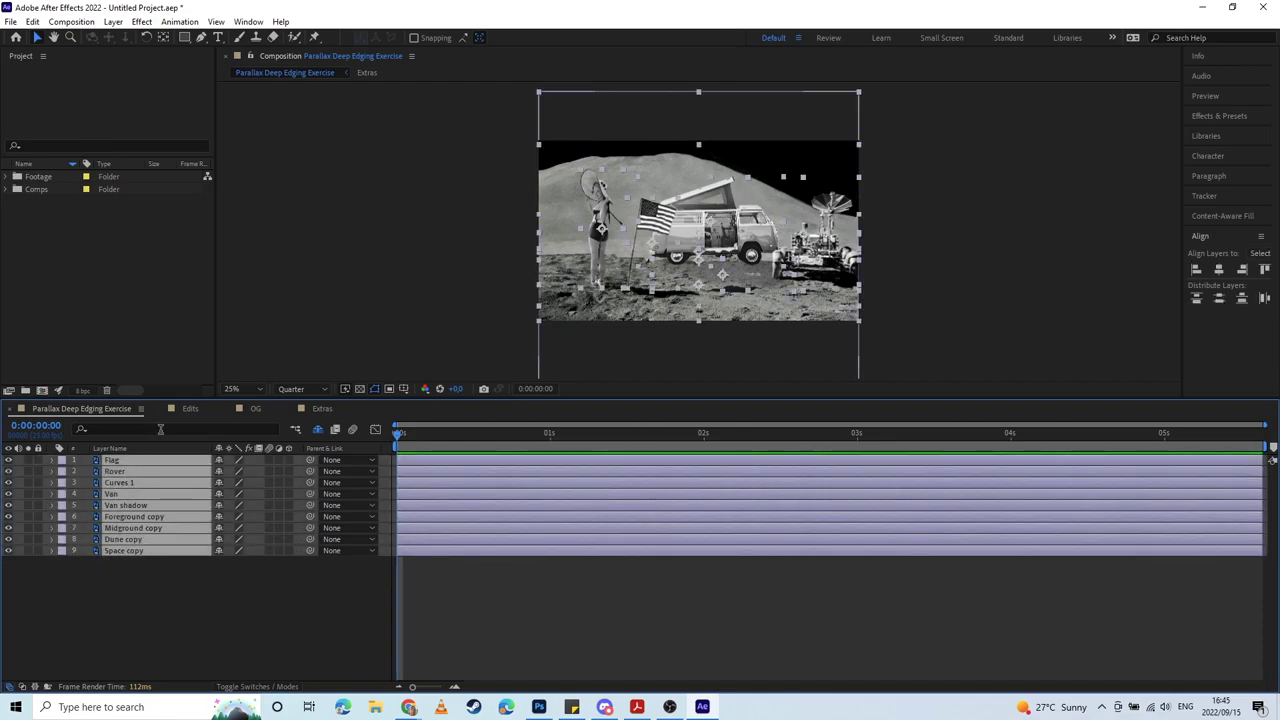
pyautogui.click(291, 467)
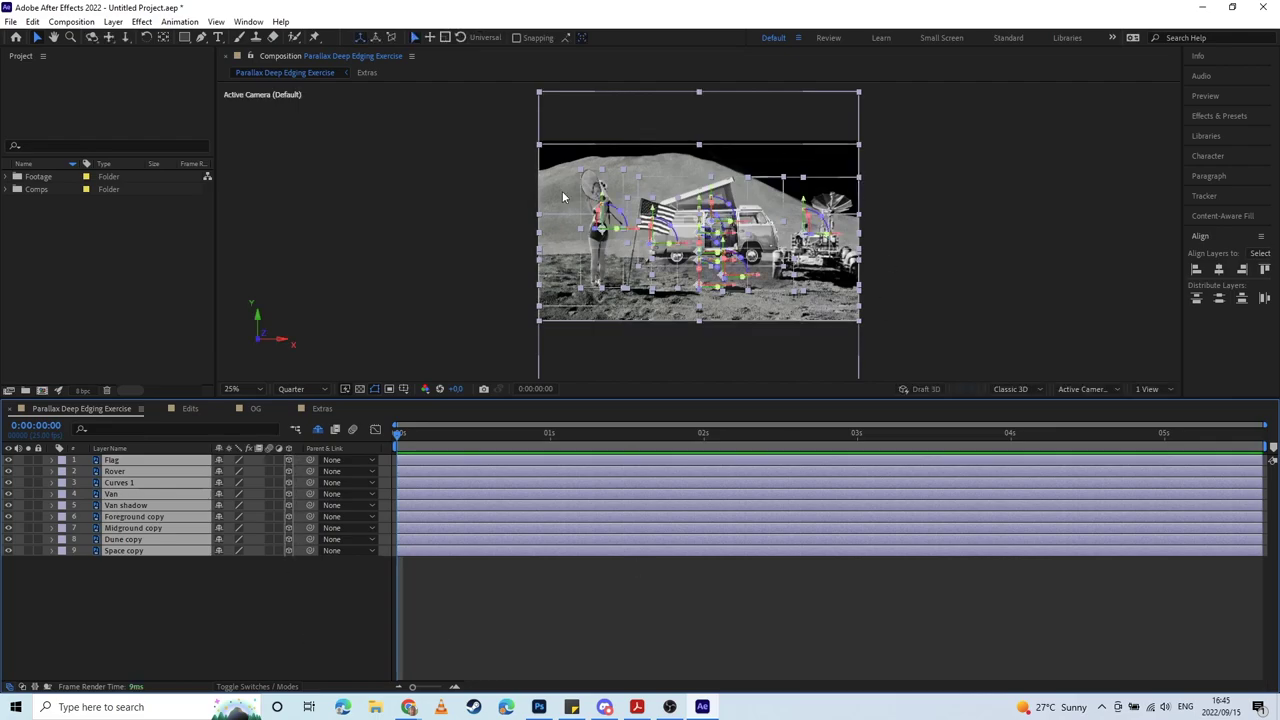
pyautogui.click(968, 277)
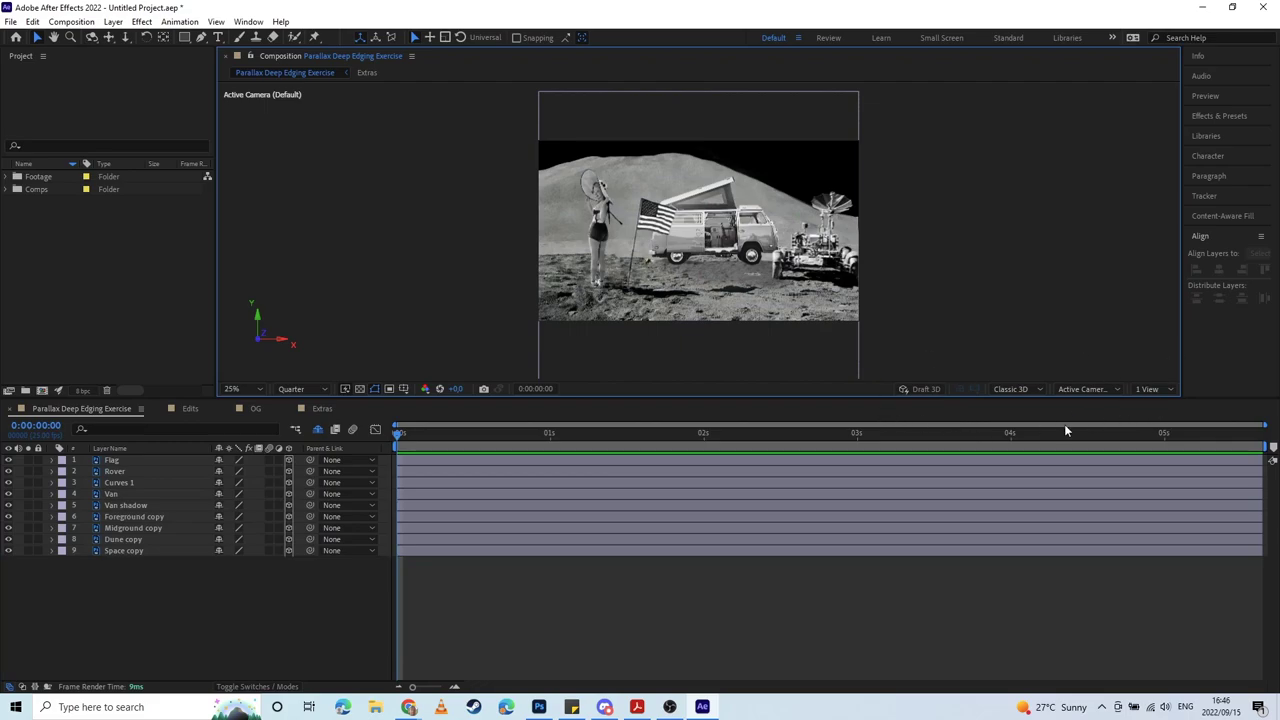
# Step: Display the composition in the 2 Views layout and enlarge the viewer while keeping all nine timeline layers in sight
pyautogui.click(1147, 390)
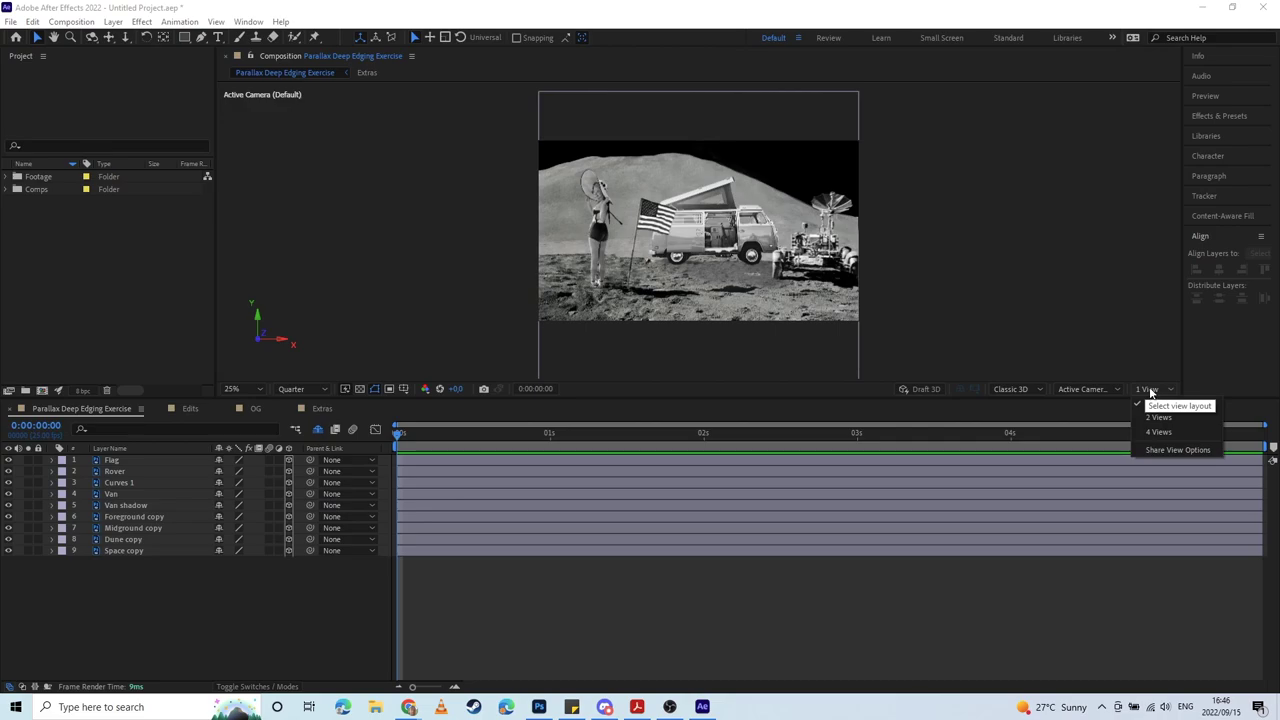
pyautogui.click(1156, 417)
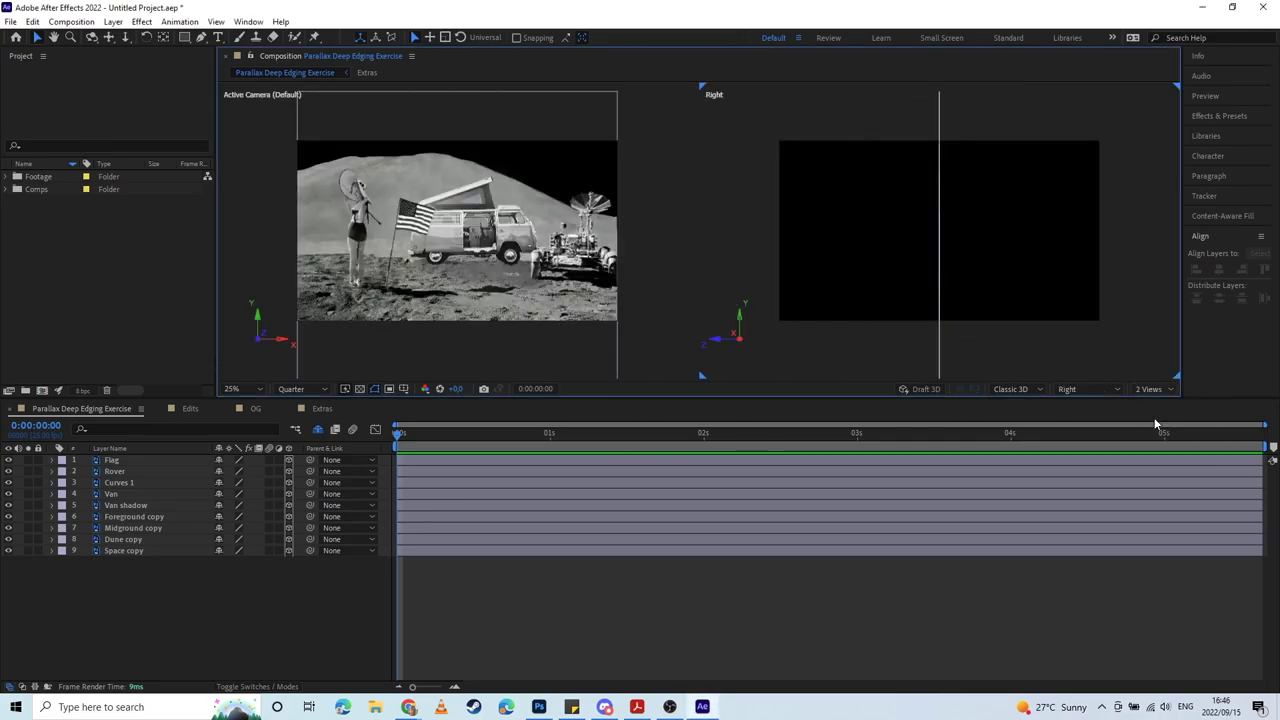
pyautogui.scroll(-1, 431, 277)
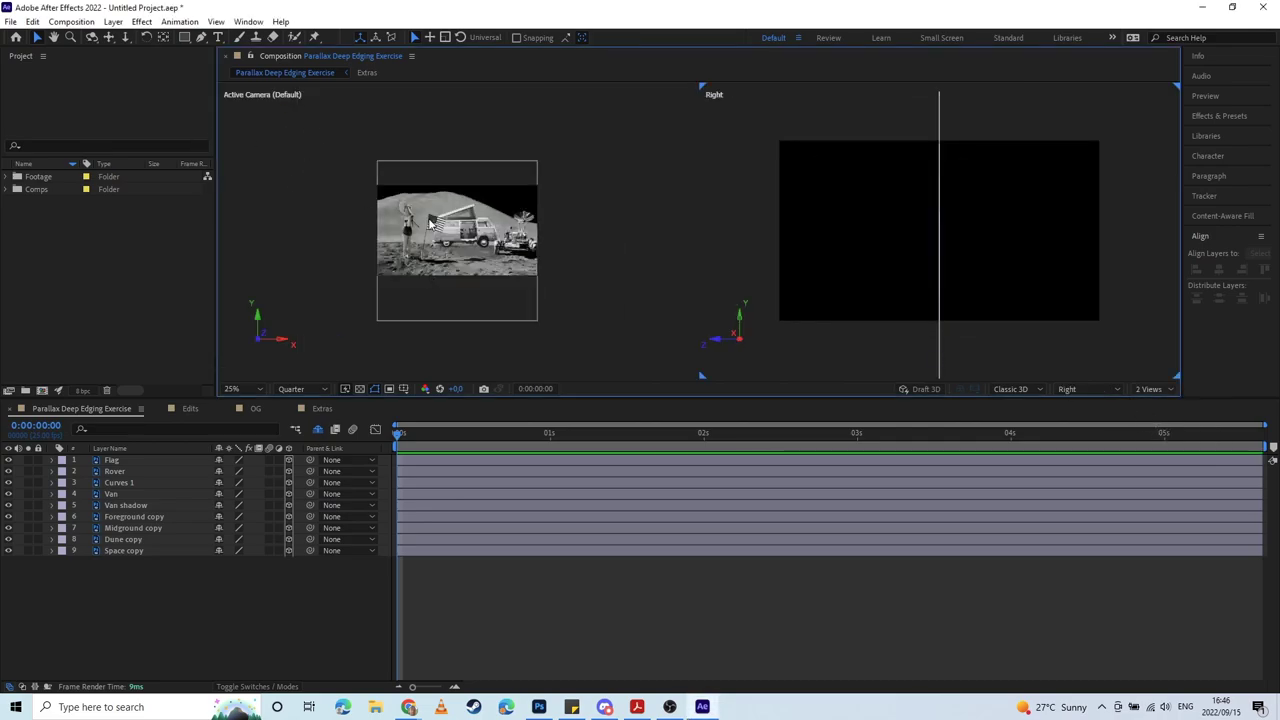
pyautogui.scroll(2, 430, 224)
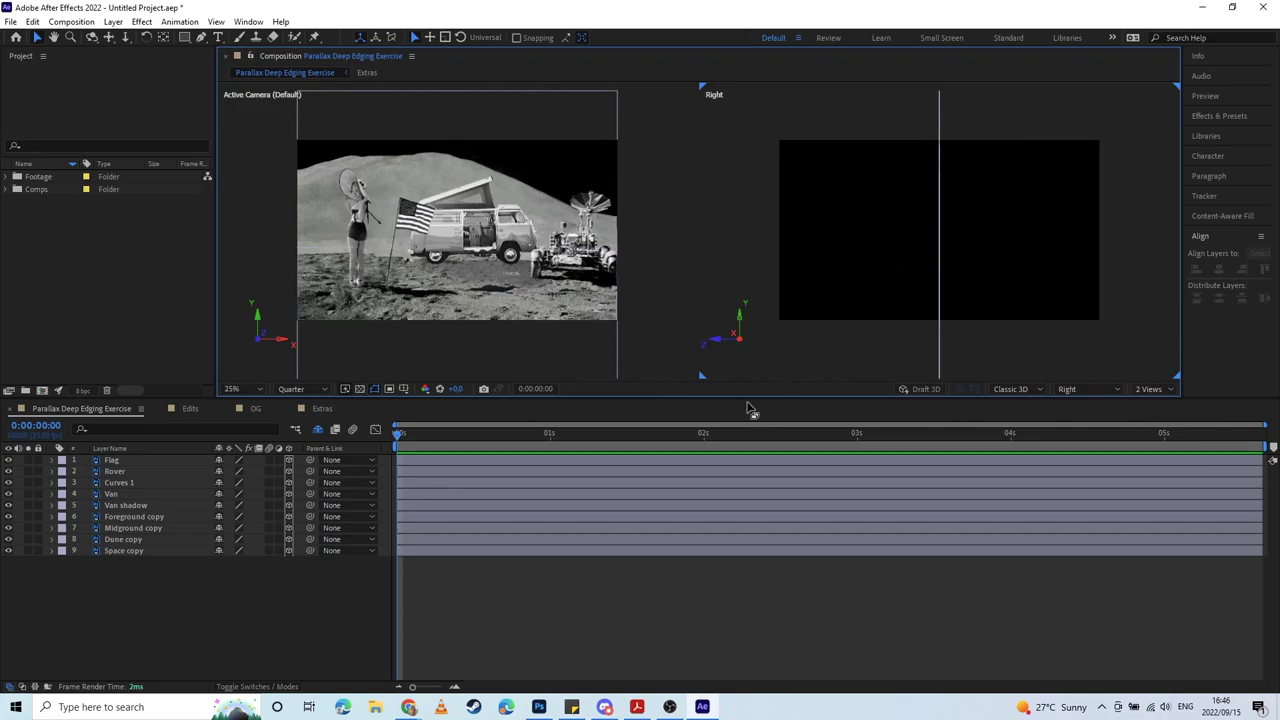
pyautogui.moveTo(751, 397); pyautogui.dragTo(751, 620)
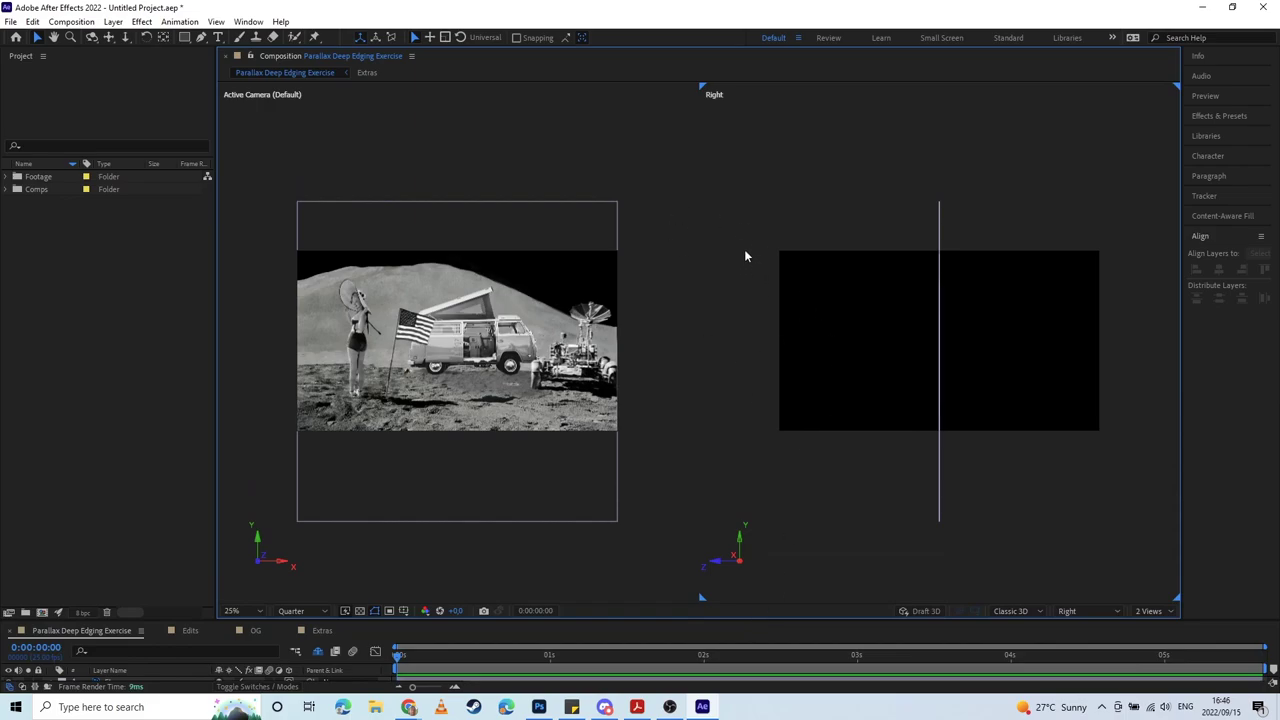
pyautogui.moveTo(745, 256)
pyautogui.mouseDown()
pyautogui.moveTo(786, 309)
pyautogui.moveTo(823, 463)
pyautogui.moveTo(826, 434)
pyautogui.mouseUp()
pyautogui.moveTo(1090, 213); pyautogui.dragTo(1145, 453)
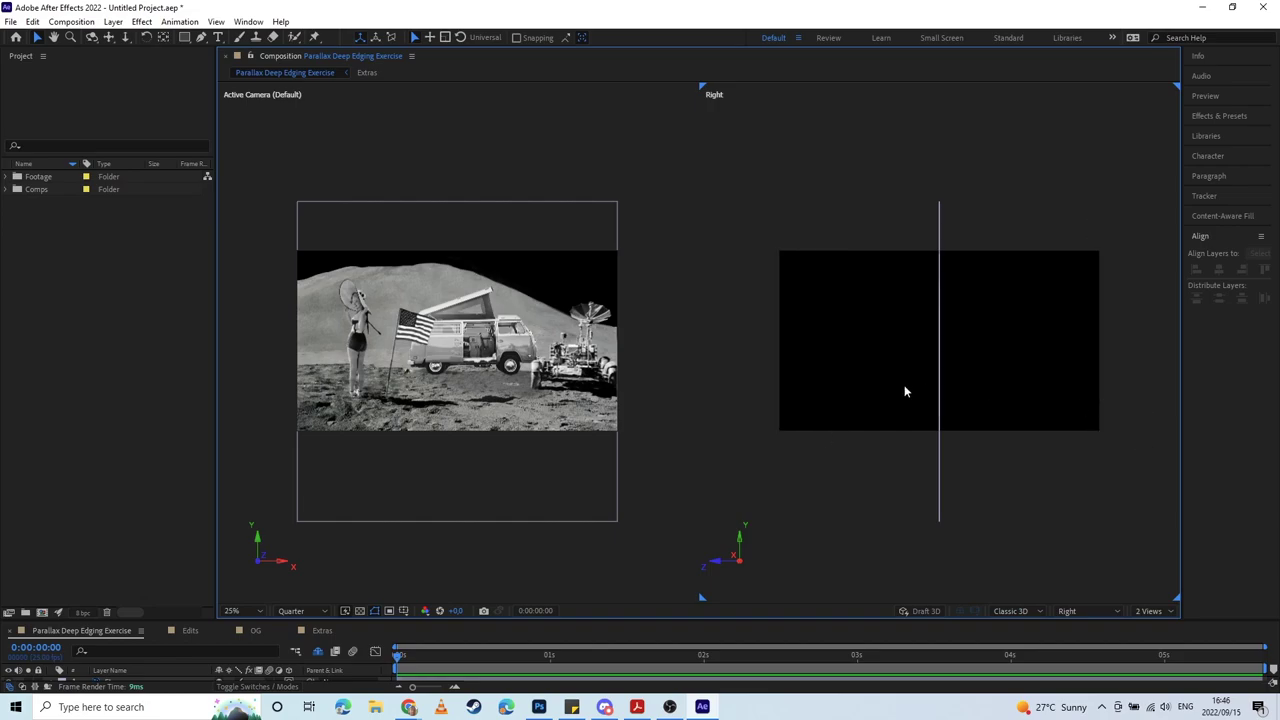
pyautogui.moveTo(710, 618); pyautogui.dragTo(700, 487)
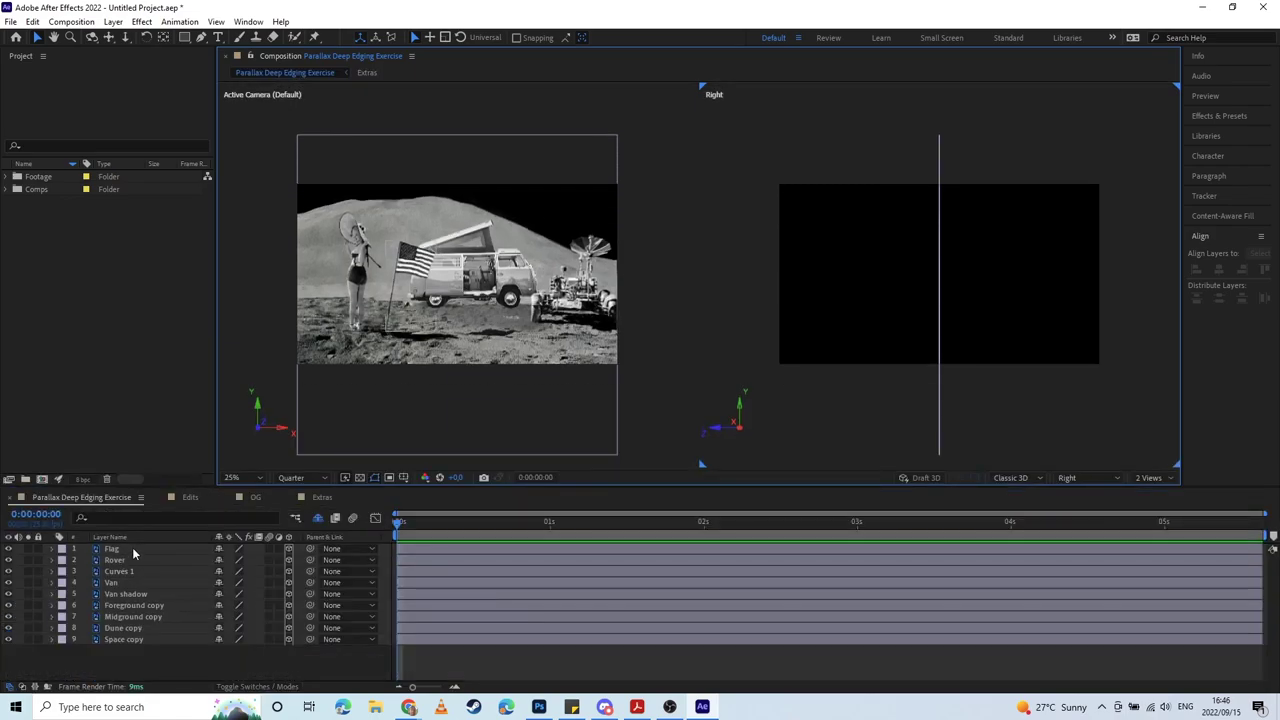
# Step: Push the Space copy layer far back in depth and the Dune copy layer back to a Z position of about 560
pyautogui.click(144, 640)
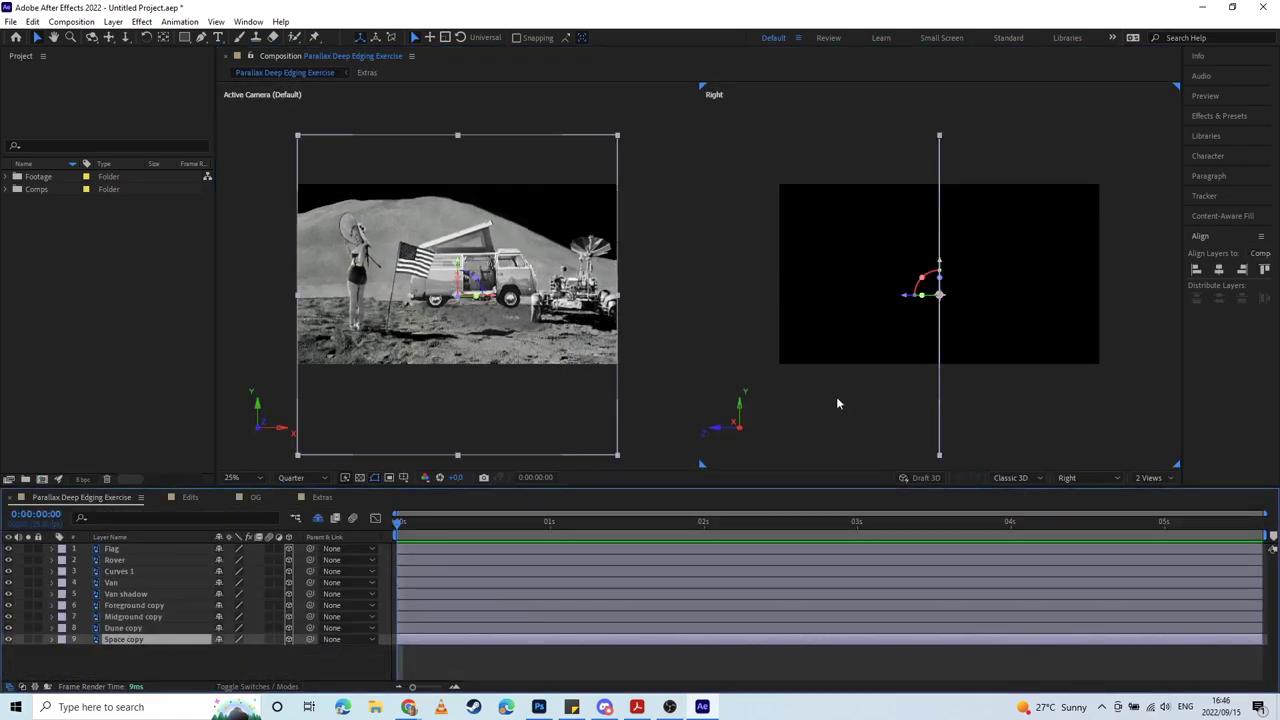
pyautogui.moveTo(903, 298); pyautogui.dragTo(1066, 309)
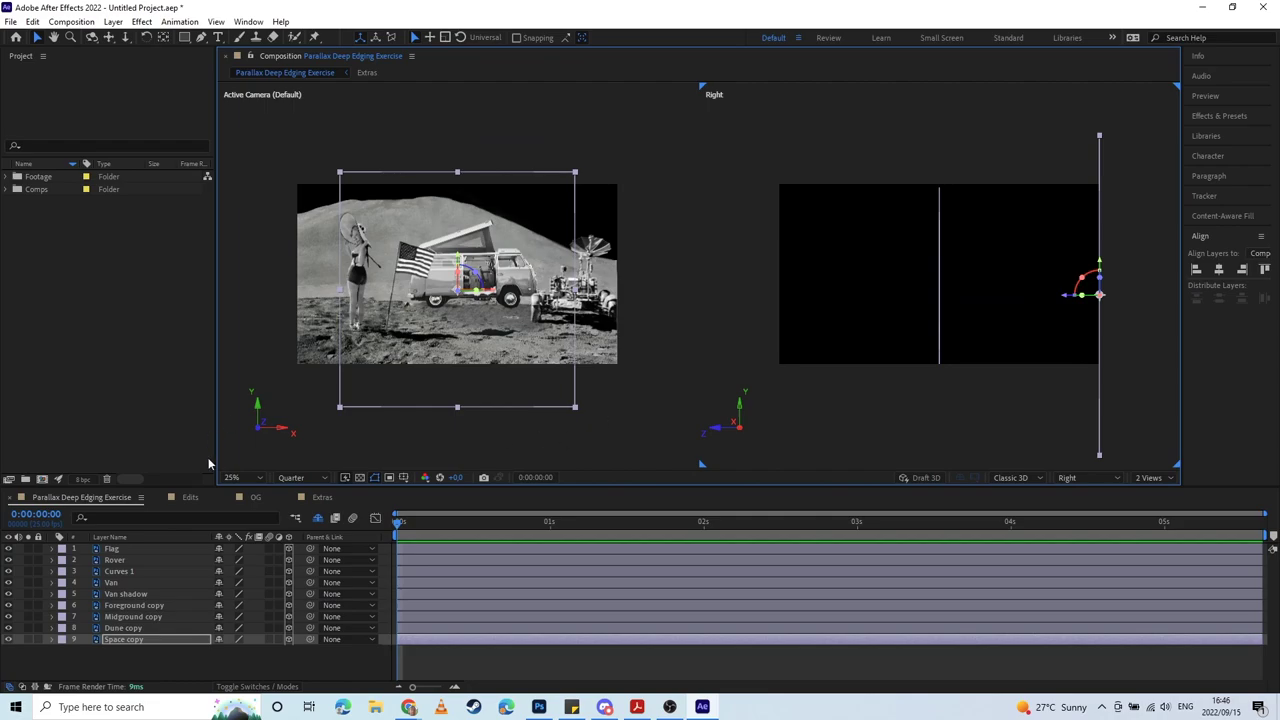
pyautogui.click(123, 628)
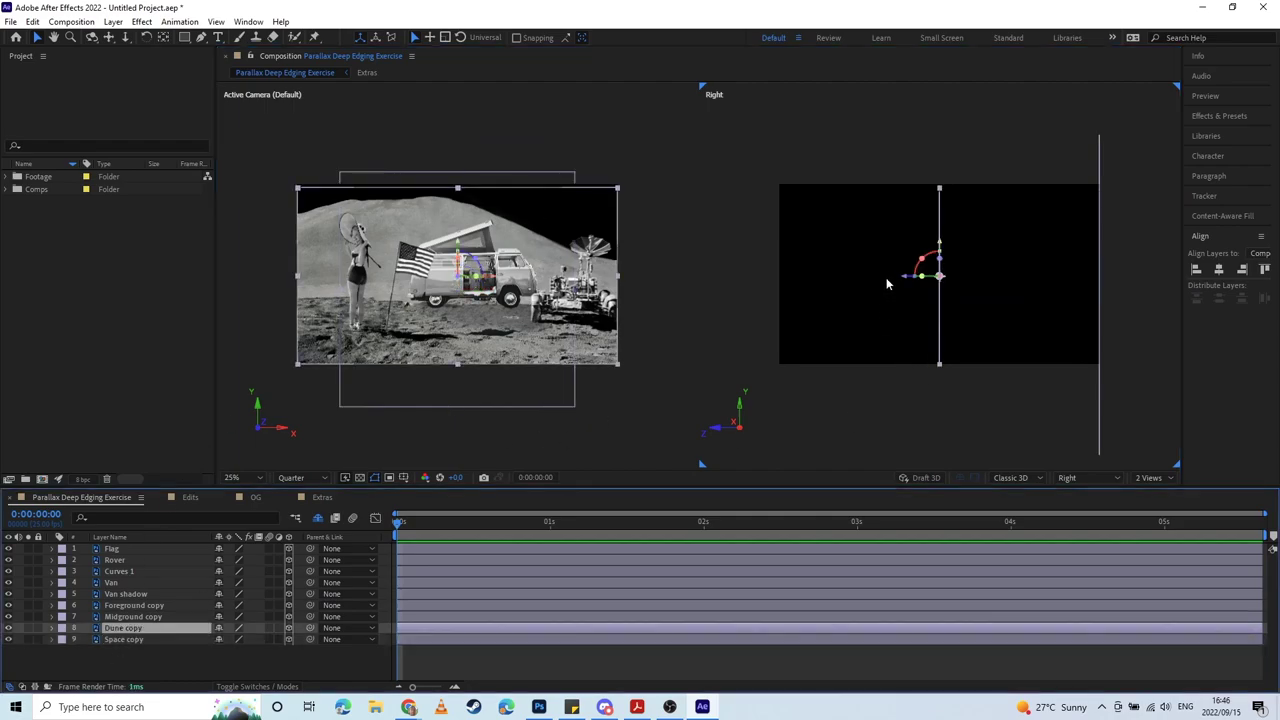
pyautogui.moveTo(906, 281); pyautogui.dragTo(1001, 283)
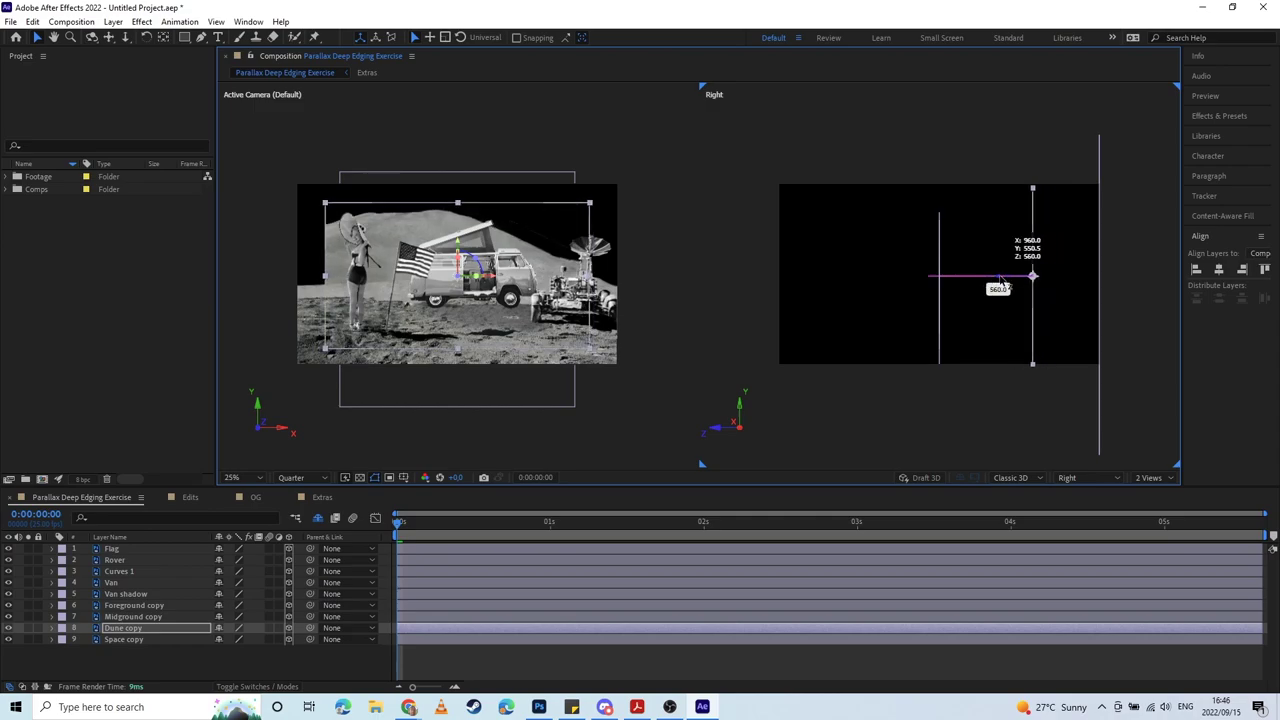
# Step: Move the Midground copy layer slightly back in depth and bring the Foreground copy layer well forward
pyautogui.click(120, 617)
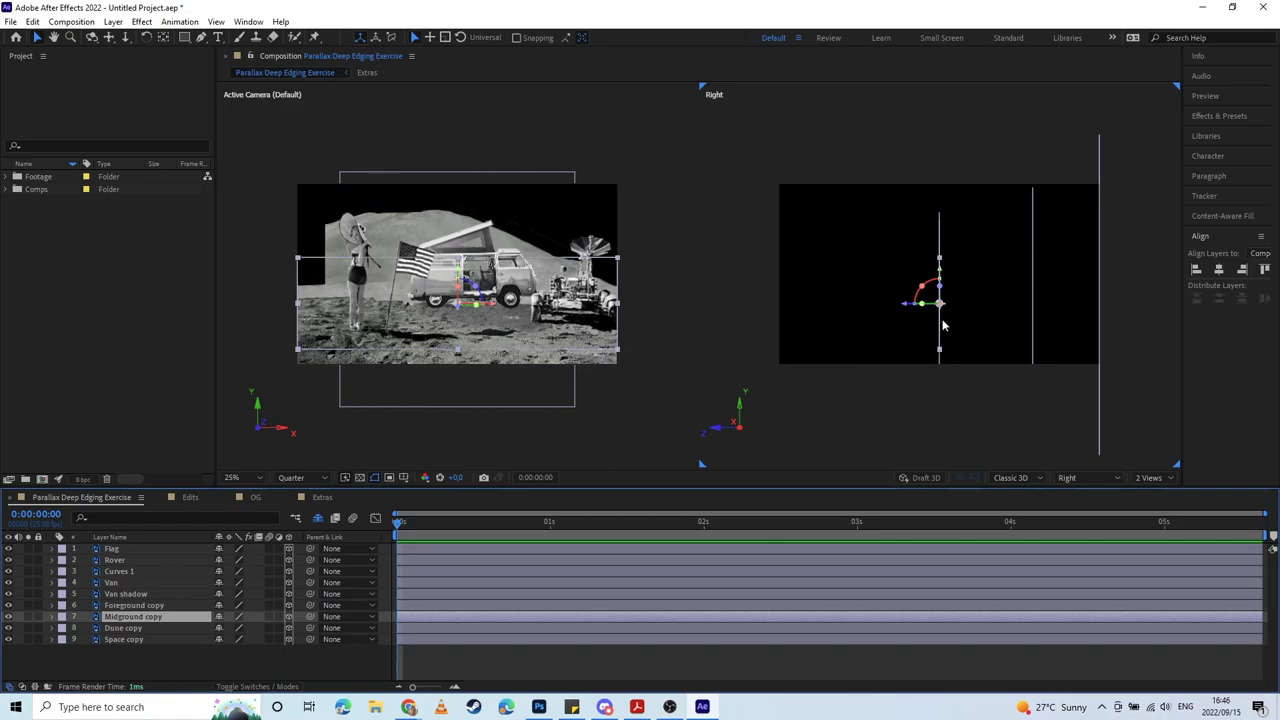
pyautogui.moveTo(908, 305); pyautogui.dragTo(953, 311)
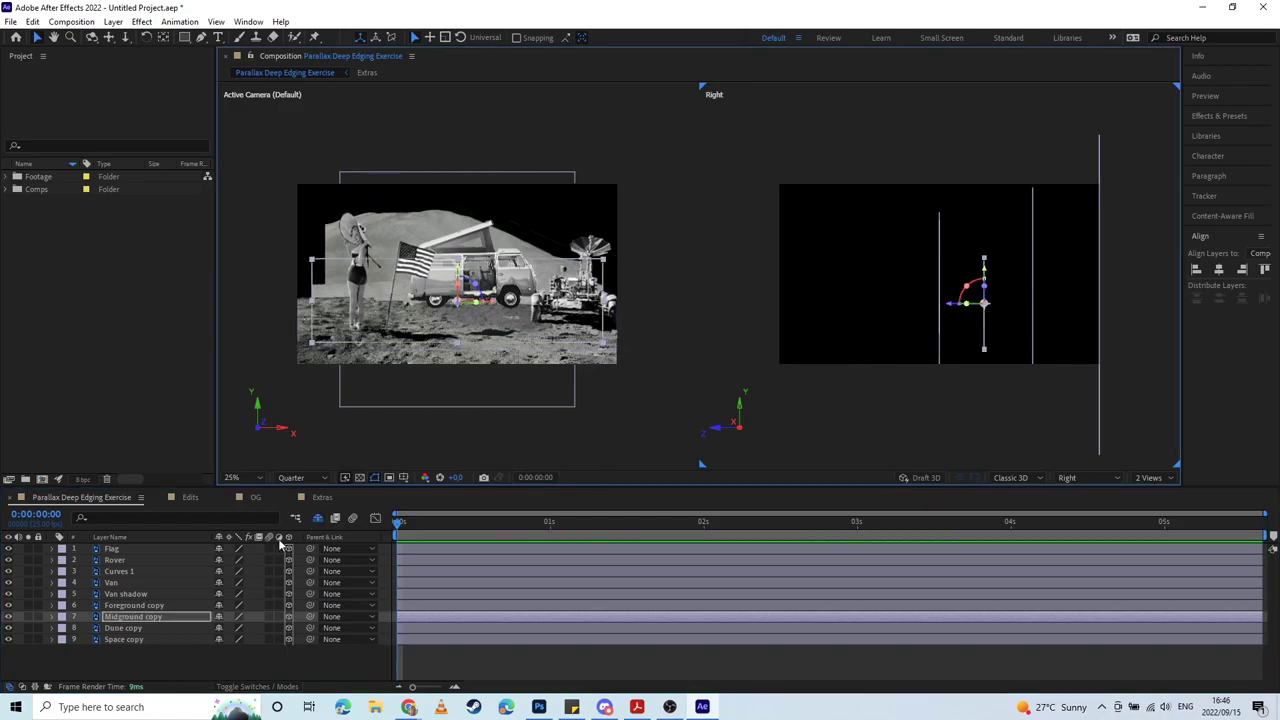
pyautogui.hotkey('ctrl', 'Up')
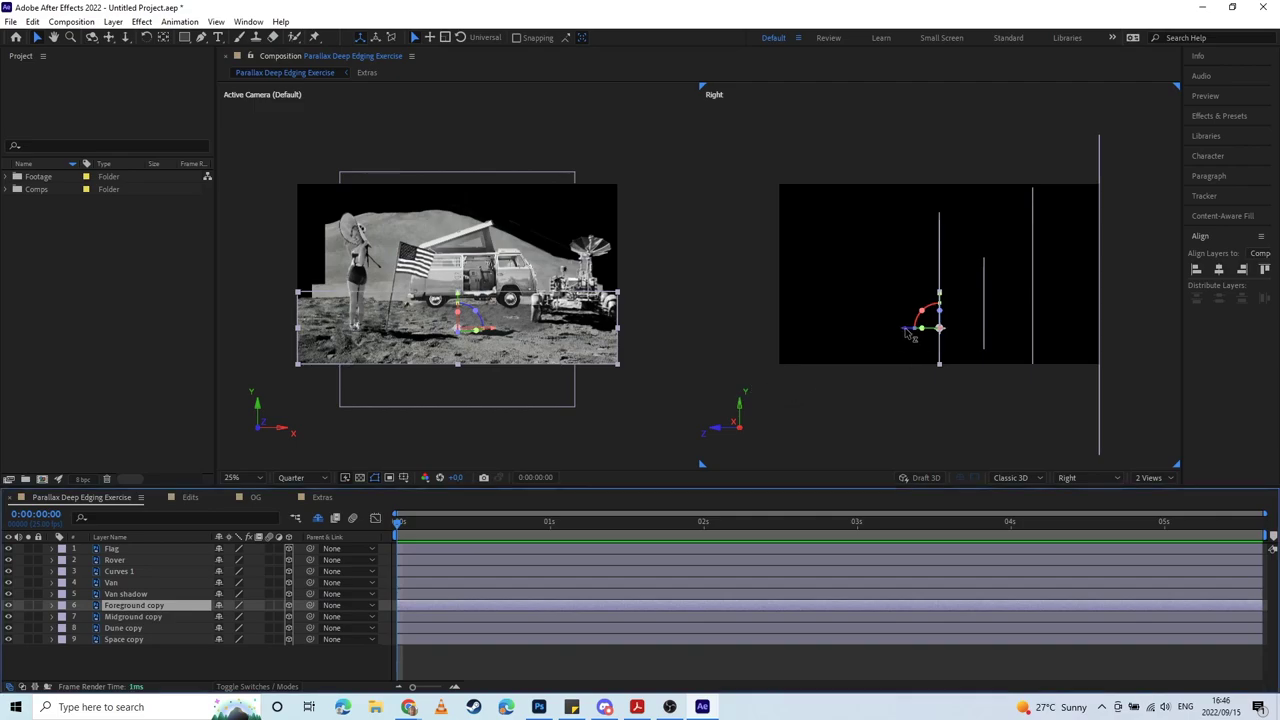
pyautogui.moveTo(905, 333); pyautogui.dragTo(807, 341)
# Step: Bring the Van shadow and Van layers forward in depth and adjust the Foreground copy layer to sit just behind them
pyautogui.click(164, 596)
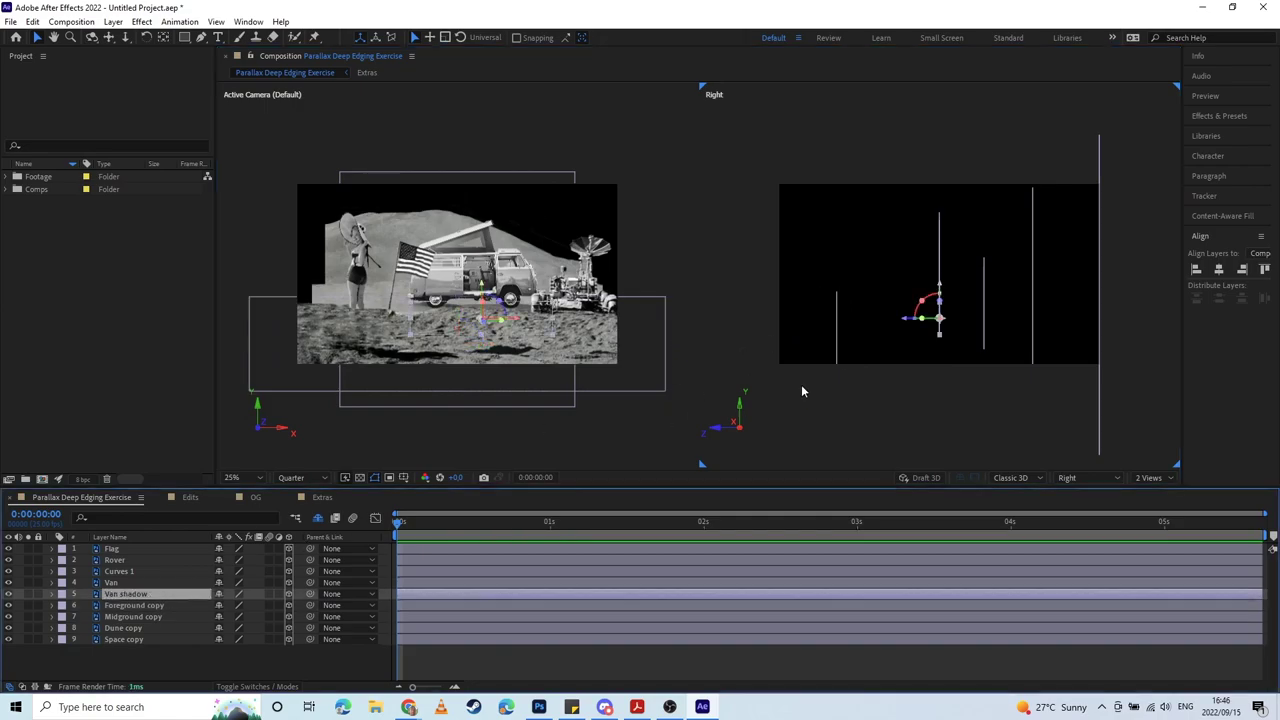
pyautogui.moveTo(910, 322); pyautogui.dragTo(801, 336)
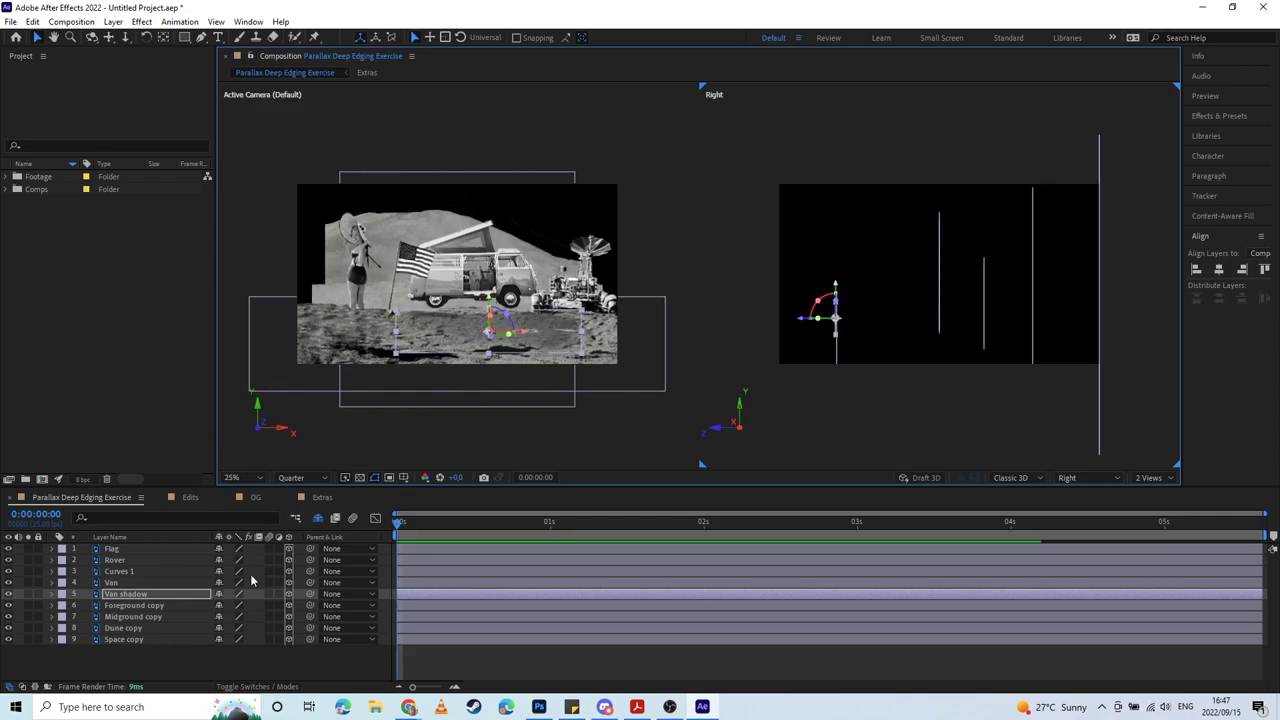
pyautogui.click(122, 583)
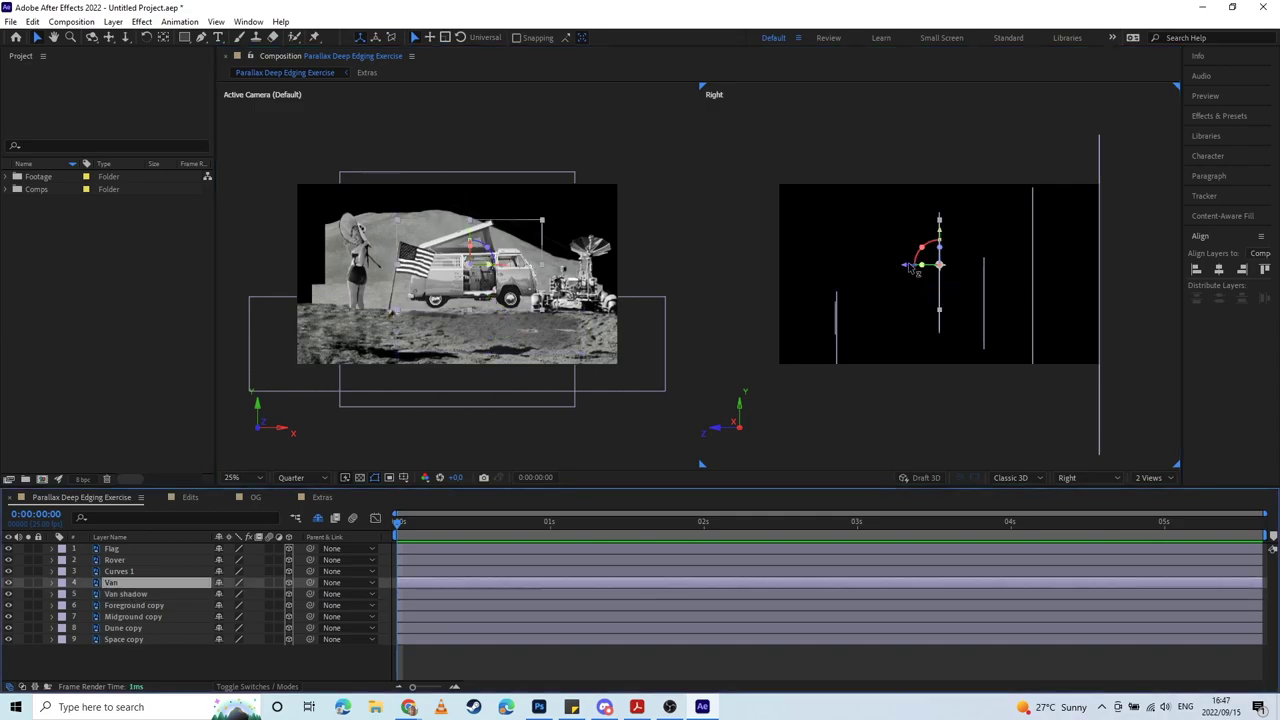
pyautogui.moveTo(907, 272); pyautogui.dragTo(828, 333)
pyautogui.click(836, 325)
pyautogui.click(836, 340)
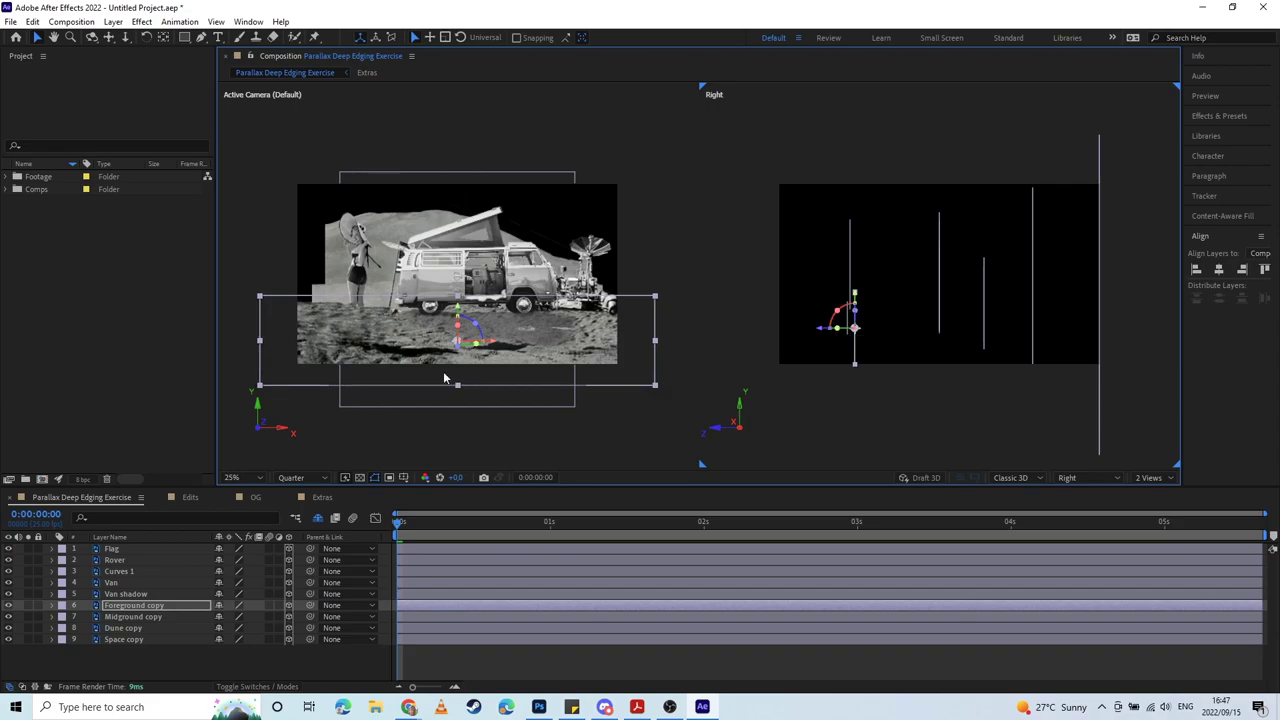
# Step: Identify the Curves 1 layer by toggling its visibility, and rename it Lady
pyautogui.click(136, 570)
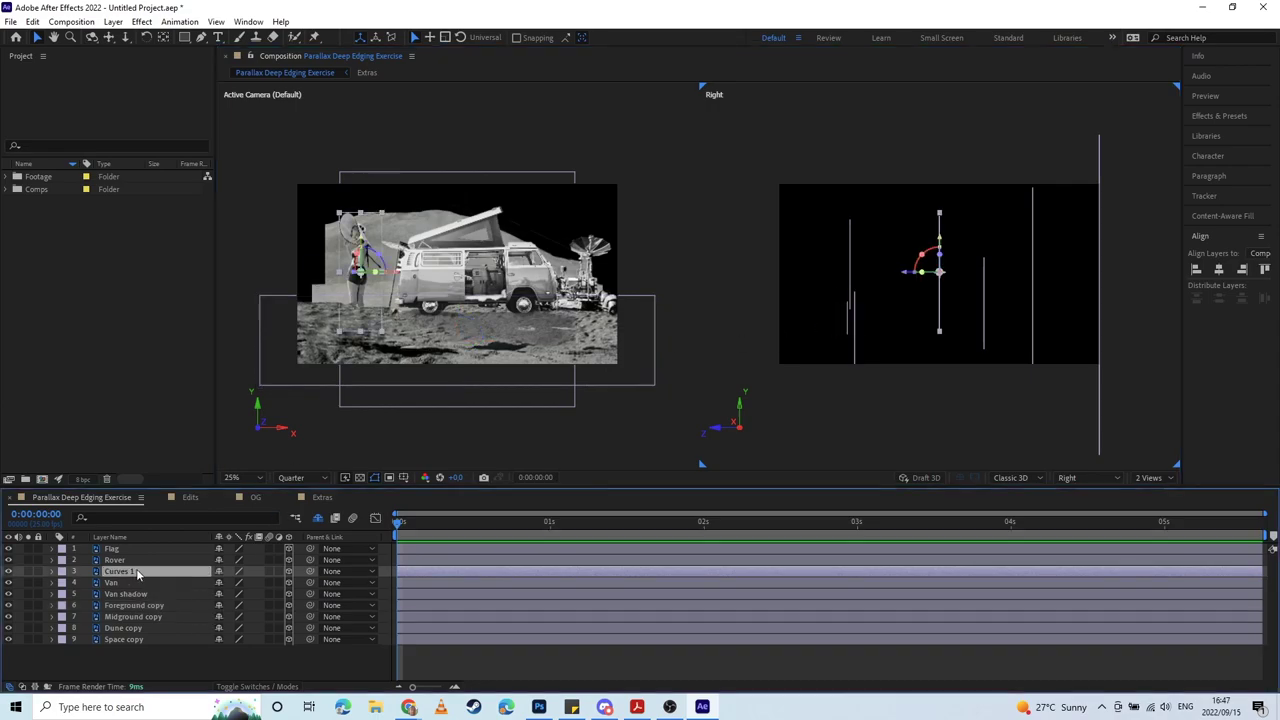
pyautogui.click(9, 572)
pyautogui.click(9, 572)
pyautogui.press('Return')
pyautogui.write('Le')
pyautogui.write('dy')
pyautogui.press('Return')
# Step: Bring the Lady and Rover layers forward of the Van in depth, with Lady nearest to the front
pyautogui.moveTo(908, 276); pyautogui.dragTo(790, 281)
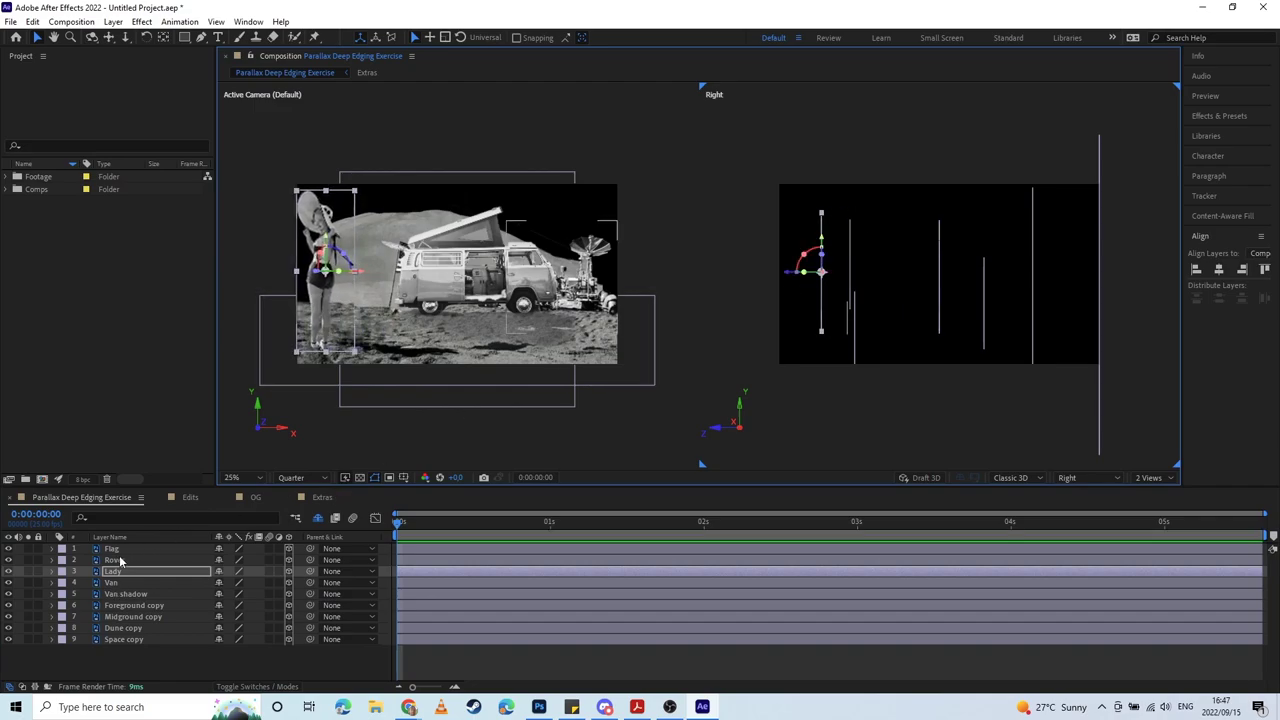
pyautogui.click(112, 560)
pyautogui.moveTo(914, 278); pyautogui.dragTo(765, 277)
pyautogui.click(820, 303)
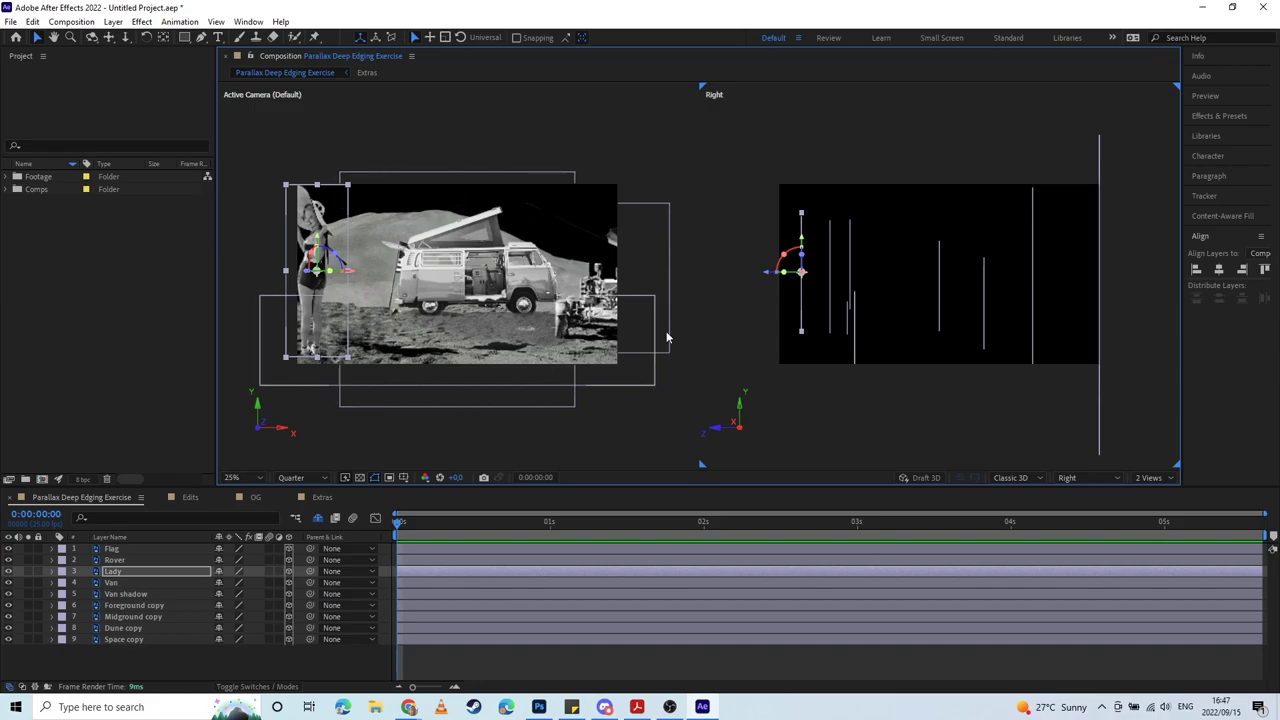
pyautogui.click(158, 561)
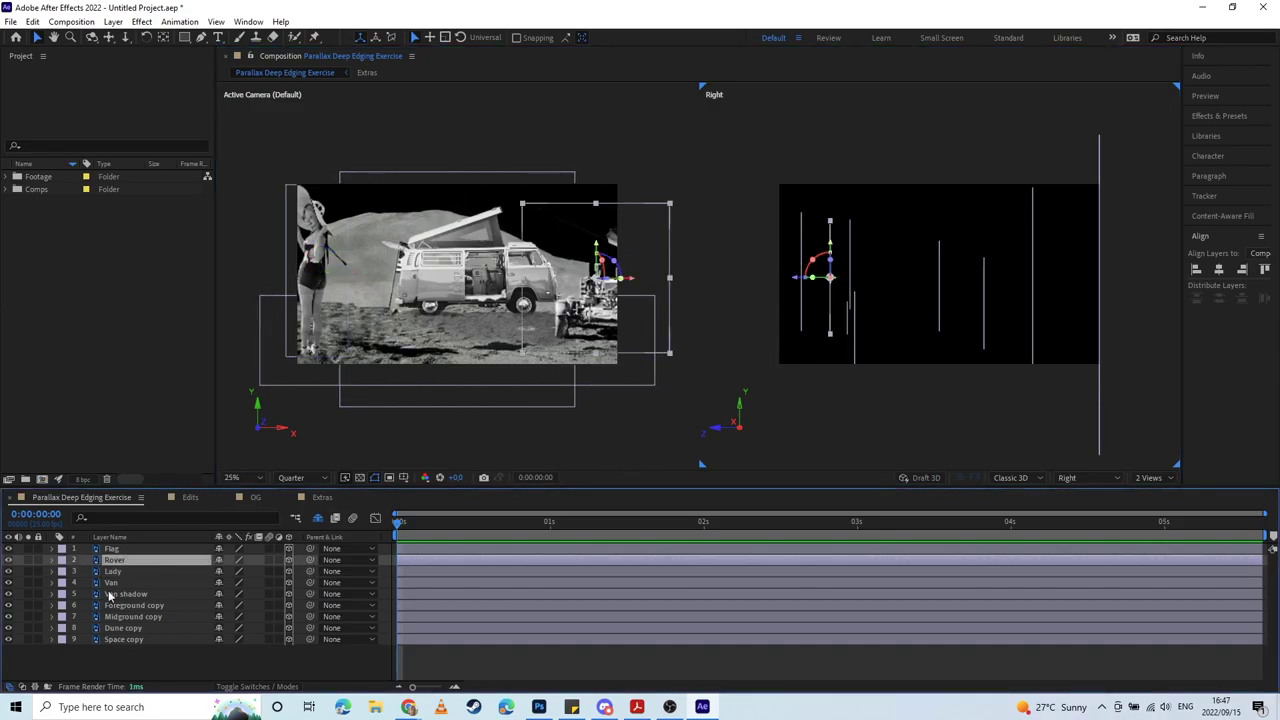
# Step: Bring the Flag layer forward in depth to sit between the Lady and Rover layers
pyautogui.click(137, 550)
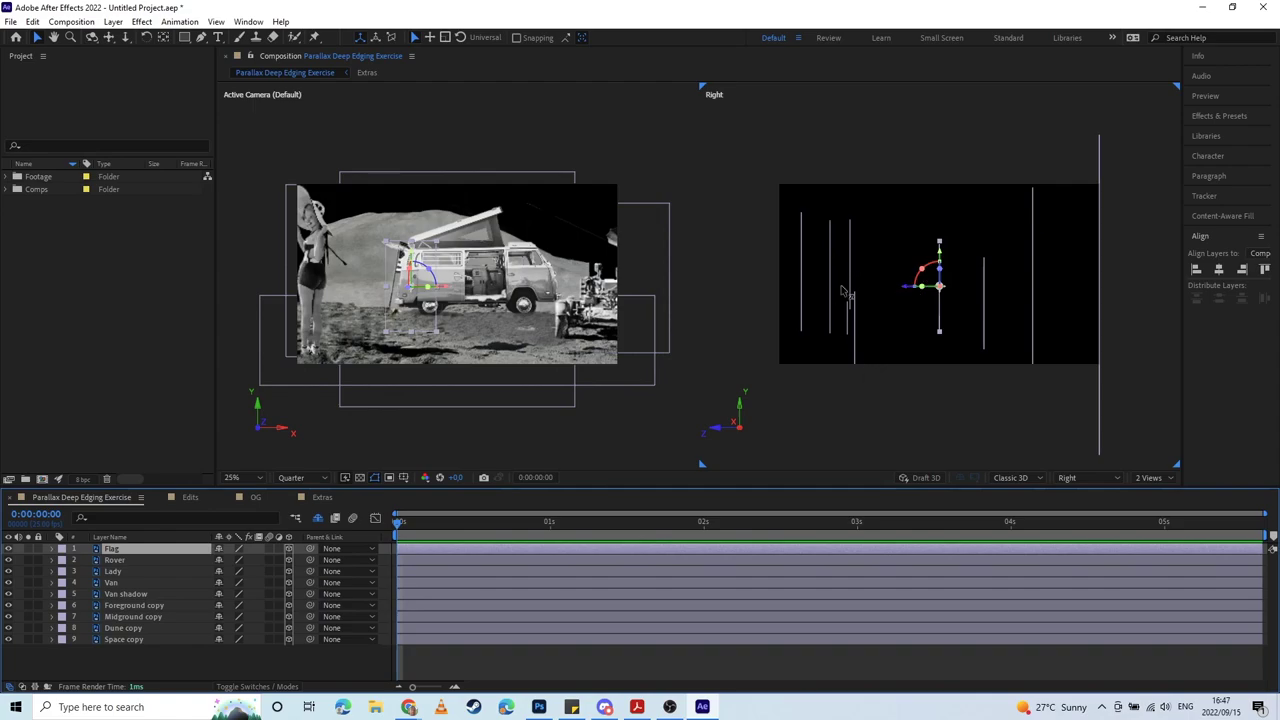
pyautogui.moveTo(912, 287); pyautogui.dragTo(783, 286)
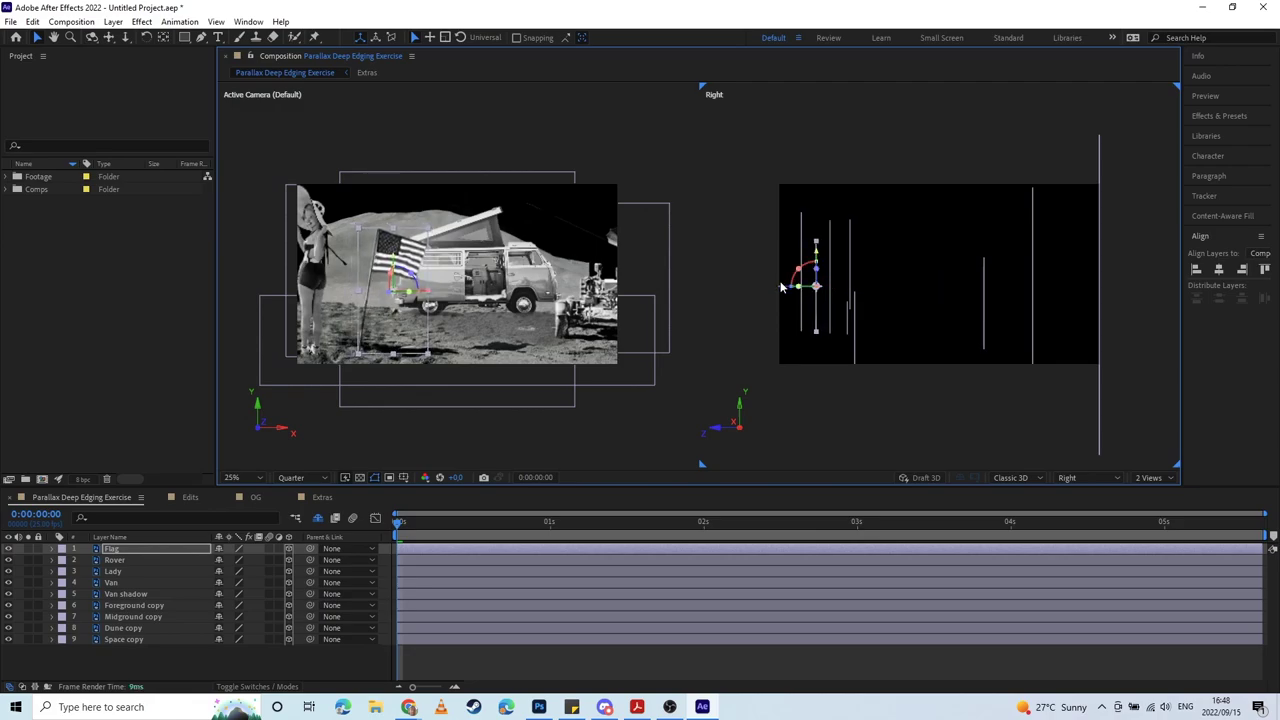
pyautogui.click(924, 404)
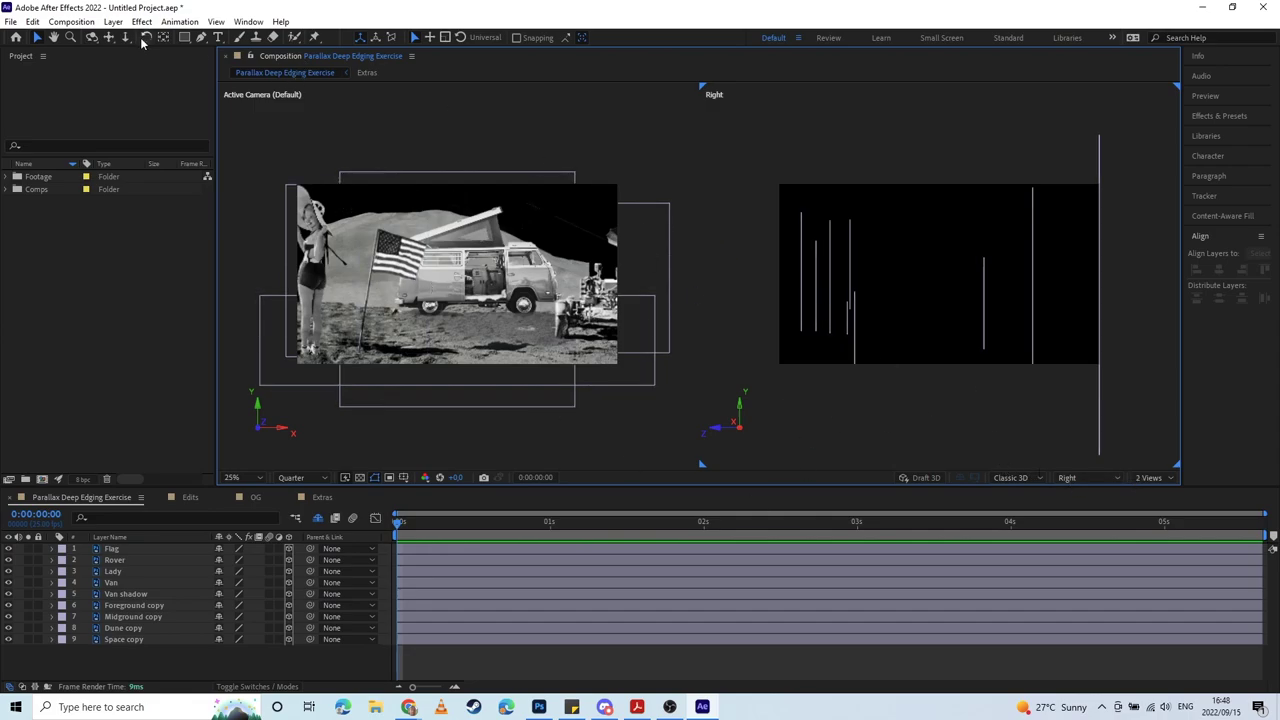
# Step: Create a two-node camera named Camera 1 with the 20mm preset
pyautogui.click(113, 21)
pyautogui.moveTo(130, 38)
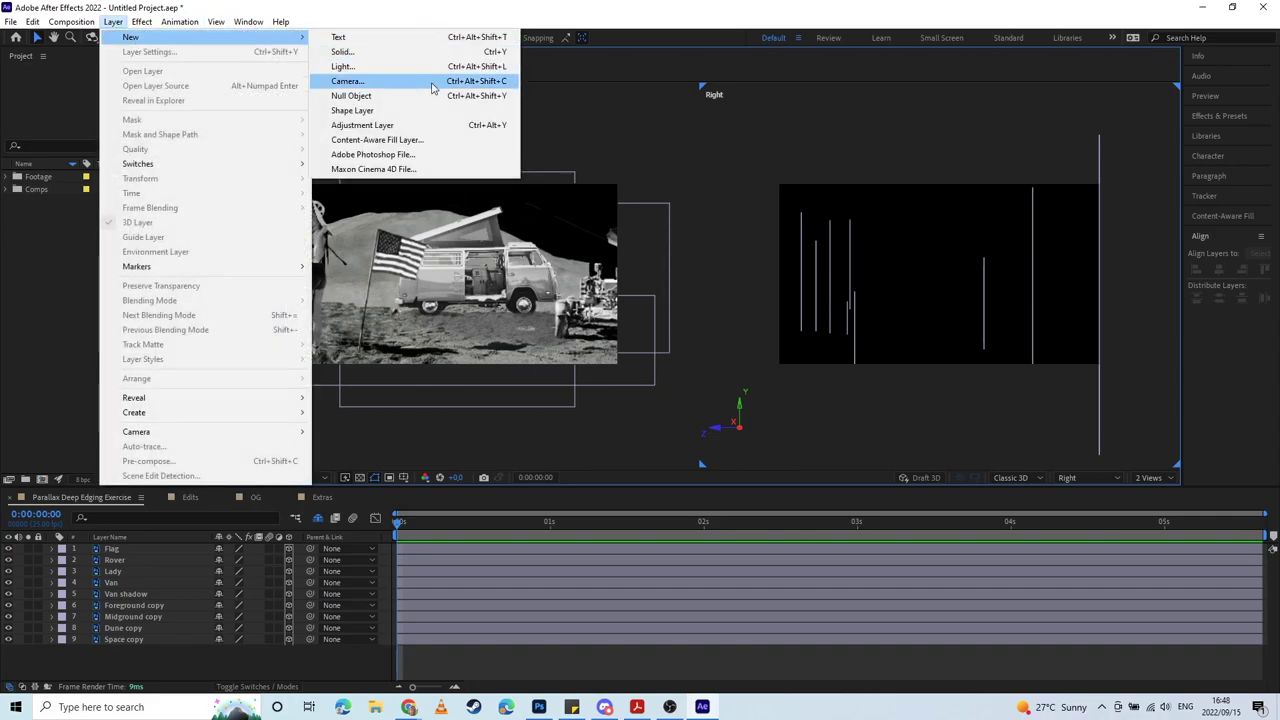
pyautogui.click(432, 84)
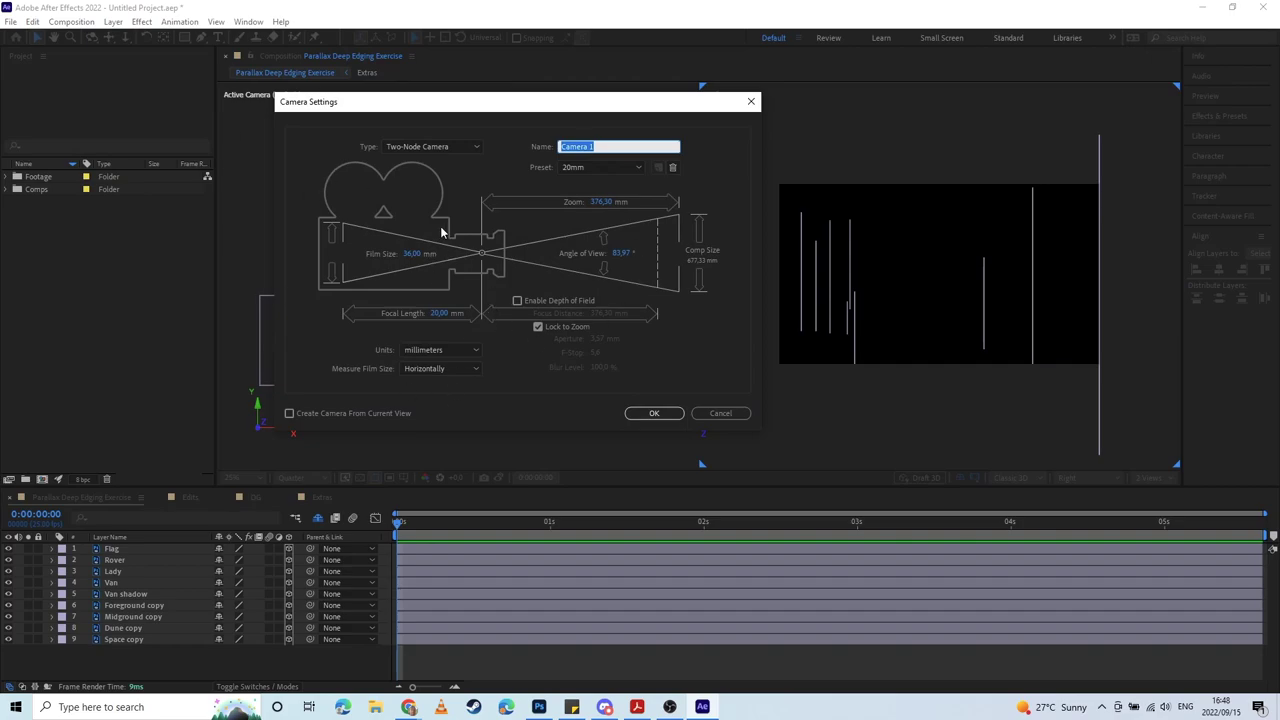
pyautogui.click(426, 147)
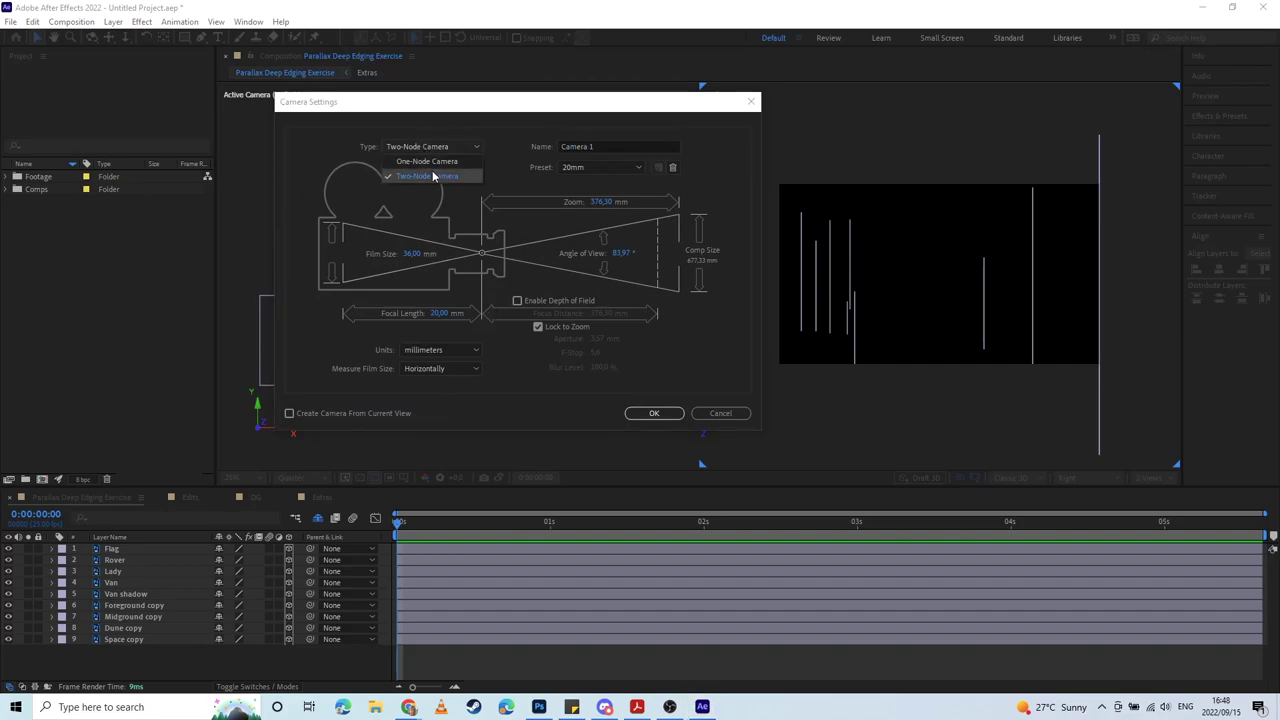
pyautogui.click(434, 177)
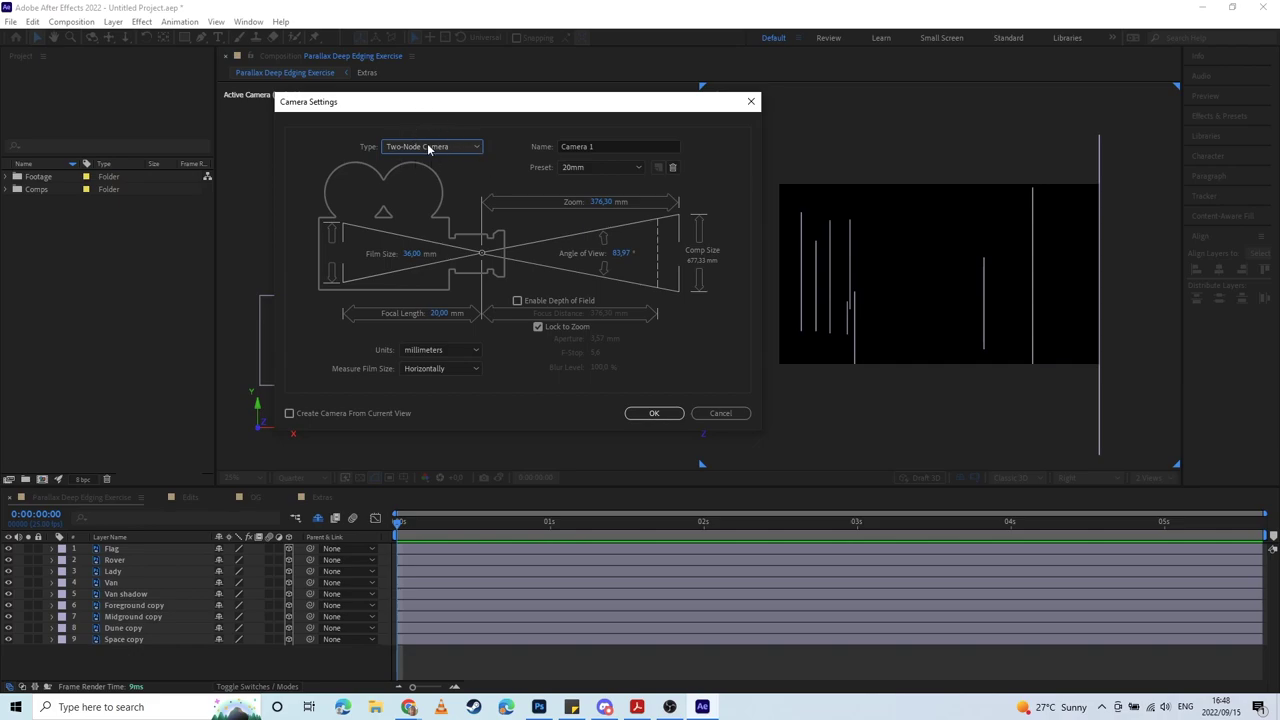
pyautogui.click(607, 167)
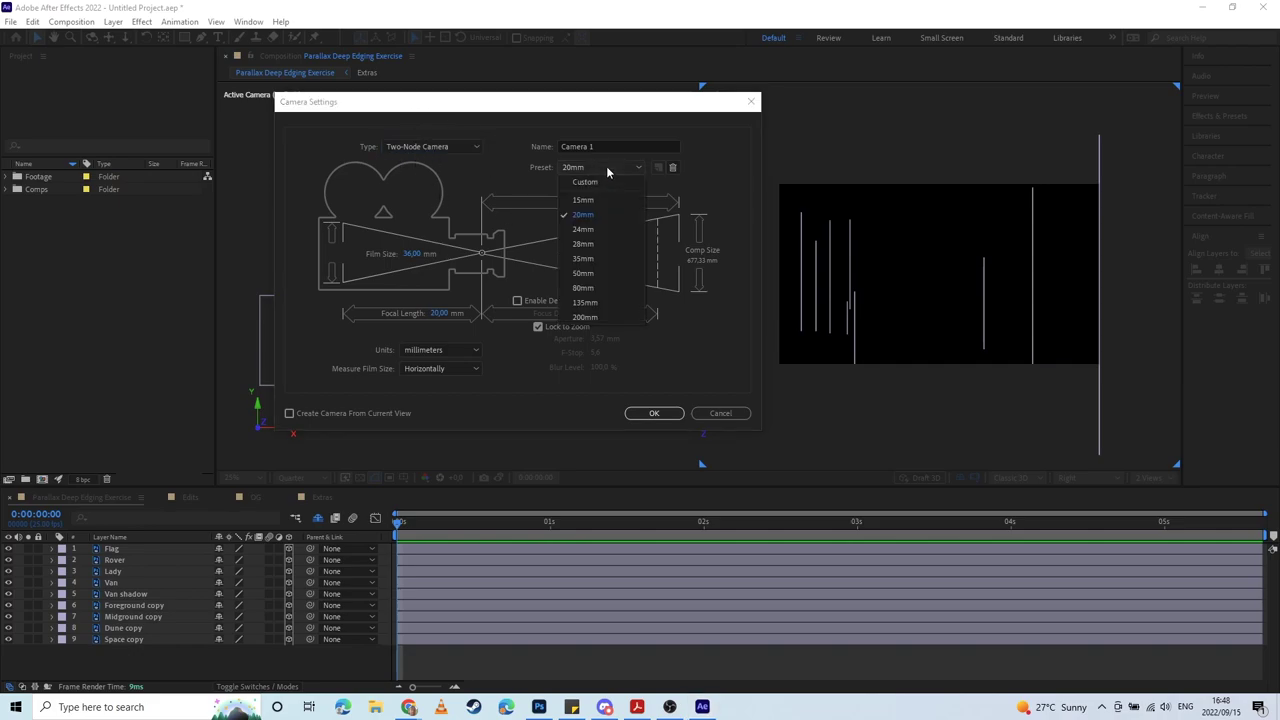
pyautogui.click(593, 213)
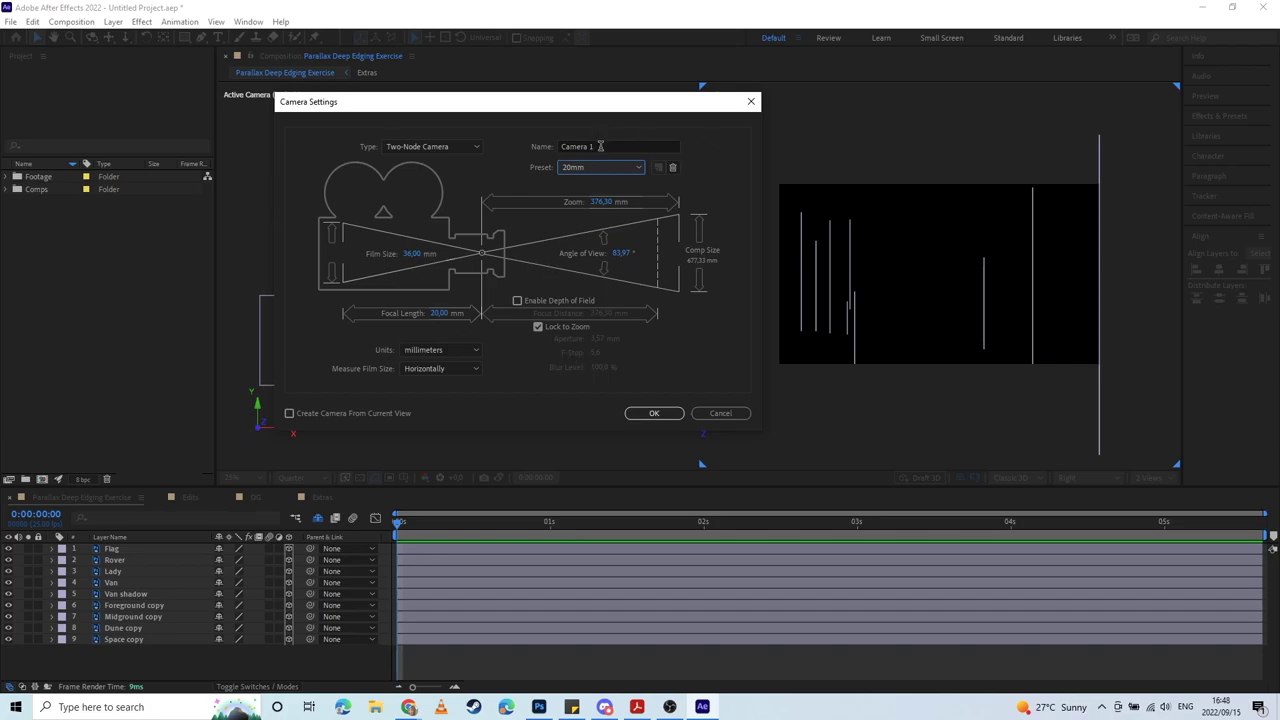
pyautogui.click(653, 414)
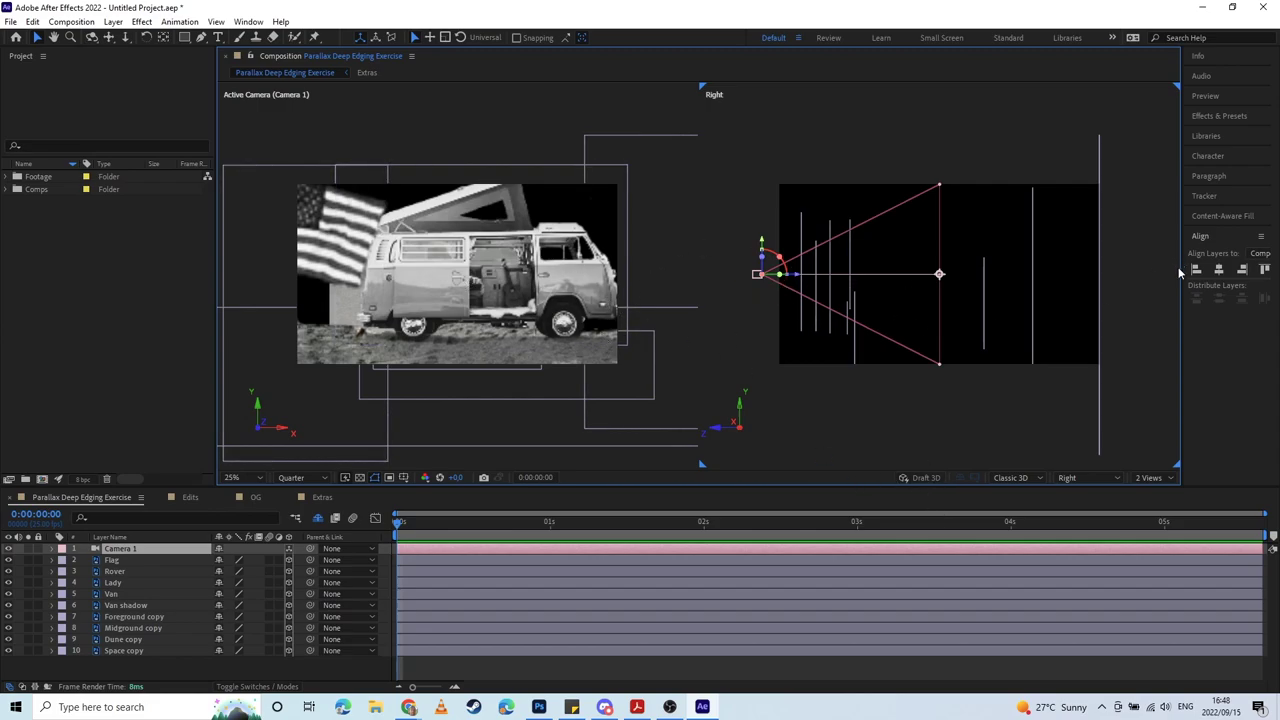
# Step: Widen the composition viewer on both sides and pull Camera 1 back in depth, away from the layers
pyautogui.moveTo(1182, 275); pyautogui.dragTo(1254, 275)
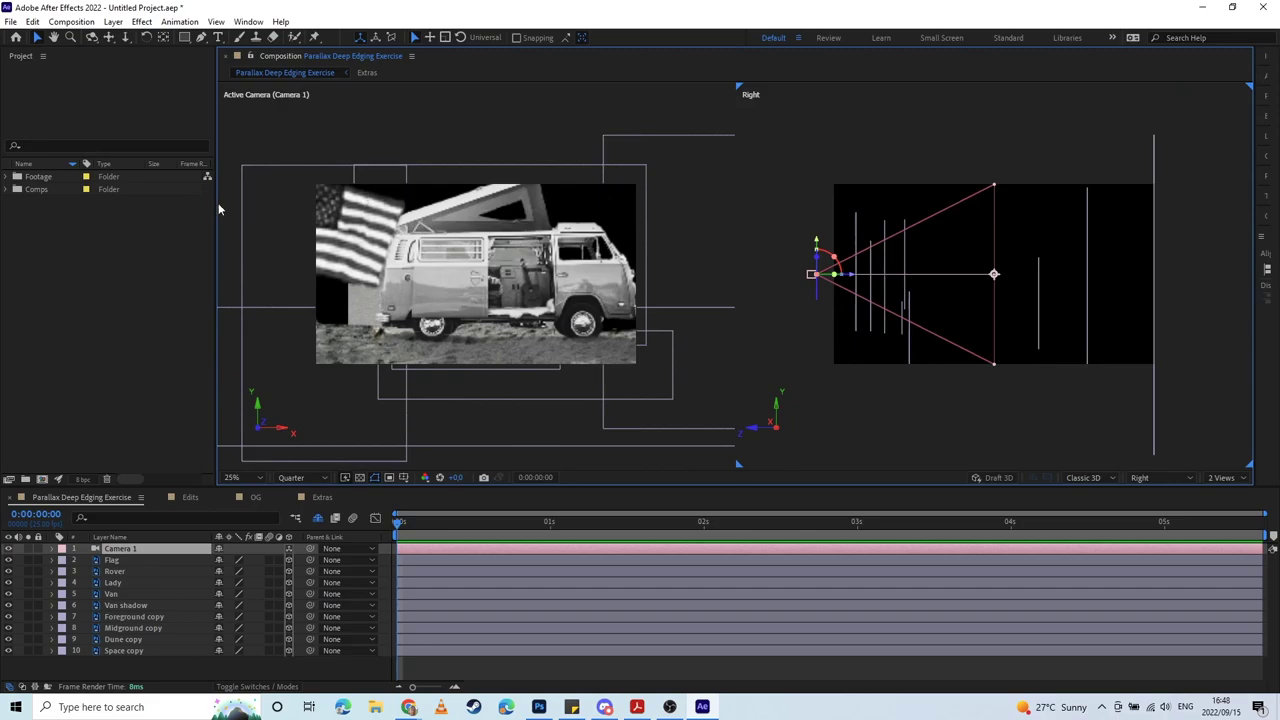
pyautogui.moveTo(214, 204); pyautogui.dragTo(26, 204)
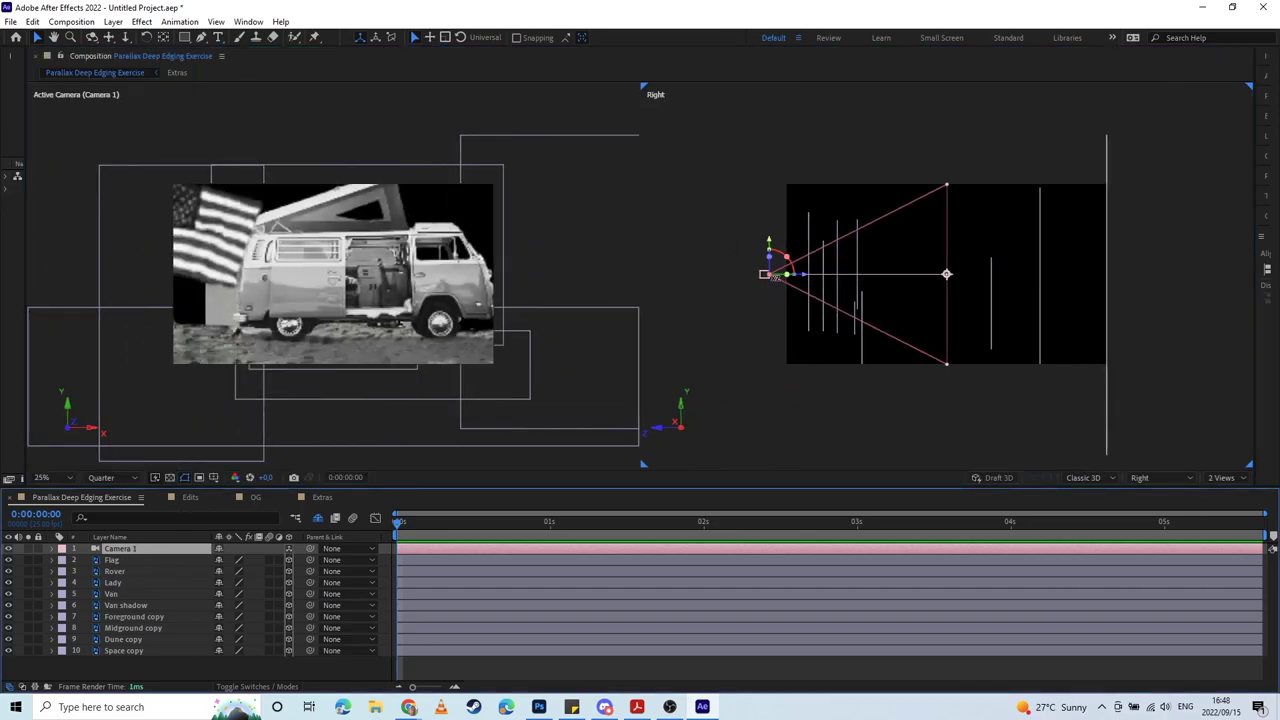
pyautogui.moveTo(766, 273)
pyautogui.mouseDown()
pyautogui.moveTo(719, 283)
pyautogui.moveTo(770, 282)
pyautogui.mouseUp()
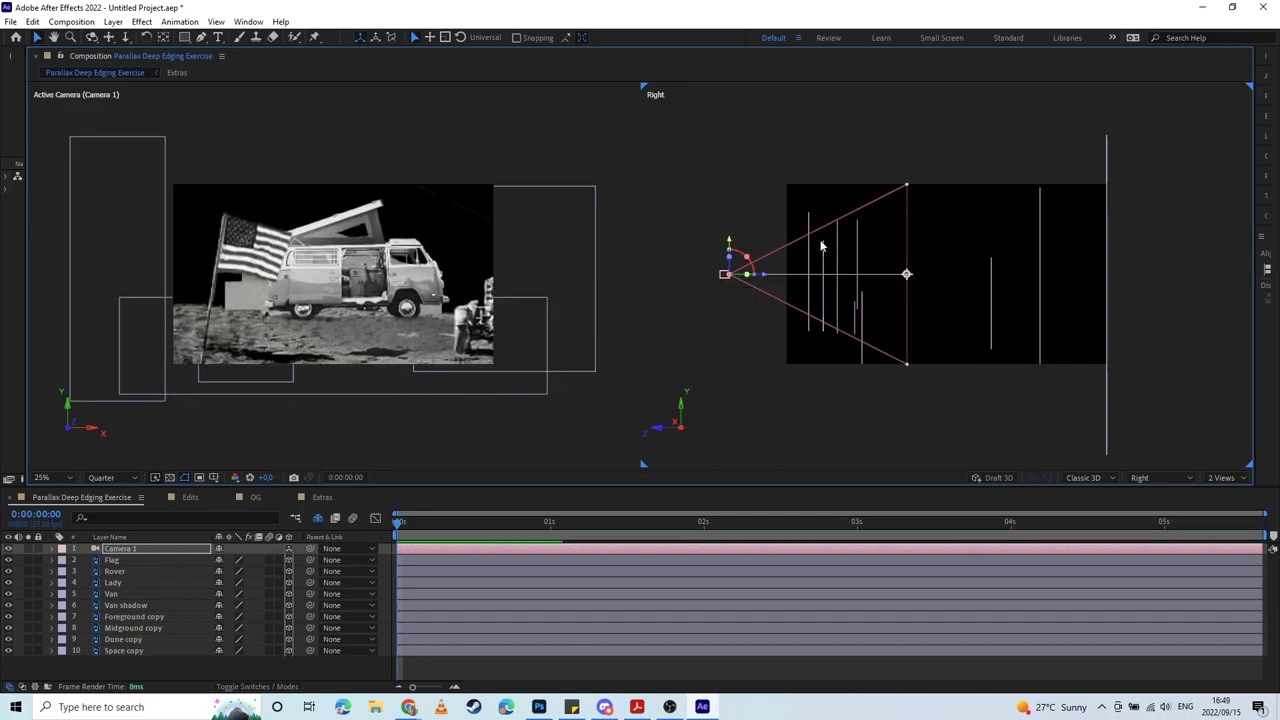
# Step: Push all nine image layers, Flag through Space copy, farther from the camera together in depth, then deselect them
pyautogui.click(146, 561)
pyautogui.keyDown('shift'); pyautogui.click(125, 650); pyautogui.keyUp('shift')
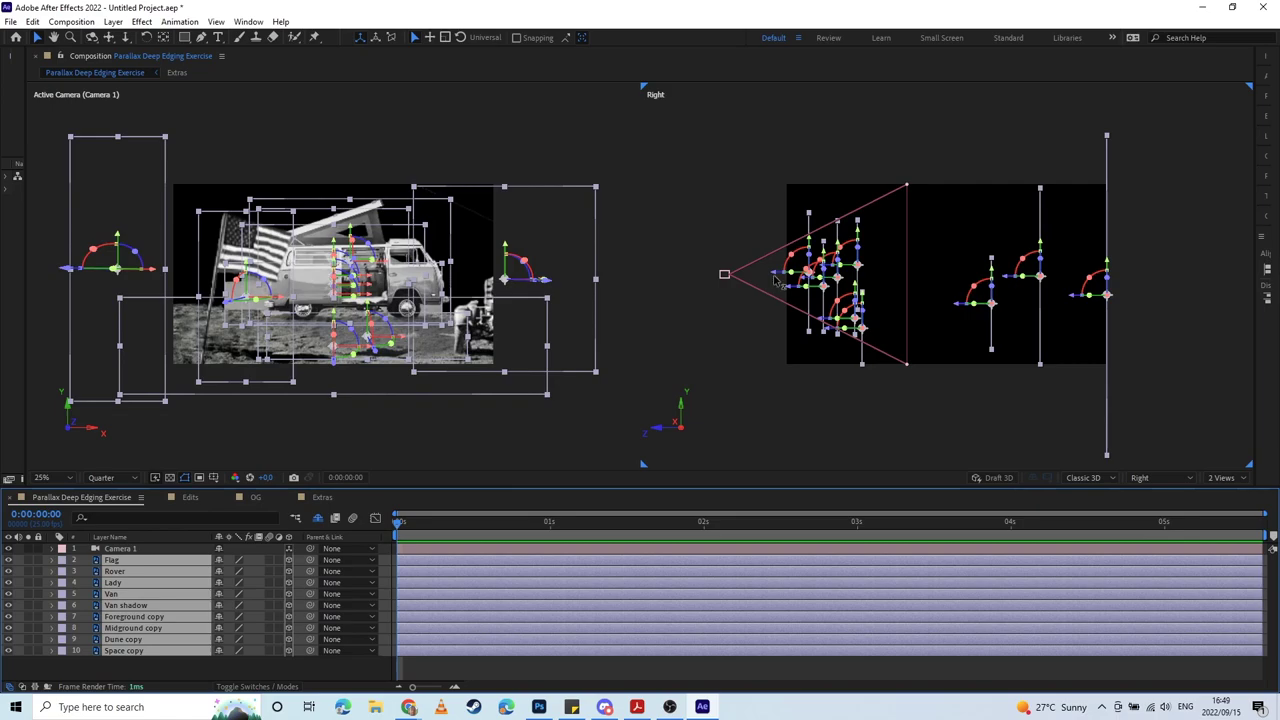
pyautogui.moveTo(776, 279); pyautogui.dragTo(814, 287)
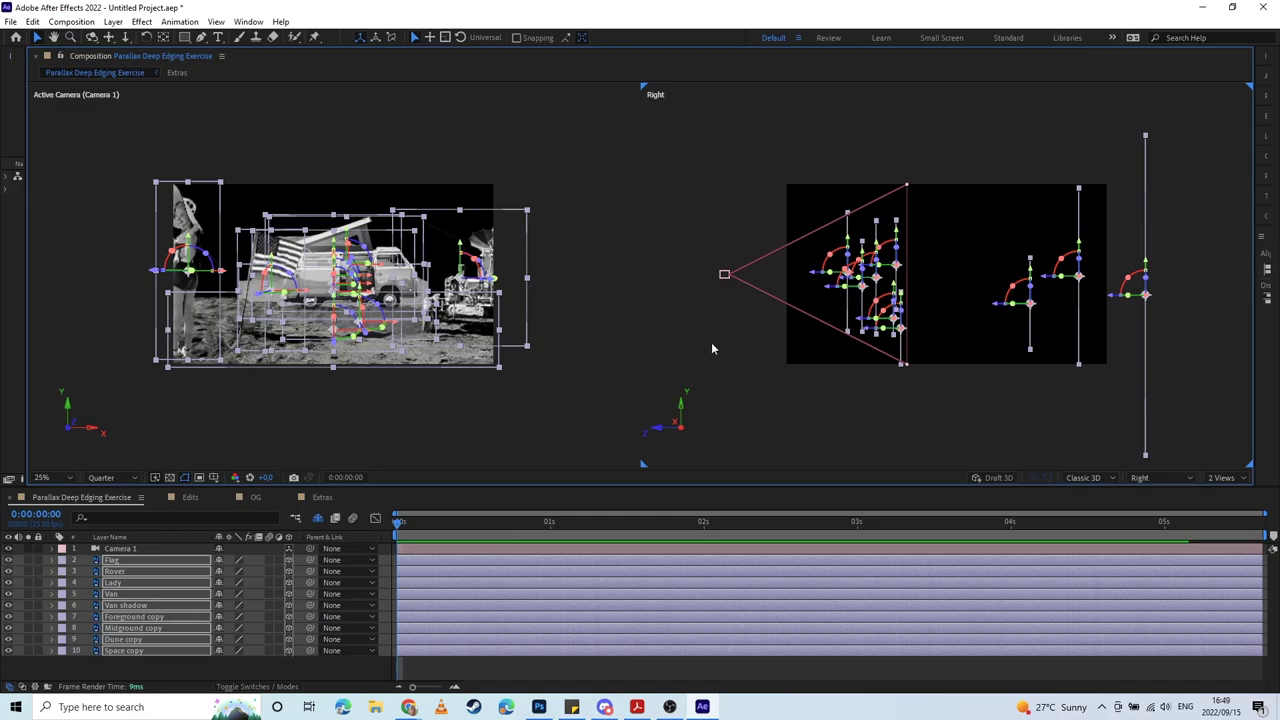
pyautogui.click(758, 322)
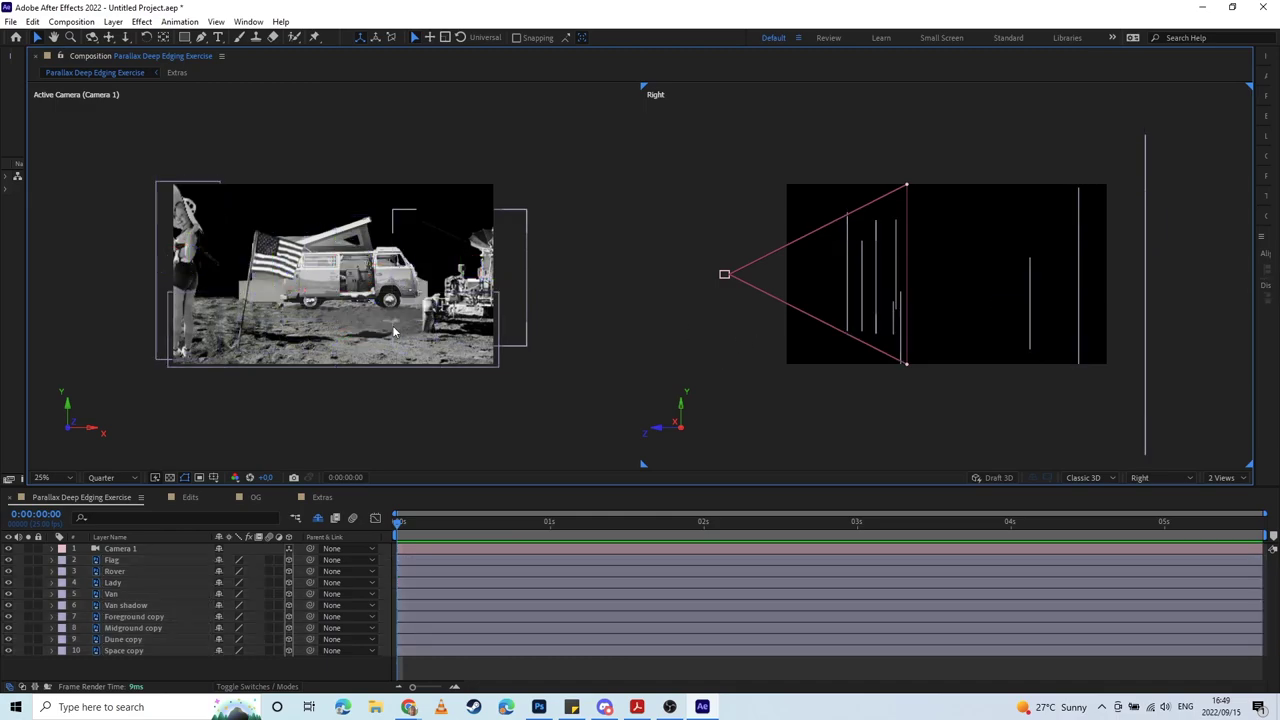
# Step: Switch the second viewport from the Right view to the Top view
pyautogui.click(525, 285)
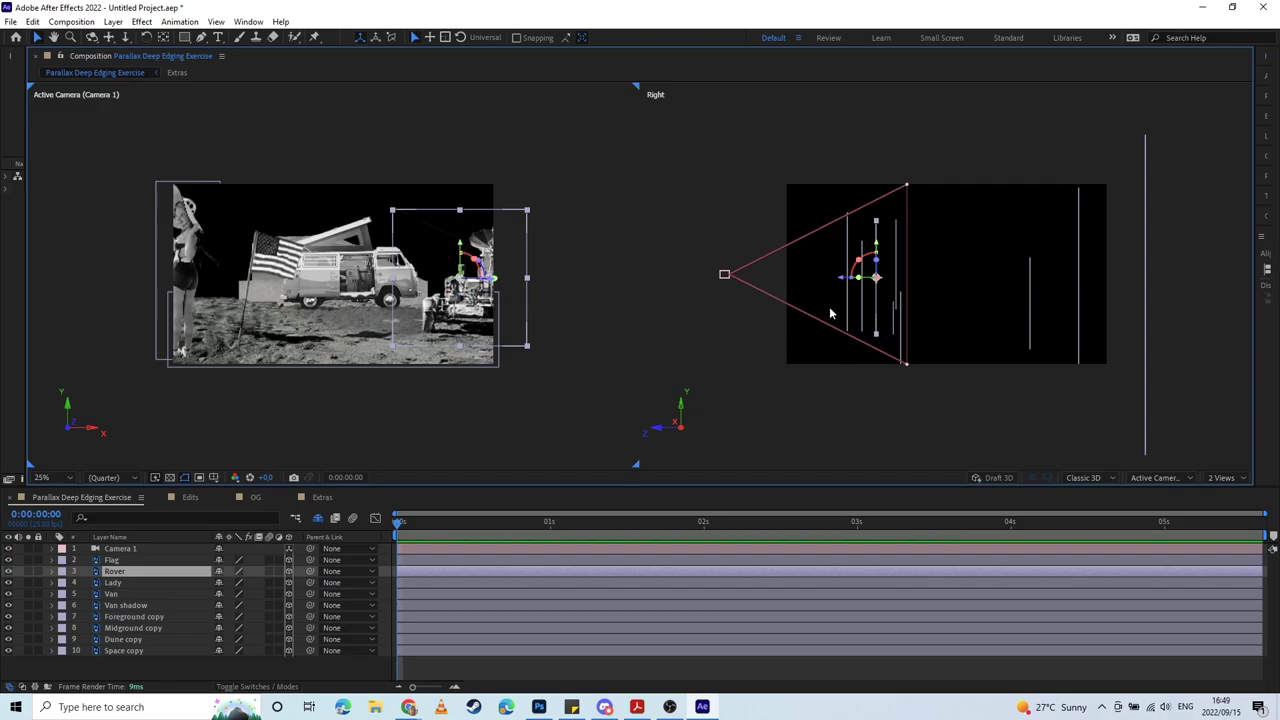
pyautogui.click(1216, 479)
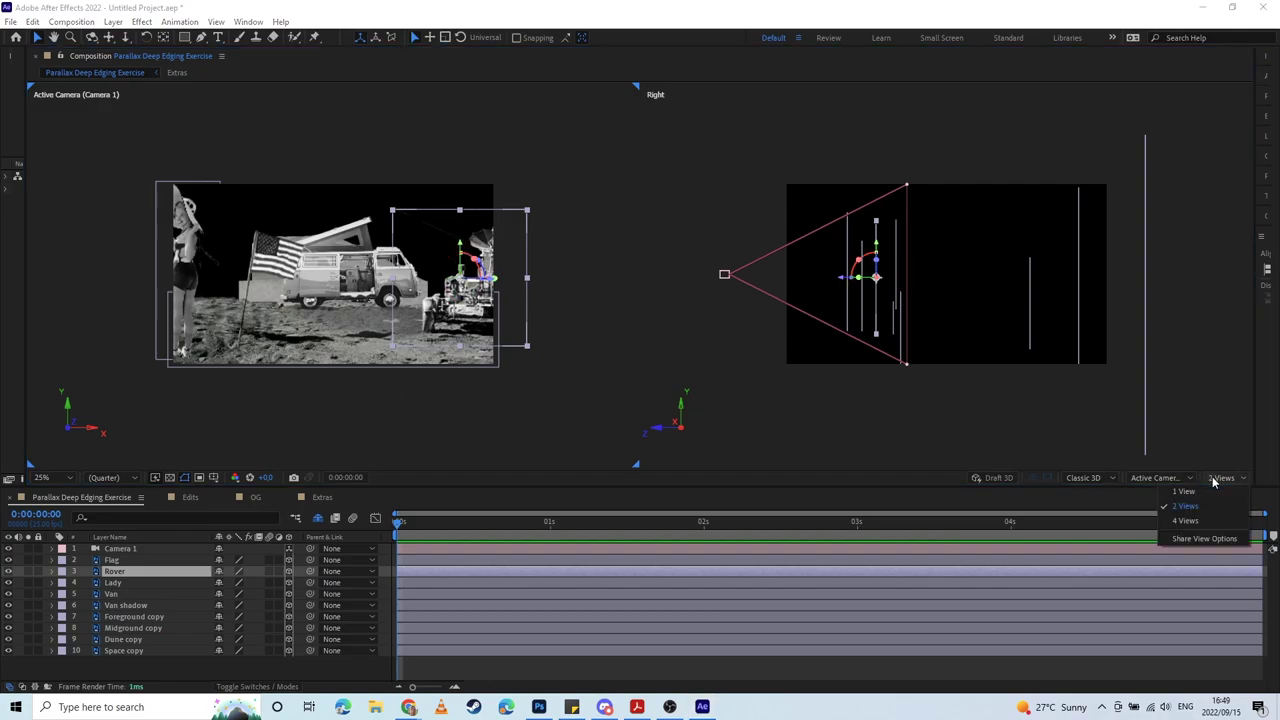
pyautogui.click(1163, 447)
pyautogui.click(962, 94)
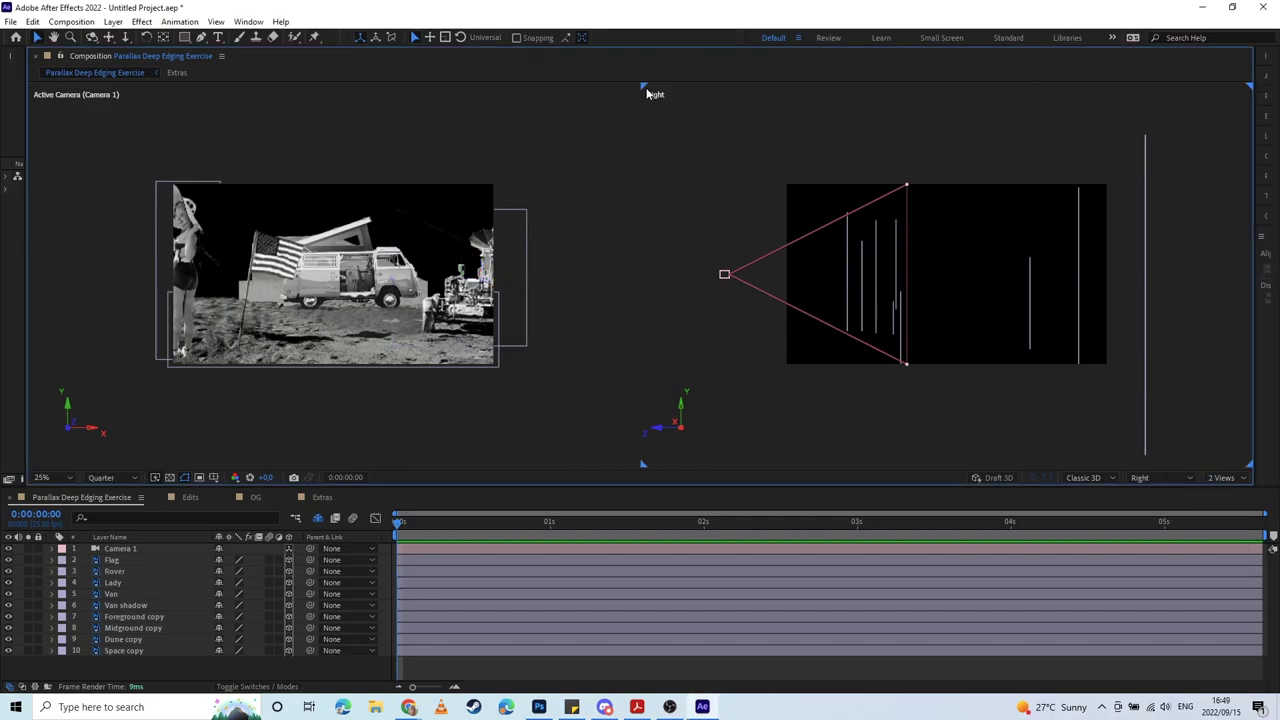
pyautogui.click(1147, 477)
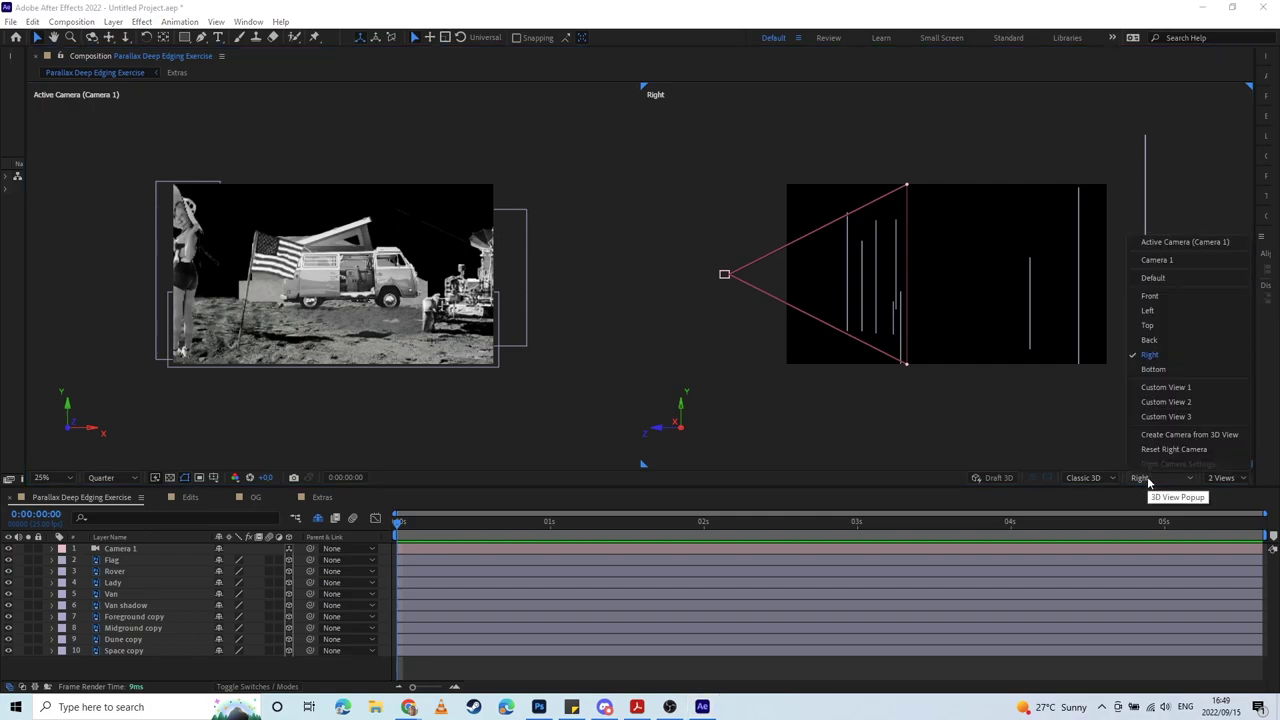
pyautogui.click(1164, 322)
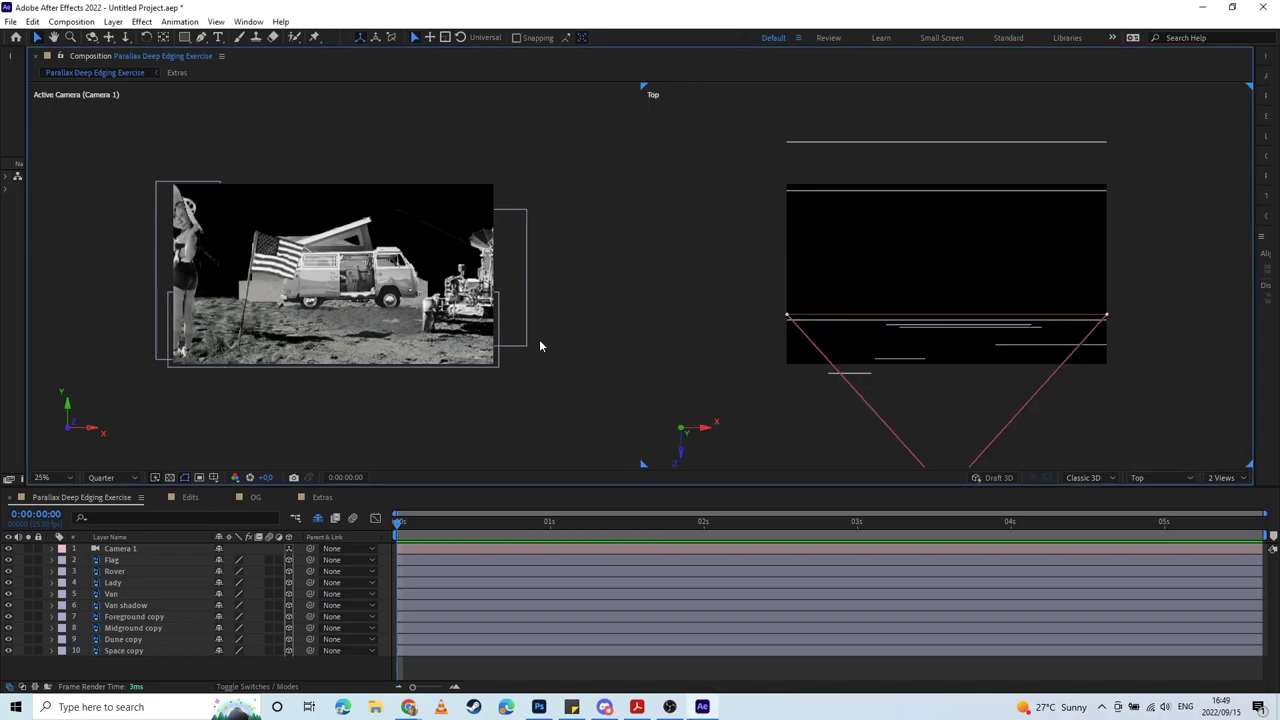
# Step: Shift the Rover layer inward along X so the whole rover fits inside the camera frame
pyautogui.click(509, 288)
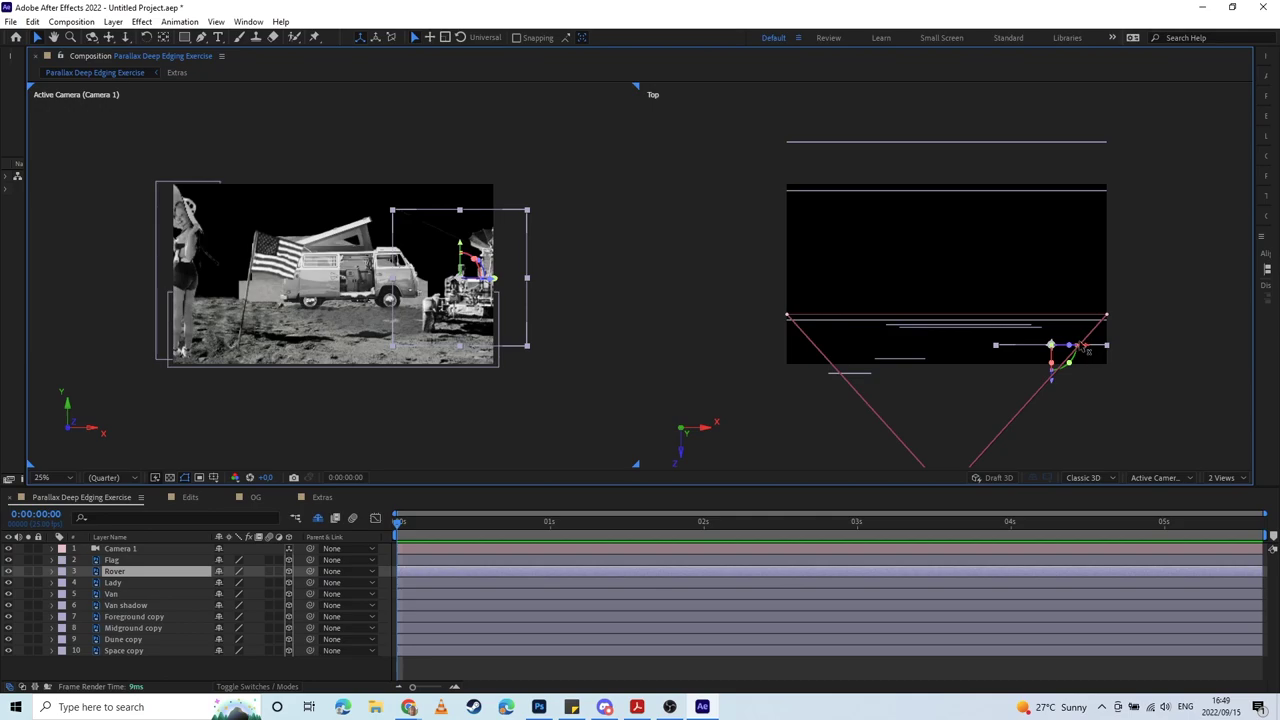
pyautogui.moveTo(848, 345); pyautogui.dragTo(829, 231)
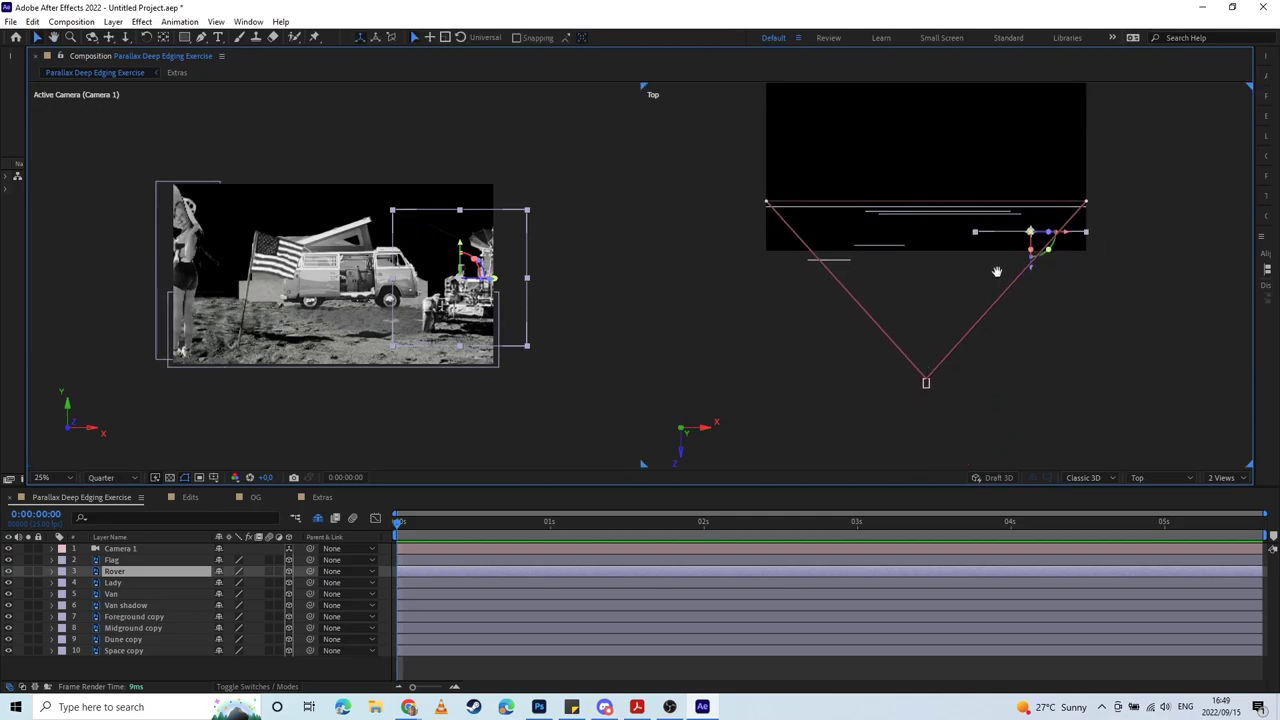
pyautogui.moveTo(997, 271); pyautogui.dragTo(912, 391)
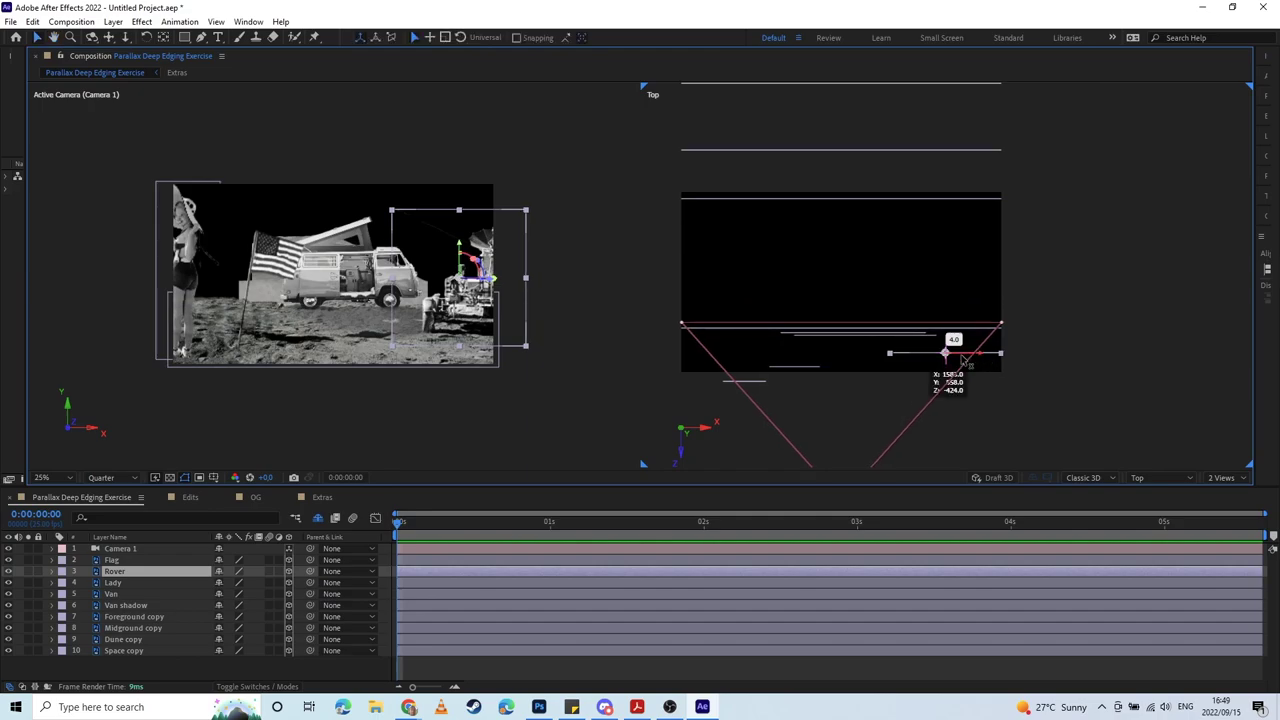
pyautogui.moveTo(962, 358)
pyautogui.mouseDown()
pyautogui.moveTo(940, 358)
pyautogui.moveTo(968, 364)
pyautogui.mouseUp()
# Step: Move the Lady layer inward along X and slightly back in depth, and shift the Flag layer slightly toward her
pyautogui.click(750, 381)
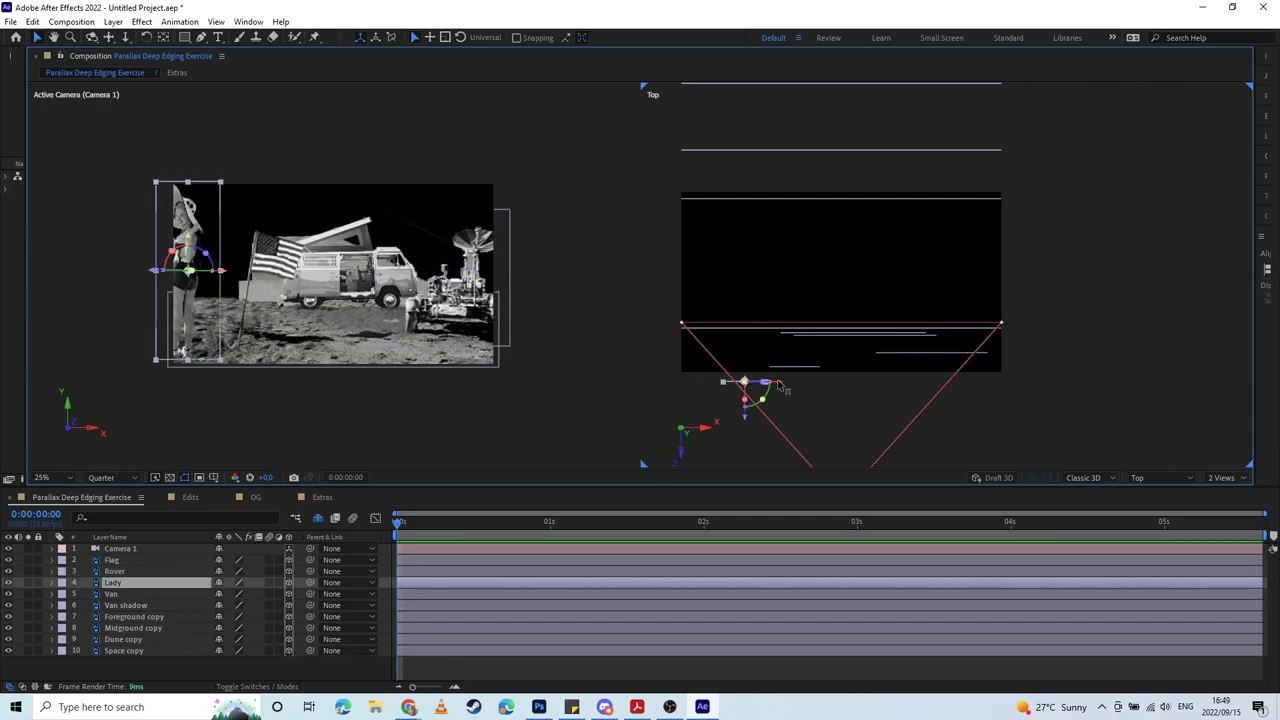
pyautogui.moveTo(786, 388); pyautogui.dragTo(812, 388)
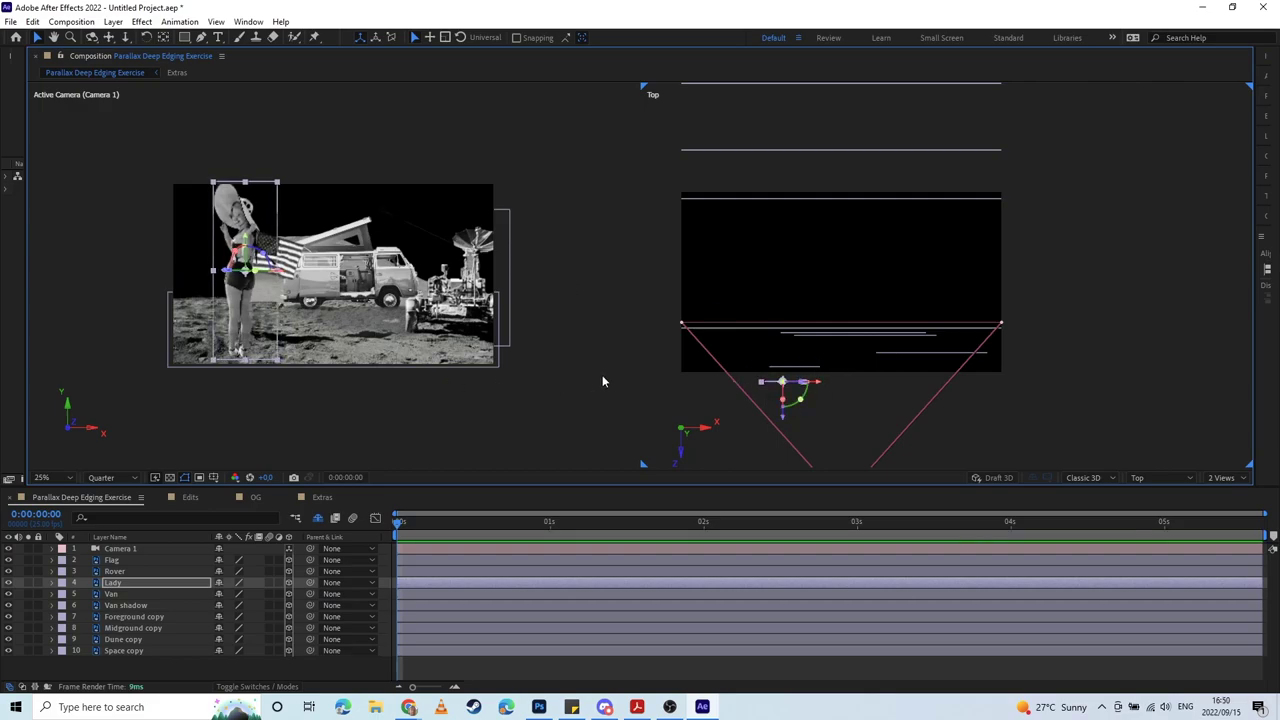
pyautogui.moveTo(825, 388); pyautogui.dragTo(771, 421)
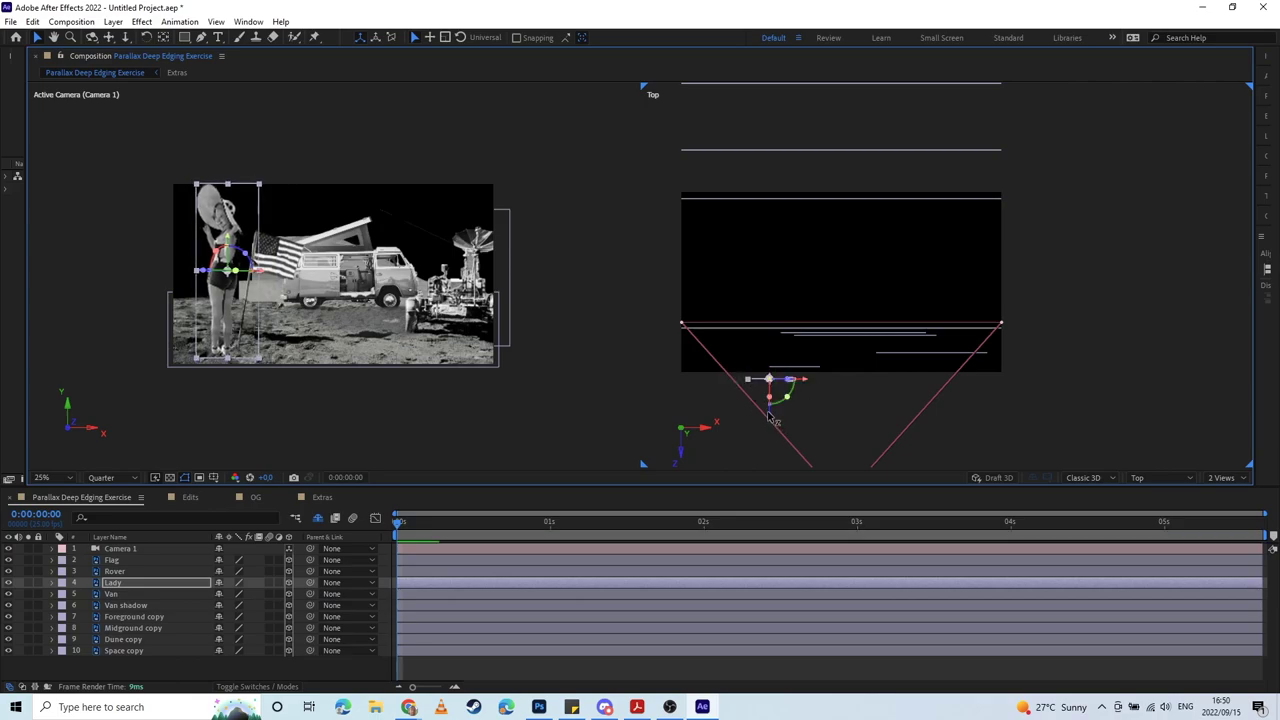
pyautogui.click(813, 369)
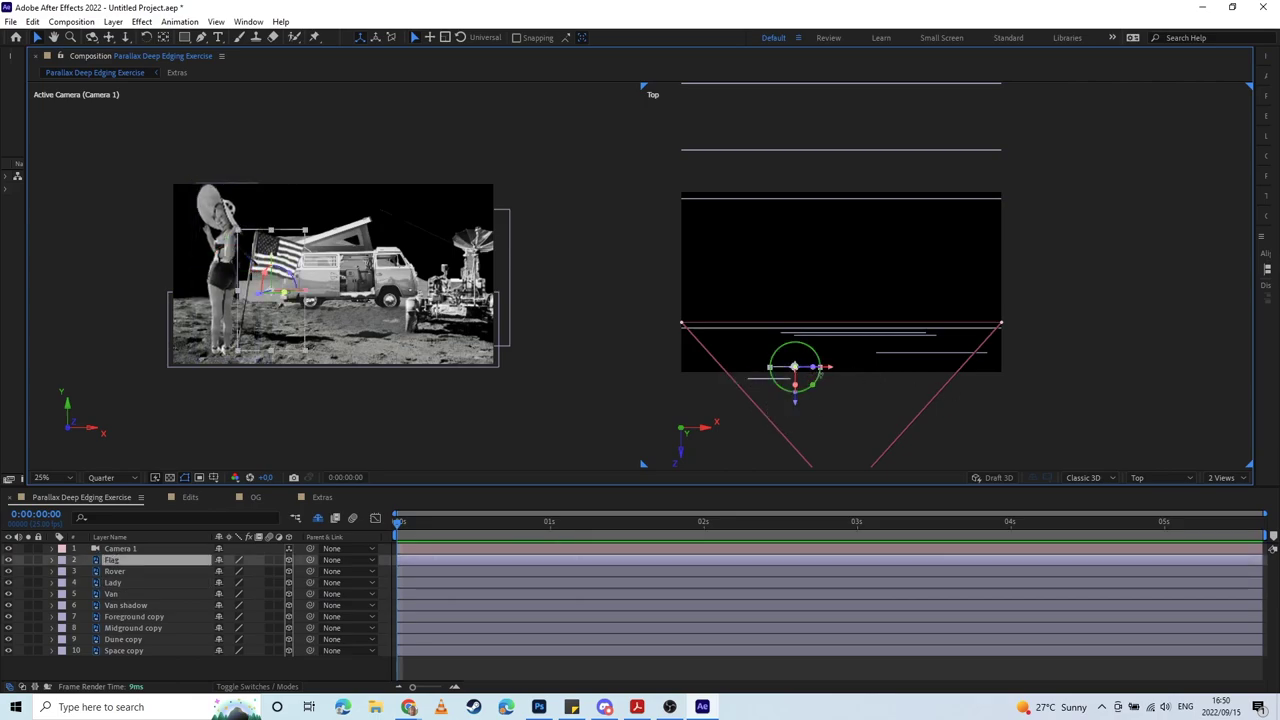
pyautogui.moveTo(841, 369); pyautogui.dragTo(830, 371)
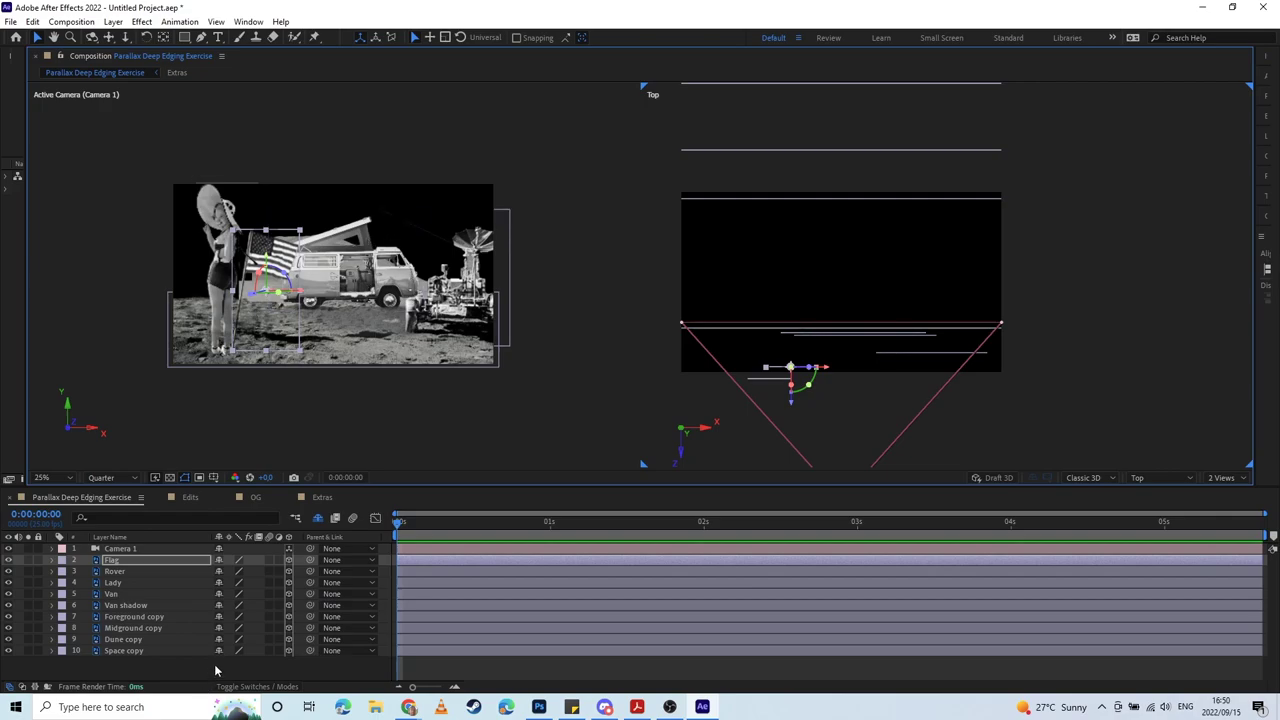
# Step: Scale the Midground copy layer uniformly to 174% so it spans the camera frame
pyautogui.click(148, 628)
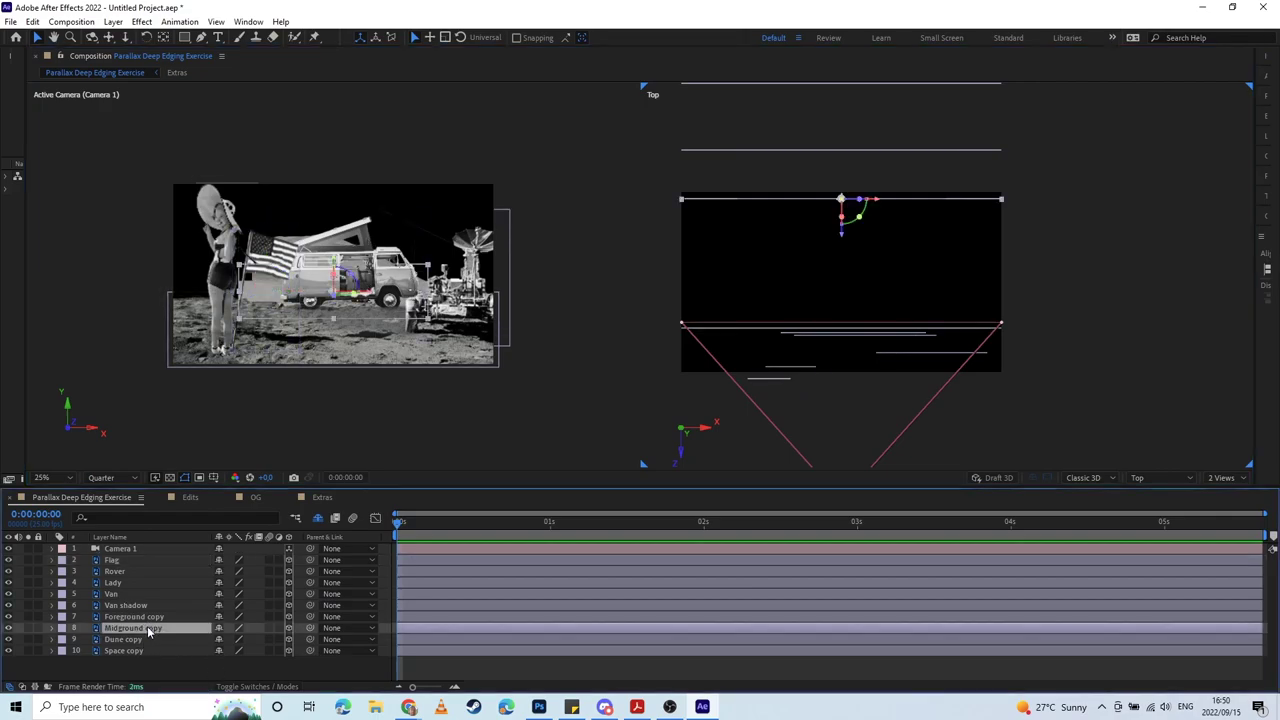
pyautogui.press('s')
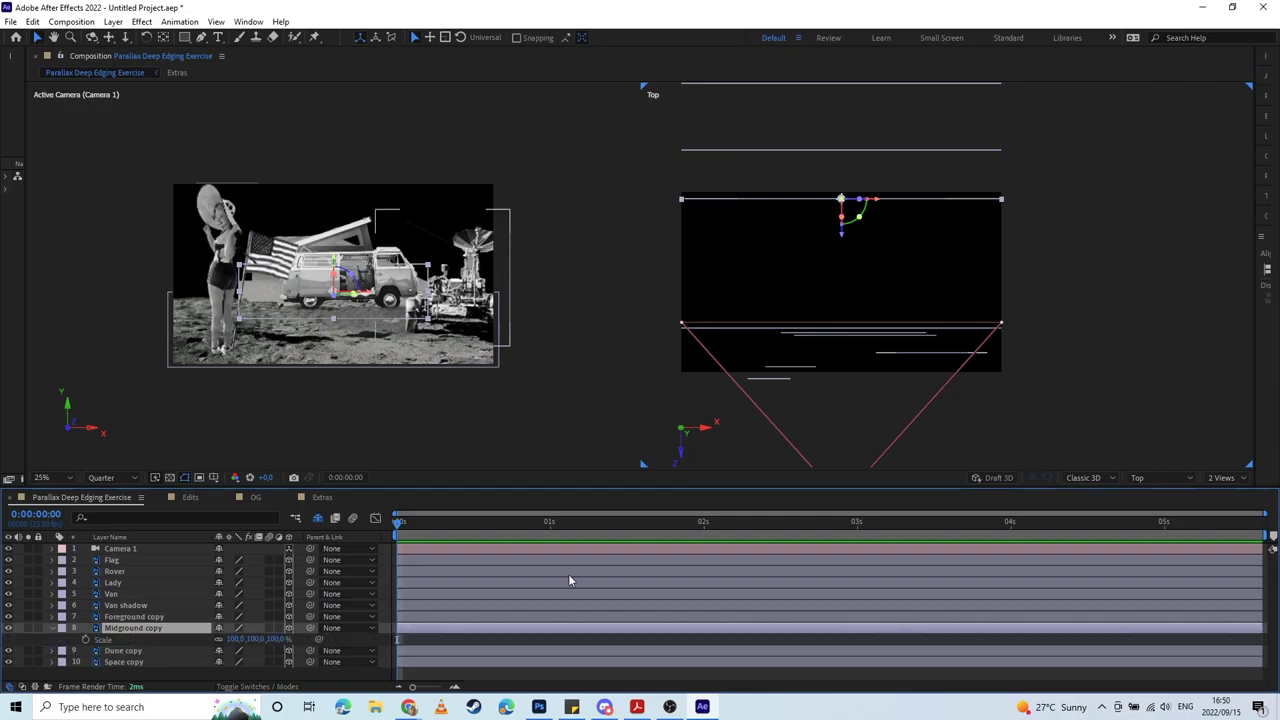
pyautogui.moveTo(250, 640); pyautogui.dragTo(468, 640)
pyautogui.moveTo(306, 639); pyautogui.dragTo(220, 618)
pyautogui.moveTo(363, 640); pyautogui.dragTo(196, 617)
pyautogui.hotkey('shift', 'Down')
pyautogui.hotkey('shift', 'Down')
pyautogui.hotkey('shift', 'Down')
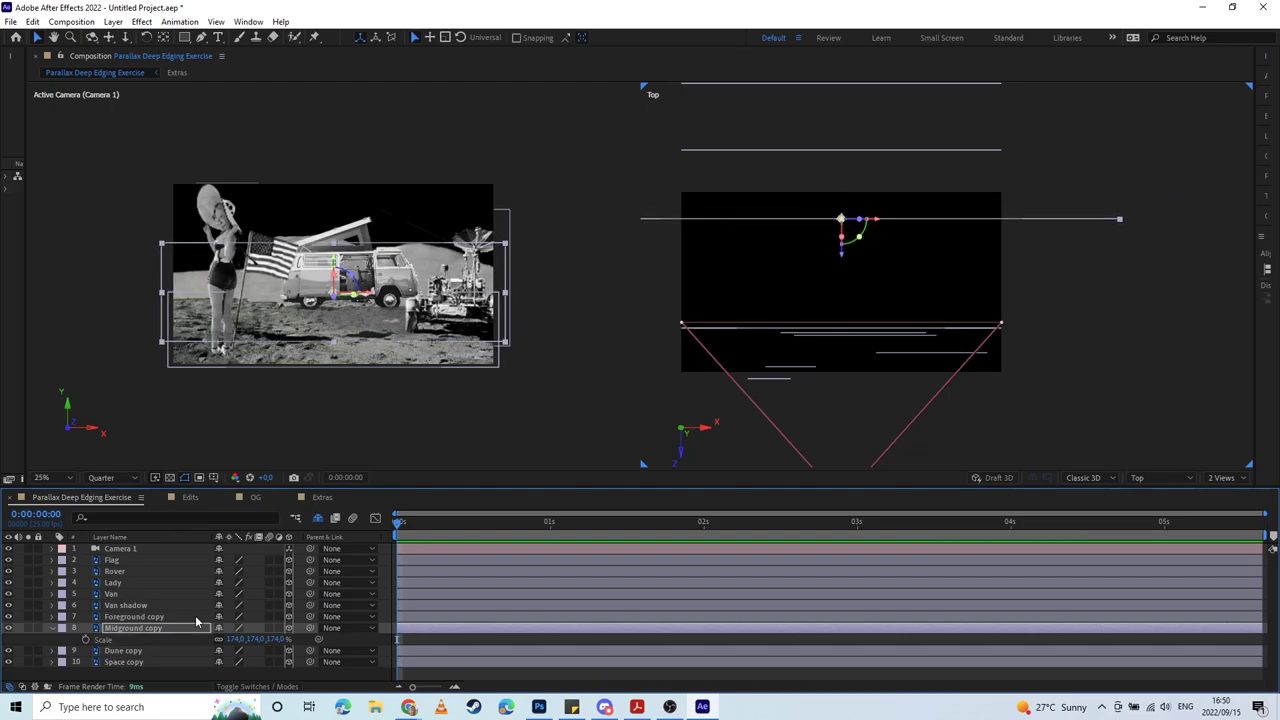
pyautogui.hotkey('shift', 'Up')
pyautogui.hotkey('shift', 'Up')
pyautogui.hotkey('shift', 'Up')
pyautogui.hotkey('shift', 'Up')
pyautogui.hotkey('shift', 'Down')
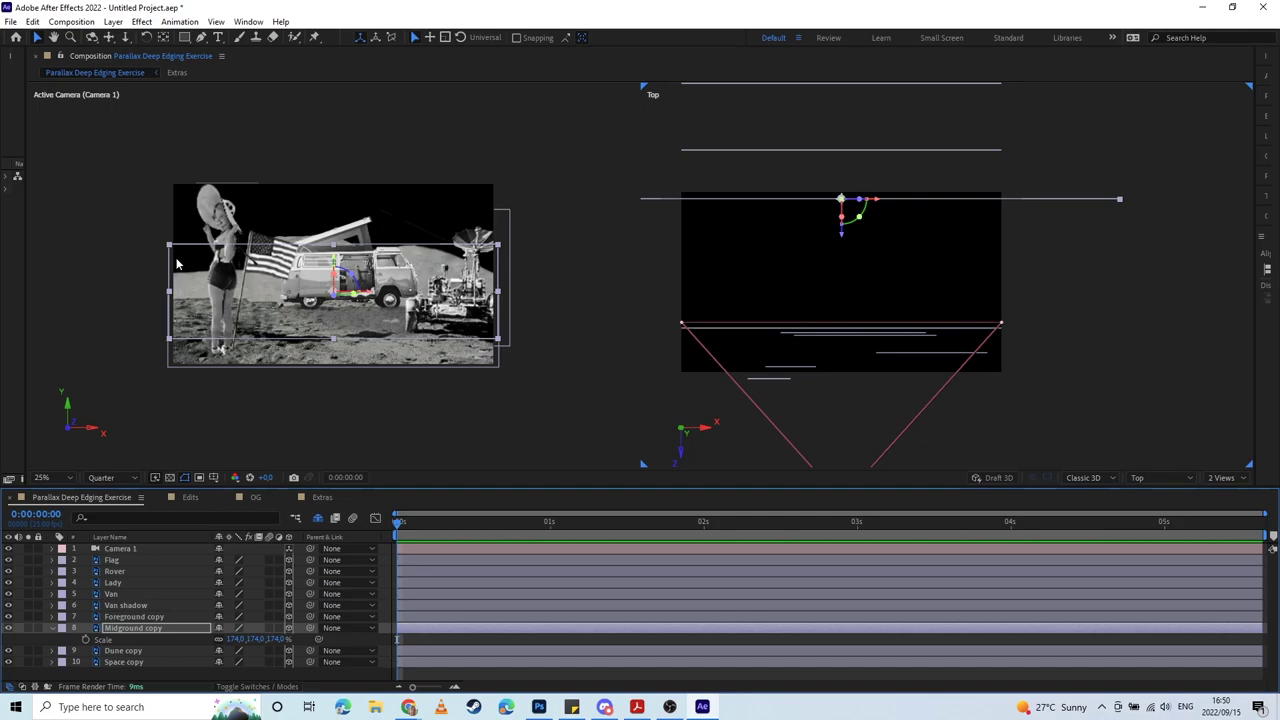
# Step: Lower the Midground copy layer along Y until its bottom edge nearly meets the bottom of the Foreground copy layer
pyautogui.moveTo(340, 258); pyautogui.dragTo(323, 285)
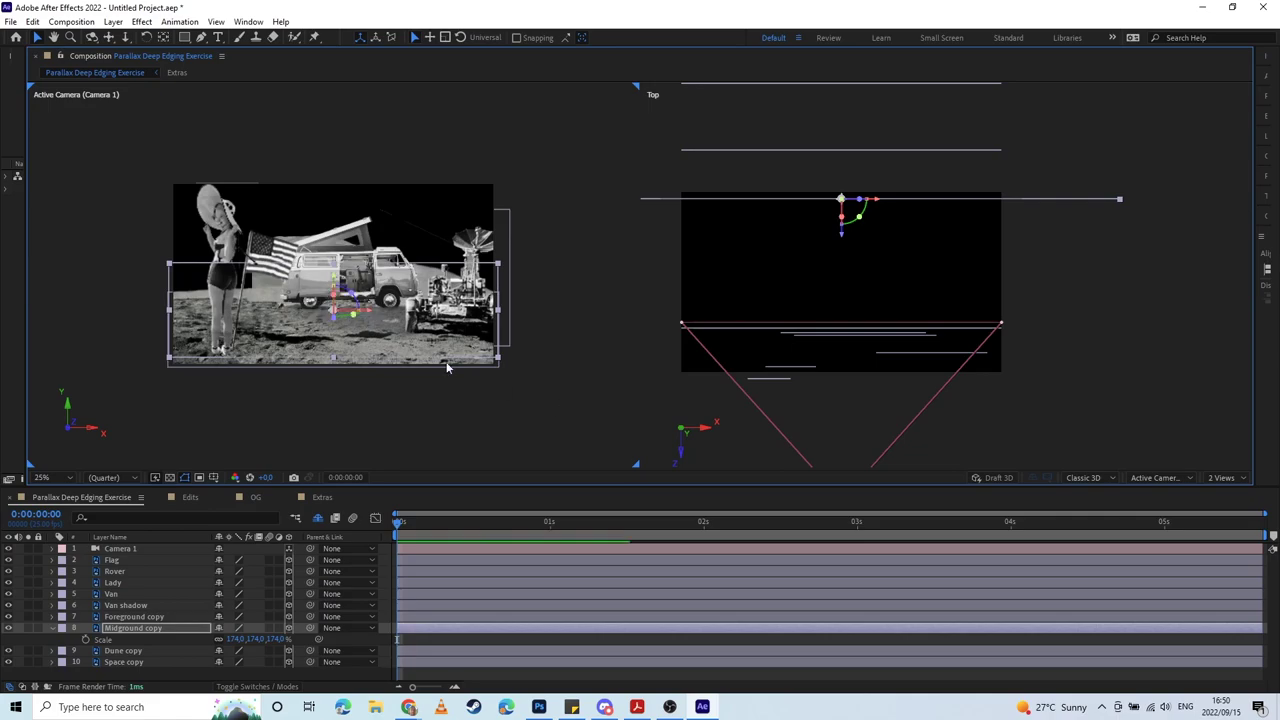
# Step: Enlarge the Dune copy layer, trying a scale of 200% before setting it to 250%
pyautogui.click(125, 651)
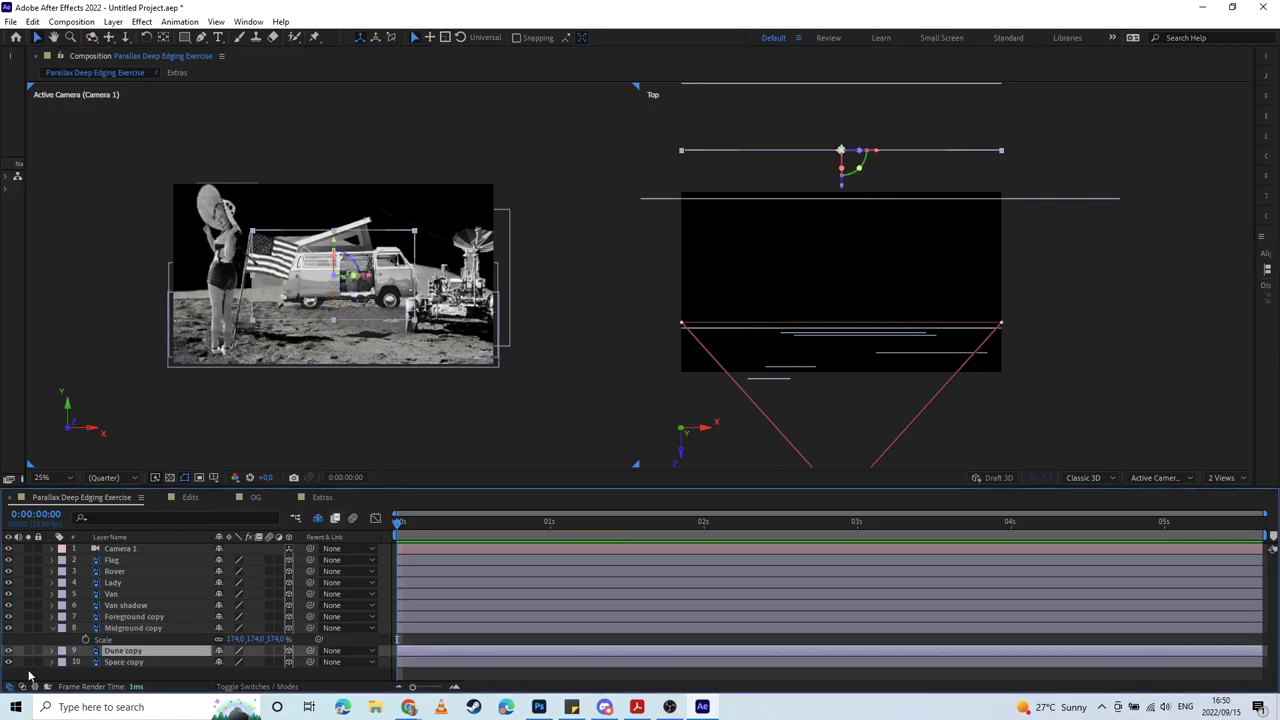
pyautogui.press('s')
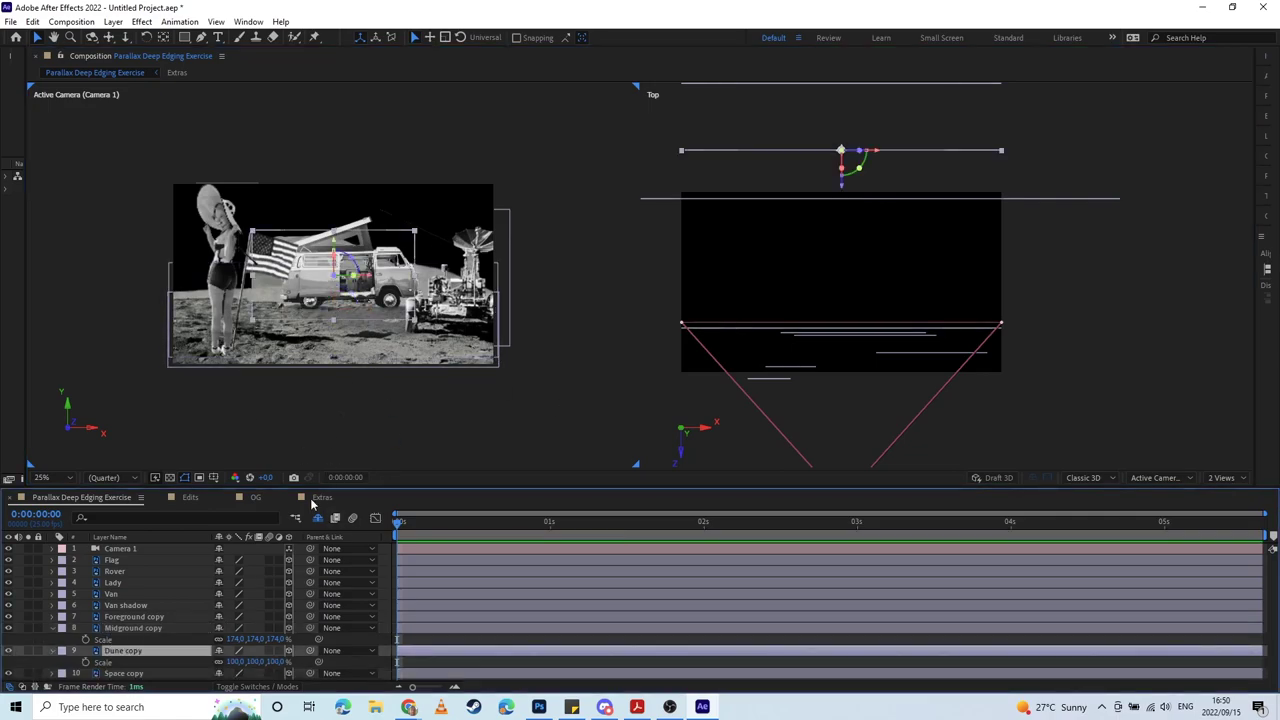
pyautogui.click(236, 662)
pyautogui.write('200')
pyautogui.press('Return')
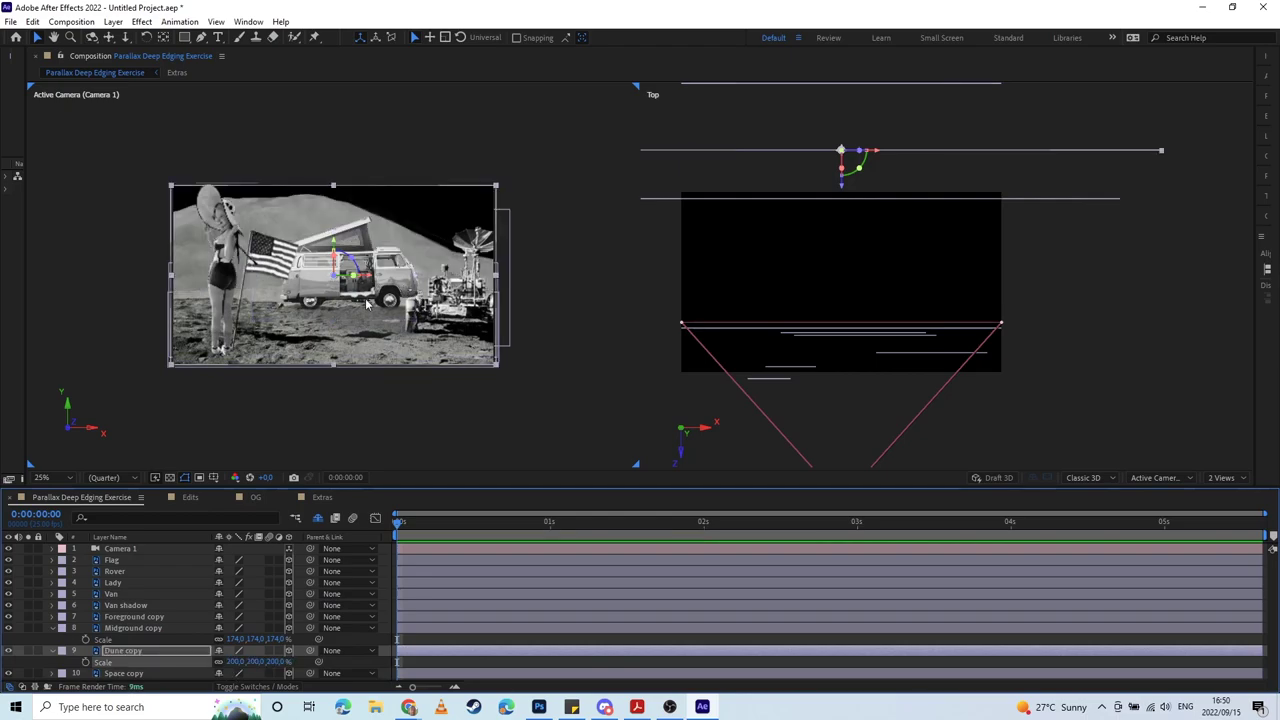
pyautogui.click(236, 662)
pyautogui.write('250')
pyautogui.press('Return')
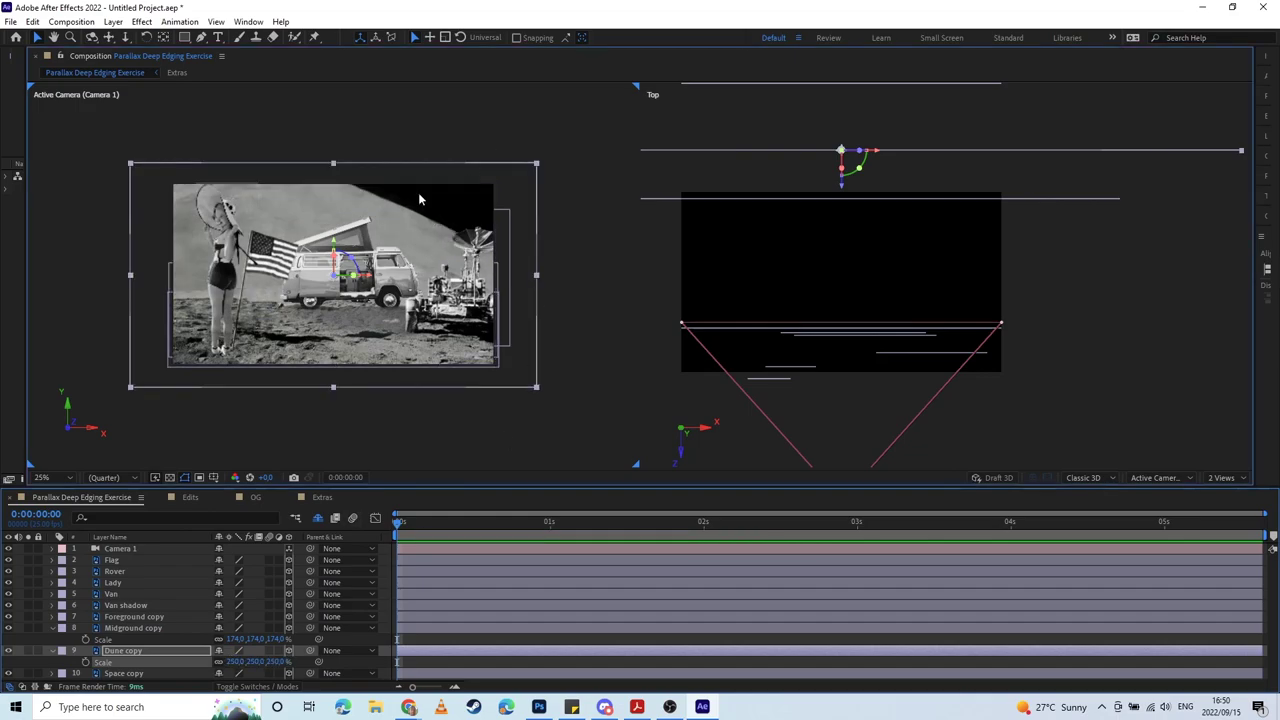
# Step: Lower the Dune copy layer along Y until the dune ridge sits behind the van with black sky above it
pyautogui.moveTo(415, 242); pyautogui.dragTo(411, 268)
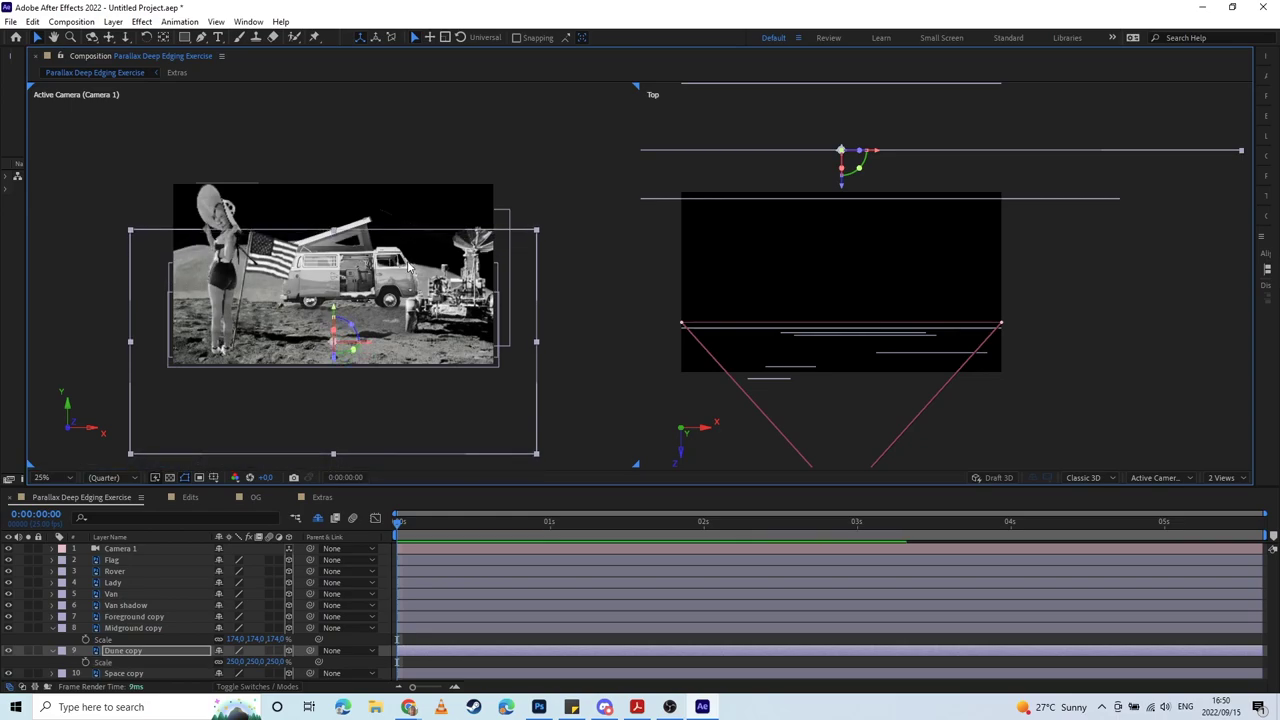
pyautogui.click(467, 149)
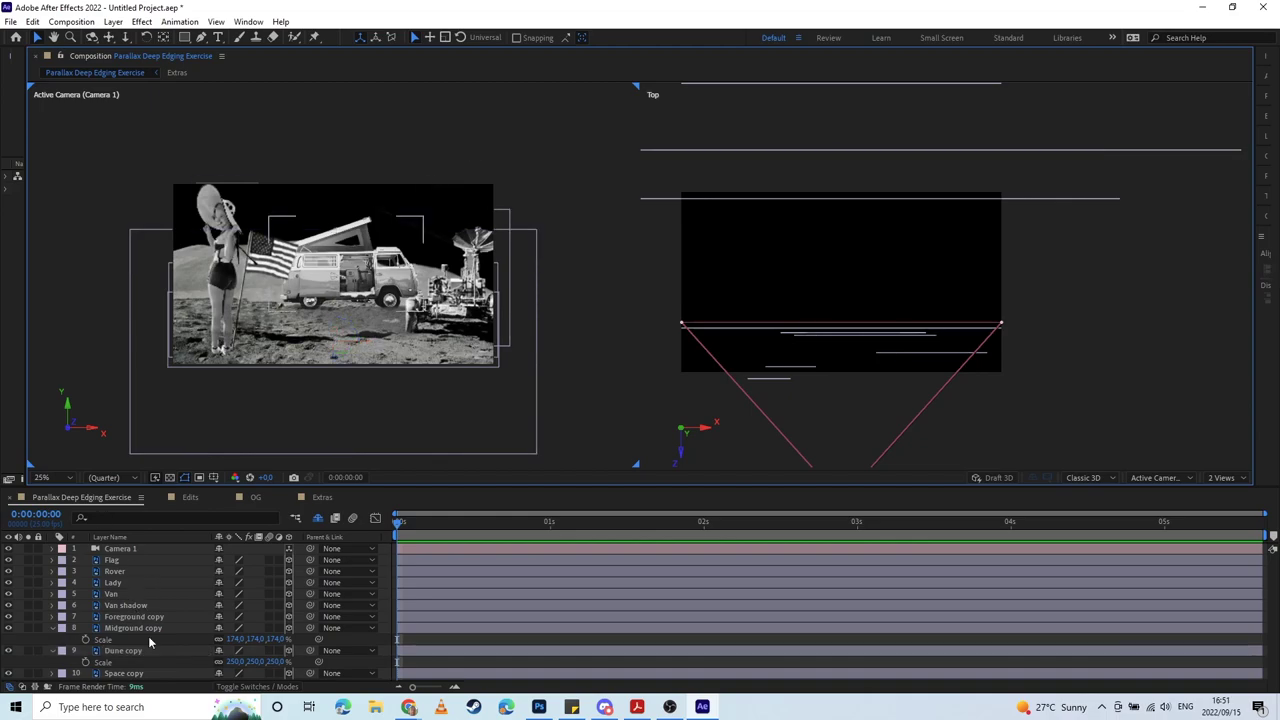
# Step: Solo the Space copy layer and scale it uniformly to 300%
pyautogui.click(29, 674)
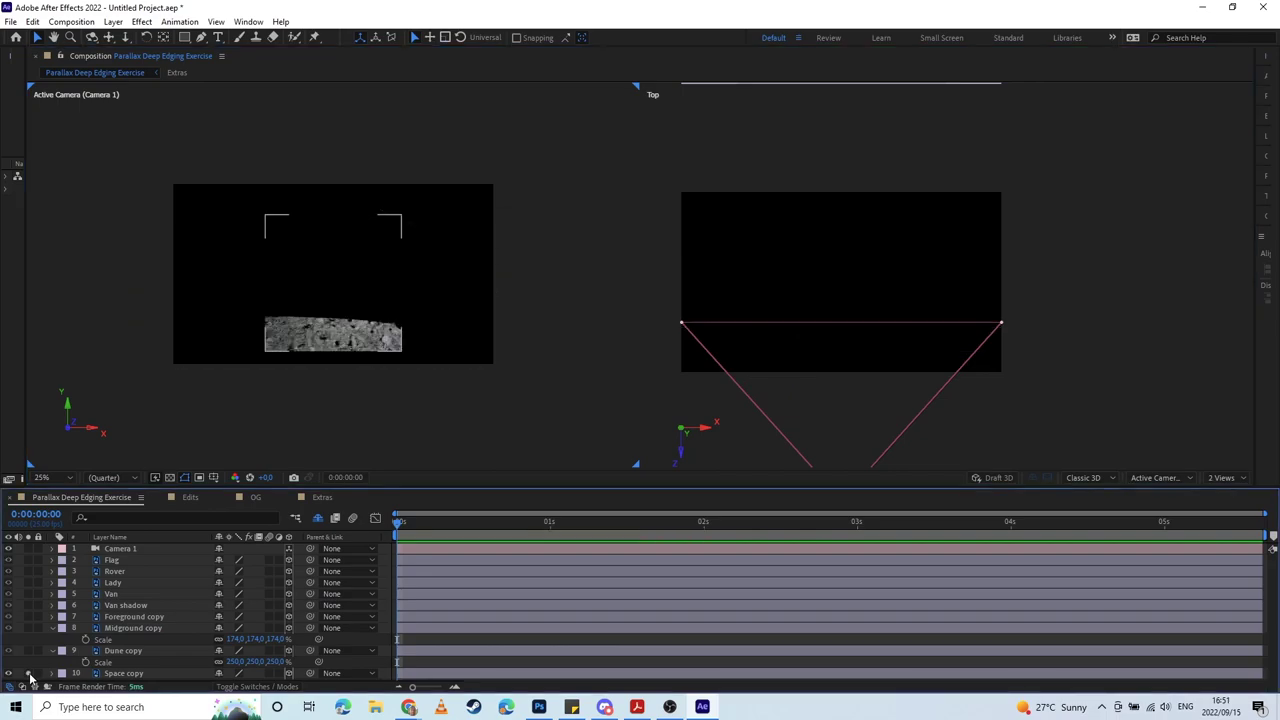
pyautogui.click(124, 674)
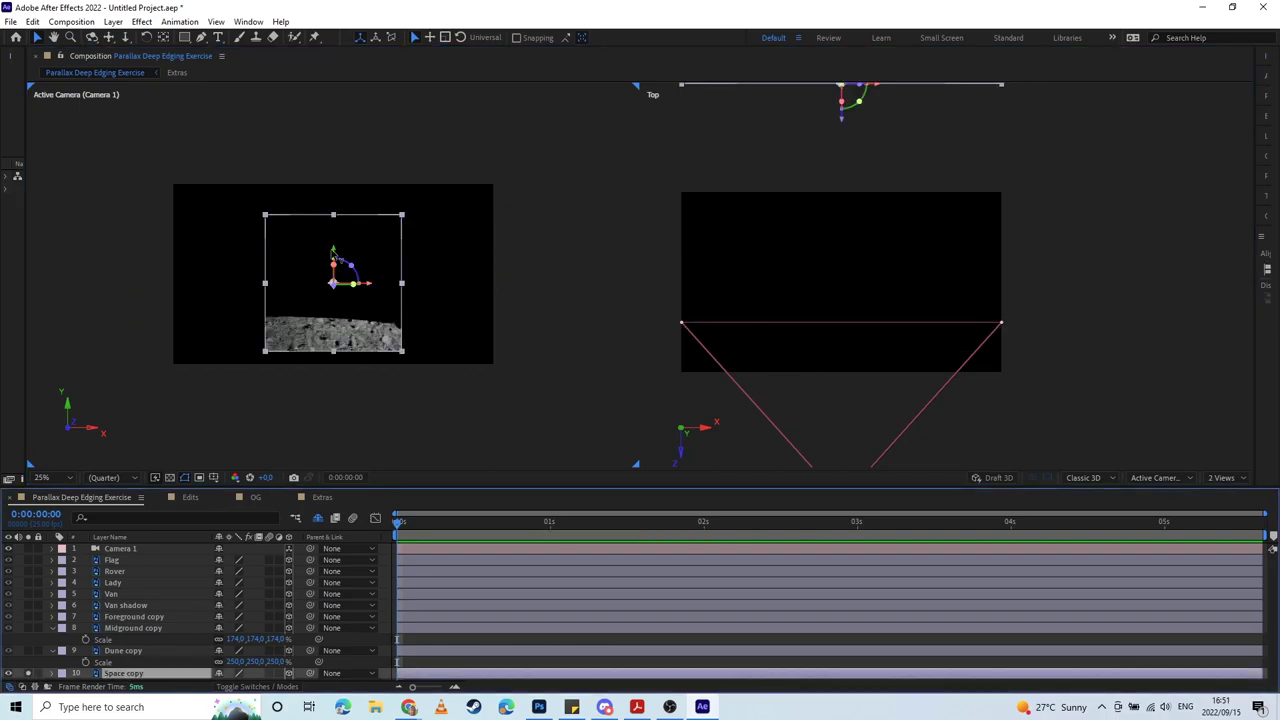
pyautogui.press('s')
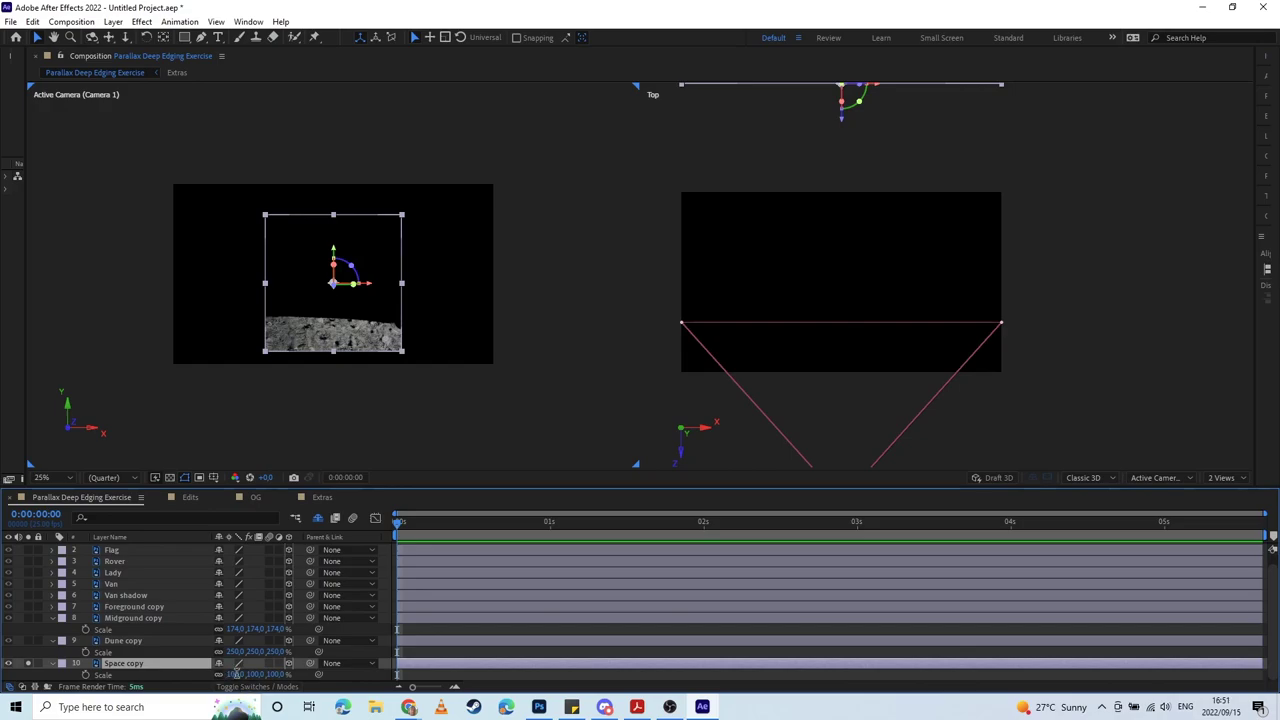
pyautogui.click(236, 674)
pyautogui.write('300')
pyautogui.press('Return')
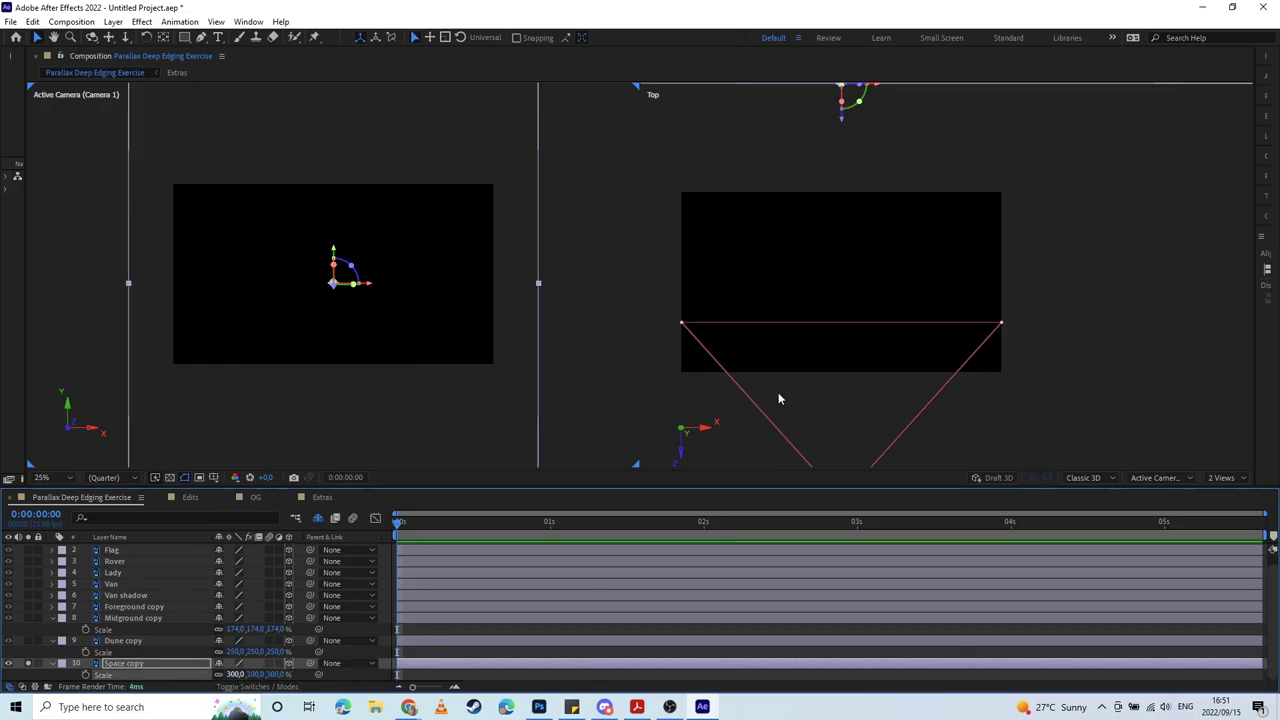
# Step: Lower the Space copy layer along Y with its upper edge just above the camera frame, and end its solo view
pyautogui.moveTo(386, 223); pyautogui.dragTo(378, 317)
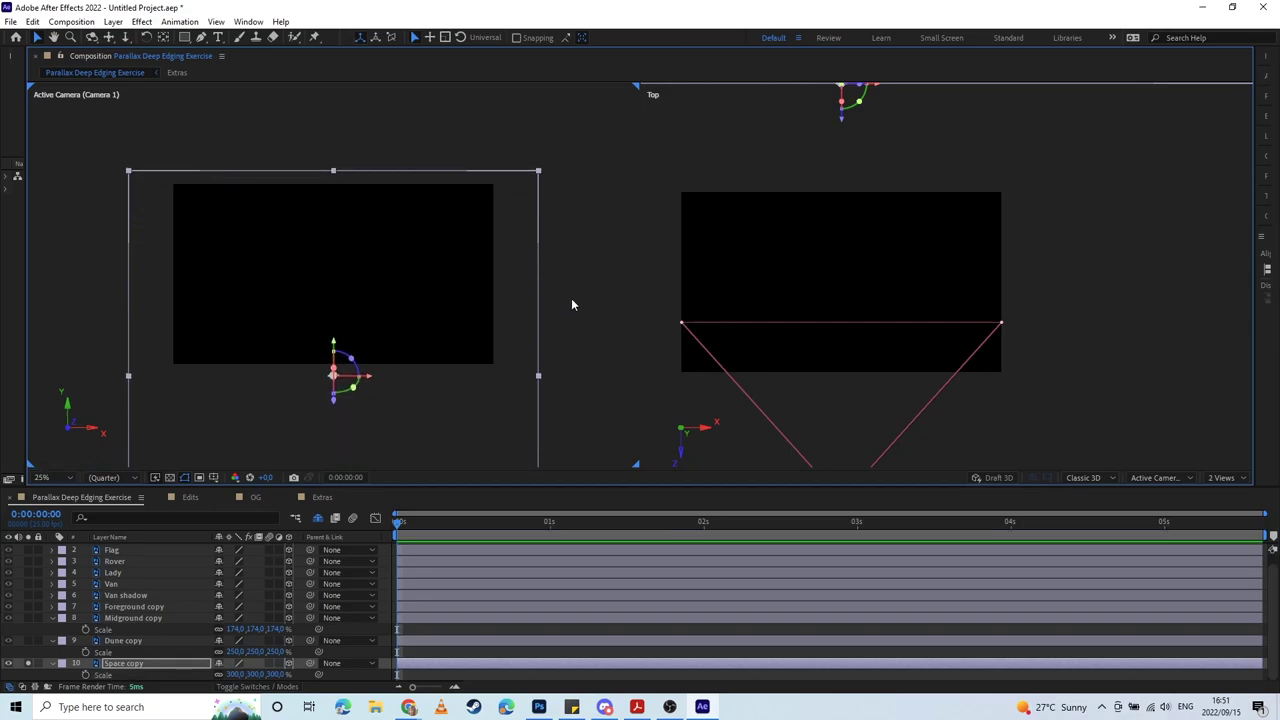
pyautogui.click(394, 421)
pyautogui.click(28, 663)
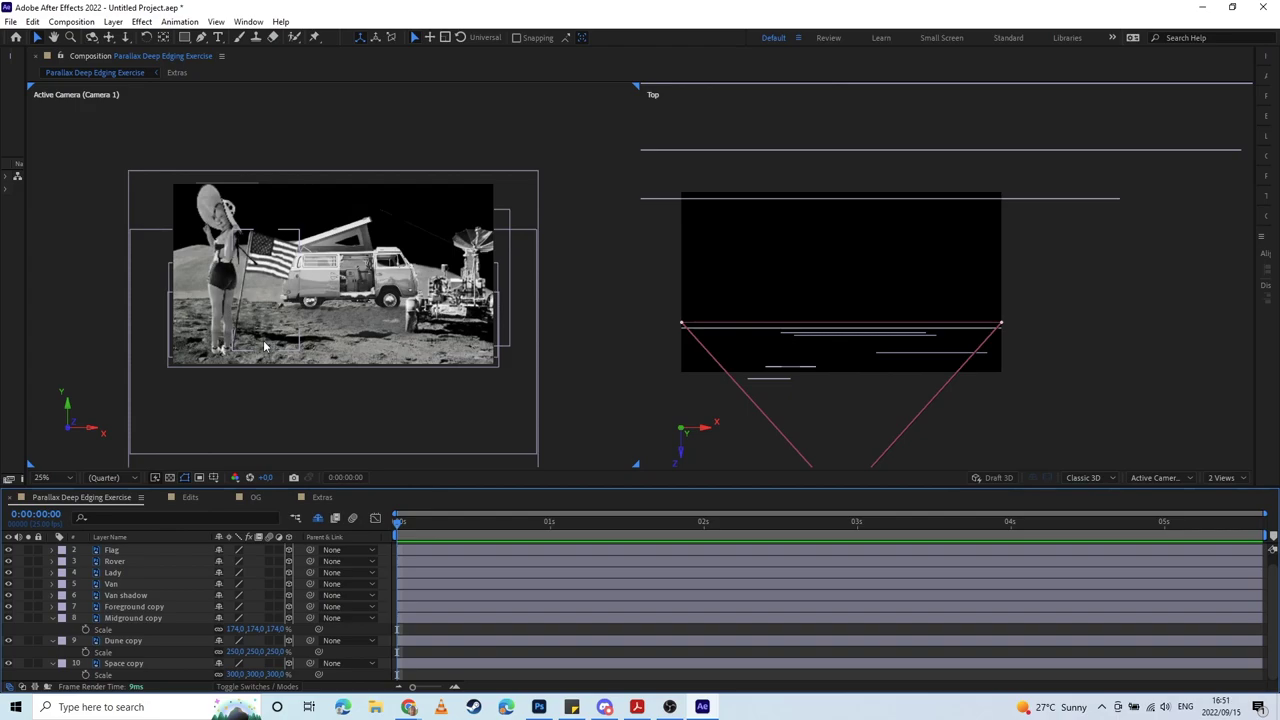
# Step: Save the project to the Desktop as Parallax Class Exercise
pyautogui.hotkey('ctrl', 's')
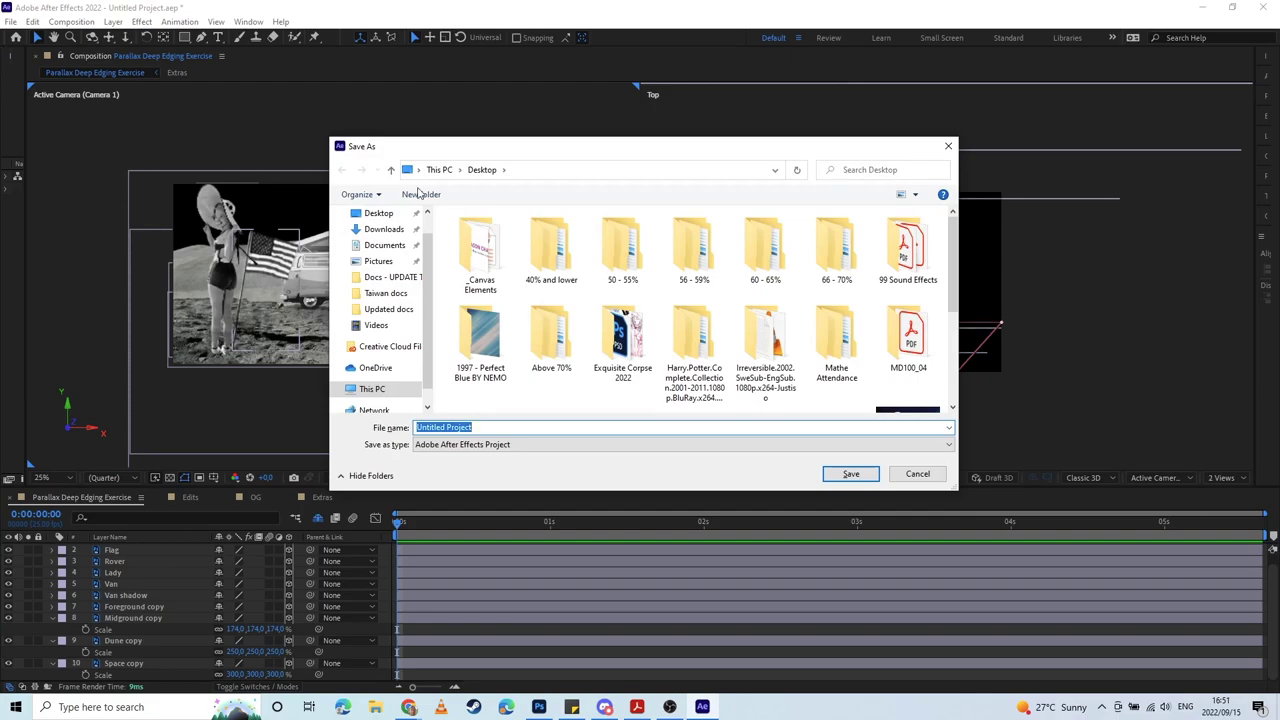
pyautogui.click(390, 213)
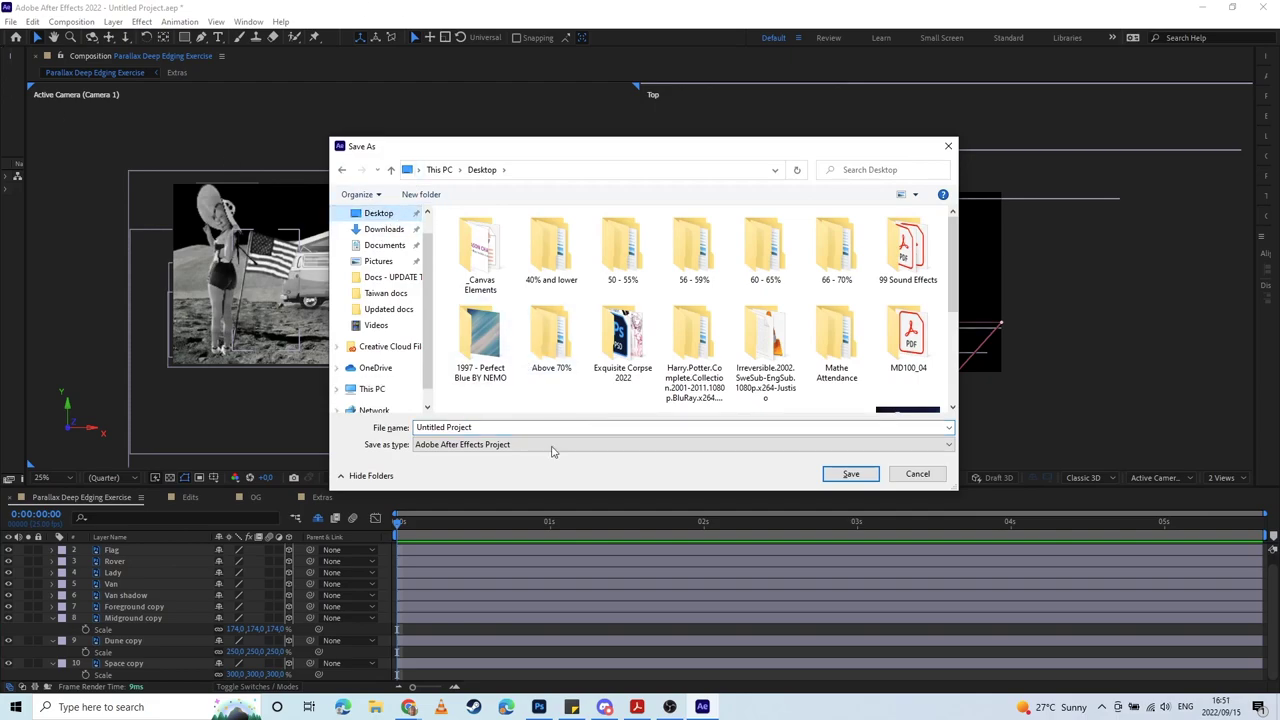
pyautogui.click(510, 427)
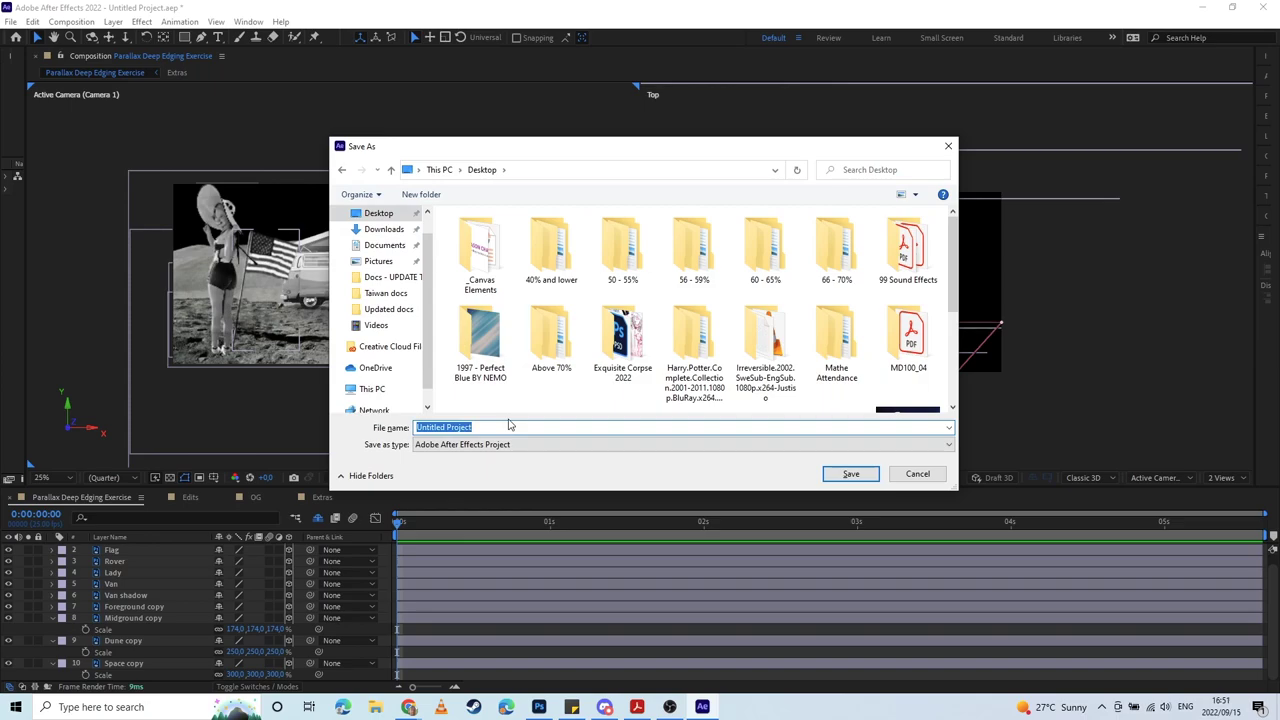
pyautogui.write('Para')
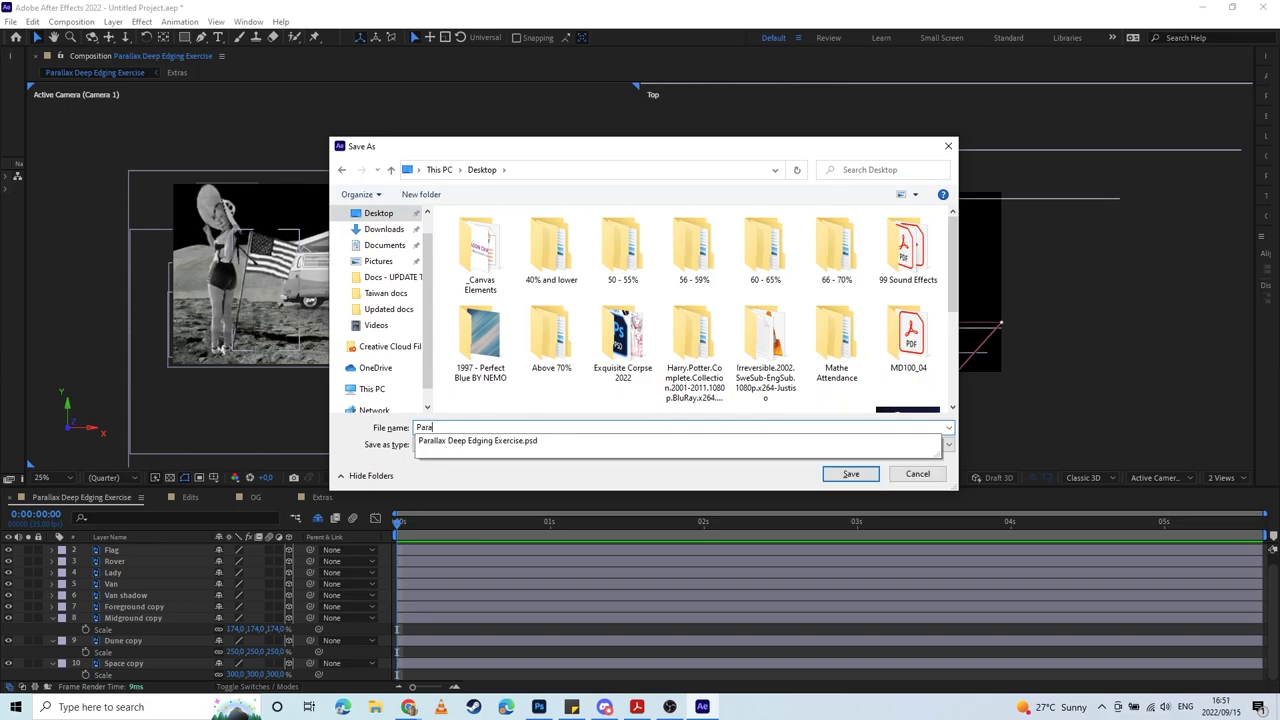
pyautogui.write('llax Class Exercise')
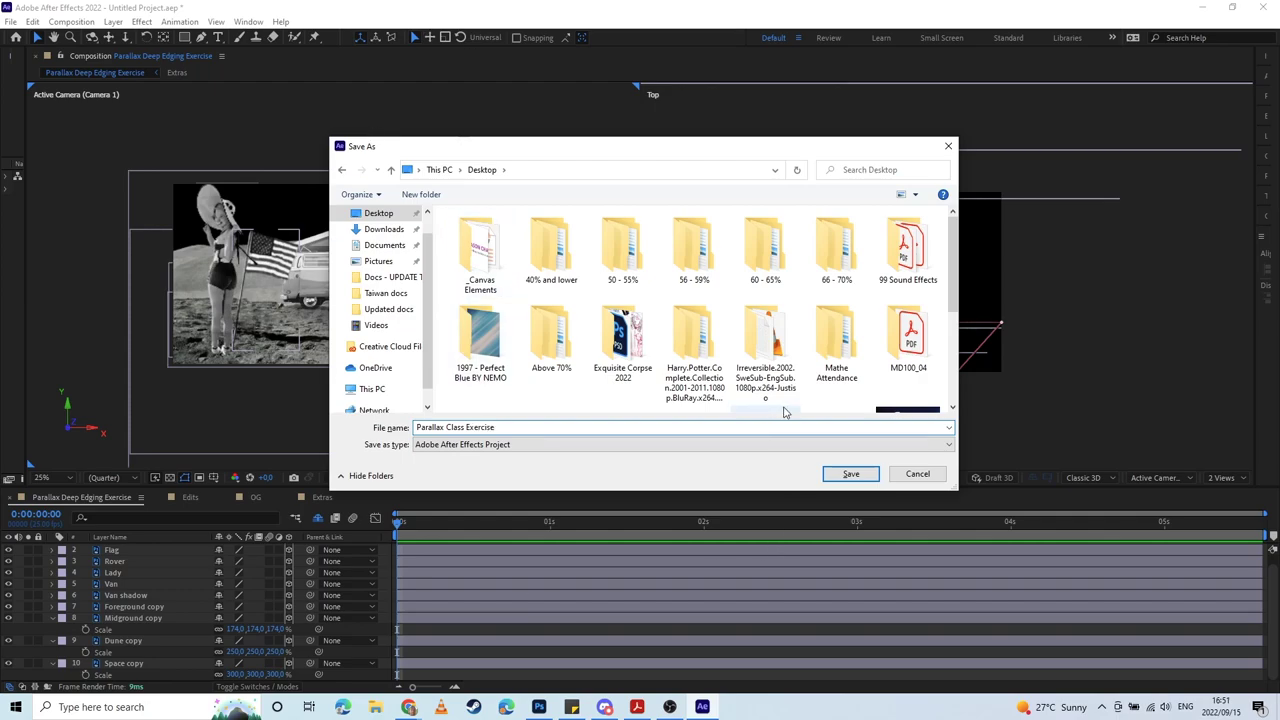
pyautogui.click(834, 476)
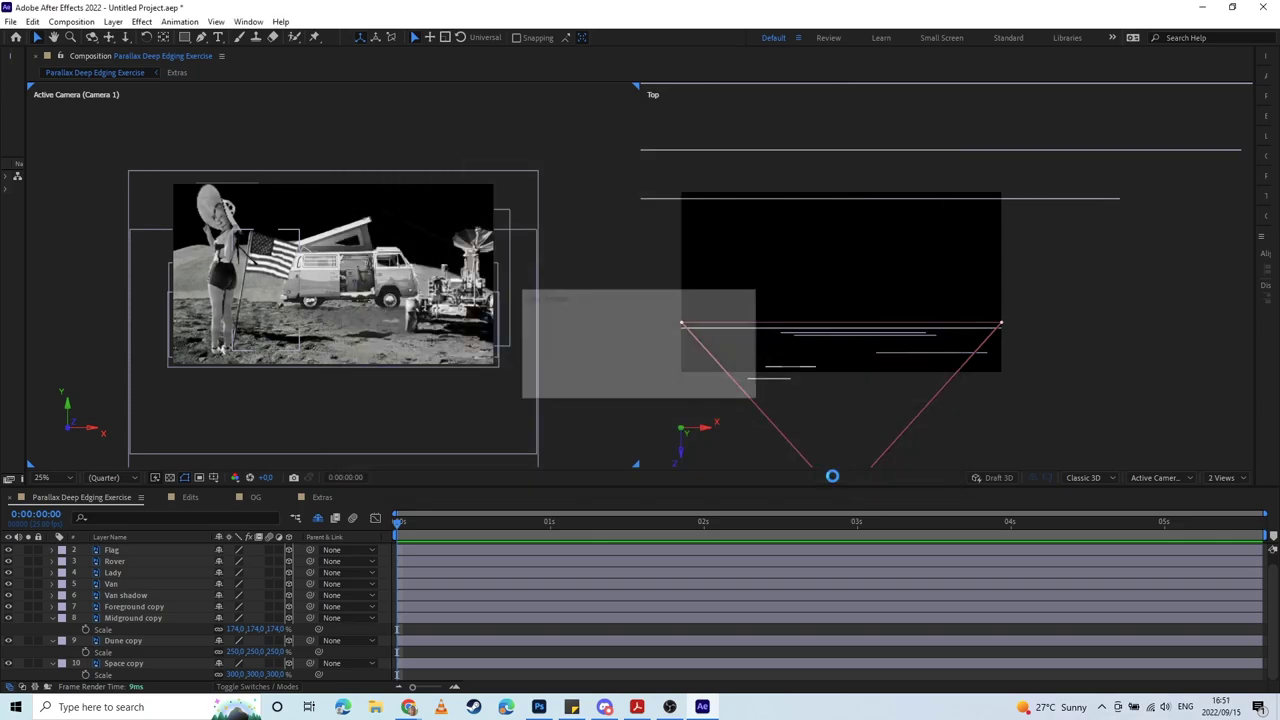
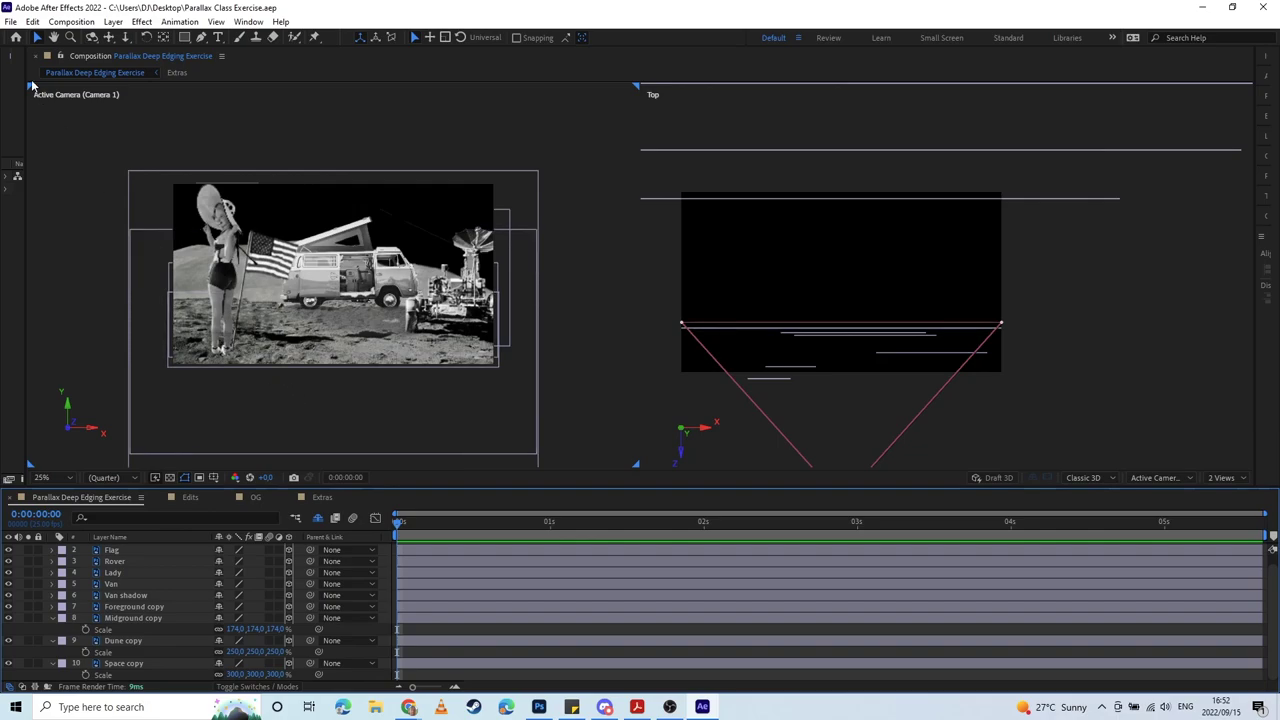
# Step: Collect all source files of the project into Parallax Class Exercise folder on the Desktop
pyautogui.click(11, 22)
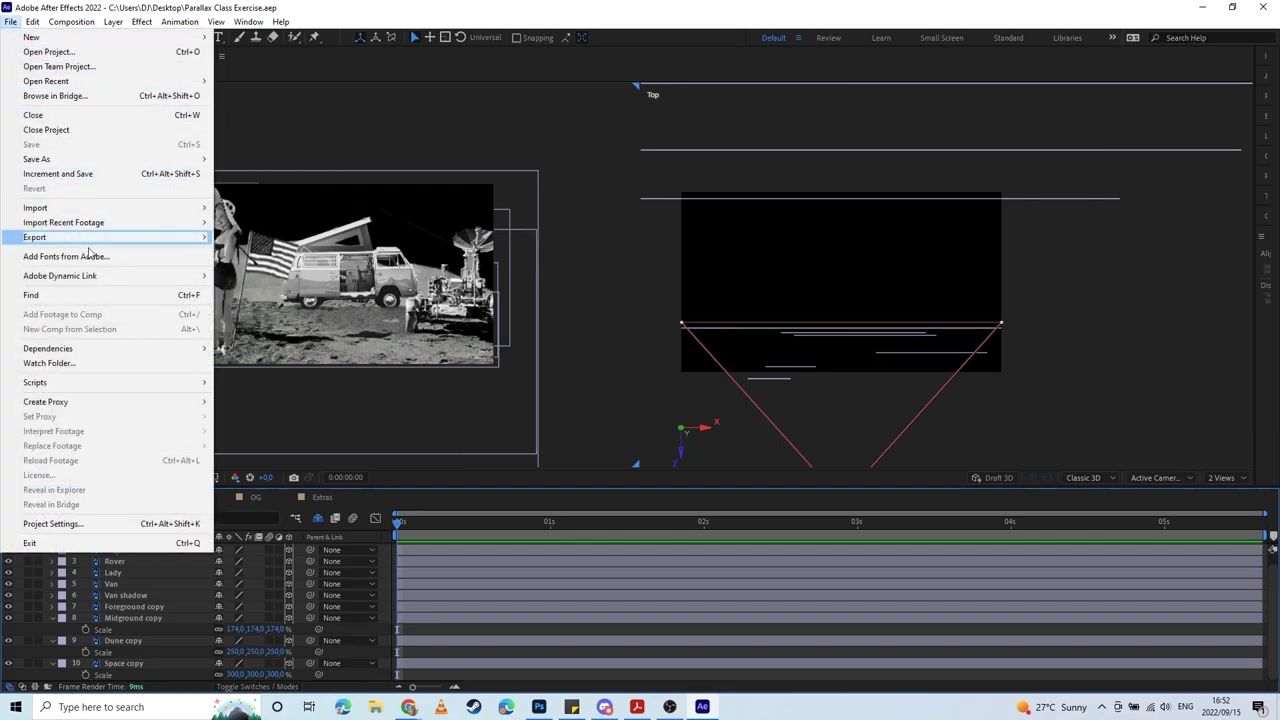
pyautogui.moveTo(80, 350)
pyautogui.click(257, 350)
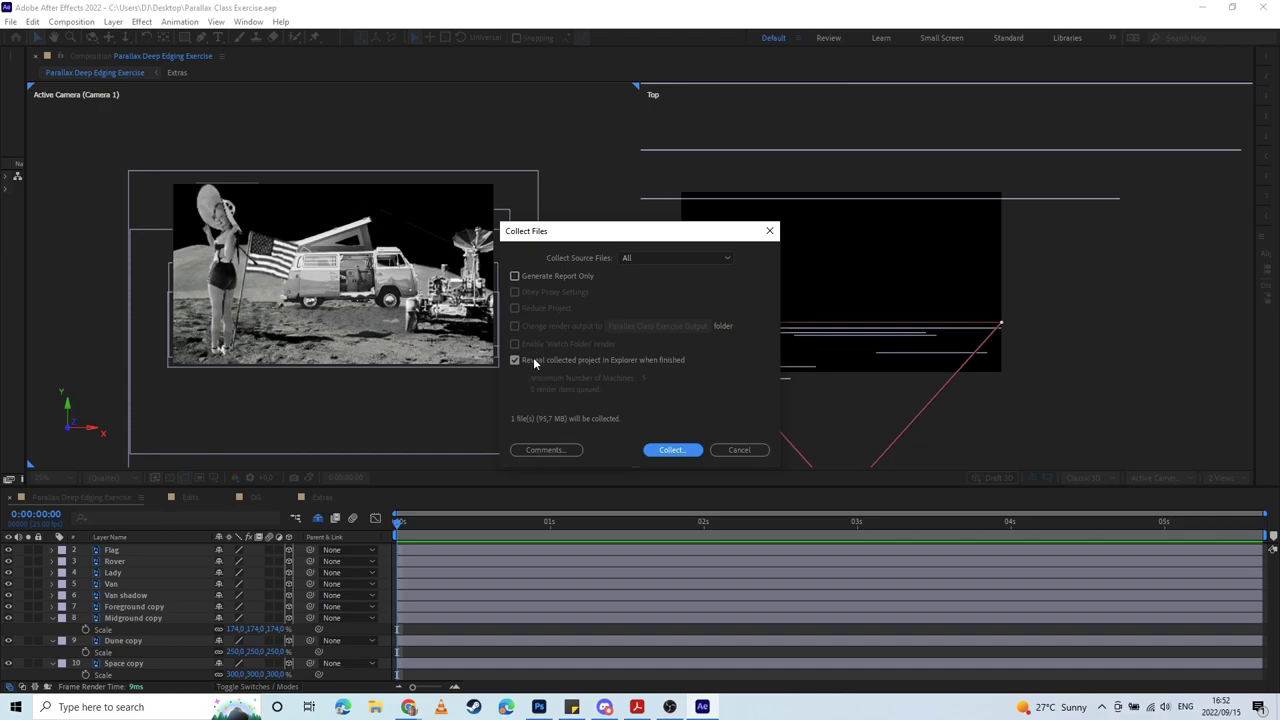
pyautogui.click(667, 450)
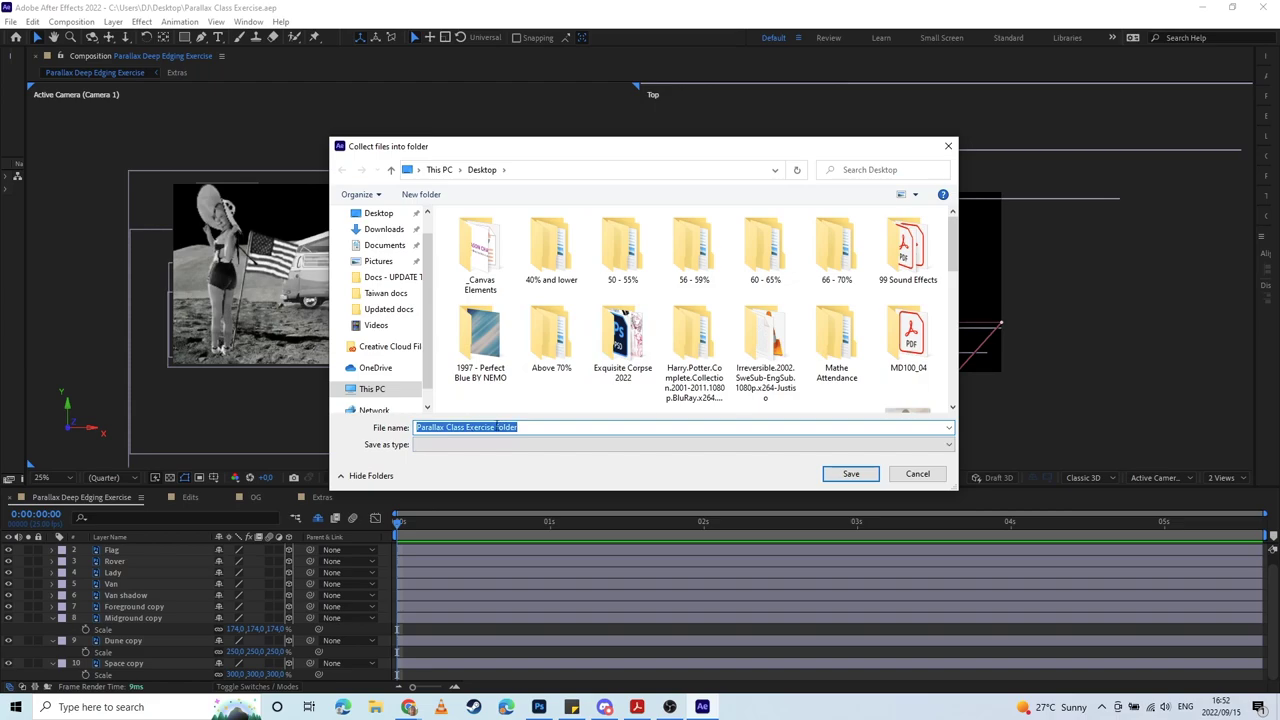
pyautogui.click(376, 213)
pyautogui.click(850, 473)
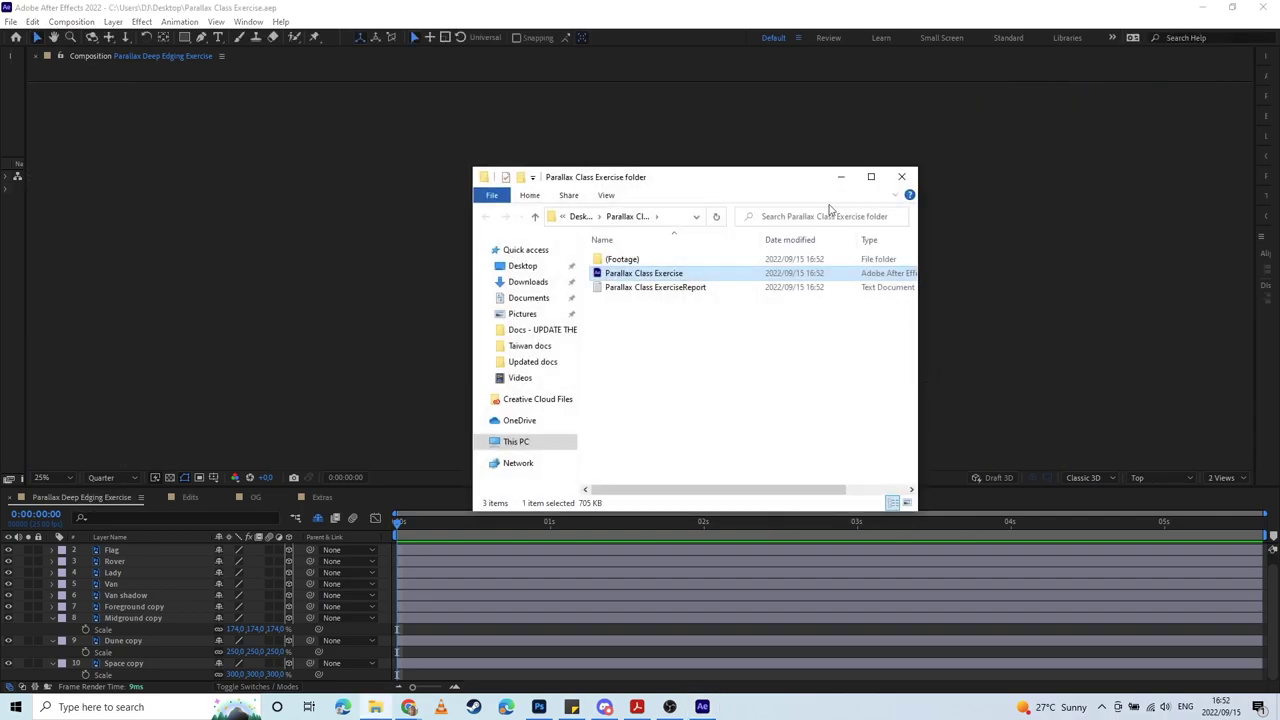
# Step: Open the collected Parallax Class Exercise project from its new folder
pyautogui.moveTo(701, 180); pyautogui.dragTo(652, 152)
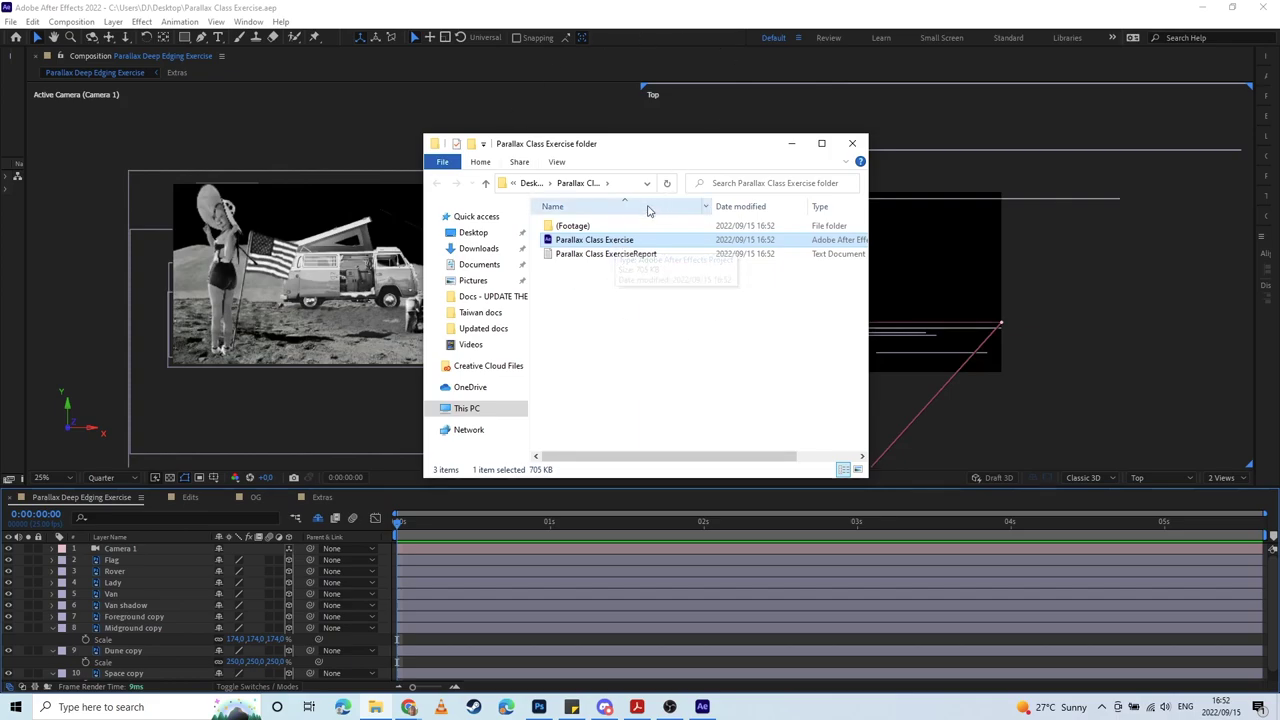
pyautogui.doubleClick(610, 244)
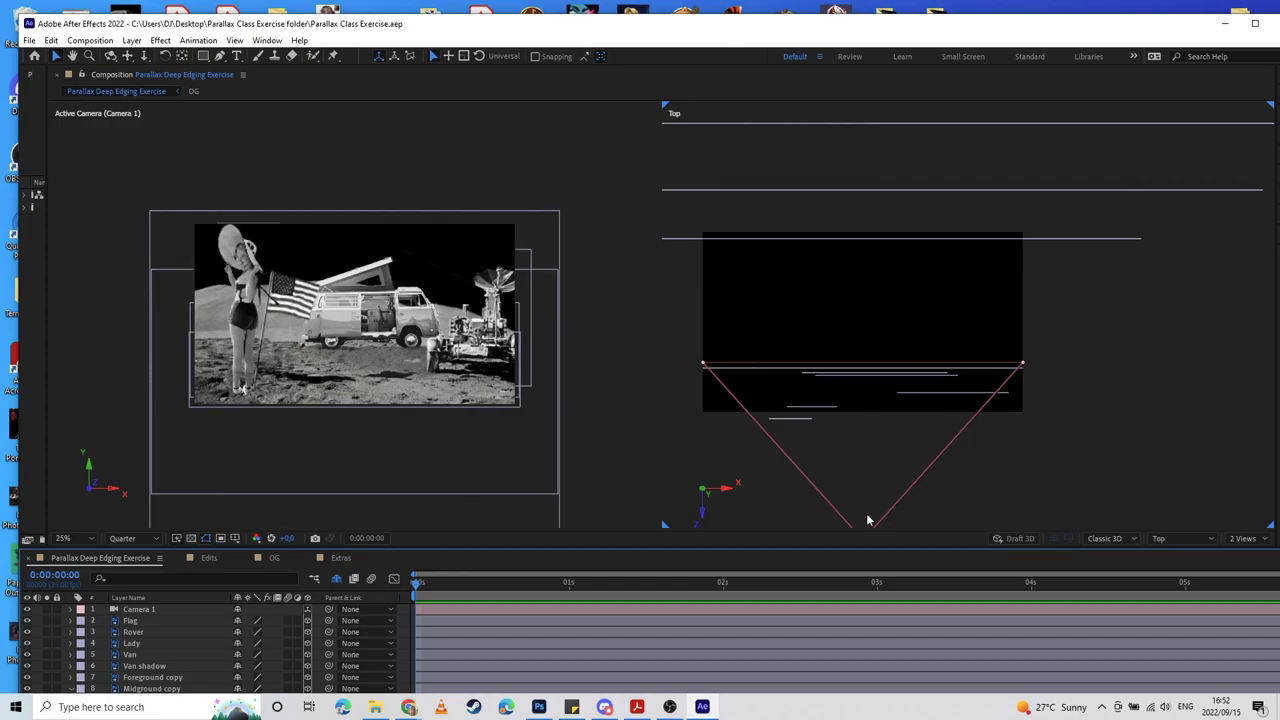
# Step: Enlarge the timeline area, collapse the open layer properties, and lock every layer from Flag to Space copy, leaving Camera 1 unlocked
pyautogui.moveTo(614, 553); pyautogui.dragTo(614, 447)
pyautogui.click(69, 583)
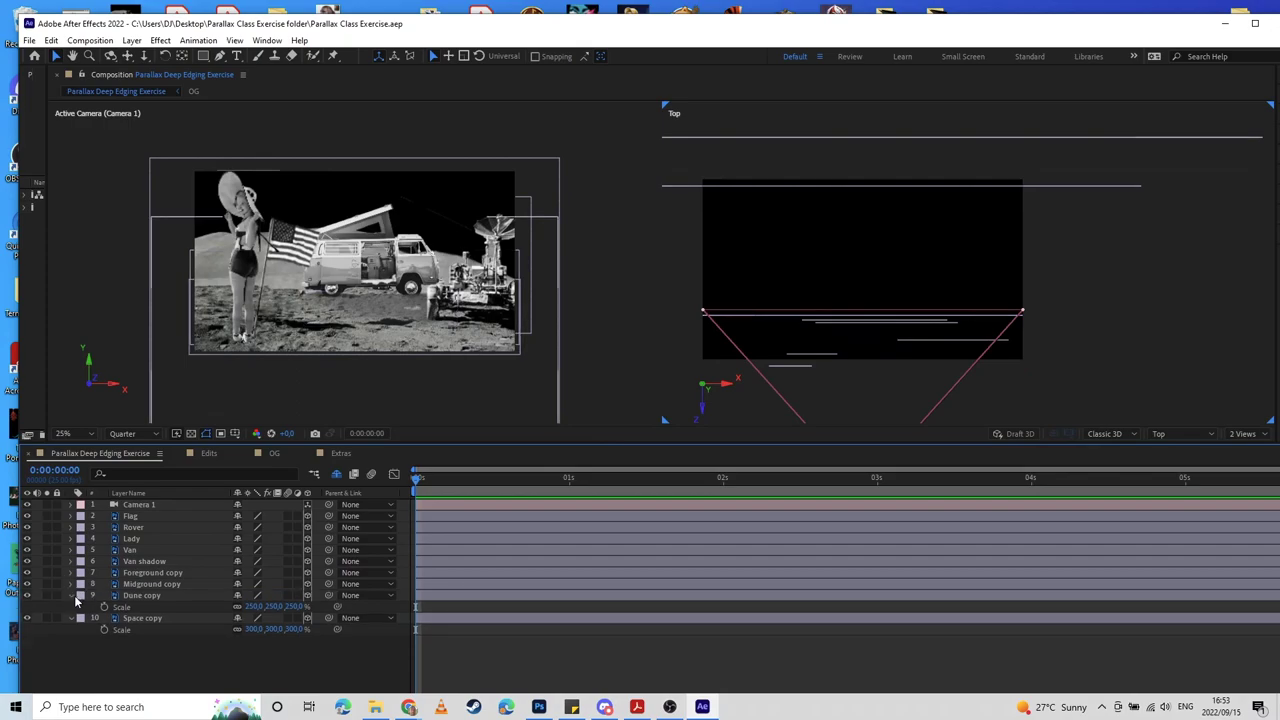
pyautogui.click(70, 595)
pyautogui.click(70, 607)
pyautogui.moveTo(56, 516); pyautogui.dragTo(43, 632)
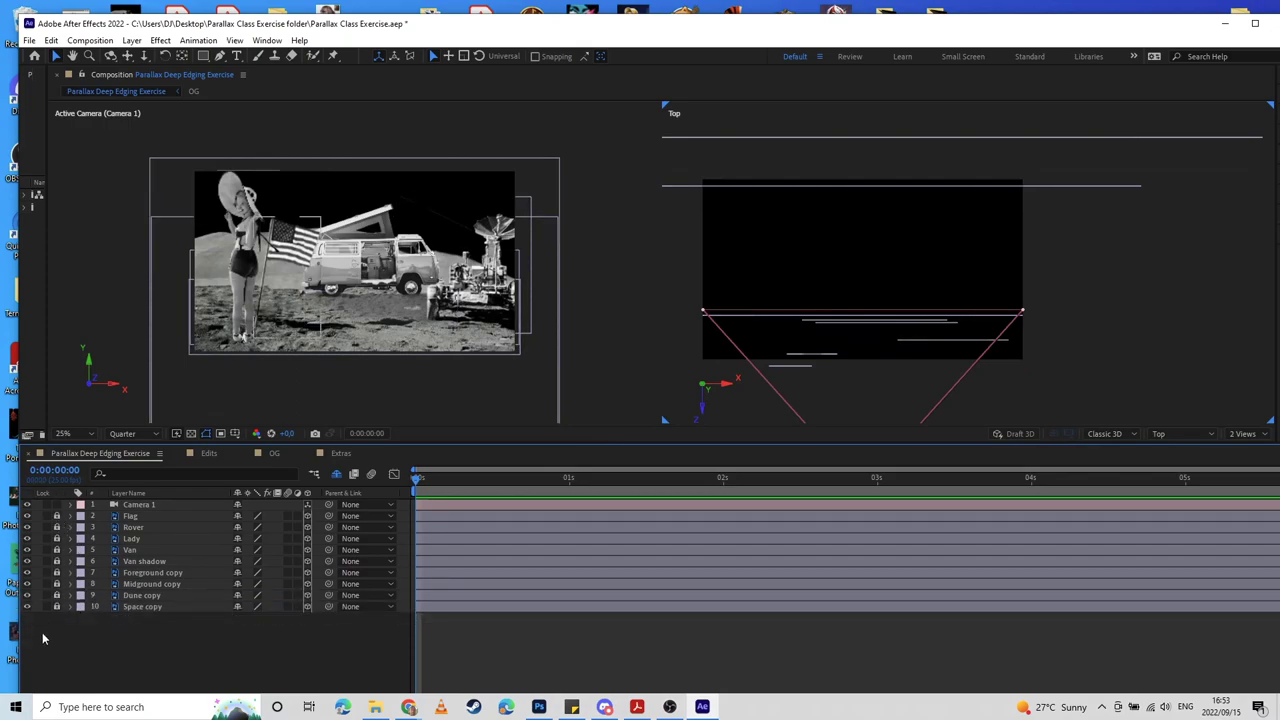
# Step: Add keyframes for Camera 1's Position and Orientation at 0 seconds
pyautogui.click(156, 505)
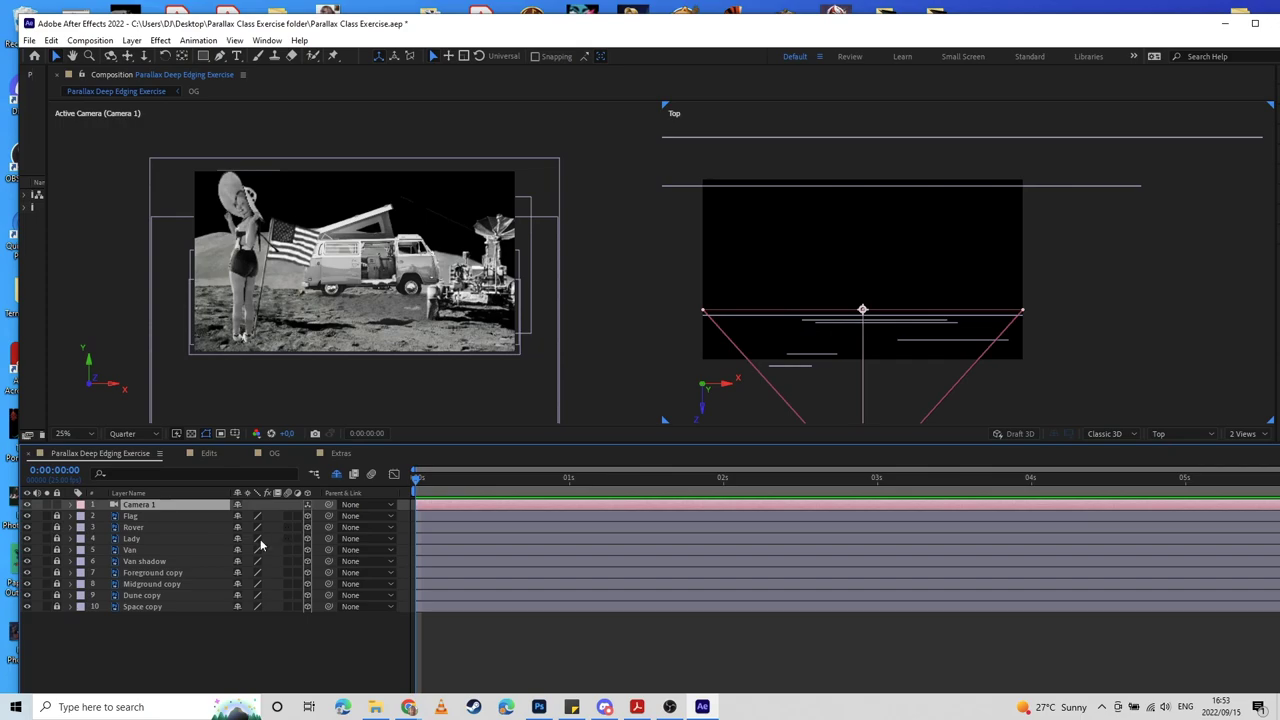
pyautogui.click(69, 505)
pyautogui.click(83, 517)
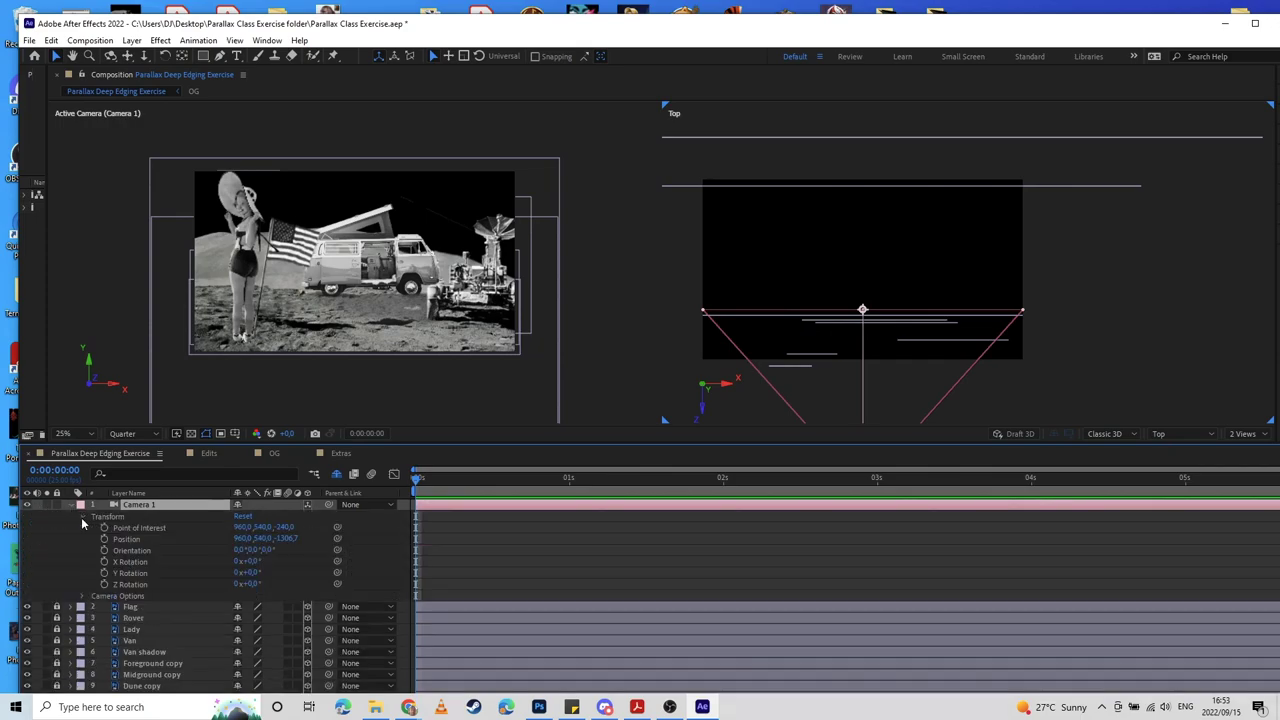
pyautogui.click(104, 539)
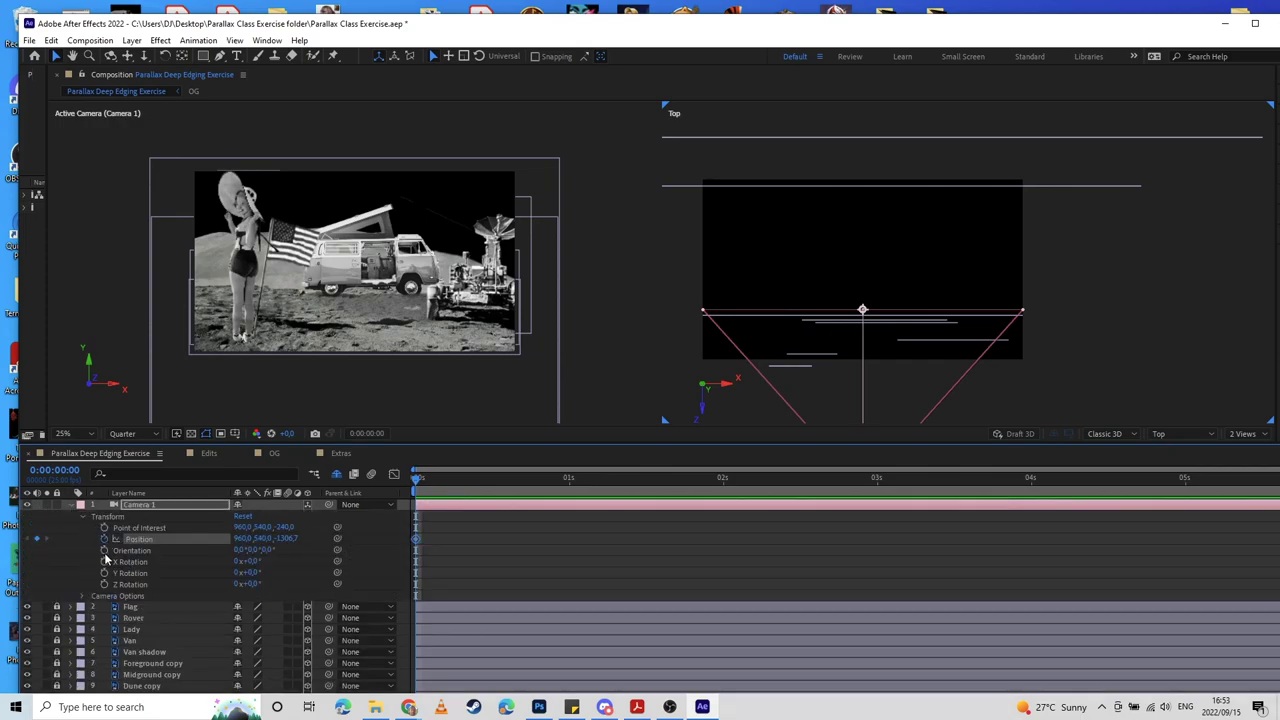
pyautogui.click(104, 550)
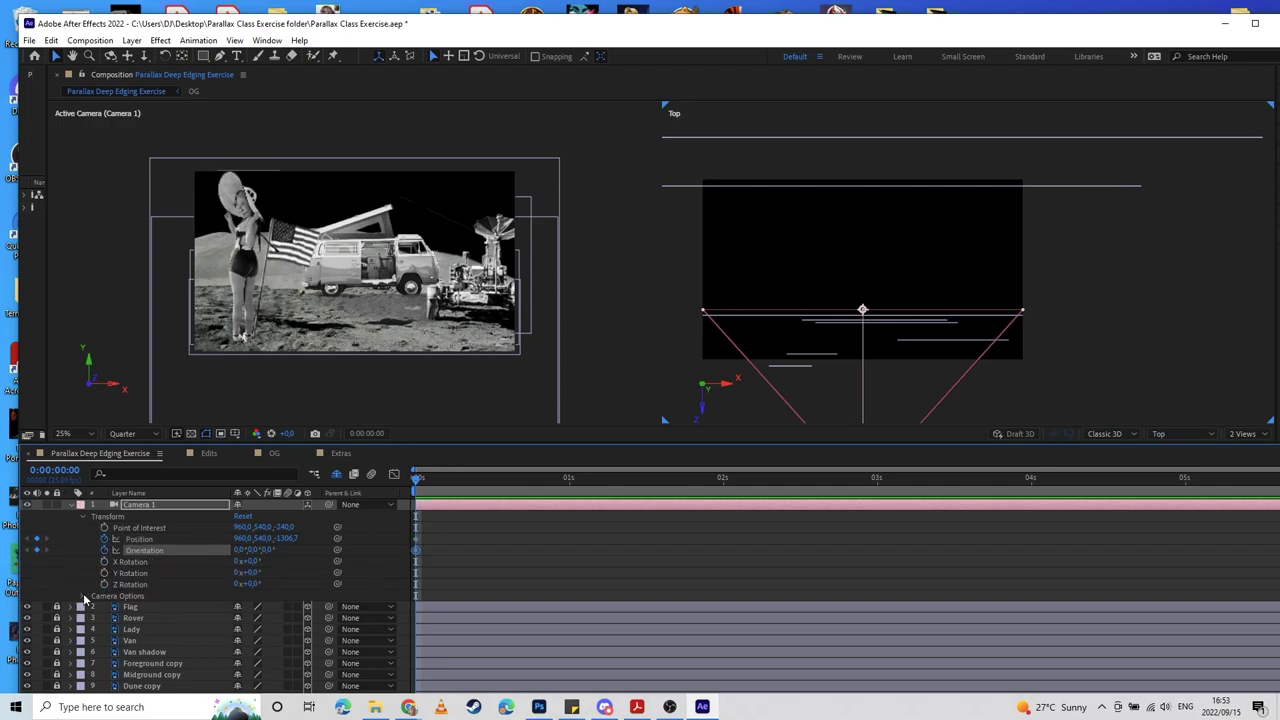
# Step: Add keyframes for Camera 1's Zoom and Focus Distance at 0 seconds
pyautogui.click(83, 596)
pyautogui.scroll(-2, 110, 590)
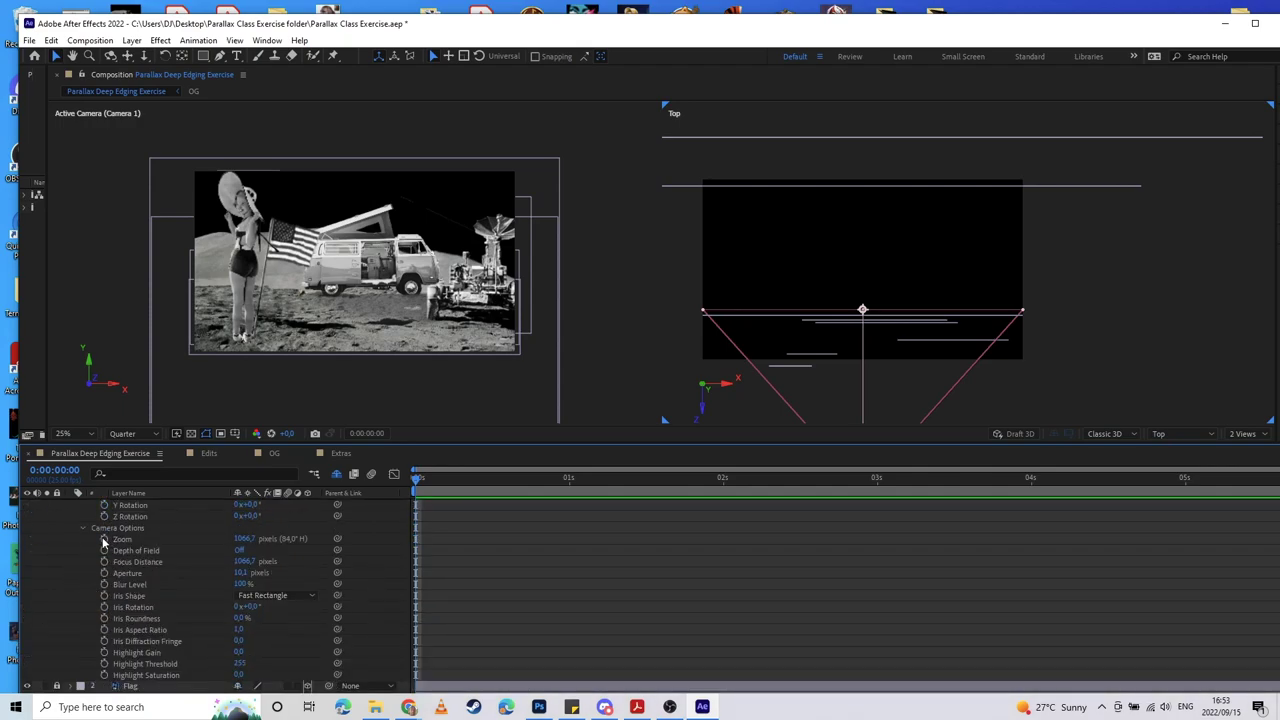
pyautogui.click(104, 539)
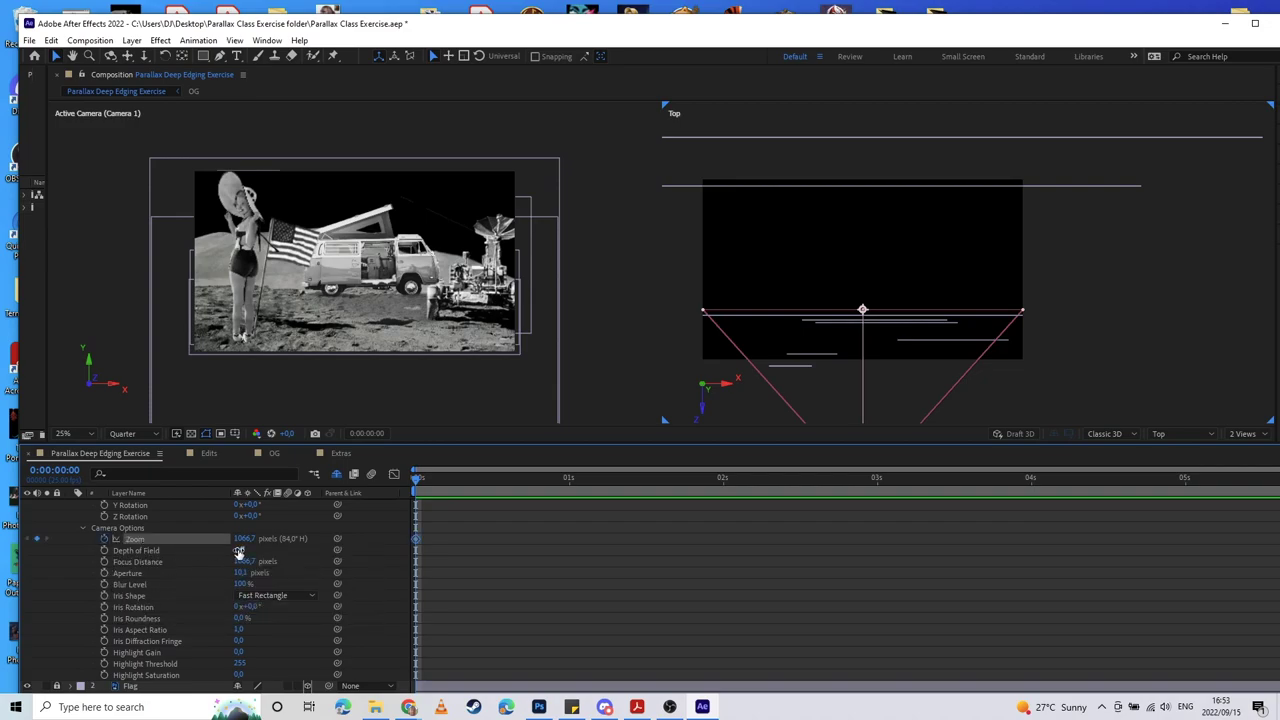
pyautogui.click(104, 562)
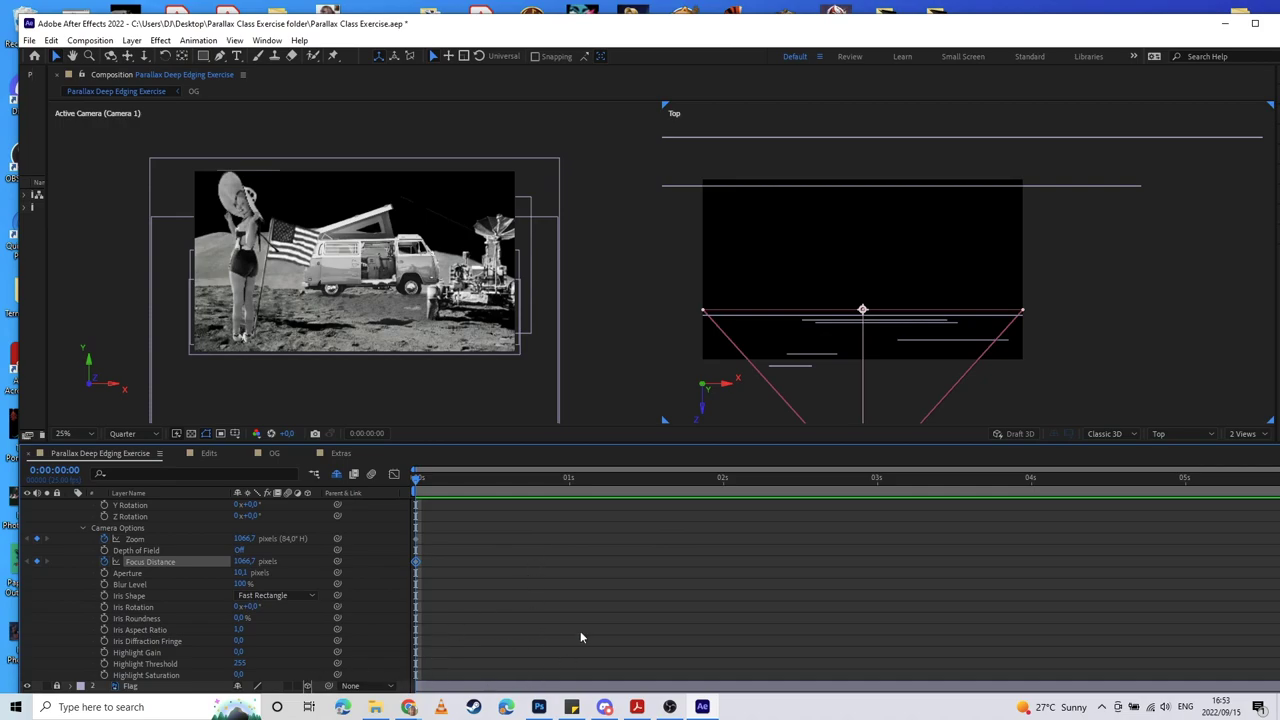
# Step: Move Camera 1's Position, Orientation, Zoom and Focus Distance keyframes to 5 seconds and end the work area there
pyautogui.press('super+Up')
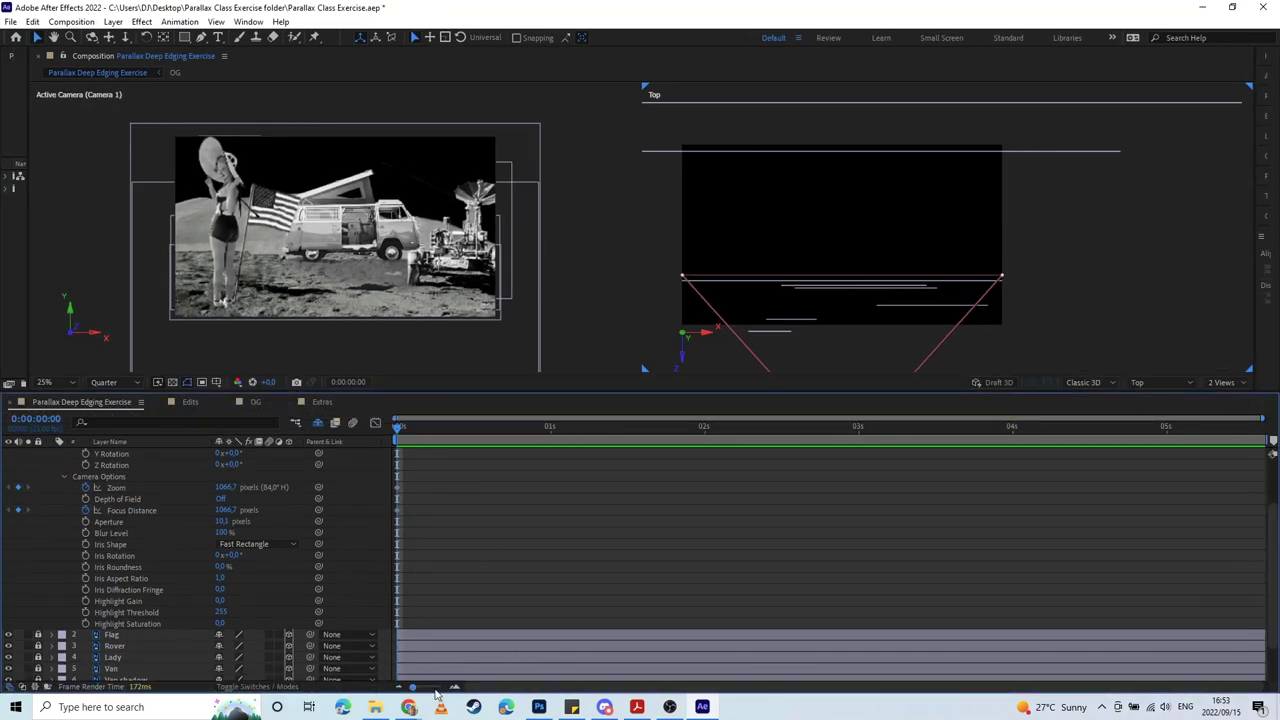
pyautogui.moveTo(396, 428); pyautogui.dragTo(440, 428)
pyautogui.moveTo(412, 472); pyautogui.dragTo(380, 642)
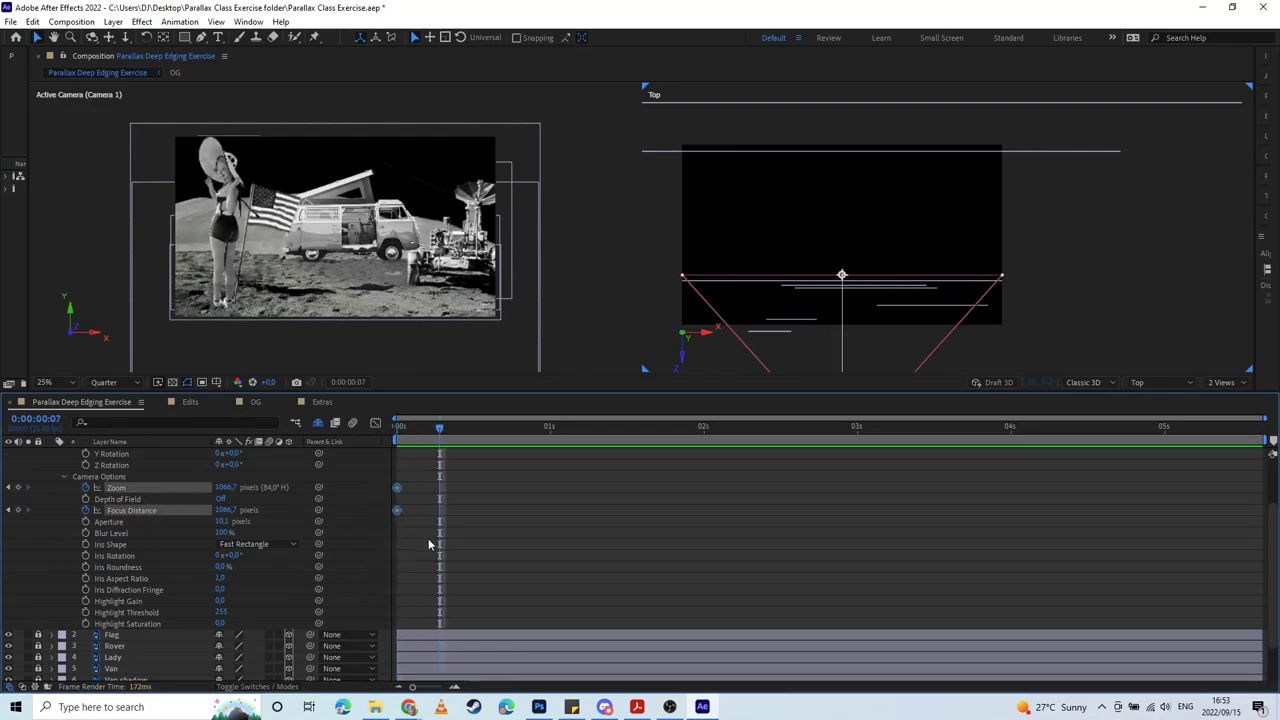
pyautogui.scroll(3, 408, 506)
pyautogui.moveTo(421, 477); pyautogui.dragTo(377, 624)
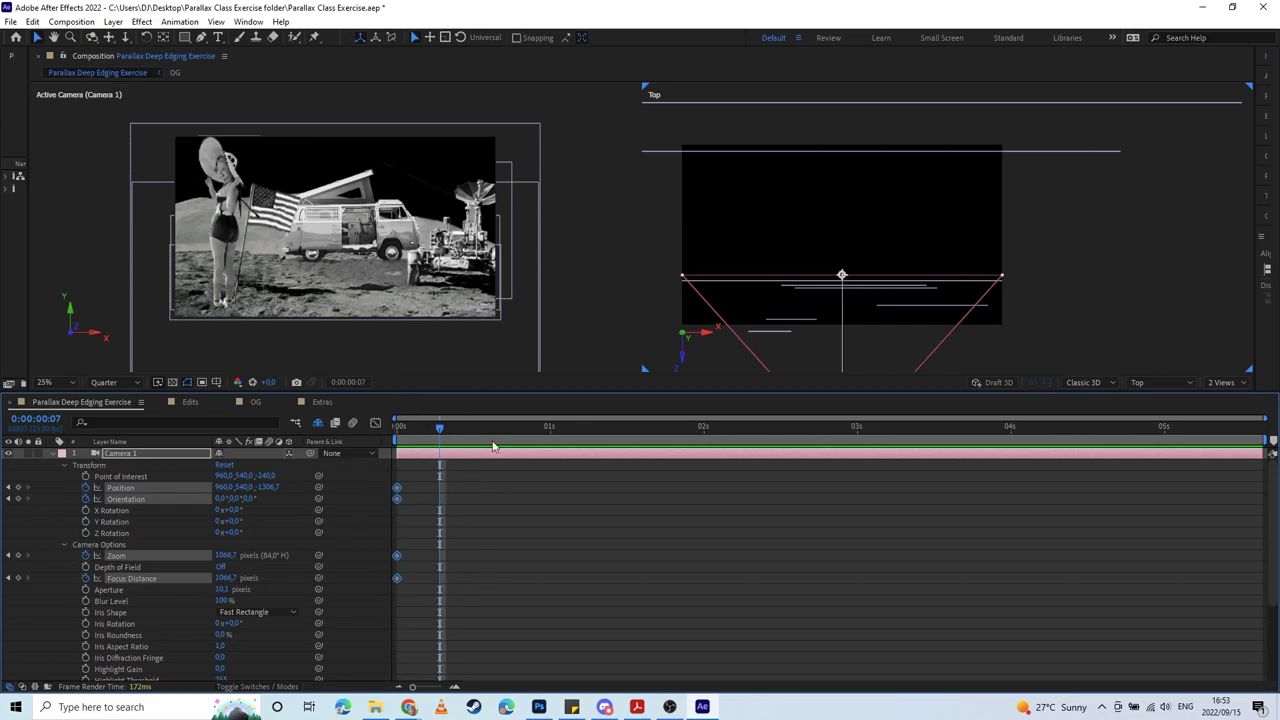
pyautogui.moveTo(398, 494); pyautogui.dragTo(1162, 486)
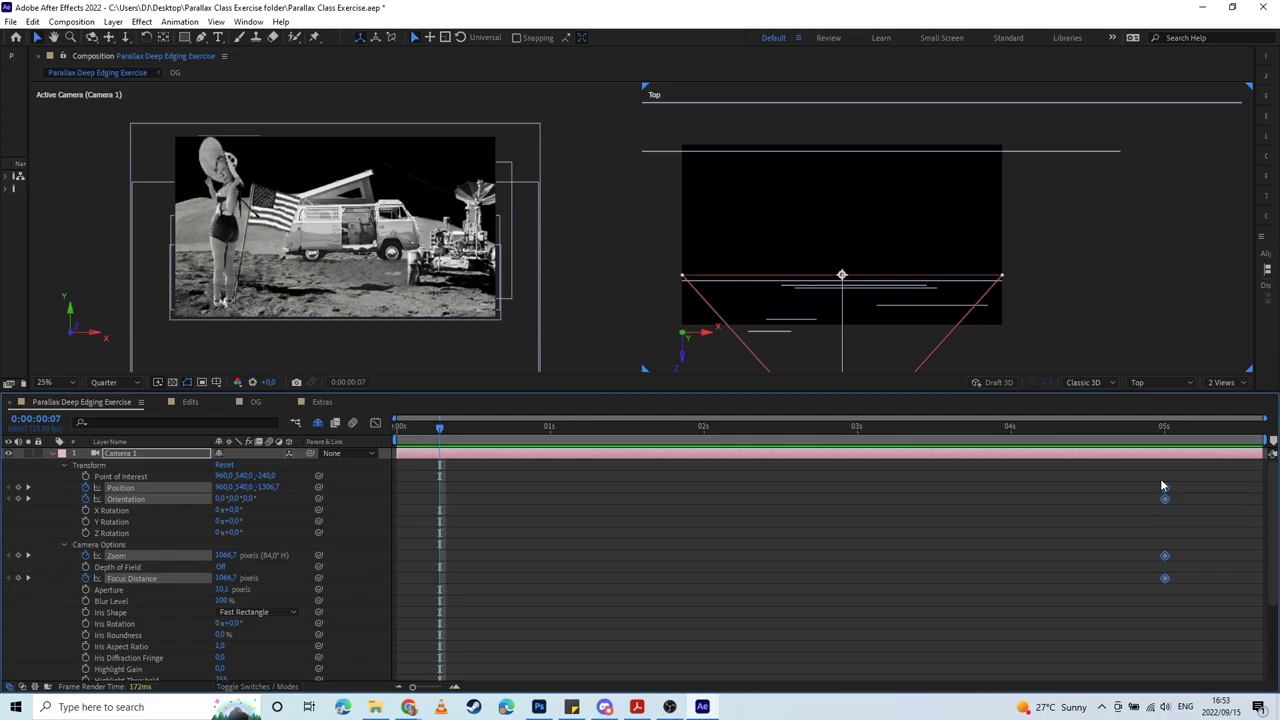
pyautogui.click(1164, 428)
pyautogui.press('n')
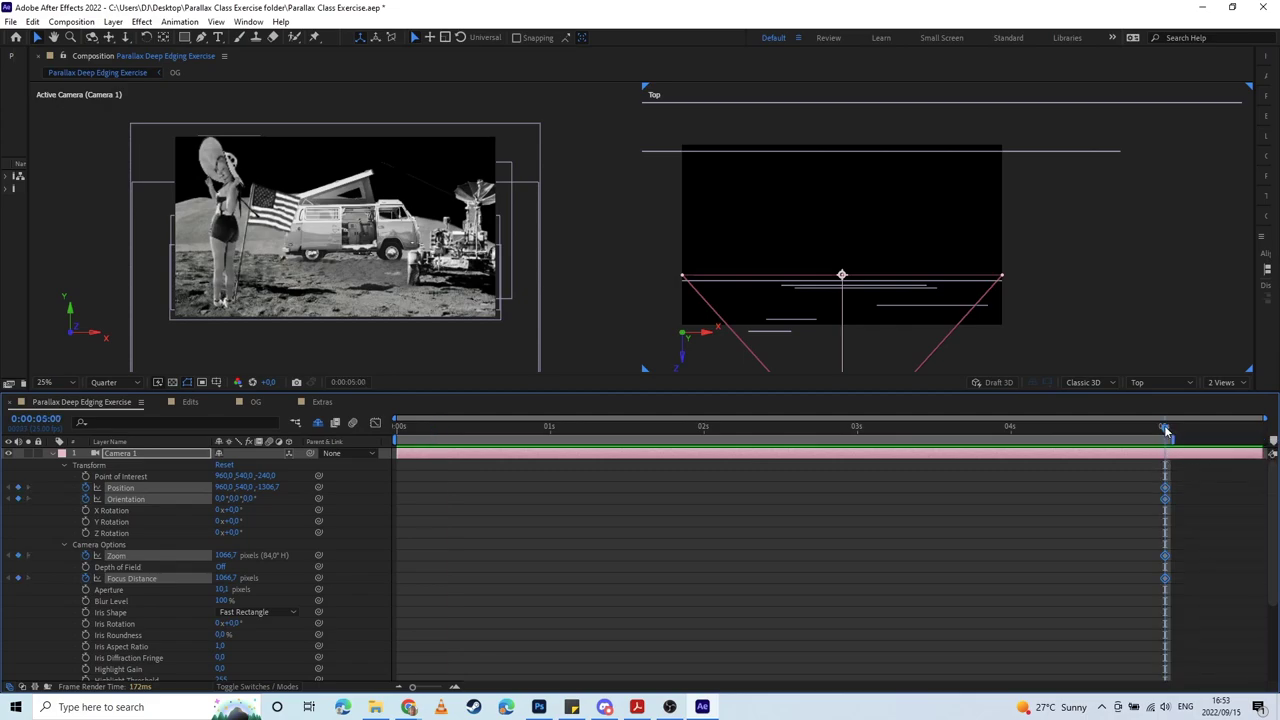
# Step: At 0 seconds, move Camera 1 forward toward the van in the Top view, to Position 1120, 540, -570.7
pyautogui.click(1159, 428)
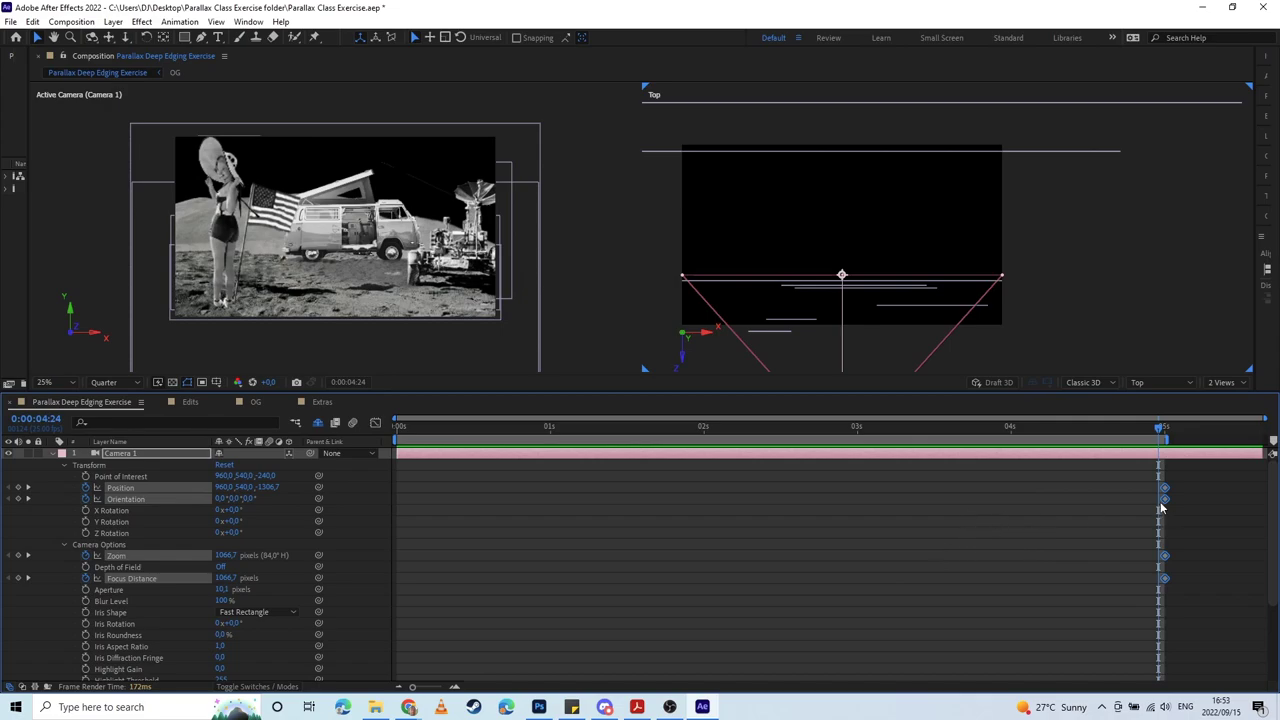
pyautogui.moveTo(405, 430); pyautogui.dragTo(398, 429)
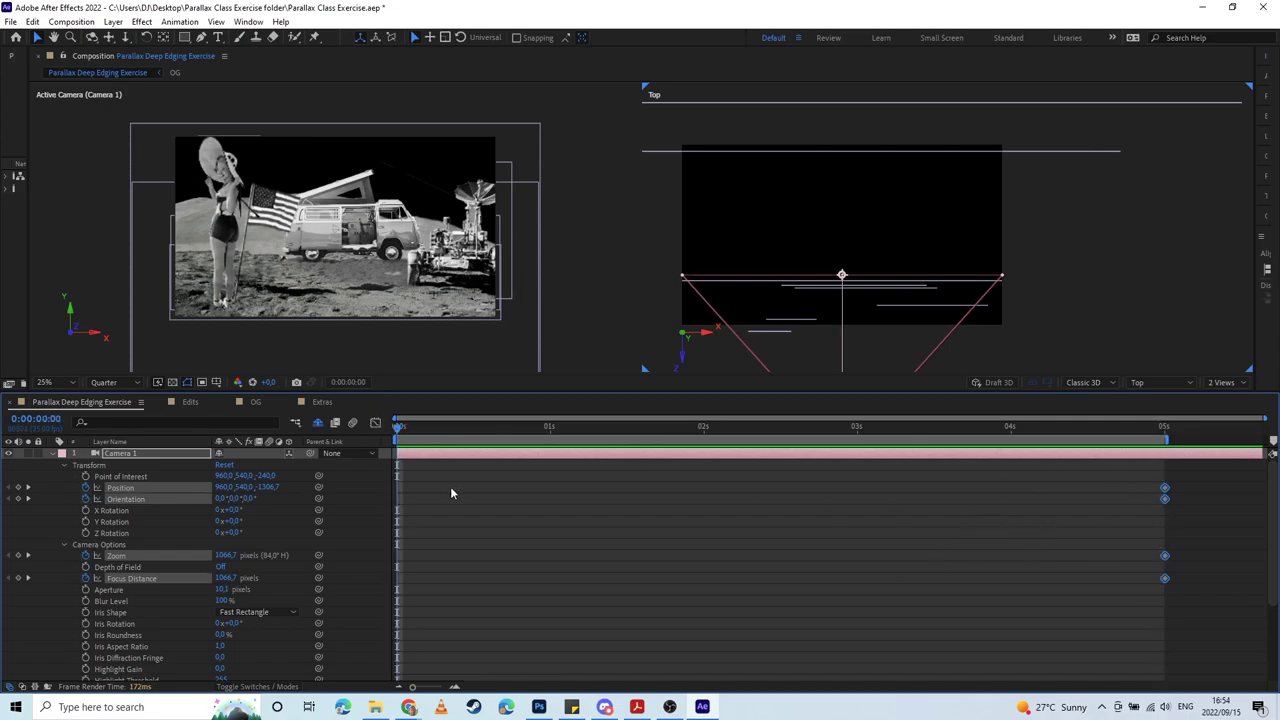
pyautogui.scroll(-1, 884, 351)
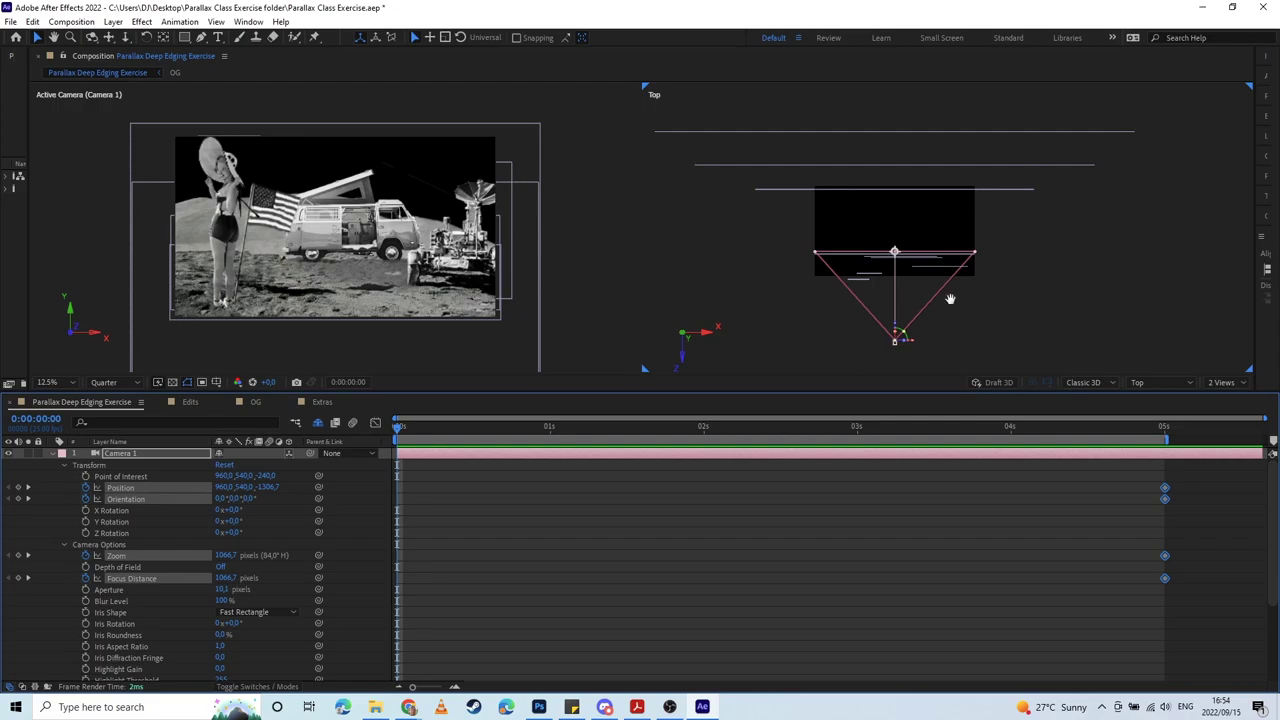
pyautogui.moveTo(950, 299); pyautogui.dragTo(877, 265)
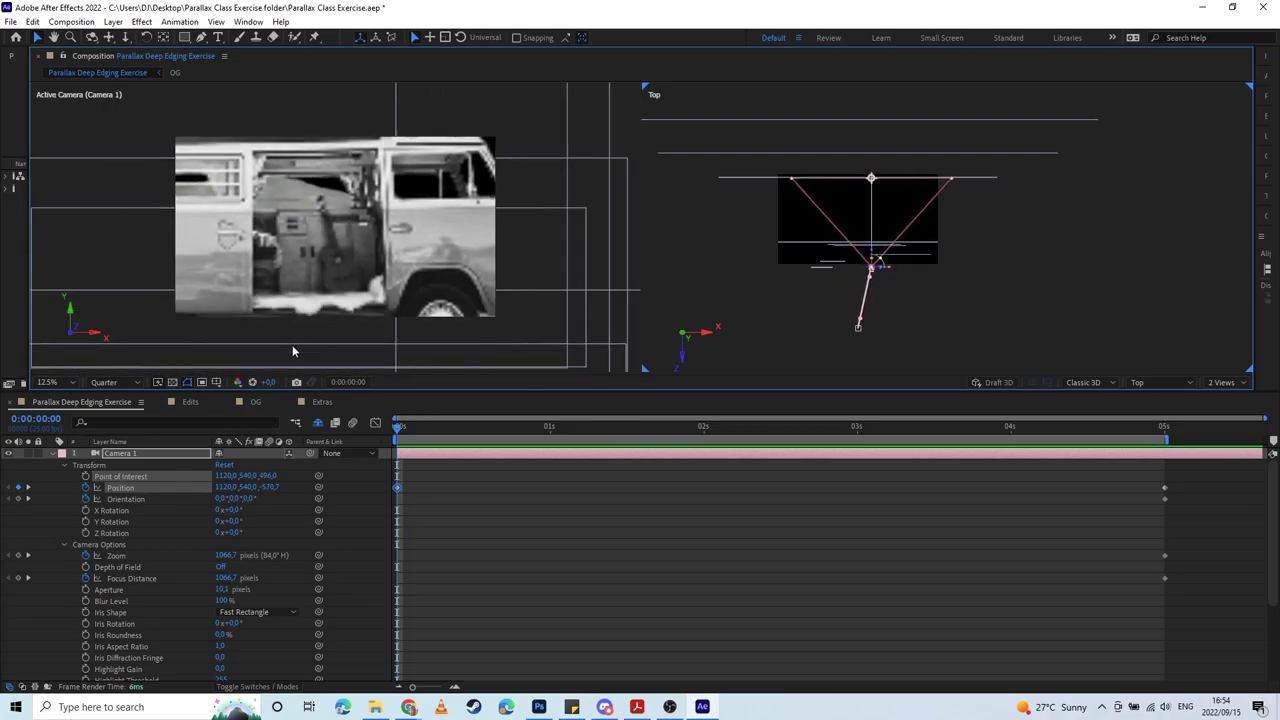
# Step: Set the preview resolution to Full, then set Camera 1's Z Orientation to 359.1° at 0 seconds and preview the move
pyautogui.click(104, 382)
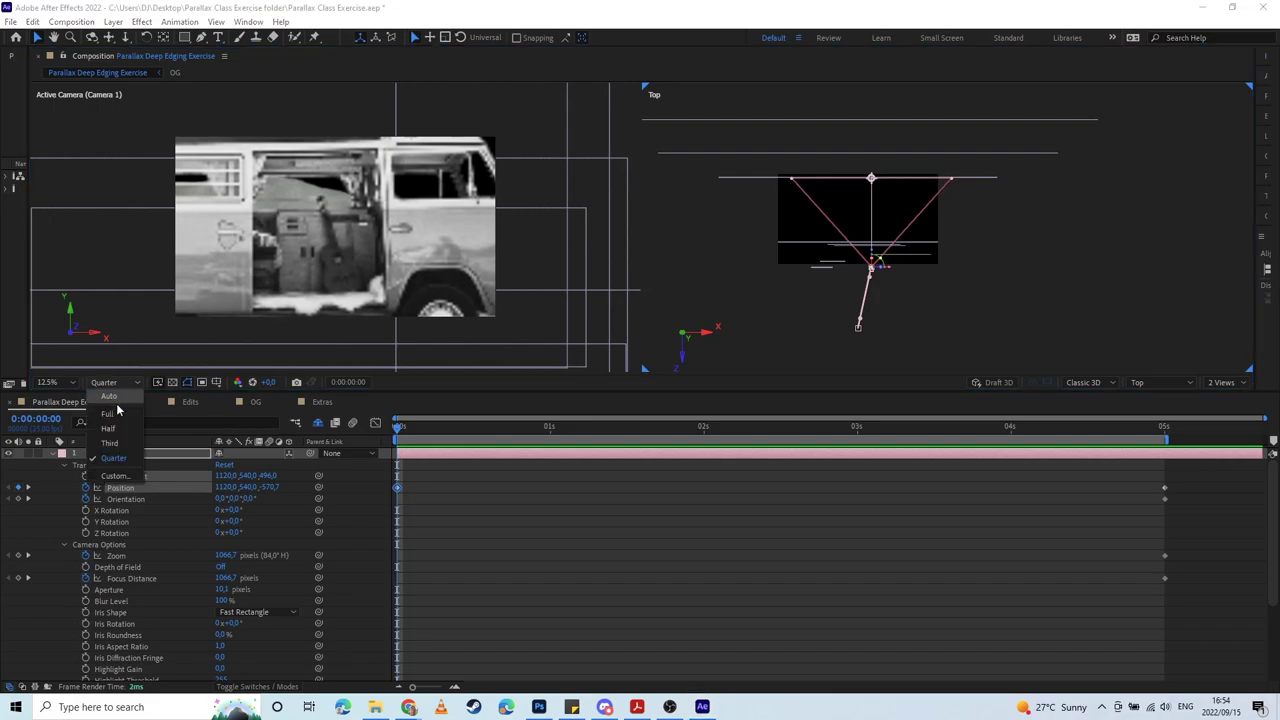
pyautogui.click(100, 405)
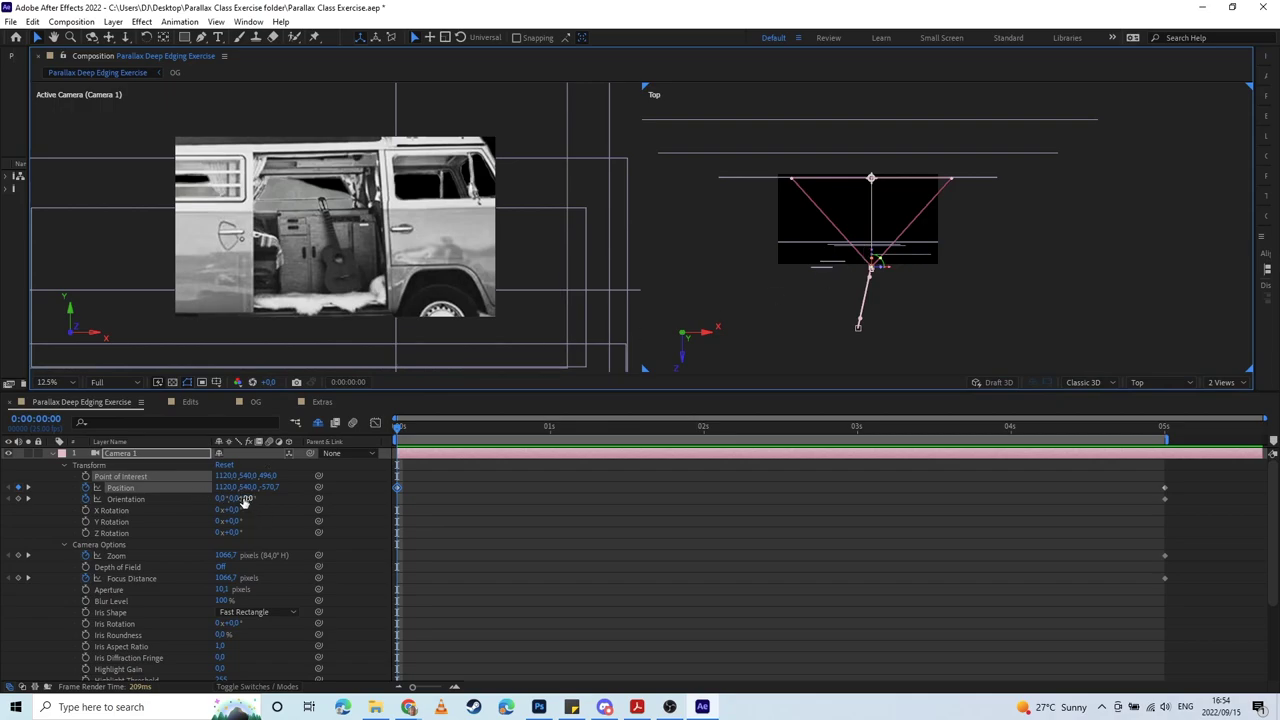
pyautogui.moveTo(246, 499); pyautogui.dragTo(237, 498)
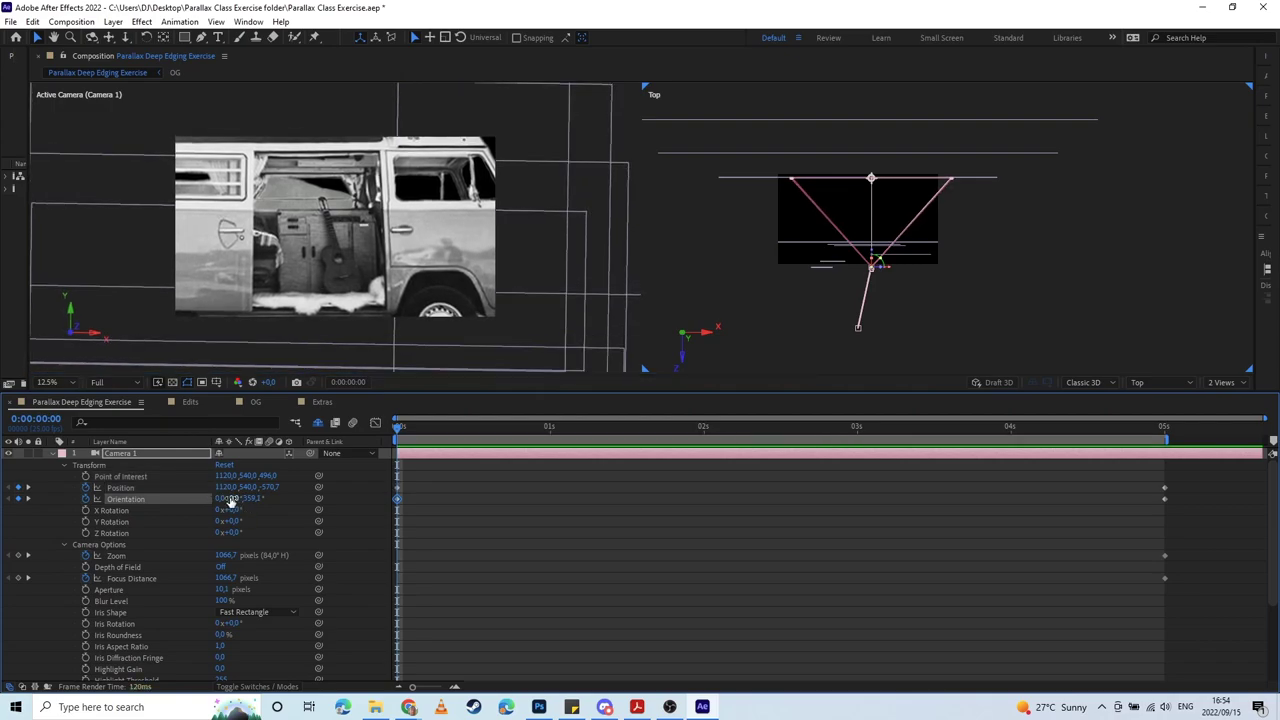
pyautogui.press('space')
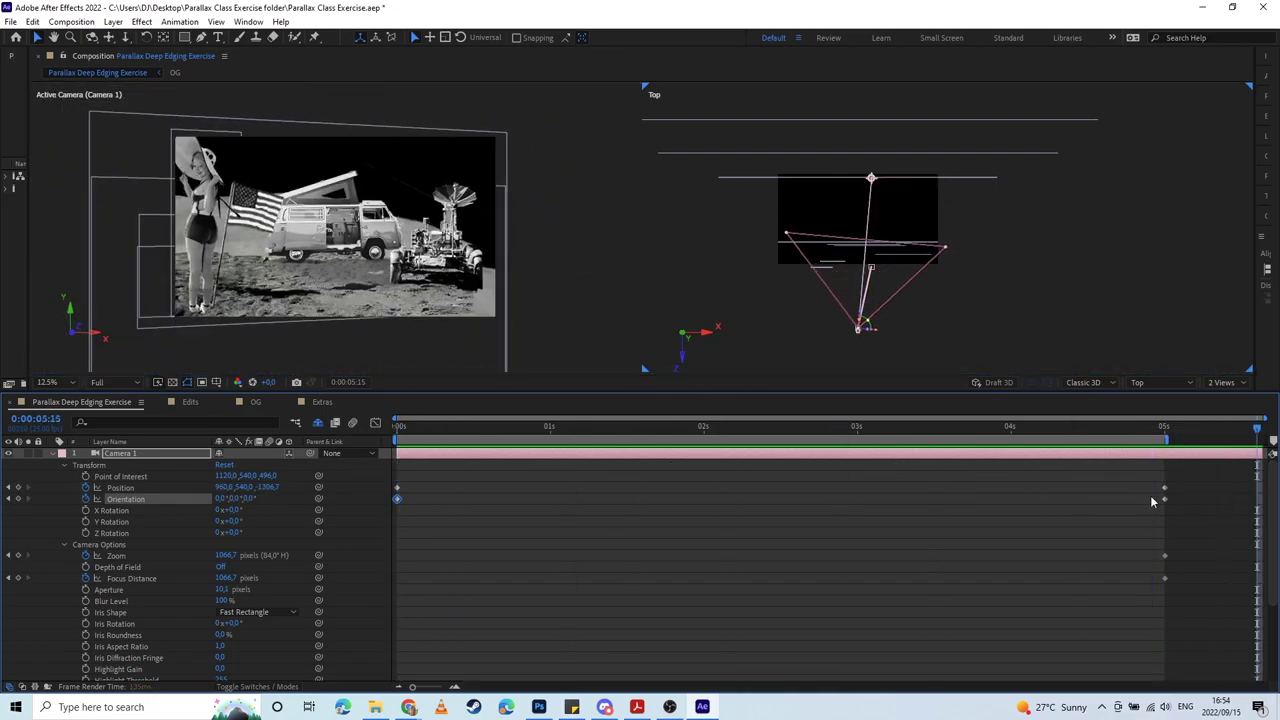
pyautogui.press('space')
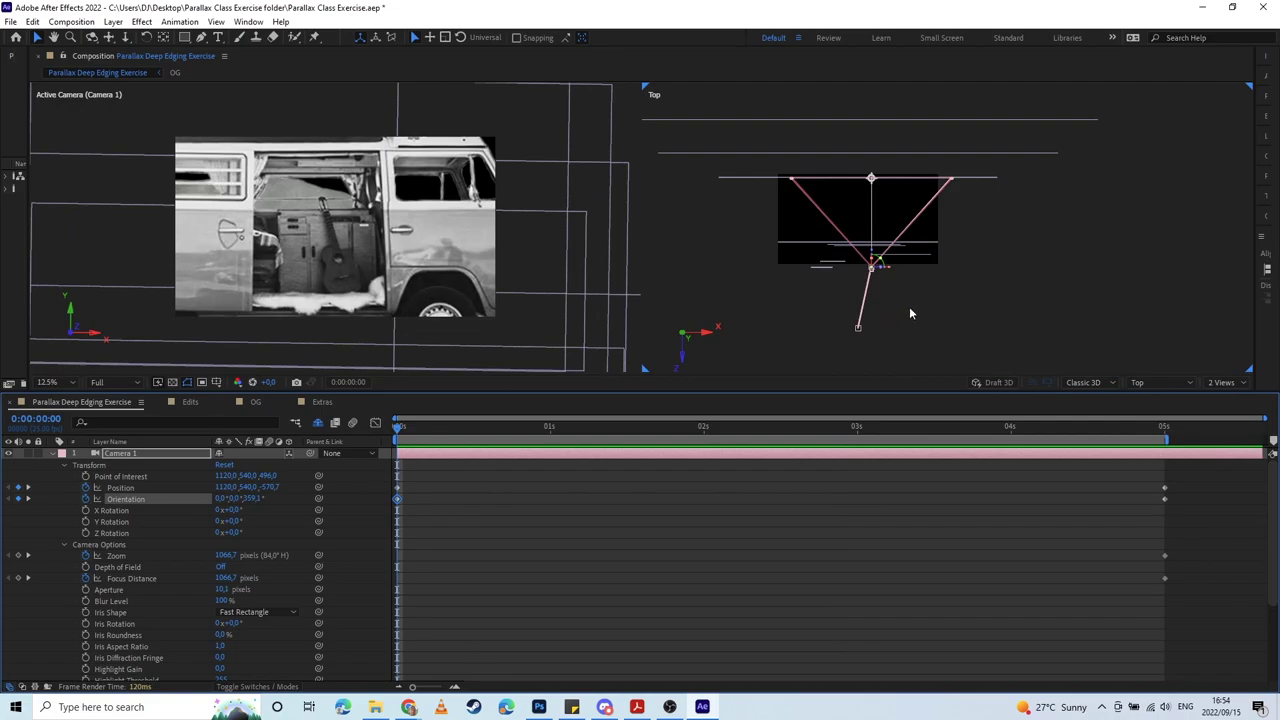
# Step: Switch the second view to Right and raise Camera 1 at 0 seconds to a Y Position of 440
pyautogui.click(1220, 382)
pyautogui.click(1220, 382)
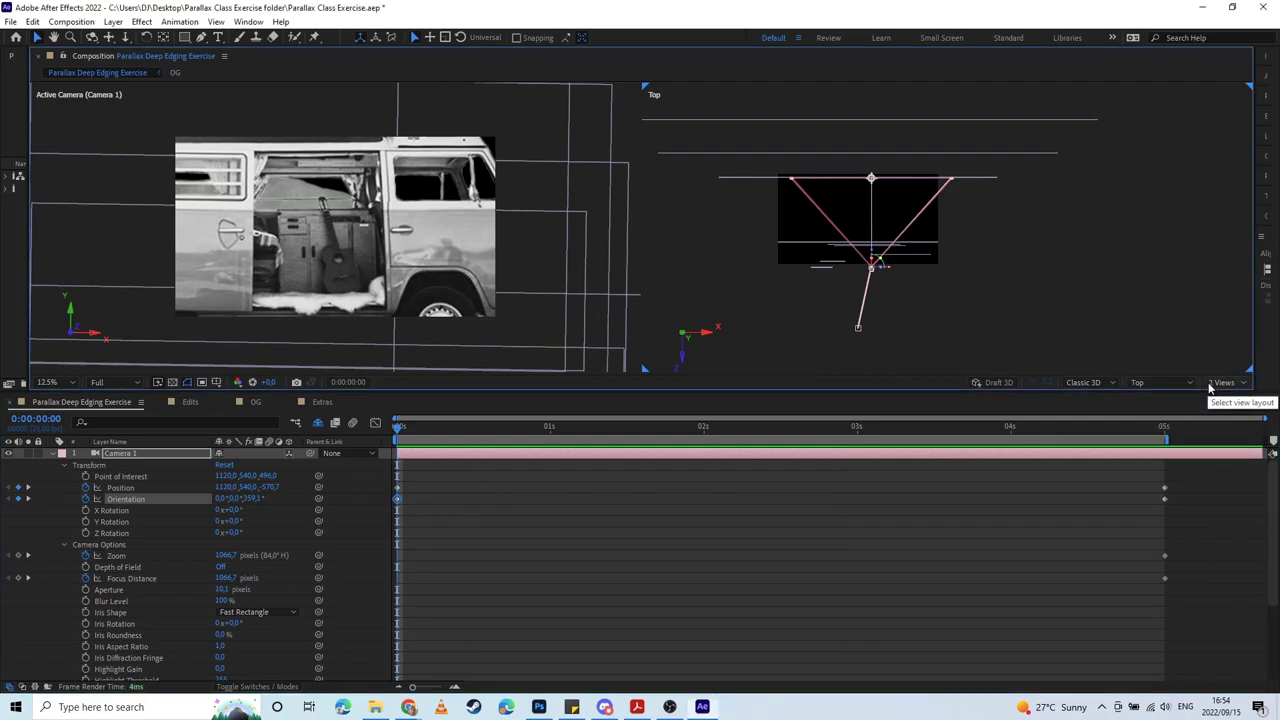
pyautogui.click(1132, 382)
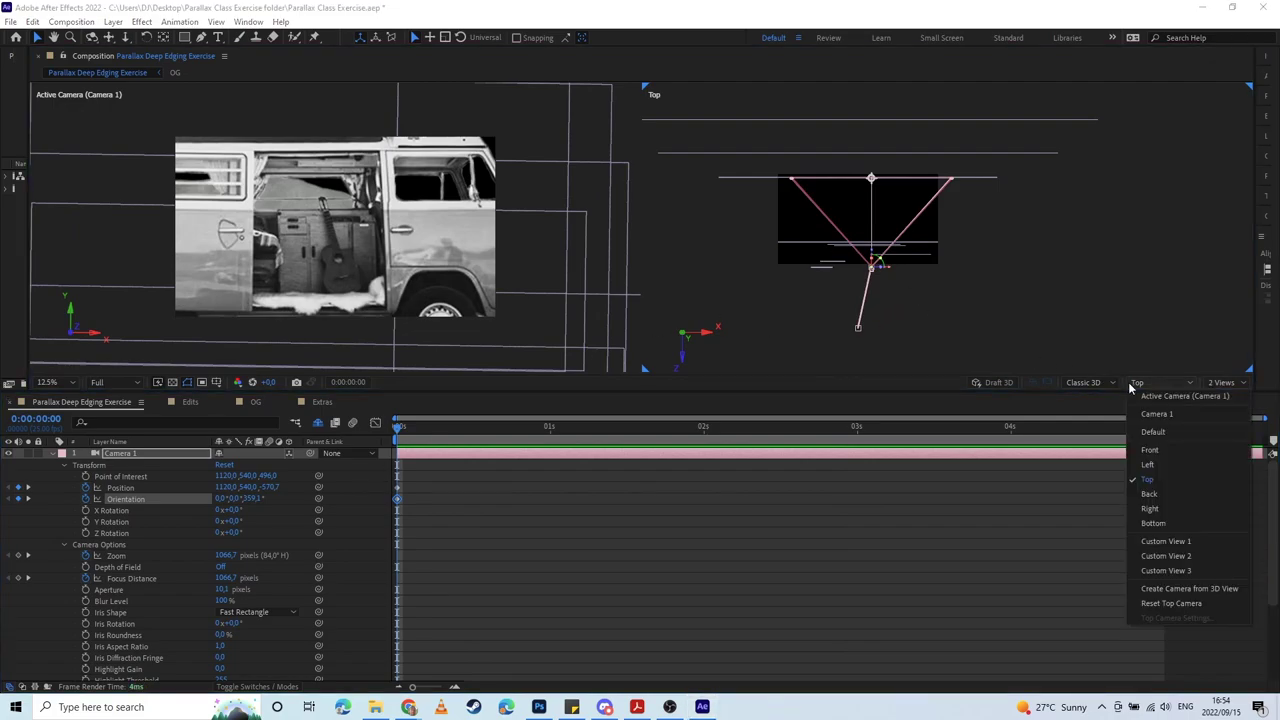
pyautogui.click(1156, 510)
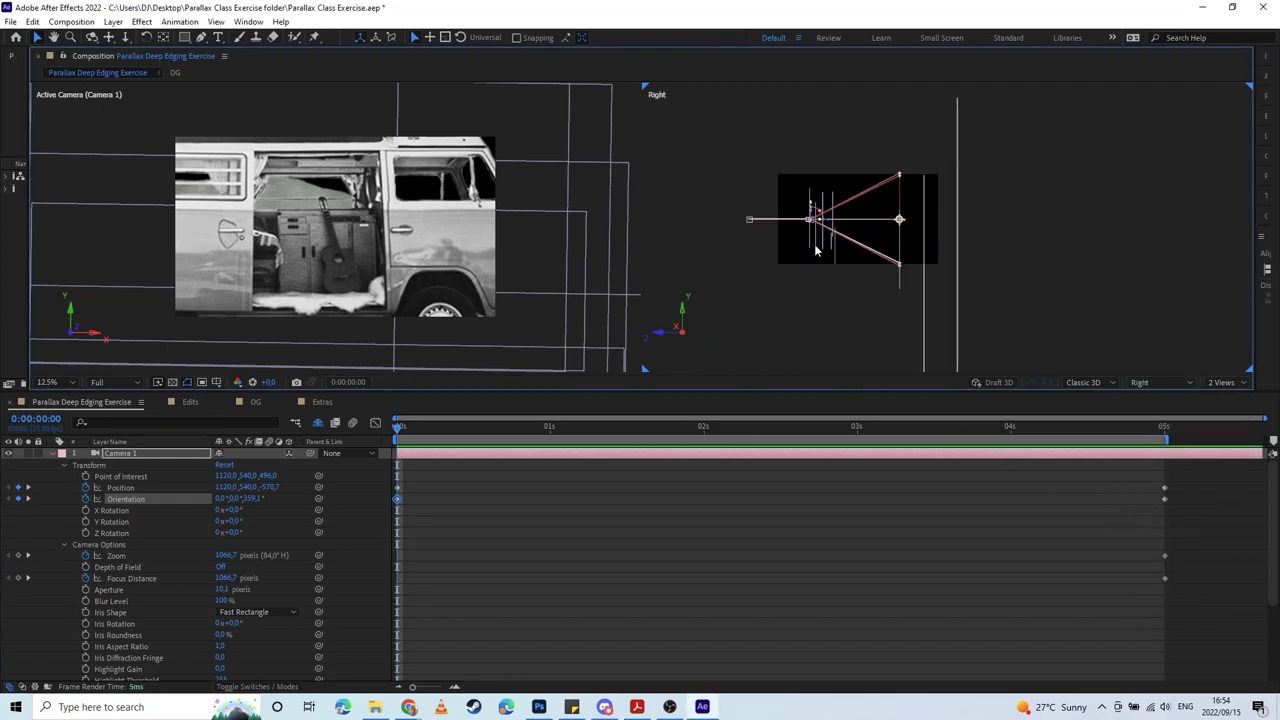
pyautogui.scroll(3, 815, 249)
pyautogui.press('space')
pyautogui.moveTo(816, 250); pyautogui.dragTo(1205, 250)
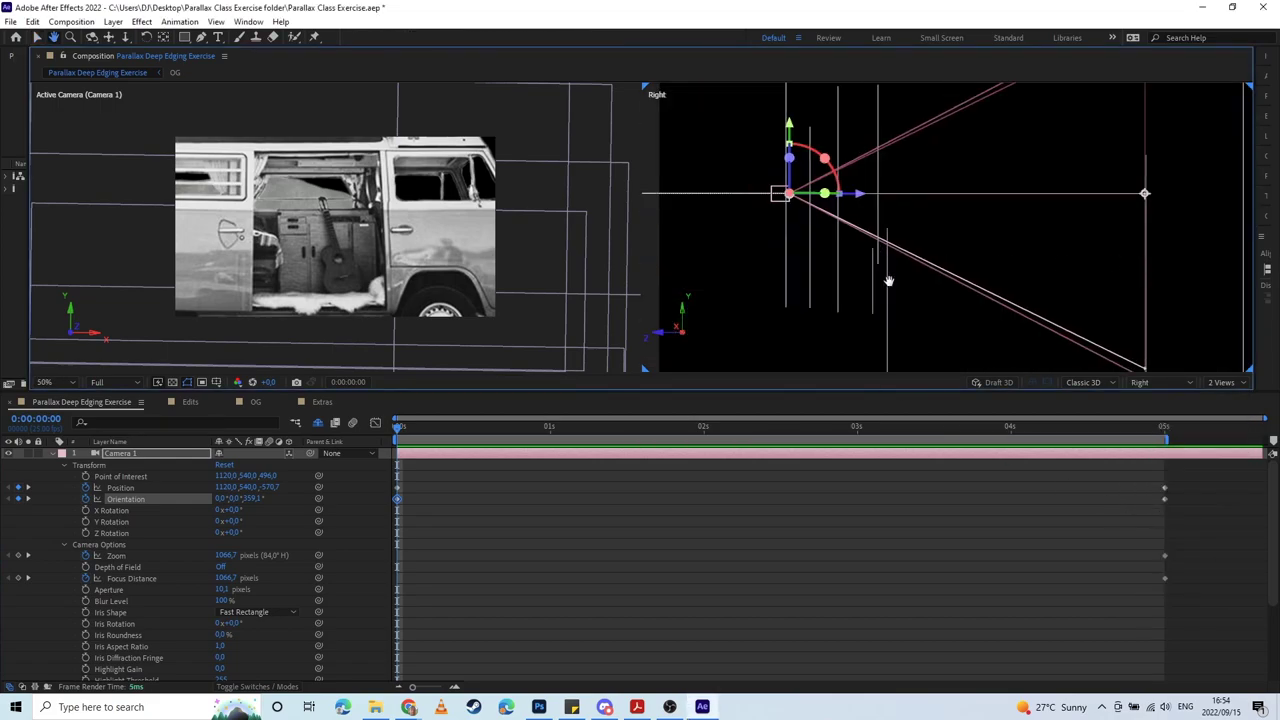
pyautogui.moveTo(888, 281); pyautogui.dragTo(920, 355)
pyautogui.moveTo(830, 246); pyautogui.dragTo(829, 196)
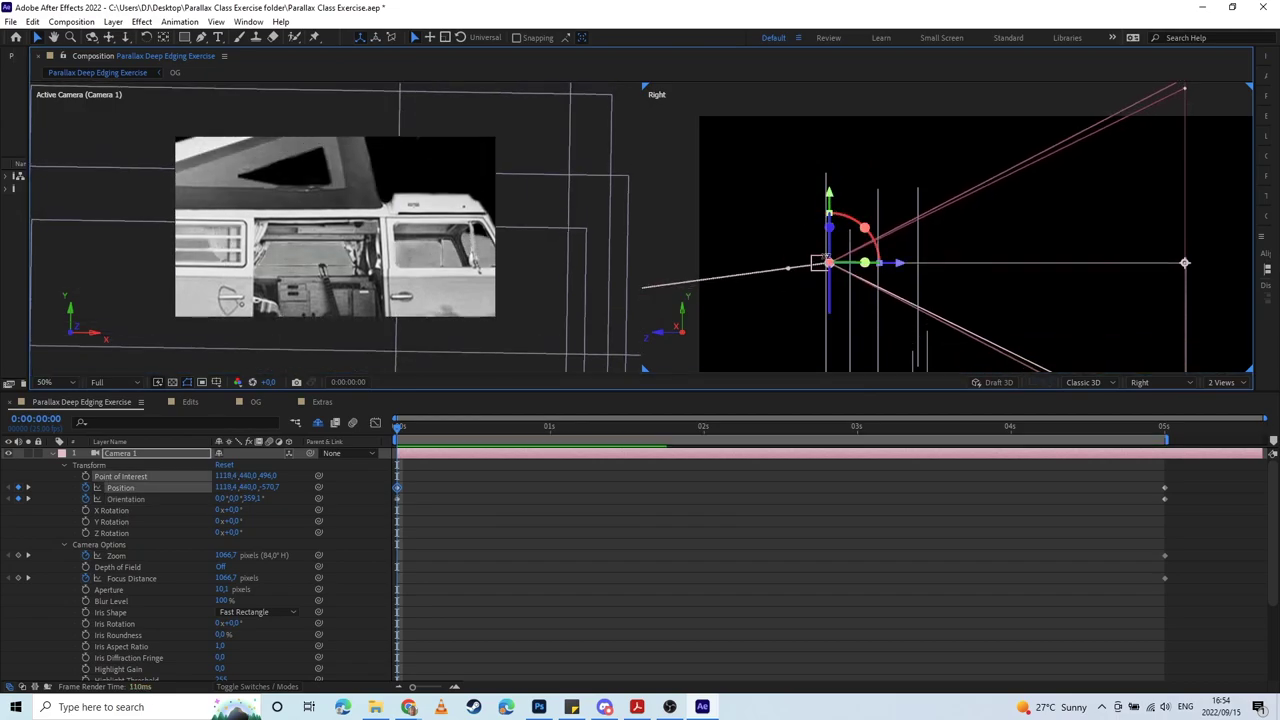
# Step: Bend Camera 1's motion path into a smooth S-curve in the Right view using the handles at both ends
pyautogui.moveTo(742, 304); pyautogui.dragTo(900, 320)
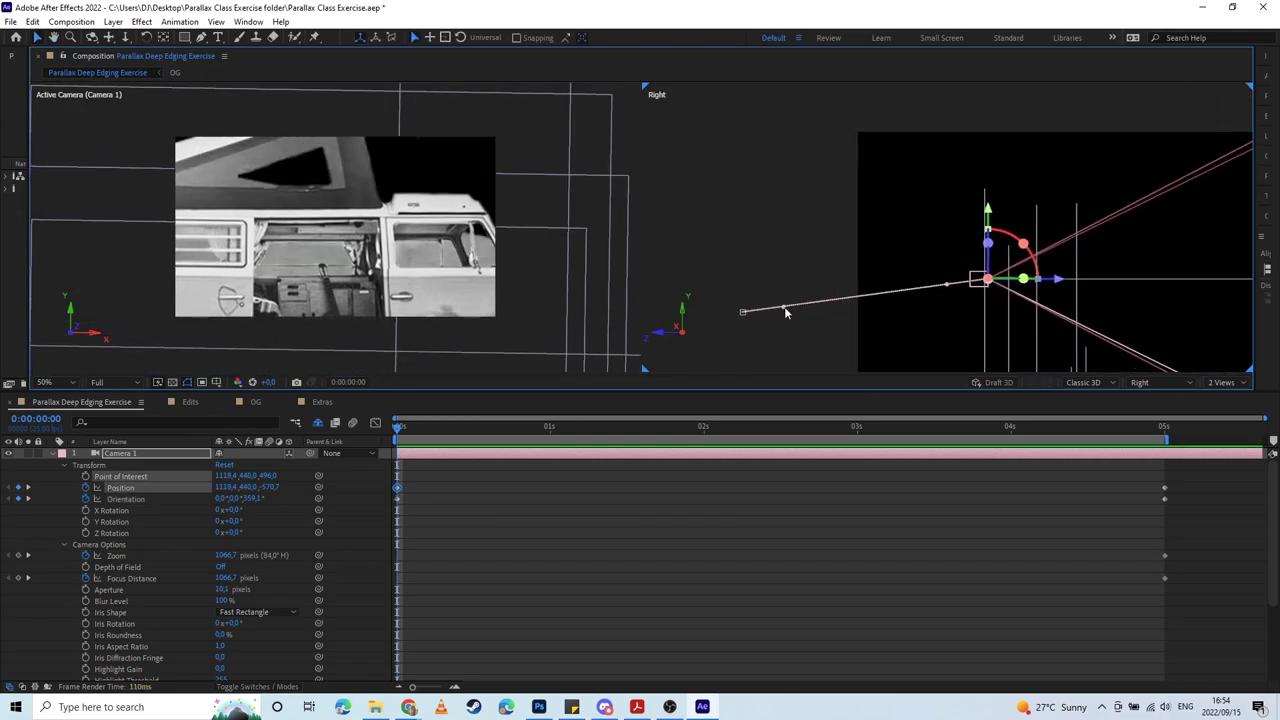
pyautogui.moveTo(947, 286); pyautogui.dragTo(856, 271)
pyautogui.moveTo(785, 311); pyautogui.dragTo(863, 312)
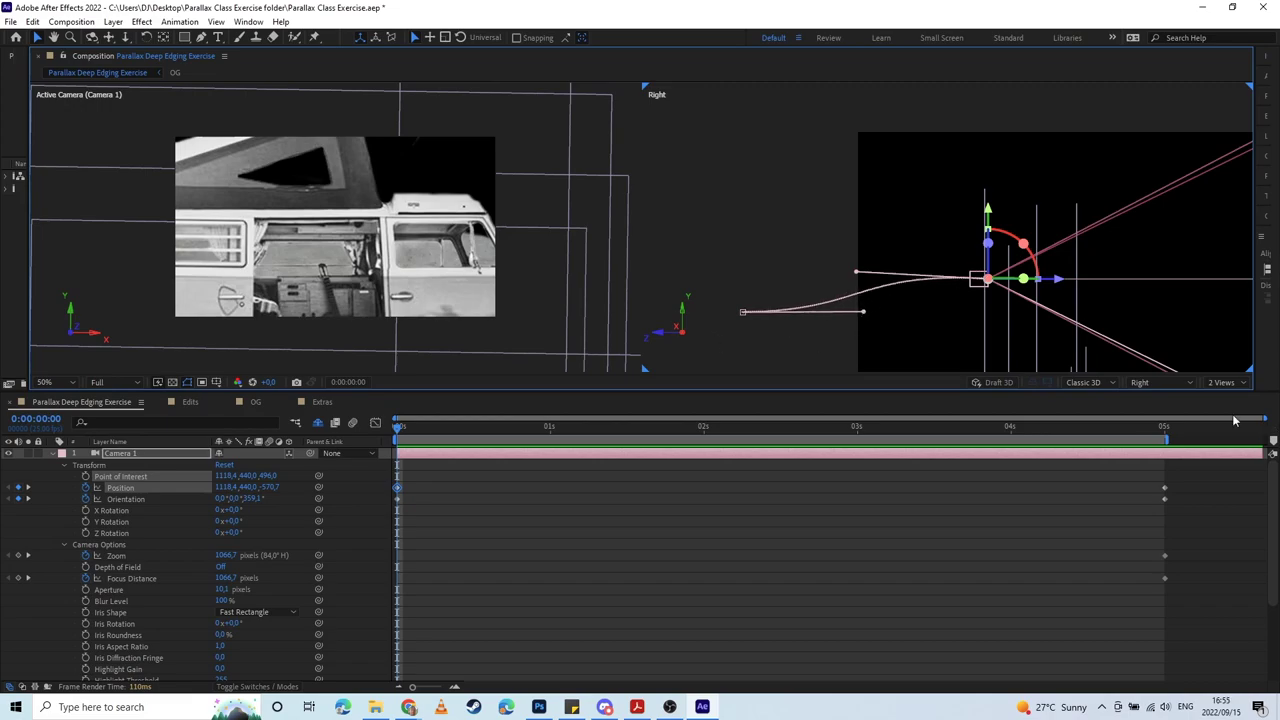
# Step: Switch the second view to Top and curve Camera 1's motion path by adjusting the handle of its starting keyframe
pyautogui.click(1145, 382)
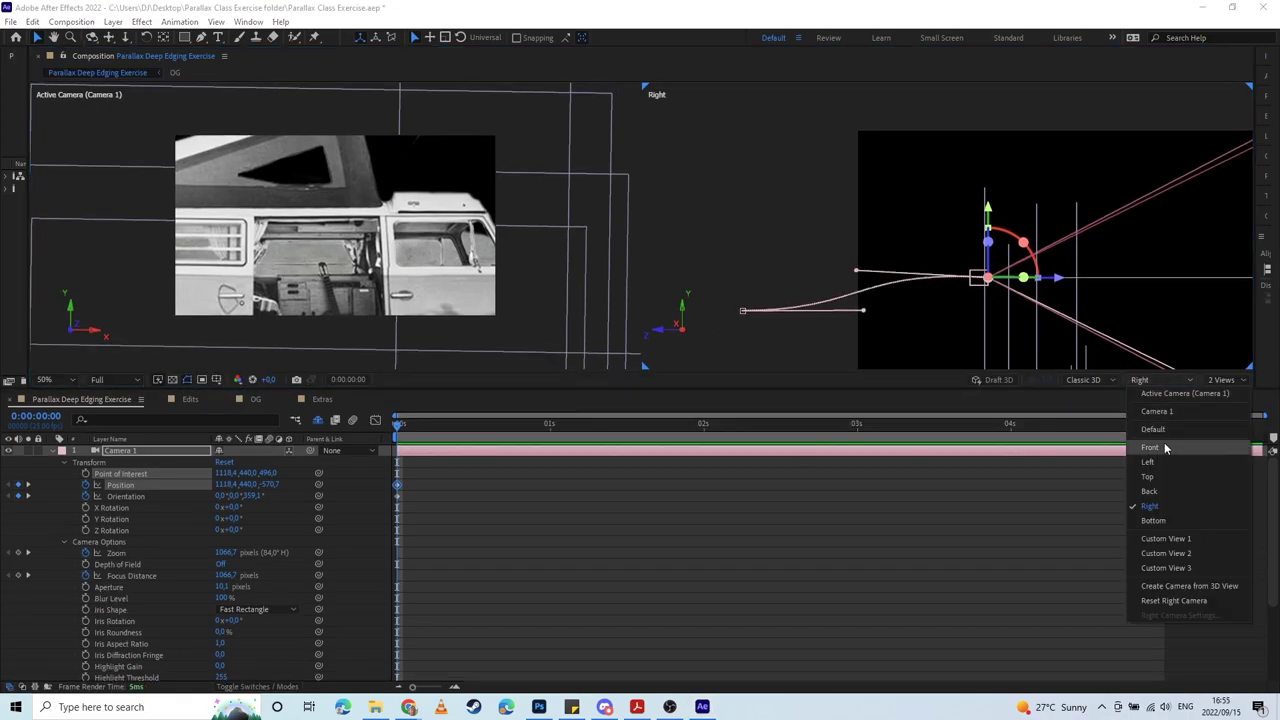
pyautogui.click(1150, 477)
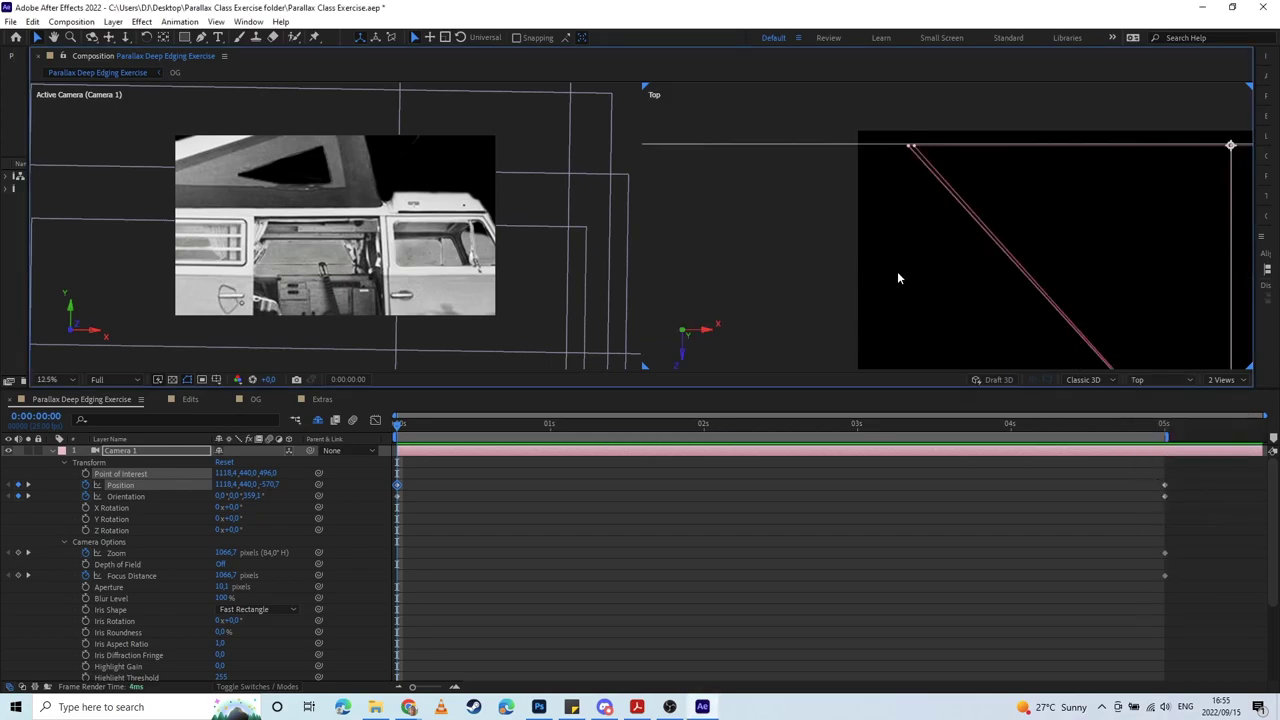
pyautogui.scroll(-3, 899, 279)
pyautogui.press('space')
pyautogui.moveTo(963, 286); pyautogui.dragTo(902, 270)
pyautogui.scroll(3, 960, 303)
pyautogui.moveTo(977, 311); pyautogui.dragTo(817, 183)
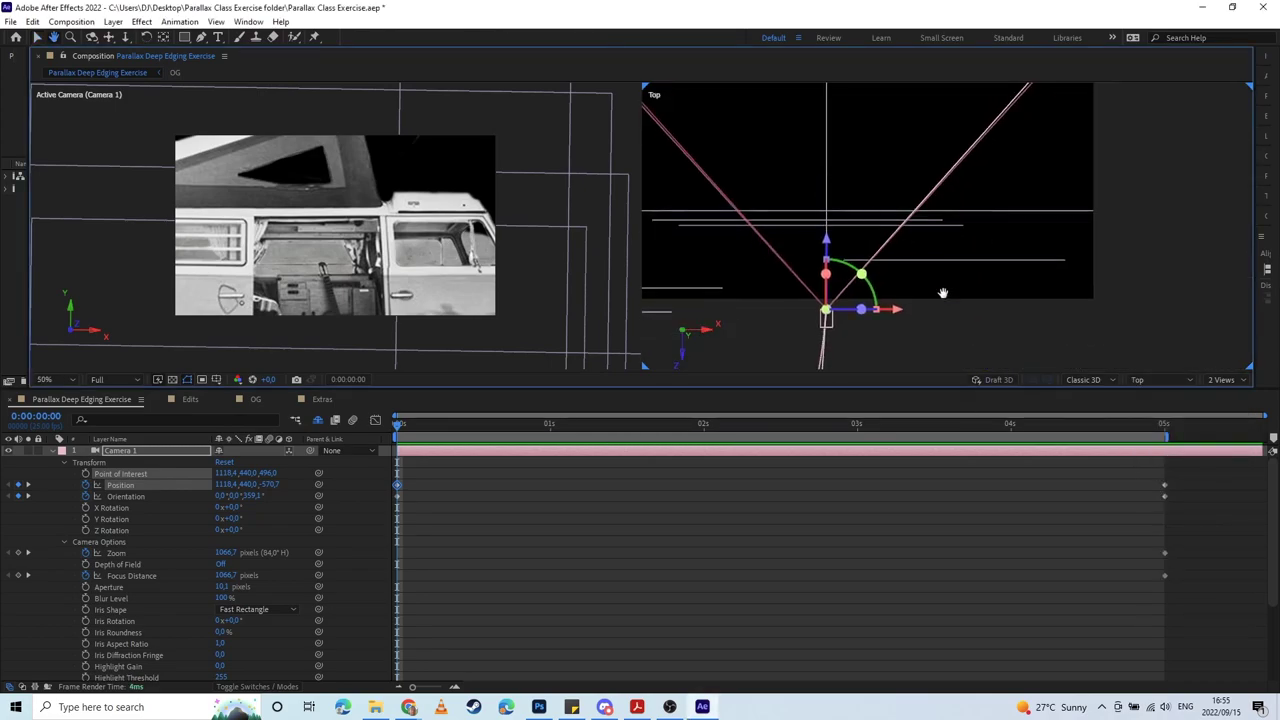
pyautogui.moveTo(853, 292); pyautogui.dragTo(935, 169)
pyautogui.moveTo(908, 265); pyautogui.dragTo(908, 232)
pyautogui.press('v')
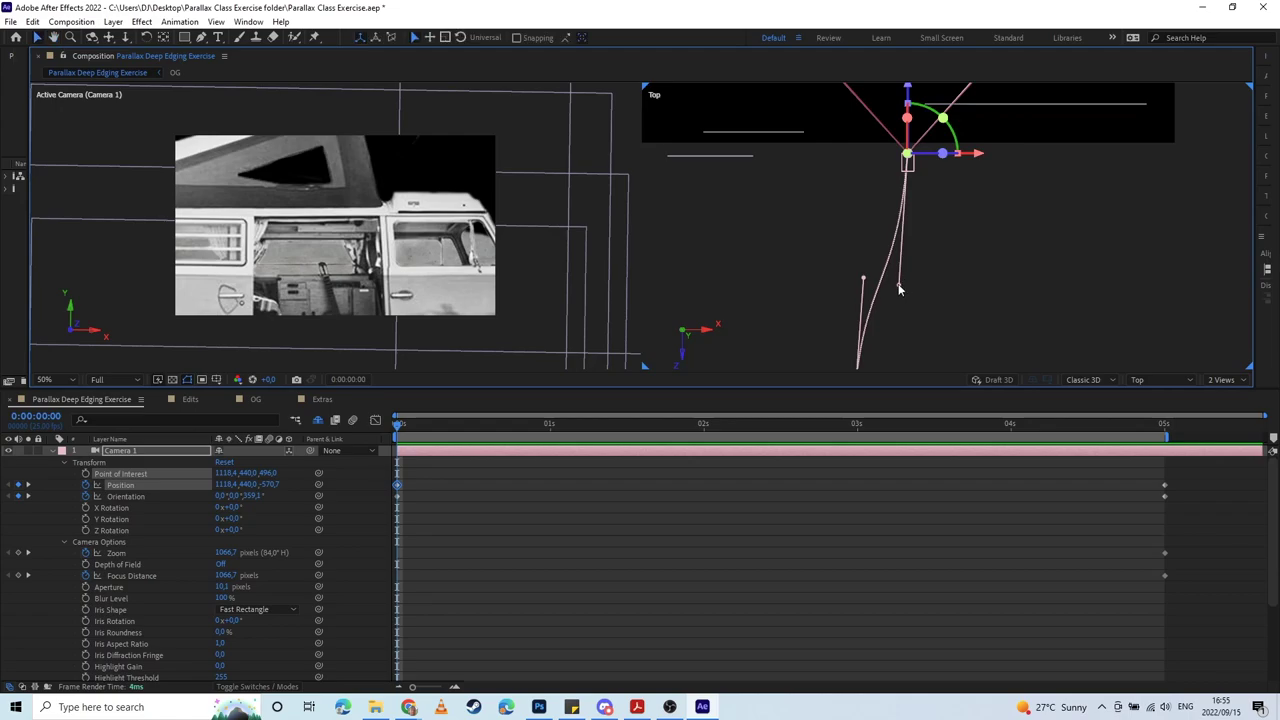
pyautogui.moveTo(899, 284); pyautogui.dragTo(831, 274)
# Step: Play back the camera move and reduce the preview resolution to Quarter
pyautogui.scroll(-3, 855, 275)
pyautogui.press('space')
pyautogui.press('space')
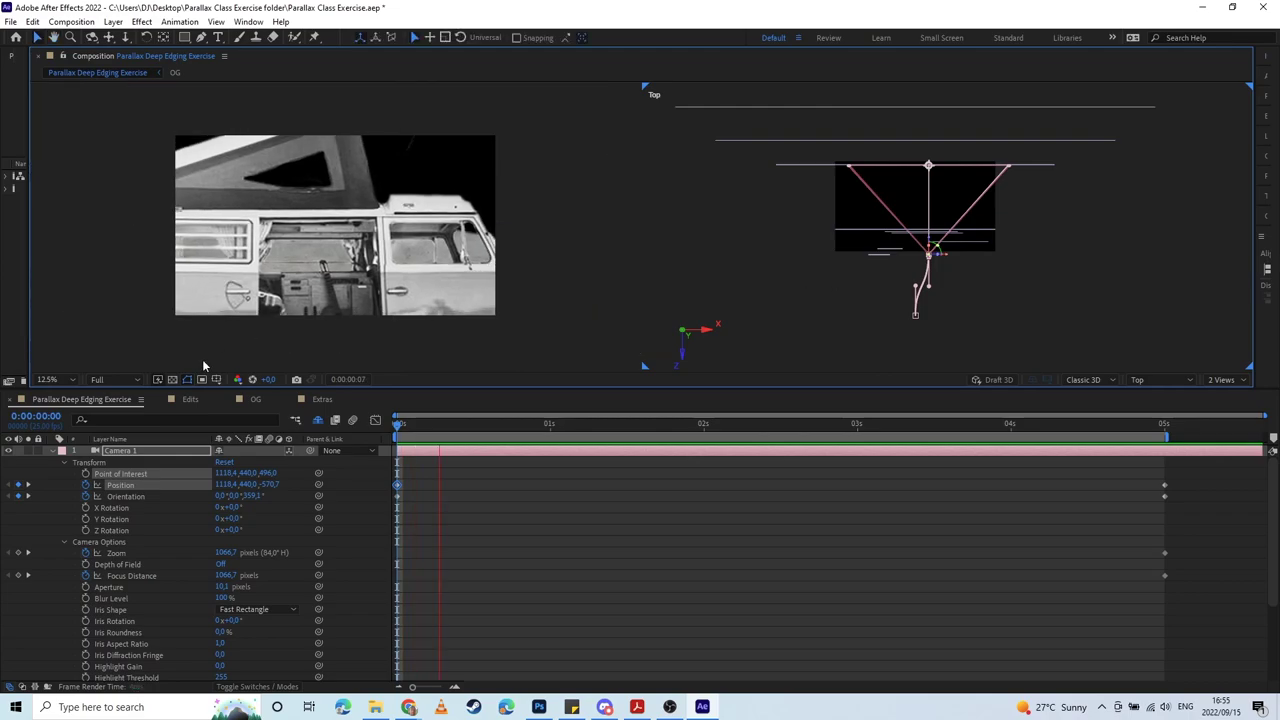
pyautogui.click(100, 379)
pyautogui.click(115, 456)
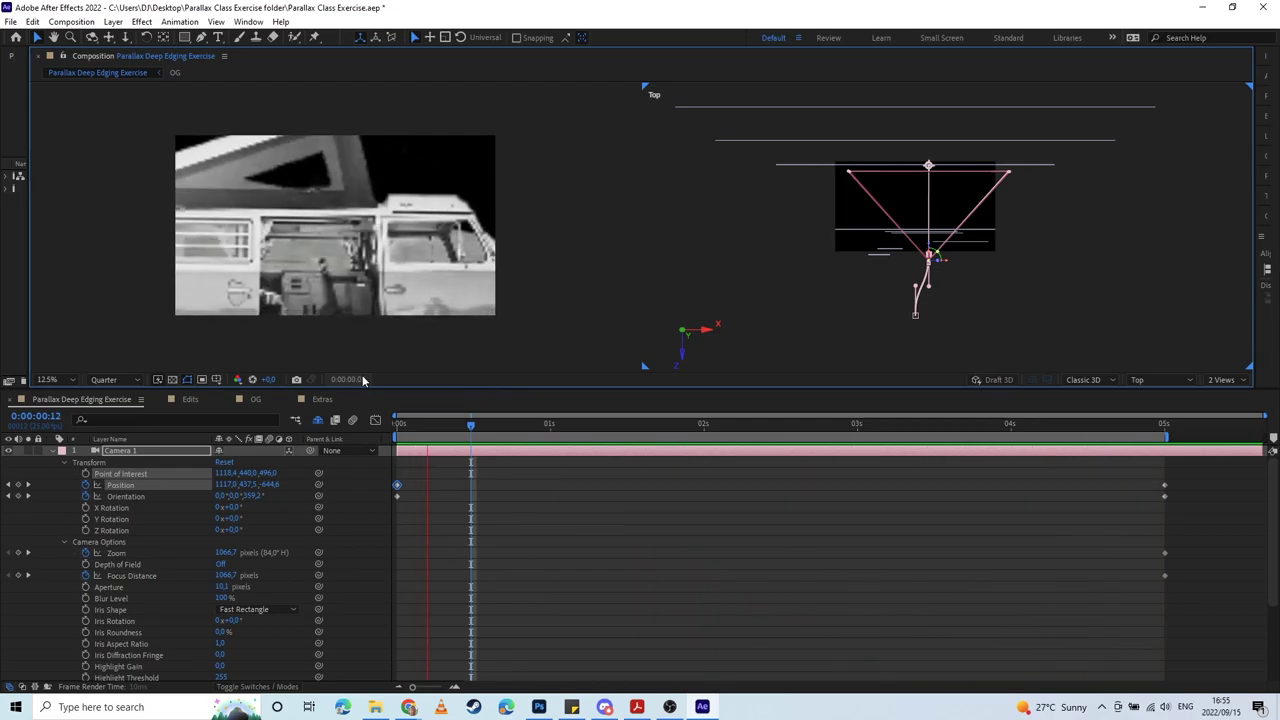
pyautogui.press('space')
# Step: At 5 seconds, unlock the Lady and Flag layers and shift each one slightly rightward along its X axis
pyautogui.moveTo(1126, 434); pyautogui.dragTo(1164, 434)
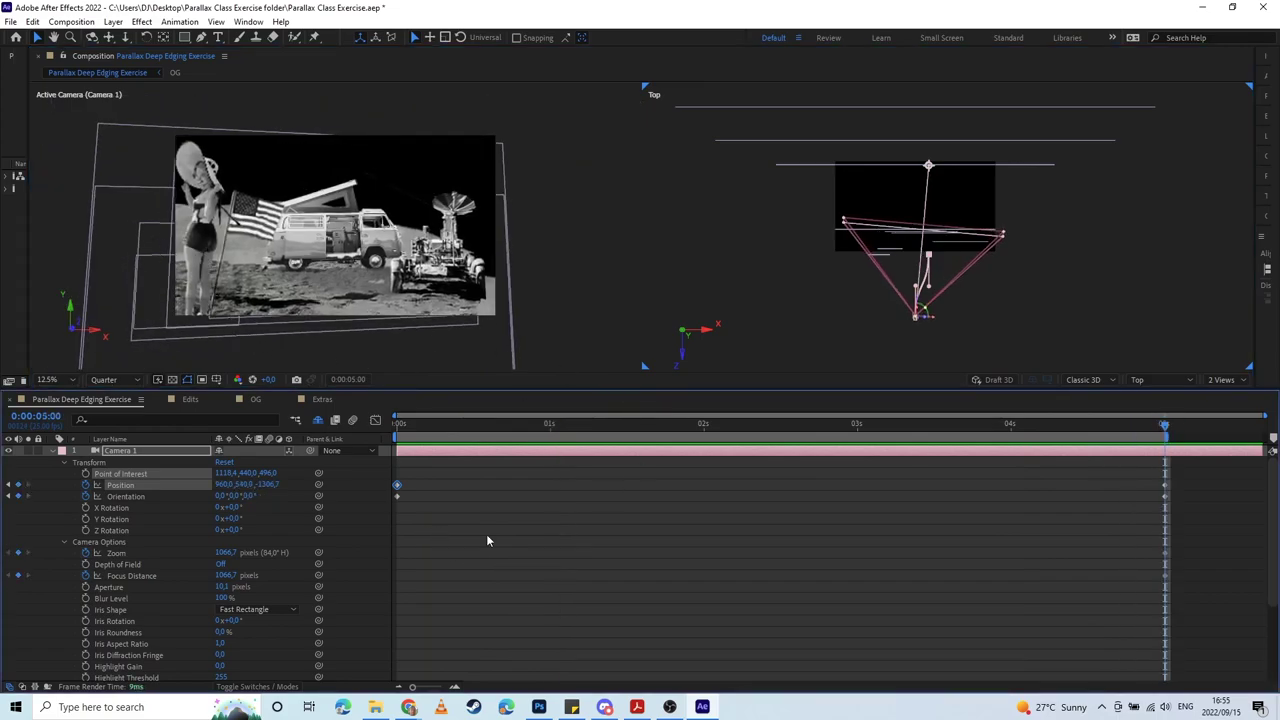
pyautogui.click(812, 504)
pyautogui.scroll(-2, 427, 546)
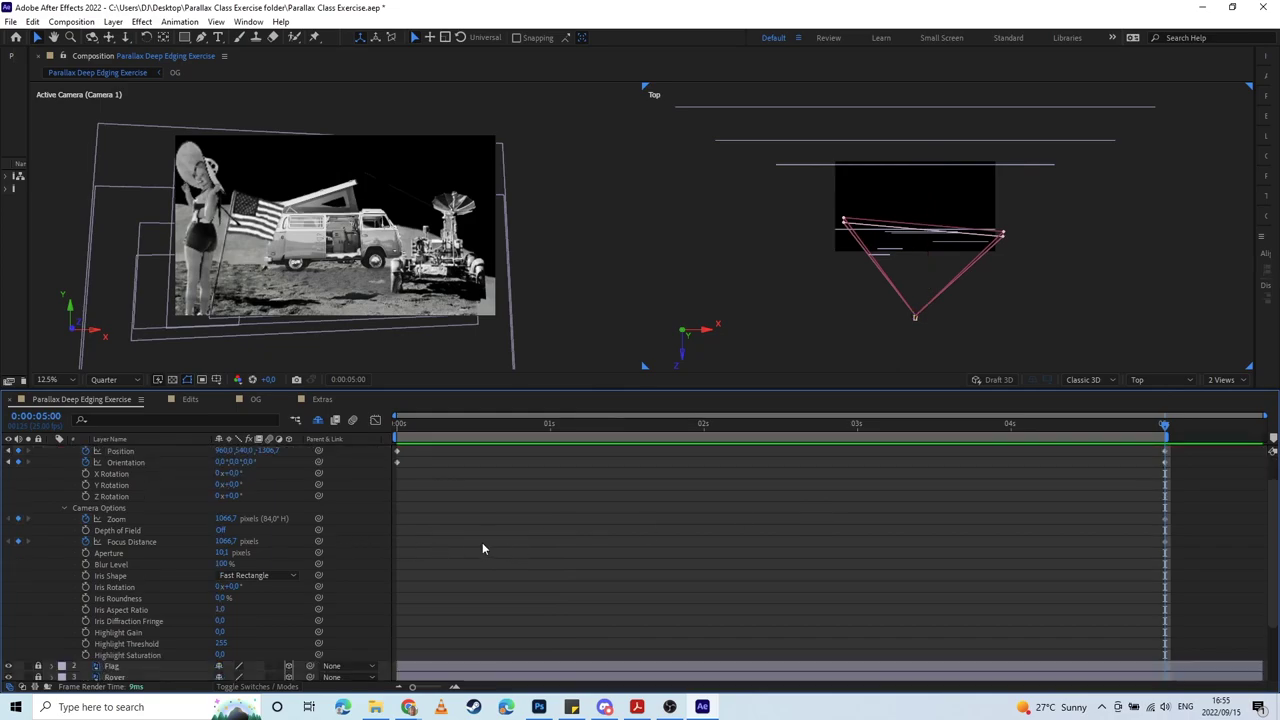
pyautogui.scroll(2, 482, 542)
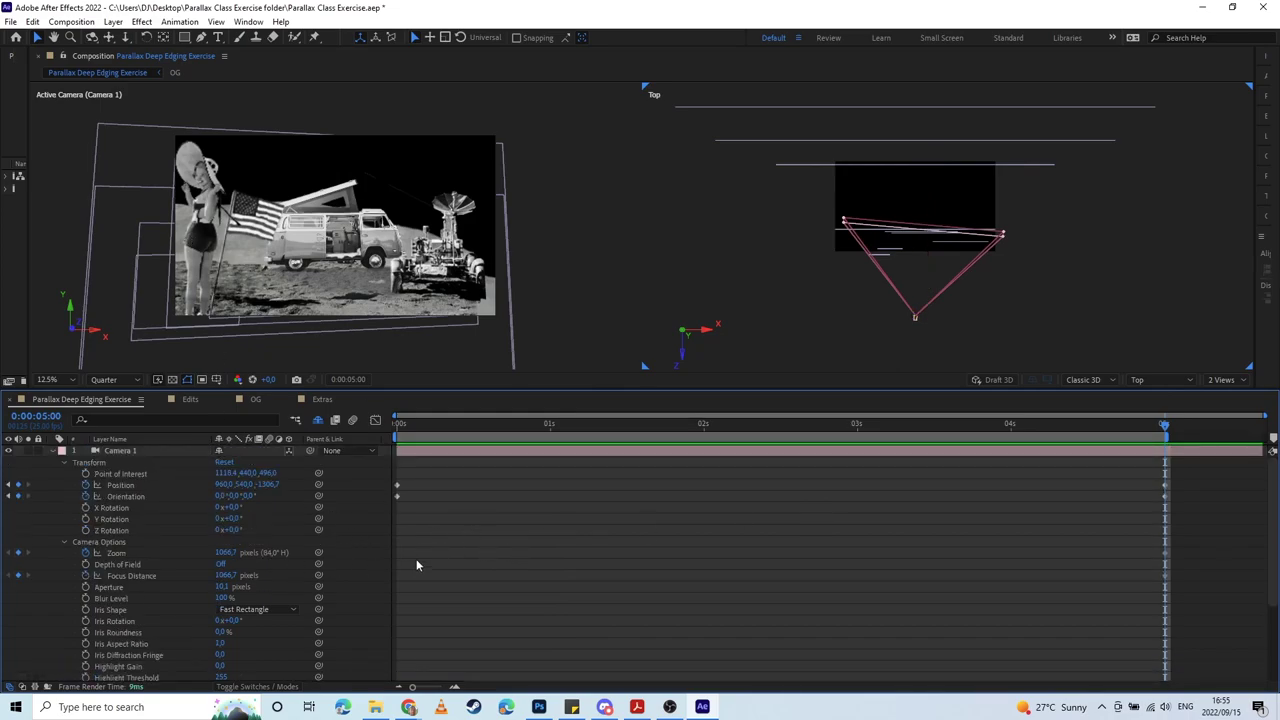
pyautogui.scroll(-4, 417, 565)
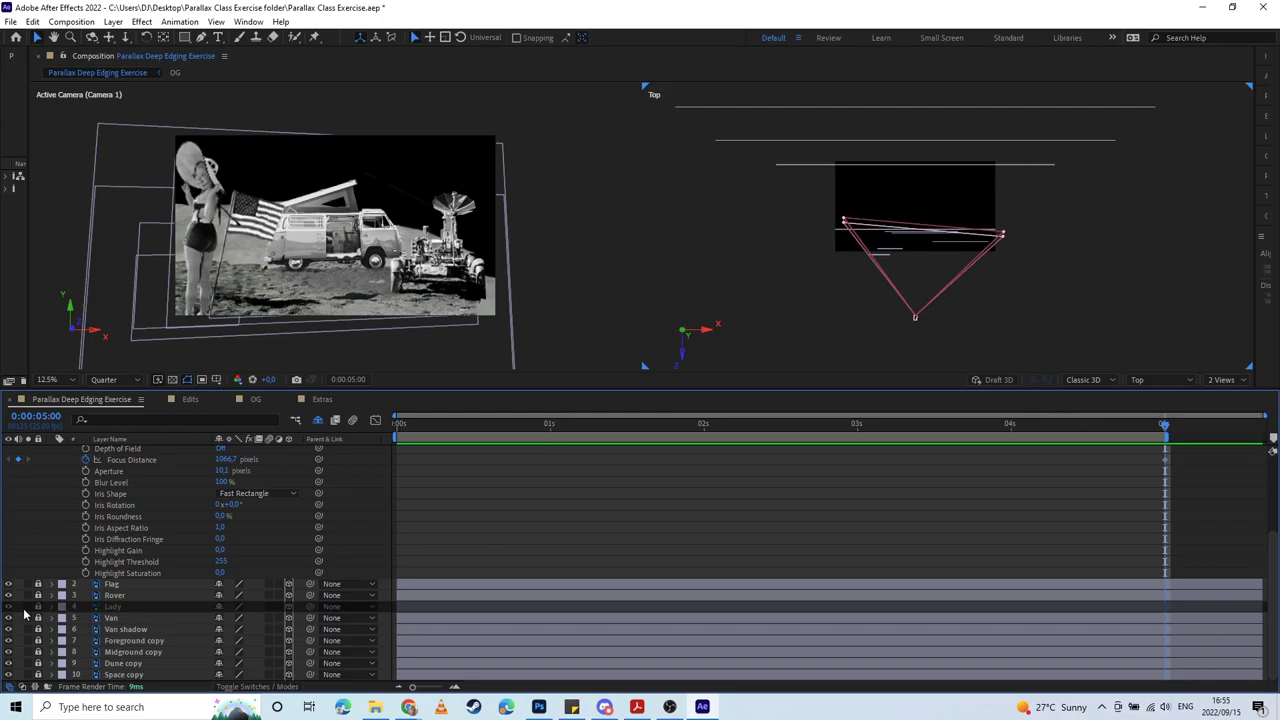
pyautogui.click(113, 607)
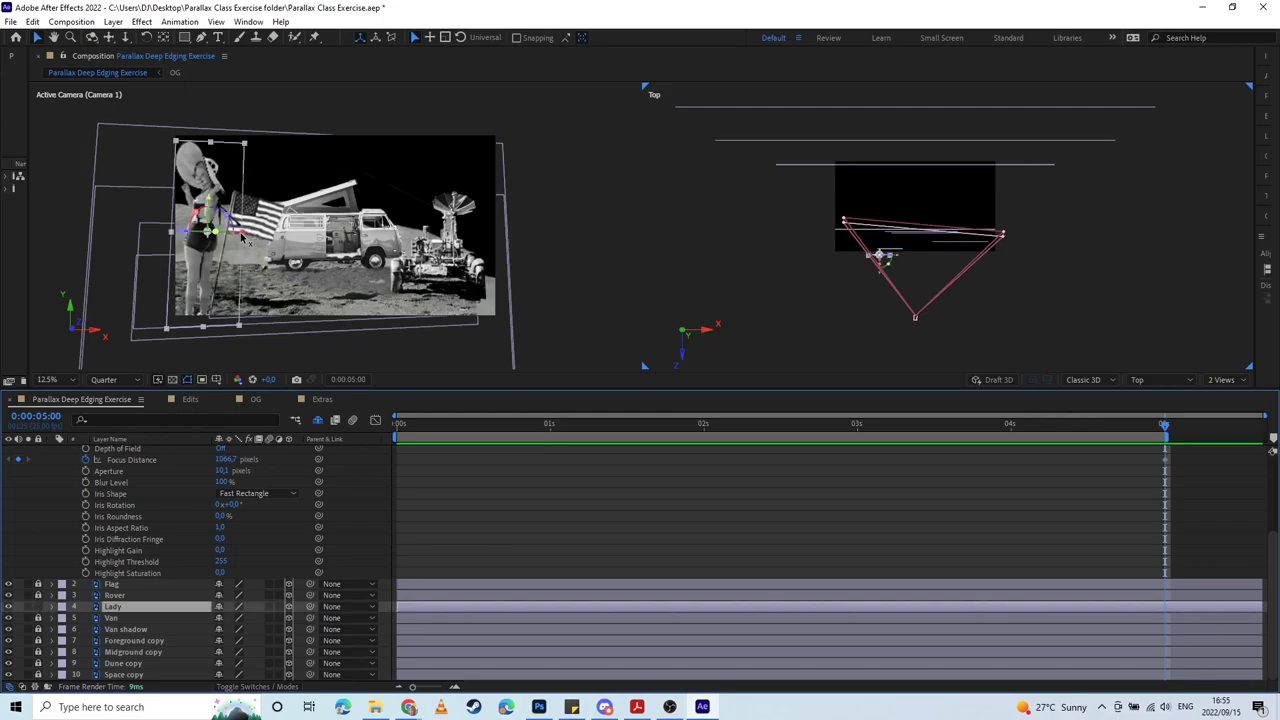
pyautogui.moveTo(244, 236); pyautogui.dragTo(269, 238)
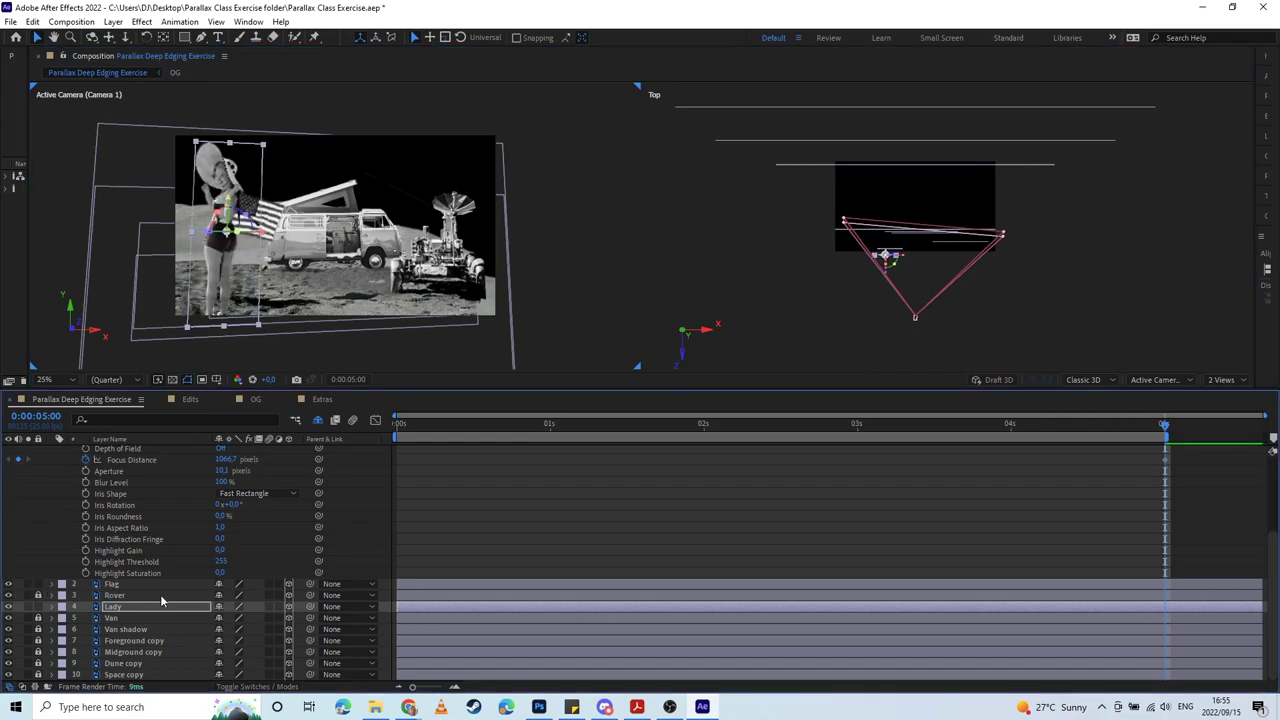
pyautogui.click(125, 584)
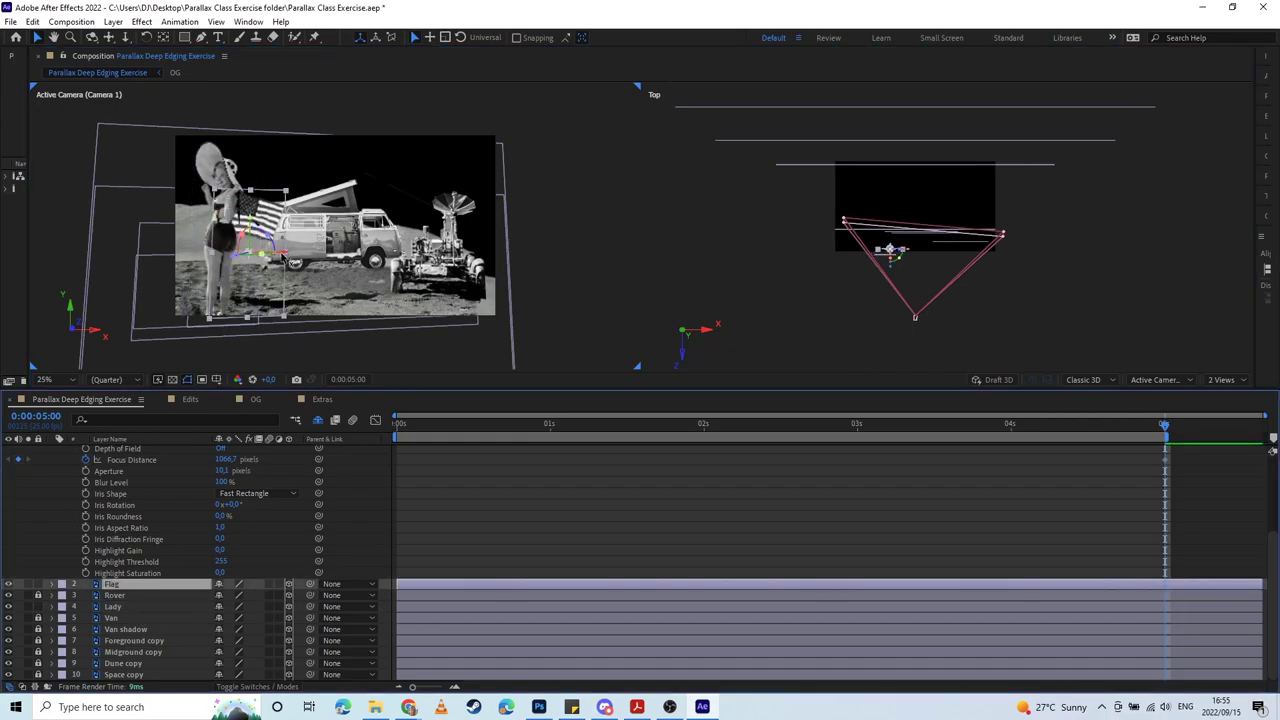
pyautogui.moveTo(283, 258); pyautogui.dragTo(300, 261)
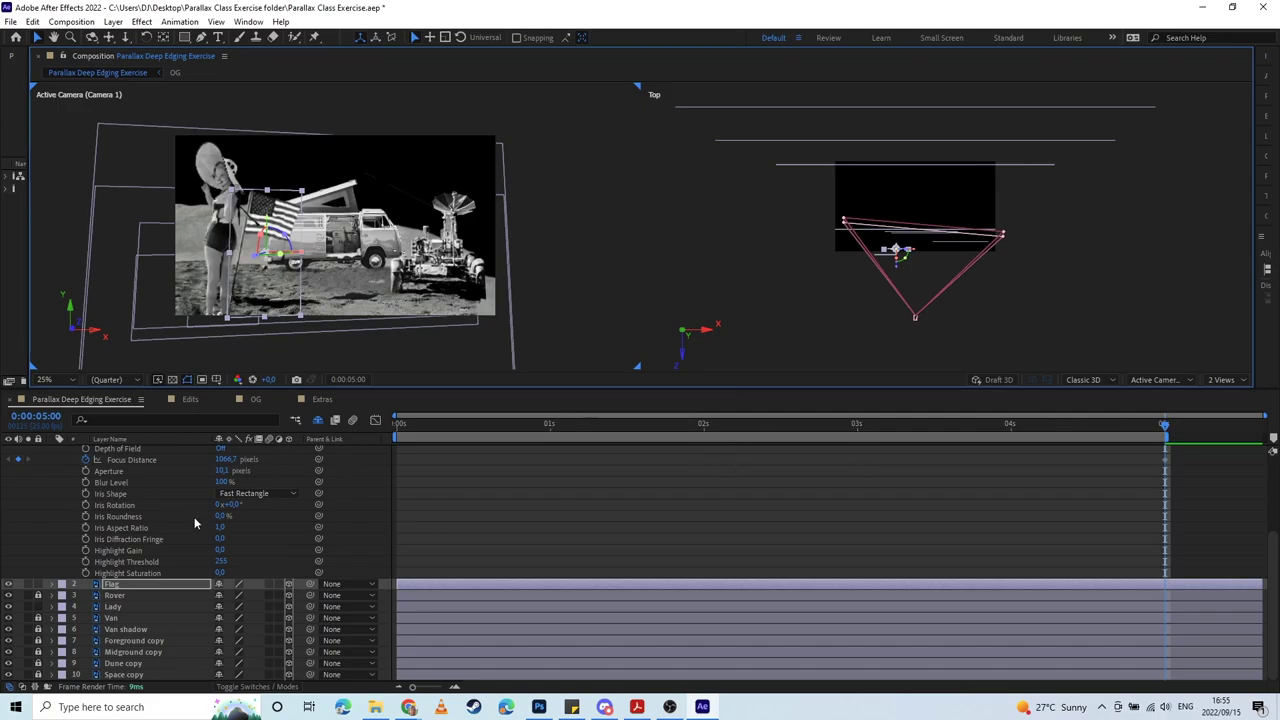
# Step: Set Camera 1's Zoom to 1075.9 pixels at 0 seconds
pyautogui.scroll(3, 195, 522)
pyautogui.moveTo(410, 430); pyautogui.dragTo(388, 428)
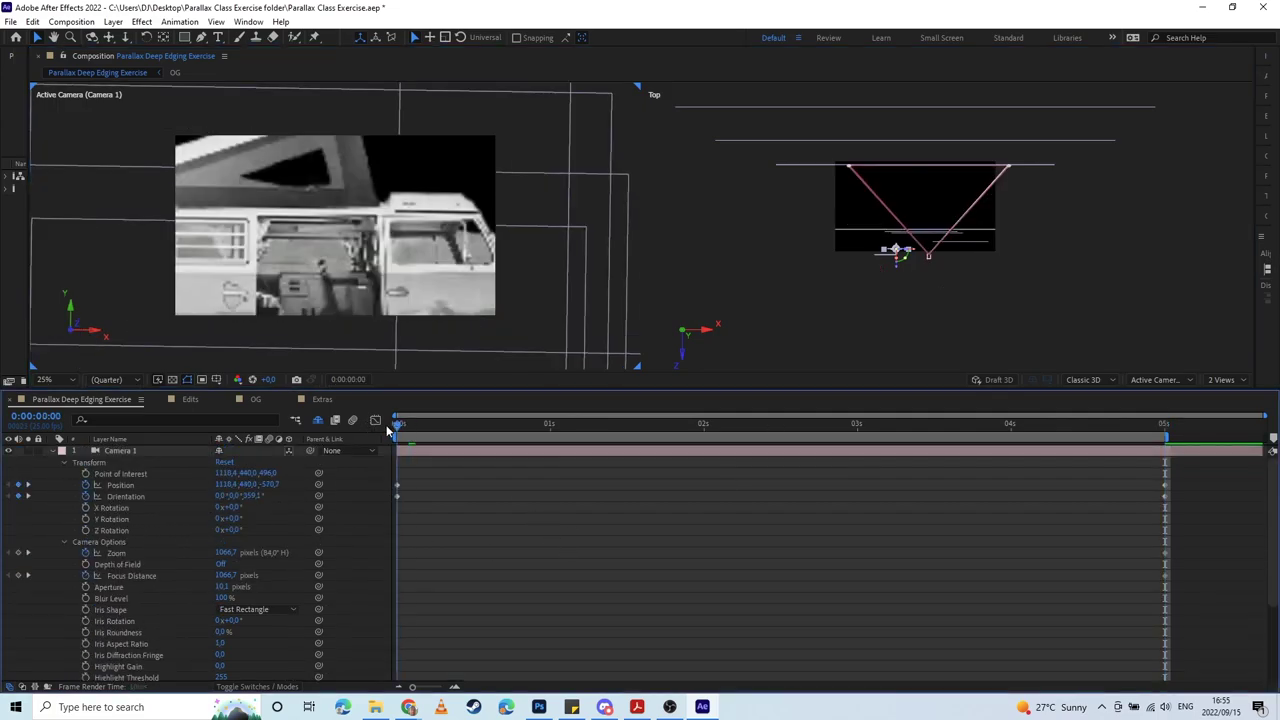
pyautogui.scroll(-3, 496, 605)
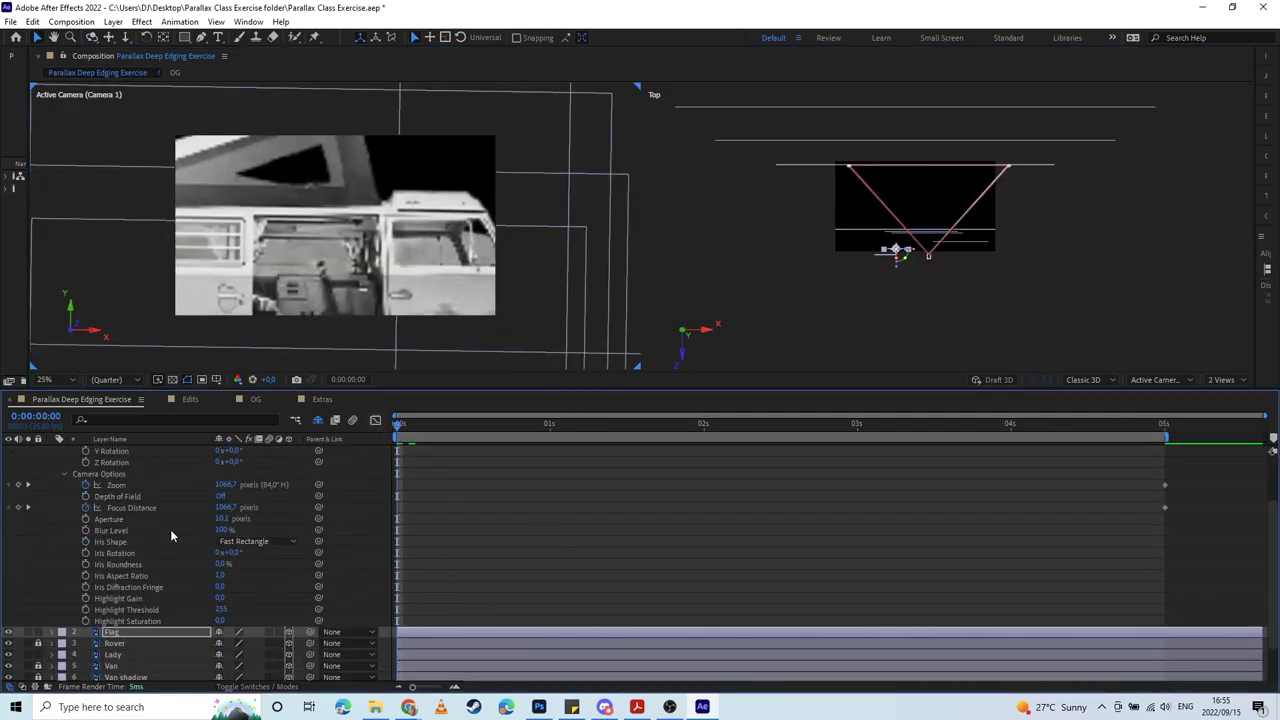
pyautogui.scroll(1, 171, 535)
pyautogui.moveTo(216, 519); pyautogui.dragTo(283, 518)
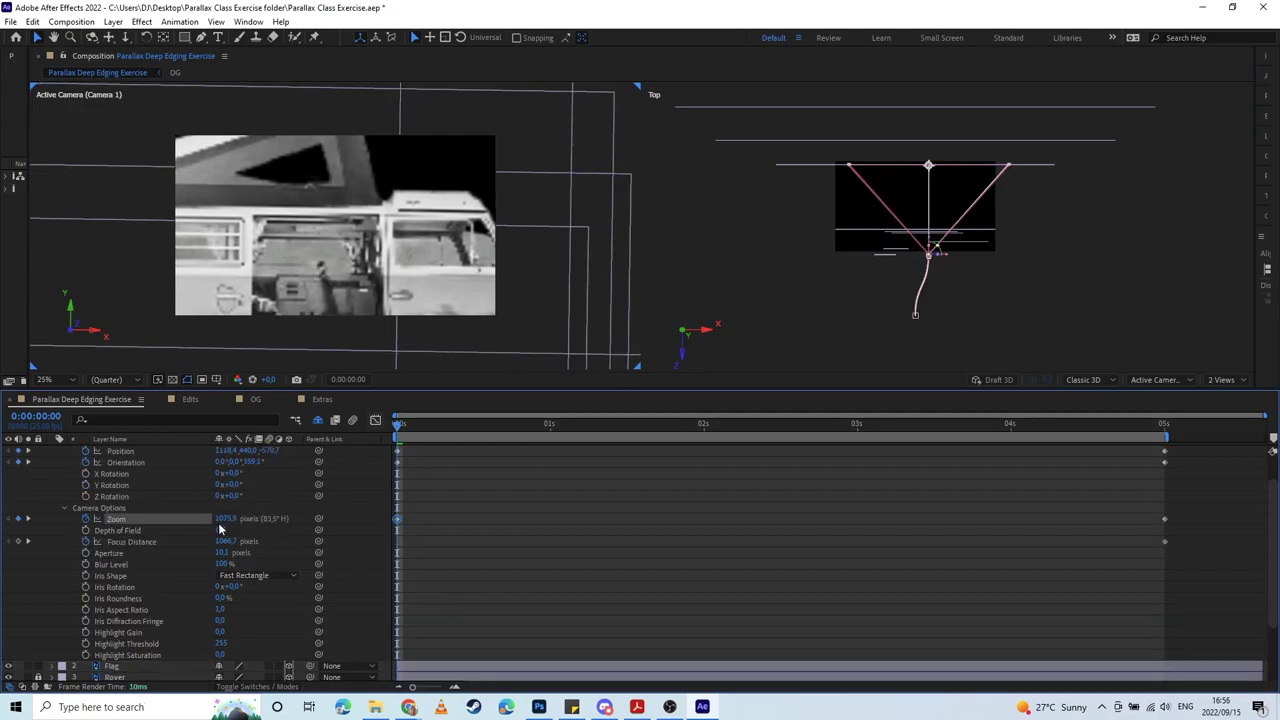
# Step: At 0 seconds, set Camera 1's Orientation to 347°, 5°, 359.1° and switch the preview resolution to Full
pyautogui.scroll(1, 529, 604)
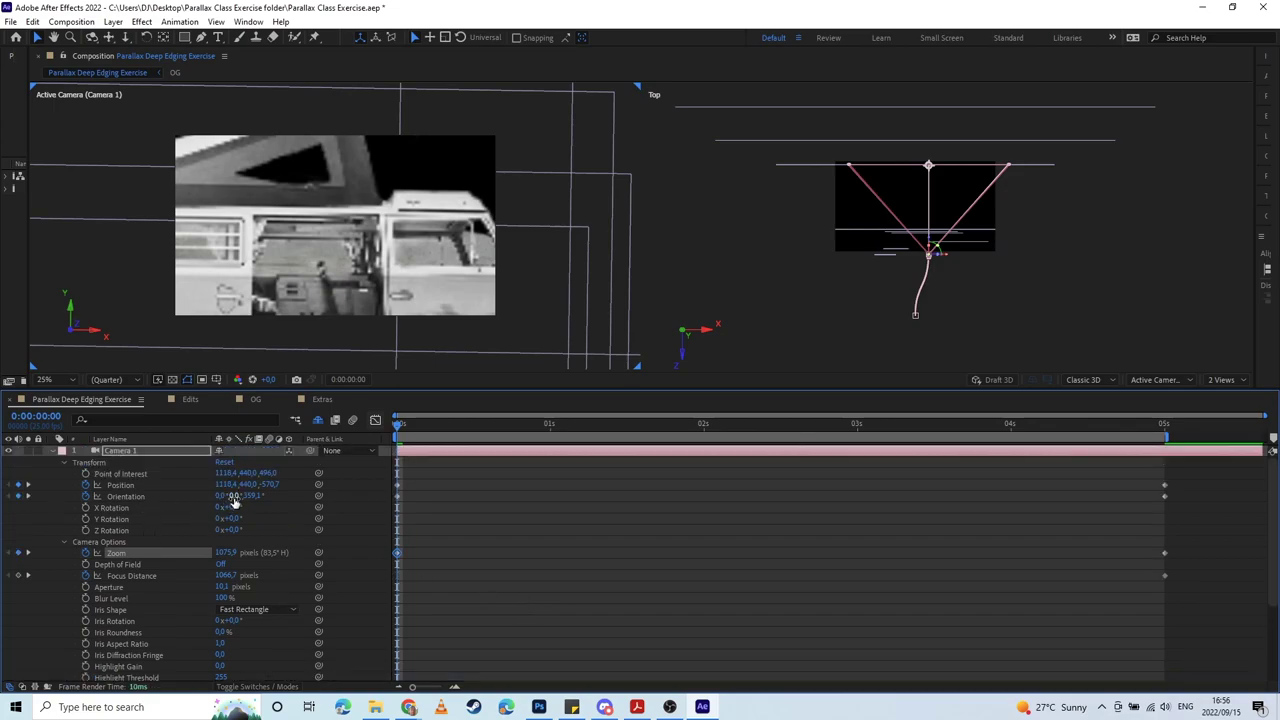
pyautogui.moveTo(232, 496); pyautogui.dragTo(218, 503)
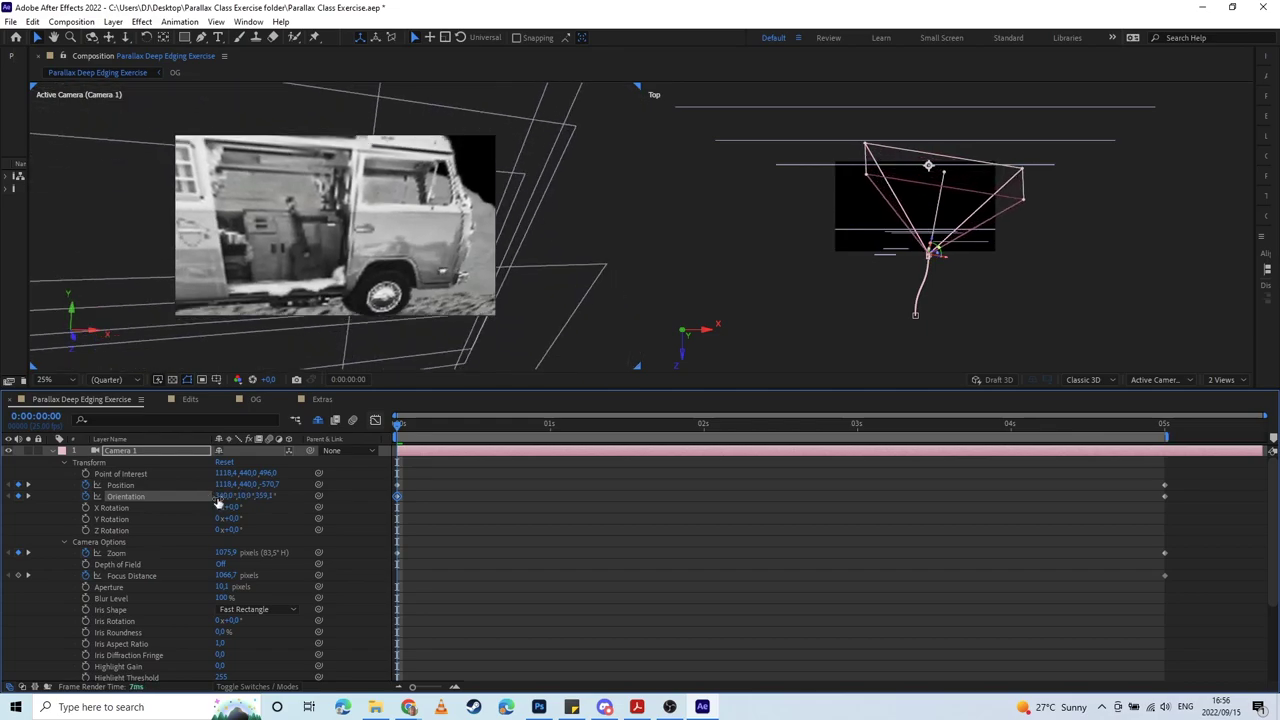
pyautogui.click(120, 380)
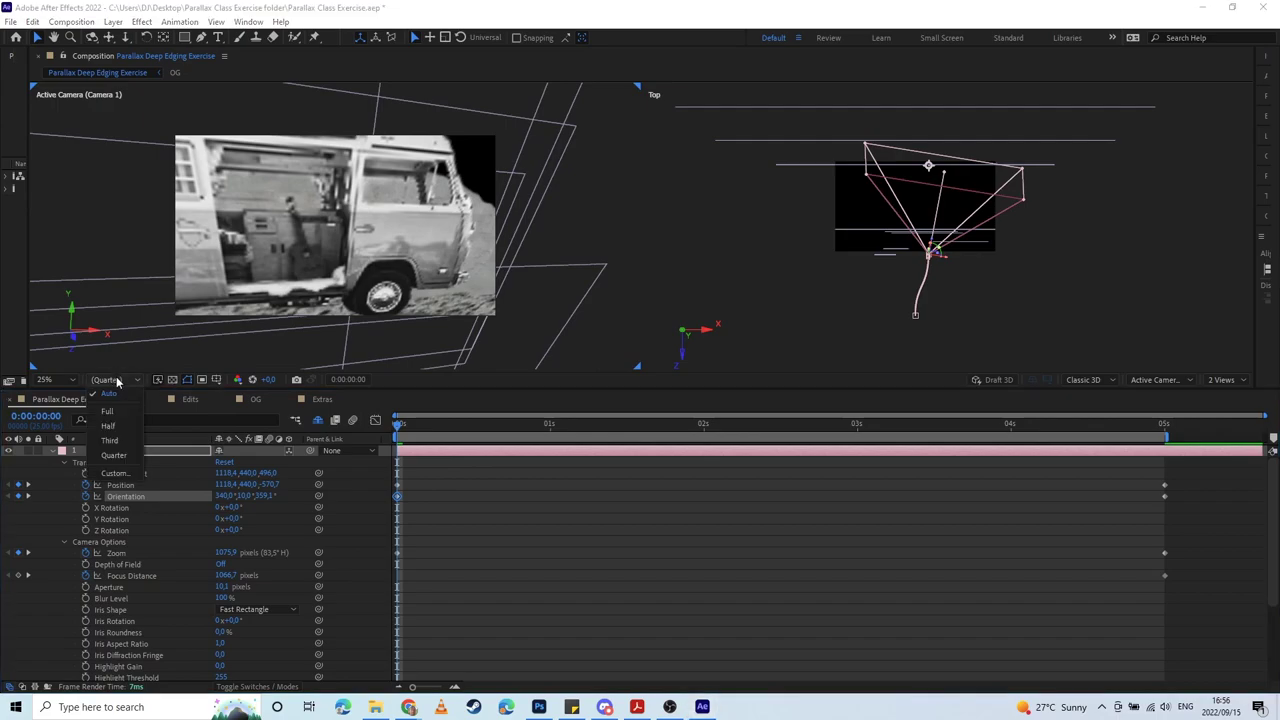
pyautogui.click(120, 414)
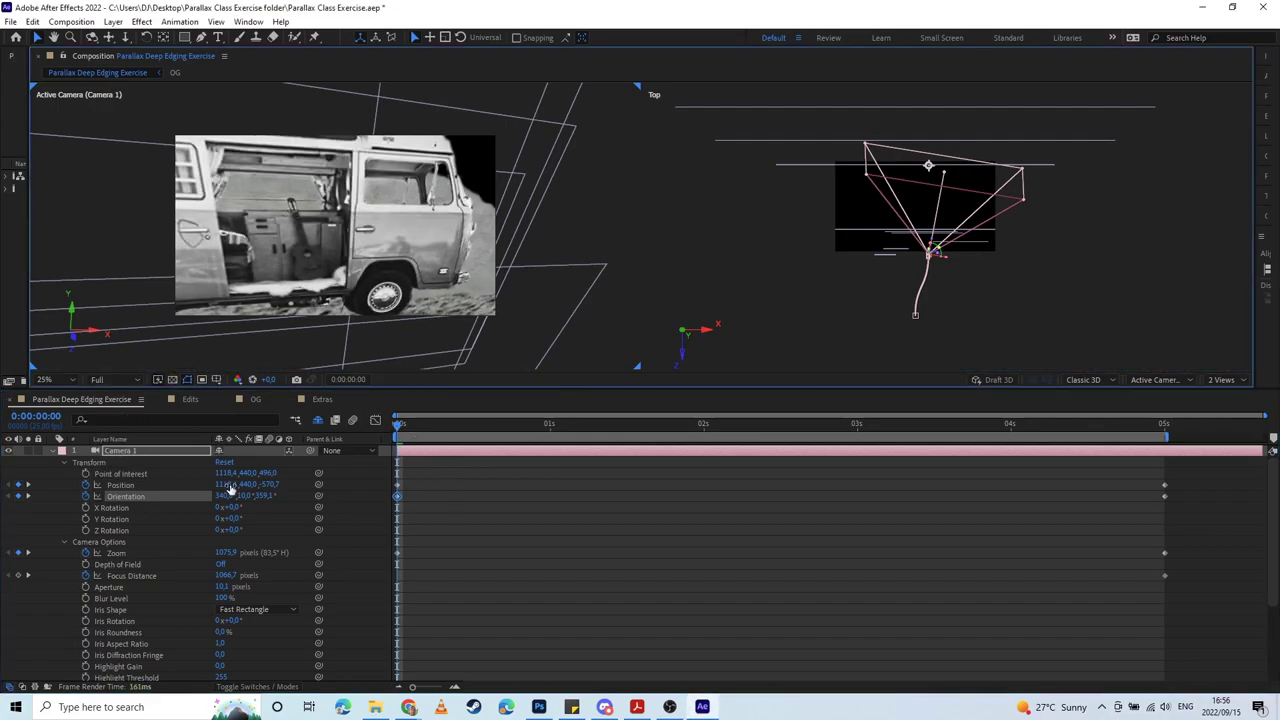
pyautogui.moveTo(222, 495); pyautogui.dragTo(247, 494)
# Step: Play back the camera move and set Camera 1's Orientation at 5 seconds to 1.1°, 355.6°, 0°
pyautogui.press('space')
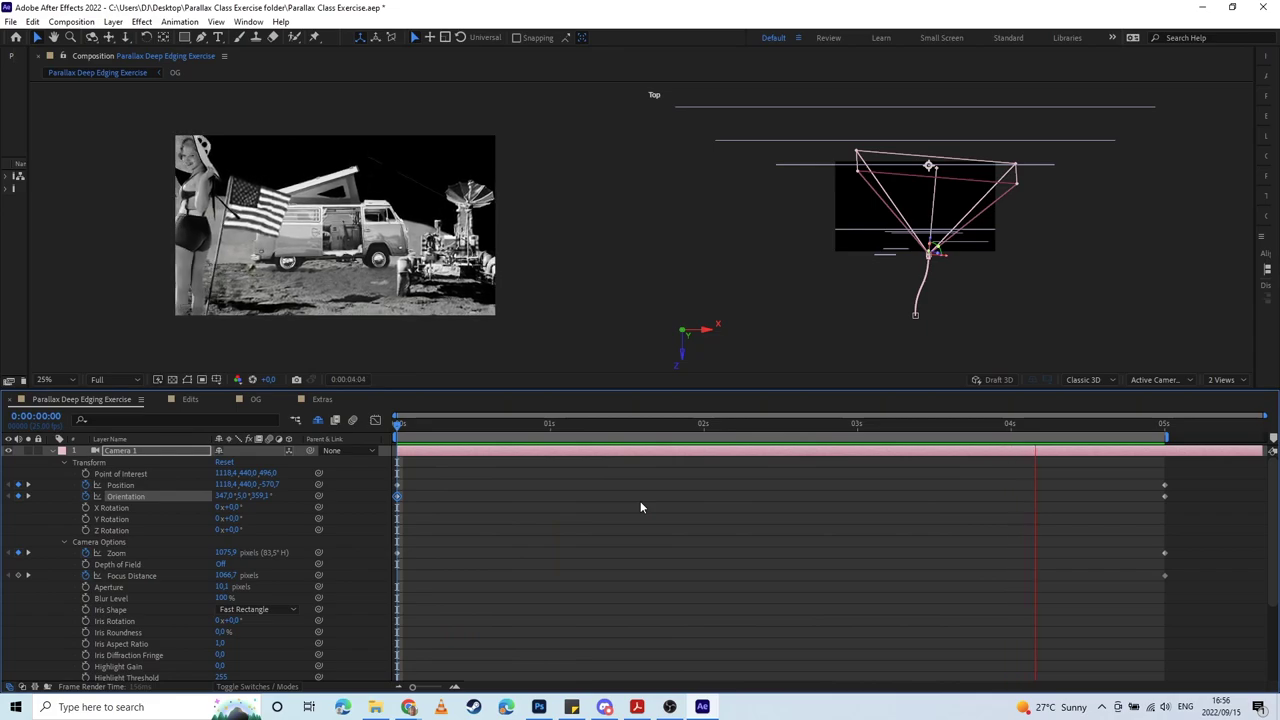
pyautogui.press('space')
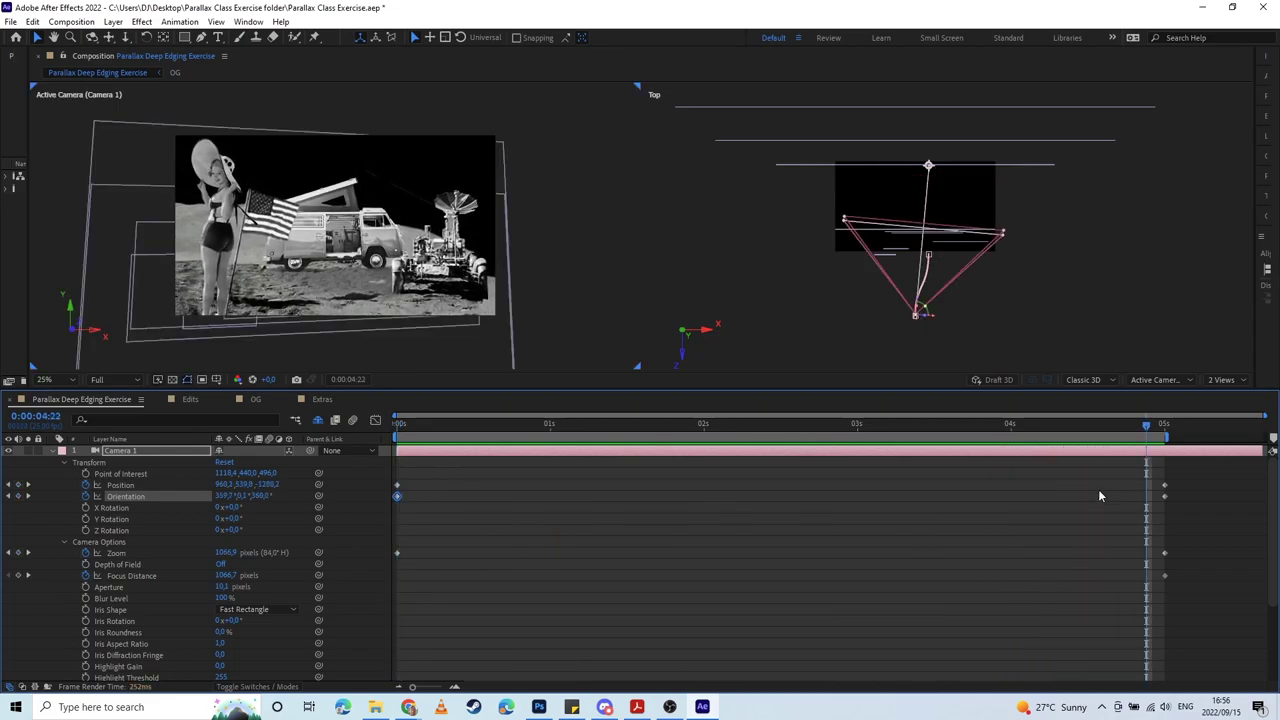
pyautogui.click(1162, 425)
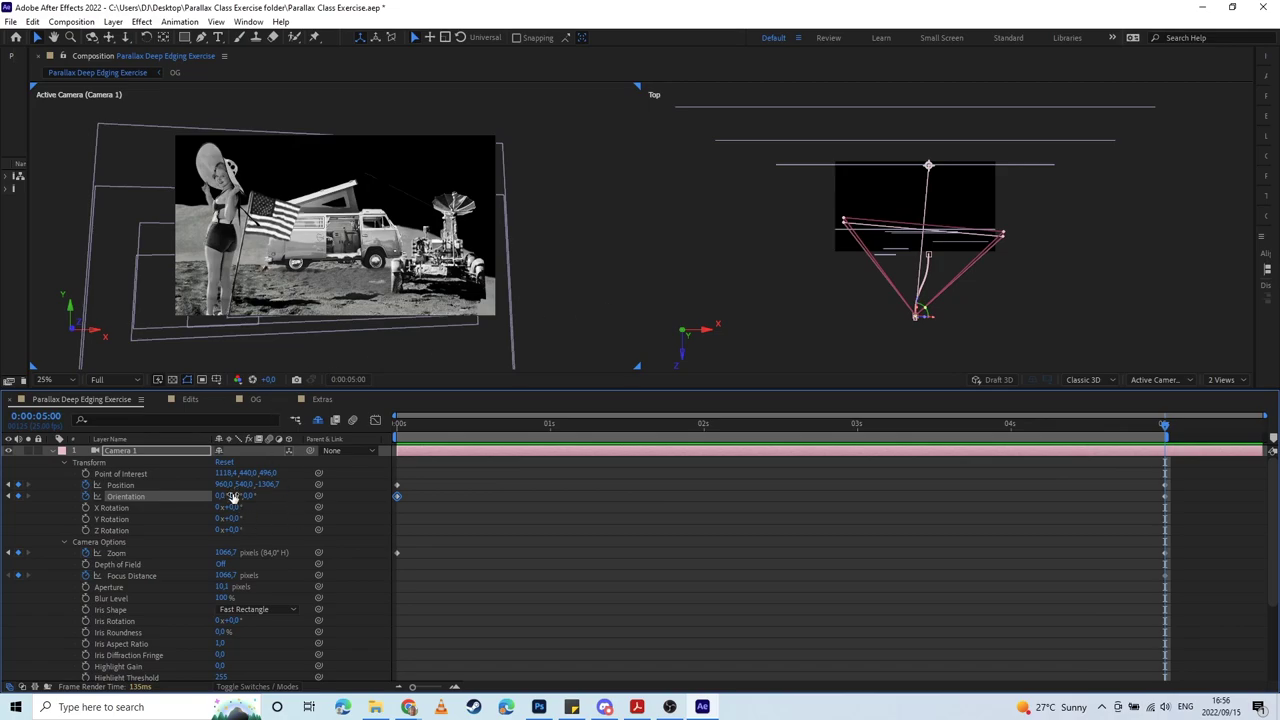
pyautogui.moveTo(232, 495); pyautogui.dragTo(194, 495)
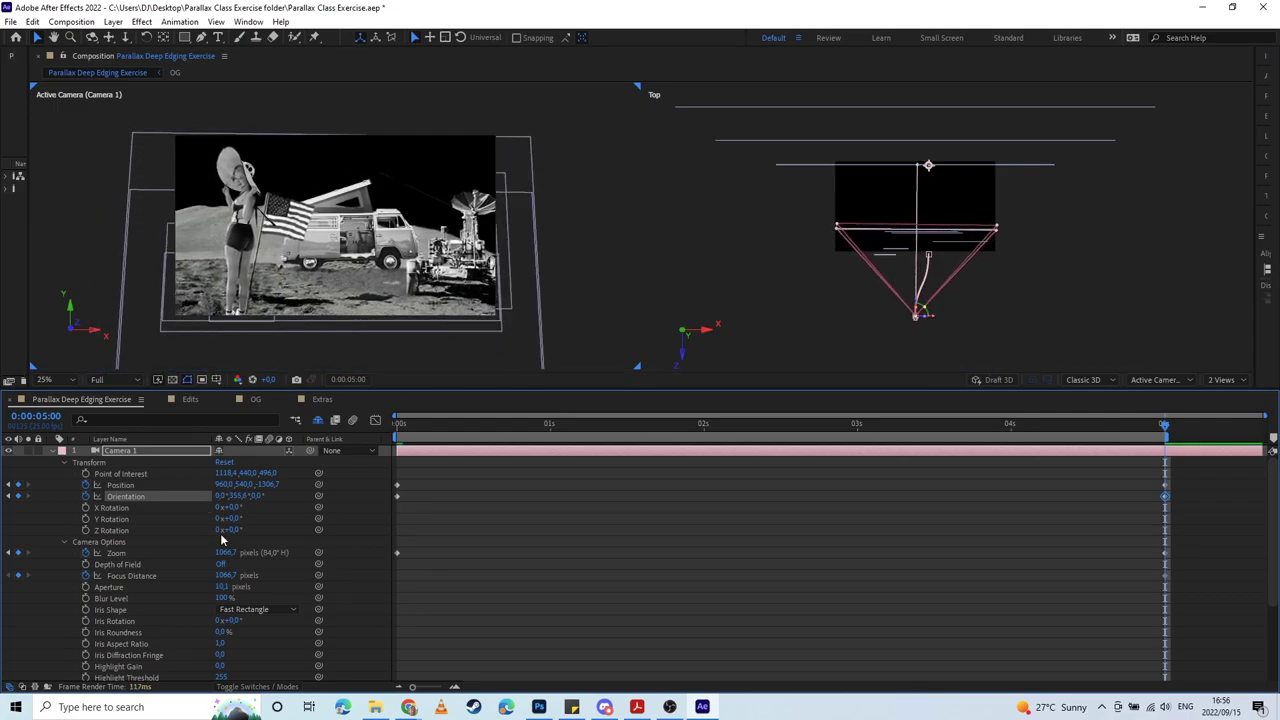
pyautogui.moveTo(219, 496); pyautogui.dragTo(228, 496)
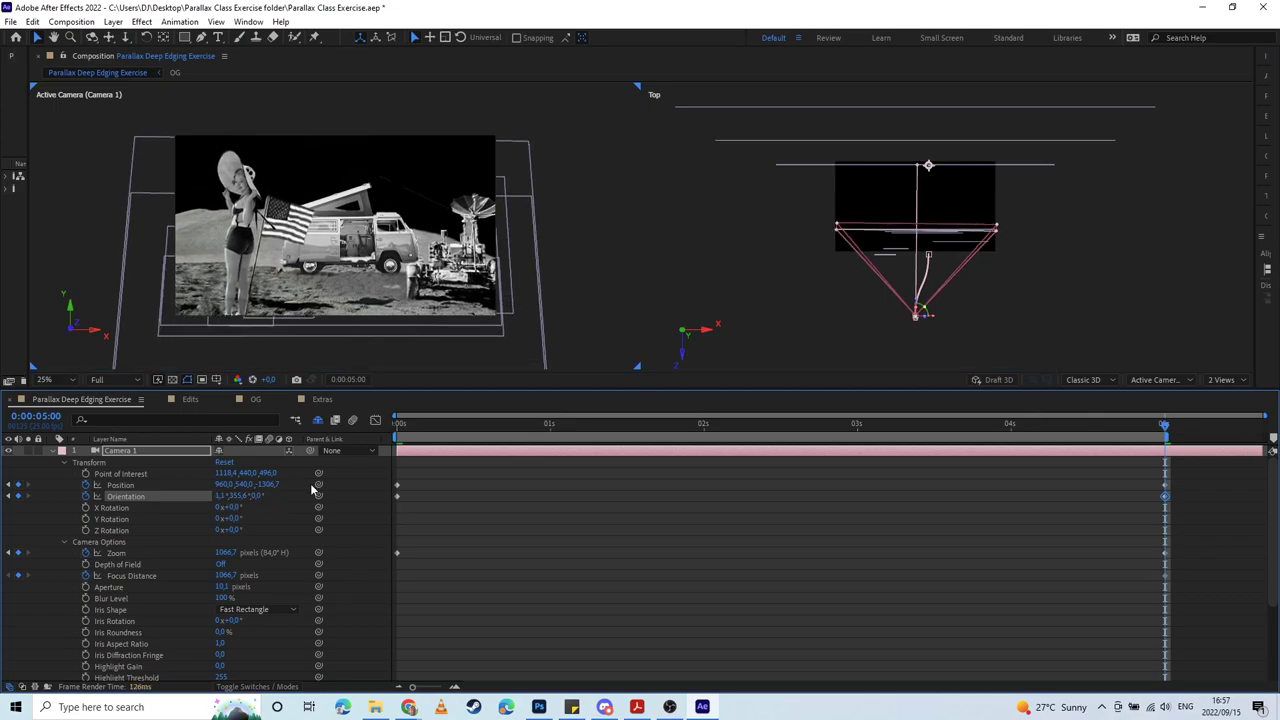
# Step: Trim the composition to the five-second work area
pyautogui.press('space')
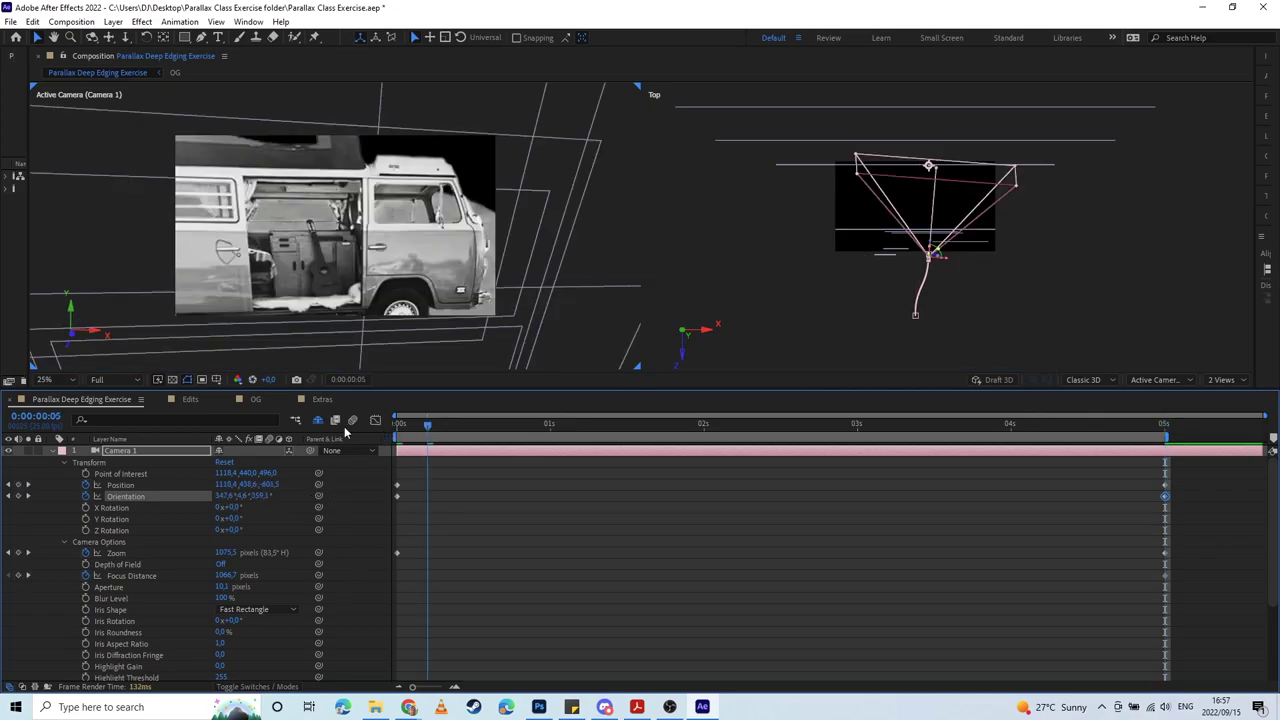
pyautogui.rightClick(1058, 436)
pyautogui.click(1090, 470)
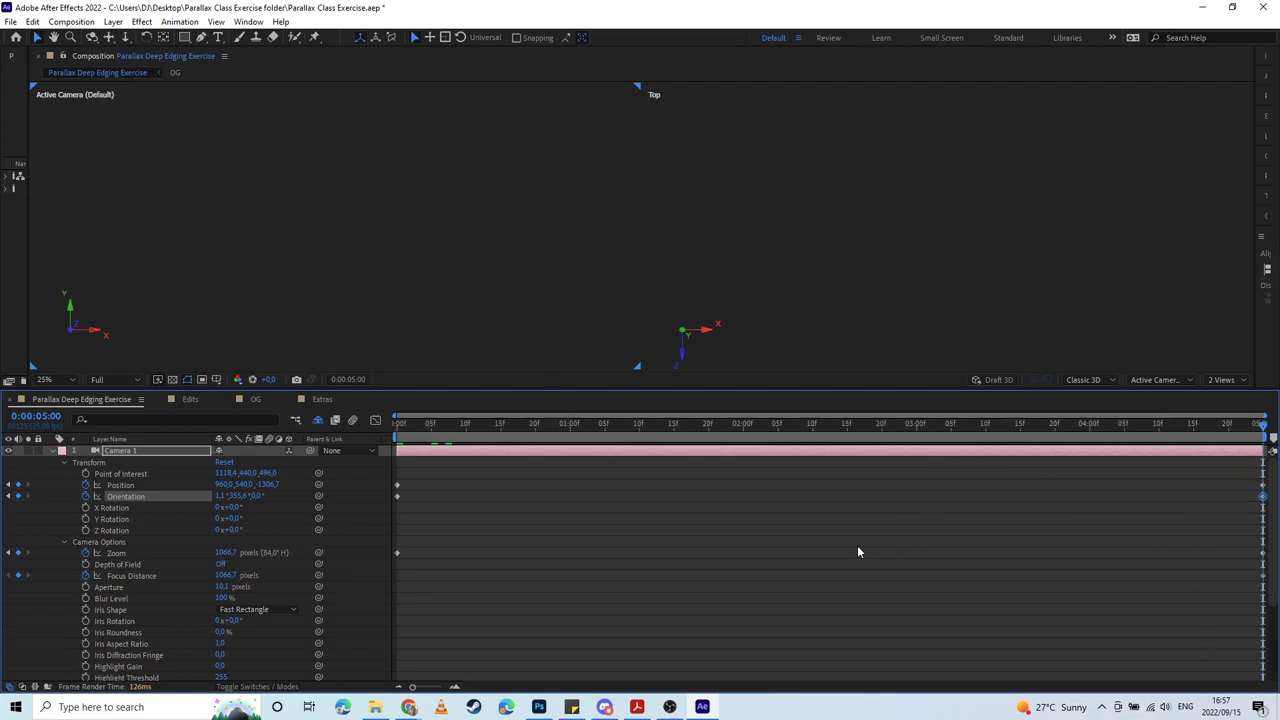
# Step: Apply Easy Ease to all of Camera 1's starting and ending keyframes and play back the move
pyautogui.press('Home')
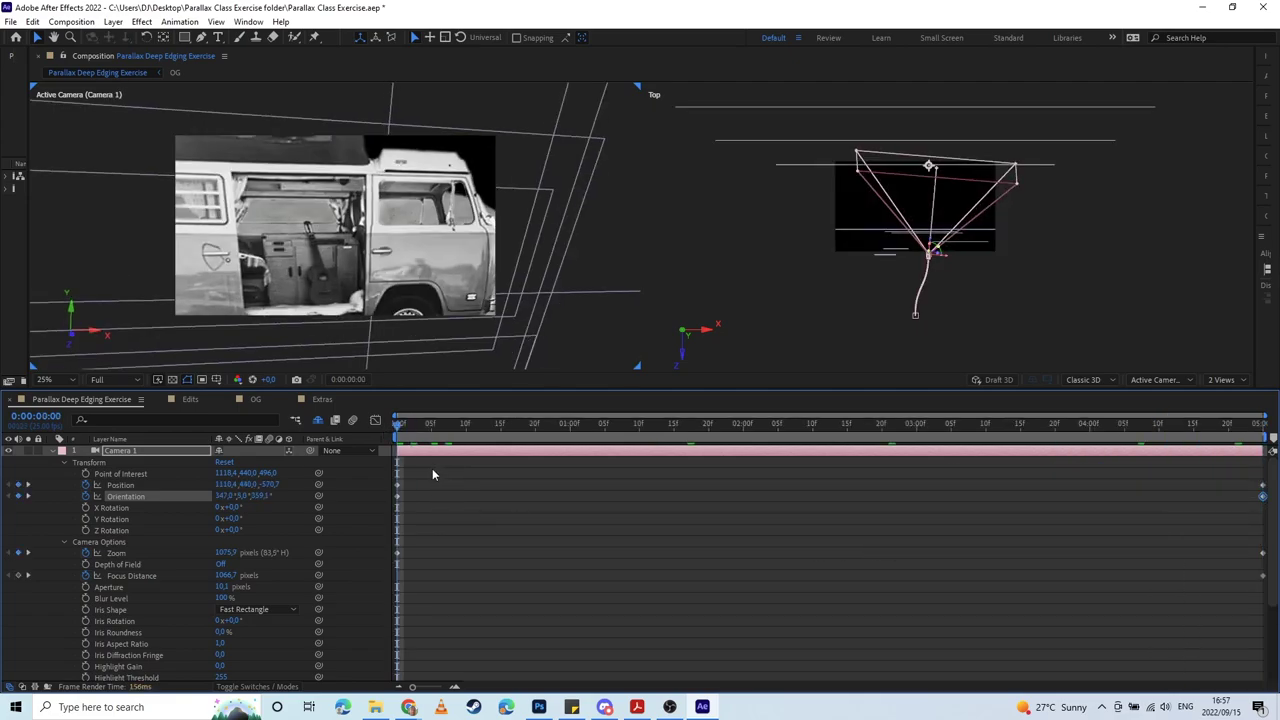
pyautogui.moveTo(432, 468); pyautogui.dragTo(410, 620)
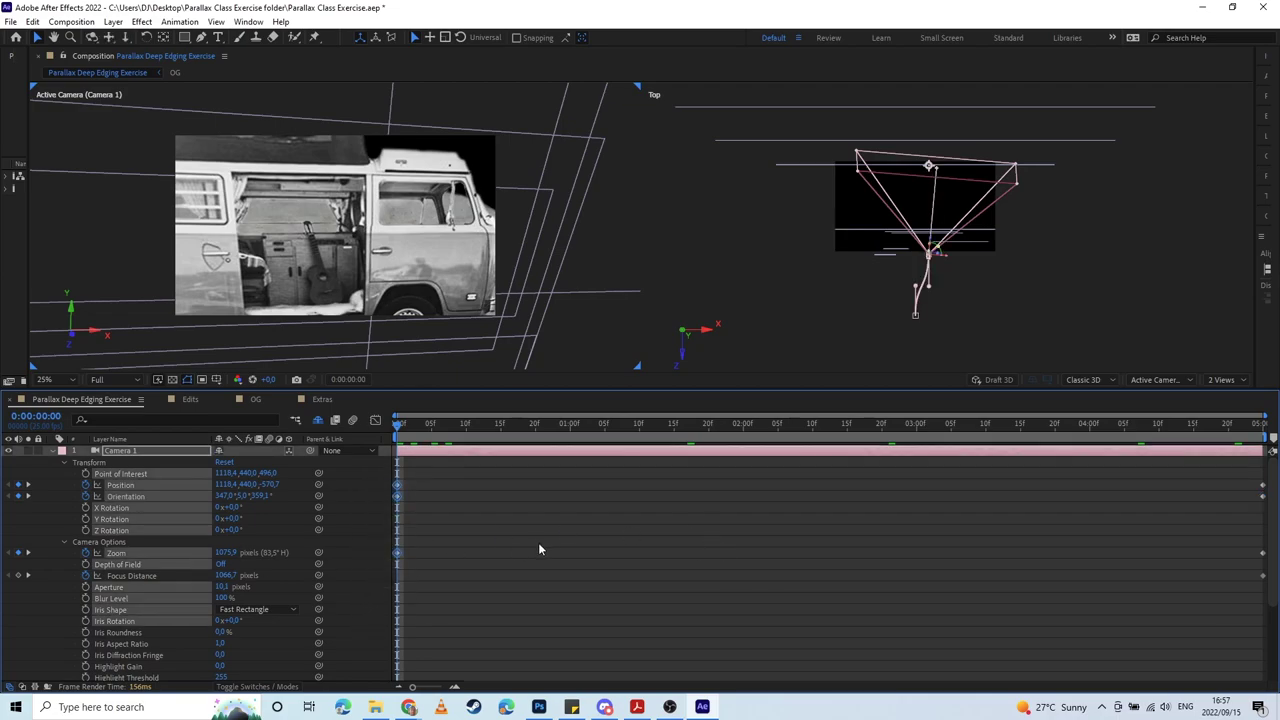
pyautogui.moveTo(1238, 480); pyautogui.dragTo(1270, 584)
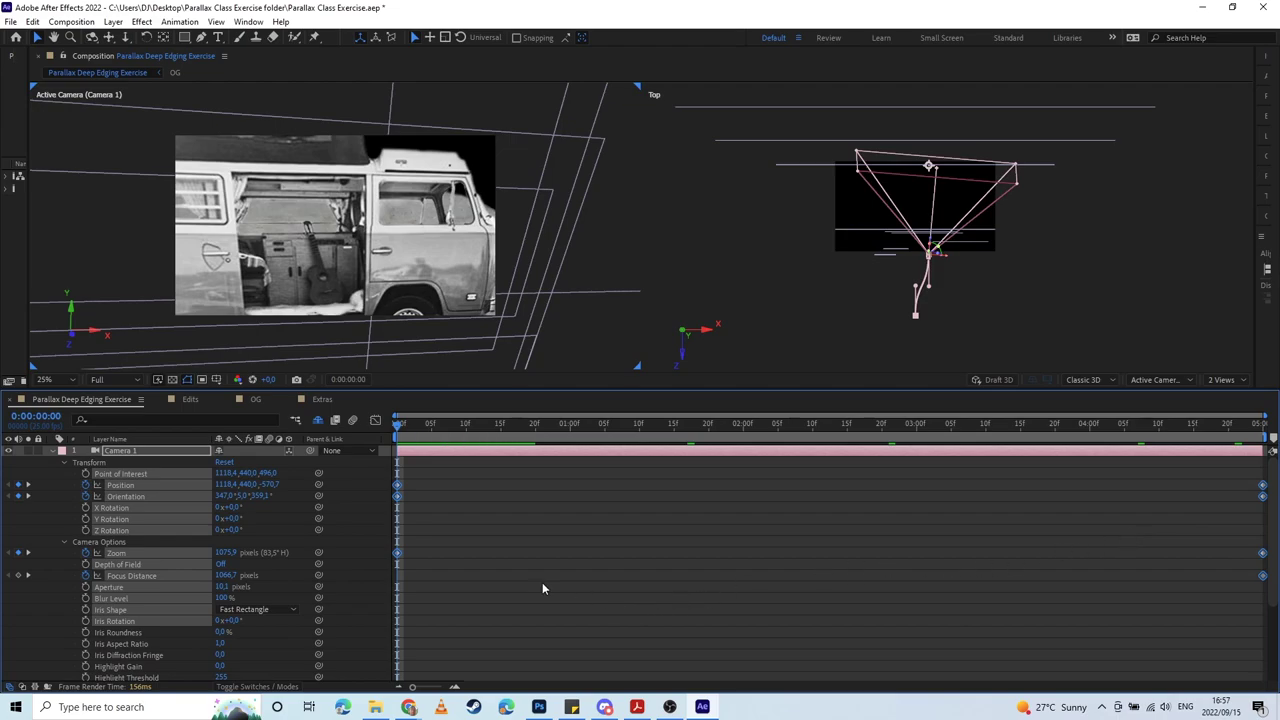
pyautogui.press('F9')
pyautogui.press('space')
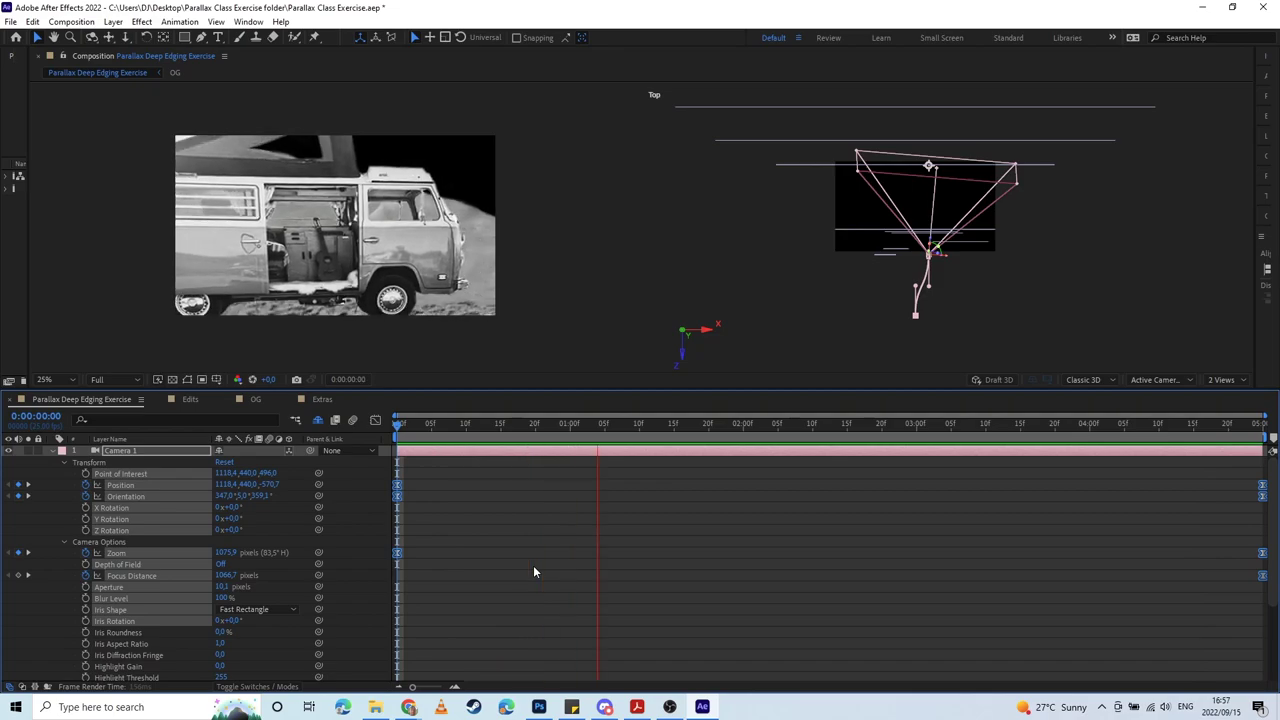
pyautogui.press('space')
# Step: Collapse and lock the Camera 1 layer, and select the Lady layer with the current time at 0:00:04:24
pyautogui.click(54, 450)
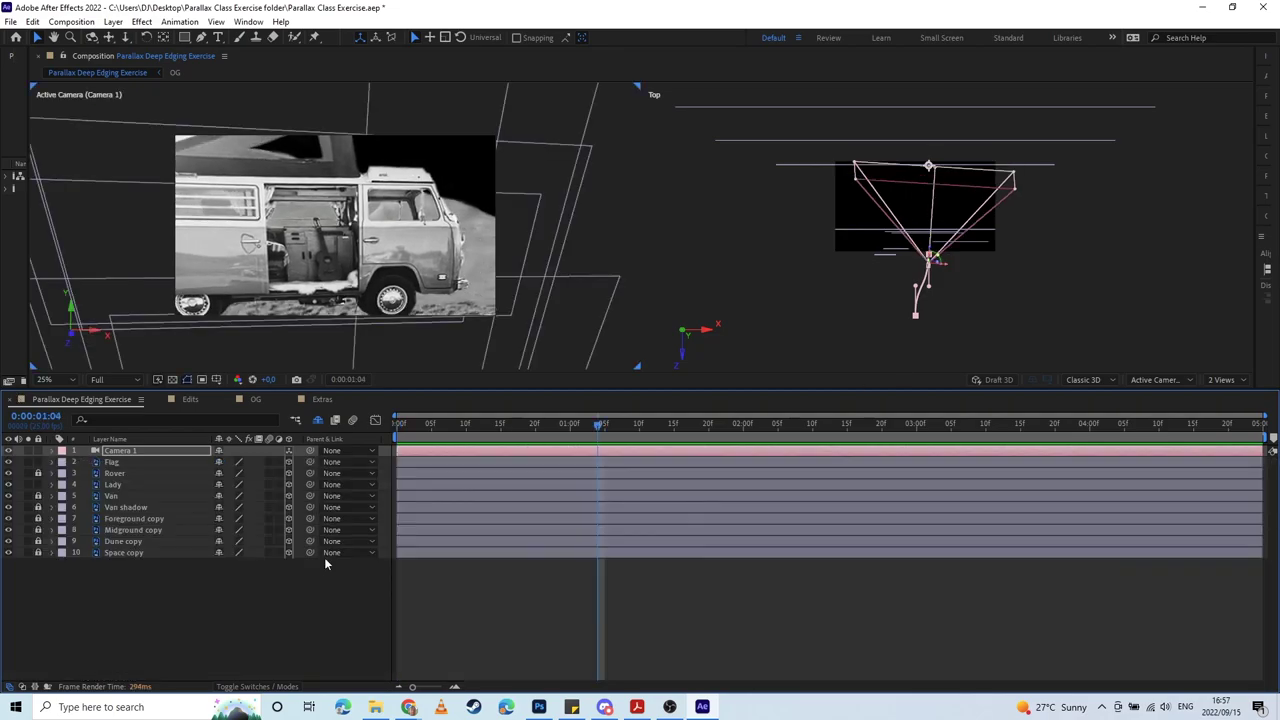
pyautogui.click(149, 621)
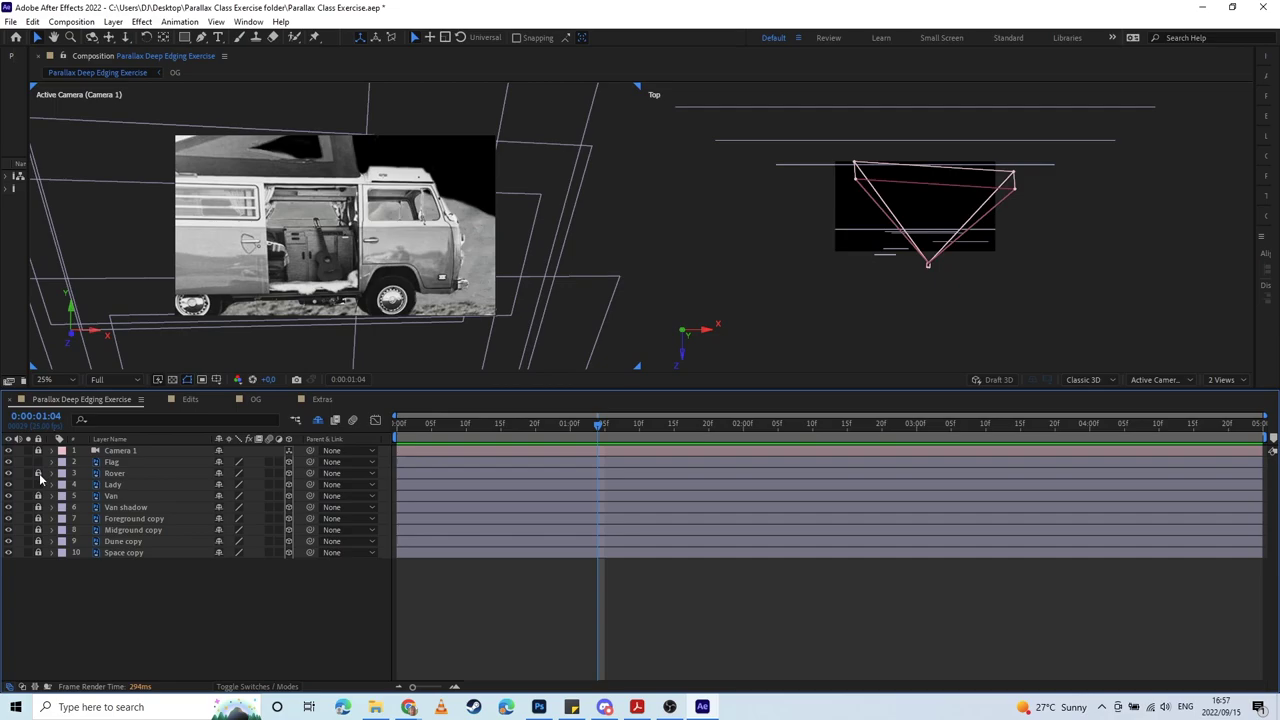
pyautogui.click(125, 486)
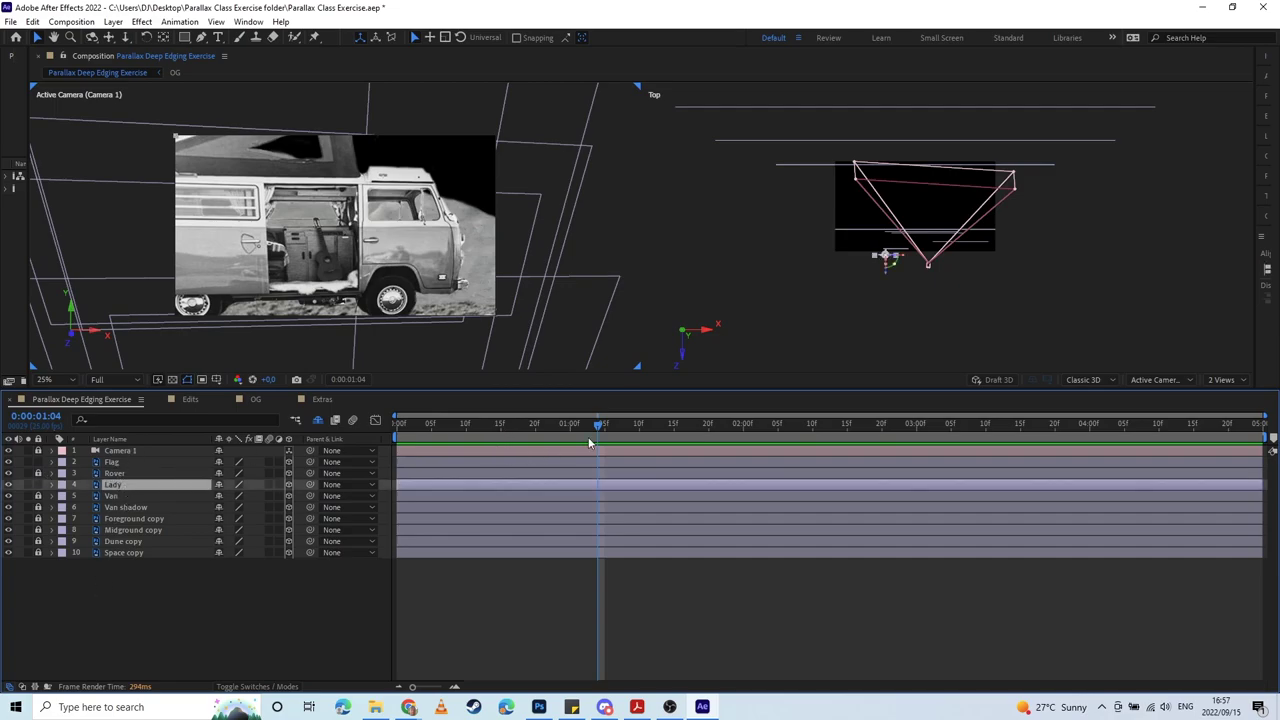
pyautogui.moveTo(598, 424); pyautogui.dragTo(1257, 424)
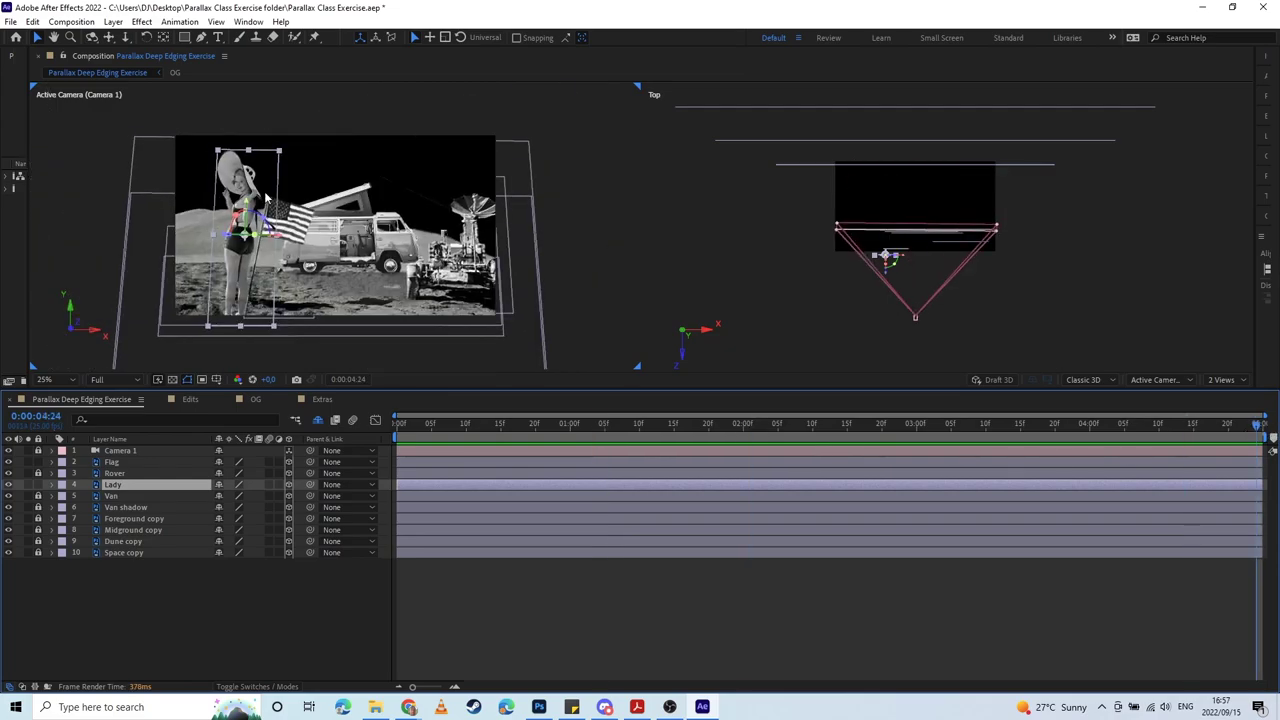
# Step: Change the composition viewer to a single Active Camera view, enlarge its area, and frame the Lady's head and hat at 100%
pyautogui.scroll(2, 304, 272)
pyautogui.press('space')
pyautogui.moveTo(240, 262); pyautogui.dragTo(630, 334)
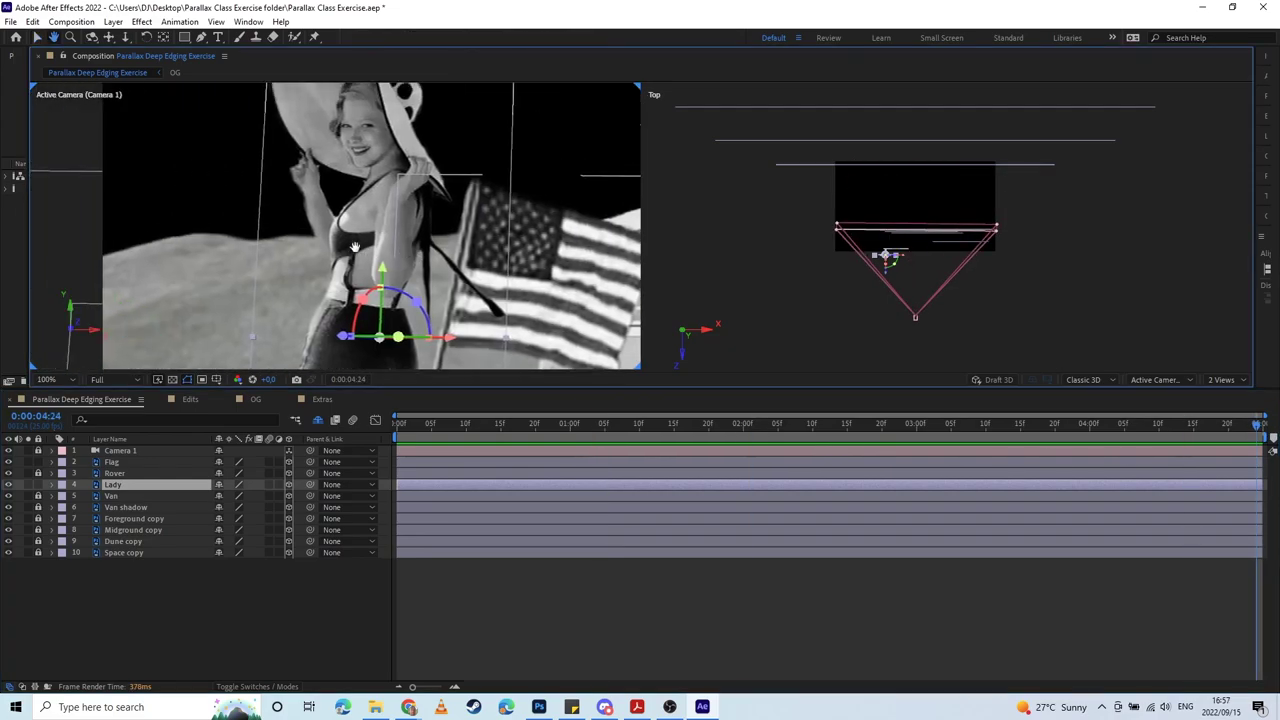
pyautogui.scroll(-1, 354, 244)
pyautogui.moveTo(354, 244); pyautogui.dragTo(347, 227)
pyautogui.click(1222, 379)
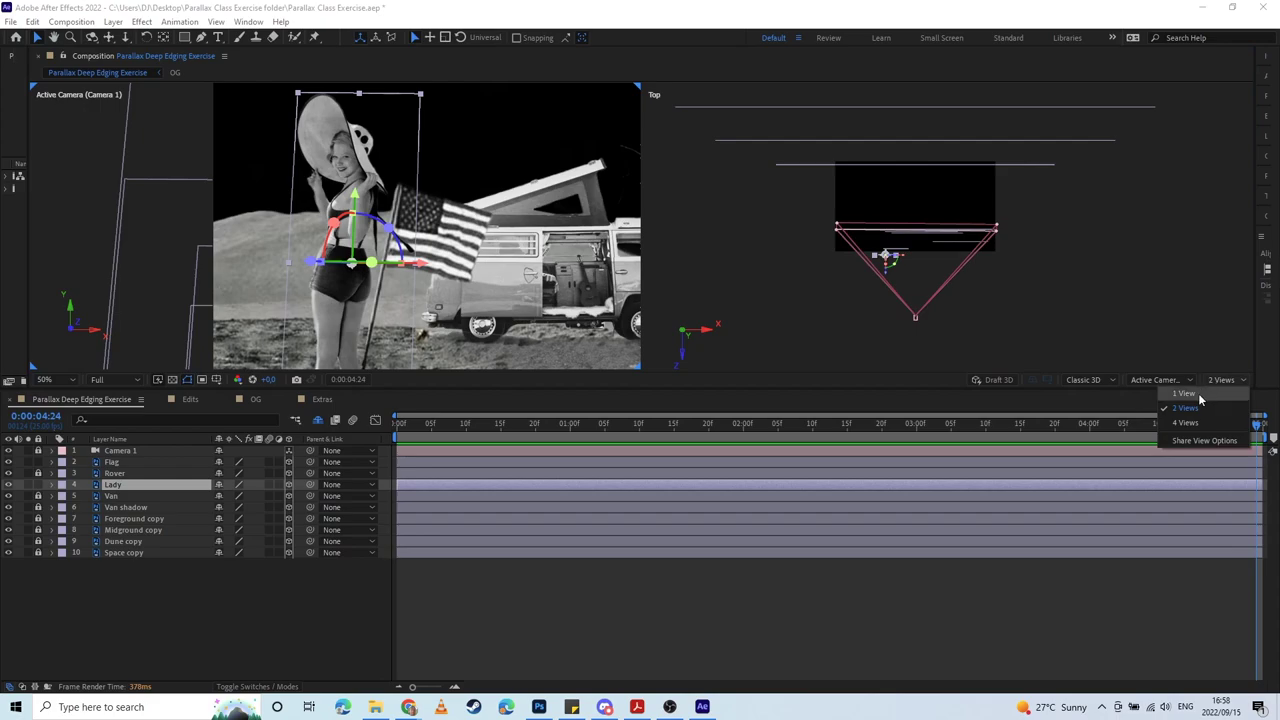
pyautogui.click(1168, 403)
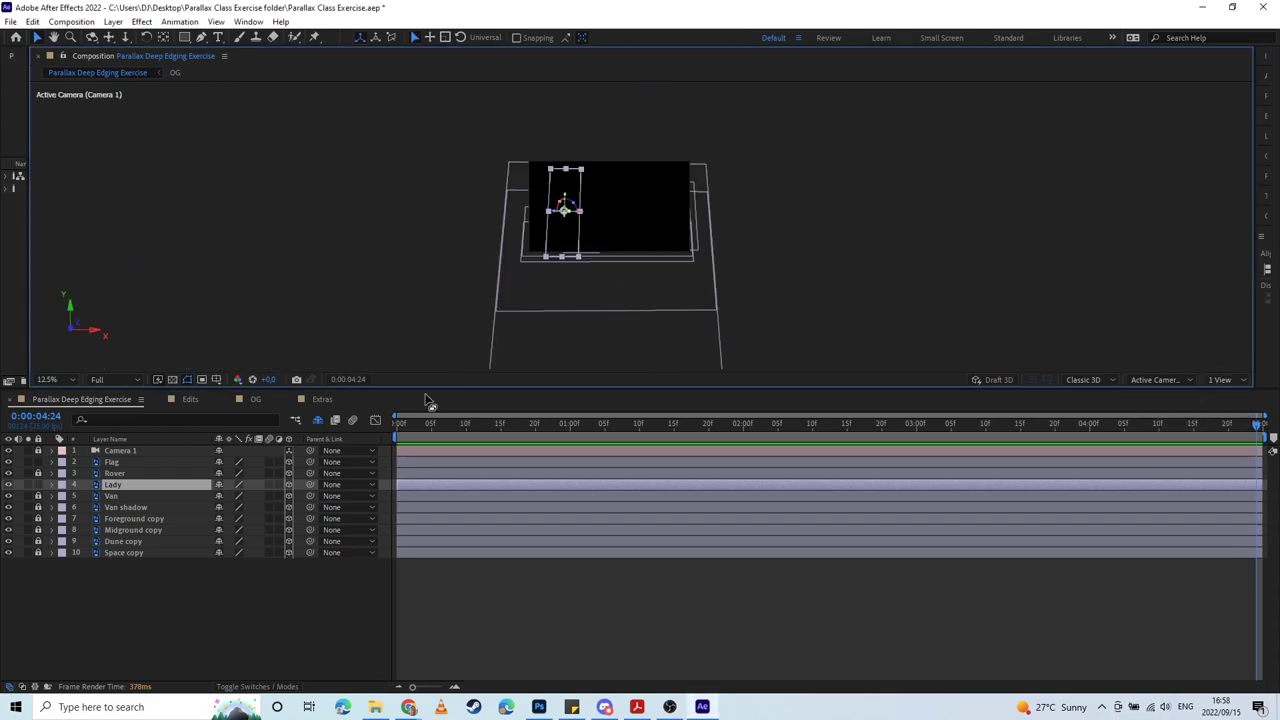
pyautogui.click(1157, 380)
pyautogui.click(1157, 396)
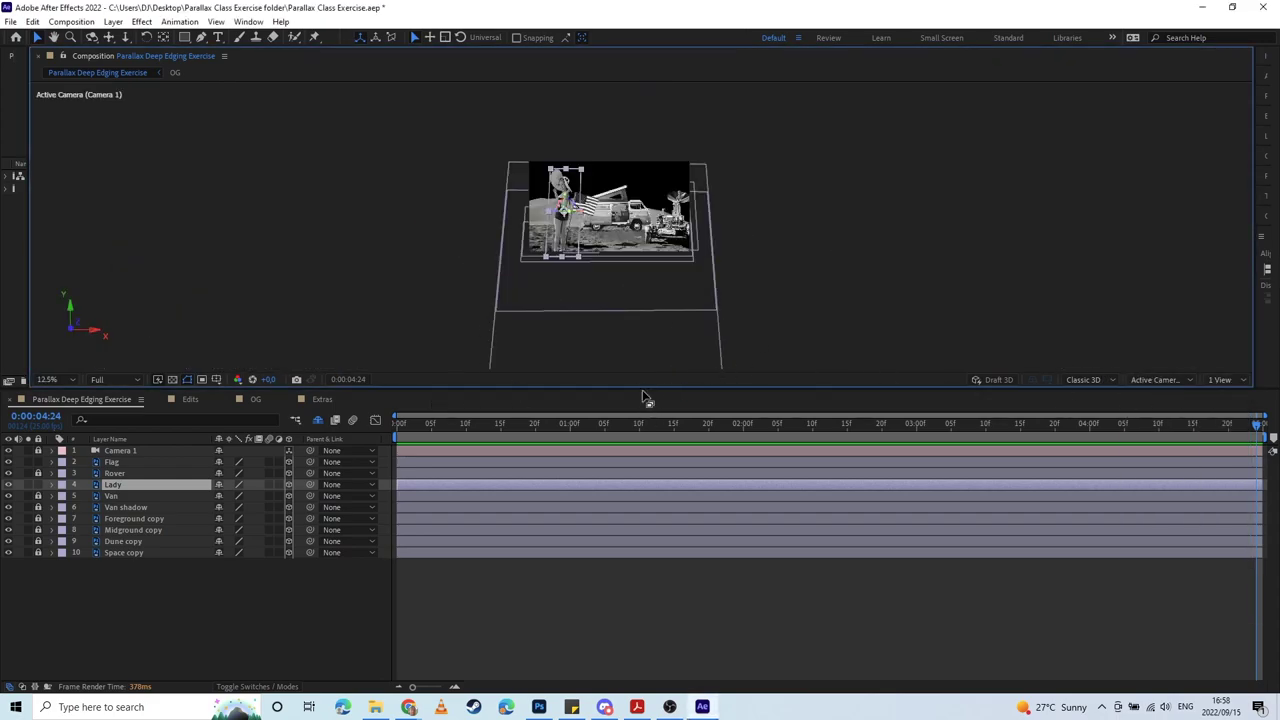
pyautogui.moveTo(643, 389); pyautogui.dragTo(643, 465)
pyautogui.scroll(6, 583, 311)
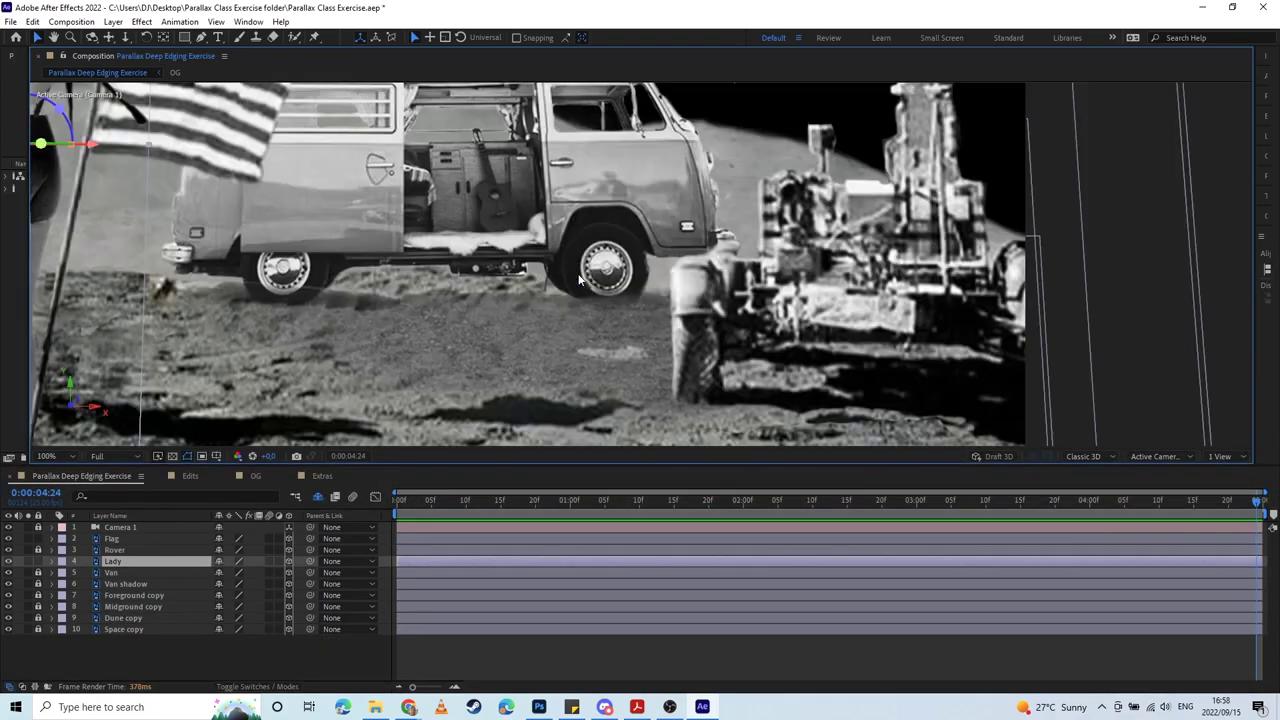
pyautogui.scroll(-1, 517, 287)
pyautogui.moveTo(465, 300); pyautogui.dragTo(699, 369)
pyautogui.scroll(1, 636, 215)
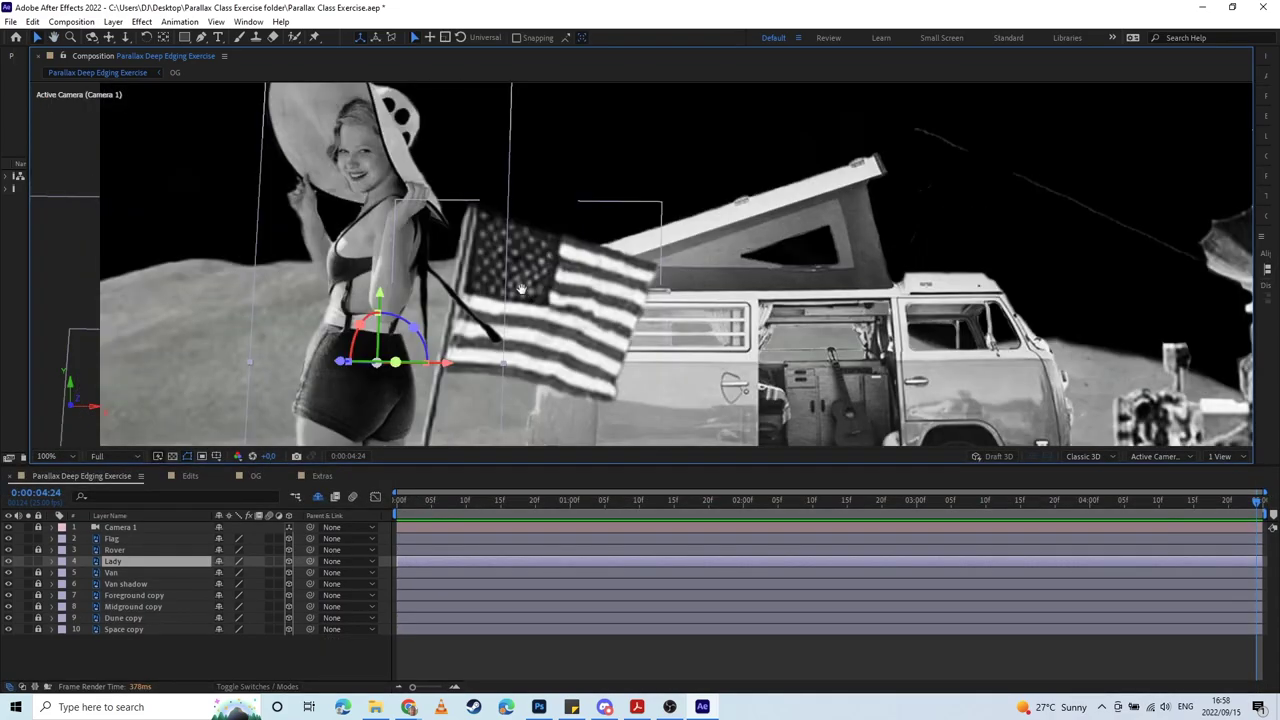
pyautogui.moveTo(384, 200); pyautogui.dragTo(563, 306)
pyautogui.press('v')
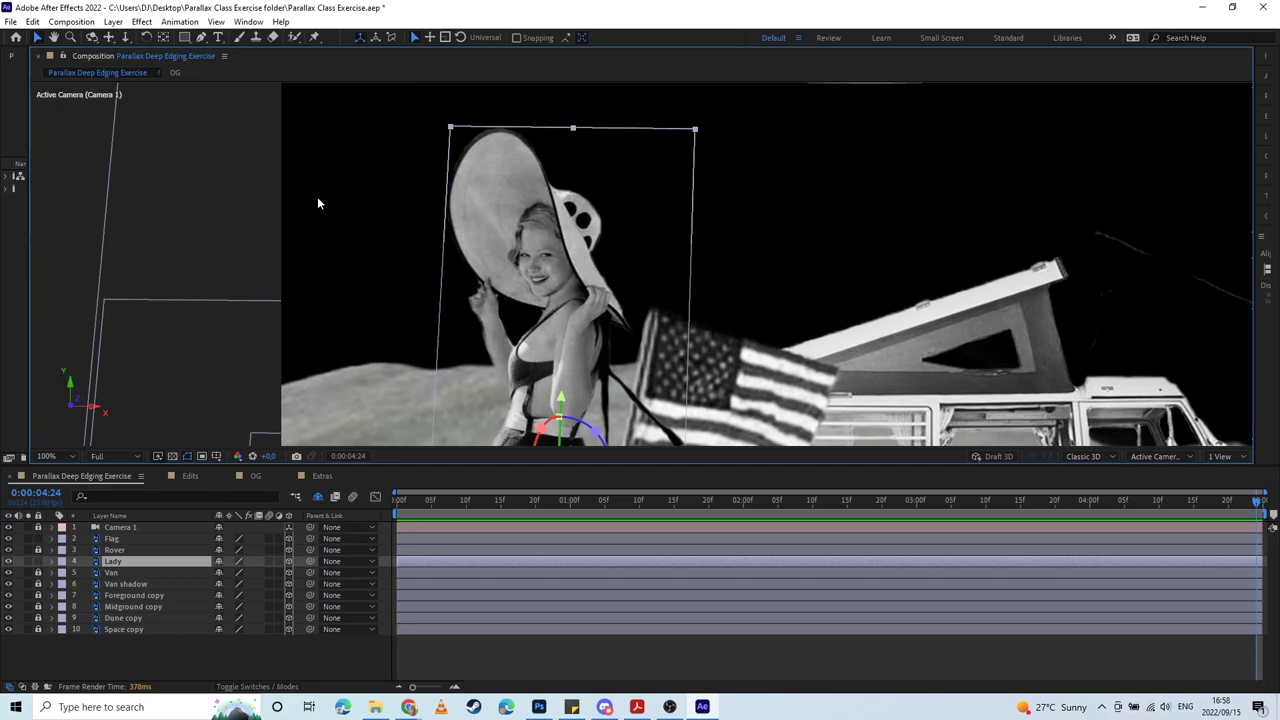
# Step: Place puppet position pins on the Lady's face and raised hand, and turn on the mesh display
pyautogui.click(314, 38)
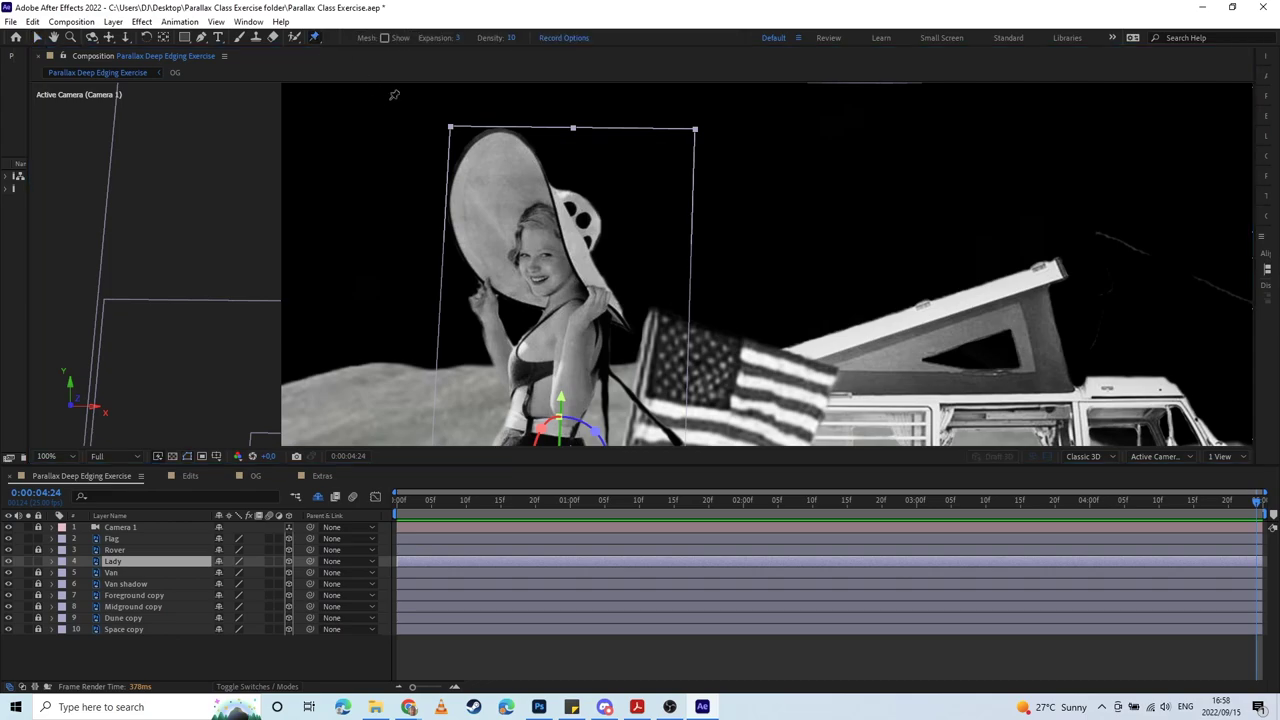
pyautogui.click(549, 259)
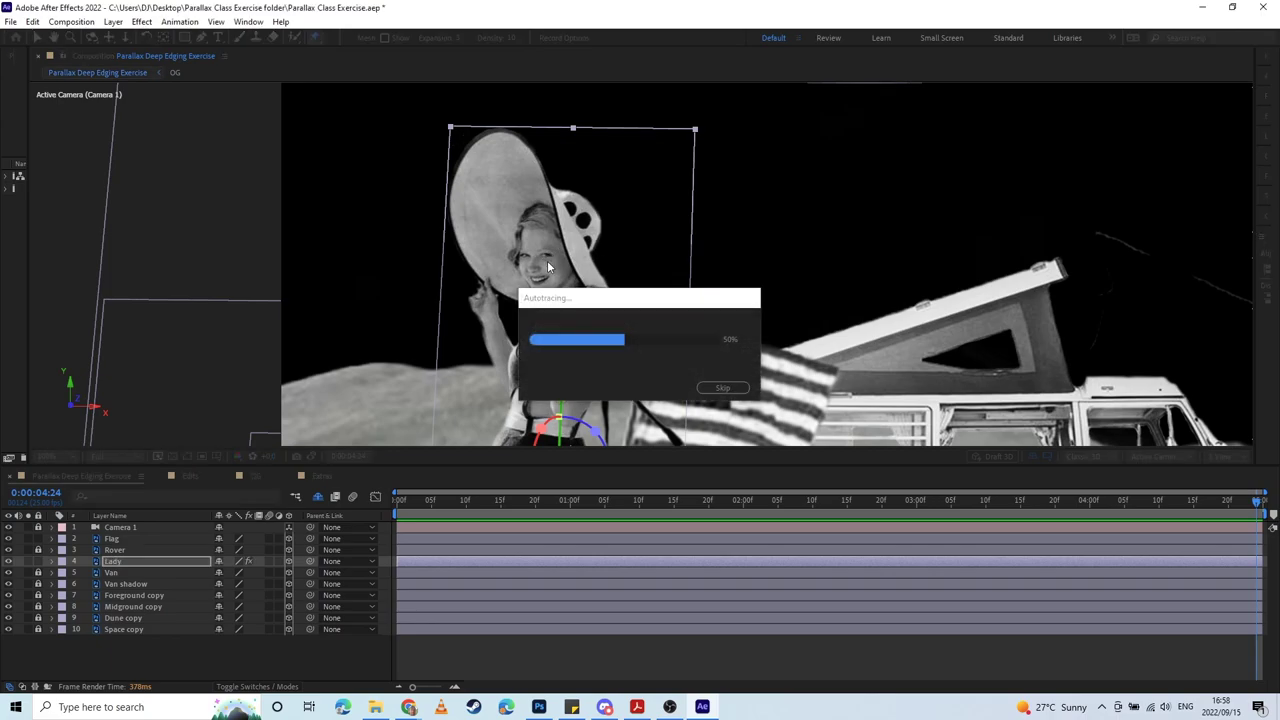
pyautogui.moveTo(555, 270); pyautogui.dragTo(586, 219)
pyautogui.hotkey('ctrl', 'z')
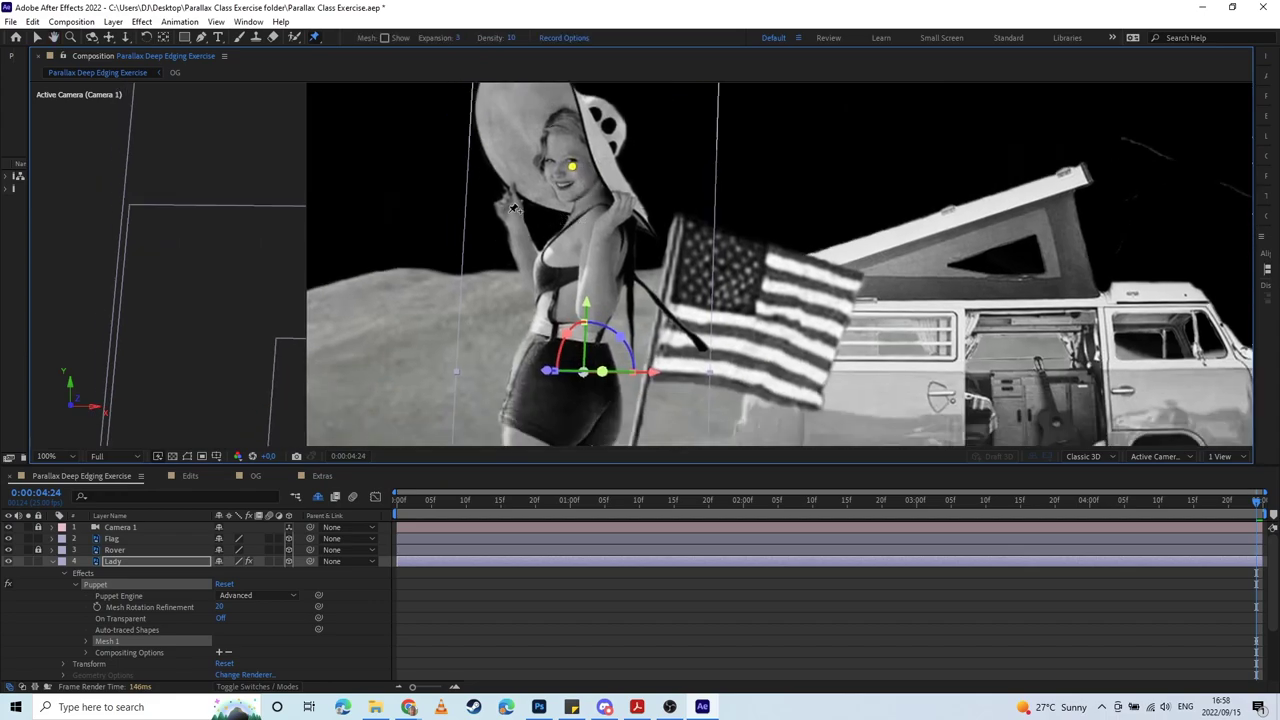
pyautogui.click(508, 212)
pyautogui.click(385, 39)
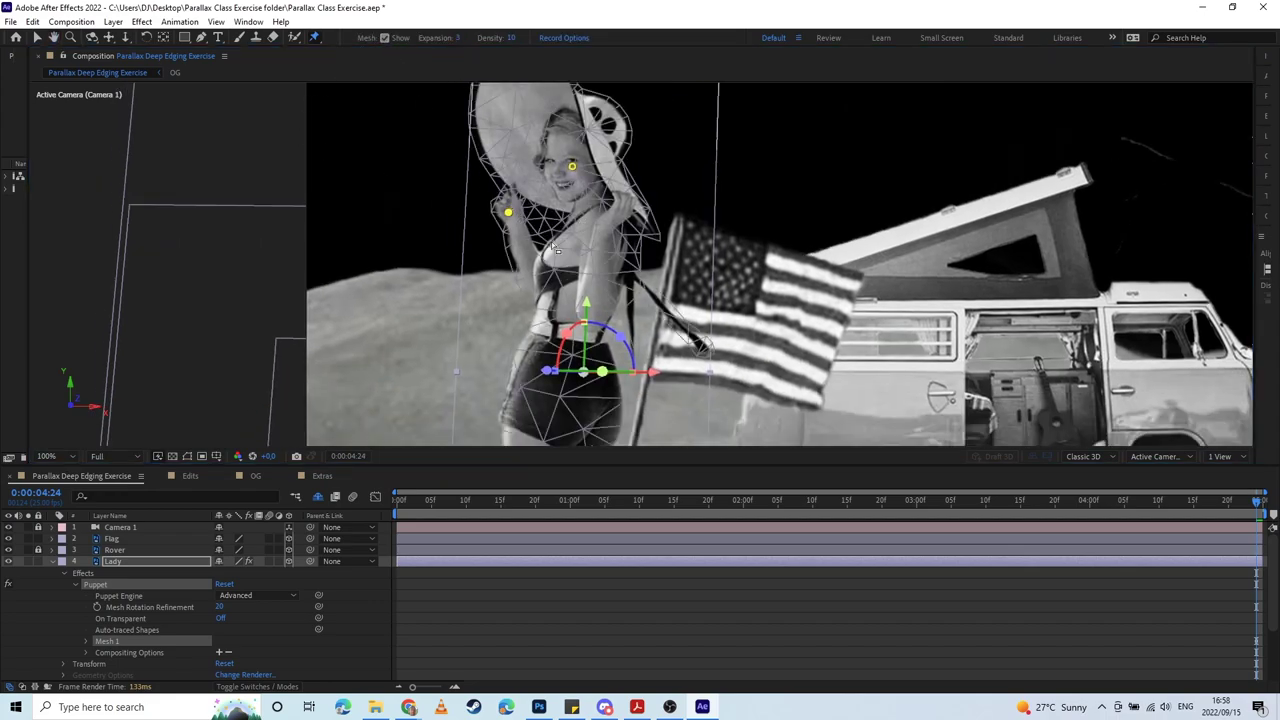
# Step: Add puppet position pins at the Lady's waist, knees and feet, and view the whole figure
pyautogui.moveTo(582, 301); pyautogui.dragTo(581, 196)
pyautogui.moveTo(561, 330); pyautogui.dragTo(553, 185)
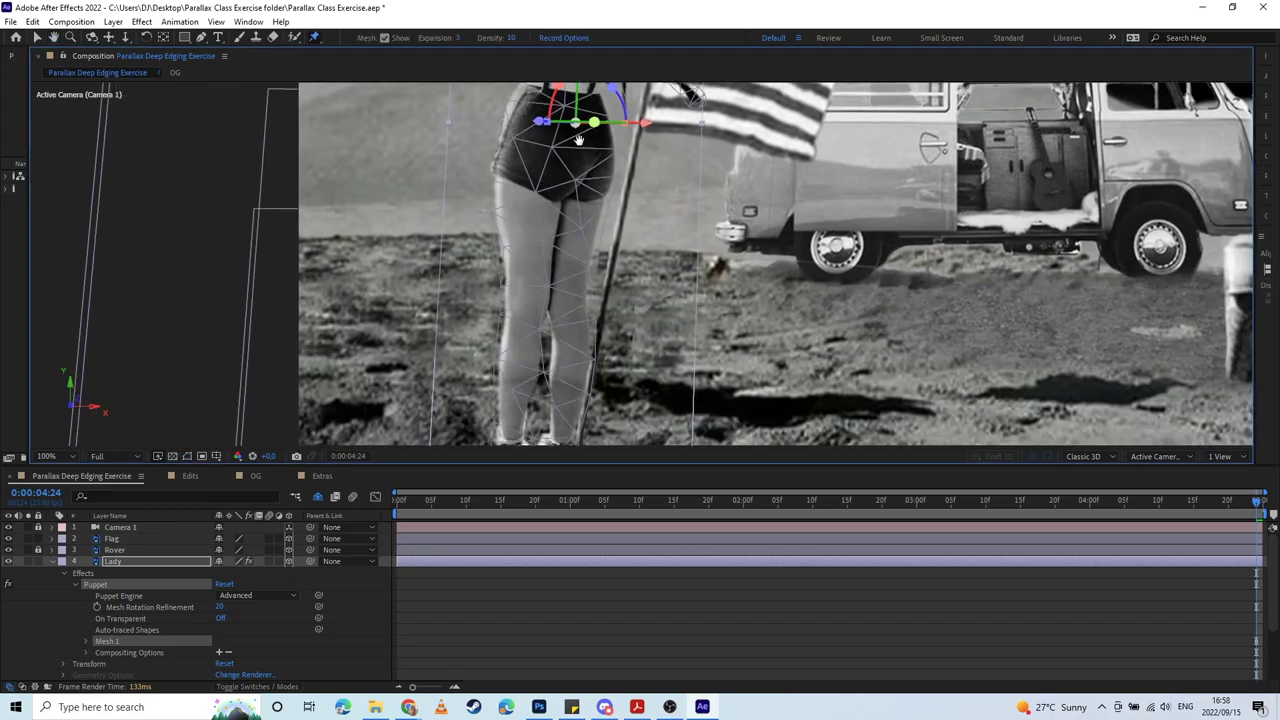
pyautogui.moveTo(582, 144); pyautogui.dragTo(610, 325)
pyautogui.moveTo(617, 223); pyautogui.dragTo(599, 310)
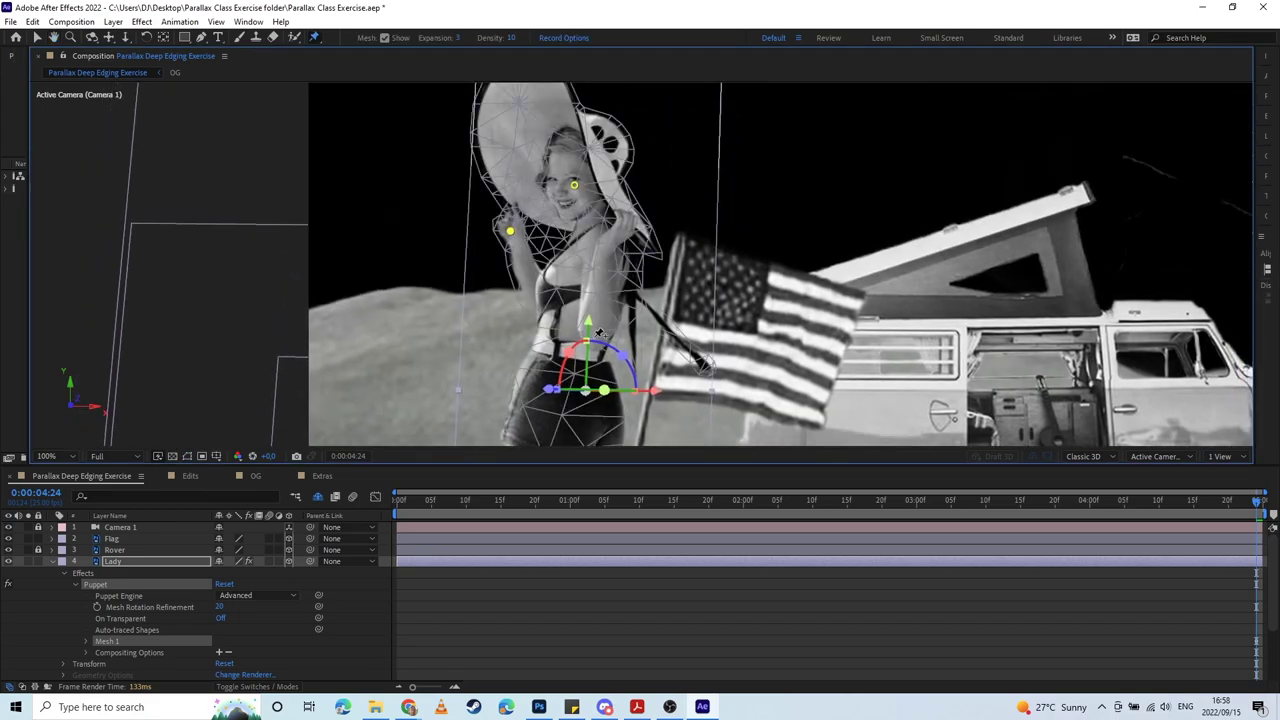
pyautogui.press('h')
pyautogui.moveTo(578, 445); pyautogui.dragTo(556, 176)
pyautogui.hotkey('ctrl', 'p')
pyautogui.click(551, 282)
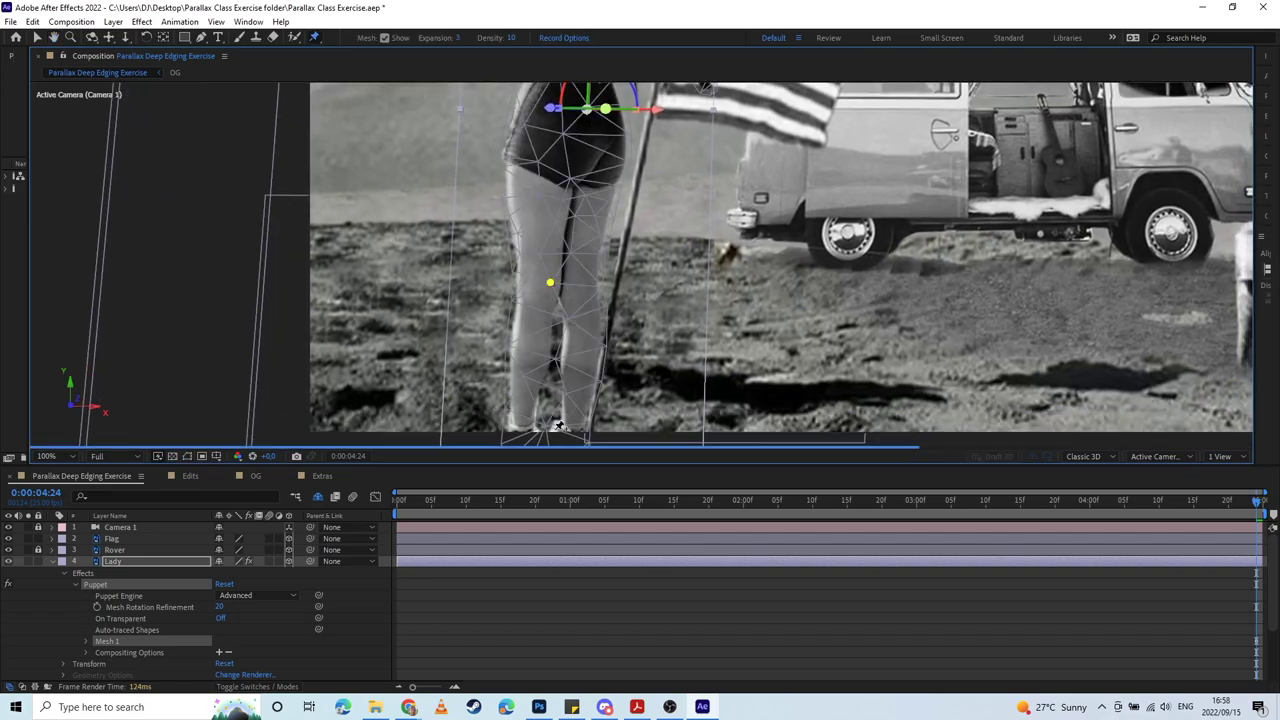
pyautogui.click(544, 434)
pyautogui.press('space')
pyautogui.moveTo(548, 262); pyautogui.dragTo(541, 413)
pyautogui.moveTo(541, 212); pyautogui.dragTo(538, 284)
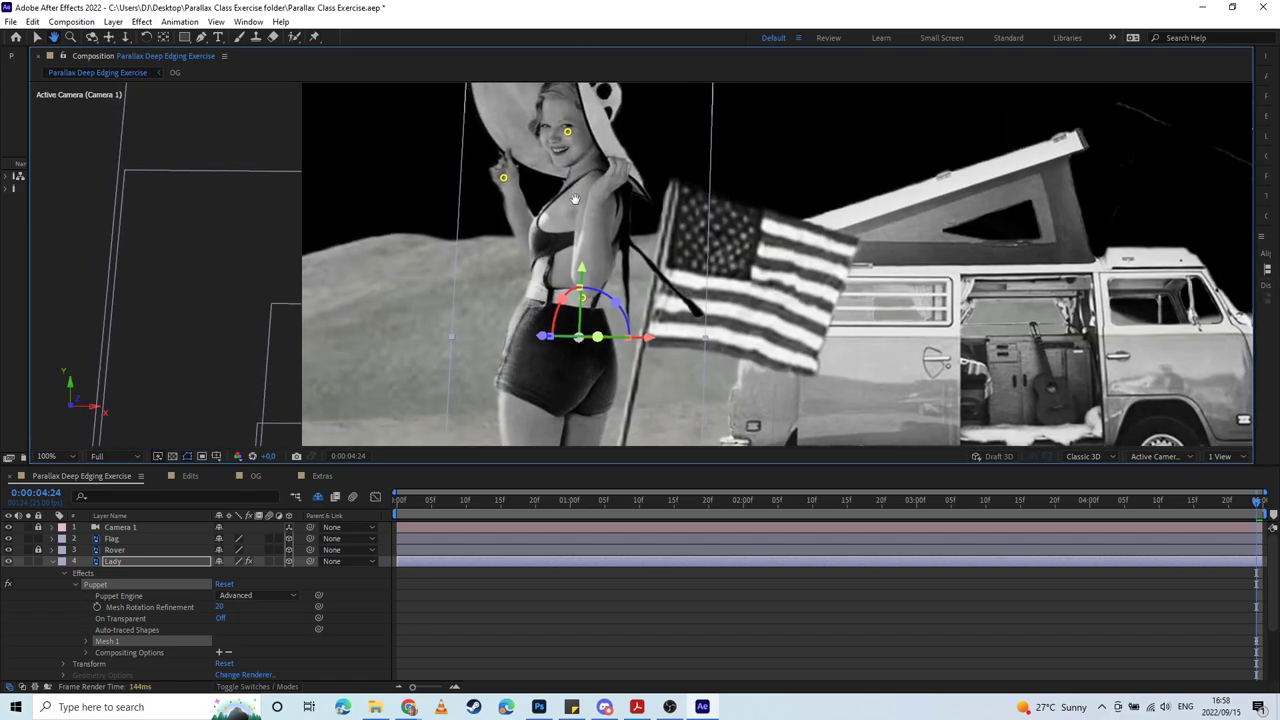
pyautogui.moveTo(575, 200); pyautogui.dragTo(509, 189)
pyautogui.scroll(-2, 553, 247)
pyautogui.press('space')
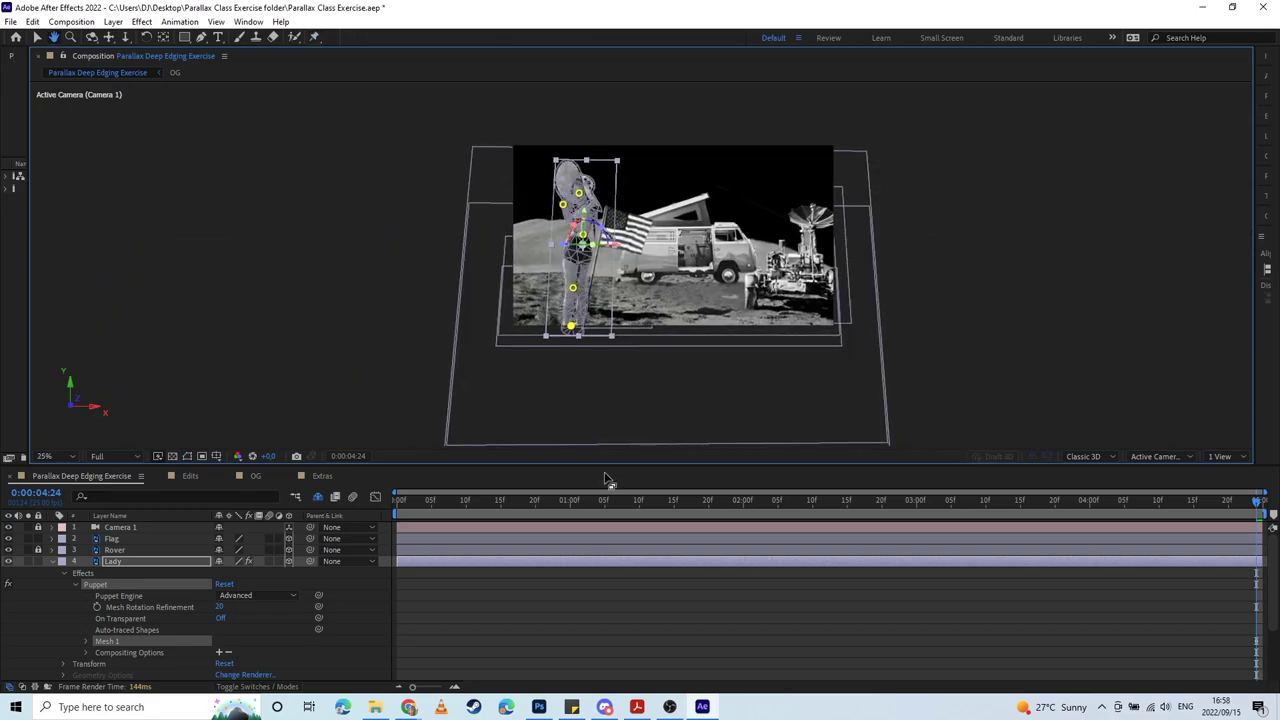
# Step: Reveal the Lady's five puppet pin position keyframes at 0:00:04:24, select them all and apply Easy Ease
pyautogui.click(150, 561)
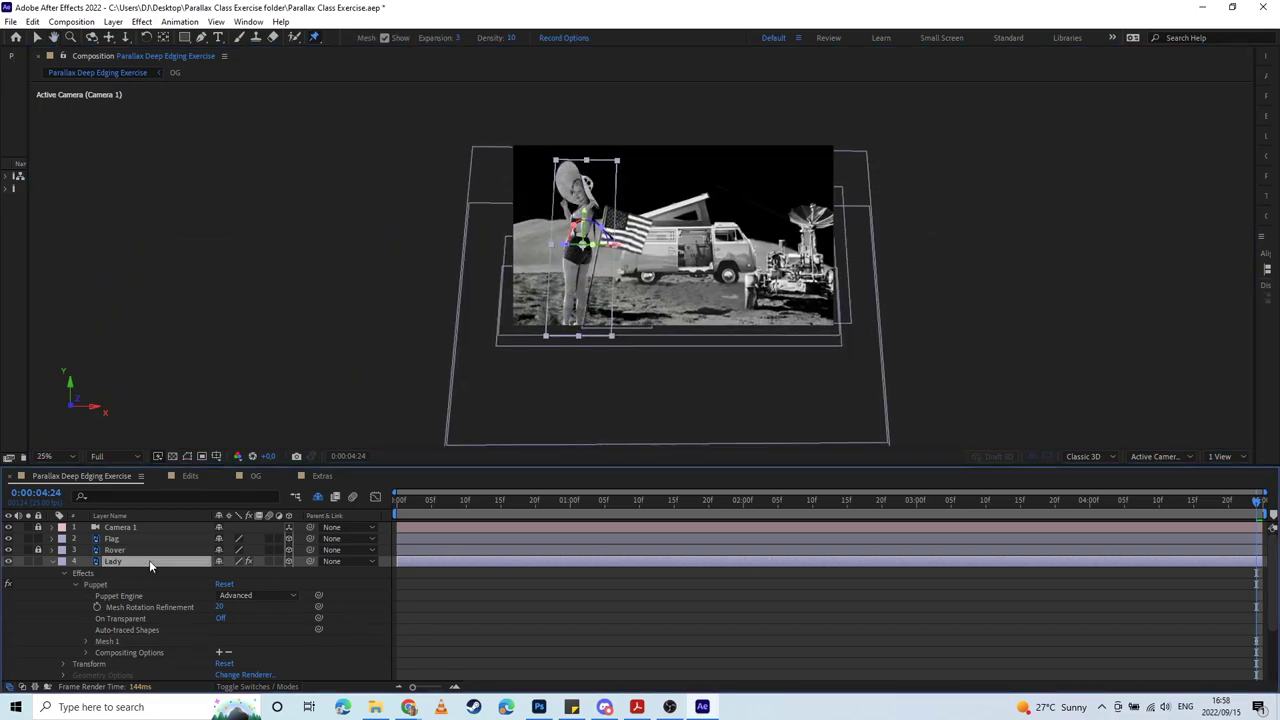
pyautogui.press('u')
pyautogui.scroll(-3, 871, 622)
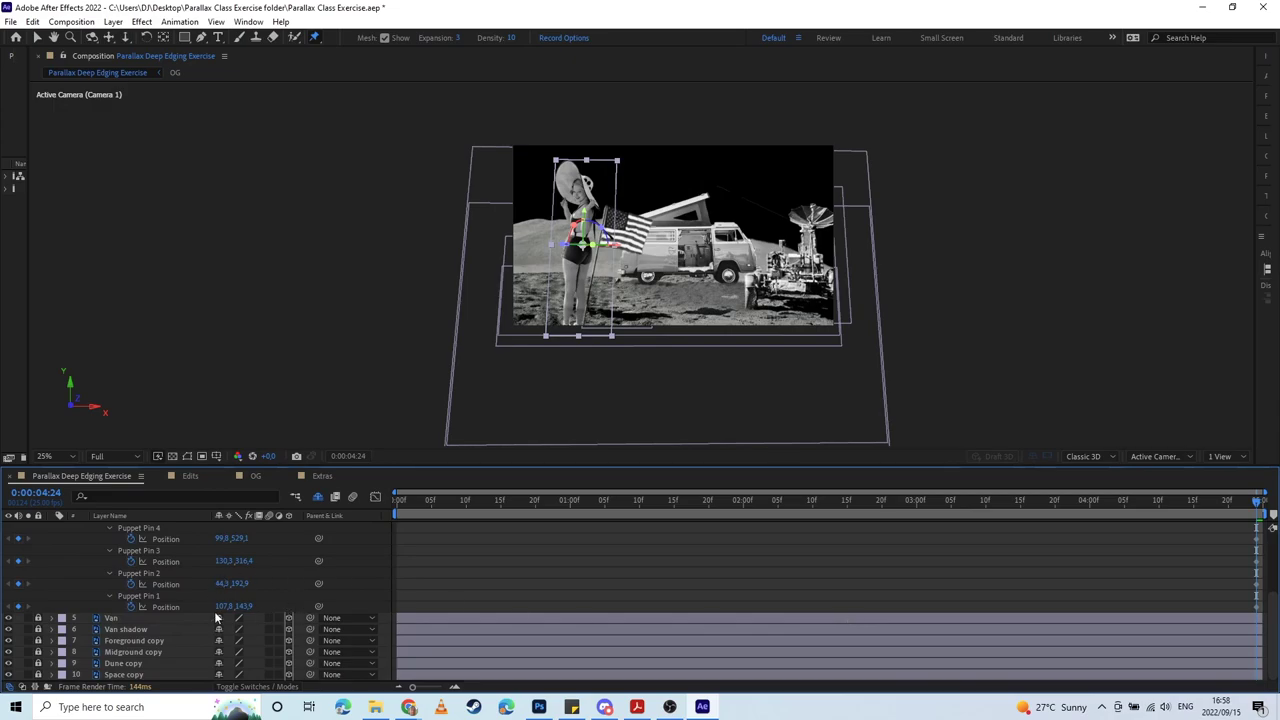
pyautogui.scroll(2, 160, 600)
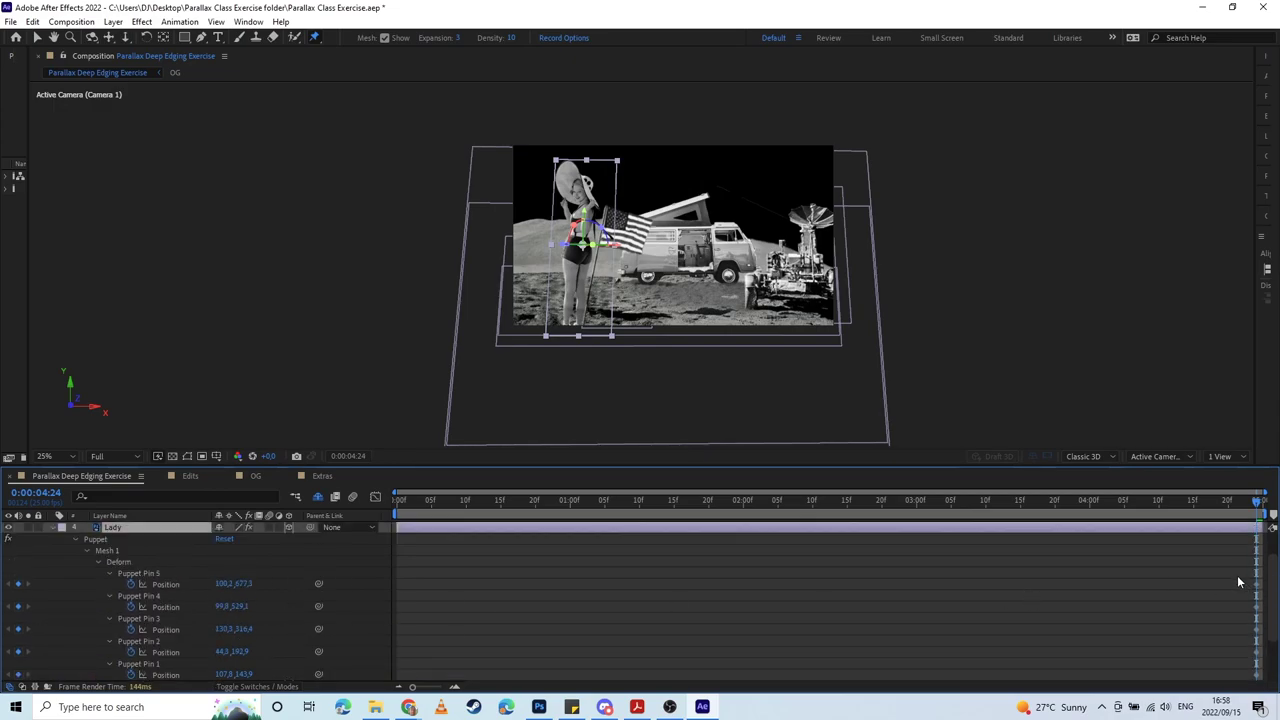
pyautogui.scroll(-3, 1238, 581)
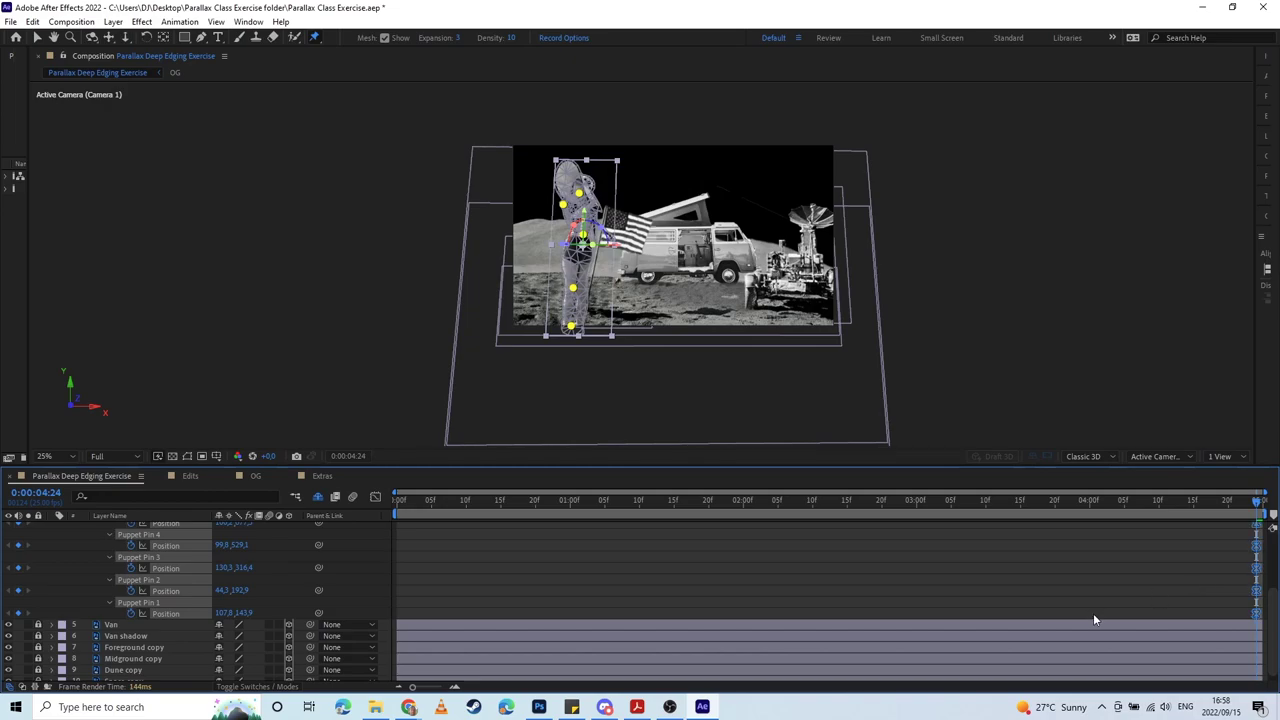
pyautogui.scroll(1, 1100, 605)
pyautogui.scroll(2, 604, 247)
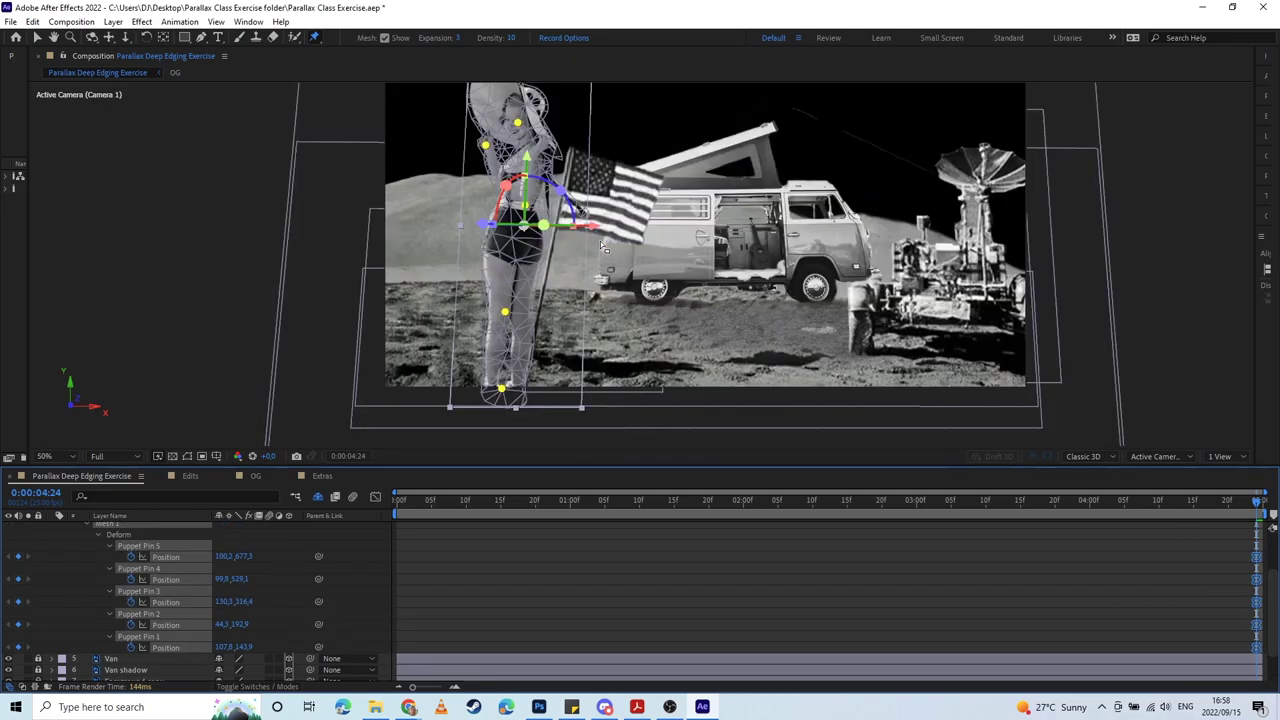
# Step: Hide the Camera 1 layer, set the current time to 0:00:03:00, and frame the Lady's upper body at 100%
pyautogui.moveTo(553, 229); pyautogui.dragTo(594, 278)
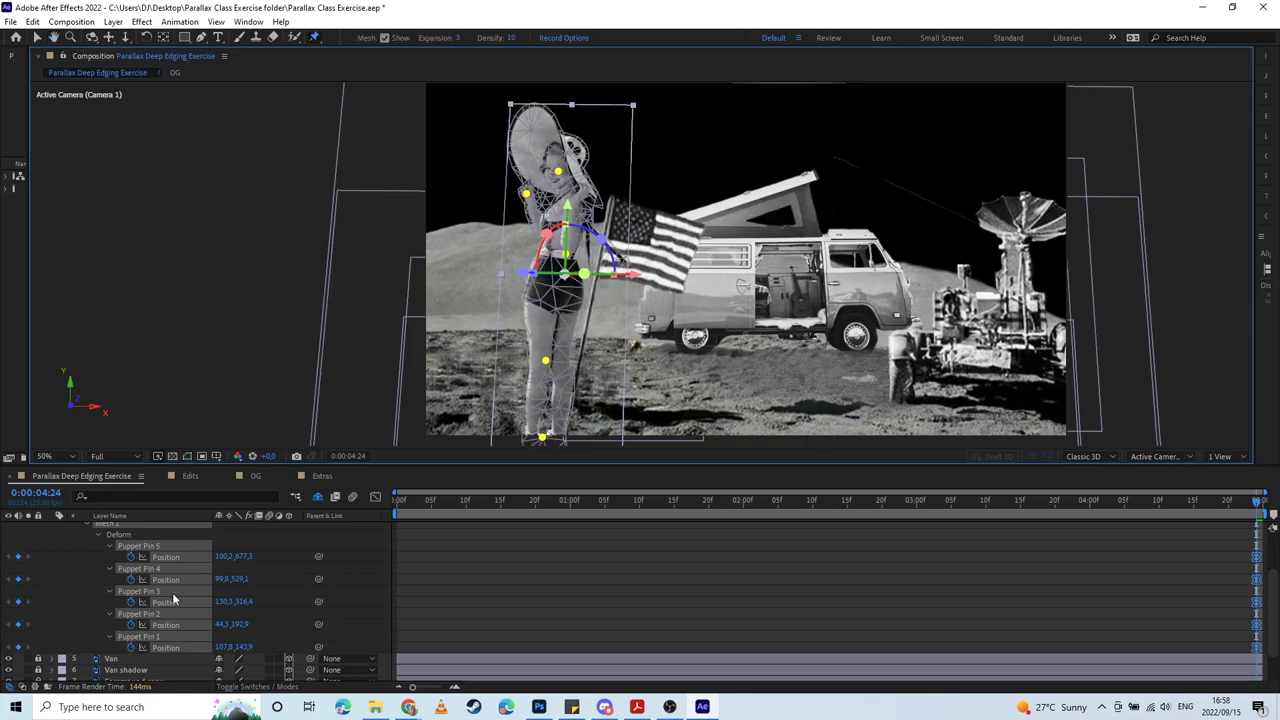
pyautogui.scroll(1, 174, 597)
pyautogui.scroll(1, 78, 545)
pyautogui.click(9, 527)
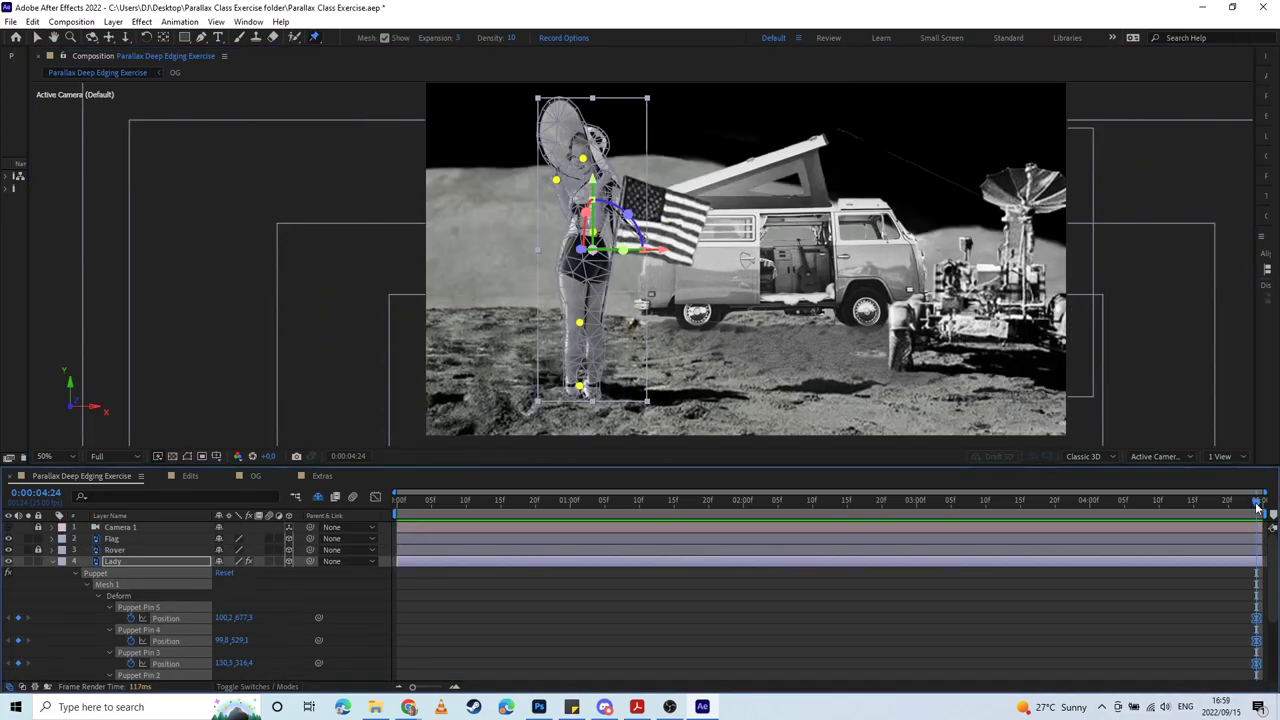
pyautogui.moveTo(1257, 507); pyautogui.dragTo(916, 508)
pyautogui.scroll(1, 660, 296)
pyautogui.press('space')
pyautogui.moveTo(548, 147); pyautogui.dragTo(628, 315)
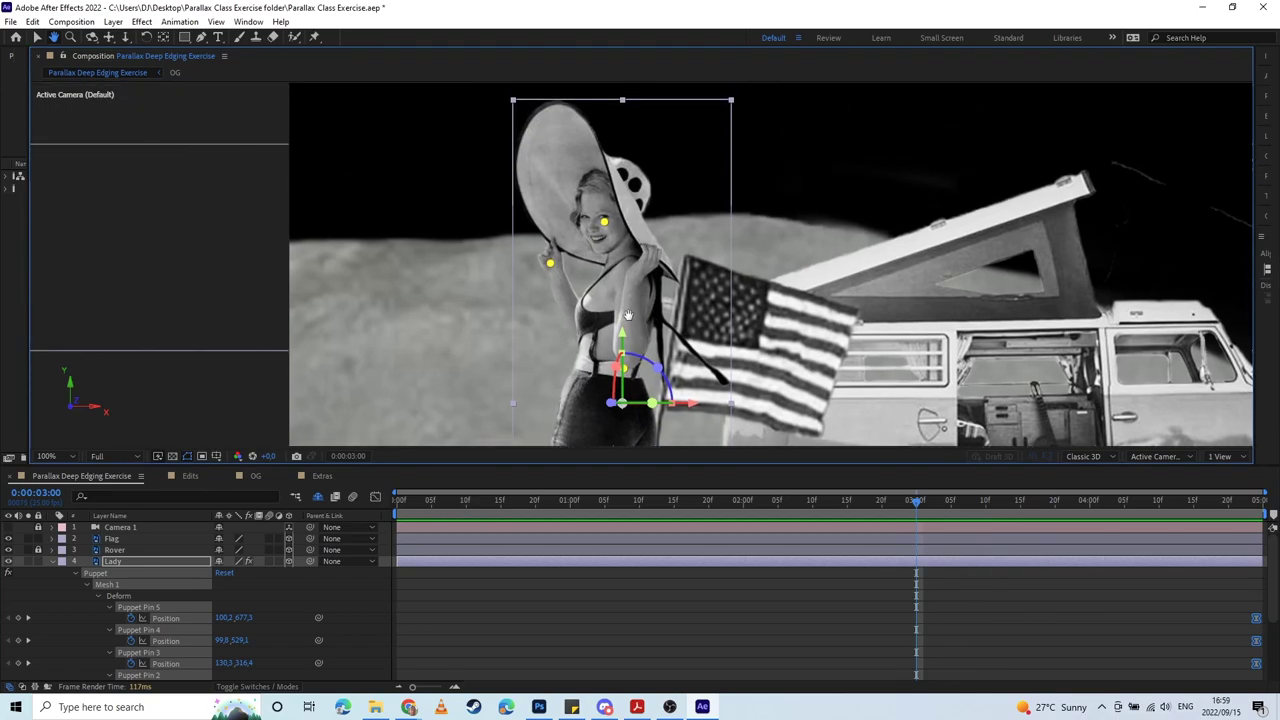
pyautogui.hotkey('ctrl', 'p')
pyautogui.moveTo(548, 281); pyautogui.dragTo(541, 283)
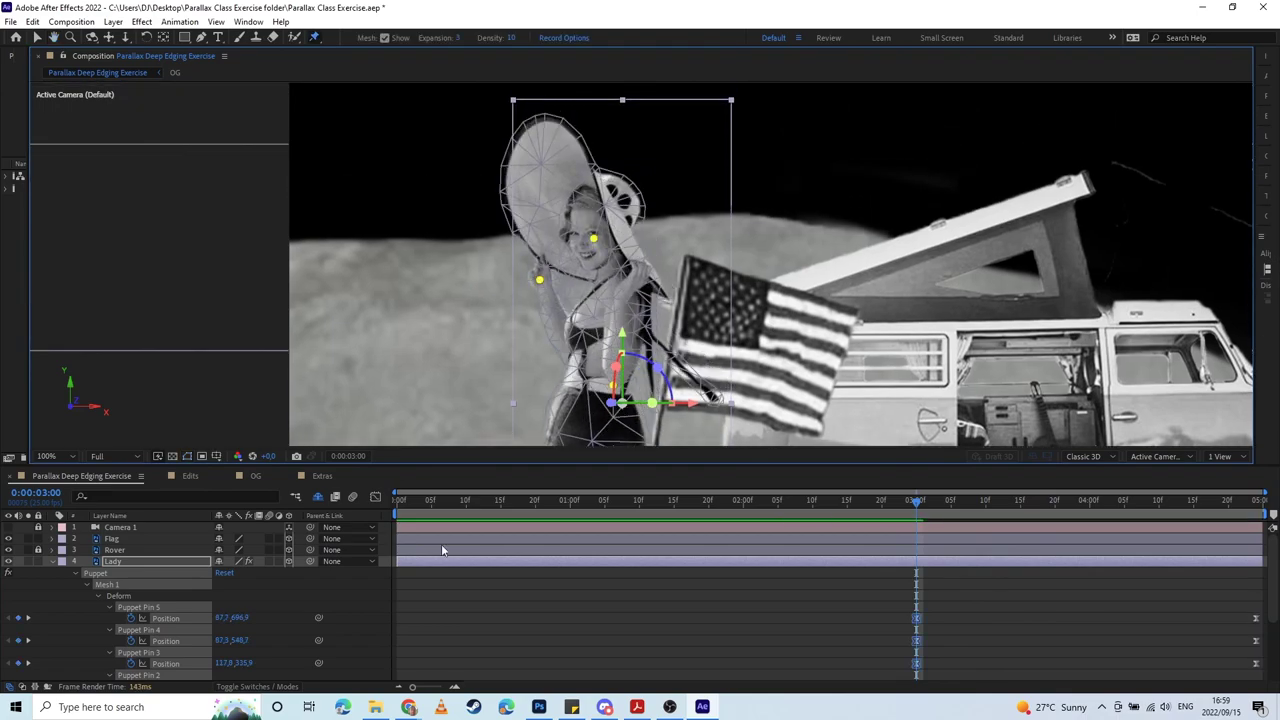
pyautogui.hotkey('ctrl', 'z')
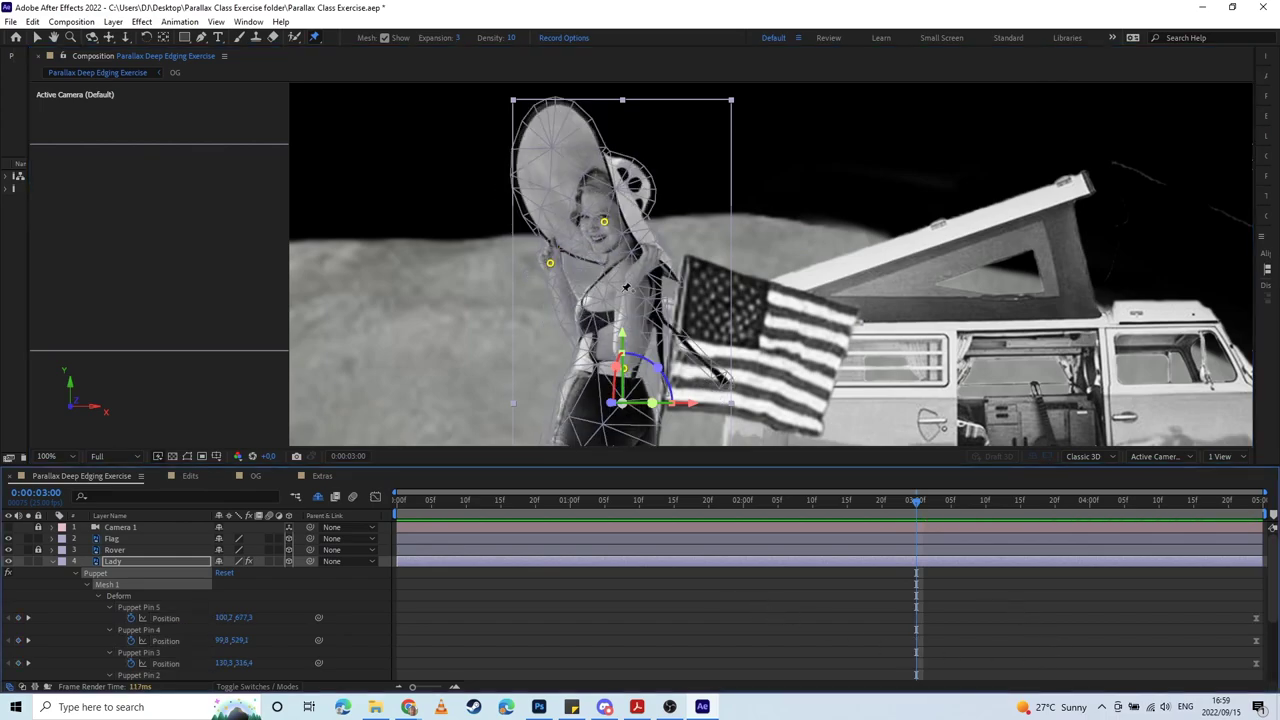
# Step: Lean the Lady's upper body at 0:00:03:00 by shifting the hand and face pins towards the hat side and the waist pin towards the flag
pyautogui.moveTo(550, 264); pyautogui.dragTo(534, 270)
pyautogui.moveTo(604, 223)
pyautogui.mouseDown()
pyautogui.moveTo(571, 223)
pyautogui.moveTo(586, 227)
pyautogui.mouseUp()
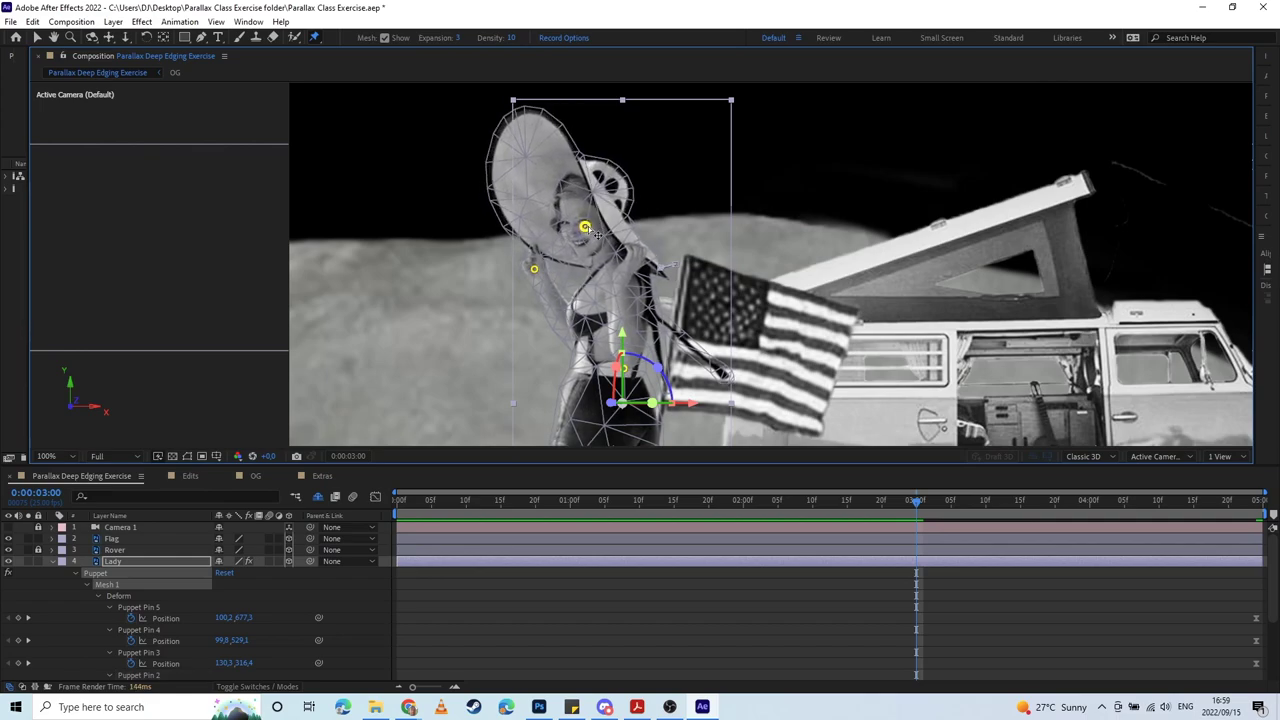
pyautogui.moveTo(637, 365); pyautogui.dragTo(628, 310)
pyautogui.click(576, 165)
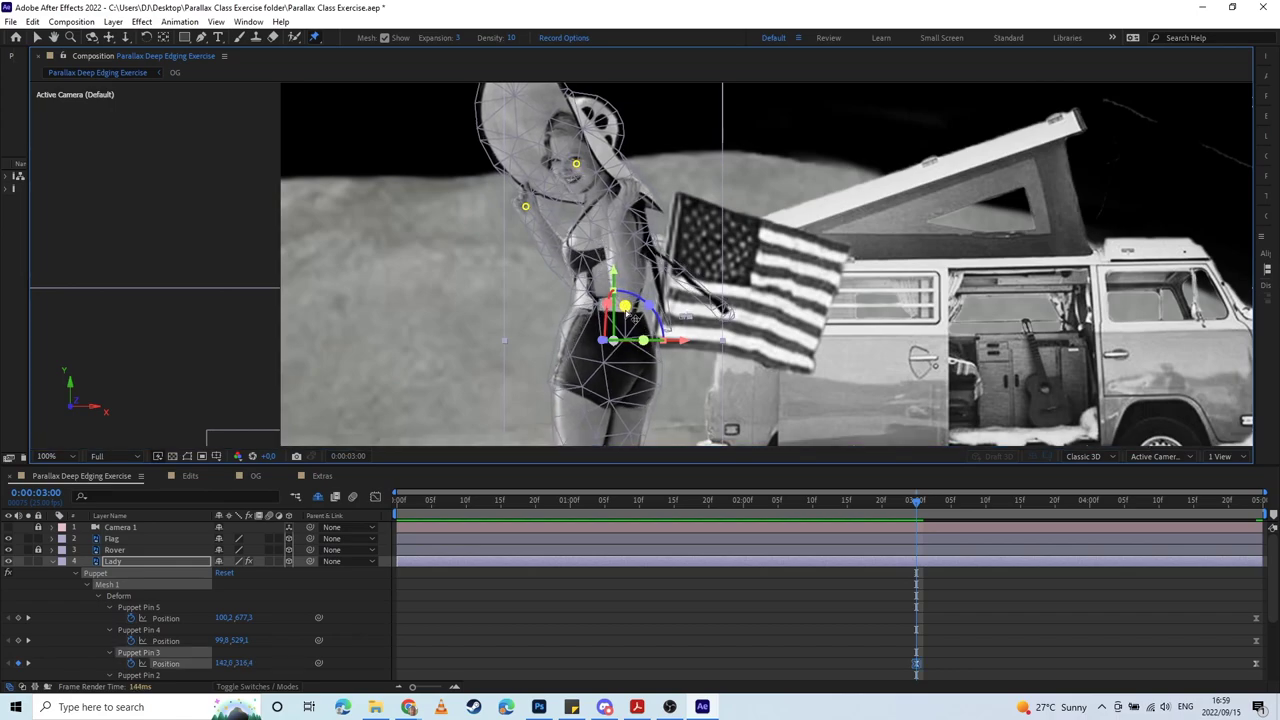
pyautogui.moveTo(573, 169); pyautogui.dragTo(570, 169)
pyautogui.click(525, 209)
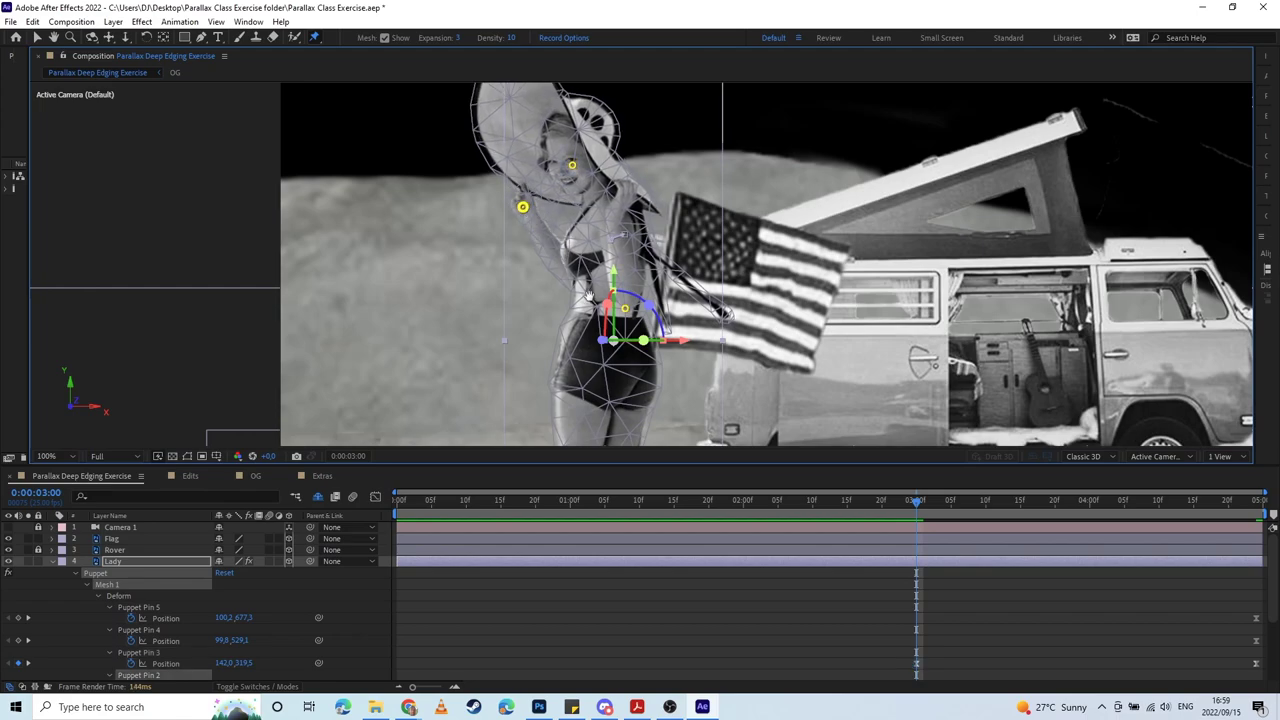
# Step: Reposition the knee pin to about 87, 524, the feet pin to about 112, 677, and the waist pin to about 144, 333
pyautogui.moveTo(602, 371); pyautogui.dragTo(572, 179)
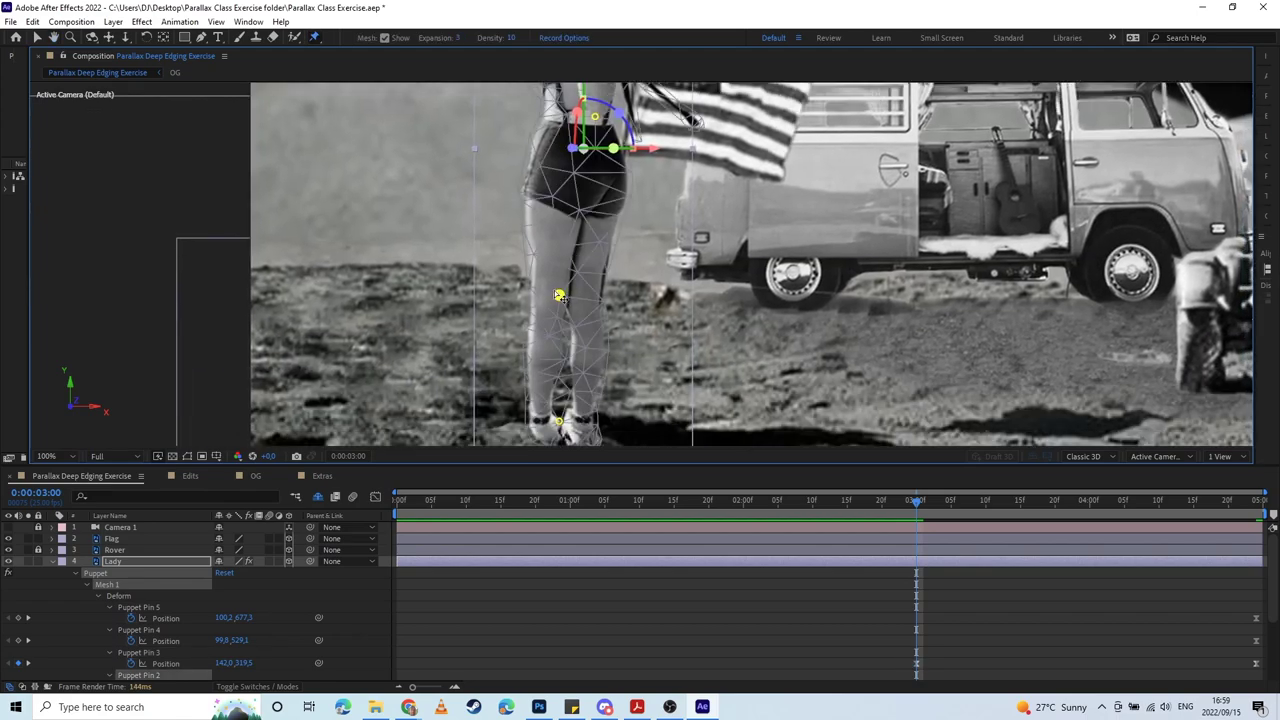
pyautogui.moveTo(559, 296); pyautogui.dragTo(549, 292)
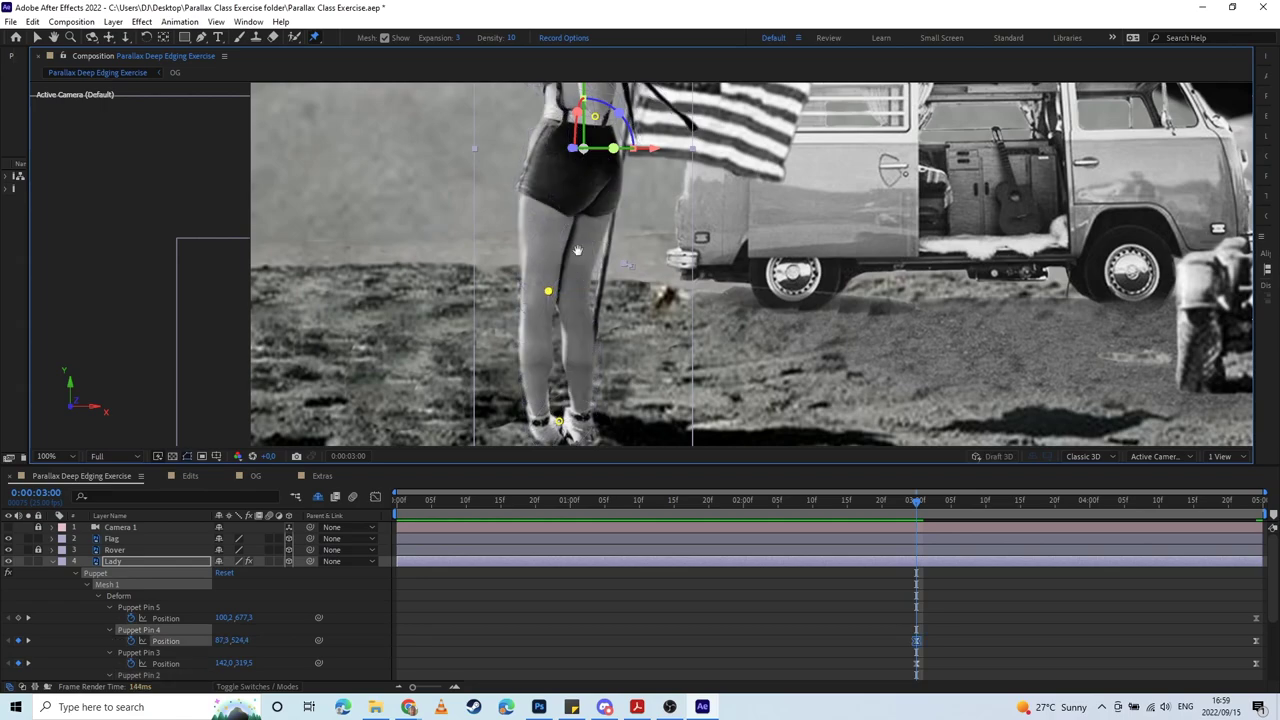
pyautogui.moveTo(575, 251); pyautogui.dragTo(583, 204)
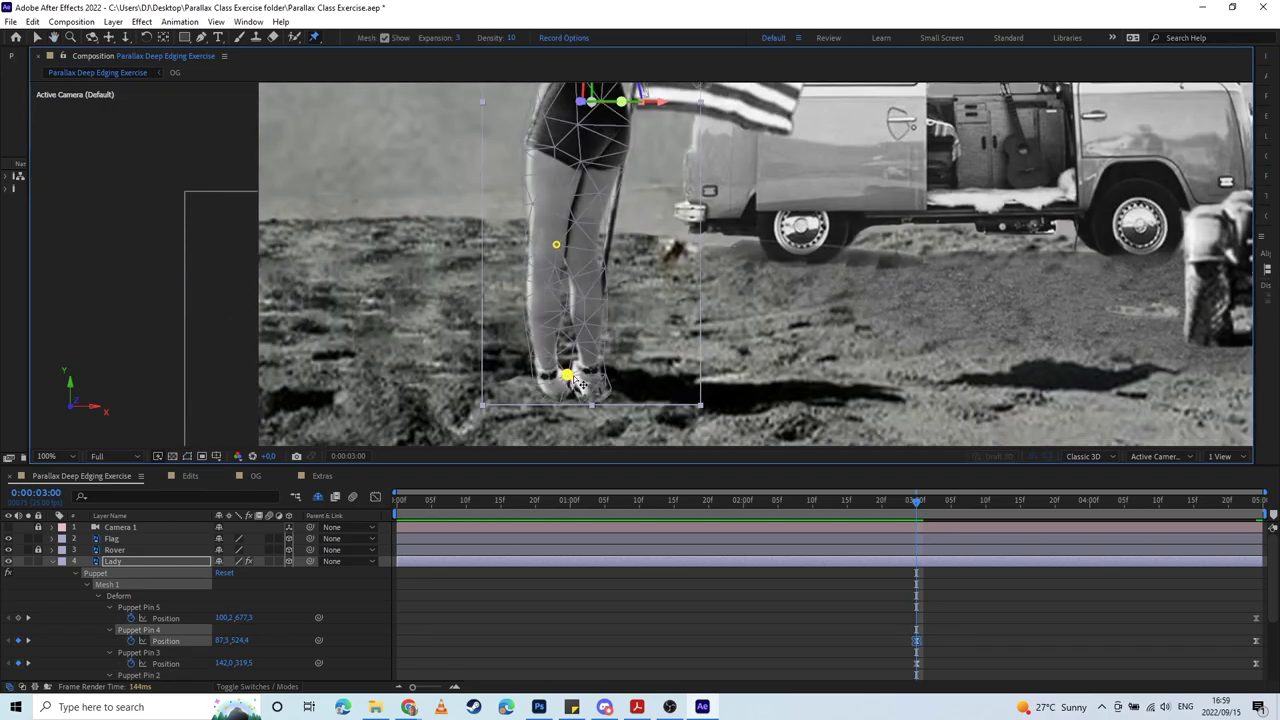
pyautogui.moveTo(573, 377); pyautogui.dragTo(585, 377)
pyautogui.moveTo(597, 129); pyautogui.dragTo(597, 263)
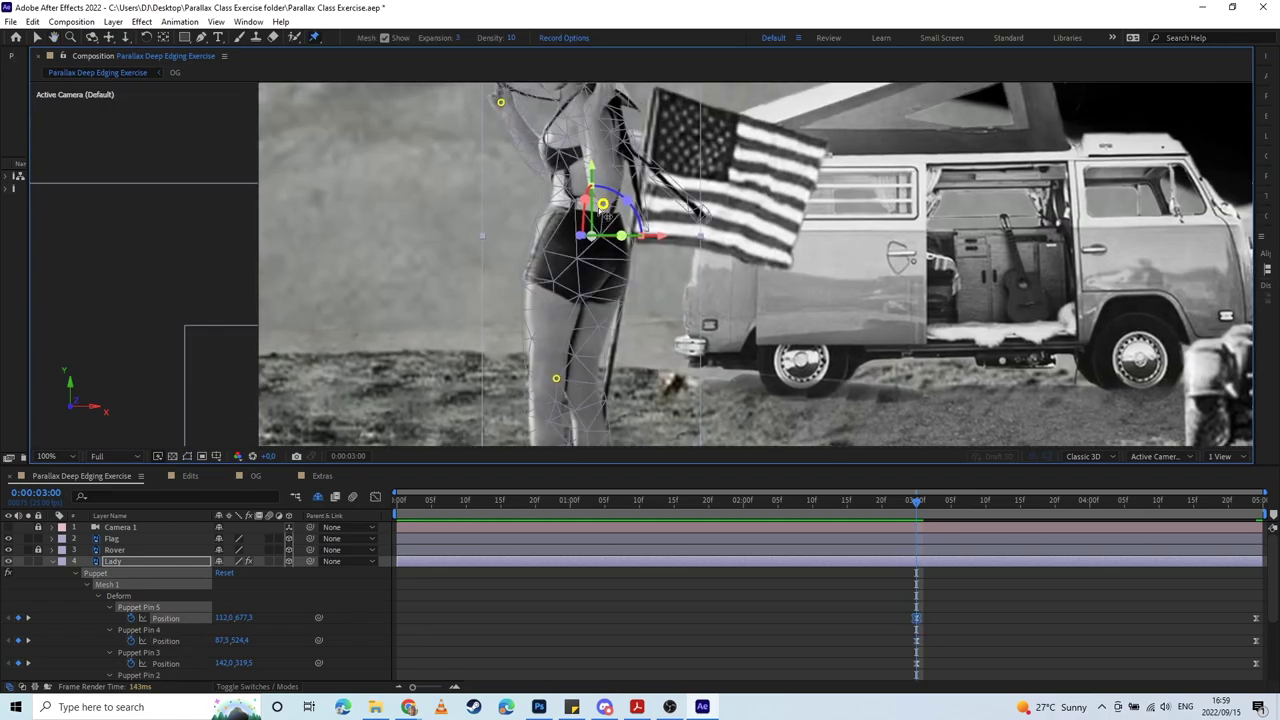
pyautogui.moveTo(603, 212); pyautogui.dragTo(605, 216)
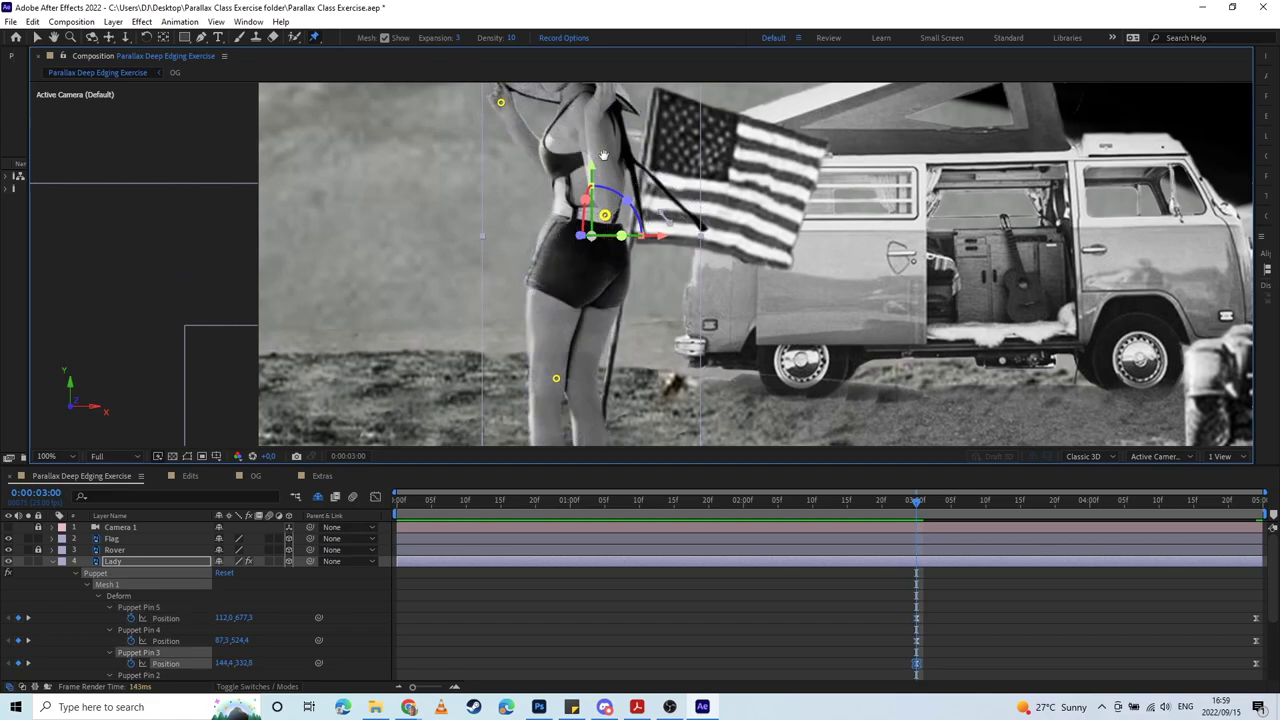
pyautogui.moveTo(604, 153); pyautogui.dragTo(632, 263)
pyautogui.hotkey('ctrl', 'p')
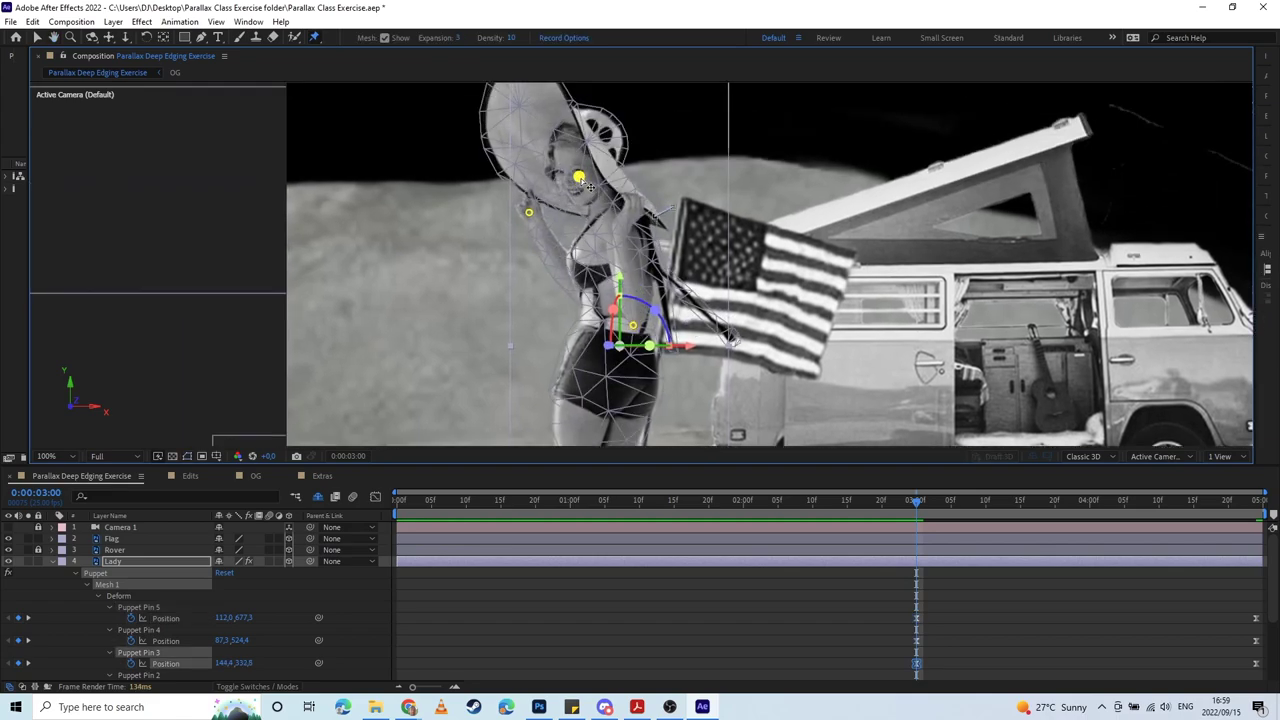
pyautogui.moveTo(579, 177); pyautogui.dragTo(507, 208)
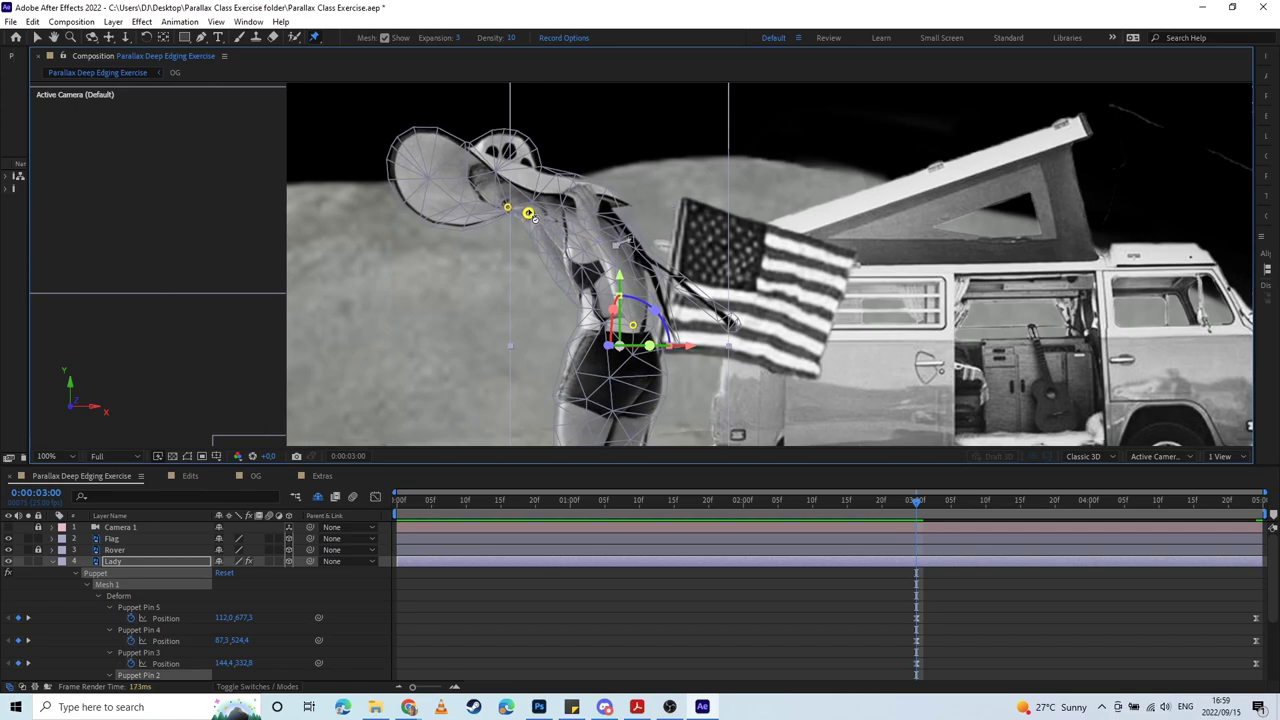
pyautogui.hotkey('ctrl', 'z')
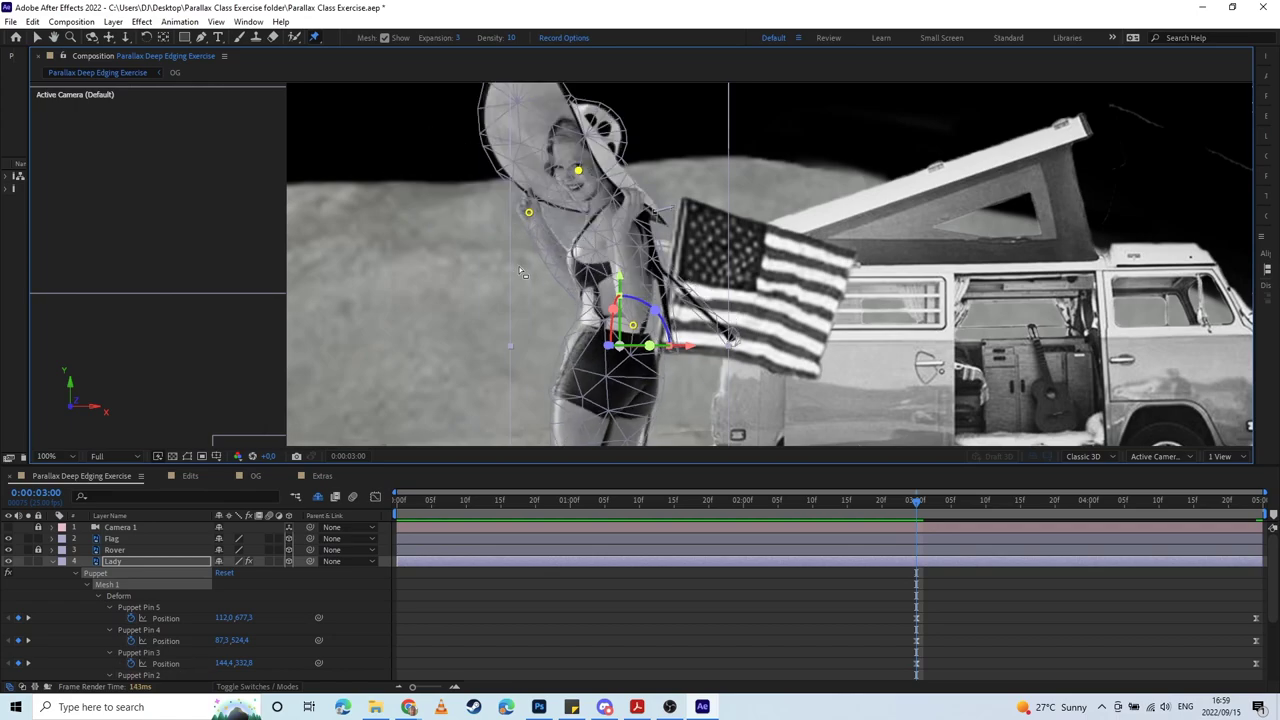
# Step: Nudge the raised hand's pin slightly down at 0:00:03:00 and check the Lady's pose from legs to hat
pyautogui.moveTo(530, 213); pyautogui.dragTo(528, 218)
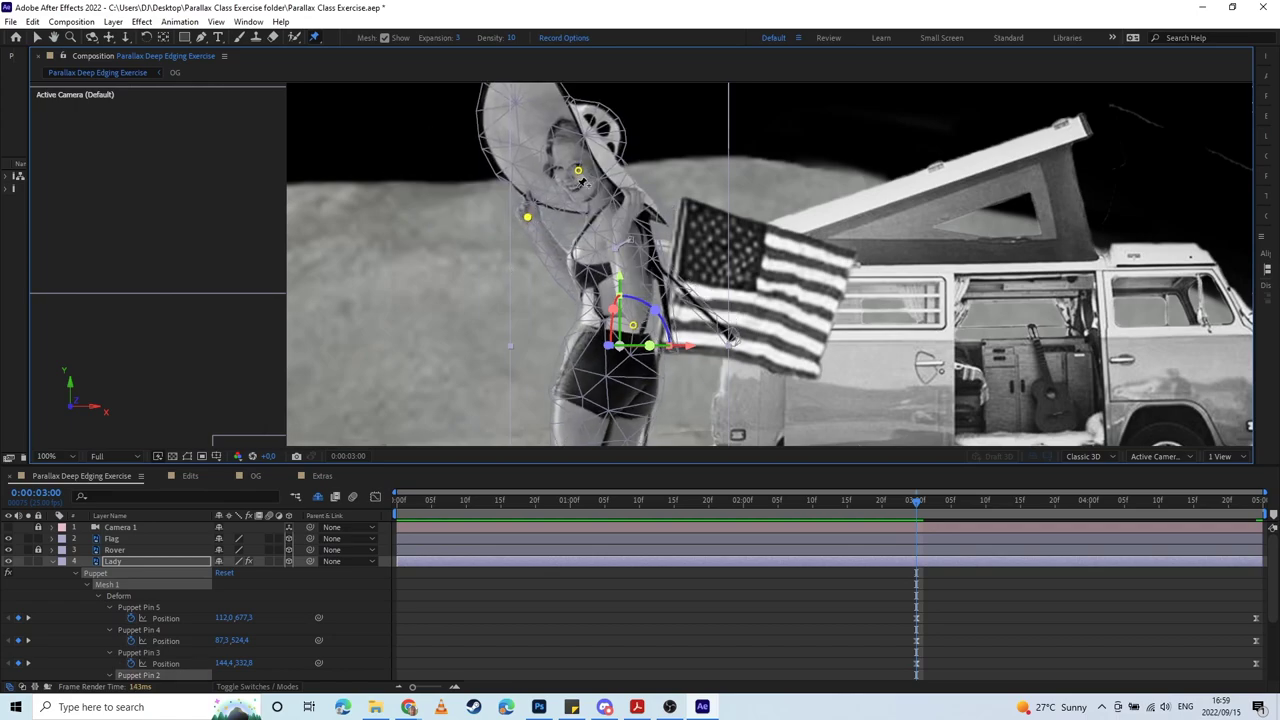
pyautogui.moveTo(626, 384); pyautogui.dragTo(625, 235)
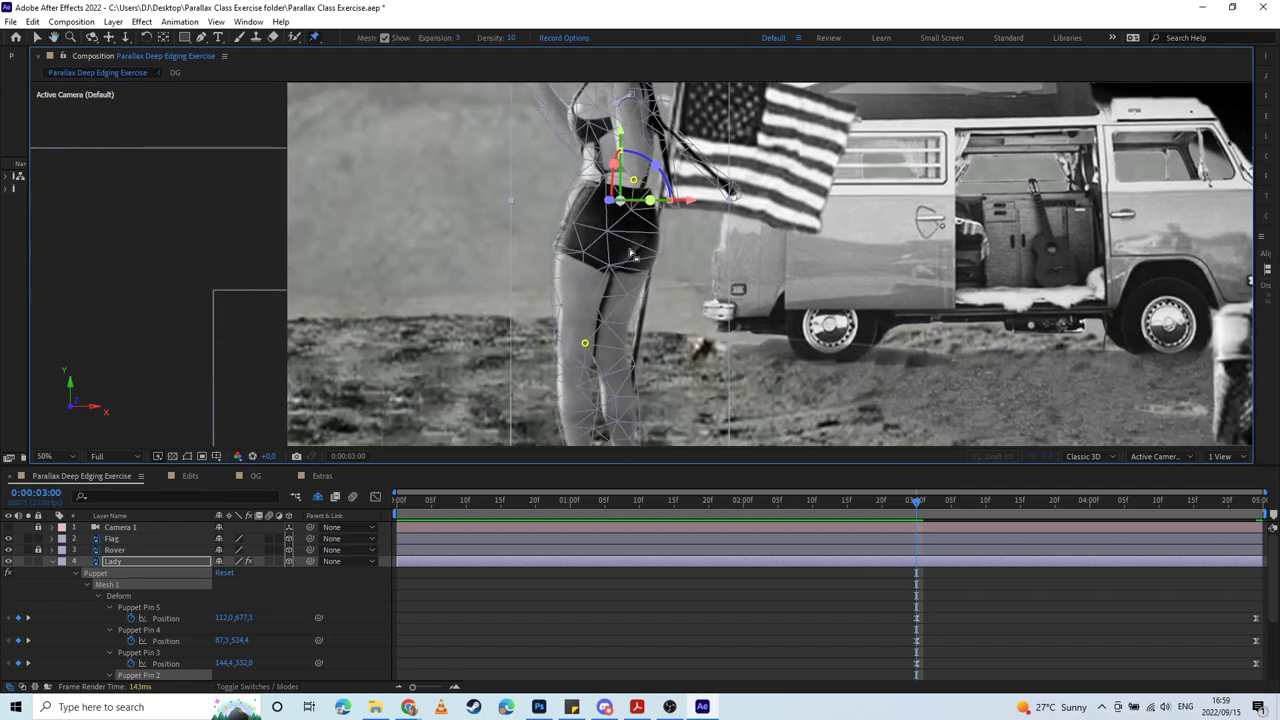
pyautogui.scroll(-2, 631, 253)
pyautogui.scroll(1, 632, 254)
pyautogui.scroll(5, 632, 255)
pyautogui.scroll(-4, 615, 262)
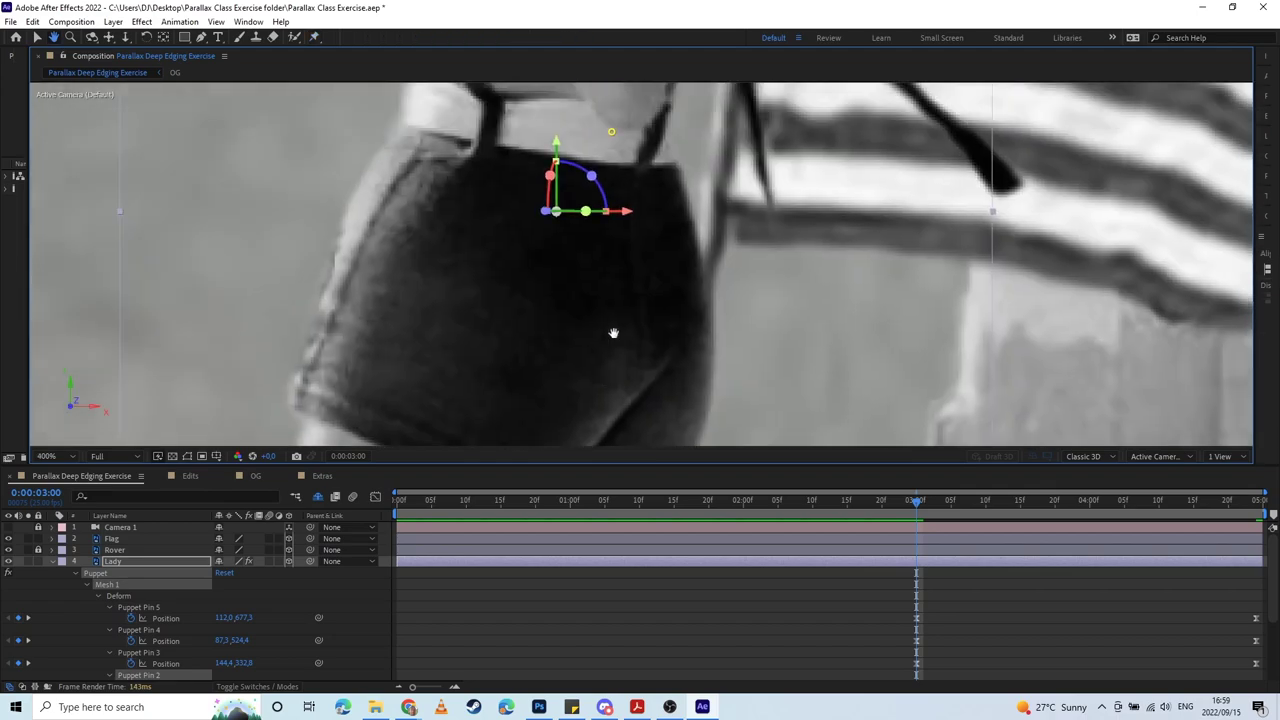
pyautogui.scroll(-3, 607, 266)
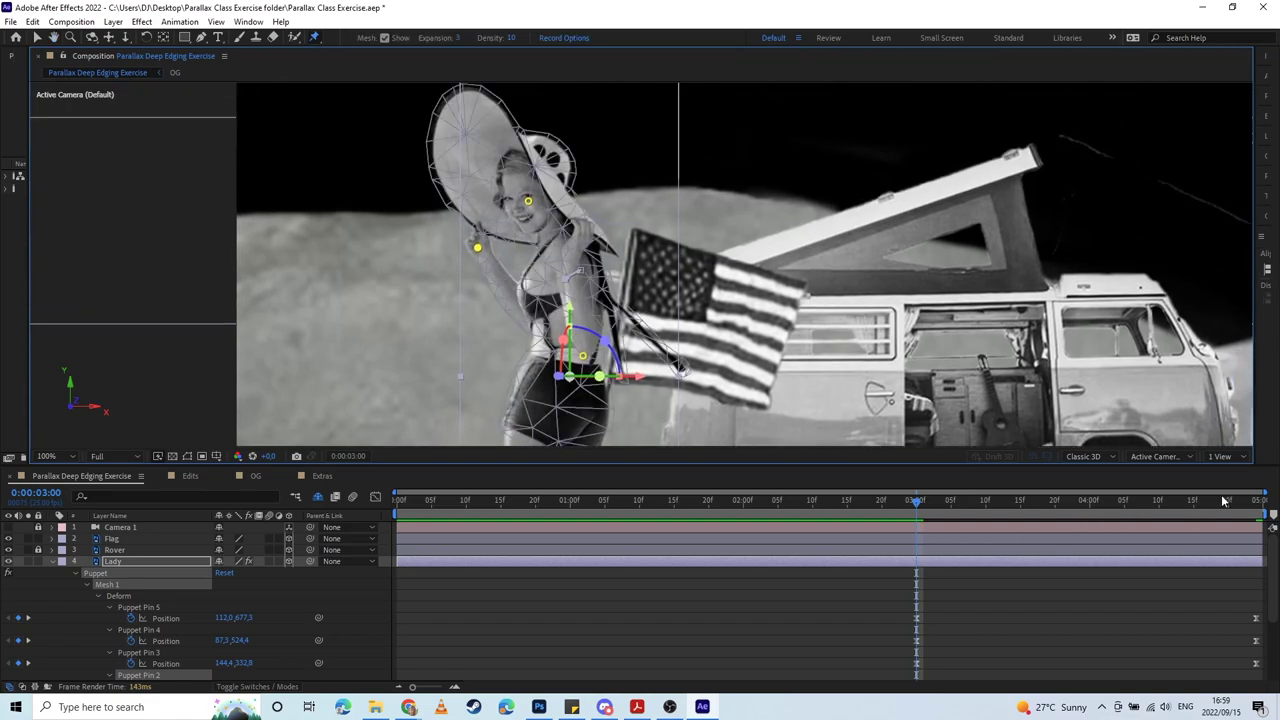
# Step: Return to 0:00:04:24 and add puppet position pins at the ends of the hat's two hanging ribbons
pyautogui.click(1253, 507)
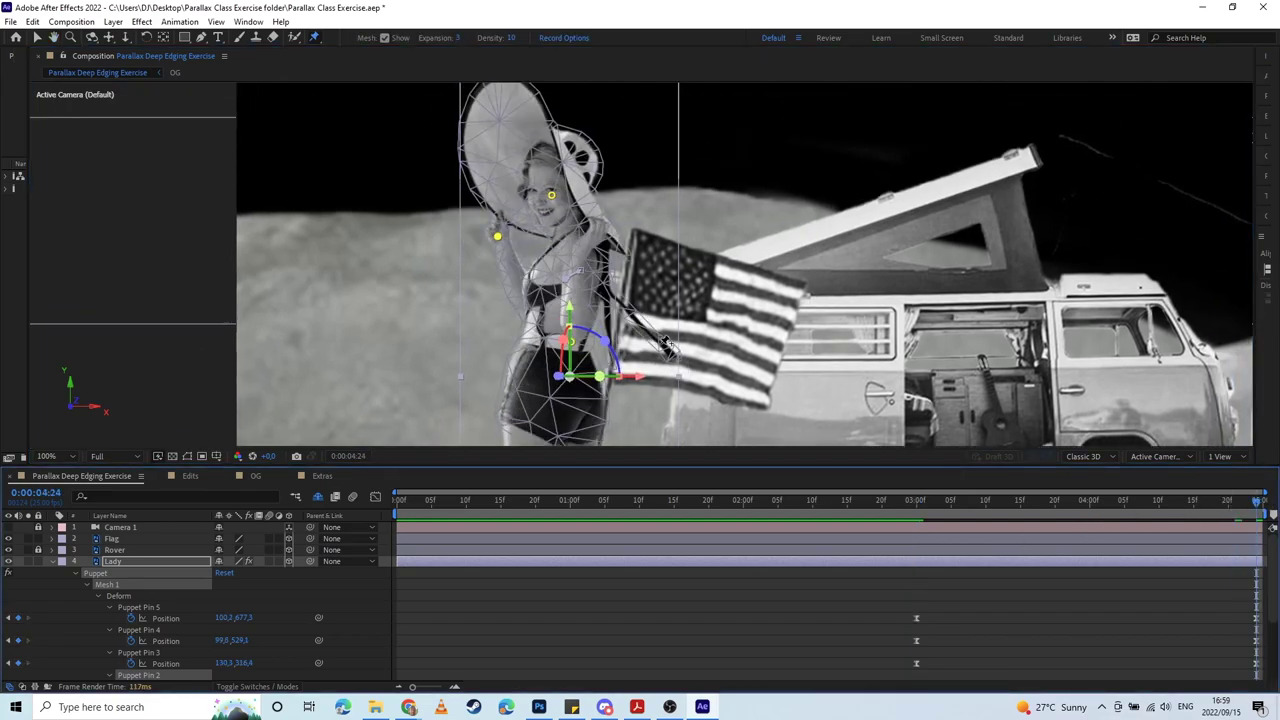
pyautogui.click(672, 351)
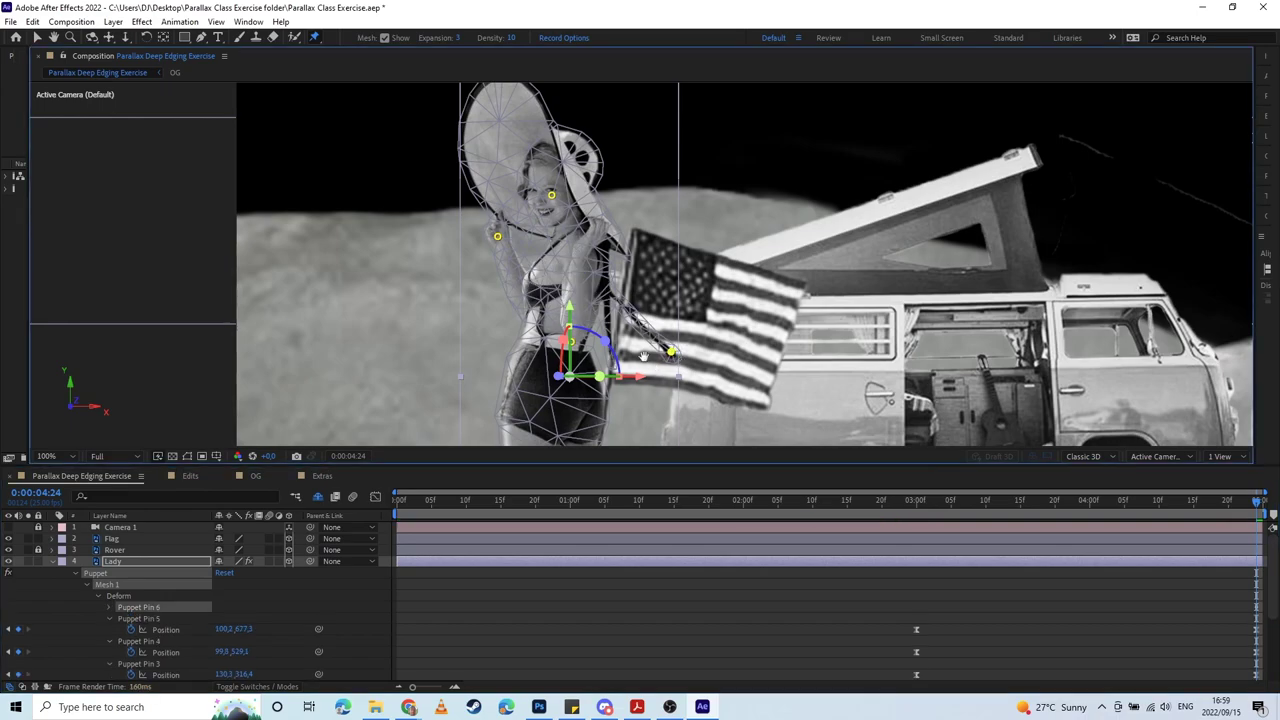
pyautogui.press('space')
pyautogui.moveTo(634, 372); pyautogui.dragTo(620, 304)
pyautogui.hotkey('ctrl', 'p')
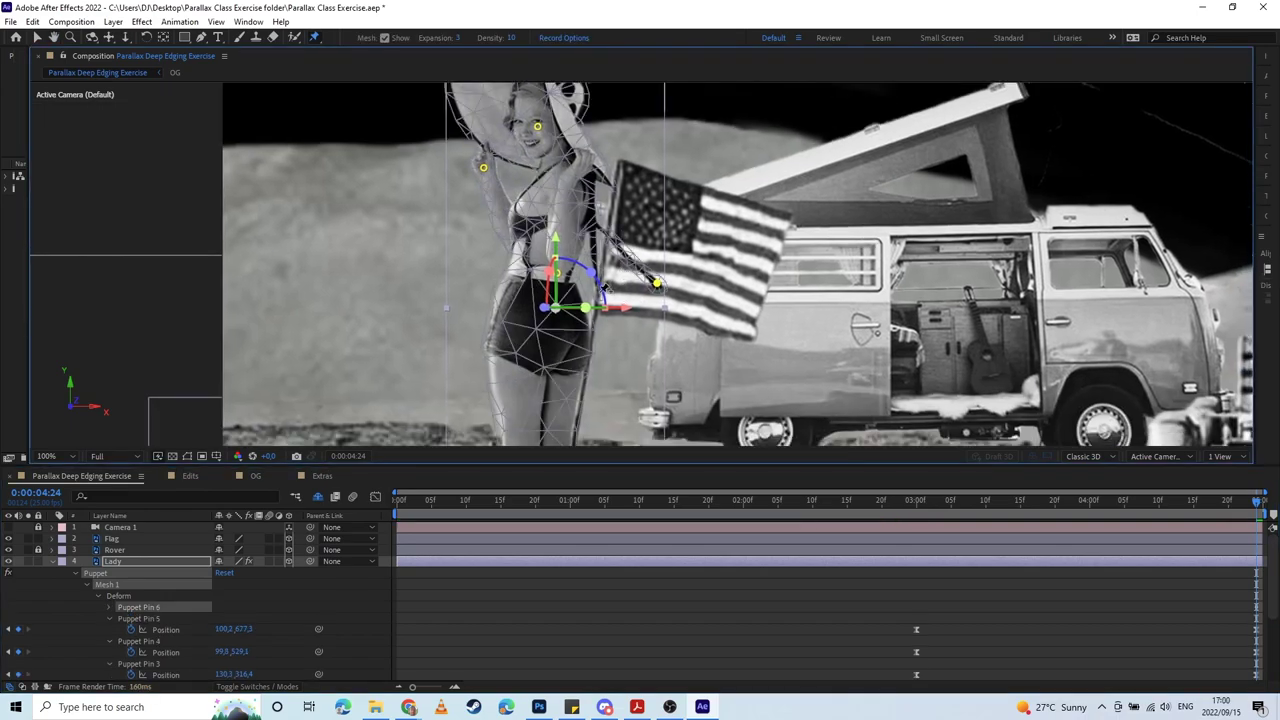
pyautogui.click(598, 292)
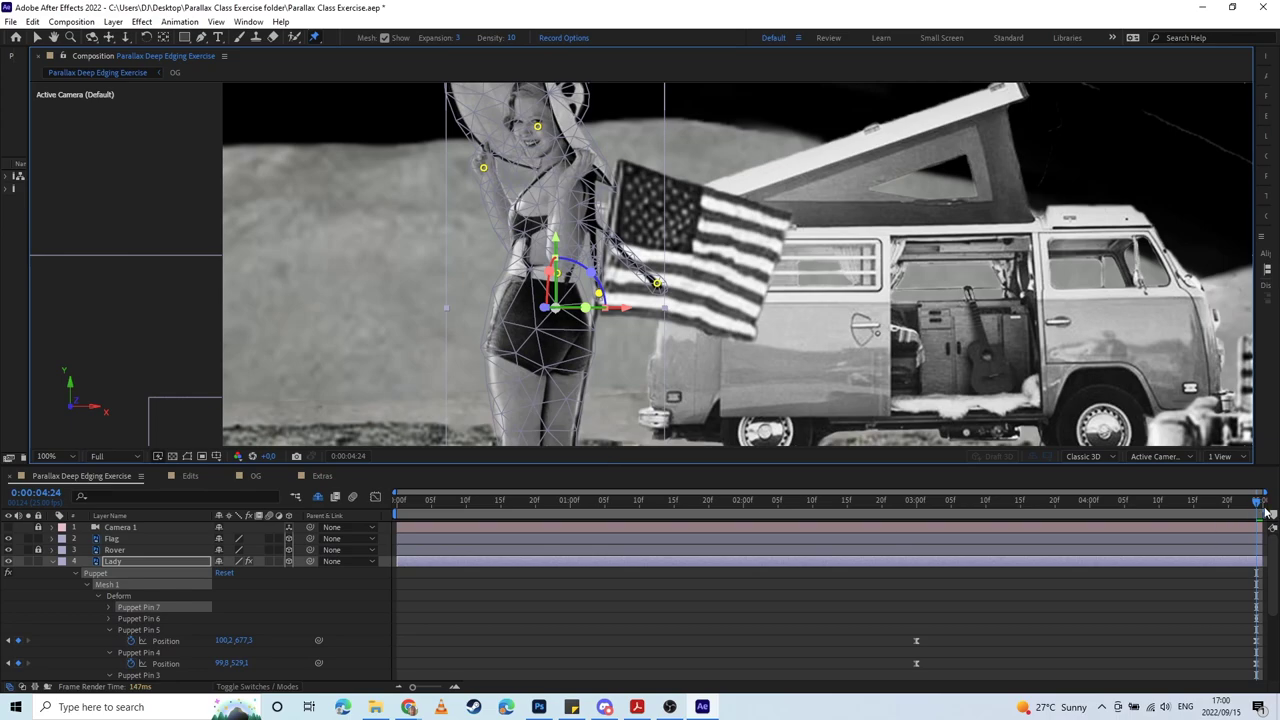
# Step: Reveal the two ribbon pins' position keyframes at 0:00:04:24 and apply Easy Ease to them
pyautogui.press('u')
pyautogui.click(1260, 641)
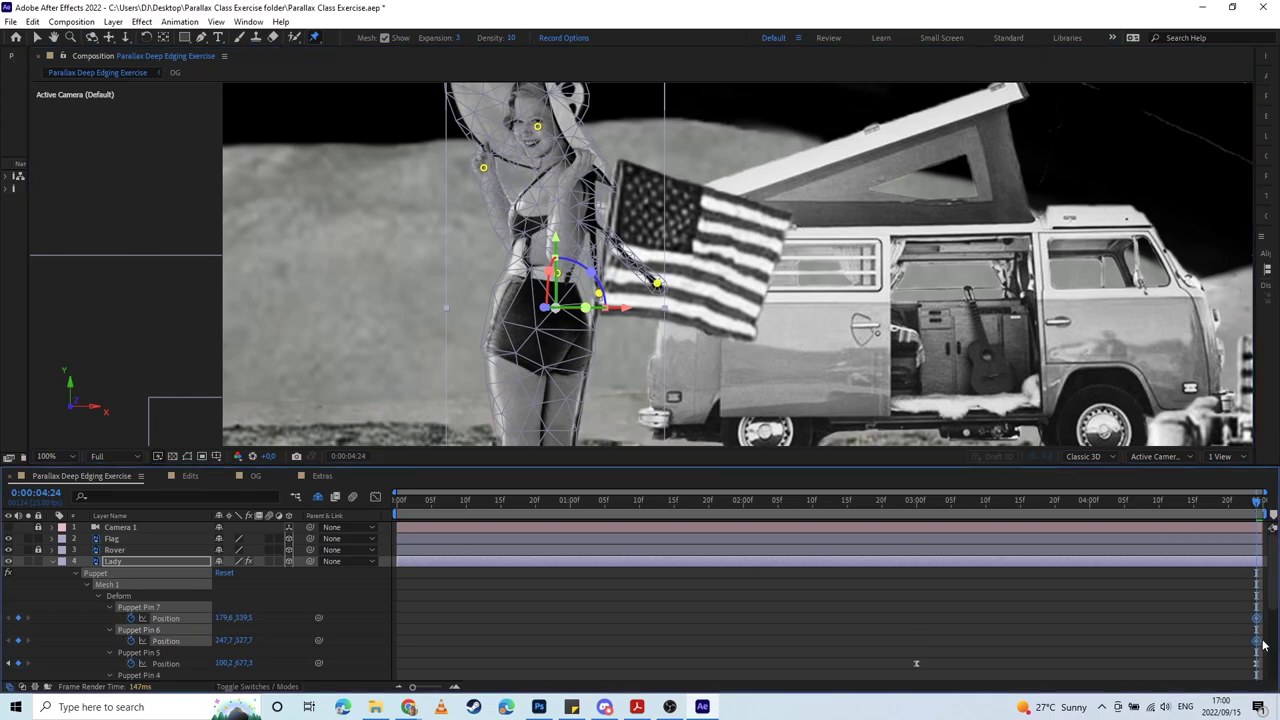
pyautogui.press('F9')
# Step: At 0:00:03:00, swing the ribbon pins outward to about 270, 301 for Puppet Pin 6 and 228, 325 for Puppet Pin 7
pyautogui.click(913, 502)
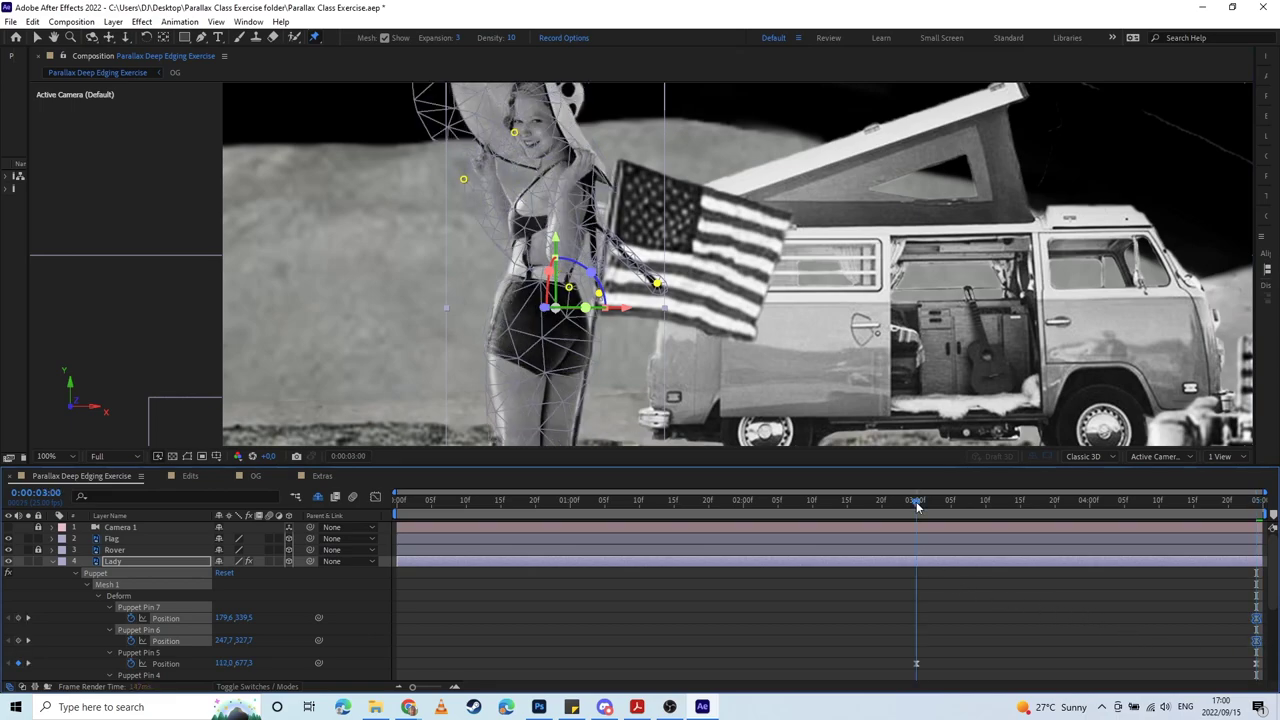
pyautogui.click(950, 595)
pyautogui.moveTo(659, 290); pyautogui.dragTo(681, 266)
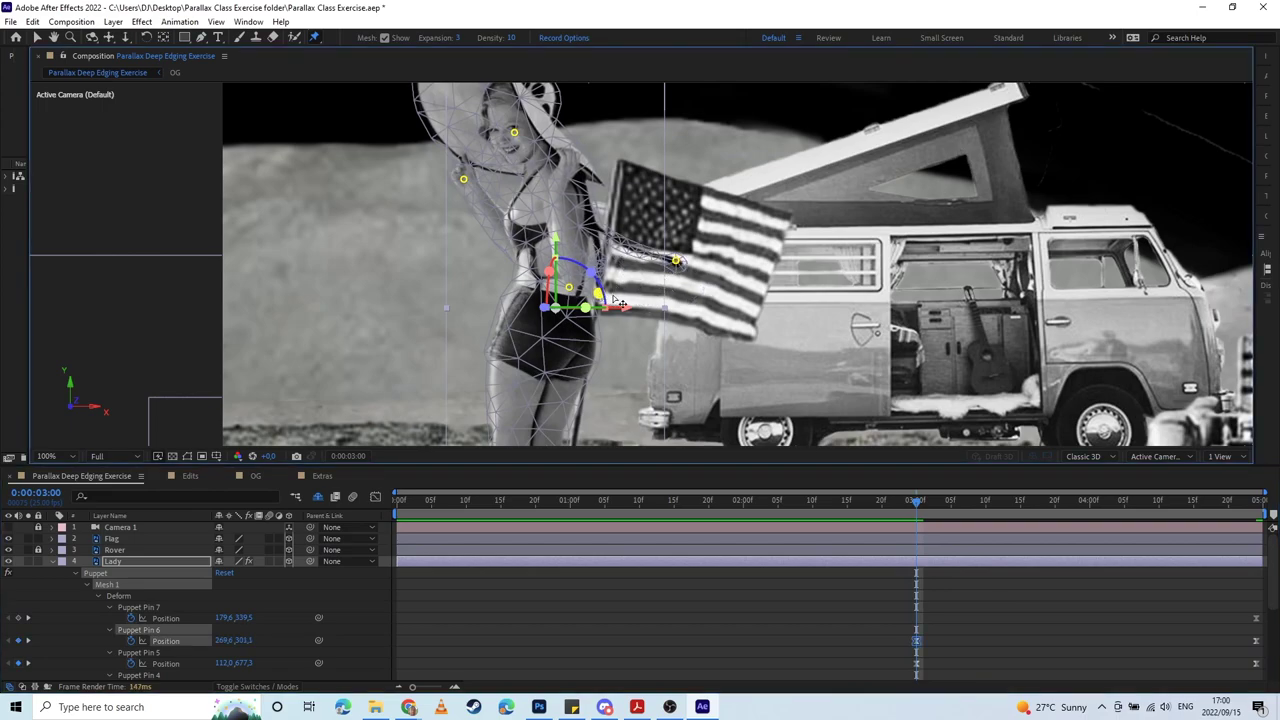
pyautogui.moveTo(616, 298); pyautogui.dragTo(658, 287)
# Step: Start the work area at 0:00:03:00 and preview the Lady's puppet movement up close
pyautogui.scroll(-4, 650, 288)
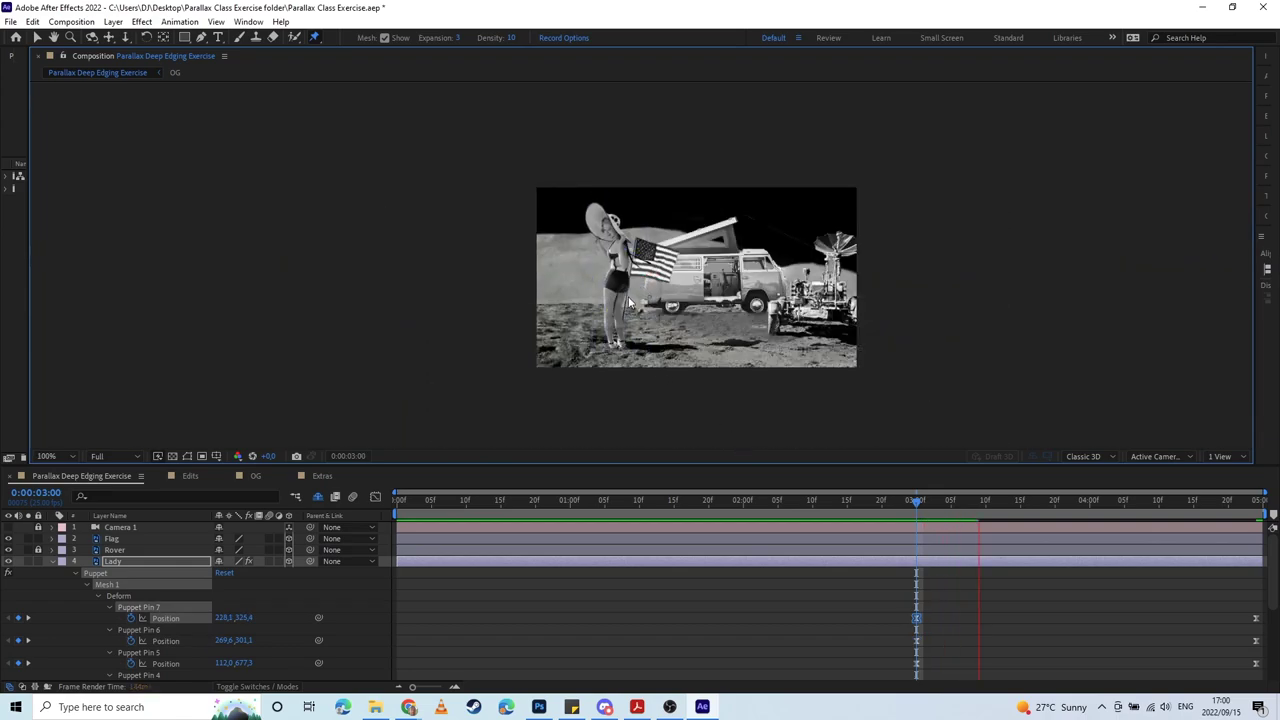
pyautogui.scroll(4, 628, 302)
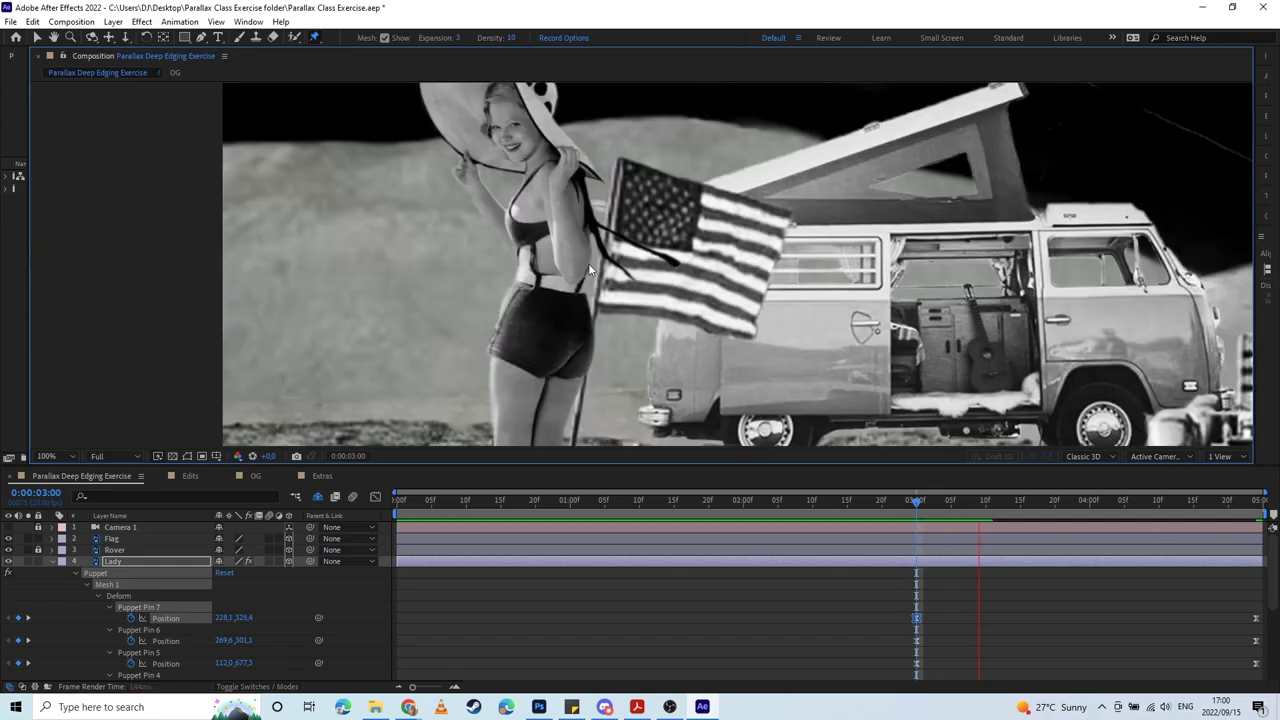
pyautogui.click(917, 505)
pyautogui.press('b')
pyautogui.press('space')
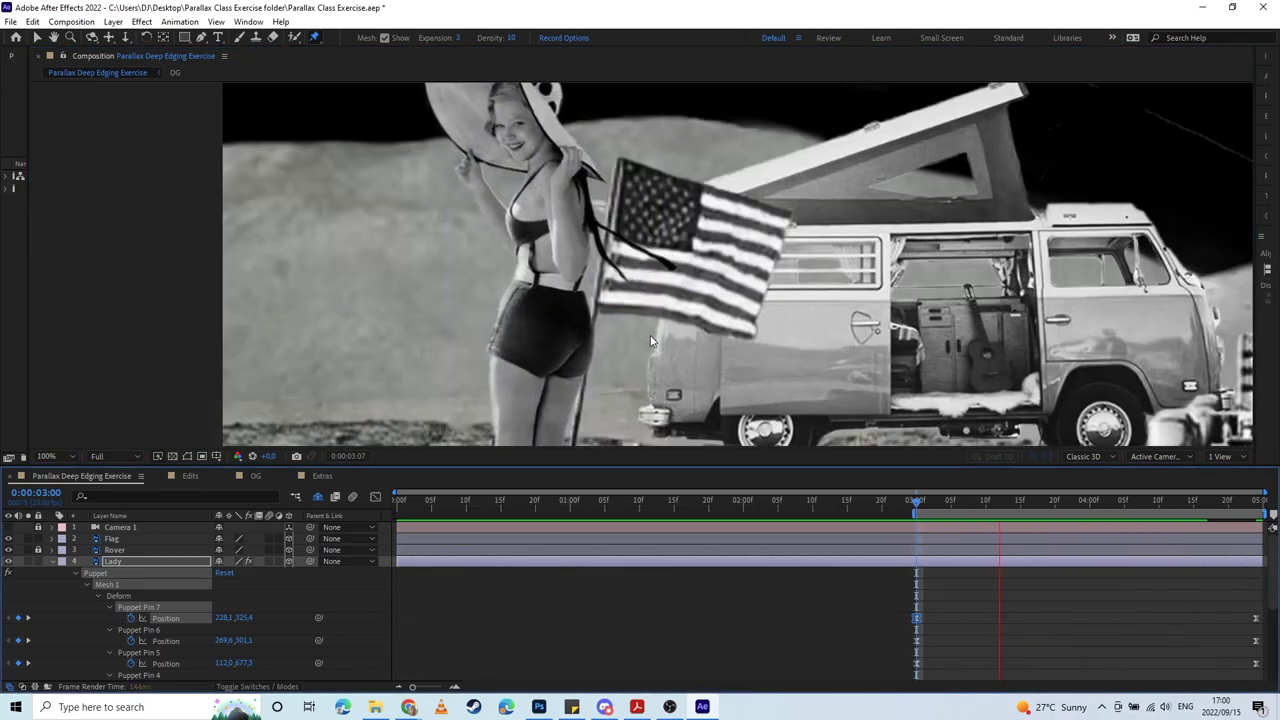
# Step: Stop the preview and add a puppet position pin between the Lady's feet at 0:00:04:24
pyautogui.scroll(-2, 650, 341)
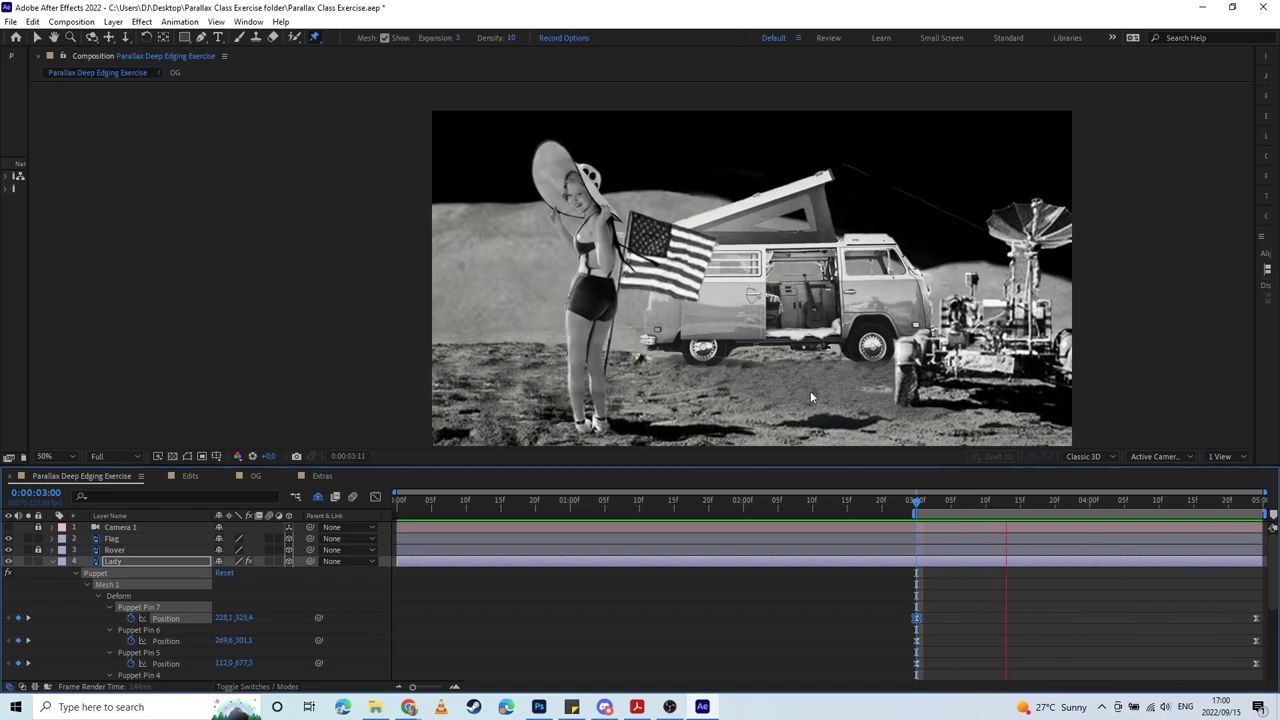
pyautogui.press('space')
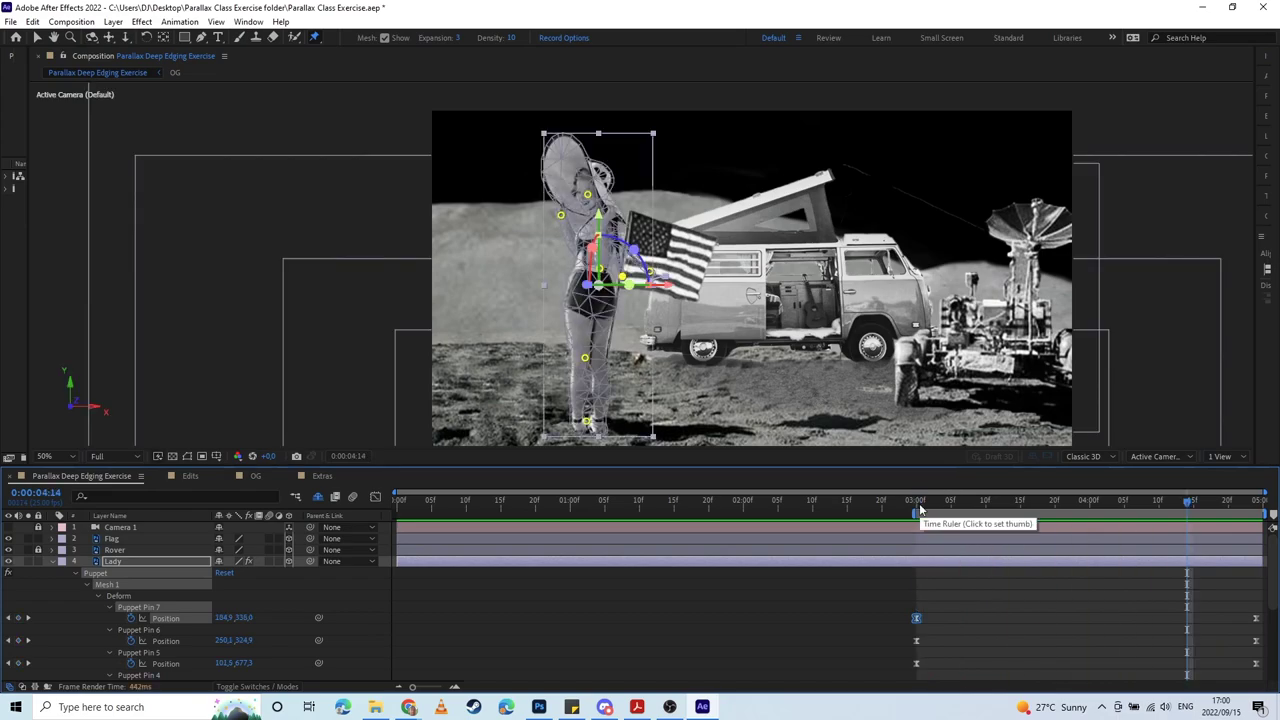
pyautogui.click(916, 510)
pyautogui.scroll(2, 592, 405)
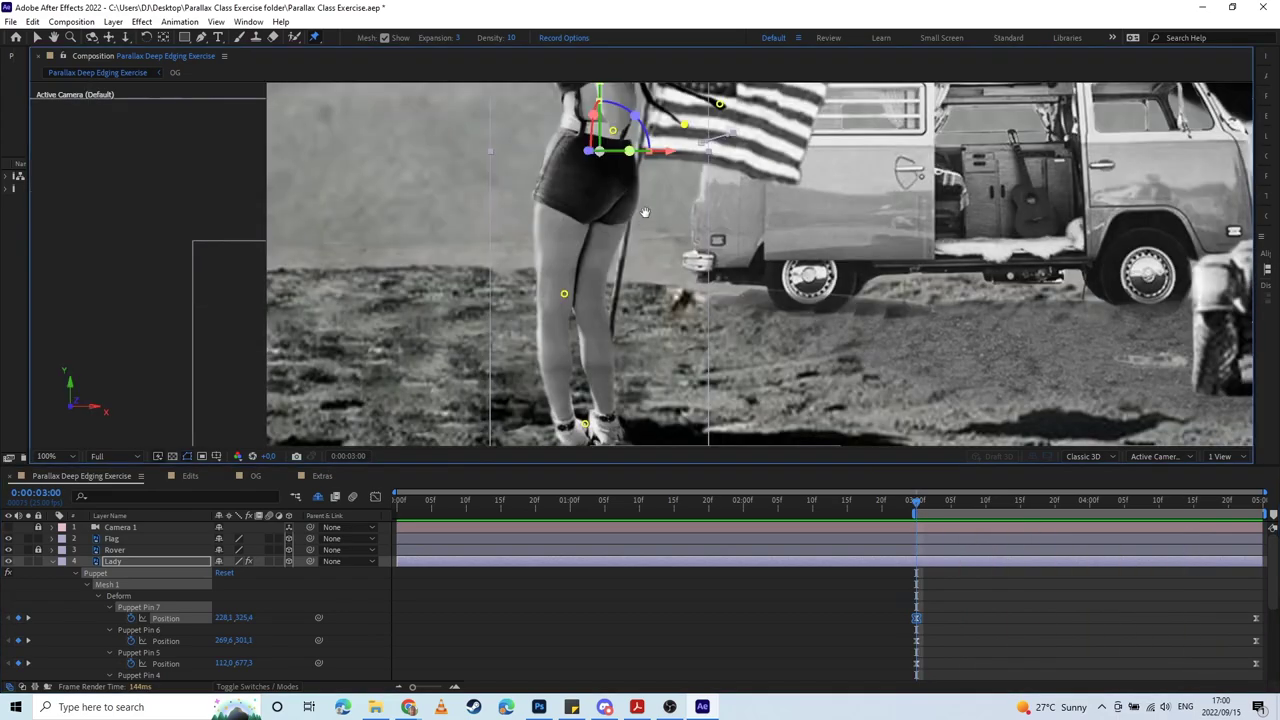
pyautogui.moveTo(645, 212); pyautogui.dragTo(663, 190)
pyautogui.scroll(1, 641, 267)
pyautogui.moveTo(571, 420); pyautogui.dragTo(694, 230)
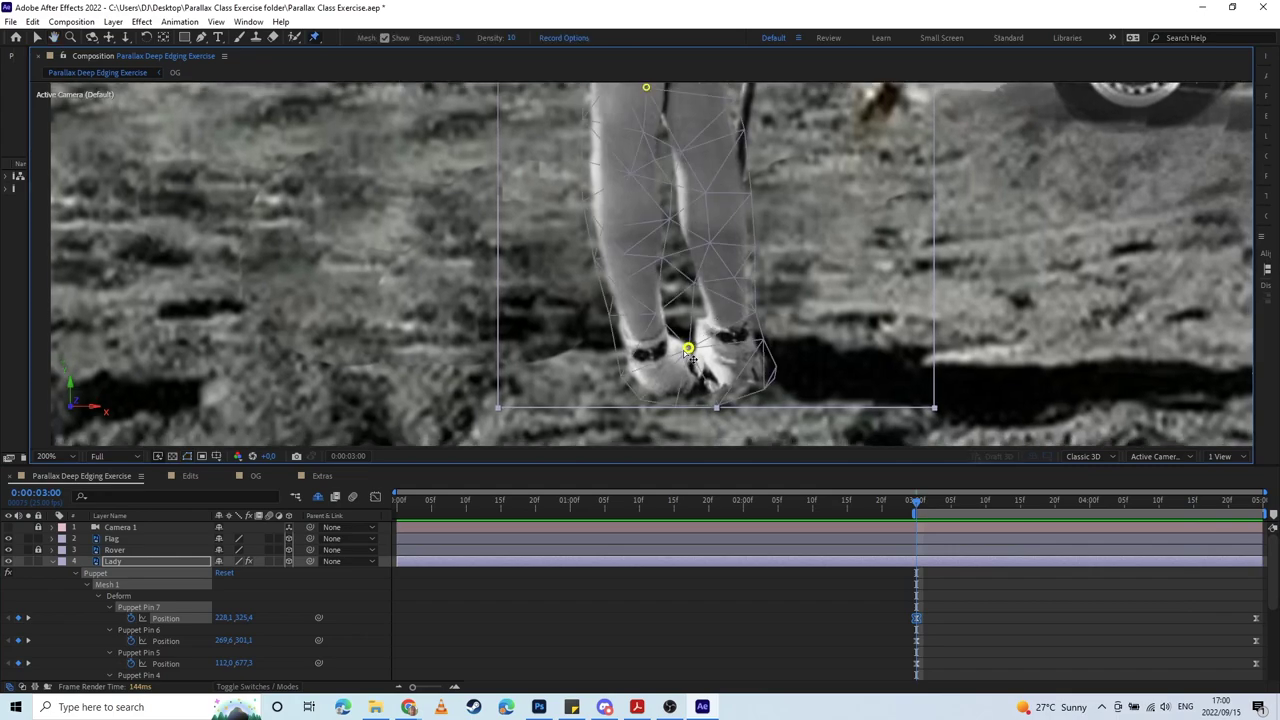
pyautogui.click(1263, 510)
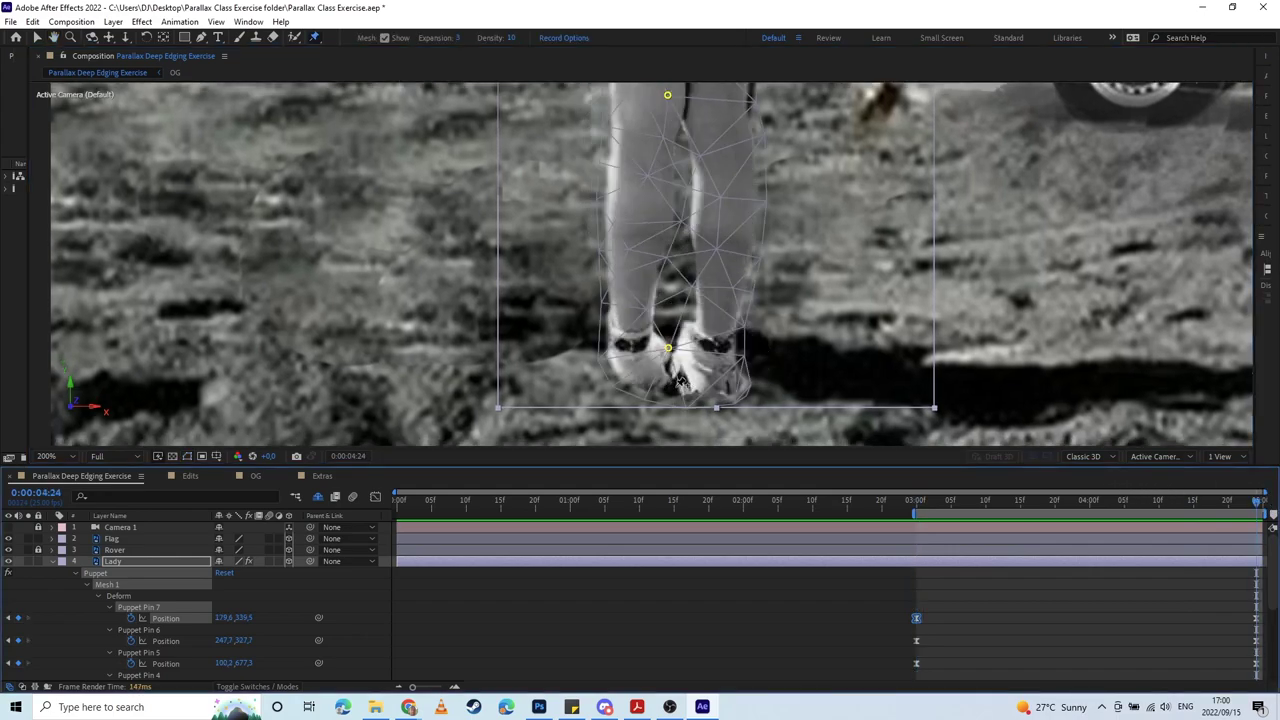
pyautogui.click(676, 387)
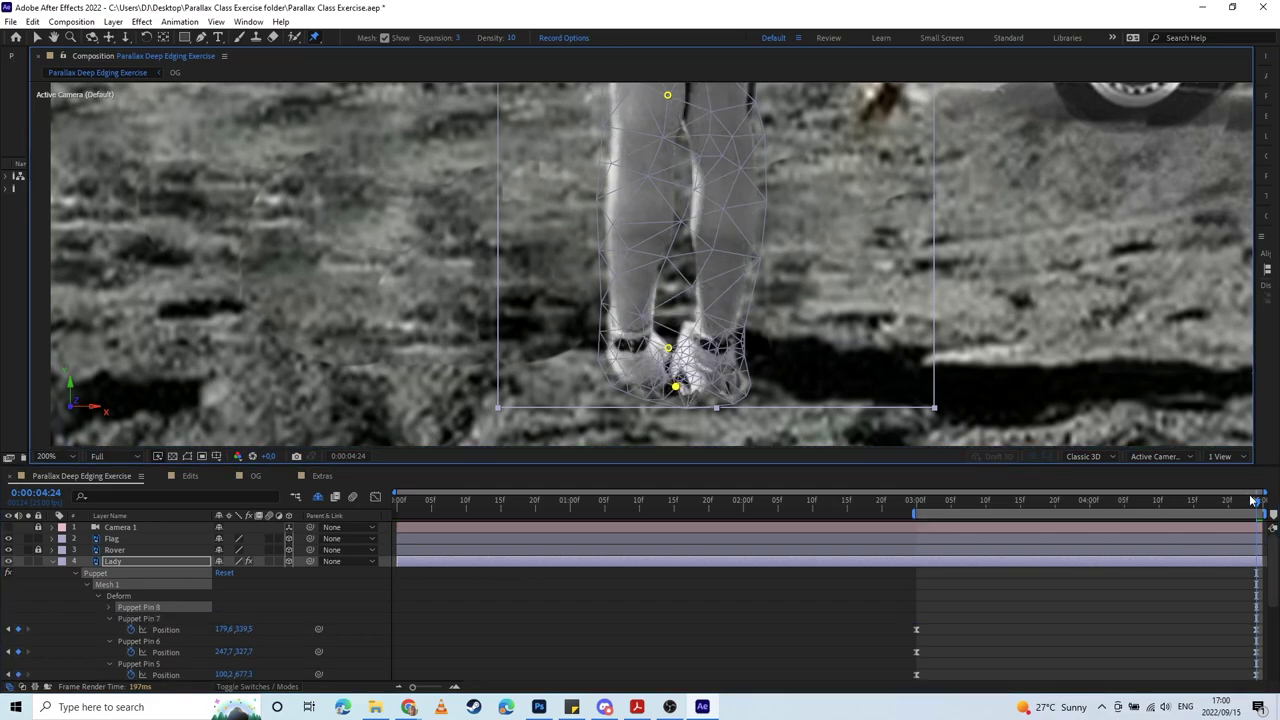
# Step: Scrub between 0:00:04:24 and 0:00:03:01 to check how the Lady's feet move with the added pin
pyautogui.moveTo(1233, 503); pyautogui.dragTo(924, 515)
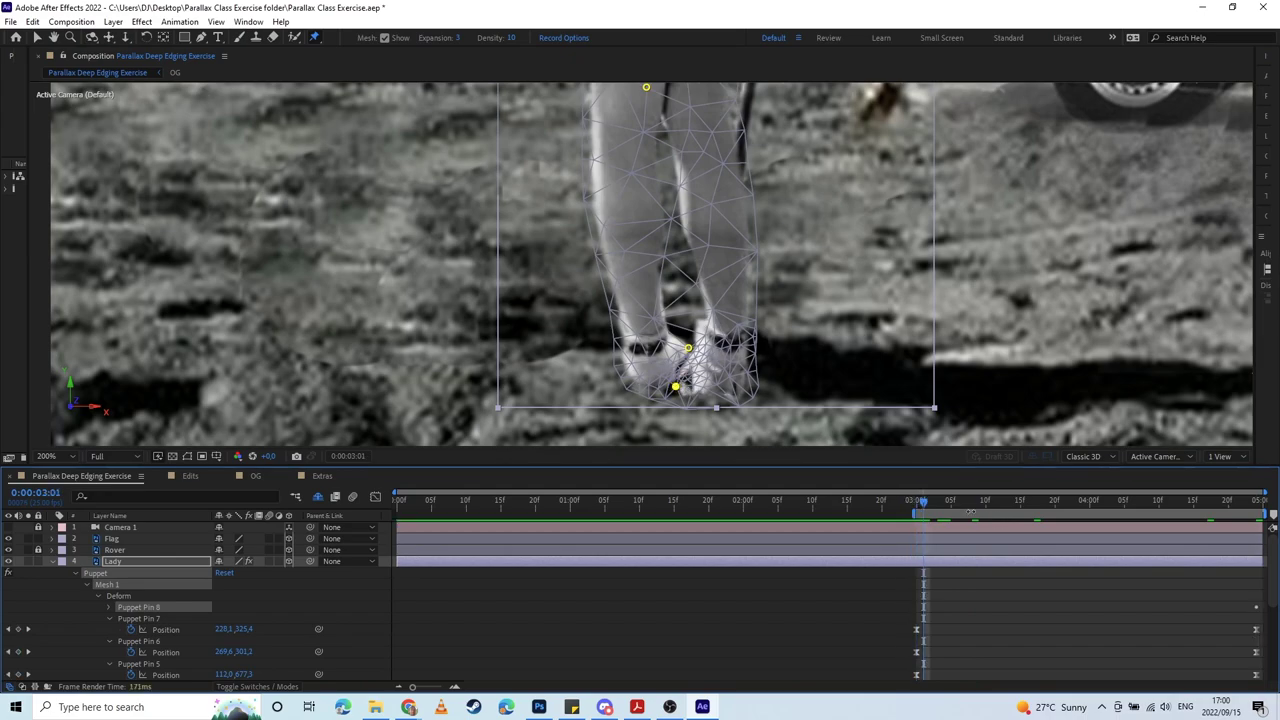
pyautogui.moveTo(922, 503); pyautogui.dragTo(1260, 522)
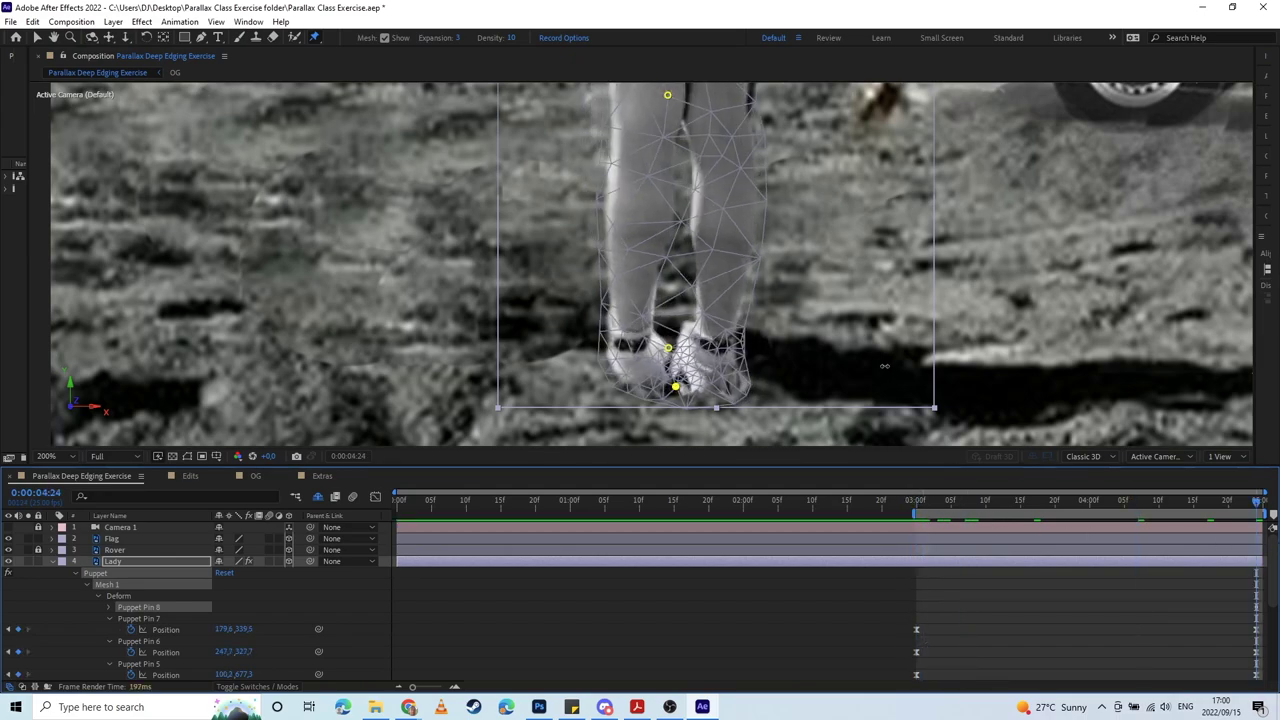
pyautogui.scroll(-1, 884, 370)
pyautogui.scroll(-2, 883, 370)
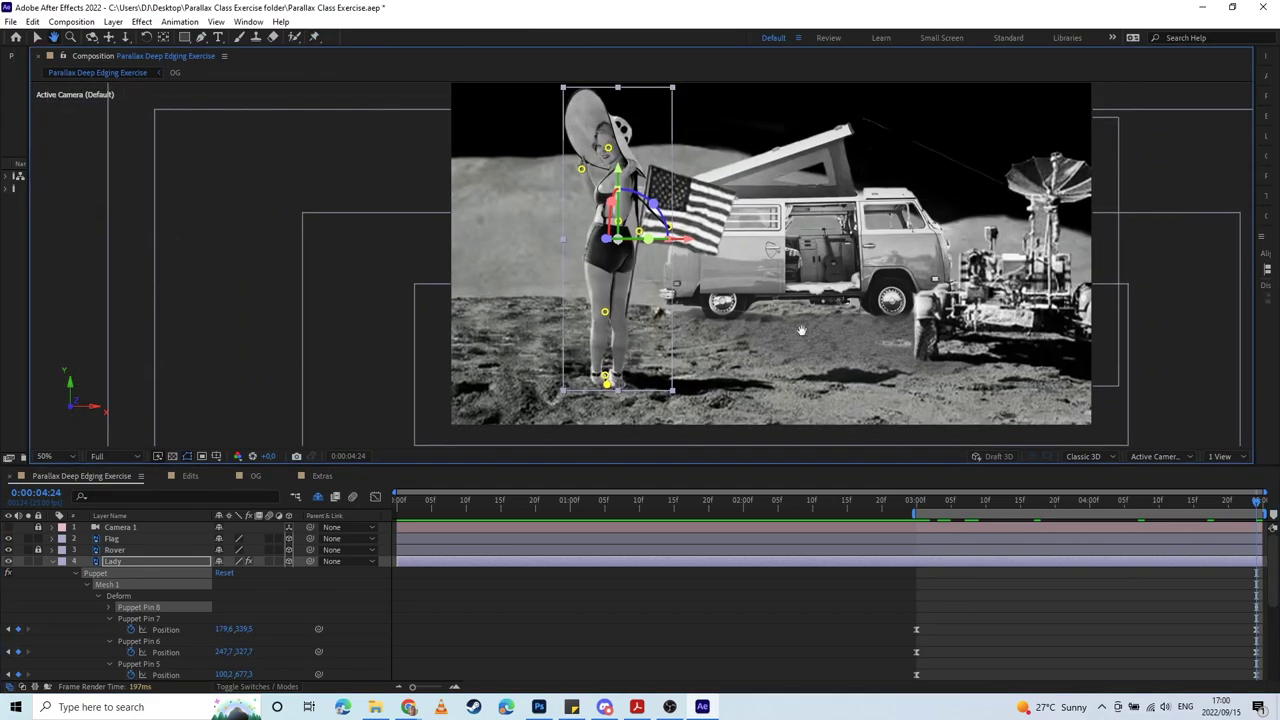
# Step: Collapse the Lady layer's properties and solo the Flag layer for a close view of the flag
pyautogui.click(54, 560)
pyautogui.click(112, 540)
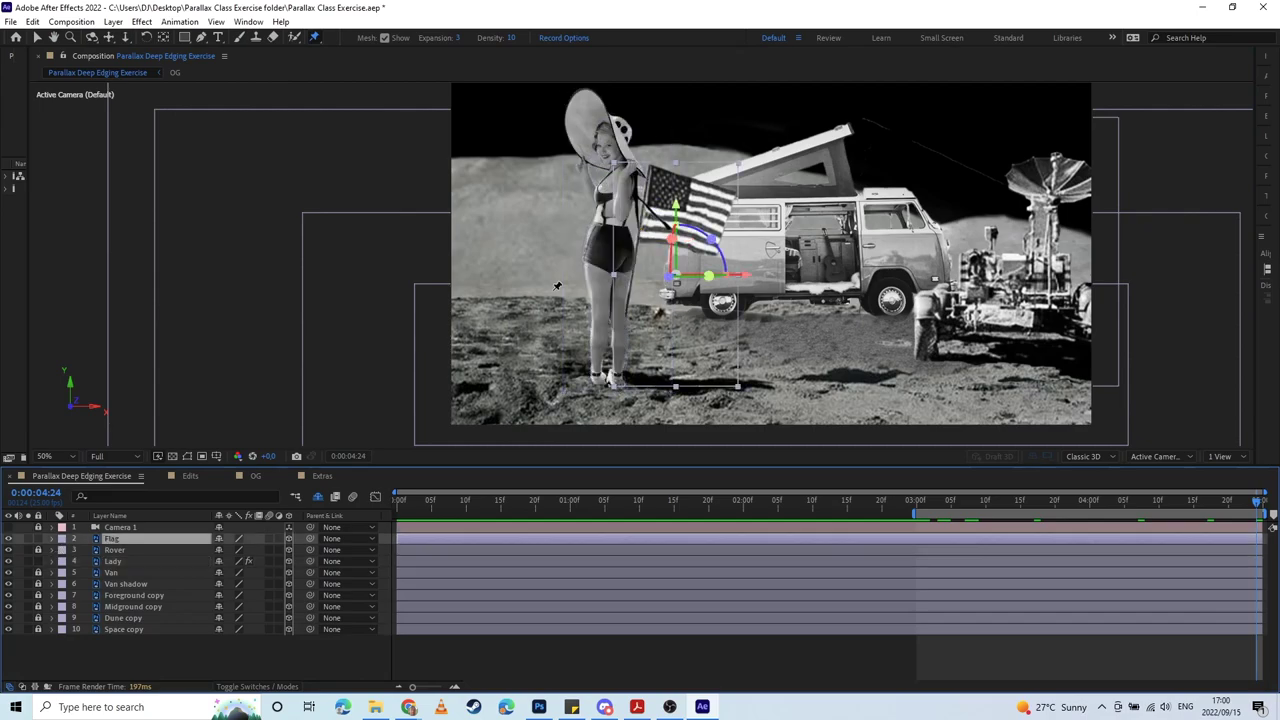
pyautogui.click(28, 539)
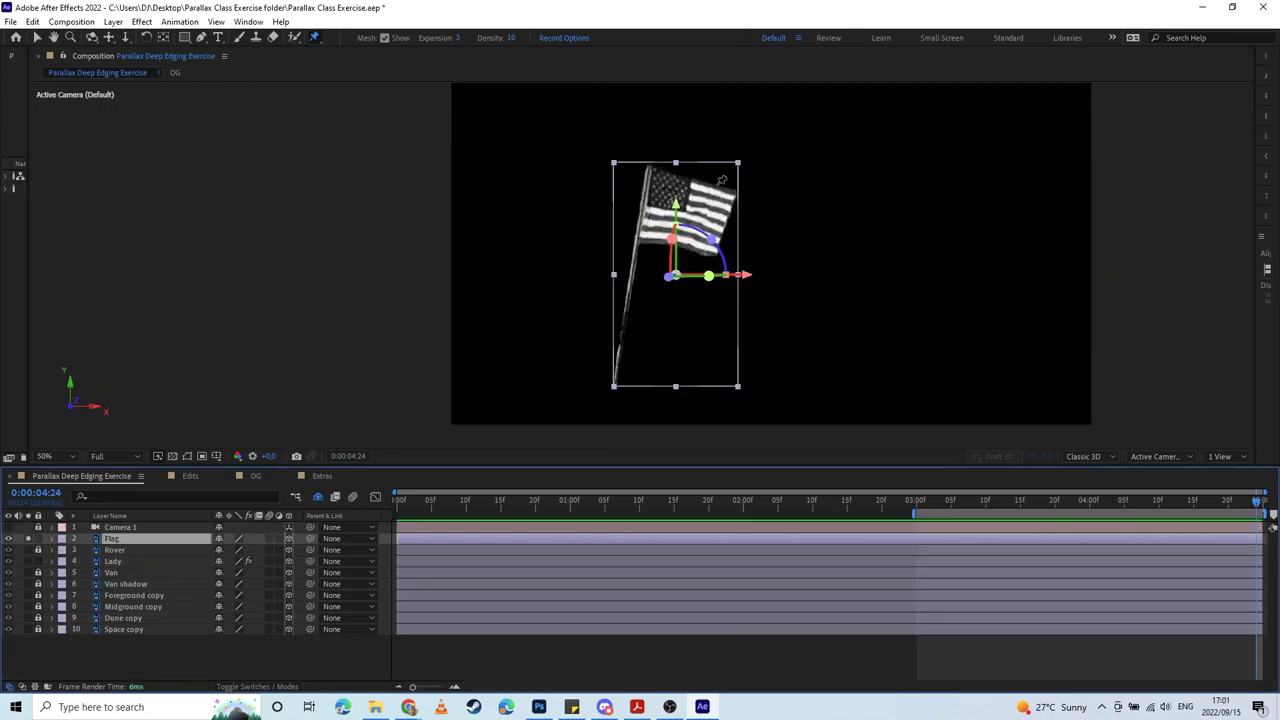
pyautogui.scroll(2, 640, 265)
pyautogui.scroll(2, 670, 252)
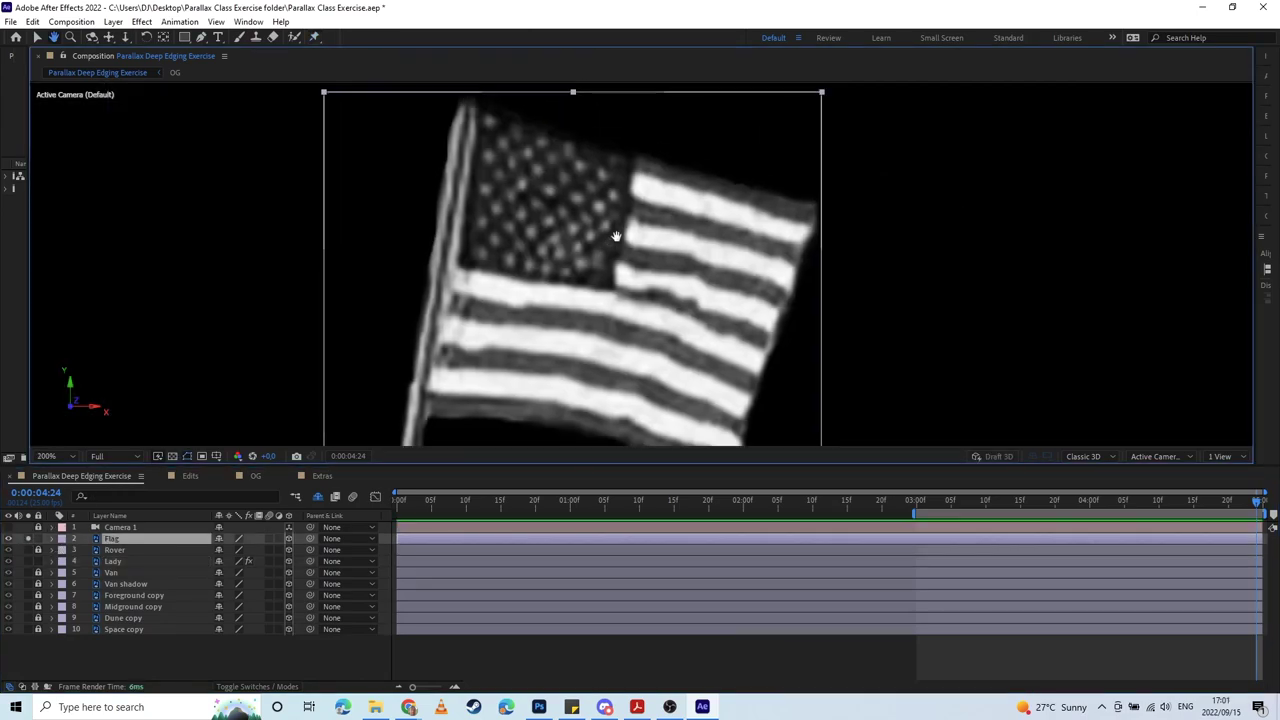
# Step: Add puppet position pins to the Flag at the cloth's upper and lower pole-side corners and at the pole's base
pyautogui.scroll(-2, 620, 232)
pyautogui.hotkey('ctrl', 'p')
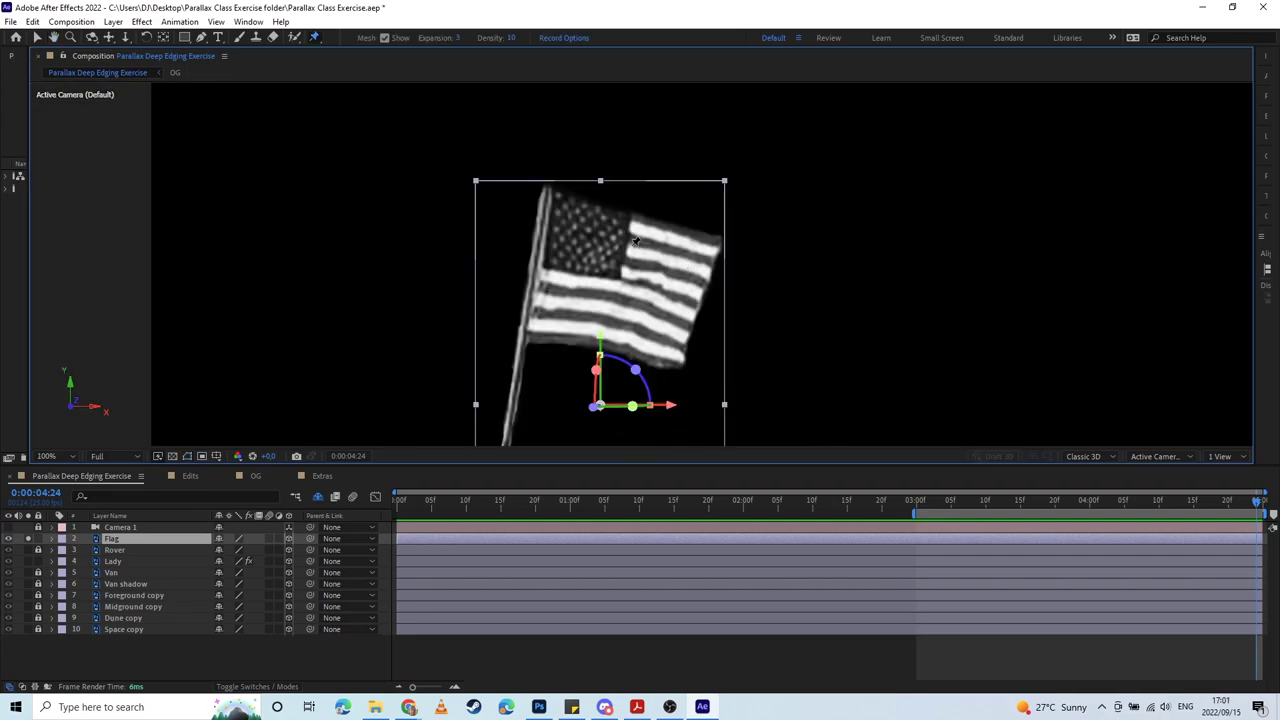
pyautogui.click(558, 199)
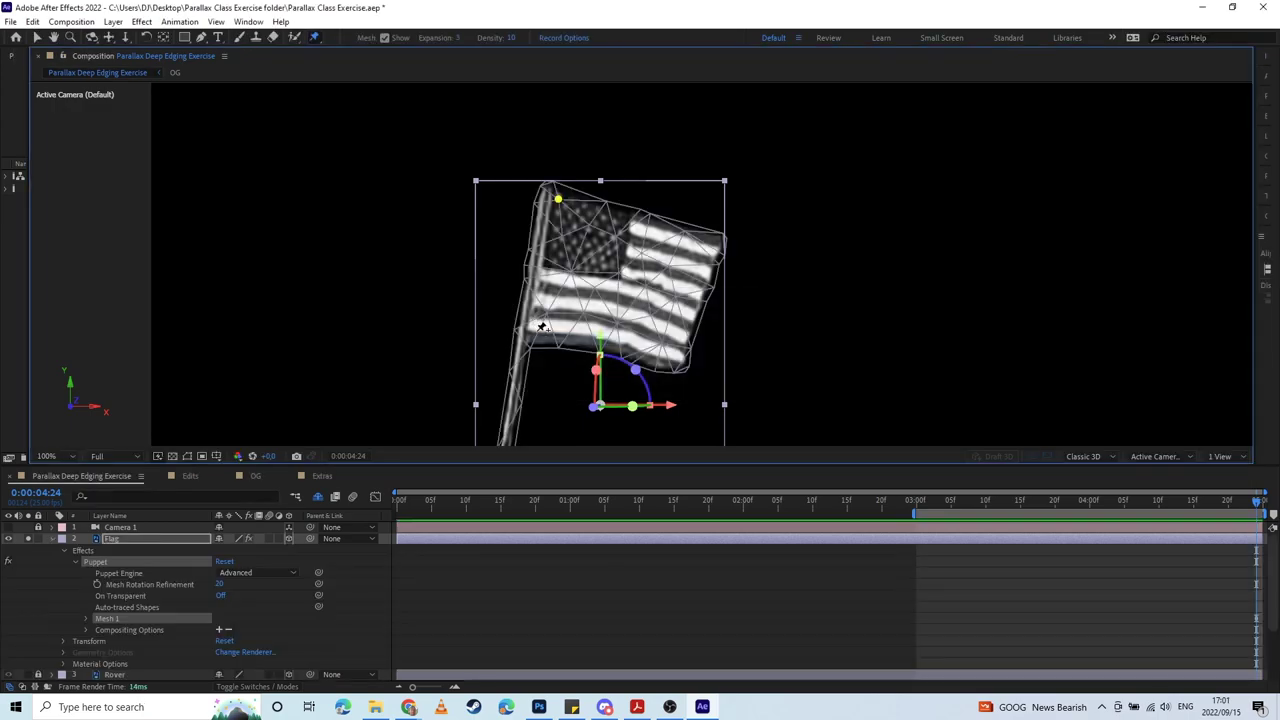
pyautogui.click(538, 333)
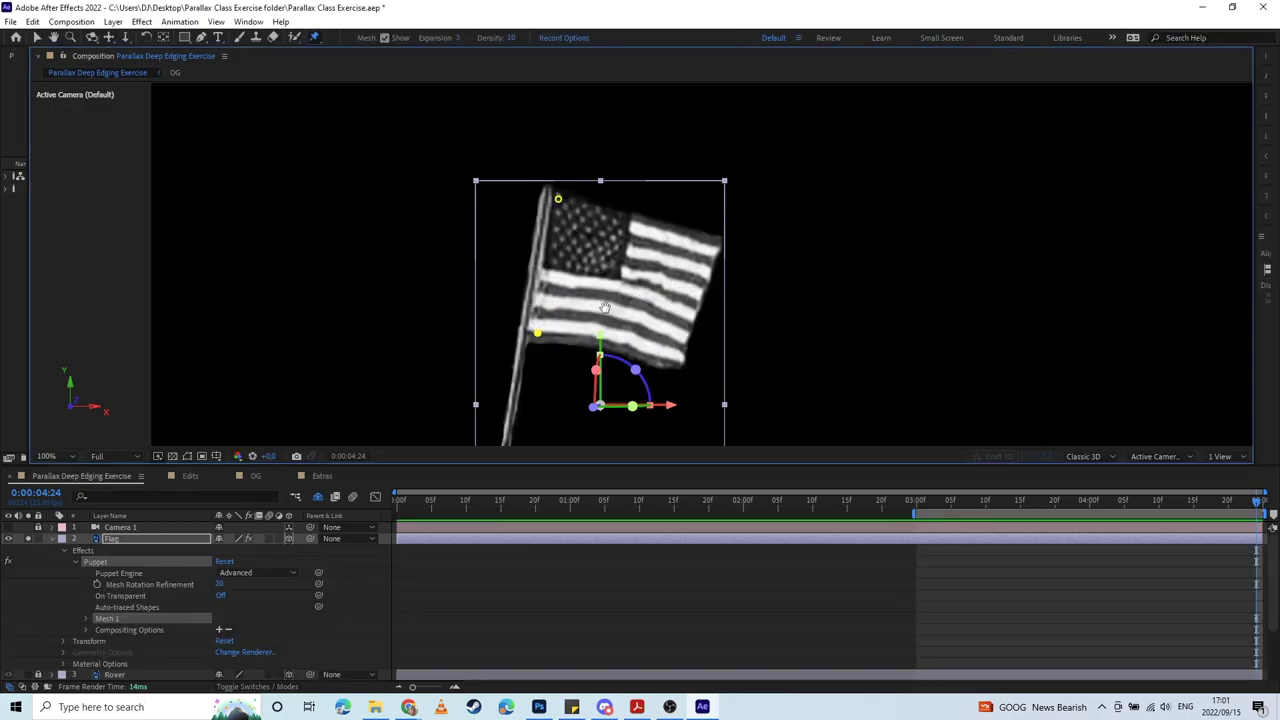
pyautogui.moveTo(575, 438); pyautogui.dragTo(660, 259)
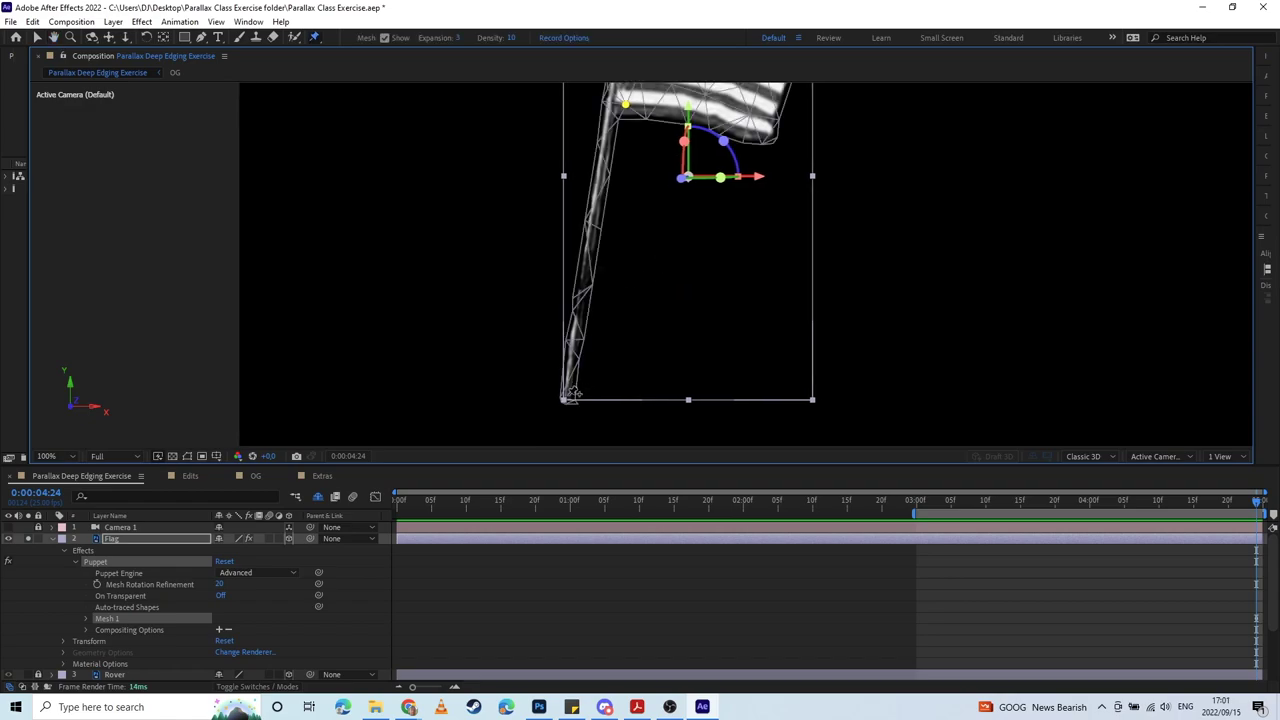
pyautogui.click(570, 396)
# Step: Add puppet position pins at the flag cloth's two free corners and near its centre
pyautogui.moveTo(649, 122); pyautogui.dragTo(600, 309)
pyautogui.moveTo(717, 253); pyautogui.dragTo(628, 257)
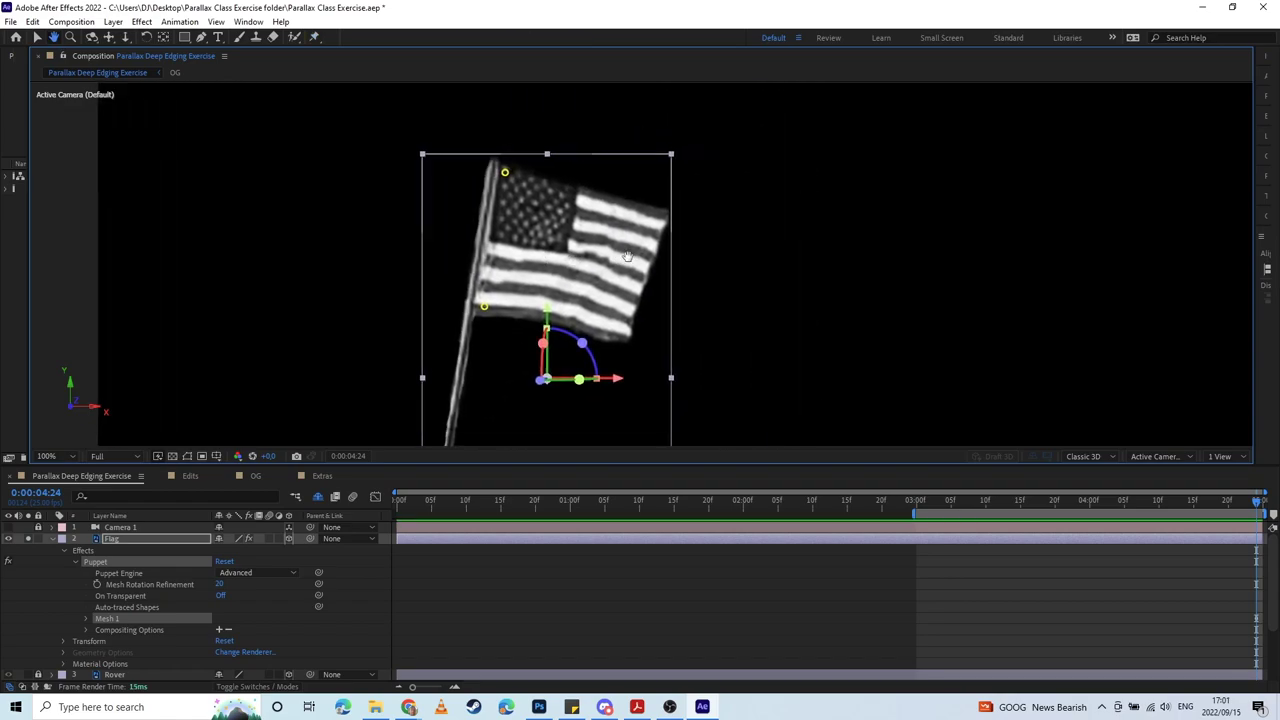
pyautogui.hotkey('ctrl', 'p')
pyautogui.click(666, 214)
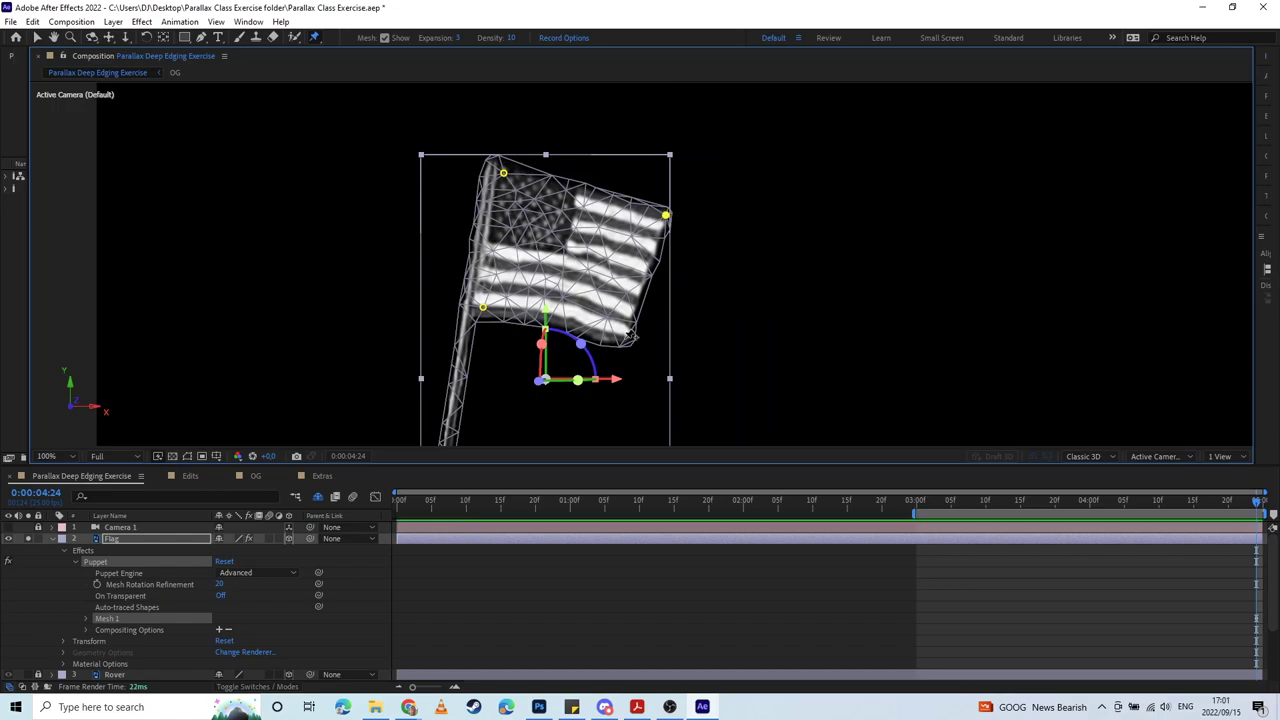
pyautogui.click(626, 336)
pyautogui.click(562, 250)
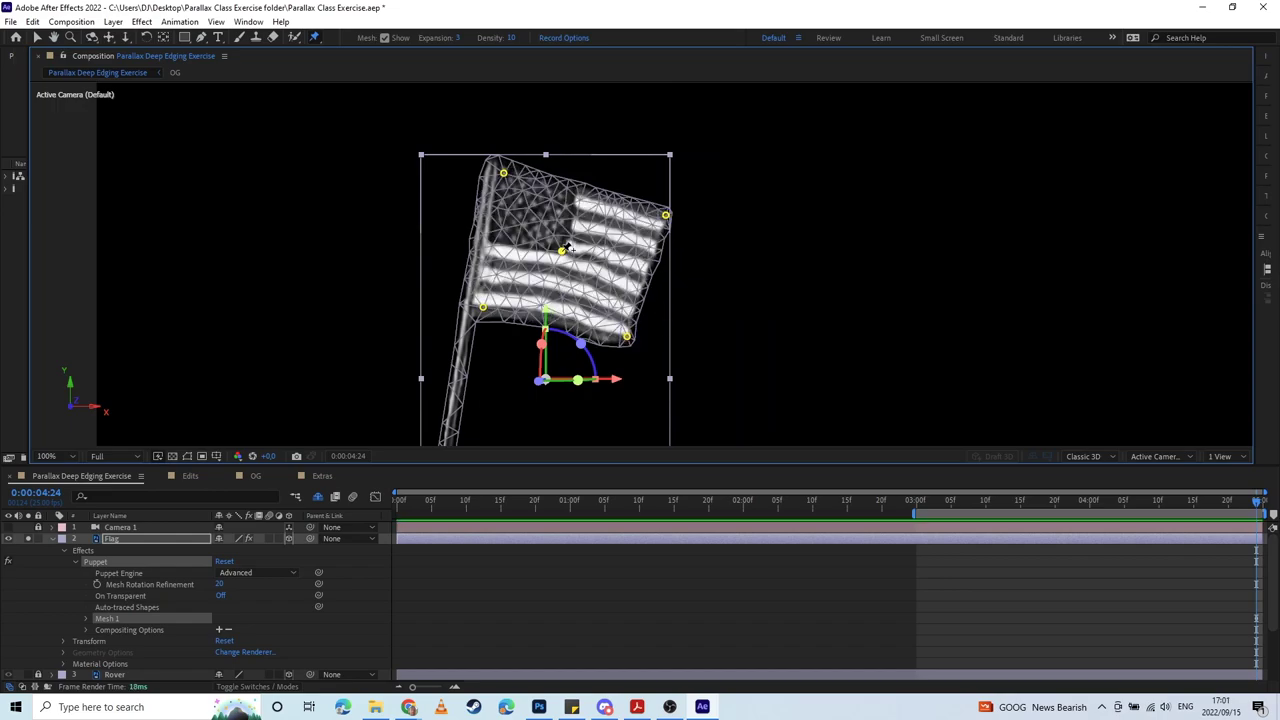
# Step: Reveal the Flag's six puppet pin position keyframes at 0:00:04:24 and apply Easy Ease to them
pyautogui.click(172, 540)
pyautogui.press('u')
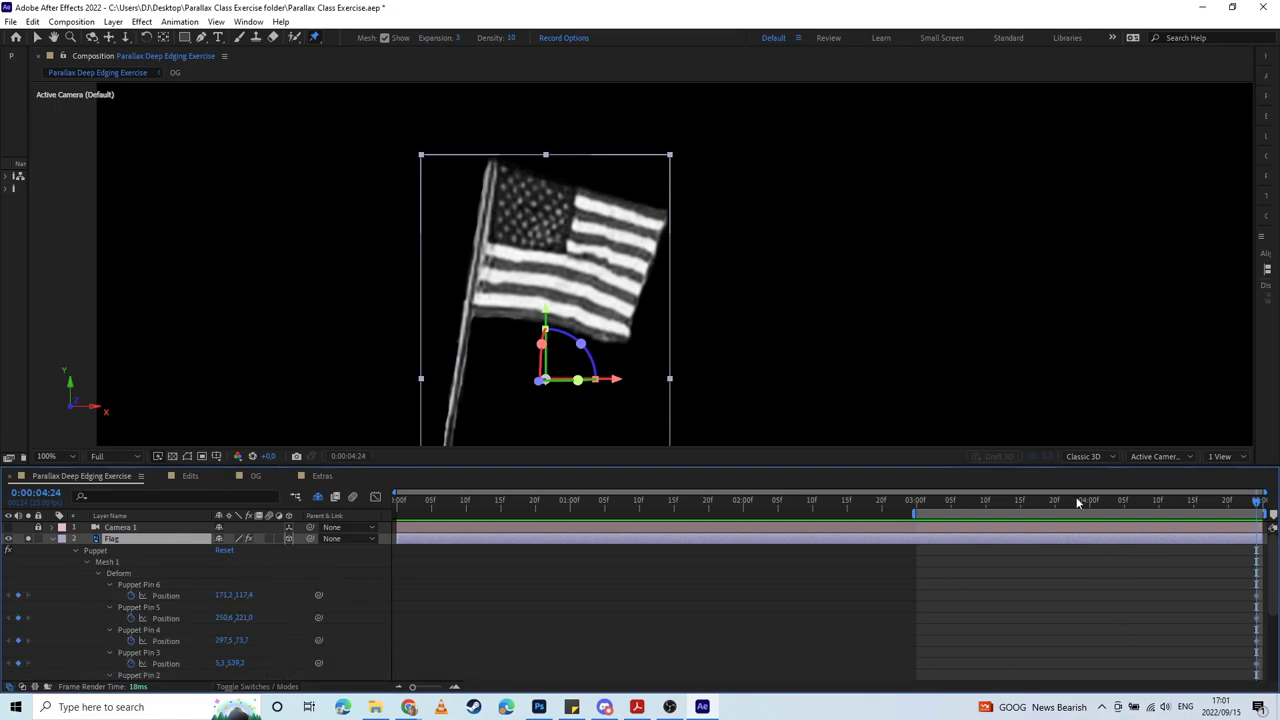
pyautogui.moveTo(1058, 463); pyautogui.dragTo(1058, 386)
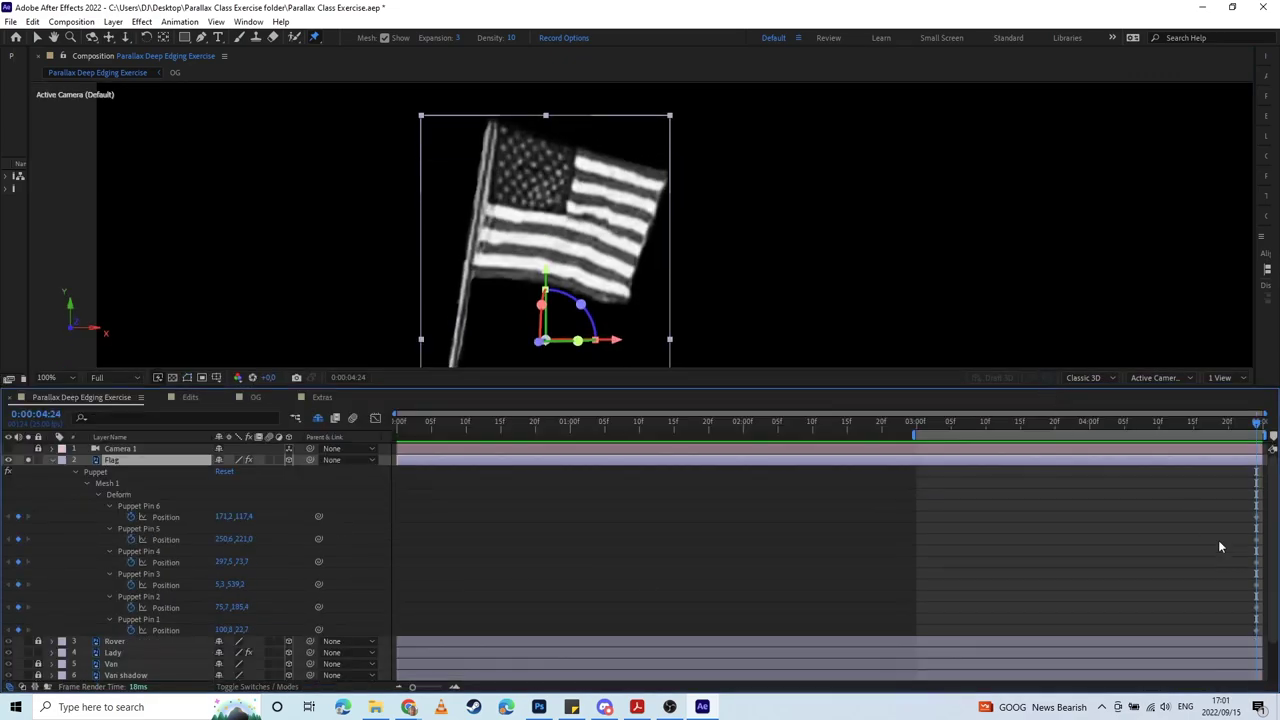
pyautogui.moveTo(1226, 488); pyautogui.dragTo(1275, 657)
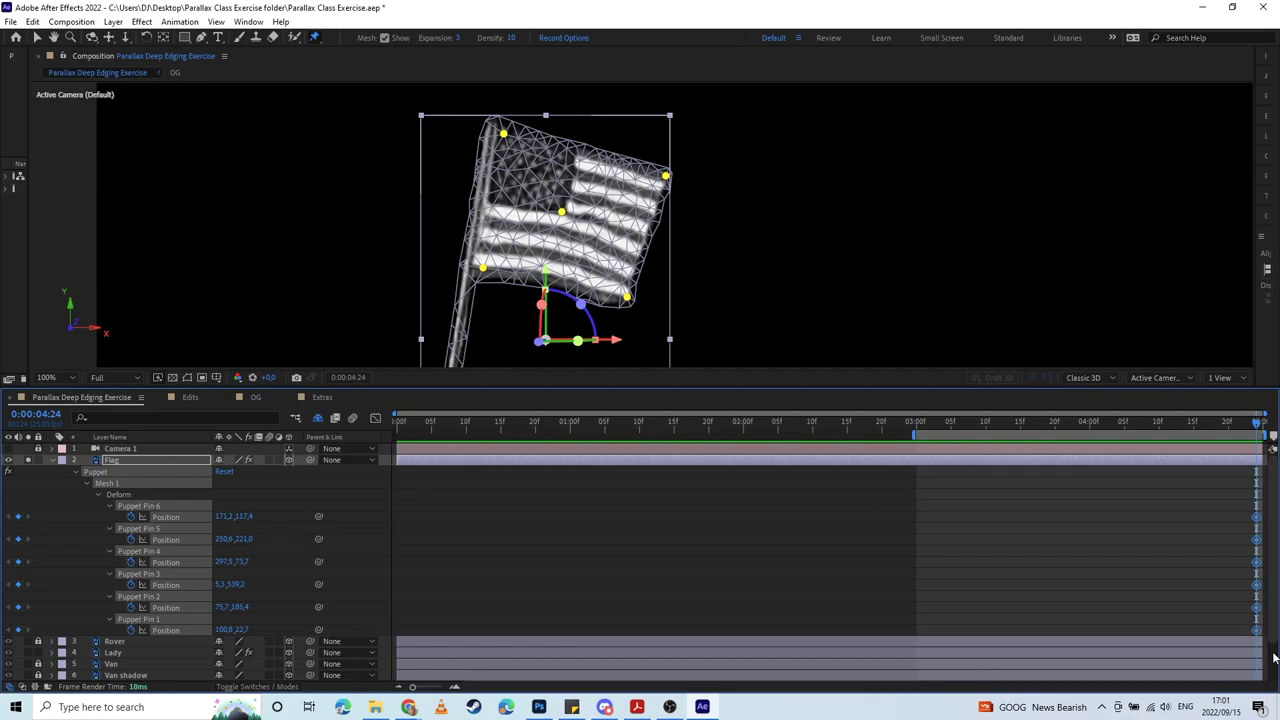
pyautogui.click(897, 463)
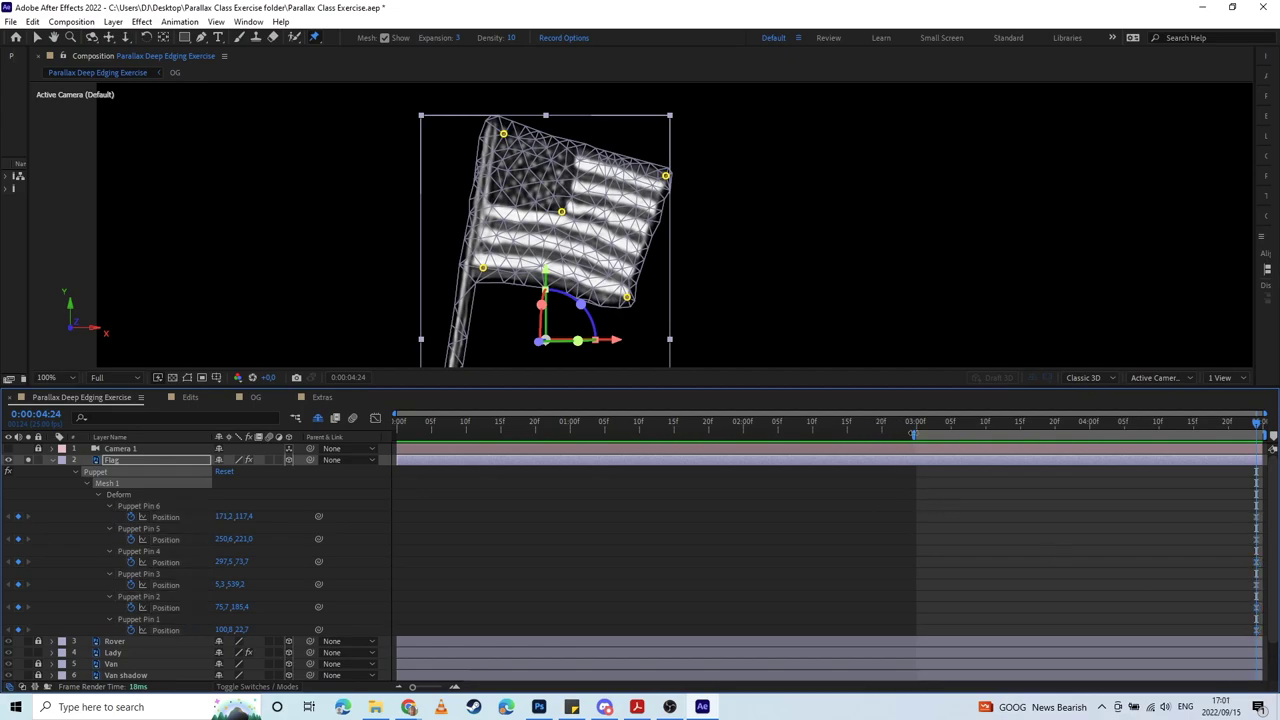
pyautogui.click(918, 431)
pyautogui.moveTo(580, 186); pyautogui.dragTo(594, 158)
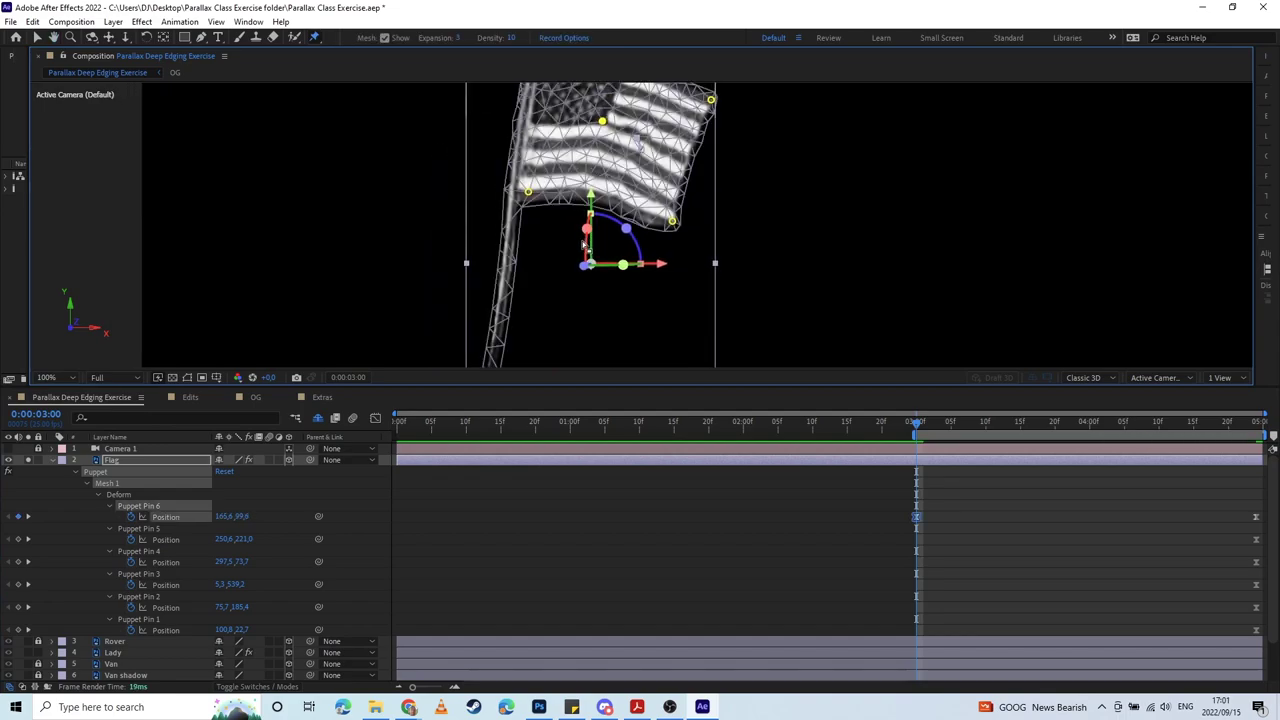
pyautogui.hotkey('ctrl', 'z')
# Step: At 0:00:04:24, add two more puppet pins on the flagpole, one partway down and one just below the cloth
pyautogui.moveTo(549, 275); pyautogui.dragTo(586, 172)
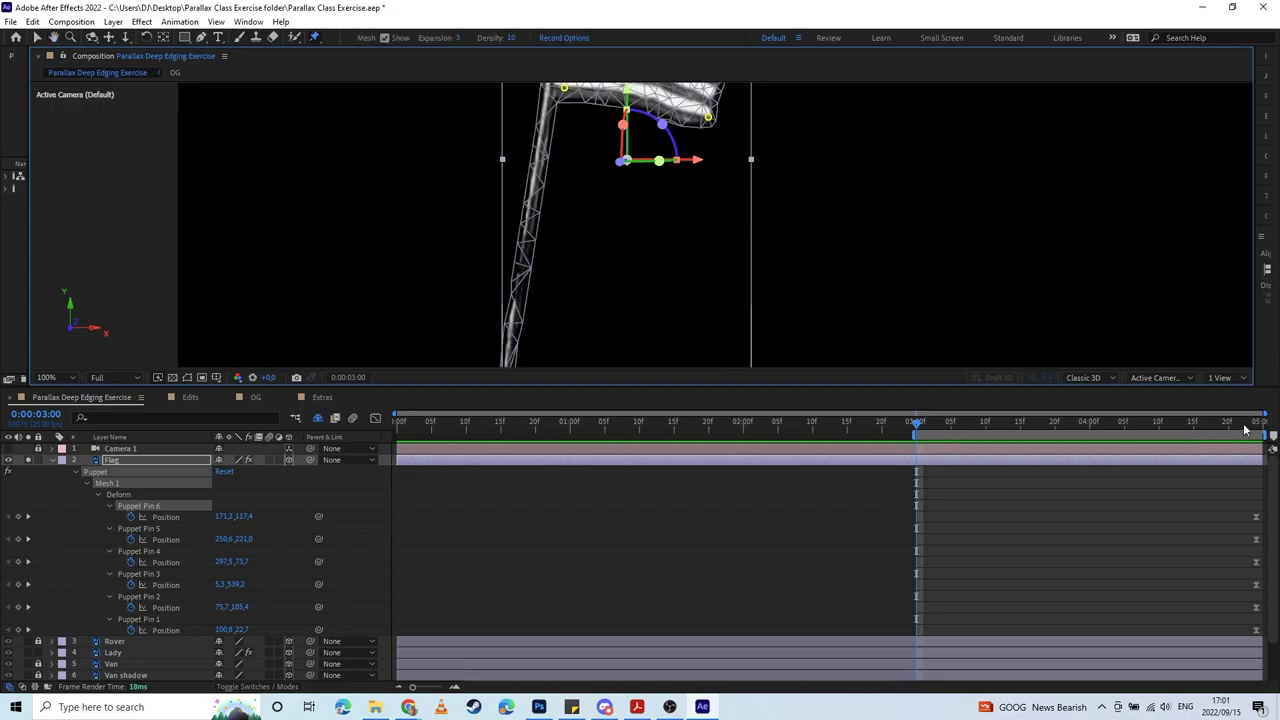
pyautogui.moveTo(1249, 425); pyautogui.dragTo(1260, 424)
pyautogui.click(525, 242)
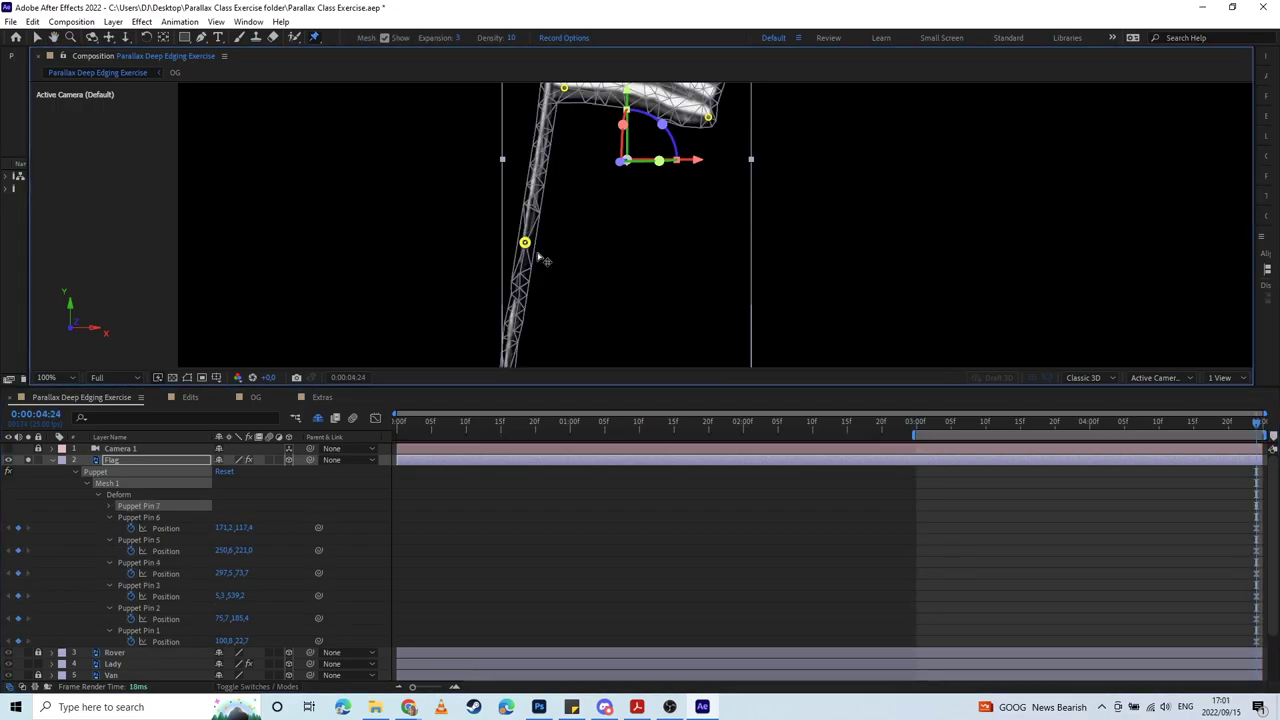
pyautogui.moveTo(576, 265); pyautogui.dragTo(588, 289)
pyautogui.moveTo(584, 195); pyautogui.dragTo(575, 253)
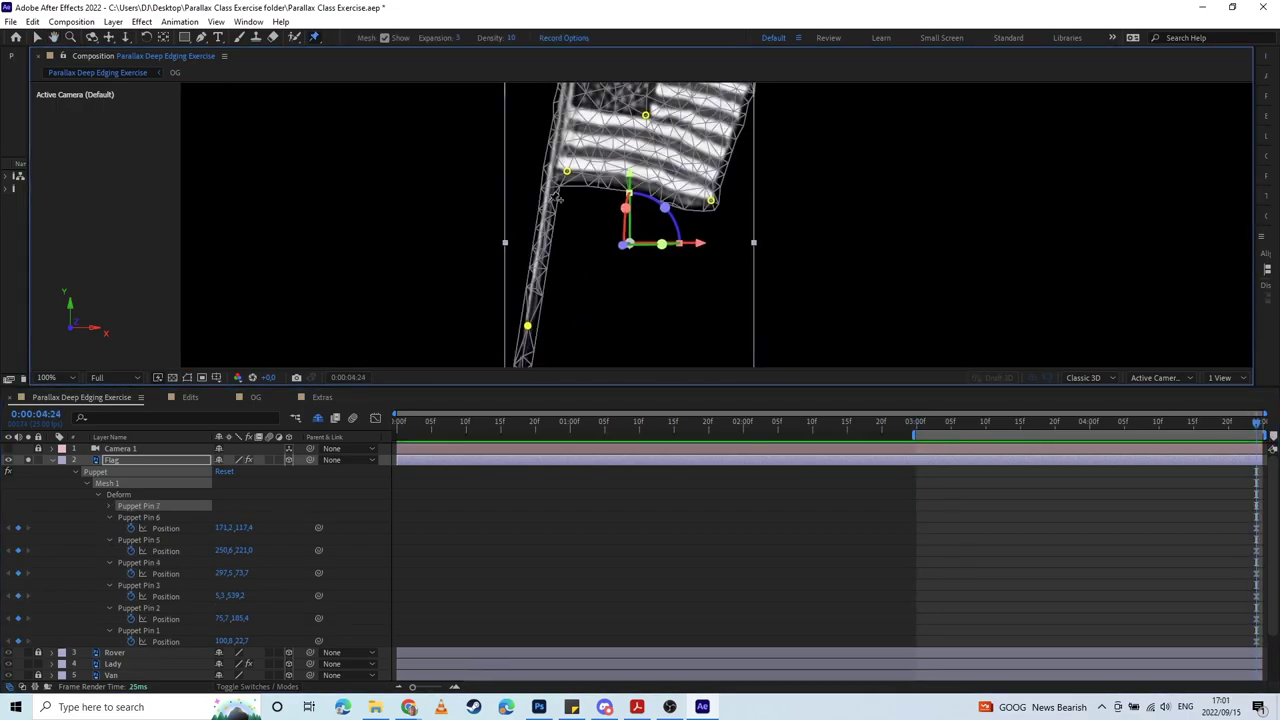
pyautogui.click(547, 202)
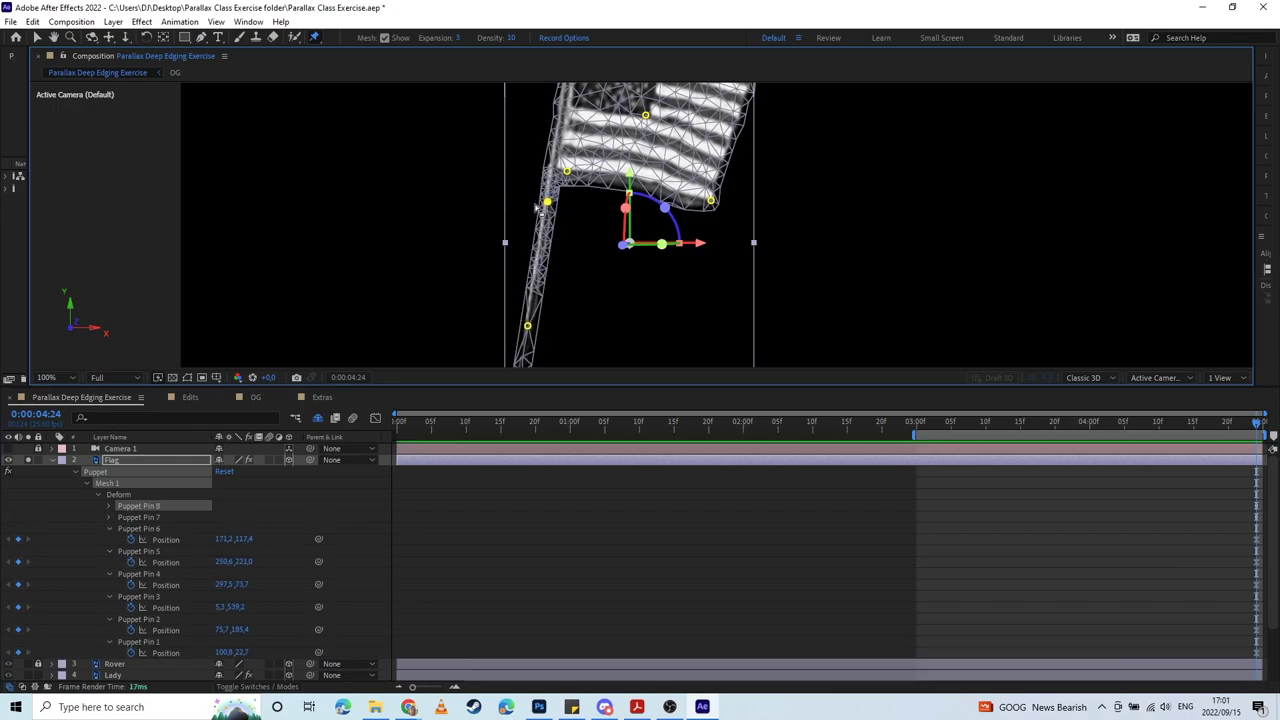
pyautogui.moveTo(563, 200); pyautogui.dragTo(559, 281)
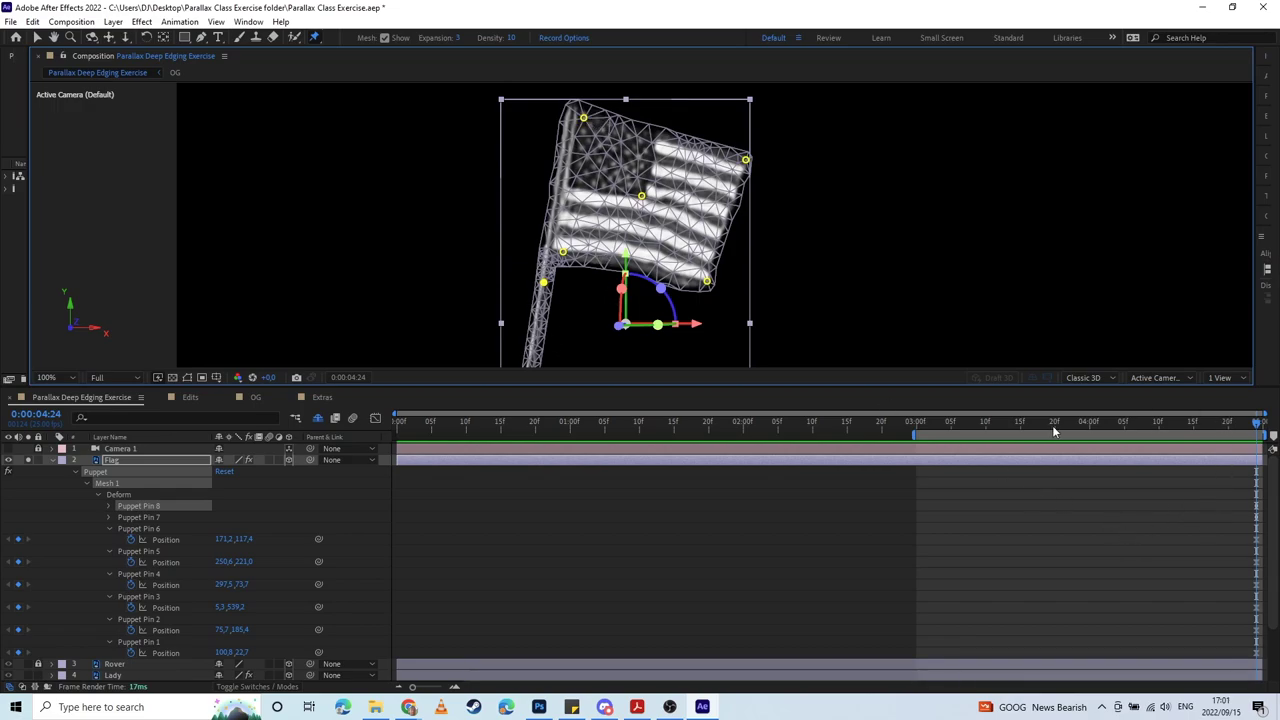
# Step: At 0:00:03:00, bend the flag by moving Puppet Pin 6 to about 166, 100, Pin 5 to 225, 225 and Pin 4 to 290, 108
pyautogui.click(918, 428)
pyautogui.click(983, 514)
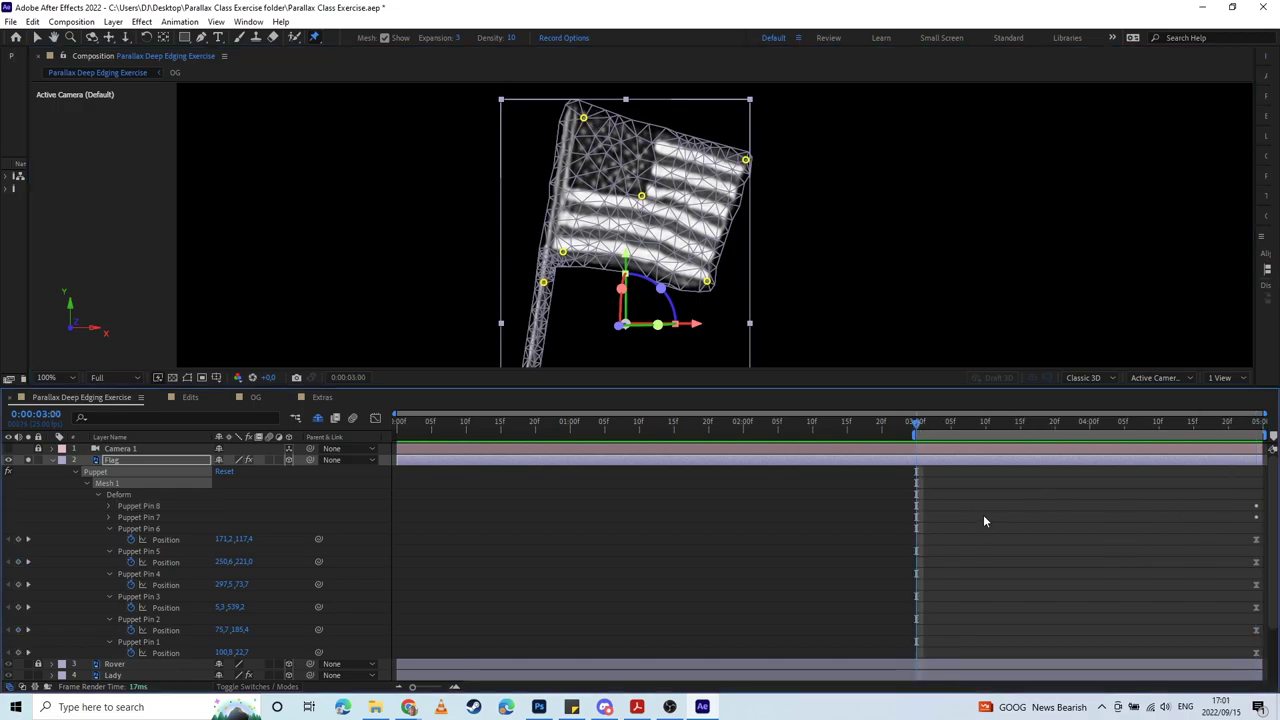
pyautogui.moveTo(648, 205); pyautogui.dragTo(644, 194)
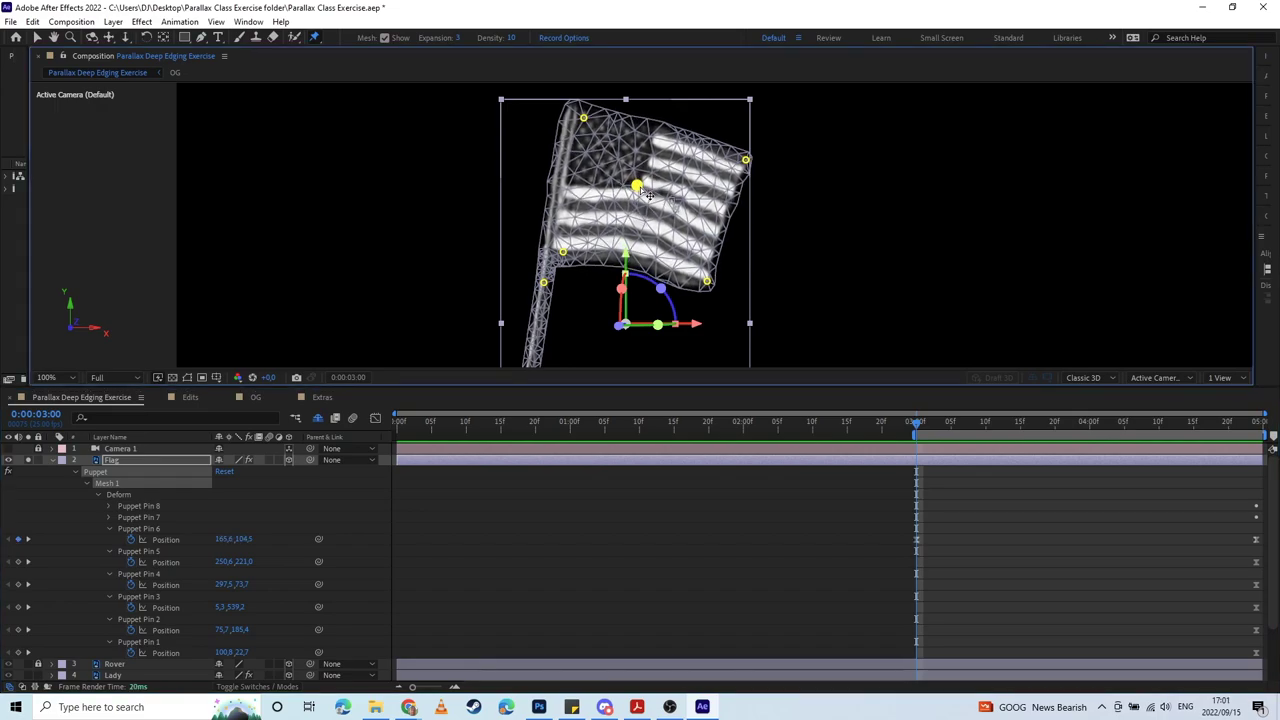
pyautogui.moveTo(762, 168); pyautogui.dragTo(757, 183)
pyautogui.moveTo(707, 281); pyautogui.dragTo(687, 285)
pyautogui.moveTo(737, 175); pyautogui.dragTo(740, 189)
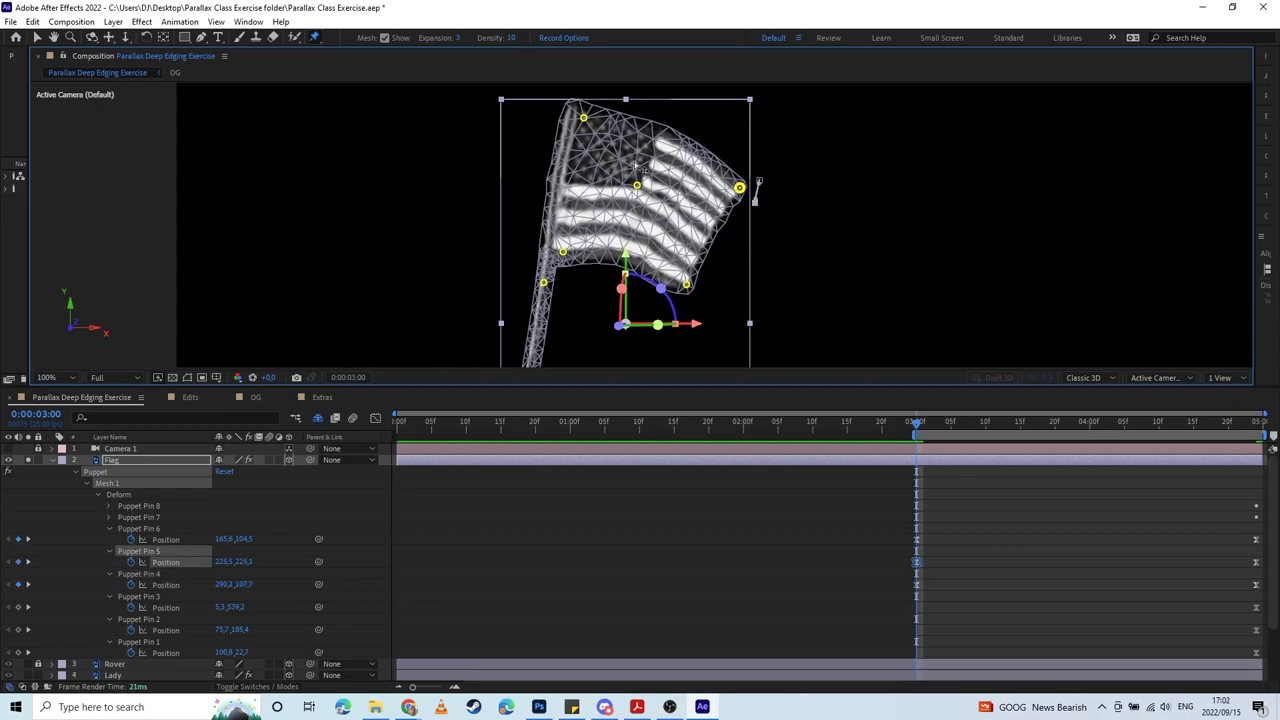
pyautogui.moveTo(640, 194); pyautogui.dragTo(640, 190)
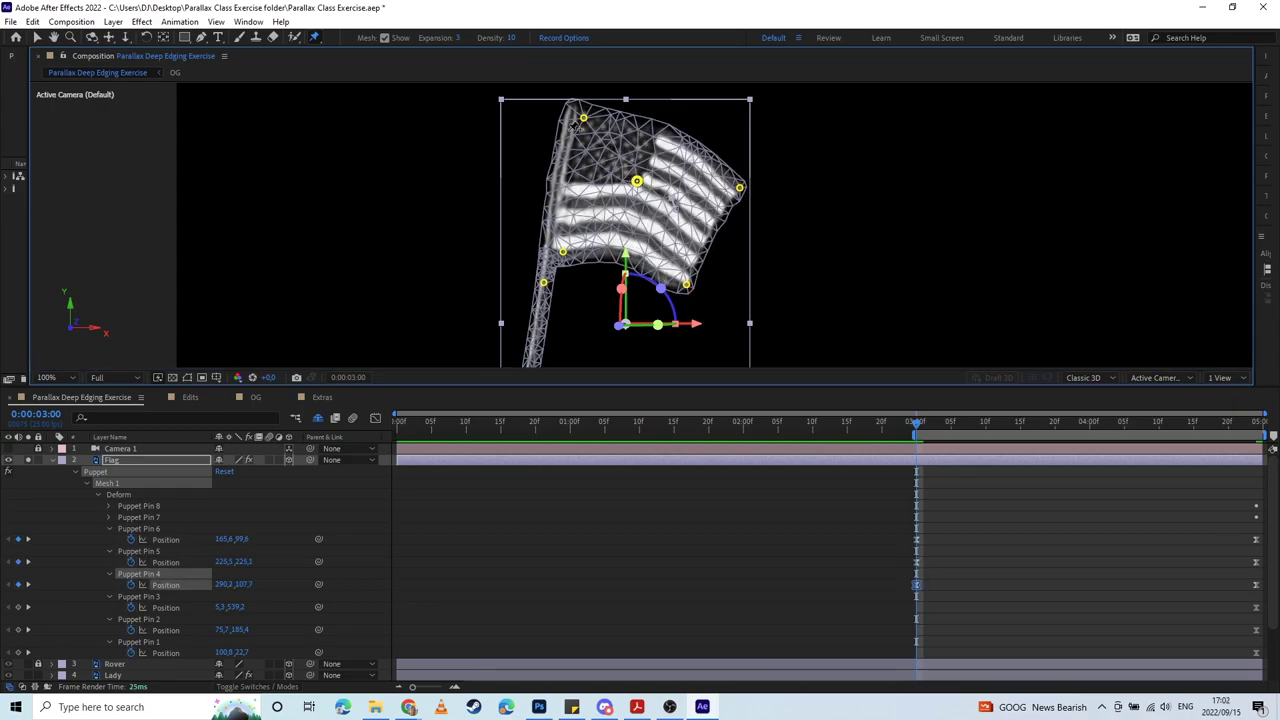
pyautogui.moveTo(584, 119); pyautogui.dragTo(595, 131)
# Step: Preview the soloed flag's waving motion from 0:00:03:00
pyautogui.press('space')
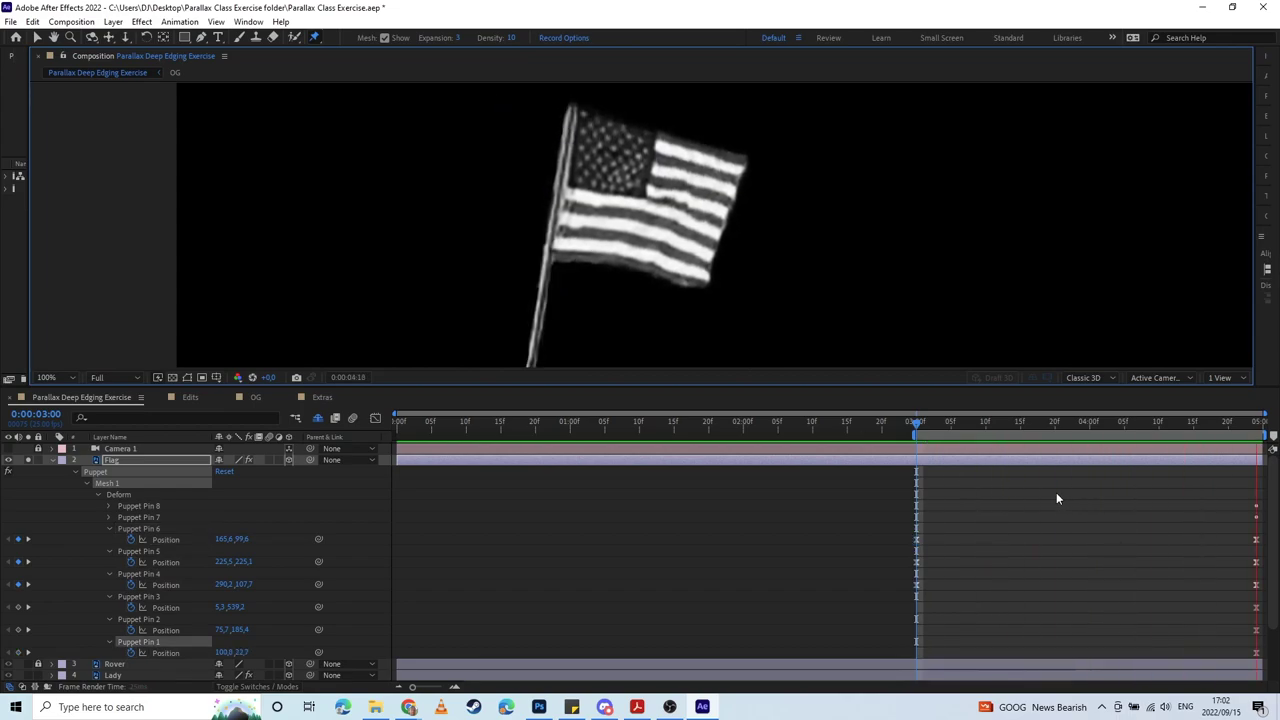
pyautogui.press('space')
pyautogui.scroll(-4, 620, 287)
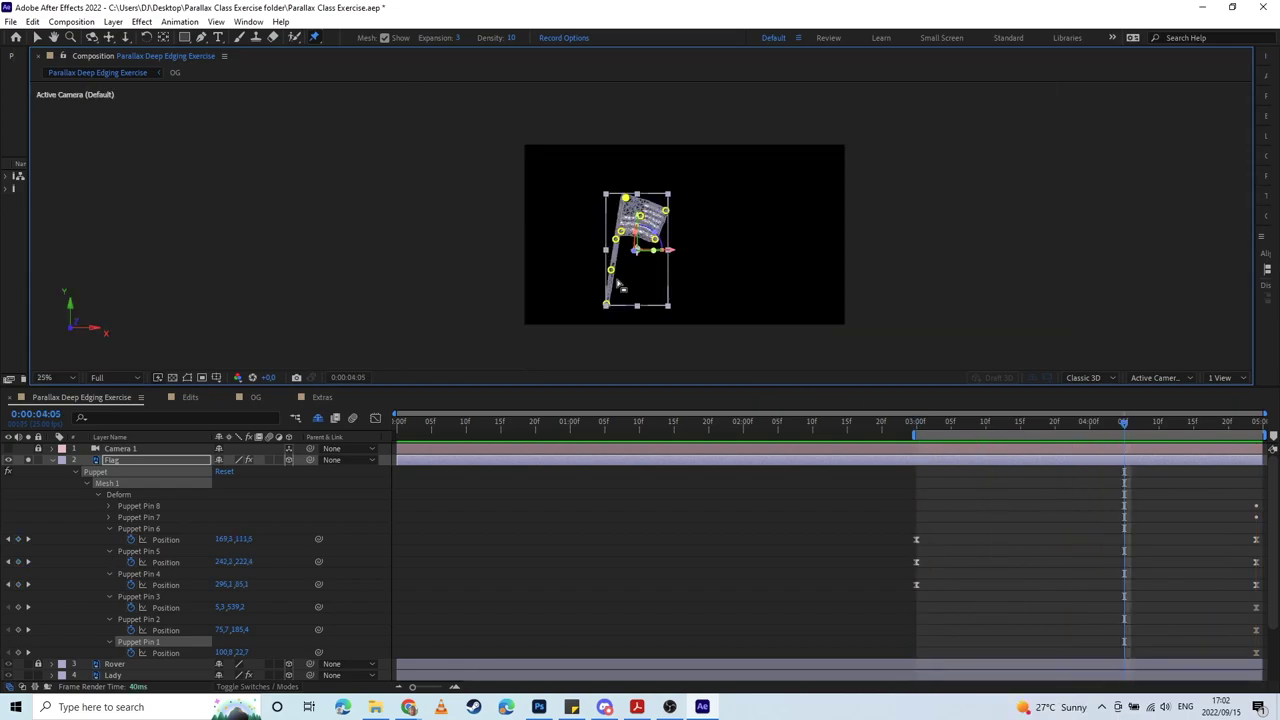
# Step: Unsolo the Flag layer and preview its waving motion together with the rest of the scene
pyautogui.click(55, 461)
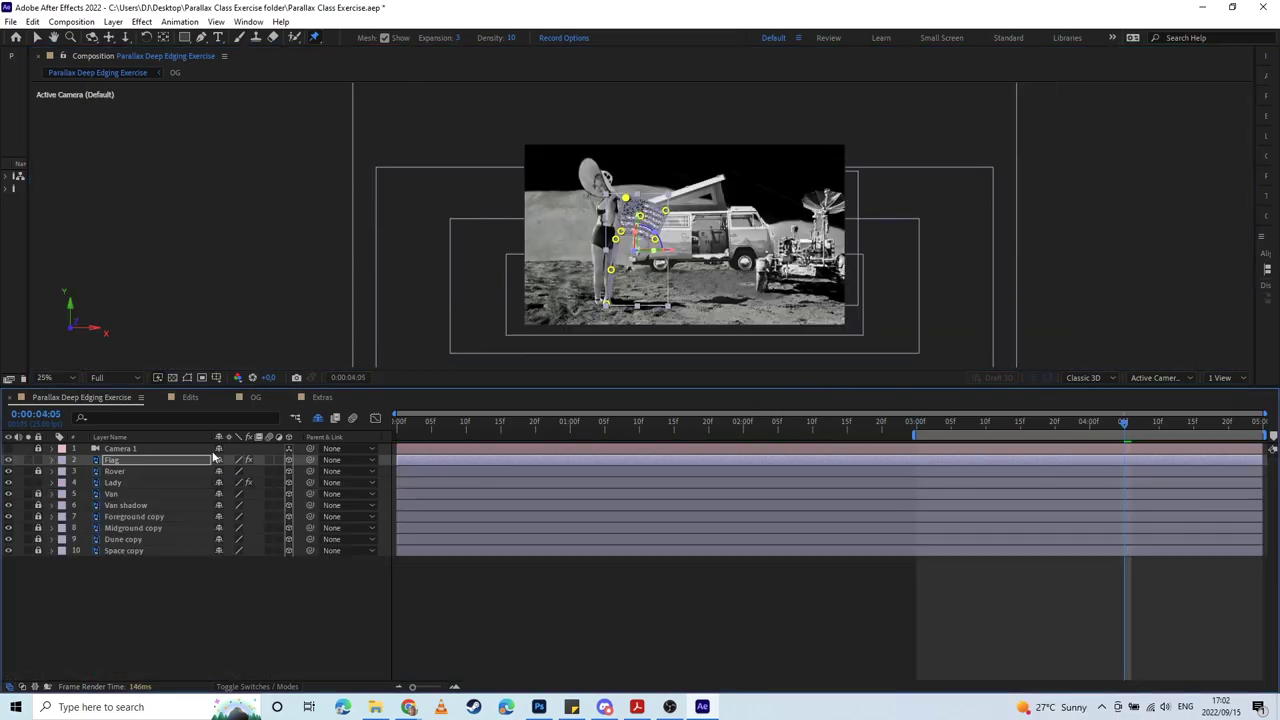
pyautogui.press('space')
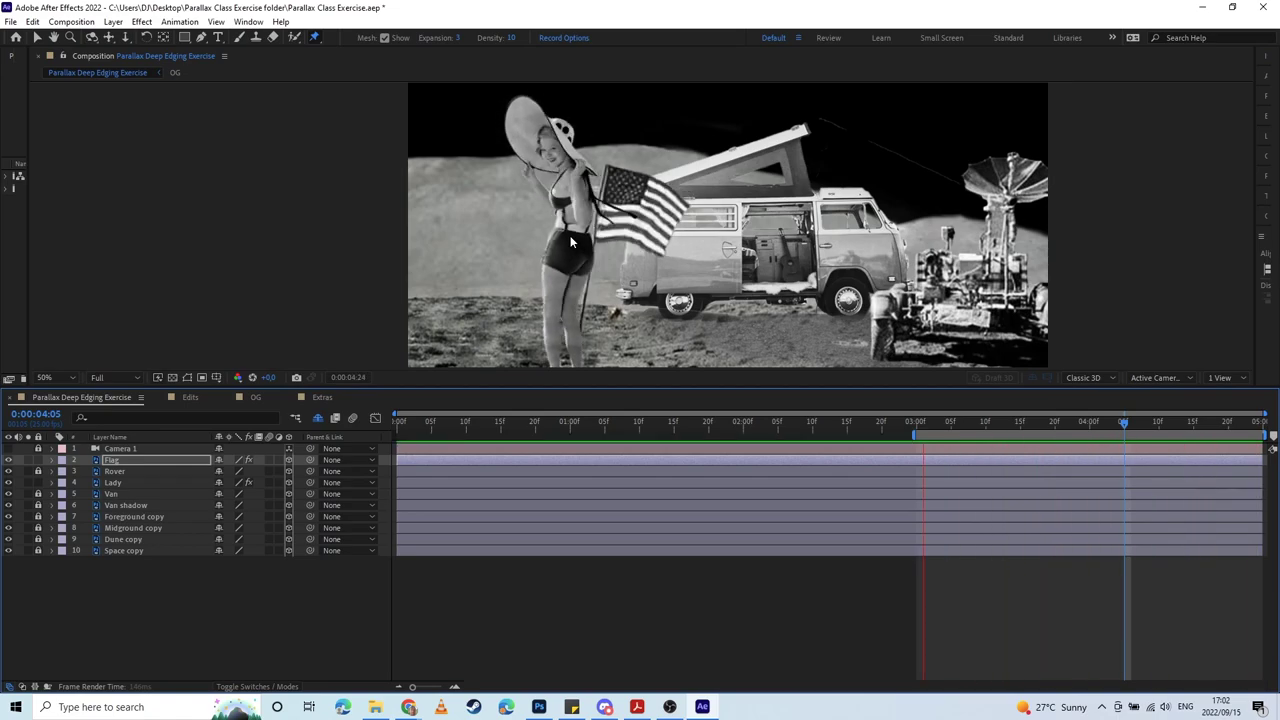
pyautogui.press('space')
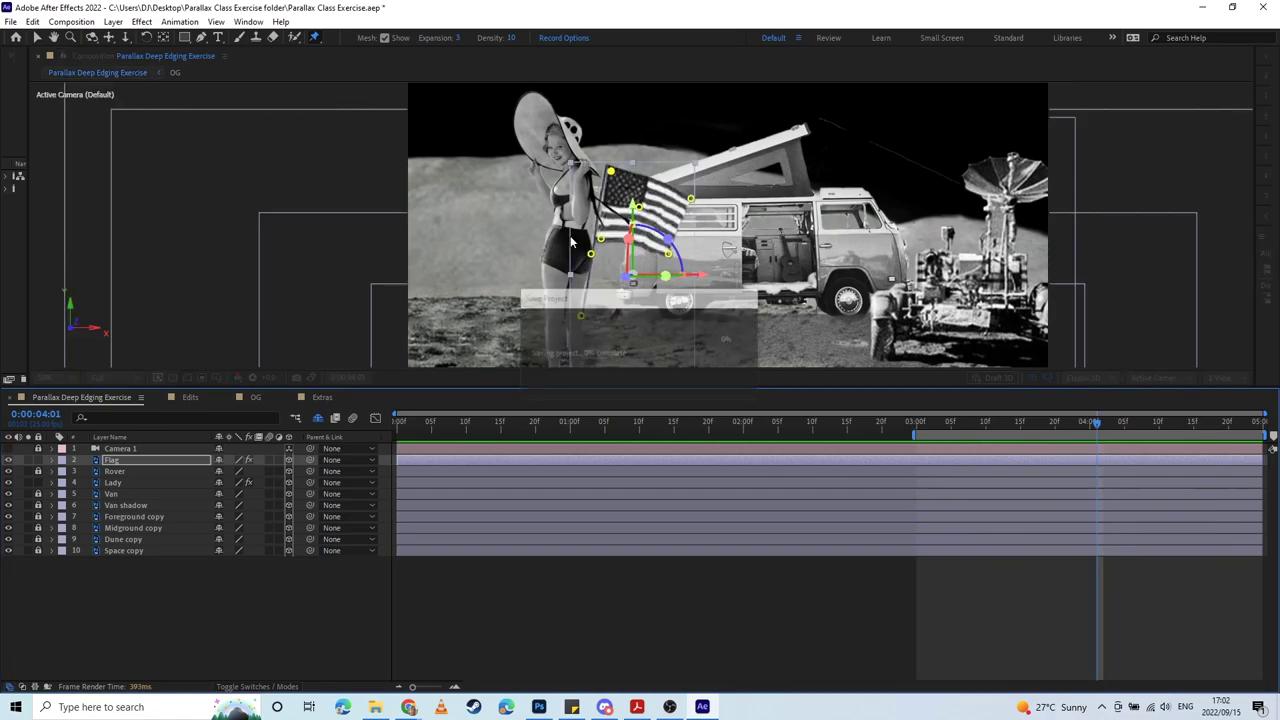
# Step: Move the work area start back to 0:00:00:00 and make Camera 1 active
pyautogui.click(399, 429)
pyautogui.press('b')
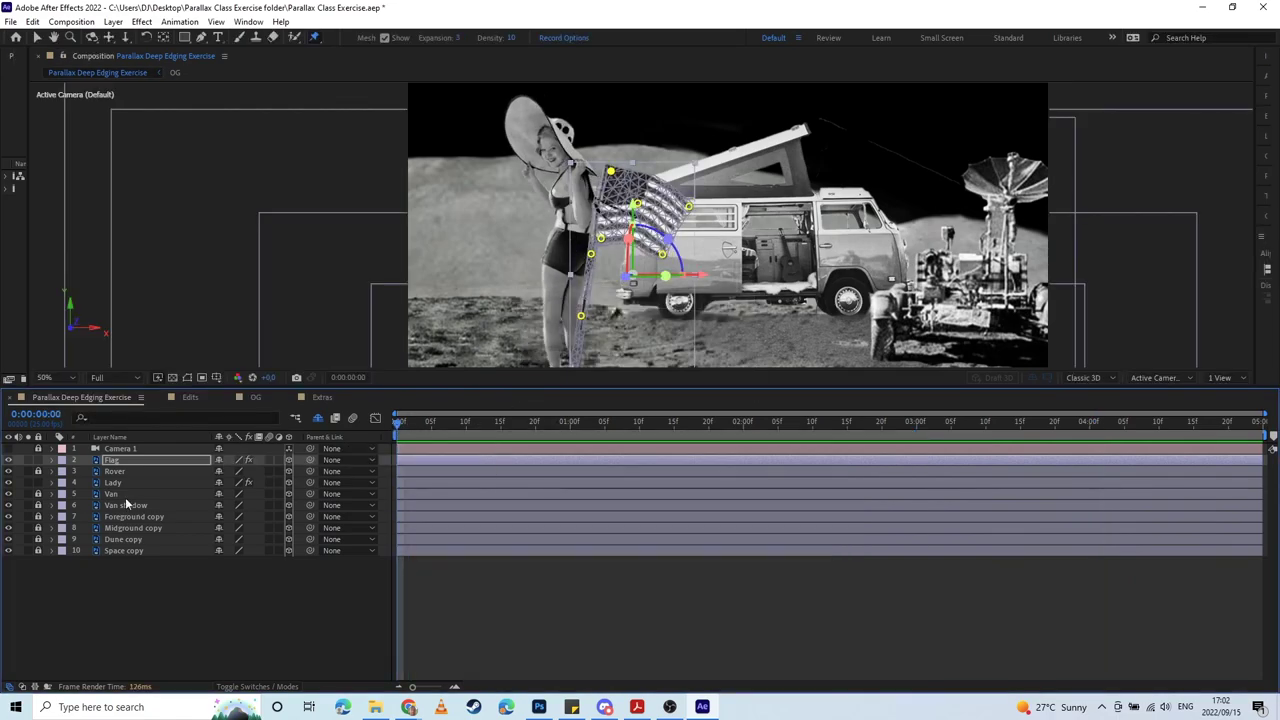
pyautogui.click(8, 449)
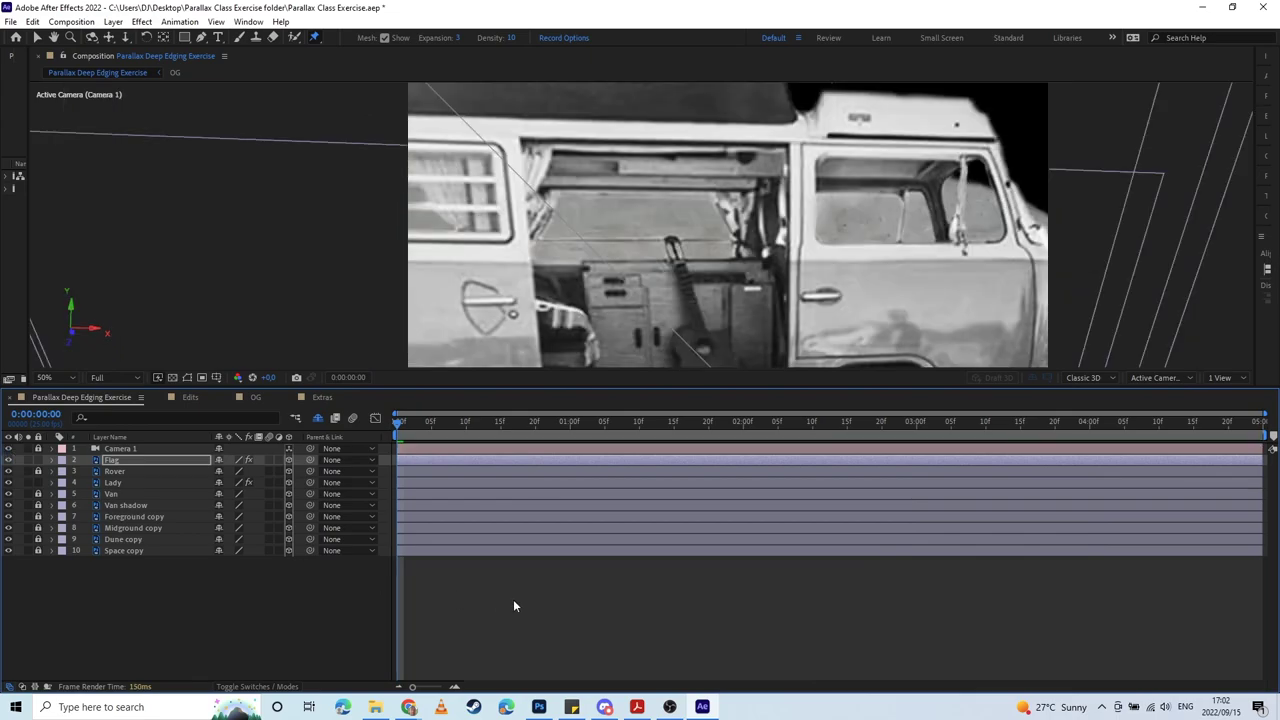
# Step: Set the preview resolution to Half, preview the full camera move, and return to 0:00:00:00
pyautogui.scroll(-2, 687, 315)
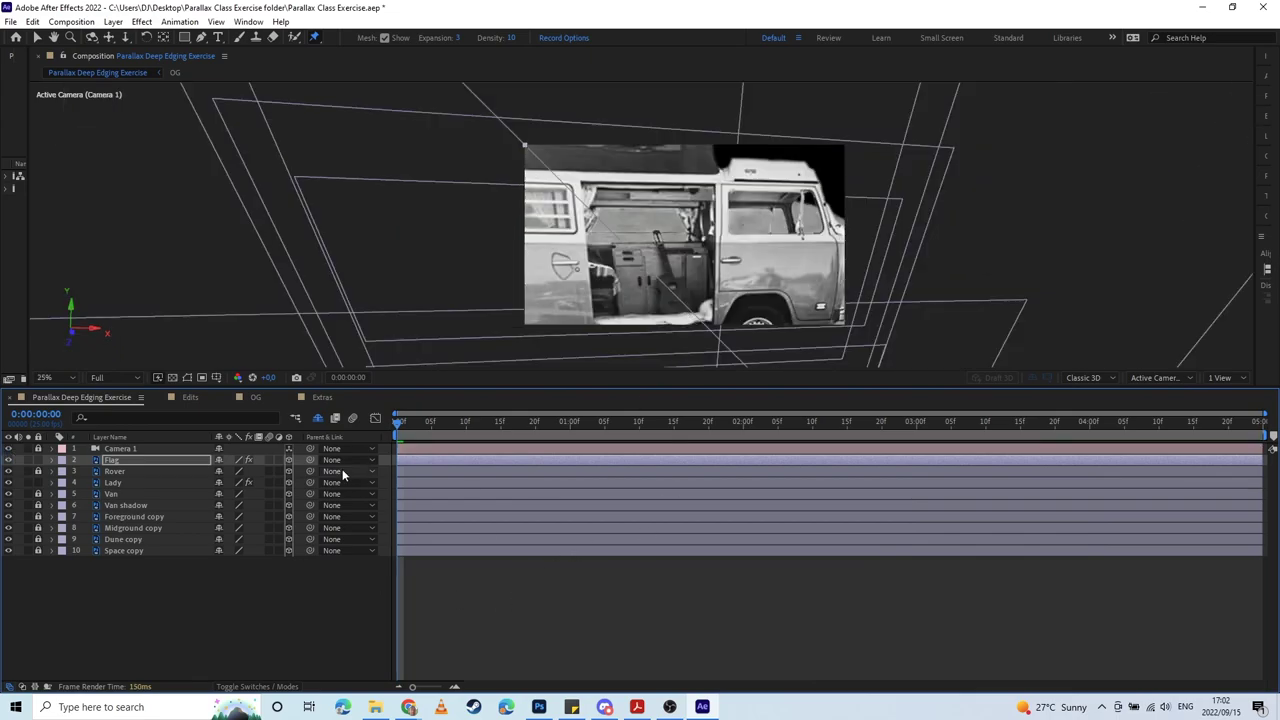
pyautogui.click(114, 378)
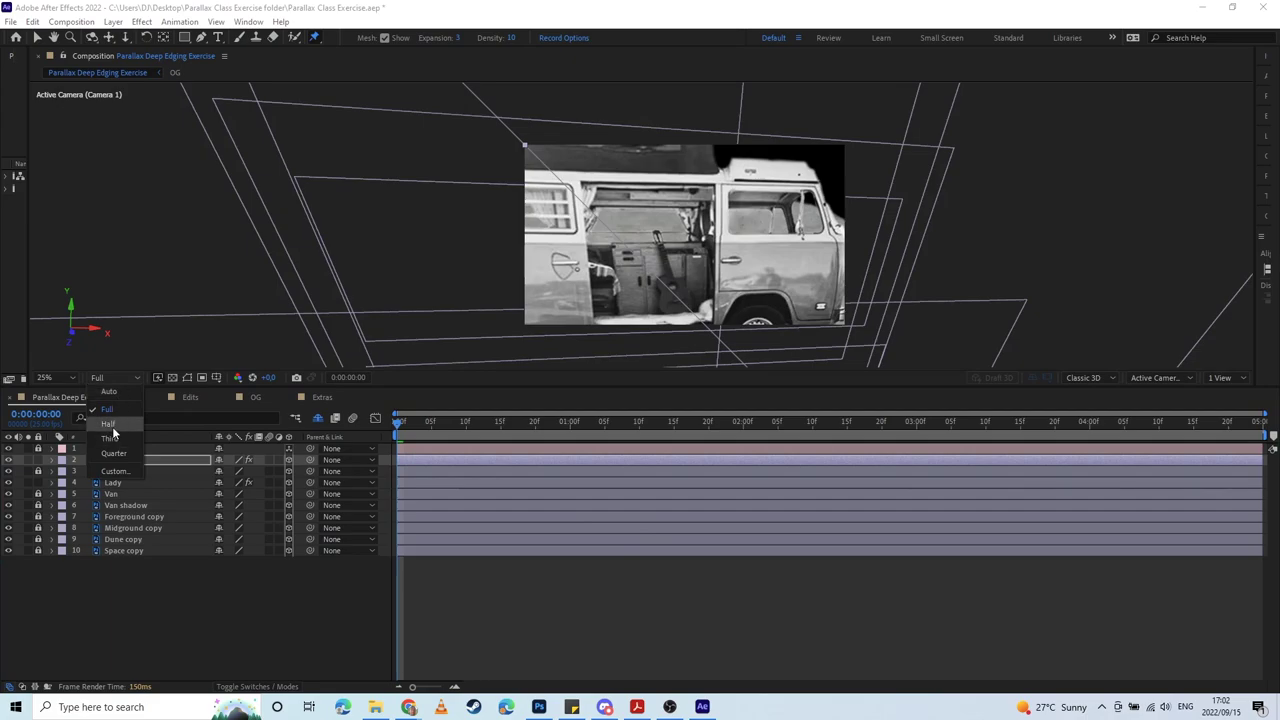
pyautogui.click(108, 424)
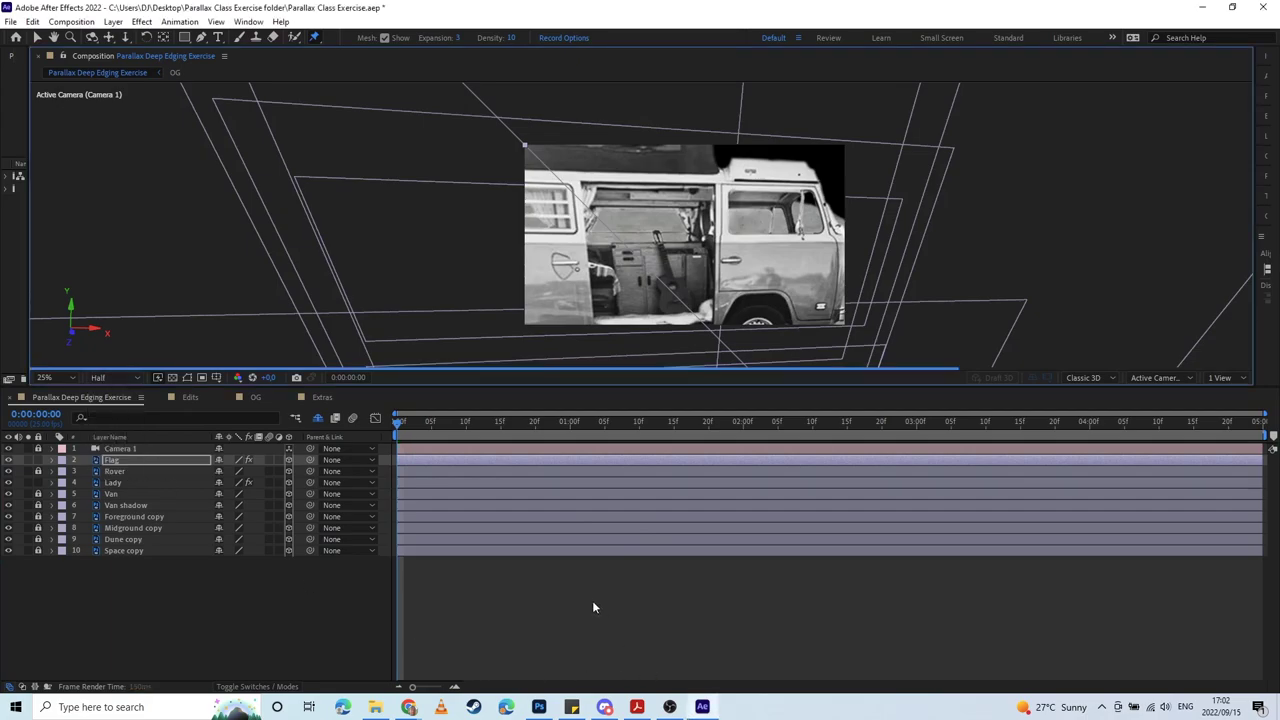
pyautogui.press('space')
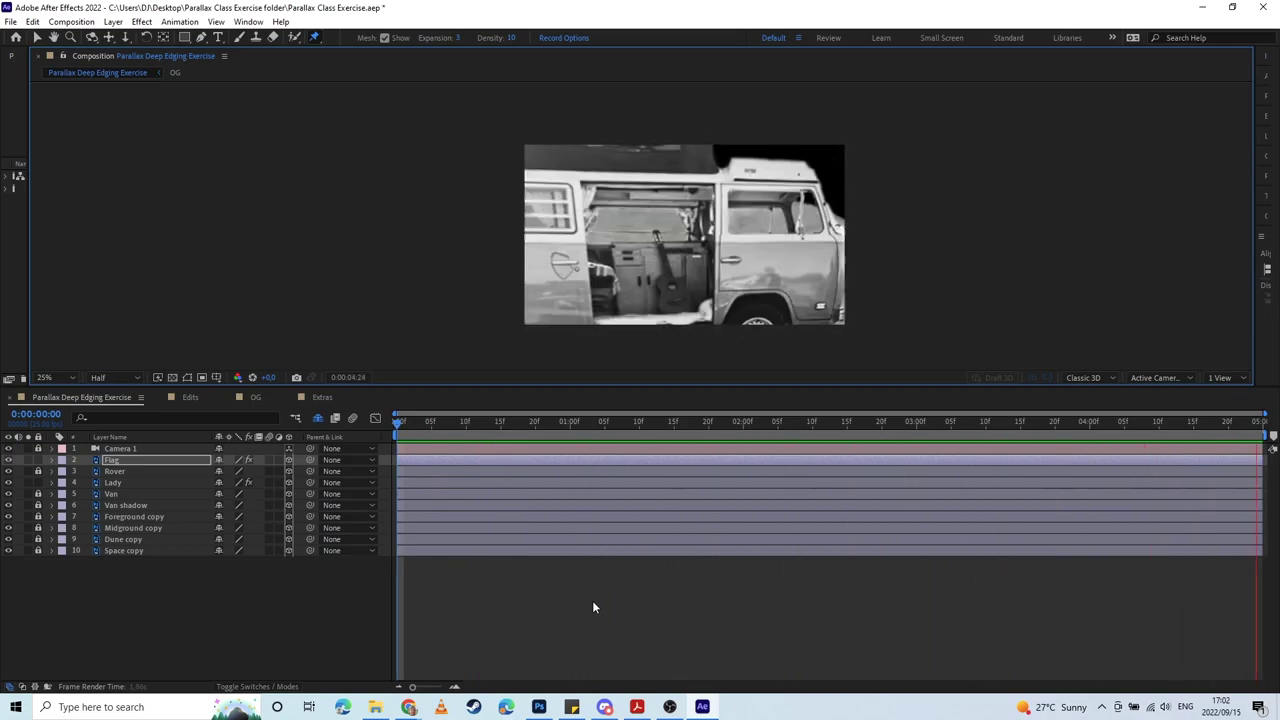
pyautogui.press('space')
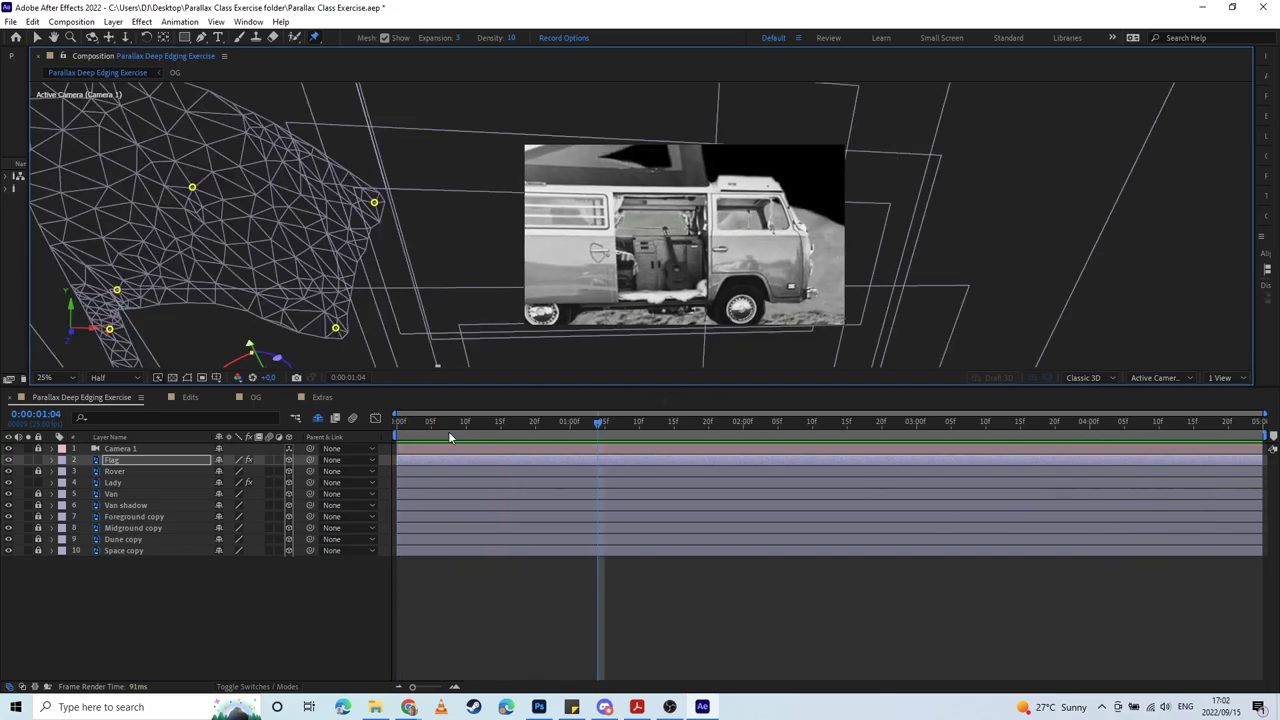
pyautogui.moveTo(431, 425); pyautogui.dragTo(383, 448)
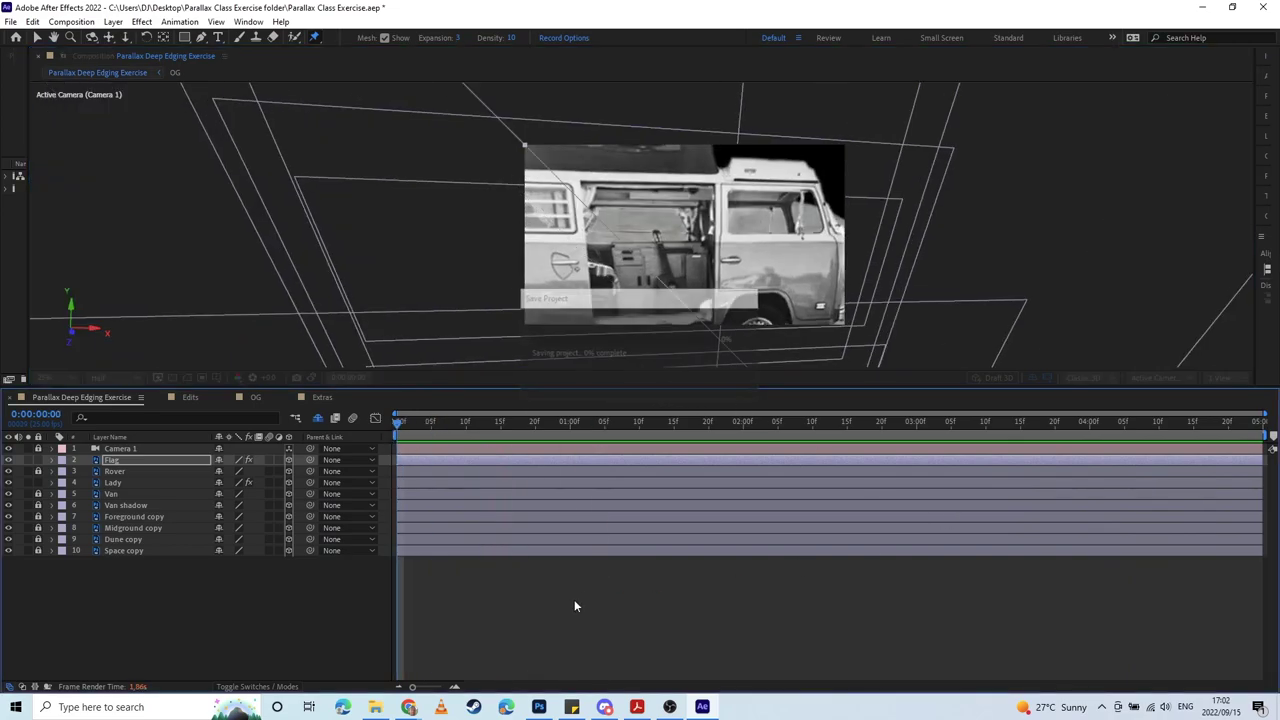
# Step: Switch the composition viewer to 2 Views, keeping Active Camera beside the Top view
pyautogui.click(1206, 379)
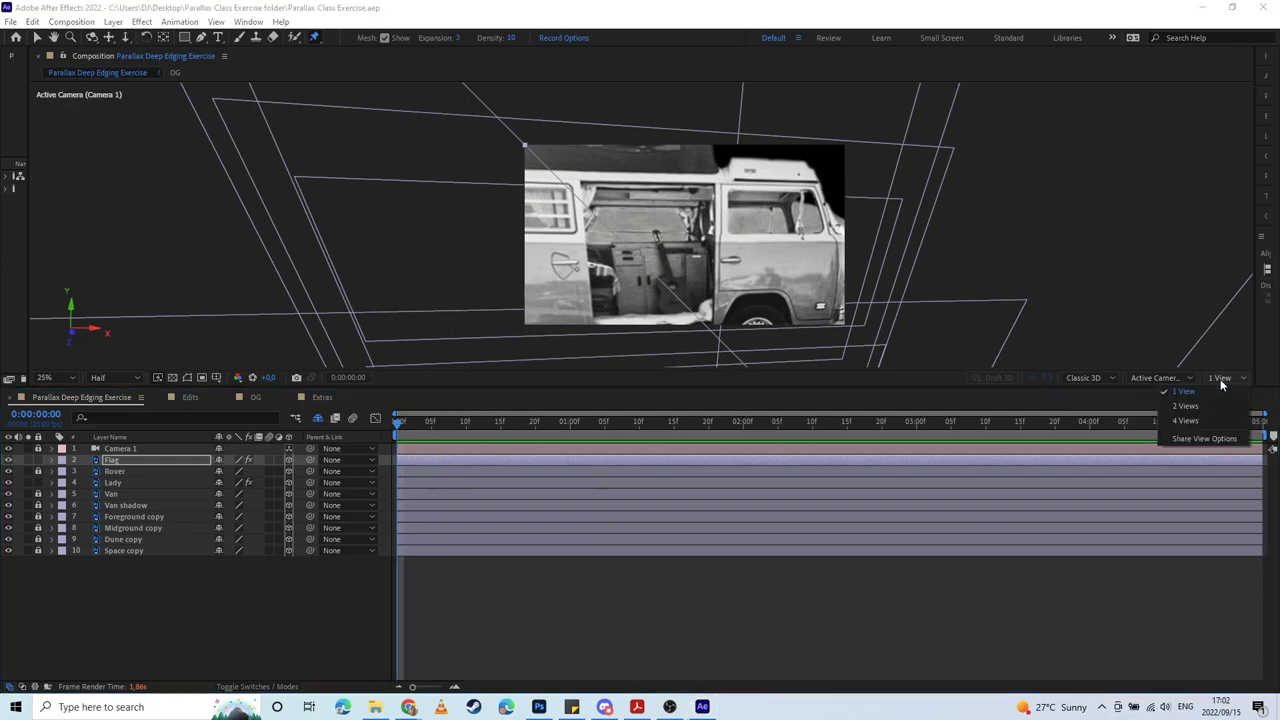
pyautogui.click(1192, 407)
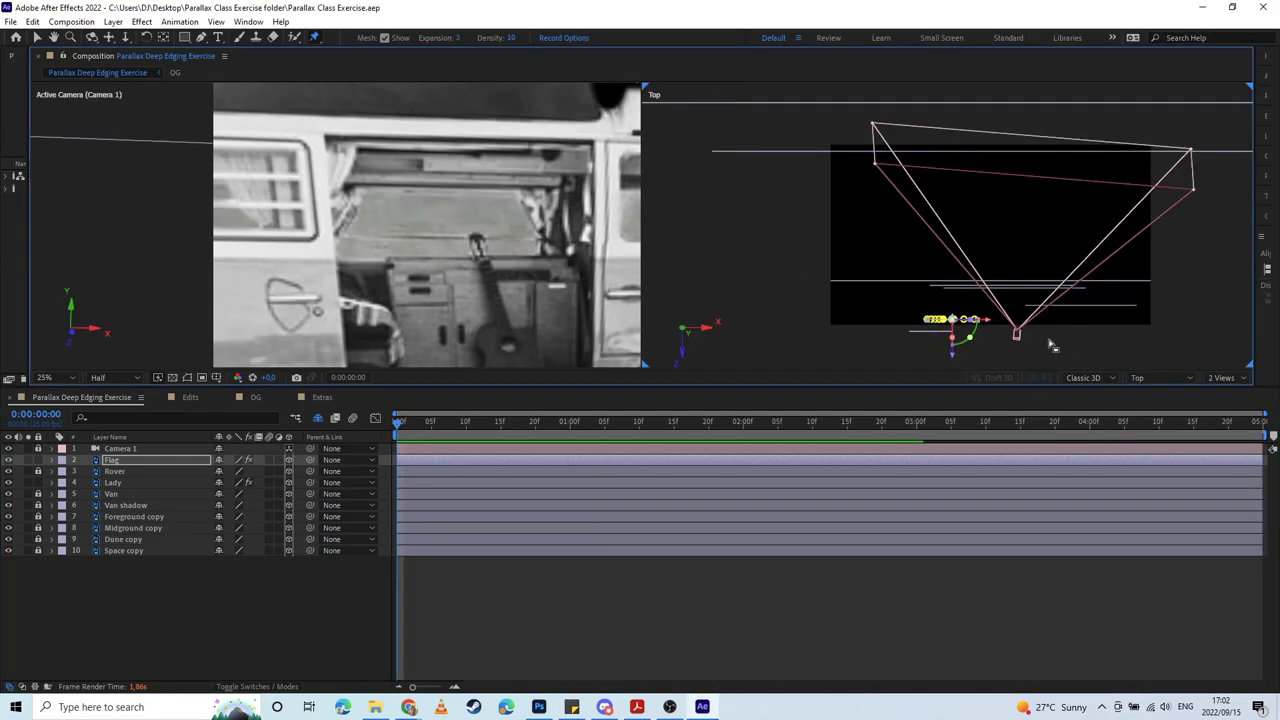
pyautogui.click(1152, 377)
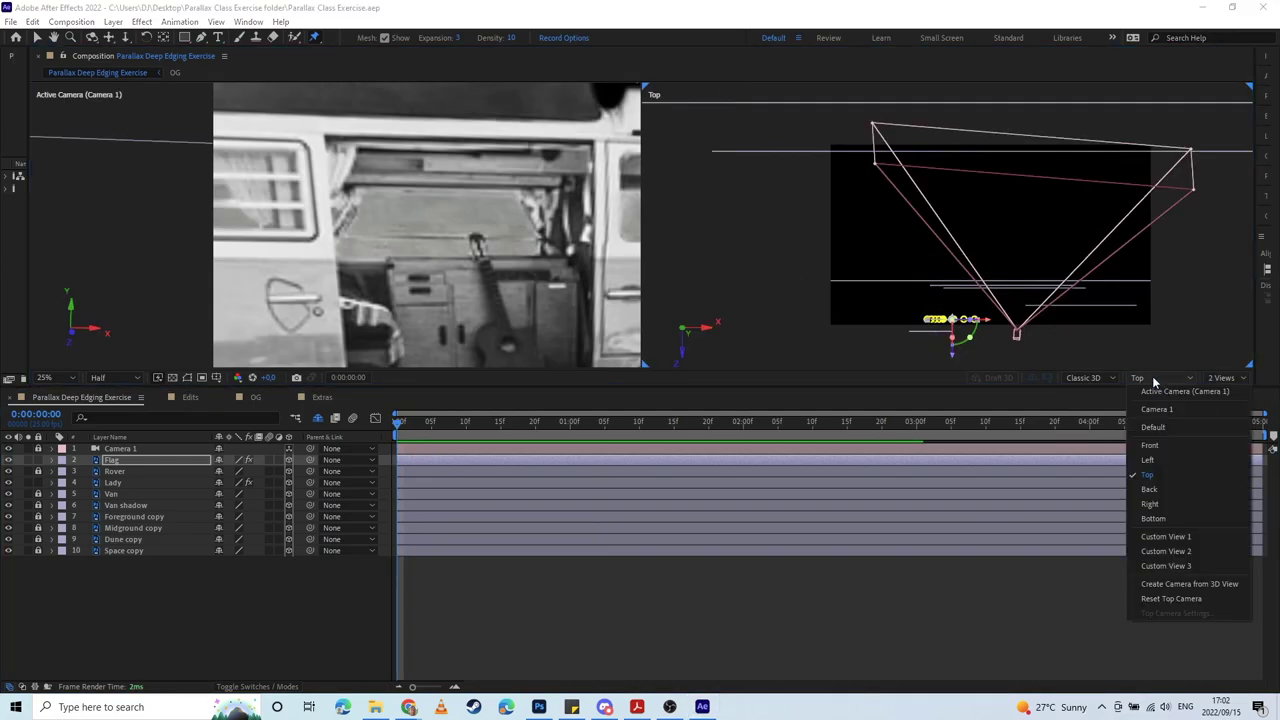
pyautogui.click(888, 330)
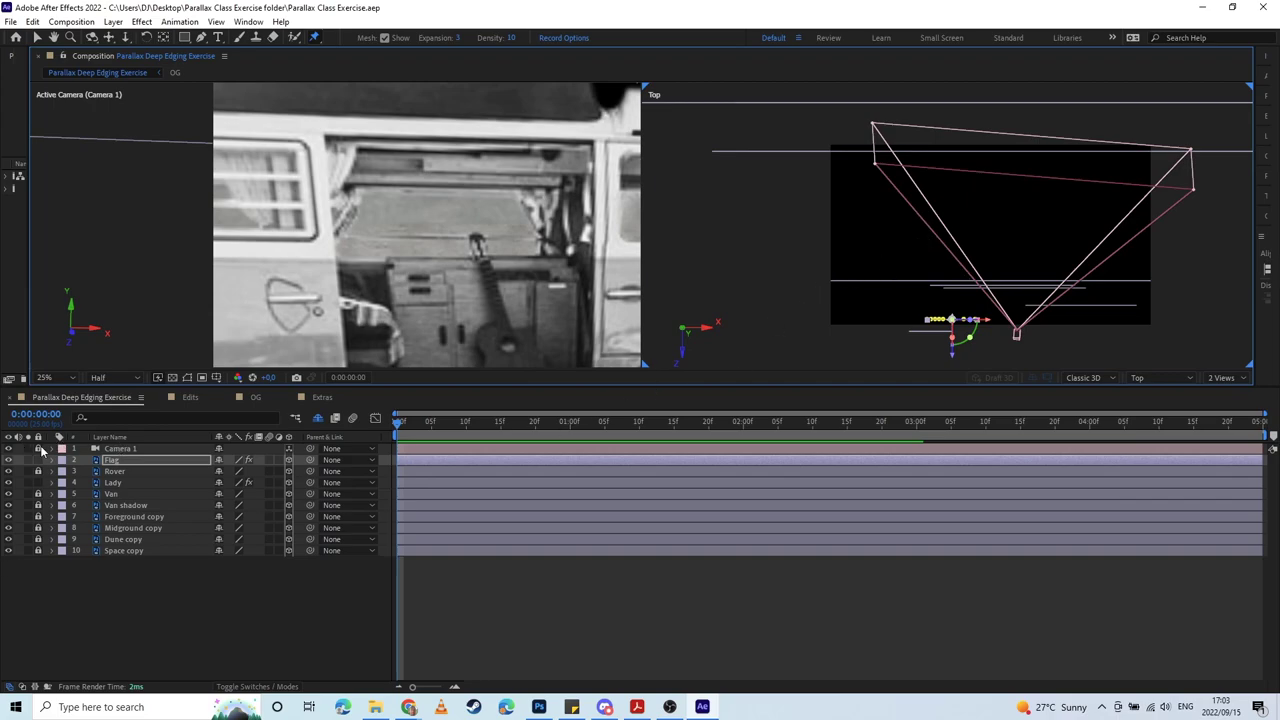
# Step: Unlock Camera 1, turn on its Depth of Field, and add a Focus Distance keyframe at 0:00:00:00
pyautogui.click(48, 451)
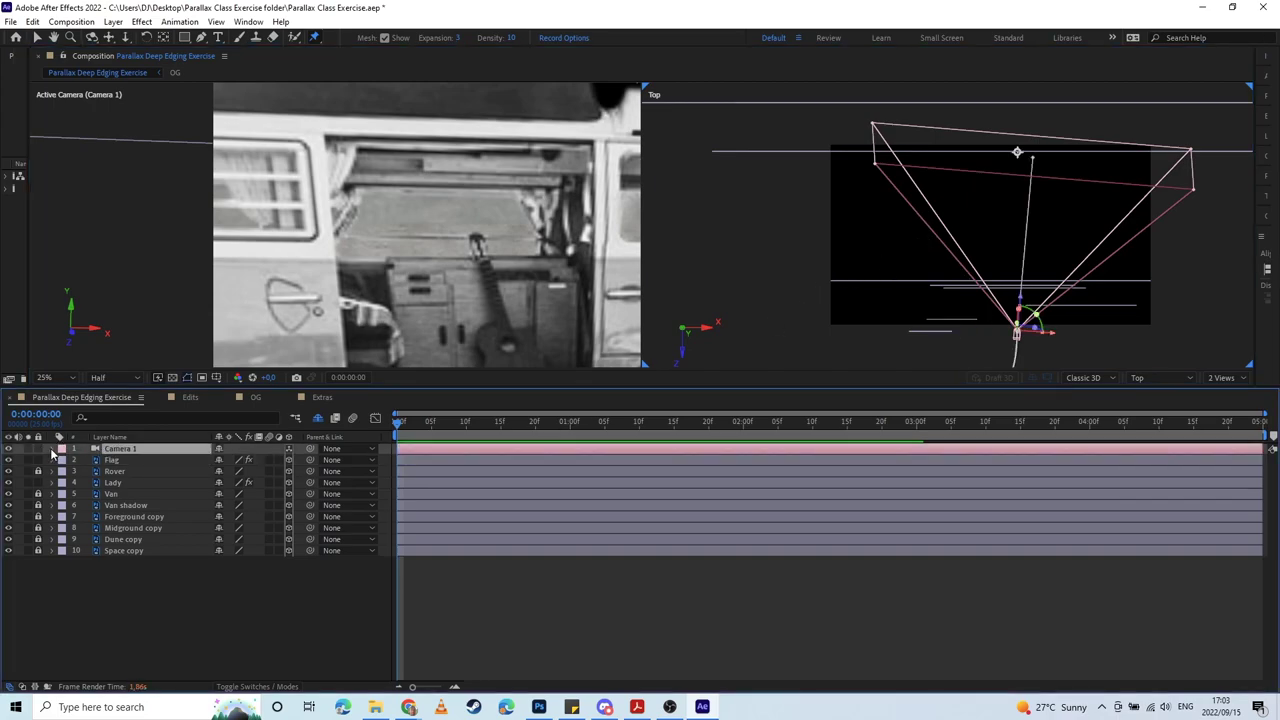
pyautogui.press('u')
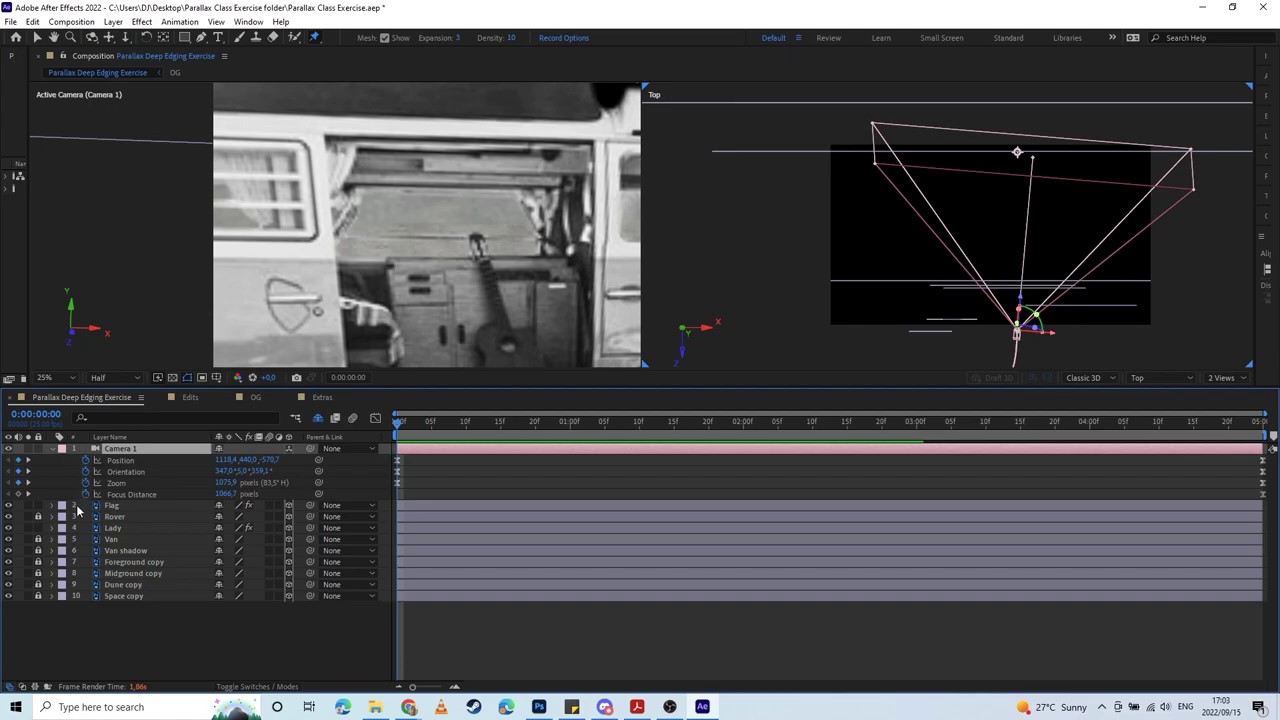
pyautogui.keyDown('ctrl'); pyautogui.click(51, 449); pyautogui.keyUp('ctrl')
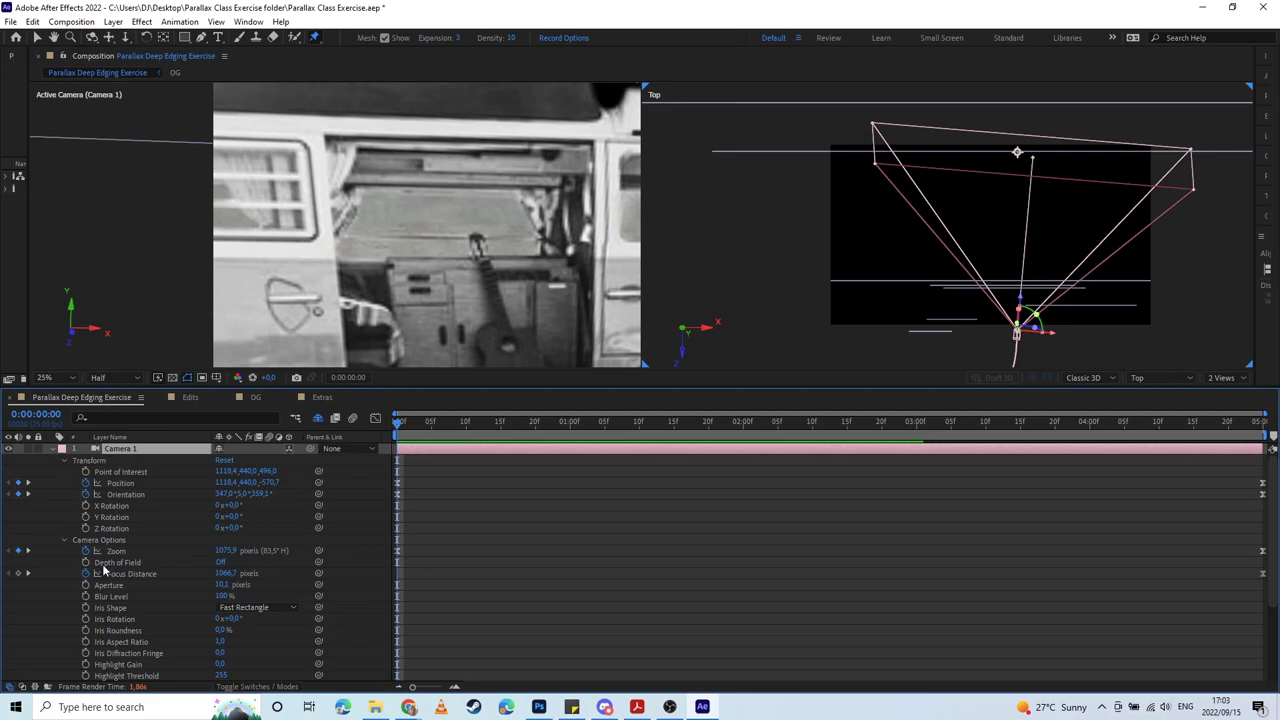
pyautogui.click(219, 563)
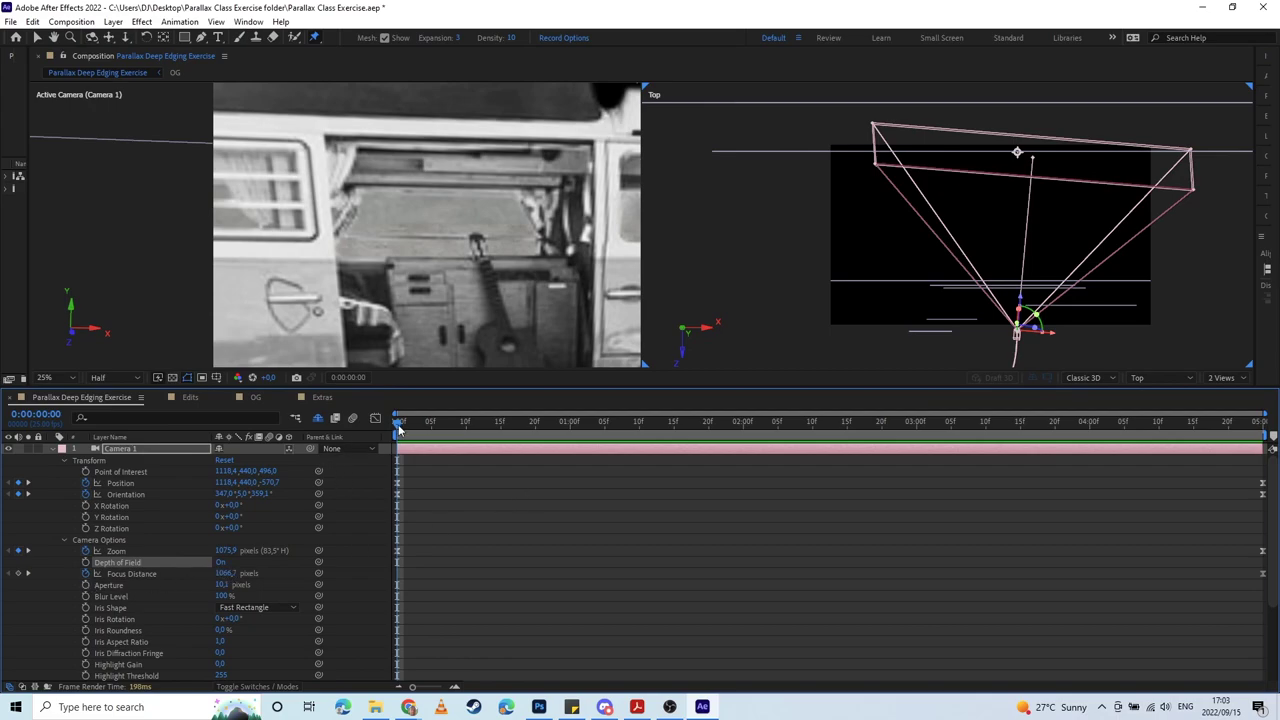
pyautogui.click(18, 574)
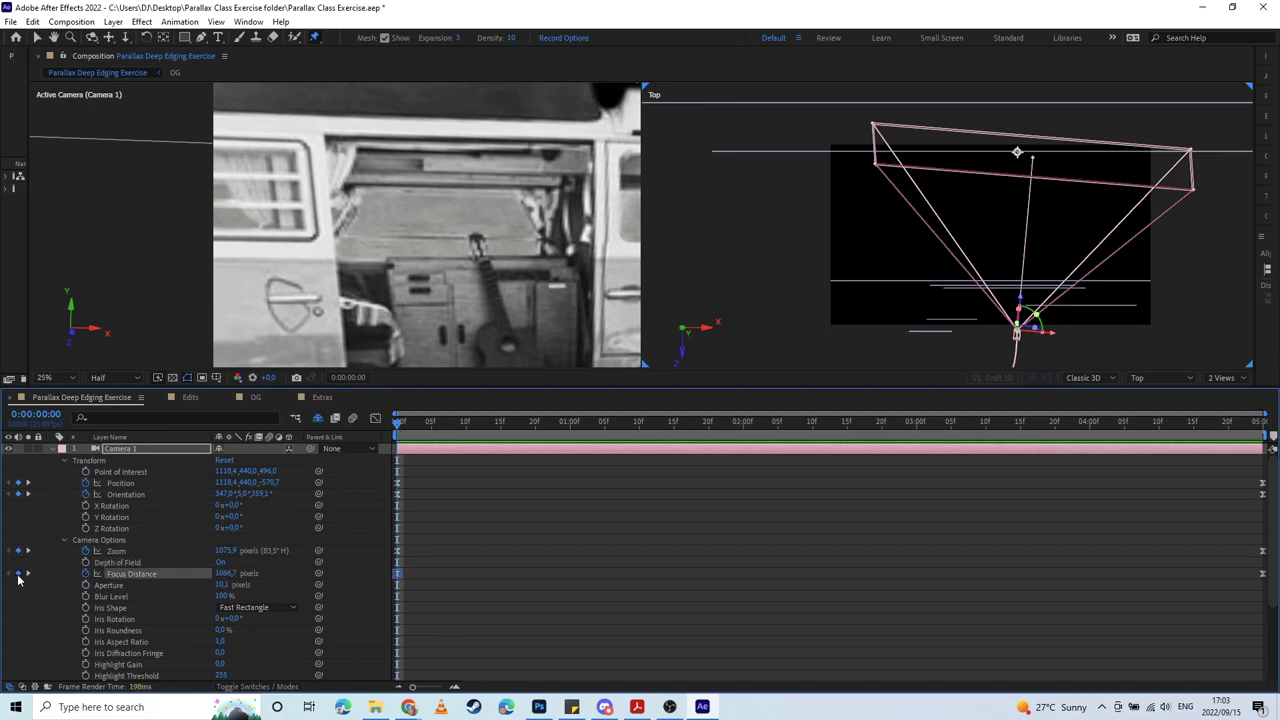
# Step: Show only Camera 1's keyframed properties and lower Focus Distance at 0:00:00:00 to 290.7 pixels
pyautogui.click(166, 449)
pyautogui.press('u')
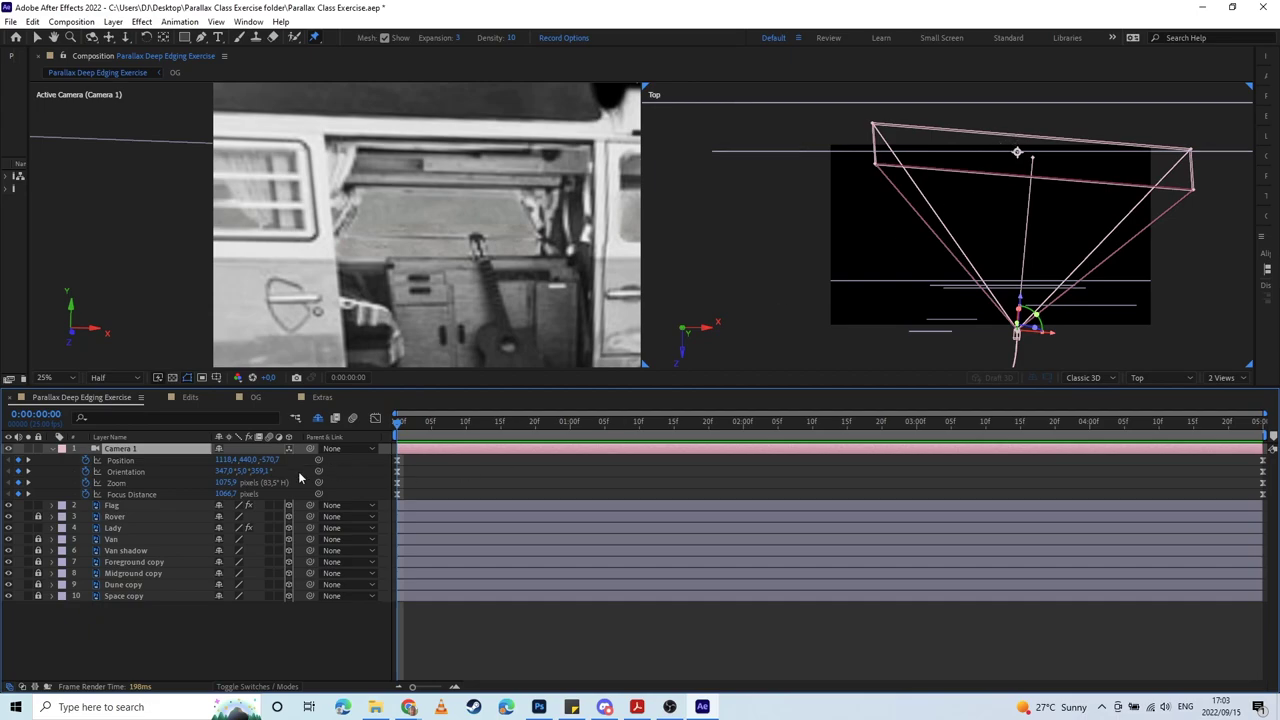
pyautogui.click(36, 38)
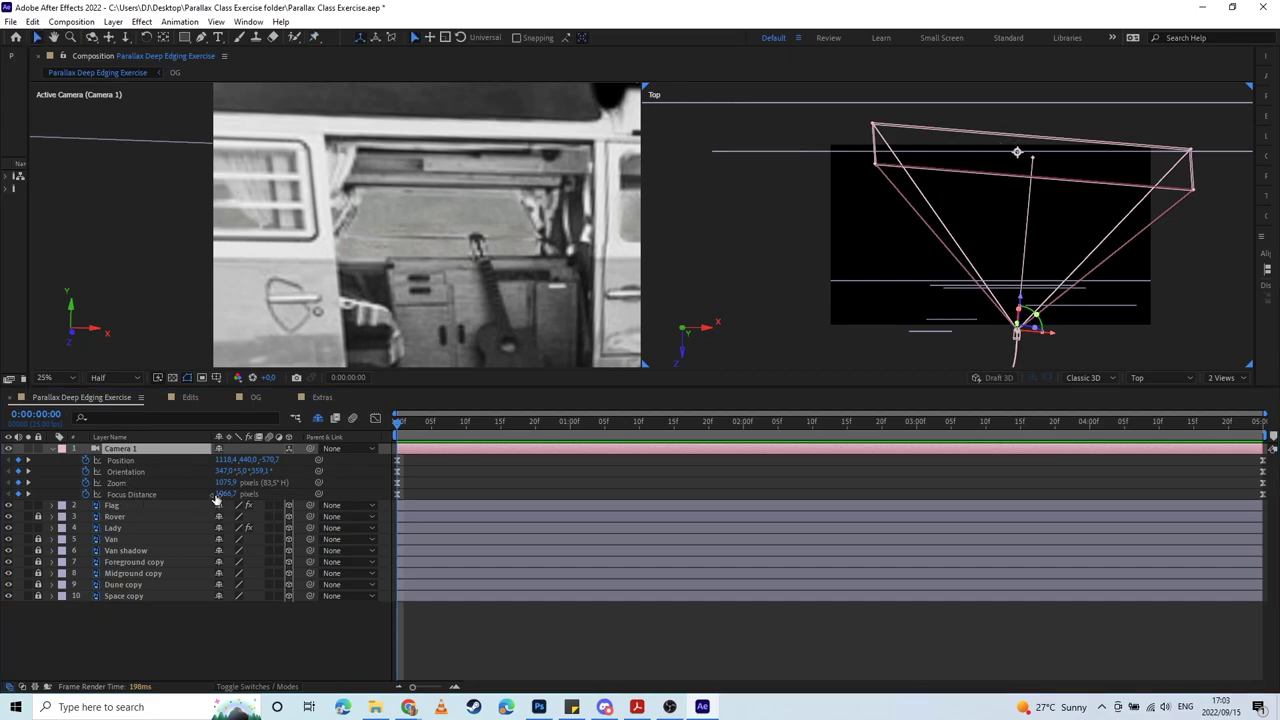
pyautogui.moveTo(217, 500); pyautogui.dragTo(4, 482)
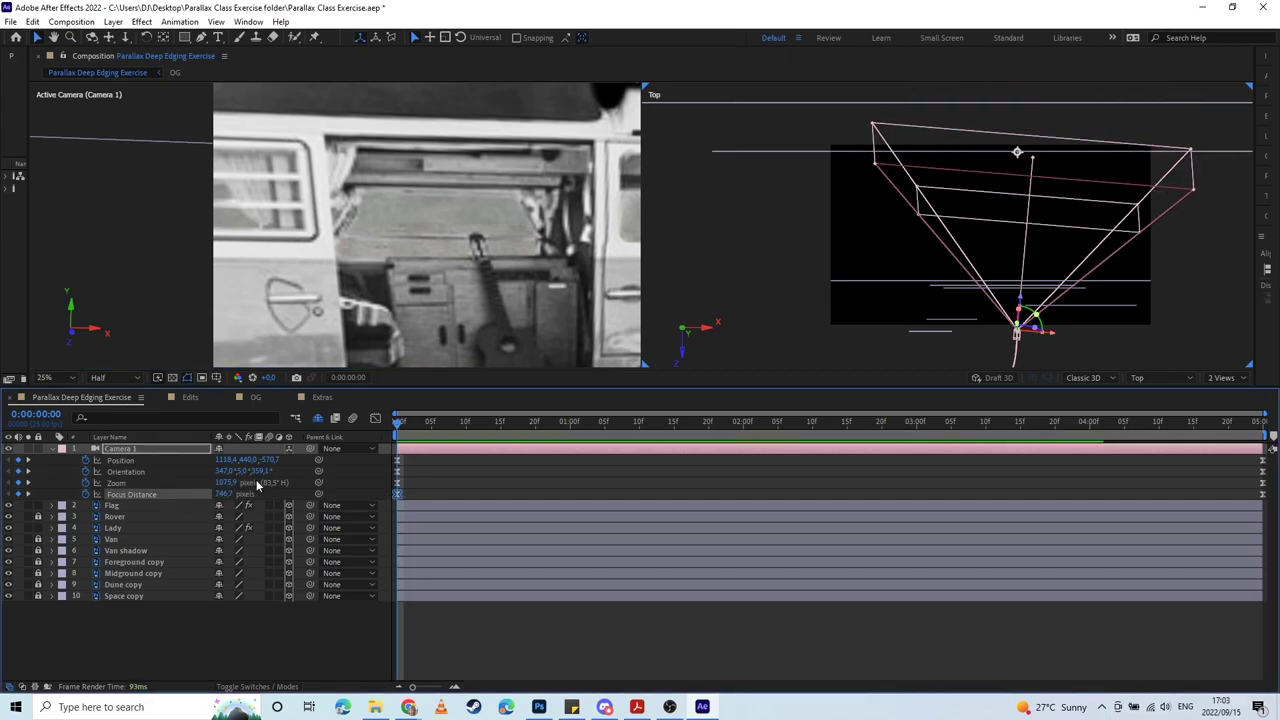
pyautogui.moveTo(227, 495); pyautogui.dragTo(4, 502)
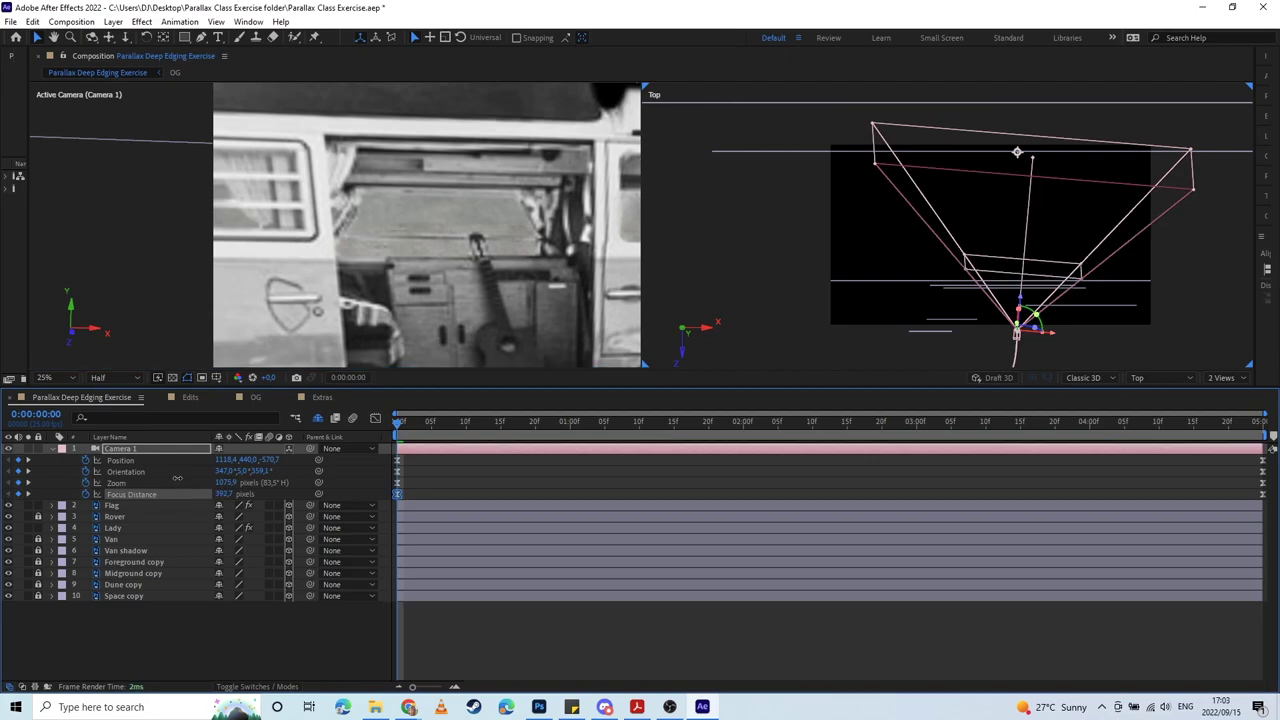
pyautogui.moveTo(223, 495); pyautogui.dragTo(167, 497)
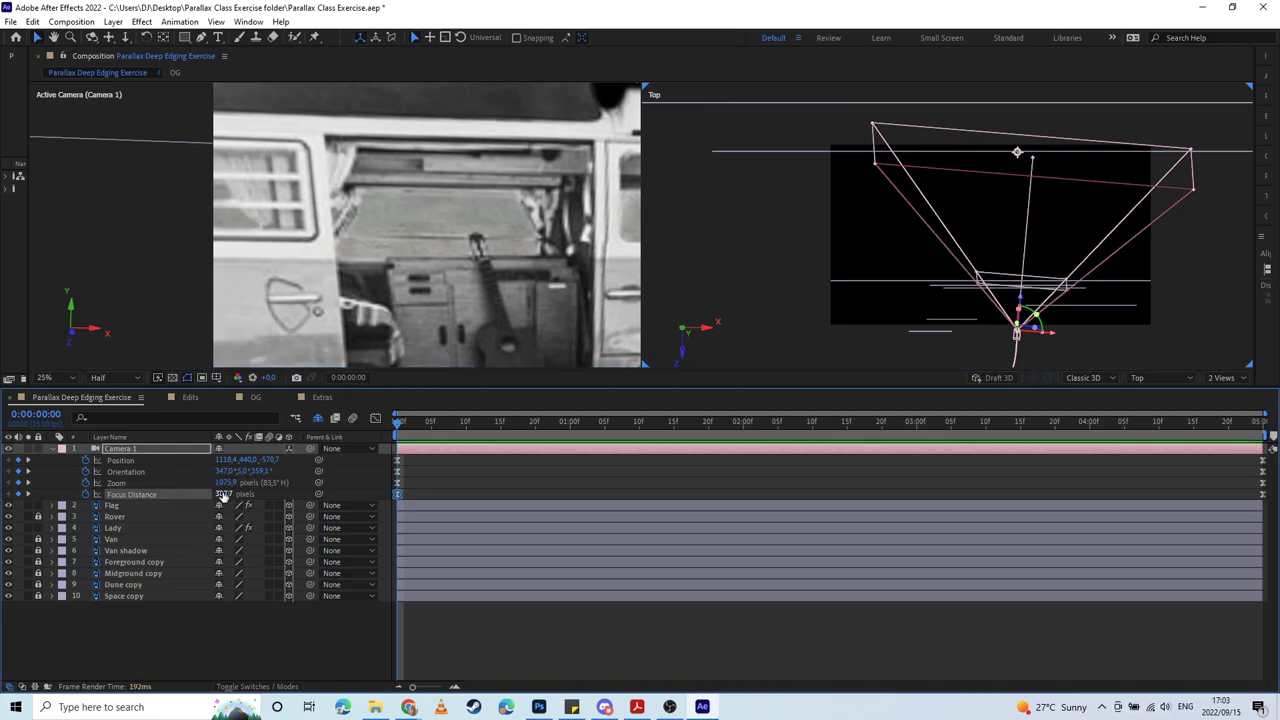
# Step: Set the preview resolution to Full and raise Camera 1's starting Focus Distance to 319.7 pixels
pyautogui.click(105, 377)
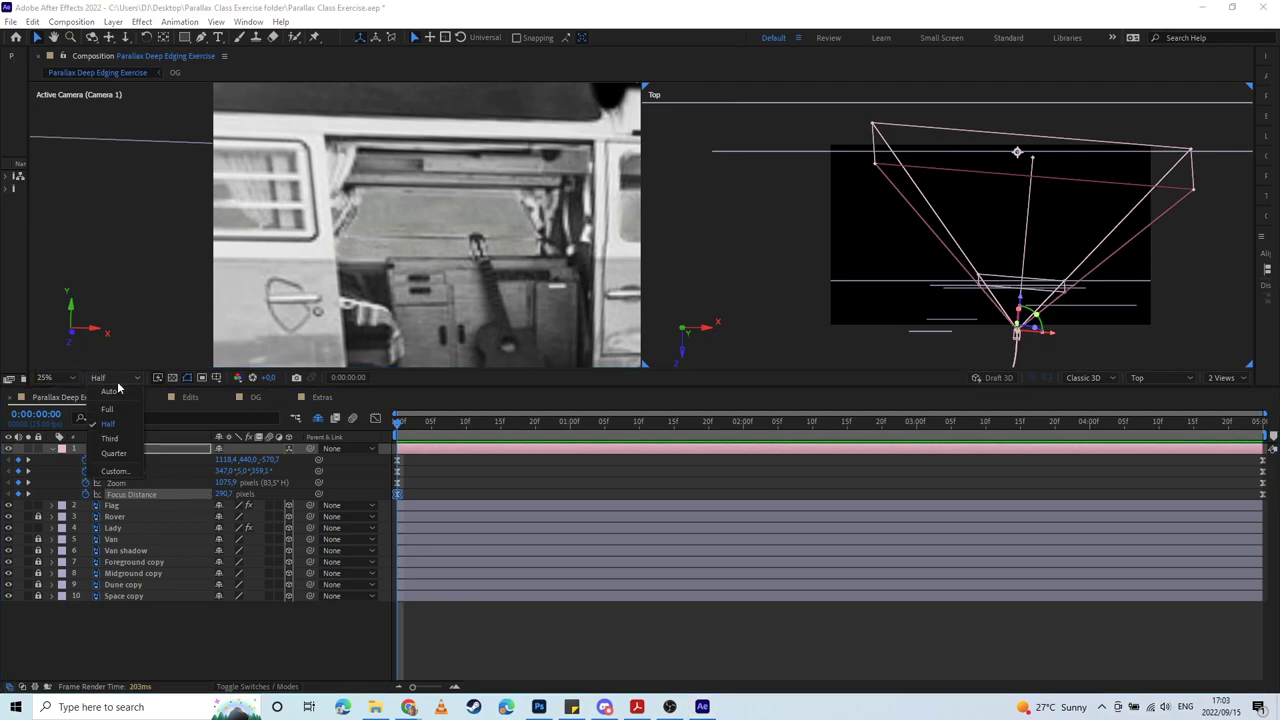
pyautogui.click(110, 409)
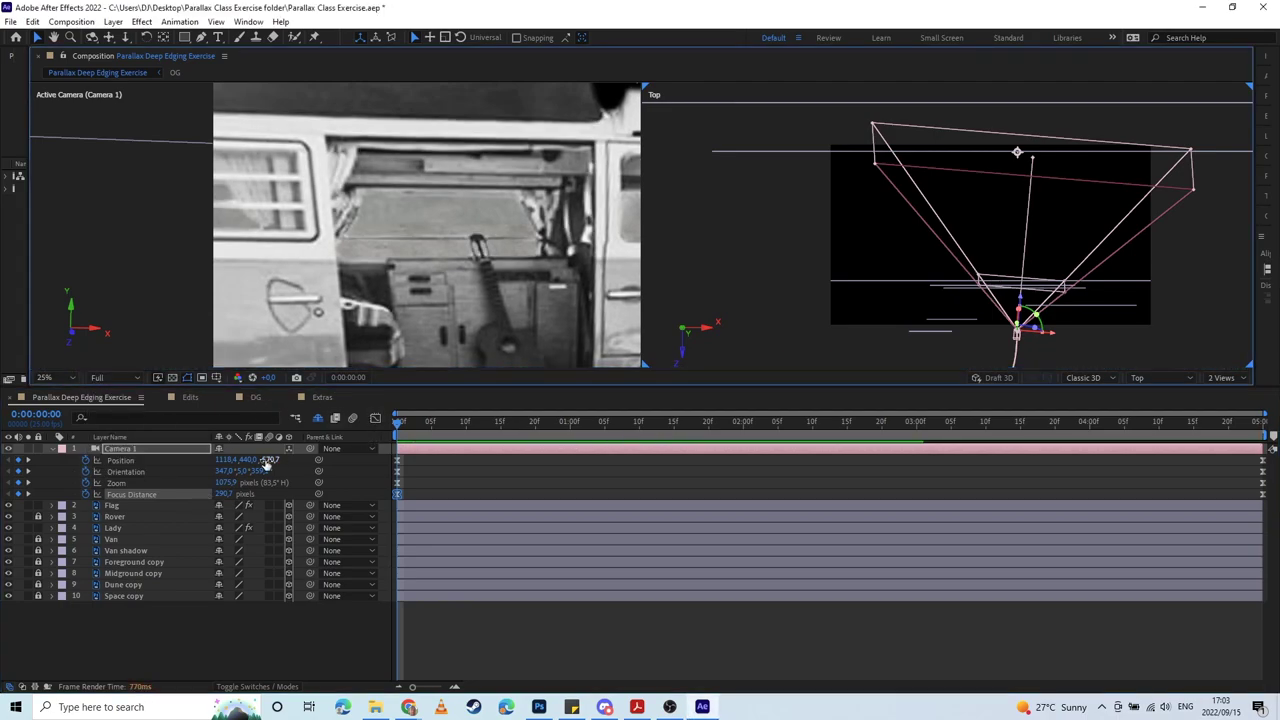
pyautogui.moveTo(224, 494); pyautogui.dragTo(253, 494)
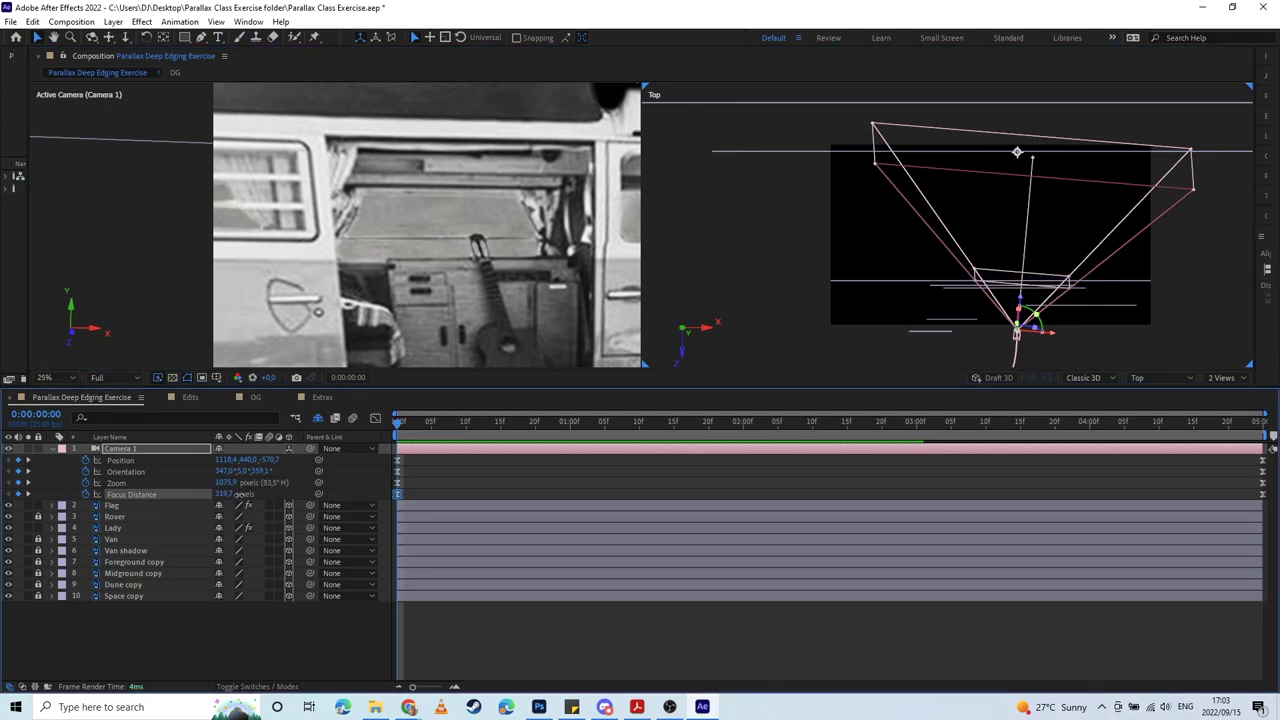
# Step: Unlock the remaining layers, locate the Van's depth in the Top view, and set Camera 1's starting Focus Distance to 280.7 pixels
pyautogui.moveTo(38, 517); pyautogui.dragTo(38, 597)
pyautogui.click(125, 540)
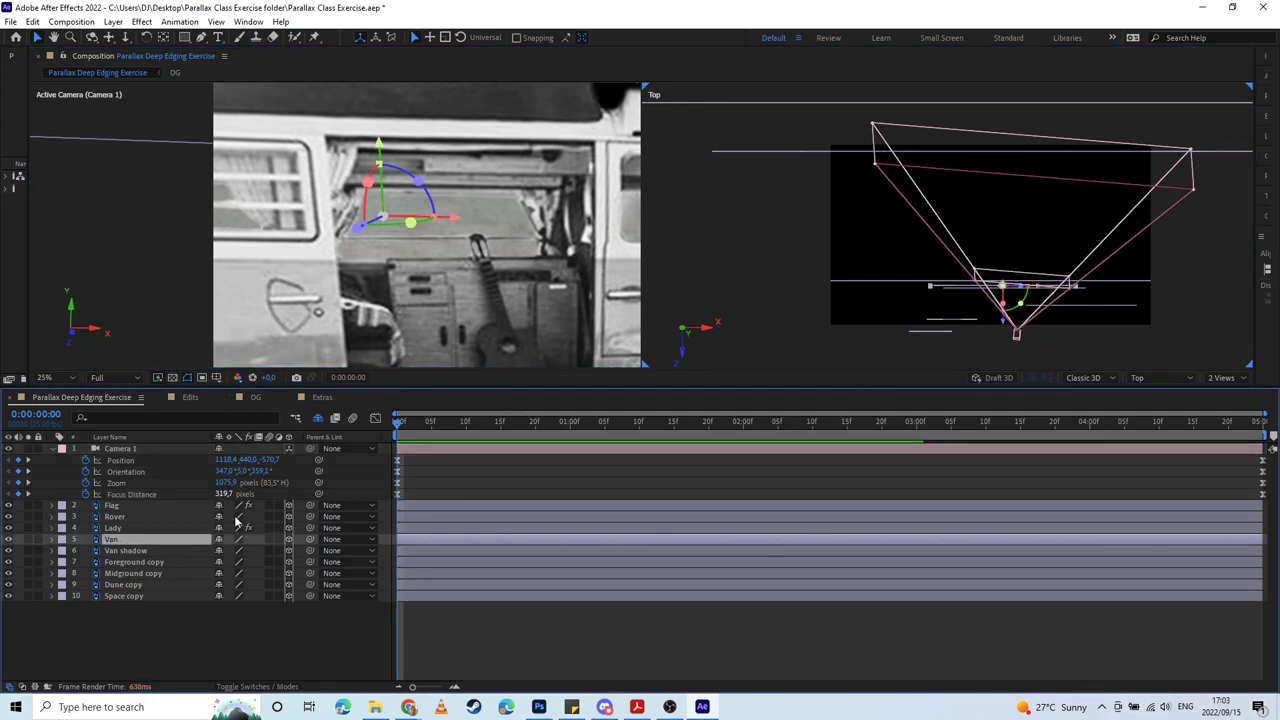
pyautogui.click(218, 634)
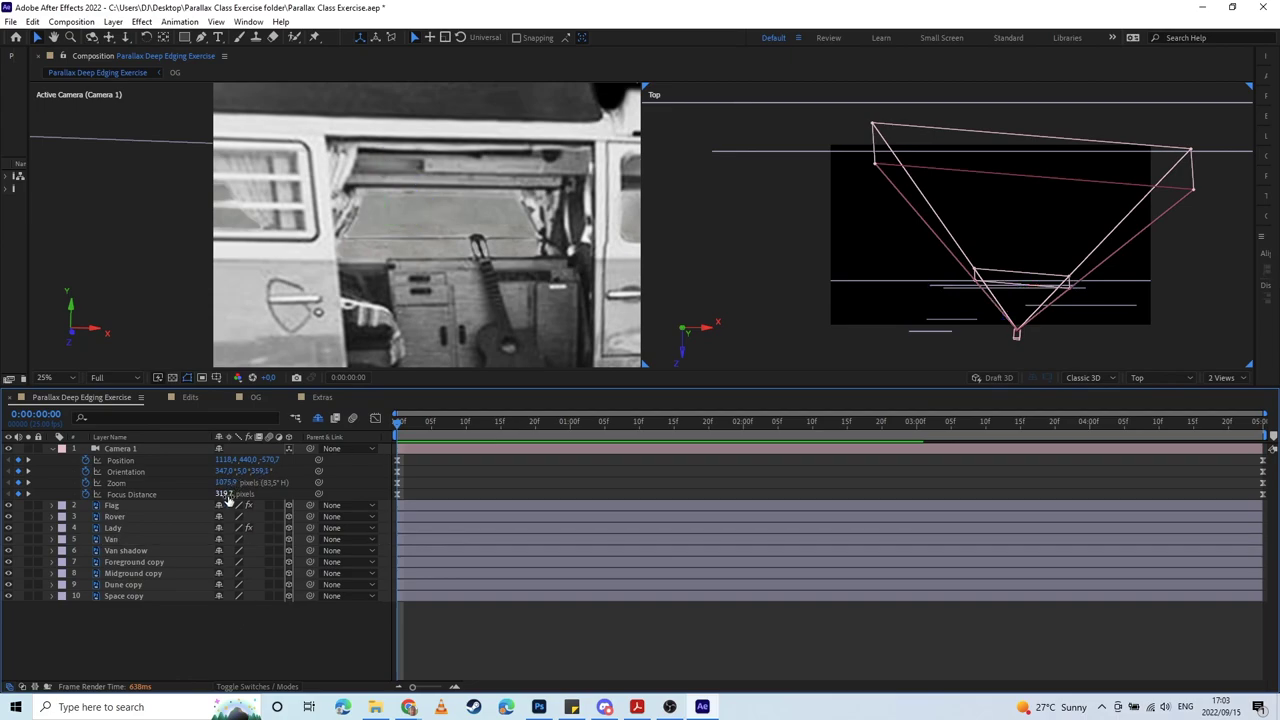
pyautogui.moveTo(224, 497); pyautogui.dragTo(190, 487)
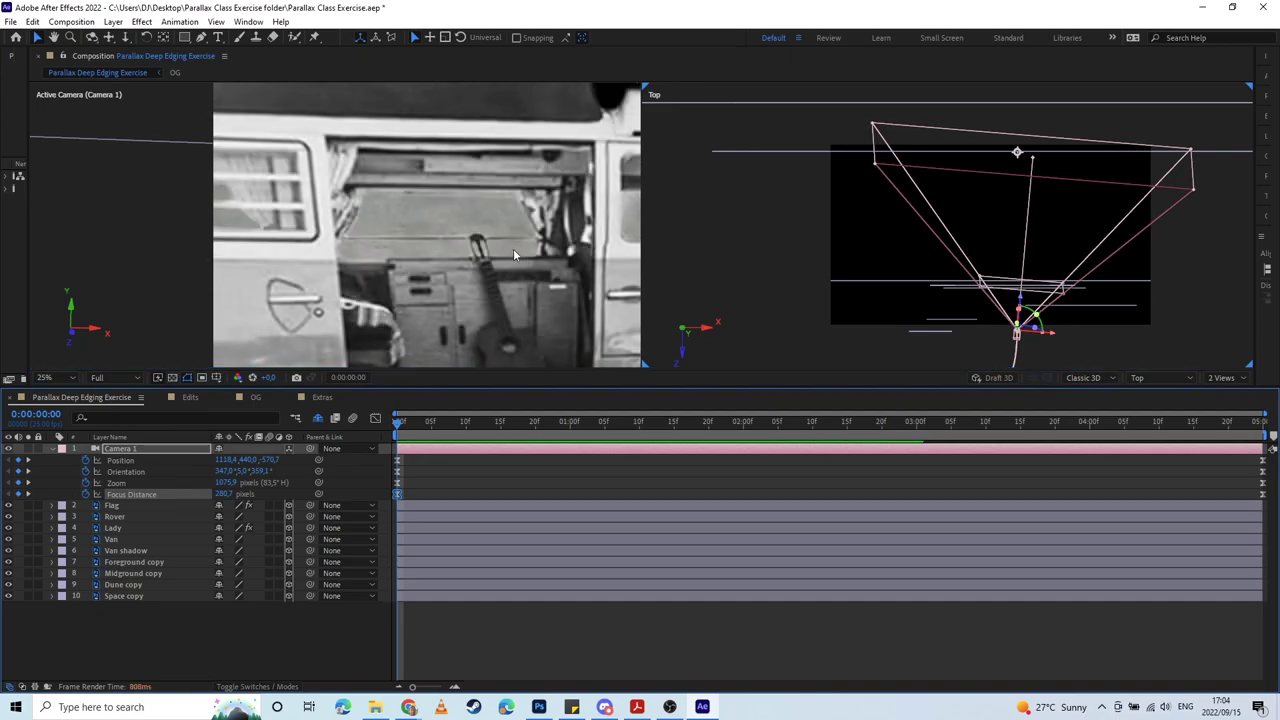
# Step: At 0:00:04:24, lower Camera 1's Focus Distance to about 756 pixels, near the depth of the Lady
pyautogui.click(1268, 426)
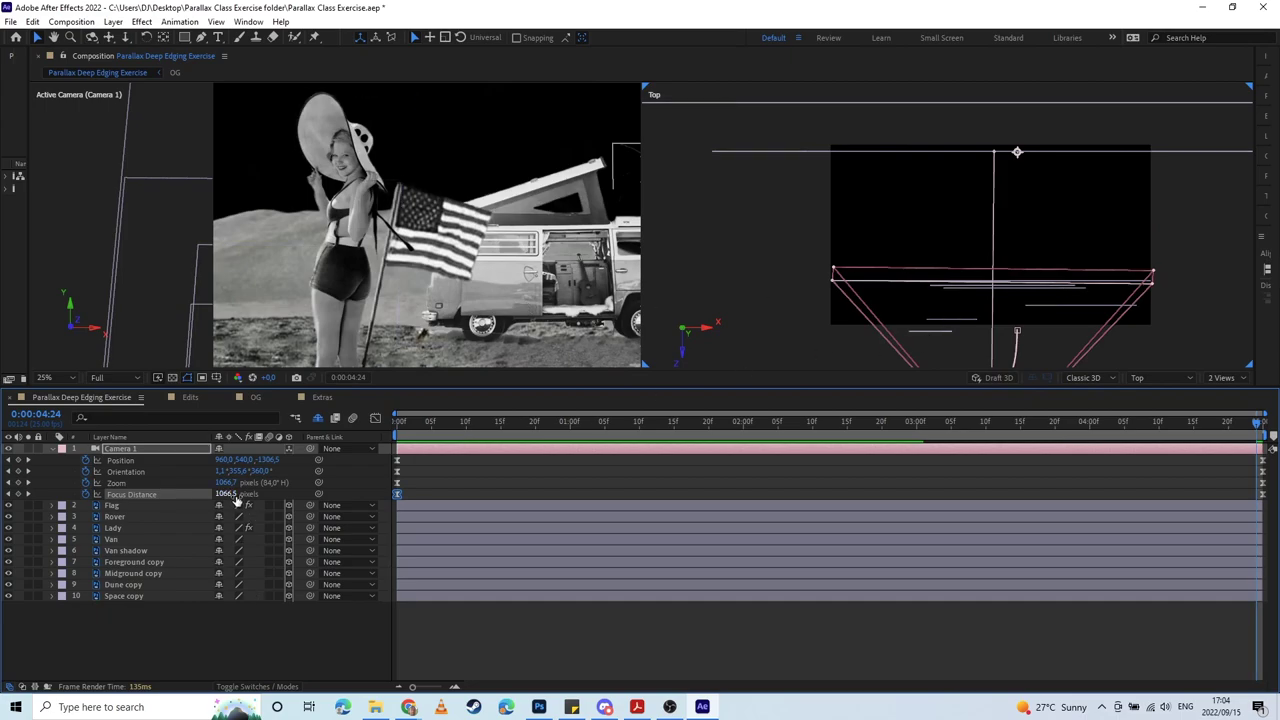
pyautogui.moveTo(230, 494); pyautogui.dragTo(176, 498)
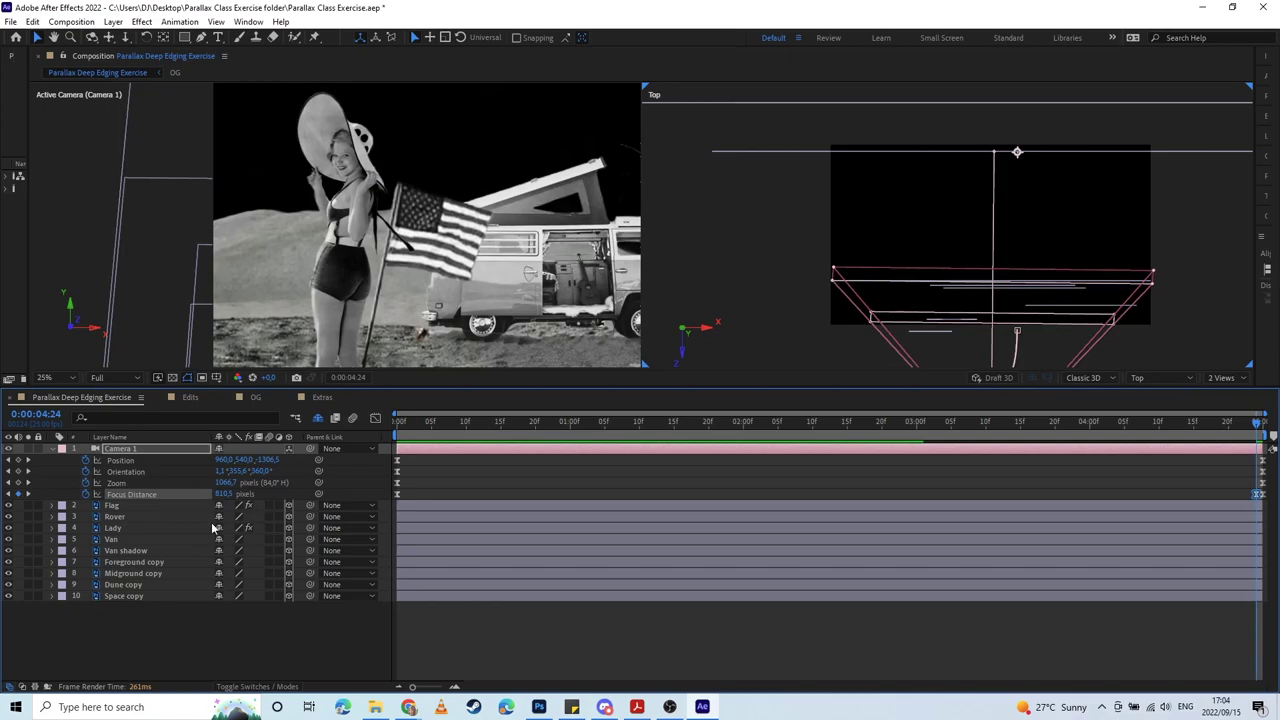
pyautogui.moveTo(224, 494); pyautogui.dragTo(187, 494)
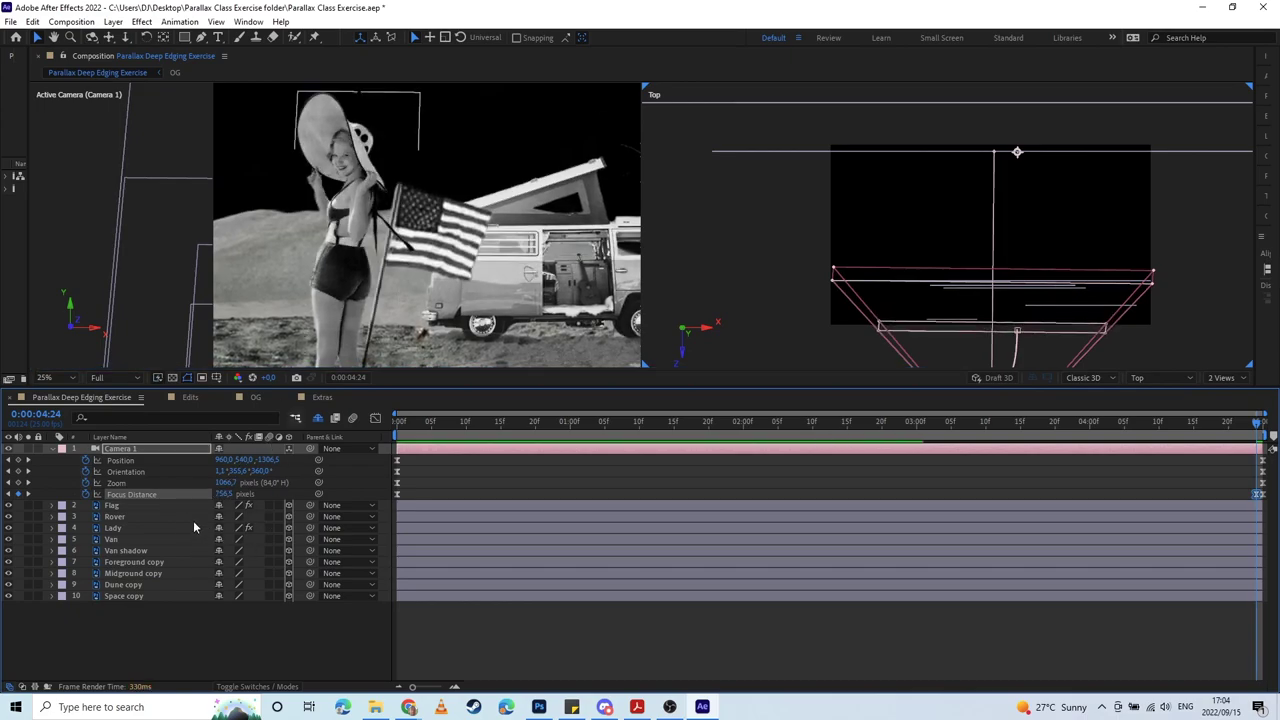
pyautogui.moveTo(212, 494); pyautogui.dragTo(231, 496)
pyautogui.click(214, 496)
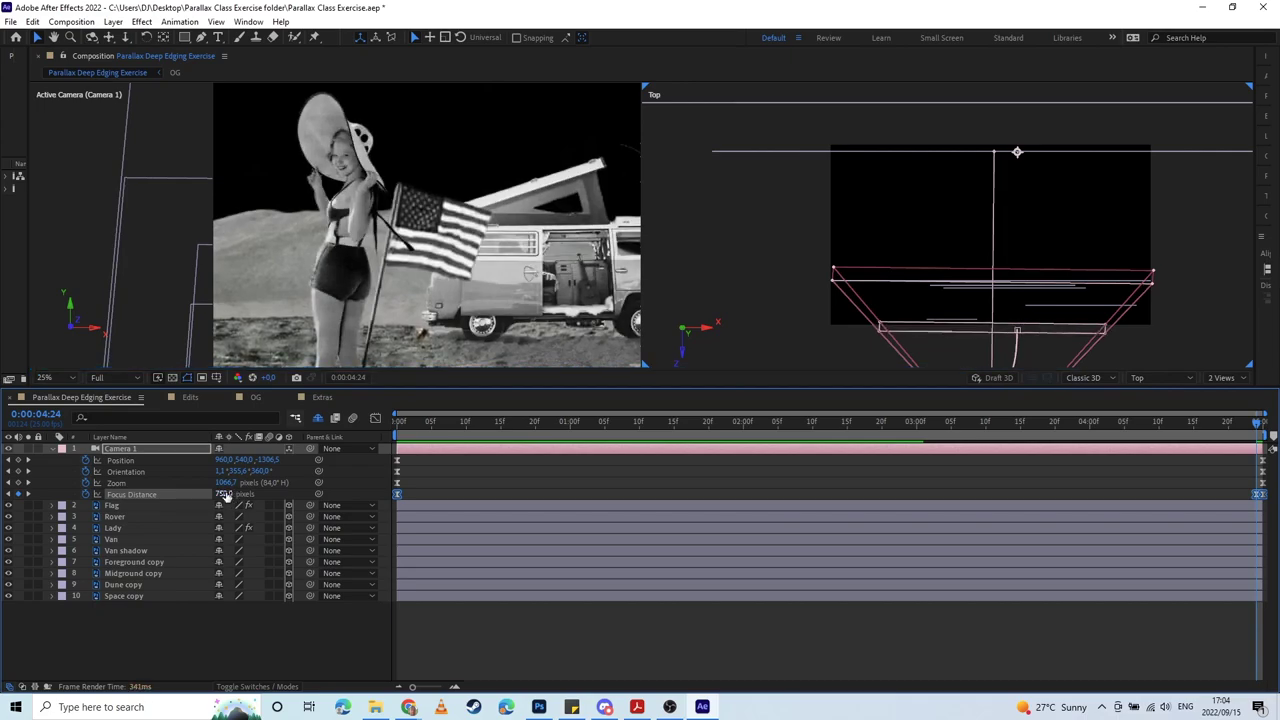
# Step: Reveal all of Camera 1's properties, try raising Aperture to 483.1 pixels, and undo that change
pyautogui.click(54, 452)
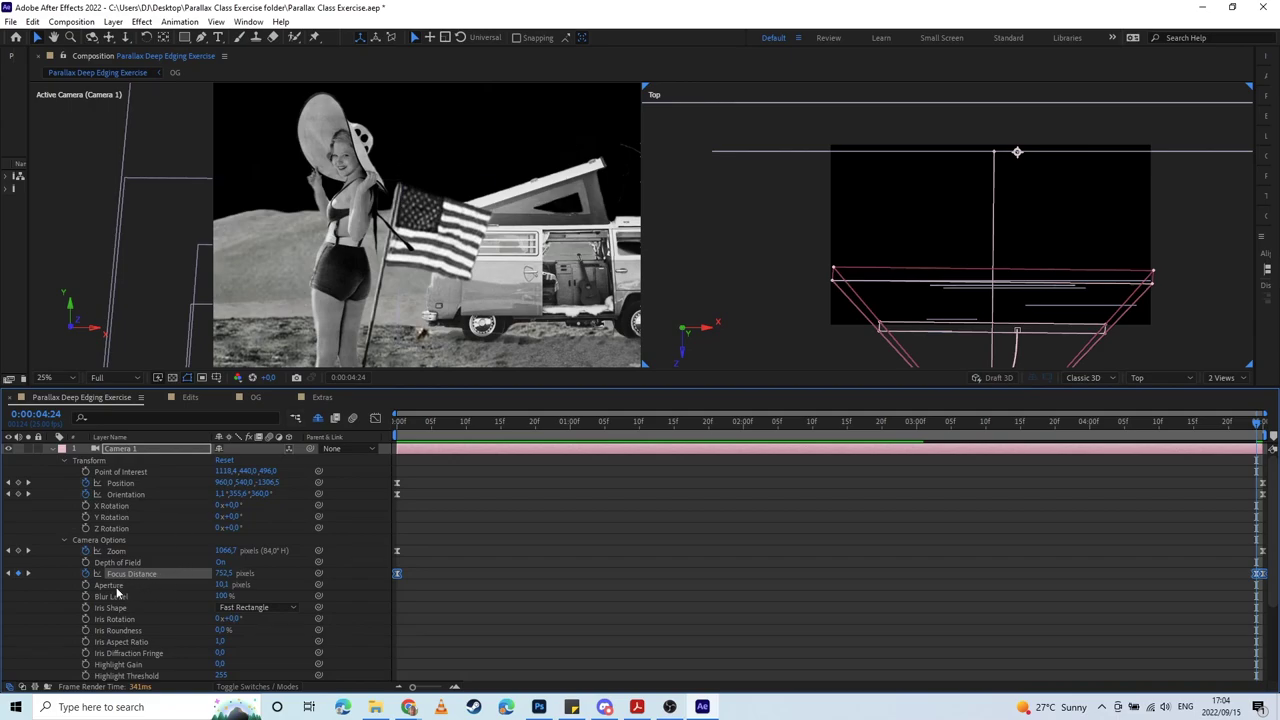
pyautogui.moveTo(222, 588); pyautogui.dragTo(476, 594)
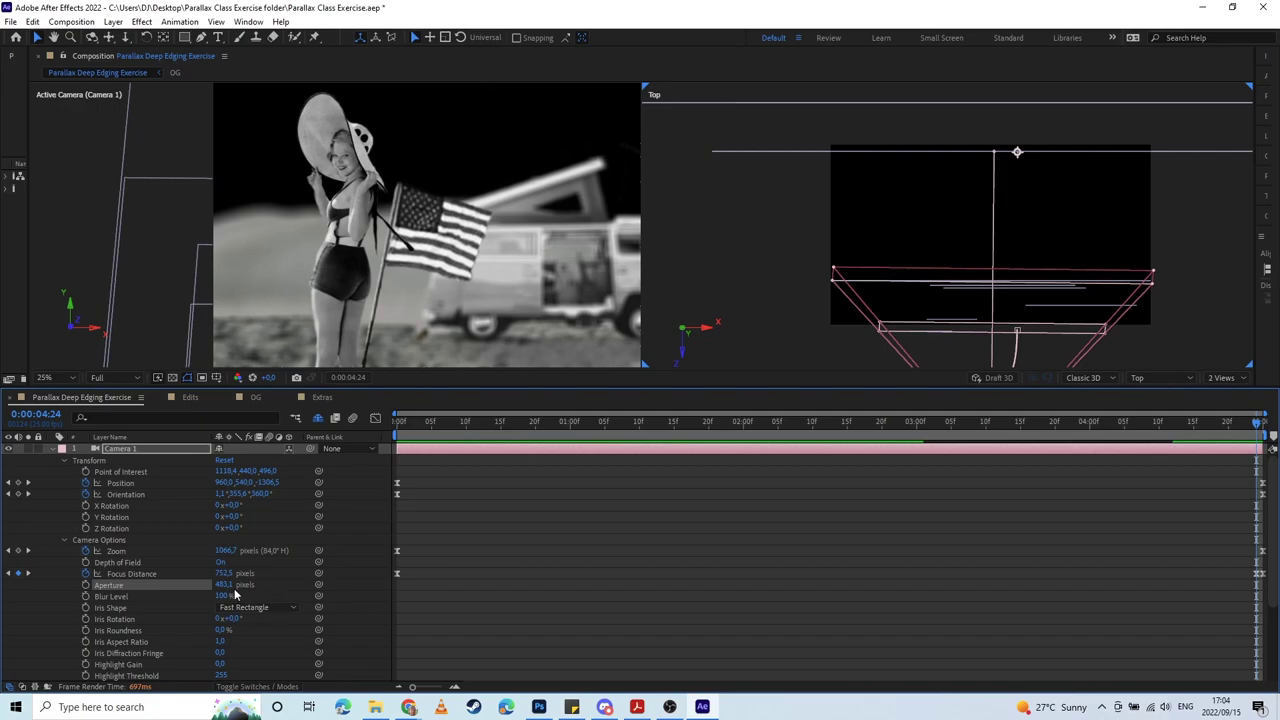
pyautogui.hotkey('ctrl', 'z')
pyautogui.hotkey('ctrl', 'z')
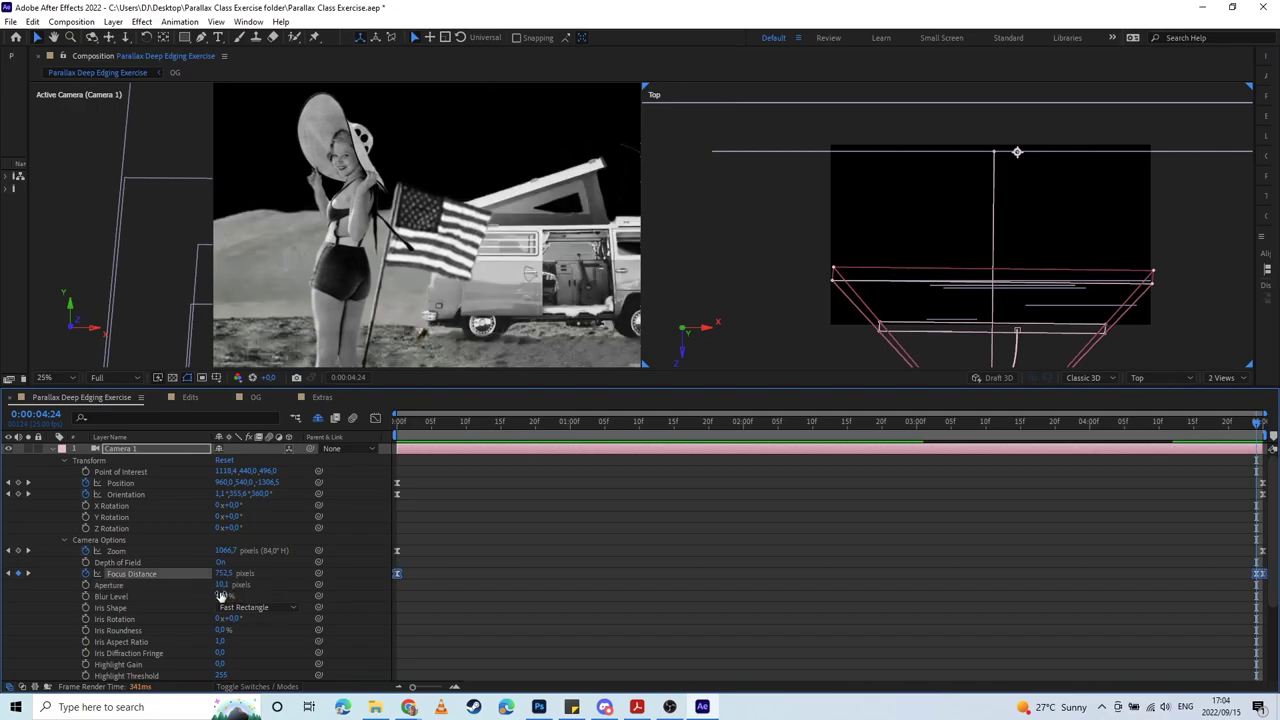
# Step: Try stronger Blur Level values on Camera 1, settle on 550 %, and keyframe it at 0:00:04:24
pyautogui.moveTo(222, 597); pyautogui.dragTo(481, 606)
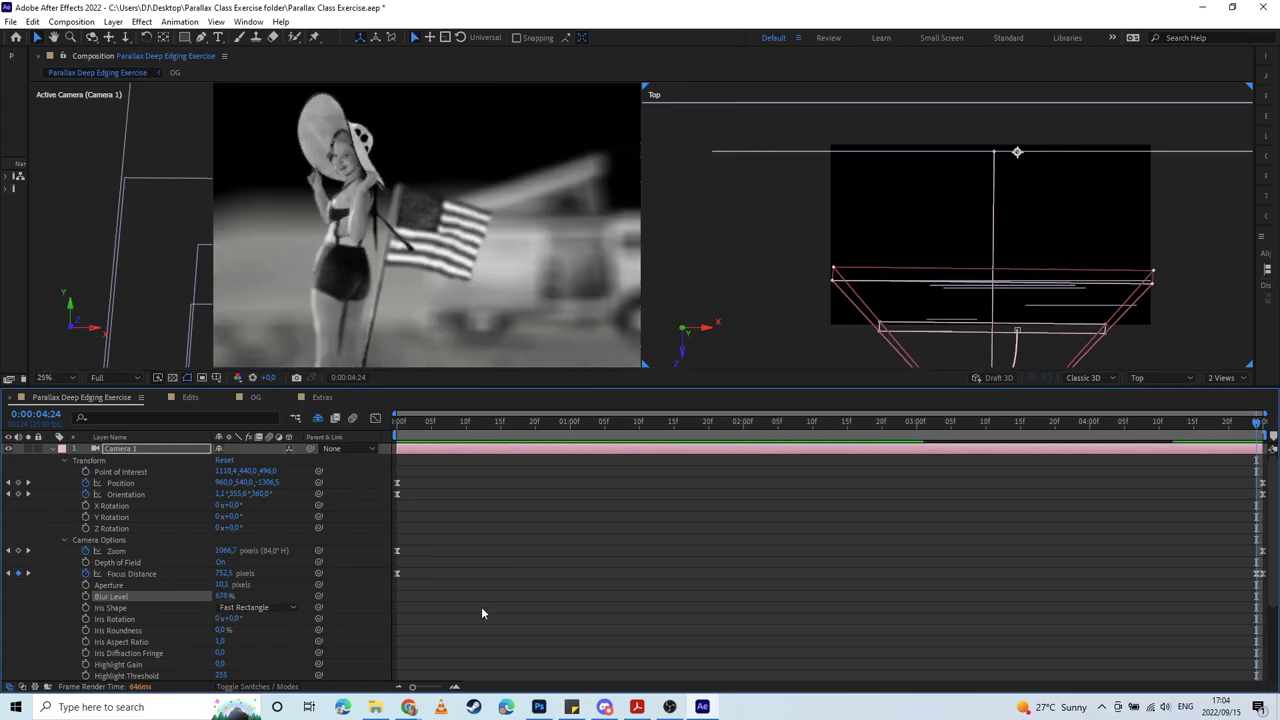
pyautogui.click(220, 596)
pyautogui.write('400')
pyautogui.press('Return')
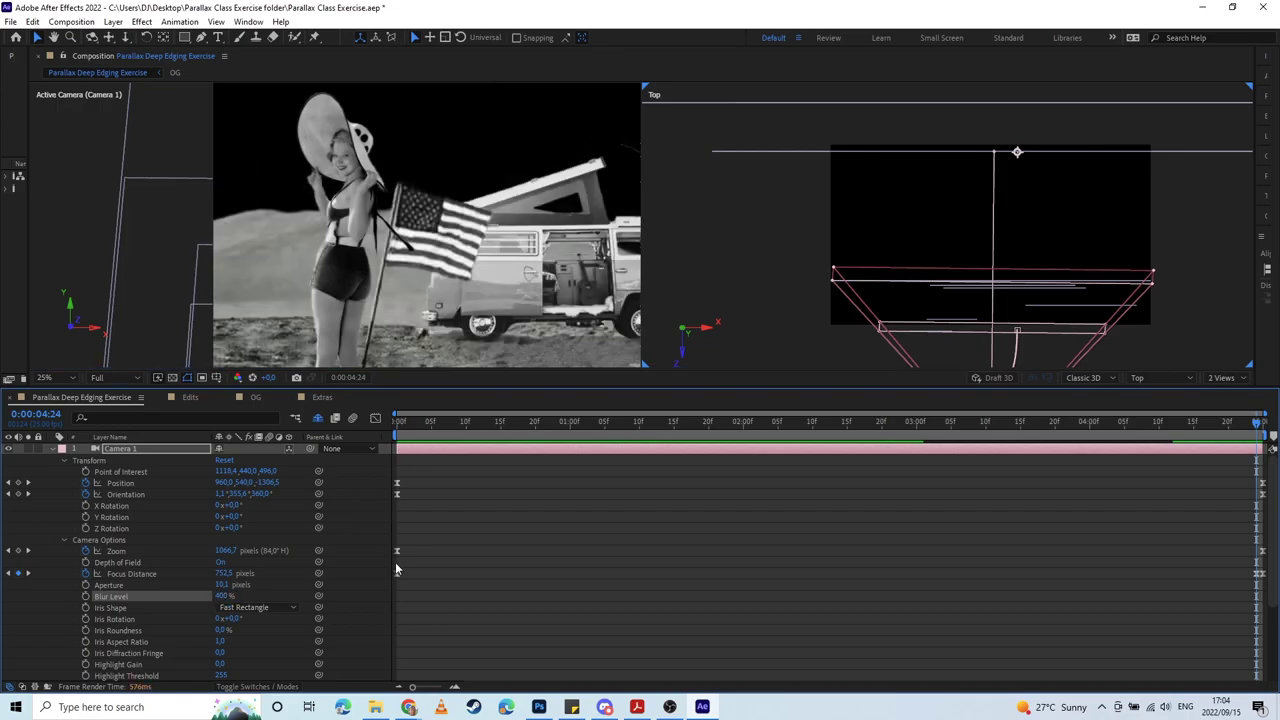
pyautogui.click(222, 597)
pyautogui.write('500')
pyautogui.press('Return')
pyautogui.click(222, 597)
pyautogui.write('550')
pyautogui.press('Return')
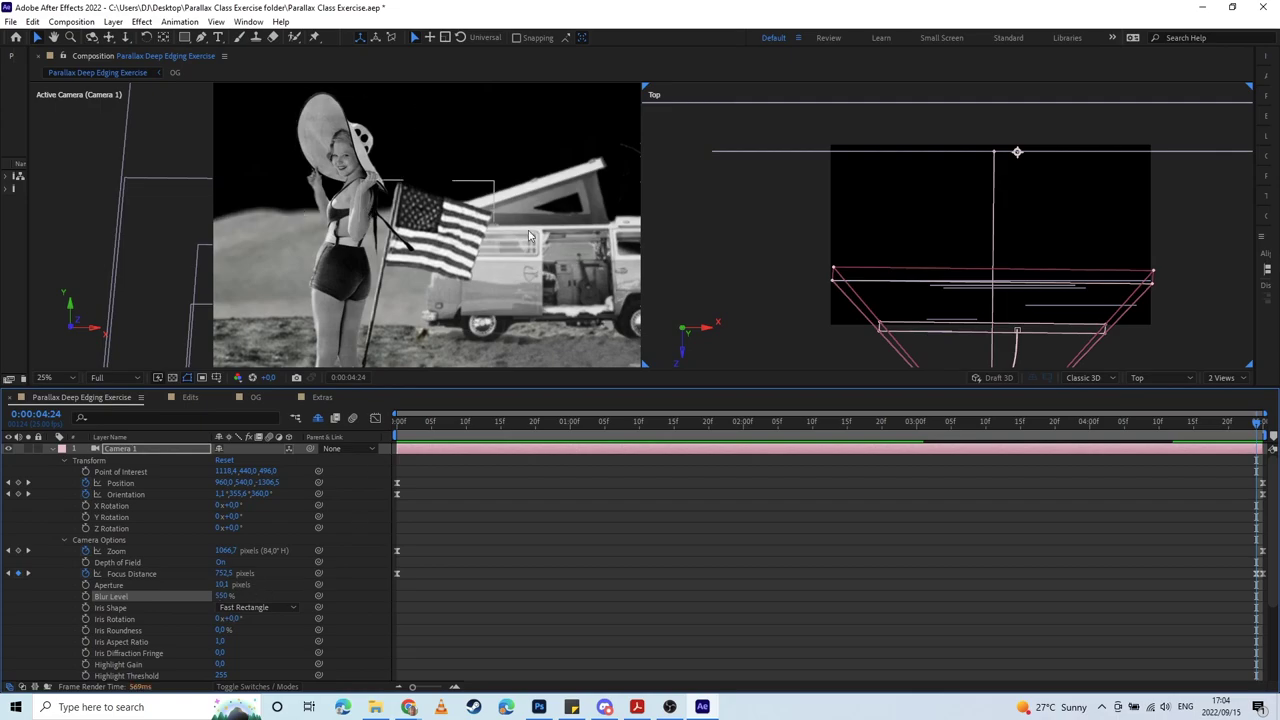
pyautogui.click(85, 596)
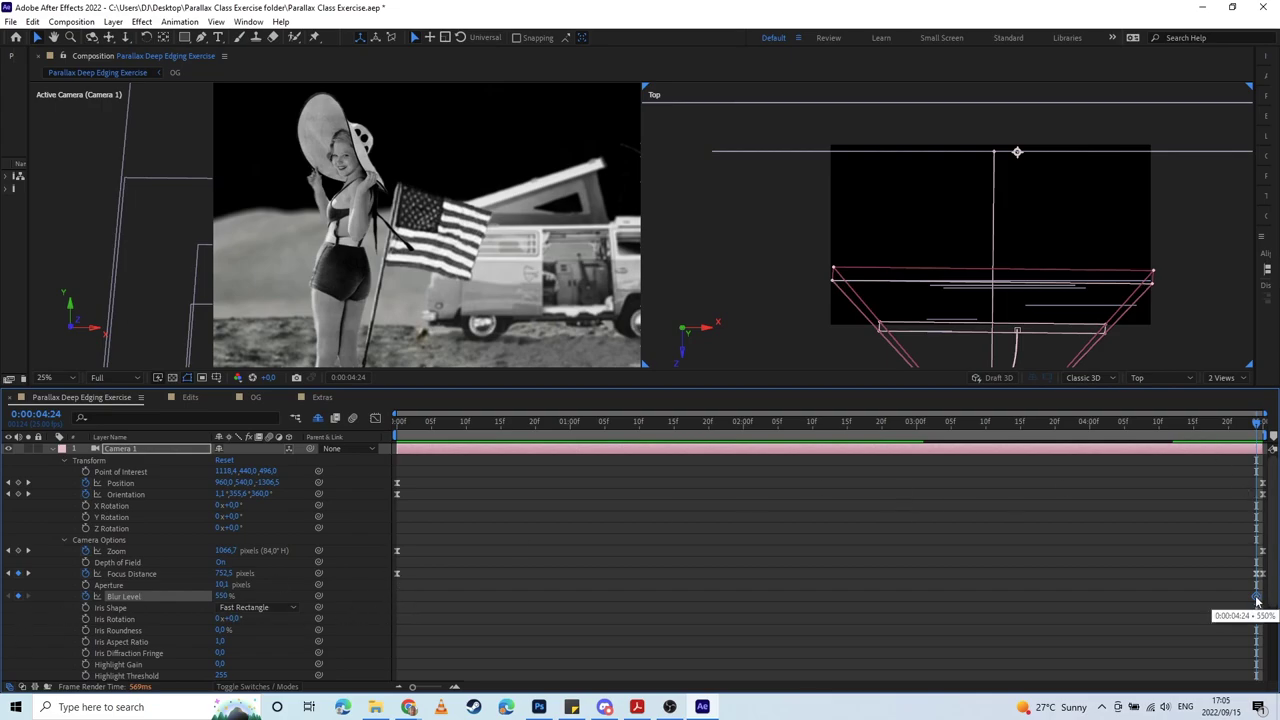
# Step: At 0:00:00:00, set Camera 1's Blur Level to 100 %
pyautogui.click(398, 417)
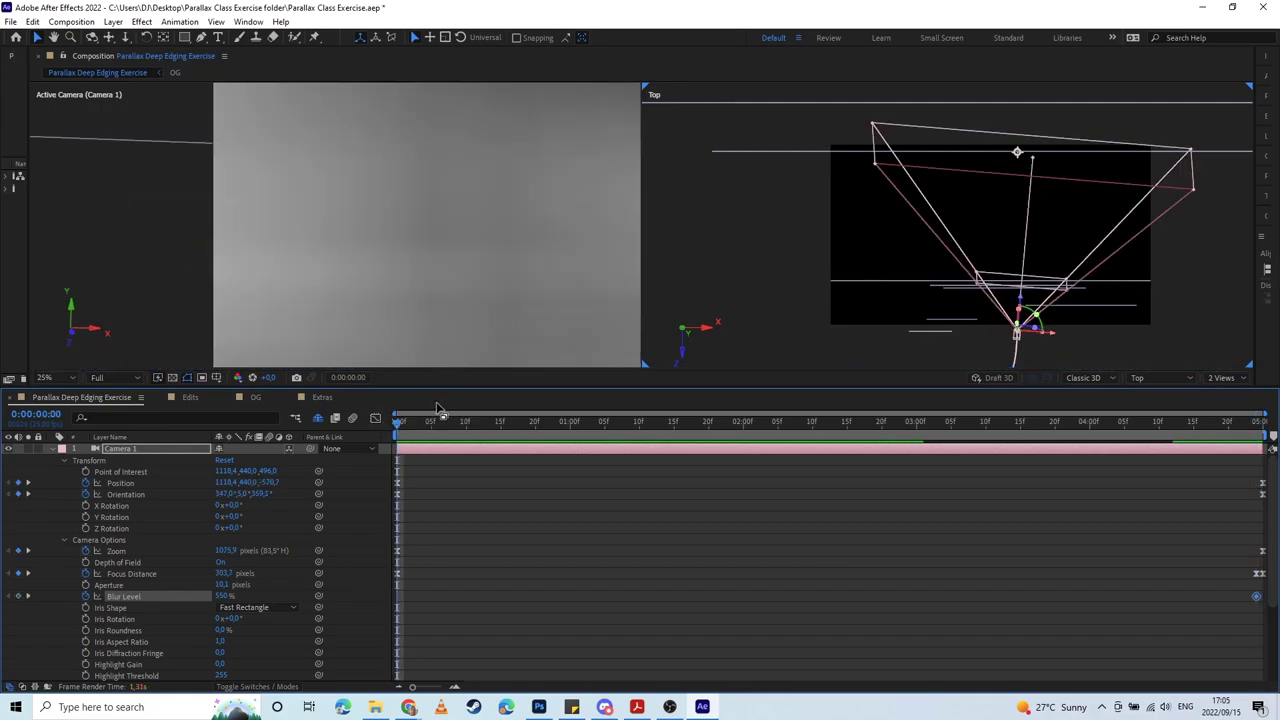
pyautogui.click(221, 597)
pyautogui.write('100')
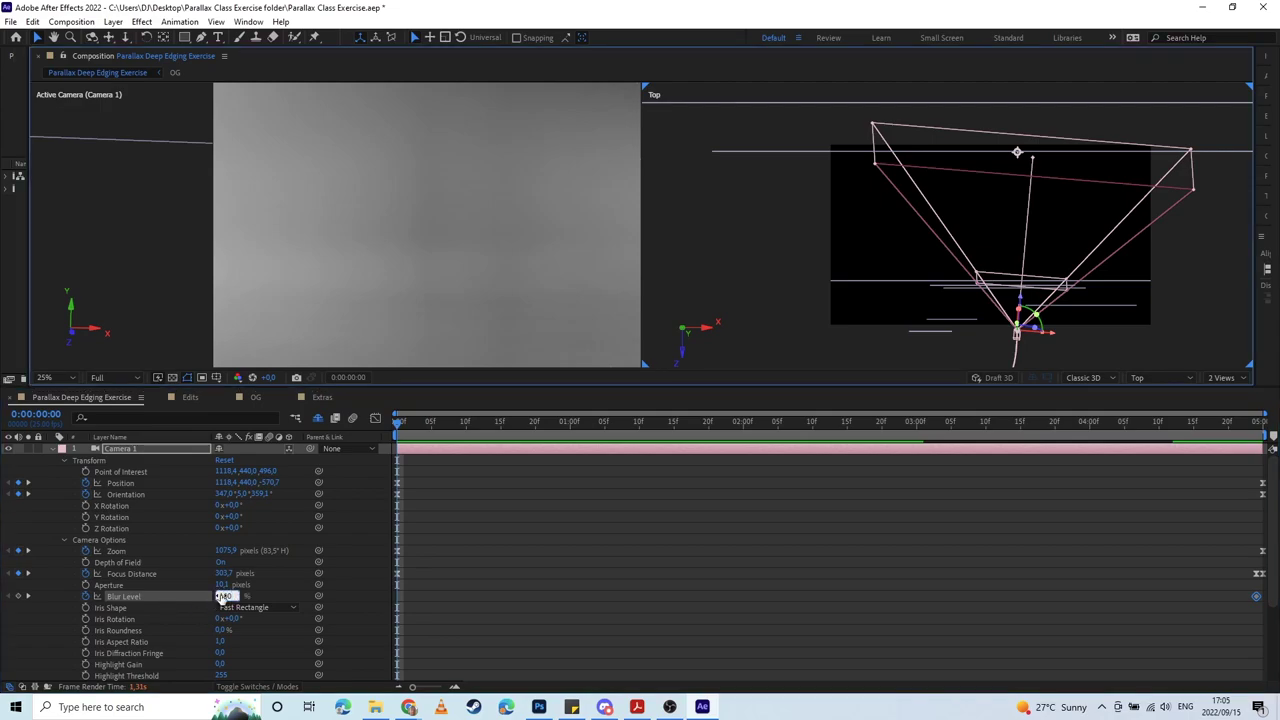
pyautogui.press('Return')
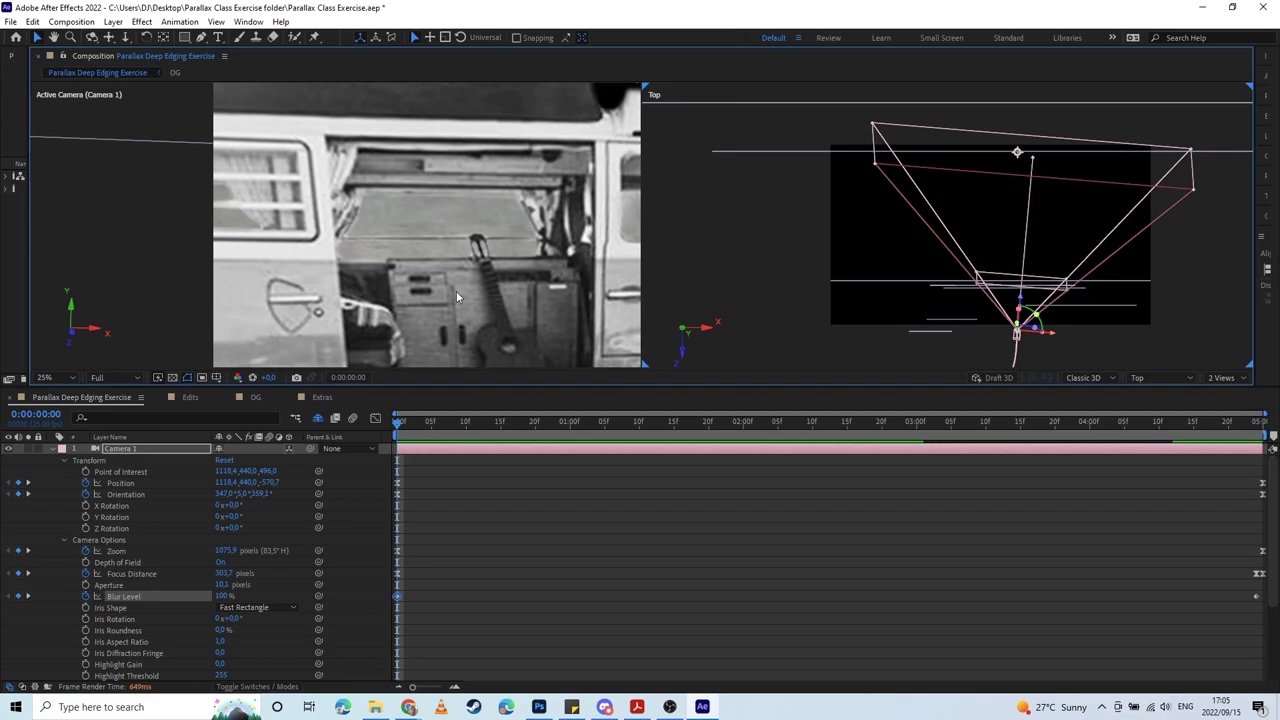
# Step: Play back the composition to check the camera move with its changing blur, and return to 0:00:00:00 with nothing selected
pyautogui.press('space')
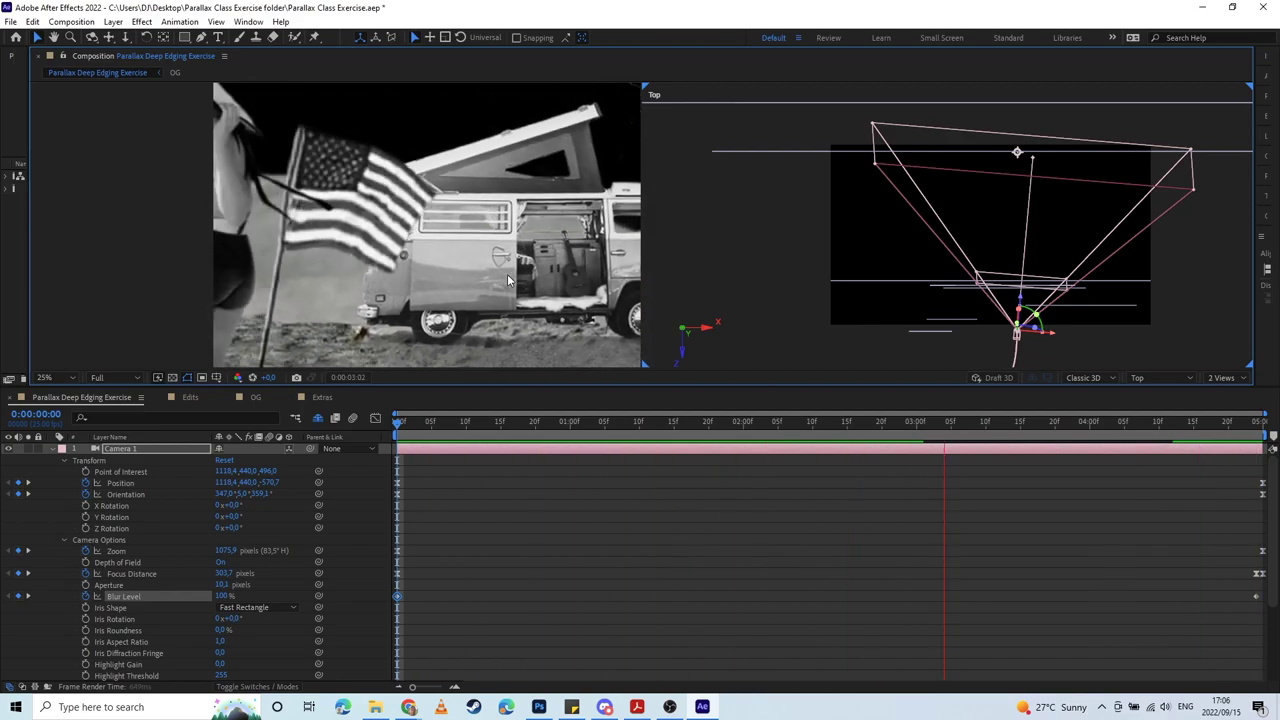
pyautogui.press('space')
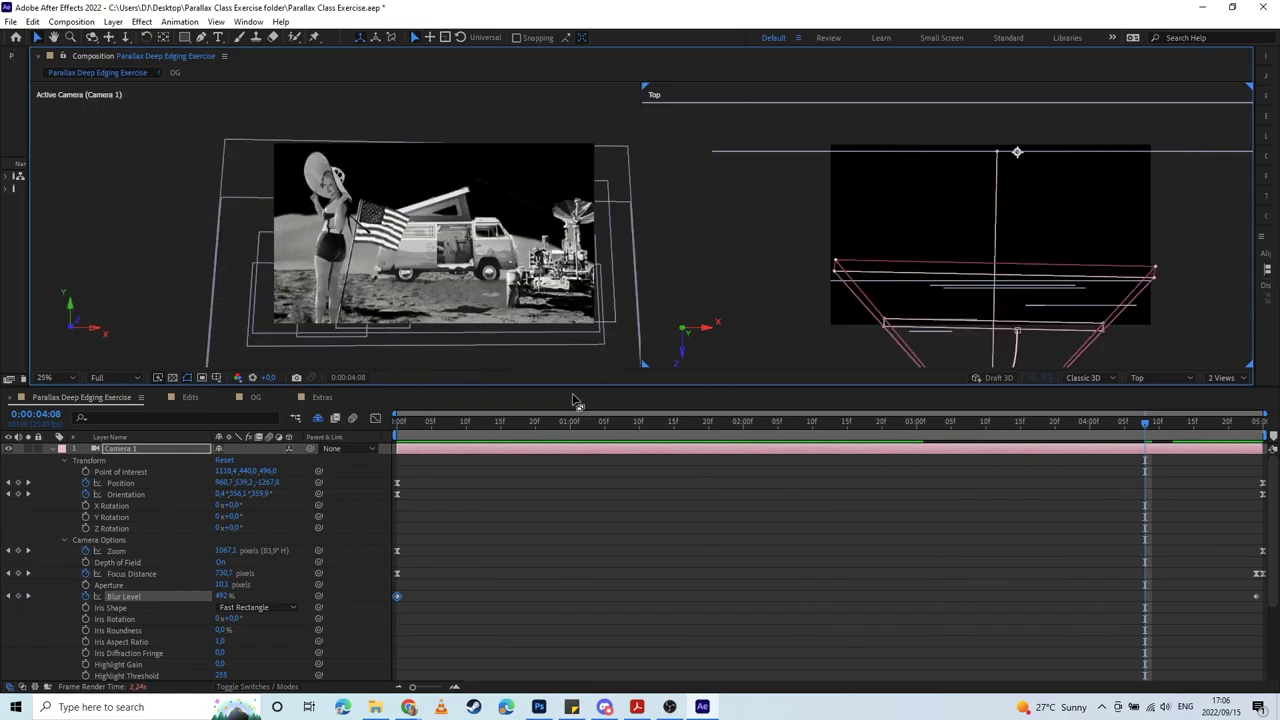
pyautogui.moveTo(416, 428); pyautogui.dragTo(372, 421)
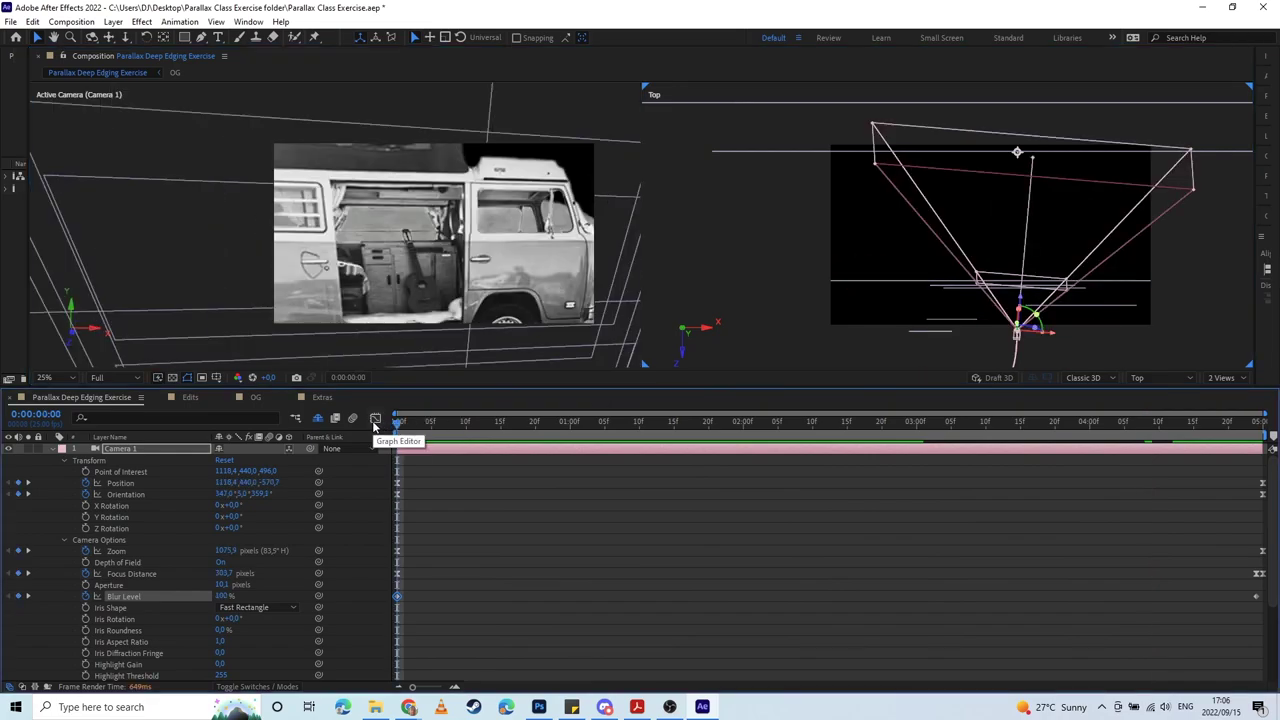
pyautogui.press('space')
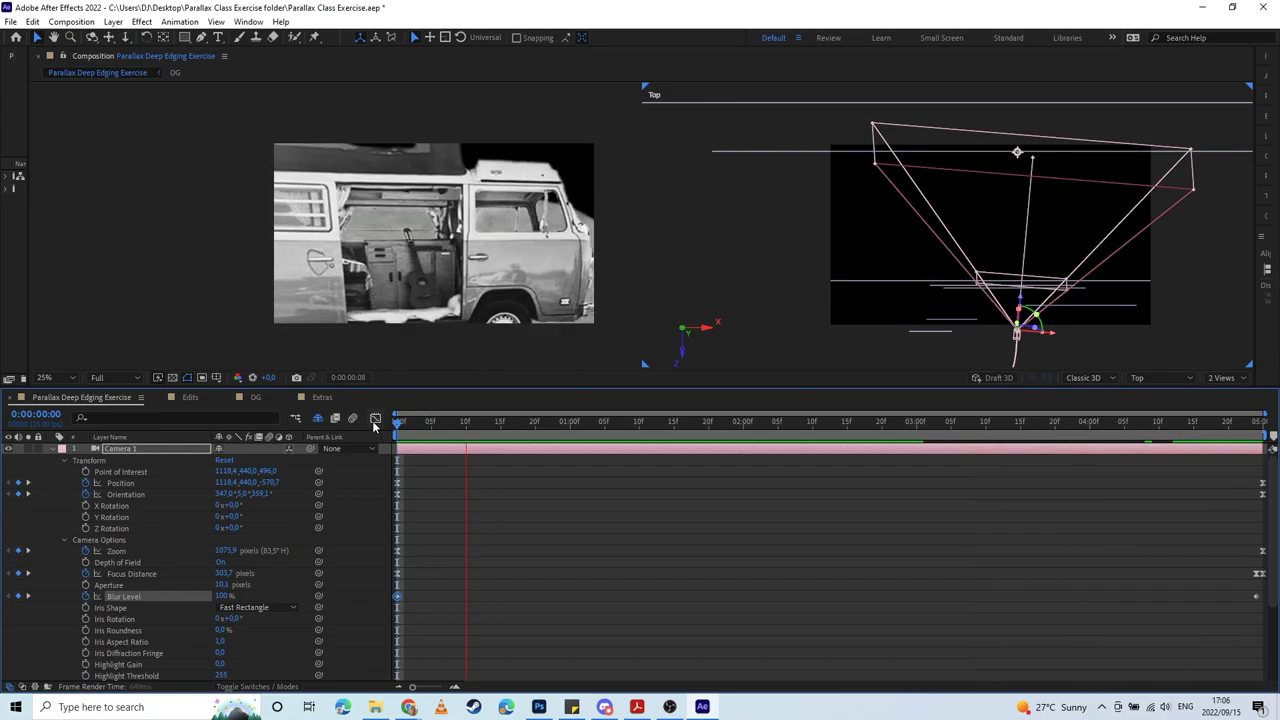
pyautogui.press('space')
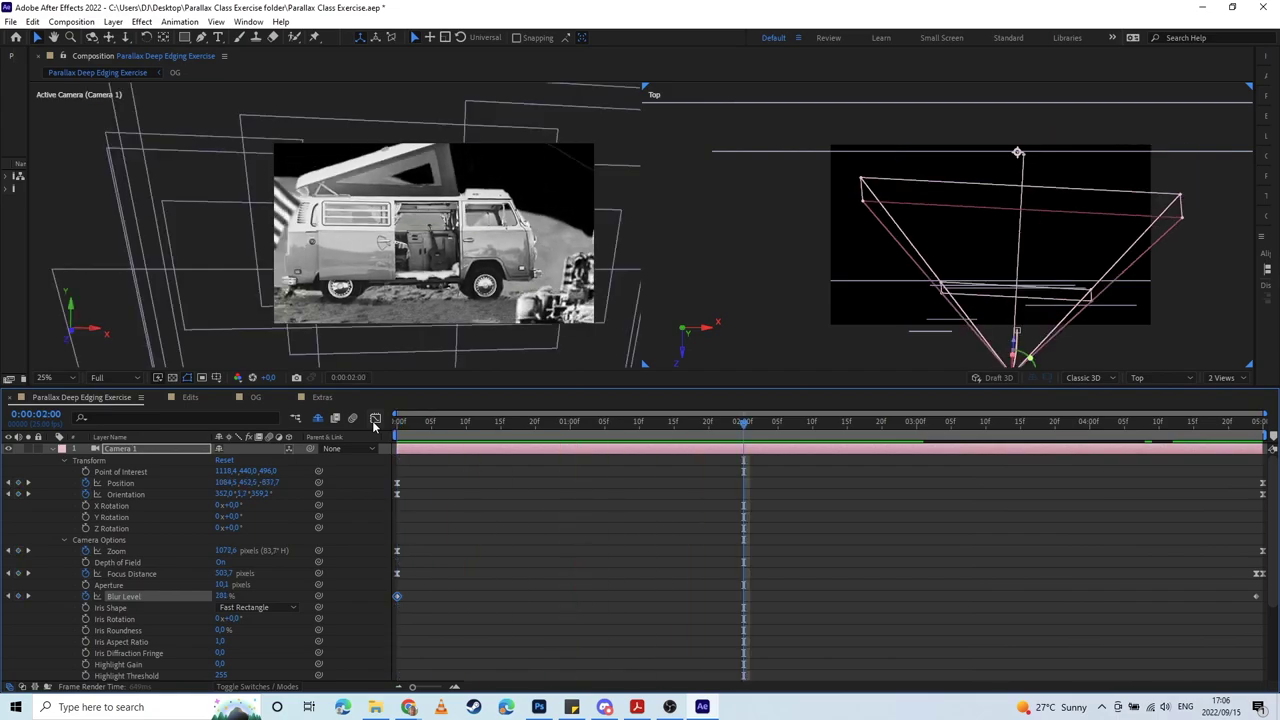
pyautogui.moveTo(412, 427); pyautogui.dragTo(397, 430)
pyautogui.click(510, 533)
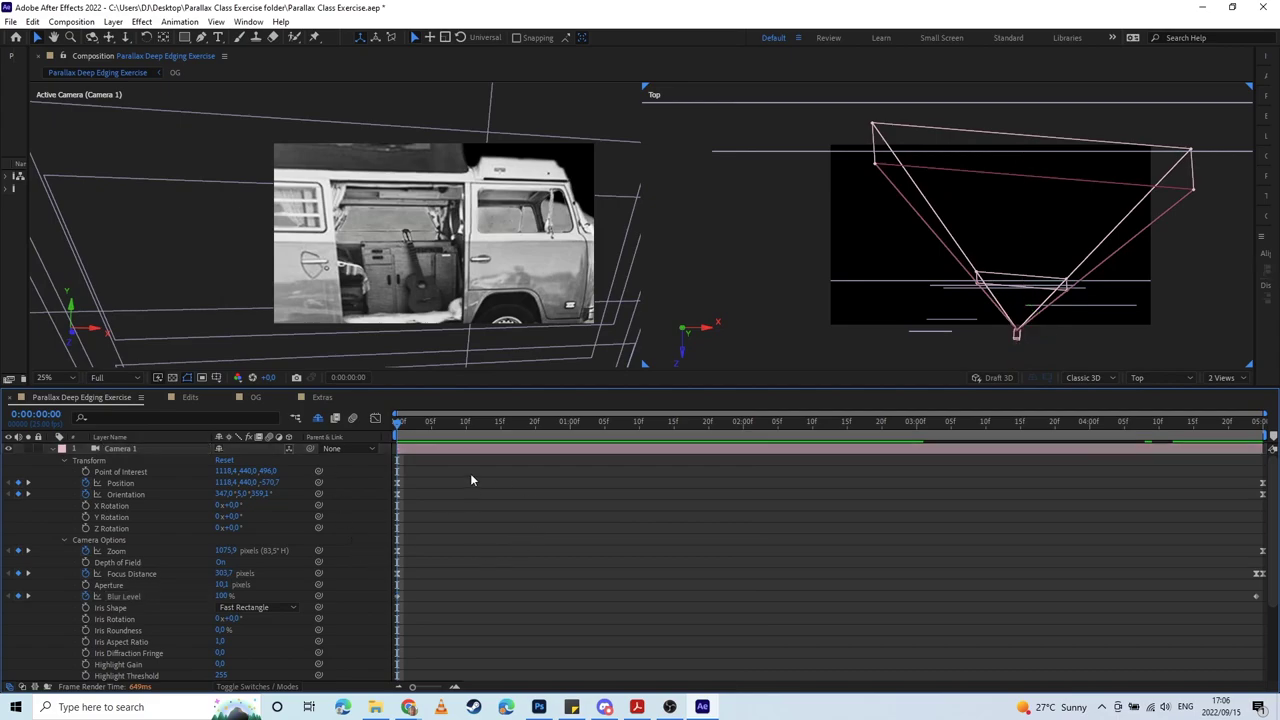